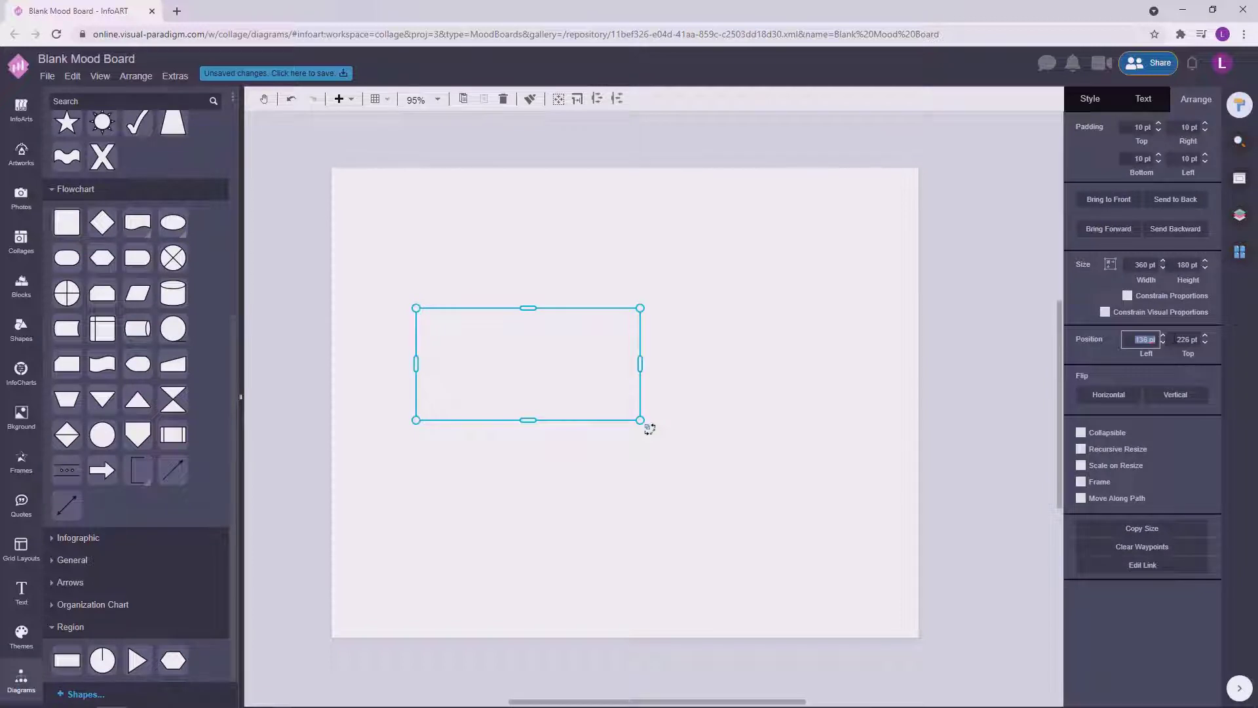
Step: Set the rectangle's width to 944 pt, match its height to the page and align it over the whole page
type("45")
key("Return")
left_click_drag(989, 348, 717, 296)
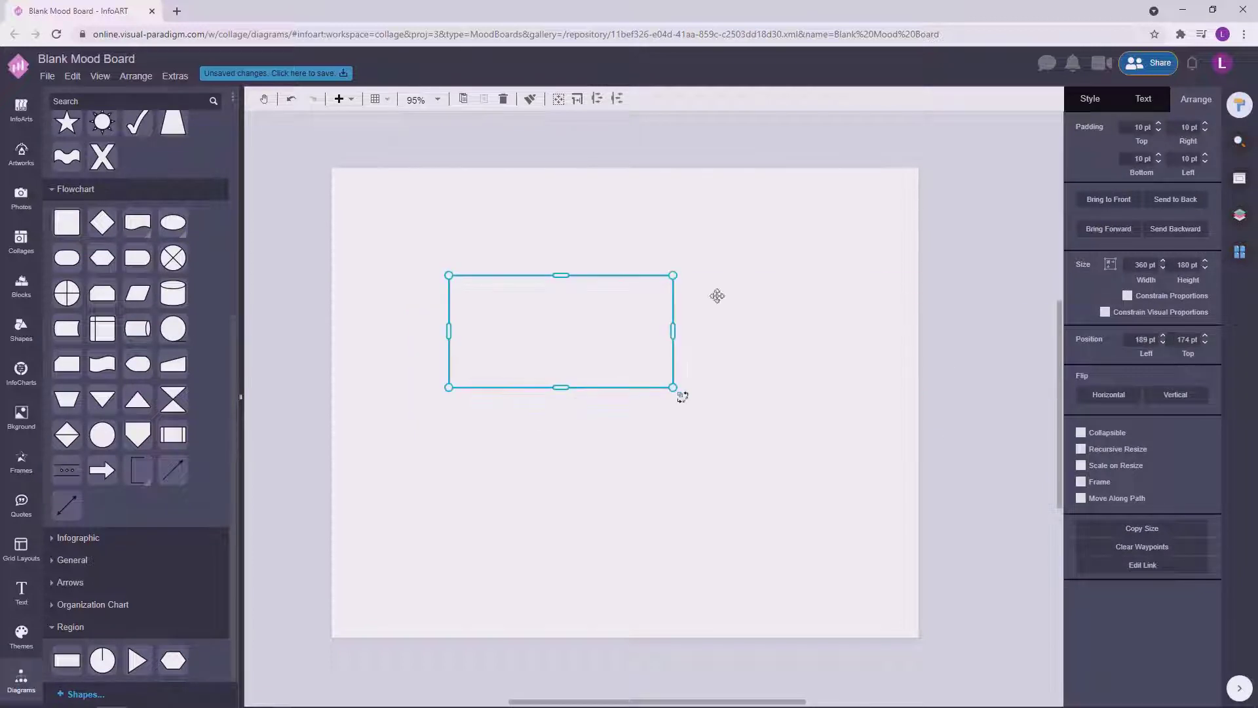
type("944")
key("Return")
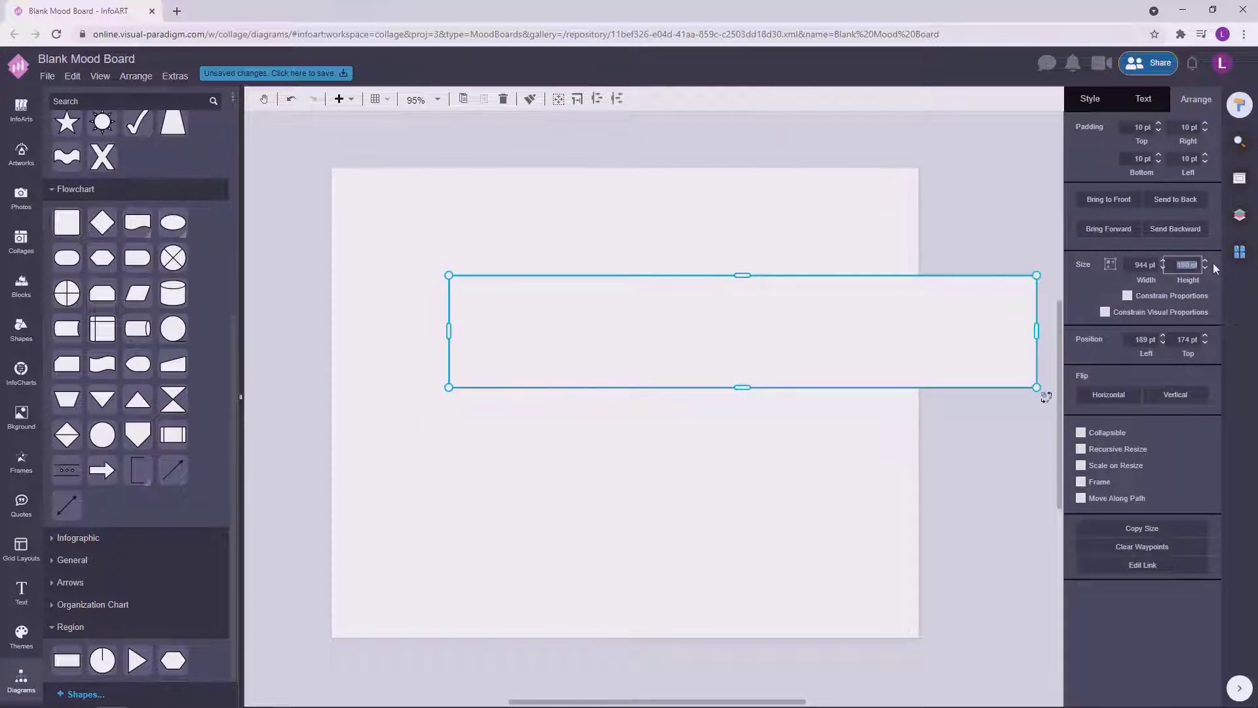
key("Return")
left_click(983, 266)
left_click_drag(620, 376, 503, 269)
Step: Remove the outline from the page-sized rectangle
left_click(1090, 99)
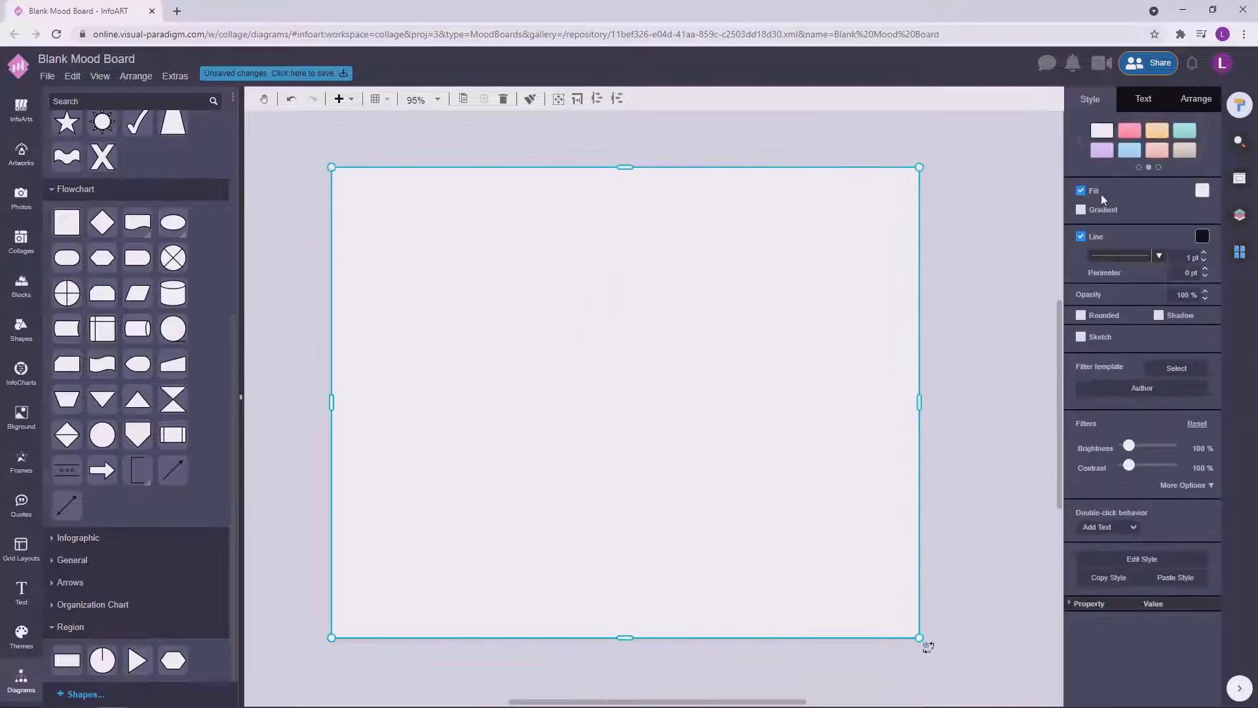
left_click(1081, 238)
left_click(957, 264)
left_click(786, 266)
left_click(551, 131)
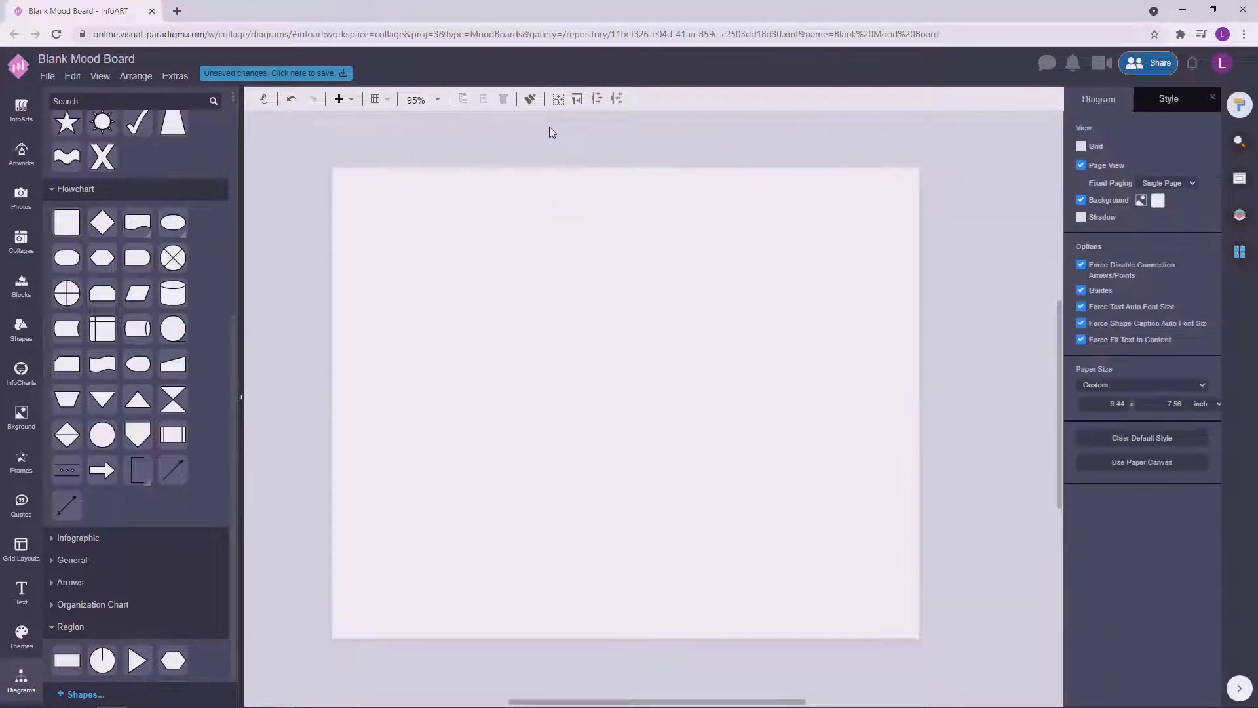
Step: Shorten the rectangle from its lower edge to about two thirds of the page height and remove its fill
left_click(554, 326)
left_click_drag(920, 639, 921, 506)
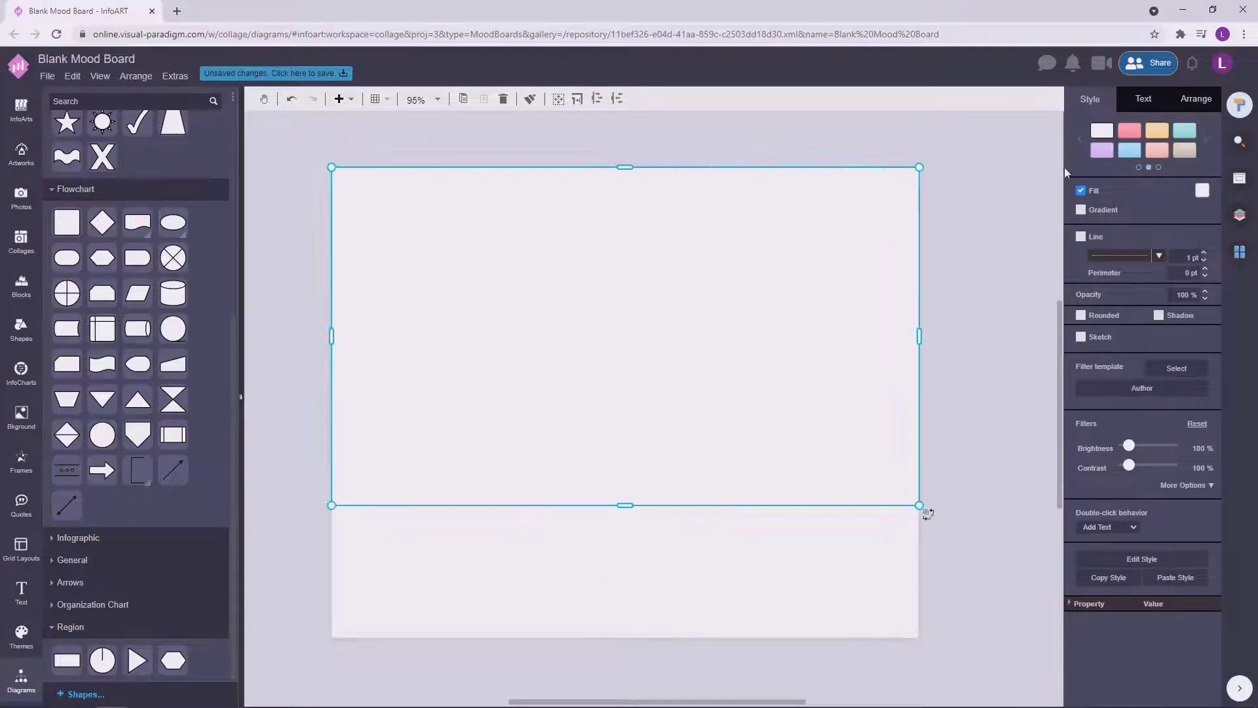
left_click_drag(625, 505, 625, 491)
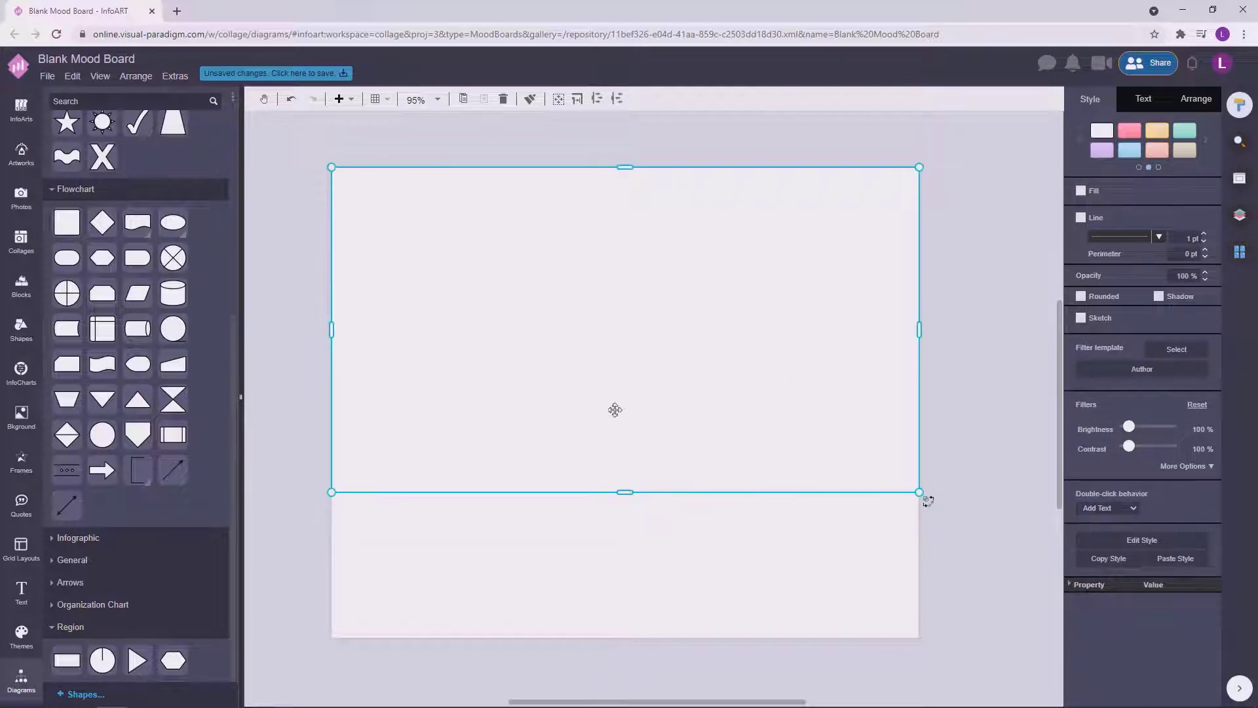
Step: Move the unfilled rectangle off the page into the empty area just right of it
left_click(603, 411)
left_click(556, 412)
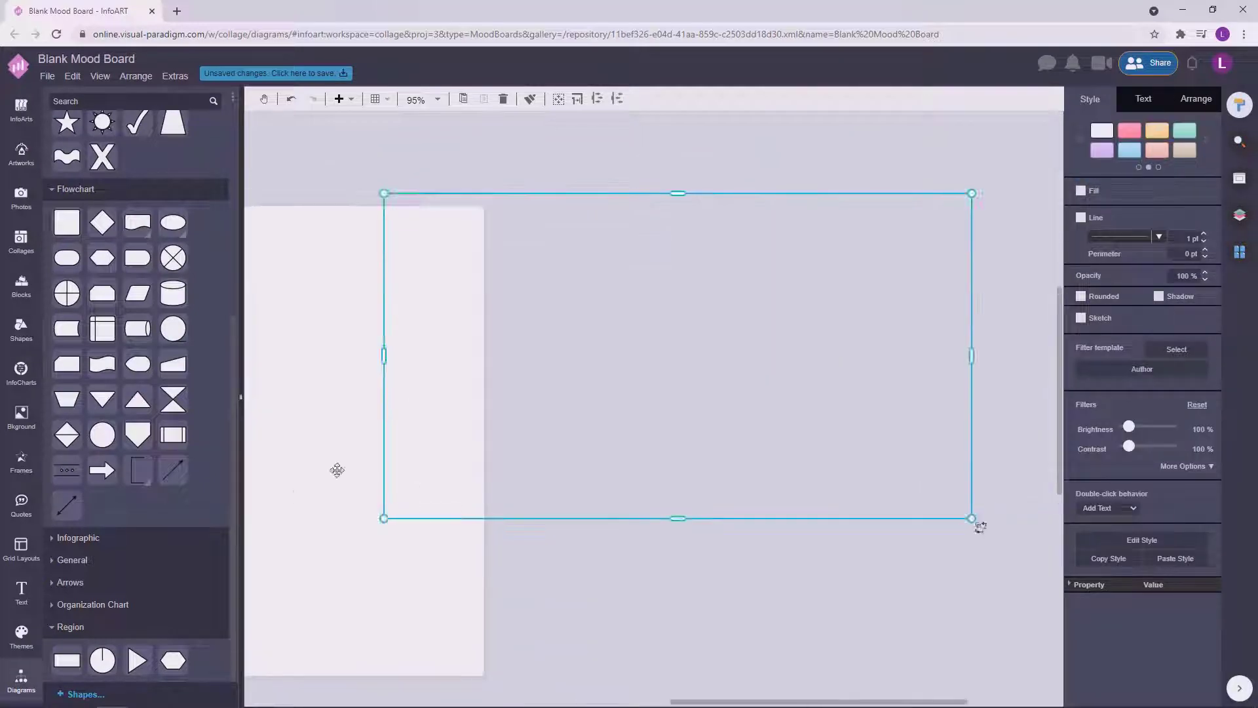
left_click_drag(488, 431, 610, 442)
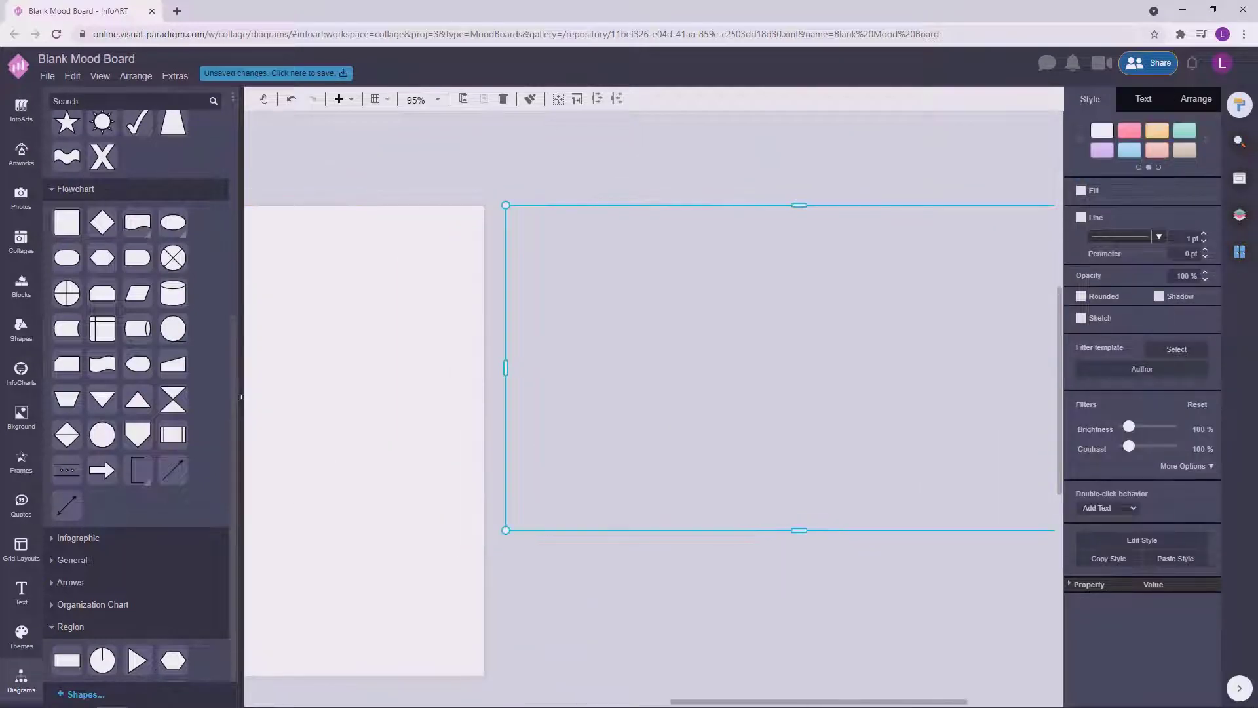
Step: Split the rectangle vertically in half, and split its upper half vertically in half again to form two rows
right_click(658, 414)
mouse_move(715, 448)
left_click(911, 449)
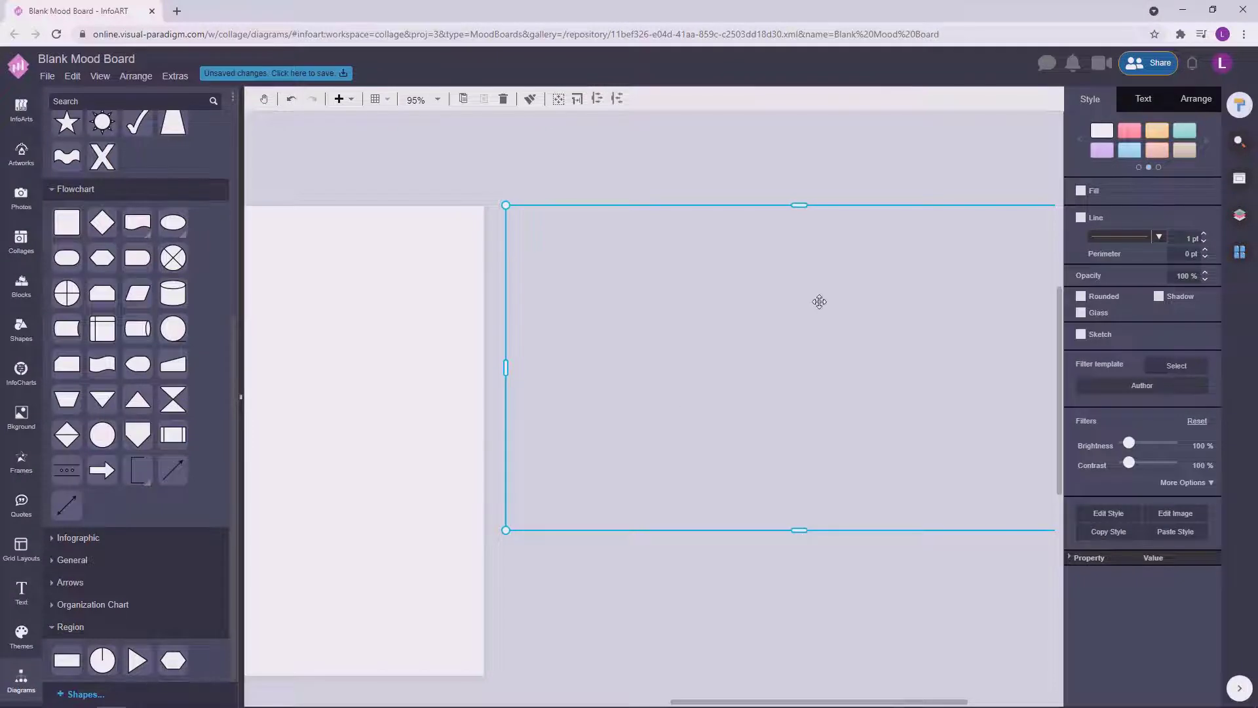
right_click(668, 273)
left_click(596, 272)
right_click(597, 274)
left_click(832, 319)
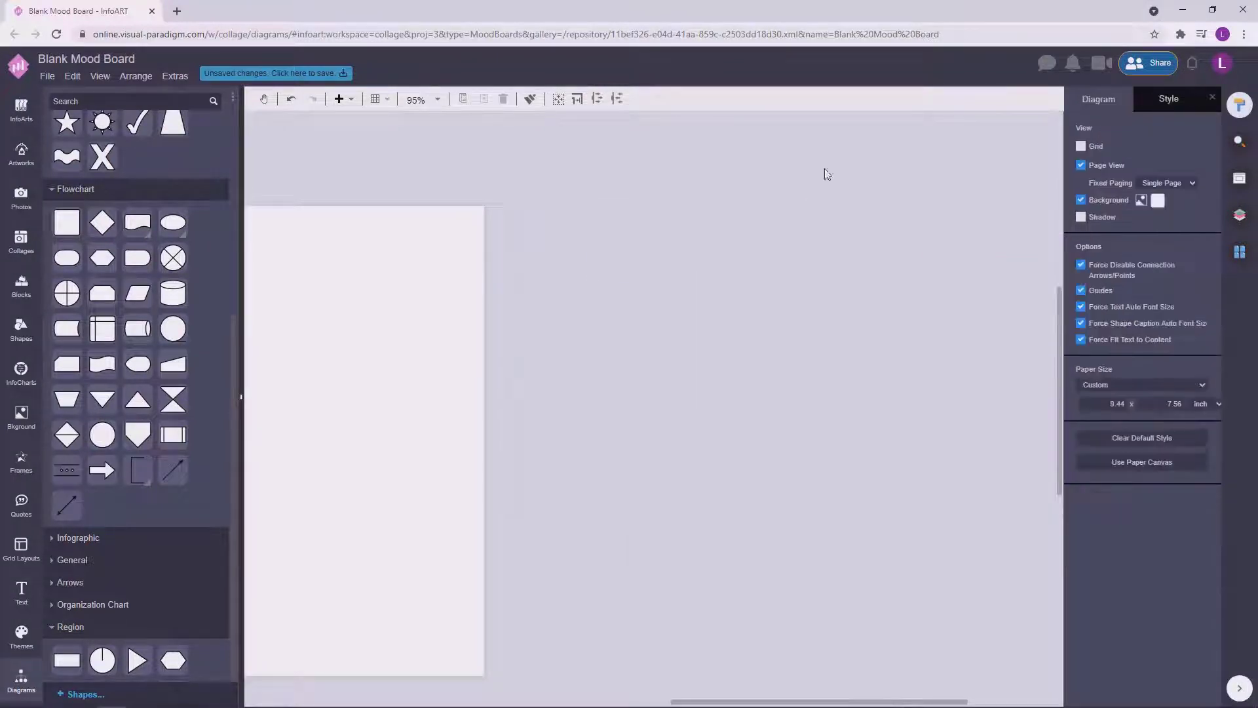
Step: Divide the first row into four equal cells by splitting it and both of its halves horizontally in half
right_click(675, 259)
left_click(953, 270)
left_click(533, 262)
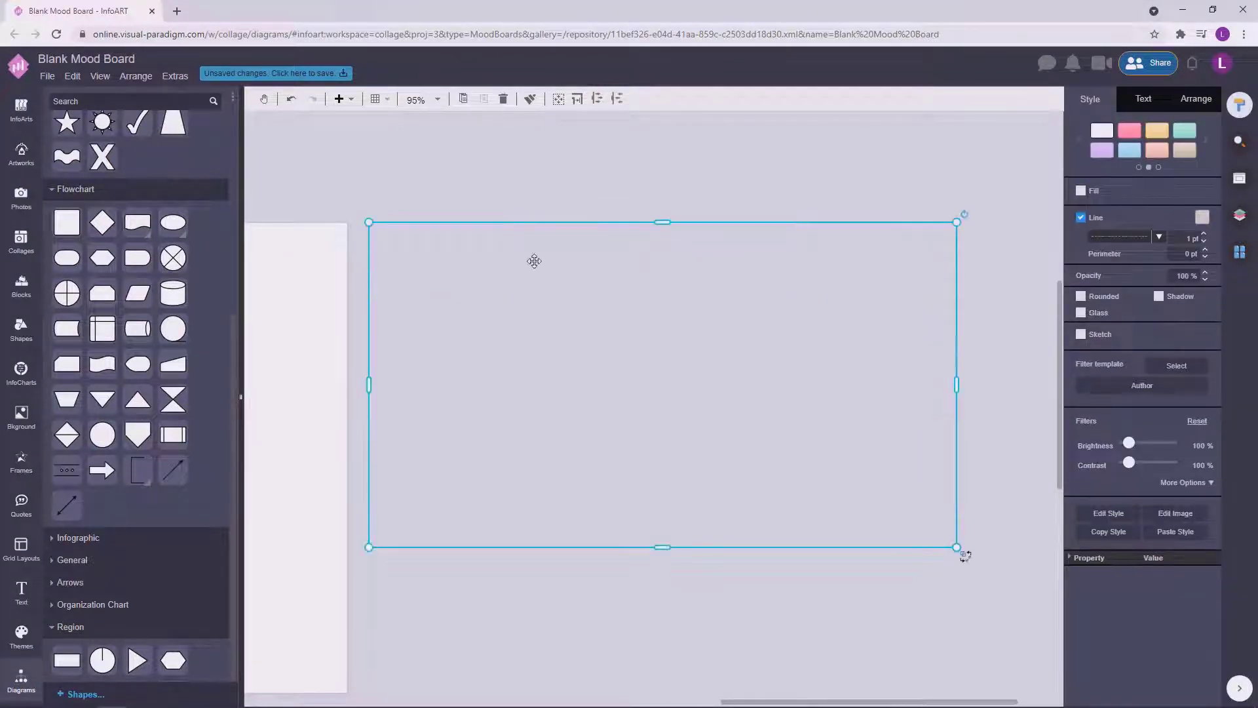
right_click(533, 261)
mouse_move(612, 284)
left_click(796, 275)
left_click(852, 247)
right_click(785, 261)
mouse_move(823, 272)
left_click(1042, 274)
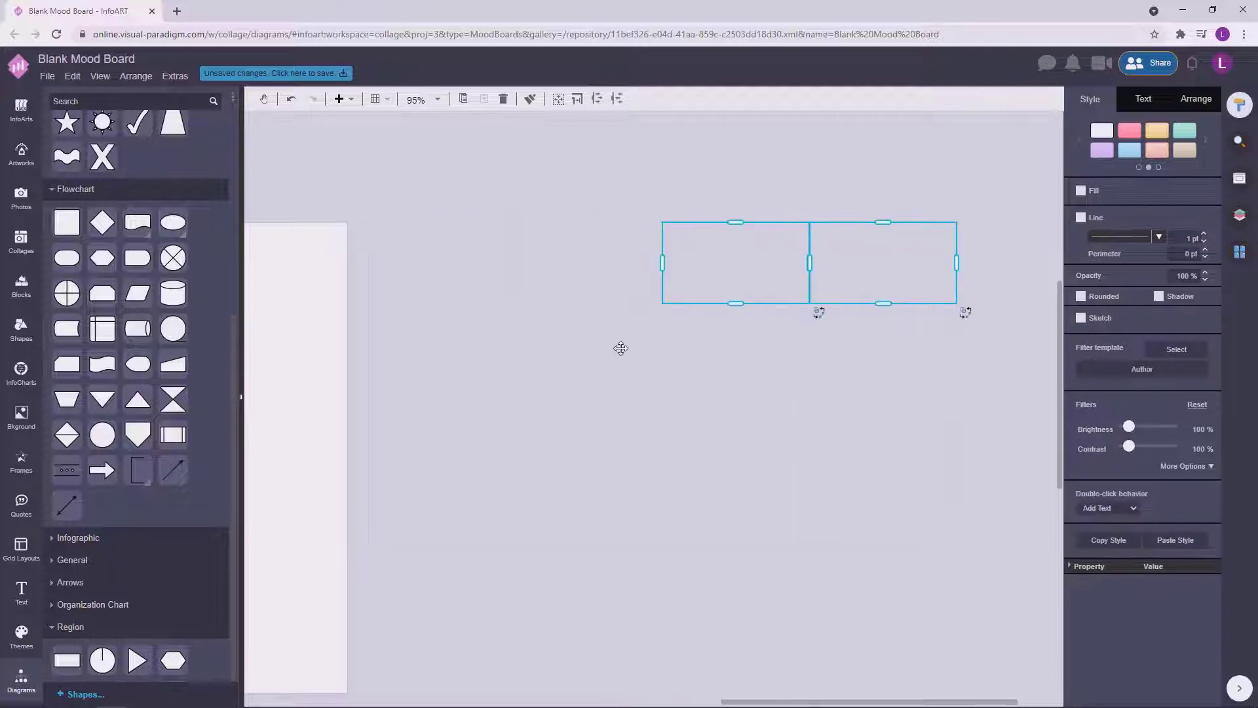
Step: Divide the second row into four equal cells with horizontal splits in half
left_click(513, 345)
right_click(516, 348)
left_click(773, 359)
left_click(721, 337)
right_click(721, 338)
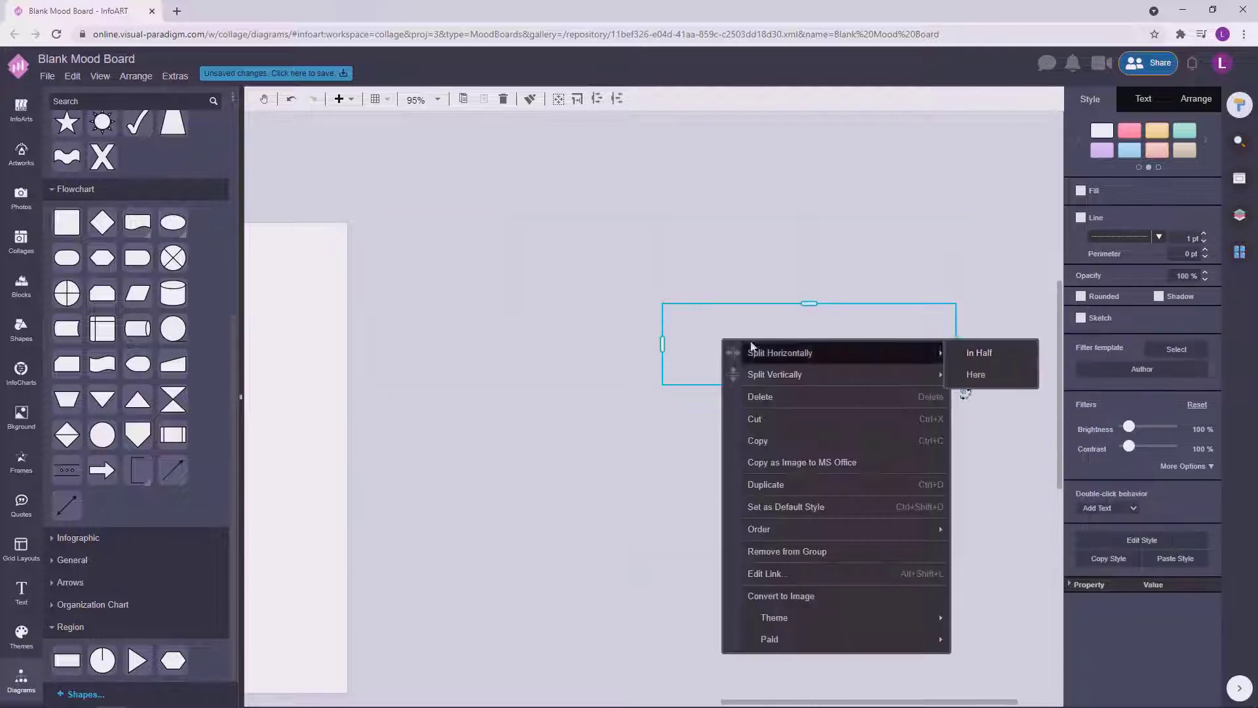
left_click(606, 360)
right_click(518, 336)
mouse_move(708, 351)
left_click(759, 350)
Step: Split the lower half of the grid vertically in half to form the third and fourth rows
left_click(489, 425)
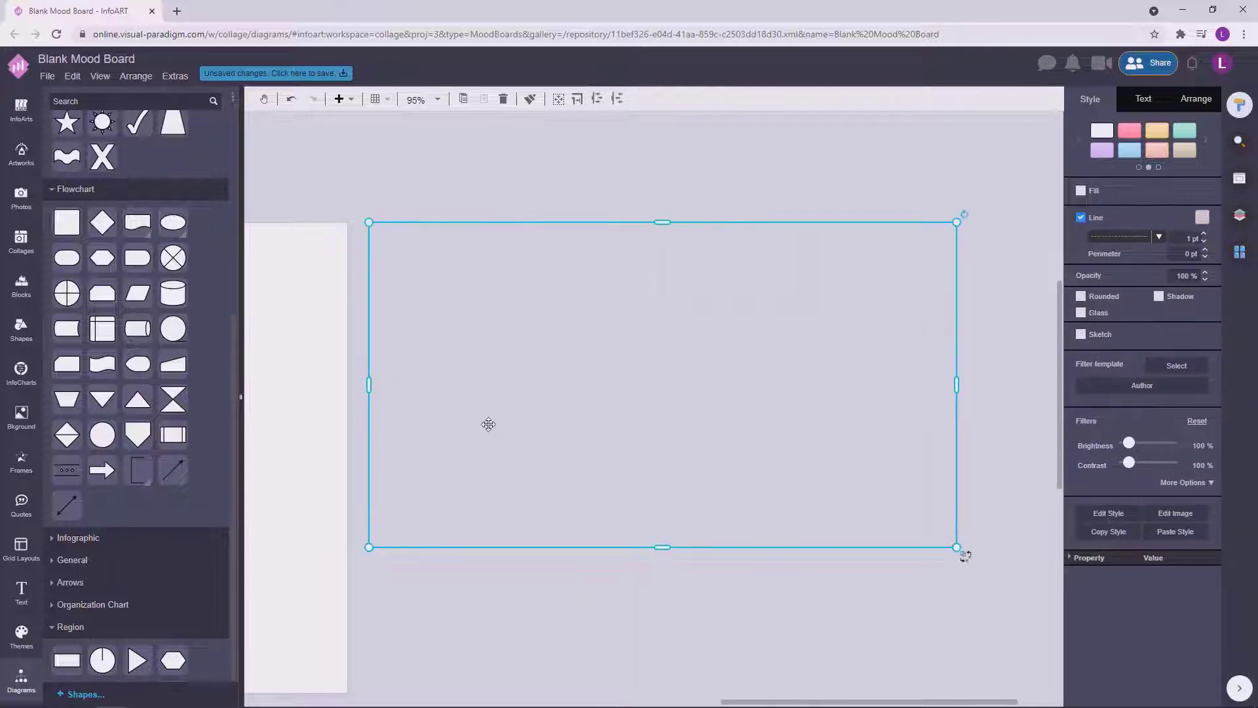
left_click(488, 424)
right_click(574, 458)
mouse_move(721, 427)
left_click(869, 437)
left_click(482, 430)
left_click(475, 426)
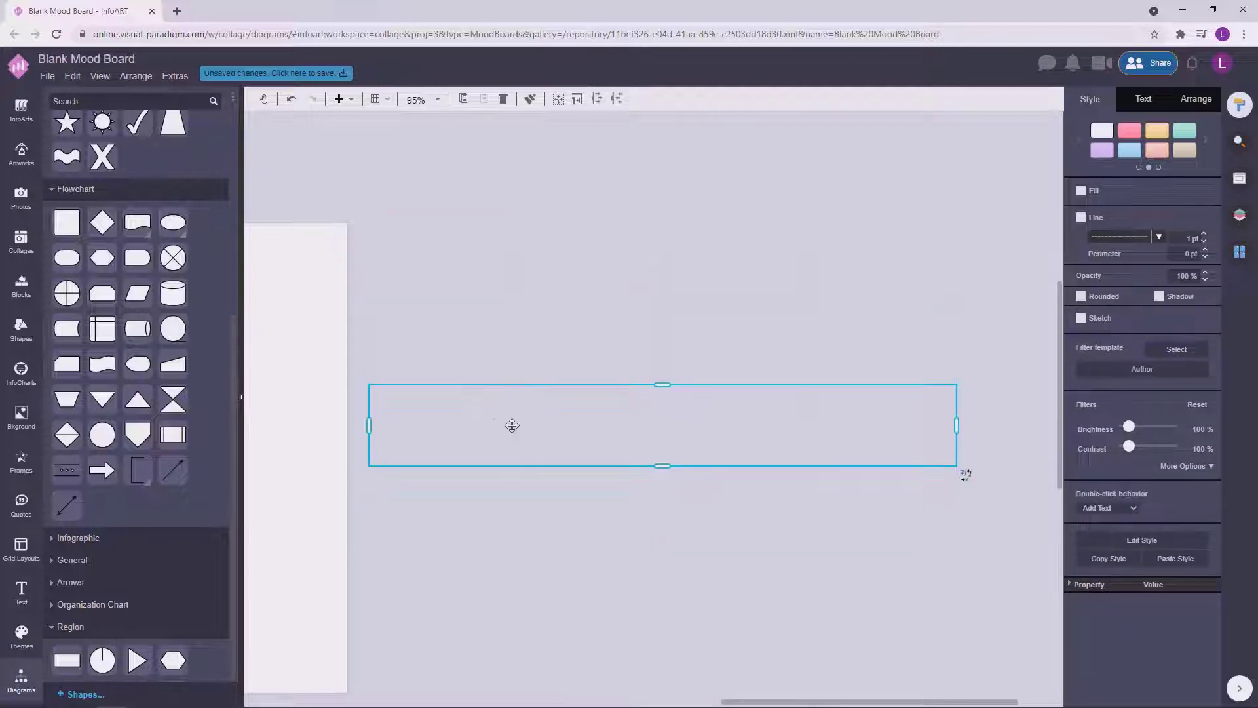
double_click(512, 424)
right_click(512, 425)
key("ctrl+z")
Step: Split the third row horizontally in half, and split its left half horizontally in half again
left_click(587, 420)
right_click(583, 419)
mouse_move(642, 405)
left_click(852, 405)
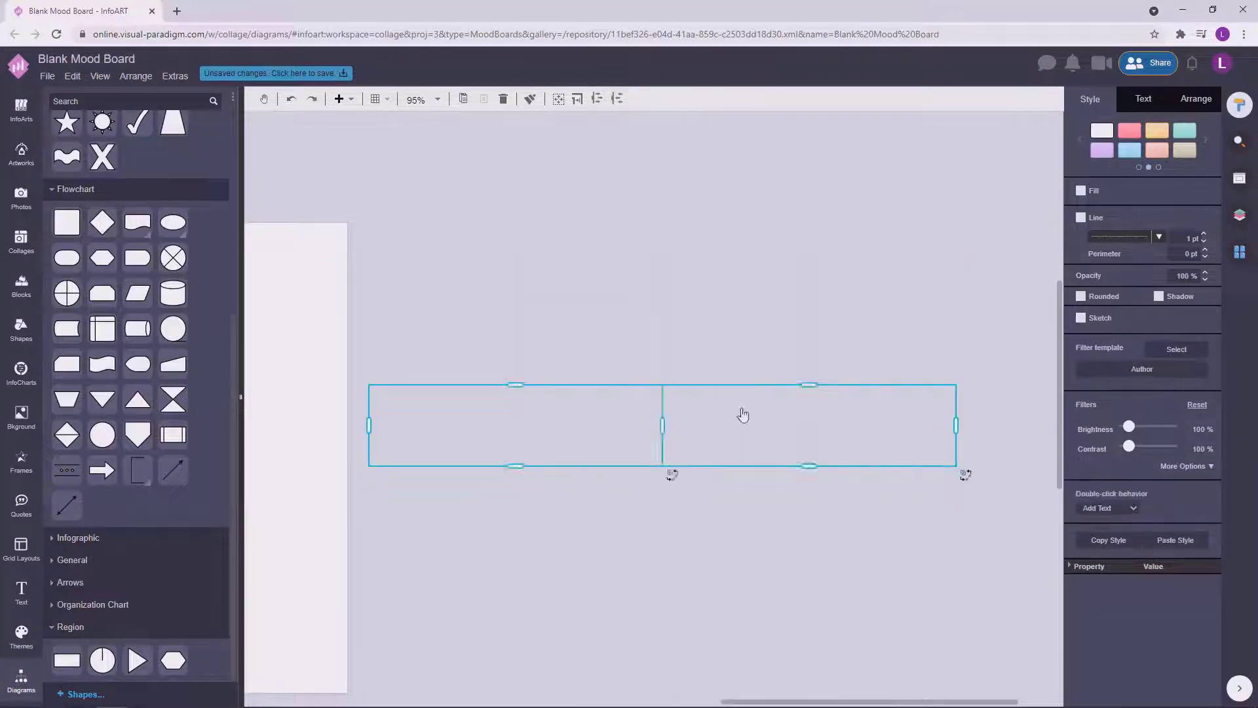
left_click(494, 415)
right_click(494, 415)
left_click(773, 403)
Step: Split the right half of the third row horizontally in half
left_click(808, 416)
right_click(808, 417)
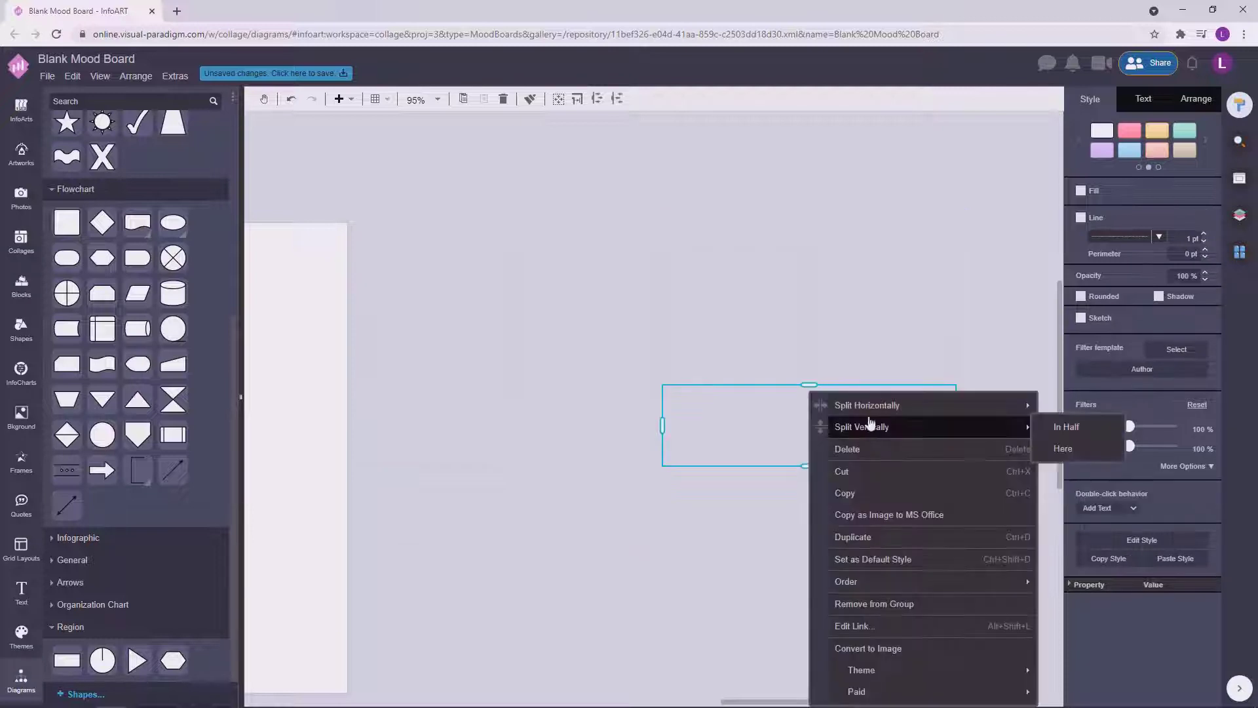
left_click(629, 511)
left_click(830, 437)
right_click(818, 411)
mouse_move(896, 416)
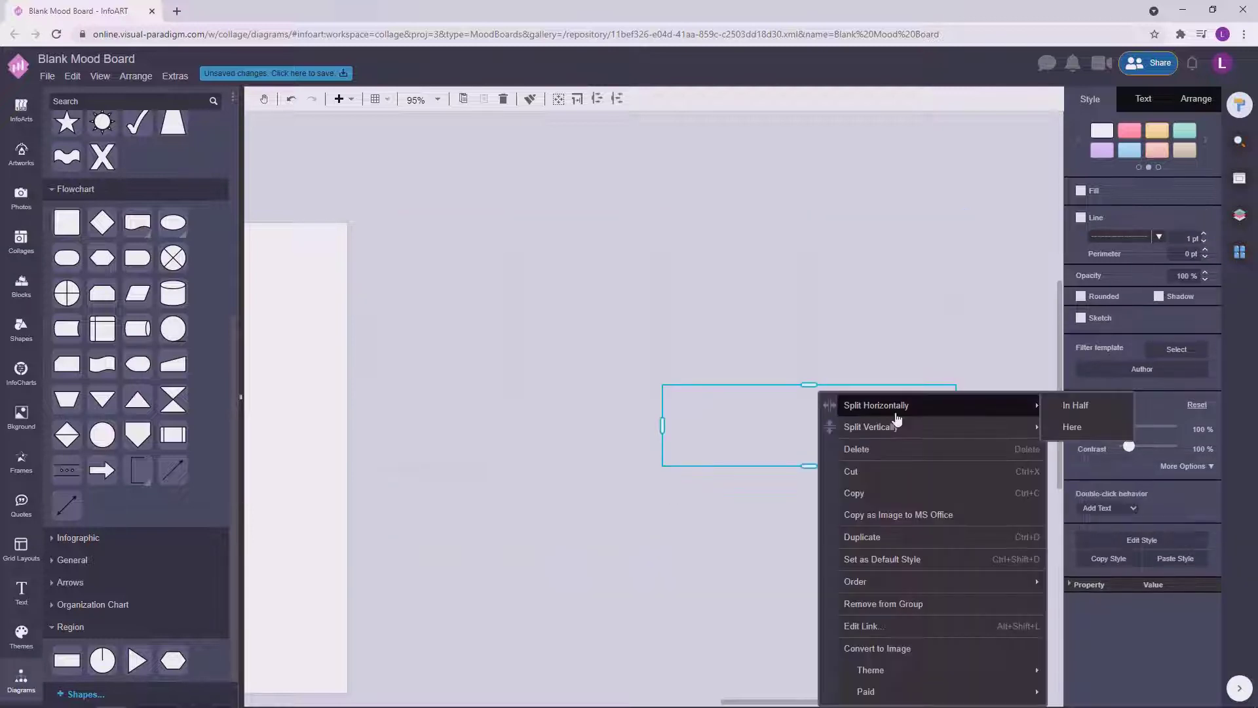
left_click(1075, 405)
Step: Divide the fourth row into four equal cells by splitting it and both of its halves horizontally in half
right_click(626, 497)
mouse_move(754, 405)
left_click(903, 406)
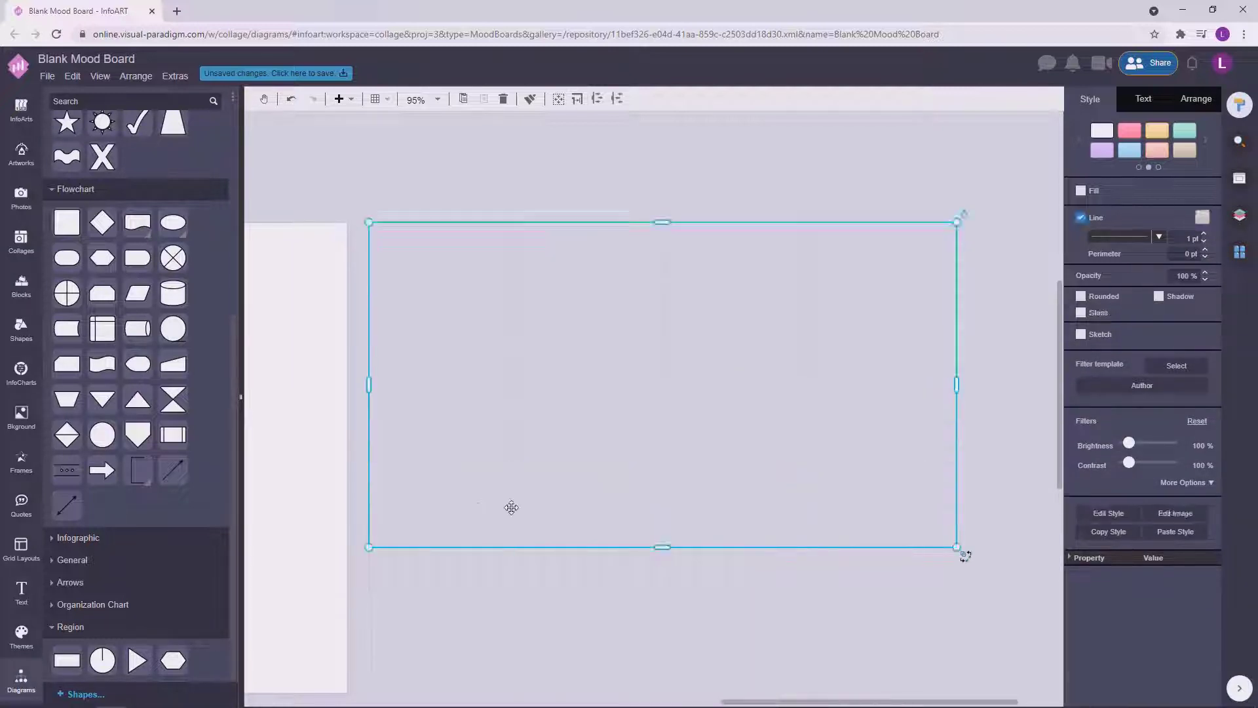
right_click(527, 505)
left_click(809, 404)
right_click(769, 492)
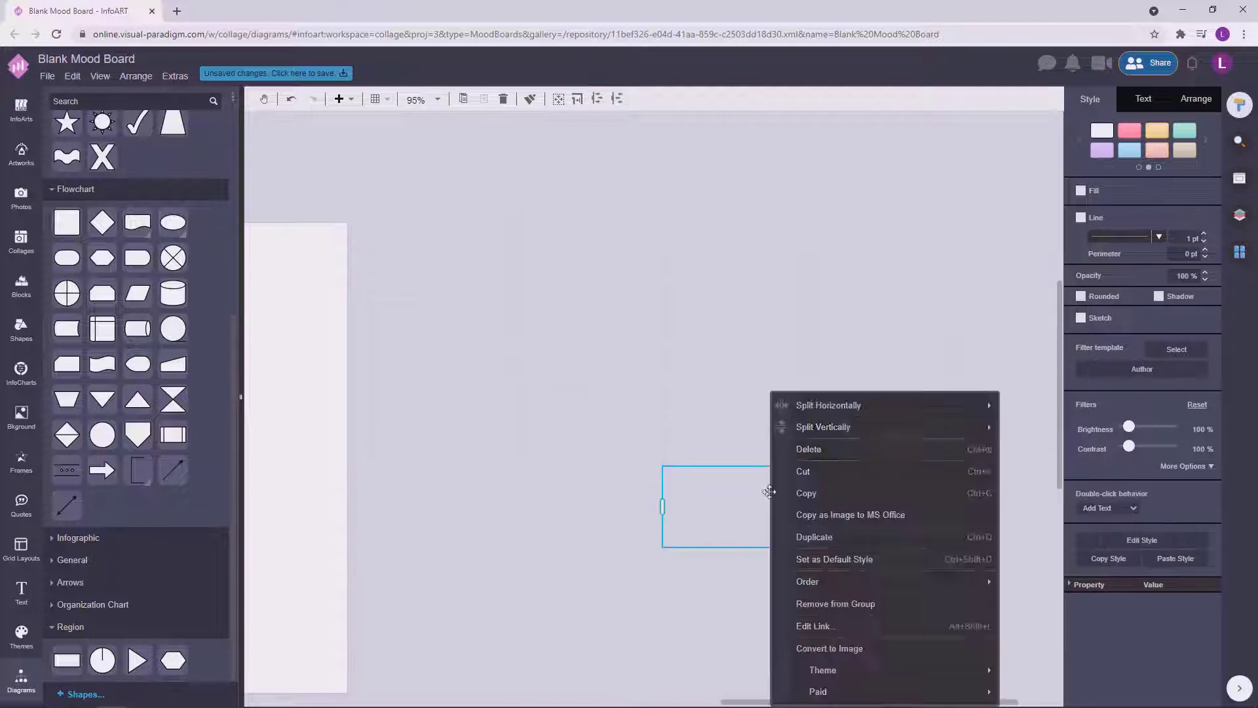
mouse_move(845, 404)
left_click(1016, 407)
Step: Reposition the complete four-by-four grid in the empty area to the right of the page
left_click(800, 277)
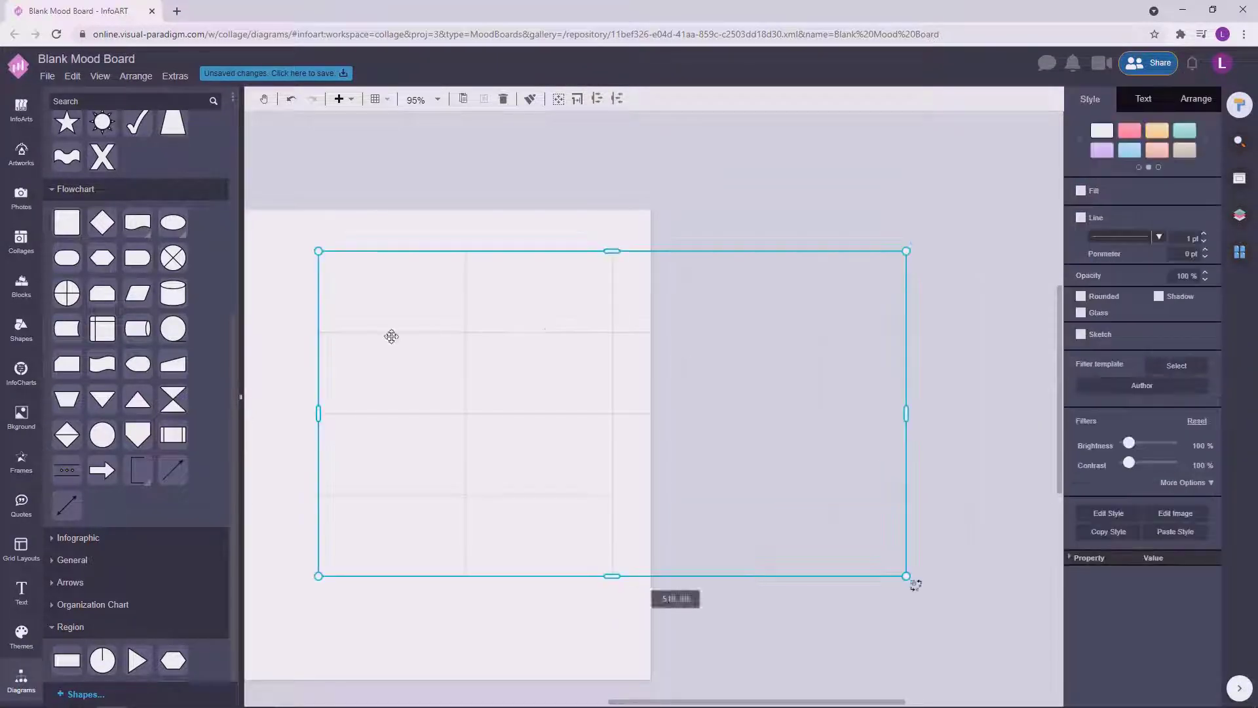
left_click_drag(391, 335, 753, 297)
left_click_drag(805, 177, 593, 193)
Step: Search the photo library for "gold" and try the golden leaf photo on the grid
left_click(20, 198)
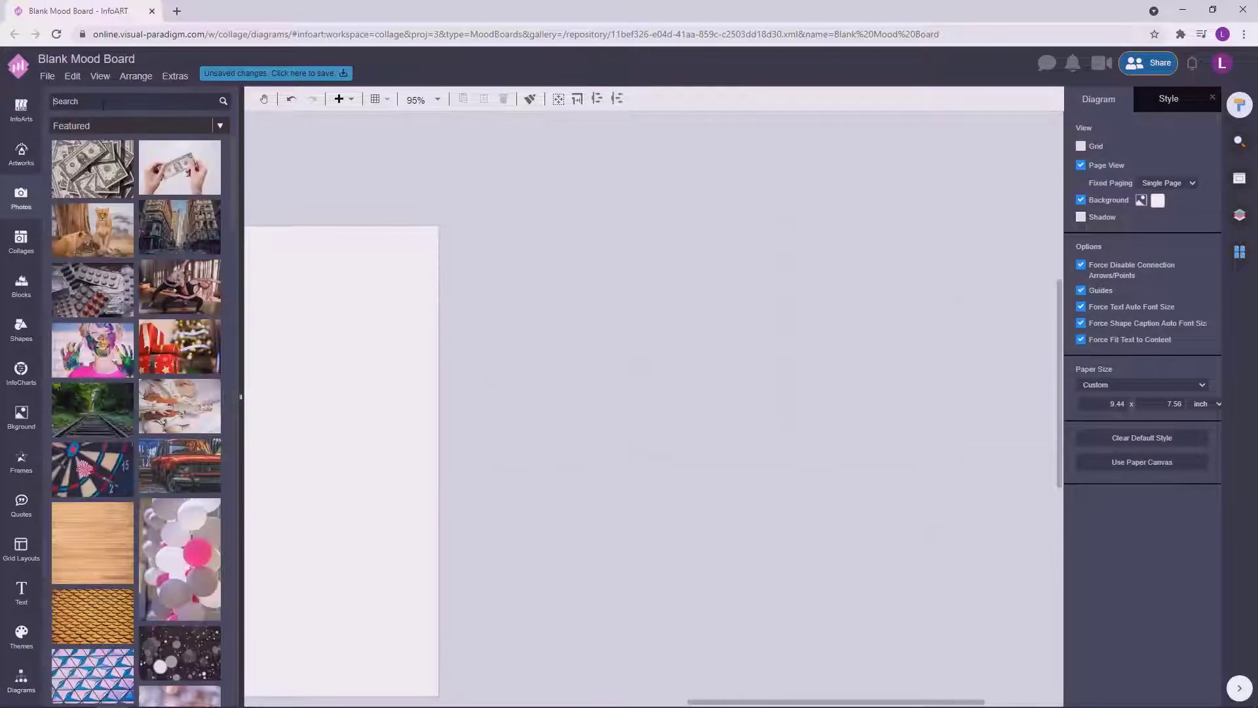
type("gold")
key("Return")
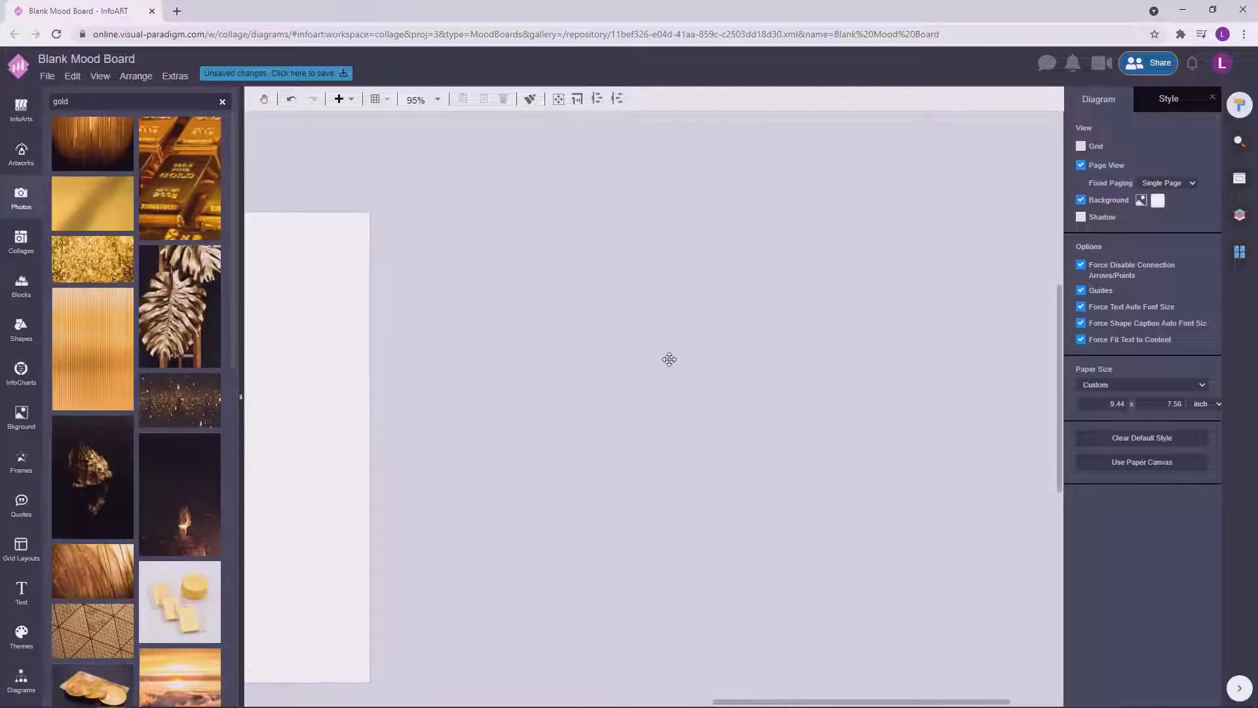
left_click_drag(180, 308, 570, 303)
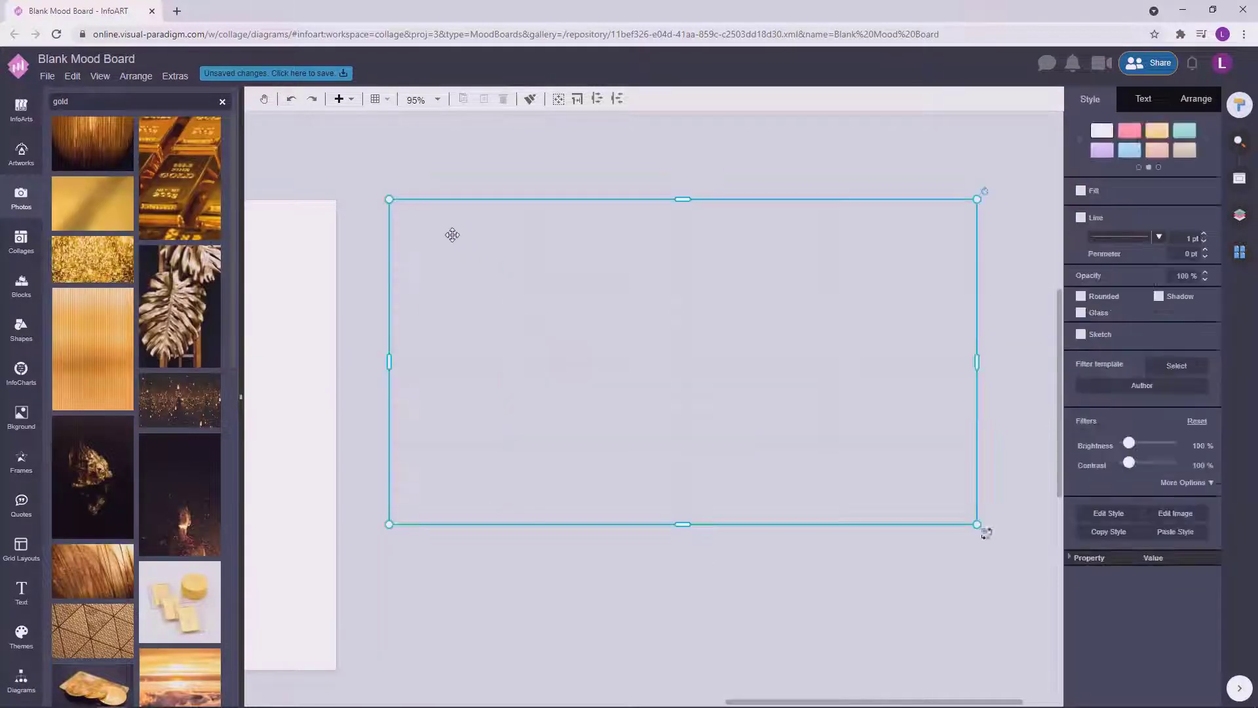
Step: Select all sixteen grid cells and set their top, right, bottom and left padding to 4 pt
left_click(453, 240)
left_click(479, 338, "shift")
left_click(488, 413, "shift")
left_click(494, 478, "shift")
left_click(600, 469, "shift")
left_click(616, 407, "shift")
left_click(626, 340, "shift")
left_click(662, 251, "shift")
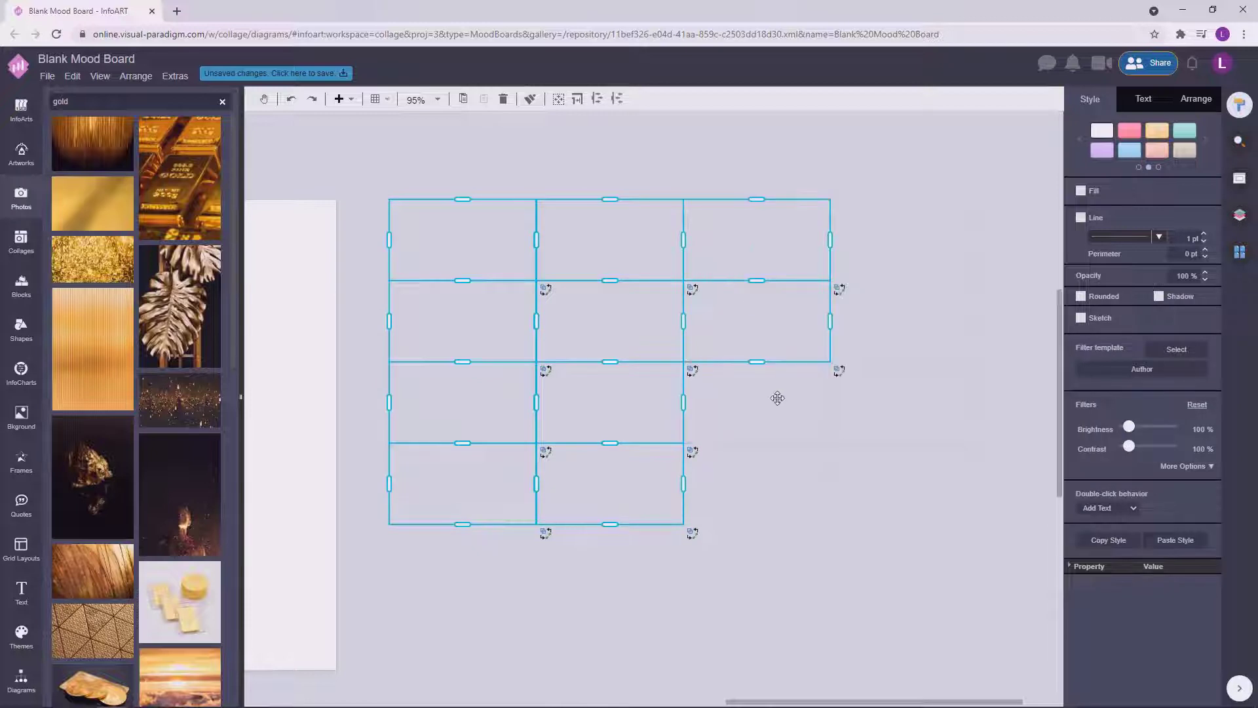
left_click_drag(777, 397, 905, 236)
left_click(1194, 115)
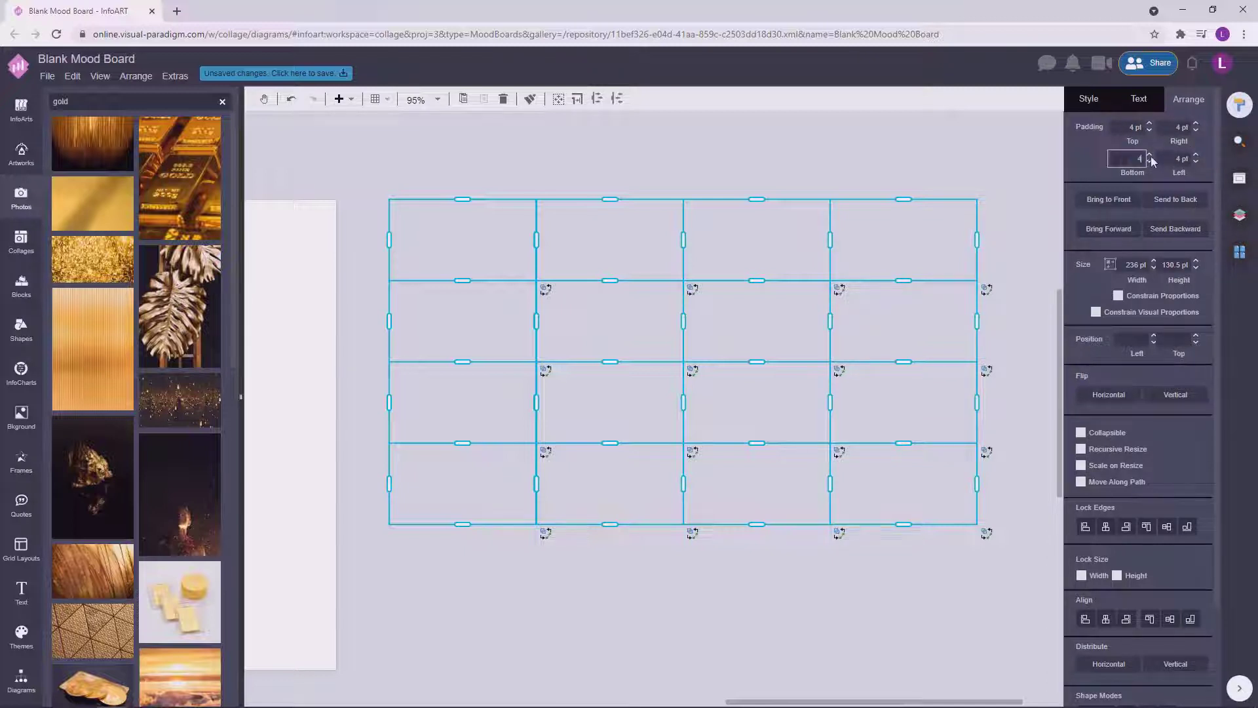
Step: Fill the first three diagonal cells, from the upper left, with the golden strands, golden leaf and gold glitter photos
left_click(616, 164)
left_click_drag(180, 306, 255, 323)
key("ctrl+z")
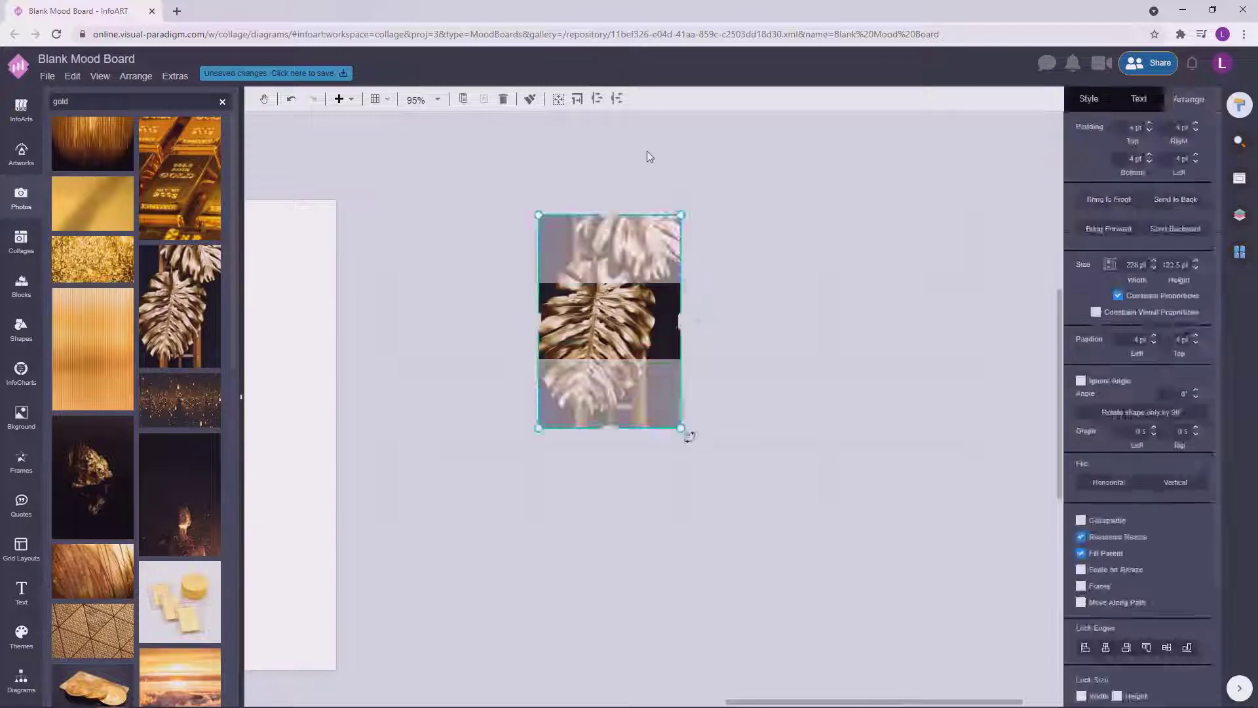
left_click(646, 154)
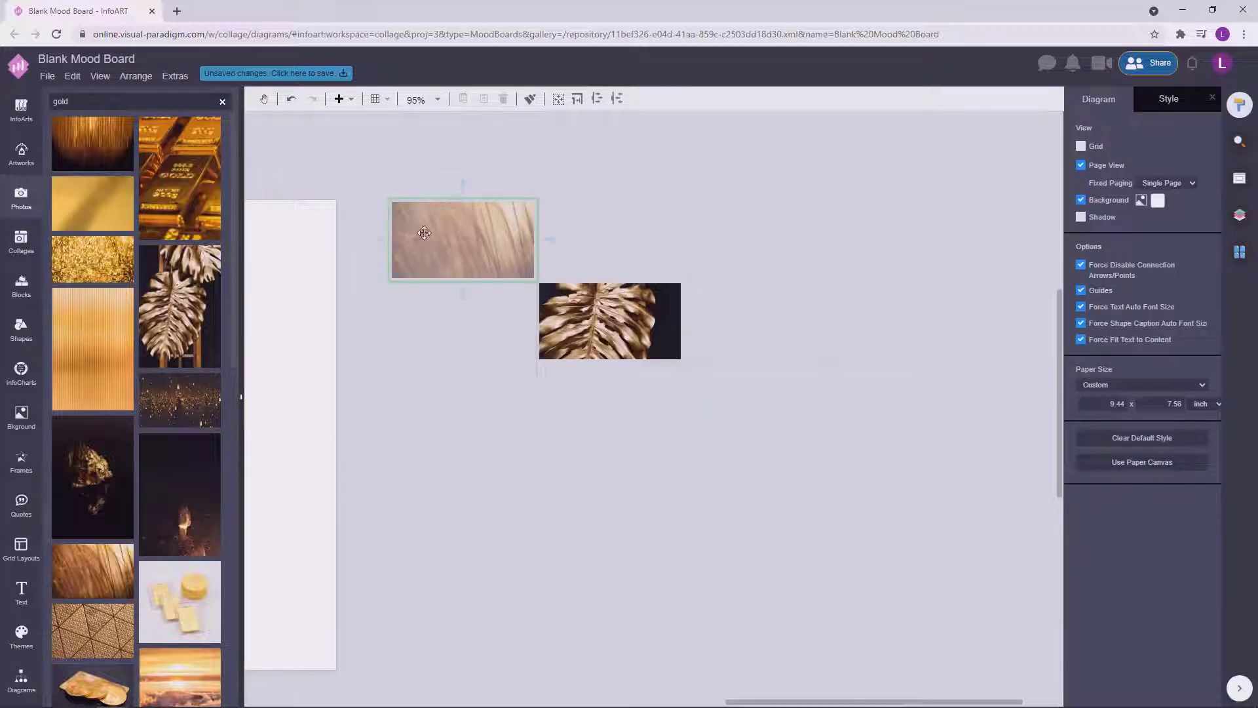
left_click_drag(93, 259, 721, 396)
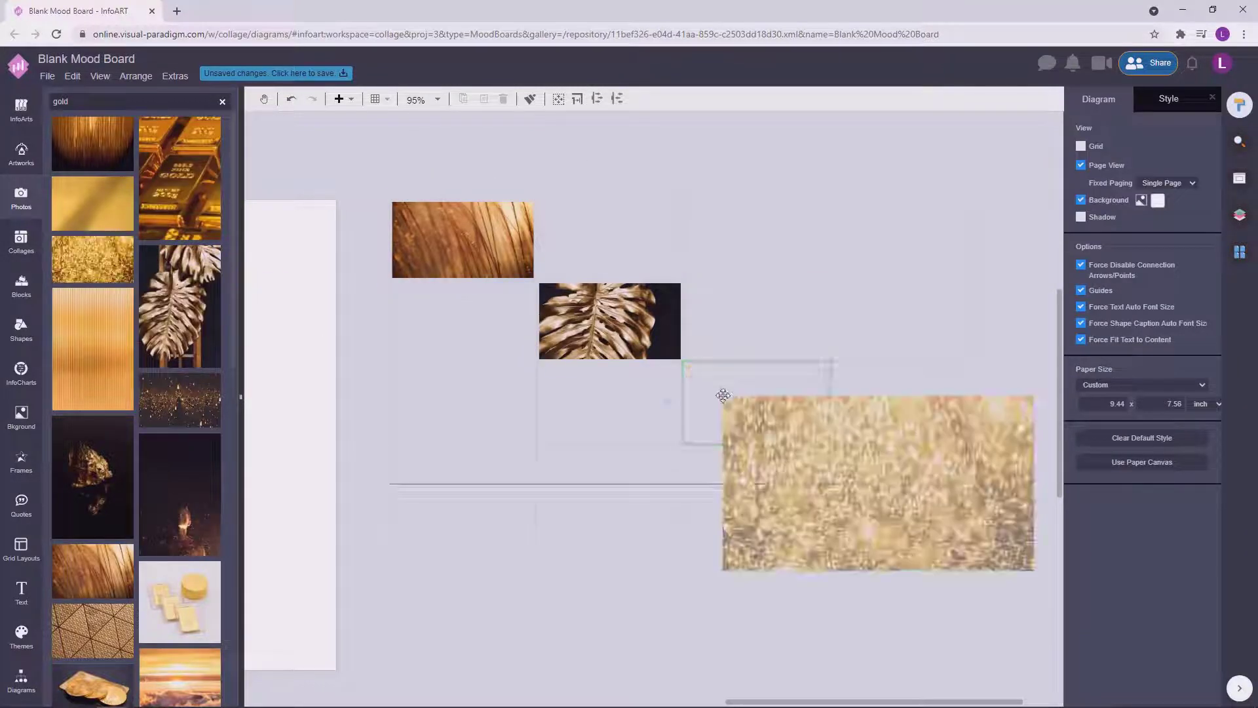
left_click(808, 168)
Step: Place the yellow roses and gold ink photos in the fourth row's first and last cells, and the sunlit golden photo in the third row's first cell
left_click_drag(234, 348, 229, 518)
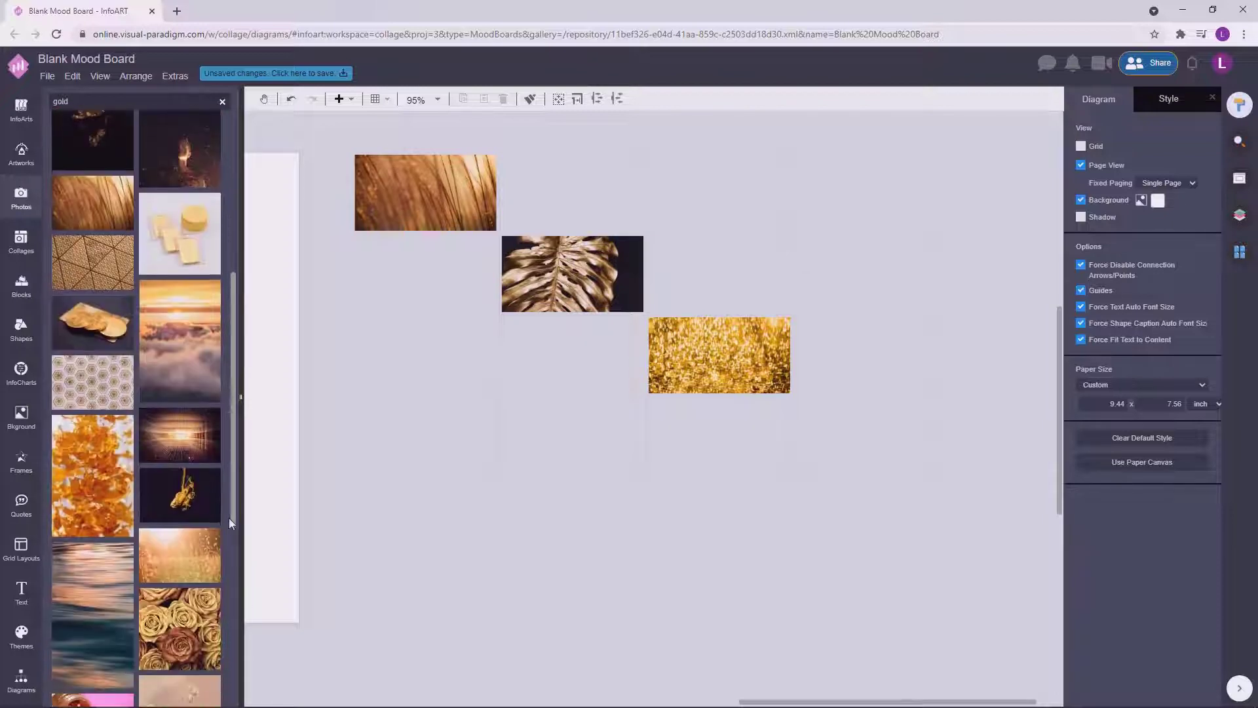
left_click_drag(179, 628, 426, 437)
left_click_drag(179, 495, 866, 437)
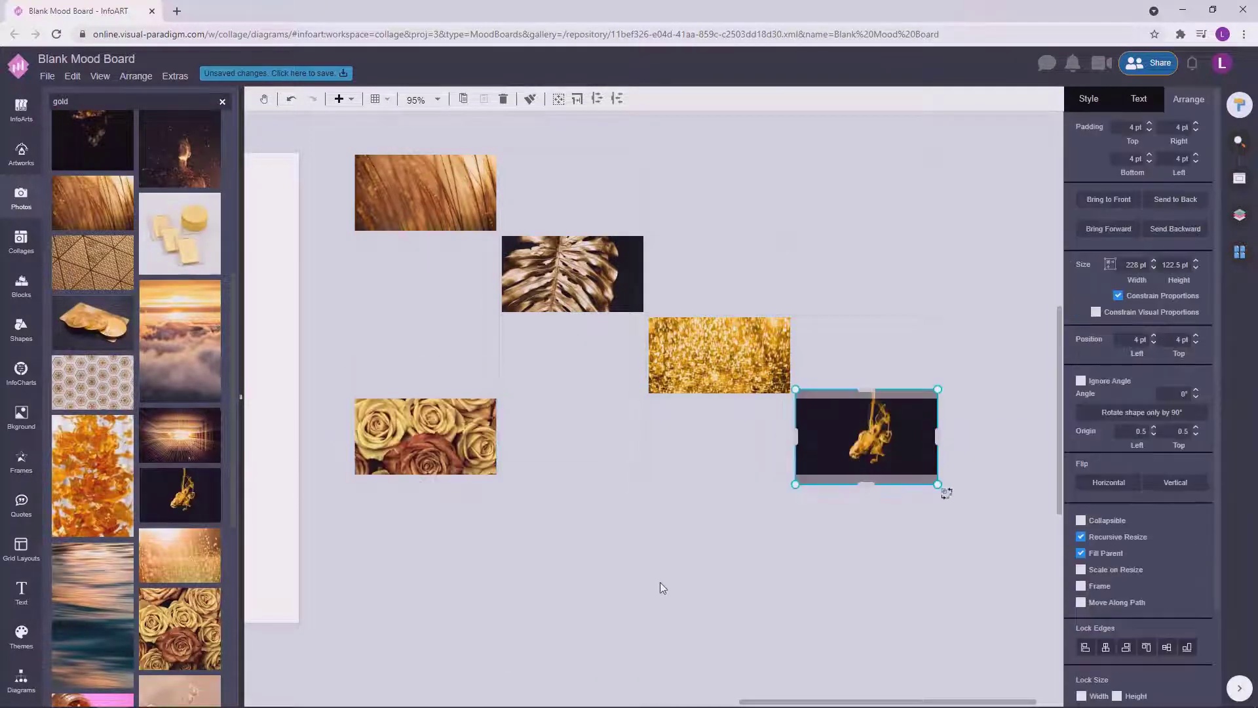
left_click(662, 588)
left_click_drag(180, 554, 425, 354)
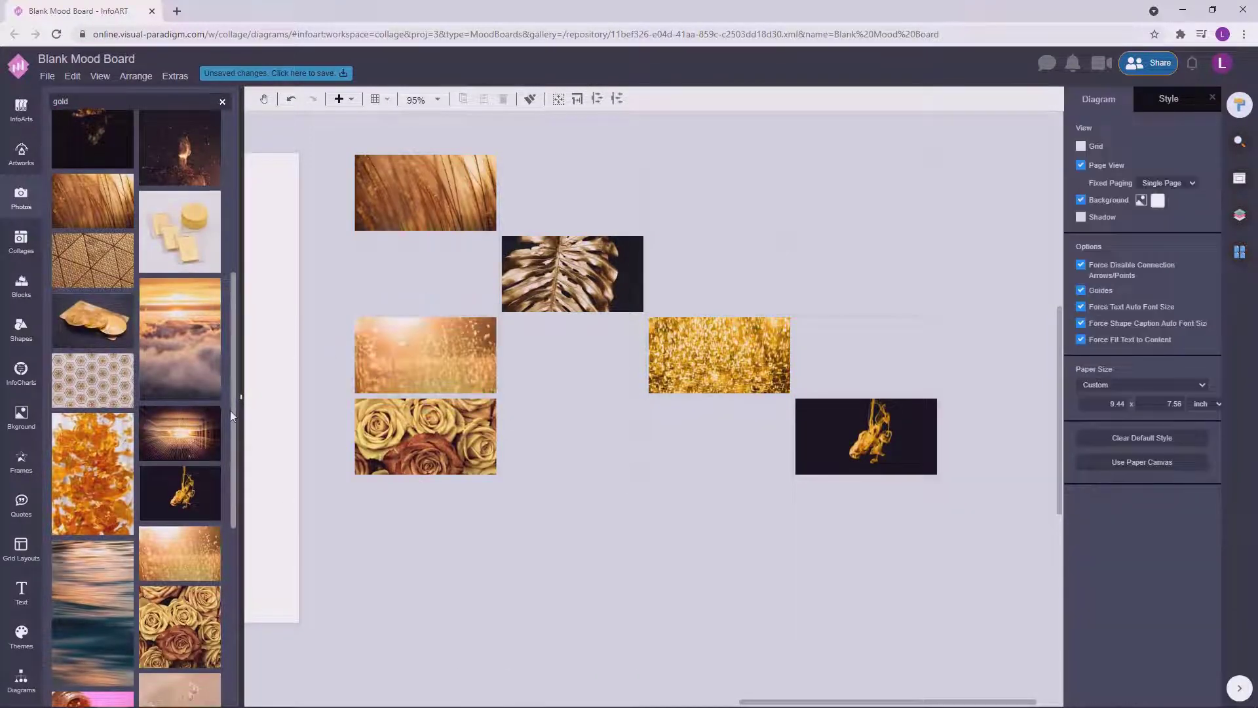
Step: Try the dark gold-sparkle photo in the third cell of the first row
left_click_drag(230, 410, 230, 251)
left_click_drag(233, 359, 235, 385)
left_click_drag(183, 338, 572, 354)
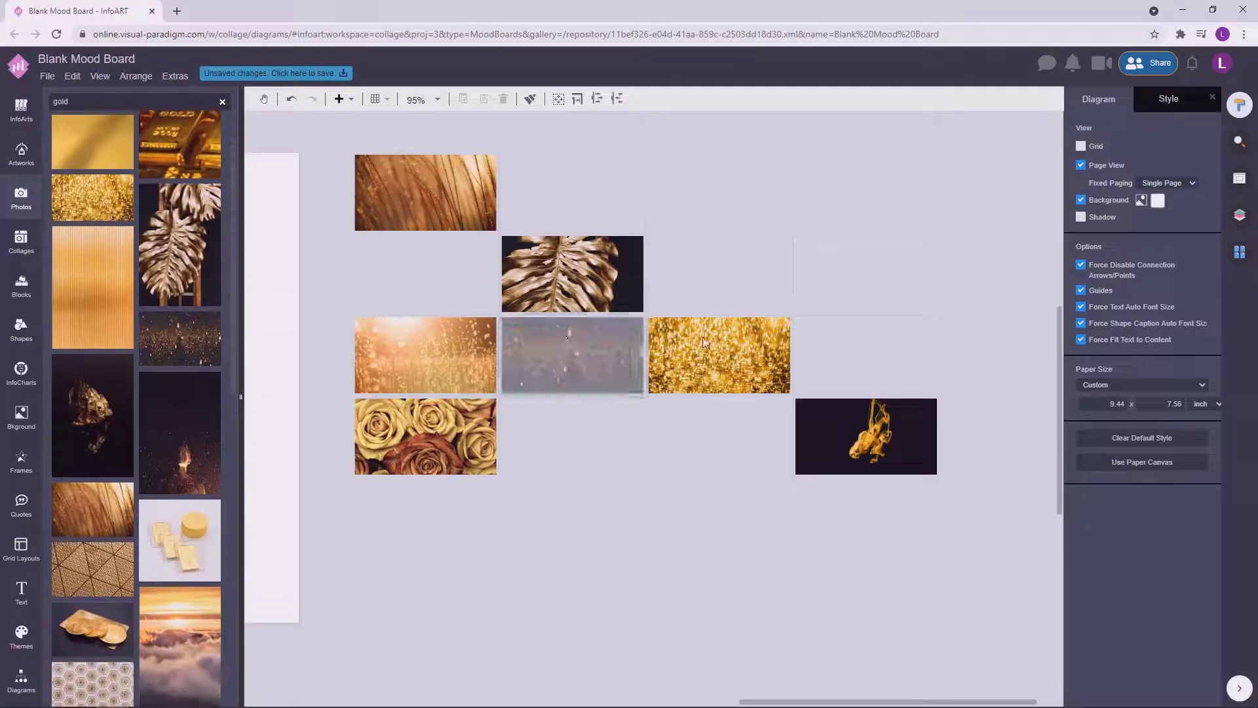
left_click_drag(704, 342, 740, 211)
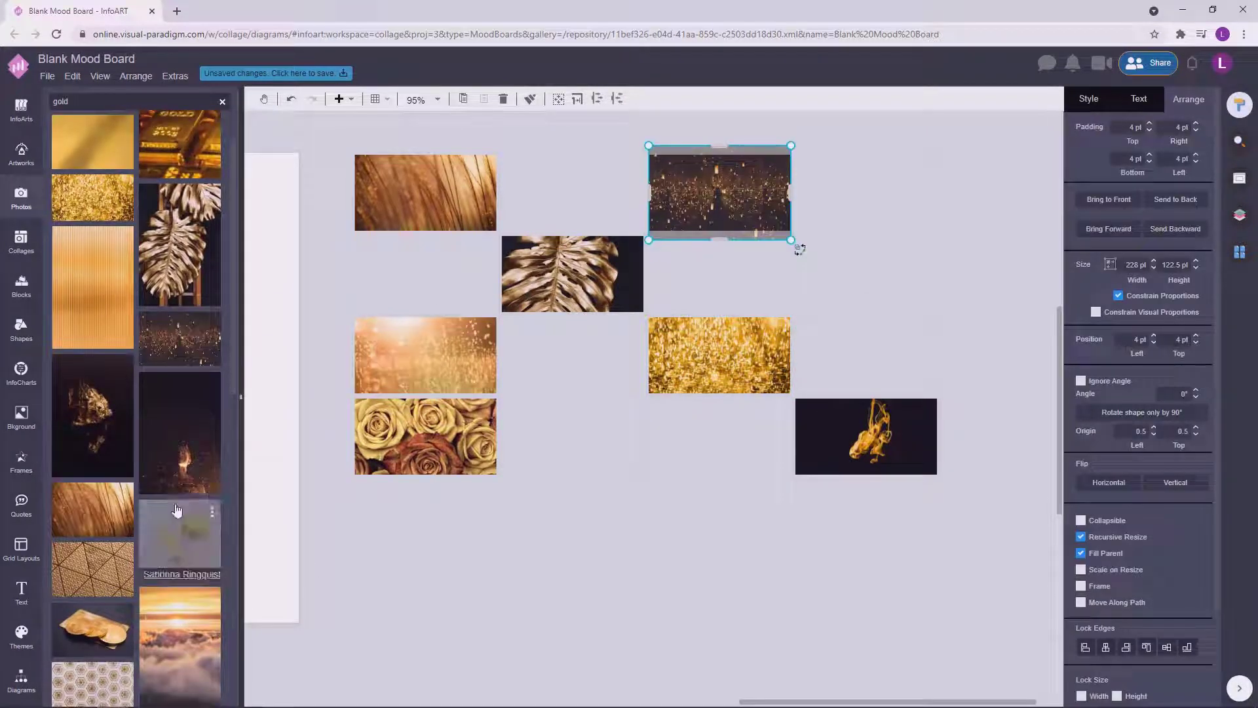
Step: Fill the third cell of the first row with the golden triangle-pattern photo instead
left_click(93, 569)
left_click_drag(233, 367, 224, 612)
scroll(225, 401, "down", 4)
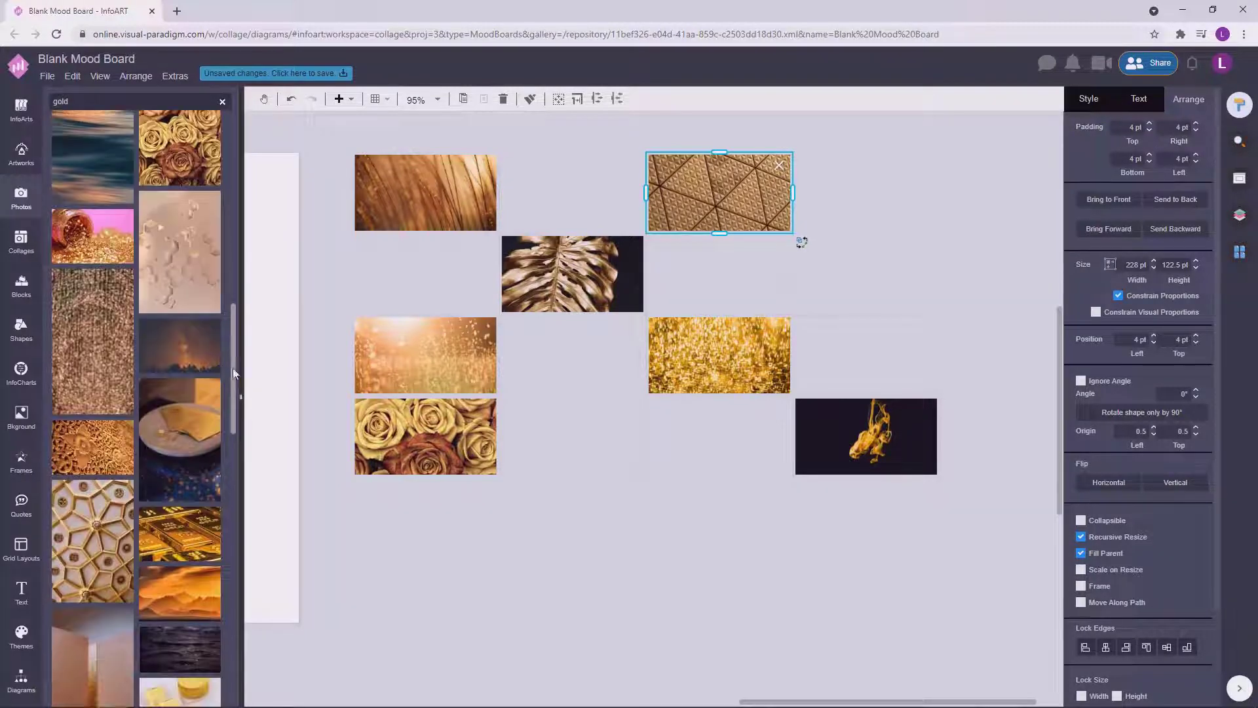
Step: Try the pale gold-flake photo in the last cell of the third row, and undo its placement
left_click_drag(180, 256, 828, 346)
left_click(814, 340)
key("ctrl+z")
Step: Fill the last cell of the third row with the dark bronze metallic-folds photo
left_click_drag(232, 341, 229, 441)
left_click_drag(93, 413, 866, 354)
left_click(1005, 340)
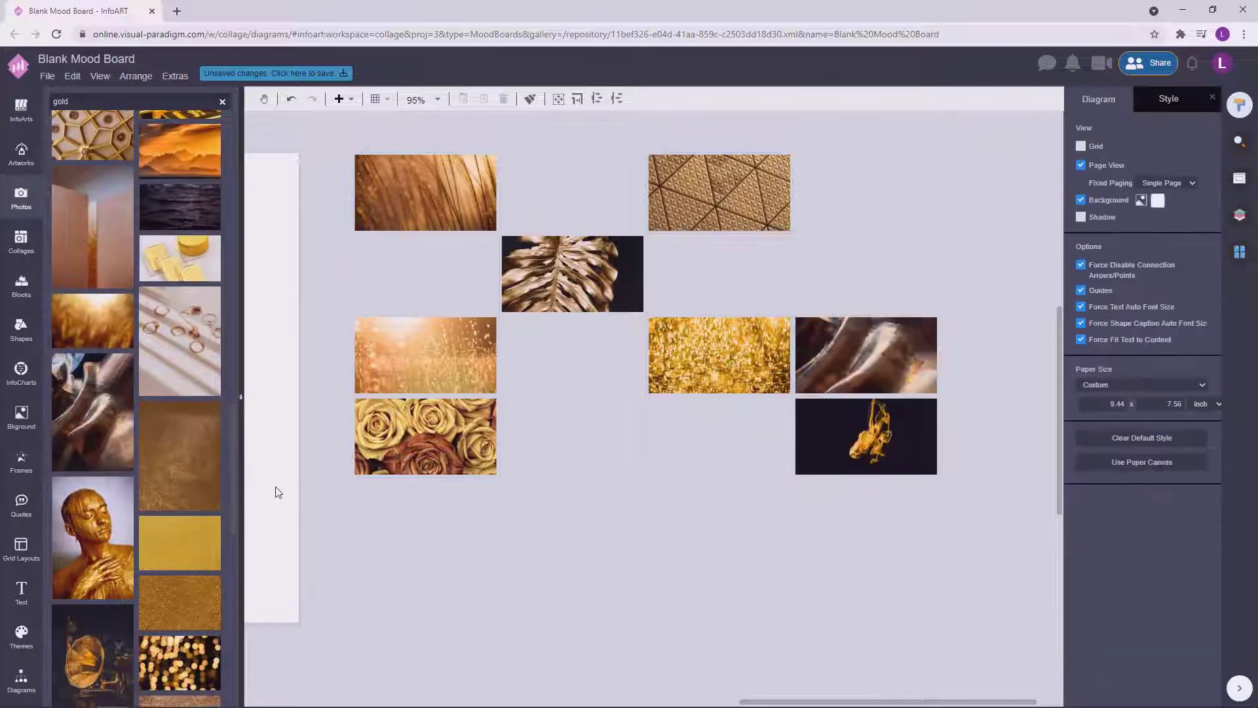
Step: Place the pale golden ripple photo in the fourth row's second cell and the gold bokeh lights photo in the first row's last cell
scroll(235, 511, "down", 2)
left_click_drag(180, 635, 571, 439)
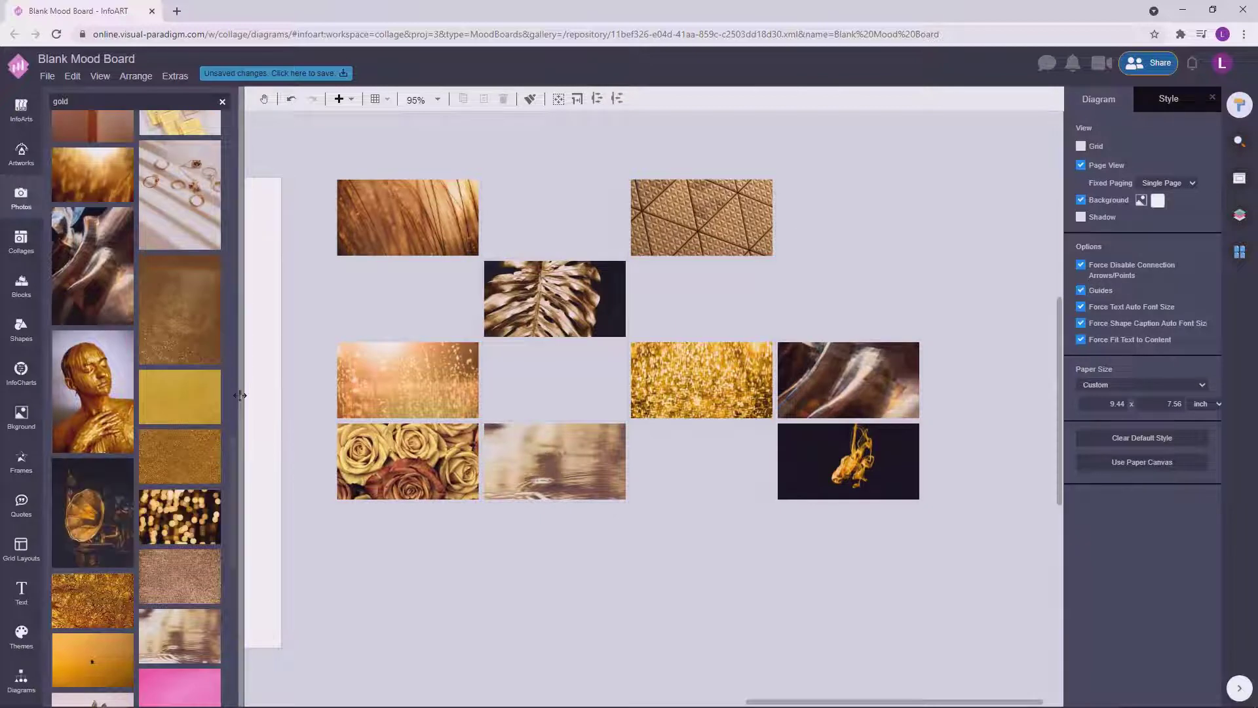
scroll(189, 423, "down", 2)
left_click_drag(188, 423, 849, 218)
Step: Fill the second row's first cell and the first row's second cell together with a solid dark golden brown
left_click(393, 335)
left_click(574, 217, "shift")
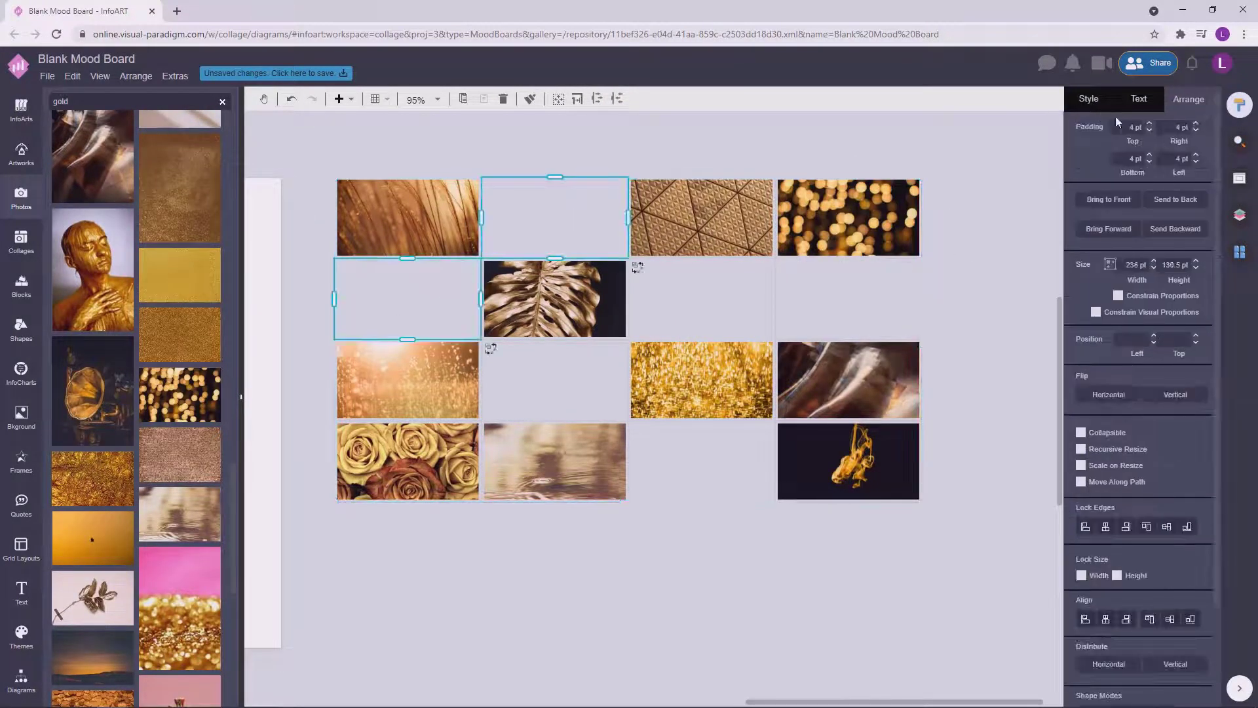
left_click(1091, 103)
left_click(1081, 191)
left_click(1202, 191)
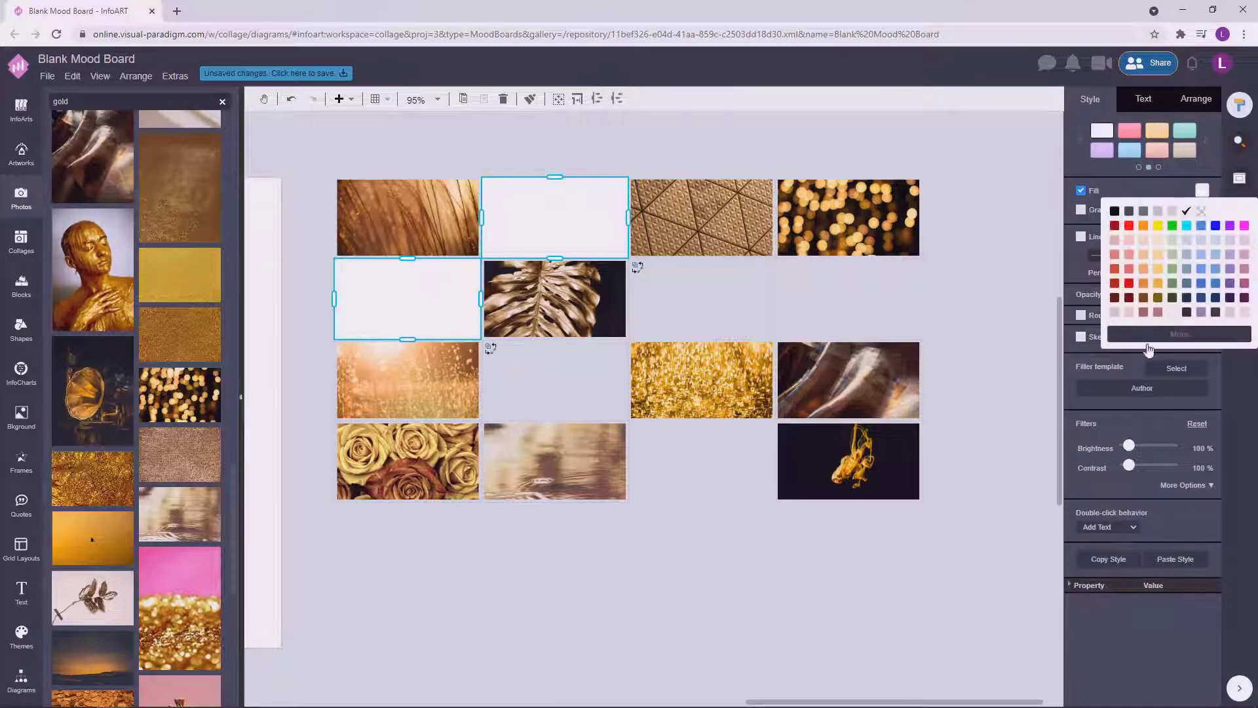
left_click(1157, 298)
left_click(781, 564)
Step: Try custom fills: a lighter golden brown for the second row's first cell and a light orange-gold for the first row's second cell
left_click(452, 282)
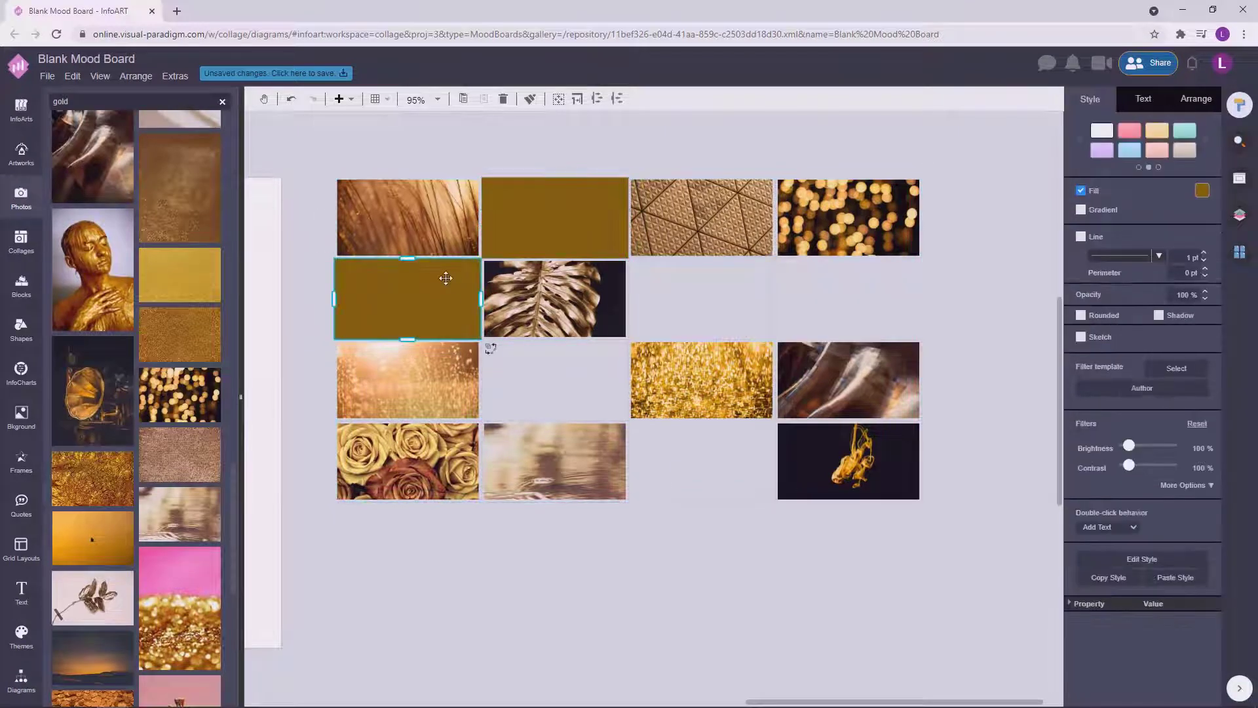
left_click(1201, 192)
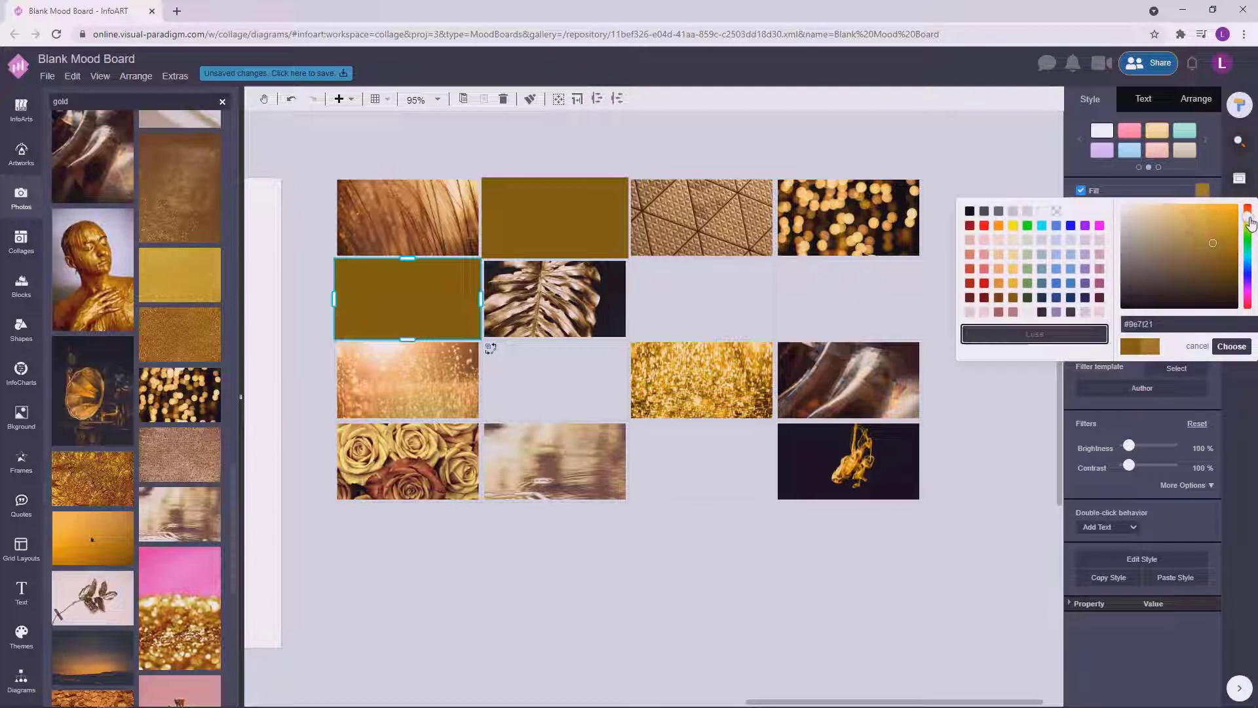
left_click(1231, 346)
left_click(573, 219)
left_click(1203, 190)
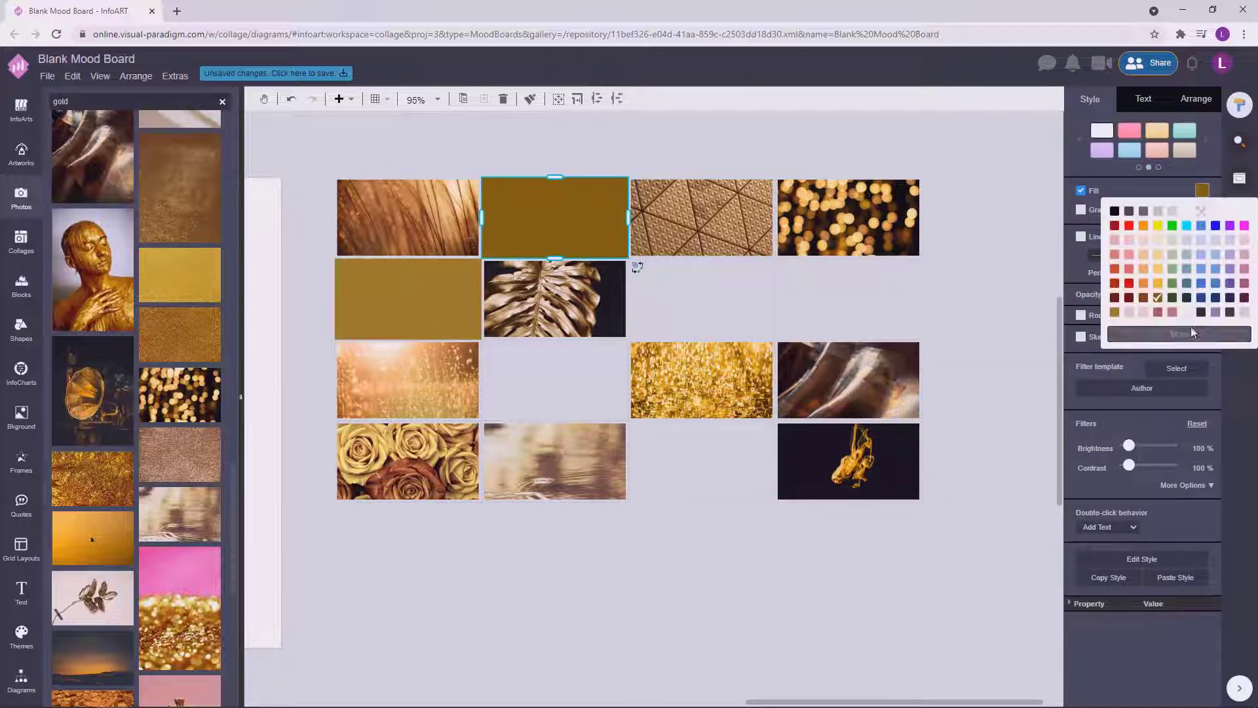
left_click(1191, 333)
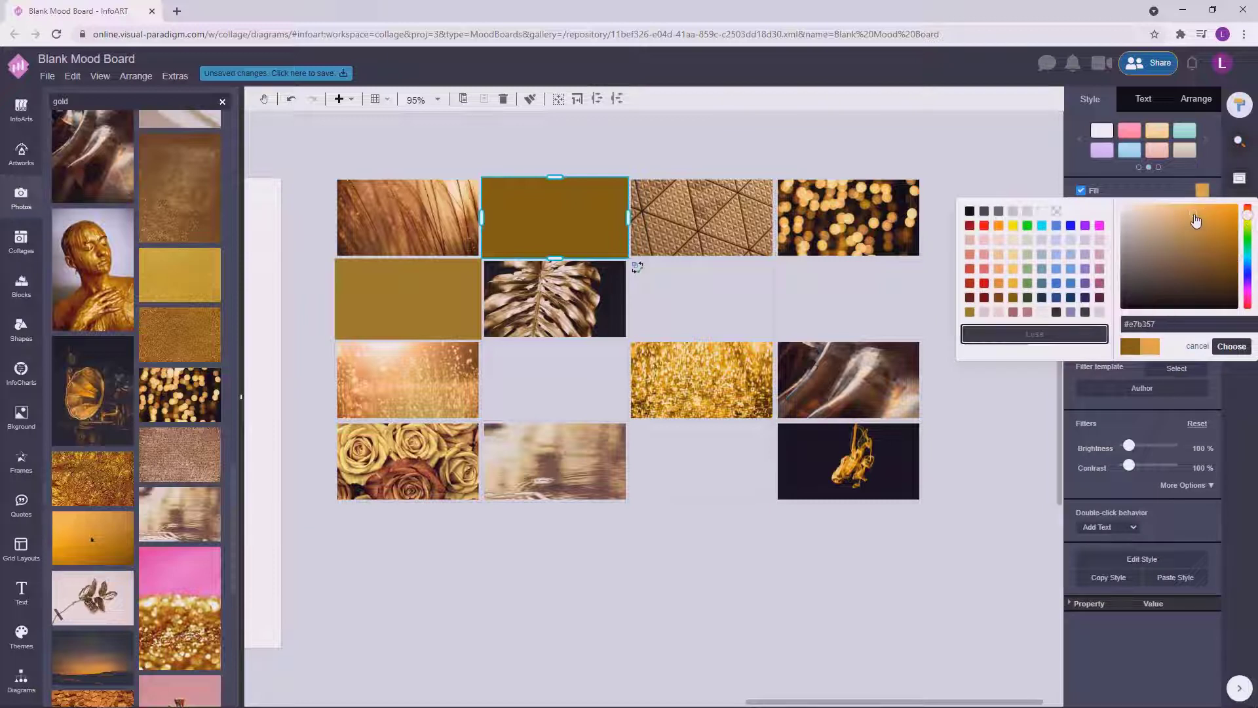
left_click(1232, 346)
Step: Try a warmer, richer golden-brown custom fill on the first cell of the second row
left_click(725, 309)
left_click(576, 367)
left_click(423, 308)
left_click(1203, 190)
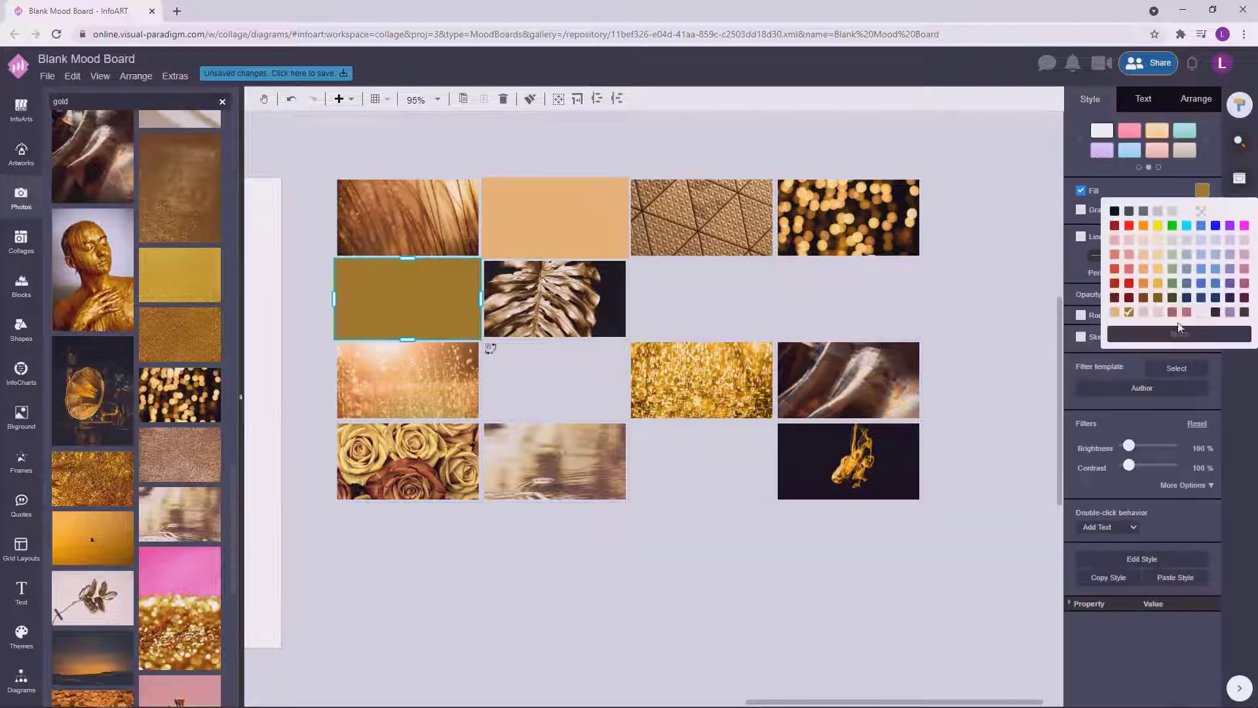
left_click(1179, 332)
left_click(1231, 346)
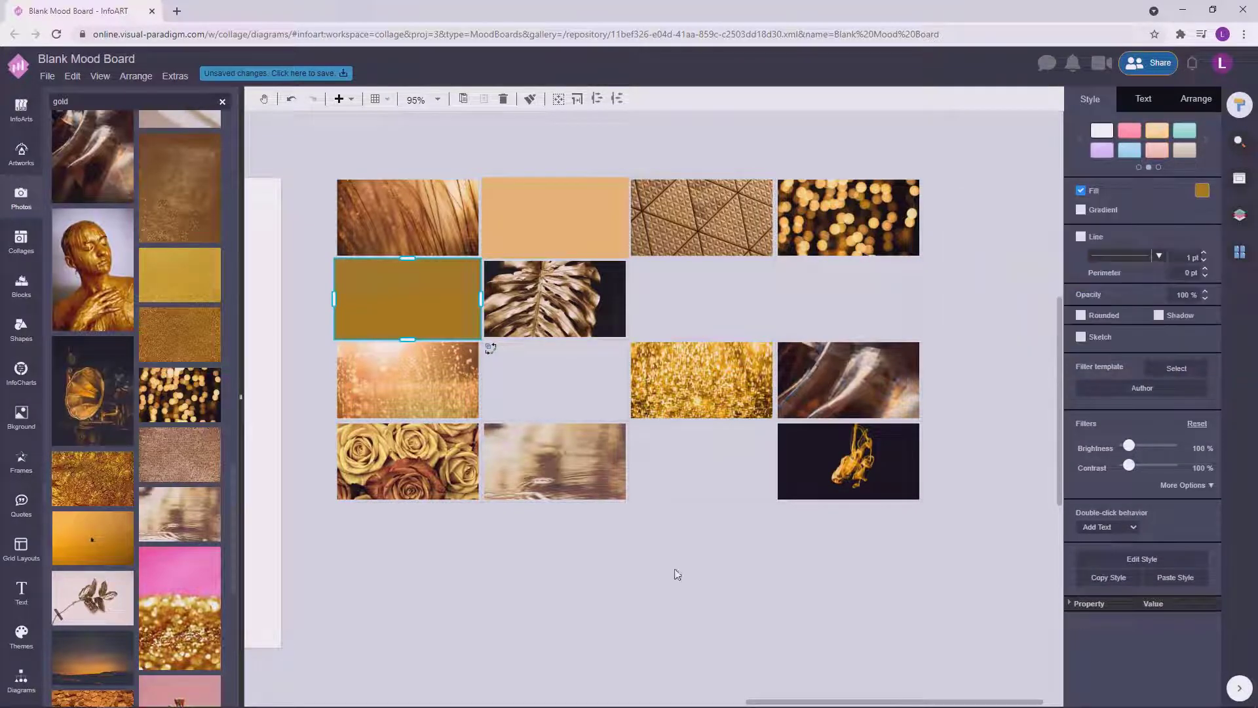
Step: Recolour the first row's second cell with a yellower, pale golden-tan custom shade
left_click(598, 214)
left_click(566, 210)
left_click(1203, 190)
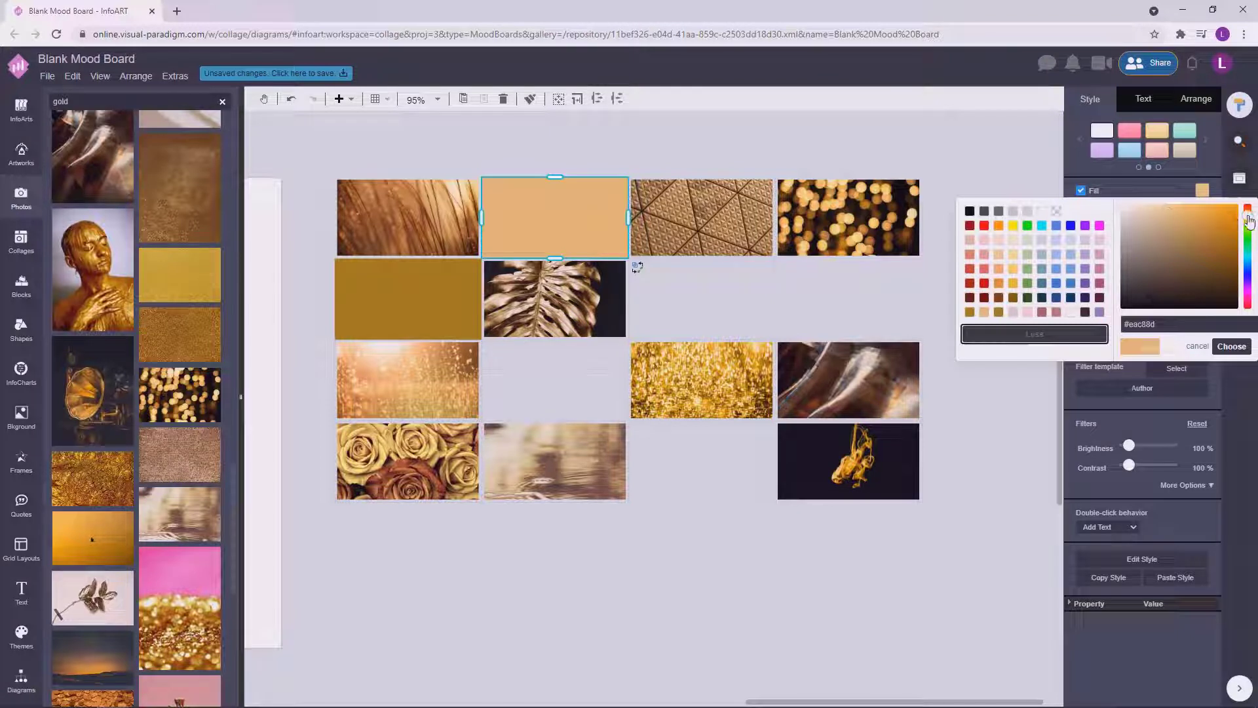
left_click_drag(1249, 220, 1249, 224)
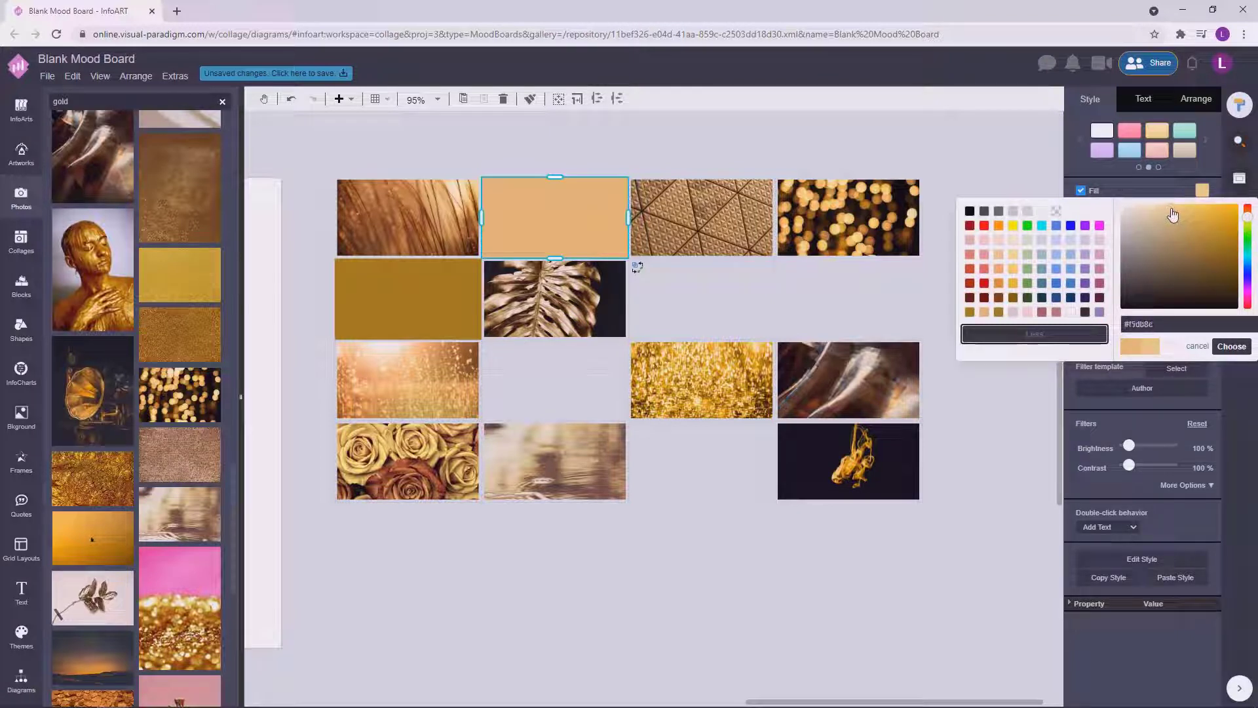
left_click(1231, 346)
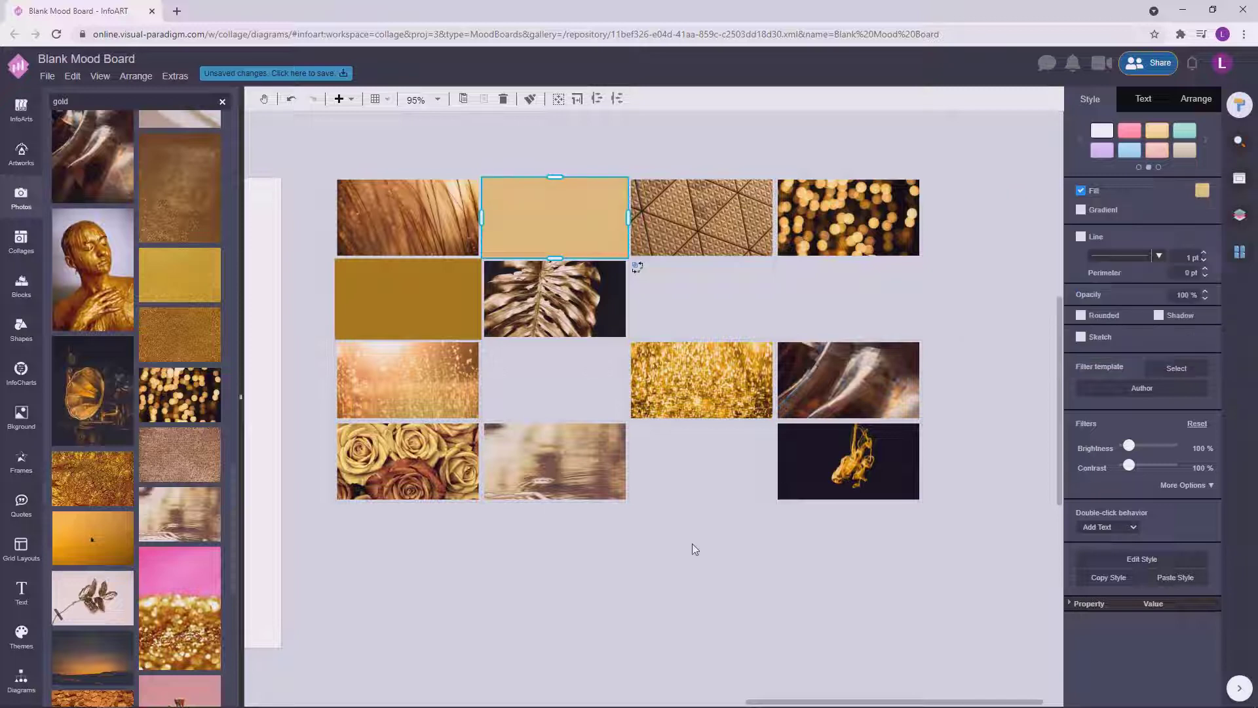
Step: Give the third row's second cell a solid fill from the recent golden-brown colour, and darken it with a custom shade
left_click(553, 356)
left_click(553, 357)
left_click(1081, 191)
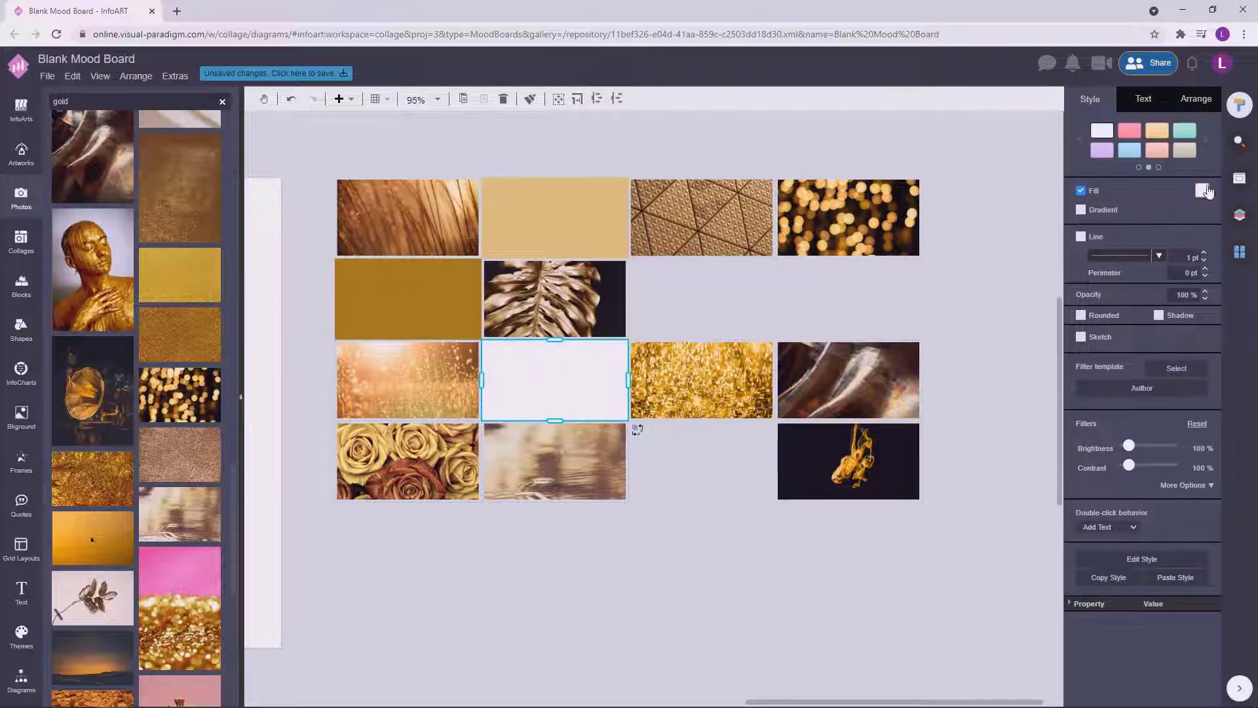
left_click(1202, 190)
left_click(1158, 312)
left_click(1202, 190)
left_click(1172, 338)
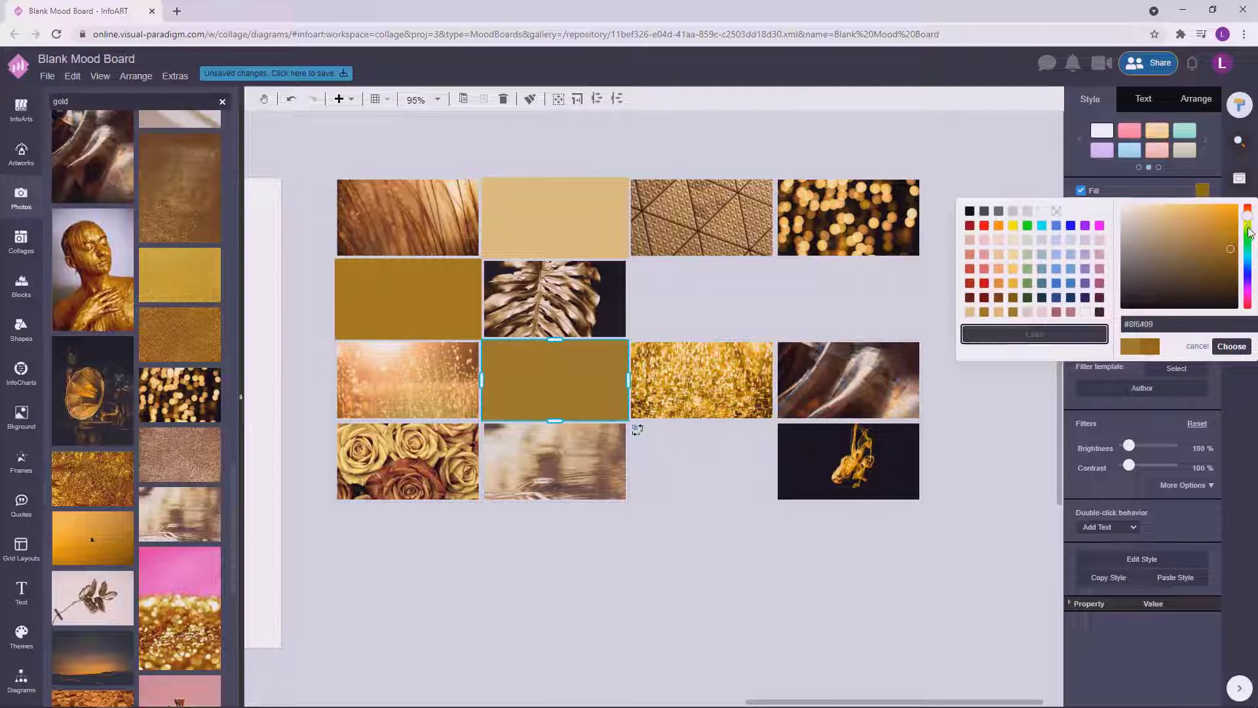
left_click(1231, 346)
Step: Try a darker, more orange-brown custom fill on the third row's second cell
left_click(583, 386)
left_click(567, 367)
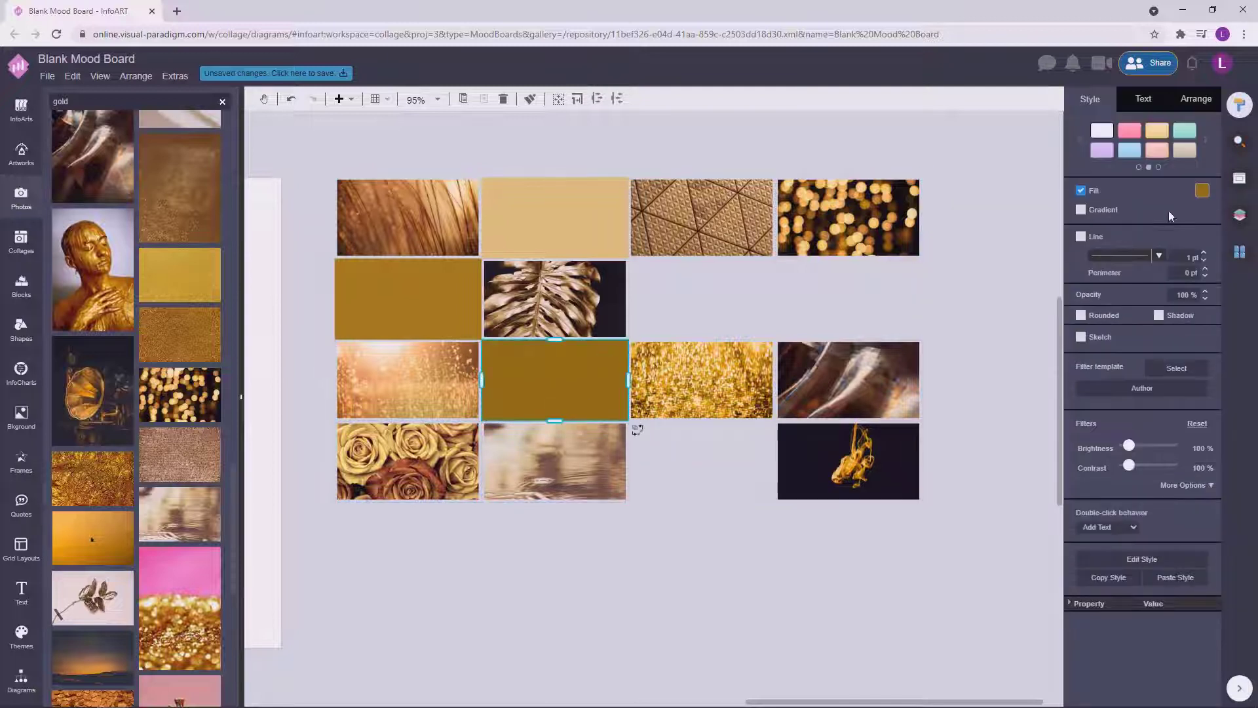
left_click(1202, 190)
left_click(1196, 335)
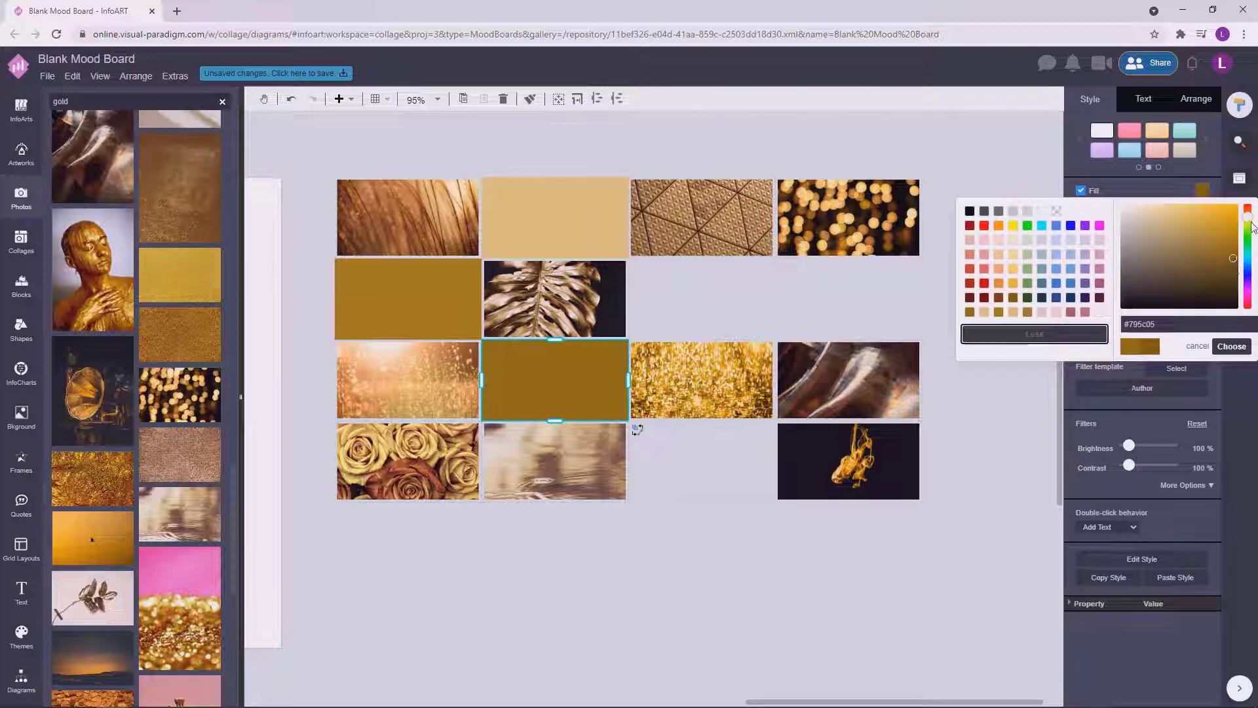
left_click(1232, 346)
Step: Try shifting the hue of the third row's second cell towards a yellower dark brown
left_click(590, 406)
left_click(589, 400)
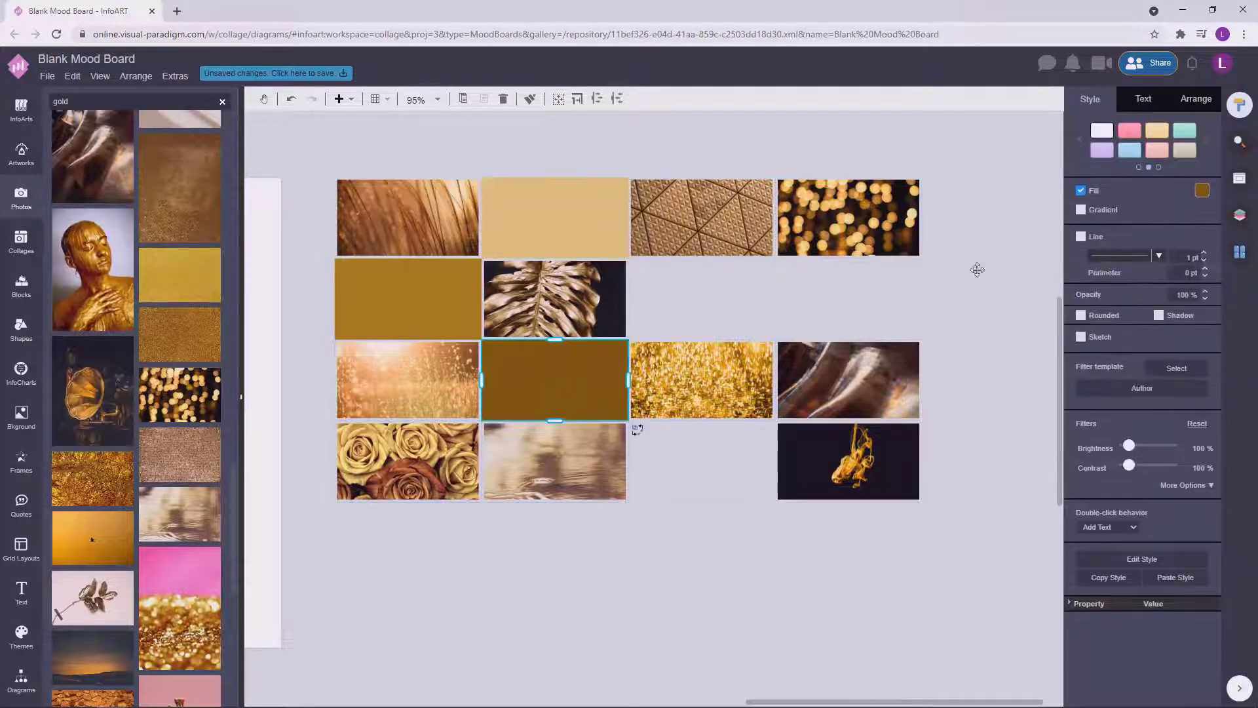
left_click(1204, 192)
left_click(1179, 334)
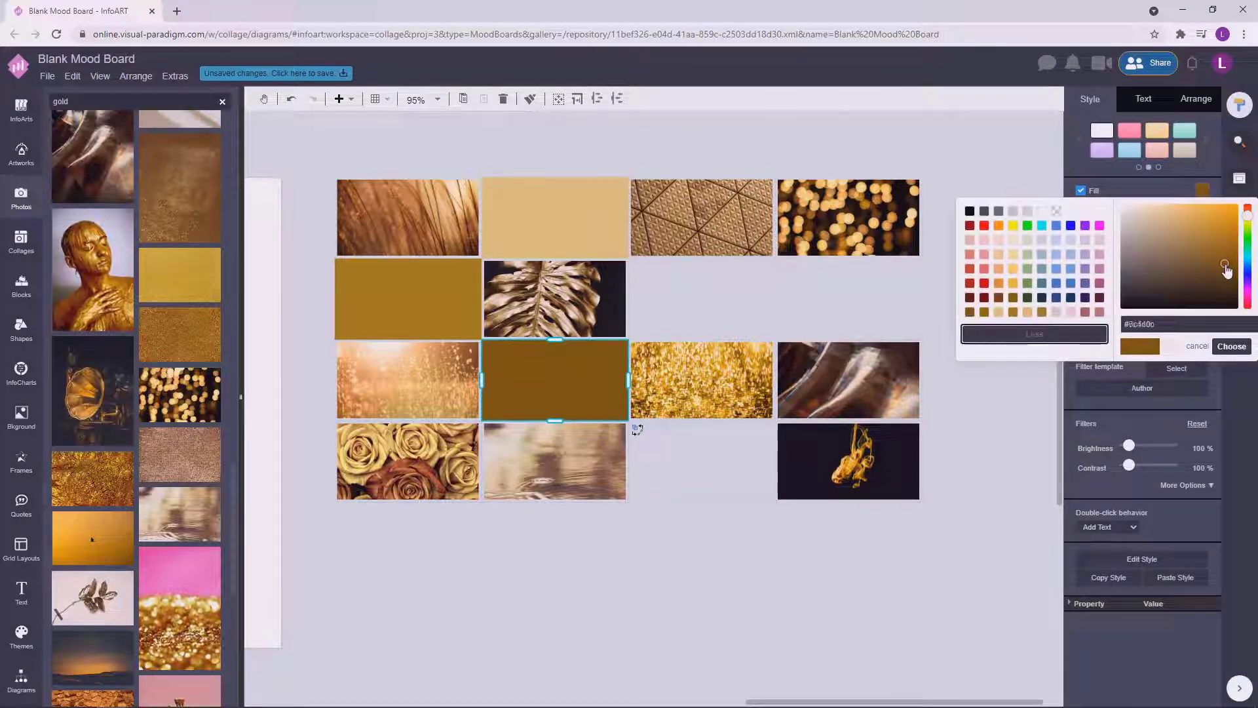
left_click_drag(1249, 220, 1249, 226)
left_click(1232, 346)
Step: Refine the third row's second cell to a dark olive-gold custom fill of about #805f0b
left_click(576, 387)
left_click(576, 387)
left_click(1202, 190)
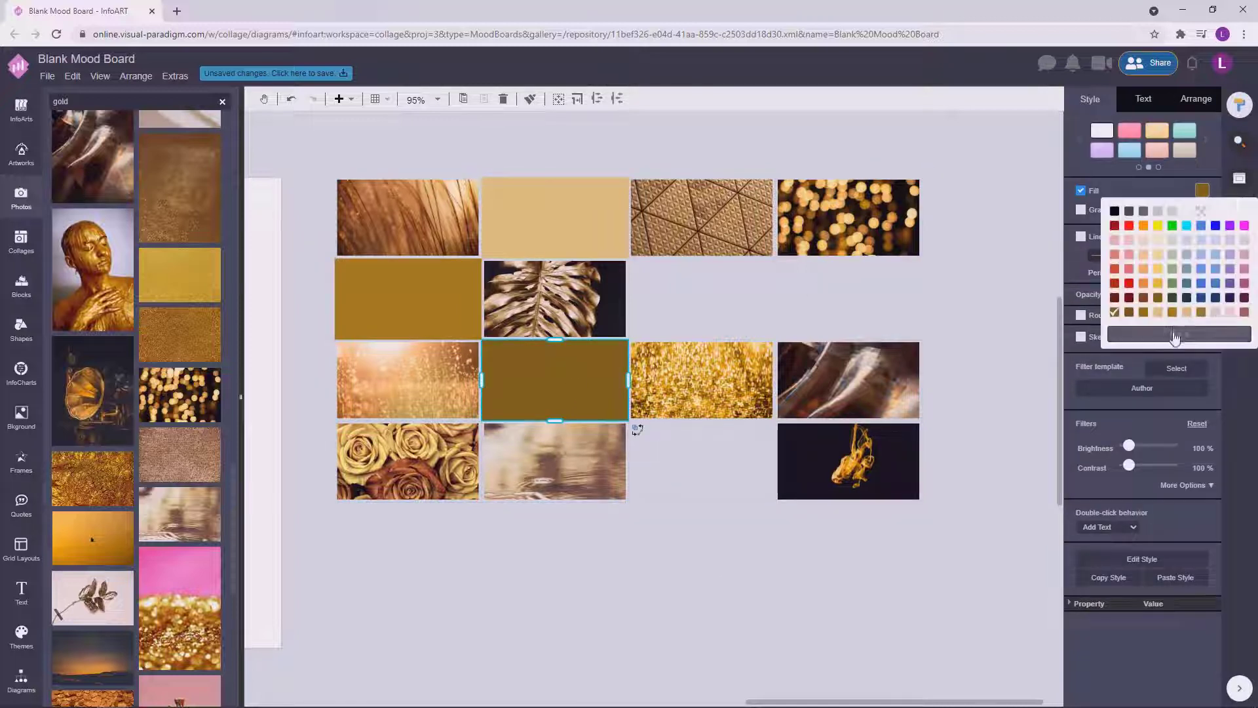
left_click(1175, 336)
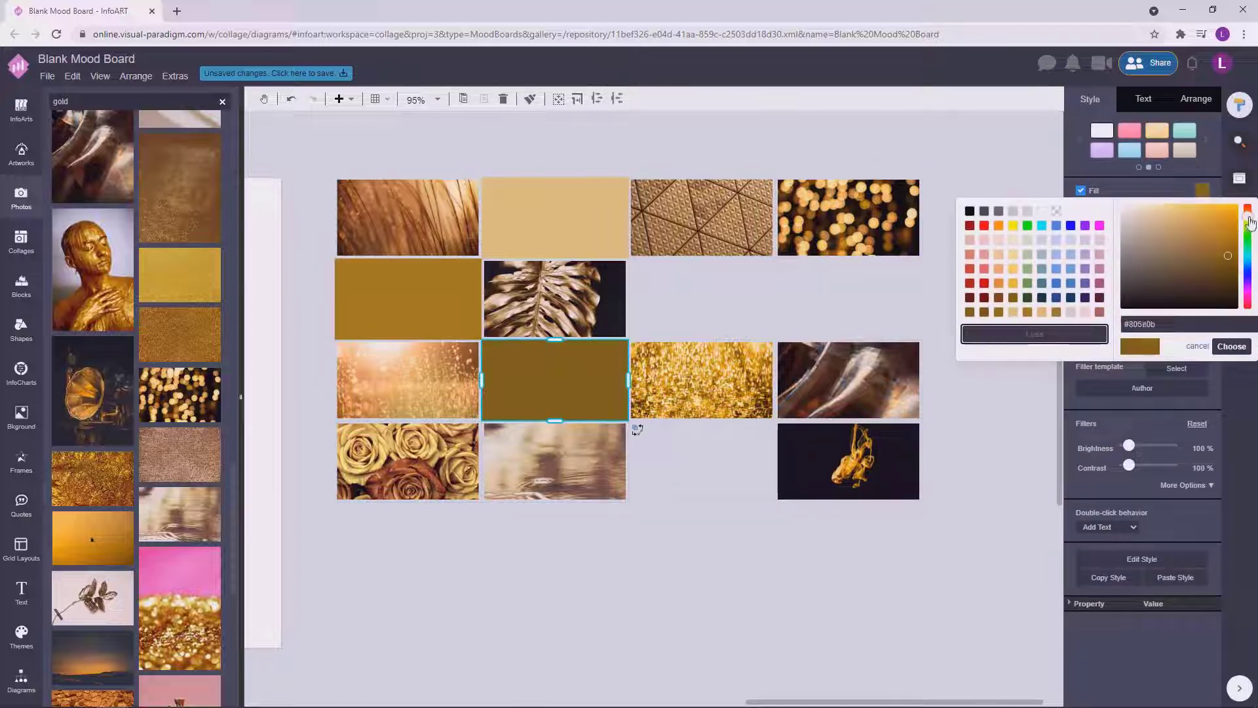
left_click(1232, 346)
Step: Fill the third cell of the fourth row with the recently used pale golden tan
left_click(721, 430)
left_click(1080, 191)
left_click(1202, 191)
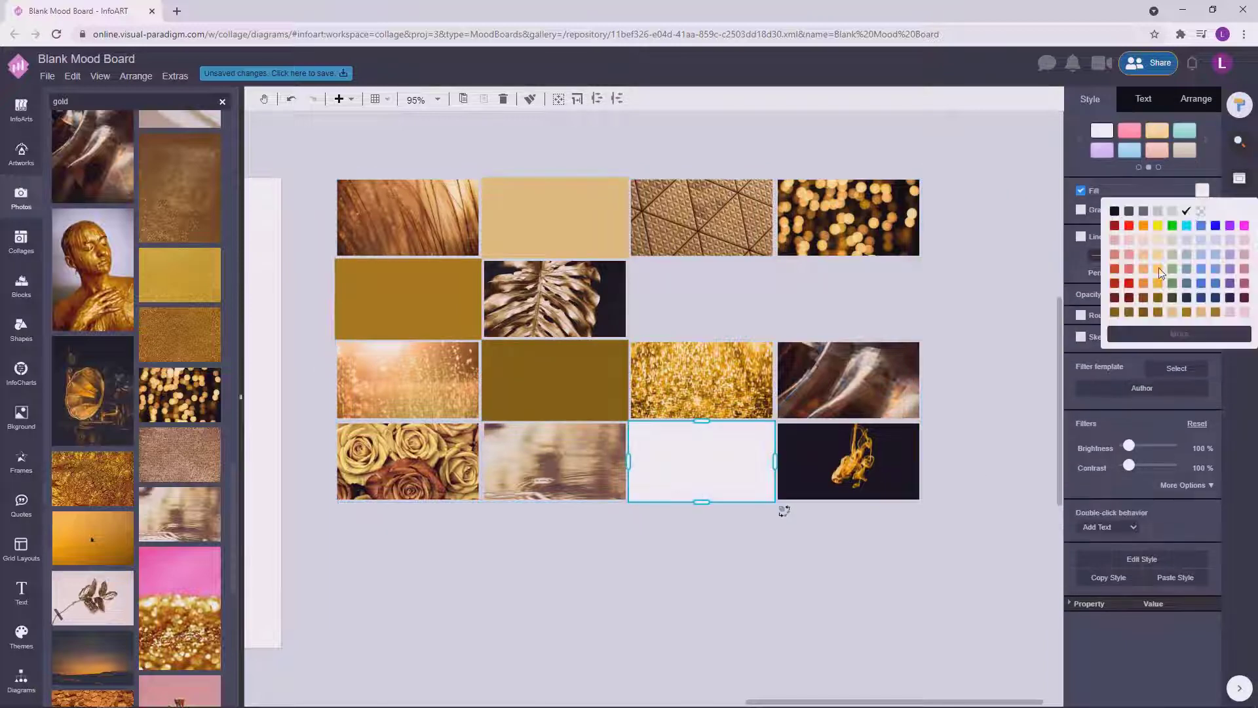
left_click(1144, 316)
left_click(993, 432)
Step: Shift the fill of the third row's second cell to a slightly warmer dark brown custom shade
left_click(739, 320)
left_click(739, 320)
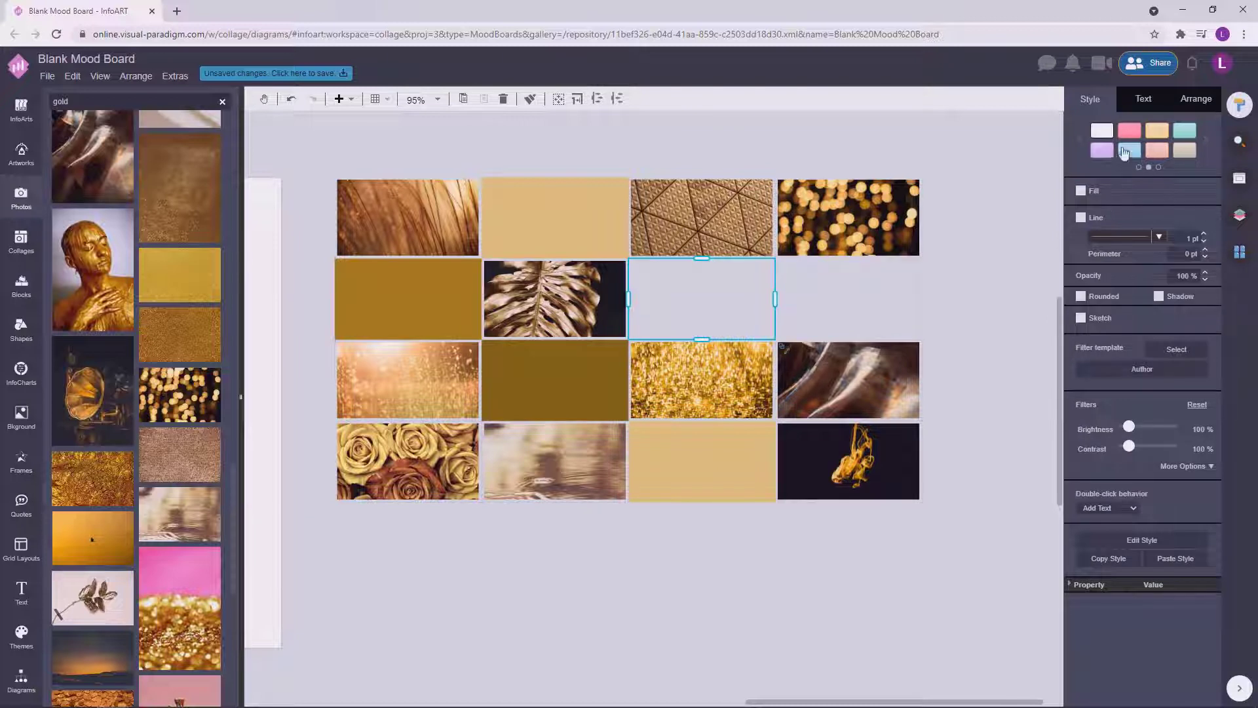
left_click(610, 395)
left_click(598, 375)
left_click(1202, 190)
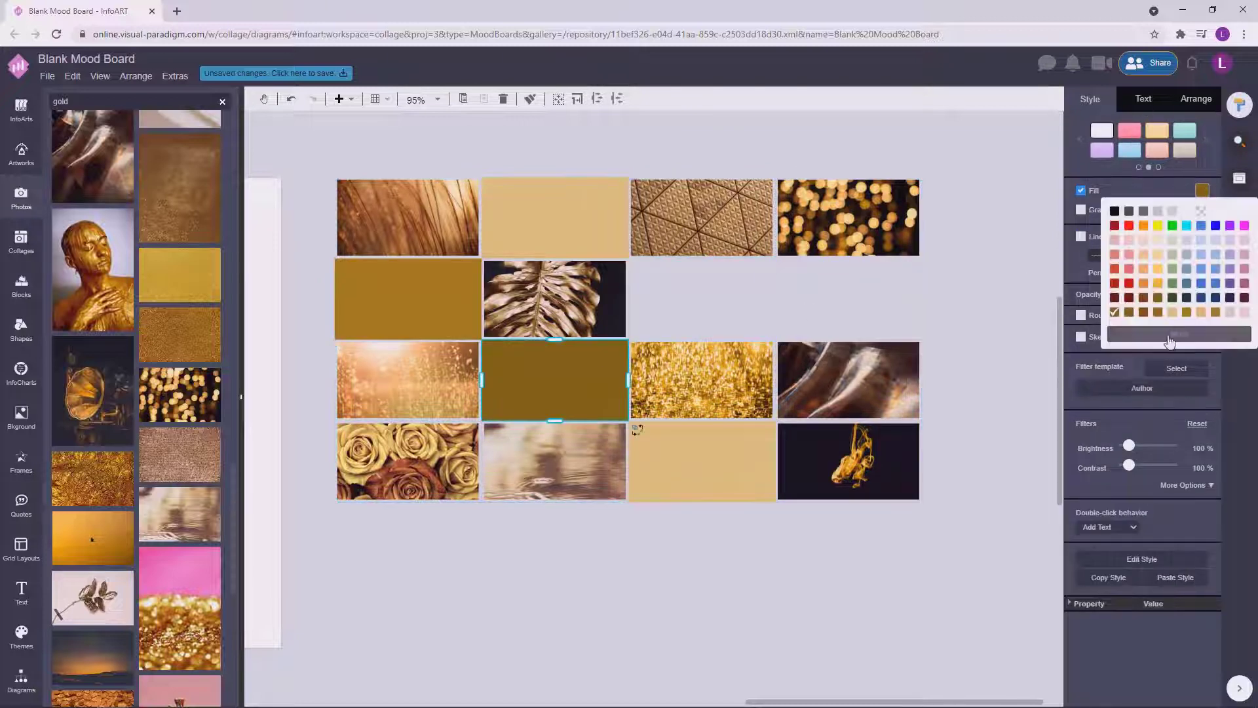
left_click(1175, 335)
left_click(1231, 346)
Step: Fill the second row's third cell with the recent golden tan, and lighten it to a custom shade of about #e6cd82
left_click(689, 282)
left_click(689, 281)
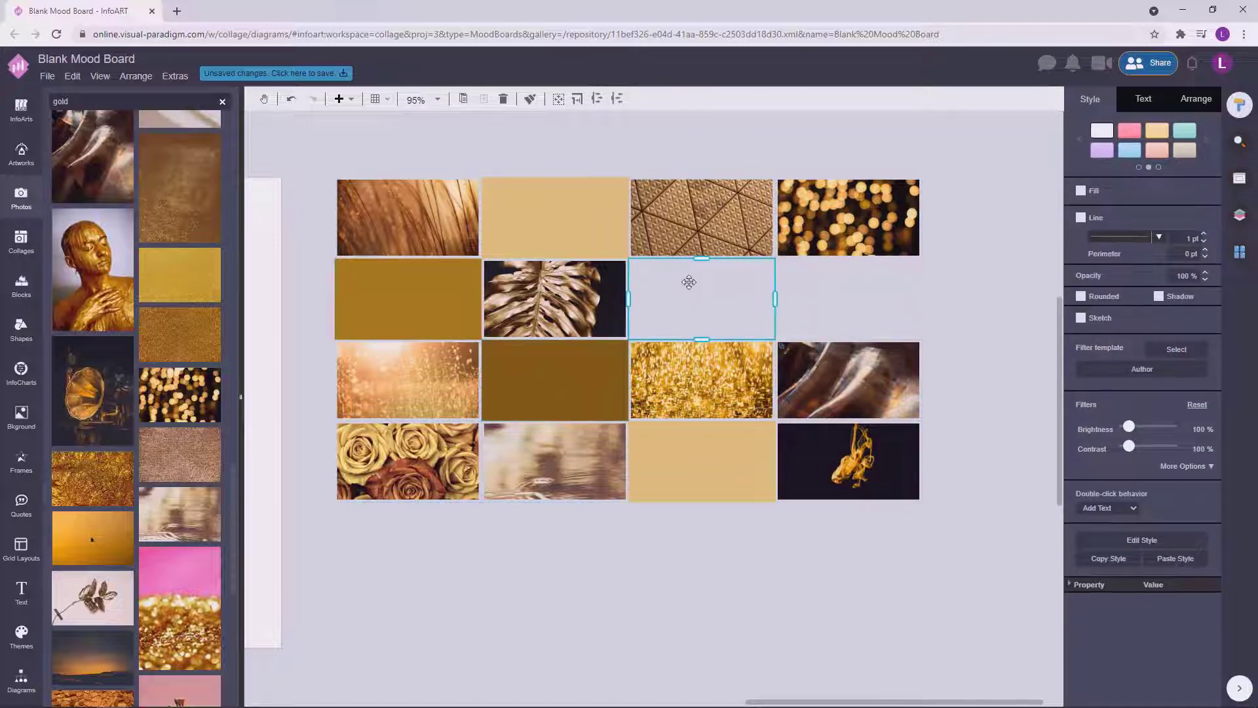
left_click(1081, 191)
left_click(1201, 190)
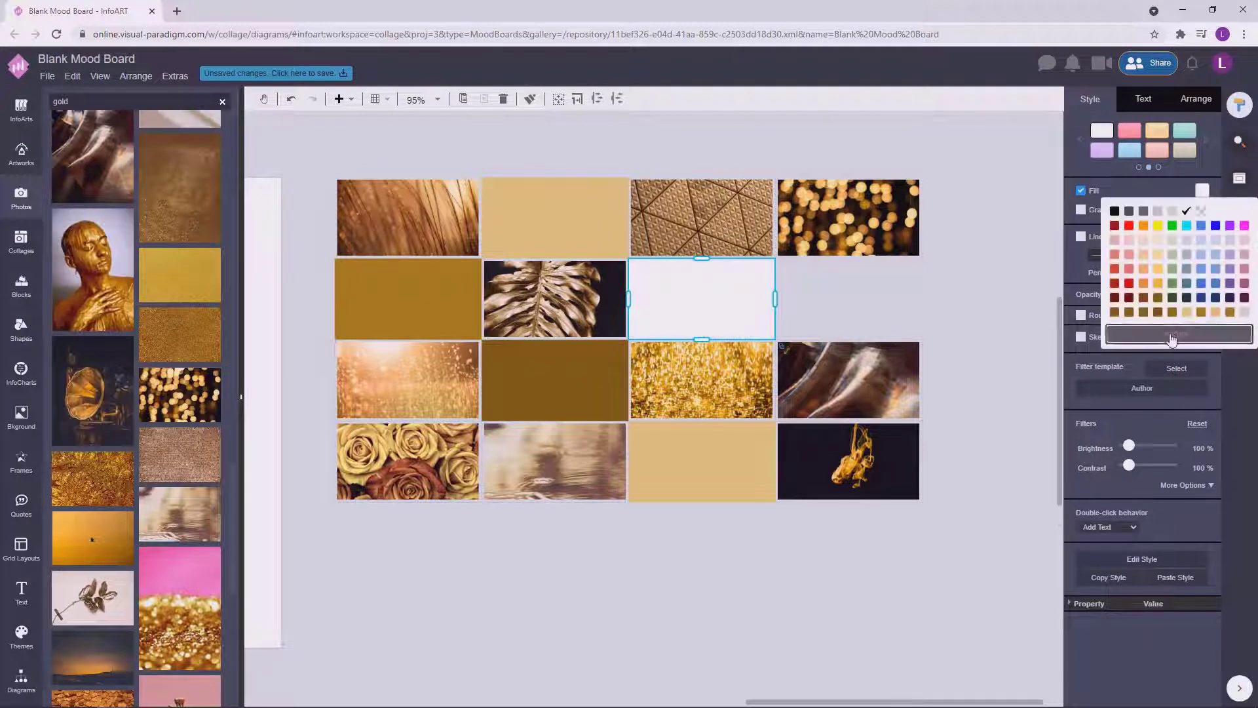
left_click(1175, 336)
left_click(1042, 320)
left_click(1202, 190)
left_click(1175, 335)
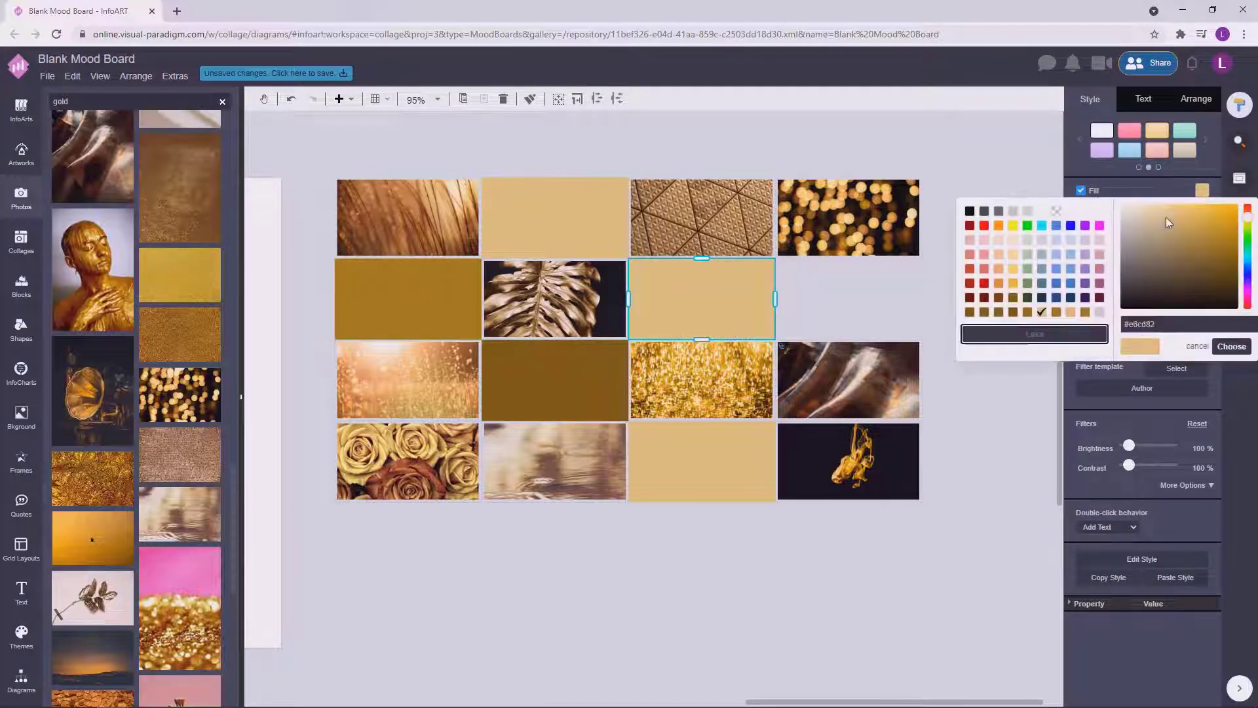
left_click(1231, 346)
Step: Refine the second row's third cell to a paler custom gold of about #ecd591
left_click(700, 285)
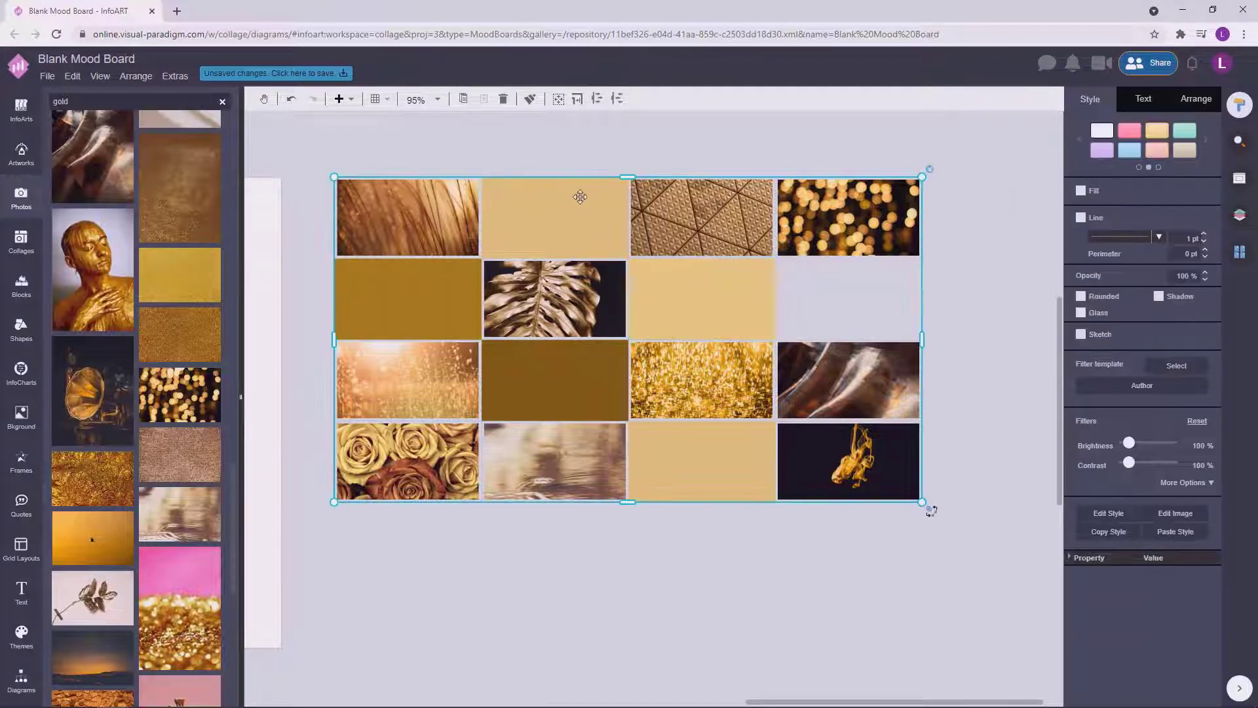
left_click(707, 289)
left_click(1202, 190)
left_click(1180, 334)
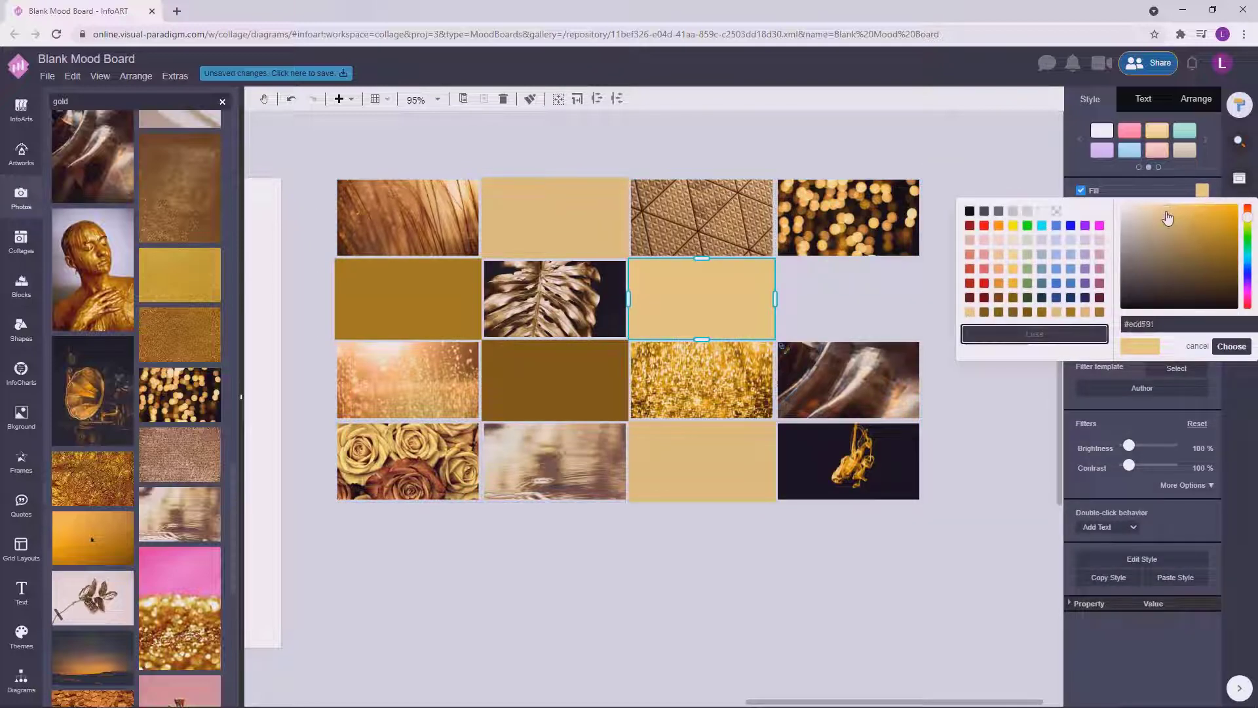
left_click(1232, 346)
Step: Recolour the first row's second cell with a lighter, yellower custom gold
left_click(509, 228)
left_click(576, 207)
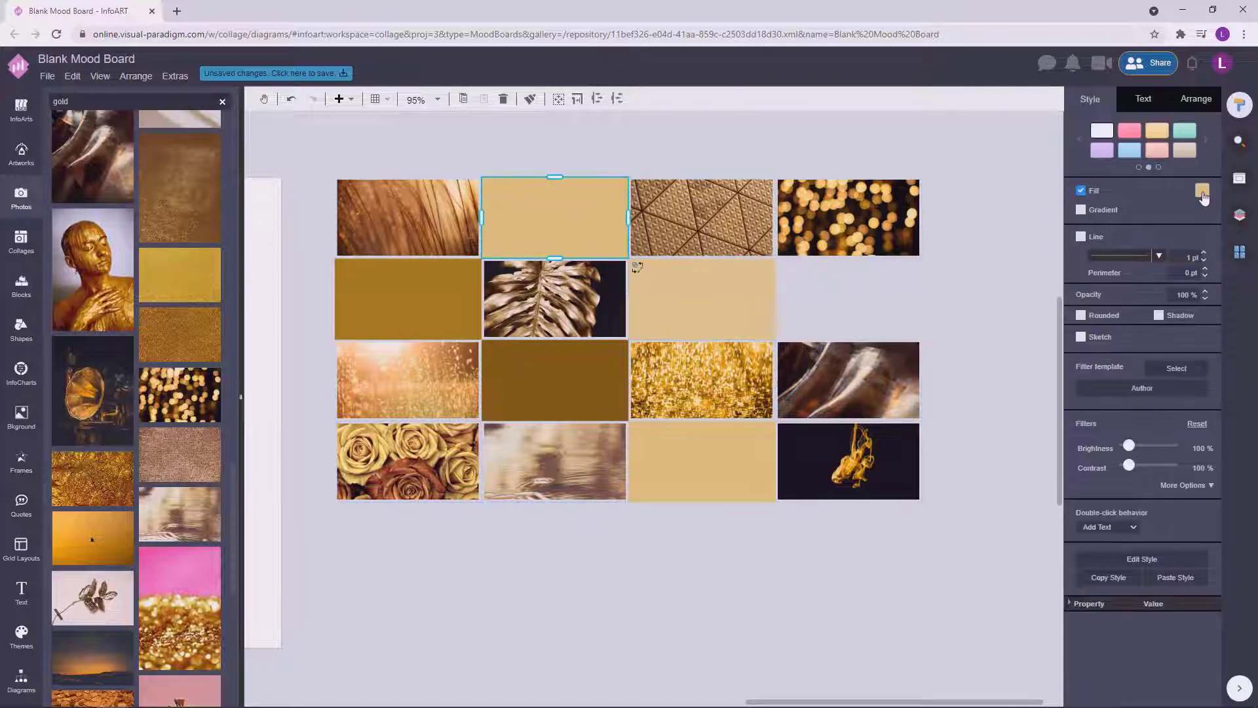
left_click(1202, 192)
left_click(1173, 333)
left_click(1220, 346)
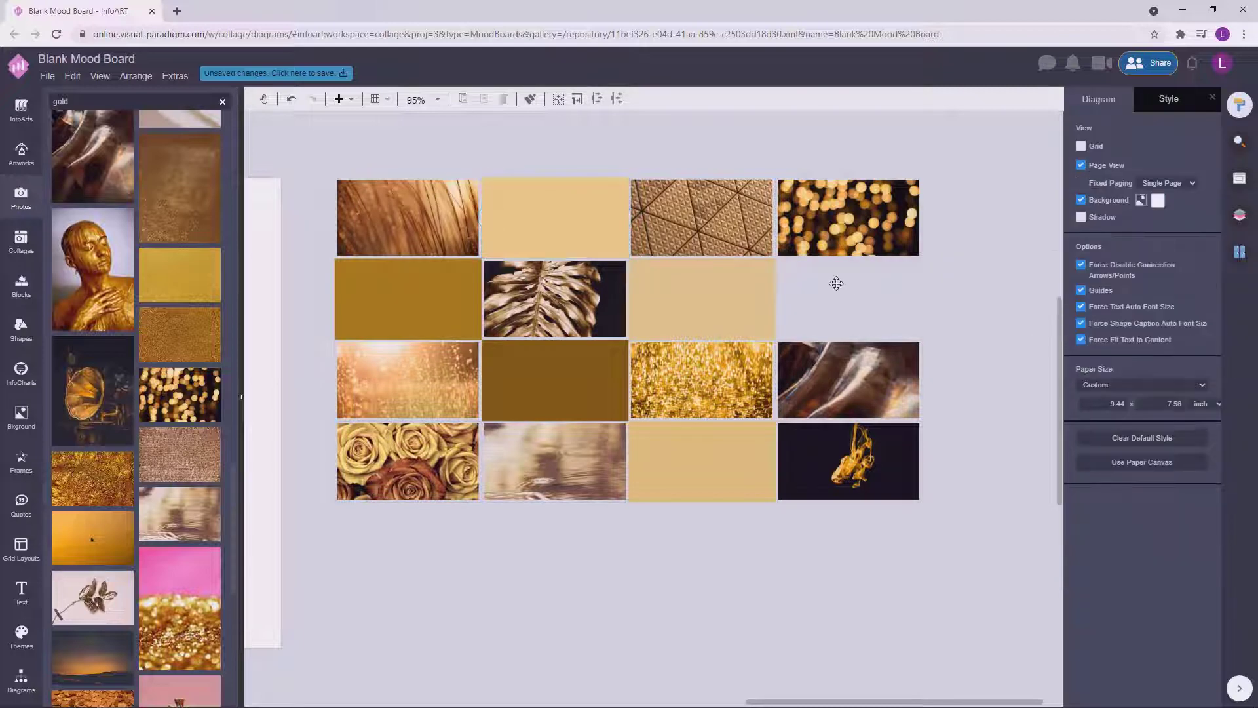
Step: Fill the last cell of the second row with the recently used dark olive-gold colour
left_click(834, 281)
left_click(834, 281)
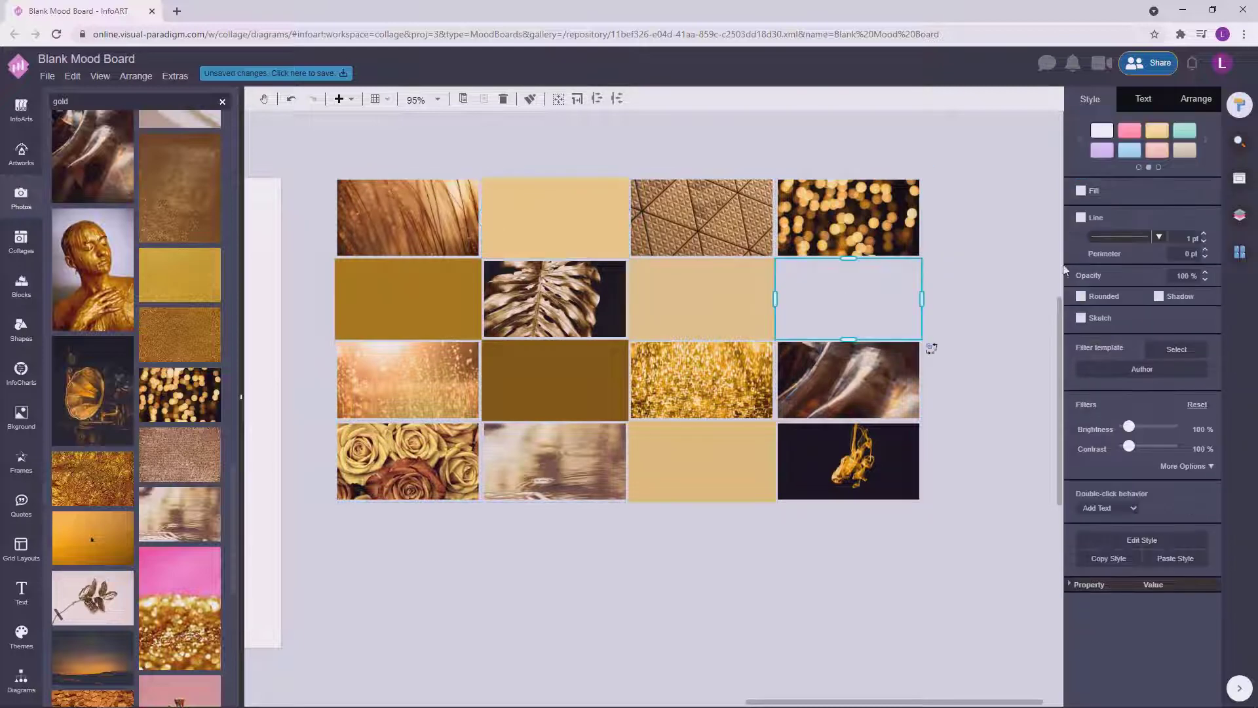
left_click(1081, 191)
left_click(1202, 190)
left_click(1172, 314)
left_click(1002, 319)
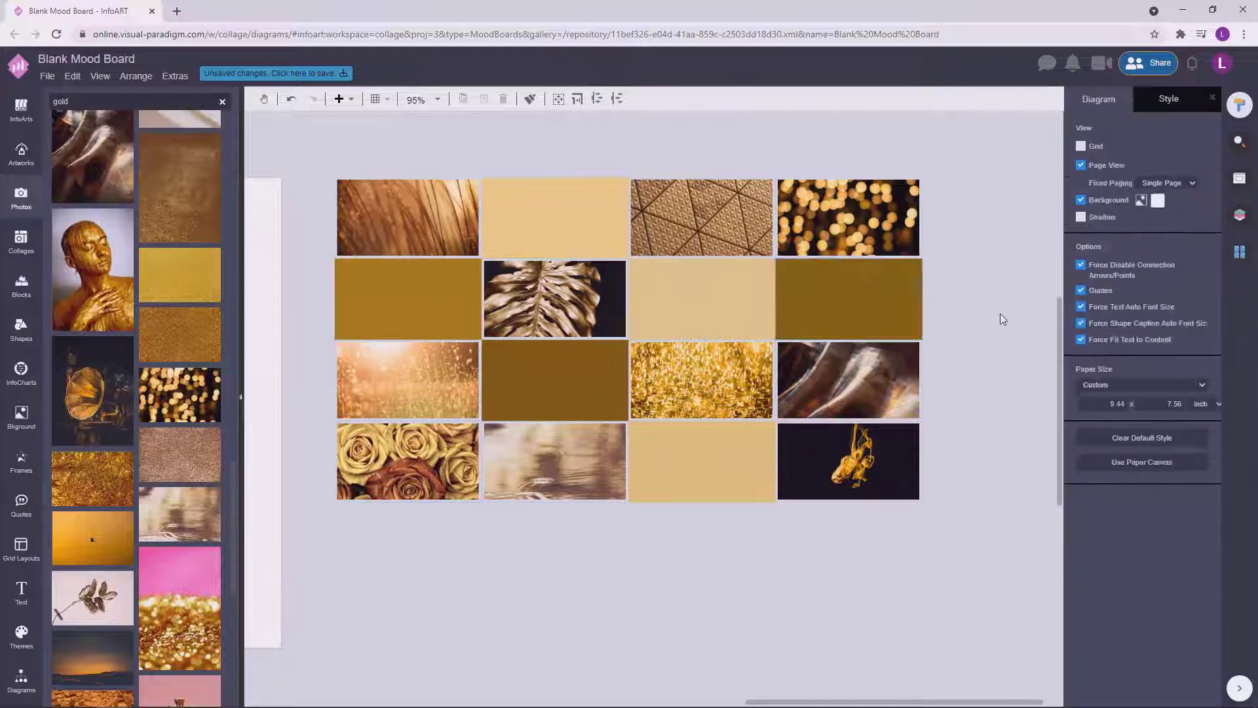
Step: Adjust the second row's first cell to a slightly brighter golden-brown custom fill of about #ab8517
left_click(446, 314)
left_click(1200, 190)
left_click(1160, 333)
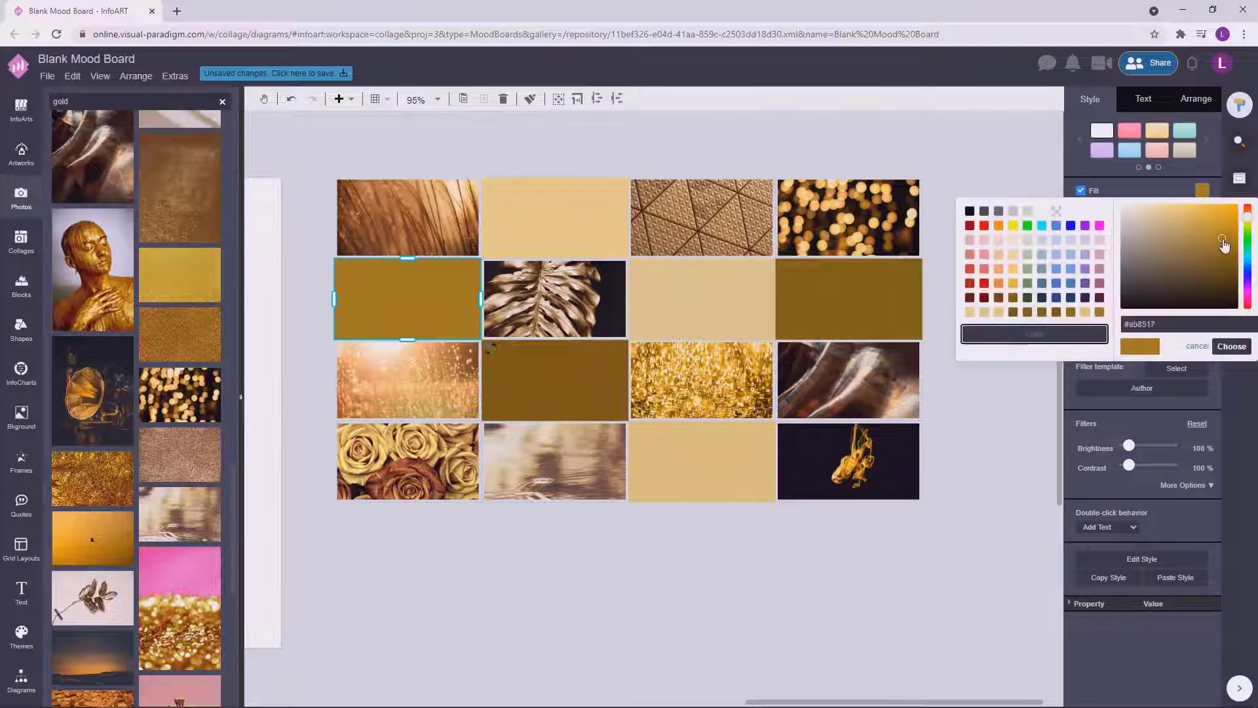
left_click(1231, 346)
left_click(708, 544)
scroll(616, 560, "down", 3)
left_click_drag(592, 570, 986, 550)
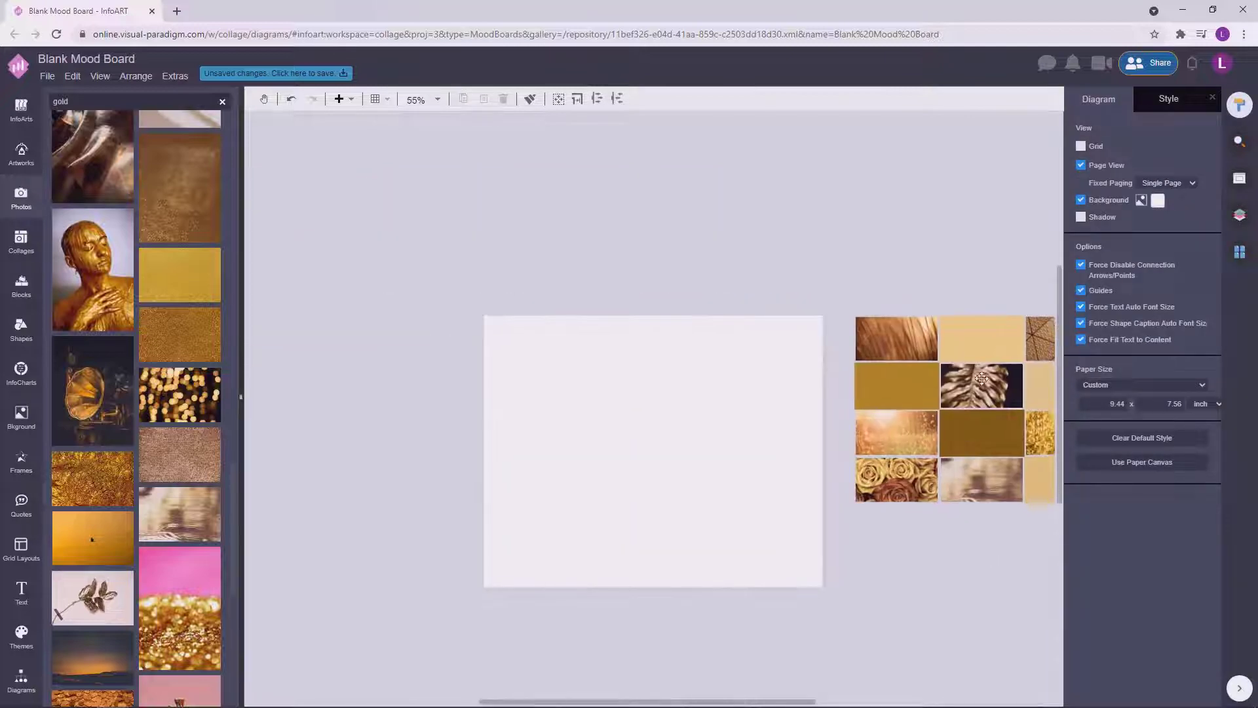
Step: Move the photo and colour grid onto the blank page, flush with its top edge and spanning its width
left_click_drag(979, 377, 609, 378)
left_click(753, 548)
scroll(757, 548, "up", 2)
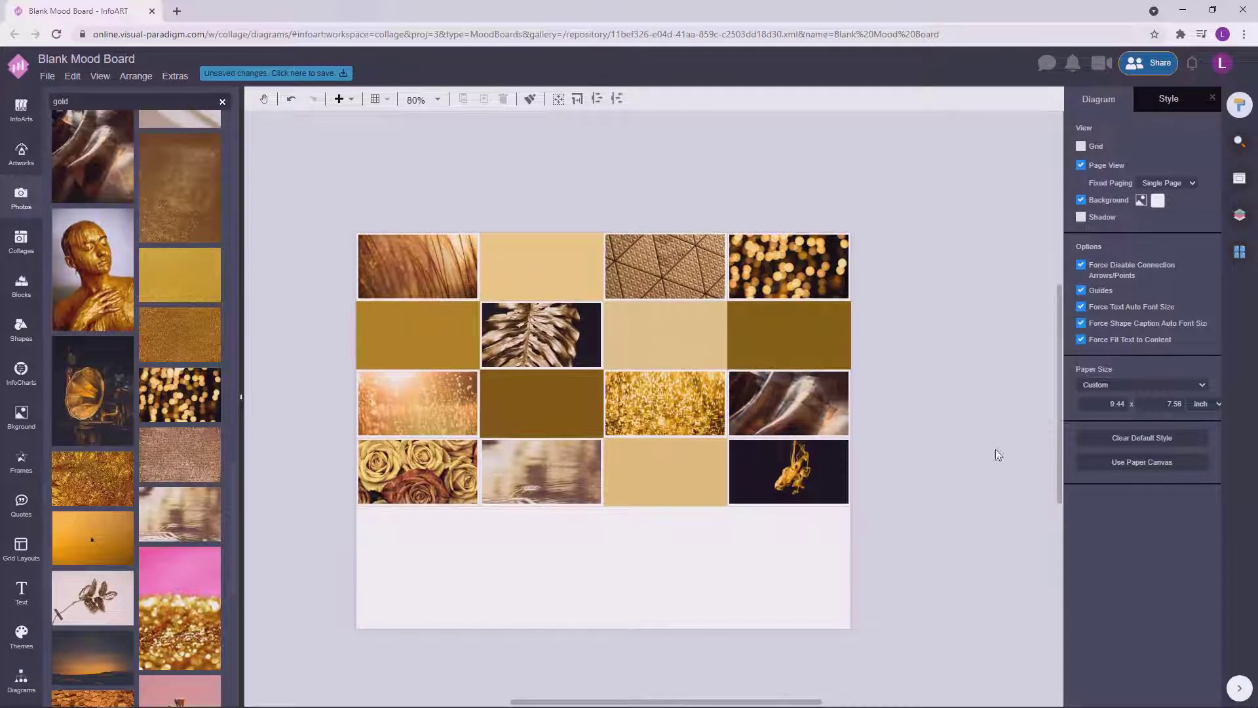
scroll(916, 490, "down", 2)
scroll(838, 503, "up", 2)
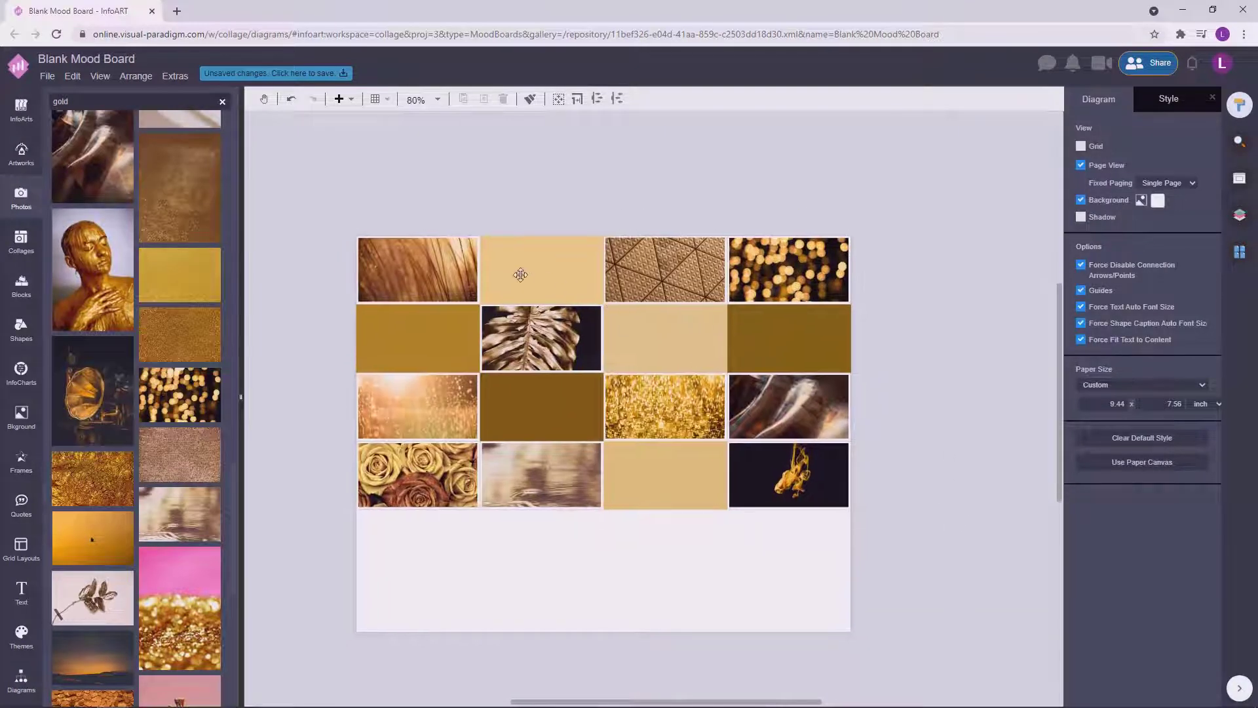
scroll(747, 340, "down", 2)
scroll(974, 360, "up", 1)
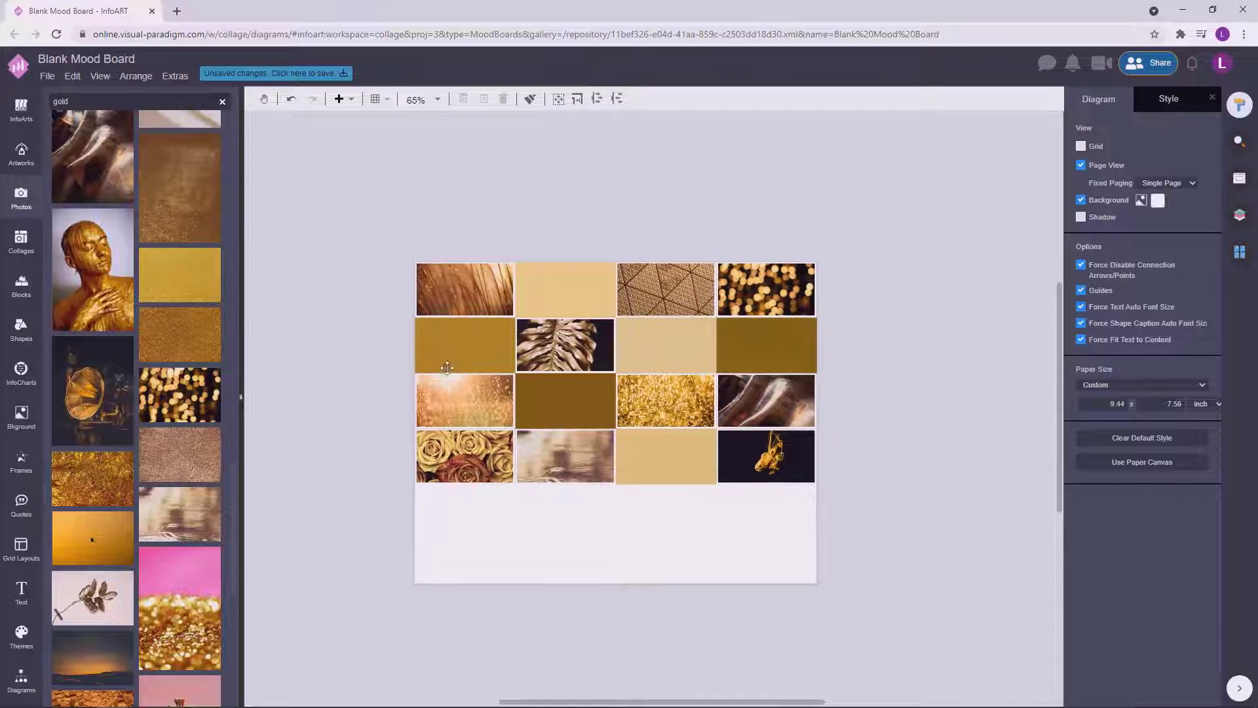
Step: Darken the fill of the third row's second cell to a slightly deeper brown
left_click(590, 397)
left_click(590, 397)
left_click(1202, 190)
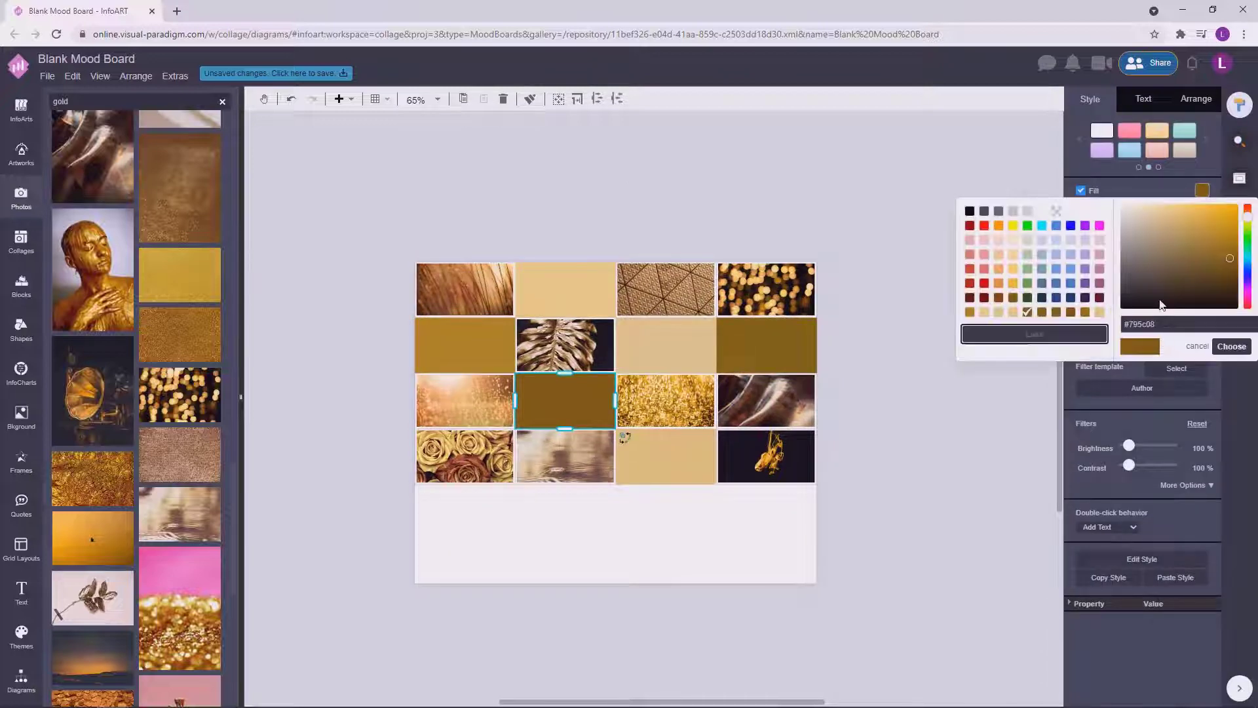
left_click(1231, 346)
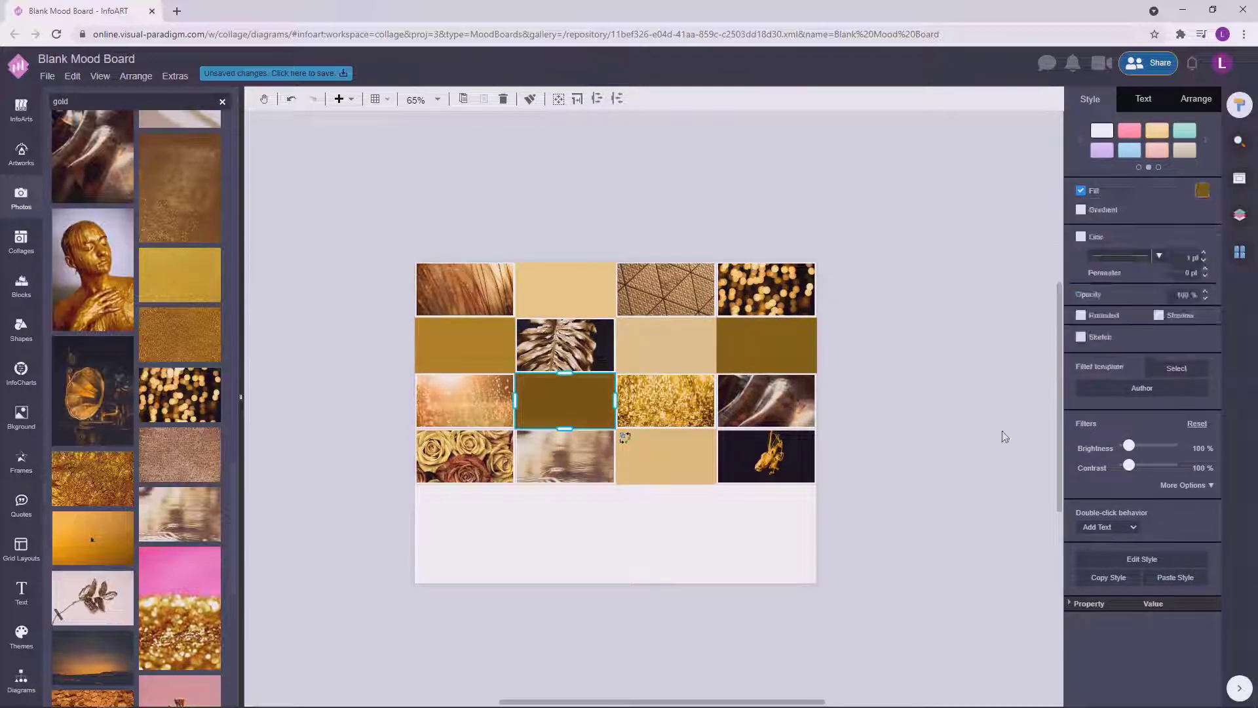
left_click(1003, 434)
scroll(680, 427, "up", 1)
scroll(622, 449, "down", 3)
scroll(622, 448, "up", 3)
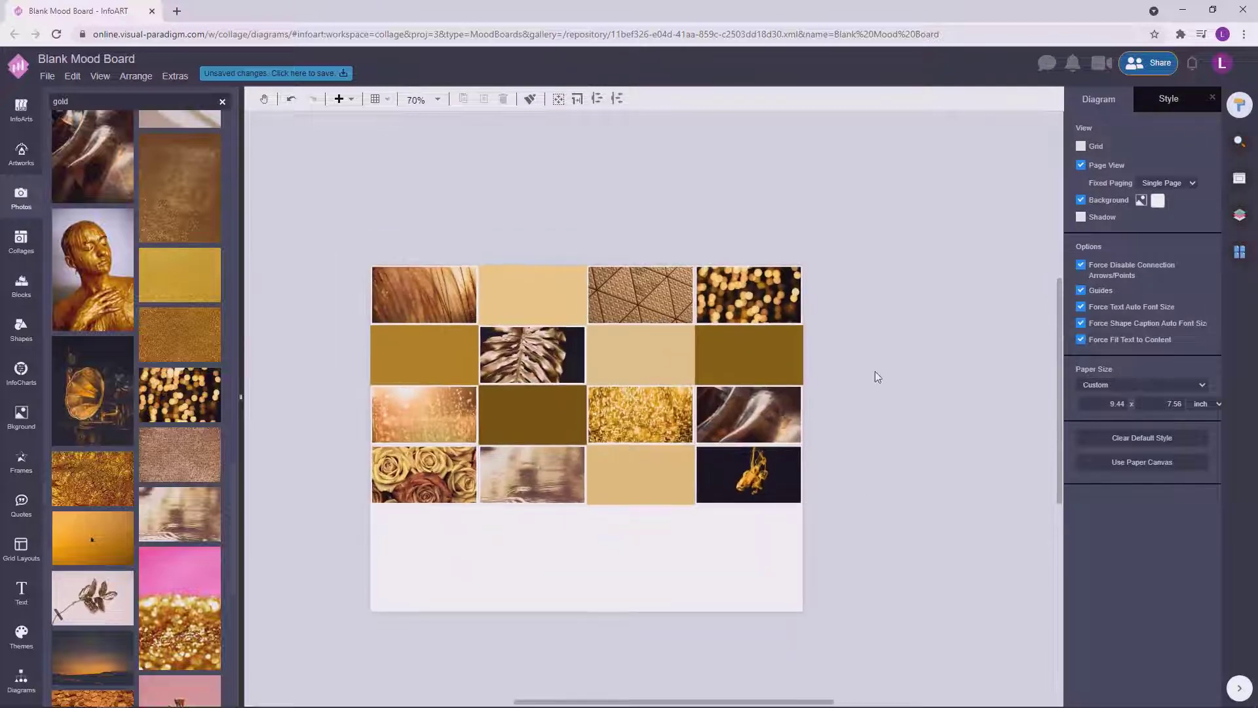
Step: Select all the grid cells and set their top, right, bottom and left padding to 0 pt
left_click(485, 306)
left_click(459, 305)
left_click(535, 414, "ctrl")
left_click(539, 357, "ctrl")
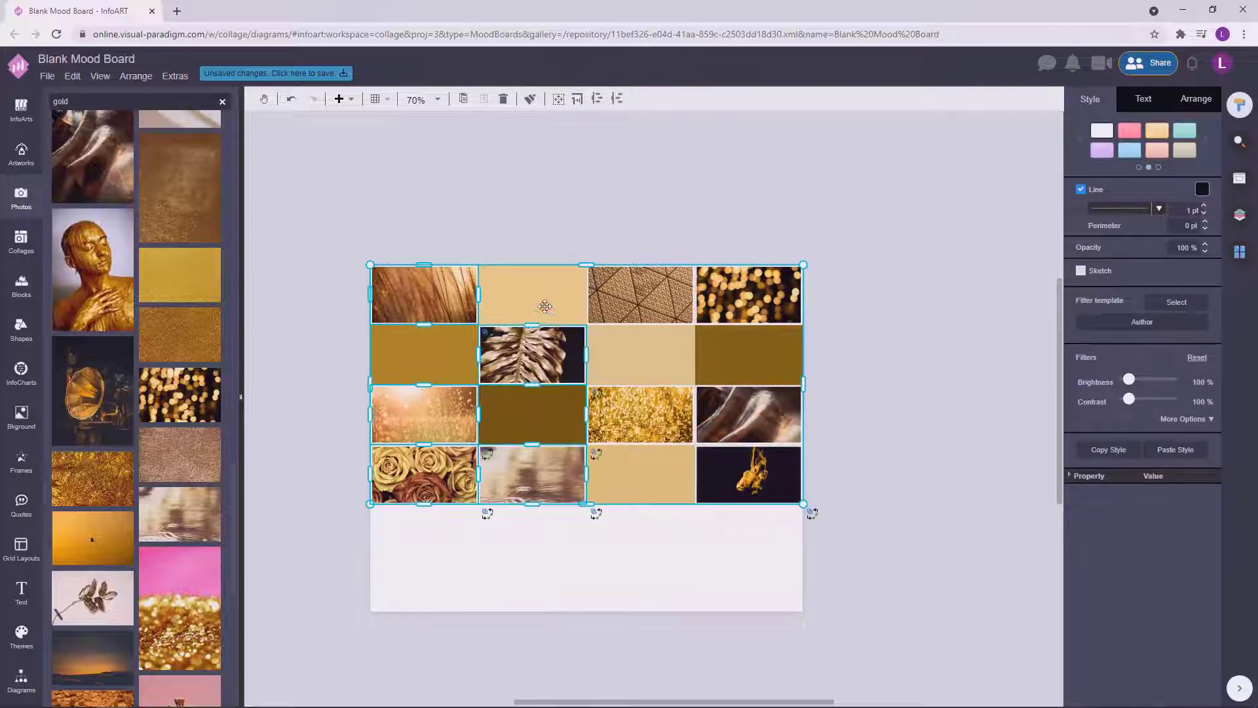
left_click(545, 306, "ctrl")
left_click(631, 300, "ctrl")
left_click(641, 354, "ctrl")
left_click(640, 415, "ctrl")
left_click(649, 470, "ctrl")
left_click(739, 468, "ctrl")
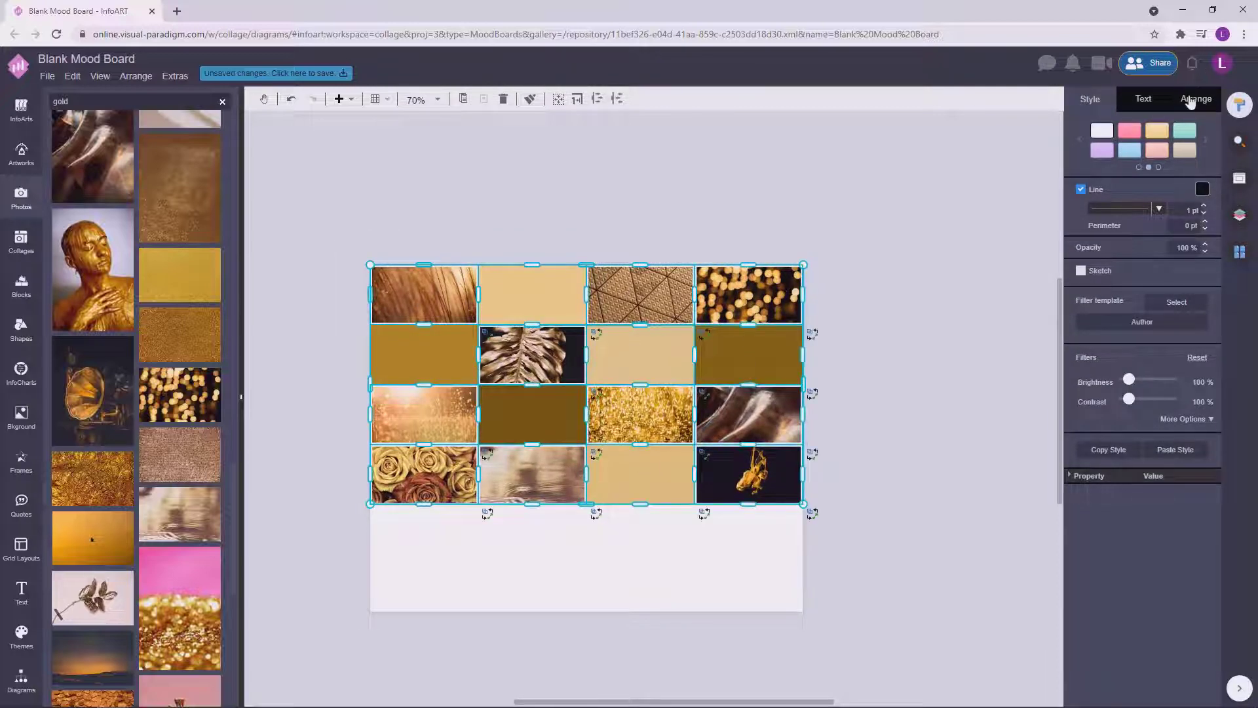
left_click(1190, 100)
type("0")
key("Tab")
type("0")
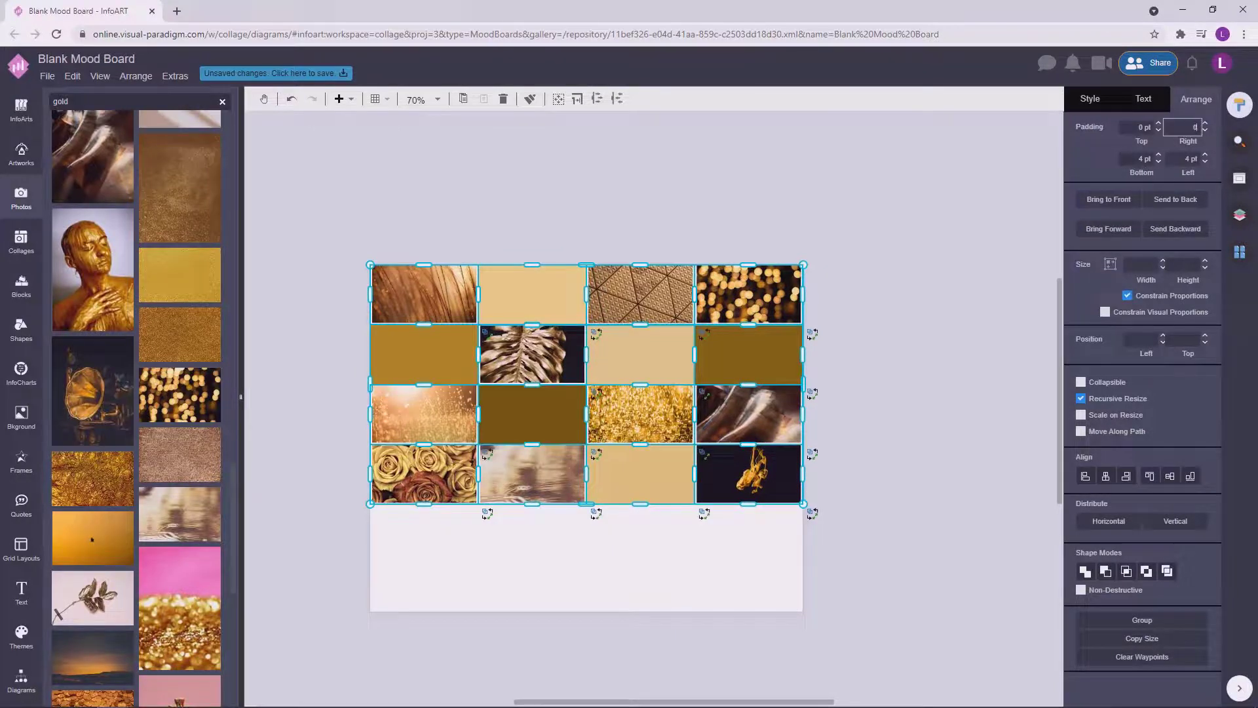
key("Tab")
type("0")
key("Tab")
type("0")
left_click(922, 380)
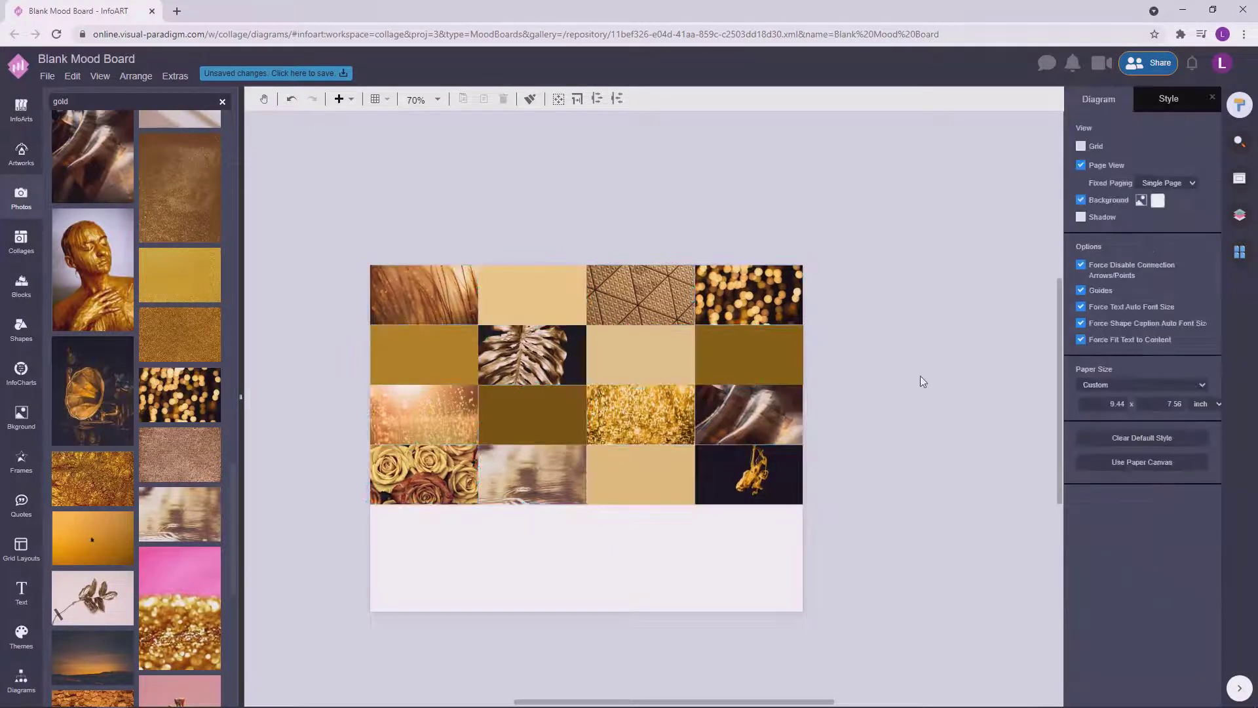
scroll(787, 517, "down", 1)
left_click(551, 443)
left_click_drag(613, 445, 612, 445)
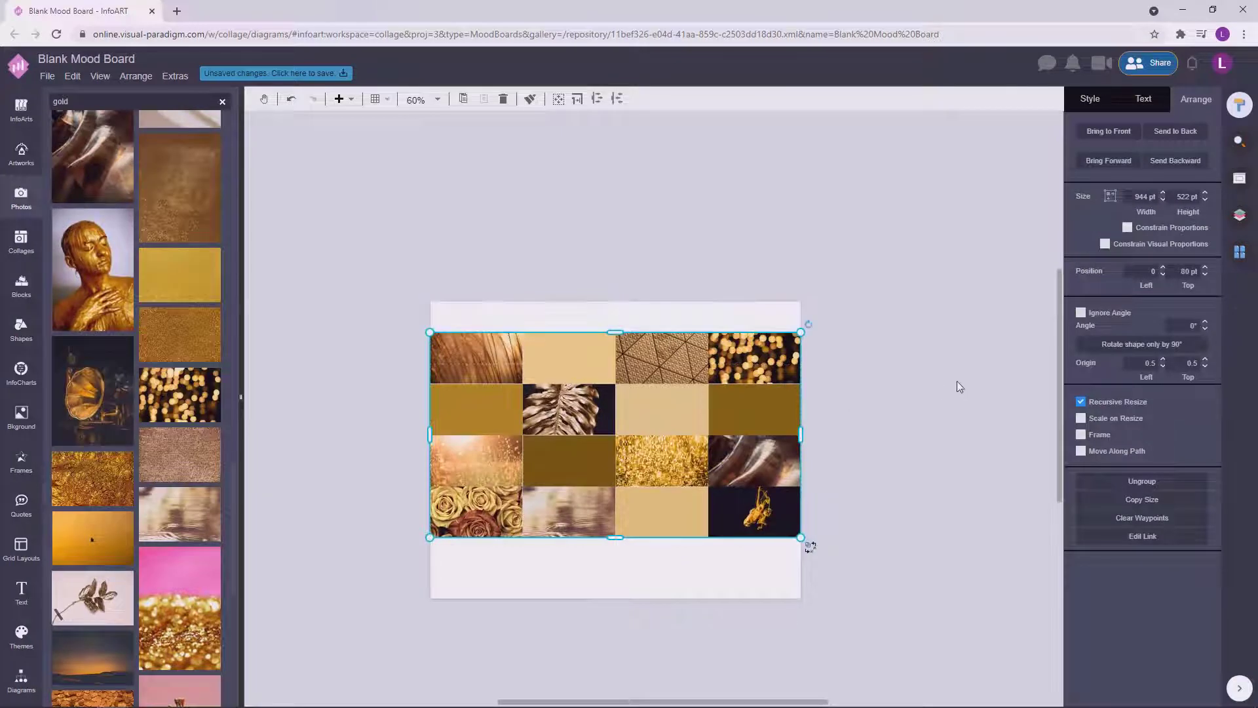
key("ctrl+z")
Step: Add a wide text box above the grid reading STAY GOLD
left_click_drag(932, 441, 924, 415)
scroll(606, 540, "up", 1)
scroll(606, 540, "down", 1)
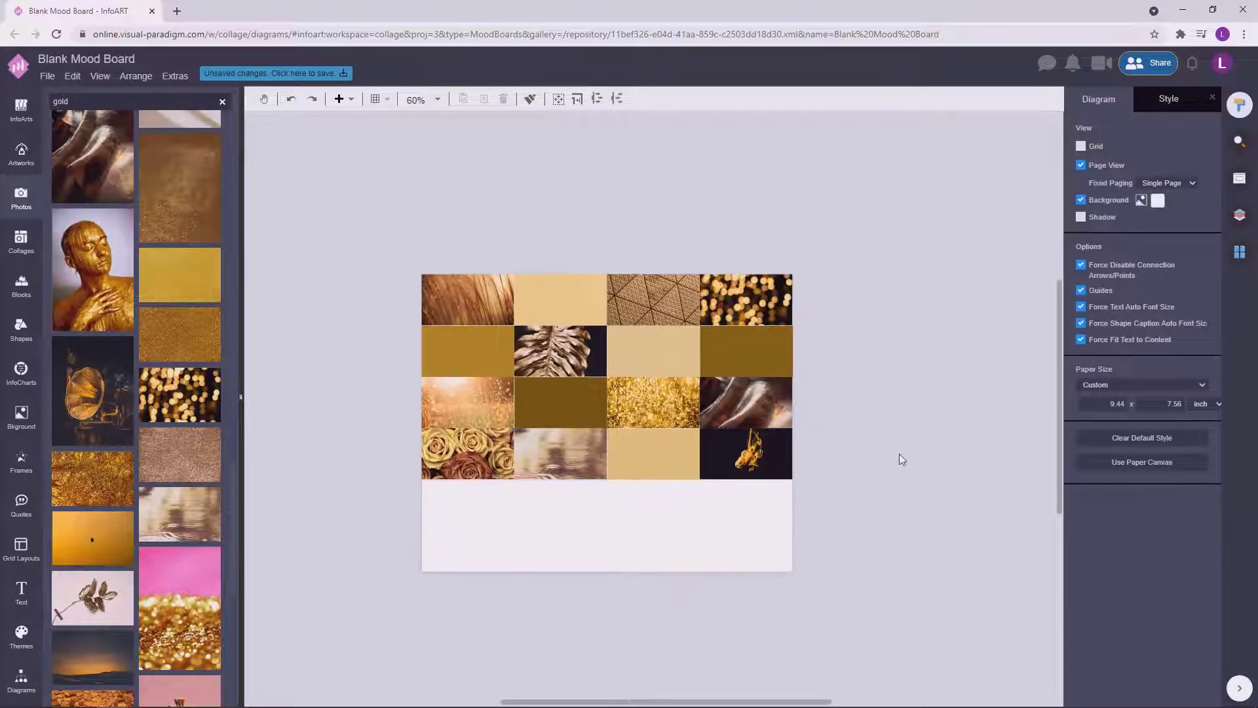
scroll(898, 455, "up", 2)
left_click_drag(958, 395, 936, 434)
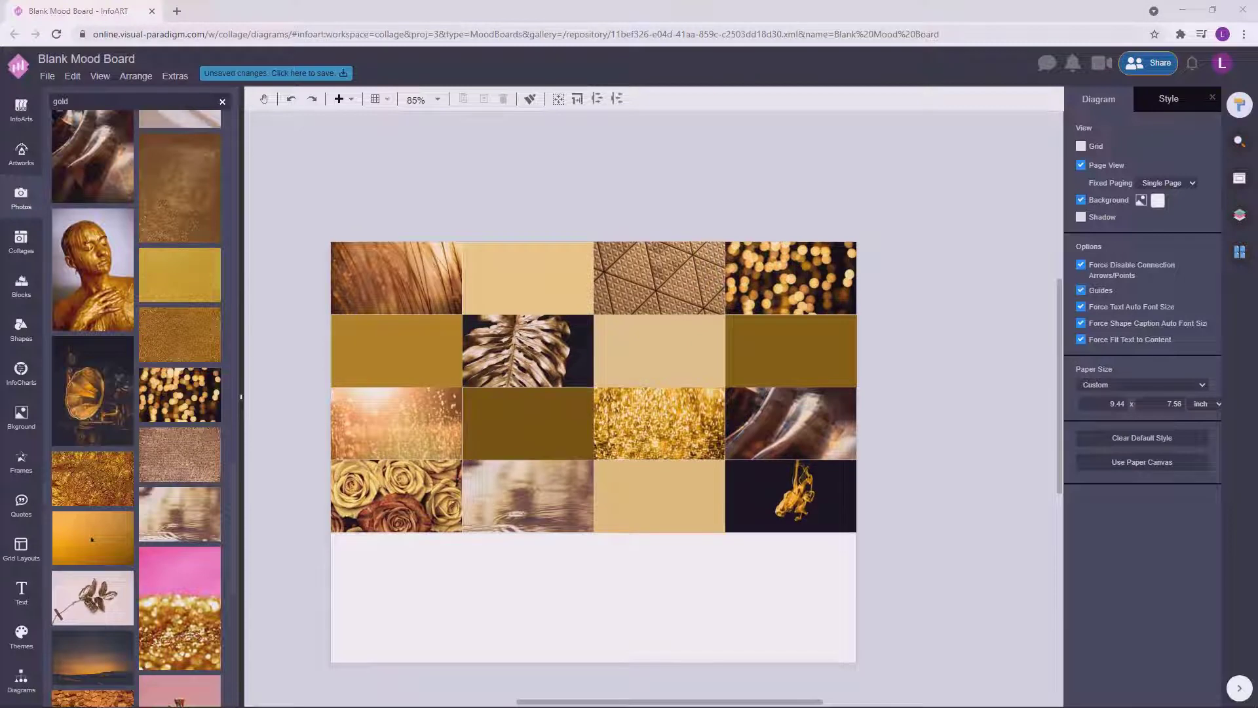
left_click_drag(943, 369, 936, 362)
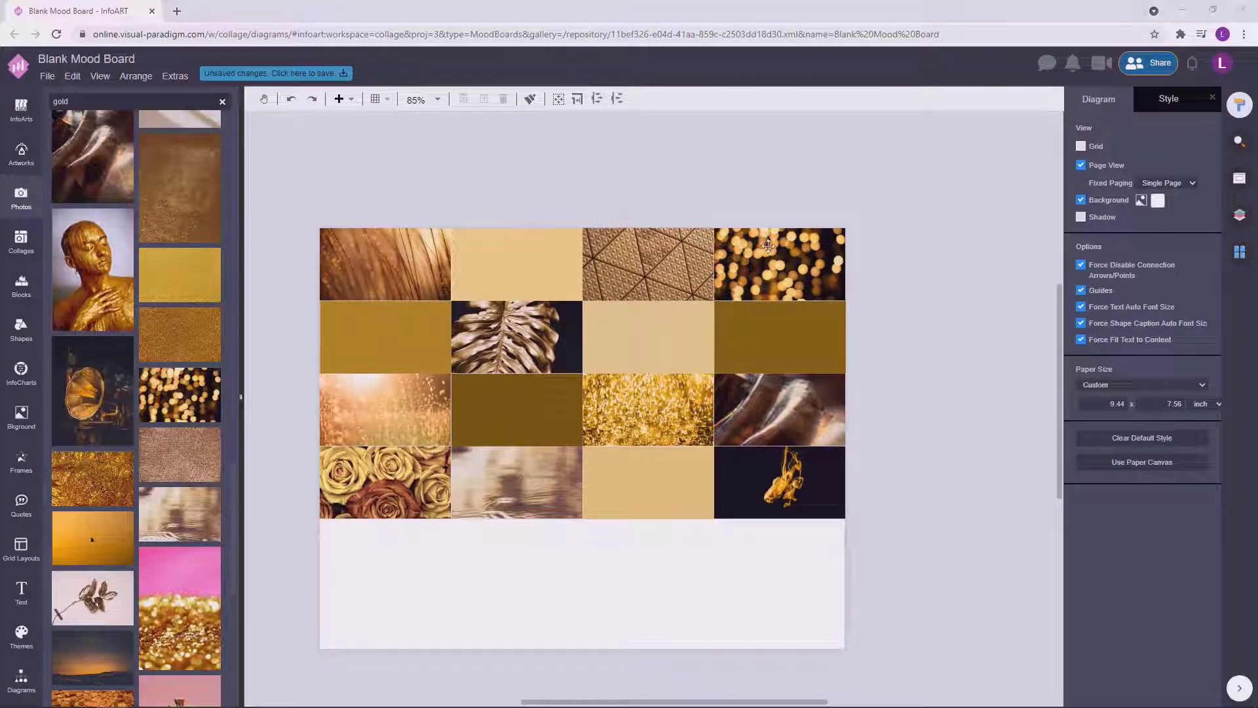
double_click(459, 173)
left_click_drag(470, 186, 709, 197)
double_click(631, 174)
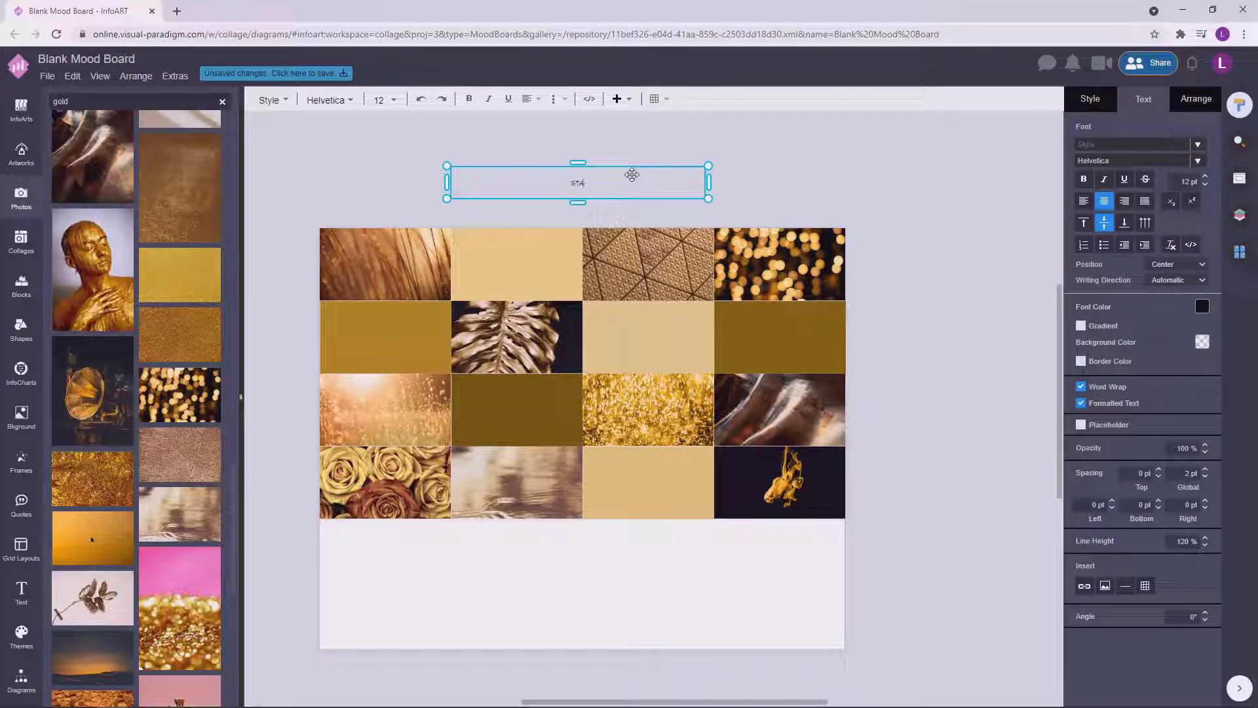
left_click(861, 176)
Step: Set the STAY GOLD text's font size to 25 pt
left_click(590, 181)
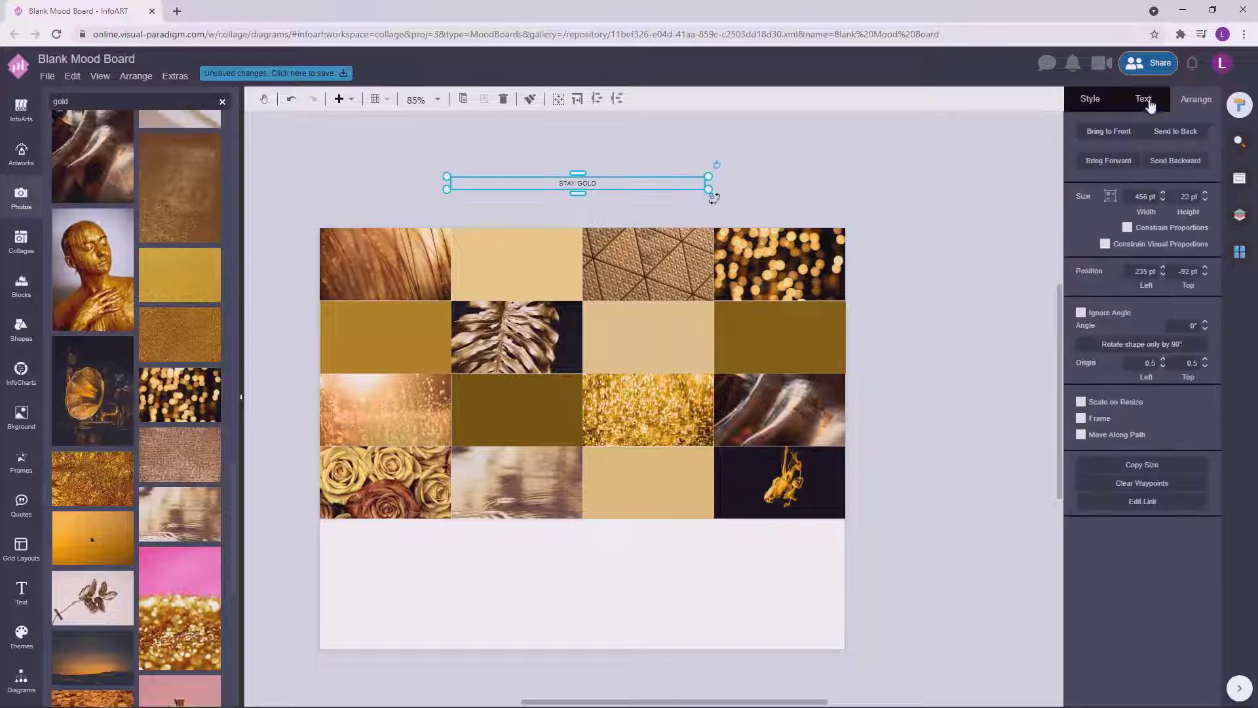
left_click(1150, 104)
left_click(1187, 181)
type("30")
key("Return")
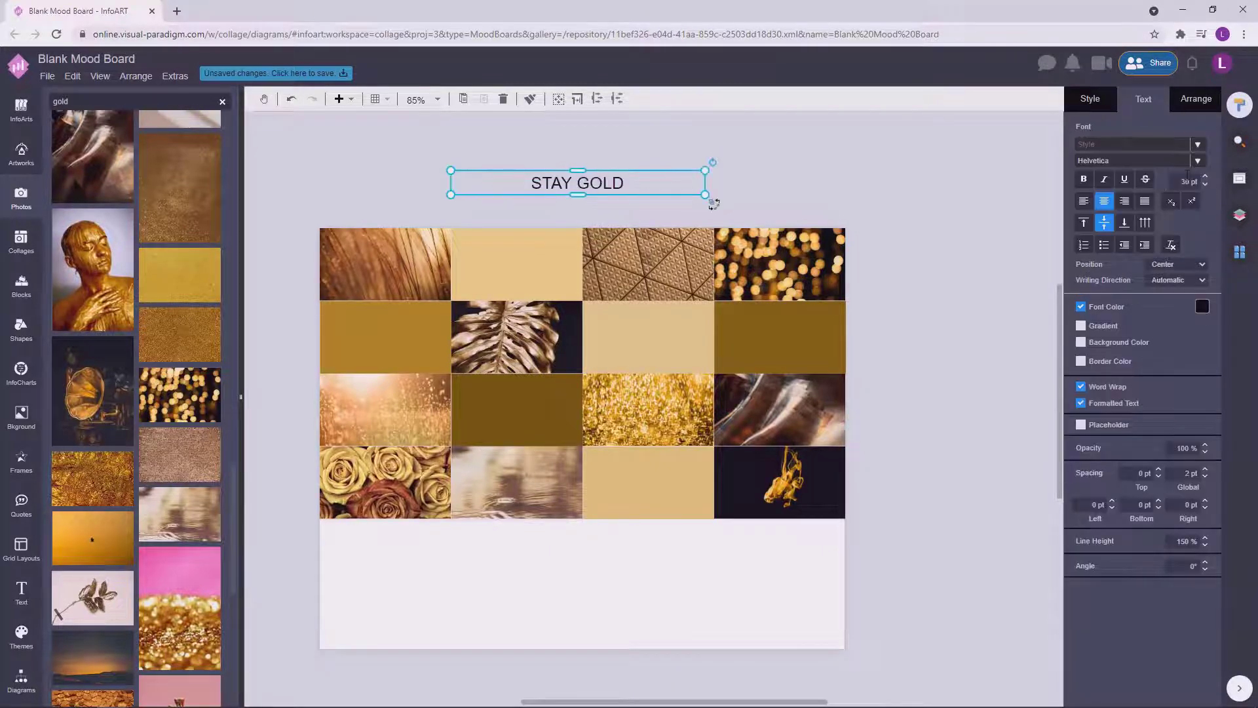
type("25")
left_click(1019, 235)
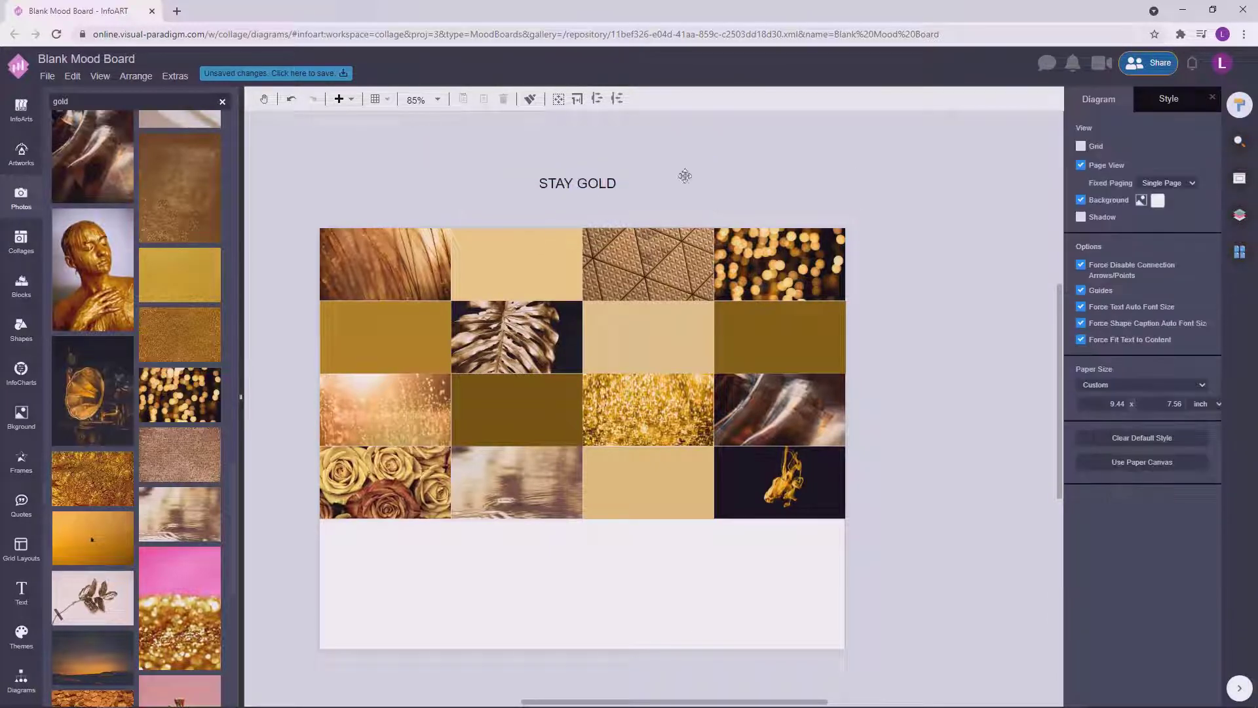
Step: Move the STAY GOLD text into the blank area beneath the grid and narrow its text box
left_click_drag(589, 182, 603, 564)
scroll(603, 563, "up", 3)
left_click_drag(792, 562, 679, 569)
scroll(751, 574, "down", 3)
Step: Change the STAY GOLD text's font to Anton and centre it horizontally beneath the grid
left_click(1118, 160)
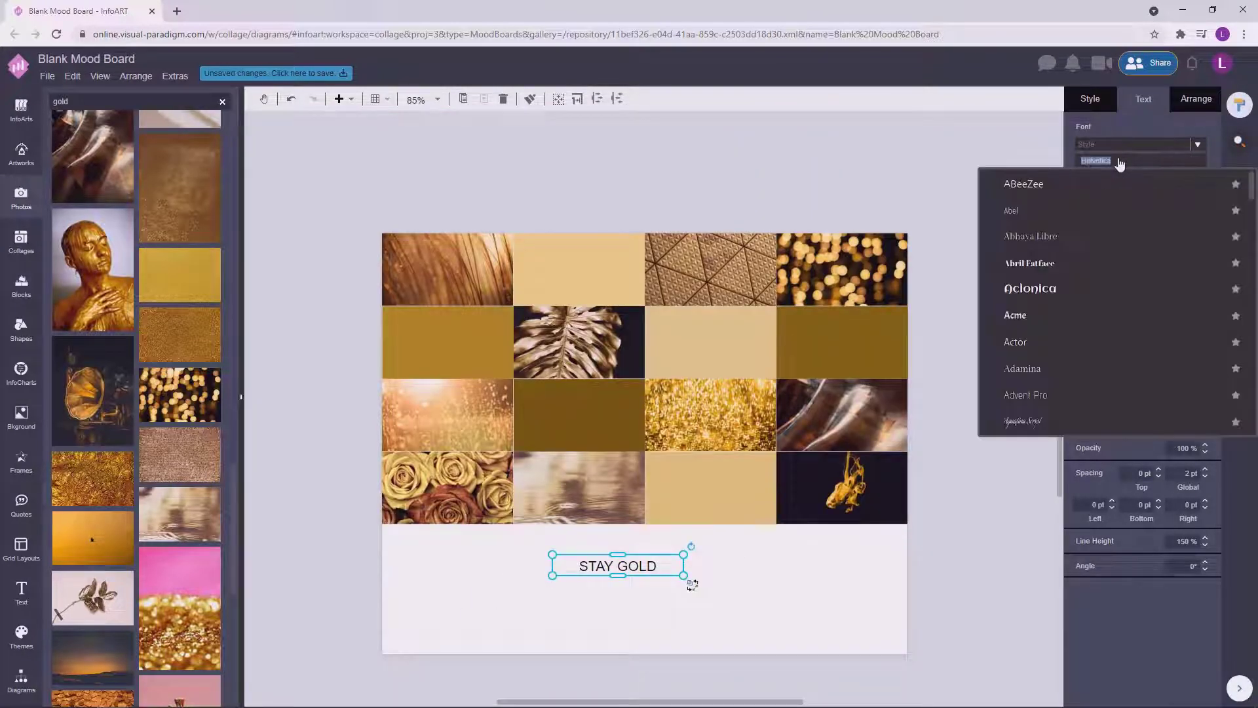
type("snton")
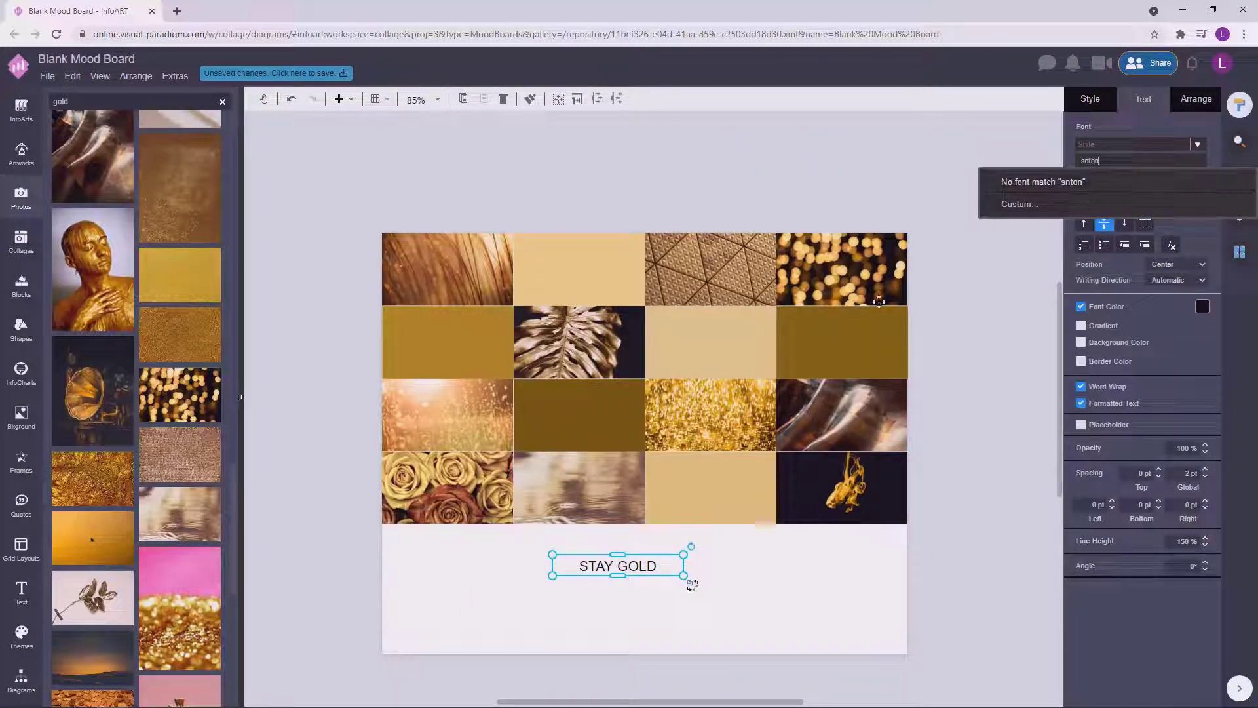
left_click(951, 295)
left_click(652, 564)
left_click(1122, 161)
type("anton")
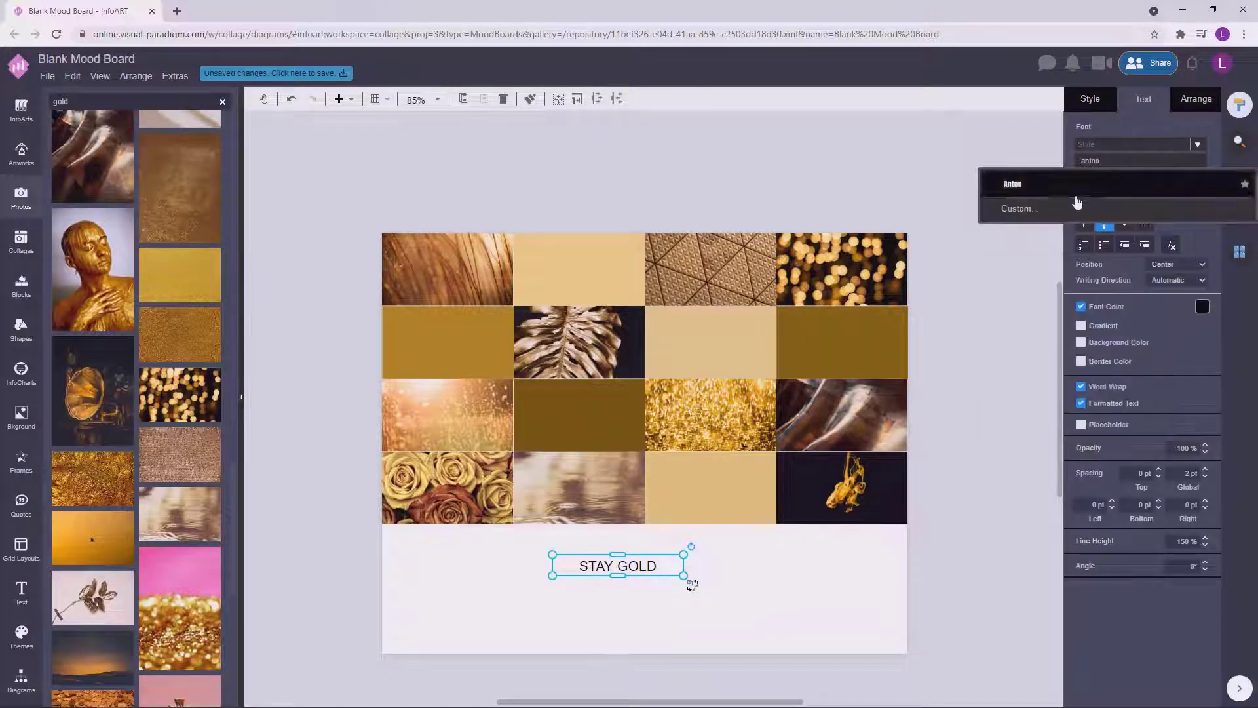
left_click(1075, 199)
left_click(764, 556)
left_click_drag(603, 565, 632, 565)
left_click(941, 520)
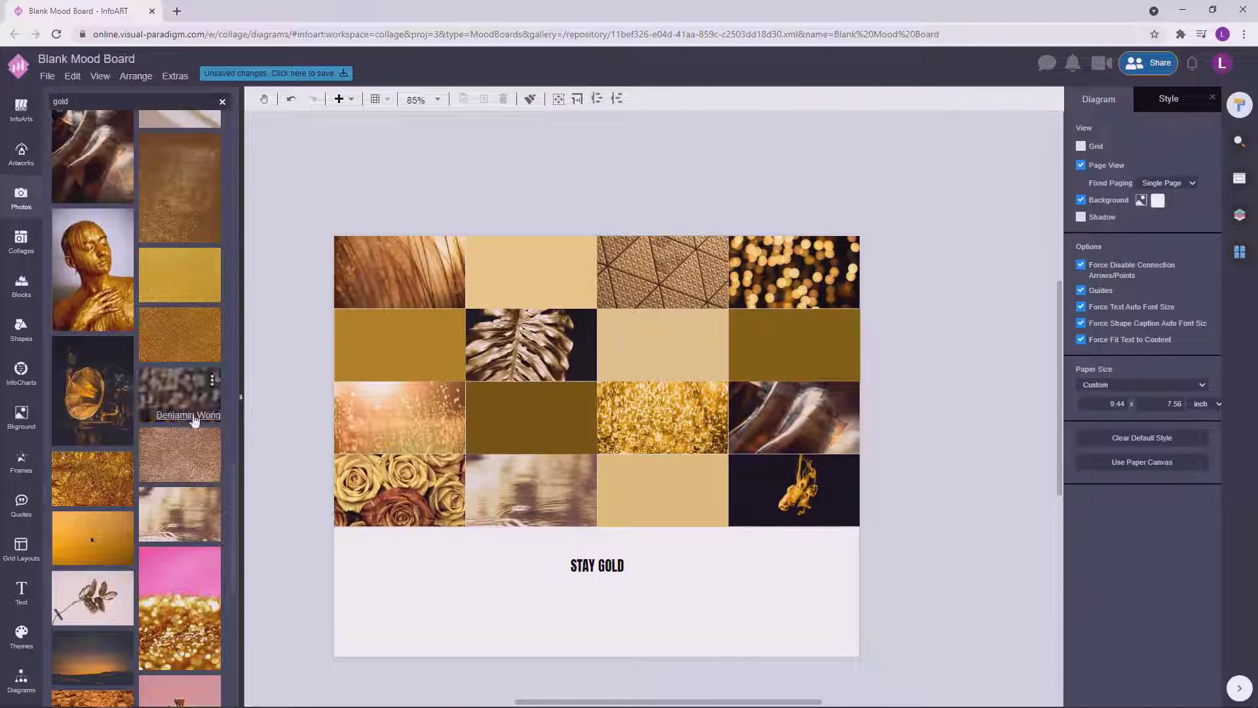
Step: Replace the roses in the fourth row's first cell with the photo of a golden hand on black
left_click_drag(234, 497, 232, 590)
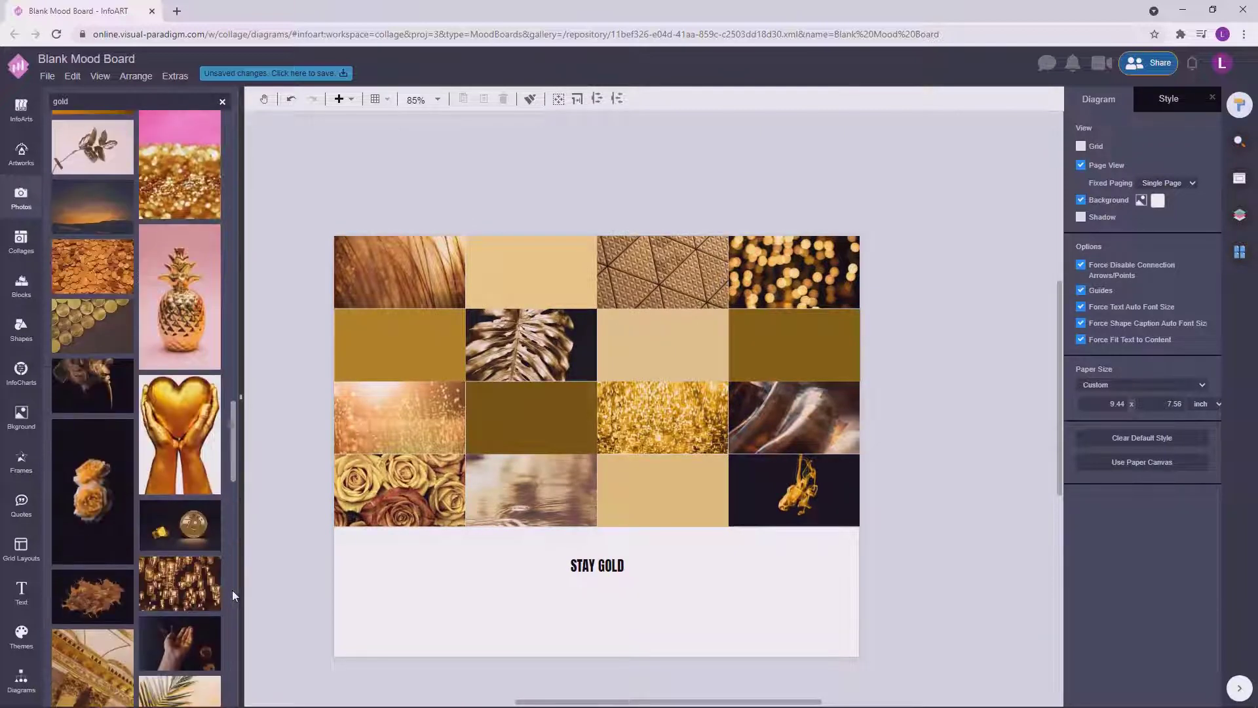
left_click_drag(233, 466, 237, 498)
left_click_drag(185, 426, 472, 539)
Step: Try replacing the glitter photo in the third row's third cell with the golden water ripples photo
left_click_drag(234, 462, 234, 606)
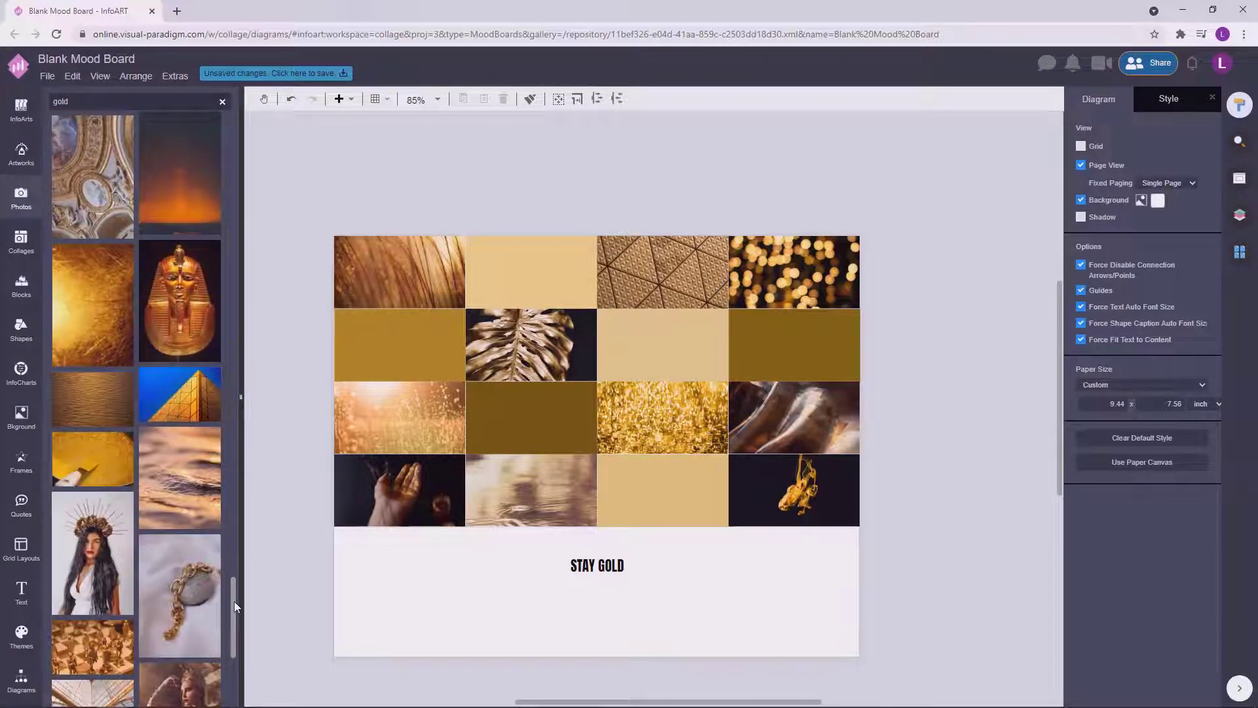
left_click_drag(179, 478, 657, 419)
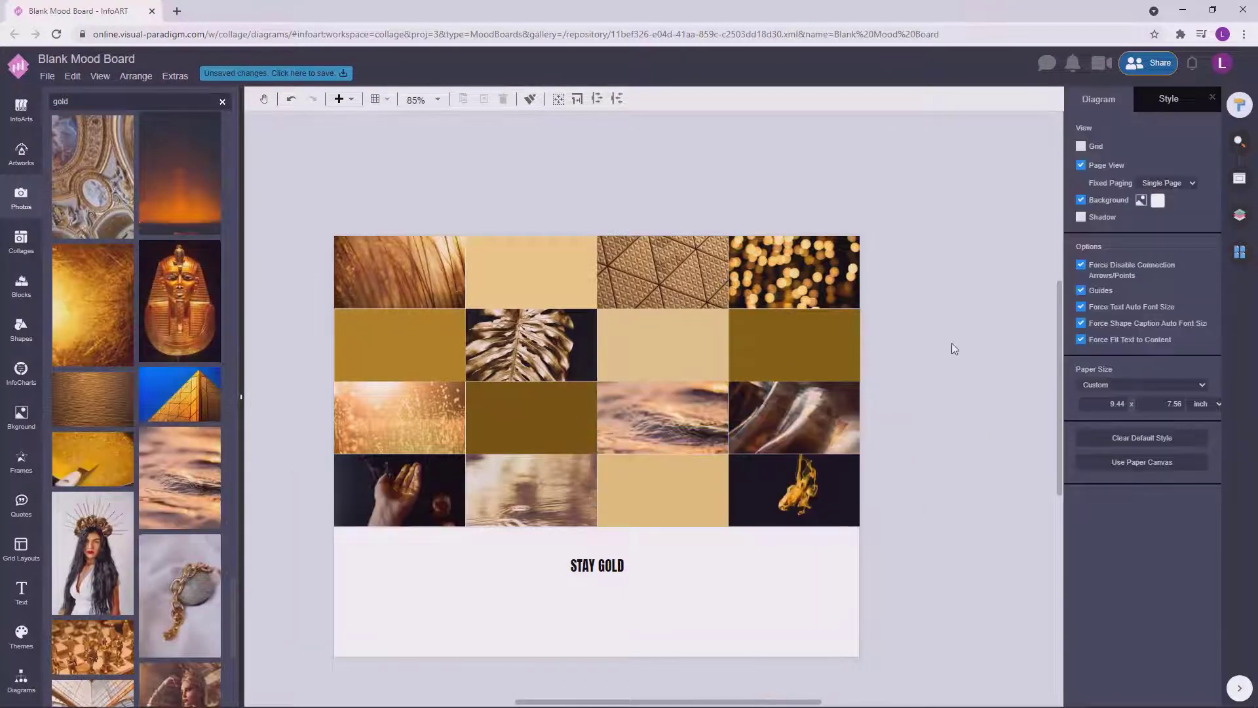
key("ctrl+z")
Step: Replace the photo in the fourth row's last cell with the macarons on a dark plate
scroll(180, 471, "down", 5)
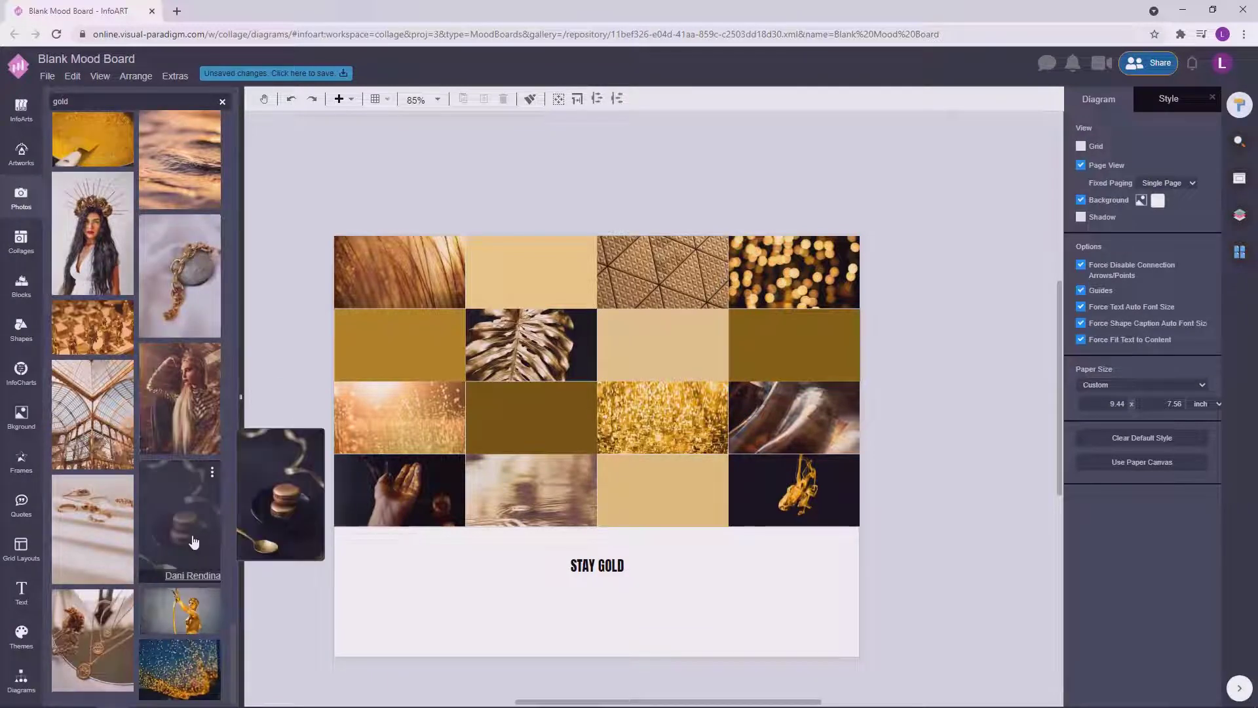
mouse_move(195, 539)
left_mouse_down()
mouse_move(917, 622)
mouse_move(826, 498)
left_mouse_up()
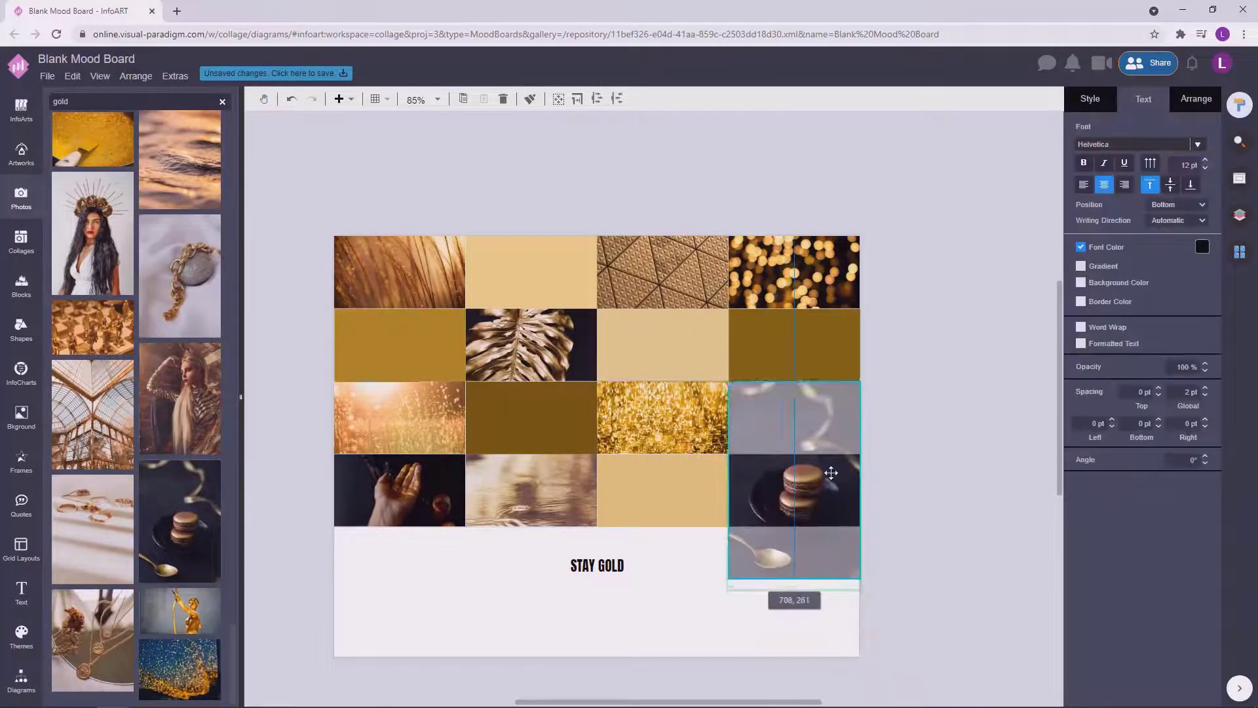
left_click(964, 442)
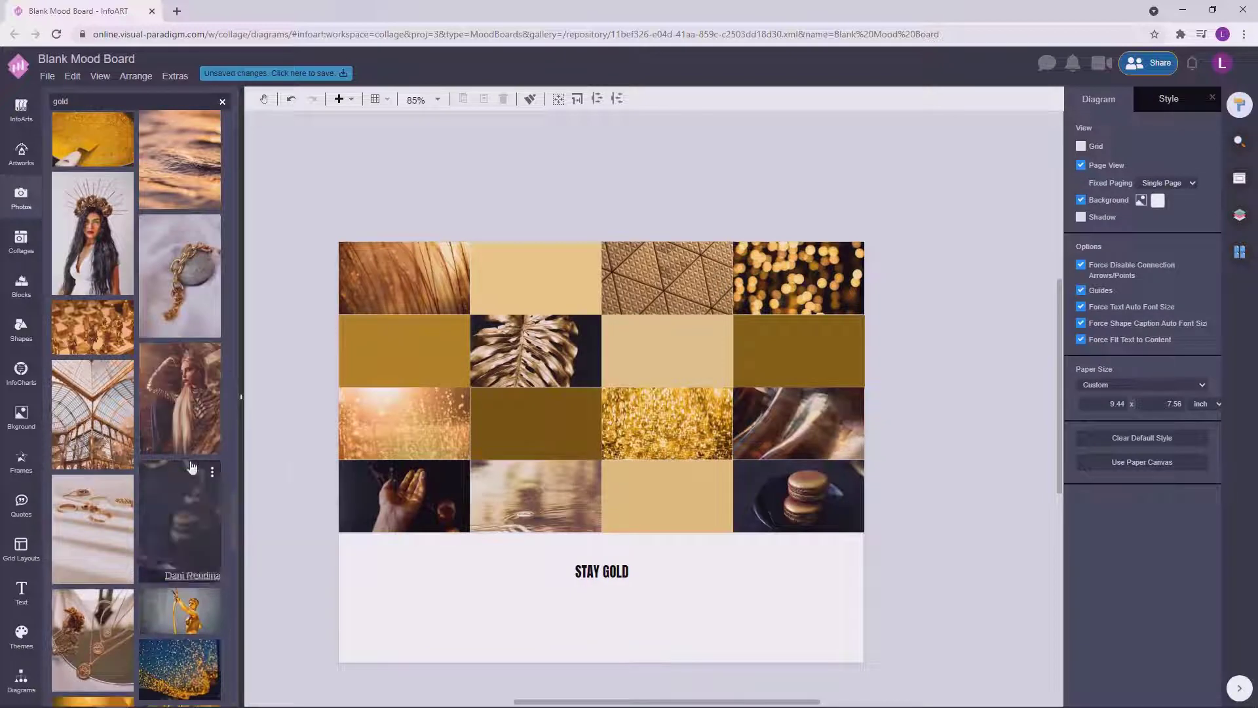
scroll(233, 538, "down", 4)
left_click_drag(232, 540, 231, 595)
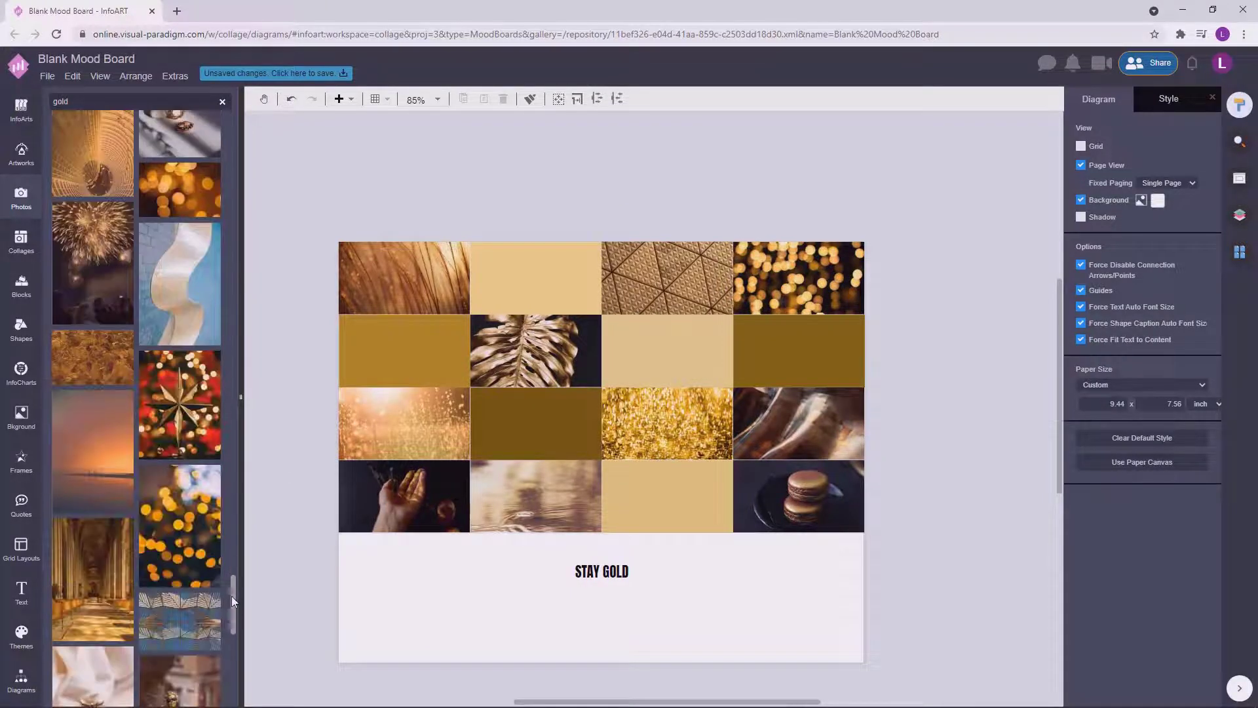
left_click_drag(91, 374, 306, 419)
left_click(286, 421)
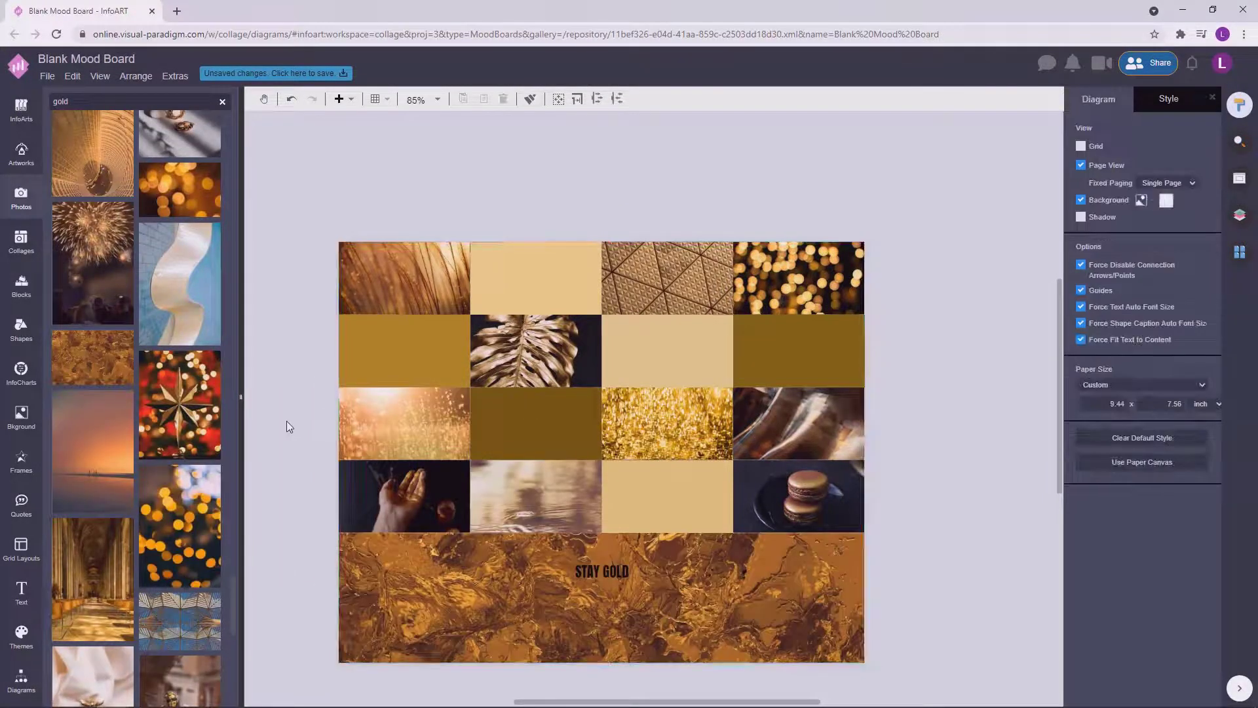
key("ctrl+z")
Step: Replace the photo in the third row's first cell with the crumpled brown-gold texture
left_click_drag(92, 367, 420, 421)
left_click(304, 405)
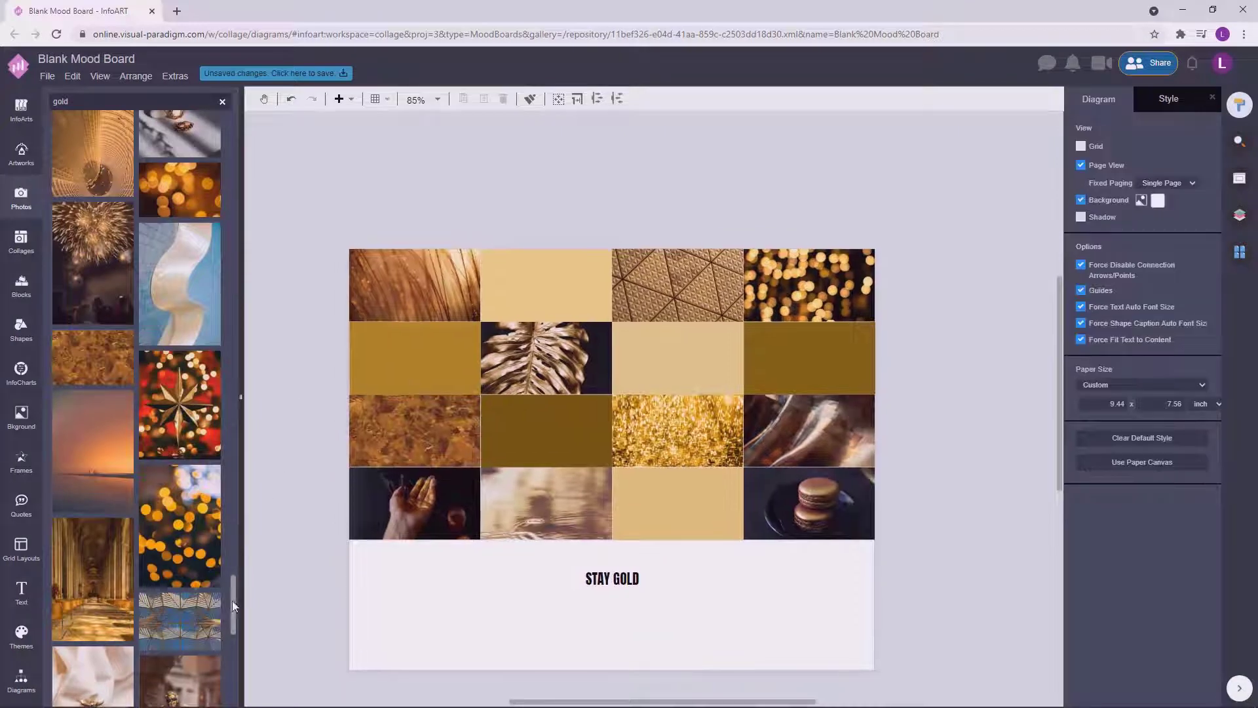
Step: Replace the glitter photo in the third row's third cell with the dark sea at sunset
left_click_drag(232, 600, 234, 637)
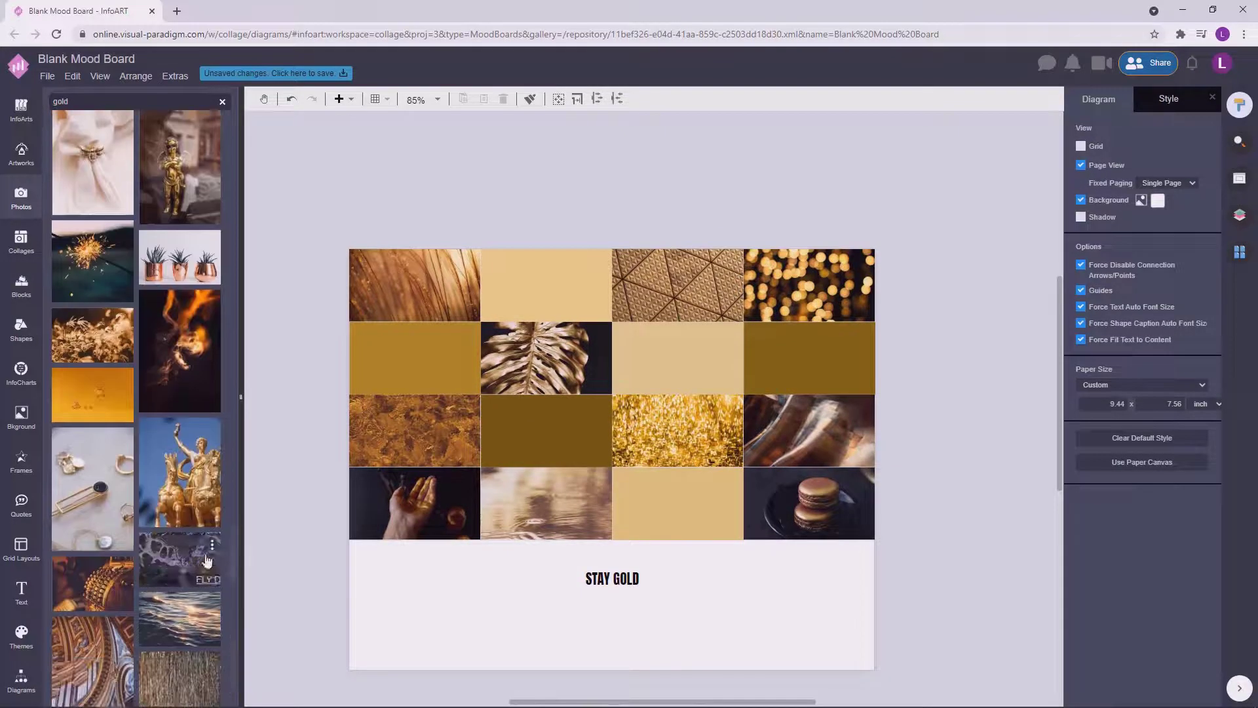
left_click_drag(232, 562, 233, 655)
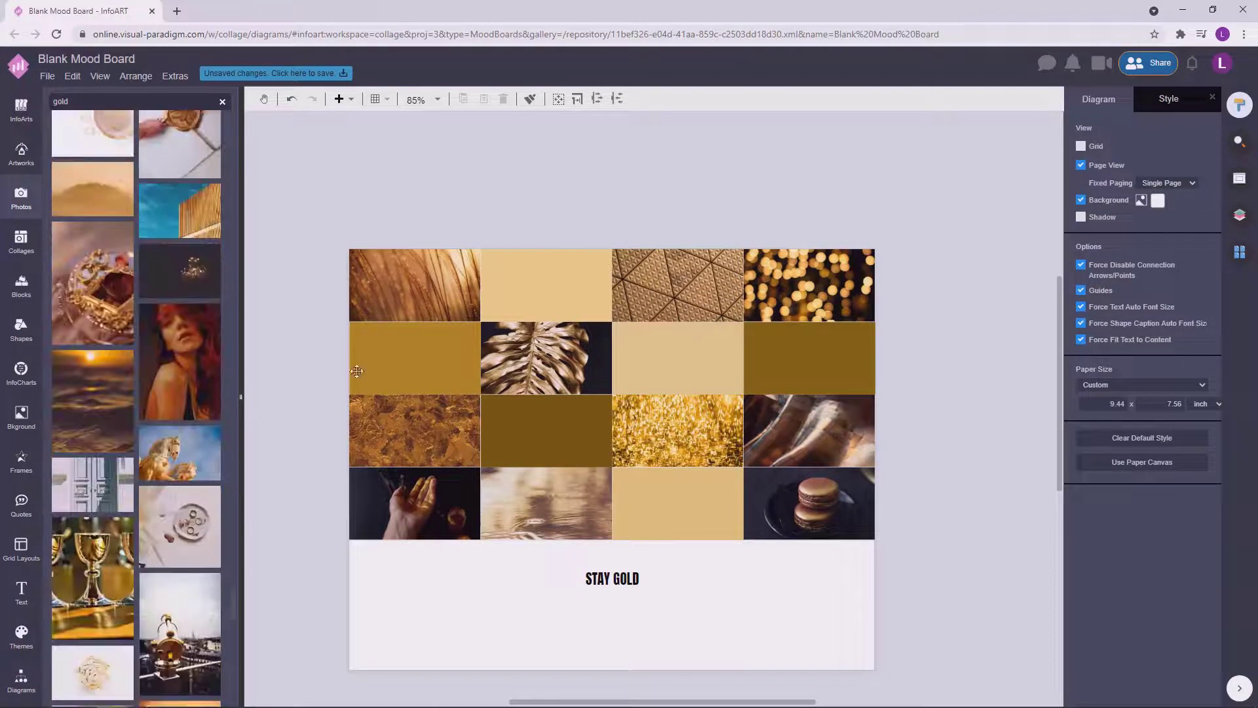
left_click_drag(93, 397, 682, 430)
left_click(953, 417)
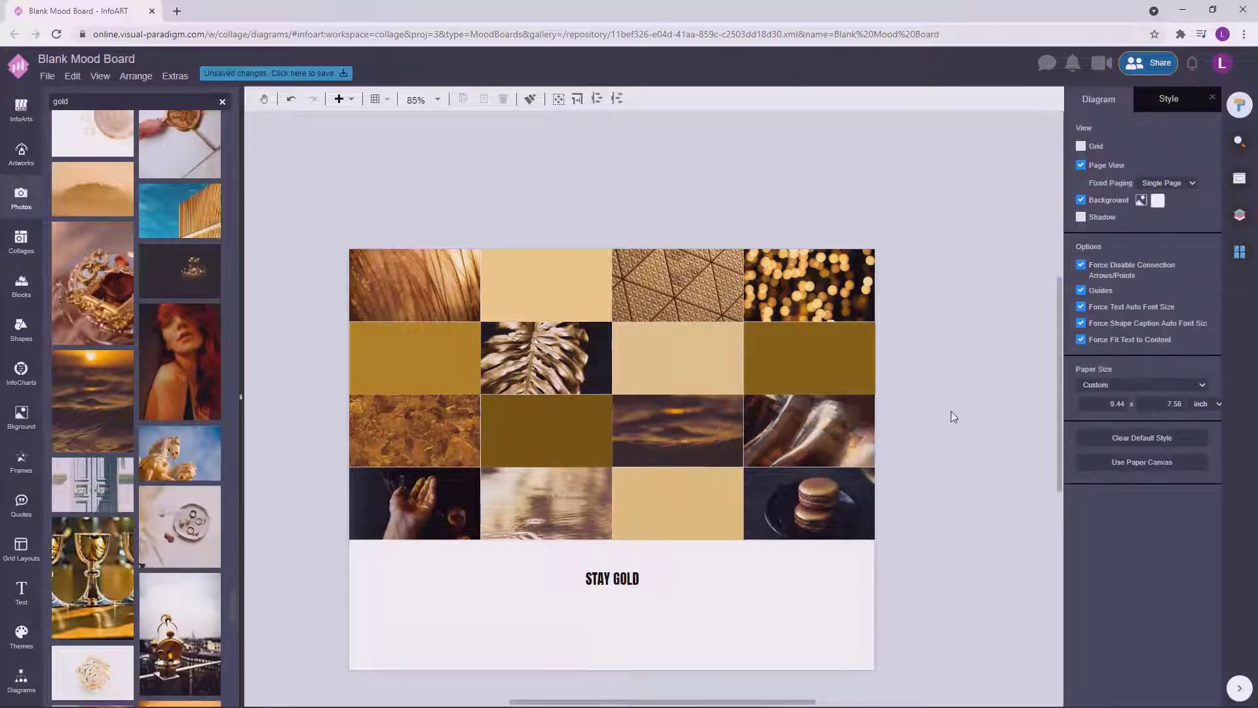
Step: Replace the bokeh lights in the first row's last cell with the ribbed golden object on black
left_click_drag(234, 595, 234, 616)
left_click_drag(183, 554, 852, 283)
left_click(923, 267)
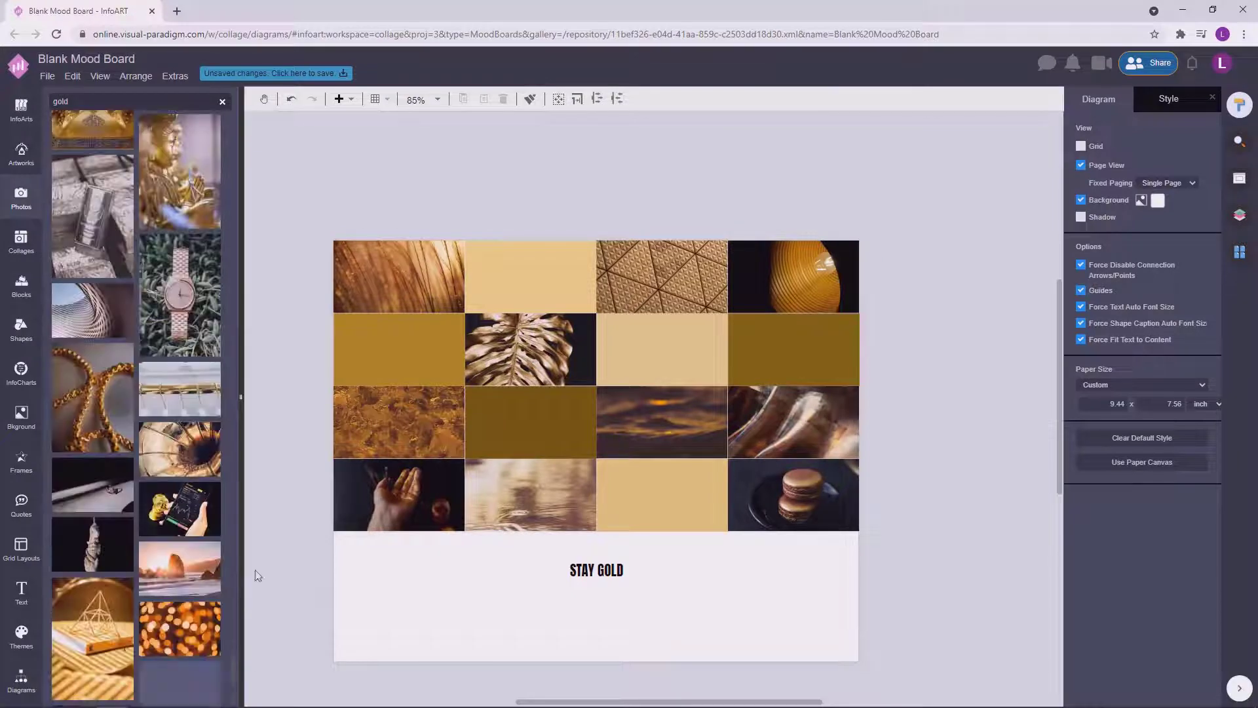
Step: Replace the leaf photo in the second row's second cell with the photo looking into a golden brass horn
left_click_drag(180, 449, 531, 350)
left_click(976, 344)
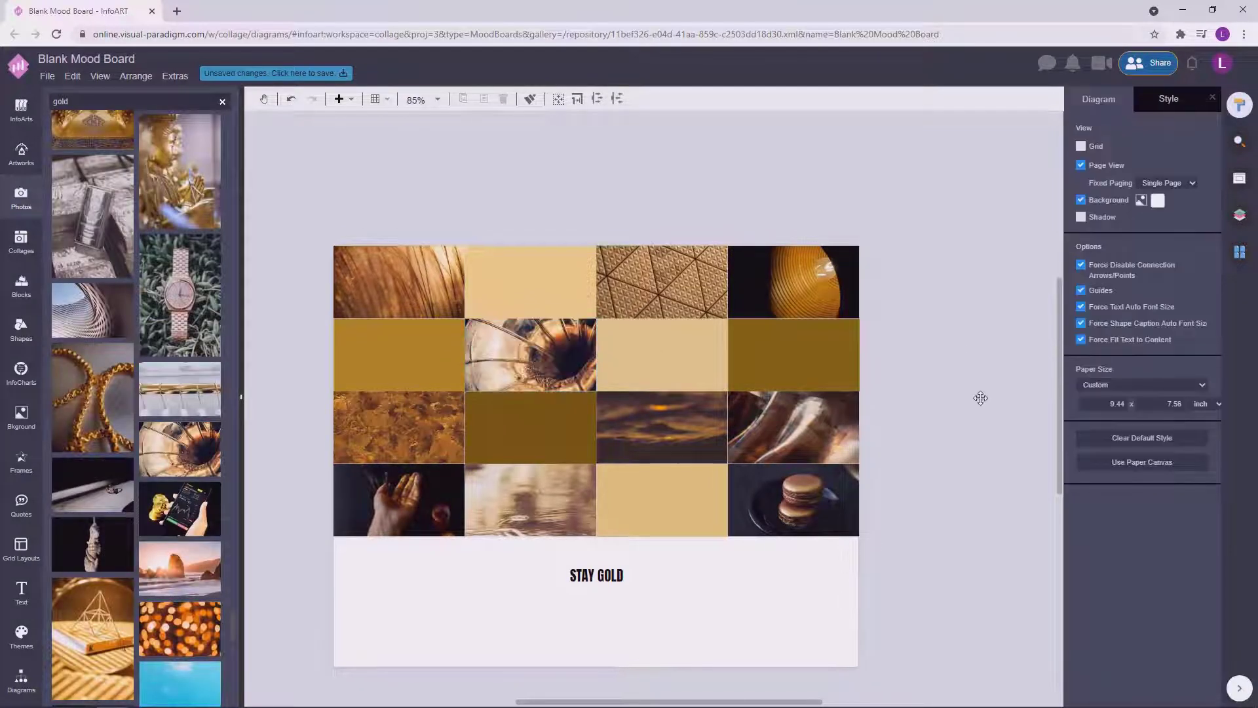
left_click_drag(233, 623, 232, 660)
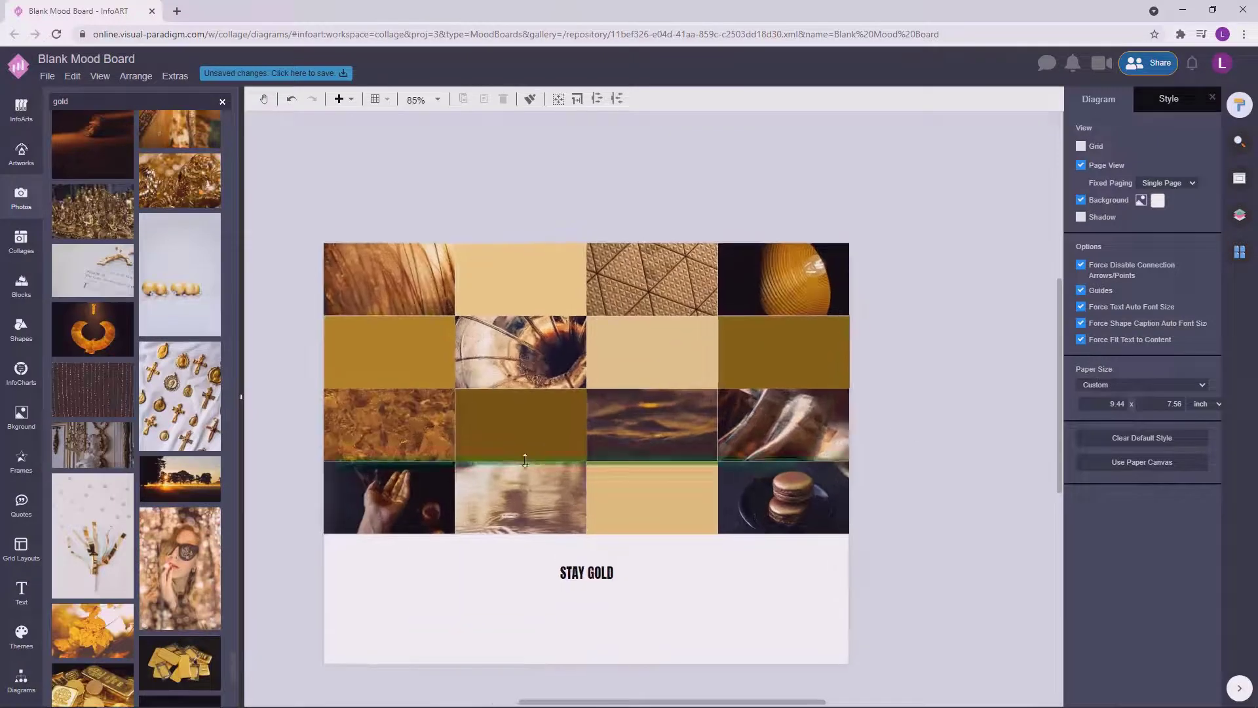
Step: Darken the solid fill of the third row's second cell to dark brown #251b02
left_click(553, 409)
left_click(1093, 101)
left_click(1201, 191)
left_click(1179, 333)
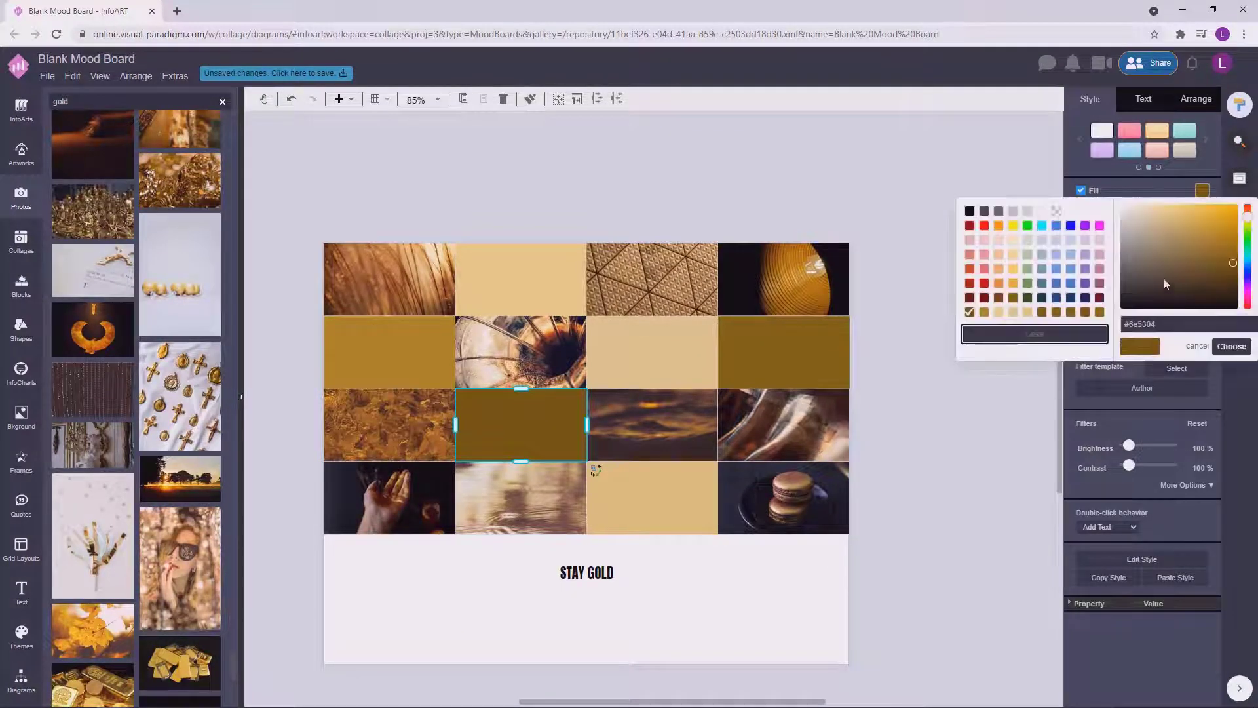
left_click_drag(1231, 267, 1223, 295)
left_click(1231, 346)
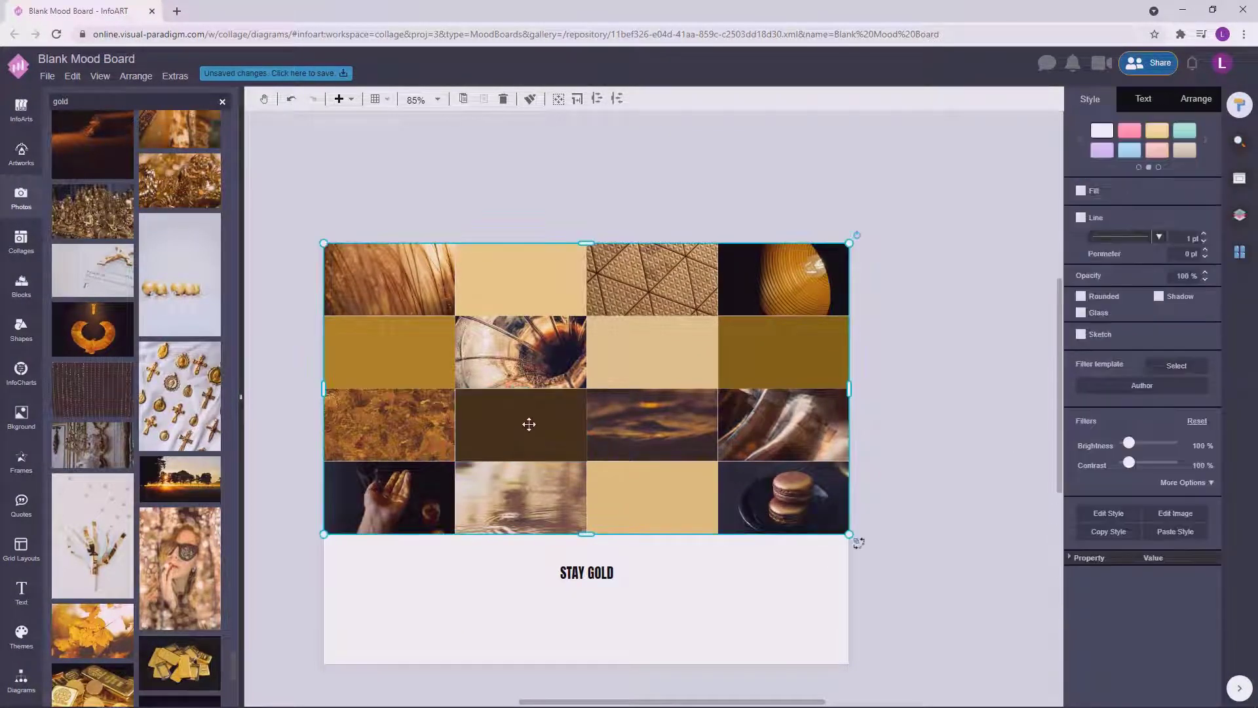
left_click(1202, 191)
left_click(1173, 337)
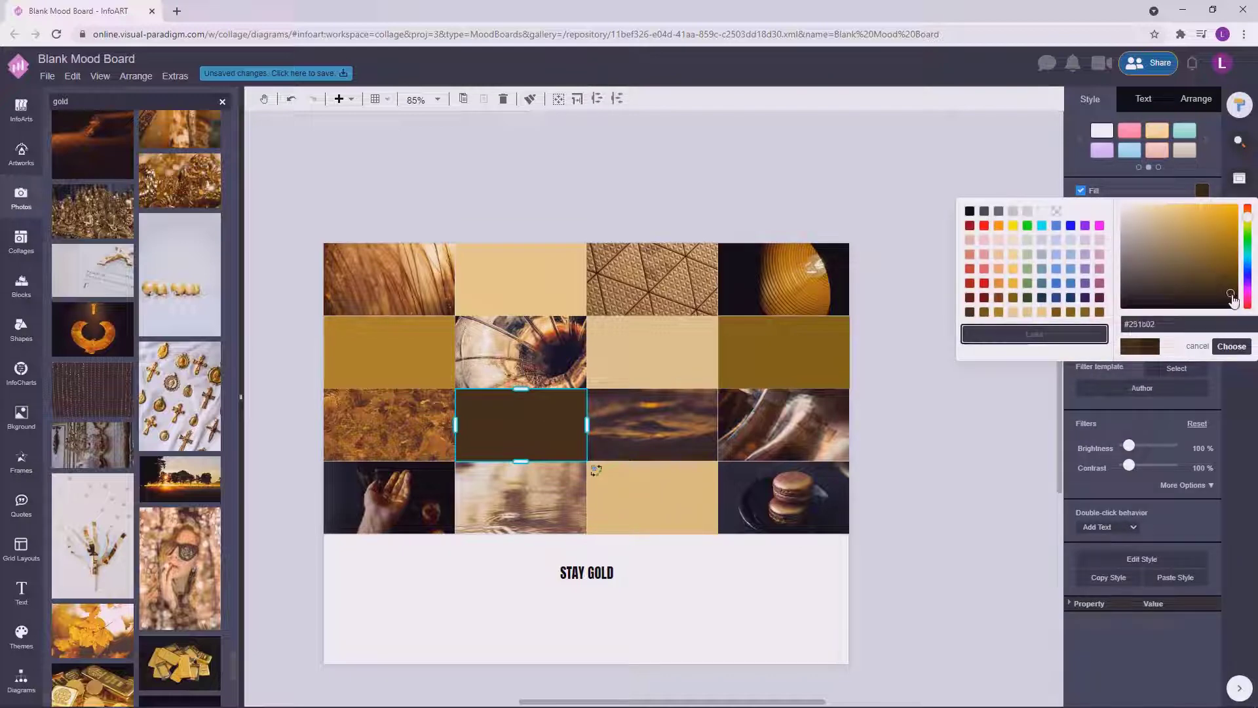
left_click(1231, 346)
left_click(1005, 400)
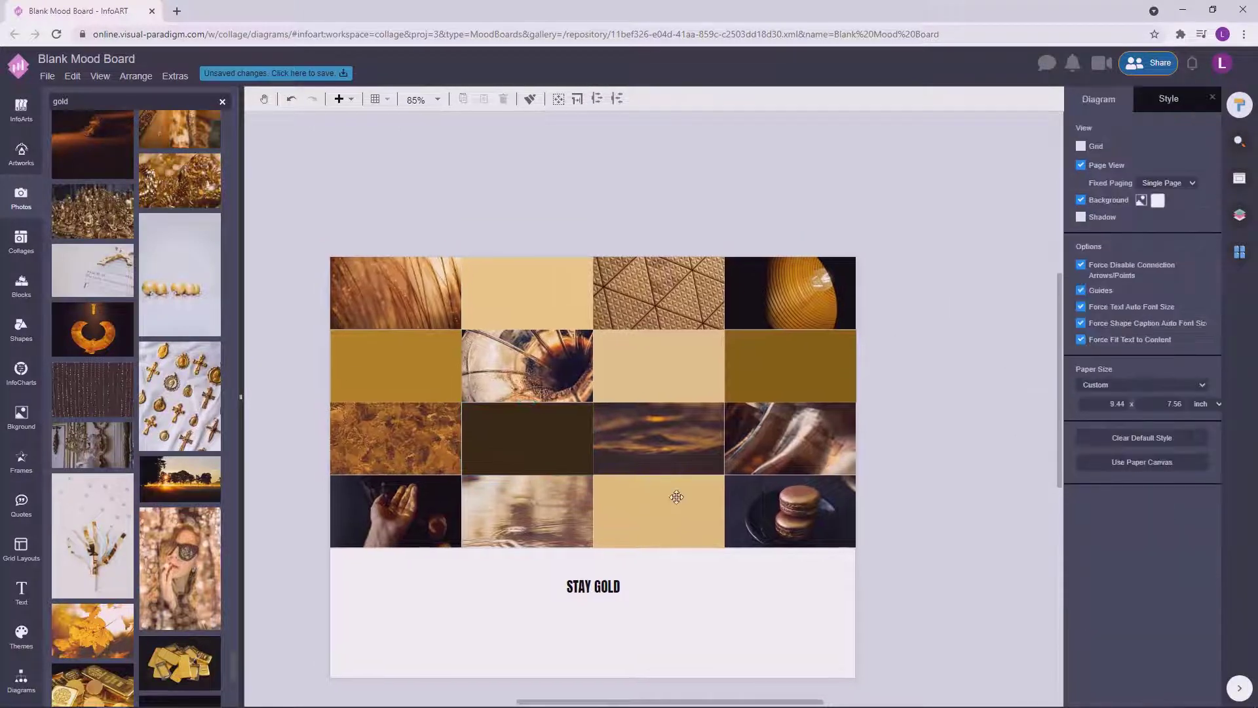
Step: Change the fill of the fourth row's third cell to the medium gold used in the second row's first cell
left_click(677, 497)
left_click(676, 497)
left_click(1203, 190)
left_click(1182, 322)
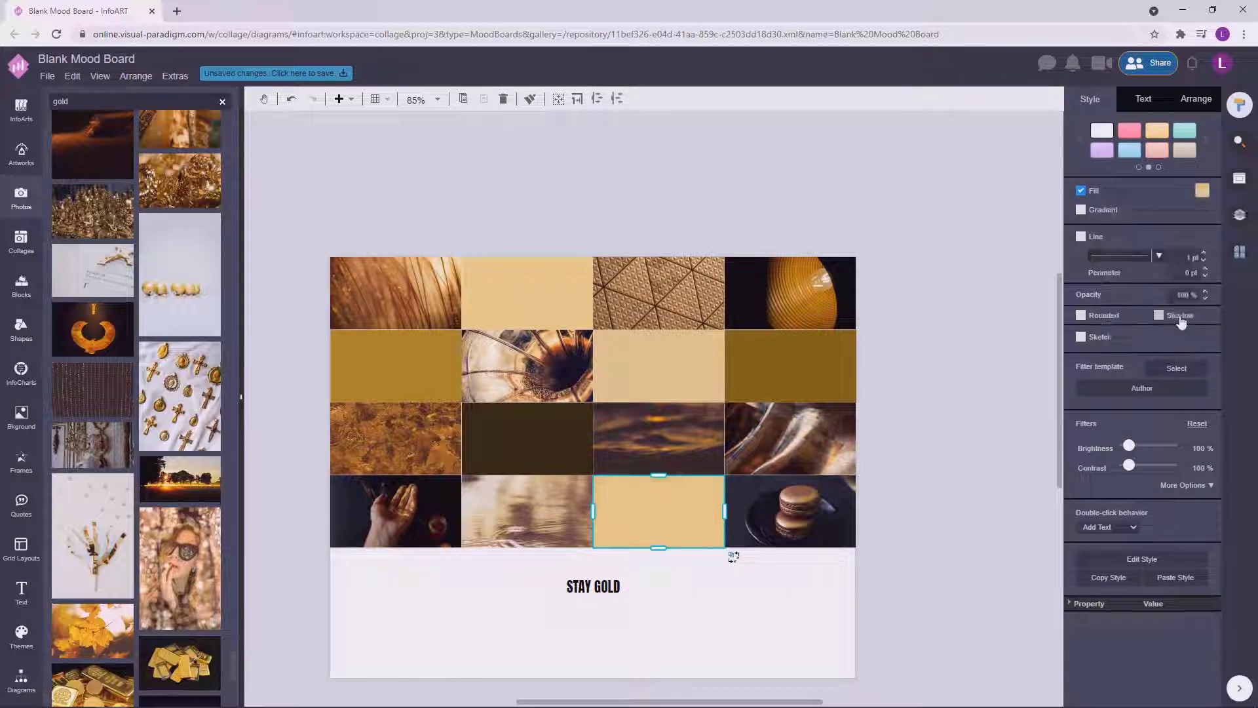
left_click(1202, 191)
left_click(1125, 333)
left_click(930, 329)
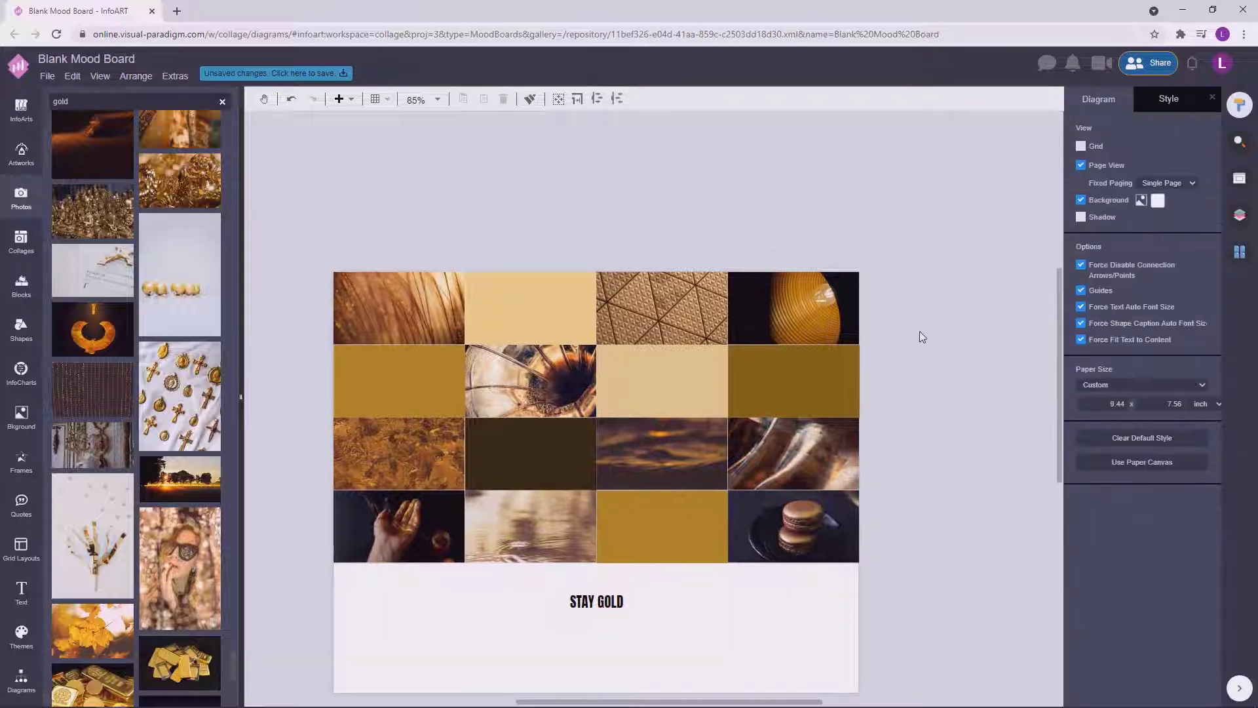
left_click(793, 368)
left_click(922, 352)
Step: Change the font colour of the STAY GOLD title to dark golden brown
scroll(721, 473, "down", 1)
left_click(591, 559)
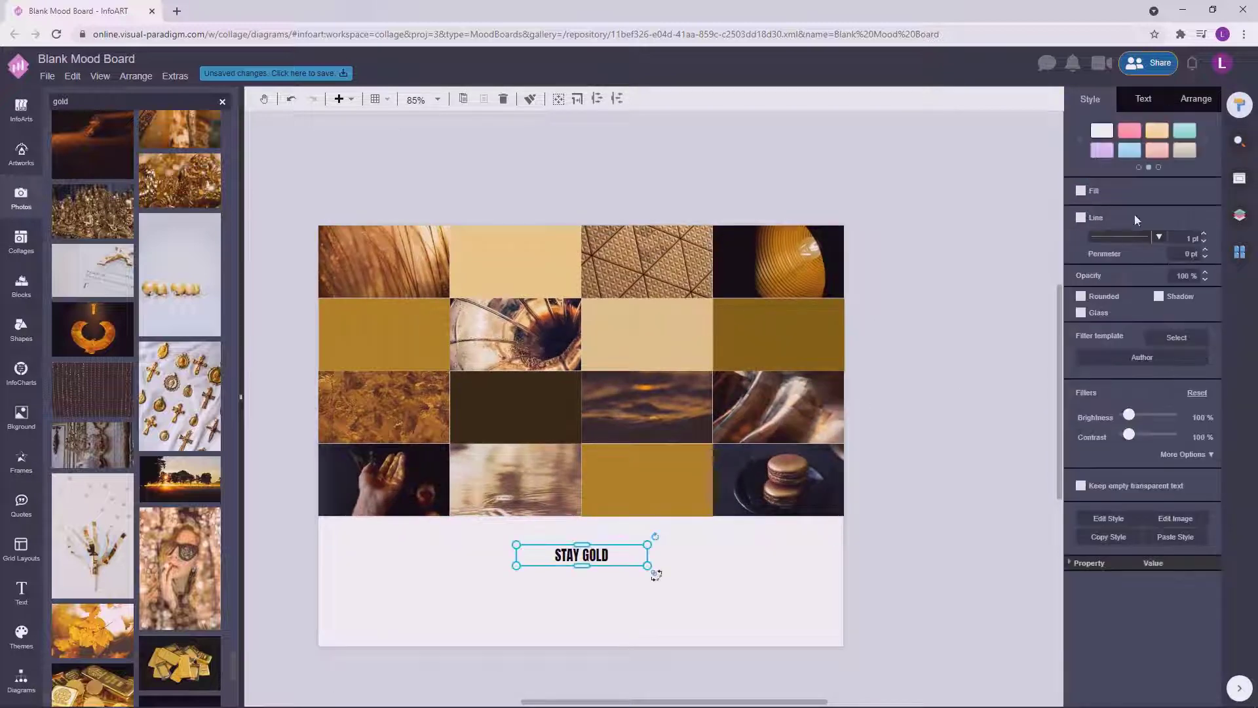
left_click(1144, 101)
left_click(1203, 306)
left_click(1158, 428)
left_click(957, 422)
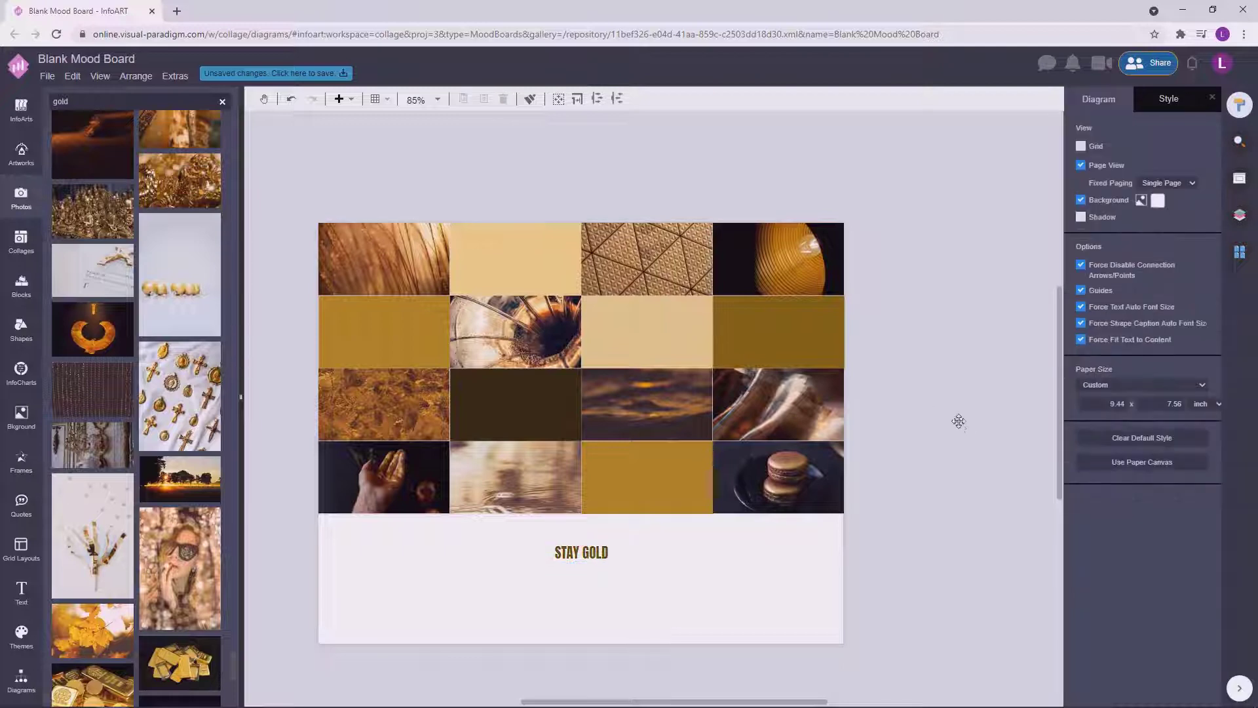
Step: Shift the photo grid slightly down the page and set the STAY GOLD title's font size to 22 pt
left_click(599, 534)
left_click(901, 340)
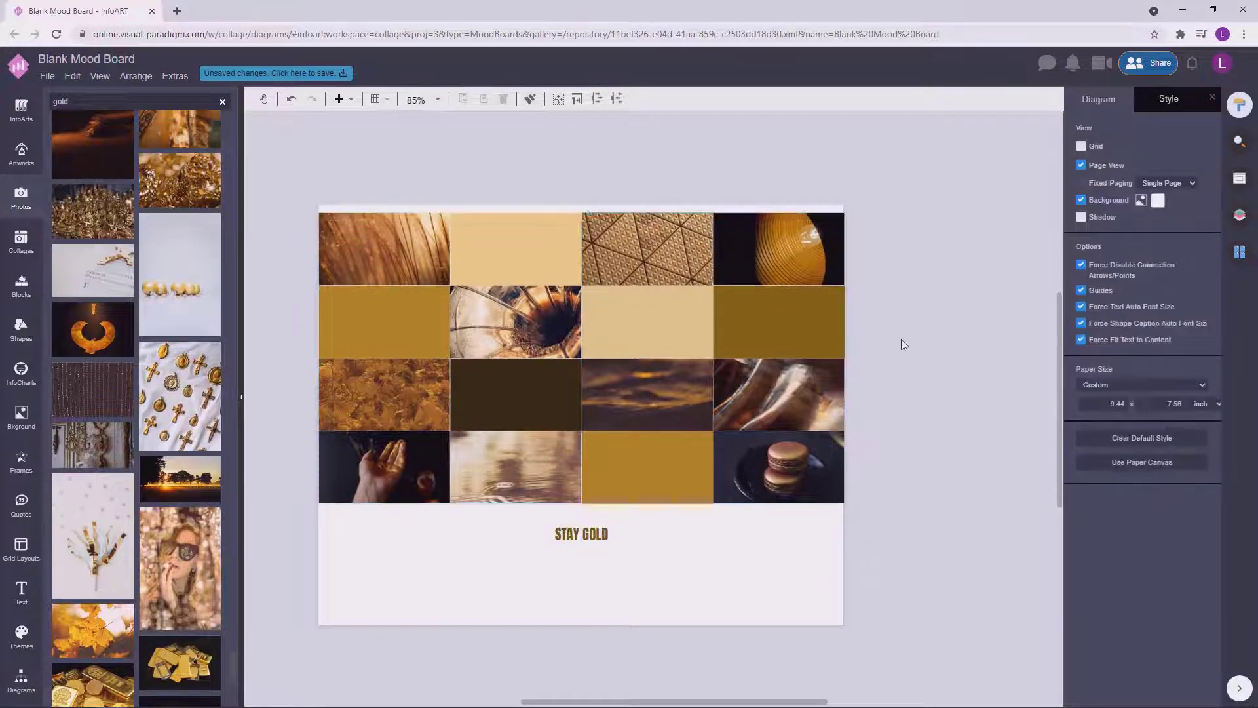
left_click(589, 527)
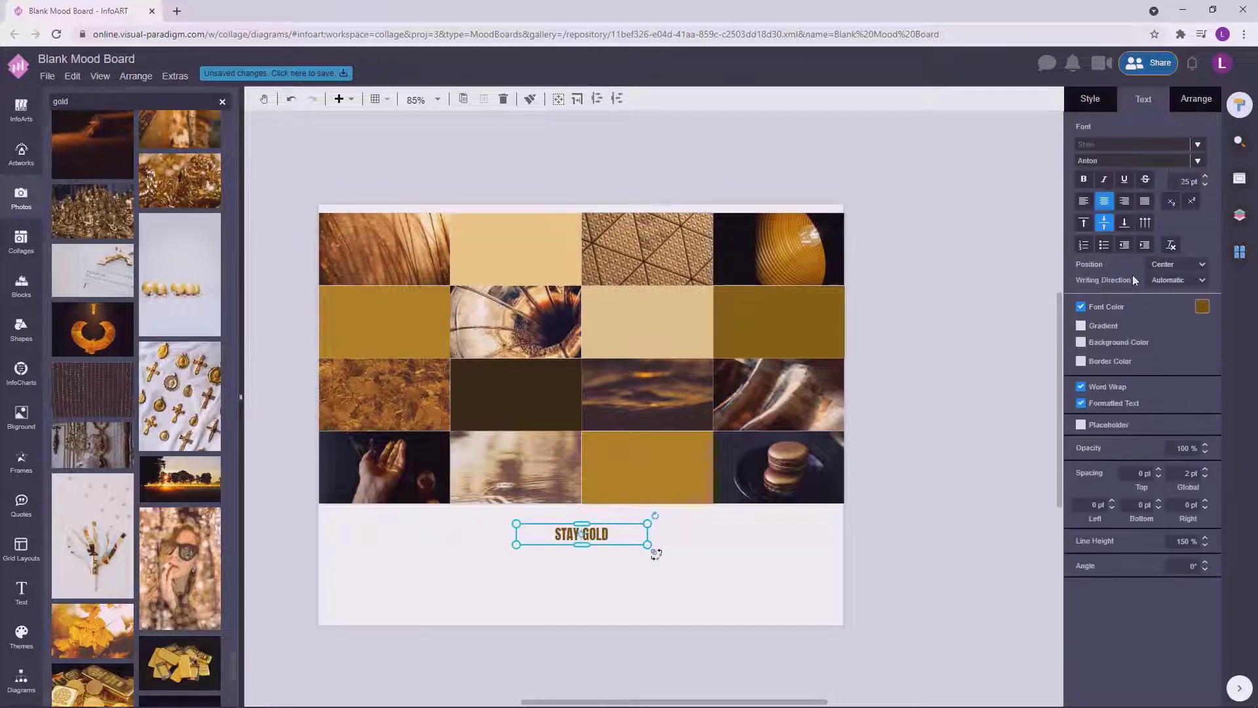
type("22")
left_click(935, 467)
Step: Duplicate the STAY GOLD title just below itself and replace the copy's text with "Do more of what make you sparkle"
left_click(579, 531)
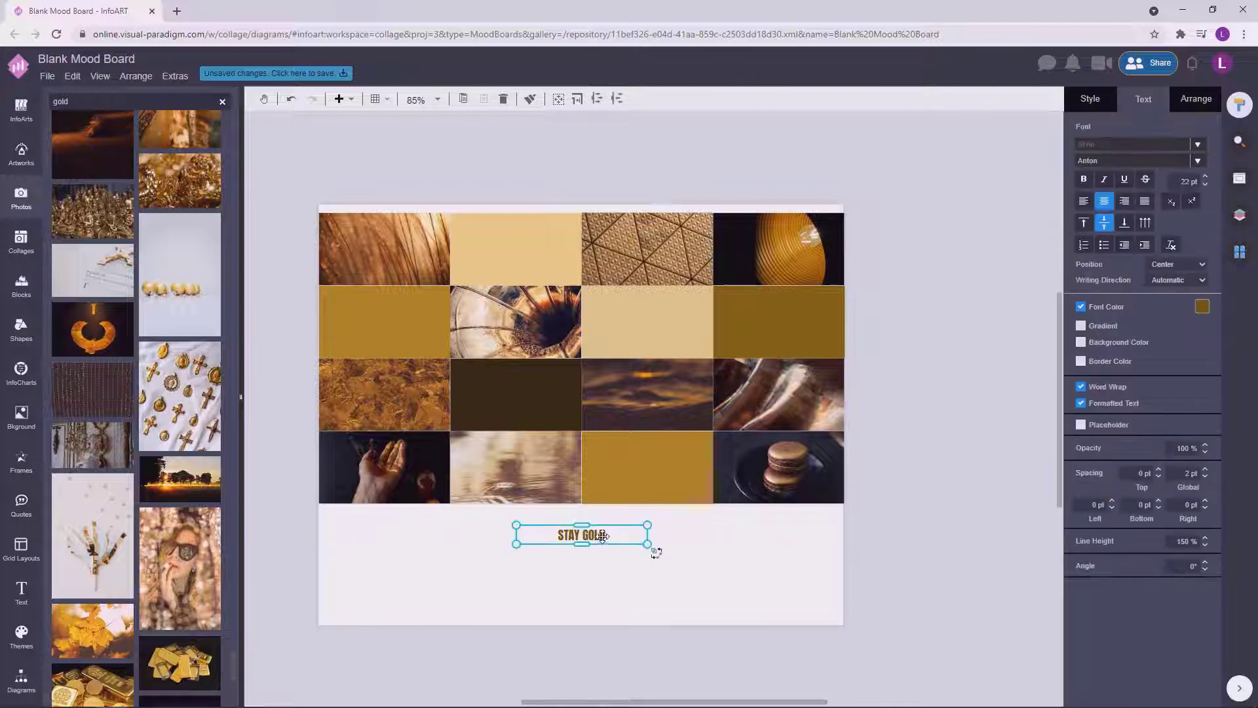
left_click_drag(596, 539, 597, 574)
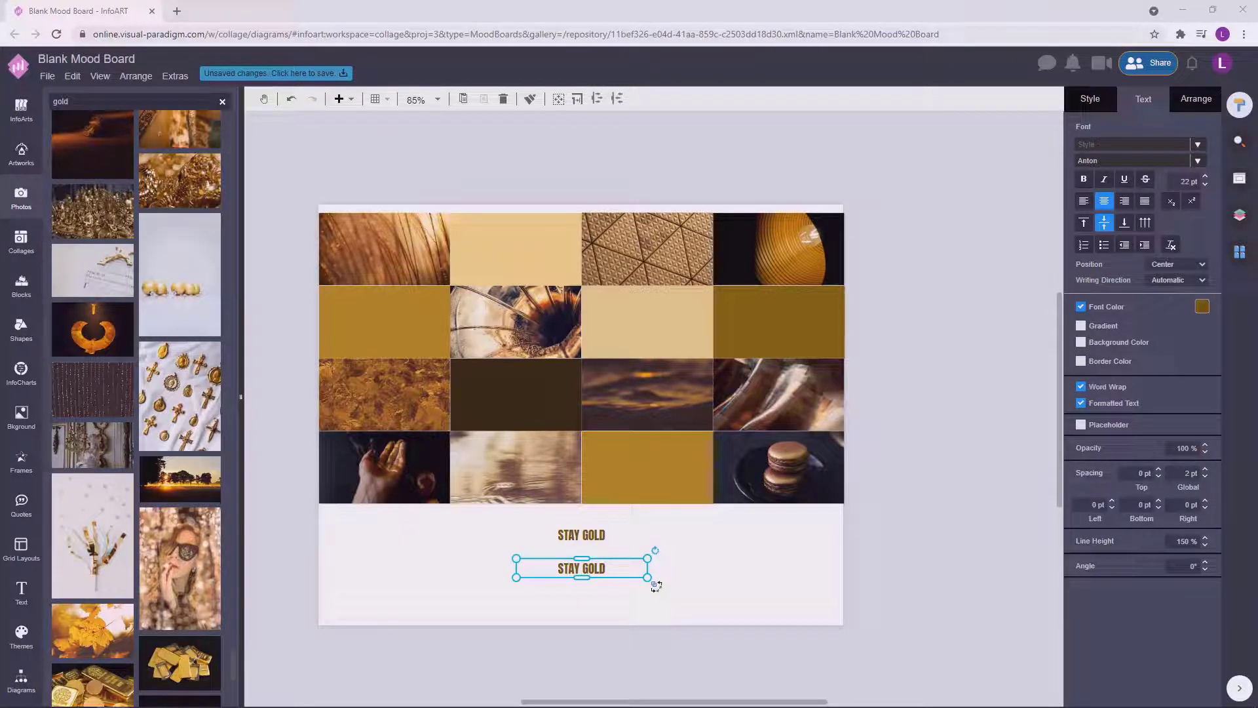
double_click(620, 568)
type("Do more")
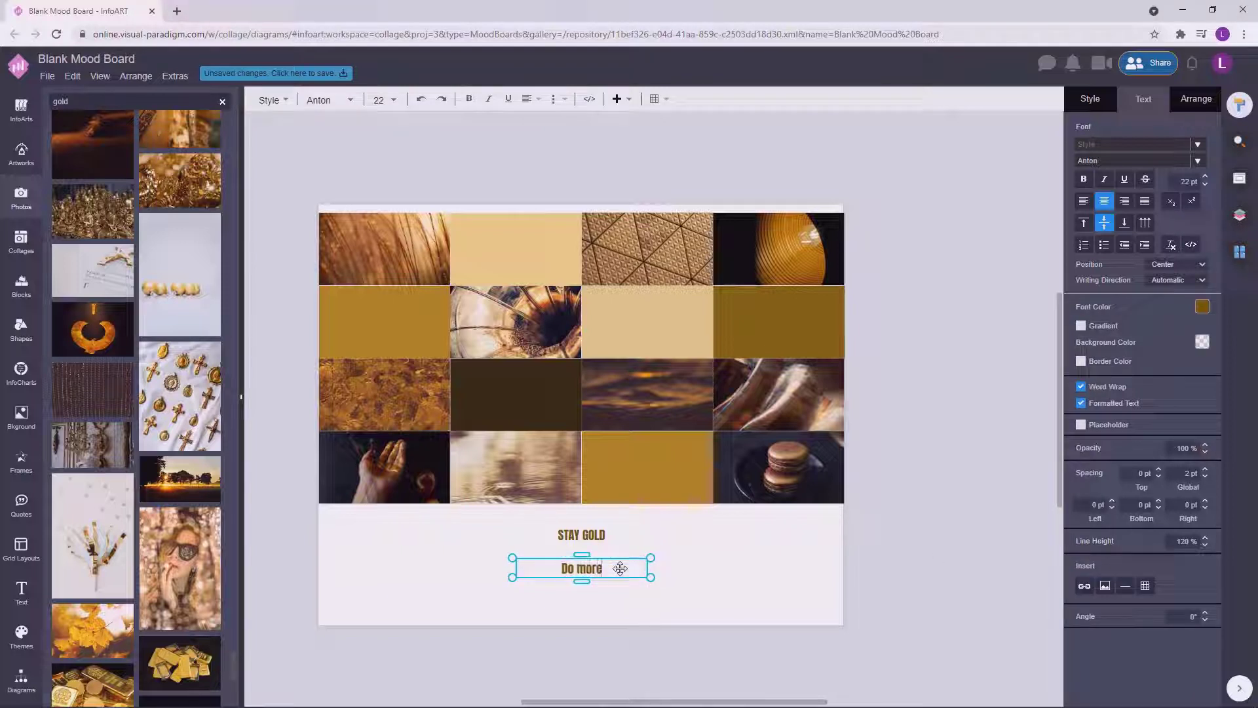
type(" of what make y")
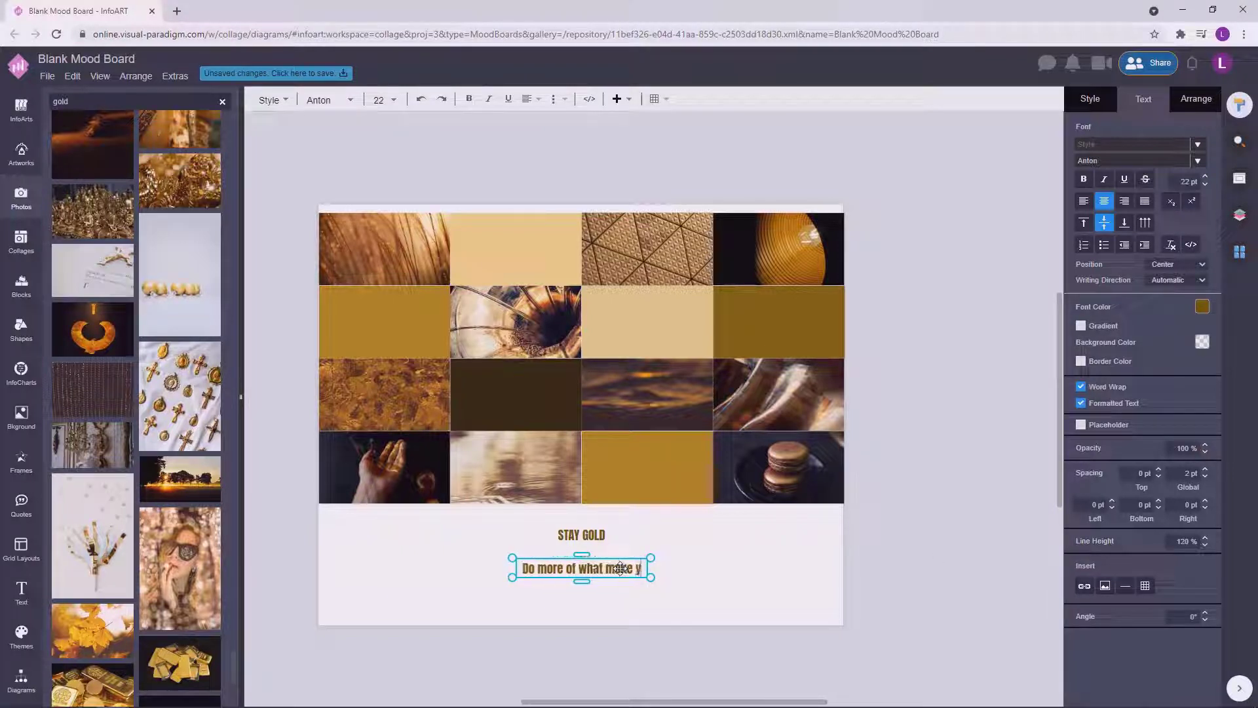
type("o")
key("BackSpace")
type("ou")
key("BackSpace")
key("BackSpace")
type("ou sparkle")
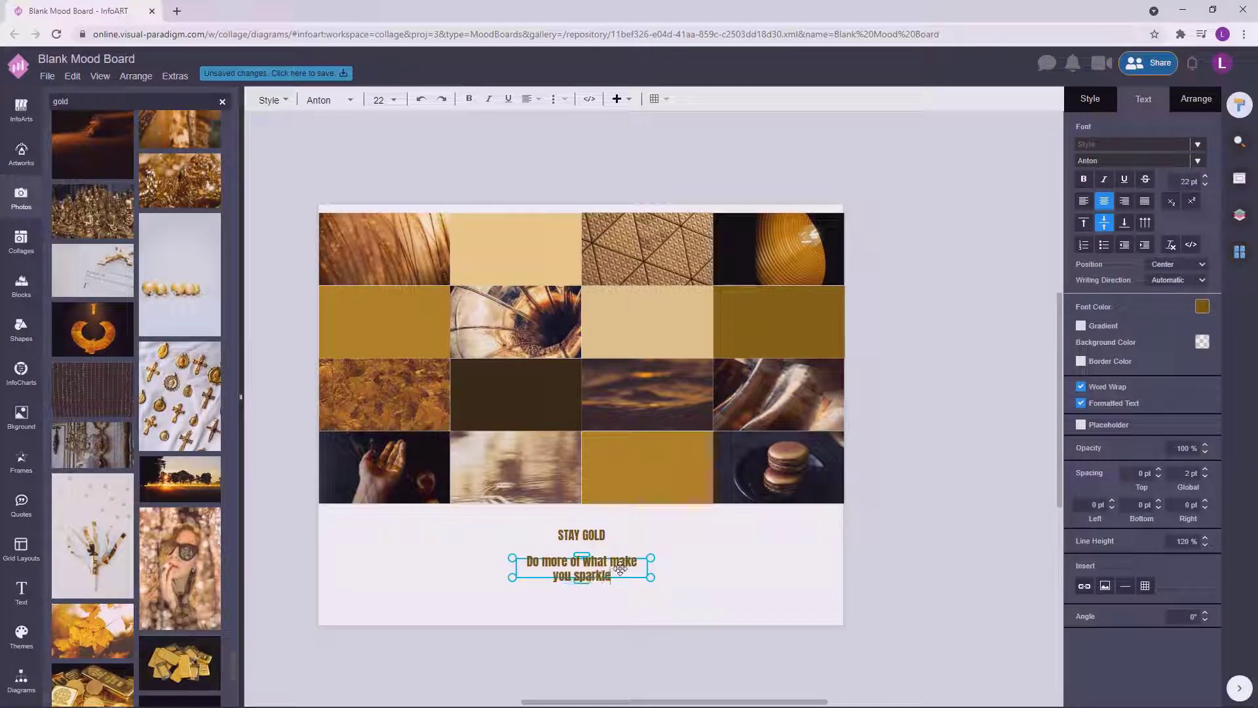
left_click(937, 512)
Step: Widen the slogan's text box so the text fits on one line and centre it under the title
left_click(641, 561)
left_click_drag(649, 567, 822, 567)
left_click_drag(775, 577, 681, 597)
double_click(602, 577)
left_click_drag(618, 583, 666, 578)
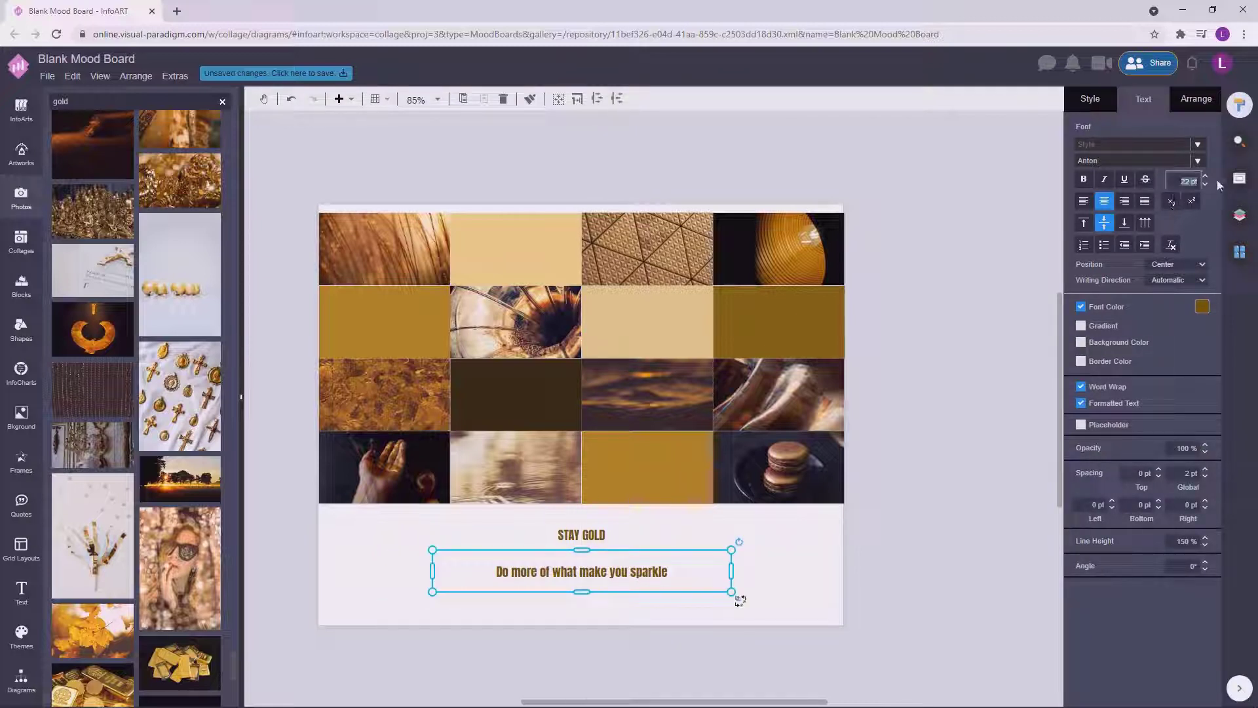
Step: Set the slogan's font size to 28 pt and its font to Great Vibes
type("28")
left_click(786, 538)
left_click(700, 564)
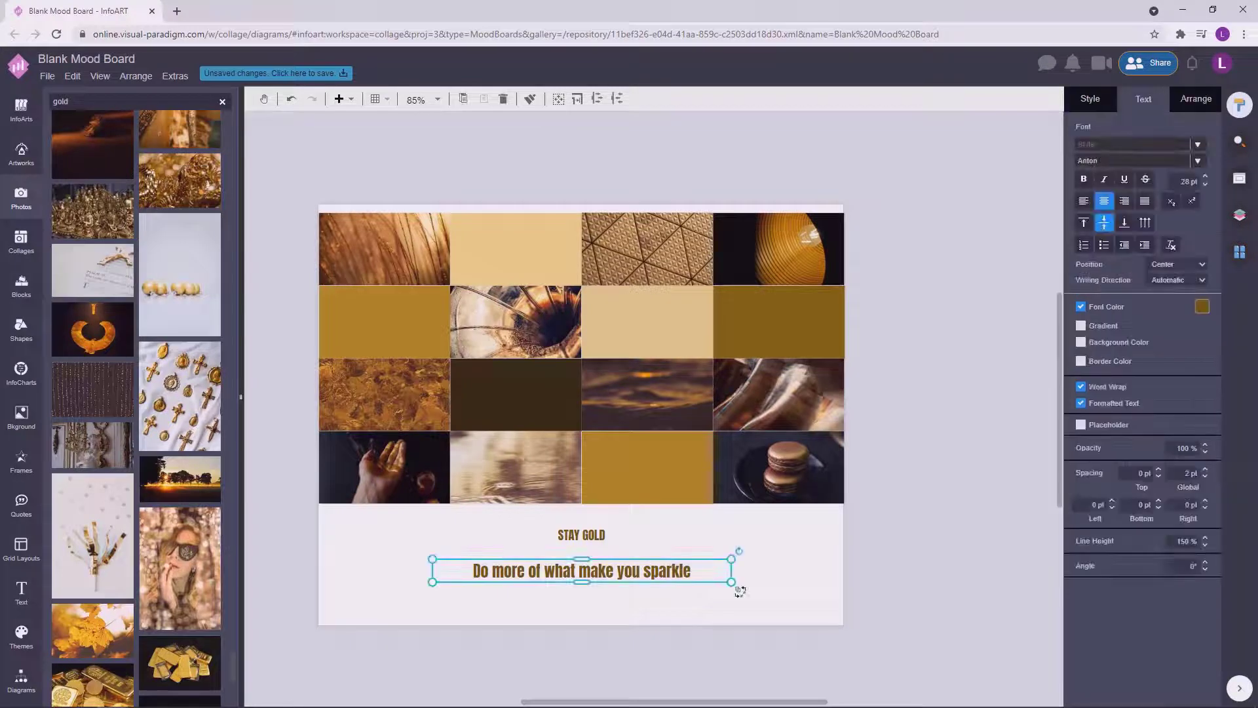
left_click(1124, 161)
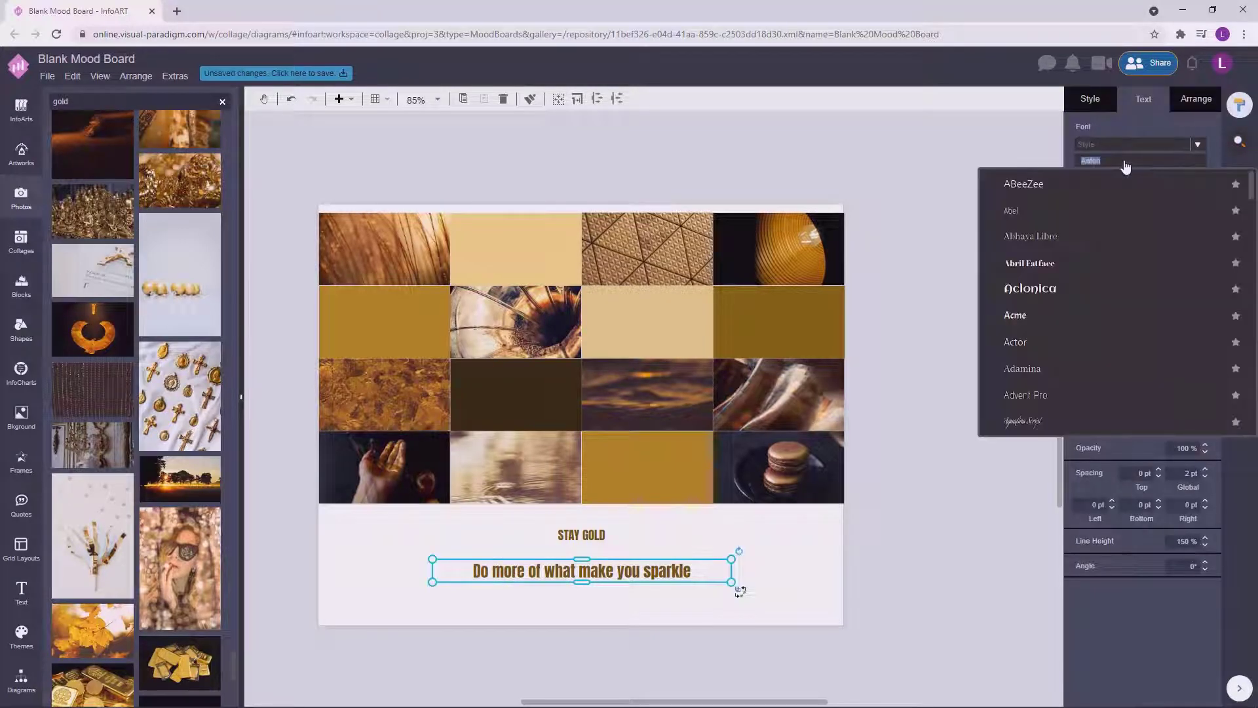
type("great")
left_click(1076, 183)
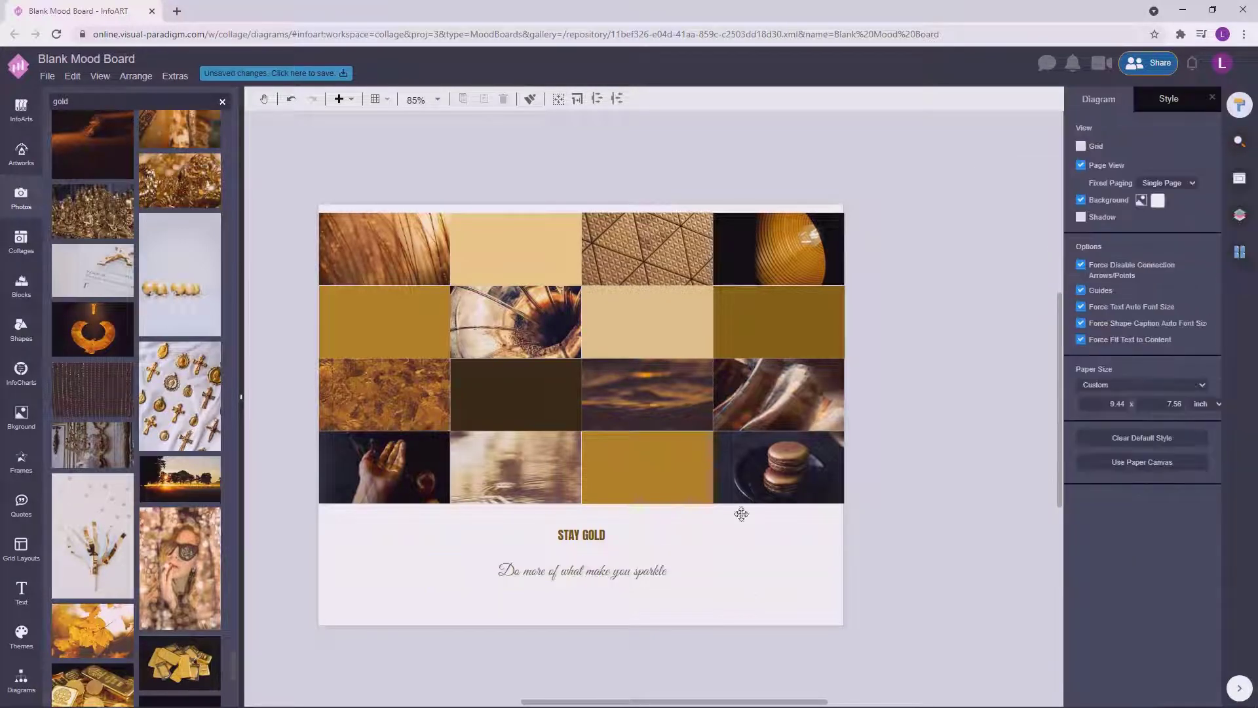
Step: Enlarge the slogan to 55 pt and widen its text box so it sits on one line centred under the title
type("66")
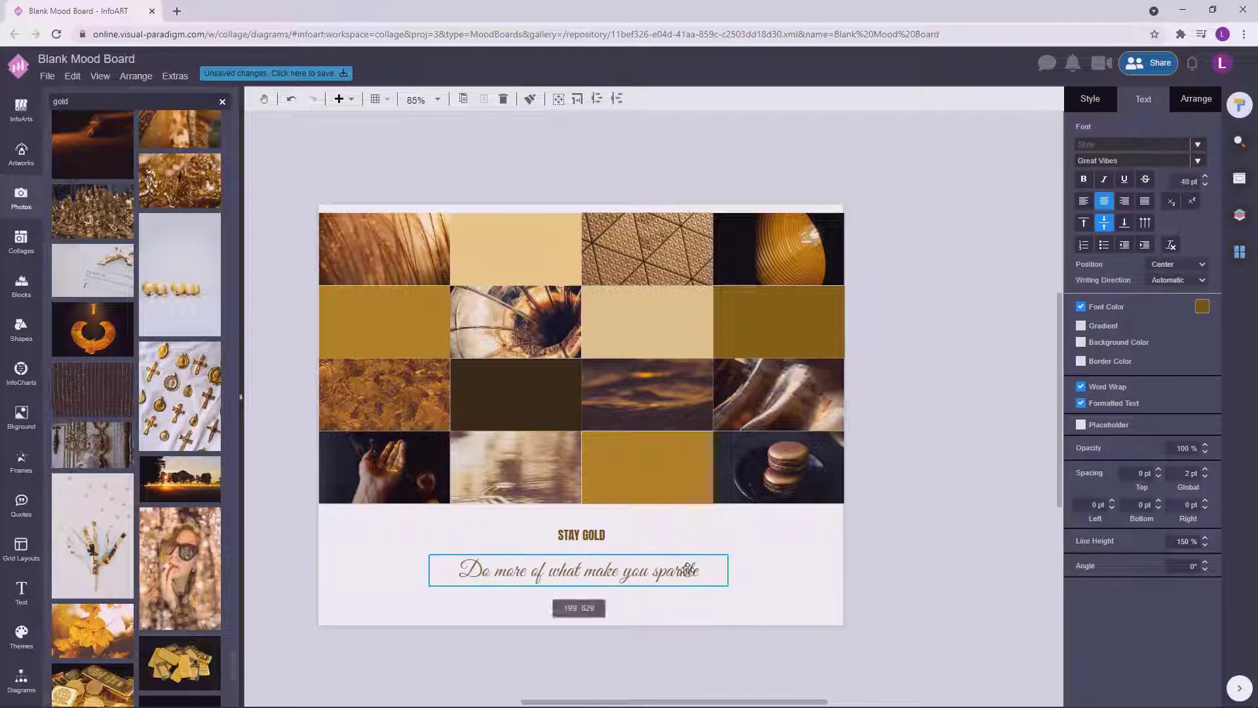
key("Return")
left_click_drag(727, 567, 859, 565)
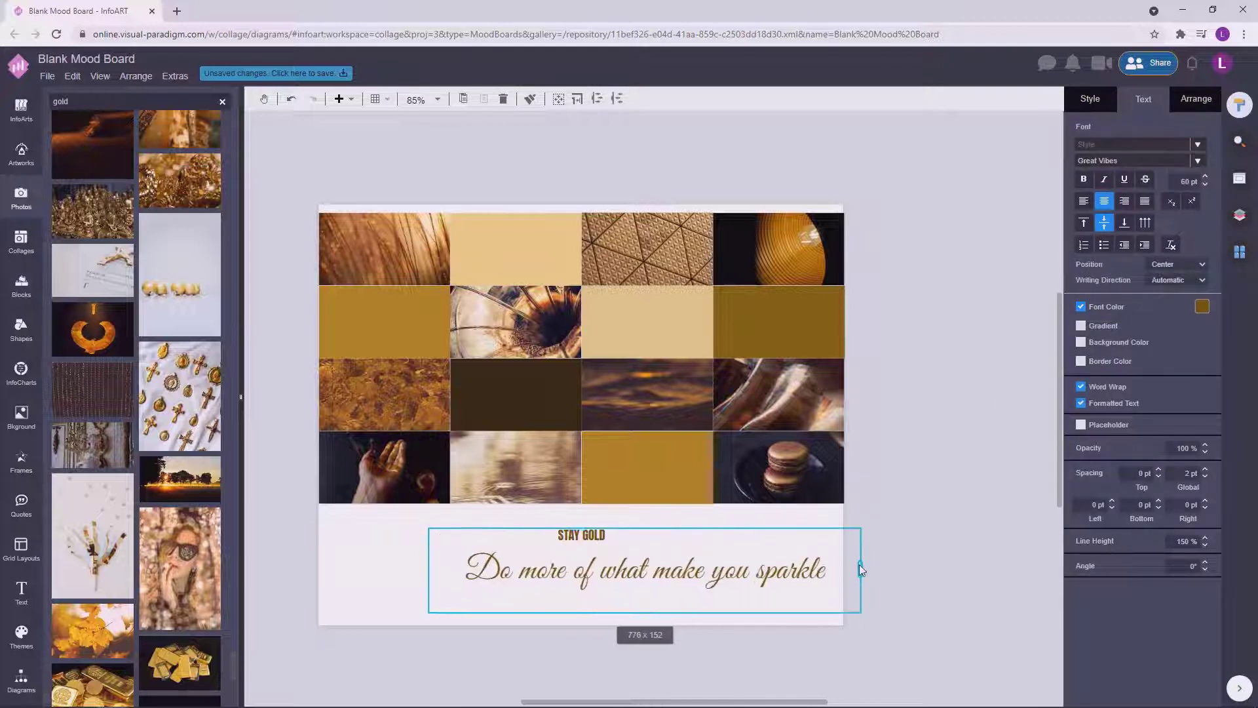
left_click_drag(644, 613, 647, 569)
left_click_drag(704, 553, 577, 570)
type("55")
key("Return")
left_click(932, 500)
Step: Spread out the letters of the STAY GOLD title by inserting spaces between them
left_click(551, 539)
double_click(550, 539)
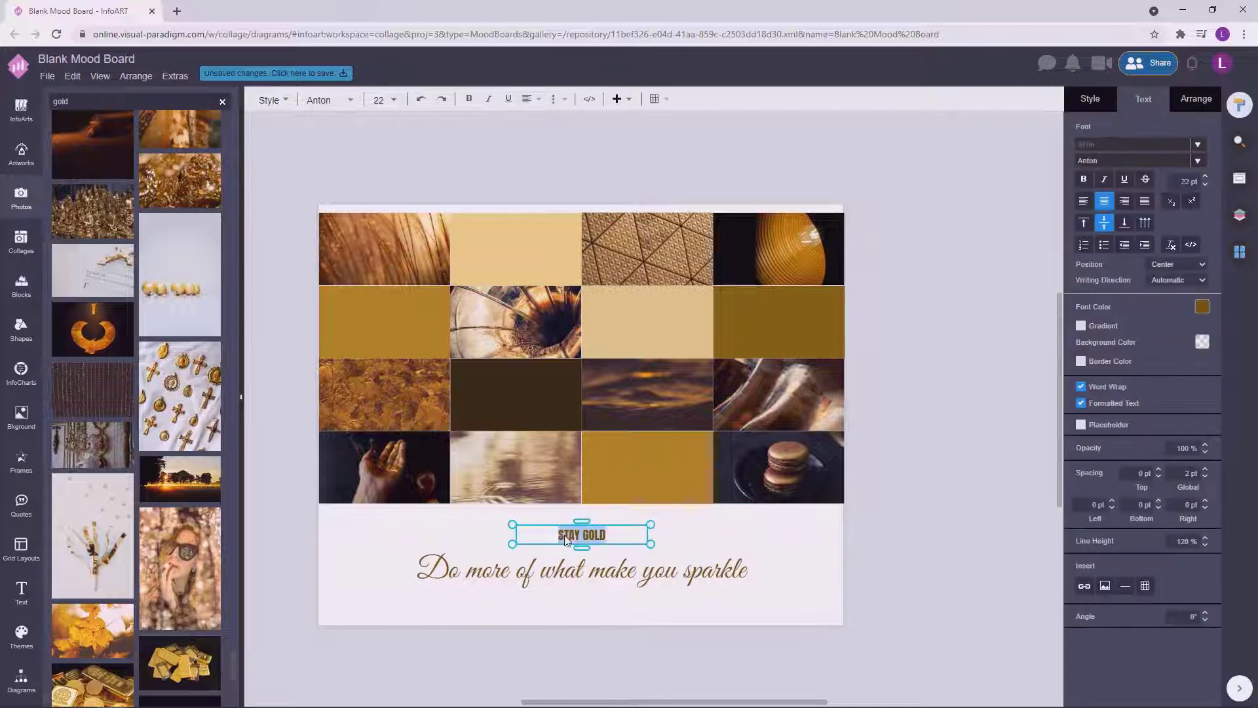
left_click(563, 538)
key("Right")
key("space")
key("Right")
key("space")
key("Right")
key("space")
key("Right")
key("Right")
key("space")
key("Right")
key("Right")
left_click(777, 546)
Step: Move the slogan slightly up toward the title and change the title's text to YOU ARE GOLD
left_click_drag(616, 570, 616, 564)
left_click(787, 532)
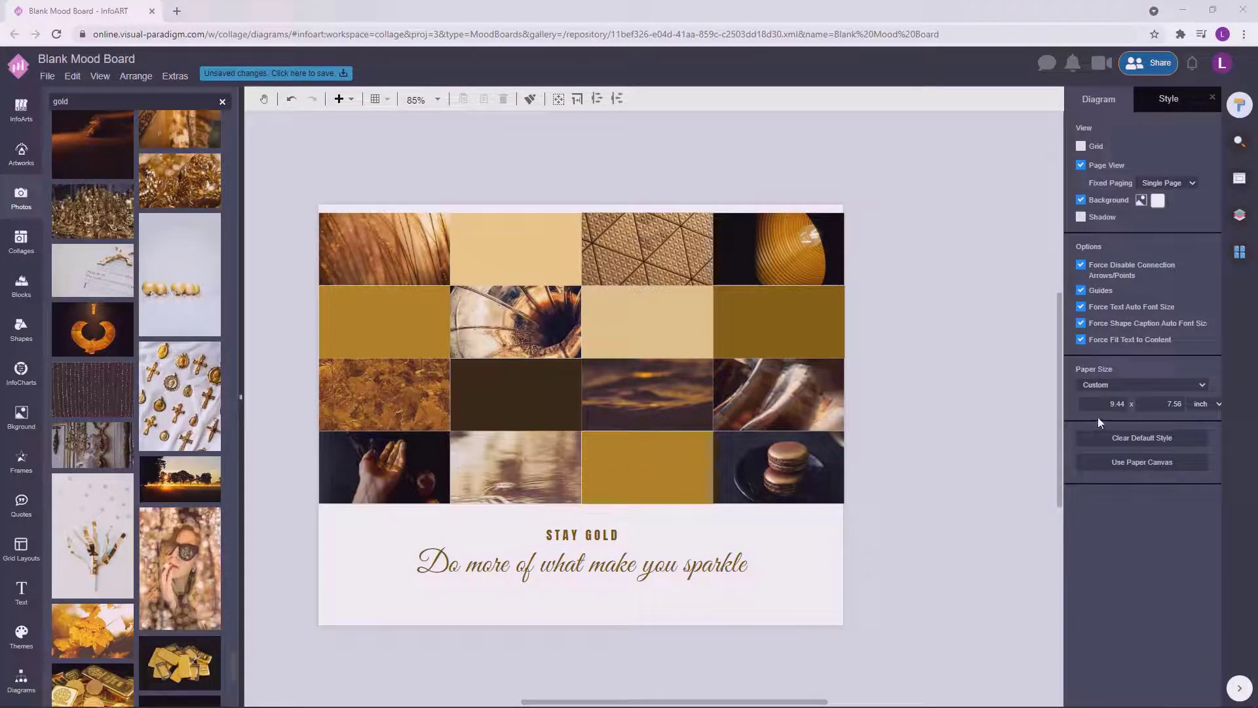
double_click(596, 535)
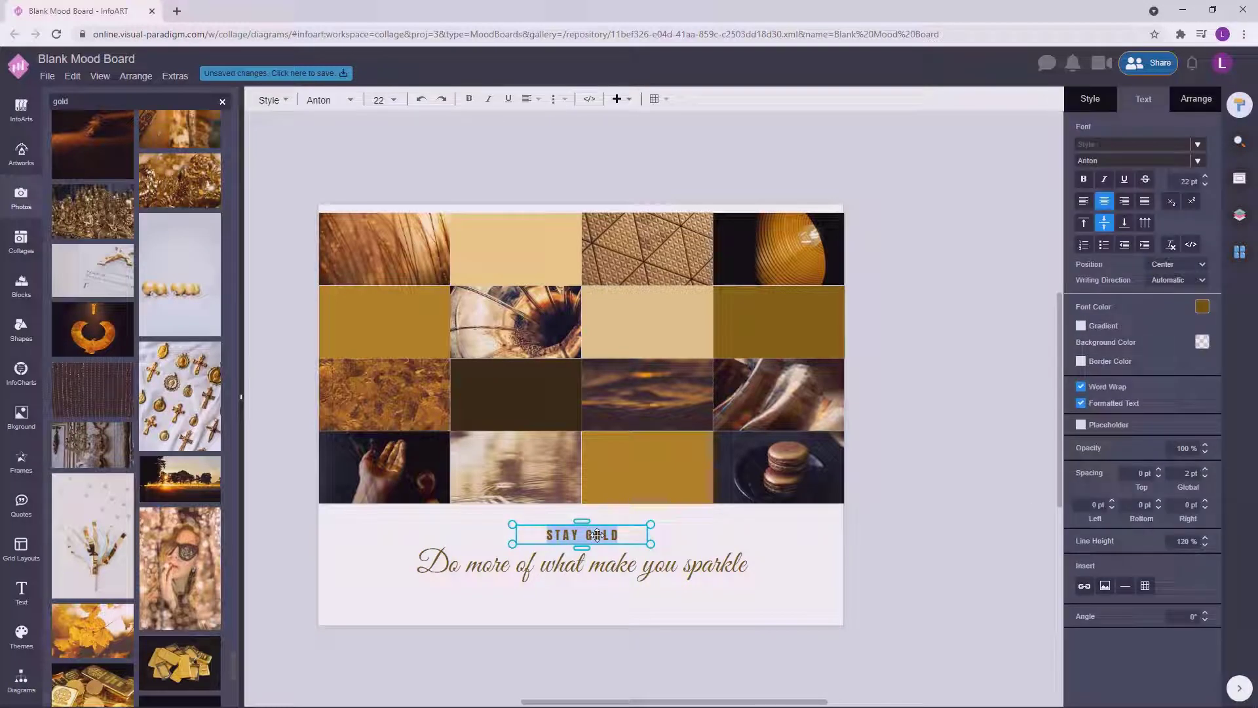
type("YOU ARE")
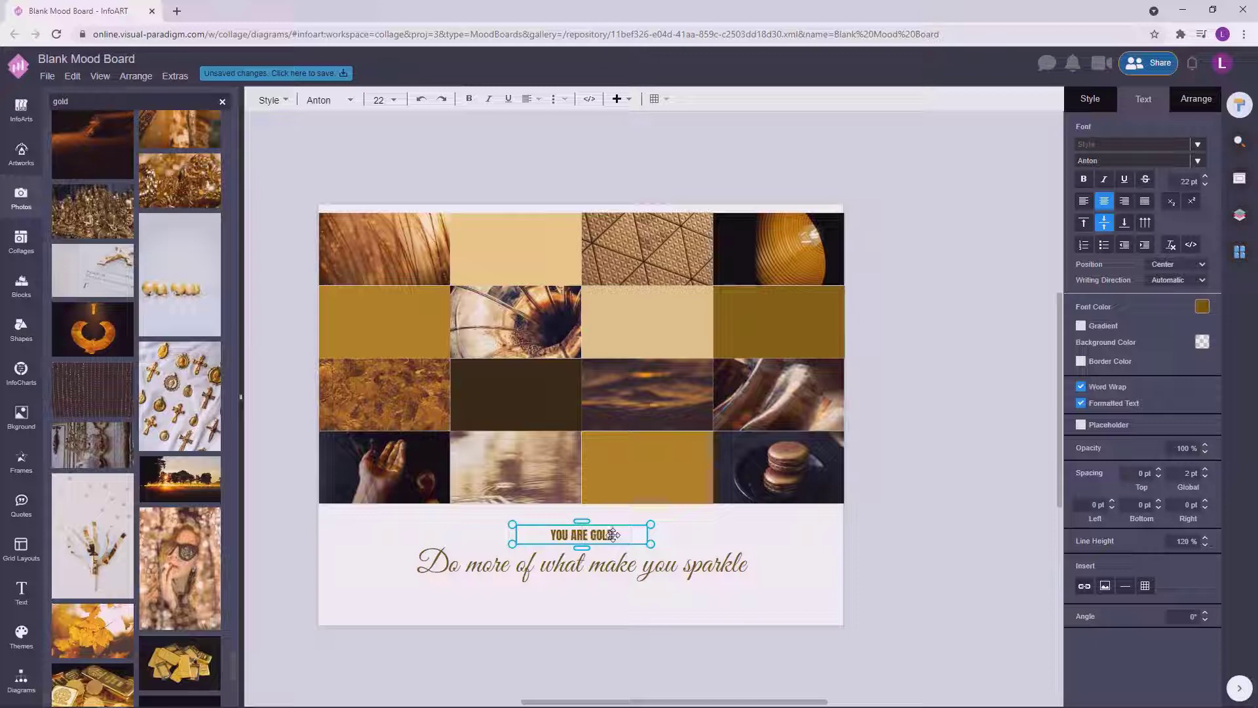
left_click(923, 498)
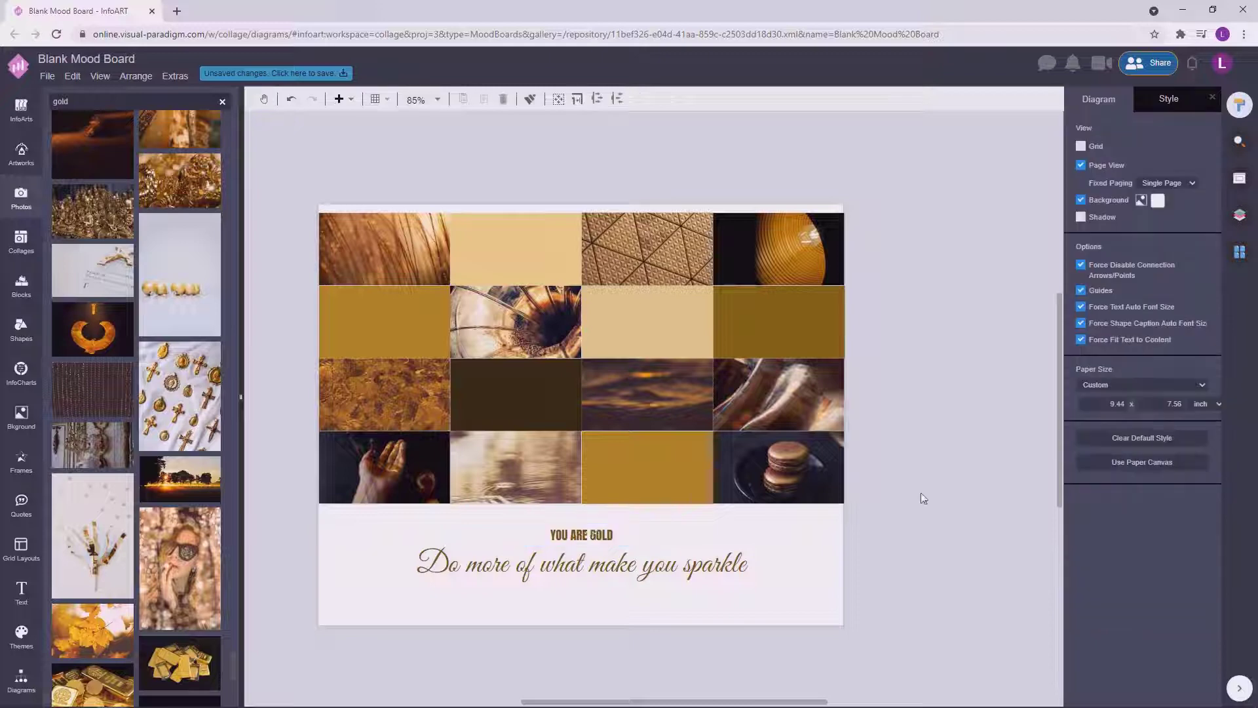
Step: Change the font of the YOU ARE GOLD title to Bebas Neue
left_click(589, 532)
left_click(1118, 160)
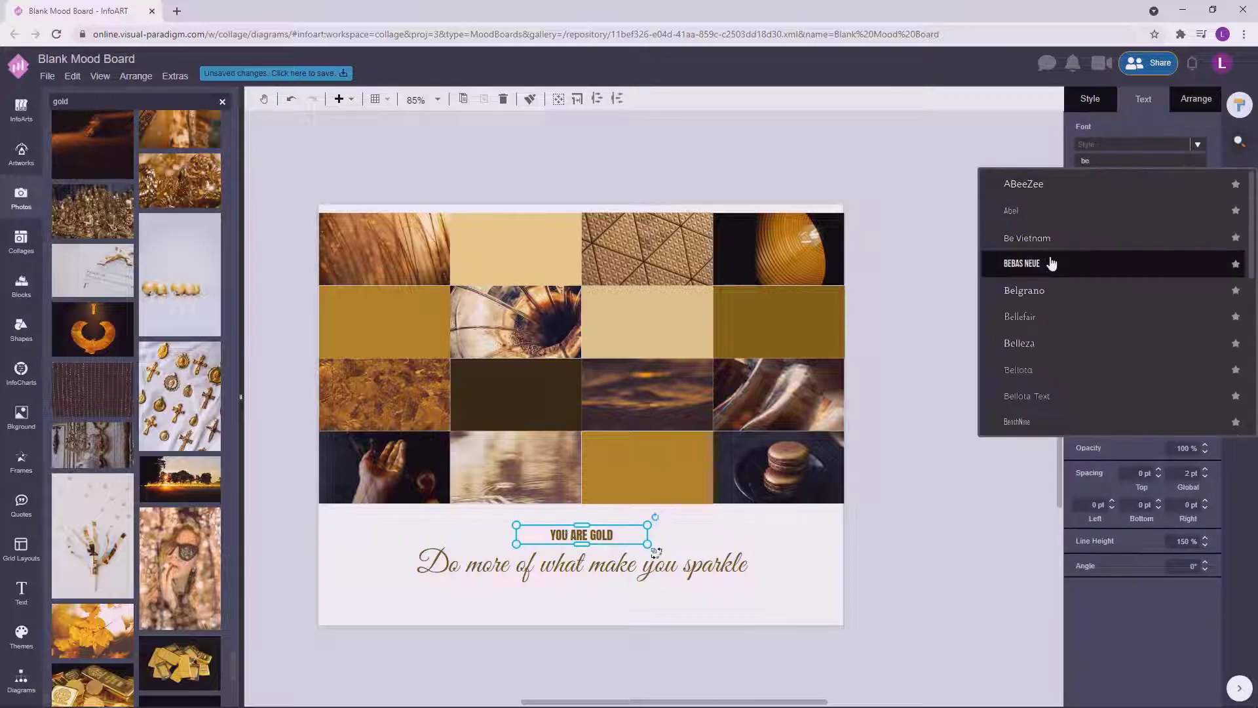
left_click(1048, 261)
left_click(802, 477)
Step: Insert spaces between the letters of the YOU ARE GOLD title to spread it out
double_click(560, 546)
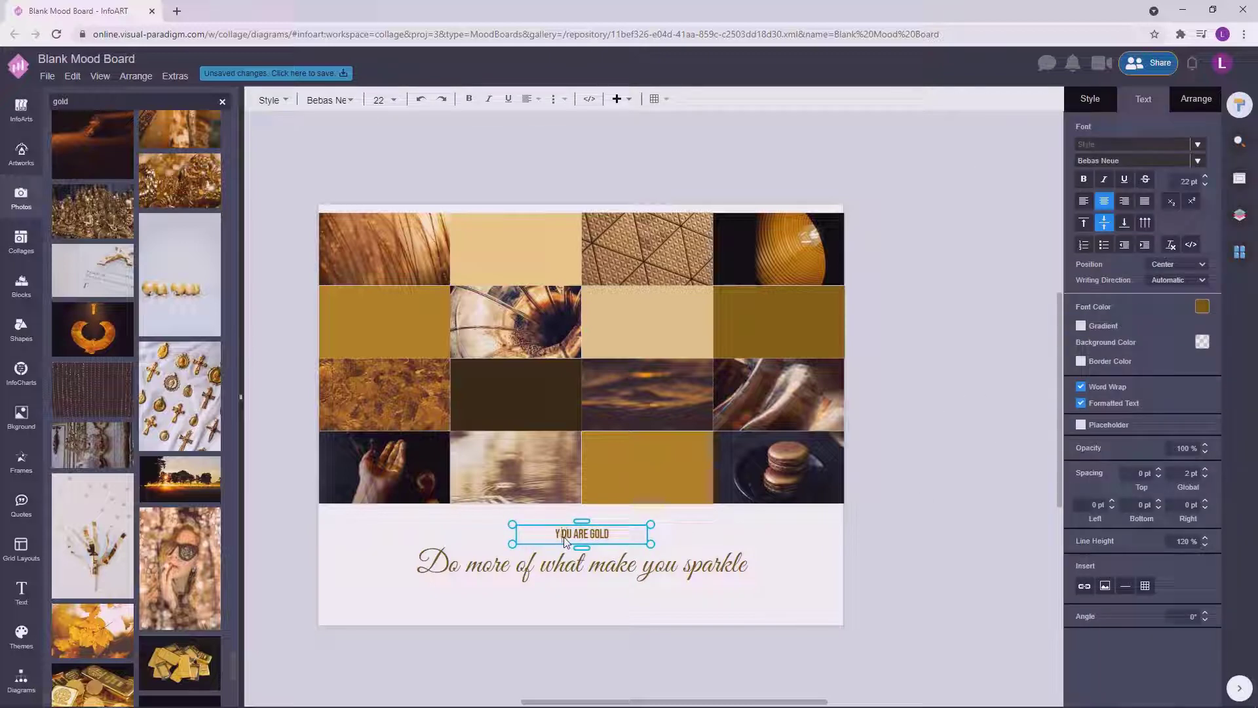
key("Right")
key("Right")
key("Right")
key("Right")
key("Right")
key("Escape")
Step: Recolour the YOU ARE GOLD title in a lighter medium gold and nudge the slogan slightly down
left_click(610, 532)
left_click(1202, 306)
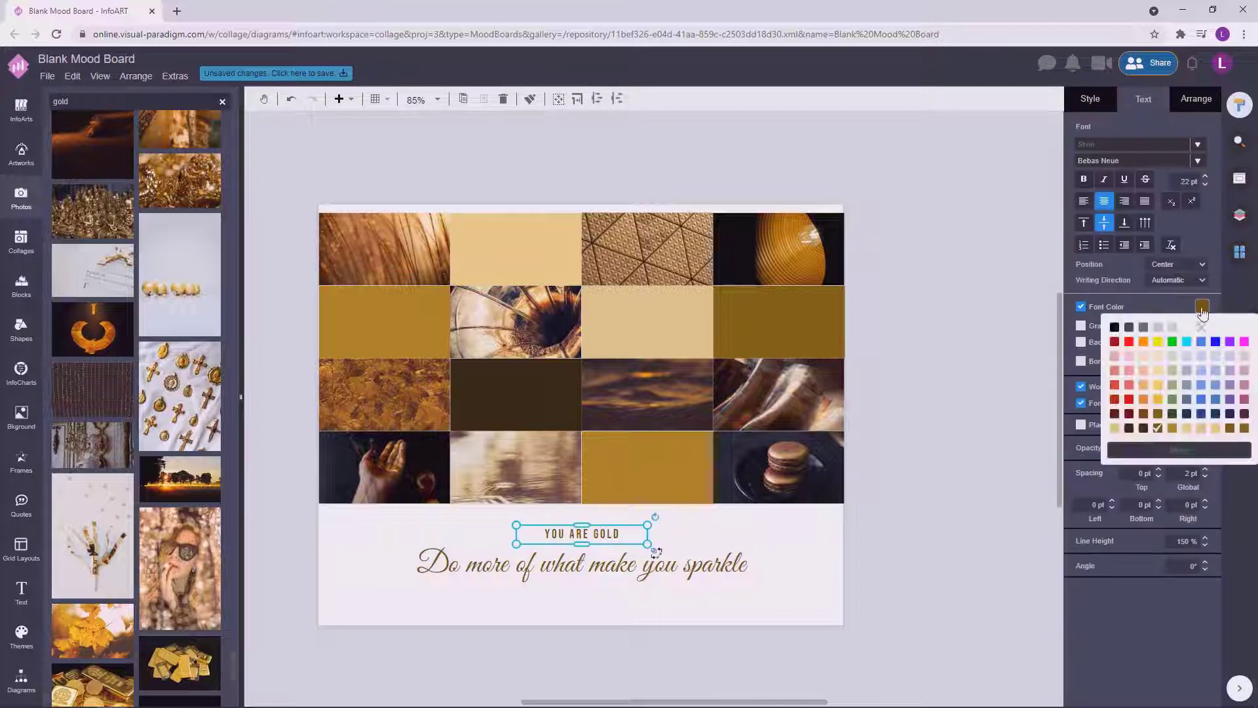
left_click(1183, 440)
left_click(907, 454)
left_click(649, 568)
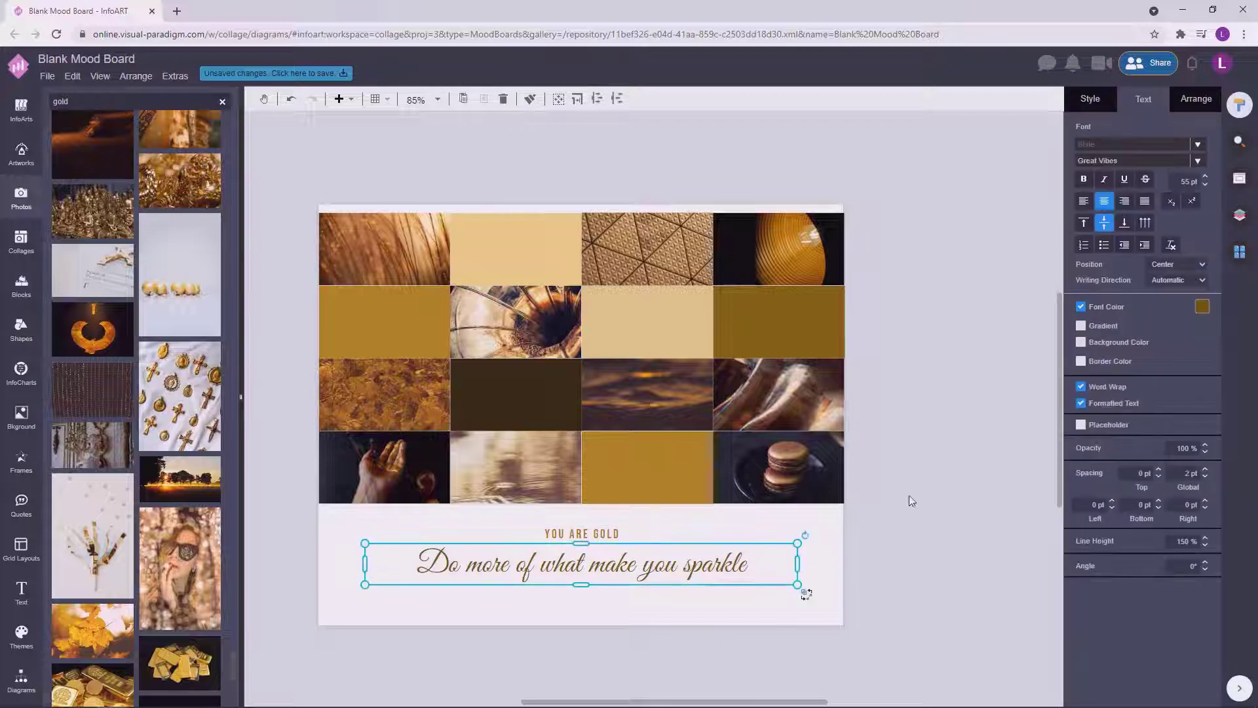
left_click(934, 455)
Step: Try adding a copy of the YOU ARE GOLD title below the slogan and rewriting its text
left_click(604, 535)
left_click_drag(604, 534, 598, 610)
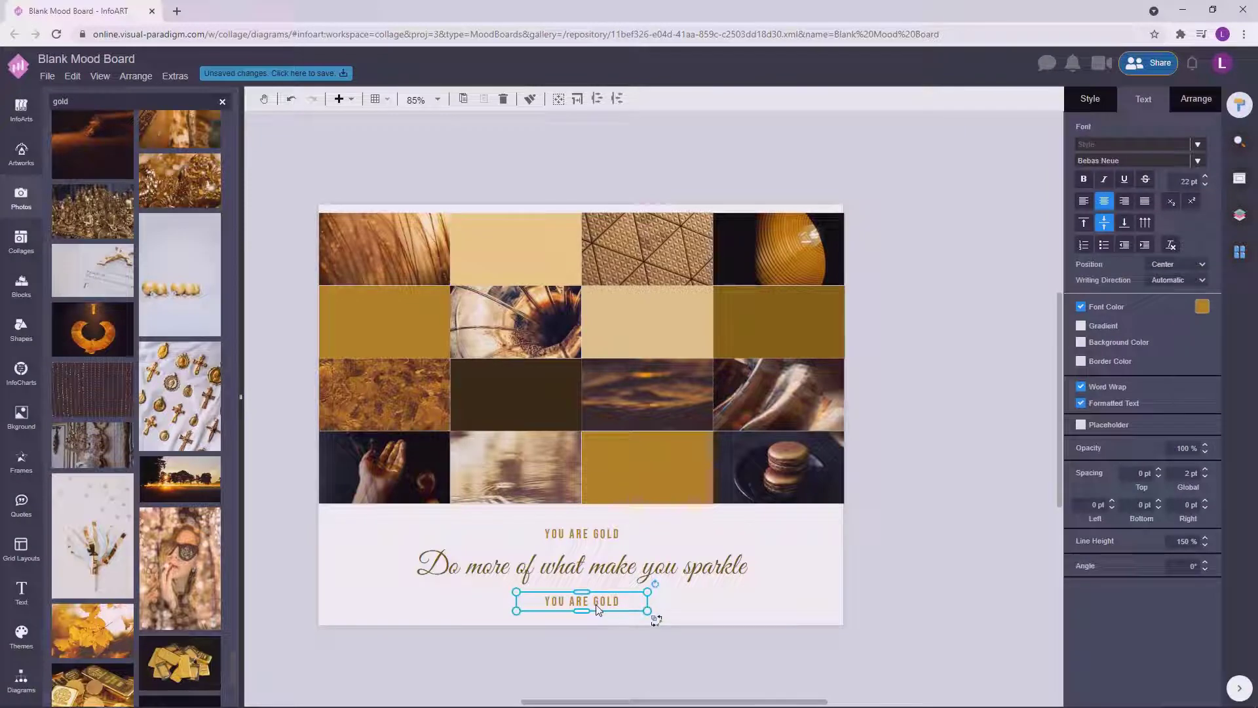
double_click(597, 604)
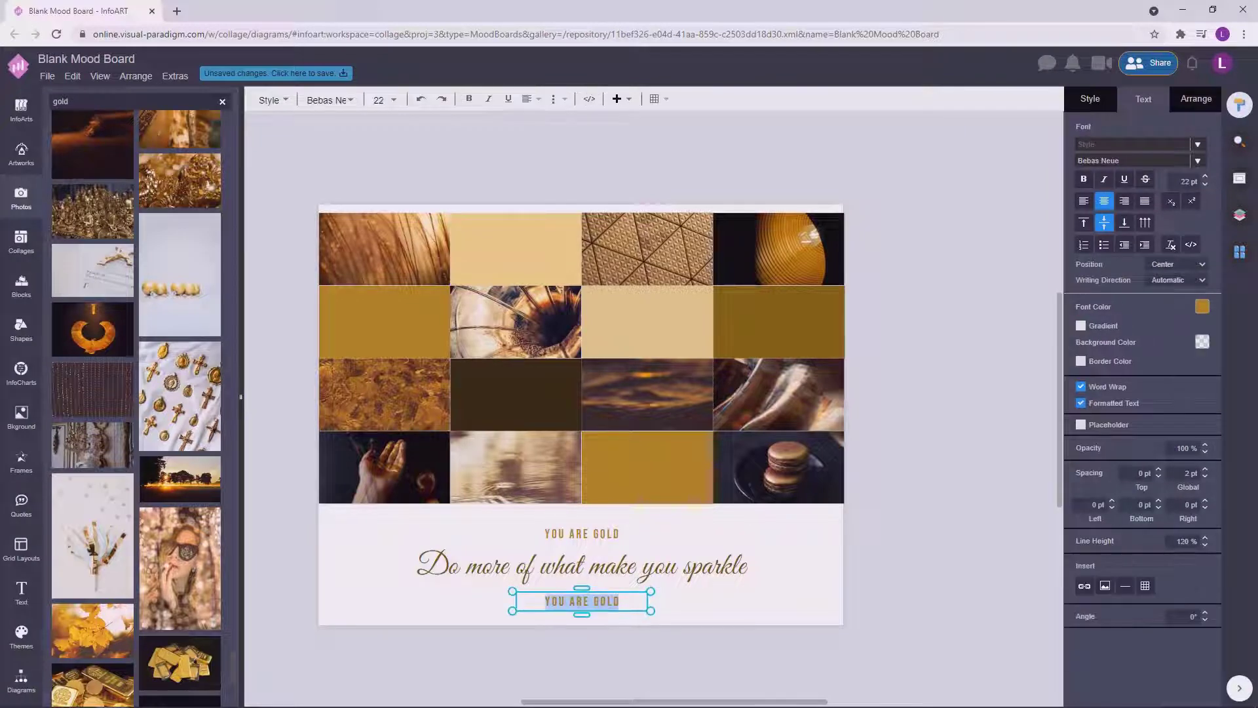
left_click(593, 601)
double_click(591, 601)
type("S")
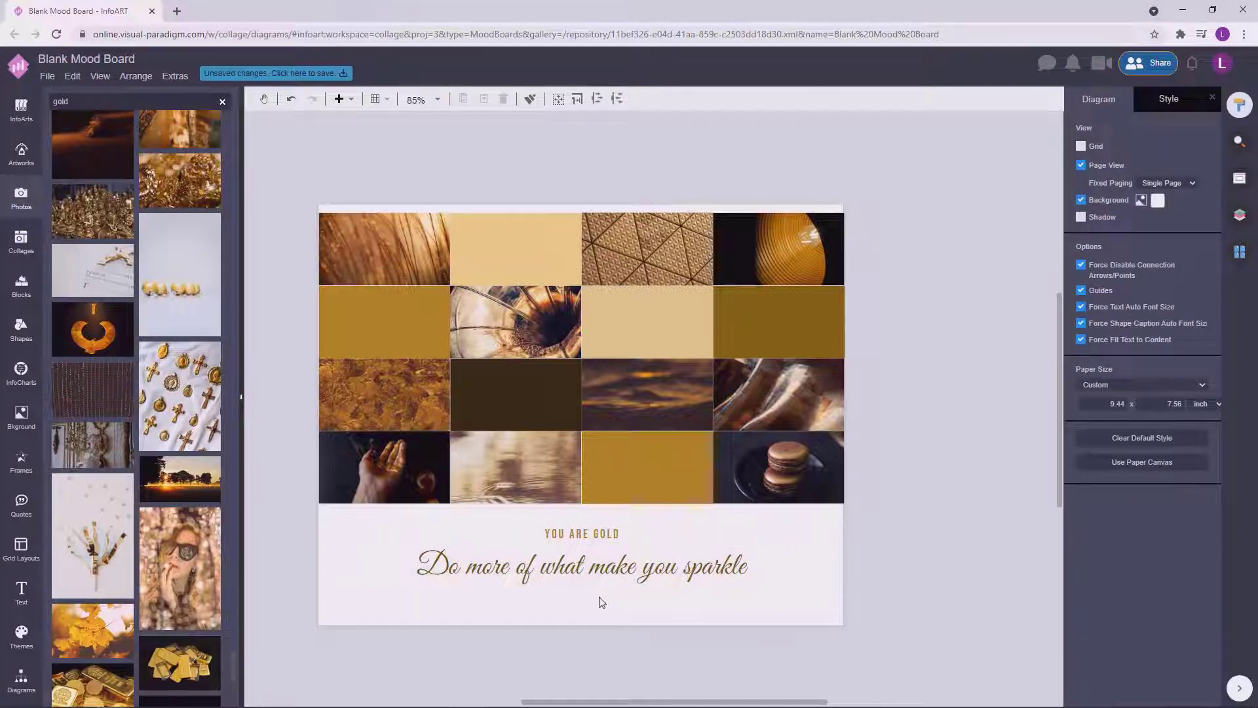
Step: Duplicate the YOU ARE GOLD title below the script slogan and nudge the copy slightly down
left_click_drag(604, 536, 612, 604, "ctrl")
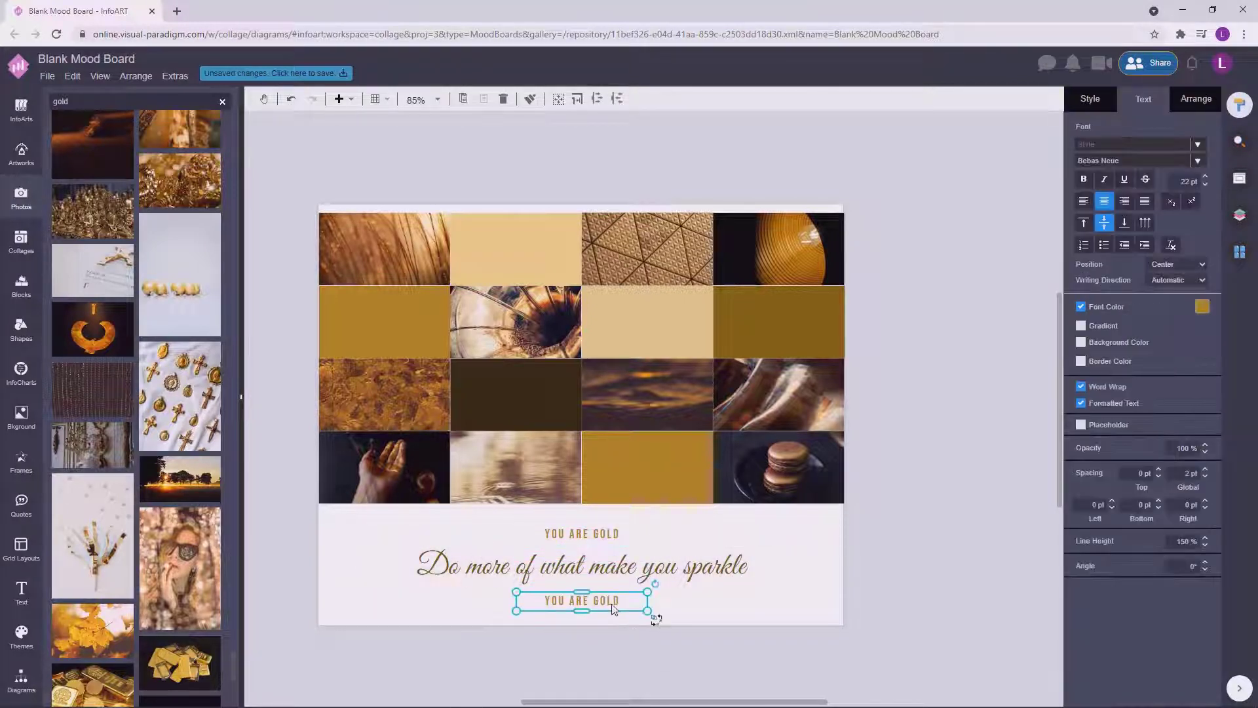
key("Down")
key("Down")
key("Down")
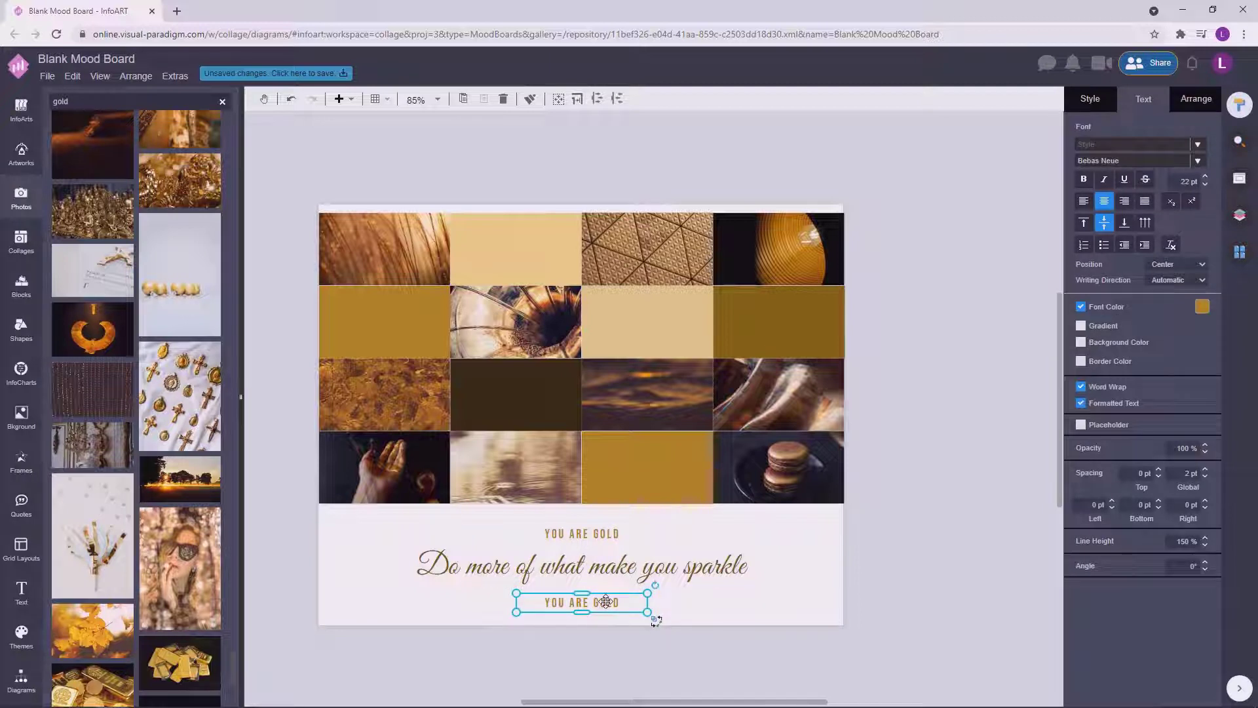
Step: Rewrite the copied title as SHINE ON & WORK HARD with spaces inserted between the letters
double_click(605, 602)
type("SHINE ON")
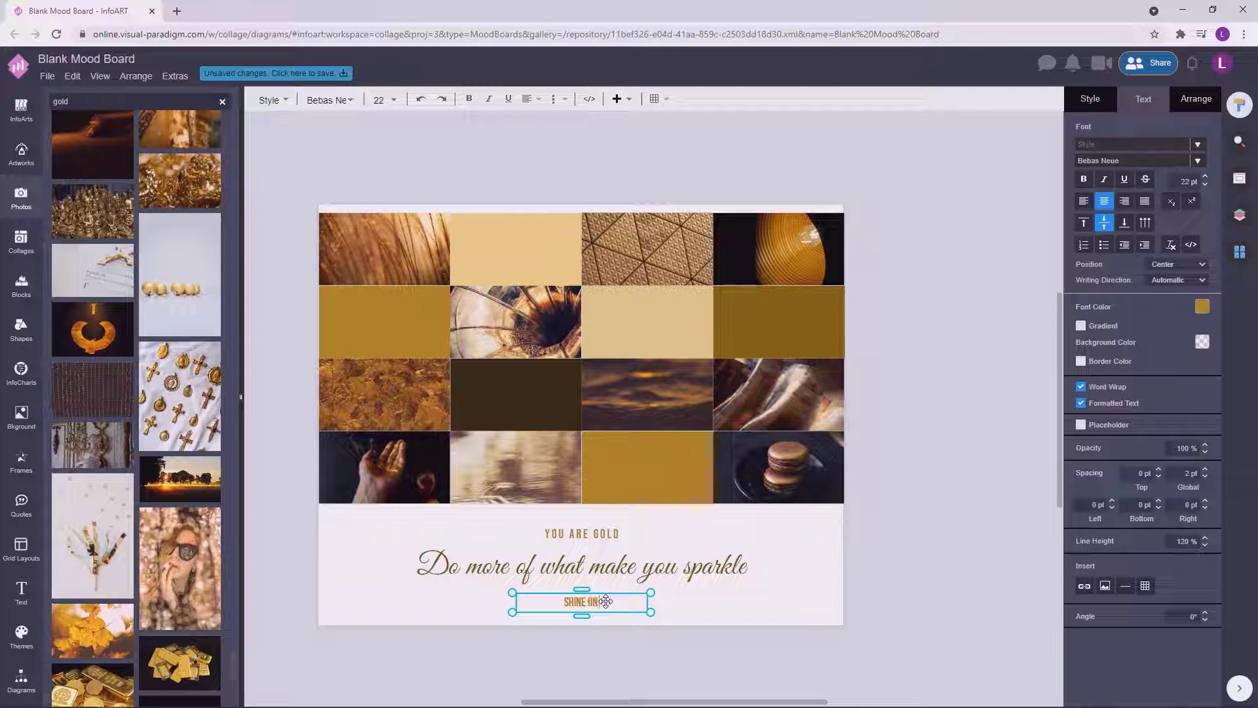
type(" & KEEP")
key("Right")
key("space")
key("Right")
key("space")
key("Right")
key("space")
key("Right")
key("space")
key("Right")
key("Right")
key("space")
key("Right")
key("space")
key("Right")
key("space")
left_click(600, 584)
left_click(654, 567)
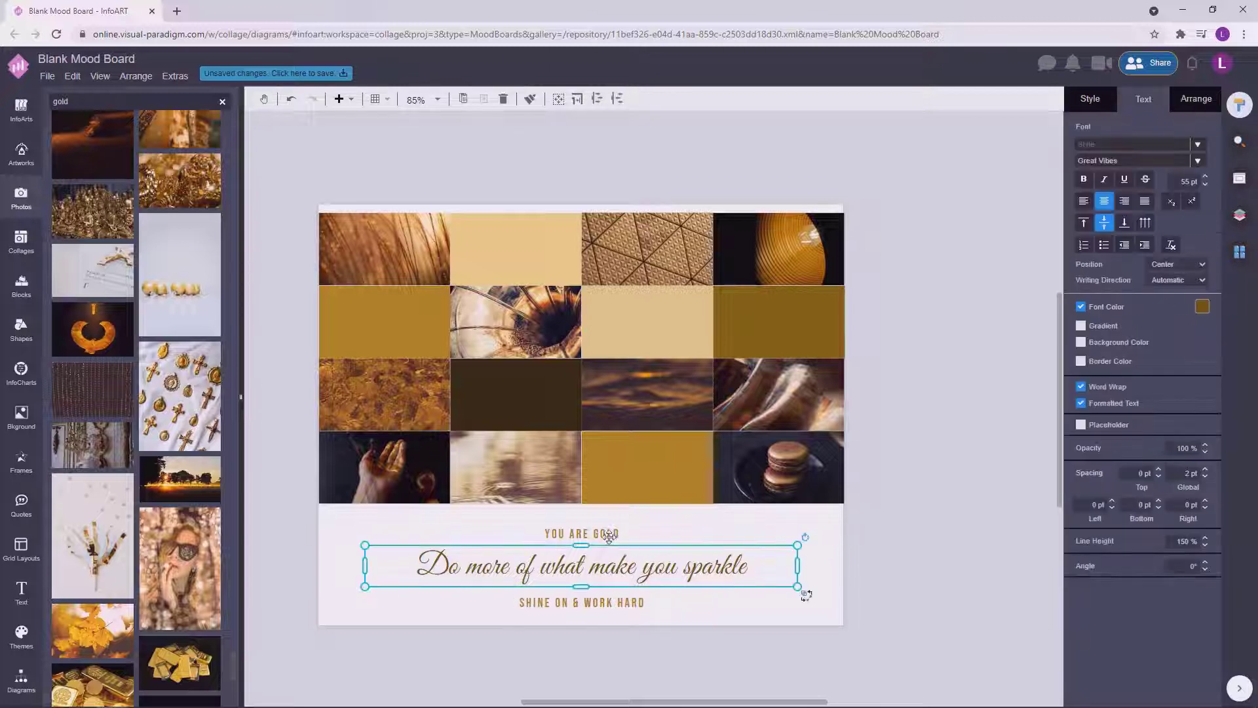
Step: Recolour the YOU ARE GOLD and SHINE ON & WORK HARD lines together in a softer, lighter gold
left_click(607, 533)
left_click(602, 600, "shift")
left_click(1202, 307)
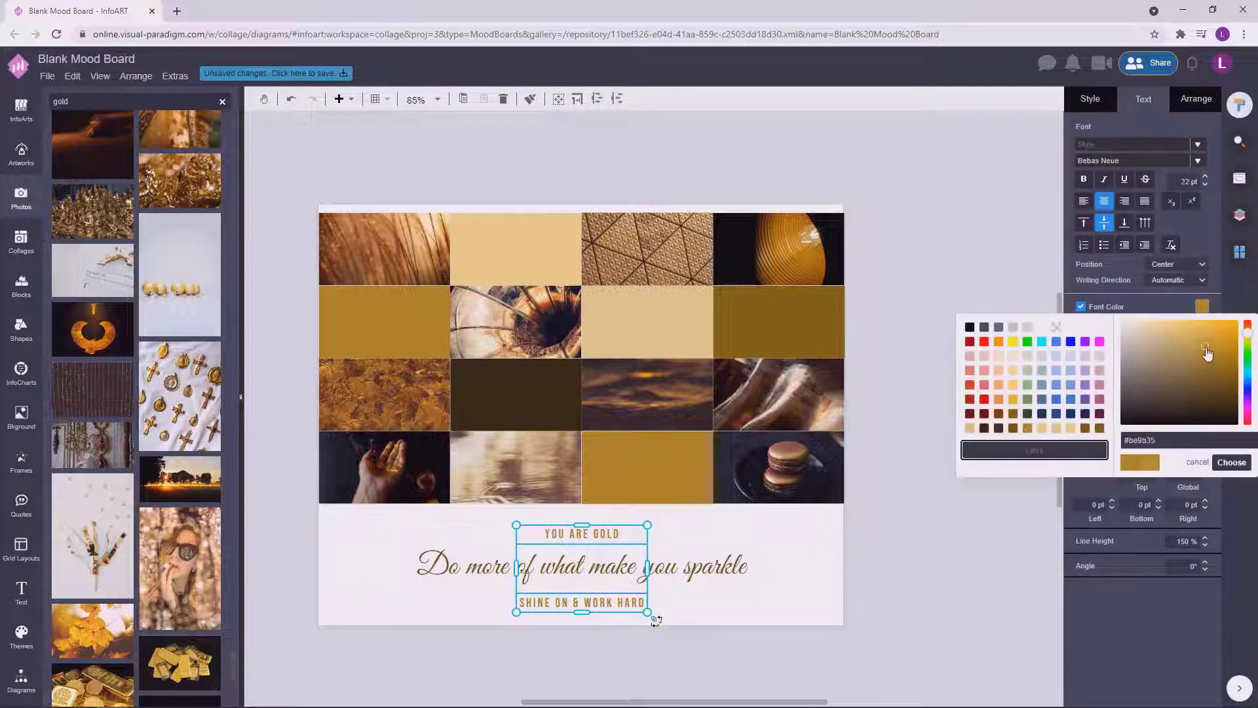
left_click_drag(1208, 354, 1194, 351)
left_click(958, 499)
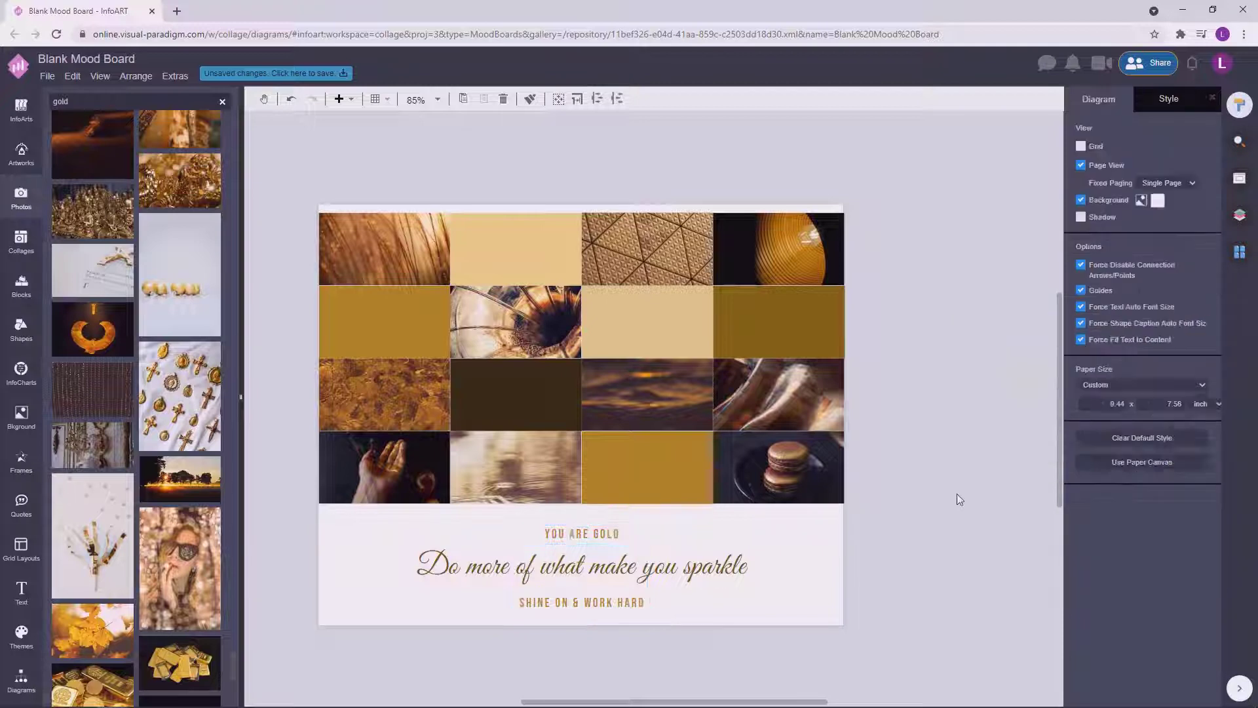
Step: Recolour the script slogan in a muted dark golden brown
left_click(719, 570)
left_click(1202, 307)
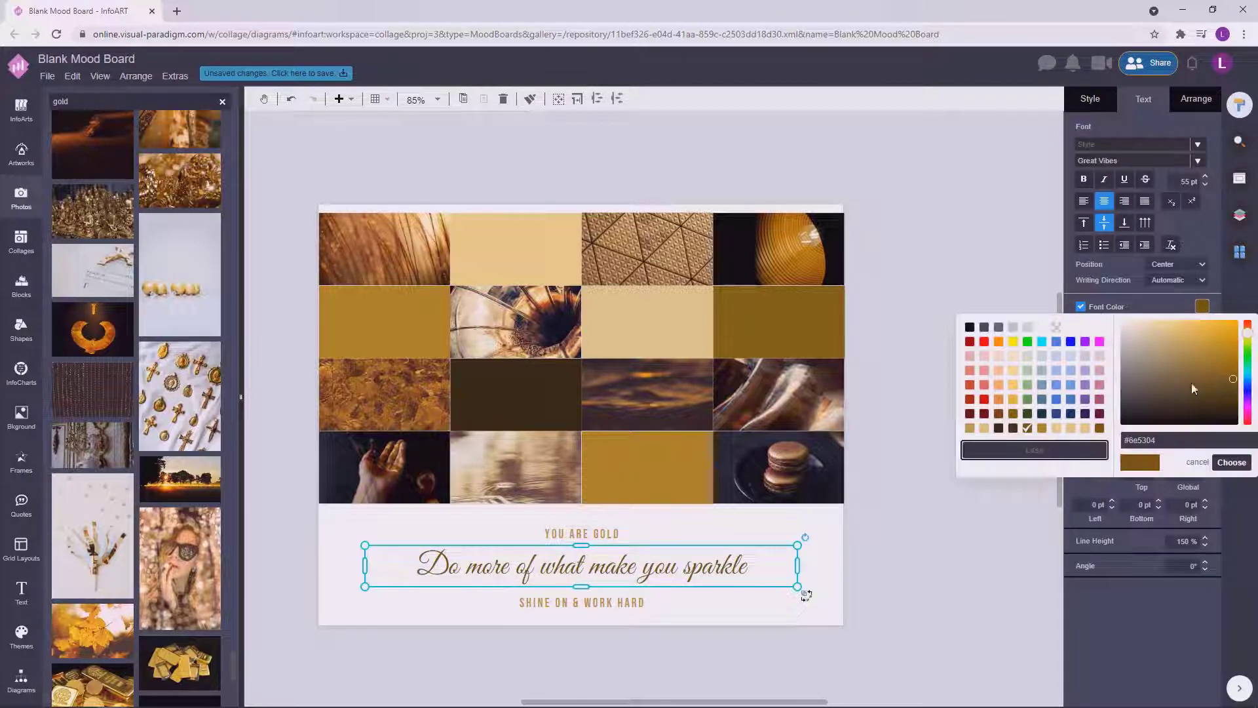
left_click(1232, 462)
left_click(875, 528)
Step: Reduce the font size of the YOU ARE GOLD and SHINE ON & WORK HARD lines to slightly below 21 pt
left_click(634, 603)
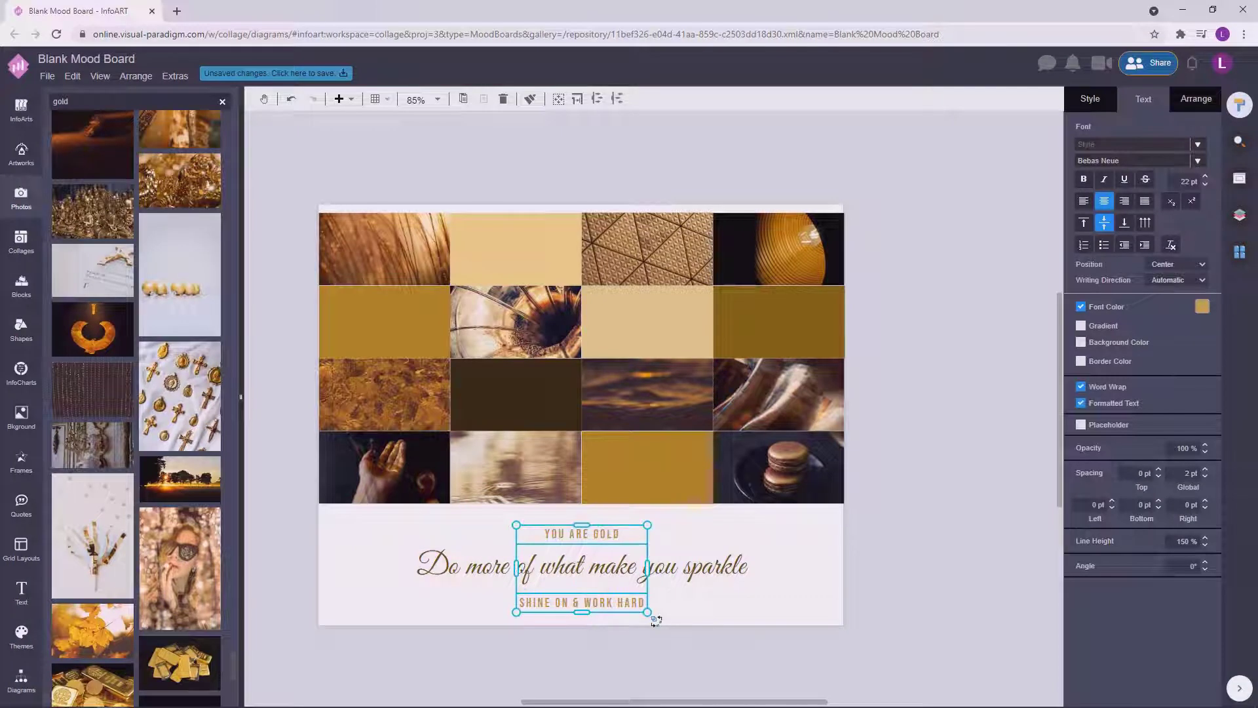
left_click(1206, 183)
left_click(931, 445)
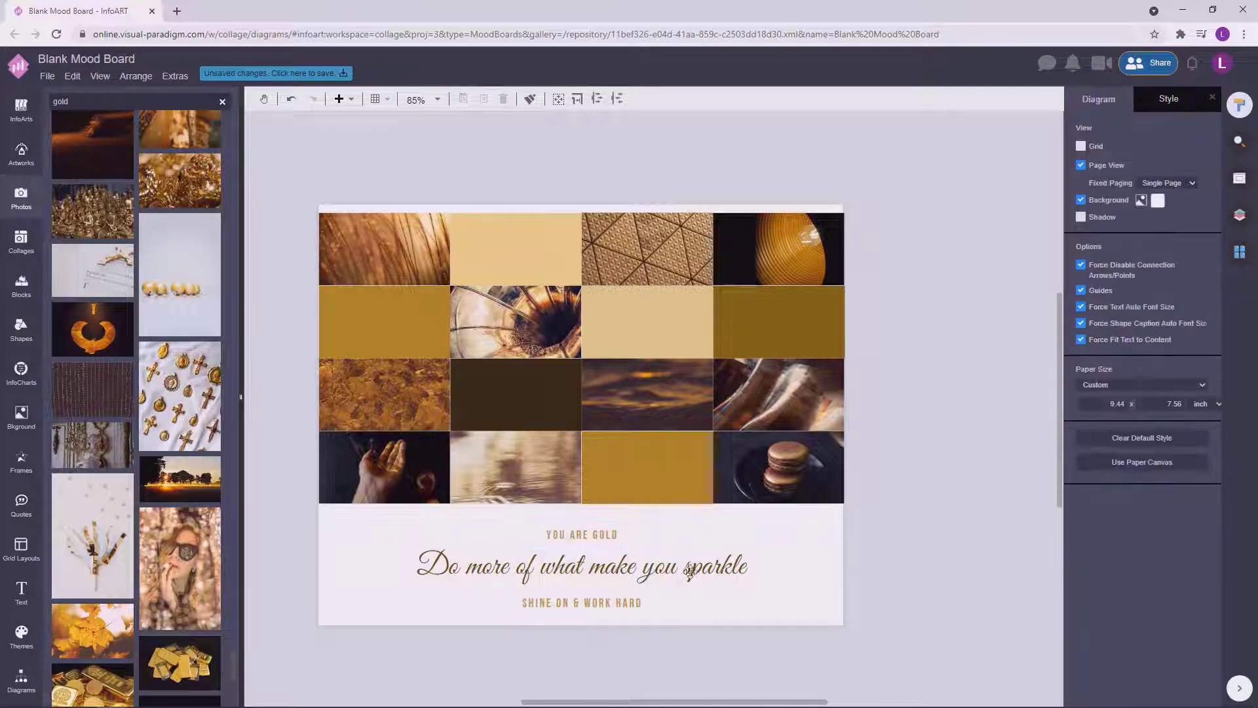
left_click(589, 528)
left_click(604, 618)
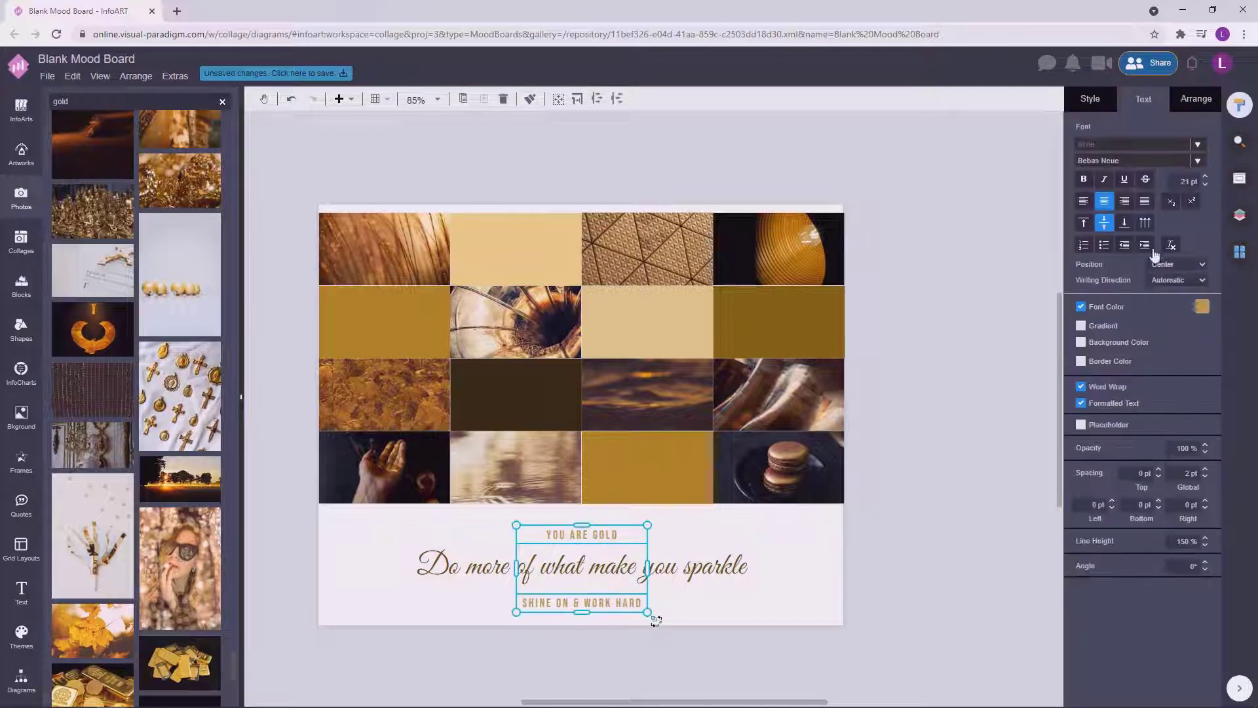
left_click(986, 463)
Step: Nudge the script slogan slightly down and centre all three text lines in the white area beneath the photo grid
left_click_drag(688, 568, 692, 576)
left_click(962, 522)
left_click_drag(892, 634, 485, 567)
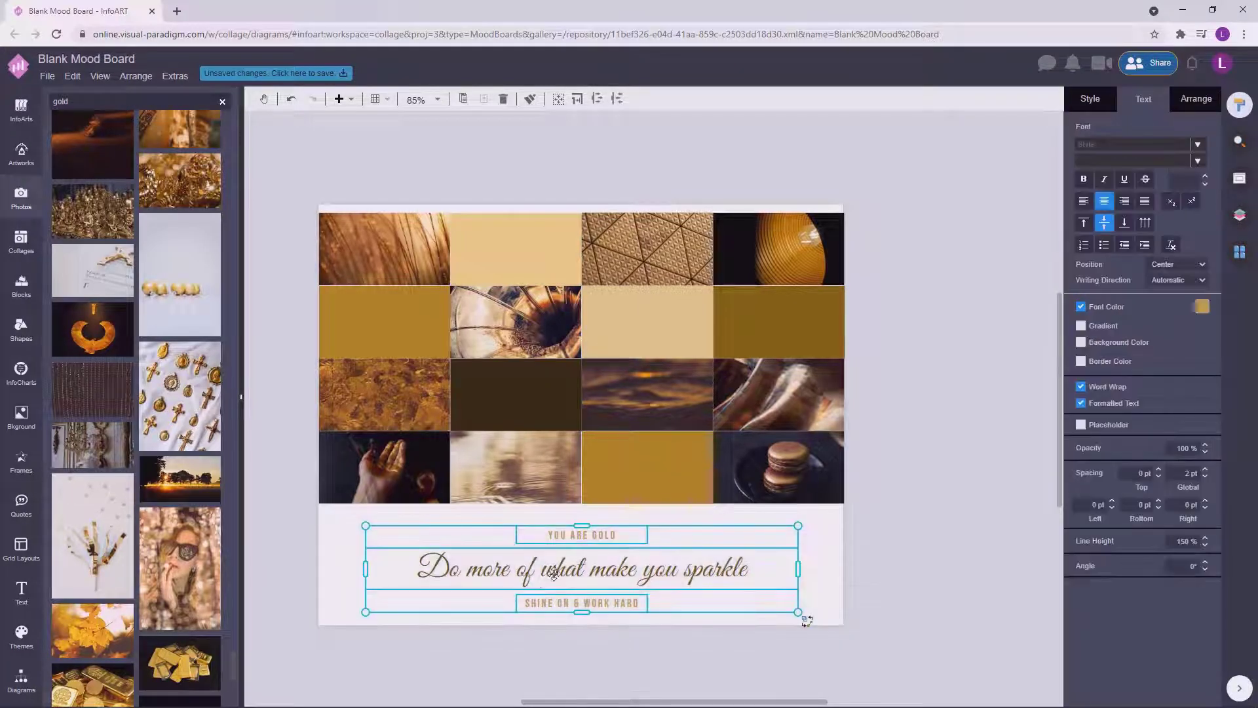
left_click(943, 500)
scroll(930, 533, "down", 1)
left_click_drag(690, 326, 689, 319)
left_click(983, 575)
left_click_drag(924, 633, 370, 511)
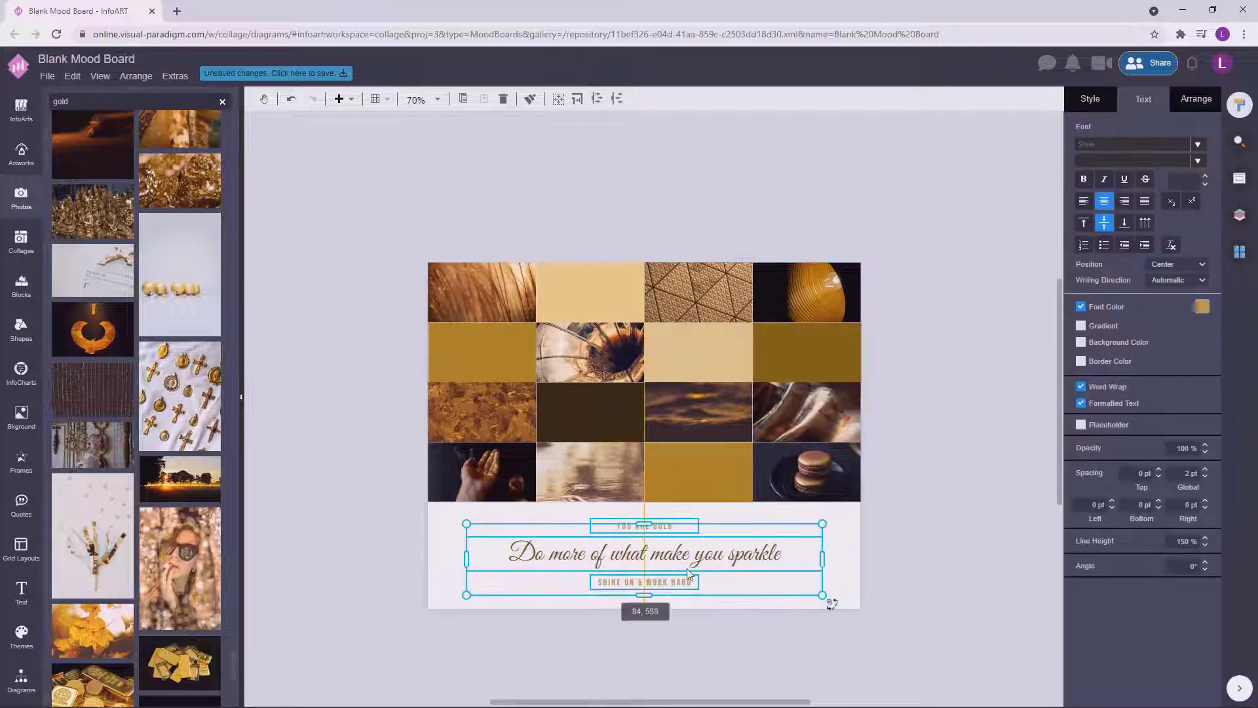
left_click_drag(911, 608, 945, 607)
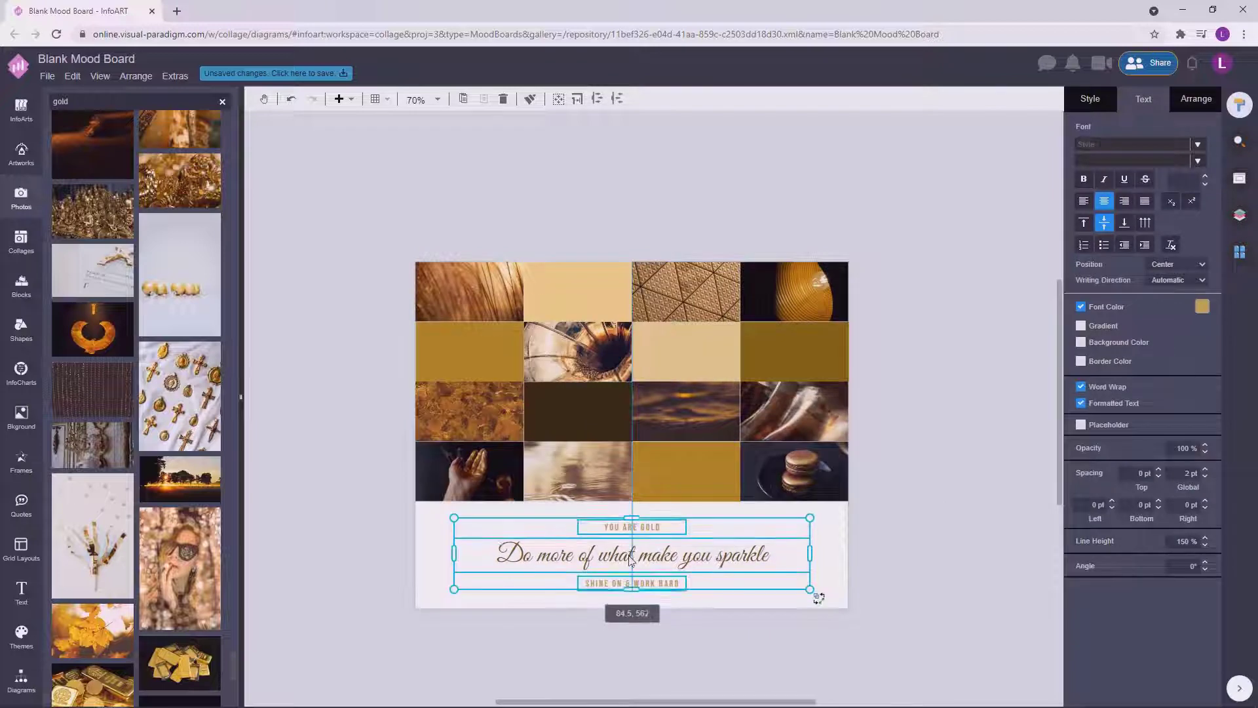
left_click(938, 525)
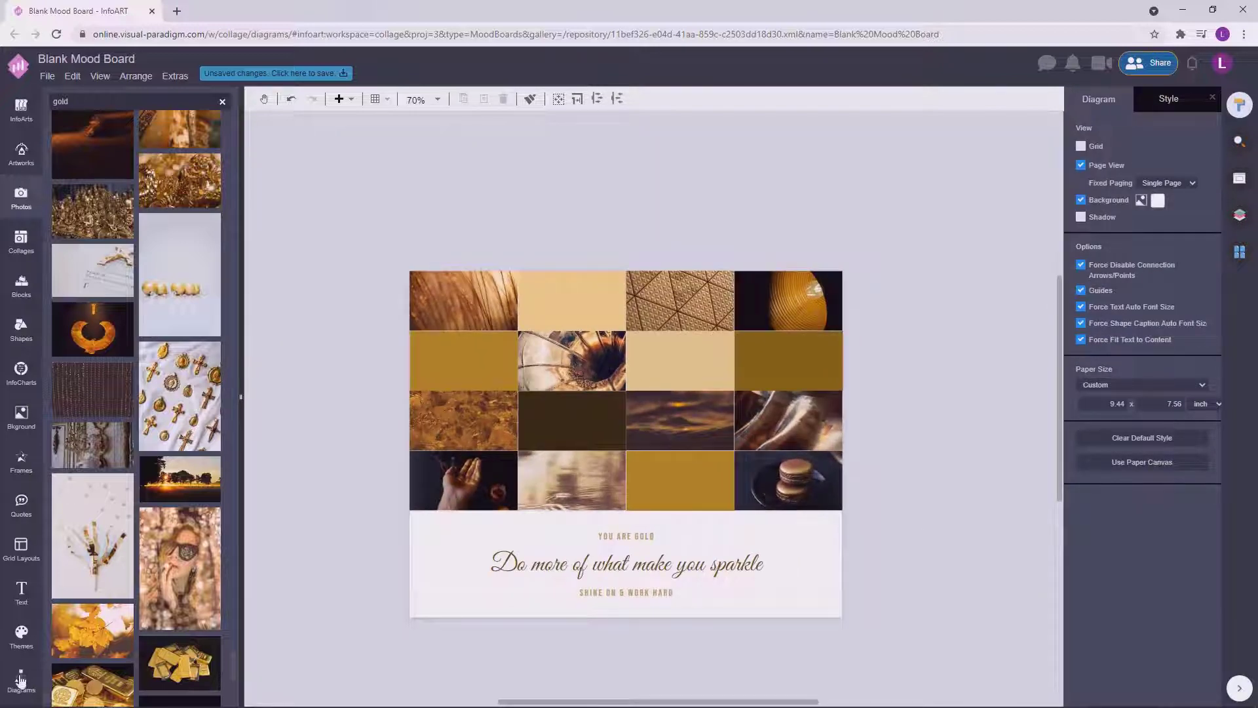
Step: Add a small gold circle above the board and give it a white outline
left_click(20, 681)
scroll(137, 397, "down", 3)
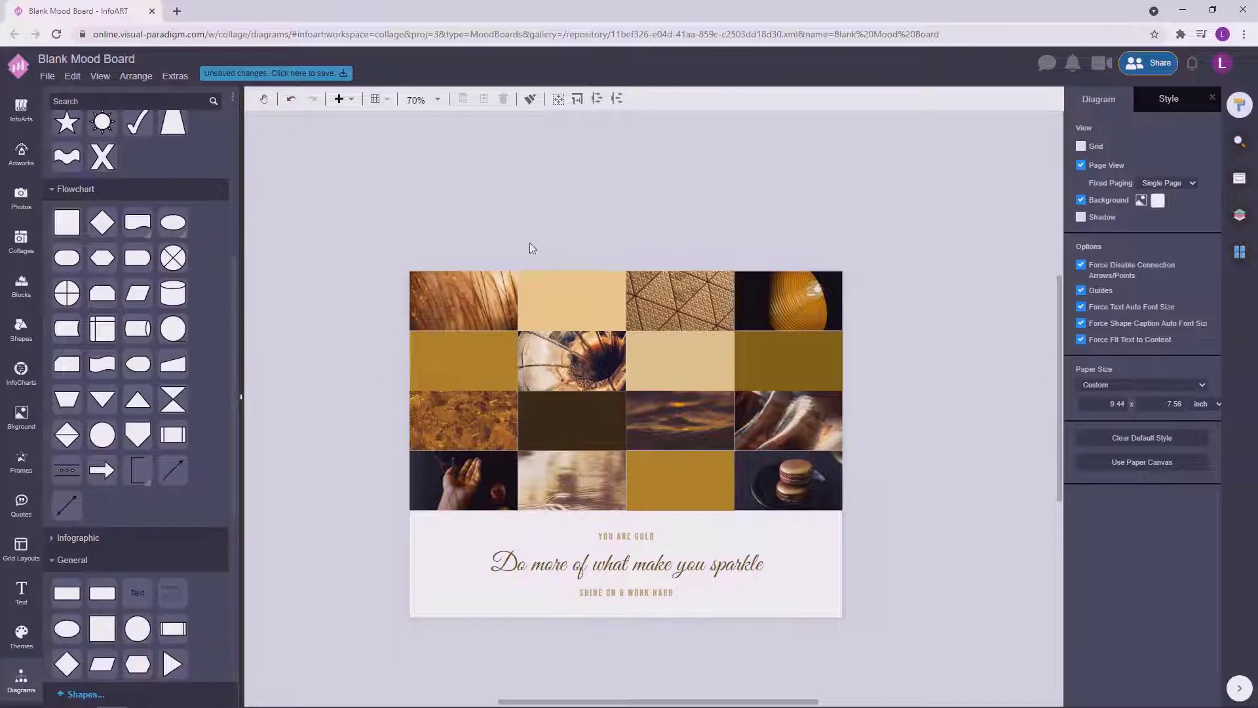
left_click_drag(582, 221, 563, 202)
left_click(1088, 105)
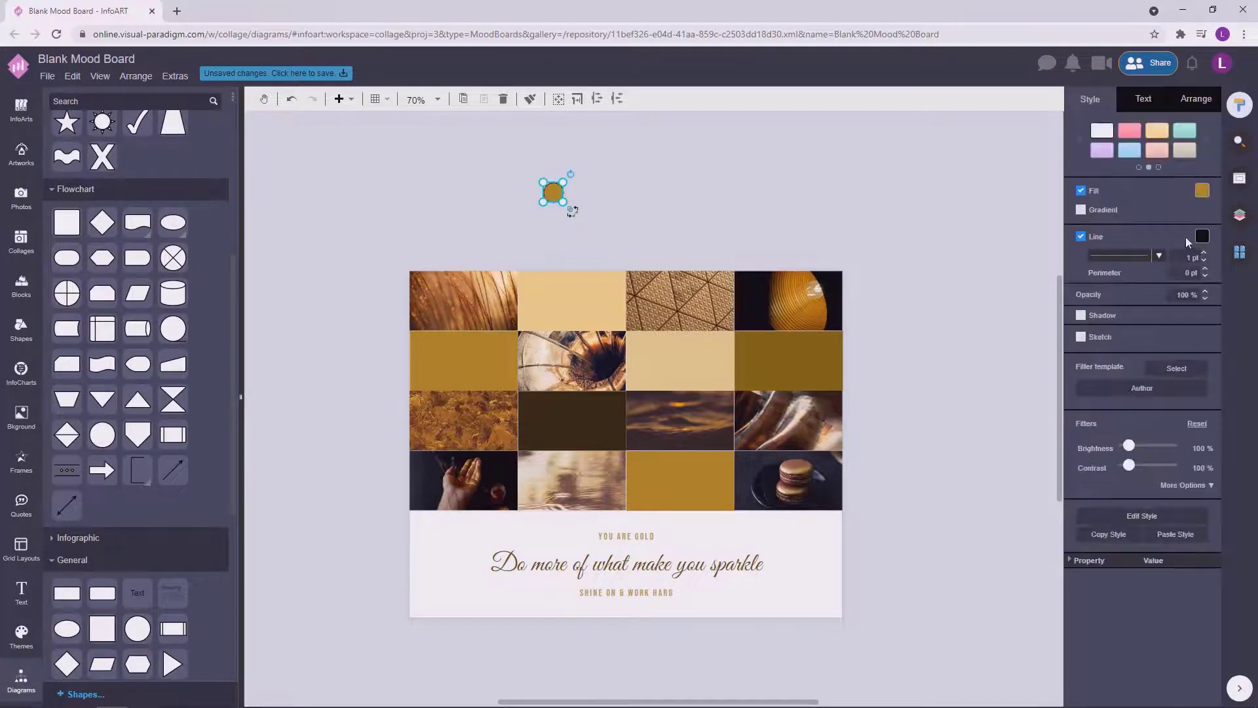
left_click(1200, 238)
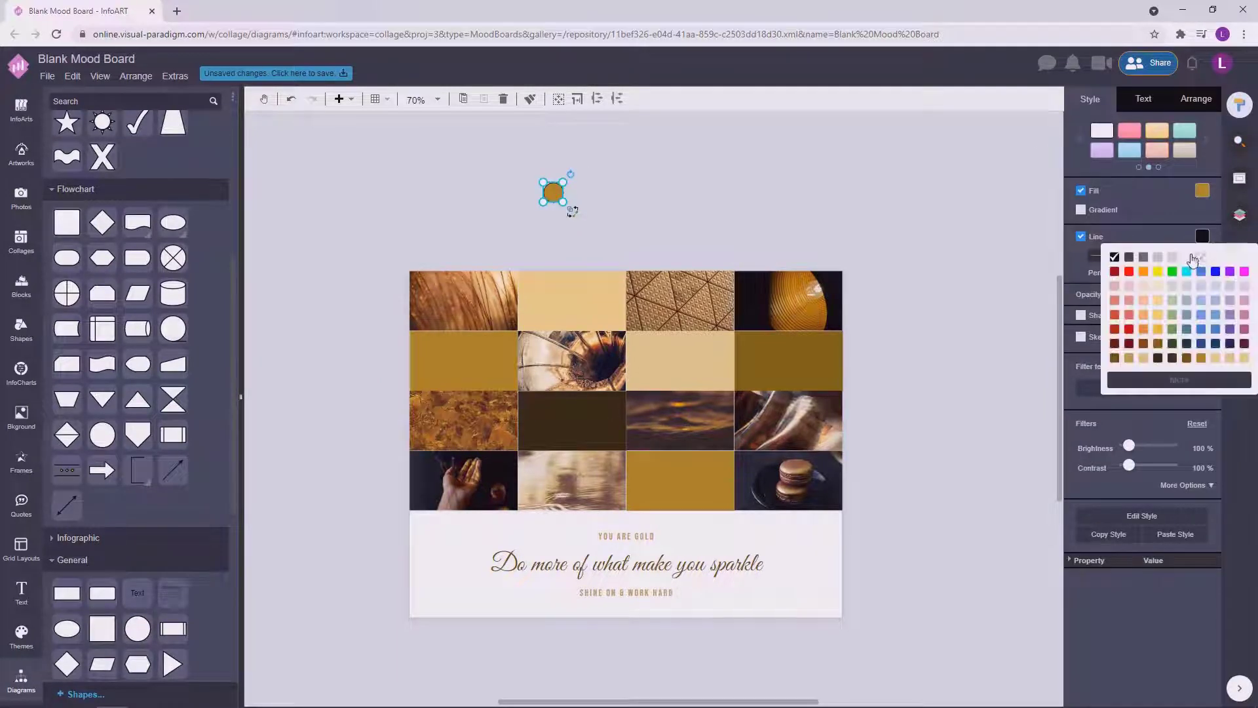
left_click(1192, 258)
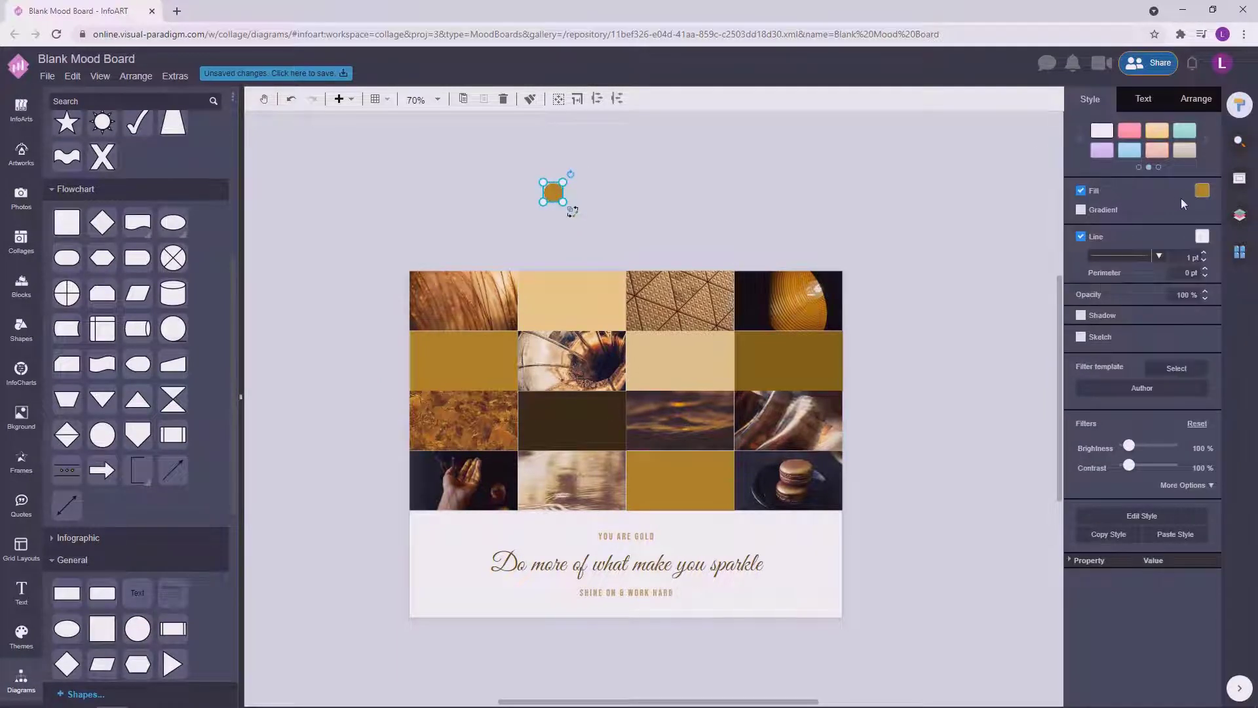
left_click(639, 173)
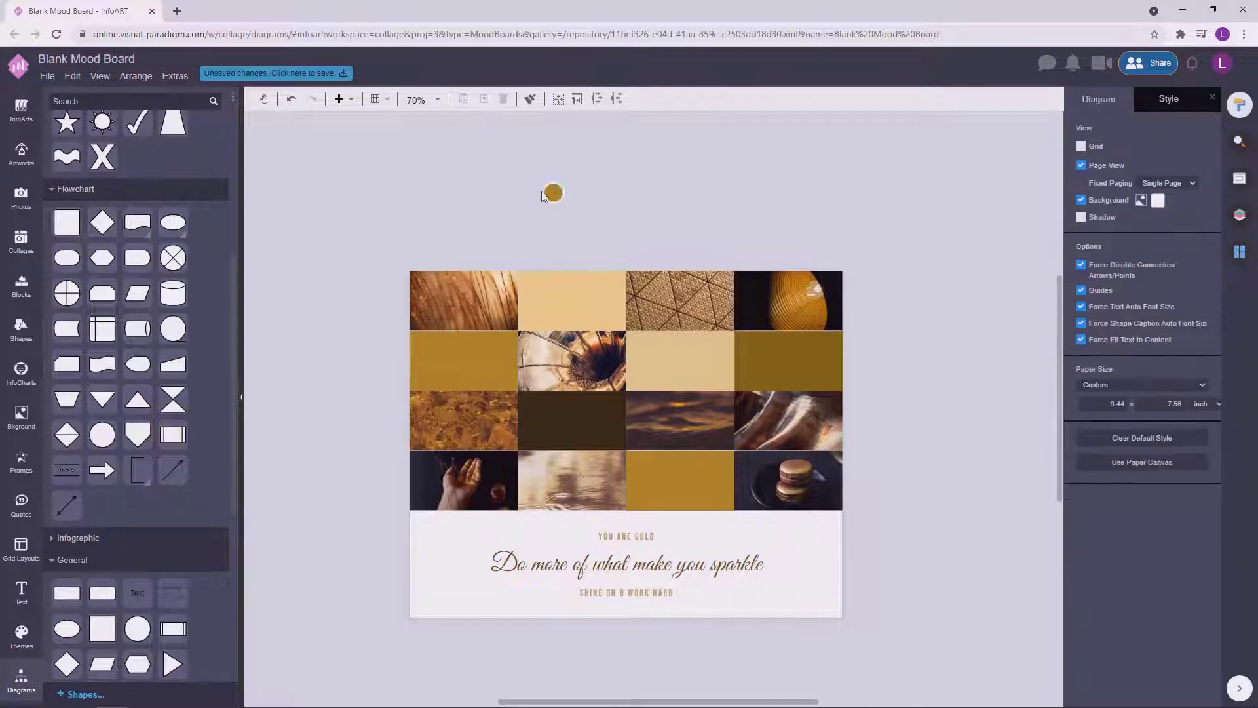
Step: Place the circle on the edge between the second row's gold square and photo, with a 3 pt outline
left_click_drag(551, 194, 517, 357)
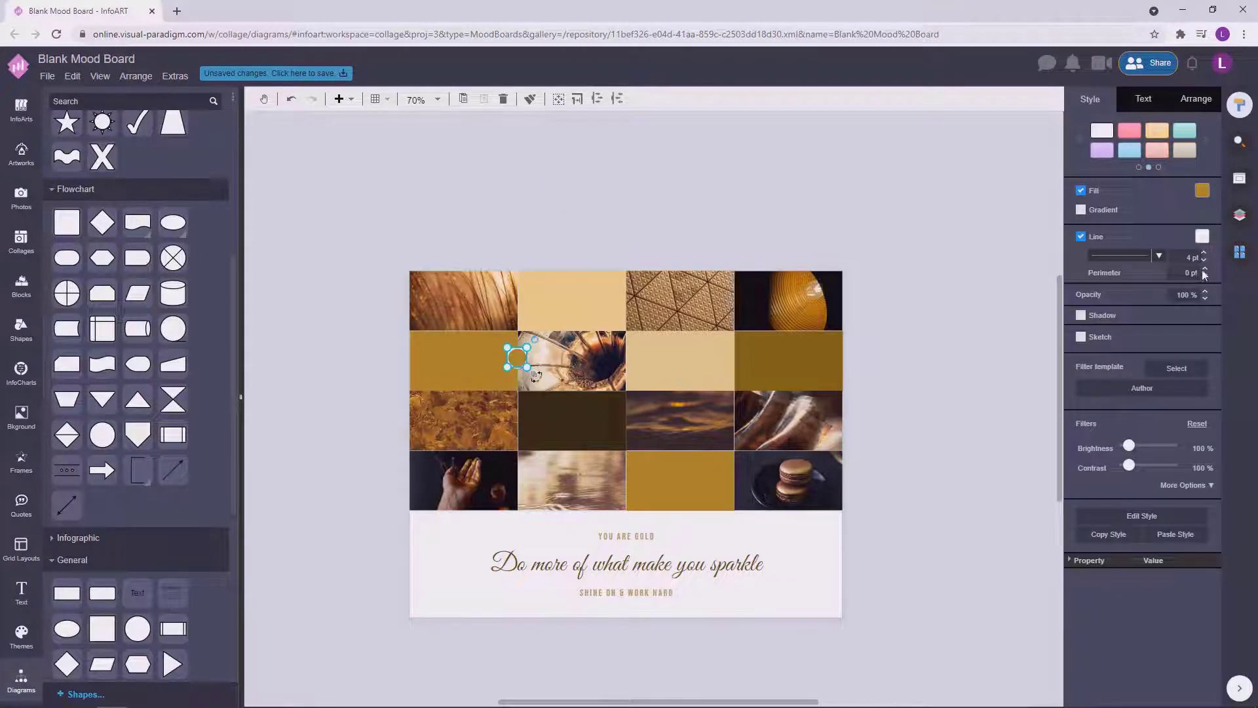
left_click(974, 254)
scroll(540, 342, "up", 3)
left_click(527, 351)
left_click(518, 356)
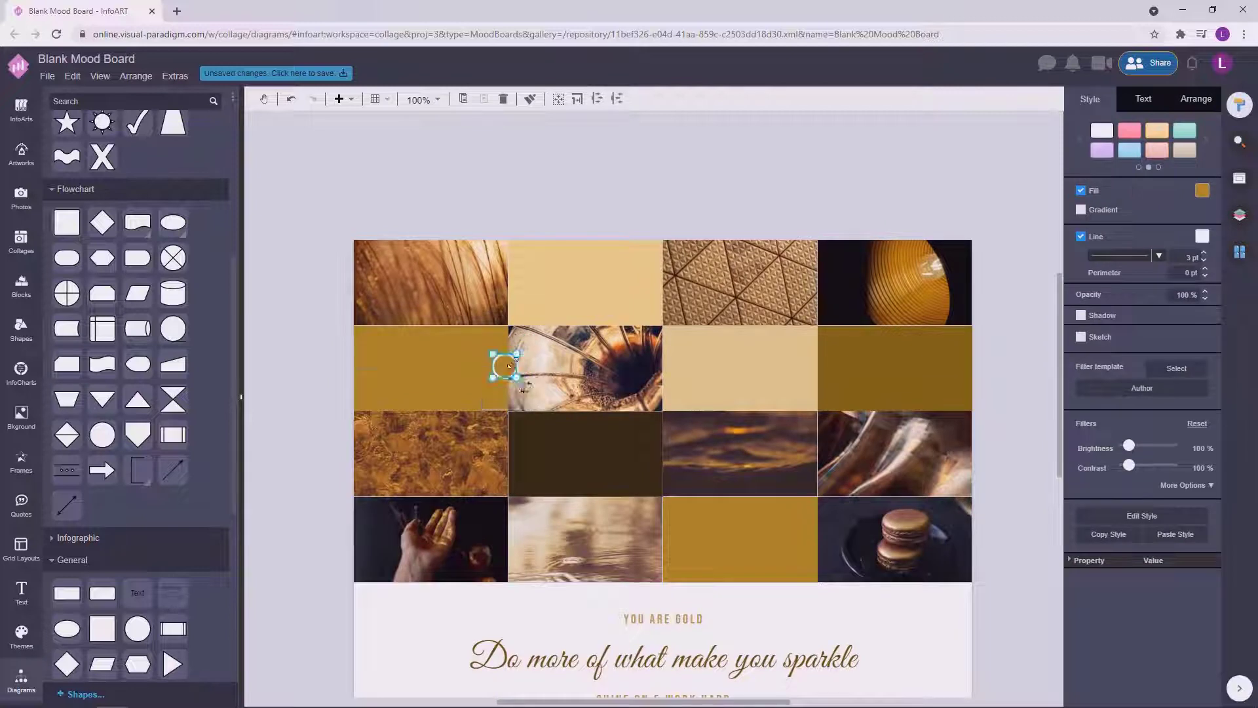
left_click_drag(510, 364, 513, 364)
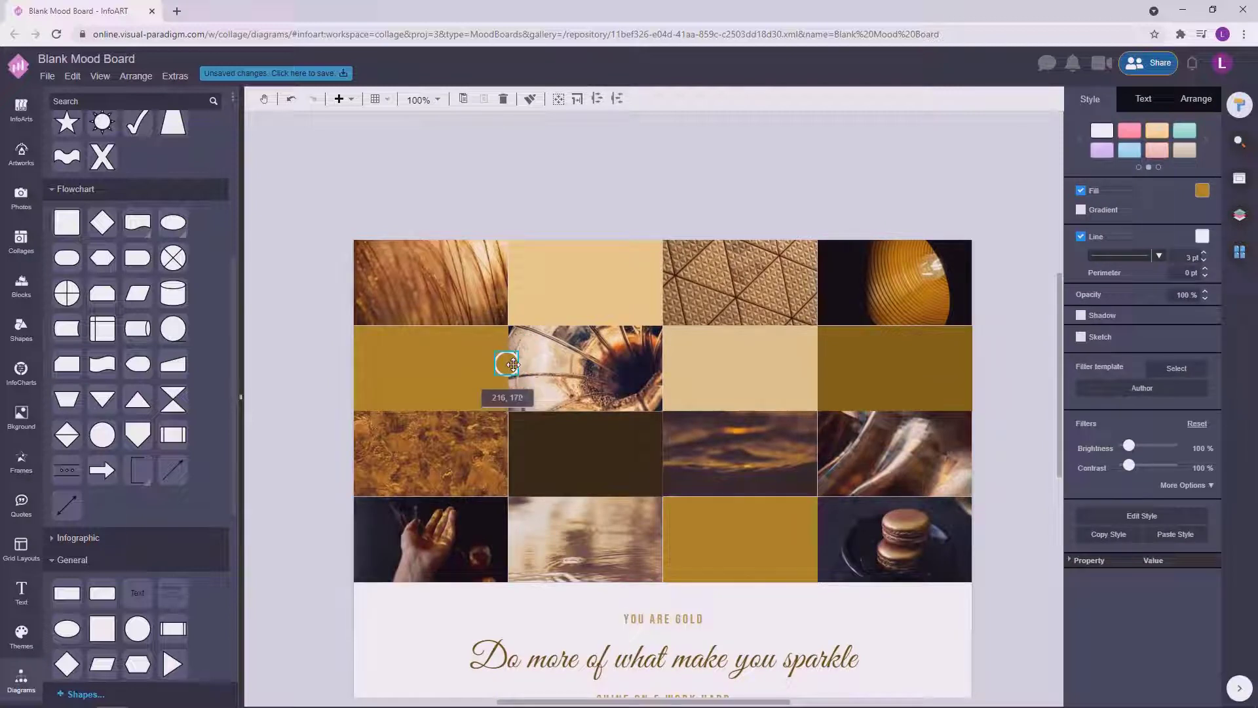
Step: Fill the circle beside the second row's gold square with a light gold
left_click(1206, 191)
left_click(1152, 313)
left_click(676, 215)
Step: Duplicate the circle onto the top edge of the second-row flower-like photo and fill the copy with dark brown
left_click(521, 361)
left_click_drag(512, 366, 588, 336)
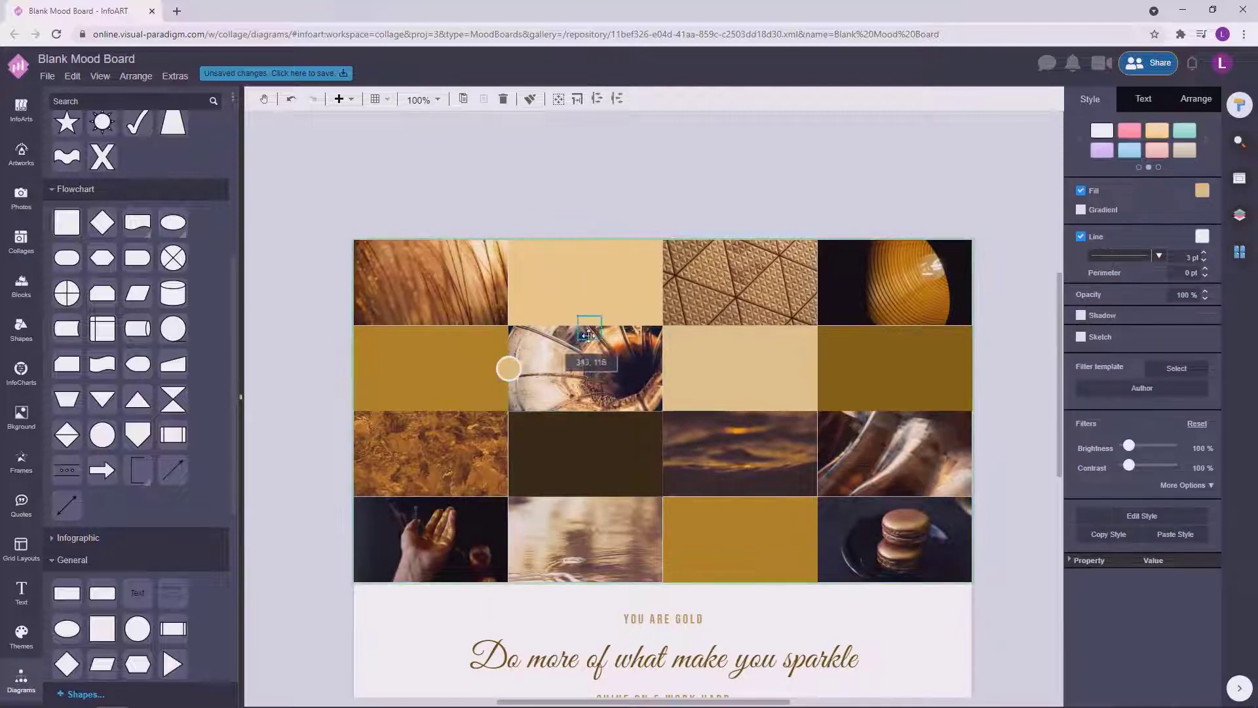
left_click(1203, 190)
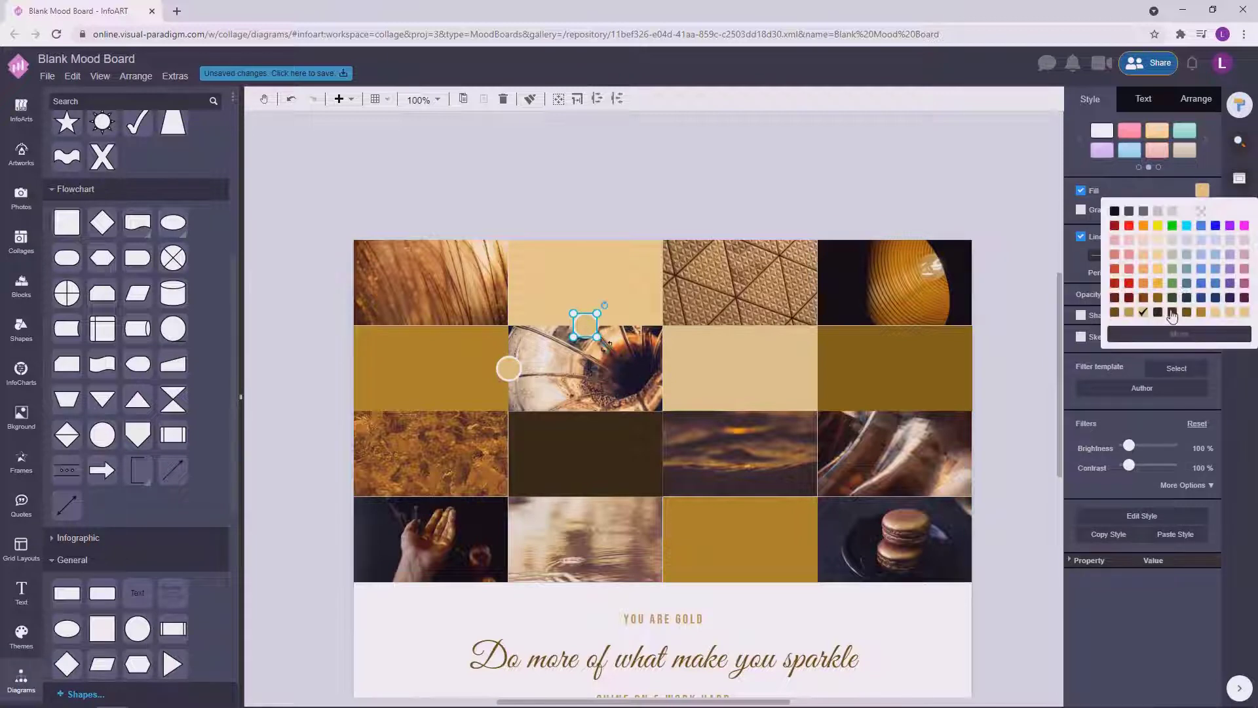
left_click(1173, 312)
left_click(1009, 283)
Step: Duplicate the dark circle onto the edge between the dark water photo and the gold square below, and fill it with light gold
left_click(599, 344)
left_click(587, 327)
left_click_drag(587, 328, 740, 500)
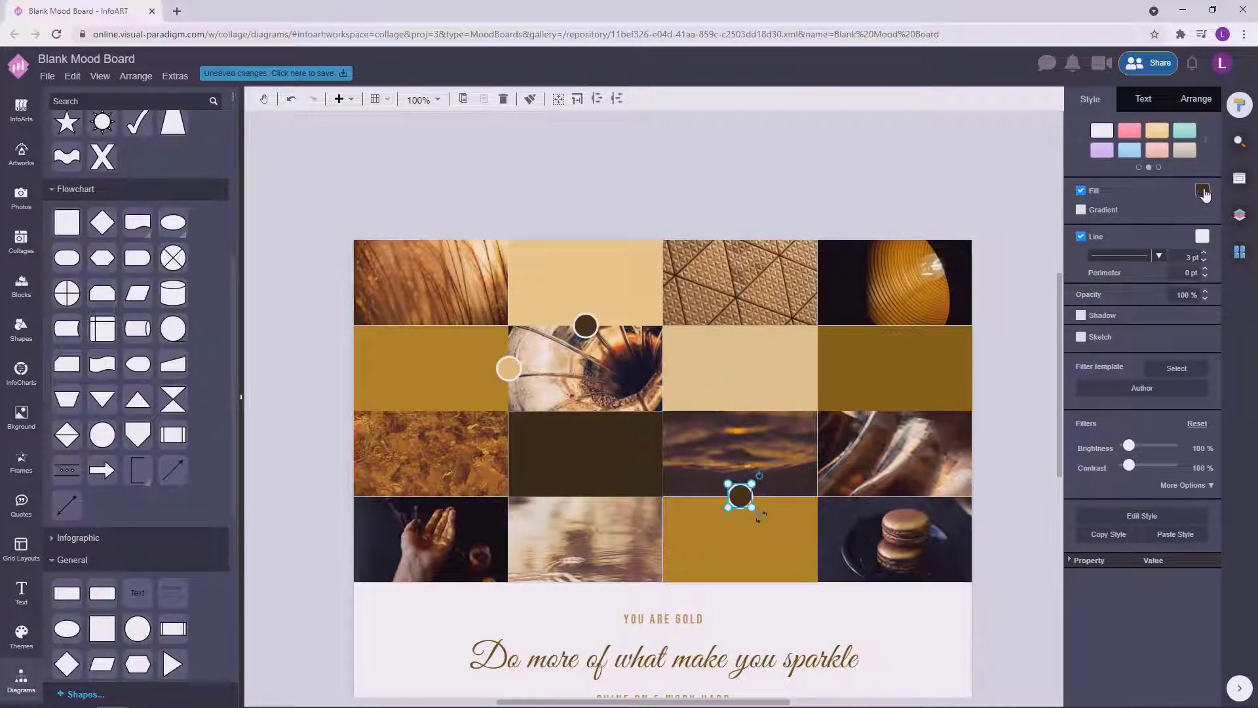
left_click(1202, 191)
left_click(1186, 311)
left_click(869, 199)
Step: Move the dark brown circle to the edge between the second row's beige and dark gold squares and fill it with dark golden brown
left_click_drag(764, 283, 665, 276)
left_click(483, 320)
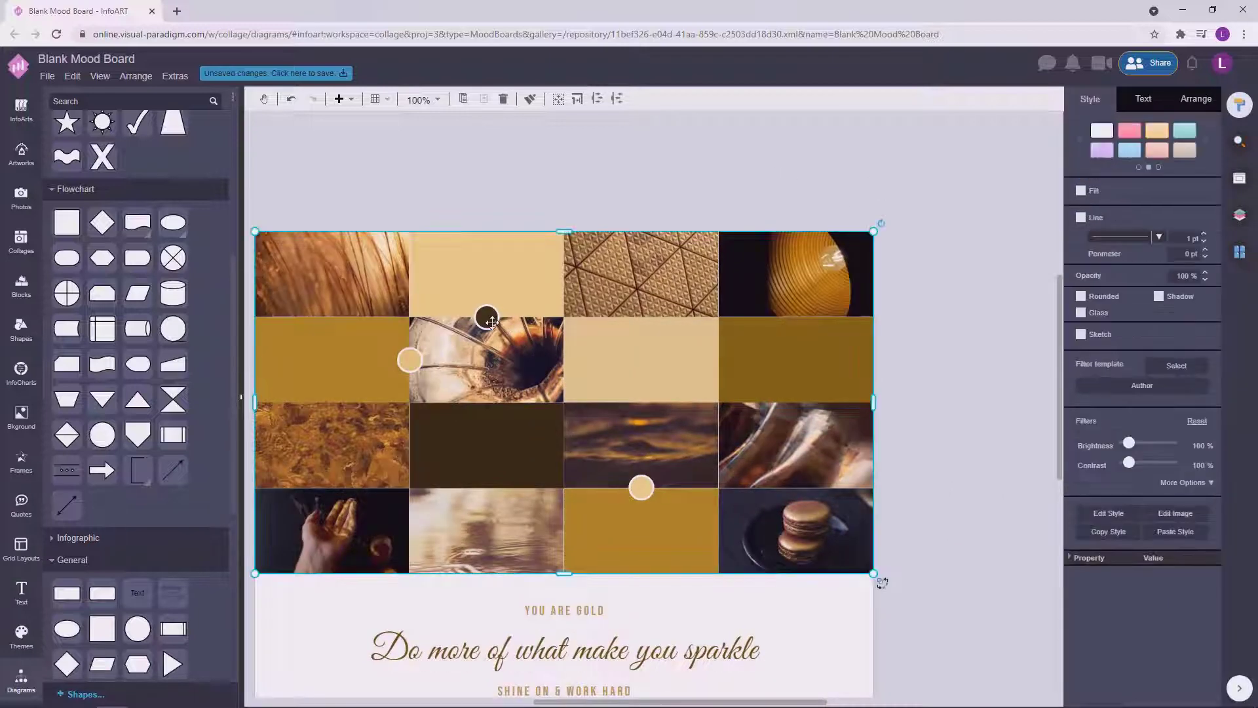
left_click(481, 321)
left_click_drag(483, 329, 718, 371)
left_click(951, 331)
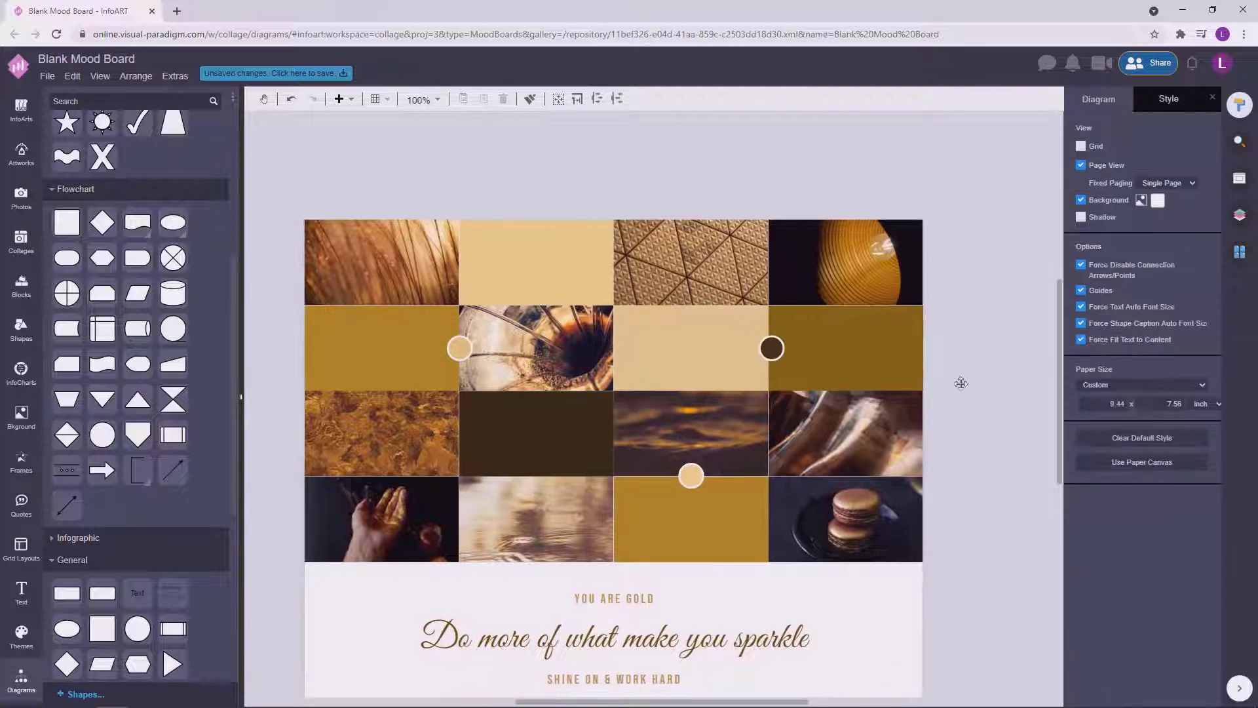
left_click(773, 349)
left_click(1202, 190)
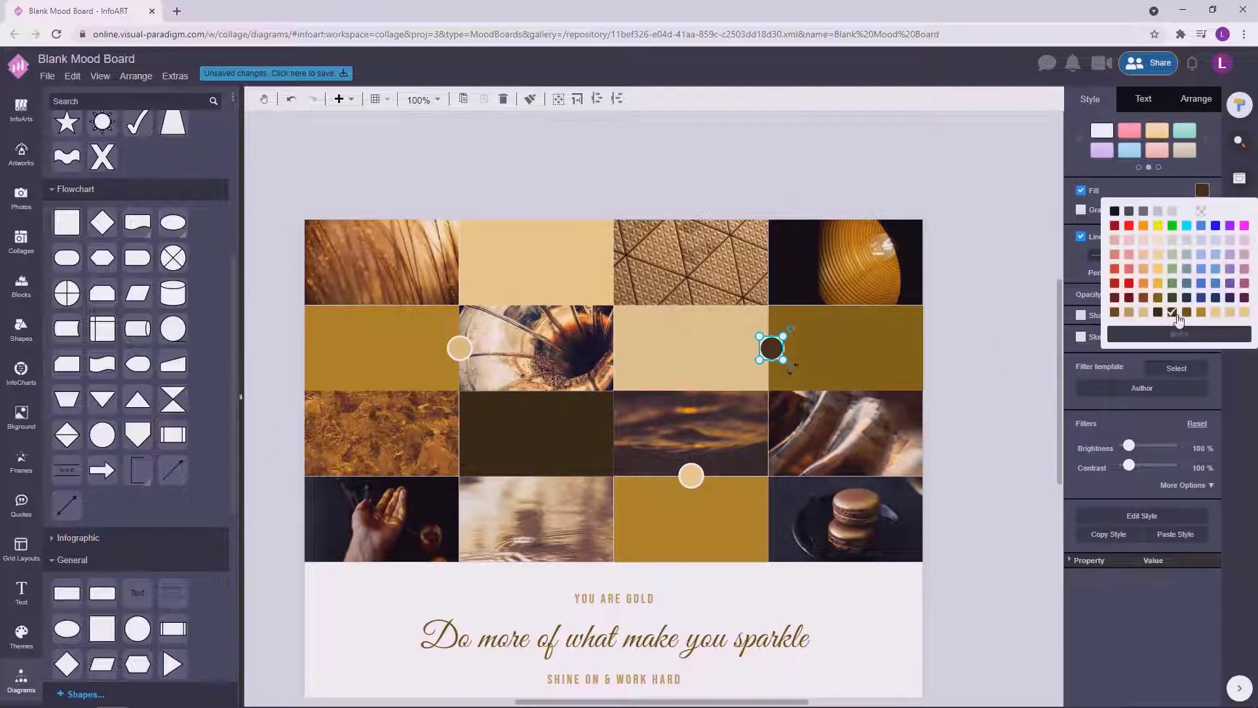
left_click(975, 341)
Step: Fill the circle between the second row's gold square and photo with medium gold
left_click(504, 348)
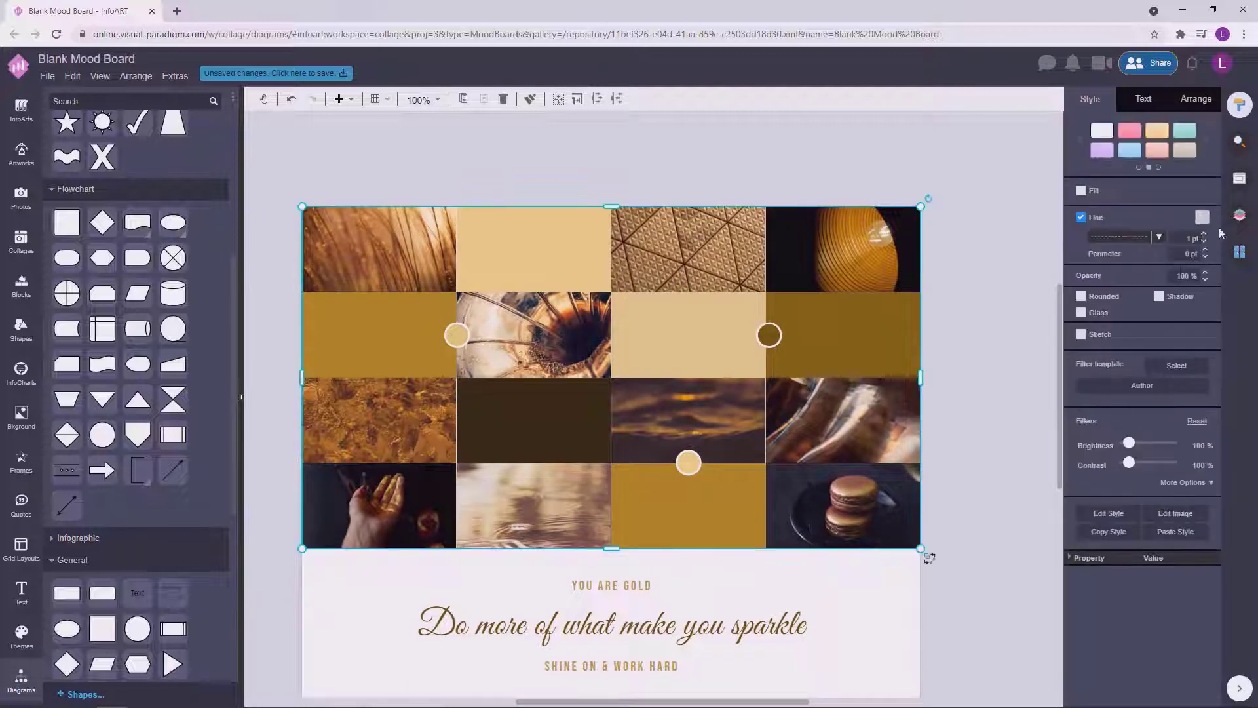
left_click(449, 339)
left_click(1201, 192)
left_click(1201, 316)
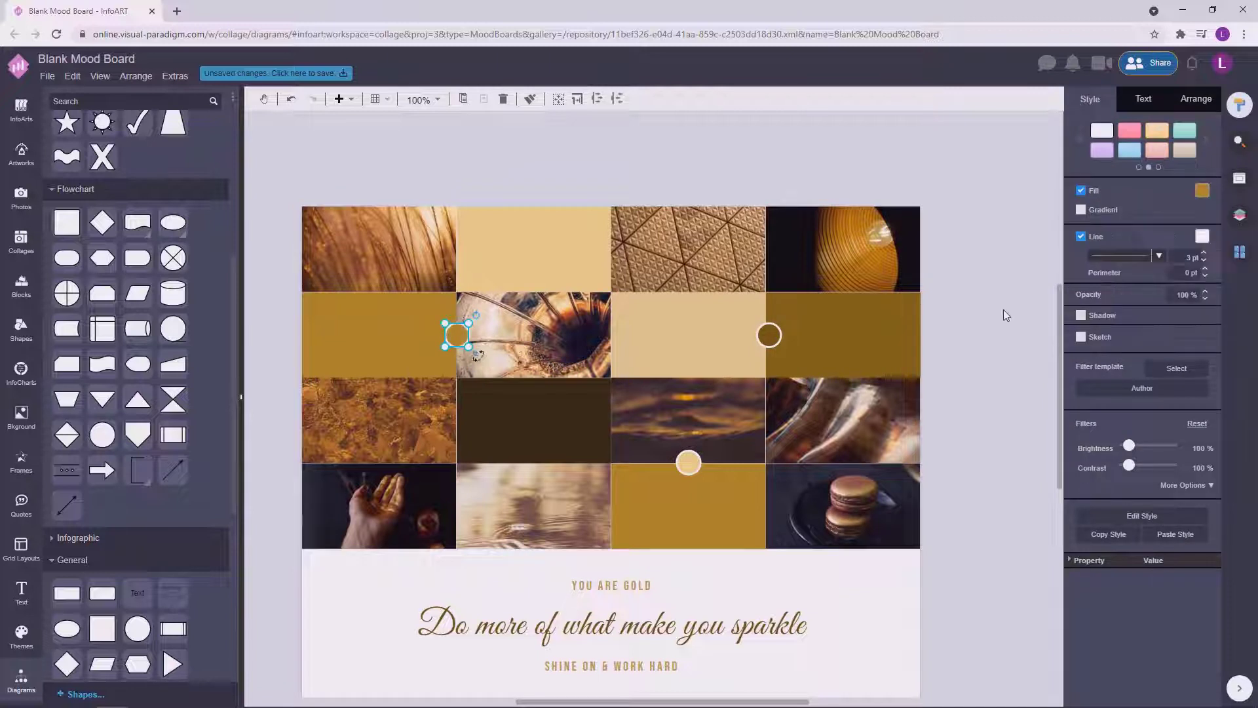
left_click(1002, 316)
Step: Duplicate the medium gold circle onto the edge between the top-row beige square and the photo below, and fill it with light gold
left_click(492, 340)
left_click(457, 340)
left_click_drag(458, 337, 531, 295, "ctrl")
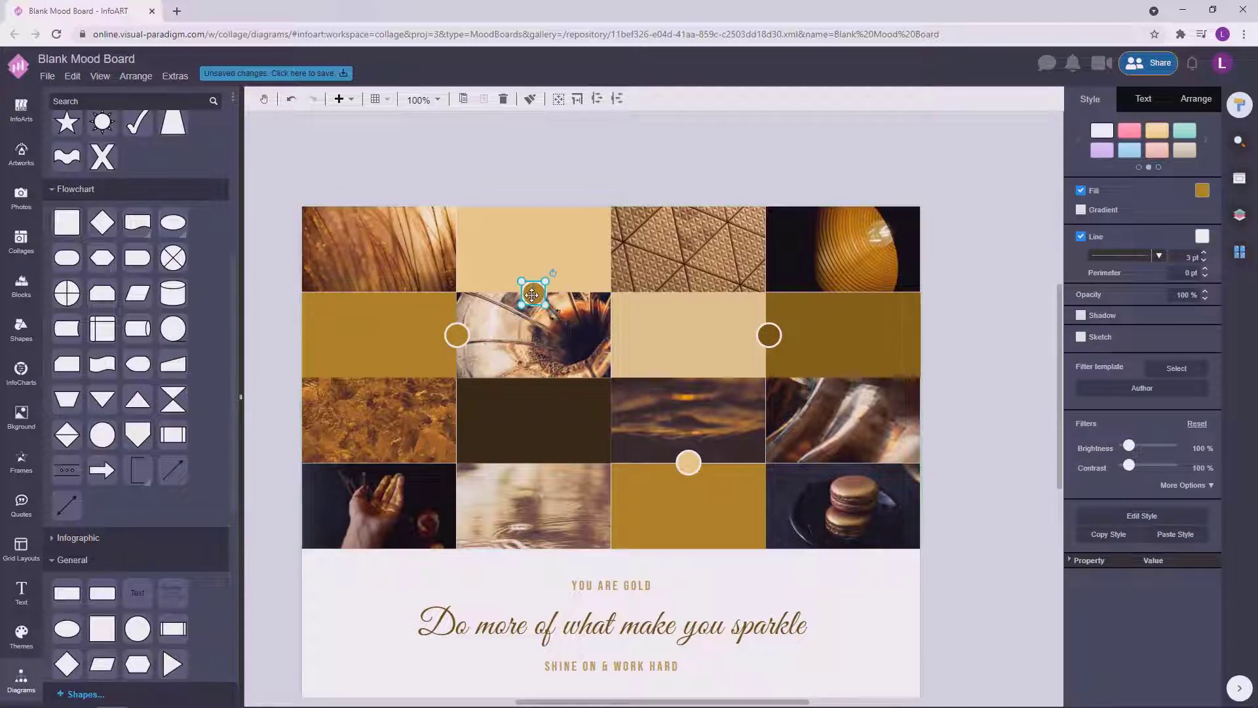
left_click(1201, 192)
left_click(1146, 316)
left_click(1003, 316)
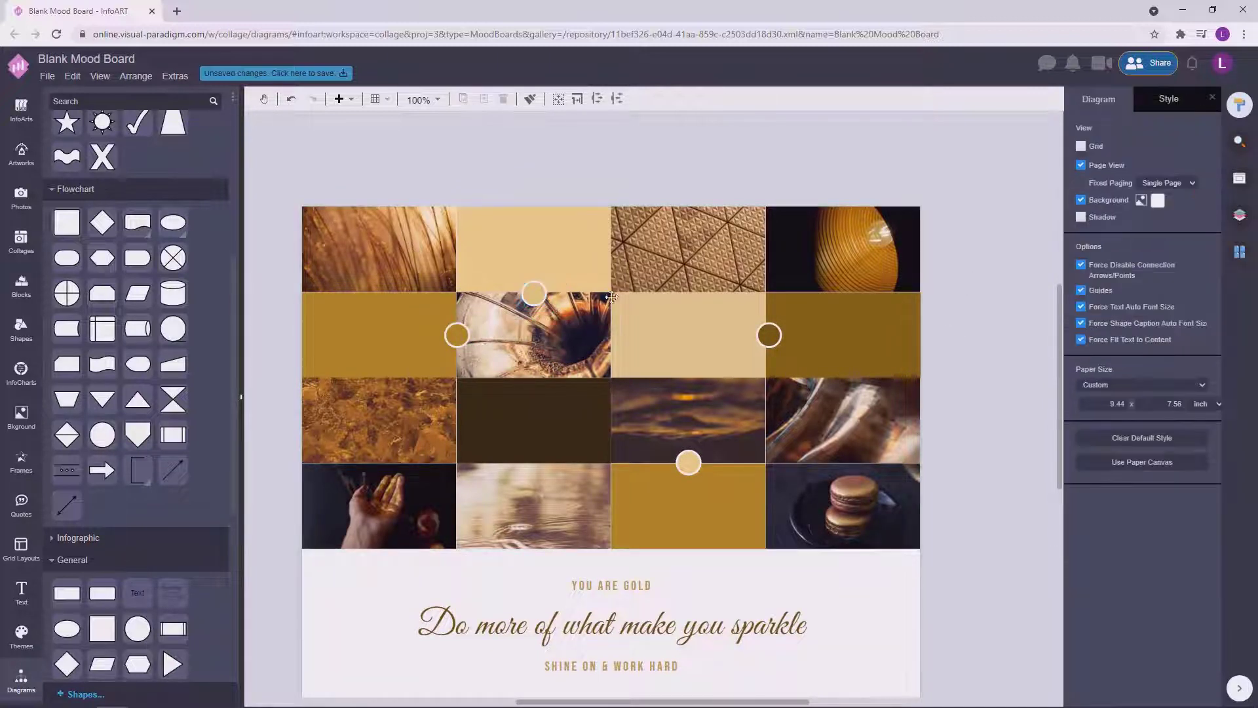
Step: Nudge the light gold circle slightly up on the lower edge of the top-row beige square
left_click(548, 299)
left_click_drag(533, 295, 544, 281)
left_click(644, 191)
left_click(559, 273)
Step: Fill the circle between the dark water photo and the bottom-row gold square with a muted khaki gold
left_click(688, 464)
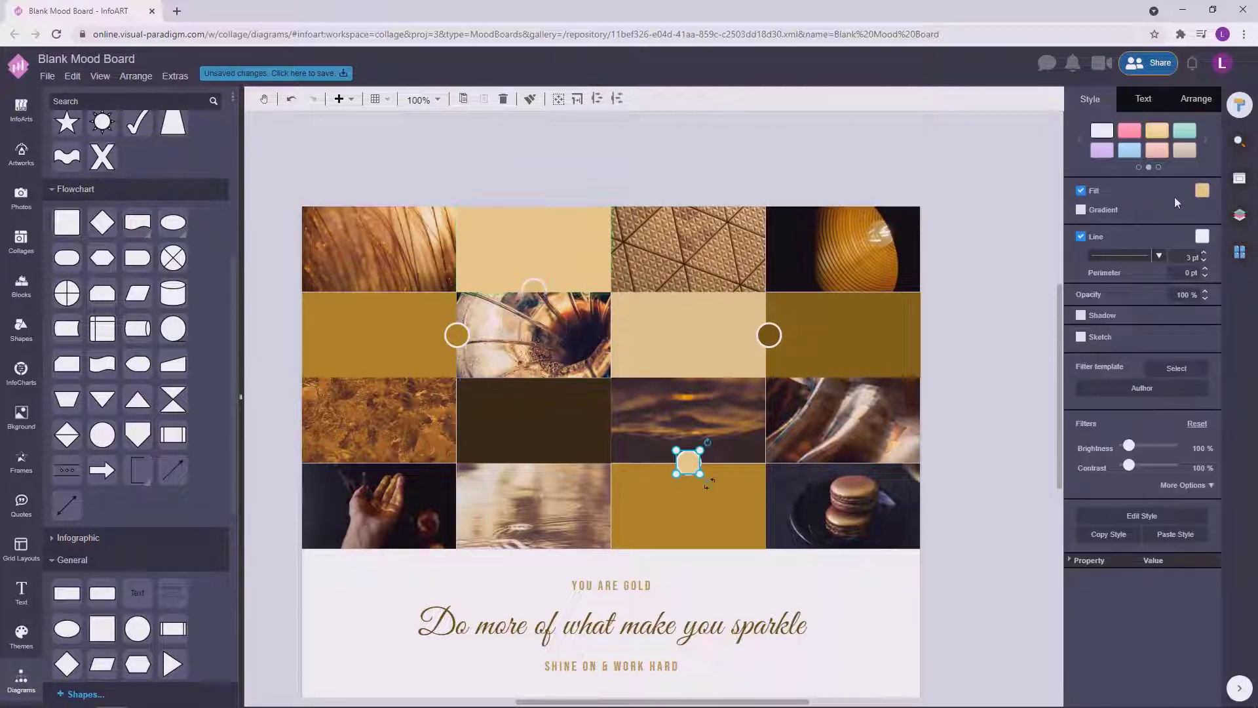
left_click(1203, 190)
left_click(1132, 315)
left_click(1011, 348)
scroll(1013, 353, "down", 1)
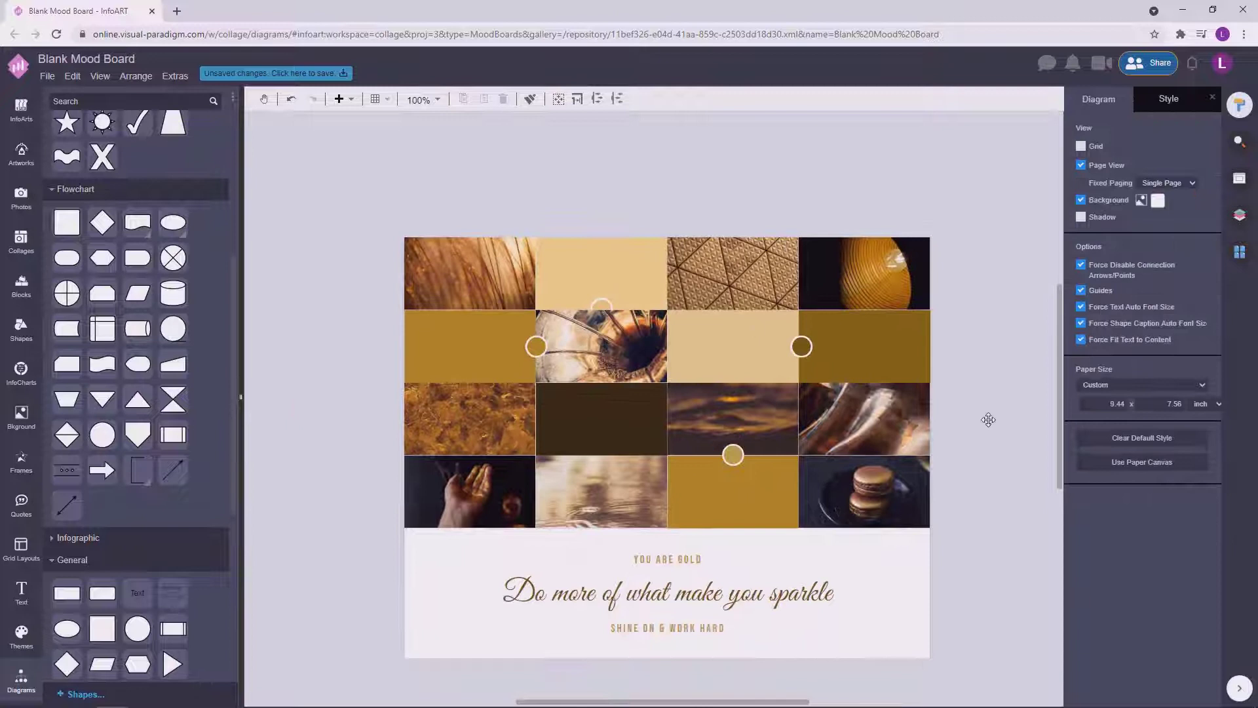
Step: Reposition the light gold circle horizontally so it sits centred on the lower edge of the top-row beige square
left_click(601, 307)
left_click(1196, 99)
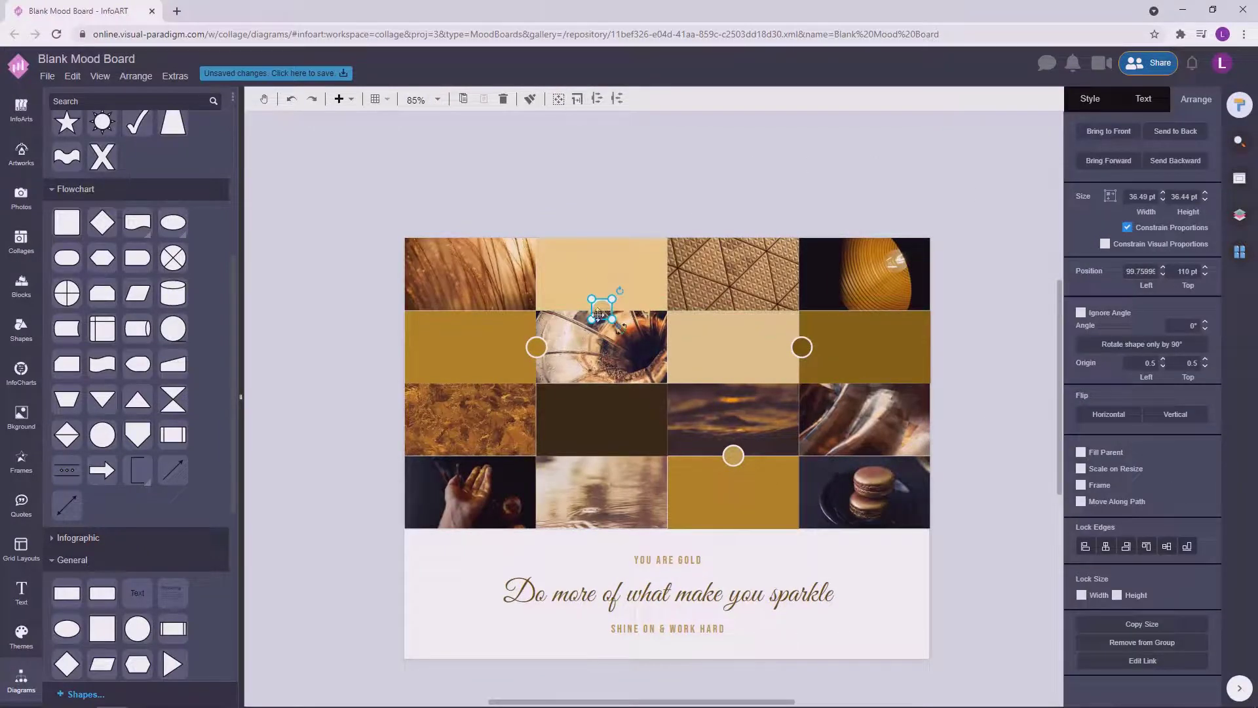
left_click_drag(598, 314, 628, 309)
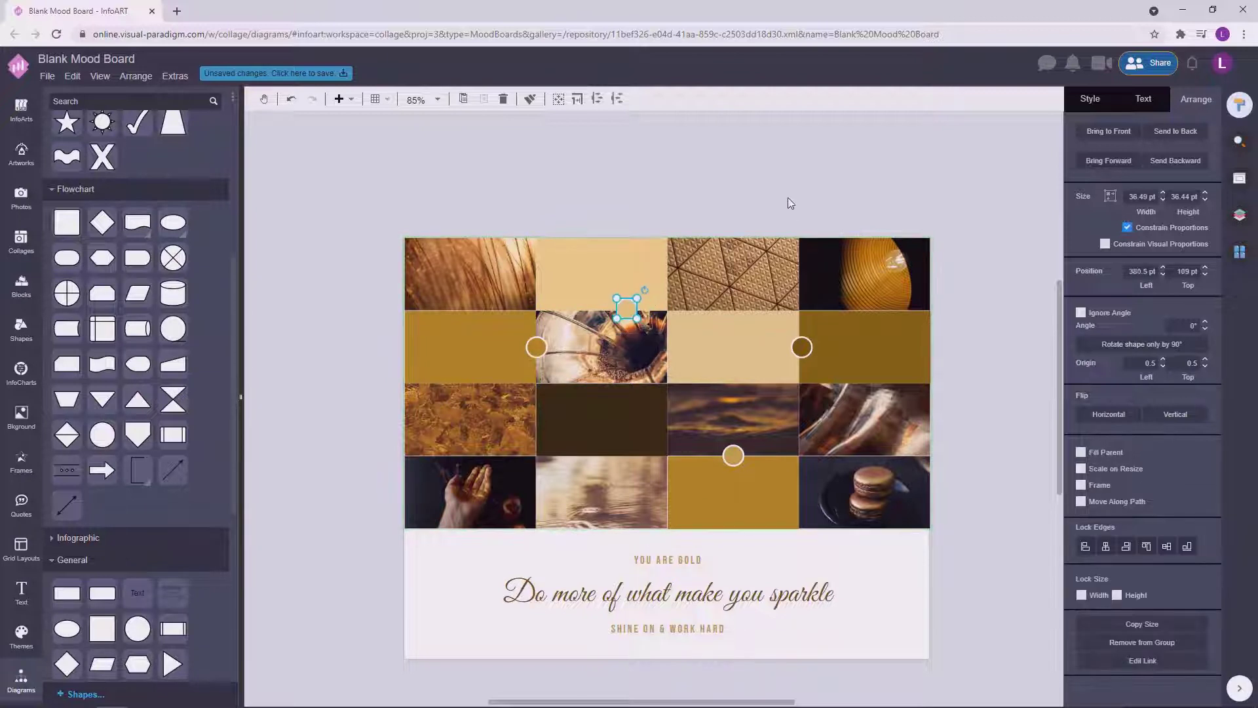
key("Left")
key("Left")
key("Left")
key("Left")
key("Left")
key("Left")
key("Left")
key("Left")
key("Left")
key("Left")
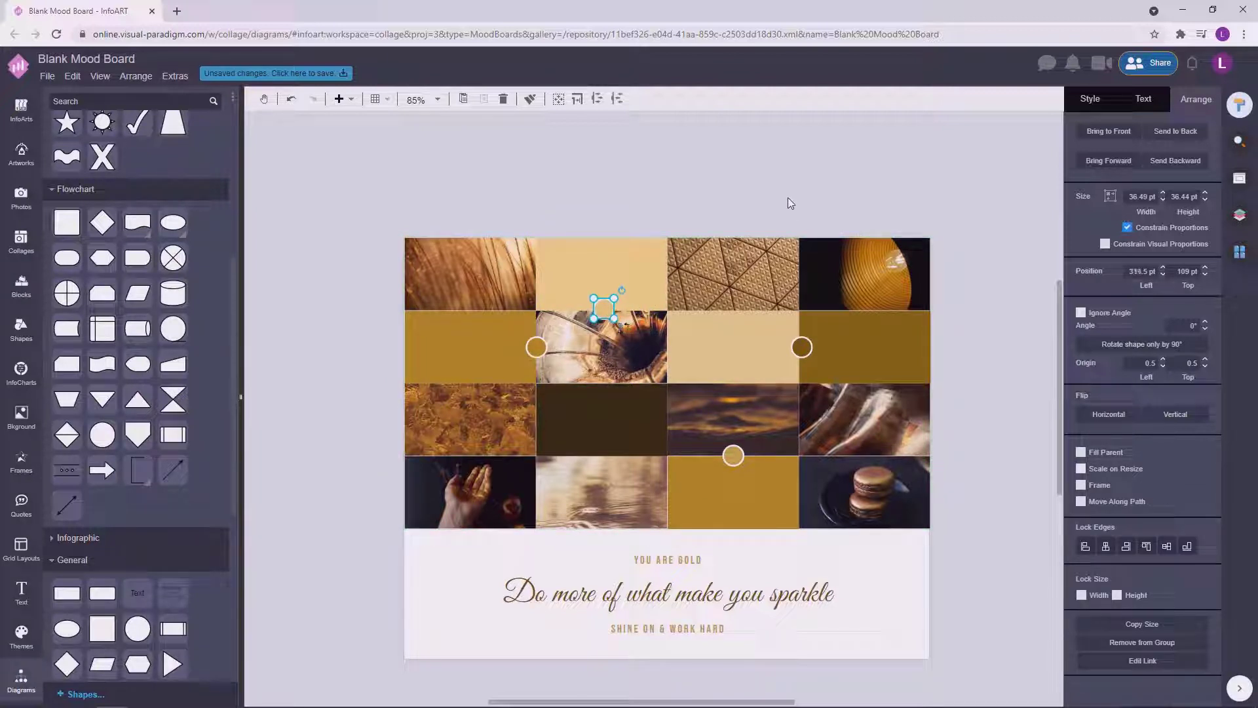
left_click(777, 188)
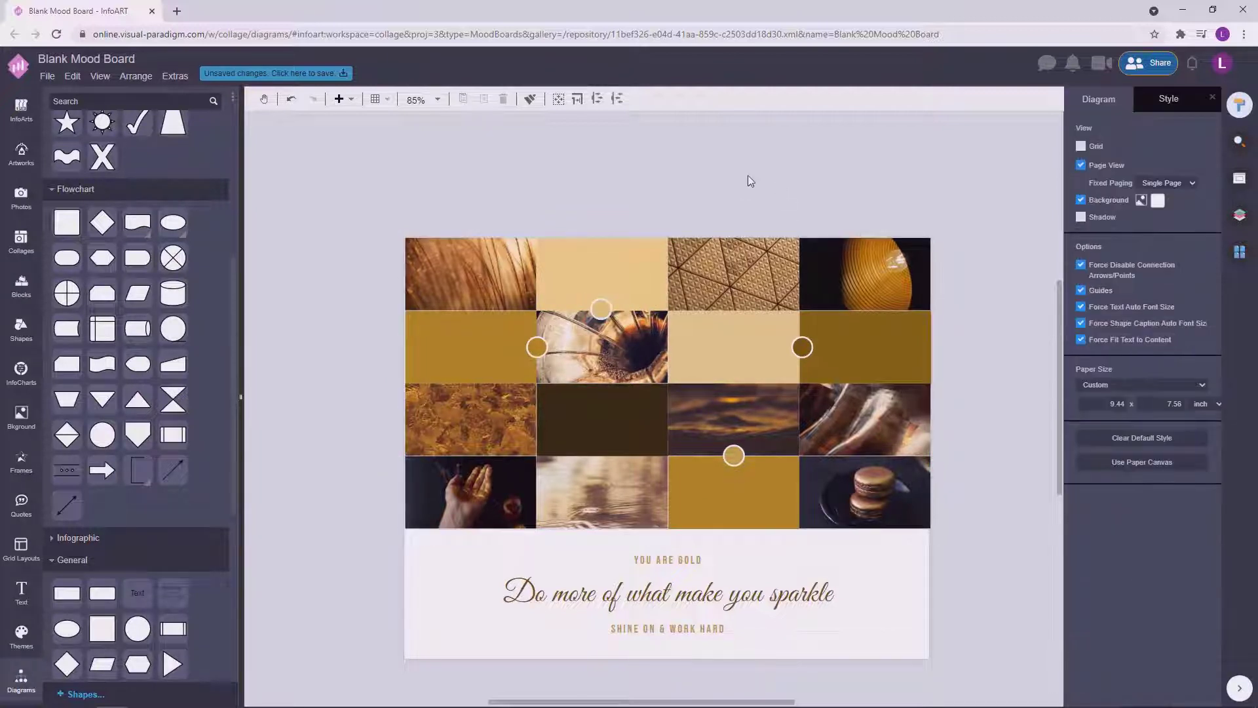
Step: Try duplicating the khaki gold circle onto the edge between the woven-texture photo and the beige square below it
scroll(852, 177, "up", 3)
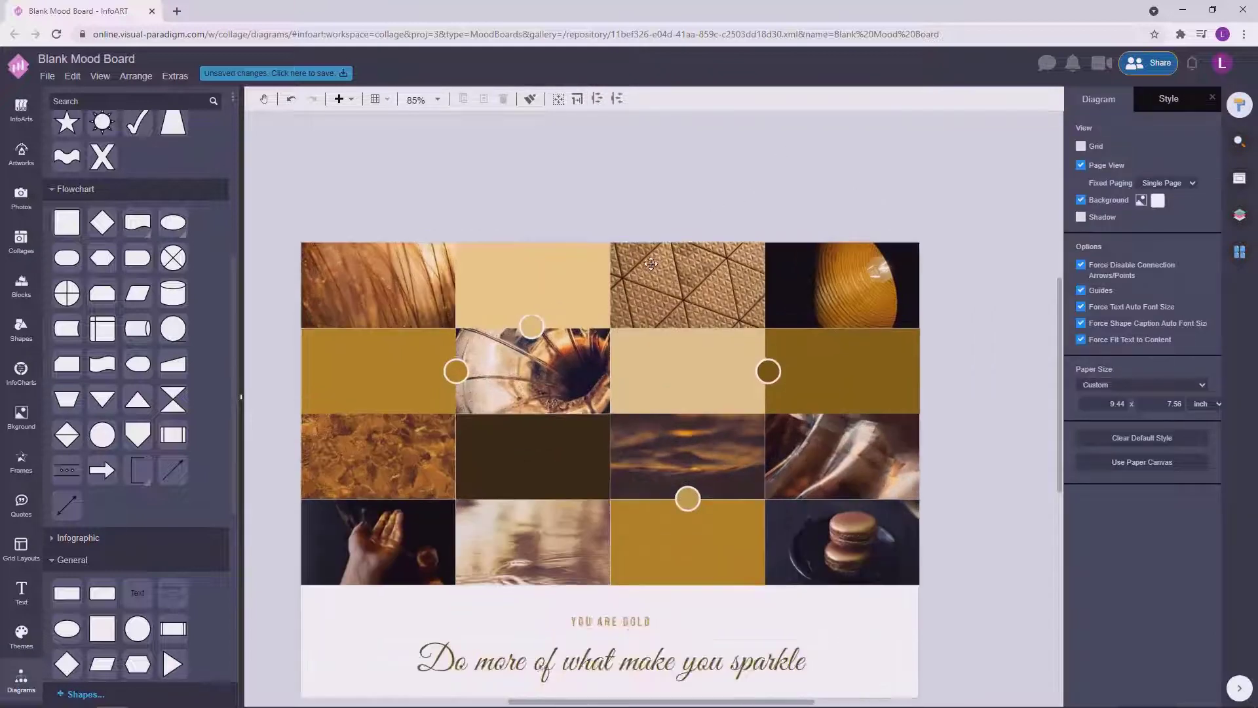
left_click_drag(696, 546, 695, 343)
left_click(1002, 339)
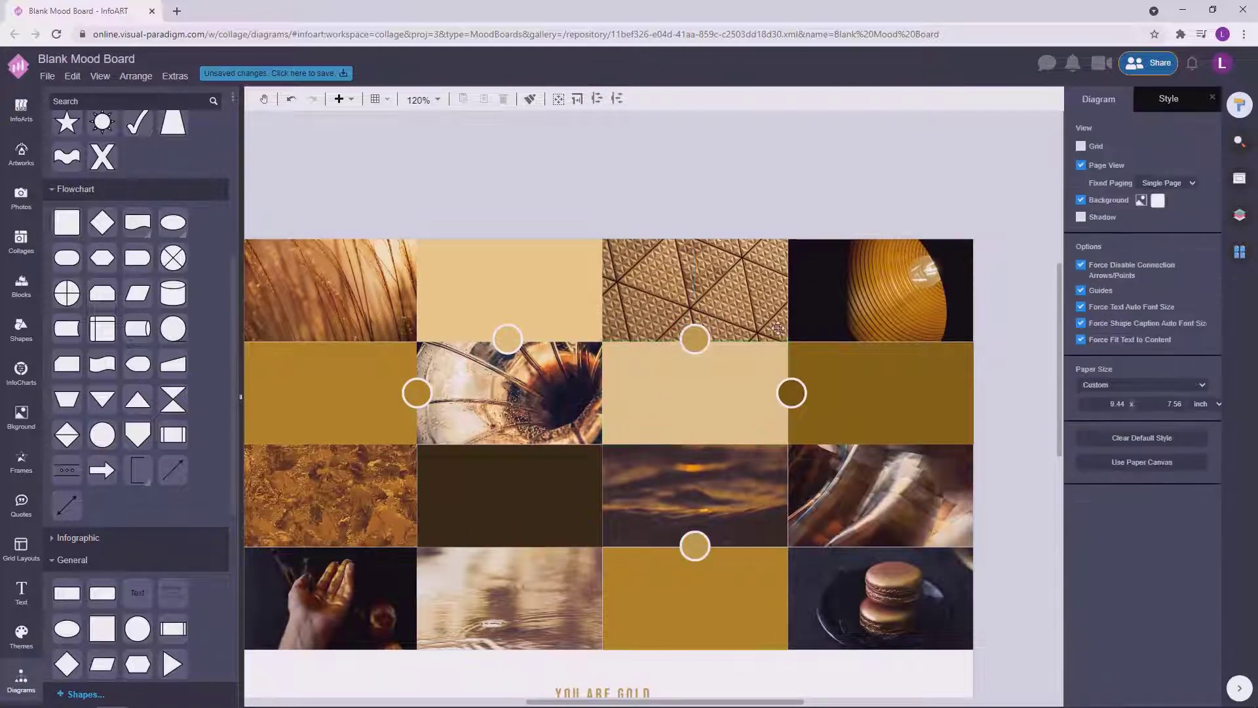
scroll(926, 339, "down", 4)
scroll(625, 465, "up", 1)
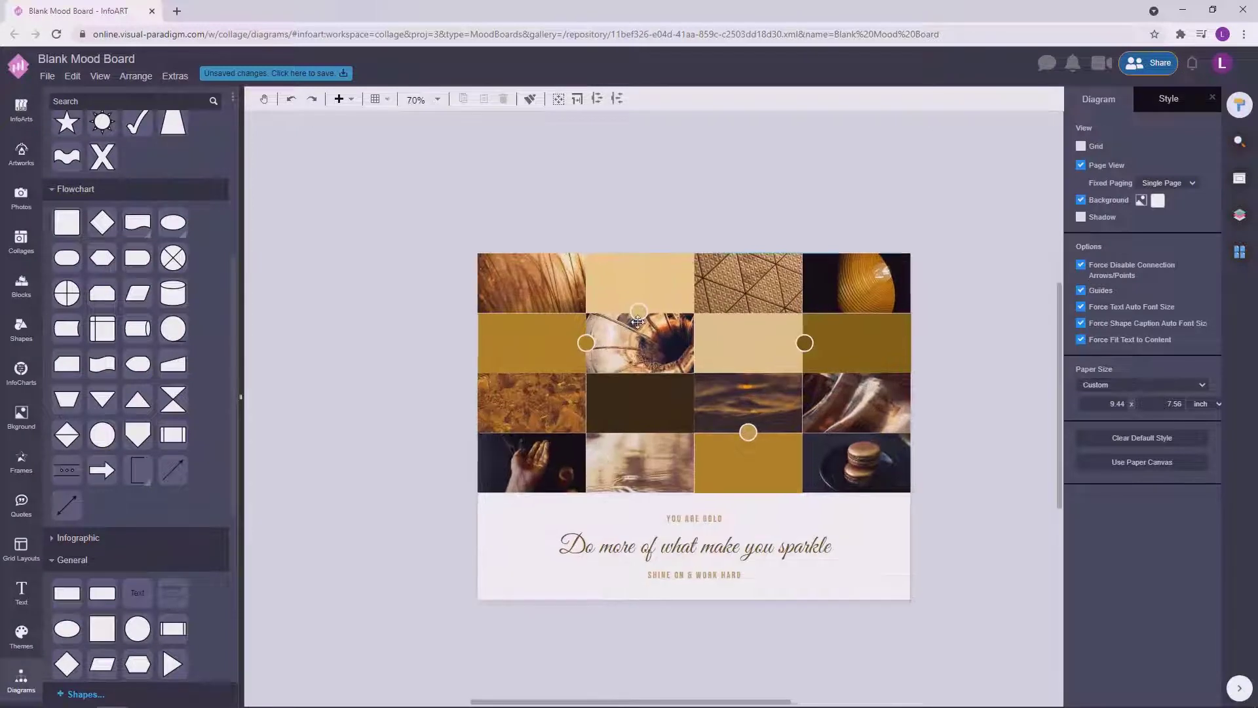
Step: Duplicate the light gold circle onto the edge between the dark brown square and the photo below, and fill it with dark brown
left_click(639, 312)
left_click_drag(639, 312, 639, 433)
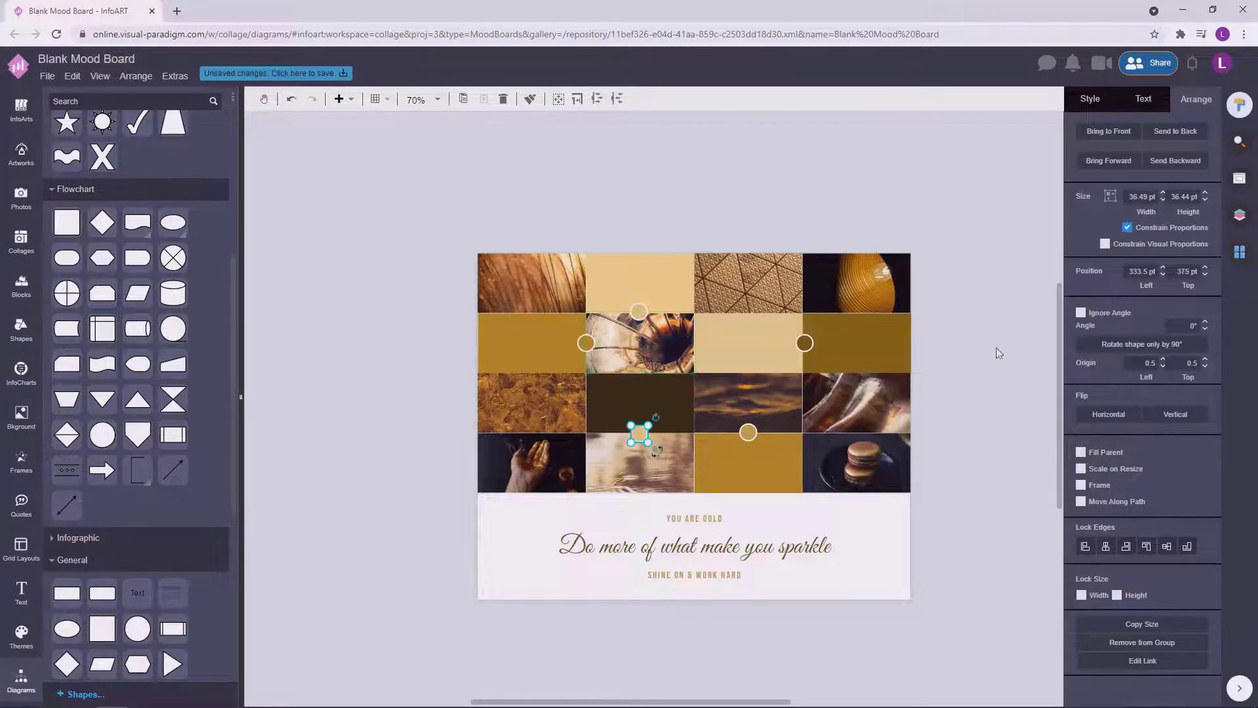
left_click(1090, 98)
left_click(1202, 190)
left_click(1112, 312)
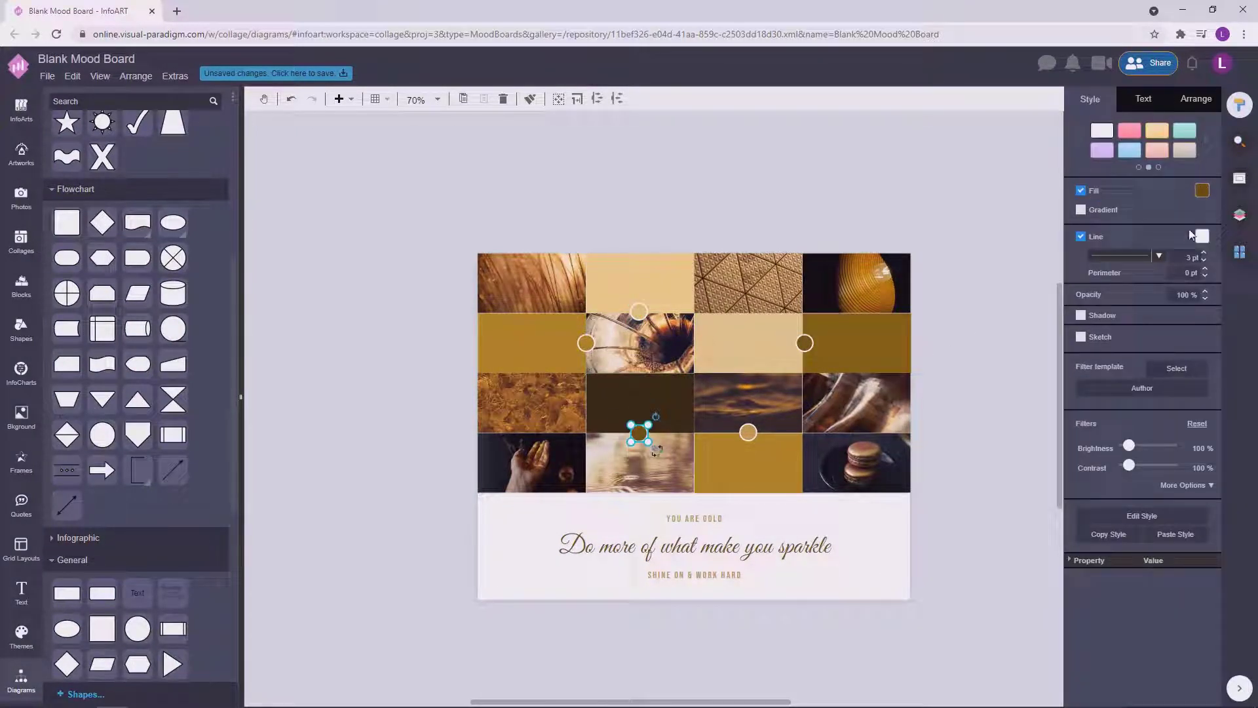
left_click(1202, 190)
left_click(1175, 316)
left_click(998, 408)
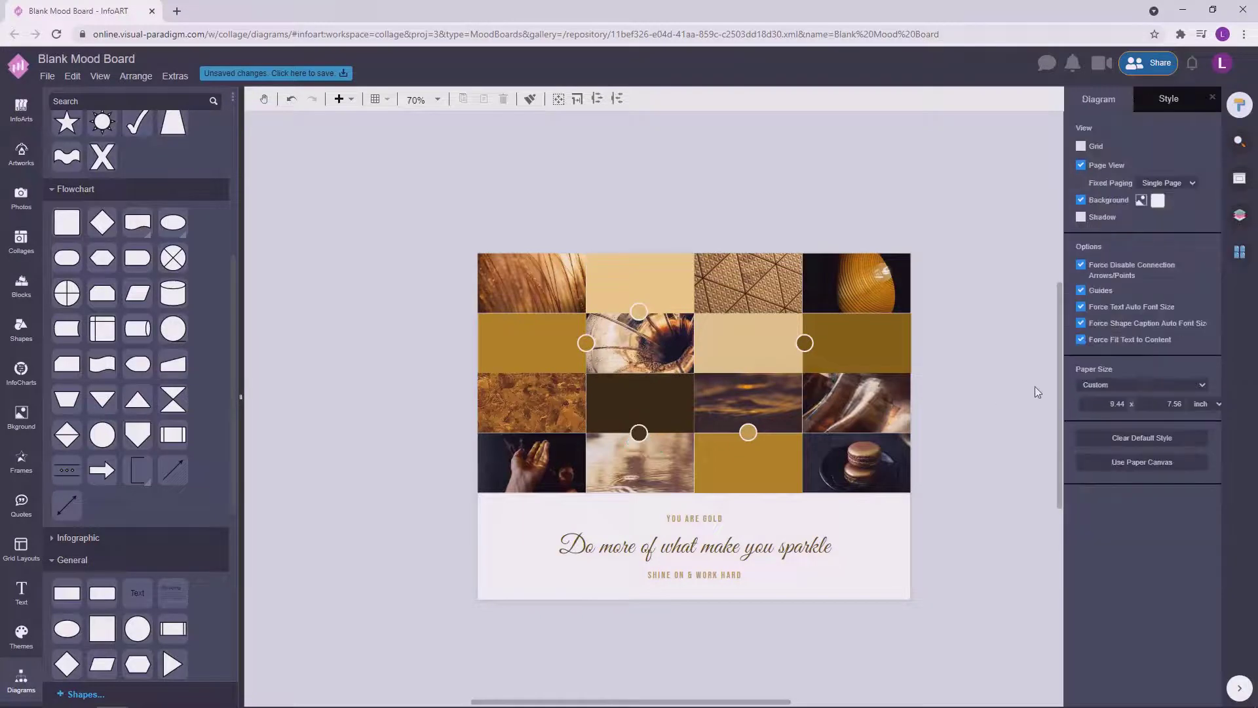
Step: Delete the light gold circle on the lower edge of the top-row beige square
scroll(911, 384, "up", 3, "ctrl")
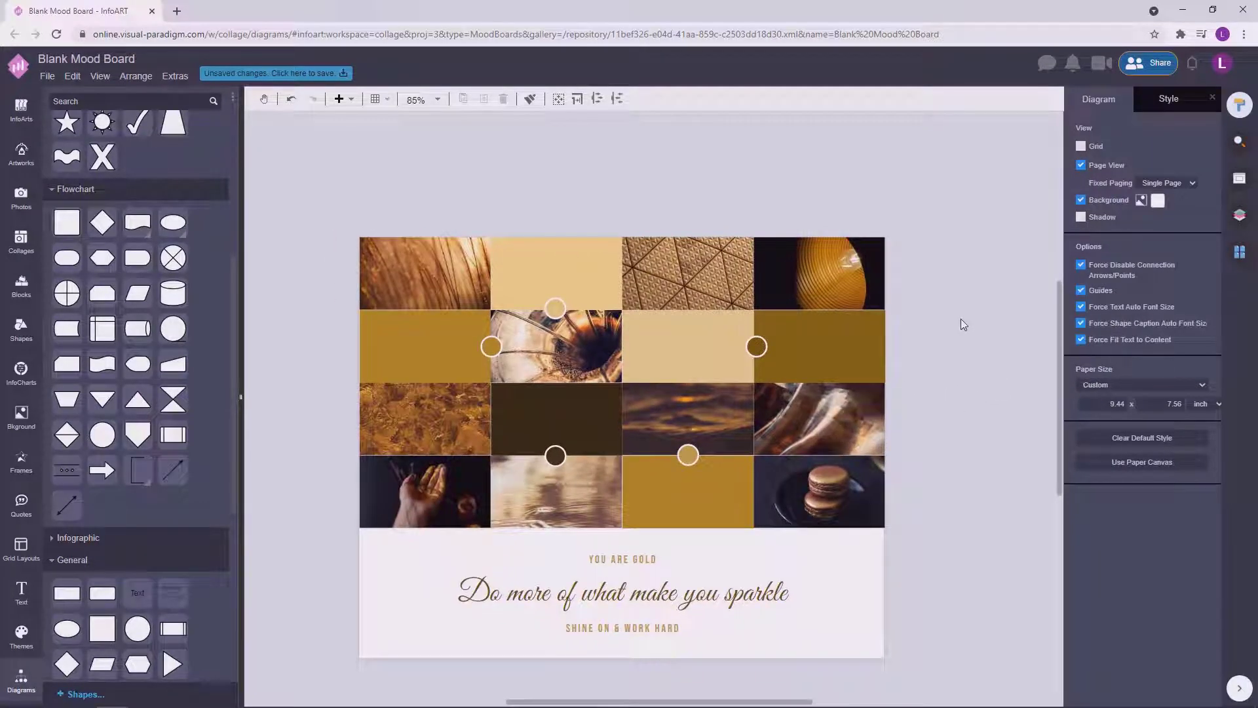
left_click(556, 313)
left_click(1028, 365)
scroll(1028, 387, "down", 3, "ctrl")
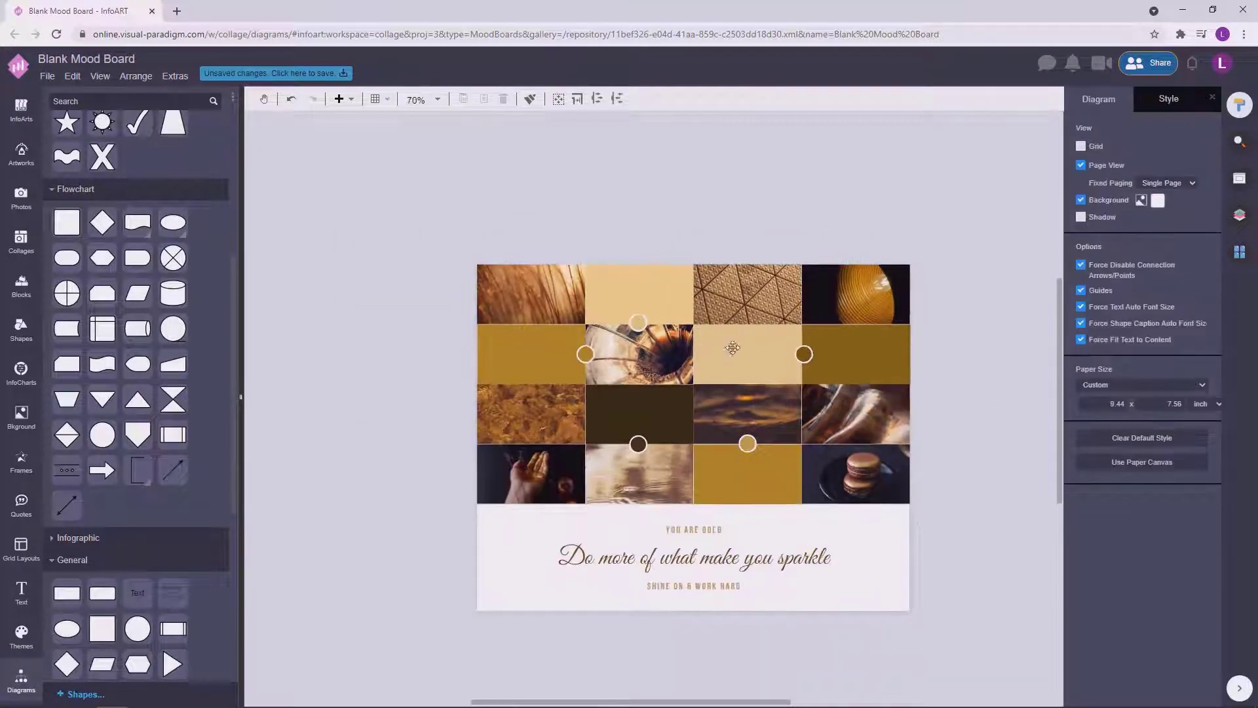
left_click(639, 321)
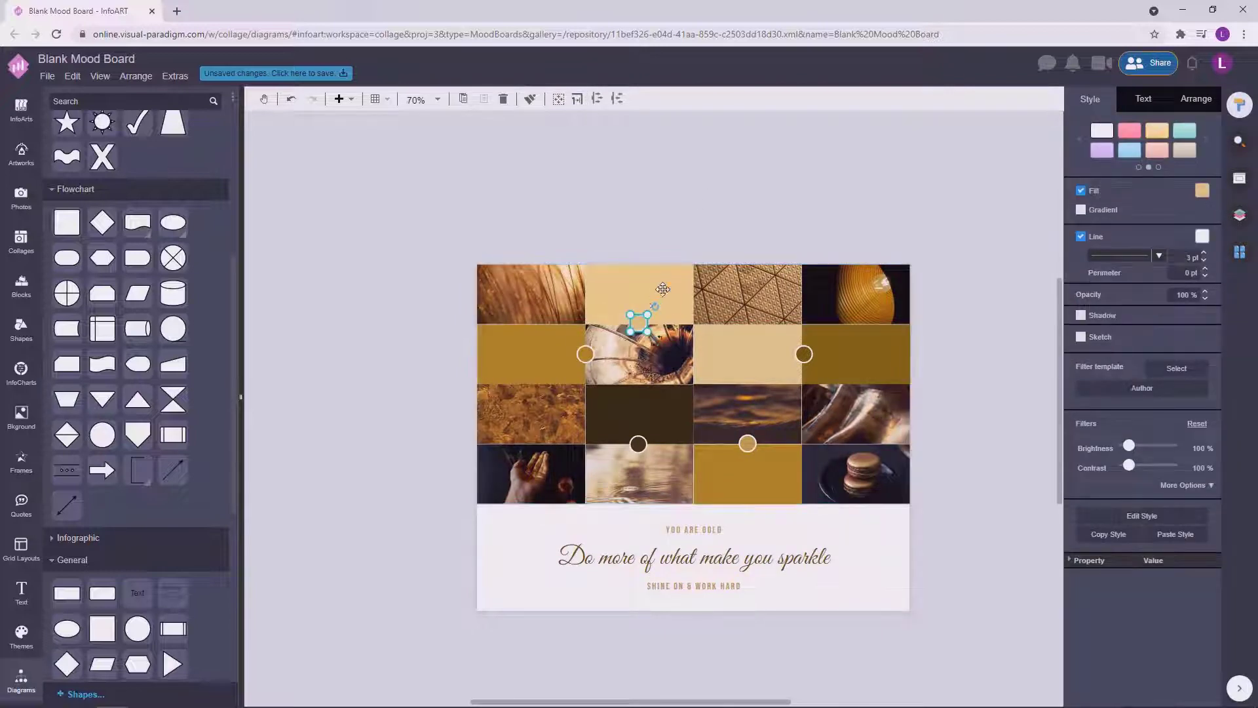
left_click(760, 198)
Step: Set the outline width of all four accent circles to 2 pt
scroll(977, 412, "down", 1, "ctrl")
scroll(983, 430, "up", 2, "ctrl")
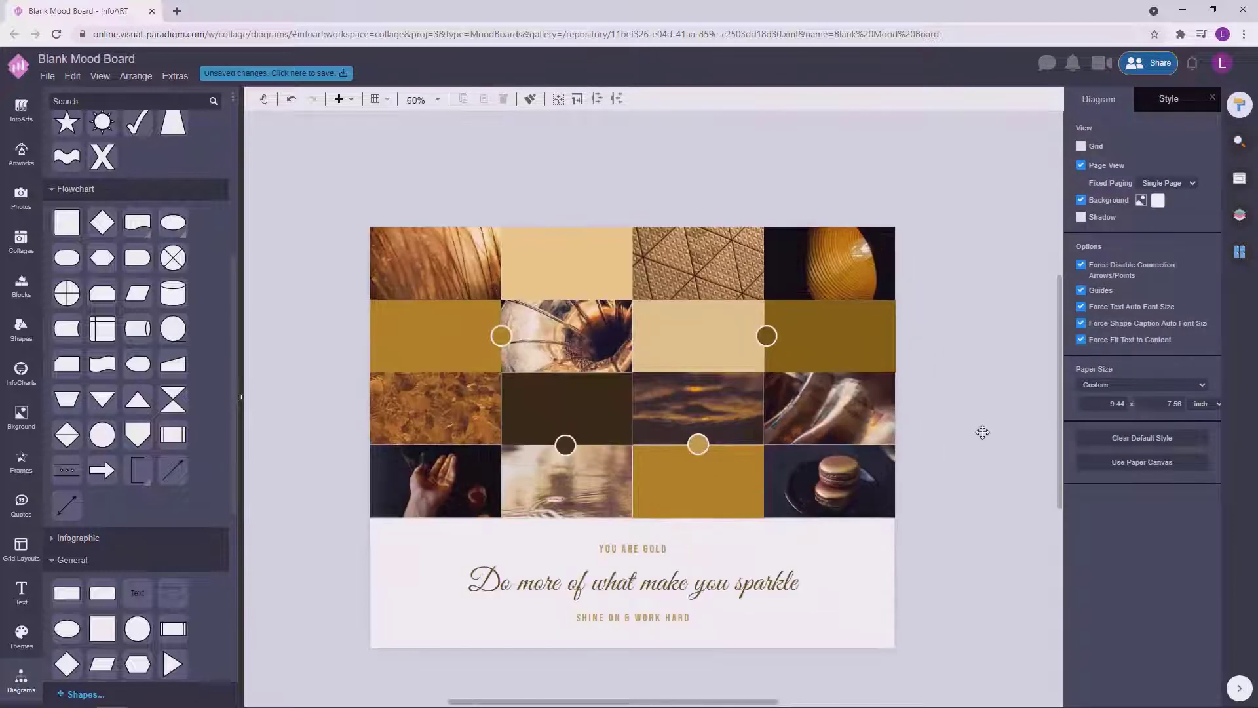
scroll(954, 410, "down", 2, "ctrl")
scroll(971, 432, "up", 2, "ctrl")
left_click(470, 330)
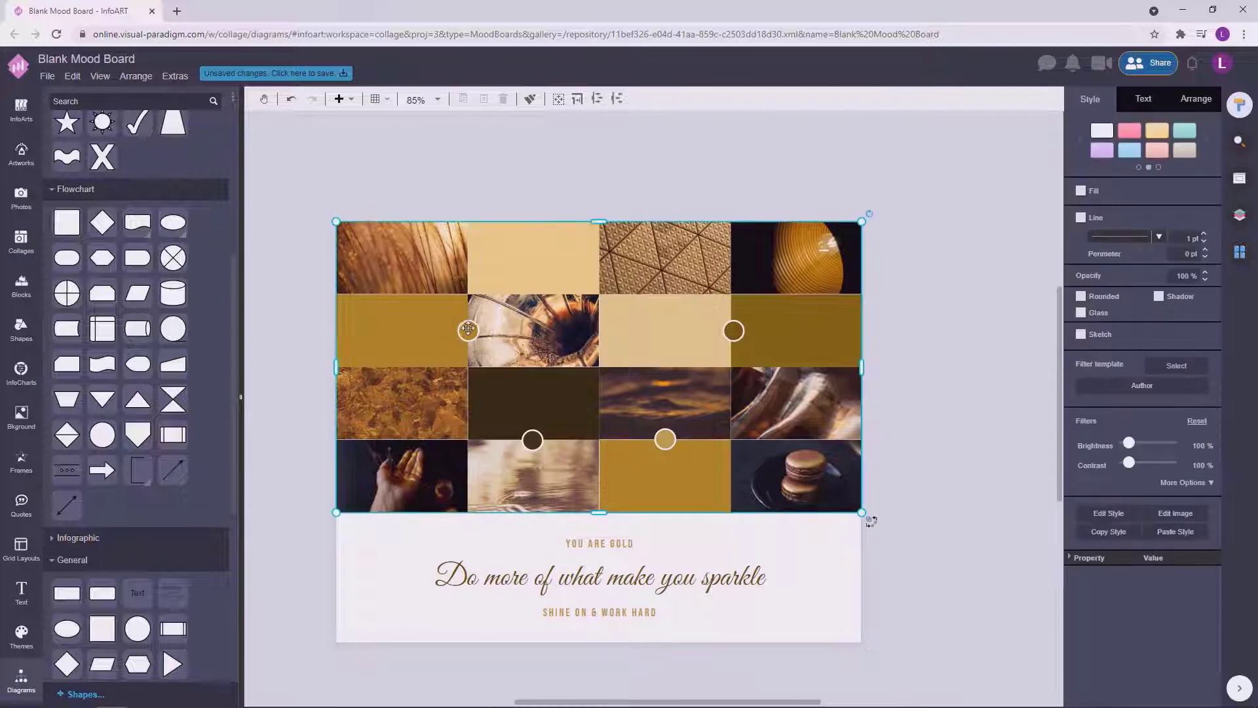
left_click(472, 330)
left_click(724, 333, "shift")
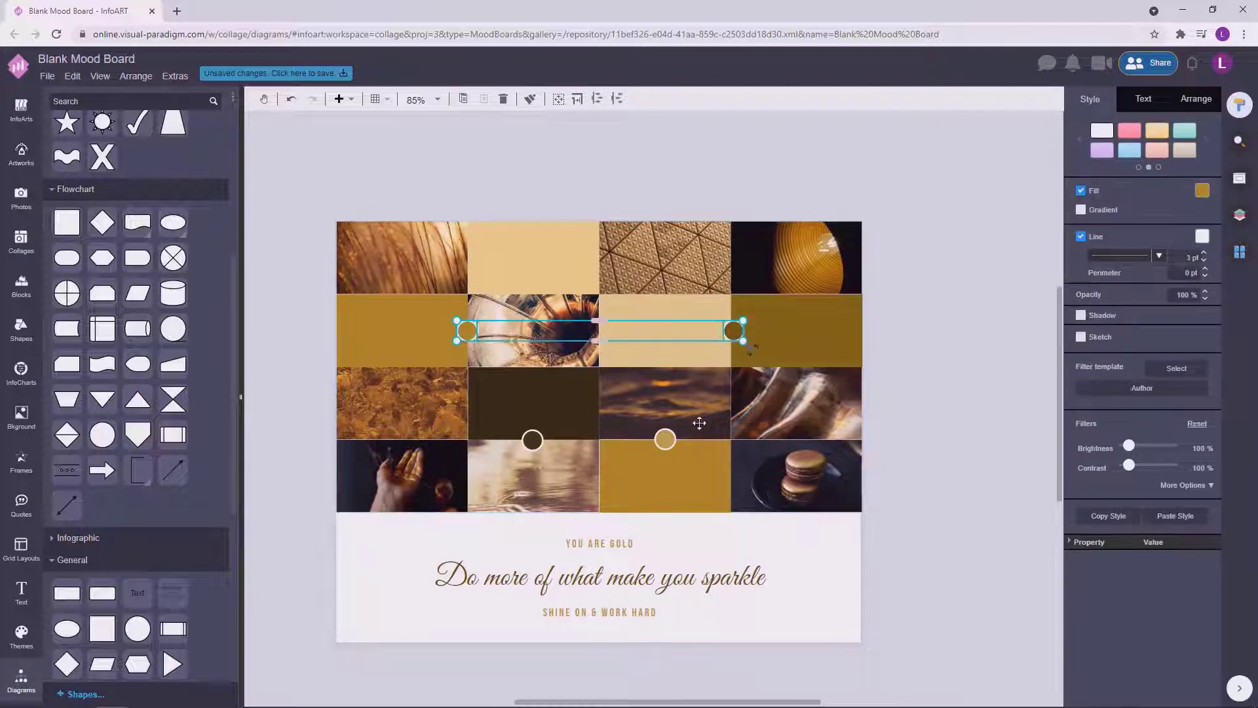
left_click(665, 439, "shift")
left_click(534, 442, "shift")
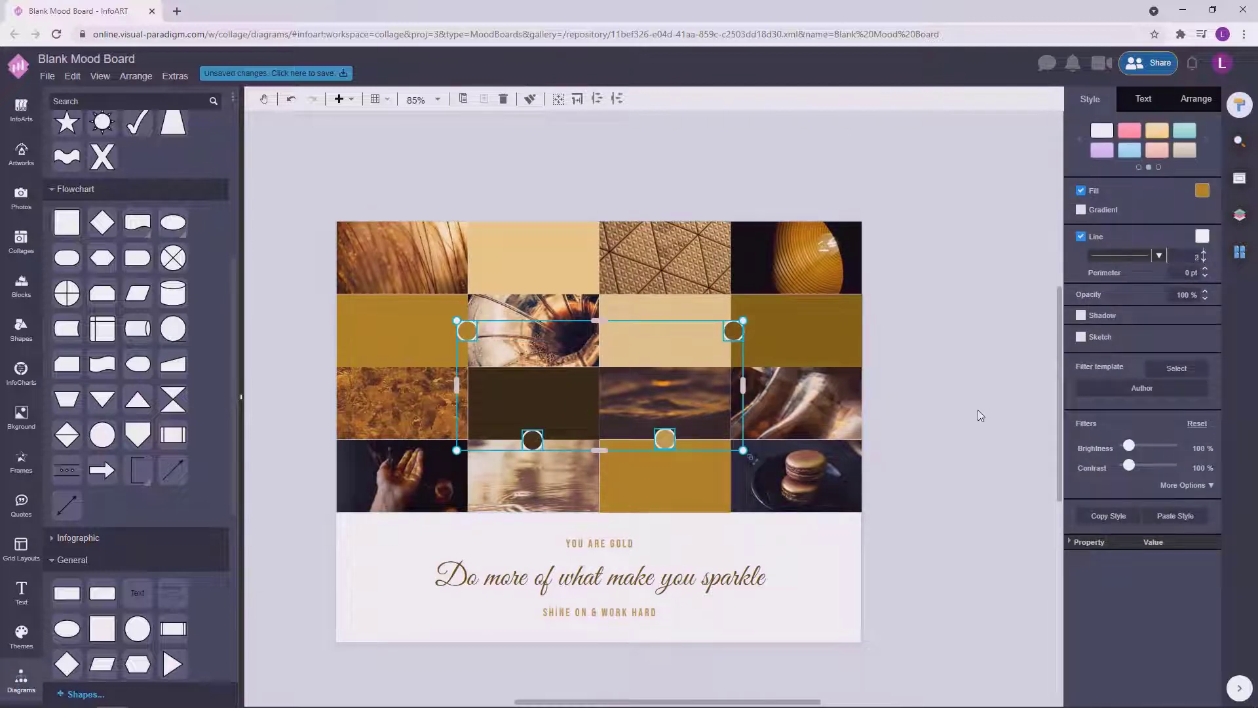
left_click(972, 344)
scroll(935, 371, "down", 2, "ctrl")
scroll(935, 377, "up", 2, "ctrl")
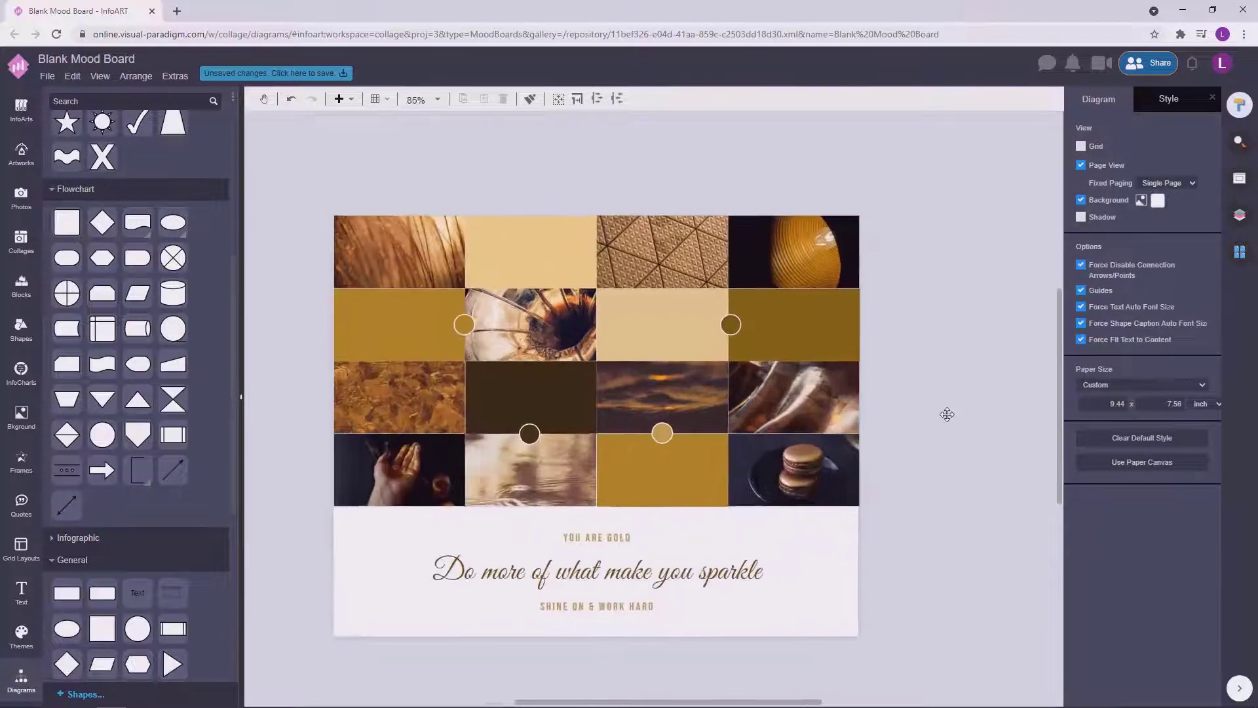
left_click_drag(985, 392, 985, 396)
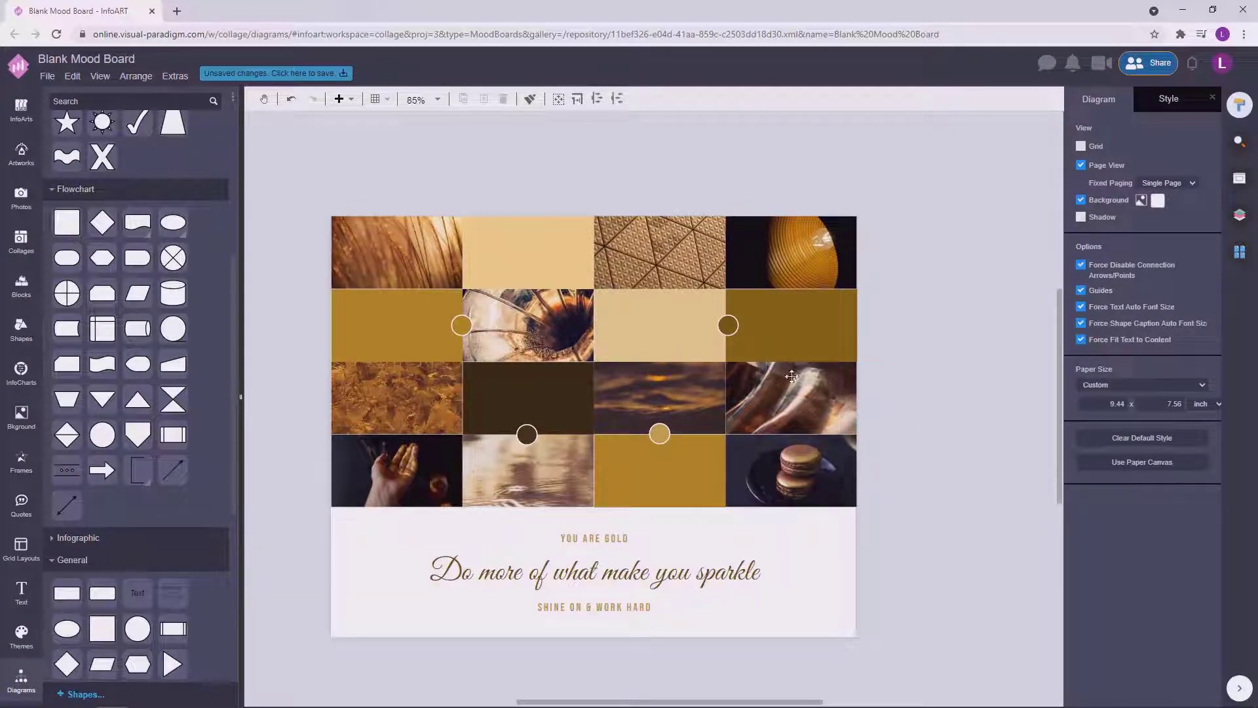
Step: Look through the gold photos in the photo library for further images
left_click(21, 197)
scroll(174, 354, "down", 10)
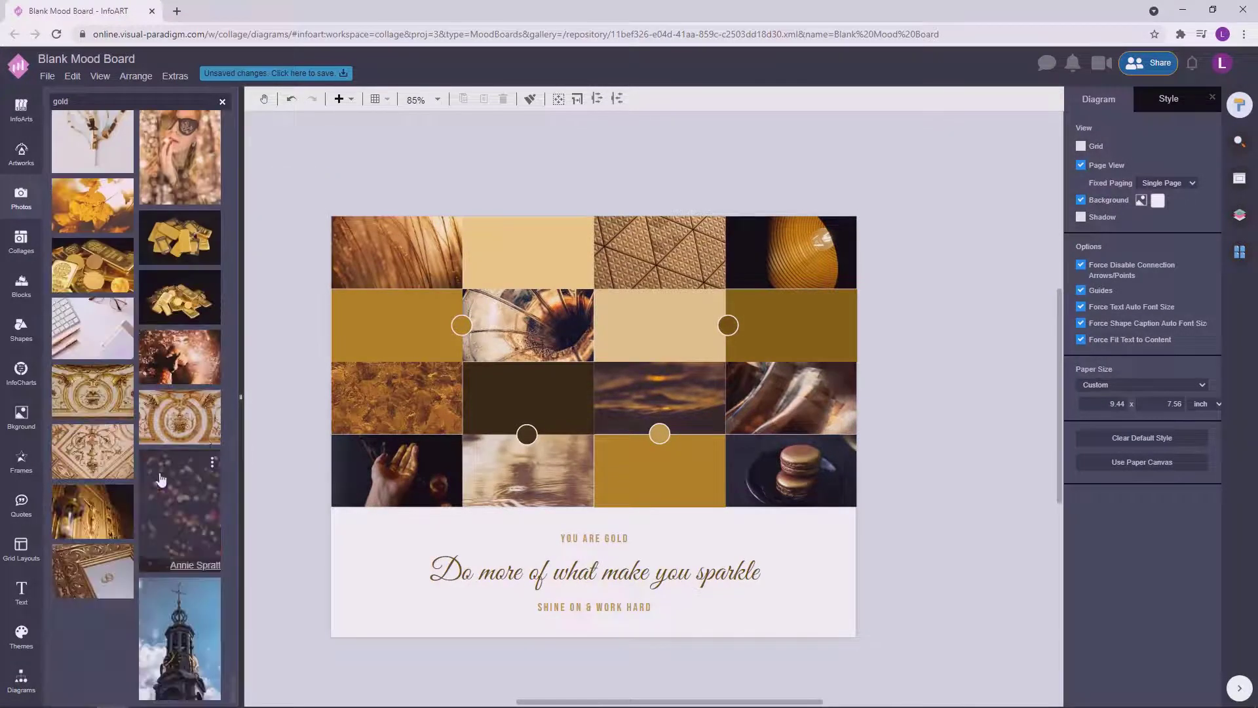
scroll(128, 457, "up", 15)
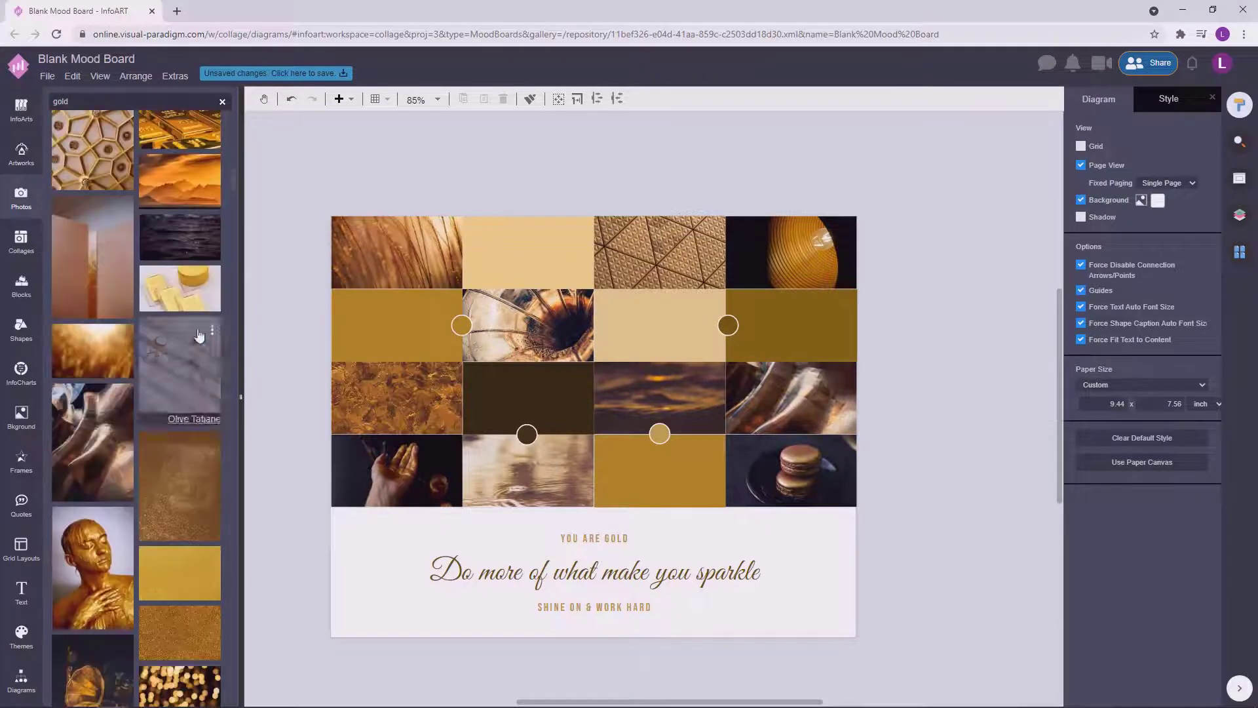
left_click_drag(233, 190, 261, 637)
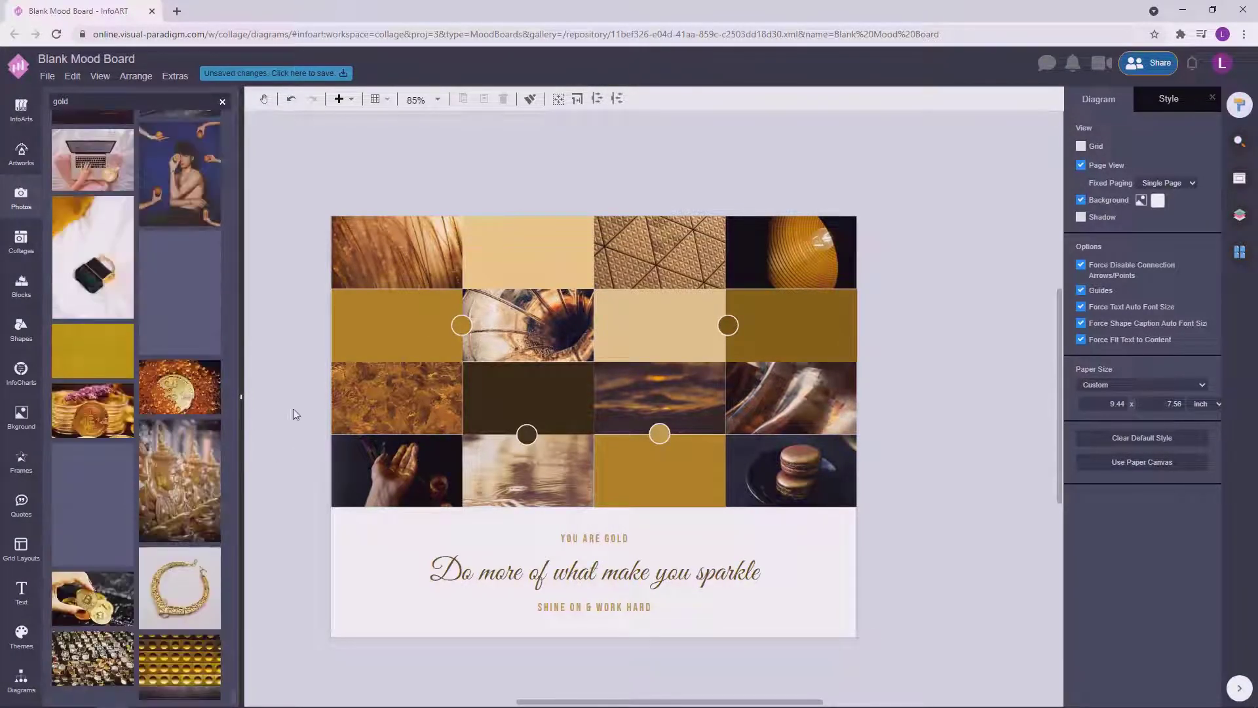
Step: Fill the circle between the second row's beige and olive-gold squares with medium gold
left_click_drag(967, 362, 1009, 357)
scroll(1024, 392, "down", 2)
scroll(1026, 398, "up", 2)
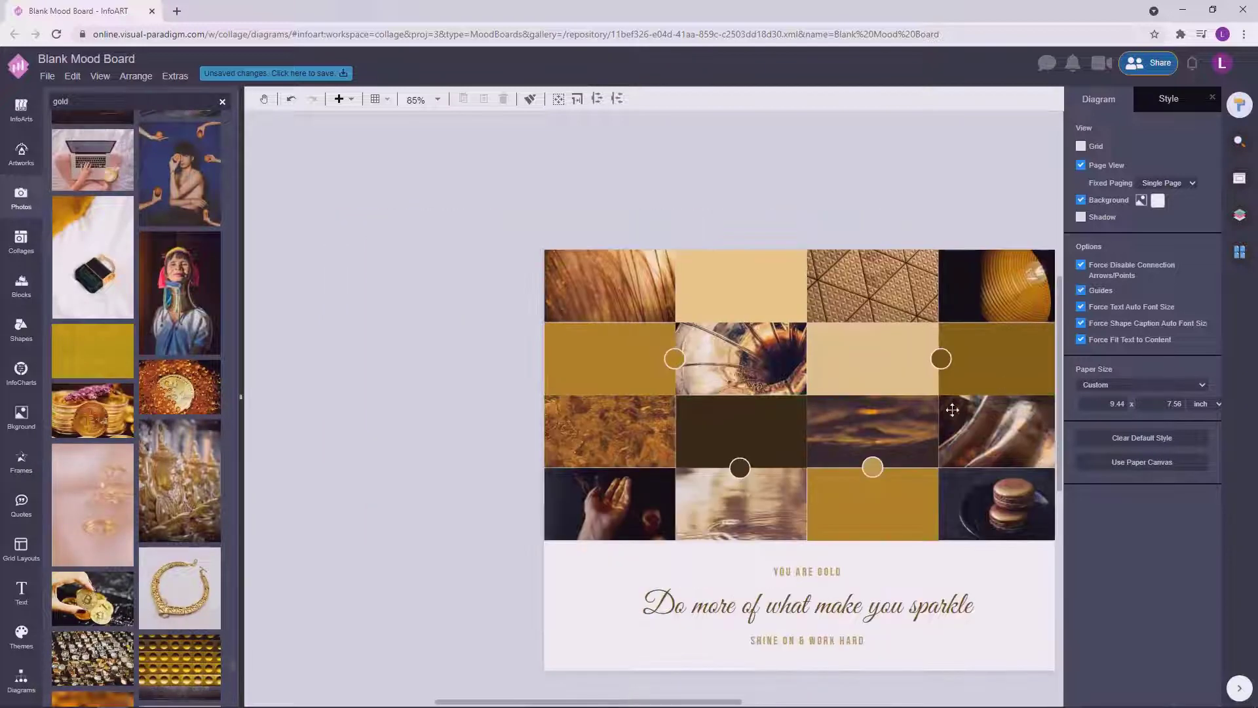
left_click(766, 331)
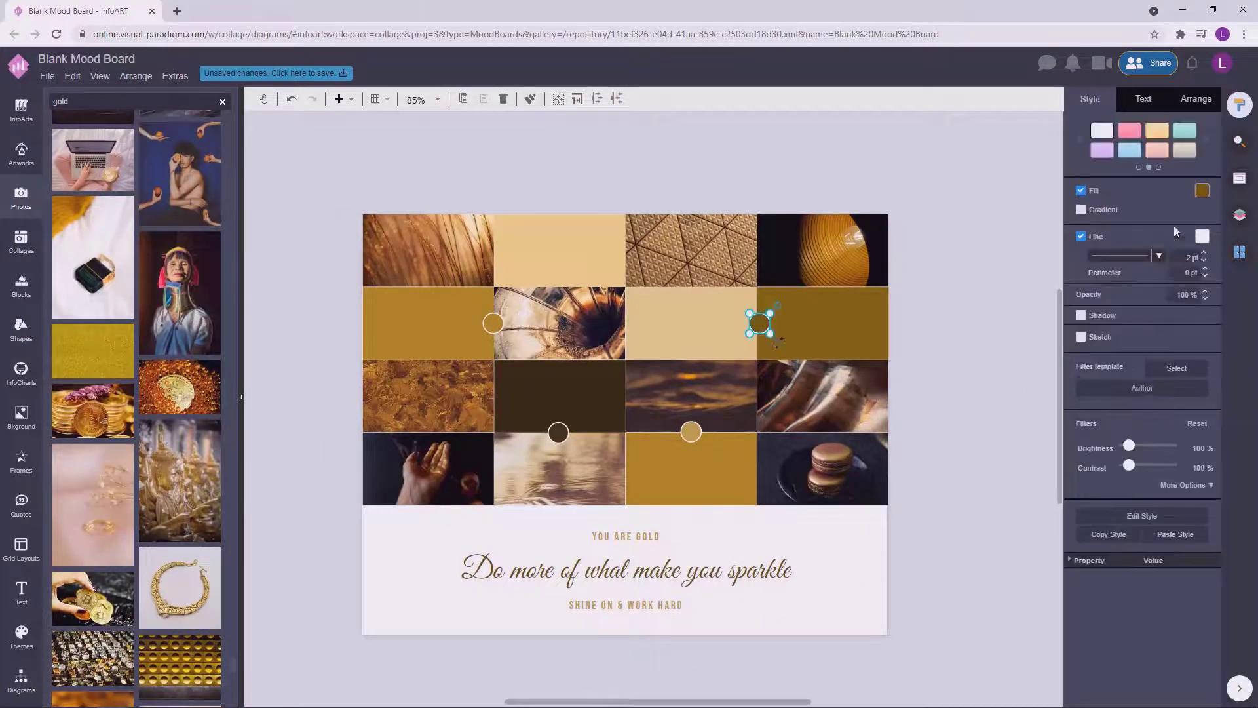
left_click(1202, 189)
left_click(1132, 211)
left_click(996, 307)
Step: Fill the circle between the second row's gold square and photo with dark brown
left_click(493, 323)
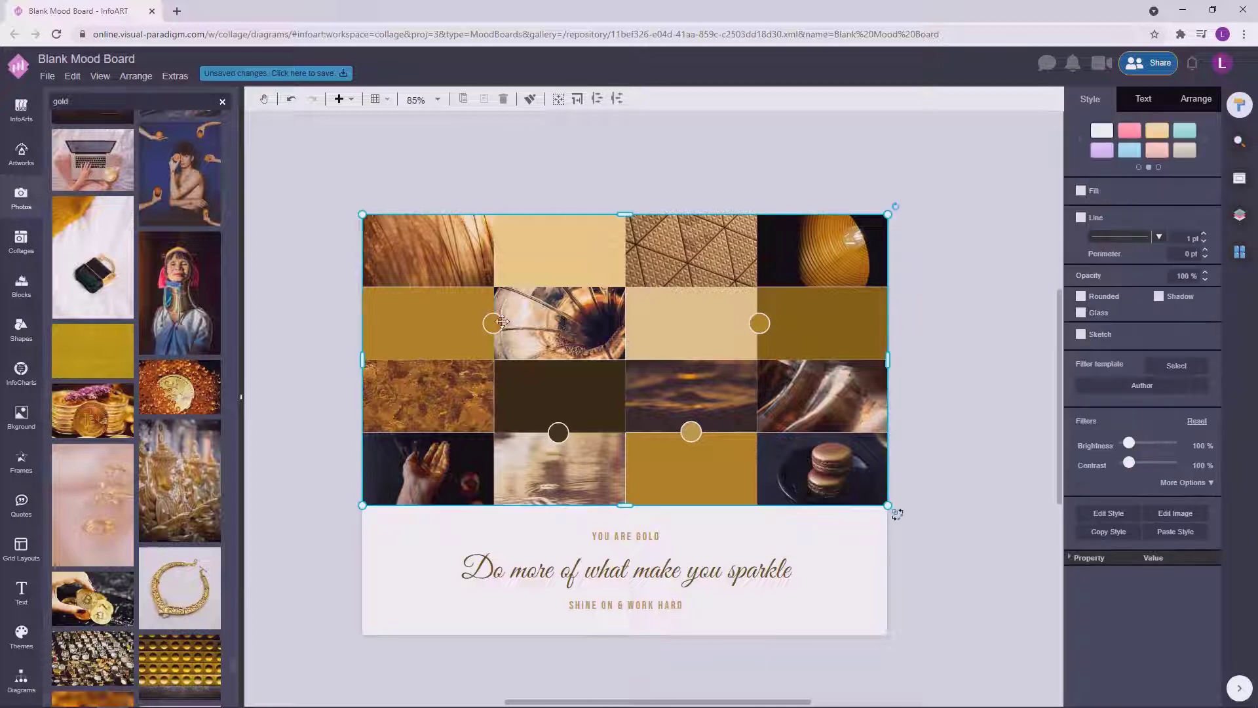
left_click(493, 323)
left_click(1202, 190)
left_click(1173, 312)
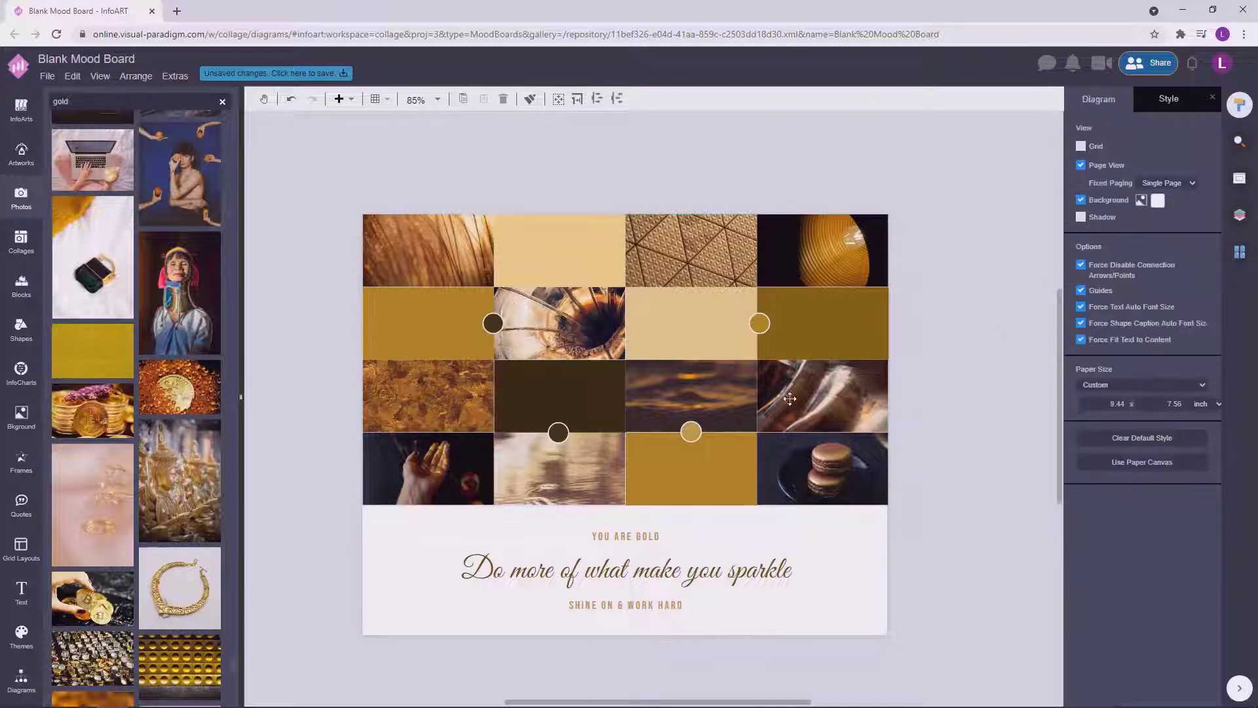
Step: Fill the circle between the dark water photo and the bottom-row gold square with brownish gold
left_click(574, 427)
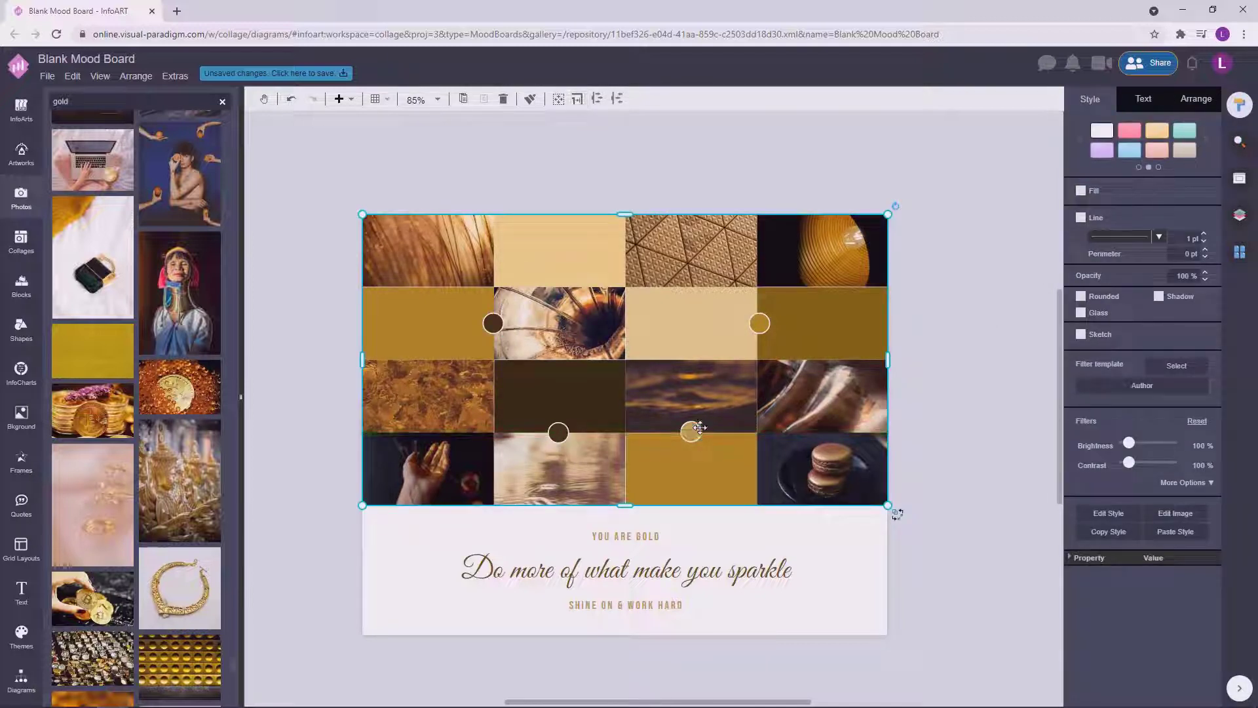
left_click(692, 432)
left_click(1202, 191)
left_click(1160, 313)
left_click(1010, 349)
Step: Fill the circle on the lower edge of the third row's dark brown square with light gold
left_click(558, 432)
left_click(558, 433)
left_click(1203, 191)
left_click(1172, 293)
left_click(924, 355)
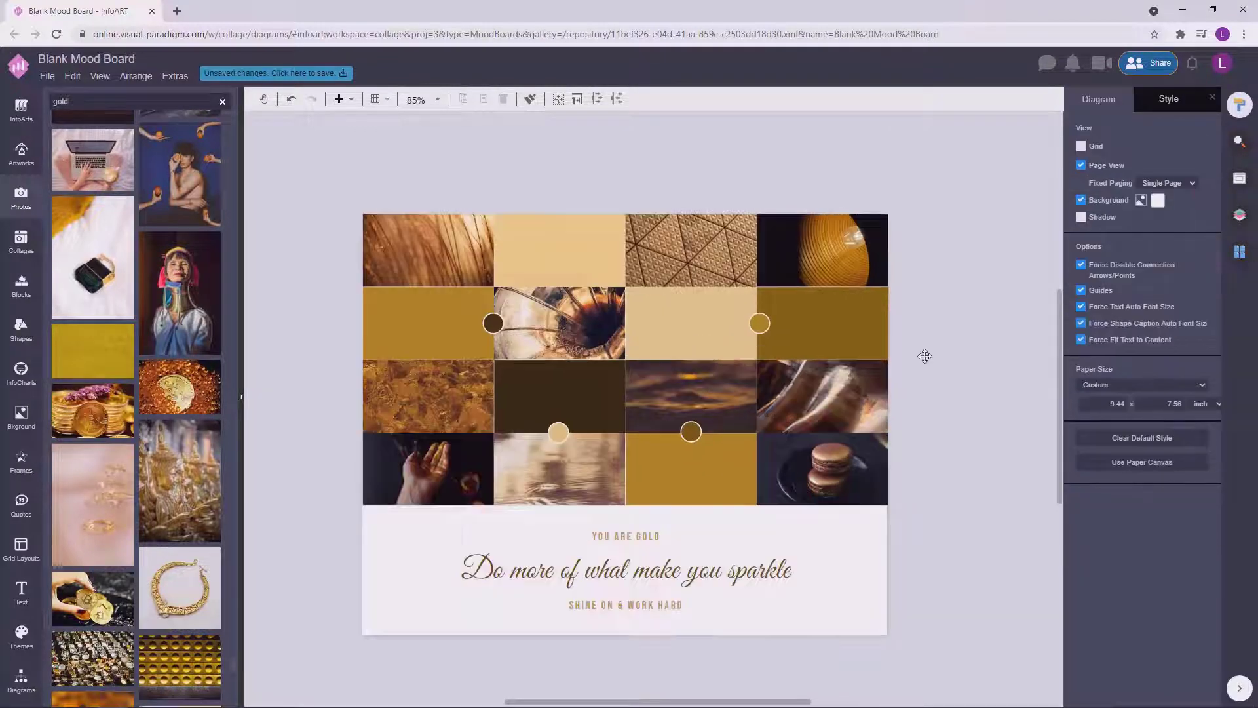
Step: Fill the circle on the lower edge of the third row's dark brown square with muted khaki gold
left_click(527, 418)
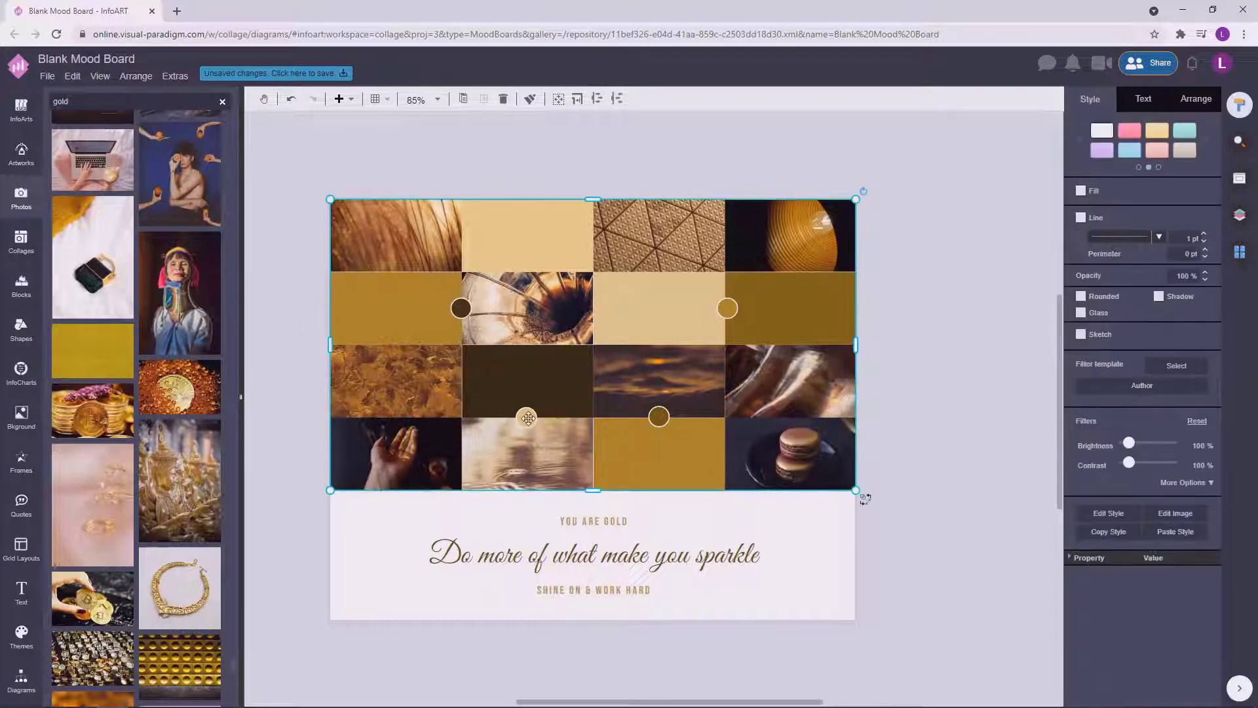
left_click(527, 418)
left_click(1203, 191)
left_click(1156, 311)
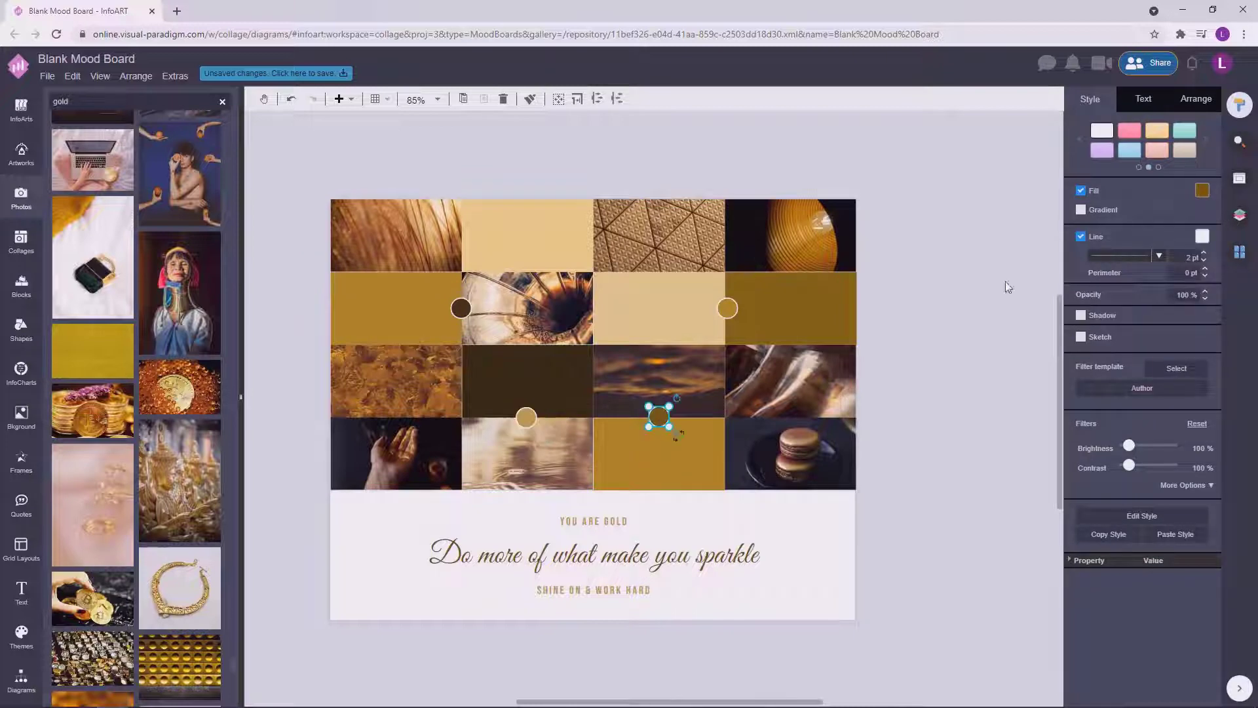
Step: Fill the circle between the dark water photo and the bottom-row gold square with light gold
left_click(1202, 190)
left_click(1139, 313)
left_click(966, 368)
Step: Save the finished mood board to Google Drive under a filename beginning with "You Are Gold Mood"
scroll(963, 405, "down", 2)
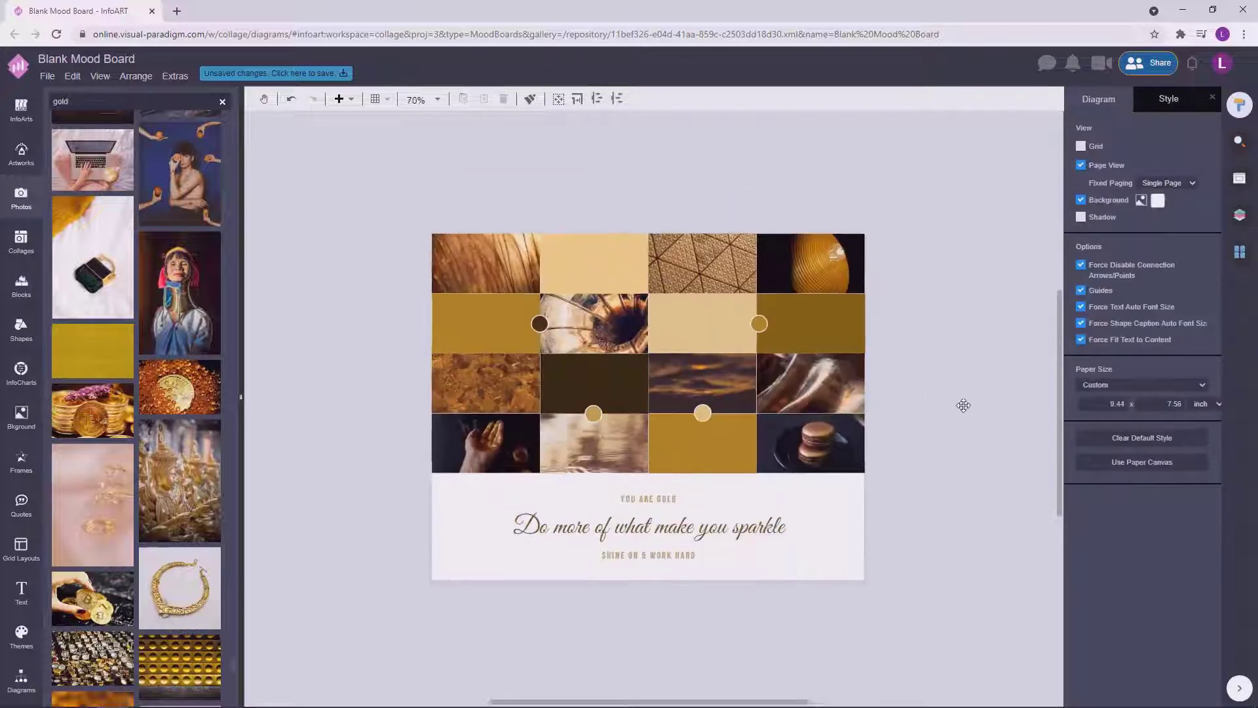
scroll(659, 355, "down", 1)
scroll(683, 363, "up", 1)
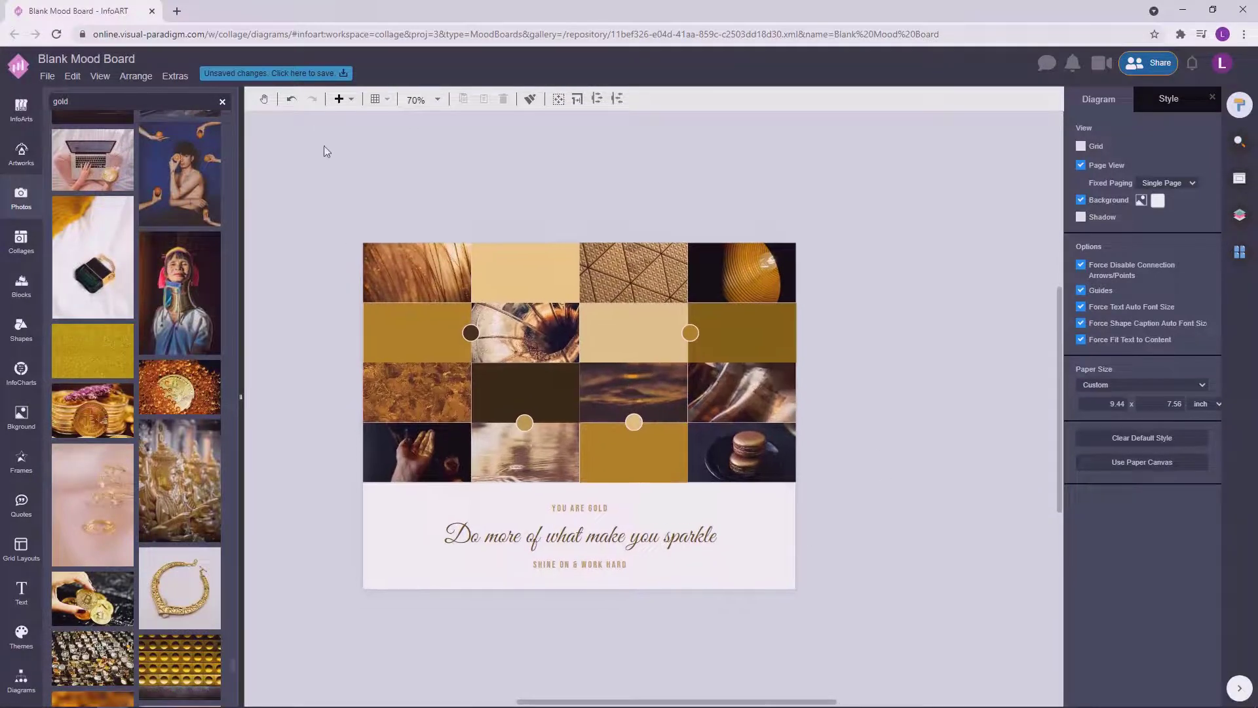
left_click(317, 74)
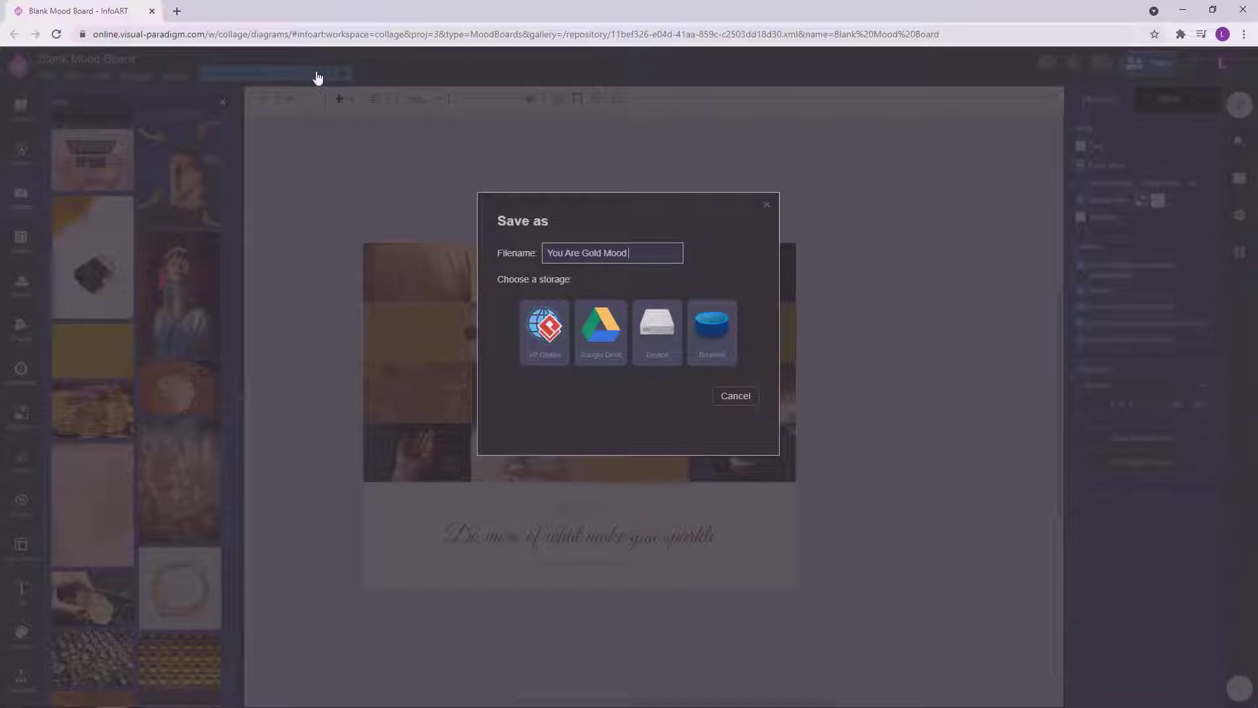
left_click(601, 326)
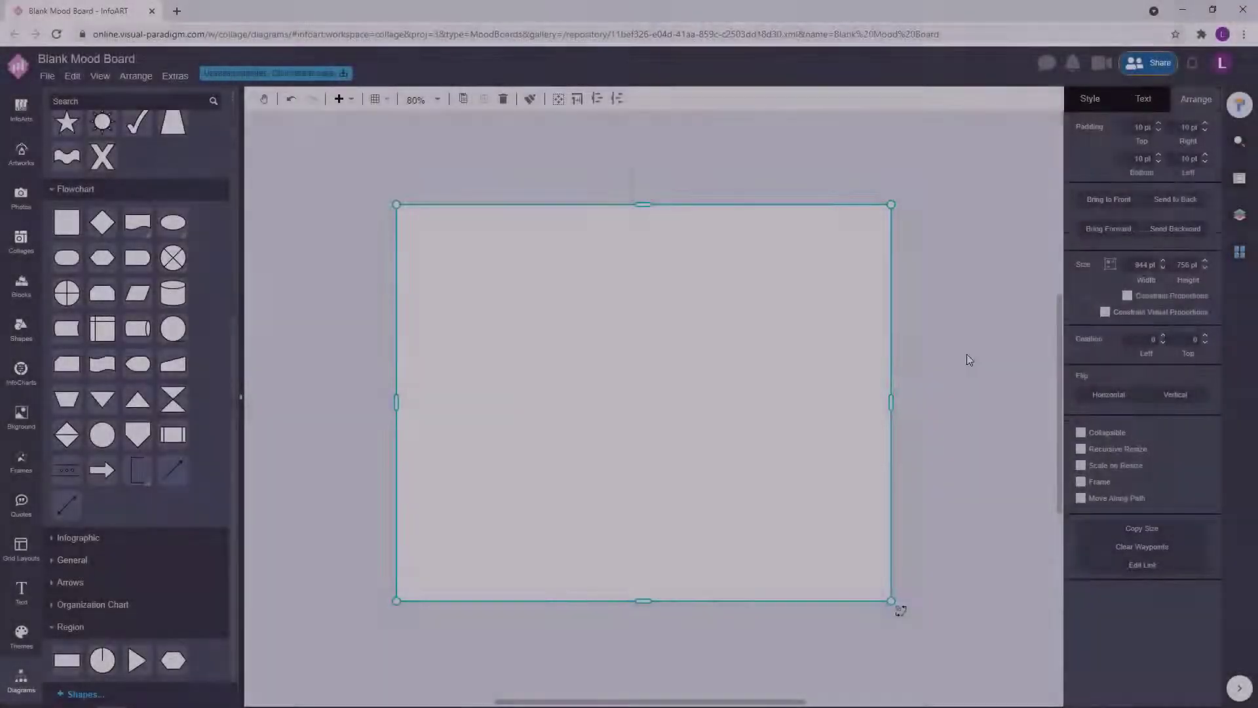
Step: Add a rectangle about 293 × 238 pt to the upper part of the blank canvas
left_click(962, 373)
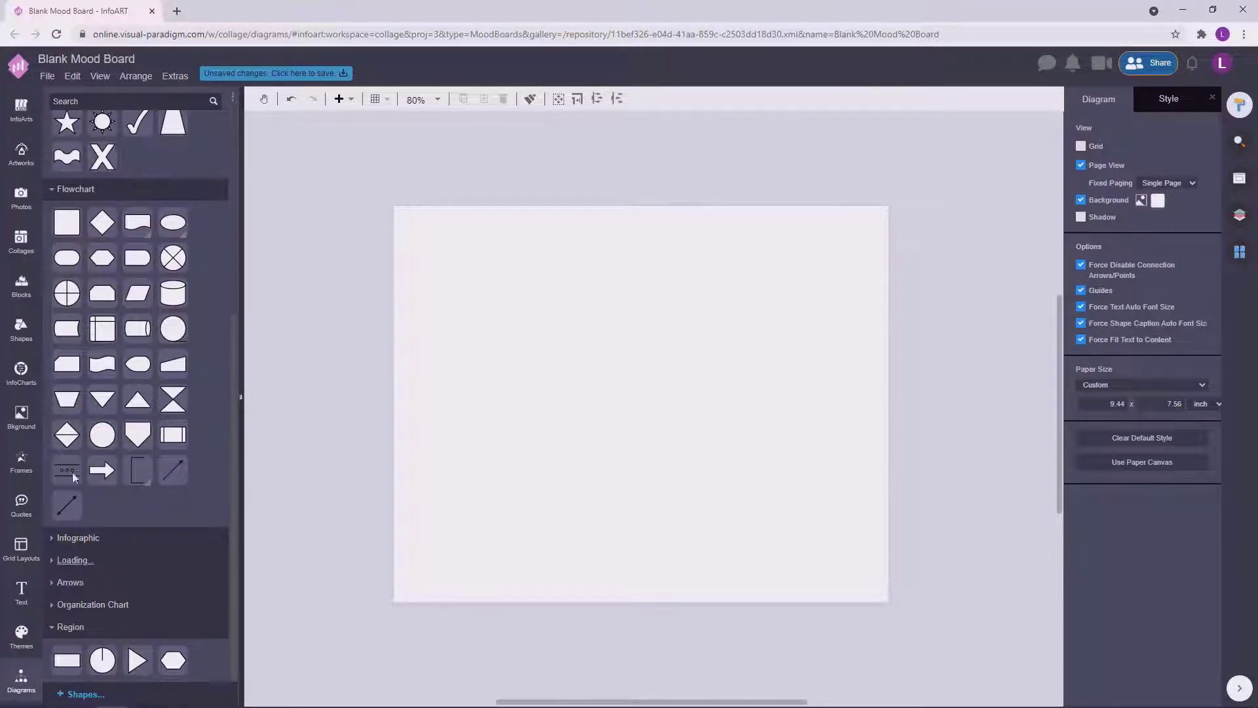
left_click_drag(455, 296, 483, 421)
left_click_drag(518, 357, 608, 357)
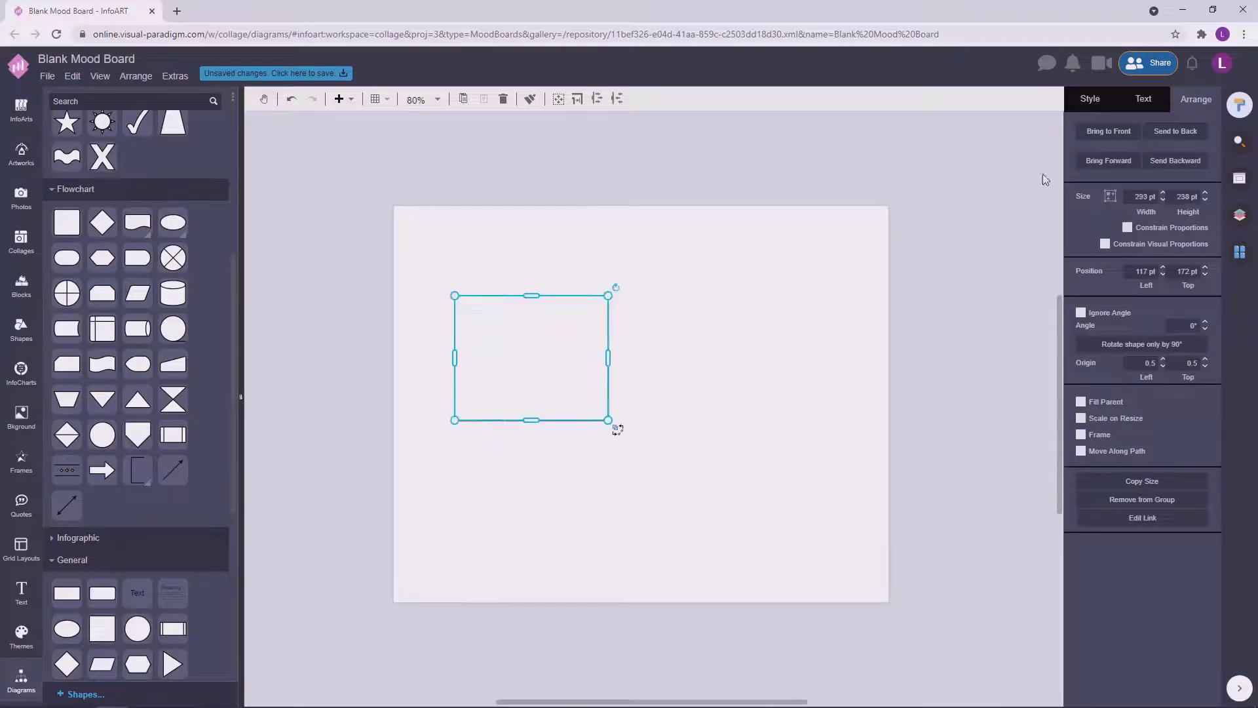
Step: Style the new rectangle as a plain white card without outline or shadow, and place a copy beside the canvas
left_click(1091, 101)
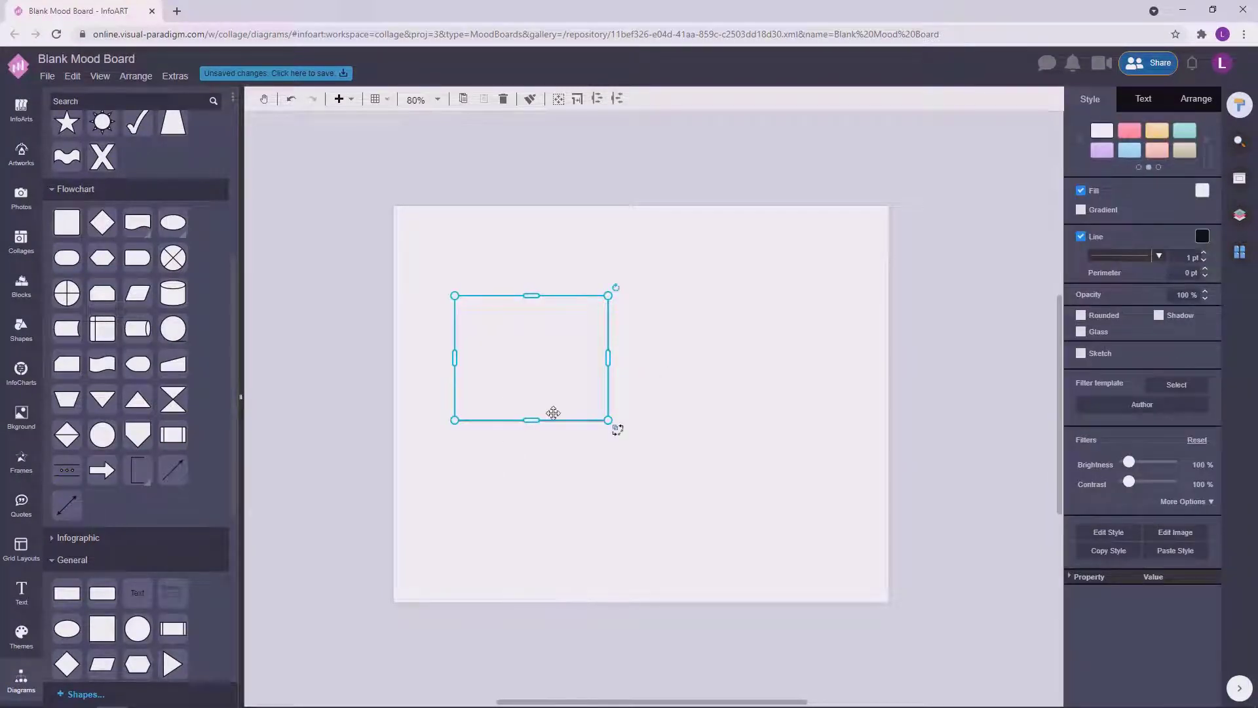
left_click(1159, 315)
left_click_drag(511, 390, 301, 399)
left_click(1159, 315)
left_click(475, 380)
Step: Fill the full-canvas background rectangle with dark brown
left_click(801, 295)
left_click(556, 344)
left_click(663, 303)
left_click(1204, 193)
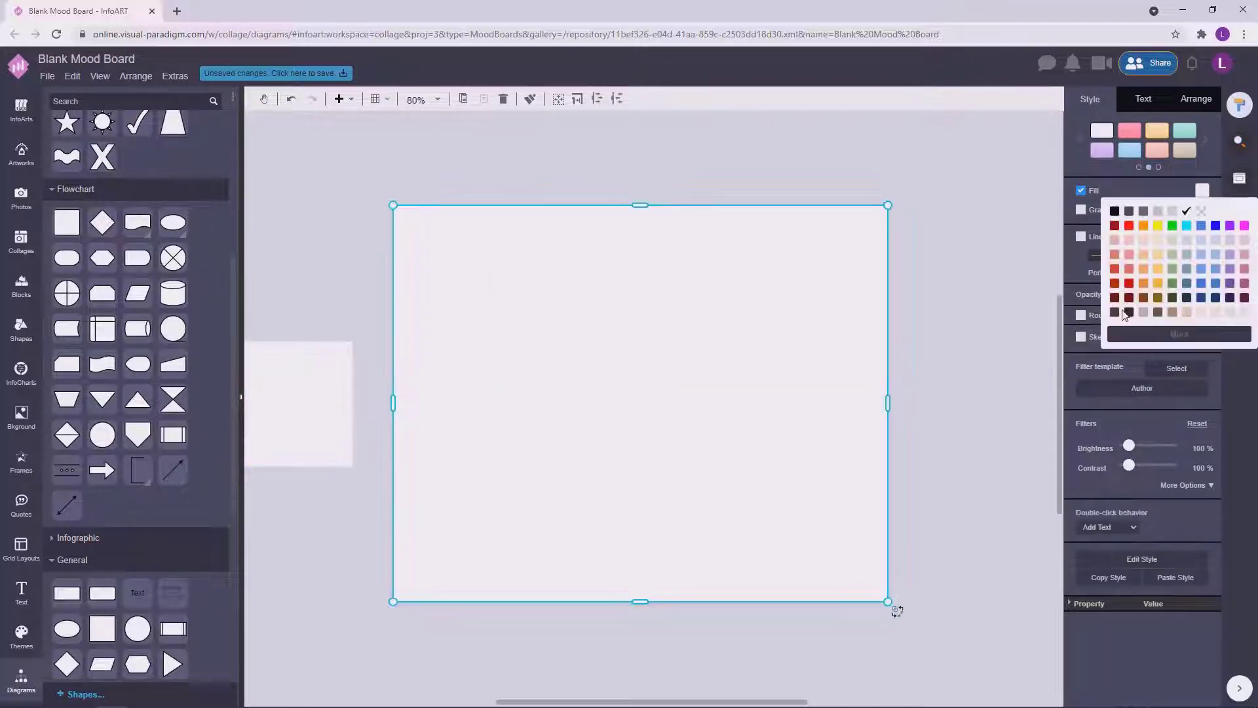
left_click(1121, 316)
left_click(969, 335)
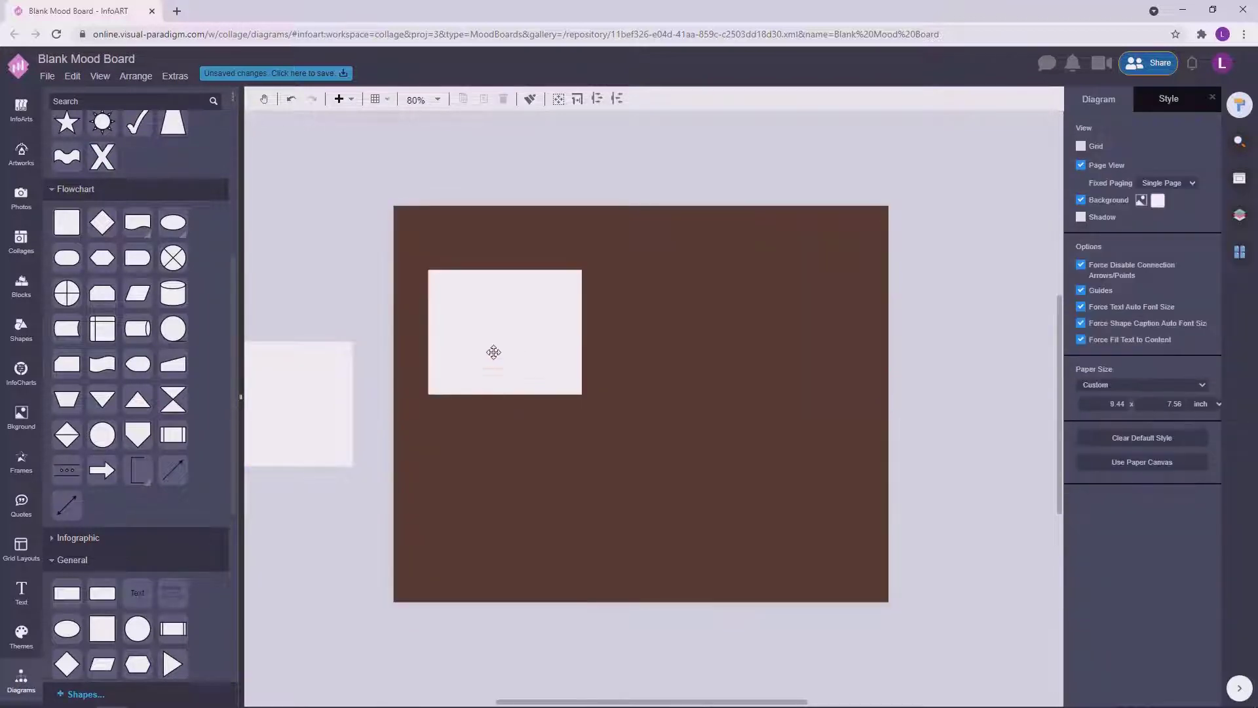
Step: Fill the full-canvas background rectangle with the dark blue swatch
left_click(845, 331)
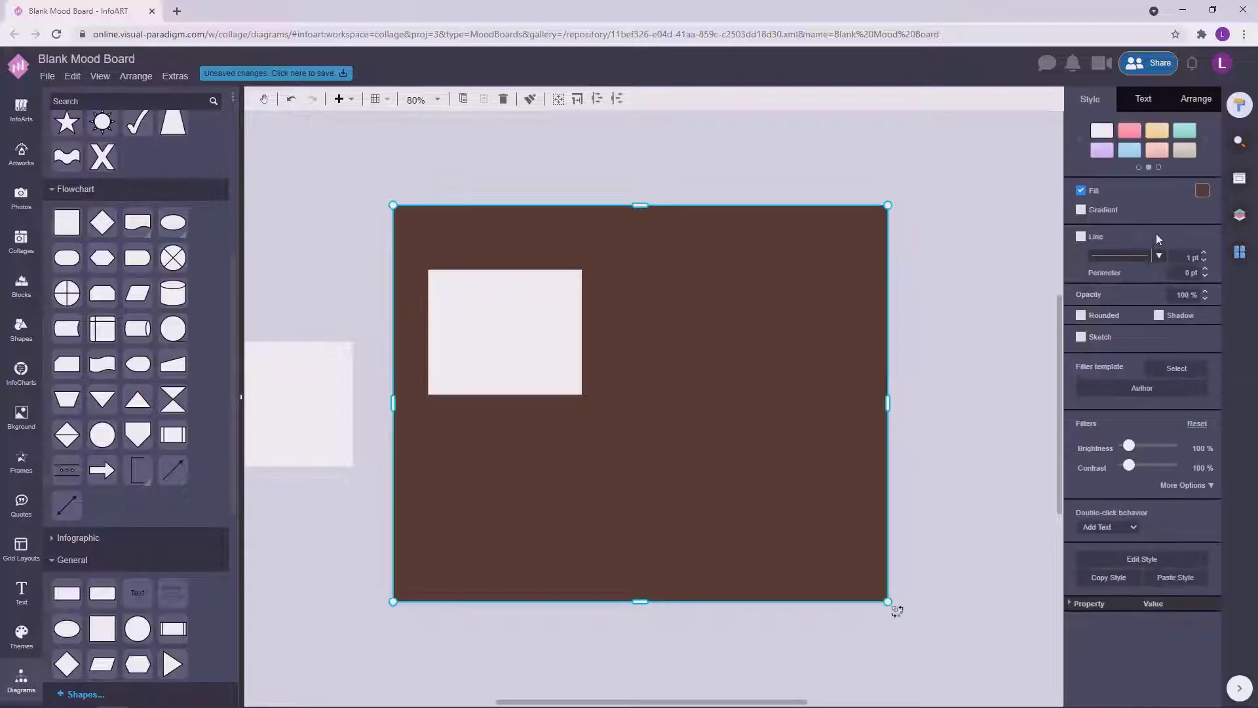
left_click(1204, 191)
left_click(1216, 297)
left_click(959, 325)
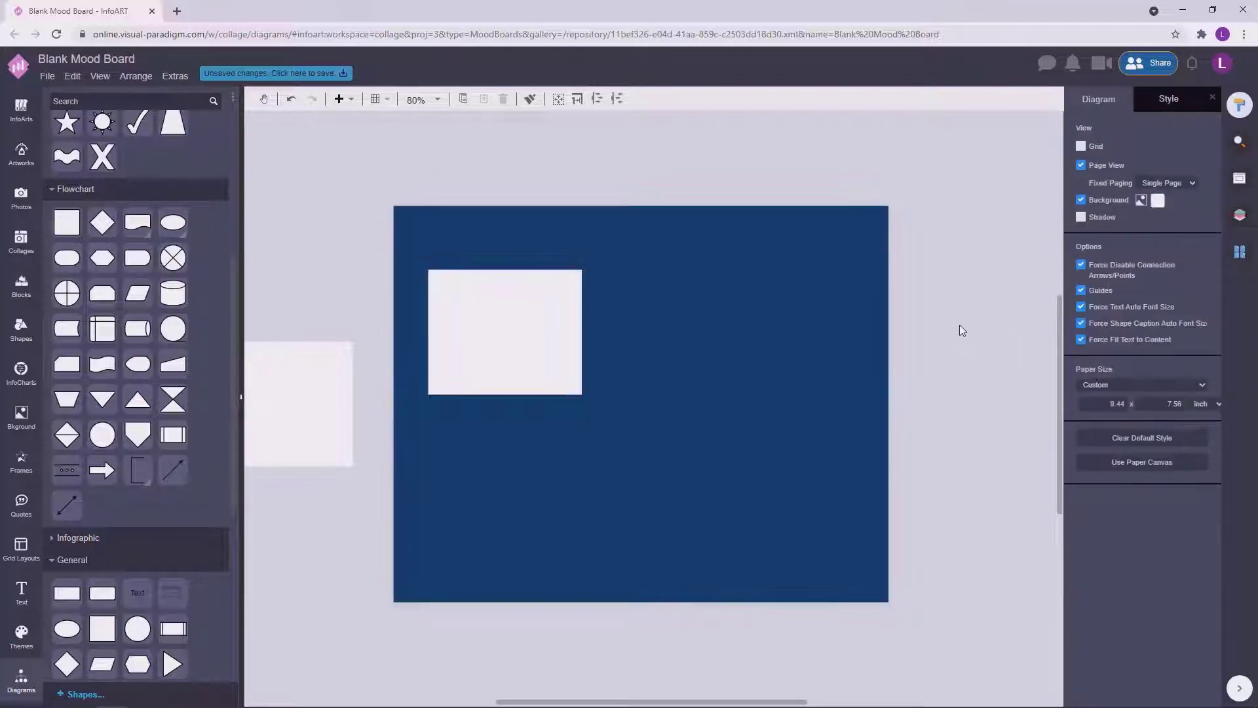
Step: Fine-tune the background rectangle's fill to a muted custom navy blue
left_click(512, 350)
left_click(843, 348)
left_click(1203, 190)
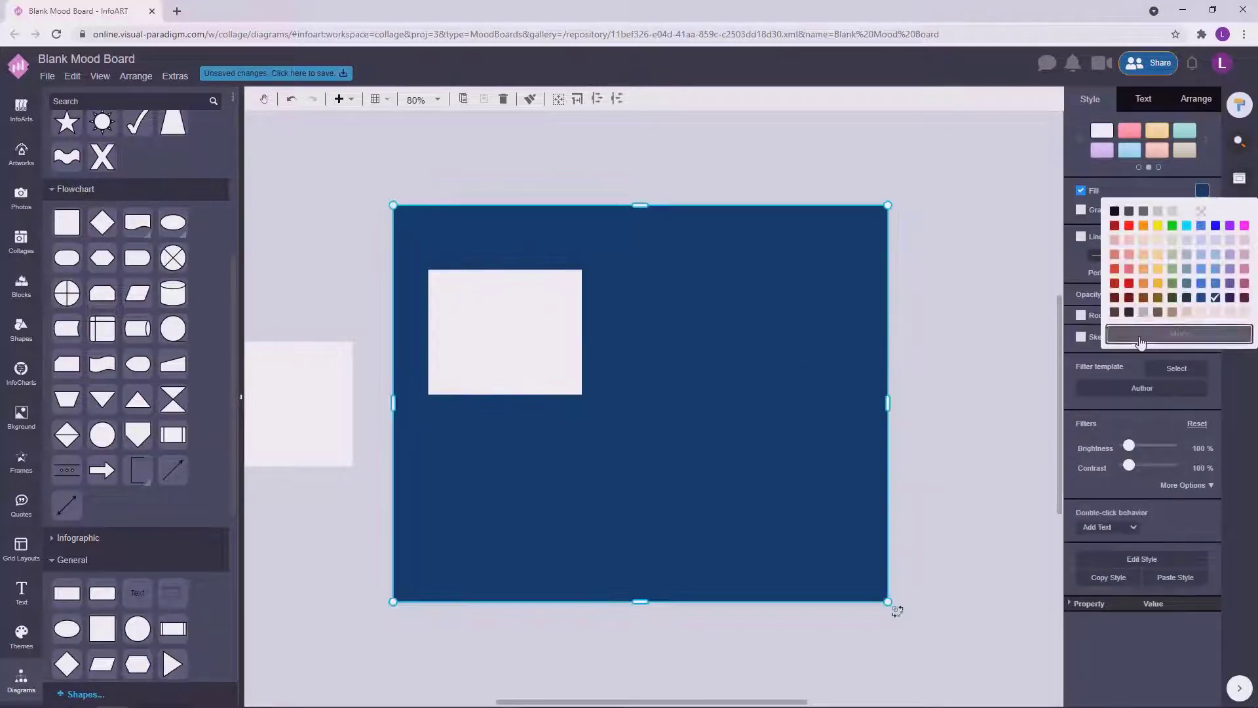
left_click(1173, 335)
left_click(1231, 346)
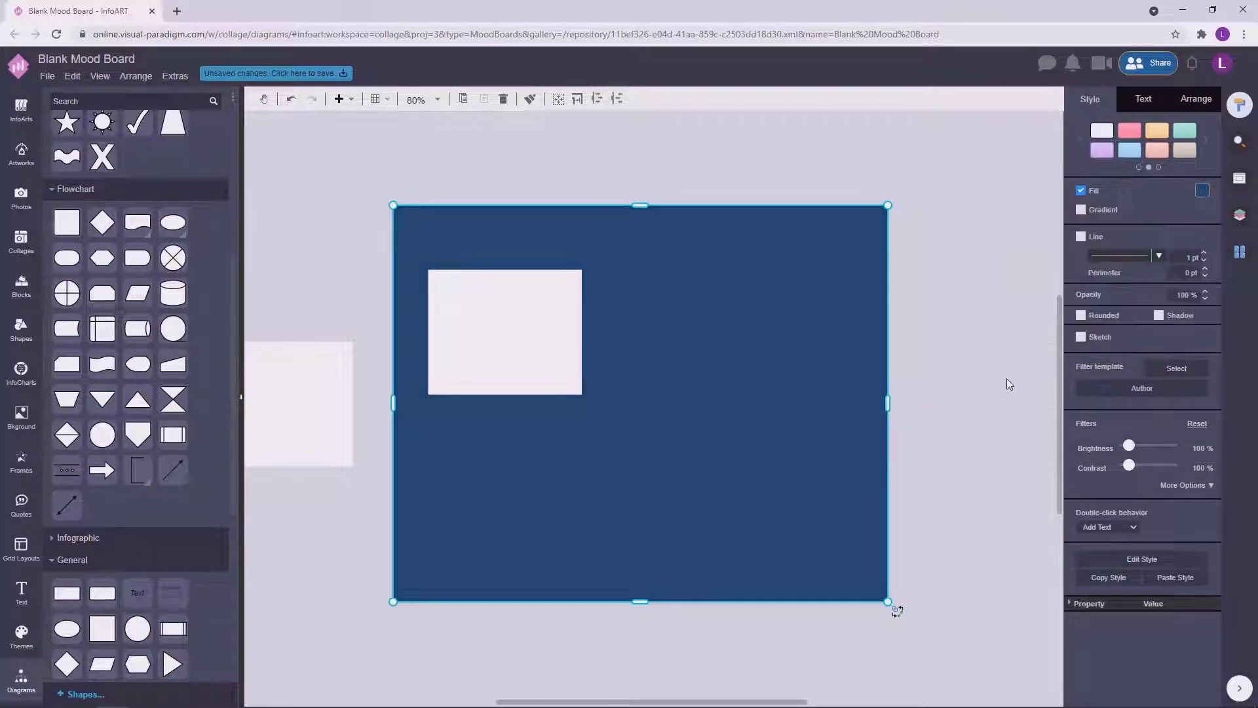
left_click(1203, 191)
left_click(1180, 334)
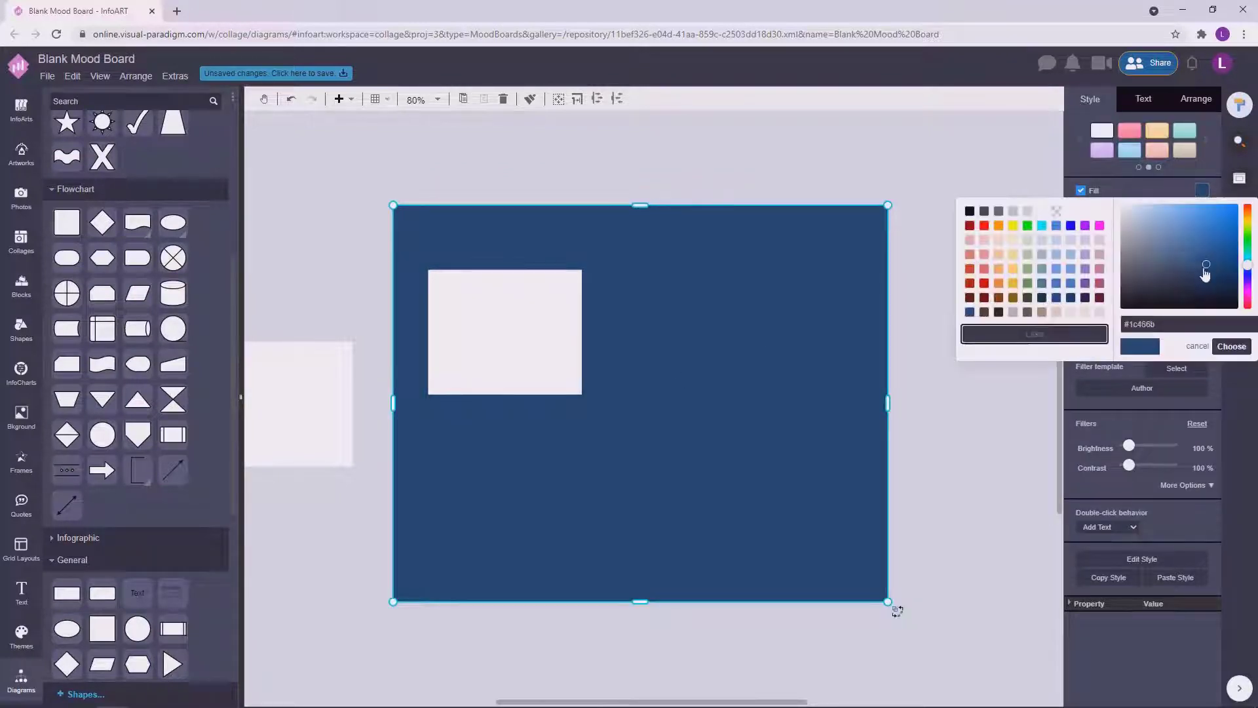
left_click(1232, 346)
left_click(950, 368)
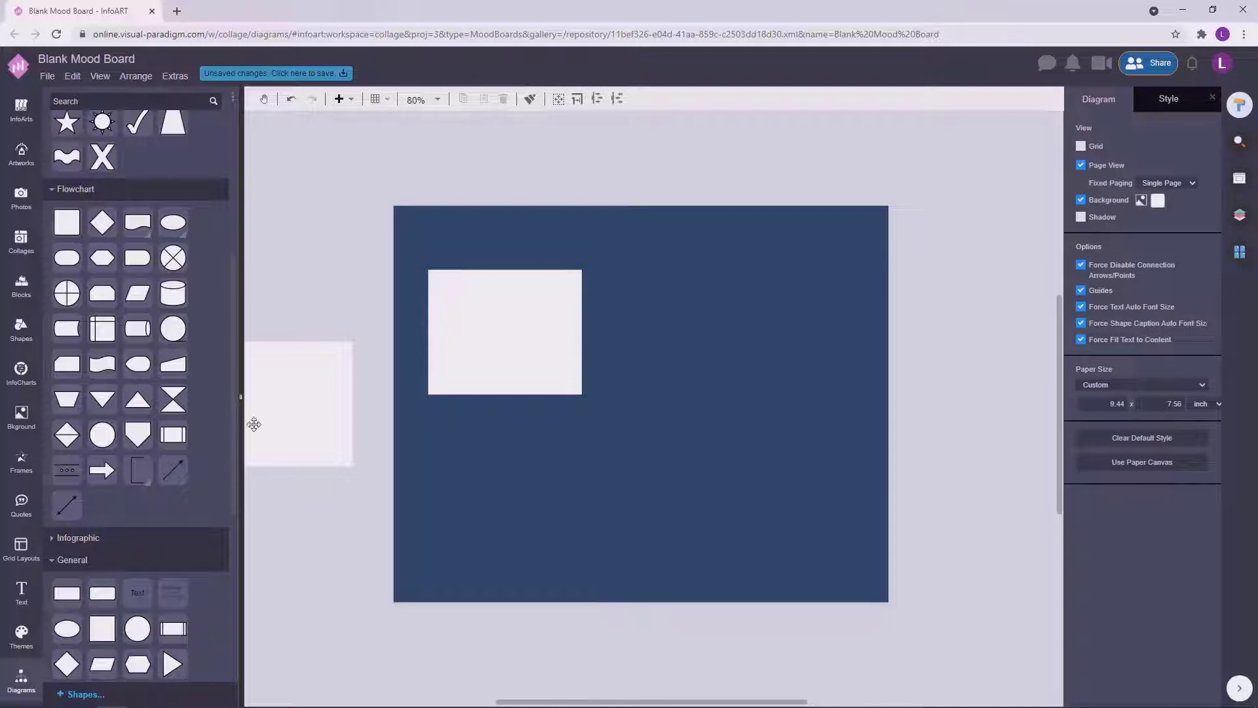
Step: Arrange six white cards in two rows on the navy background: wide, narrow, wide above and narrow, wide, wide below
left_click(311, 418)
left_click_drag(310, 418, 703, 329)
left_click_drag(486, 356, 772, 355)
left_click_drag(660, 365, 652, 365)
left_click_drag(767, 357, 758, 357)
left_click(988, 352)
left_click_drag(643, 362, 494, 464)
left_click_drag(483, 345, 761, 461)
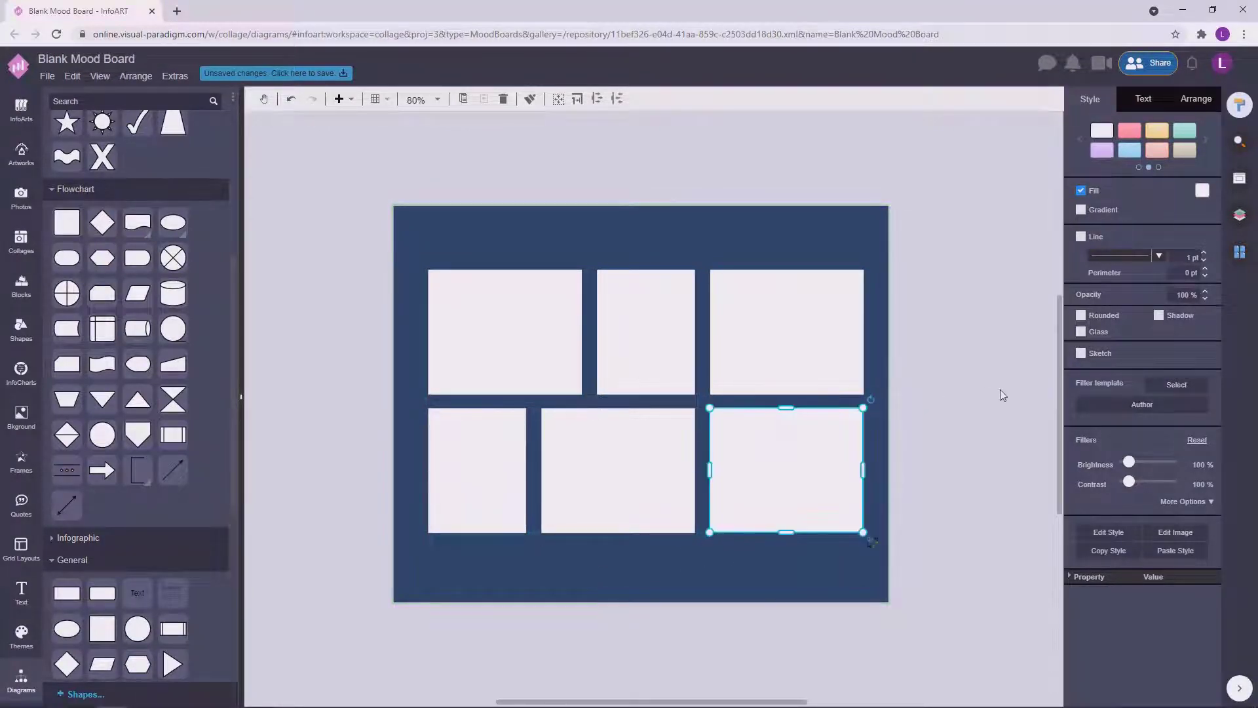
Step: Scale the six white cards down slightly as one selection and centre them horizontally on the navy background
left_click_drag(938, 559, 398, 243)
left_click_drag(505, 333, 500, 335)
left_click(936, 396)
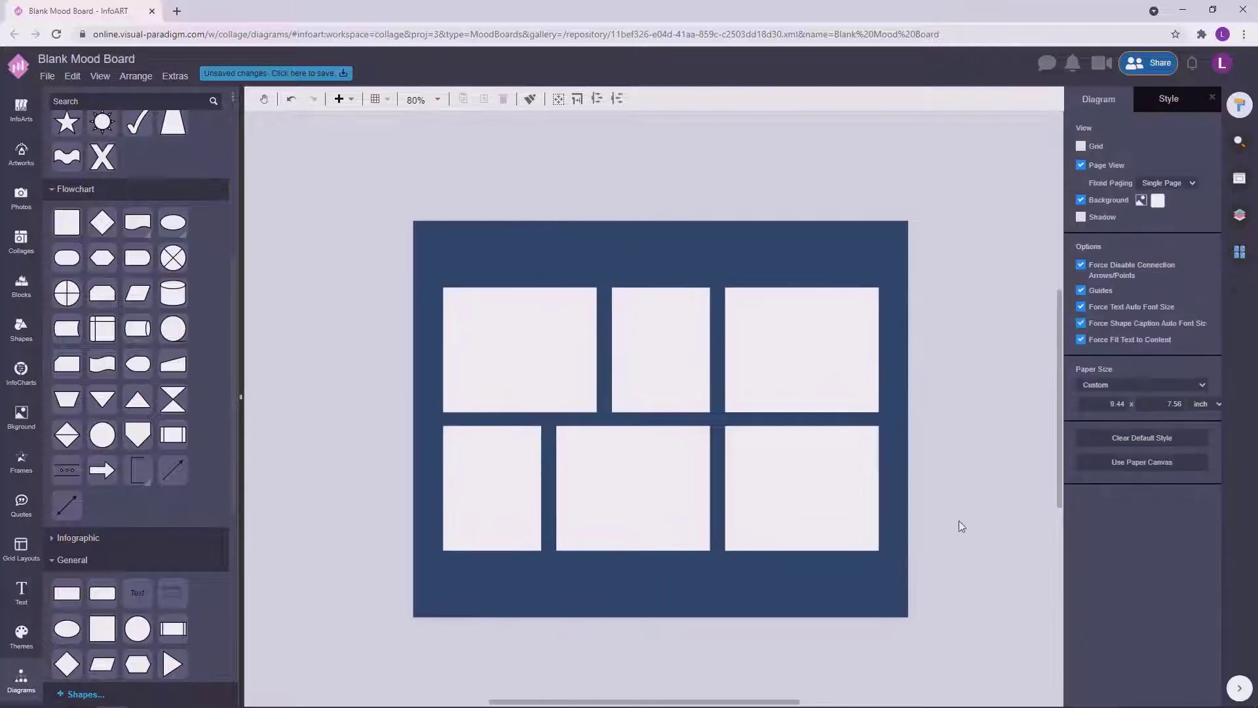
left_click_drag(958, 569, 419, 227)
left_click_drag(878, 287, 862, 297)
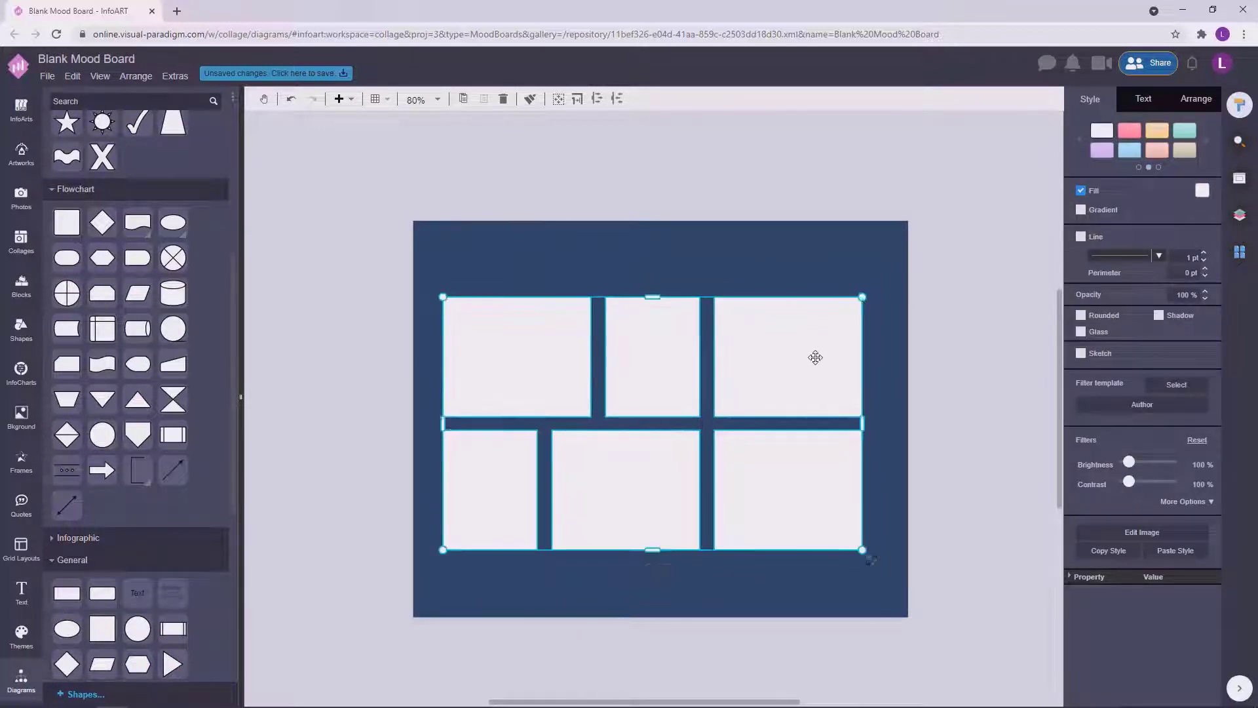
left_click_drag(815, 356, 823, 356)
left_click(946, 302)
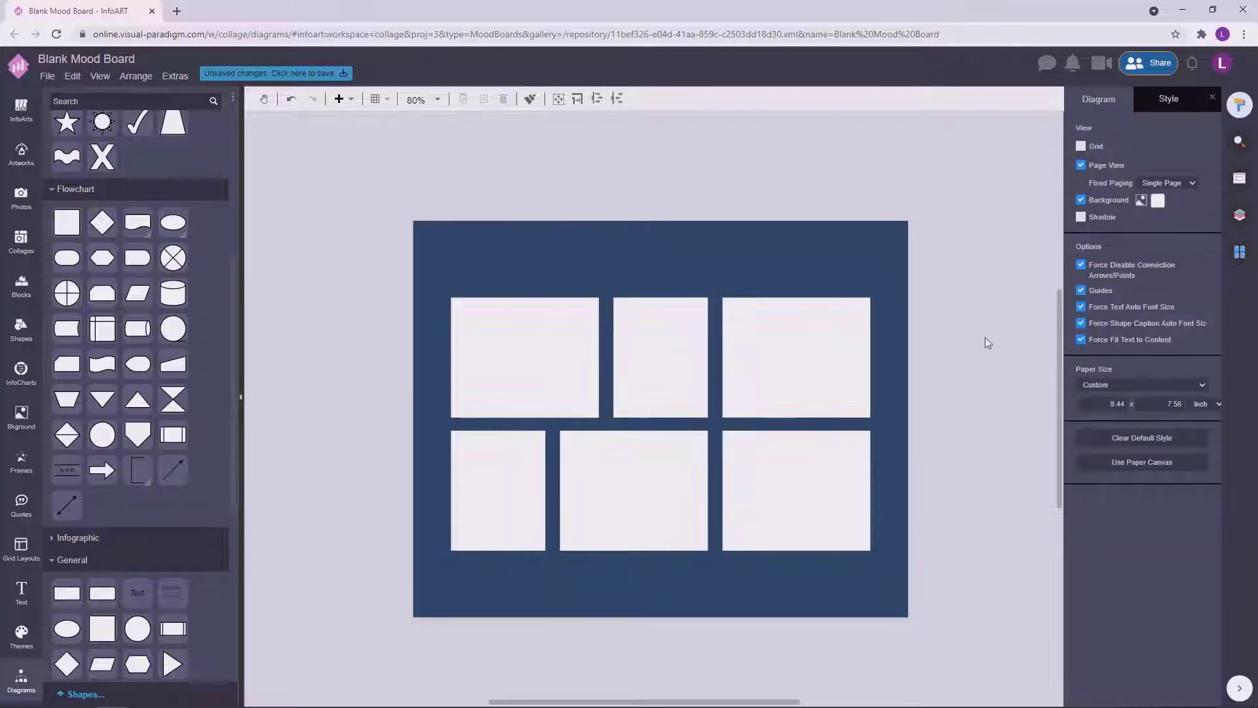
Step: Build a small two-part white card from a copy of a narrow card, above the first wide card's left edge
left_click_drag(518, 381, 537, 175)
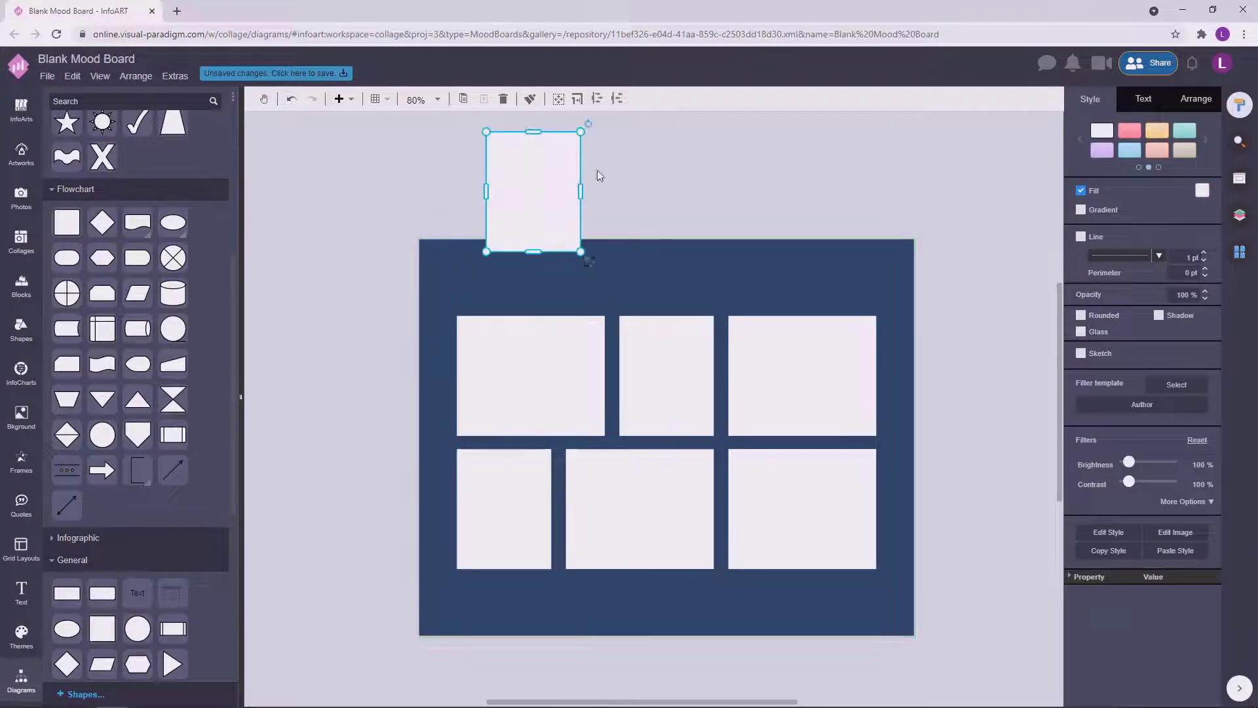
left_click_drag(580, 132, 500, 272)
key("Escape")
scroll(455, 315, "up", 3)
left_click(502, 256)
left_click(497, 318)
left_click(497, 297)
Step: Duplicate the small two-part card twice to form an evenly spaced row of three above the first wide card
left_click_drag(508, 260, 591, 240)
left_click(579, 190)
left_click(507, 234)
left_click_drag(592, 240, 667, 246)
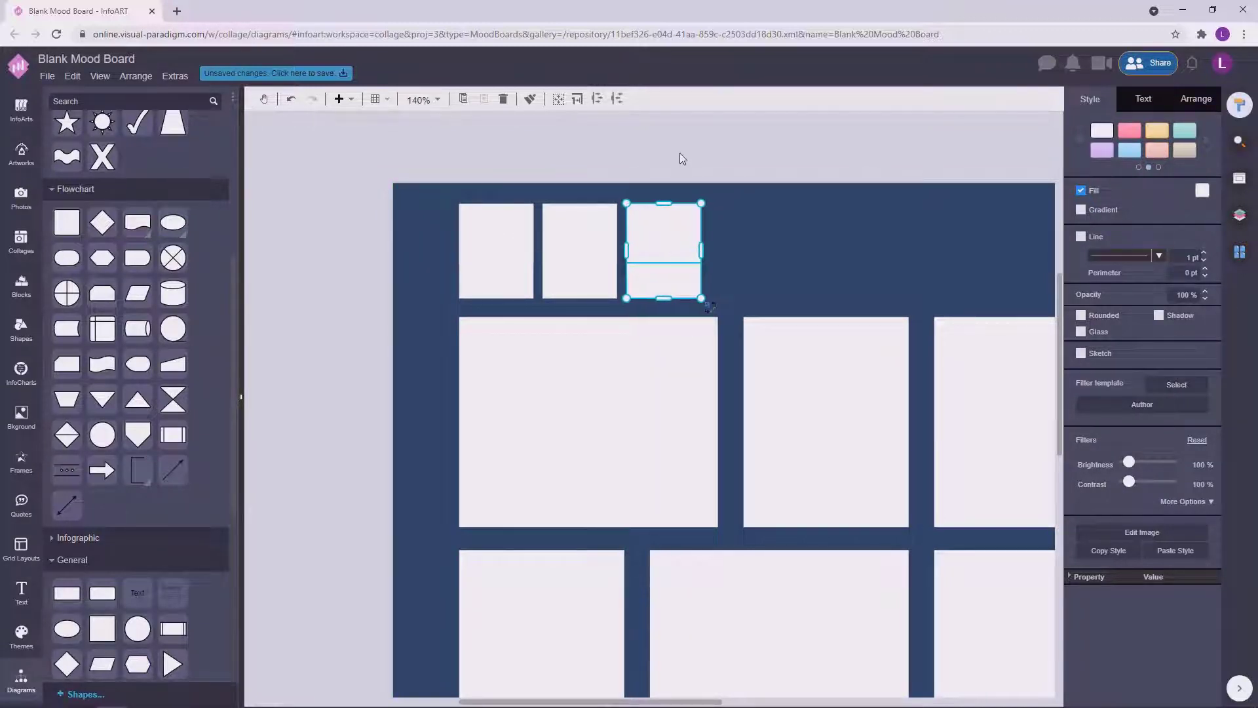
left_click(671, 241)
left_click(666, 247, "ctrl")
left_click(660, 271, "ctrl")
left_click(662, 239, "ctrl")
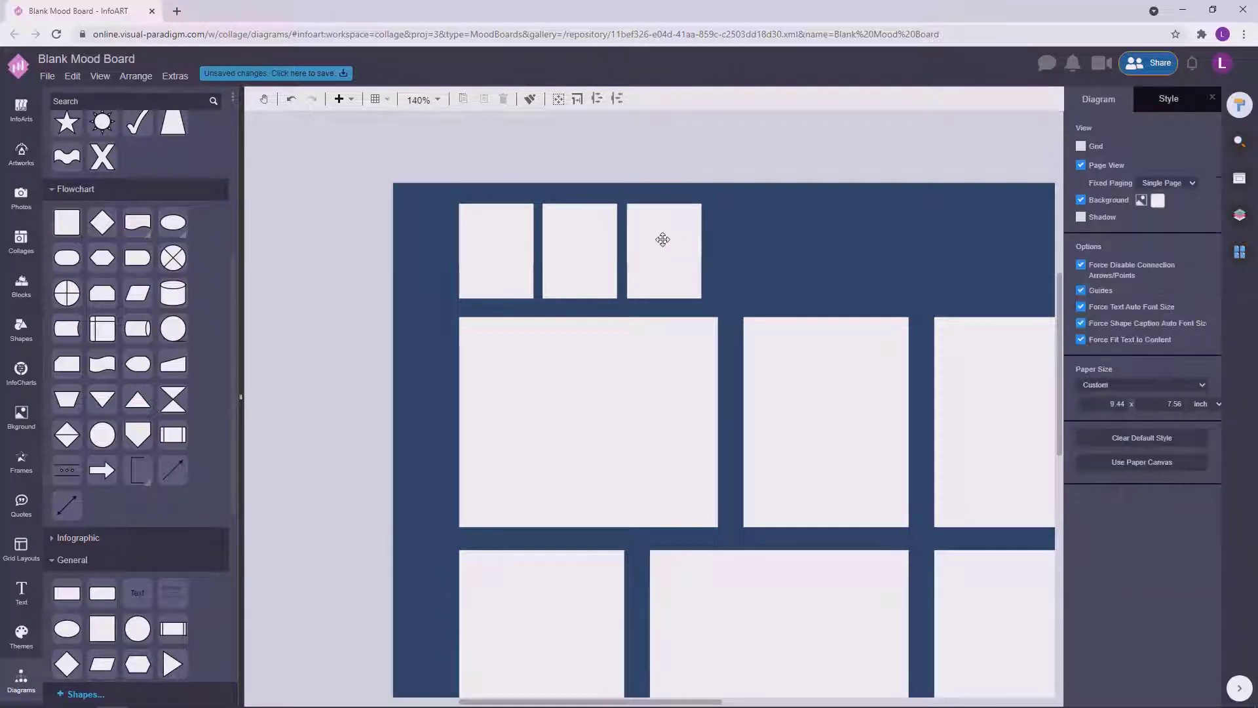
left_click(661, 258, "ctrl")
left_click(660, 253, "ctrl")
left_click(582, 235)
left_click(652, 236)
left_click(720, 192)
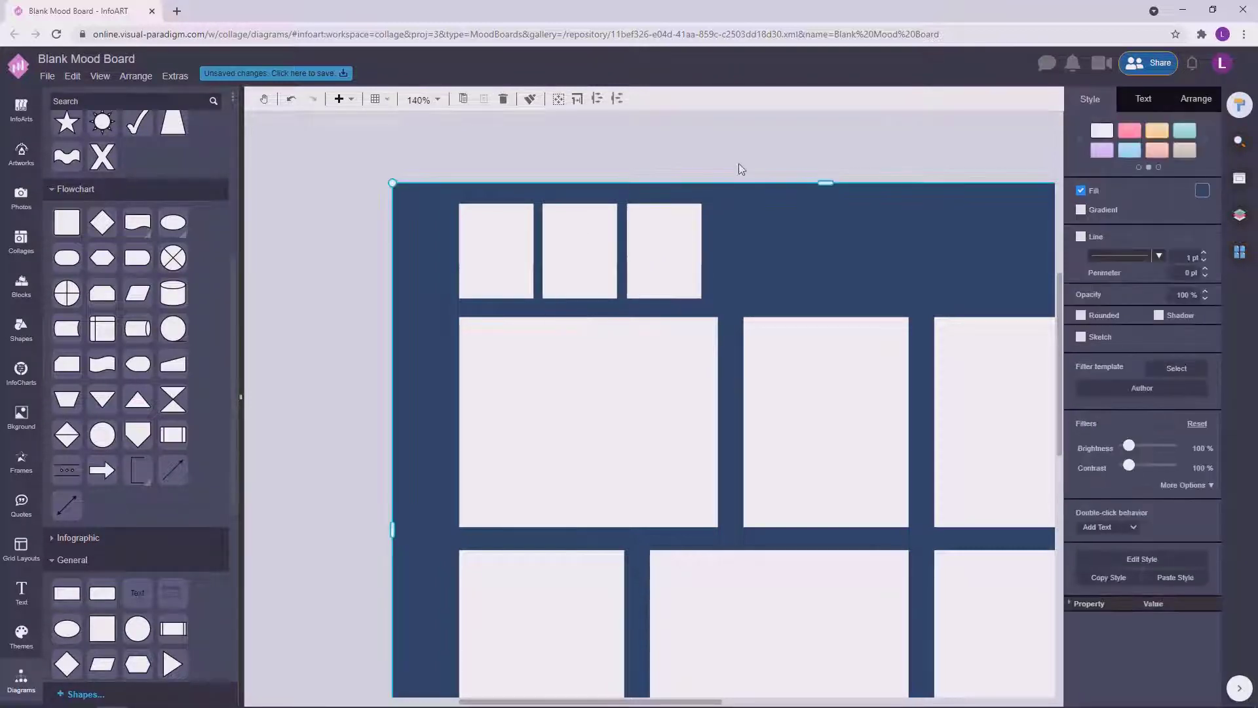
left_click(741, 165)
left_click(513, 228)
left_click_drag(513, 230, 654, 241)
left_click(570, 273)
left_click(1199, 98)
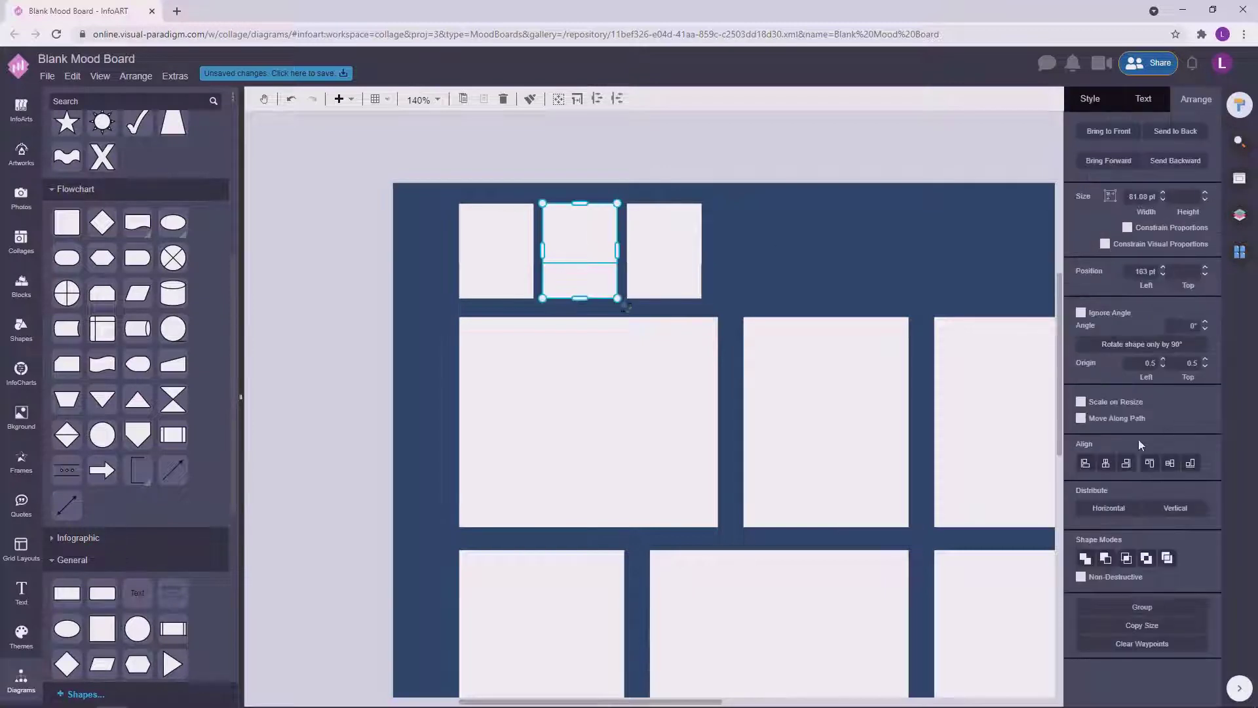
left_click(691, 281)
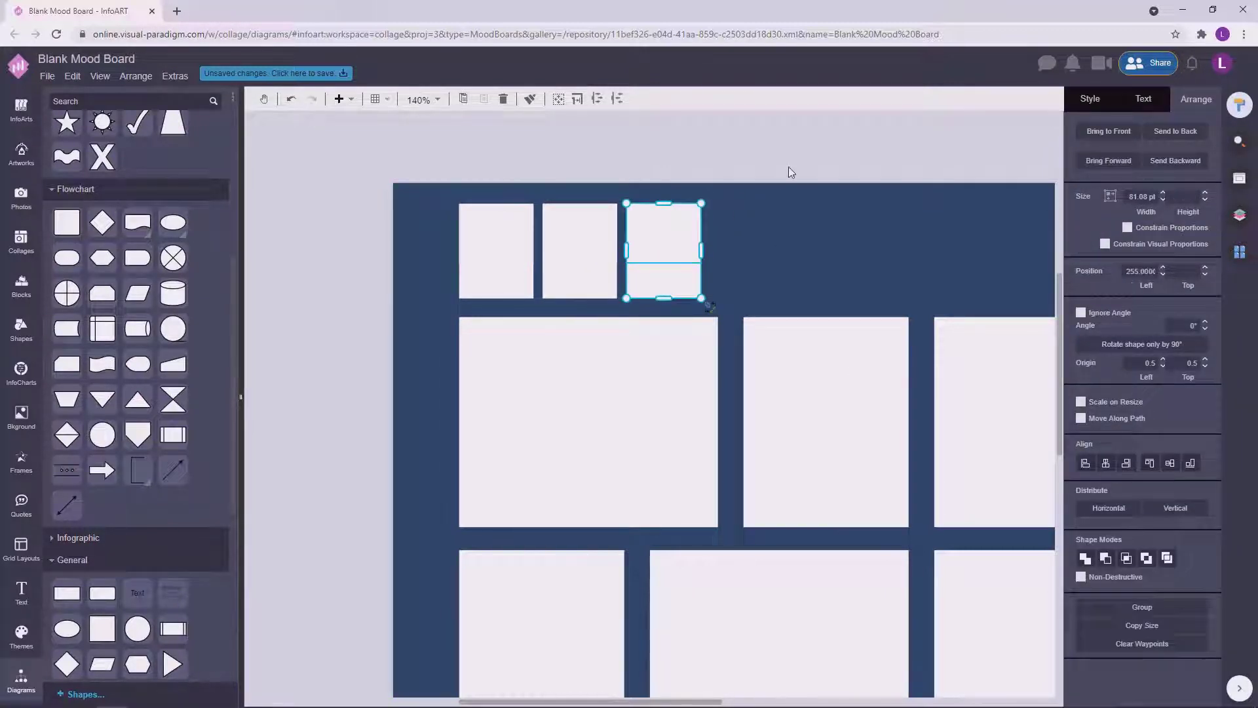
left_click(790, 172)
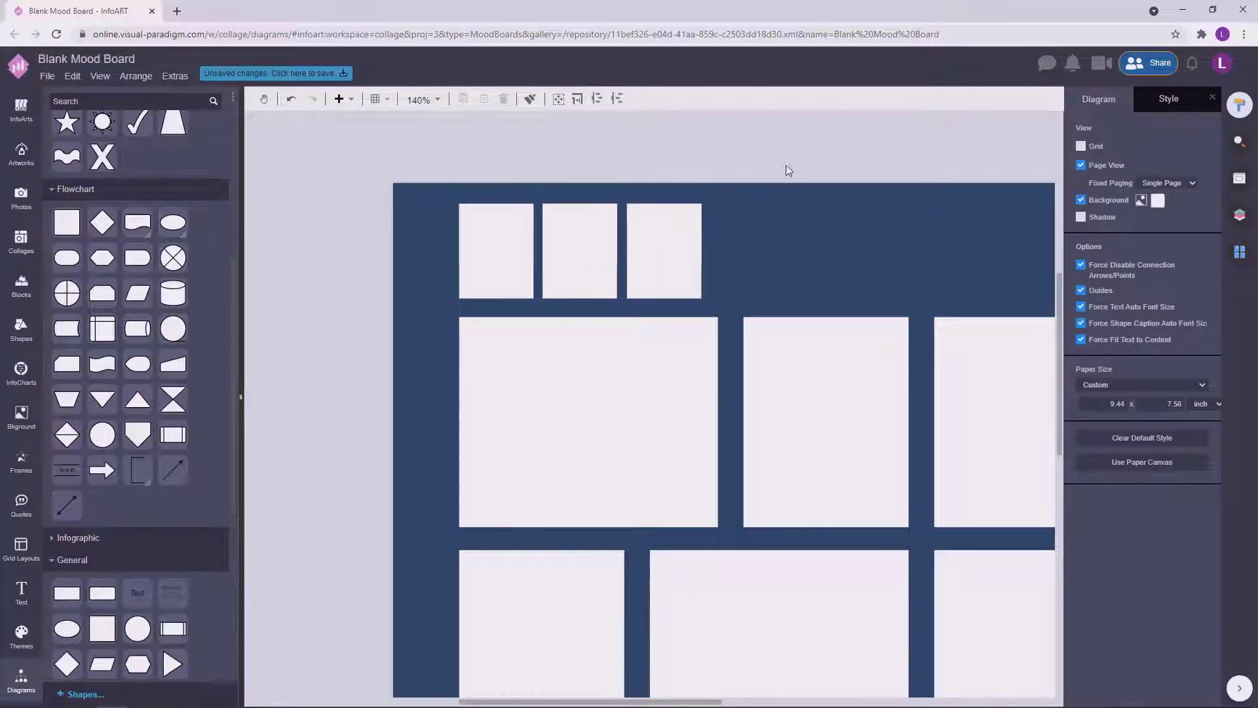
Step: Move the third small card so its right edge aligns with the wide card below
left_click(664, 240)
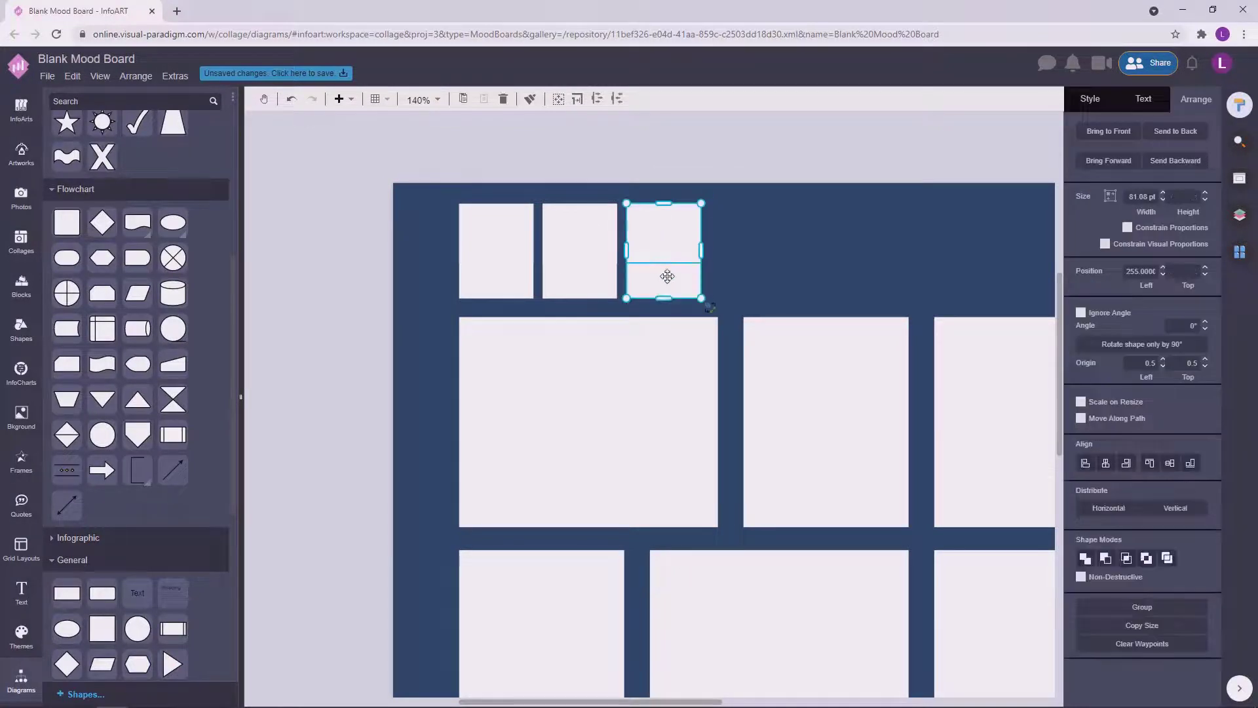
left_click_drag(636, 249, 693, 238)
key("ctrl+z")
left_click(673, 241)
left_click(667, 283, "shift")
left_click(792, 167)
left_click(635, 245)
left_click(778, 135)
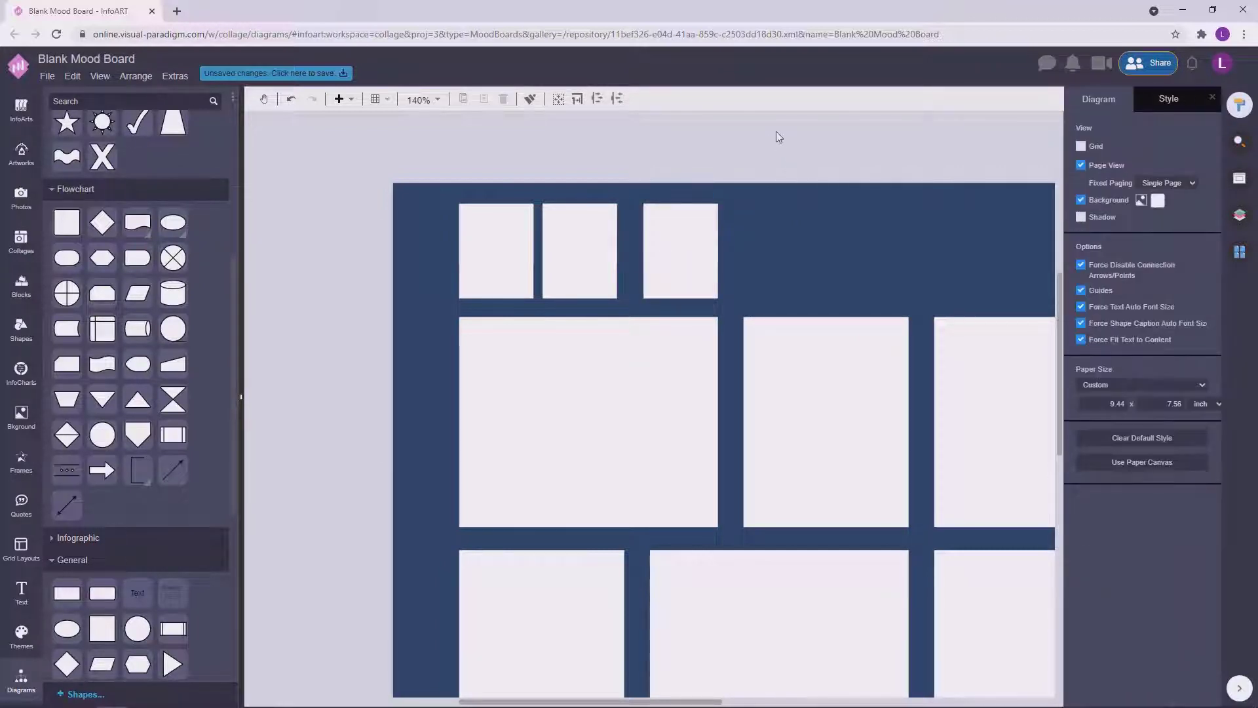
Step: Move the second small card midway between the first and third small cards
left_click(685, 244)
left_click(749, 167)
left_click(601, 244)
left_click(583, 280, "shift")
left_click_drag(584, 245, 593, 246)
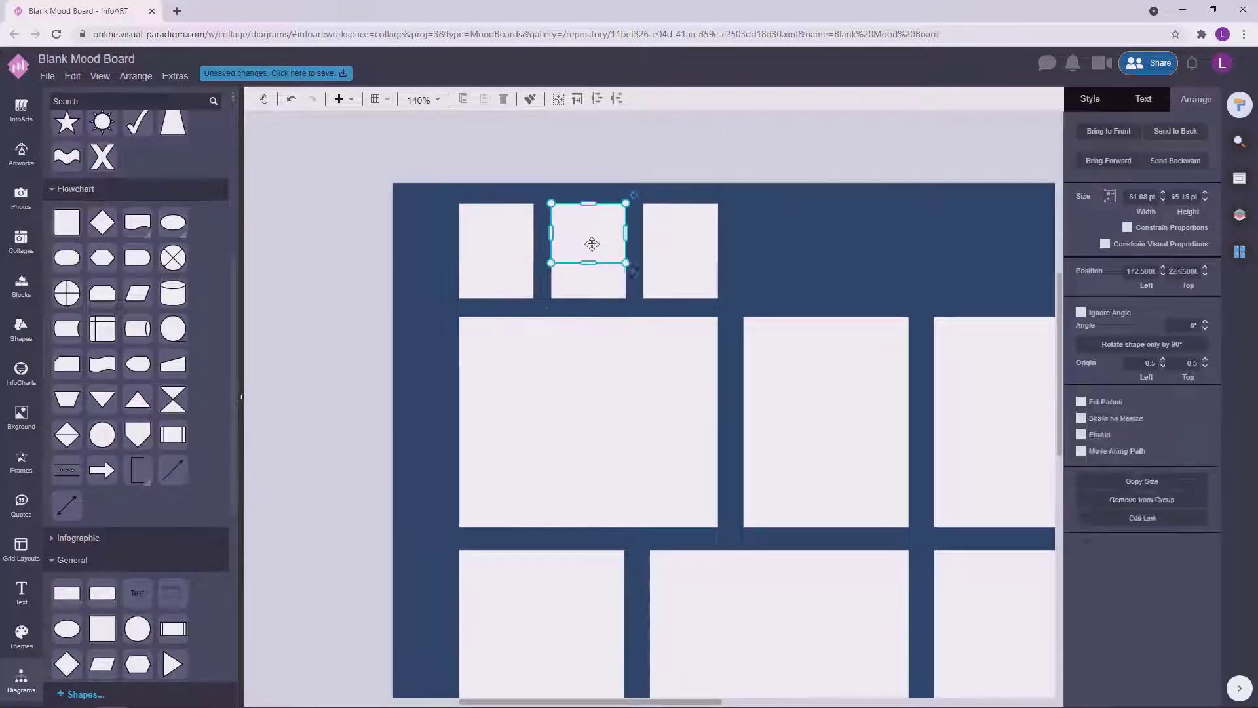
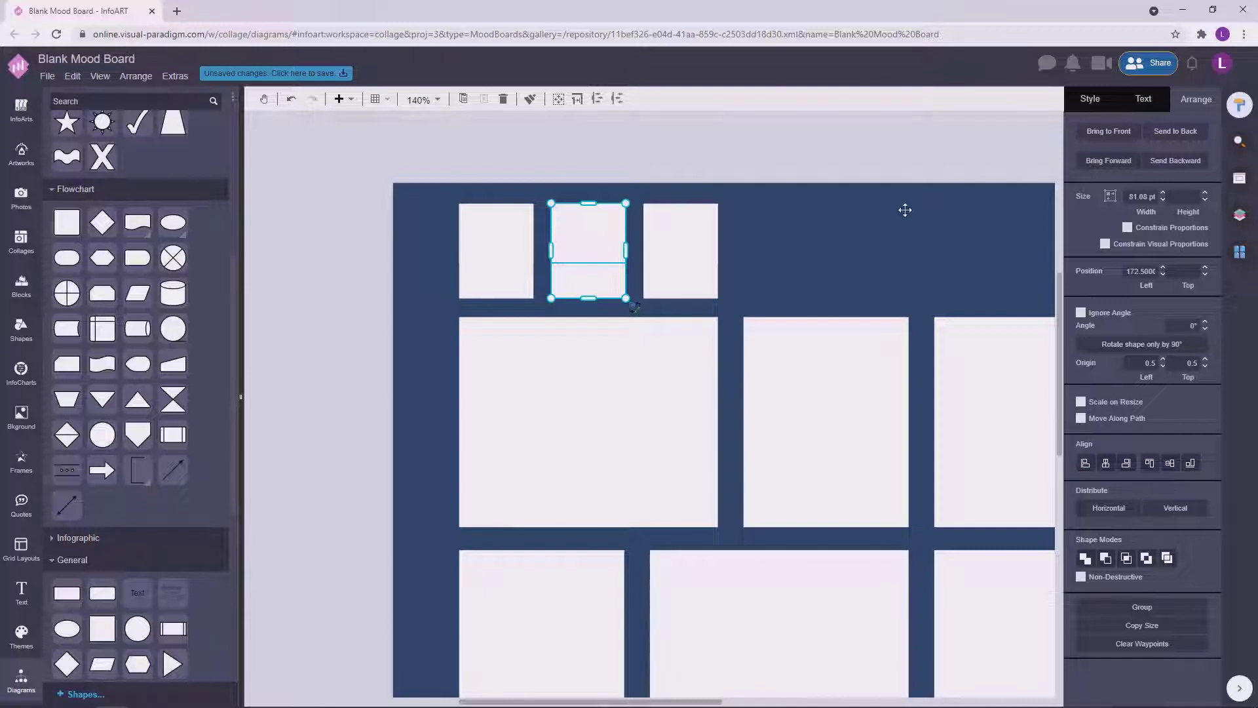
left_click_drag(597, 290, 603, 250)
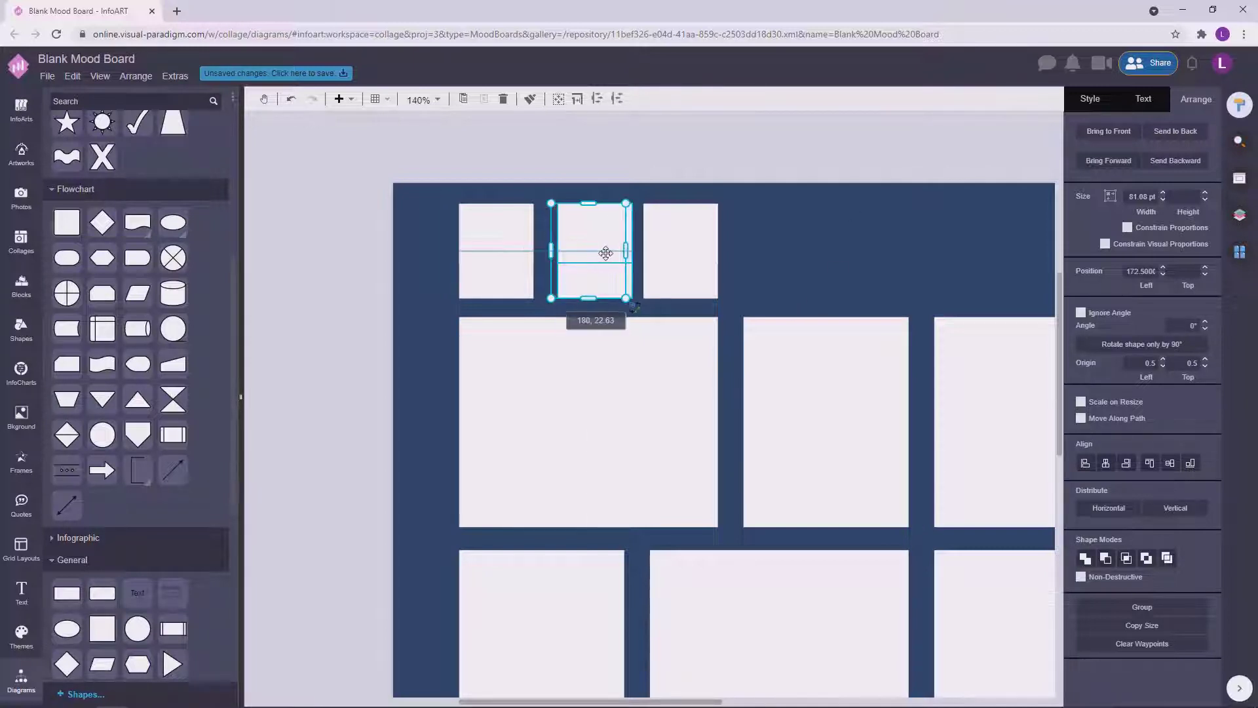
left_click(744, 191)
Step: Duplicate the three small cards to the right, starting at the left edge of the upper narrow card
left_click(509, 242)
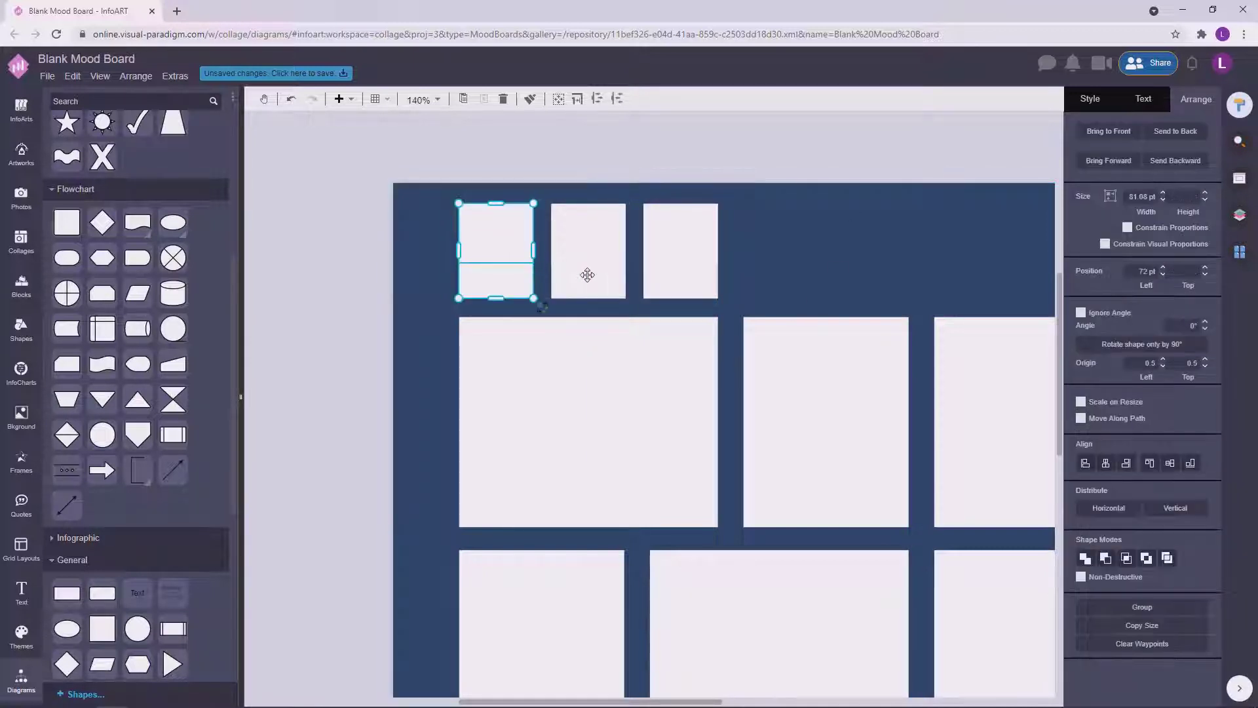
left_click(593, 237, "shift")
left_click(692, 279, "shift")
left_click_drag(677, 245, 962, 230)
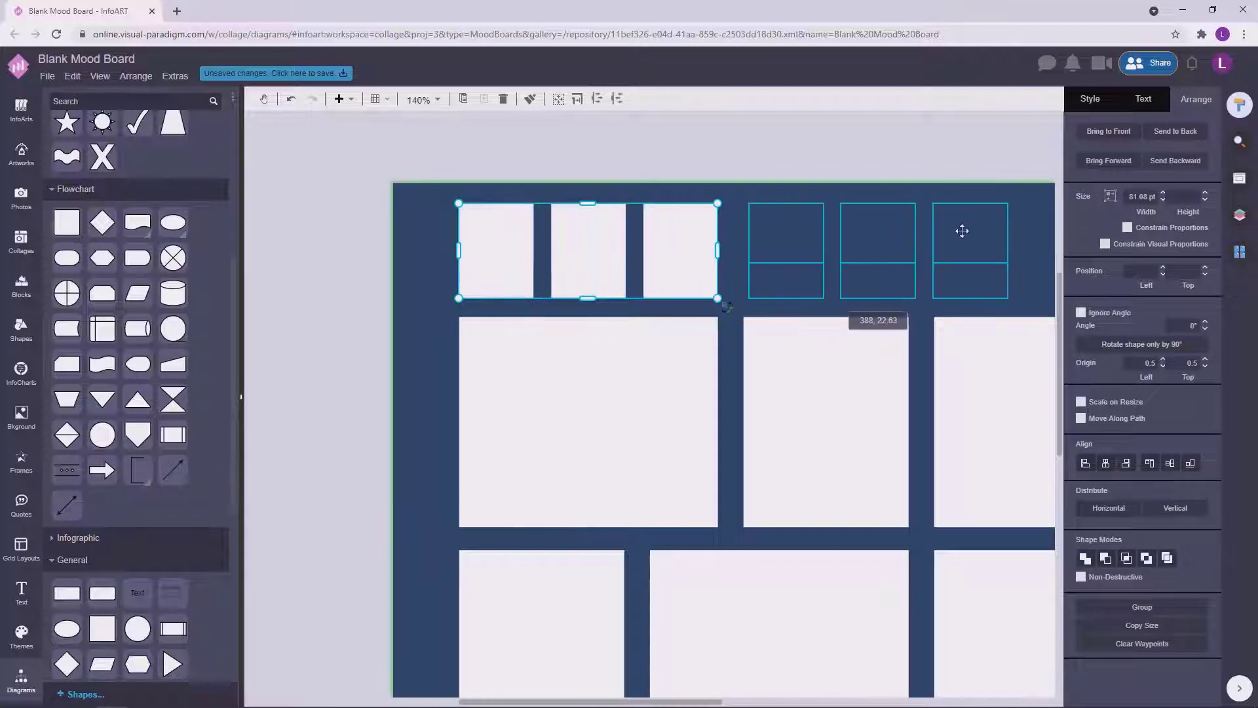
mouse_move(792, 241)
left_mouse_down()
mouse_move(790, 207)
mouse_move(783, 239)
left_mouse_up()
left_click(828, 170)
Step: Move all the white cards down together to even out the margins around the layout
scroll(827, 167, "down", 2)
left_click_drag(956, 162, 774, 214)
scroll(989, 459, "down", 1)
left_click_drag(977, 620, 367, 187)
left_click_drag(426, 235, 421, 271)
left_click_drag(946, 301, 947, 300)
left_click(978, 335)
scroll(978, 334, "down", 2)
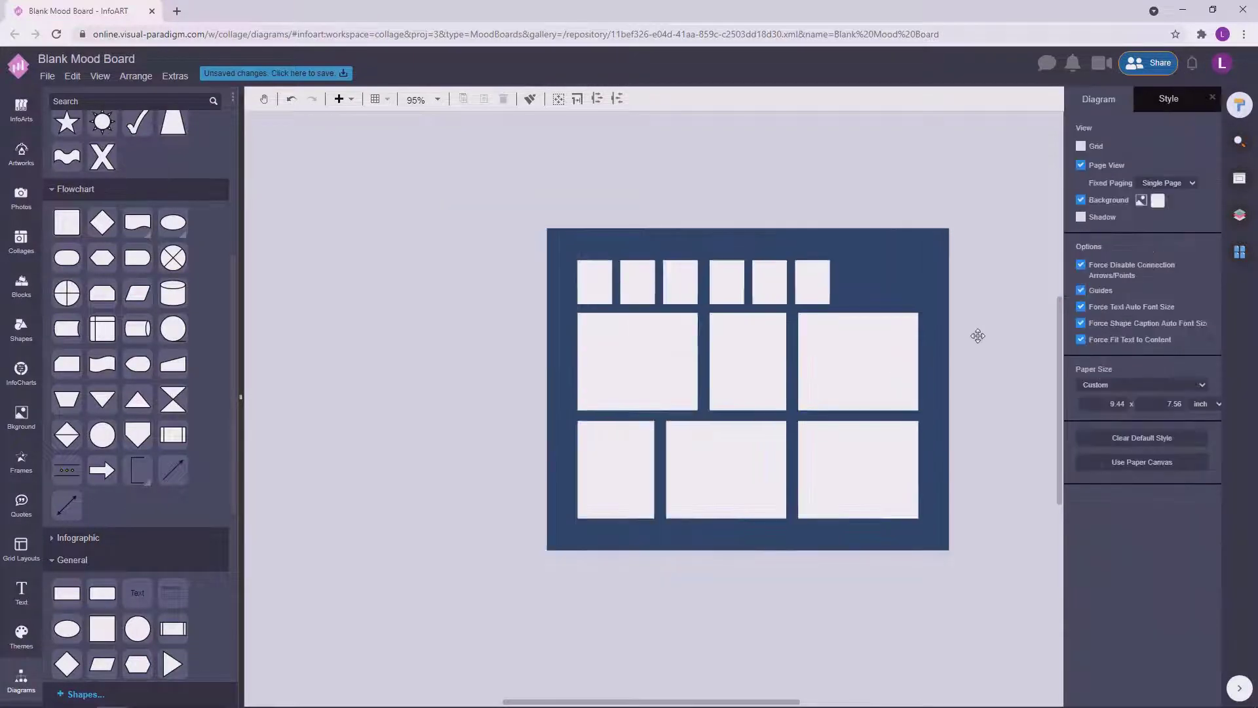
scroll(978, 335, "up", 1)
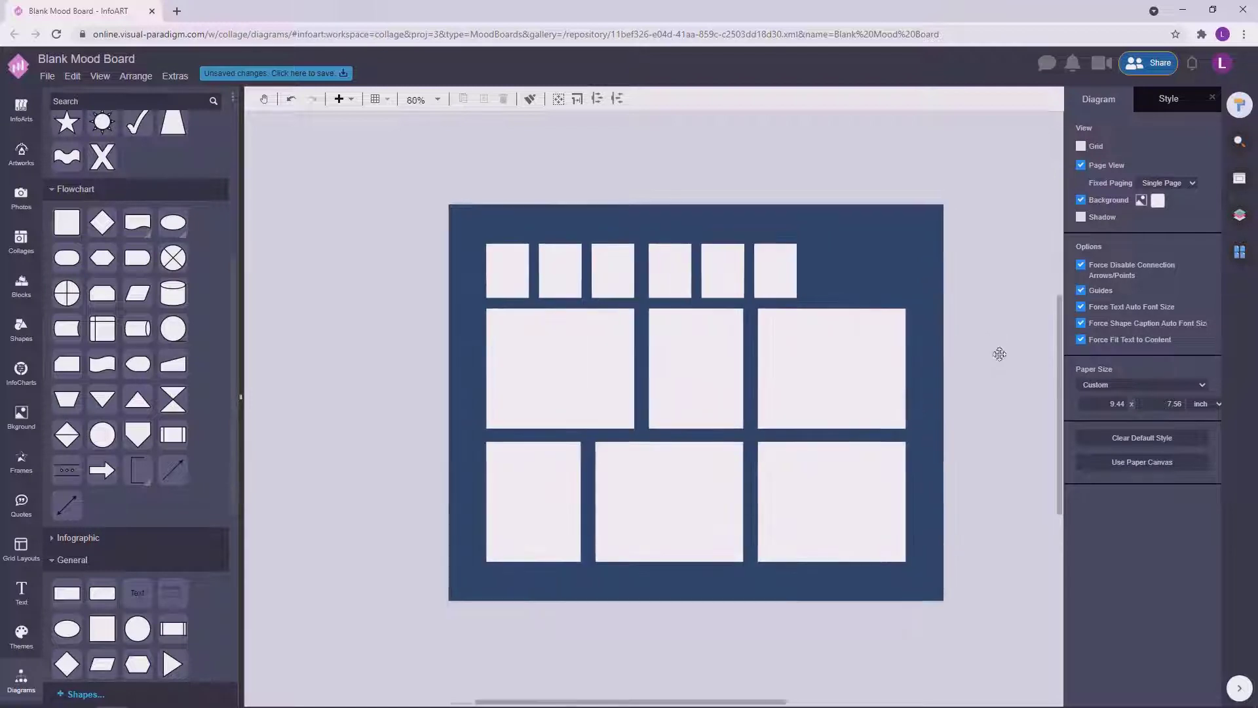
Step: Place a rectangular photo frame on the first wide card and resize it to 264 × 192.49 pt
left_click(521, 347)
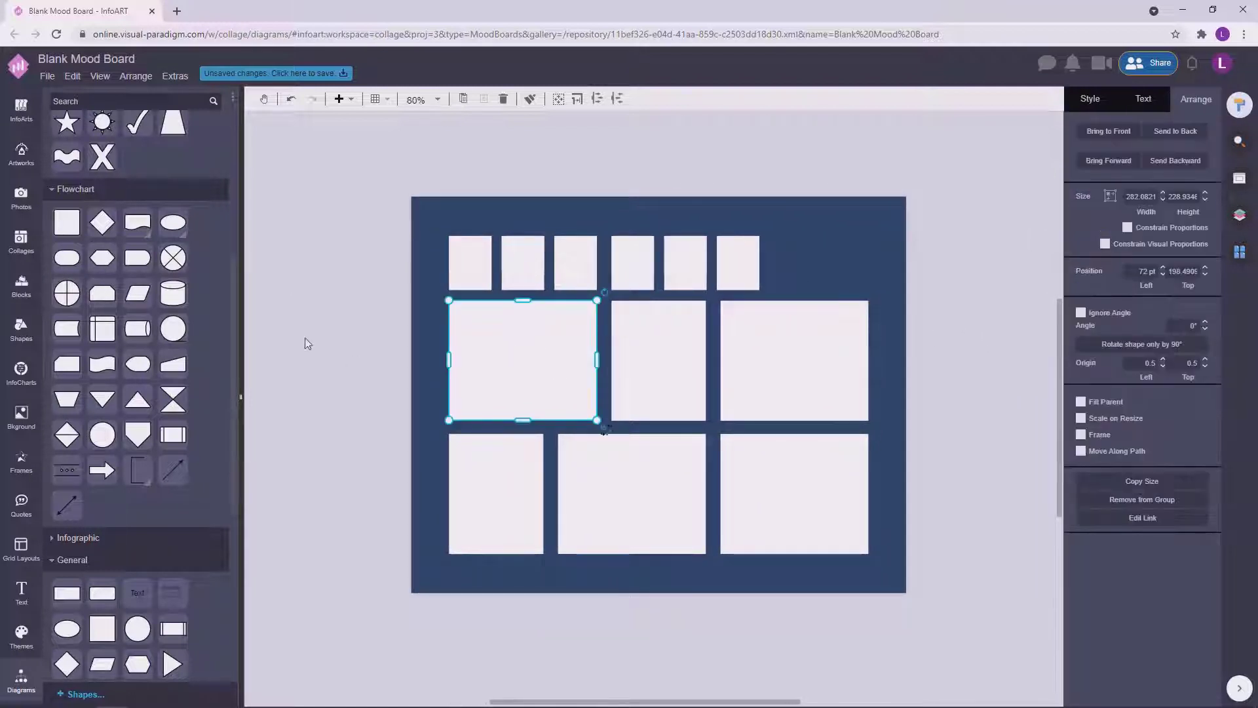
left_click(306, 342)
left_click(22, 461)
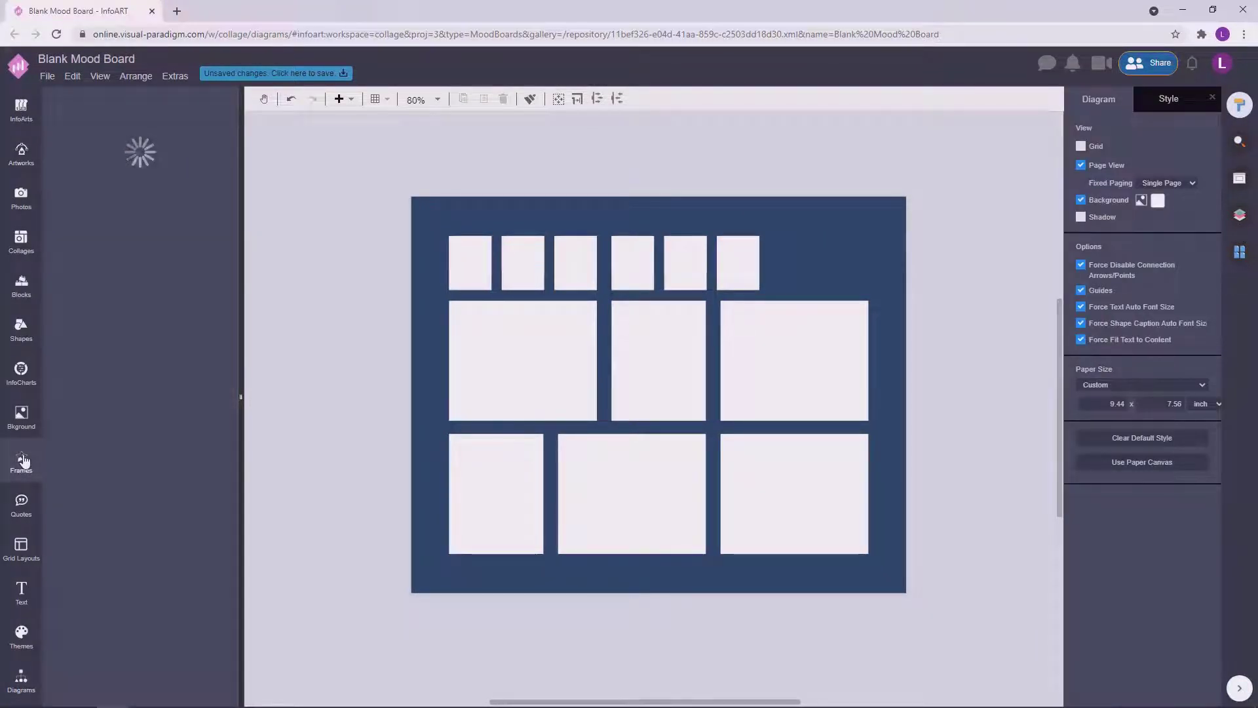
left_click_drag(154, 502, 467, 319)
scroll(505, 351, "up", 4)
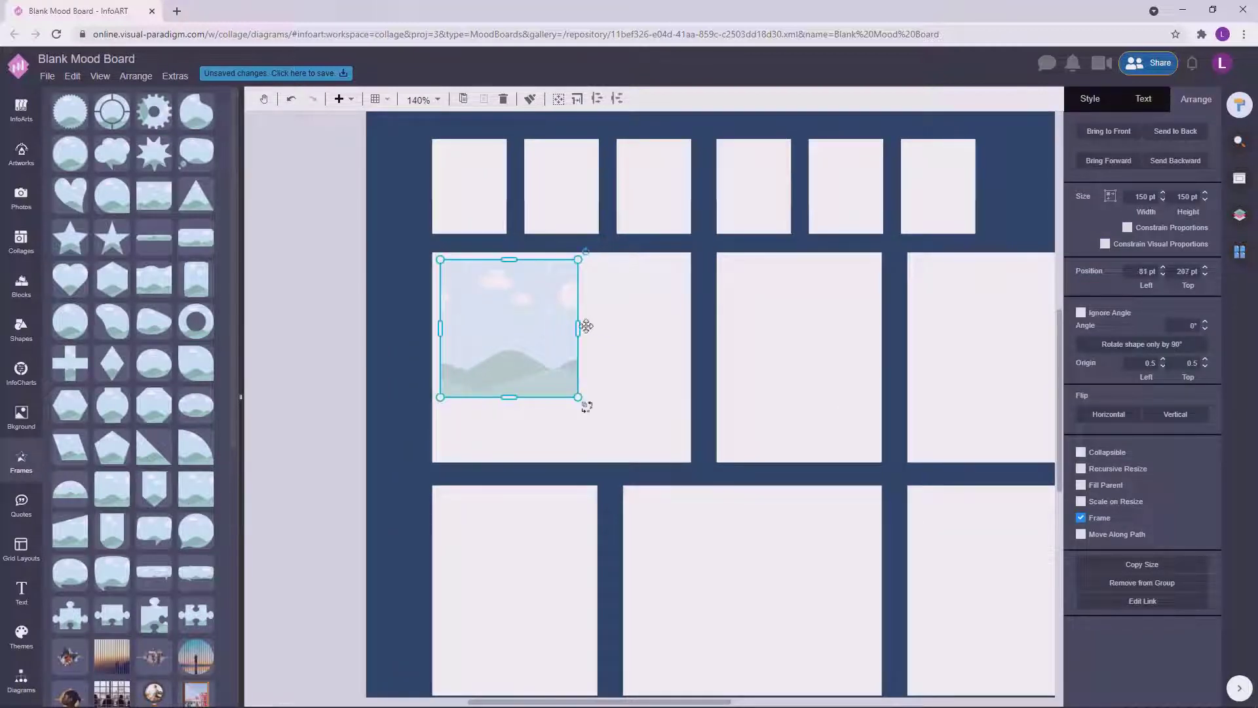
left_click_drag(578, 325, 685, 330)
left_click_drag(561, 398, 562, 440)
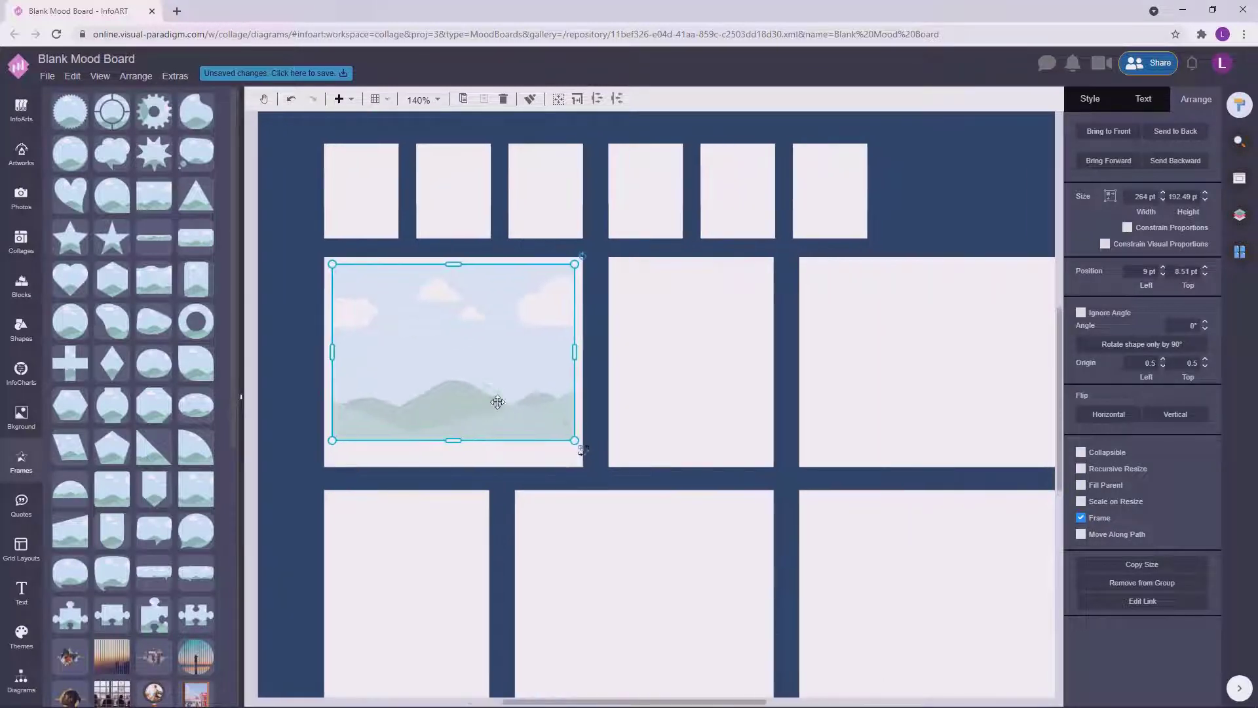
Step: Shorten the first photo frame to 184.49 pt high and copy it onto the other two cards in the upper photo row
left_click_drag(455, 441, 455, 434)
left_click_drag(407, 377, 740, 360, "ctrl")
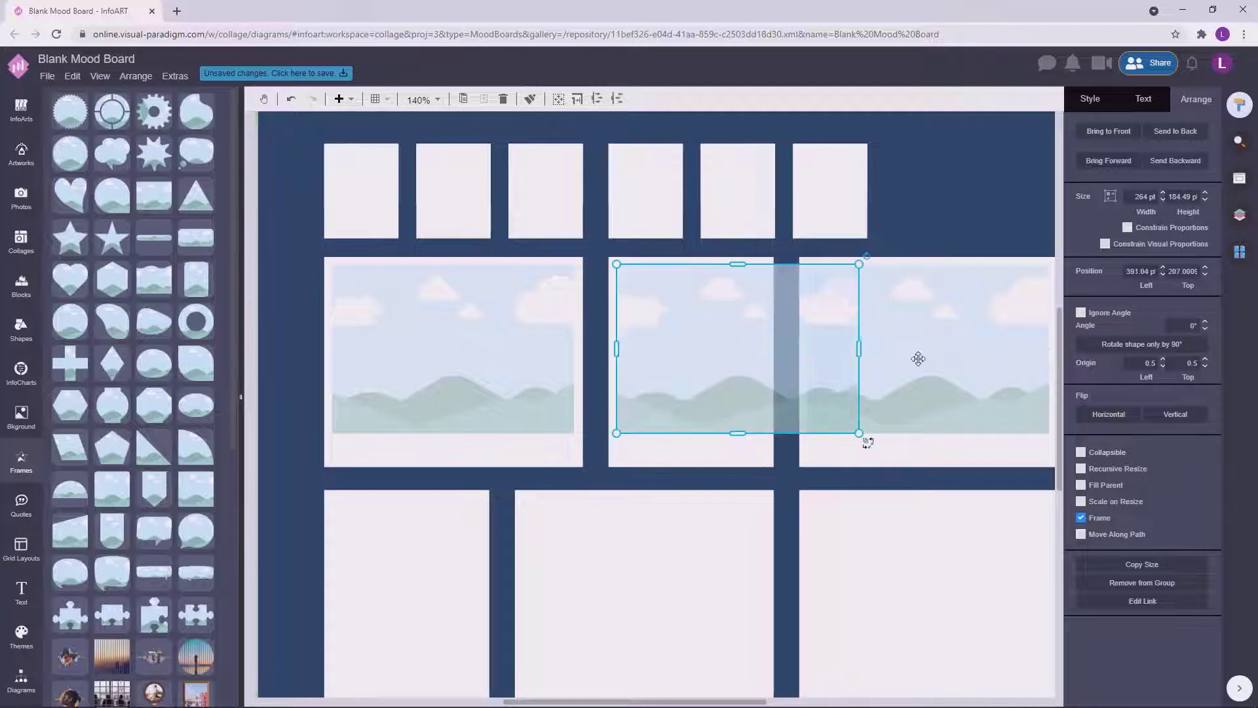
Step: Resize the frame copy on the upper narrow card to 162.96 × 213.49 pt
left_click_drag(832, 349, 765, 350)
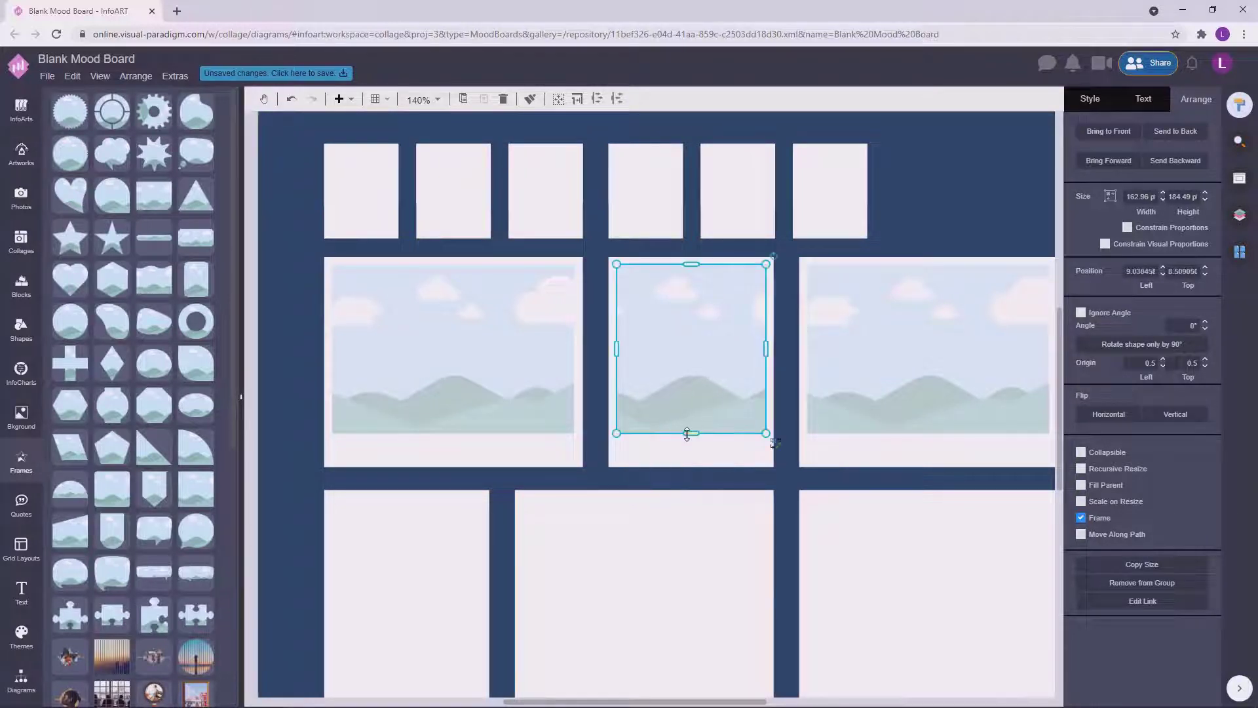
left_click_drag(691, 434, 690, 466)
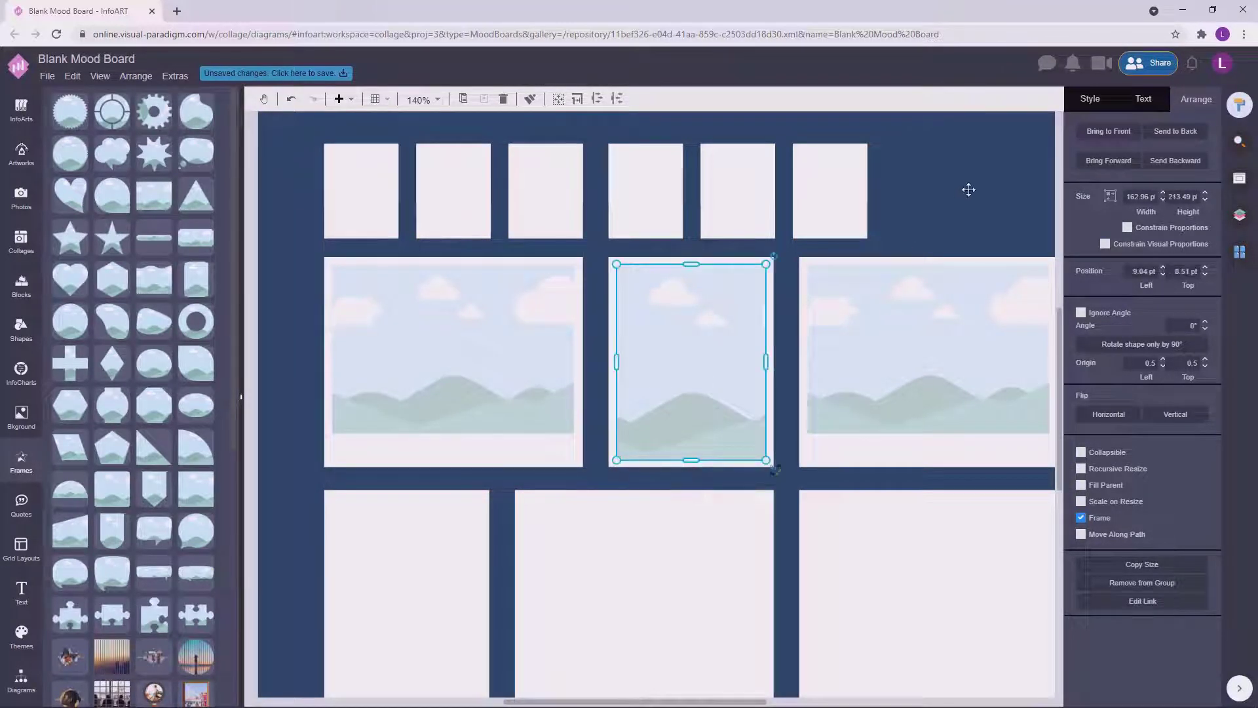
left_click(954, 206)
Step: Copy the narrow photo frame onto the narrow card in the lower row
scroll(953, 216, "down", 1)
left_click_drag(765, 329, 747, 388)
key("ctrl+z")
left_click(739, 333)
left_click_drag(684, 416, 522, 508)
left_click(259, 505)
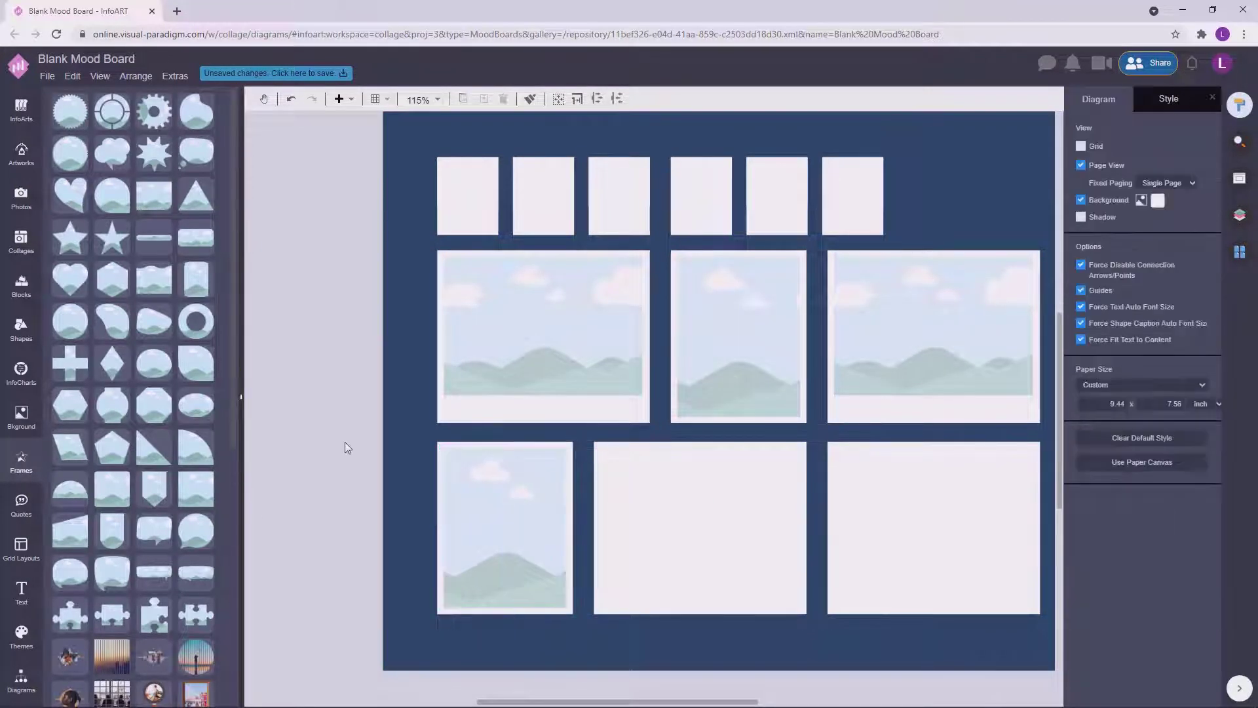
Step: Copy the wide photo frame onto the two wide cards in the lower row
left_click(581, 327)
left_click_drag(537, 335, 660, 518)
scroll(660, 518, "right", 3)
left_click_drag(553, 506, 592, 508)
left_click(978, 479)
scroll(977, 427, "down", 2, "ctrl")
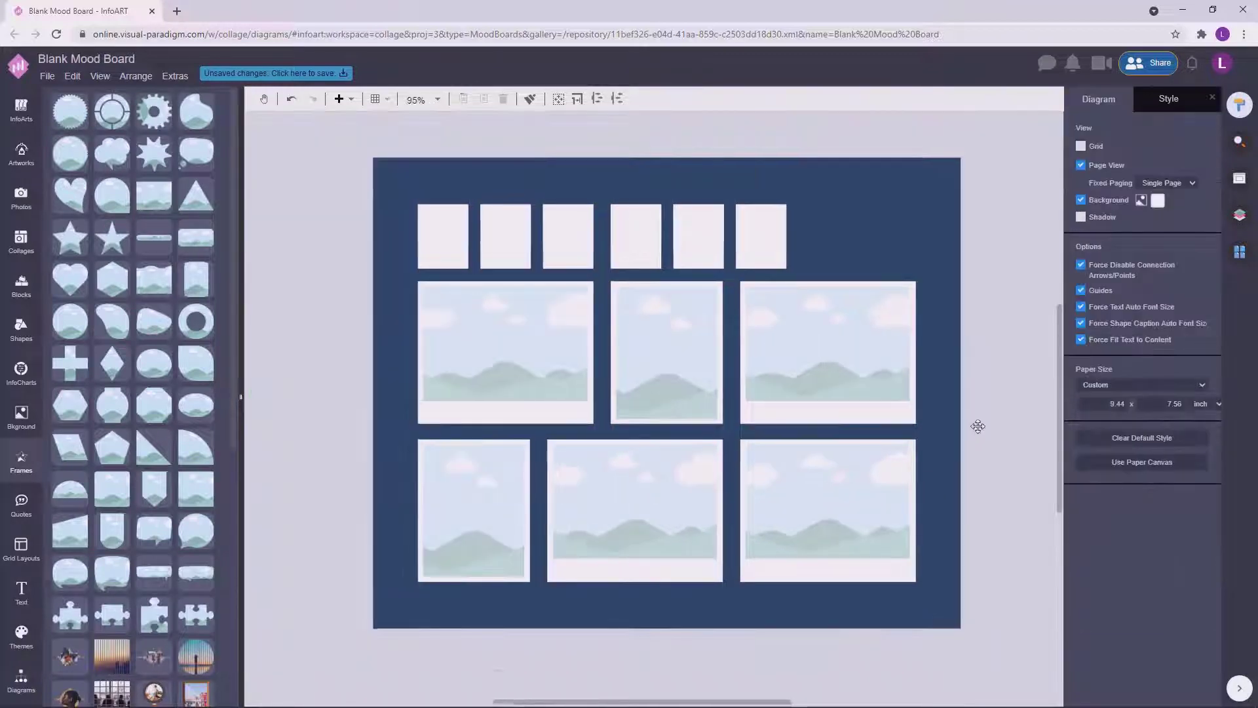
Step: Search the stock photos for travel and place the mountain lake pier photo in the upper-left wide frame
left_click(21, 197)
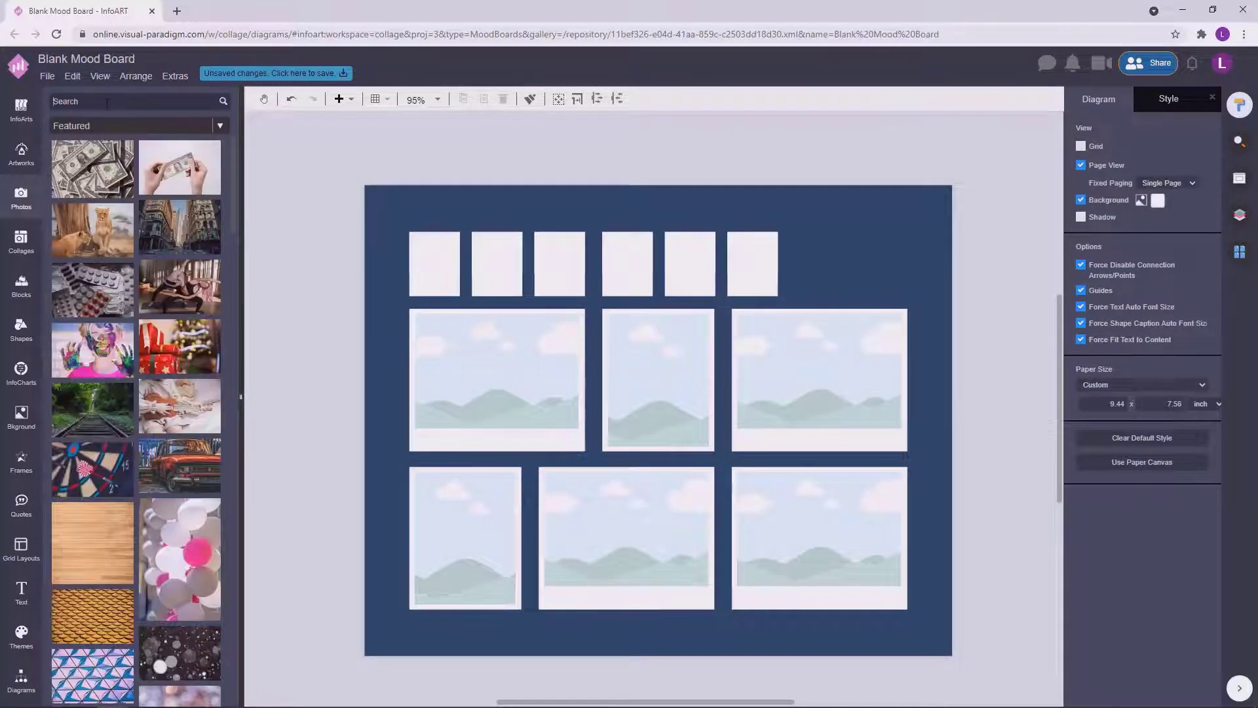
key("Return")
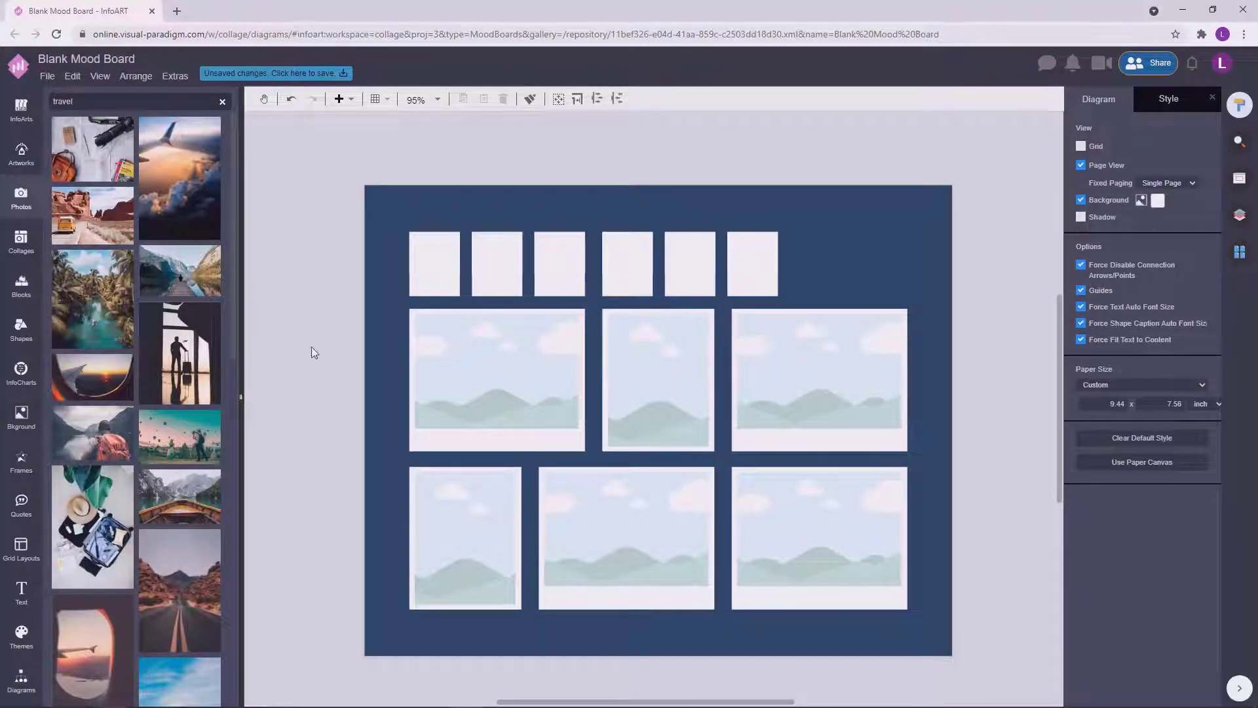
left_click_drag(180, 271, 496, 371)
left_click(316, 377)
Step: Try the cliffside village photo and the desert canyon photo in the first wide frame of the lower row
scroll(226, 425, "down", 6)
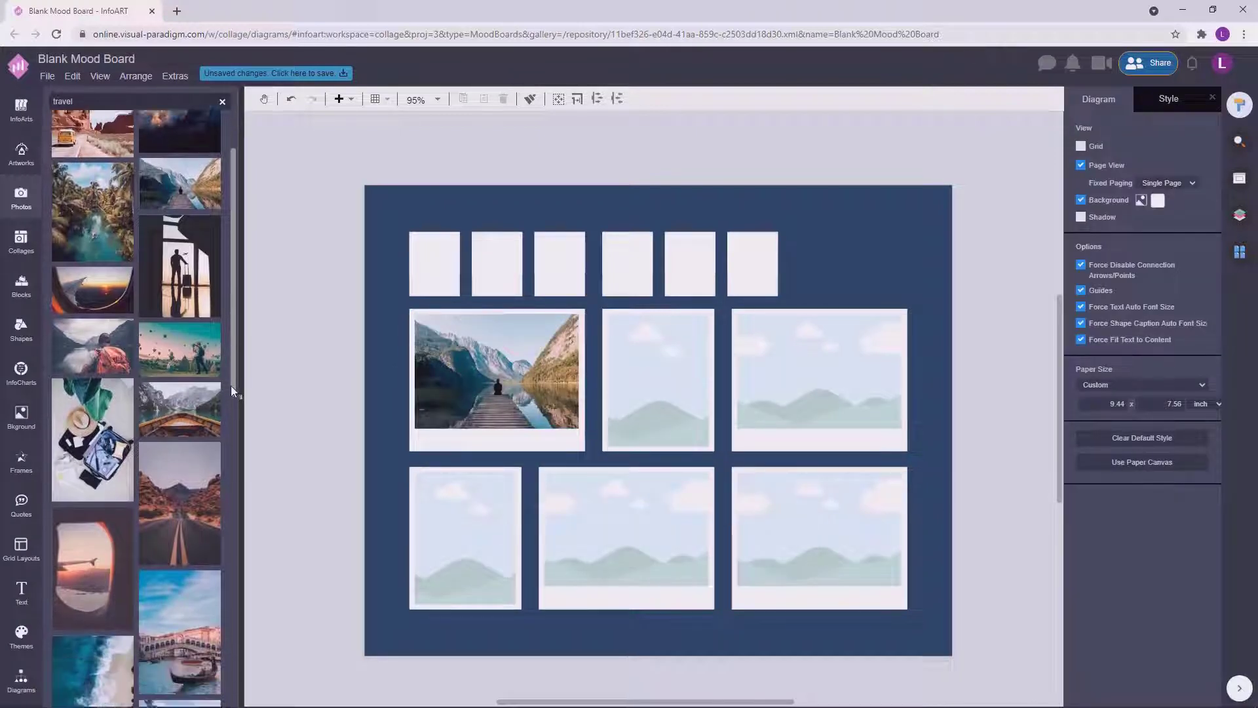
left_click_drag(220, 505, 623, 525)
left_click(300, 501)
scroll(233, 452, "down", 5)
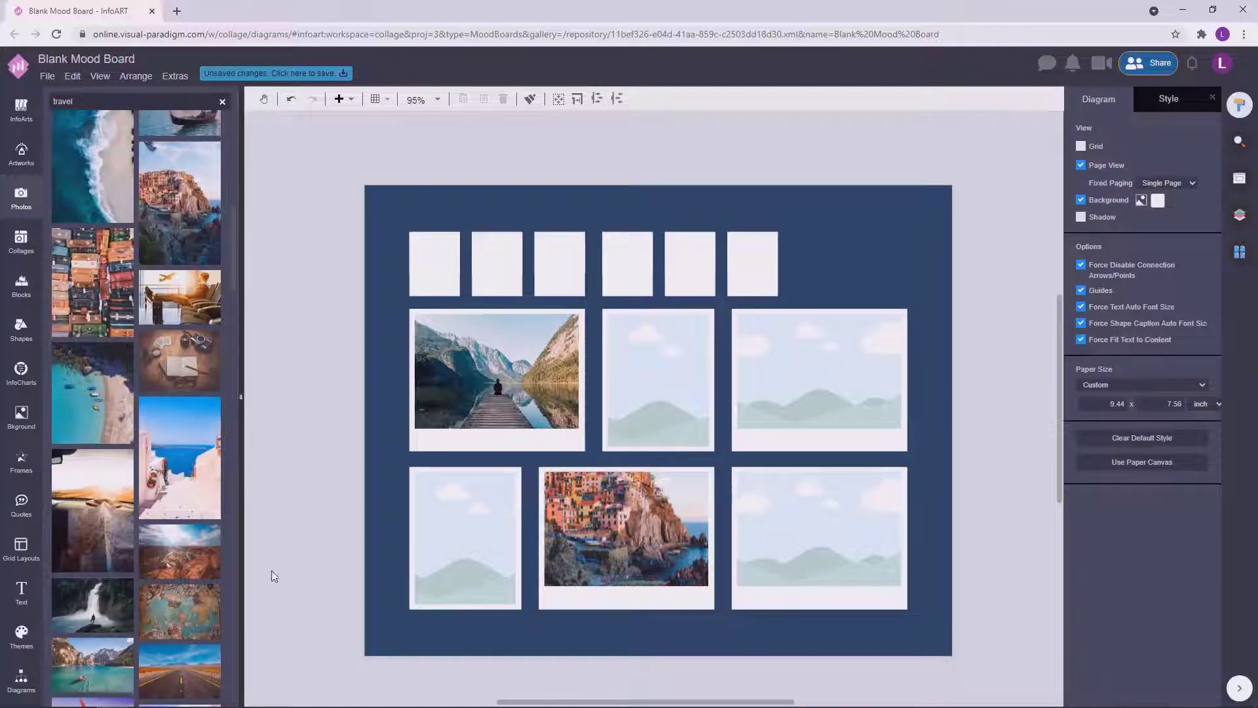
left_click_drag(180, 550, 626, 528)
left_click(305, 440)
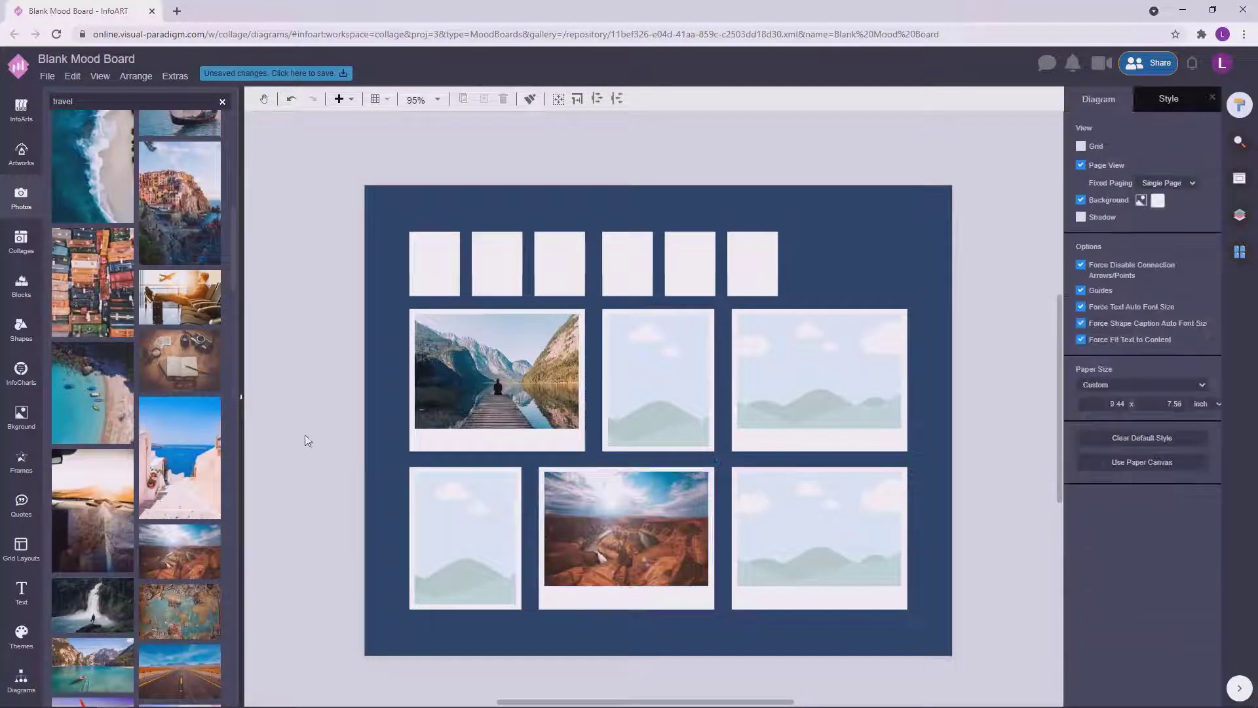
Step: Try the aerial beach photo and the lakeside woman photo in the first wide frame of the lower row, undoing the latter
left_click_drag(93, 393, 626, 528)
left_click(306, 396)
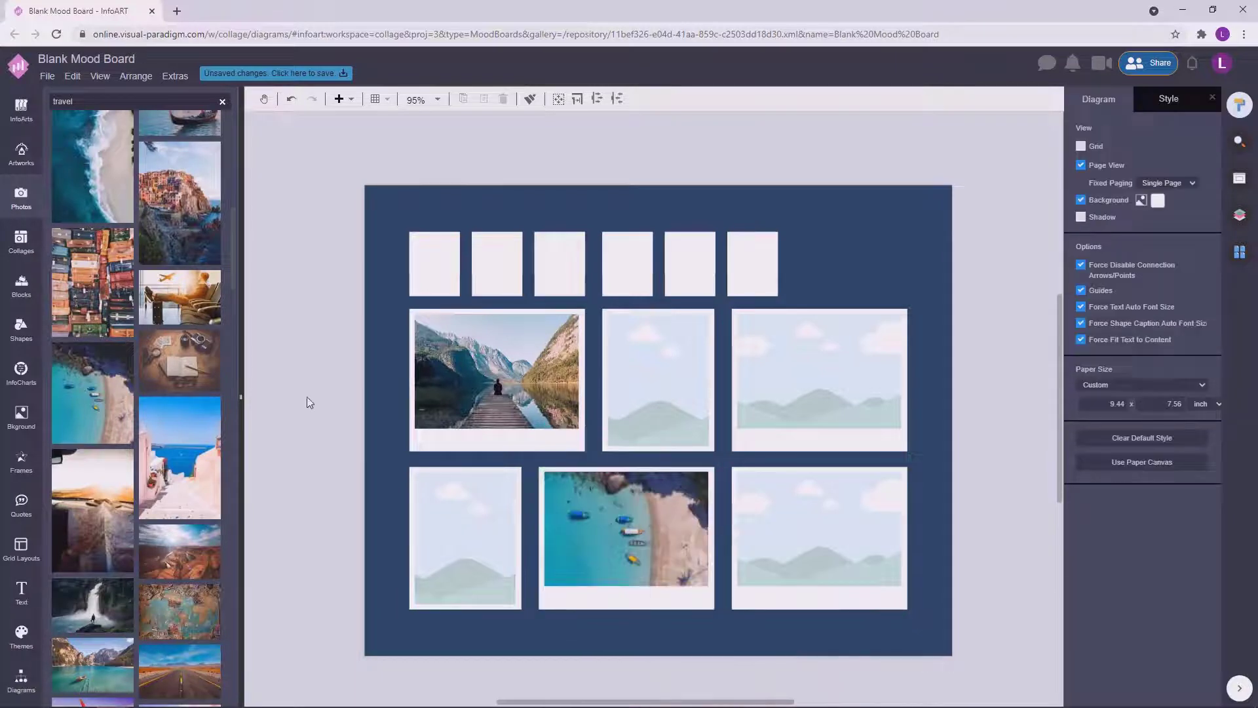
left_click_drag(232, 257, 222, 426)
left_click_drag(100, 464, 624, 524)
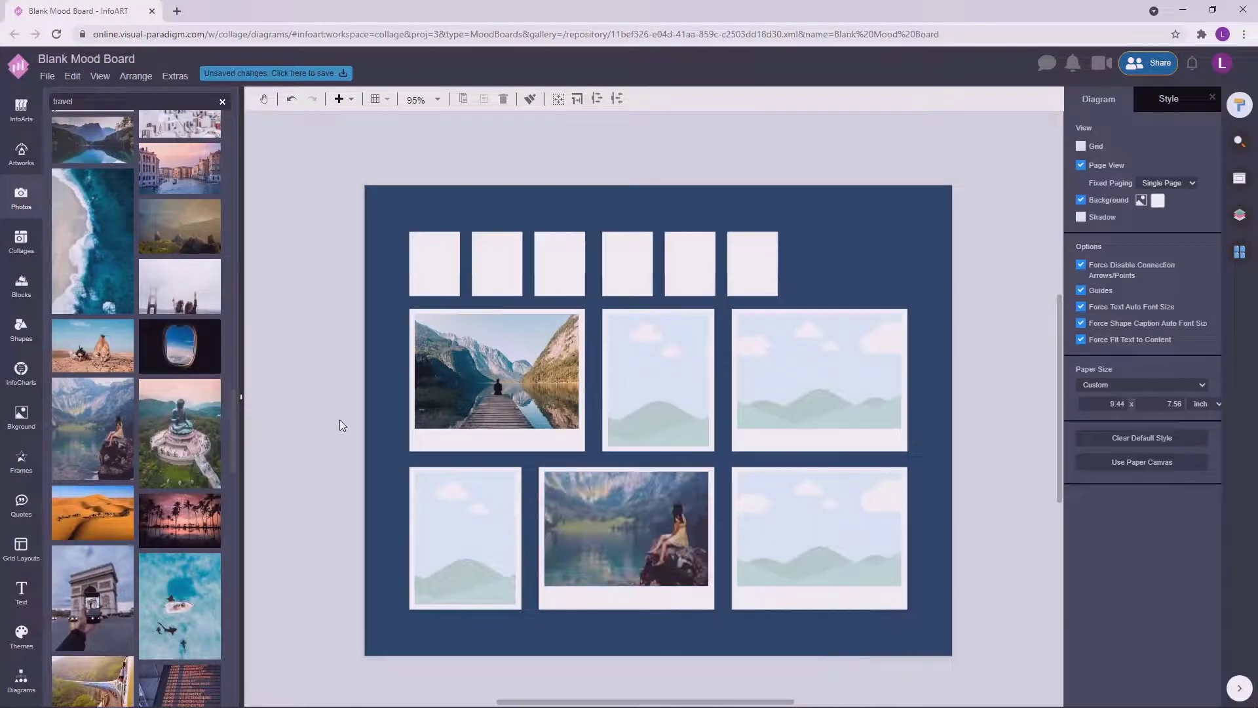
key("ctrl+z")
Step: Fill the first wide frame of the lower row with the rocky coastal village photo
left_click_drag(232, 418, 236, 481)
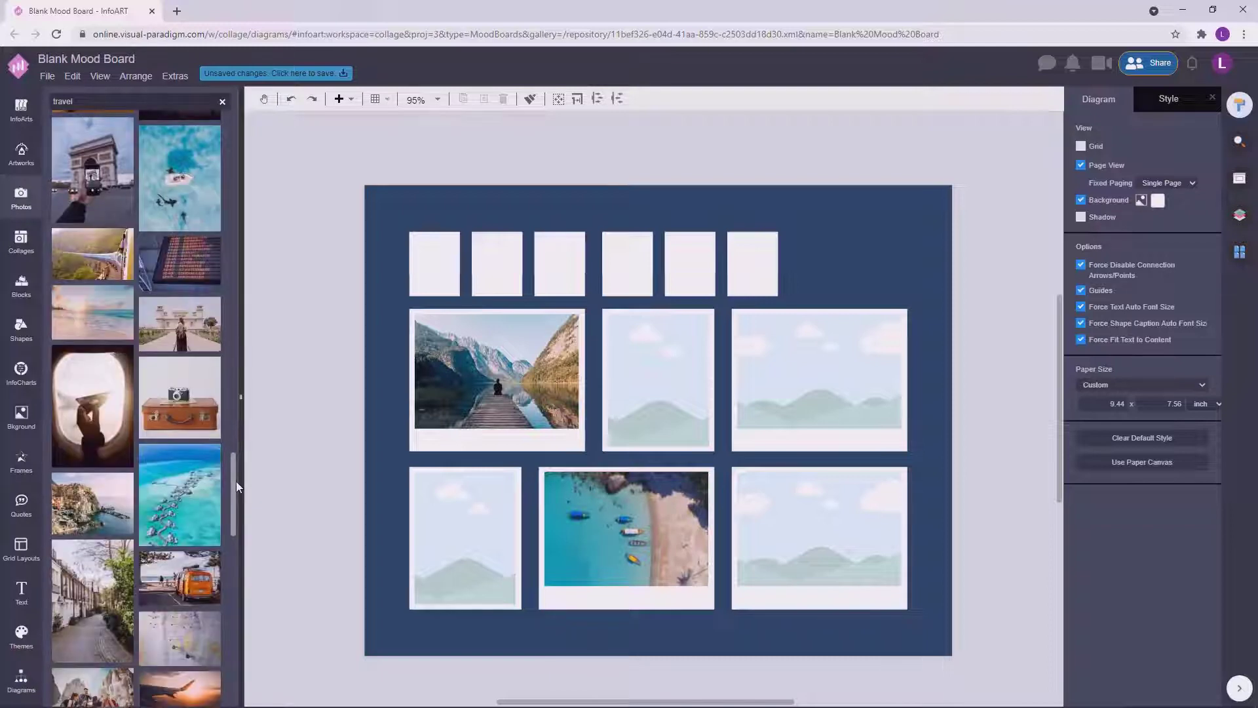
left_click_drag(95, 503, 624, 532)
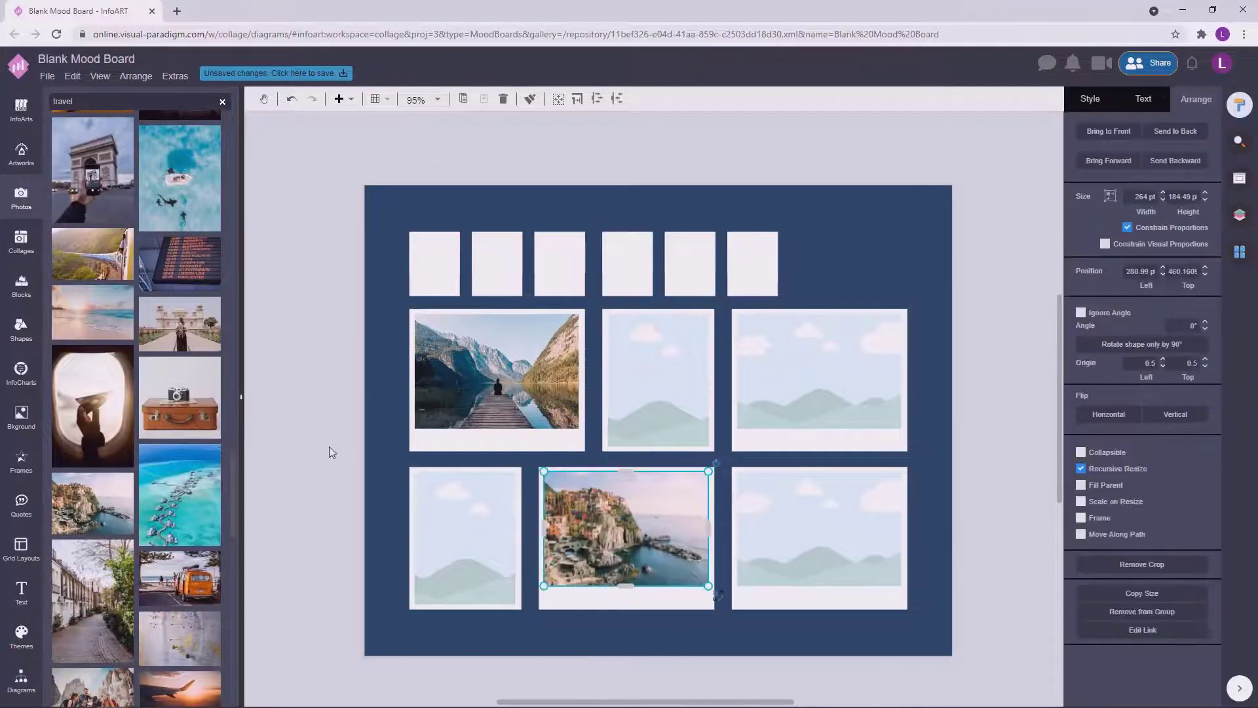
left_click(330, 432)
Step: Place the mountain fjord photo with the woman in blue in the upper row's last wide frame
left_click_drag(234, 459, 237, 549)
left_click_drag(180, 443, 816, 370)
left_click(1012, 395)
Step: Try the sunset hills road photo in the last wide frame of the lower row
scroll(233, 577, "down", 7)
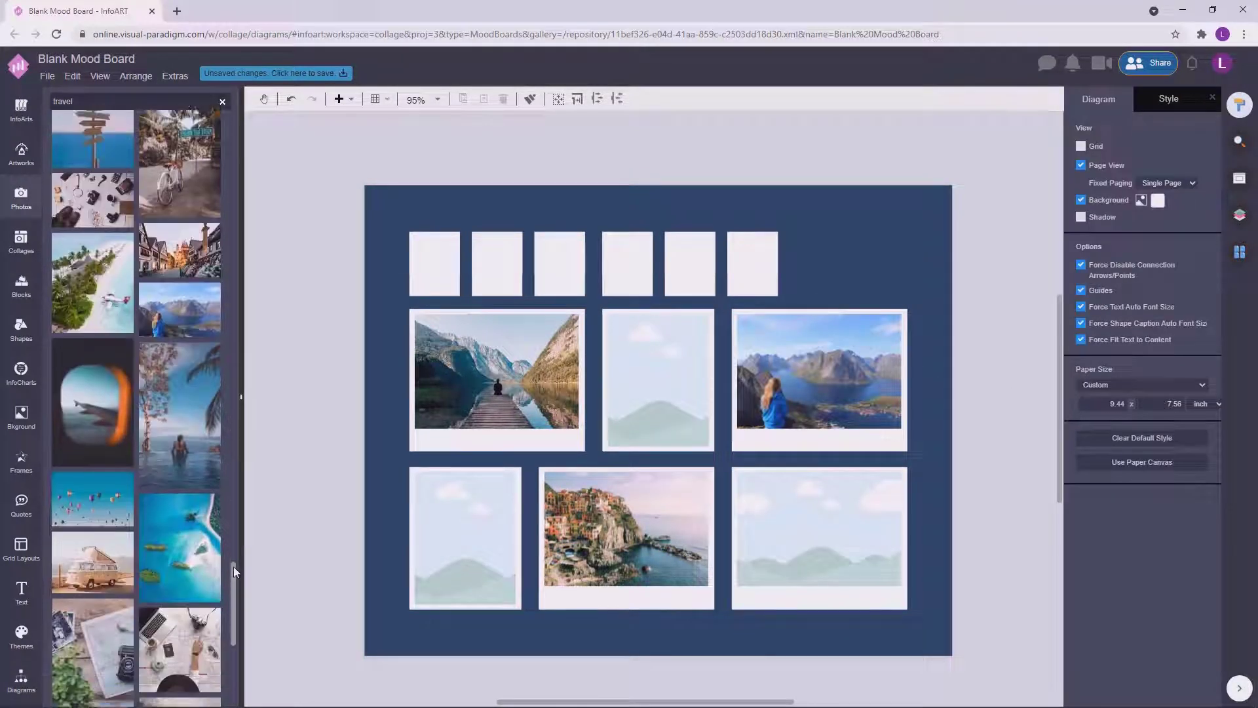
left_click_drag(98, 488, 816, 525)
left_click(997, 447)
Step: Place the forest lake photo in the upper narrow frame and the cliffside coastal road photo in the lower narrow frame
scroll(233, 524, "down", 6)
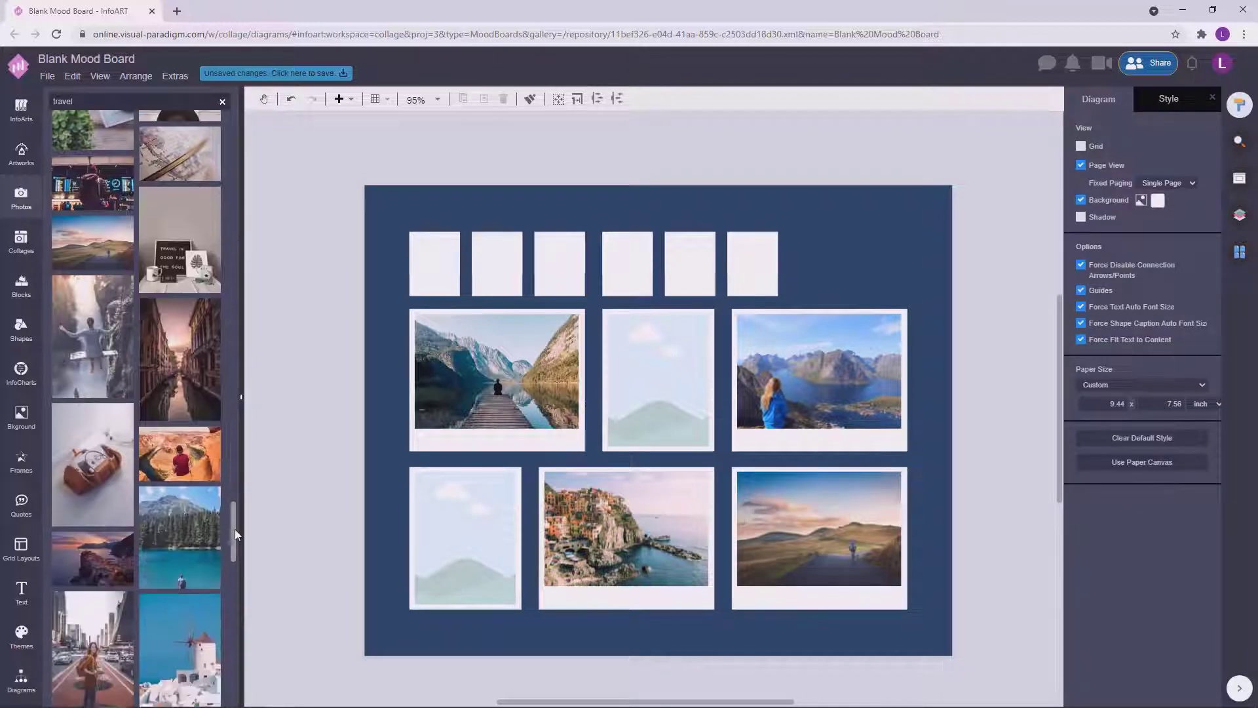
left_click_drag(180, 410, 657, 379)
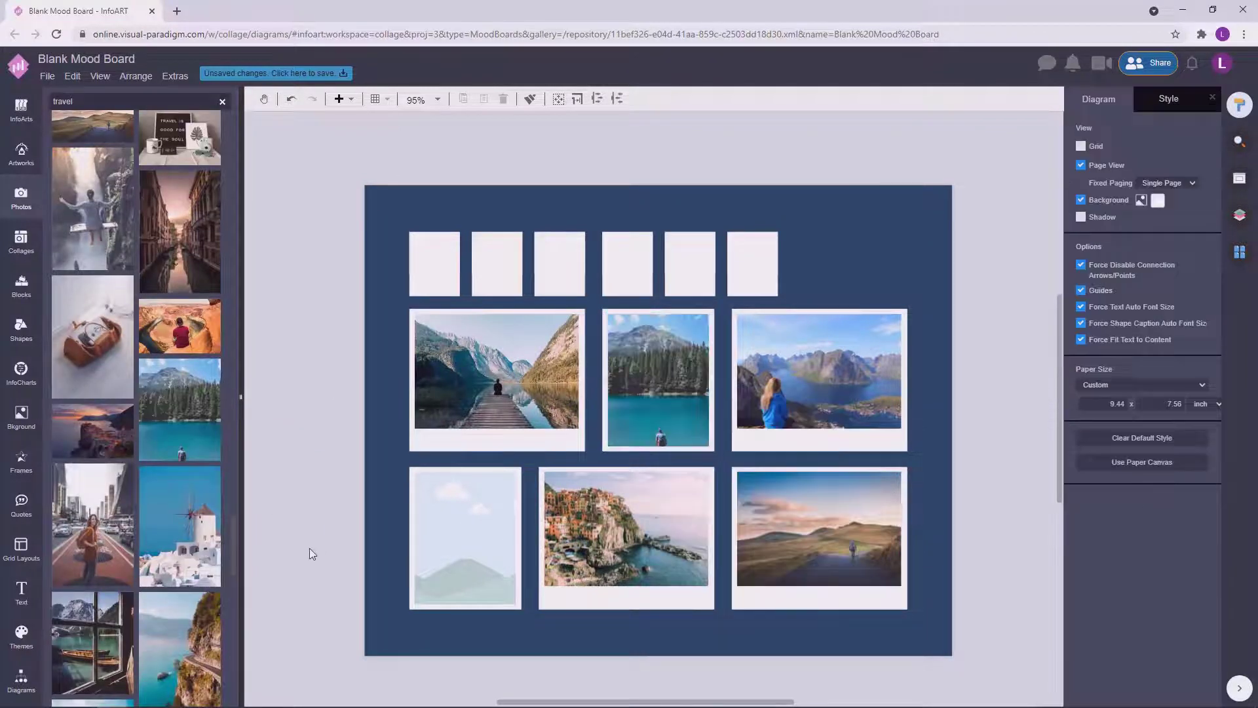
scroll(233, 546, "down", 2)
left_click_drag(180, 487, 465, 537)
left_click_drag(390, 517, 390, 517)
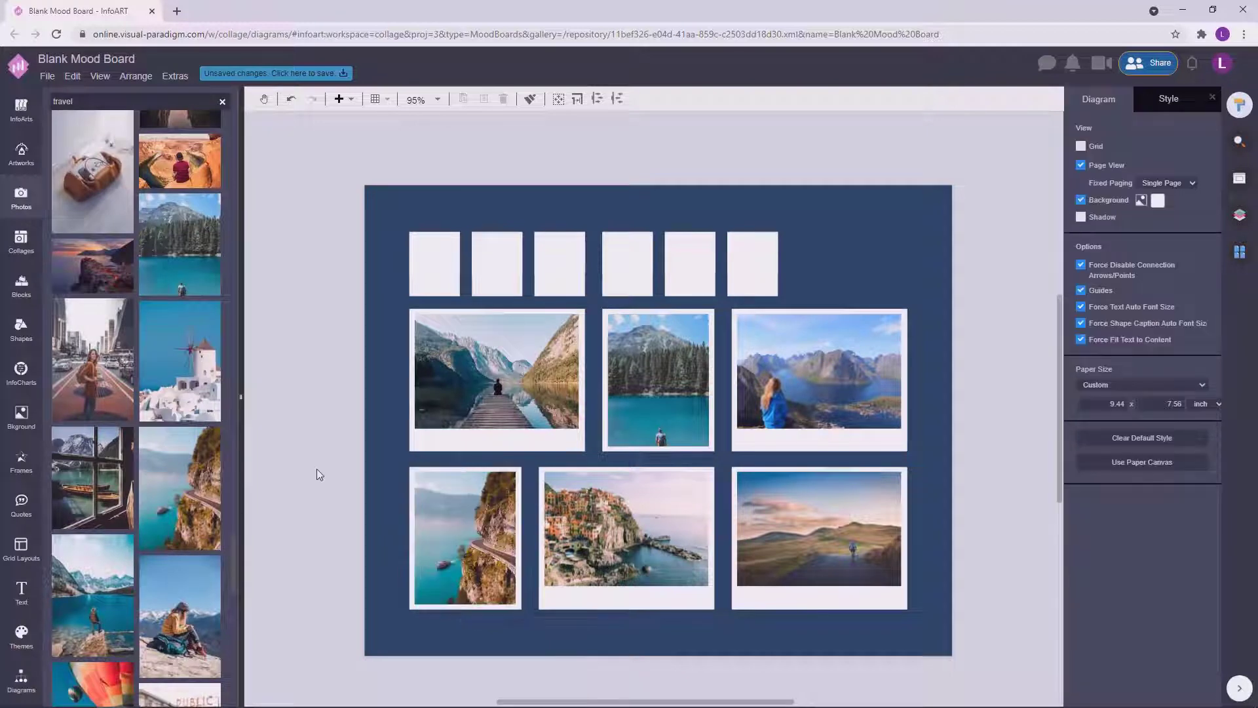
Step: Replace the photo in the lower row's last wide frame with the turquoise lake and snowy mountains photo
left_click_drag(92, 593, 836, 517)
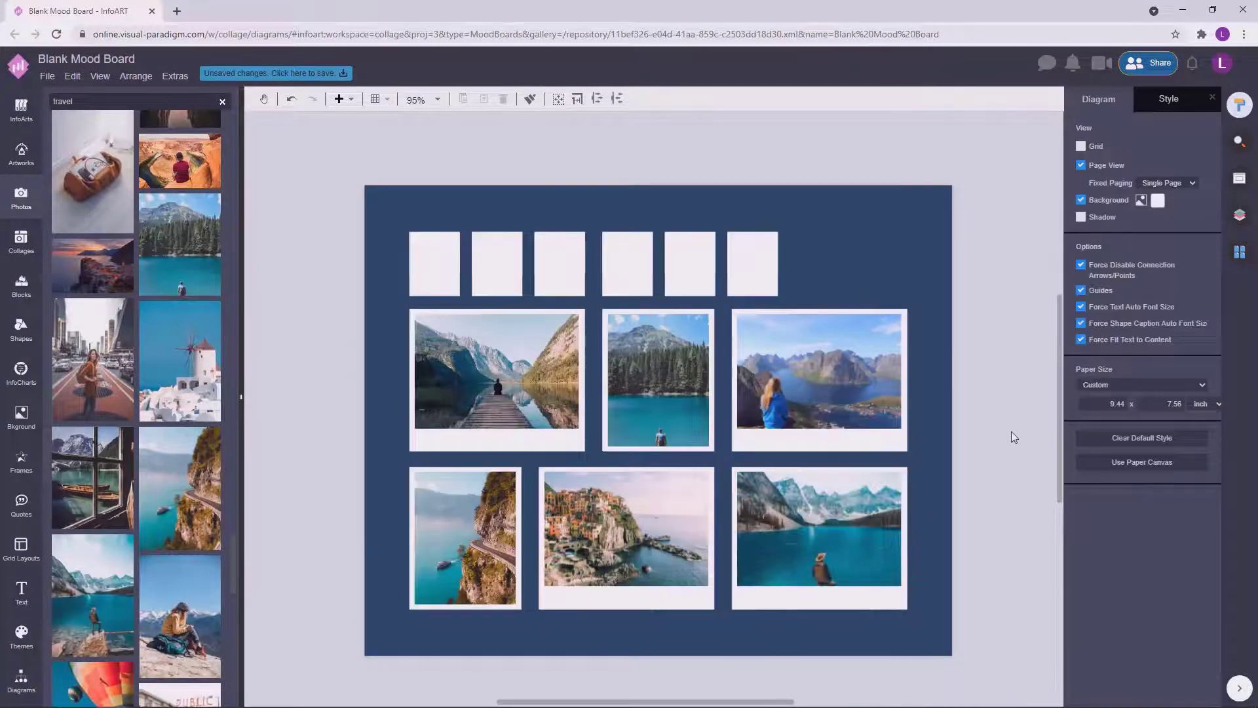
left_click_drag(1021, 454, 1009, 466)
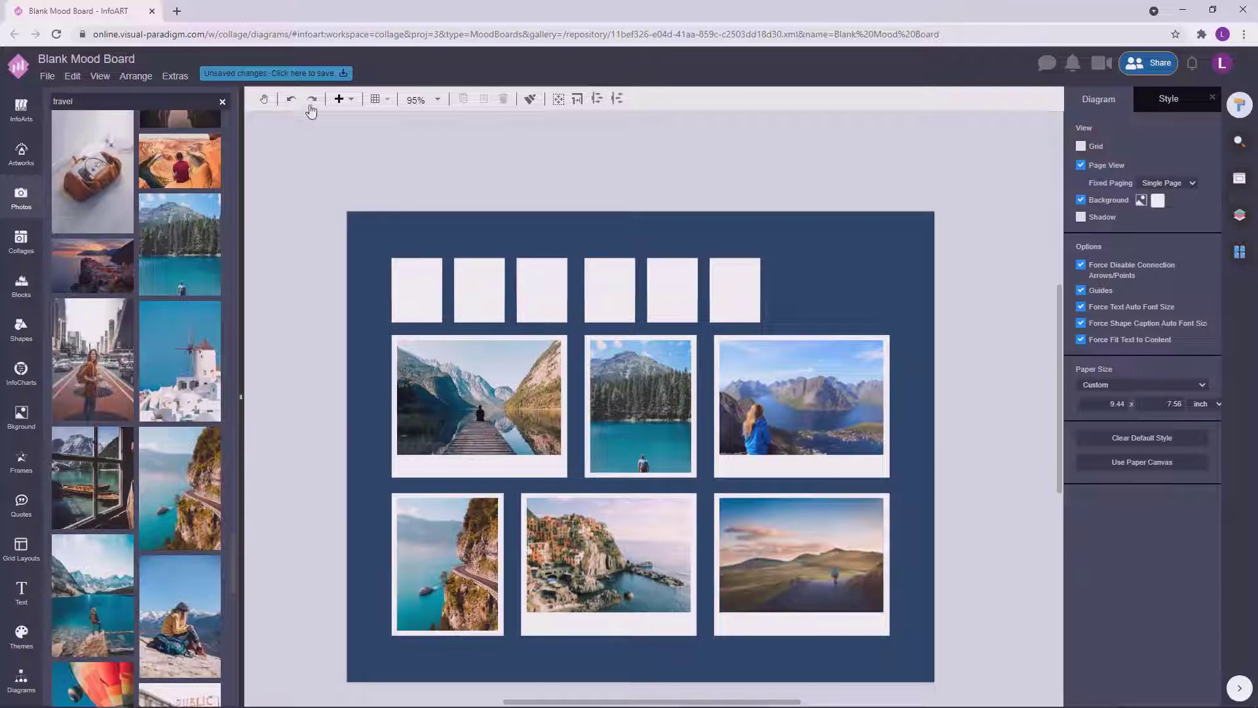
left_click(353, 220)
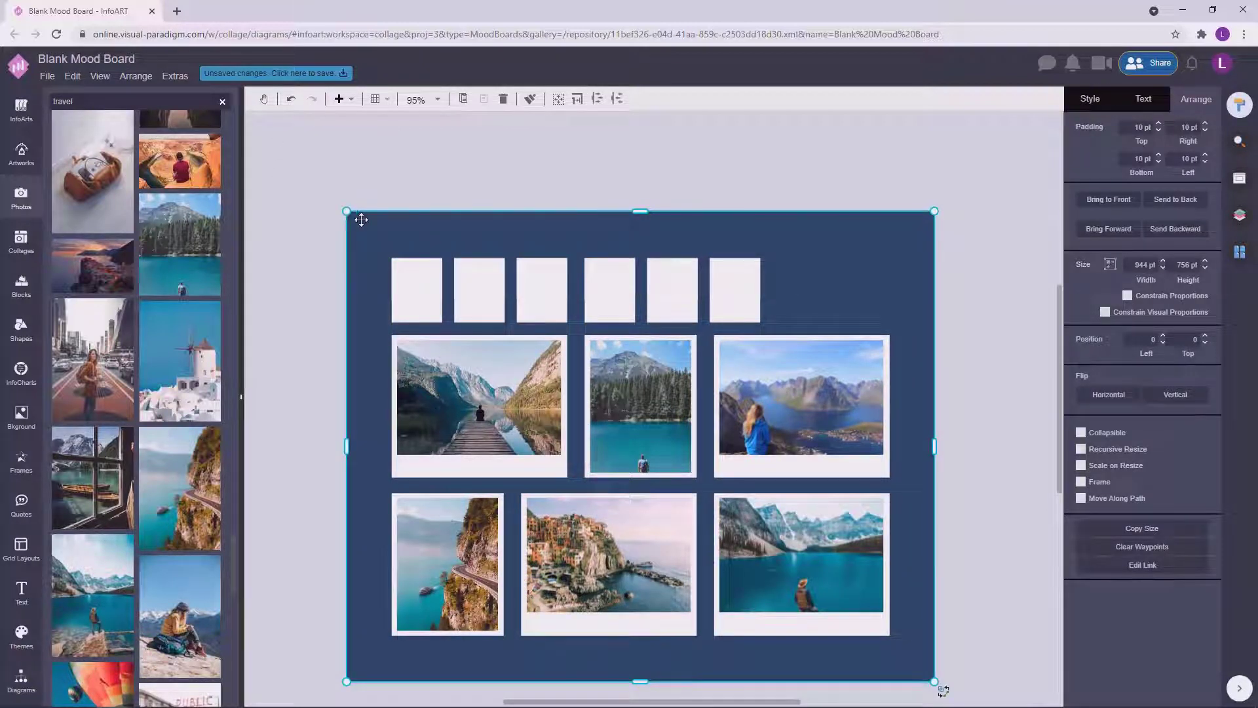
Step: Fill the swatch on the first small card with a custom teal
left_click(422, 277)
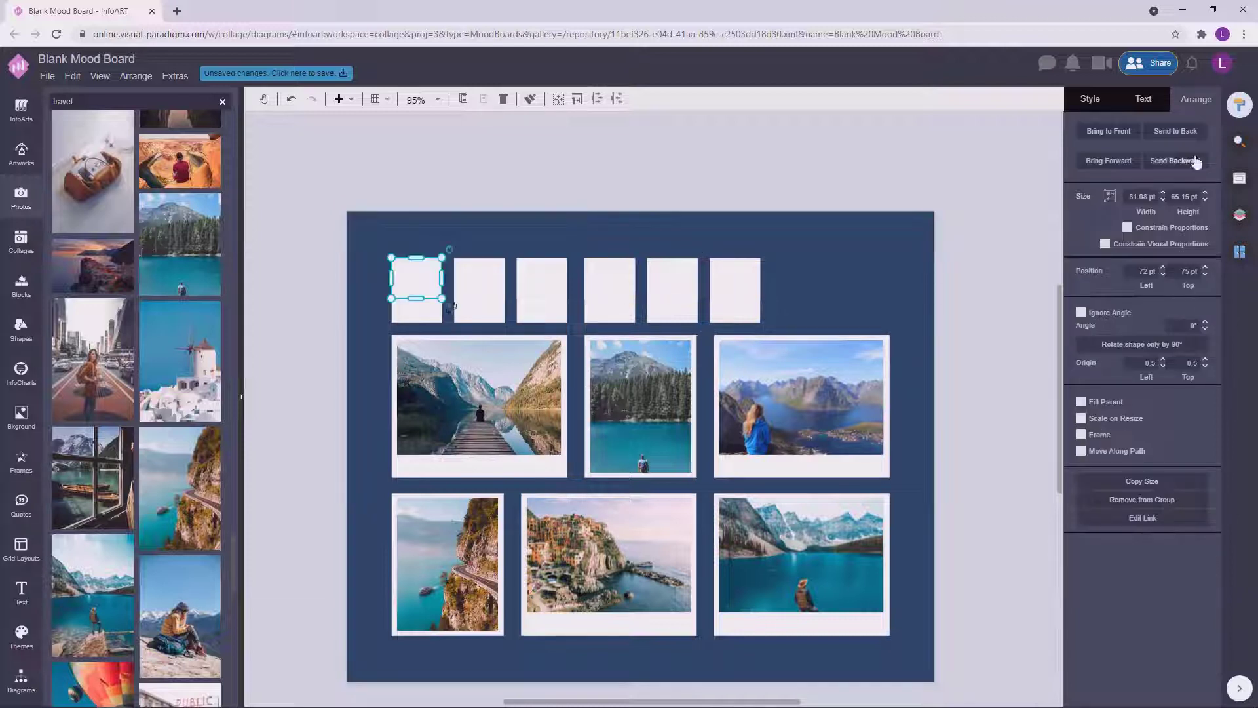
left_click(1090, 98)
left_click(1202, 190)
left_click(1179, 334)
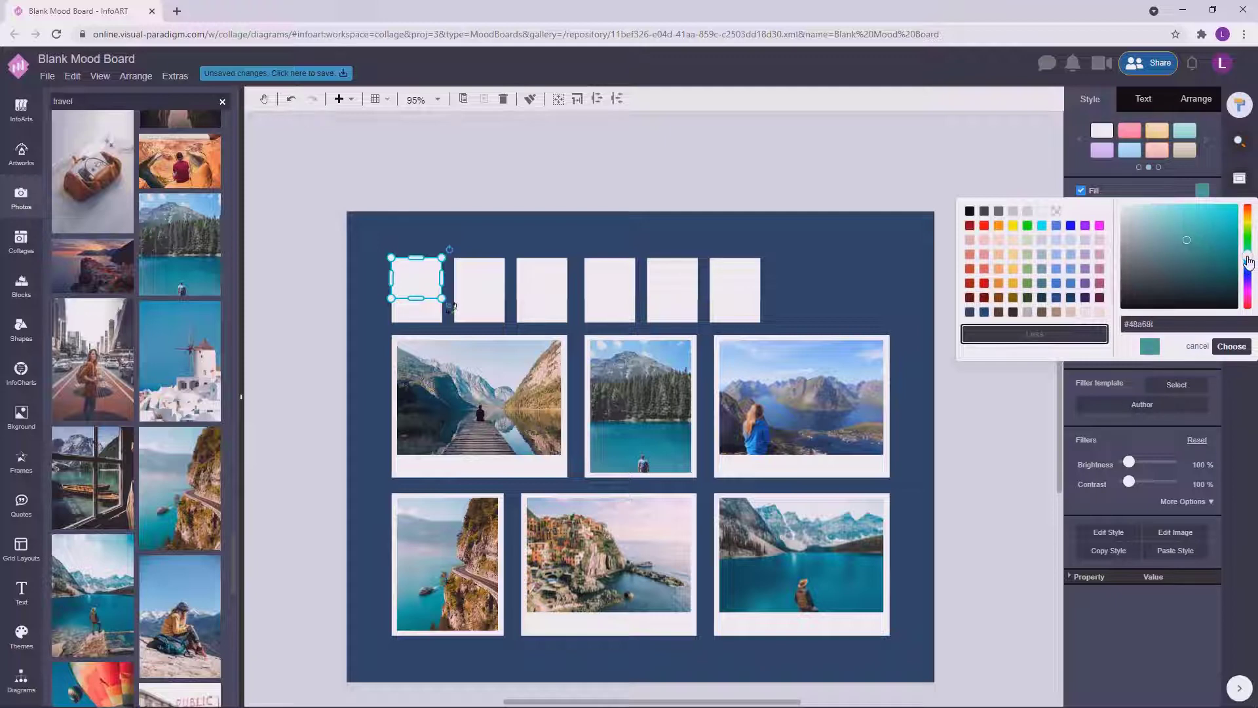
left_click(1232, 346)
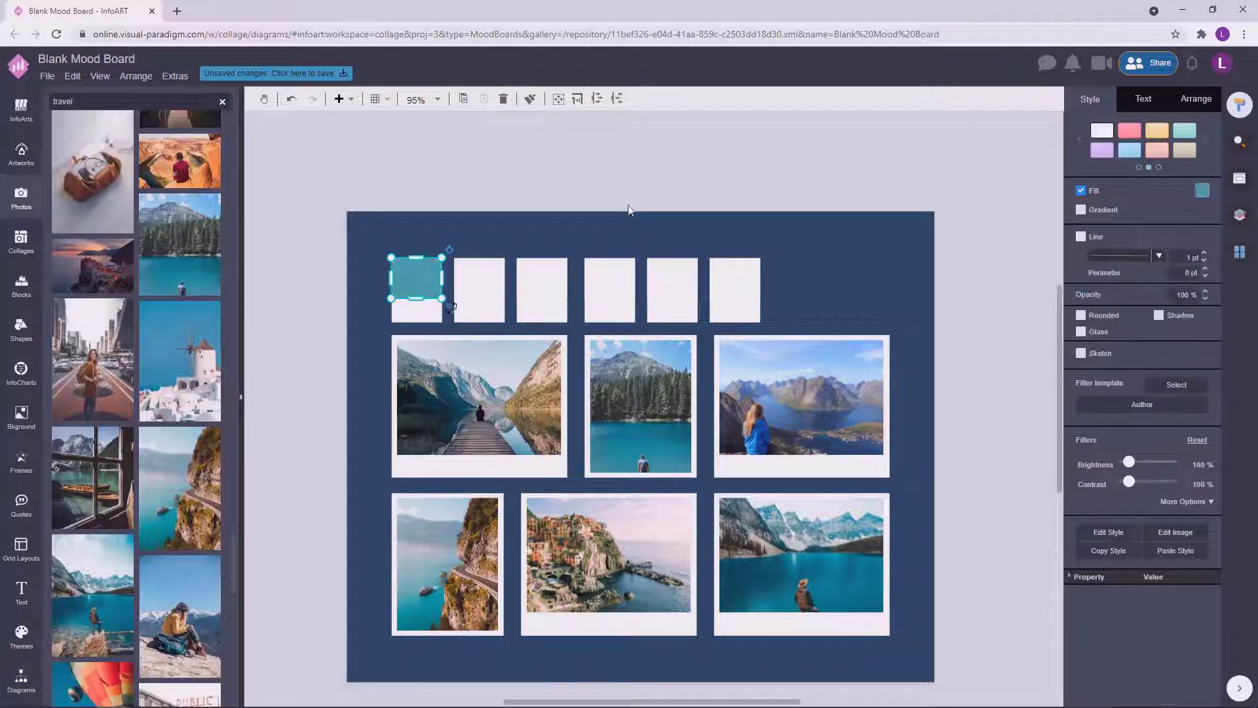
key("Escape")
Step: Fill the swatch on the second small card with a custom light blue
left_click(487, 280)
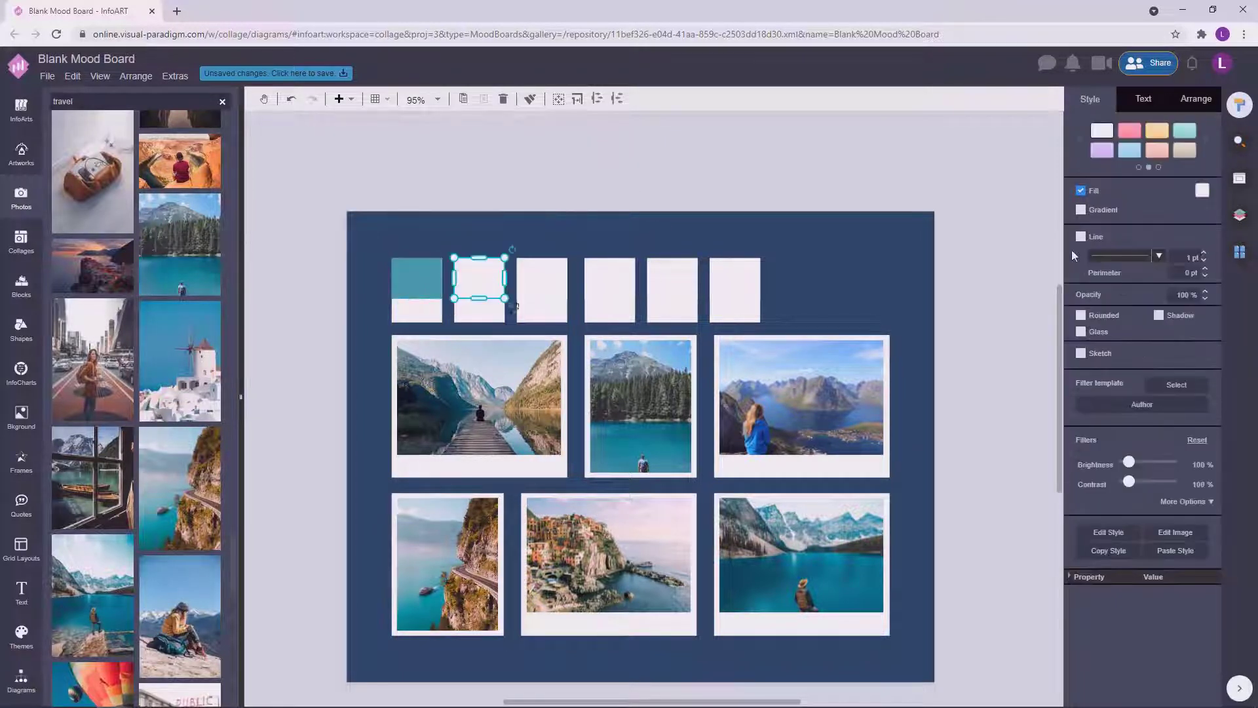
left_click(1202, 190)
left_click(1179, 334)
left_click(975, 313)
left_click(1202, 191)
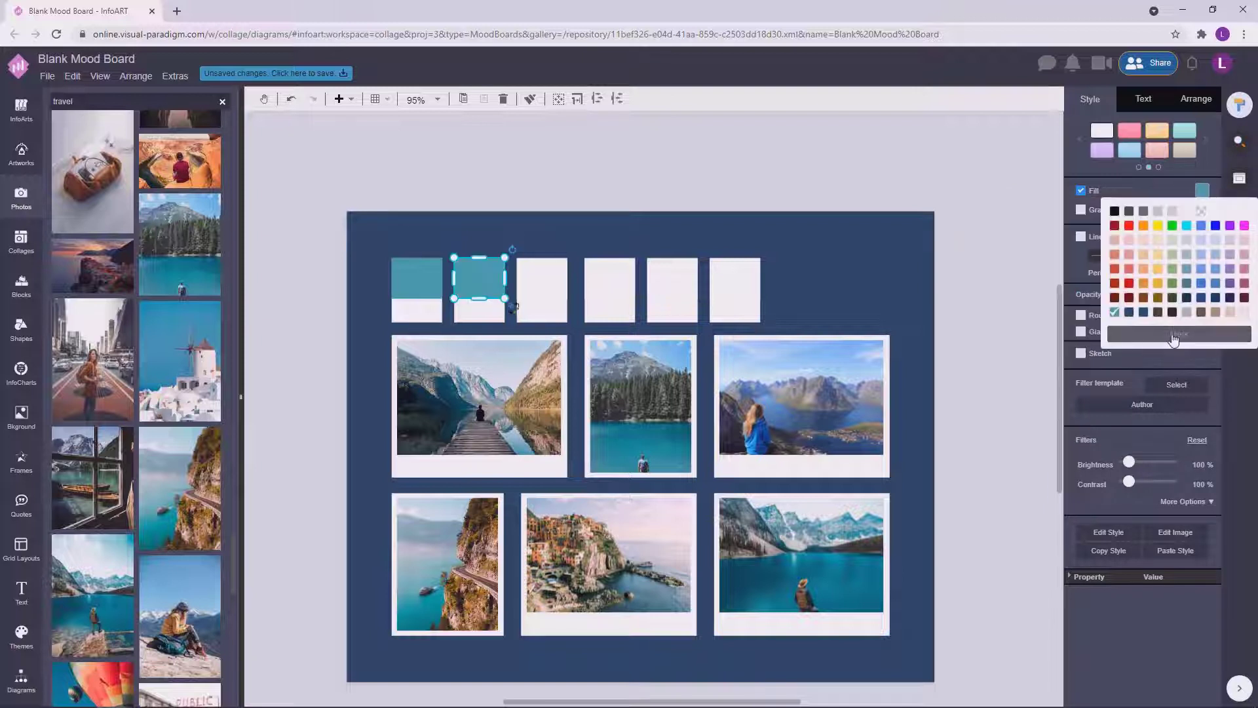
left_click(1179, 335)
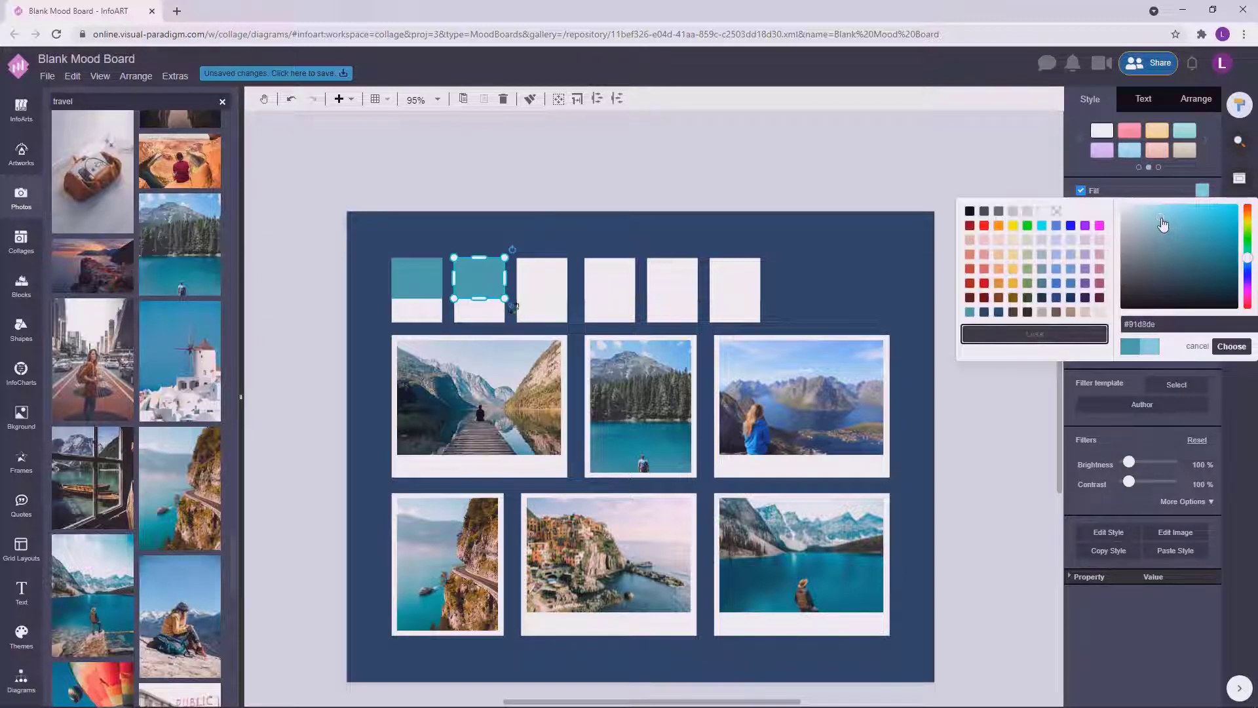
left_click(1231, 346)
Step: Fill the swatch on the third small card with a custom medium blue
left_click(541, 282)
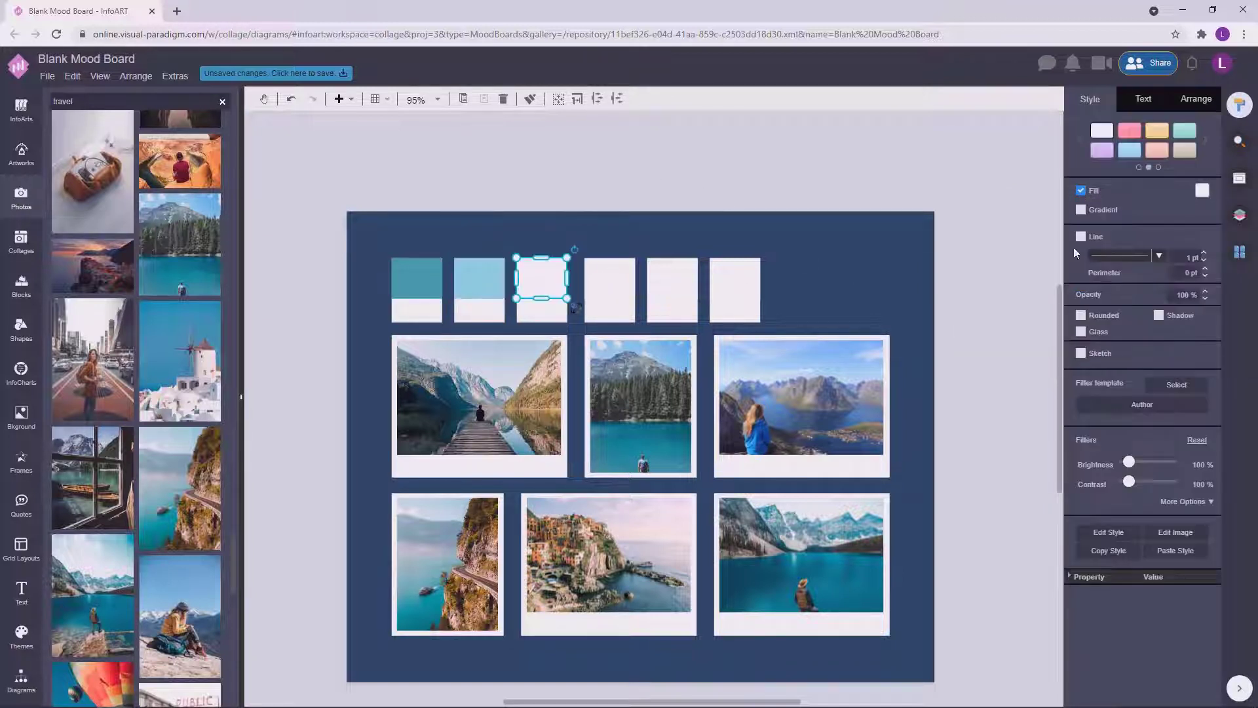
left_click(1202, 190)
left_click(1179, 334)
left_click(1247, 262)
left_click(1210, 229)
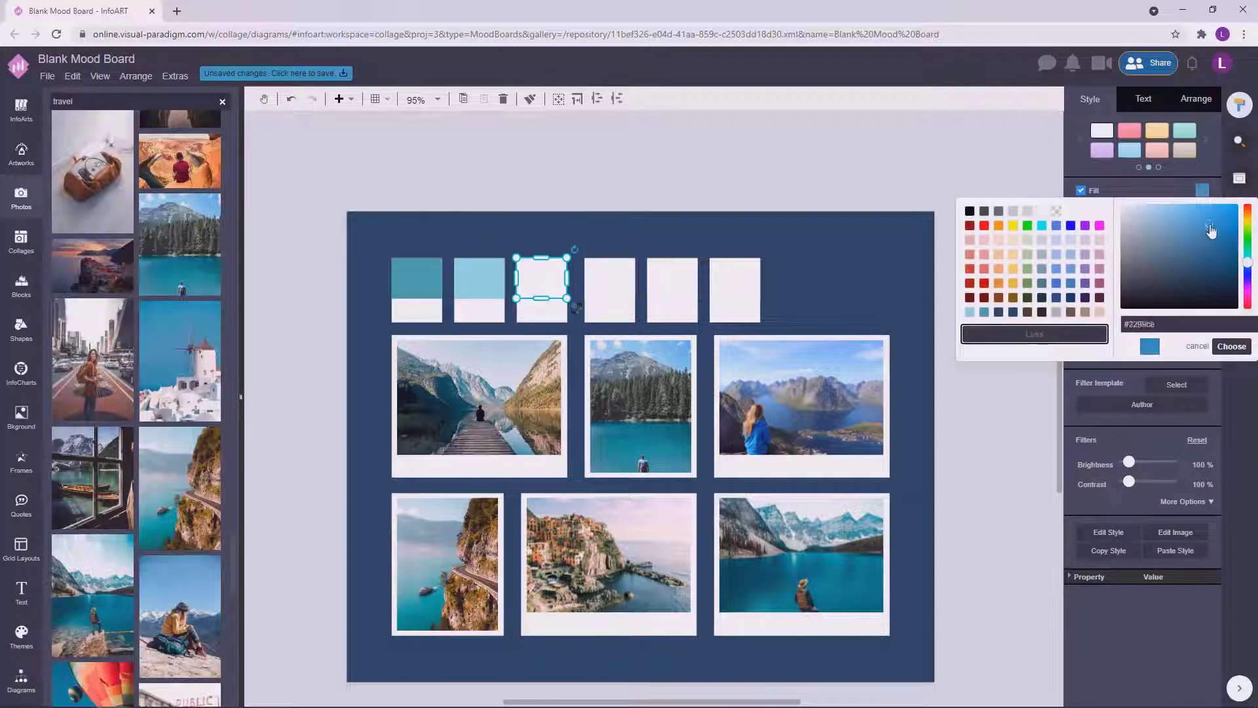
left_click(1226, 346)
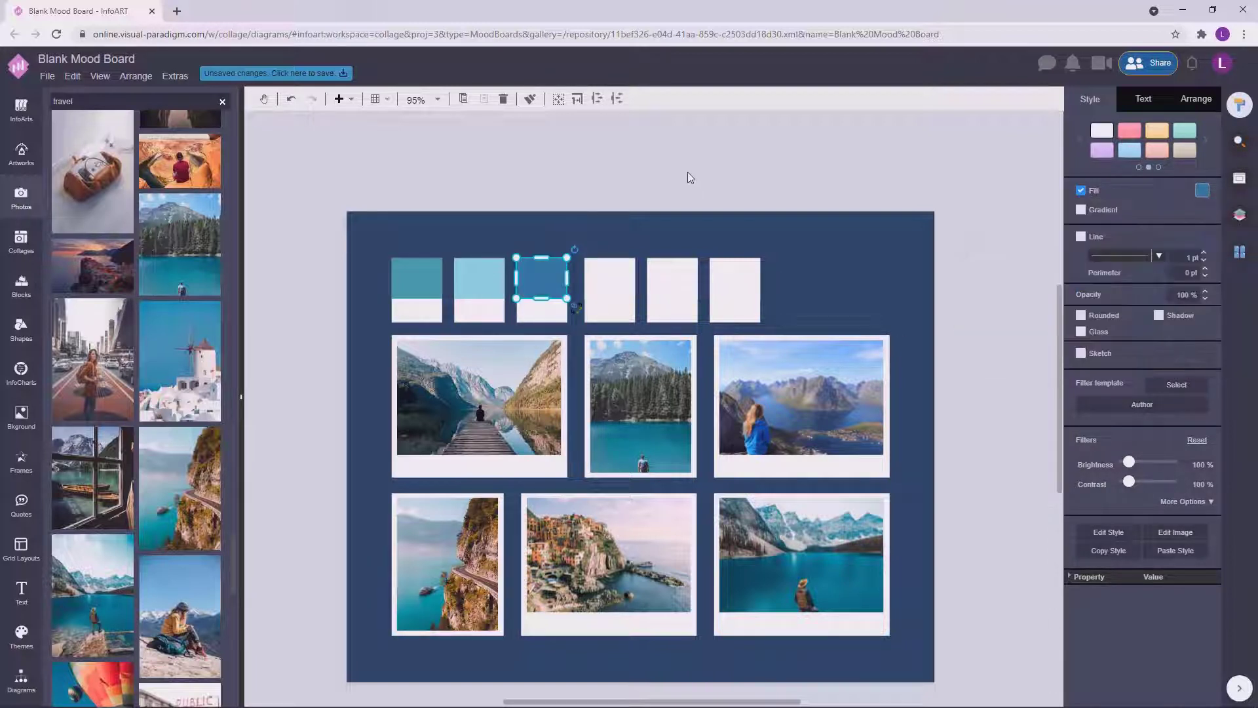
Step: Position a white swatch over the upper part of the fourth small card, at 382, 75
left_click(616, 267)
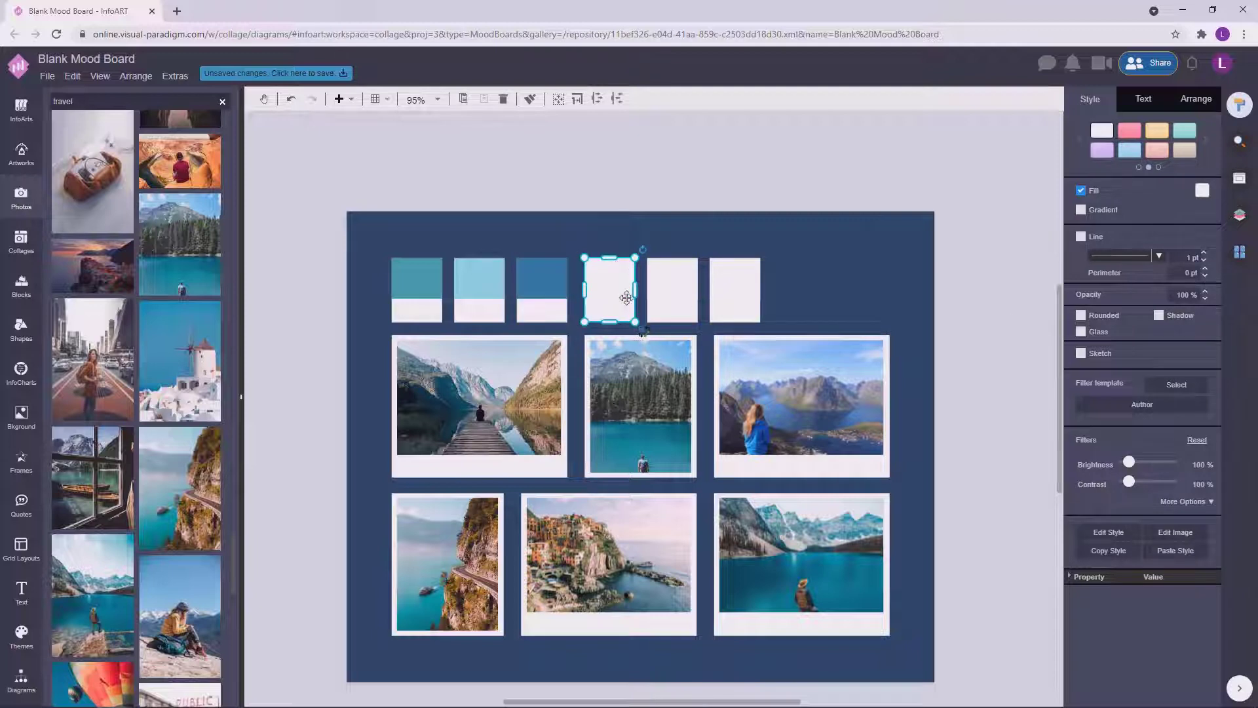
left_click(831, 280)
left_click(579, 203)
left_click(613, 278)
left_click(714, 231)
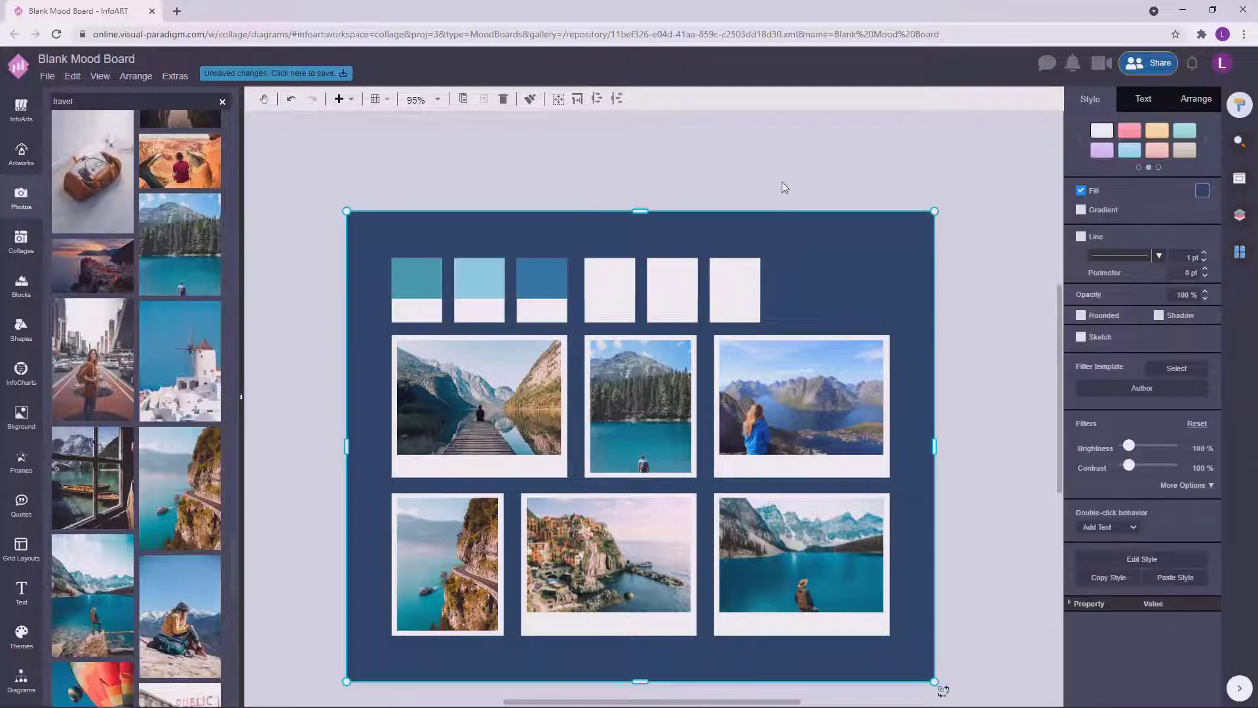
left_click(668, 278)
left_click_drag(666, 287, 742, 175)
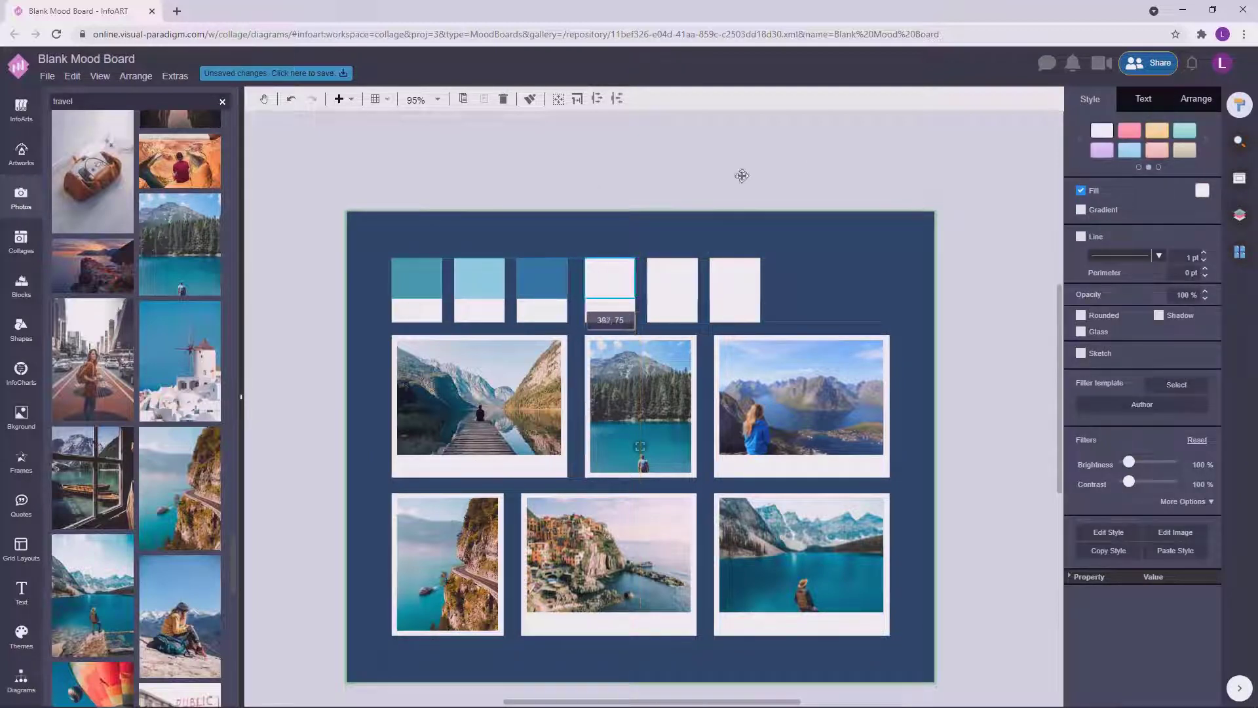
left_click(741, 175)
Step: Fill the swatch on the fourth small card with a custom warm light grey
left_click(612, 281)
left_click(1202, 190)
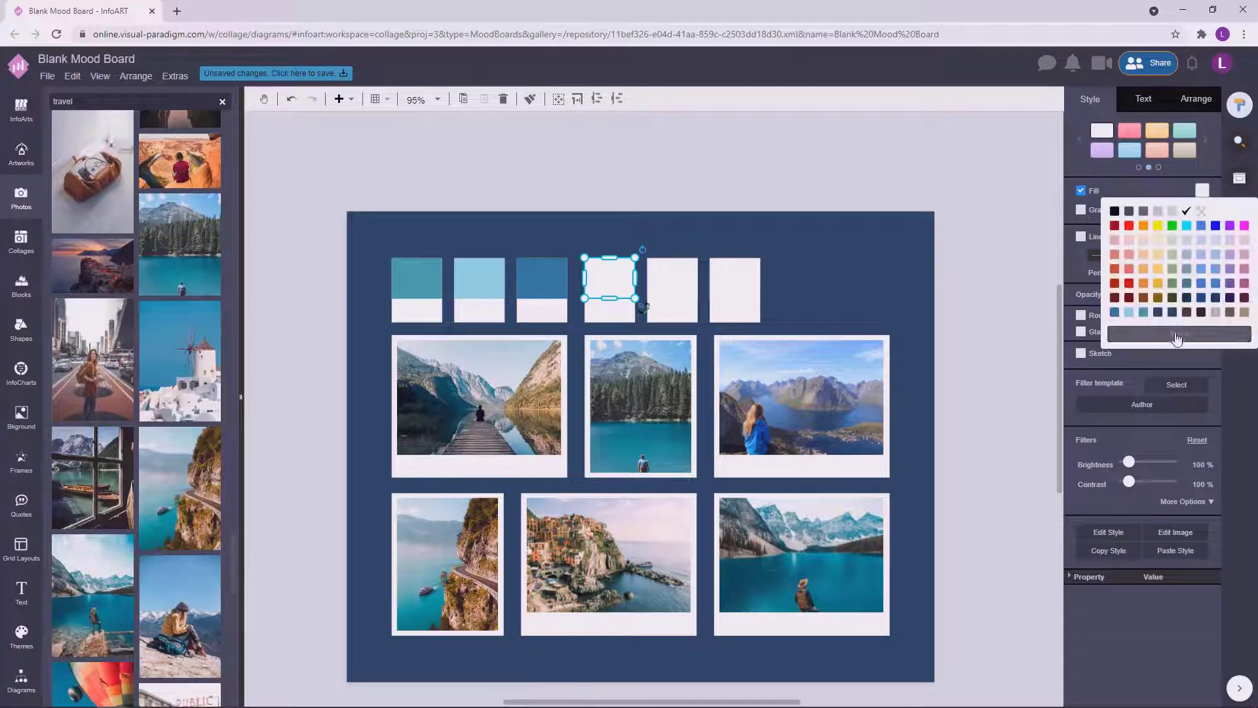
left_click(1120, 231)
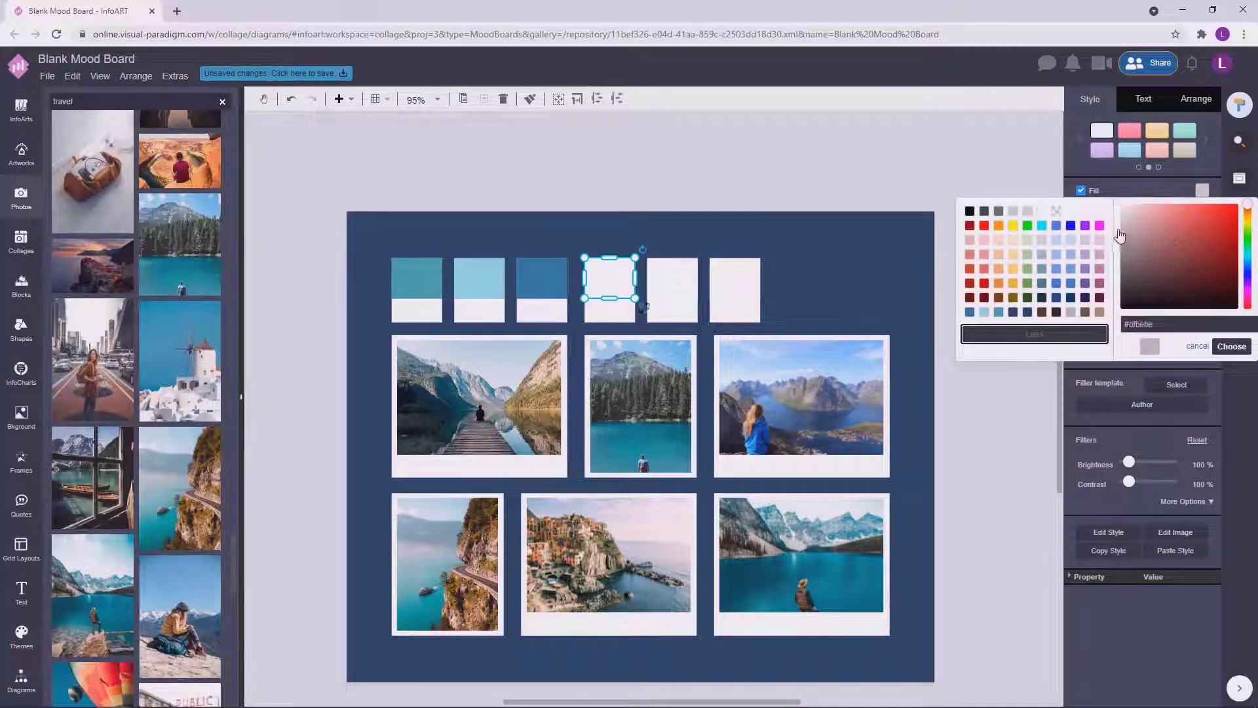
left_click(1232, 347)
Step: Place a swatch over the upper part of the fifth small card and fill it with a custom pale greyish blue
left_click(672, 278)
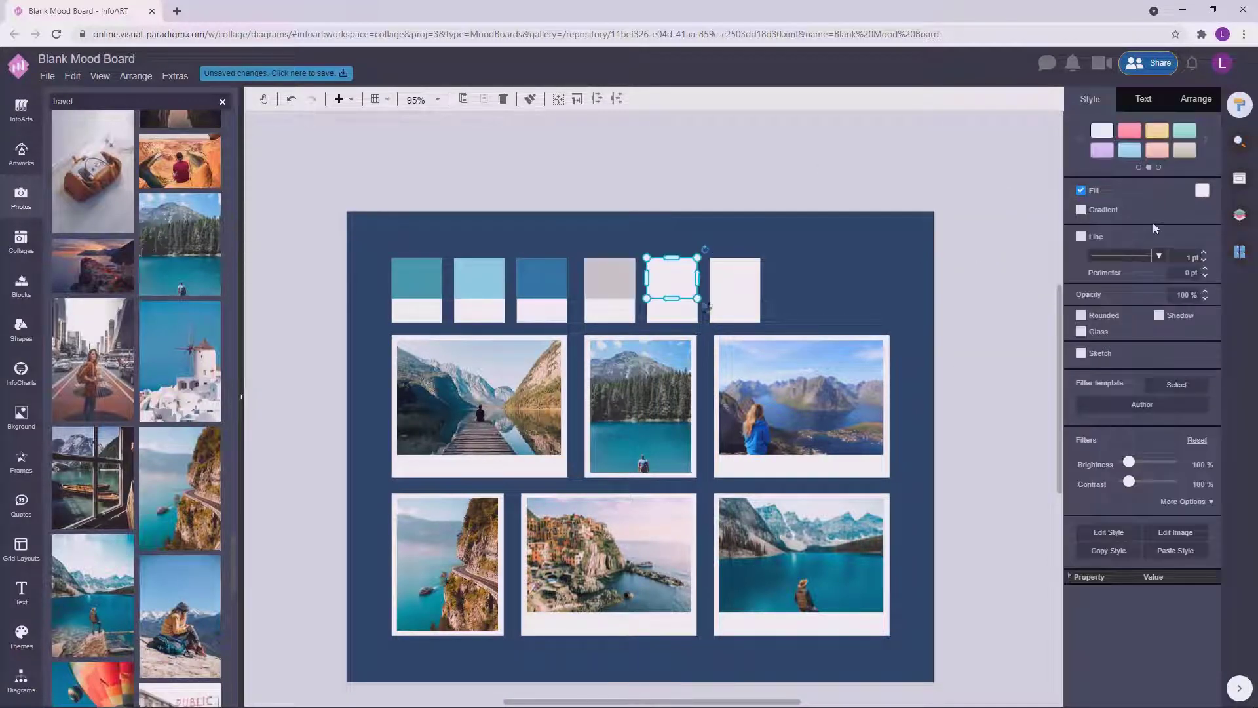
left_click(1202, 190)
left_click(1180, 334)
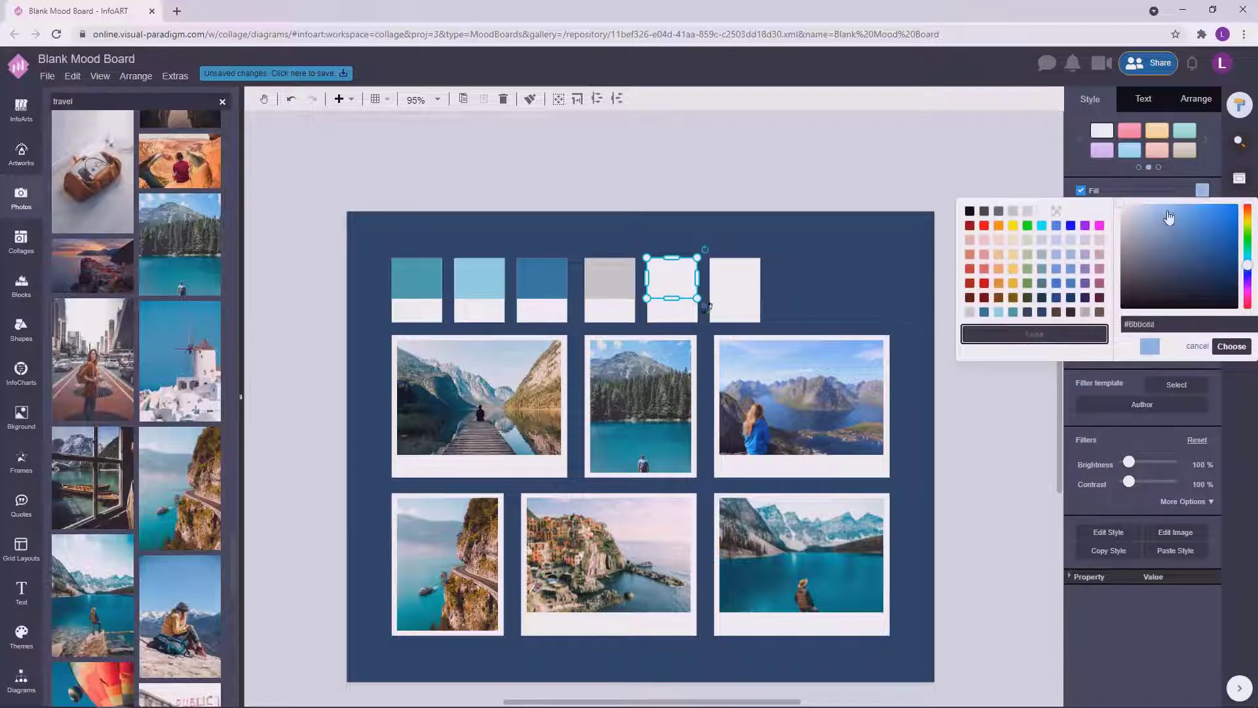
left_click(1232, 347)
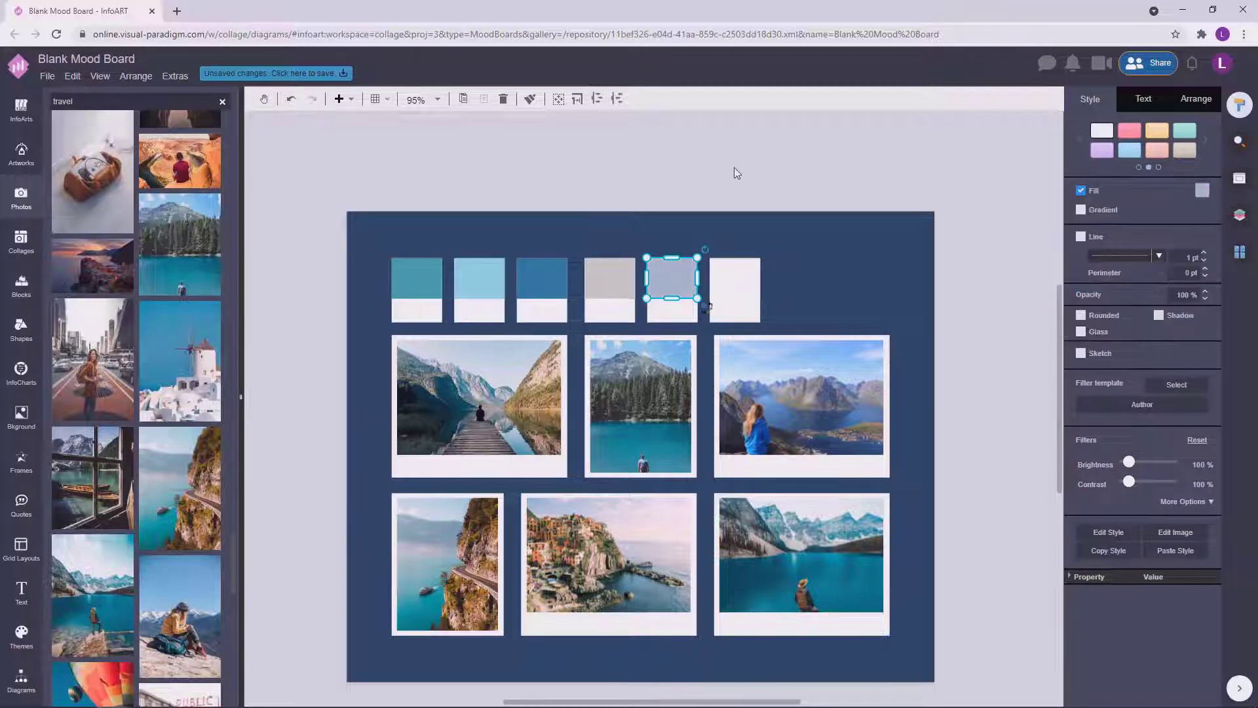
Step: Place a swatch over the upper part of the sixth small card at 583, 75 and fill it with a custom pale grey
left_click(736, 283)
left_click(736, 280)
left_click_drag(643, 254, 732, 281)
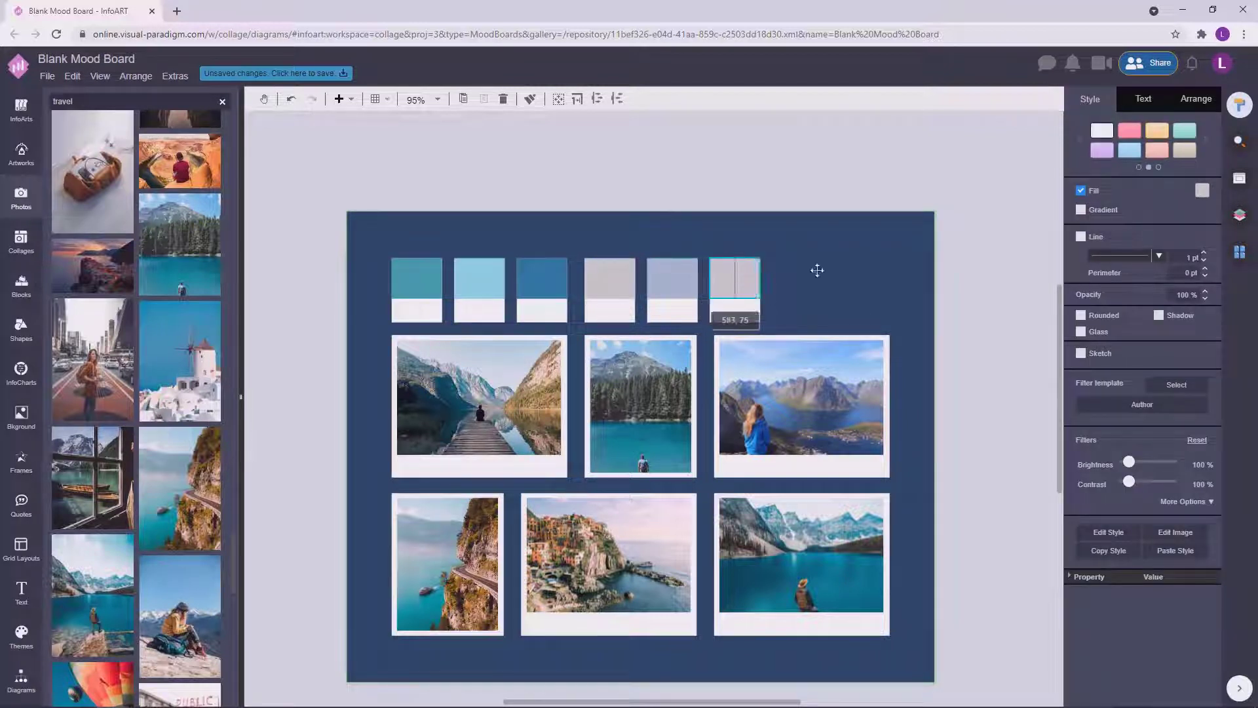
left_click(1202, 190)
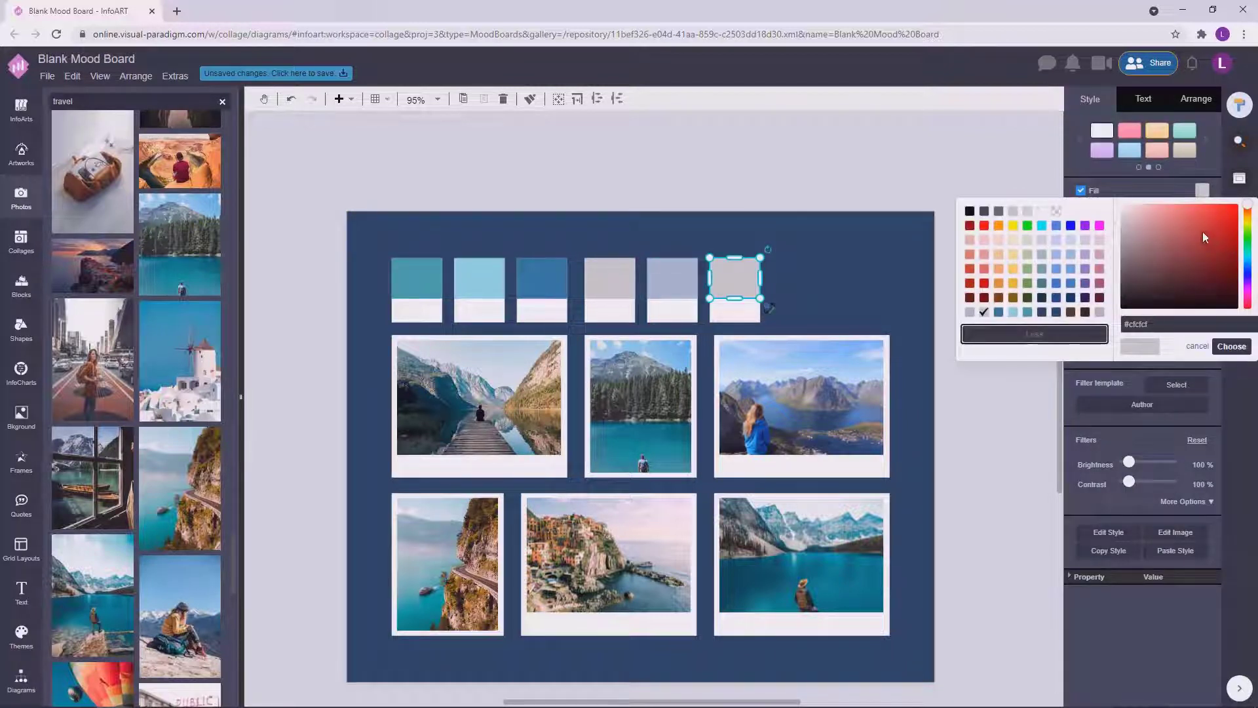
left_click(1249, 259)
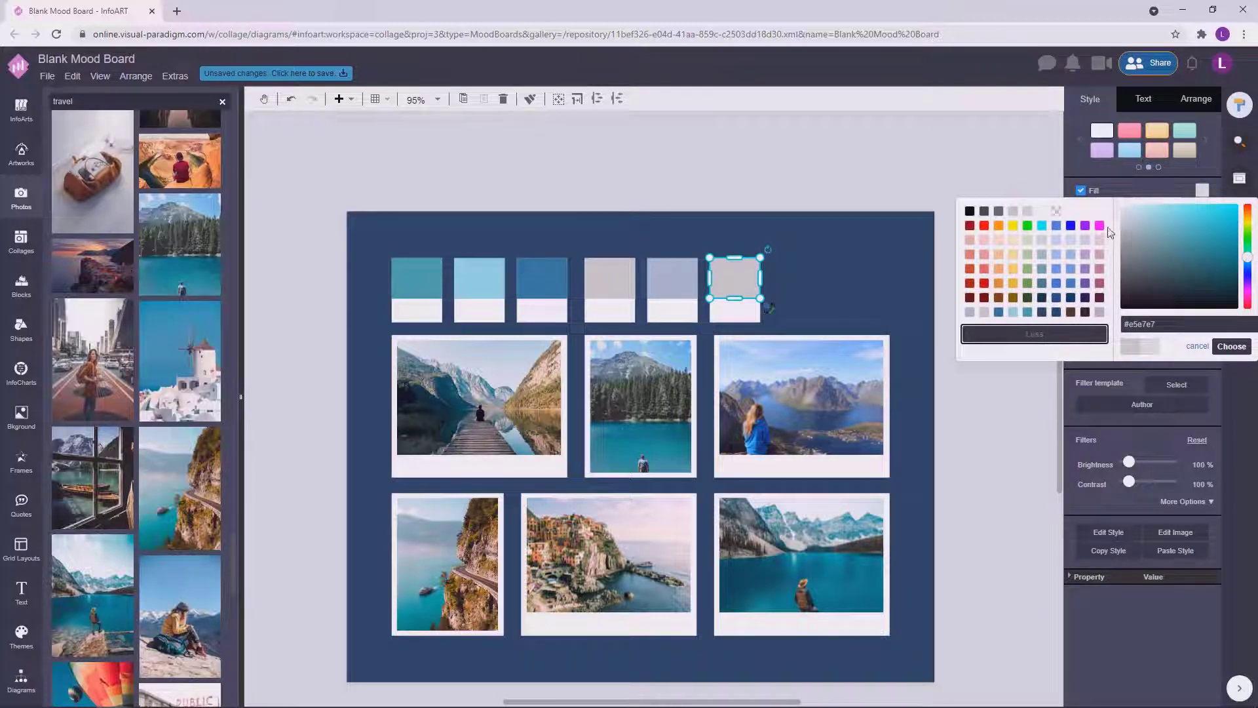
left_click(1216, 347)
left_click(970, 320)
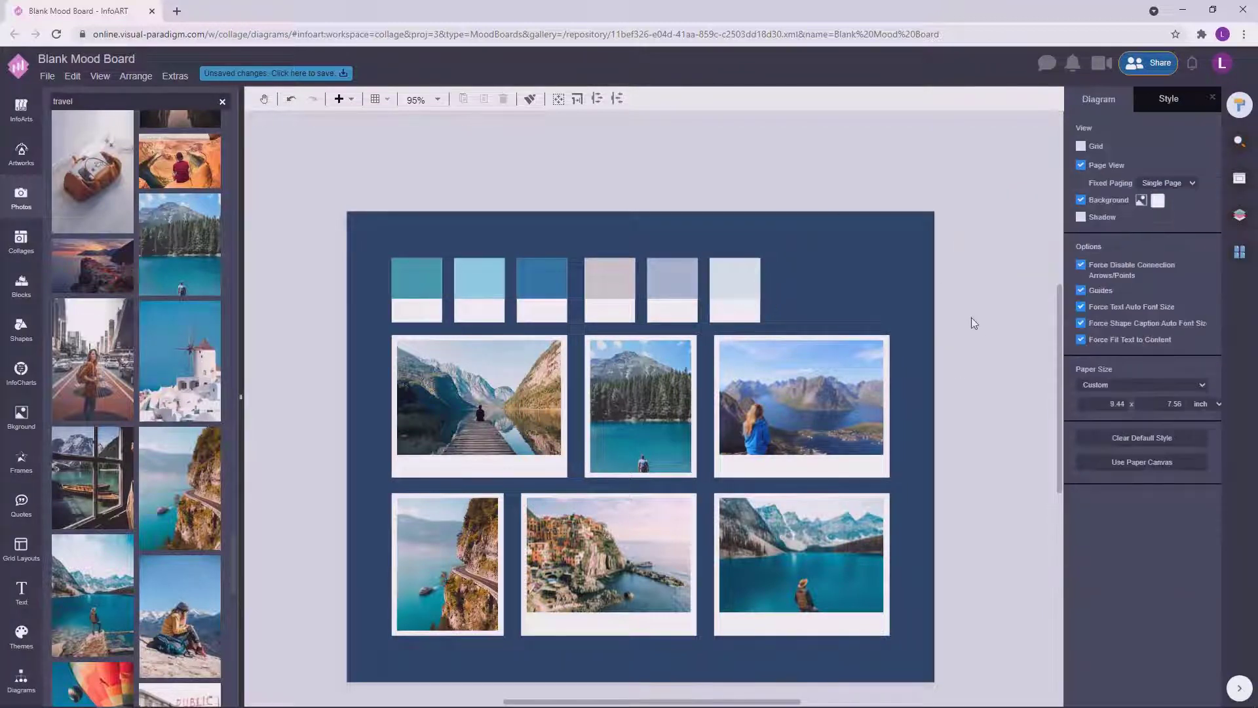
Step: Move the last three small cards and their swatches together to 374, 75, closer to the first three
left_click_drag(974, 330, 564, 202)
left_click_drag(613, 283, 608, 281)
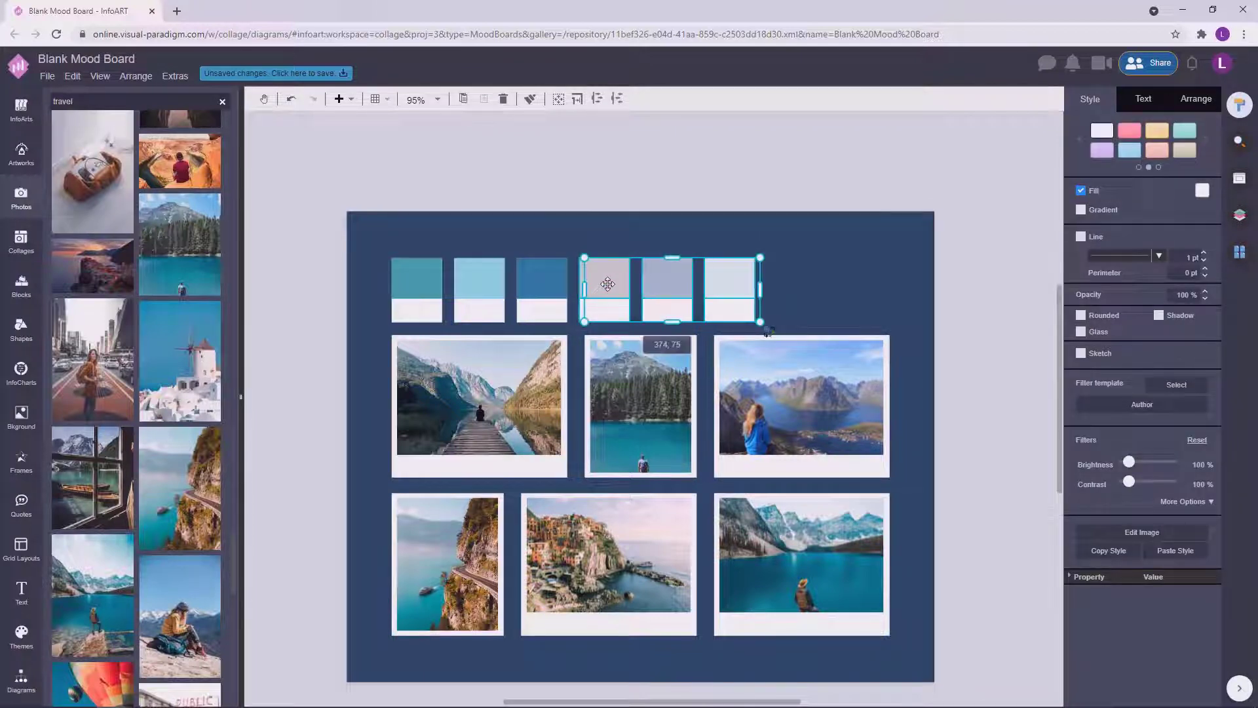
left_click(707, 177)
Step: Change the fill of the sixth card's swatch to the custom pale mint #e2f4f1
scroll(986, 350, "down", 5)
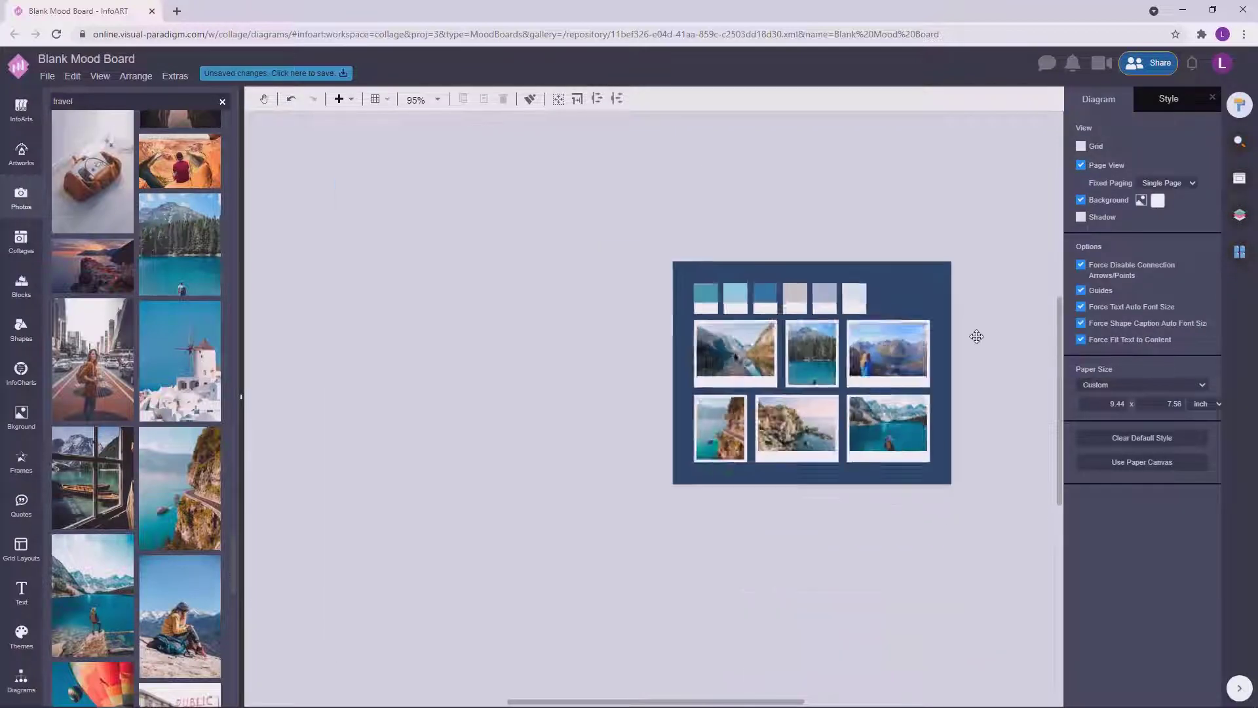
scroll(980, 324, "up", 4)
left_click(749, 281)
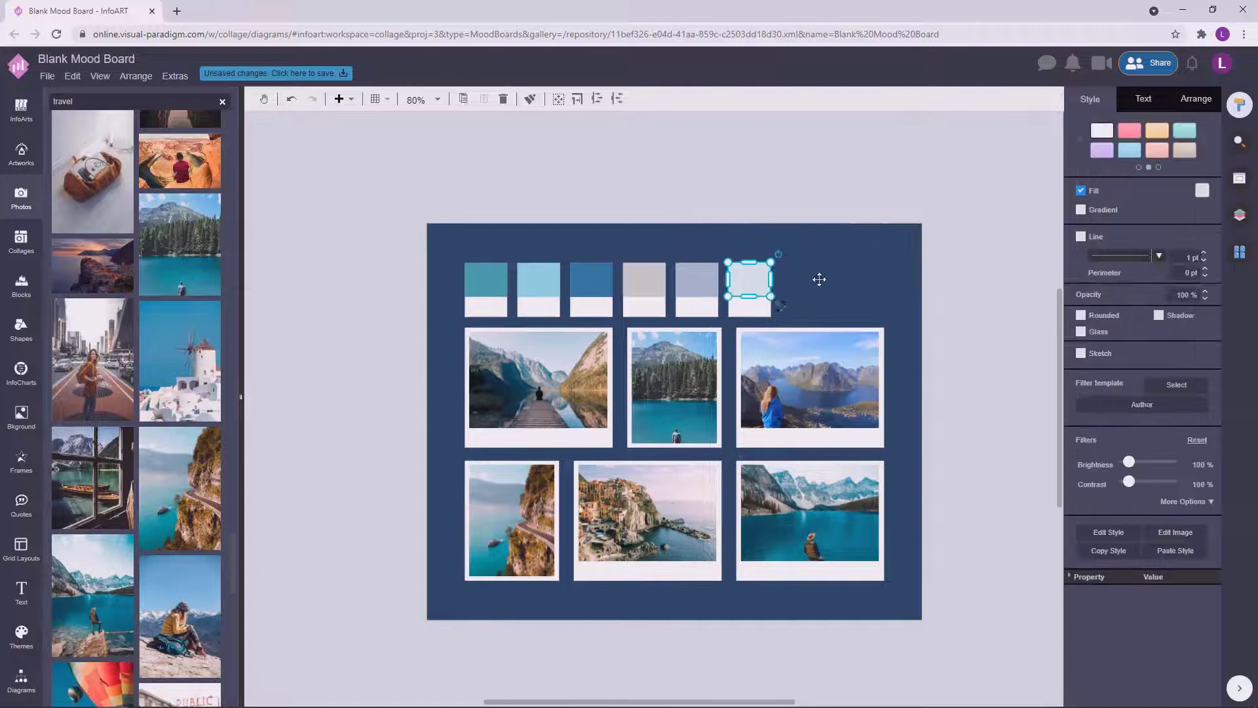
left_click(1202, 190)
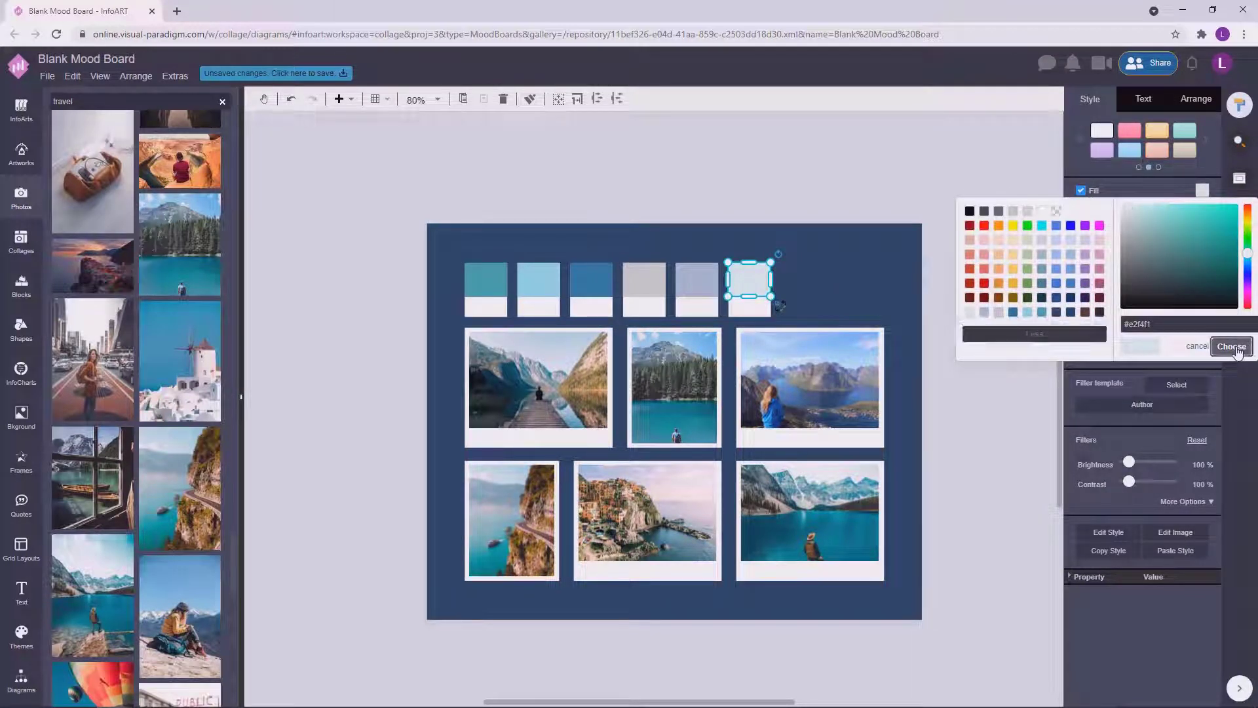
left_click(1231, 346)
left_click(926, 323)
Step: Scale down all six swatch cards together so the row ends near the outer edge of the upper middle photo frame
scroll(926, 323, "up", 1)
scroll(937, 337, "up", 1)
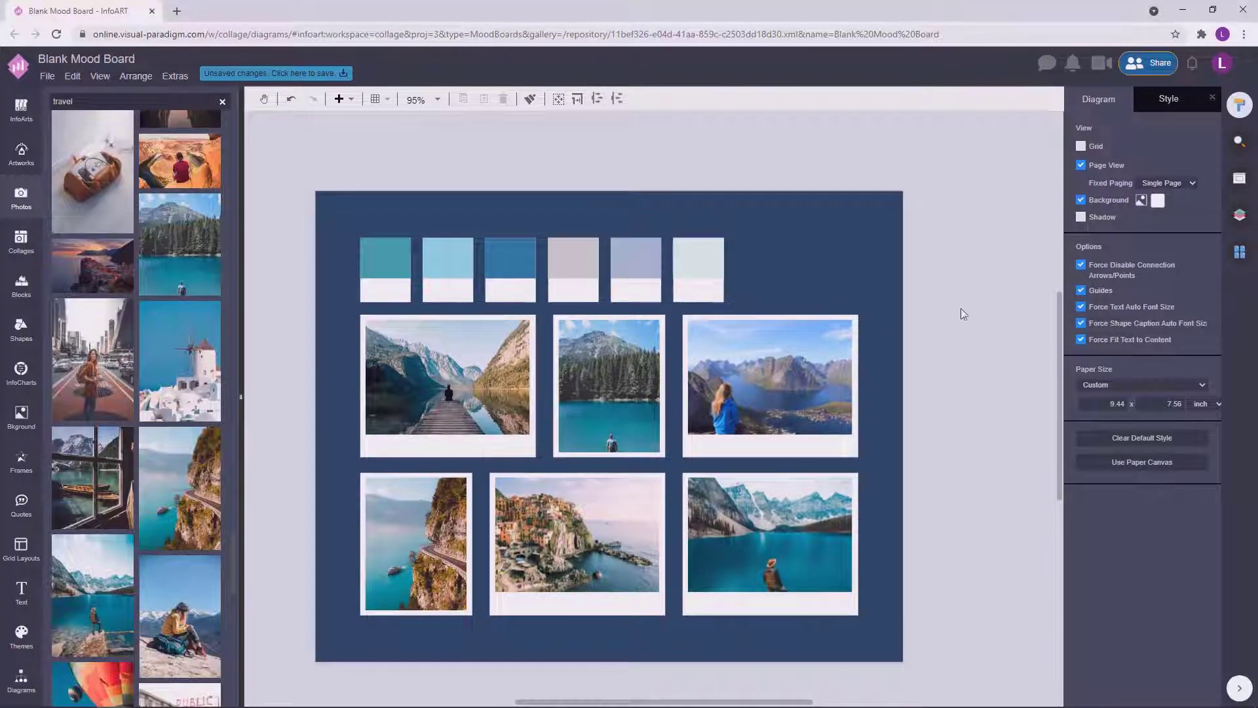
scroll(983, 352, "down", 3)
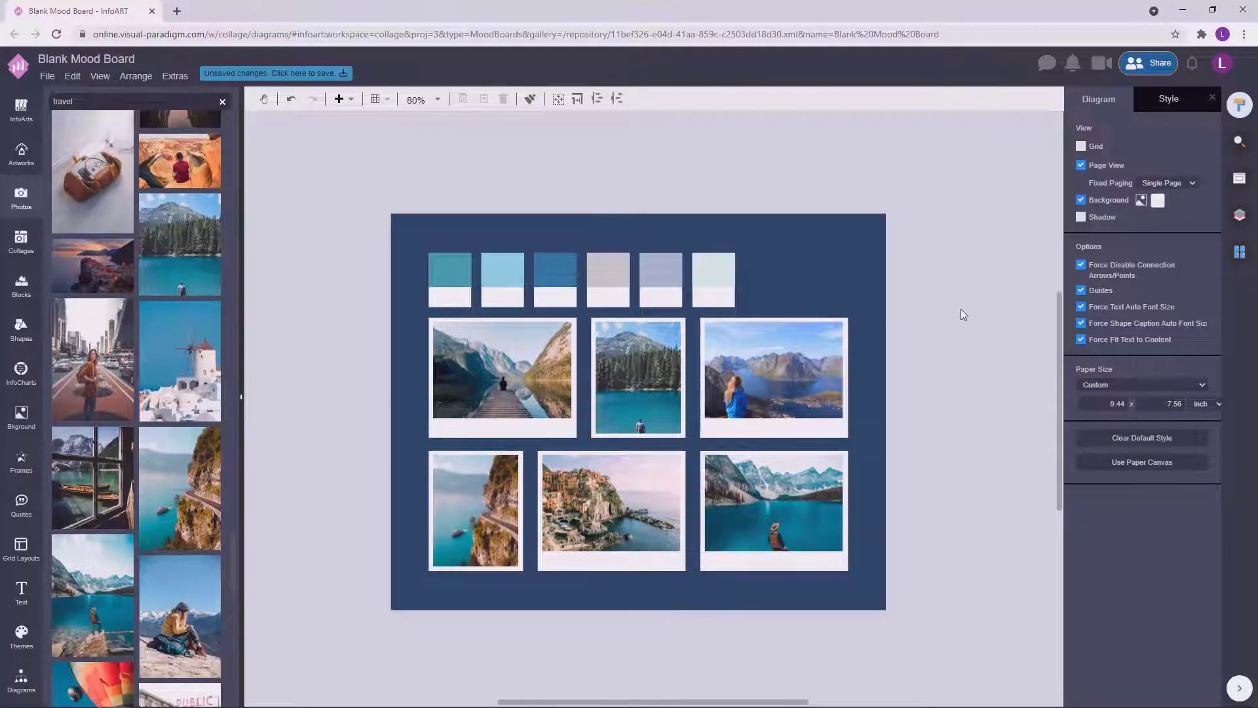
left_click_drag(977, 342, 352, 184)
left_click_drag(726, 254, 679, 271)
left_click(727, 186)
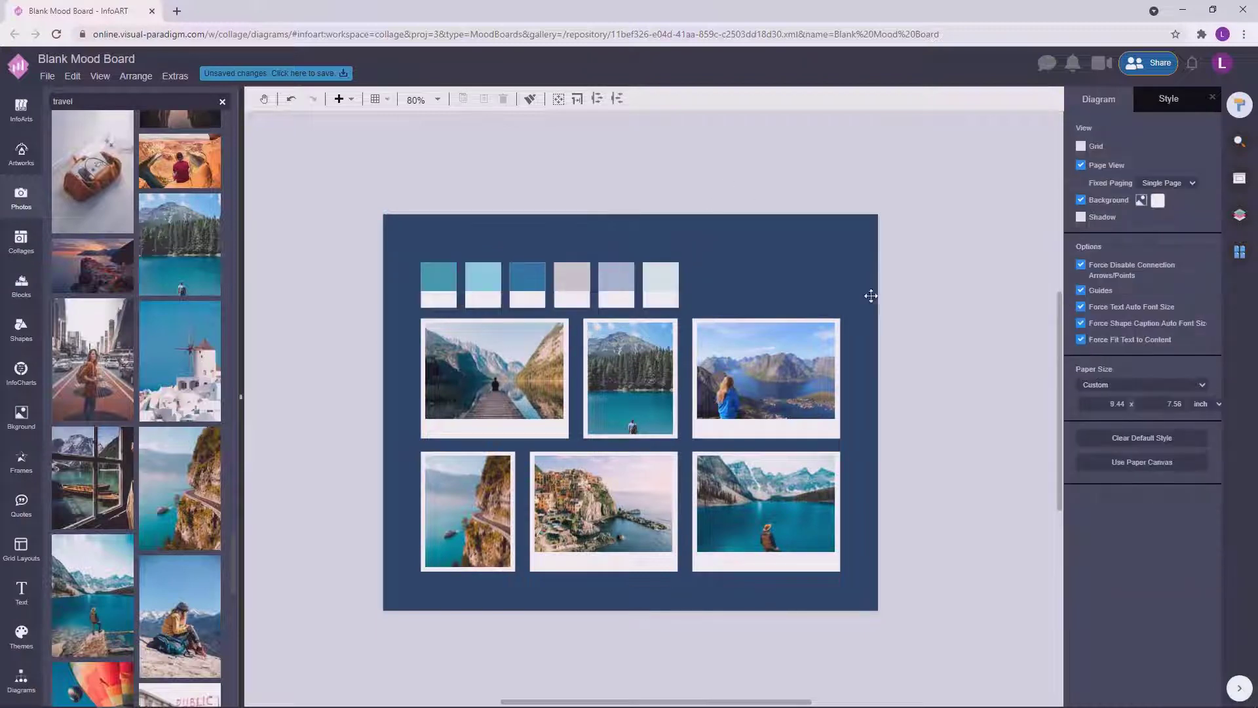
Step: Fine-tune the size of the whole swatch card row to about 489 × 86, matching the edge of the upper middle photo frame
left_click_drag(954, 350, 304, 189)
left_click(686, 200)
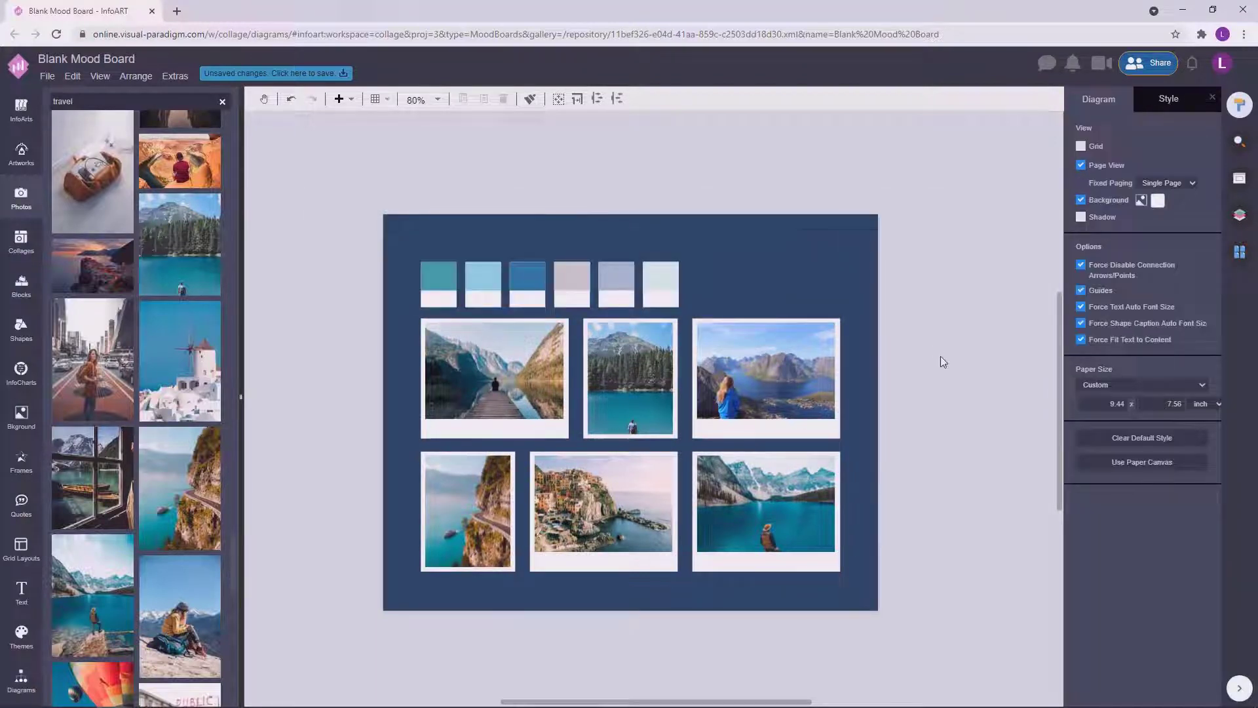
scroll(655, 265, "up", 3)
left_click_drag(1023, 386, 300, 214)
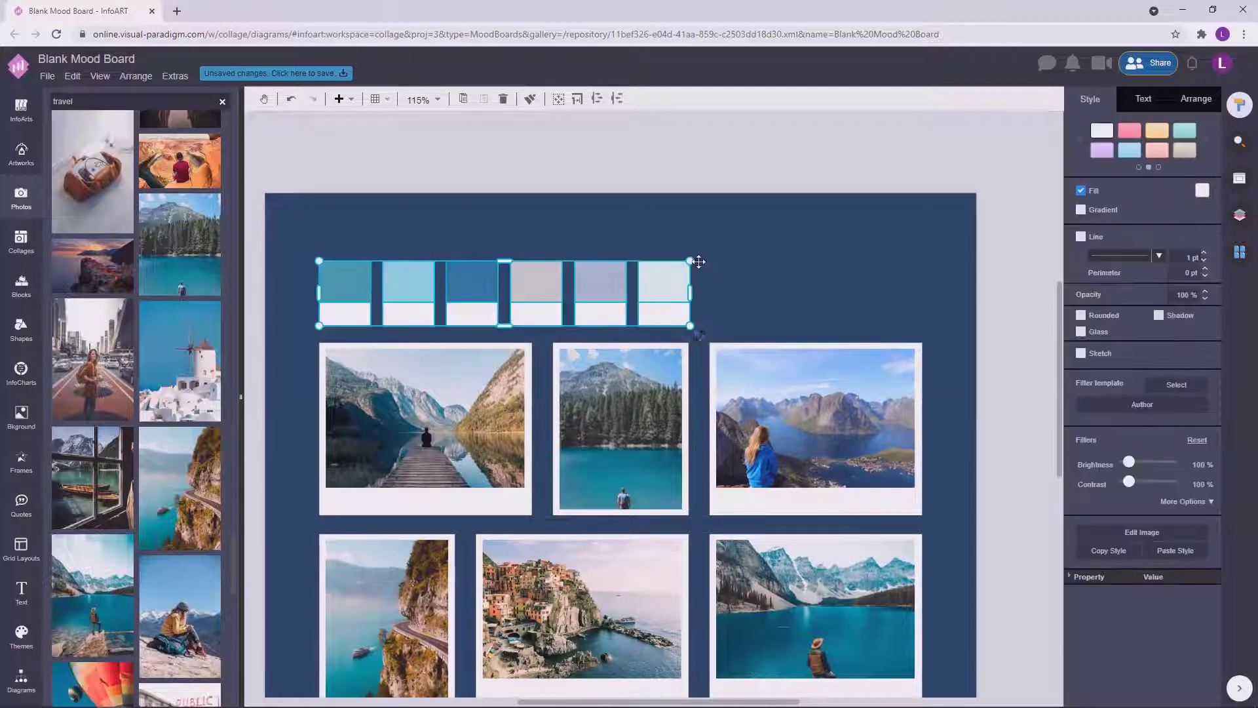
left_click_drag(690, 262, 691, 266)
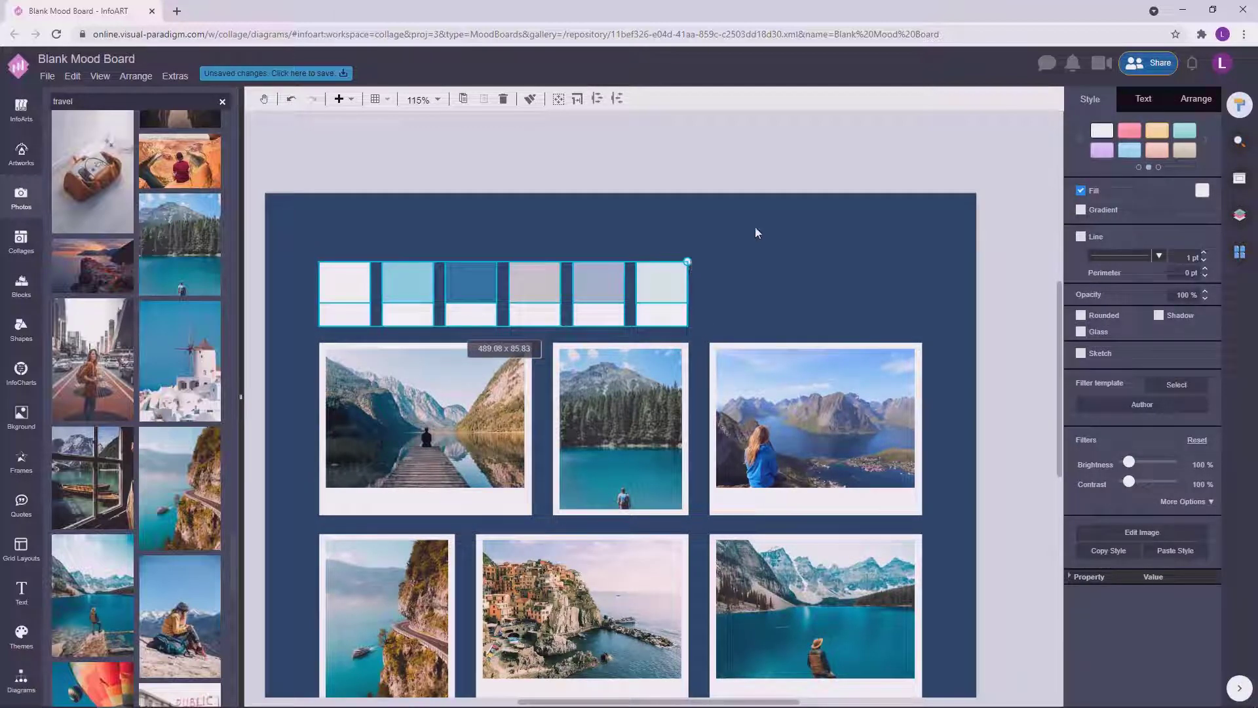
left_click(852, 157)
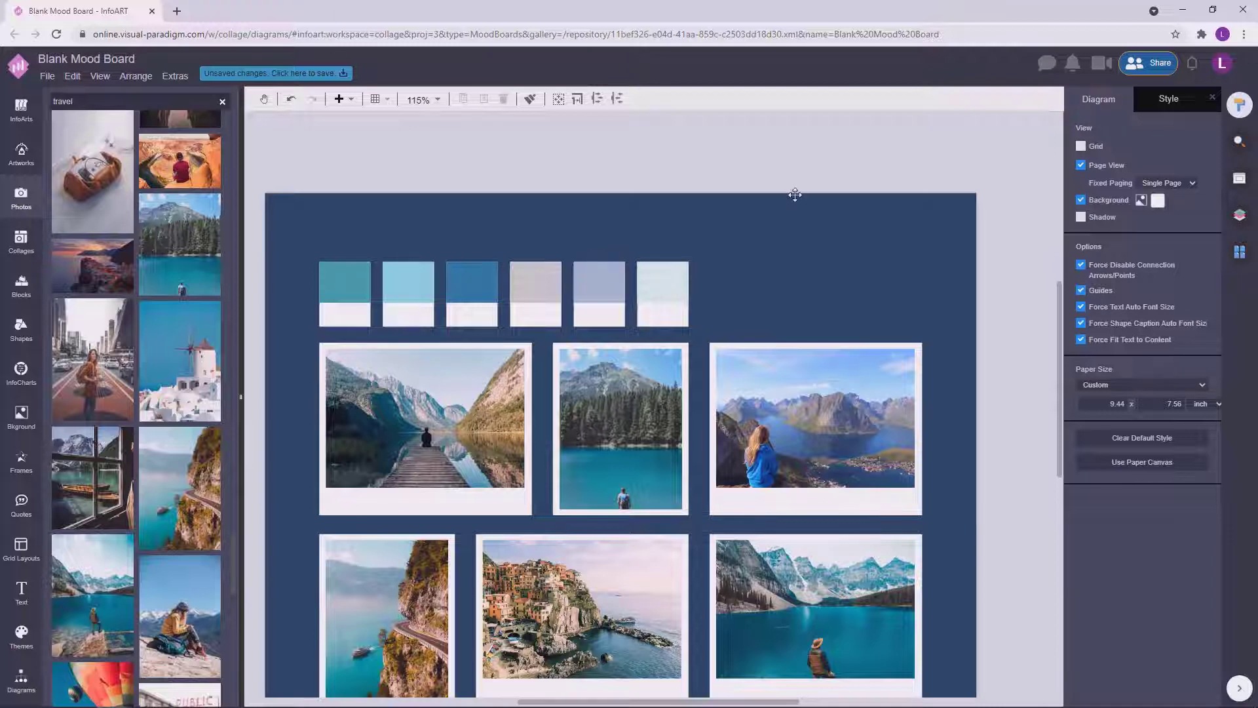
Step: Select all swatch cards and framed photos and centre them together on the navy board at 72, 83
scroll(791, 191, "down", 3)
left_click_drag(479, 283, 441, 219)
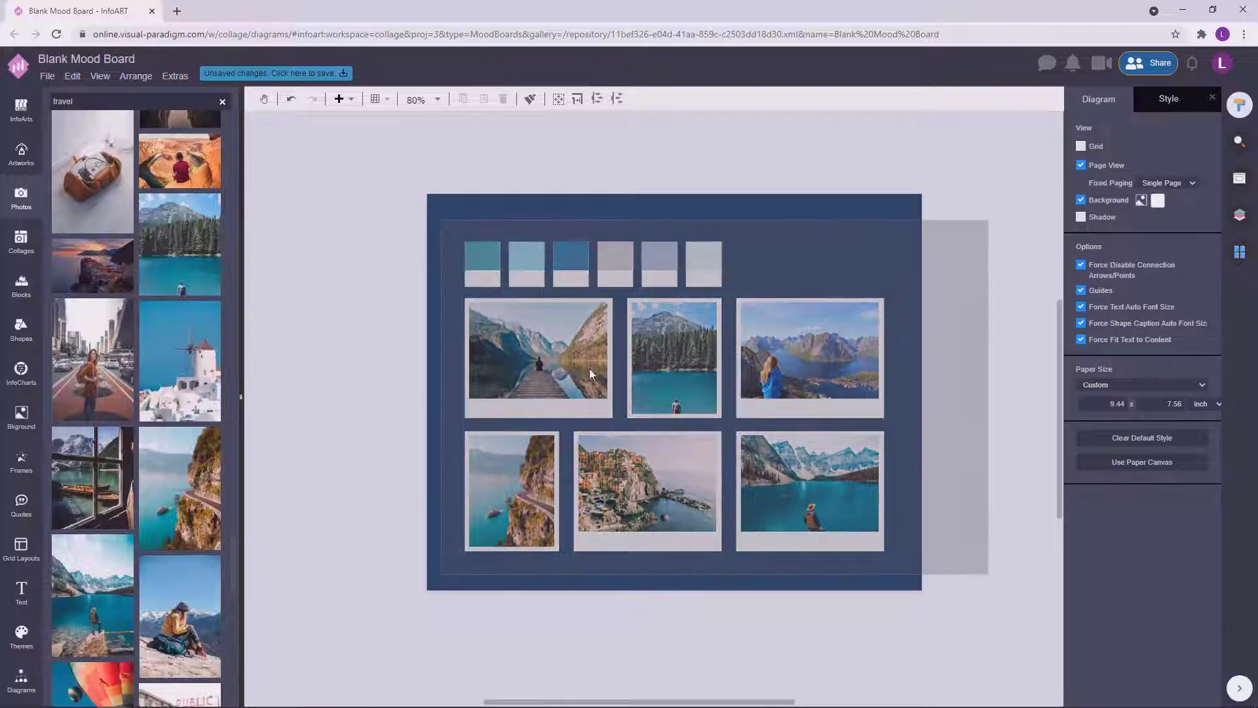
left_click_drag(574, 361, 573, 357)
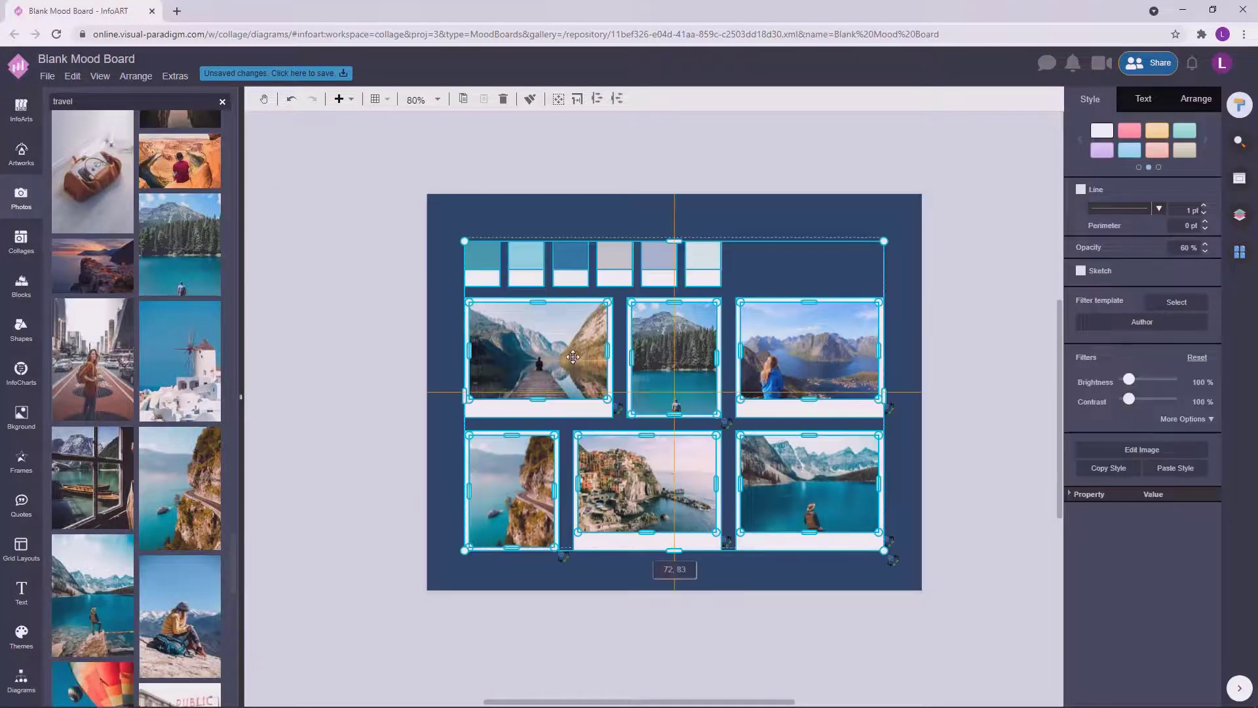
left_click_drag(984, 299, 929, 361)
left_click(984, 299)
scroll(973, 340, "up", 2)
scroll(972, 340, "down", 2)
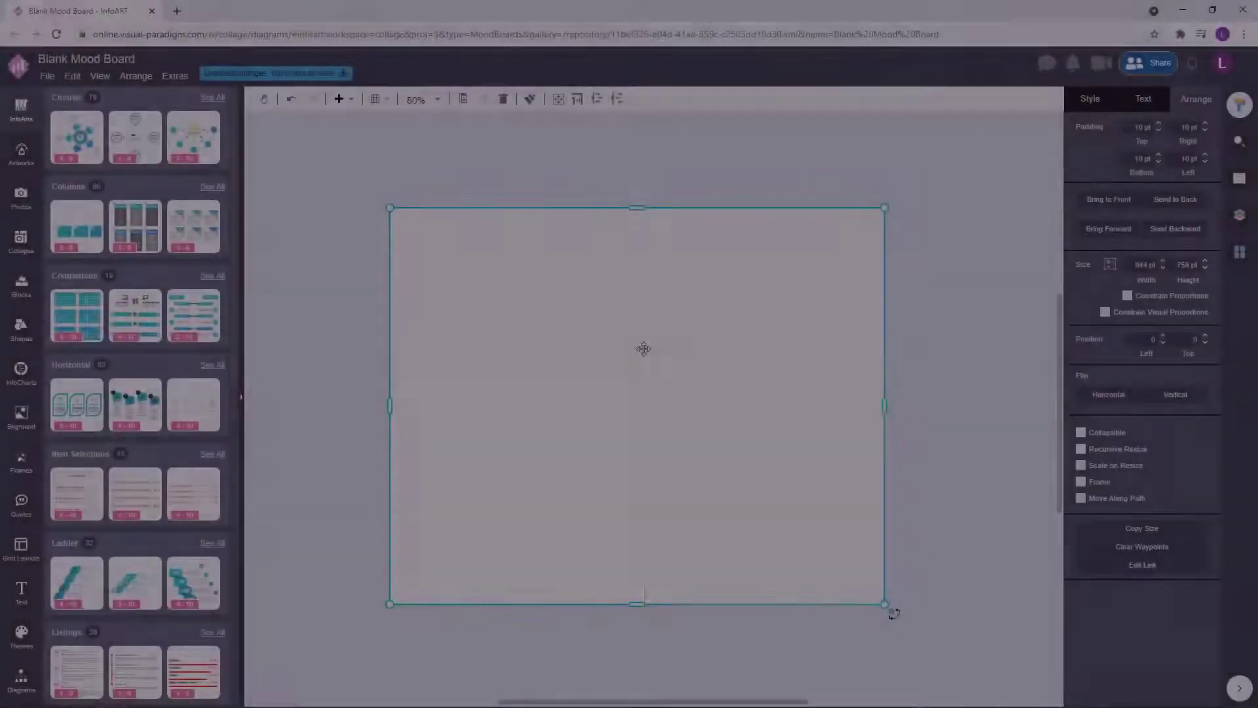
right_click(643, 348)
mouse_move(728, 385)
left_click(905, 387)
left_click(953, 297)
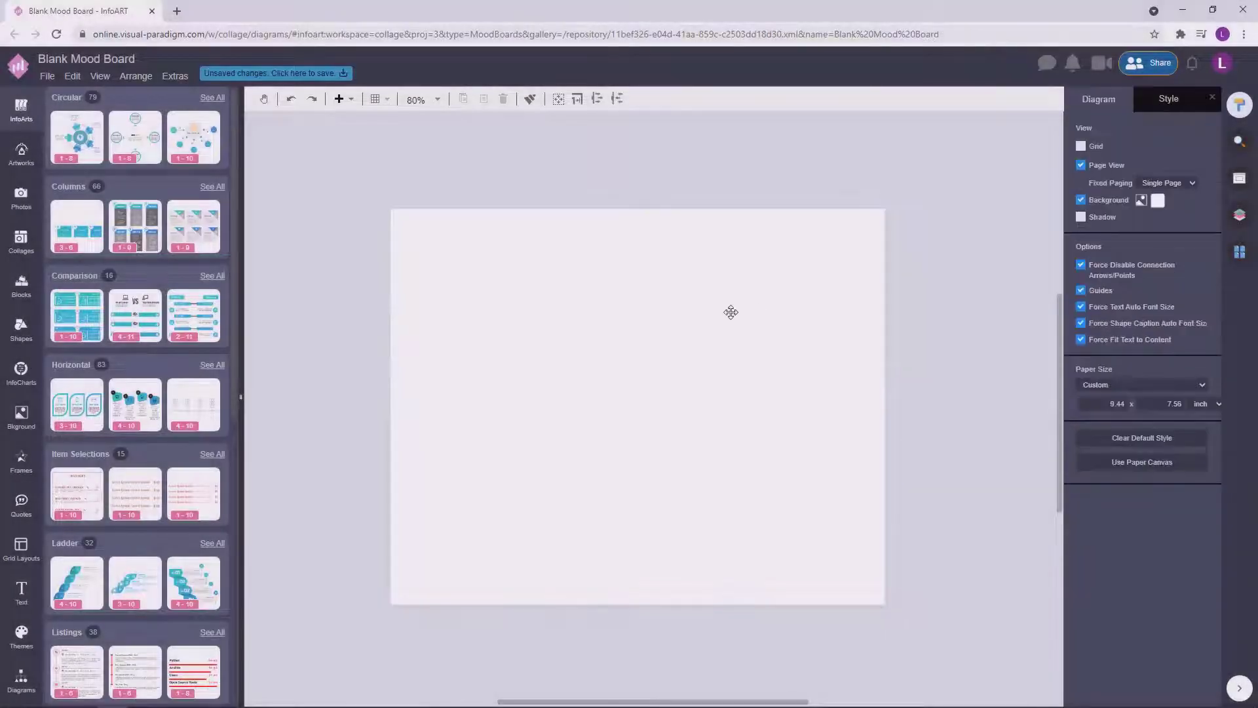
left_click(730, 312)
left_click(1091, 100)
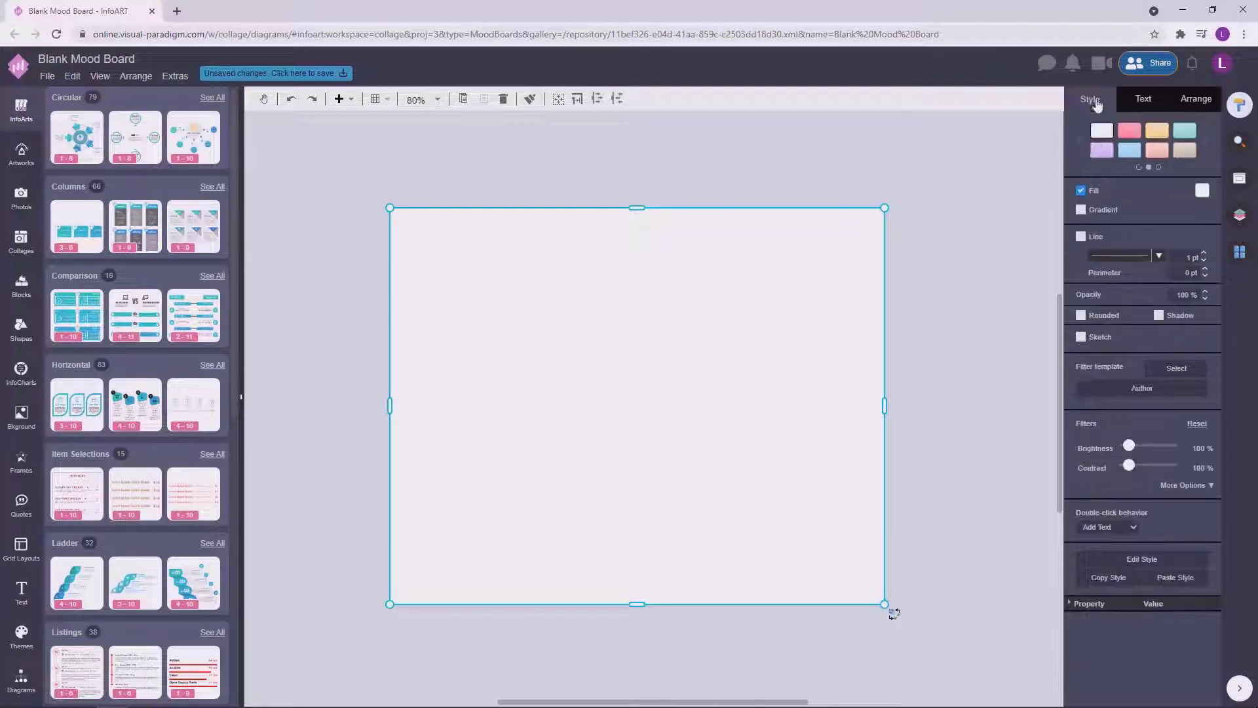
right_click(661, 323)
mouse_move(787, 358)
left_click(896, 360)
key("ctrl+z")
Step: Split the blank board shape horizontally in half, and split its right half horizontally in half again to get three columns
right_click(640, 321)
mouse_move(787, 336)
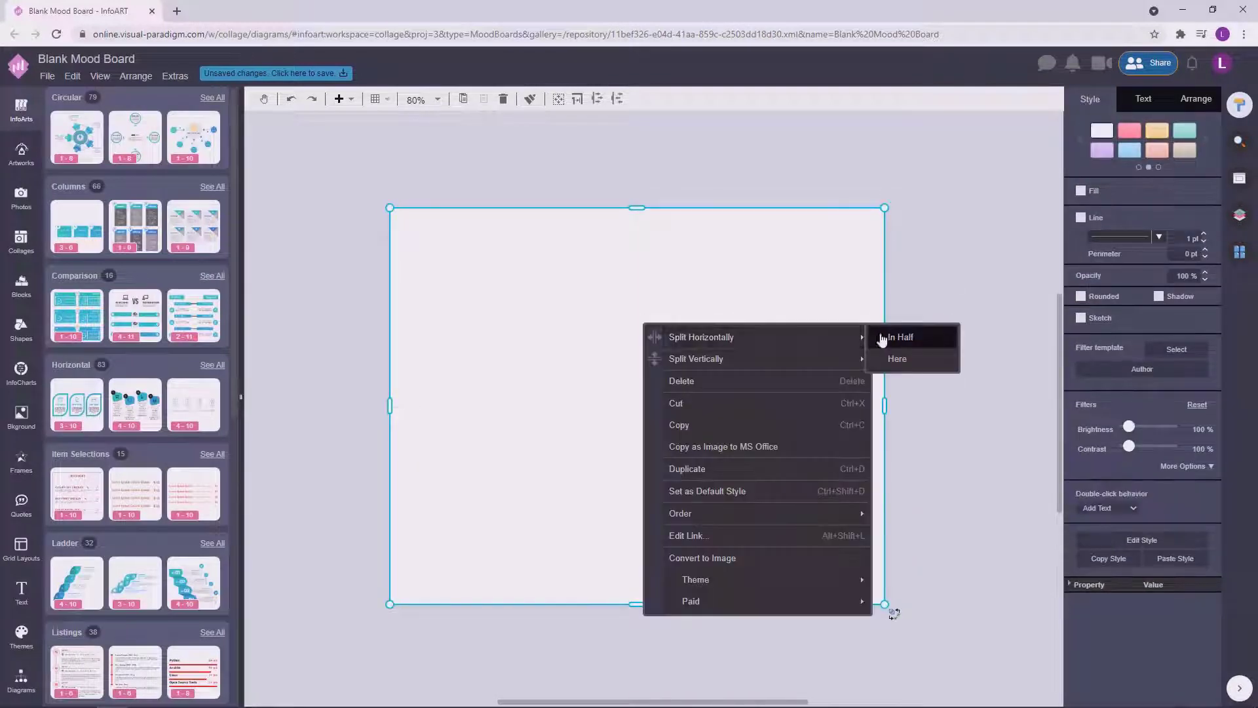
left_click(886, 338)
left_click(716, 326)
right_click(716, 328)
mouse_move(907, 341)
left_click(977, 338)
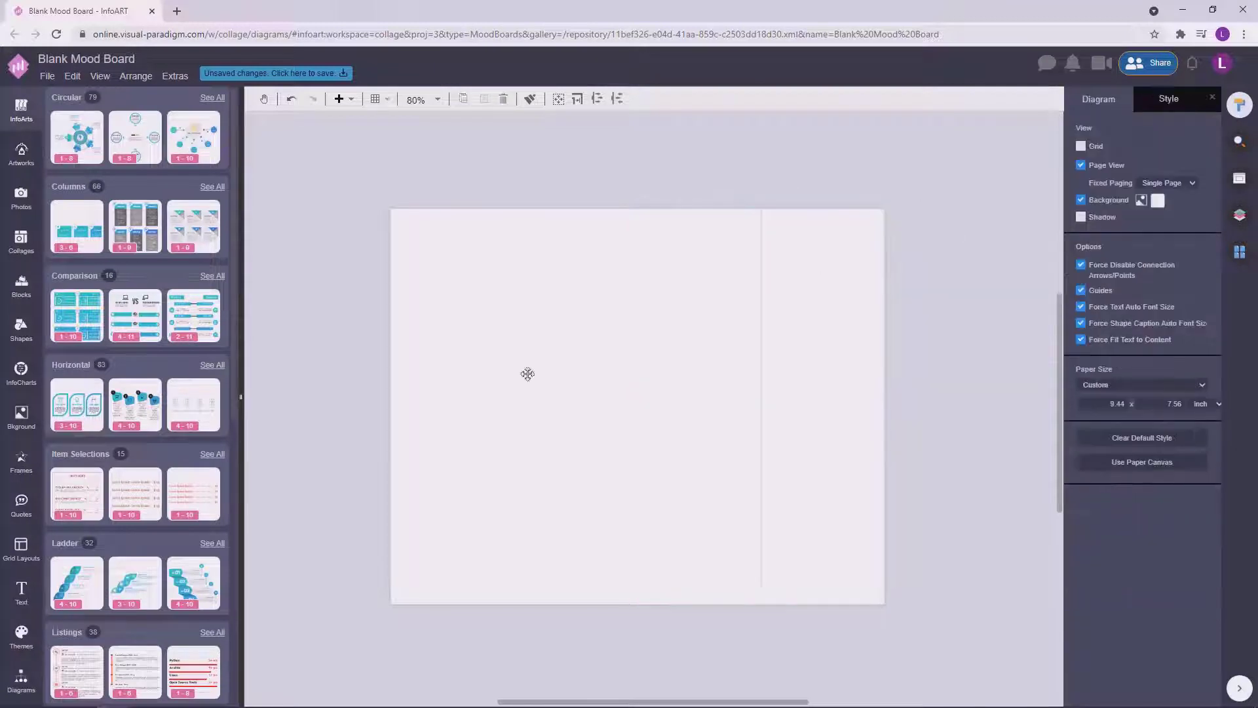
Step: Move the first column divider left to narrow the left column, and shift the second divider slightly right
left_click(538, 368)
left_click(538, 368)
left_click_drag(641, 396, 556, 401)
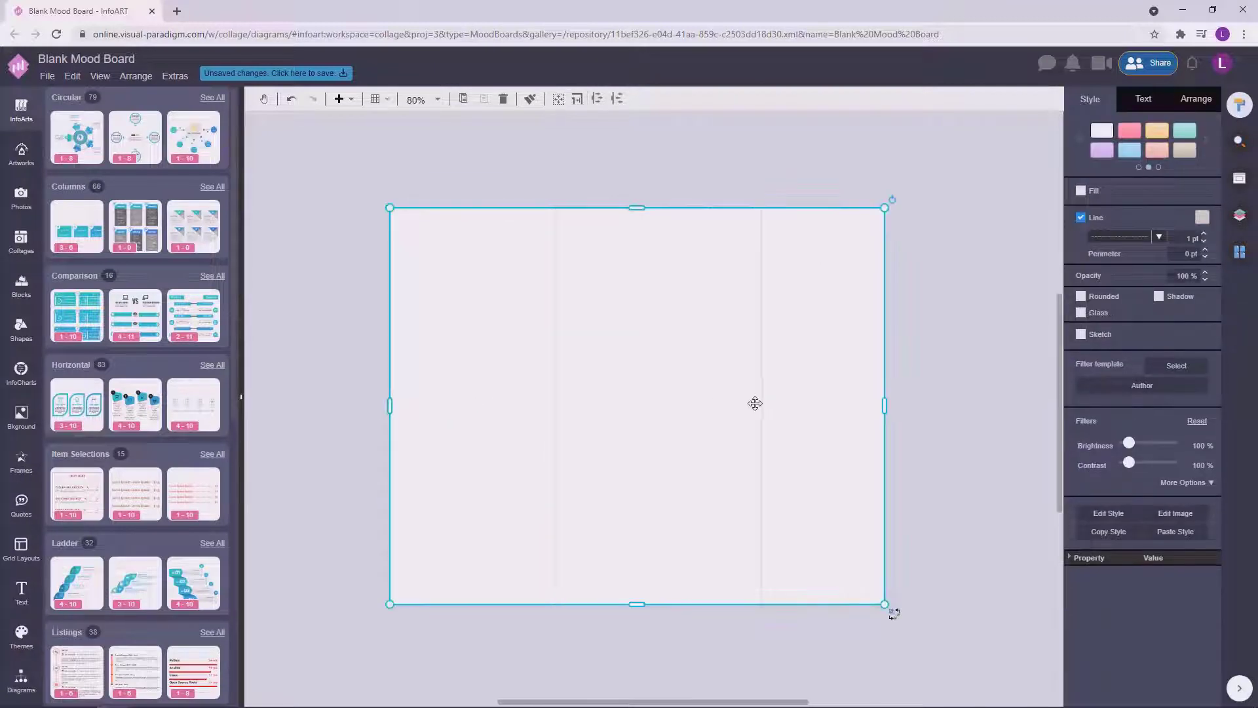
mouse_move(760, 403)
left_mouse_down()
mouse_move(688, 411)
mouse_move(777, 407)
left_mouse_up()
Step: Select the left and middle columns of the grid and make their widths equal
left_click(604, 388)
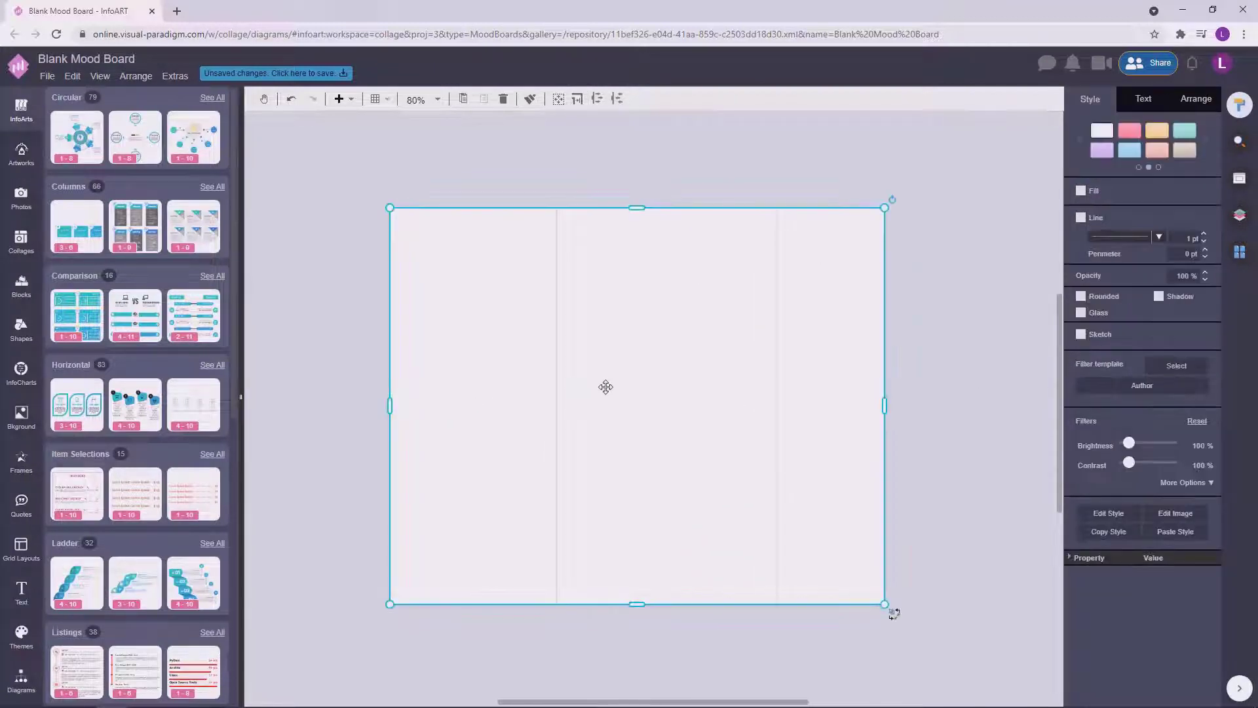
left_click(604, 387)
left_click(511, 393, "shift")
right_click(510, 393)
left_click(579, 449)
left_click(932, 354)
left_click(817, 306)
right_click(819, 306)
mouse_move(1048, 347)
left_click(1074, 321)
key("ctrl+z")
Step: Split the narrow right column vertically in half, and split its upper half vertically in half again
left_click(821, 264)
right_click(820, 264)
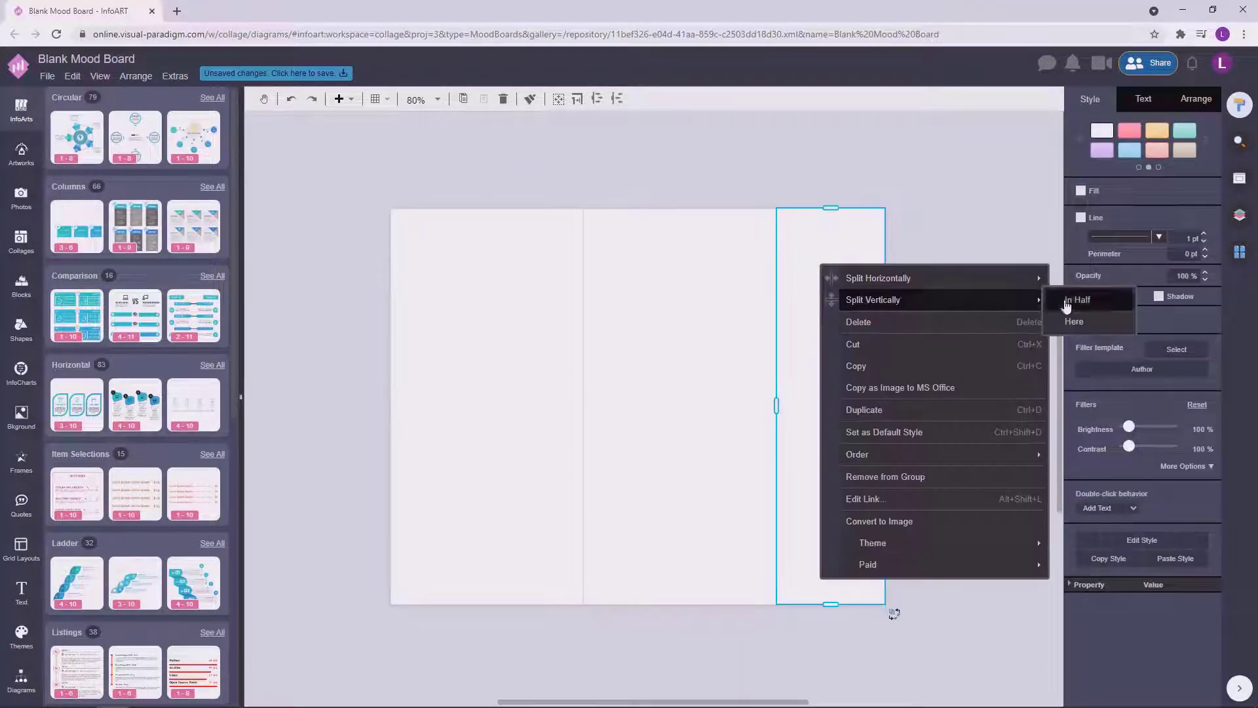
left_click(1068, 301)
left_click(840, 311)
left_click(839, 311)
right_click(825, 294)
mouse_move(926, 340)
left_click(1083, 331)
Step: Split each of the two upper quarter cells in the right column vertically in half
left_click(828, 255)
right_click(827, 234)
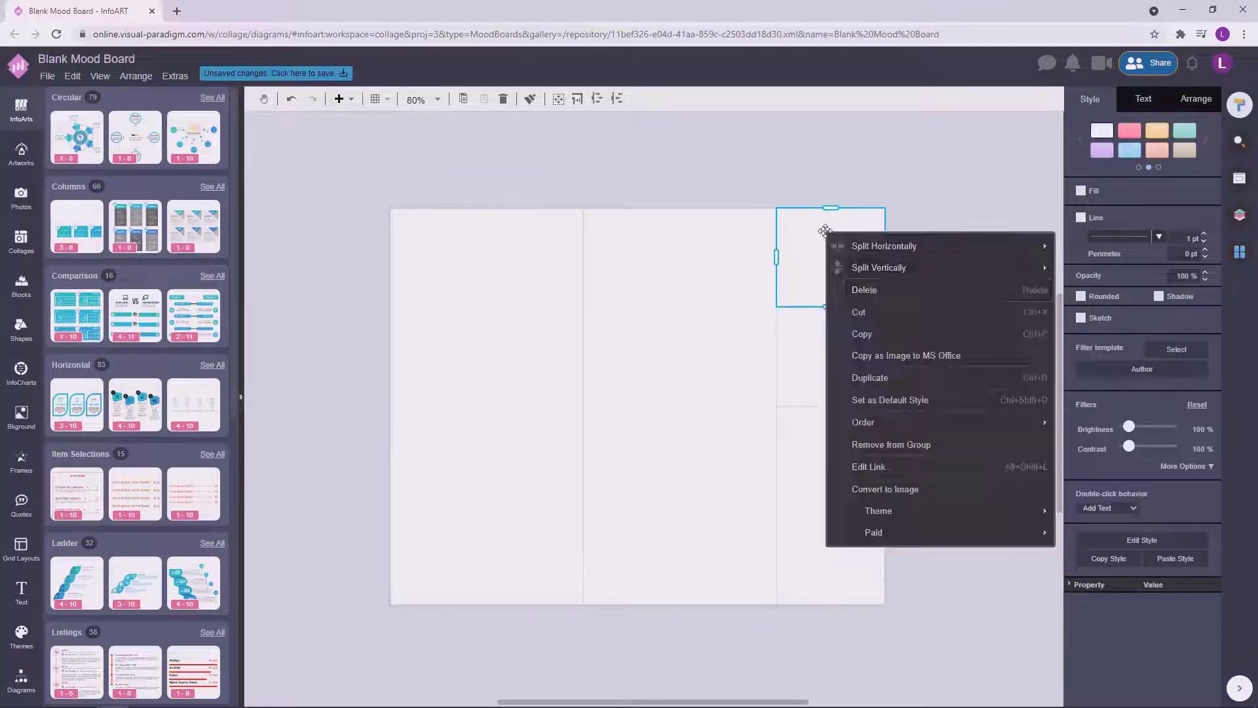
left_click(1084, 267)
right_click(817, 323)
left_click(1074, 357)
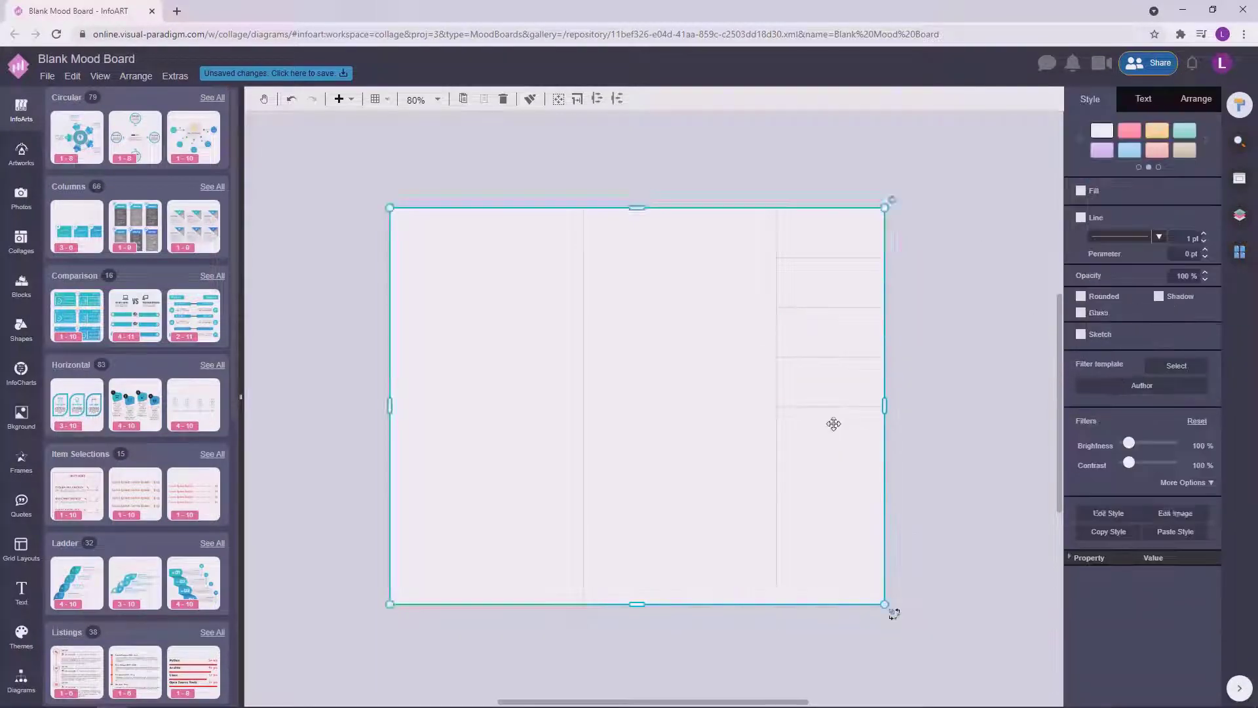
Step: Split the lower half of the right column vertically in half, and split its upper cell in half again
right_click(831, 422)
mouse_move(919, 426)
left_click(1087, 427)
right_click(839, 435)
left_click(1084, 426)
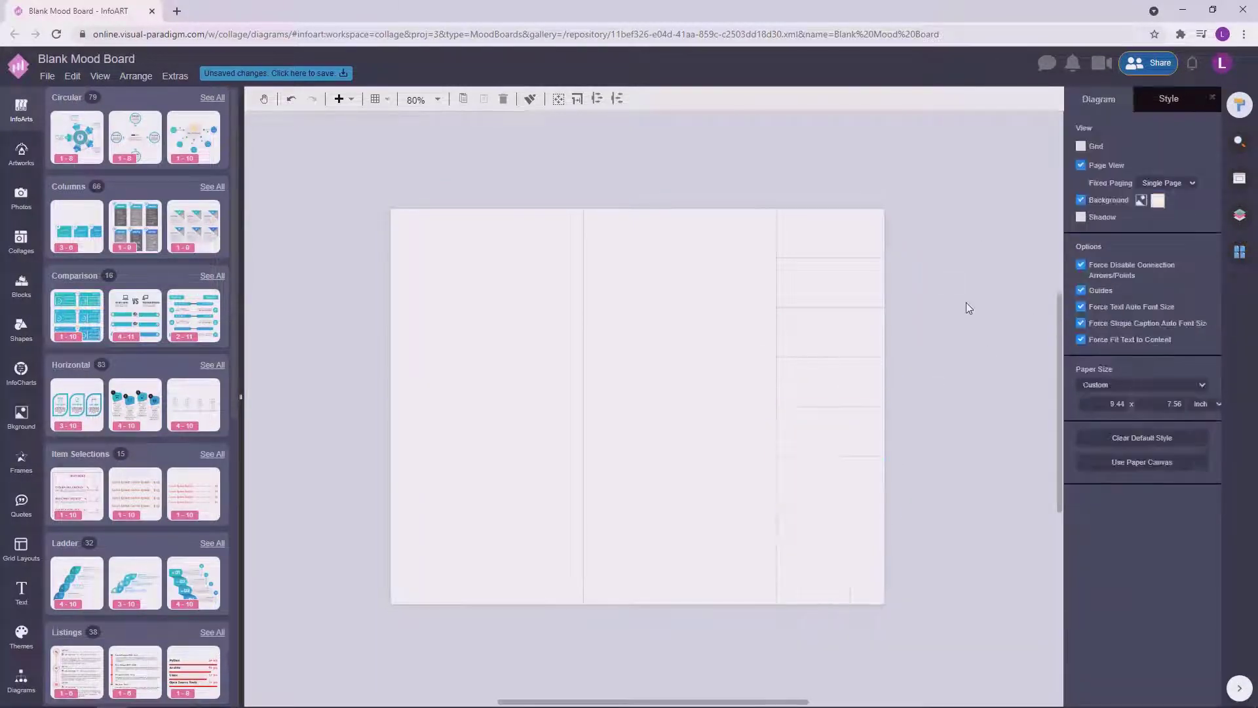
Step: Split the left column vertically in half and raise the divider so the upper cell takes about a third of the height
left_click(466, 348)
left_click(476, 344)
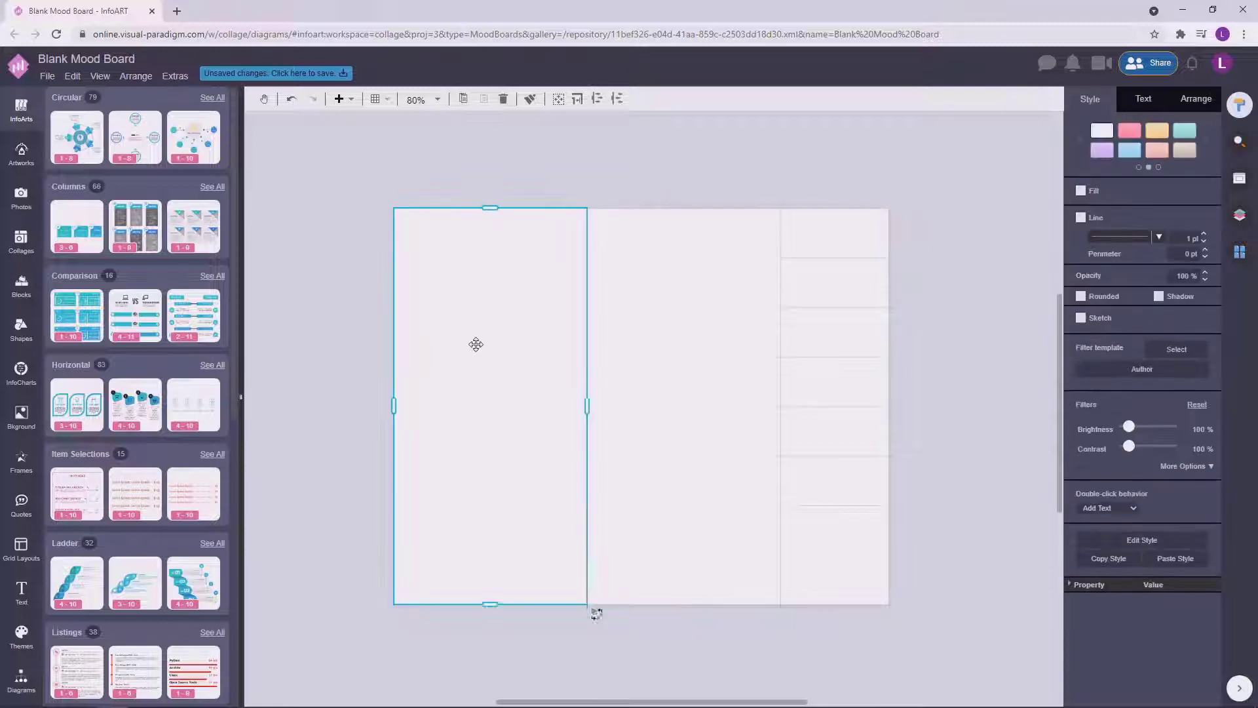
right_click(473, 340)
left_click(725, 373)
left_click(350, 373)
left_click(517, 328)
left_click(546, 333)
left_click_drag(490, 406, 491, 340)
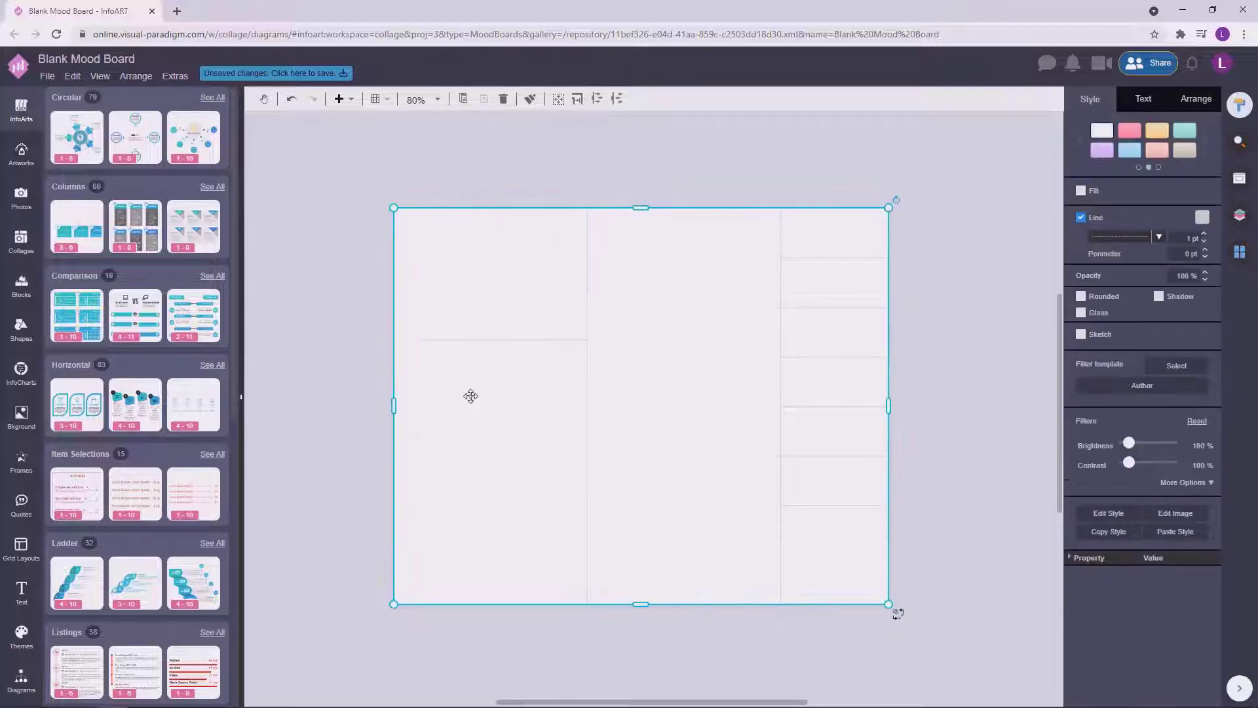
Step: Try splitting the lower cell of the left column horizontally in half and undo each attempt
left_click(472, 396)
right_click(472, 393)
mouse_move(597, 414)
left_click(724, 405)
key("ctrl+z")
right_click(465, 397)
left_click(472, 379)
right_click(460, 378)
mouse_move(655, 392)
left_click(703, 394)
key("ctrl+z")
Step: Split the lower cell of the left column vertically in half
right_click(500, 401)
left_click(376, 391)
left_click(490, 393)
right_click(431, 381)
left_click(312, 453)
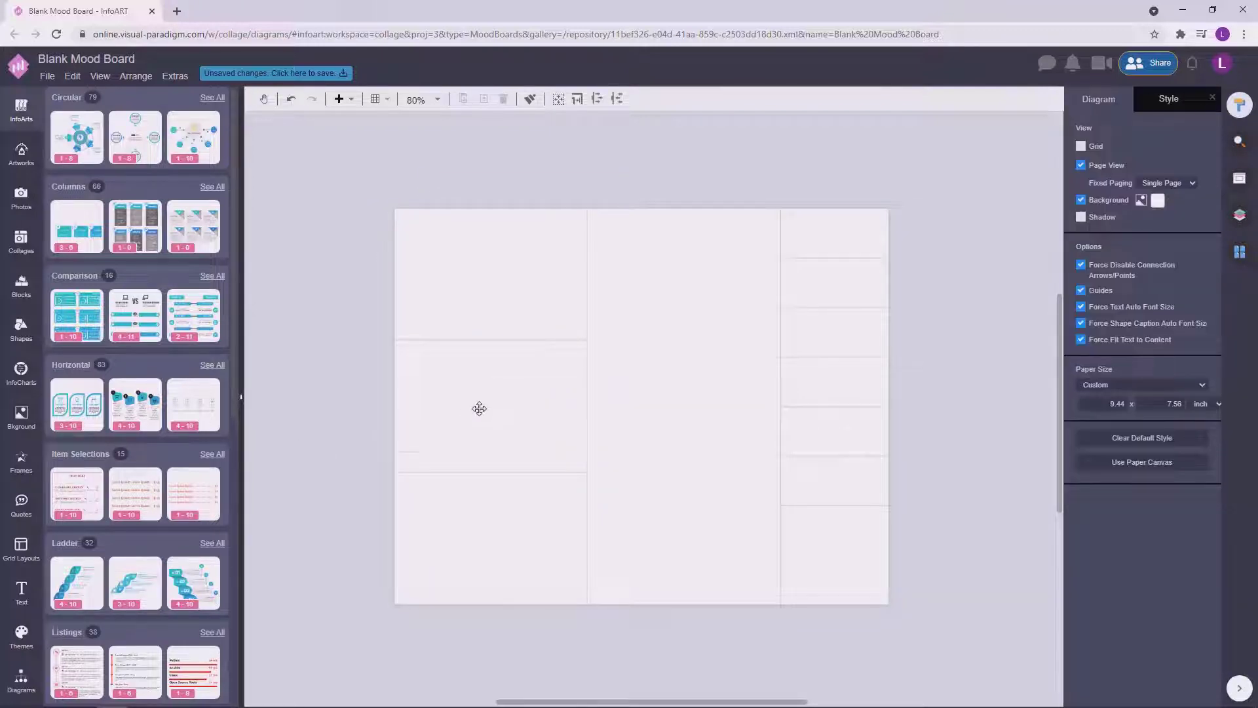
left_click(479, 408)
left_click(324, 472)
left_click(609, 354)
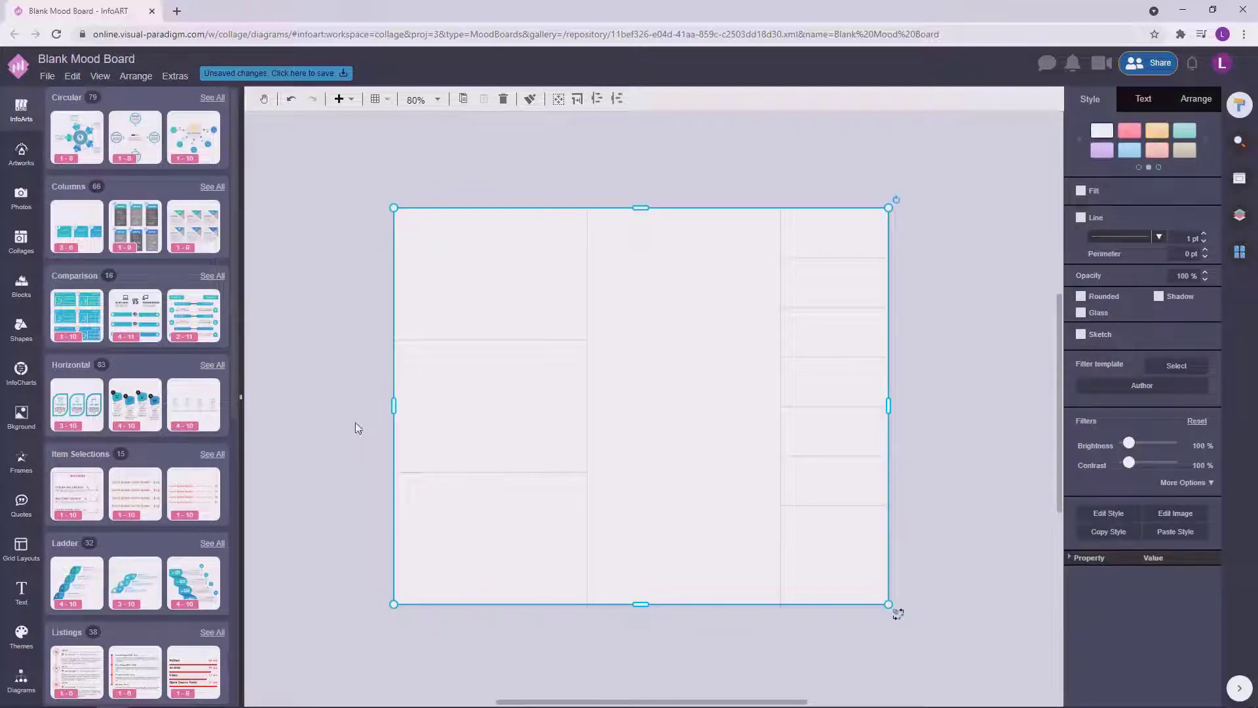
Step: Adjust both dividers in the left column so the middle cell takes about a quarter of the column's height
left_click(505, 441)
left_click_drag(491, 472, 491, 430)
left_click_drag(492, 340, 495, 370)
left_click(317, 449)
left_click(486, 394)
left_click(333, 420)
left_click(506, 376)
left_click(505, 376)
left_click(319, 413)
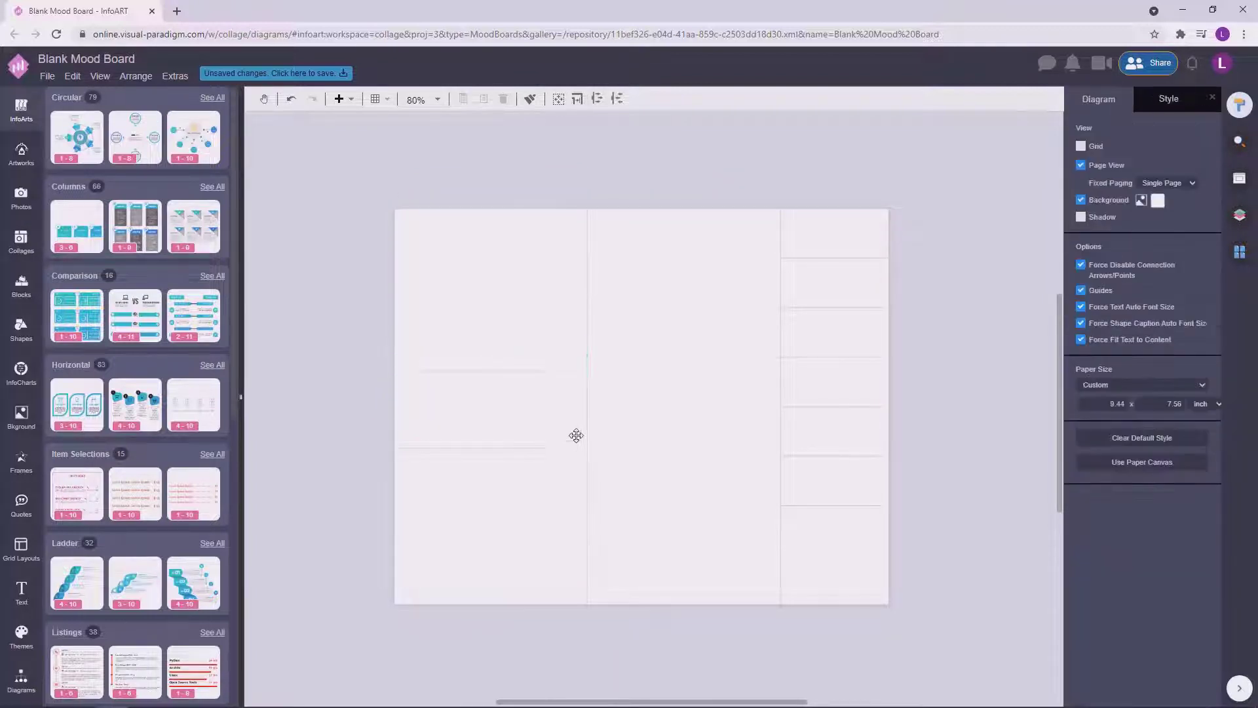
left_click(510, 432)
left_click(510, 432)
left_click_drag(511, 432, 485, 357)
Step: Split the middle column vertically in half
left_click(683, 317)
right_click(685, 317)
left_click(937, 351)
left_click(686, 344)
left_click(984, 417)
Step: Try splitting the lower half of the middle column vertically in half and raising the column's middle divider, and undo both
left_click(652, 433)
right_click(650, 426)
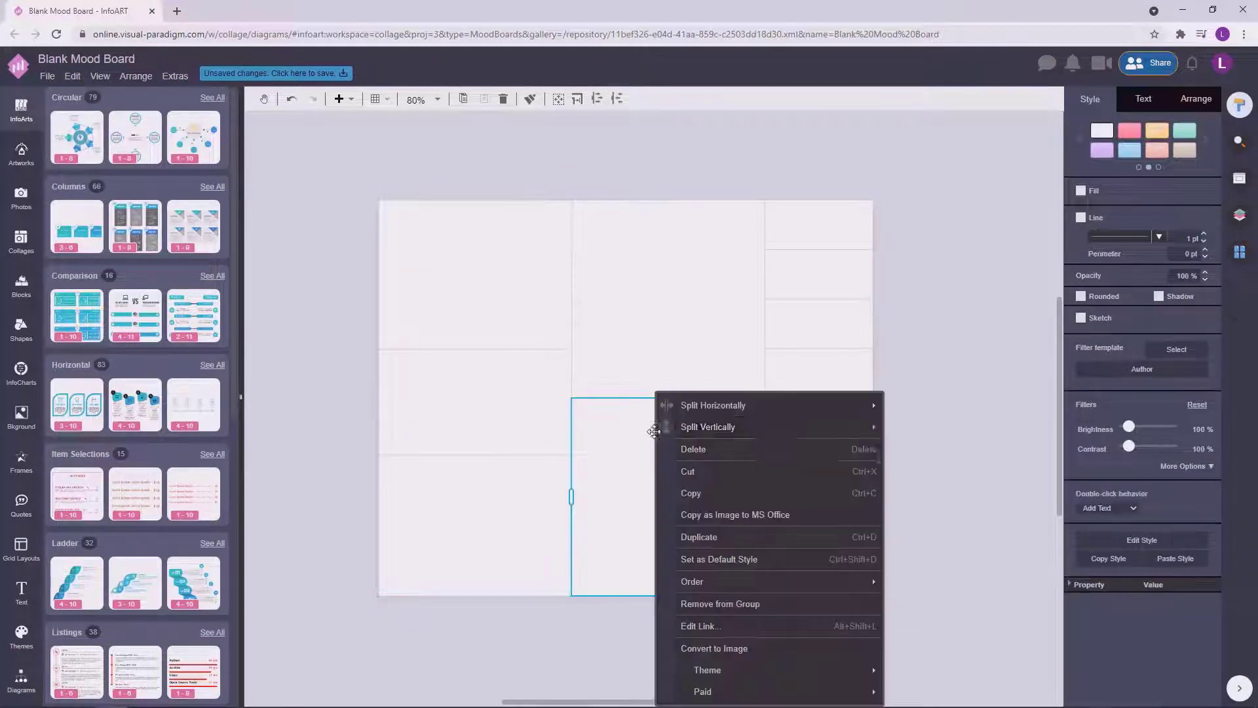
mouse_move(754, 426)
left_click(924, 426)
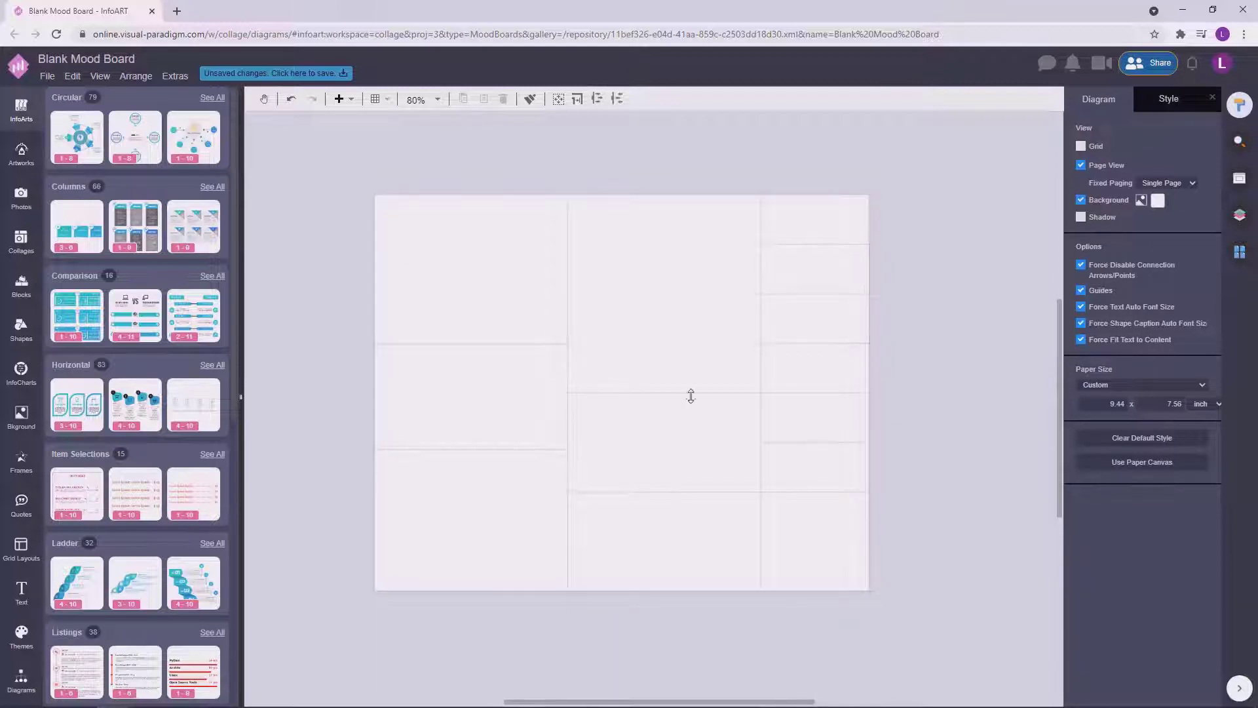
left_click_drag(684, 392, 672, 330)
left_click(640, 391)
left_click(957, 346)
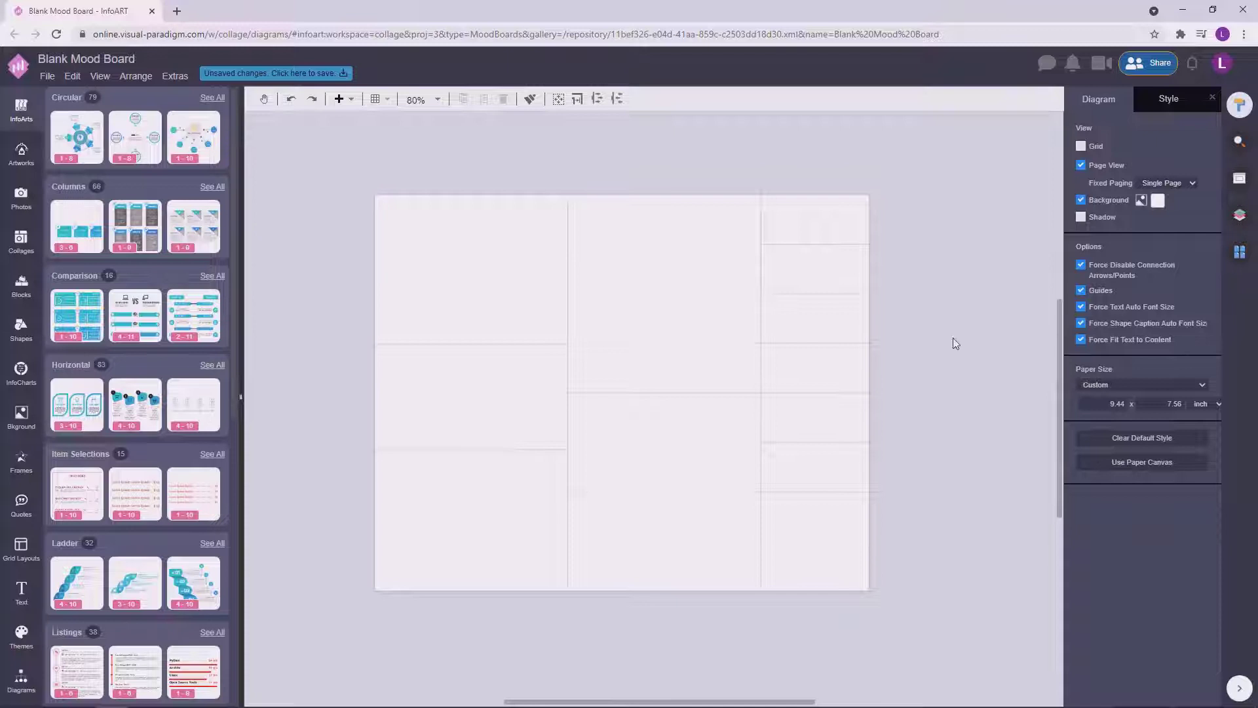
Step: Merge the upper and middle cells of the left column into one cell
left_click(411, 365)
left_click(503, 394)
left_click(478, 312, "shift")
right_click(480, 313)
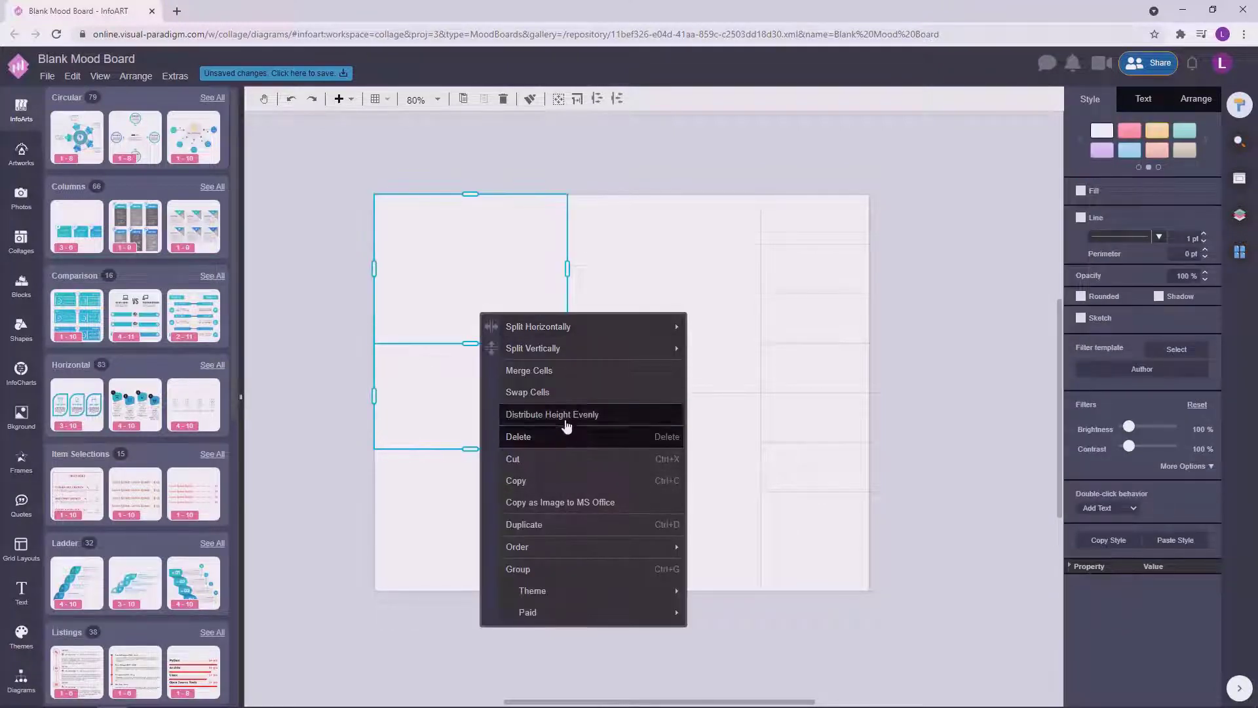
left_click(524, 370)
Step: Try splitting both cells of the left column horizontally in half and undo it
right_click(516, 393)
mouse_move(612, 434)
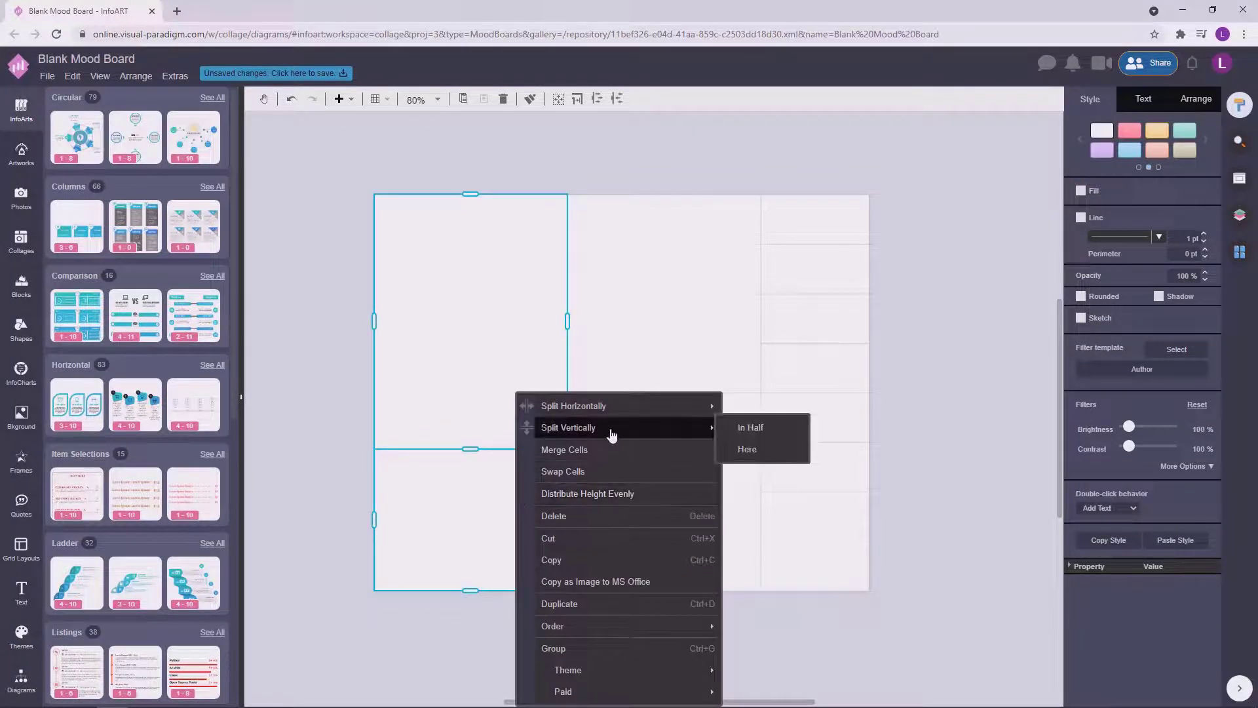
left_click(751, 406)
key("ctrl+z")
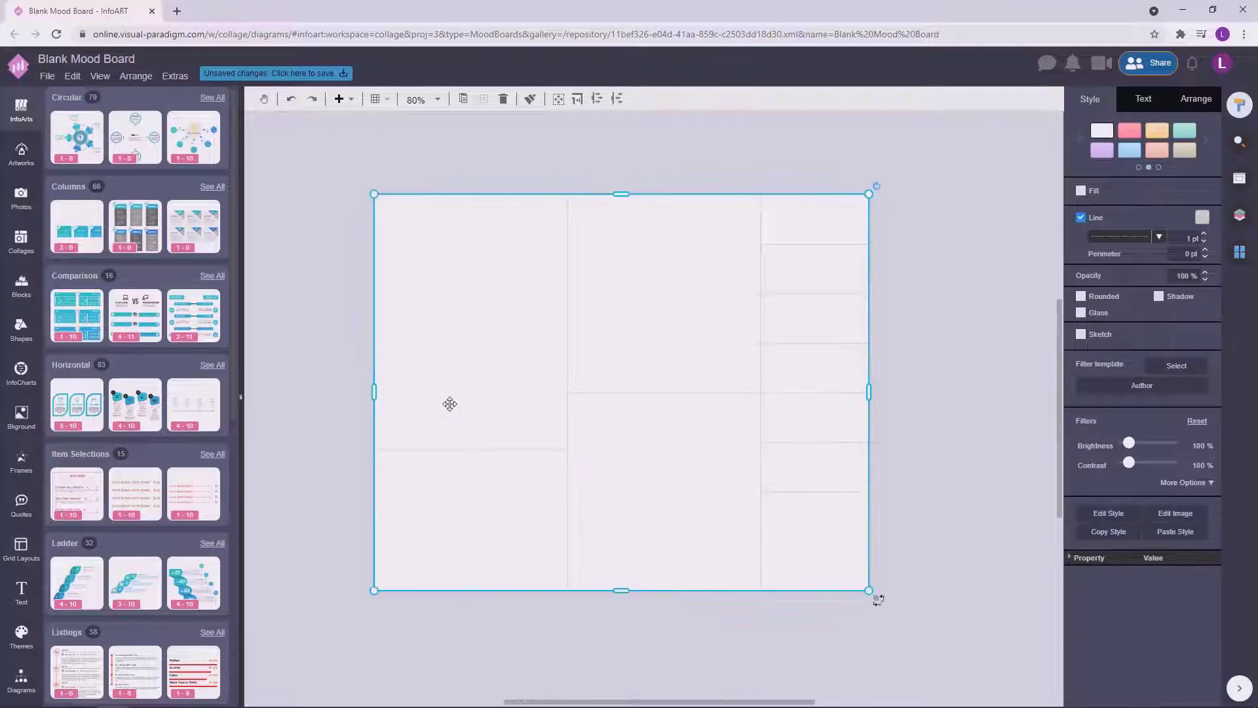
Step: Distribute the height of the two left-column cells evenly
left_click(449, 404)
left_click(501, 515, "shift")
right_click(502, 515)
left_click(601, 492)
Step: Split the lower half of the left column vertically in half
left_click(469, 452)
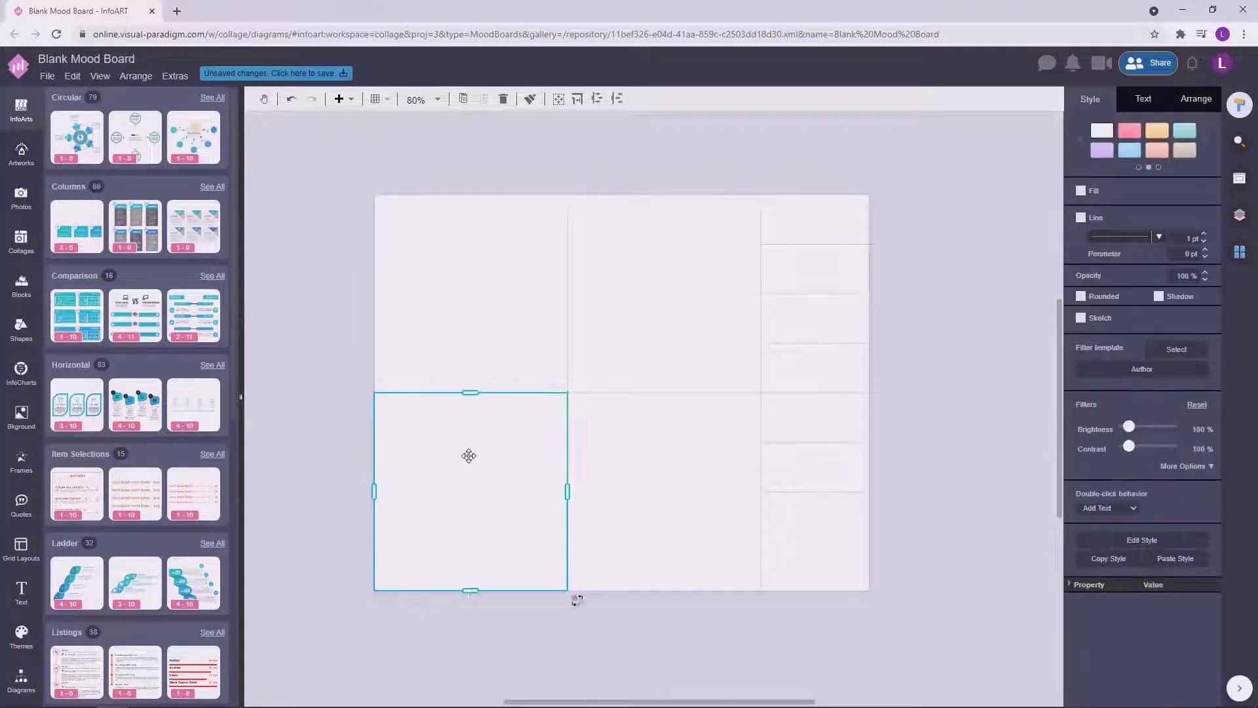
right_click(469, 452)
mouse_move(632, 440)
left_click(726, 427)
left_click(978, 396)
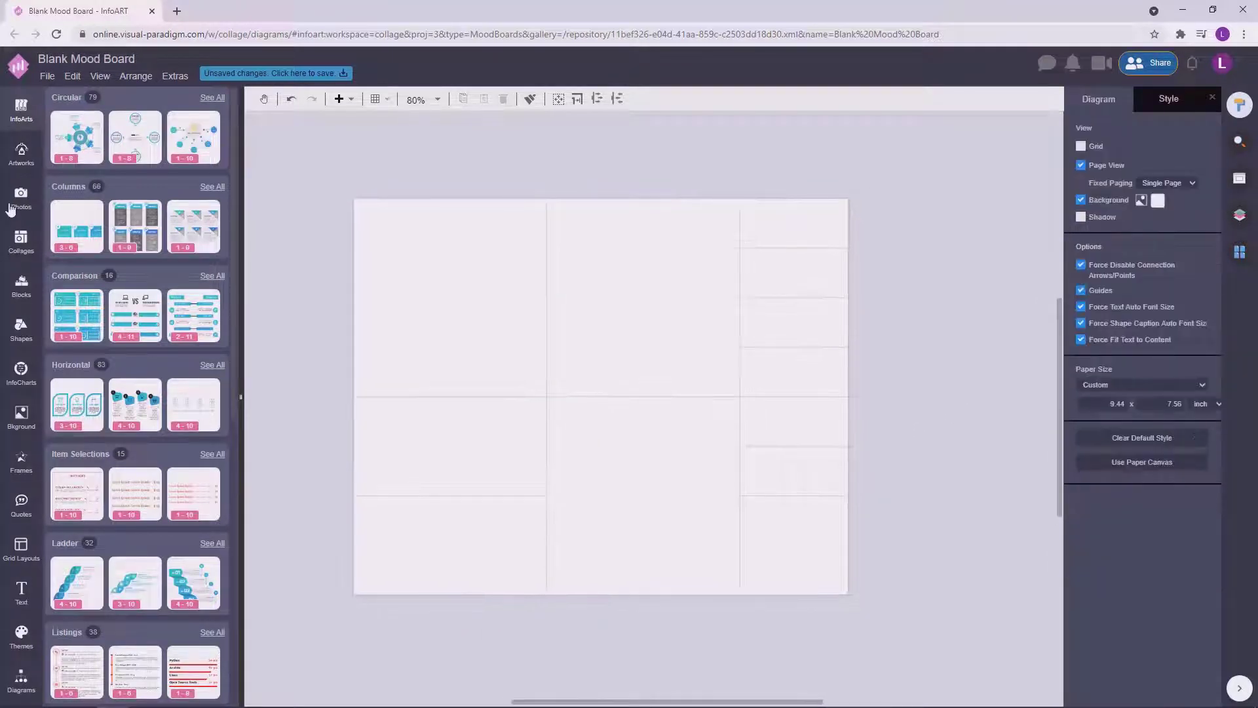
Step: Select the five large cells in the left and middle columns and set their padding to 3 pt on all sides
left_click(14, 203)
left_click(502, 295)
left_click(501, 308)
left_click(666, 345, "shift")
left_click(645, 485, "shift")
left_click(462, 449, "shift")
left_click(419, 540, "shift")
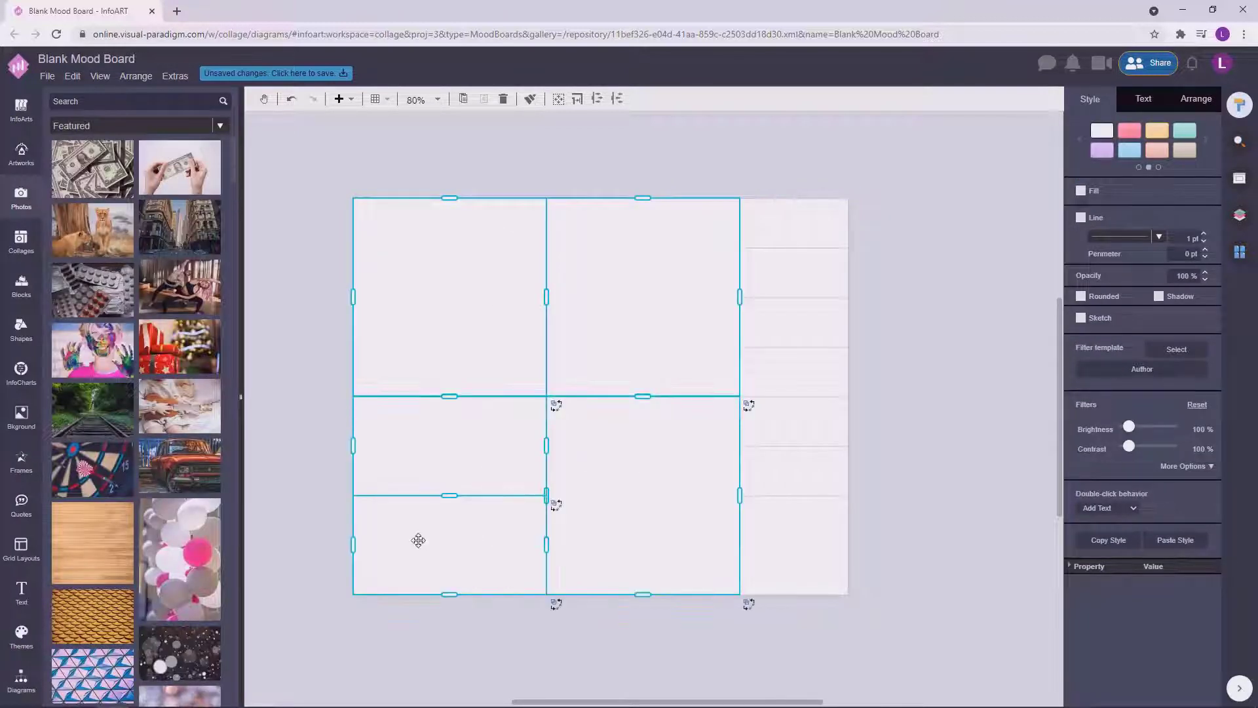
left_click(1190, 100)
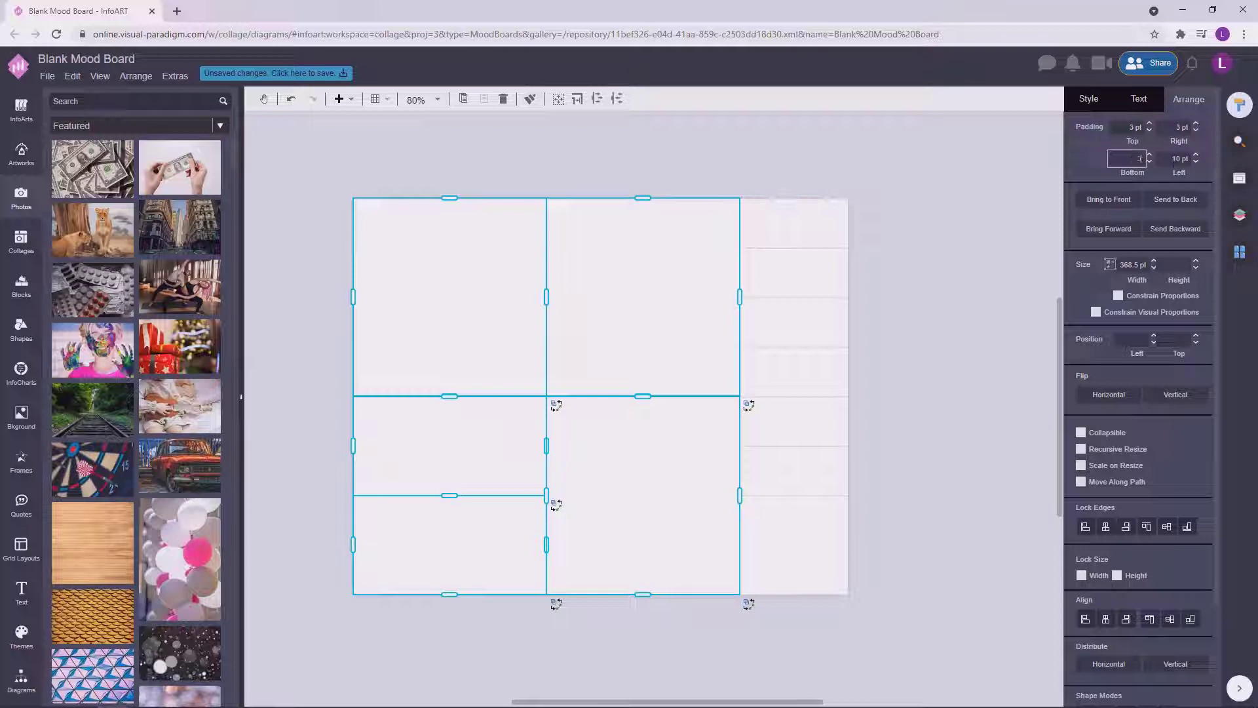
left_click(965, 278)
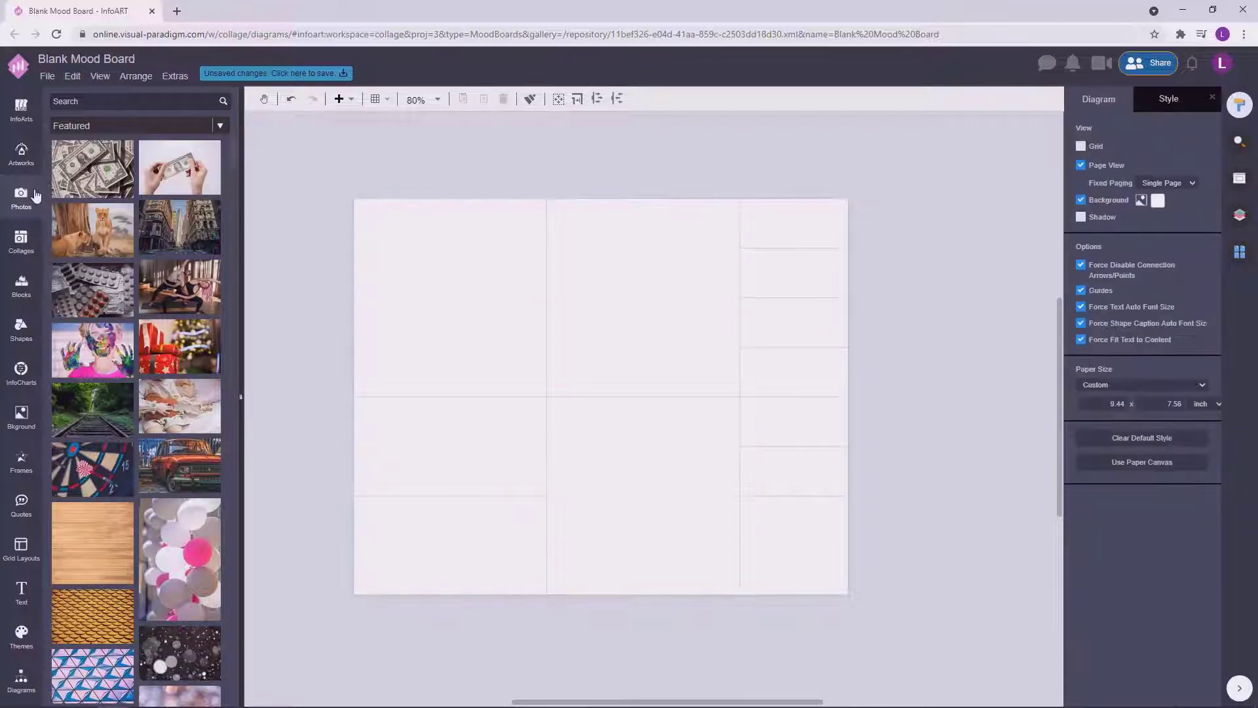
Step: Search the photo library for "navy and gold", and replace that query with "pastel"
left_click(124, 103)
type("navy an")
mouse_move(104, 139)
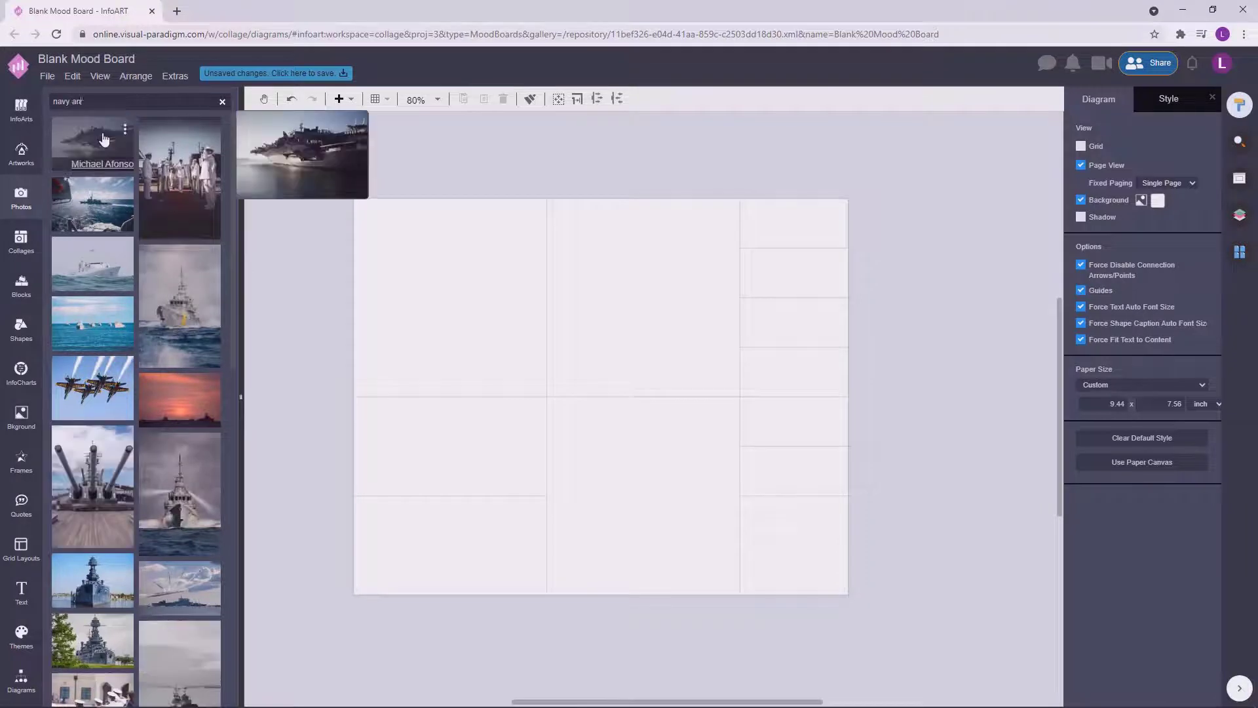
type("d gol")
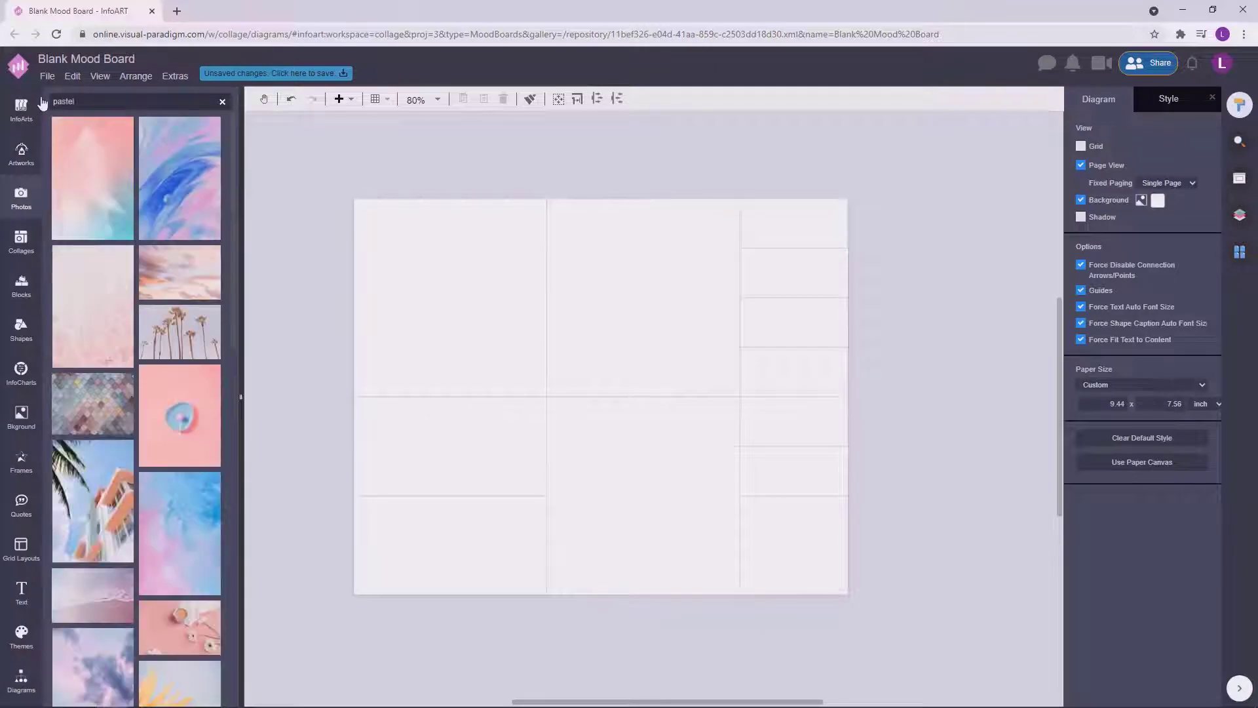
Step: Fill the left column with photos: pink and blue doors in the upper cell, palm trees in the middle, pastel eggs in the bottom cell
scroll(235, 231, "down", 1)
left_click_drag(179, 266, 453, 455)
left_click_drag(233, 368, 222, 544)
left_click_drag(180, 439, 450, 328)
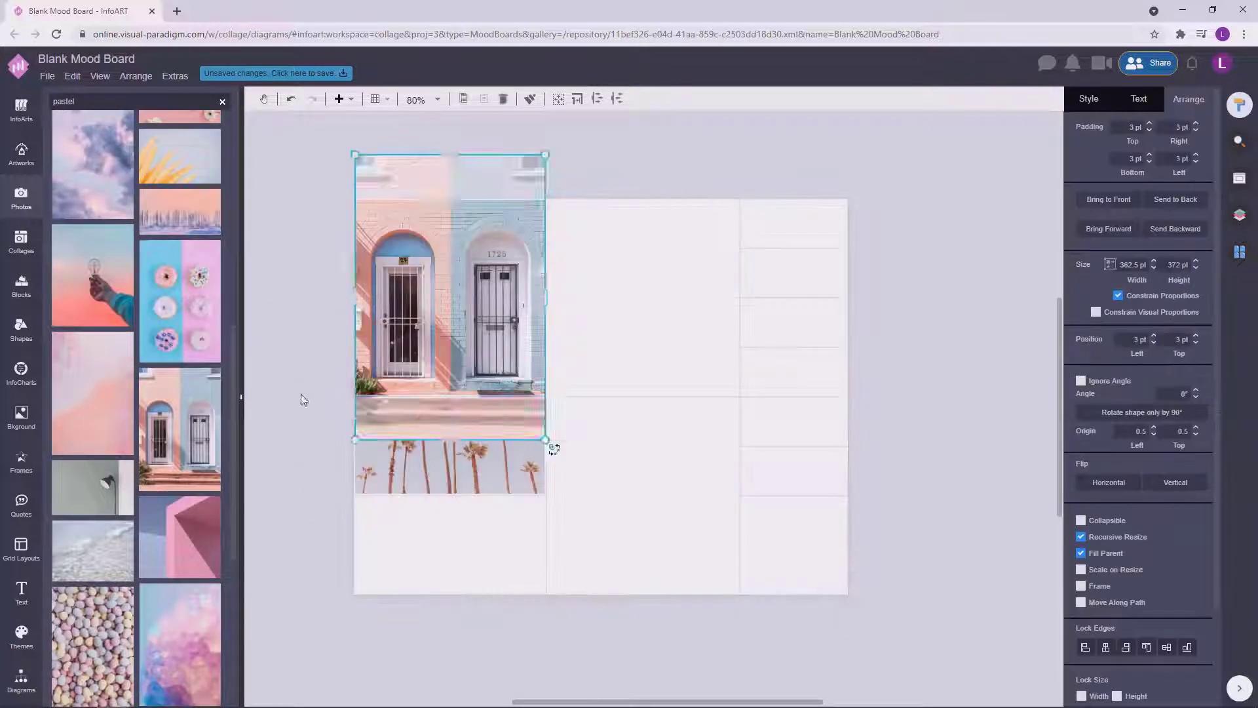
left_click_drag(233, 454, 239, 532)
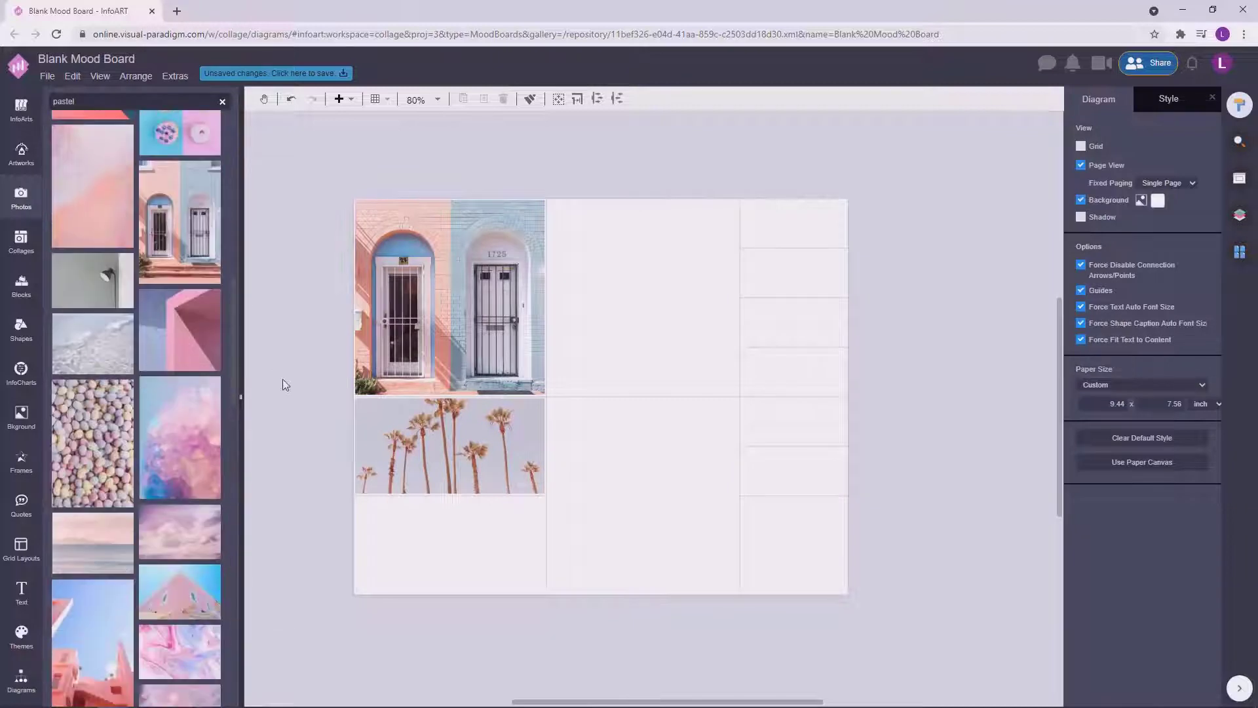
left_click_drag(85, 419, 367, 515)
left_click(281, 522)
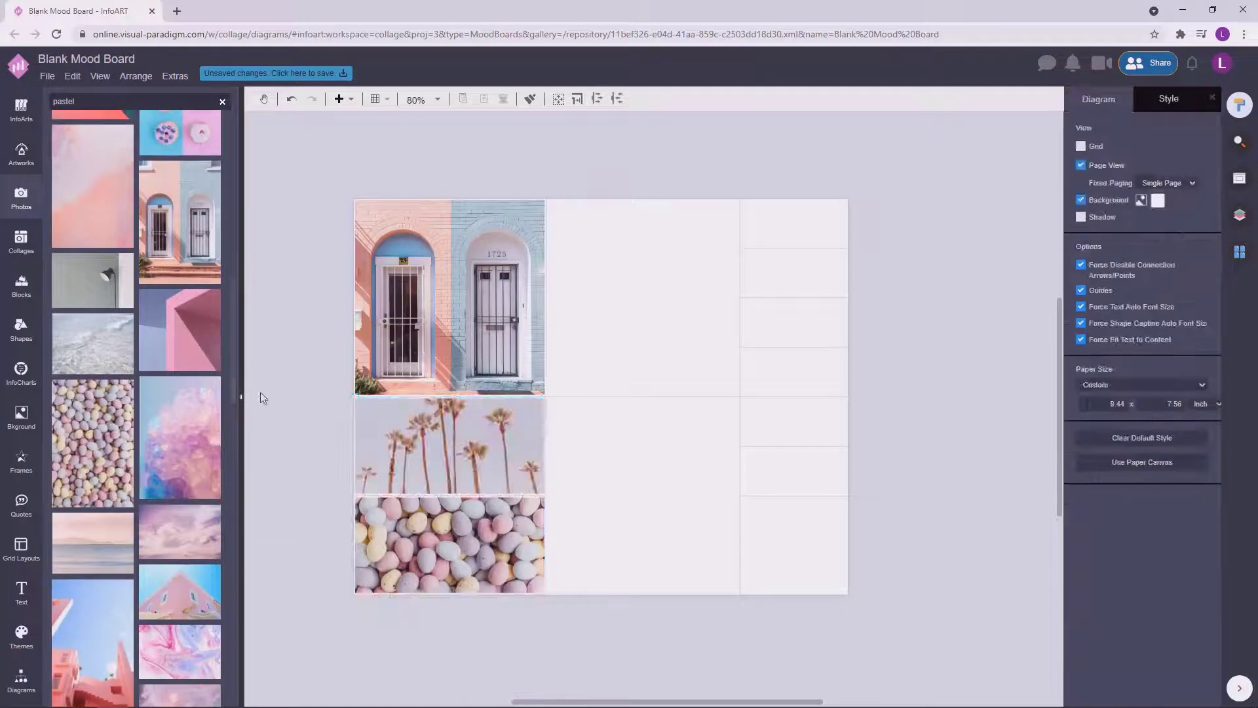
Step: Place the photo of the white village house with stairs and flowers in the lower cell of the middle column
left_click_drag(233, 388, 238, 476)
left_click_drag(98, 386, 580, 423)
left_click(888, 405)
Step: Place the photo of a street lined with pastel houses in the upper cell of the middle column
left_click_drag(234, 432, 233, 616)
left_click_drag(98, 504, 574, 234)
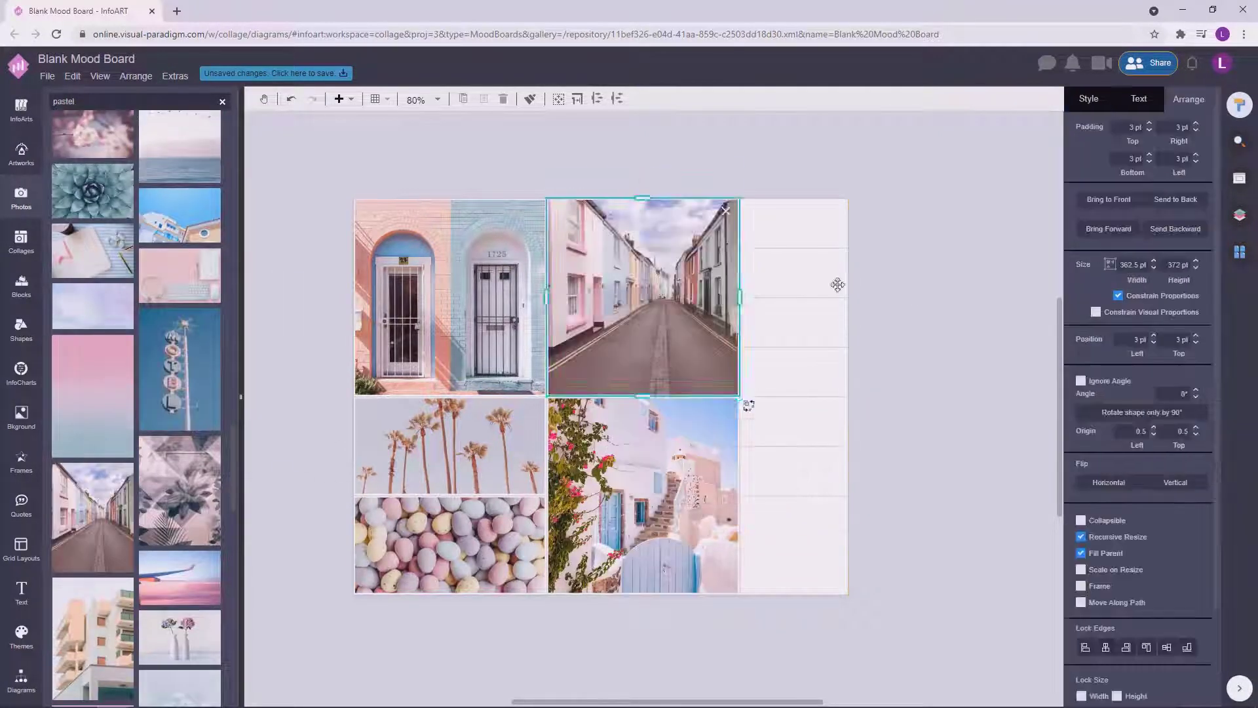
left_click(885, 295)
Step: Put the photo of the peach apartment building with balconies in the upper cell of the middle column
left_click_drag(231, 440, 233, 492)
left_click_drag(118, 320, 610, 331)
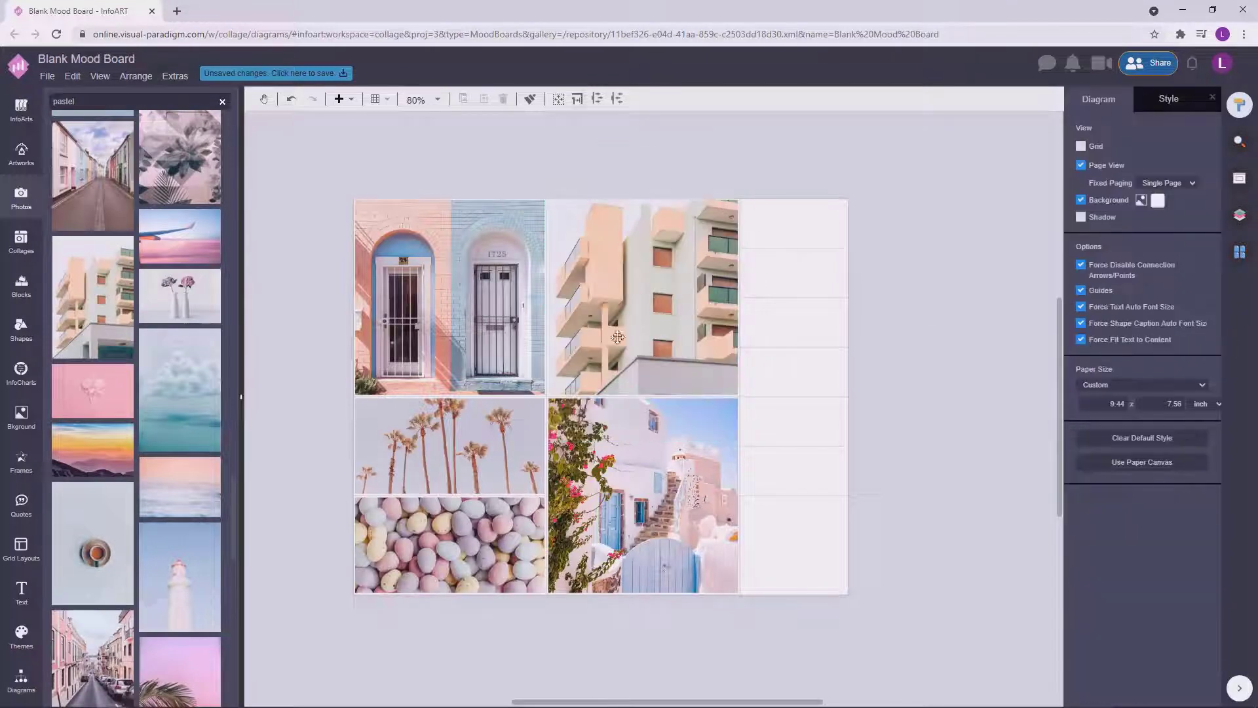
left_click_drag(233, 503, 232, 622)
left_click_drag(232, 554, 234, 616)
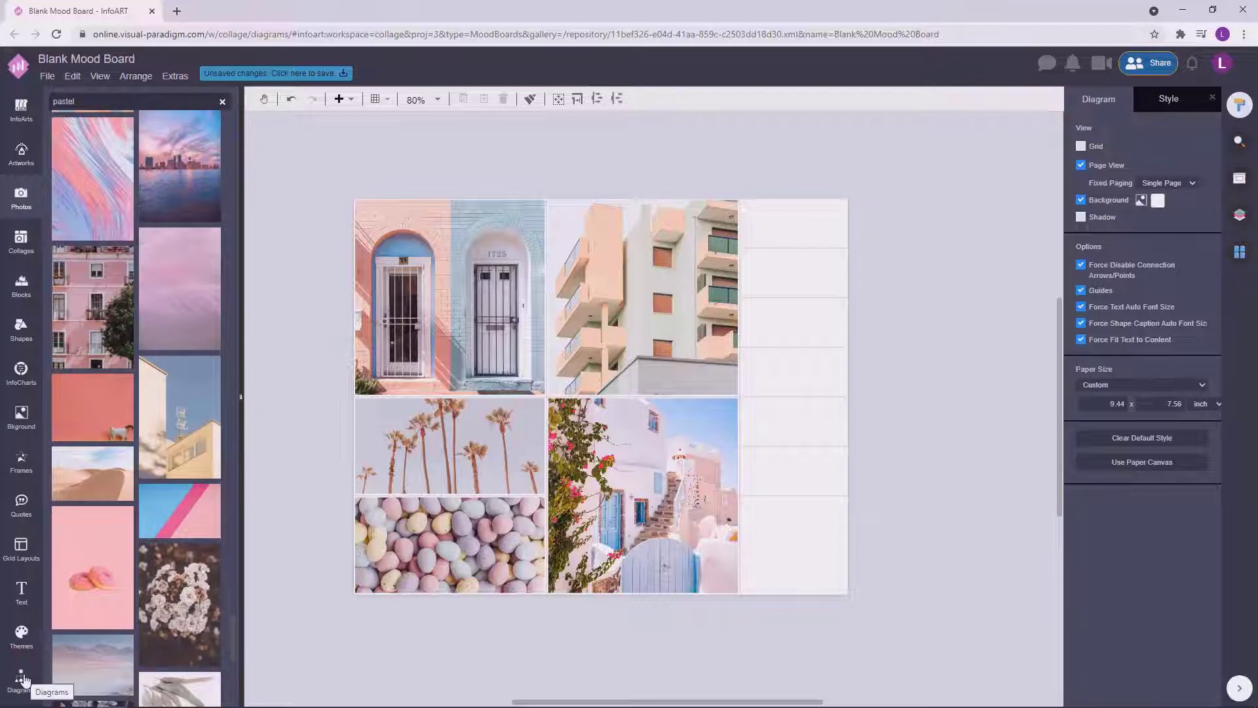
Step: Add a circle from the general diagram shapes and enlarge it to several times its default size
left_click(21, 681)
scroll(133, 544, "down", 10)
left_click(135, 268)
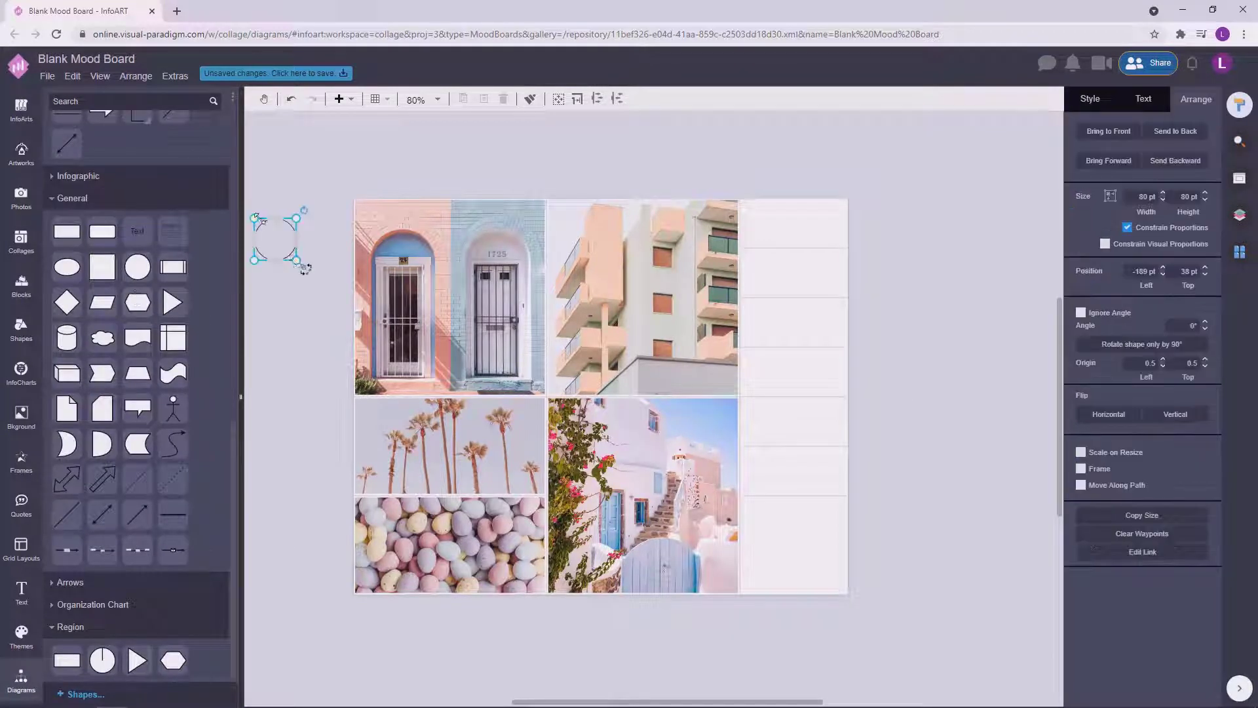
left_click_drag(303, 267, 414, 377)
Step: Give the circle a white fill without an outline and move it over the junction of the photos
left_click(1099, 104)
left_click(1080, 217)
left_click(1081, 191)
left_click_drag(327, 314, 541, 415)
left_click(932, 427)
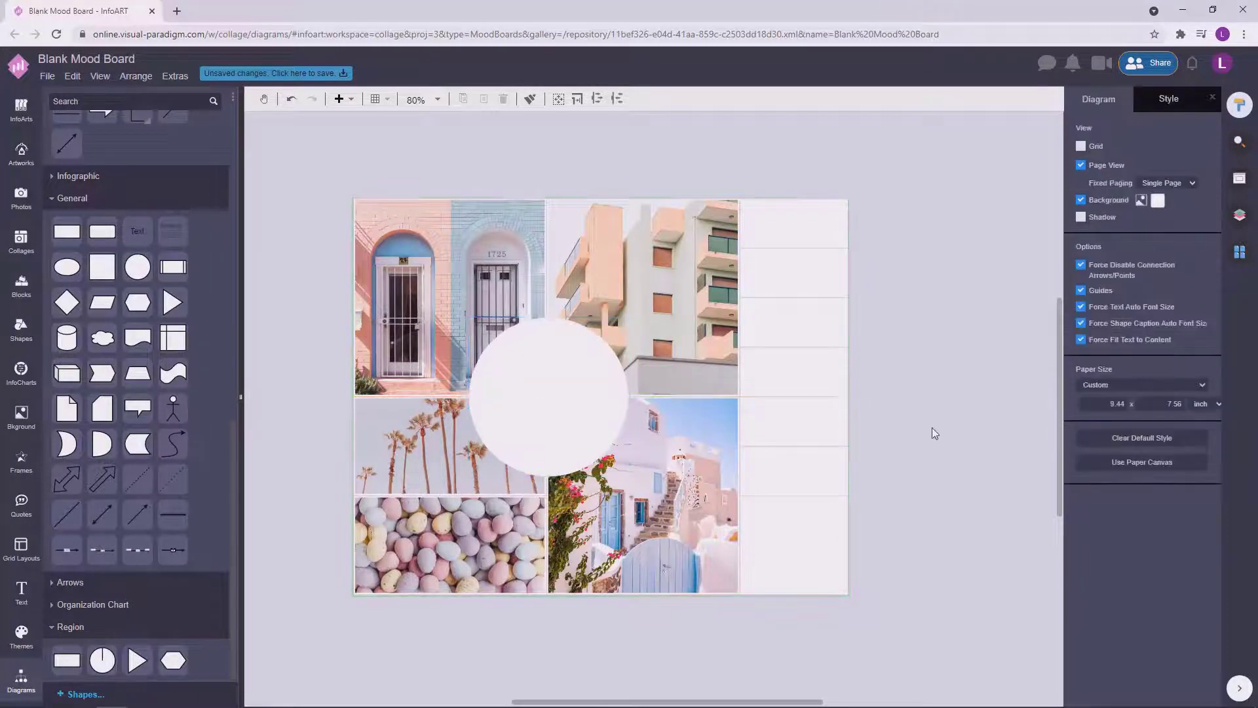
Step: Make the circle slightly smaller and centre it on the point where the photo cells meet
scroll(581, 391, "down", 1)
left_click(580, 390)
left_click_drag(580, 324, 561, 367)
left_click(941, 399)
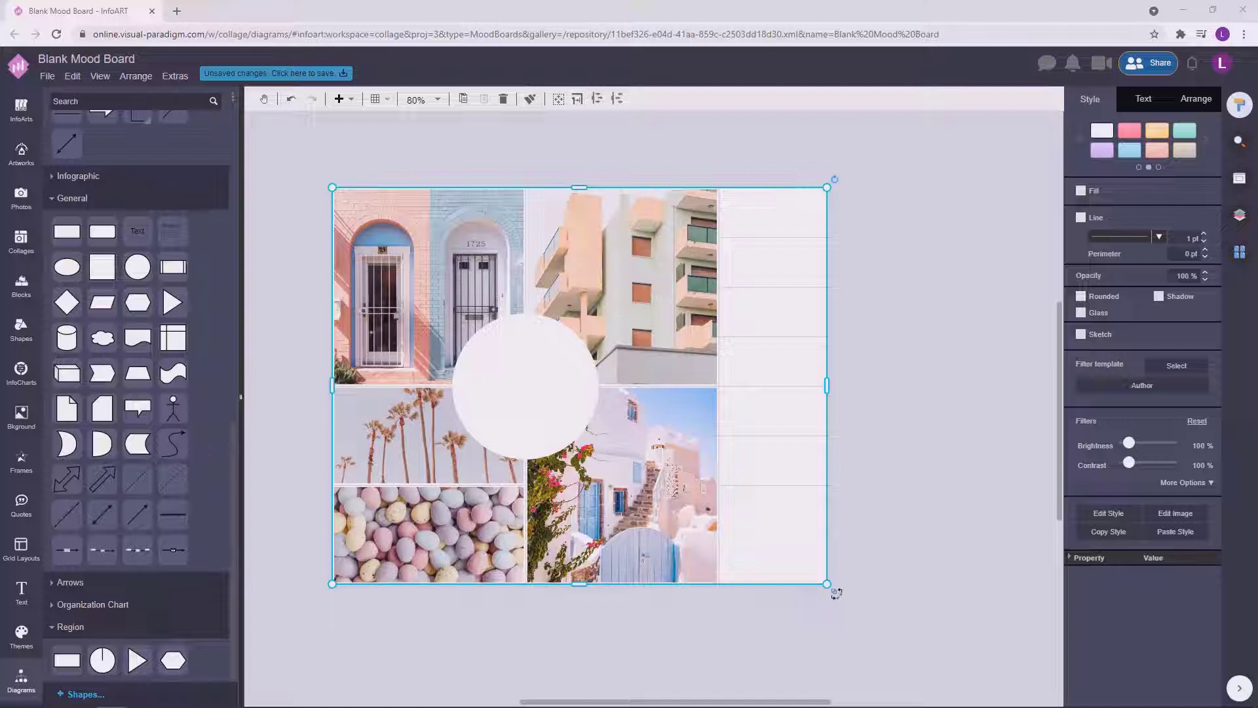
Step: Fill the top cell of the right column with the colour ff968a
left_click(1080, 191)
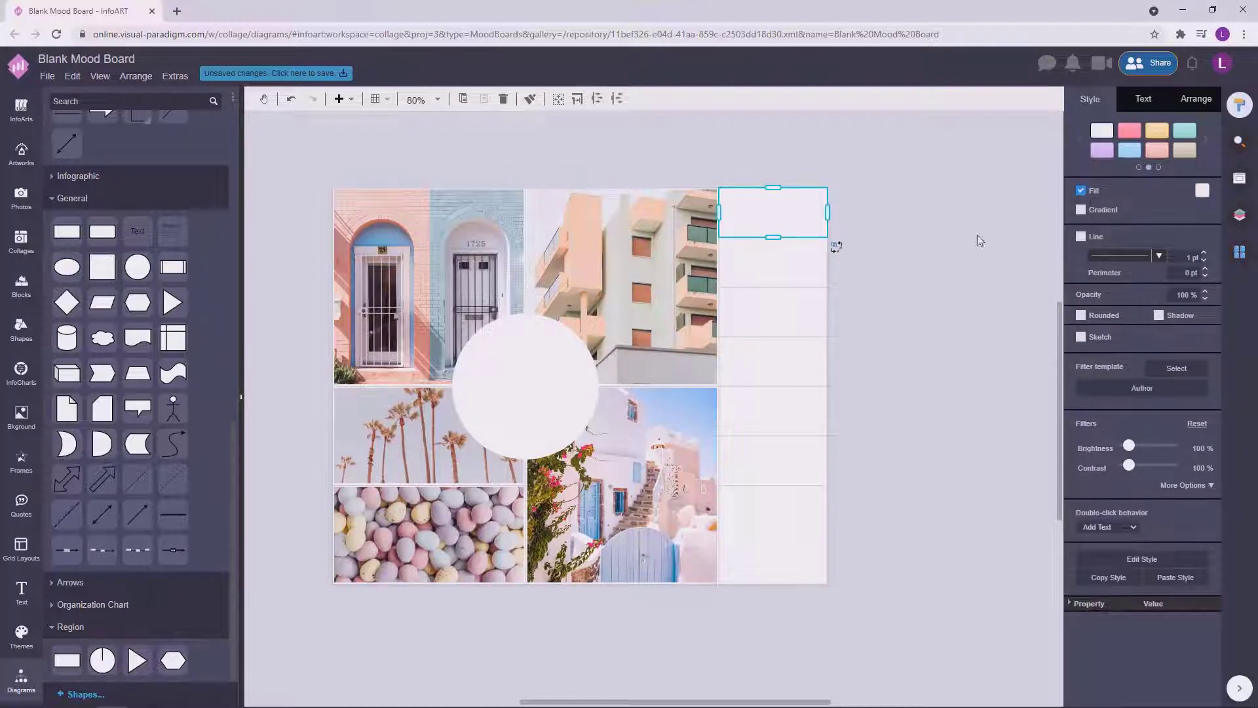
left_click(1202, 190)
left_click(1148, 331)
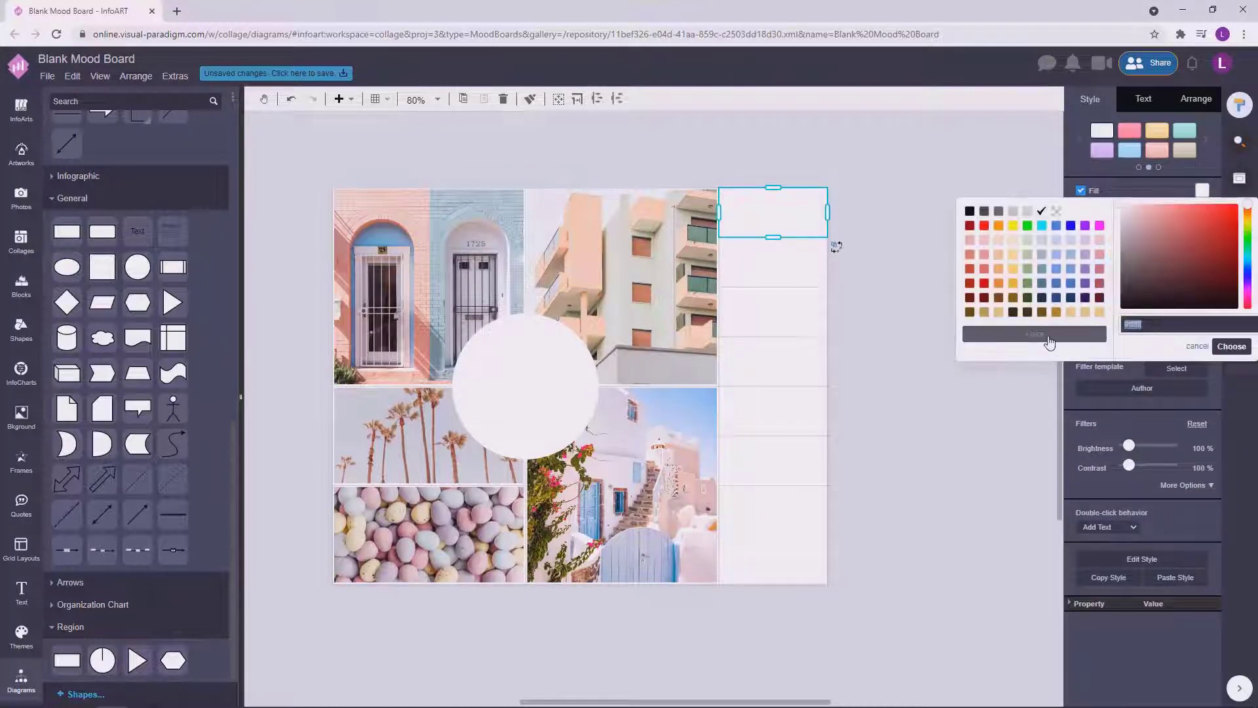
type("ff968a")
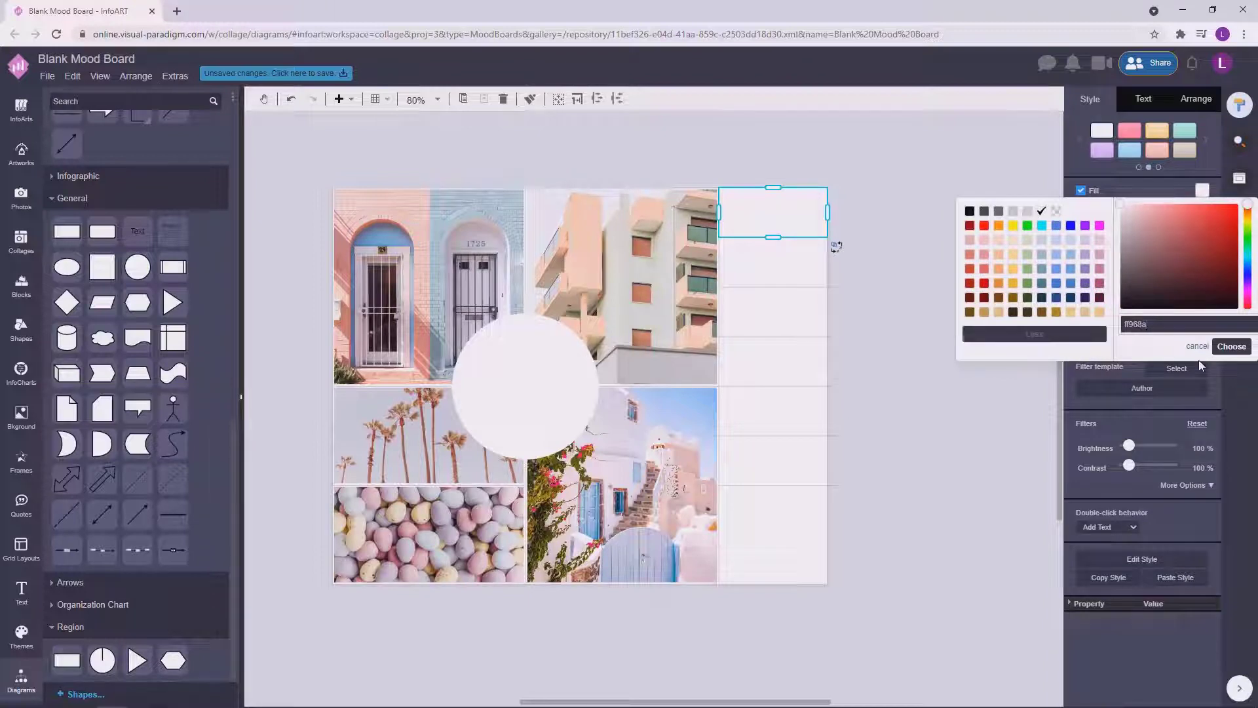
left_click(1231, 346)
Step: Fill the second cell of the right column with a lighter pink whose hex code starts with ffad
left_click(803, 278)
left_click(1081, 190)
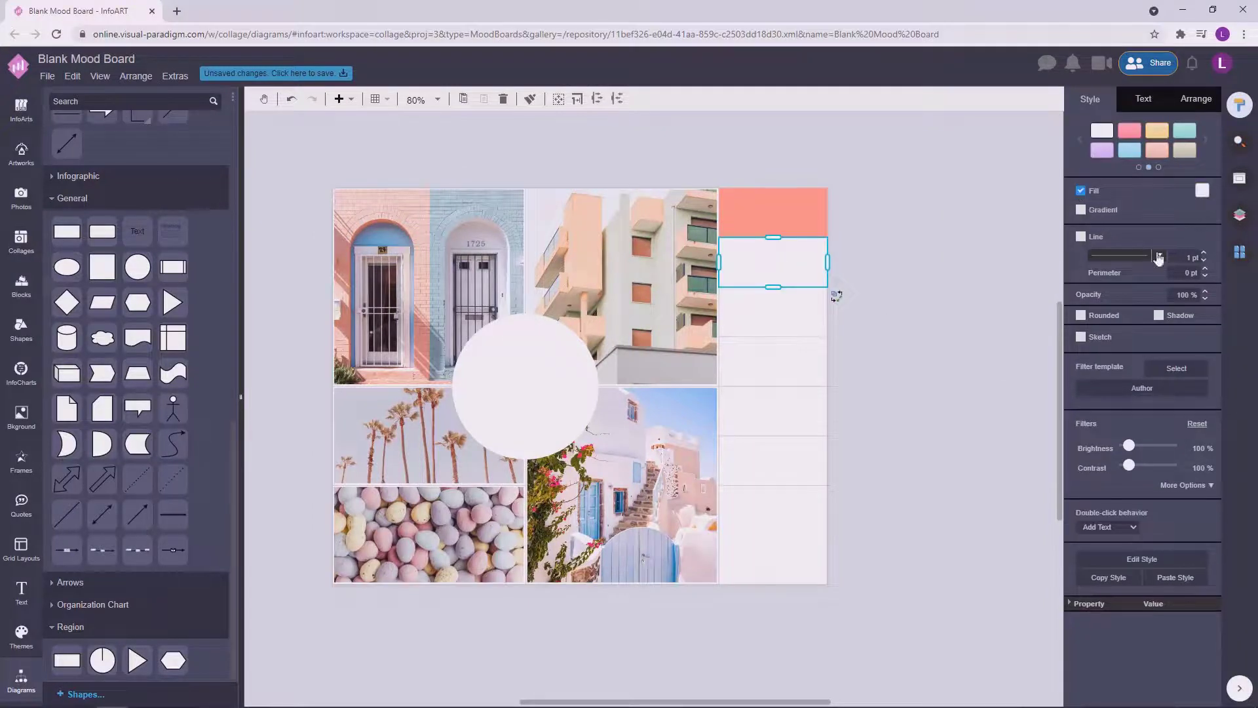
left_click(1202, 190)
left_click(1148, 331)
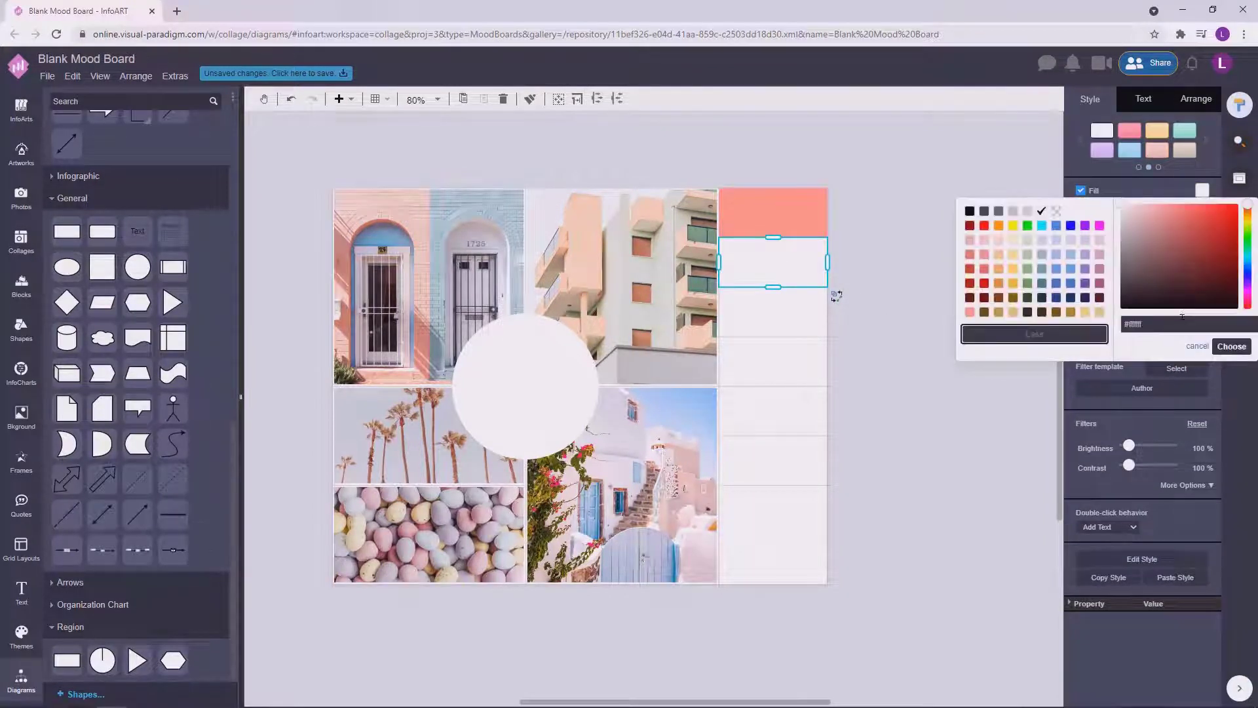
type("ffad")
left_click(1024, 335)
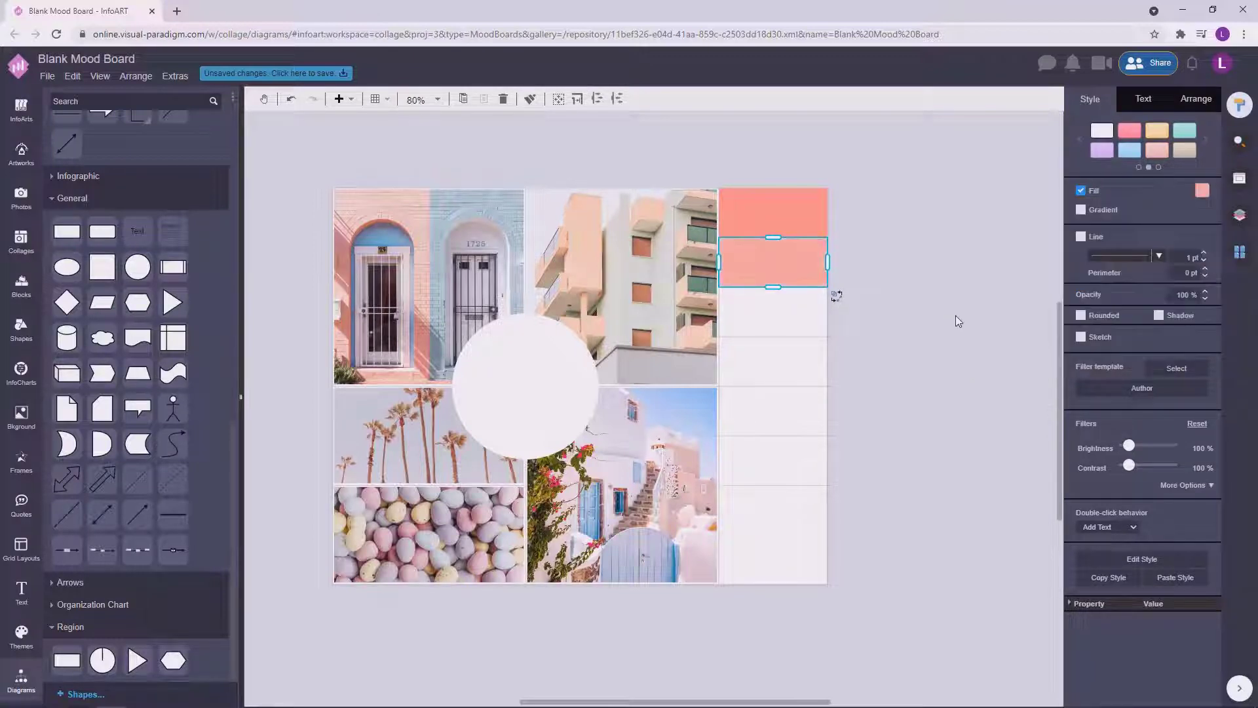
Step: Fill the third cell of the right column with the colour ffc5b9
left_click(773, 312)
left_click(1080, 191)
left_click(1148, 331)
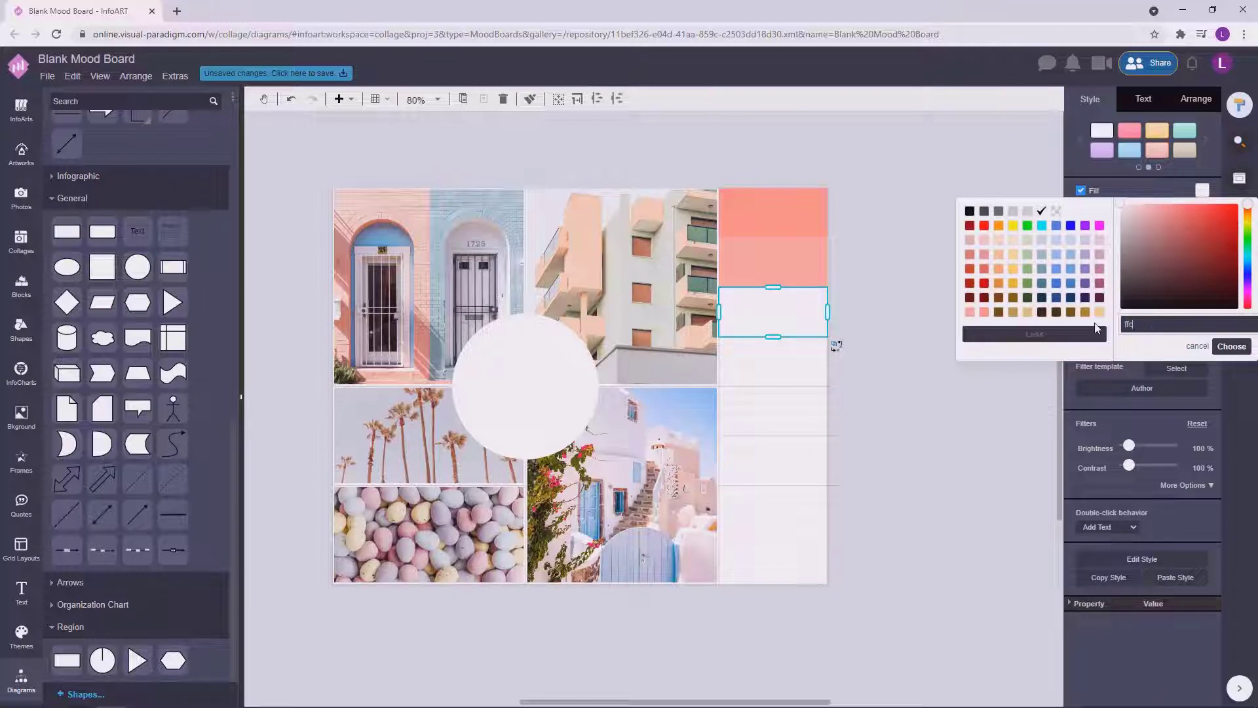
type("ffc5b9")
left_click(1231, 346)
Step: Fill the fourth cell of the right column with the colour ffe0b5
left_click(796, 358)
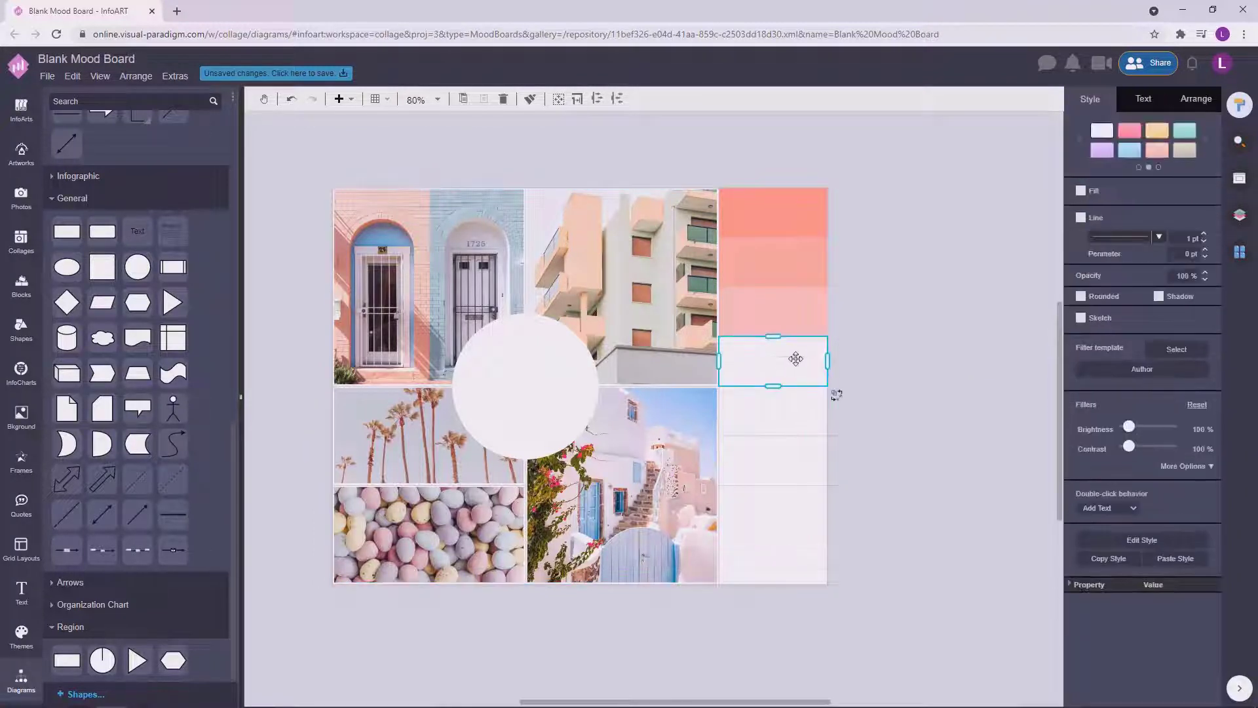
left_click(1081, 192)
left_click(1098, 334)
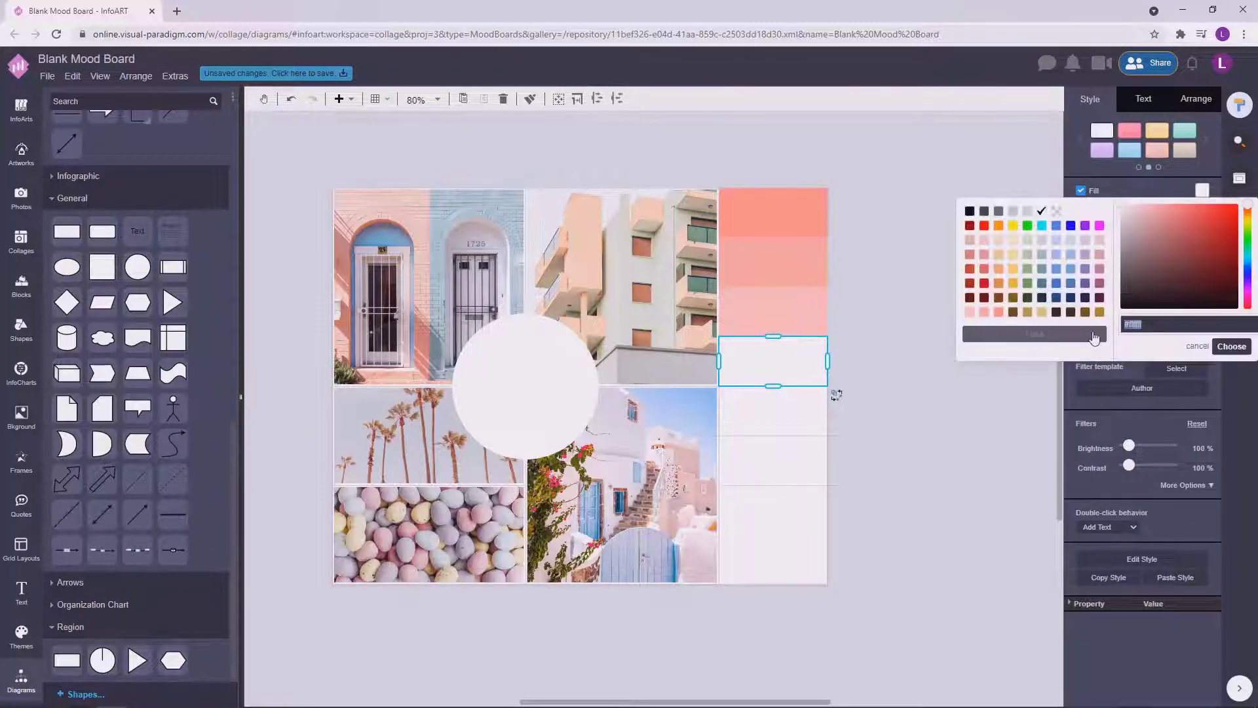
type("ffe0b5")
left_click(1231, 346)
Step: Turn on the fill for the fifth cell of the right column
left_click(767, 405)
left_click(1081, 191)
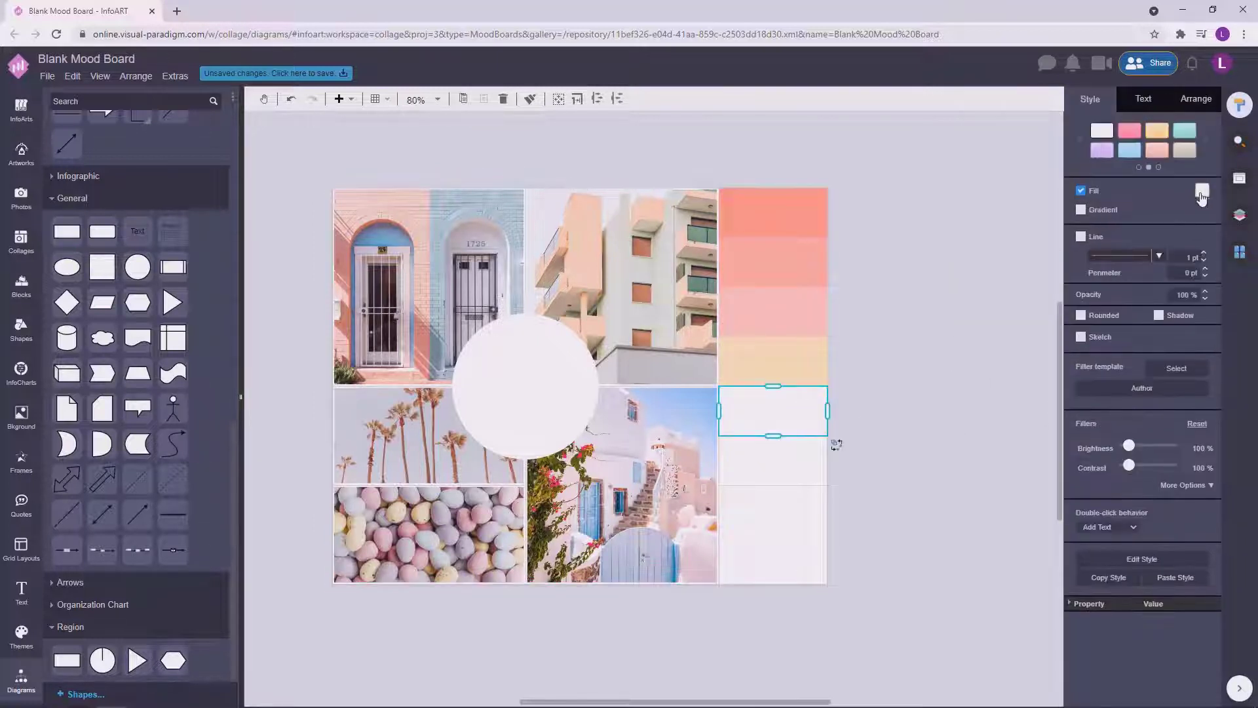
Step: Fill the fifth swatch of the colour column with a custom peach colour
left_click(1201, 191)
left_click(1153, 335)
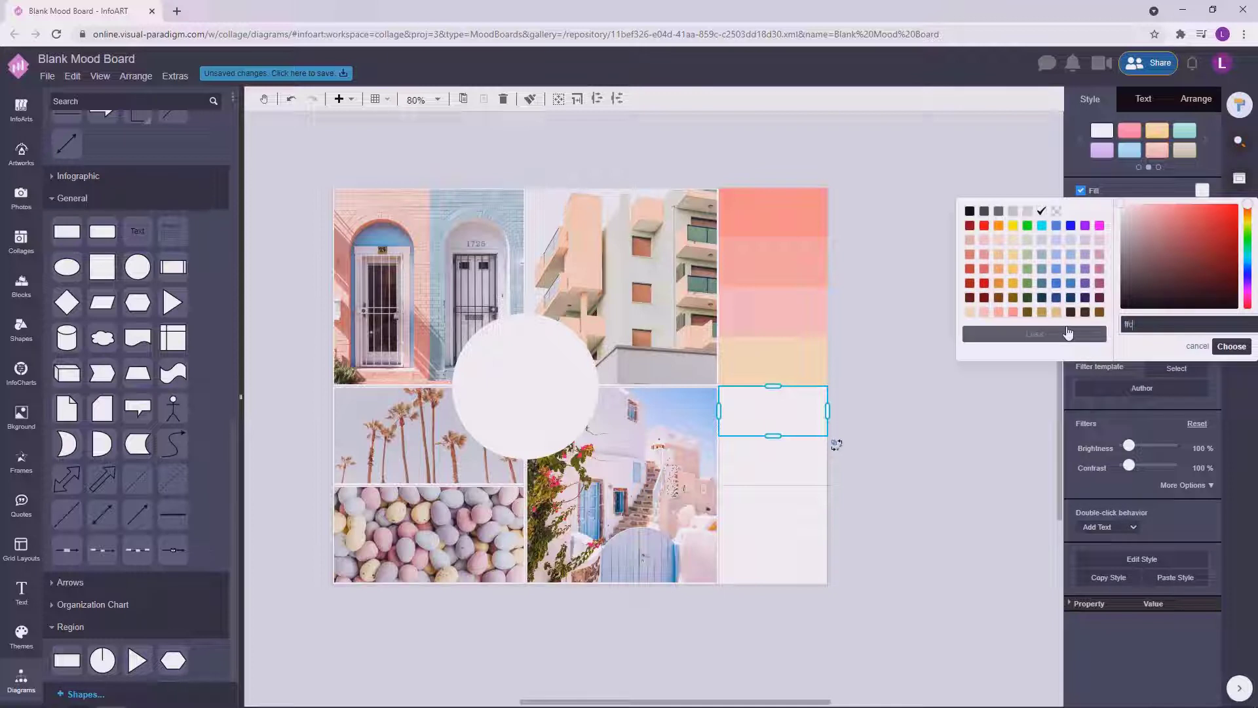
left_click(1231, 346)
Step: Turn on the fill of the sixth swatch in the colour column and set it to #d4f0f0
left_click(782, 450)
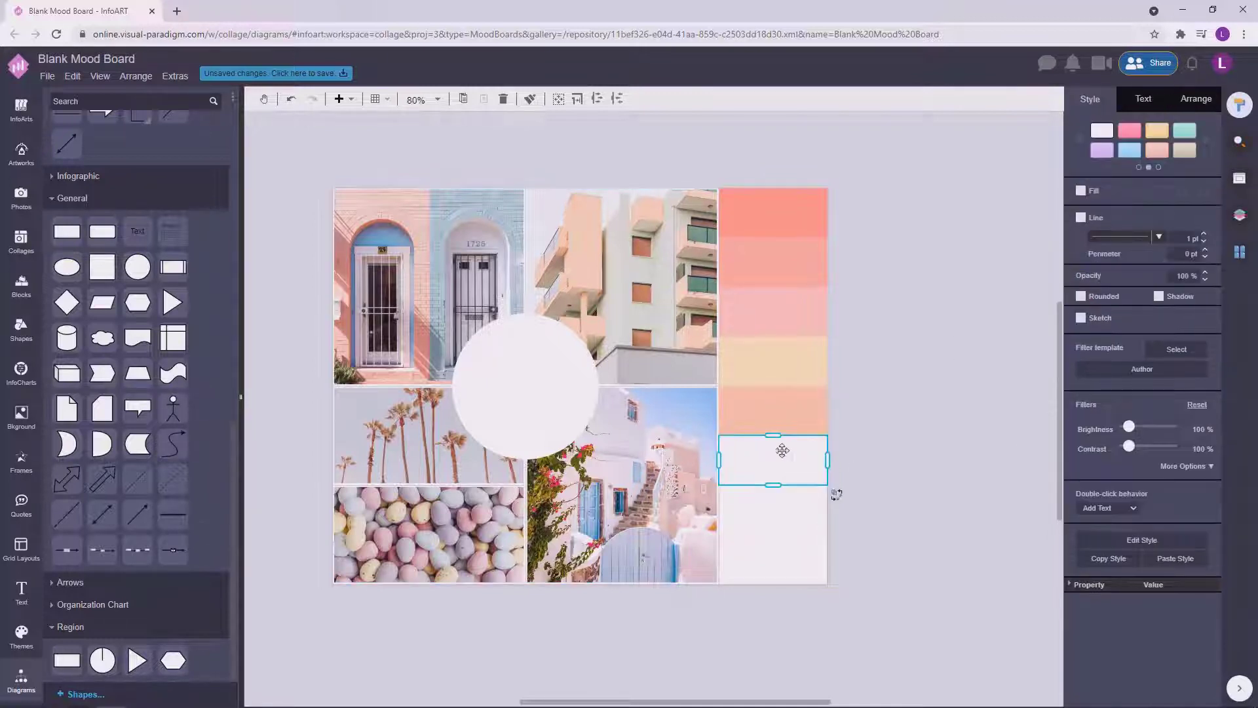
left_click(1081, 191)
left_click(1202, 191)
left_click(1154, 336)
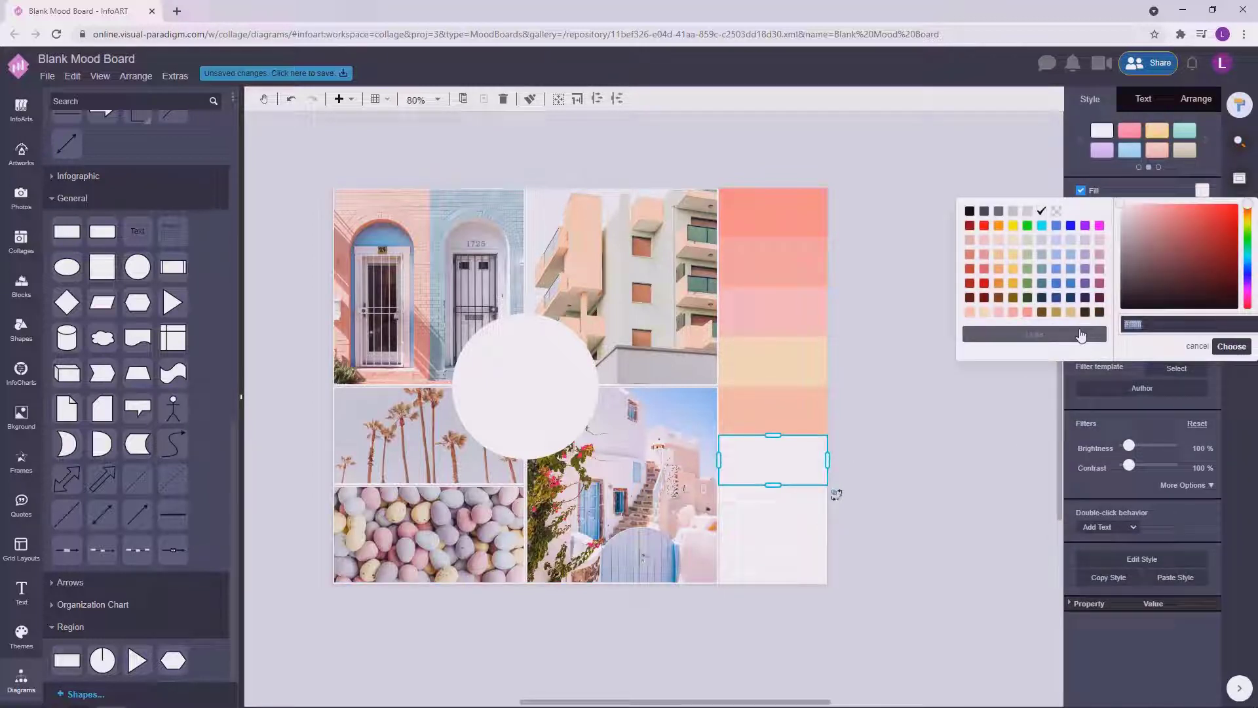
type("d40f0f0")
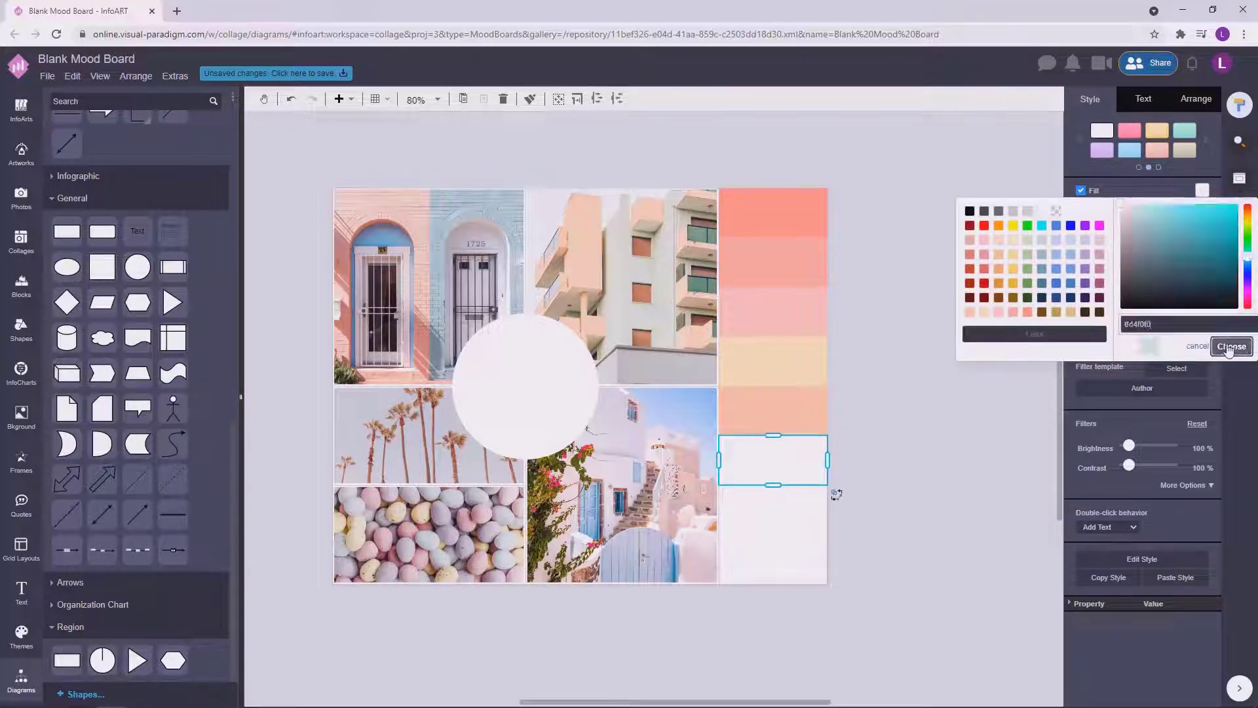
key("Return")
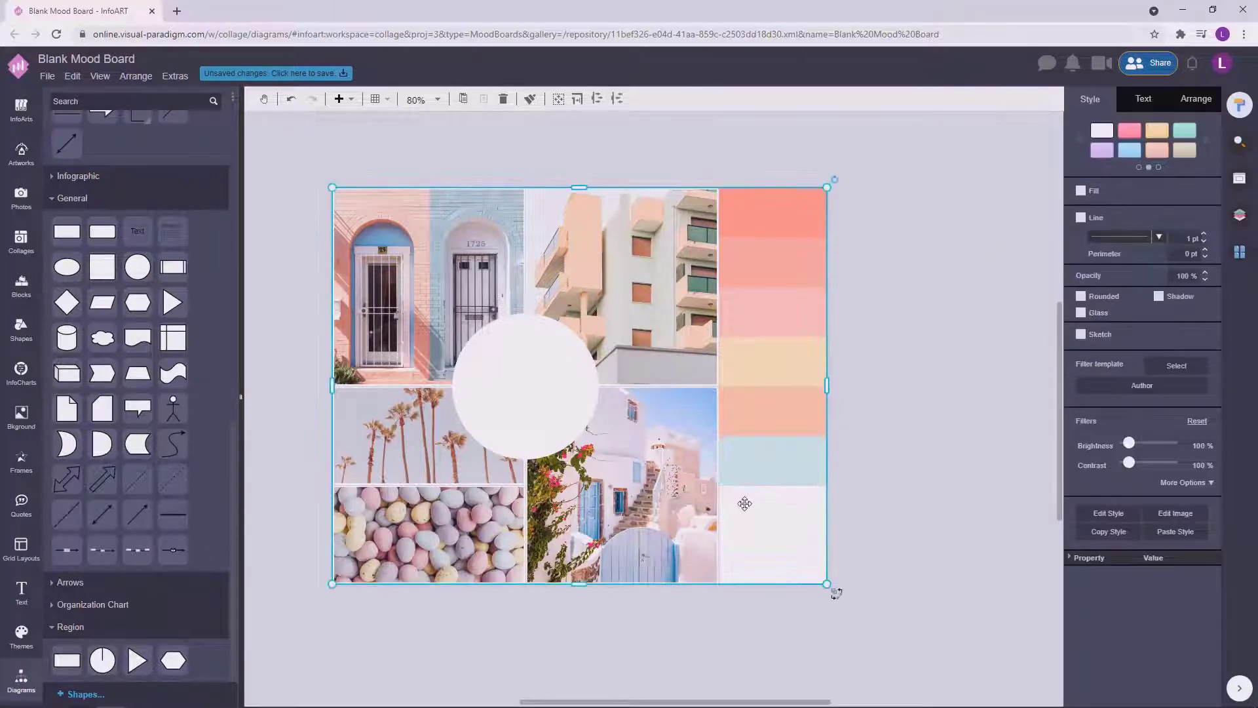
left_click(935, 449)
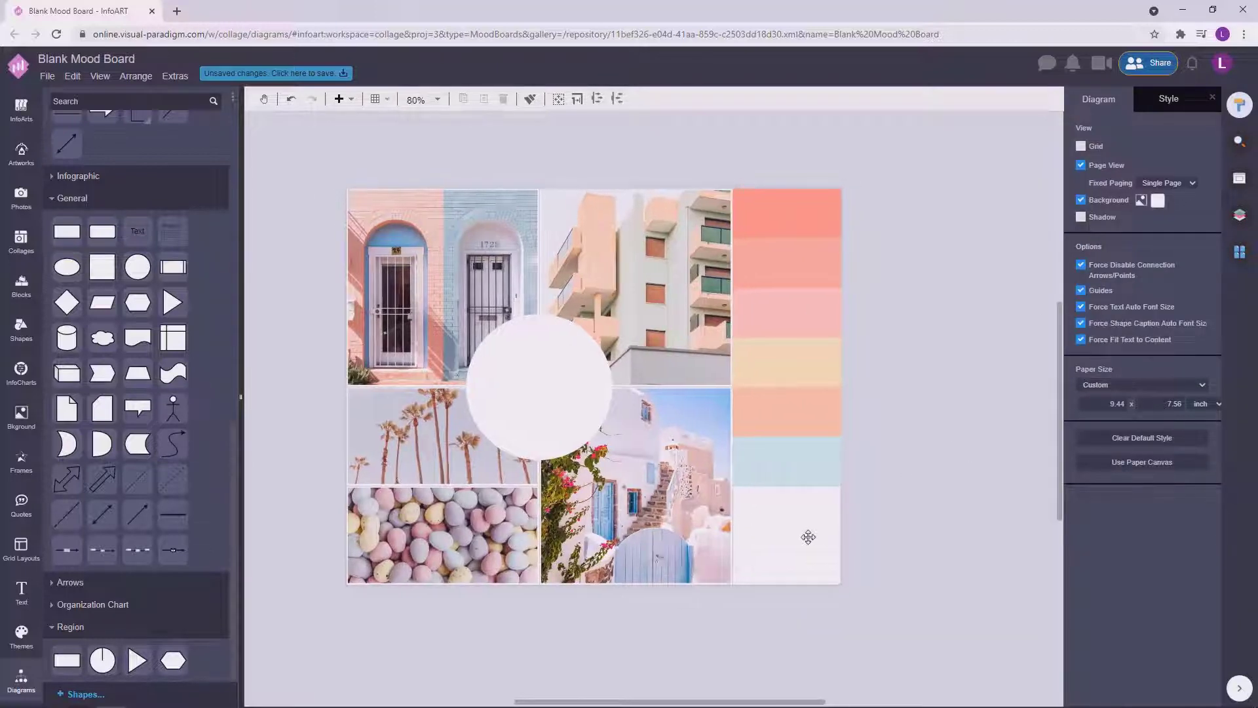
Step: Adjust the position of the white circle over the centre of the photo grid
left_click(806, 532)
left_click(974, 365)
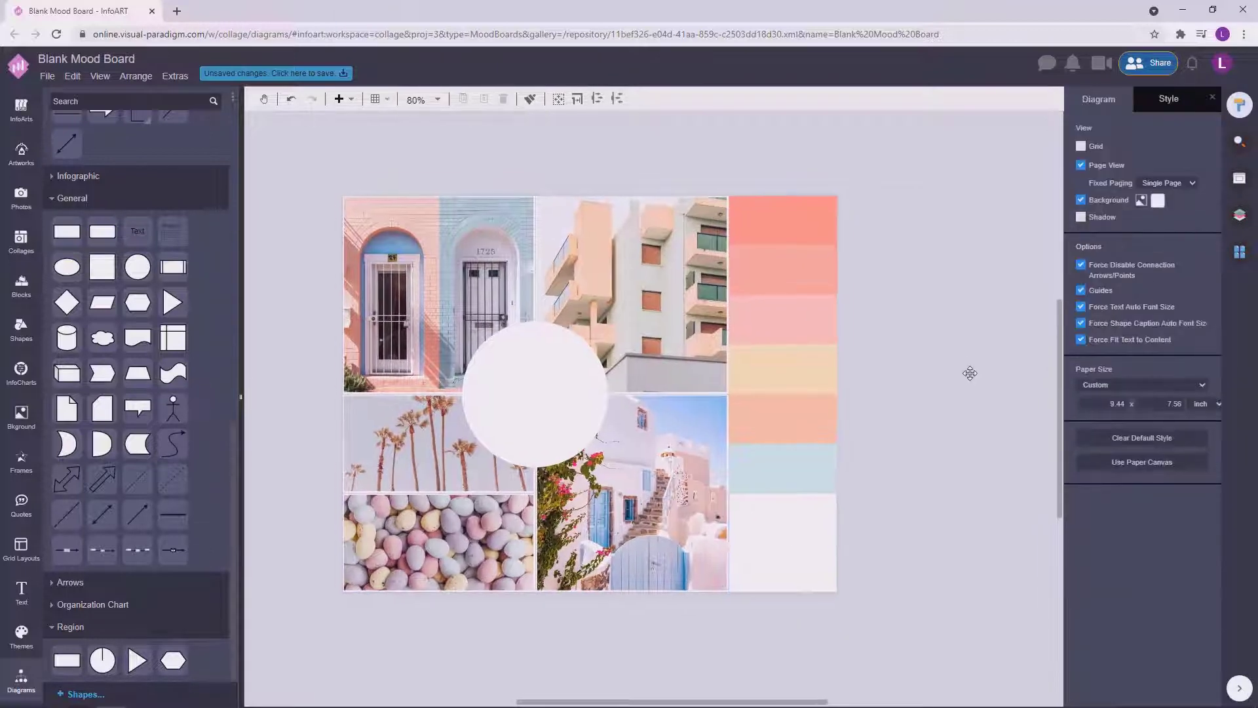
key("ctrl+a")
left_click(583, 359)
left_click_drag(583, 364, 582, 393)
left_click(976, 347)
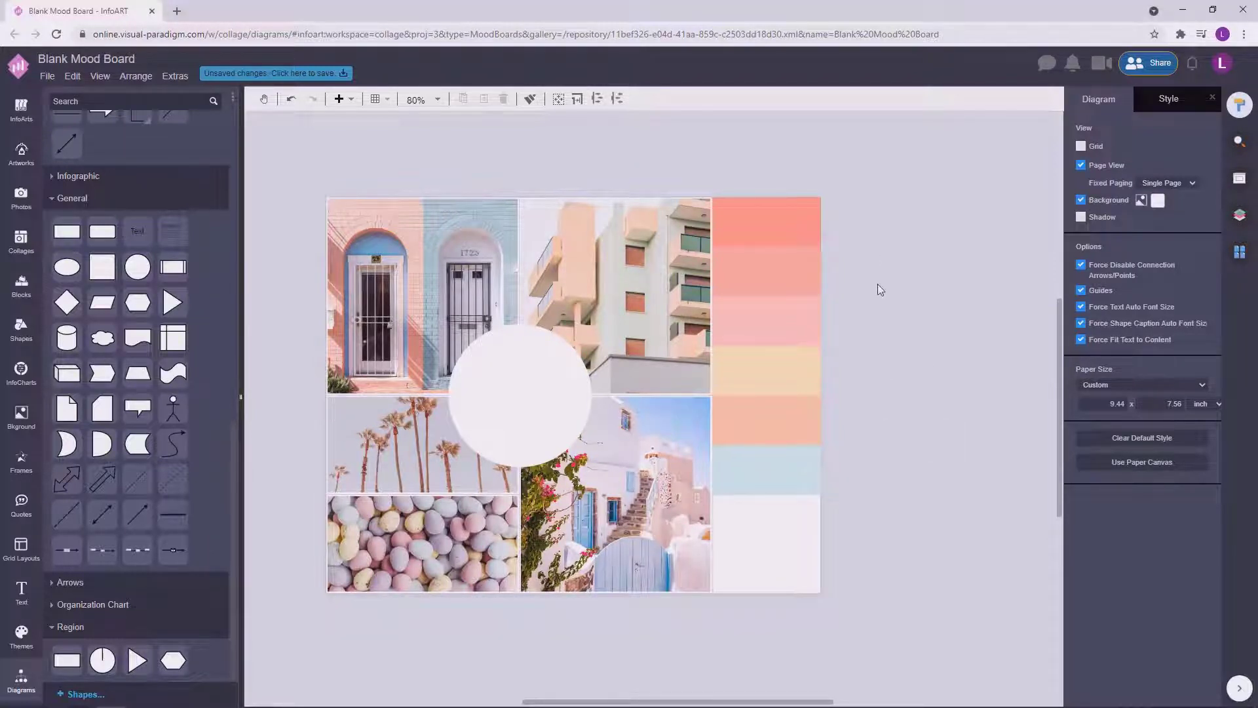
Step: Place a text box beside the mood board and set its font size to 30 pt
left_click_drag(878, 285, 942, 337)
type("30")
key("Return")
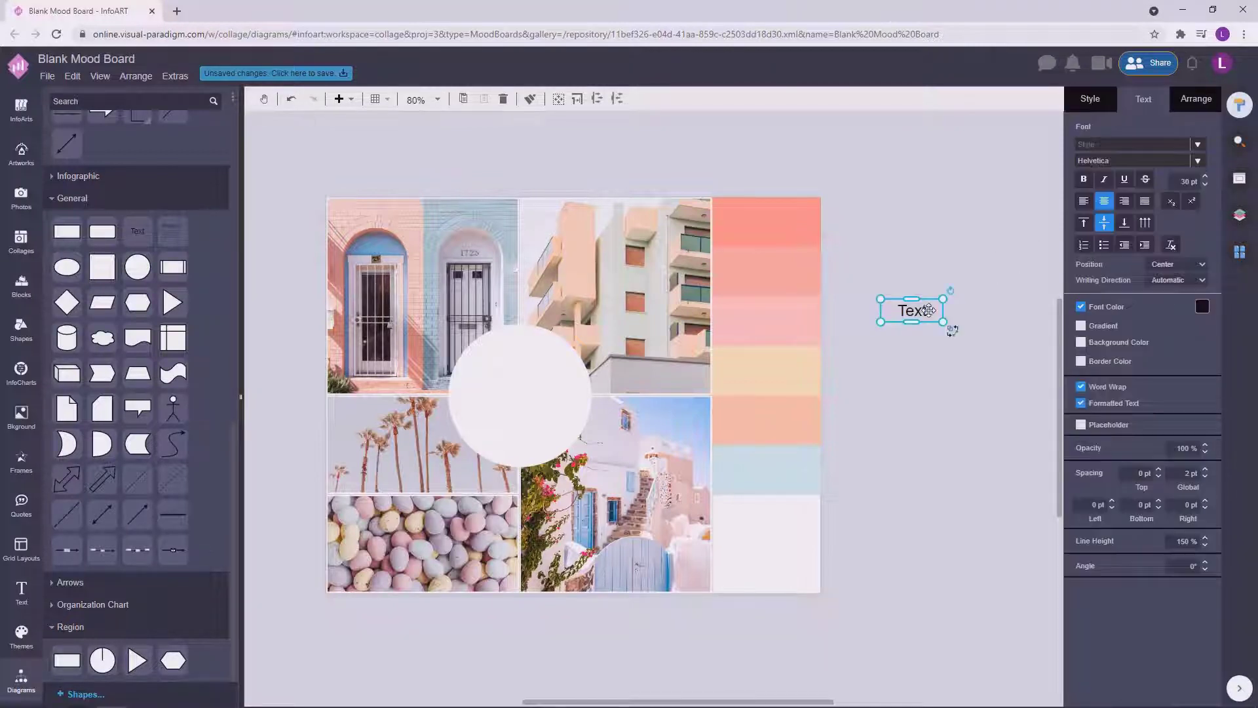
Step: Replace the placeholder text with "SHINE BRIGHT LIKE A RAINBOW"
scroll(951, 321, "up", 3)
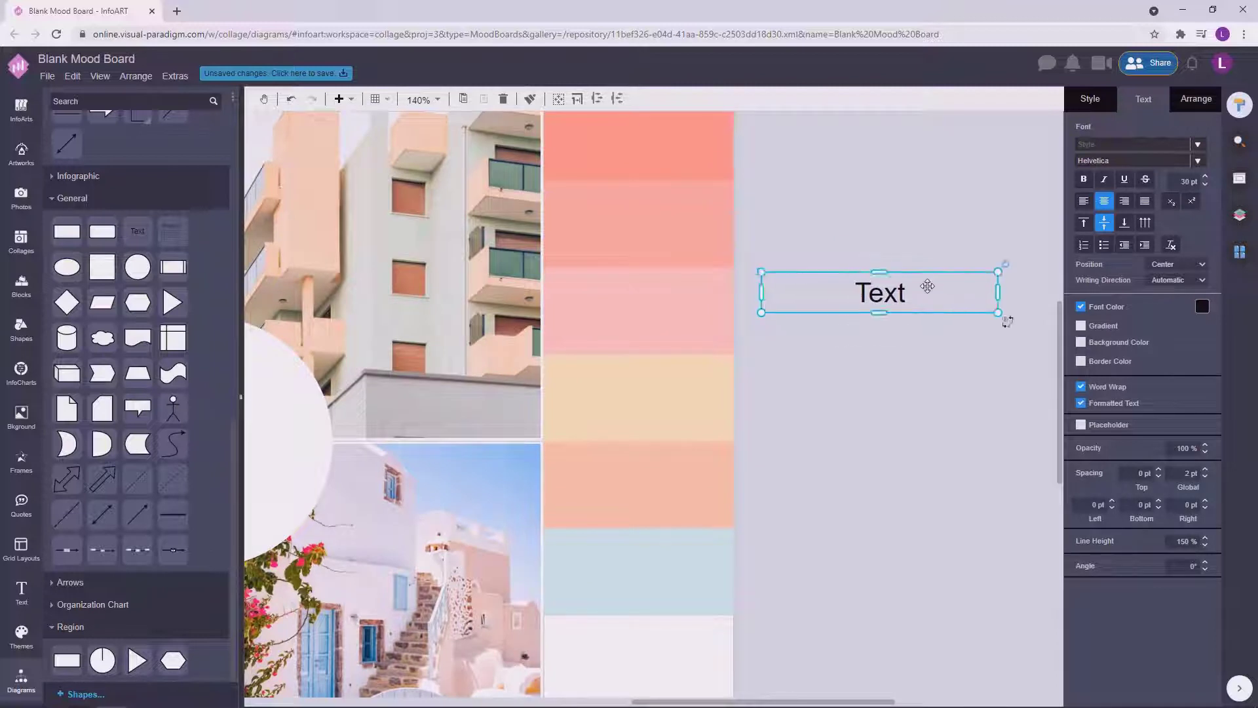
double_click(927, 286)
type("SHINE B")
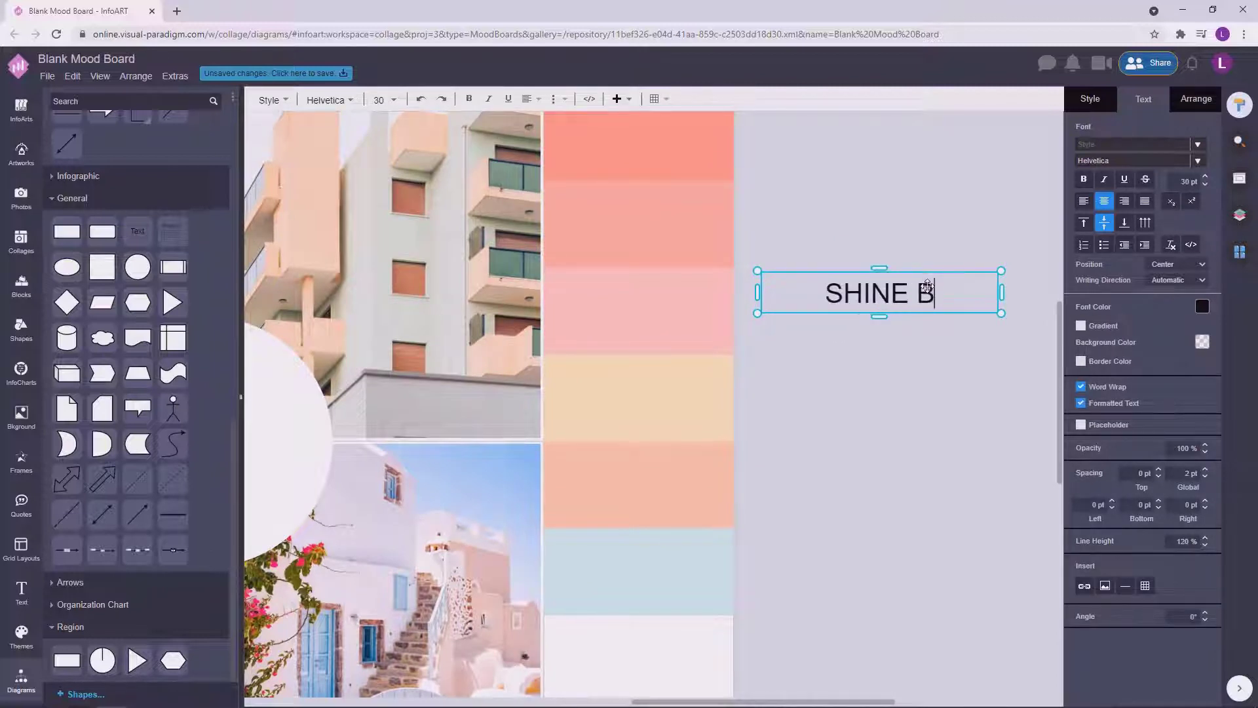
type("RIGHT LIKE A RAINBOW")
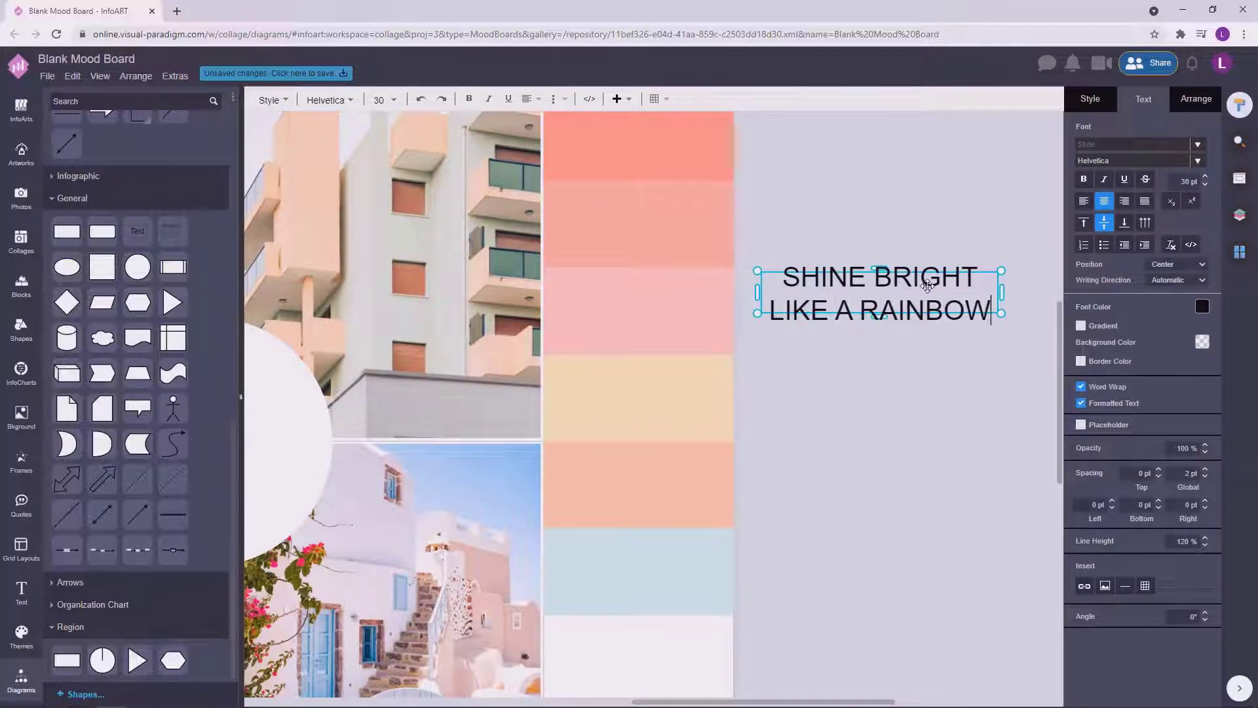
left_click(943, 202)
Step: Move the slogan text onto the white circle and set its font size to 28 pt
scroll(961, 290, "down", 3)
left_click_drag(961, 290, 509, 391)
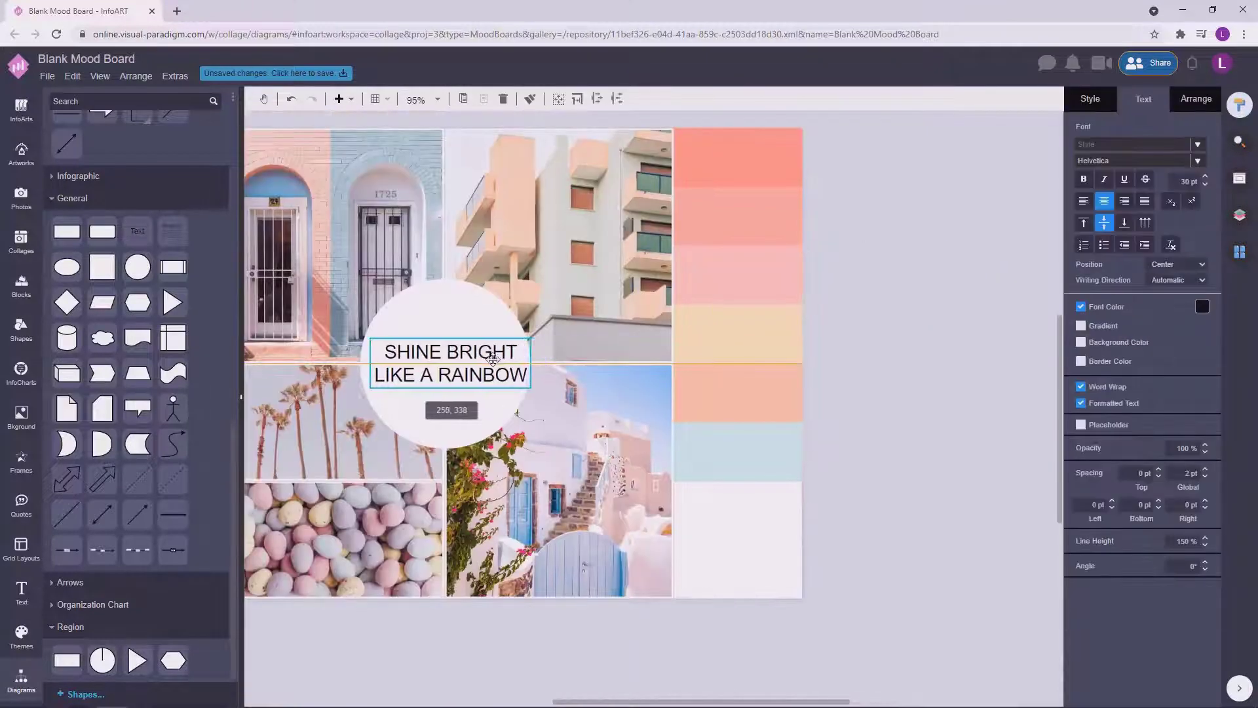
left_click(920, 372)
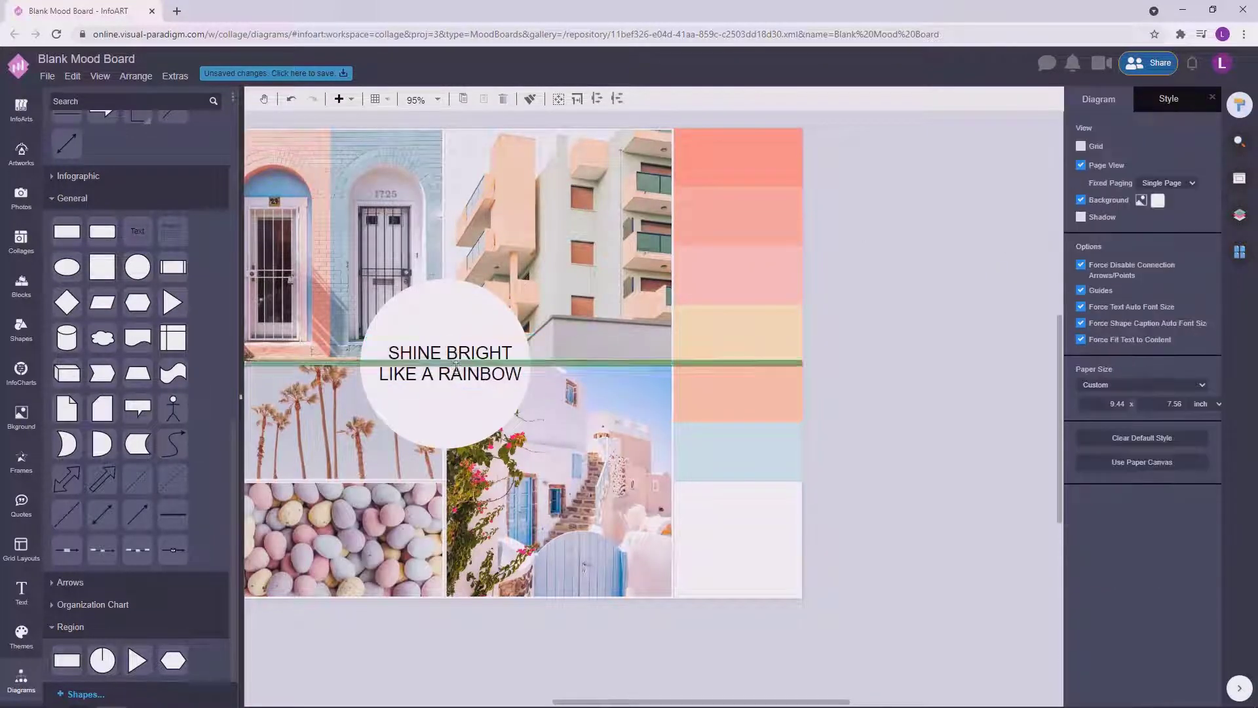
Step: Reduce the slogan's line height to 110 % and re-centre the text within the white circle
double_click(476, 355)
left_click(1205, 545)
left_click(916, 417)
left_click_drag(498, 367, 494, 365)
key("ctrl+a")
left_click(823, 407)
scroll(671, 380, "left", 2)
Step: Set the slogan's font to Abril Fatface at 25 pt
left_click(670, 380)
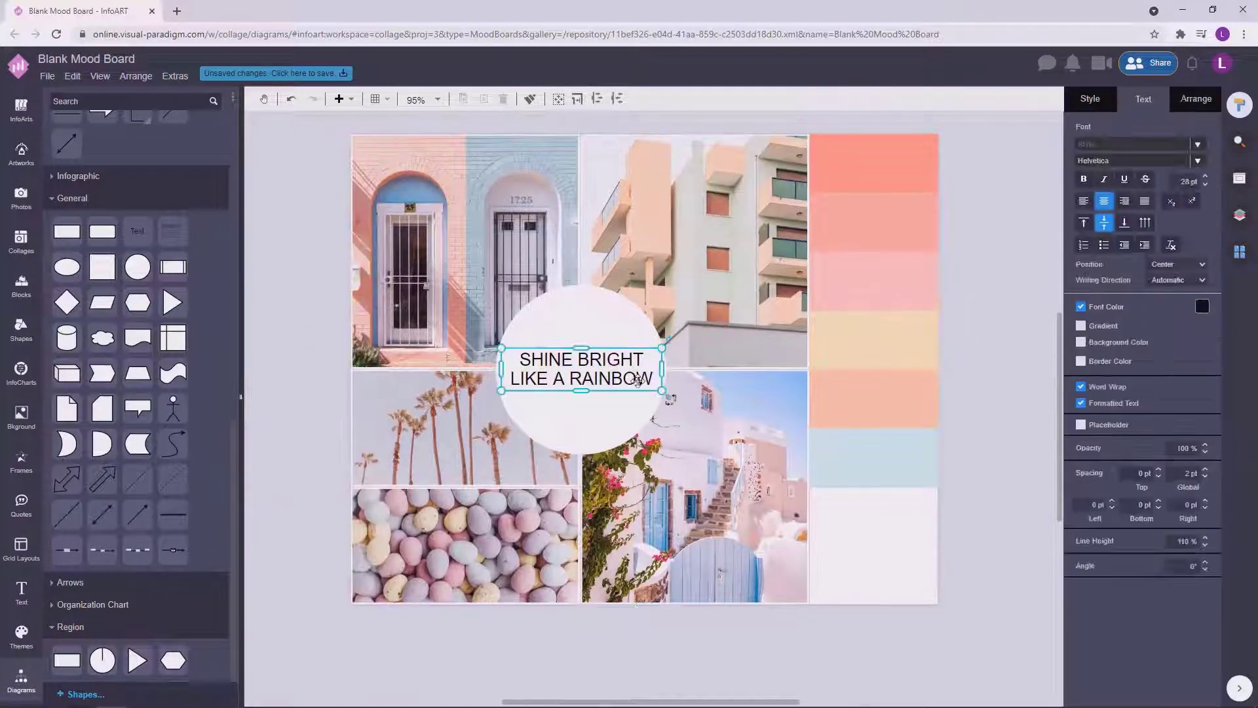
left_click(1197, 164)
left_click(1185, 264)
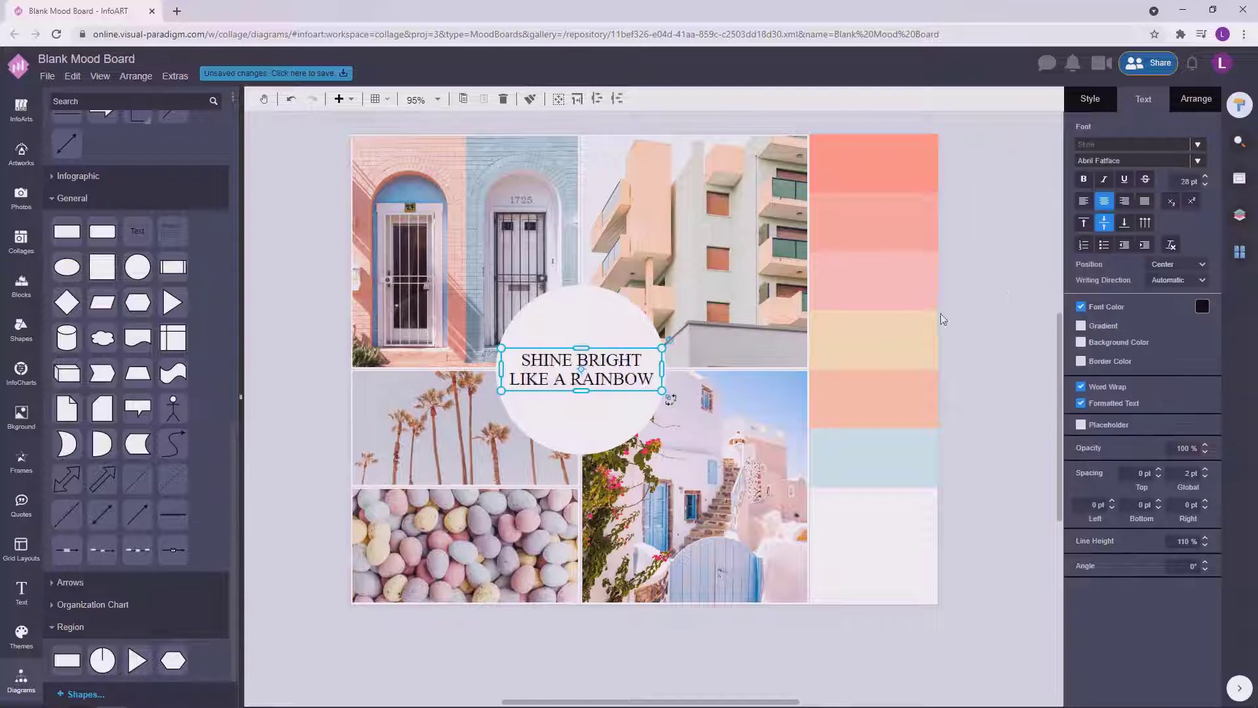
type("25")
left_click(1019, 326)
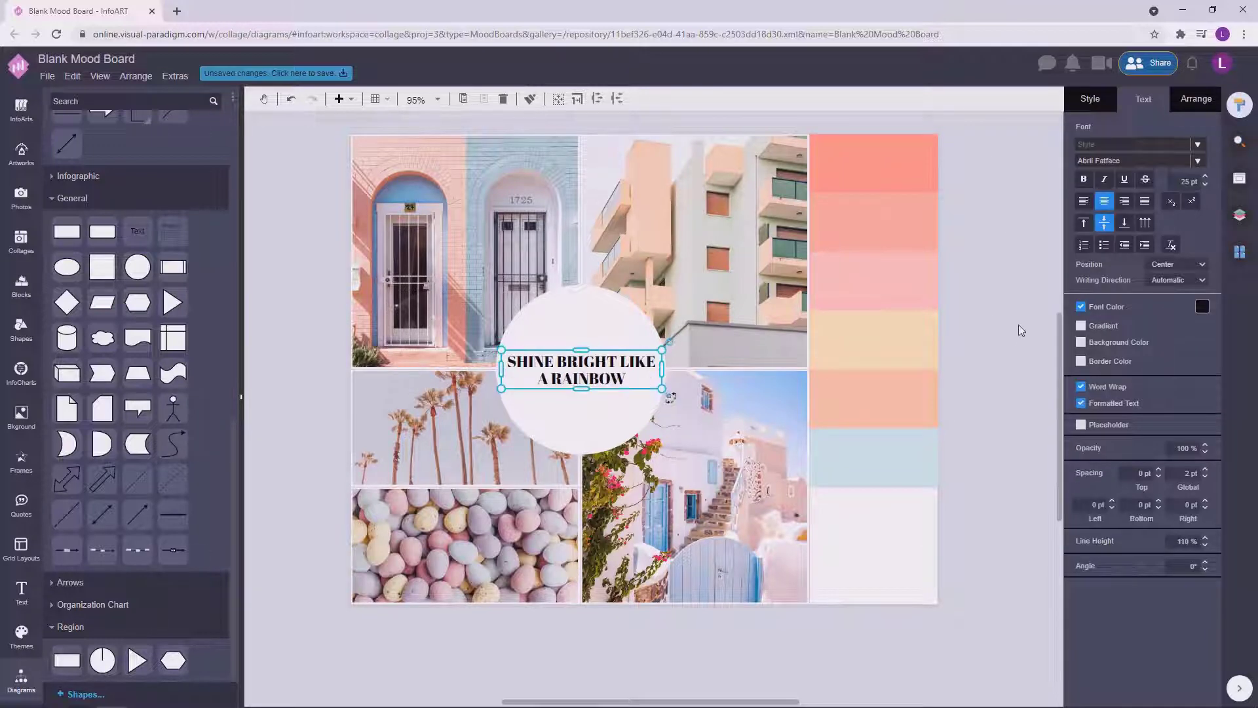
Step: Narrow the slogan's text box so it wraps after "BRIGHT", and keep it centred in the circle
left_click_drag(580, 369, 583, 370)
left_click_drag(664, 370, 616, 373)
left_click(612, 419)
left_click(990, 326)
left_click(617, 373)
left_click(1022, 324)
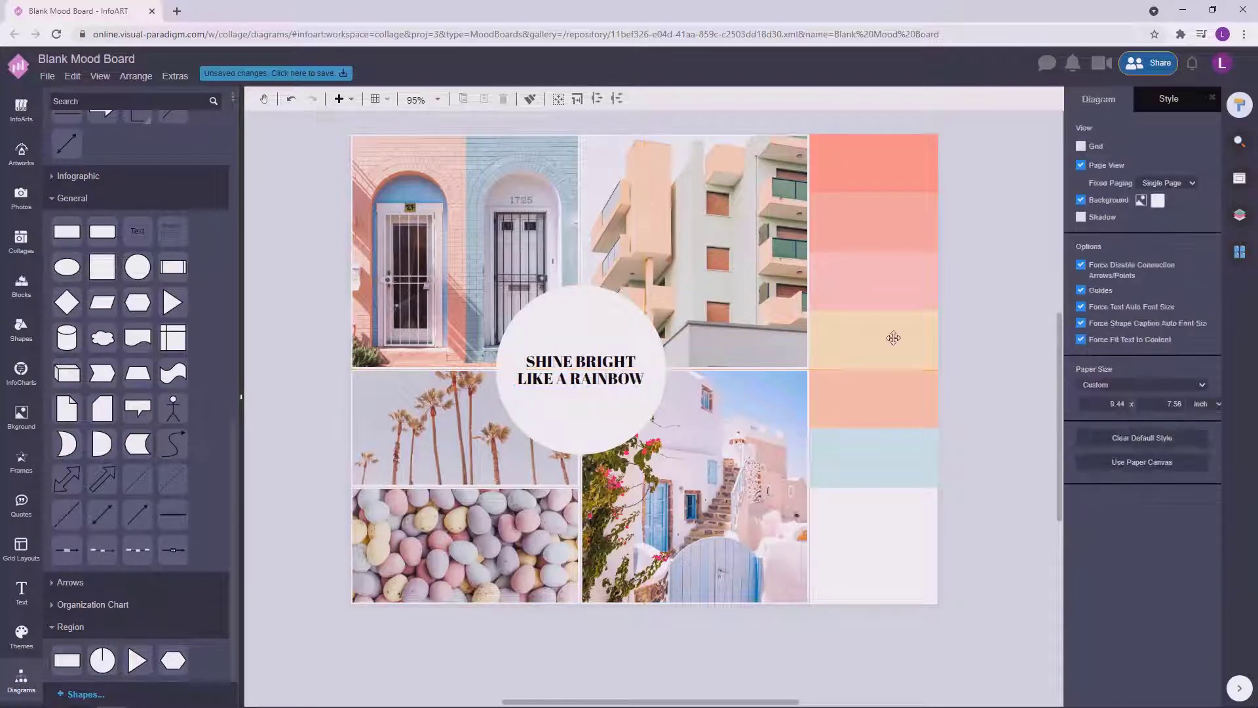
Step: Try the palette's light teal as the slogan's font color
left_click(581, 370)
left_click(1201, 306)
left_click(970, 428)
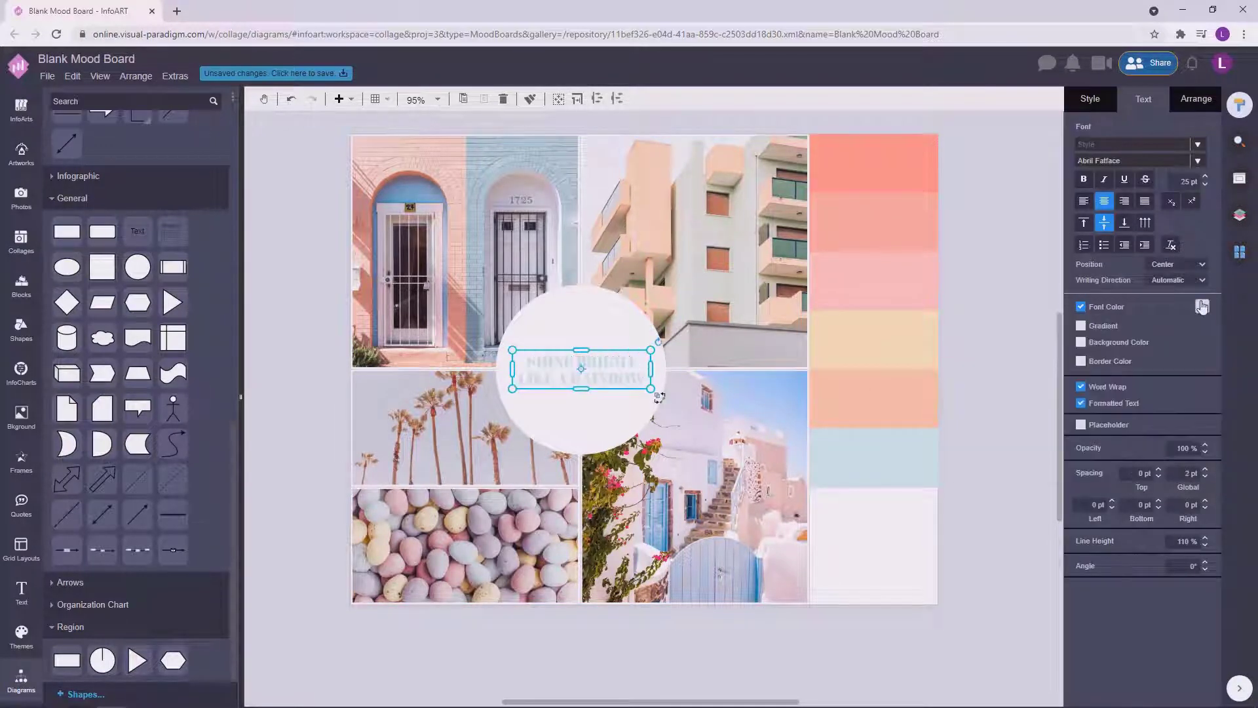
left_click(1202, 306)
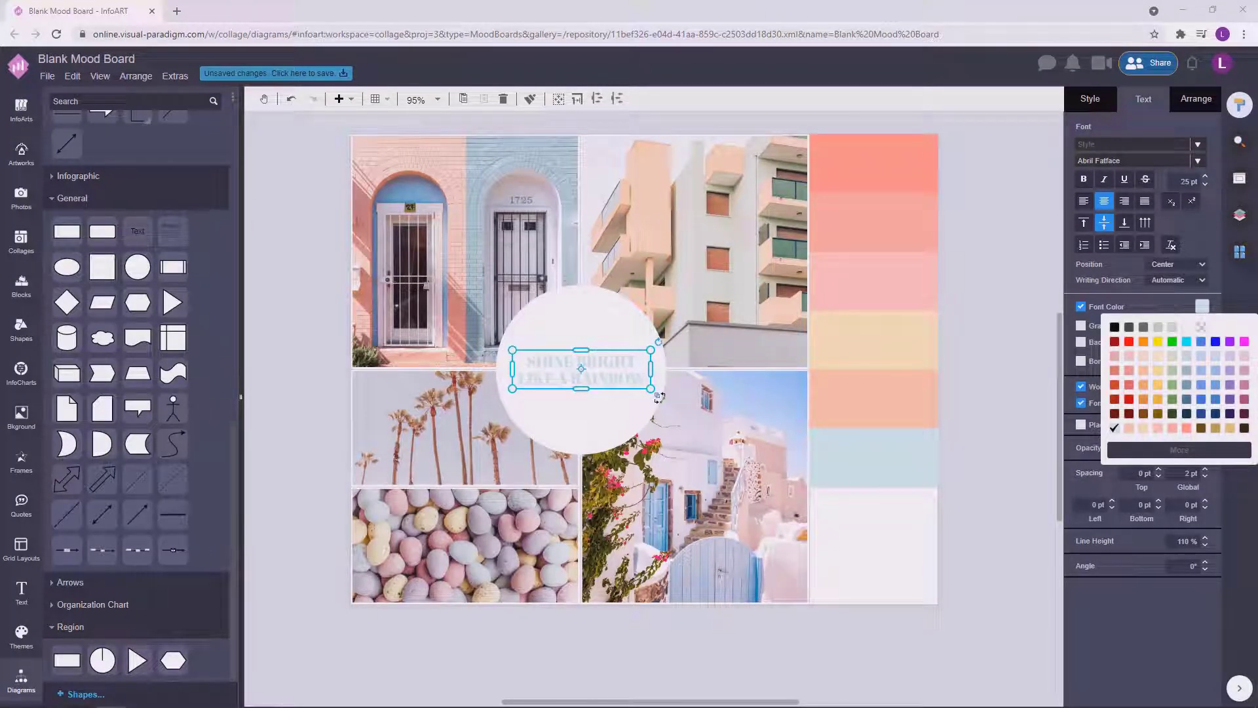
left_click(1049, 333)
left_click(607, 376)
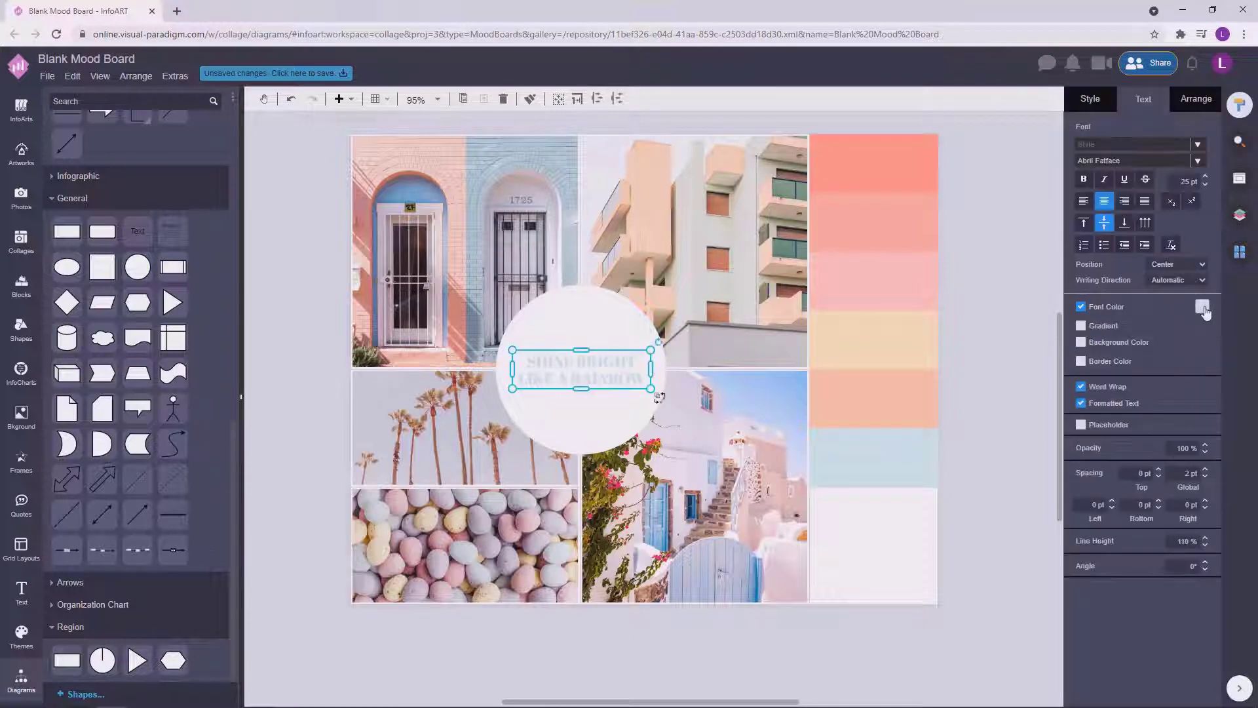
Step: Set the slogan's font color to the custom value #8fcaca
left_click(1202, 307)
left_click(1166, 449)
left_click_drag(1154, 437, 1104, 441)
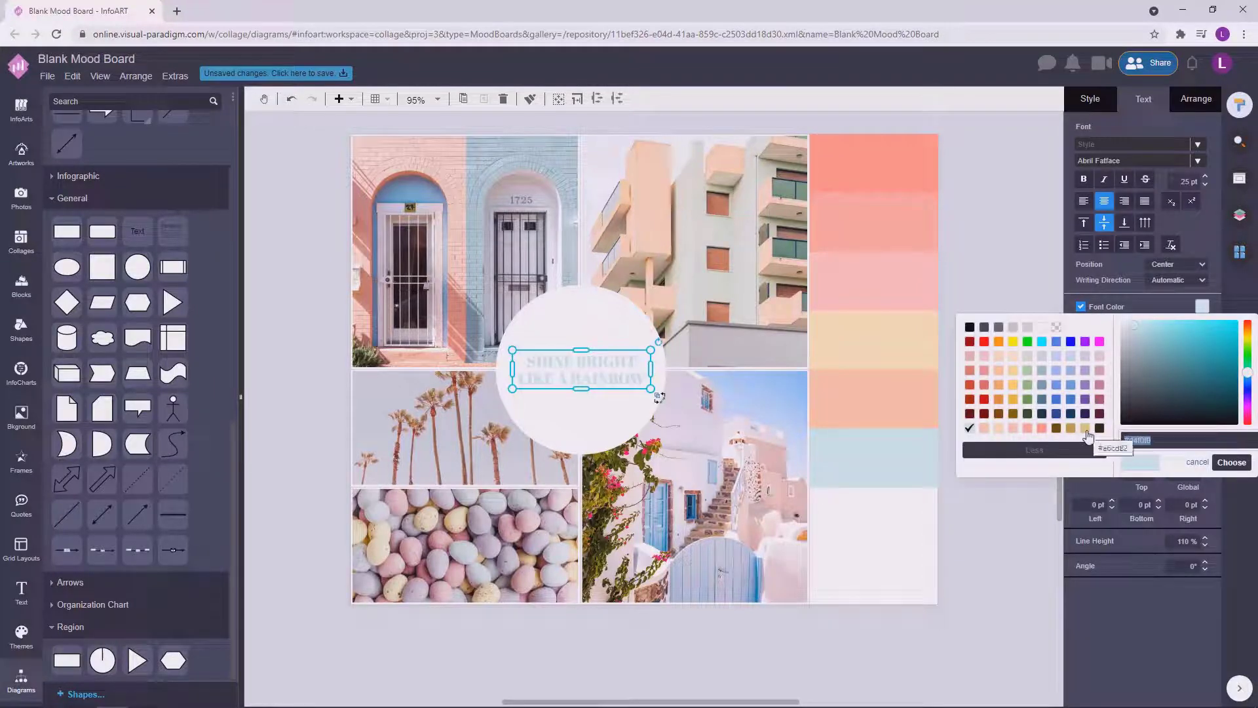
type("8fcaca")
left_click(1231, 462)
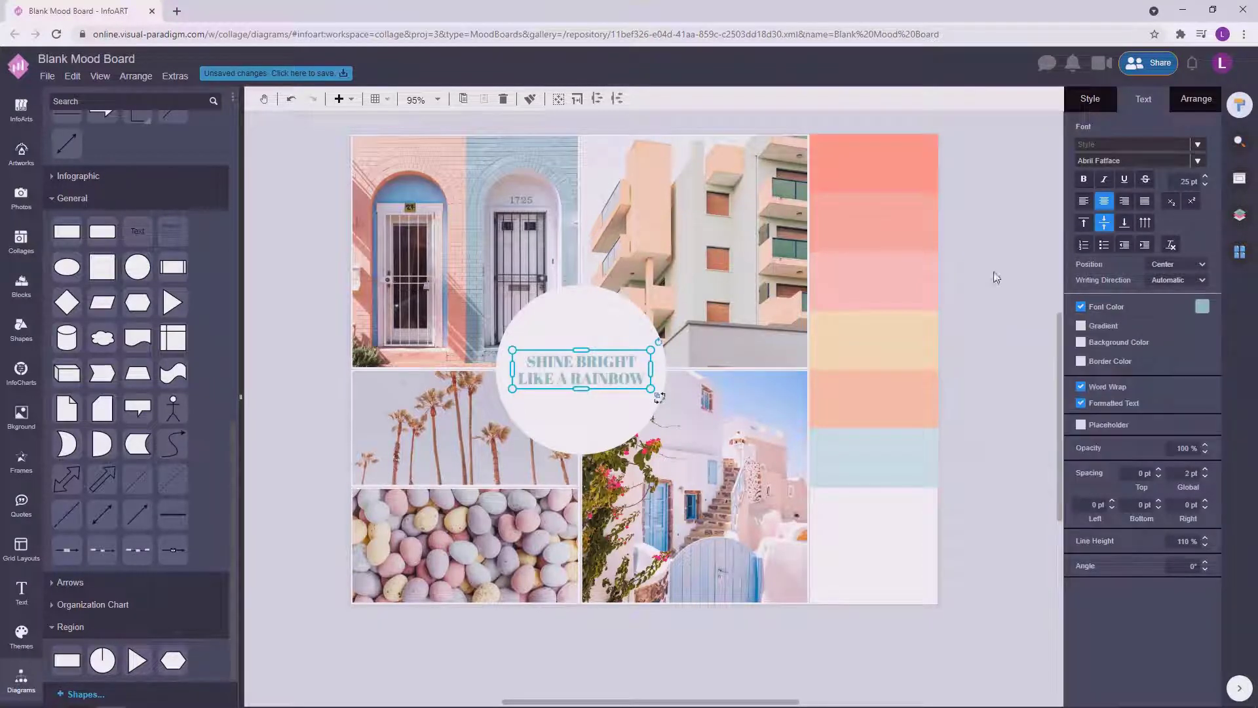
left_click(991, 359)
Step: Duplicate the slogan text and place the copy directly above the original inside the circle
scroll(782, 177, "up", 1)
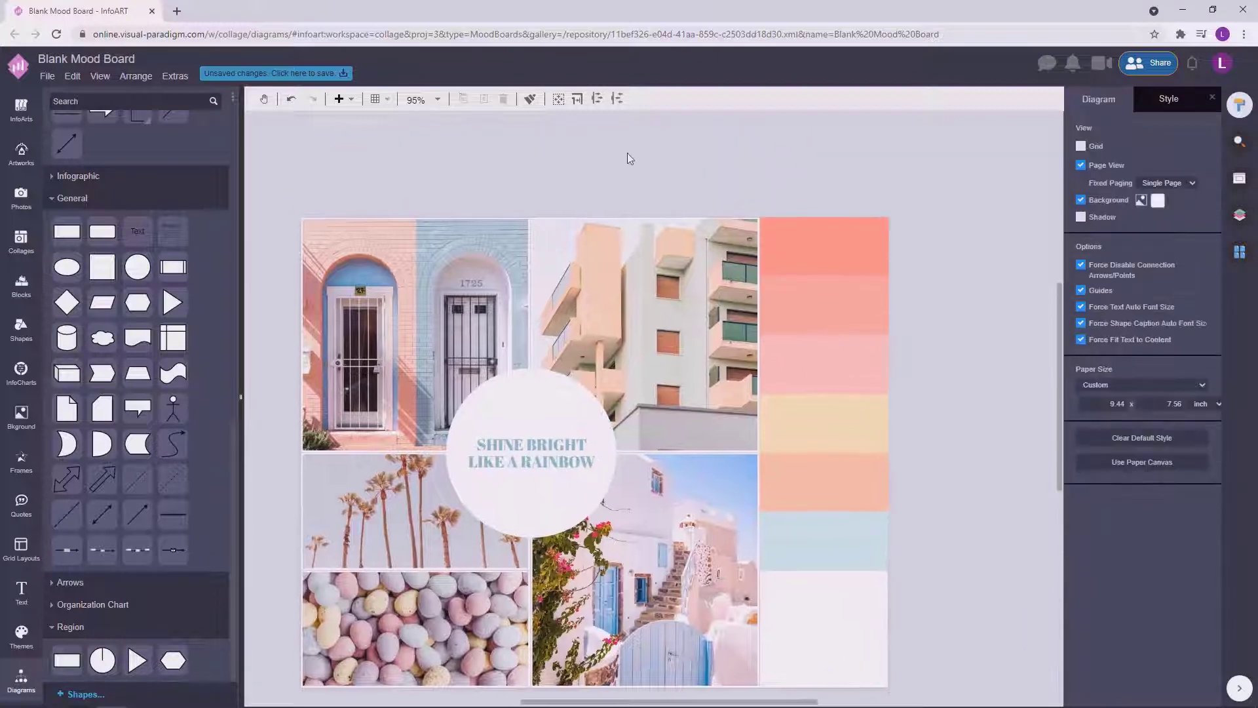
left_click(556, 456)
left_click_drag(555, 456, 557, 414, "ctrl")
Step: Change the font of the duplicated text to Bebas Neue
left_click(1131, 161)
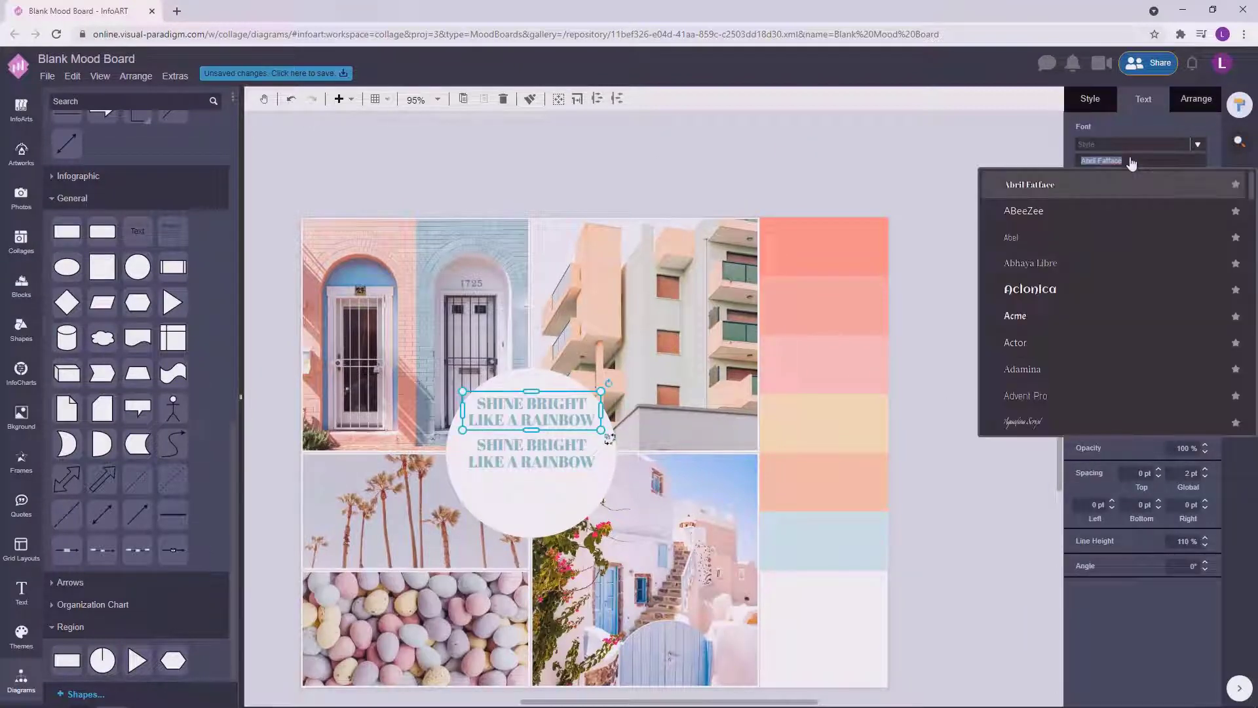
type("bene")
key("BackSpace")
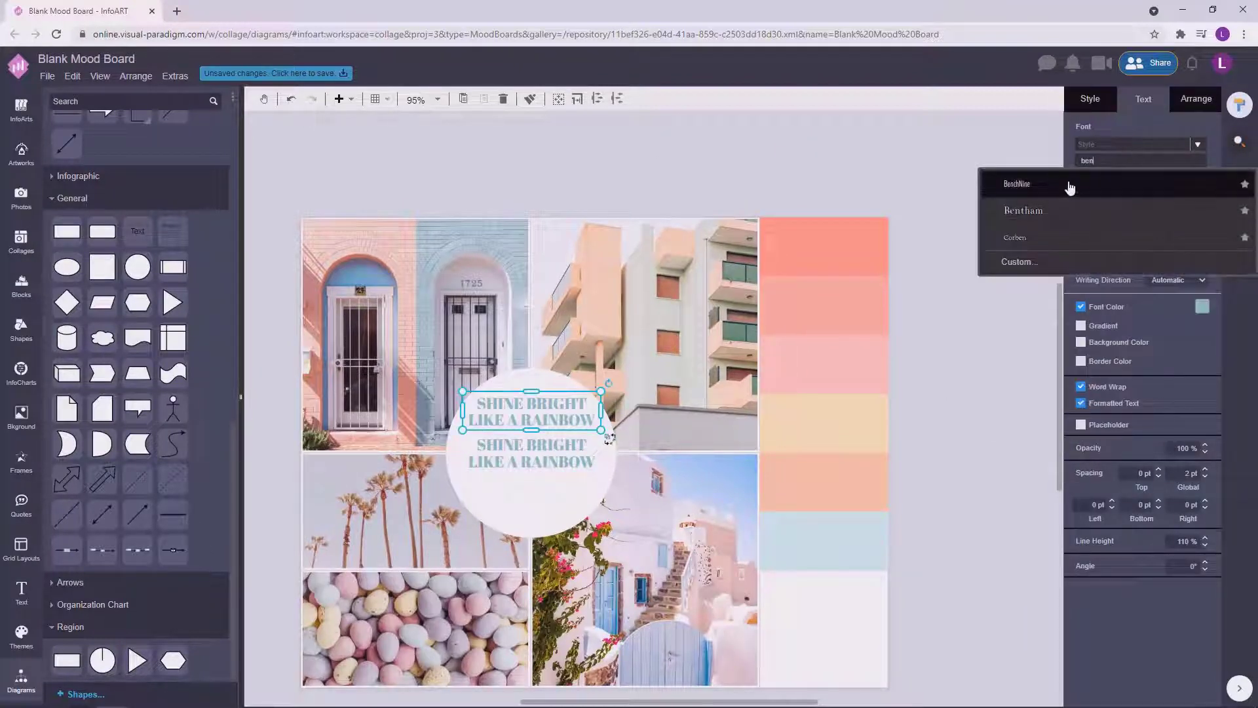
key("BackSpace")
left_click(1066, 266)
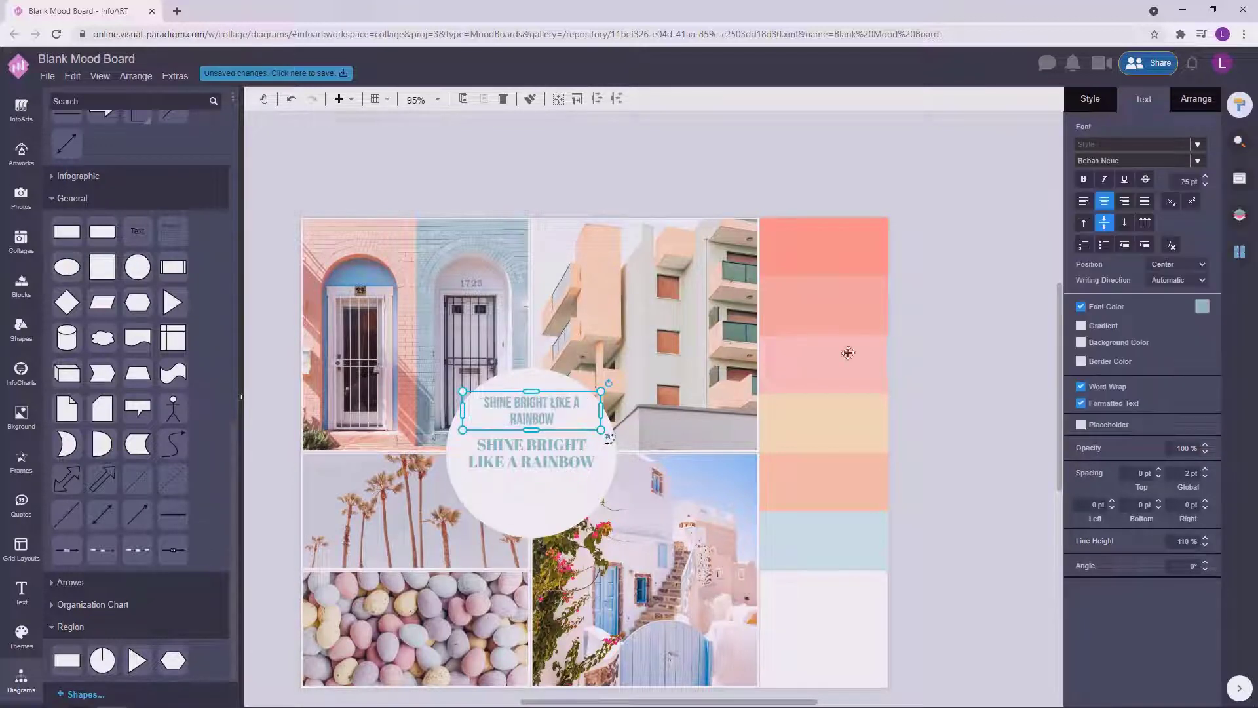
Step: Replace the duplicated text with "SMILE", spacing its letters apart
double_click(555, 407)
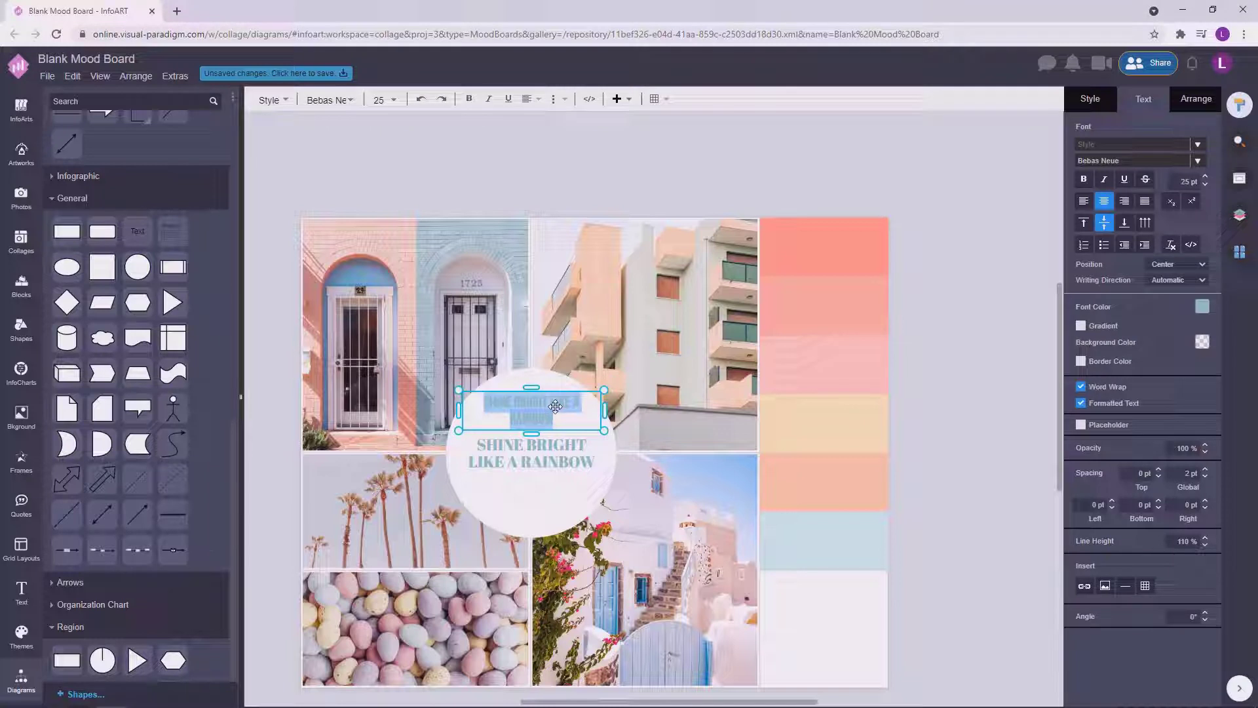
type("SMILE")
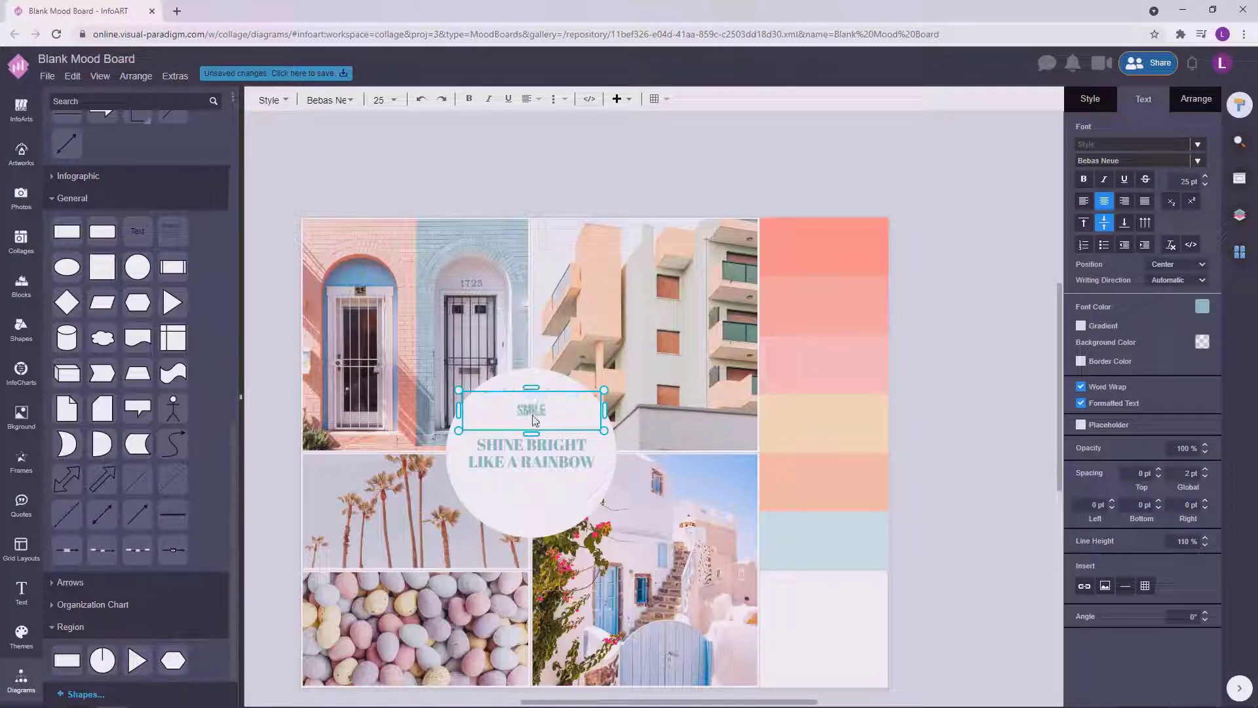
key("Escape")
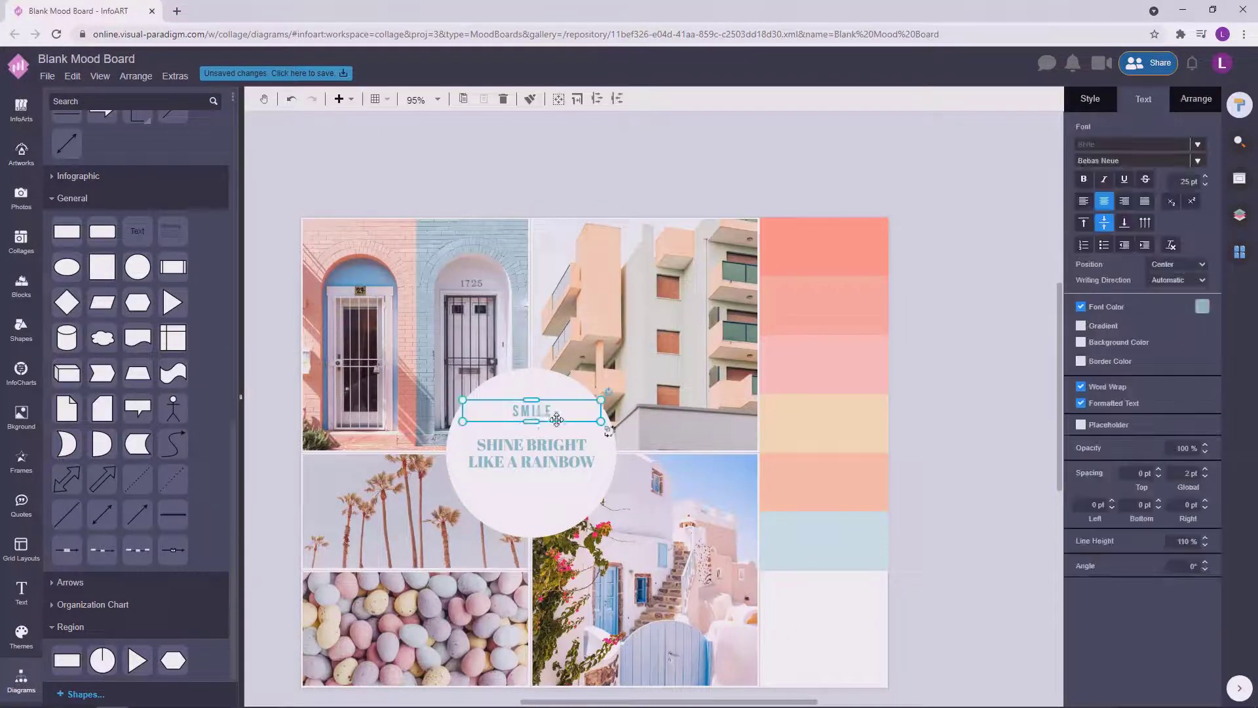
Step: Set the SMILE text's font color to #484848 and its font size to 21 pt
left_click(1202, 306)
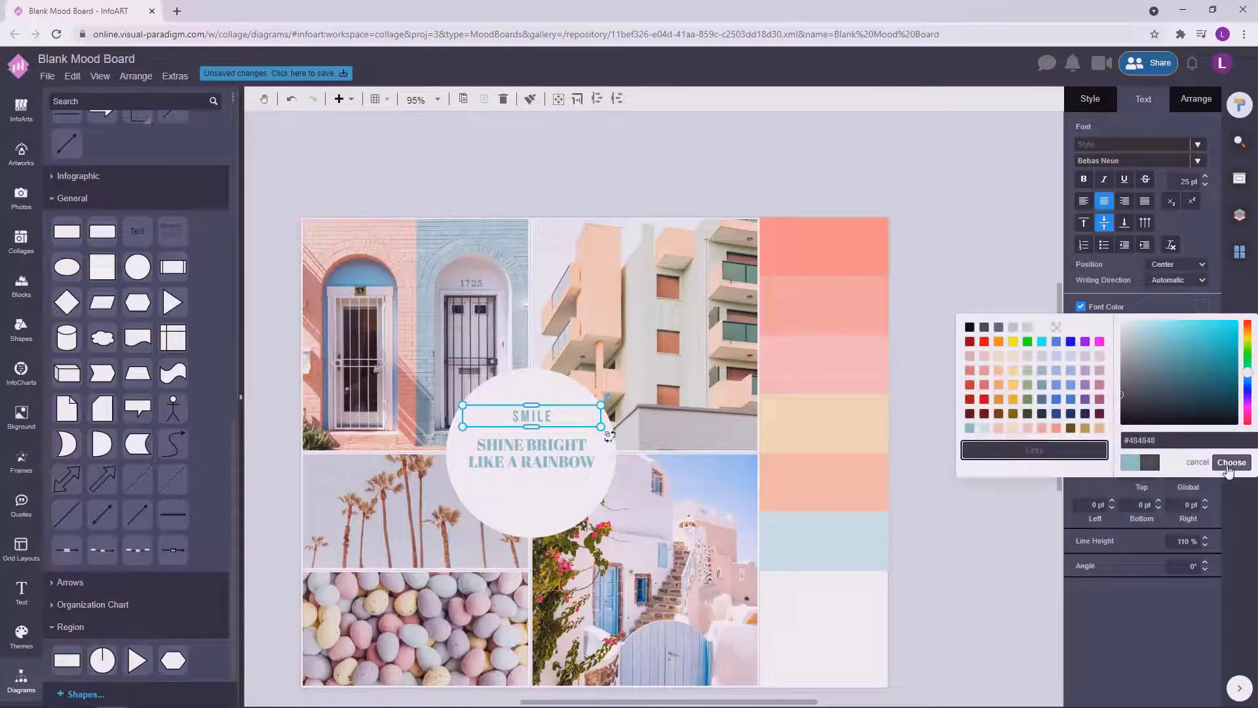
left_click(1231, 462)
left_click_drag(1179, 183, 1210, 184)
type("21")
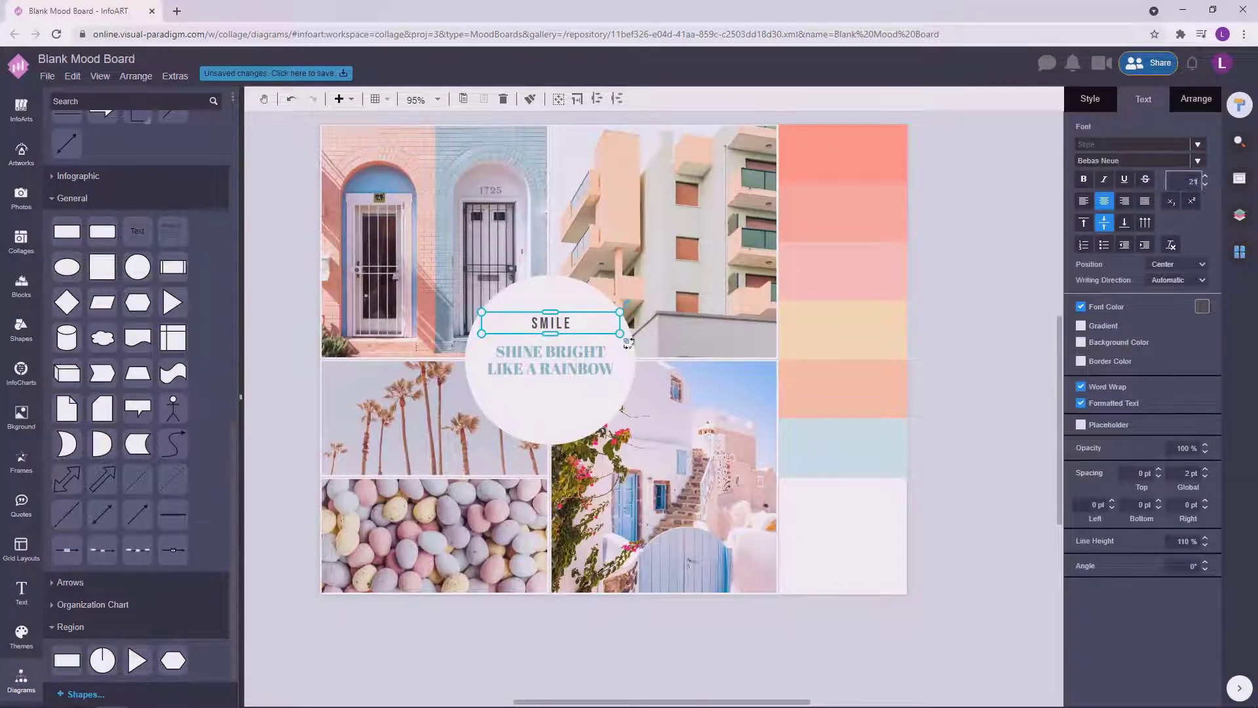
left_click(950, 255)
Step: Extend the text above the slogan to "SMILE ALWAYS", adding spaces between the letters of ALWAYS
double_click(565, 324)
left_click(567, 324)
type("AL")
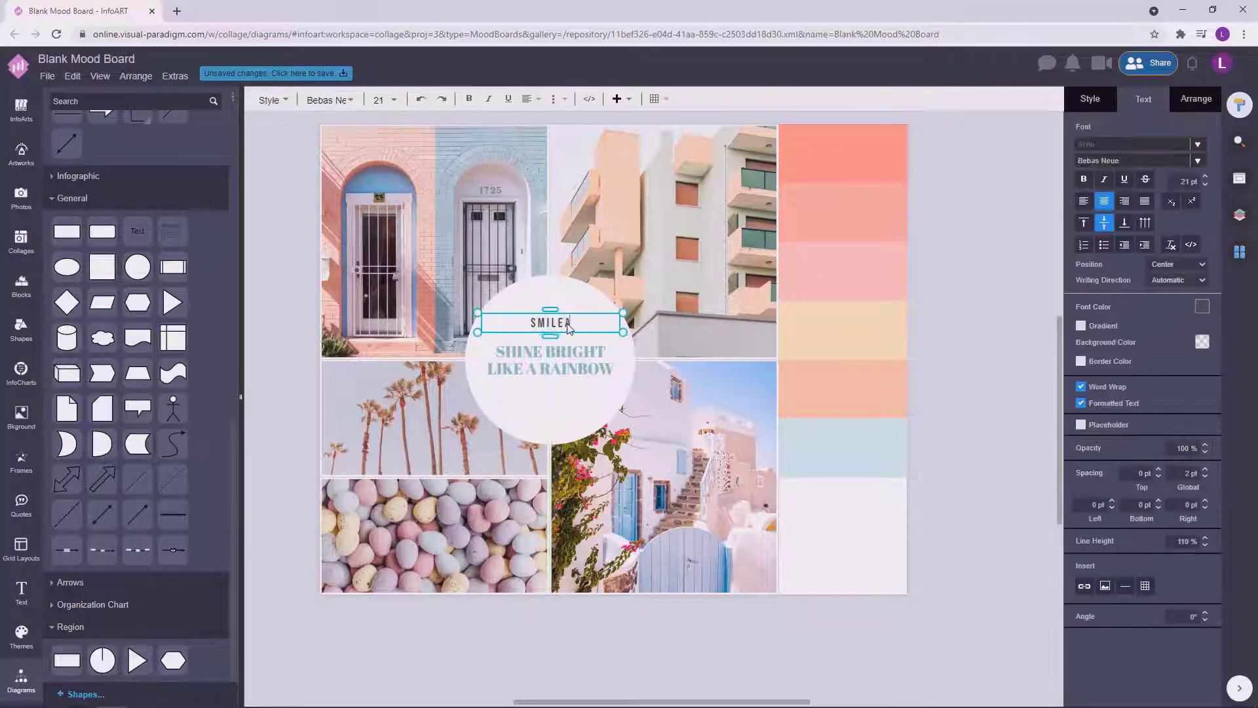
type("LWAYS")
left_click(558, 324)
key("Right")
key("space")
key("Right")
key("space")
key("Right")
key("space")
key("Right")
key("space")
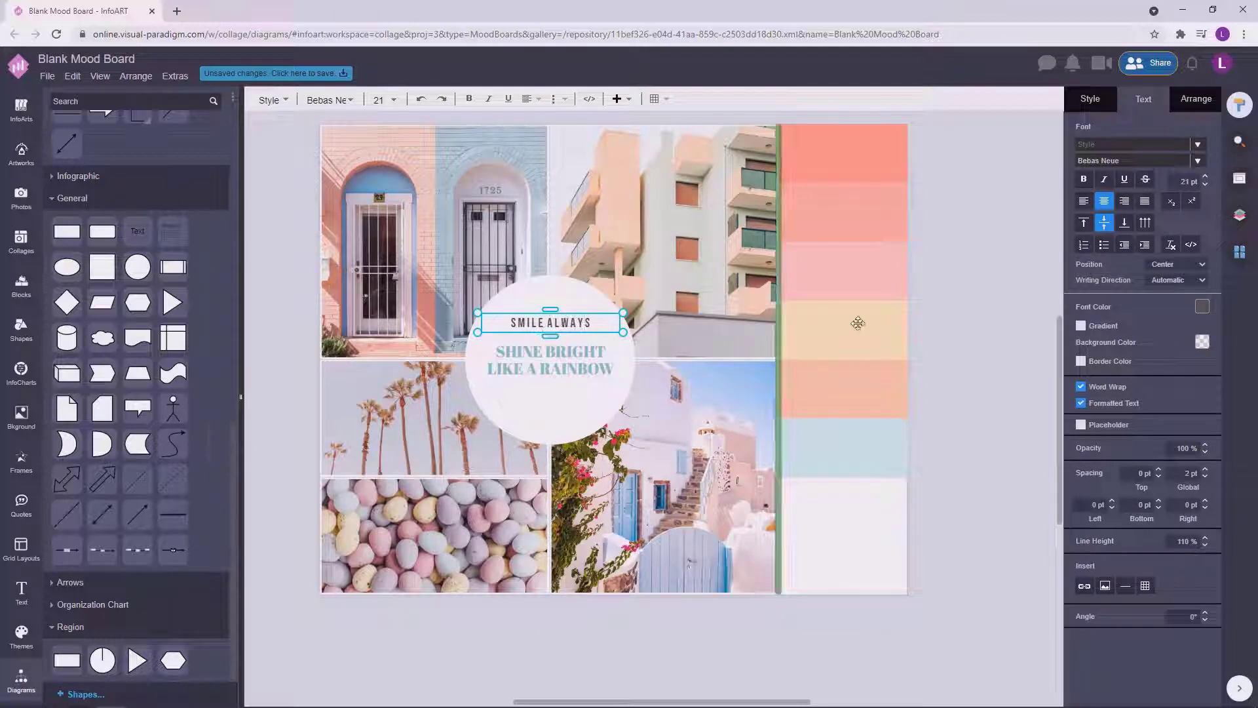
left_click(937, 324)
Step: Reduce the SMILE ALWAYS text's font size to 16 pt
left_click(618, 337)
left_click(1188, 181)
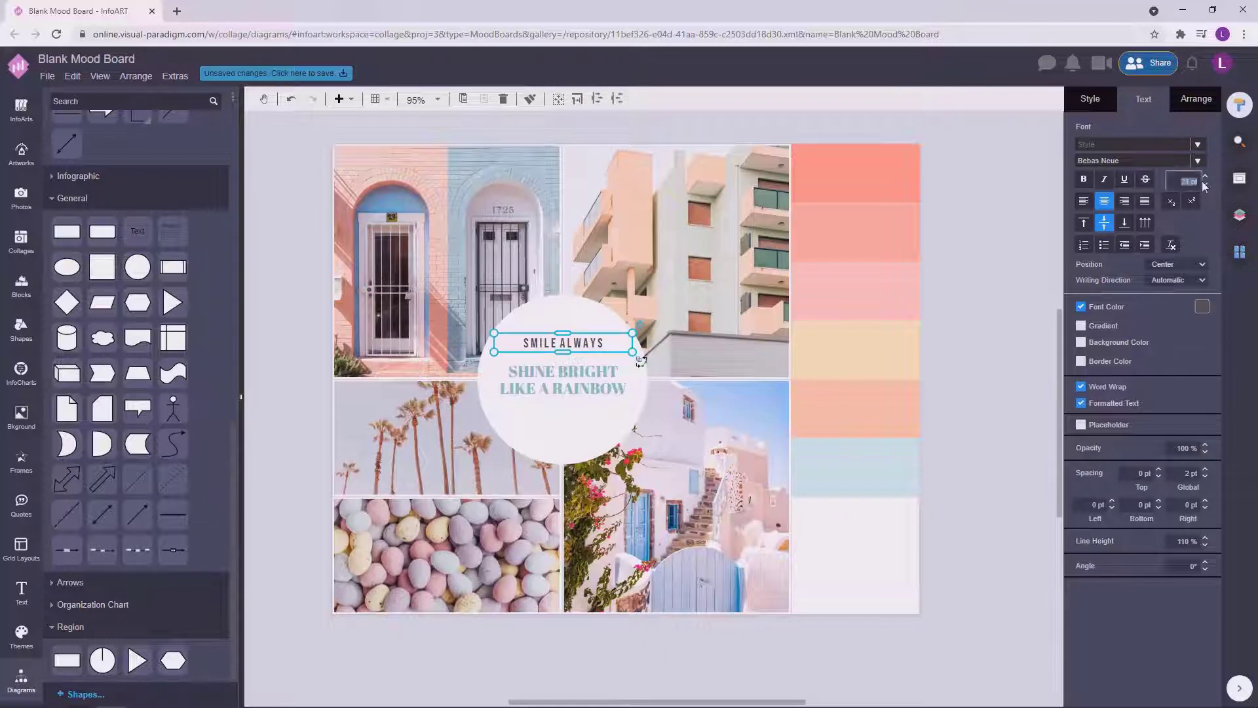
key("Return")
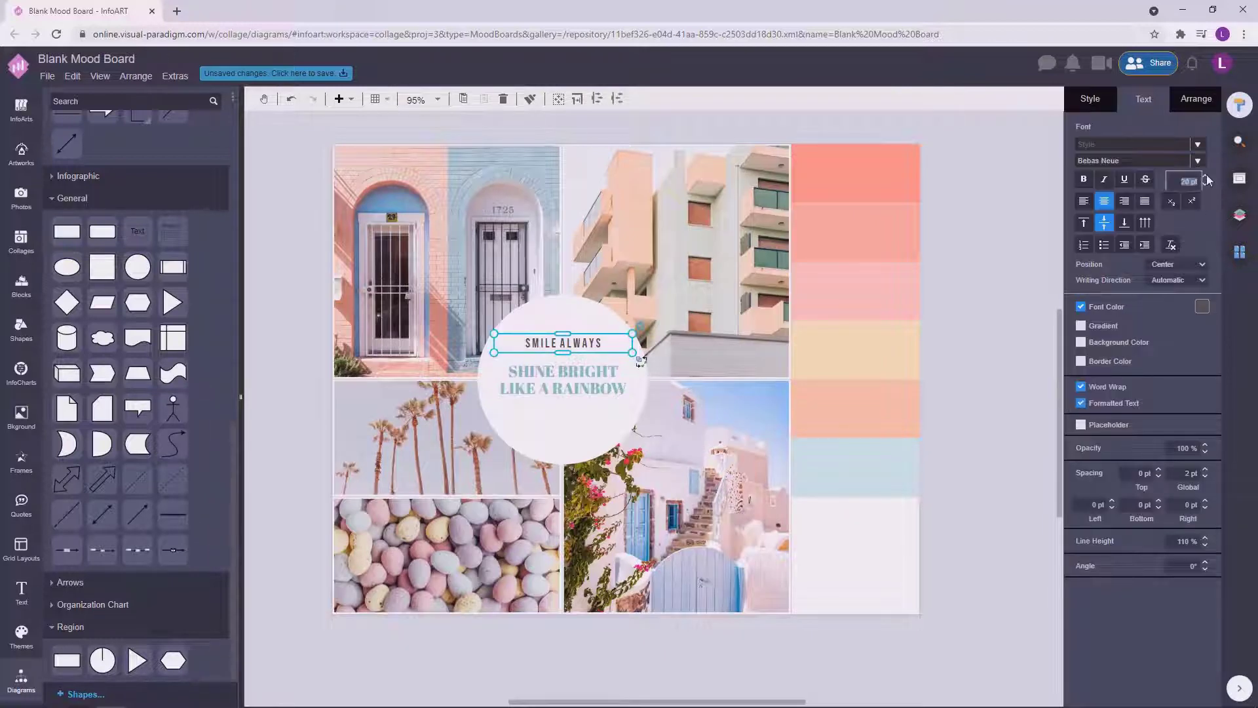
type("16")
key("Return")
left_click(1187, 181)
type("15")
key("Return")
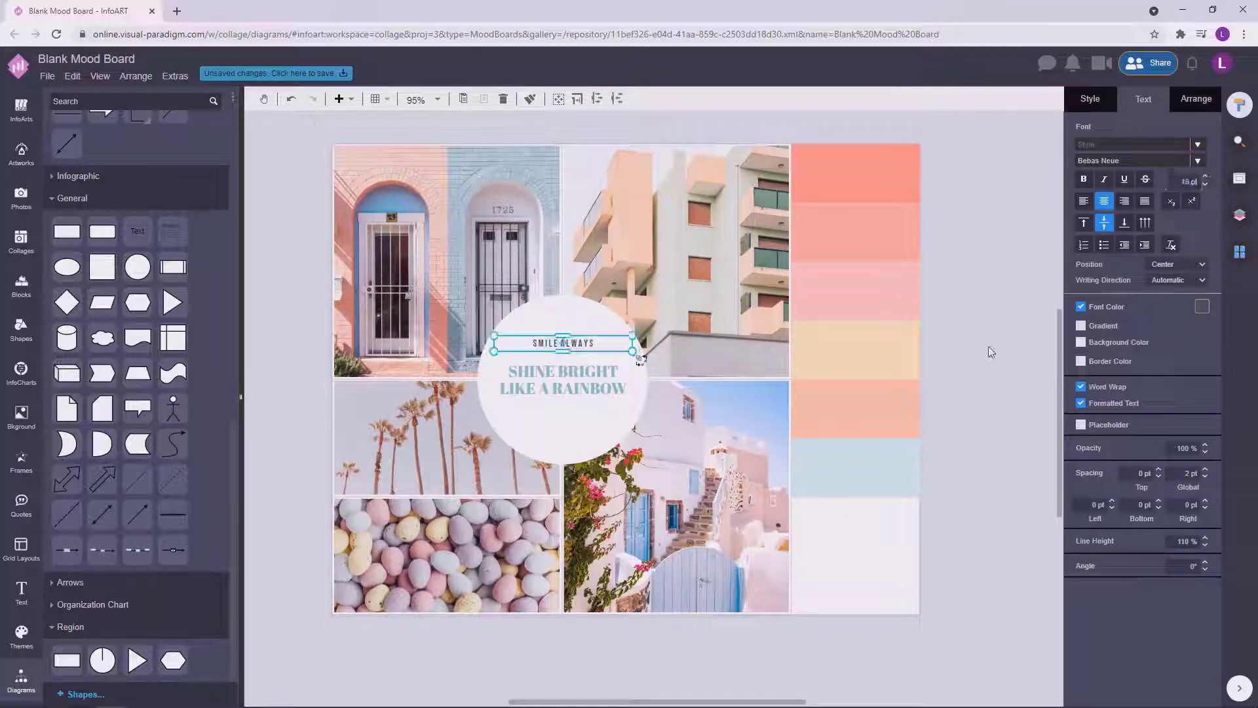
Step: Lower the SMILE ALWAYS text slightly inside the circle and place a duplicate of it below the slogan
left_click(988, 352)
mouse_move(573, 340)
left_mouse_down()
mouse_move(583, 416)
mouse_move(576, 346)
left_mouse_up()
left_click(1036, 308)
left_click(597, 353)
left_click(581, 349, "shift")
left_click(997, 348)
Step: Replace the duplicated text below the slogan with "LIVE & LEARN", spacing its letters apart
left_click(574, 412)
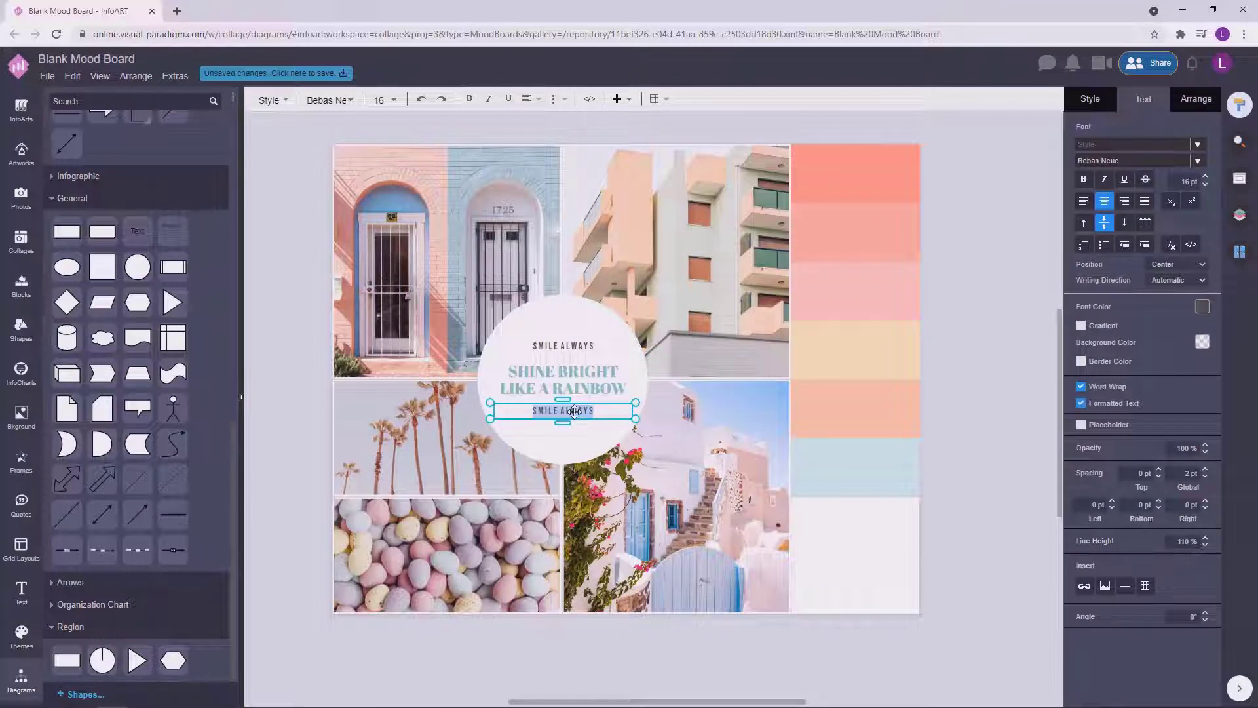
type("Li")
key("Right")
key("Right")
key("Right")
left_click(855, 357)
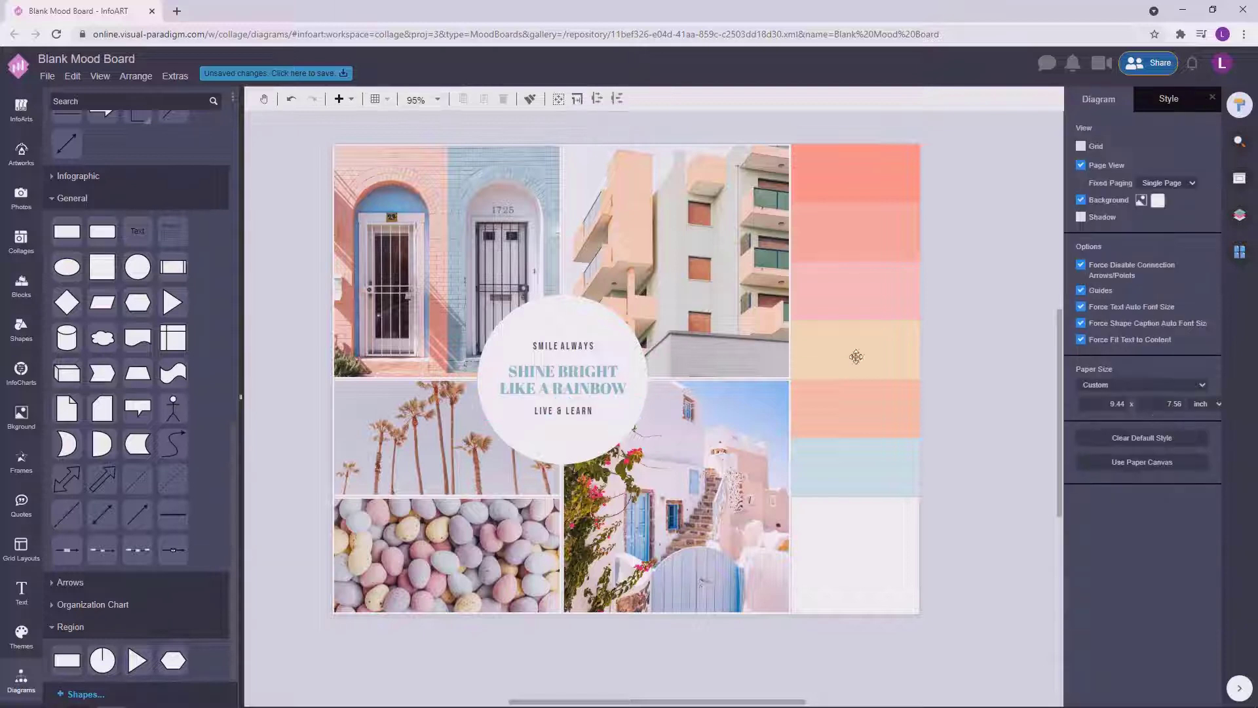
Step: Move the two small text lines farther from the slogan and set the slogan in italic at 26 pt
left_click(586, 410)
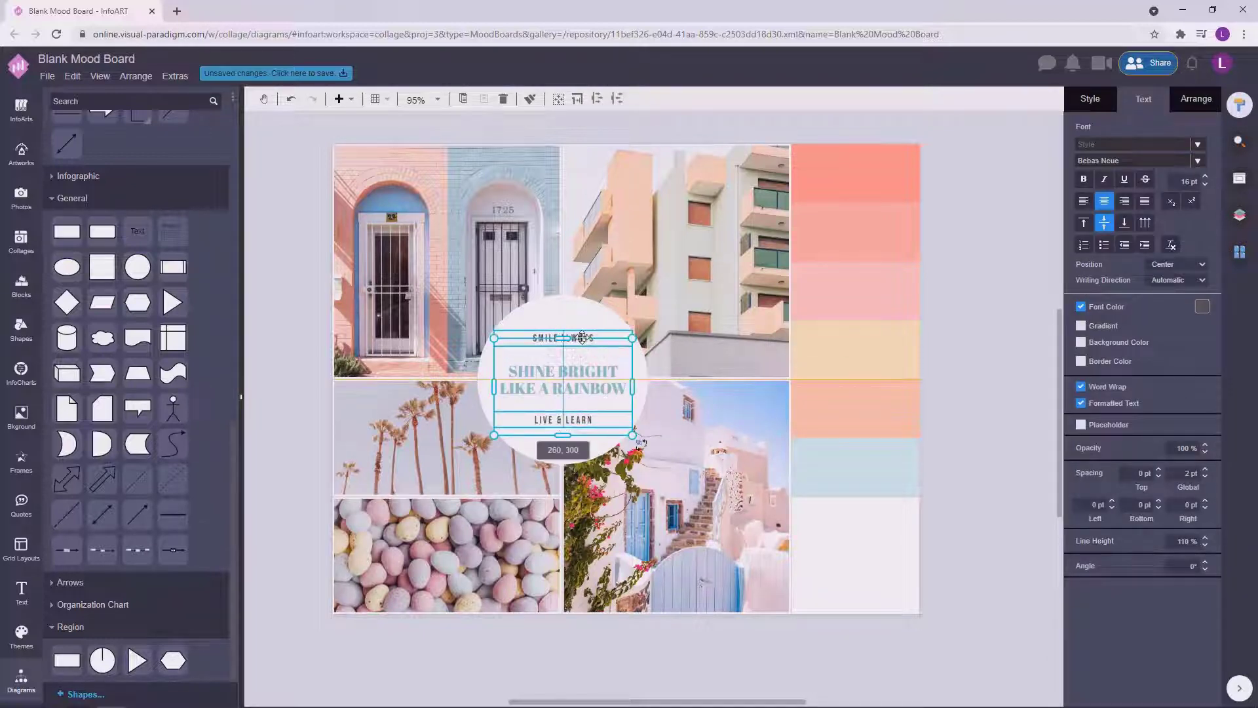
left_click(532, 385)
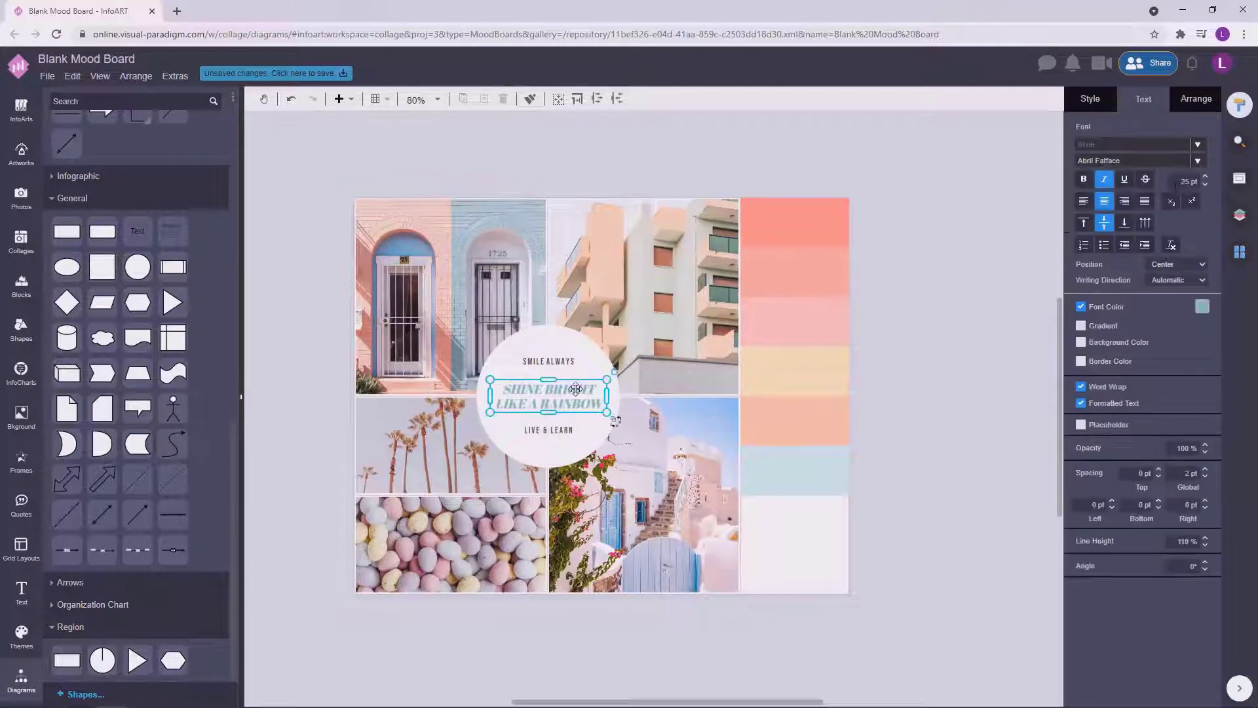
left_click(1105, 179)
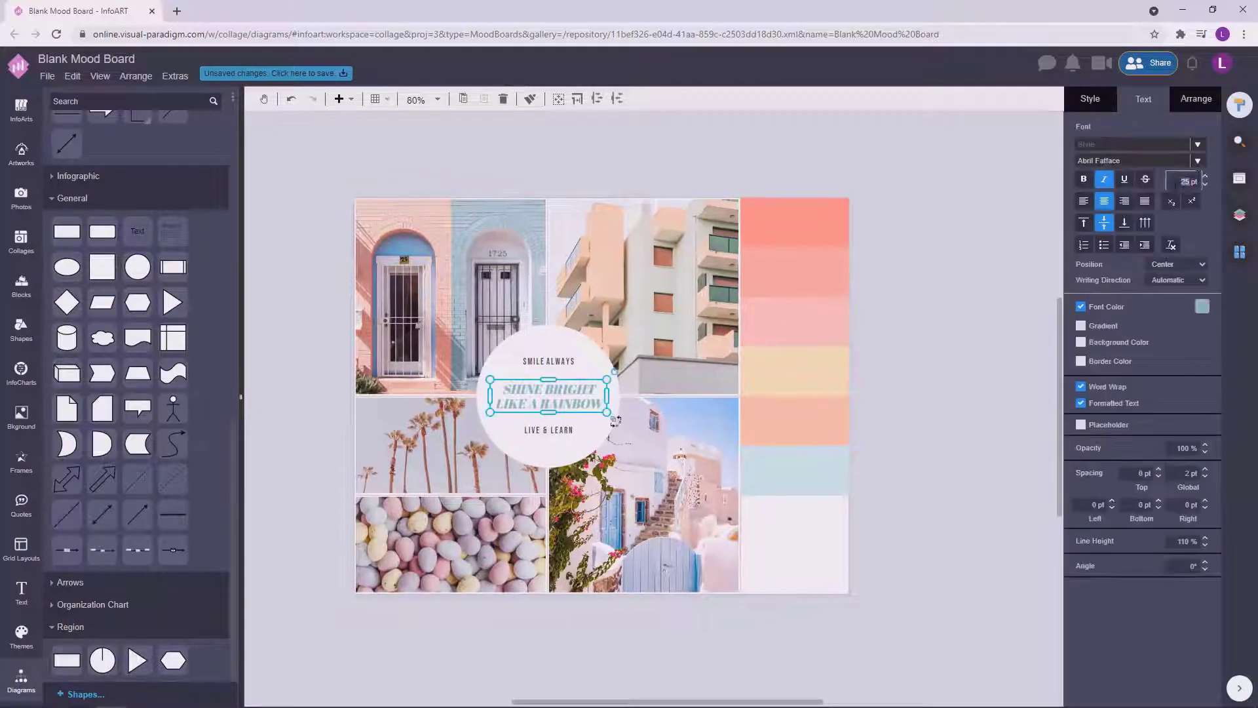
left_click(1004, 307)
Step: Set the font size of both SMILE ALWAYS and LIVE & LEARN to 17 pt
left_click(564, 360)
left_click(565, 429, "shift")
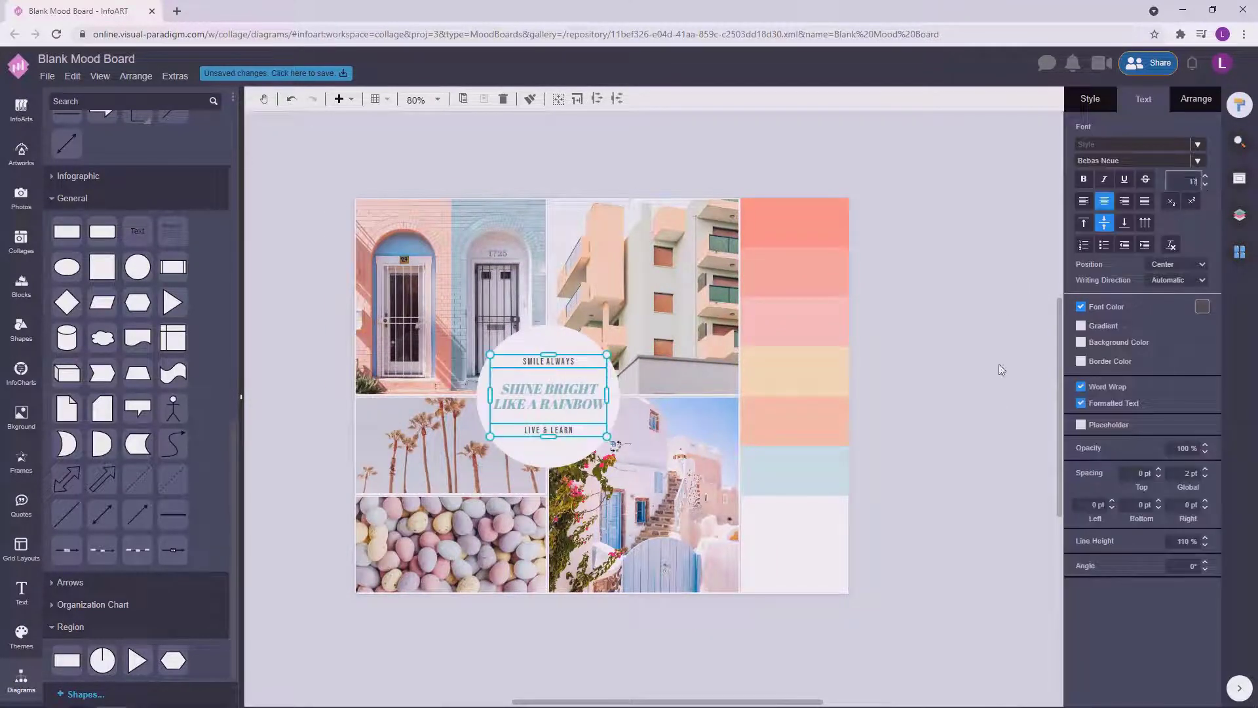
left_click(978, 371)
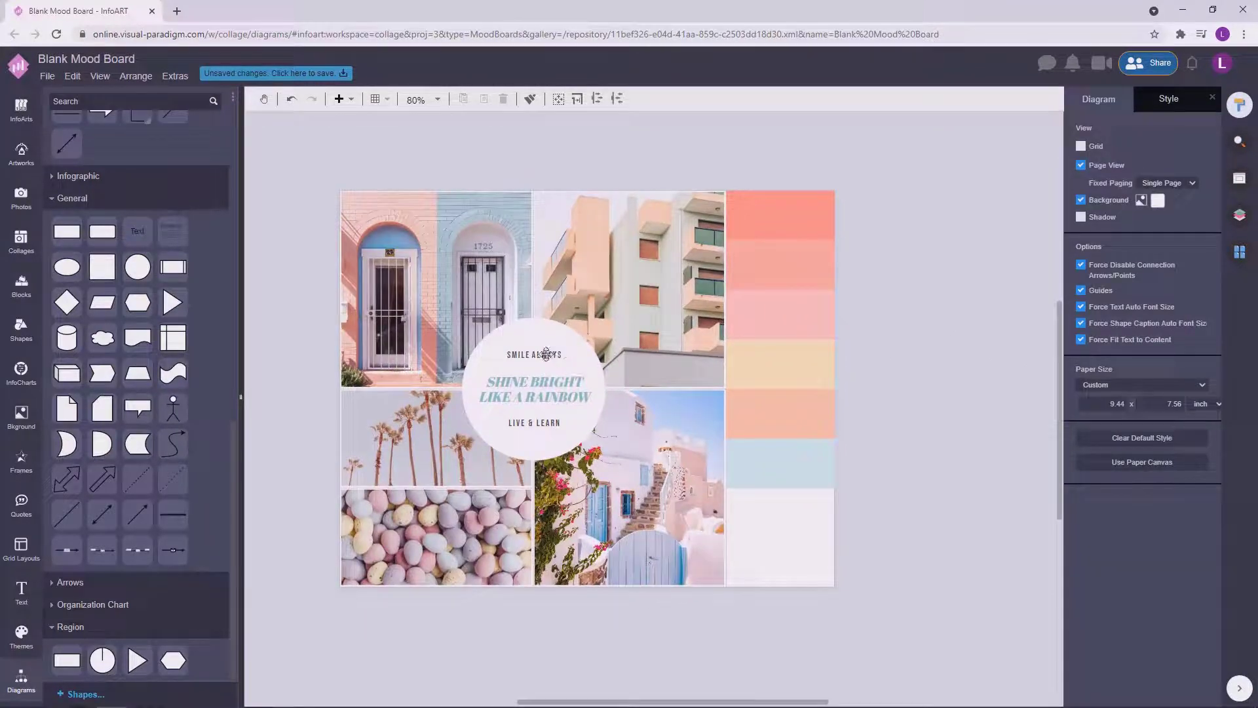
left_click(550, 354)
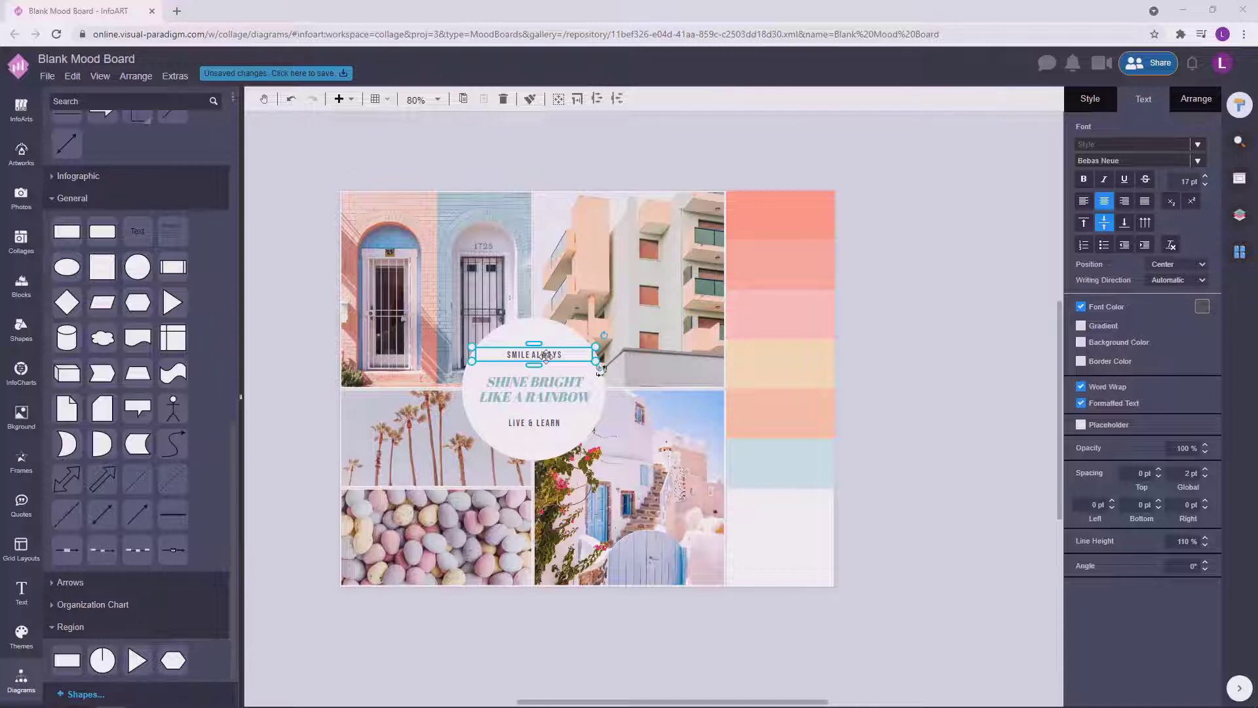
left_click_drag(566, 354, 825, 545)
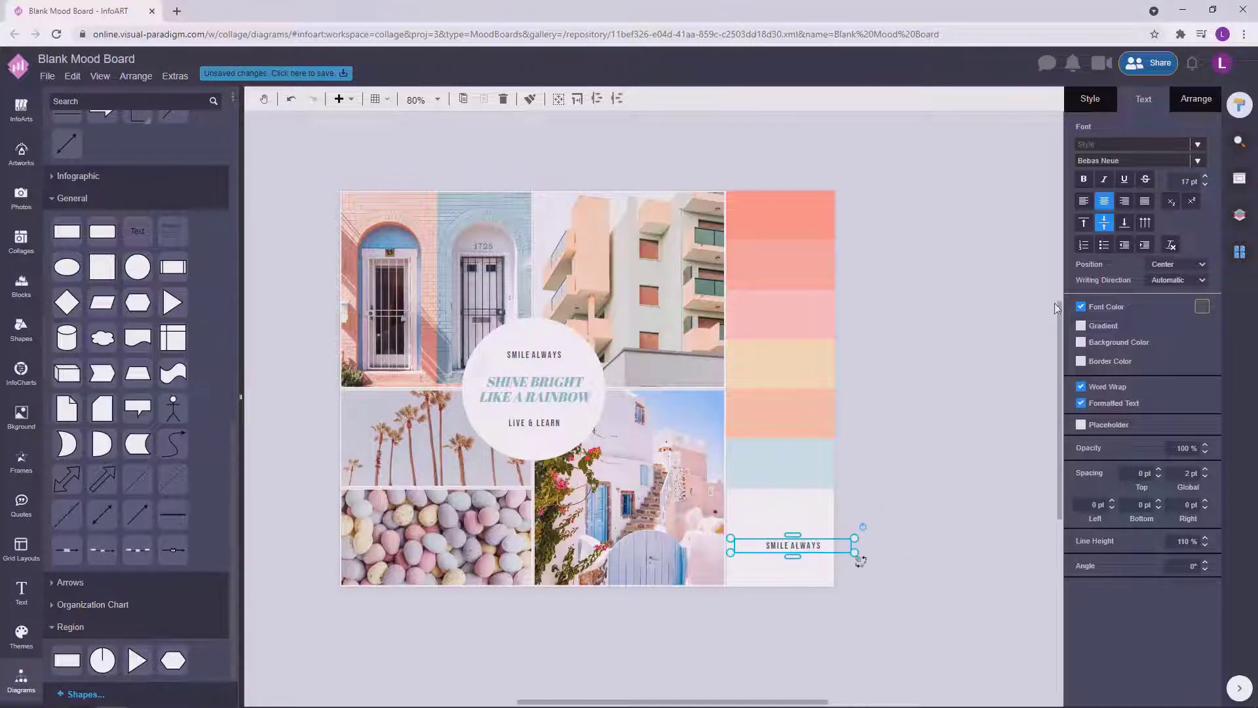
left_click(946, 372)
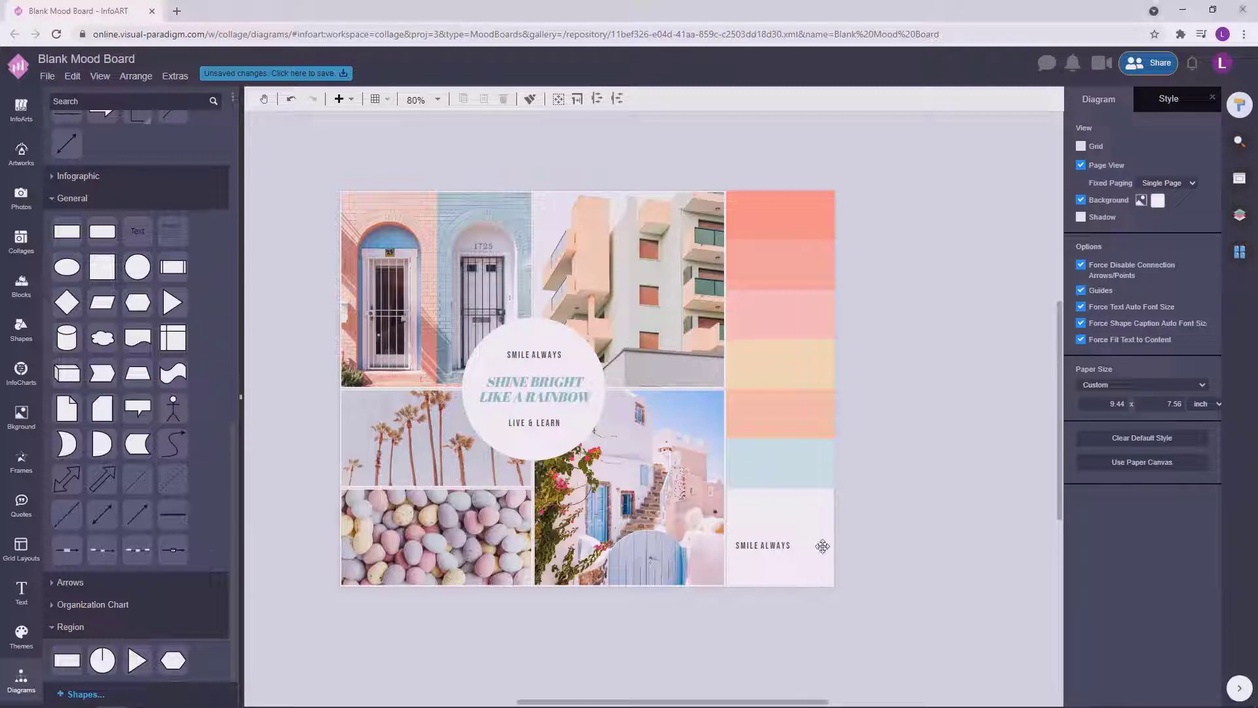
left_click_drag(856, 554, 861, 585)
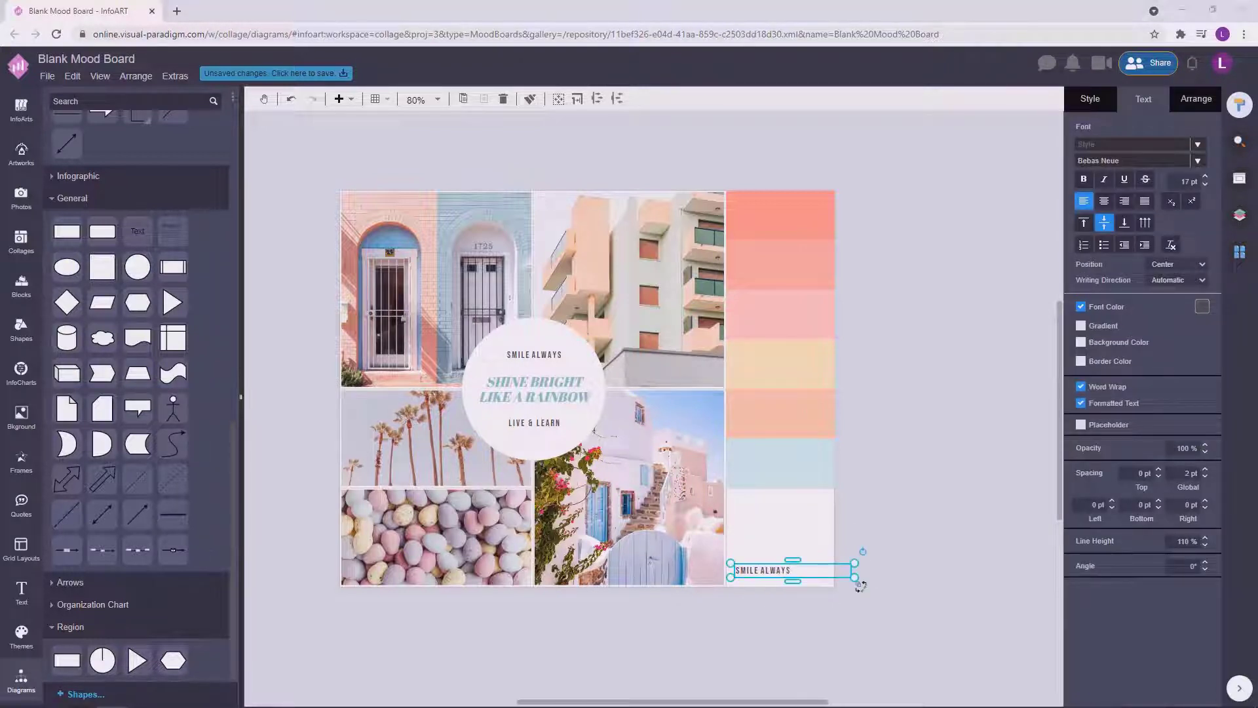
left_click_drag(764, 576, 920, 494)
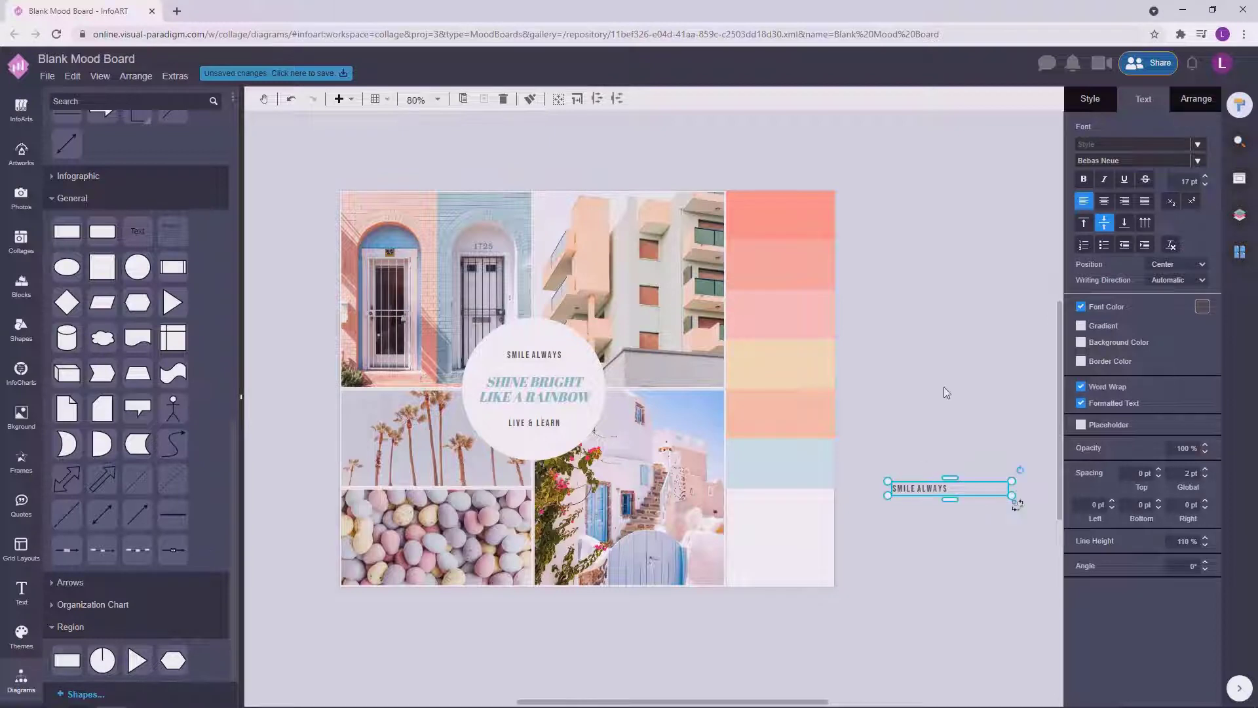
key("Delete")
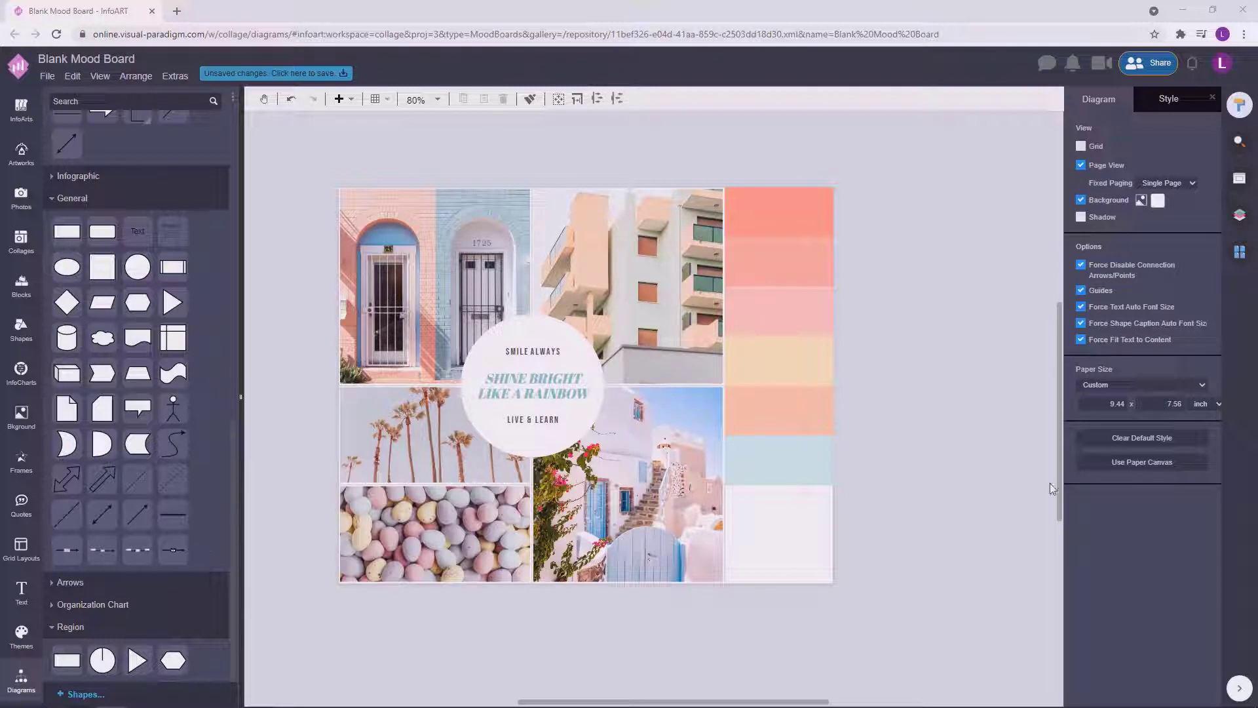
Step: Place a left-aligned copy of SMILE ALWAYS in the blank box below the palette and change its wording to "PASTEL COLOR"
left_click_drag(548, 354, 805, 568)
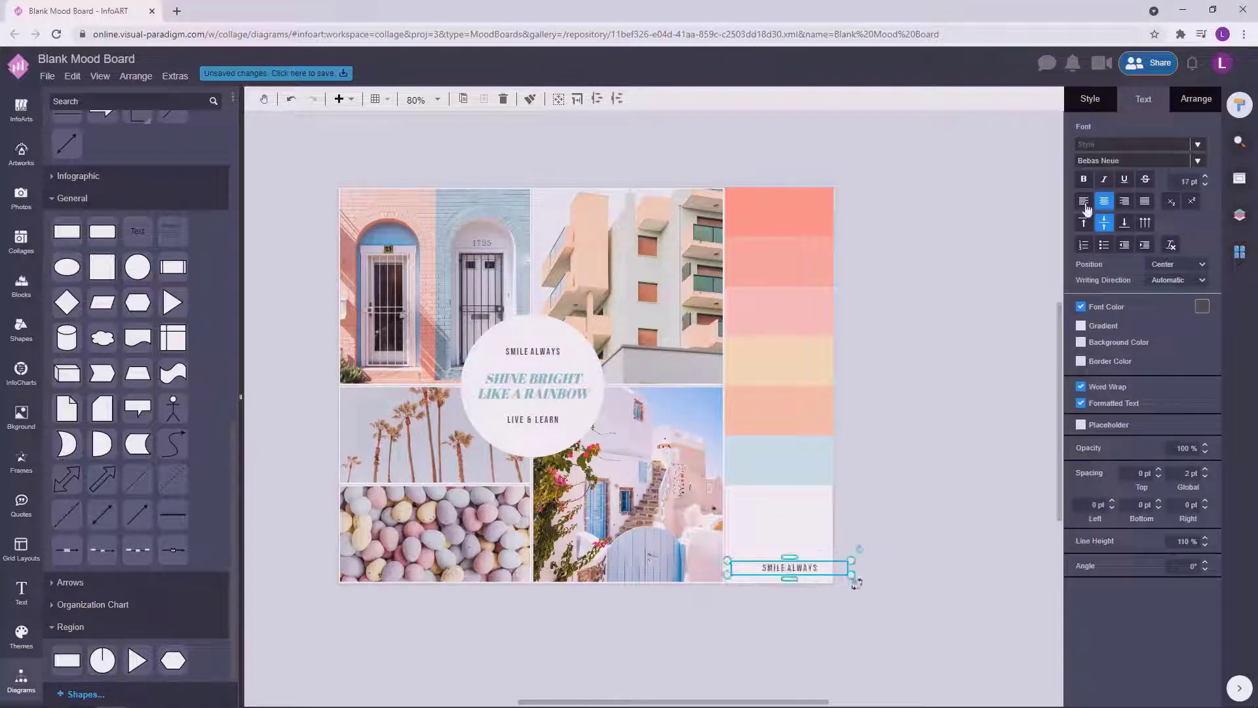
left_click(1084, 202)
double_click(787, 569)
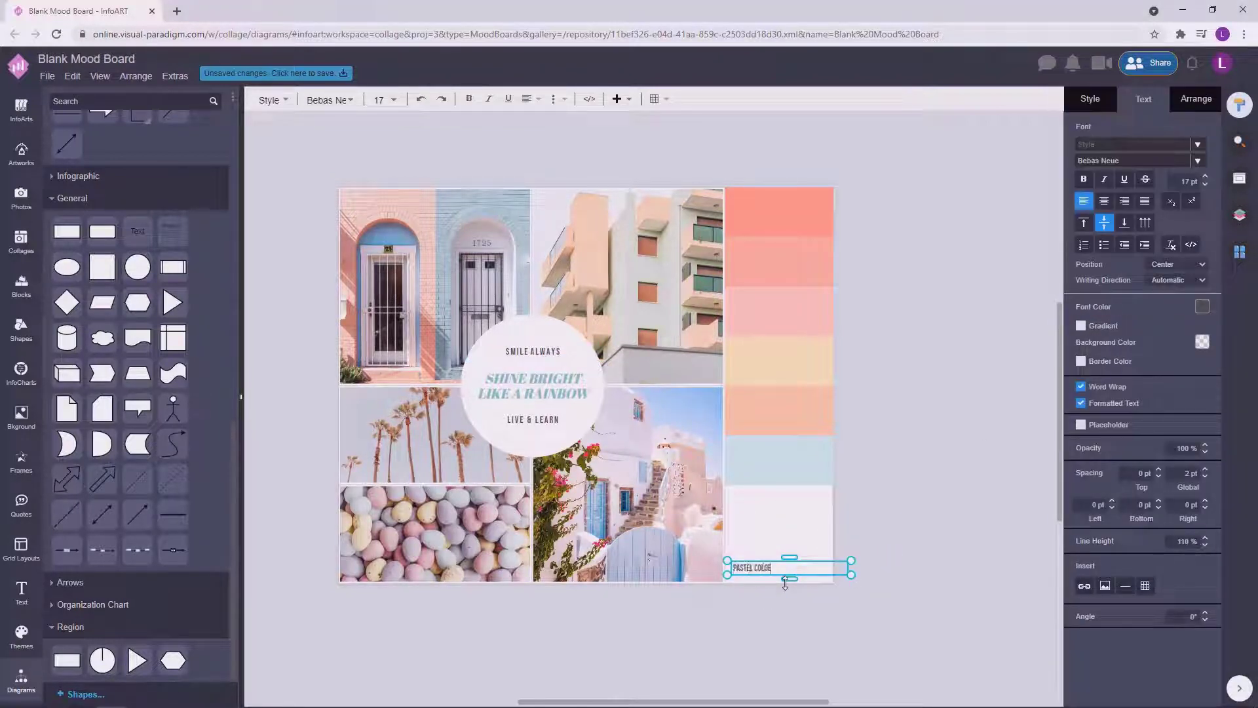
left_click(737, 566)
key("Right")
key("Right")
key("Right")
left_click(989, 472)
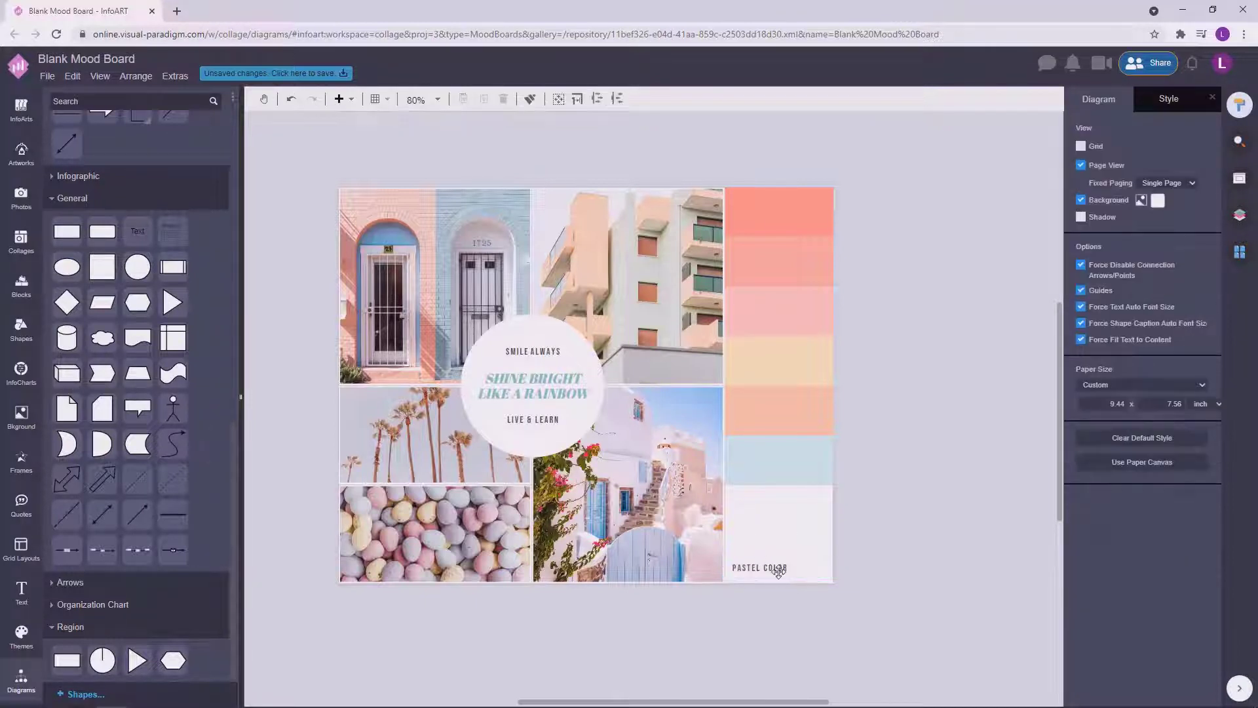
Step: Position the PASTEL COLOR text near the blank box's lower edge and narrow its text frame to fit inside the box
left_click_drag(777, 569, 776, 554)
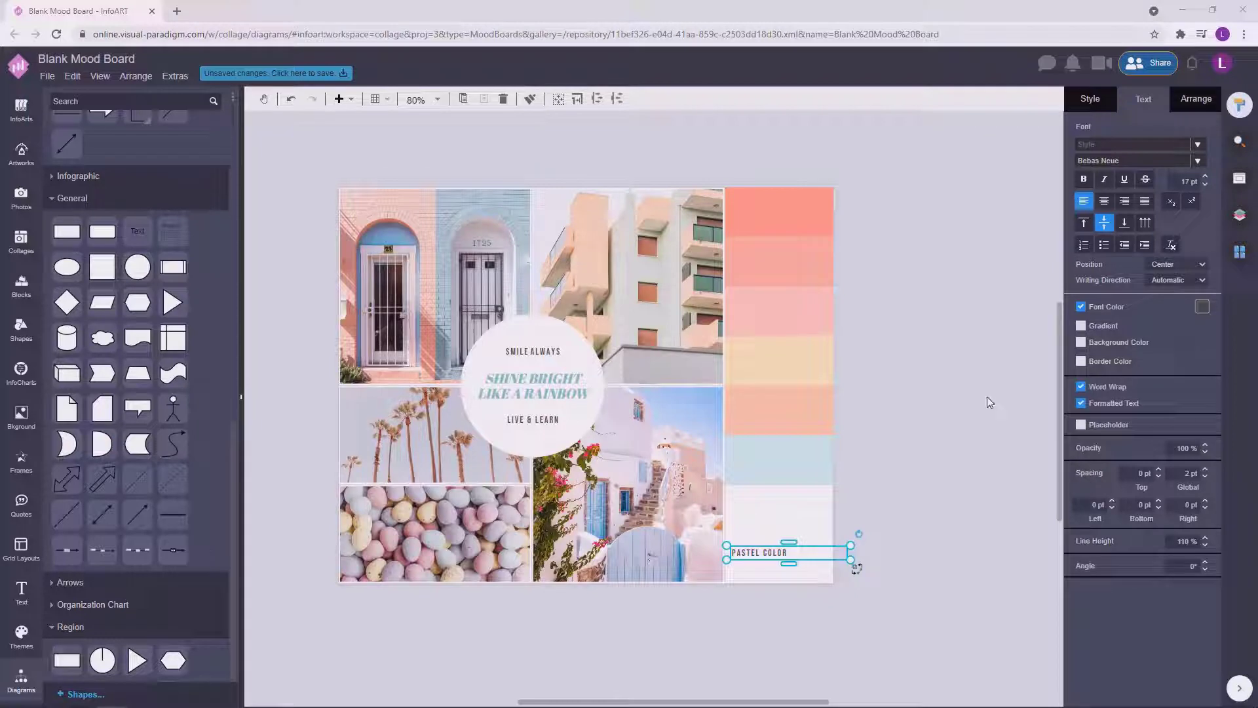
left_click(780, 565)
scroll(781, 565, "up", 3)
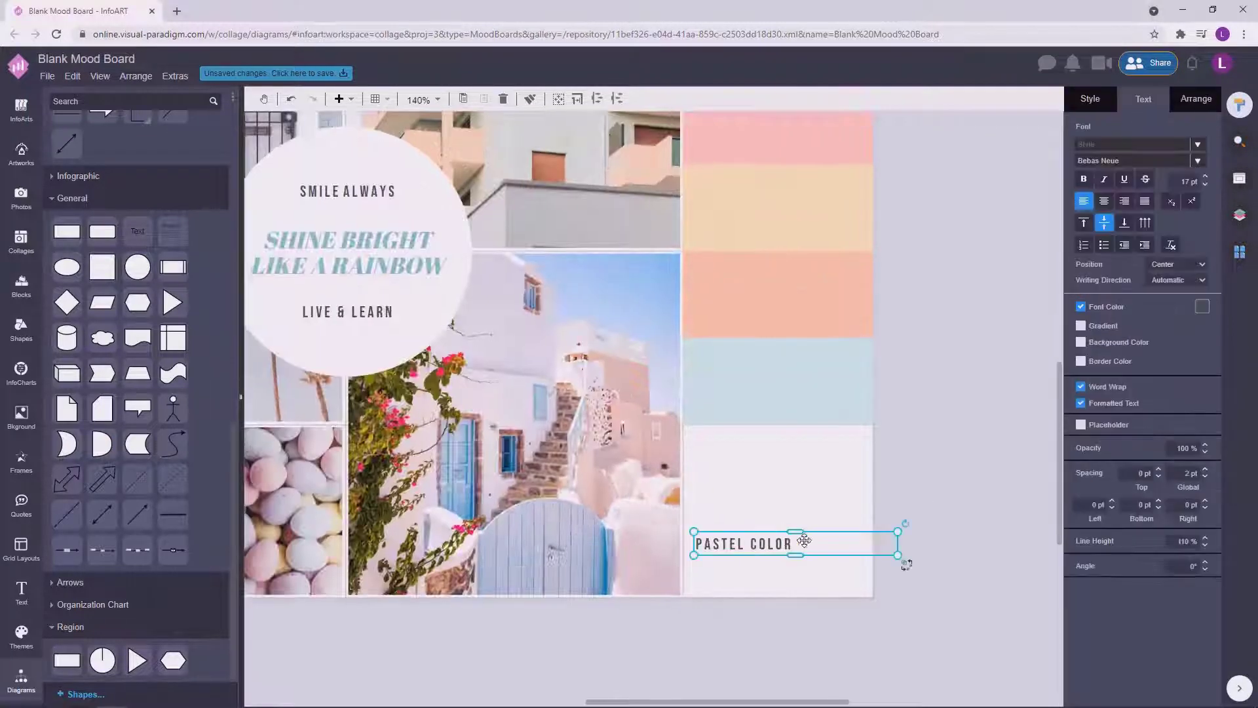
scroll(807, 557, "up", 1)
scroll(806, 558, "up", 1)
left_click(806, 558)
left_click(911, 514)
left_click_drag(900, 536, 899, 550)
left_click(958, 467)
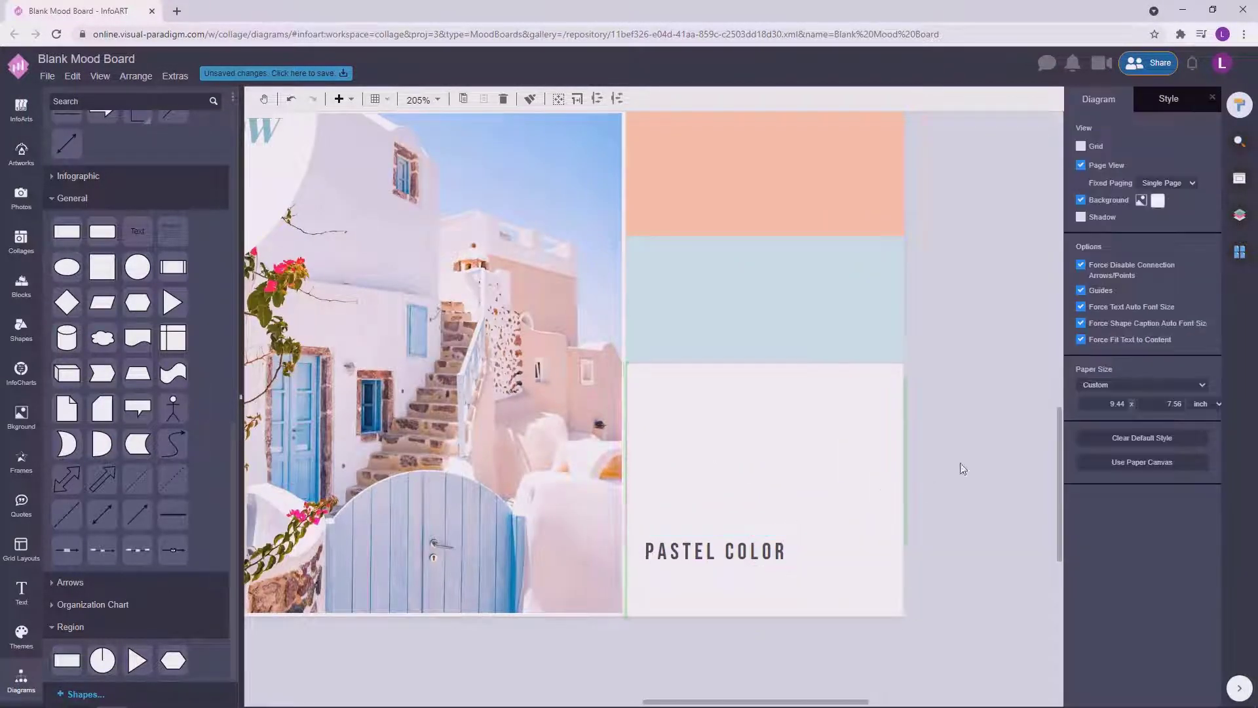
Step: Place a left-aligned copy of the slogan below PASTEL COLOR and change its wording to "Aesthetic"
scroll(958, 480, "down", 2)
left_click_drag(429, 229, 865, 576, "ctrl")
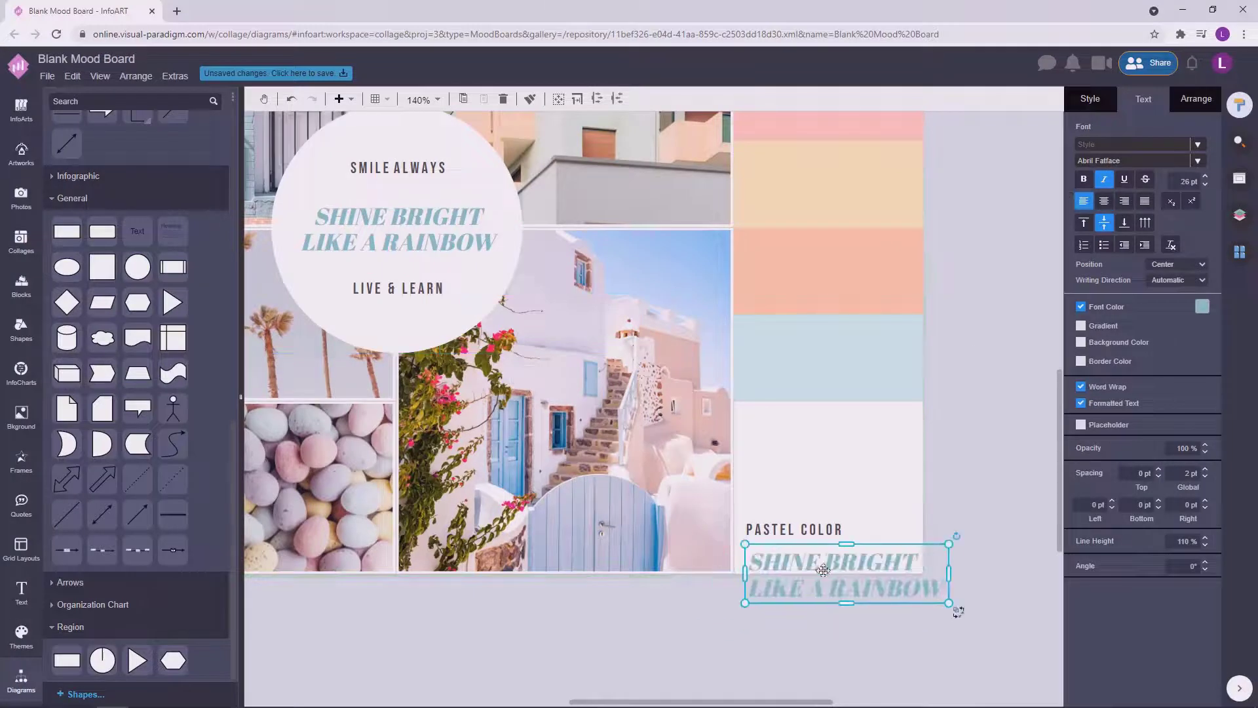
double_click(834, 587)
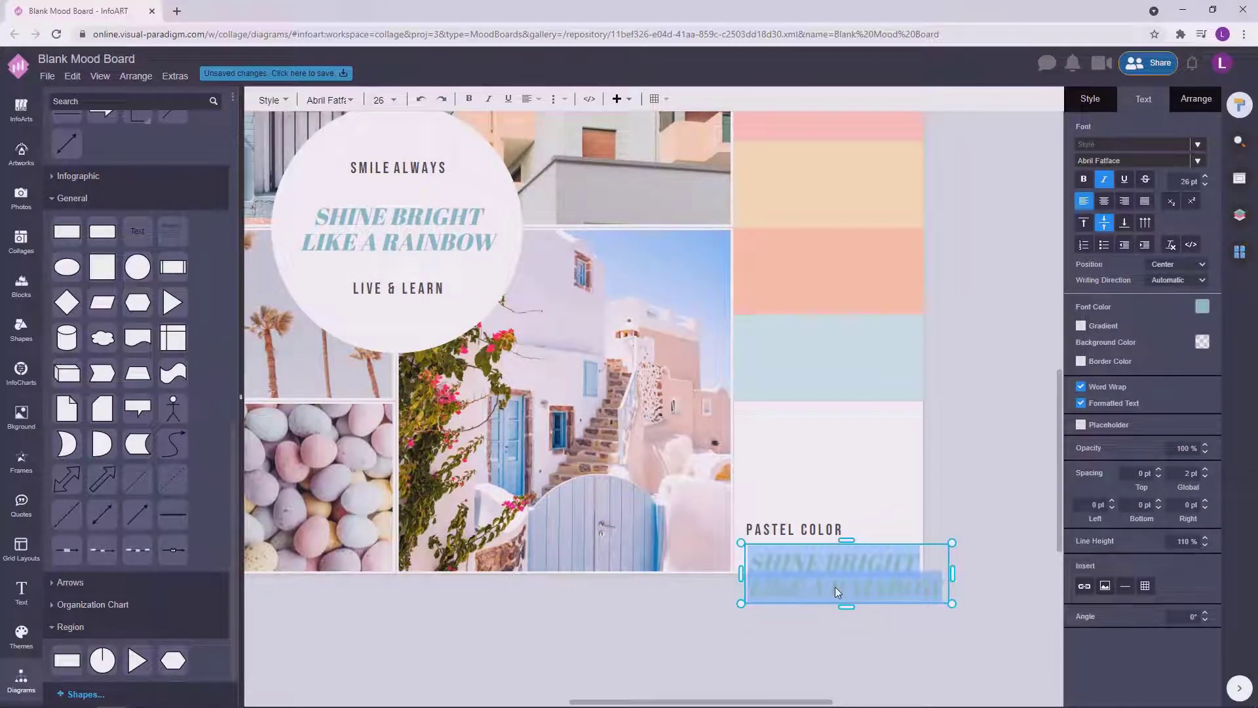
type("Aesthetic")
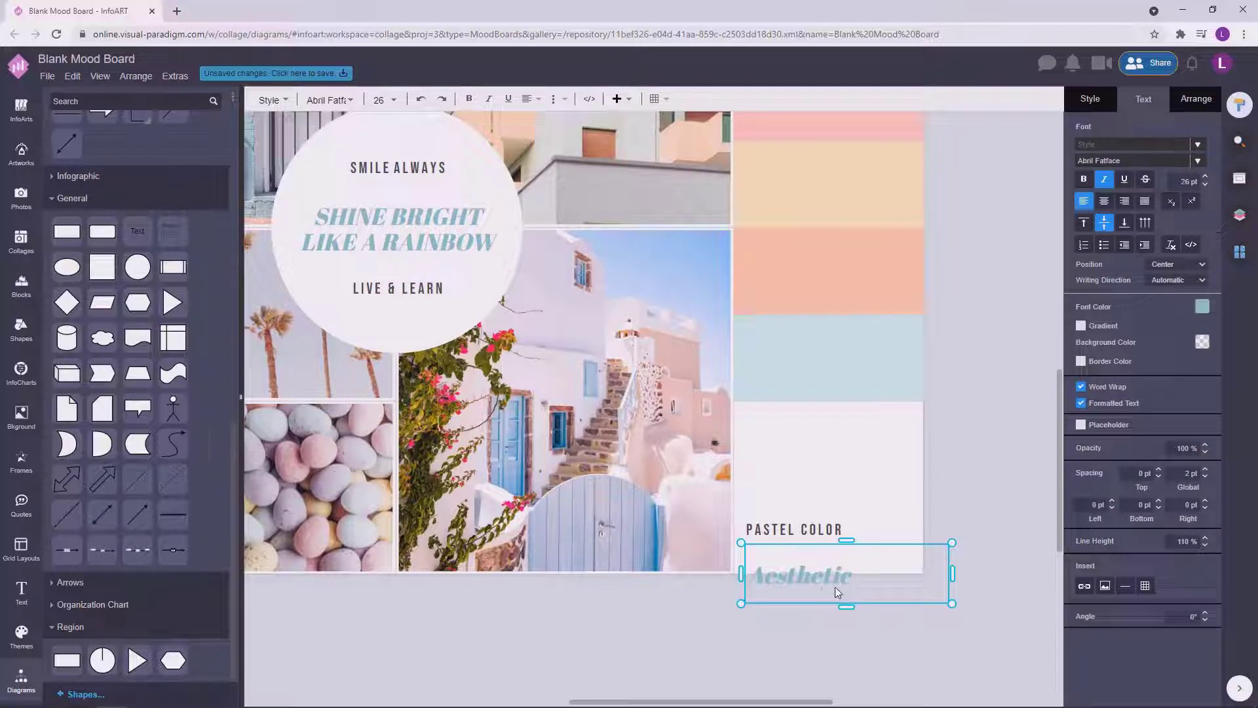
left_click(958, 564)
Step: Move the Aesthetic text up inside the blank box, directly beneath PASTEL COLOR
left_click_drag(852, 570, 836, 557)
left_click(963, 524)
left_click_drag(827, 560, 826, 553)
left_click(986, 462)
scroll(830, 536, "down", 3)
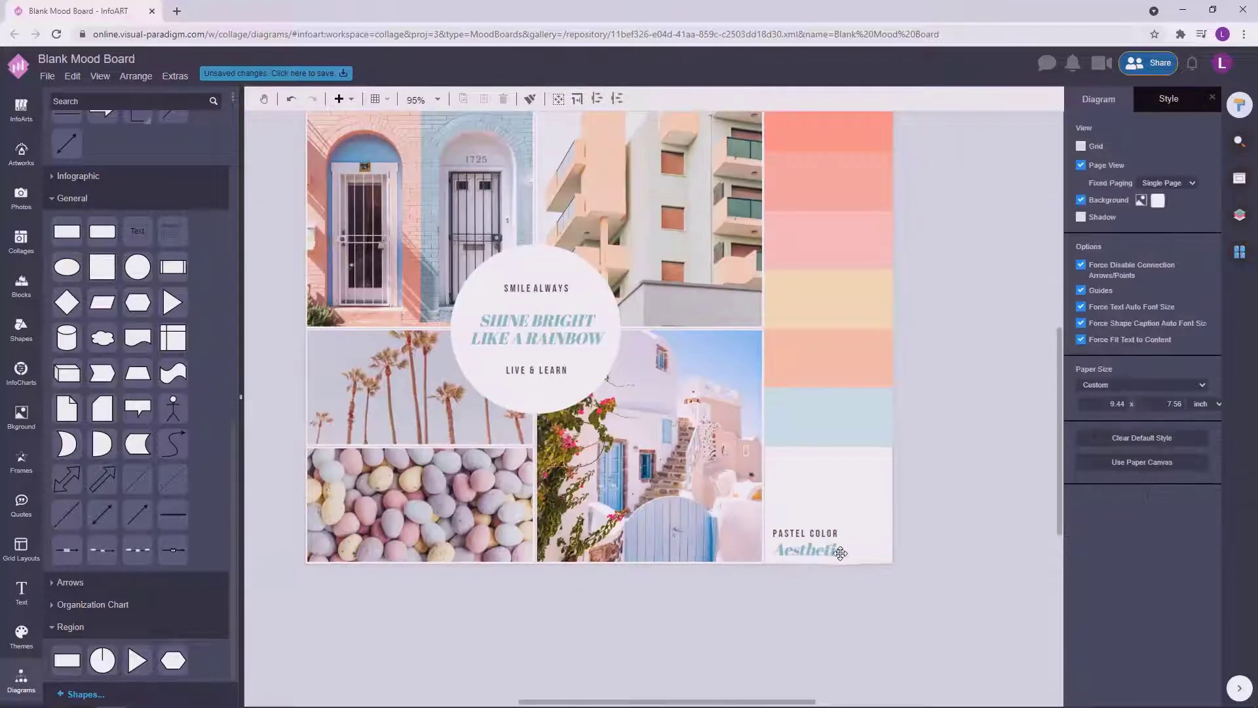
Step: Delete the Aesthetic text from the blank box
left_click(837, 553)
left_click(966, 484)
left_click_drag(968, 493, 935, 513)
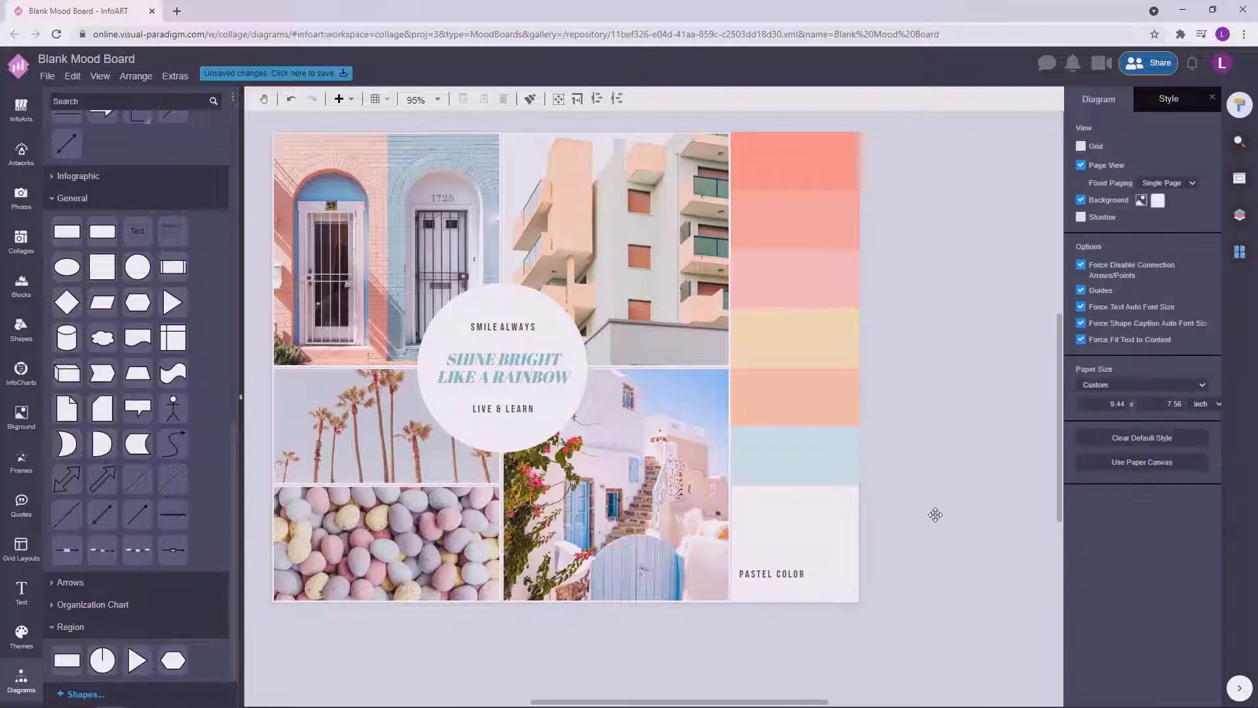
Step: Turn on the fill of the blank box below the colour palette
scroll(931, 514, "down", 2)
scroll(924, 536, "up", 3)
left_click(803, 569)
left_click(787, 518)
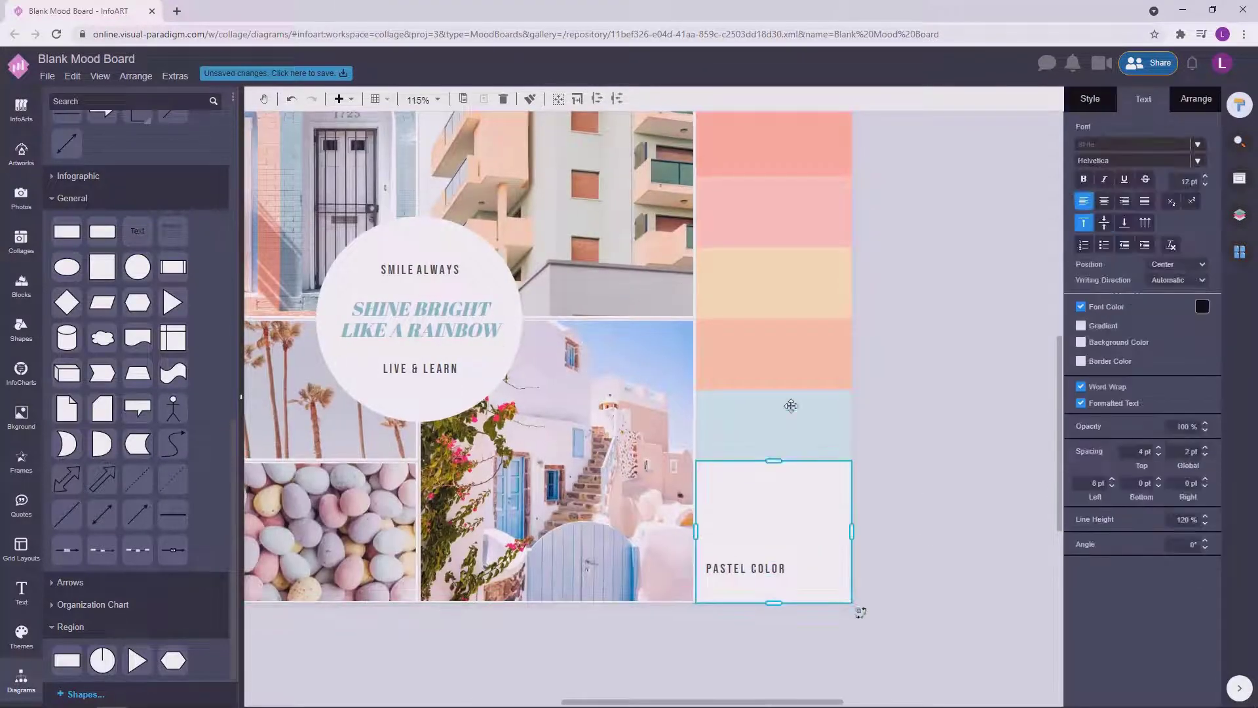
left_click(1091, 98)
left_click(1081, 191)
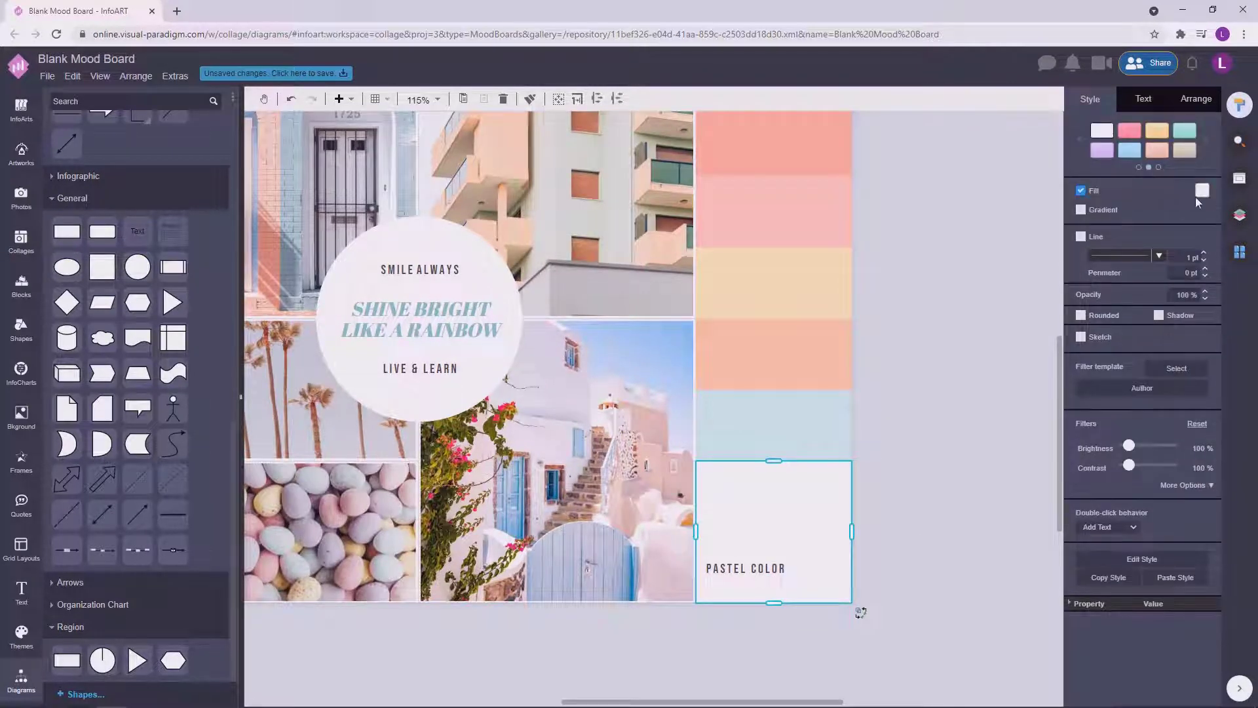
left_click(952, 422)
scroll(950, 421, "down", 5)
scroll(934, 439, "up", 3)
left_click(810, 533)
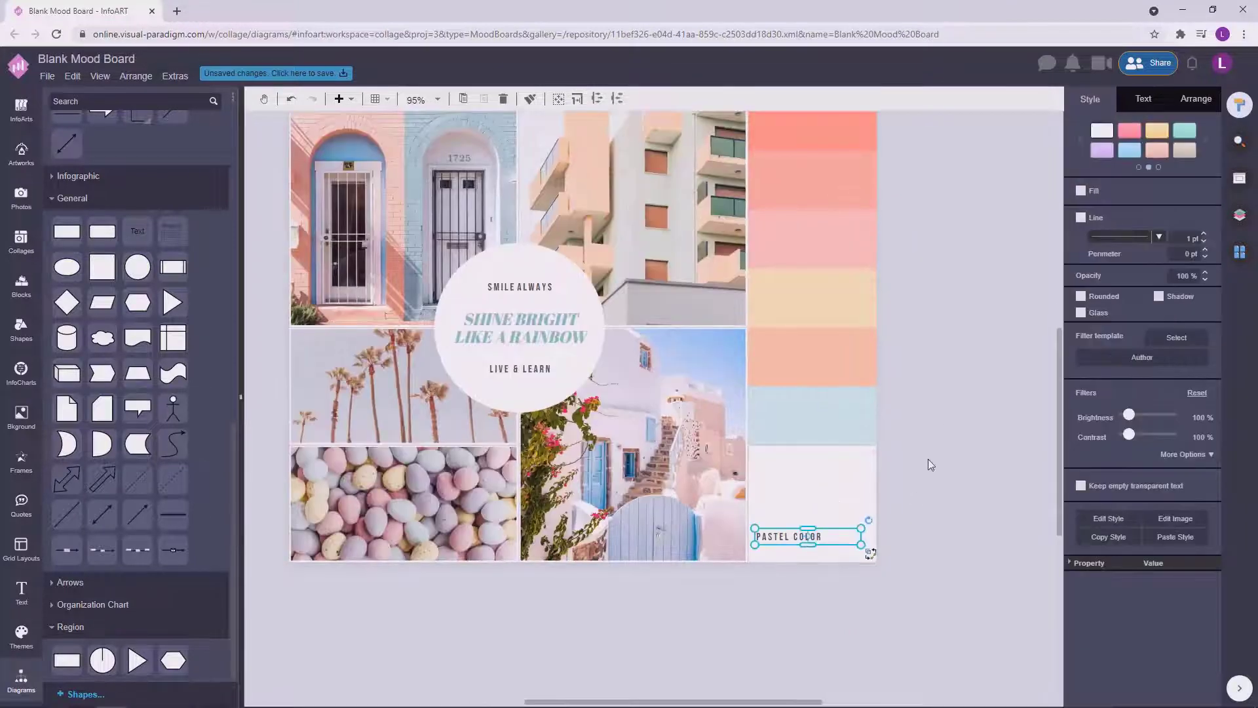
left_click(928, 459)
scroll(946, 418, "down", 2)
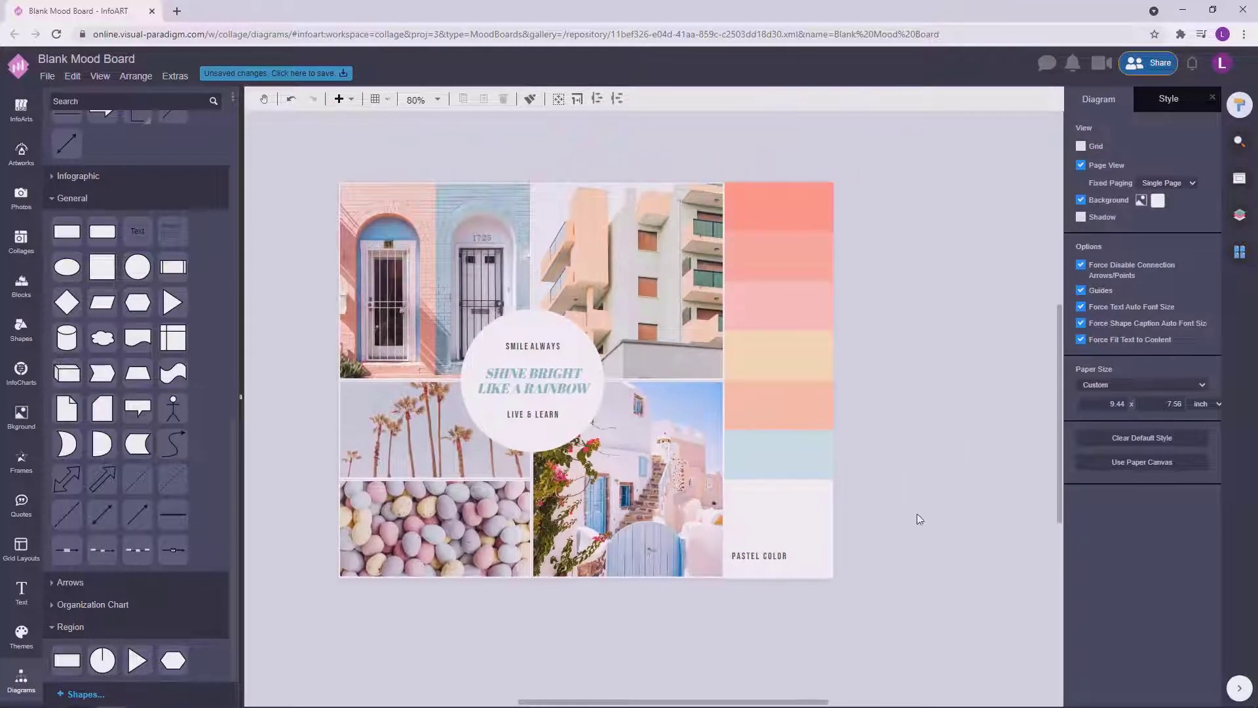
Step: Copy the top coral swatch's fill colour code and add it as a second line, #FF968A, under PASTEL COLOR
left_click(798, 194)
left_click(1202, 190)
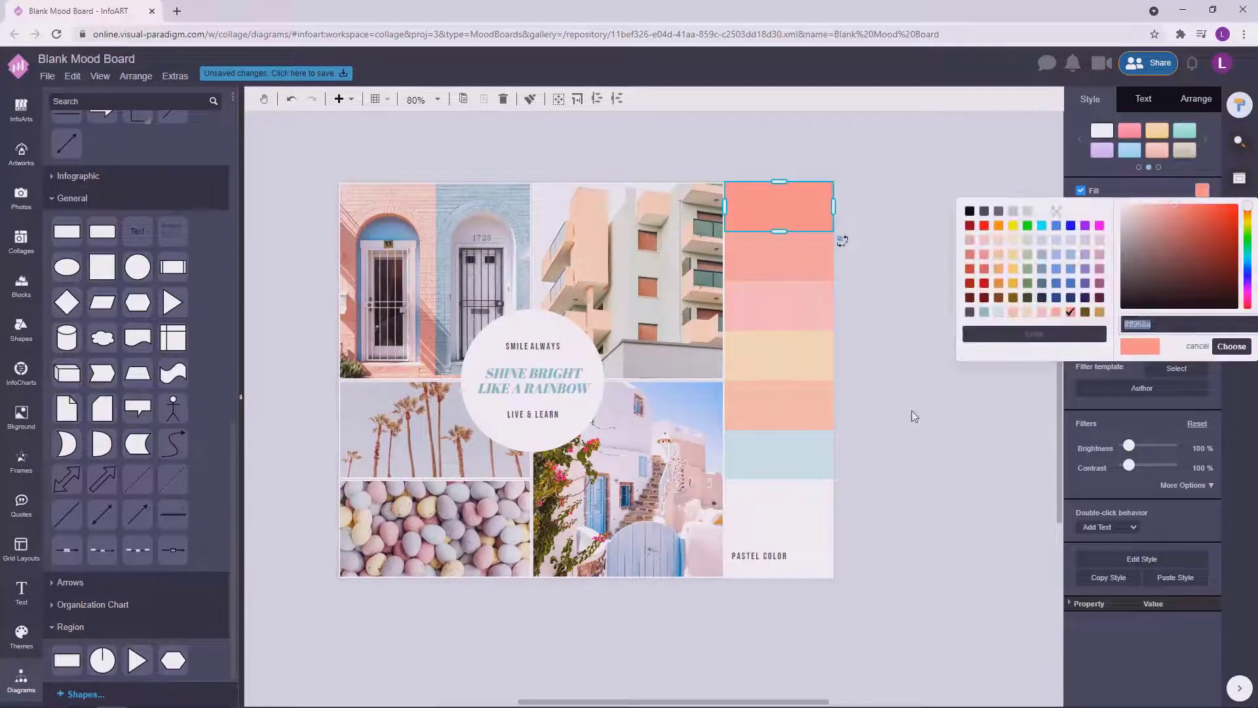
left_click(785, 556)
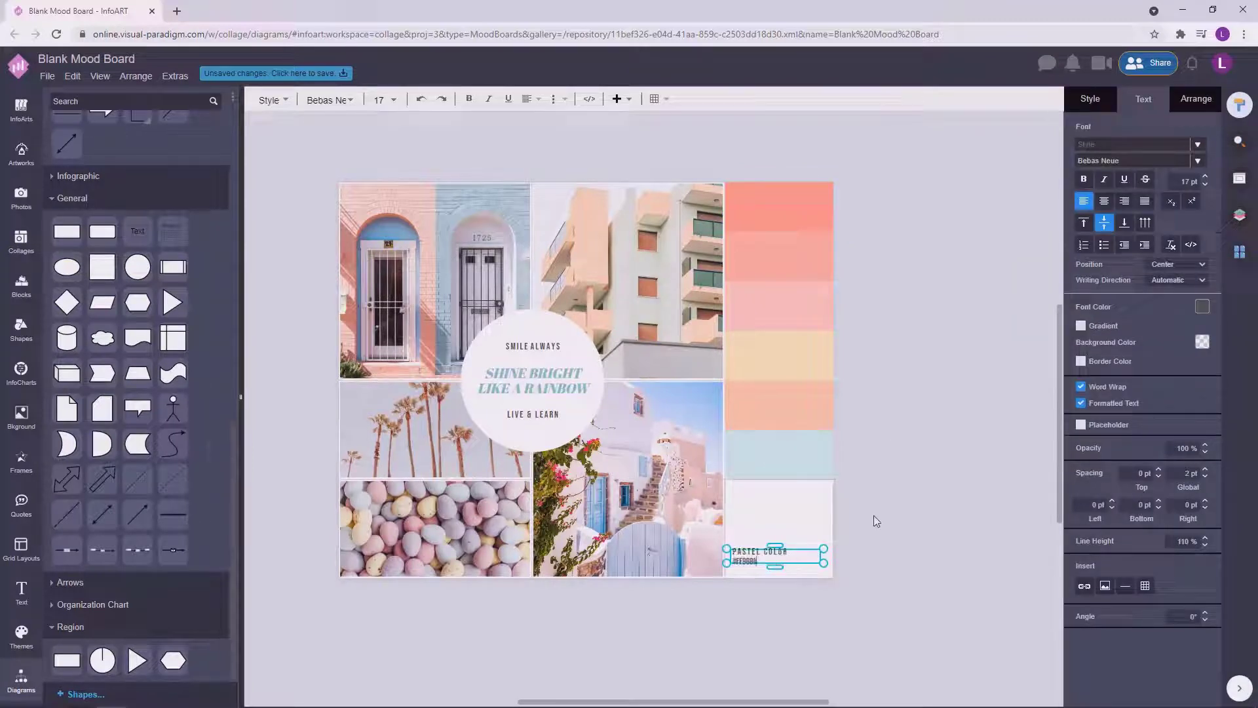
key("Escape")
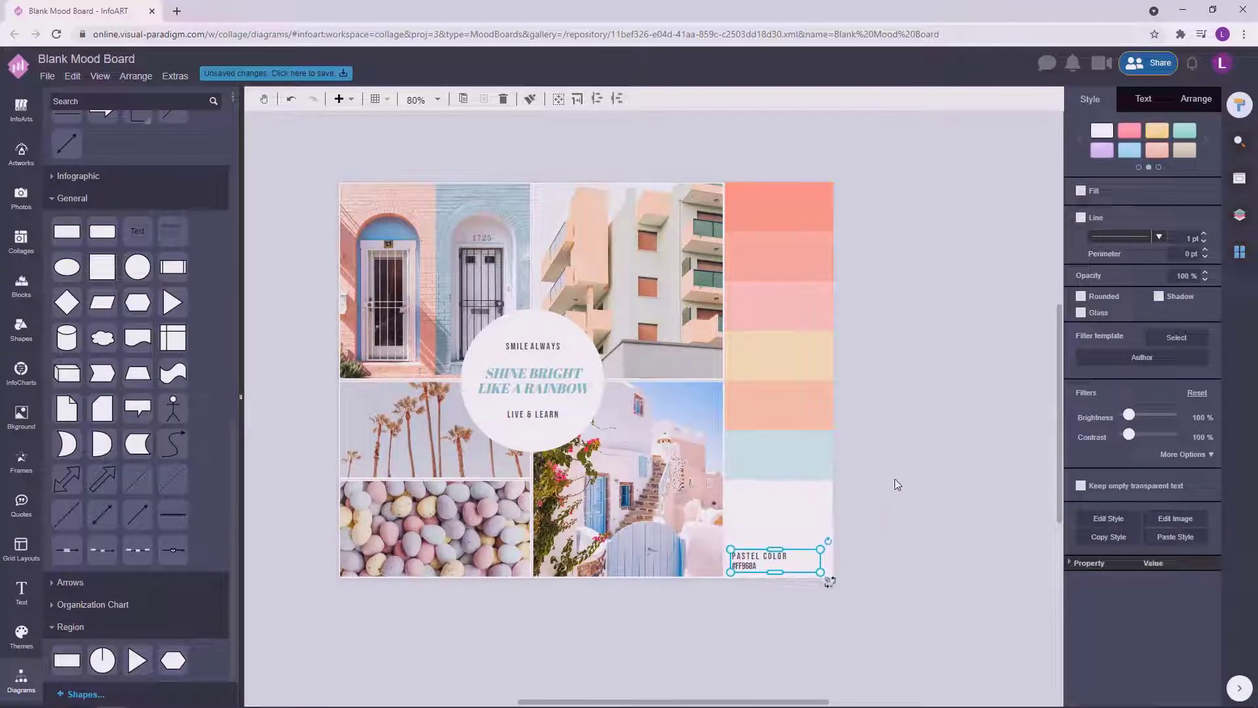
key("F2")
left_click(962, 498)
double_click(773, 554)
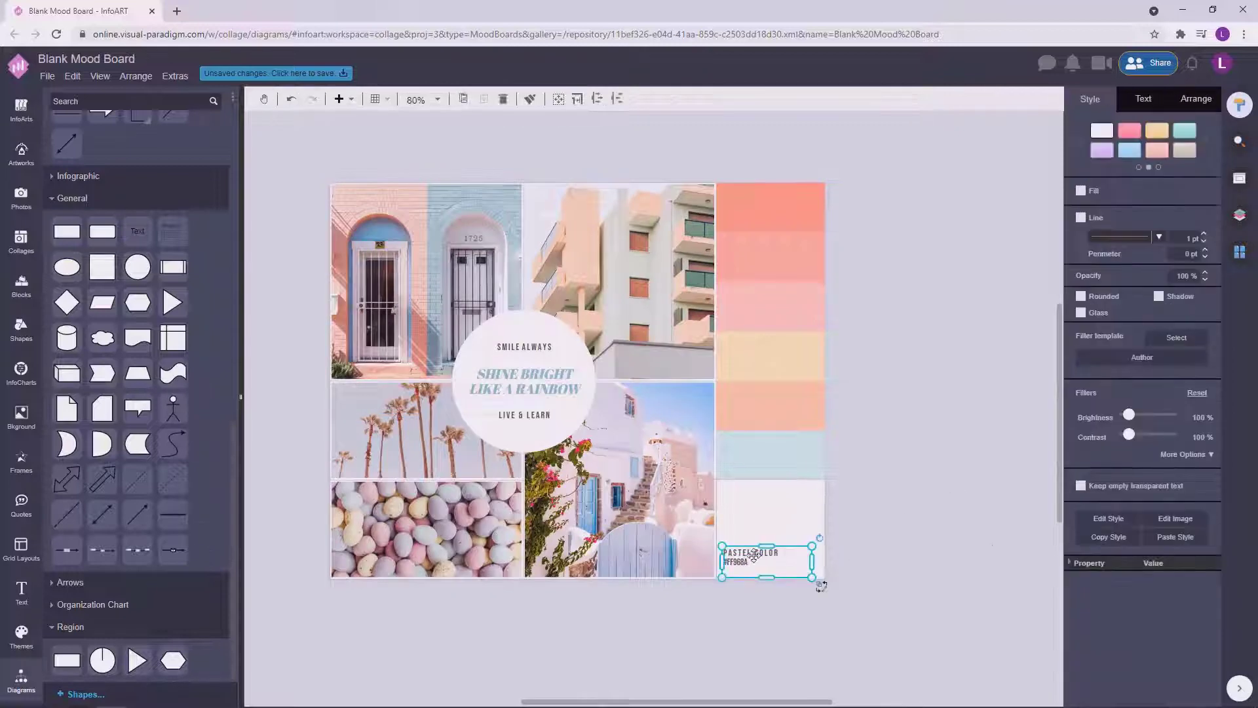
Step: Edit the #FF968A line so its lettering matches the spacing of PASTEL COLOR above it
left_click(917, 509)
left_click(763, 553)
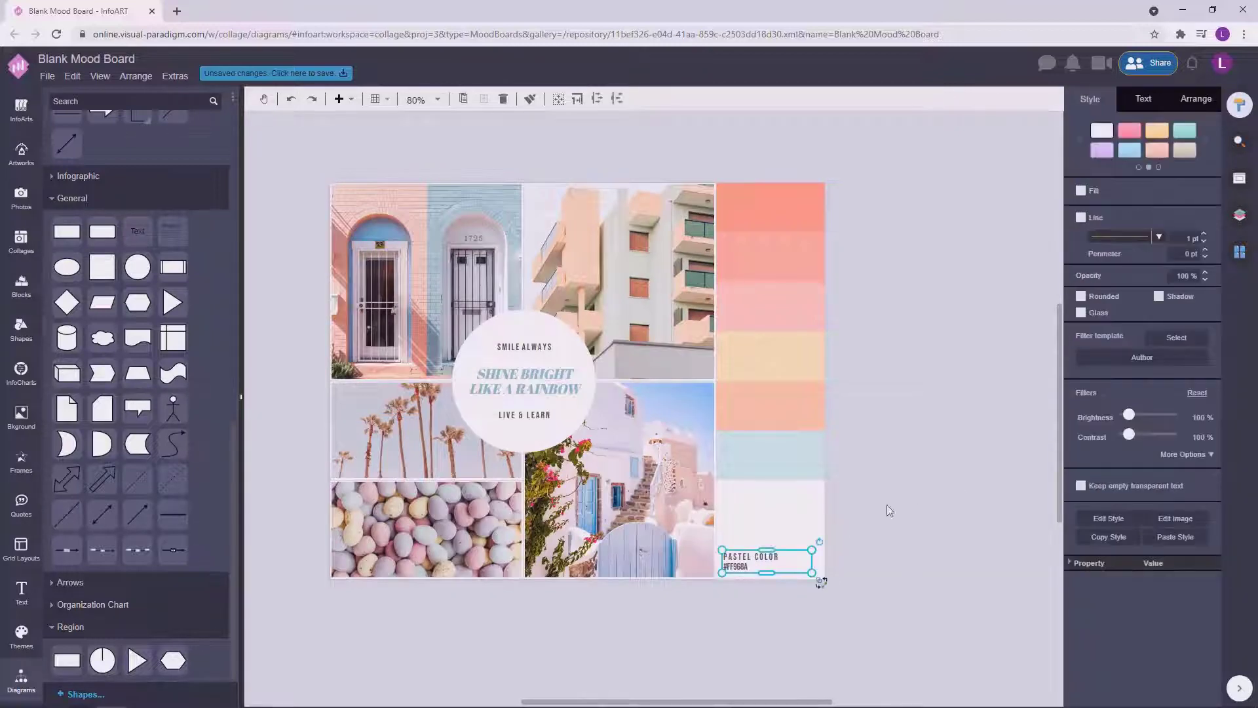
left_click(961, 500)
left_click(801, 551)
double_click(798, 557)
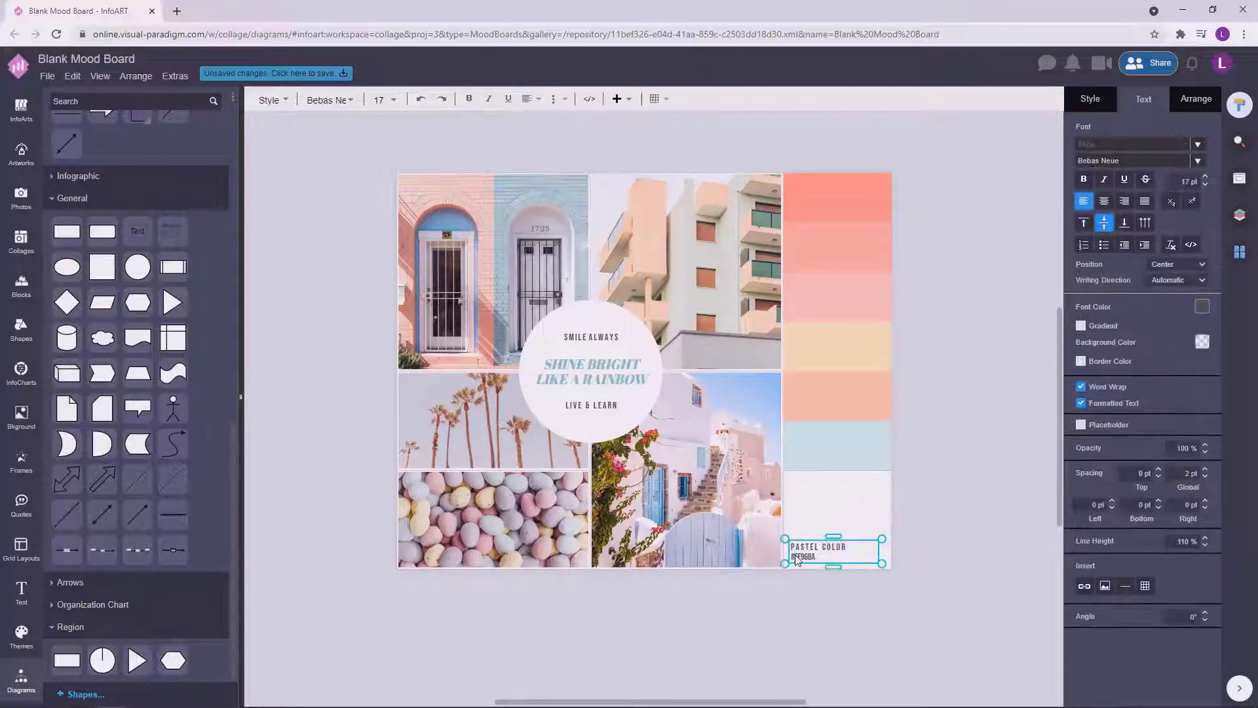
left_click(941, 499)
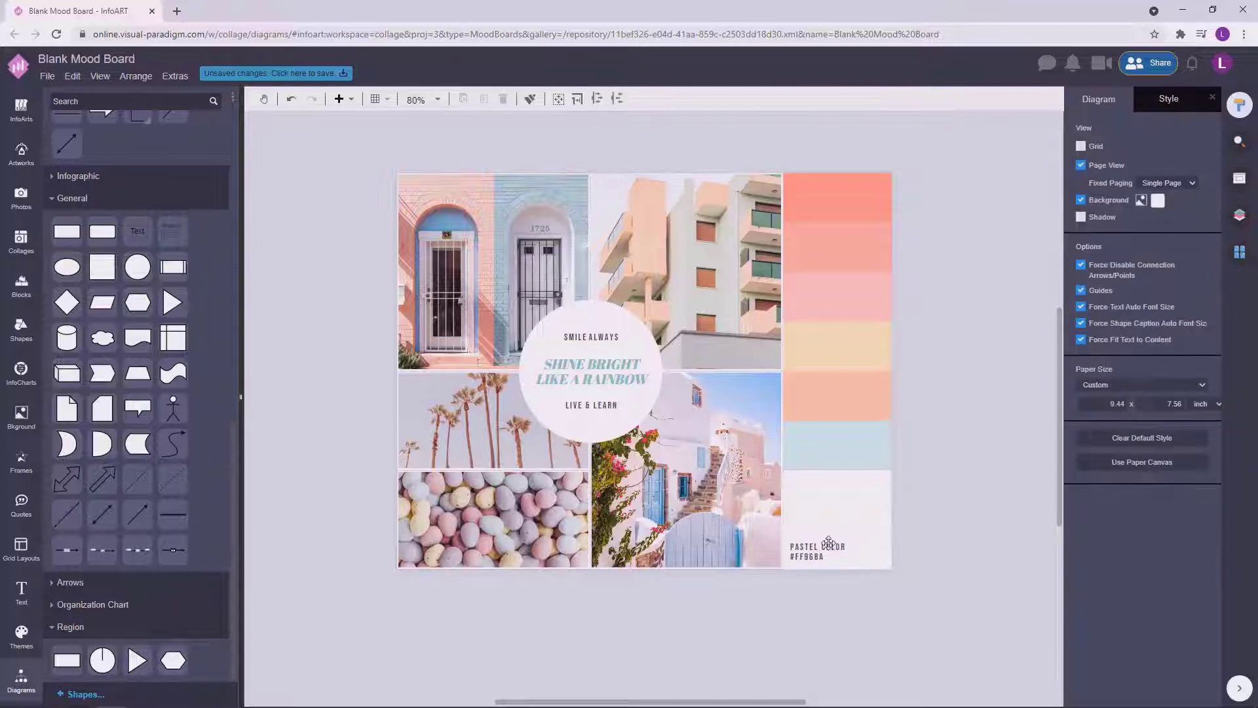
Step: Slightly increase the font size of the SMILE ALWAYS and LIVE & LEARN lines in the circle
left_click(828, 543)
left_click(988, 257)
left_click(607, 344)
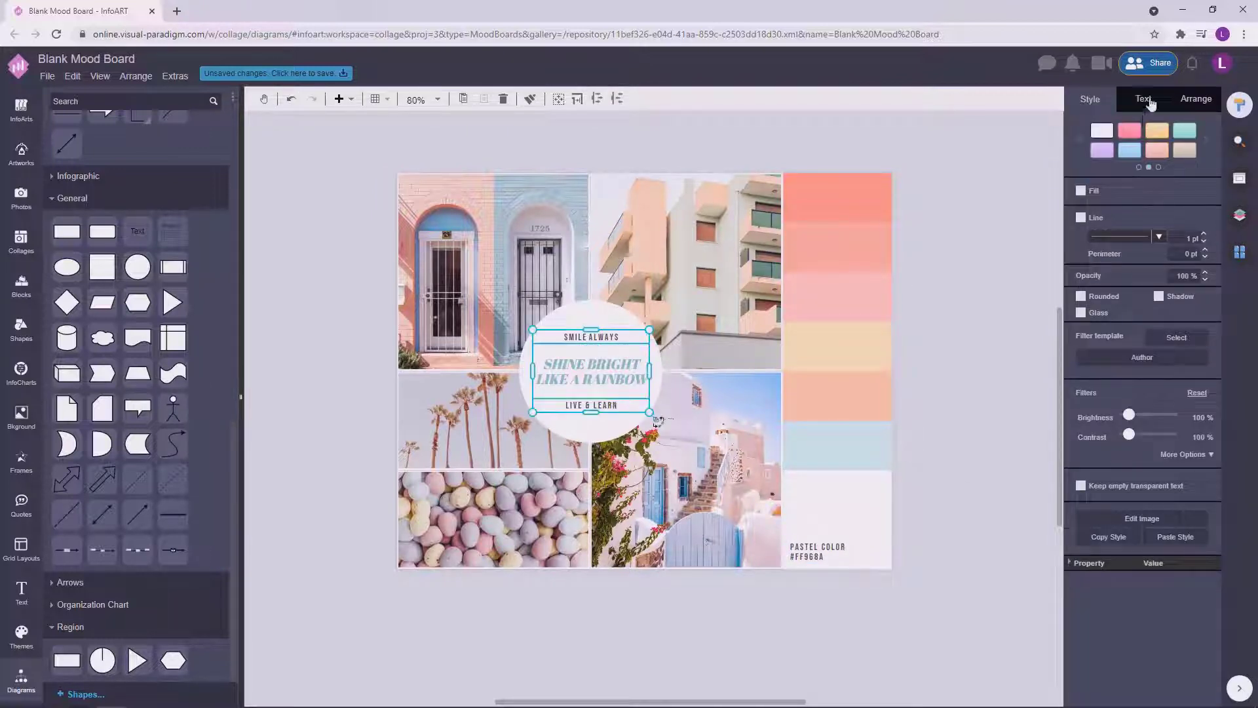
left_click(1152, 104)
left_click(898, 359)
Step: Slightly increase the font size of the PASTEL COLOR and #FF968A caption below the palette
left_click(829, 549)
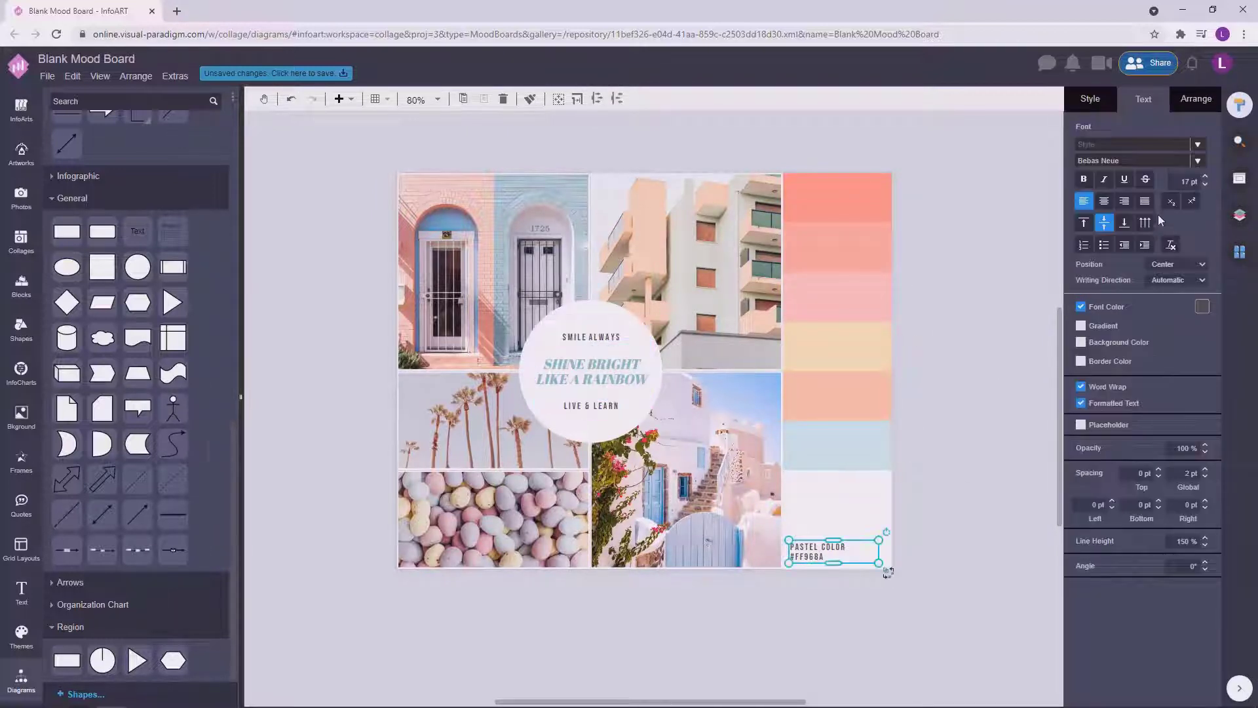
left_click(1205, 178)
left_click(910, 452)
left_click(831, 550)
left_click(917, 452)
scroll(639, 397, "down", 2)
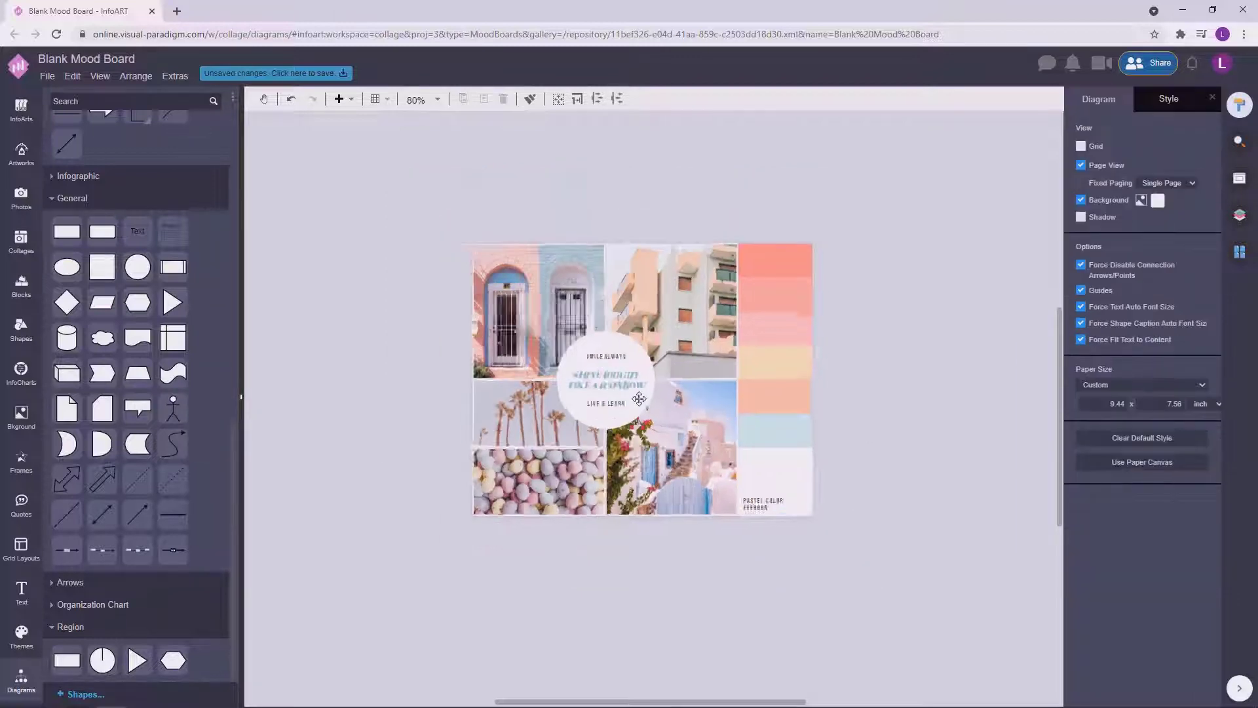
scroll(639, 397, "up", 3)
scroll(876, 378, "down", 1)
scroll(1023, 362, "down", 2)
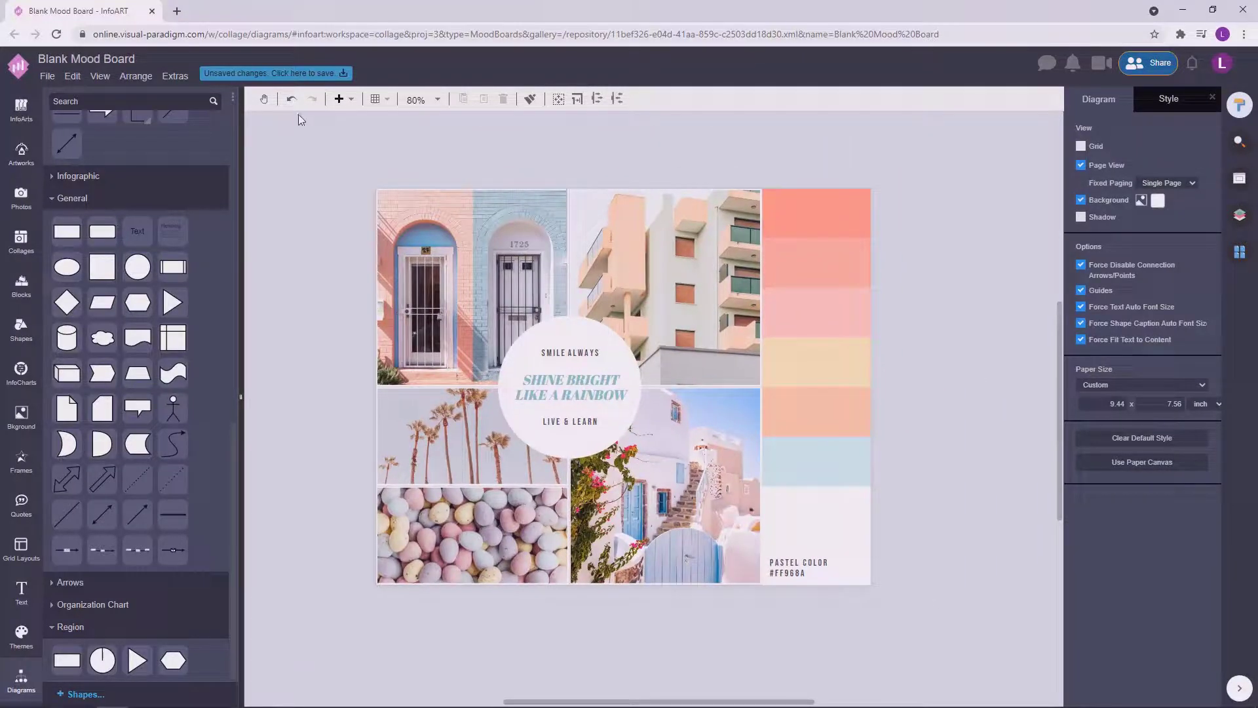
Step: Save the board to VP Online with the file name Pastel Architecture Mood Board
left_click(317, 74)
type("Pastel Architecture Mood Board")
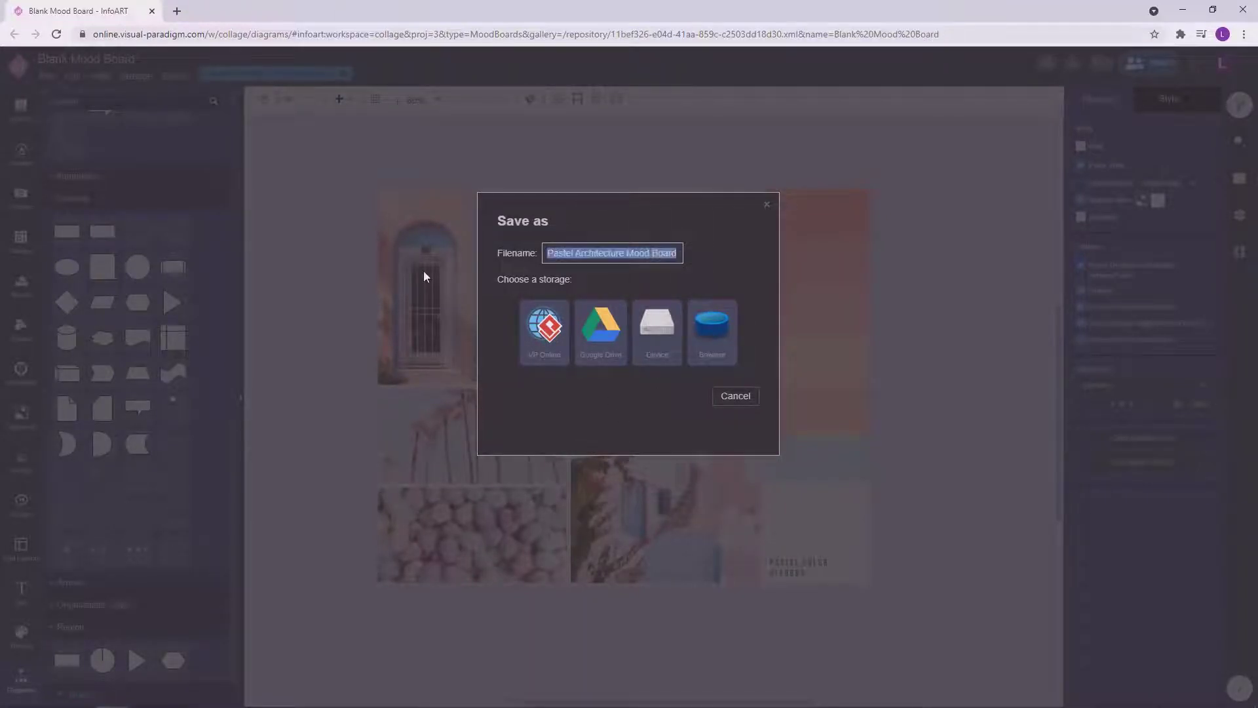
left_click(544, 328)
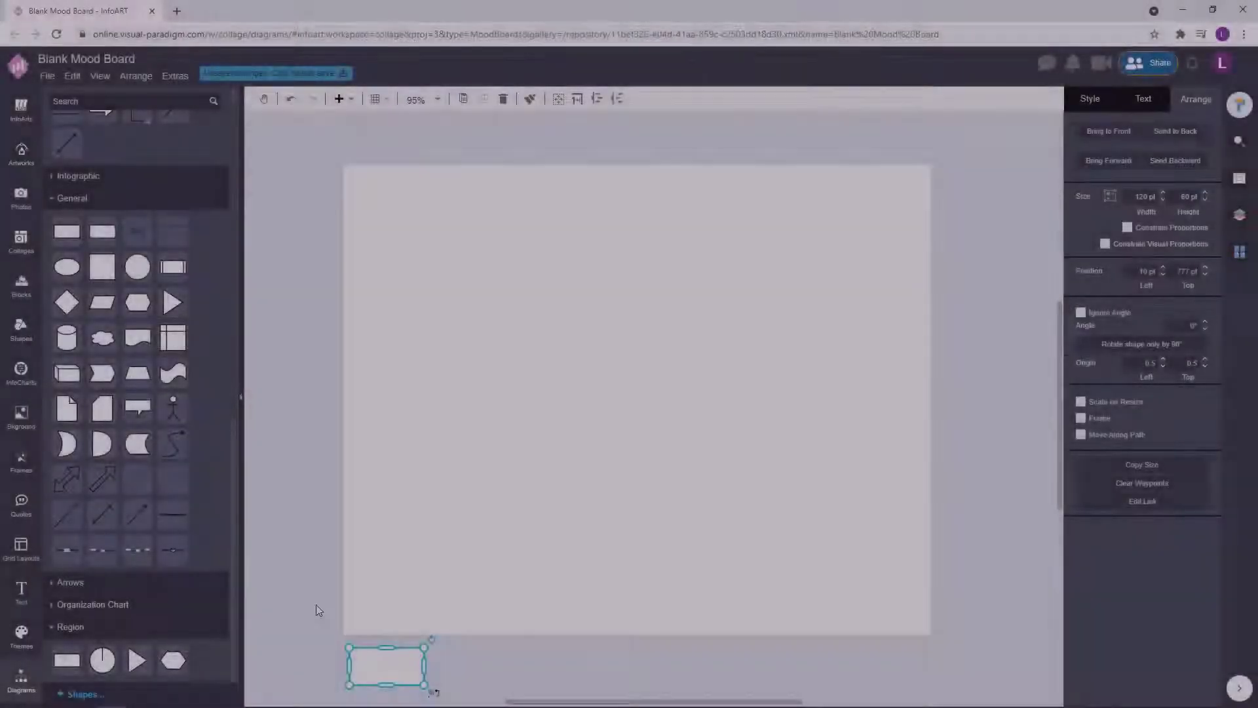
Step: Move the small white rectangle up to the page's upper left and resize it into a full-height column 257 pt wide
left_click_drag(390, 671, 399, 187)
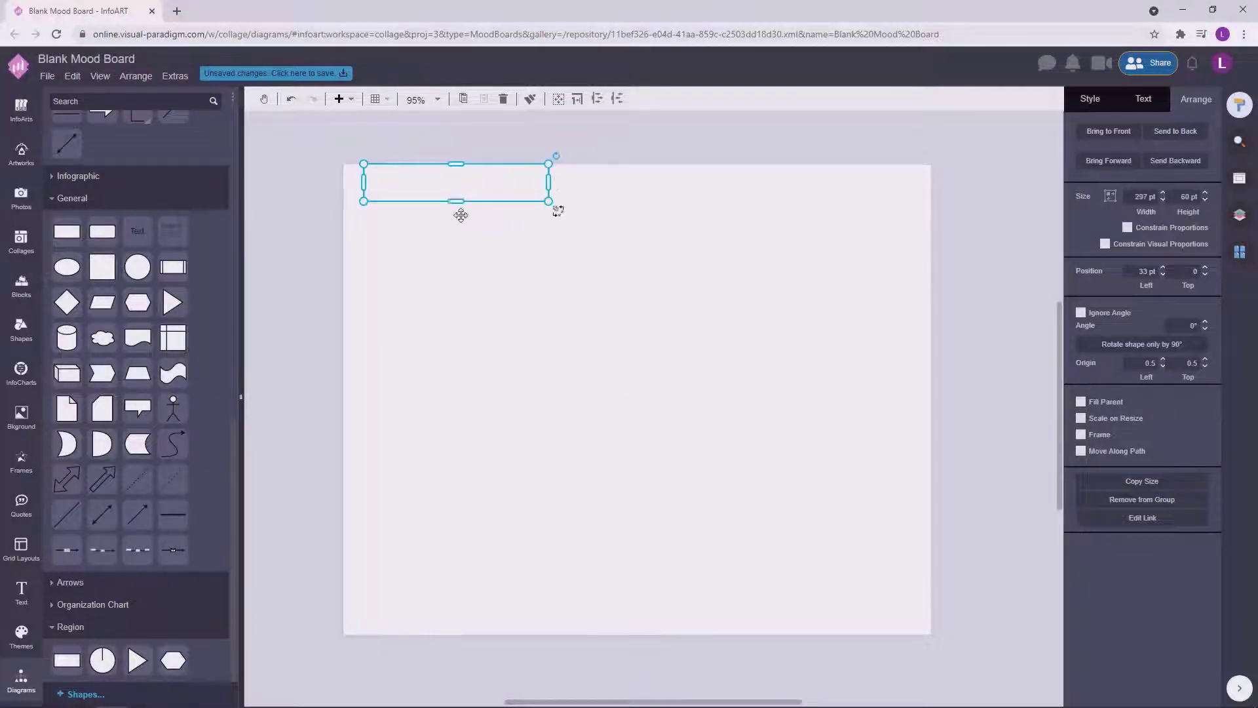
left_click_drag(548, 184, 524, 184)
left_click_drag(444, 202, 430, 454)
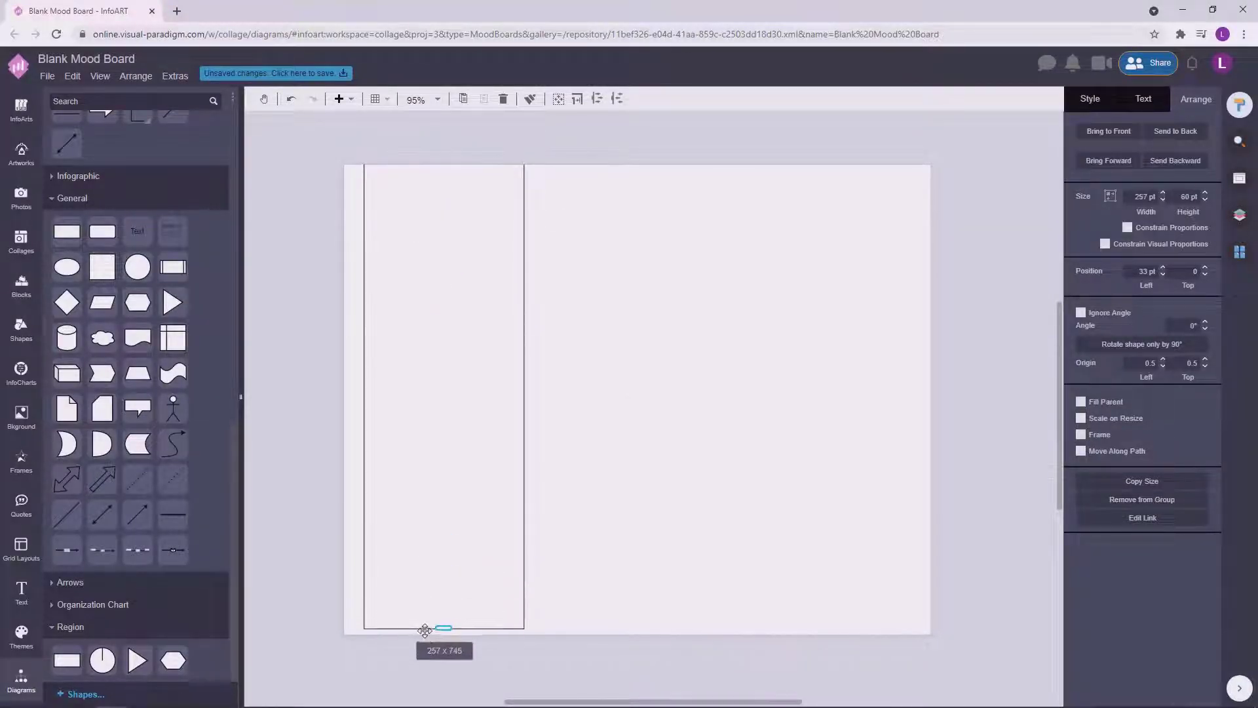
left_click_drag(426, 640, 426, 640)
Step: Fill the page-sized background rectangle with the copied pinkish beige colour code
left_click(1105, 98)
left_click_drag(441, 284, 930, 267)
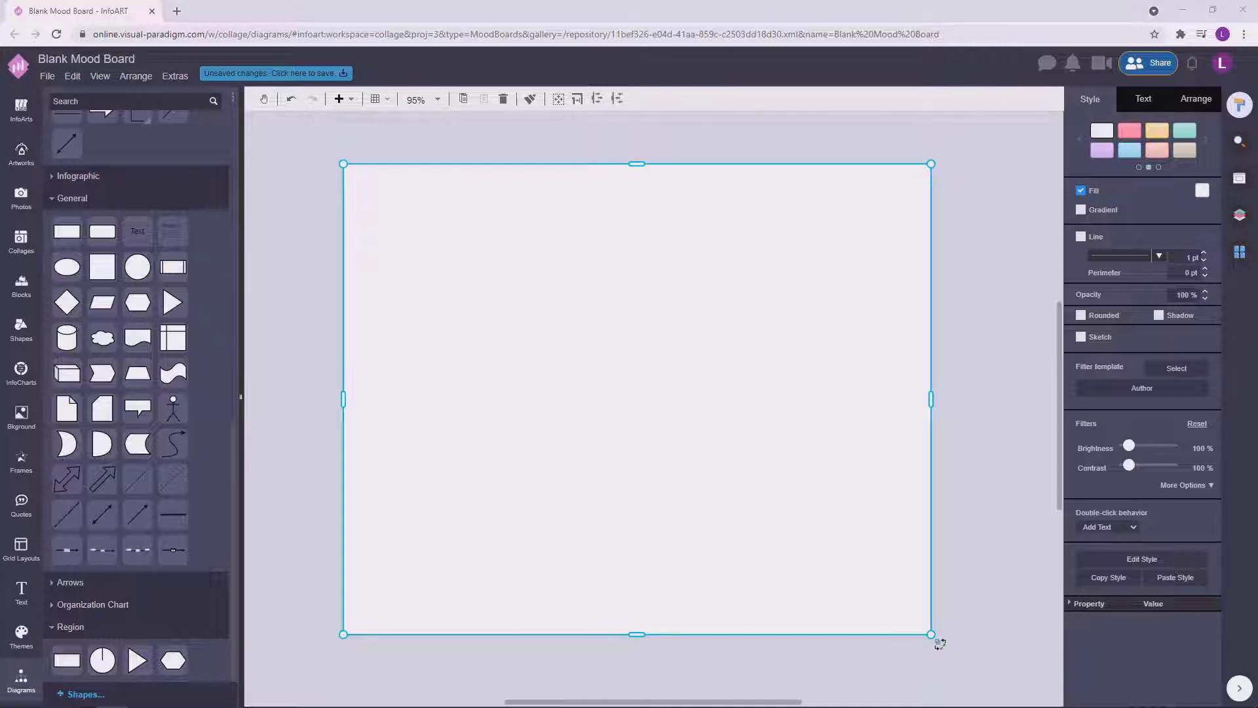
left_click(1202, 190)
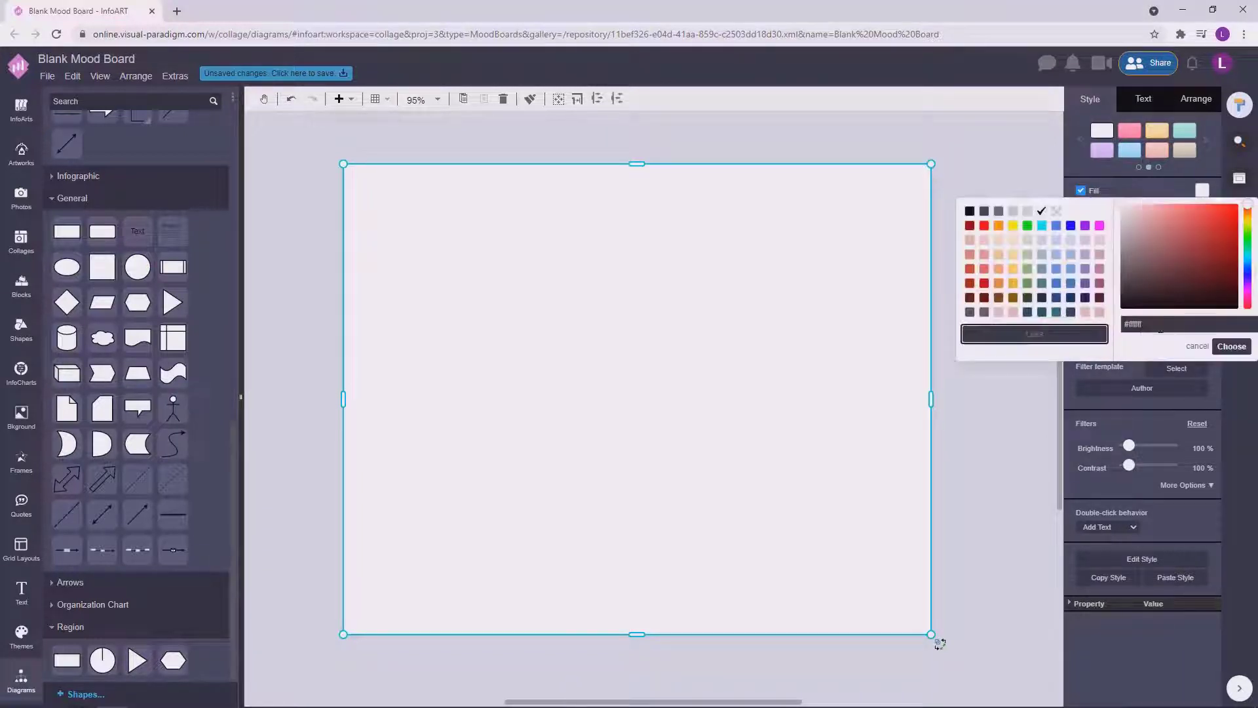
key("ctrl+v")
left_click(1231, 346)
Step: Duplicate the white column twice to form three equal columns with narrow gaps between them
left_click(578, 371)
left_click_drag(580, 370, 759, 374)
mouse_move(620, 375)
left_mouse_down()
mouse_move(773, 384)
mouse_move(590, 399)
left_mouse_up()
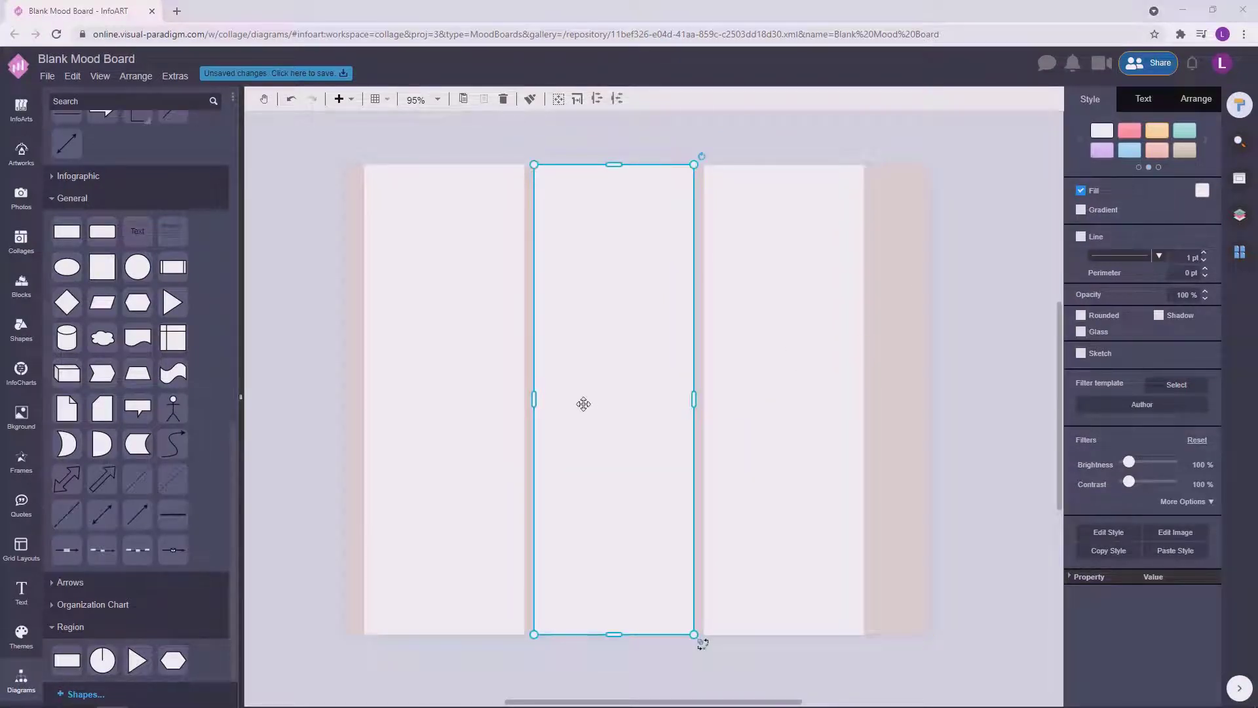
left_click(944, 346)
Step: Shorten the middle column to a little over half the page height and place a duplicate directly below it
left_click(620, 612)
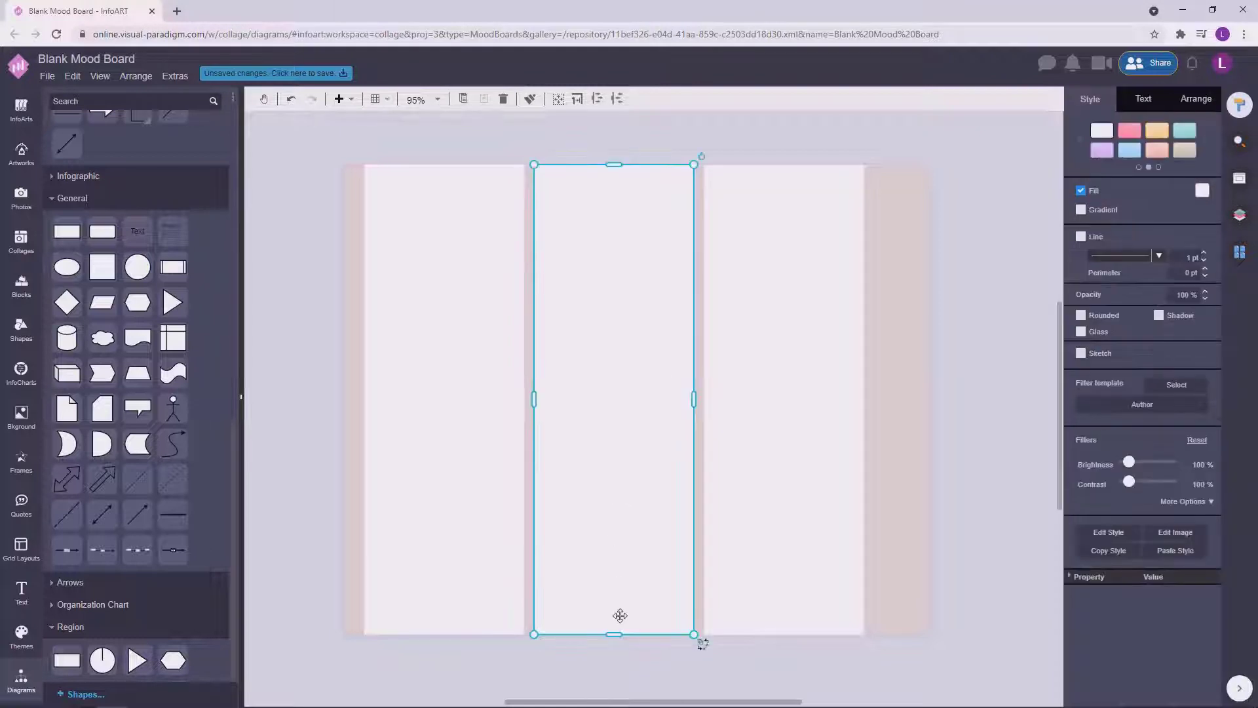
left_click_drag(614, 634, 613, 457)
left_click_drag(632, 354, 632, 419)
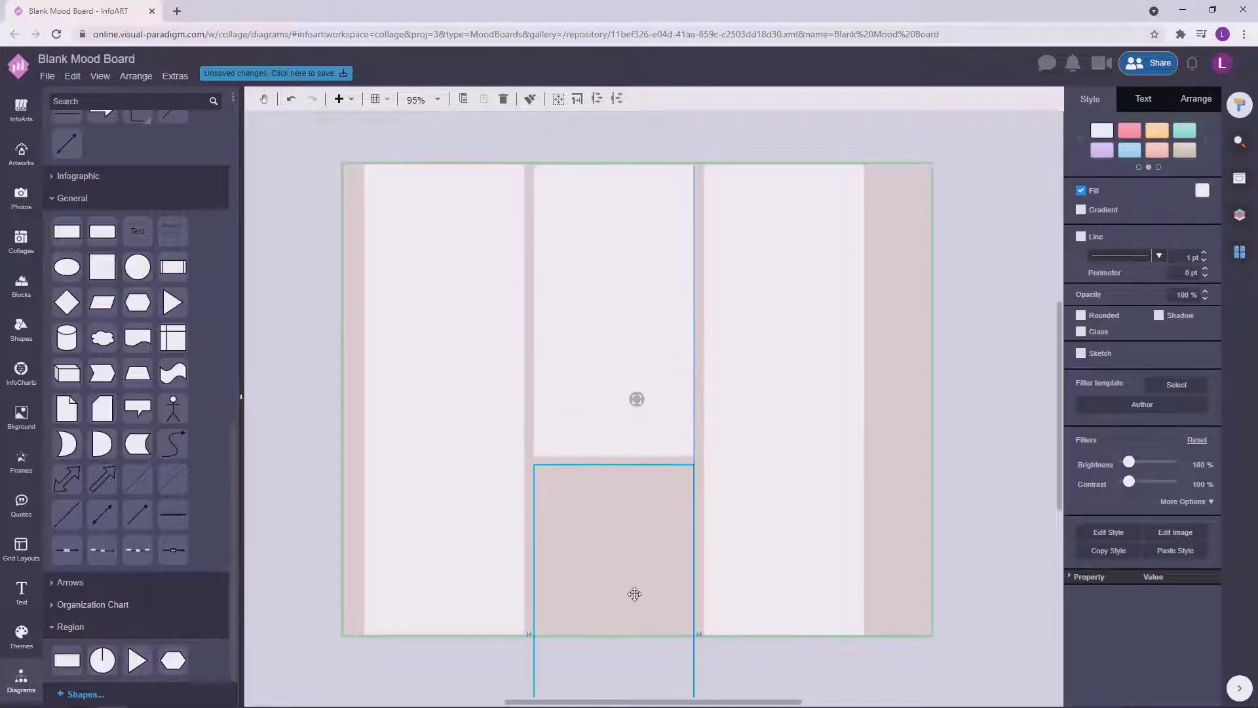
left_click_drag(634, 594, 637, 612)
Step: Trim the duplicated box to the page's lower edge and align it with the box above
scroll(651, 559, "down", 2)
left_click_drag(615, 666, 598, 523)
left_click(596, 544)
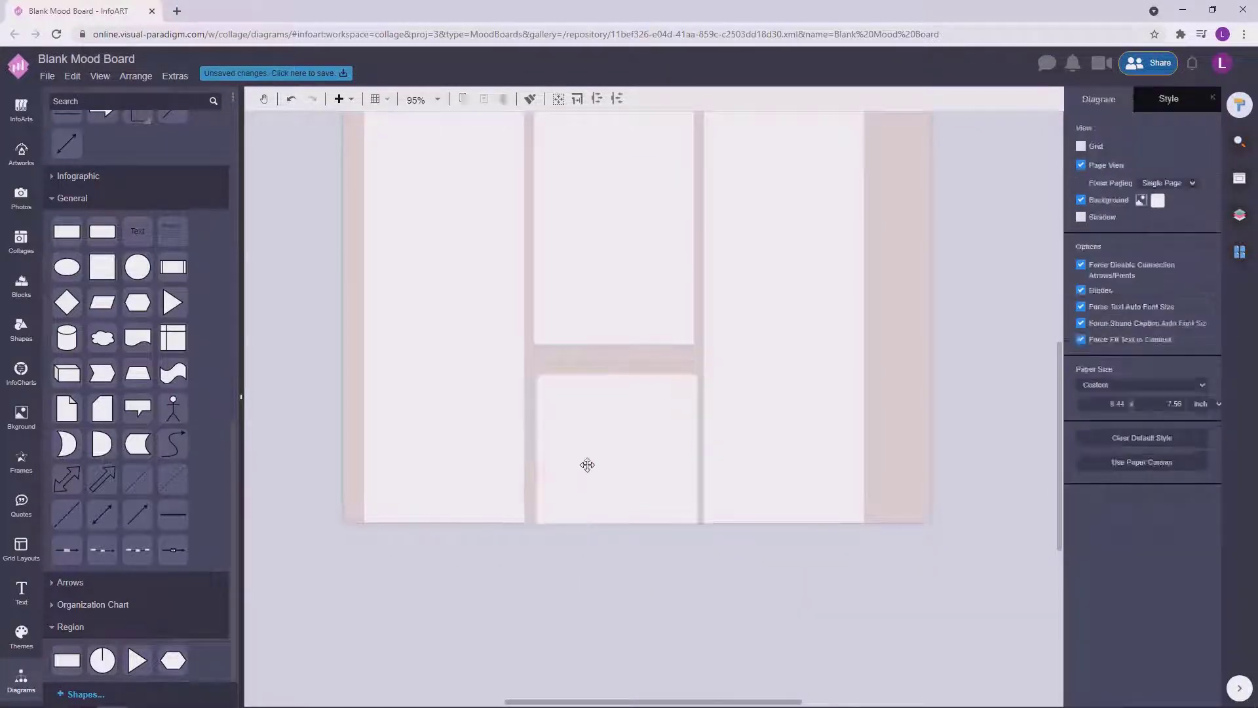
left_click_drag(587, 464, 587, 459)
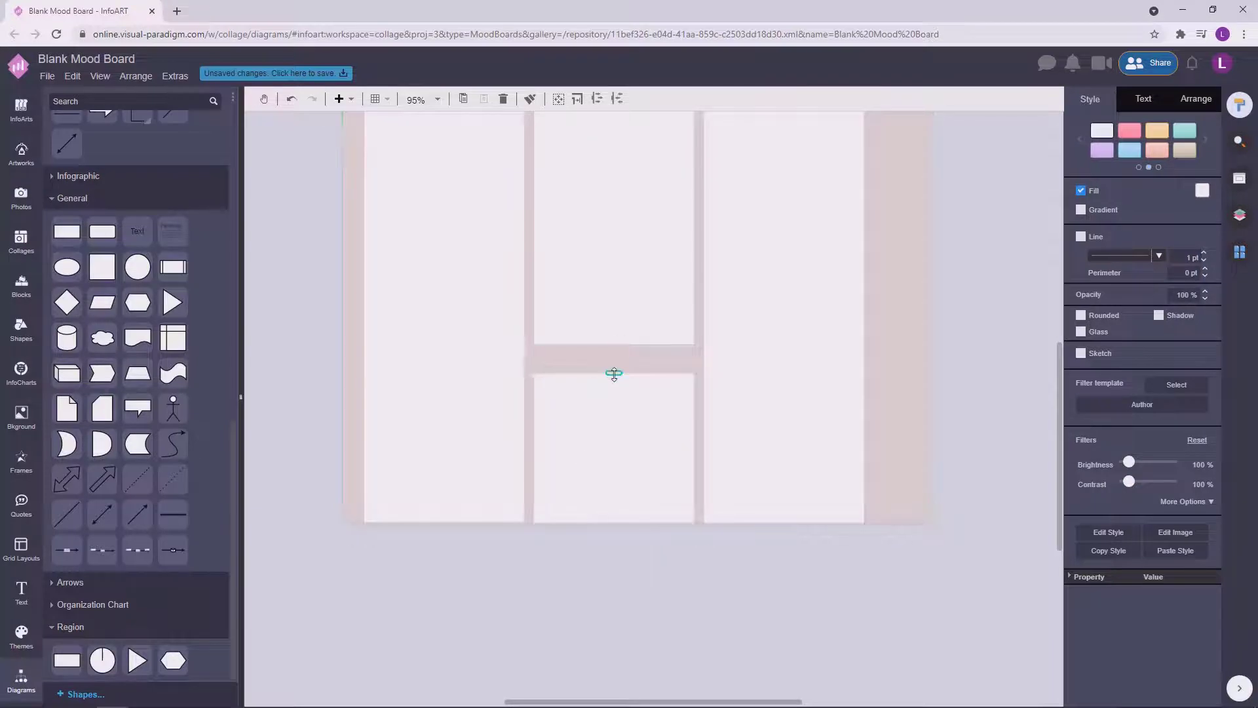
Step: Resize the two middle boxes vertically to leave a wider horizontal band between them, below the page's centre
left_click_drag(618, 345, 618, 303)
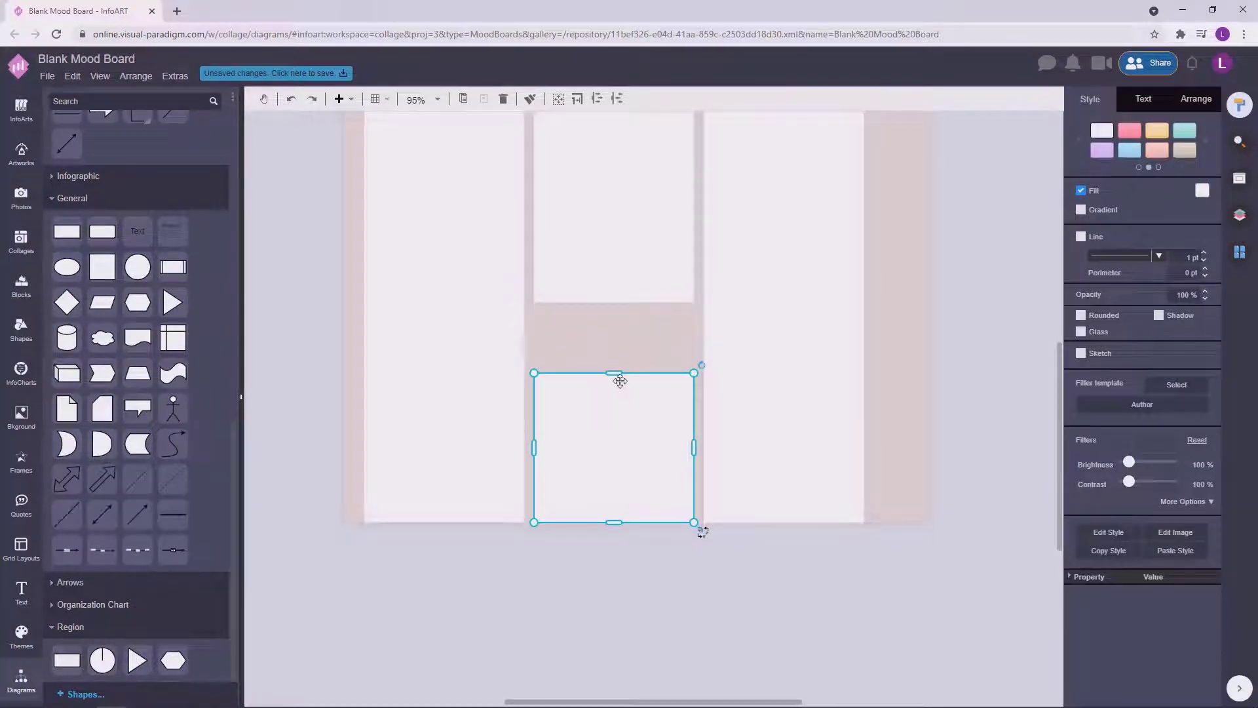
left_click_drag(615, 372, 615, 338)
left_click_drag(708, 305, 548, 353)
left_click(558, 357)
left_click(587, 409)
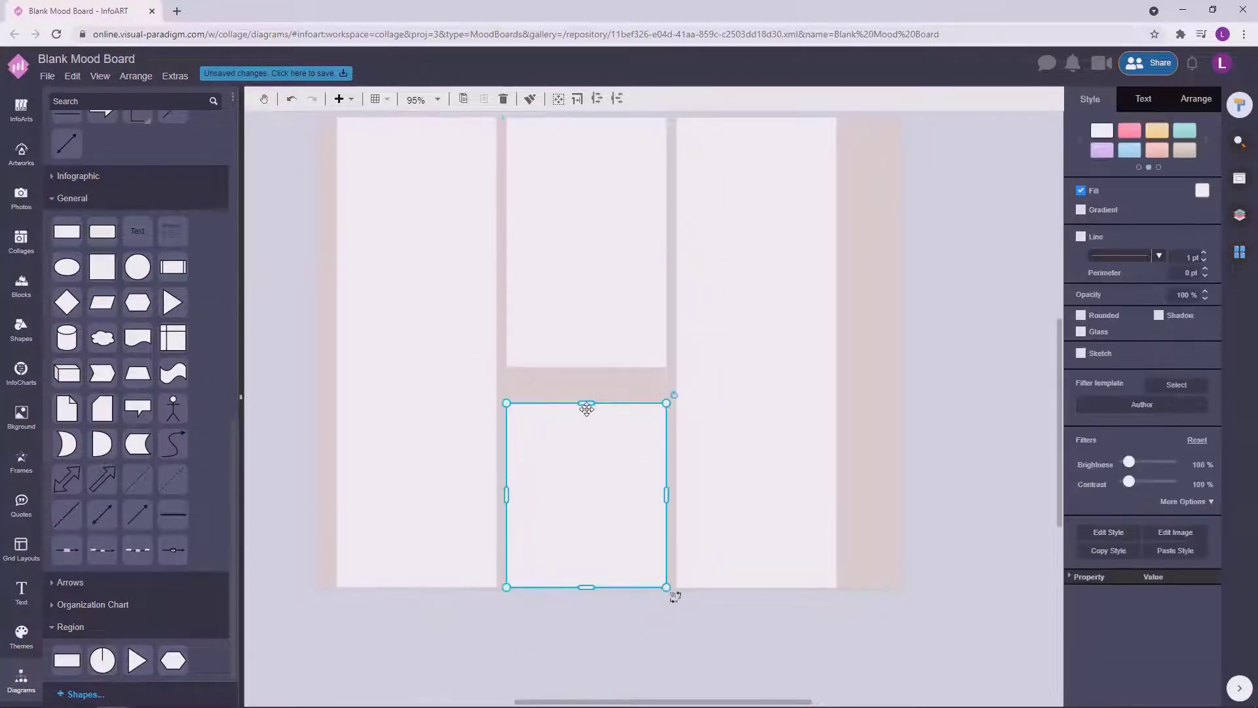
left_click_drag(587, 404, 586, 441)
left_click(598, 328)
left_click_drag(586, 367, 584, 390)
left_click(616, 393)
left_click(643, 354)
Step: Shift the four white boxes slightly left and narrow them together to a total width of 752 pt
left_click(877, 630)
left_click_drag(879, 631, 325, 114)
left_click_drag(420, 214, 414, 214)
left_click(946, 279)
left_click_drag(949, 277, 949, 286)
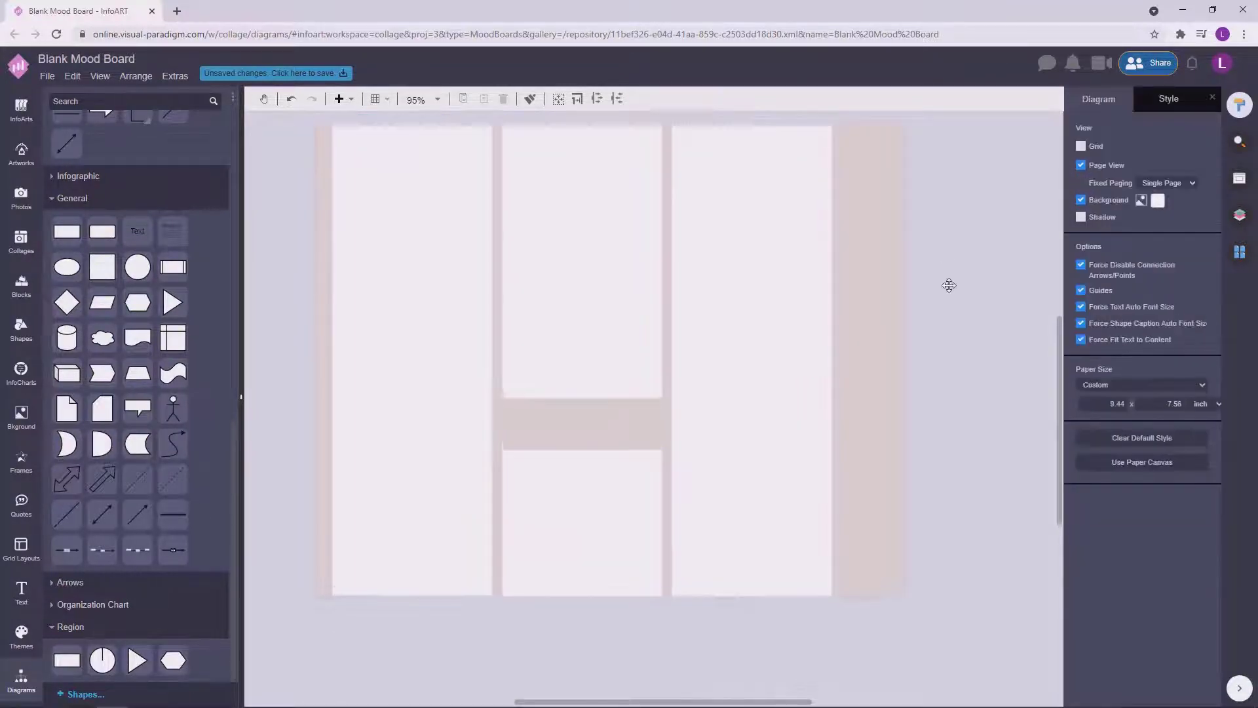
left_click_drag(880, 653, 311, 115)
left_click_drag(830, 371, 799, 375)
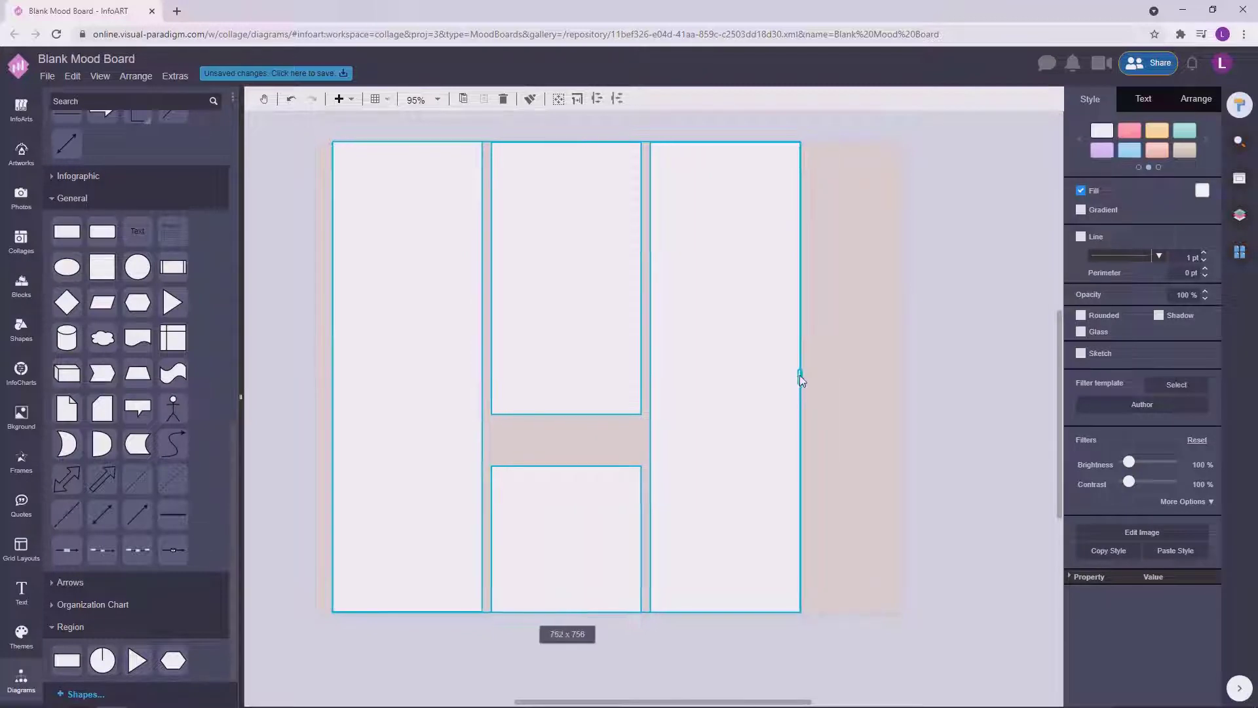
left_click(927, 373)
Step: Add a rectangular image frame to the left column and size it to the column's upper part with thin side margins
left_click(22, 462)
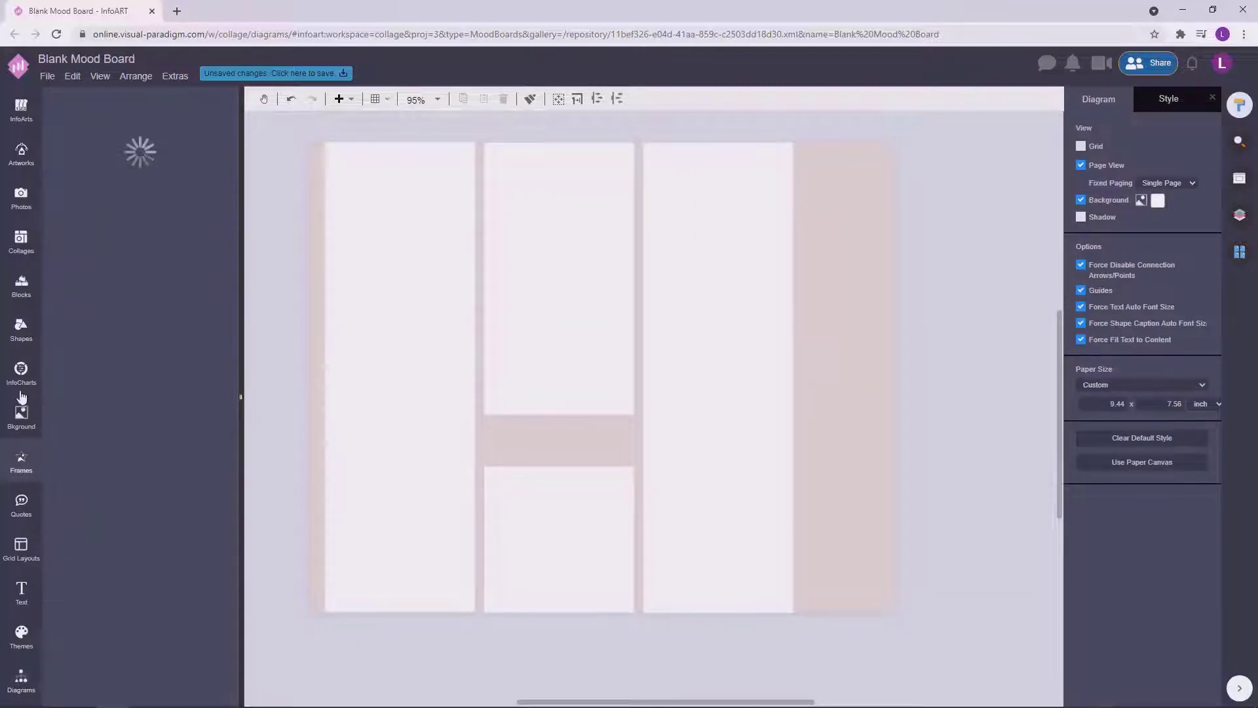
left_click(154, 195)
left_click_drag(391, 239, 354, 169)
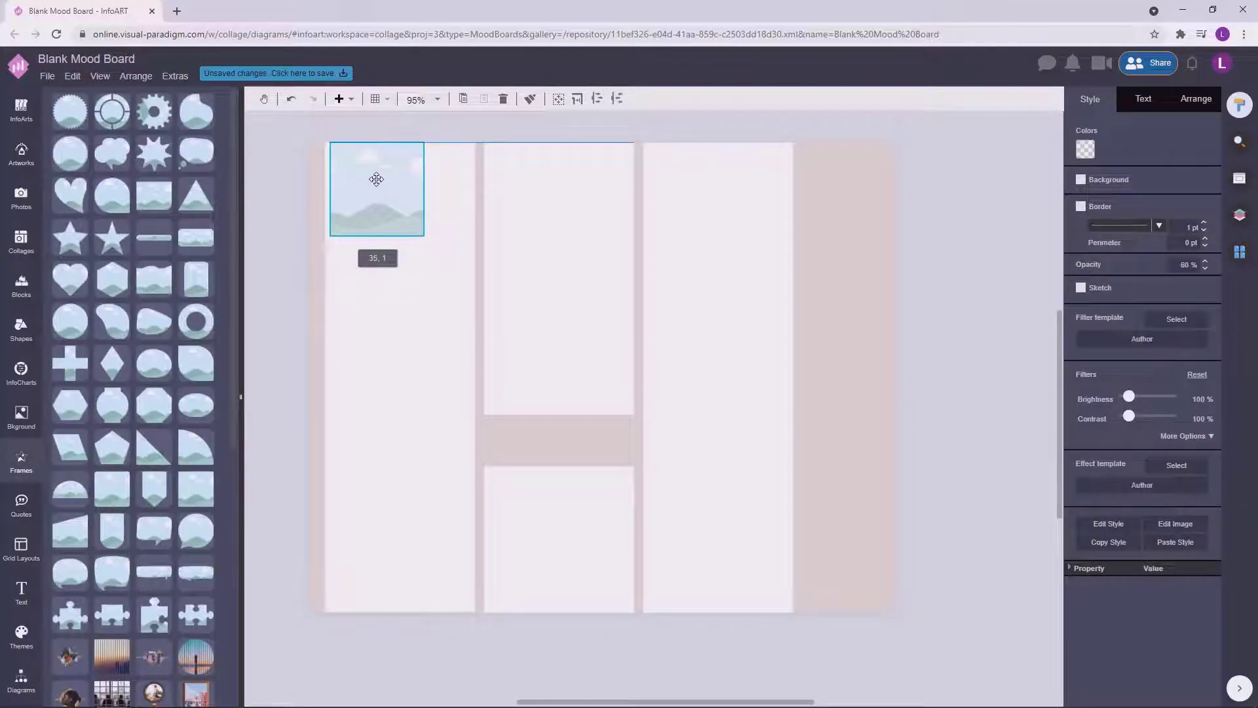
left_click_drag(424, 188, 459, 192)
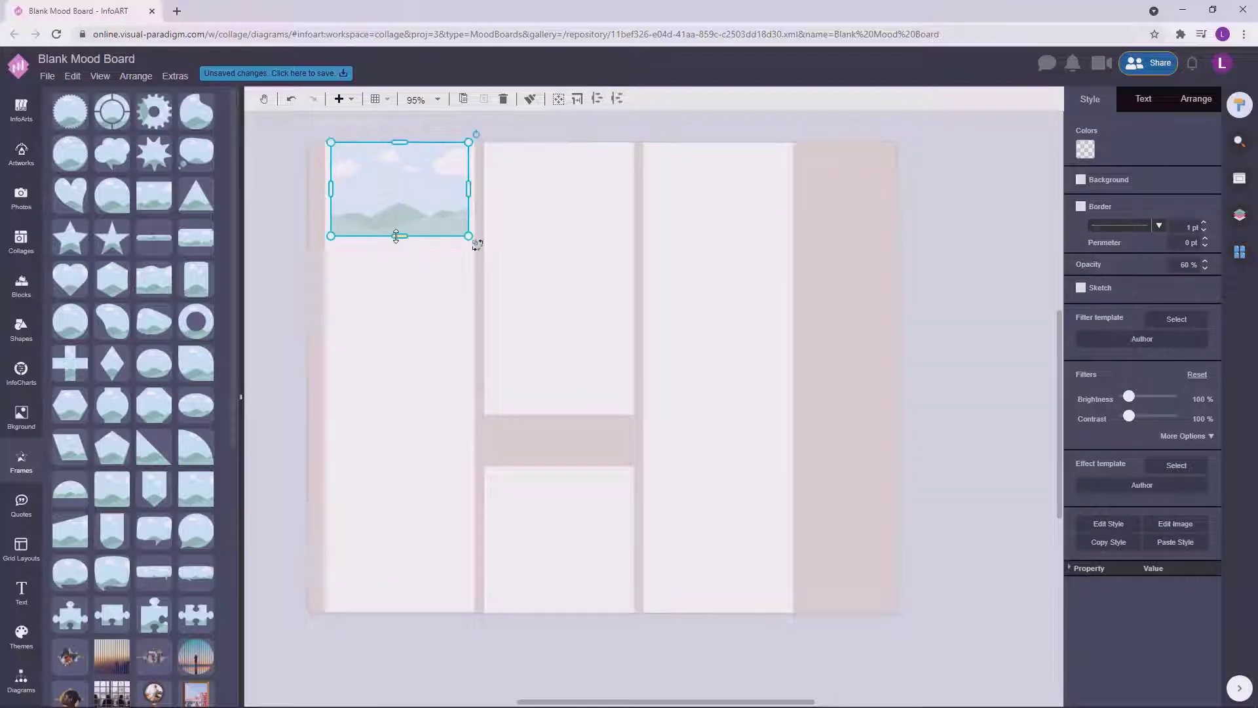
left_click_drag(397, 235, 406, 333)
Step: Duplicate the frame below itself and stretch the copy to fill the rest of the left column
left_click_drag(422, 242, 423, 438, "ctrl")
left_click_drag(400, 529, 403, 613)
left_click_drag(422, 469, 421, 468)
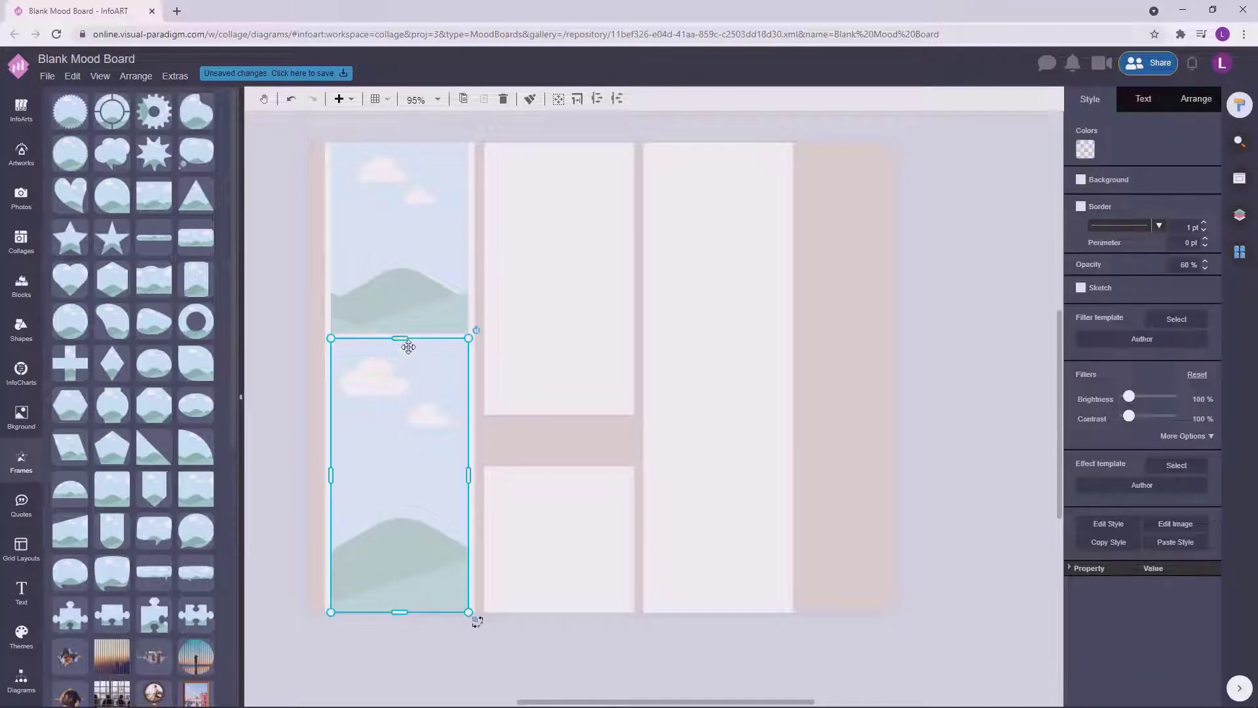
left_click_drag(400, 341, 400, 339)
Step: Copy the upper left frame into the upper middle box and lengthen it to leave a thin white border
left_click(421, 267)
left_click(422, 251, "ctrl")
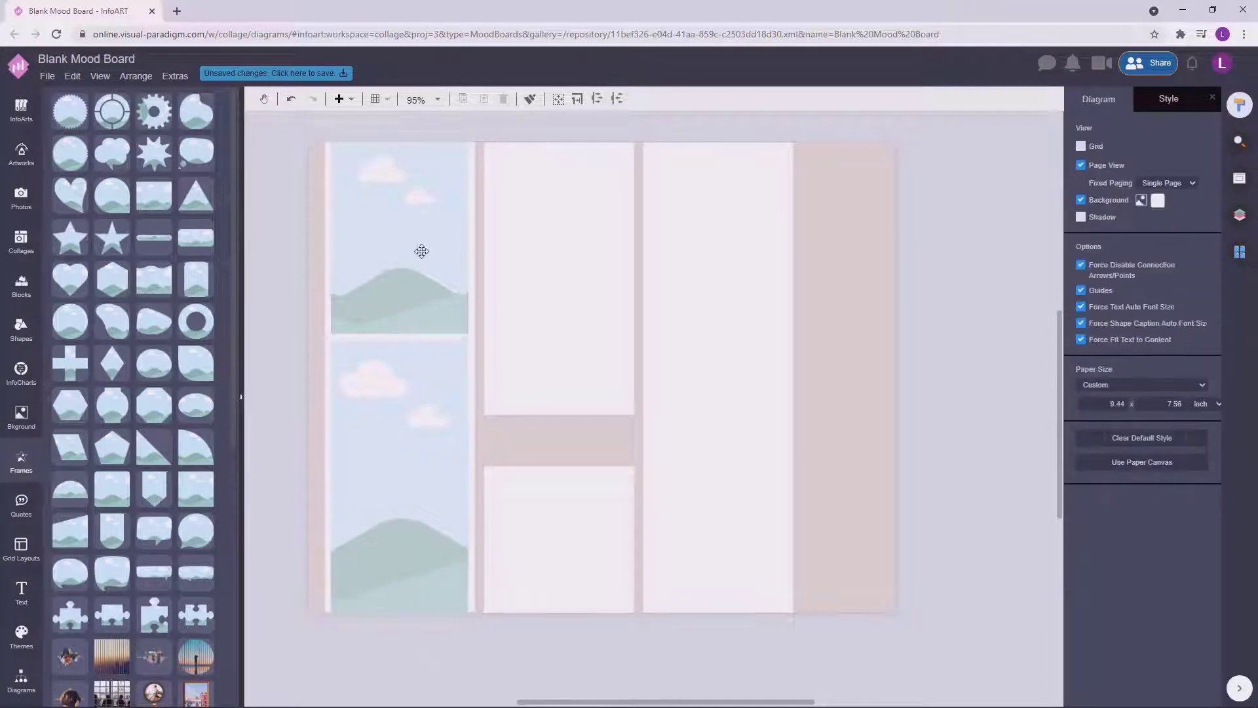
left_click(422, 249)
left_click_drag(433, 237, 564, 252, "ctrl")
left_click_drag(558, 335, 559, 410)
left_click(598, 368)
left_click(558, 392)
left_click(556, 387)
left_click(888, 308)
left_click(963, 286)
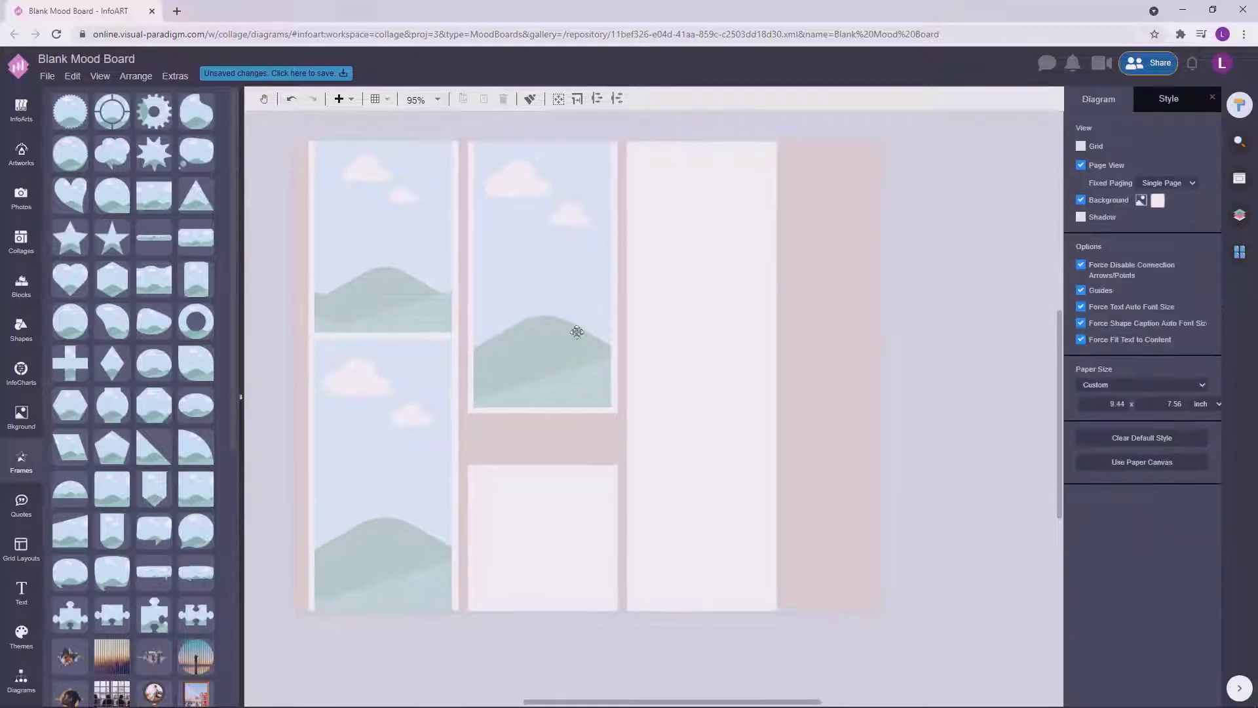
left_click(588, 280)
left_click(540, 236)
left_click_drag(544, 229, 540, 547, "ctrl")
left_click(1016, 430)
key("ctrl+z")
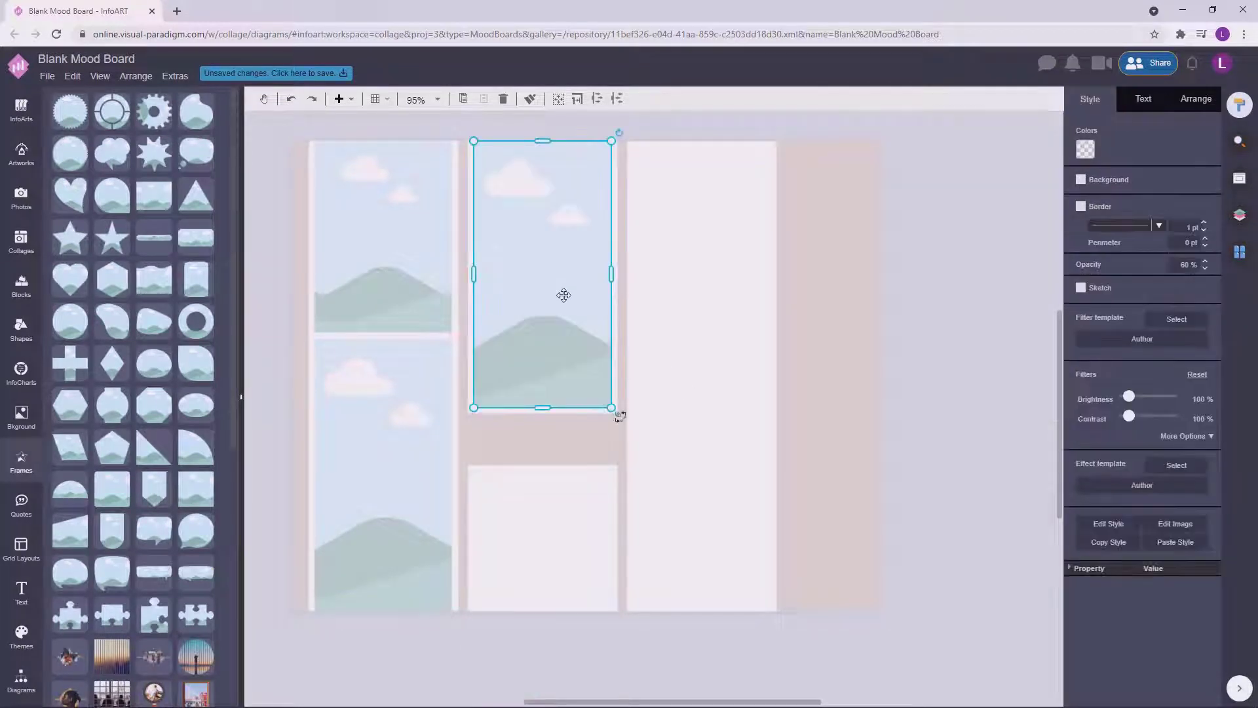
Step: Copy the middle frame into the lower middle box and shorten it to end at the page's lower edge
left_click(547, 231)
left_click_drag(547, 232, 551, 545)
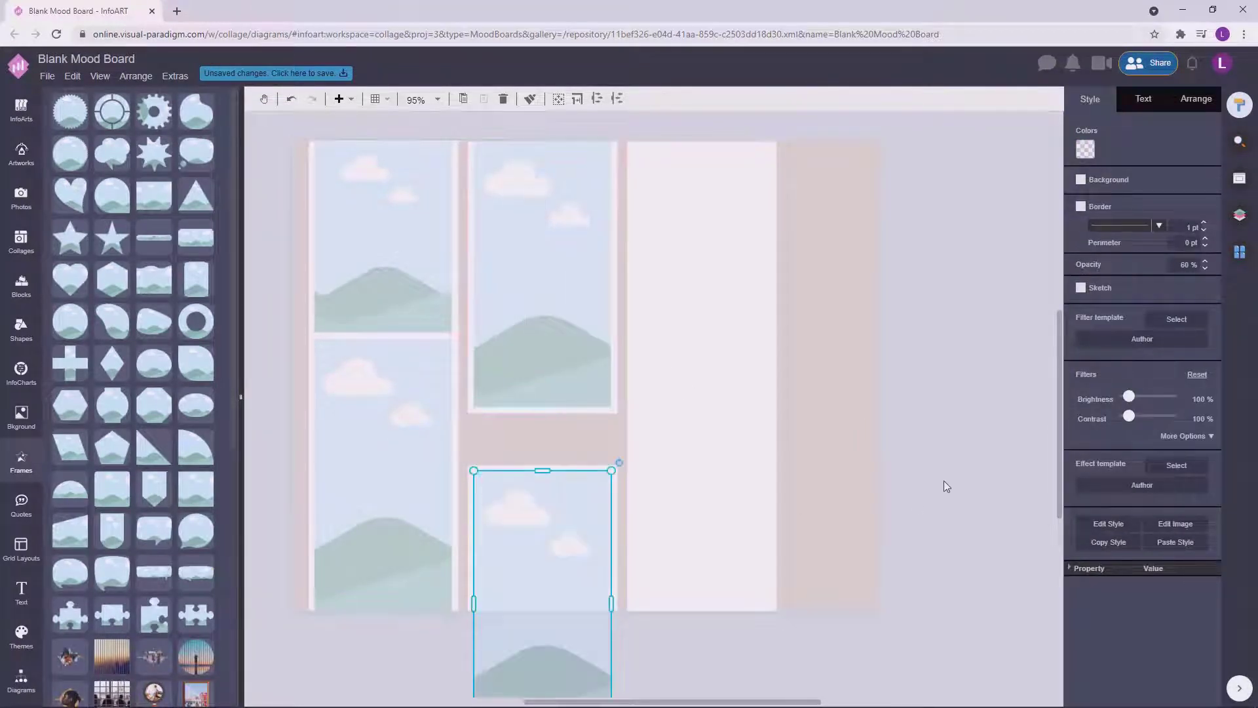
scroll(578, 571, "down", 2)
left_click_drag(550, 604, 539, 483)
left_click_drag(529, 422, 533, 421)
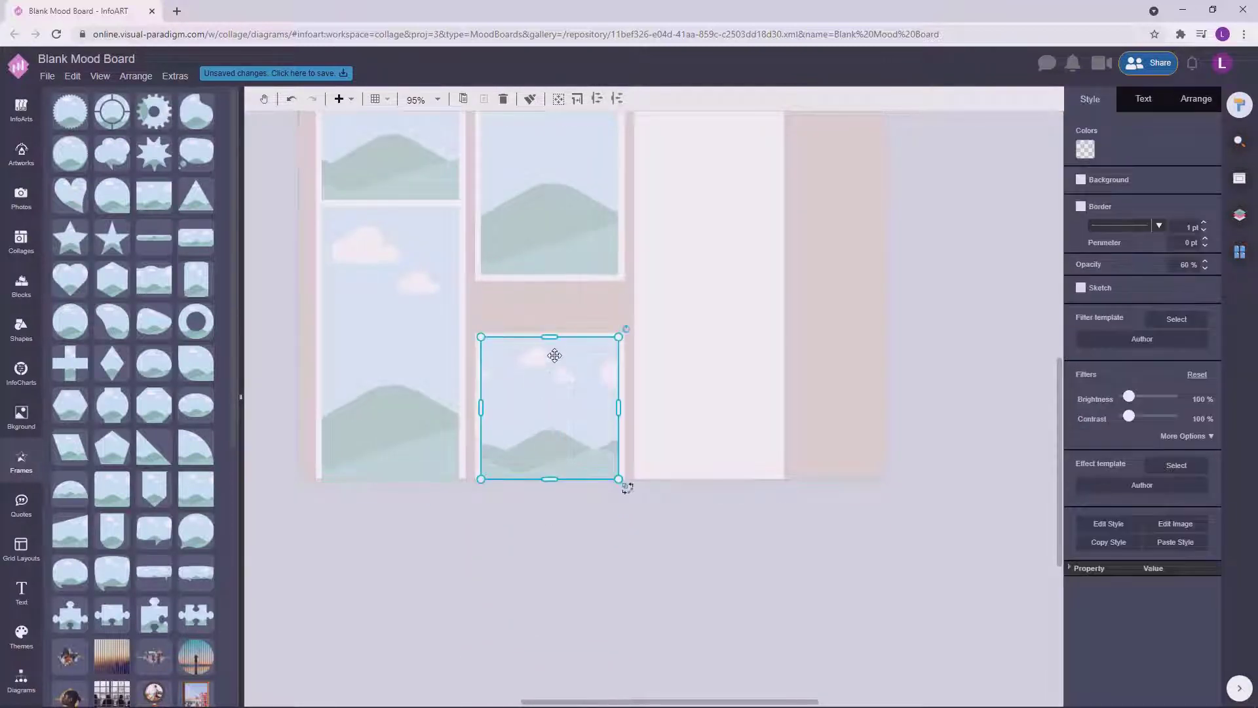
left_click_drag(560, 355, 560, 355)
left_click(648, 556)
scroll(649, 556, "up", 1)
left_click(534, 490)
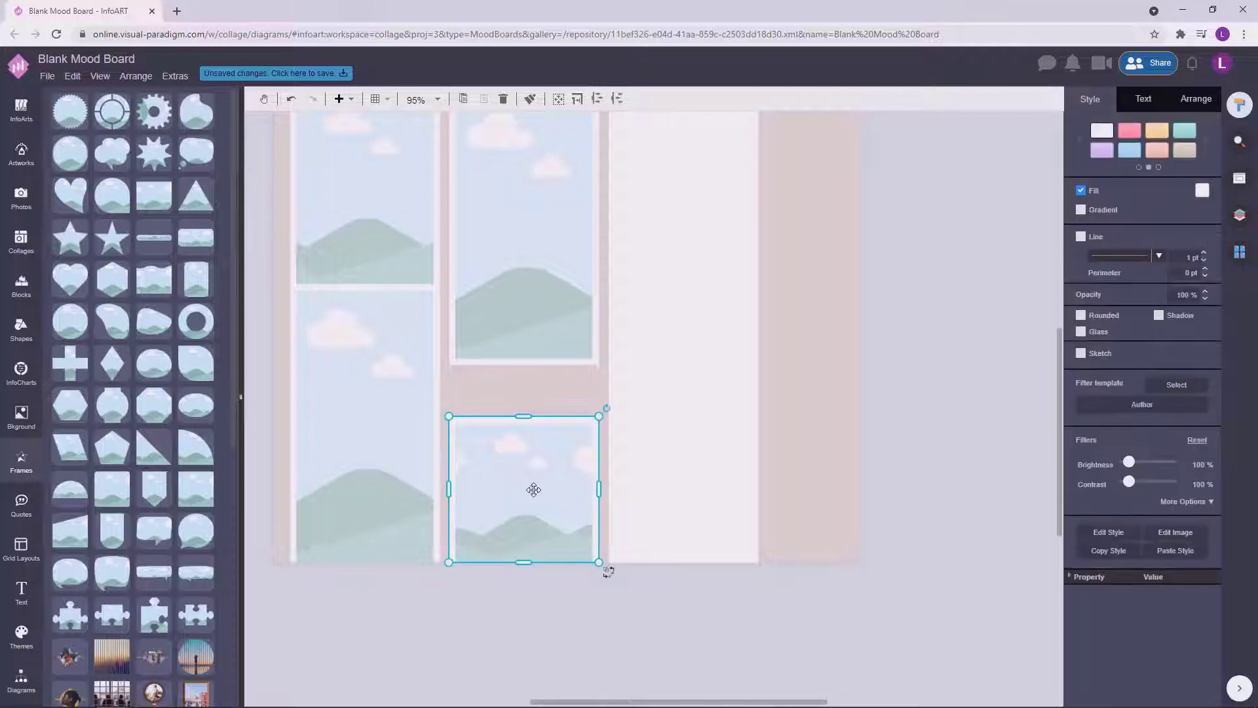
left_click(535, 491)
left_click(935, 297)
scroll(929, 352, "up", 1)
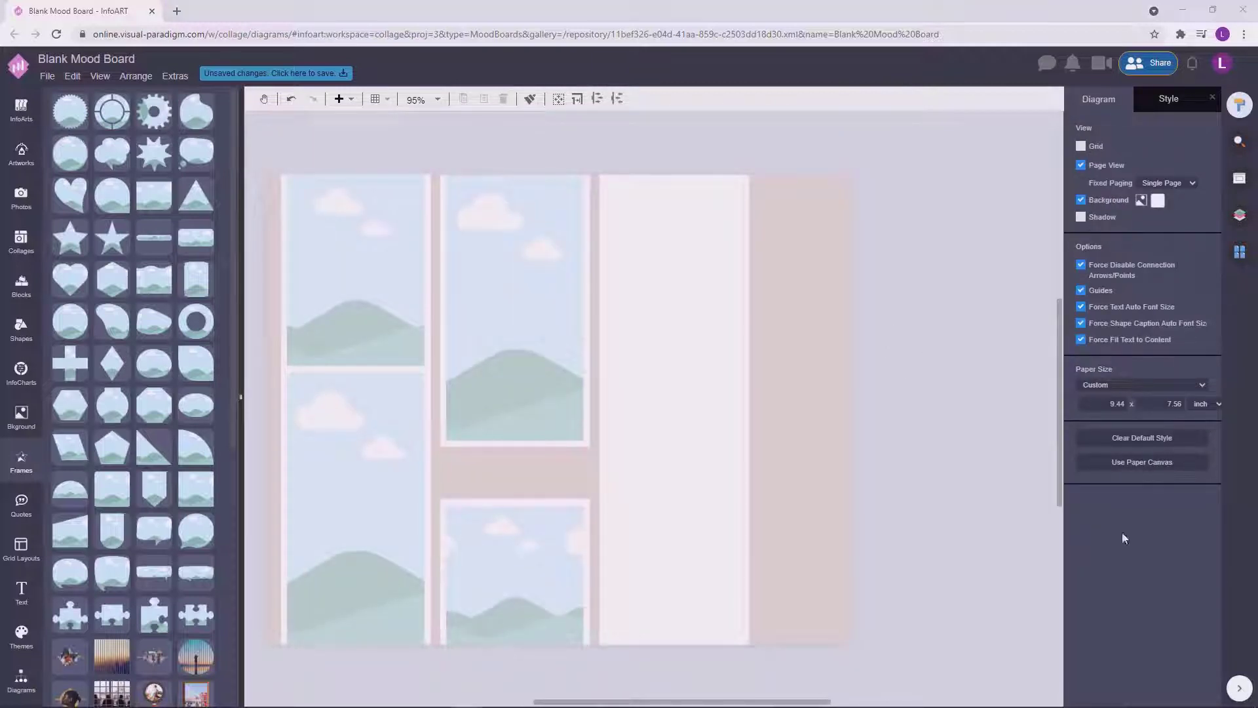
Step: Copy both left-column frames into the right column, shortening the upper copy and placing the taller one directly beneath it
left_click(832, 284)
left_click(910, 265)
left_click(584, 281)
left_click(364, 270)
left_click_drag(365, 270, 672, 269)
left_click_drag(673, 365, 674, 282)
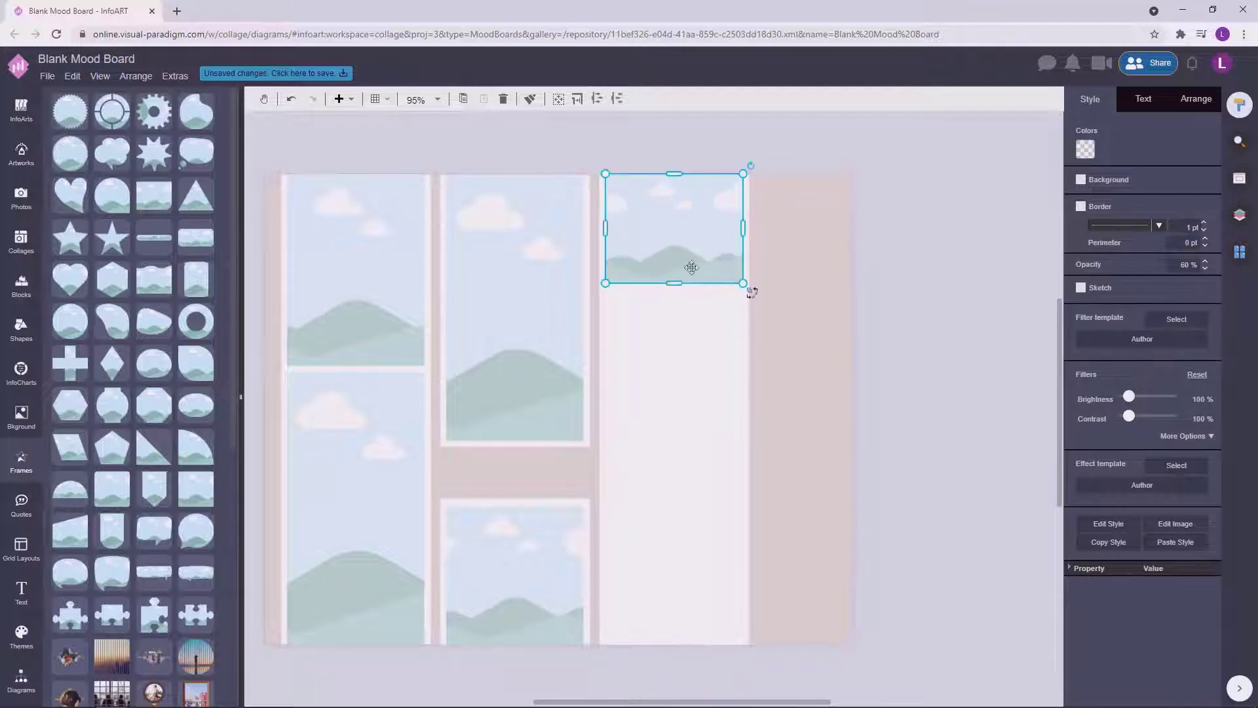
left_click(354, 441)
left_click_drag(354, 441, 666, 365)
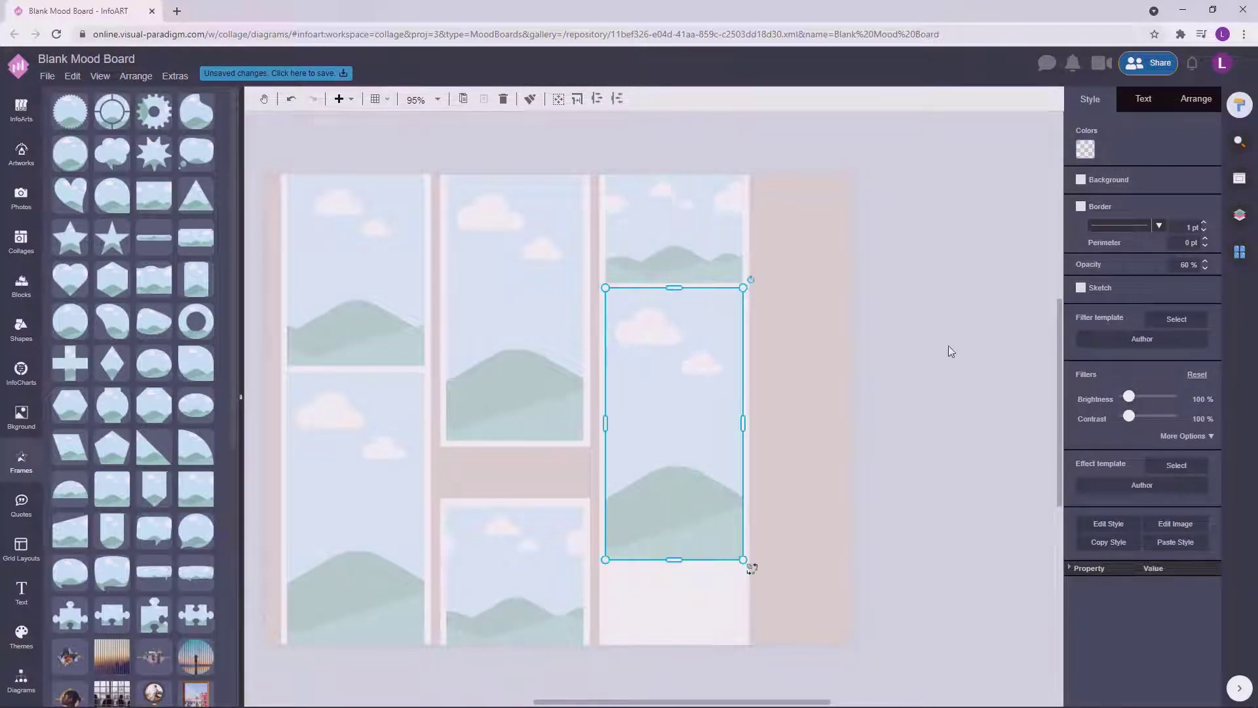
Step: Copy the right column's upper frame to the bottom of that column and shorten it to end at the page's lower edge
left_click(963, 328)
left_click(635, 202)
left_click_drag(635, 203, 636, 593)
left_click(637, 534)
left_click_drag(641, 544, 646, 522)
left_click_drag(661, 597, 661, 580)
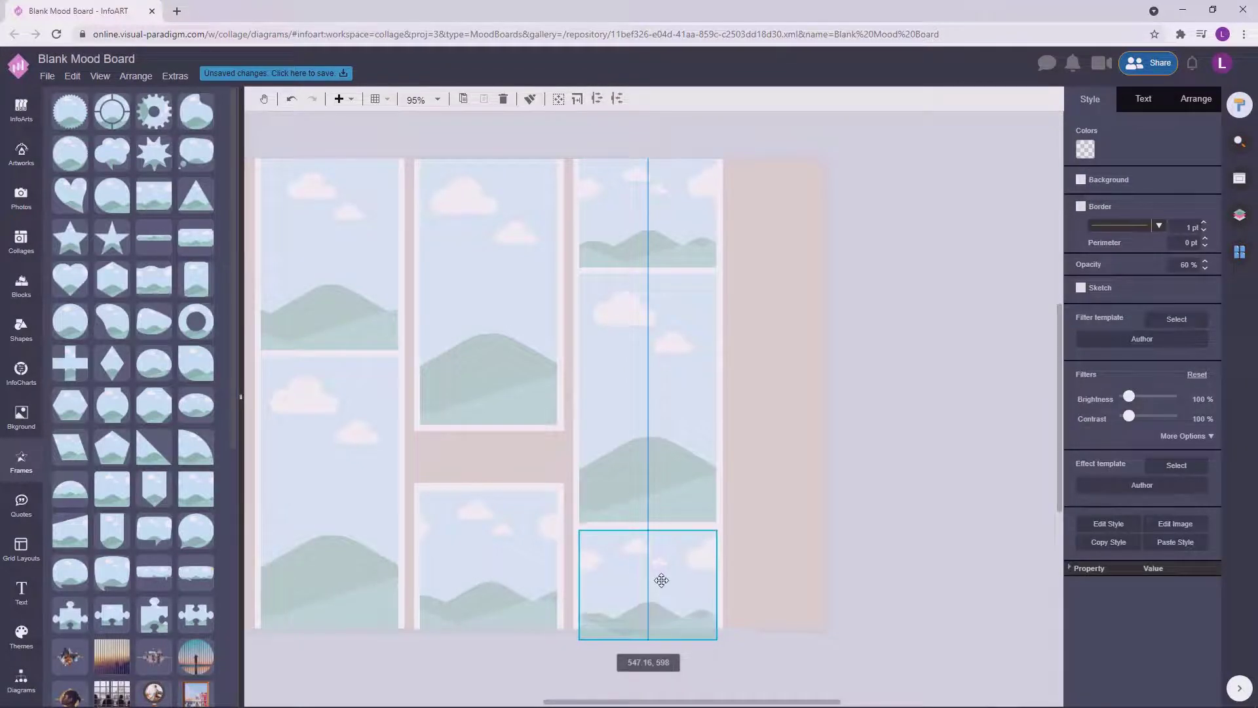
left_click_drag(654, 637, 651, 624)
left_click_drag(651, 575, 651, 584)
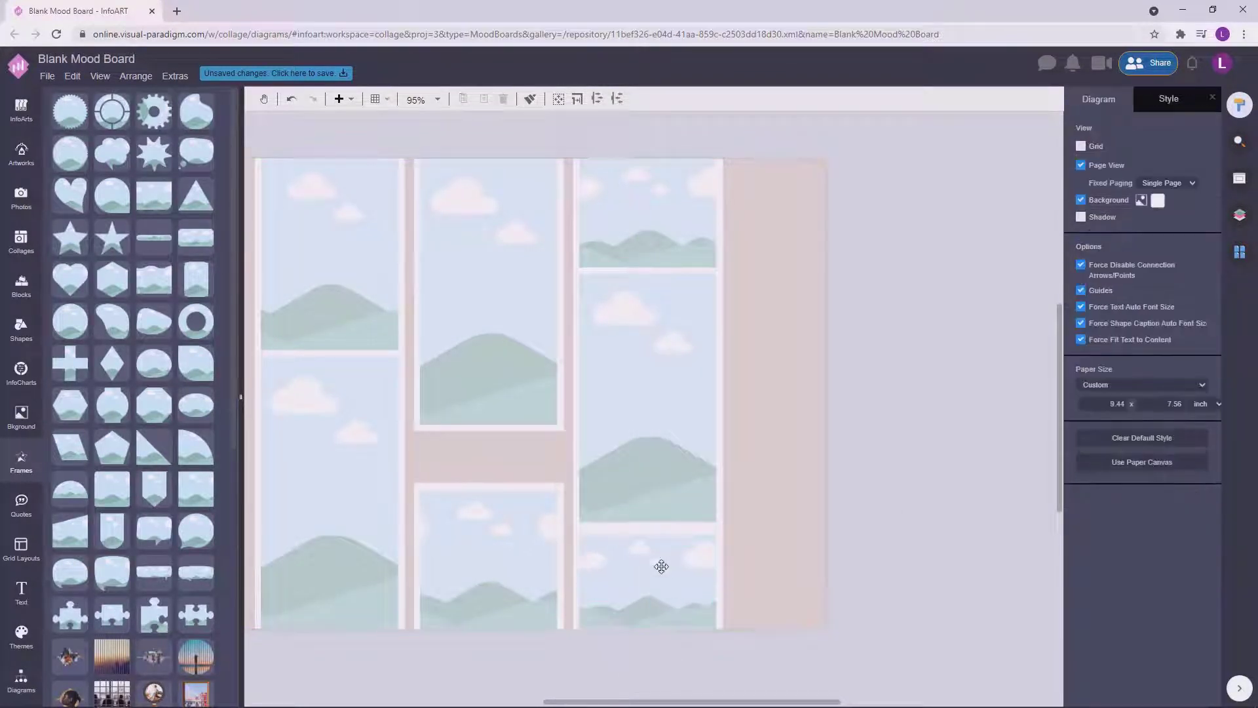
Step: Lengthen the right column's middle frame downward to leave only a thin white border above the bottom frame
left_click(648, 520)
left_click(648, 521)
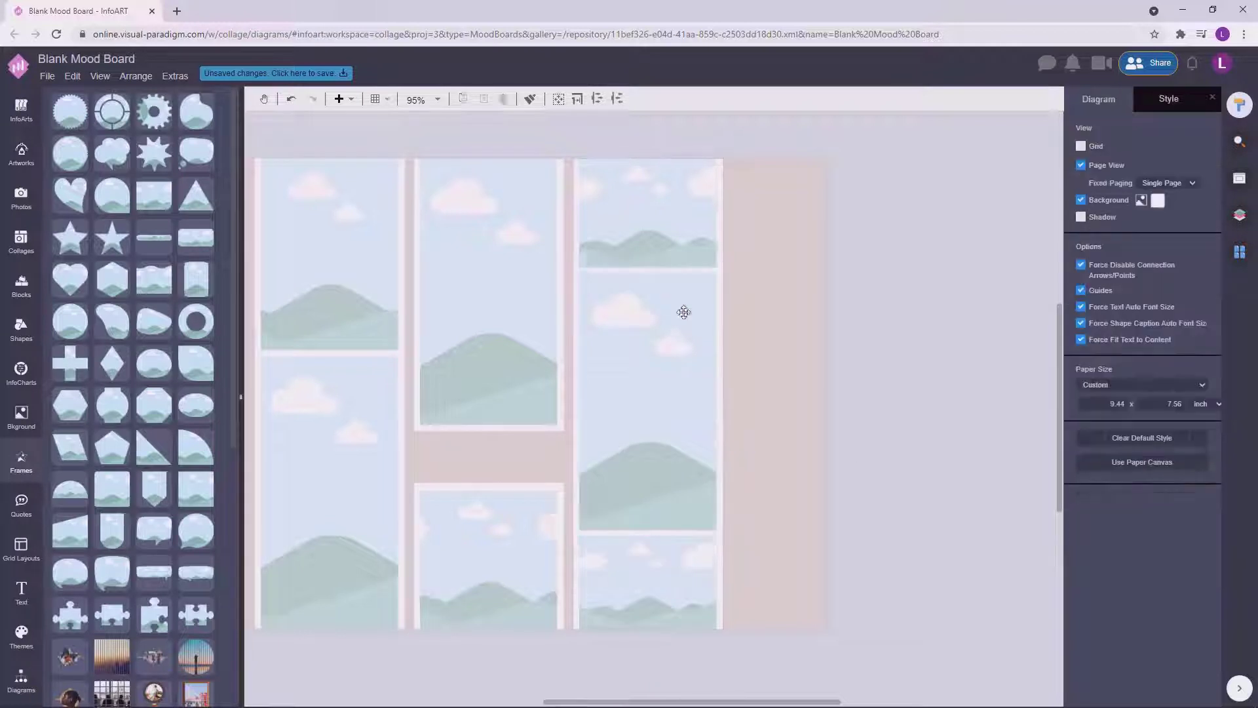
left_click(612, 455)
left_click(1196, 99)
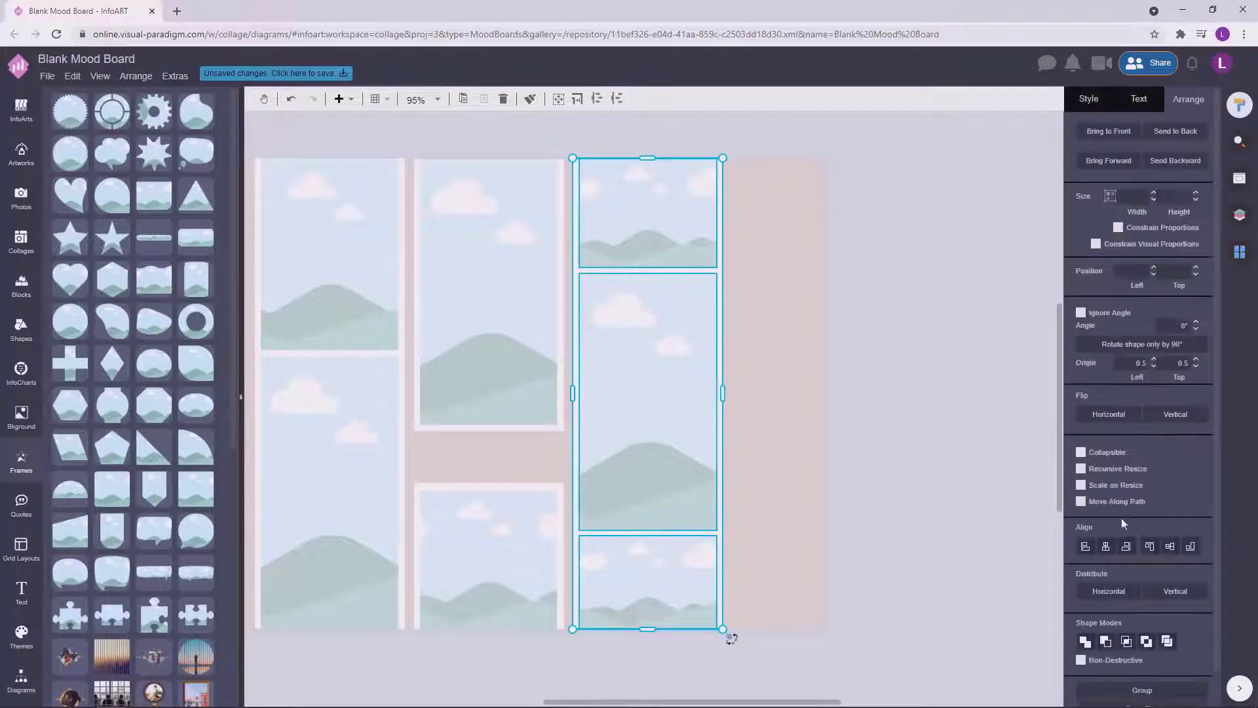
left_click(939, 278)
left_click(647, 393)
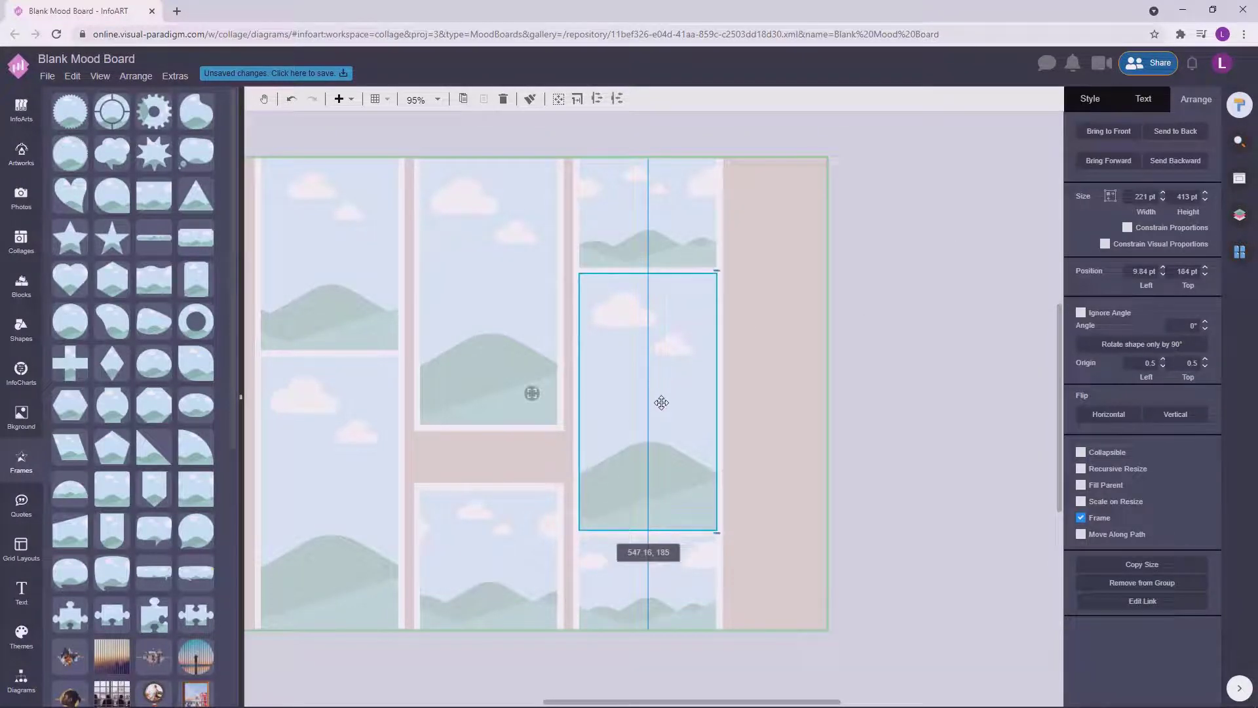
left_click(934, 350)
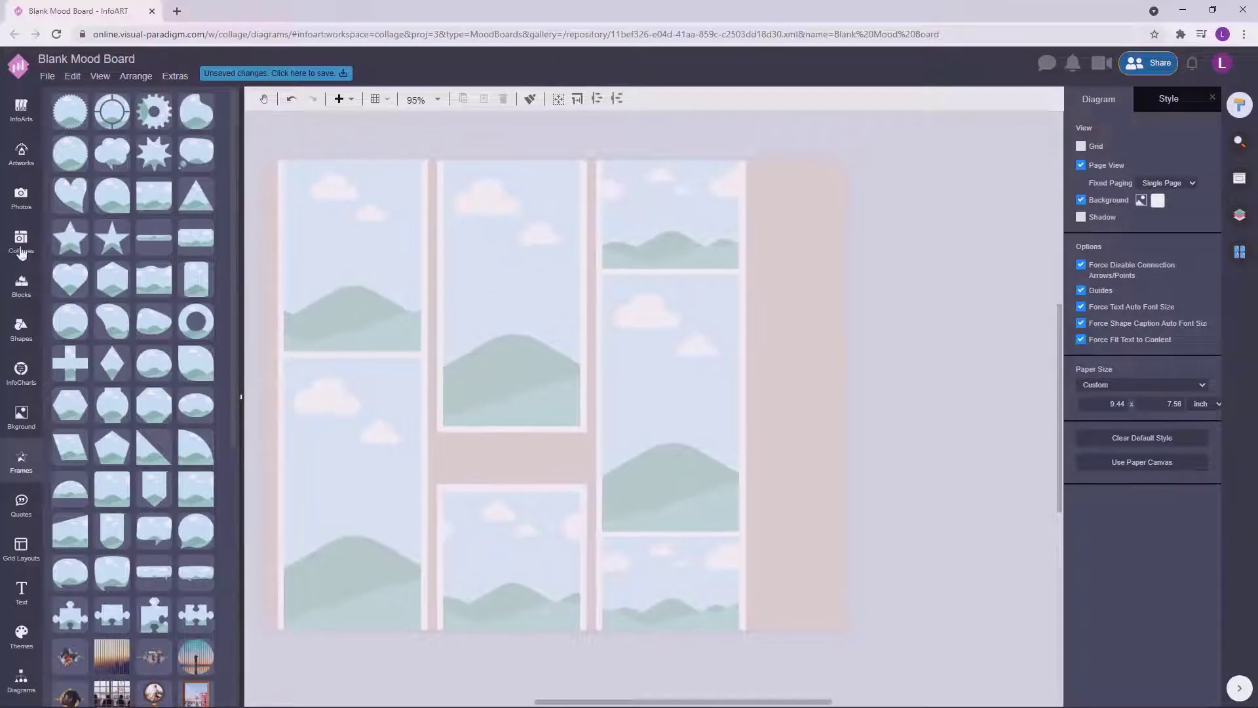
Step: Search the photo library for furniture and fill the upper left frame with the lounge photo showing black lamps
left_click(21, 197)
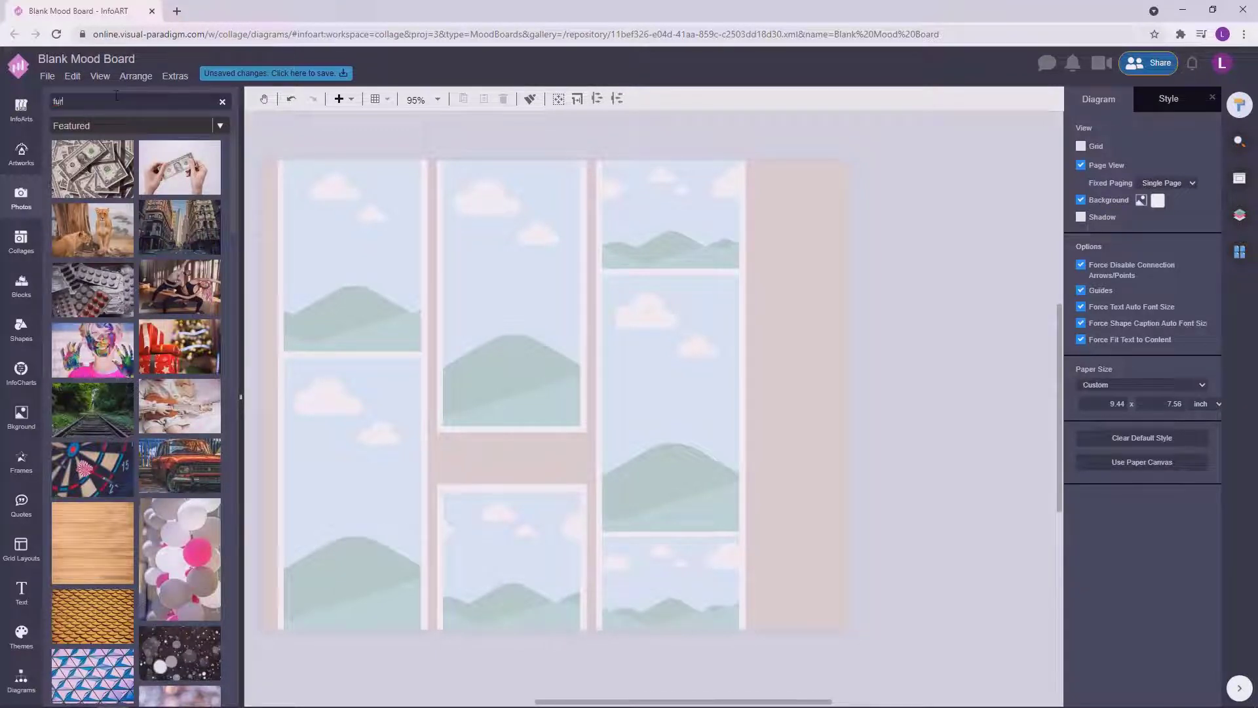
type("furniture")
key("Return")
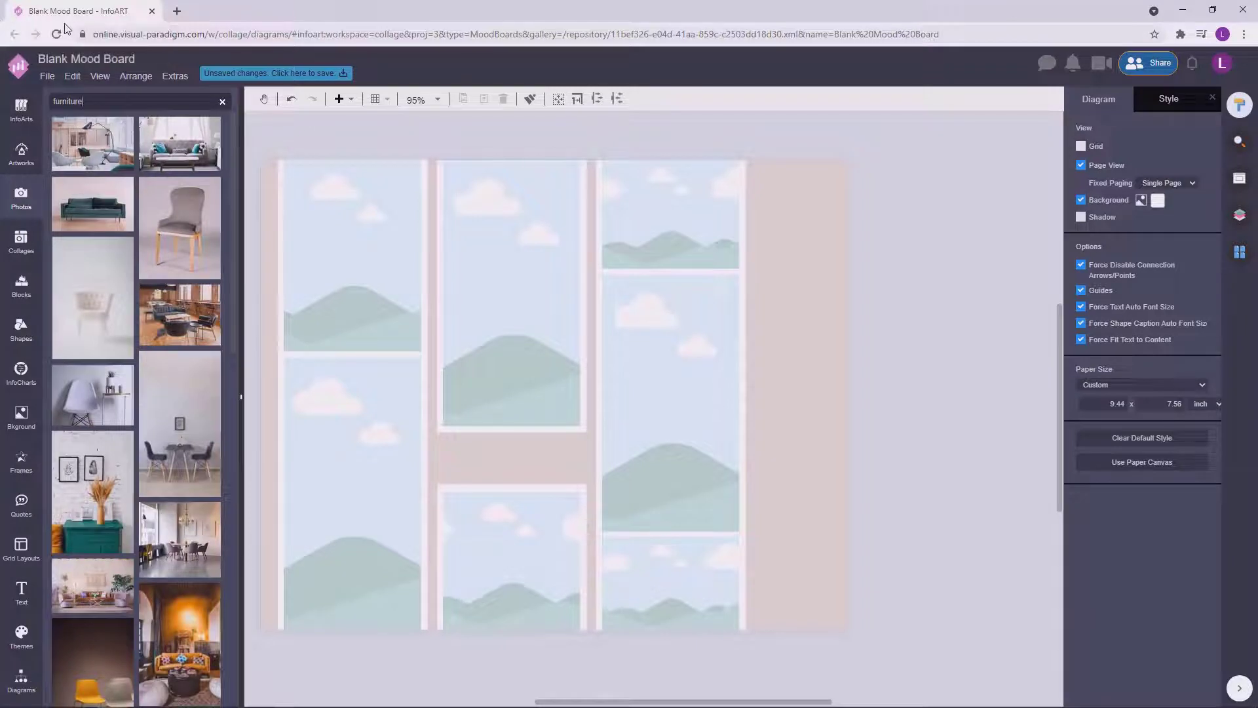
left_click_drag(92, 143, 359, 268)
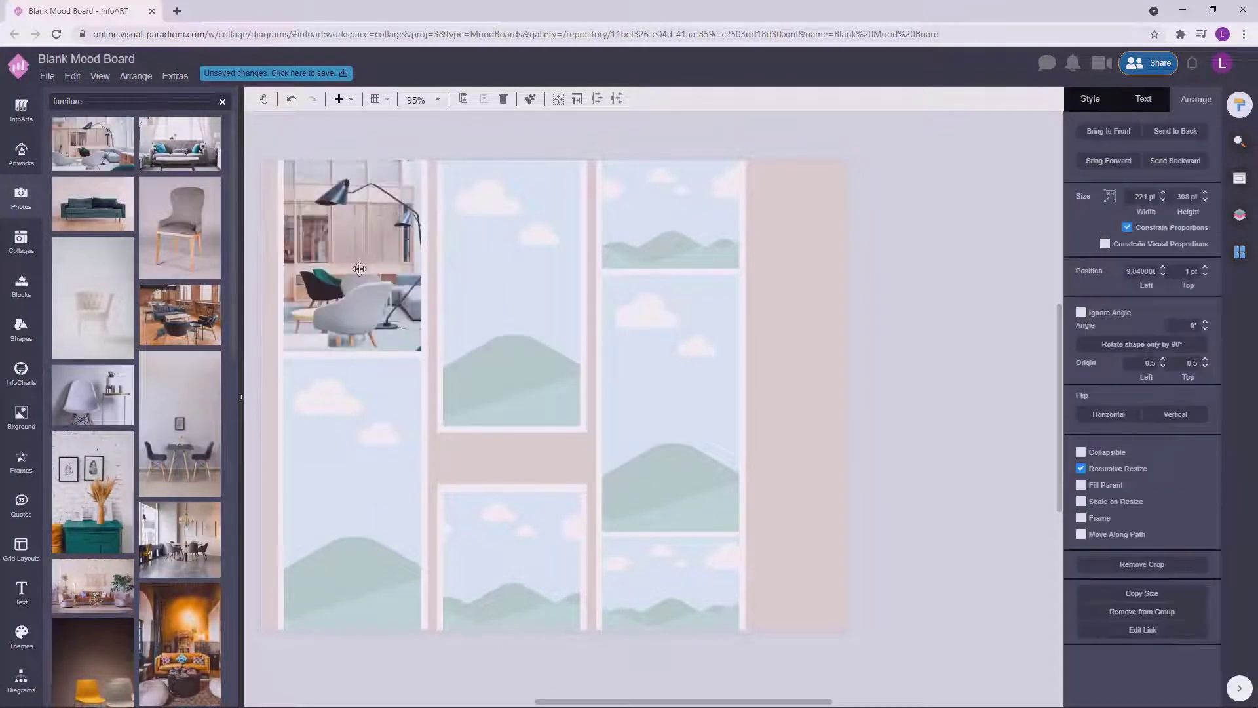
left_click(475, 143)
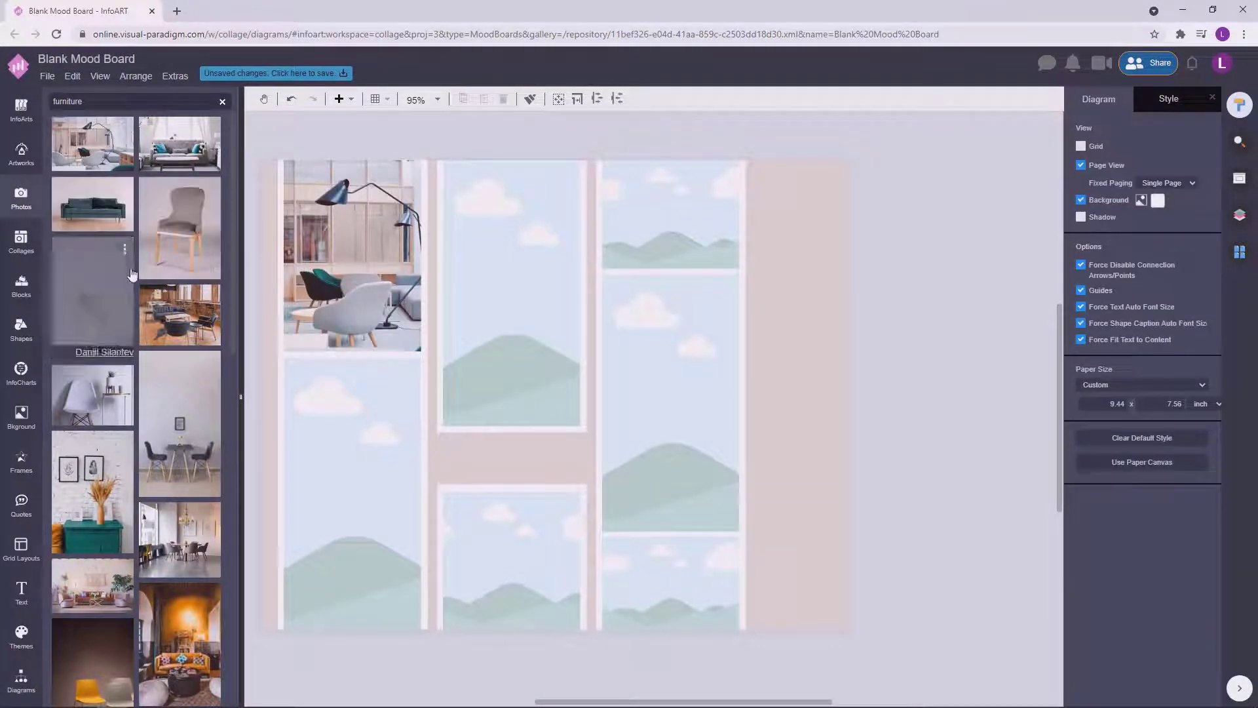
Step: Fill the upper right frame with the grey upholstered chair photo and the lower left frame with the small black dining set
left_click_drag(190, 211, 696, 219)
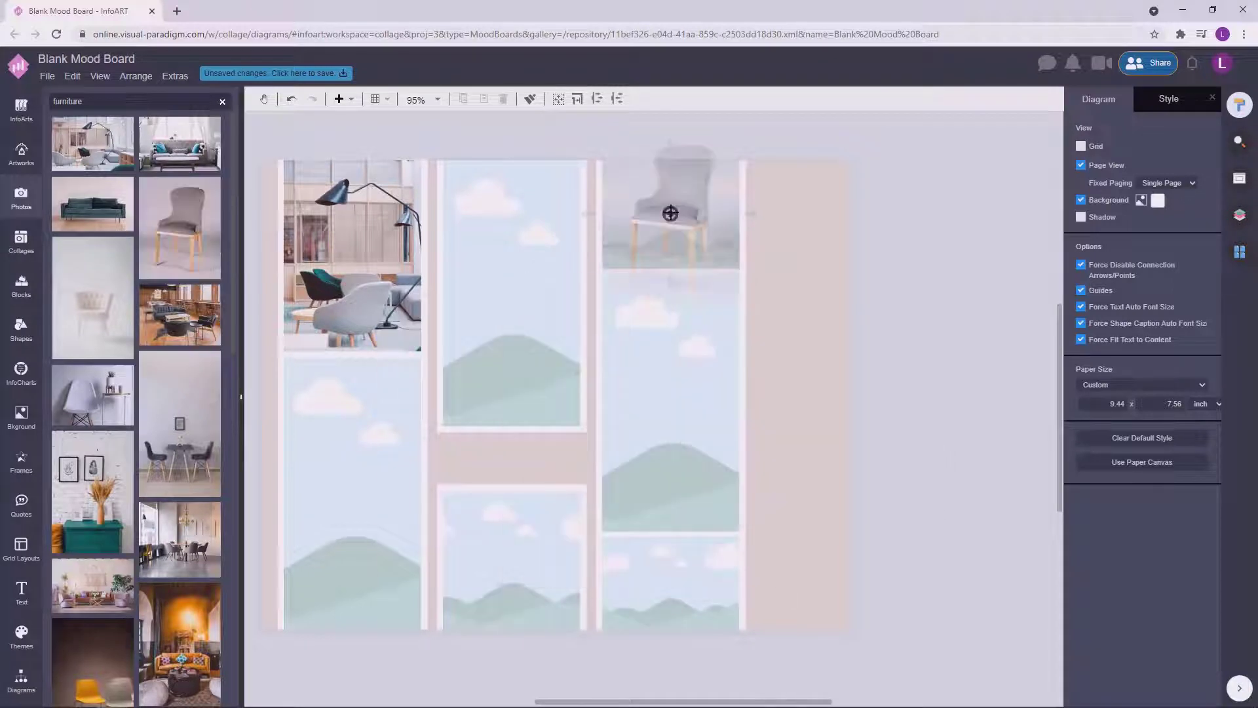
scroll(321, 463, "down", 1)
left_click_drag(179, 423, 369, 427)
left_click(364, 595)
Step: Fill the lower middle frame with the pale shell chair photo and replace the upper right picture with the bright dining room photo
left_click_drag(105, 403, 531, 488)
scroll(854, 382, "down", 2)
left_click(650, 373)
left_click(282, 518)
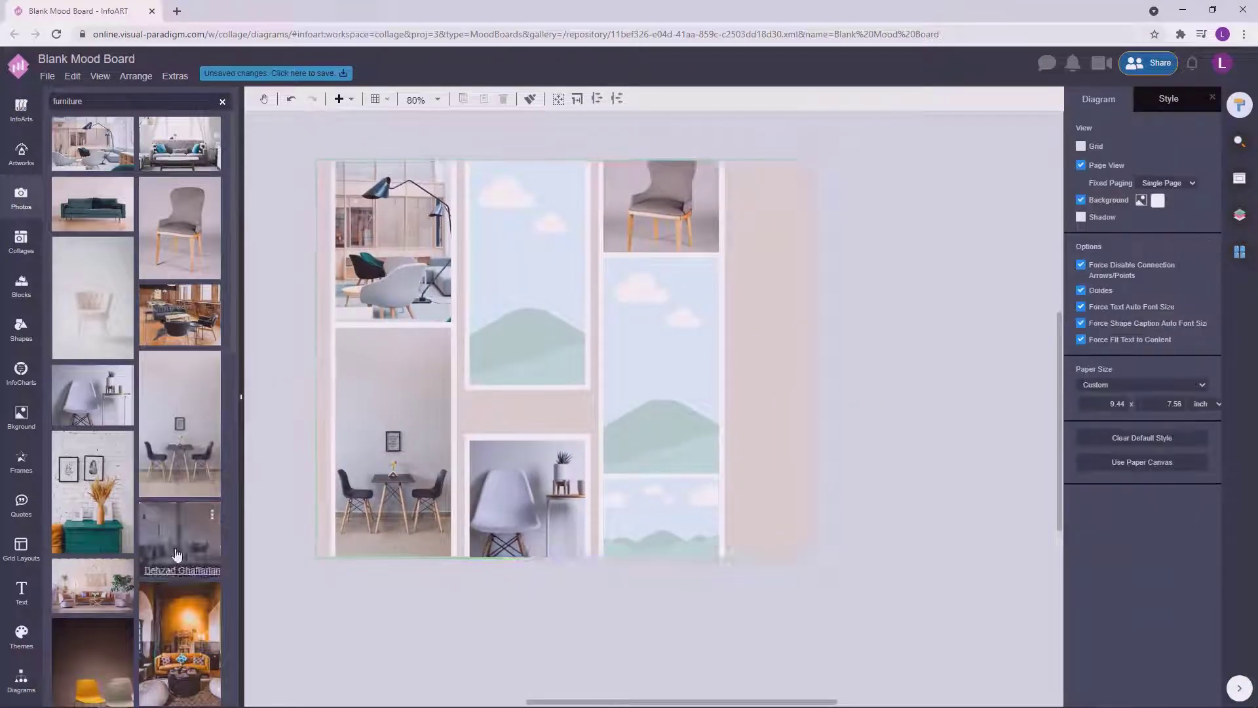
left_click_drag(178, 551, 659, 213)
left_click(876, 231)
Step: Fill the upper middle frame, trying the white chair with palm leaves before using the dining table with hanging lamps
left_click_drag(230, 325, 231, 489)
left_click_drag(92, 472, 528, 274)
left_click_drag(233, 484, 237, 568)
left_click_drag(200, 510, 523, 277)
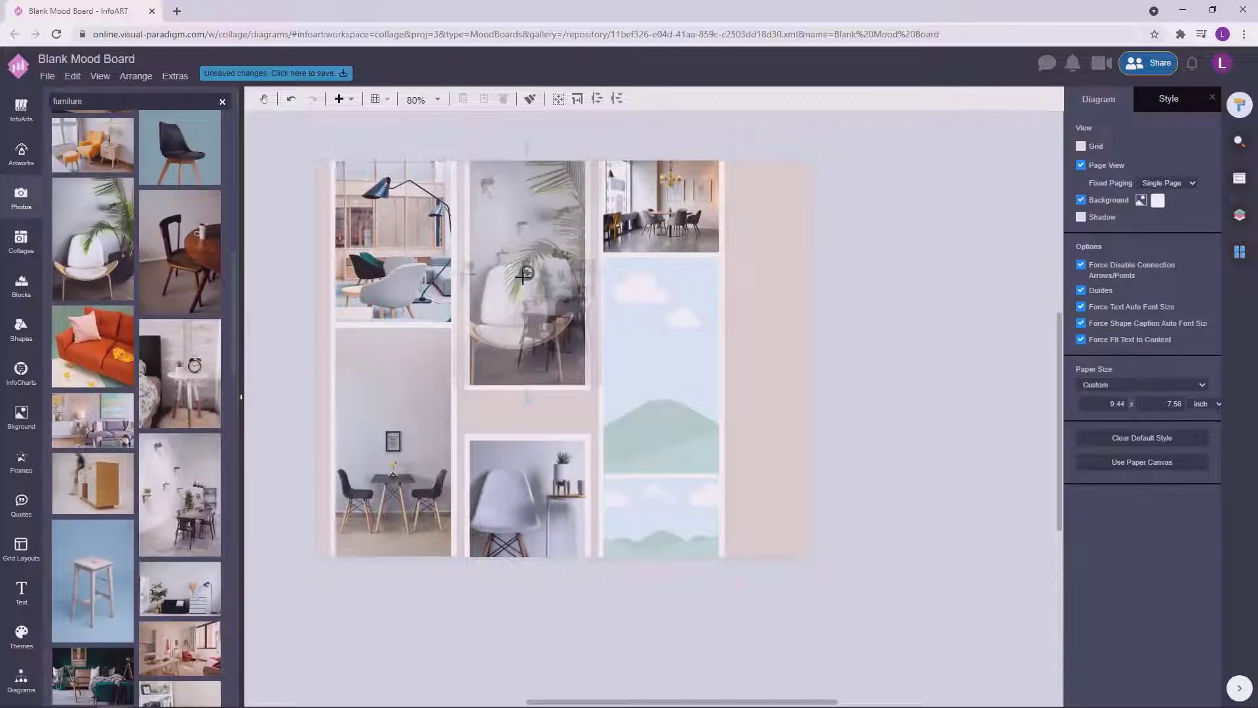
left_click(844, 281)
left_click_drag(194, 523, 557, 341)
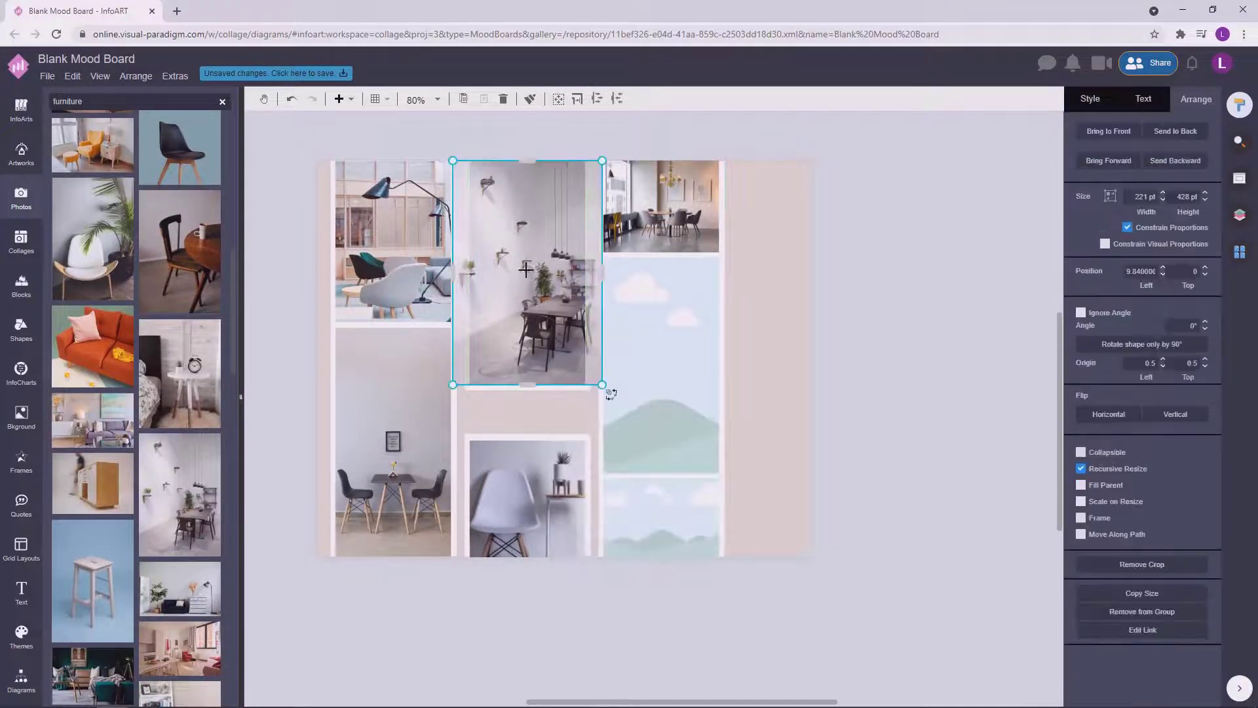
left_click(907, 339)
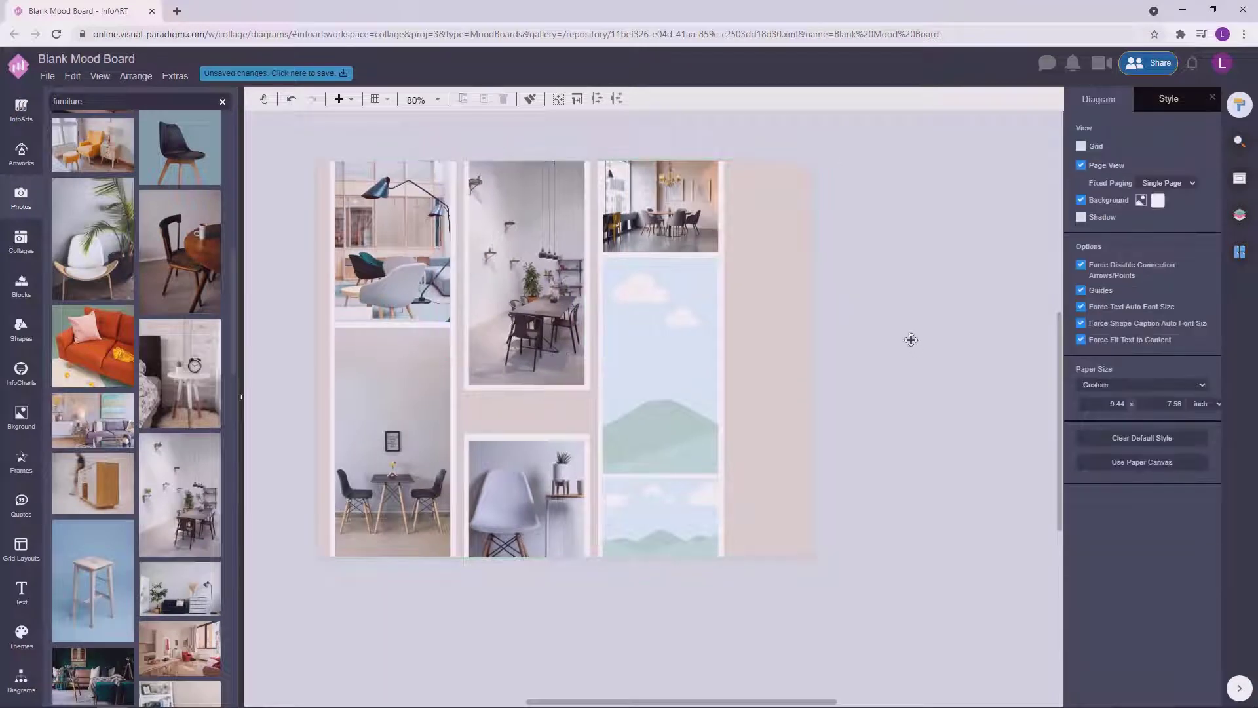
Step: Fill the bottom right frame with the white cabinet photo and the middle right frame with the beige sofa and wooden tables
left_click_drag(233, 393, 235, 485)
left_click_drag(92, 453, 655, 518)
left_click(860, 455)
left_click_drag(234, 514, 235, 531)
left_click_drag(92, 501, 656, 364)
left_click(894, 332)
Step: Replace the middle right picture with the close-up photo of a white chair with wooden legs
left_click_drag(230, 444, 231, 577)
left_click_drag(232, 480, 231, 497)
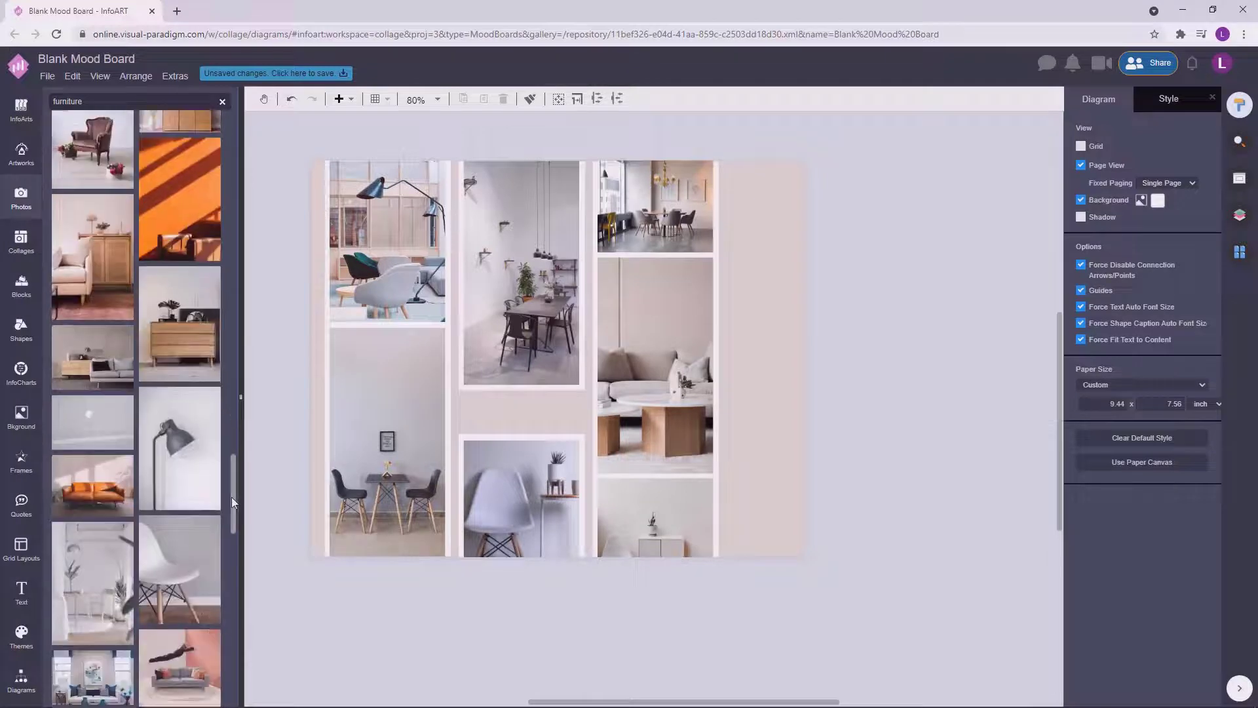
mouse_move(219, 502)
left_click_drag(201, 587, 649, 392)
left_click(894, 391)
Step: Replace the upper left picture with the bright living room photo with a round coffee table
left_click_drag(233, 525, 231, 622)
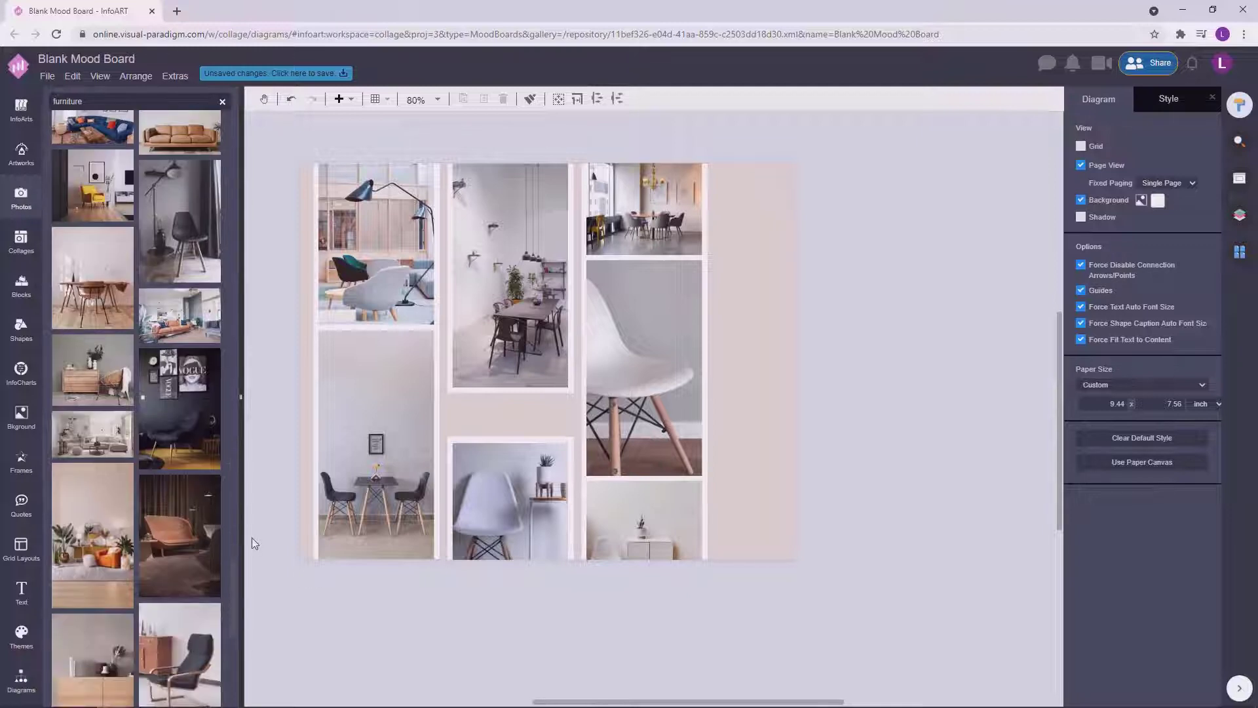
left_click_drag(106, 443, 380, 243)
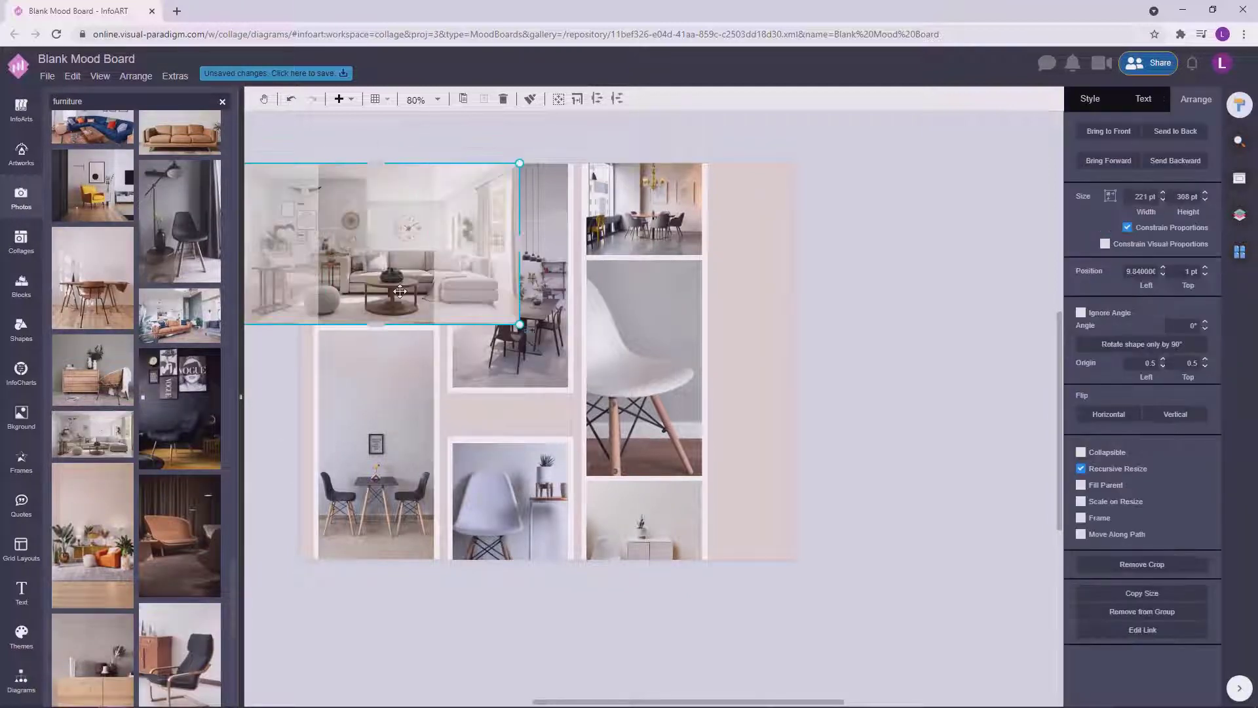
left_click(808, 253)
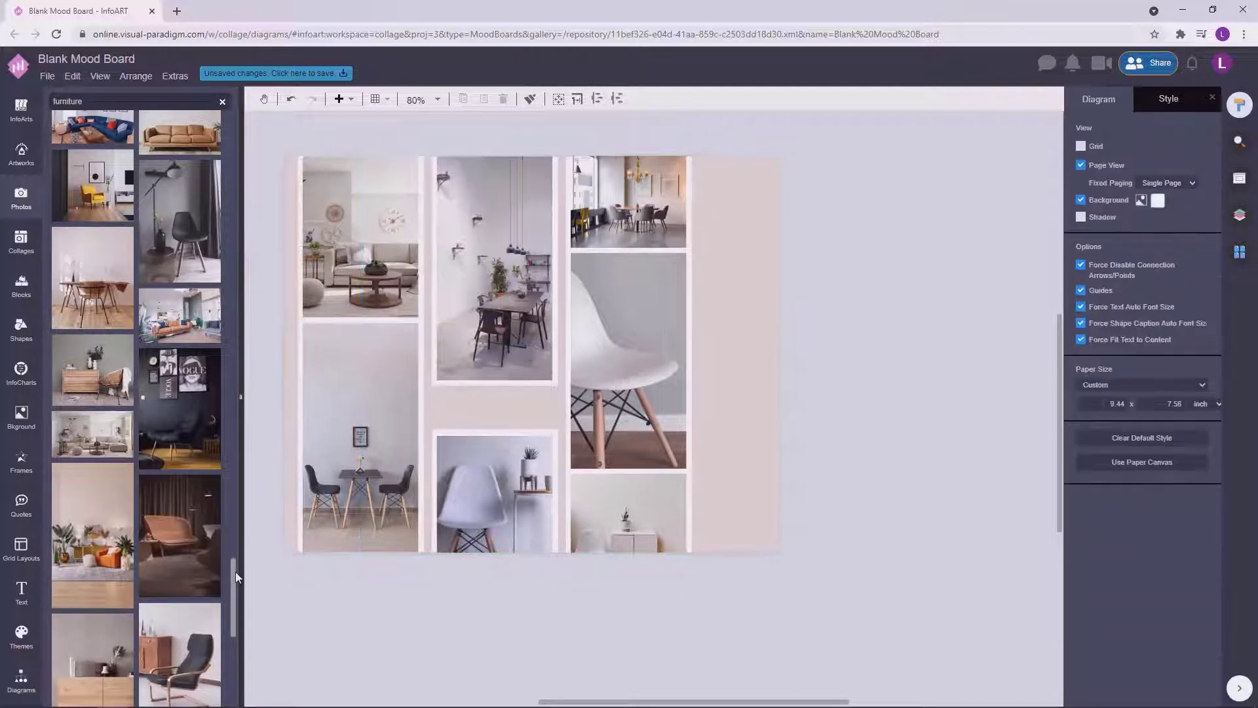
Step: Replace the lower middle picture with the photo of a long wooden table and dark leafy plant
scroll(235, 572, "down", 6)
scroll(235, 544, "down", 3)
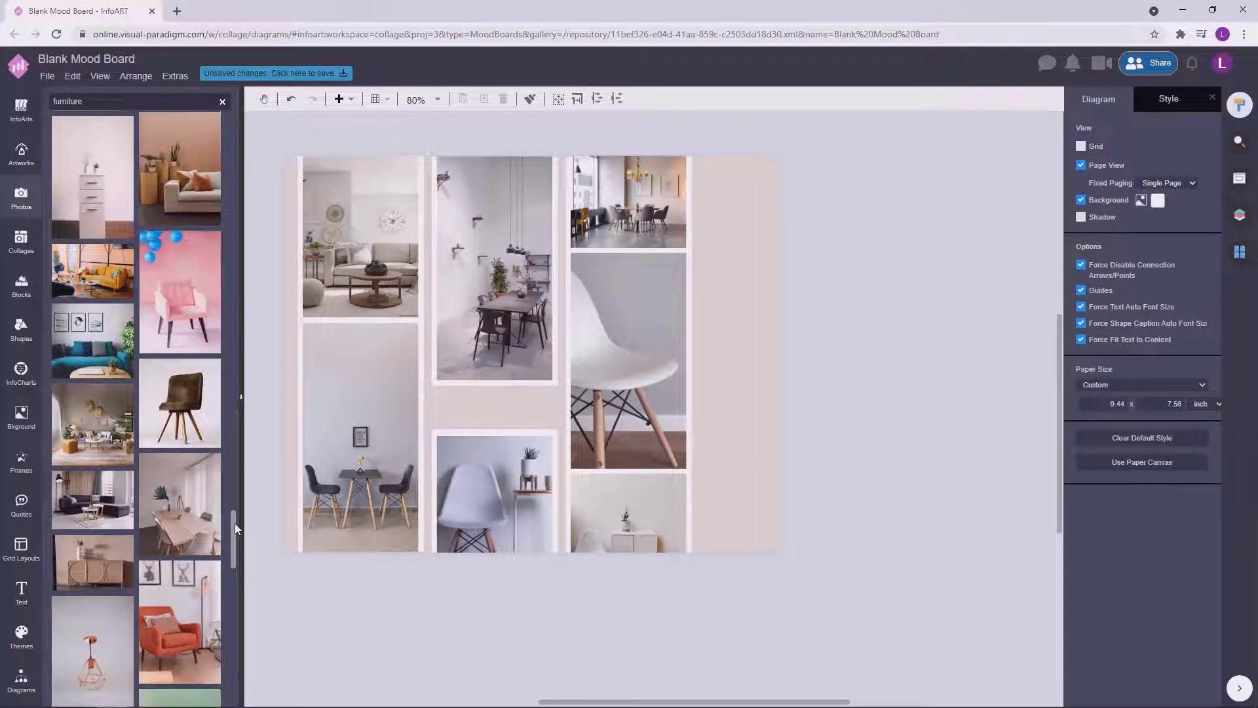
left_click_drag(181, 504, 495, 494)
left_click(851, 423)
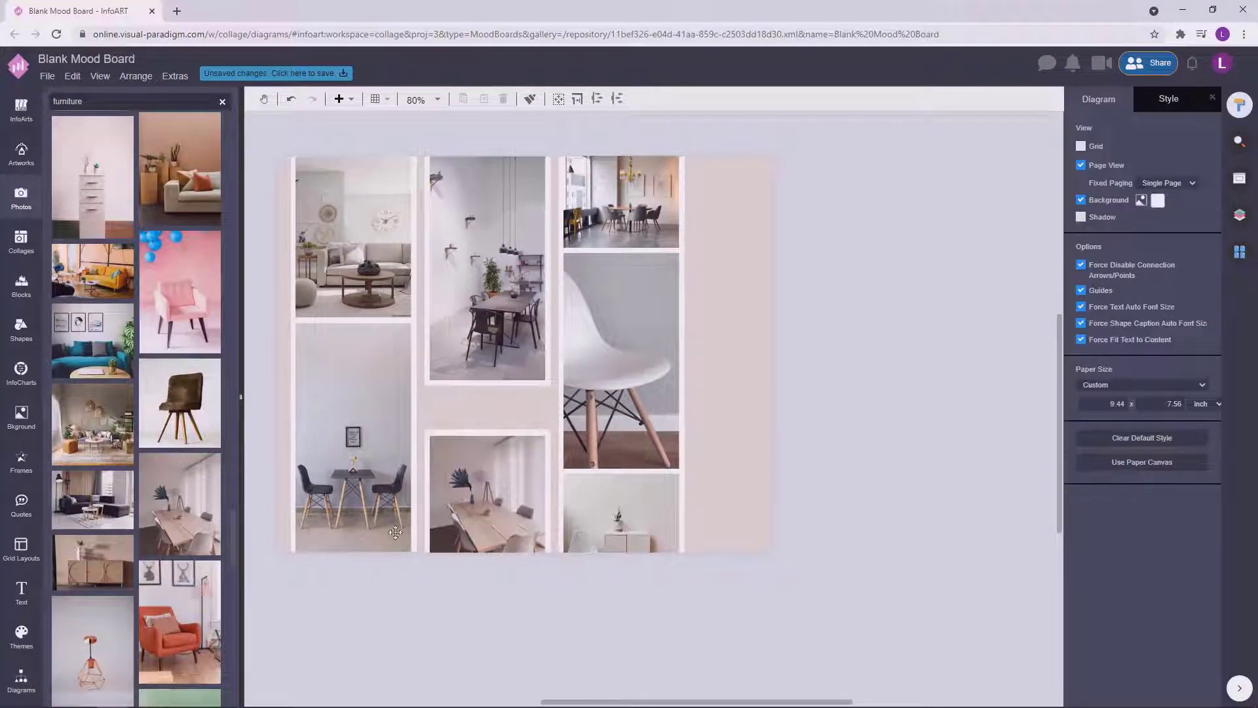
Step: Replace the bottom right picture with the photo of a black dining table holding a flower vase
left_click_drag(194, 514, 612, 510)
key("Delete")
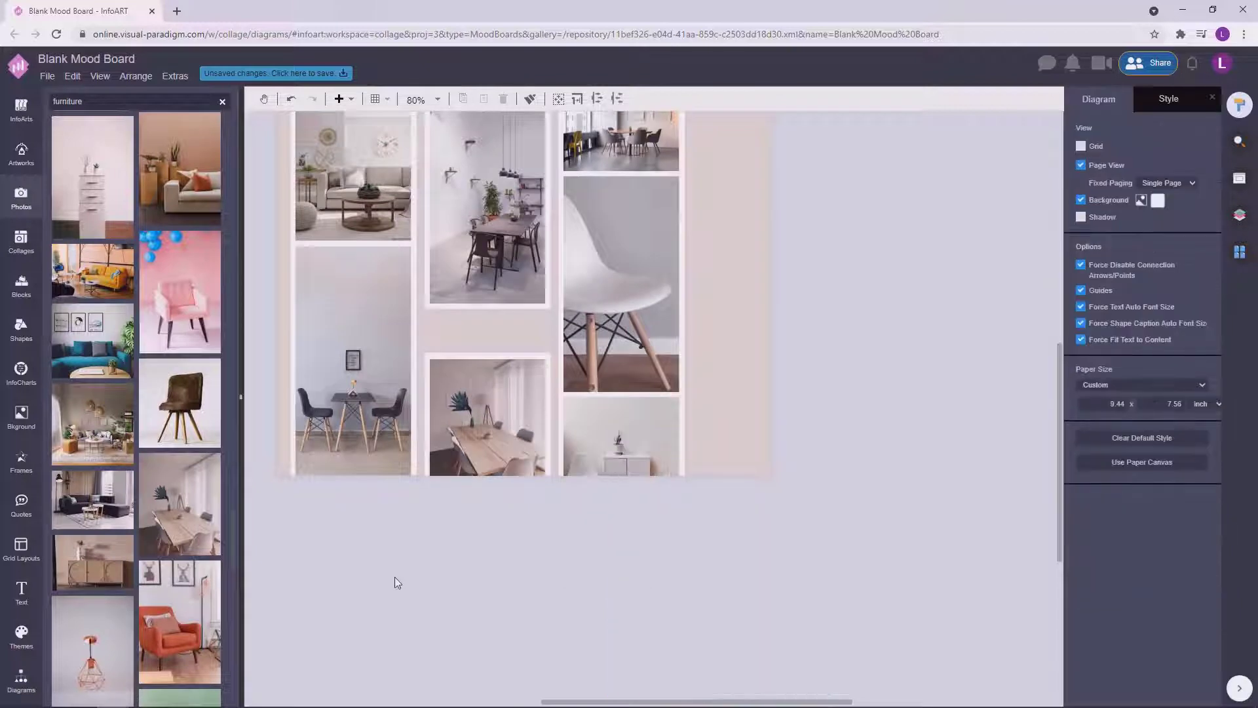
scroll(764, 430, "up", 1)
left_click_drag(232, 520, 230, 573)
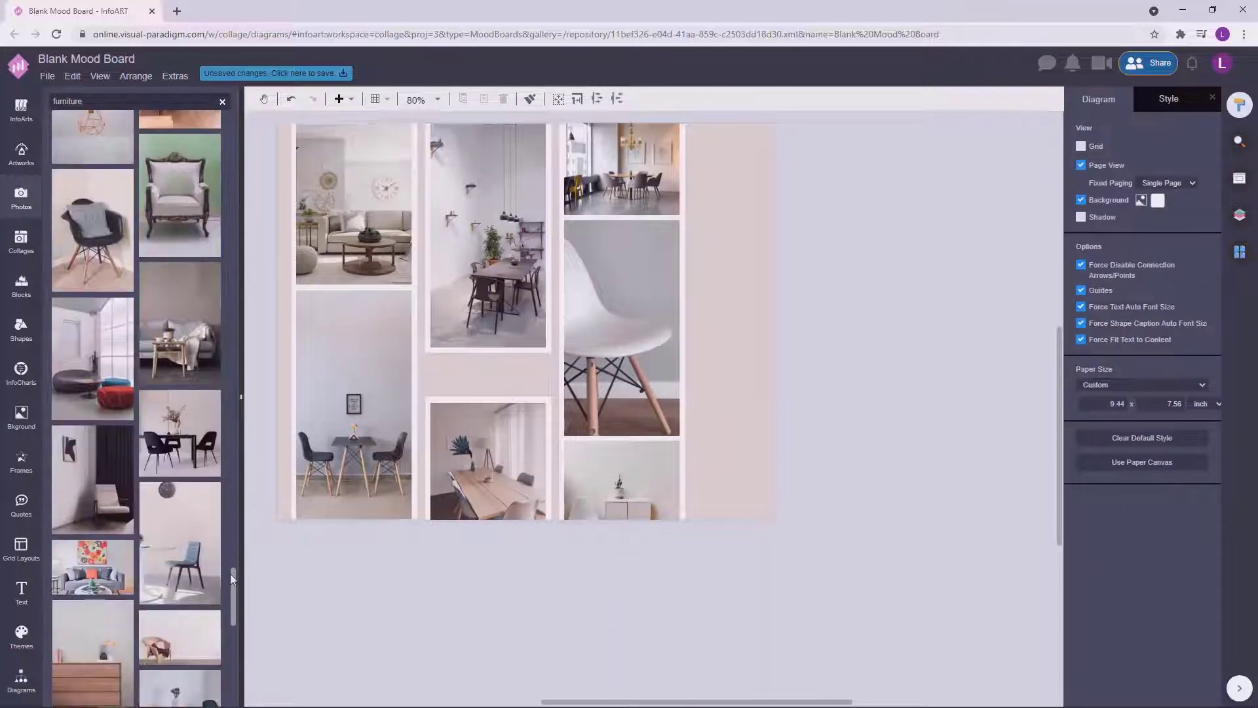
left_click_drag(187, 452, 647, 506)
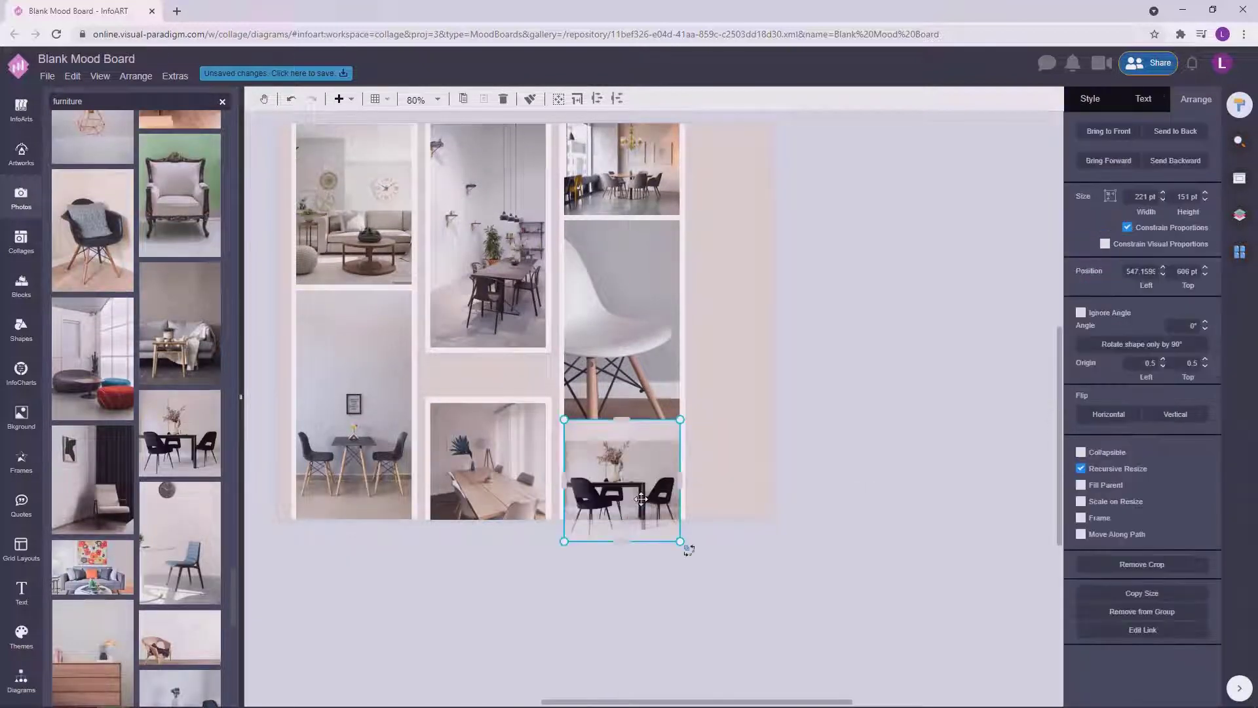
left_click(862, 426)
left_click_drag(865, 450, 870, 420)
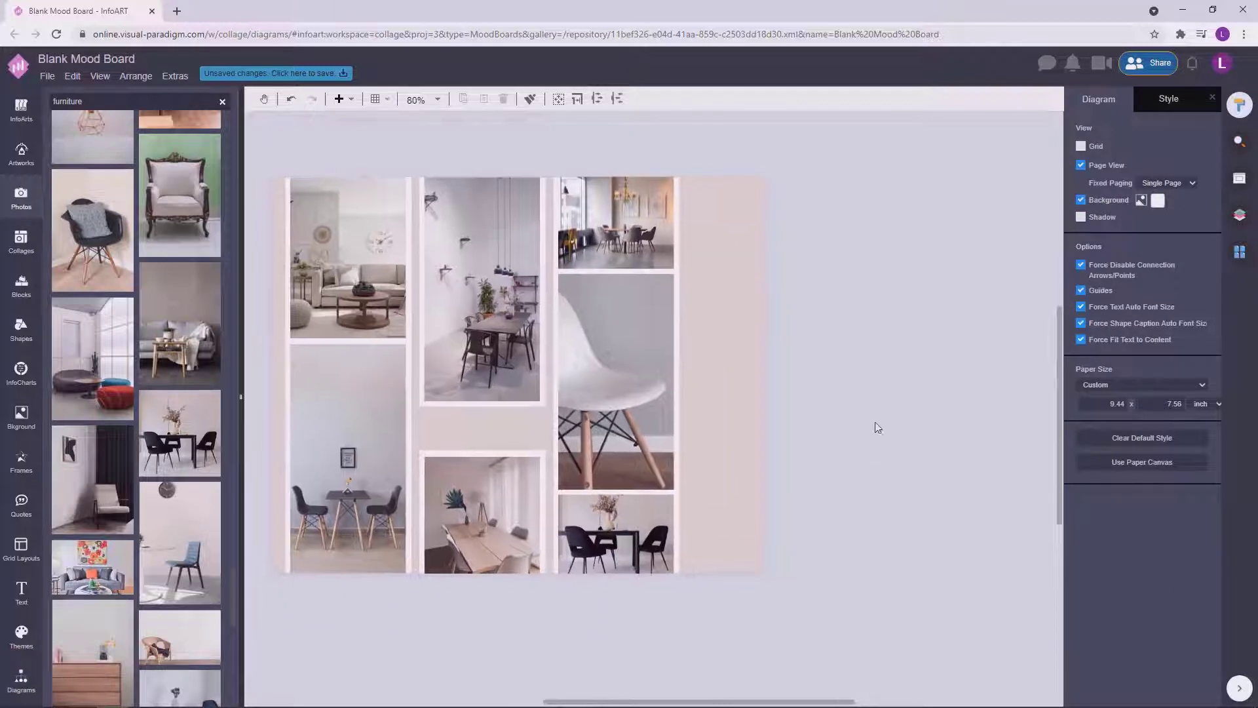
left_click_drag(358, 111, 414, 154)
left_click(819, 234)
left_click_drag(719, 652, 544, 155)
left_click(828, 181)
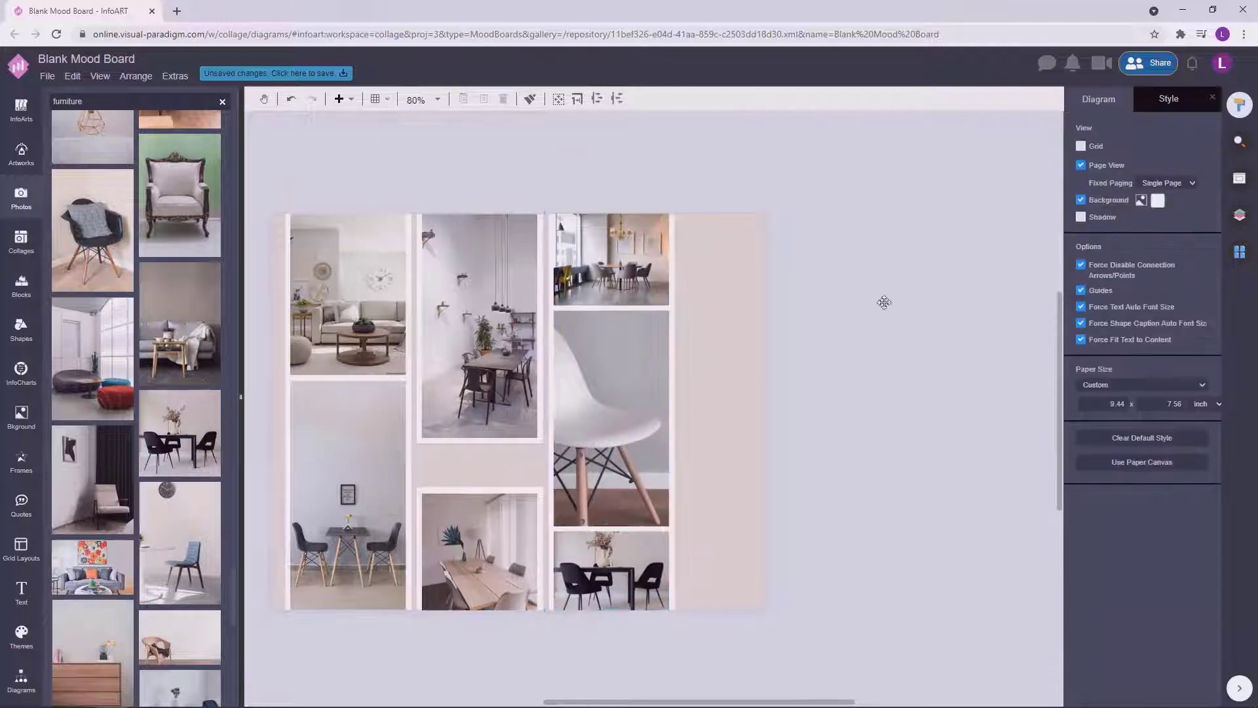
scroll(880, 298, "down", 1)
left_click_drag(736, 631, 557, 147)
left_click(857, 264)
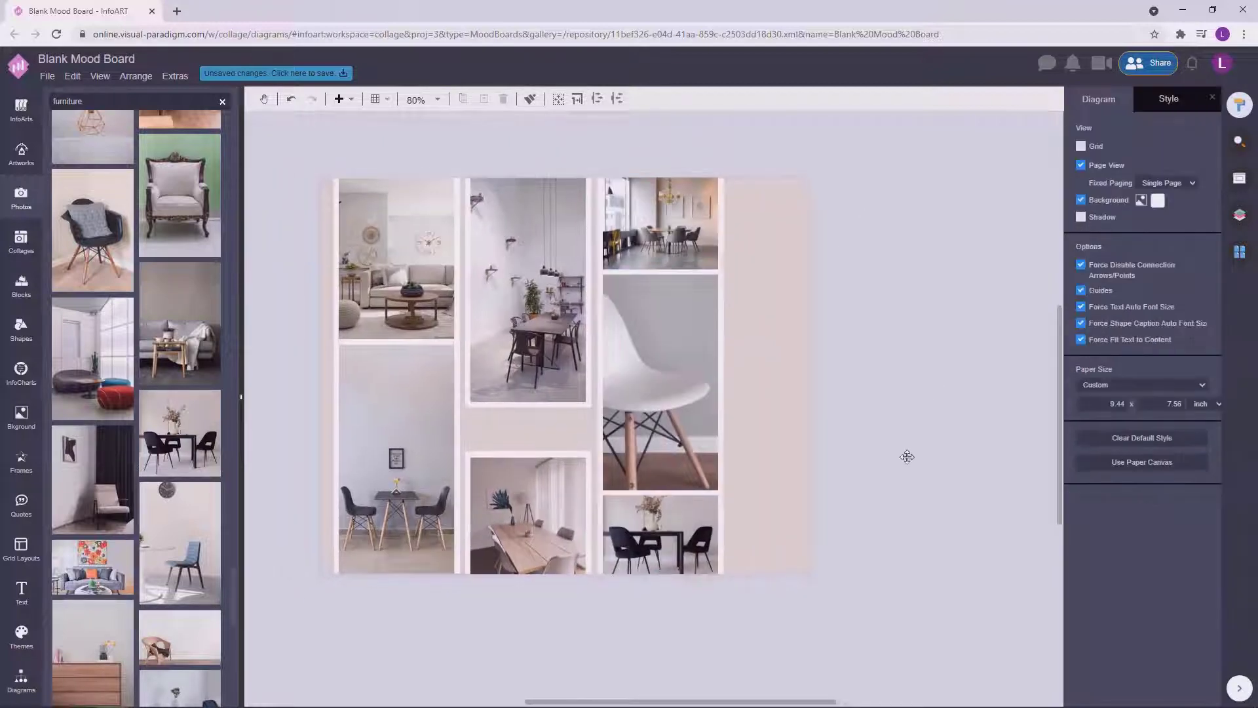
left_click_drag(766, 612, 307, 138)
left_click(887, 315)
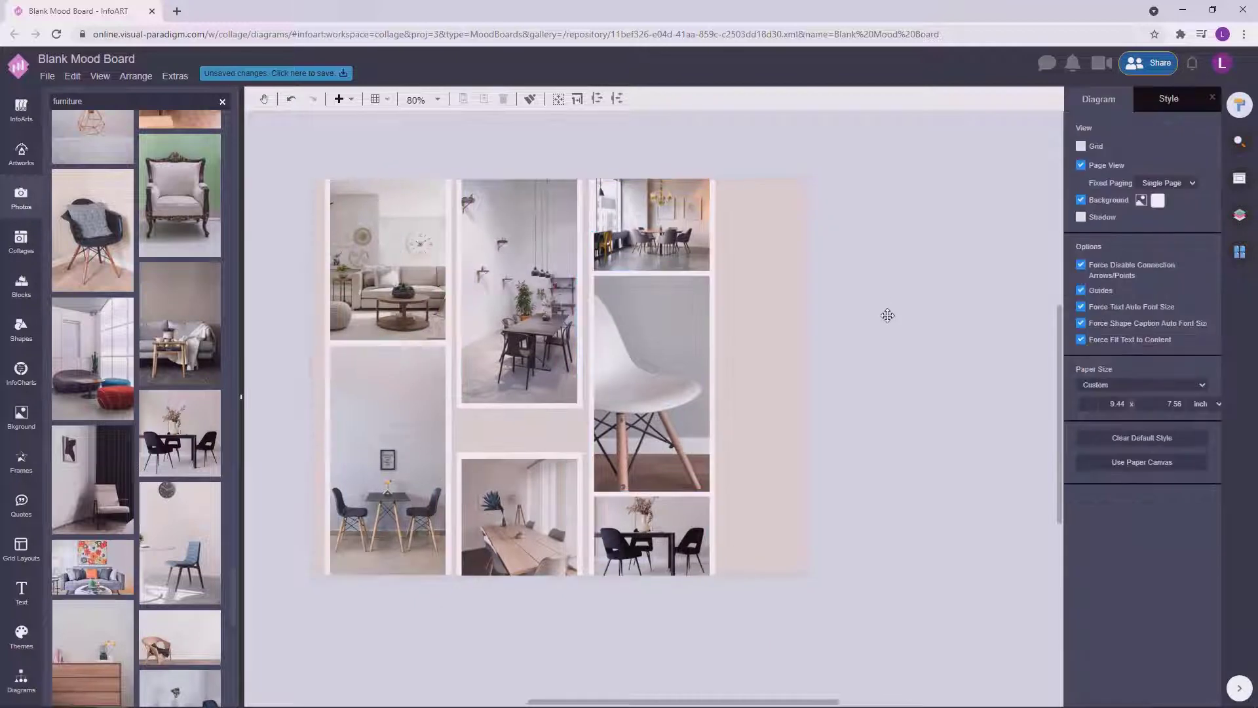
Step: Try the photo of a grey sofa with a wooden coffee table in the upper left frame and undo it
scroll(236, 547, "down", 10)
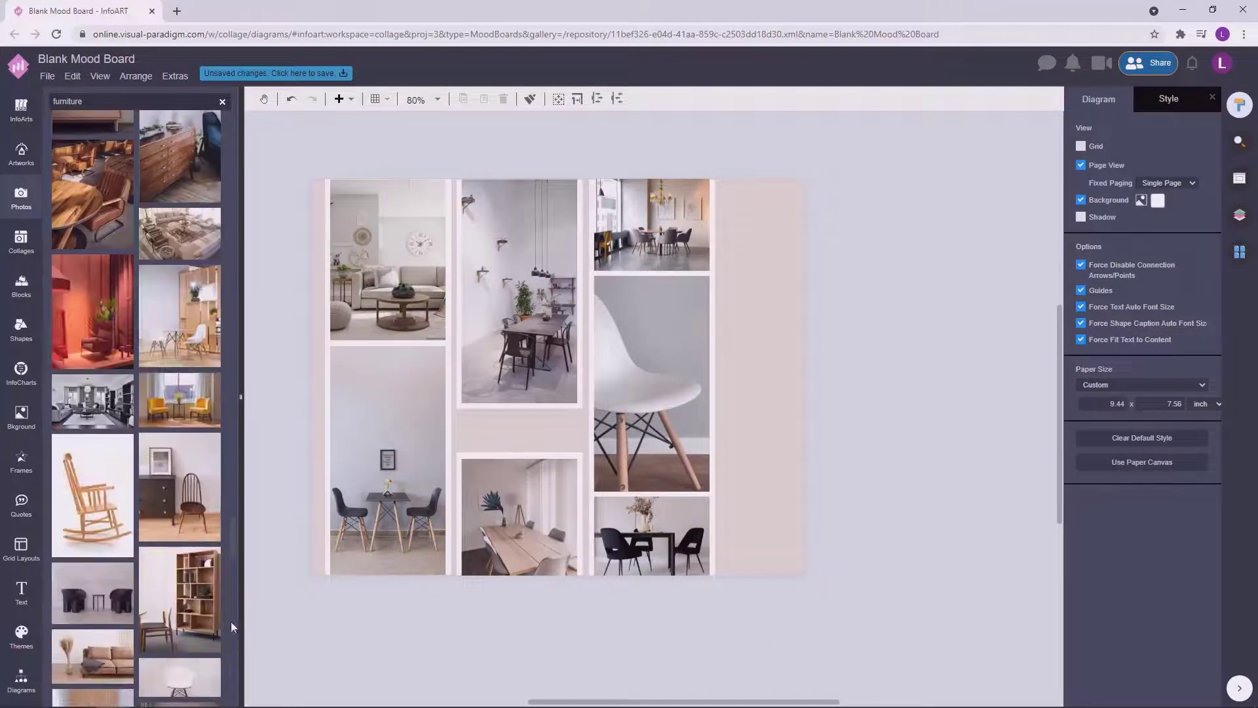
scroll(227, 556, "down", 1)
left_click_drag(191, 537, 387, 262)
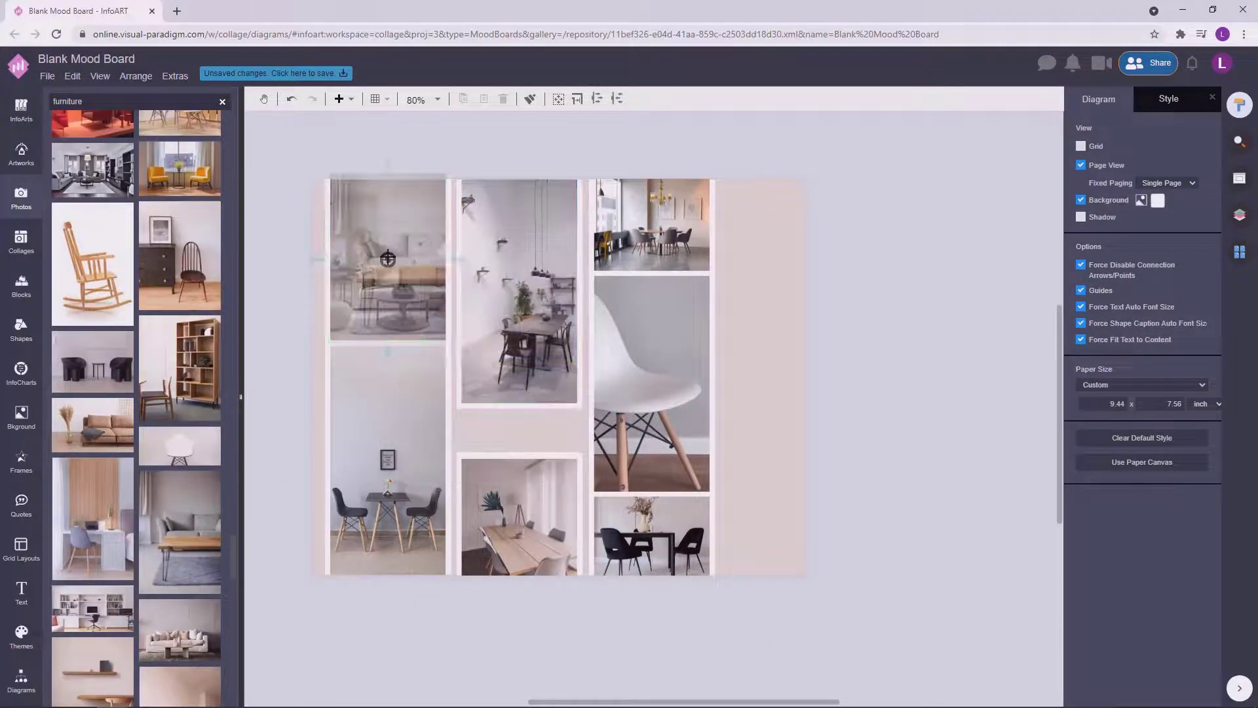
left_click(847, 227)
key("ctrl+z")
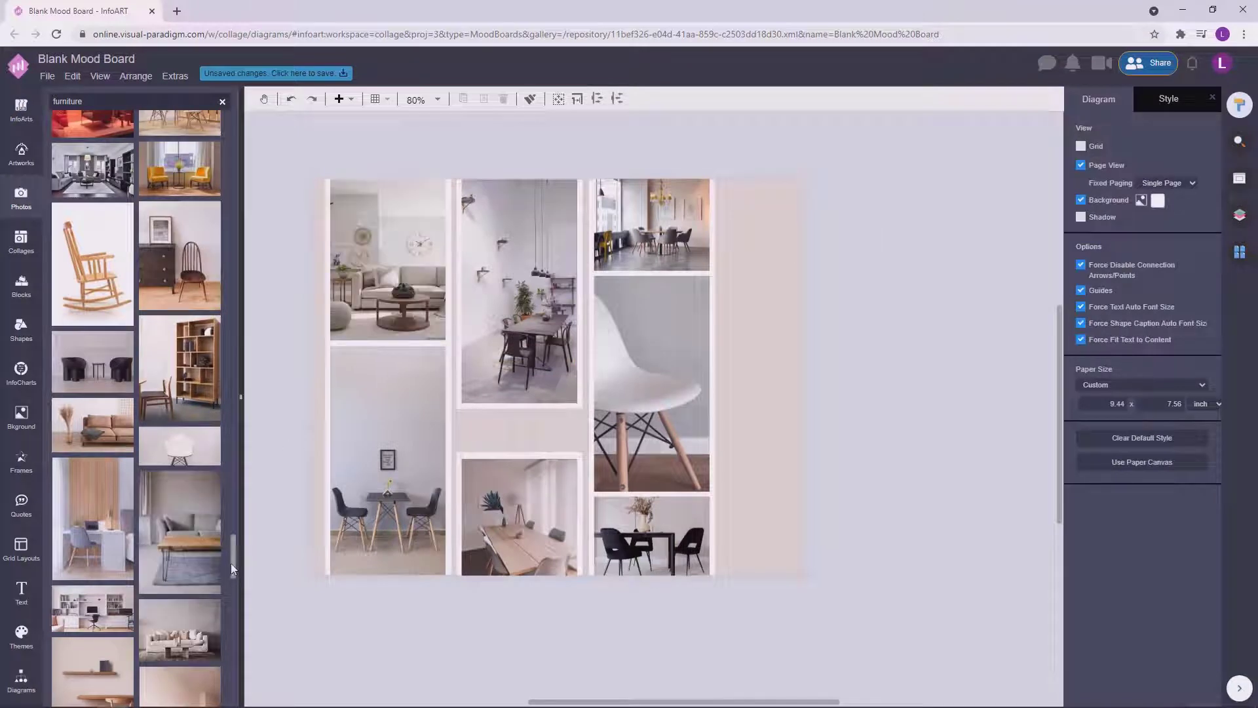
Step: Put the wooden stools and potted plant photo in the upper left frame and the grey sofa living room photo in the bottom right frame
left_click_drag(231, 564, 230, 609)
left_click_drag(187, 518, 387, 262)
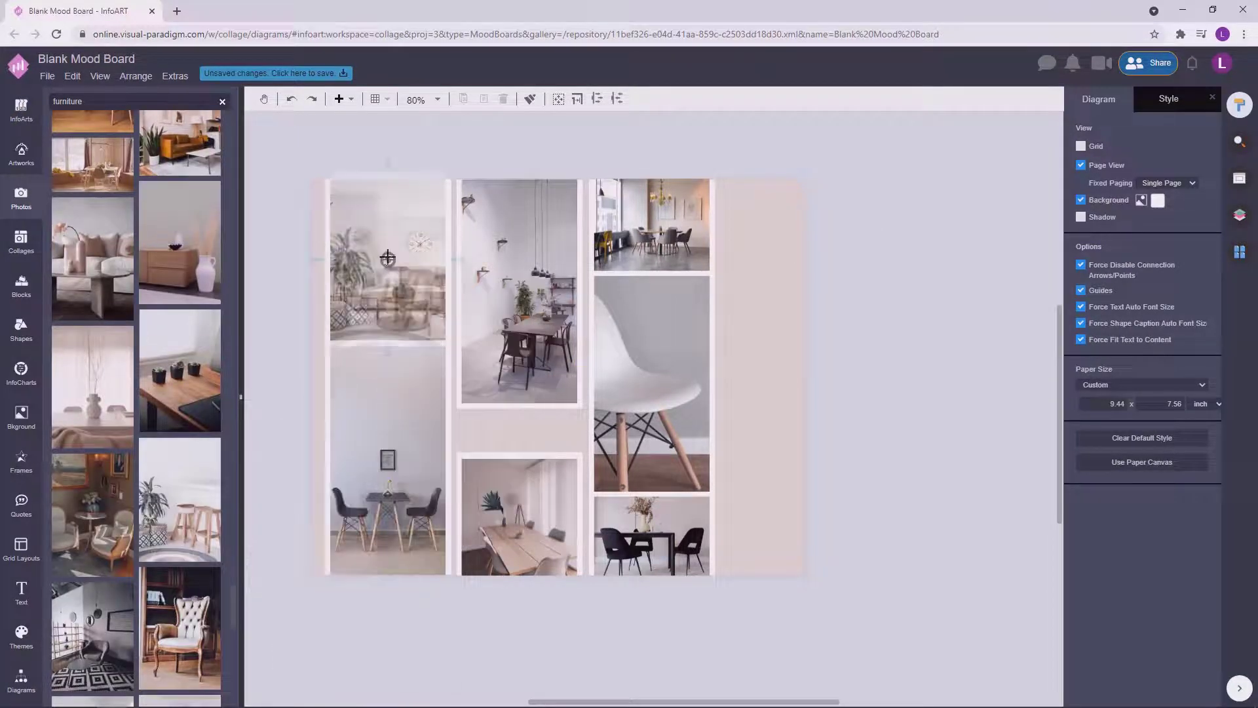
left_click_drag(235, 597, 236, 667)
left_click_drag(234, 514, 233, 544)
left_click_drag(192, 422, 509, 518)
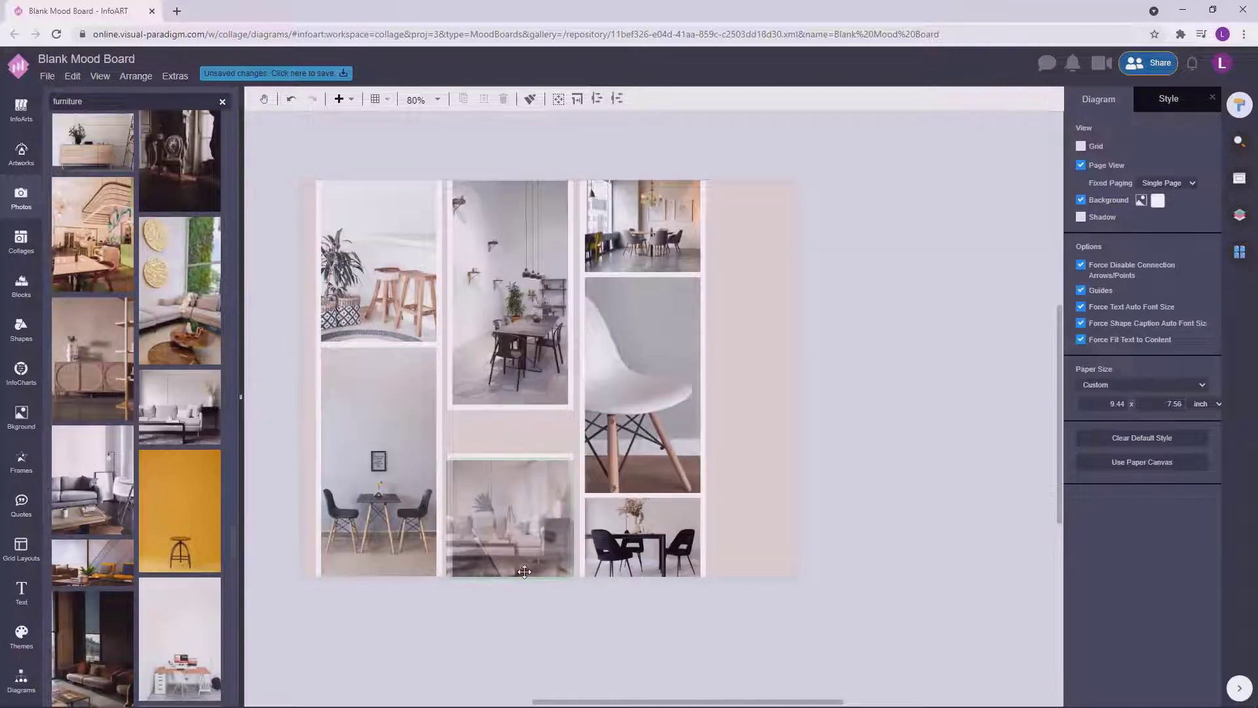
left_click(784, 478)
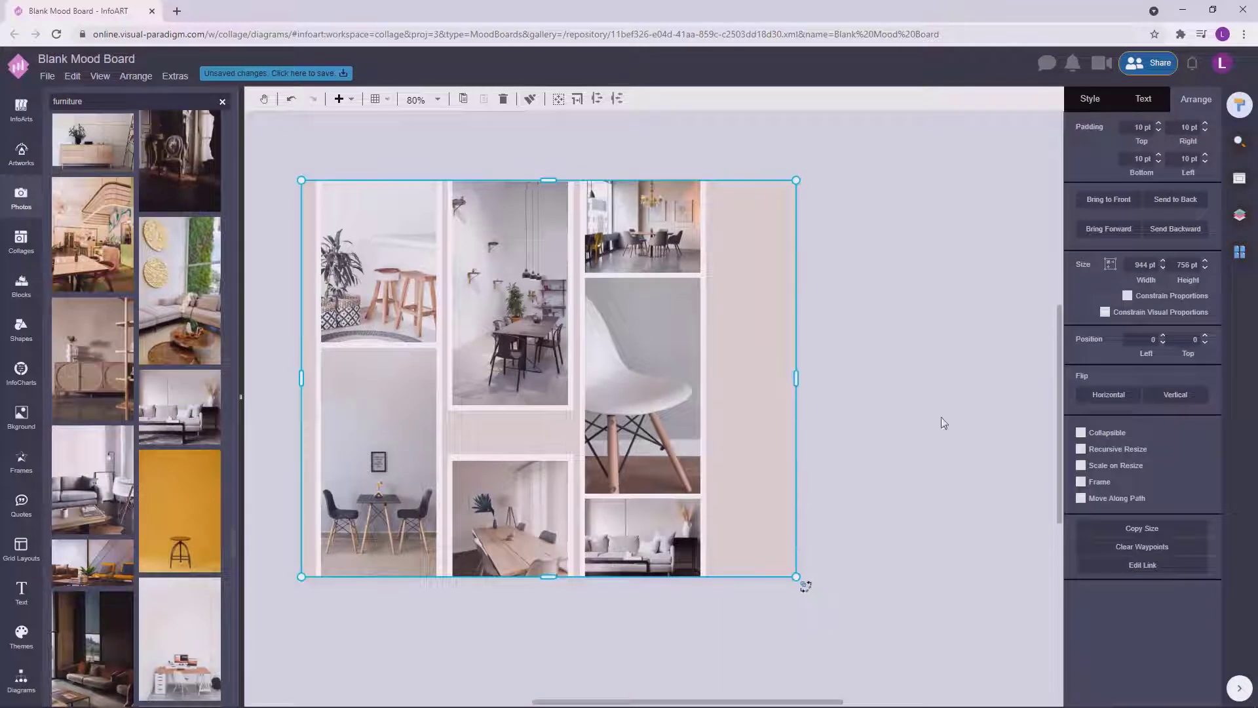
left_click(940, 413)
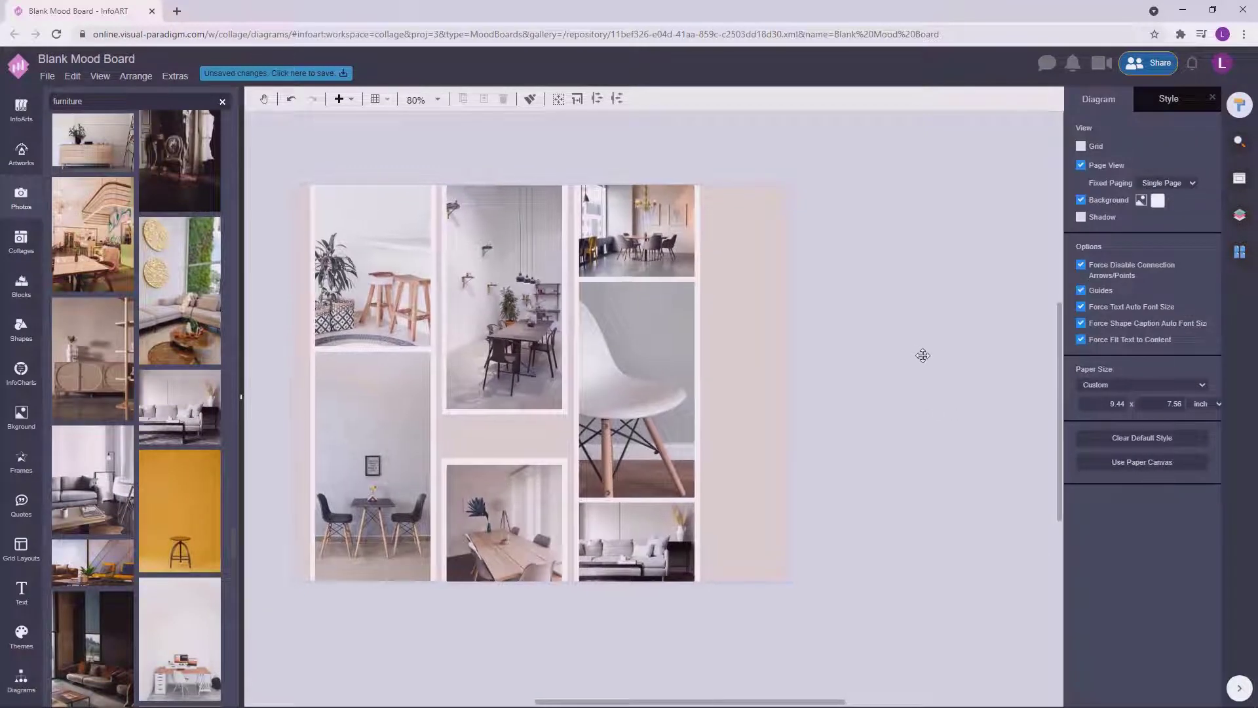
Step: Put the grey sofa and wooden coffee table photo with the floor lamp in the lower left frame
left_click_drag(105, 498, 383, 467)
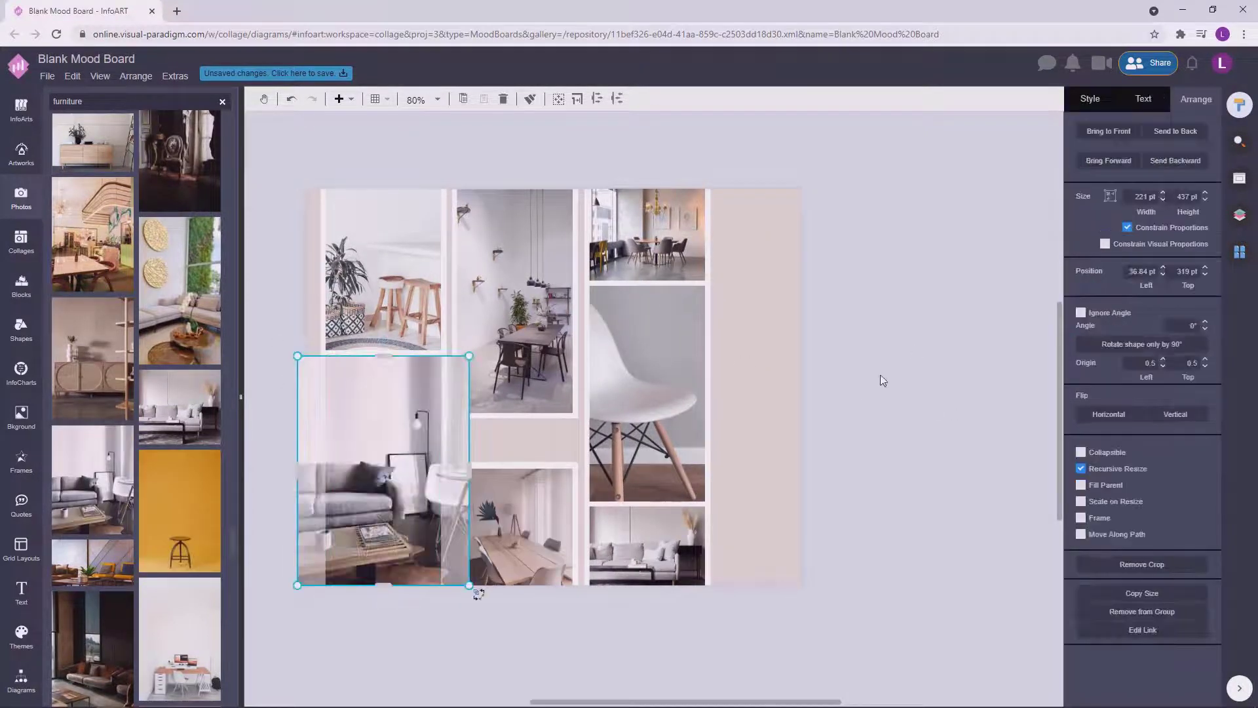
left_click(882, 376)
Step: Add a rectangle in the gap between the two middle column pictures and stretch it across the column's width
left_click(21, 678)
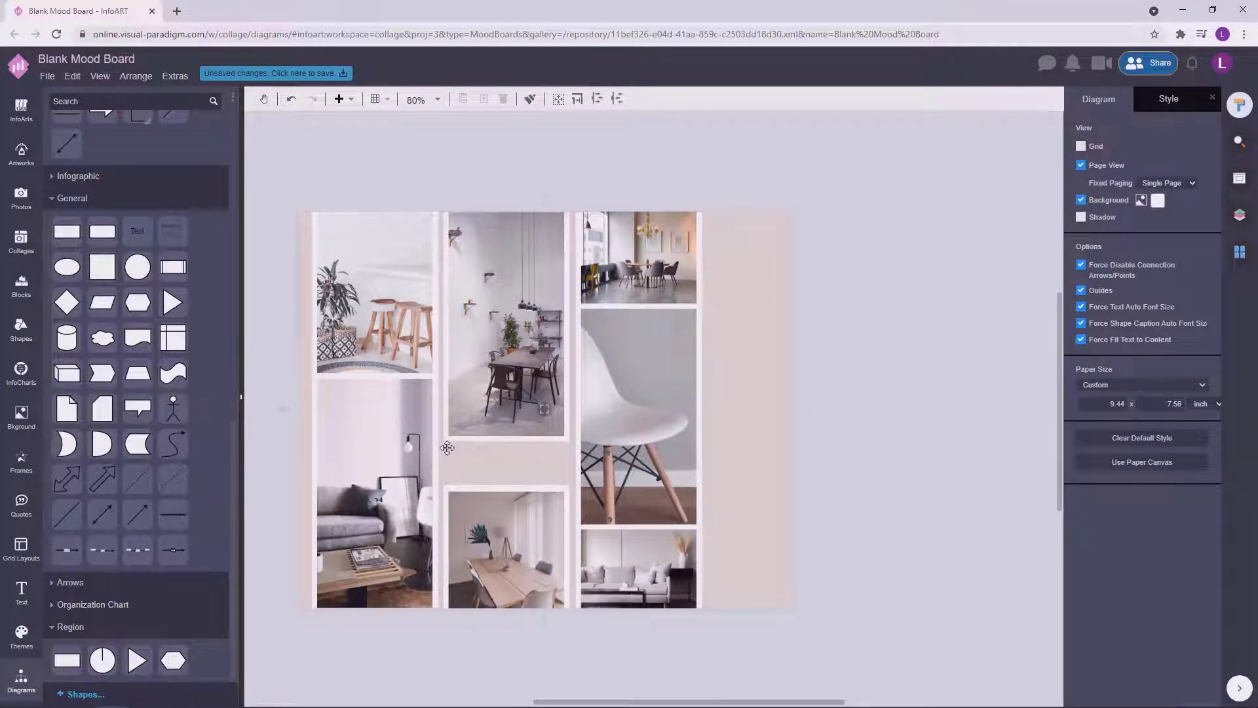
left_click_drag(448, 448, 470, 462)
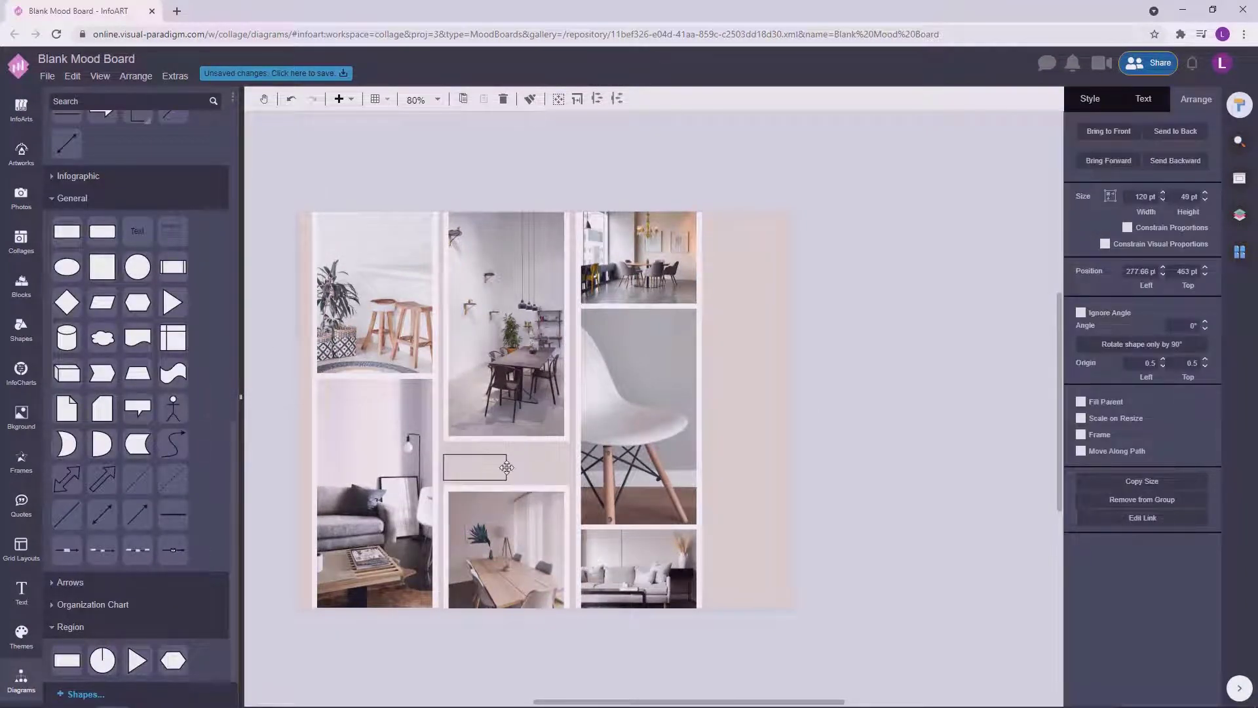
scroll(503, 459, "up", 3)
left_click_drag(509, 467, 560, 476)
Step: Fill the rectangle with dark brown-grey and position it evenly in the gap between the middle pictures
left_click(1090, 98)
left_click(1202, 190)
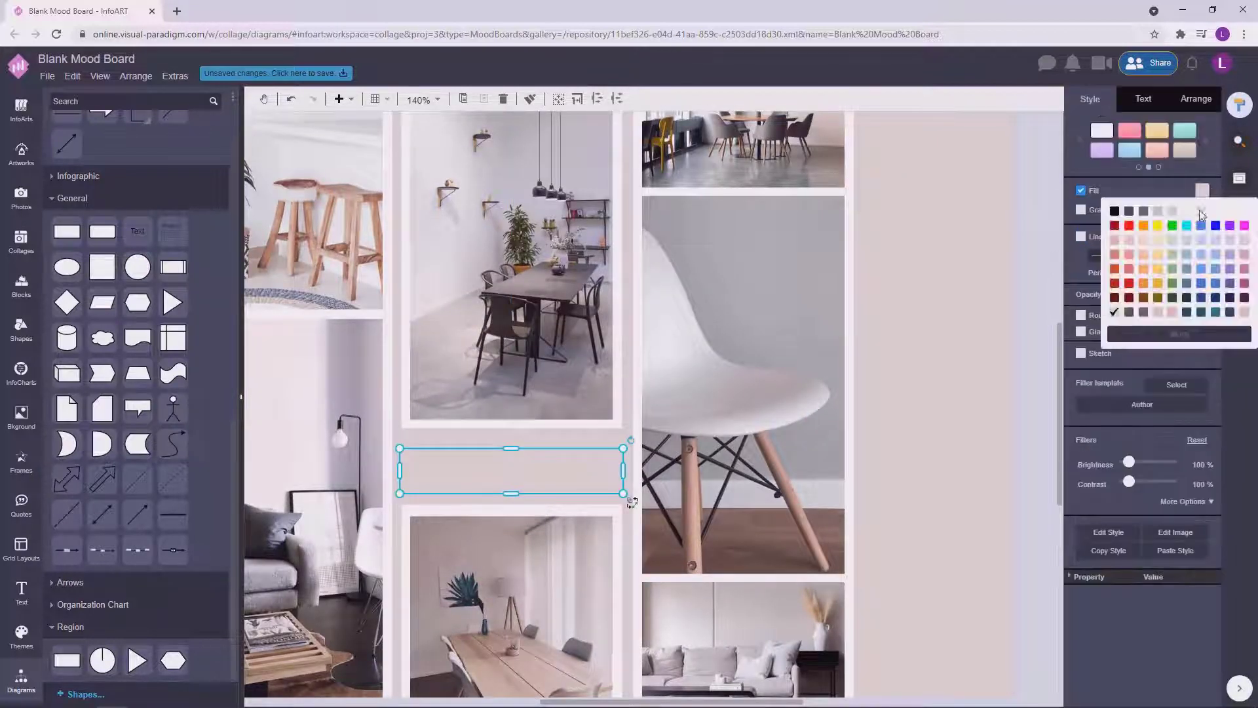
left_click(1134, 322)
left_click_drag(479, 470, 452, 476)
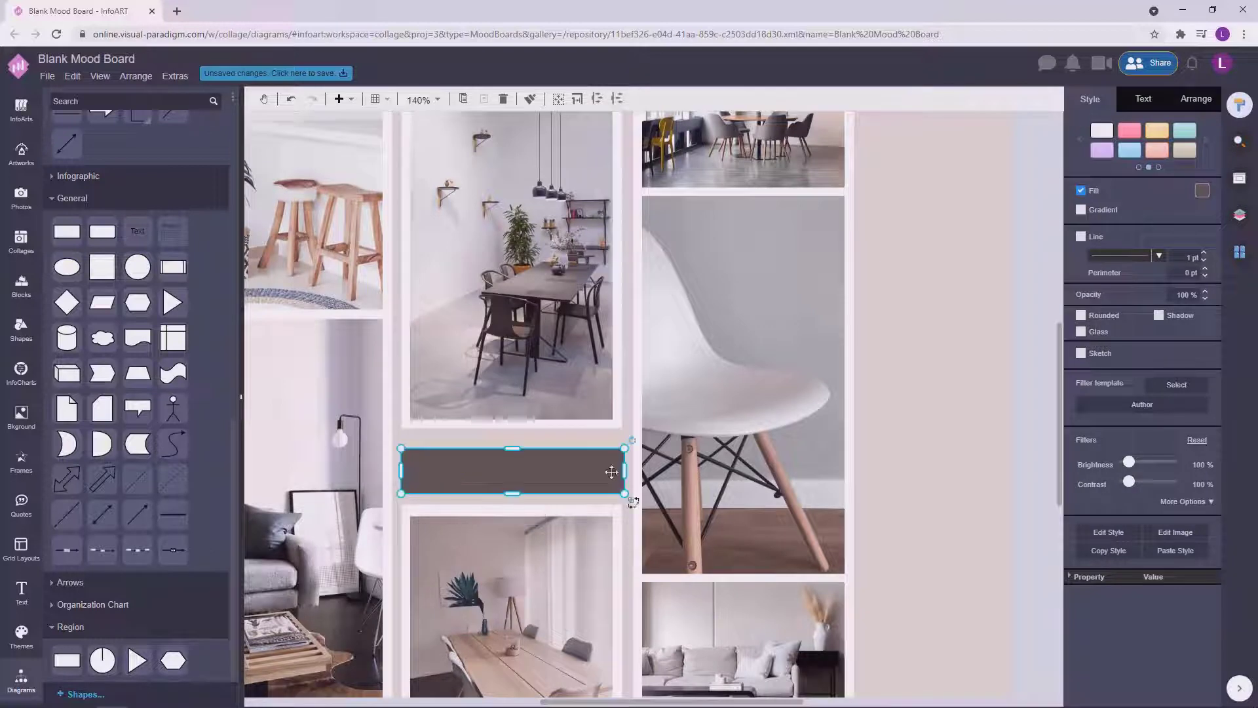
left_click_drag(611, 472, 624, 459)
left_click_drag(514, 463, 515, 461)
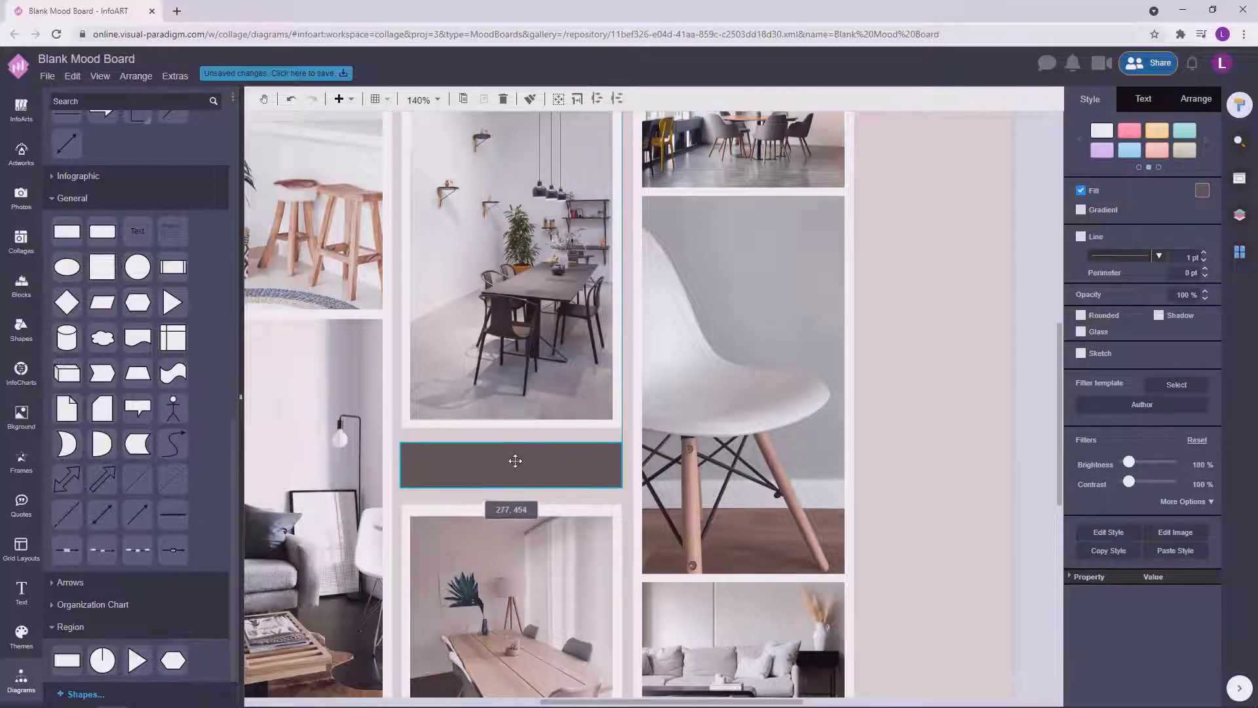
Step: Darken the rectangle's fill to the custom colour #393232
left_click(1202, 190)
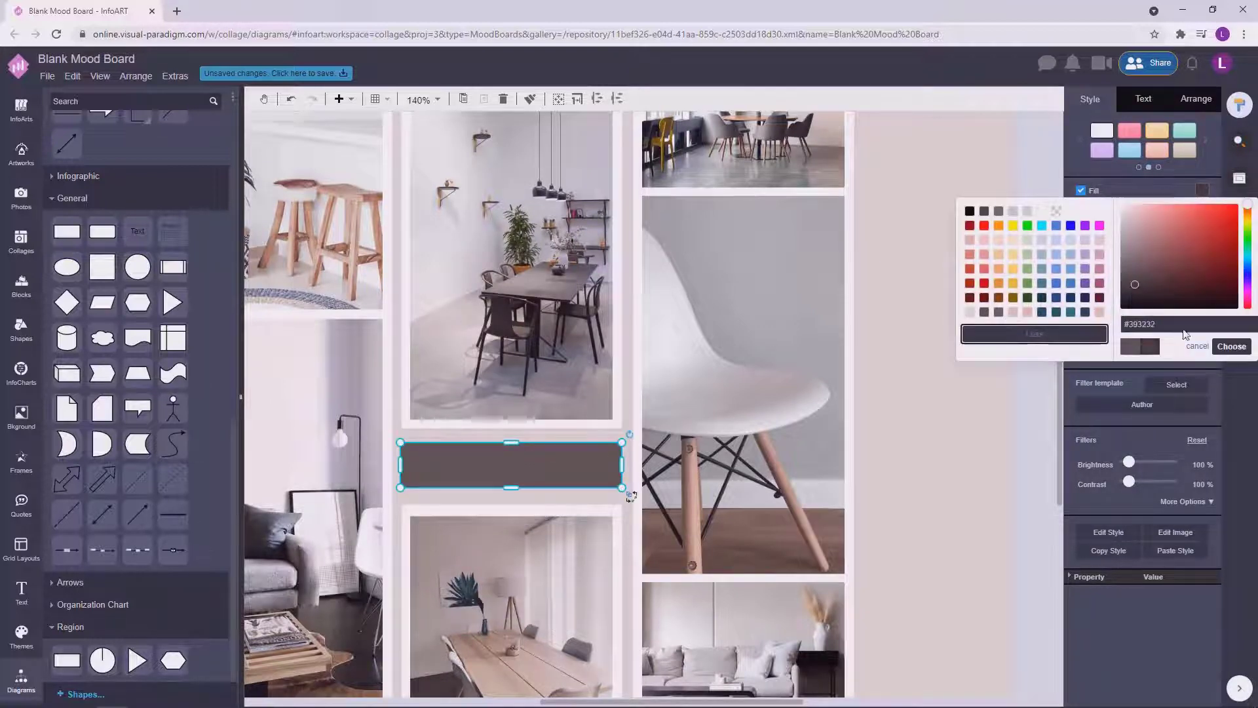
left_click(1227, 346)
left_click(1025, 403)
scroll(1036, 420, "down", 4)
scroll(846, 413, "up", 1)
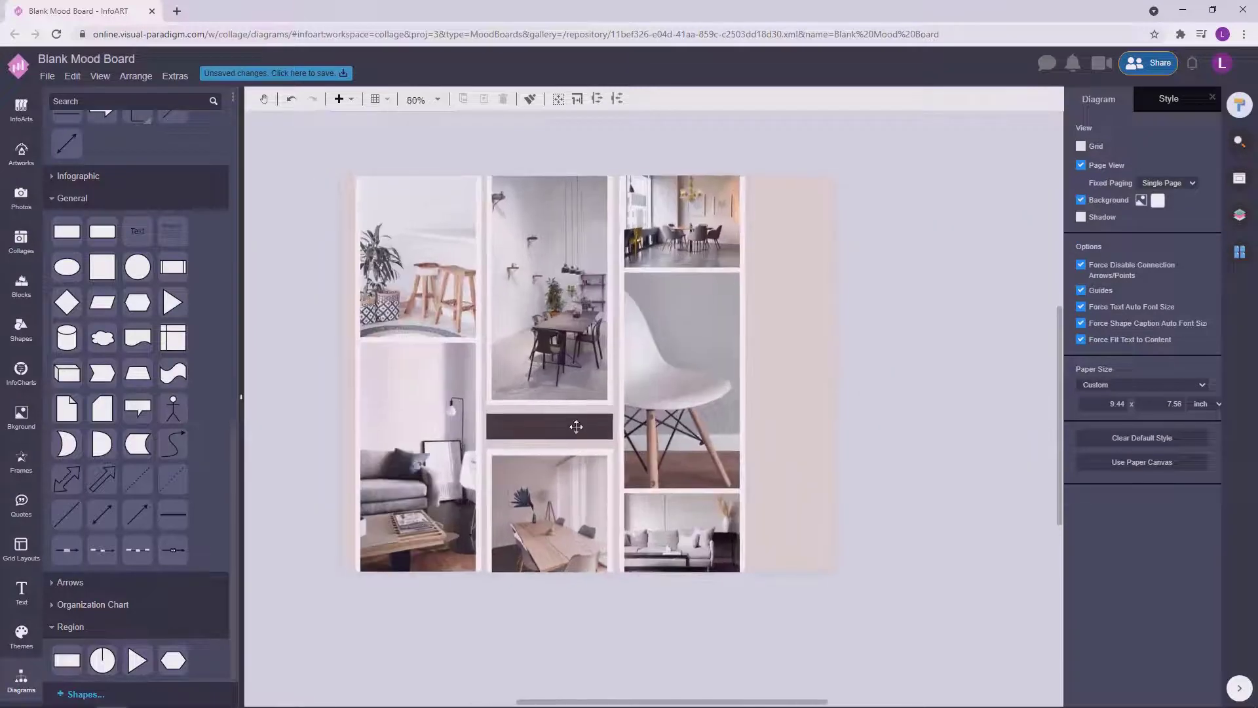
left_click(576, 427)
scroll(576, 426, "up", 5)
scroll(579, 449, "down", 4)
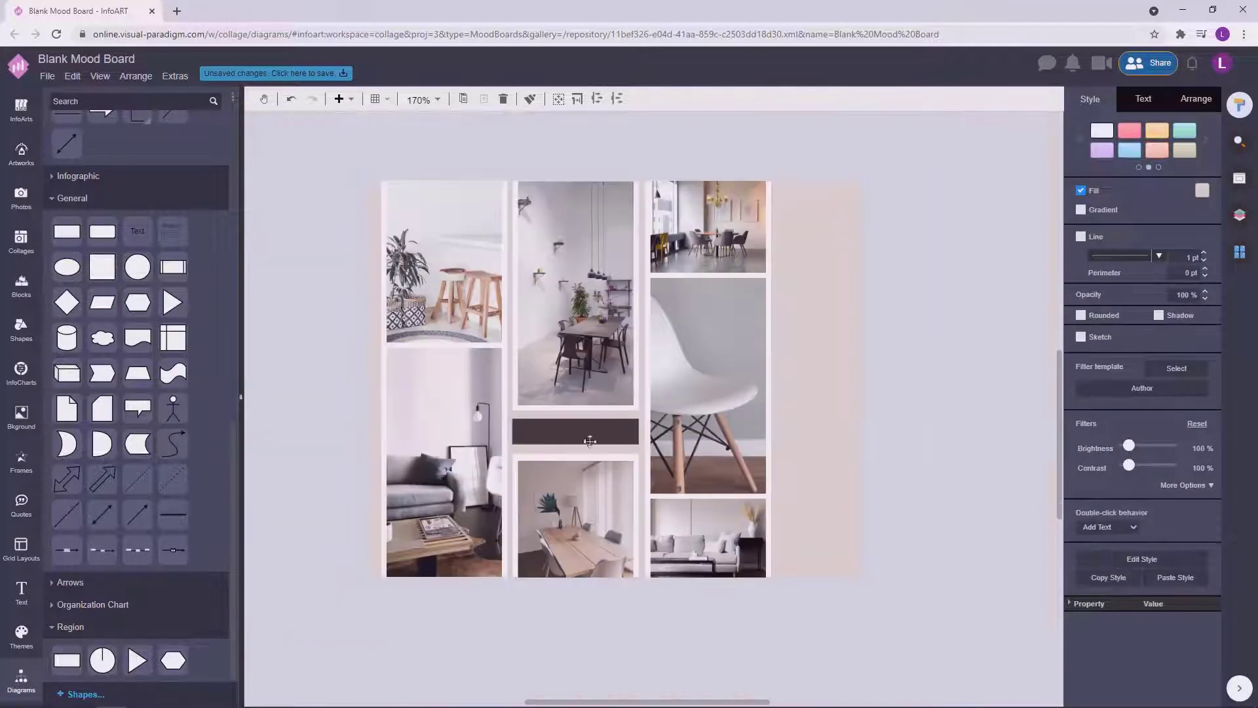
left_click_drag(581, 426, 970, 285)
key("Delete")
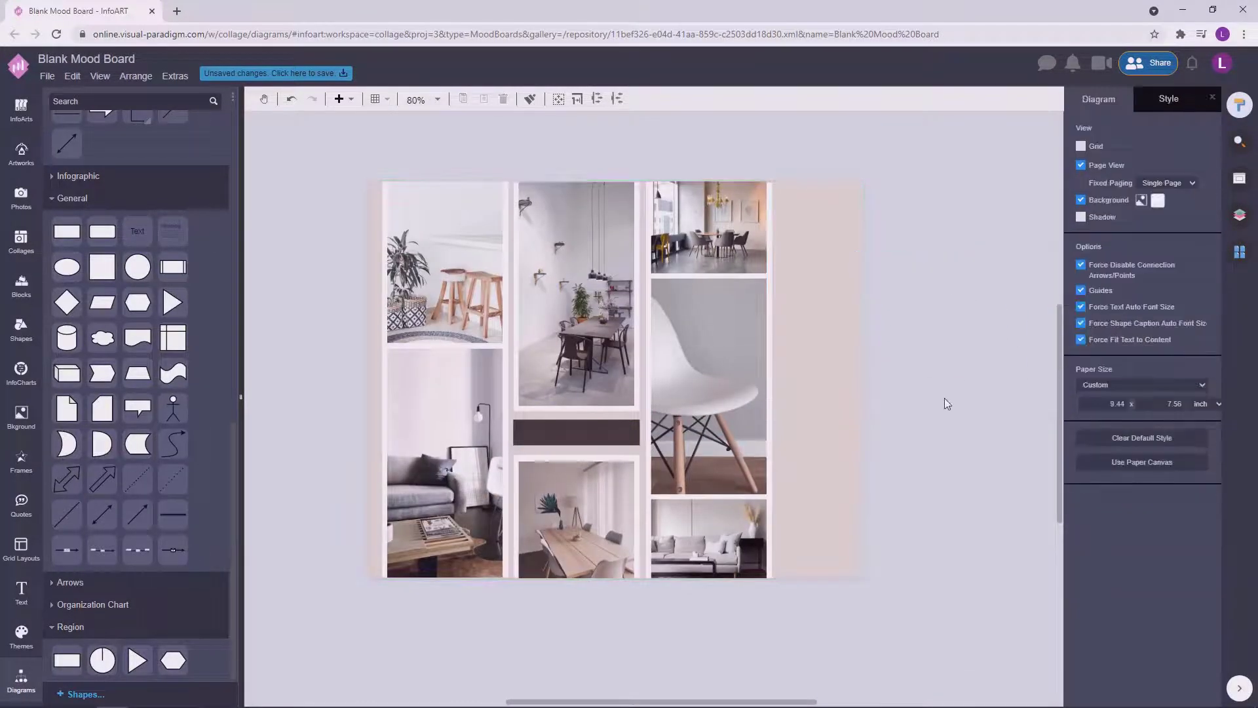
Step: Place three square colour swatches down the empty strip beside the pictures, filled in progressively lighter brown-grey tones
left_click_drag(737, 266, 771, 327)
left_click(929, 280)
scroll(777, 265, "up", 3)
left_click(1202, 190)
left_click(1144, 314)
left_click(1202, 190)
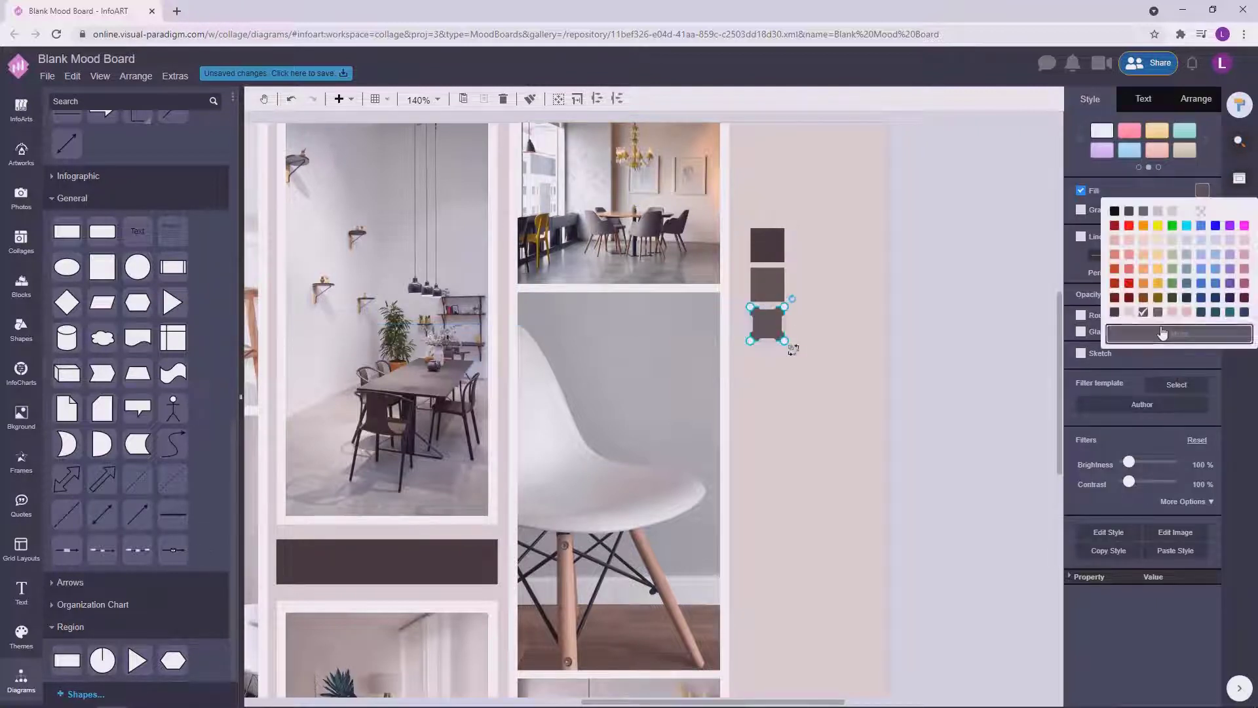
left_click(1232, 346)
Step: Paste a fourth swatch directly below the other three and fill it with a light tan
key("ctrl+v")
left_click_drag(770, 328, 768, 364)
left_click(1202, 190)
left_click(1144, 248)
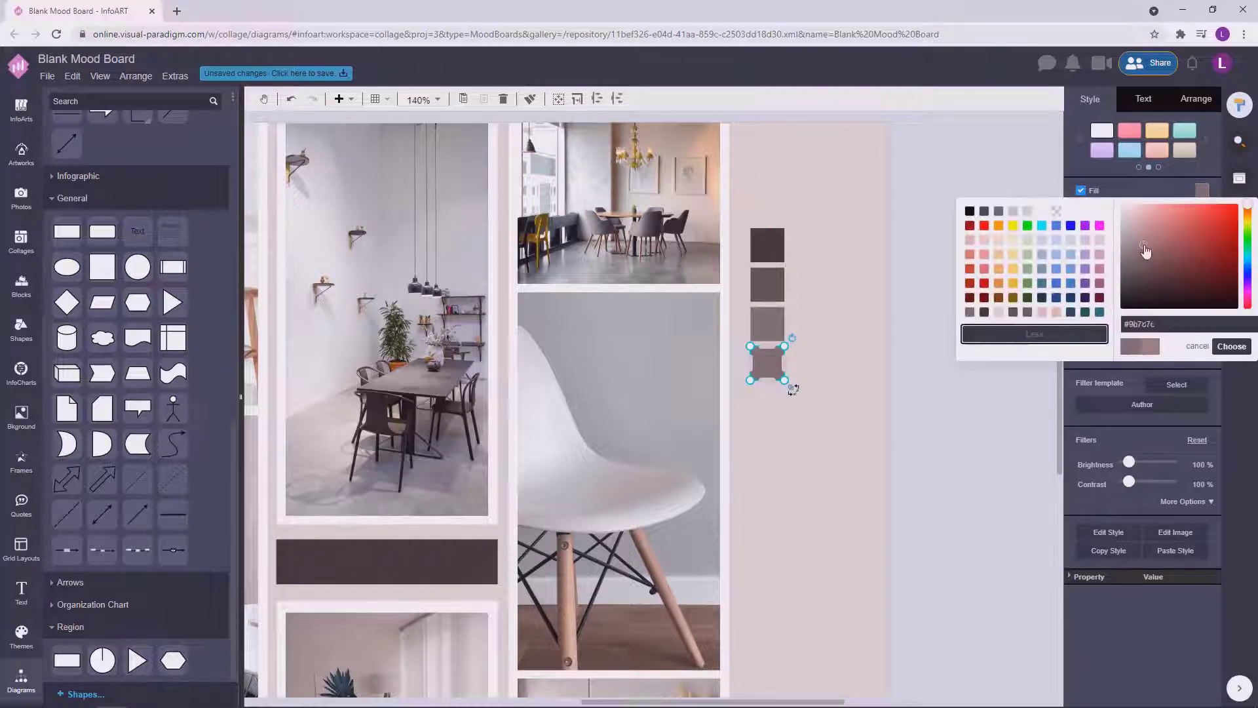
left_click(1247, 222)
left_click_drag(1249, 225, 1248, 213)
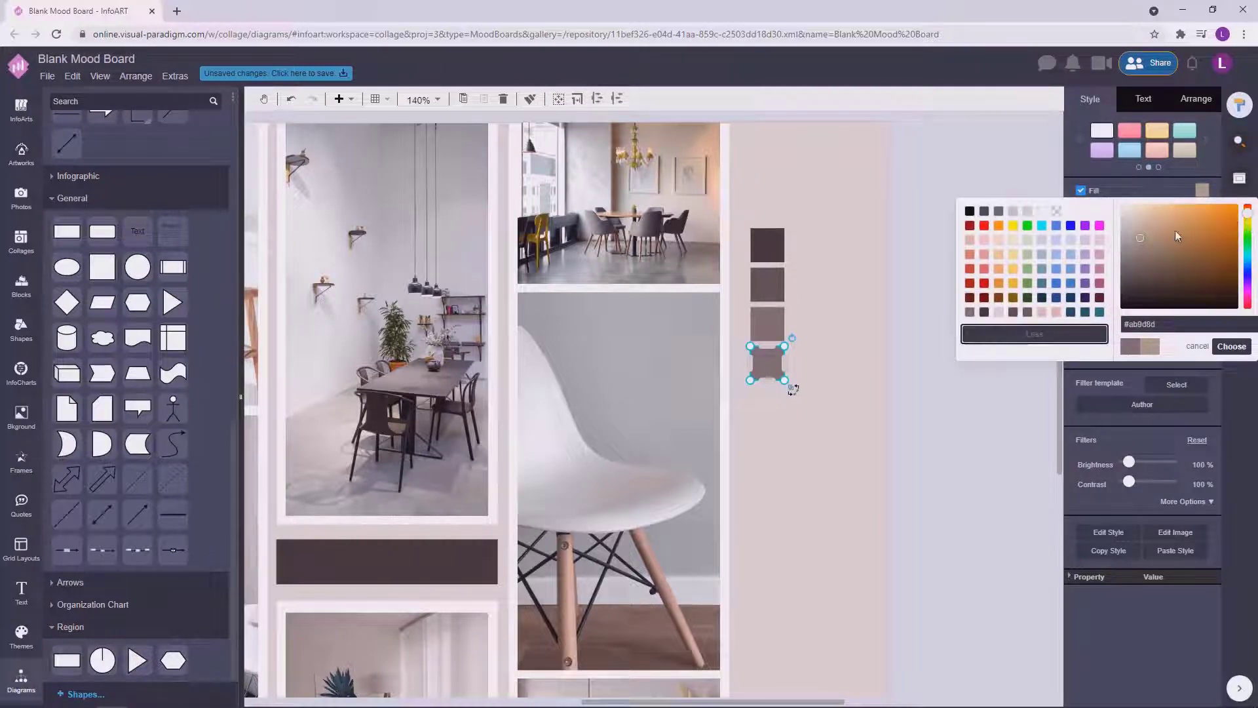
left_click(1231, 346)
left_click(955, 401)
scroll(955, 397, "down", 3)
scroll(972, 419, "up", 4)
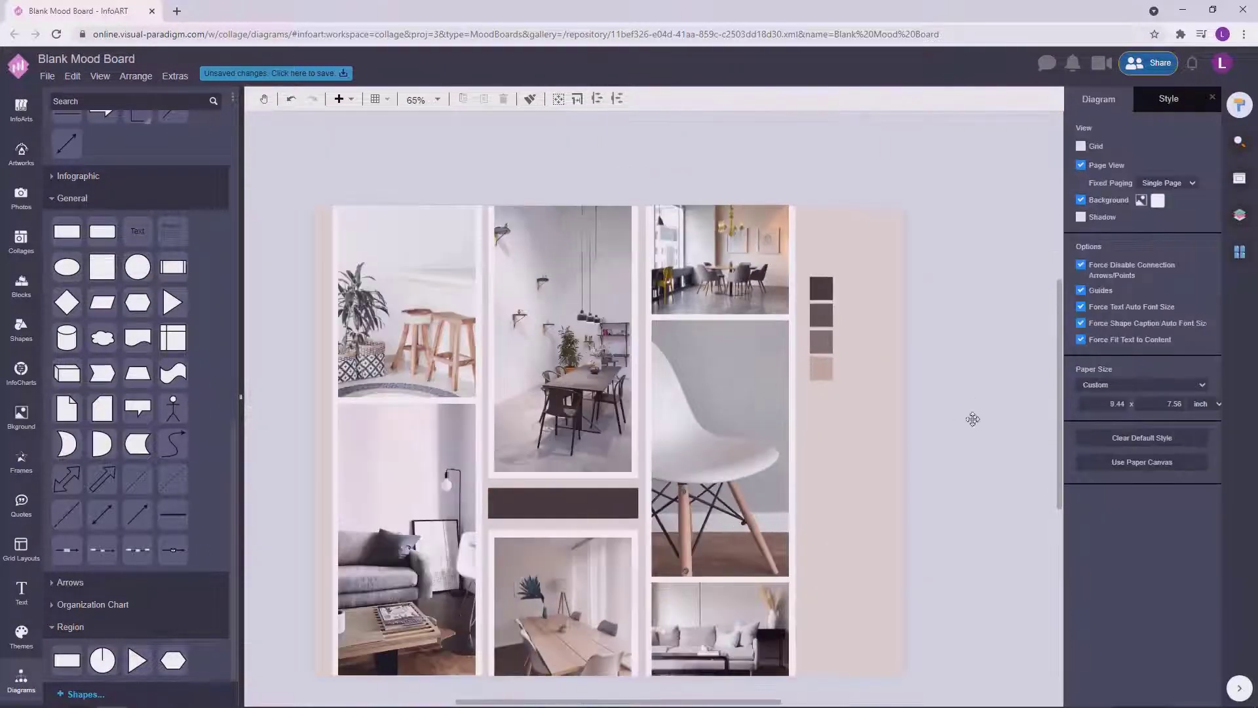
Step: Add a fifth swatch below the tan one and give it the light beige fill #cfc6bc
left_click_drag(777, 330, 793, 358)
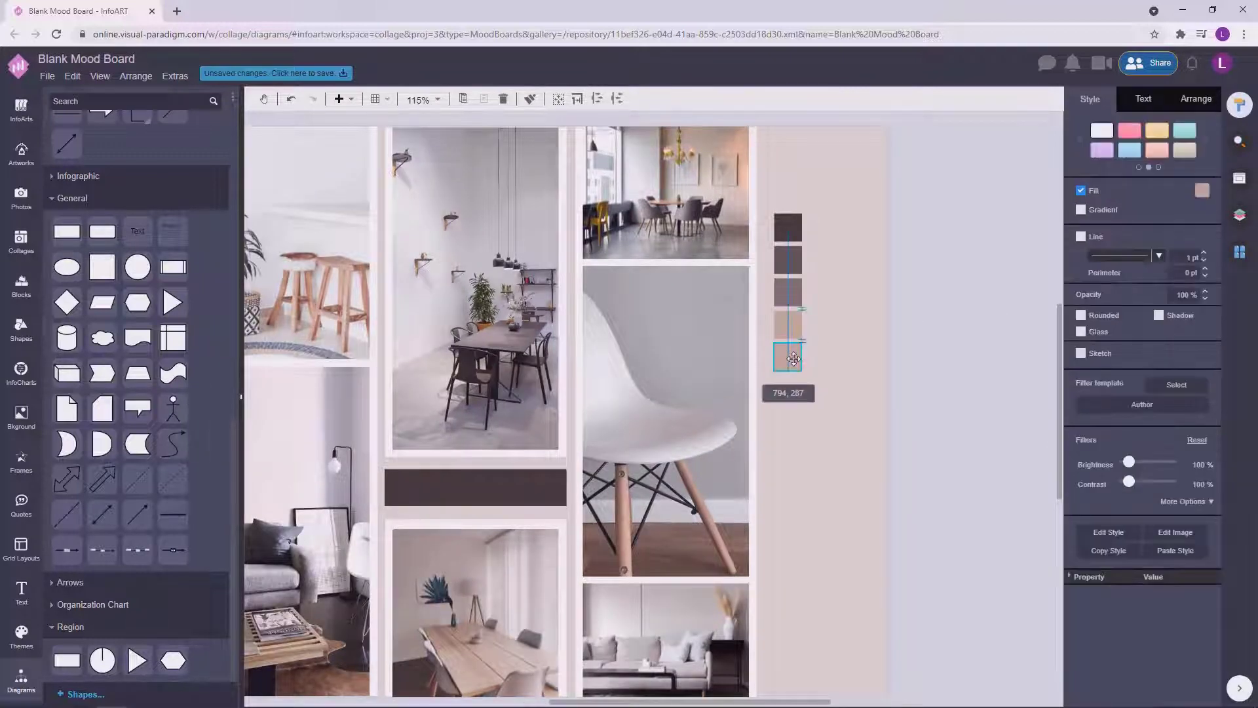
left_click(1203, 190)
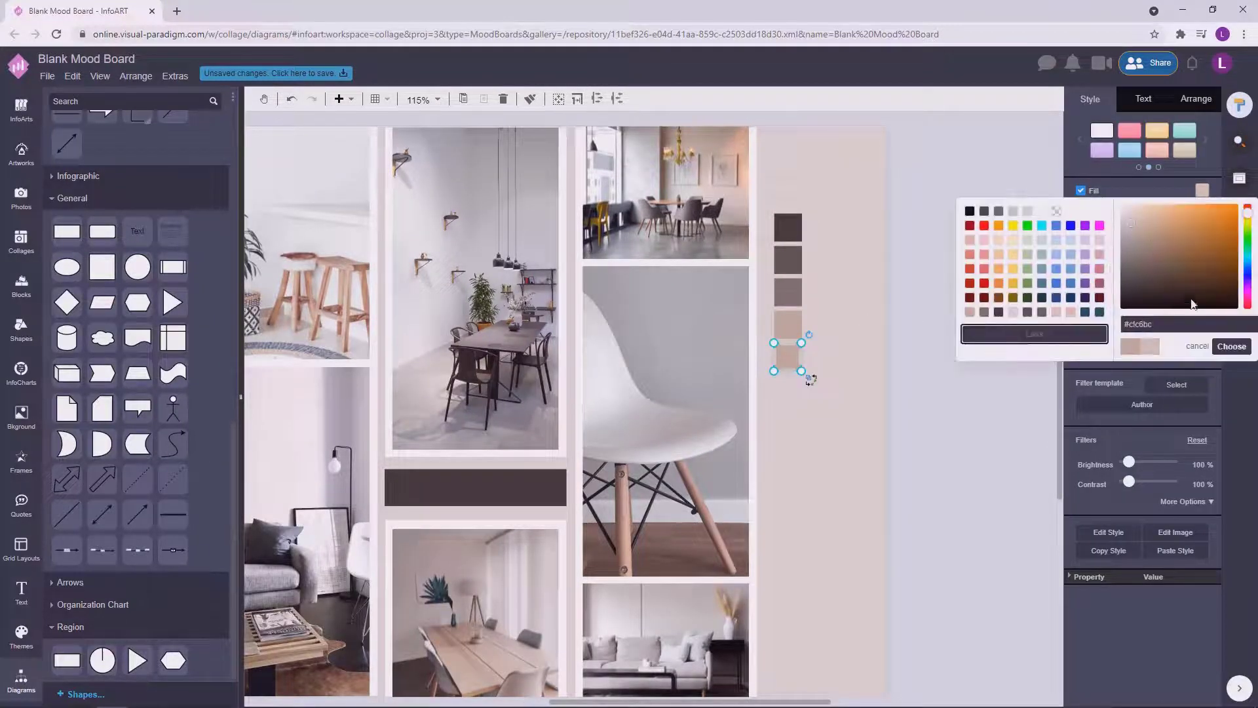
left_click(1231, 346)
left_click(1034, 360)
Step: Change the fifth swatch's fill to white and fine-tune it as a custom off-white
left_click(793, 358)
left_click(1202, 191)
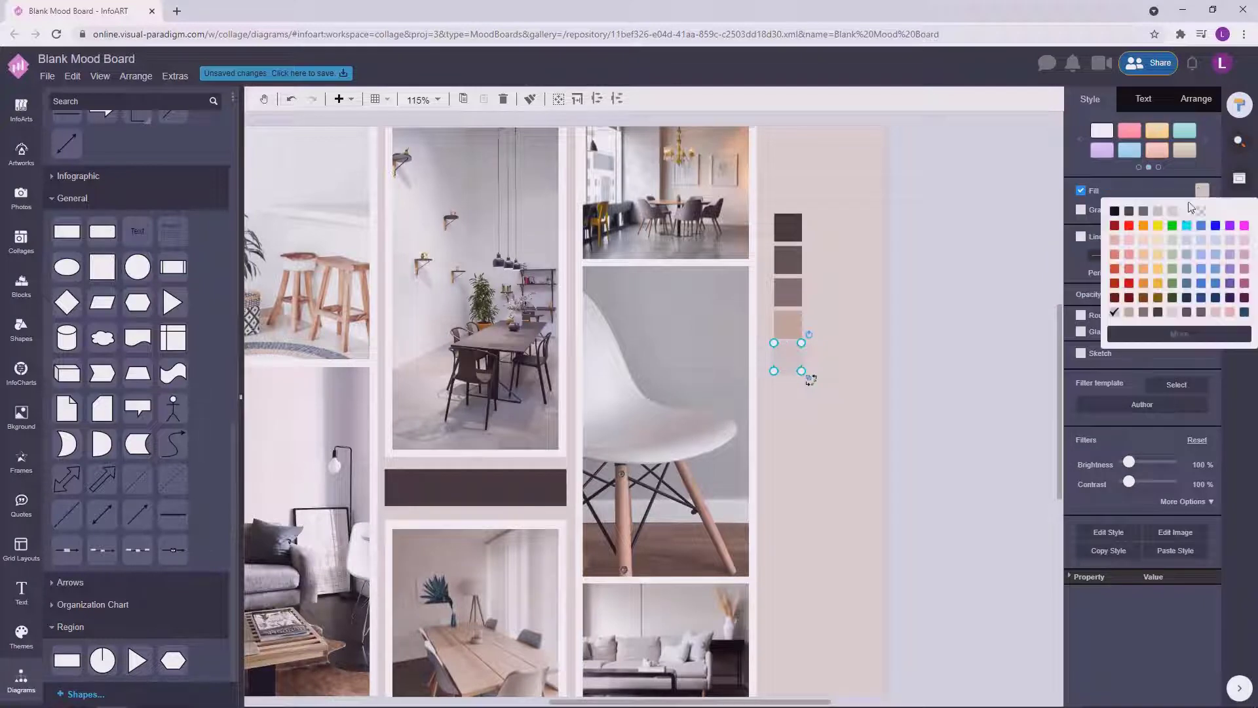
left_click(1186, 211)
left_click(919, 363)
scroll(921, 367, "down", 2)
scroll(910, 387, "up", 3)
left_click(767, 347)
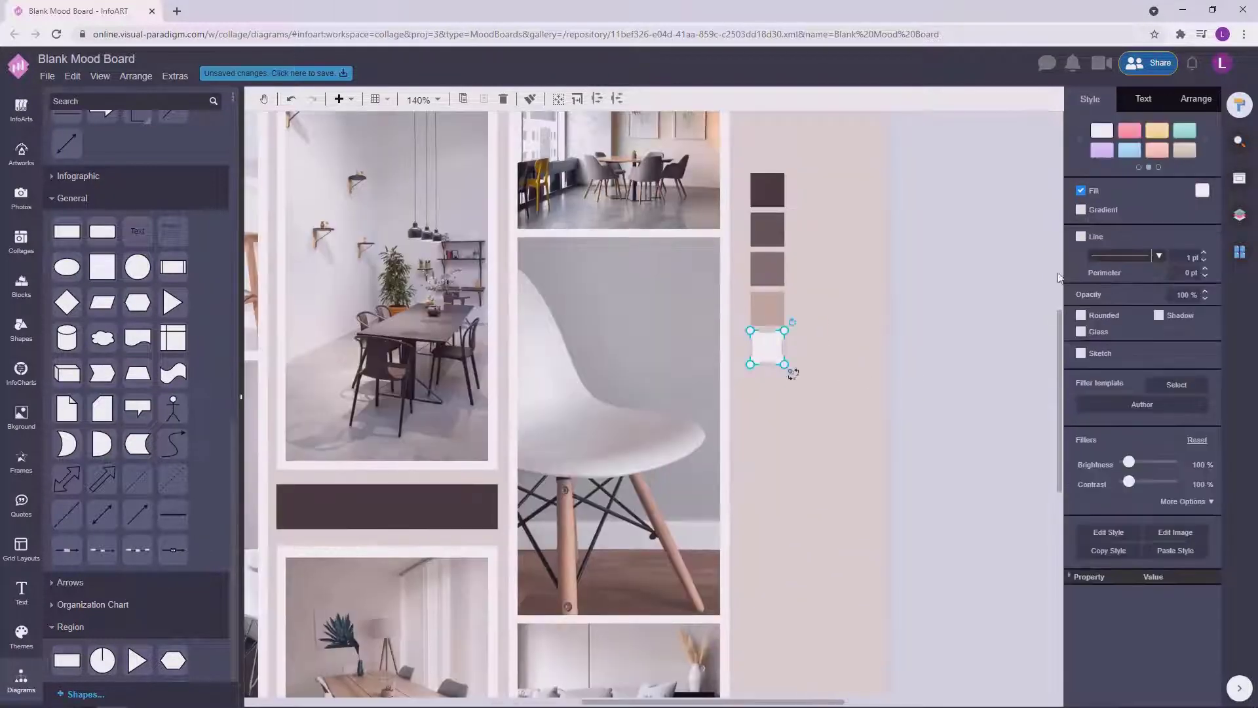
left_click(1203, 190)
left_click(1149, 336)
left_click(1229, 348)
left_click(956, 388)
Step: Select all five colour swatches together and move them slightly higher in the strip
scroll(957, 389, "down", 3)
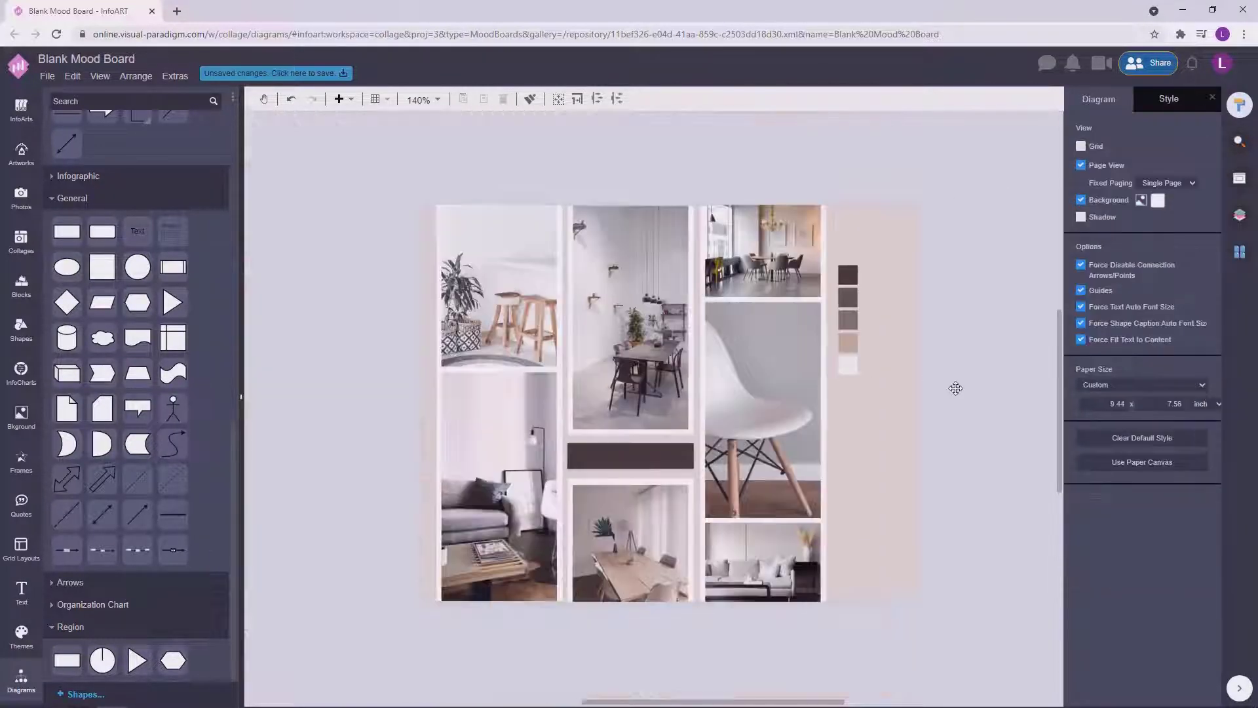
left_click_drag(952, 416, 824, 232)
left_click_drag(858, 375, 863, 382)
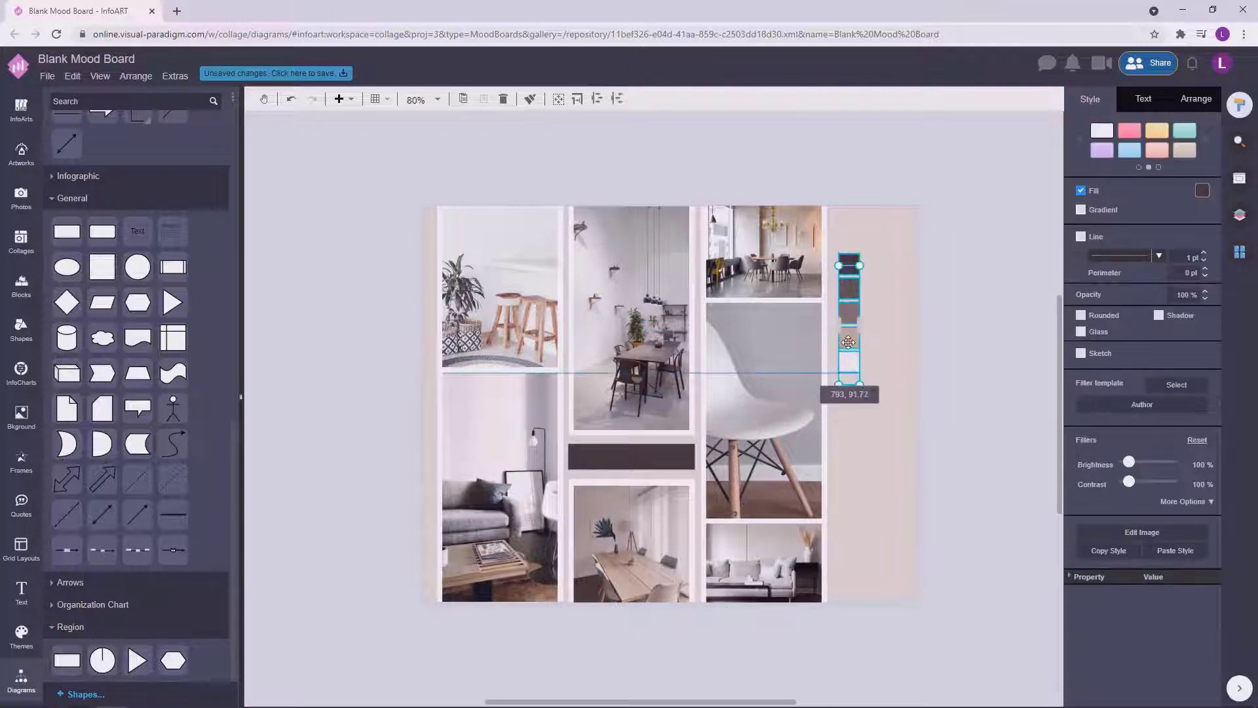
left_click(947, 369)
Step: Select all the pictures, the dark bar and the swatches together and nudge them slightly to the right
left_click_drag(941, 406, 939, 432)
left_click_drag(865, 634, 386, 163)
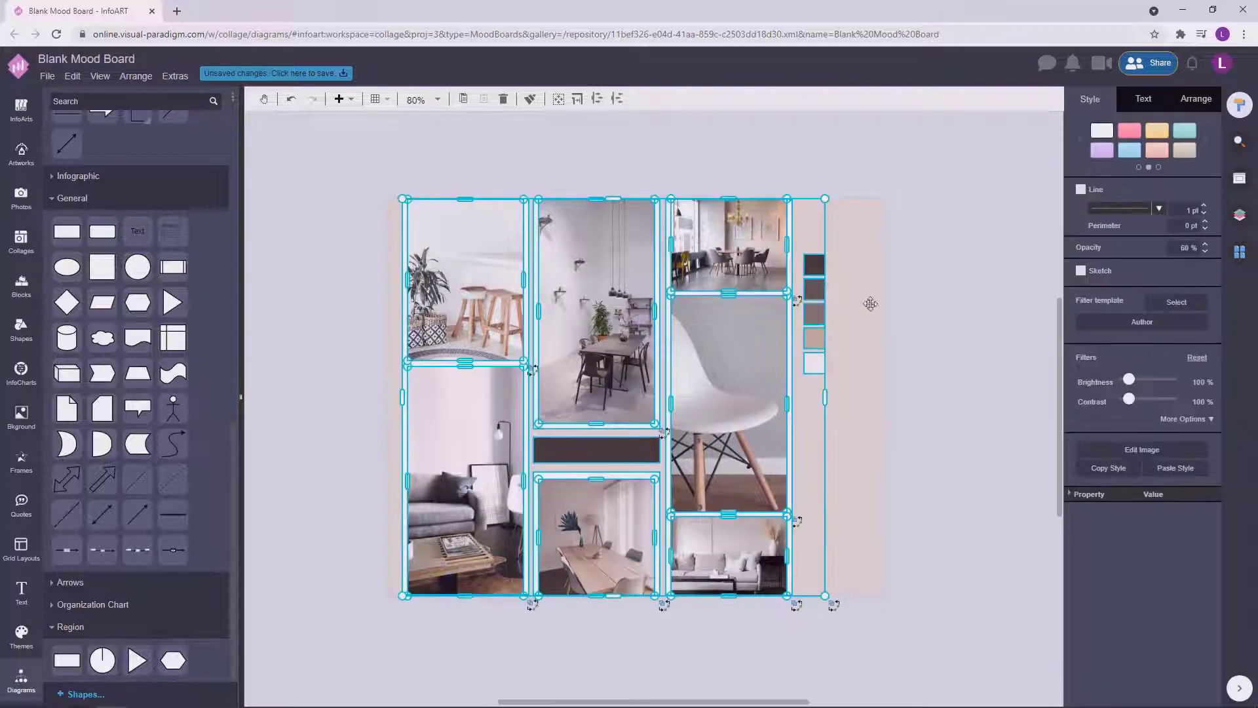
key("Right")
key("Right")
key("Right")
key("Right")
left_click(949, 277)
Step: Add a text box reading "NEW HOME" above the board and set its font size to 25 pt
double_click(593, 143)
left_click_drag(614, 153, 640, 181)
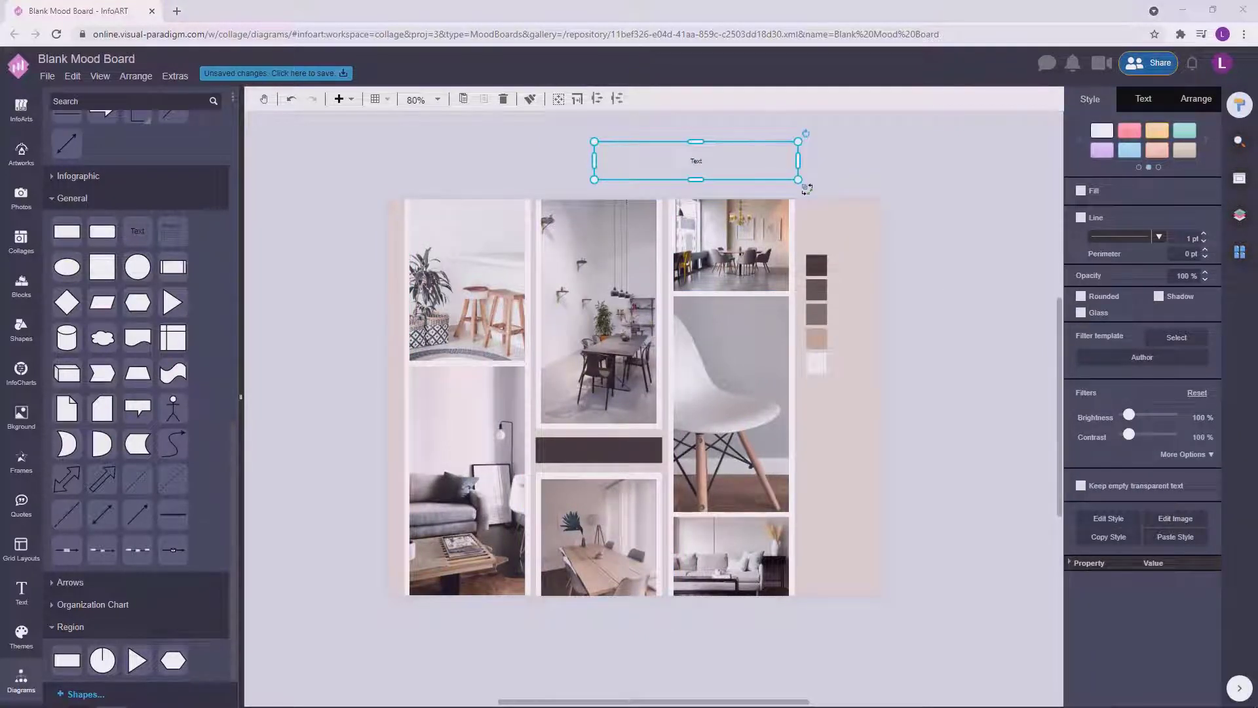
double_click(706, 162)
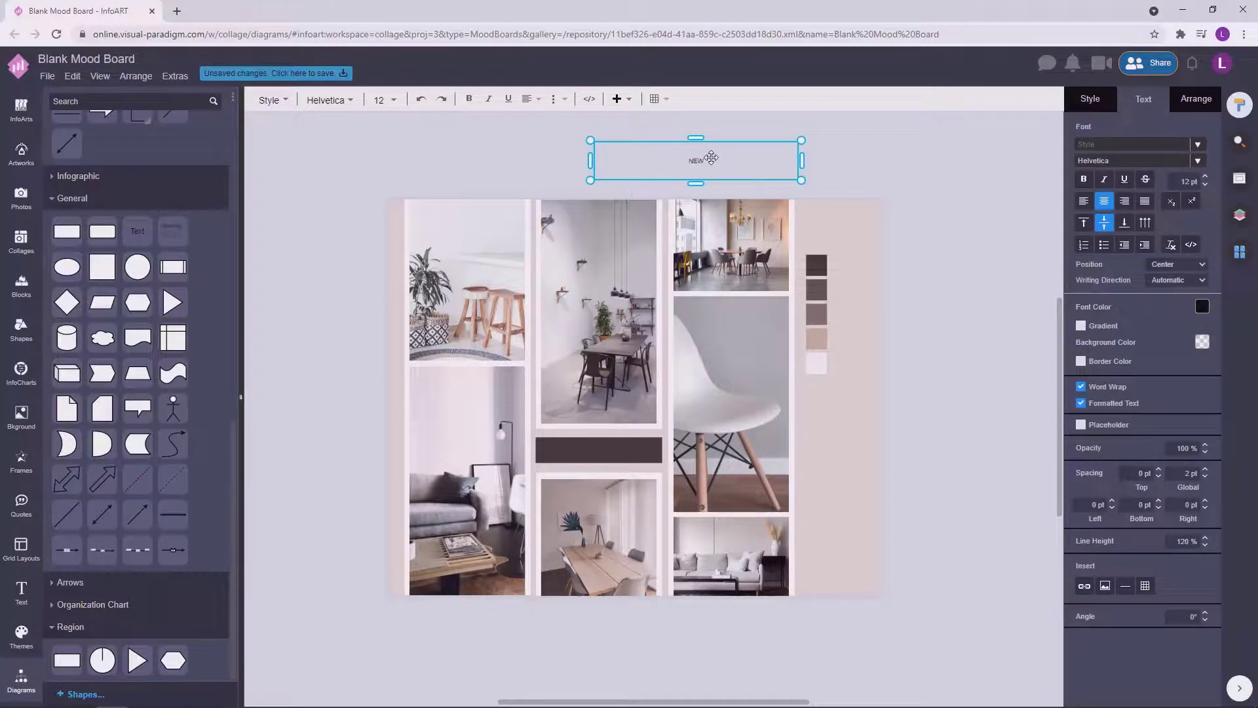
type("NEW HOME")
left_click(887, 159)
left_click(697, 159)
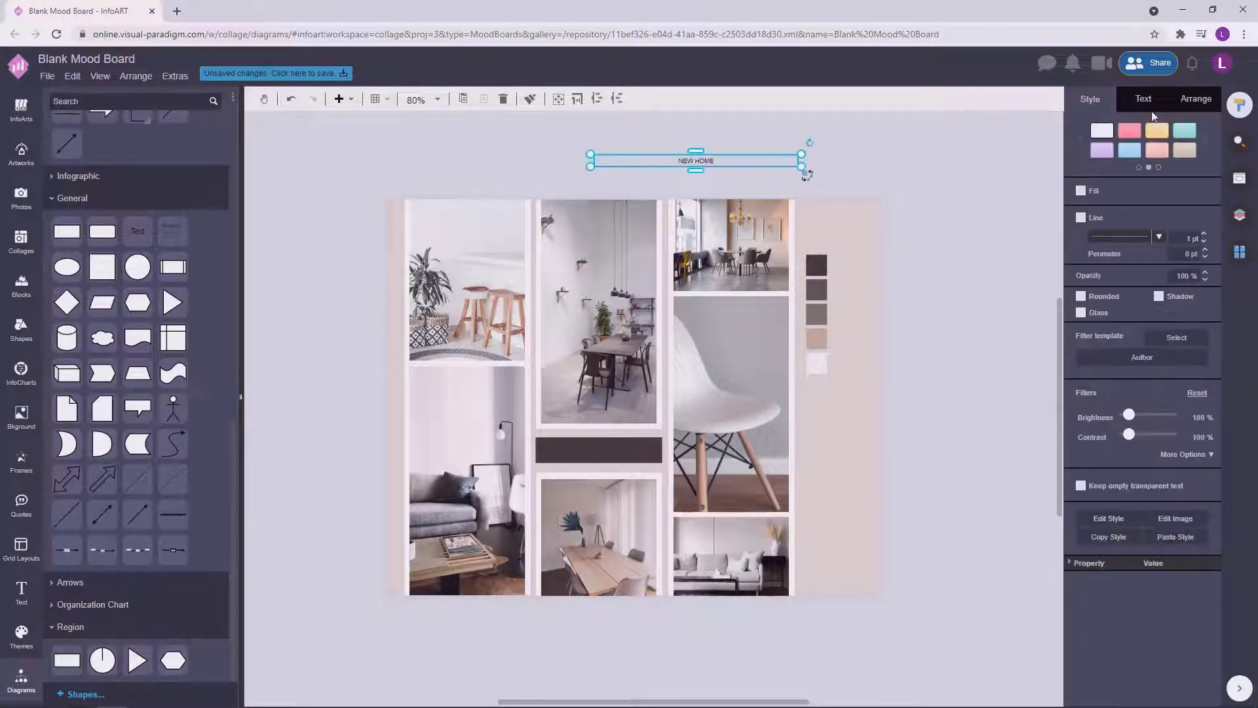
left_click(1152, 105)
left_click(1189, 181)
type("25")
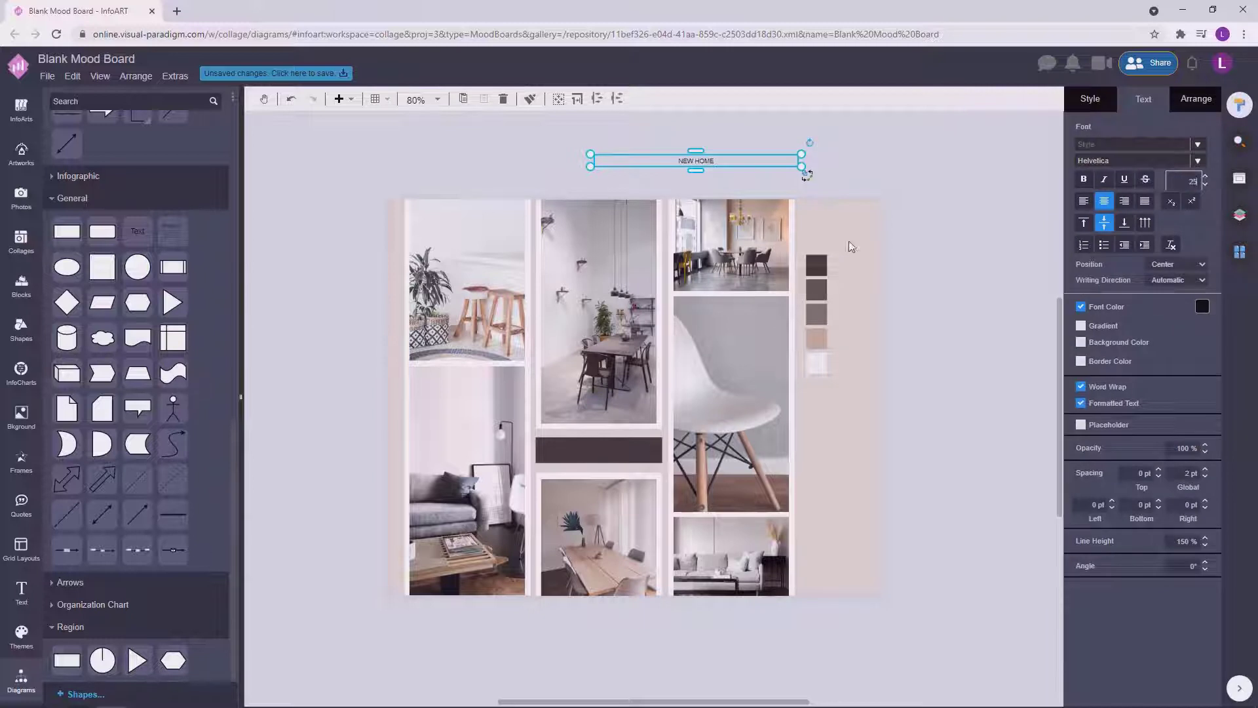
left_click(849, 245)
Step: Try the Markazi Text and Source Code Pro fonts on the NEW HOME text
left_click(725, 163)
left_click(1140, 160)
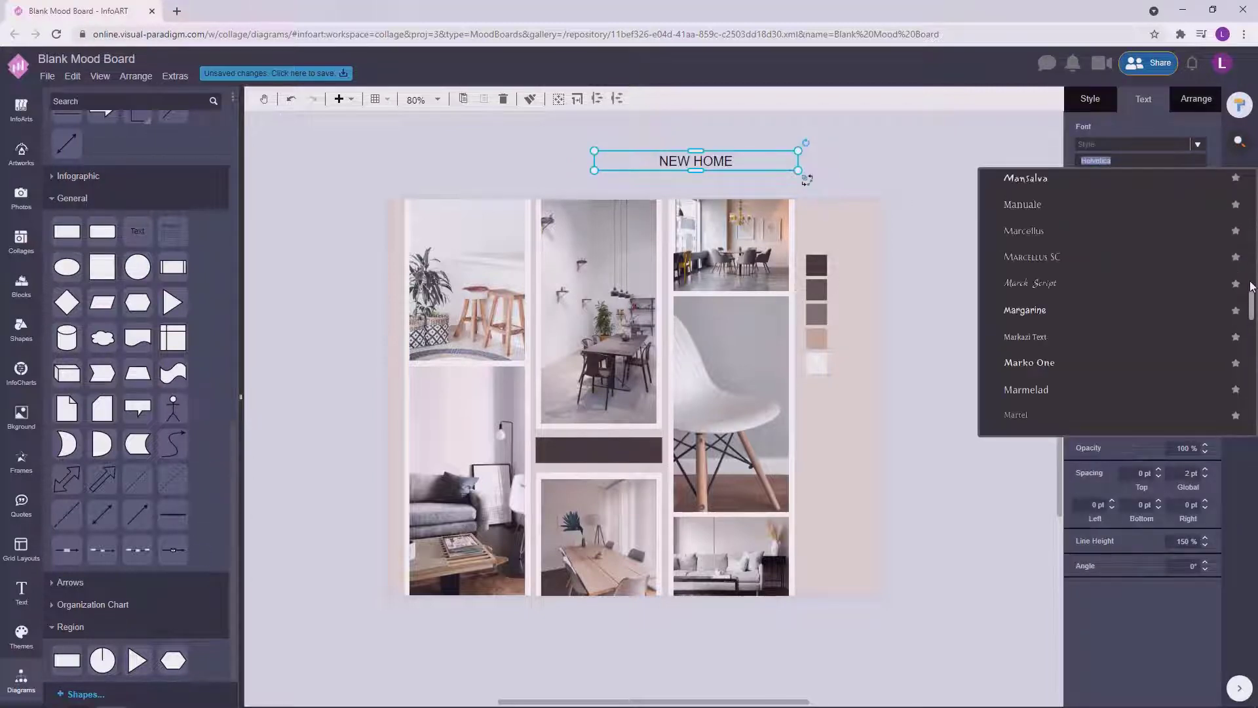
left_click(1026, 337)
left_click(841, 202)
left_click(736, 164)
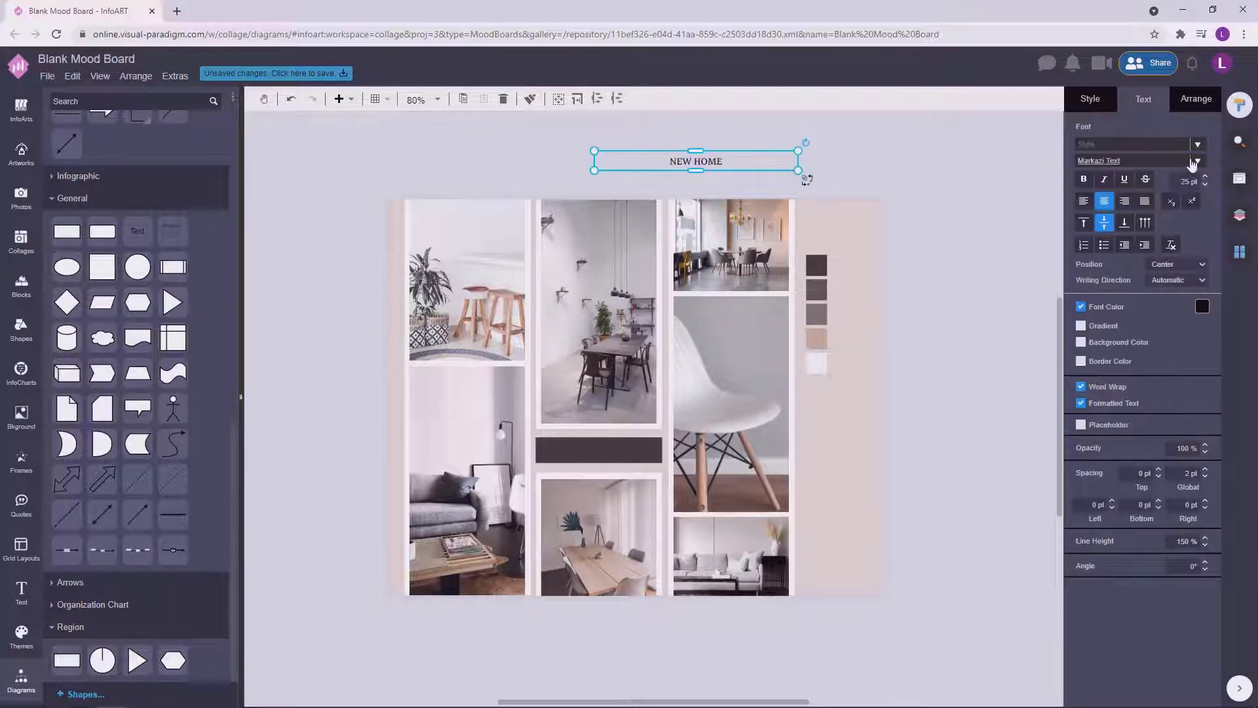
left_click(1192, 162)
left_click_drag(1251, 359, 1254, 385)
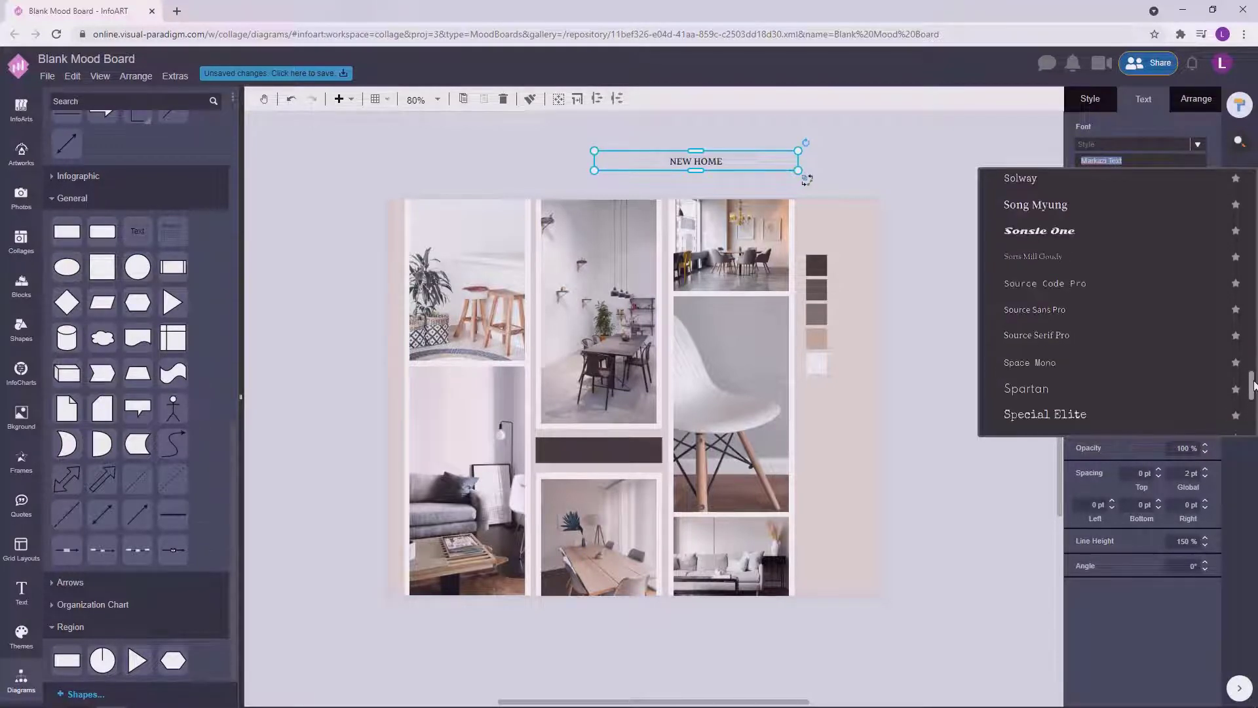
left_click(1035, 284)
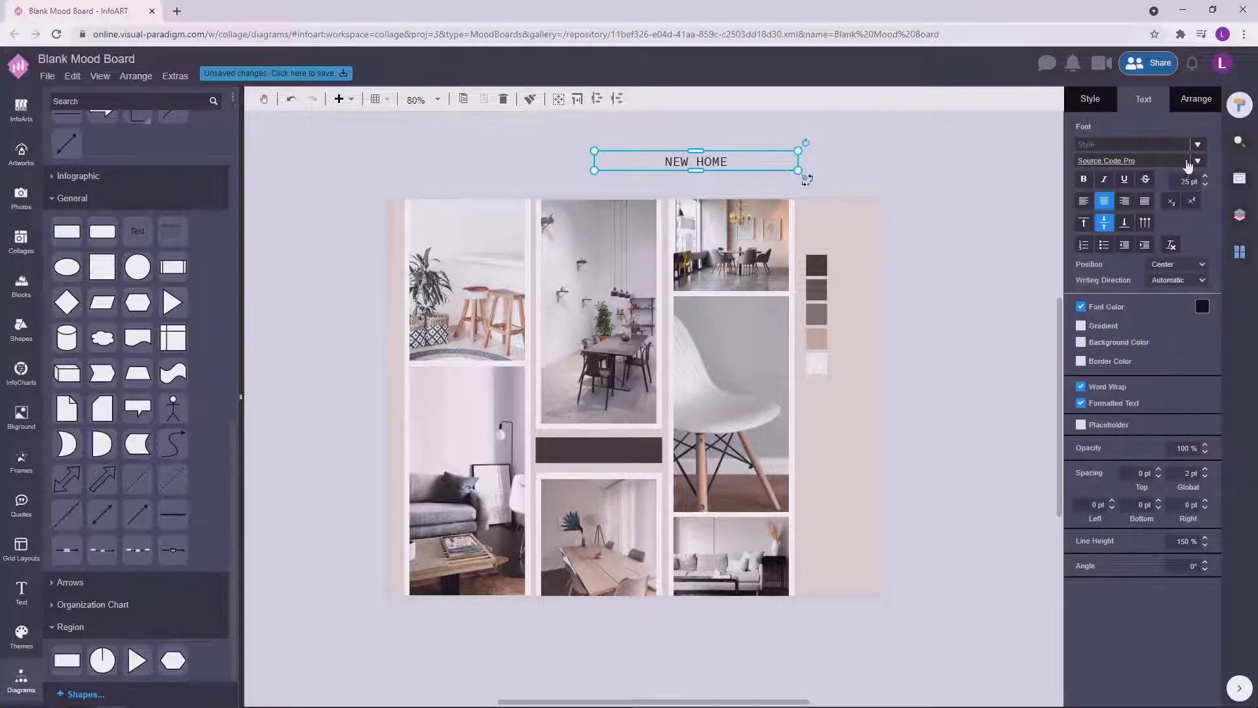
Step: Set the NEW HOME text to the Raleway font and colour it white
left_click(1190, 161)
left_click_drag(1253, 194, 1248, 333)
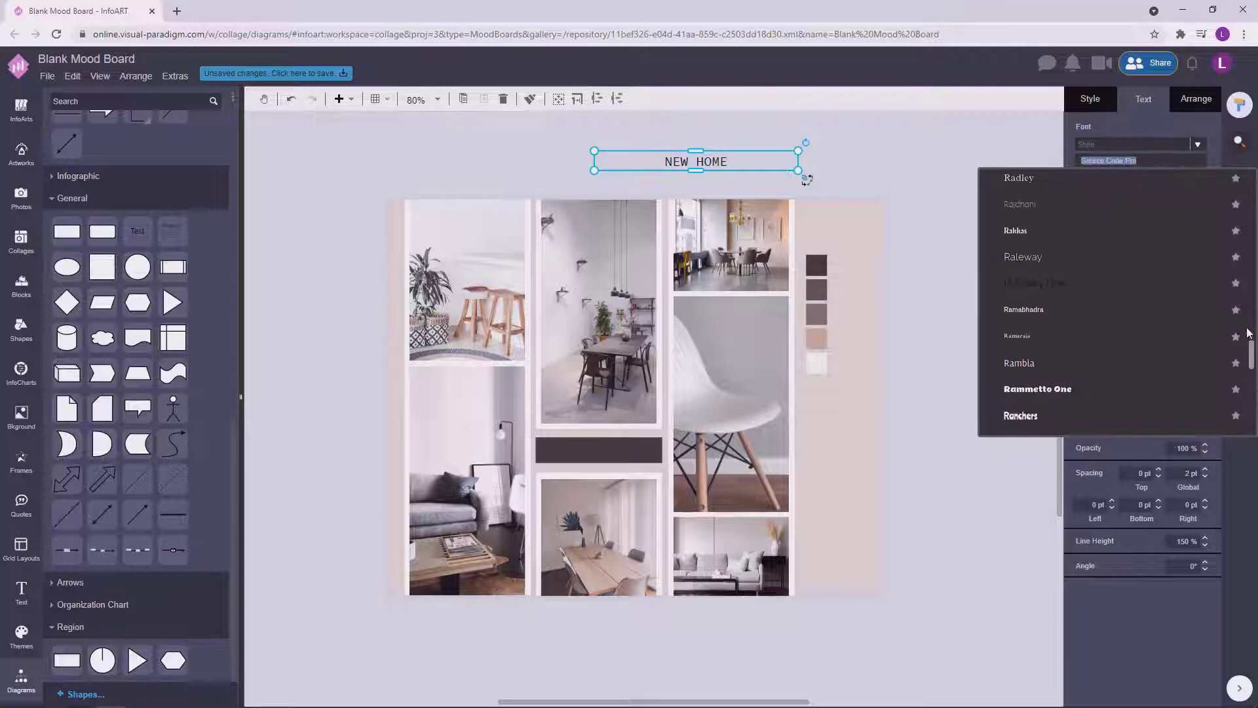
left_click(1072, 258)
left_click(1202, 306)
left_click(1199, 324)
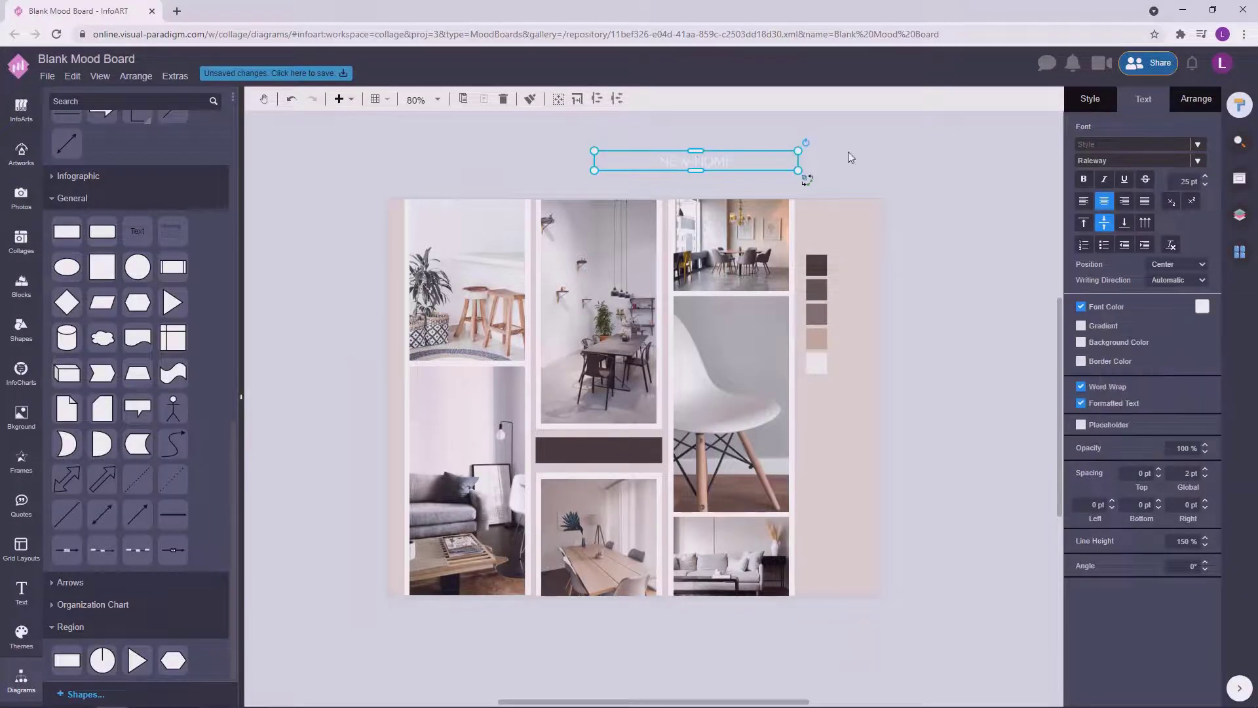
Step: Narrow the NEW HOME text box and move it onto the dark bar in the middle column
scroll(719, 162, "up", 3)
left_click_drag(857, 162, 660, 164)
left_click_drag(623, 162, 564, 417)
scroll(596, 330, "down", 3)
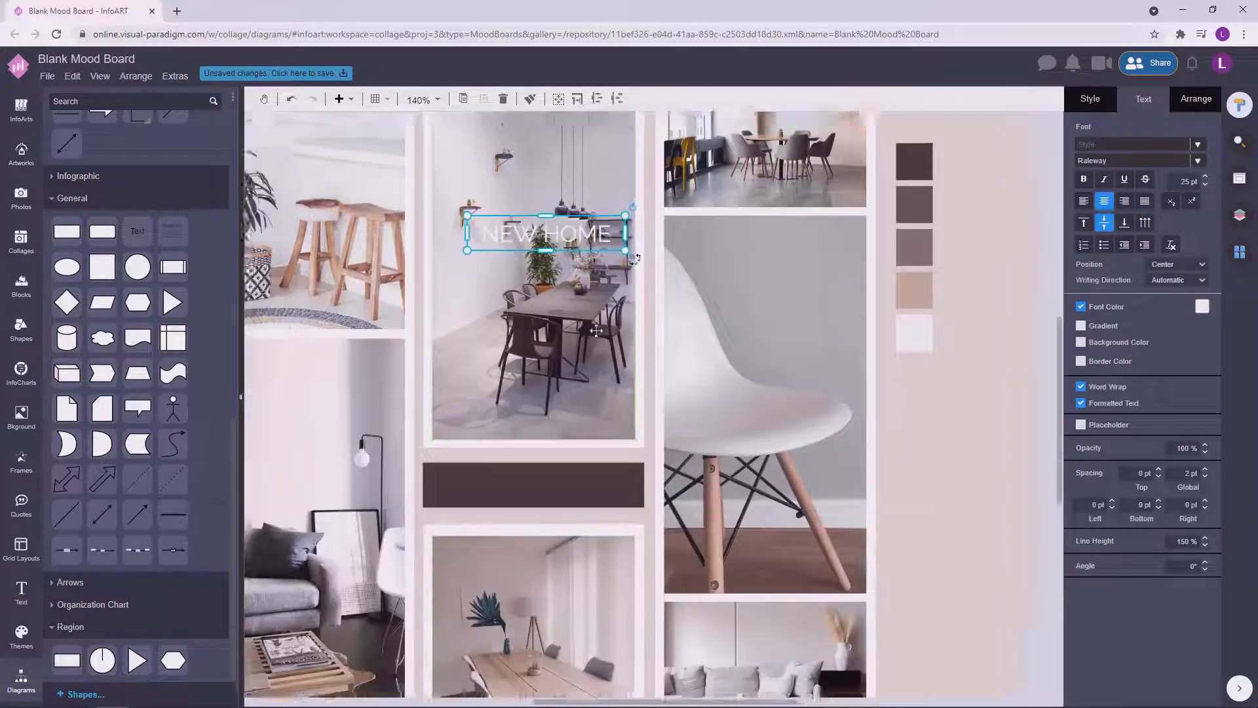
left_click_drag(593, 233, 584, 452)
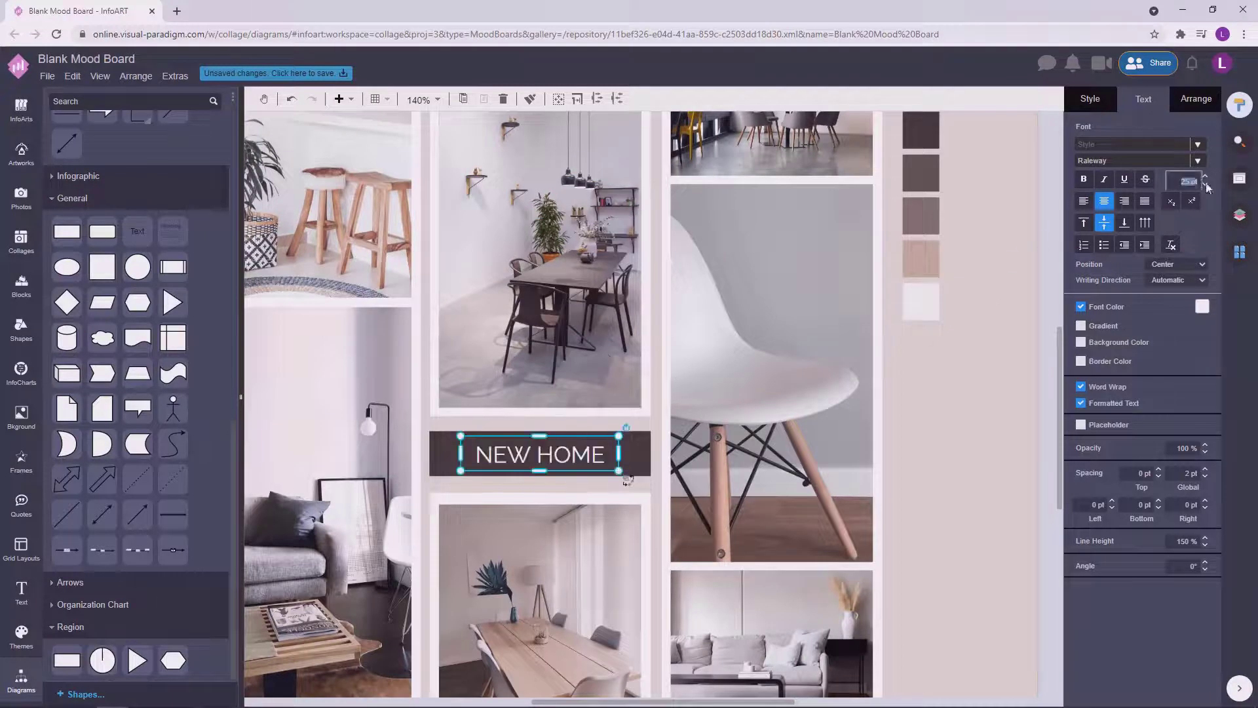
Step: Reduce the NEW HOME text's font size to 20 pt
type("20")
left_click(989, 391)
scroll(1027, 448, "down", 3)
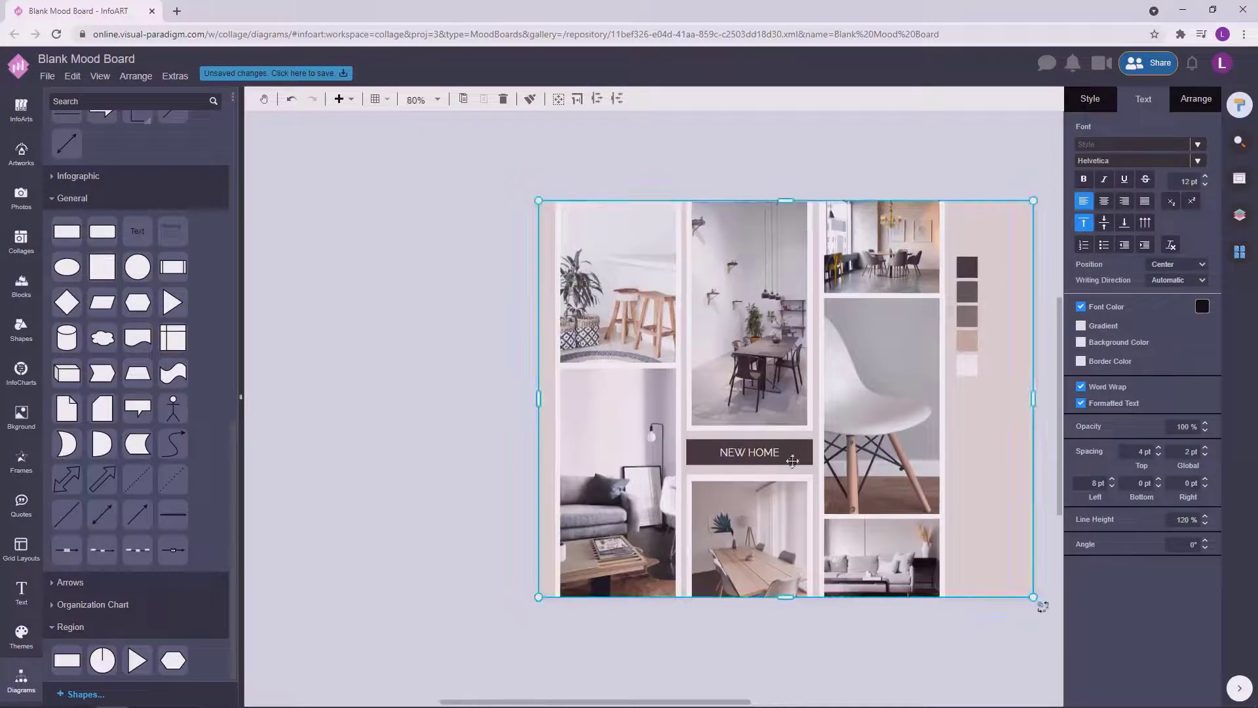
Step: Widen the NEW HOME text box to nearly the full width of the dark bar and set its font size to 15 pt
left_click(777, 451)
left_click(751, 642)
scroll(738, 480, "up", 4)
left_click_drag(765, 421, 740, 420)
left_click_drag(832, 421, 892, 423)
double_click(800, 425)
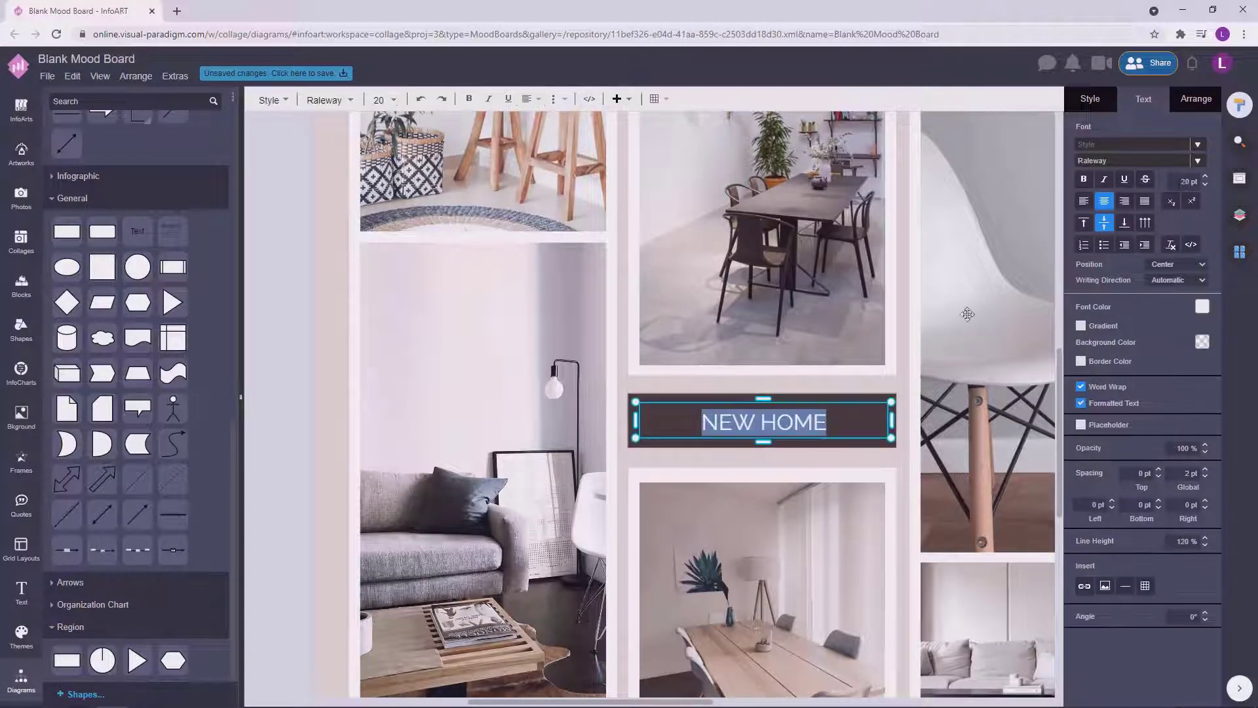
left_click(1194, 182)
left_click(317, 434)
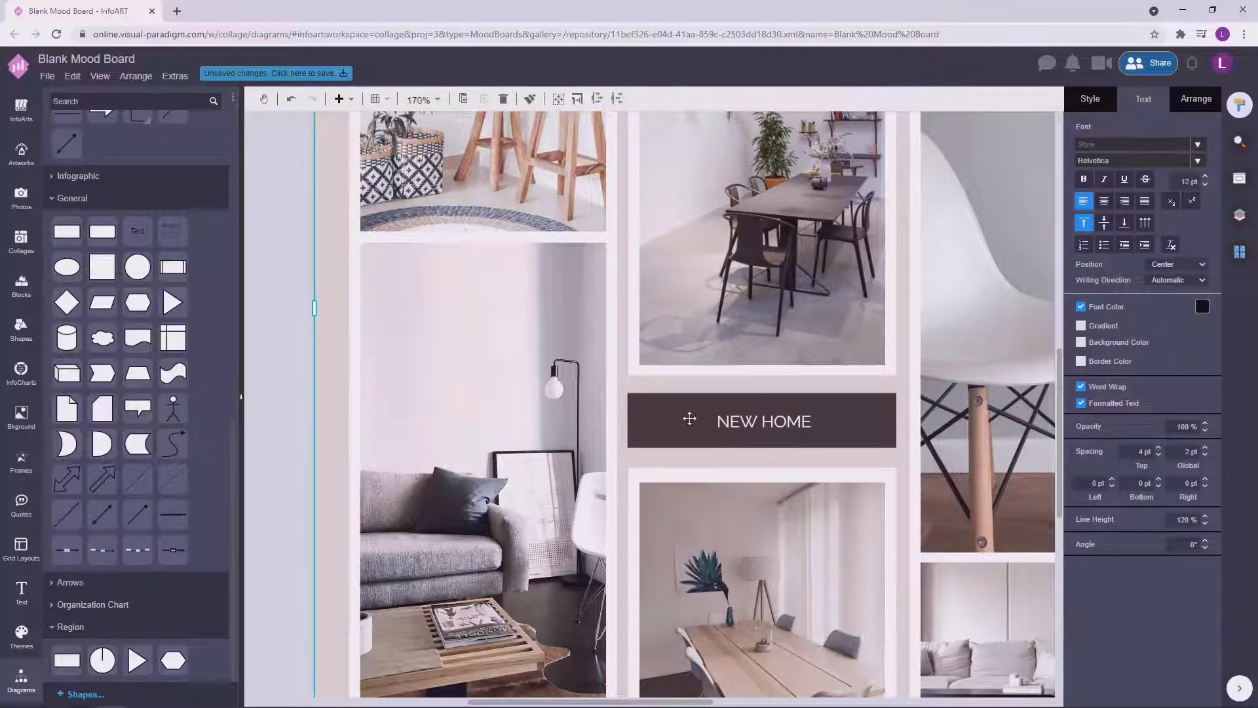
Step: Extend the title text on the dark bar to read NEW HOME NEW BEGINNING
double_click(737, 411)
left_click(808, 422)
double_click(807, 423)
left_click(808, 423)
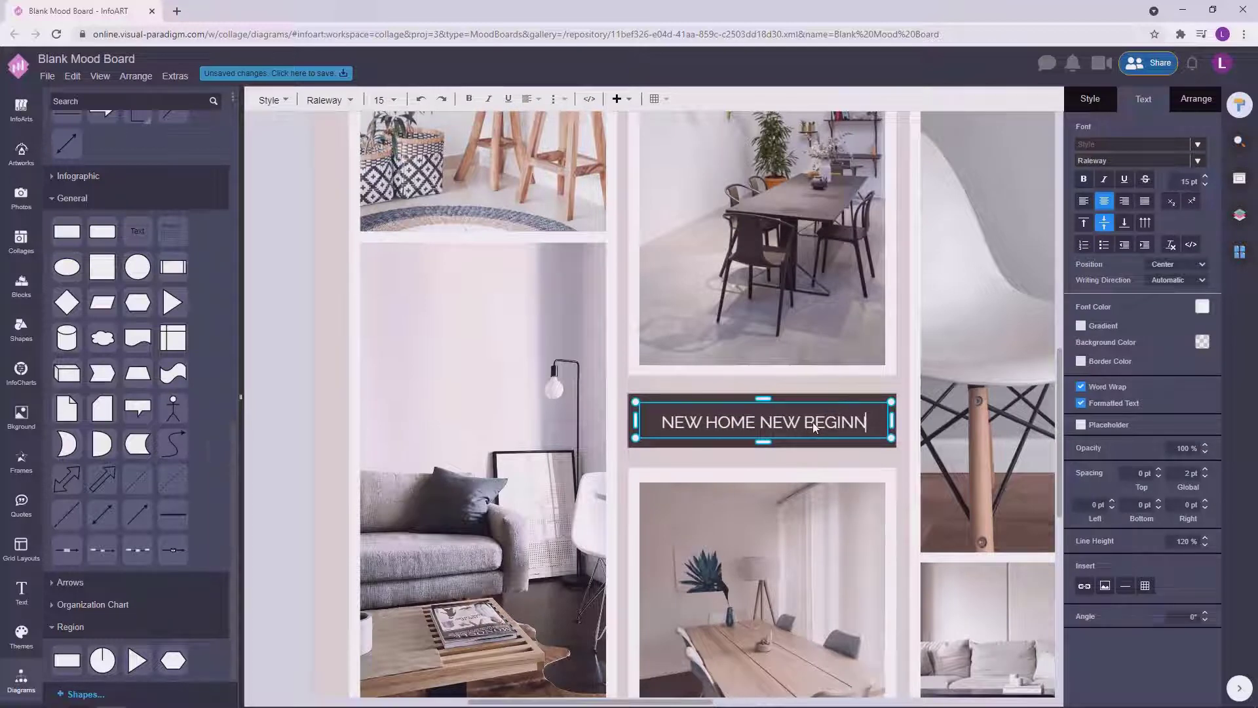
left_click(297, 437)
scroll(298, 437, "down", 4)
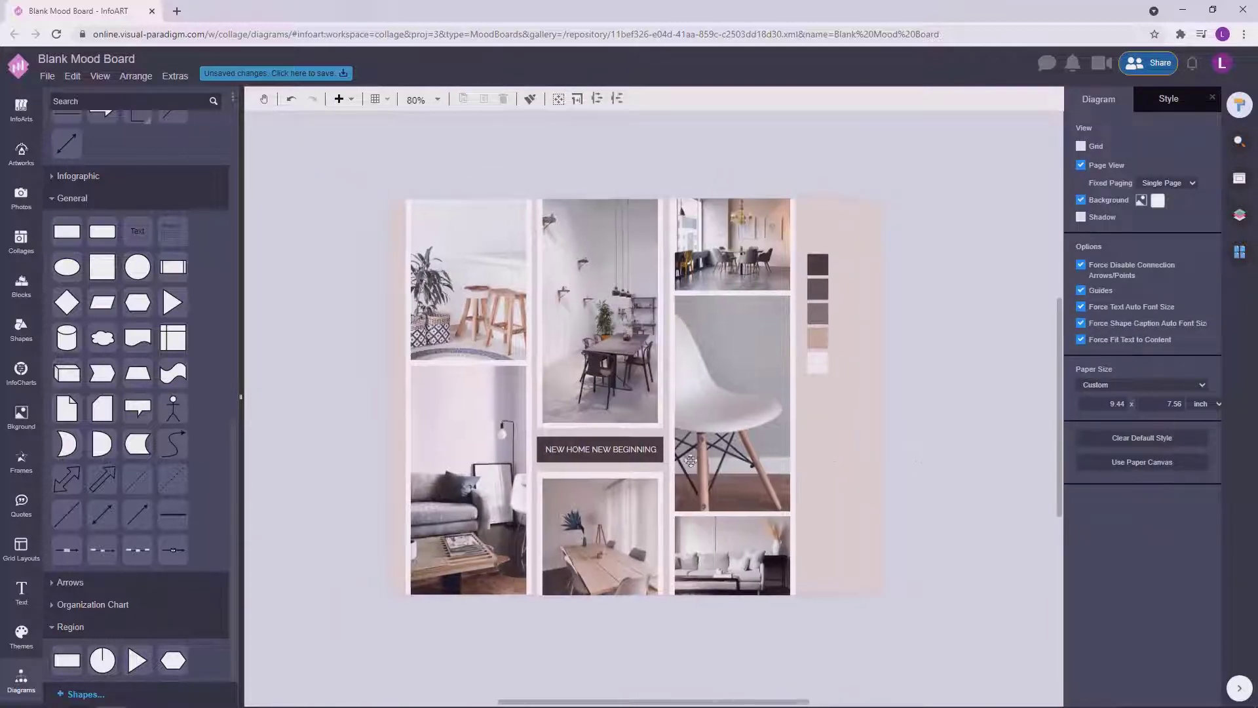
scroll(661, 462, "up", 3)
left_click(604, 438)
left_click(603, 438)
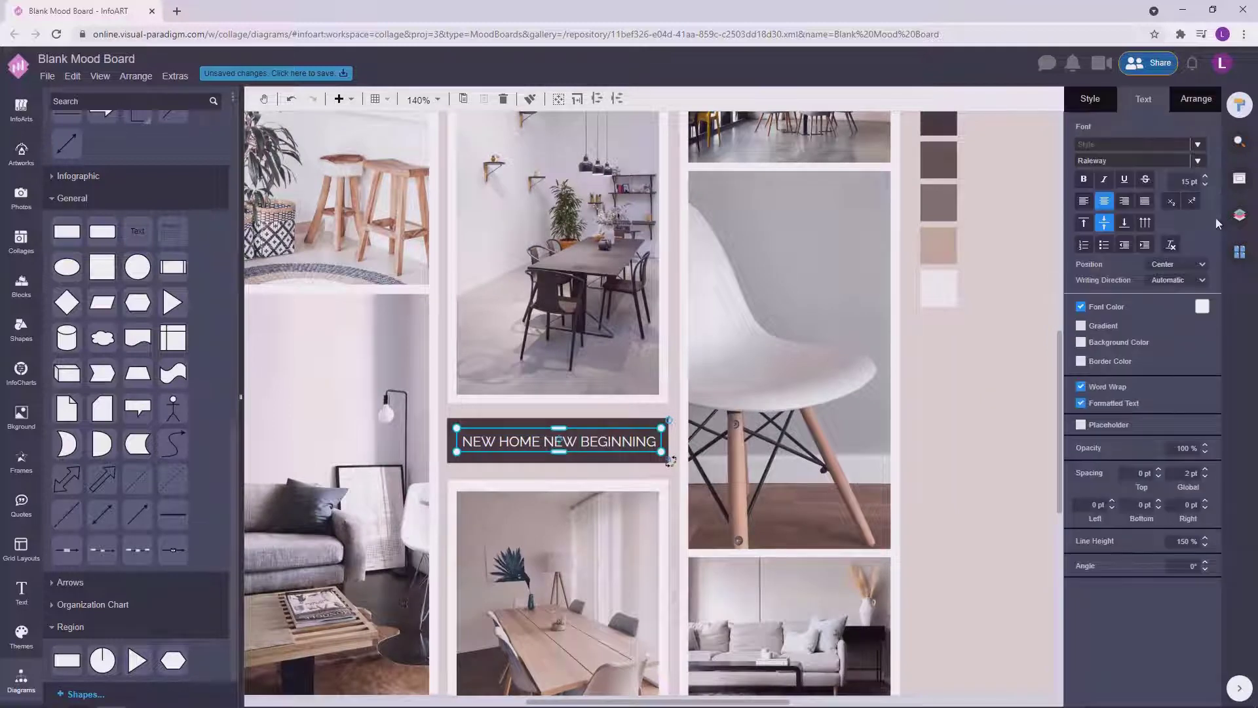
left_click(1202, 306)
left_click(1022, 397)
left_click(995, 409)
scroll(1017, 449, "down", 5)
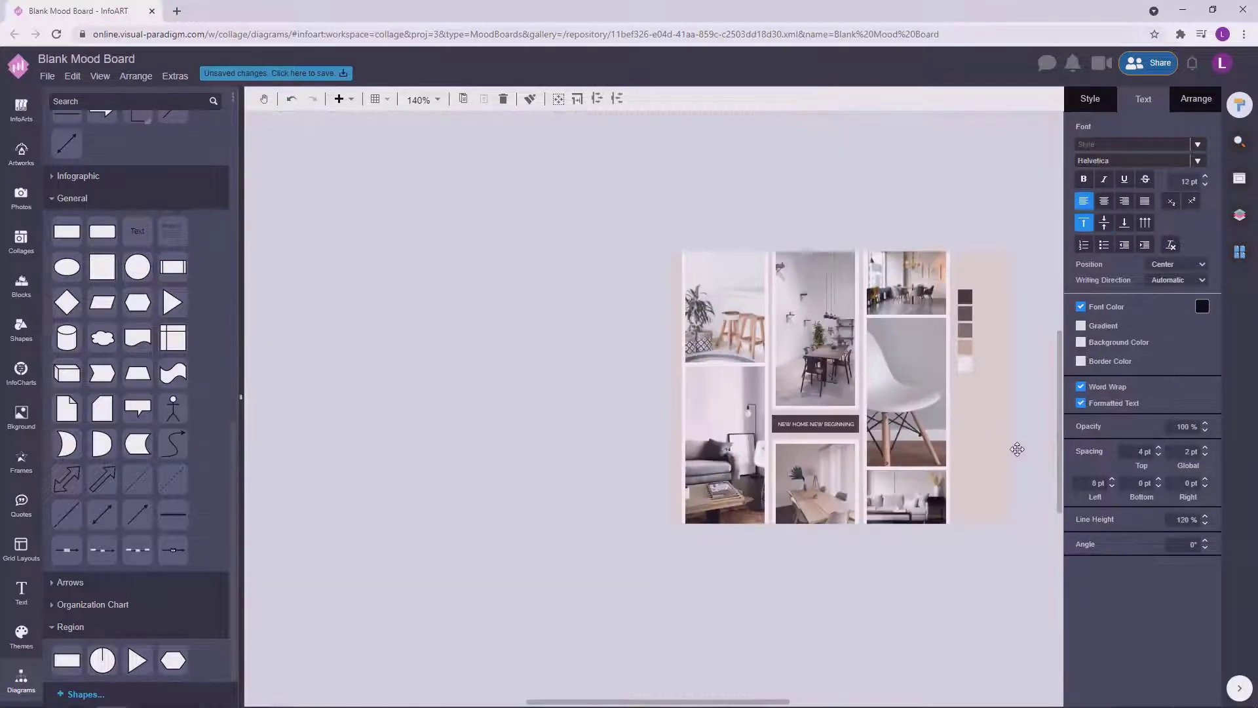
scroll(1016, 450, "up", 2)
left_click_drag(1012, 443, 989, 440)
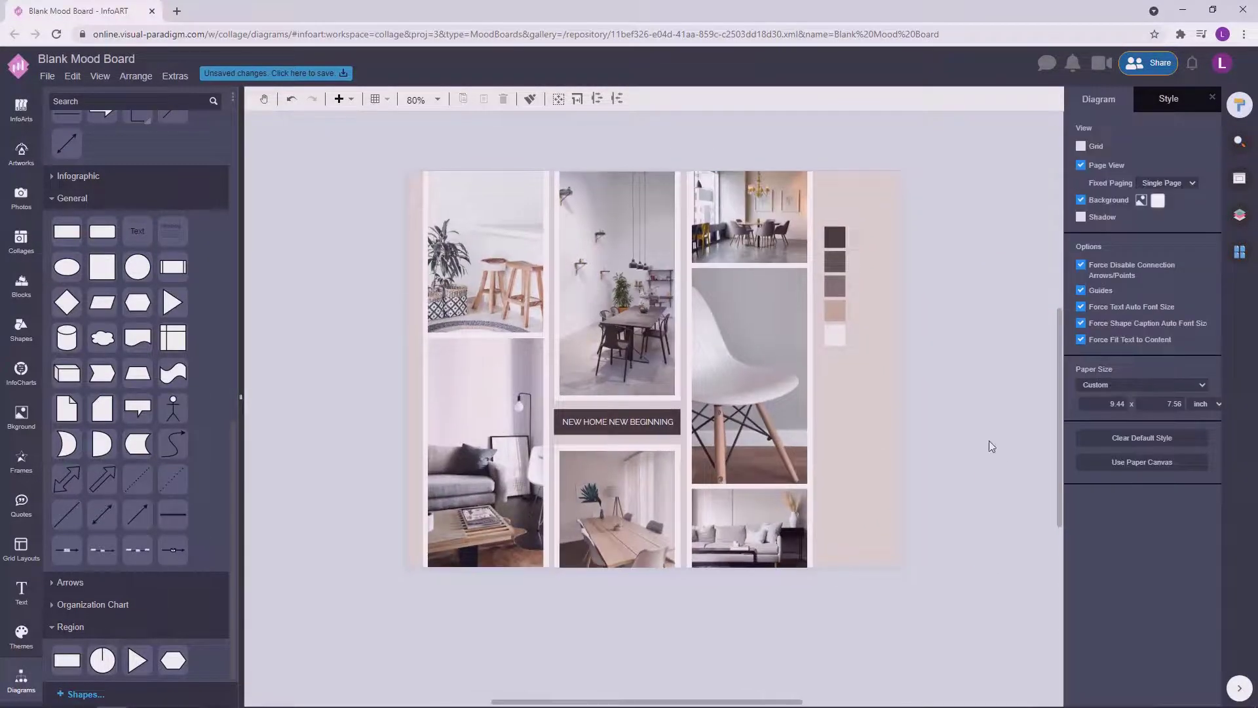
Step: Add a rectangle below the colour swatches, shrink it to a thin vertical line reaching the page bottom and fill it with a dark colour
left_click_drag(116, 247, 846, 563)
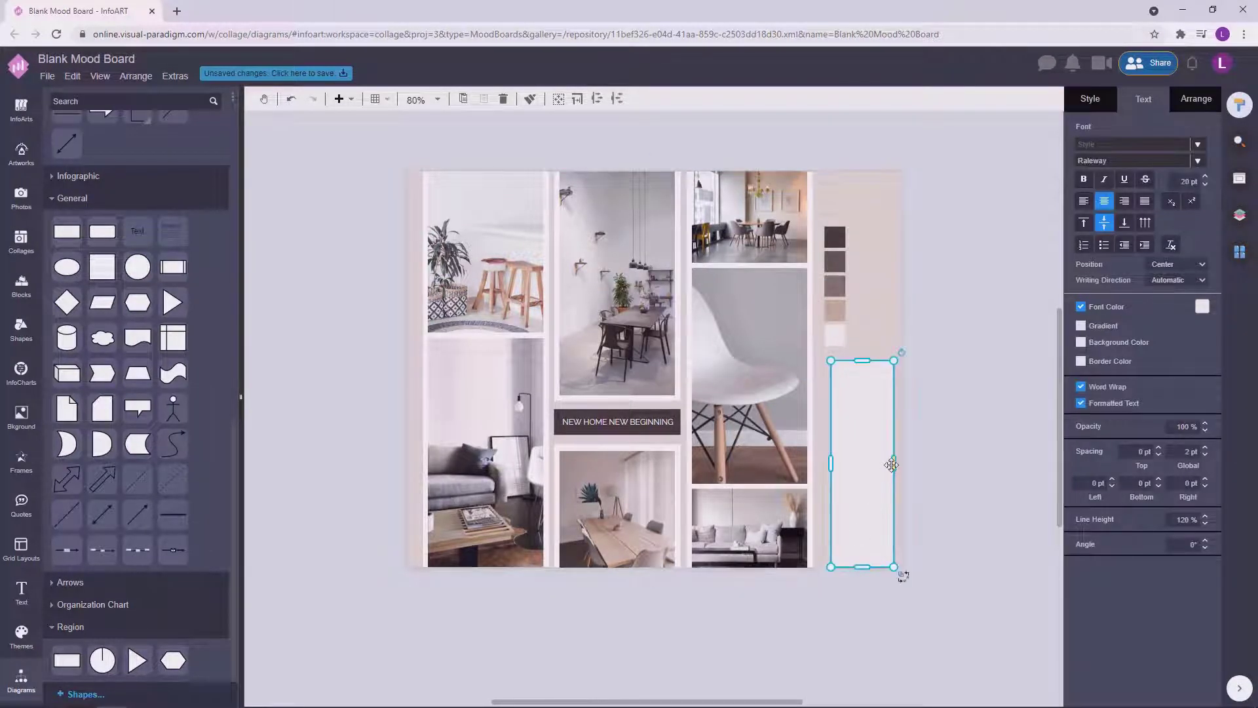
left_click_drag(892, 465, 832, 460)
left_click(1095, 99)
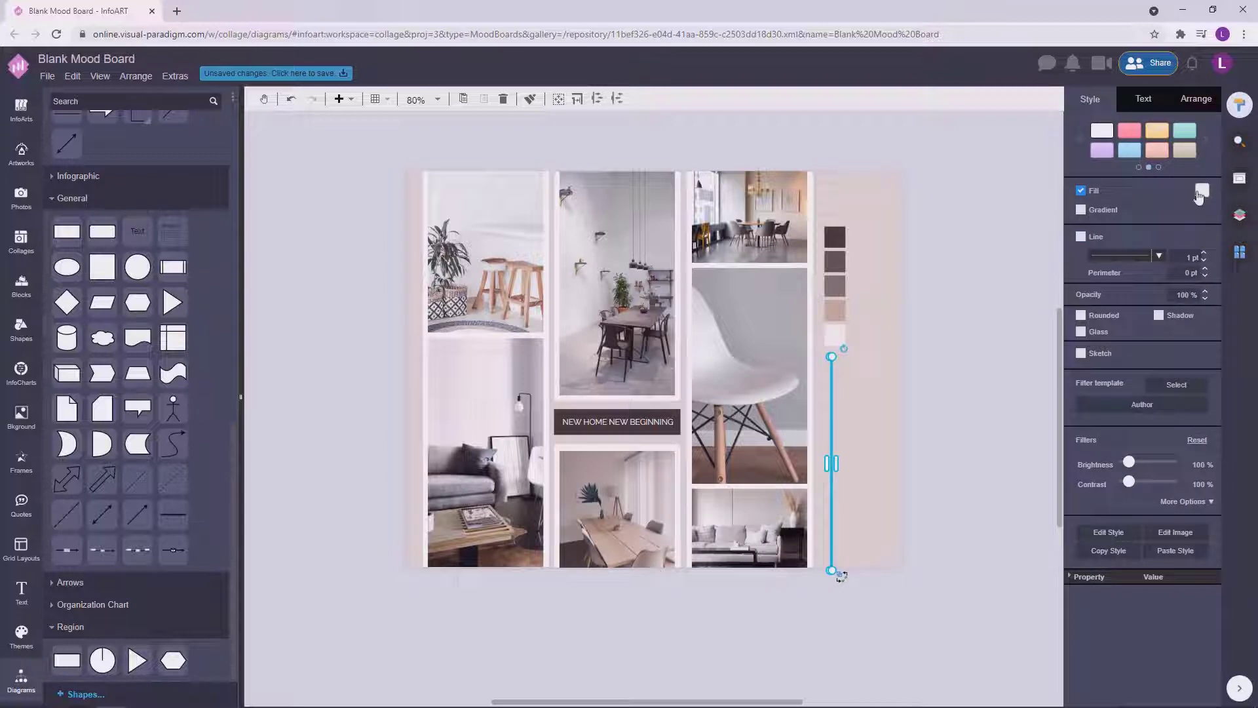
left_click(1201, 194)
left_click(994, 403)
scroll(824, 446, "up", 3)
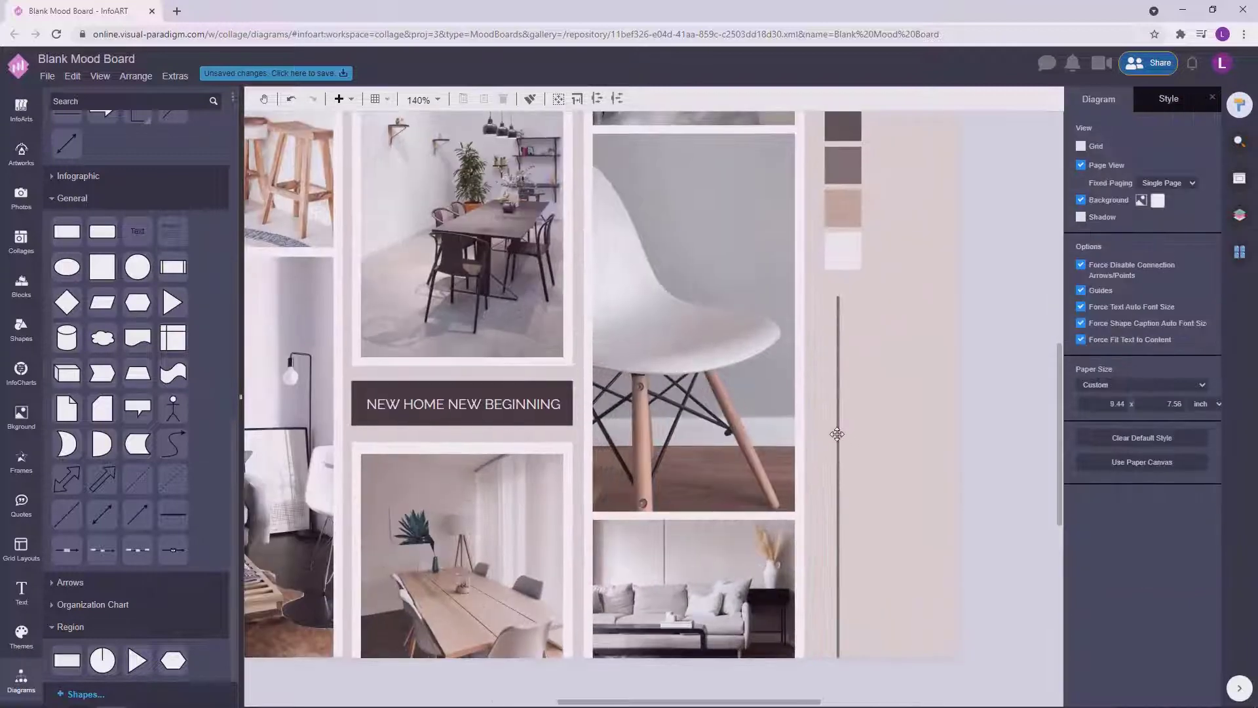
Step: Centre the thin vertical line under the swatch column and change its fill to a dark grey-brown from the custom colours
left_click_drag(836, 435, 843, 434)
left_click(1202, 190)
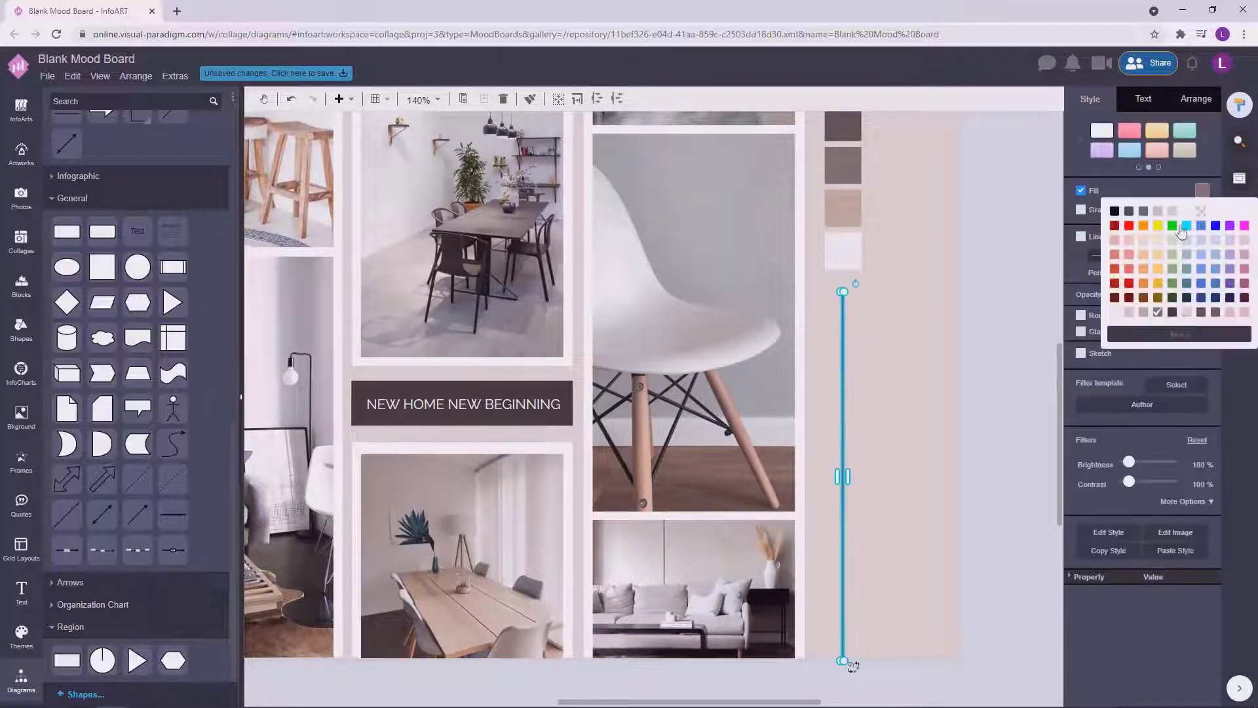
left_click(1030, 345)
scroll(936, 407, "down", 3)
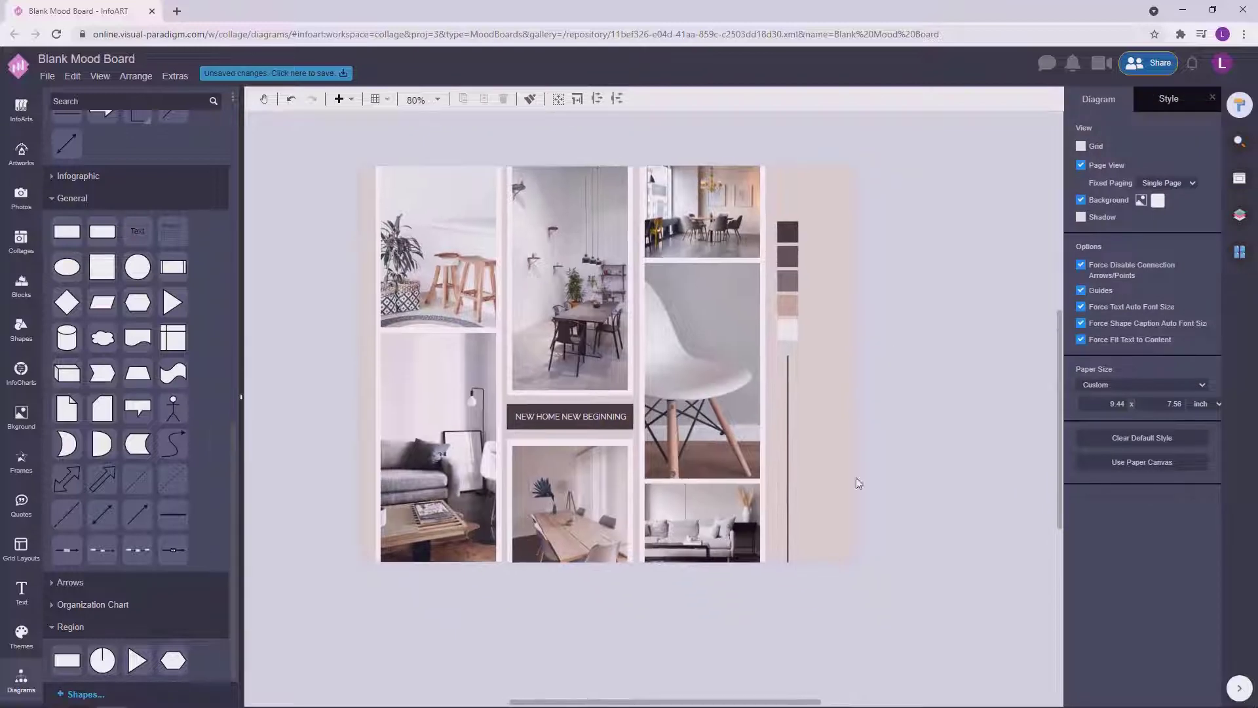
Step: Try a near-black custom colour as the fill of the vertical line below the swatches
scroll(797, 576, "up", 2)
left_click(784, 459)
left_click(1201, 190)
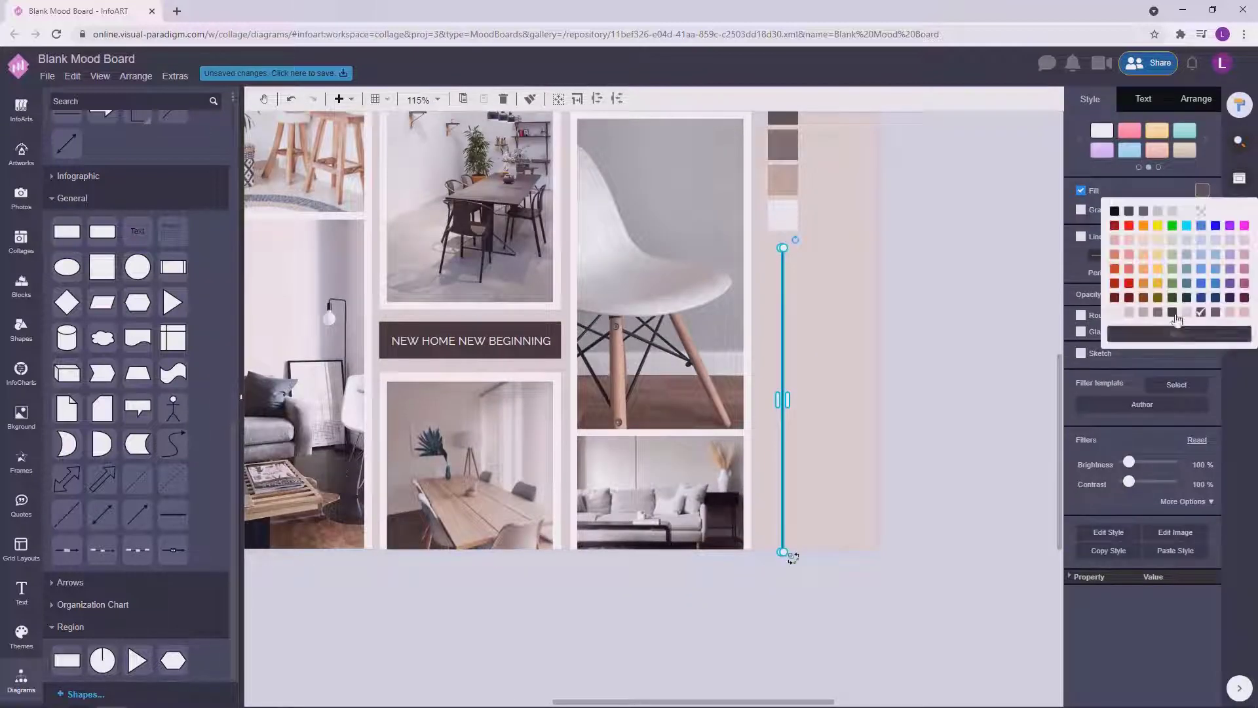
left_click(1174, 314)
left_click(968, 363)
scroll(1002, 379, "down", 2)
scroll(709, 416, "up", 2)
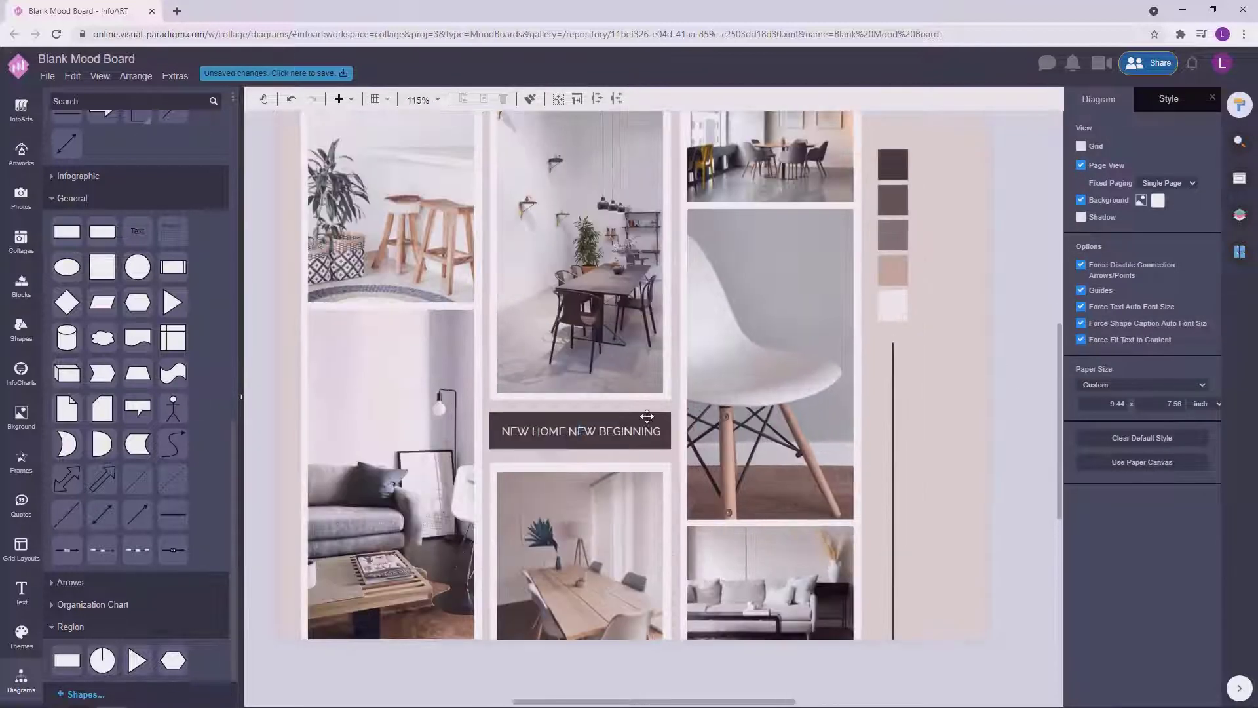
Step: Try another custom colour as the title bar's fill and undo the change
left_click(647, 417)
left_click(1204, 198)
left_click(1165, 322)
left_click(965, 364)
key("ctrl+z")
Step: Fill the thin vertical line with the dark grey-brown custom colour
left_click(892, 381)
left_click(1206, 189)
left_click(1197, 317)
left_click(965, 366)
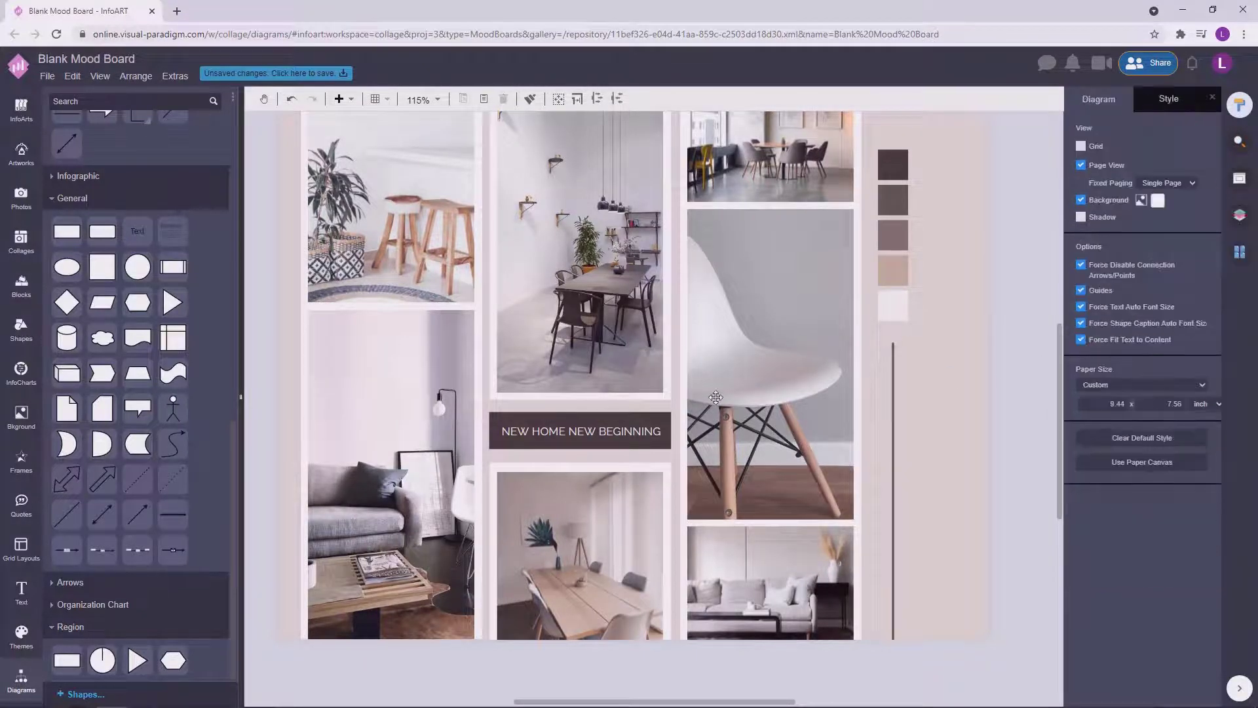
Step: Fill the title bar with the same dark grey-brown as the vertical line
left_click(655, 412)
left_click(1202, 190)
left_click(1201, 314)
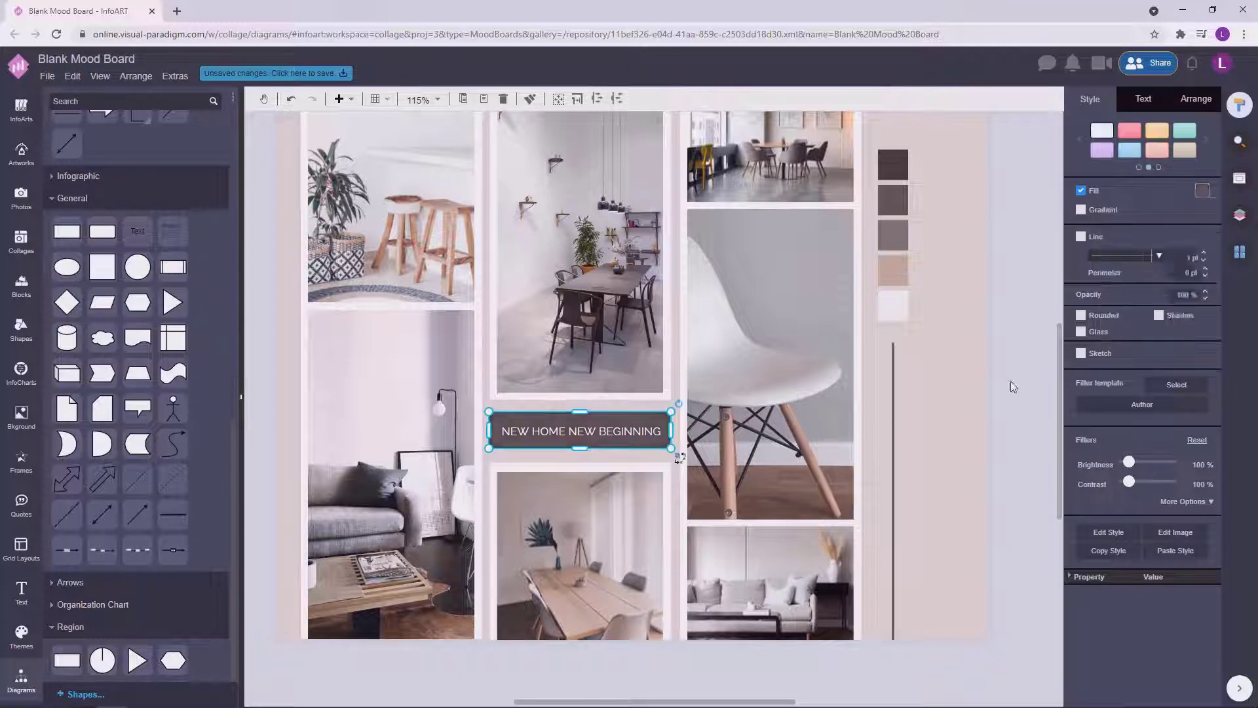
left_click(1008, 381)
scroll(987, 384, "down", 4)
scroll(1014, 396, "up", 1)
scroll(734, 430, "up", 3)
Step: Try the Sacramento font on the NEW HOME NEW BEGINNING text
left_click(726, 425)
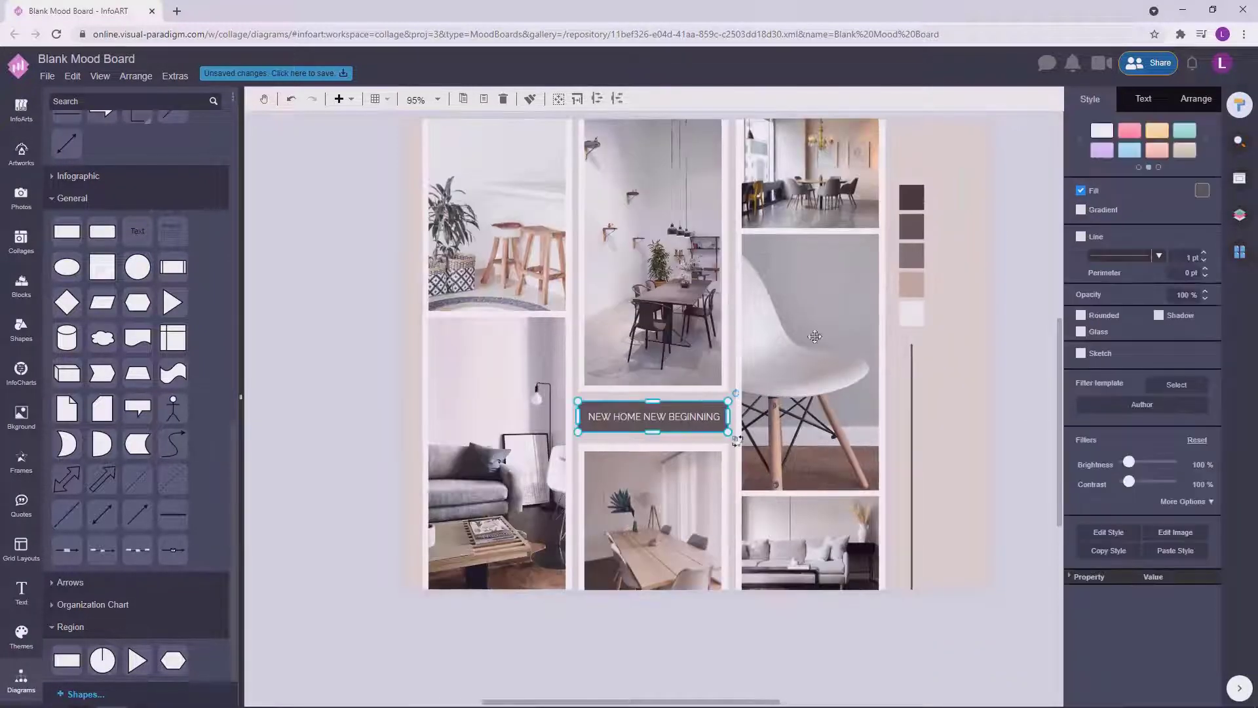
left_click(1147, 102)
left_click(1194, 160)
left_click_drag(1250, 183, 1249, 355)
left_click(1018, 322)
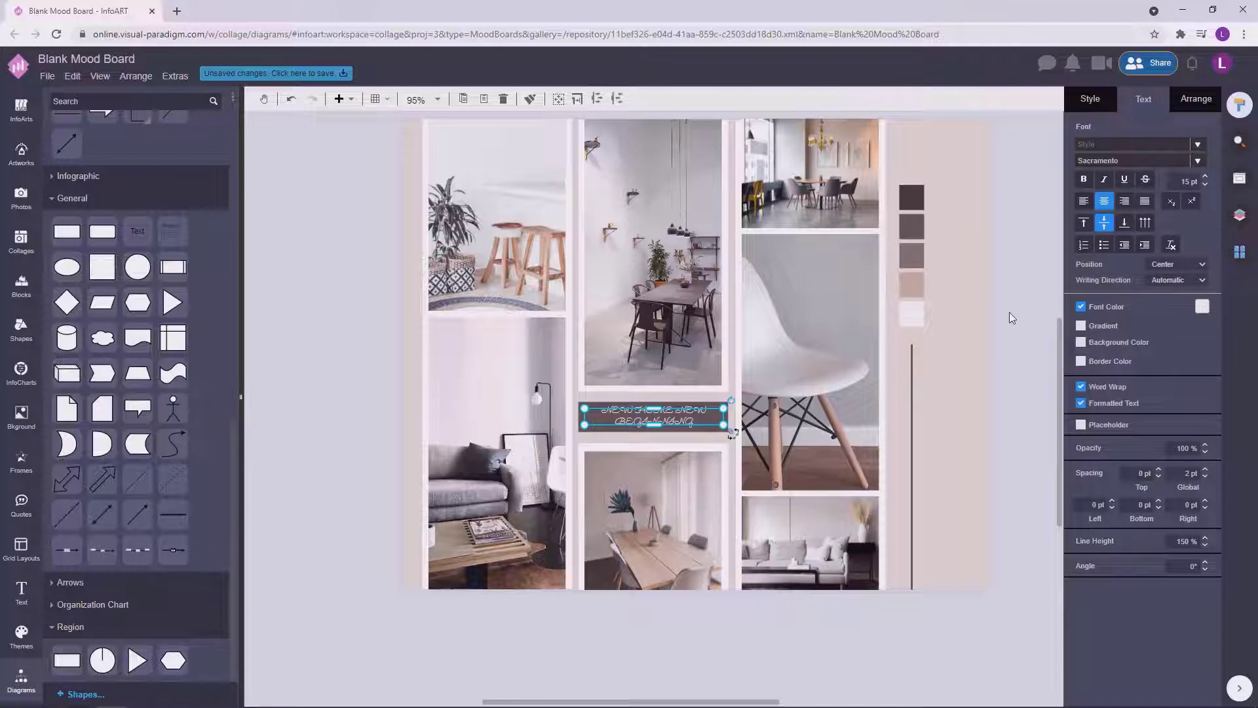
left_click(967, 403)
left_click(646, 418)
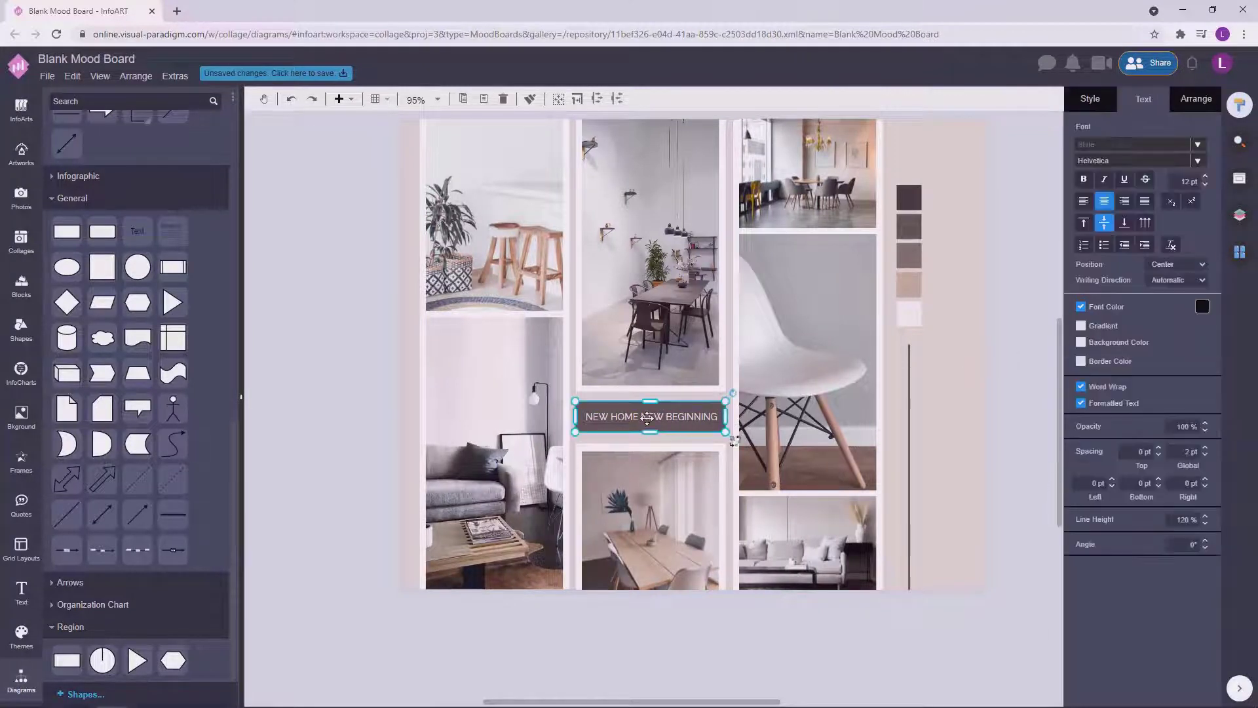
left_click(1198, 161)
scroll(1194, 248, "down", 5)
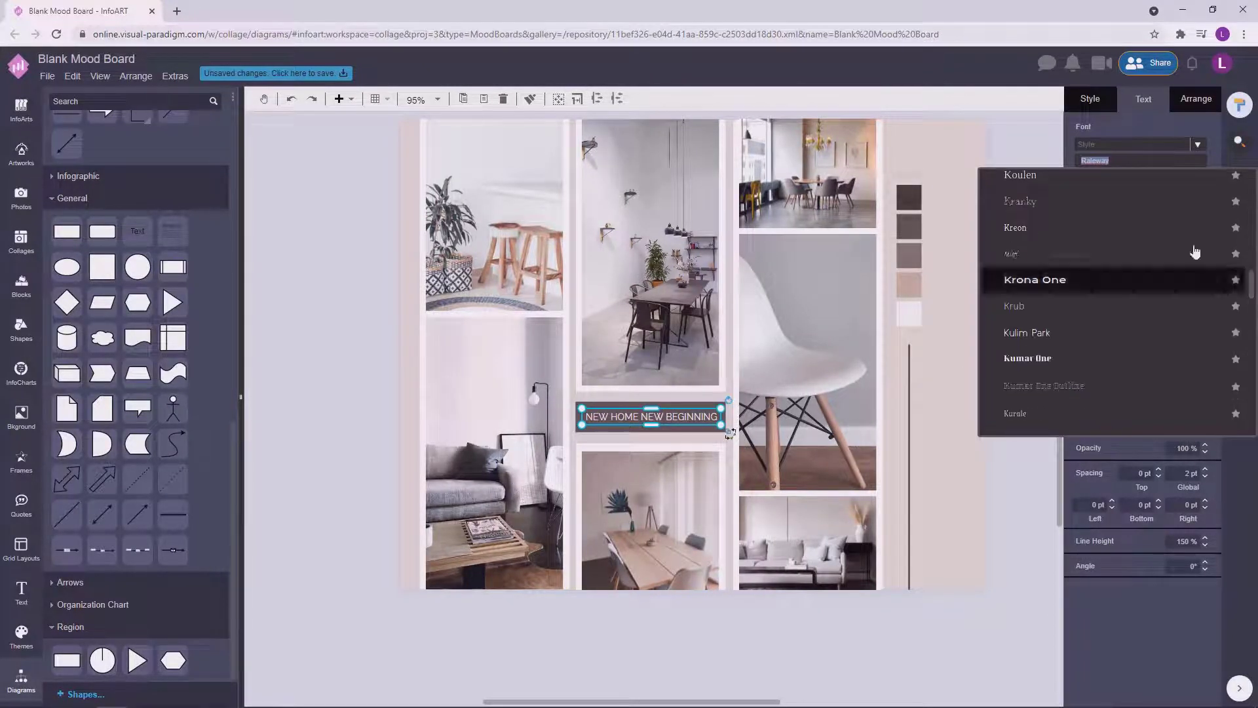
left_click(951, 275)
Step: Set the NEW HOME NEW BEGINNING text to the Julius Sans One font
left_click(677, 415)
left_click(677, 415)
left_click(1109, 161)
type("Jul")
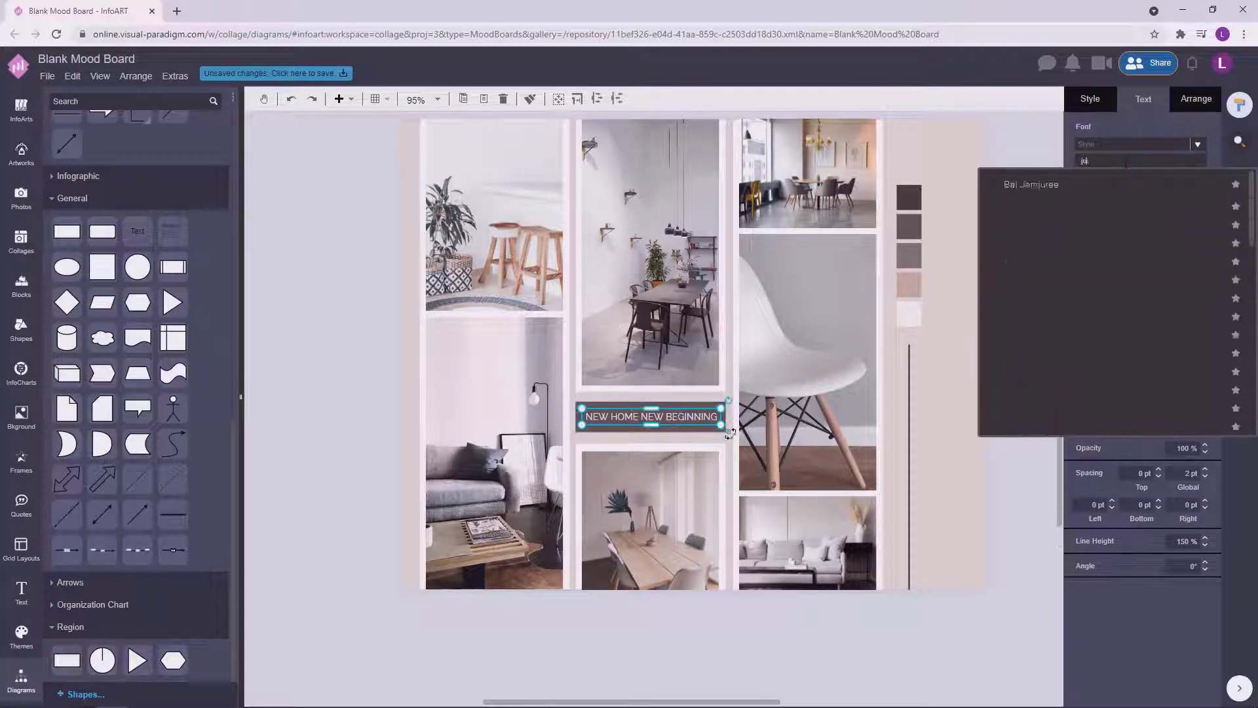
left_click(1033, 210)
left_click(1035, 335)
Step: Widen the title text box so the text fits one line, set it to 14 pt and place it over the bar
left_click(658, 427)
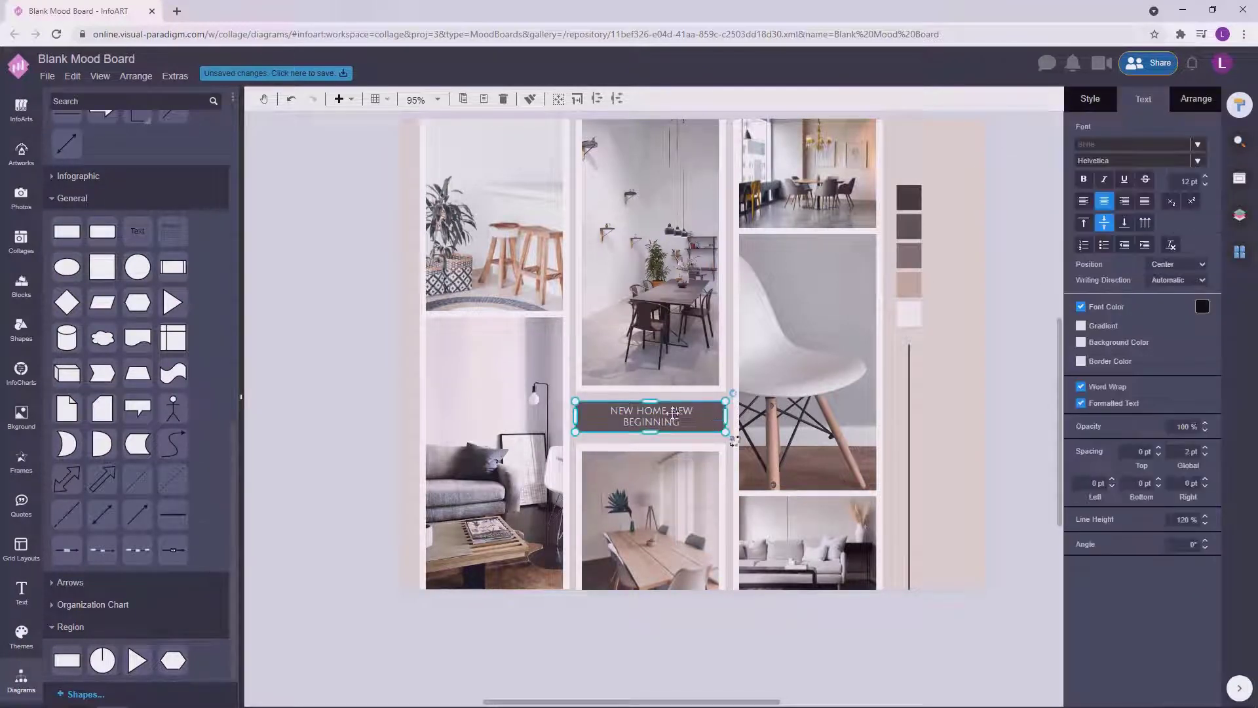
left_click(671, 414)
left_click_drag(721, 409, 721, 415)
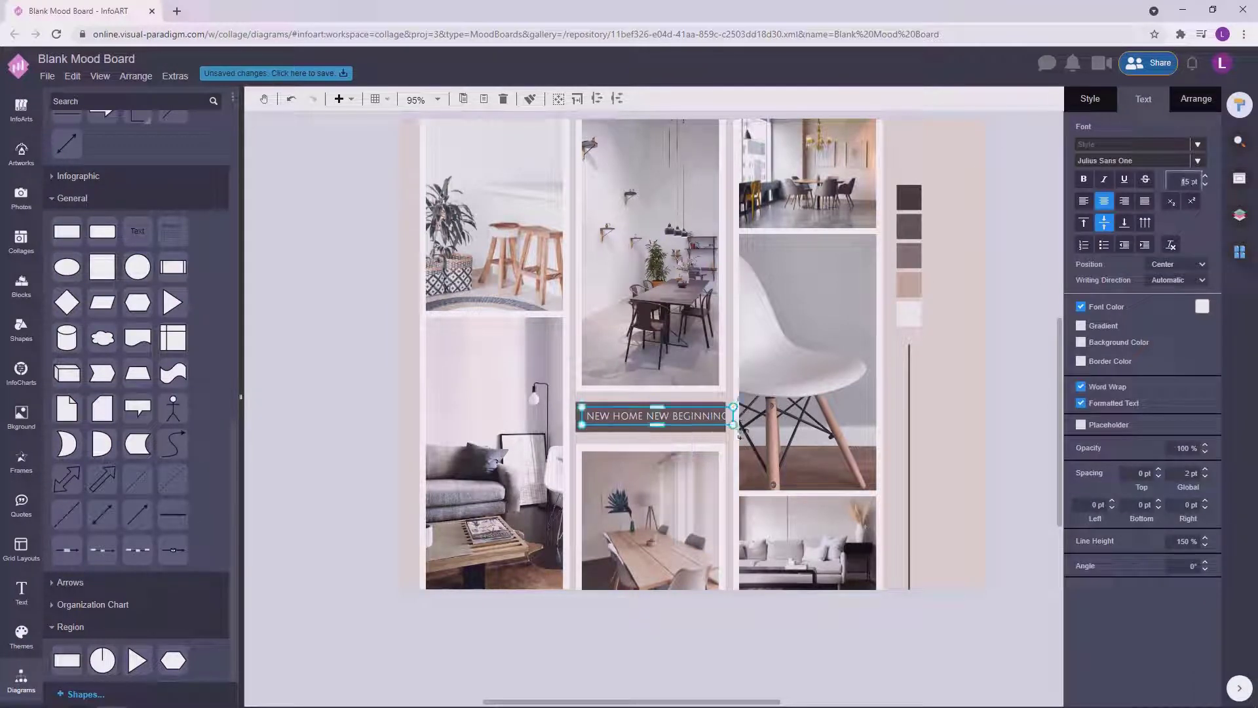
left_click_drag(707, 419, 700, 420)
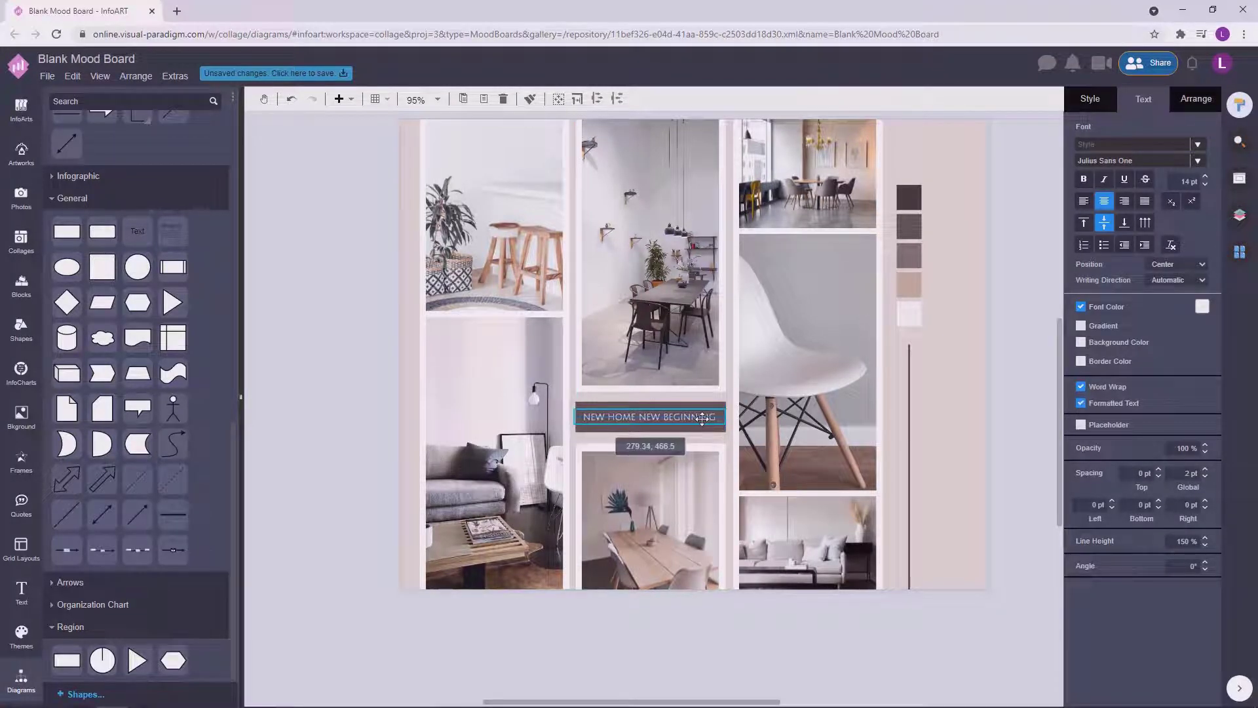
Step: Nudge the title text slightly so it sits centred on the bar
left_click(936, 397)
scroll(654, 427, "up", 4)
left_click(726, 407)
left_click_drag(726, 407, 724, 407)
left_click(824, 342)
scroll(810, 385, "down", 4)
left_click(800, 396)
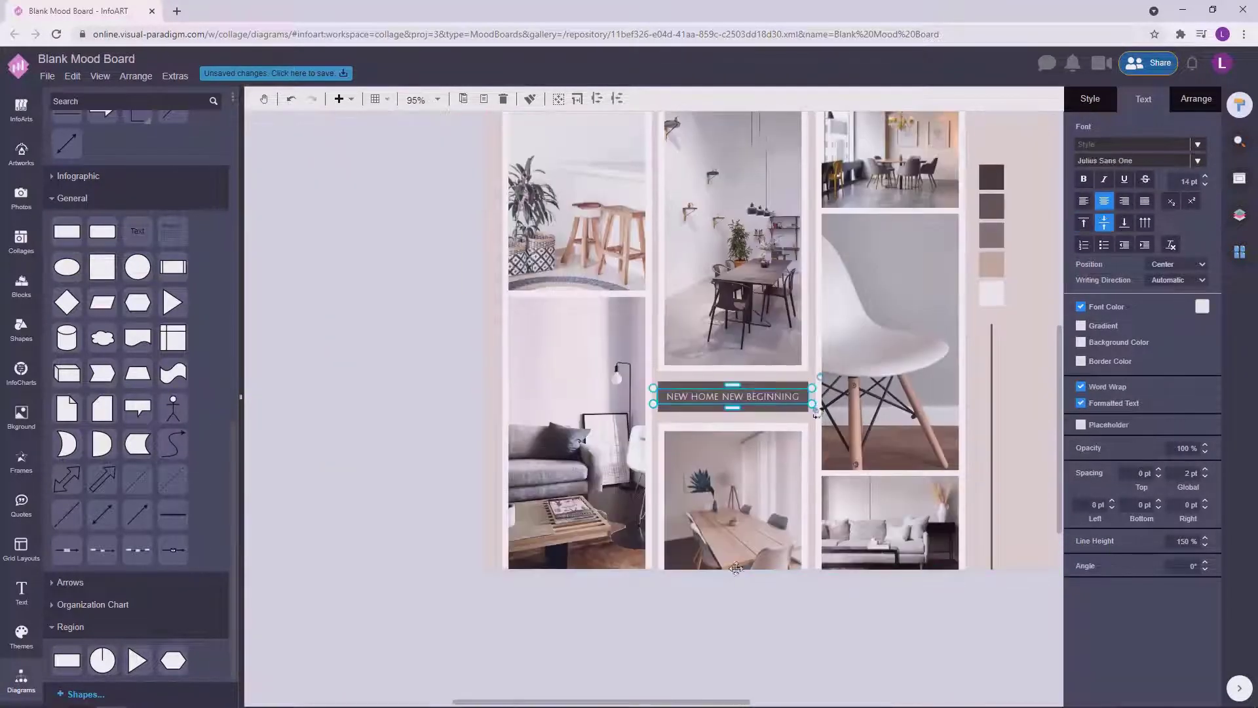
left_click(744, 599)
scroll(851, 508, "down", 2)
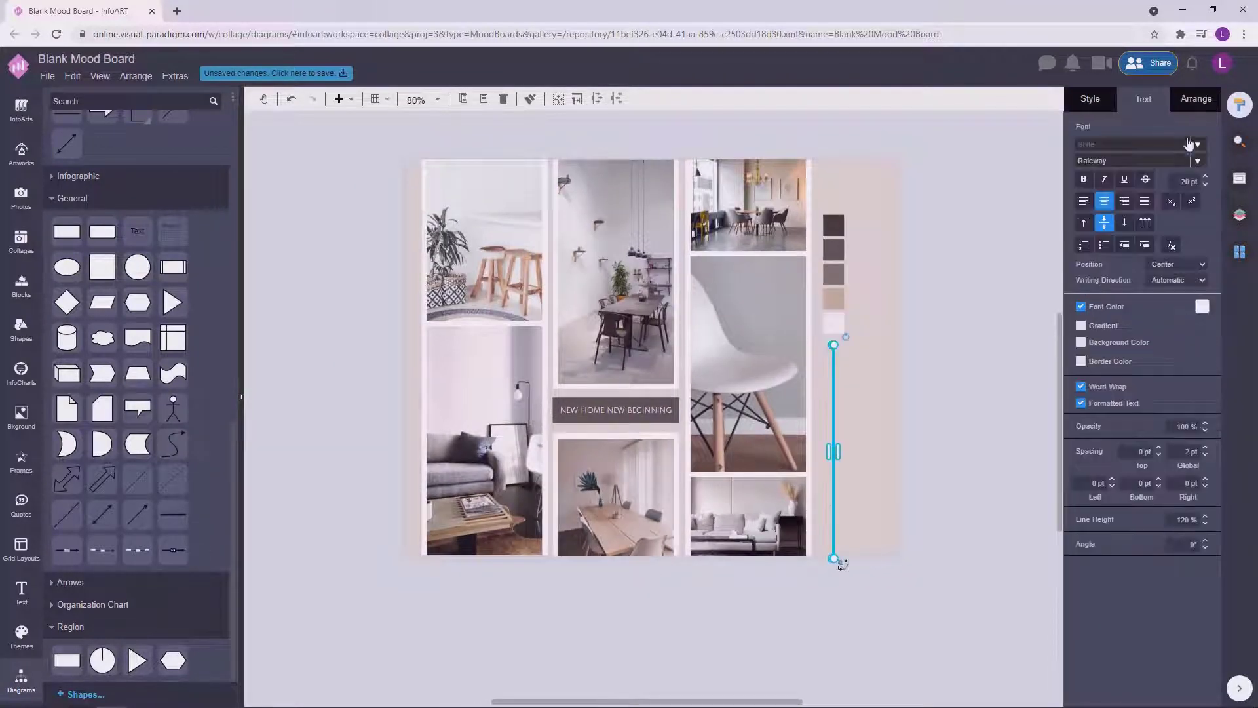
left_click(835, 558)
left_click(946, 431)
scroll(970, 367, "up", 2)
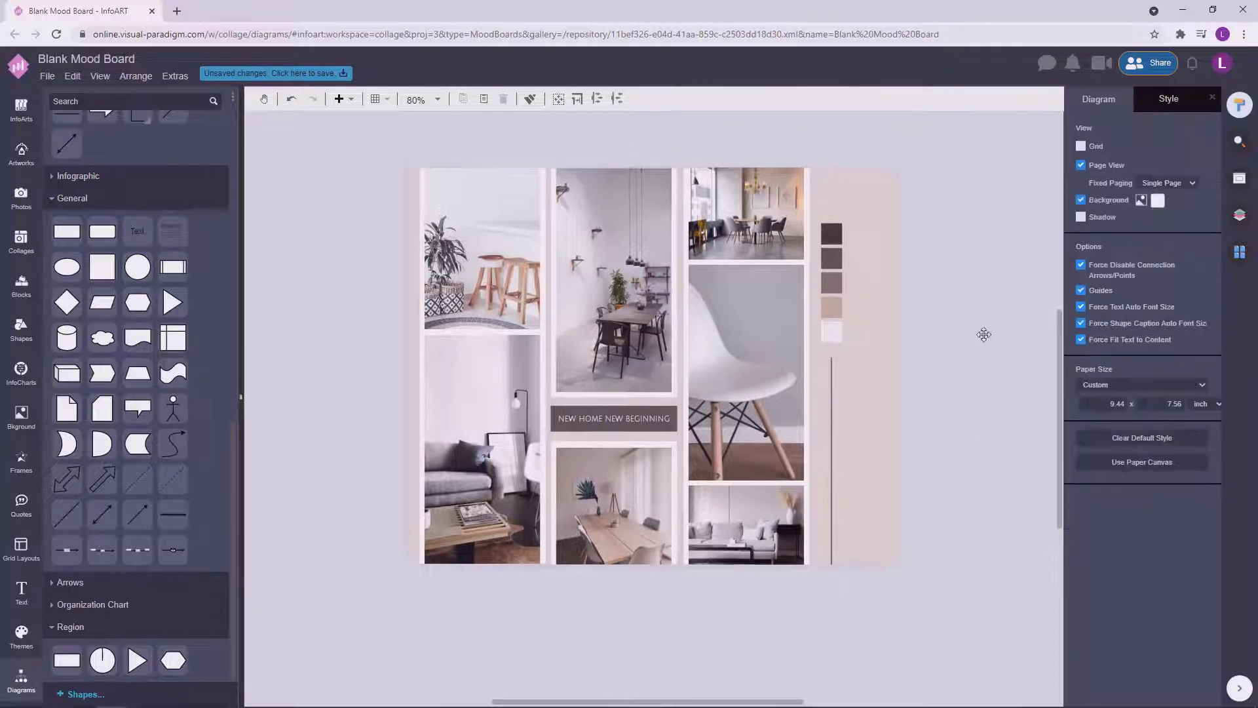
Step: Select all five colour swatches and move them down slightly, closer to the vertical line
left_click_drag(960, 402, 788, 219)
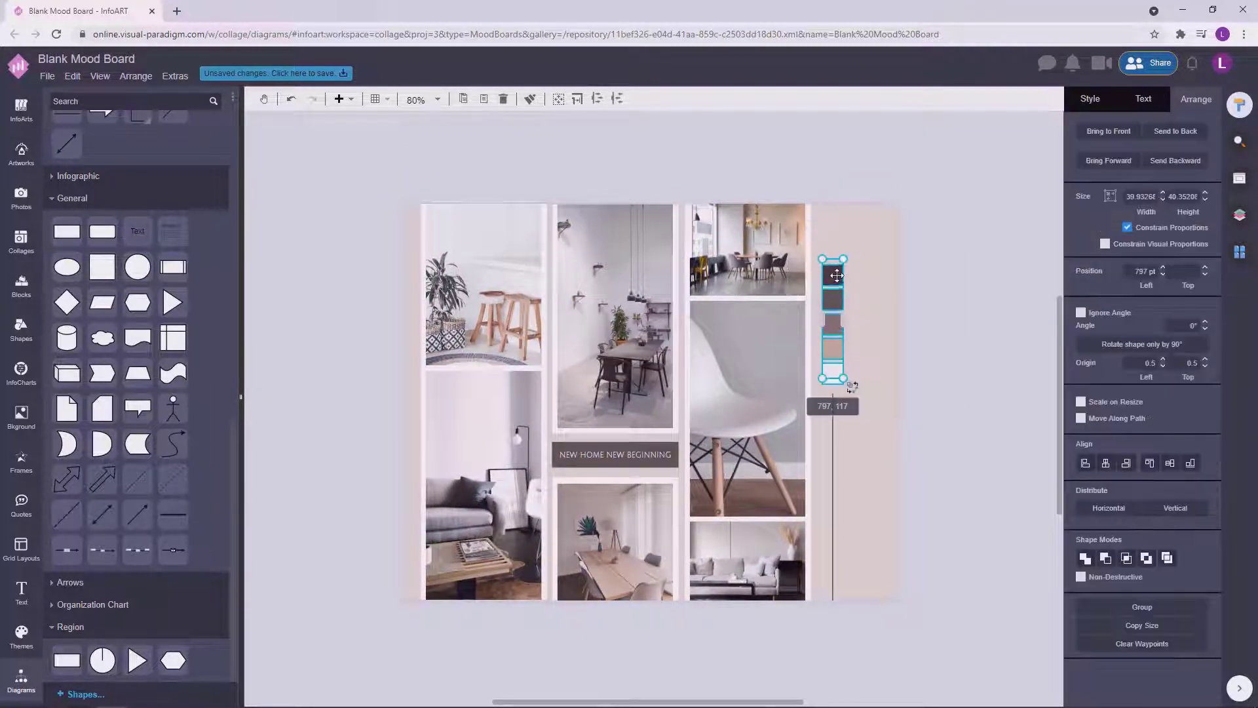
left_click(975, 282)
left_click_drag(935, 380, 791, 219)
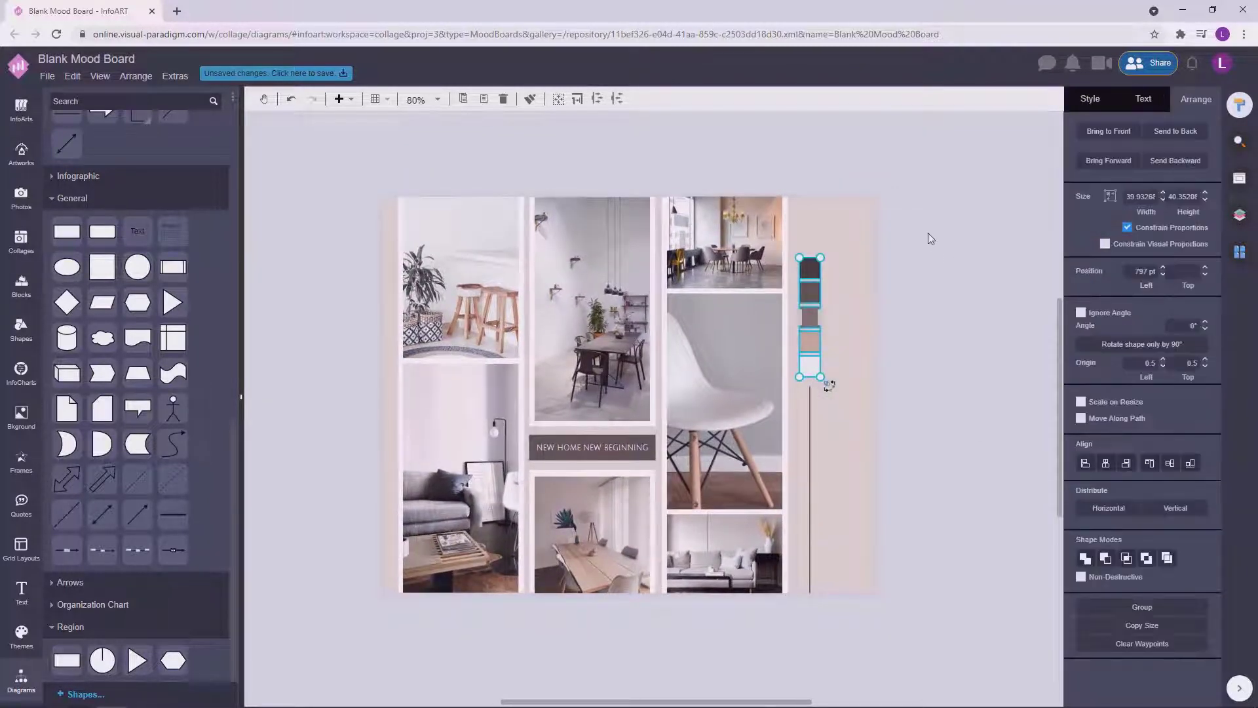
left_click(928, 237)
left_click_drag(892, 450, 866, 449)
scroll(927, 368, "down", 1)
scroll(927, 368, "up", 1)
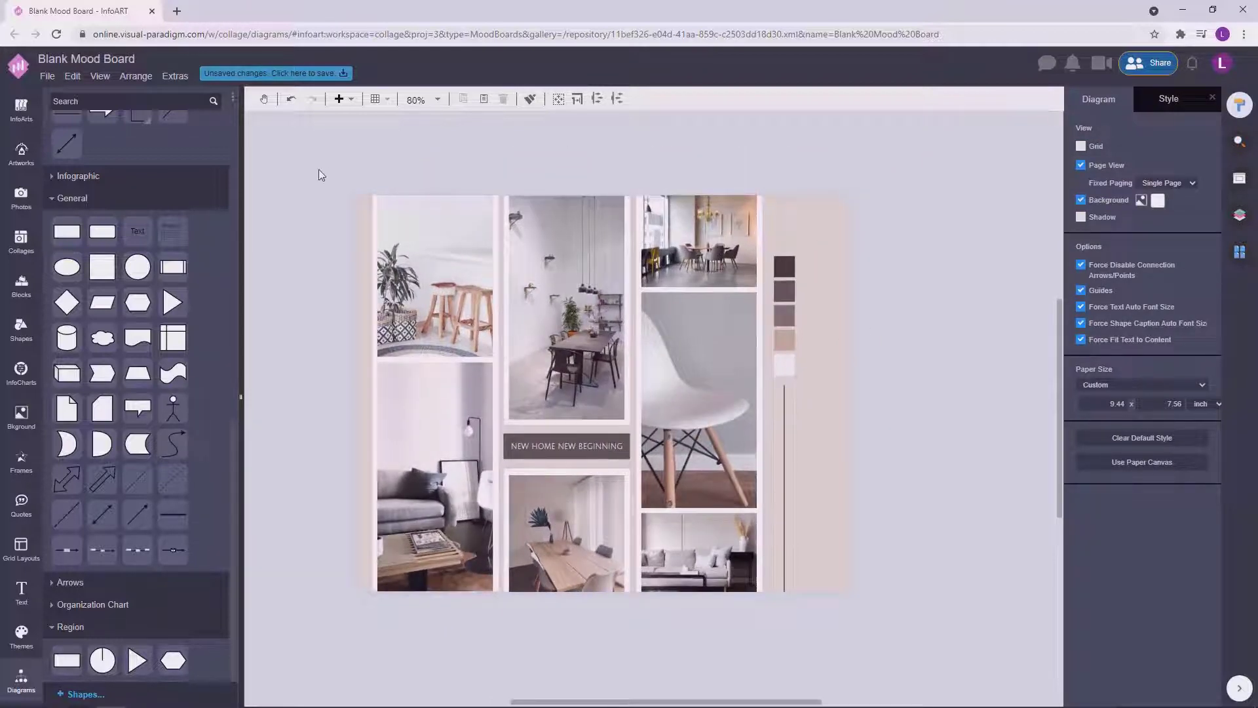
Step: Save the board to VP Online under a New Home mood board file name
left_click(271, 74)
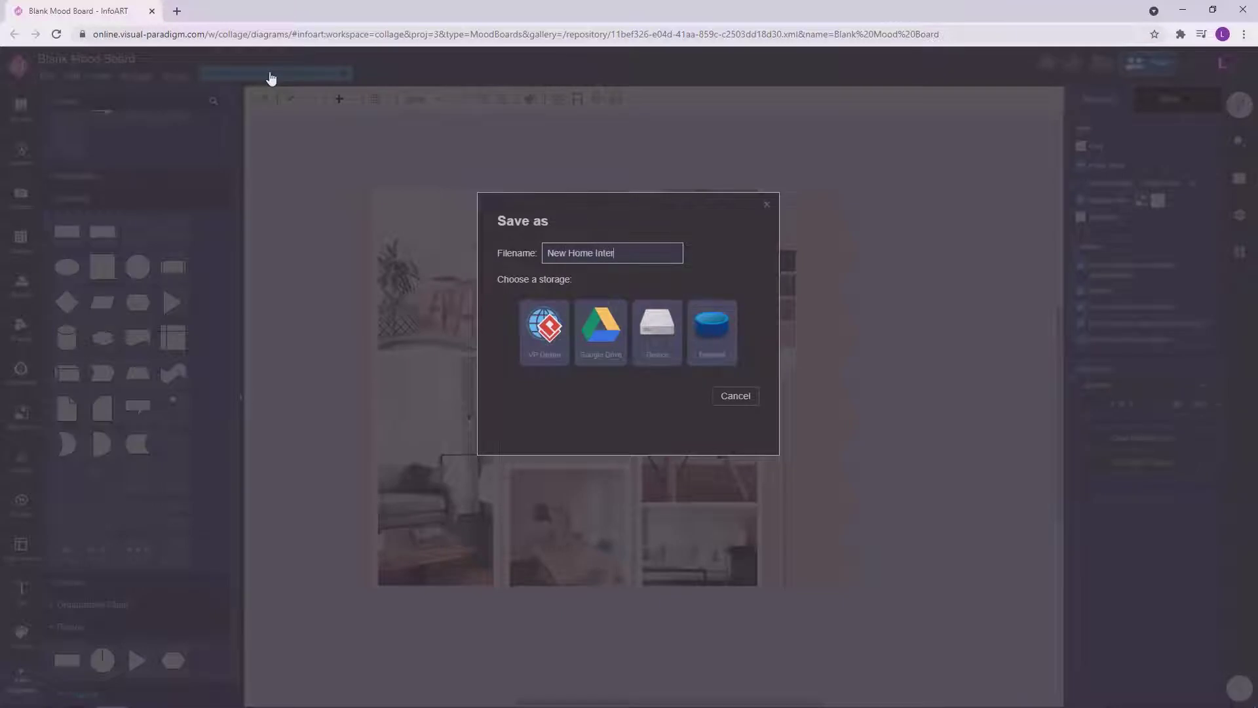
type("Mood Board")
left_click(545, 328)
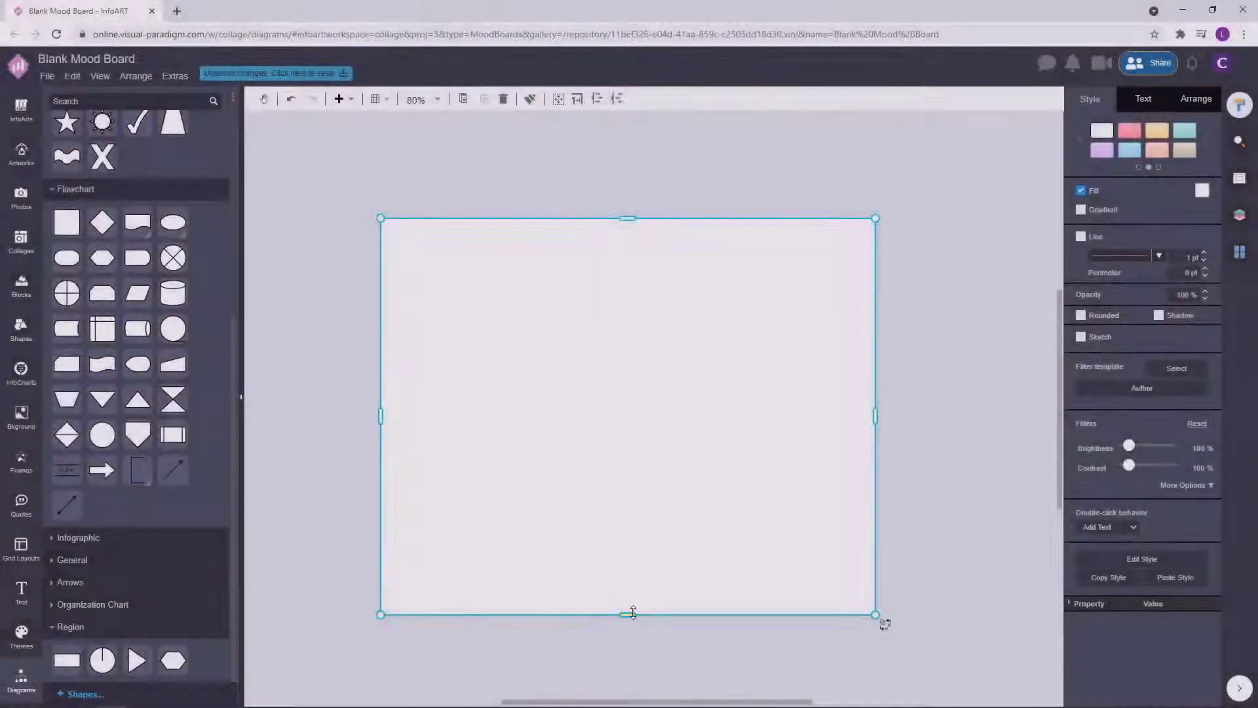
Step: Reduce the full-page rectangle on the new board to a wide band and centre it vertically on the page
left_click_drag(633, 613, 635, 397)
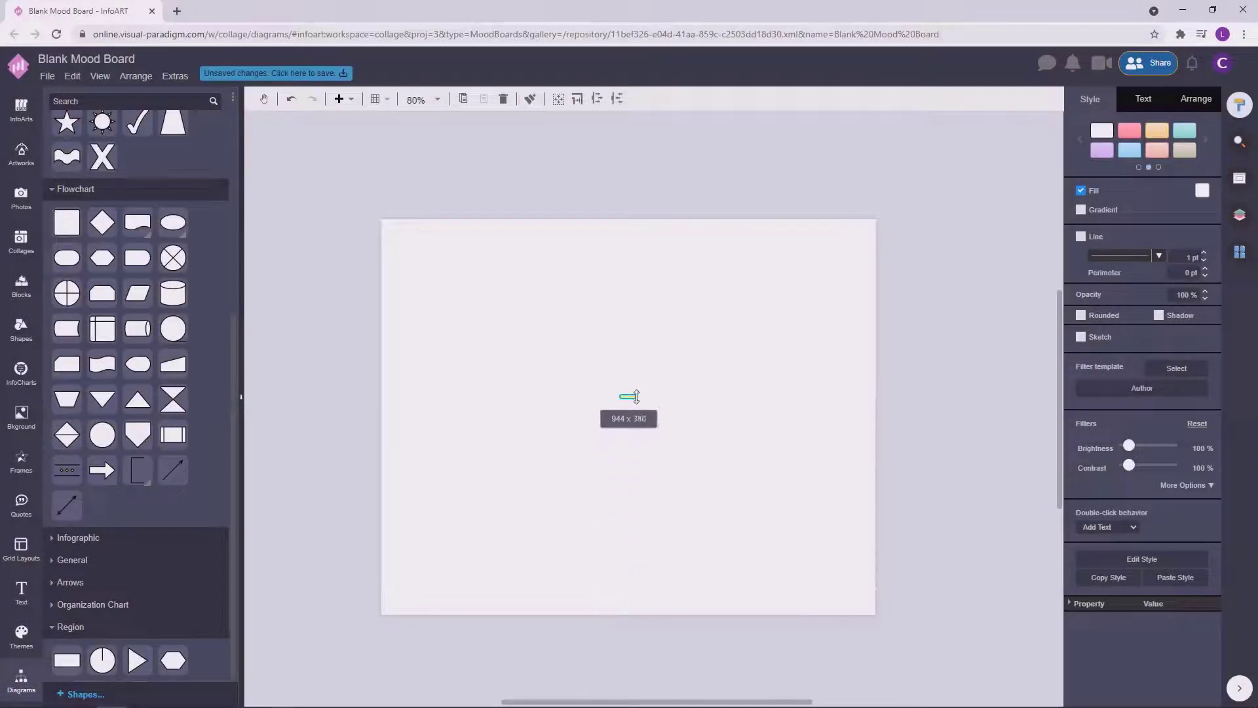
left_click_drag(714, 309, 711, 417)
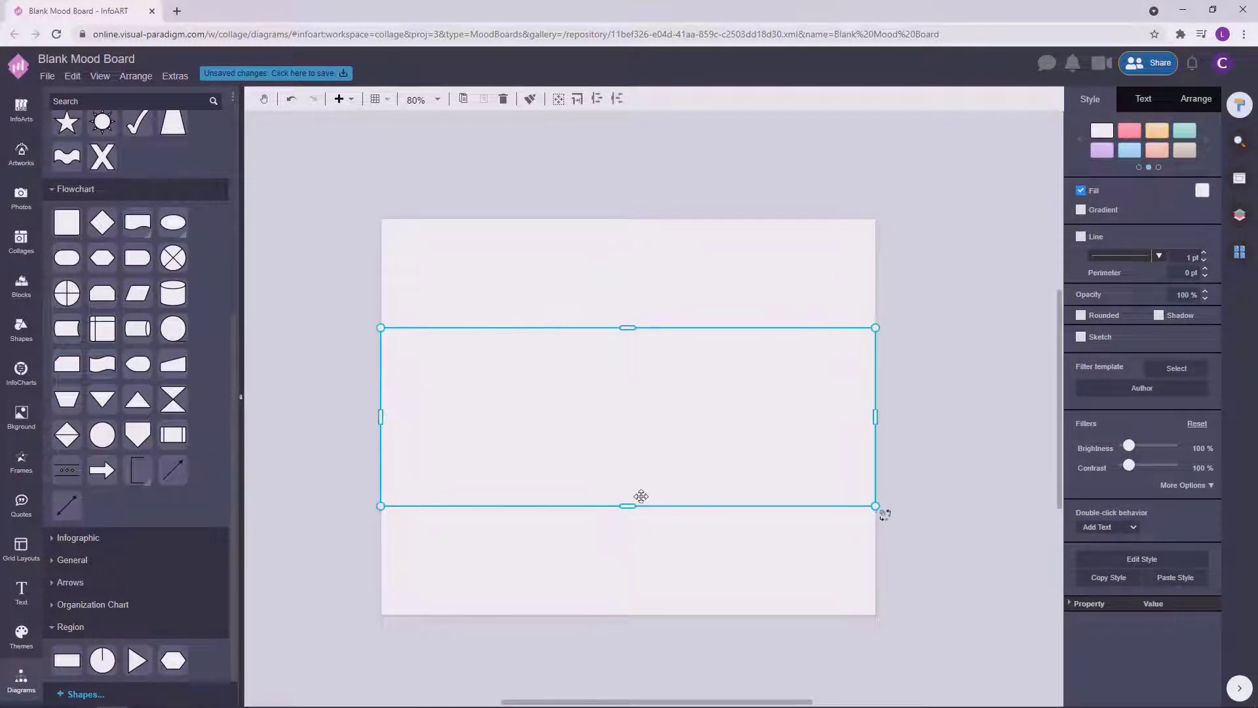
left_click_drag(631, 506, 631, 545)
left_click_drag(670, 473, 669, 453)
right_click(669, 452)
mouse_move(740, 448)
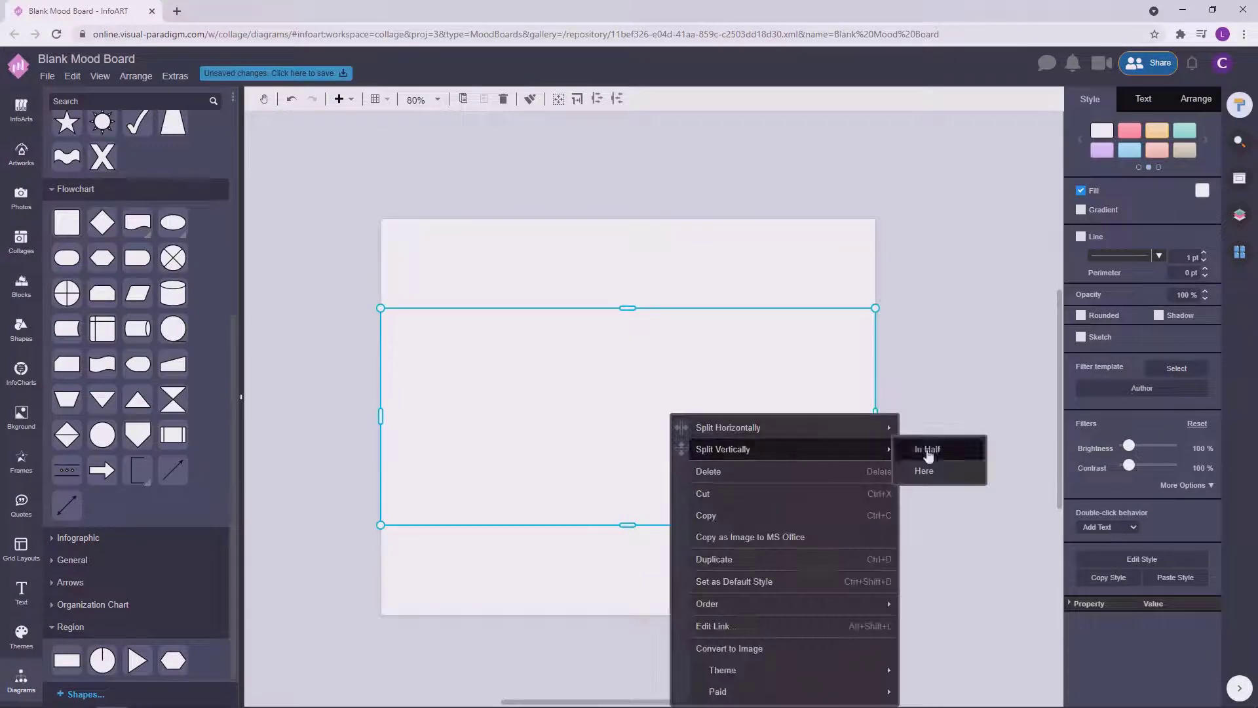
left_click(926, 450)
left_click(997, 340)
key("ctrl+z")
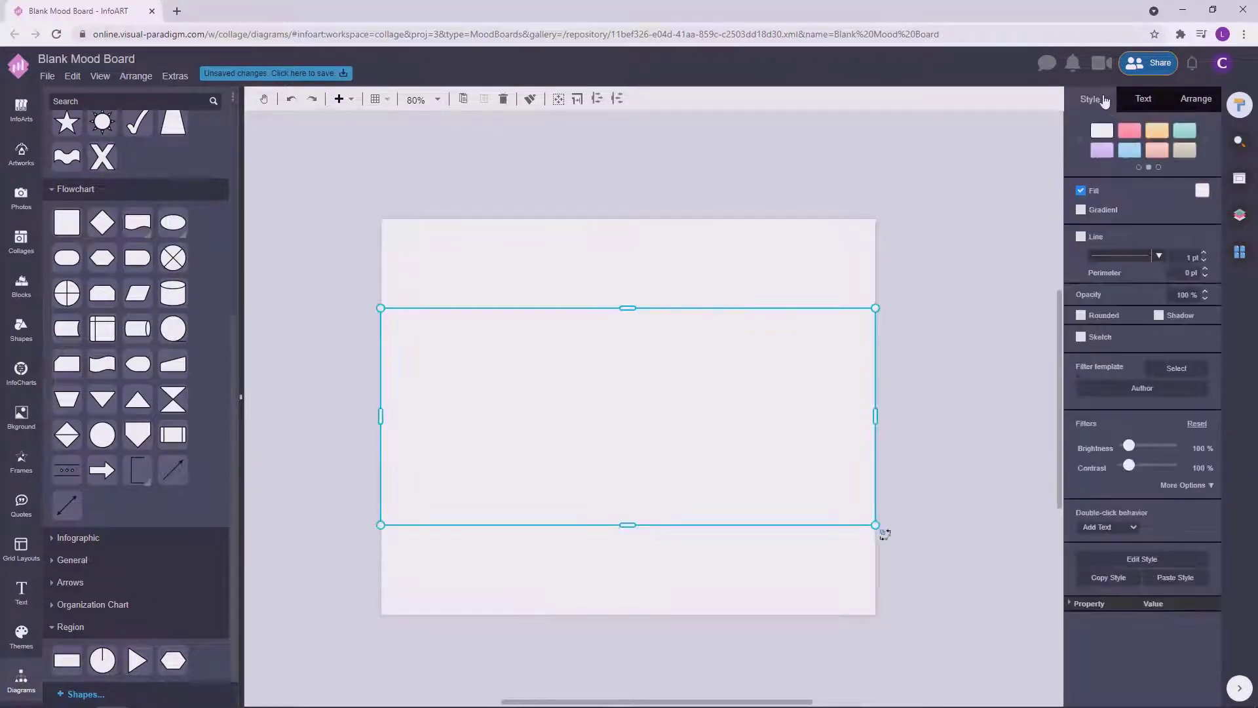
right_click(700, 384)
mouse_move(913, 401)
left_click(951, 397)
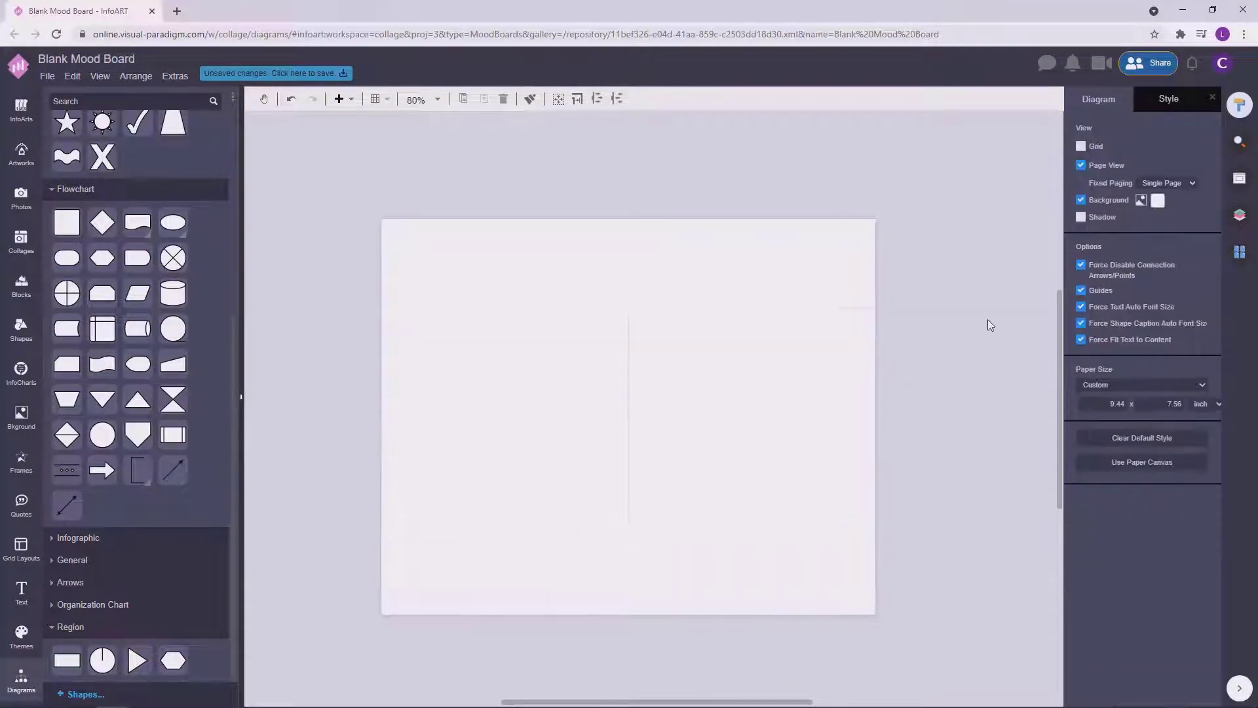
Step: Split the band vertically in half into two stacked rows, and split the upper row vertically in half again
left_click(702, 390)
right_click(702, 393)
mouse_move(911, 429)
left_click(949, 427)
right_click(714, 377)
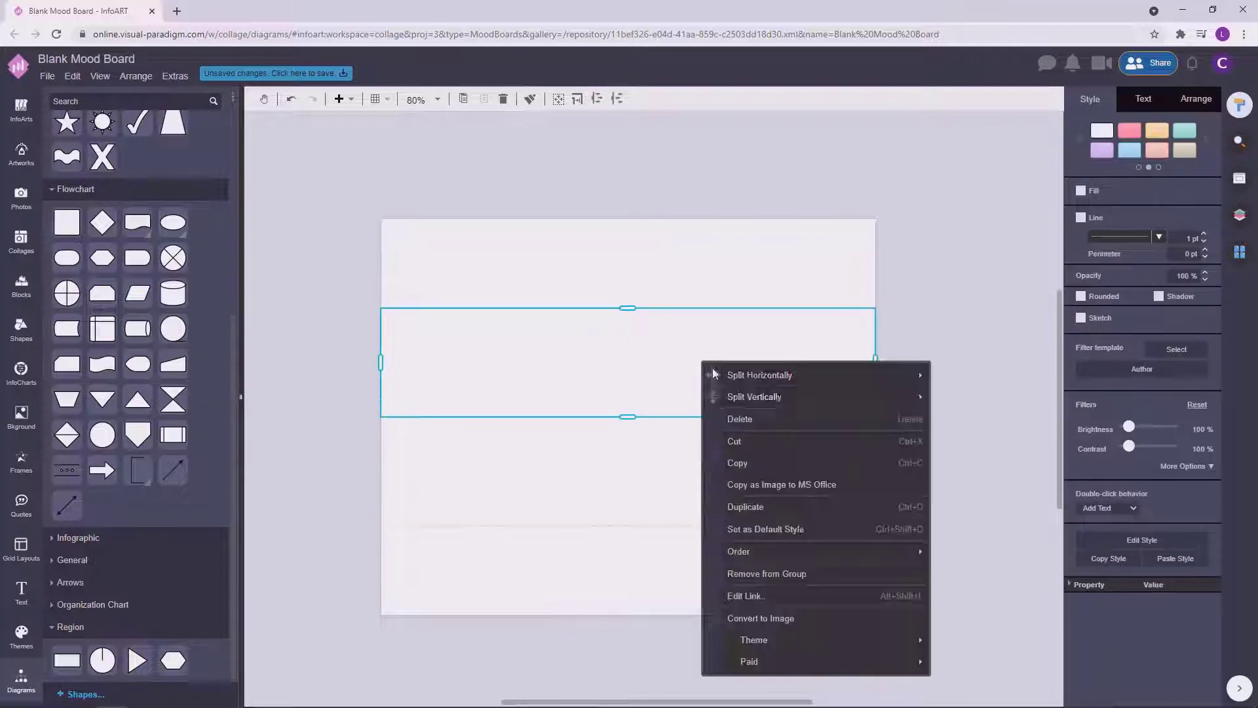
mouse_move(911, 397)
left_click(954, 397)
Step: Select the three stacked rows together and distribute their height evenly
left_click(986, 337)
left_click(770, 332)
left_click_drag(770, 332, 747, 465)
right_click(748, 466)
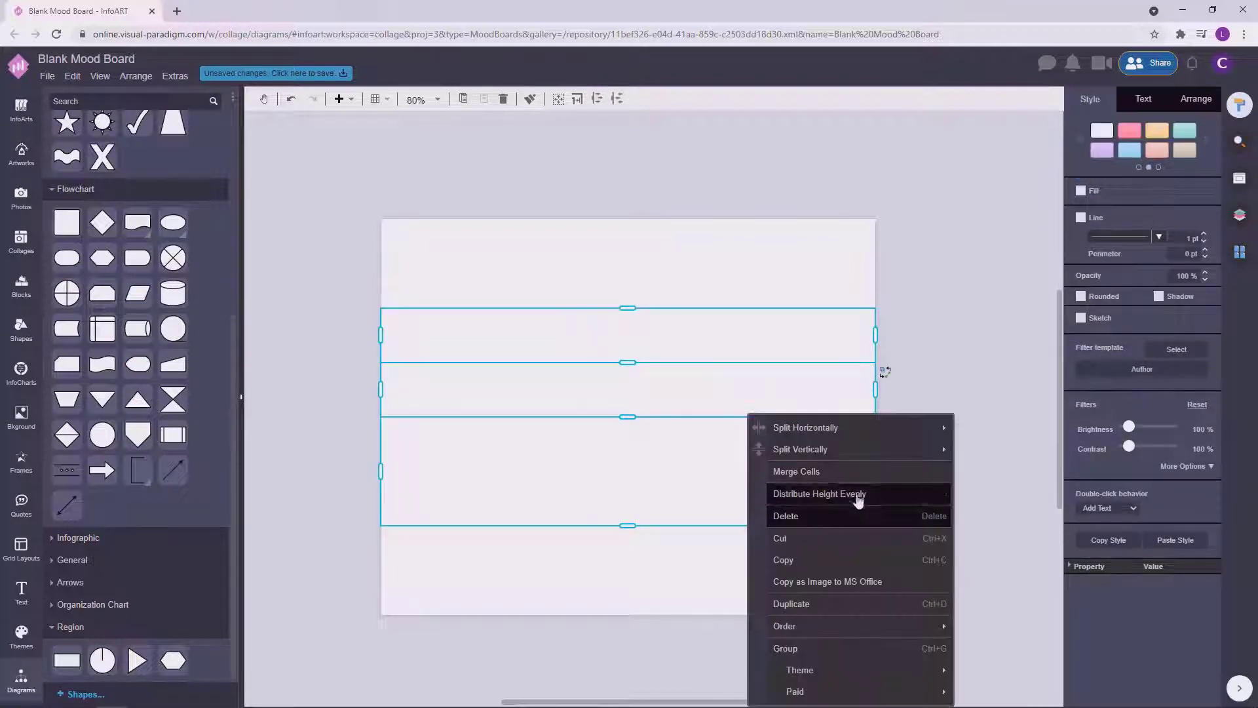
left_click(859, 498)
Step: Split the top row and the middle row horizontally in half, giving two side-by-side cells in each
left_click(679, 337)
left_click(679, 337)
right_click(682, 339)
mouse_move(901, 353)
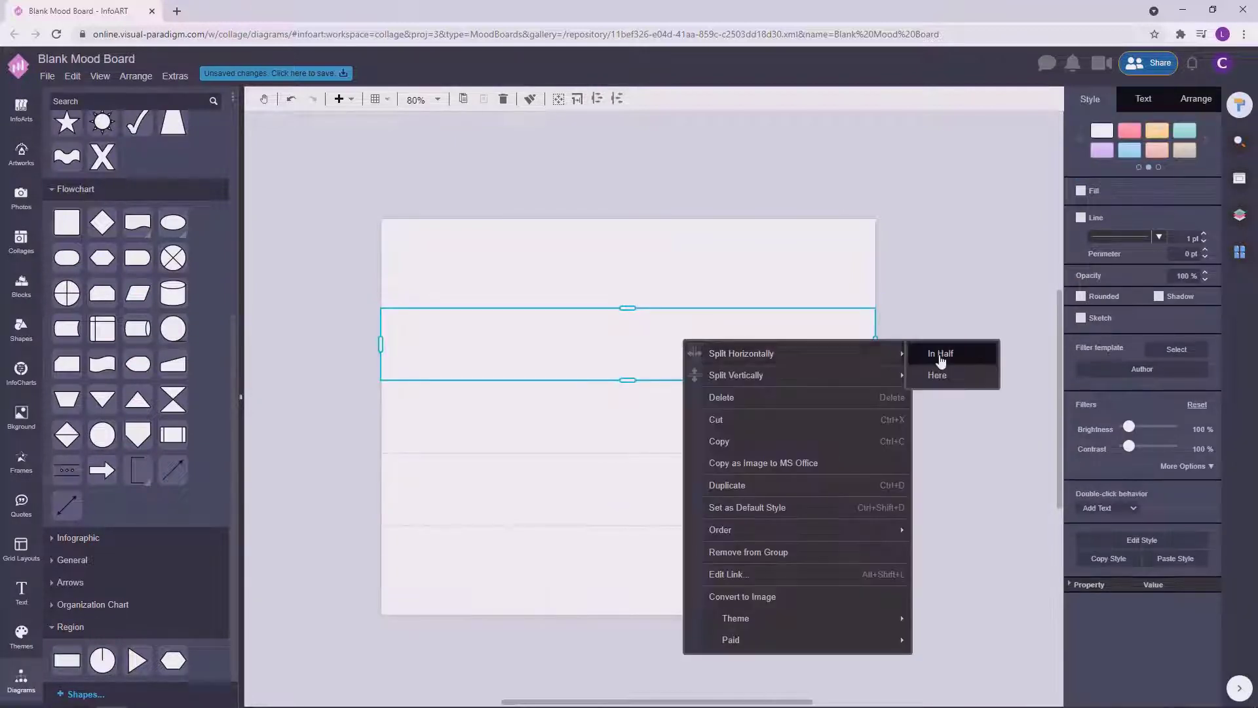
left_click(941, 354)
left_click(607, 413)
right_click(597, 391)
left_click(856, 423)
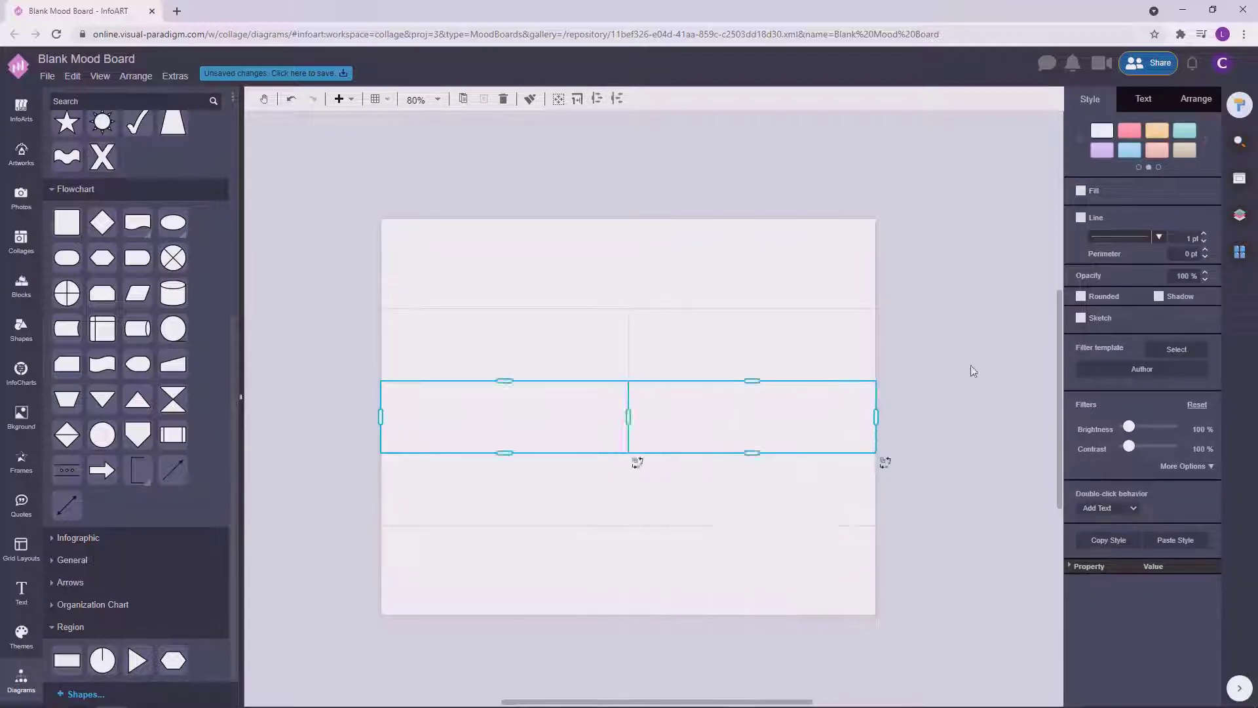
Step: Try to split the bottom row horizontally in half and shift its divider towards the right edge
left_click(643, 478)
left_click(643, 478)
right_click(647, 478)
mouse_move(764, 416)
left_click(903, 395)
left_click(699, 483)
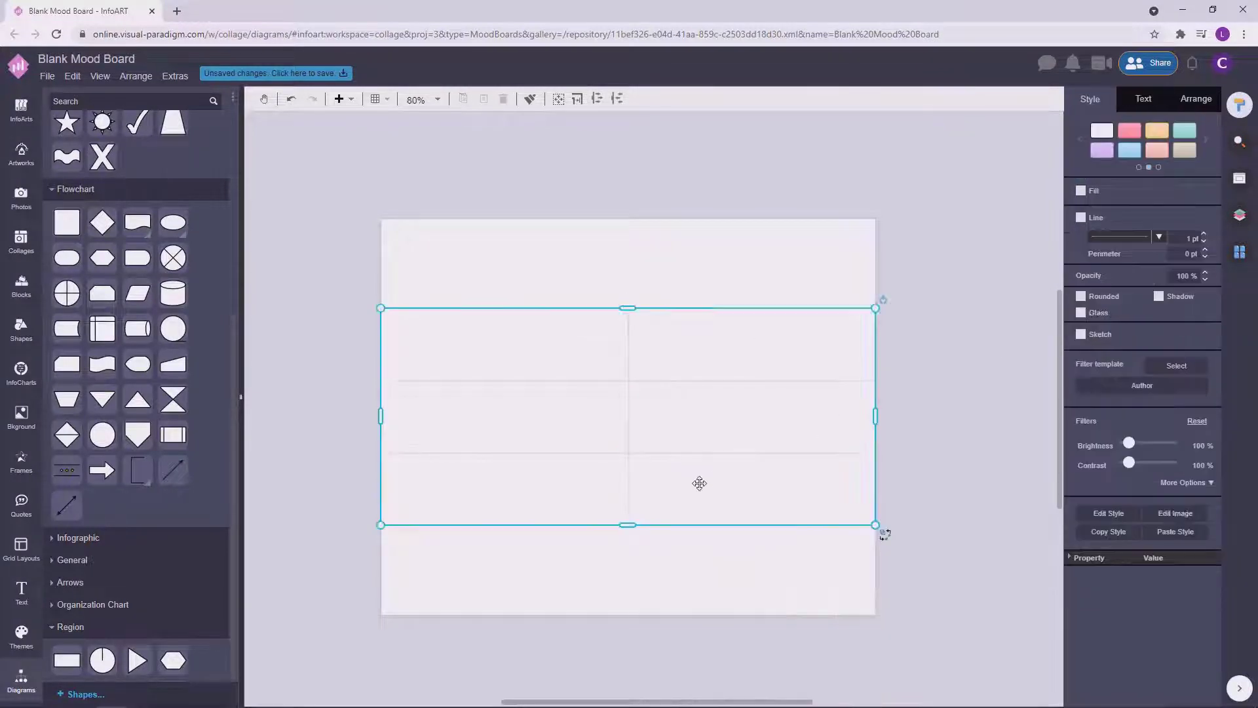
left_click(670, 482)
left_click_drag(628, 489, 755, 488)
key("ctrl+z")
left_click(646, 499)
left_click(915, 421)
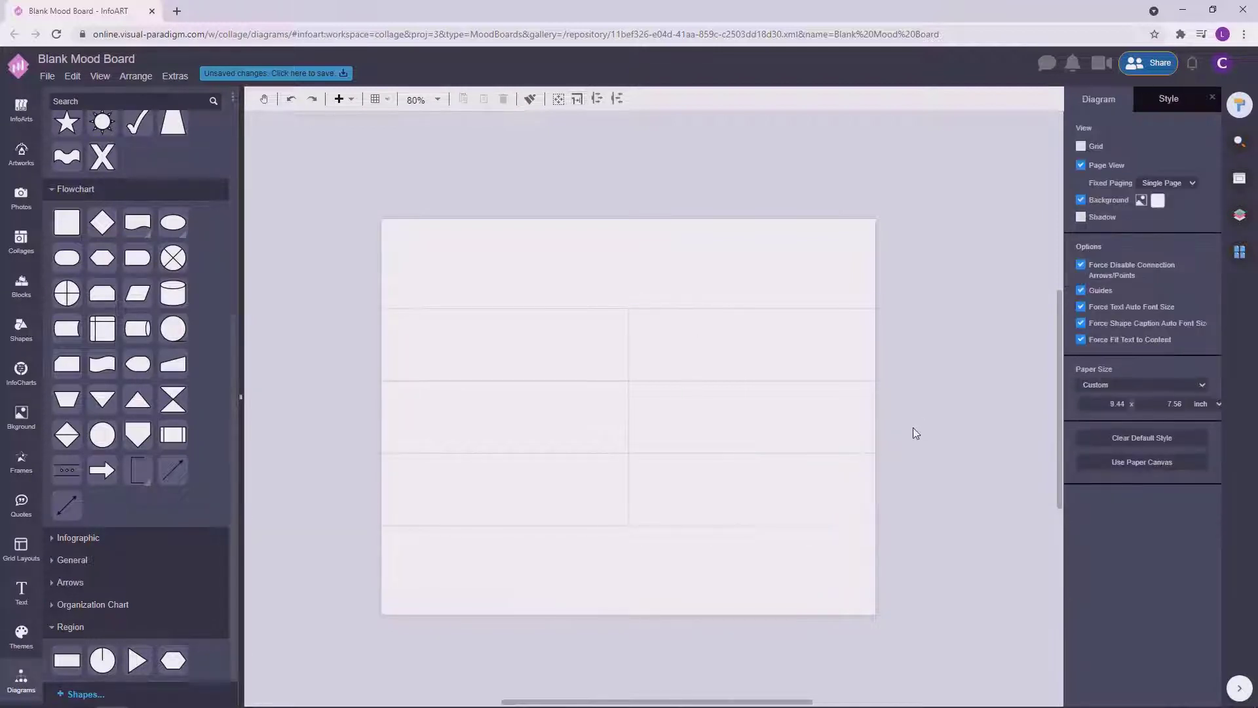
Step: Move the divider between the middle row's two cells rightwards to about two thirds of the row's width
left_click(719, 424)
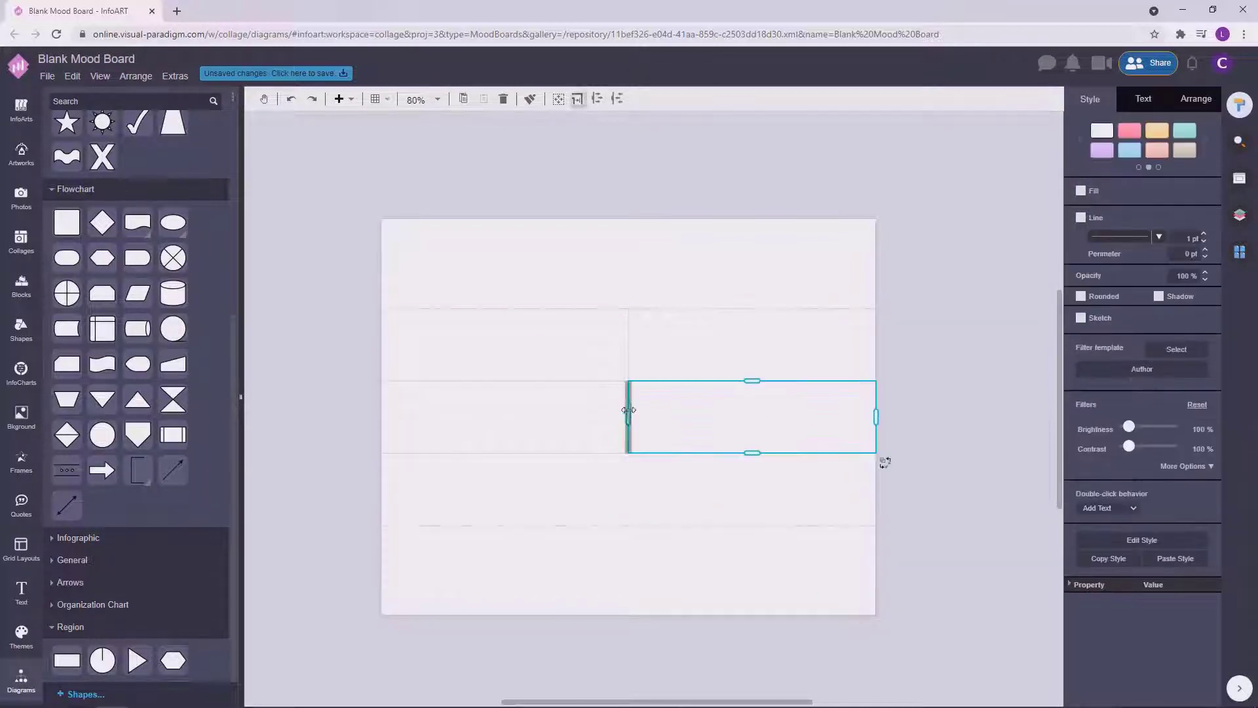
left_click(719, 423)
left_click(594, 348)
left_click(564, 485)
right_click(564, 485)
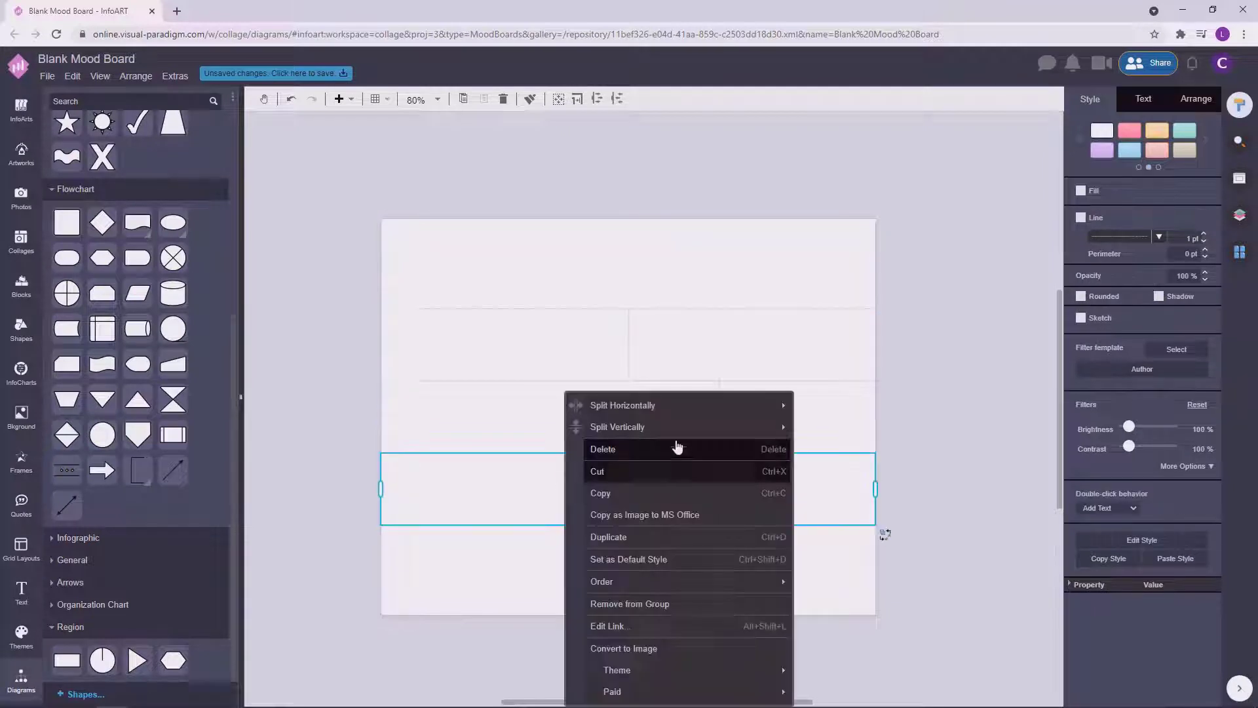
mouse_move(753, 427)
left_click(808, 428)
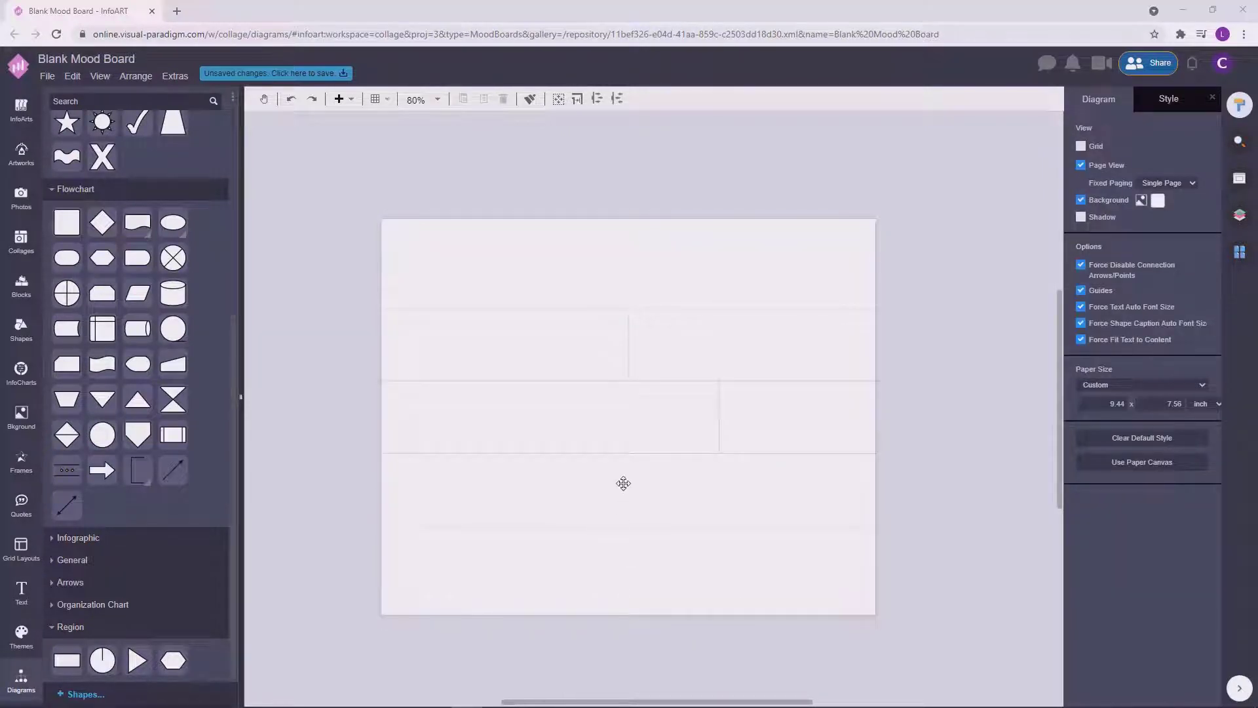
left_click(652, 479)
left_click(652, 479)
right_click(652, 479)
mouse_move(721, 425)
left_click(917, 427)
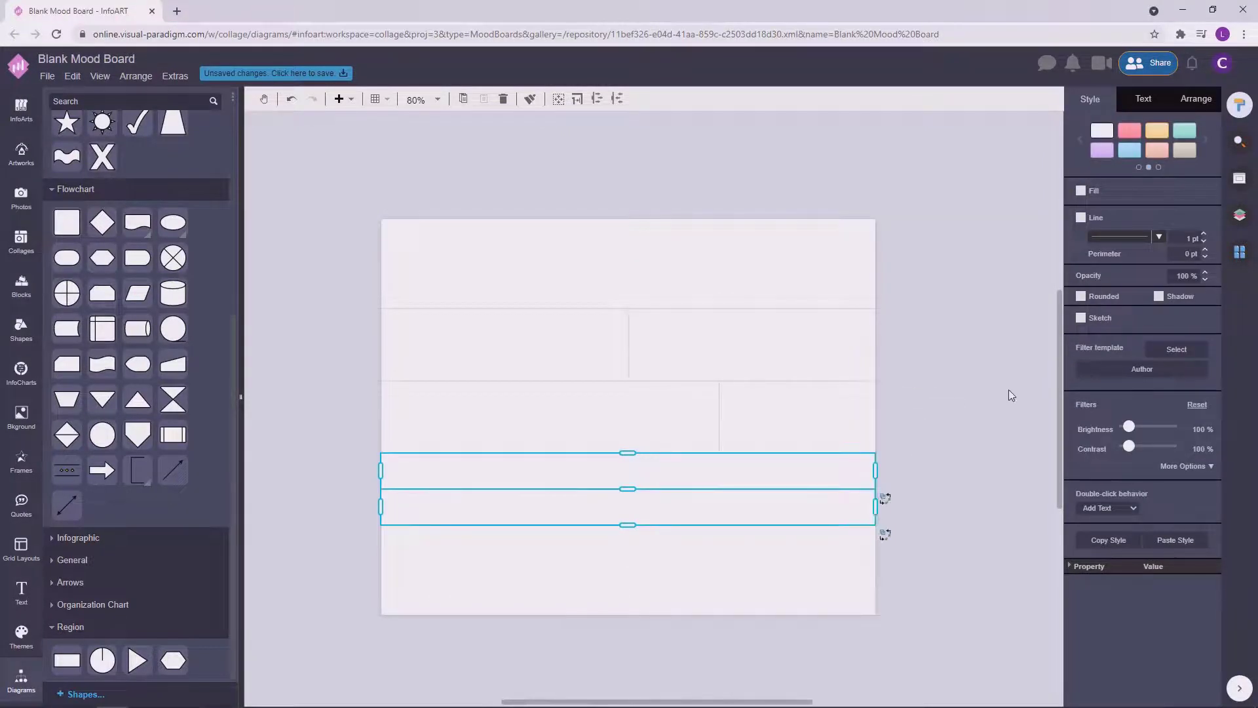
key("ctrl+z")
Step: Split the bottom row horizontally in half and move its divider leftwards to about one third of the row's width
right_click(694, 481)
left_click(960, 407)
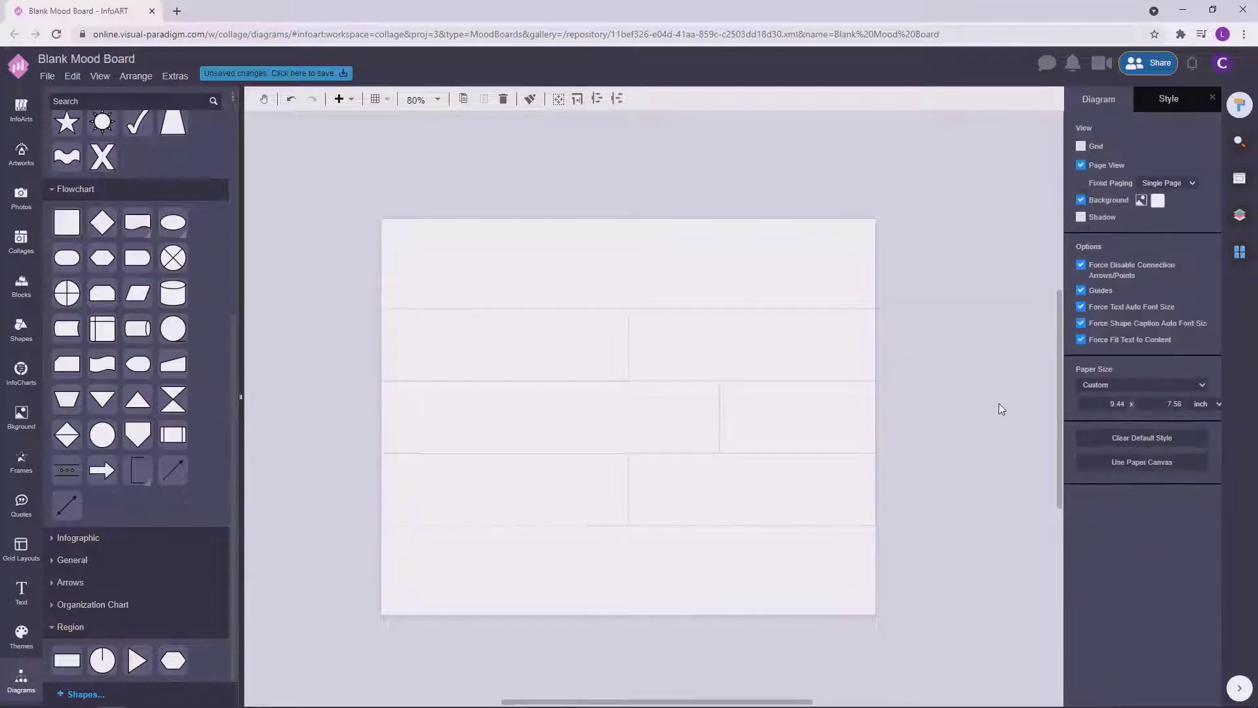
left_click(662, 483)
left_click(662, 483)
left_click_drag(632, 488, 536, 500)
left_click(942, 413)
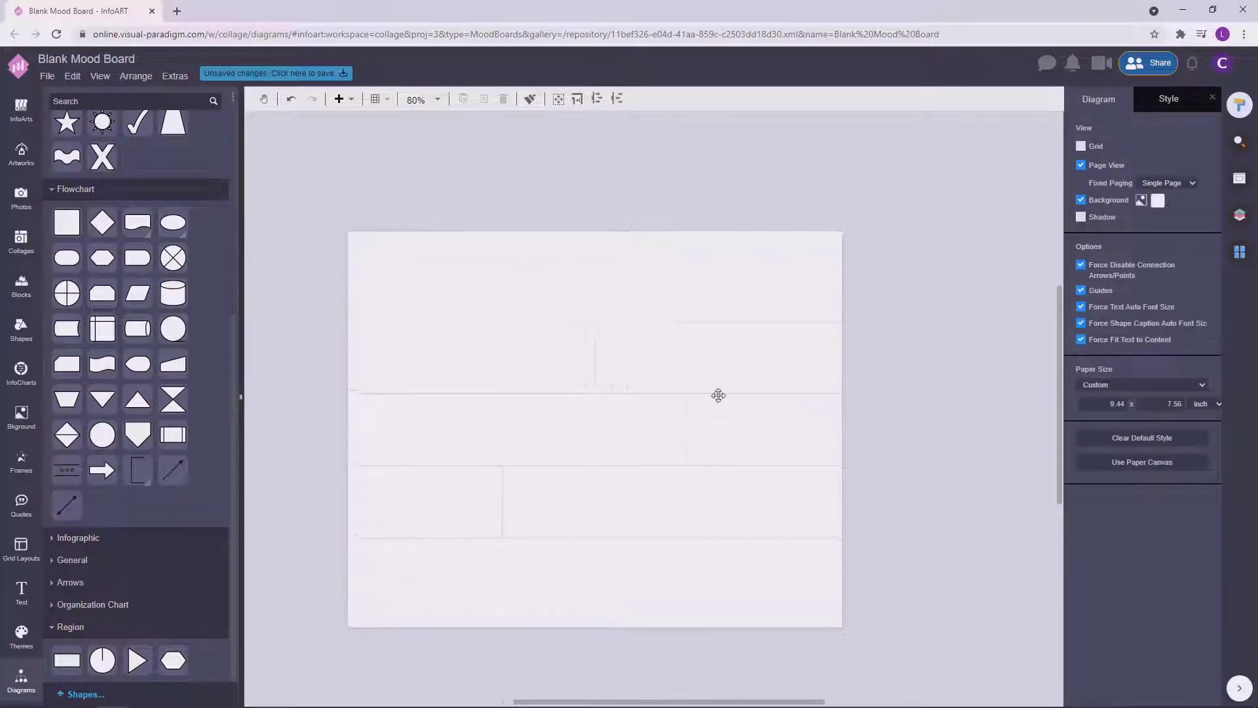
Step: Select all six cells of the grid and set their padding to 3 pt on every side
double_click(521, 352)
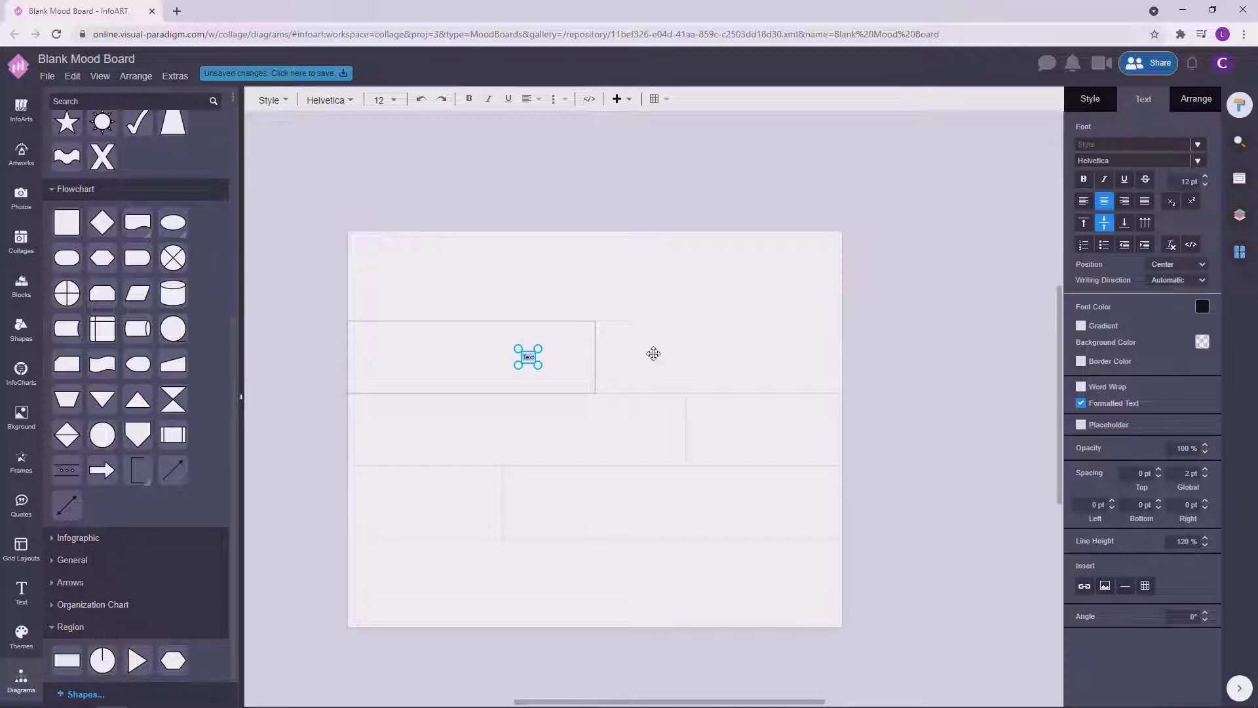
key("ctrl+z")
left_click(649, 349)
left_click(627, 348)
left_click(551, 360, "shift")
left_click(530, 411, "shift")
left_click(730, 417, "shift")
left_click(608, 502, "shift")
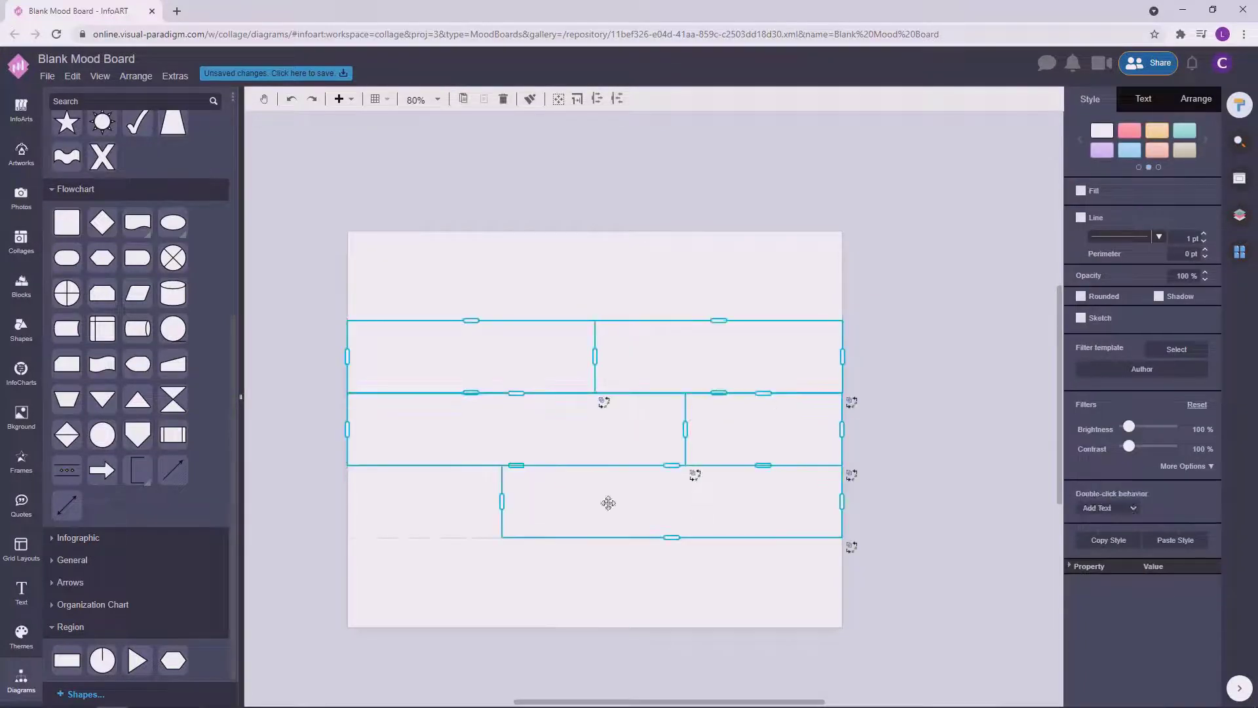
left_click(425, 501, "shift")
type("3")
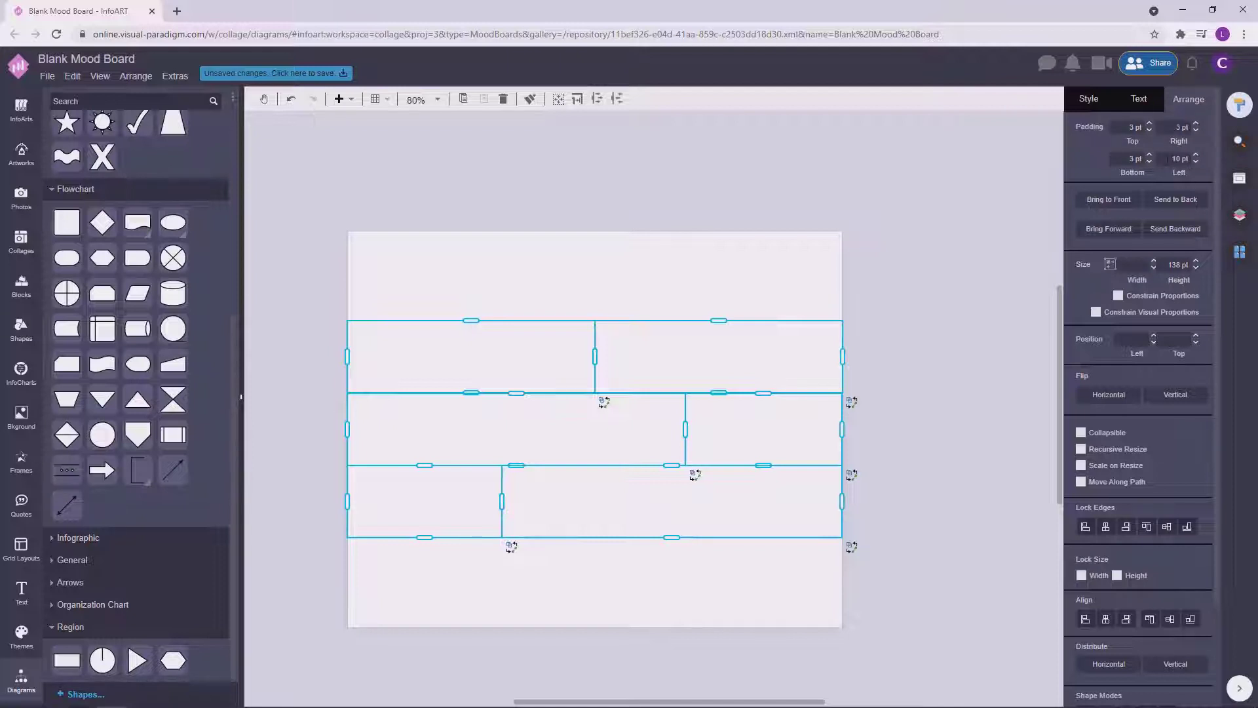
left_click(951, 325)
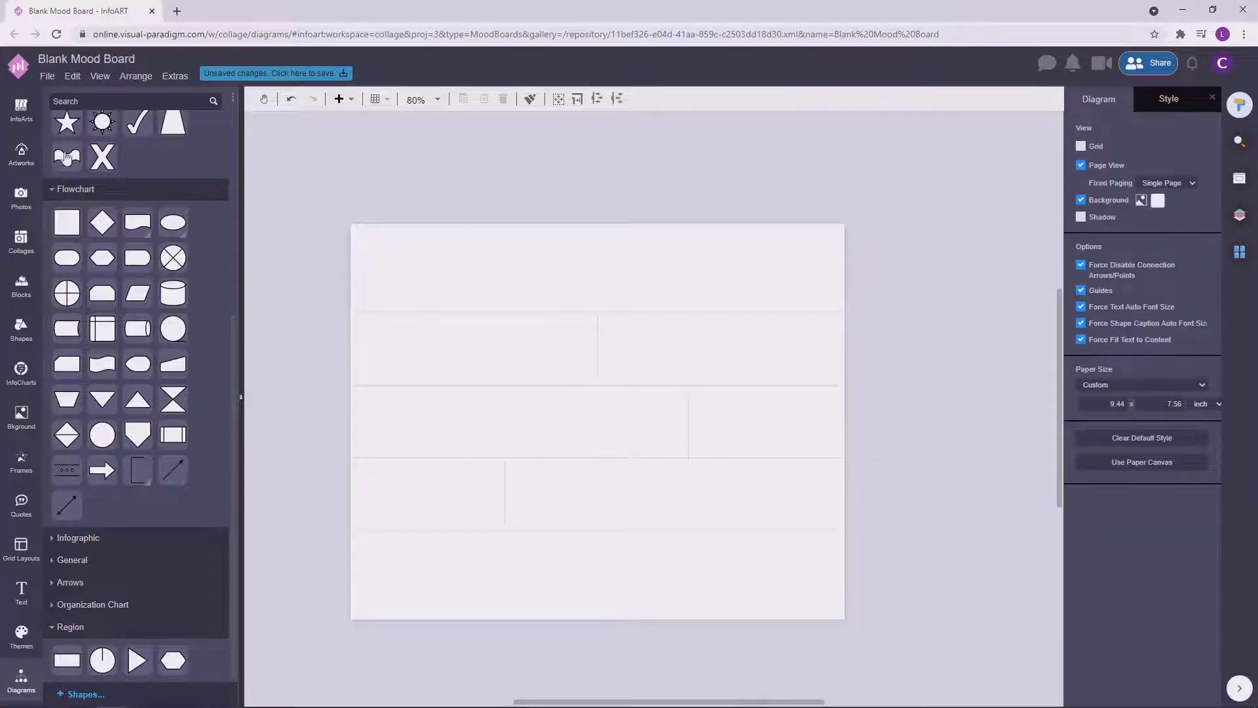
Step: Search the photo library for architecture
left_click(21, 196)
left_click(95, 98)
type("ar")
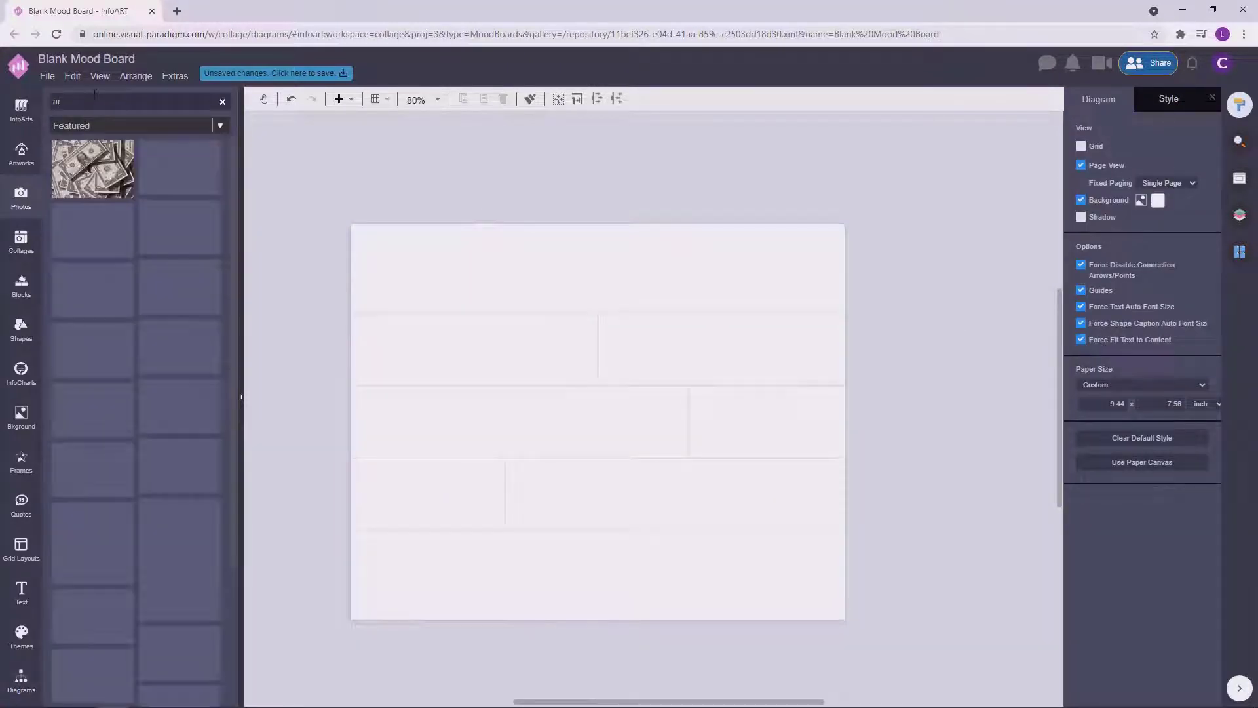
type("chitecture")
key("Return")
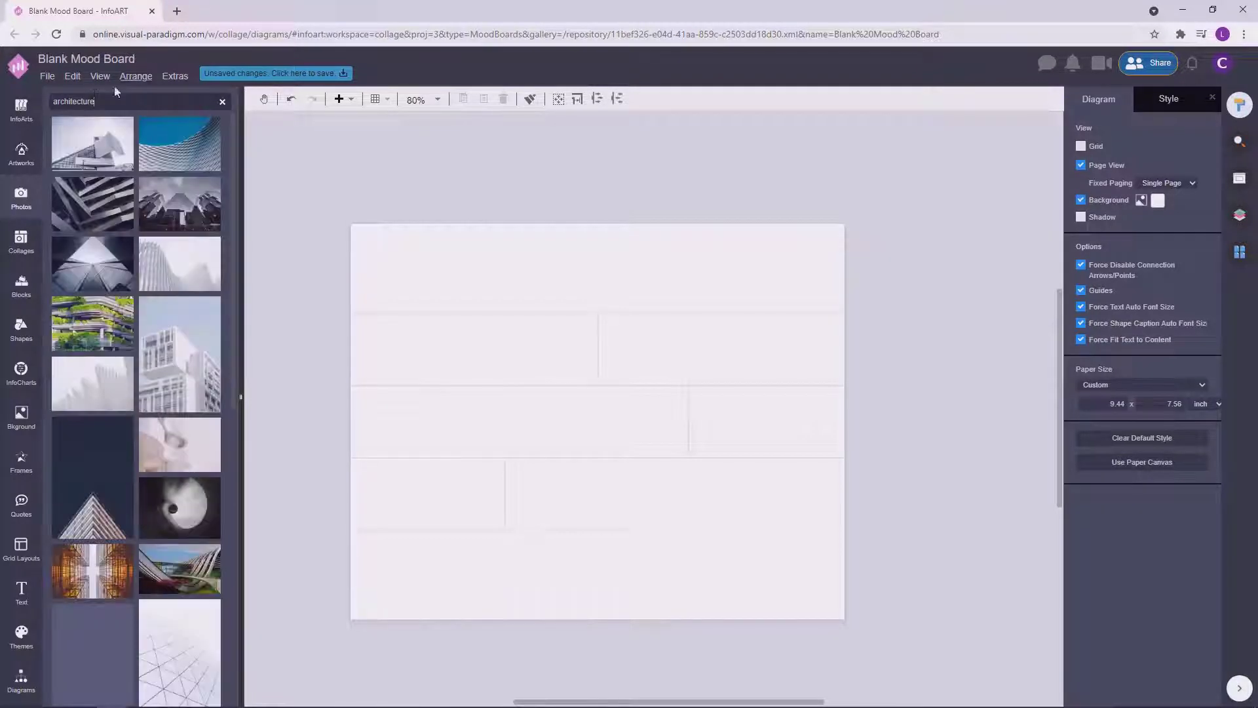
Step: Place the pale curved high-rise photo in the top-left cell and the white building photo in the middle row's wide cell
left_click_drag(198, 284, 528, 351)
double_click(529, 360)
left_click(295, 391)
left_click_drag(220, 400, 426, 413)
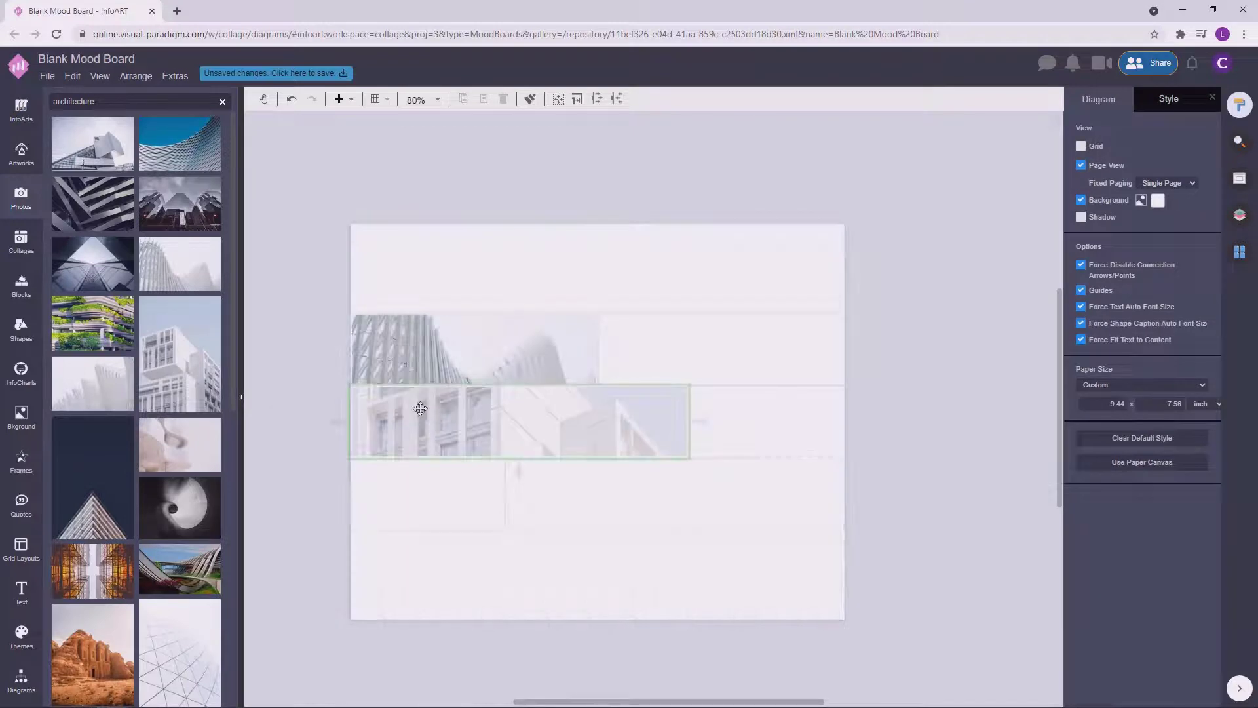
key("Escape")
Step: Fill the top-right cell with the pale ribbed facade photo and the middle row's narrow cell with the white line-lattice photo
left_click_drag(95, 383, 728, 323)
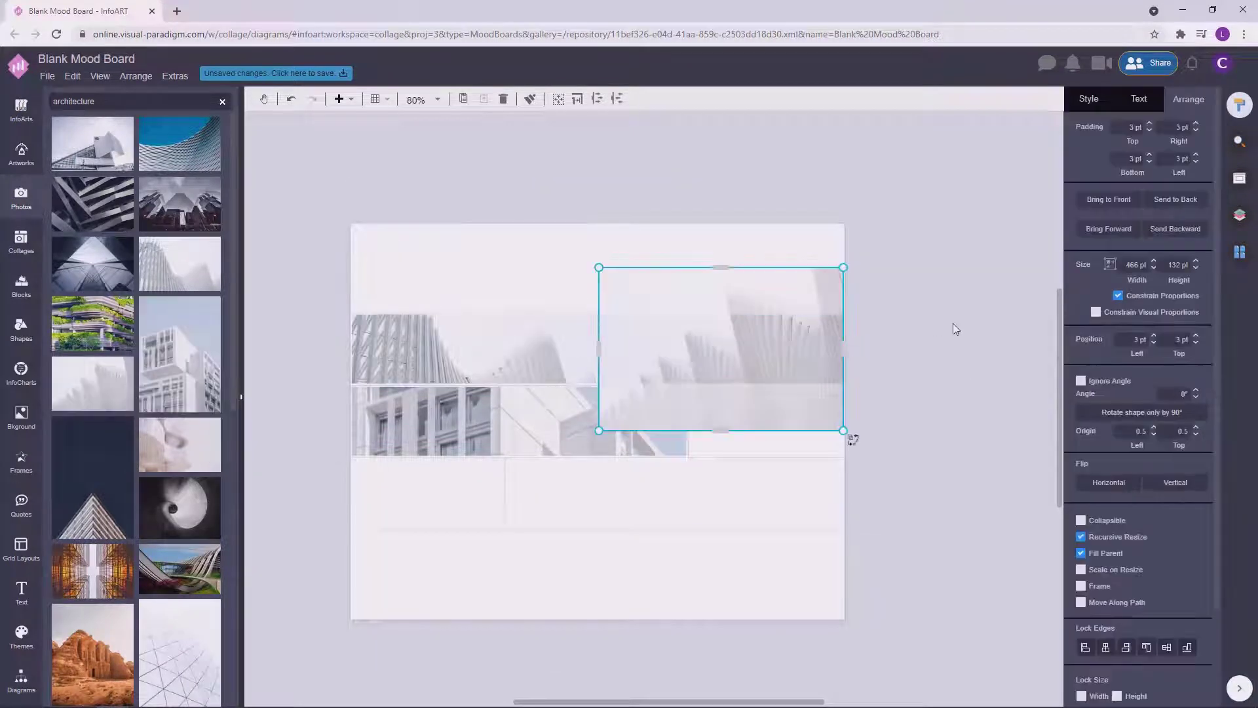
key("Escape")
left_click_drag(195, 646, 704, 406)
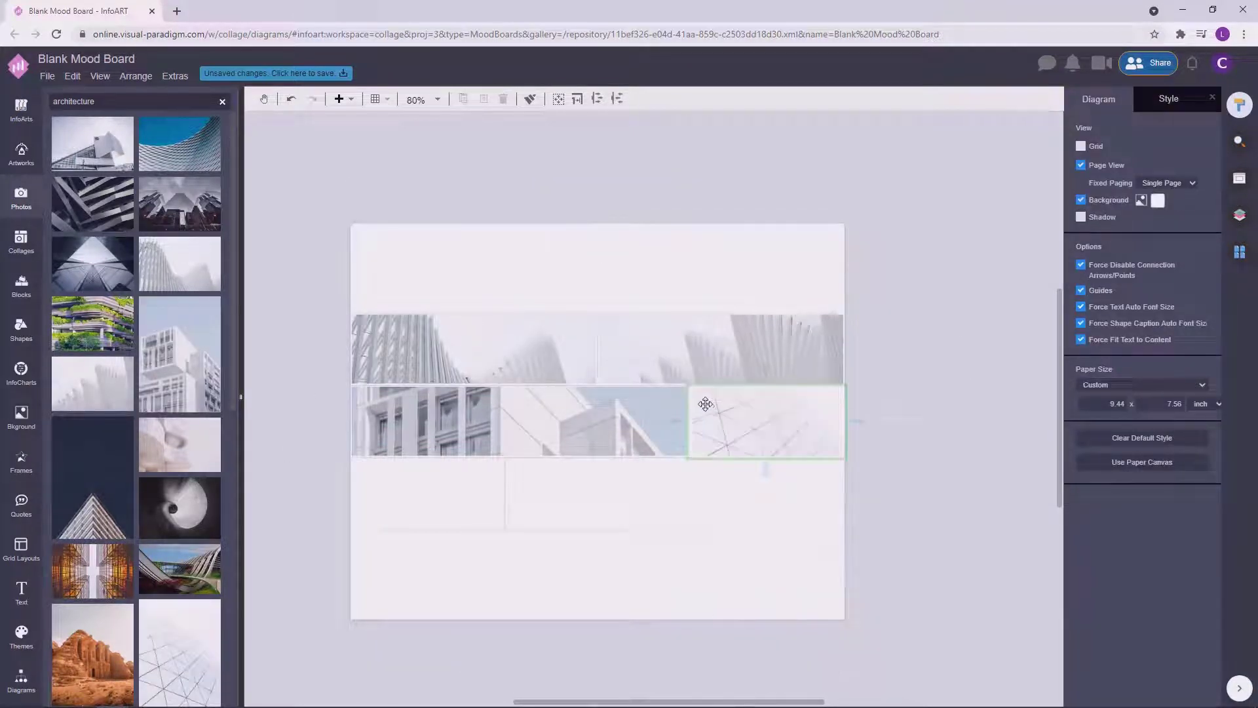
key("Escape")
Step: Fill the bottom row's narrow cell with the pointed tower photo and its wide cell with the white wavy wall photo
scroll(237, 401, "down", 2)
scroll(237, 401, "down", 5)
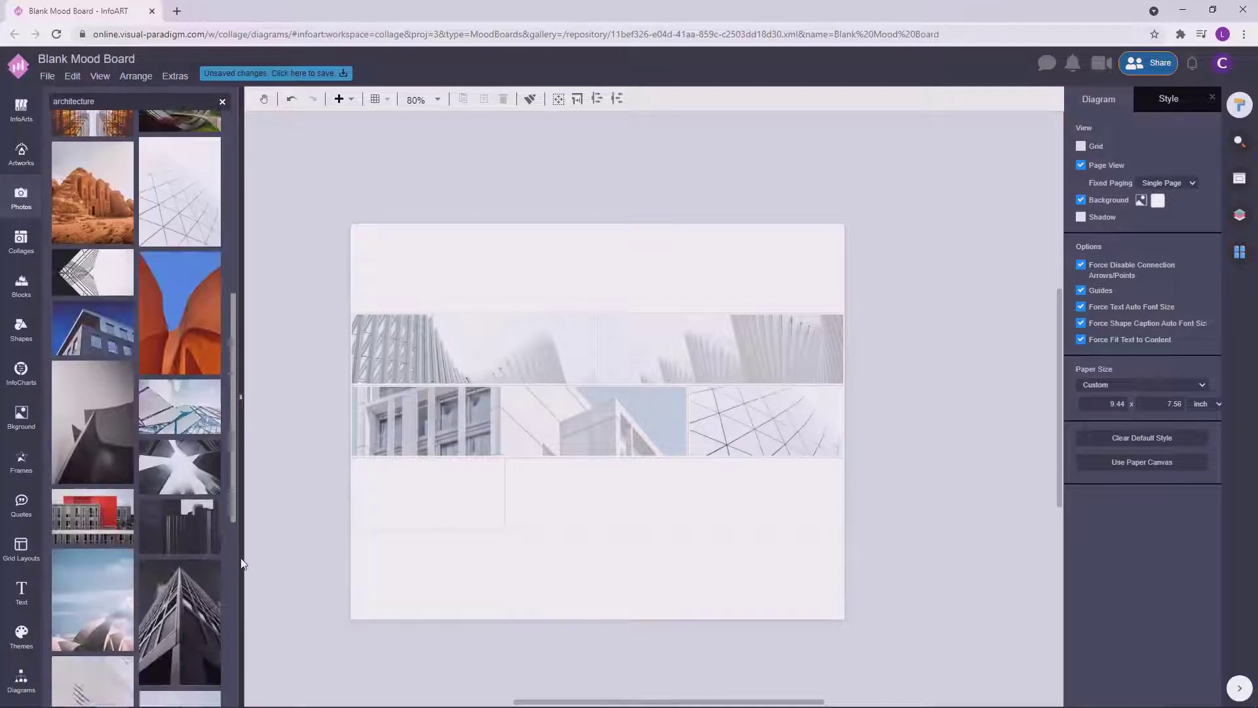
scroll(234, 301, "down", 6)
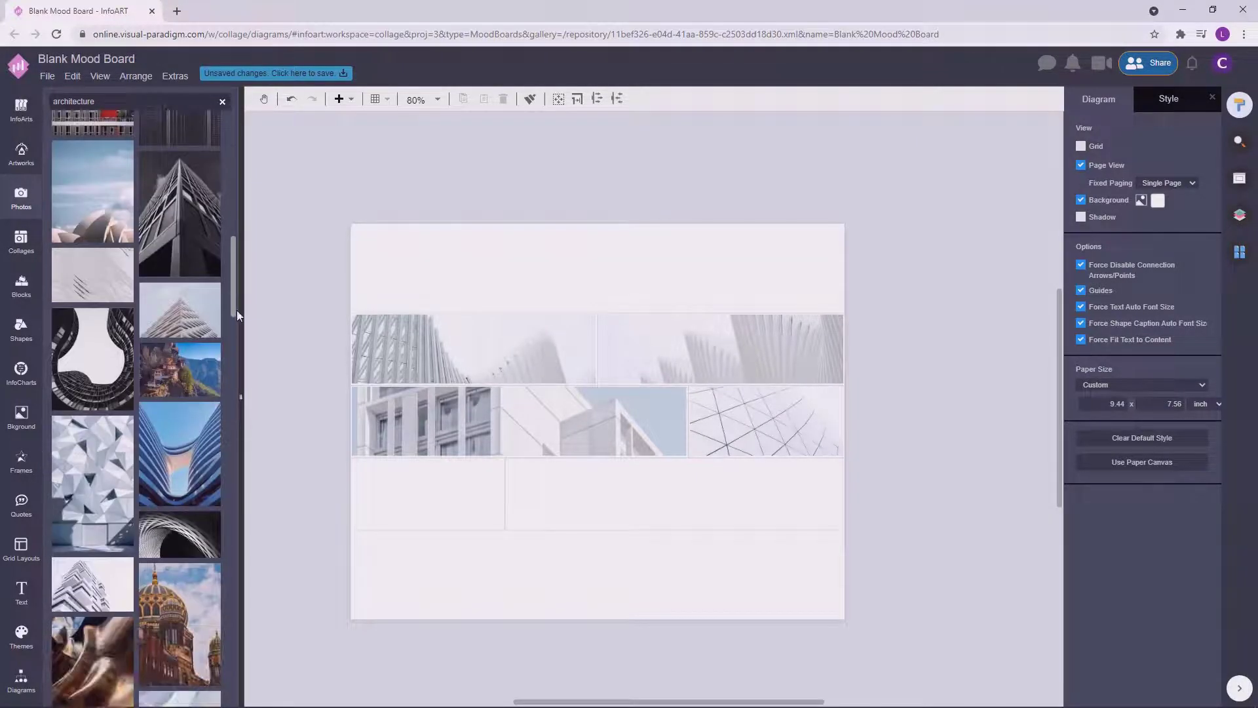
left_click_drag(180, 309, 397, 472)
left_click_drag(92, 275, 522, 469)
left_click(913, 421)
scroll(958, 459, "down", 1)
scroll(947, 480, "up", 1)
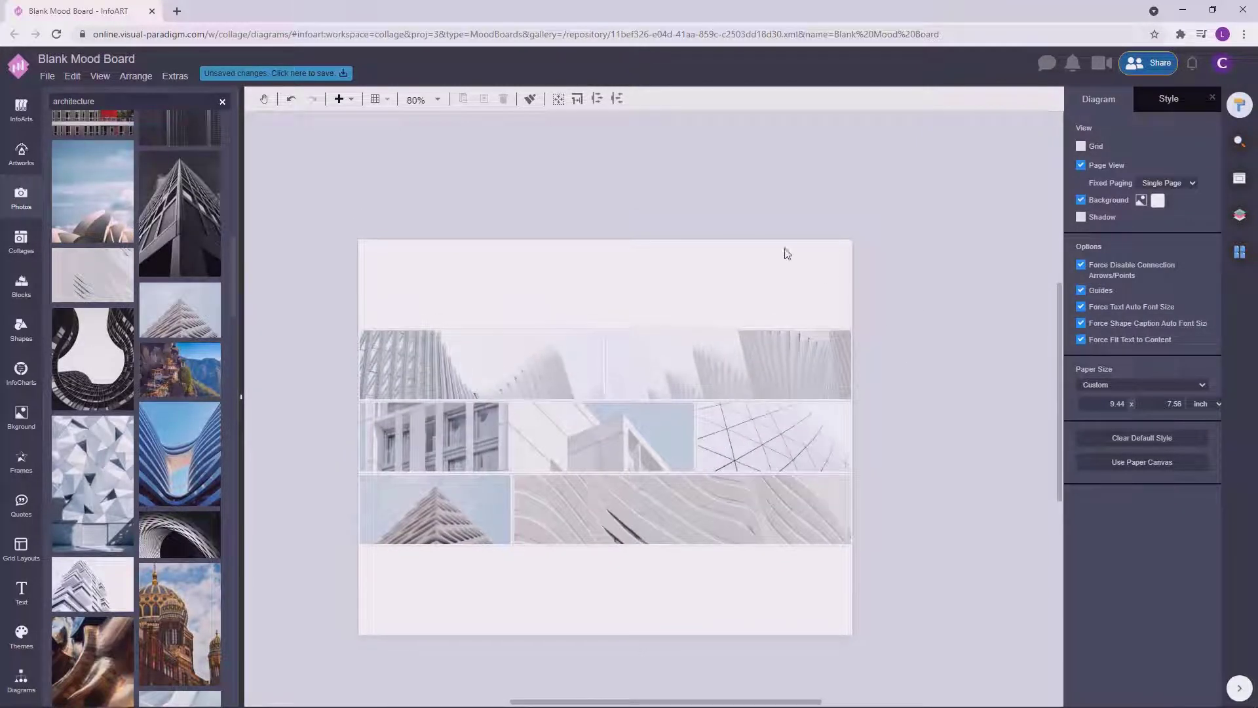
Step: Stretch the photo grid to a height of 438 pt and centre it vertically on the page
left_click(618, 544)
left_click_drag(612, 546, 612, 558)
left_click_drag(672, 445, 672, 437)
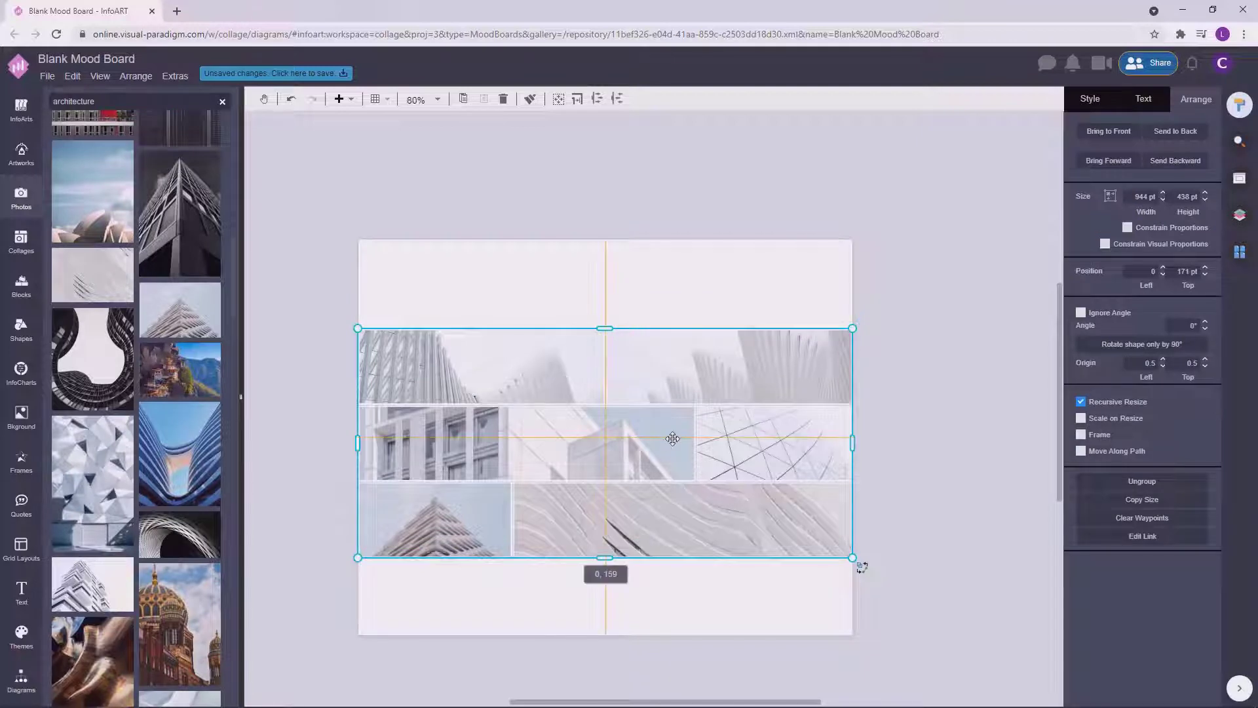
left_click(897, 415)
Step: Add a thin rectangle about 38 pt high just below the photo grid, near the page's lower right corner
left_click(19, 679)
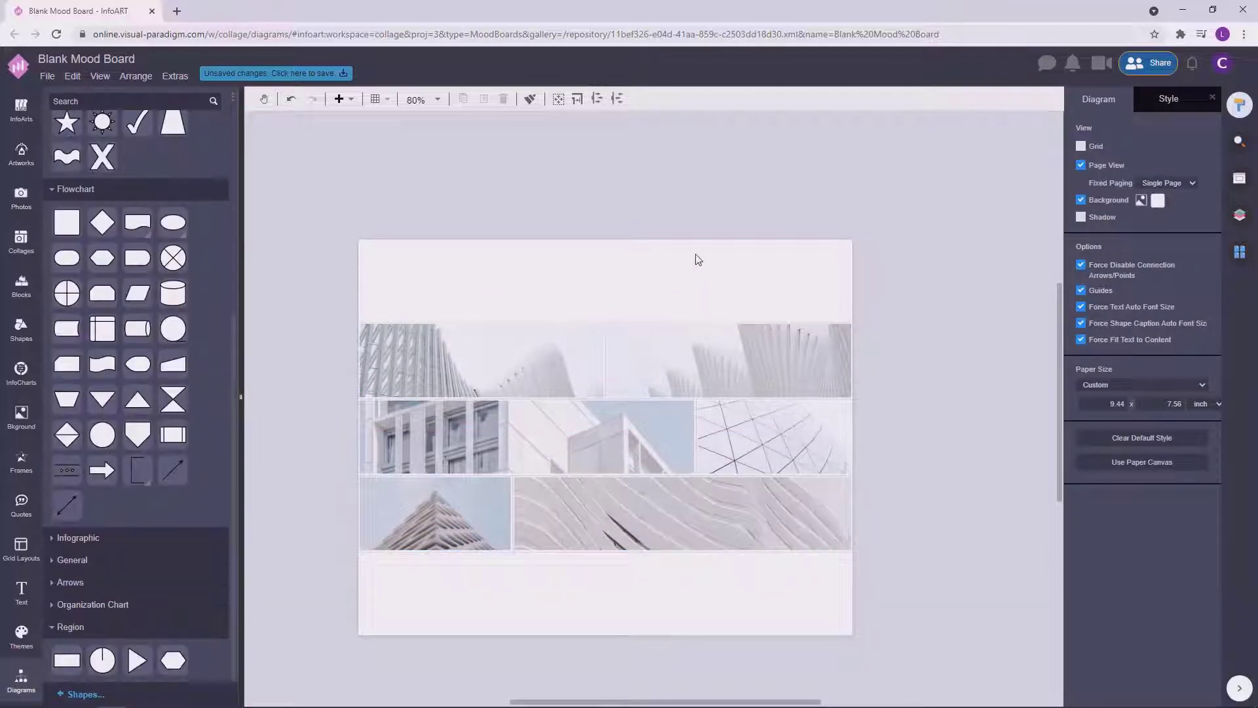
left_click_drag(696, 259, 654, 560)
left_click_drag(748, 652, 749, 578)
scroll(721, 580, "up", 5)
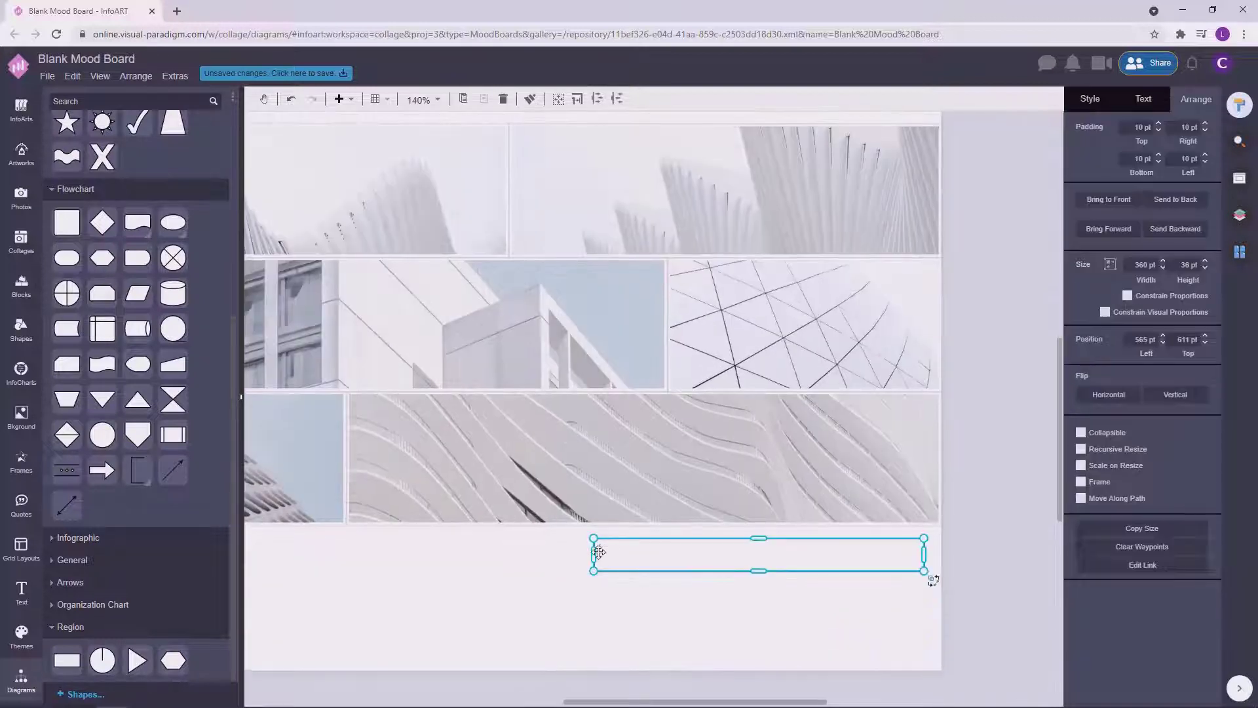
left_click(1090, 98)
left_click(1016, 337)
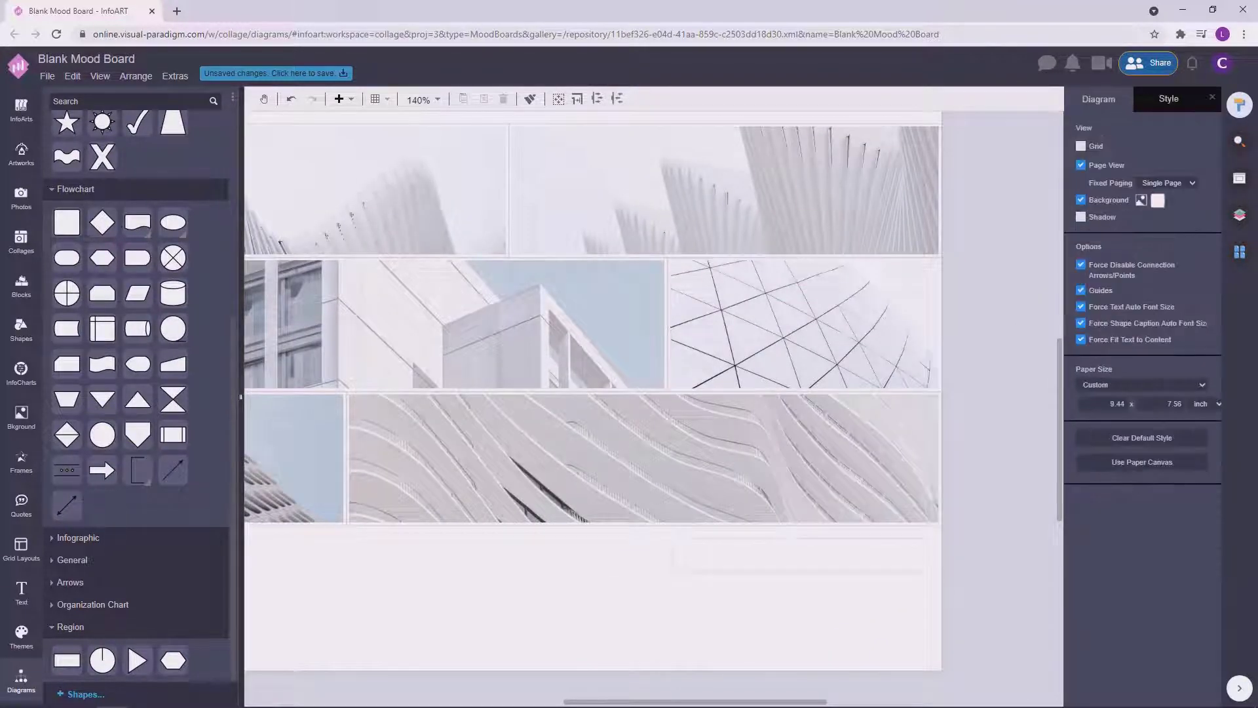
Step: Split the thin rectangle horizontally in half, and split both halves again to make four equal side-by-side cells
right_click(863, 557)
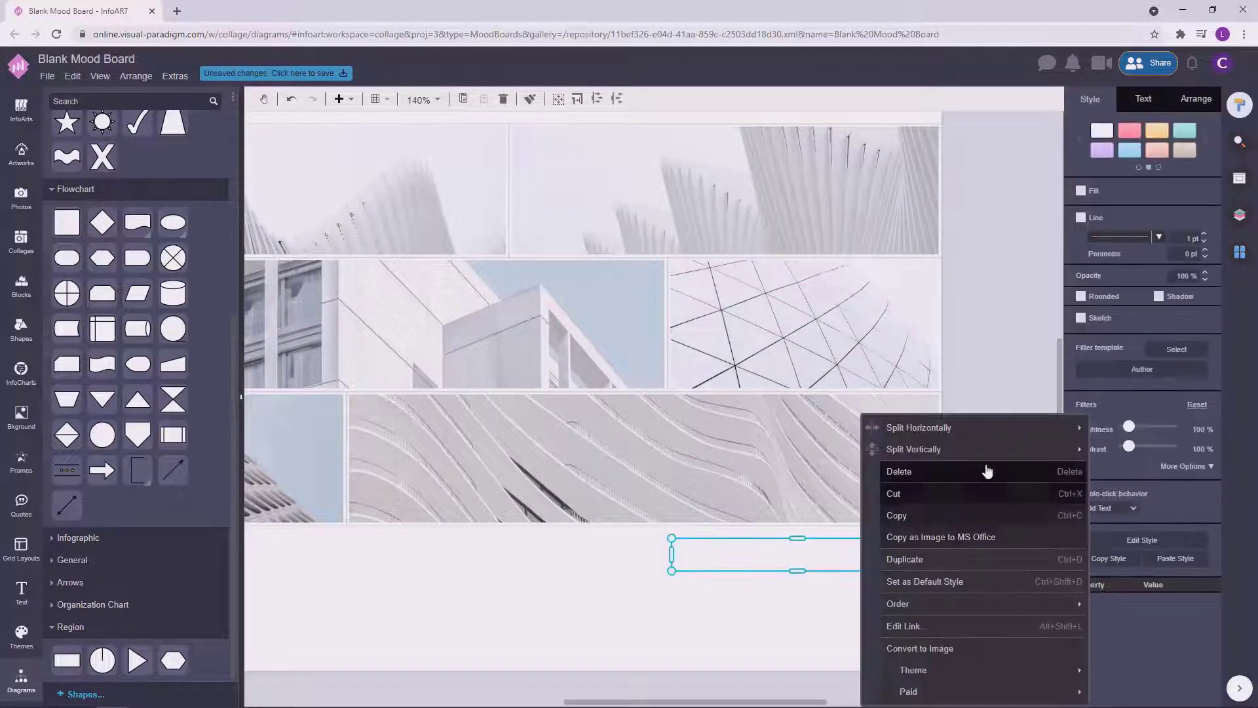
mouse_move(982, 427)
left_click(1110, 433)
left_click(847, 553)
right_click(846, 553)
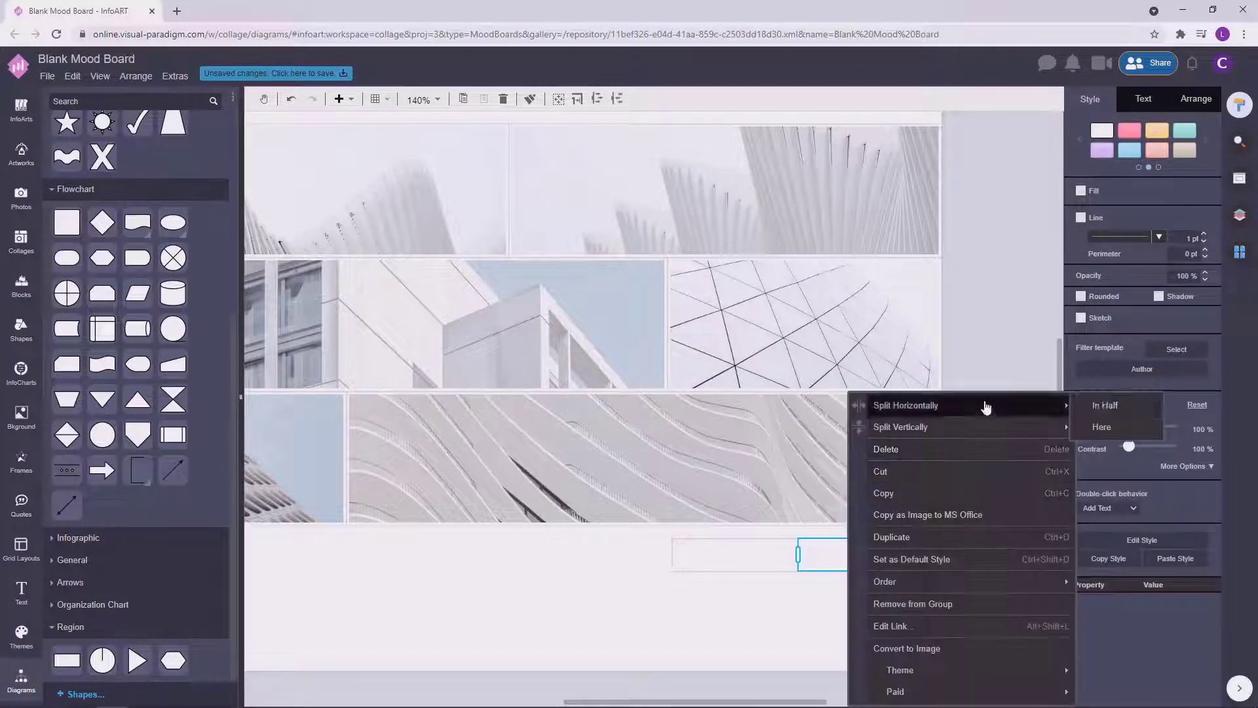
left_click(989, 395)
left_click(739, 552)
right_click(739, 553)
mouse_move(847, 429)
mouse_move(847, 405)
left_click(996, 405)
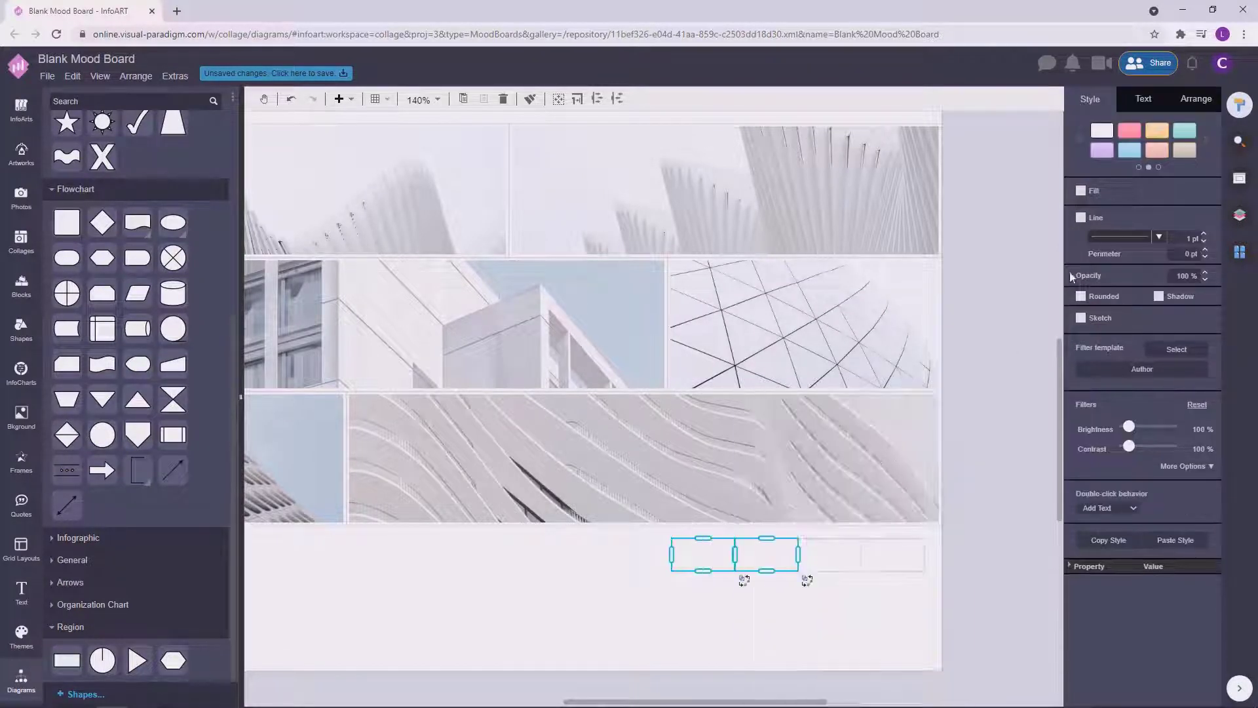
Step: Split the leftmost cell of the thin swatch row horizontally in half to make a fifth cell
left_click(705, 555)
right_click(709, 555)
mouse_move(778, 424)
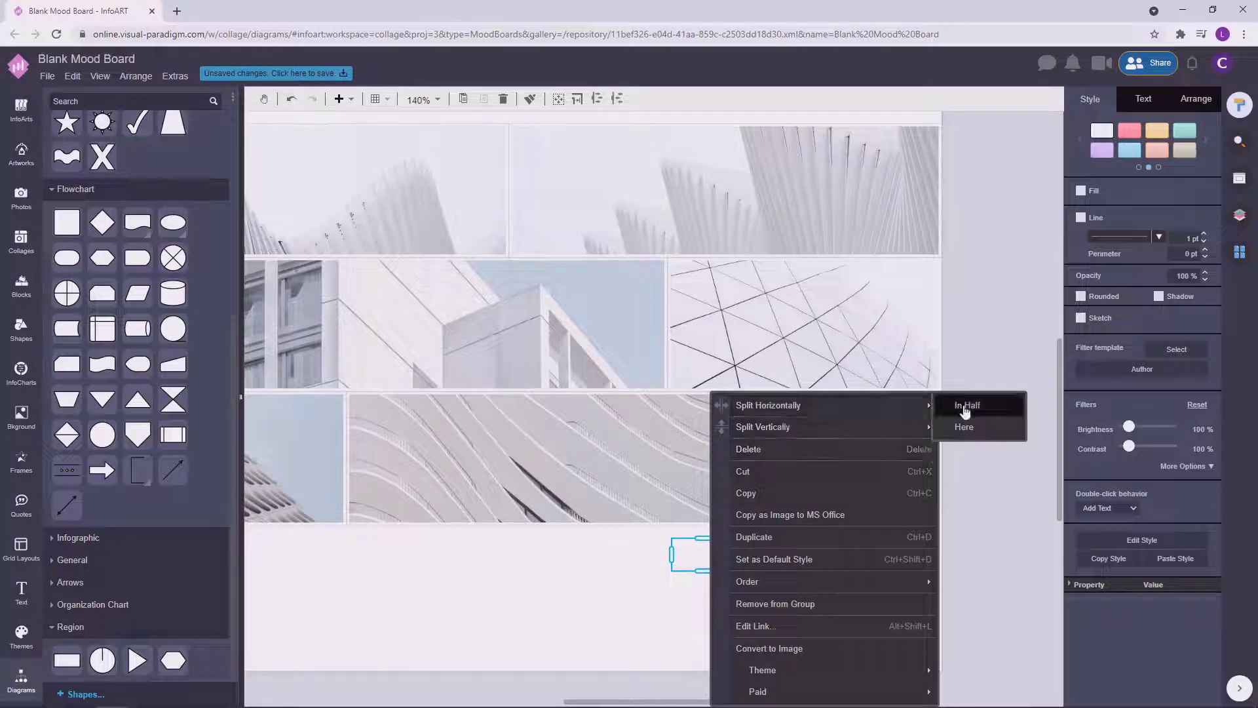
left_click(968, 405)
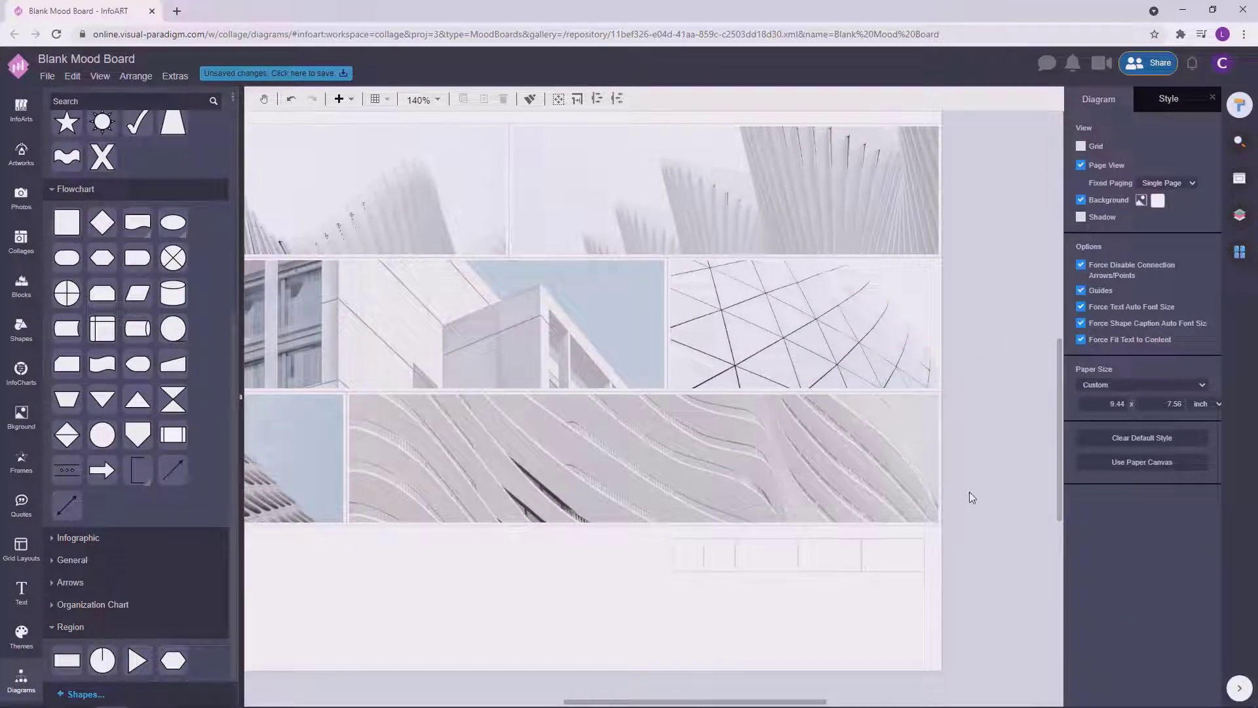
Step: Distribute the widths of all five swatch cells evenly
left_click(679, 561)
left_click(686, 559)
left_click(719, 556, "shift")
left_click(770, 556, "shift")
left_click(830, 557, "shift")
left_click(890, 557, "shift")
right_click(889, 556)
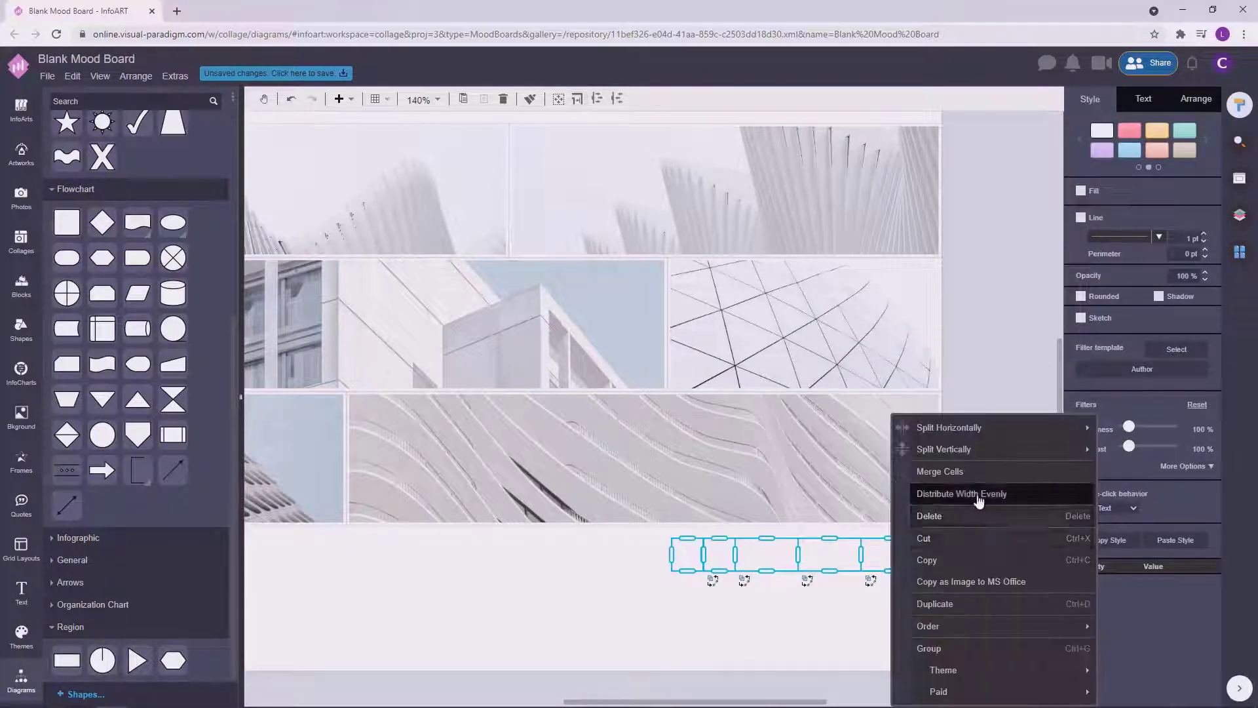
left_click(950, 492)
left_click(907, 549)
left_click(988, 452)
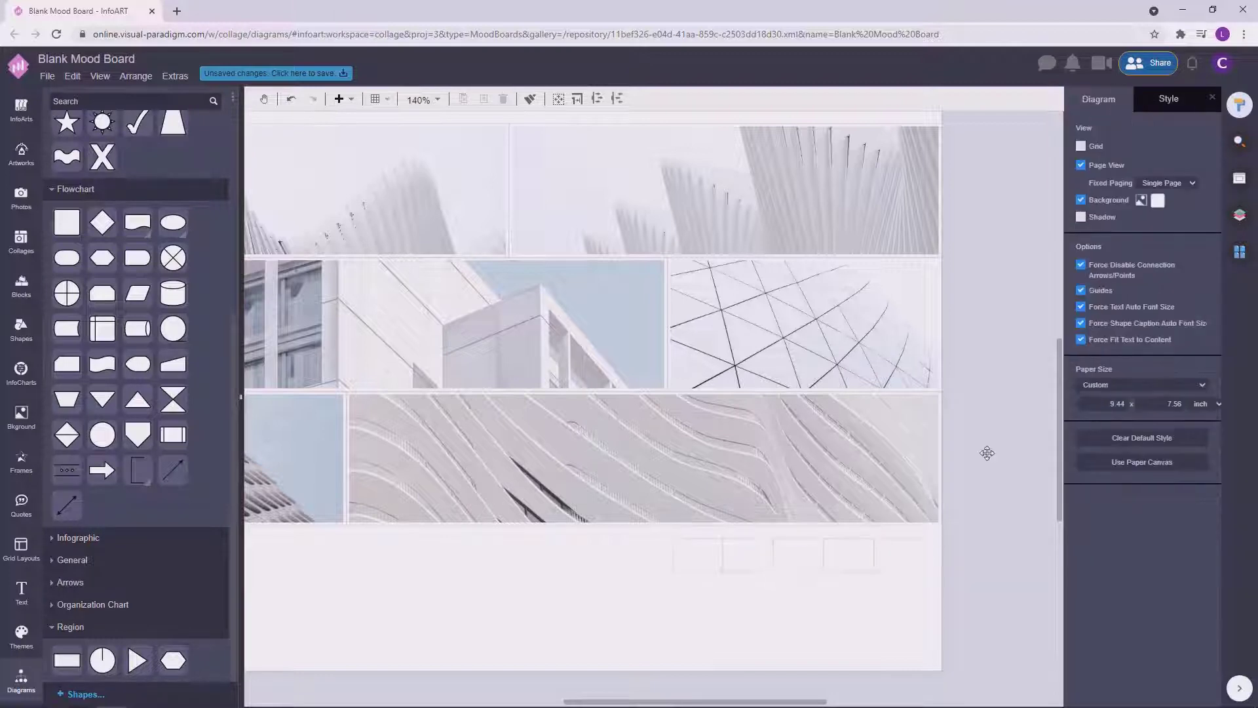
Step: Turn on the fill for the five swatch cells
scroll(988, 454, "down", 2)
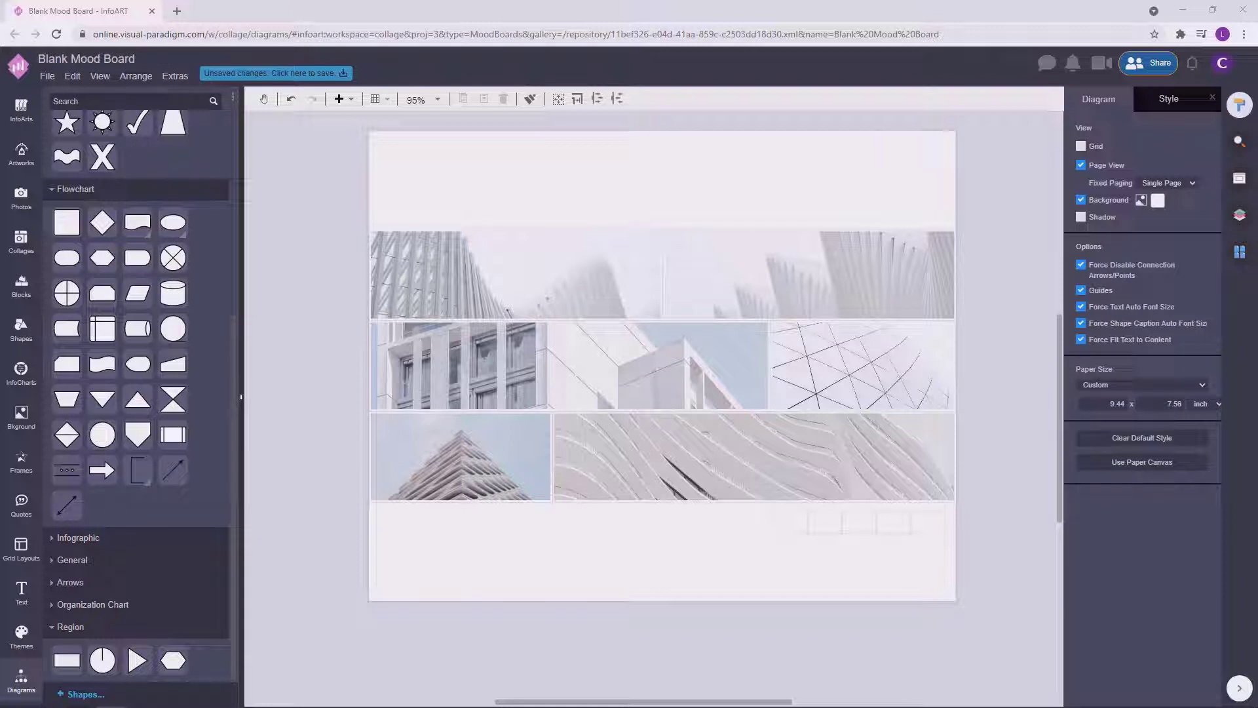
left_click(926, 521)
left_click(1082, 191)
left_click_drag(890, 523, 777, 505)
left_click(649, 488)
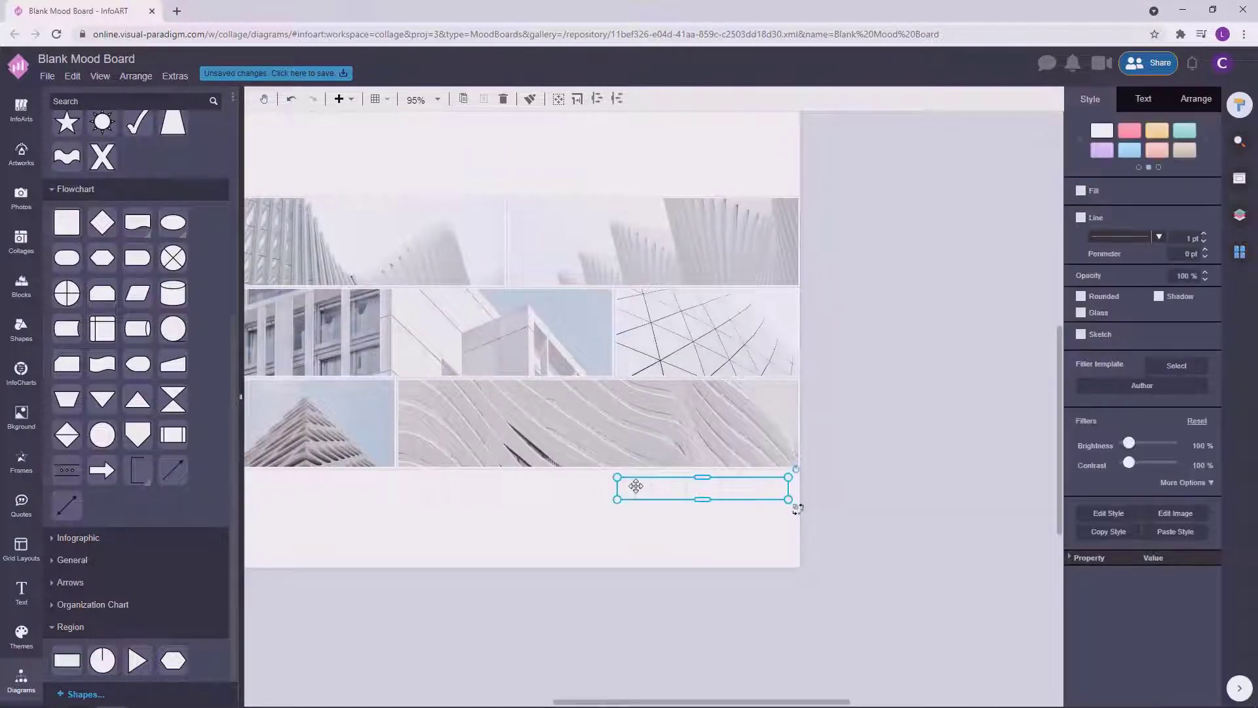
left_click(637, 487)
left_click(669, 488, "shift")
left_click(703, 493, "shift")
left_click(737, 491, "shift")
left_click(840, 509)
Step: Fill the rightmost swatch cell with a dark slate blue-grey
left_click(773, 487)
left_click(772, 486)
left_click(1203, 194)
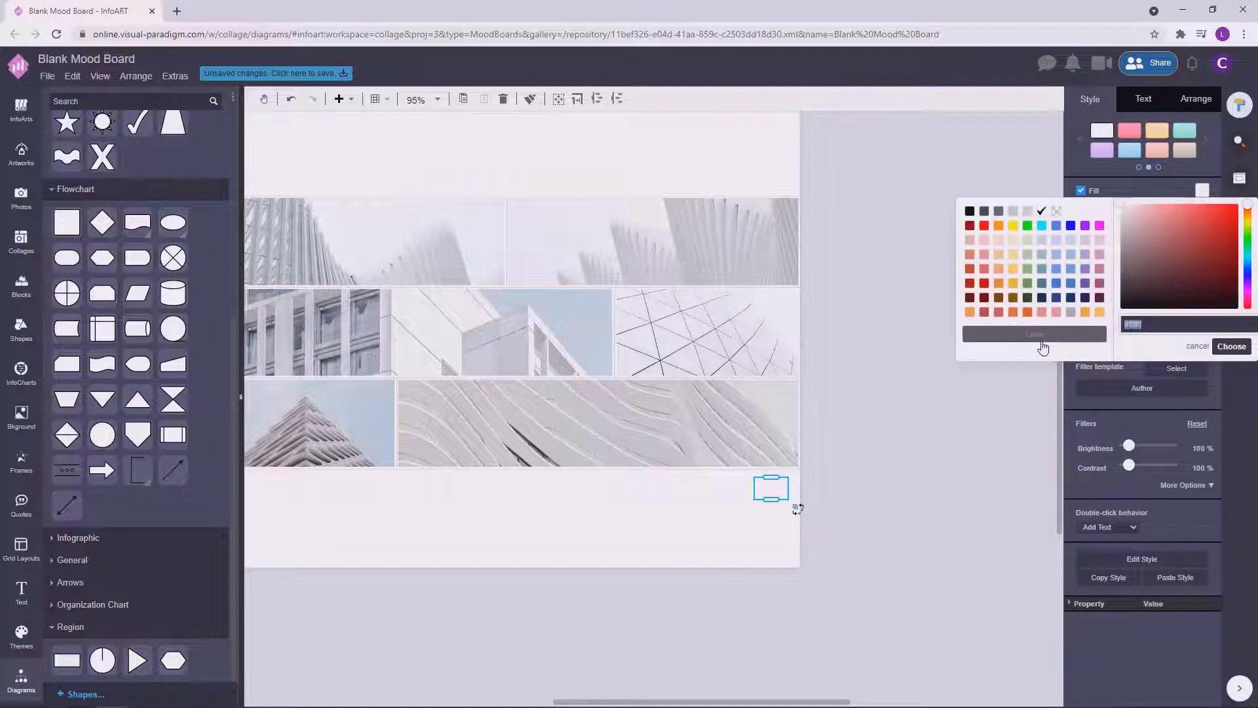
left_click(1231, 346)
left_click(734, 569)
scroll(902, 430, "up", 7)
left_click(800, 535)
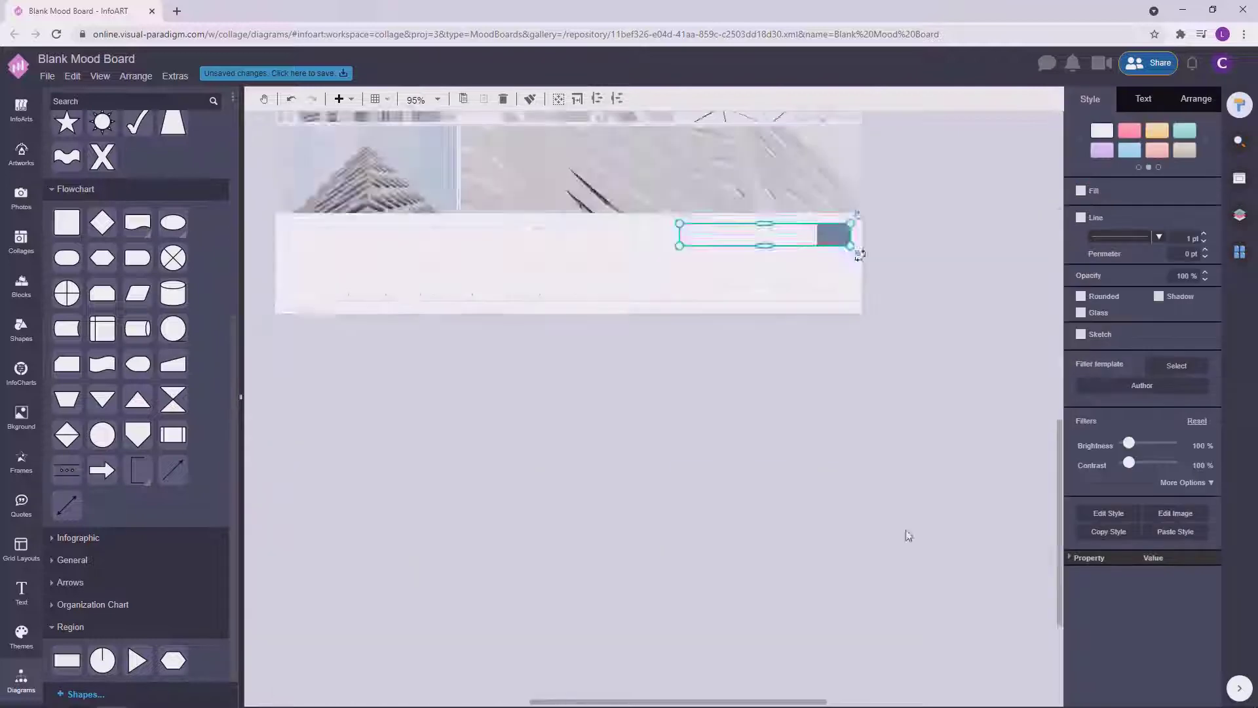
left_click(907, 533)
left_click_drag(1060, 522, 1057, 340)
left_click(791, 536)
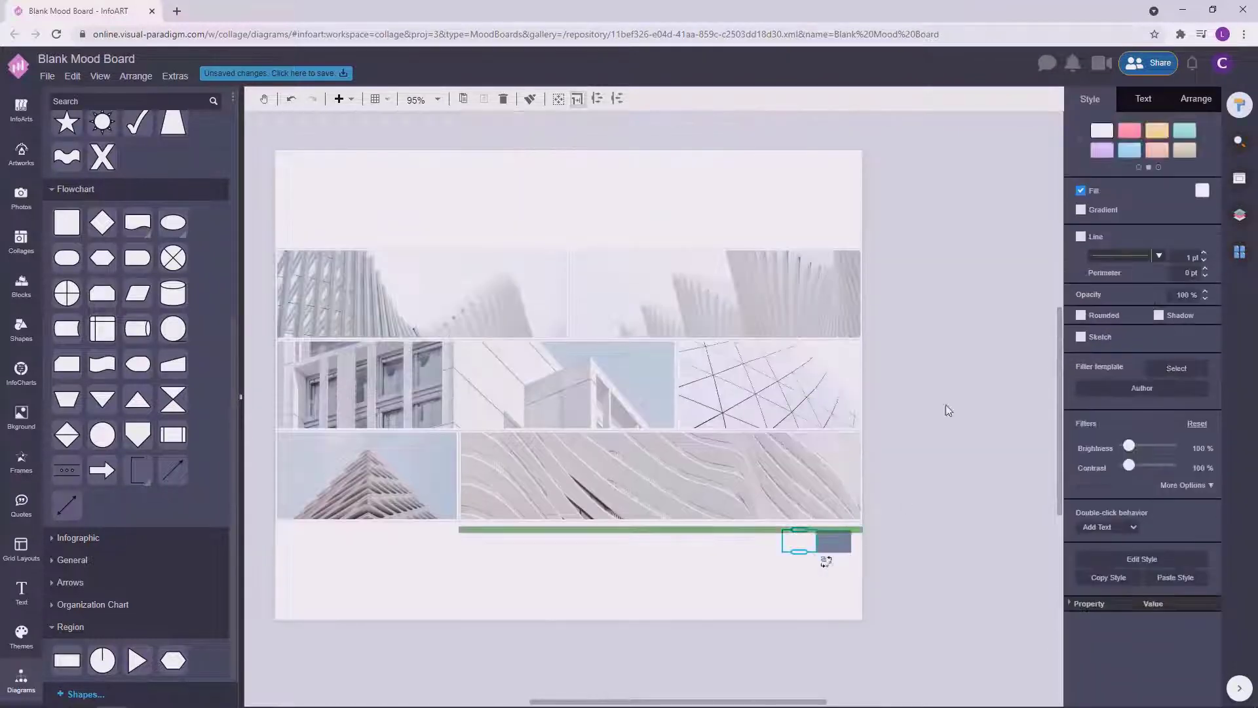
left_click(1203, 190)
left_click(966, 496)
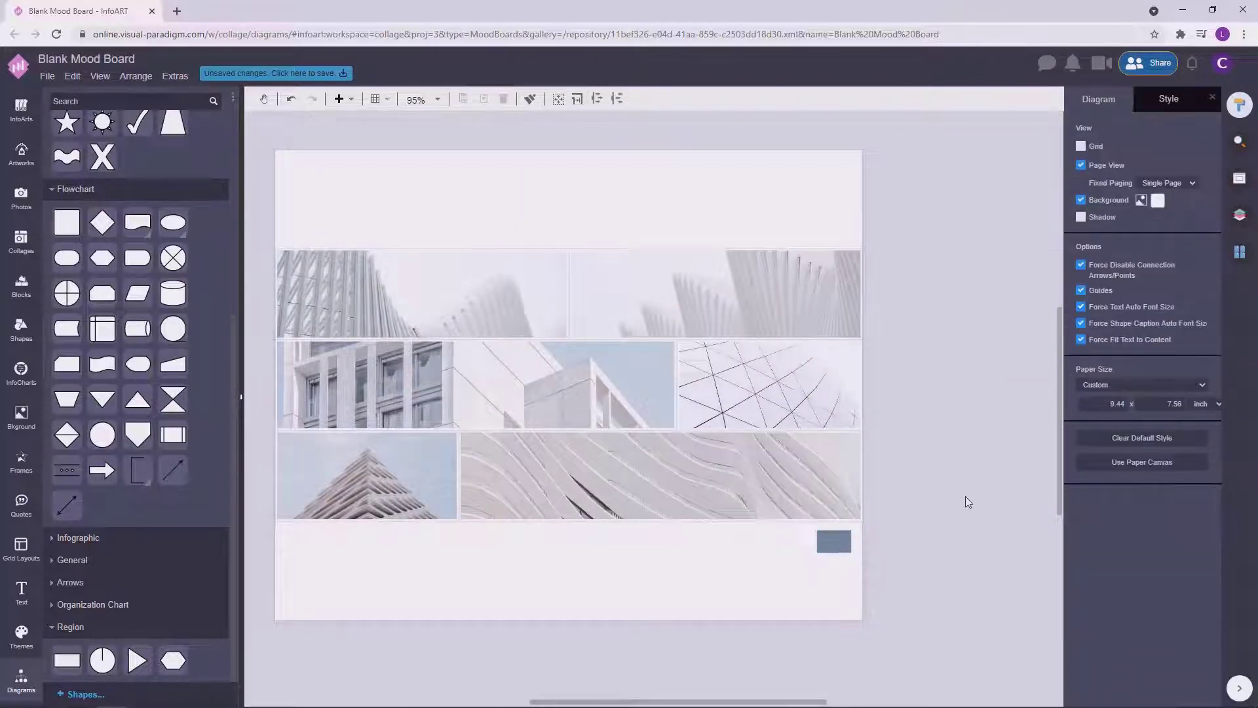
Step: Fill the second swatch cell from the row's right end with the colour #8096a5
left_click(800, 541)
left_click(1204, 191)
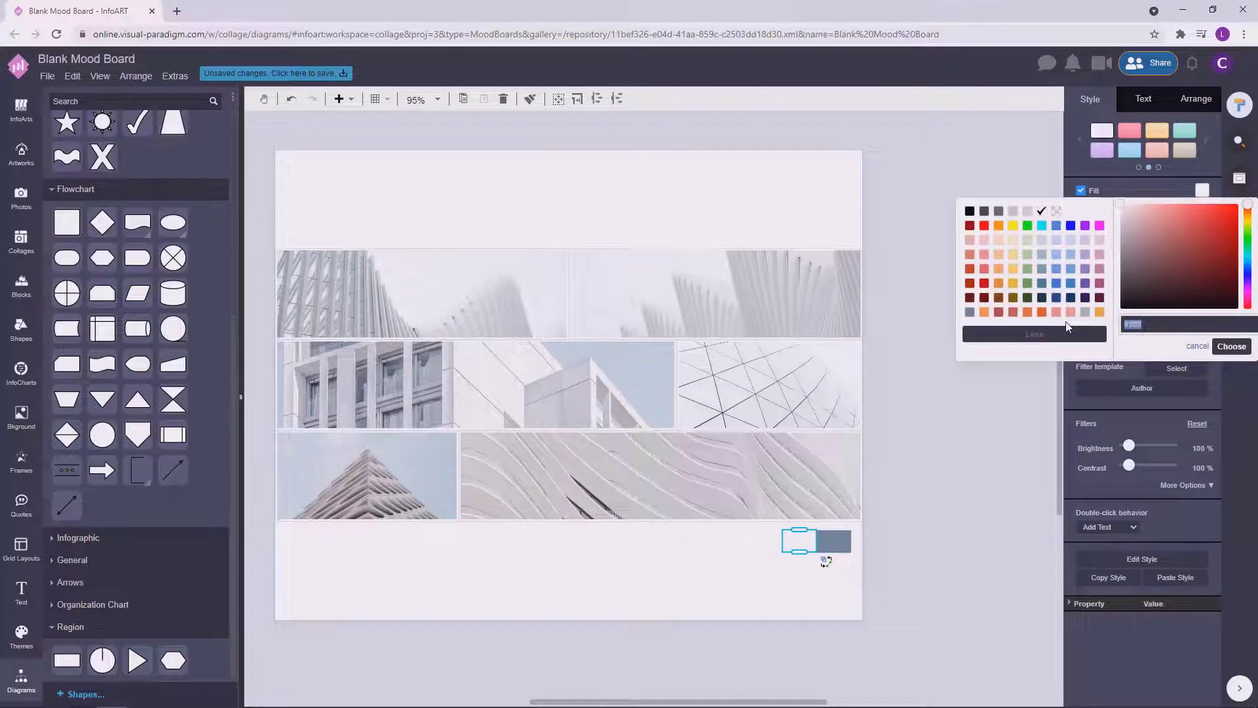
type("8096ad")
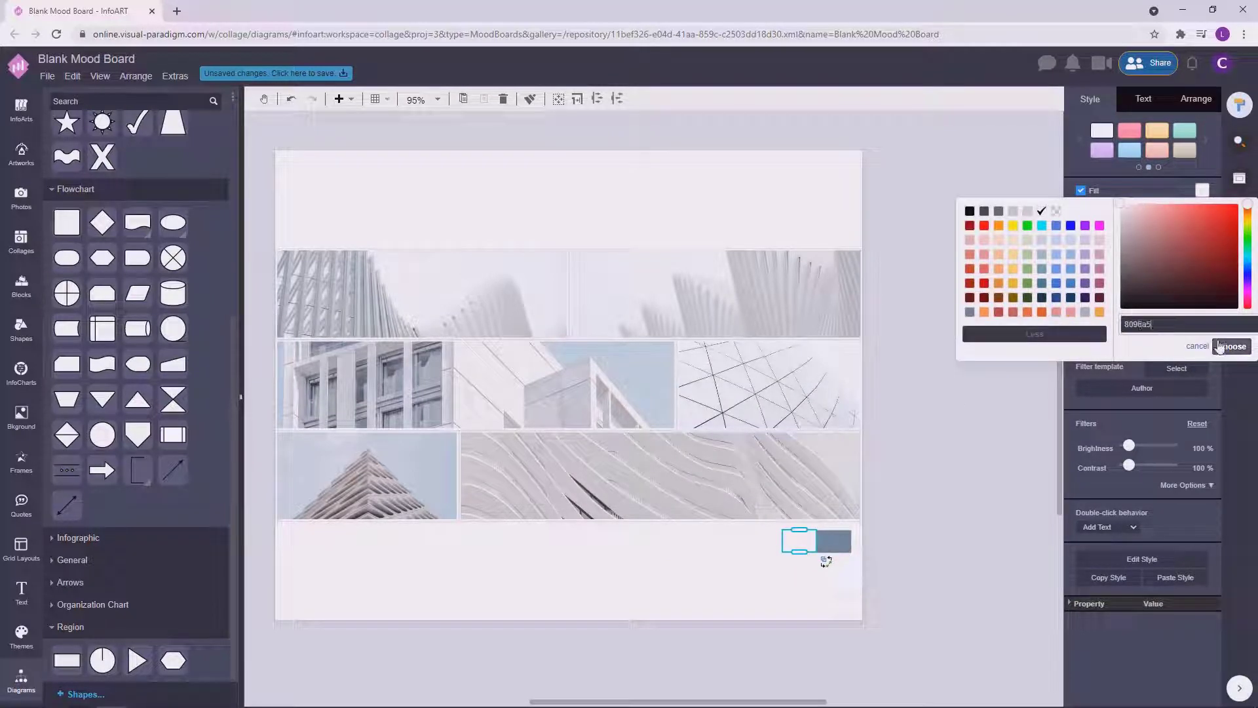
left_click(1231, 346)
left_click(885, 553)
Step: Fill the middle swatch cell with #90a3b0 and the cell to its left with a lighter blue-grey
left_click(764, 542)
left_click(764, 542)
left_click(1202, 190)
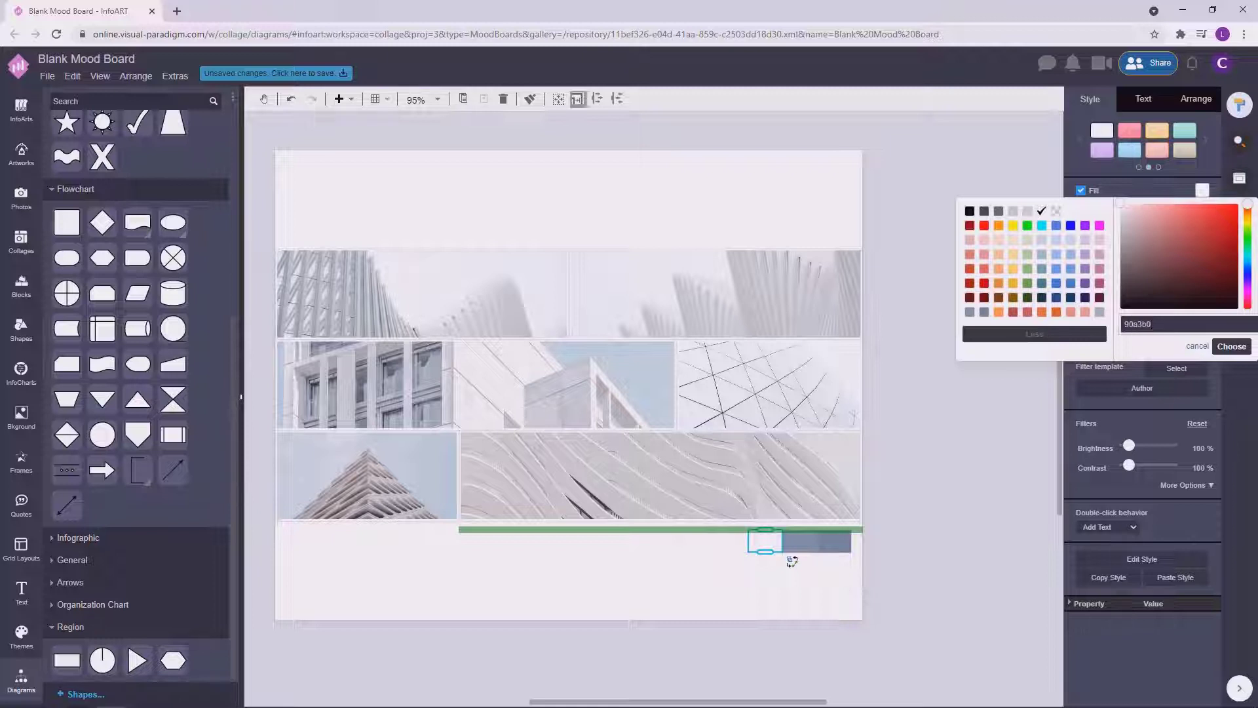
left_click(1231, 346)
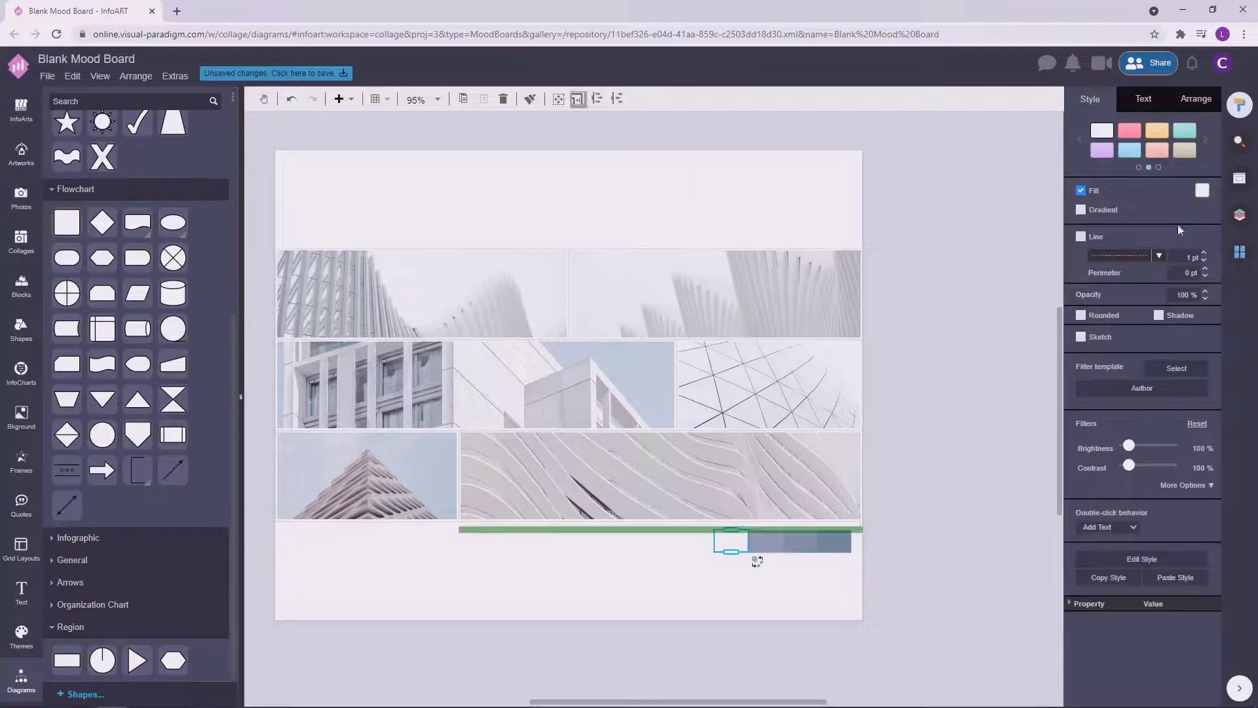
left_click(1202, 190)
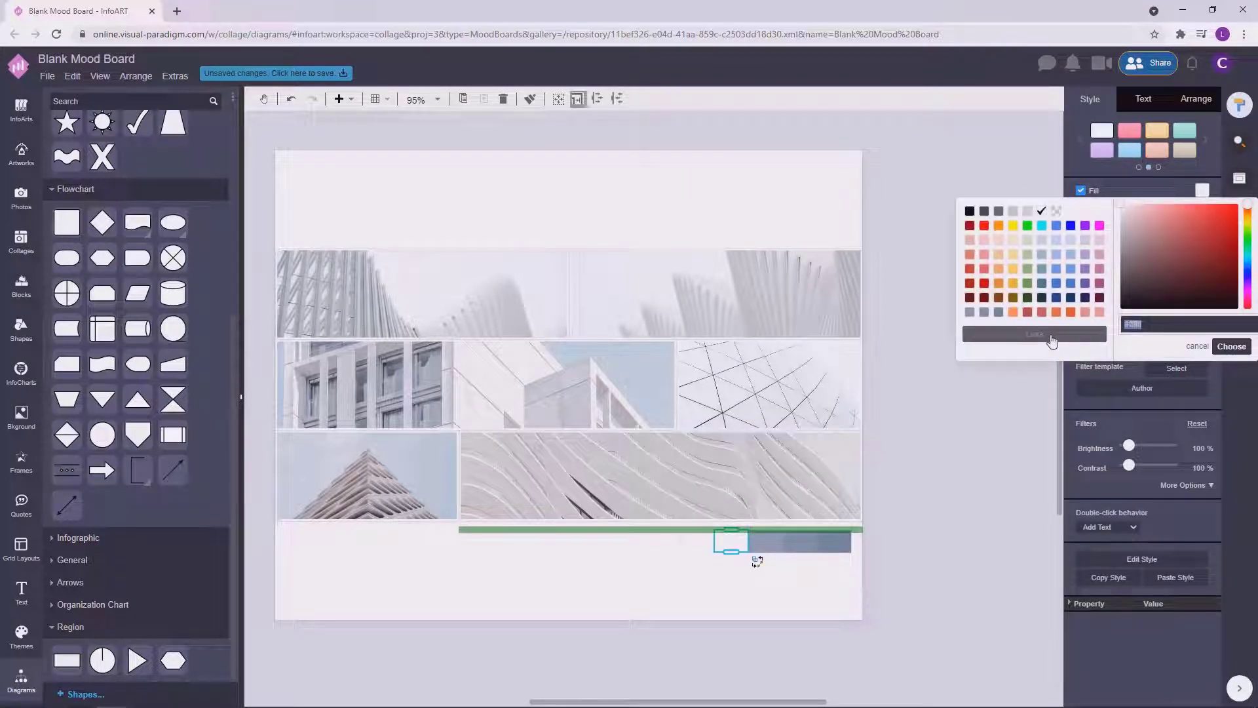
left_click(1051, 340)
left_click(1232, 346)
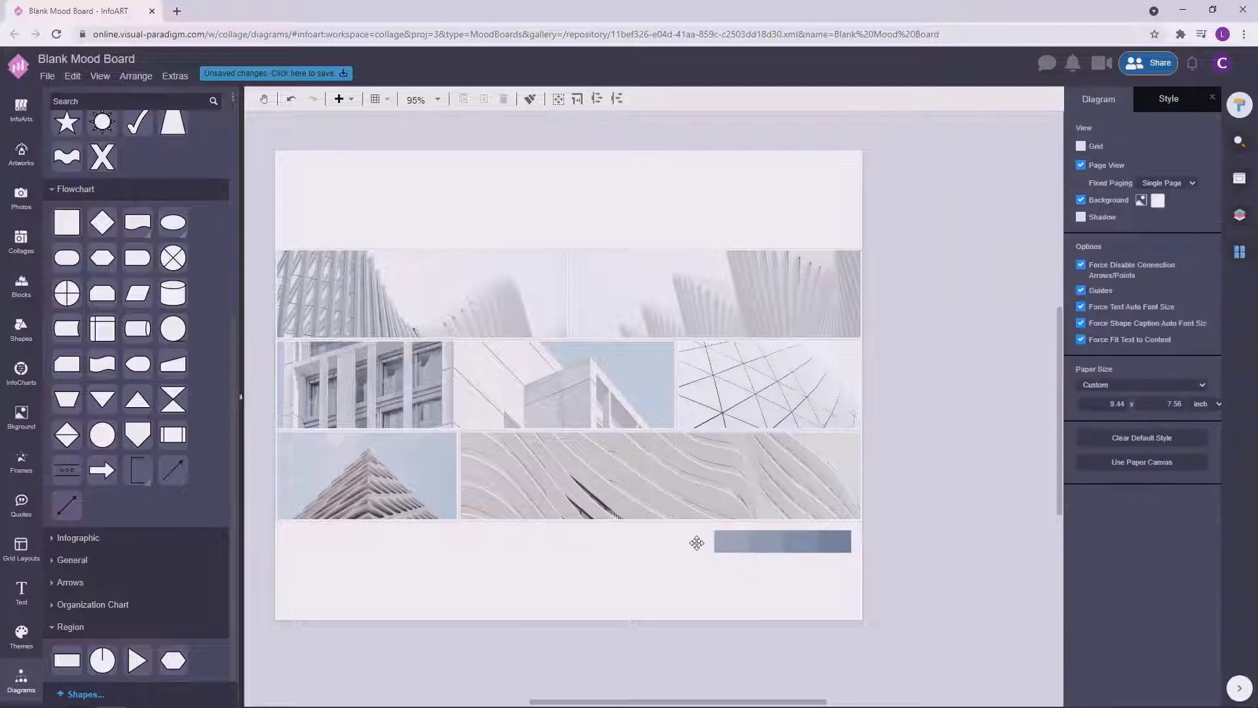
Step: Fill the leftmost swatch cell with the colour #bfcbd2
left_click(1201, 190)
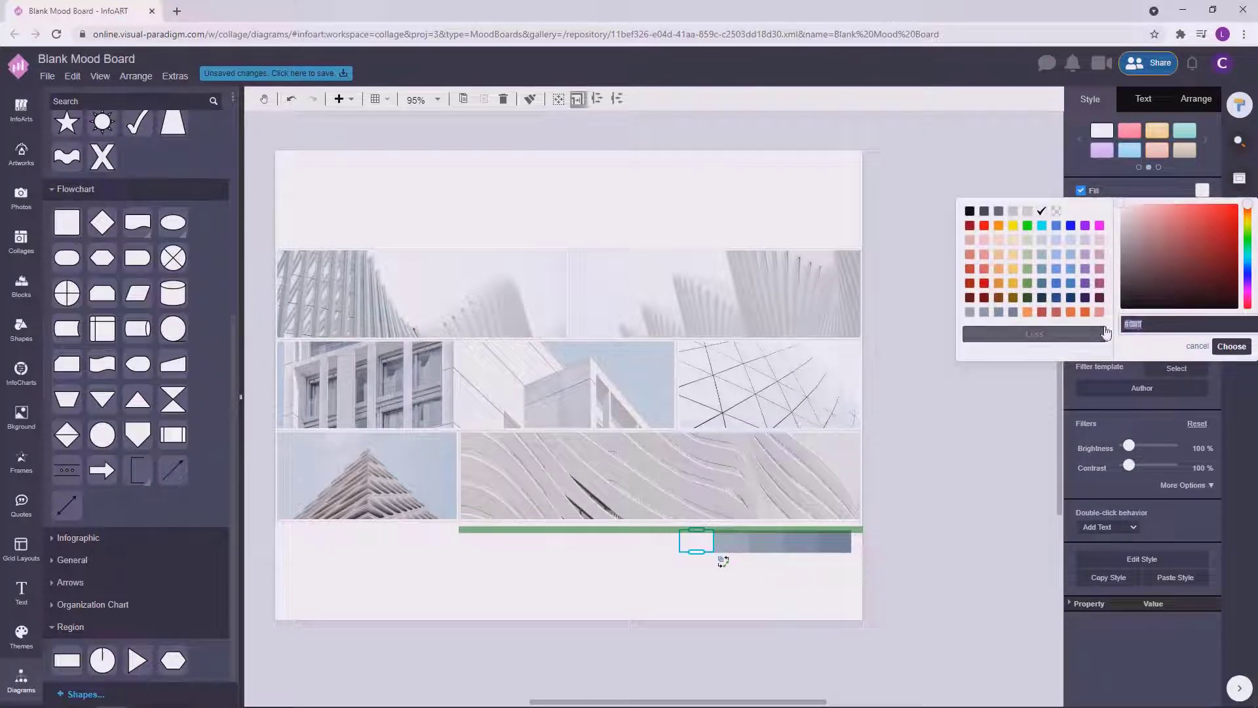
type("bfcbd2")
left_click(1220, 346)
left_click(935, 480)
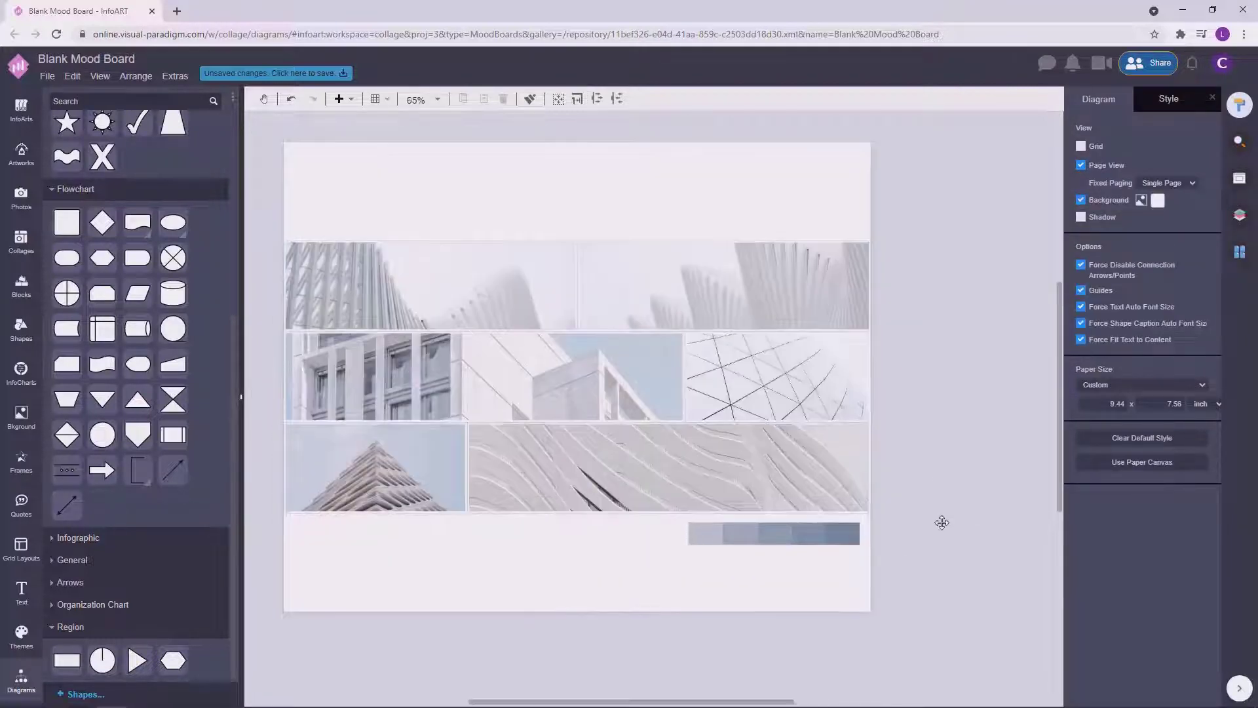
Step: Change the fill colours of the two leftmost swatch cells to paler blue-greys
left_click(743, 530)
left_click(745, 540)
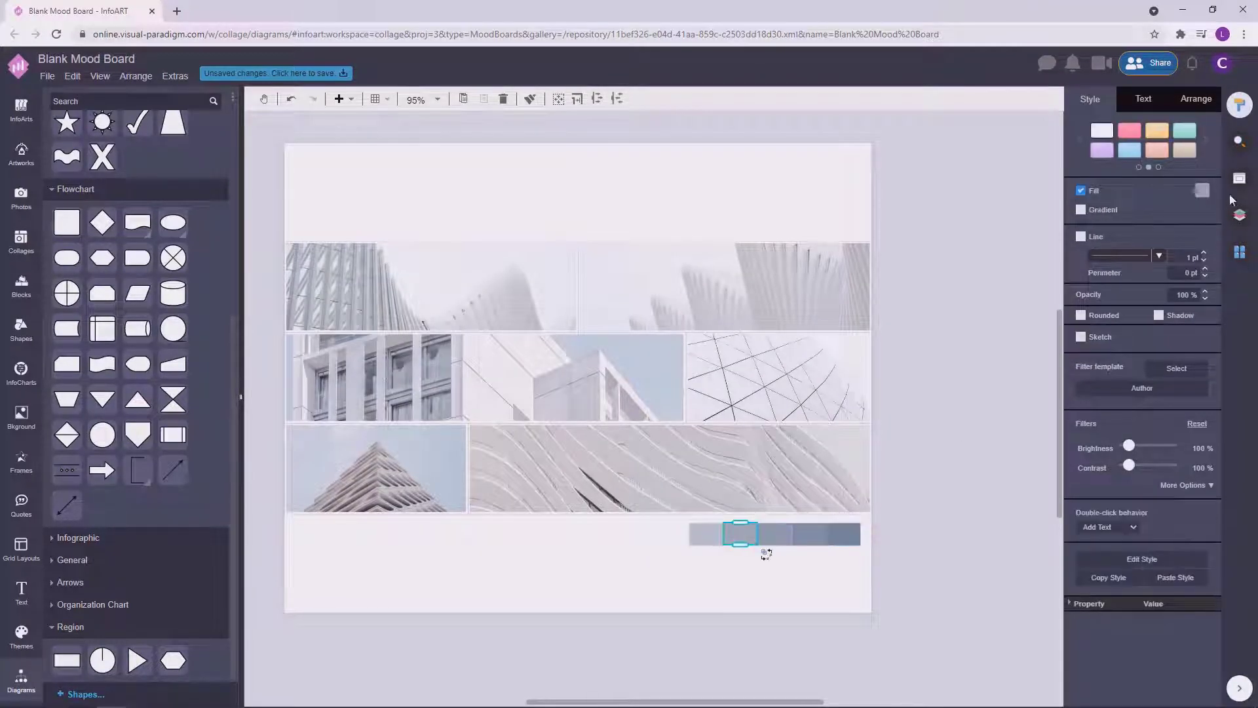
left_click(1205, 190)
left_click(1139, 302)
left_click(935, 452)
left_click(711, 540)
left_click(712, 539)
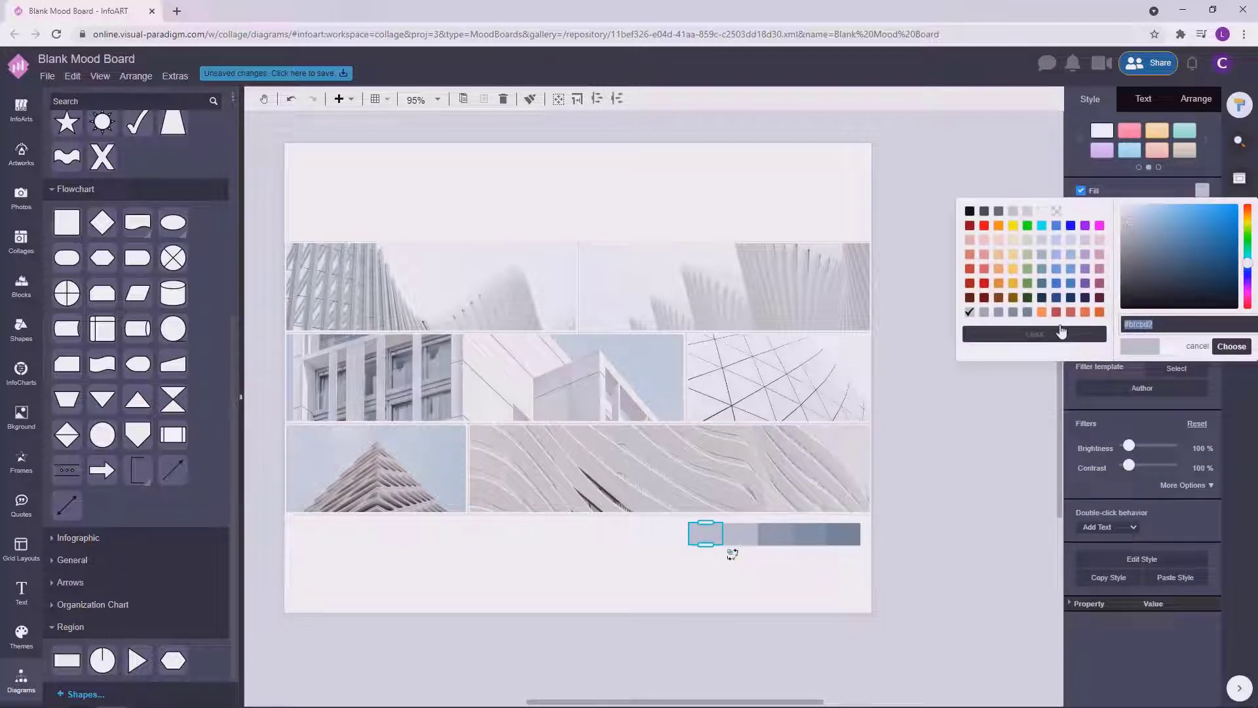
left_click(1231, 346)
left_click(977, 467)
Step: Make the swatch strip thinner and move it flush with the page's right edge
scroll(977, 468, "down", 2)
scroll(846, 528, "up", 3)
left_click(843, 512)
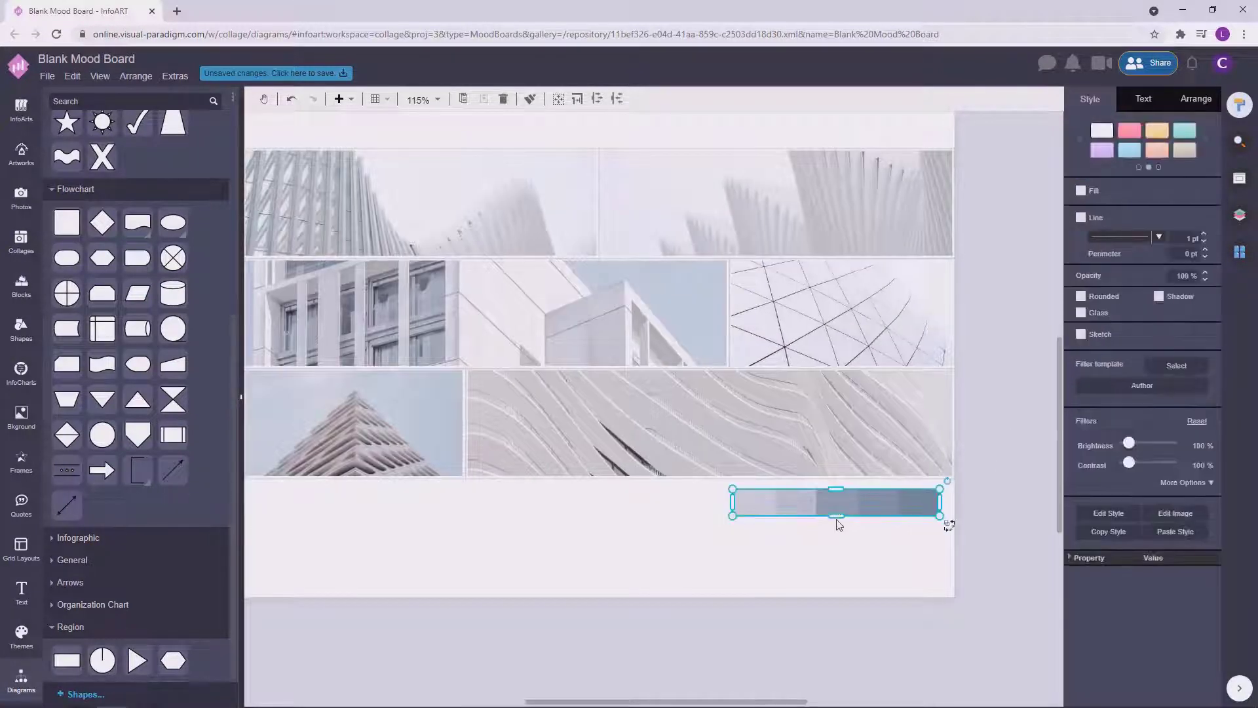
left_click(840, 526)
left_click(848, 505)
left_click_drag(836, 521, 888, 529)
left_click(976, 483)
scroll(983, 488, "down", 2)
scroll(1011, 493, "up", 3)
left_click(965, 480)
scroll(964, 483, "down", 4)
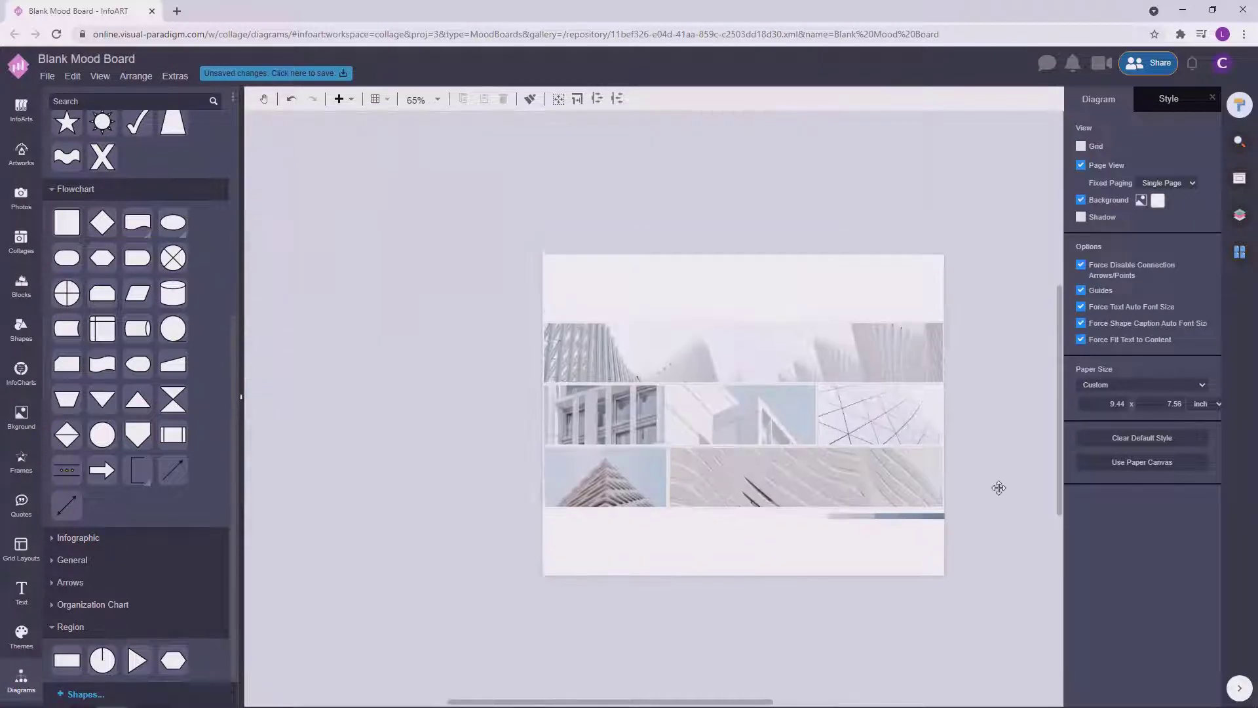
scroll(996, 488, "up", 1)
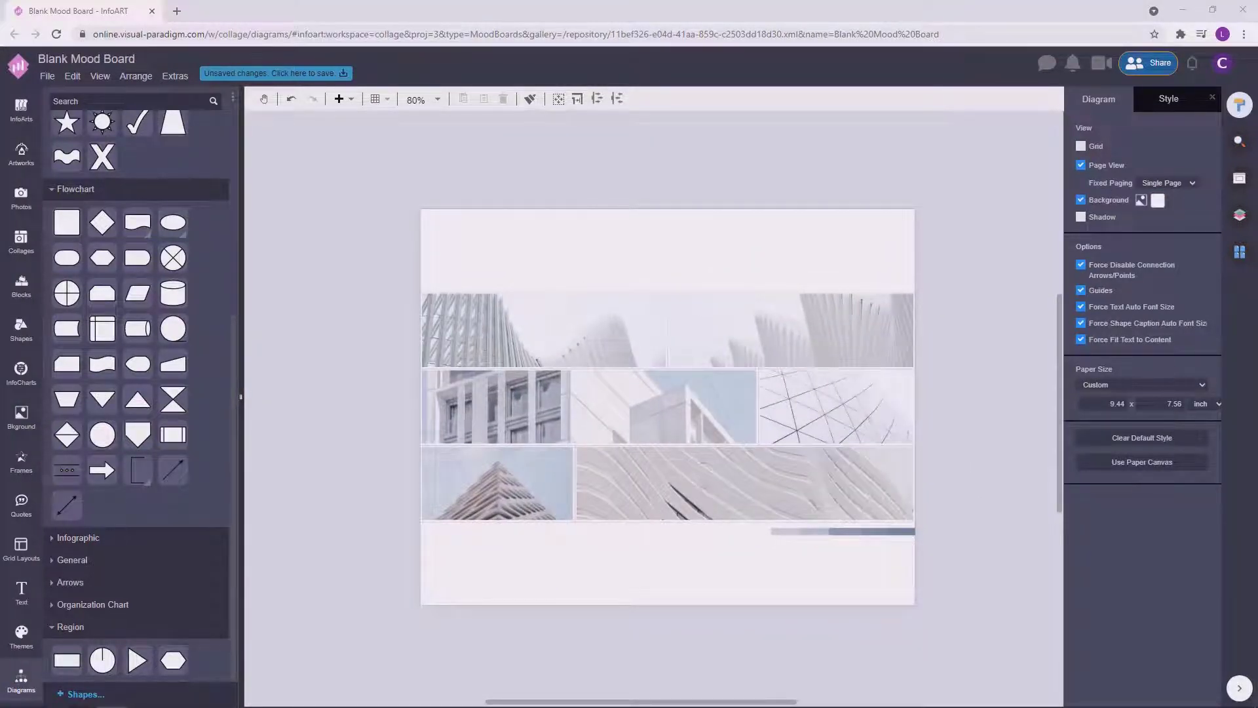
Step: Move the swatch strip slightly further below the photo grid, flush with the page's right edge
scroll(943, 533, "up", 7)
left_click(938, 561)
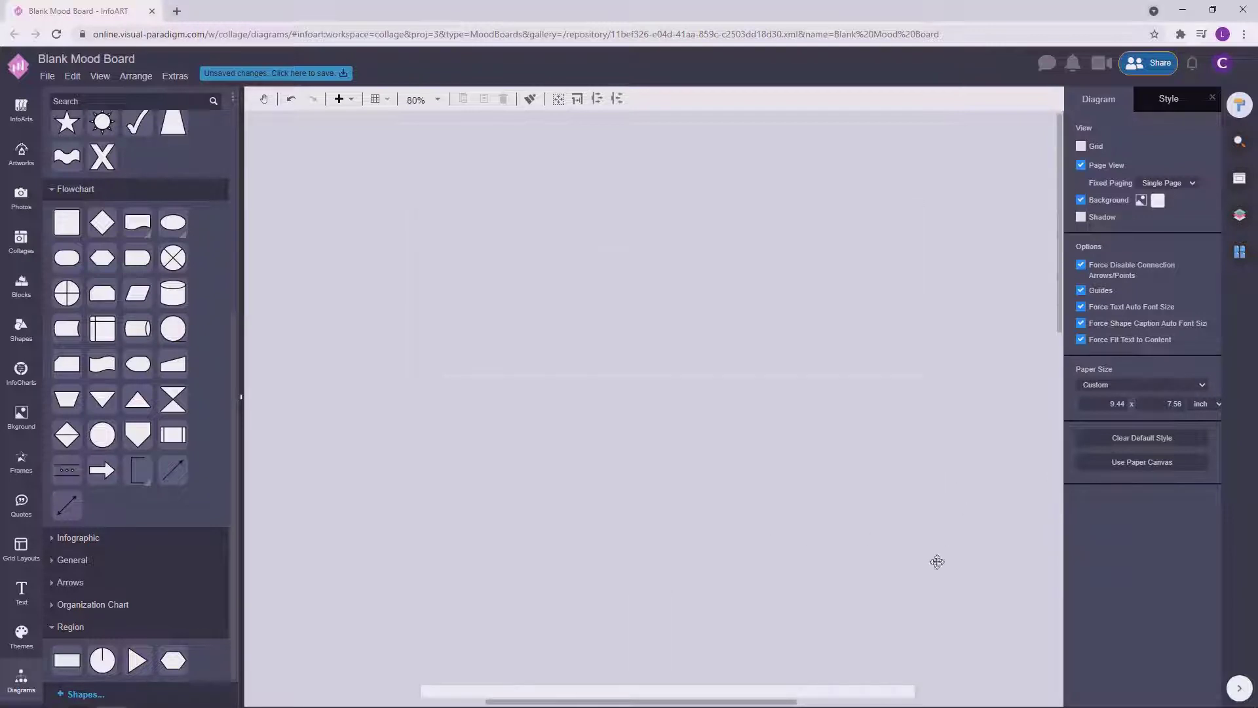
scroll(938, 562, "down", 8)
scroll(825, 506, "up", 3)
left_click(845, 458)
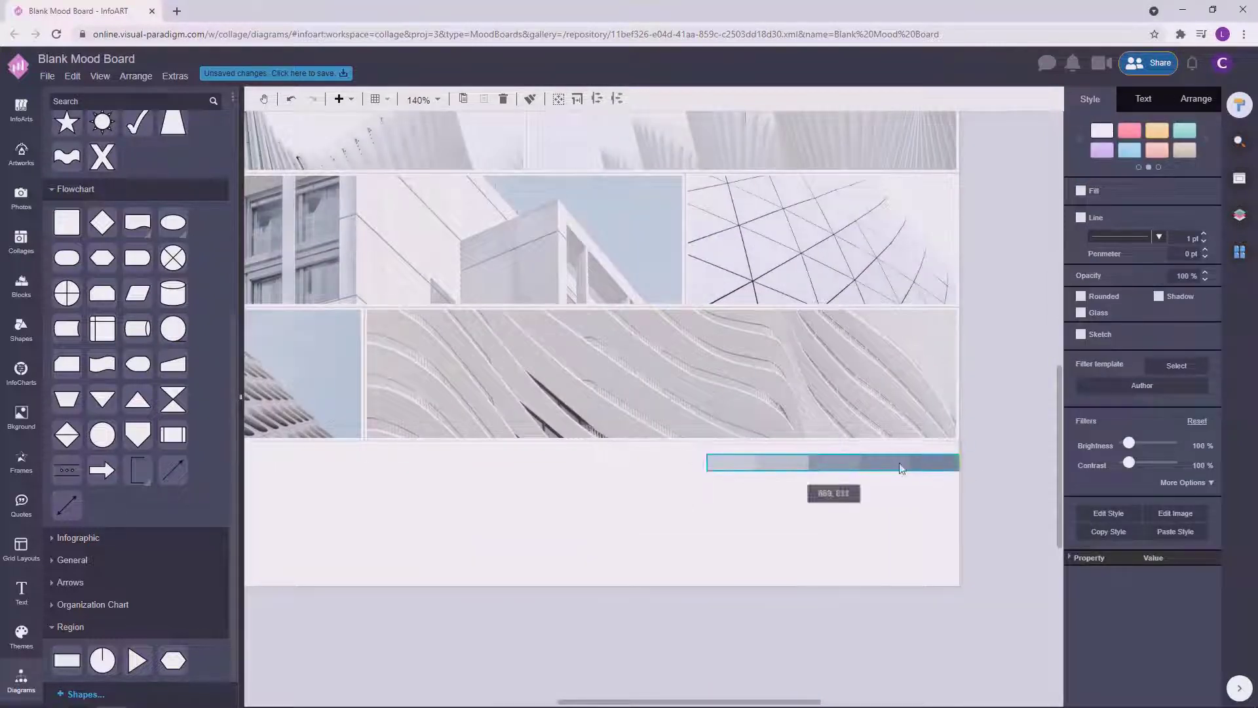
left_click(1004, 416)
scroll(984, 344, "down", 2)
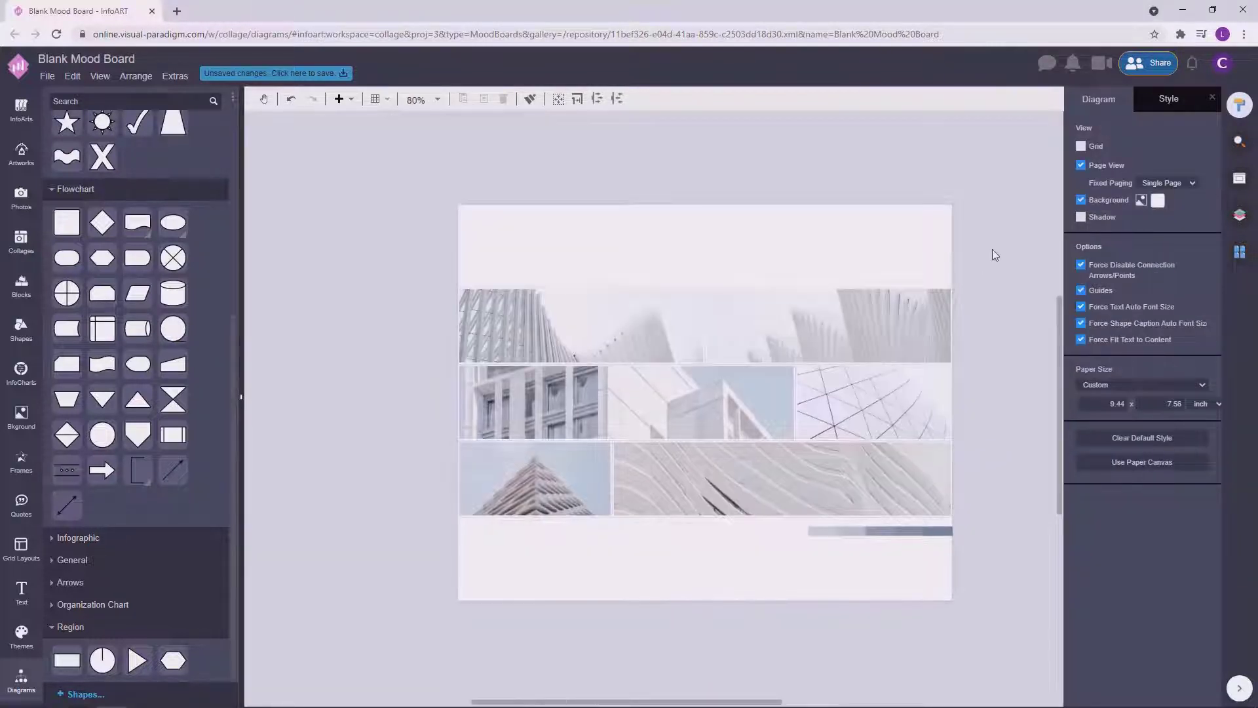
Step: Add a wide text box above the page reading "THE FUTURE OF ARCHITECTURE IS CULTURE"
double_click(602, 157)
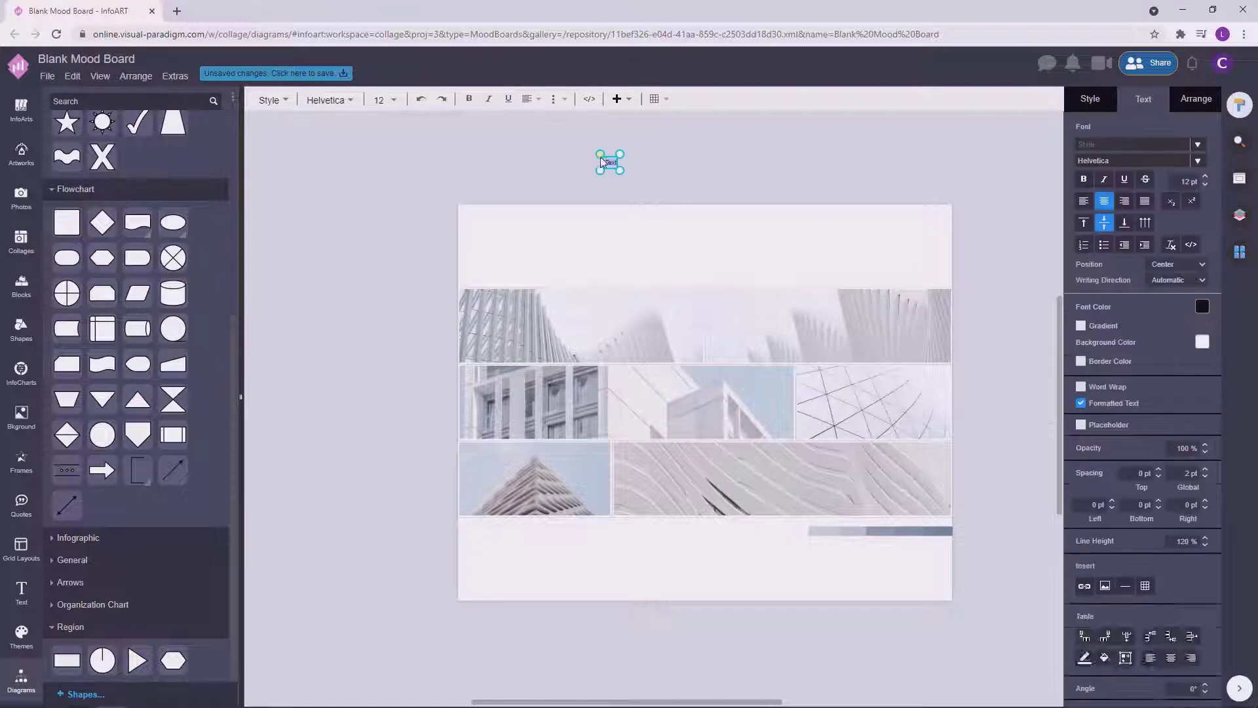
left_click(626, 178)
left_click_drag(628, 179, 839, 190)
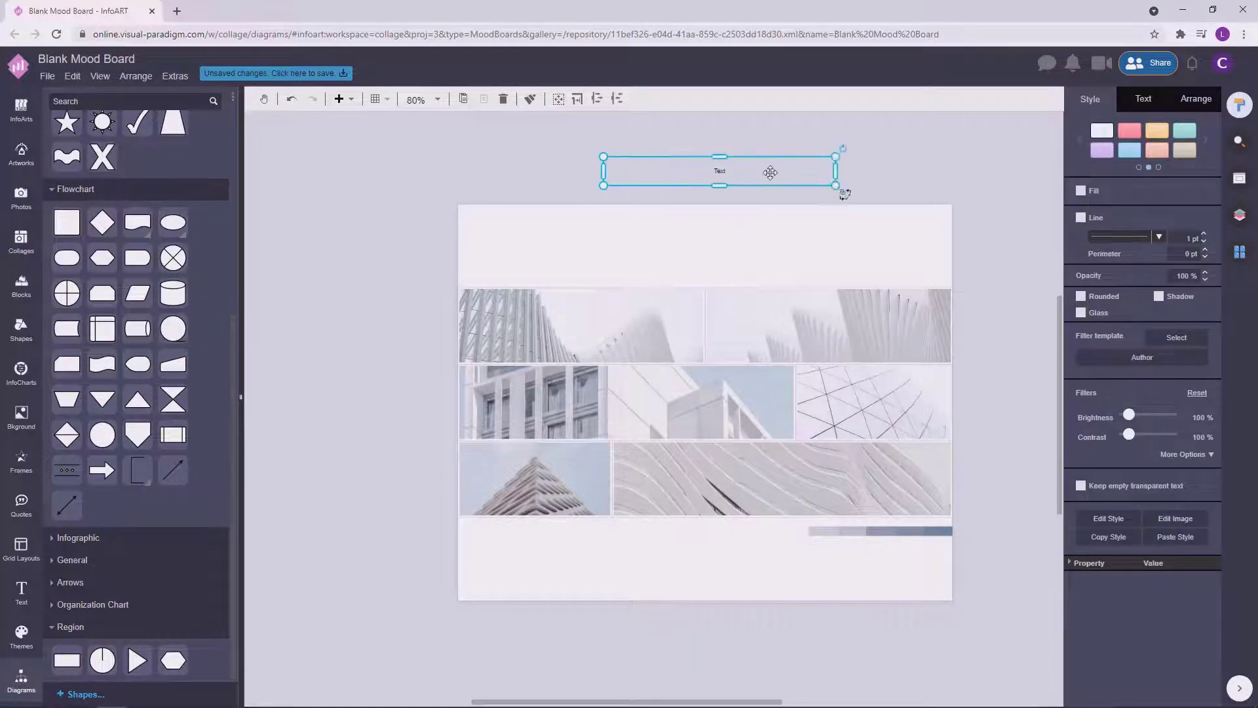
double_click(771, 173)
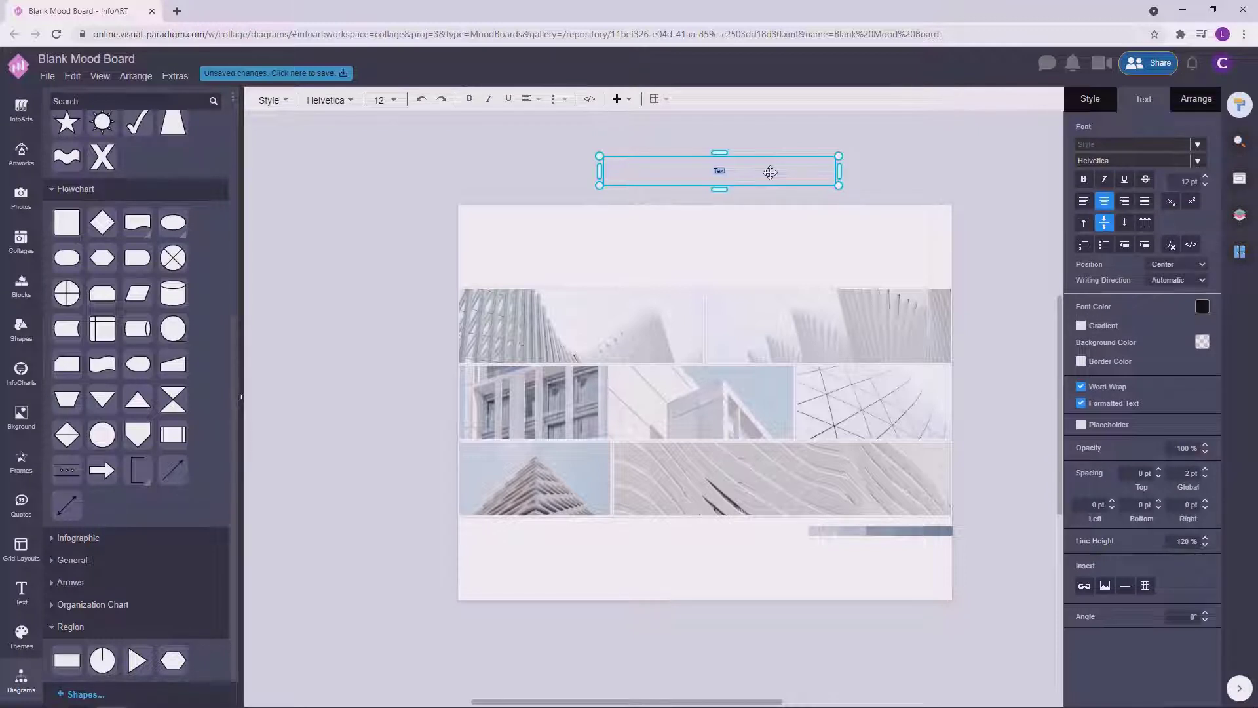
type("THE FUTURE OF ARCHITECTU")
type("RE IS CULTURE")
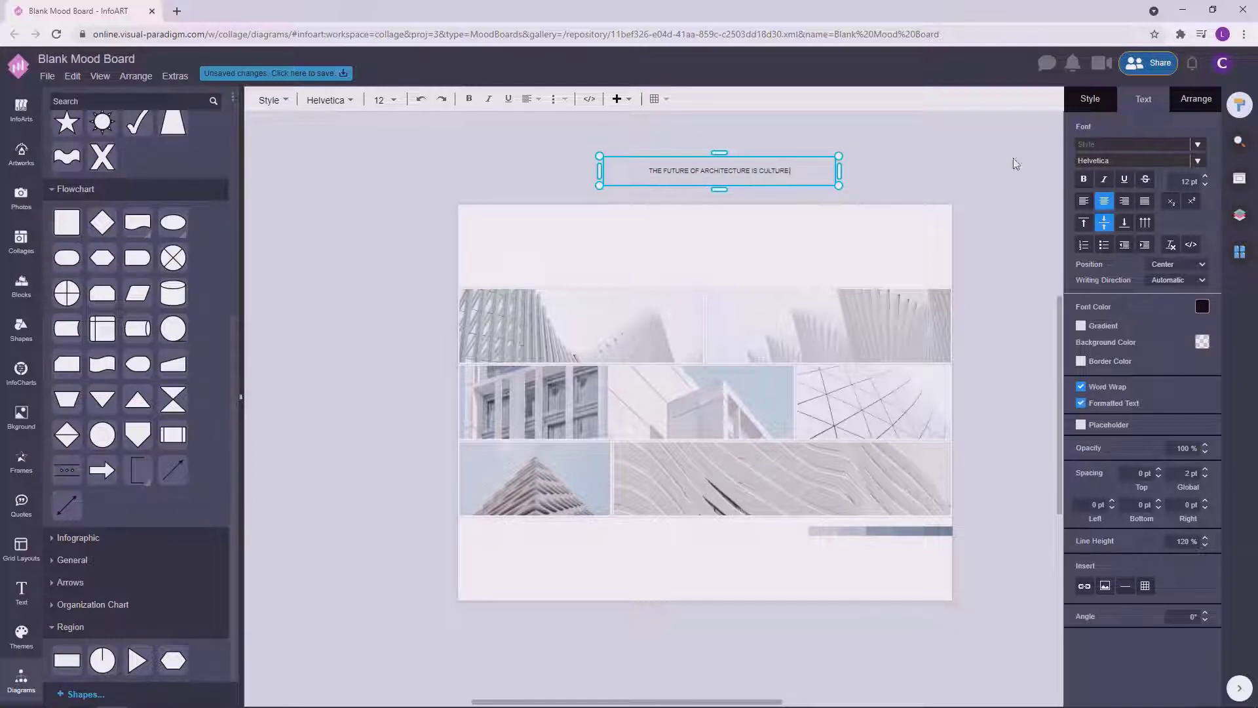
Step: Right-align the quote text and place it just above the photo grid near the page's right edge
left_click(1125, 200)
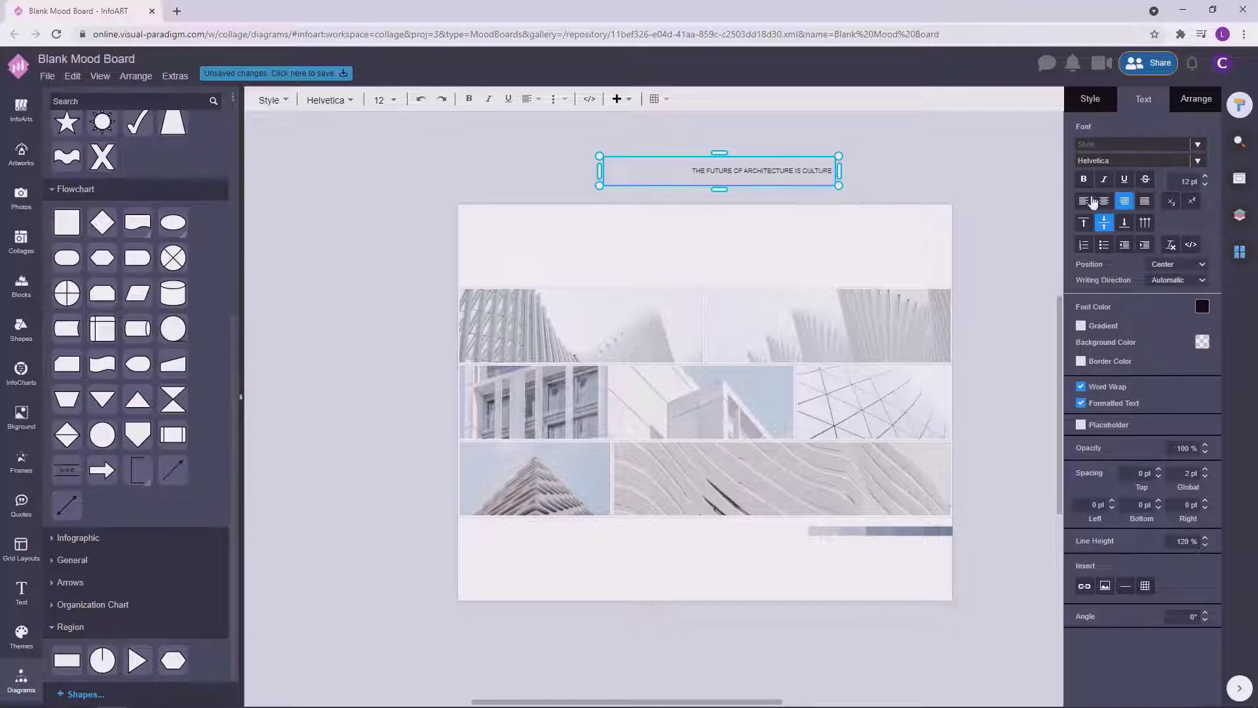
left_click_drag(820, 172, 919, 274)
left_click(999, 191)
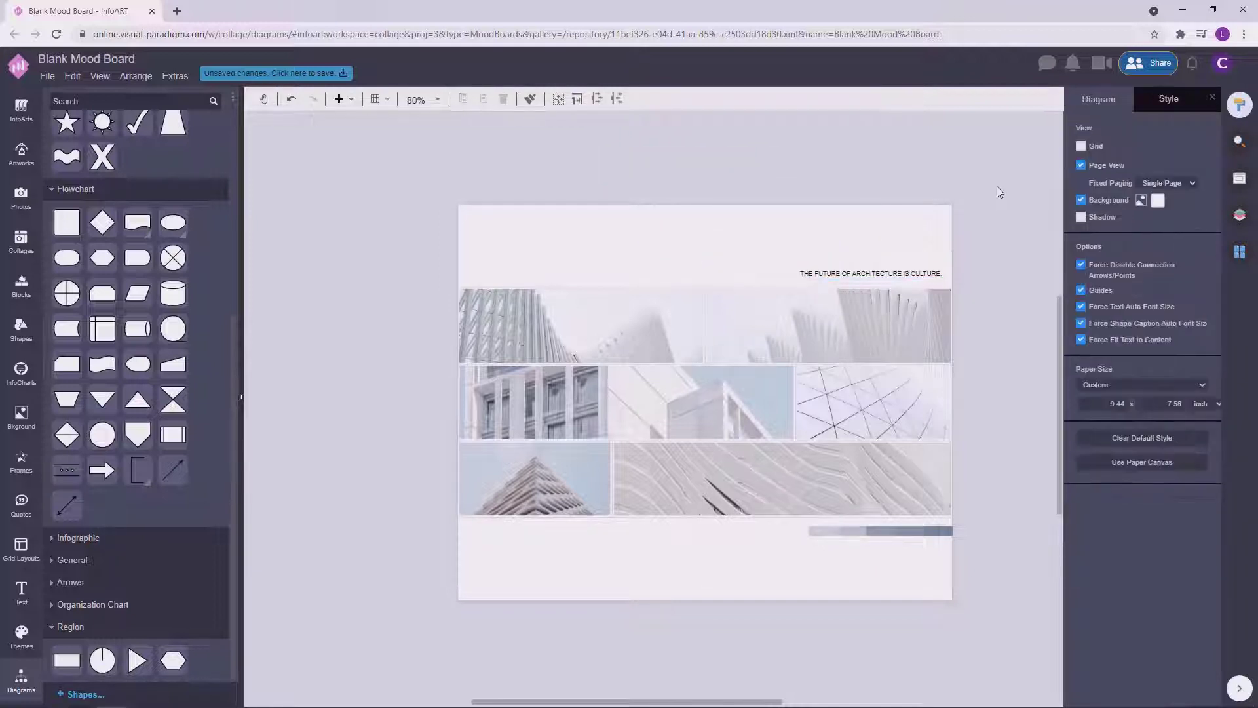
Step: Set the quote's font size to 20 pt and widen its text box leftwards to fit on one line
left_click(913, 273)
left_click(1152, 102)
left_click(1189, 181)
type("20")
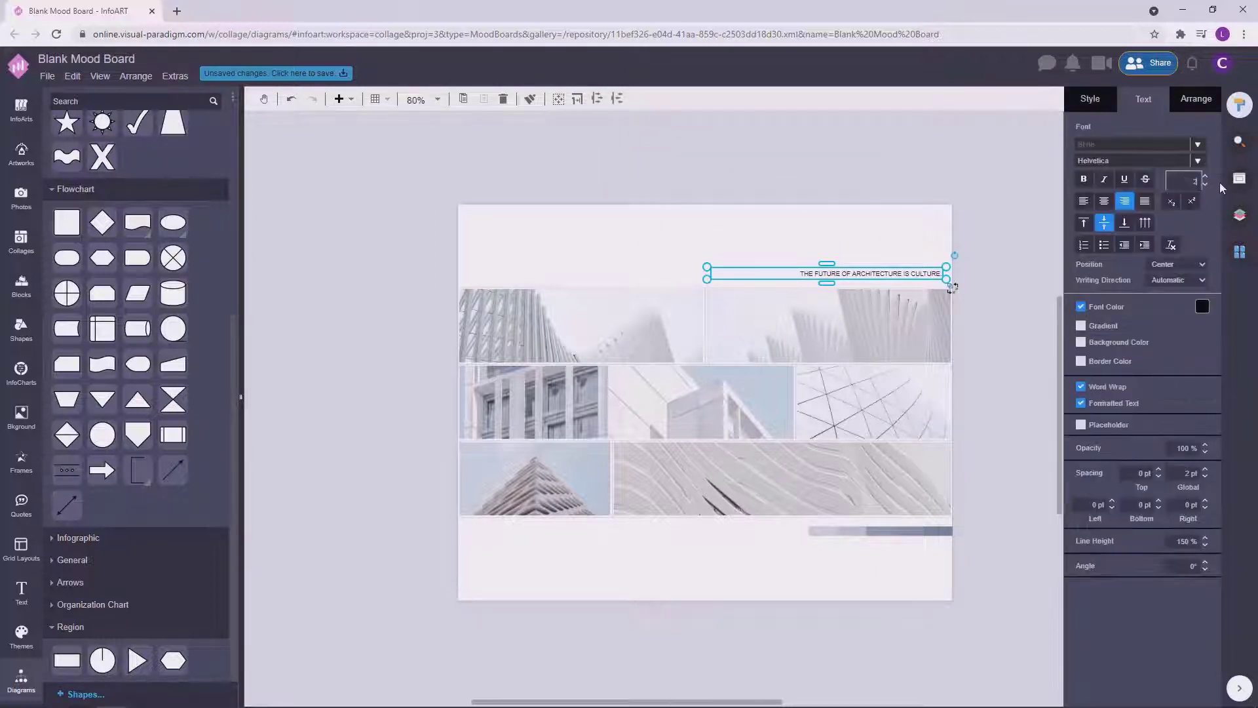
key("Return")
left_click_drag(713, 270, 663, 272)
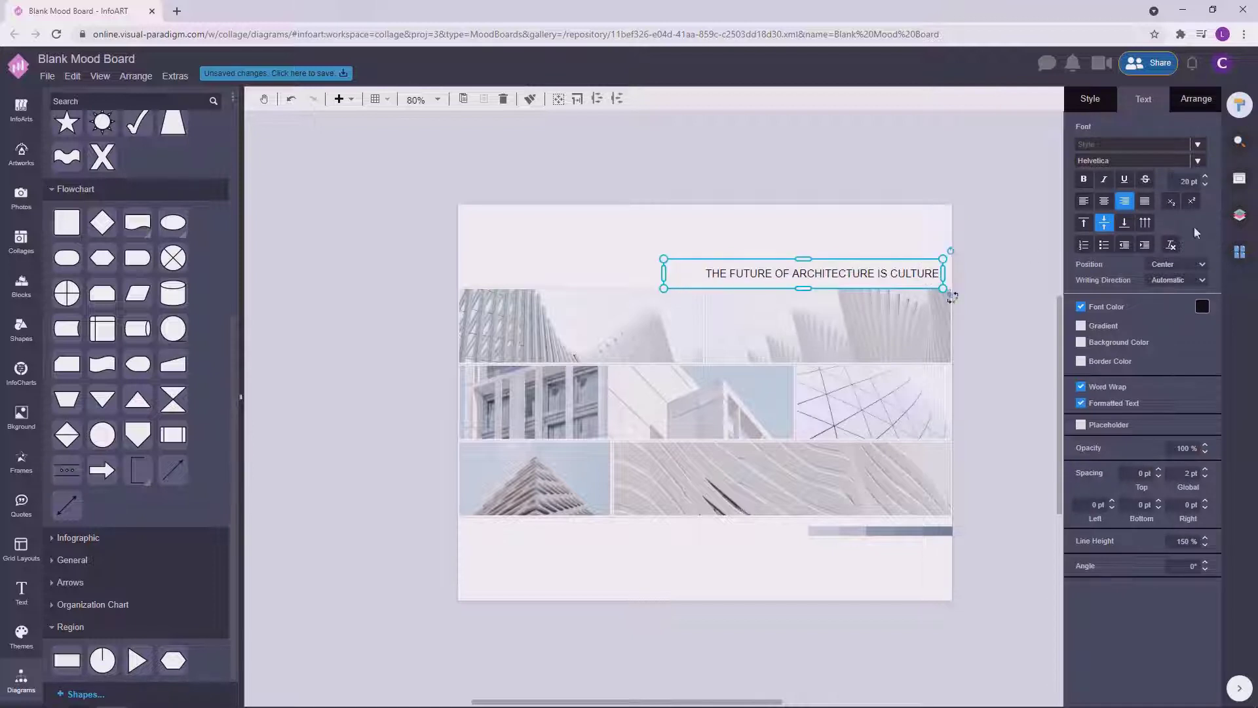
Step: Set the quote's font size to 18 pt and its font to DM Sans
left_click(1188, 181)
type("18")
left_click(982, 289)
left_click(936, 273)
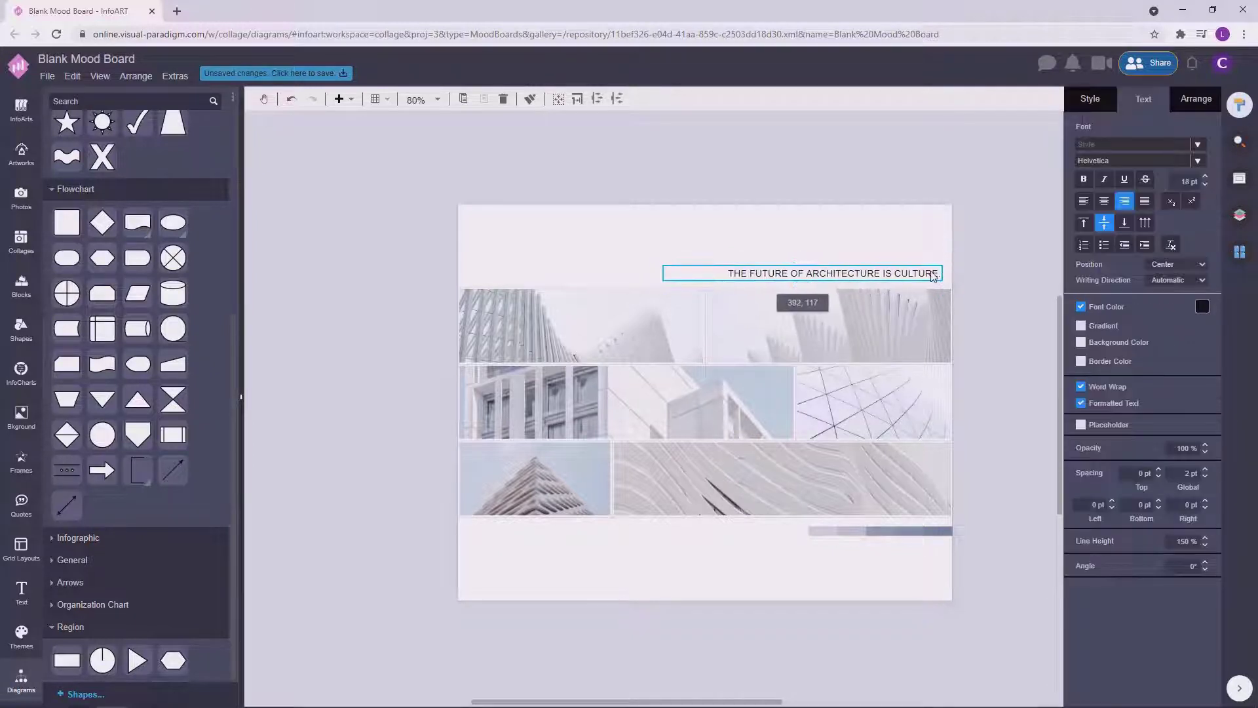
left_click(1142, 161)
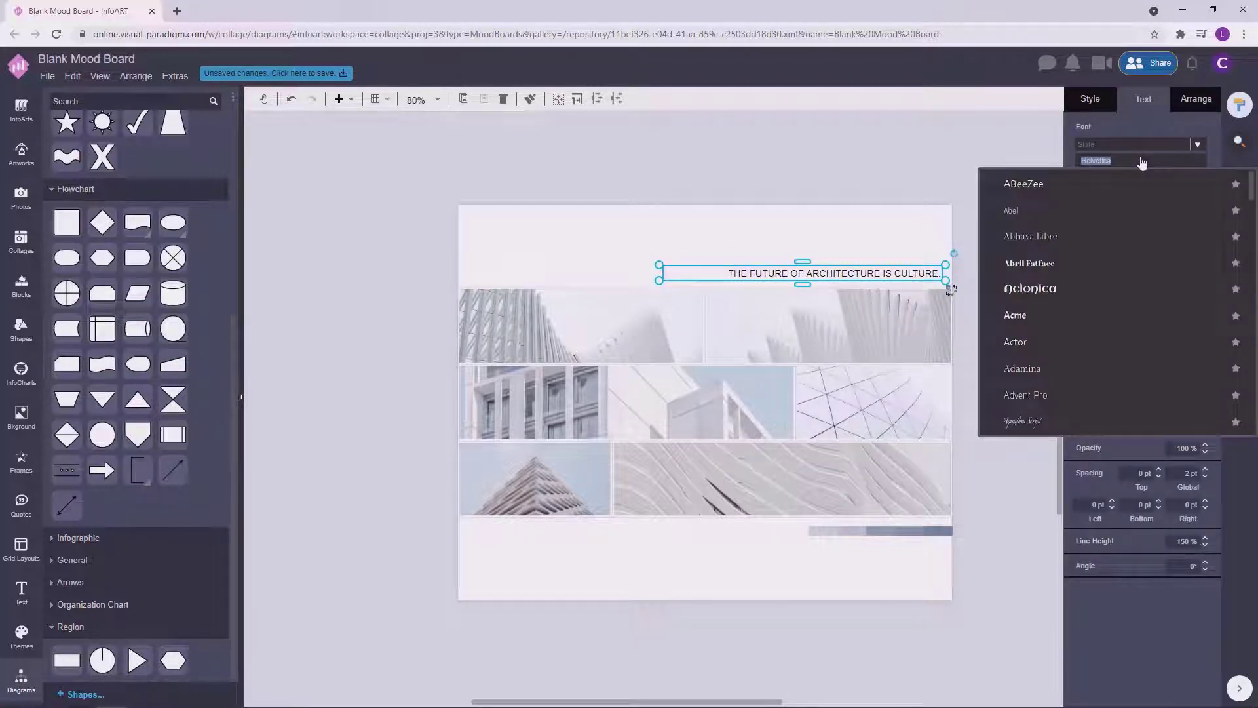
type("dmsa")
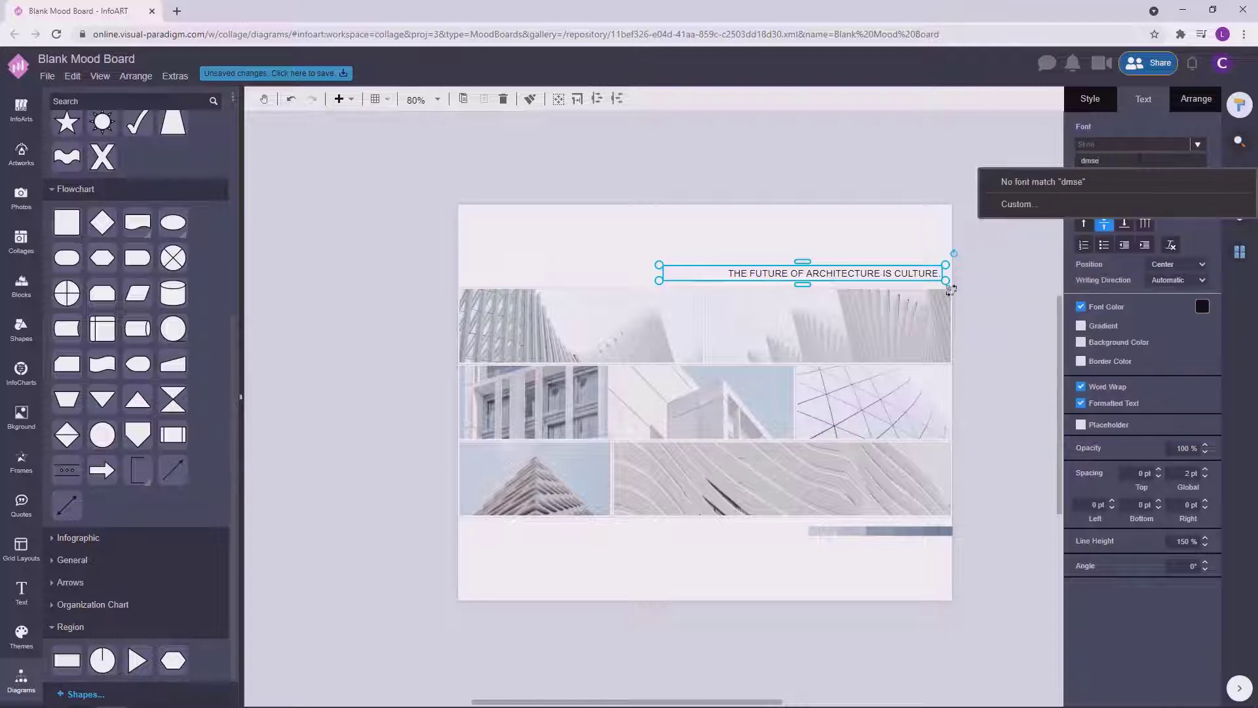
key("BackSpace")
key("BackSpace")
left_click(1059, 191)
left_click(1002, 193)
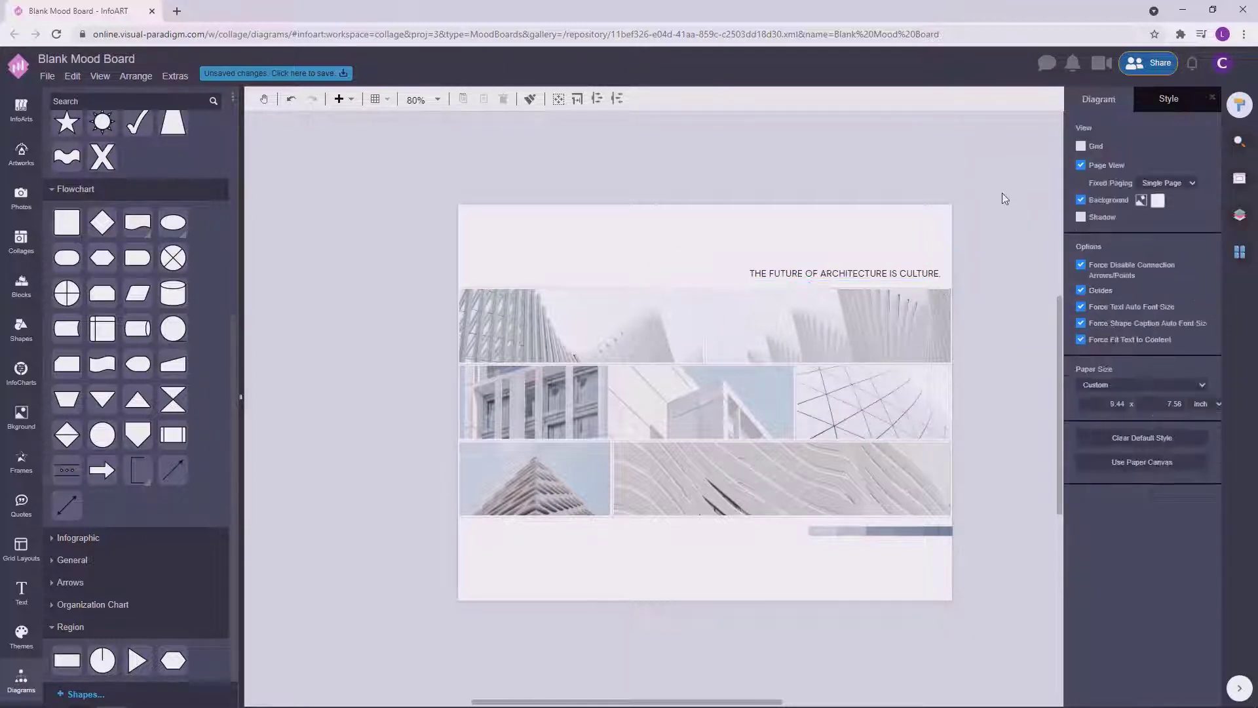
Step: Change the quote's font colour from the default black to a dark grey
left_click(931, 274)
left_click(1201, 306)
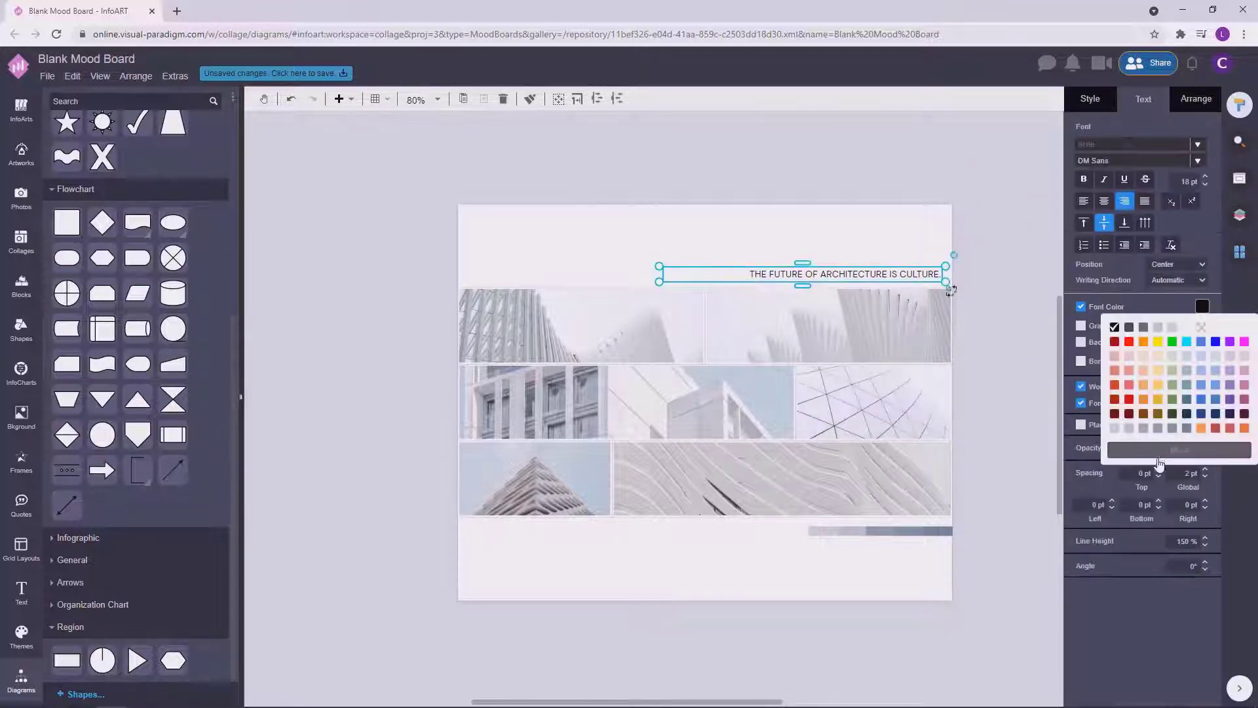
left_click(1229, 467)
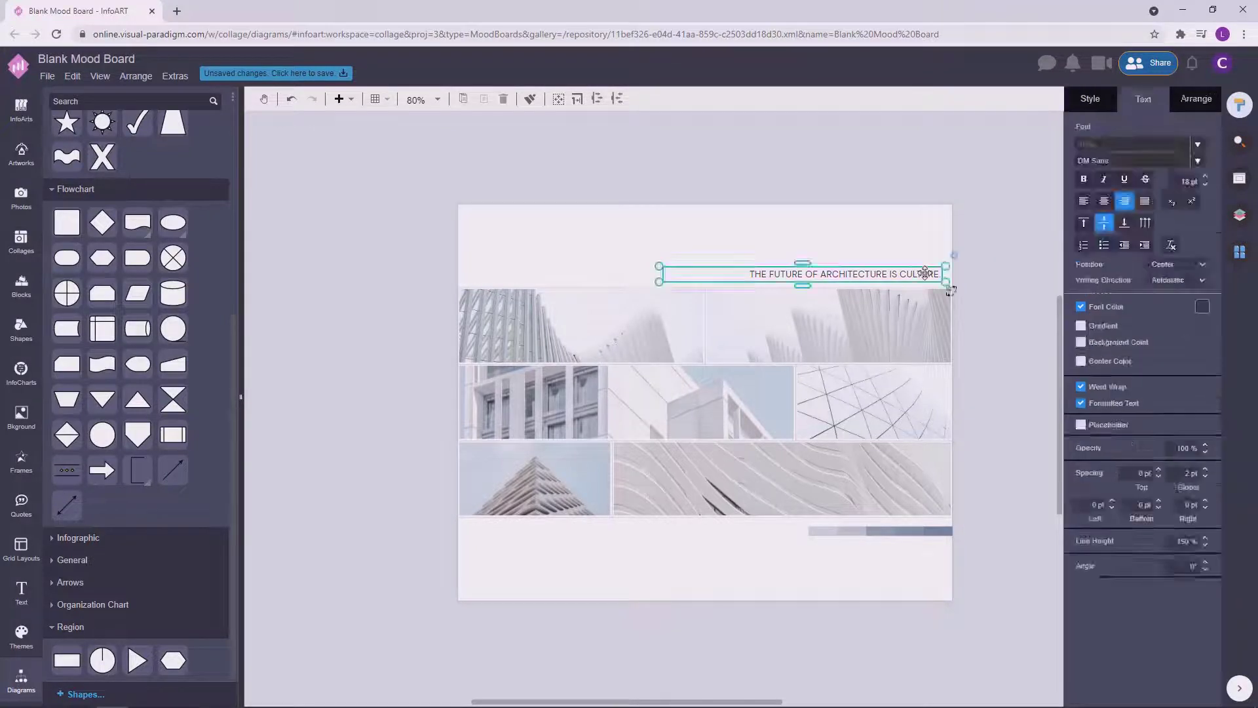
left_click(987, 205)
Step: Place a copy of the quote directly above it and replace its text with "BEAUTY OF ARCHITURE"
left_click_drag(921, 274, 920, 259)
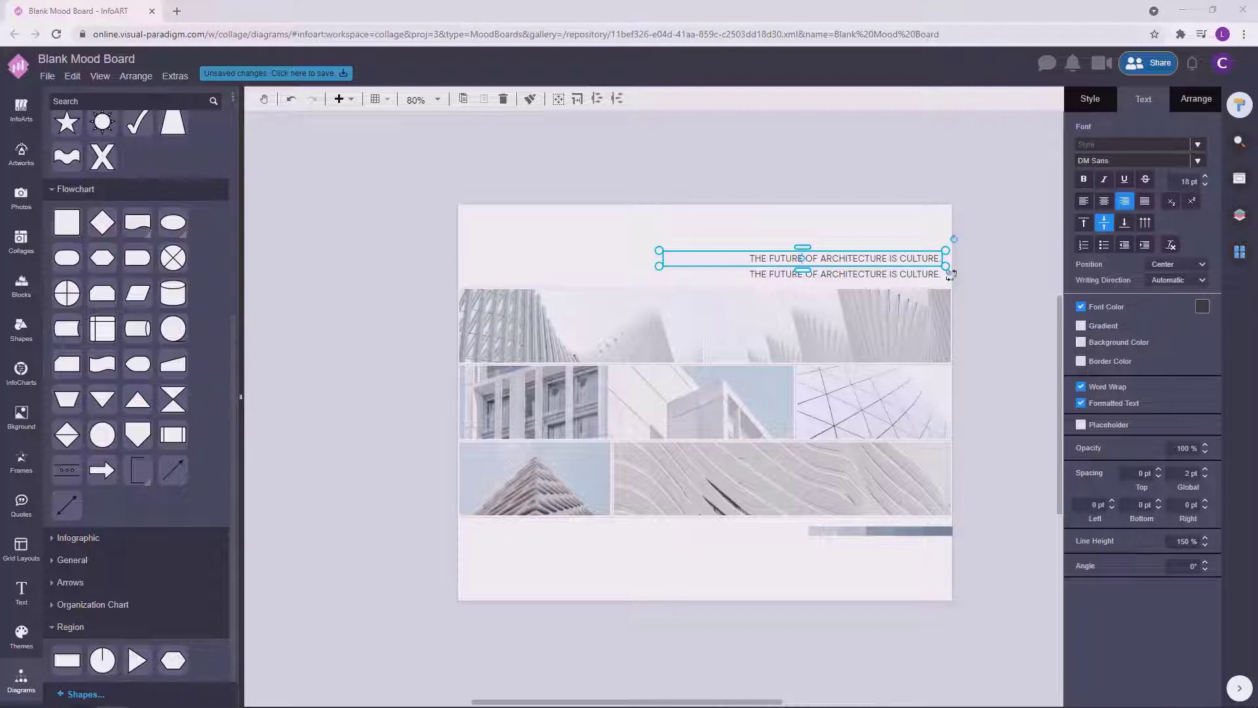
double_click(911, 254)
type("BEAUTY")
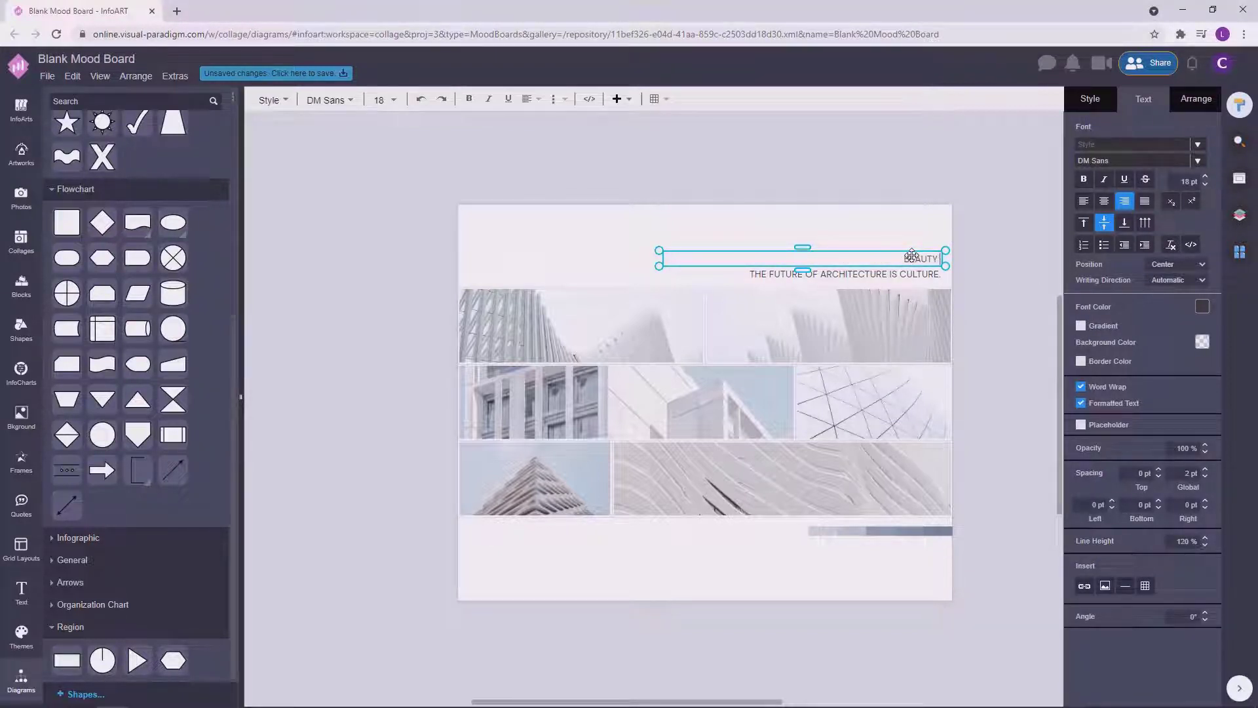
type(" OF ARCHITURE")
left_click(964, 258)
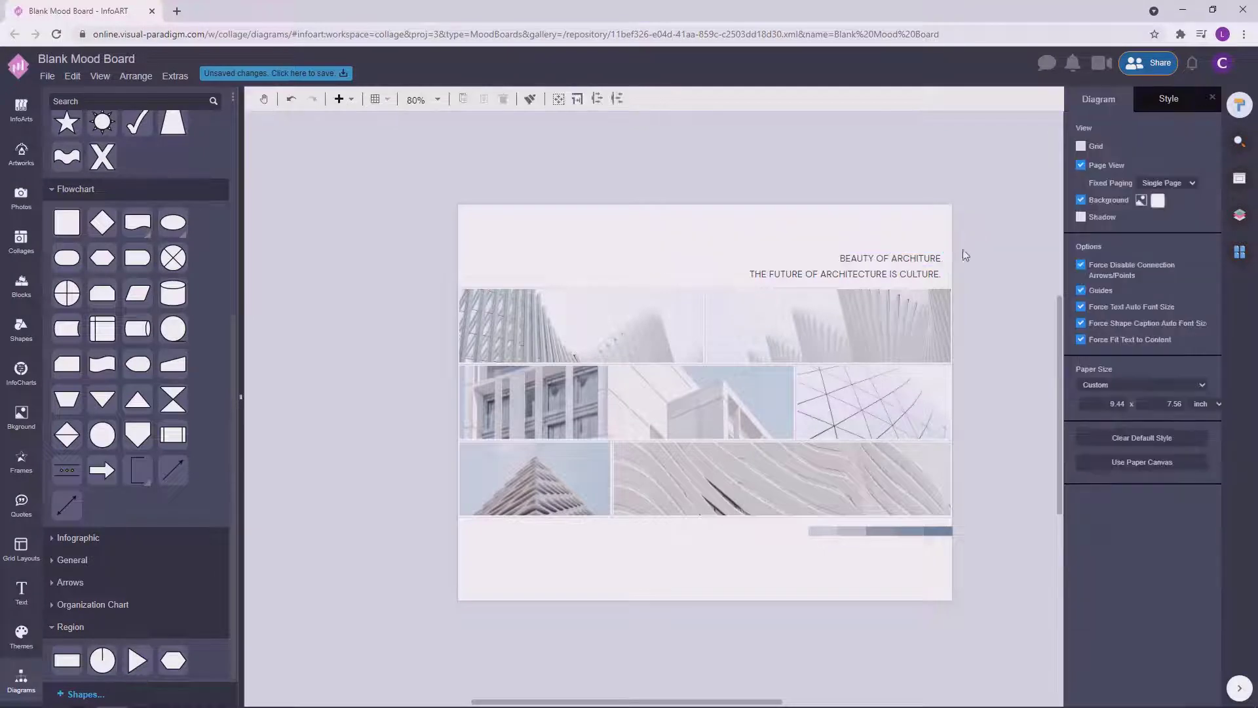
Step: Make the "BEAUTY OF ARCHITURE" heading bold and set its font to Anton
left_click(1083, 179)
left_click(985, 235)
left_click(934, 255)
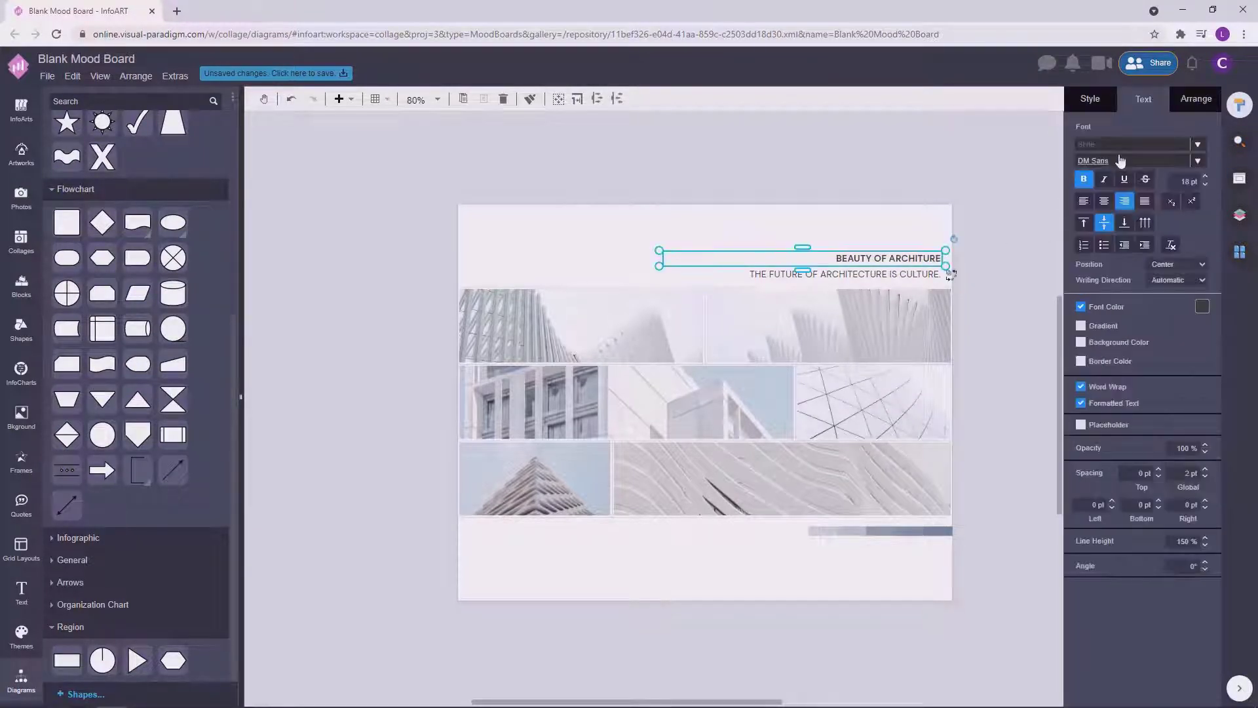
left_click(1120, 160)
type("anti")
key("BackSpace")
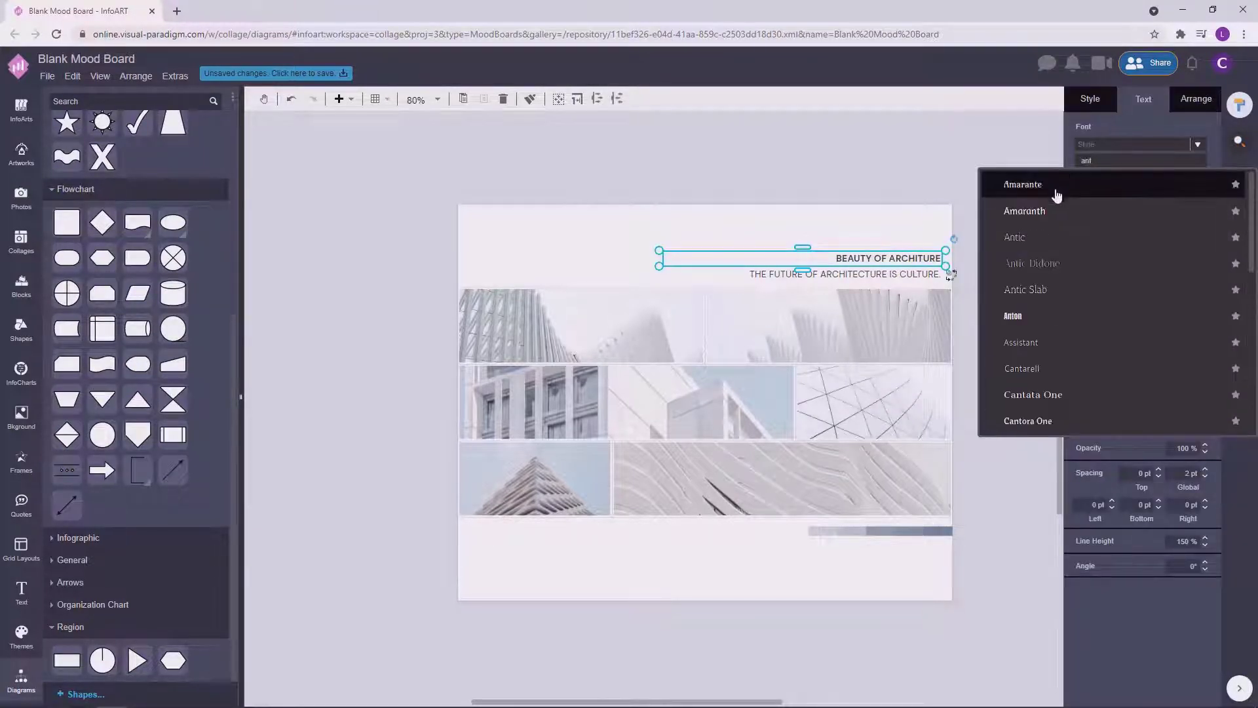
left_click(1014, 315)
left_click(902, 239)
scroll(902, 239, "up", 4)
left_click(930, 281)
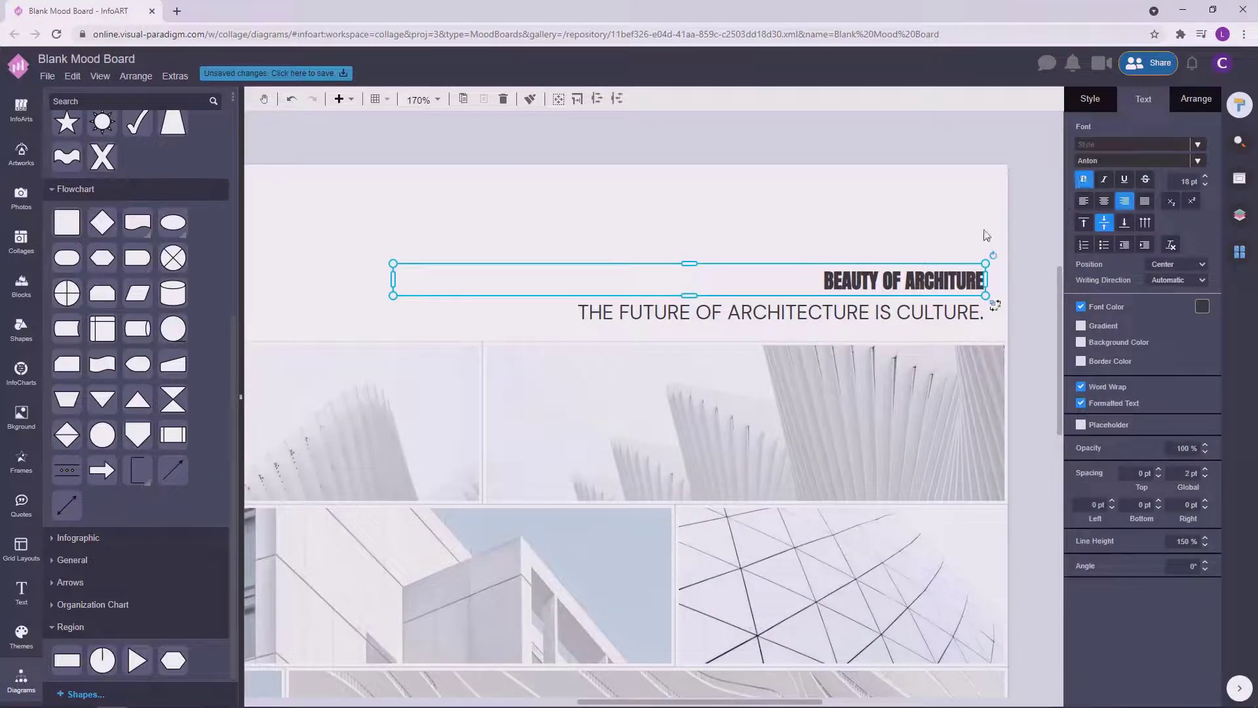
Step: Spread out the heading's lettering by inserting a space between the letters of each word
double_click(845, 281)
left_click(832, 281)
key("Right")
key("Right")
key("Right")
key("Right")
key("Right")
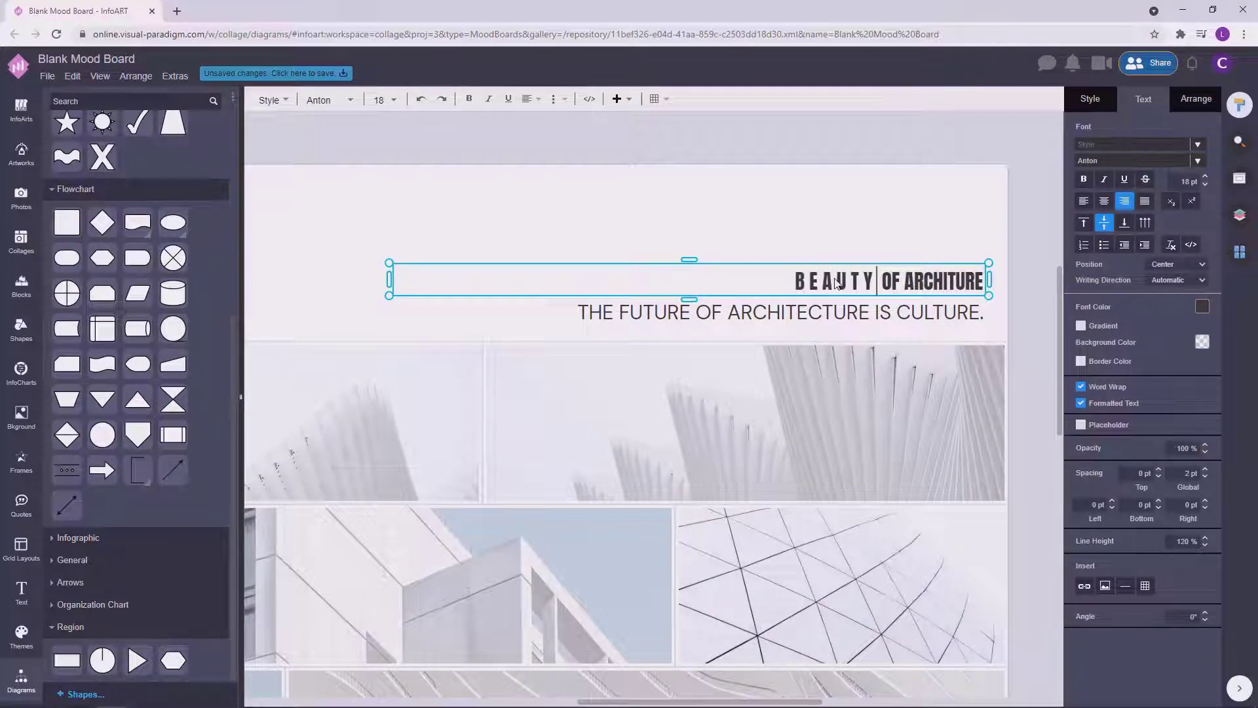
key("BackSpace")
key("Right")
key("Right")
key("space")
key("Right")
key("Right")
key("Right")
key("space")
key("Right")
key("space")
key("Right")
key("space")
key("Right")
key("space")
key("Right")
key("space")
key("Right")
key("space")
key("Right")
key("space")
key("Right")
key("space")
key("Right")
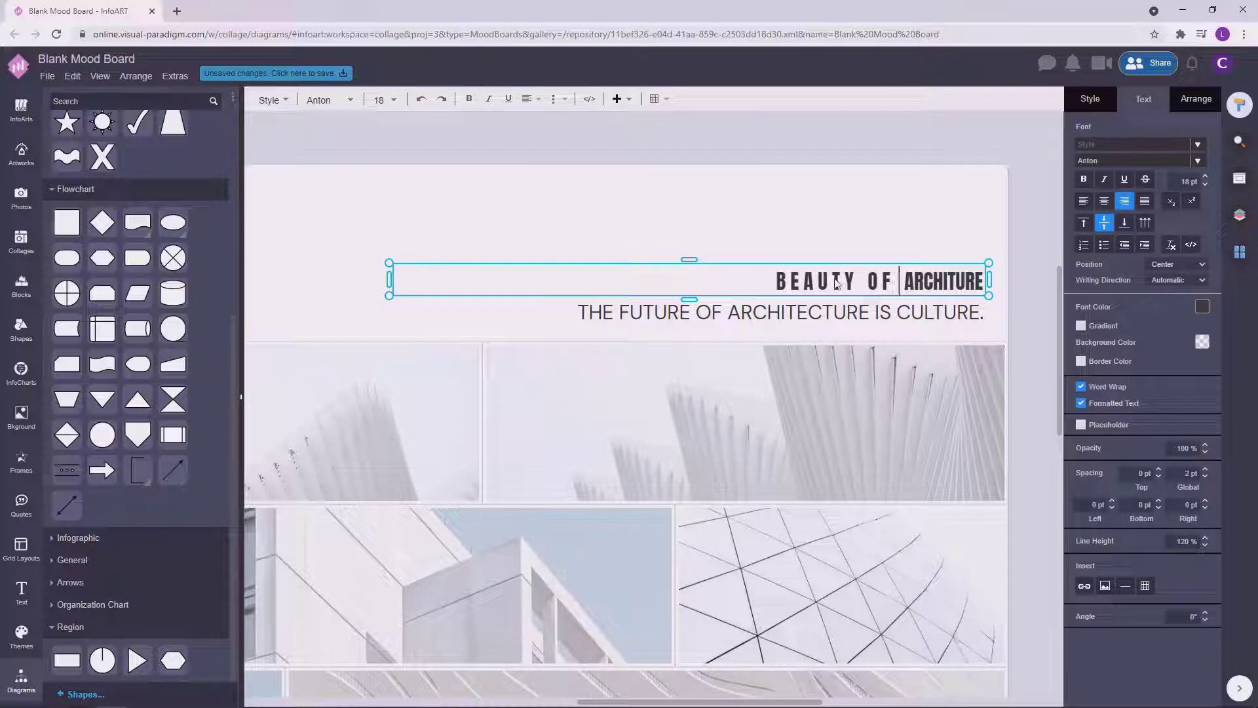
left_click(910, 191)
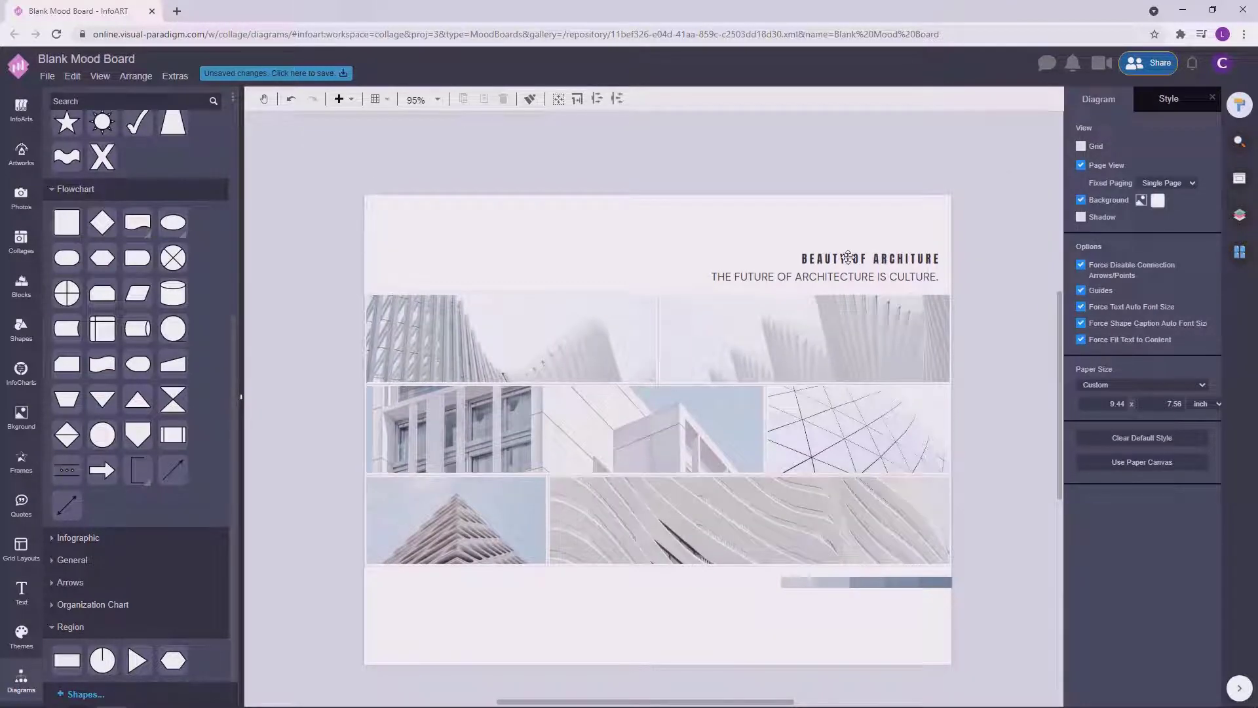
Step: Set the heading's font size to 25 pt and move it slightly up, away from the quote
left_click(848, 256)
type("25")
key("Return")
left_click(1008, 244)
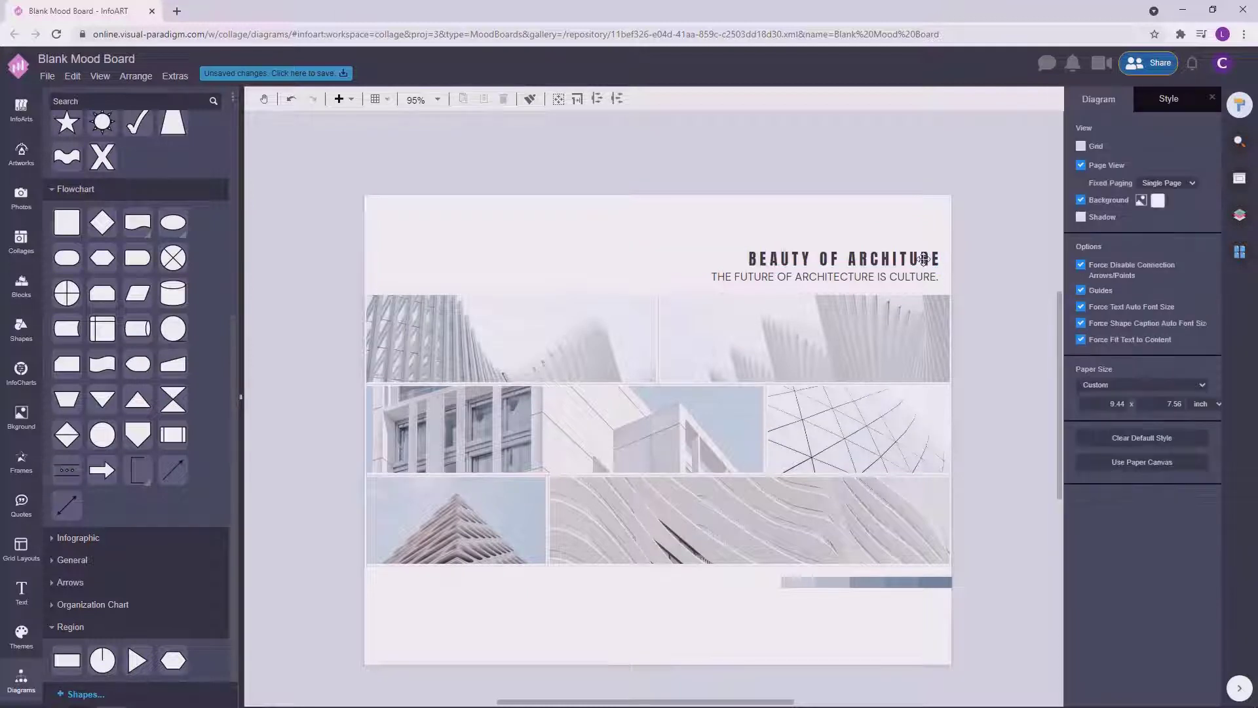
left_click_drag(911, 261, 911, 247)
left_click(1009, 244)
Step: Reduce the quote's font size to 15 pt and move it up, closer beneath the heading
left_click(918, 276)
left_click(921, 243)
left_click(898, 276)
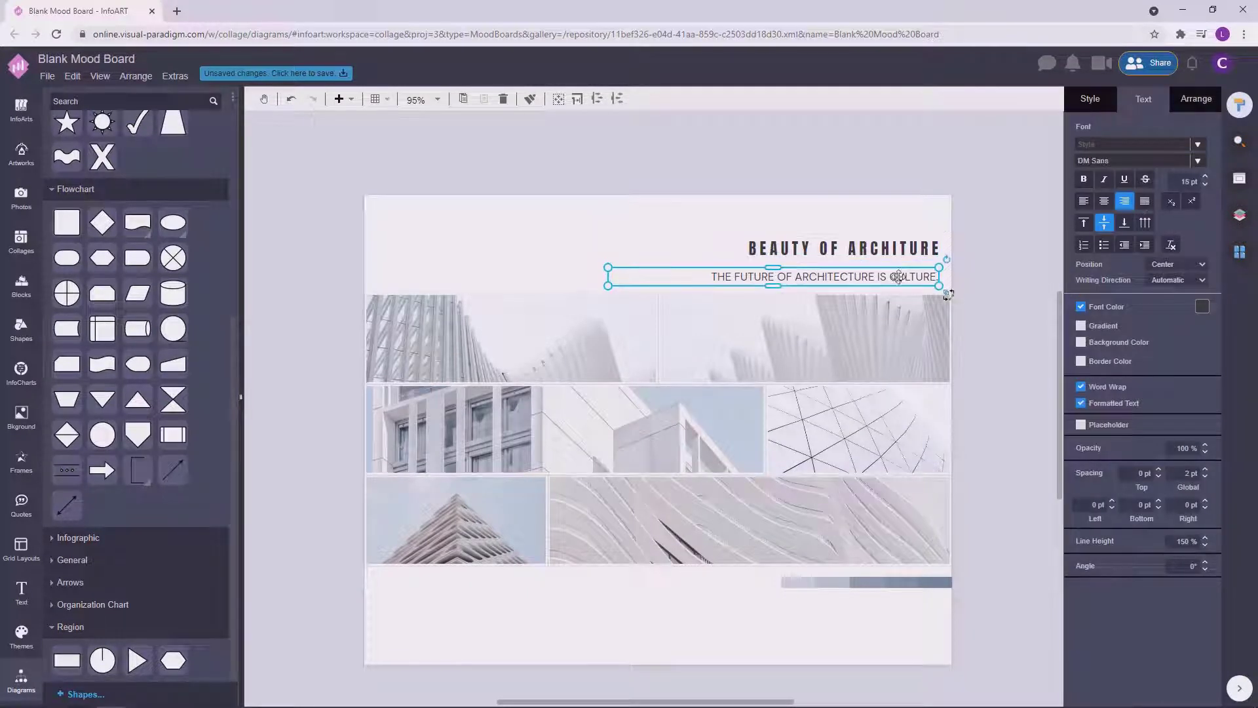
left_click(992, 341)
left_click_drag(929, 278, 925, 268)
left_click(990, 274)
scroll(990, 275, "down", 2)
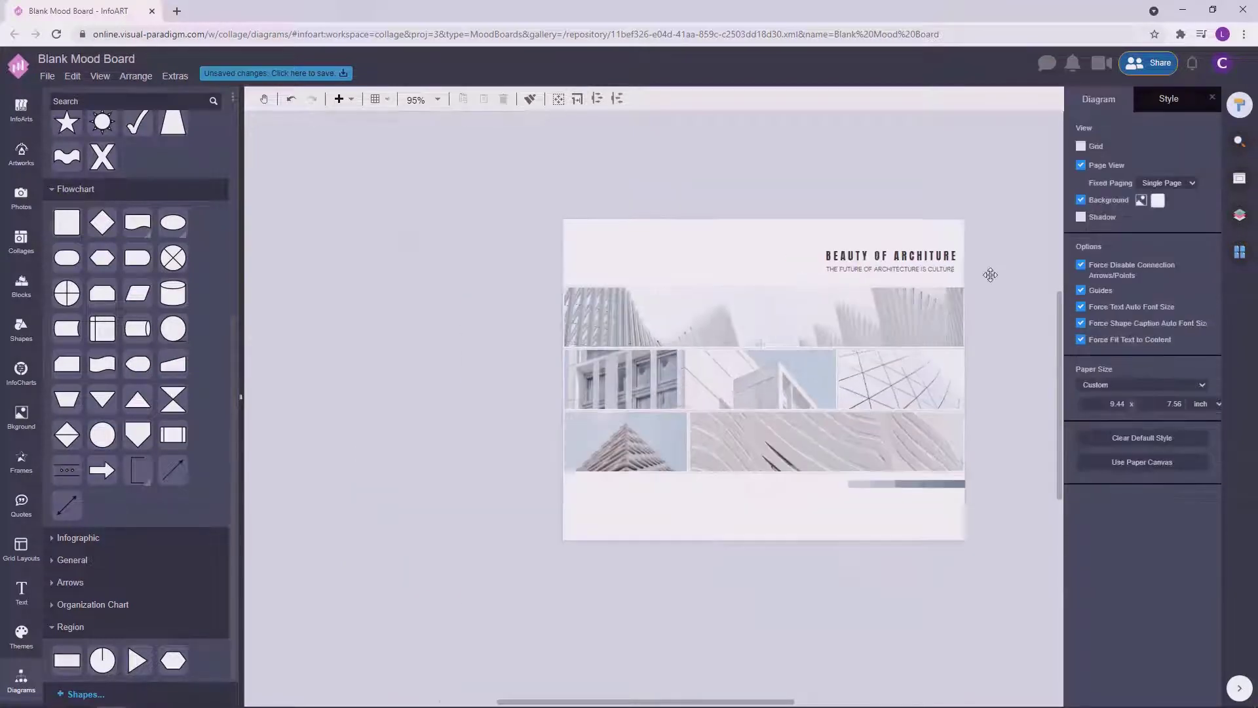
Step: Narrow the heading and quote text boxes together by moving their shared left edge inwards
left_click(947, 269)
left_click(994, 266)
left_click(930, 255)
left_click(934, 268, "shift")
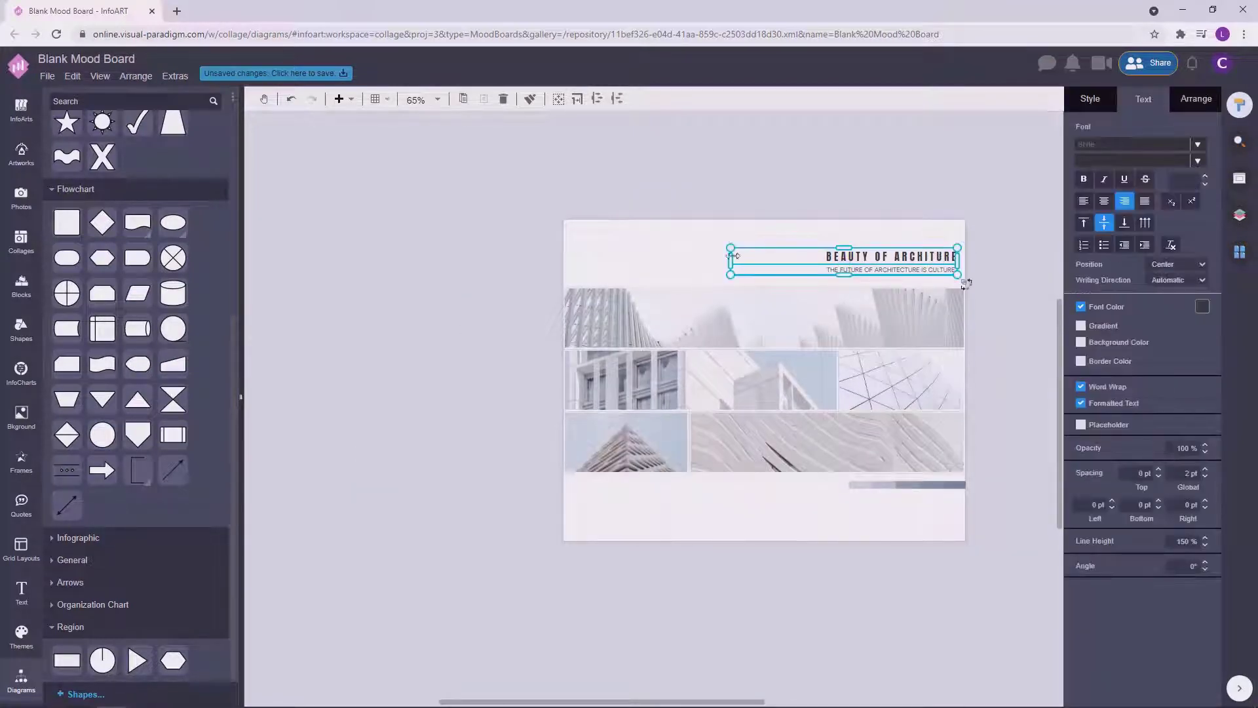
left_click_drag(734, 256, 796, 256)
left_click(1005, 249)
Step: Set the heading's font size to 35 pt and widen its text box leftwards to fit on one line
left_click(896, 290)
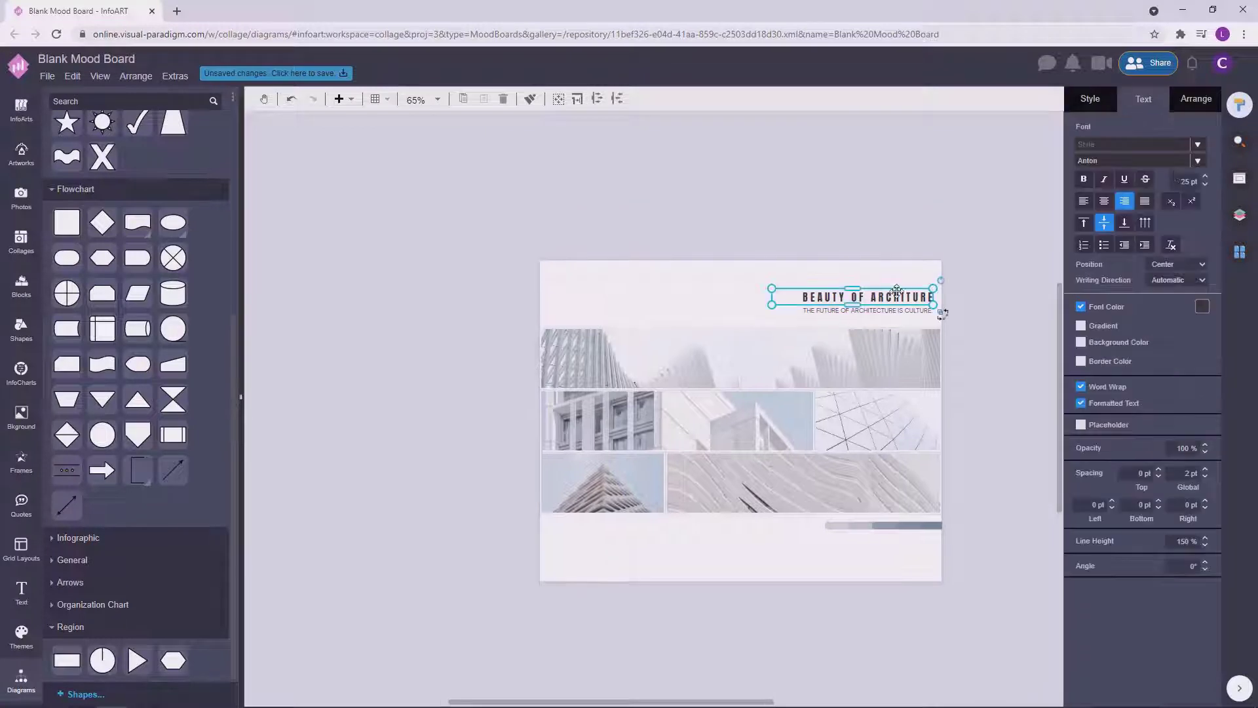
type("35")
key("Return")
left_click_drag(773, 293, 716, 293)
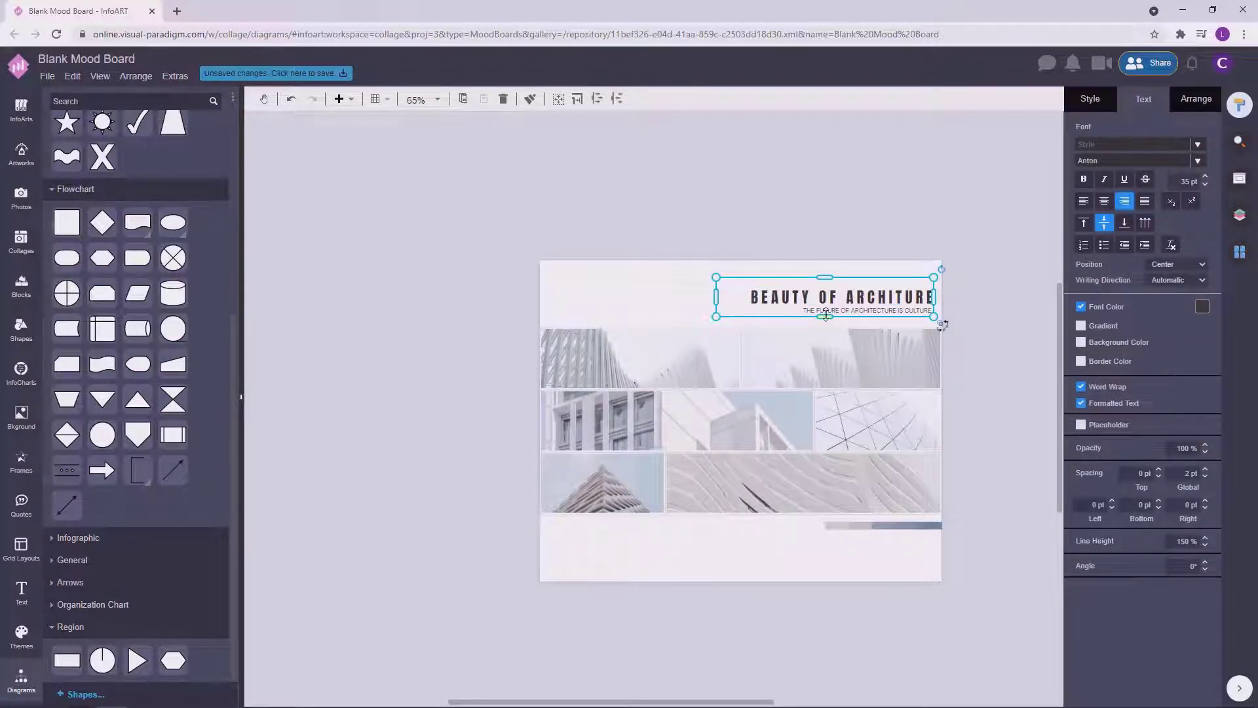
Step: Set the quote's font size to 18 pt and place it just beneath the heading
left_click(908, 311)
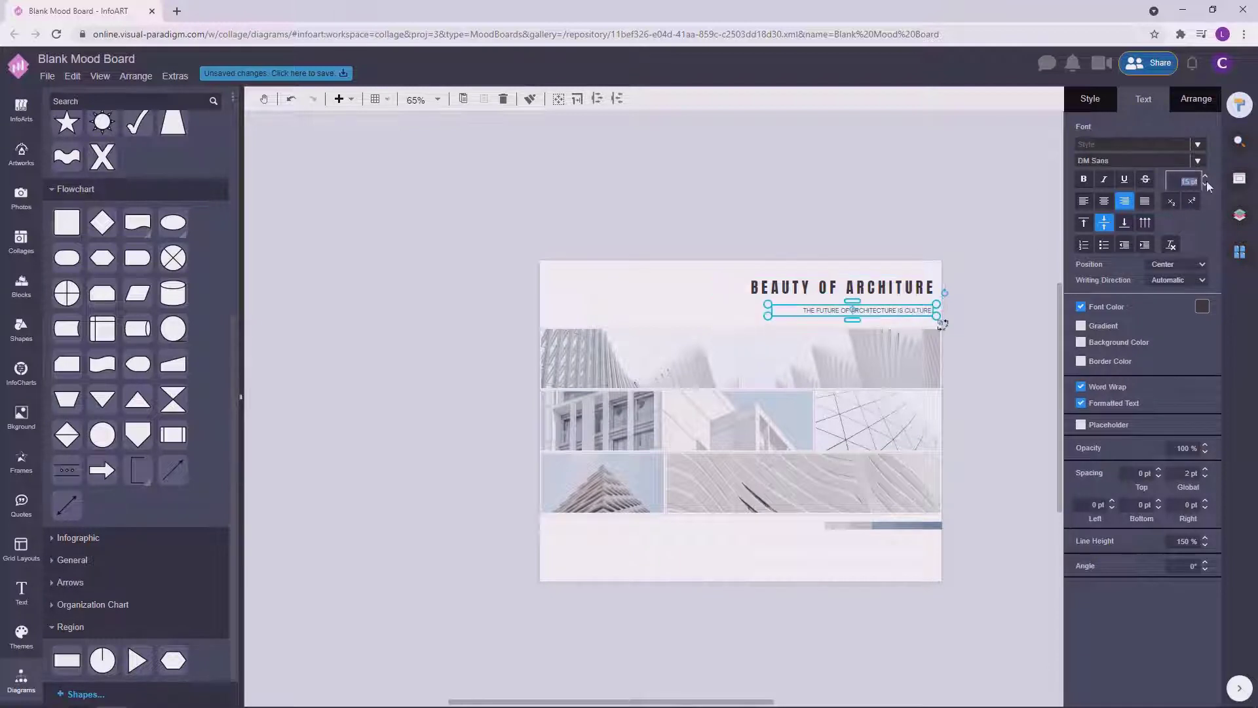
type("18")
left_click(961, 308)
scroll(960, 309, "up", 5)
left_click_drag(876, 317, 876, 304)
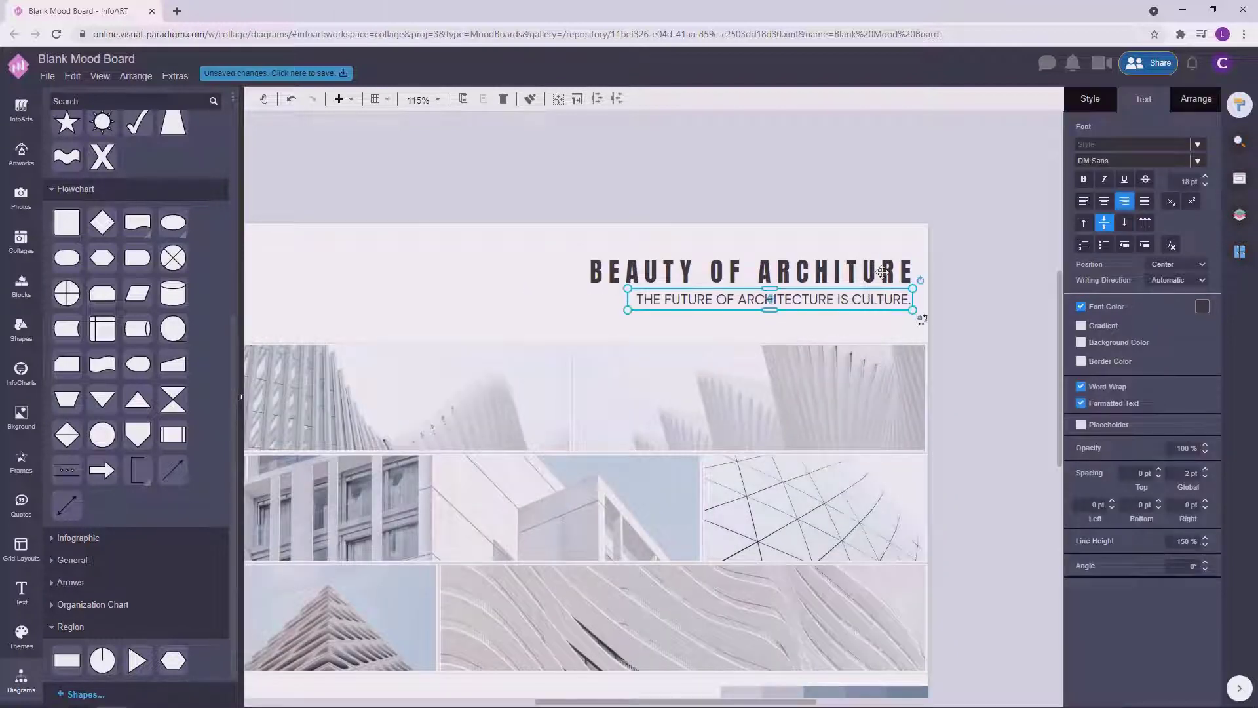
left_click(883, 272, "shift")
double_click(885, 286)
key("Escape")
key("ctrl+z")
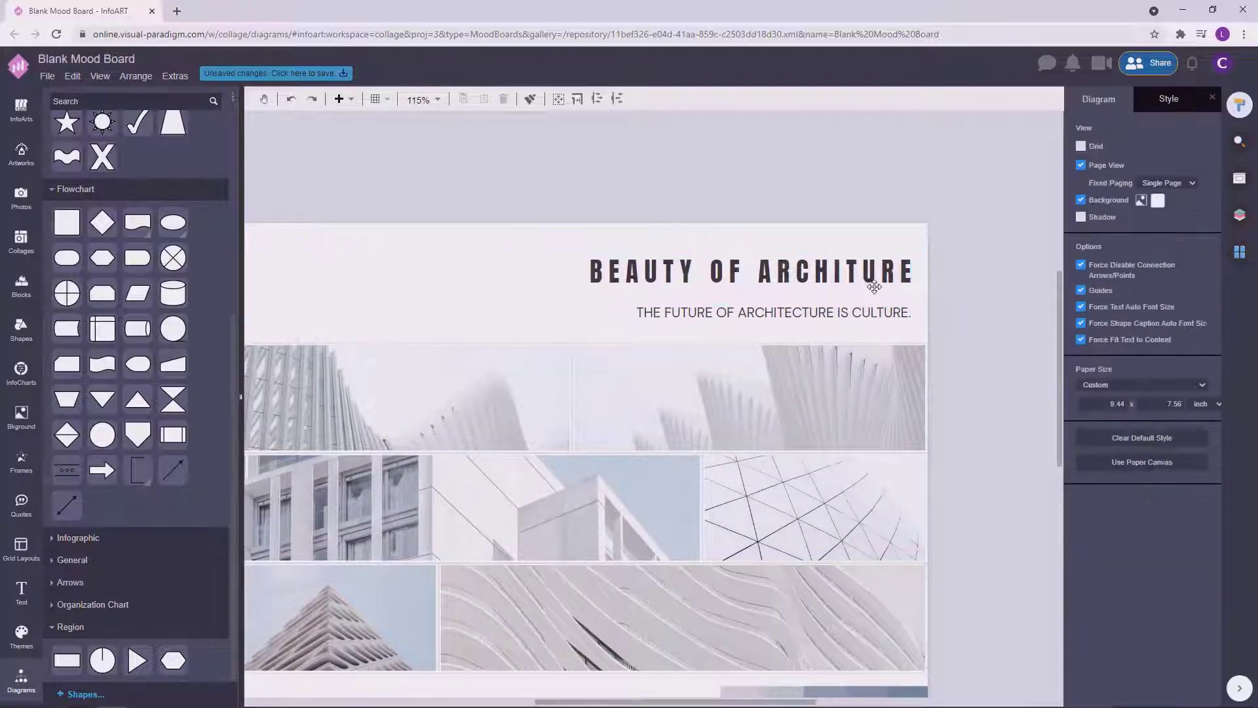
left_click(875, 286)
left_click(313, 100)
Step: Move the heading and quote together slightly down towards the photo grid
left_click(825, 292, "shift")
left_click(831, 276)
left_click(845, 298, "shift")
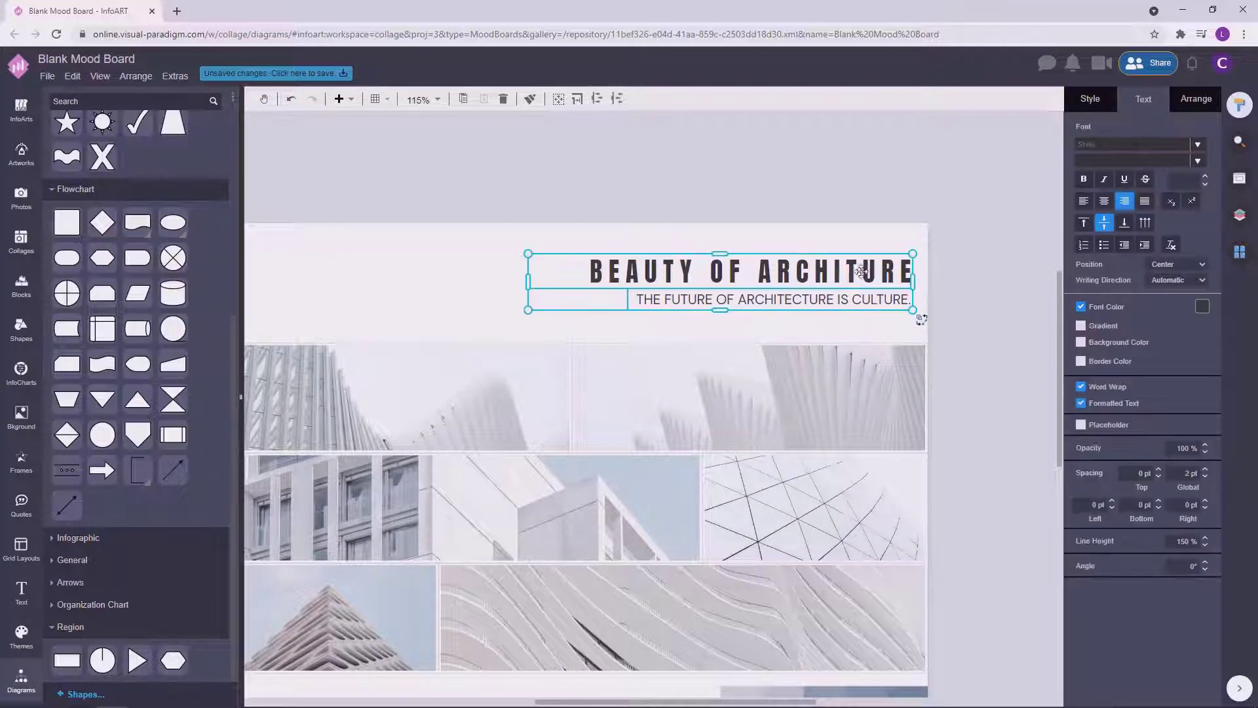
left_click_drag(864, 275, 859, 288)
left_click(984, 260)
scroll(1001, 287, "down", 4)
scroll(1001, 287, "up", 5)
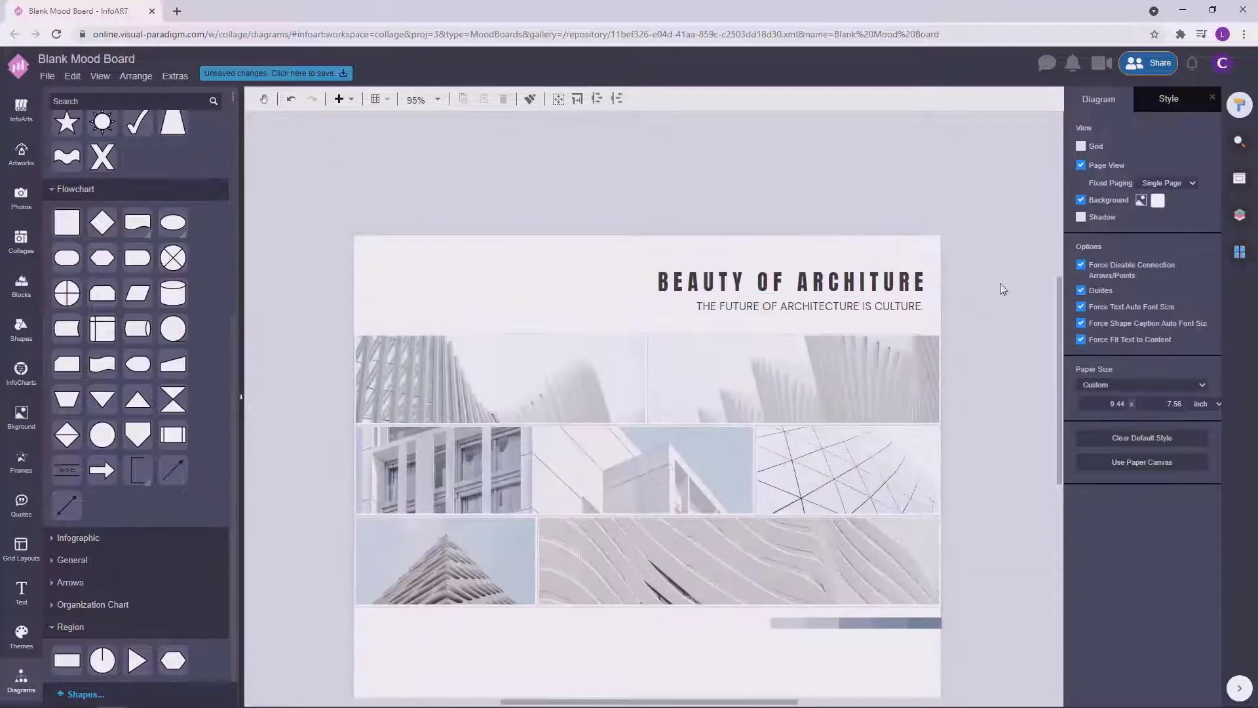
scroll(1000, 283, "down", 5)
Step: Enlarge the heading's font size to 38 pt
left_click(962, 303)
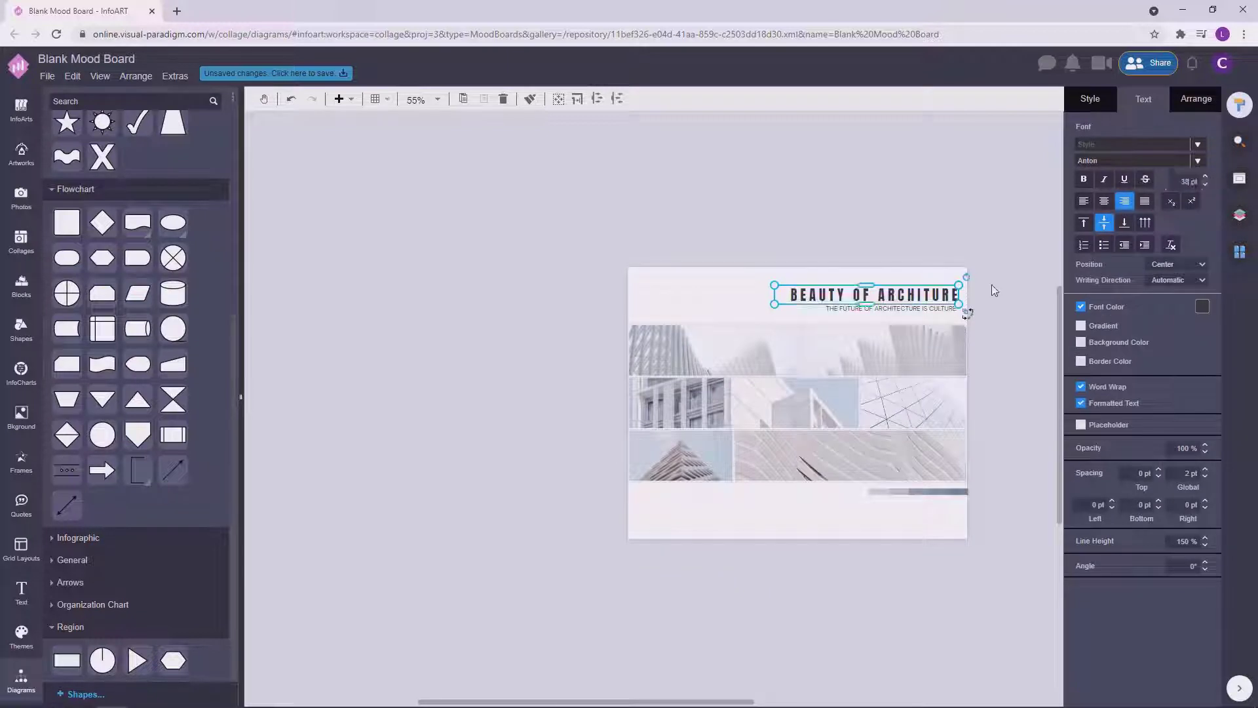
left_click(992, 284)
left_click(950, 293)
left_click(996, 282)
scroll(929, 313, "up", 5)
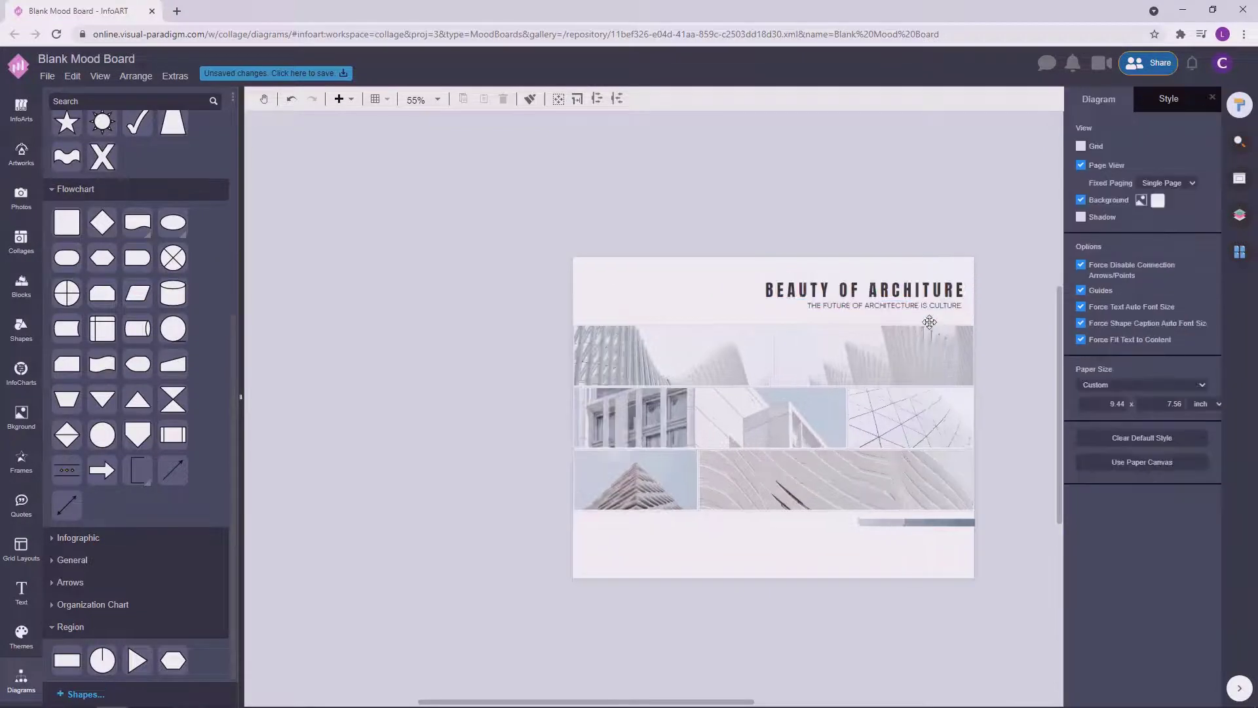
Step: Align the heading and quote along their right edges and shift both slightly further in from the page's right edge
left_click(949, 274)
left_click(1196, 98)
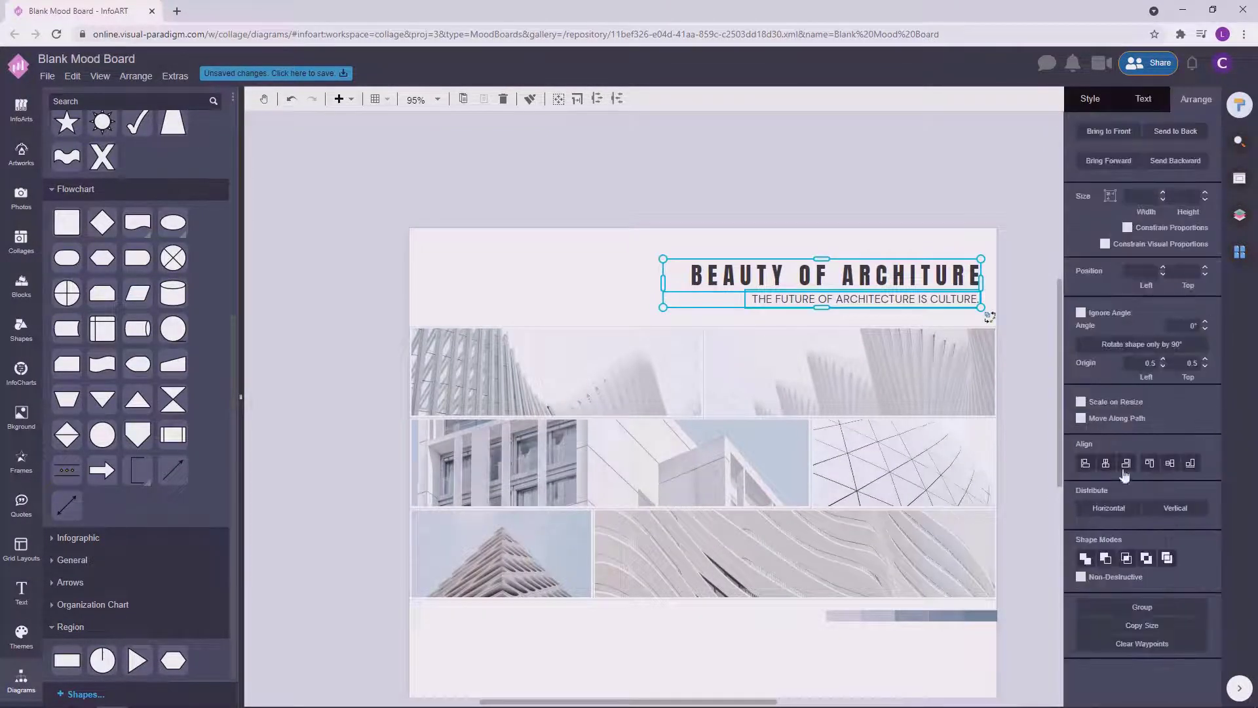
left_click(993, 181)
scroll(993, 181, "down", 5)
left_click(893, 293)
left_click(981, 269)
scroll(982, 269, "up", 2)
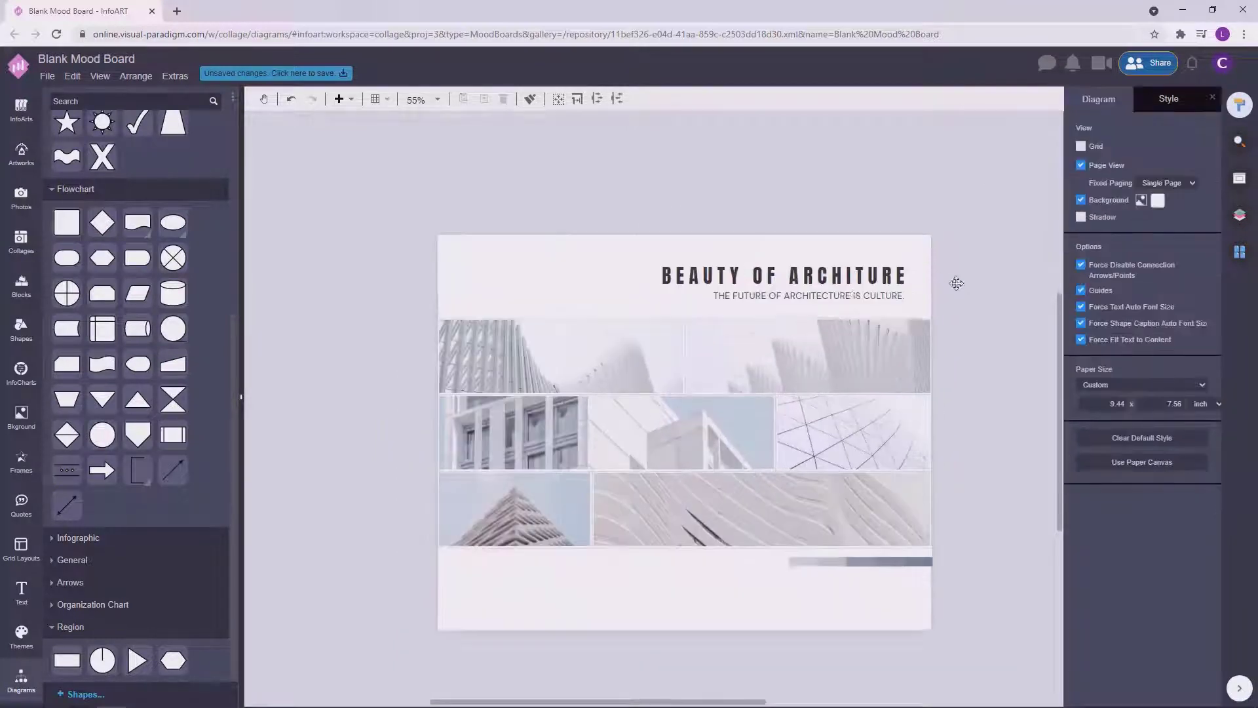
Step: Nudge the heading and quote together a few increments upwards, away from the photo grid
left_click(853, 299)
left_click(881, 274, "shift")
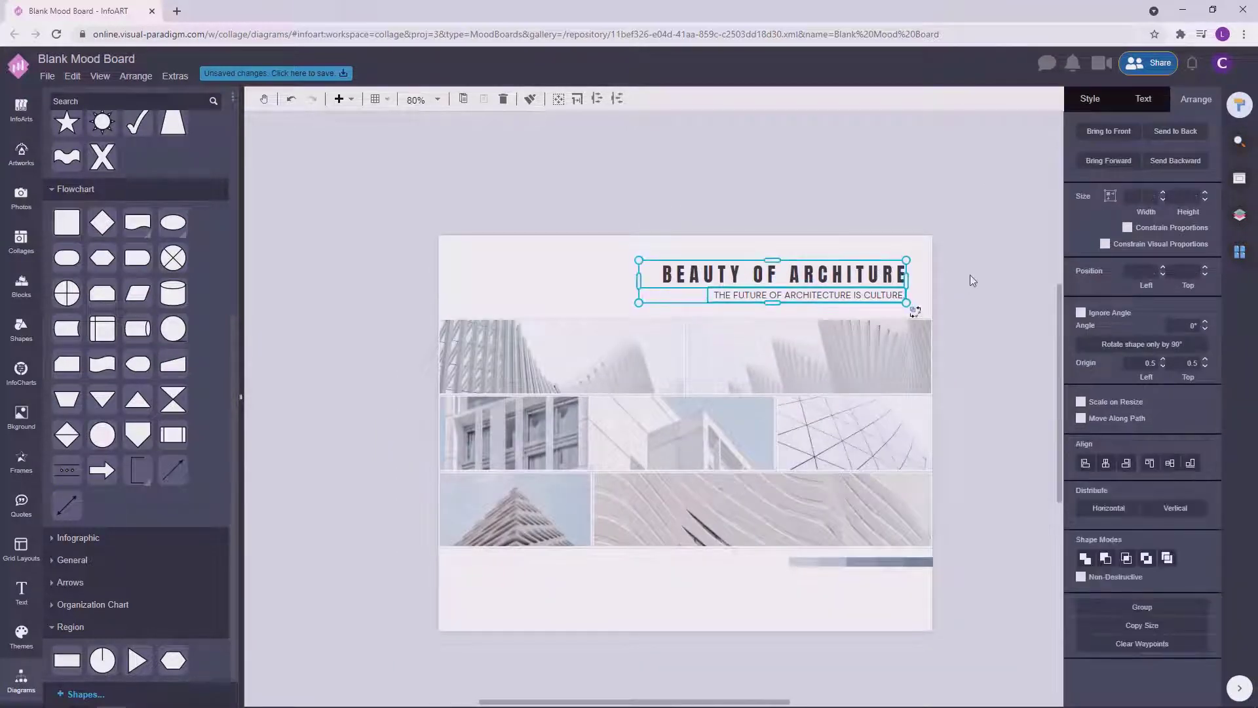
key("Up")
key("Up")
key("Up")
key("Up")
left_click(971, 275)
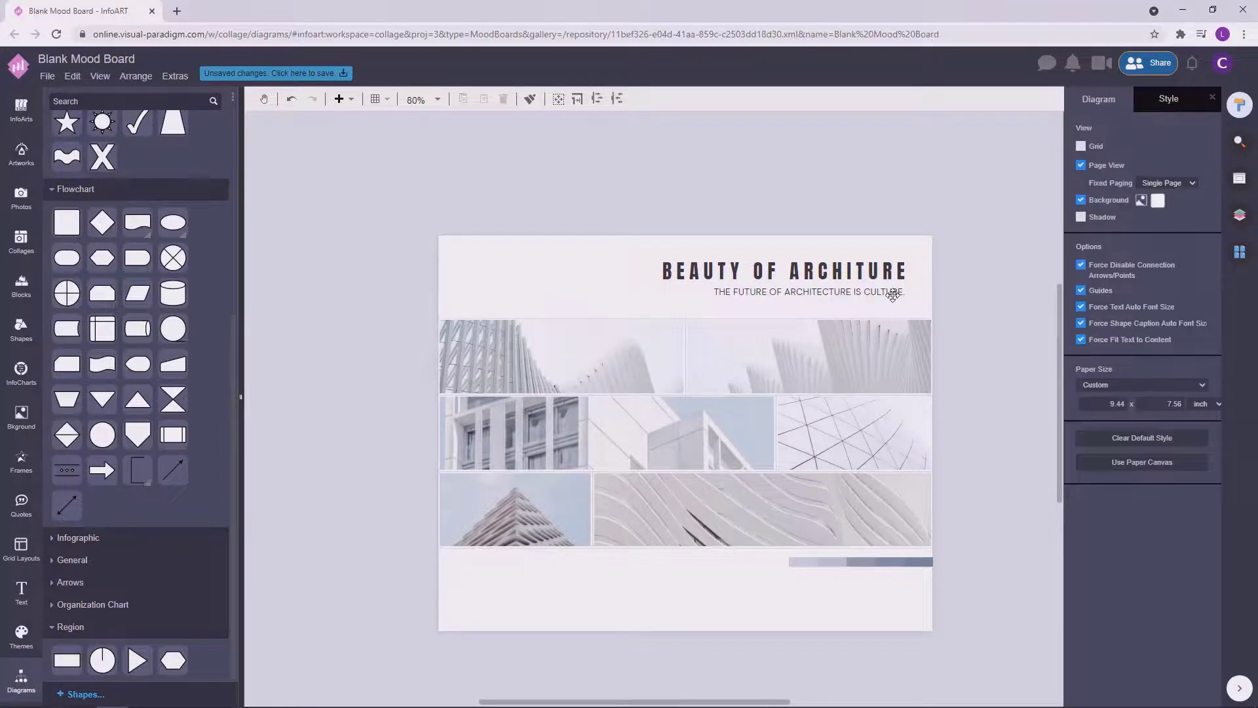
Step: Set the font colour of both the heading and the quote to dark grey #494848
left_click(893, 292)
left_click(888, 277, "shift")
left_click(981, 274)
left_click(895, 294)
left_click(885, 272, "shift")
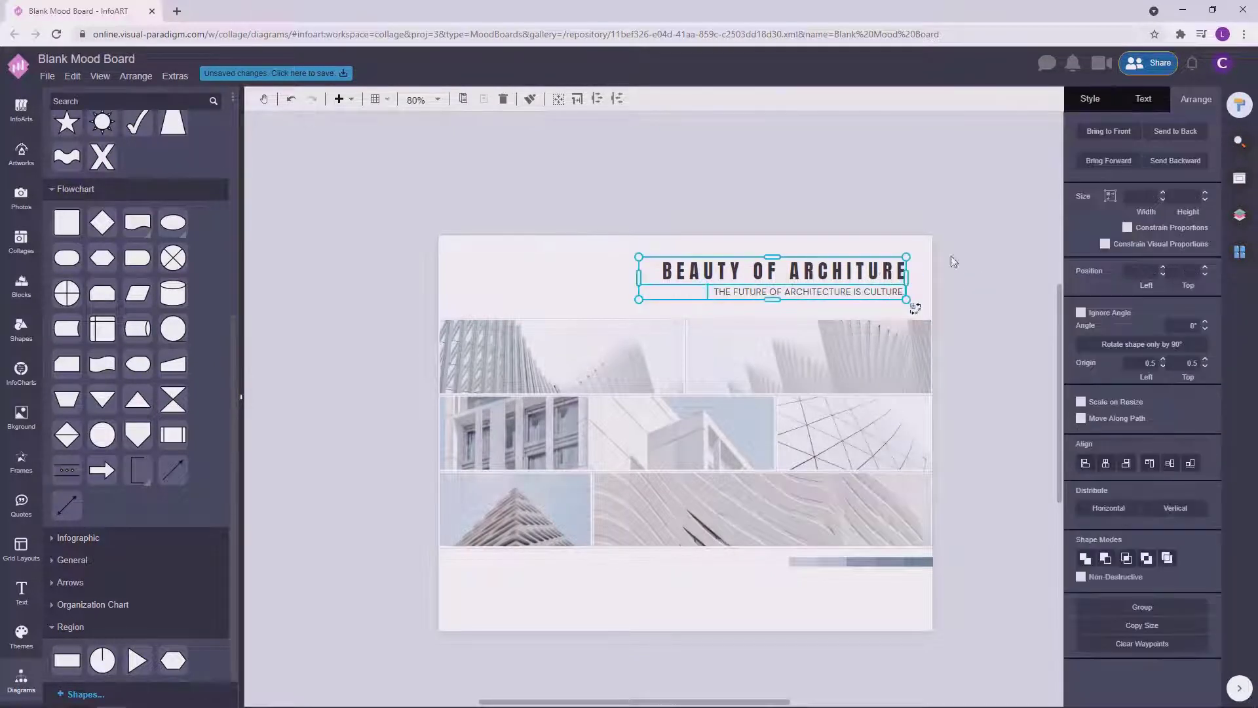
left_click(1145, 100)
left_click(1201, 306)
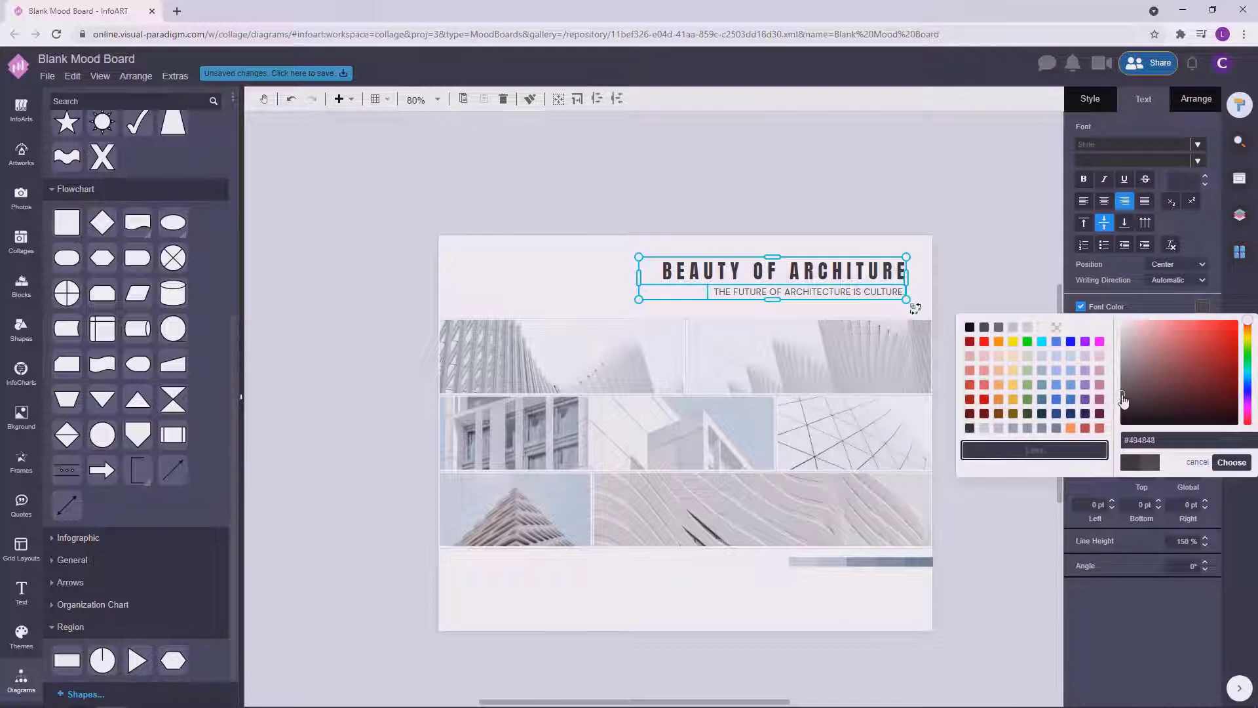
left_click(1232, 462)
left_click(977, 254)
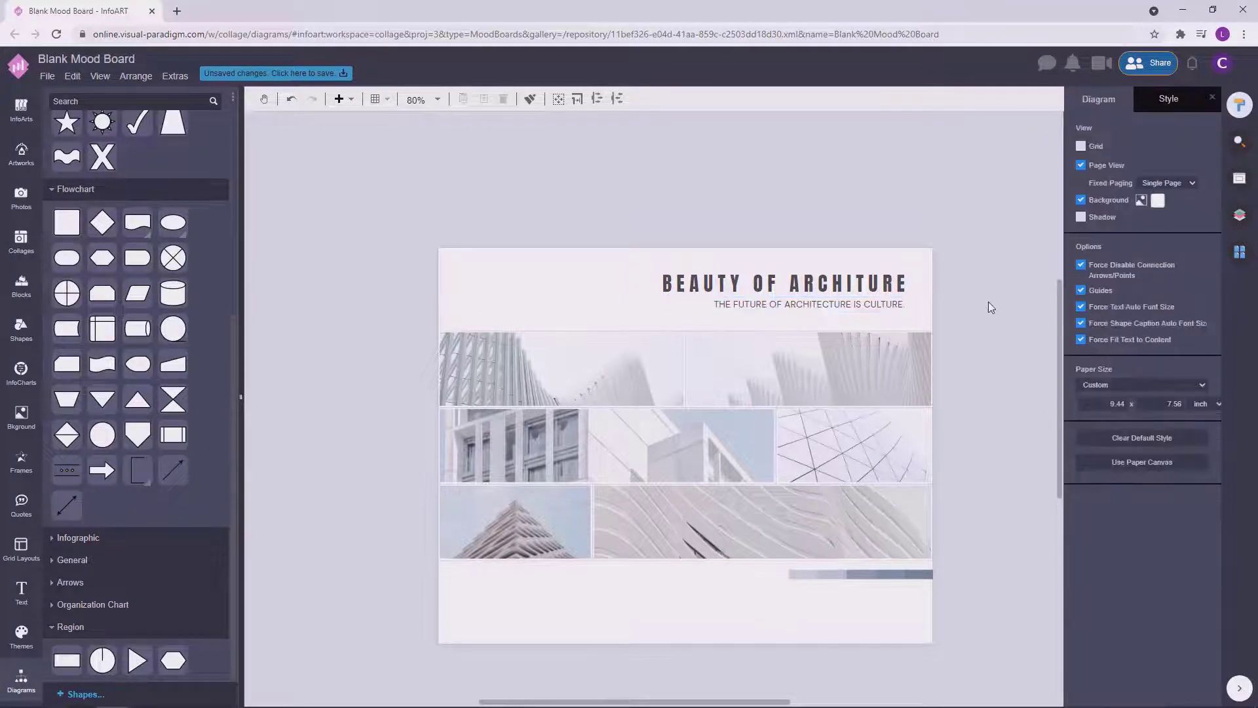
Step: Recolour the font of both the heading and the upper quote to a cooler, slightly bluish dark grey
left_click(894, 276)
left_click(895, 302, "shift")
left_click(1203, 308)
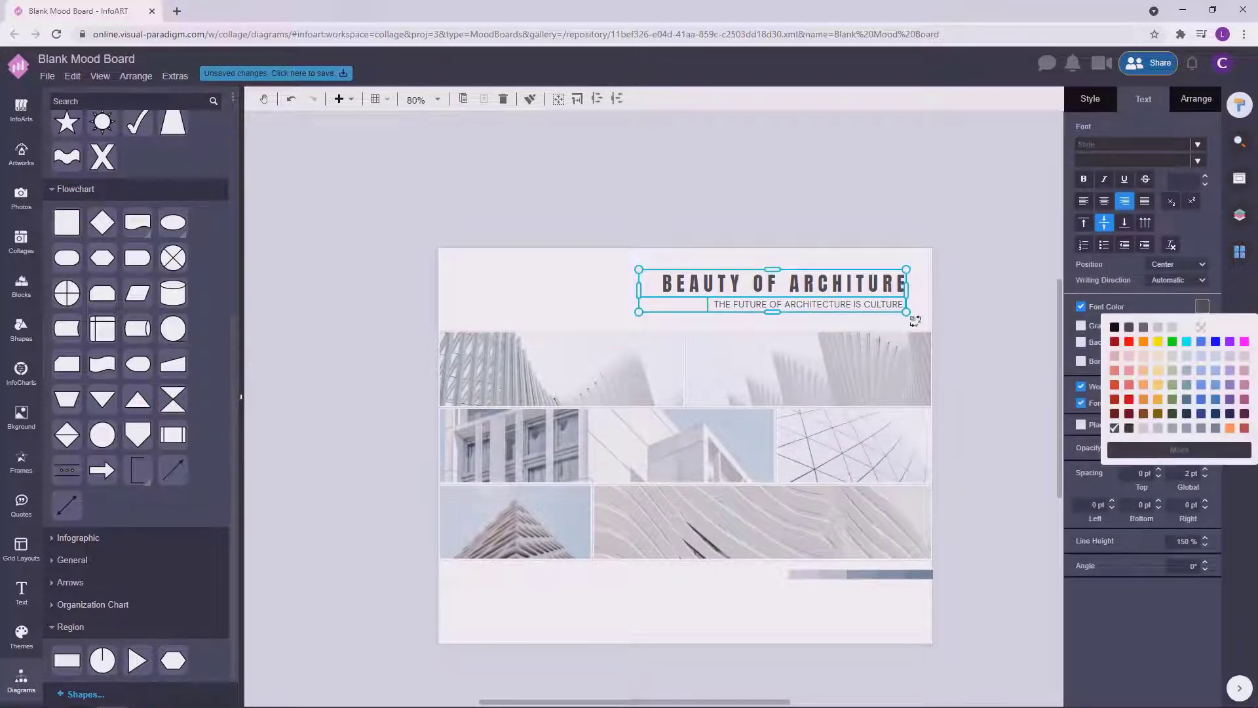
left_click(1173, 450)
left_click(1248, 332)
left_click_drag(1250, 349, 1247, 374)
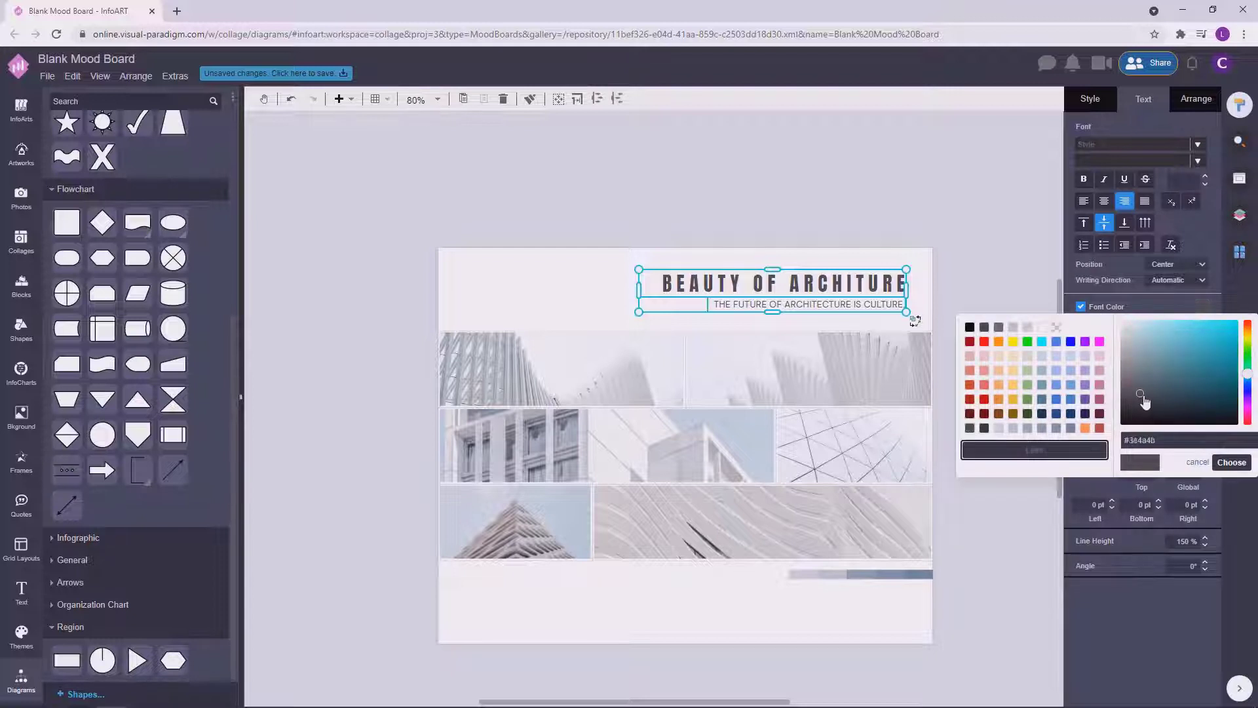
left_click(1144, 395)
left_click(1232, 462)
left_click(995, 368)
Step: Set the font colour of the heading and the upper quote to #474c4d
left_click(832, 281)
left_click(855, 304, "shift")
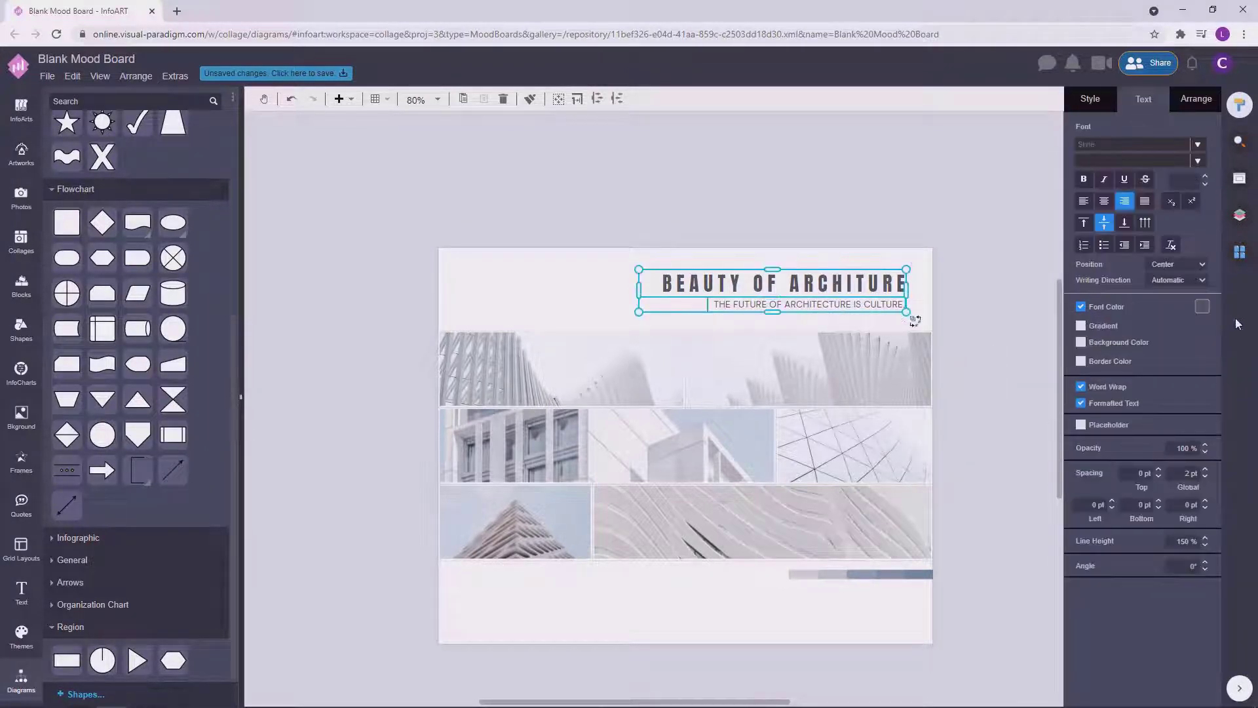
left_click(1202, 306)
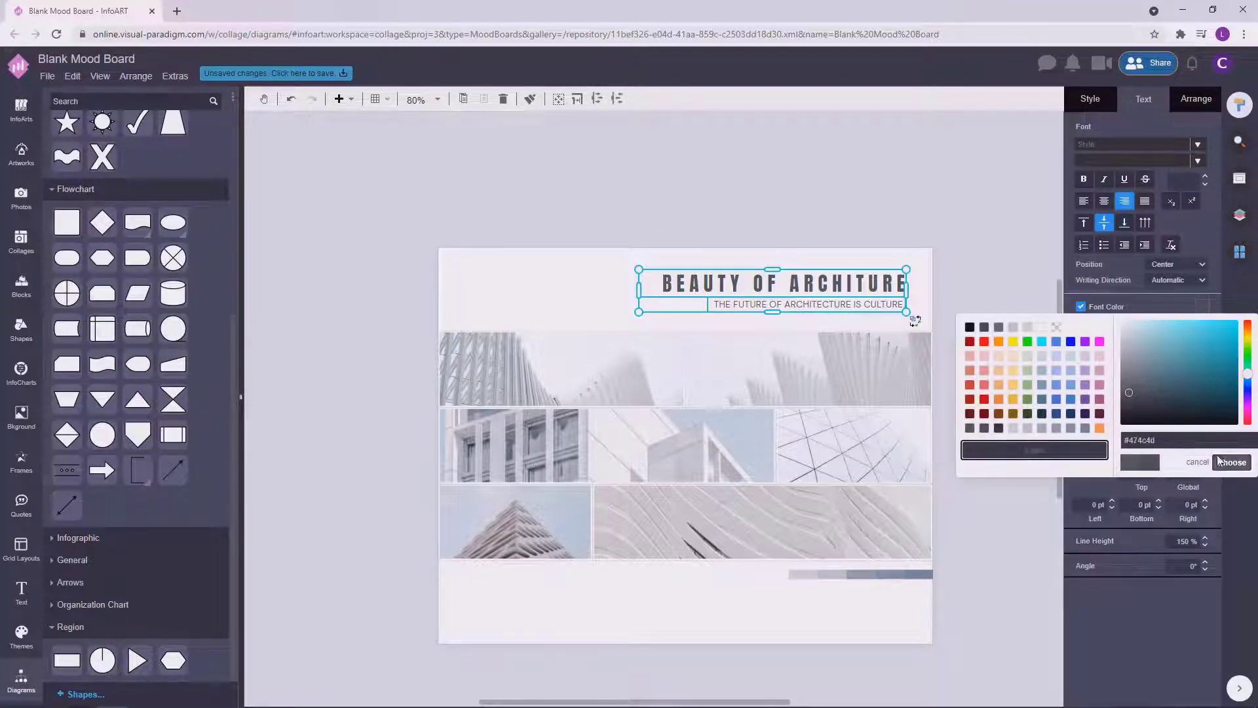
left_click(1231, 462)
left_click(965, 312)
Step: Fine-tune the joint position of the heading and the upper quote above the photo grid
left_click_drag(983, 381, 1031, 340)
left_click(854, 287)
left_click(984, 278)
left_click_drag(871, 275, 890, 285)
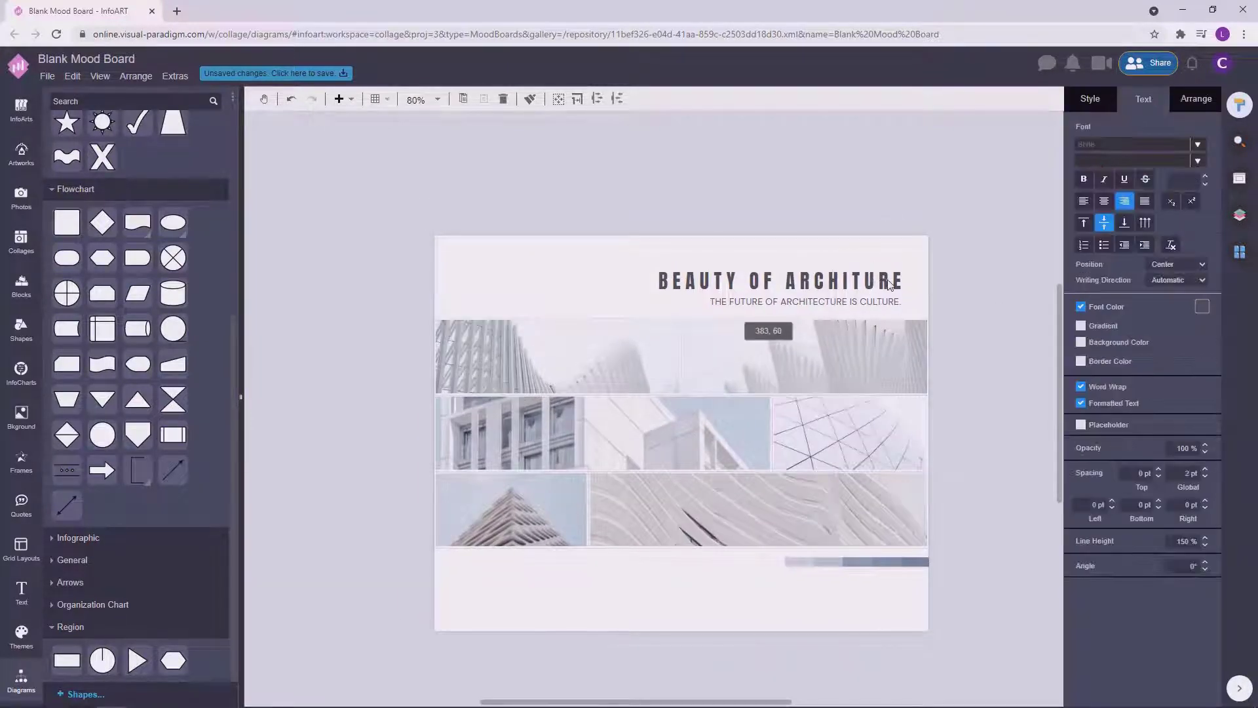
left_click(975, 262)
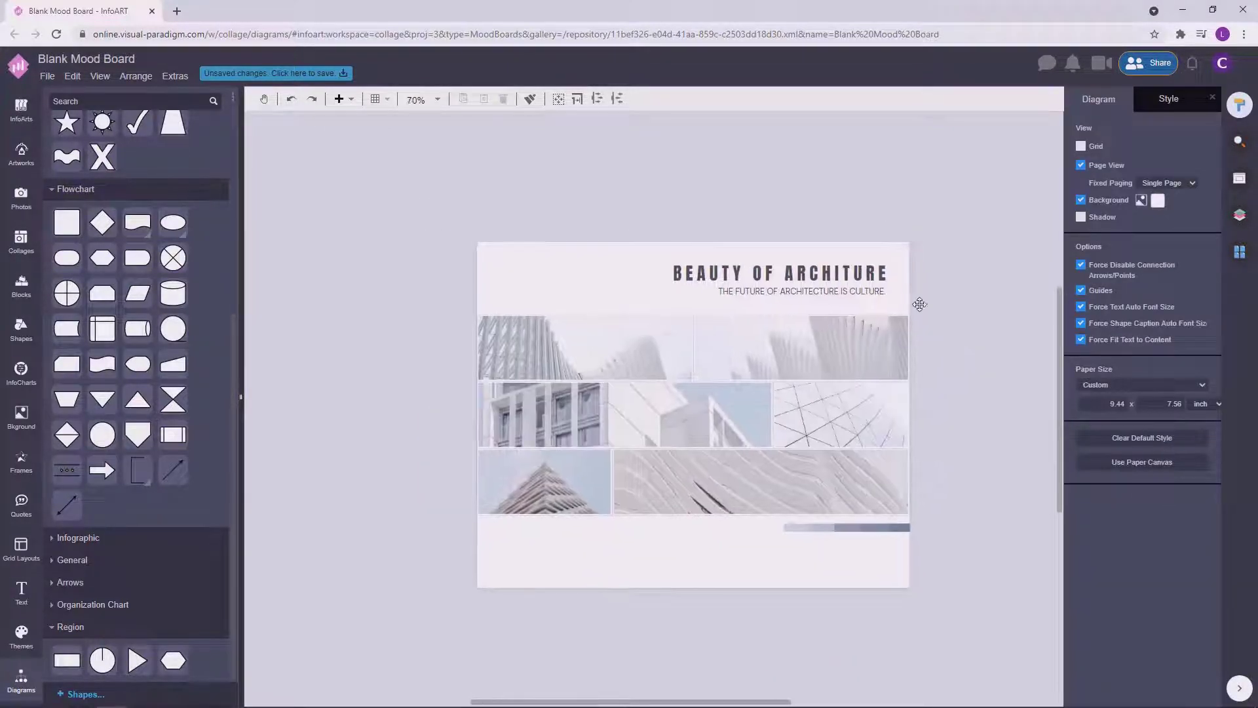
Step: Duplicate the quote below the photo grid, at the page's lower left, and replace its text with "I SEE MUSIC AS FLUID ARCHITECTURE."
left_click(859, 294)
left_click_drag(859, 292, 611, 545)
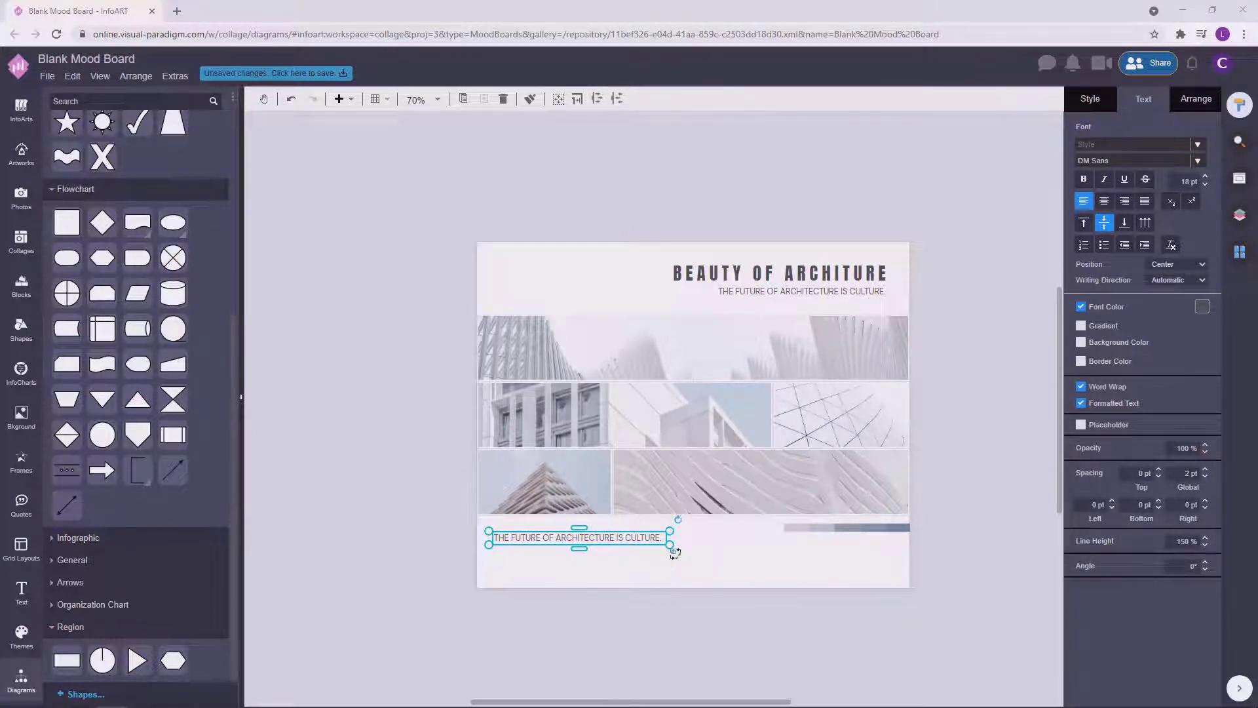
double_click(620, 532)
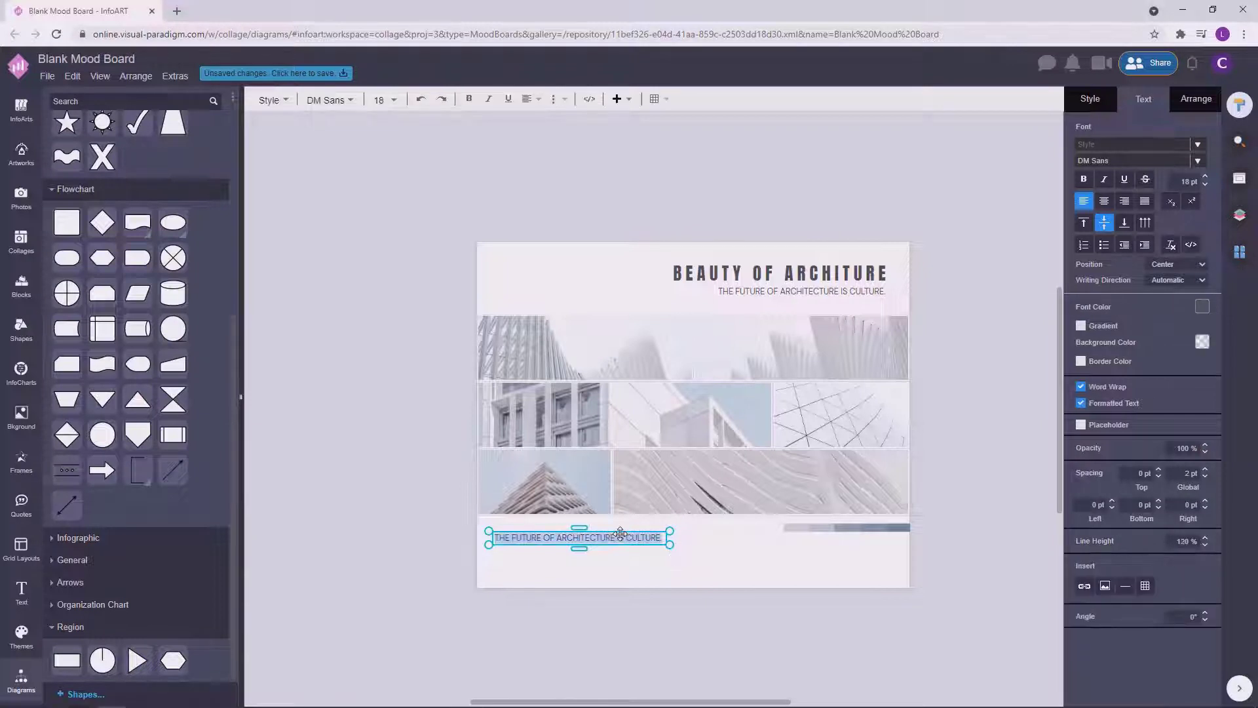
key("BackSpace")
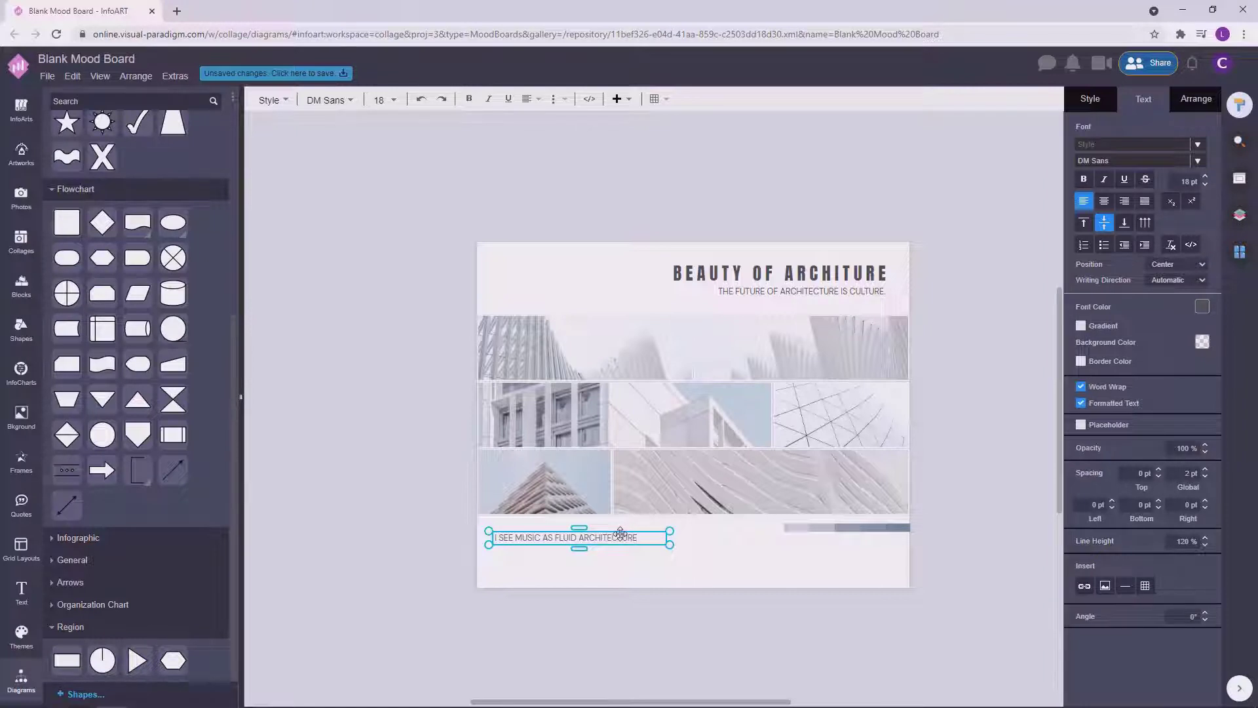
left_click(969, 442)
Step: Move the lower quote slightly towards the page's left edge and align it vertically with the centre of the swatch strip
left_click_drag(612, 533, 600, 534)
left_click_drag(958, 552, 442, 519)
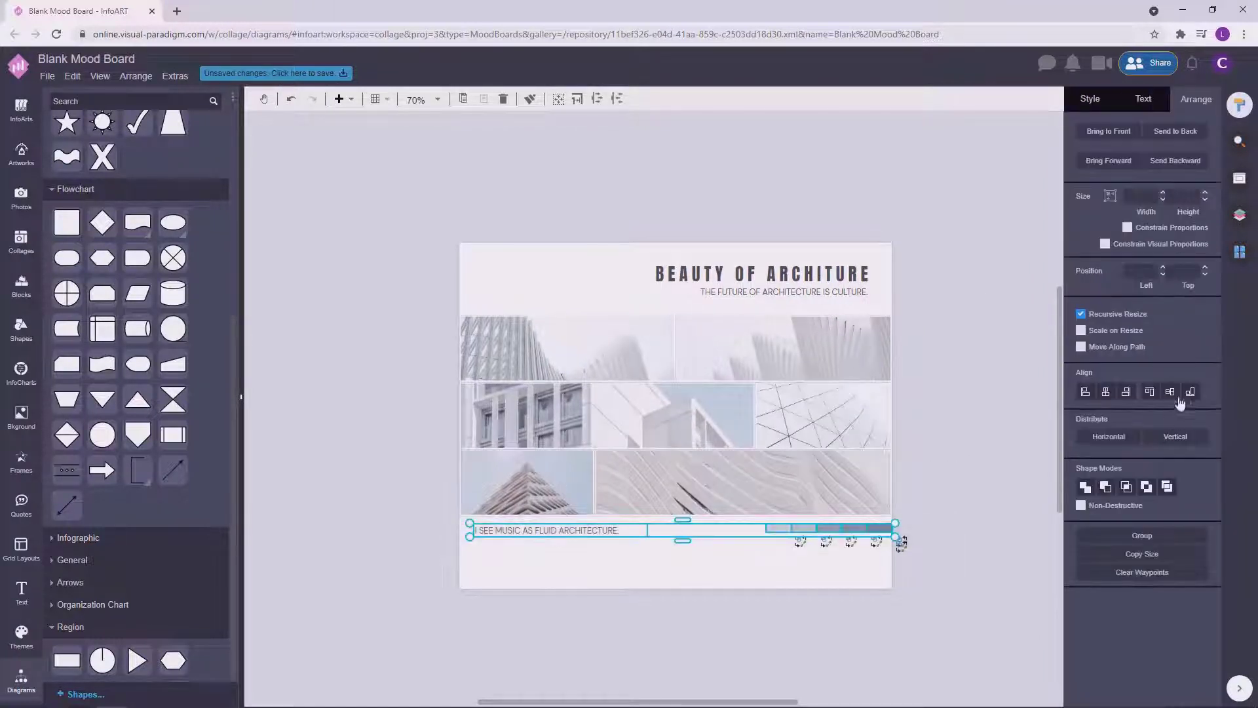
left_click(1178, 399)
left_click(965, 451)
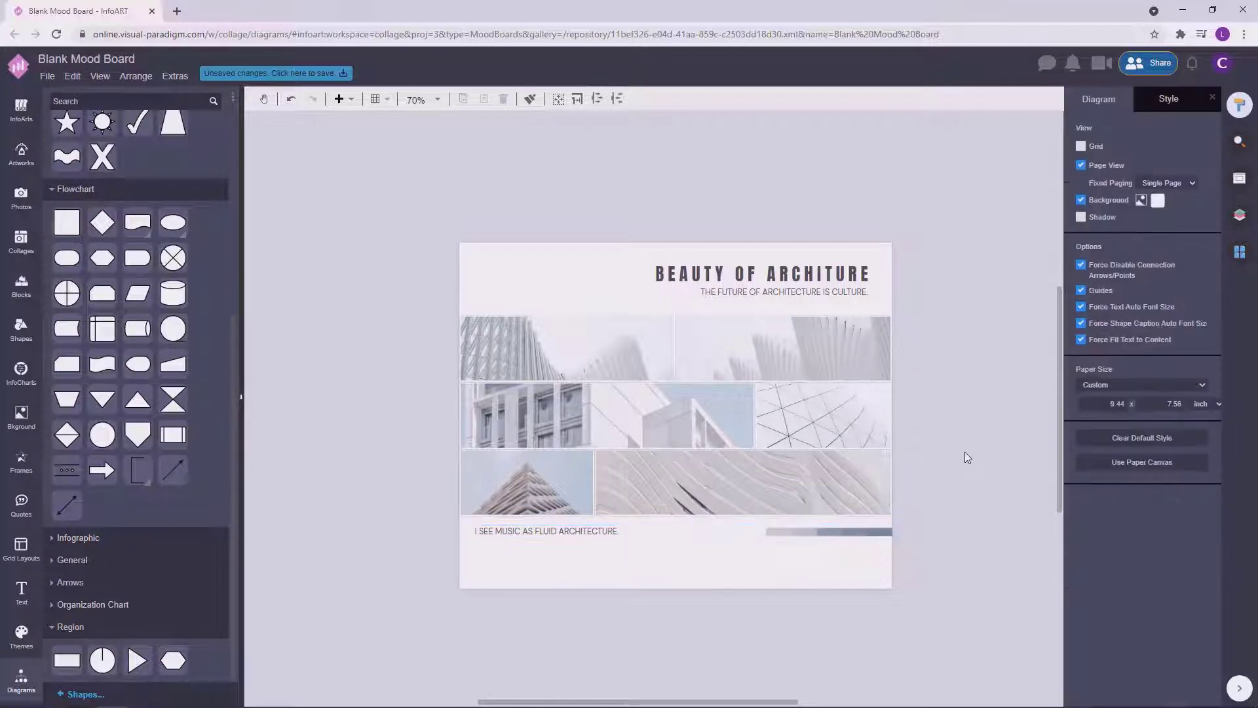
Step: Move the lower quote and swatch strip down together and stretch the photo grid's bottom edge downwards
scroll(970, 498, "down", 1)
left_click_drag(959, 545, 463, 510)
left_click_drag(565, 526, 564, 543)
left_click(870, 439)
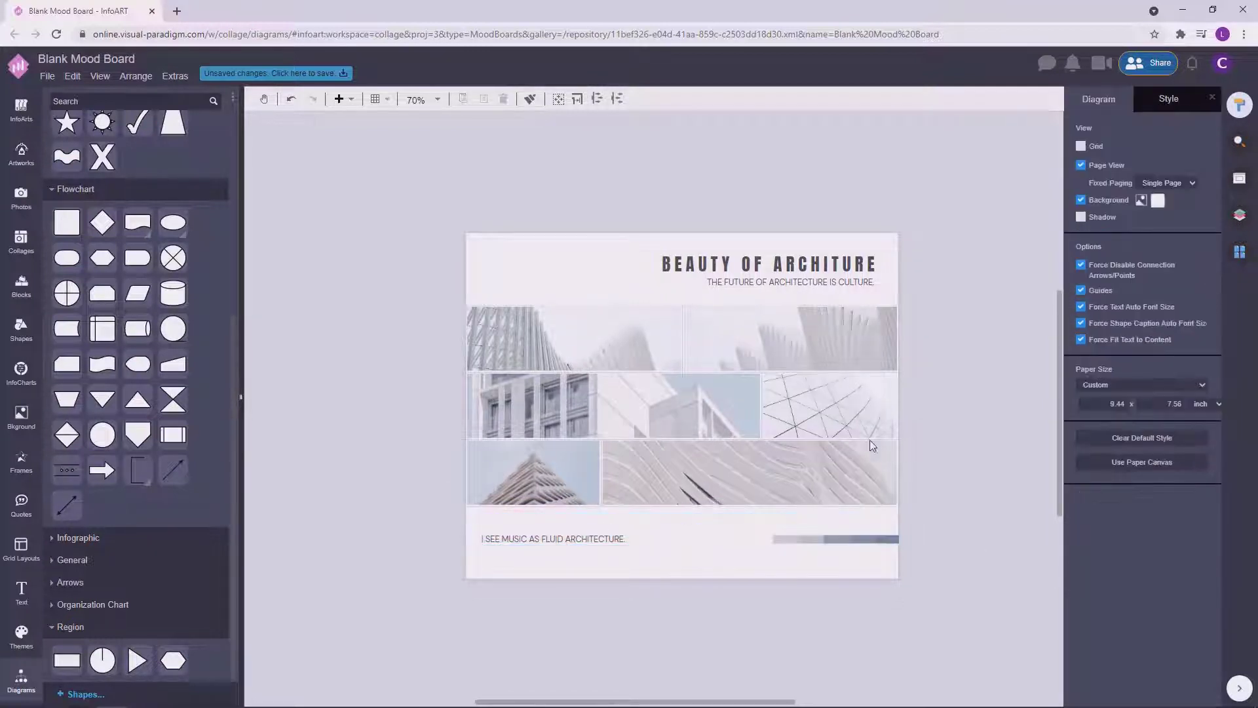
left_click(689, 503)
left_click_drag(683, 505, 687, 517)
left_click(954, 516)
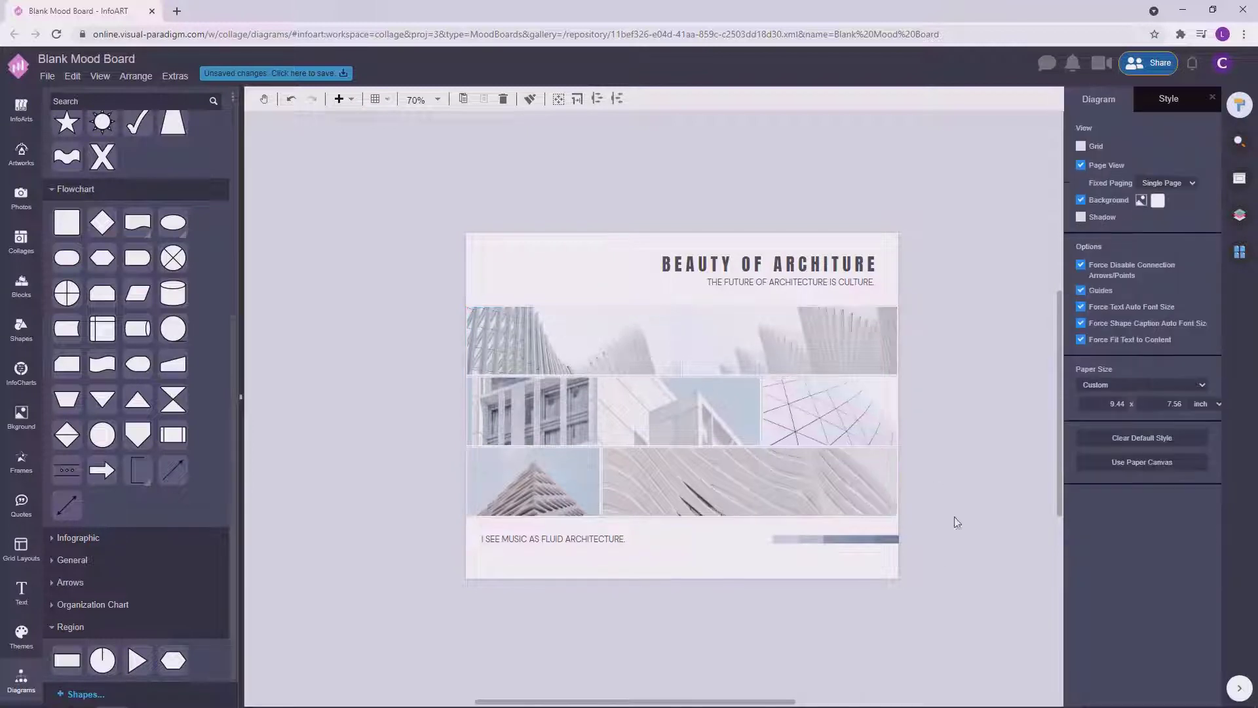
Step: Lower the quote and swatch strip again and extend the photo grid's bottom edge further towards them
left_click_drag(922, 559, 446, 519)
left_click_drag(555, 538, 555, 548)
left_click(969, 483)
left_click(696, 513)
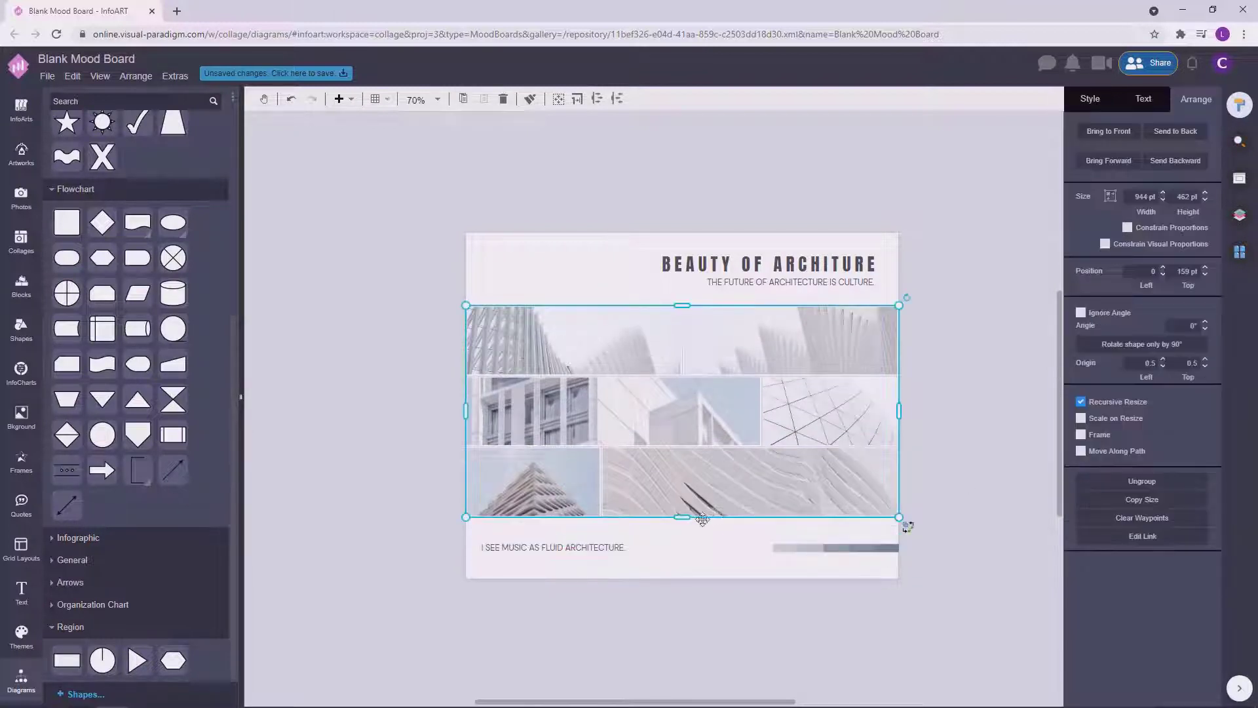
left_click_drag(683, 517, 684, 533)
left_click(1013, 432)
Step: Shift the lower quote and swatch strip down to the middle of the band beneath the photo grid
left_click_drag(967, 566, 461, 529)
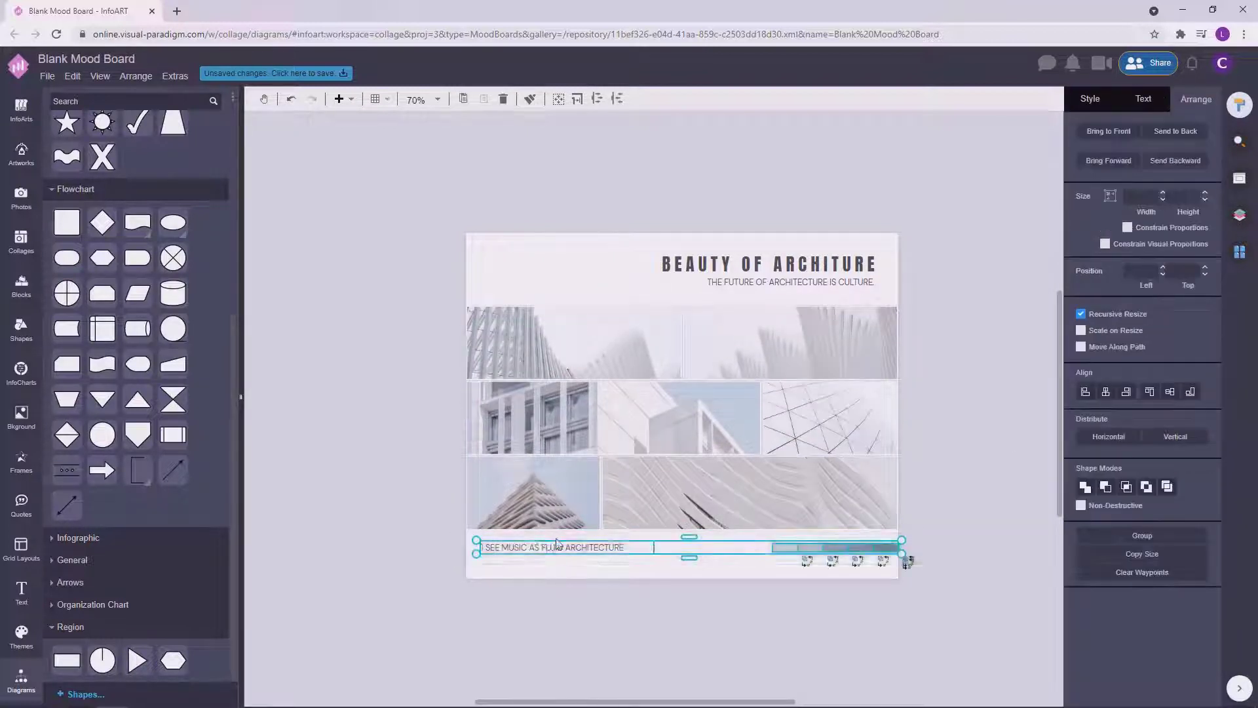
left_click_drag(558, 544, 560, 557)
left_click(976, 456)
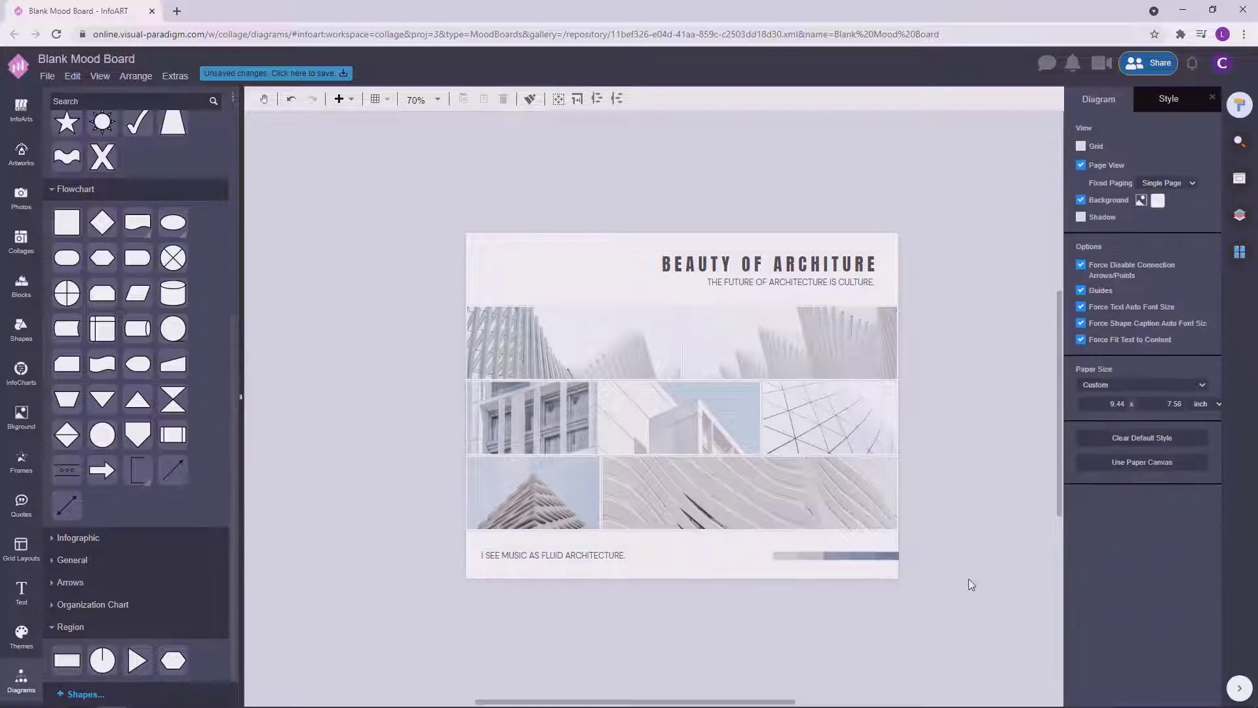
left_click_drag(969, 579, 466, 542)
left_click(927, 429)
Step: Lower the photo grid's top edge slightly and shift the heading and upper quote down to balance the space above it
left_click(683, 321)
left_click_drag(682, 305, 683, 317)
left_click_drag(938, 313, 615, 238)
left_click(986, 305)
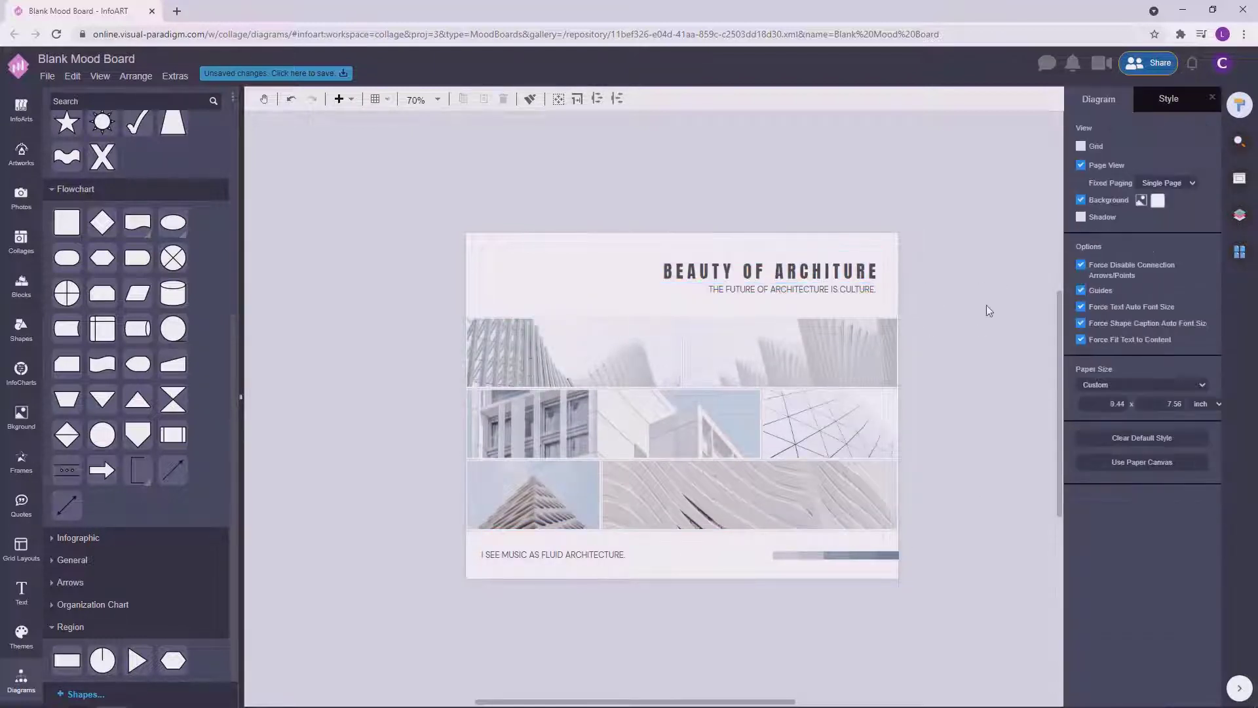
left_click_drag(967, 313, 560, 236)
left_click(934, 356)
left_click(847, 282)
left_click(946, 285)
Step: Set the heading's font size to 40 pt
left_click(858, 282)
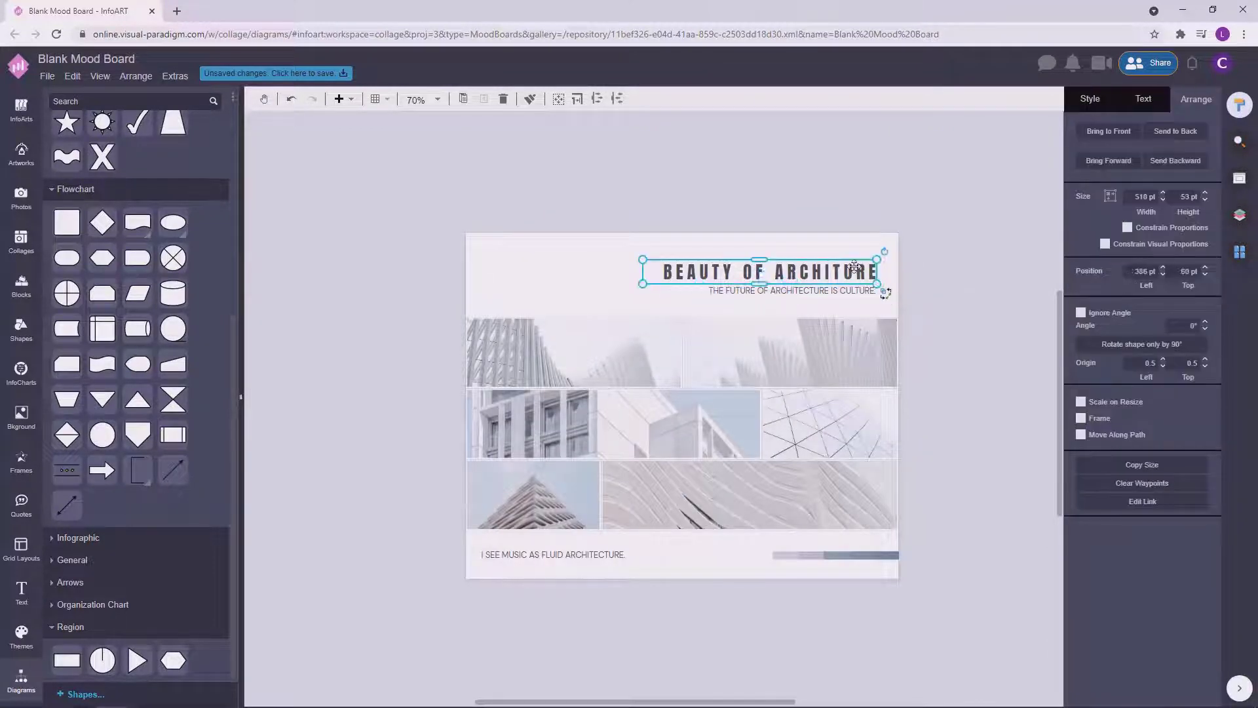
left_click(1155, 103)
type("40")
left_click(914, 286)
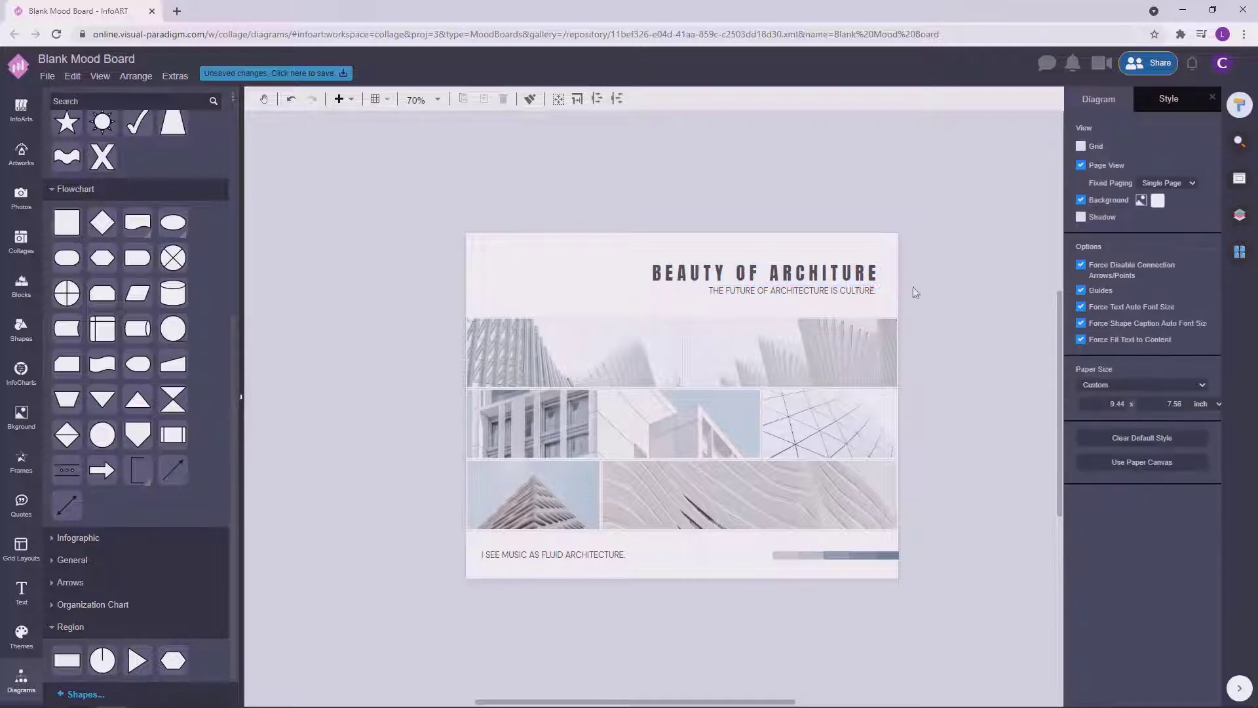
left_click(865, 282)
left_click(914, 286)
Step: Move the heading slightly up, away from the quote beneath it
left_click(836, 274)
left_click_drag(837, 274, 837, 268)
left_click(884, 284)
left_click(858, 287)
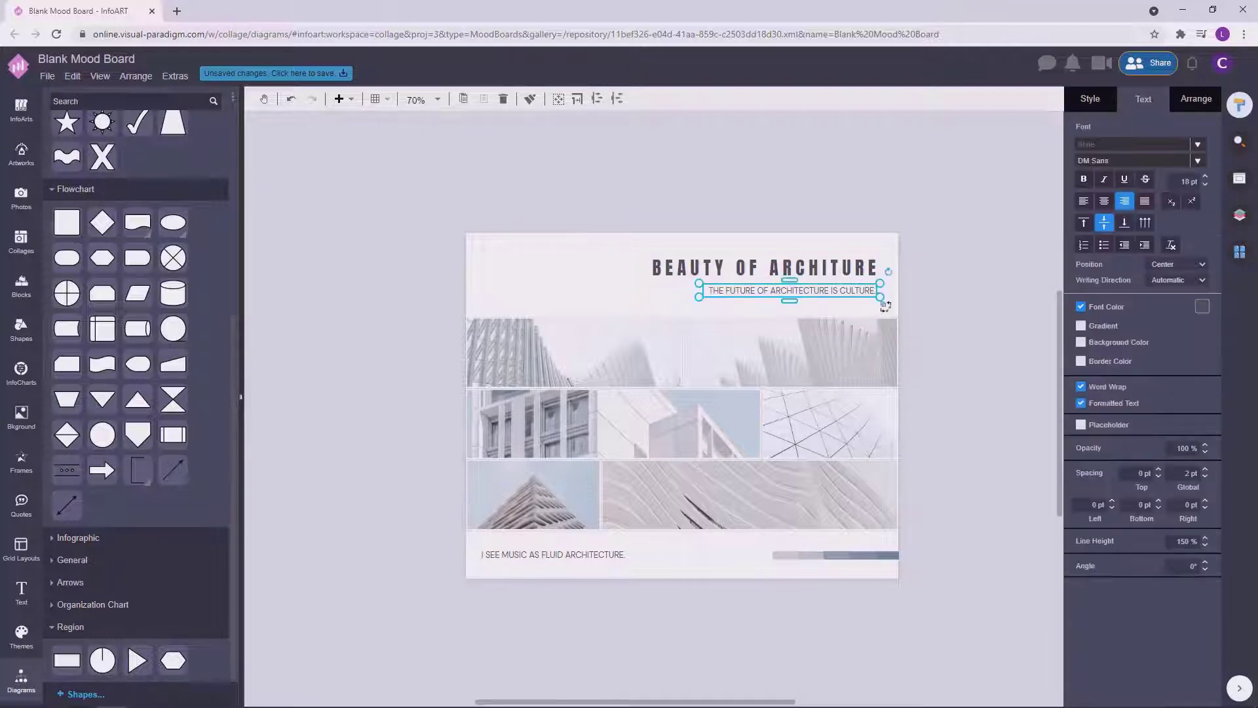
left_click(986, 274)
Step: Try a font size of 17 pt on the upper quote and return it to 18 pt
left_click(865, 294)
left_click(1181, 181)
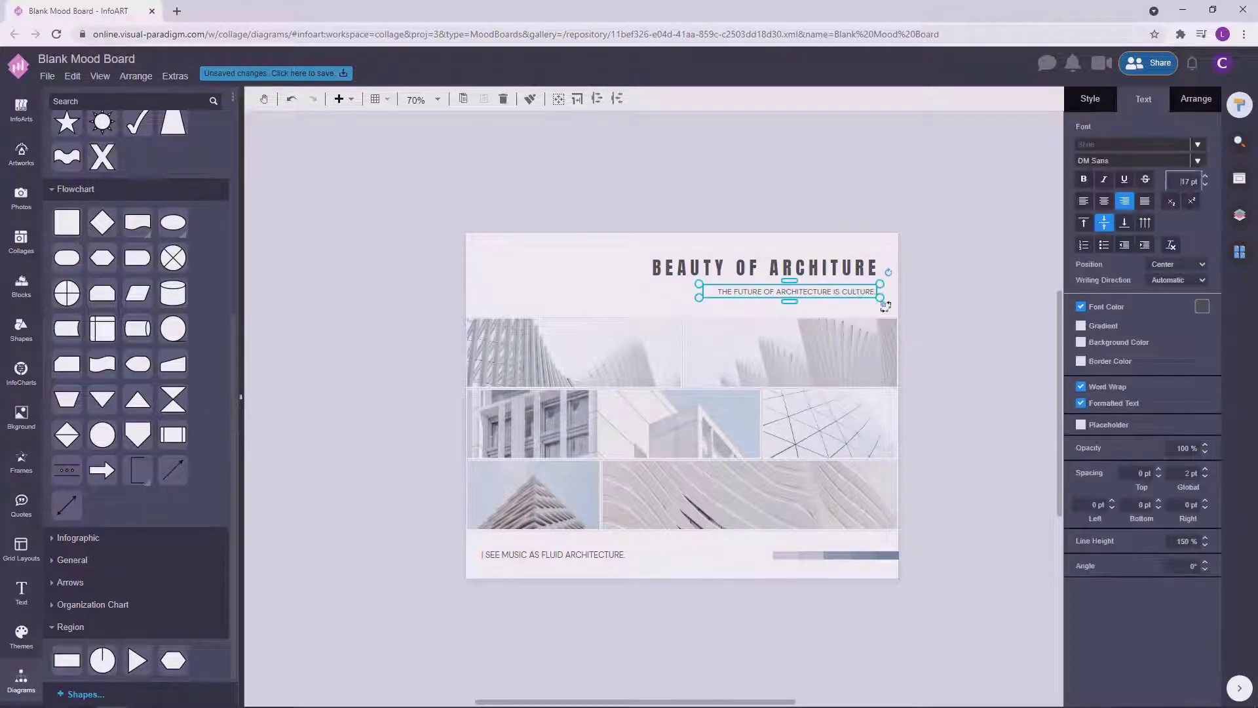
type("18")
left_click(928, 278)
Step: Move the upper quote slightly up, closer to the heading
left_click(857, 294)
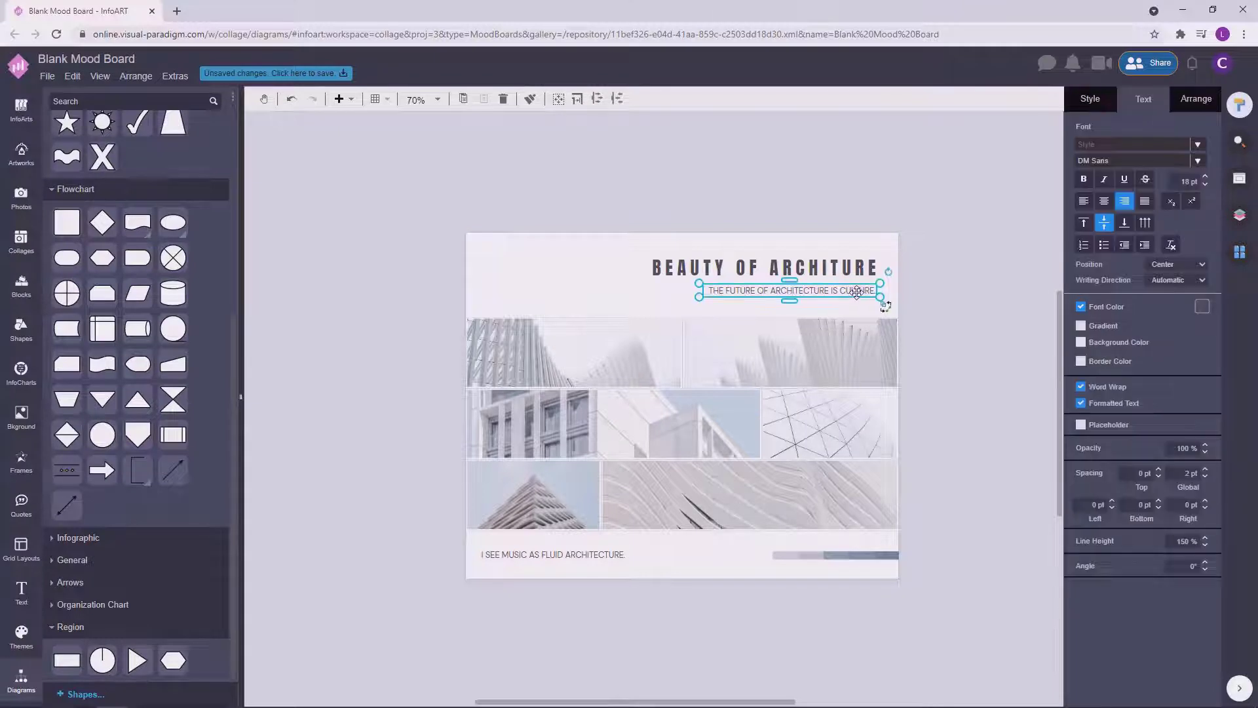
left_click_drag(858, 294, 857, 289)
left_click(938, 272)
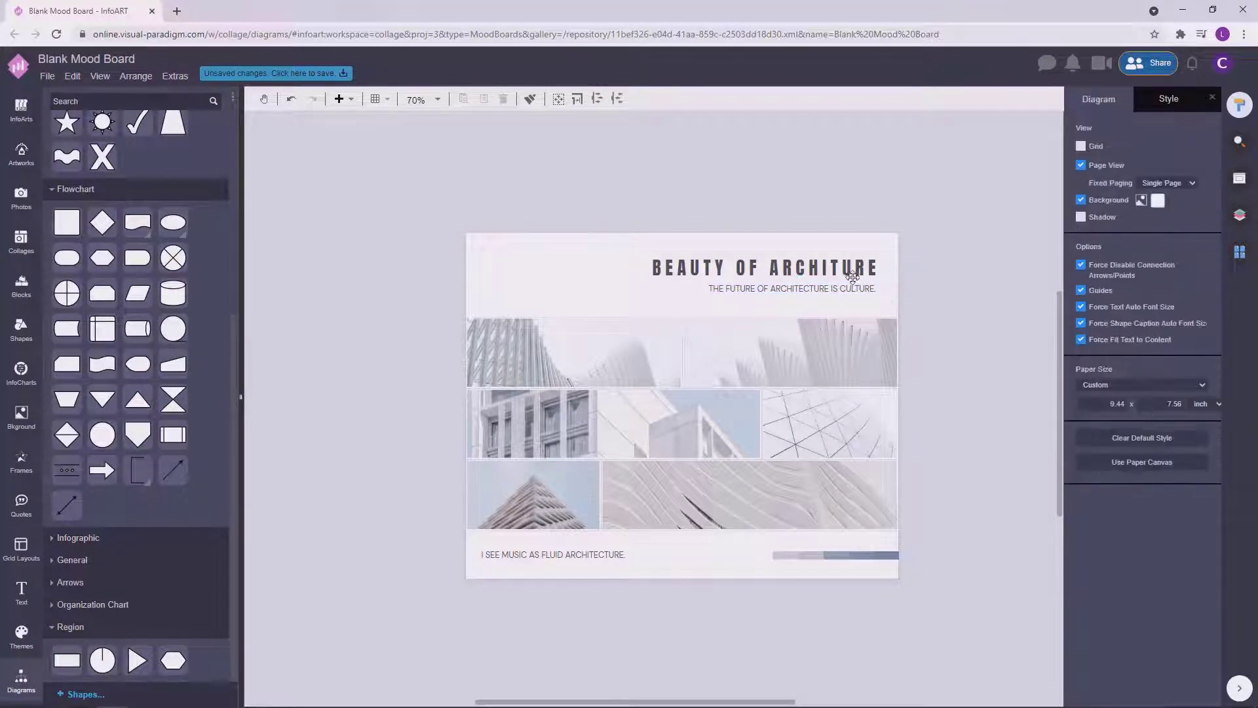
left_click(860, 288)
key("Up")
Step: Nudge the heading and upper quote down together, and shift the lower quote slightly inwards from the page's left edge
left_click(865, 269, "shift")
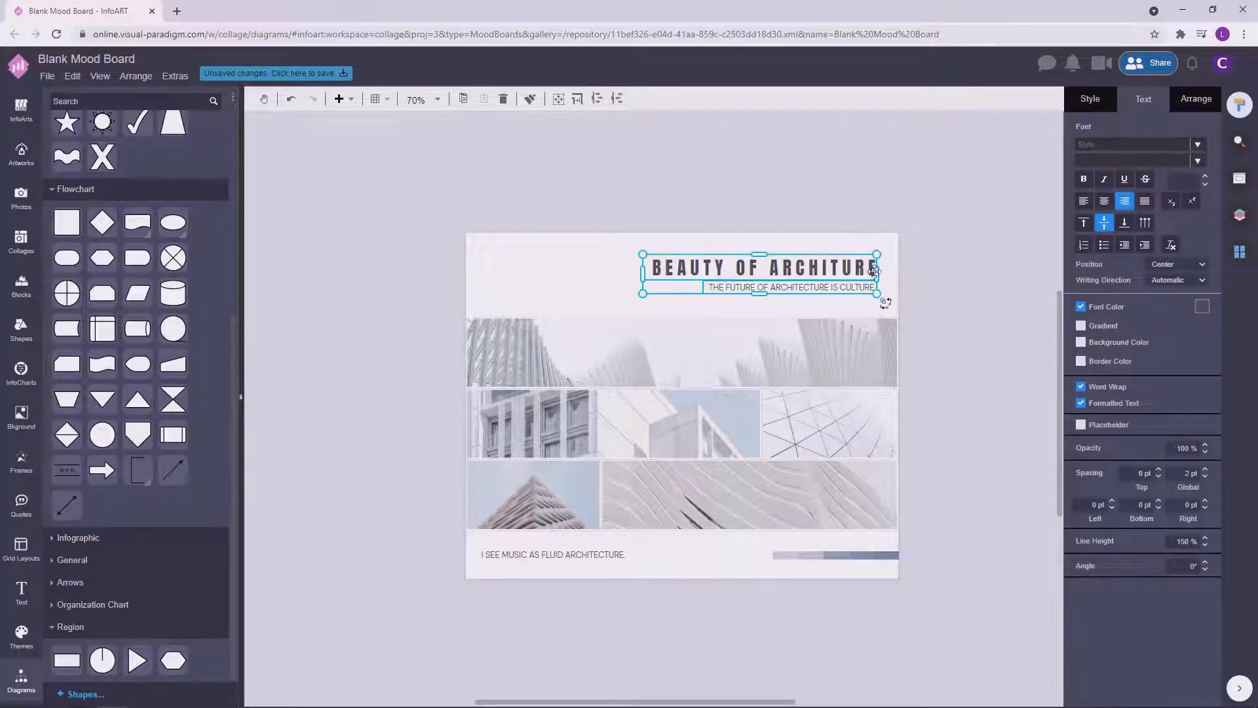
key("Down")
left_click(945, 275)
left_click(576, 556)
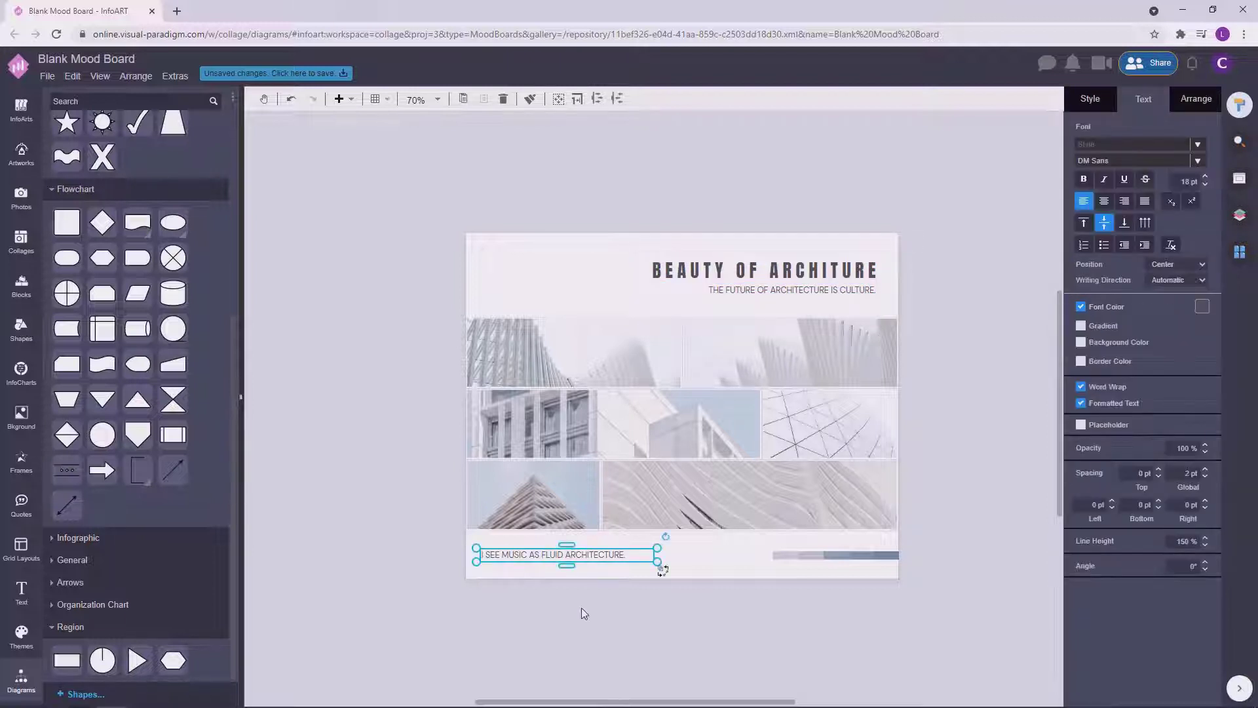
left_click(896, 296)
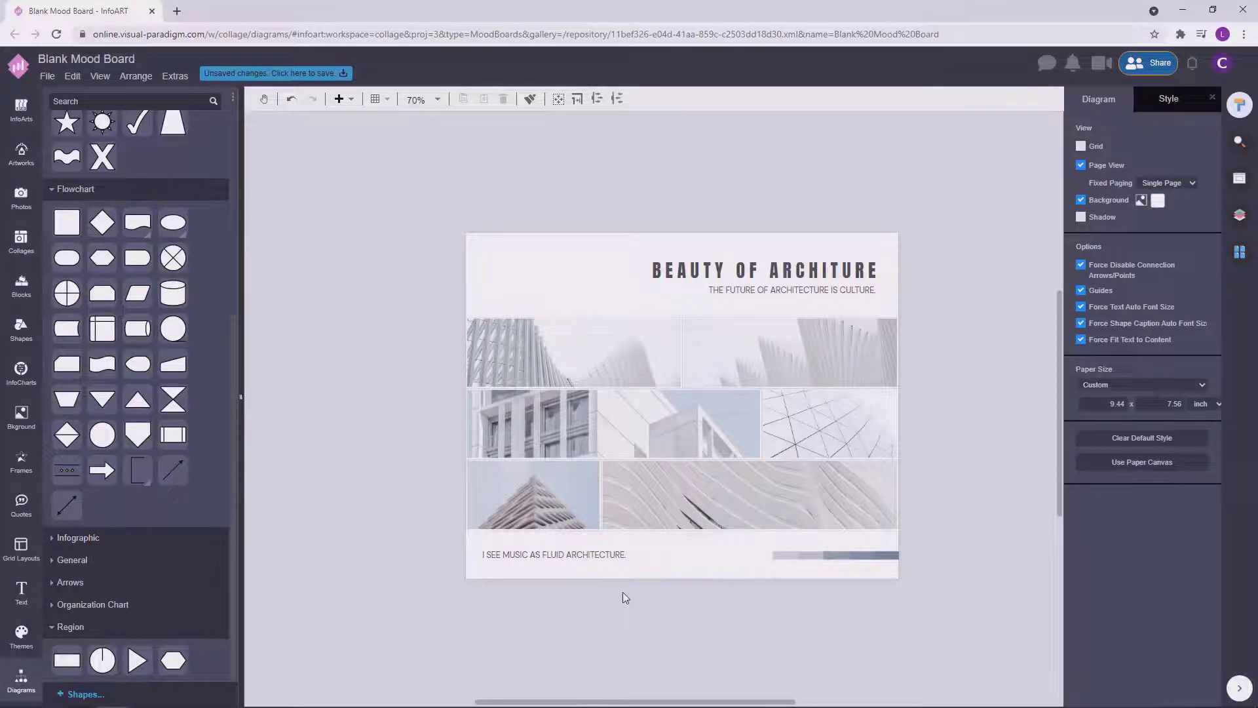
Step: Change the page background to dark grey and set the font colour of the heading and upper quote to white
left_click(1158, 200)
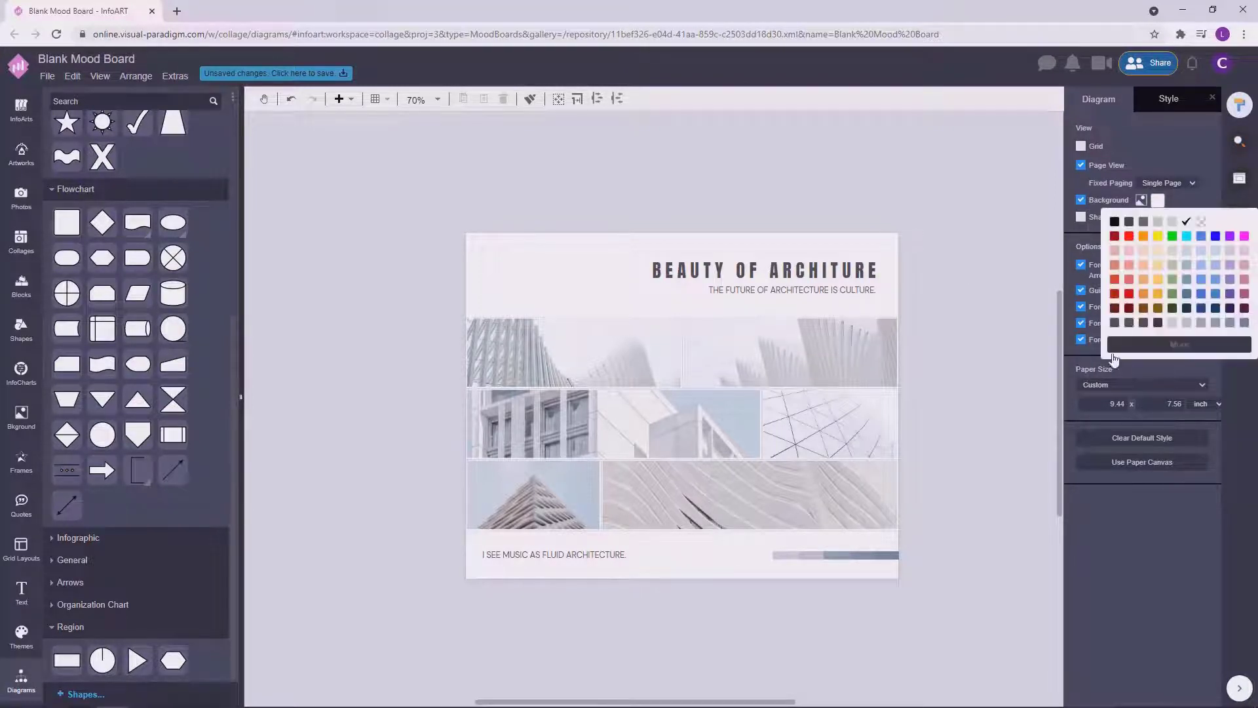
left_click(1114, 360)
left_click(853, 265)
left_click(857, 293, "shift")
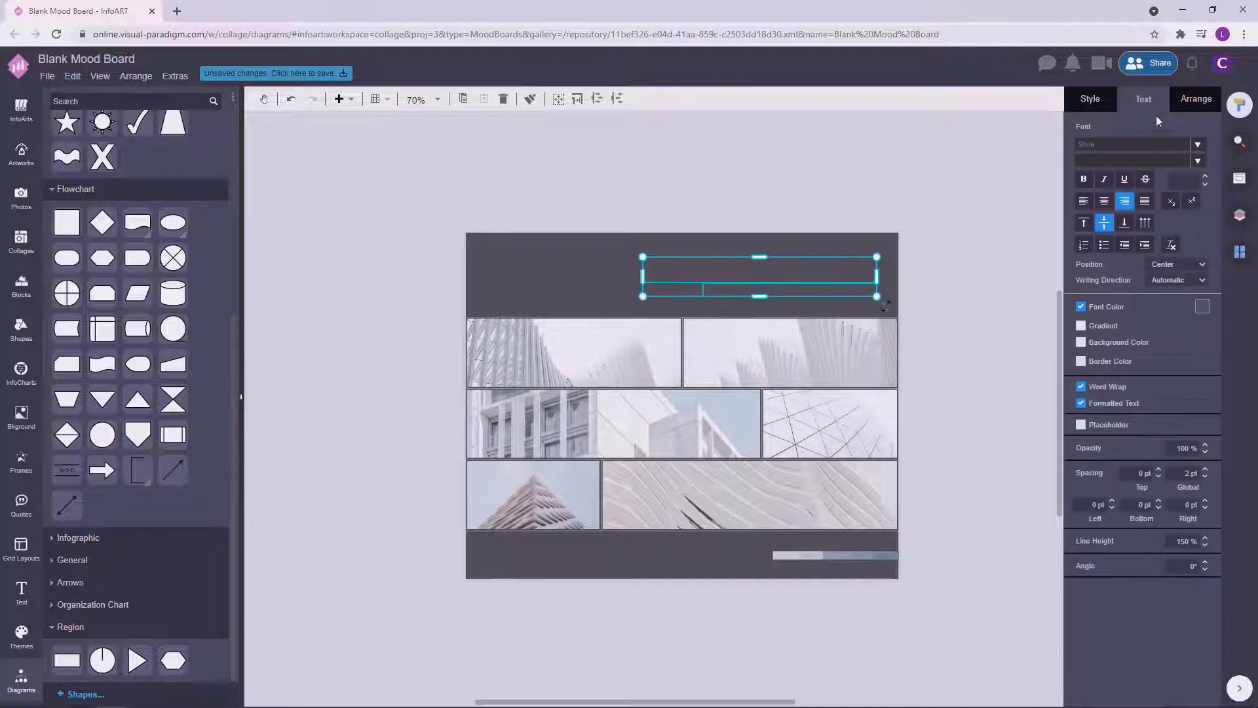
left_click(1199, 303)
left_click(1184, 326)
left_click(840, 492)
Step: Set the font colour of the lower quote to white
left_click(567, 554)
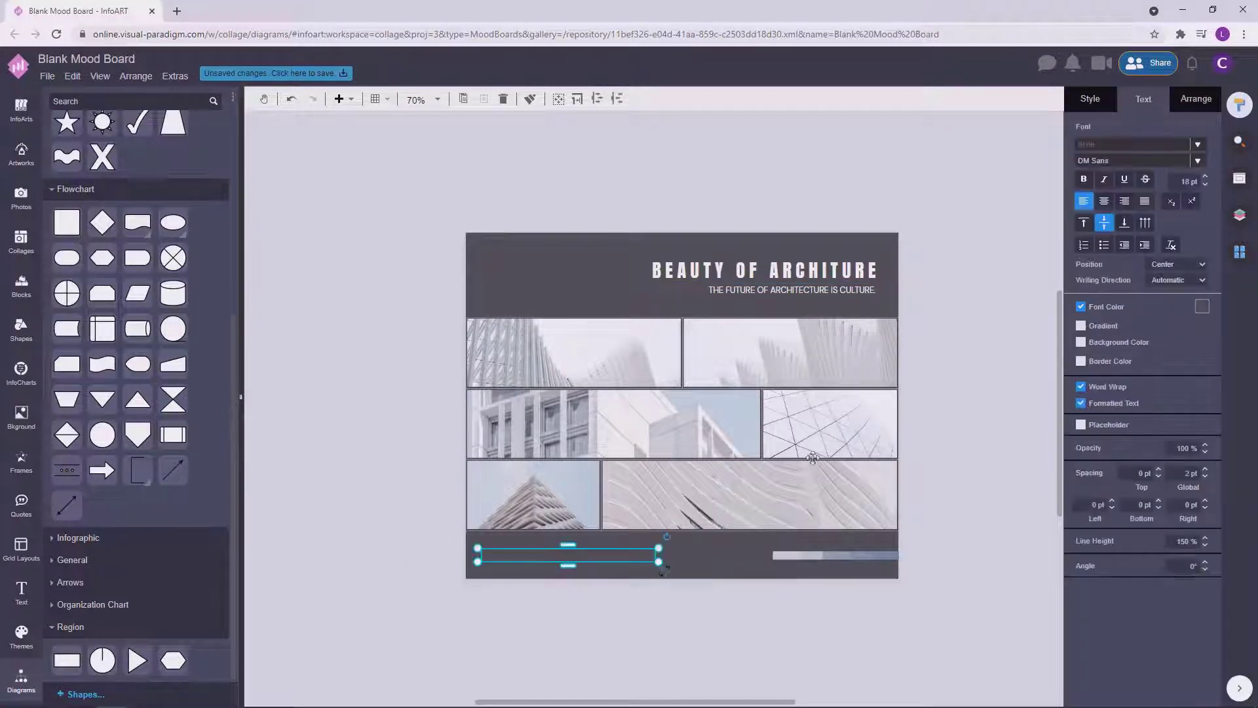
left_click(1202, 306)
left_click(958, 395)
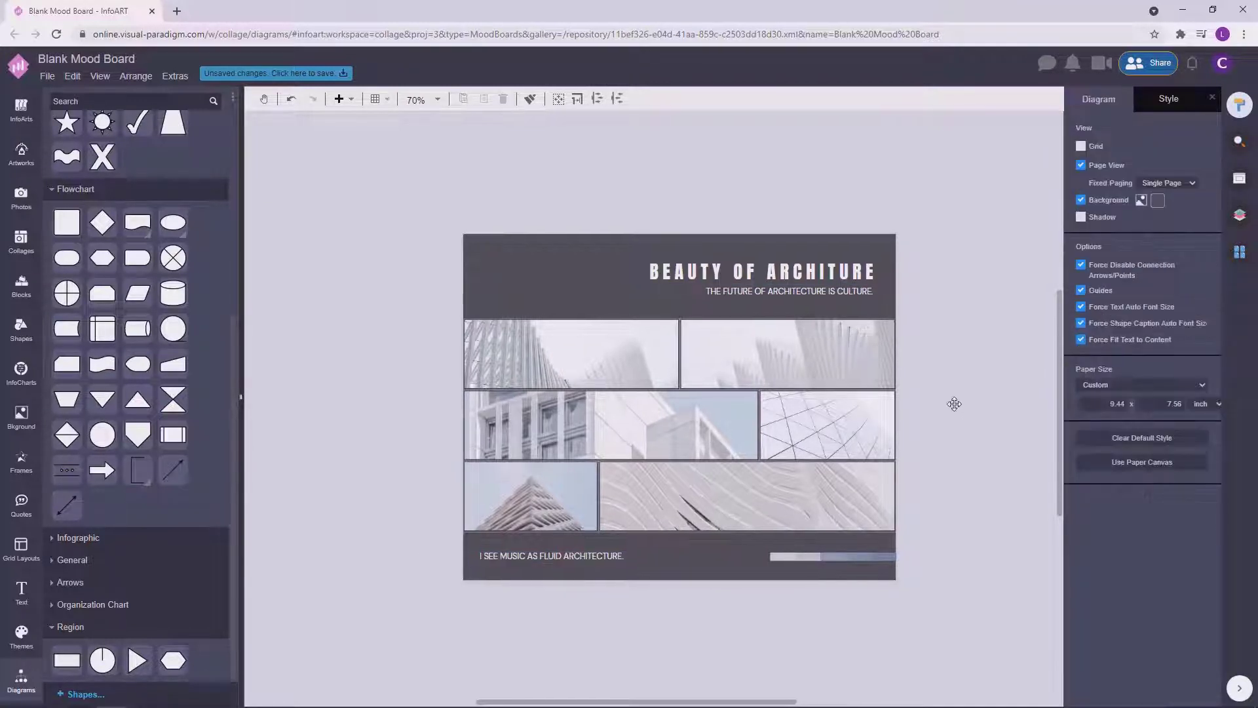
left_click(827, 556)
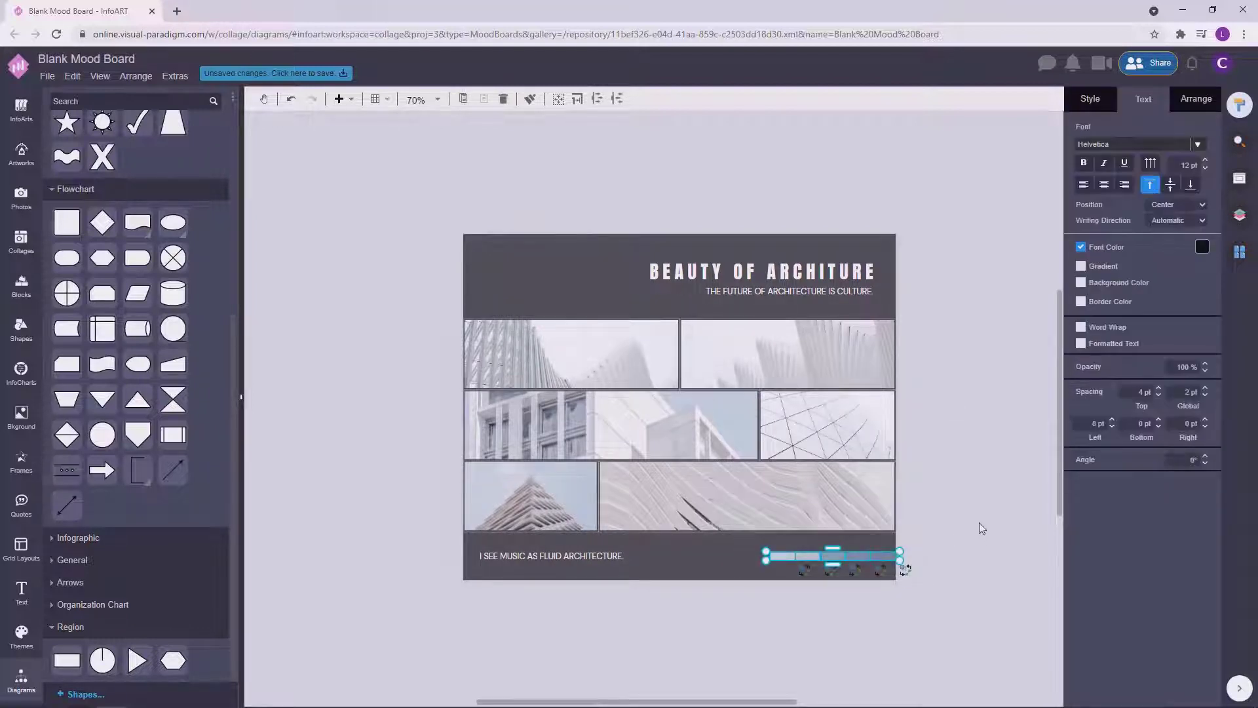
left_click(974, 483)
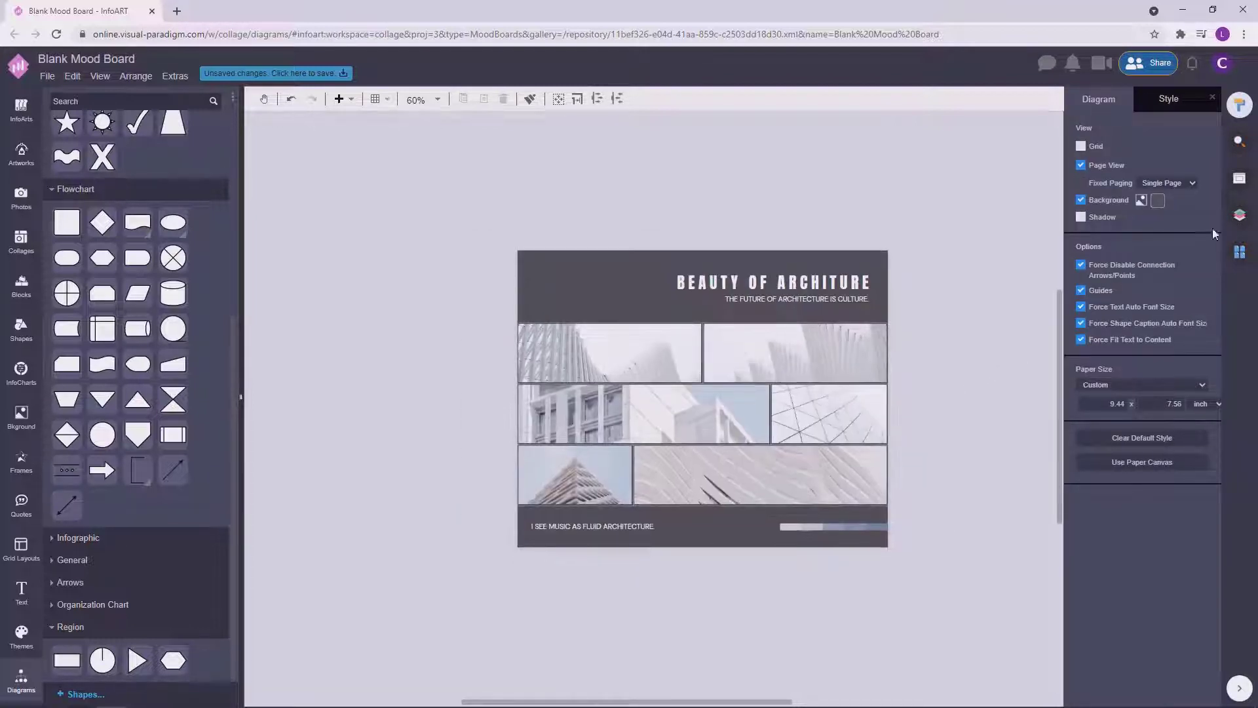
Step: Darken the page background to #363939
left_click(1158, 200)
left_click(1157, 342)
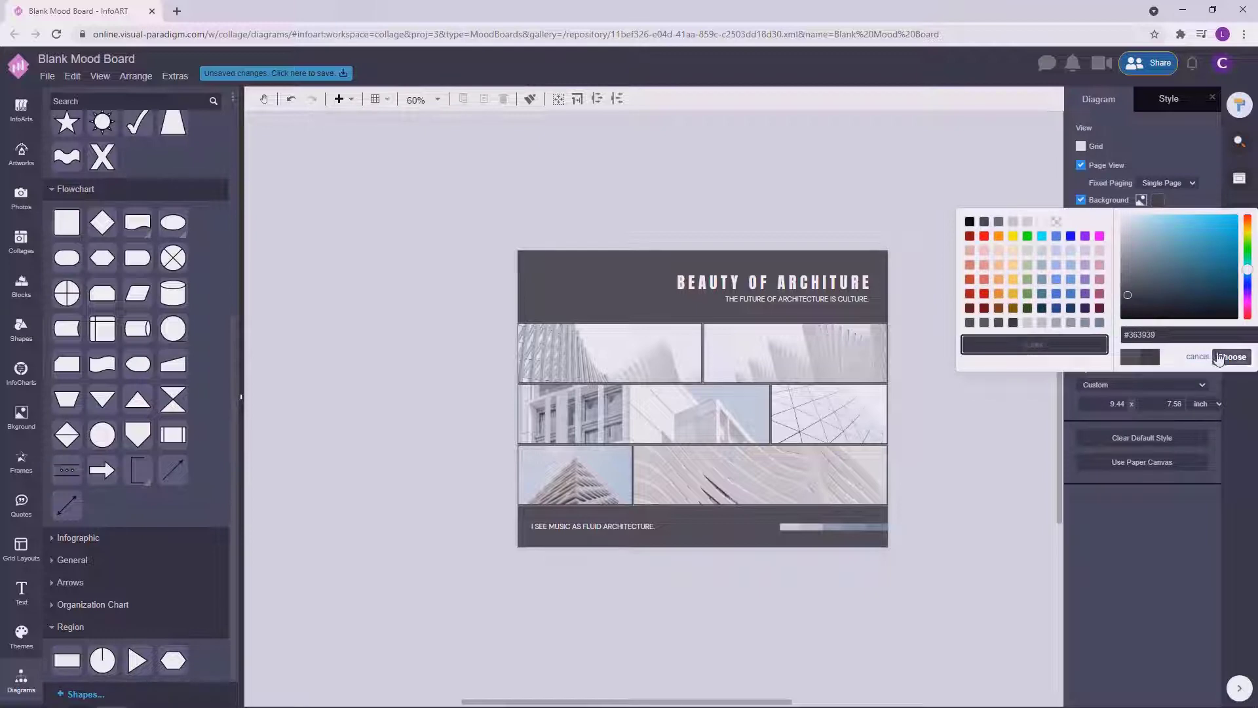
left_click(1228, 357)
scroll(888, 423, "up", 2)
scroll(977, 318, "down", 1)
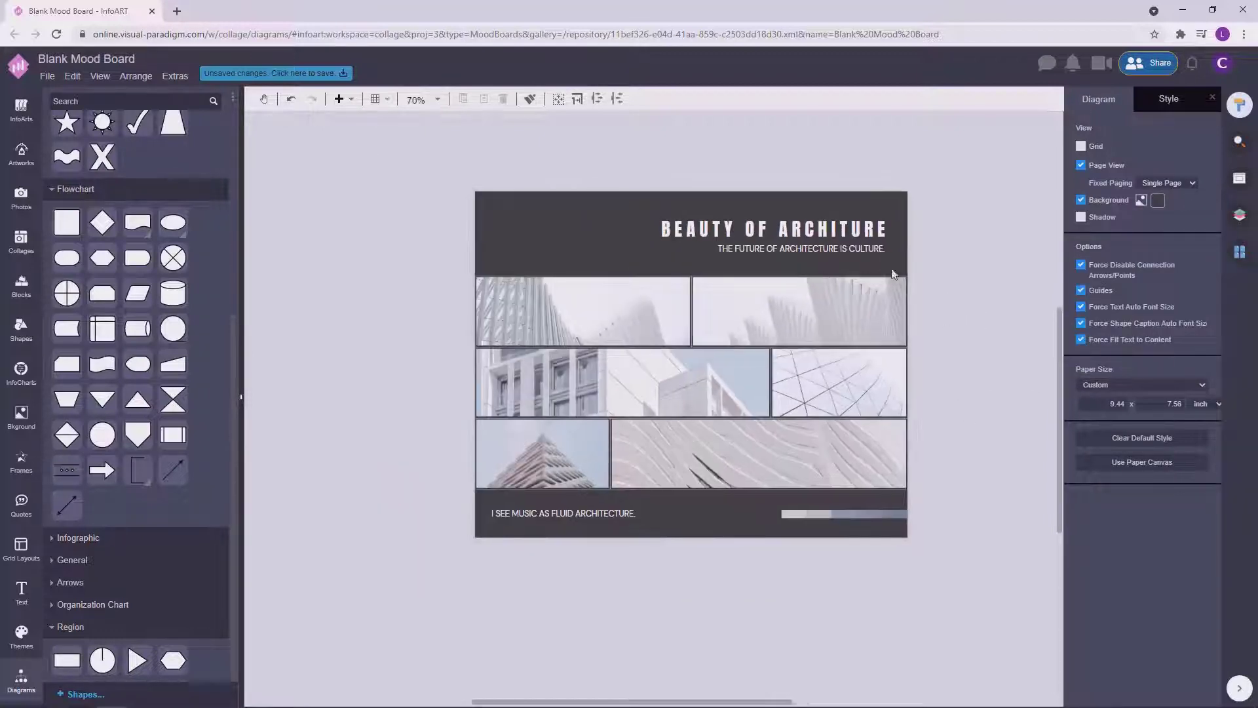
Step: Set the font colour of the quote under the heading to light grey, leaving the heading white
left_click(871, 236)
left_click(888, 252)
left_click(1207, 315)
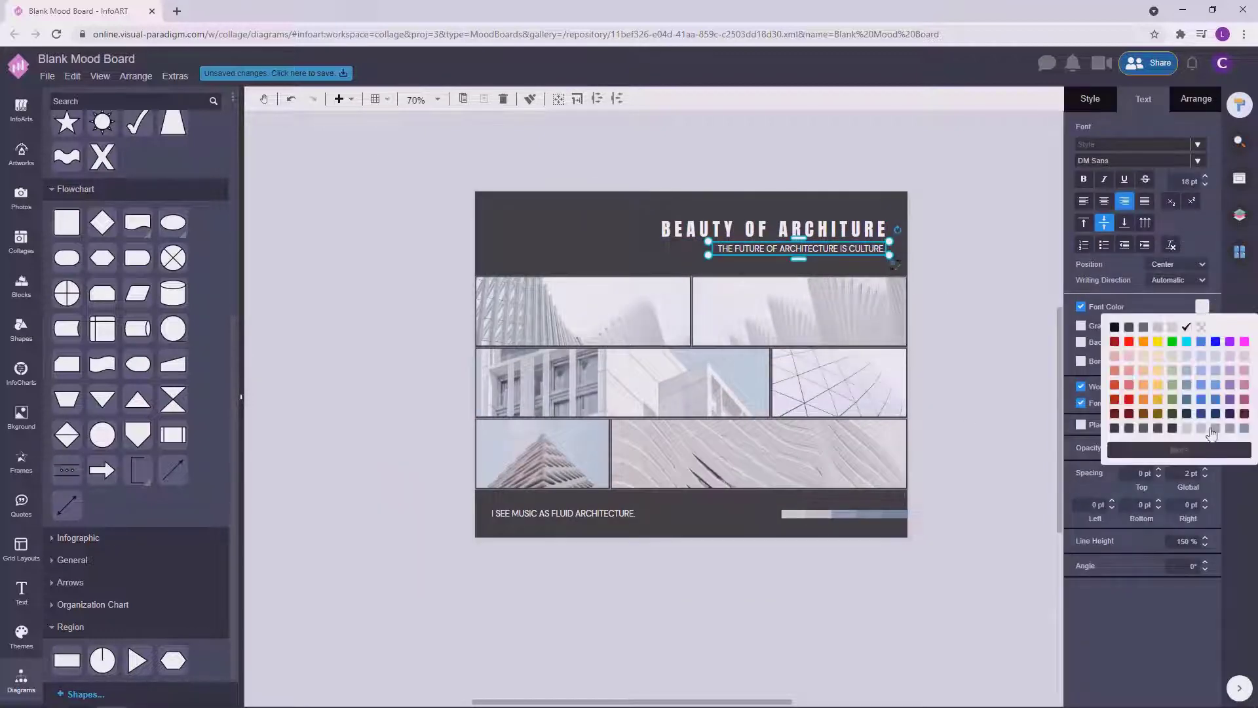
left_click(973, 373)
left_click(973, 372)
Step: Select the lower quote beneath the photo grid for a font colour change
left_click(594, 516)
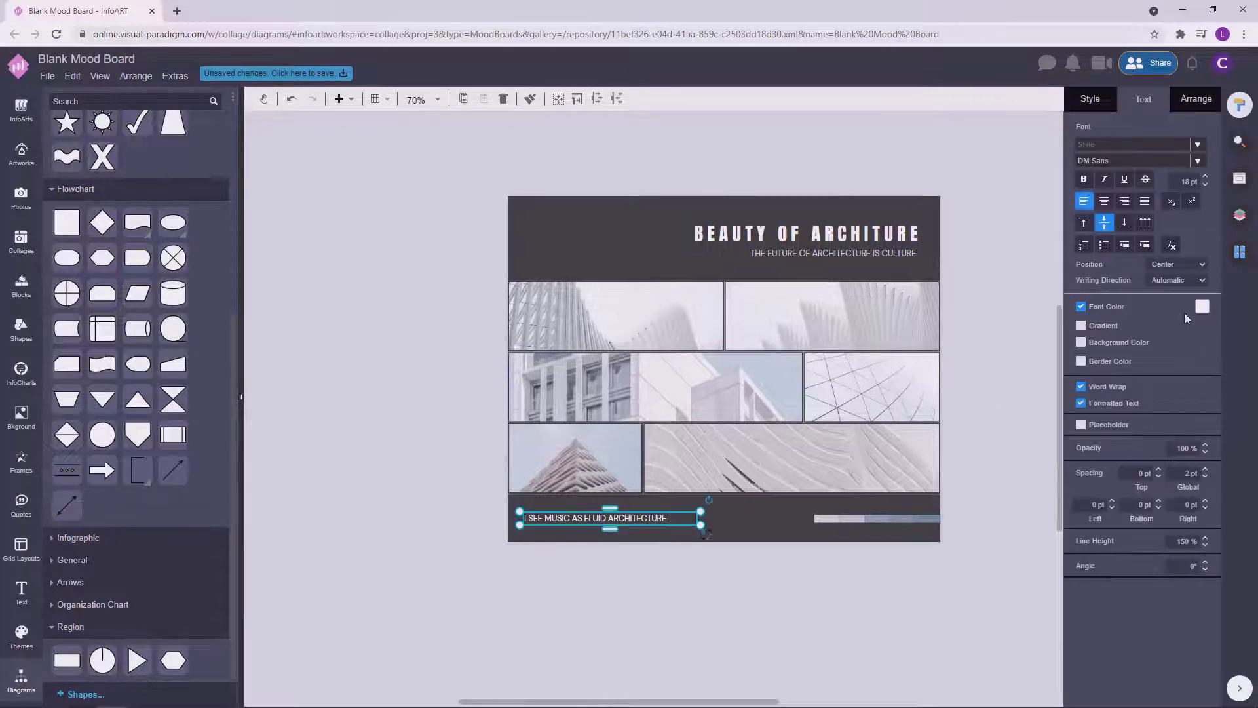
Step: Apply a font color to the "I SEE MUSIC AS FLUID ARCHITECTURE." quote text and deselect everything
left_click(1203, 308)
left_click(974, 431)
left_click(976, 422)
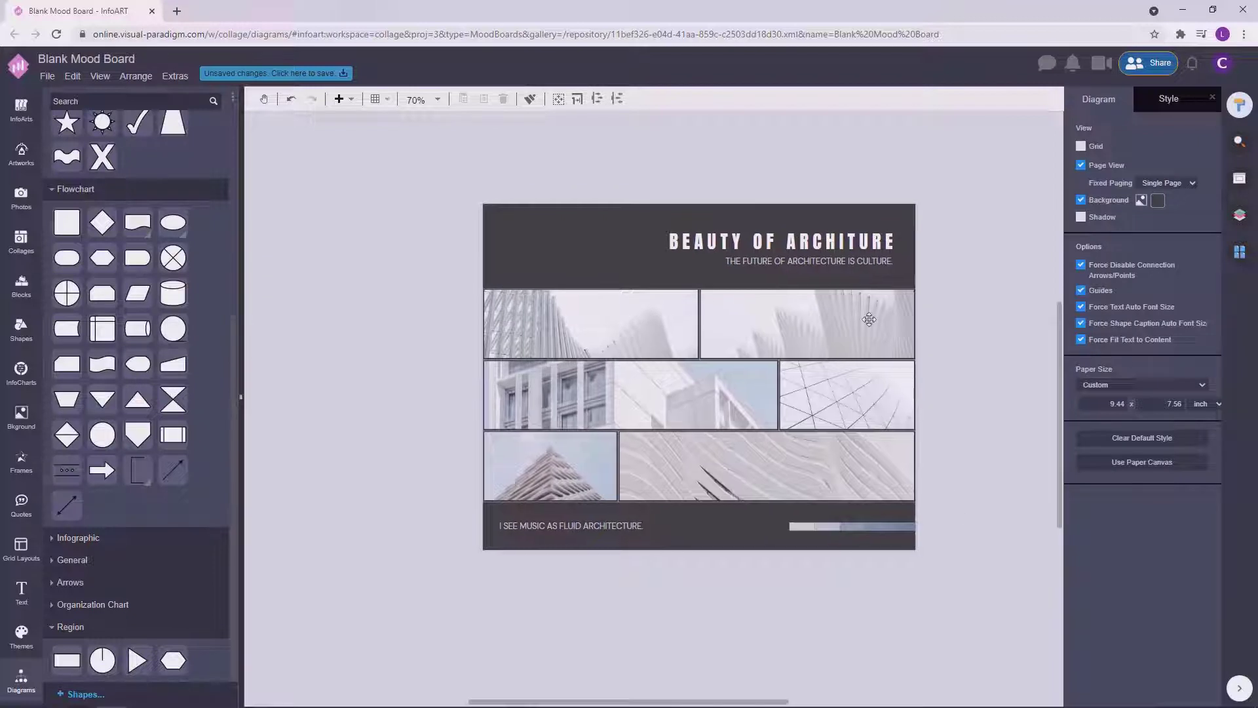
left_click(868, 317)
left_click(1034, 308)
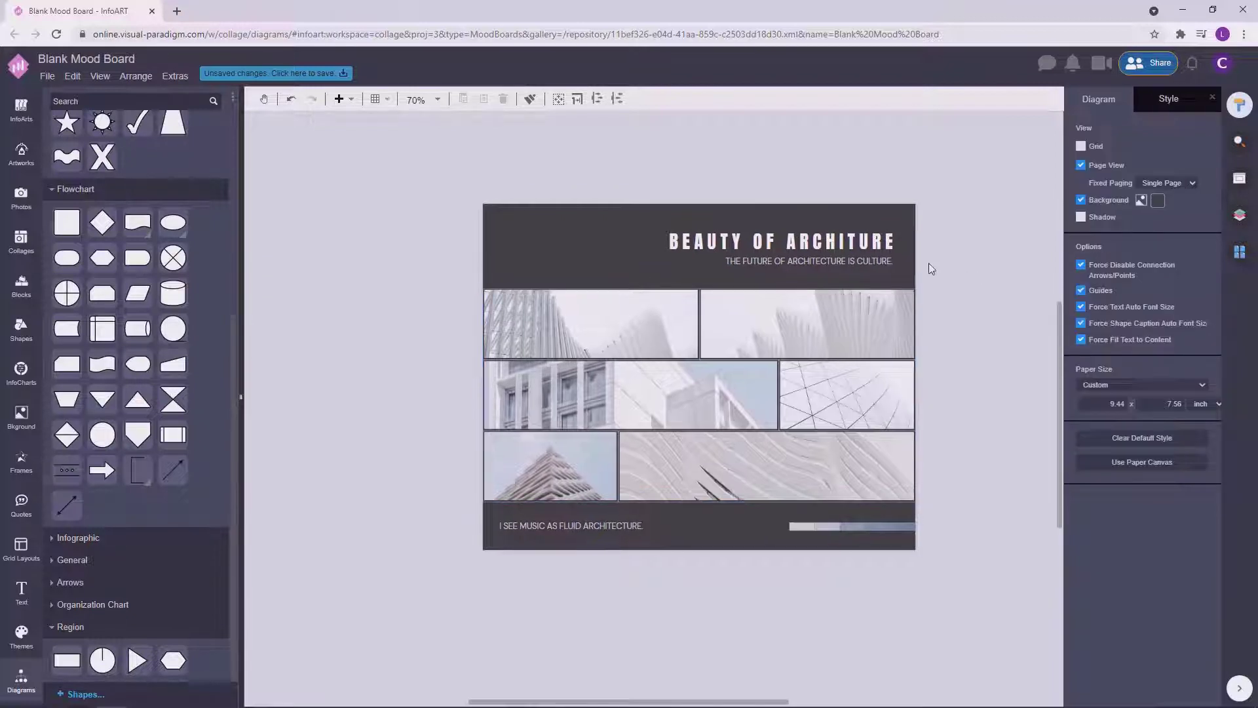
Step: Set the "BEAUTY OF ARCHITURE" title's font size to 45 pt and resize its text box so the title fits on one line
left_click(873, 240)
left_click(1189, 181)
type("45")
left_click(998, 288)
left_click(666, 249)
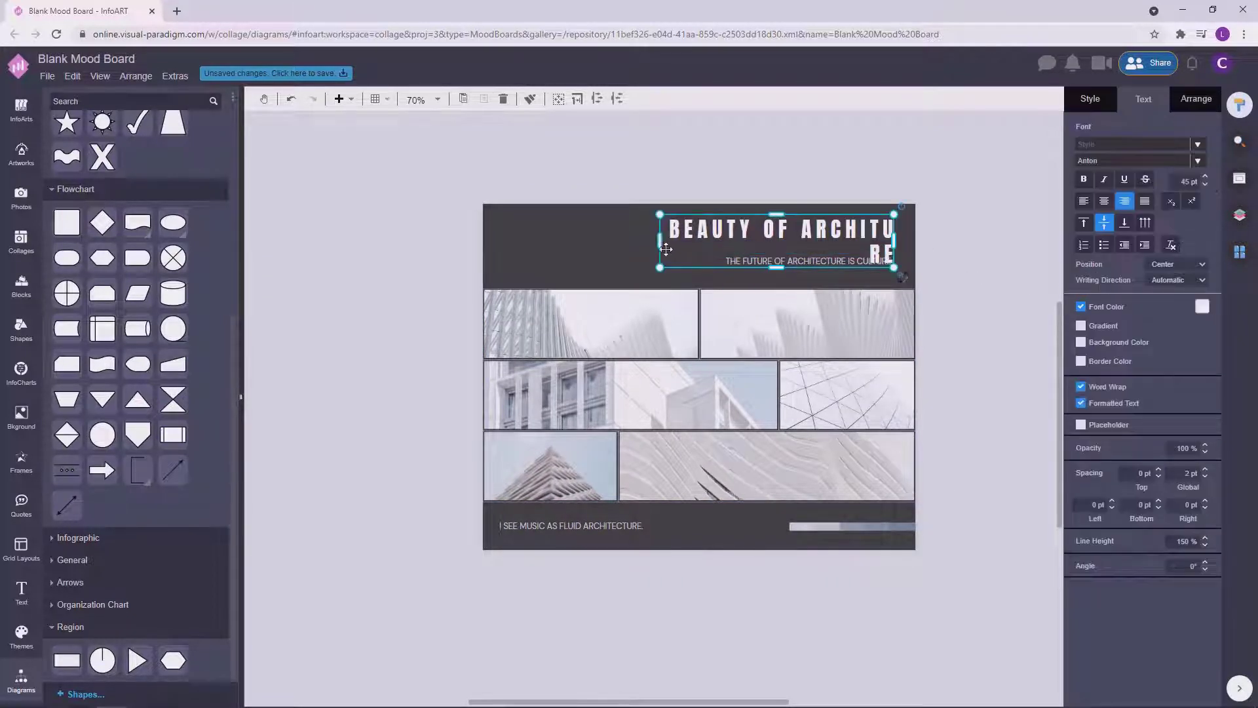
left_click_drag(660, 249, 600, 249)
left_click_drag(747, 267, 750, 248)
Step: Reposition the subtitle and the title in the header so the subtitle sits just below the title
left_click(853, 257)
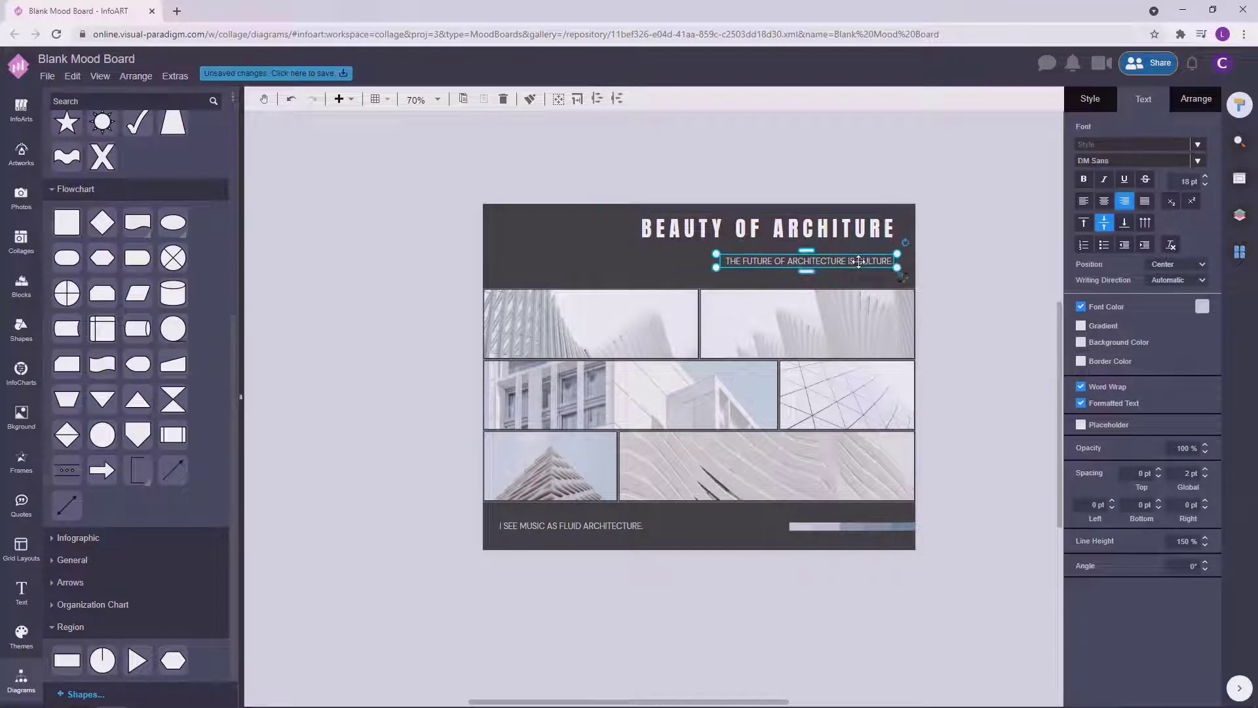
left_click(903, 251)
left_click_drag(859, 261, 863, 250)
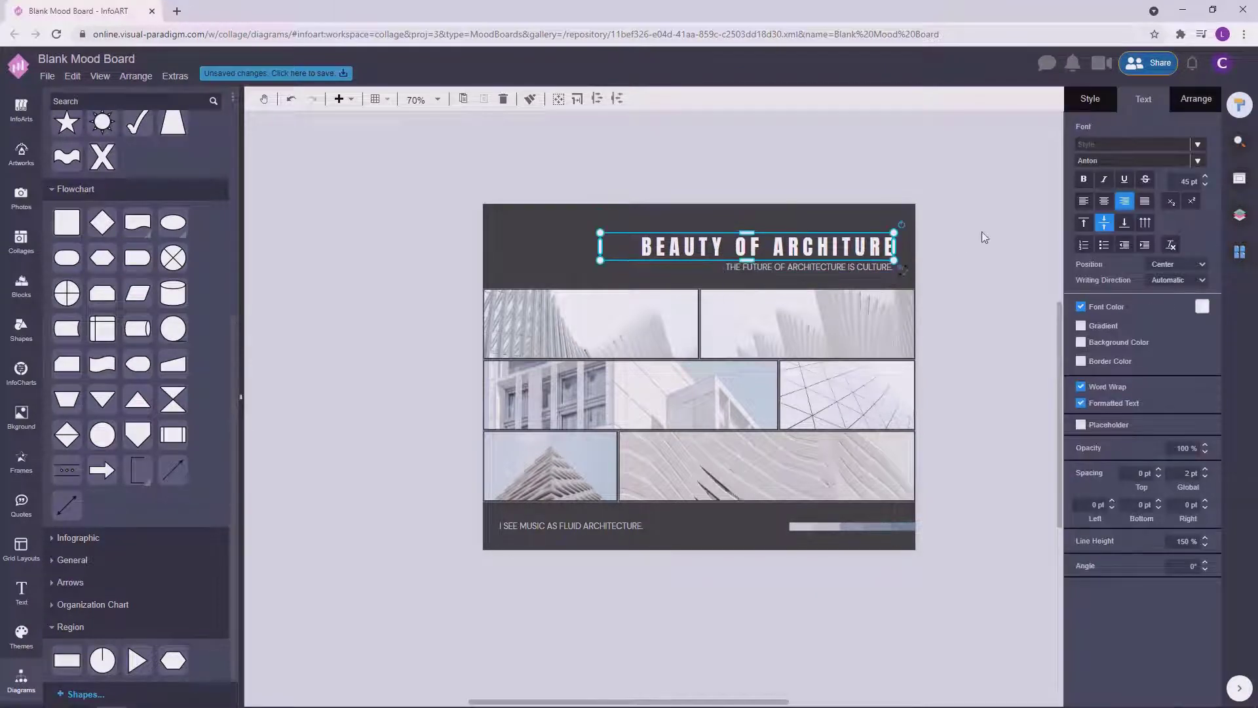
left_click(982, 232)
Step: Select the title and subtitle together and nudge both slightly upward within the dark header band
left_click_drag(974, 277, 595, 209)
left_click_drag(842, 250, 843, 247)
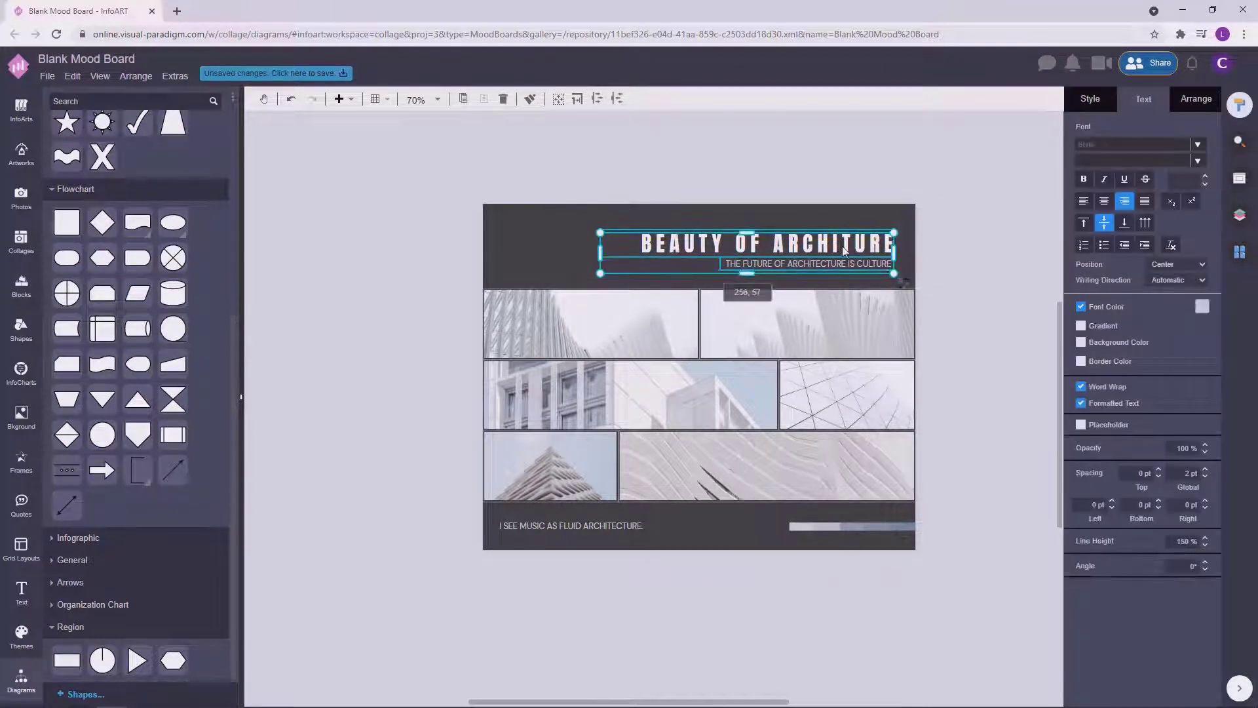
left_click(992, 239)
left_click_drag(914, 294, 589, 209)
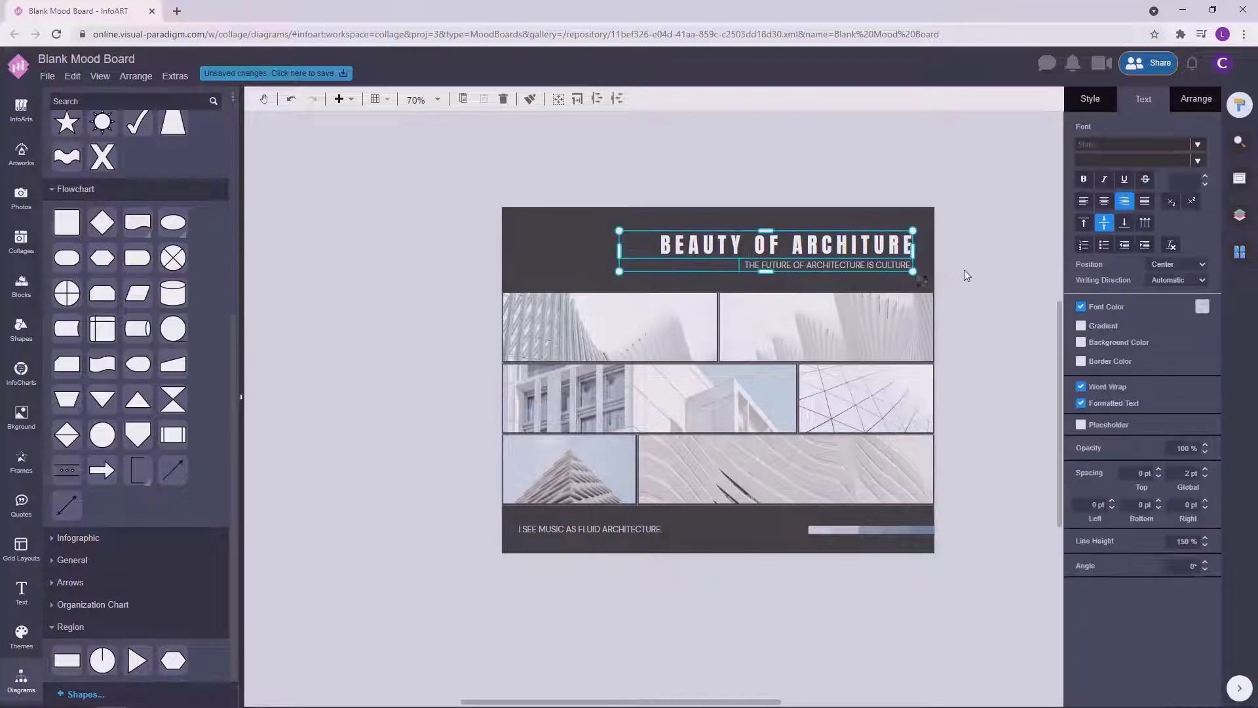
left_click(1000, 259)
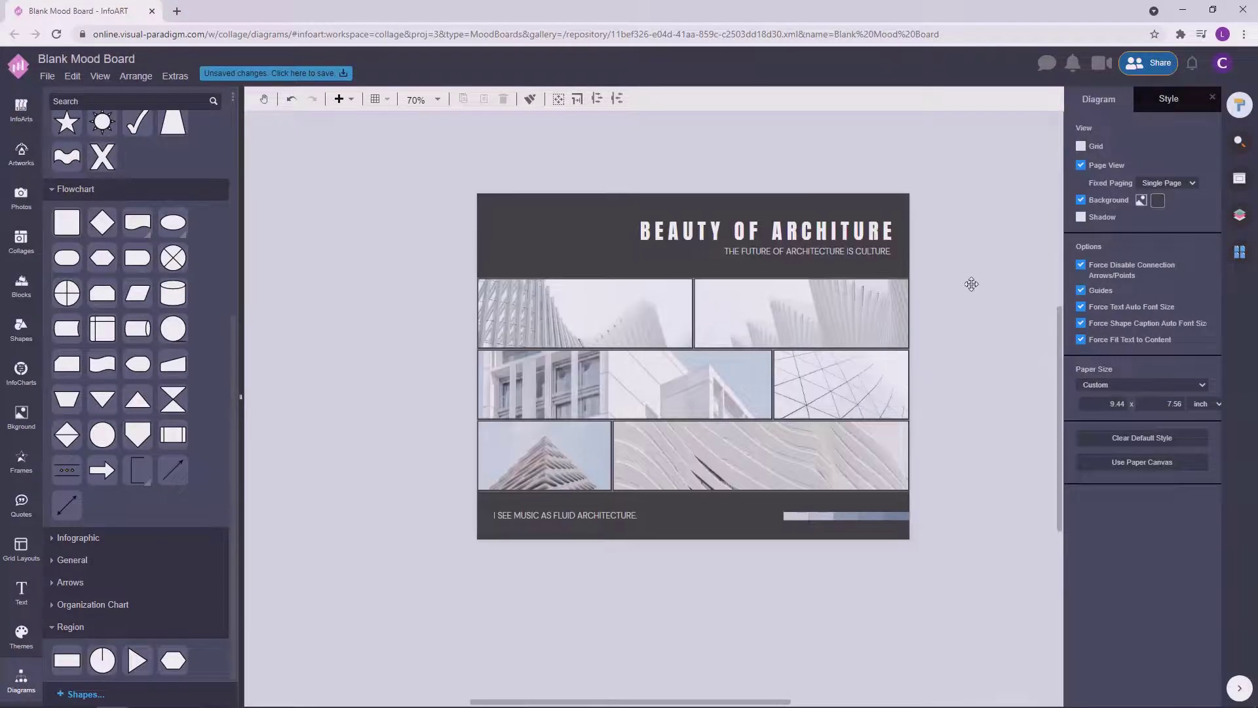
Step: Save the mood board as "Beauty Of Architecture Mood Board" to VP Online storage, correcting the spelling of "Architecture" in the filename
left_click(306, 77)
type("Beuty C")
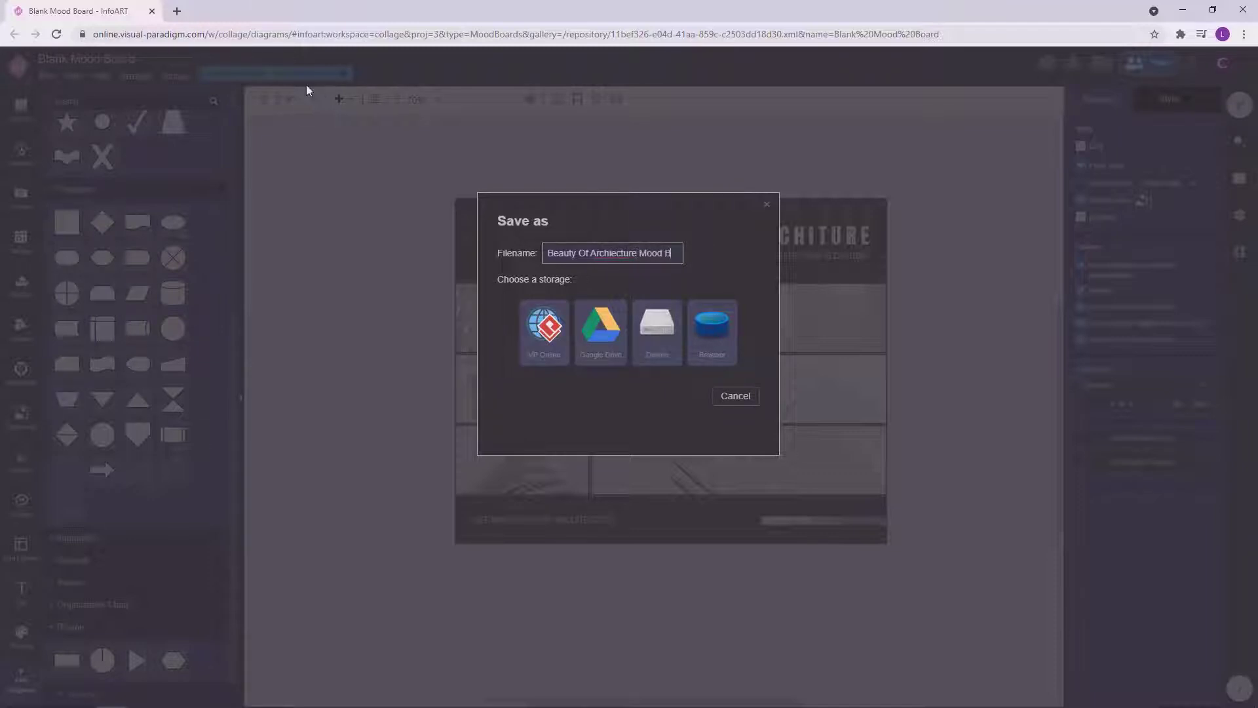
right_click(582, 252)
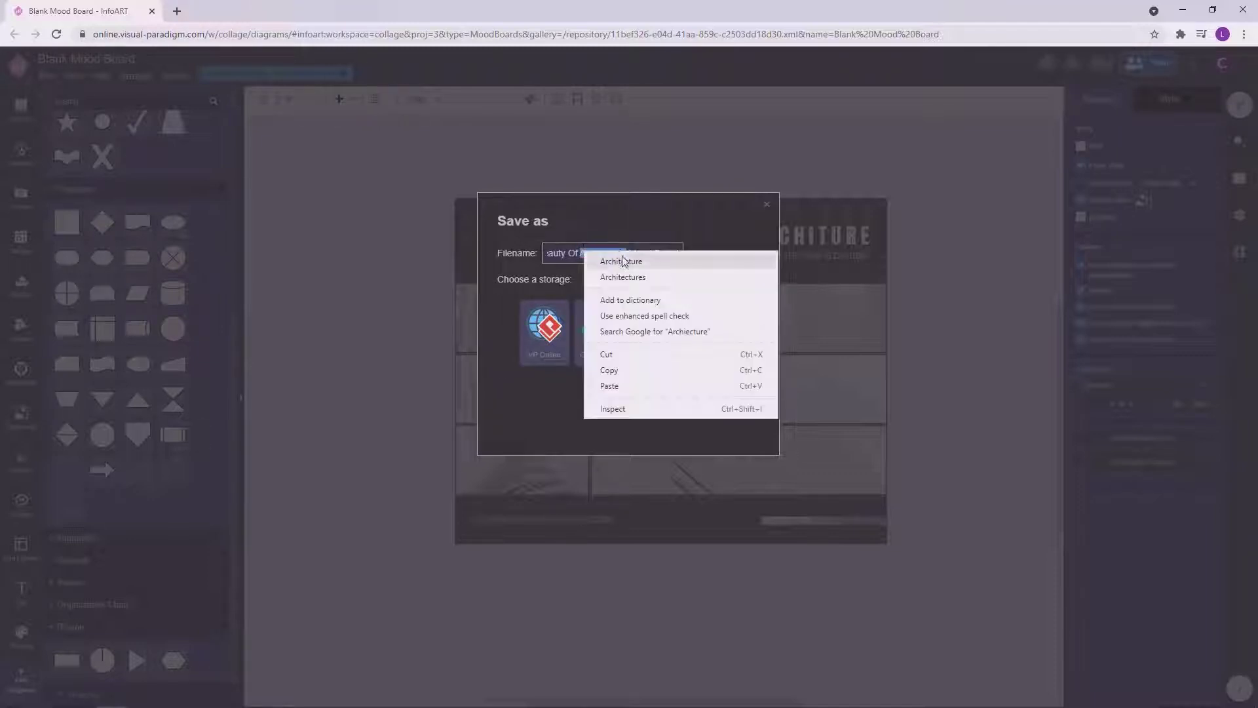
left_click(626, 261)
left_click_drag(681, 253, 471, 258)
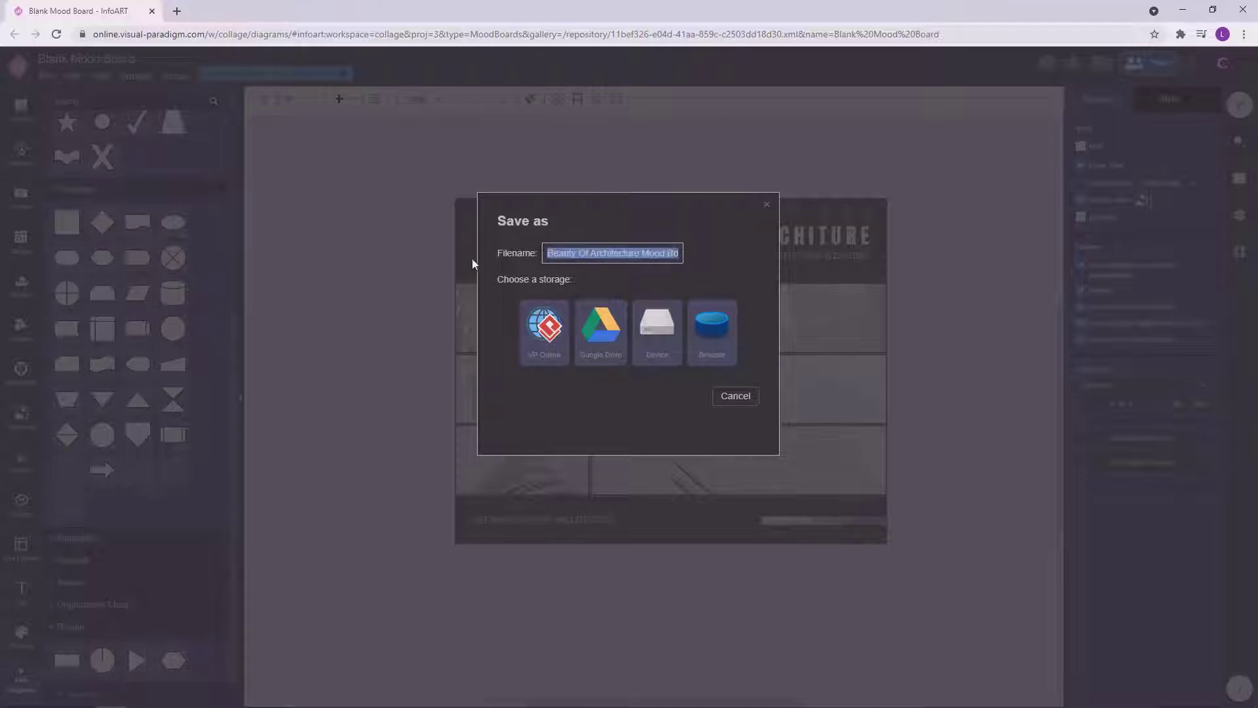
left_click(544, 330)
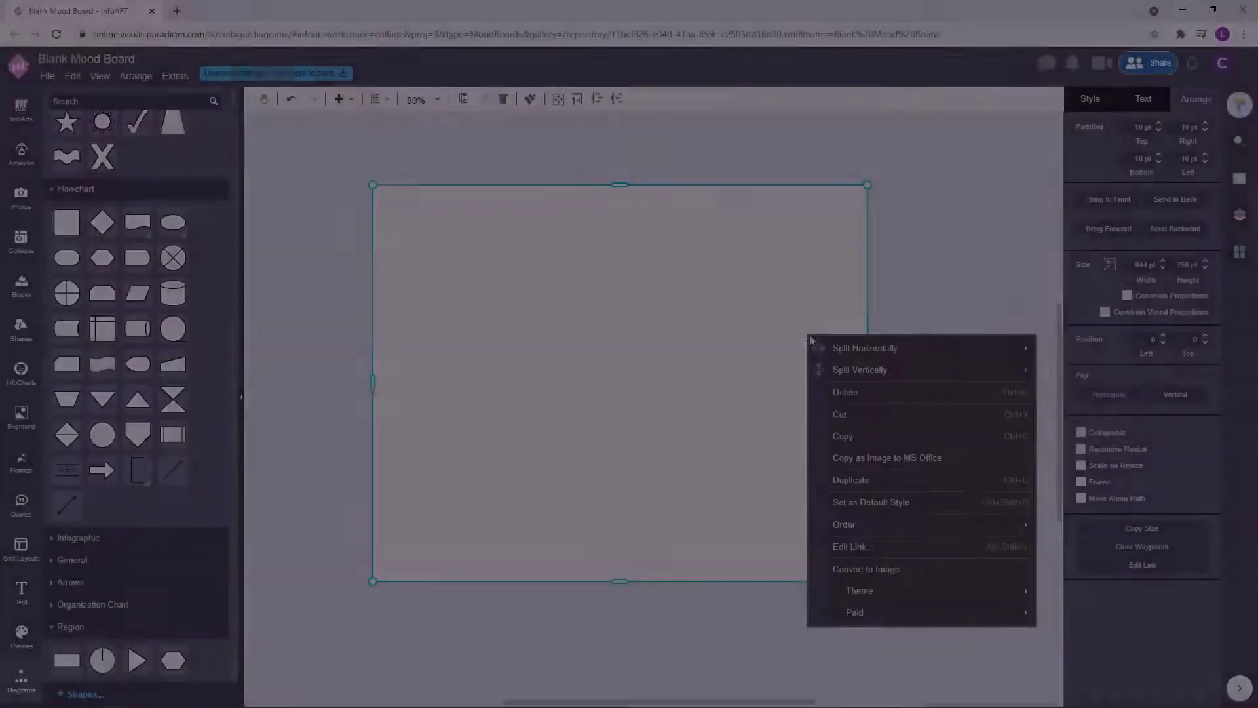
Step: Turn off the fill of the page-sized grid cell on the blank mood board
key("Escape")
left_click(1000, 273)
left_click(777, 308)
left_click(1092, 98)
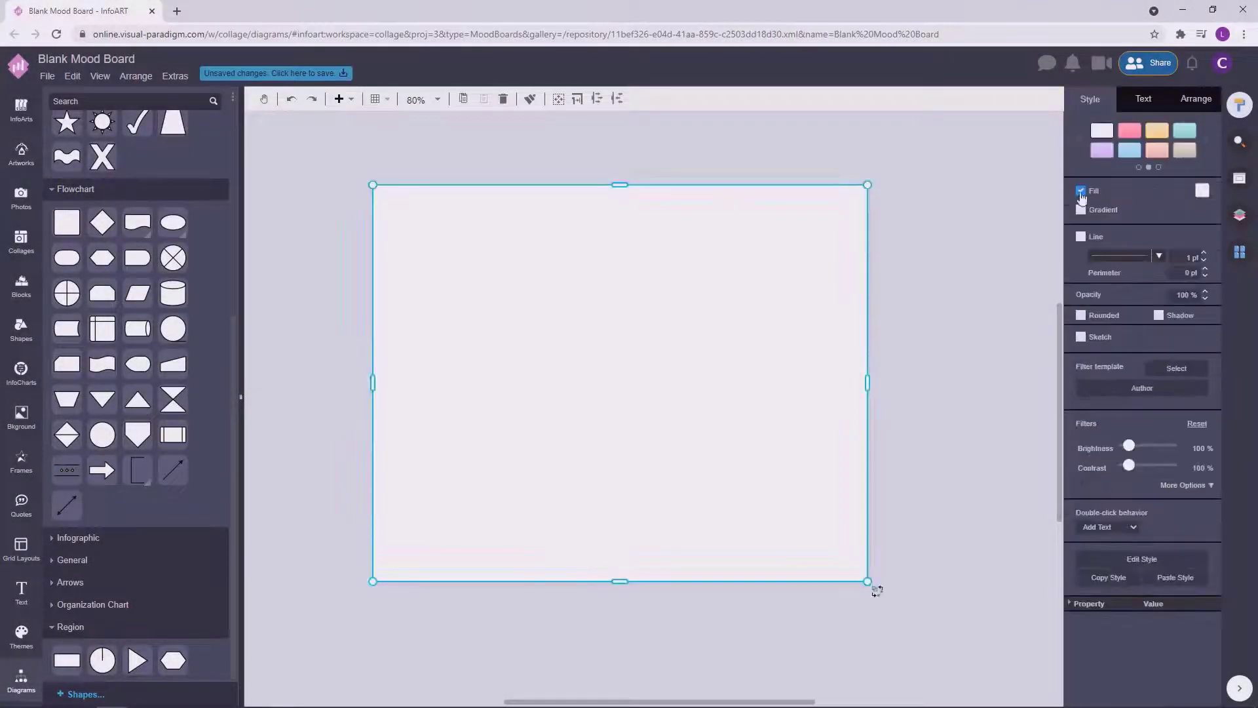
left_click(1081, 190)
Step: Split the page-sized cell in half into two columns, and split the right column in half again
right_click(752, 294)
mouse_move(811, 308)
left_click(1003, 308)
left_click(745, 313)
right_click(734, 281)
left_click(989, 295)
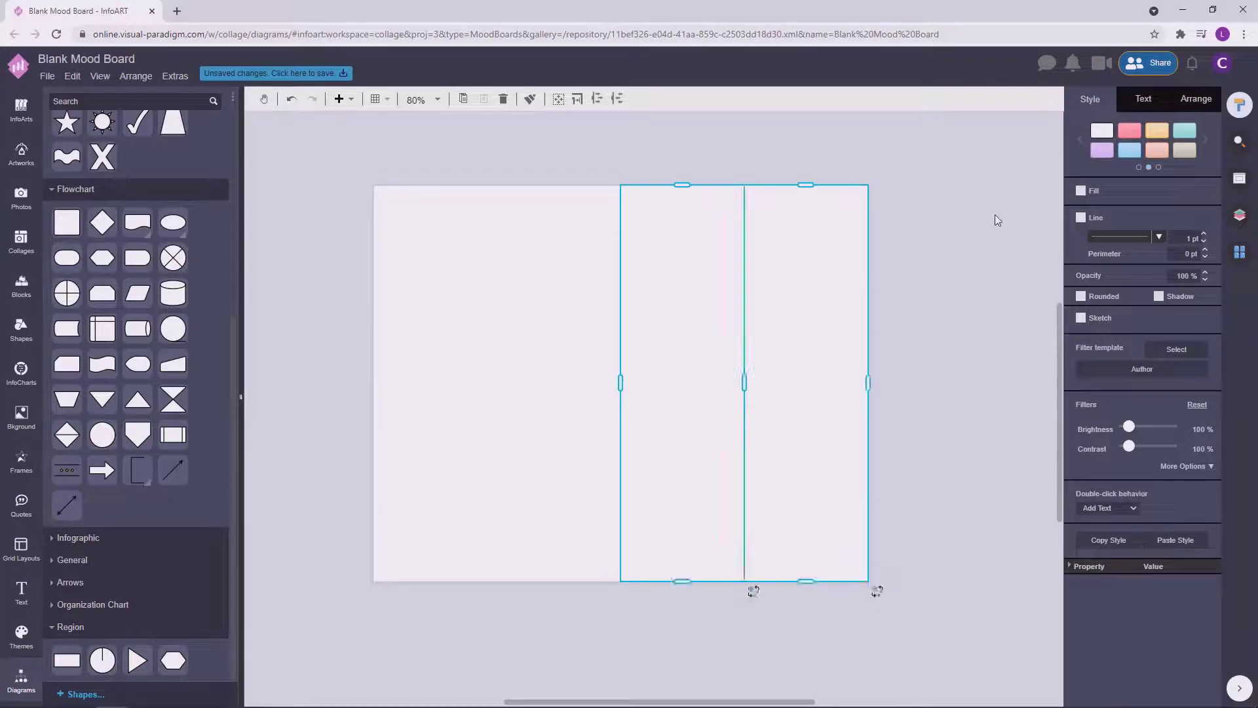
Step: Select all three columns and distribute their widths evenly
left_click(996, 219)
left_click(534, 379)
left_click(554, 384)
left_click(682, 381, "shift")
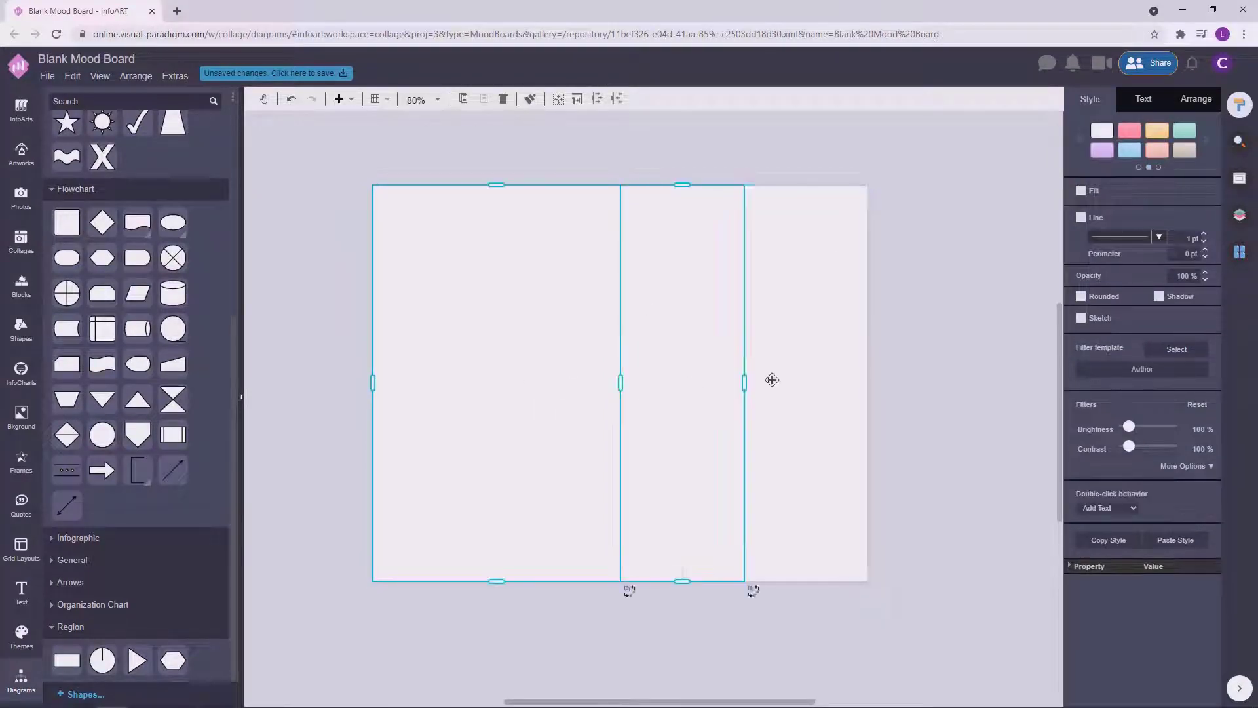
right_click(819, 307)
left_click(913, 387)
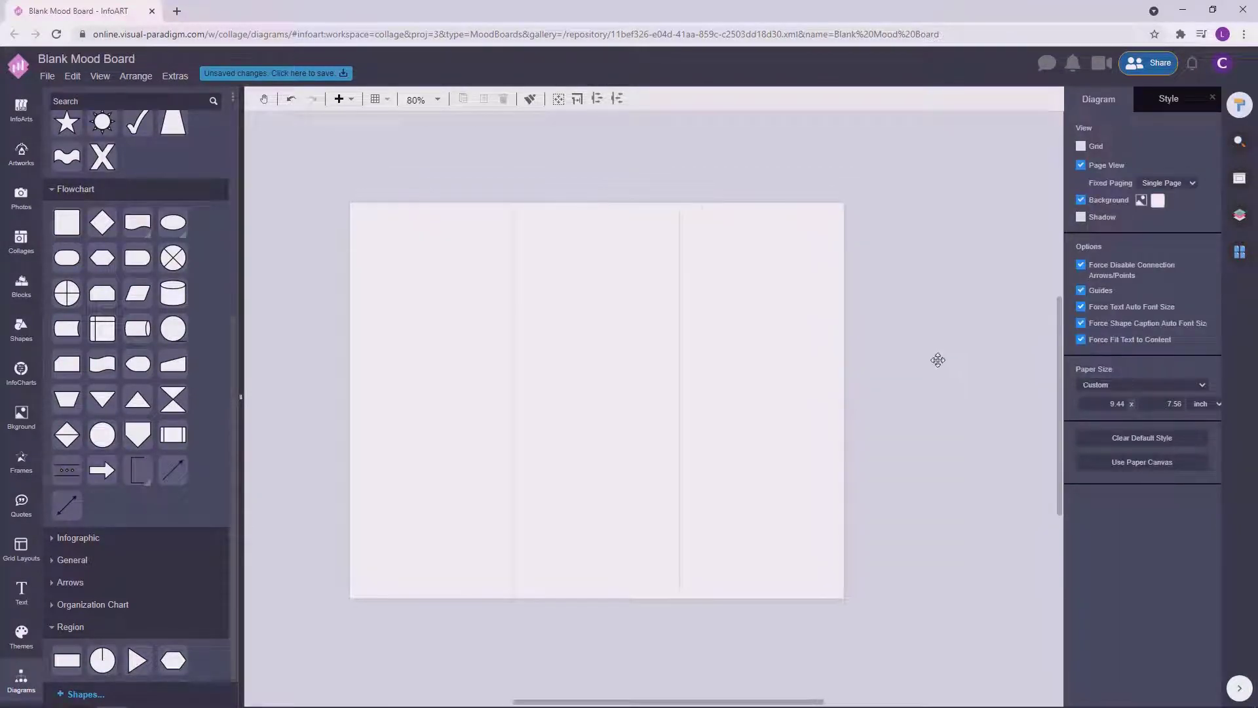
Step: Split the left column in half into an upper and a lower cell
left_click(452, 351)
right_click(452, 351)
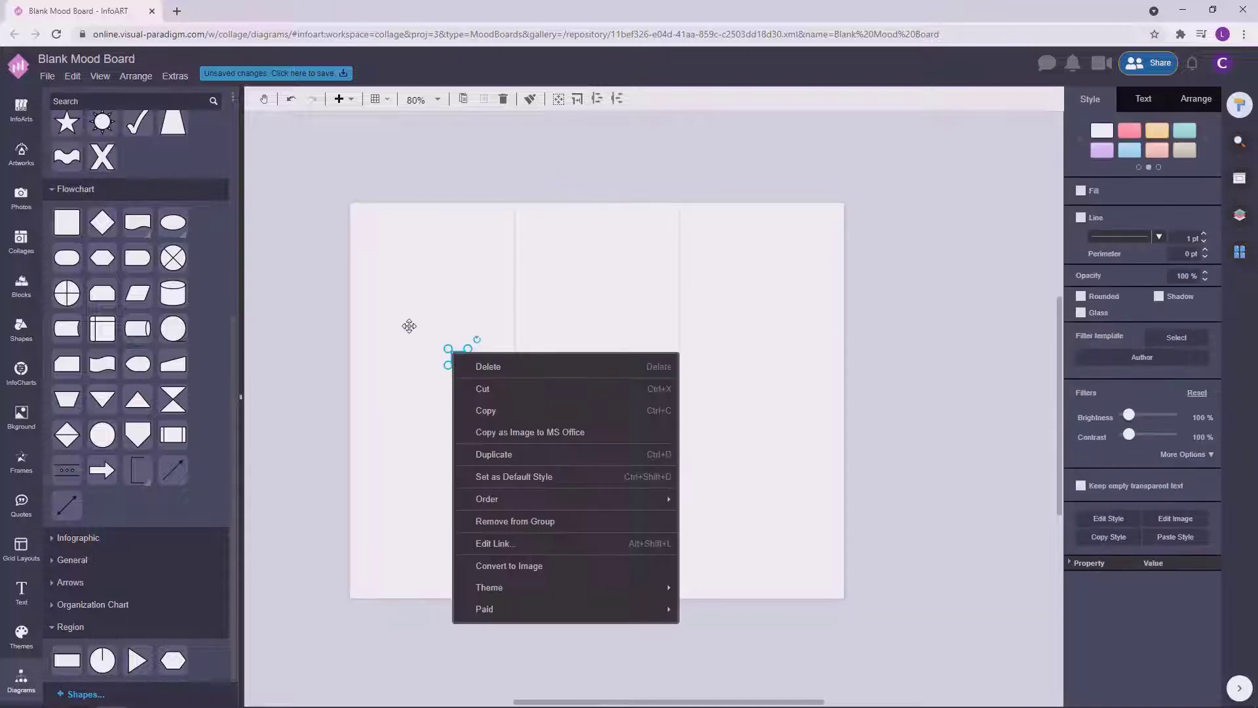
left_click(407, 325)
left_click(450, 309)
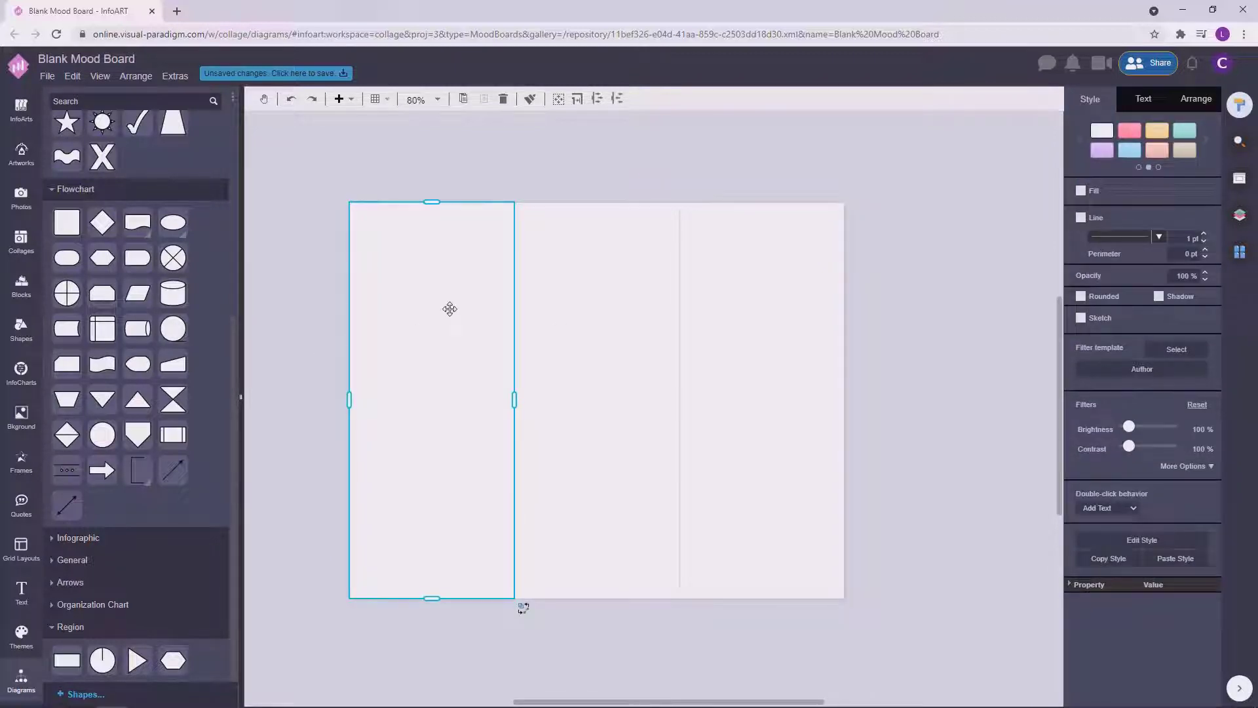
right_click(449, 309)
mouse_move(530, 325)
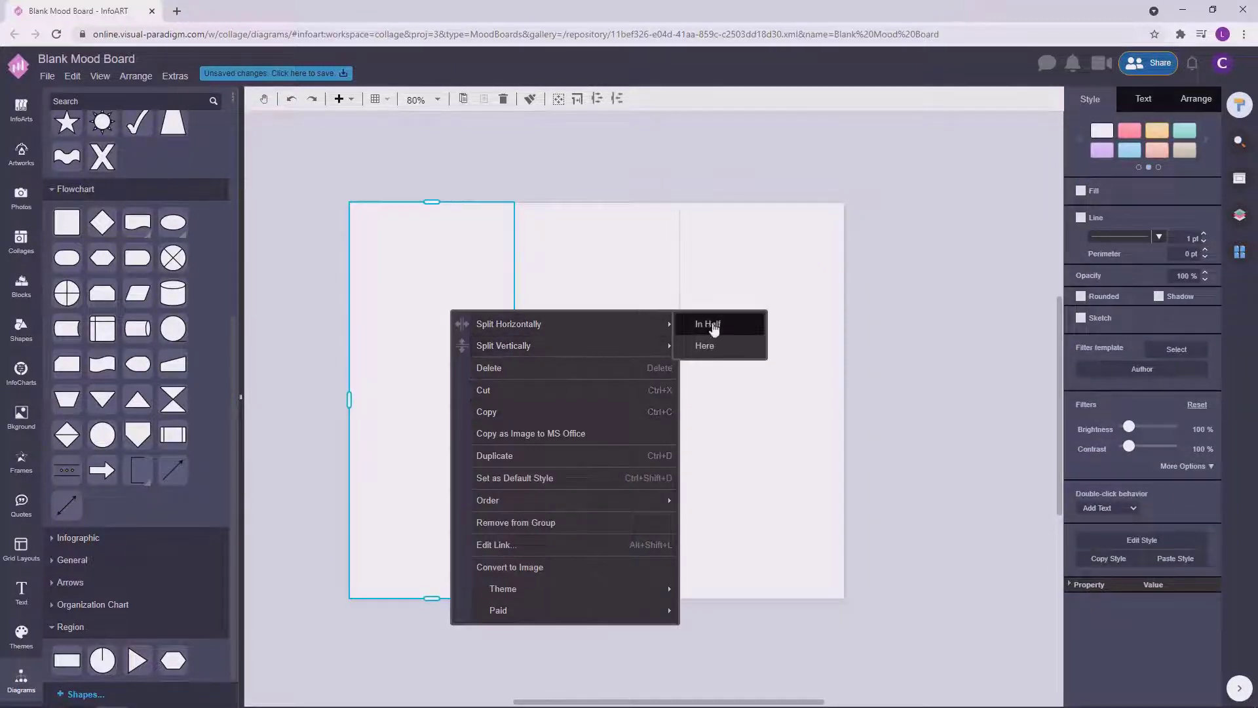
left_click(713, 325)
Step: Split the middle column in half into an upper and a lower cell
left_click(579, 360)
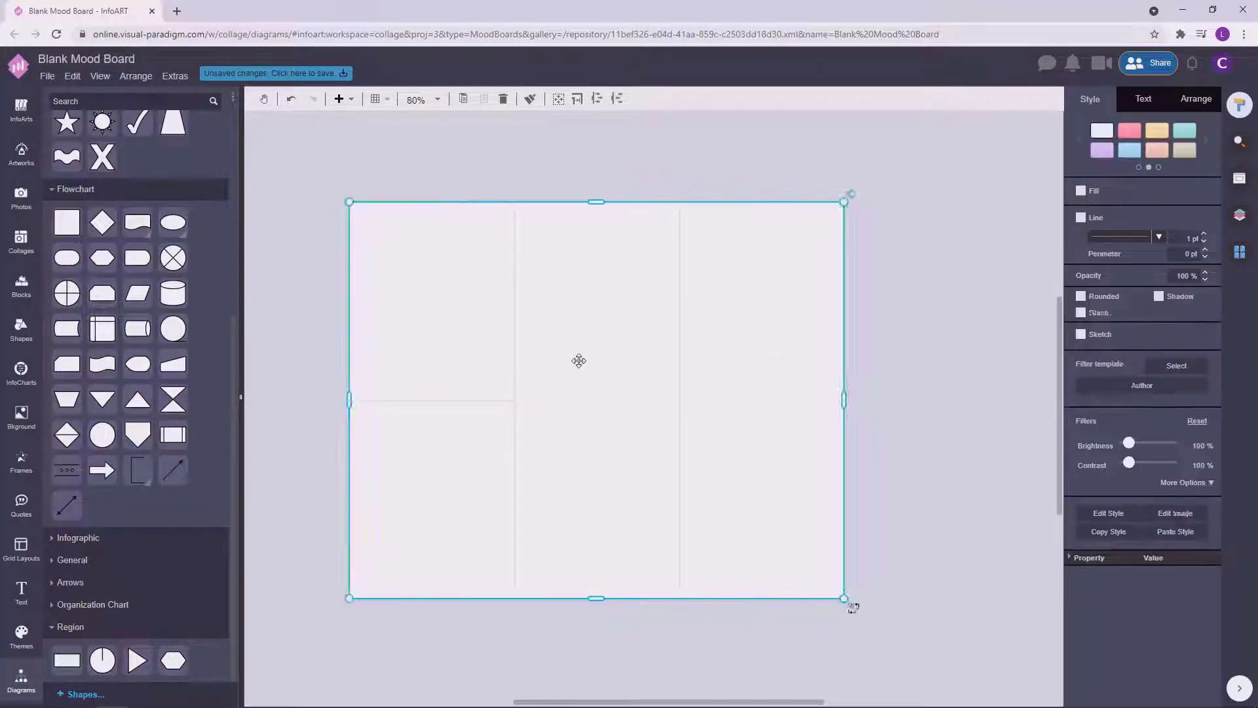
left_click(578, 360)
right_click(597, 328)
mouse_move(721, 365)
left_click(859, 364)
Step: Move the left column's horizontal divider lower and the middle column's horizontal divider higher
left_click(432, 400)
left_click_drag(433, 400, 433, 444)
left_click(606, 399)
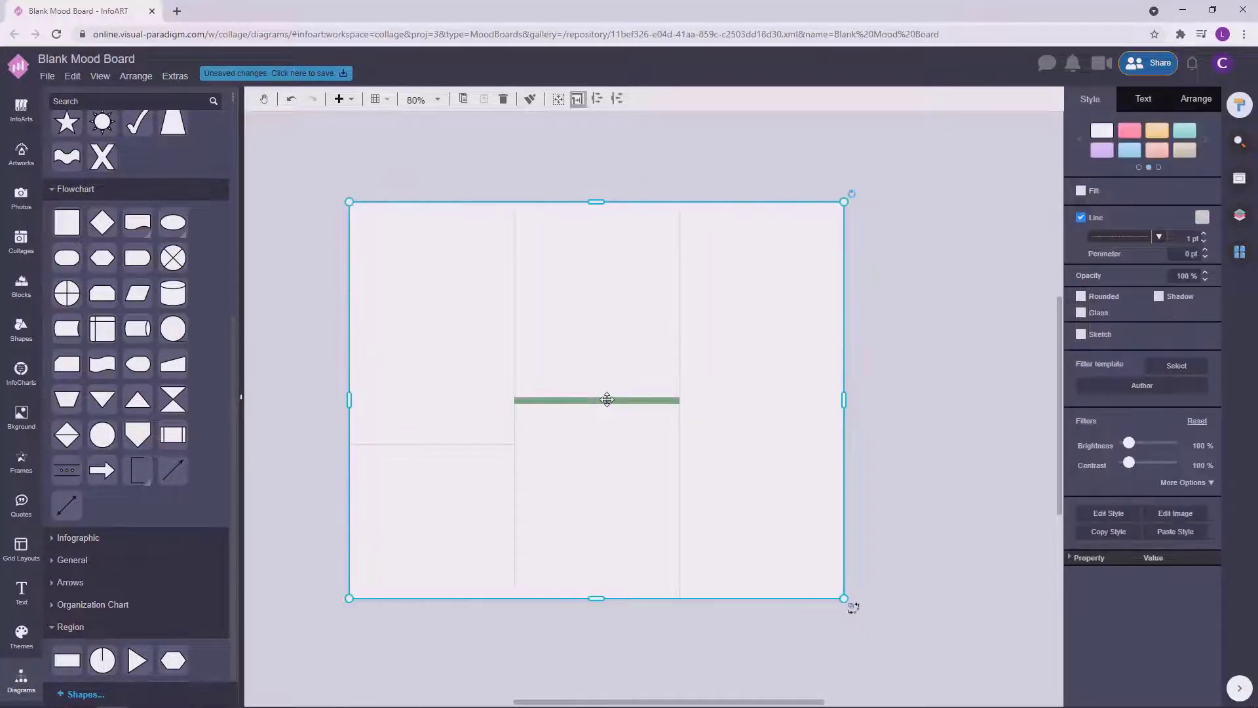
Step: Split the right column into an upper and a lower cell
left_click(728, 331)
right_click(748, 312)
left_click(775, 312)
left_click(758, 324)
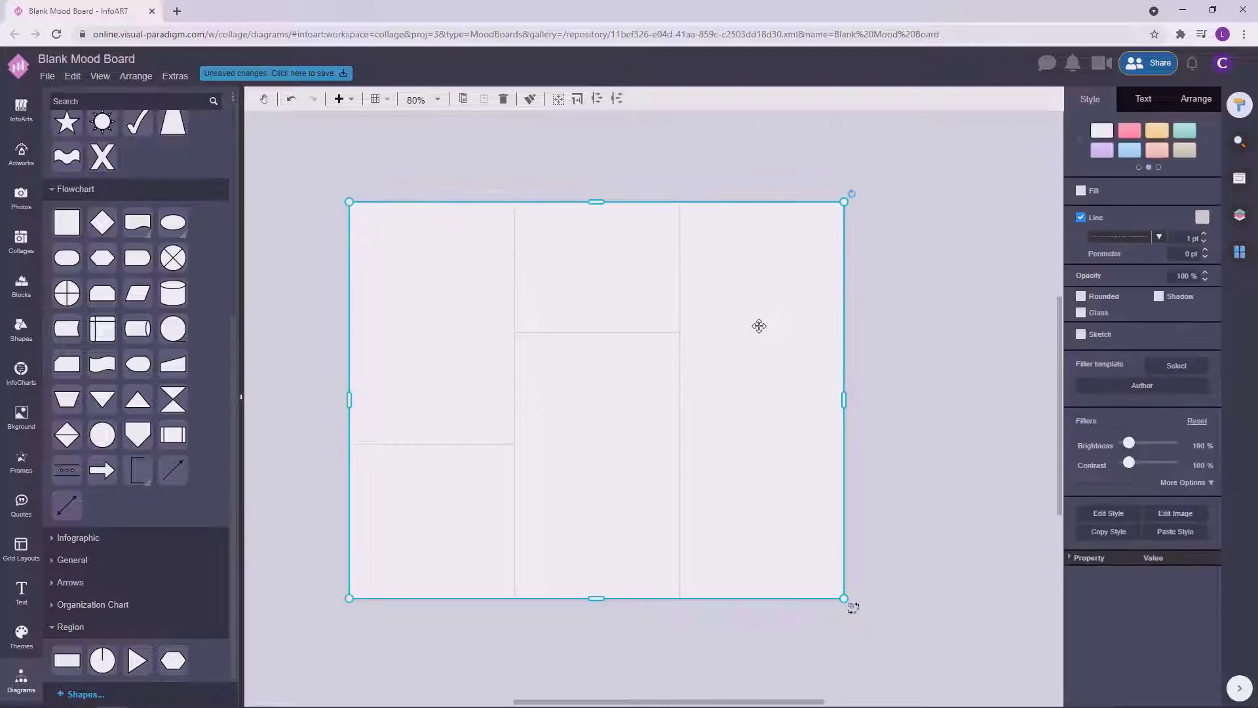
left_click(758, 325)
right_click(749, 305)
mouse_move(805, 329)
left_click(1006, 318)
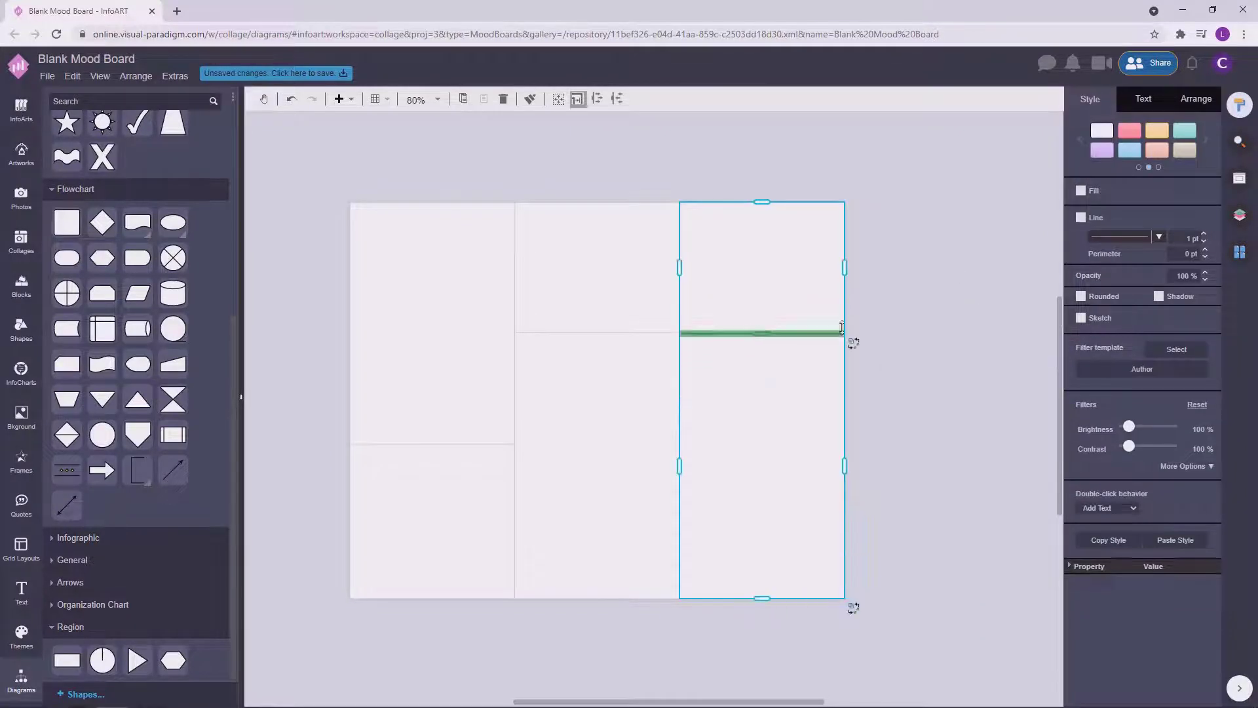
Step: Align the horizontal dividers of the right and middle columns at the same height
left_click(825, 336)
left_click(761, 339)
left_click(765, 334)
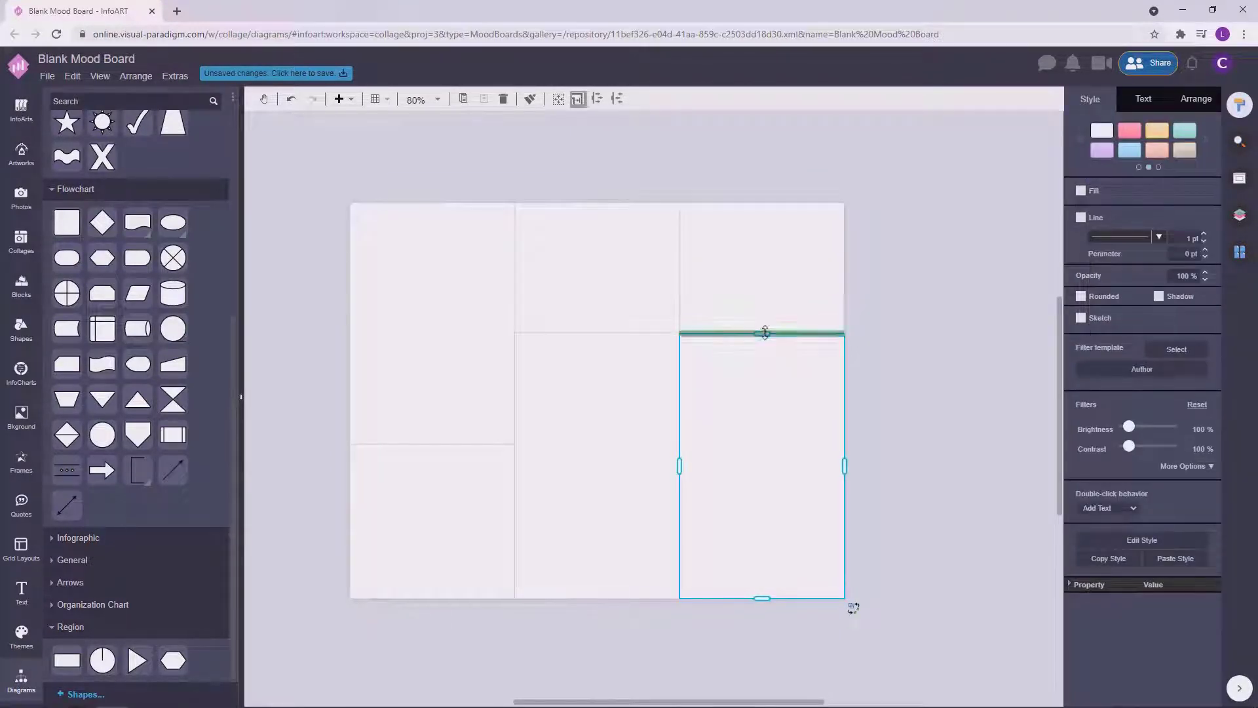
scroll(749, 324, "up", 3)
left_click(716, 358)
left_click(492, 338)
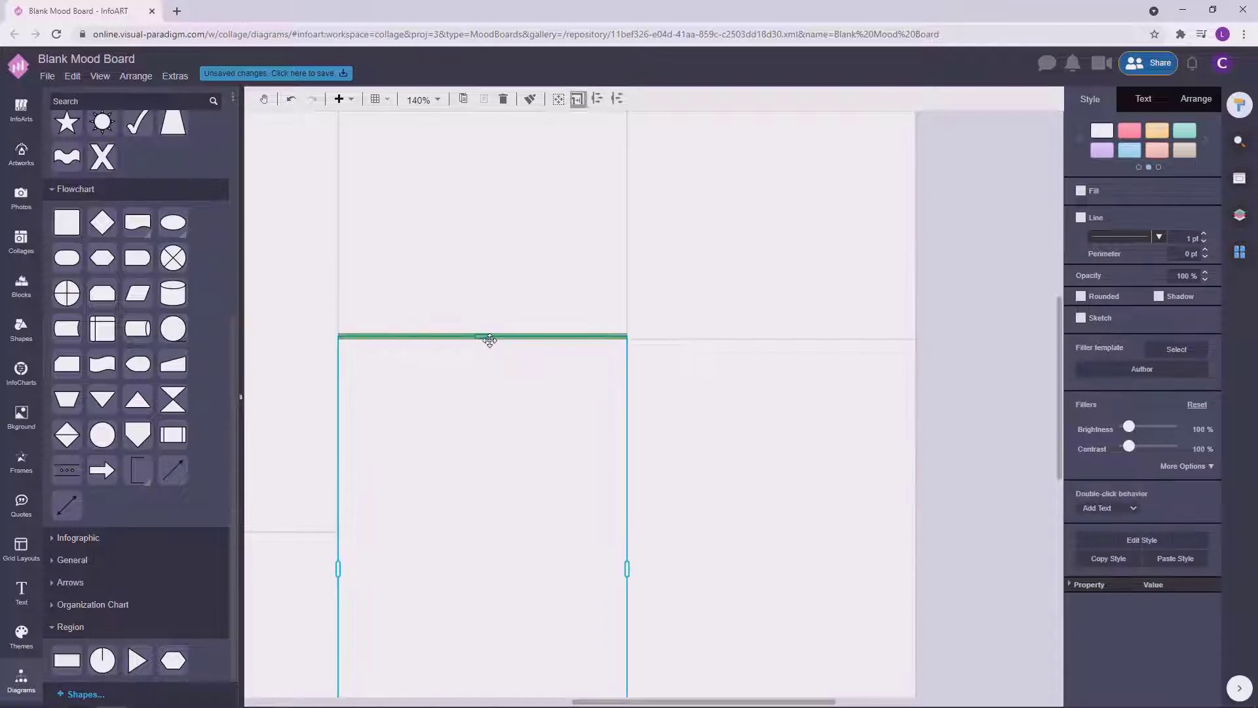
left_click(778, 335)
left_click(1005, 444)
scroll(1006, 443, "down", 5)
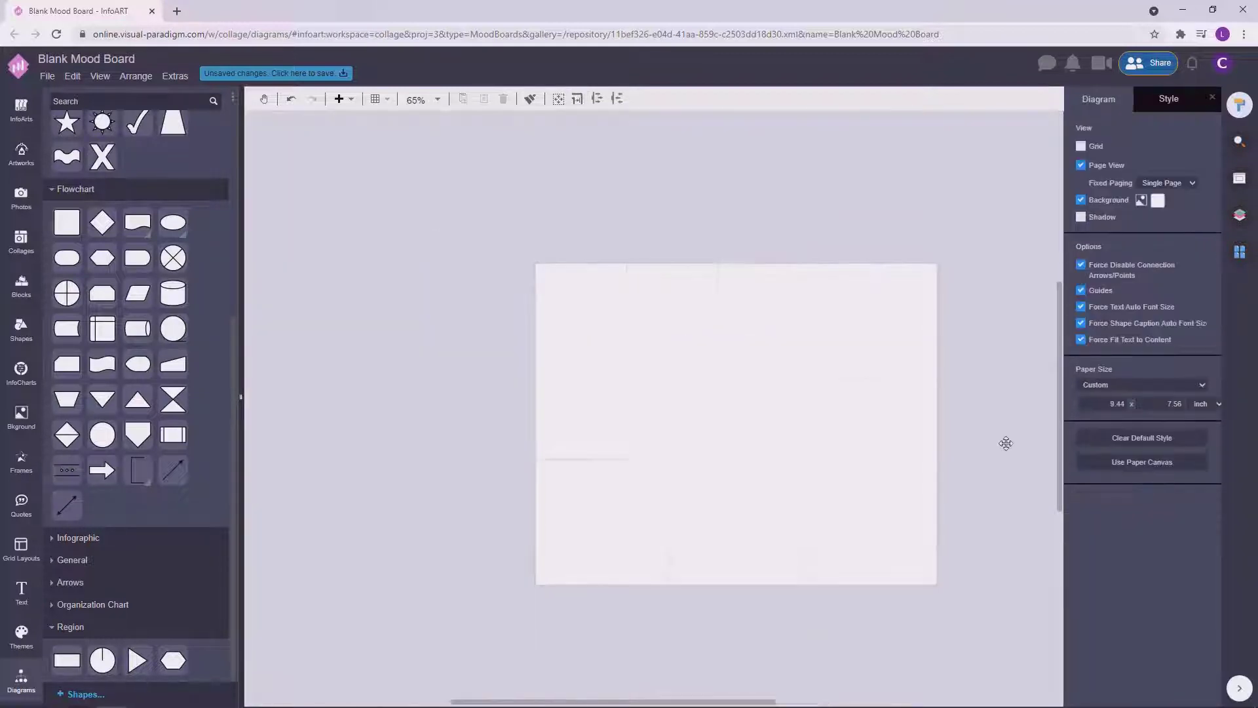
Step: Try to split the upper middle cell into two stacked halves, and undo the split
left_click(663, 281)
right_click(663, 281)
left_click(714, 295)
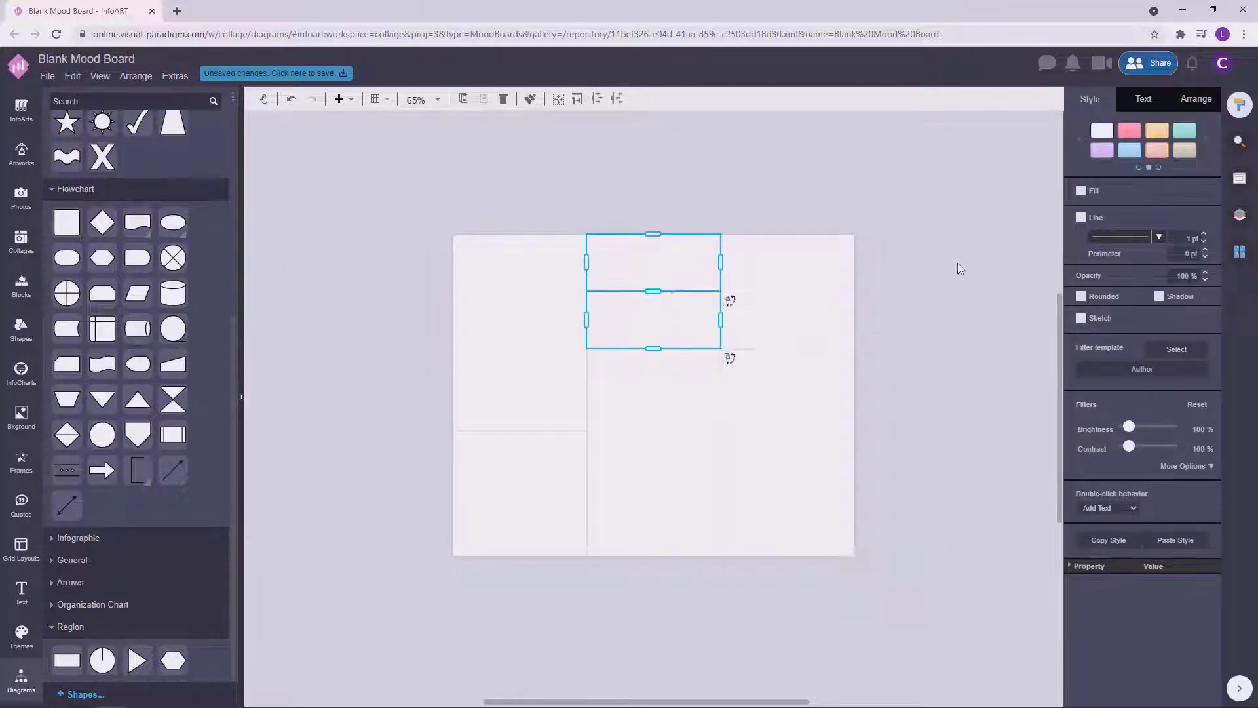
key("ctrl+z")
Step: Split the upper middle cell in half side by side, and halve each part again to make four narrow columns
right_click(655, 265)
mouse_move(773, 280)
left_click(921, 277)
left_click(683, 264)
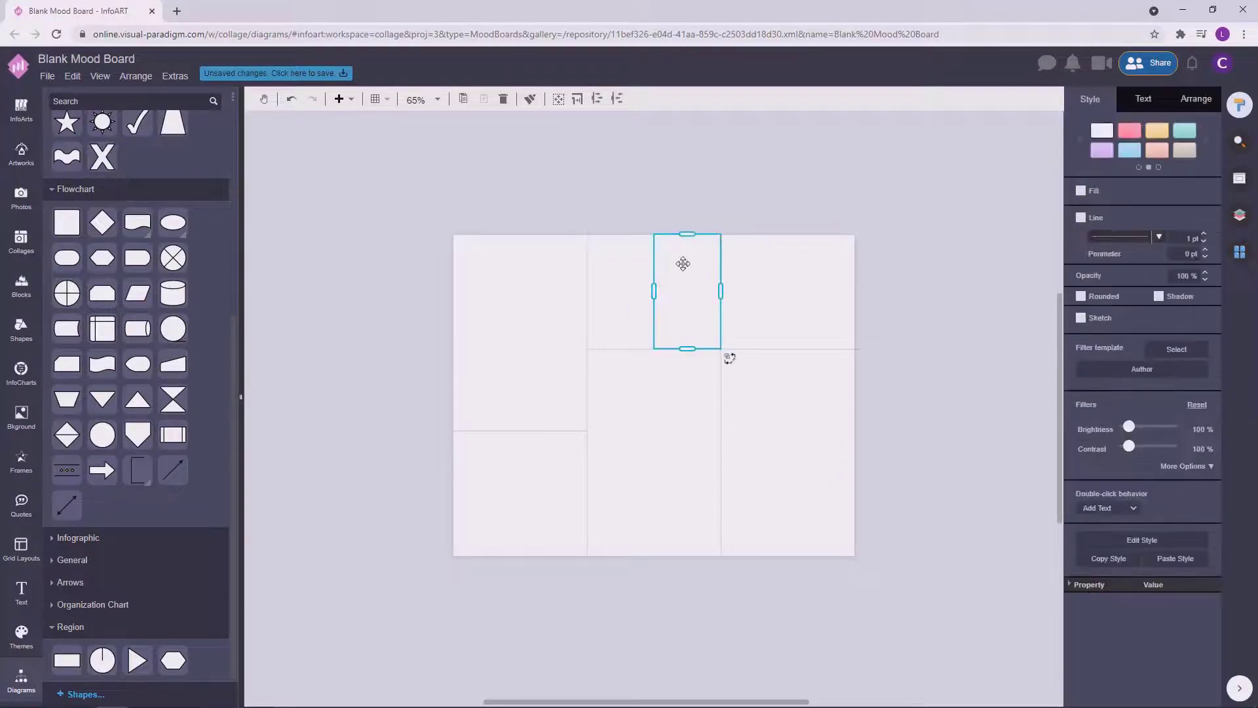
right_click(683, 263)
left_click(735, 300)
left_click(627, 264)
right_click(627, 264)
left_click(679, 300)
left_click(955, 330)
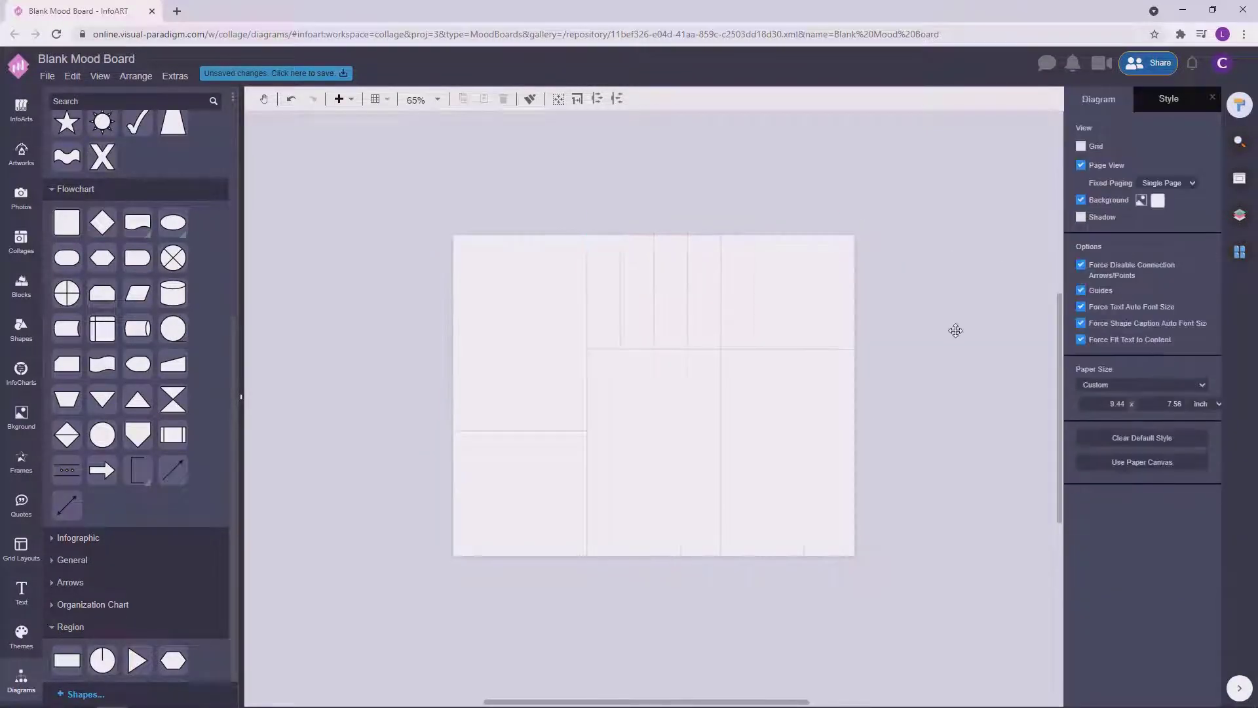
Step: Split the first of the narrow columns in the upper middle area horizontally in half
left_click_drag(955, 330, 870, 331)
scroll(853, 355, "up", 1)
left_click_drag(872, 385, 988, 385)
left_click(559, 277)
right_click(559, 276)
mouse_move(773, 291)
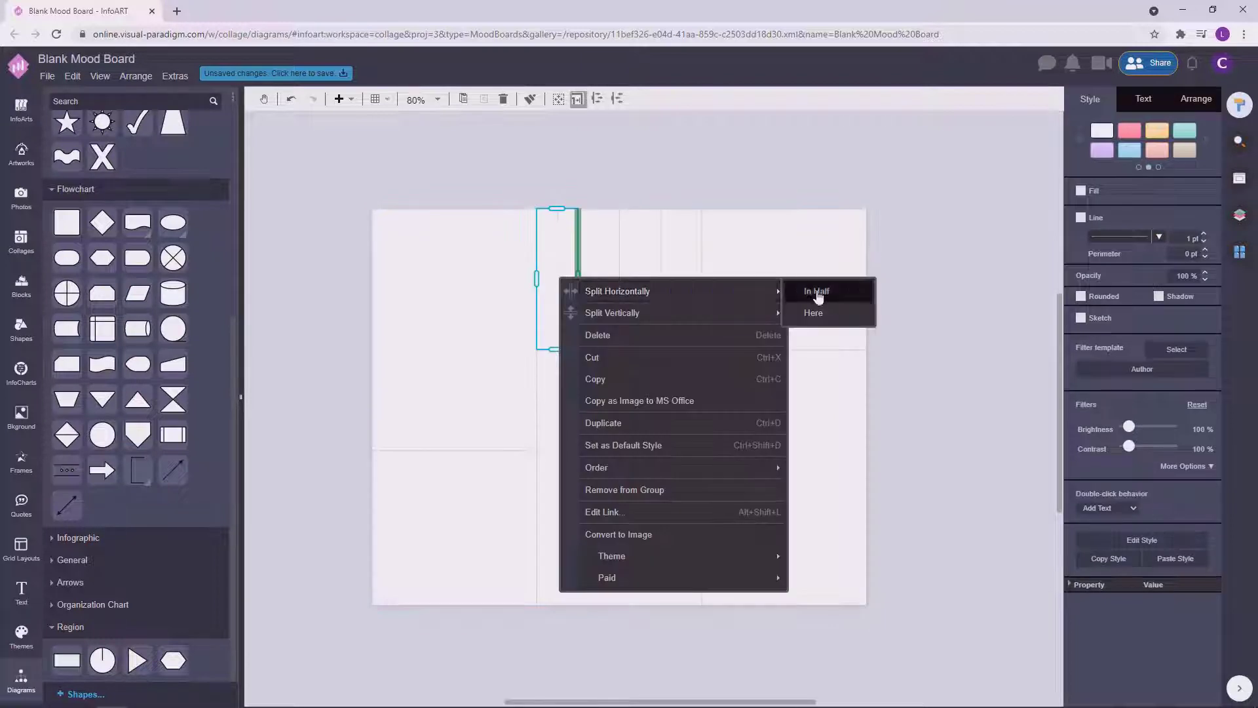
left_click(818, 292)
Step: Select all five narrow columns in the upper middle area and distribute their widths evenly
left_click(568, 312)
left_click(685, 316, "shift")
right_click(693, 317)
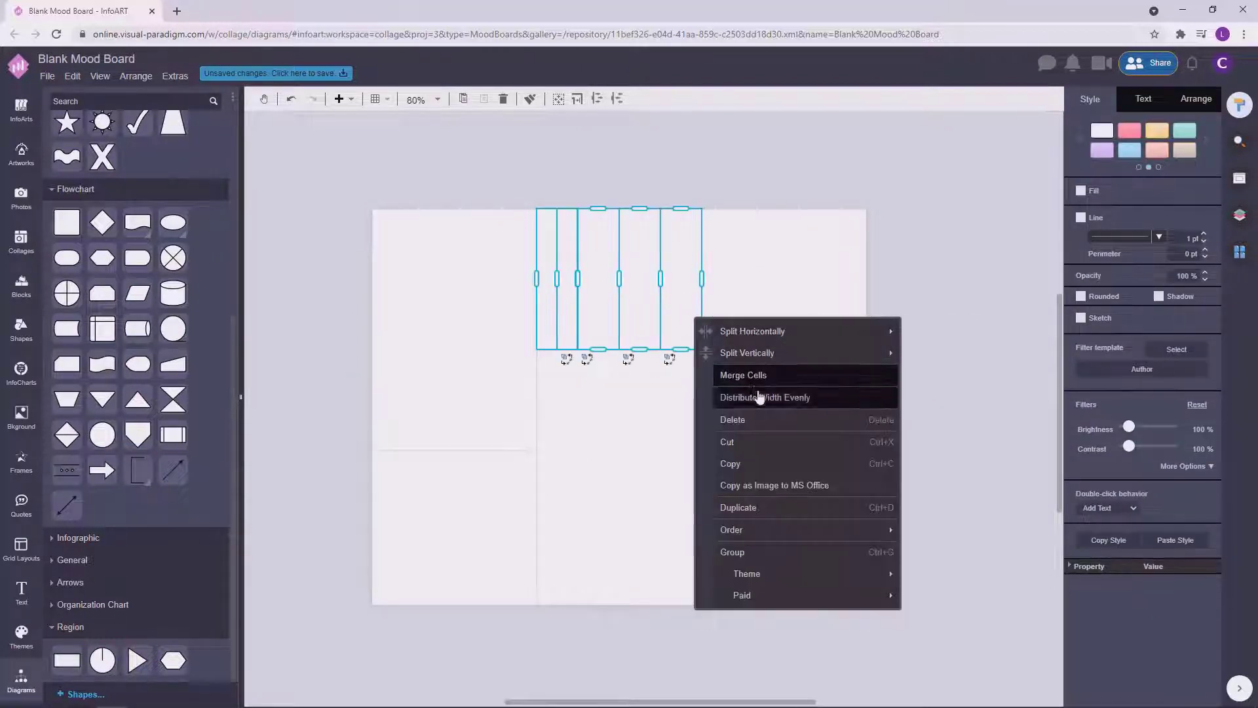
left_click(758, 397)
Step: Search the photos for "sea" and place the misty black-sand beach photo in the lower left cell
left_click(22, 205)
type("blue")
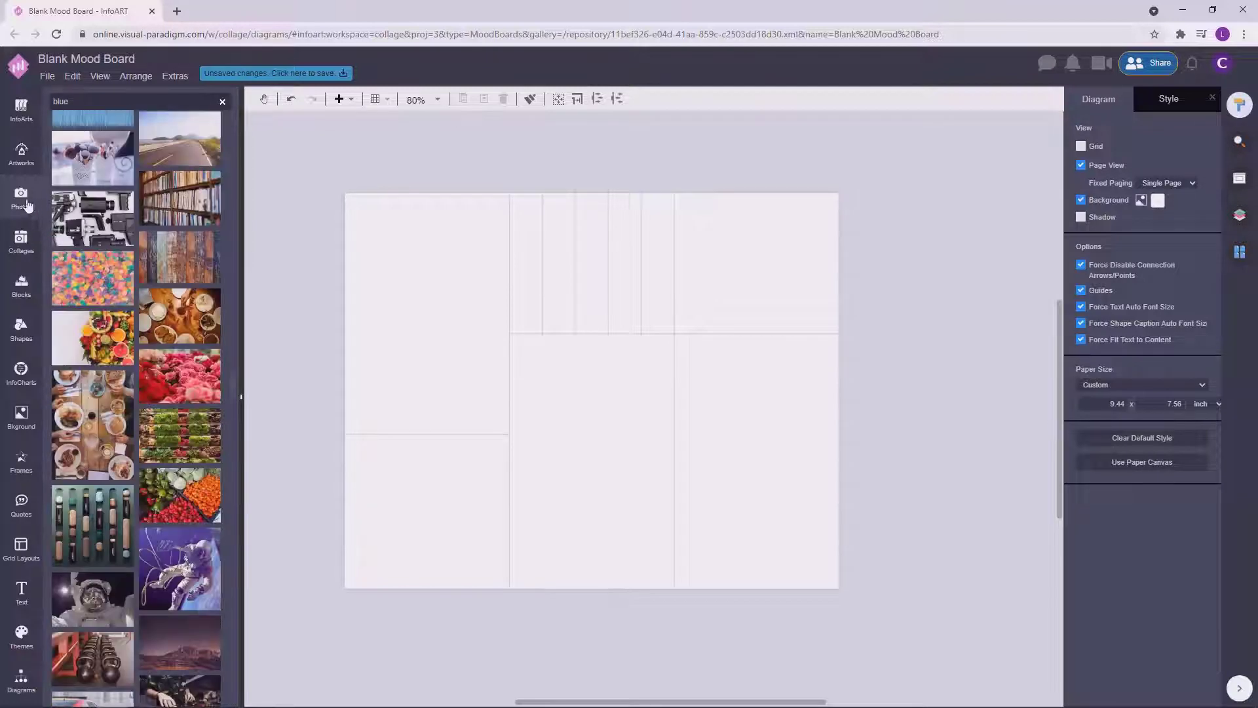
left_click(25, 203)
left_click_drag(234, 132, 253, 419)
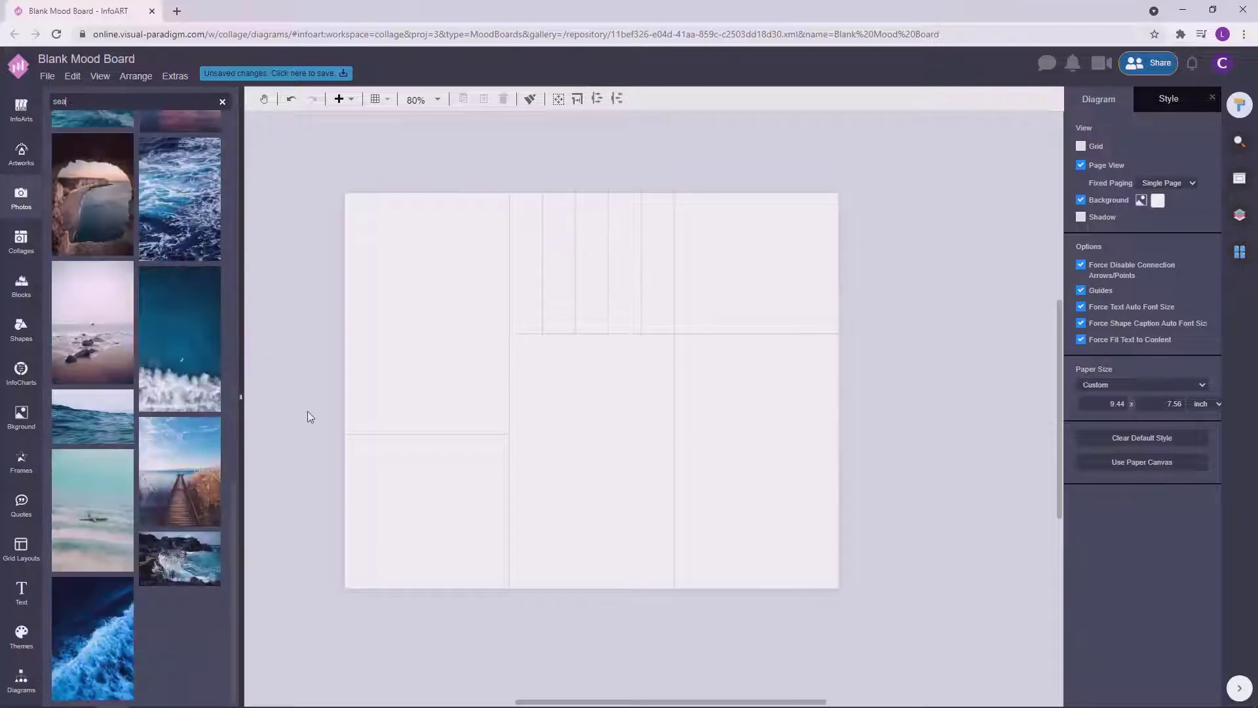
mouse_move(105, 334)
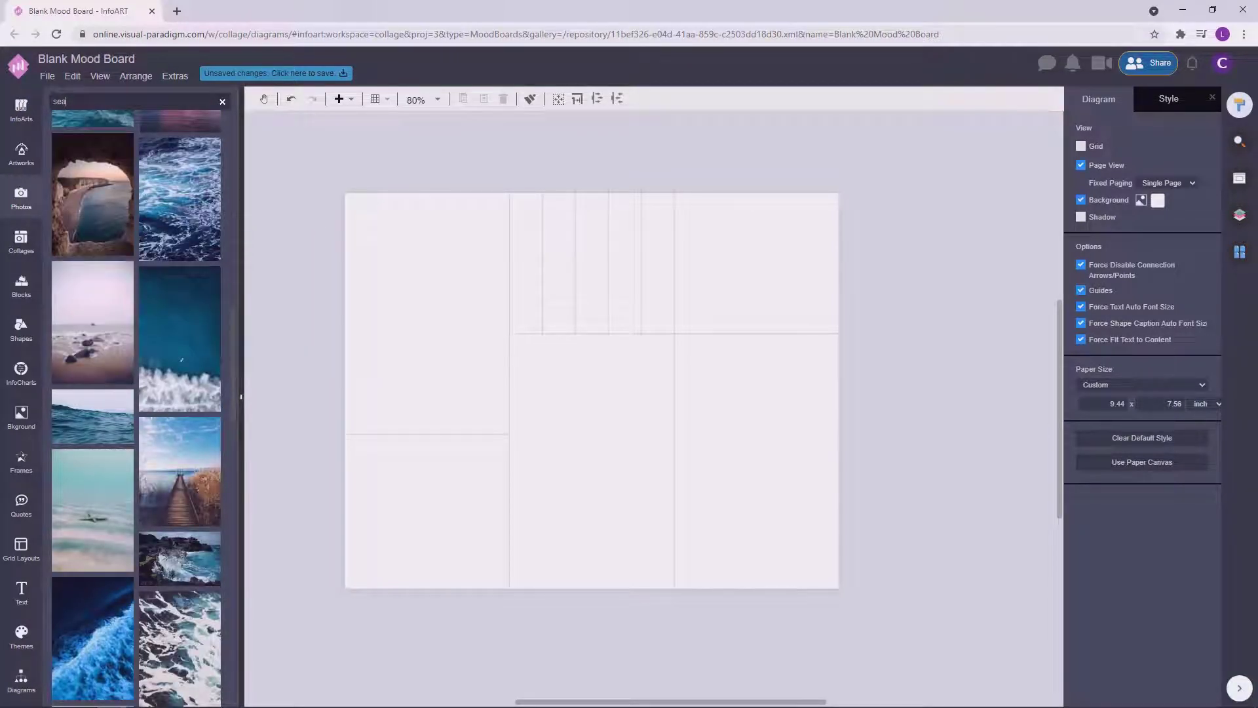
scroll(233, 371, "down", 3)
scroll(241, 365, "up", 1)
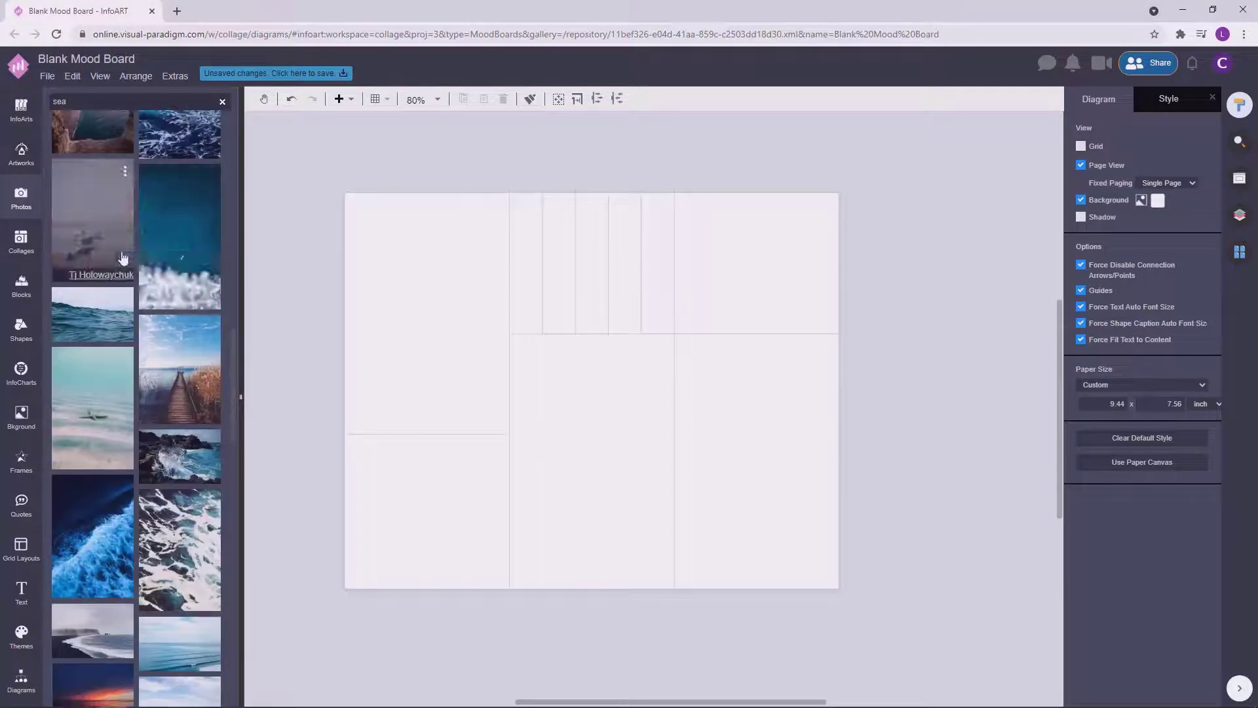
left_click_drag(93, 217, 374, 247)
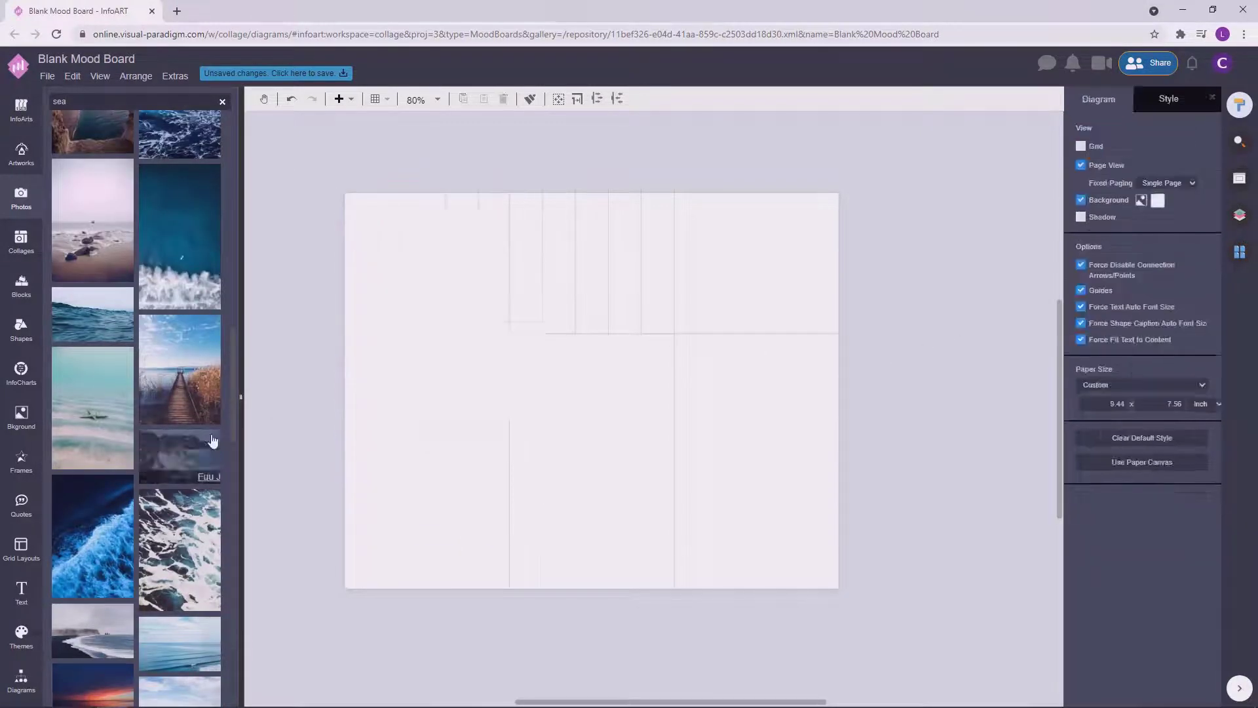
scroll(213, 440, "down", 4)
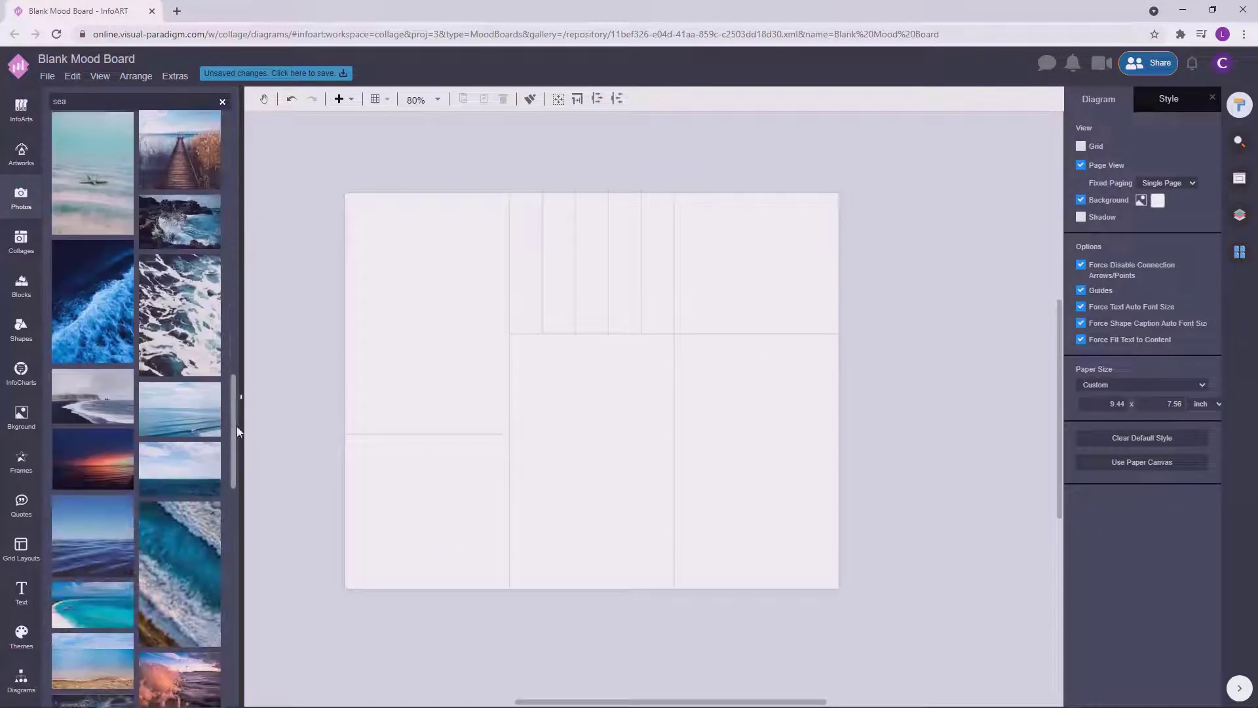
left_click_drag(93, 387, 291, 432)
left_click(289, 426)
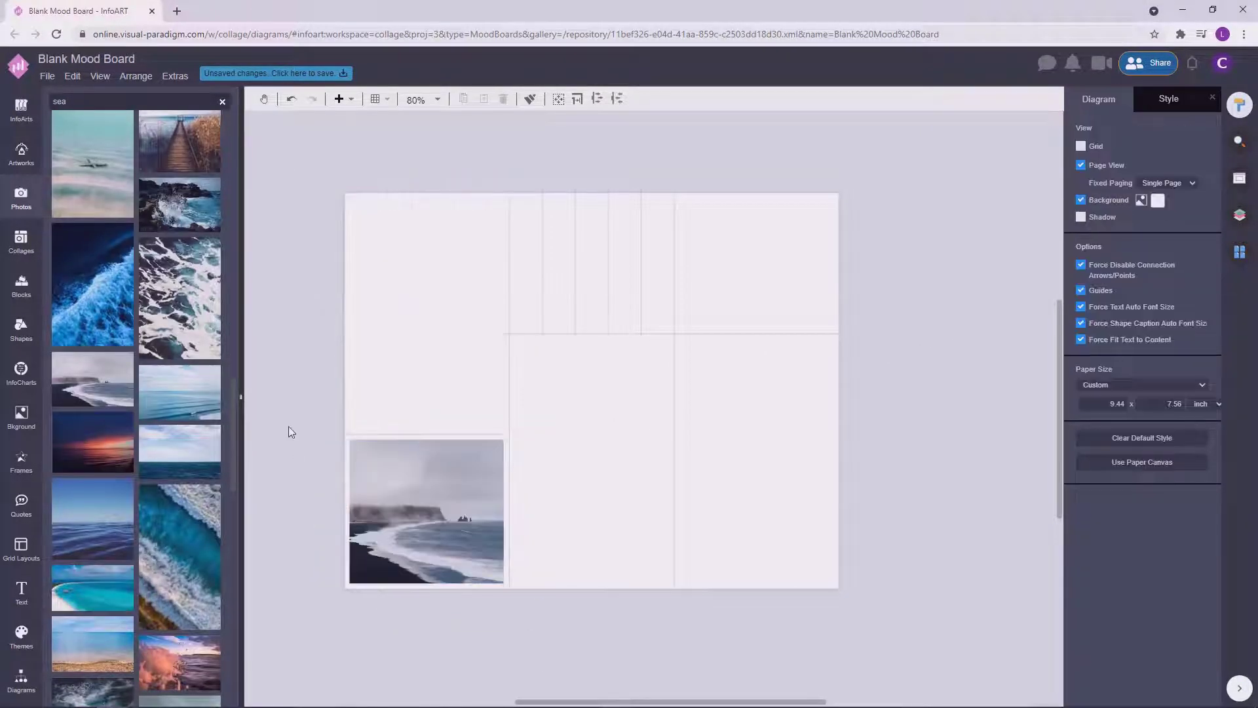
Step: Place the photo of waves breaking around dark rocks in the tall upper left cell
scroll(237, 470, "down", 10)
scroll(239, 490, "down", 3)
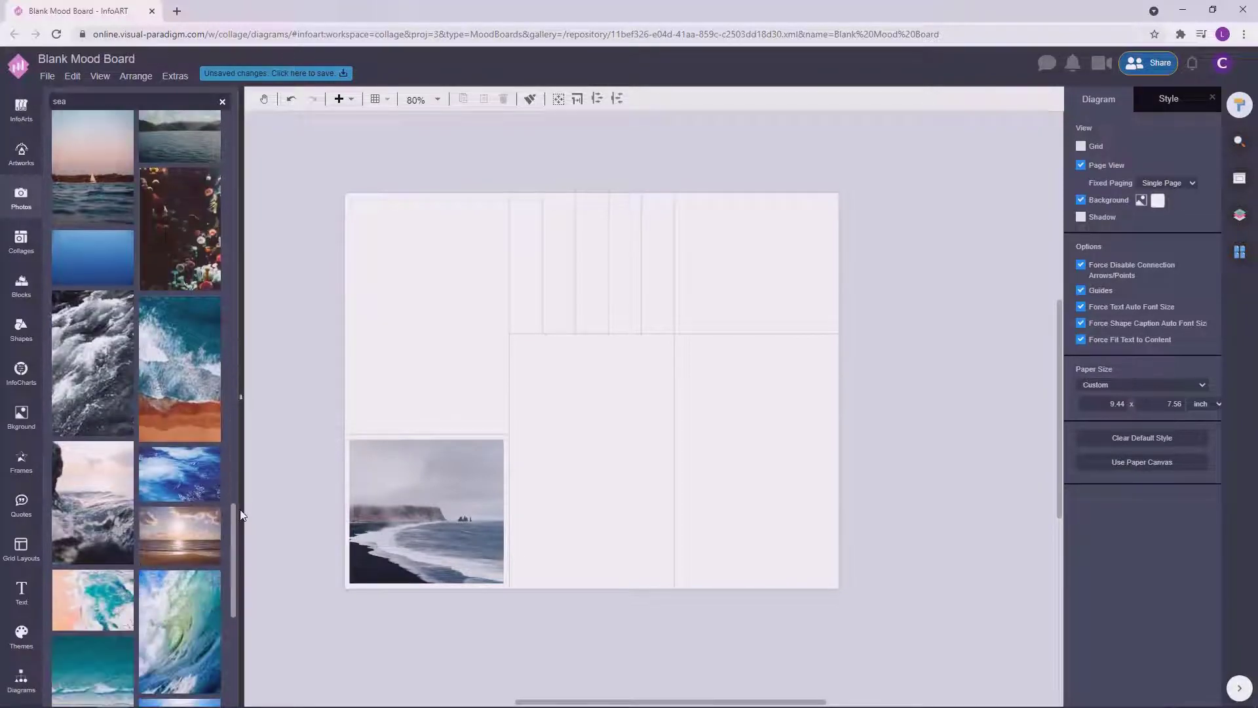
left_click_drag(93, 419, 307, 380)
left_click(307, 381)
Step: Replace the black-sand beach photo in the lower left cell with the sunlit photo of boulders on a beach
scroll(228, 524, "down", 10)
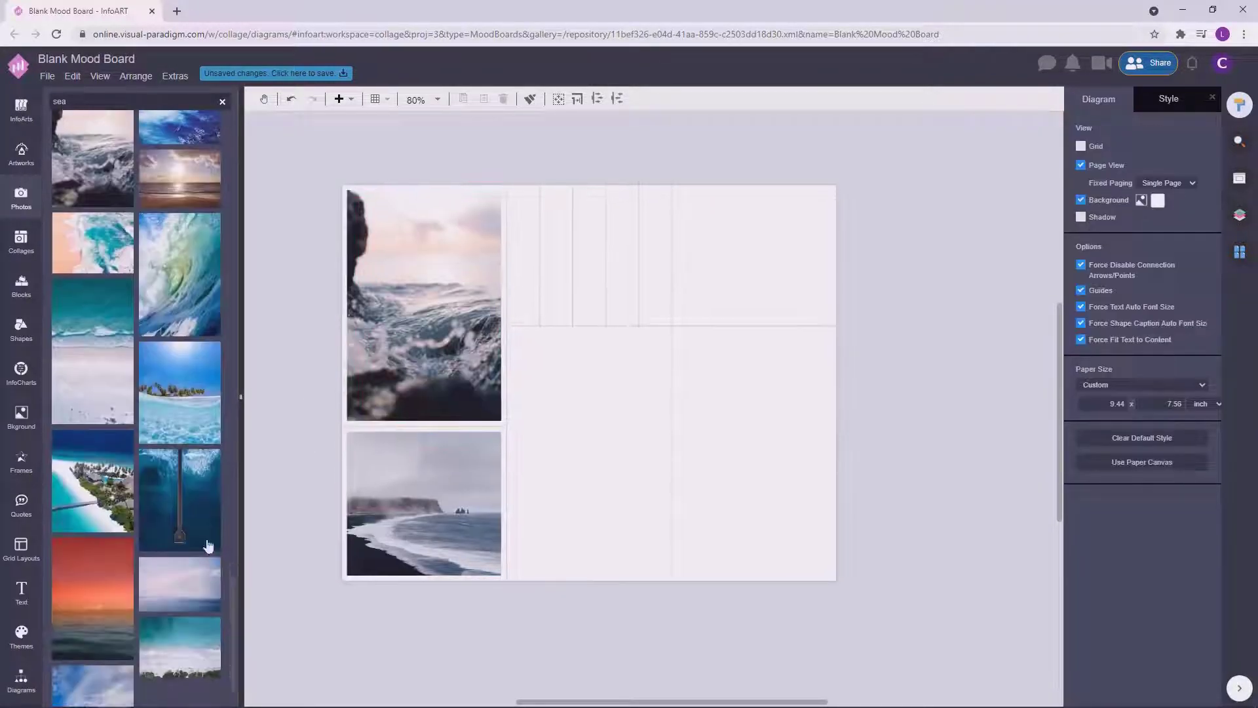
mouse_move(164, 422)
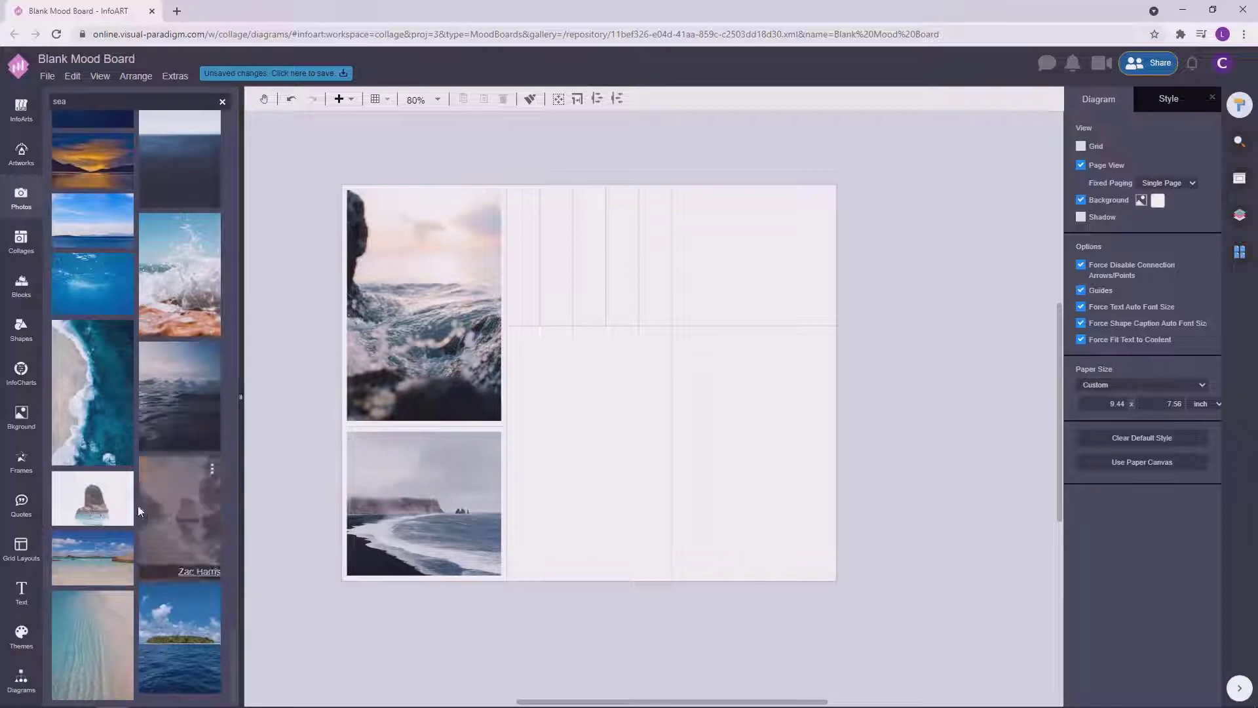
scroll(139, 410, "down", 10)
scroll(138, 410, "down", 10)
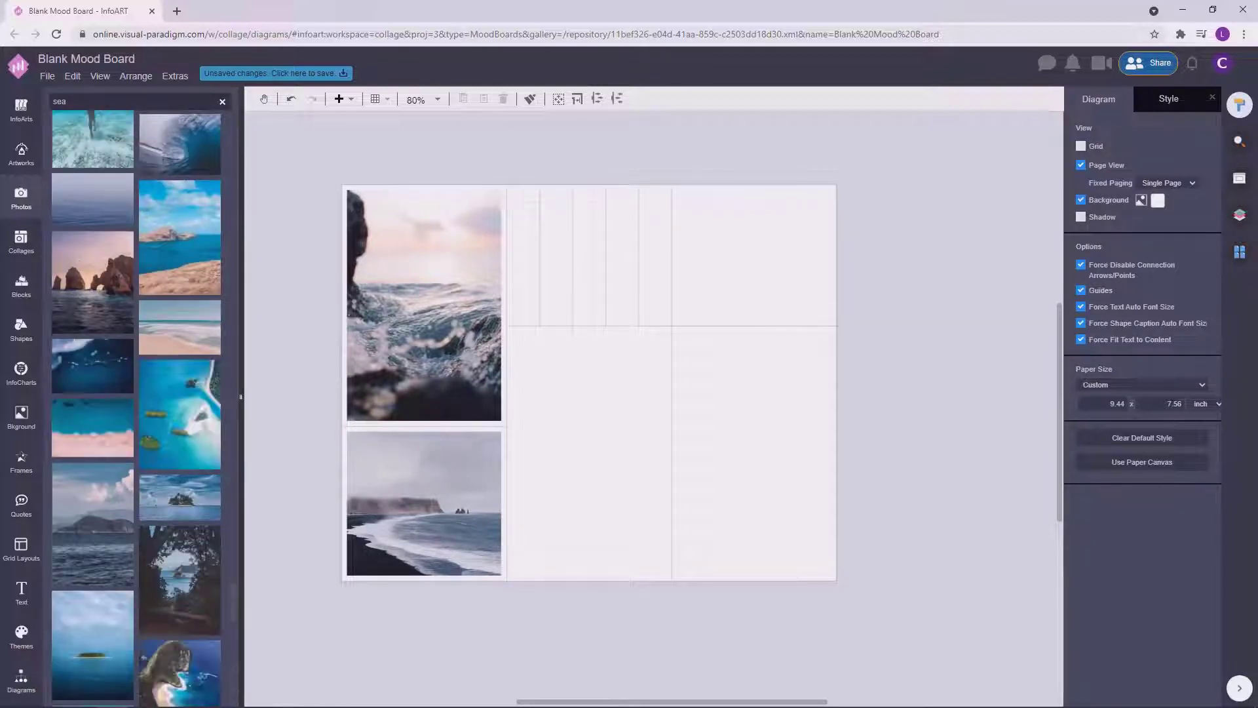
scroll(142, 375, "down", 10)
scroll(131, 485, "down", 10)
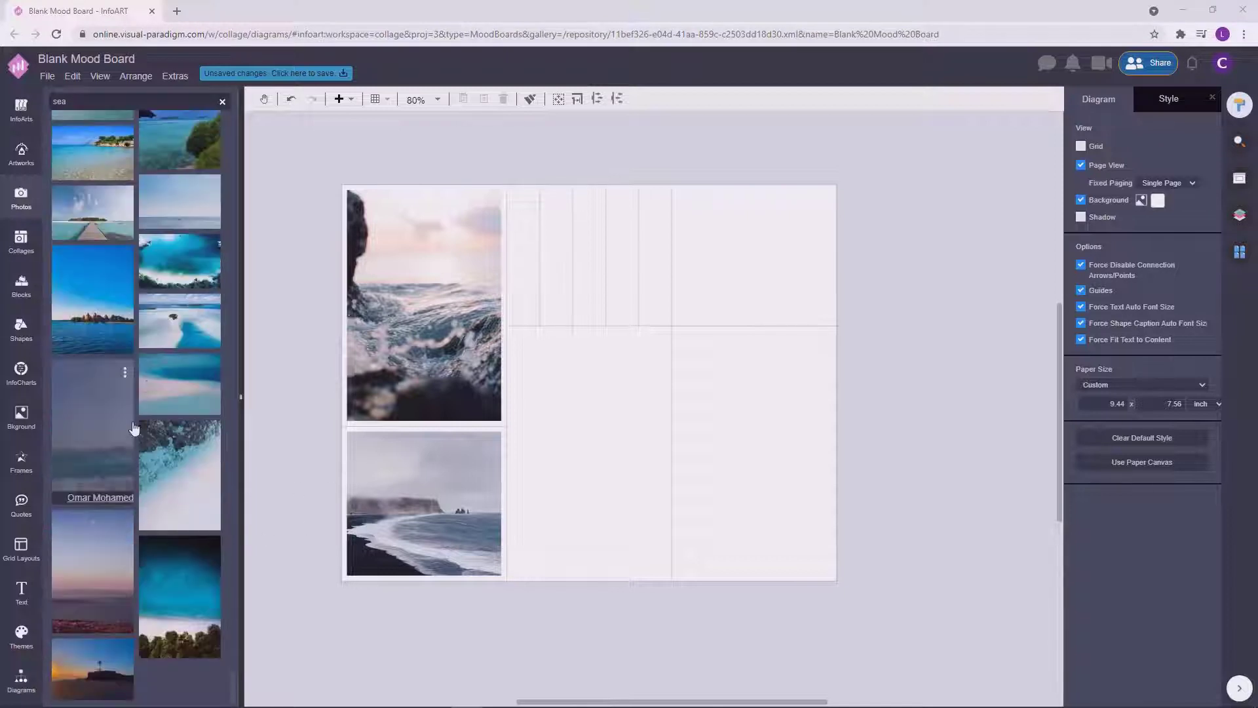
left_click_drag(234, 690, 234, 689)
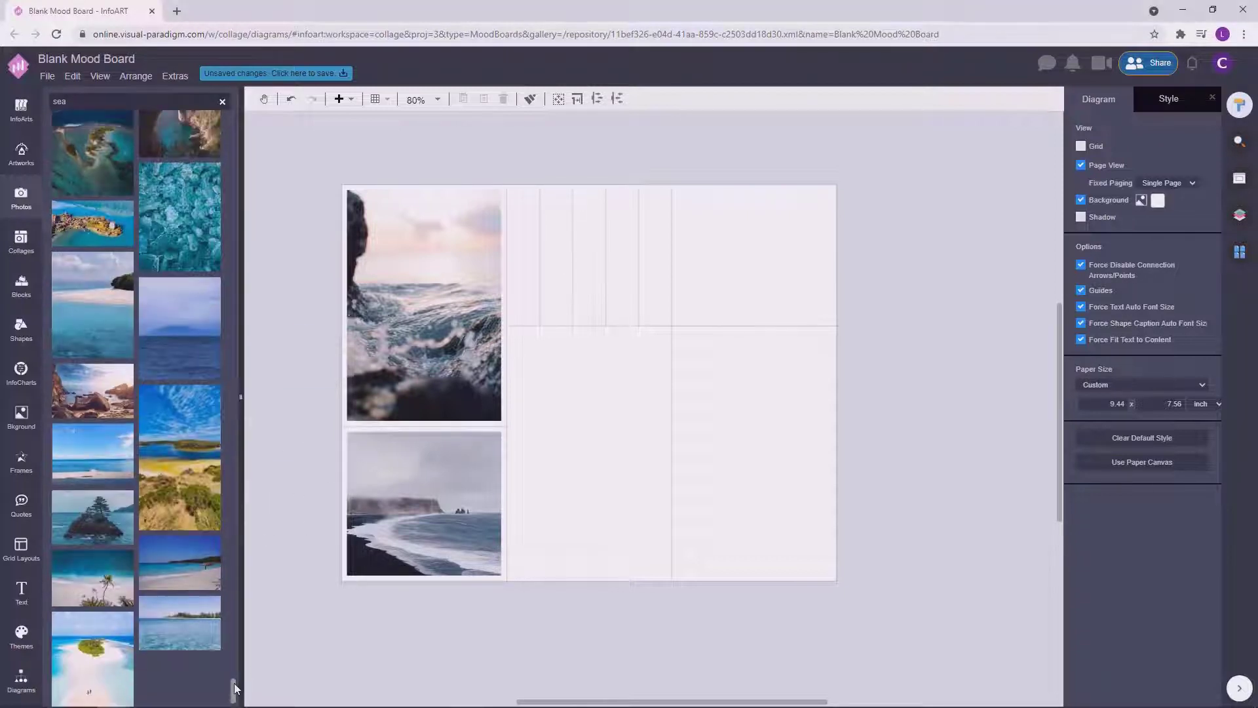
left_click_drag(93, 391, 420, 505)
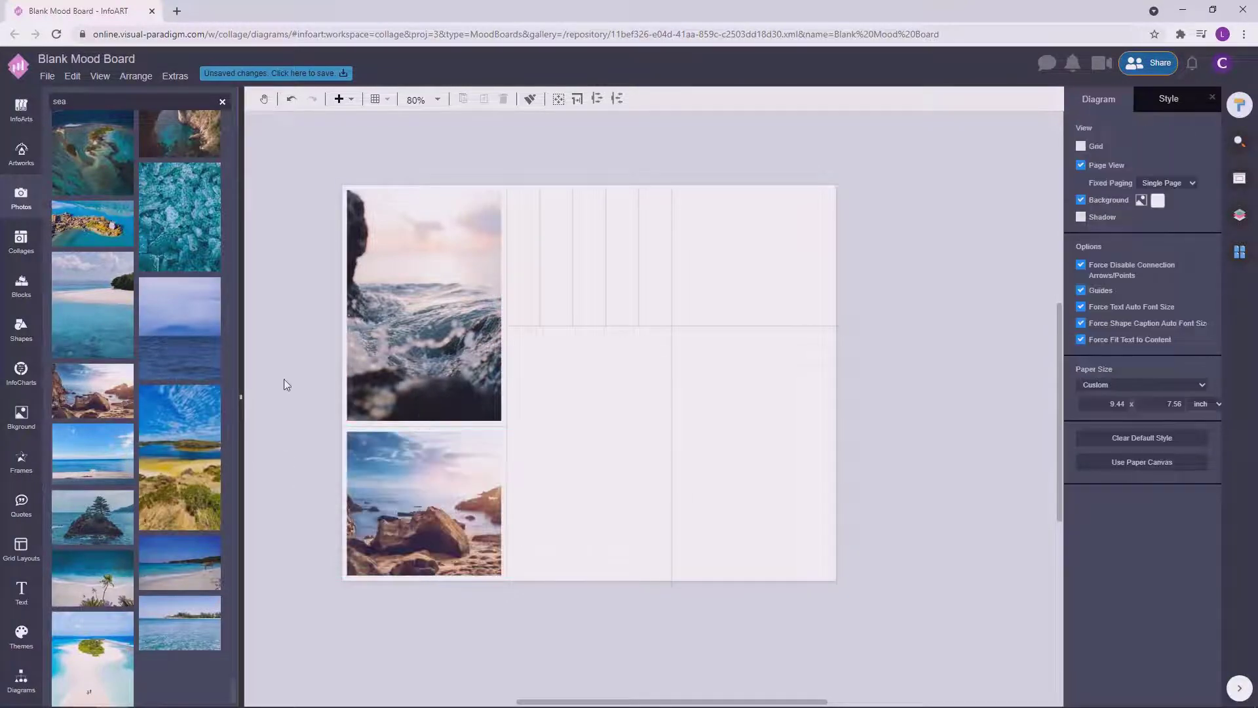
Step: Search the photos for "tree" and replace the upper left photo with falling autumn leaves and the lower left one with orange maple leaves
left_click_drag(74, 102, 20, 103)
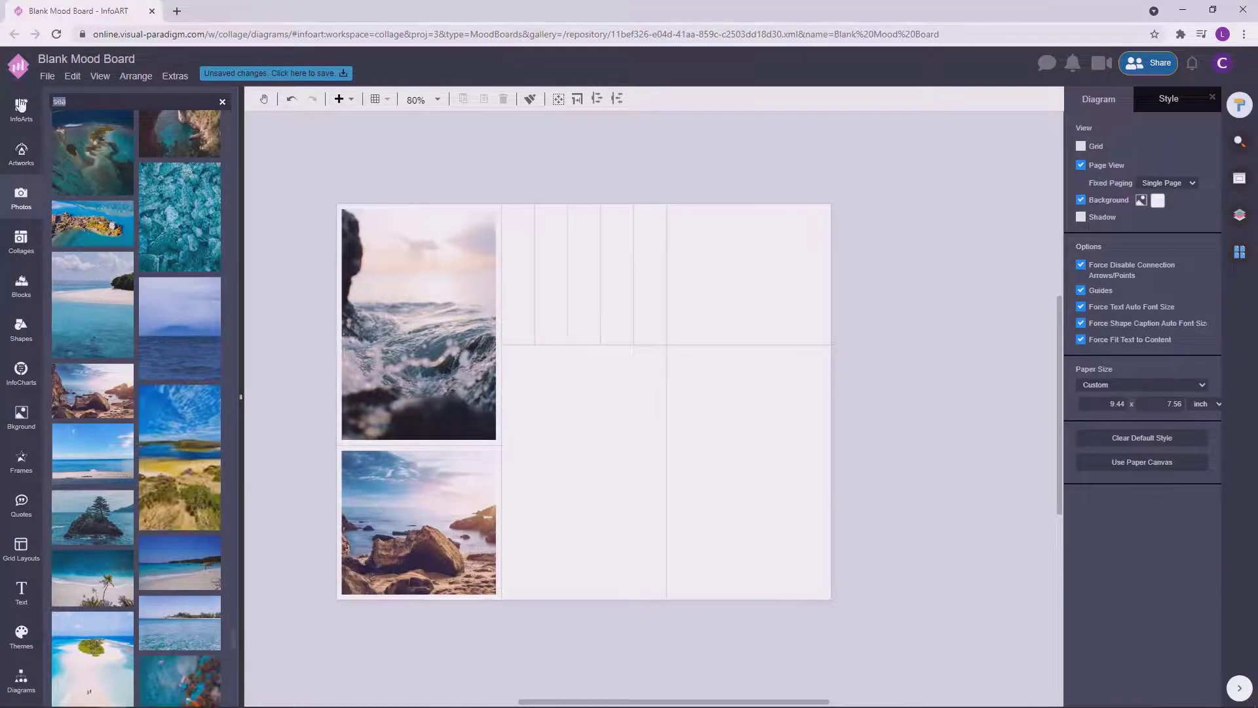
type("tree")
scroll(227, 274, "down", 3)
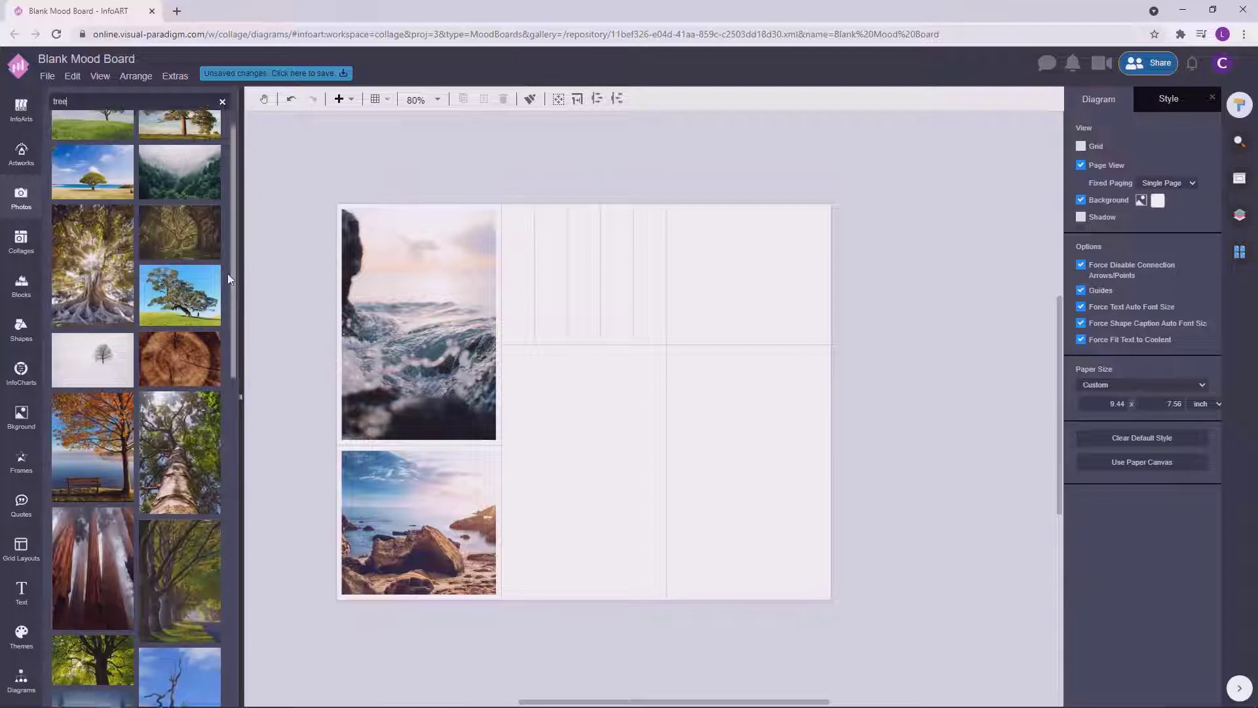
left_click_drag(229, 318, 238, 530)
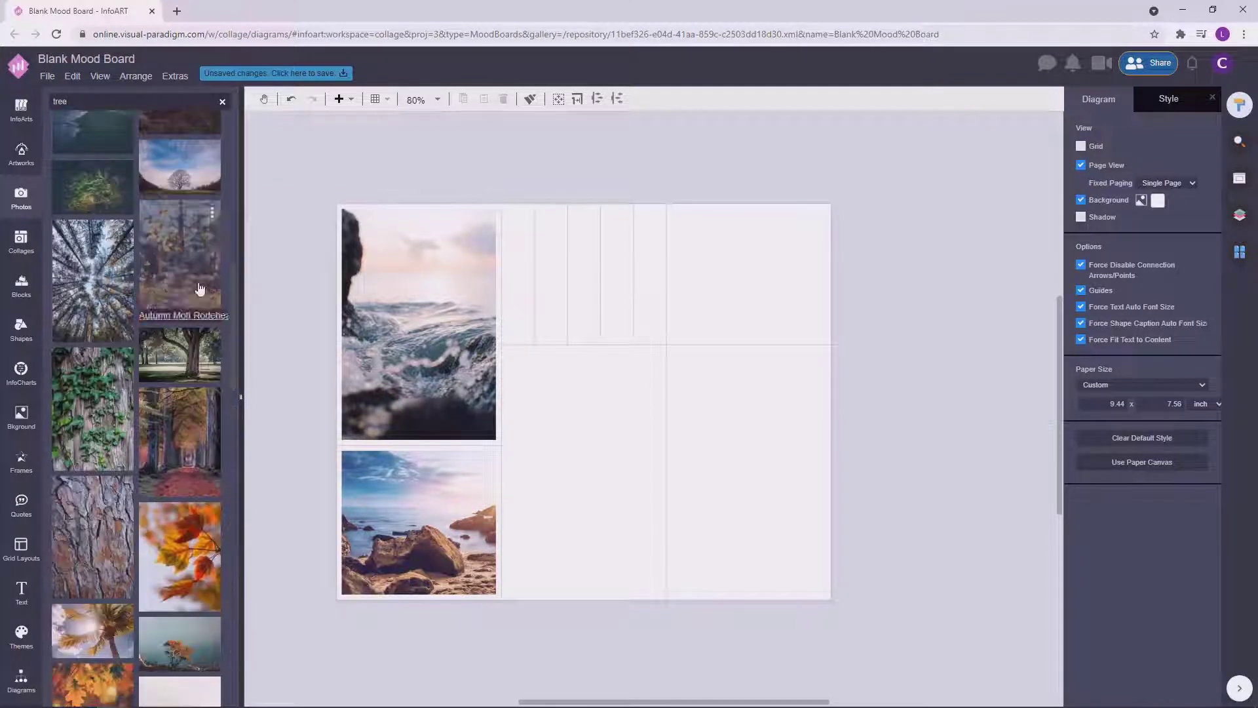
left_click_drag(199, 289, 357, 270)
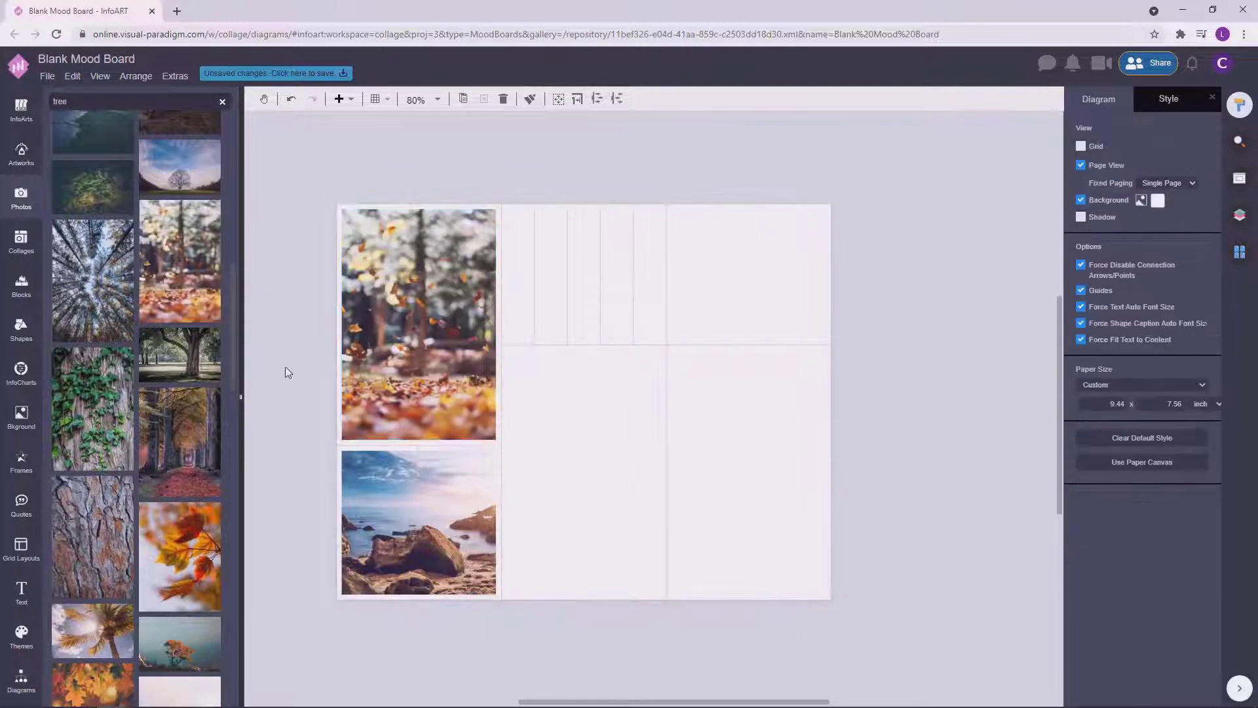
left_click_drag(180, 557, 430, 522)
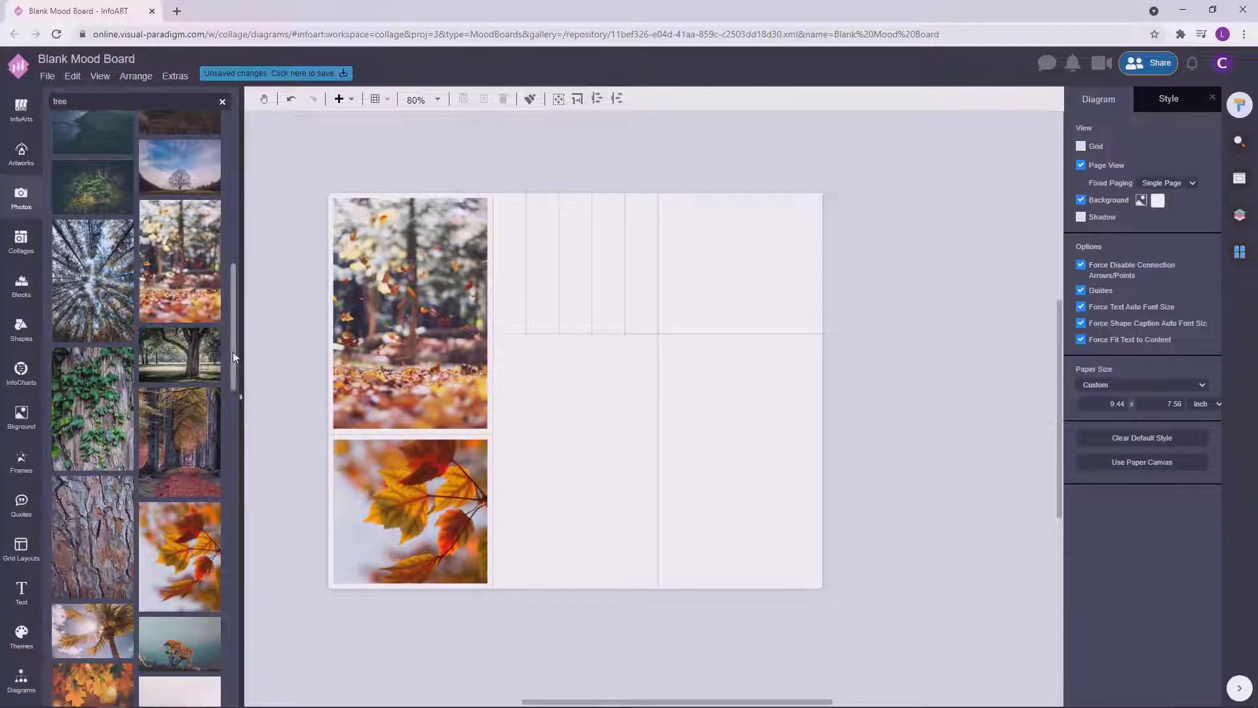
Step: Search the photos for "autumn" and place the sunlit forest in the lower middle cell and the leaf with a blurred background in the lower right cell
left_click_drag(234, 358, 236, 538)
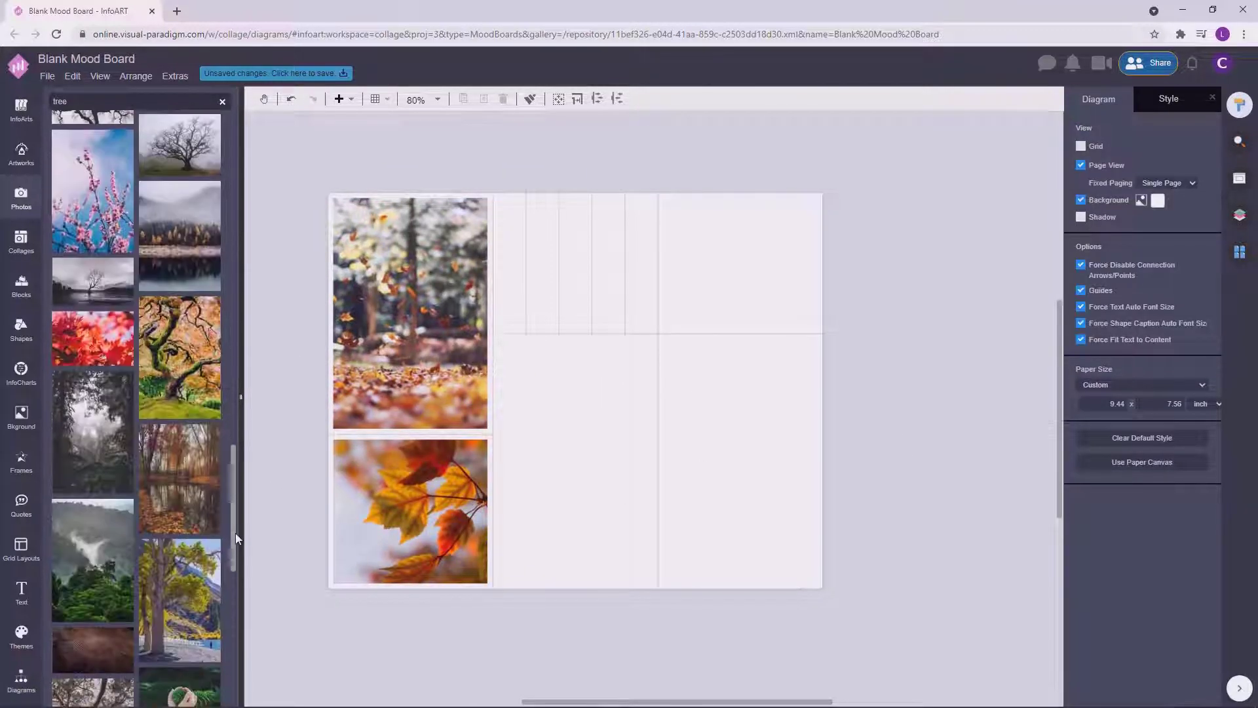
scroll(223, 348, "down", 6)
left_click_drag(166, 105, 34, 110)
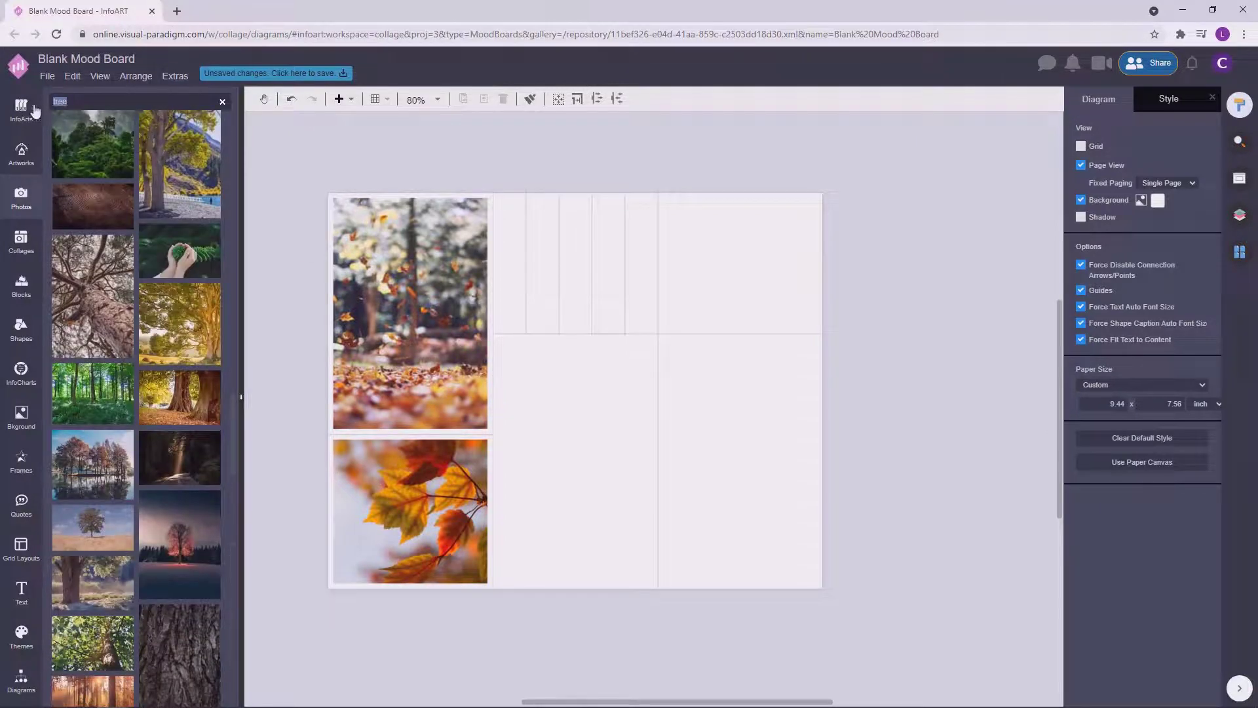
type("autumn")
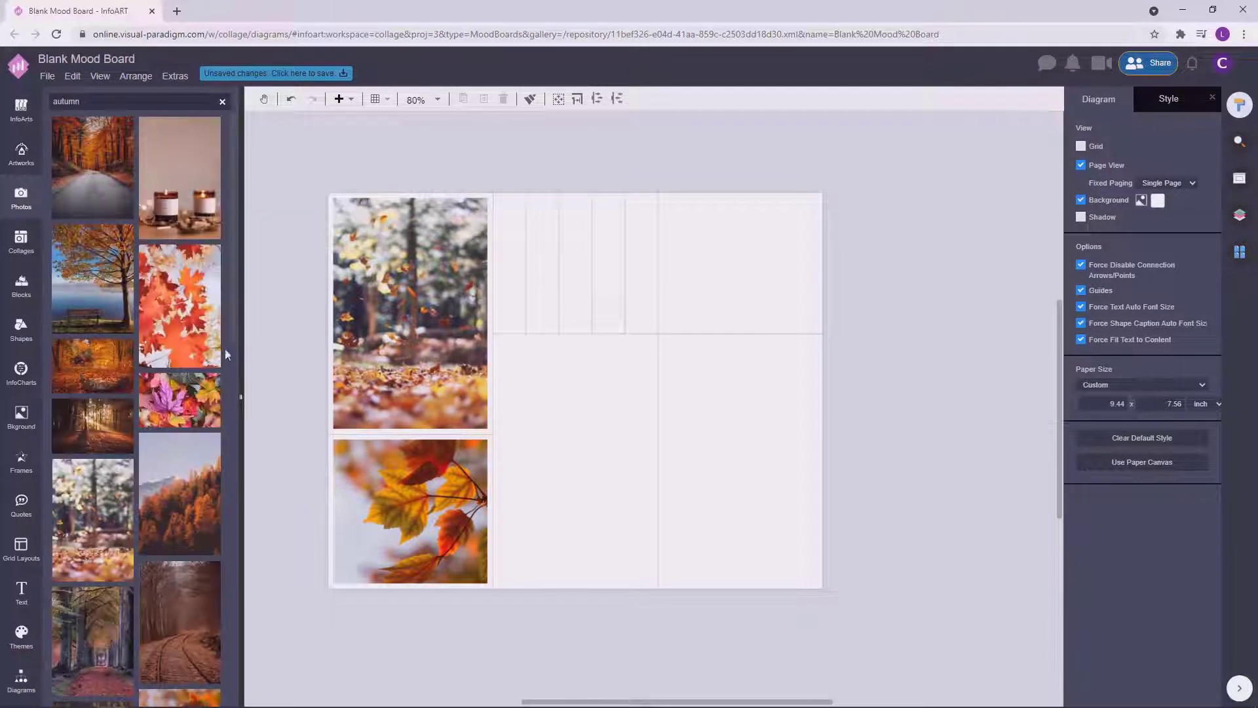
left_click_drag(233, 354, 225, 574)
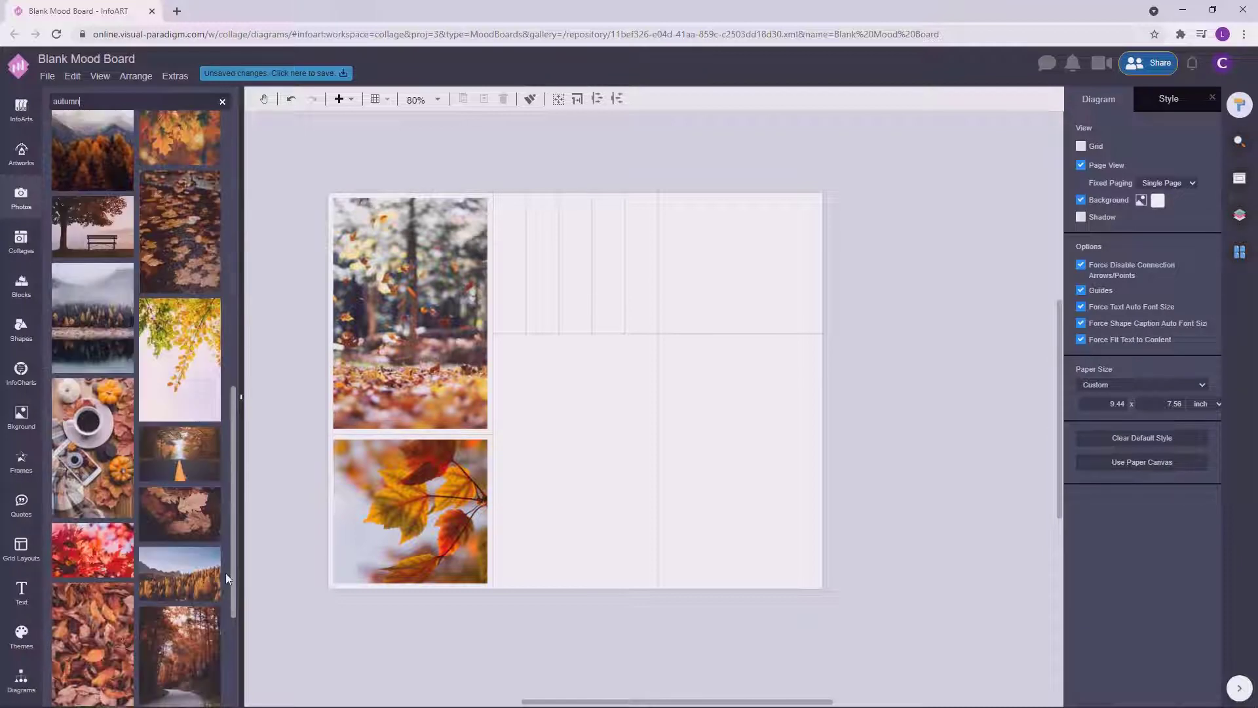
left_click_drag(235, 299, 233, 386)
left_click_drag(92, 438, 570, 406)
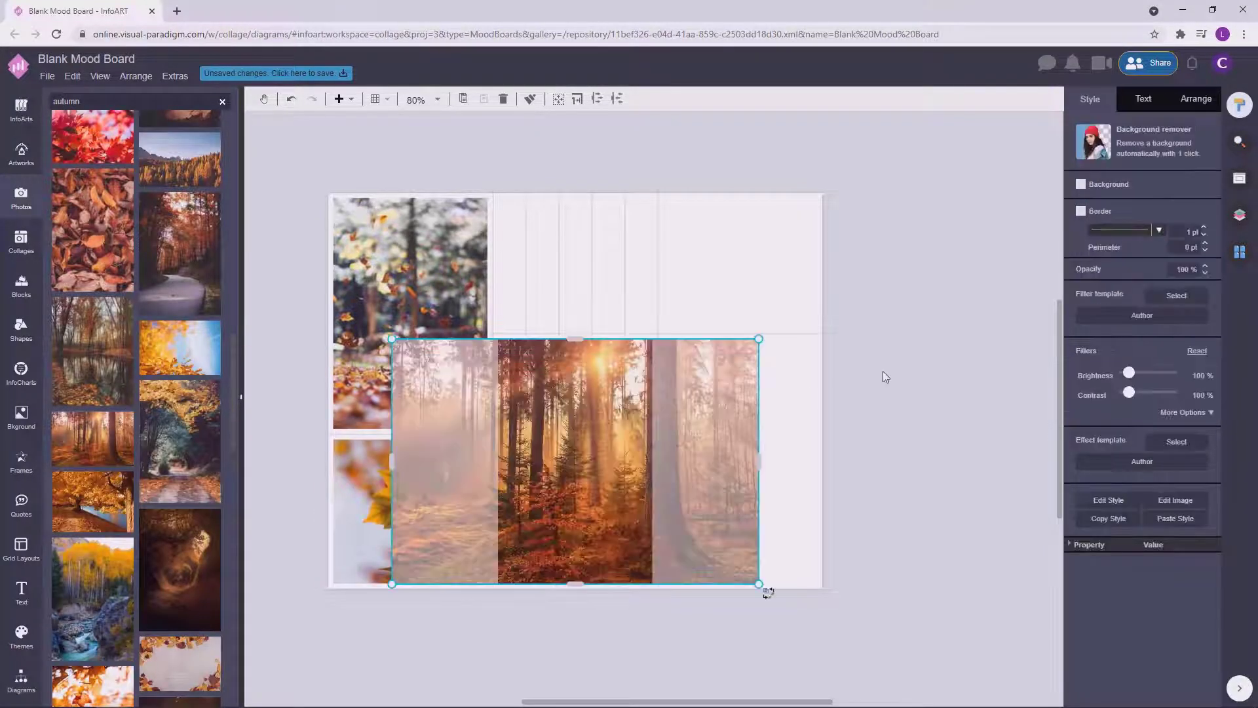
left_click_drag(232, 393, 232, 526)
left_click_drag(182, 488, 704, 387)
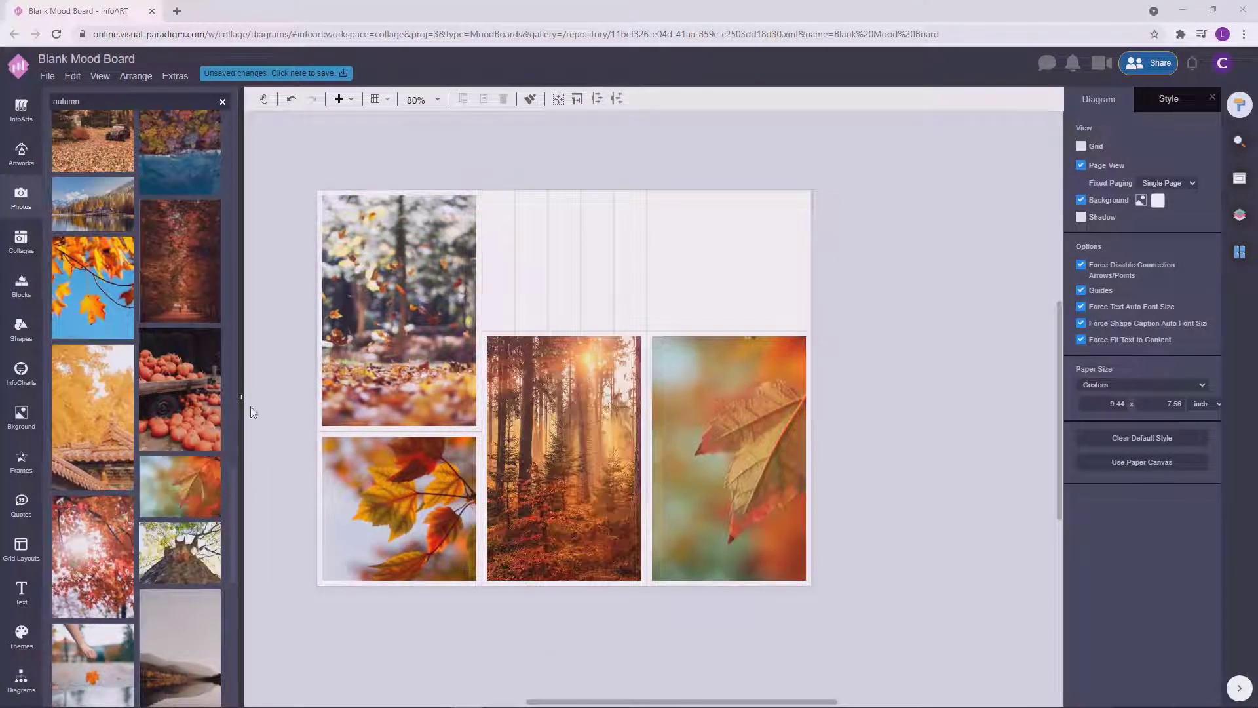
Step: Replace the single-leaf photo in the lower right cell with the photo of yellow leaves around a dark purple maple leaf
scroll(179, 325, "down", 10)
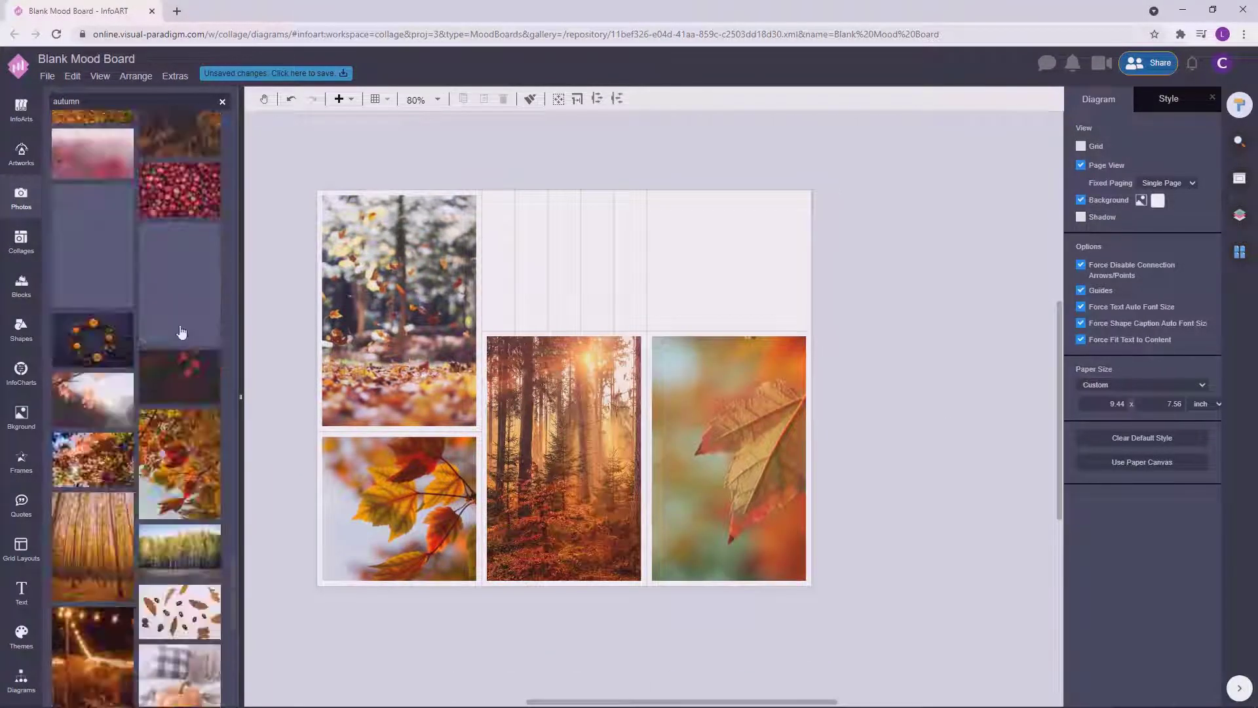
scroll(181, 331, "down", 10)
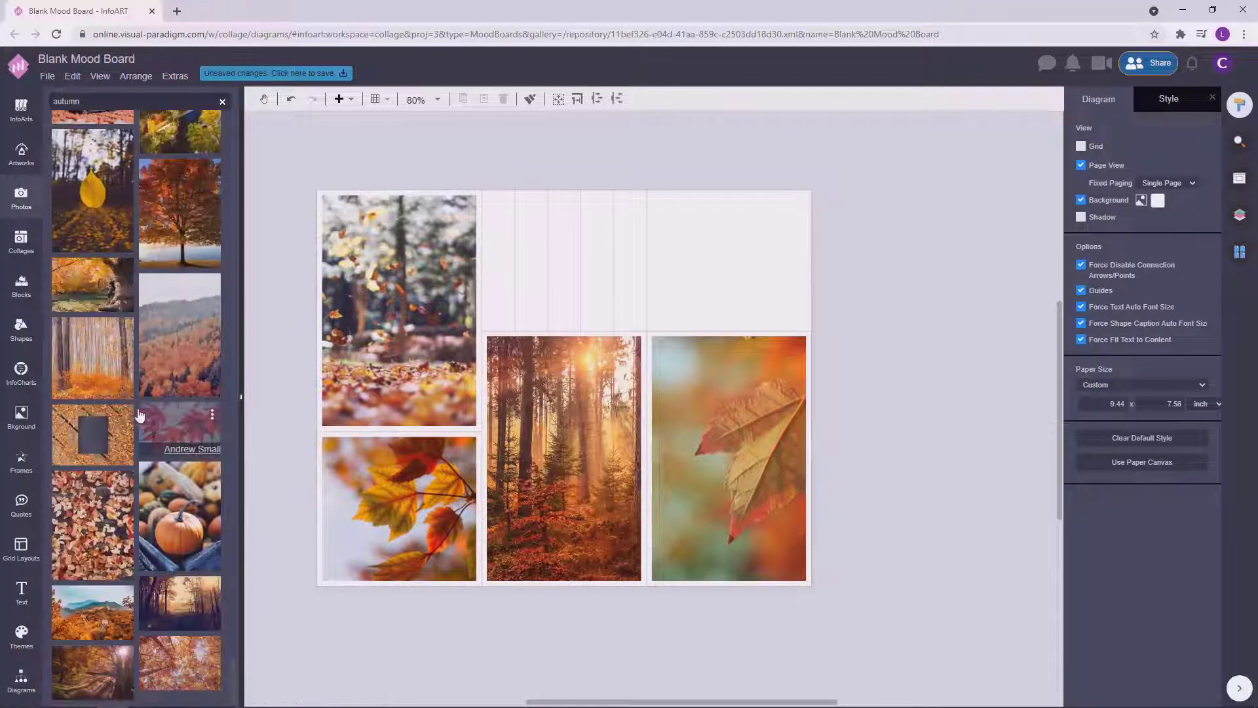
left_click_drag(150, 275, 719, 458)
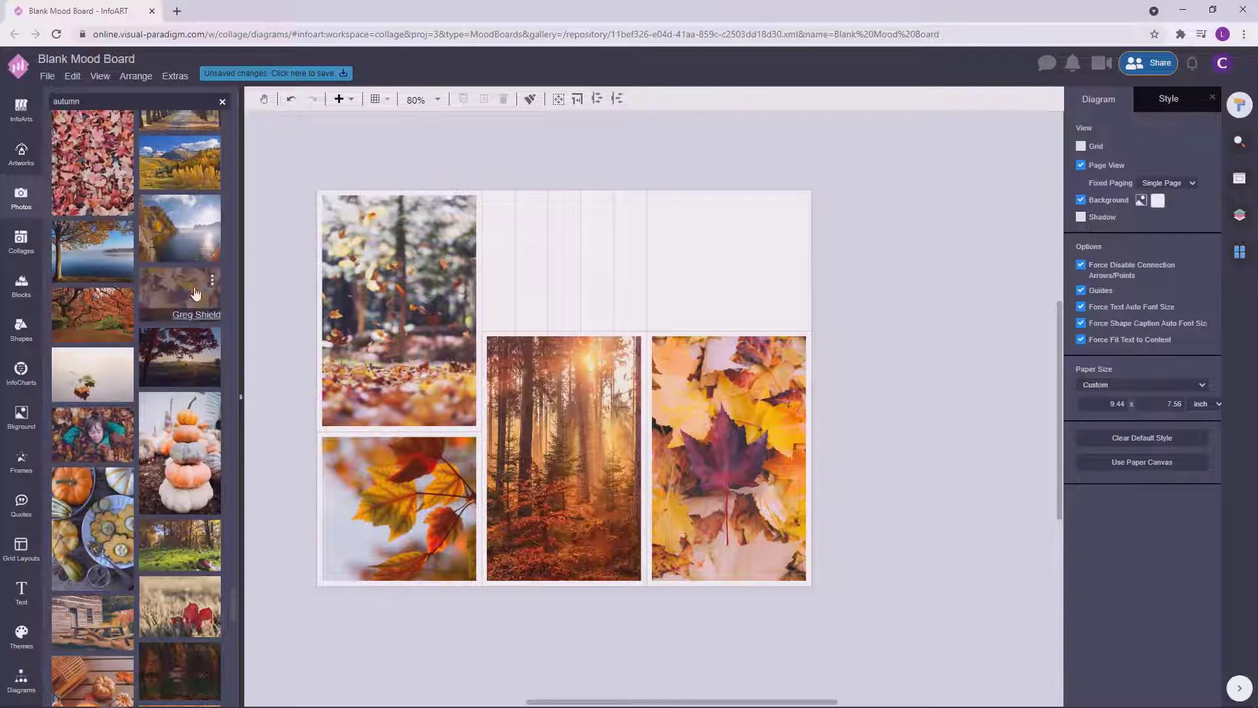
left_click_drag(180, 294, 727, 456)
left_click_drag(918, 588, 922, 589)
left_click(975, 410)
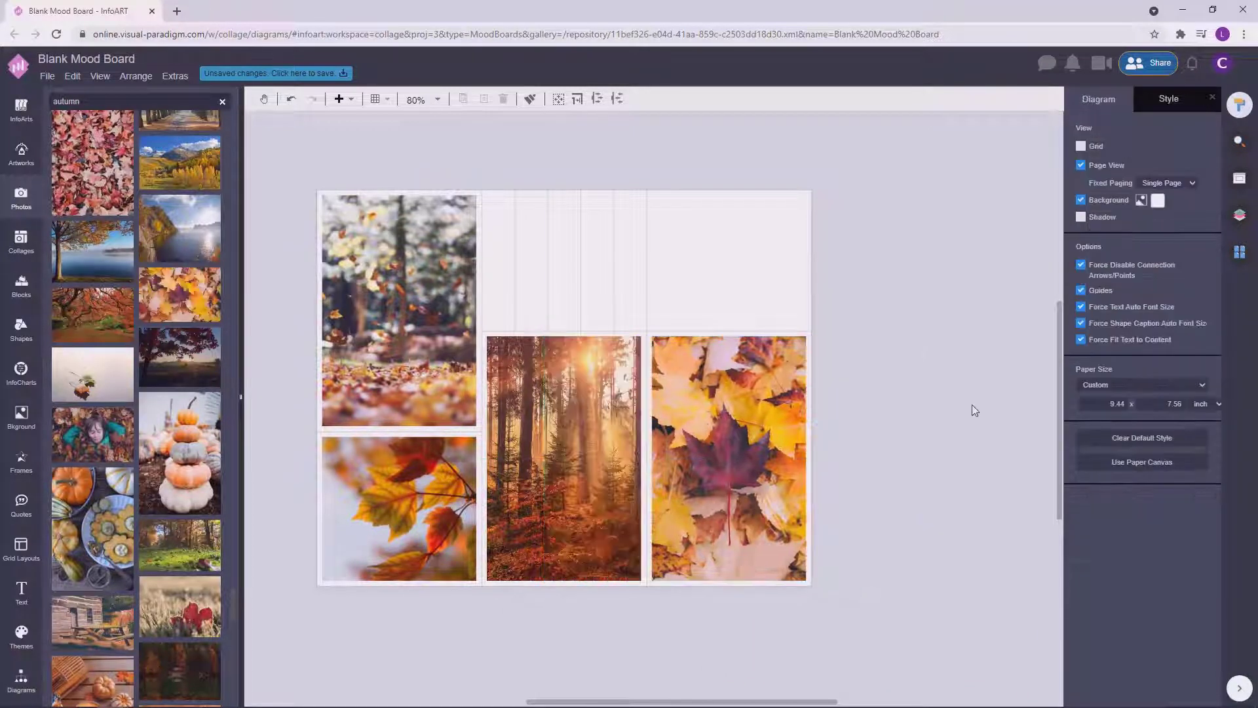
Step: Select the narrow columns in the upper middle area and turn on their fill
left_click(510, 269)
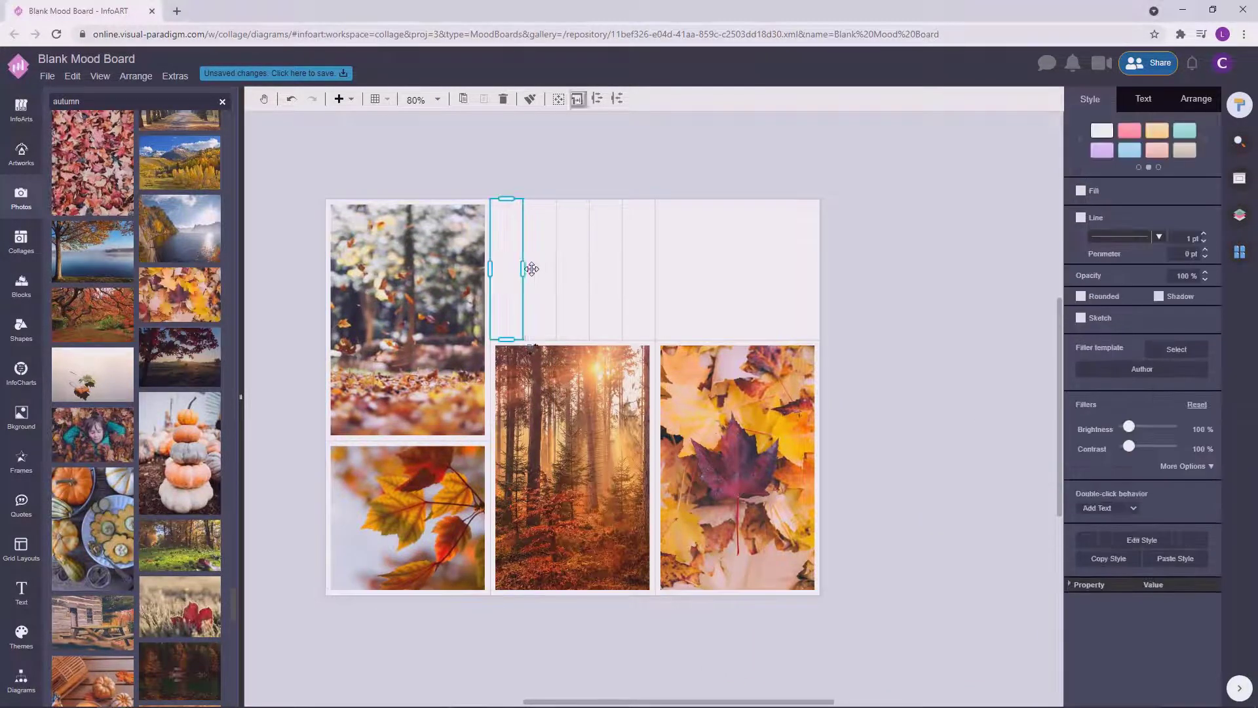
left_click(537, 270, "shift")
left_click(571, 281, "shift")
left_click(1080, 190)
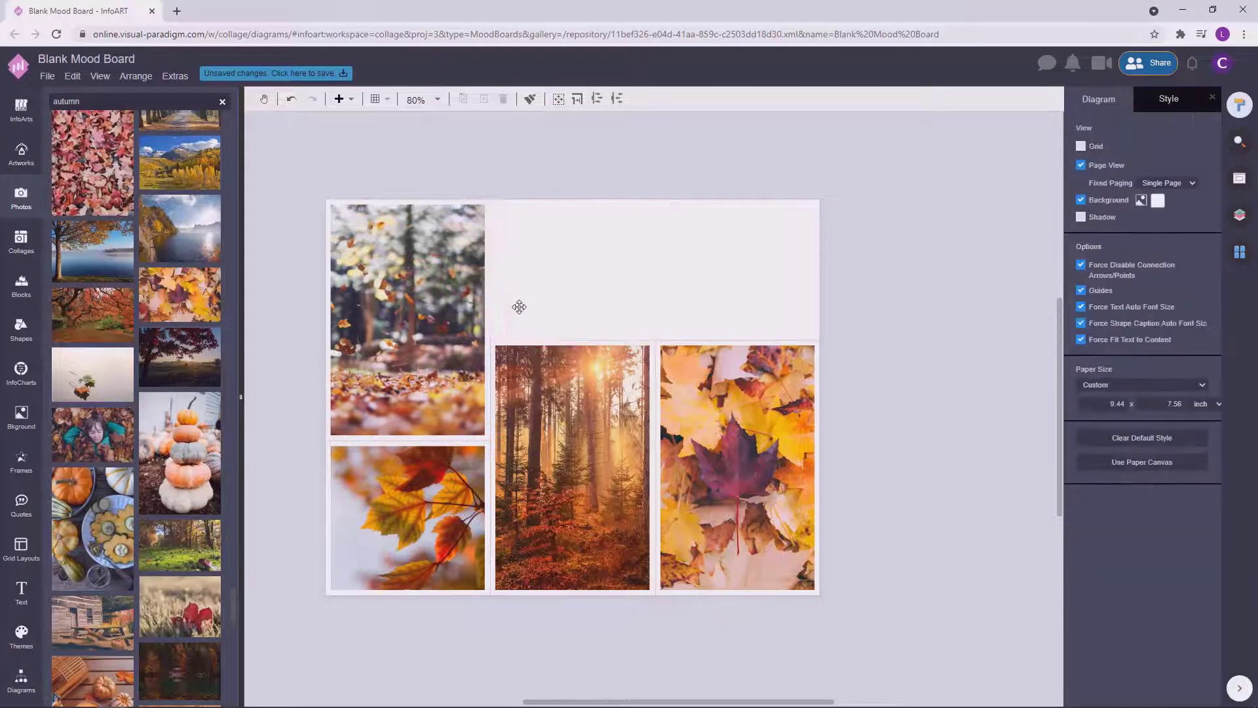
left_click(514, 298)
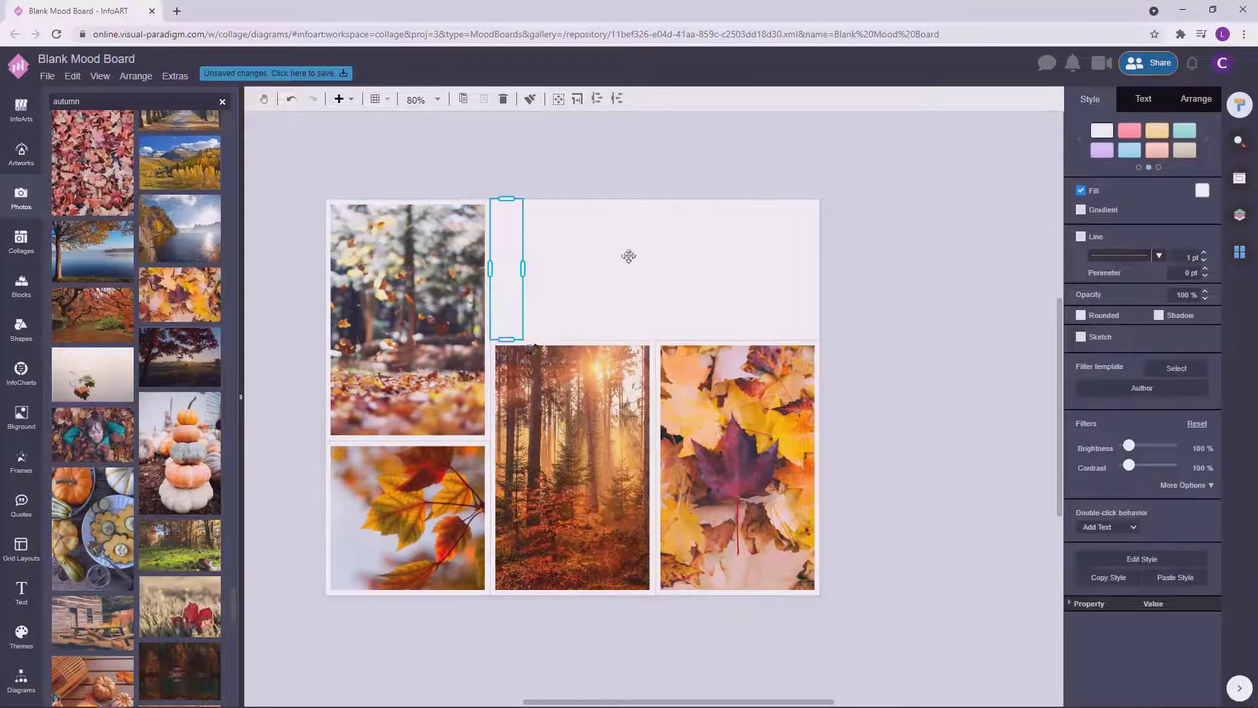
left_click(1201, 191)
left_click(1154, 334)
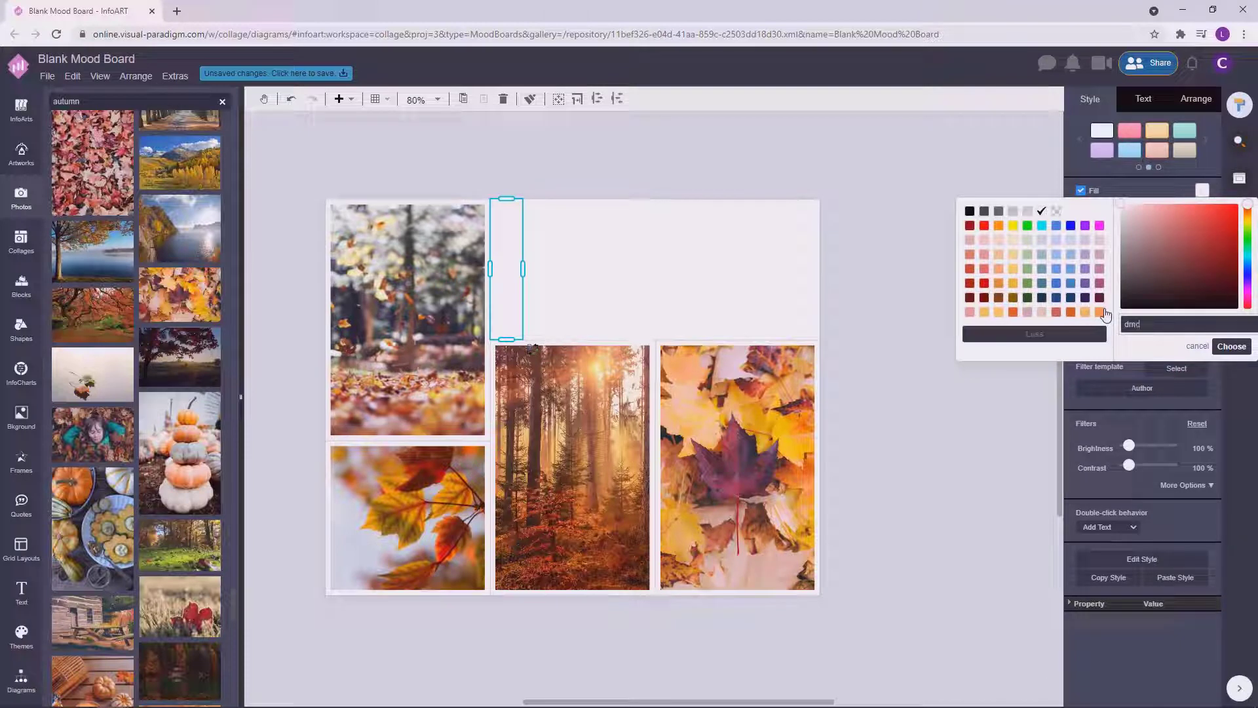
left_click(1194, 348)
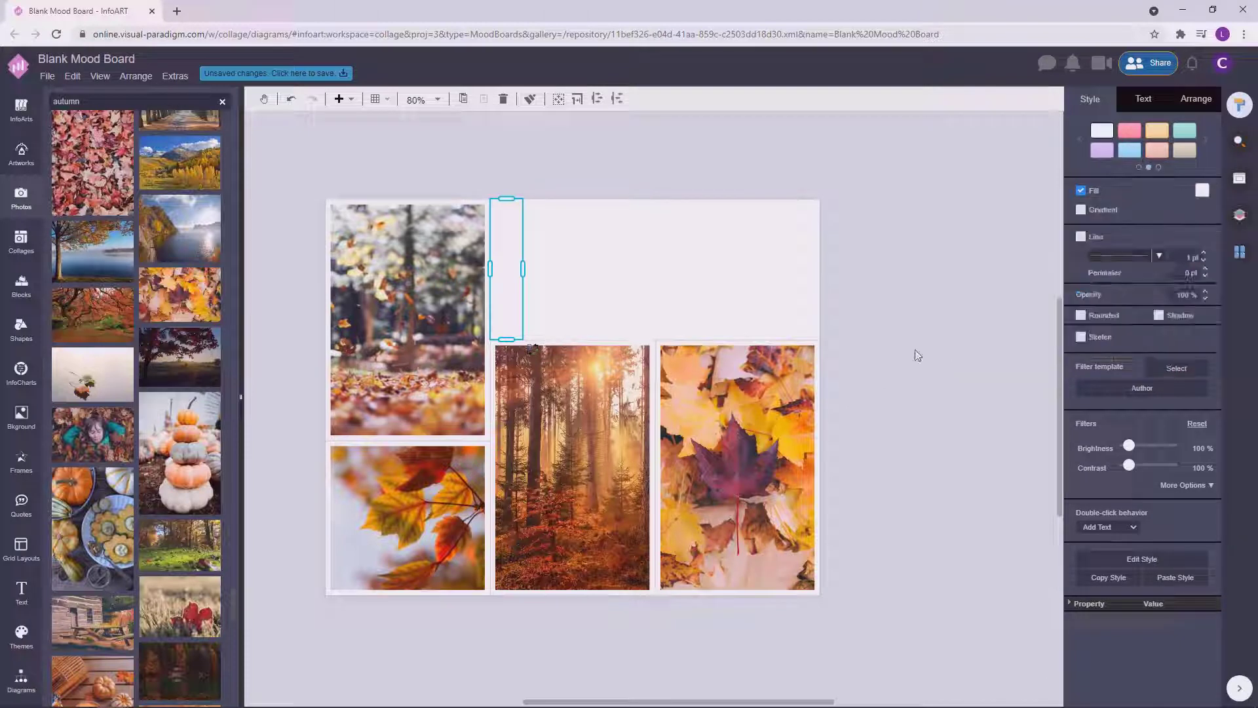
left_click(916, 354)
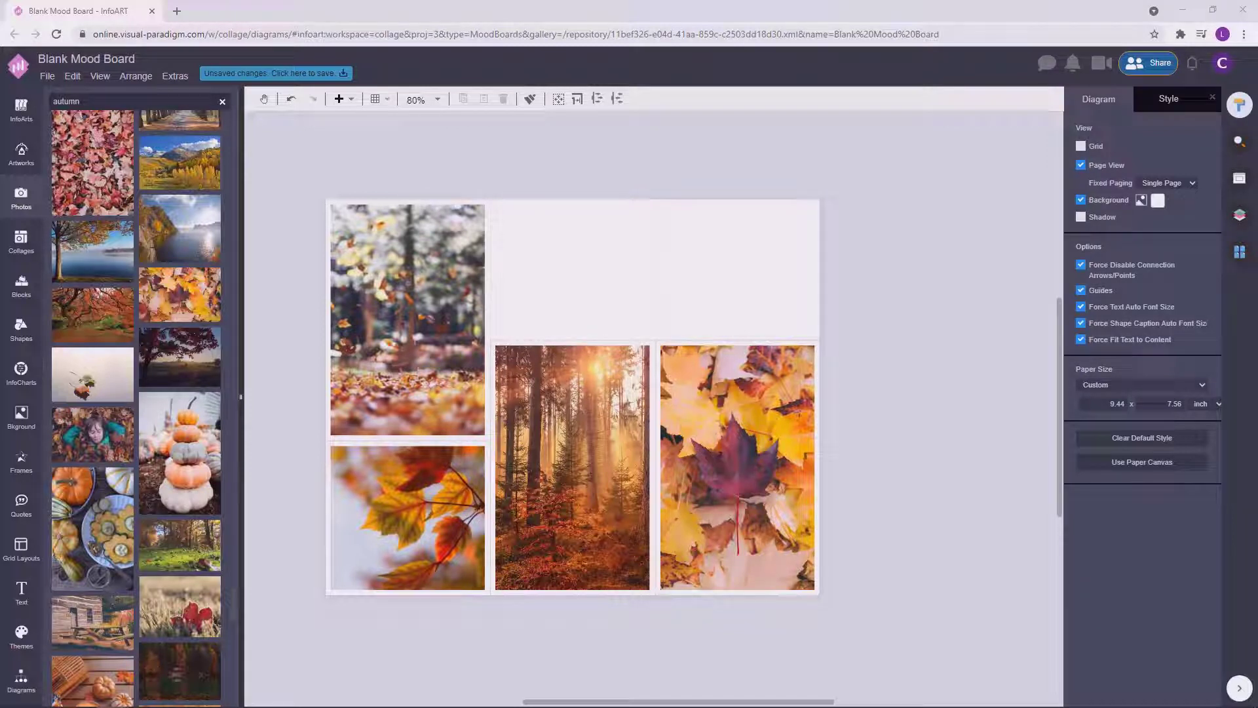
Step: Fill the first narrow column in the upper middle area with a custom dark reddish brown
left_click(505, 275)
left_click(508, 267)
left_click(1202, 190)
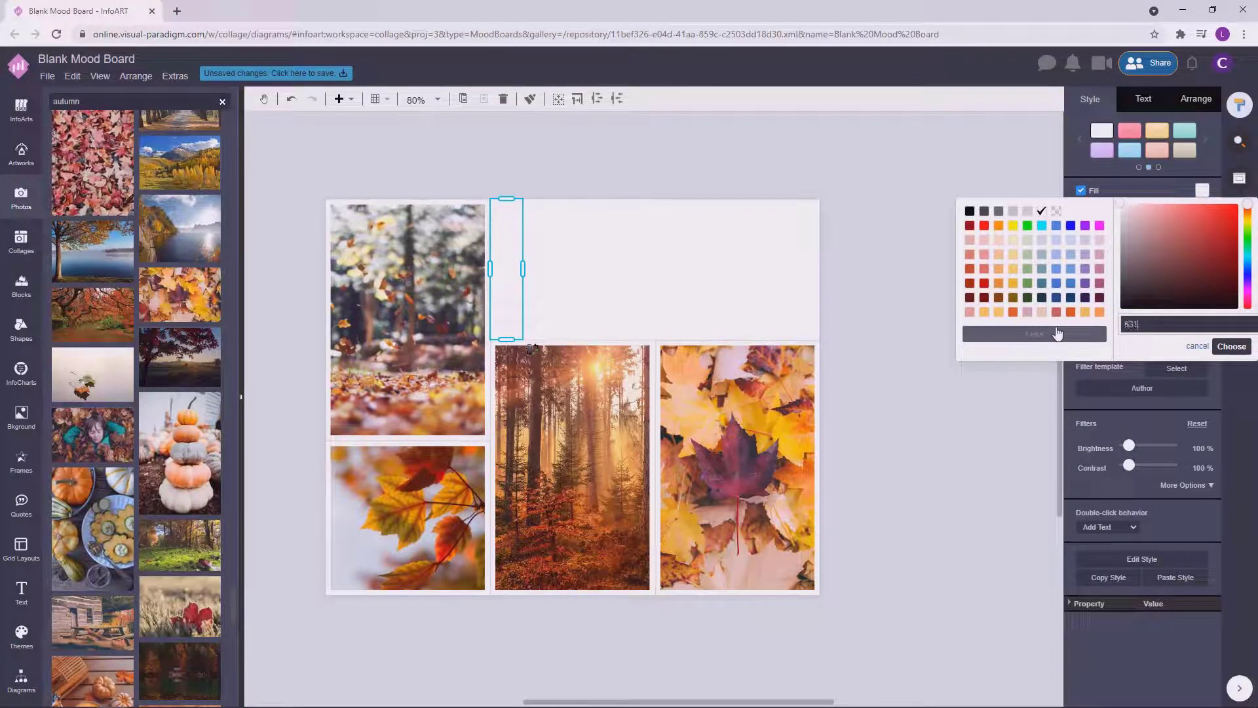
left_click(1231, 346)
Step: Fill the second narrow column with the custom color db4901
left_click(538, 268)
left_click(539, 269)
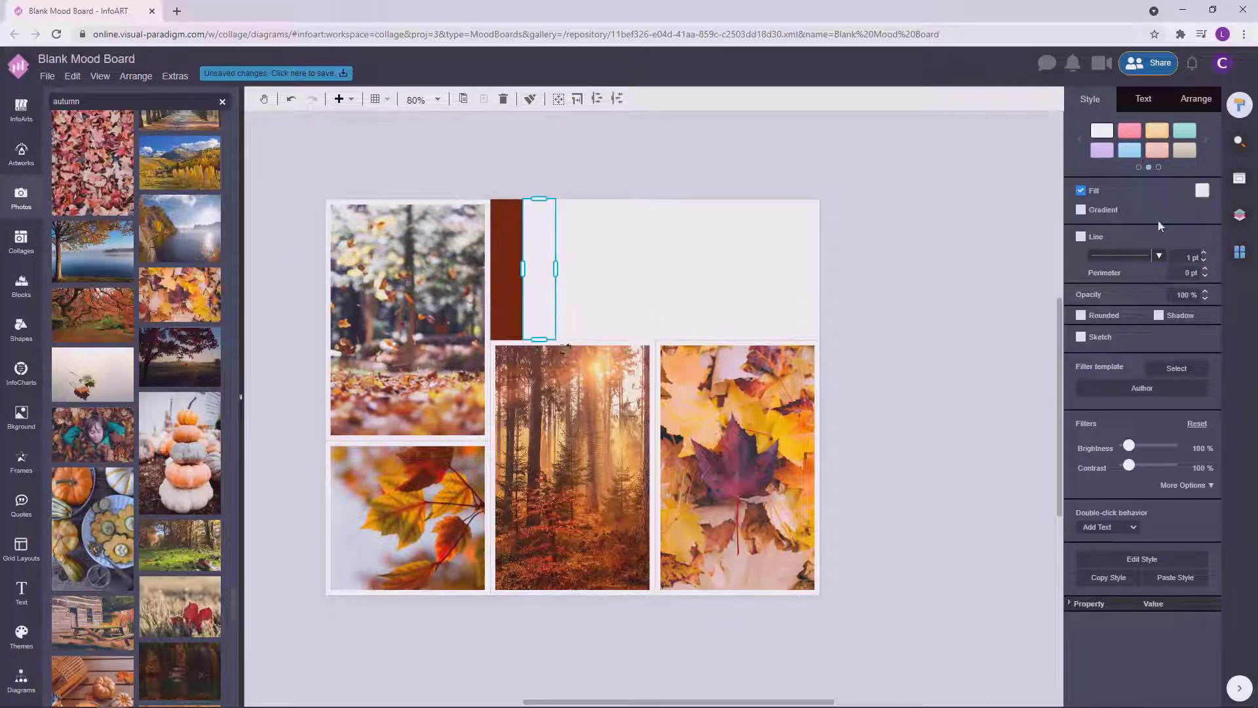
left_click(1201, 191)
left_click(1119, 340)
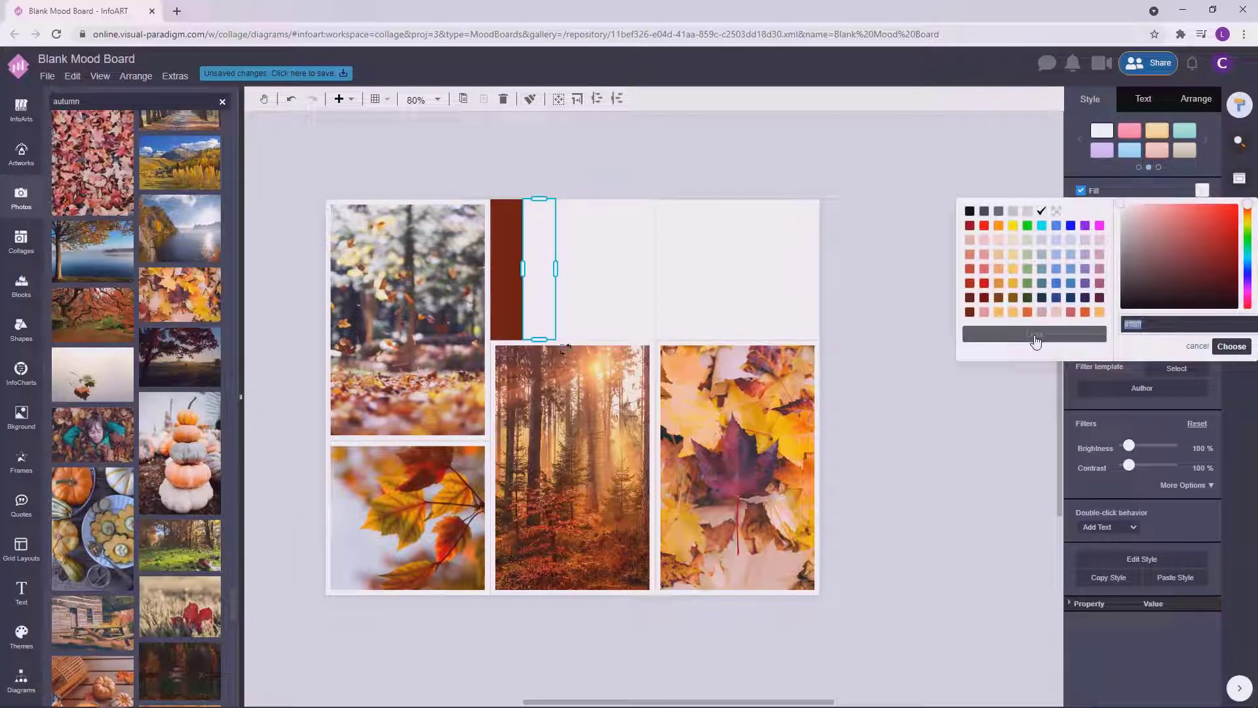
type("db4901")
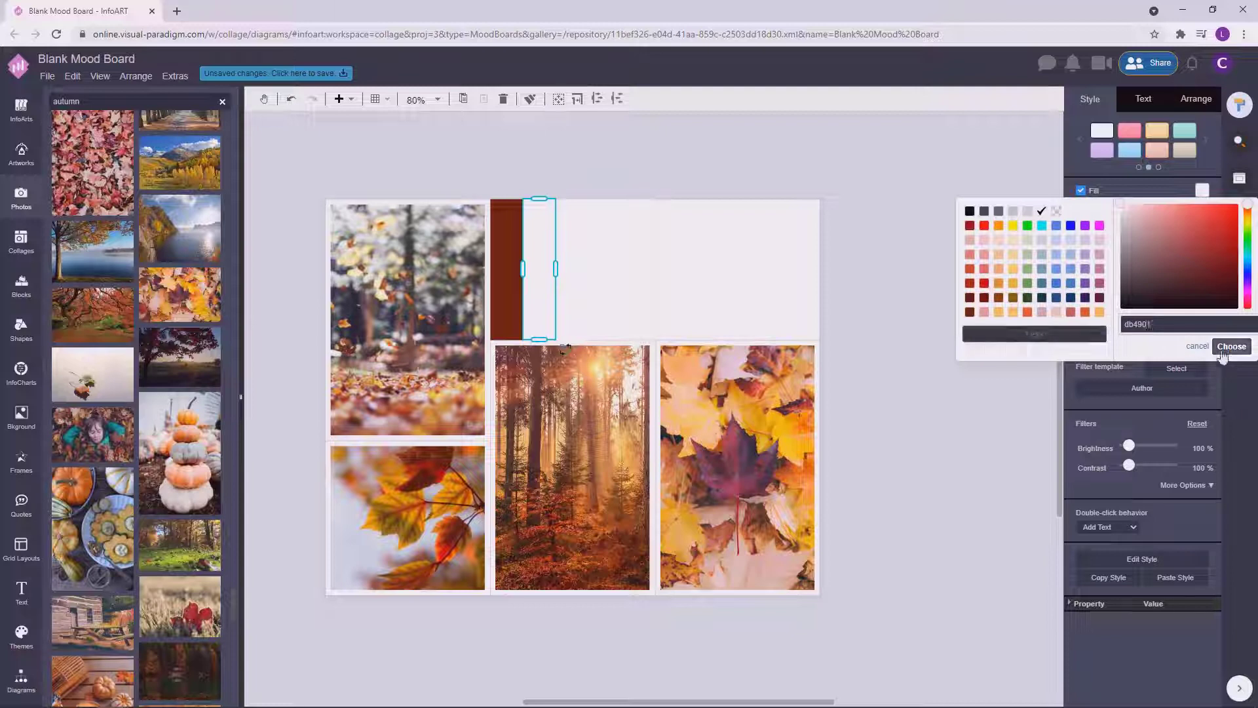
left_click(1232, 346)
Step: Fill the third narrow column with a custom brownish orange and the fourth one with a custom bright orange
left_click(575, 274)
left_click(576, 274)
left_click(1202, 192)
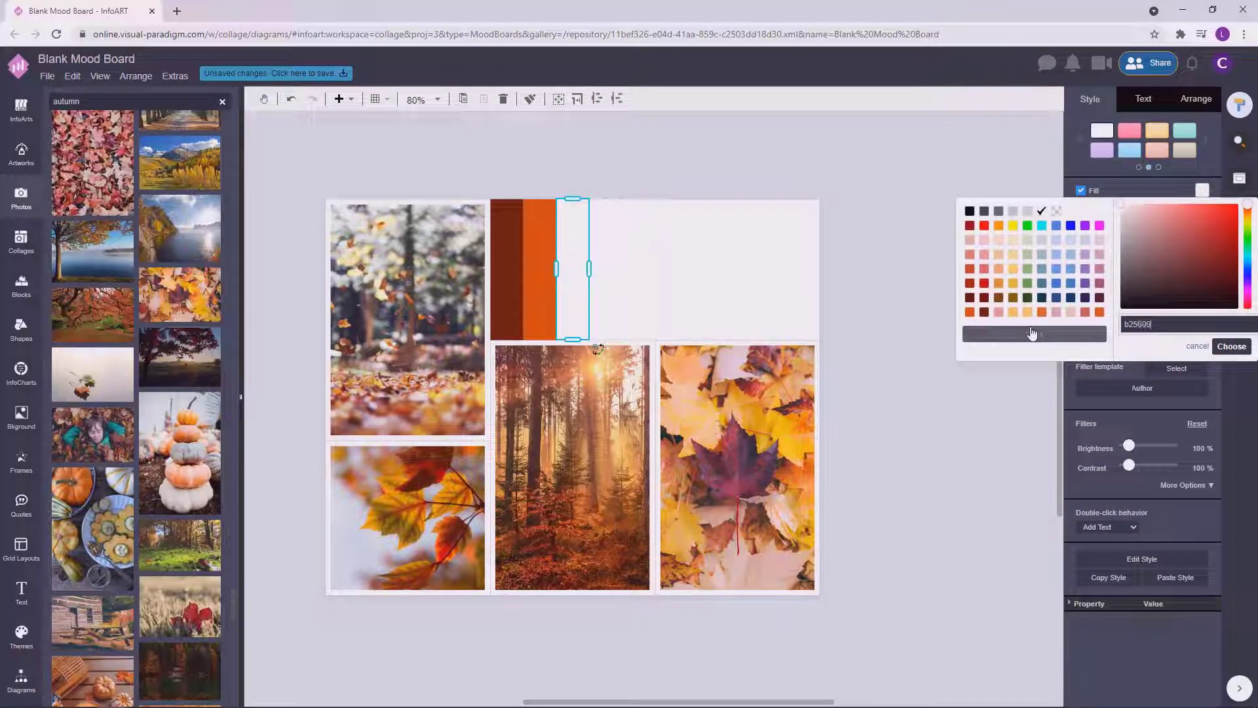
left_click(1232, 346)
left_click(601, 278)
left_click(601, 278)
left_click(1203, 193)
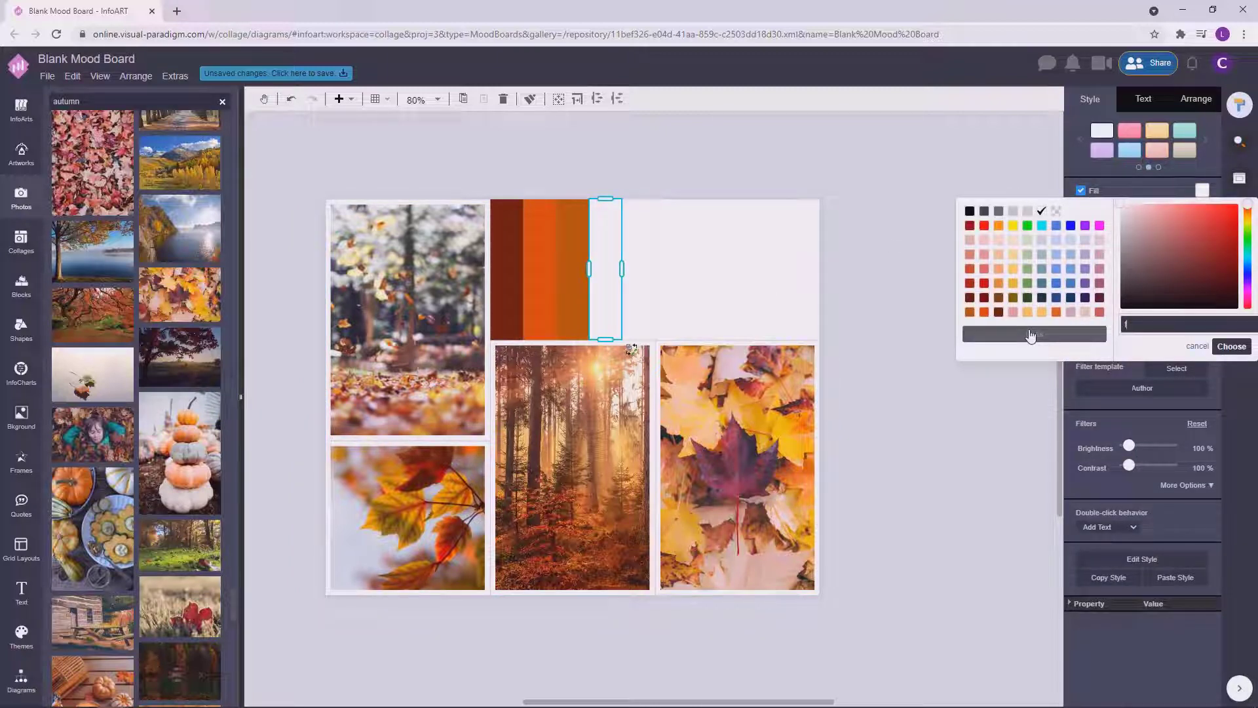
left_click(1232, 346)
Step: Fill the fifth narrow column with a custom golden yellow
left_click(638, 270)
left_click(638, 270)
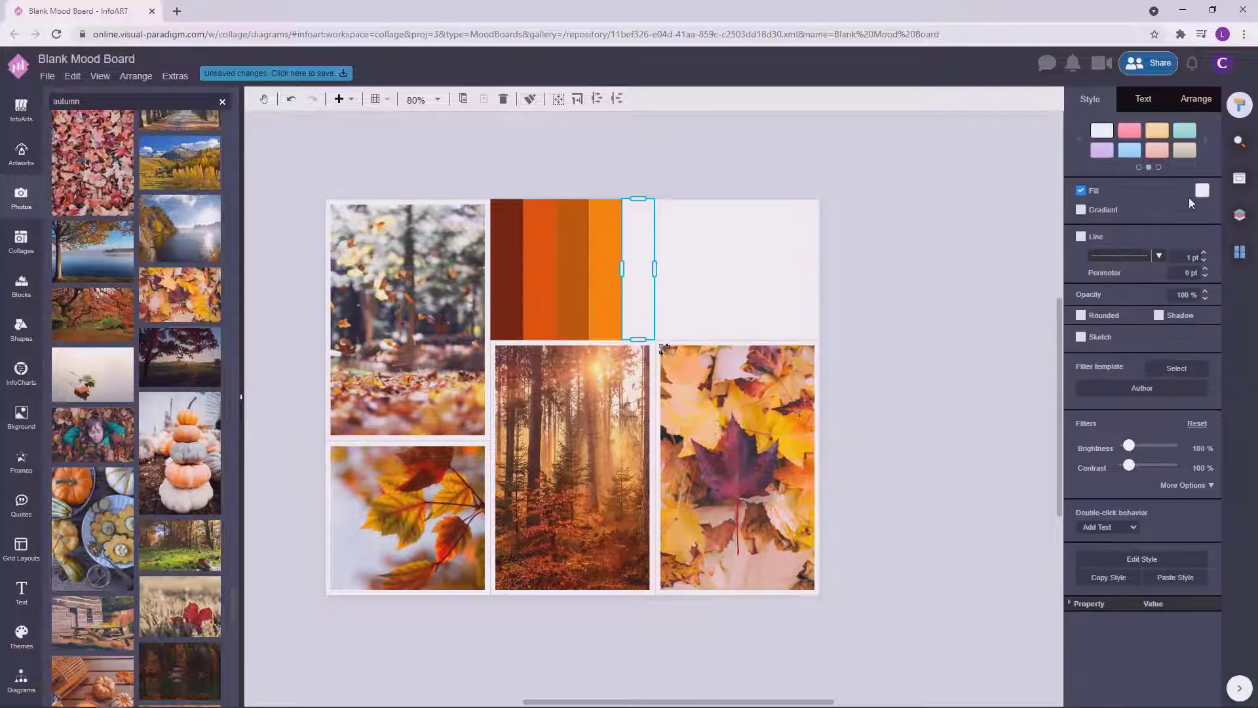
left_click(1202, 191)
left_click(1145, 336)
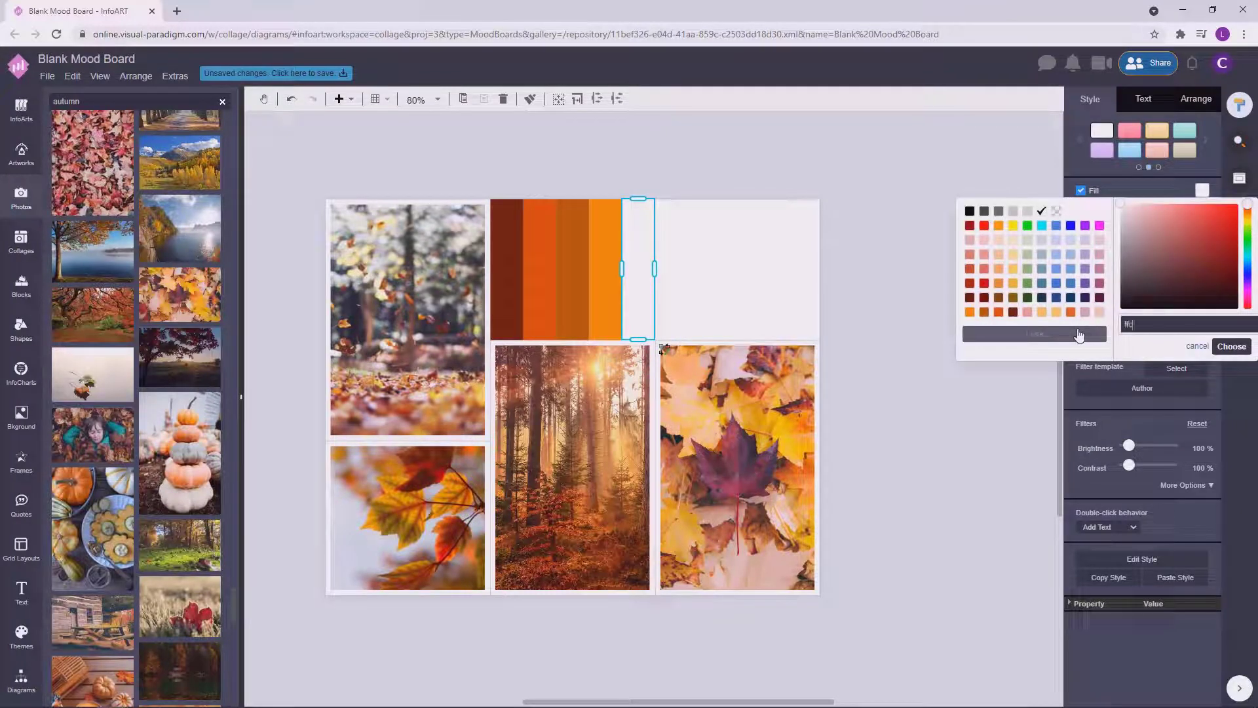
left_click(1080, 336)
left_click(893, 360)
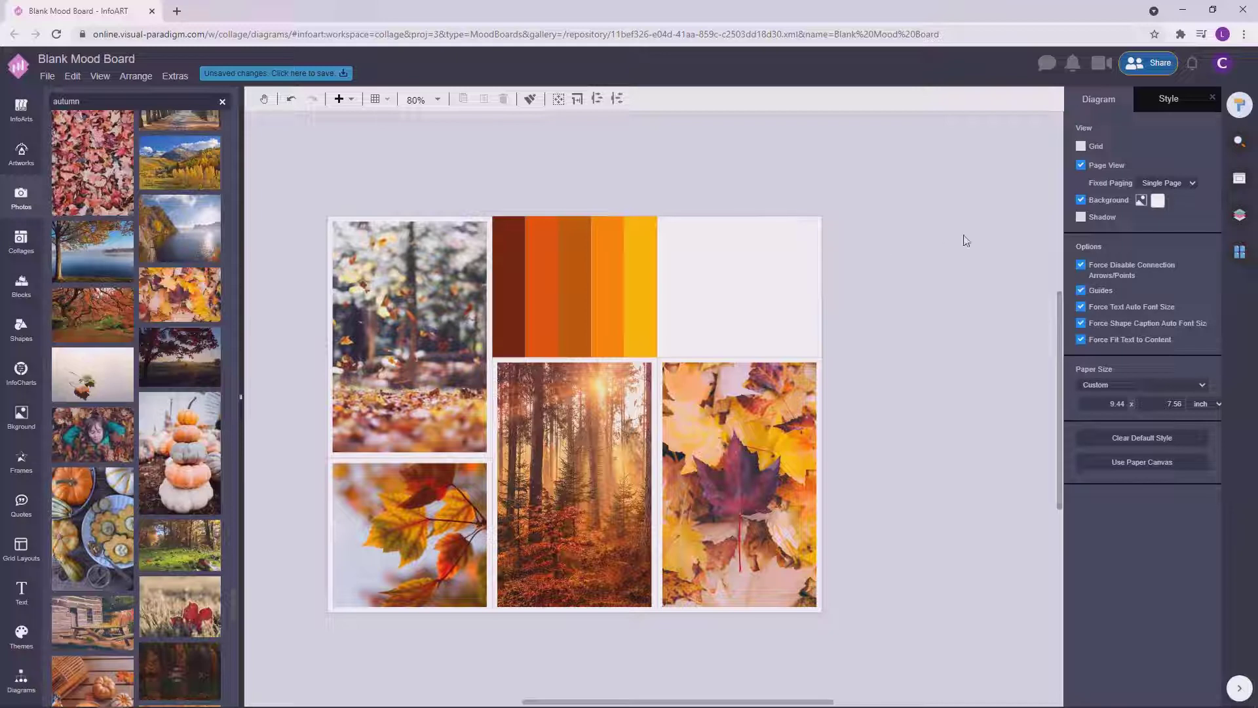
Step: Select all four autumn photos and set their padding to 2 pt on every side
left_click(459, 400)
left_click(459, 399)
left_click(445, 498, "shift")
left_click(557, 492, "shift")
left_click(721, 472, "shift")
left_click(1187, 98)
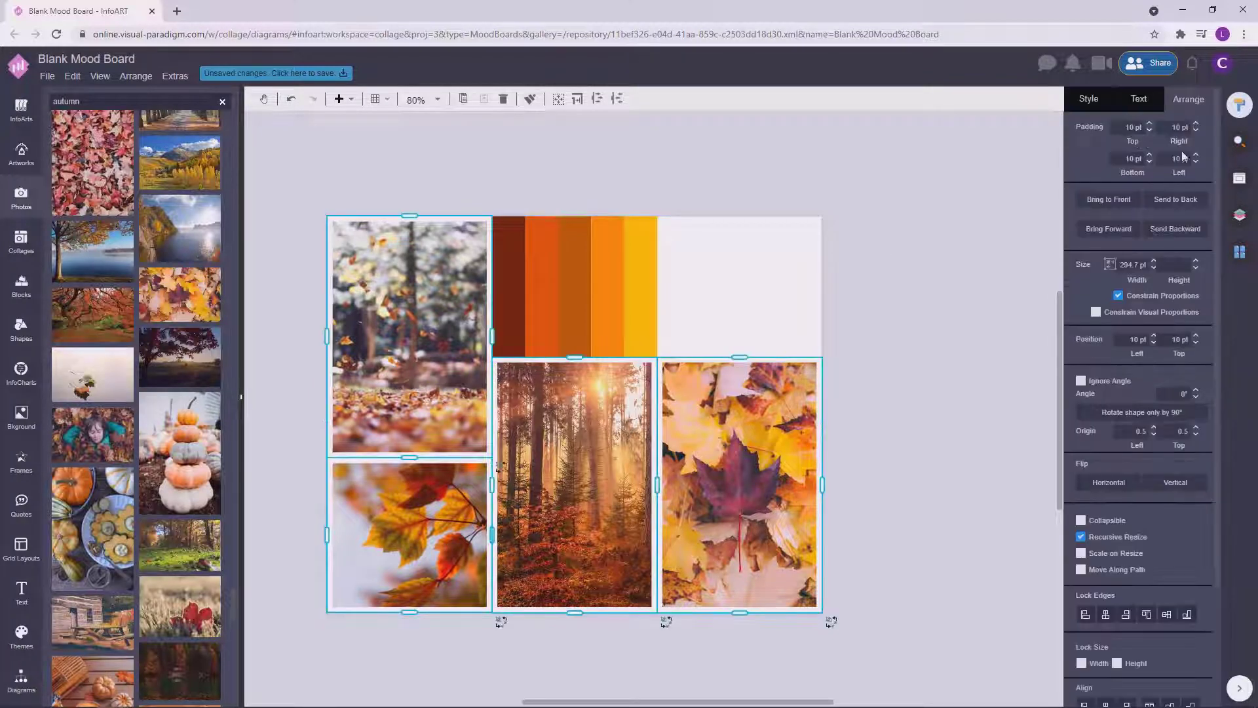
left_click(1150, 124)
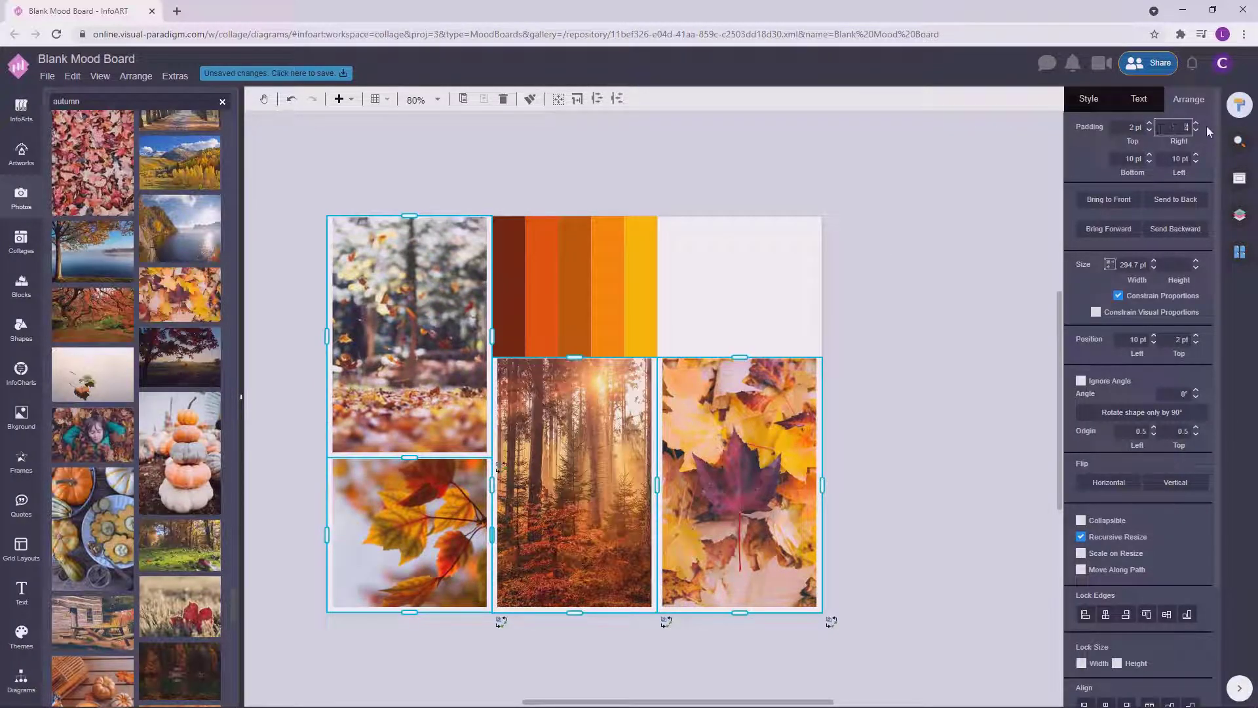
key("Tab")
left_click_drag(1169, 159, 1201, 158)
type("2")
left_click(905, 369)
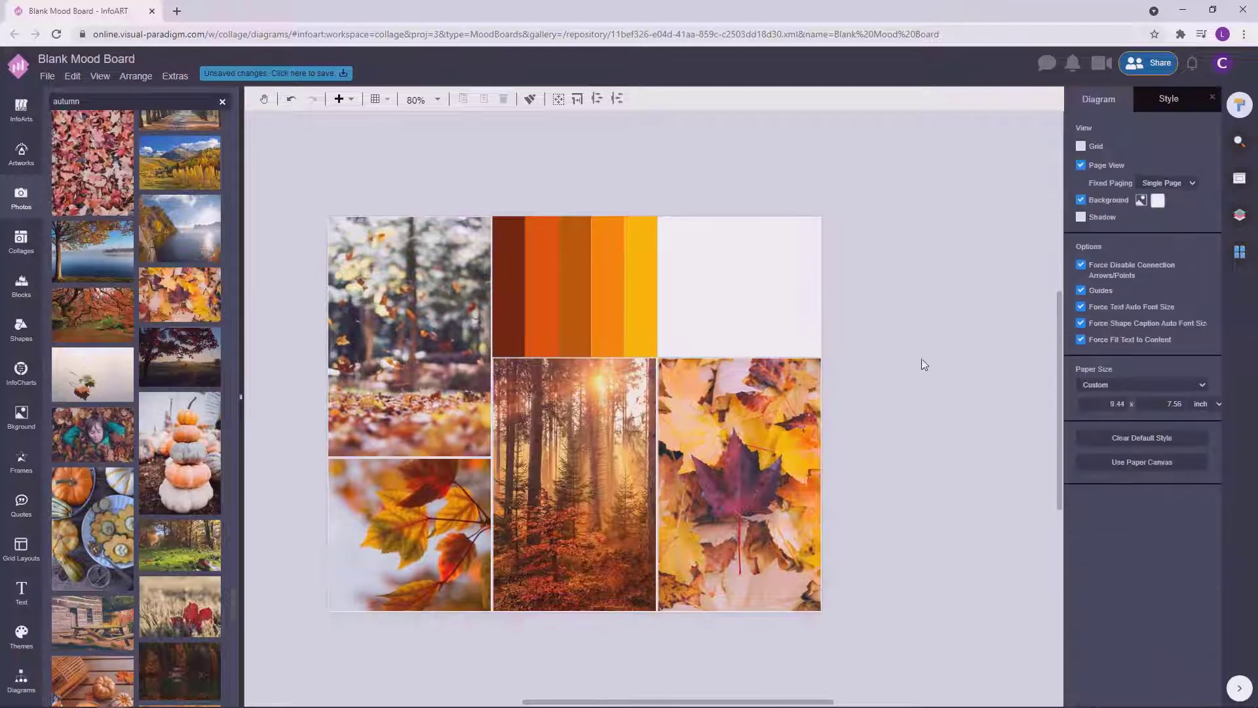
Step: Add a text box in the empty area to the right of the mood board
scroll(929, 367, "down", 3)
scroll(882, 385, "up", 3)
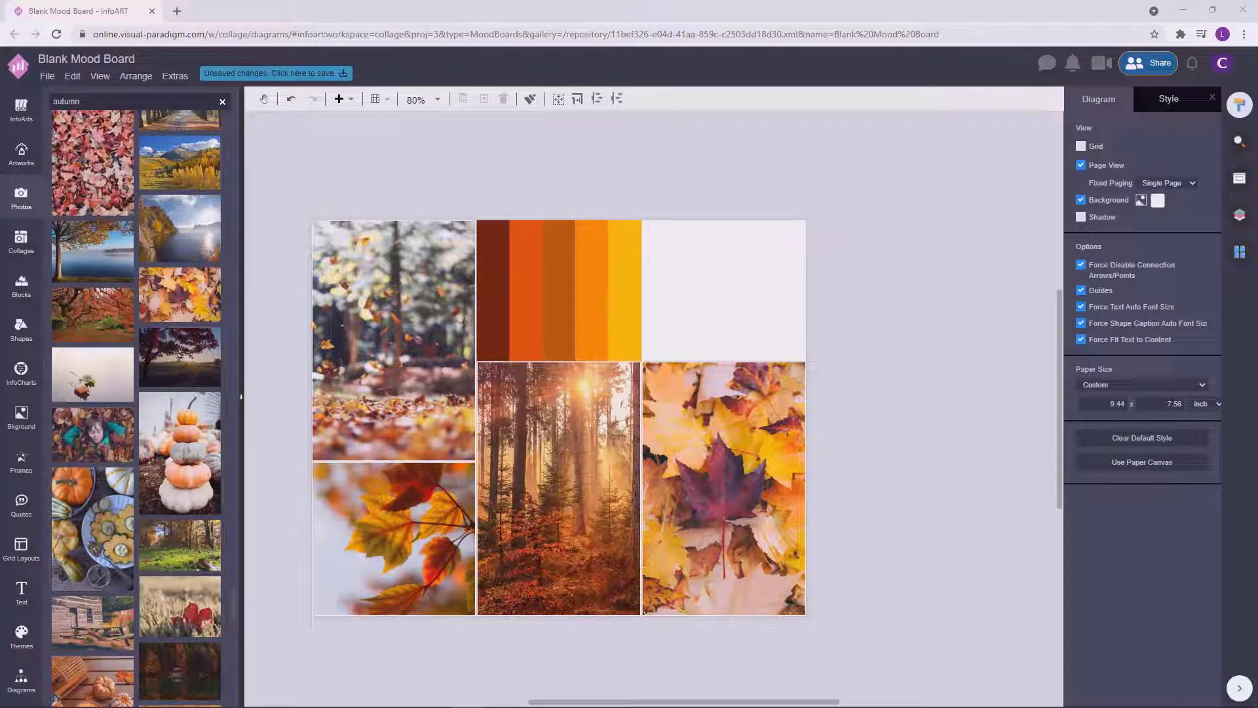
left_click_drag(931, 375, 900, 370)
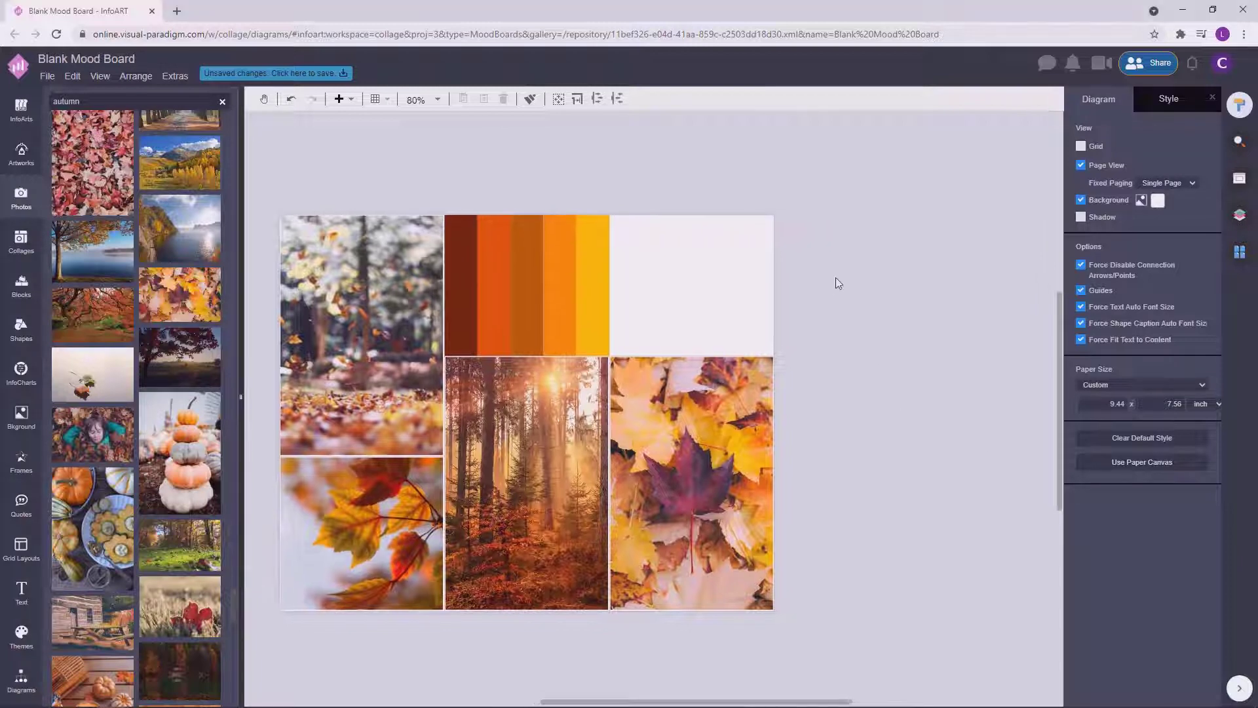
double_click(837, 281)
left_click_drag(857, 292, 895, 327)
left_click(898, 303)
left_click(901, 303)
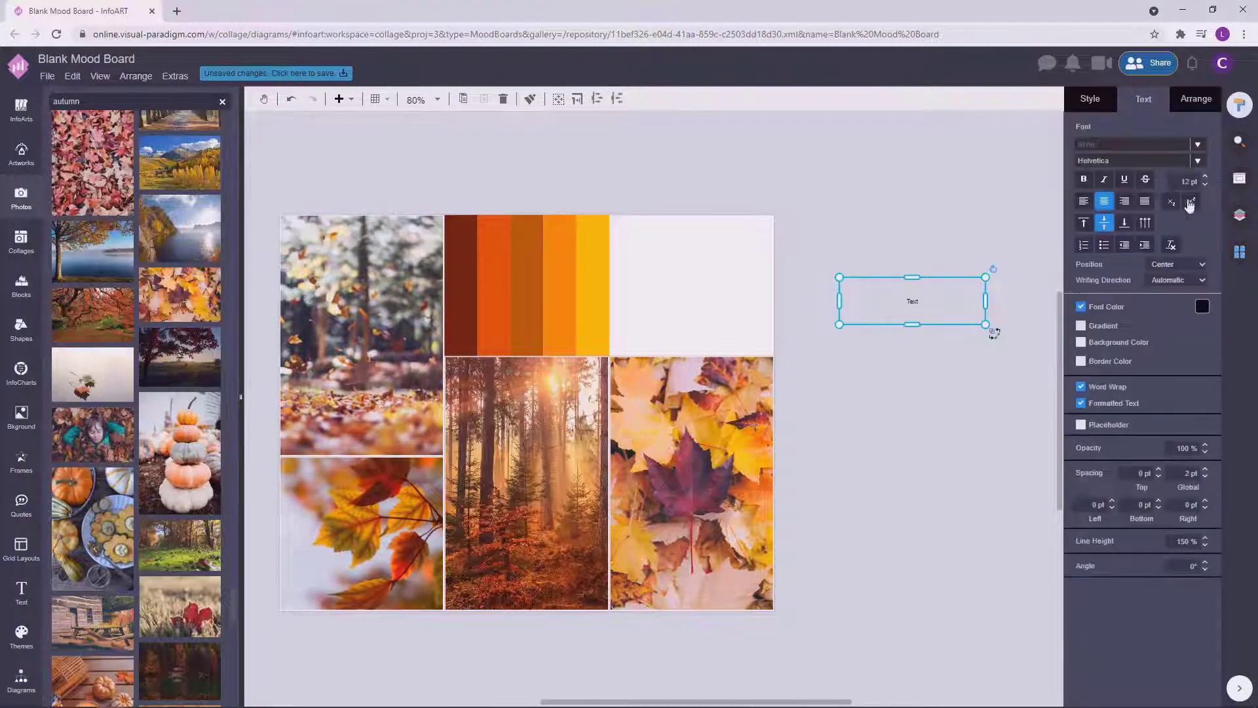
Step: Set the font size of the new text box to 25 pt
key("BackSpace")
key("Return")
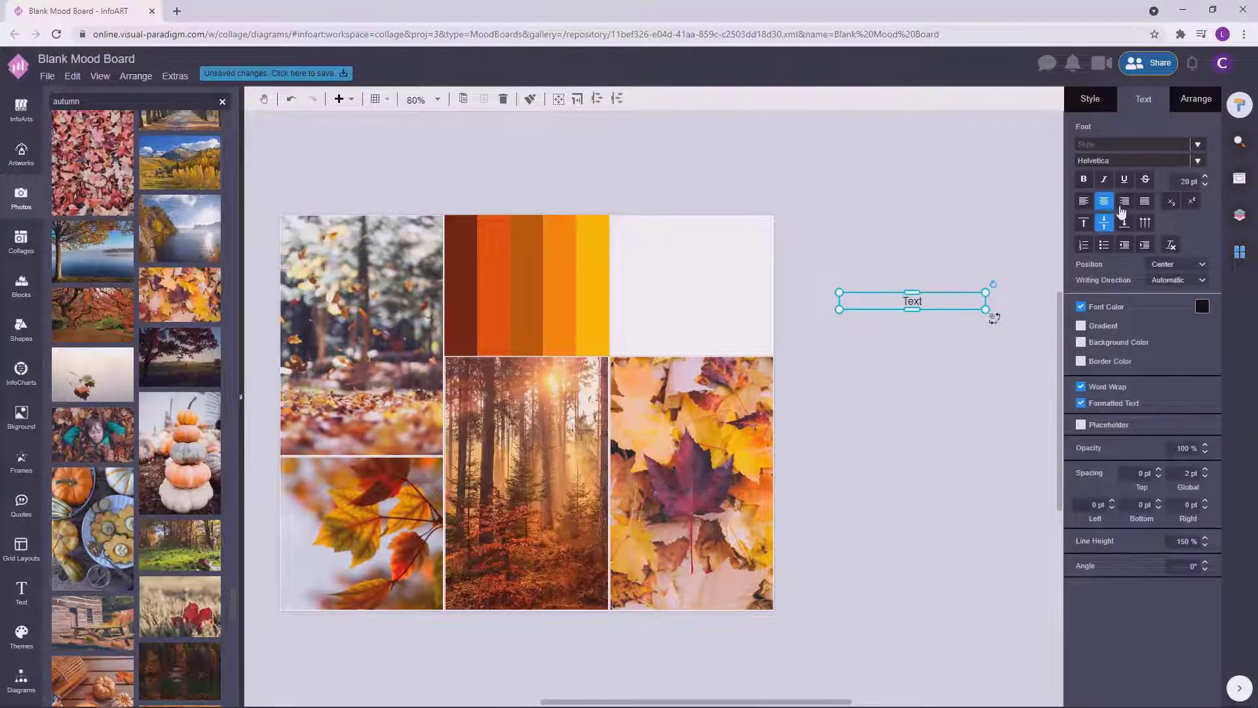
type("24")
left_click(938, 280)
left_click(920, 300)
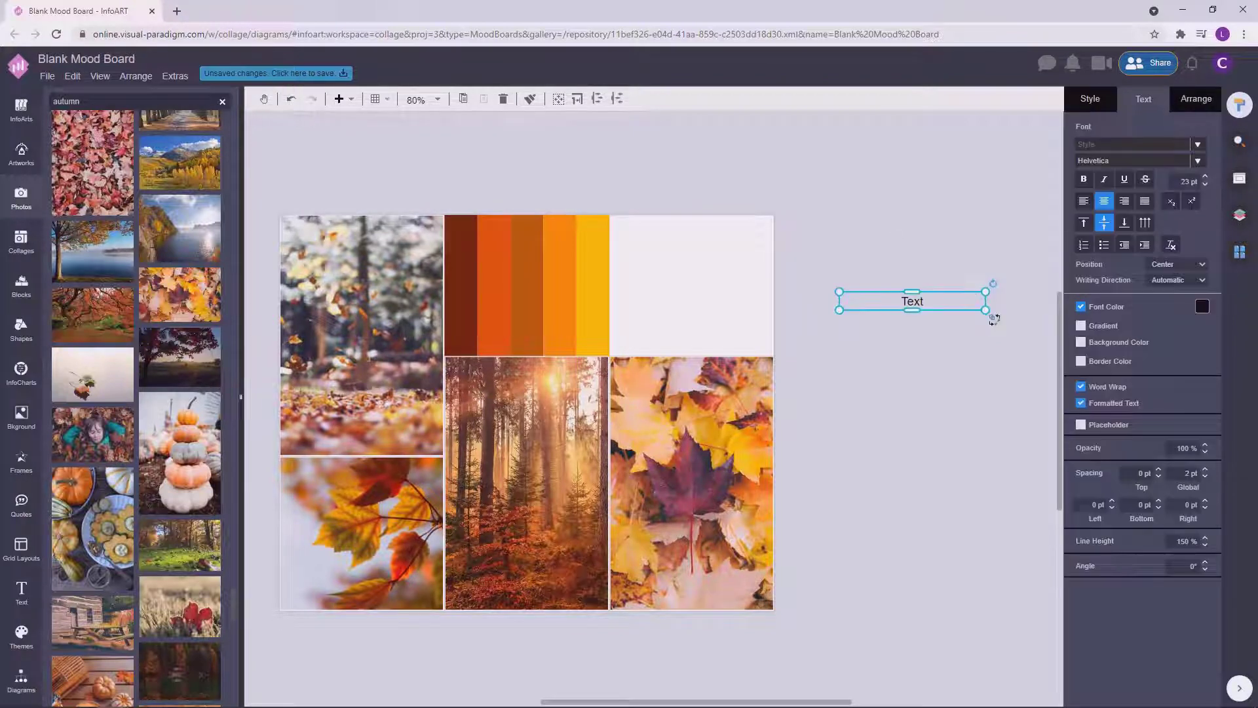
left_click(1197, 180)
left_click(1003, 275)
Step: Replace the placeholder text with "Autumn leaves & pumpkins please"
left_click(947, 303)
type("A")
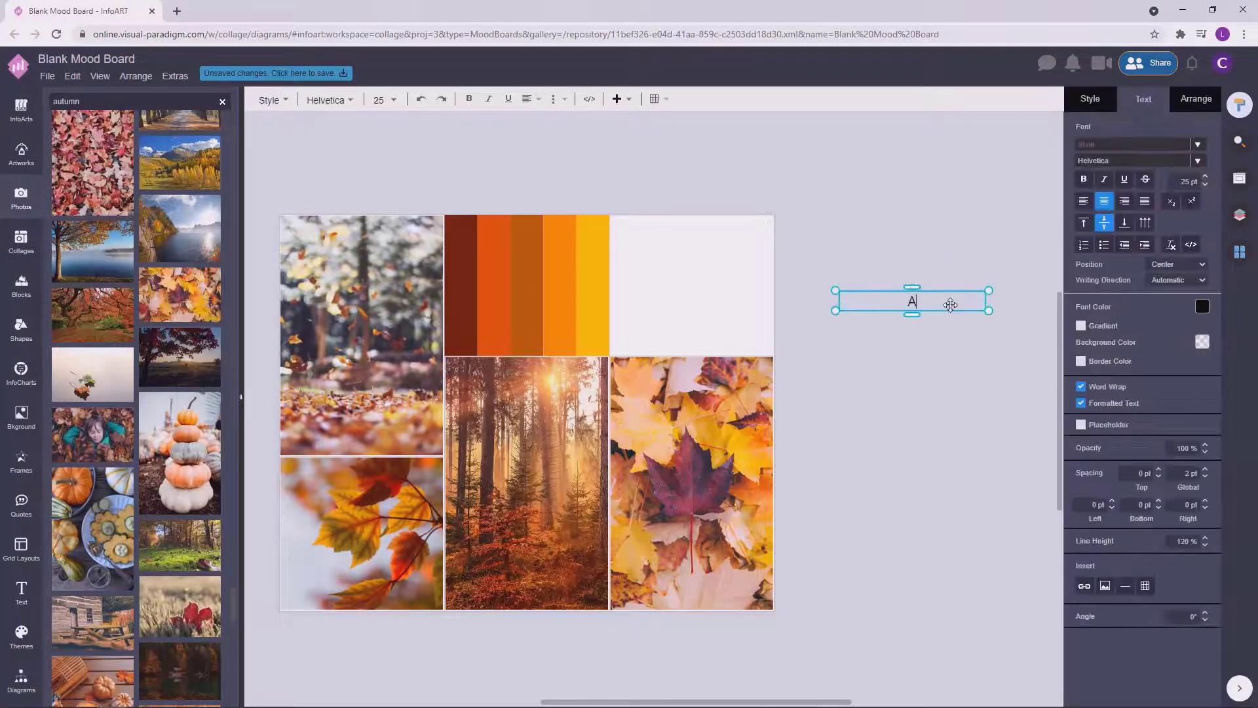
type("utumn leaves & pumkins please")
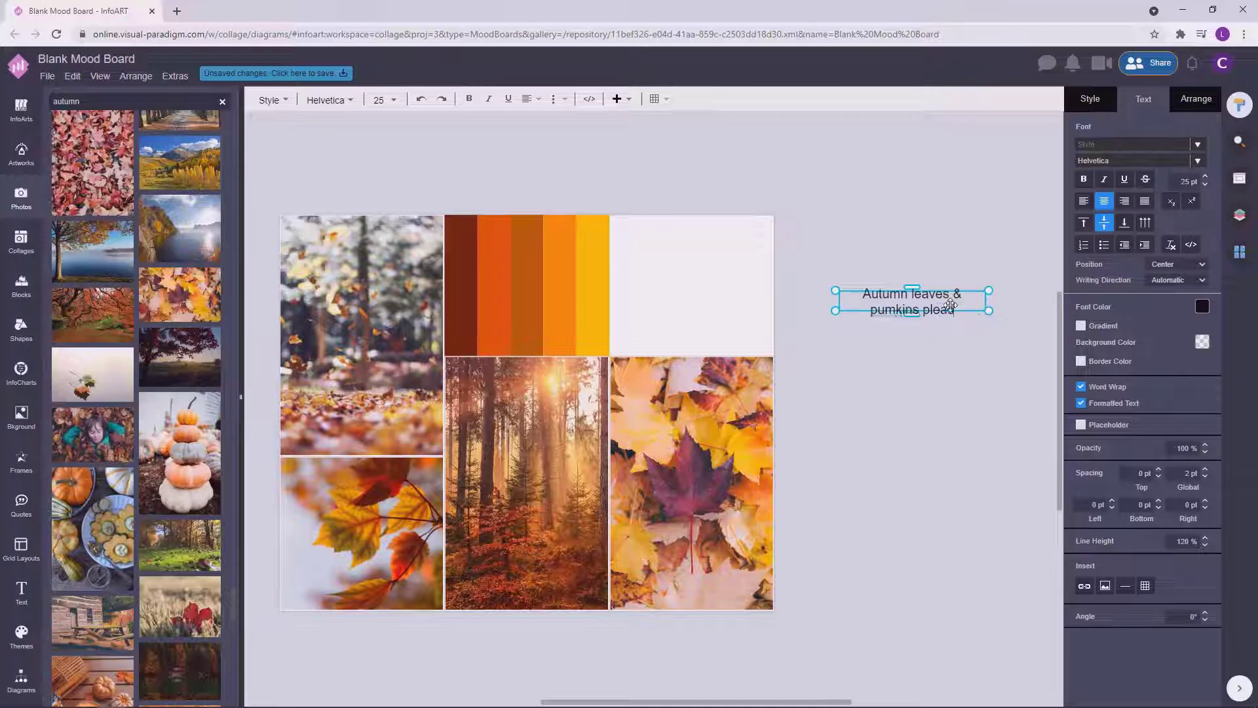
left_click(895, 315)
type("p")
Step: Set the text's line height to 110% and move the text box into the empty upper right cell
key("ctrl+a")
left_click(1205, 545)
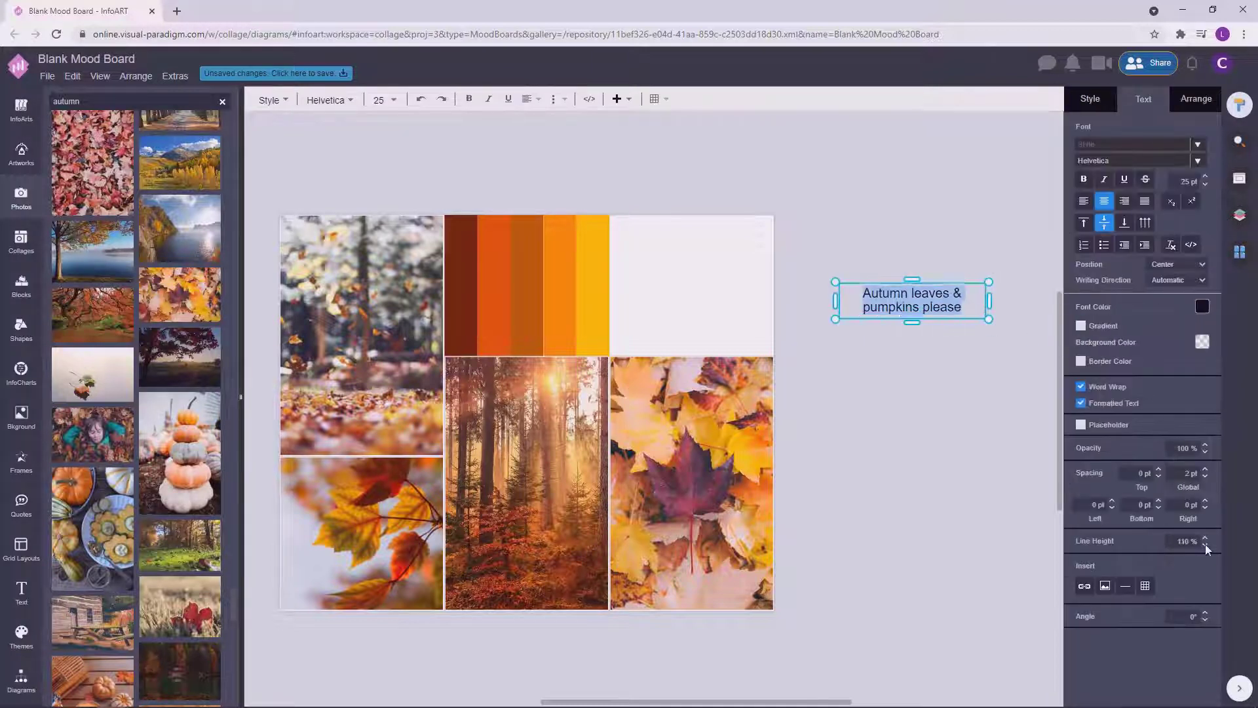
left_click(1013, 328)
left_click(979, 299)
left_click_drag(989, 301, 691, 285)
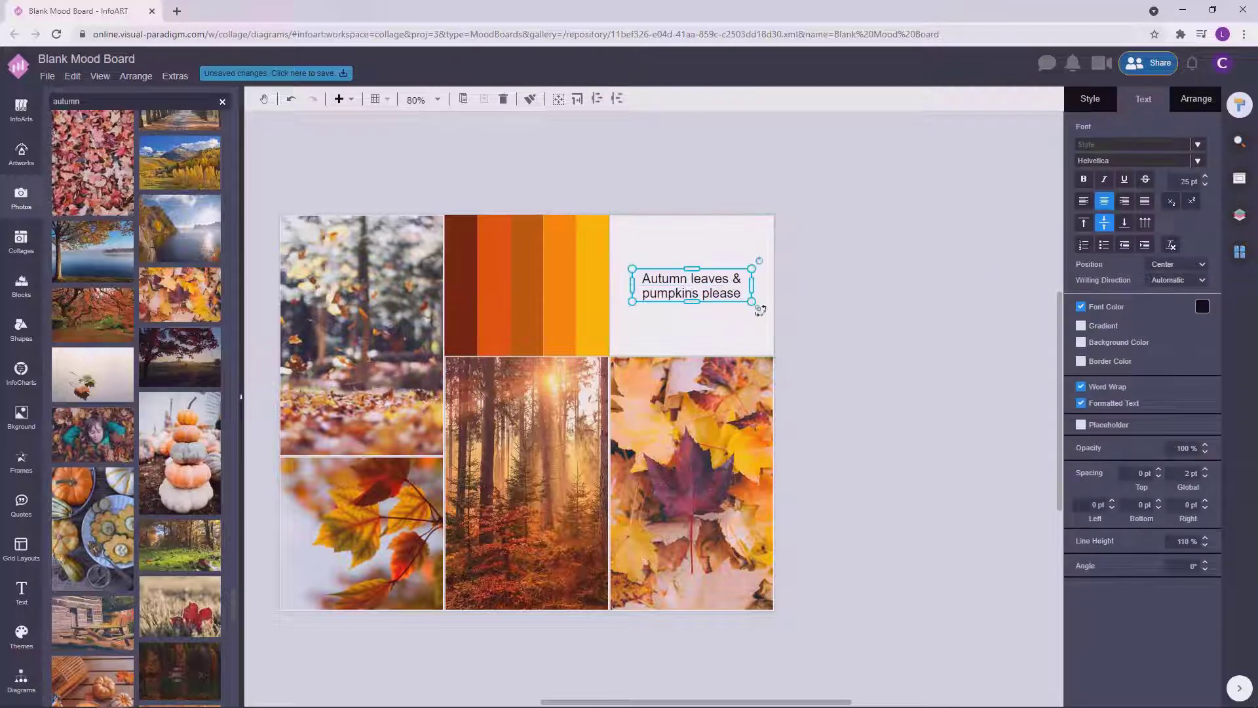
Step: Set the font size of the text in the upper right cell to 30 pt
left_click(1187, 181)
type("27")
left_click(824, 289)
left_click(716, 283)
left_click(1191, 182)
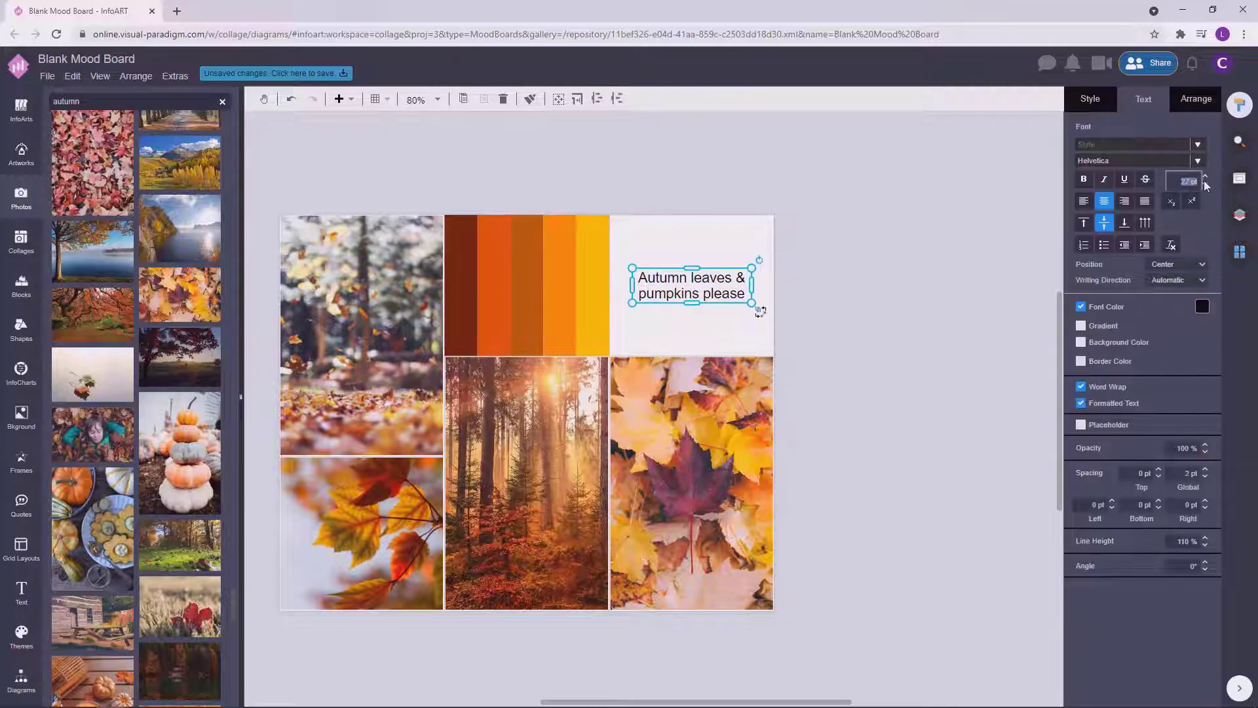
left_click(1204, 177)
left_click(1205, 176)
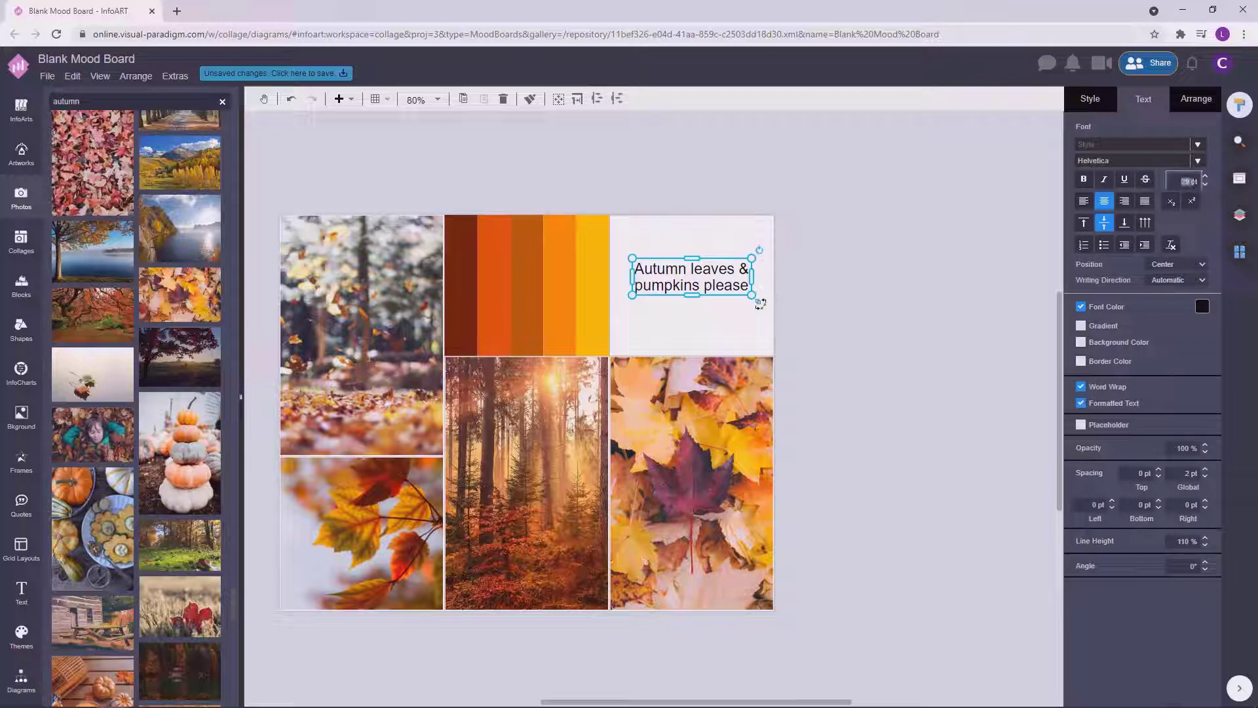
type("30")
left_click(955, 253)
Step: Widen the text box slightly so both lines of text fit, keeping it centered in the cell
left_click(744, 275)
left_click_drag(751, 276, 768, 276)
mouse_move(699, 304)
left_mouse_down()
mouse_move(705, 287)
mouse_move(695, 296)
left_mouse_up()
Step: Change the text's font to Playfair Display and make it italic
left_click(1133, 160)
type("play")
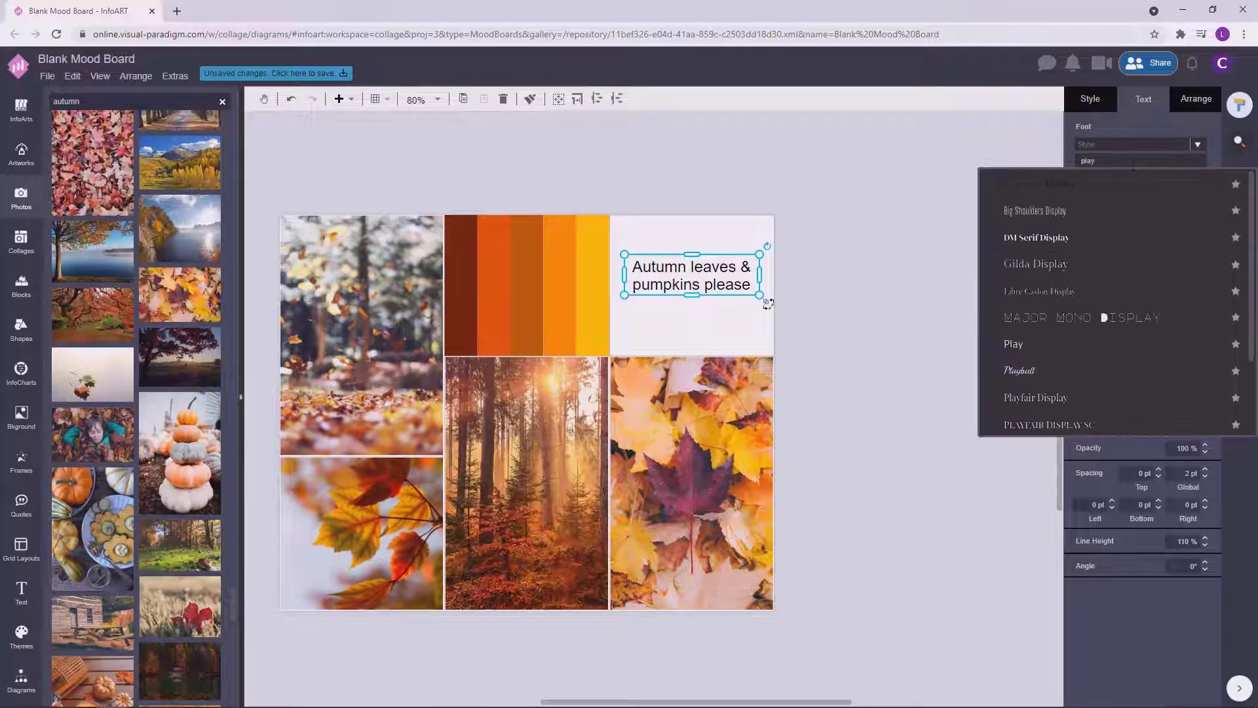
left_click(1070, 398)
key("Escape")
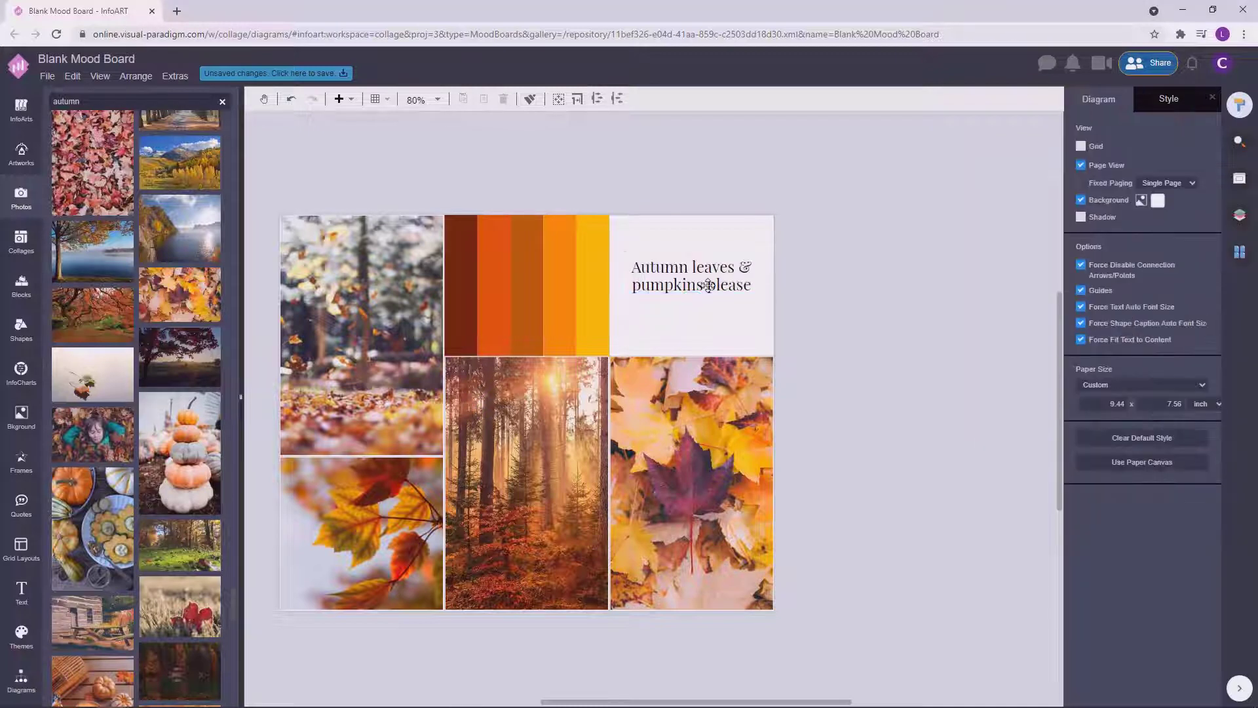
left_click(709, 285)
left_click(1102, 180)
Step: Move the italic text slightly down toward the vertical middle of the upper right cell
left_click_drag(863, 294, 908, 296)
left_click(782, 281)
left_click_drag(781, 280, 782, 288)
left_click(916, 262)
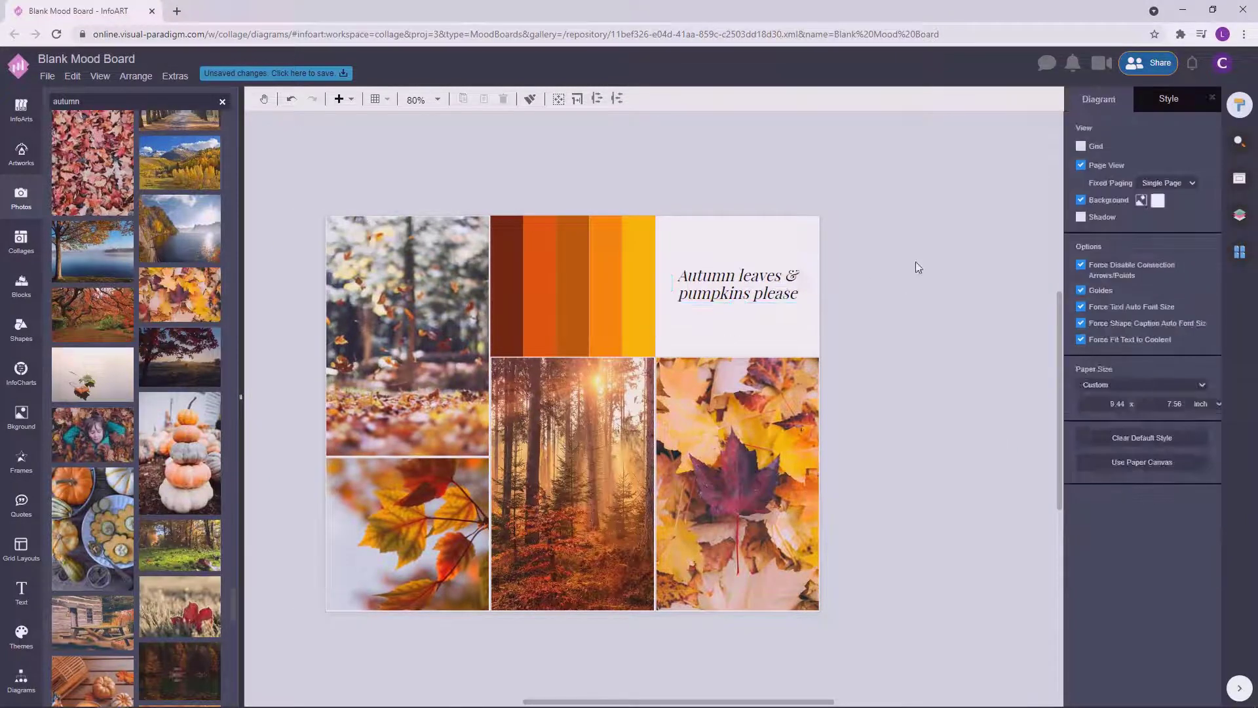
left_click_drag(916, 262, 912, 281)
left_click_drag(764, 296, 763, 303)
key("Escape")
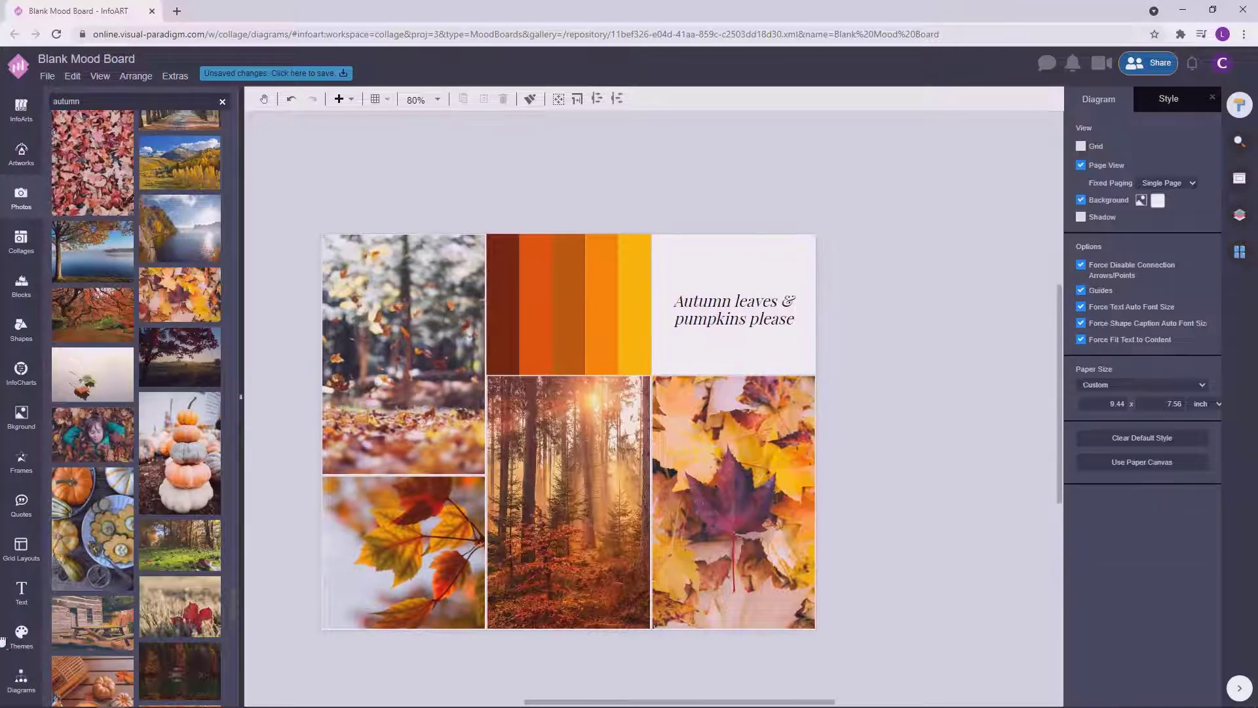
Step: Add a rectangle from the general diagram shapes just above the upper right cell
left_click(21, 681)
left_click(95, 557)
left_click_drag(66, 593, 797, 204)
left_click(1098, 105)
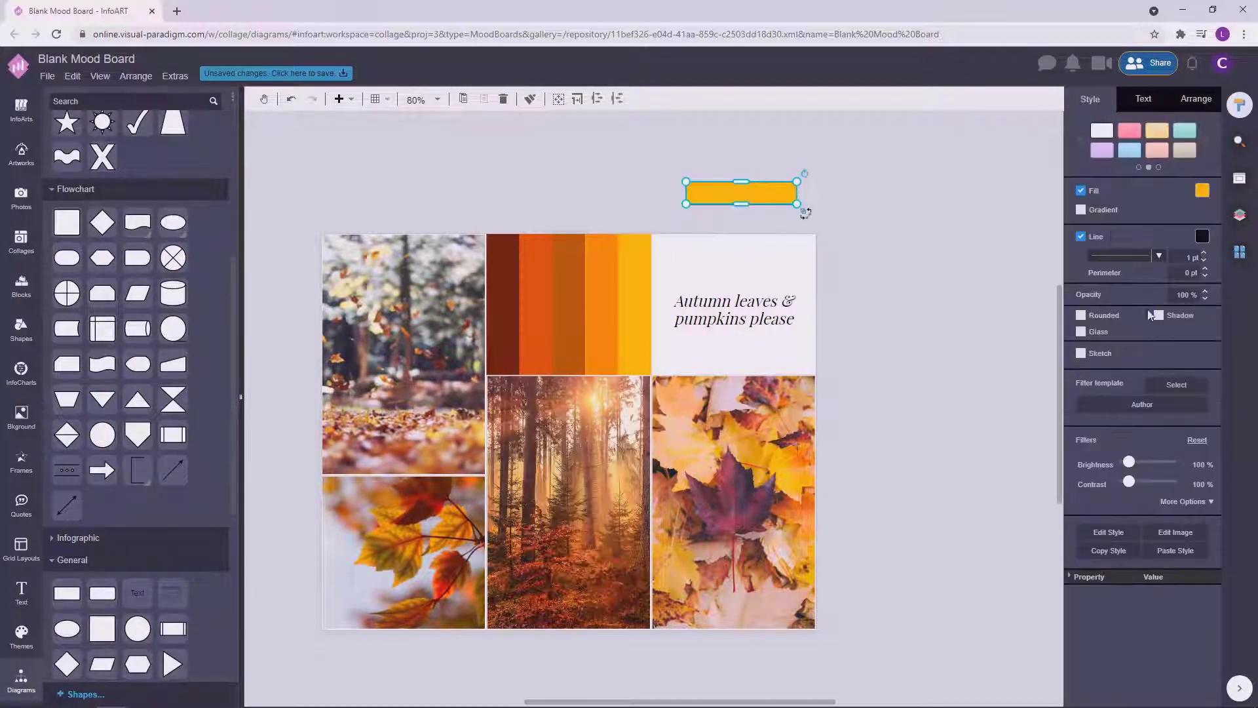
Step: Remove the rectangle's outline and fill it with the dark orange used in the second column
left_click(1081, 190)
left_click(1082, 218)
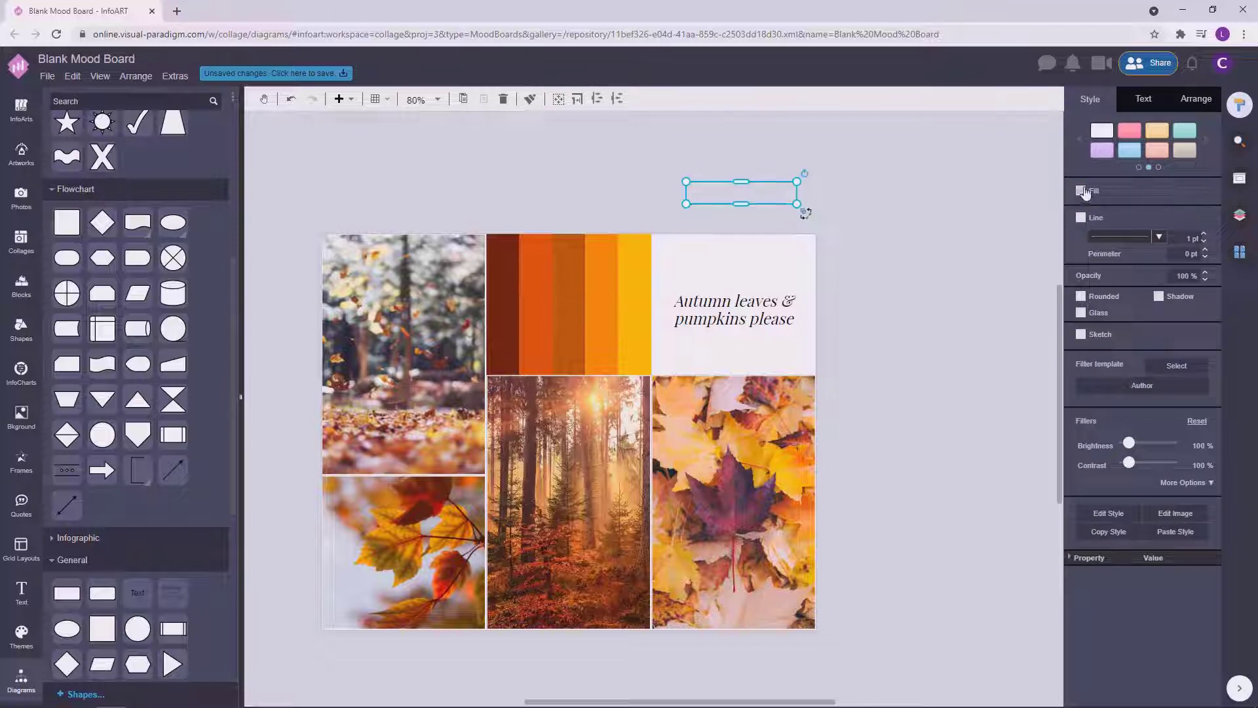
left_click(1081, 191)
left_click(848, 197)
Step: Flatten the orange rectangle to 37 pt high and place matching bars above and below the text
left_click(780, 195)
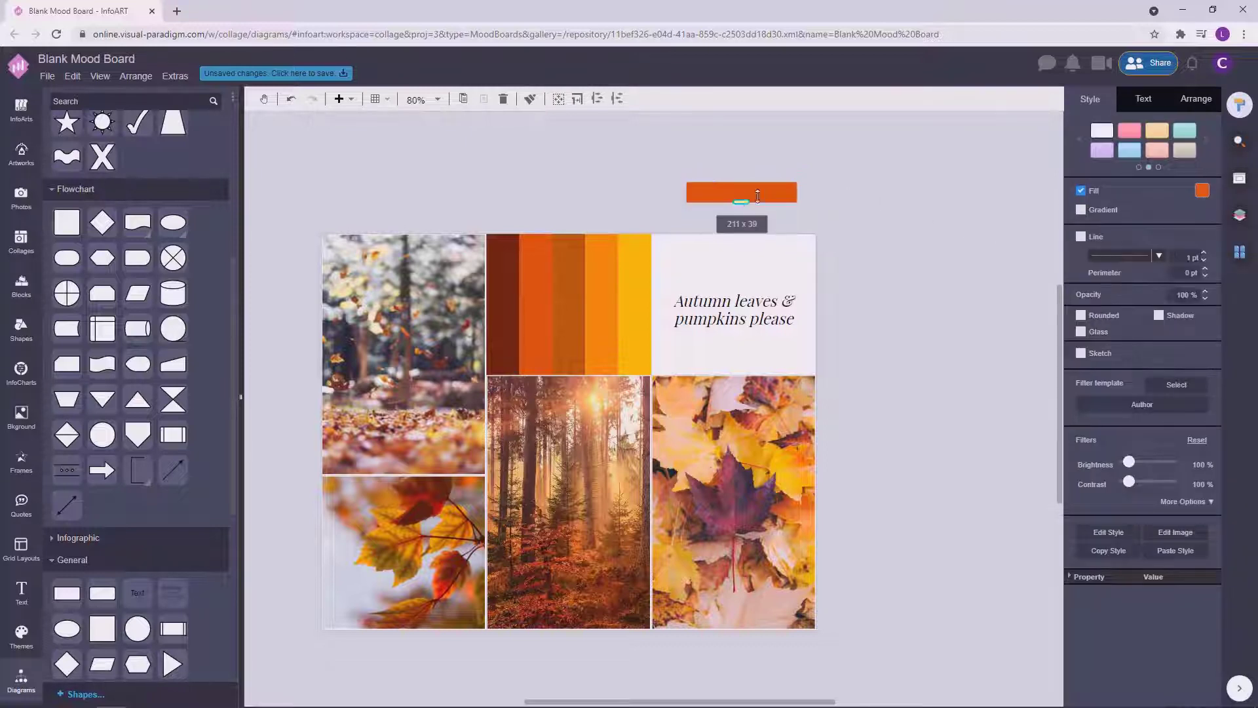
left_click_drag(757, 196, 734, 387)
scroll(840, 267, "up", 2)
Step: Center-align the orange bars and the text horizontally in the upper right cell
left_click(695, 286)
left_click(688, 327, "shift")
left_click(1195, 99)
left_click(1106, 555)
left_click(911, 414)
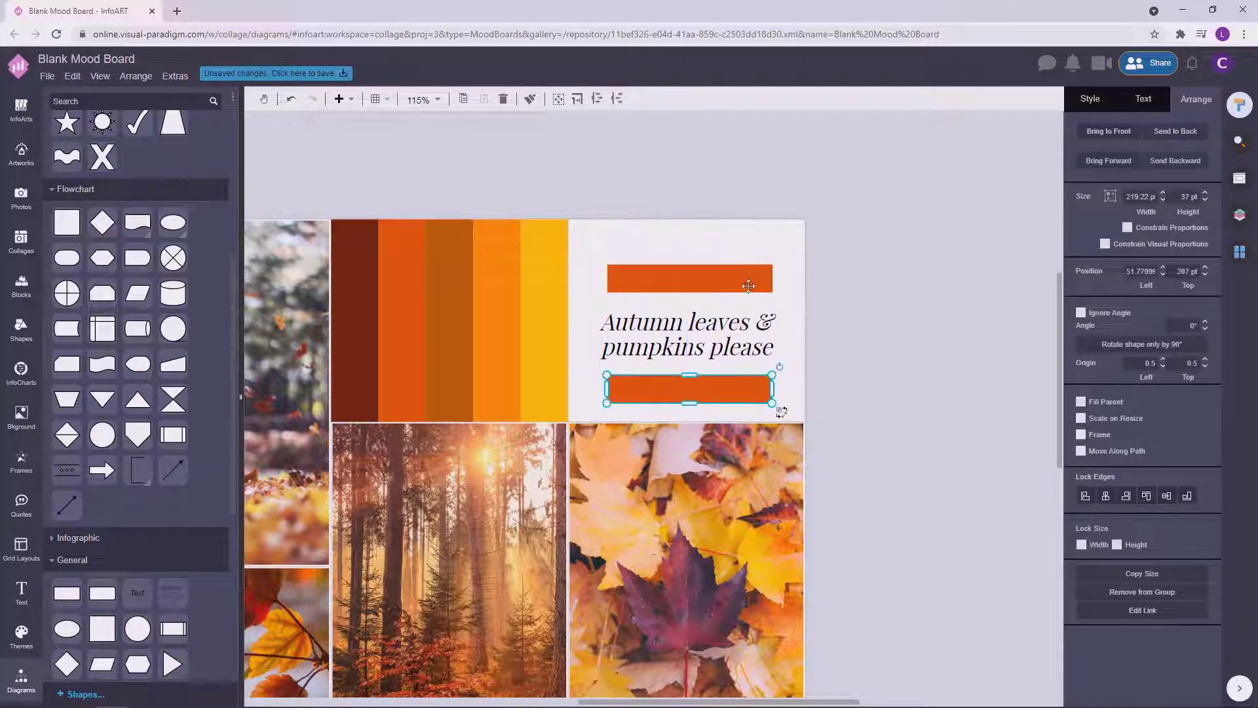
left_click(734, 334, "shift")
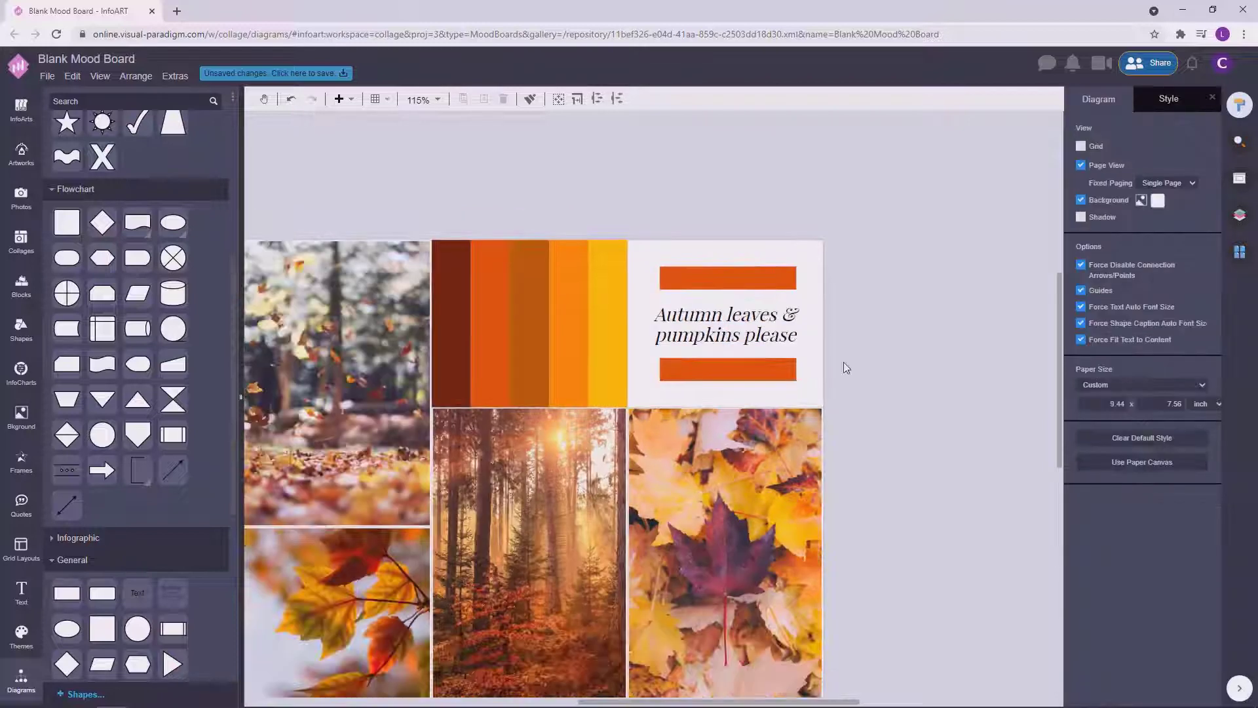
Step: Fill both bars around the caption with the brownish orange used in the third palette column
scroll(844, 363, "down", 3)
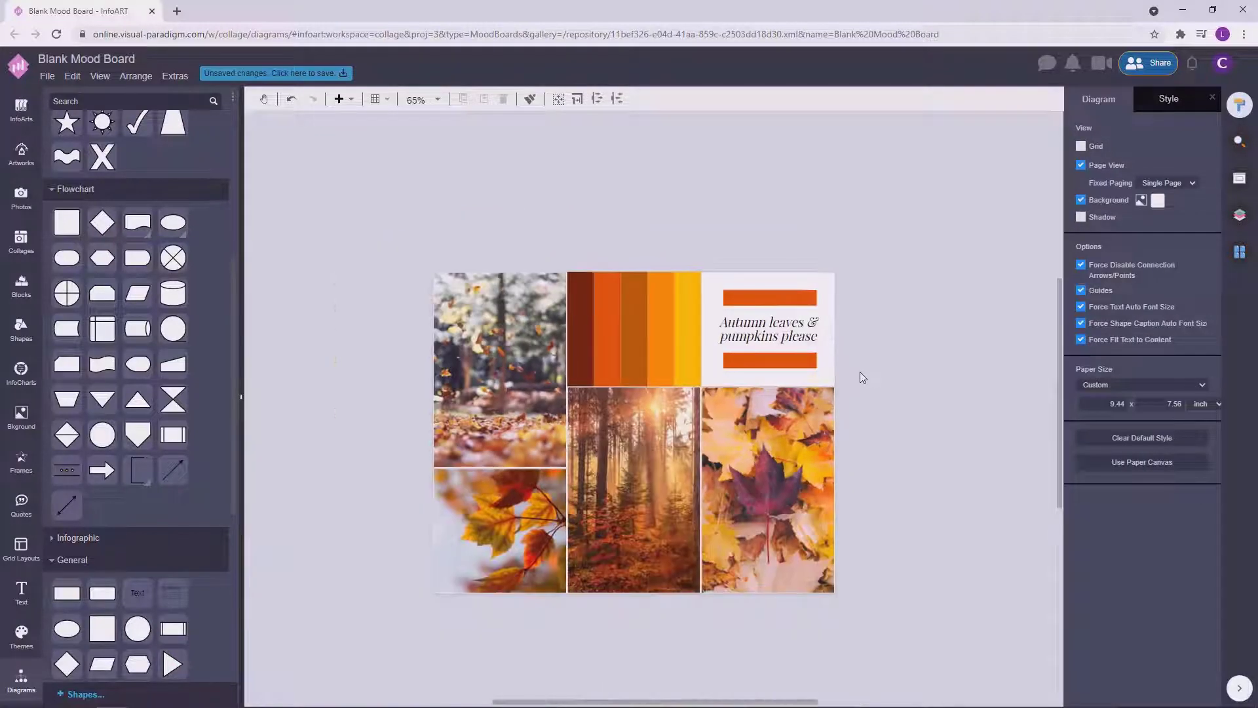
scroll(863, 374, "up", 1)
left_click(835, 365)
left_click(841, 286, "shift")
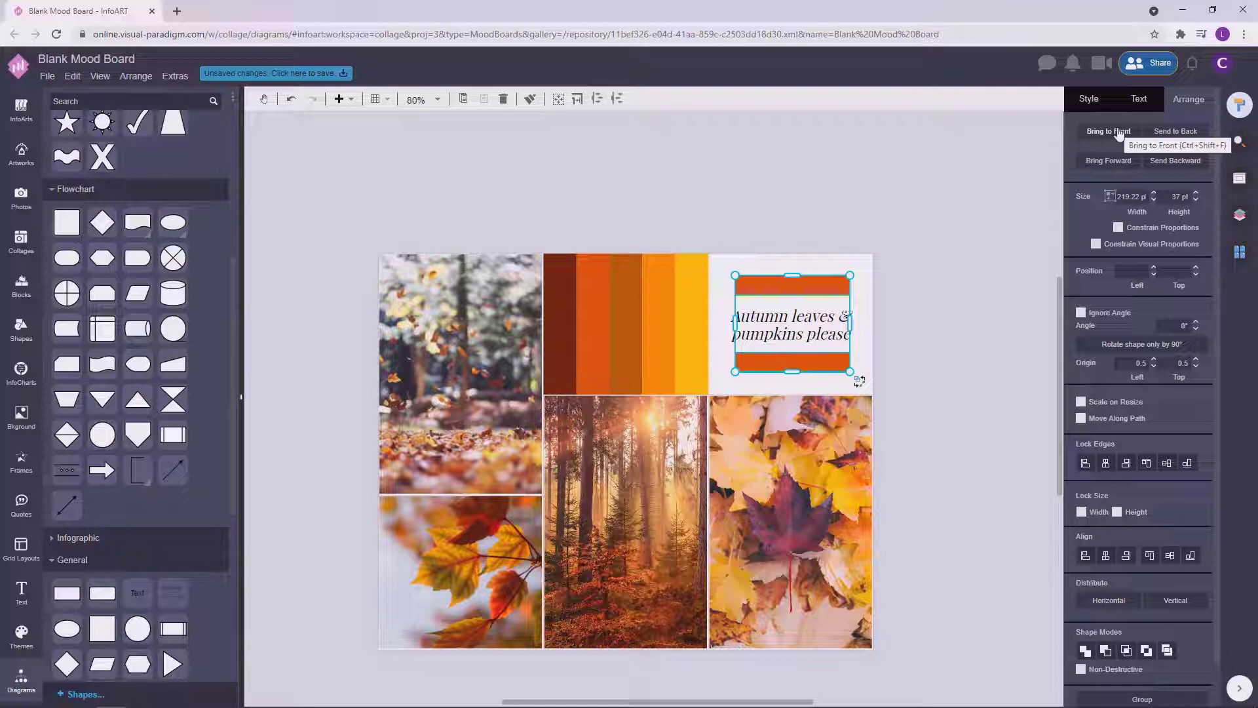
left_click(1088, 99)
left_click(1202, 190)
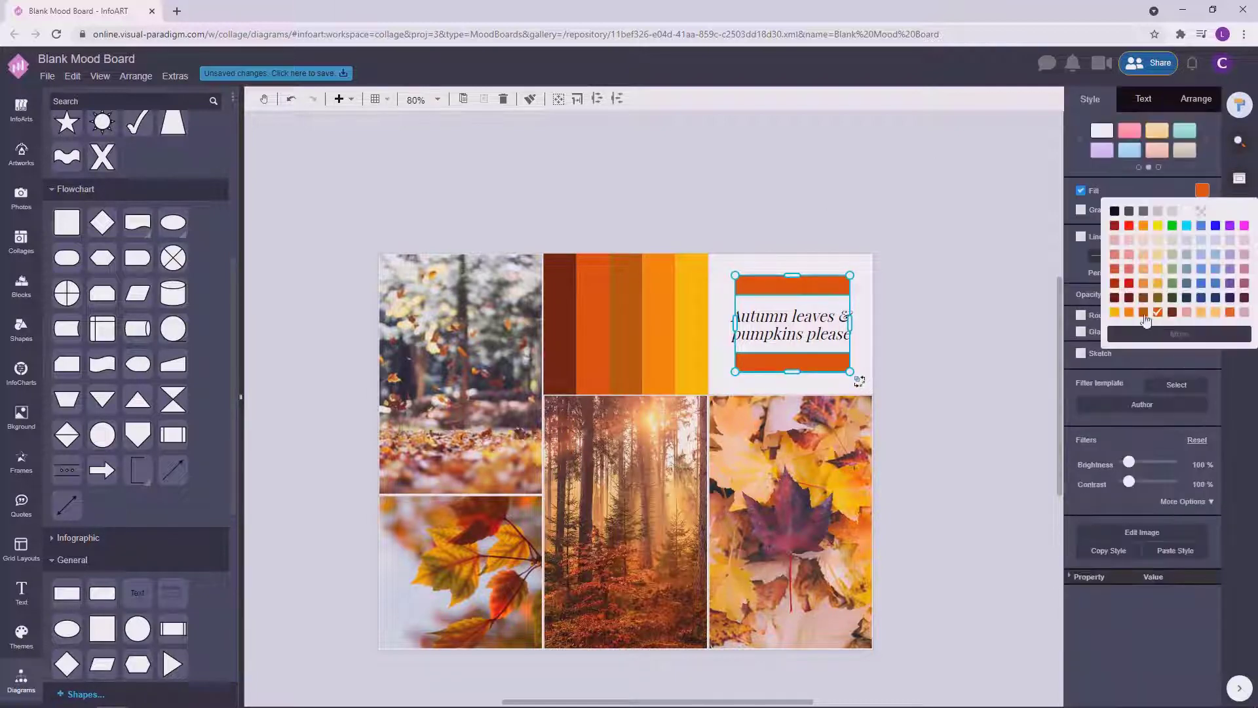
left_click(1144, 314)
left_click(943, 304)
Step: Change the caption text's font color to the same brownish orange as the bars
left_click(834, 322)
left_click(1143, 99)
left_click(1202, 306)
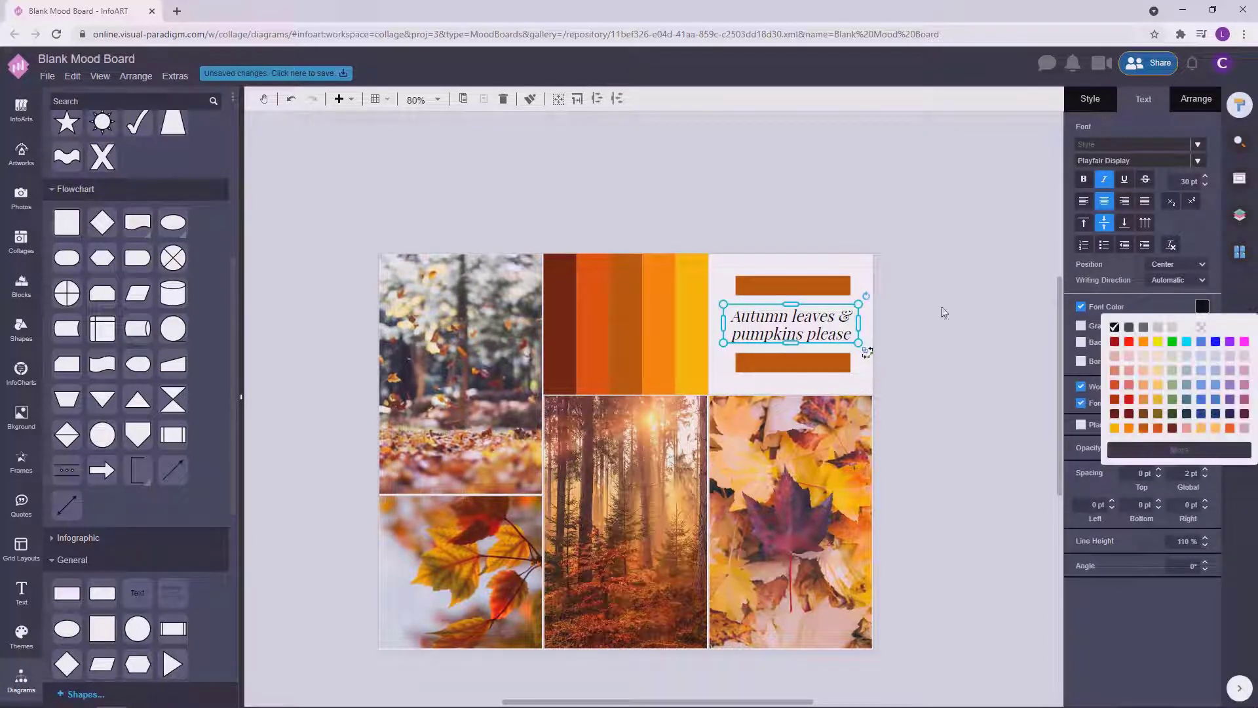
left_click(944, 312)
scroll(933, 324, "up", 1)
left_click(766, 369)
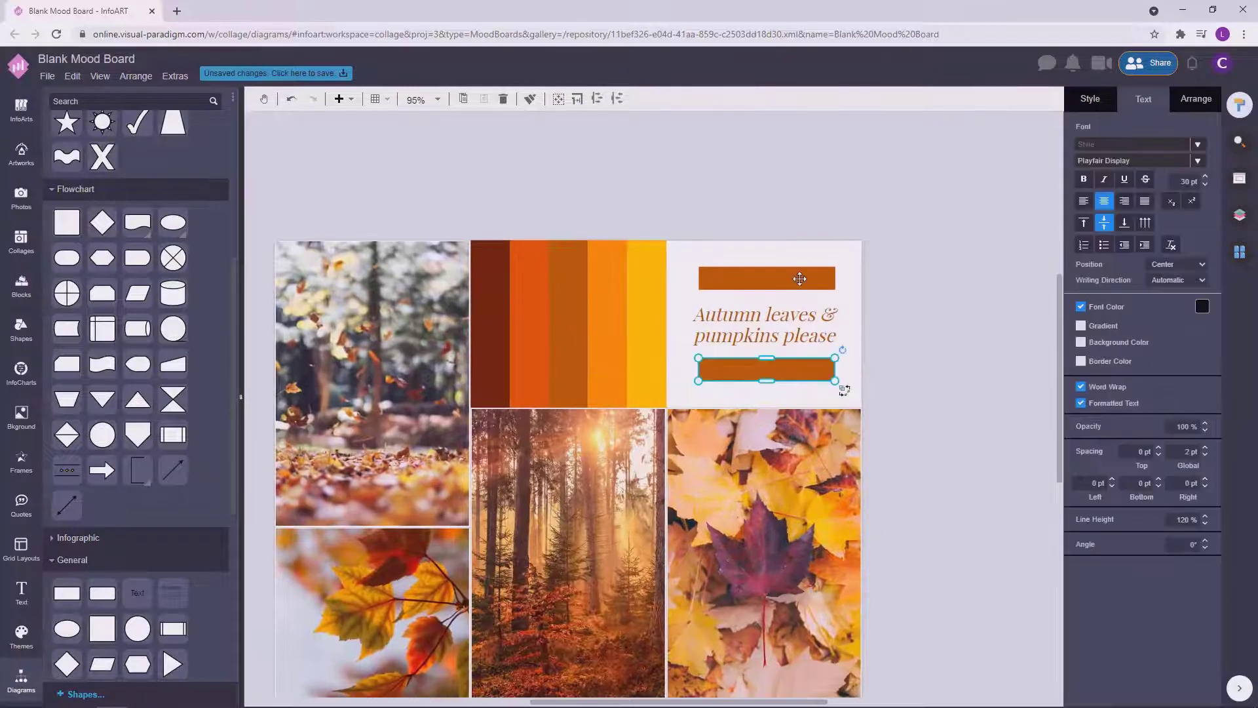
left_click(939, 264)
scroll(930, 293, "down", 2)
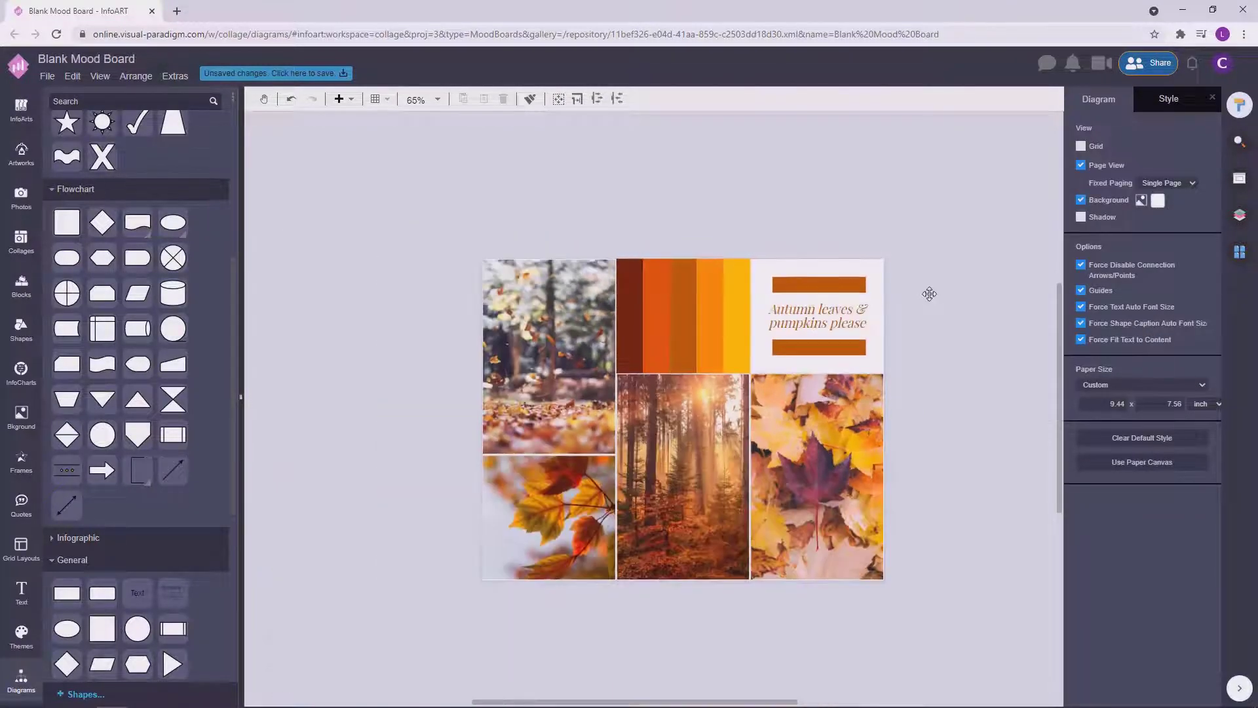
Step: Make the bars above and below the caption slightly thinner by trimming their inner edges
scroll(895, 306, "up", 2)
left_click(813, 278)
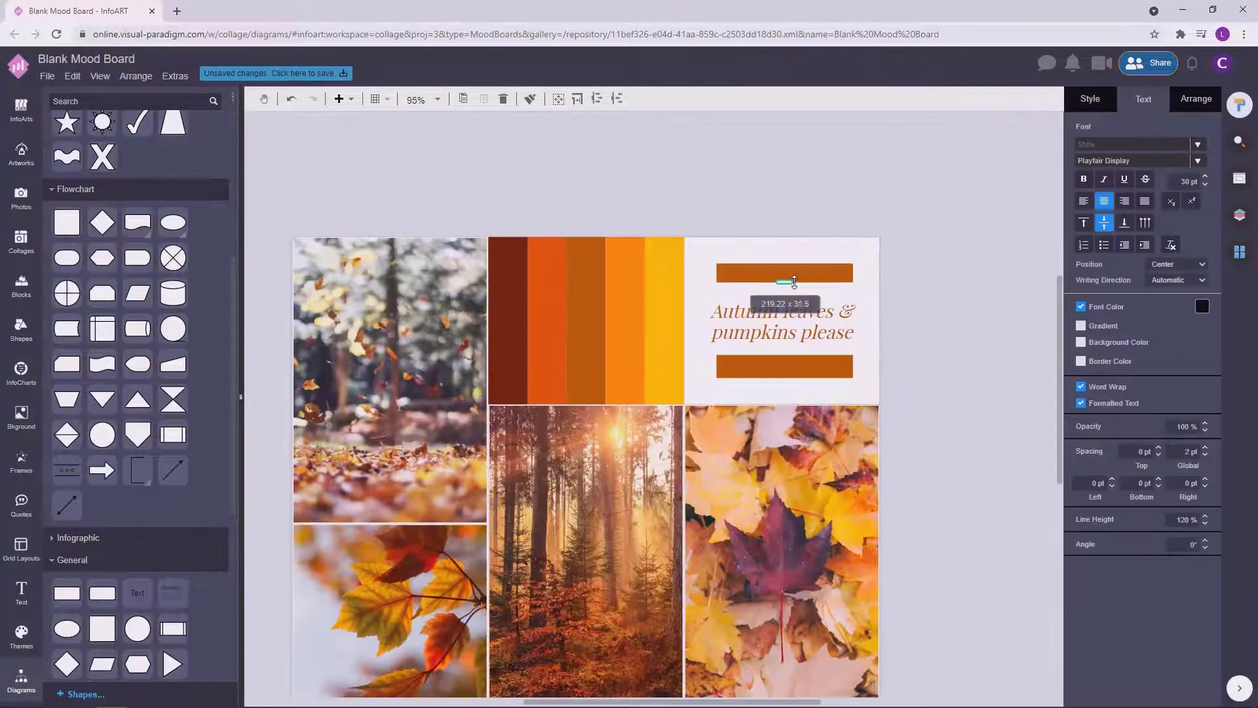
left_click(789, 360)
left_click_drag(789, 355, 787, 357)
Step: Copy the upper bar's size and apply it to the lower bar
left_click(819, 272)
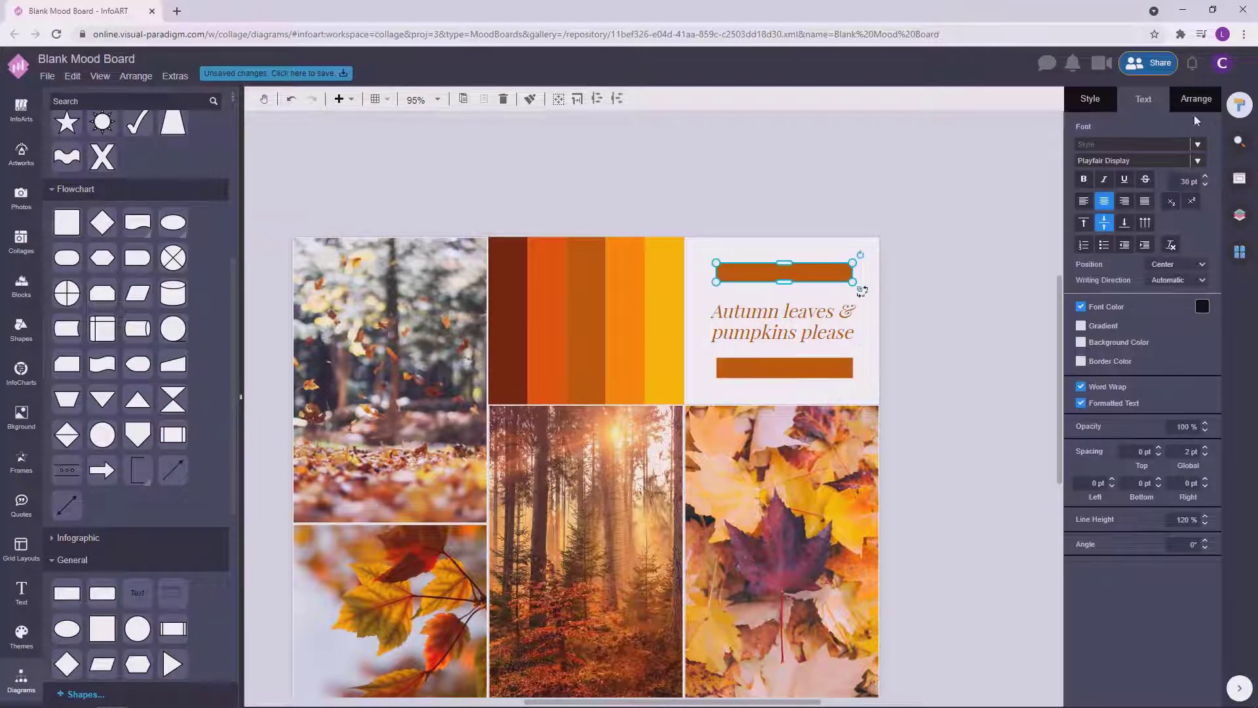
left_click(1195, 99)
left_click(1134, 575)
left_click(780, 374)
left_click(1181, 575)
Step: Reposition the caption text so it sits centered between the two bars
left_click(837, 319)
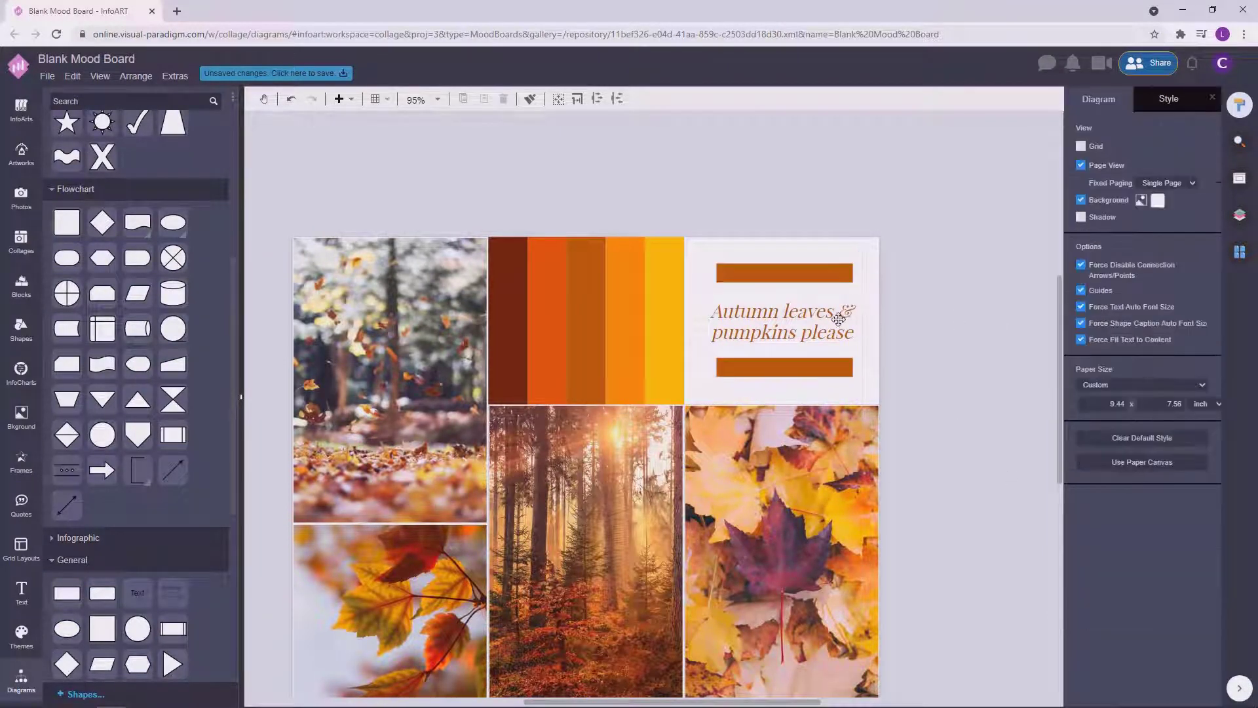
left_click_drag(806, 327, 803, 328)
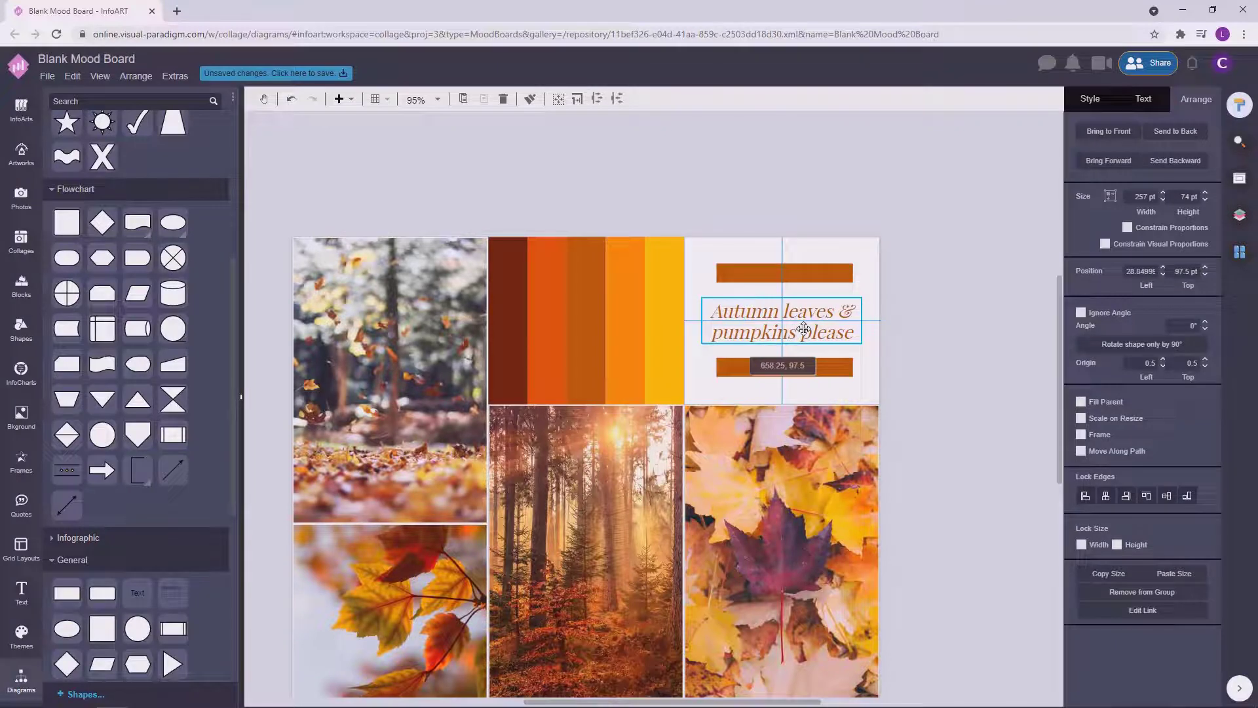
left_click(942, 328)
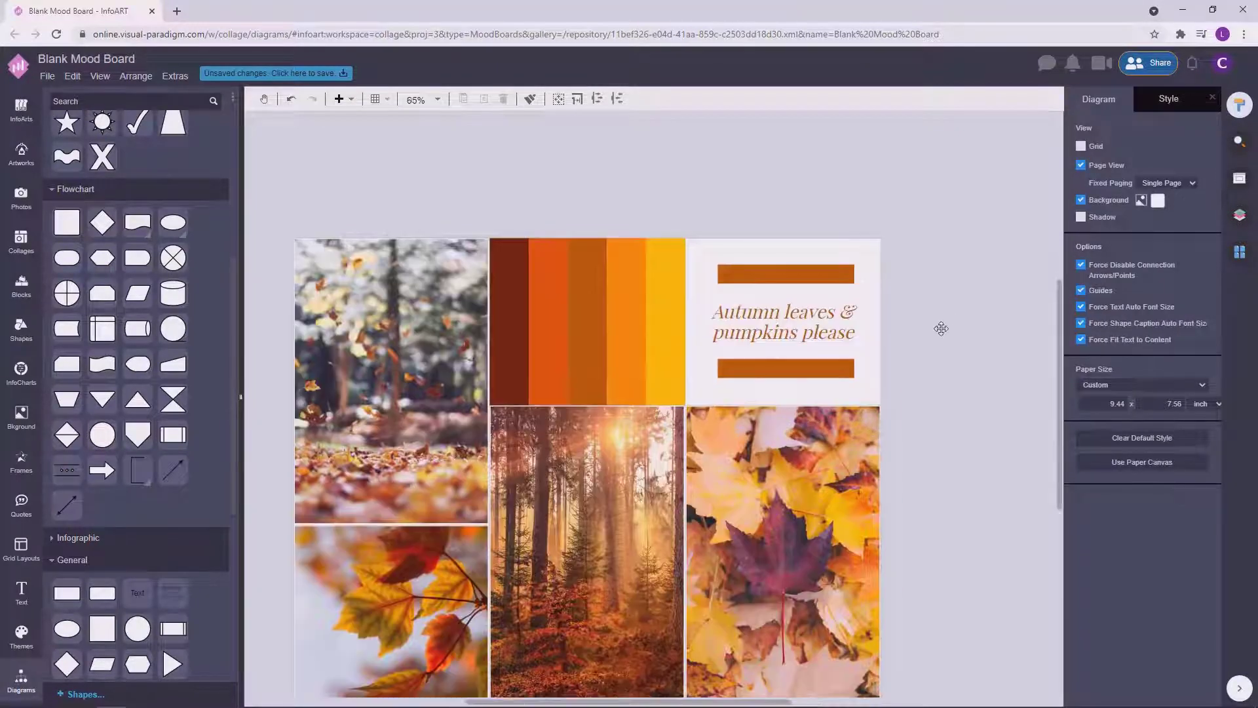
Step: Add a text box above the board, widen it and set its font to Special Elite
double_click(640, 176)
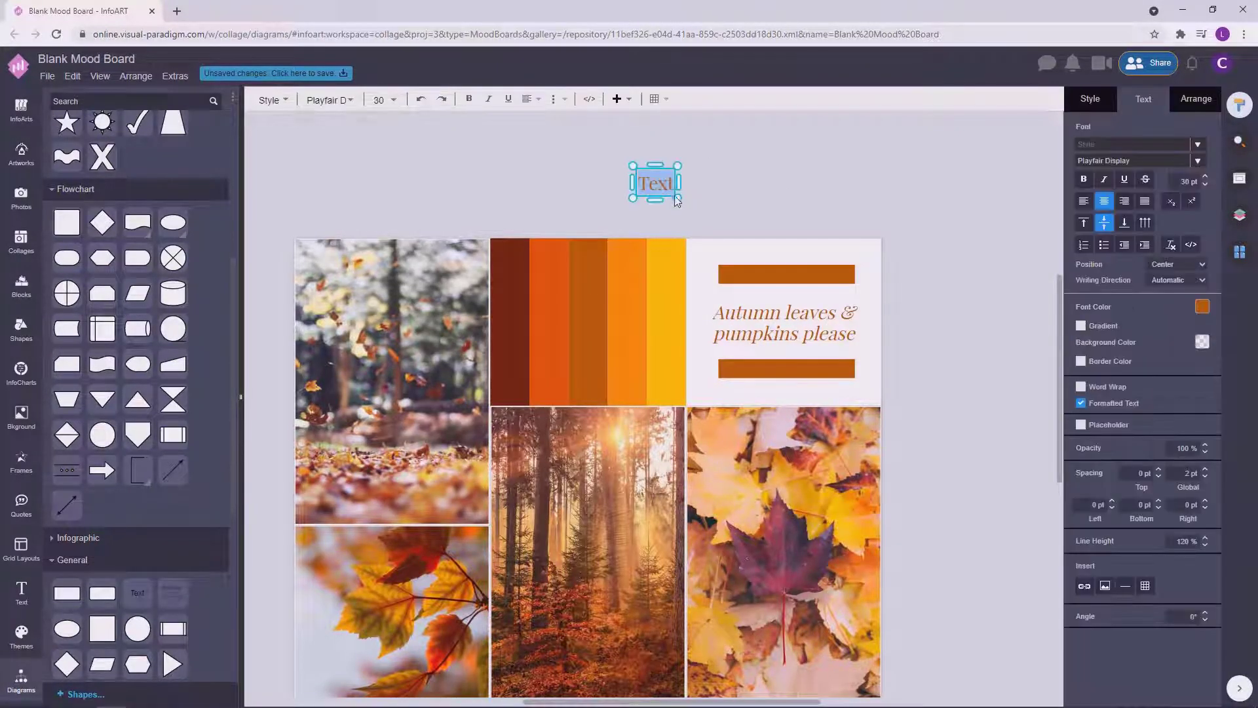
left_click_drag(679, 185, 814, 184)
left_click(1156, 98)
left_click(1193, 160)
left_click_drag(1251, 181, 1252, 392)
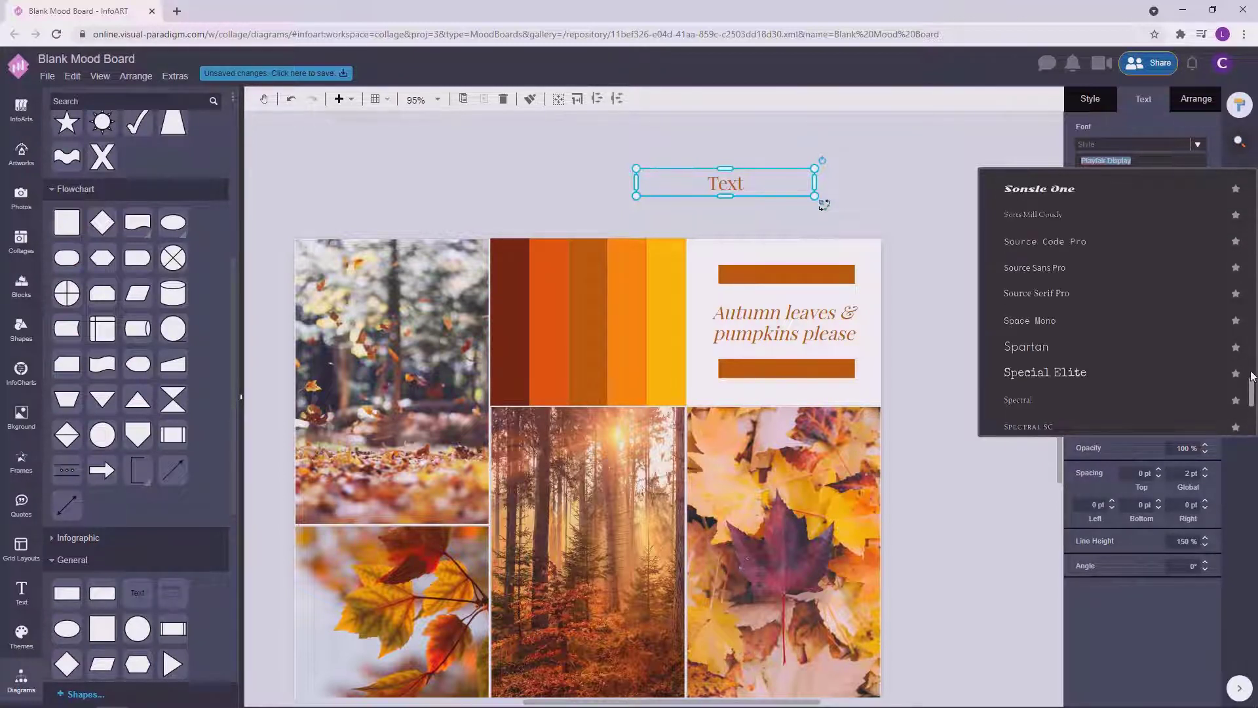
left_click(785, 203)
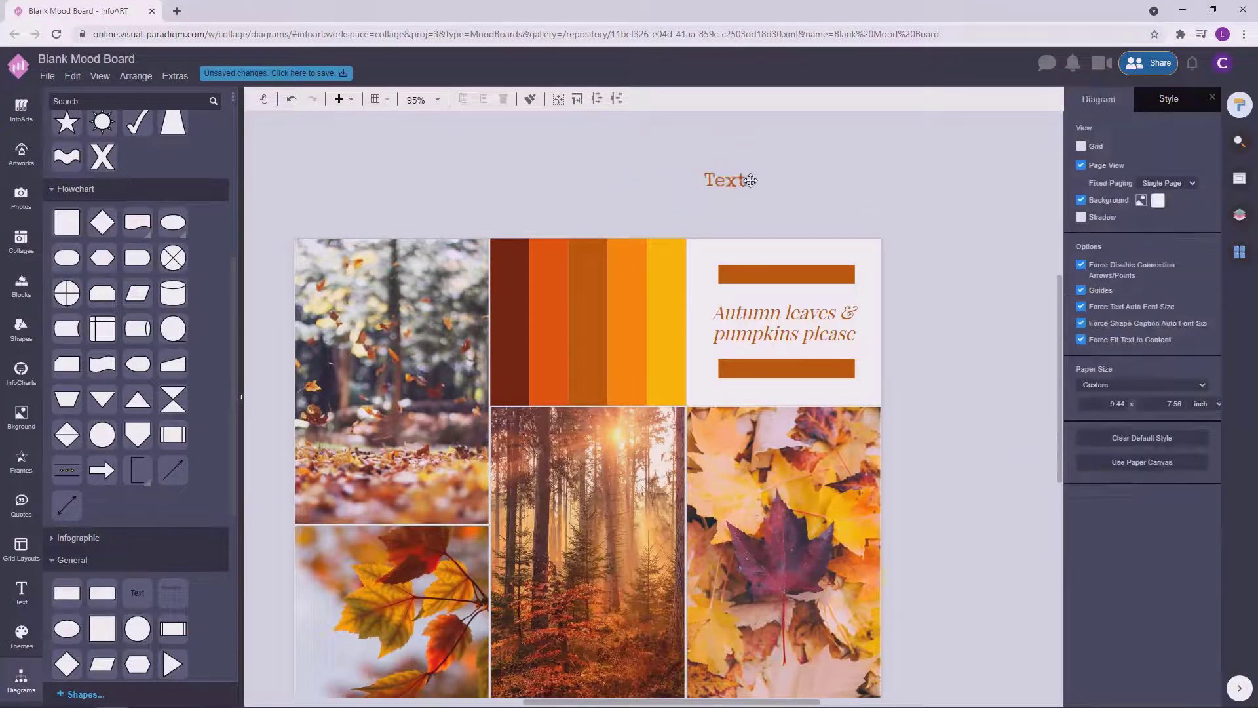
Step: Replace the new text box's placeholder with LOVE FALL
left_click(747, 180)
double_click(743, 182)
type("L")
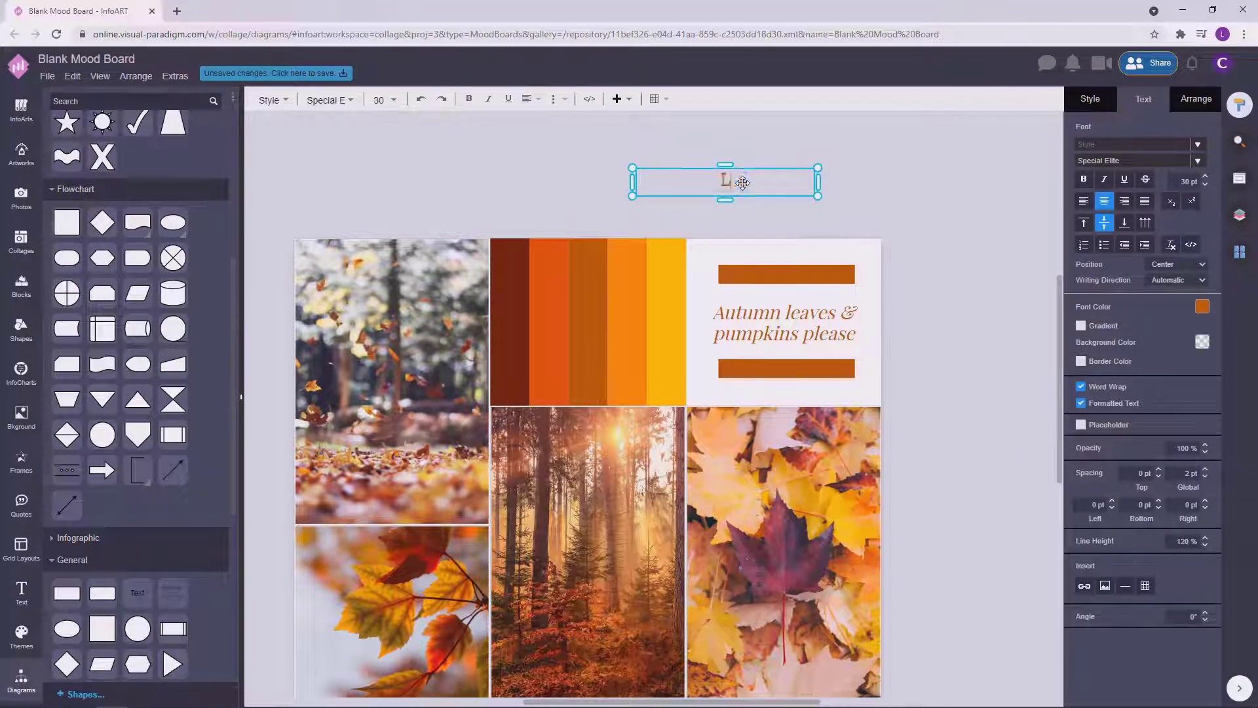
type("OVE FALL")
left_click(867, 178)
Step: Move the LOVE FALL text above the caption cell, set it to 25 pt and color it white
left_click_drag(807, 198, 895, 227)
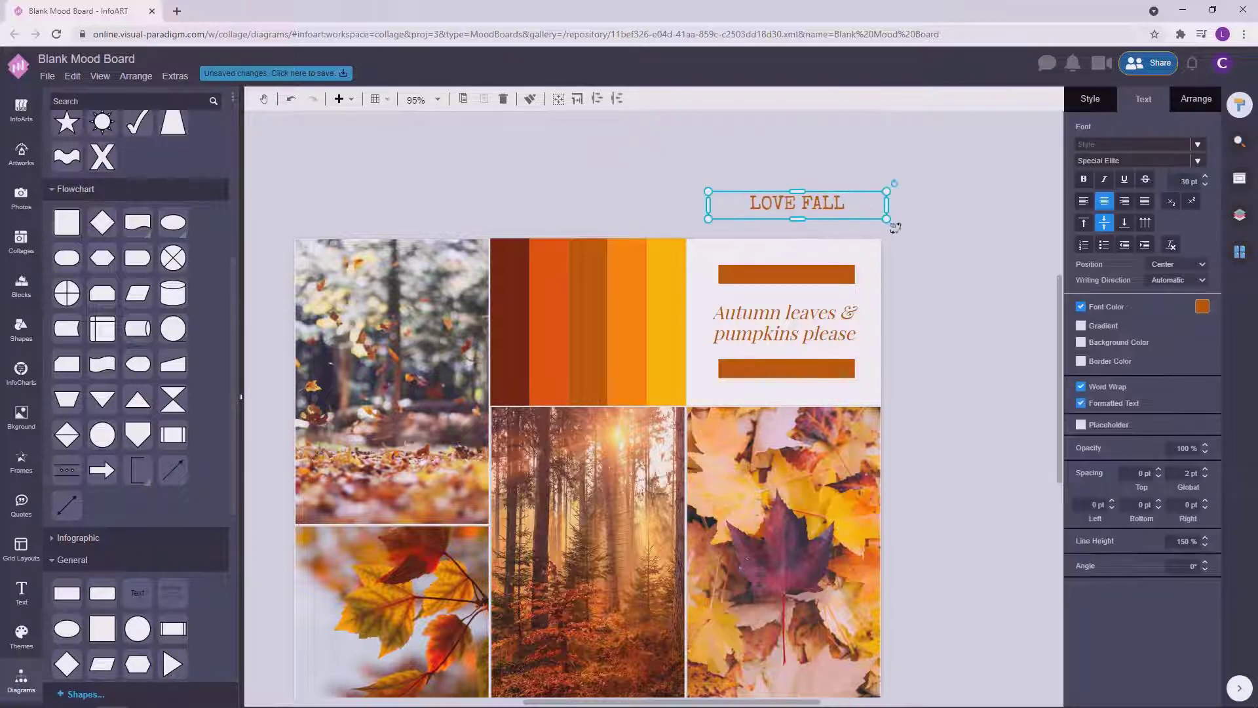
left_click(1201, 181)
type("25")
left_click(890, 263)
left_click(873, 199)
left_click(1203, 306)
left_click(1115, 321)
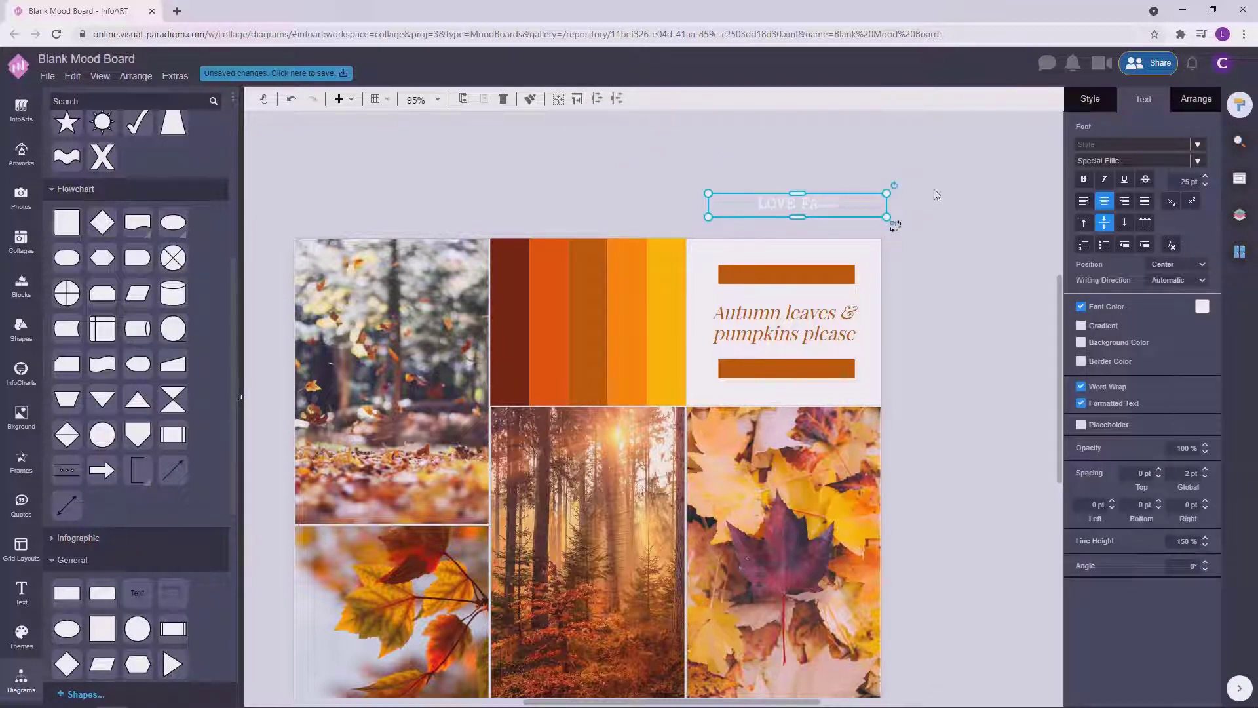
Step: Place the LOVE FALL label on the upper bar and reduce its font size to fit
left_click_drag(895, 225, 882, 299)
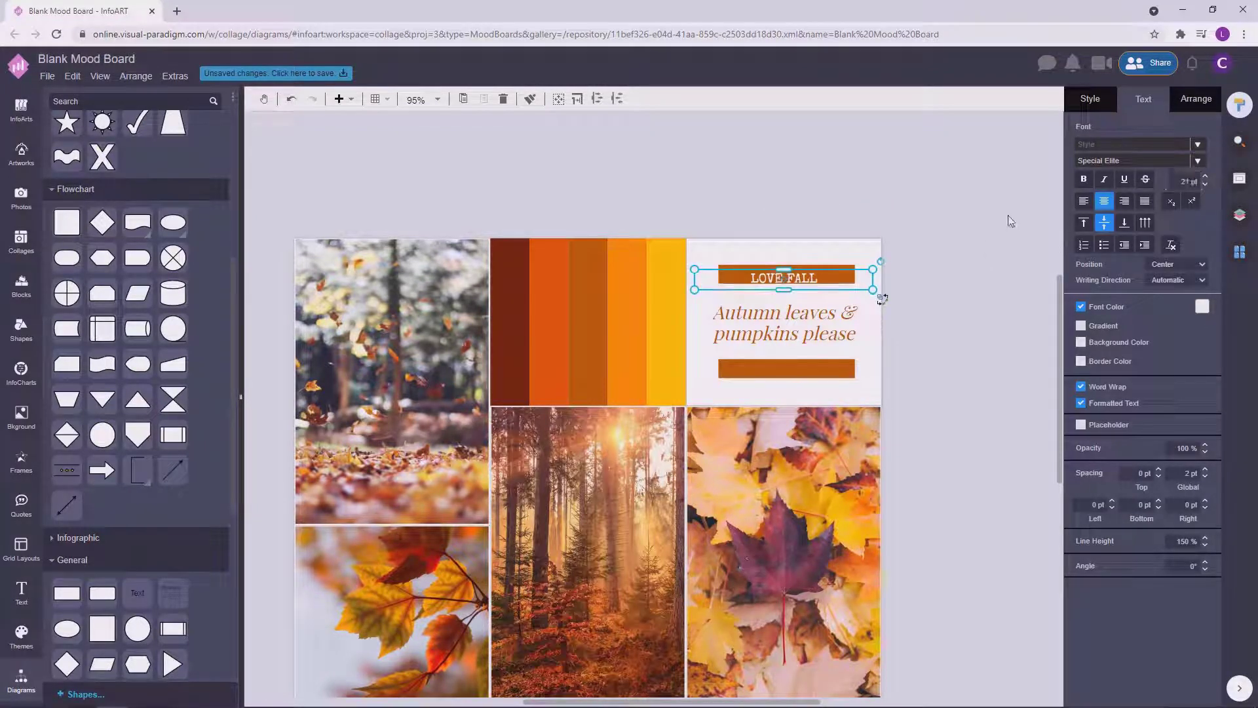
left_click(964, 264)
left_click(815, 278)
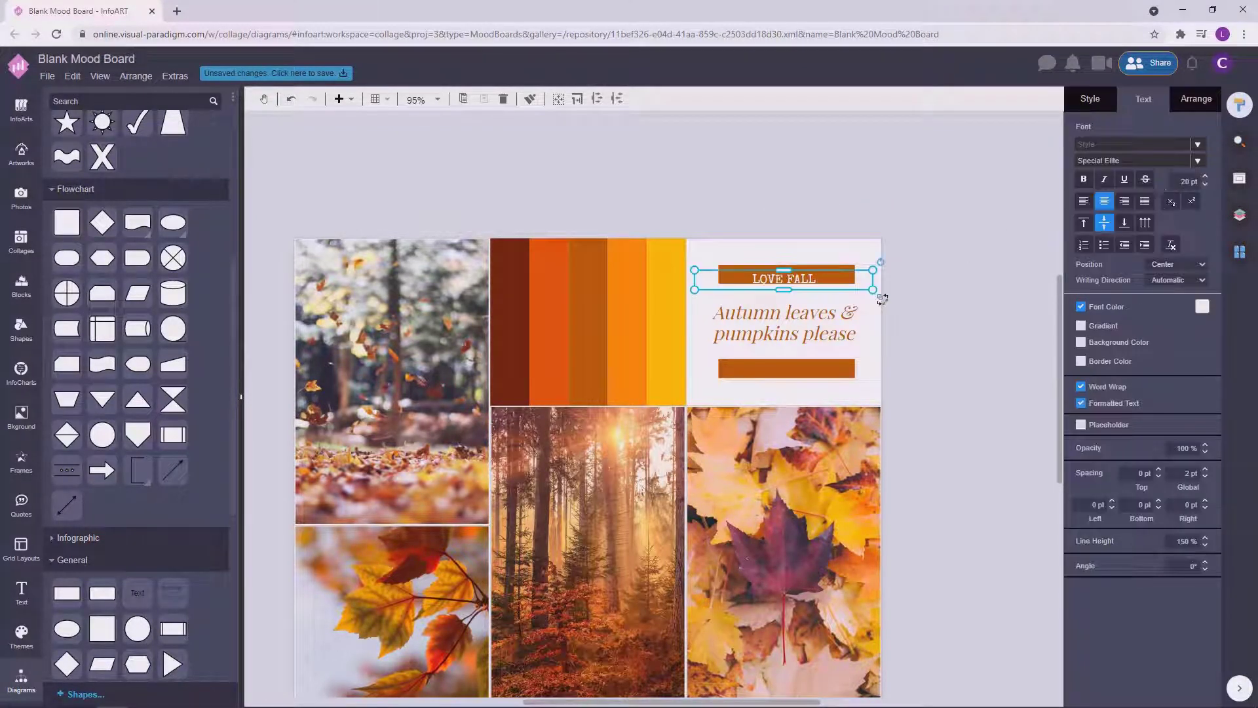
left_click(1195, 183)
type("16")
left_click(961, 265)
left_click_drag(812, 279, 815, 275)
left_click(961, 264)
Step: Set the LOVE FALL label's font size to 15 pt
left_click(815, 273)
left_click(1186, 183)
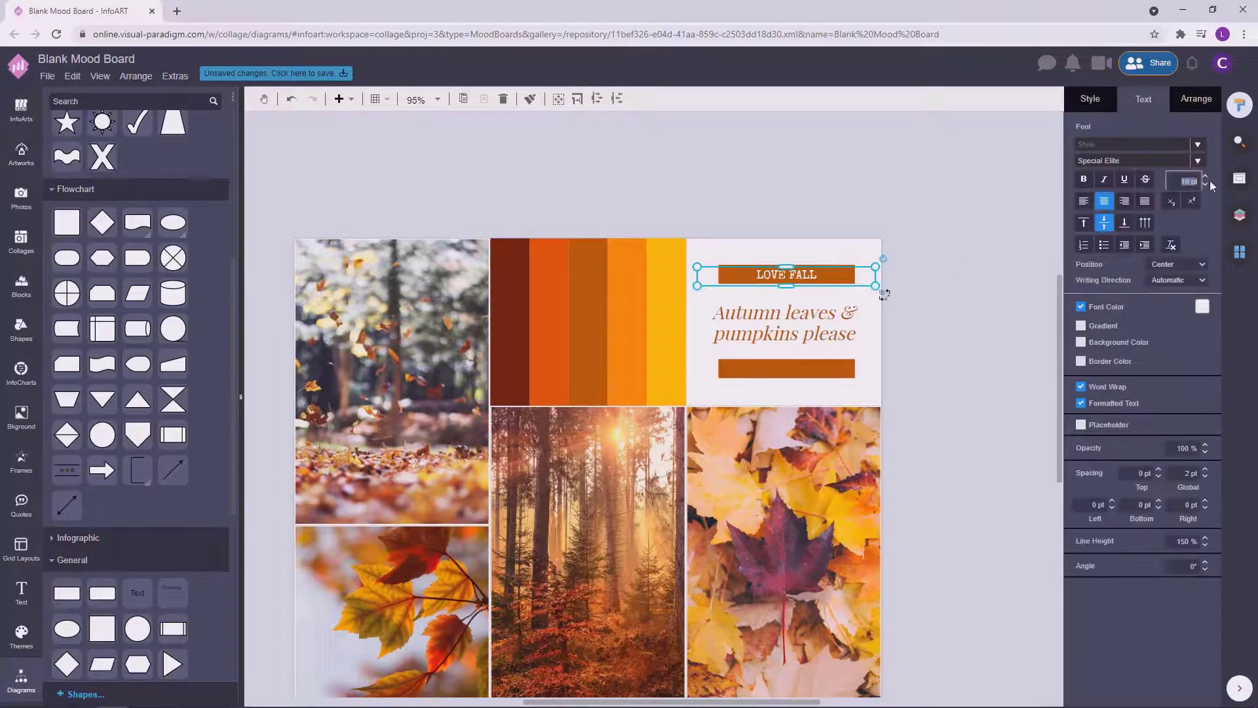
type("13")
left_click(967, 300)
left_click(815, 275)
left_click(1205, 178)
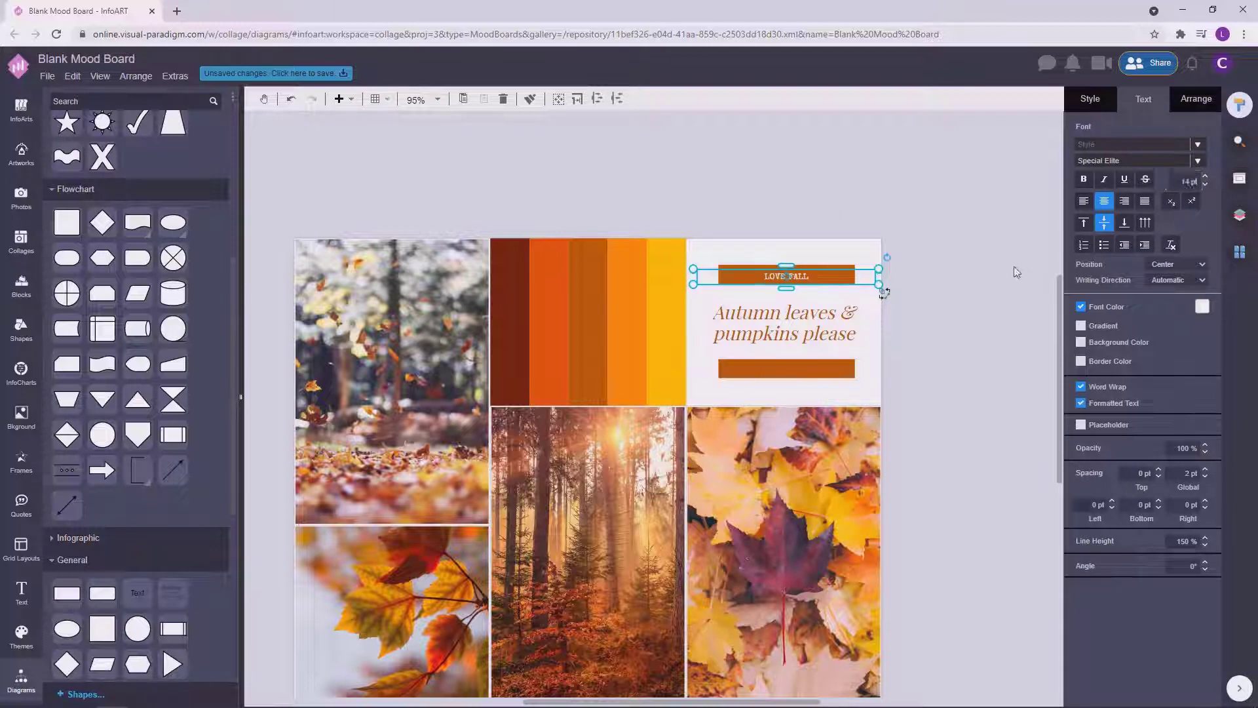
left_click(1206, 178)
left_click(967, 302)
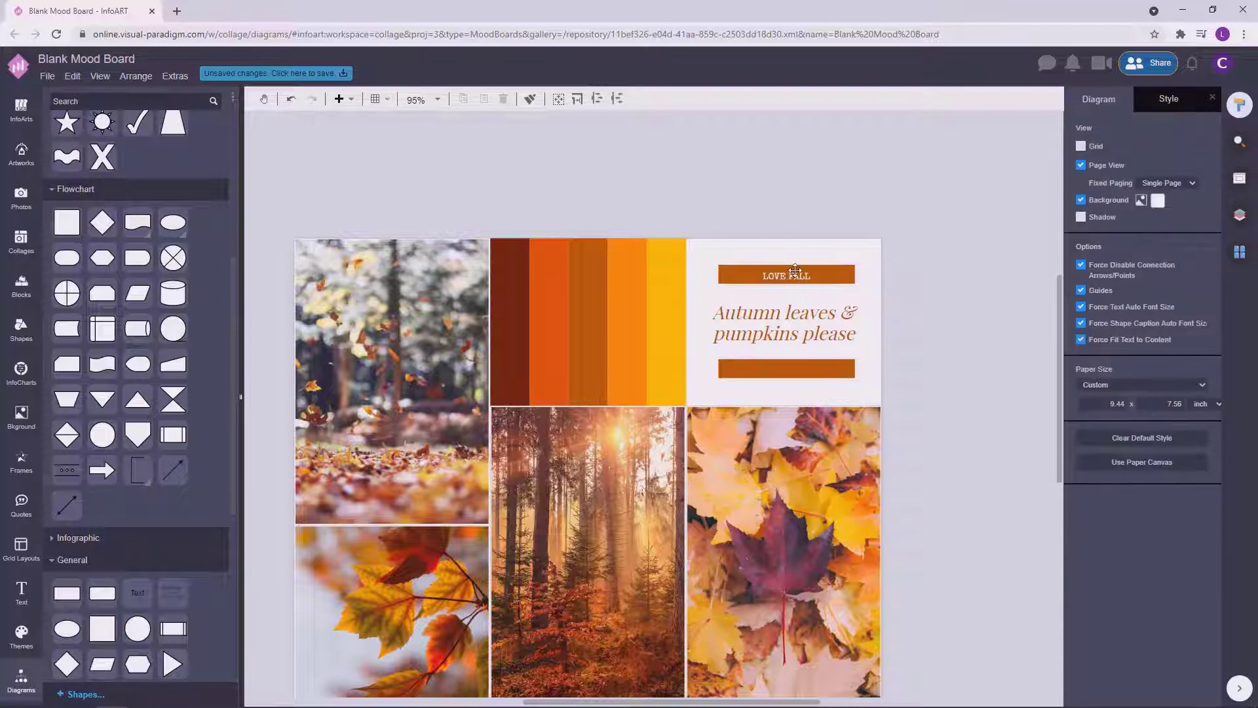
Step: Duplicate the LOVE FALL label onto the lower bar and change its text to FALL IN LOVE
left_click_drag(792, 274, 792, 368)
key("Down")
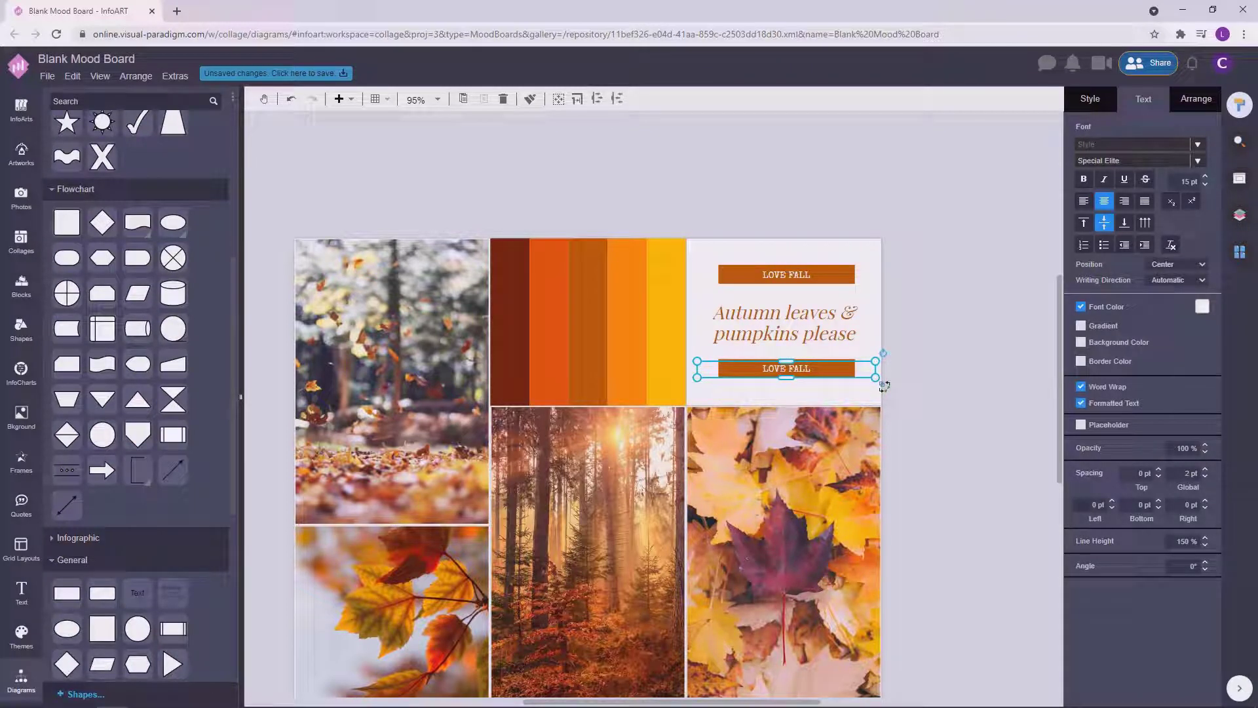
double_click(805, 369)
type("FALL IN LOVE")
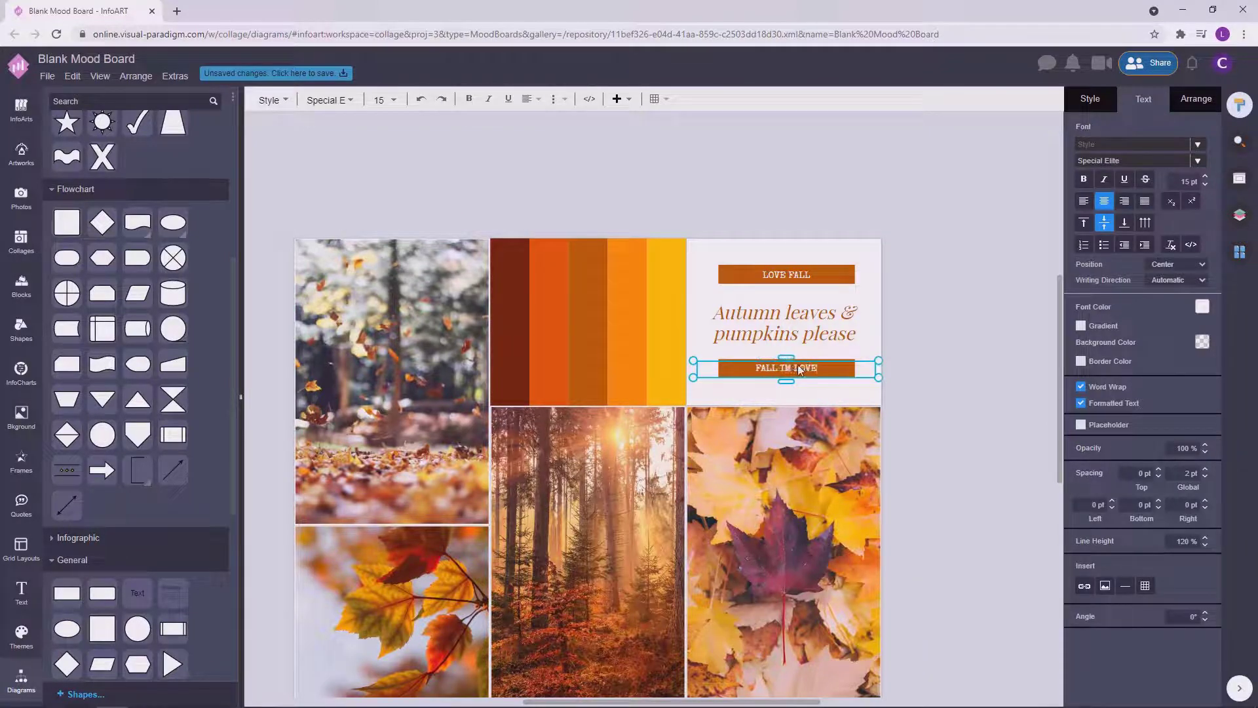
key("BackSpace")
type("n")
left_click(967, 313)
double_click(793, 367)
left_click(989, 317)
Step: Select the caption, bars and labels together and center them in the upper right cell
left_click_drag(969, 397, 689, 245)
left_click_drag(794, 321, 792, 322)
left_click(950, 318)
Step: Set the font size of the LOVE FALL and FALL IN LOVE labels to 14.5 pt
left_click(801, 276)
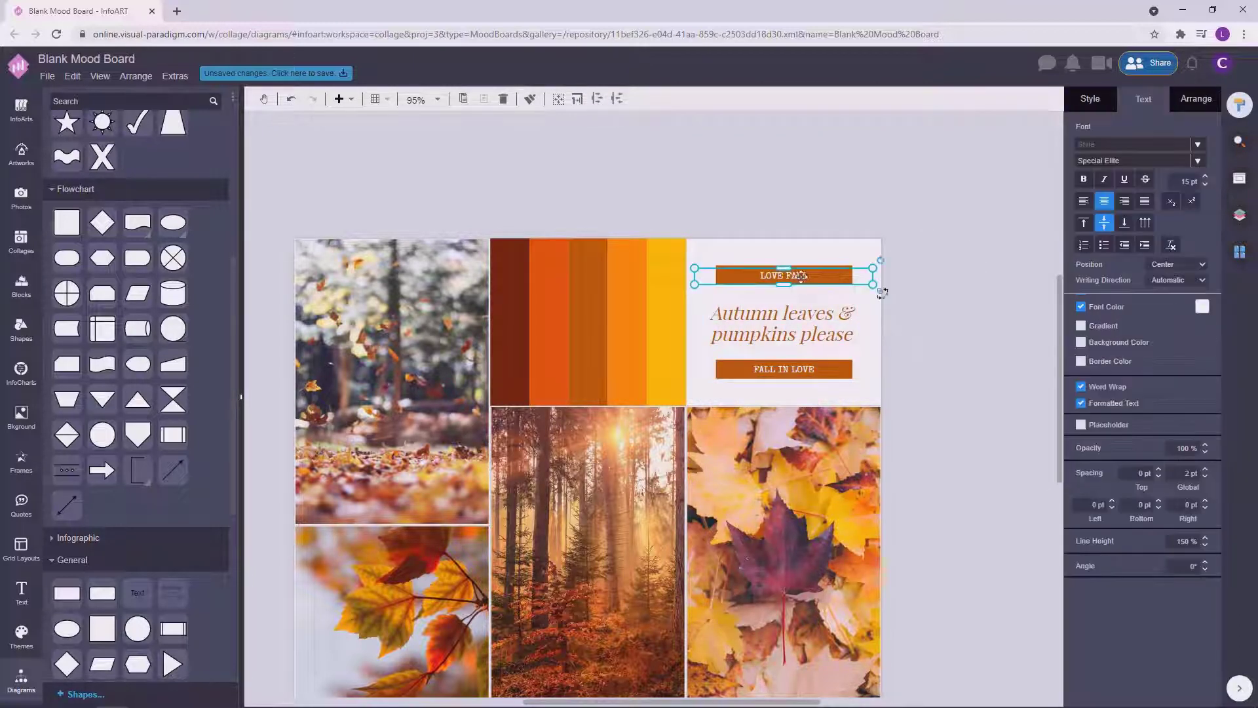
left_click(786, 368, "shift")
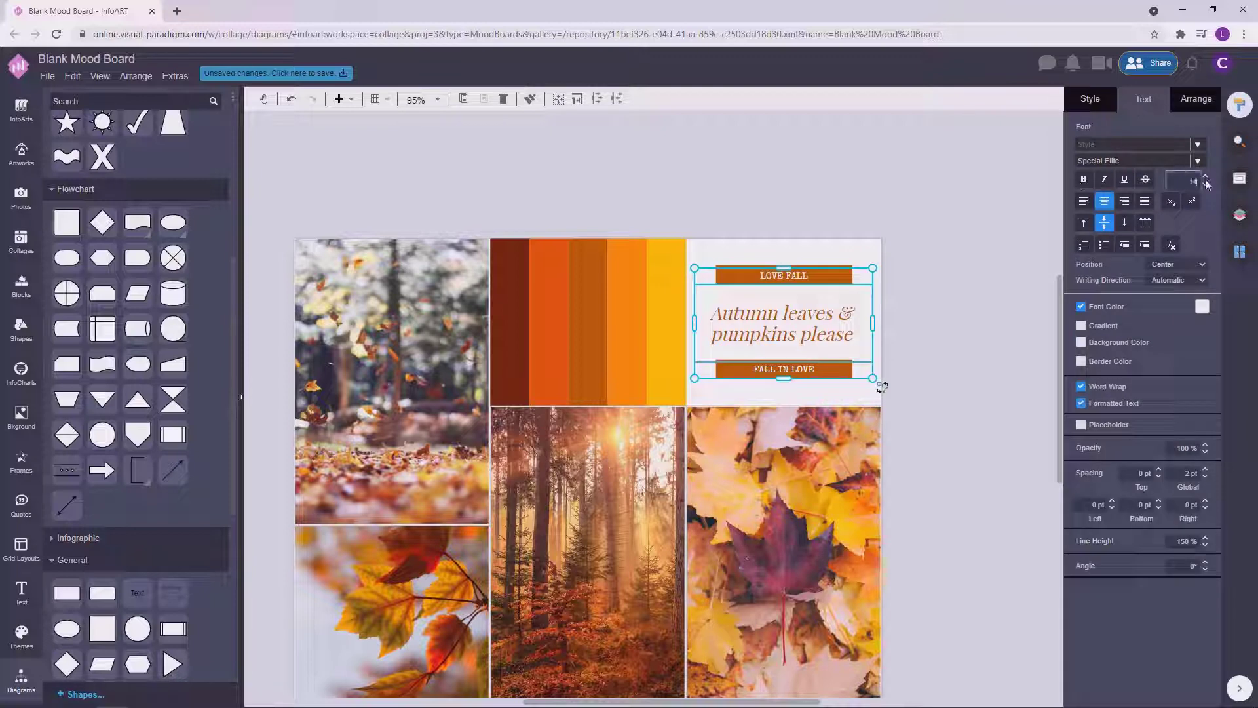
left_click(974, 324)
Step: Recolor the caption text between the bars to the dark brown of the first palette column
scroll(876, 309, "up", 3)
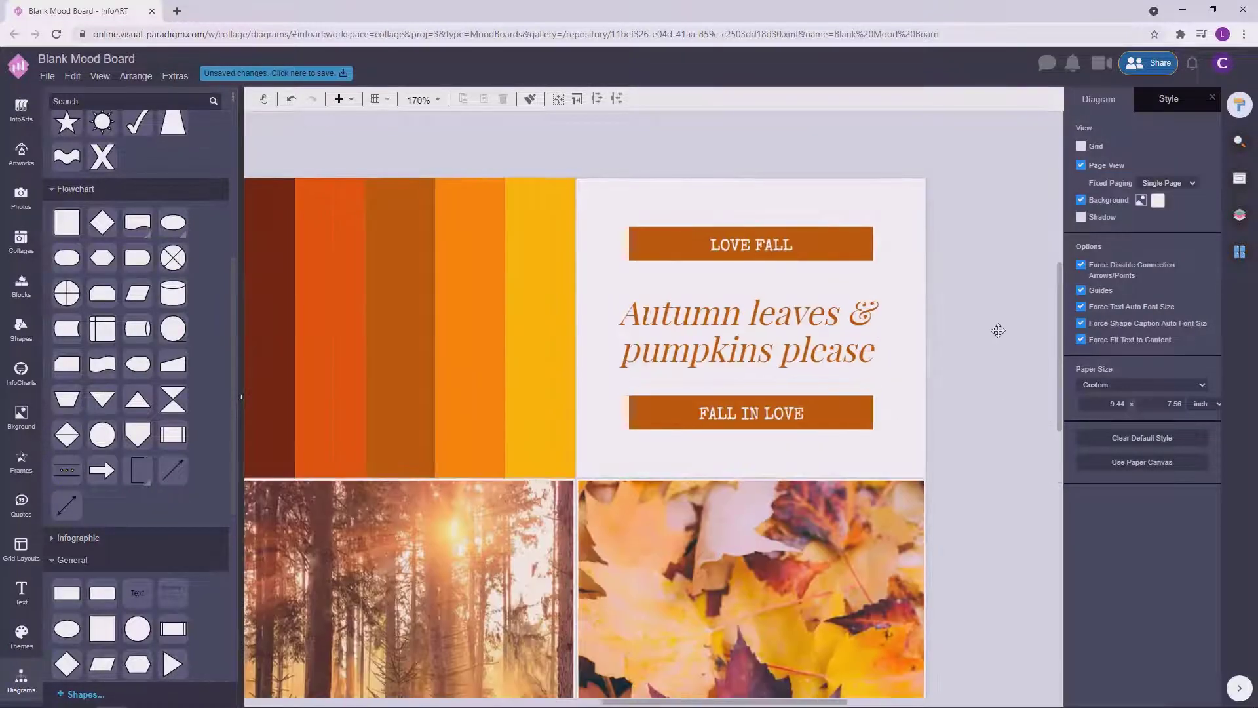
scroll(887, 348, "down", 3)
scroll(962, 367, "down", 3)
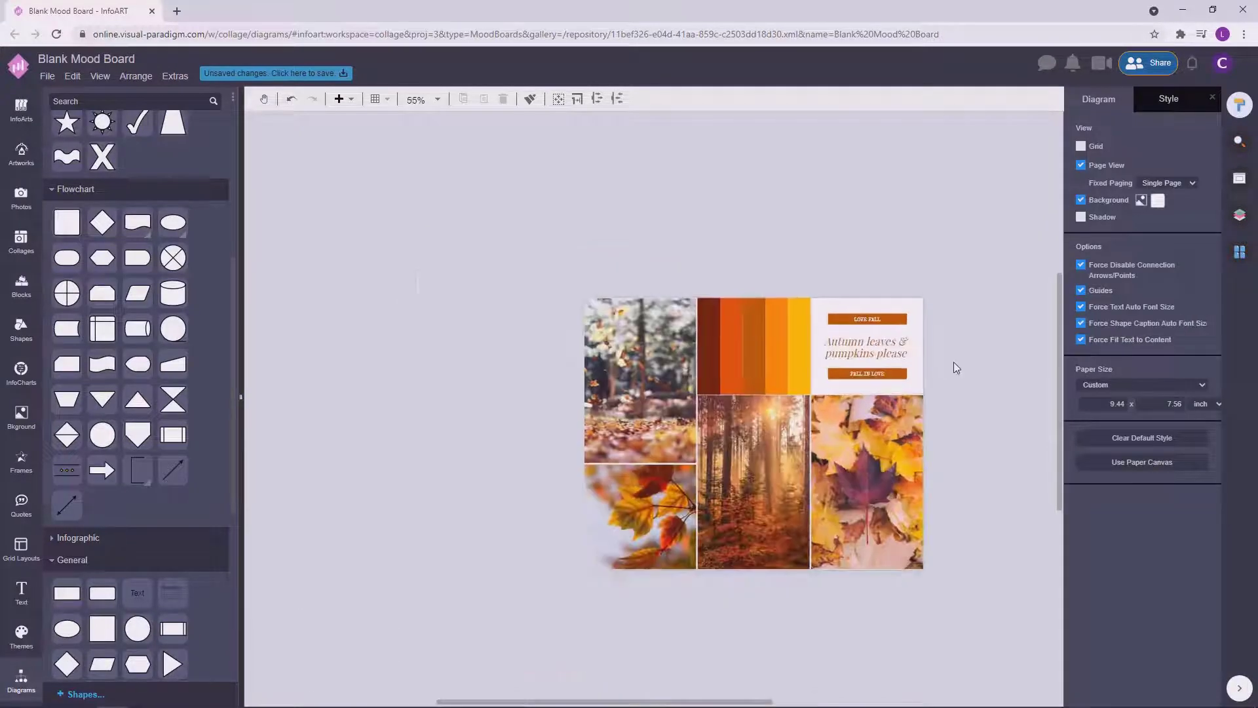
scroll(955, 365, "up", 3)
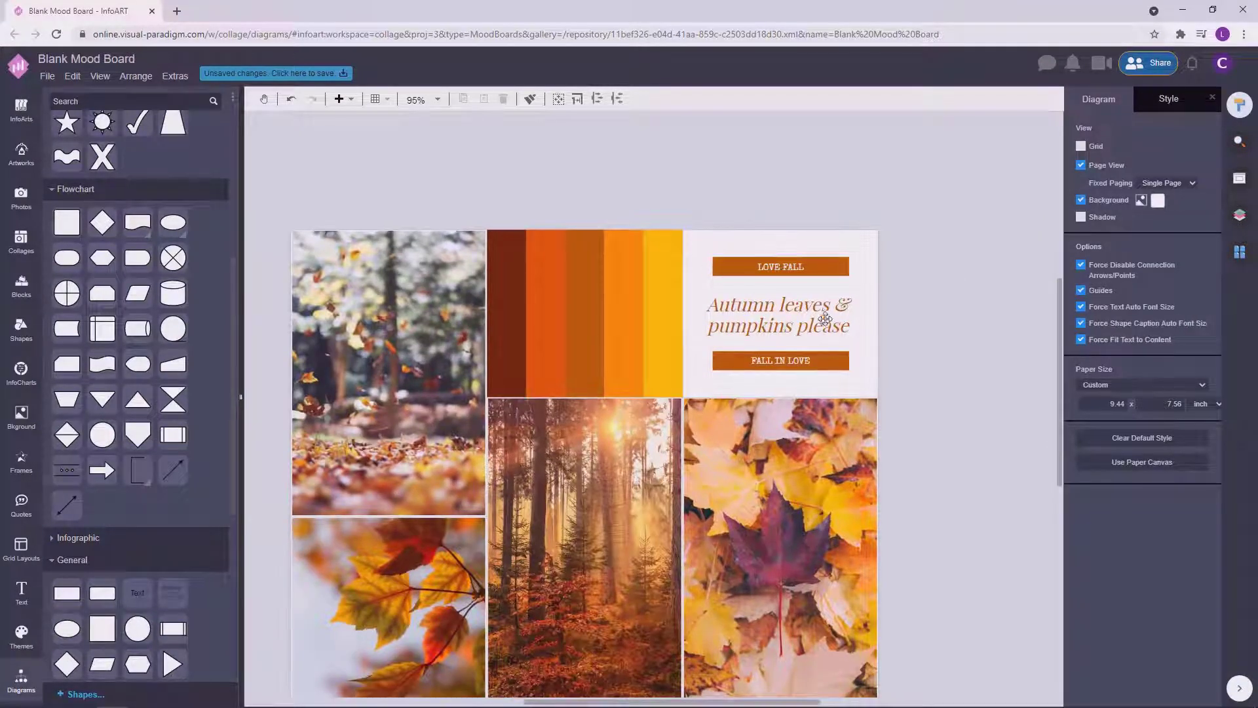
left_click(824, 319)
left_click(950, 354)
scroll(985, 296, "down", 2)
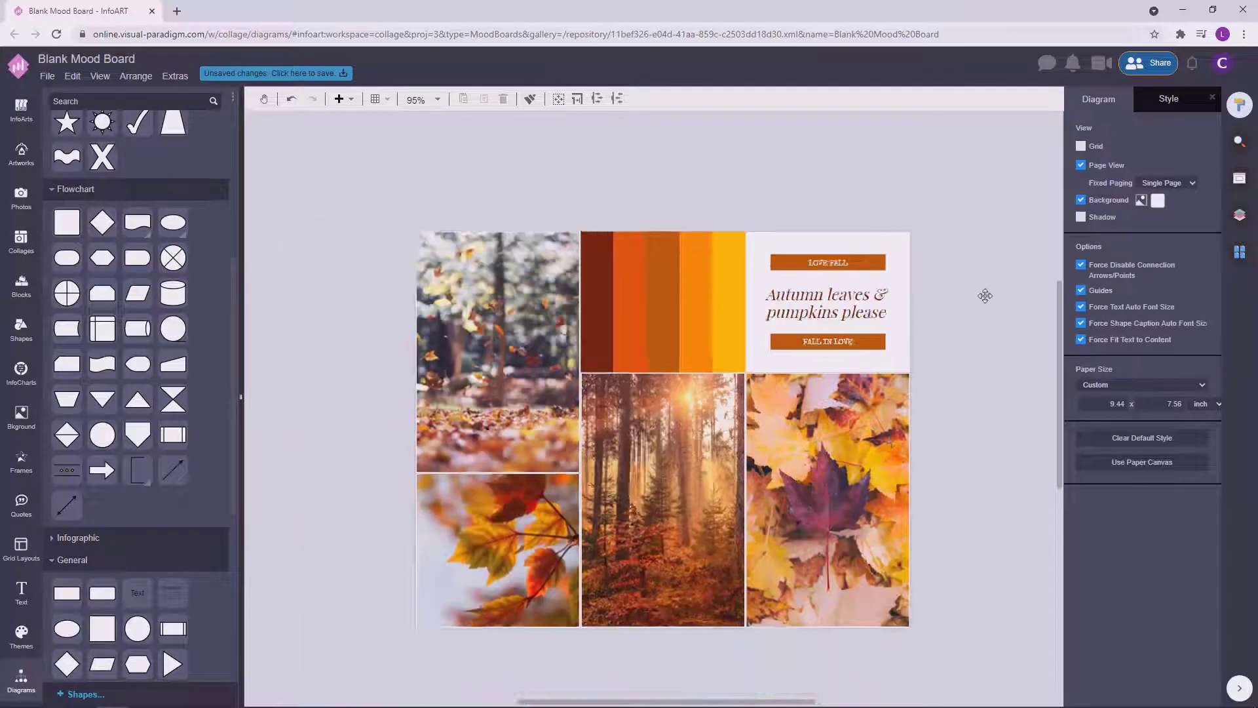
Step: Nudge the FALL IN LOVE and LOVE FALL labels slightly upward on their bars
scroll(984, 295, "up", 2)
left_click(814, 232)
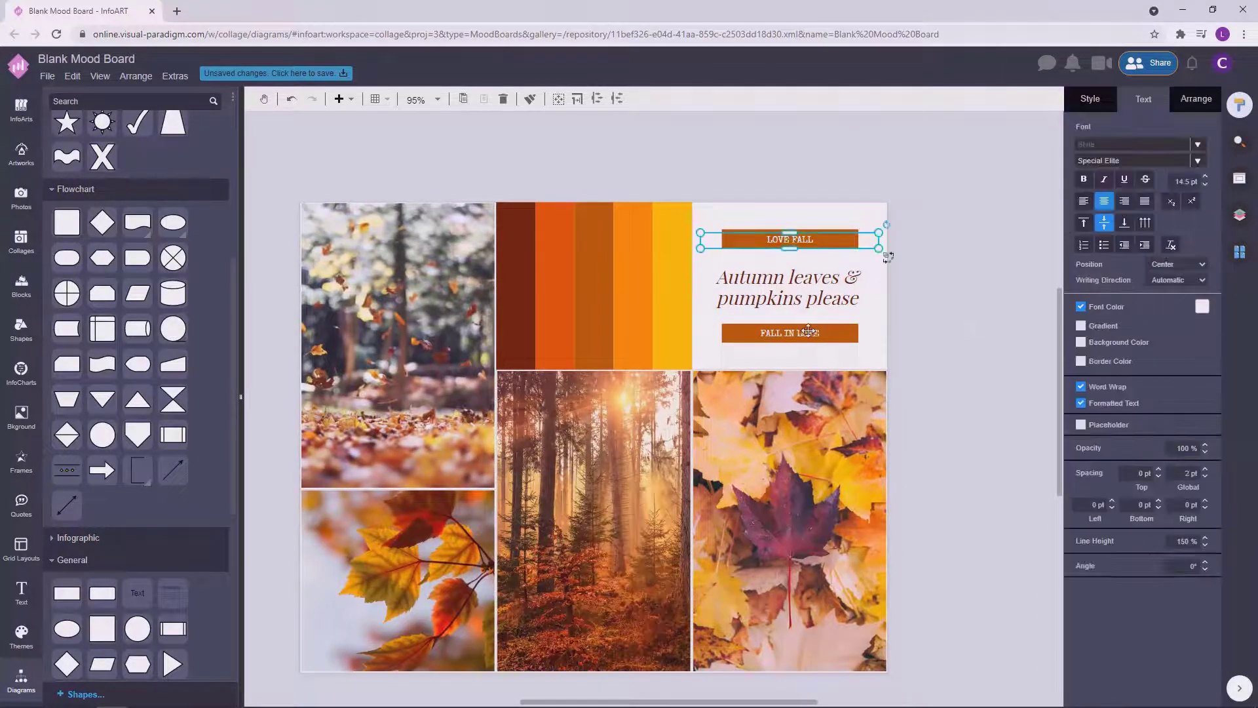
left_click_drag(888, 247, 887, 348)
left_click(979, 290)
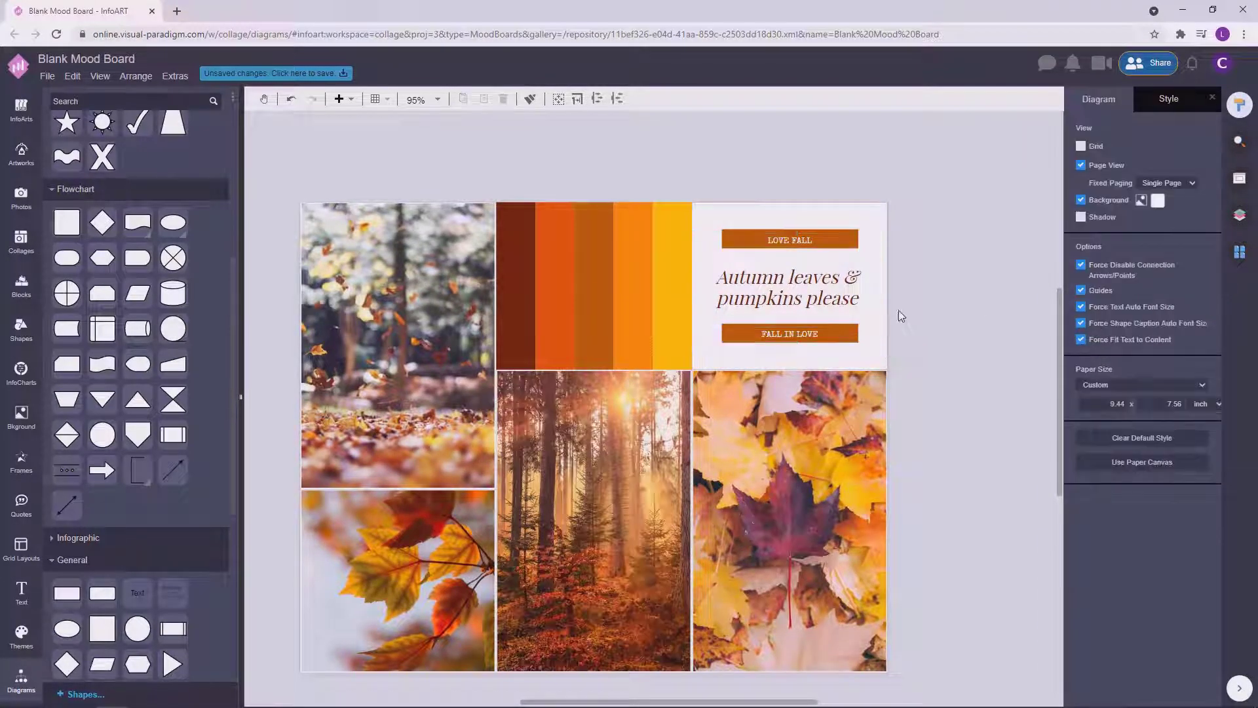
left_click(815, 332)
key("Up")
left_click(818, 239)
key("Up")
left_click(977, 234)
left_click(881, 240)
left_click(989, 230)
Step: Shift the whole caption group slightly to center it within the upper right cell
left_click_drag(956, 359, 703, 218)
left_click_drag(809, 286, 812, 285)
left_click(950, 331)
scroll(949, 335, "down", 3)
scroll(951, 353, "up", 2)
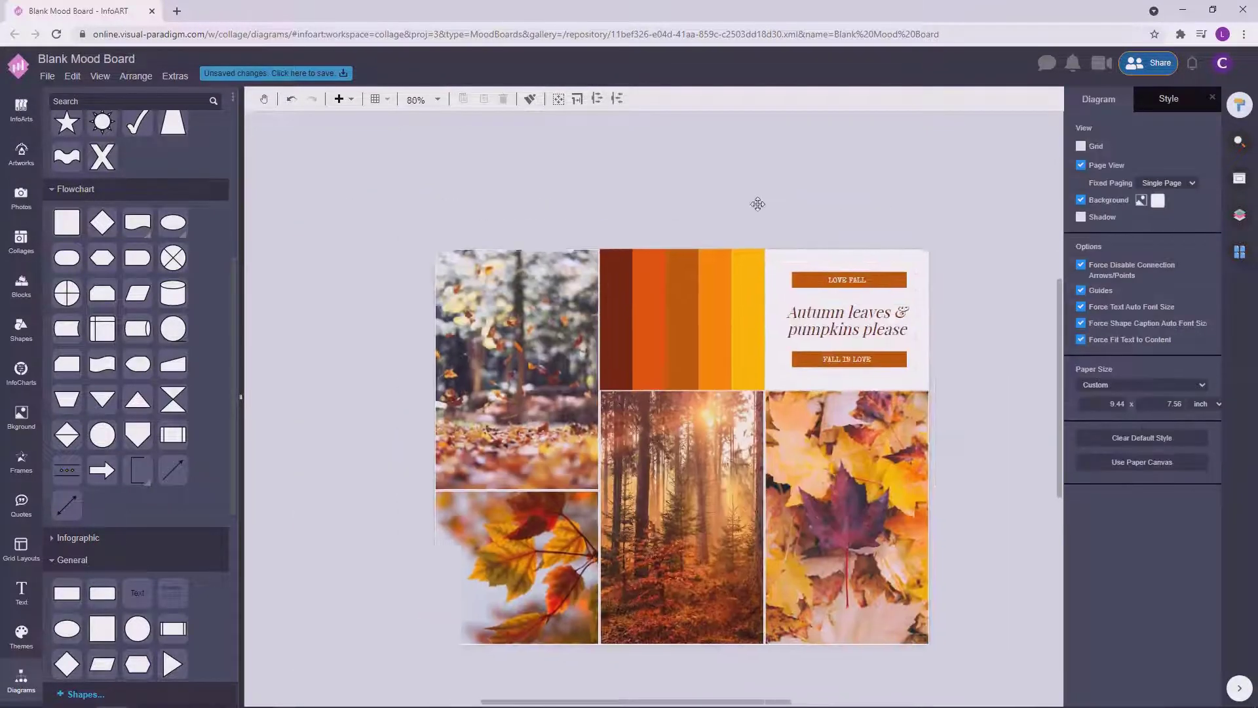
Step: Save the board as Autumn Leaves Mood Board to the VP Online storage
left_click(319, 75)
type("Autumn Leaves Mood Board")
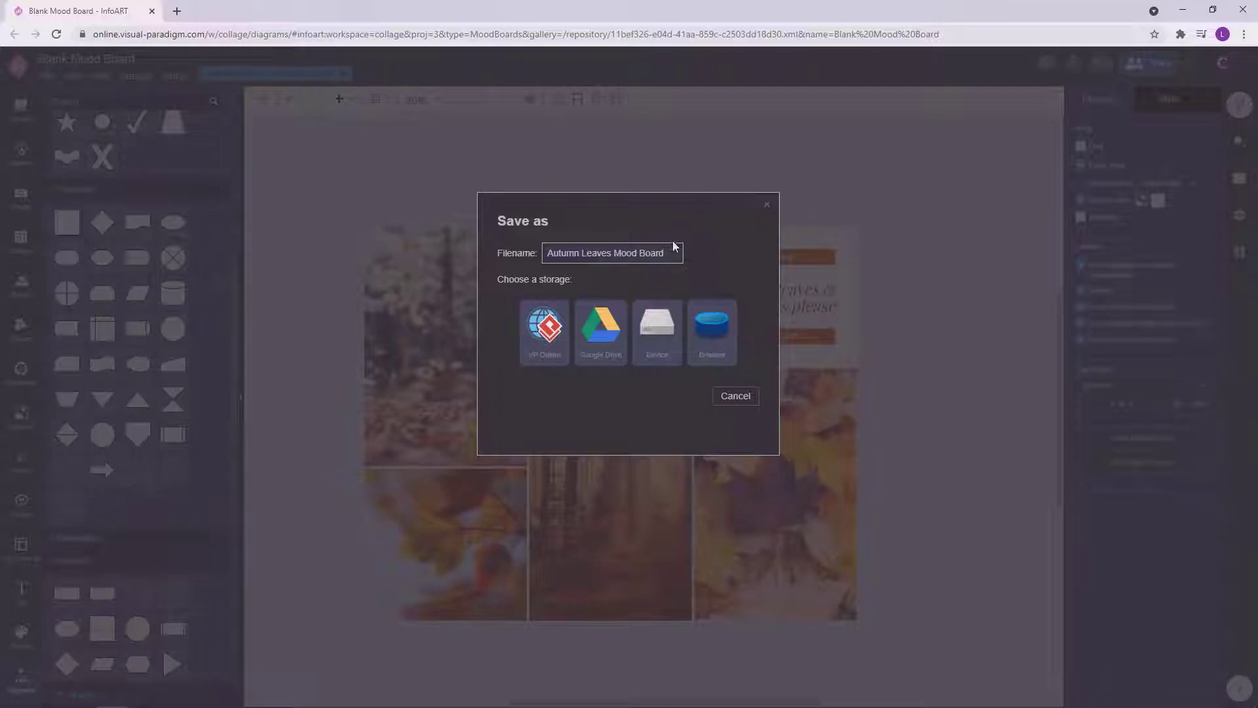
left_click(544, 328)
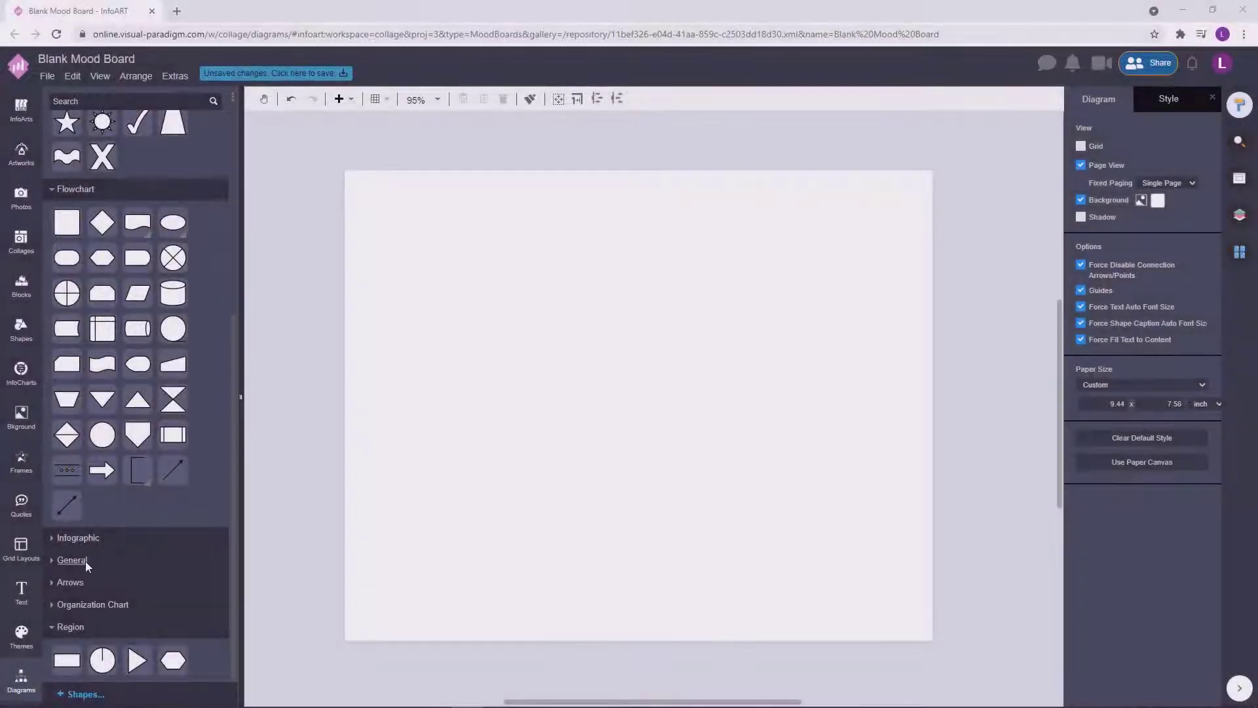
Step: Add a square from the General shapes to the blank board and enlarge it to about 333 pt wide
left_click(72, 560)
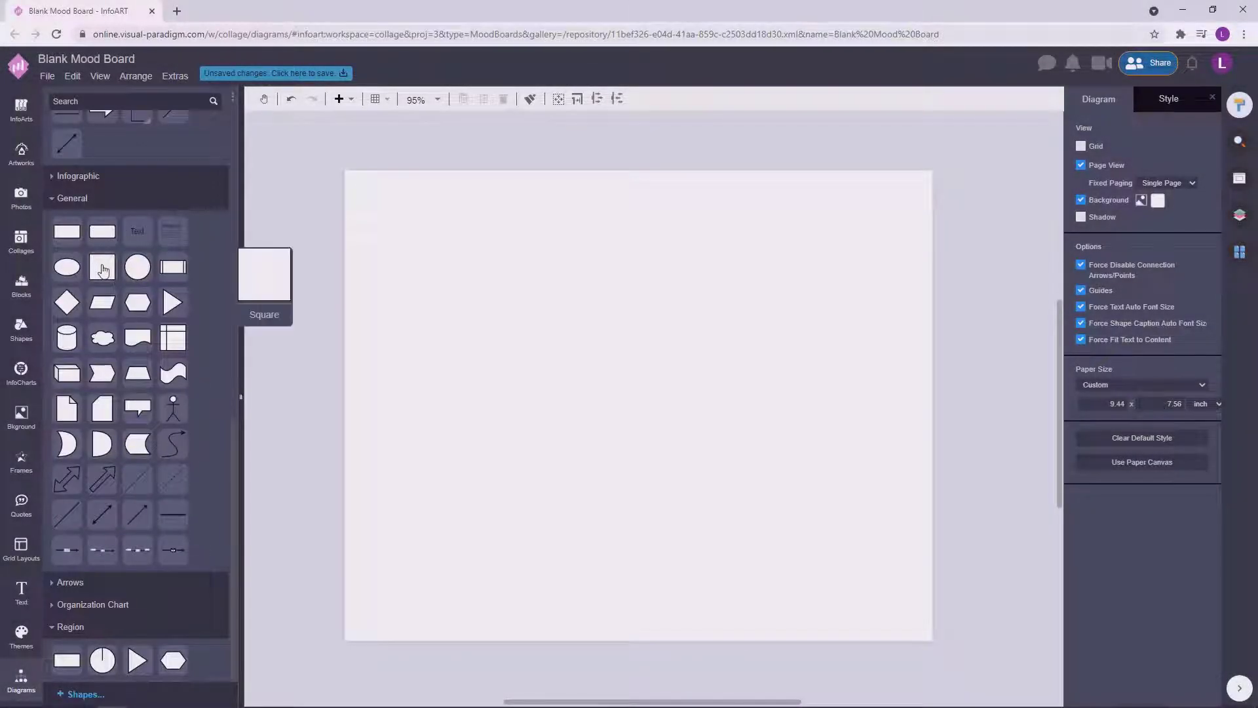
left_click_drag(102, 267, 391, 226)
left_click_drag(441, 276, 598, 432)
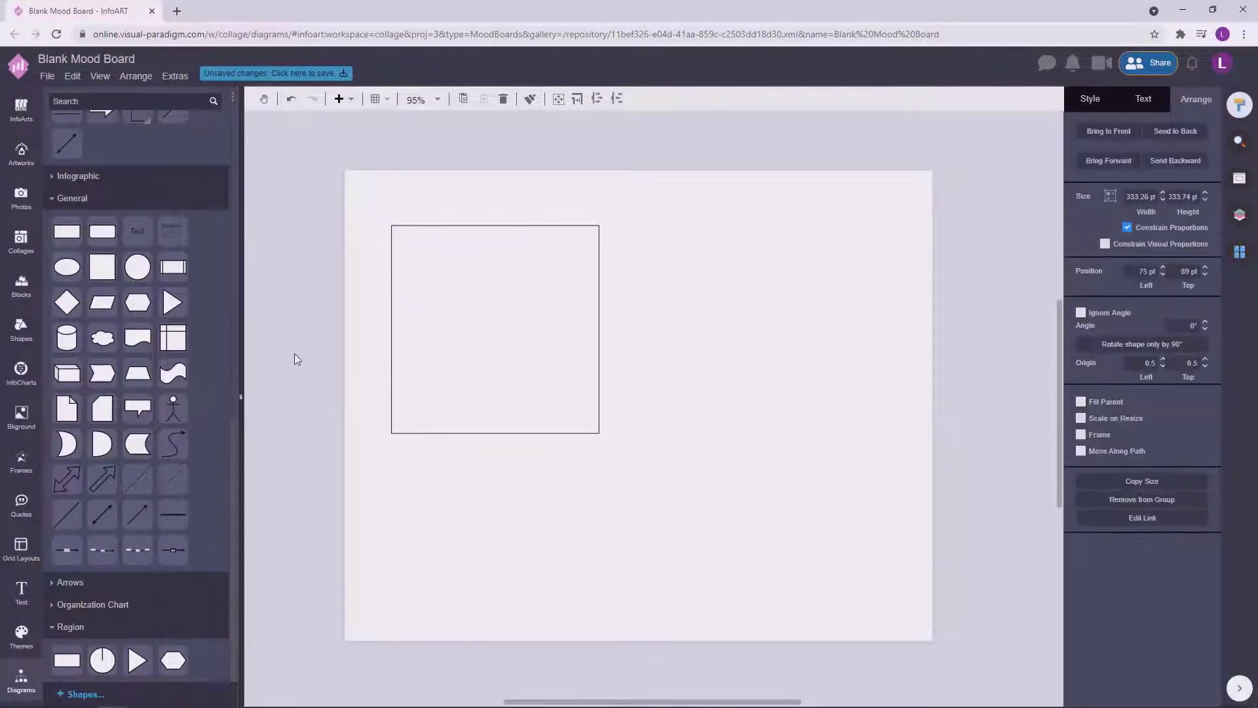
left_click(293, 354)
Step: Resize the square to about 299 pt and move it partly off the page's left edge
left_click(411, 333)
left_click_drag(379, 420, 727, 426)
scroll(417, 399, "up", 2)
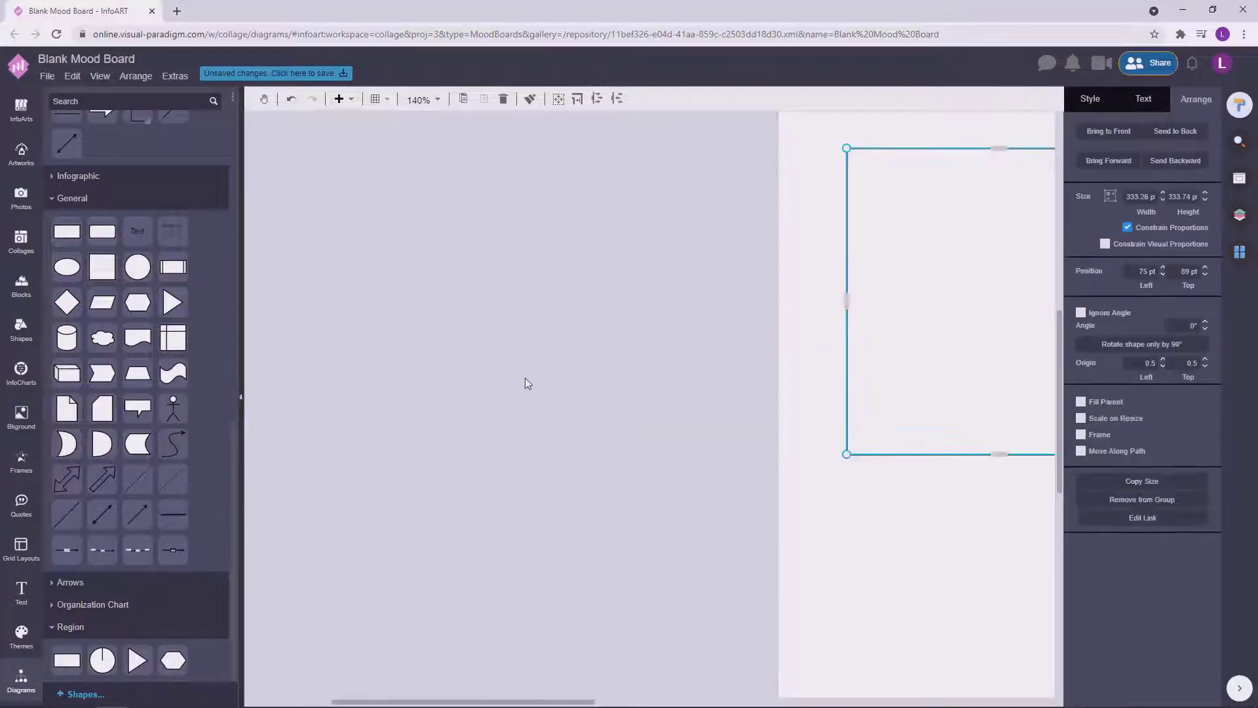
scroll(461, 357, "down", 2)
left_click(600, 417)
left_click_drag(588, 425, 371, 427)
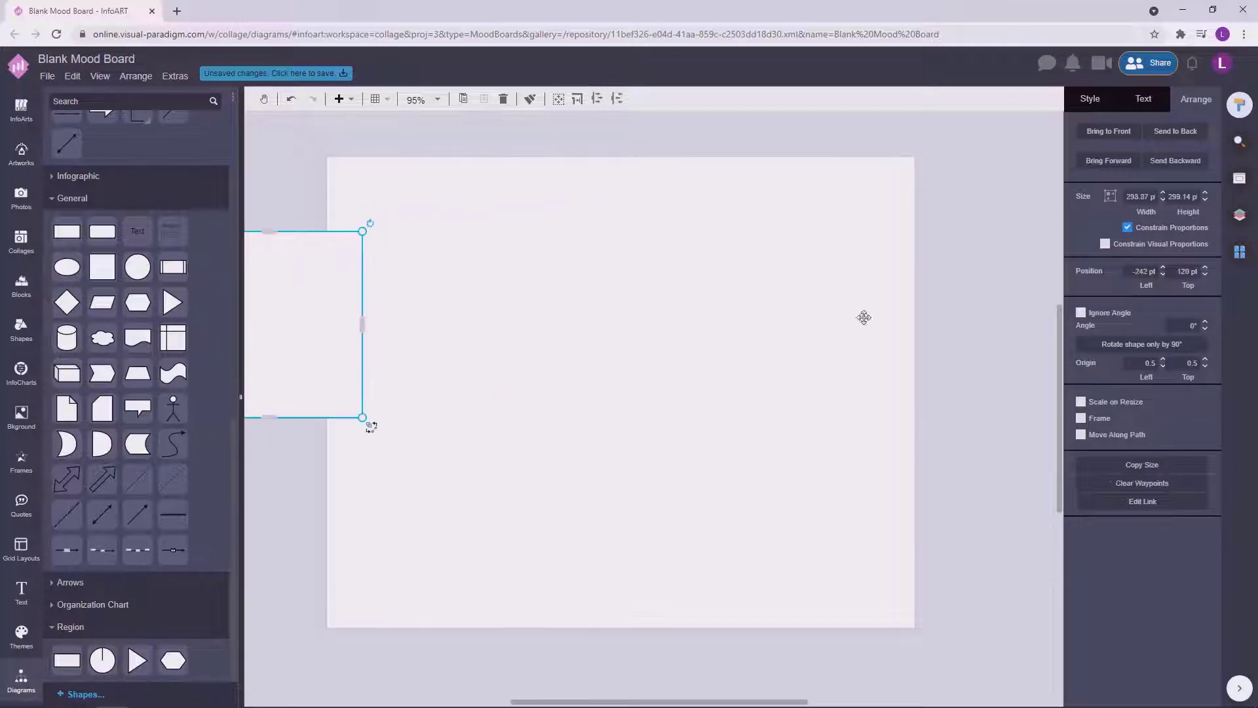
left_click(978, 216)
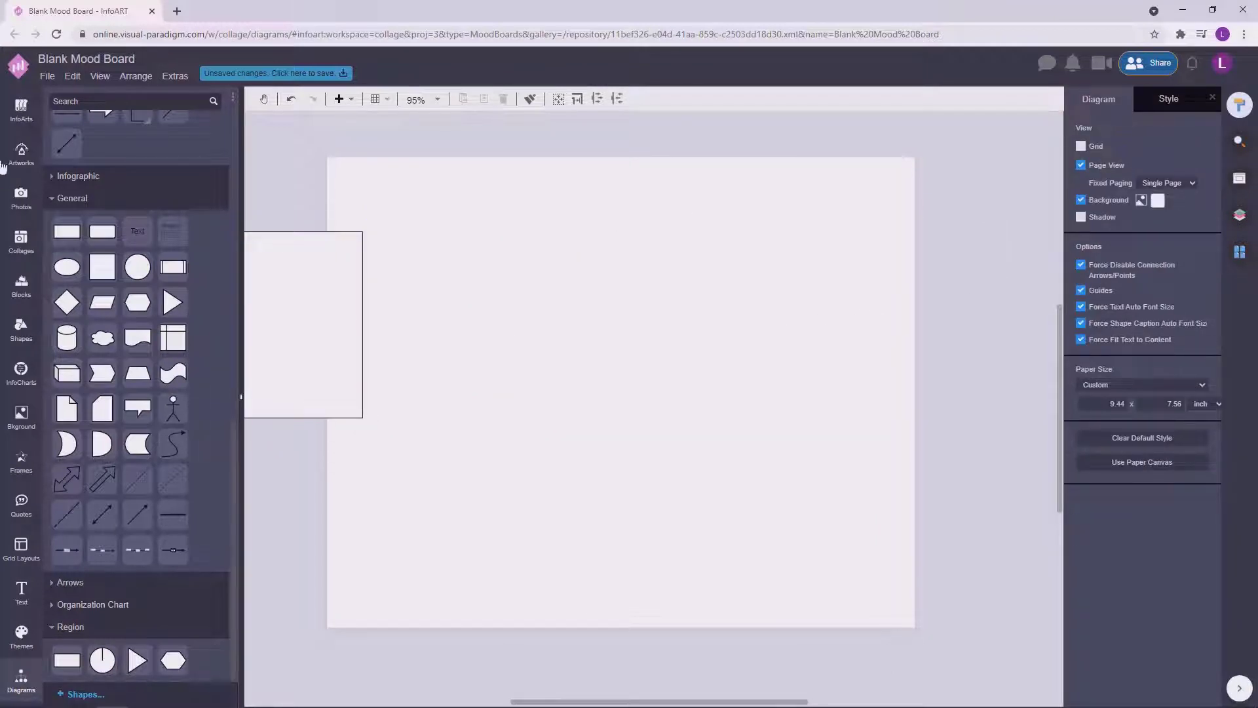
Step: Remove the outline from the white square
left_click(618, 270)
left_click(1074, 111)
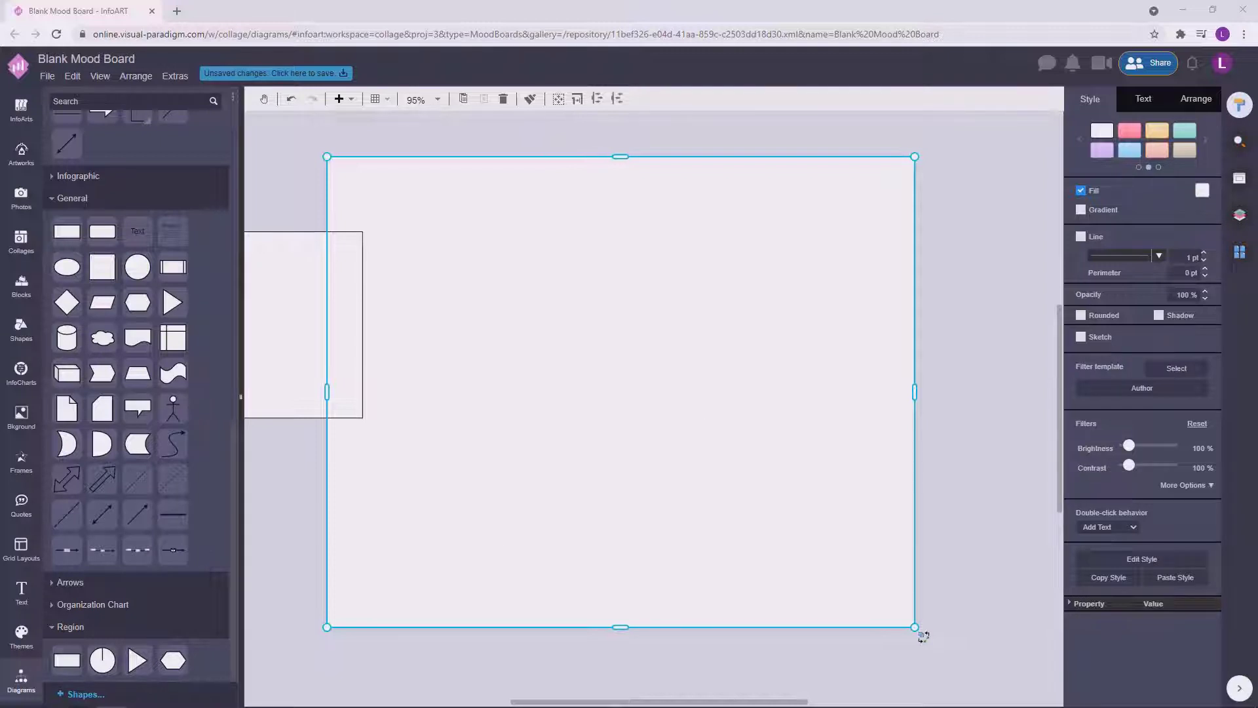
left_click(990, 357)
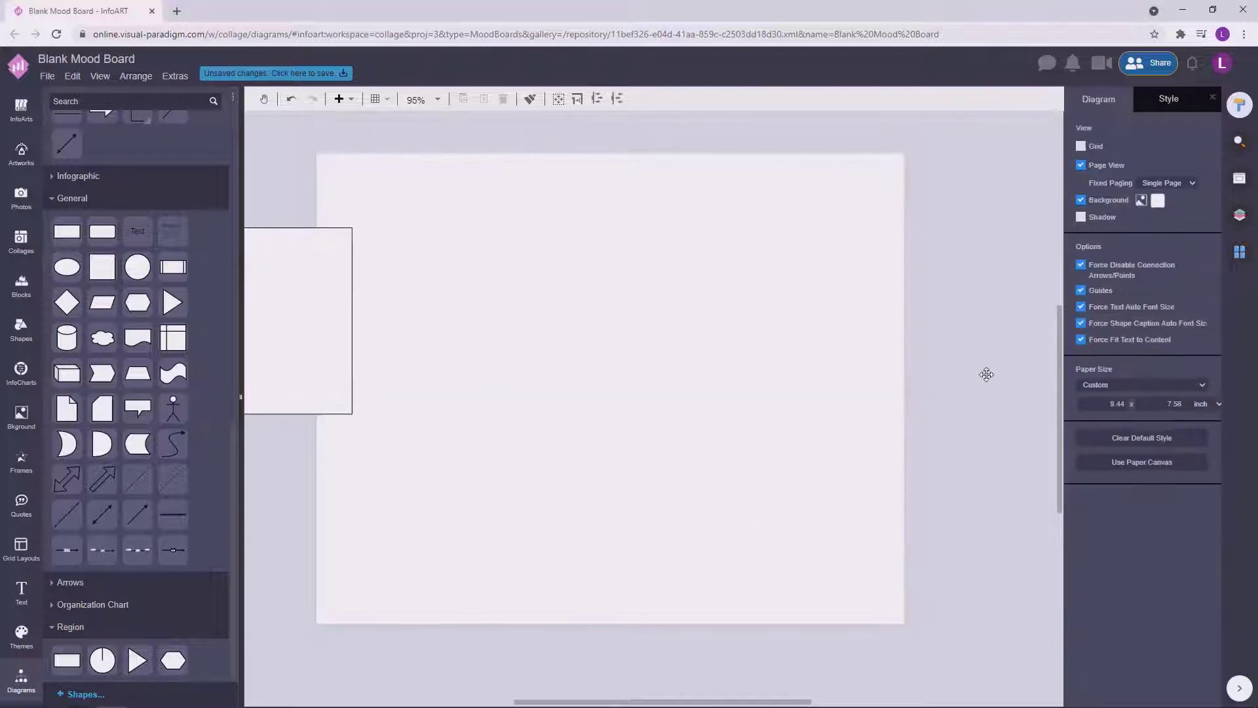
left_click(318, 329)
left_click(966, 324)
Step: Fill the page-sized background rectangle with a muted teal blue
left_click(480, 304)
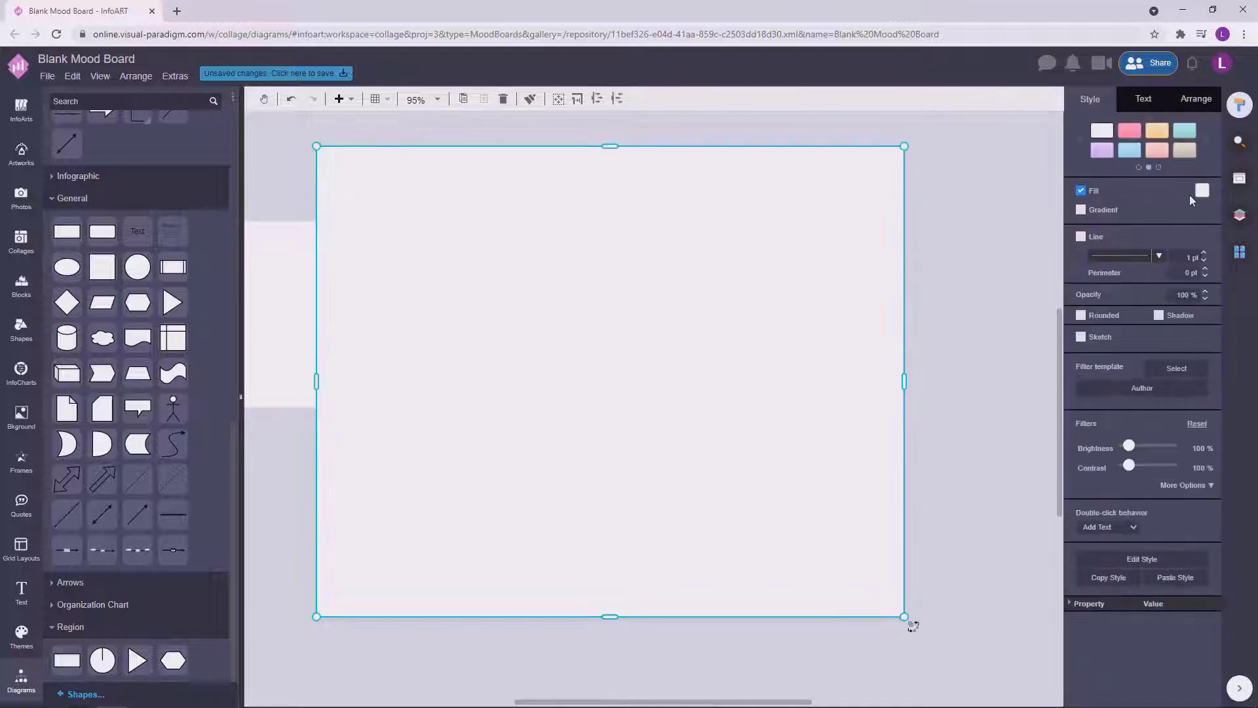
left_click(1202, 190)
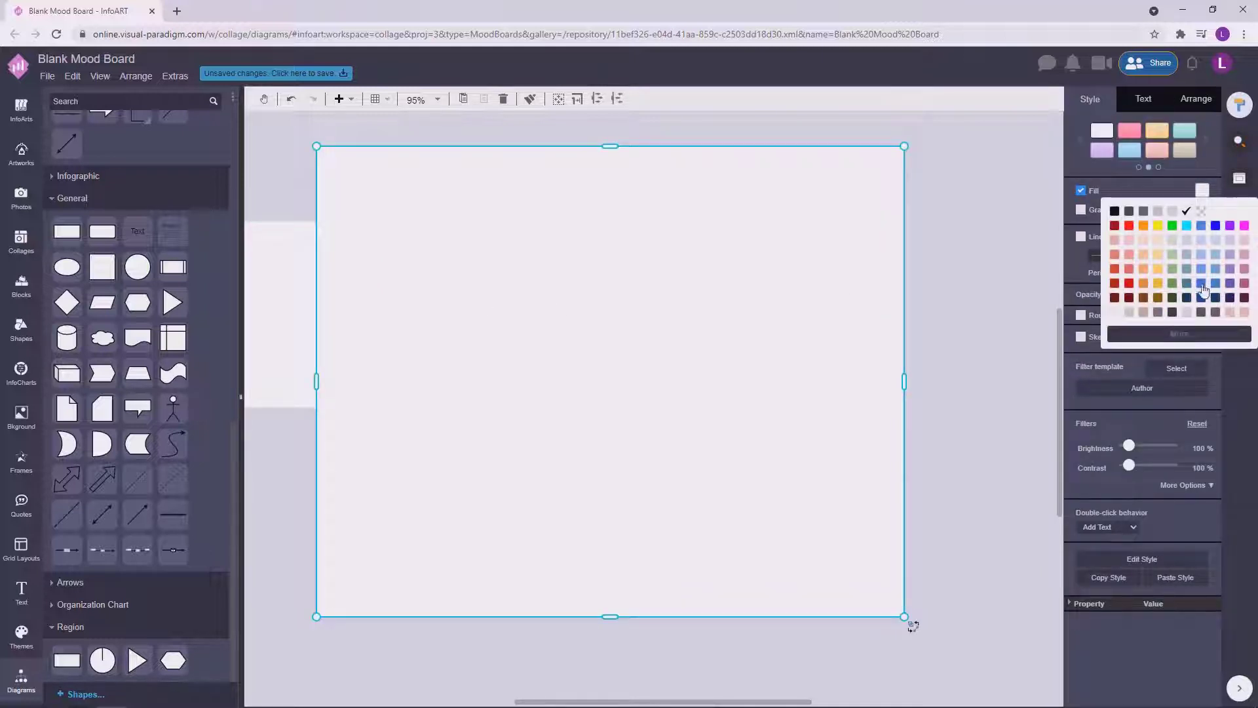
left_click(1202, 291)
Step: Move the white square to the page's upper left and place four smaller copies in the upper middle, upper right and lower left
left_click_drag(305, 328, 506, 309)
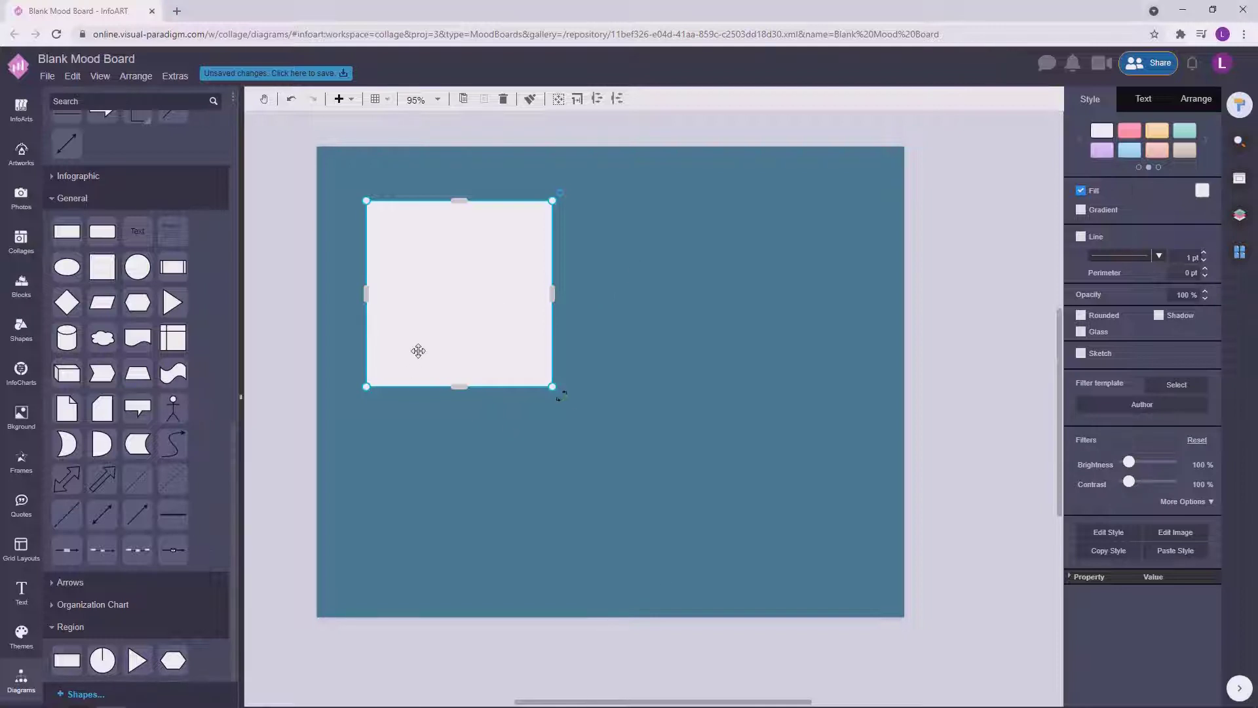
left_click_drag(415, 347, 617, 397)
left_click_drag(754, 435, 800, 312)
left_click_drag(738, 283, 496, 516)
left_click_drag(494, 516, 511, 463)
Step: Place another copy of the square, enlarged to about 302 pt, near the page bottom overlapping the lower left squares
left_click_drag(566, 521, 593, 514)
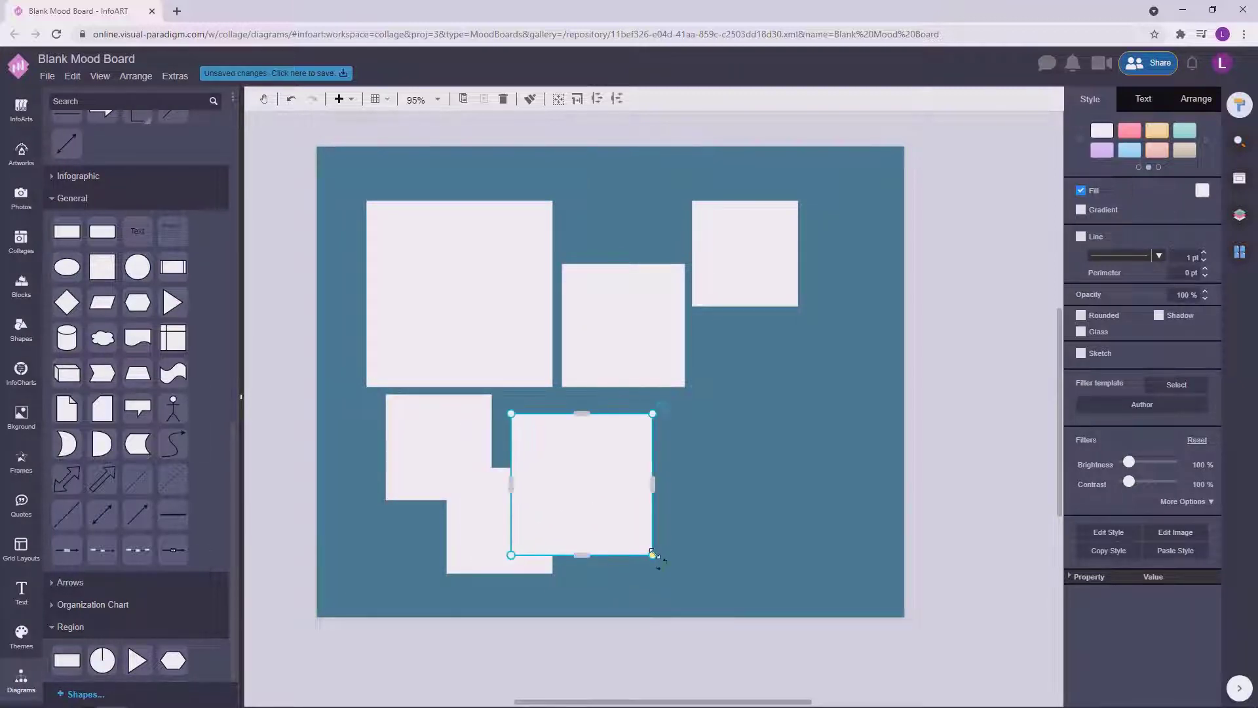
left_click_drag(653, 555, 610, 548)
left_click(1190, 100)
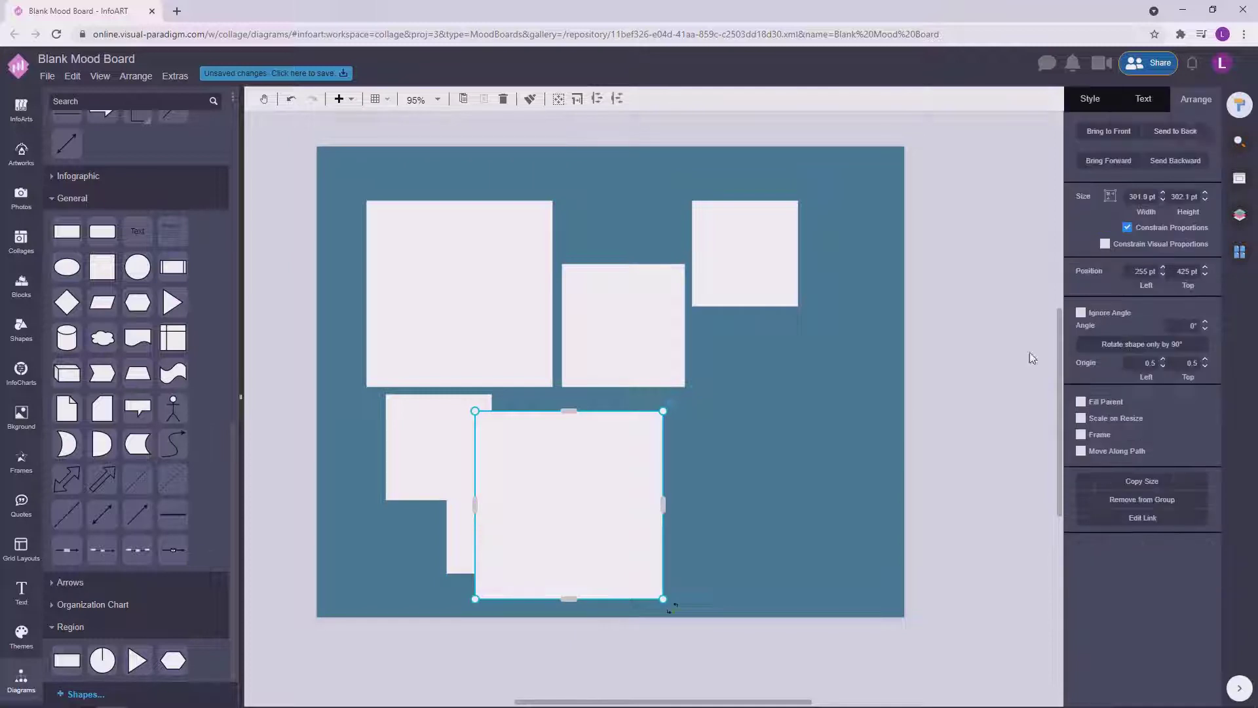
left_click(1030, 358)
left_click(466, 548)
left_click(443, 453, "shift")
left_click(444, 452, "shift")
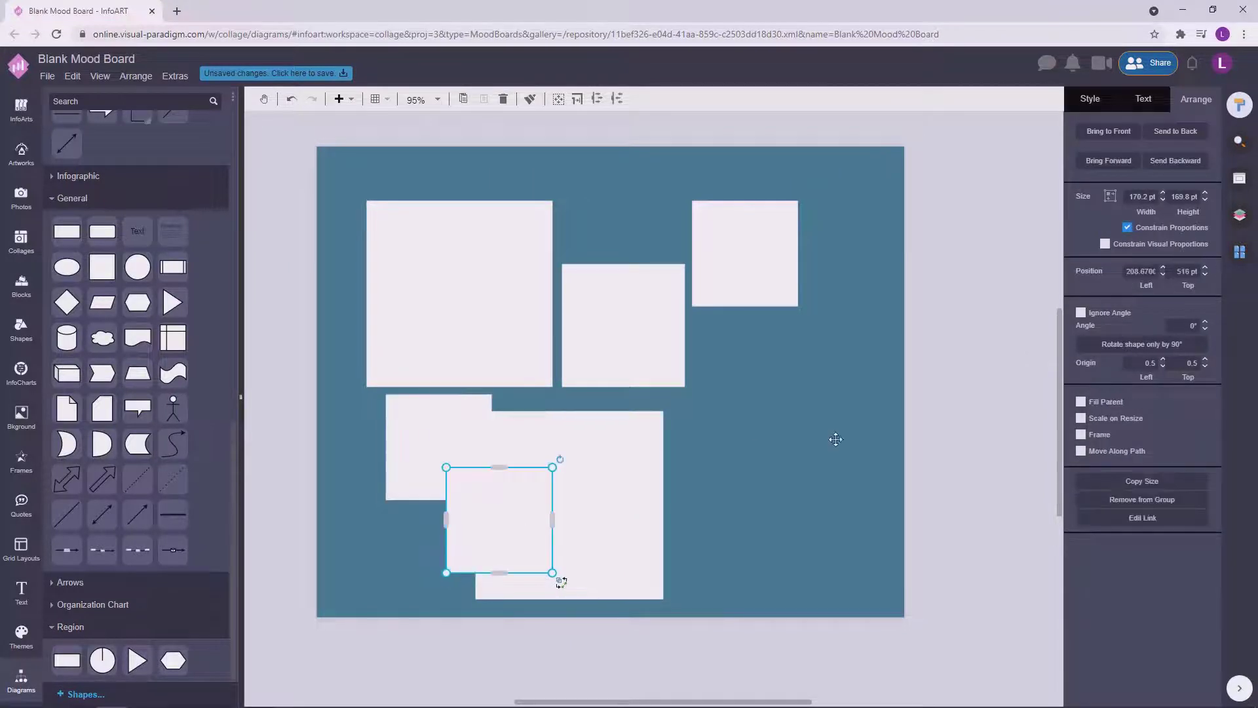
left_click(957, 407)
Step: Copy the upper middle square to the page center, enlarge it, and place a further copy of about 260 pt to its right
left_click(640, 346)
left_click_drag(640, 345, 651, 441)
left_click_drag(697, 487, 745, 519)
left_click_drag(657, 463, 786, 429)
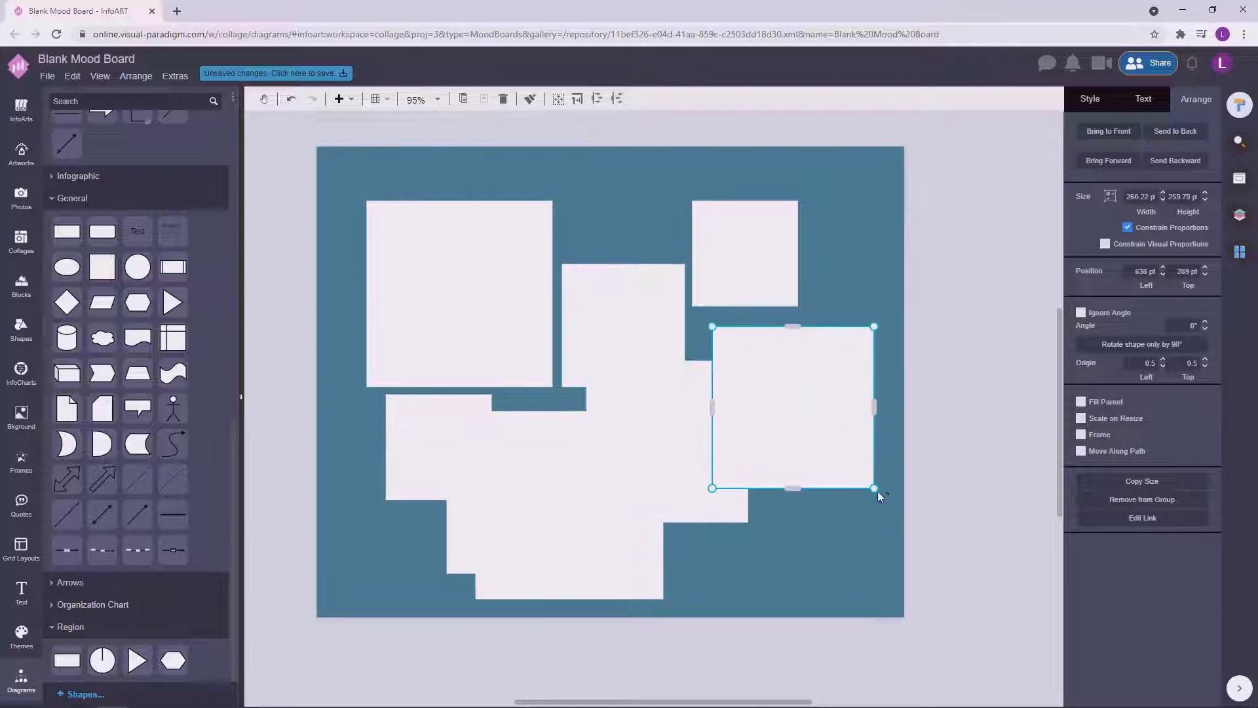
Step: Shrink the right-hand square, add a smaller copy of about 163 pt below it, and send that copy to the back
left_click_drag(878, 490, 788, 562)
left_click_drag(831, 609, 804, 584)
left_click_drag(774, 553, 771, 513)
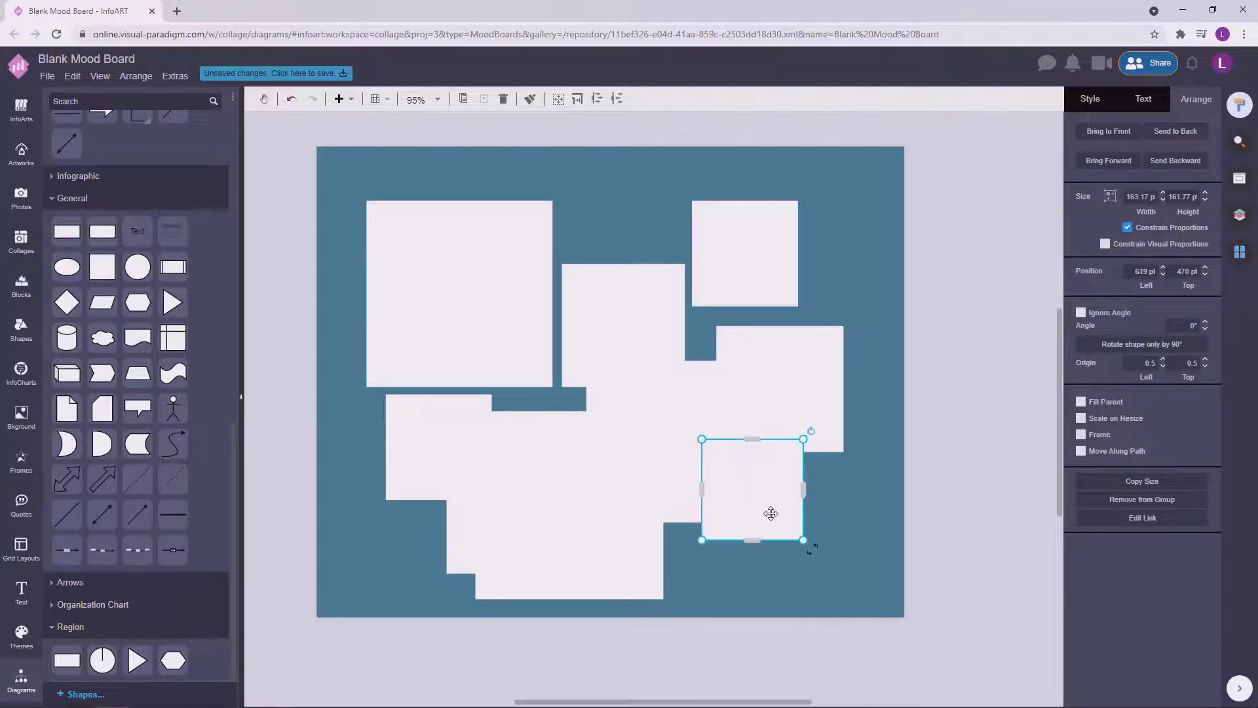
left_click(1176, 134)
left_click(924, 367)
Step: Shift all the white squares together upward and slightly to the left on the page
left_click_drag(953, 619, 304, 164)
left_click_drag(551, 453, 546, 434)
left_click(964, 419)
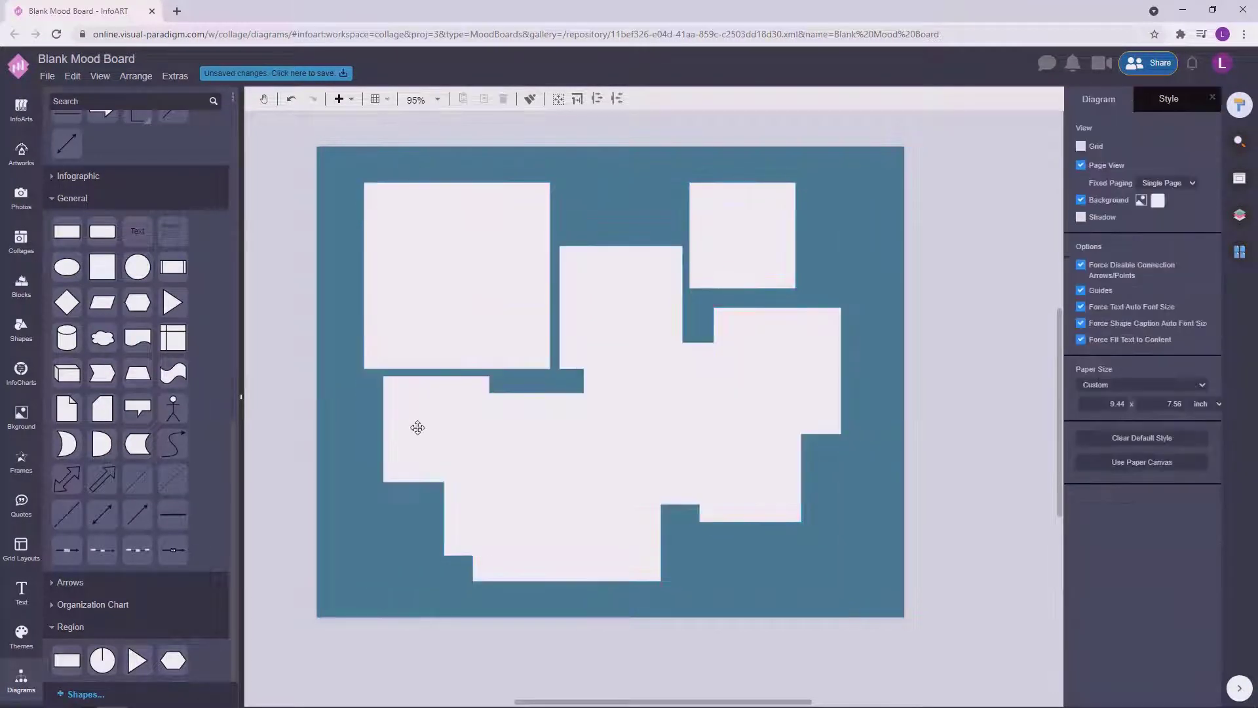
Step: Nudge the two small lower left squares and the large upper left square left, and the upper right square slightly right
left_click(418, 427)
left_click(464, 514, "shift")
left_click_drag(464, 514, 460, 514)
left_click(489, 306)
left_click_drag(489, 306, 486, 306)
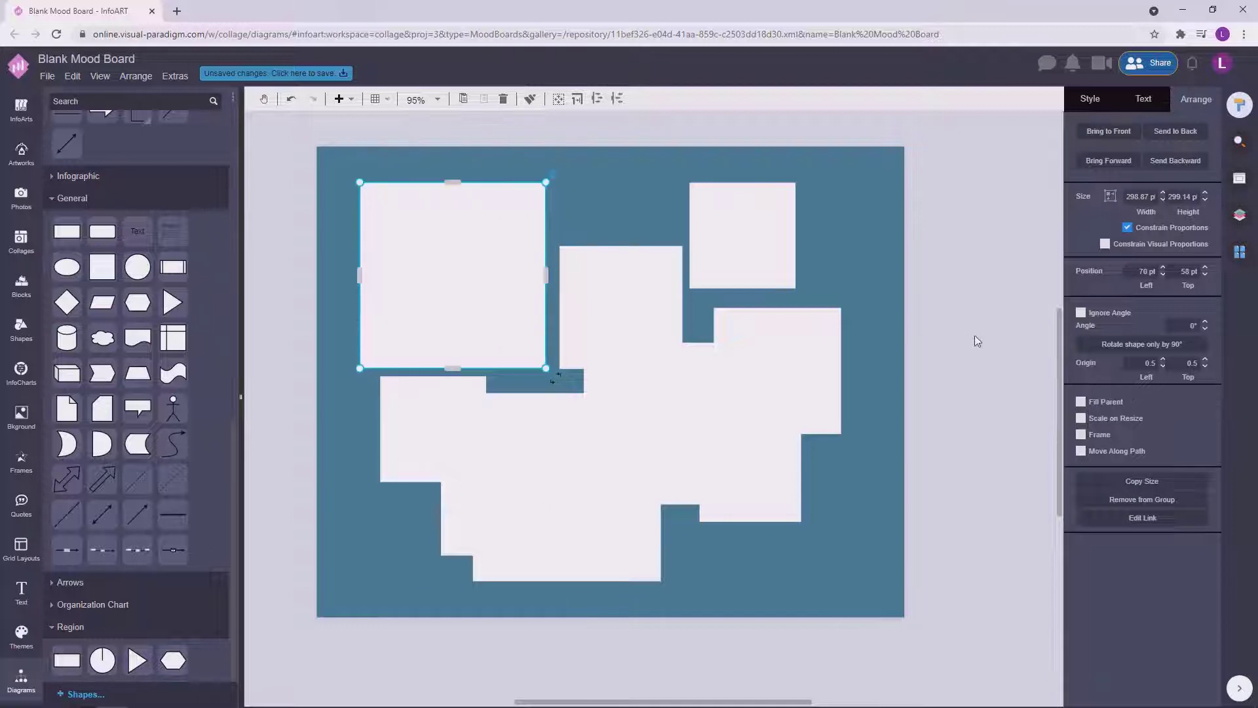
left_click(973, 337)
left_click_drag(771, 256, 777, 256)
left_click(966, 314)
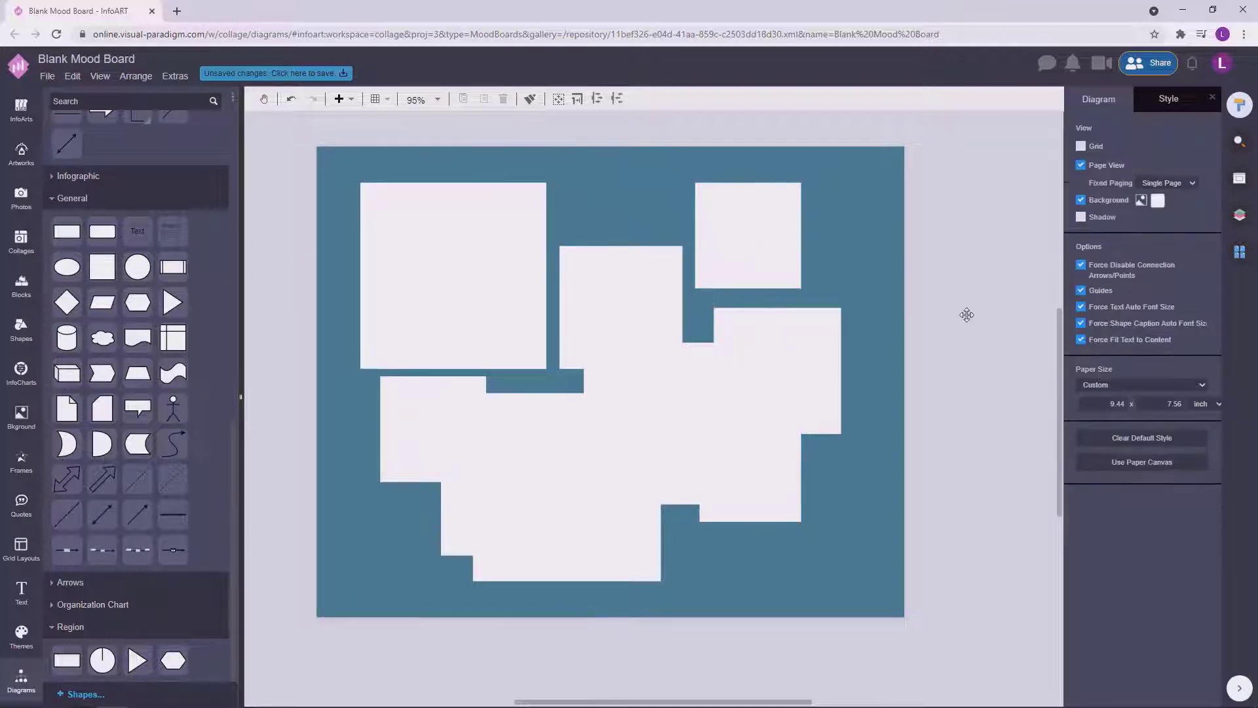
Step: Nudge the small lower right square slightly down
left_click(607, 441)
left_click(785, 477)
left_click_drag(784, 477, 784, 482)
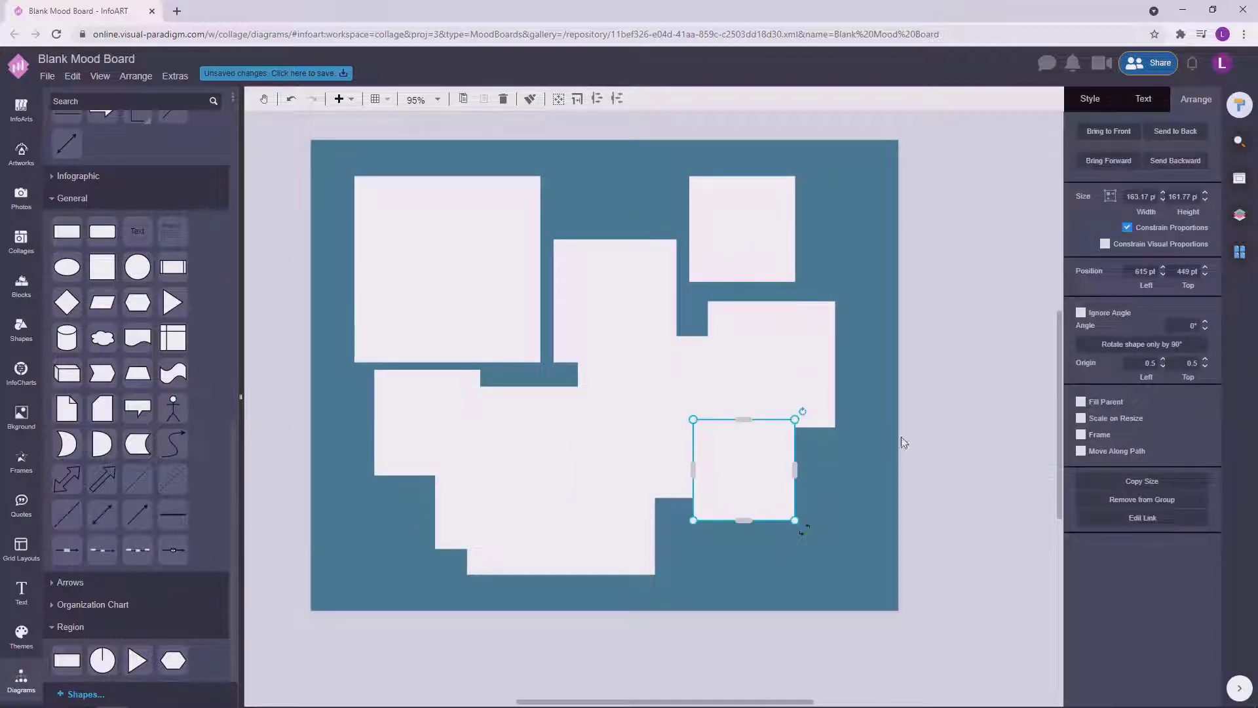
left_click(906, 441)
Step: Fit a square picture frame inside the large upper left square and a smaller copy inside the upper right square
left_click(32, 460)
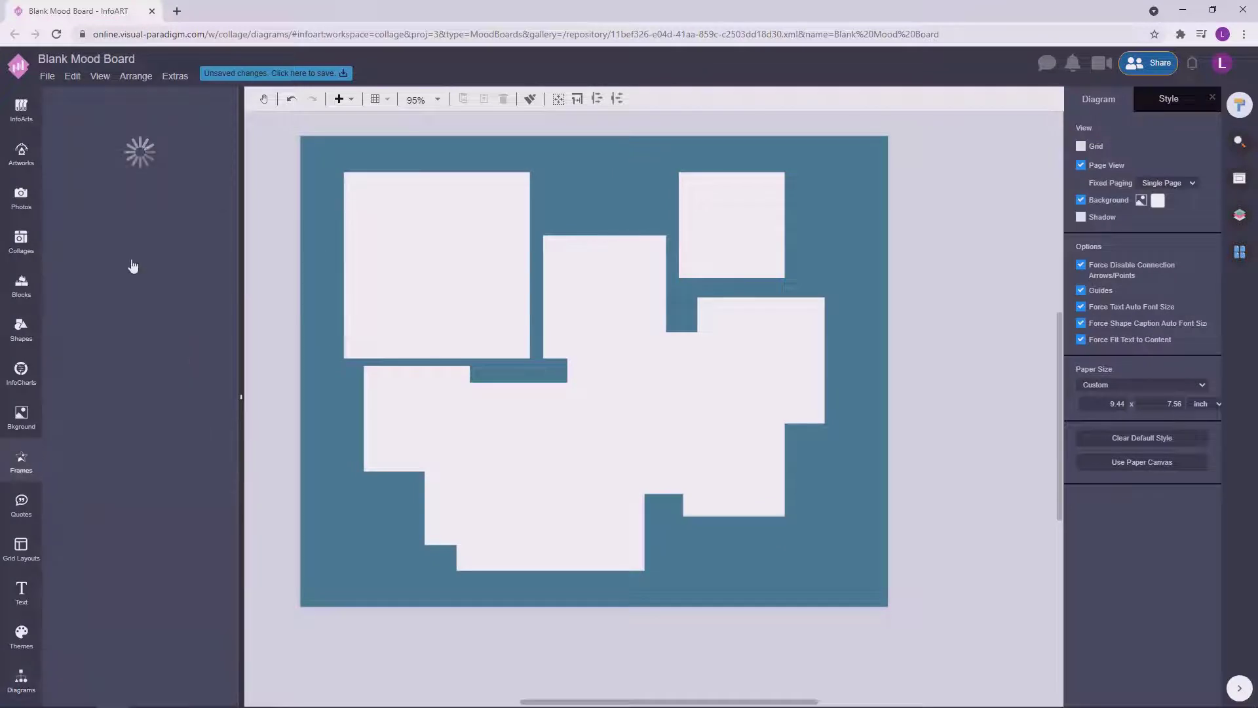
left_click_drag(154, 195, 389, 245)
left_click_drag(442, 271, 779, 274)
left_click_drag(734, 243, 736, 242)
Step: Fit copies of the picture frame inside the upper middle square and the large center square
left_click_drag(781, 177, 593, 298)
left_click_drag(656, 339, 660, 352)
key("ctrl+z")
left_click_drag(618, 323, 631, 399)
left_click_drag(684, 453, 726, 491)
Step: Fit a picture frame inside the small lower left square and place a copy of about 238 pt over its neighboring square
left_click_drag(641, 443, 498, 492)
left_click_drag(514, 444, 516, 448)
left_click_drag(578, 393, 546, 419)
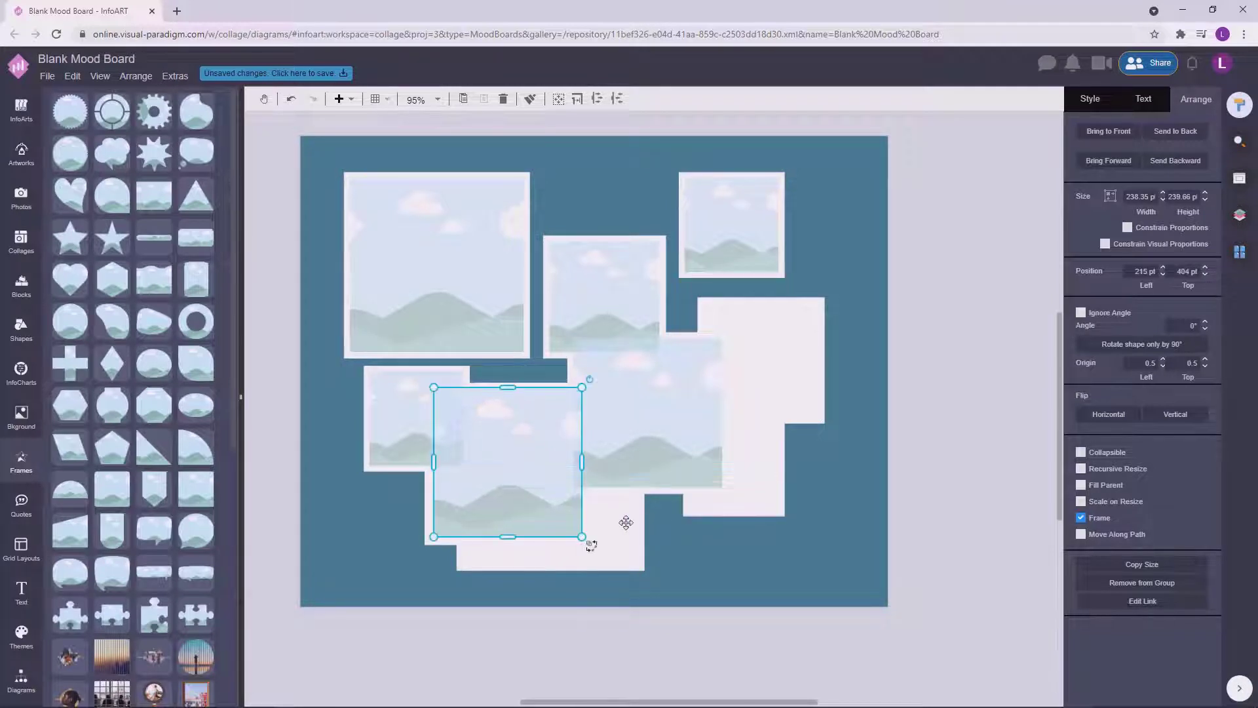
Step: Delete the large white square at the page bottom that covers the lower left squares
left_click_drag(583, 388, 636, 396)
left_click_drag(606, 453, 600, 455)
key("Delete")
left_click(636, 561)
key("Delete")
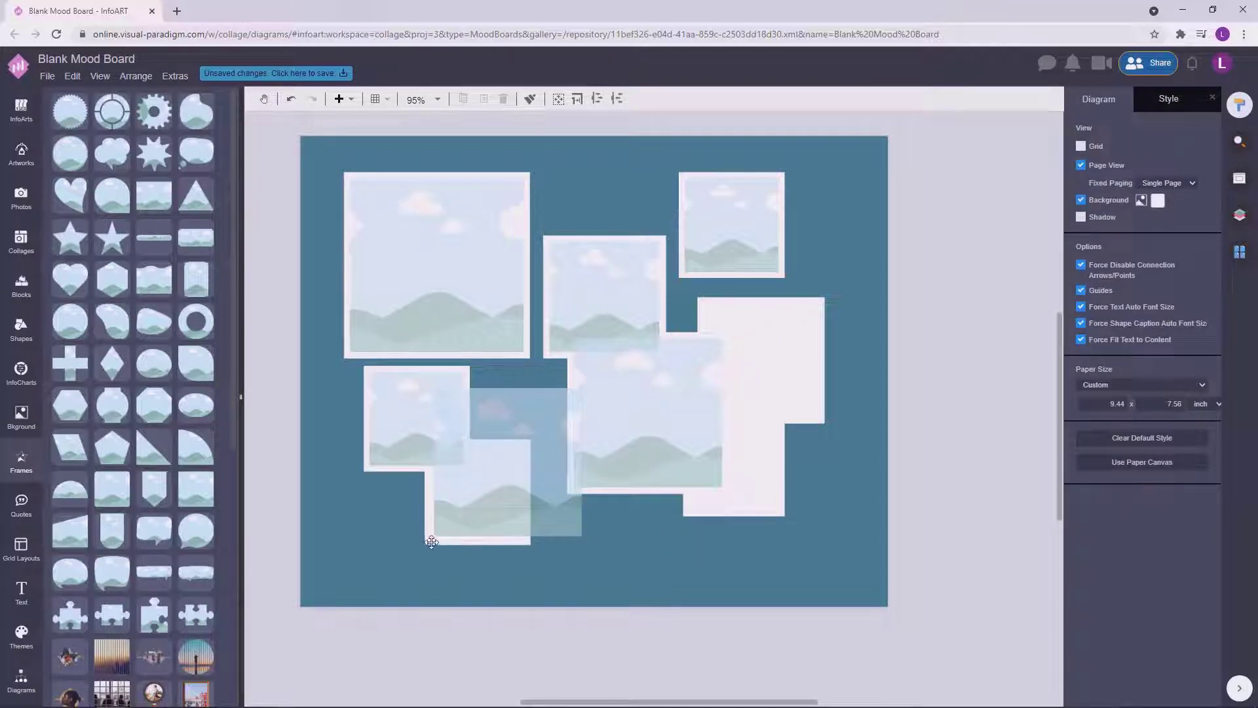
Step: Shrink the oversized lower left frame to about 158 pt and center it inside the second small square
left_click(432, 542)
left_click_drag(582, 387, 514, 455)
left_click(382, 539)
left_click(448, 507)
left_click_drag(448, 508, 501, 480)
left_click(571, 554)
left_click(472, 498)
left_click_drag(525, 532, 490, 518)
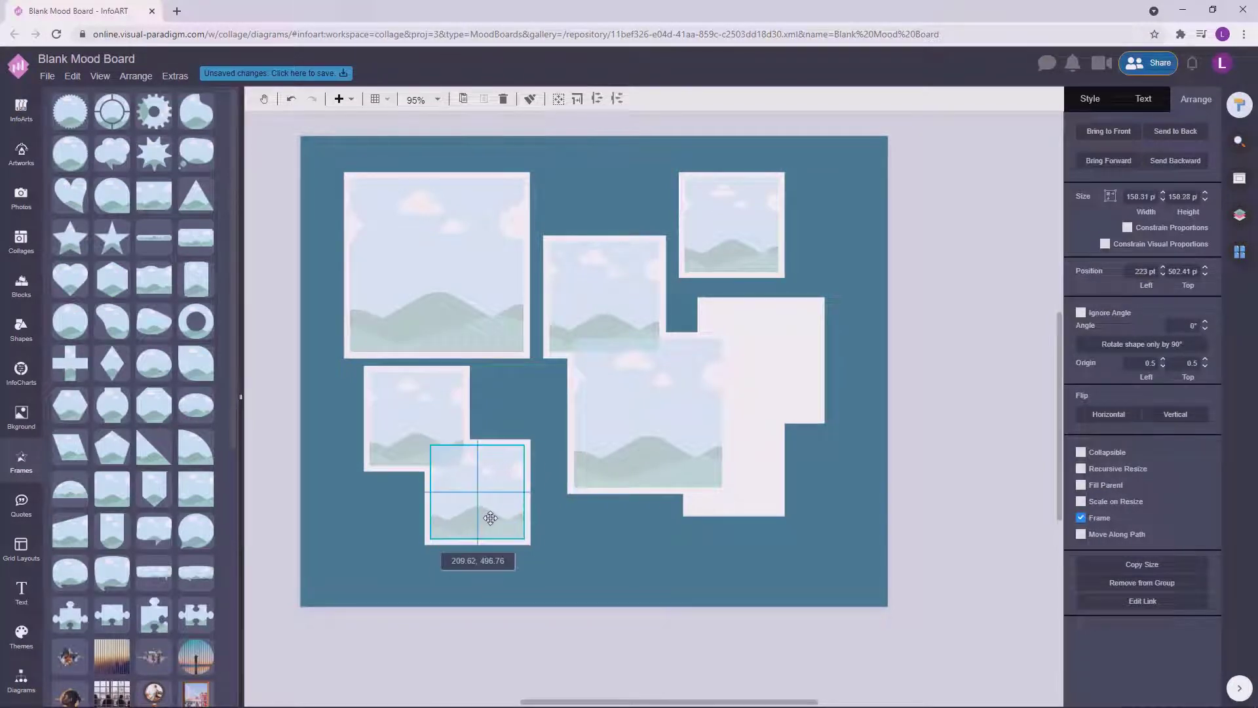
left_click(960, 431)
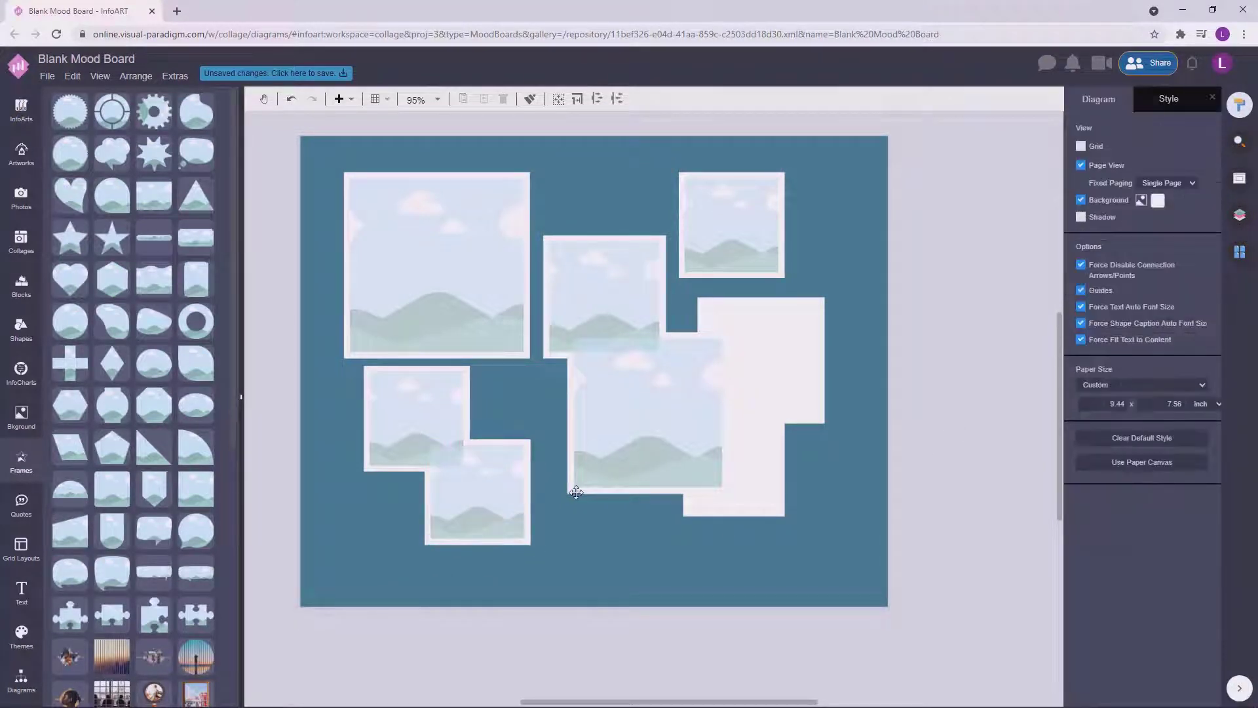
Step: Place a new white square at the bottom center, enlarged to overlap the lower left and center squares
left_click_drag(576, 492, 542, 553)
left_click_drag(647, 438, 582, 499)
left_click_drag(567, 546, 575, 451)
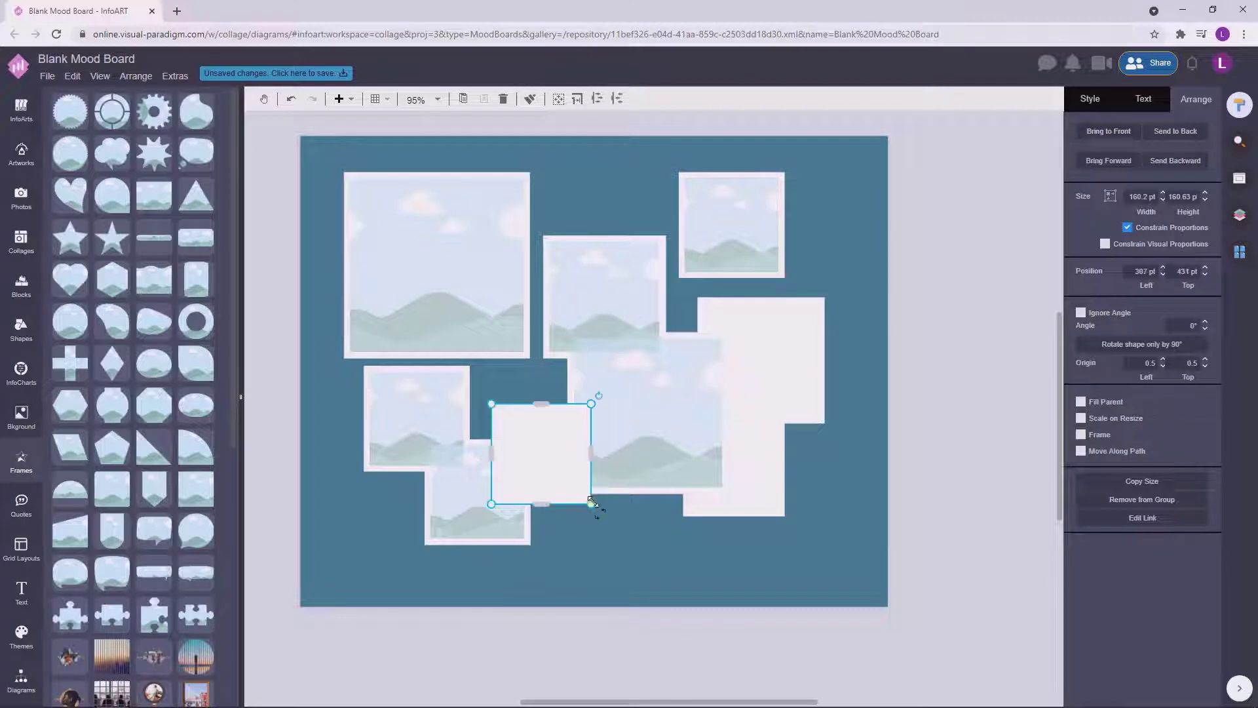
left_click_drag(592, 502, 667, 607)
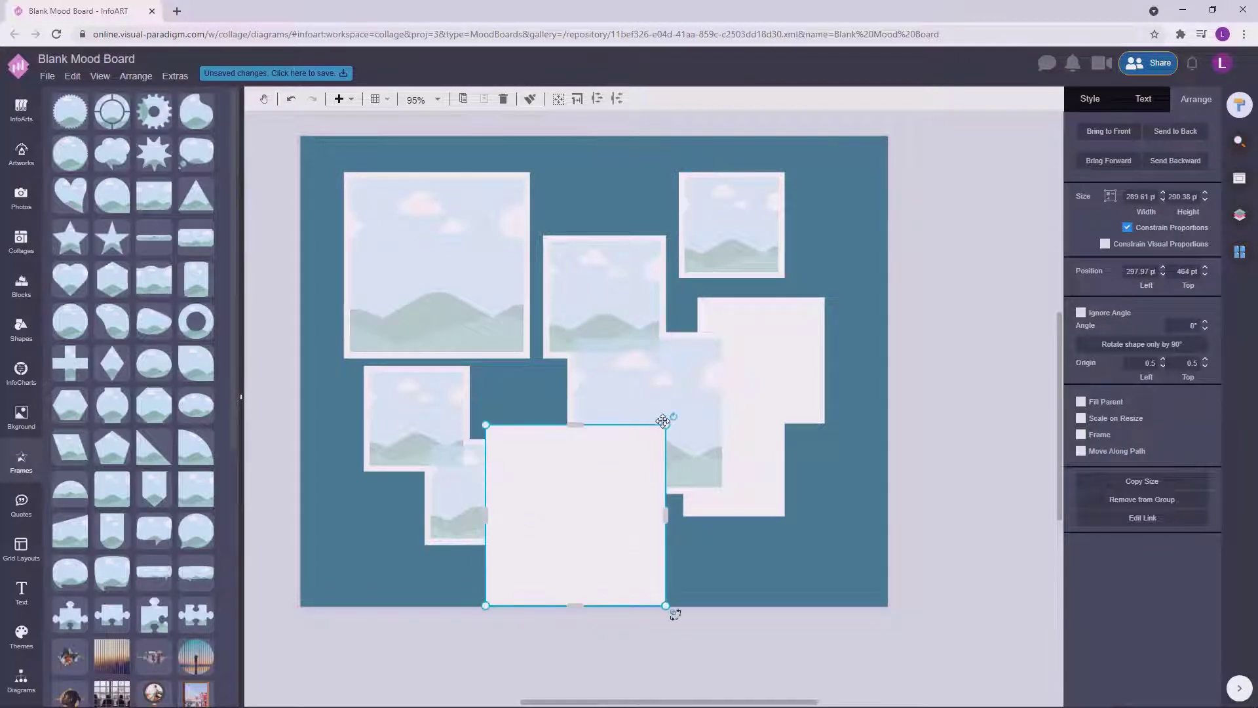
left_click_drag(664, 423, 648, 443)
left_click_drag(610, 506, 609, 478)
Step: Fit a copy of the picture frame inside the new bottom center square
left_click_drag(691, 430, 678, 484)
left_click_drag(706, 394, 679, 420)
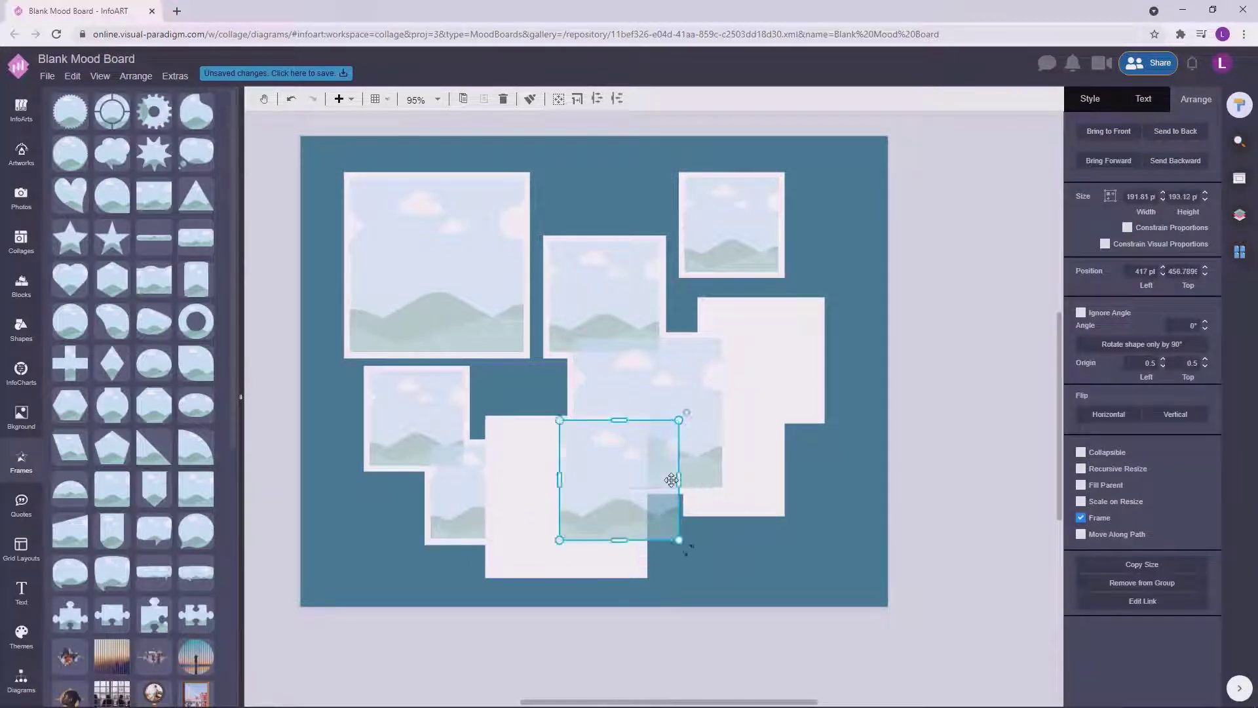
left_click_drag(671, 480, 601, 476)
mouse_move(610, 533)
left_mouse_down()
mouse_move(638, 563)
mouse_move(595, 527)
left_mouse_up()
left_click(943, 486)
Step: Fit a smaller copy of the center picture frame inside the lower right square
left_click_drag(694, 405, 791, 438)
left_click_drag(825, 376, 749, 455)
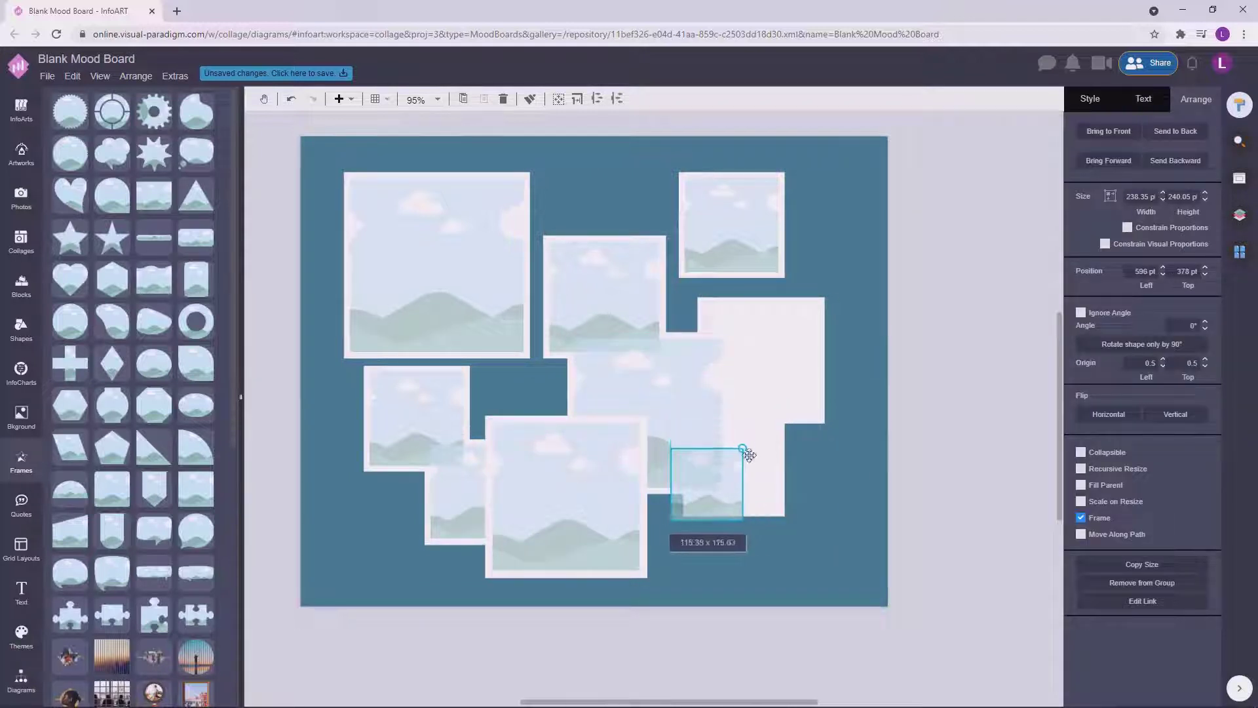
left_click_drag(734, 508, 780, 513)
Step: Copy the lower right picture frame to the right-hand square above it and enlarge it to fit inside
left_click_drag(766, 487, 817, 404)
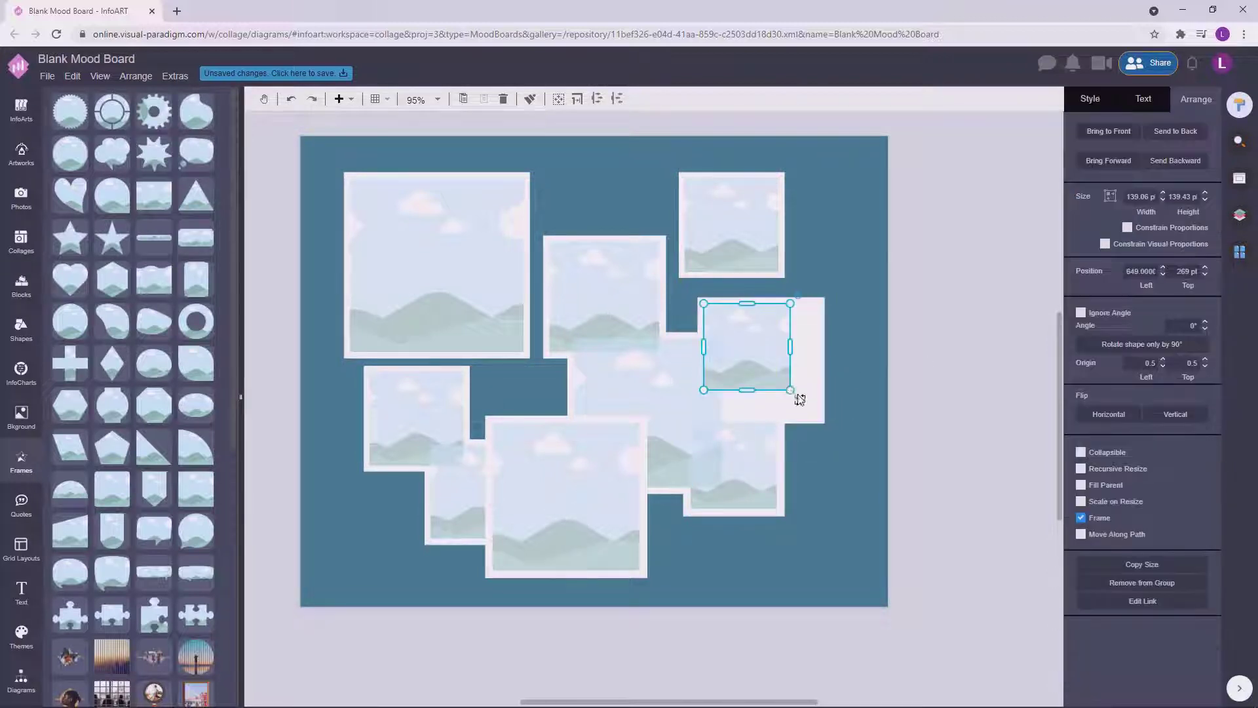
left_click_drag(791, 390, 819, 419)
left_click_drag(787, 391, 785, 385)
left_click(944, 348)
left_click_drag(988, 369, 984, 387)
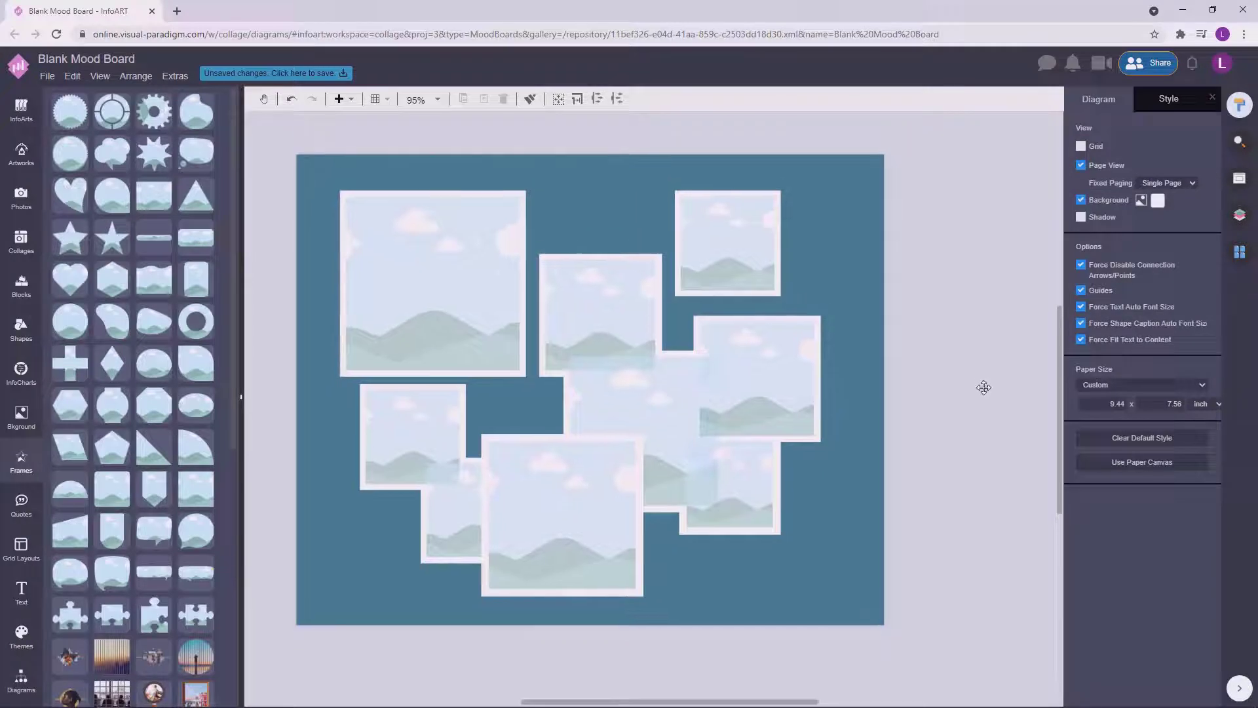
left_click_drag(901, 603, 675, 430)
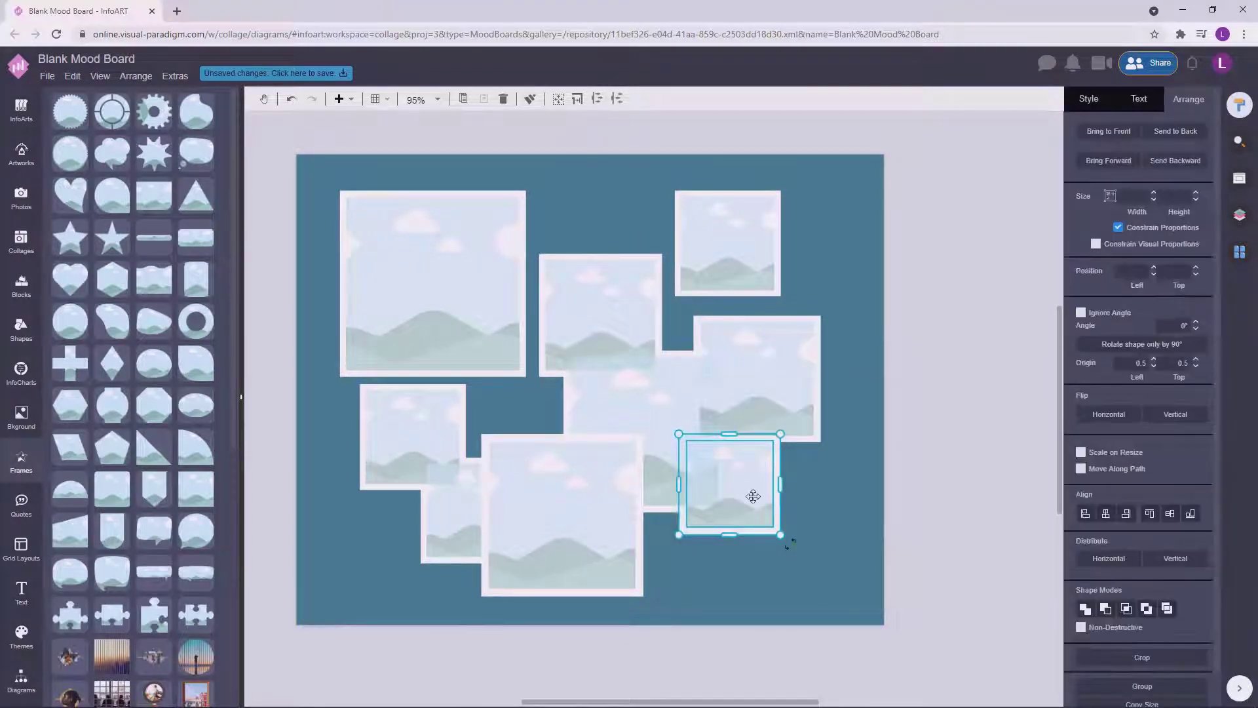
left_click(977, 431)
Step: Search the photos for vintage and fill the large upper left frame with the camper van and the upper middle frame with the old television
left_click(29, 203)
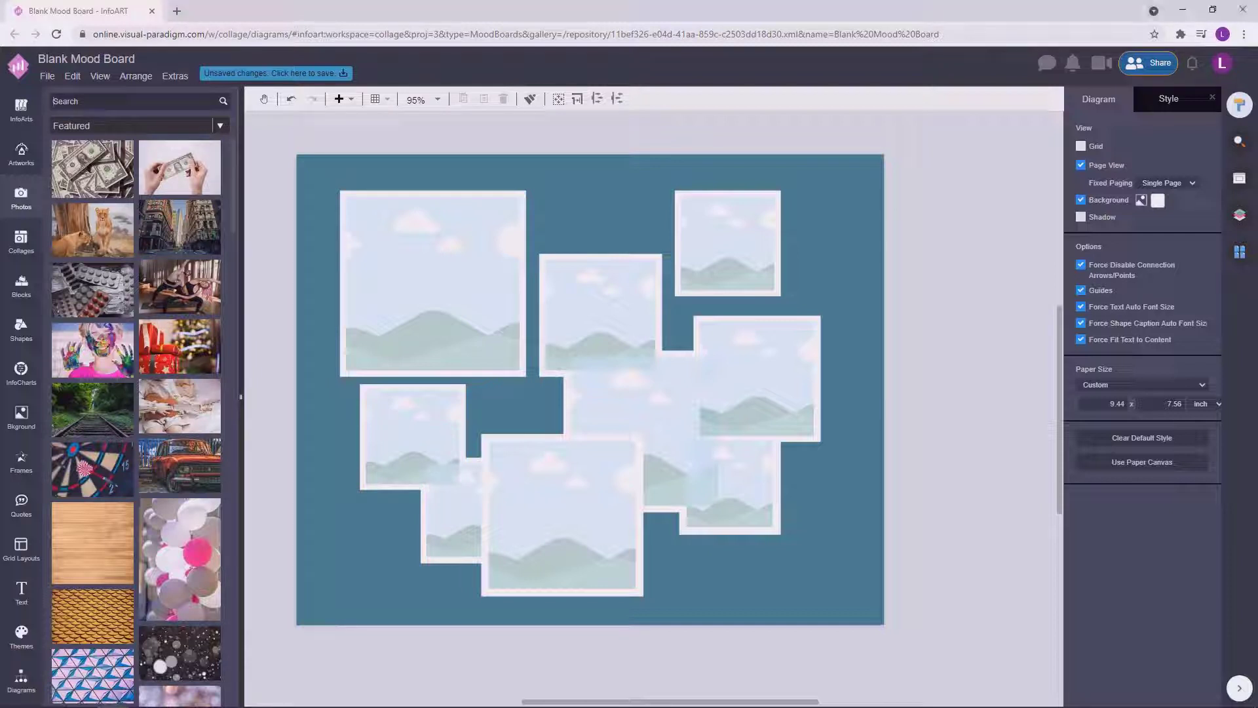
type("e")
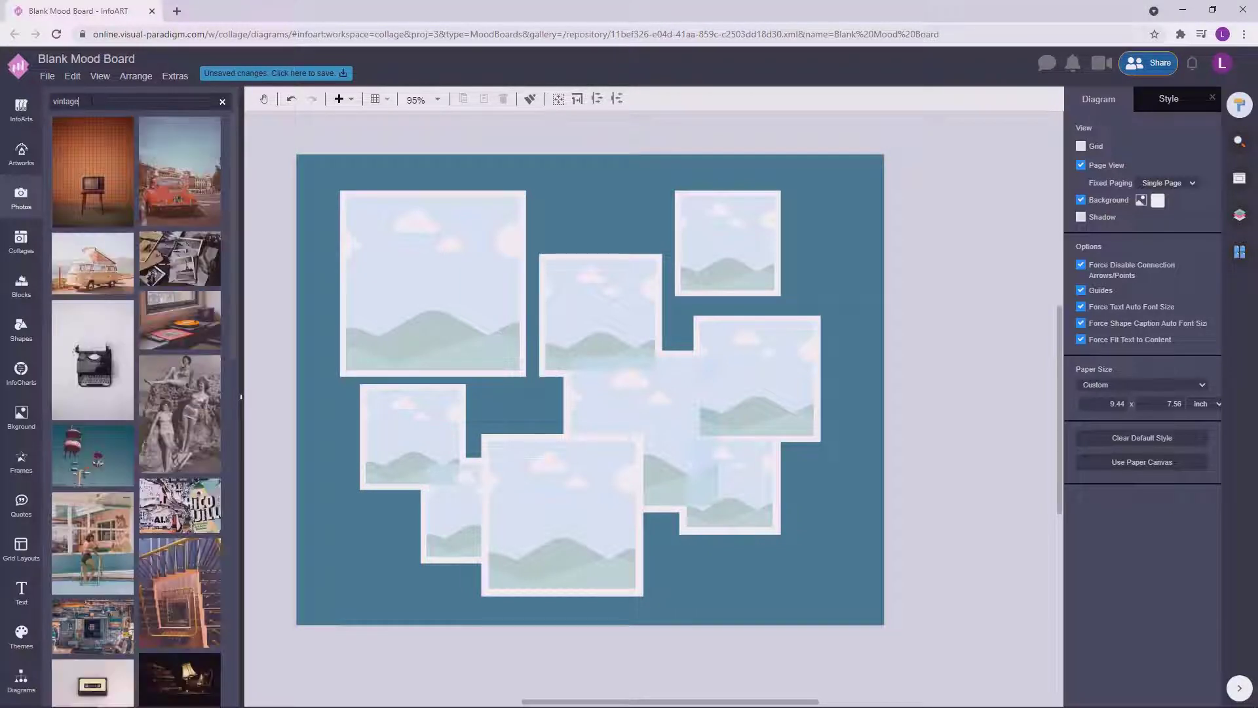
left_click_drag(91, 262, 435, 281)
key("ctrl+z")
left_click_drag(90, 283, 432, 283)
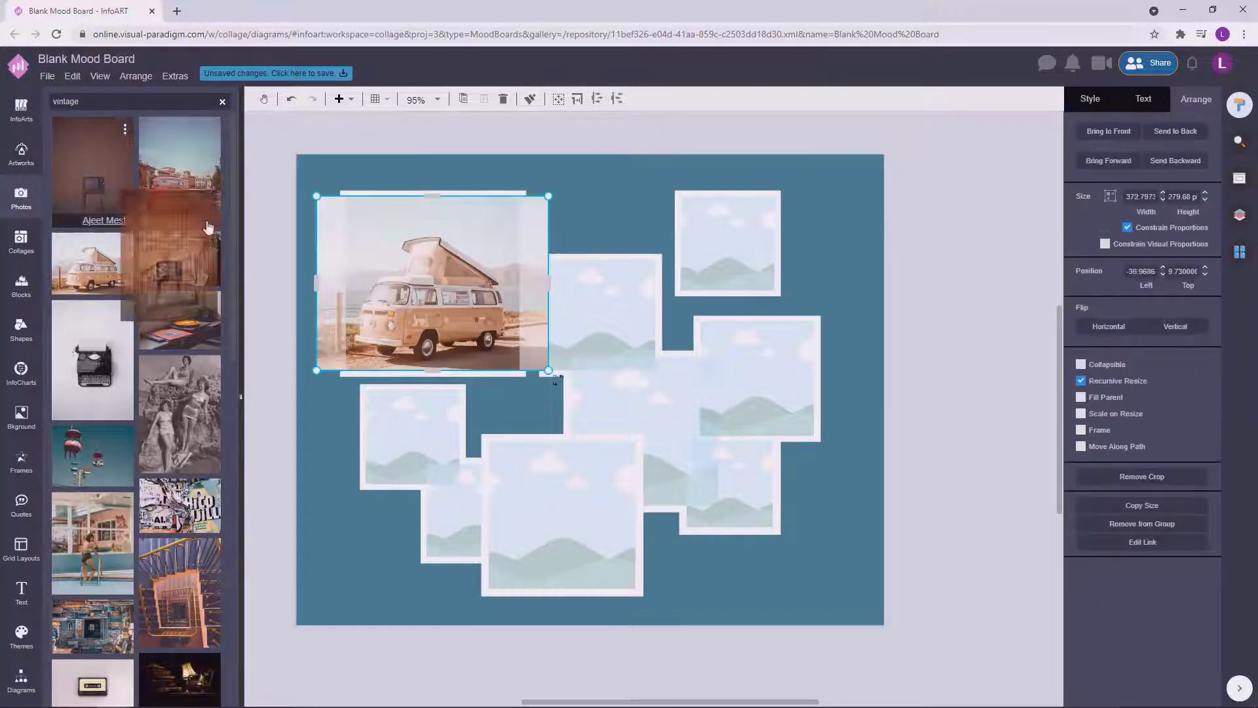
left_click_drag(92, 171, 599, 316)
scroll(233, 348, "down", 3)
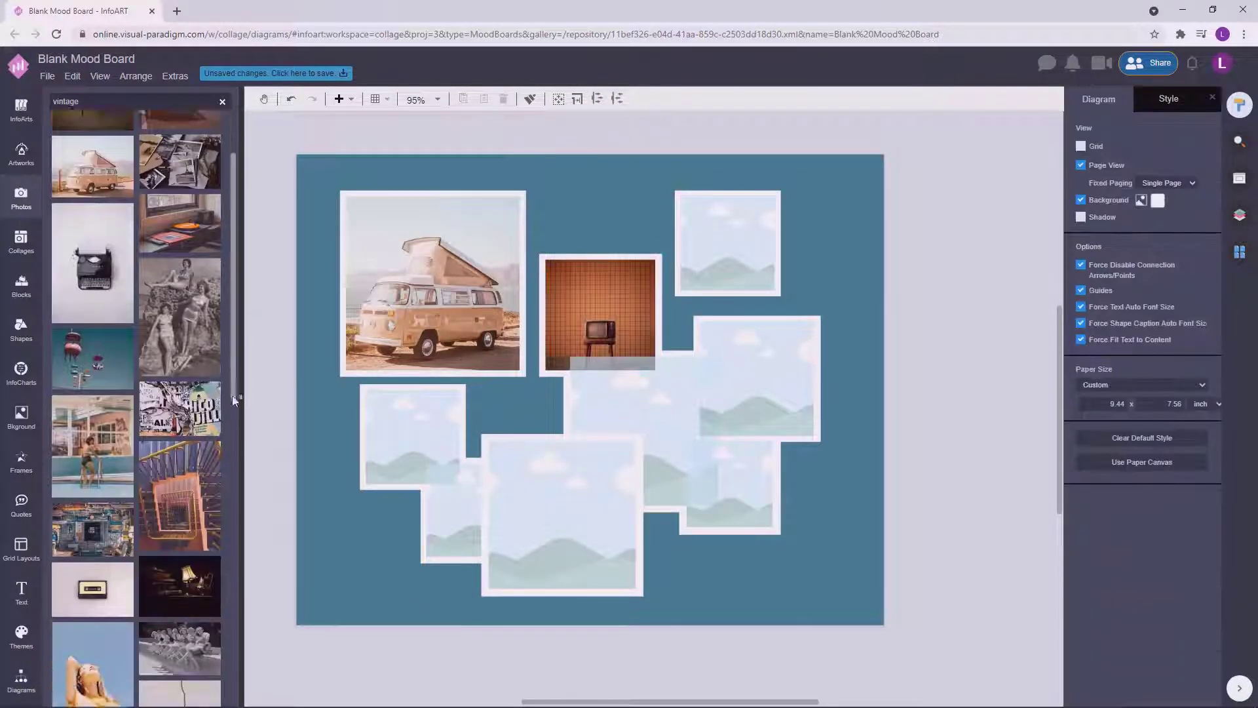
Step: Fill the large bottom center frame with the spiral staircase photo and the upper right frame with the woman in yellow
left_click_drag(183, 426, 563, 499)
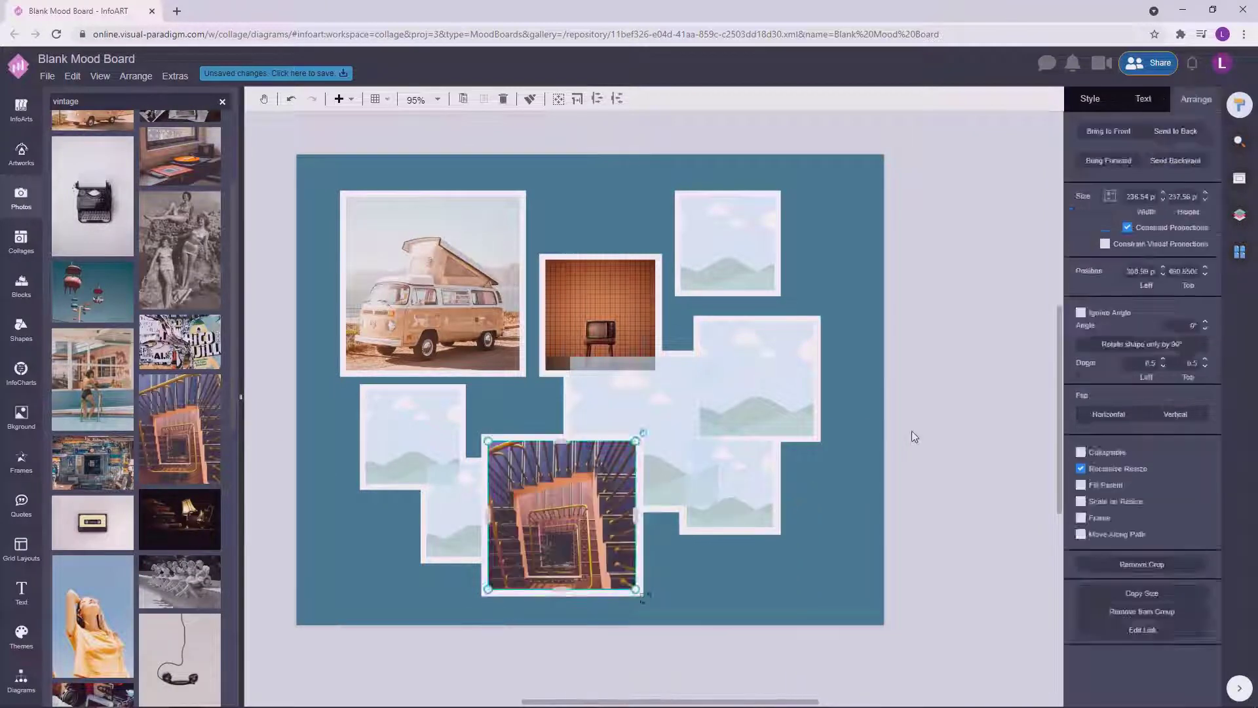
scroll(237, 438, "down", 3)
left_click_drag(128, 448, 727, 243)
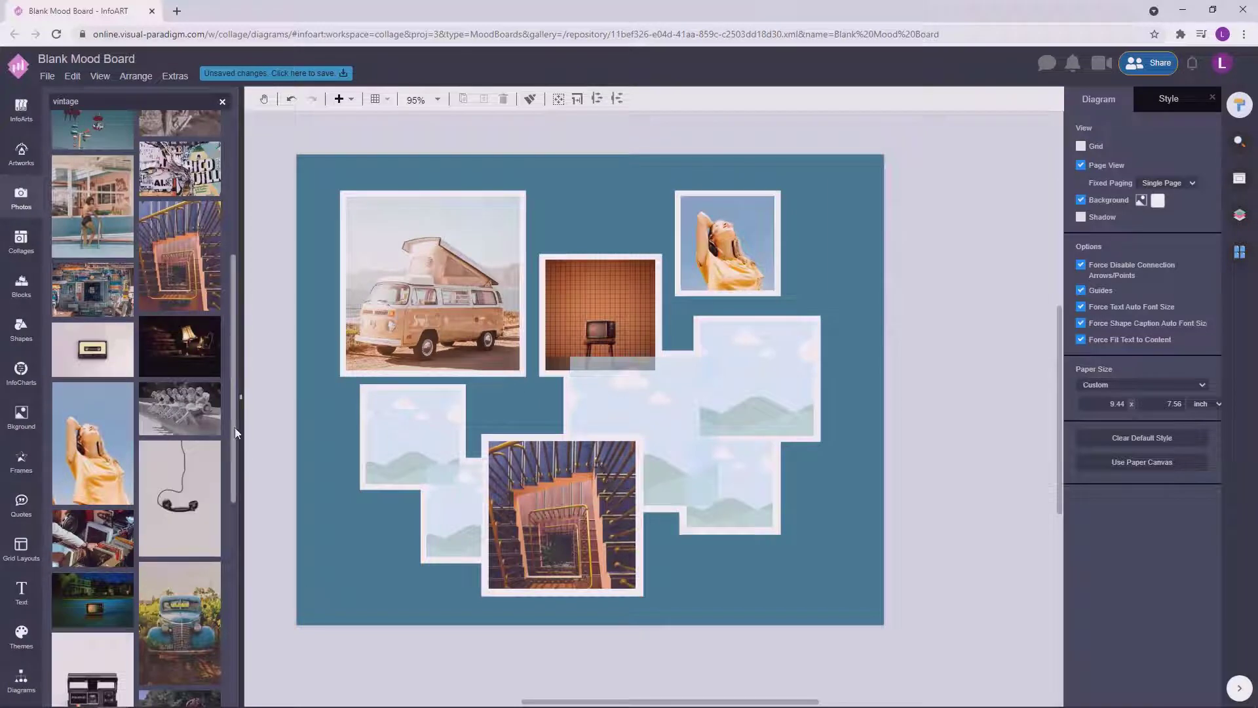
Step: Fill the right-hand frame with the stacked old books and the center frame with the flowers and envelopes photo
scroll(235, 427, "down", 5)
left_click_drag(179, 528, 760, 377)
left_click_drag(234, 360, 237, 575)
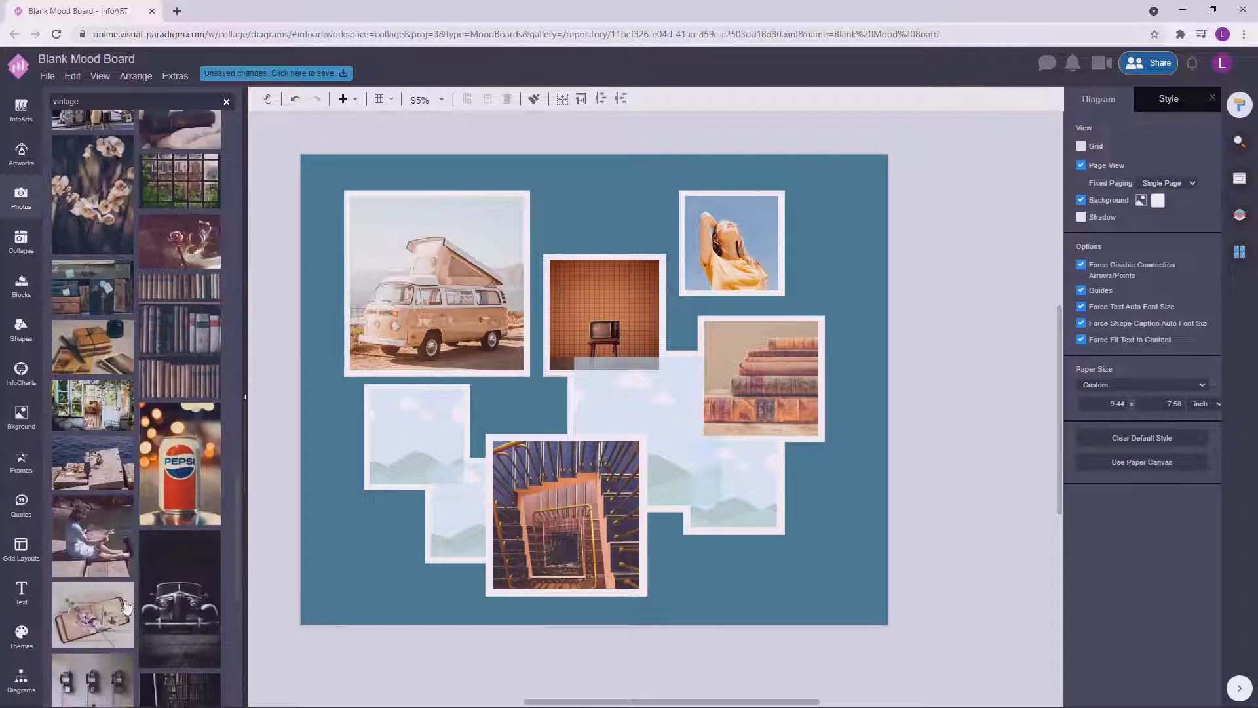
left_click_drag(122, 602, 678, 423)
left_click(946, 404)
Step: Fill the left-hand frame below the camper van with the Pepsi can photo
scroll(233, 521, "down", 3)
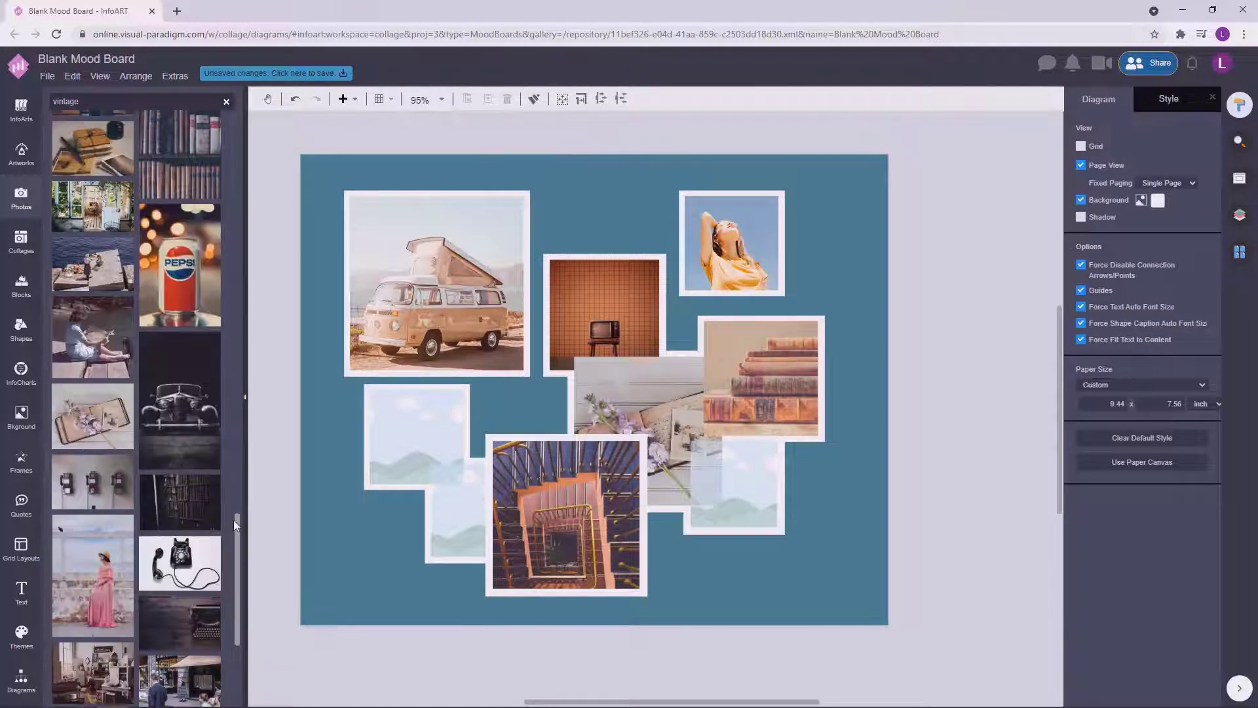
left_click_drag(177, 298, 416, 437)
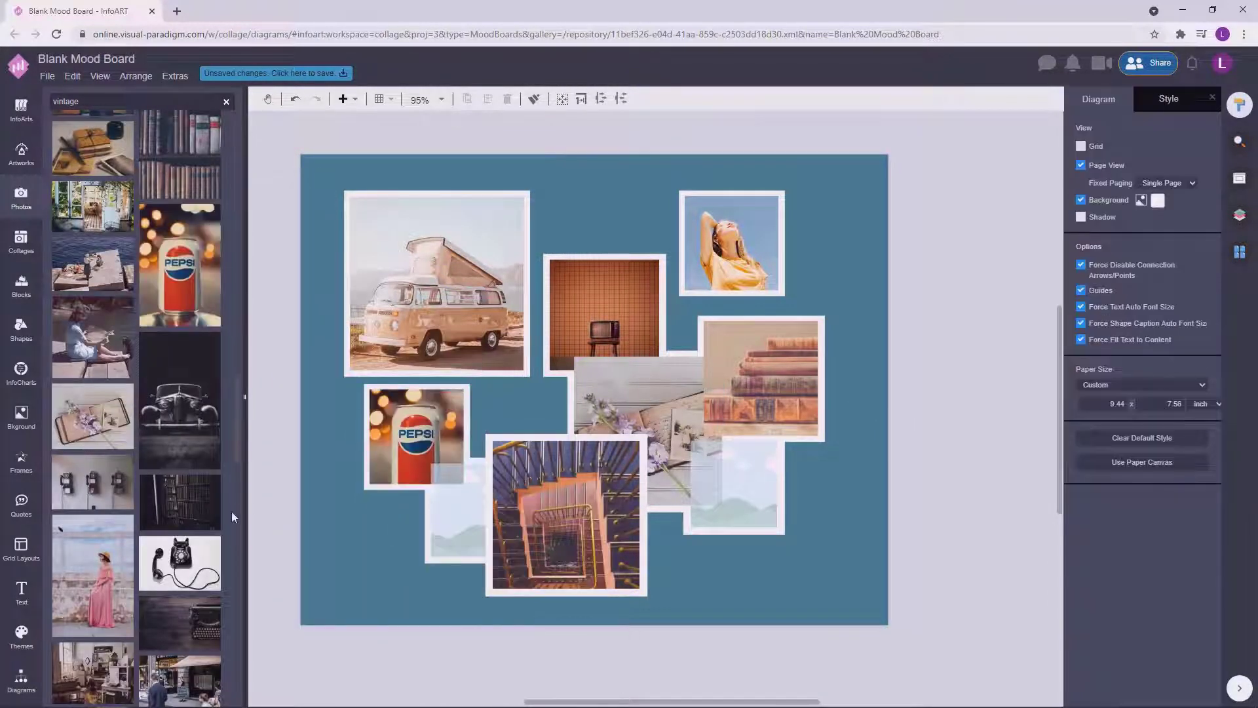
scroll(236, 485, "down", 5)
left_click_drag(180, 431, 416, 435)
key("ctrl+z")
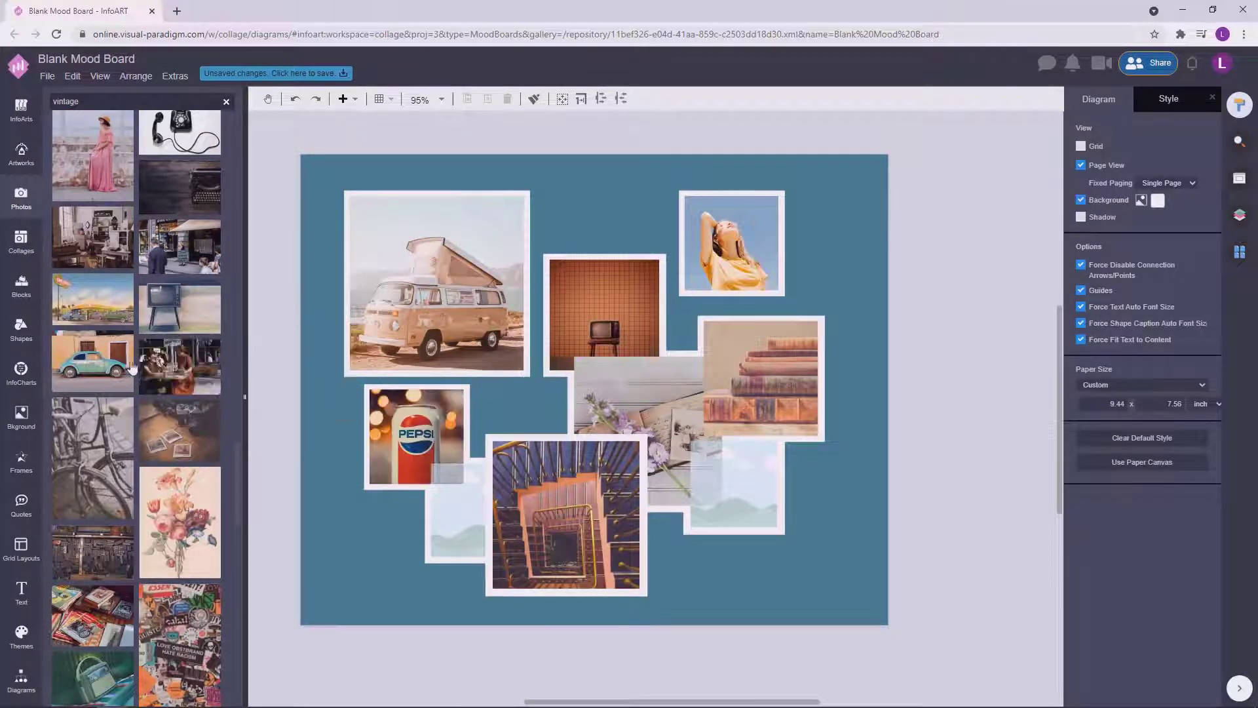
Step: Fill the lower right frame with the turquoise Beetle car and the frame below the camper van with the sticker collage
left_click_drag(108, 362, 734, 485)
left_click(941, 444)
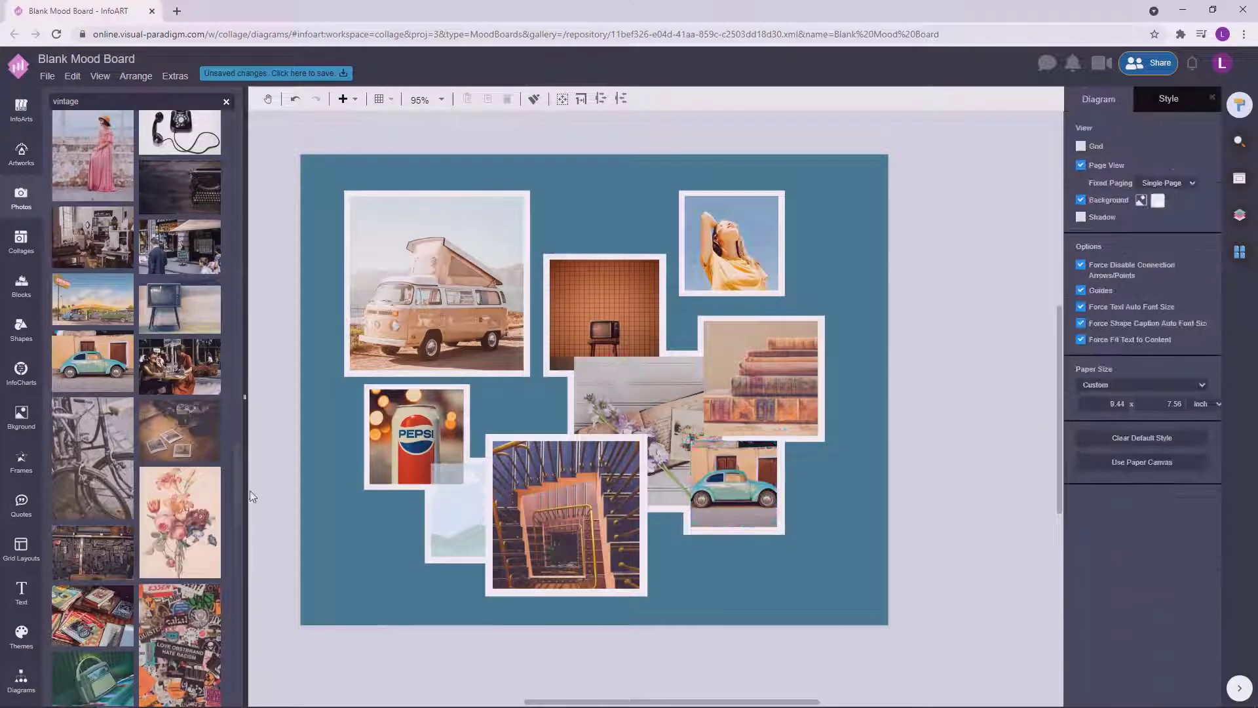
scroll(216, 557, "down", 3)
left_click_drag(180, 457, 416, 436)
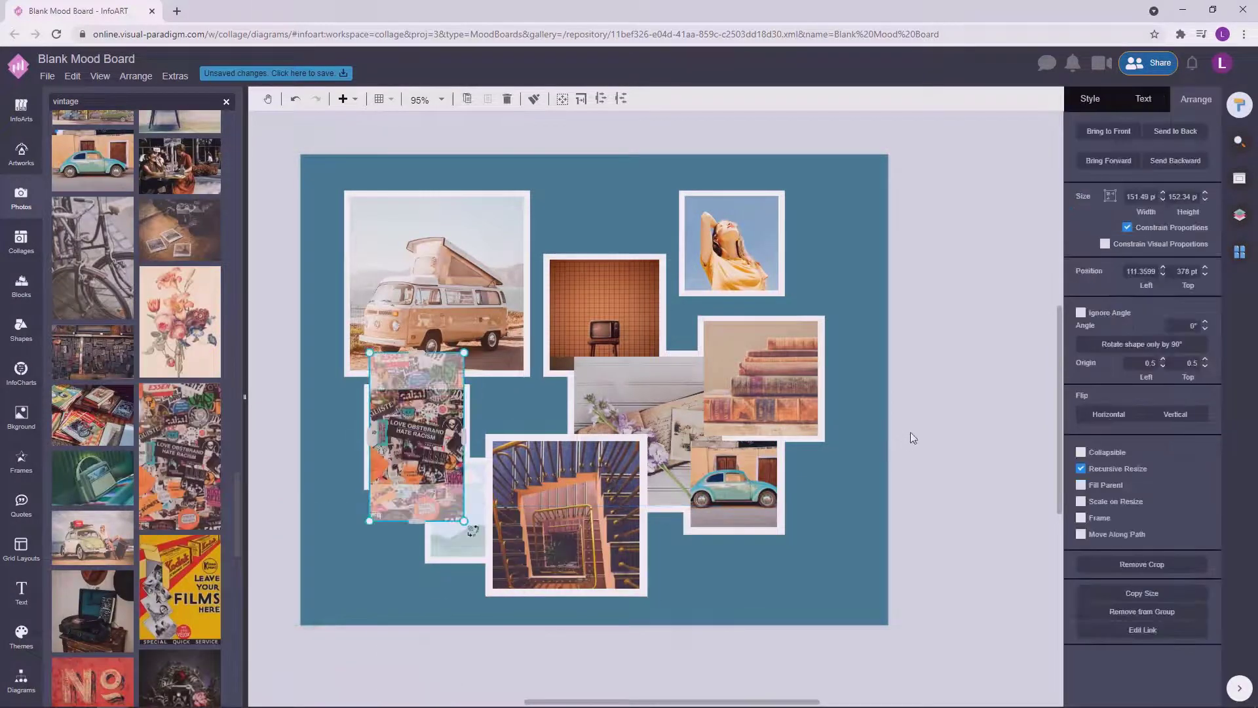
left_click(910, 433)
Step: Fill the small lower left frame beside the staircase with the red "No" sign photo
scroll(234, 486, "down", 6)
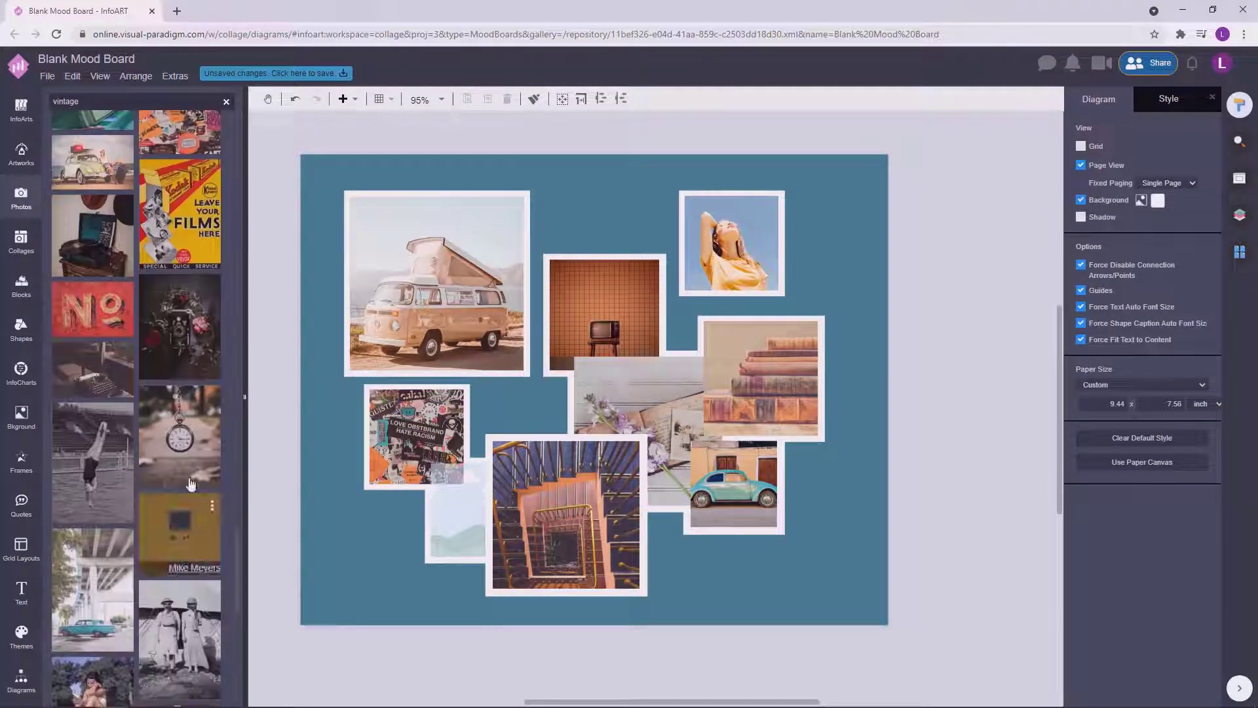
left_click_drag(93, 309, 478, 509)
left_click(919, 487)
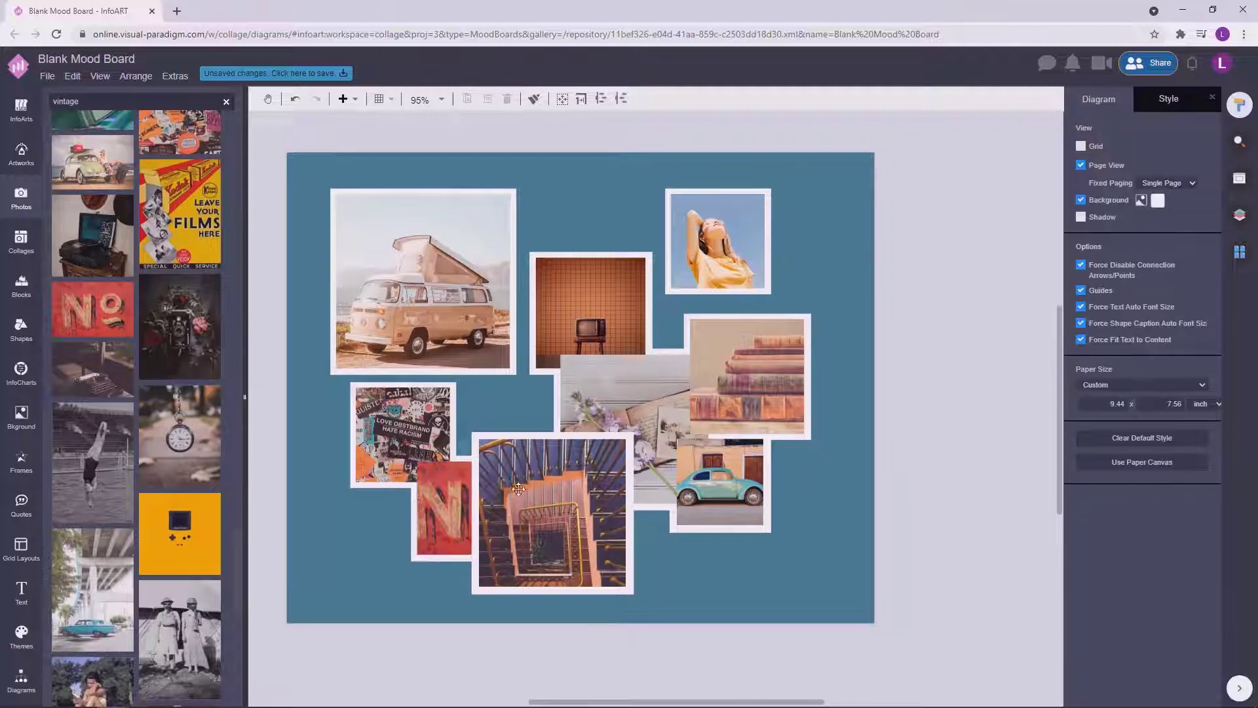
Step: Layer the red sign photo and its frame behind the sticker collage frame
left_click(393, 477)
left_click(410, 522)
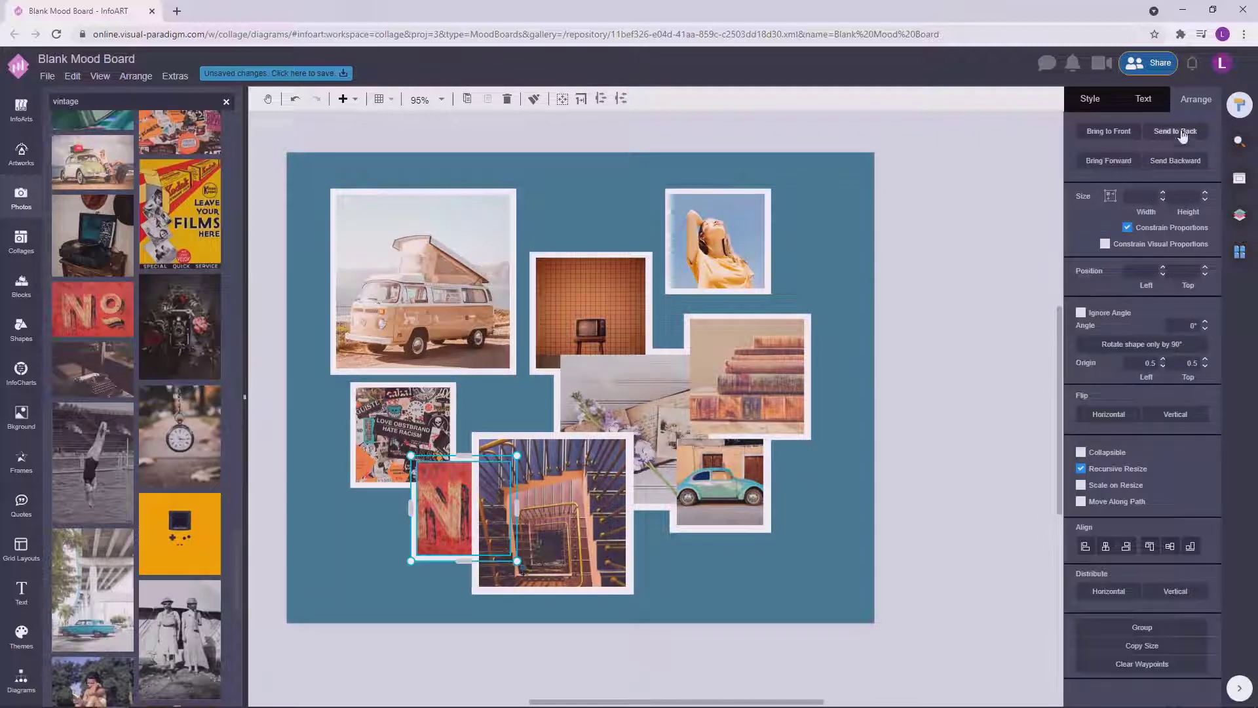
left_click(970, 384)
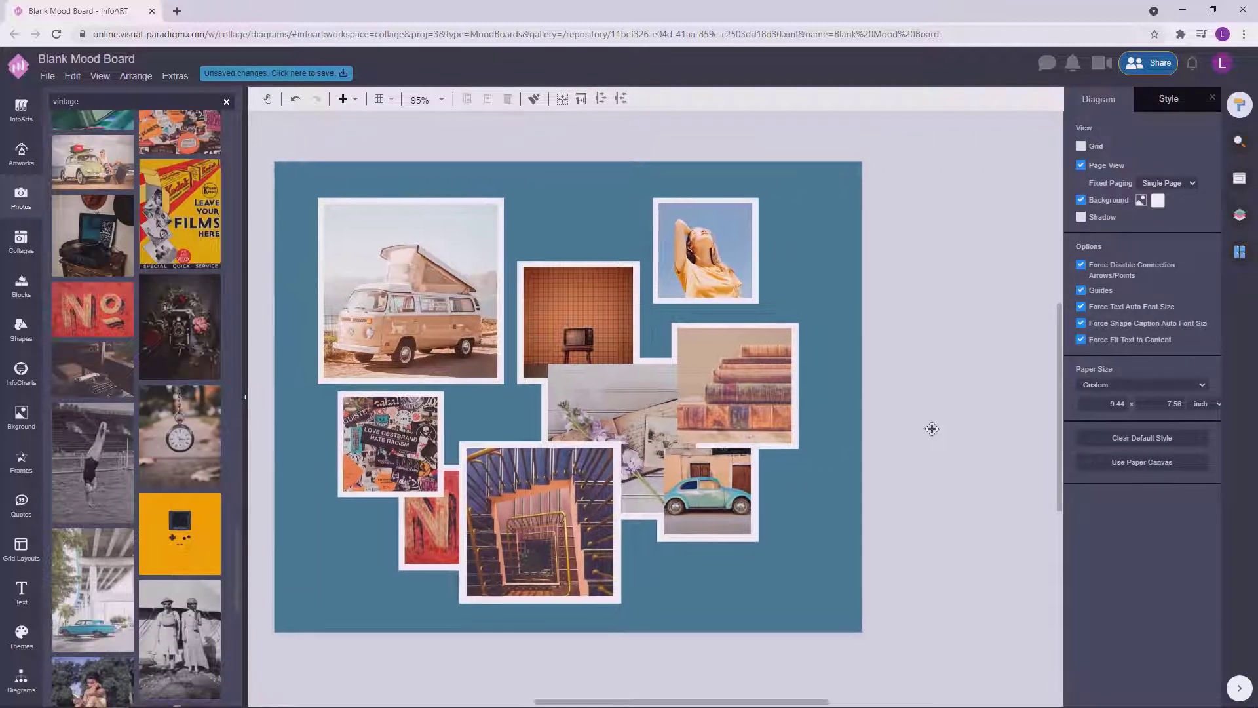
Step: Layer the Beetle car frame in front of the flowers and envelopes frame, and the flowers frame behind the television frame
left_click(712, 518)
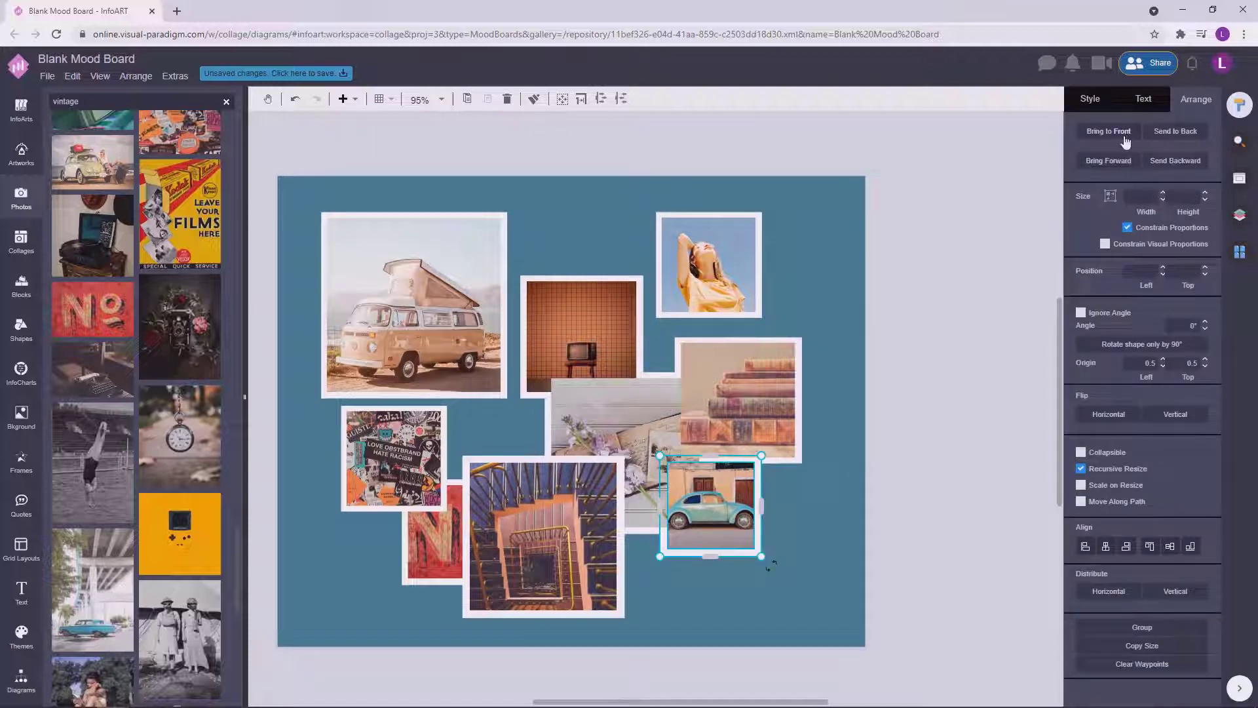
left_click(946, 455)
left_click(580, 417)
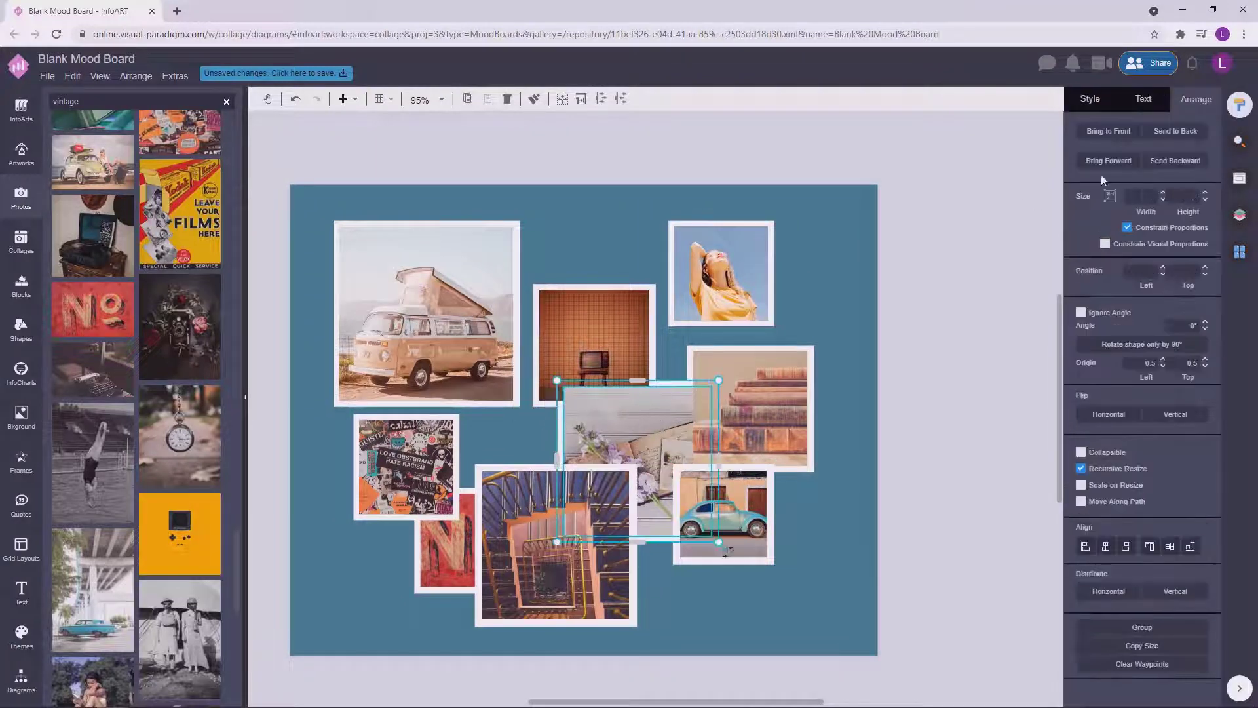
left_click(976, 420)
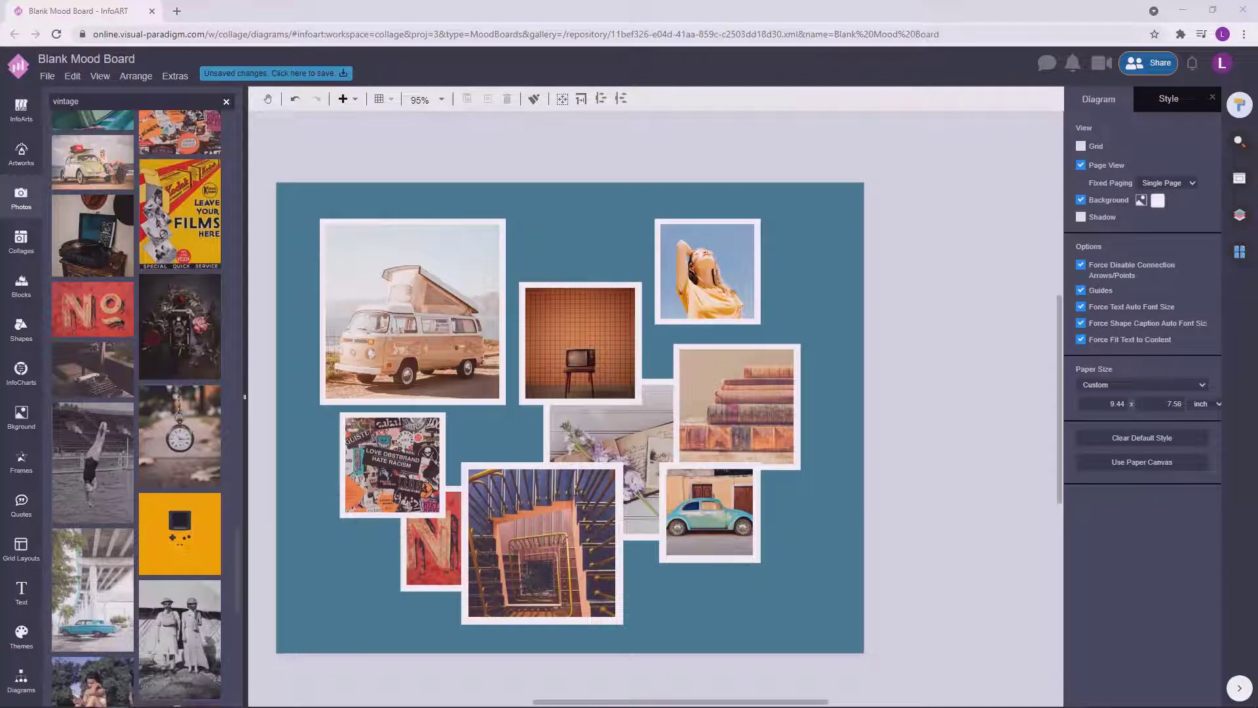
Step: Bring the stacked books photo and its frame forward over the neighboring frames
left_click(794, 411)
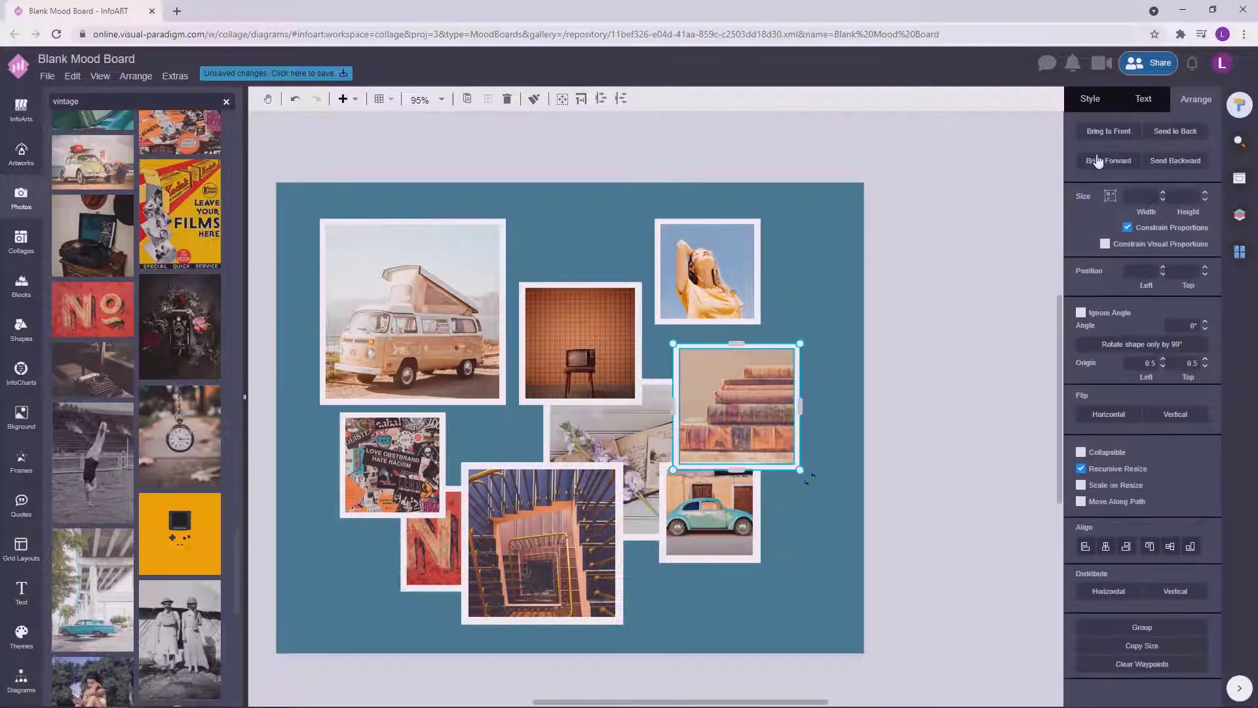
left_click(1098, 162)
left_click(820, 424)
Step: Move the stacked books photo with its frame slightly down and to the right, and enlarge both a little
left_click(727, 448)
left_click(771, 467, "shift")
left_click_drag(771, 466, 752, 447)
left_click(931, 380)
left_click(741, 446)
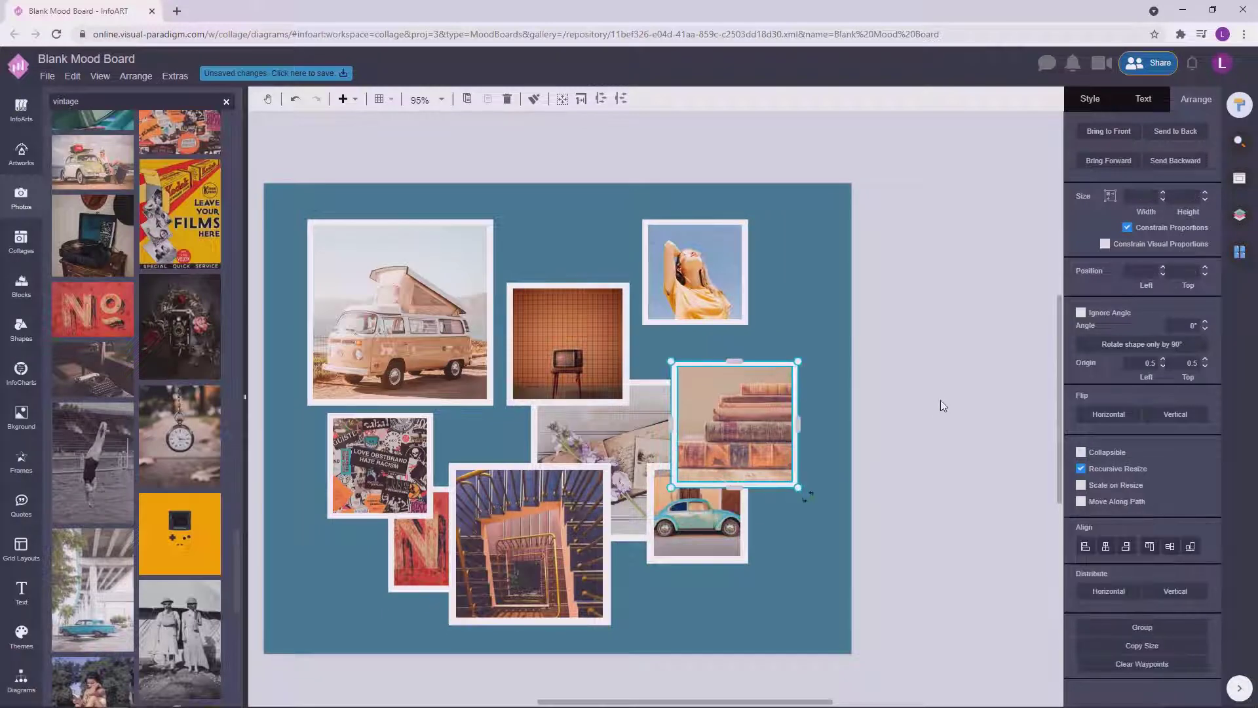
left_click_drag(798, 361, 802, 359)
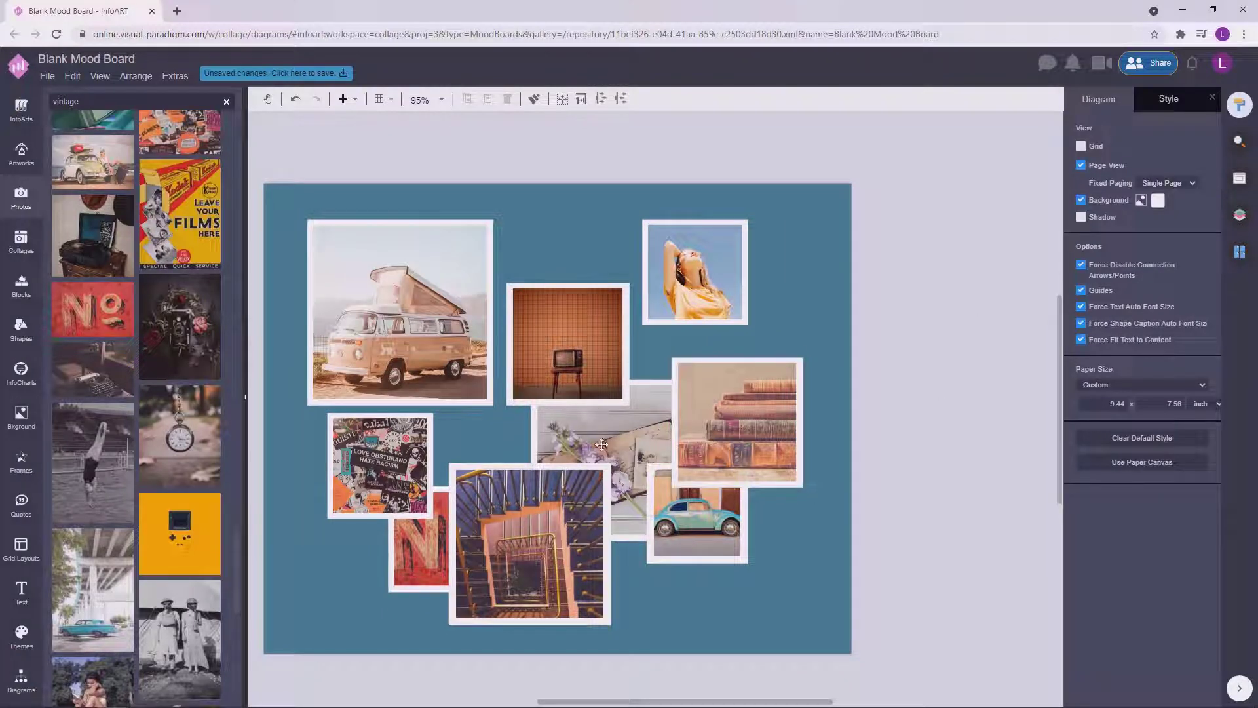
Step: Change the fill of the board's background rectangle to orange #e69138
left_click_drag(1000, 425, 1018, 423)
scroll(907, 432, "down", 2)
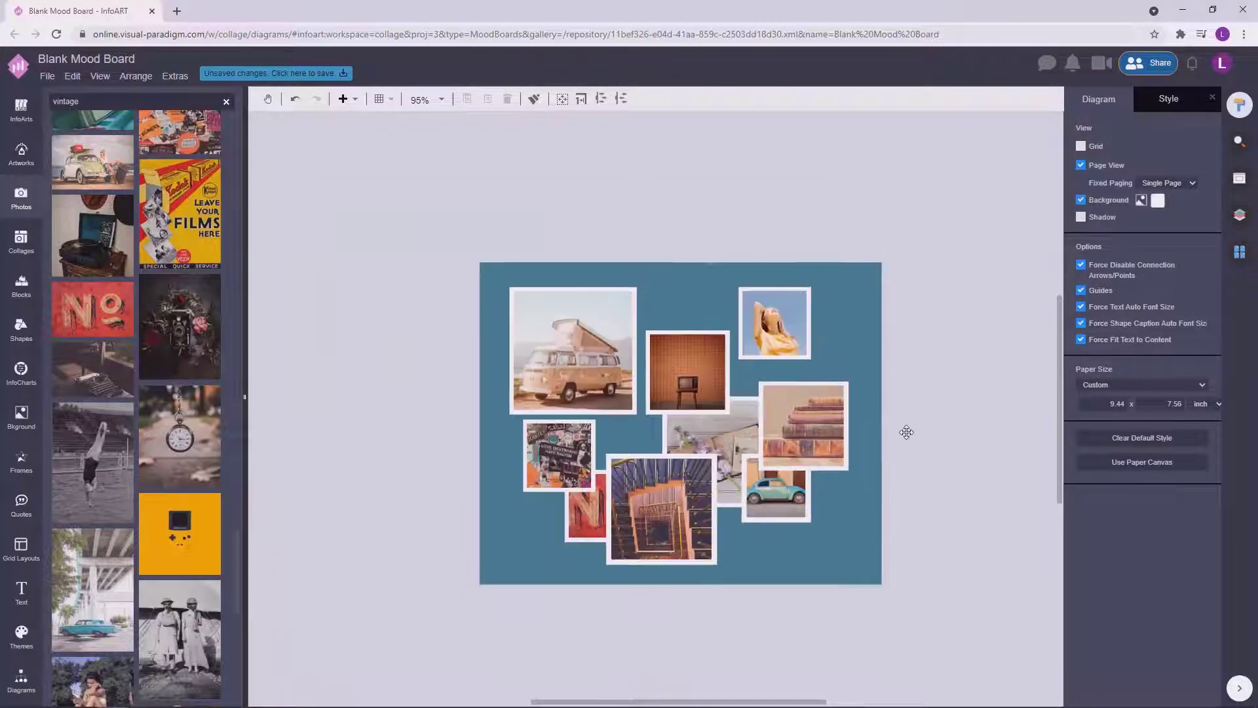
scroll(924, 432, "up", 2)
left_click(864, 360)
left_click(1101, 102)
left_click(1203, 191)
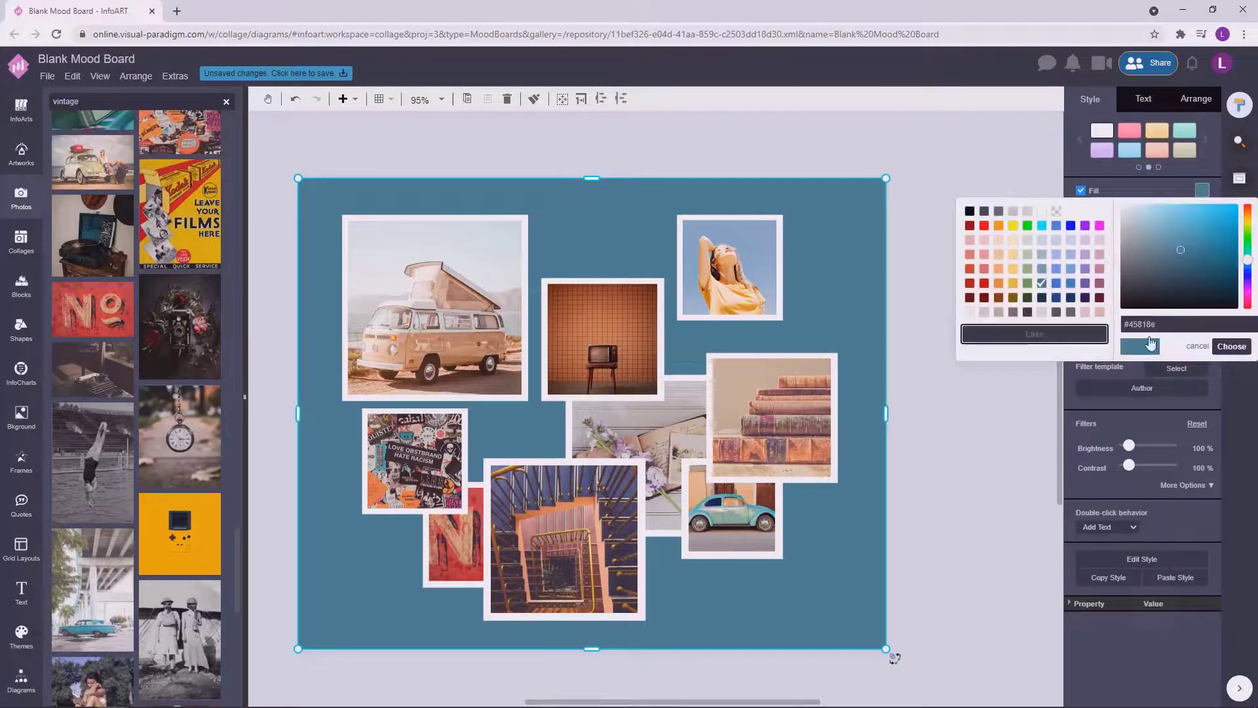
left_click(998, 283)
left_click(1203, 190)
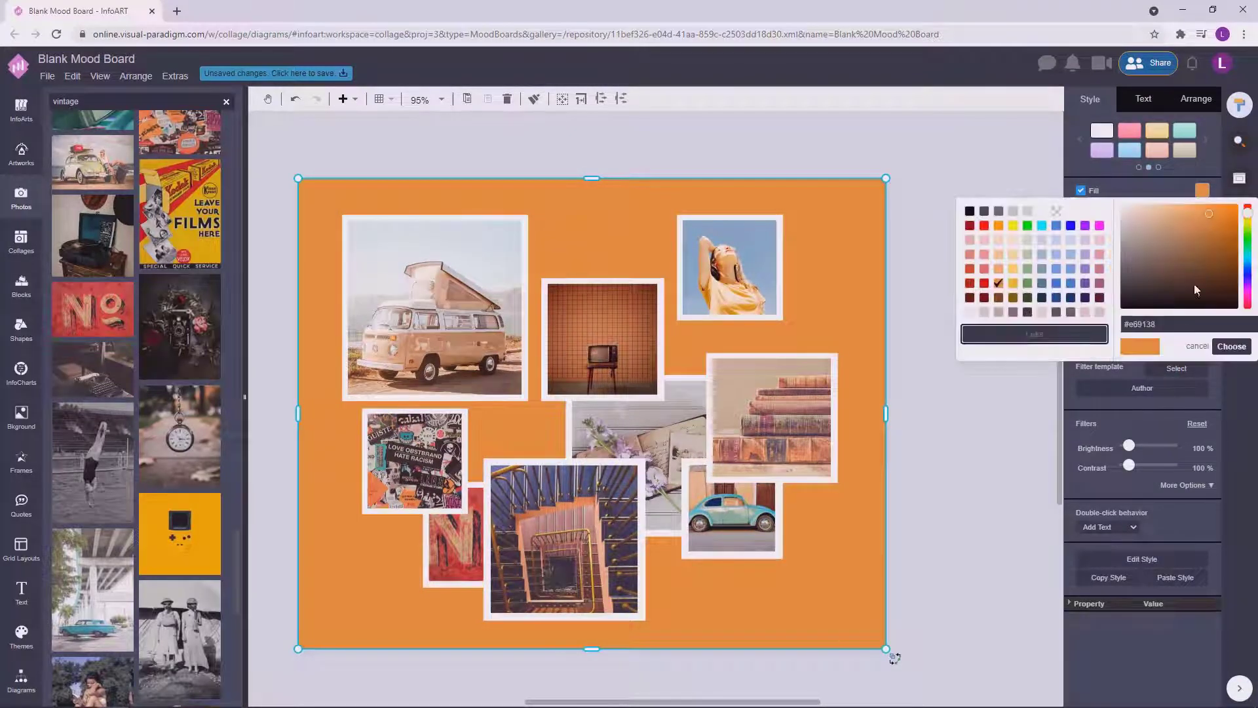
left_click(1232, 345)
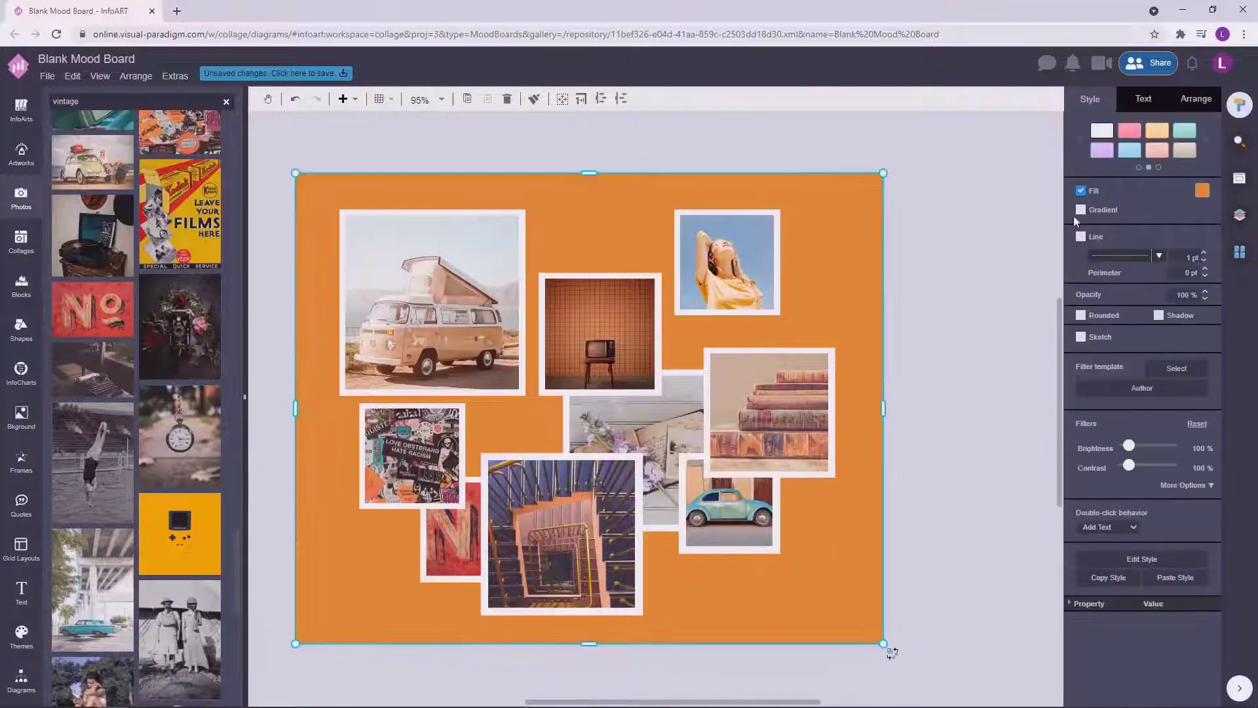
Step: Adjust the background rectangle's fill to a slightly darker shade of orange
left_click(1201, 190)
left_click(1219, 228)
left_click(1233, 344)
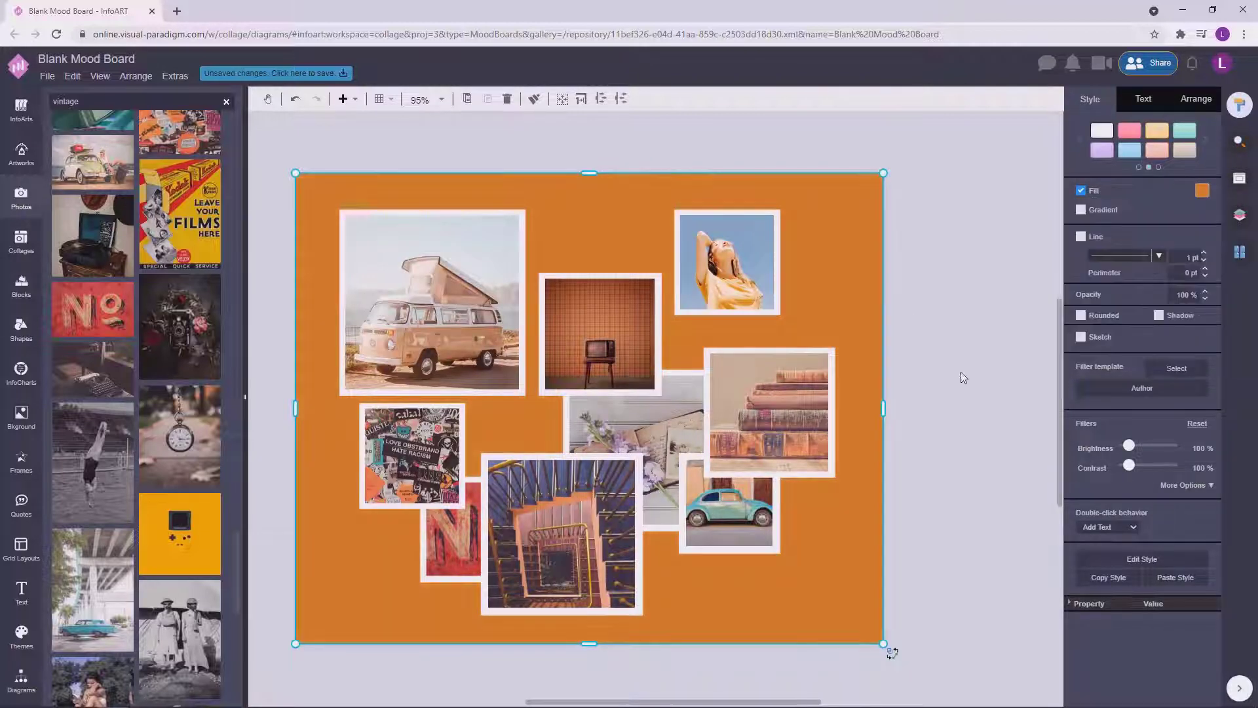
left_click(970, 355)
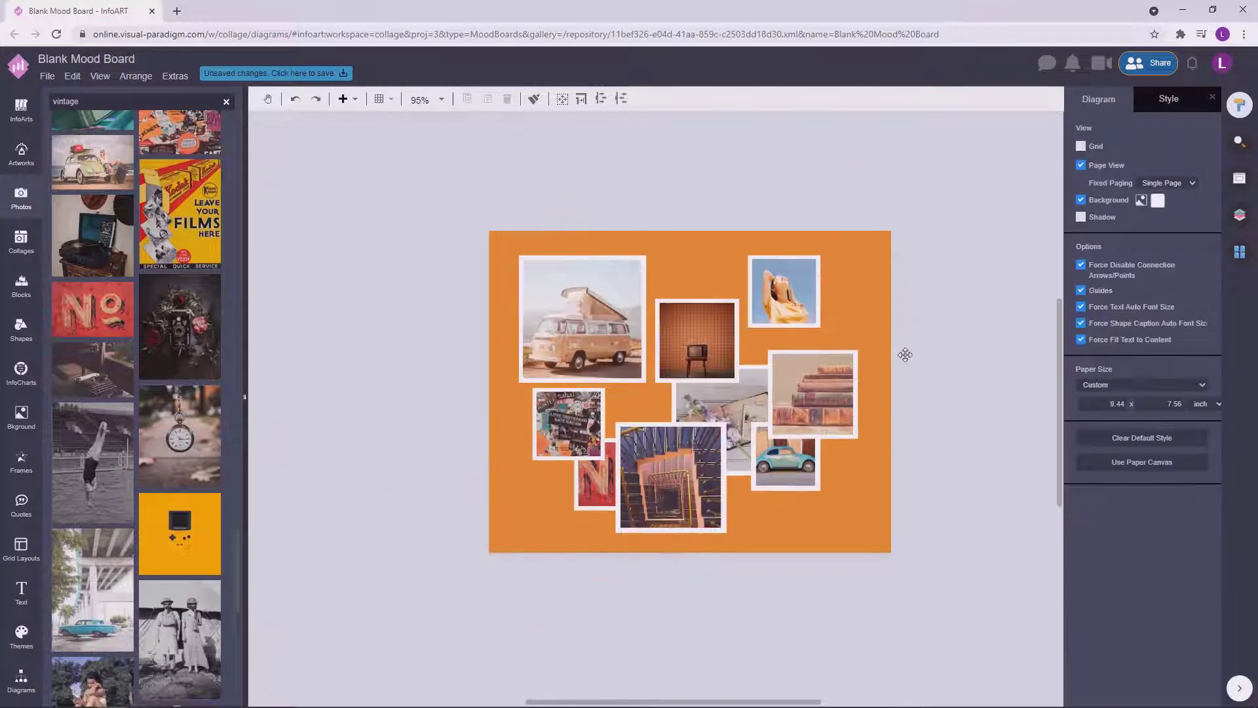
Step: Add a square shape between the camper van and television photos and size it to overlap both
left_click(20, 682)
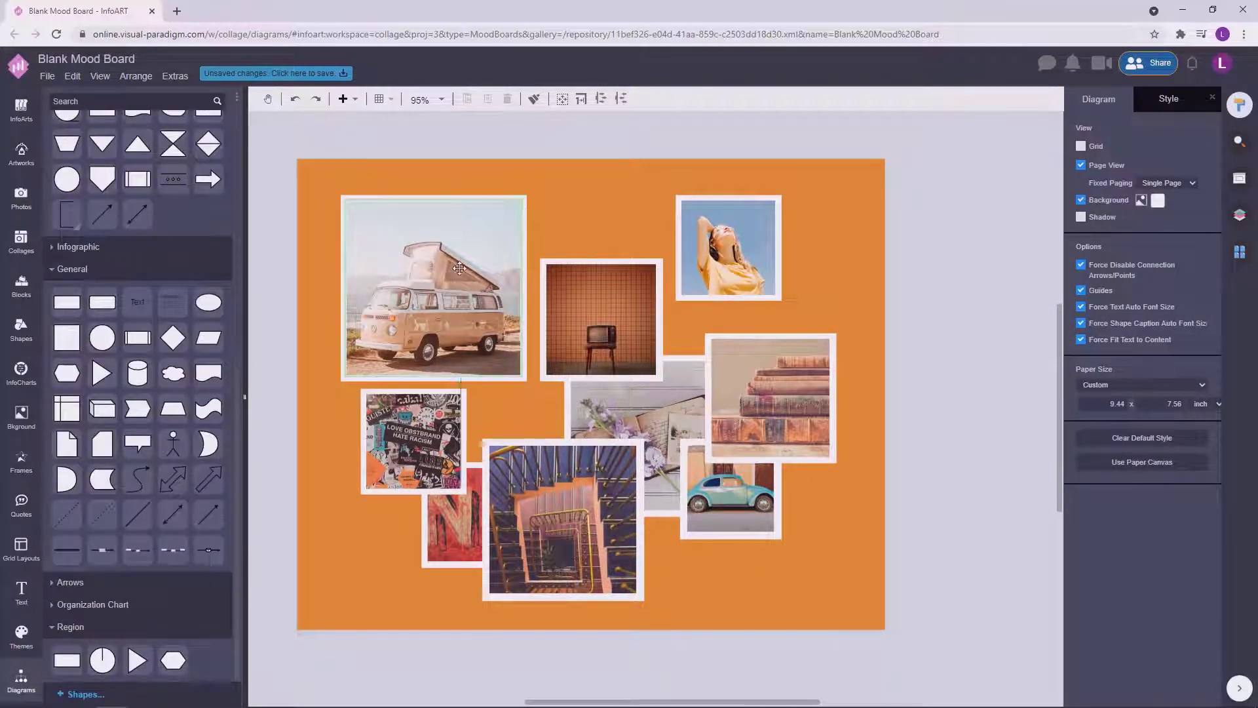
left_click_drag(68, 335, 462, 270)
left_click_drag(508, 315, 565, 372)
left_click_drag(508, 337, 519, 383)
Step: Give the new square a white fill, no outline and a shadow, and reduce its size slightly
left_click(1097, 237)
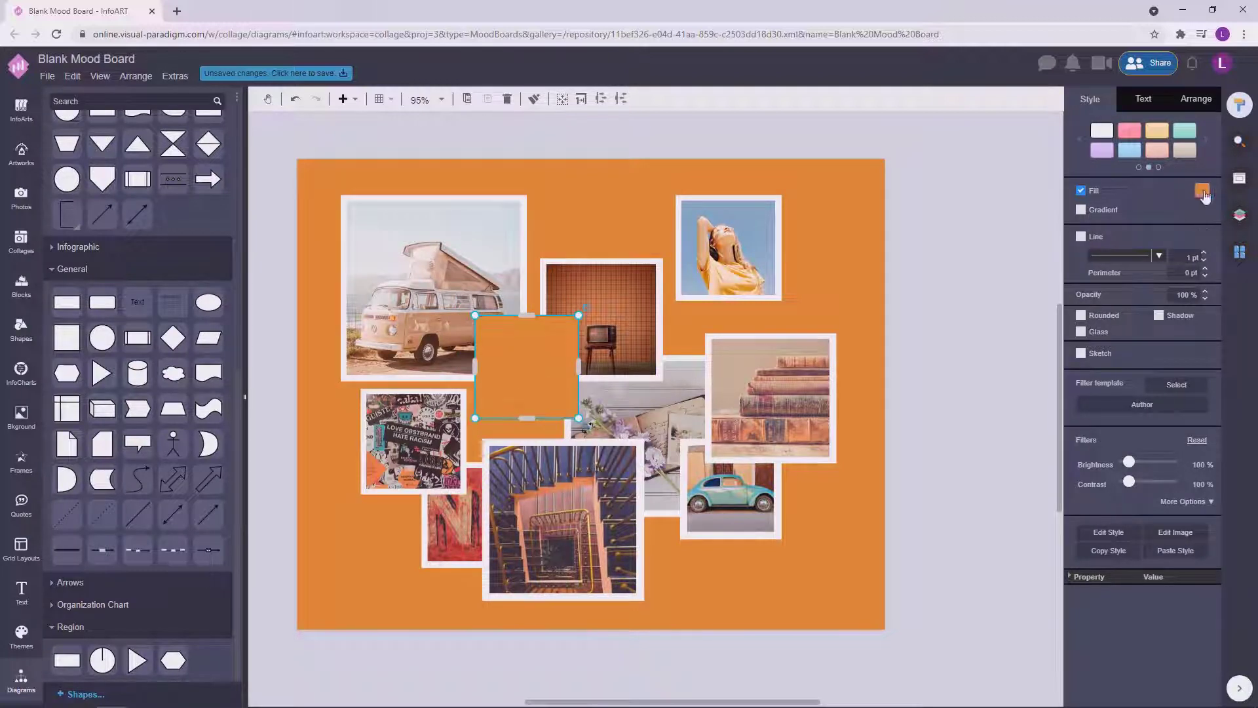
left_click(1202, 190)
left_click(1183, 209)
mouse_move(578, 316)
left_mouse_down()
mouse_move(569, 328)
mouse_move(579, 320)
left_mouse_up()
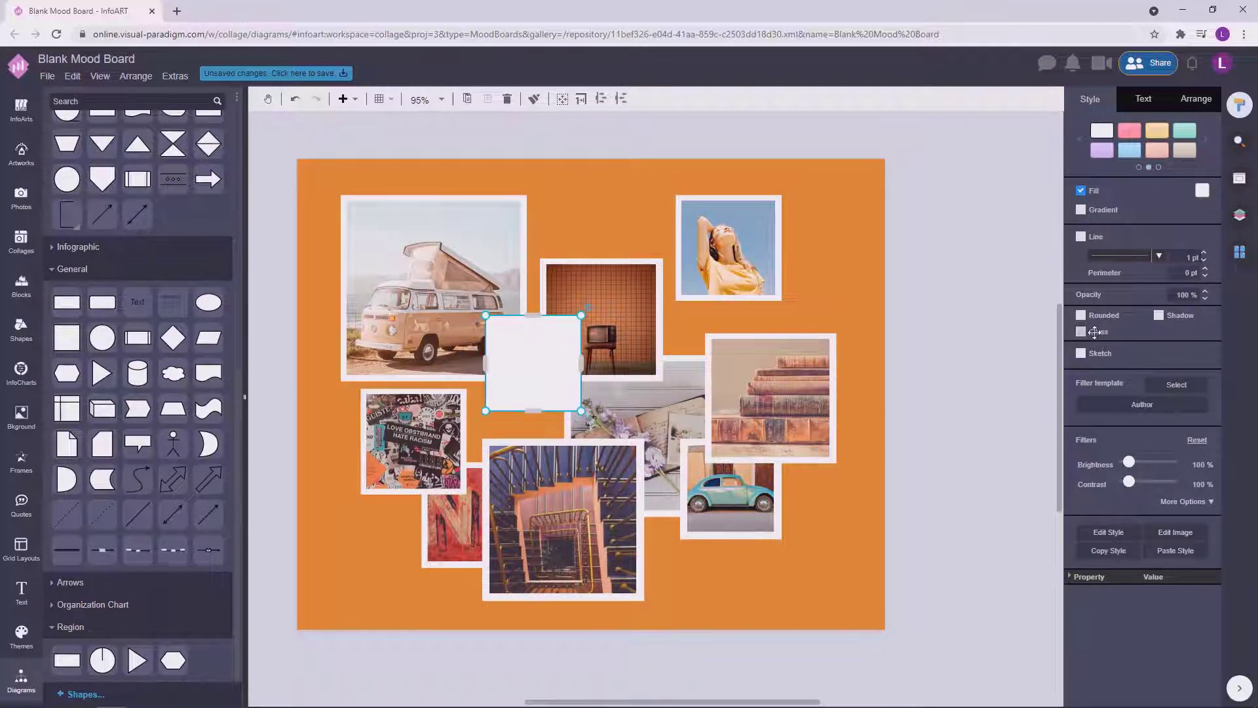
left_click(1159, 315)
Step: Place copies of the white square over the upper right, lower left and lower right photos, making the lower ones smaller
left_click_drag(542, 376, 731, 571)
mouse_move(680, 527)
left_mouse_down()
mouse_move(662, 525)
mouse_move(680, 508)
left_mouse_up()
left_click(920, 483)
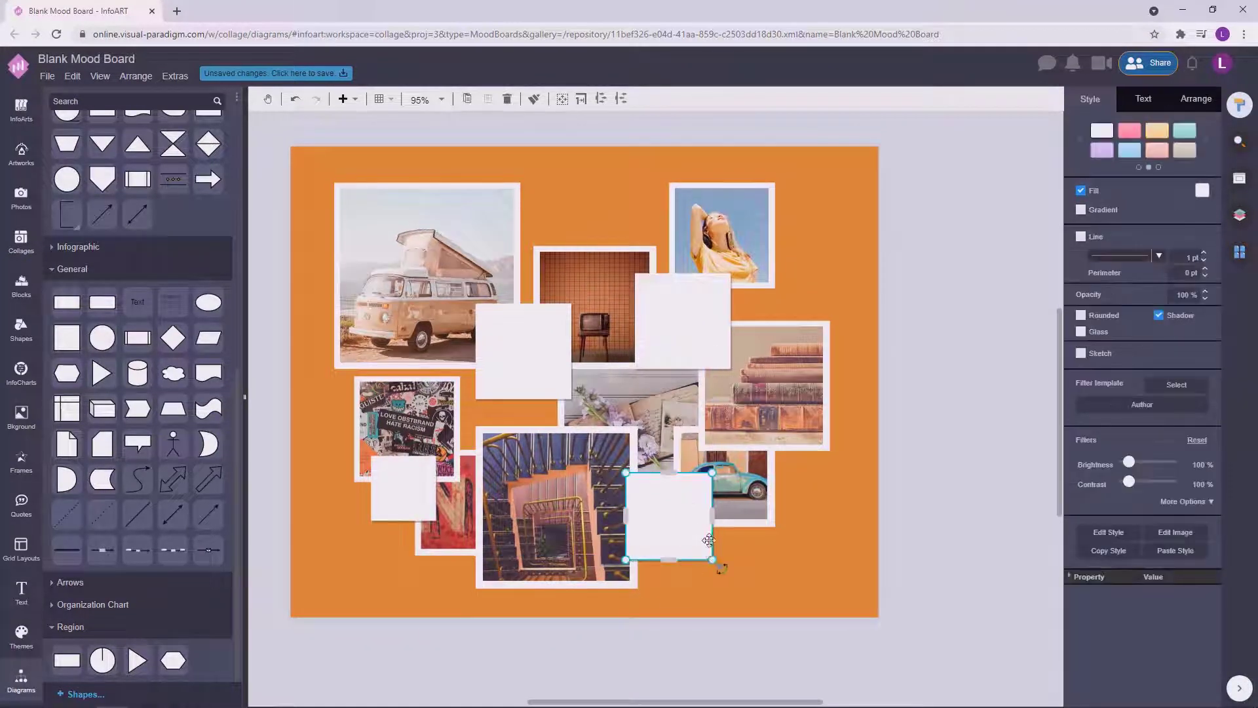
left_click_drag(713, 561, 701, 548)
left_click(910, 498)
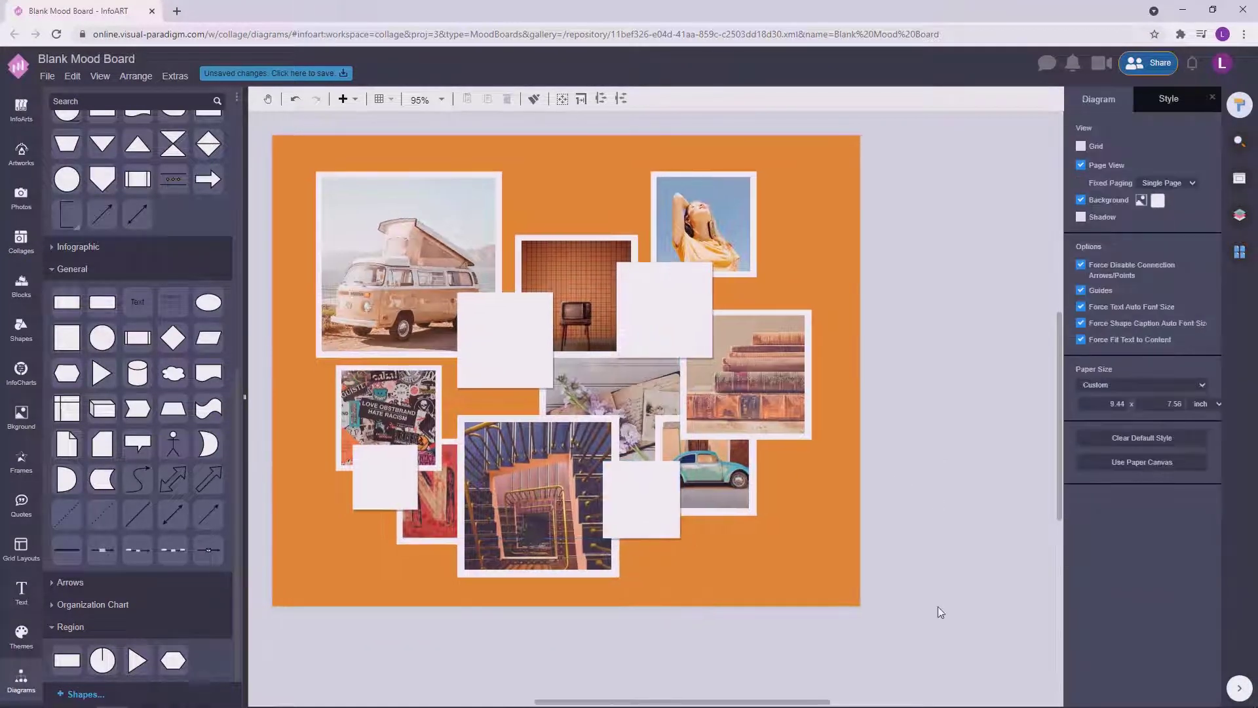
Step: Select all the photo frames and white squares and enlarge them together slightly
left_click_drag(931, 575, 264, 156)
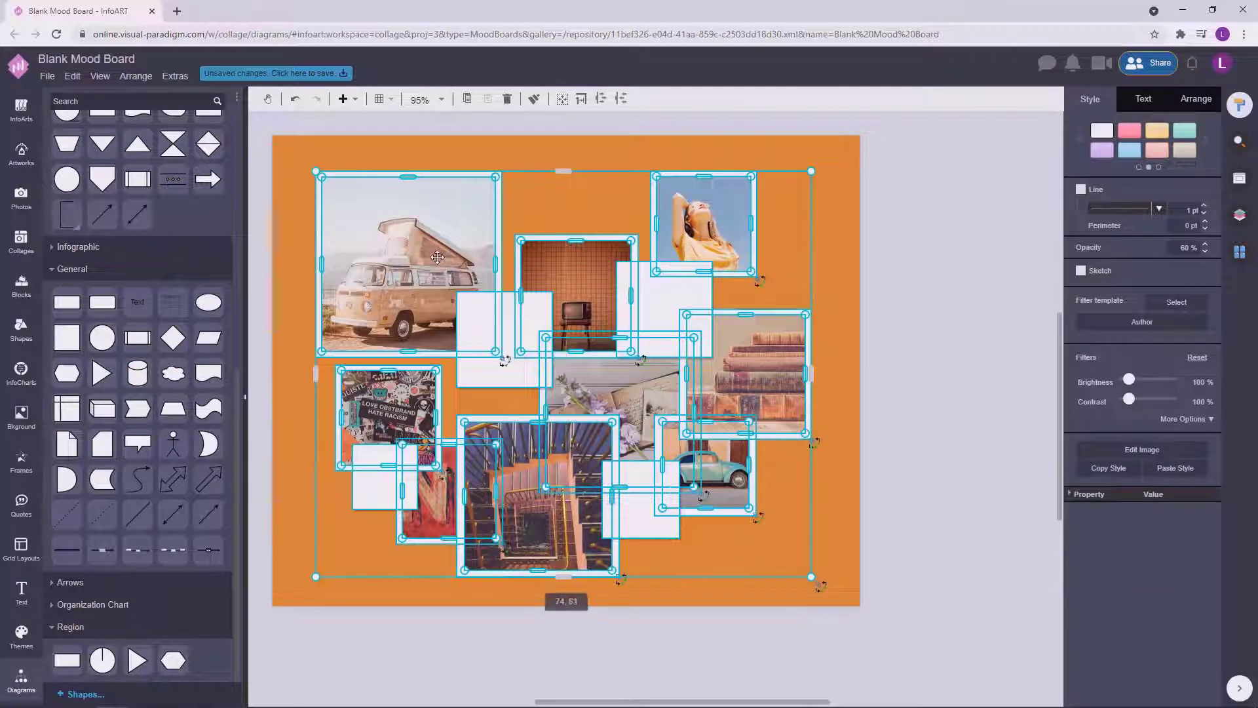
left_click(926, 298)
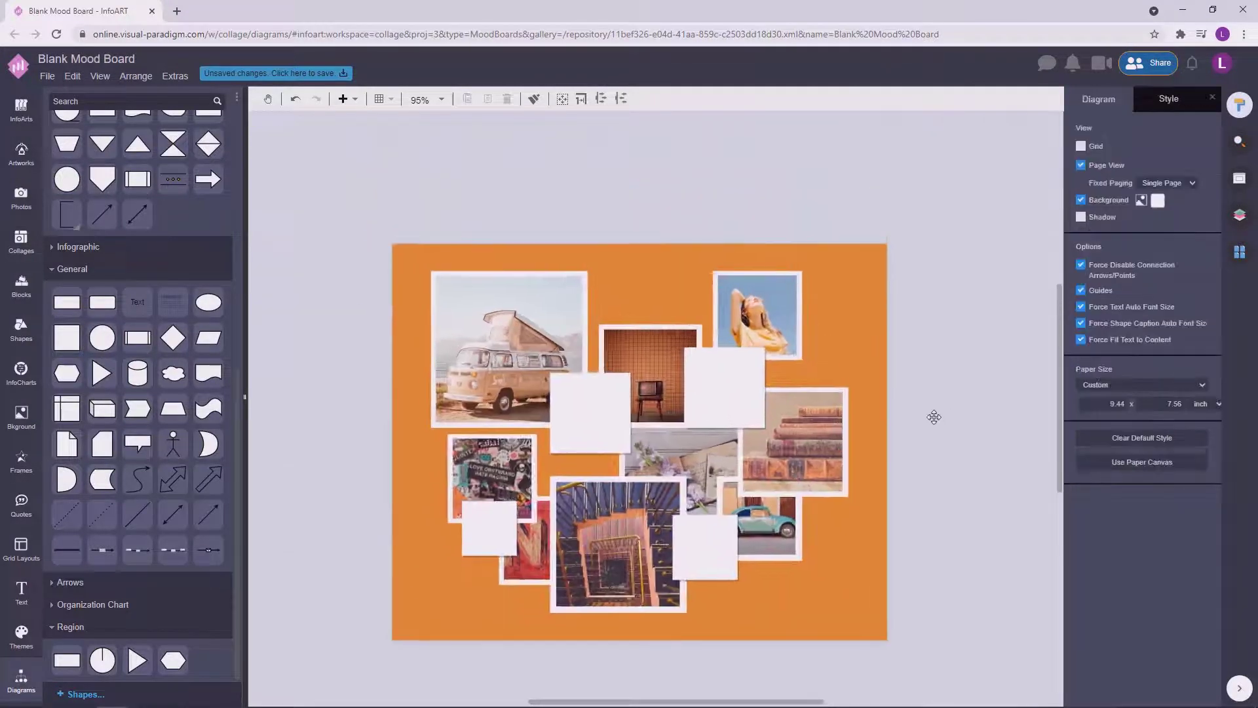
left_click_drag(940, 436, 928, 437)
left_click_drag(936, 629, 356, 251)
left_click_drag(852, 622, 857, 625)
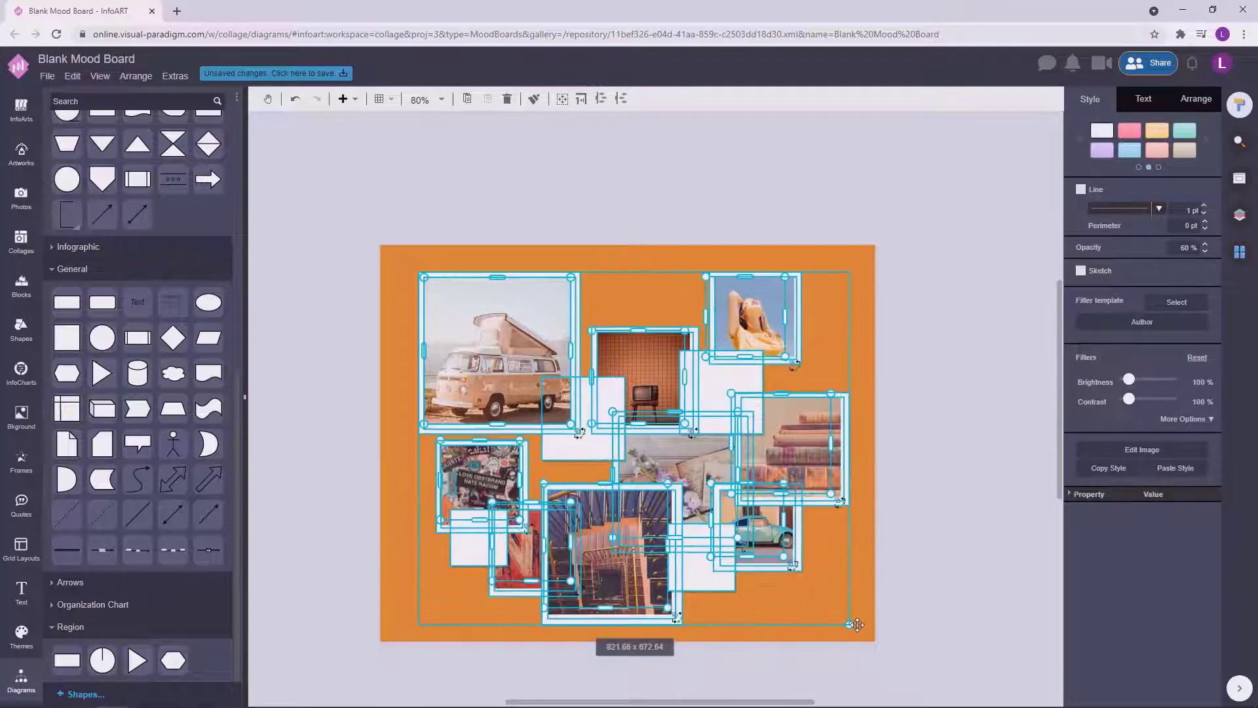
Step: Center the whole arrangement of photo frames and white squares on the orange background
left_click_drag(650, 391, 641, 385)
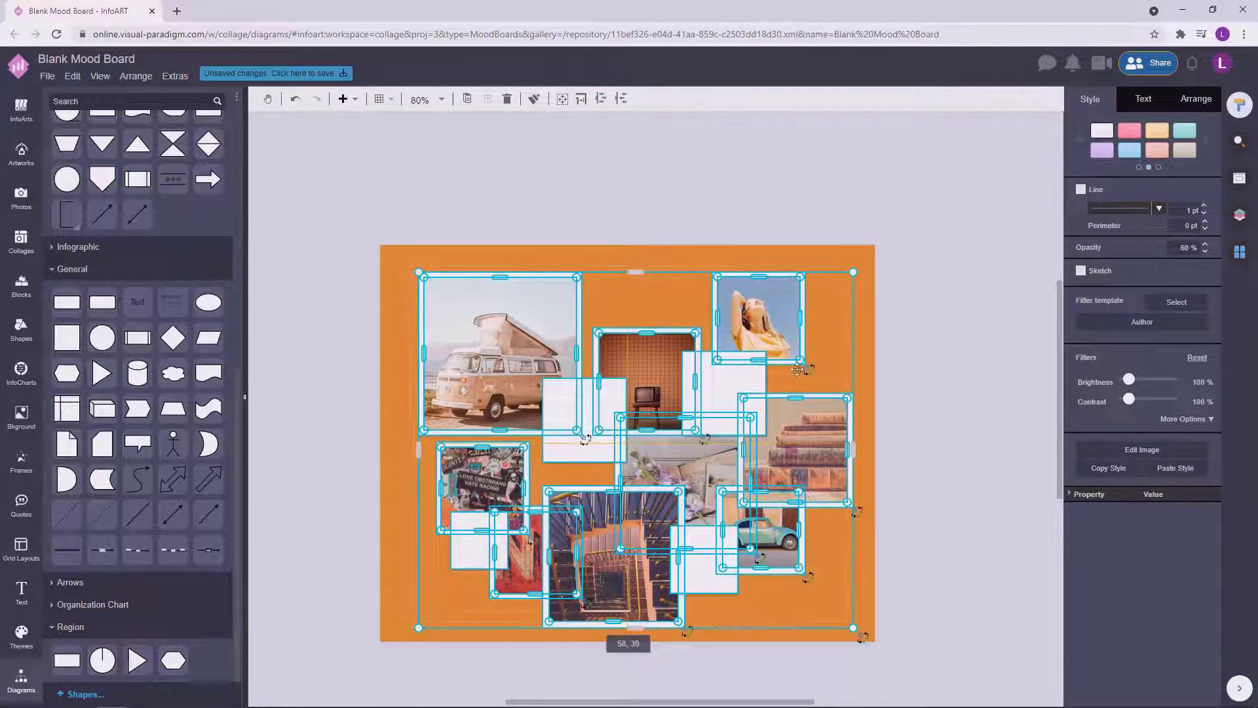
left_click(937, 367)
left_click_drag(946, 607, 359, 228)
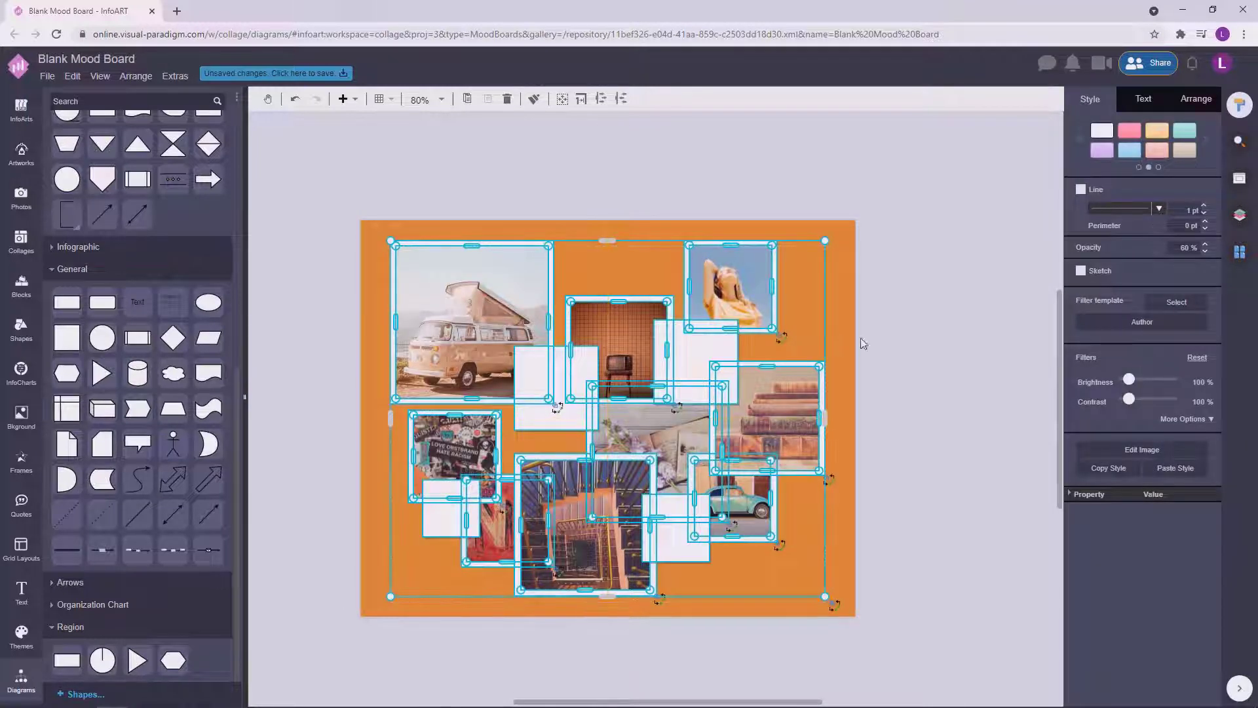
left_click(951, 308)
Step: Move the Beetle car photo with its frame into the empty lower right corner and shrink it slightly
scroll(948, 396, "down", 1)
left_click_drag(730, 487, 781, 534)
left_click_drag(813, 468, 802, 481)
left_click_drag(768, 518, 776, 518)
left_click(911, 462)
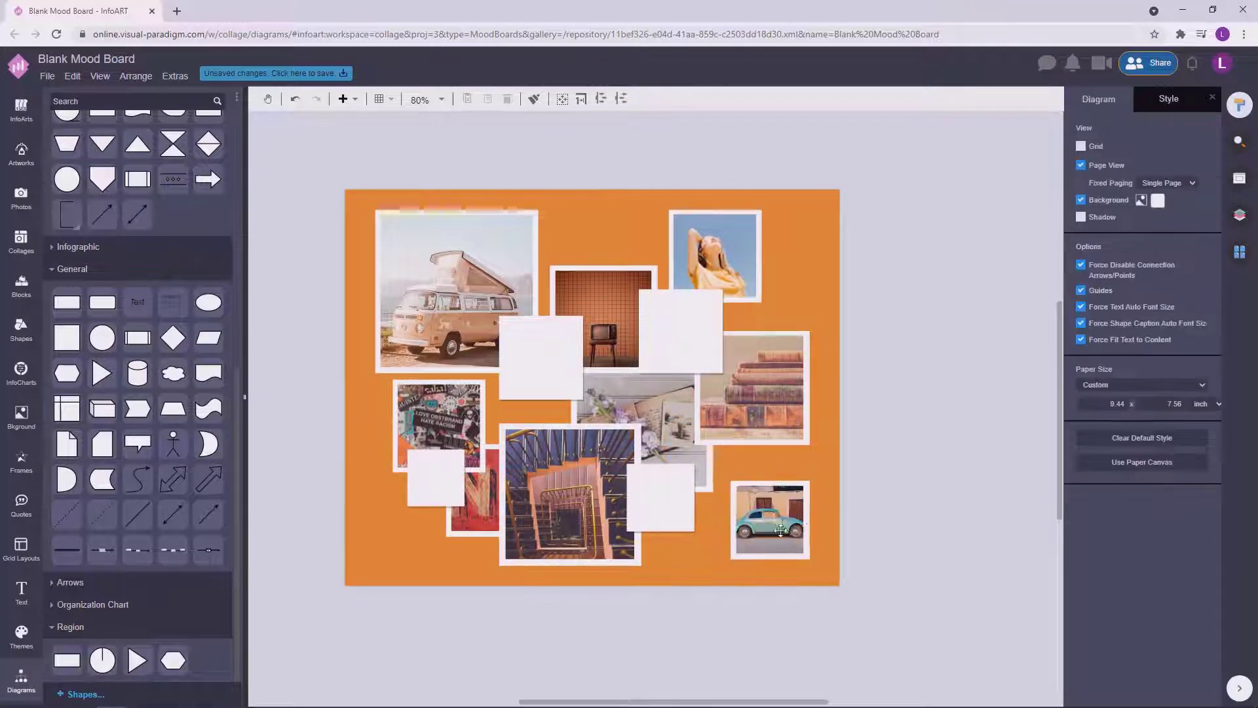
Step: Adjust the Beetle car photo's size and position inside its white frame so the border is even on all sides
scroll(771, 527, "up", 3)
left_click_drag(971, 613, 696, 443)
left_click_drag(754, 506, 744, 504)
left_click(859, 551)
left_click(809, 550)
left_click_drag(824, 575, 828, 584)
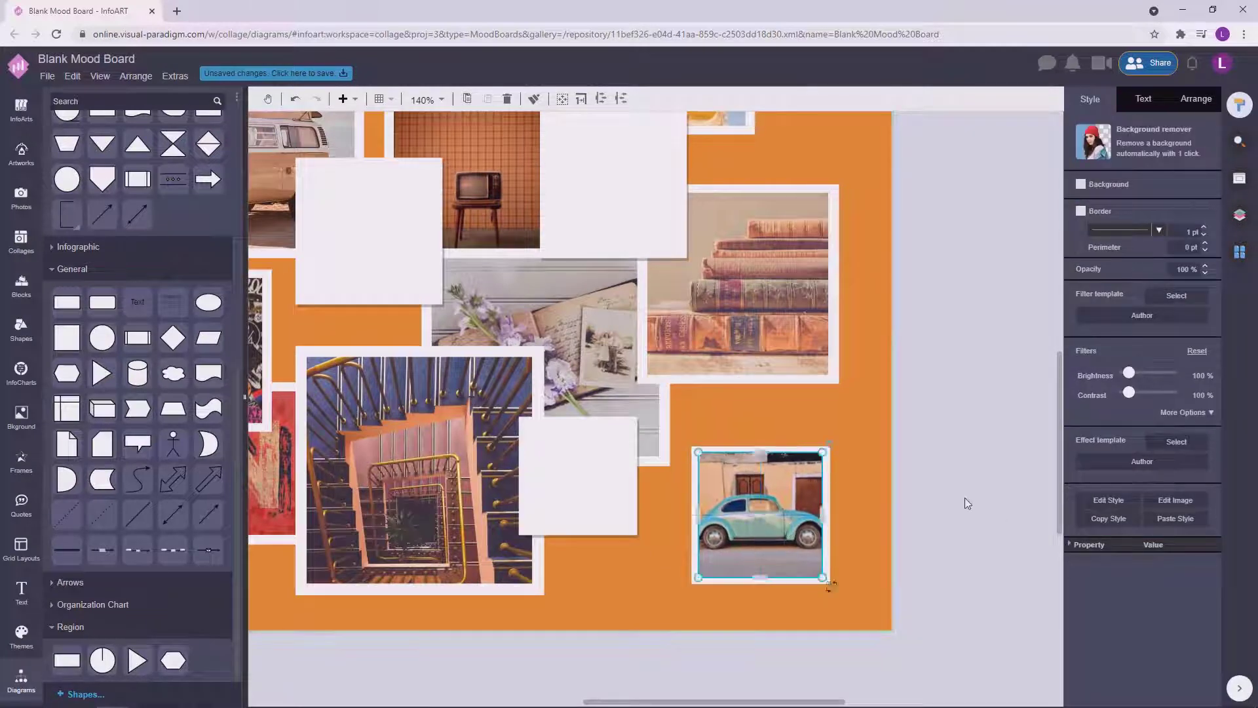
left_click(968, 493)
Step: Move the Beetle car photo with its frame slightly upward, away from the lower edge of the orange background
scroll(973, 489, "down", 3)
scroll(973, 489, "down", 3)
left_click(845, 564)
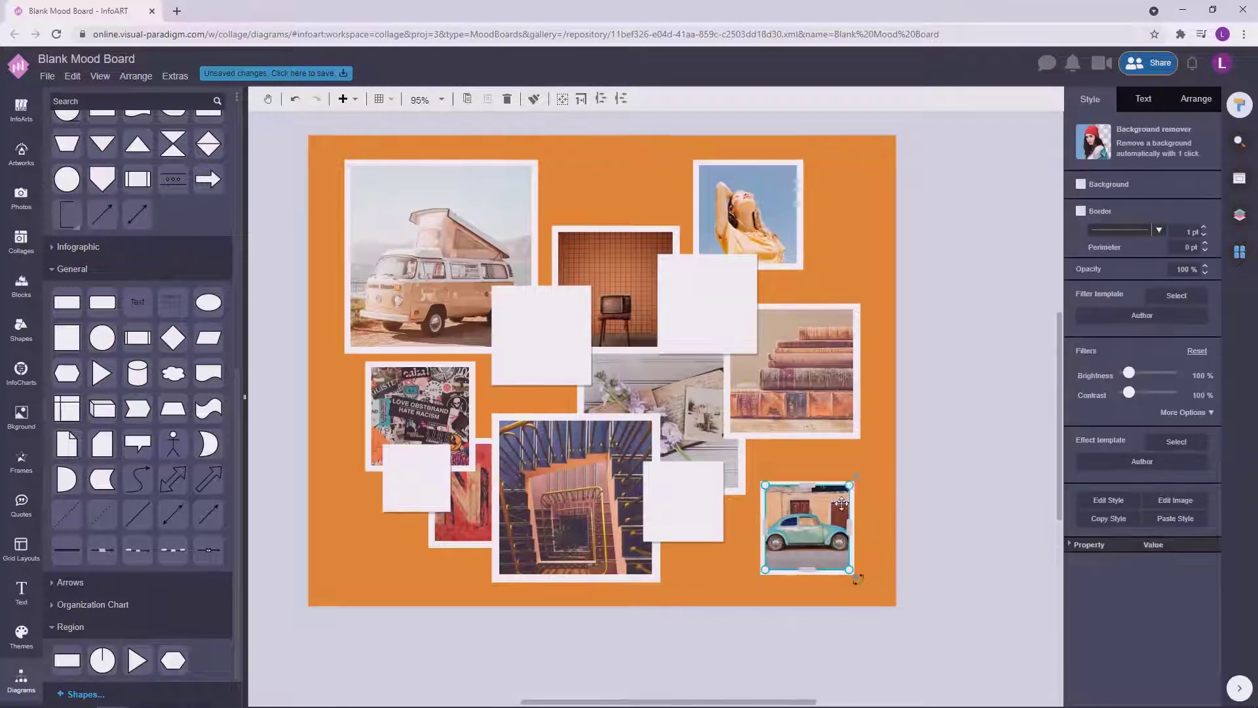
left_click_drag(848, 489, 848, 488)
left_click_drag(806, 528, 845, 534)
left_click(954, 492)
scroll(957, 491, "down", 3)
left_click(942, 550)
scroll(872, 544, "up", 3)
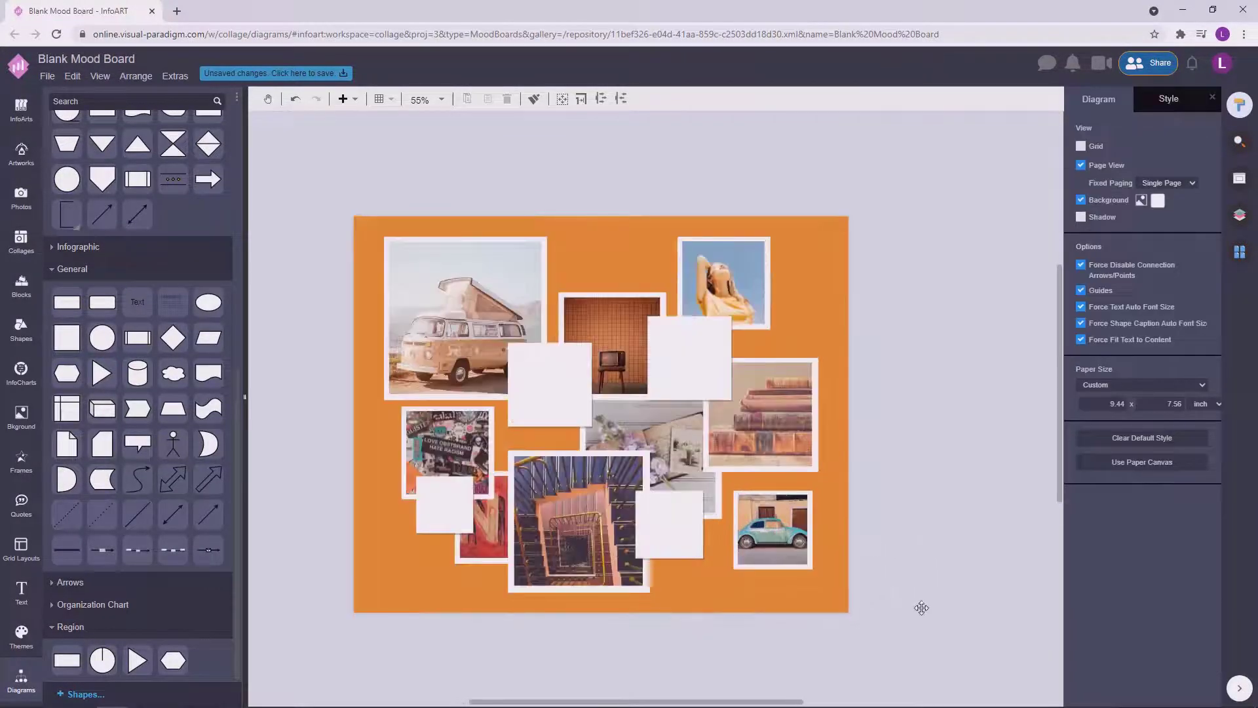
left_click_drag(495, 364, 506, 362)
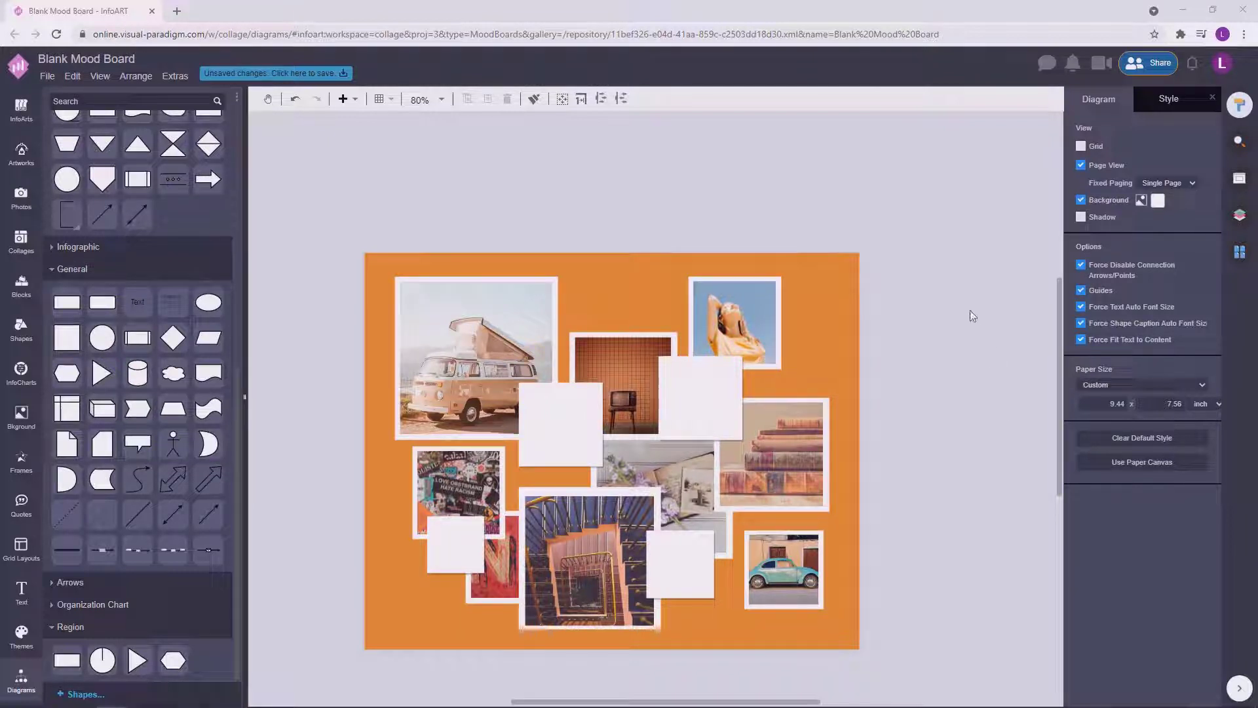
left_click_drag(926, 405, 888, 356)
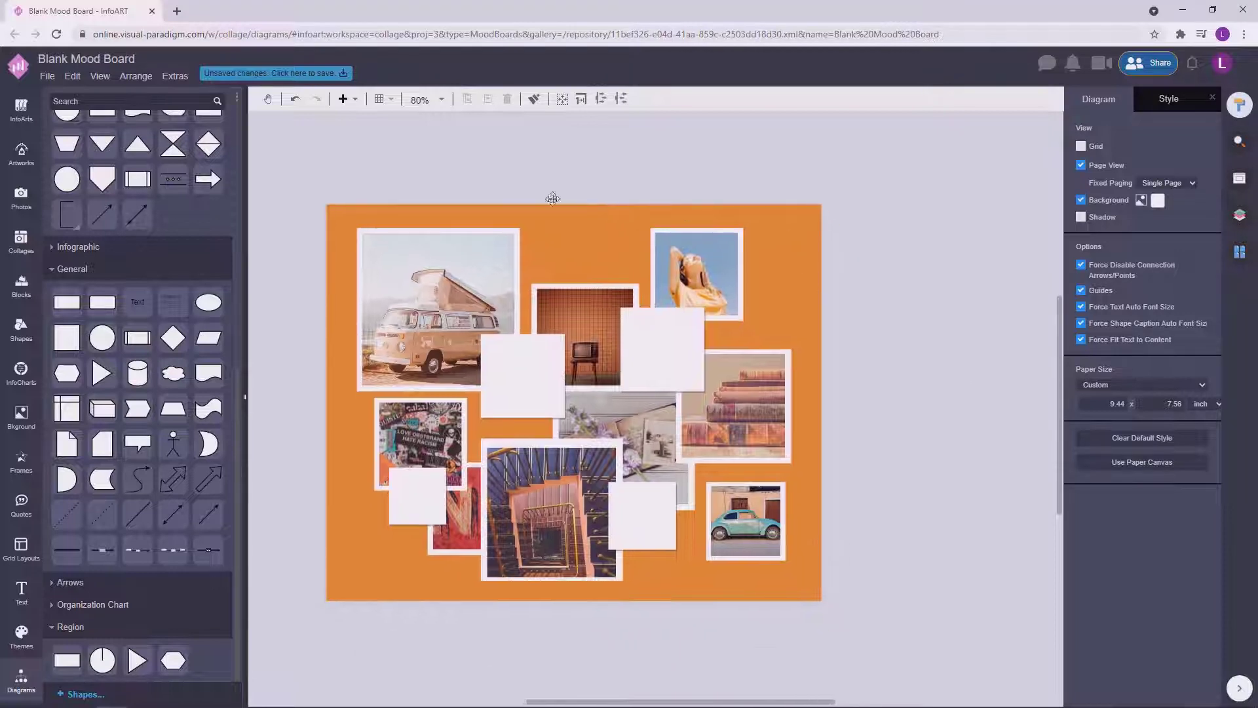
Step: Change the fill of the orange background rectangle to a slightly darker orange
left_click(789, 272)
left_click(1202, 190)
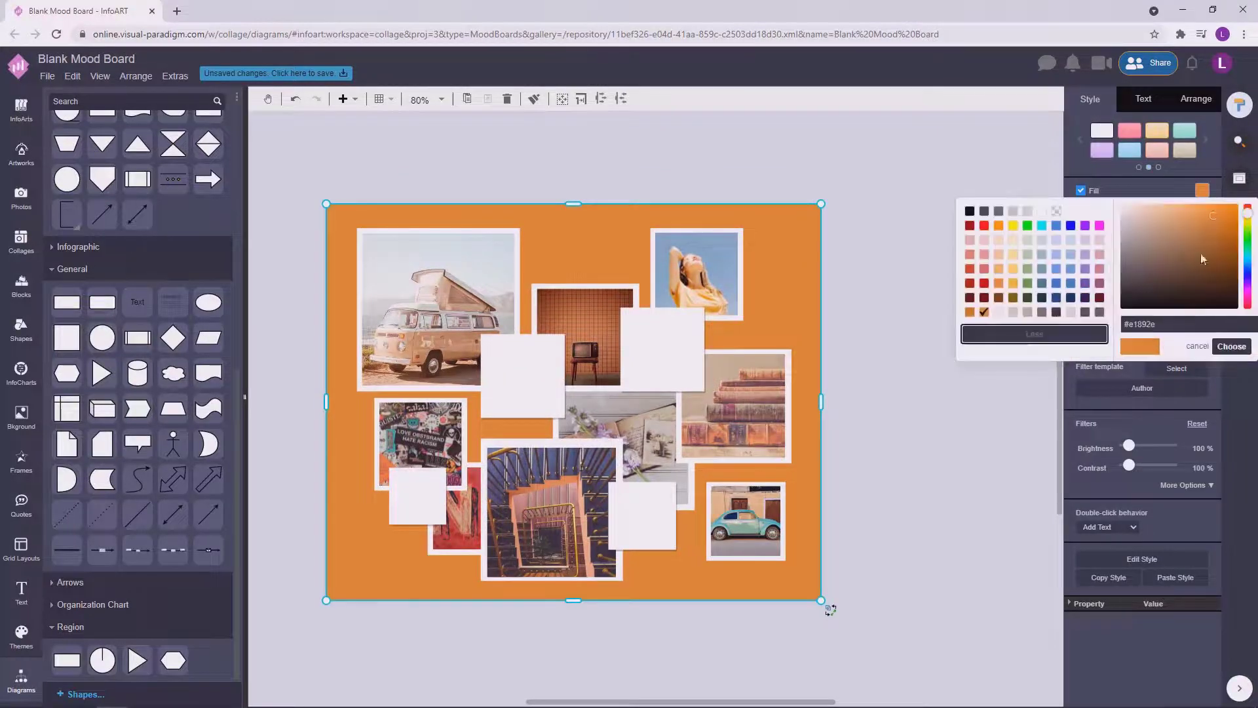
left_click(907, 328)
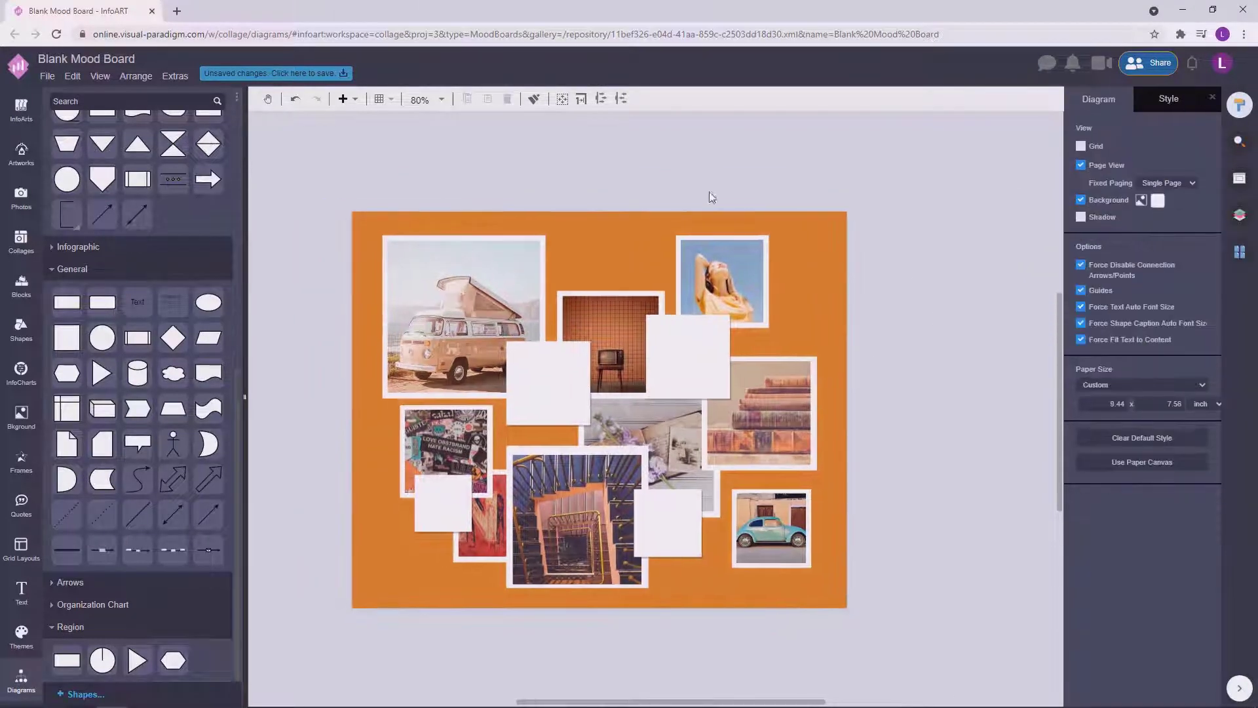
Step: Add a wide text box above the board reading "YOU ARE NEVER TOO OLD" at 20 pt
double_click(663, 162)
left_click_drag(688, 182, 792, 181)
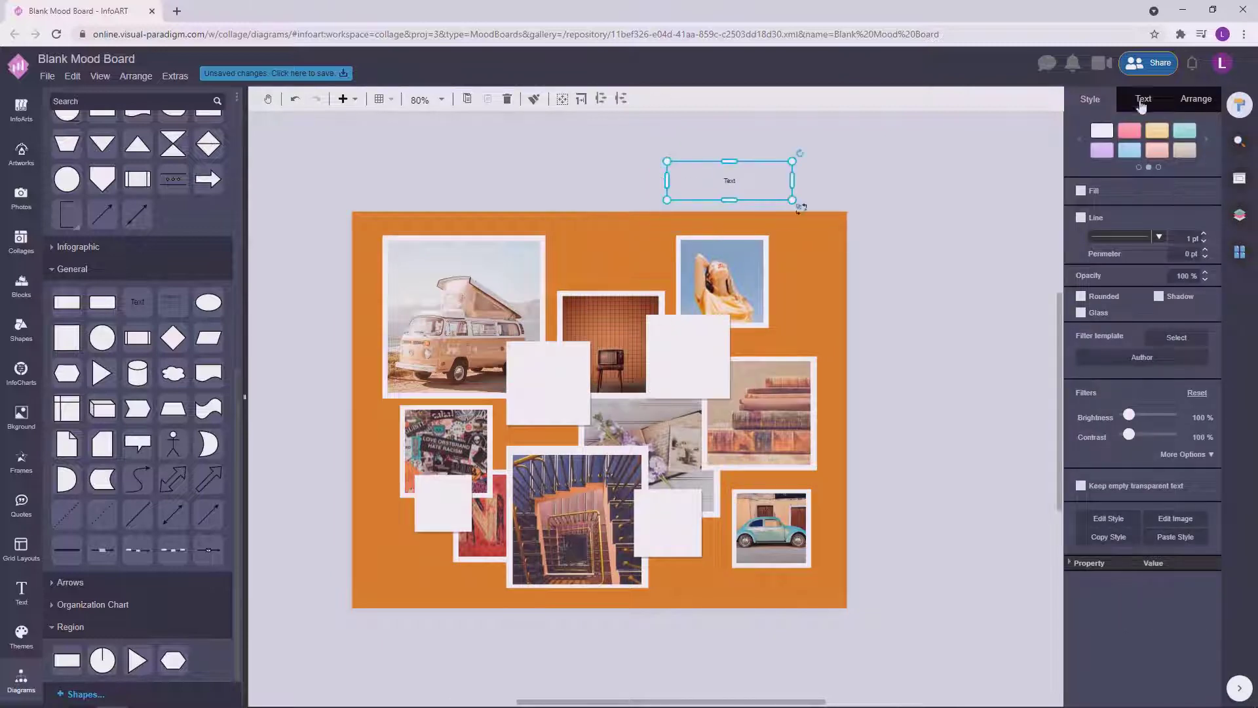
left_click(1142, 98)
left_click(1189, 181)
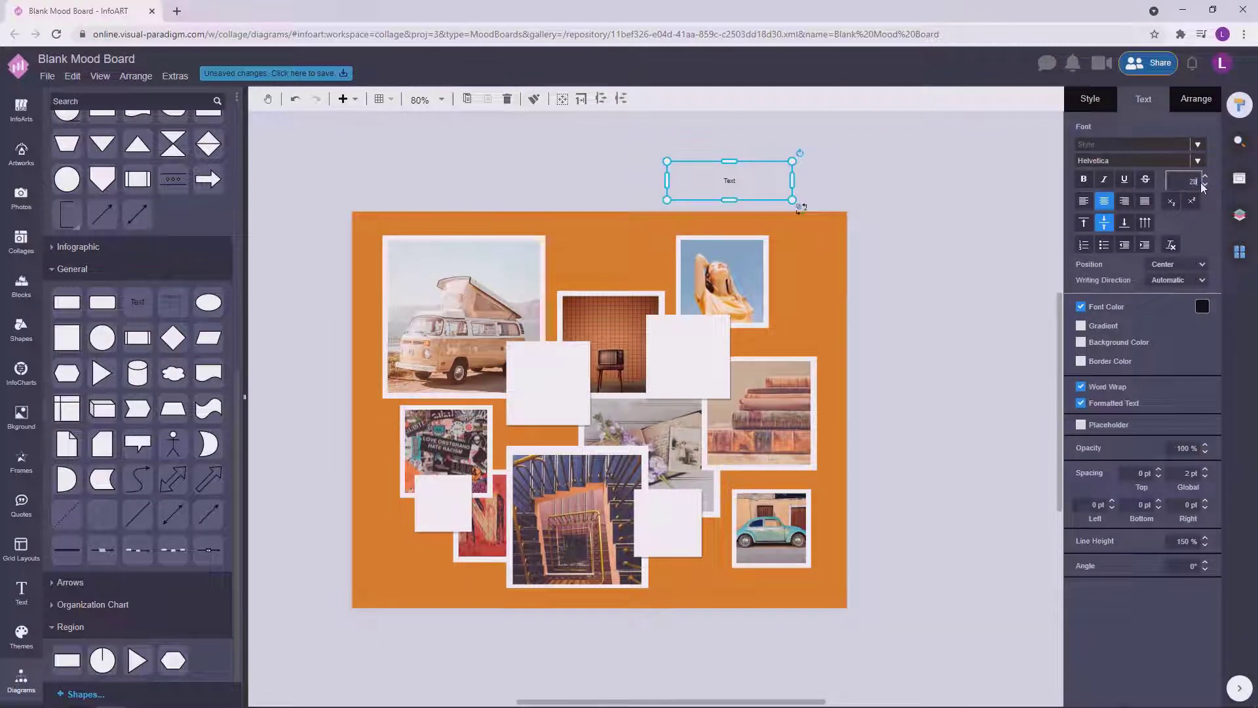
left_click(777, 198)
left_click(747, 183)
type("YOU ARE")
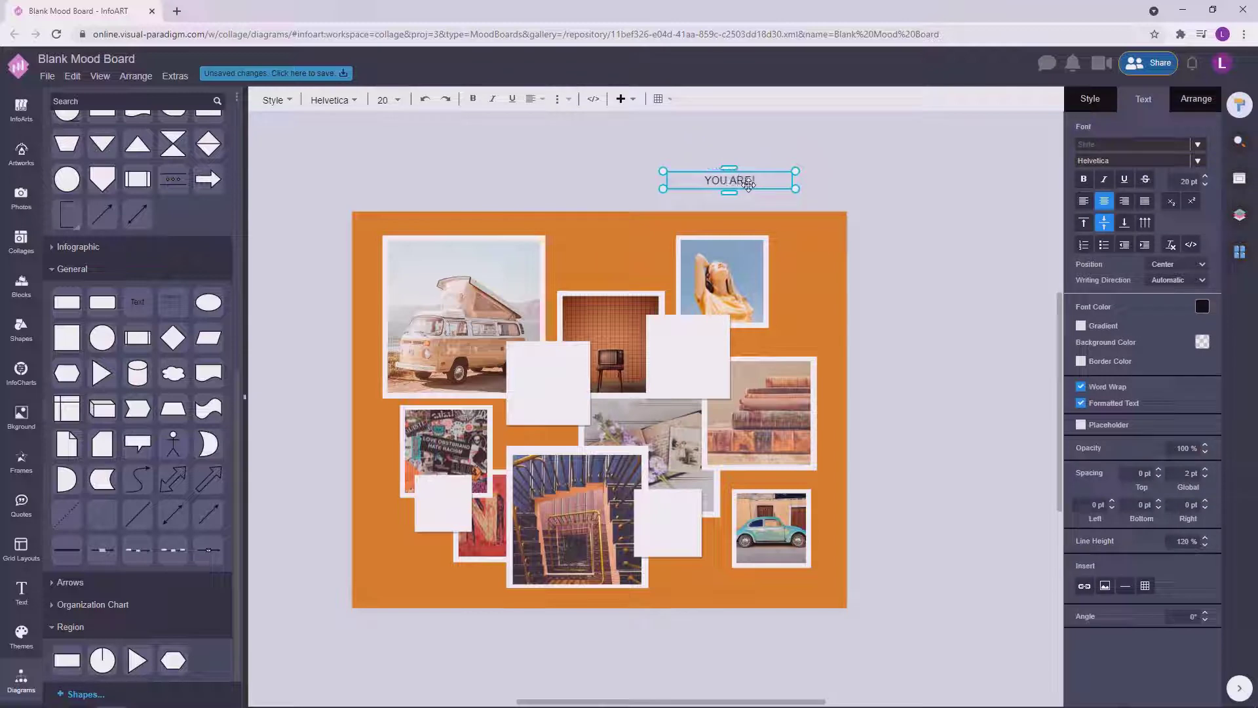
type(" NEVER TOO OLD")
left_click(892, 169)
Step: Narrow the quote's text box so it wraps after "NEVER", and set its line height to 100 %
left_click(757, 175)
scroll(756, 166, "up", 3)
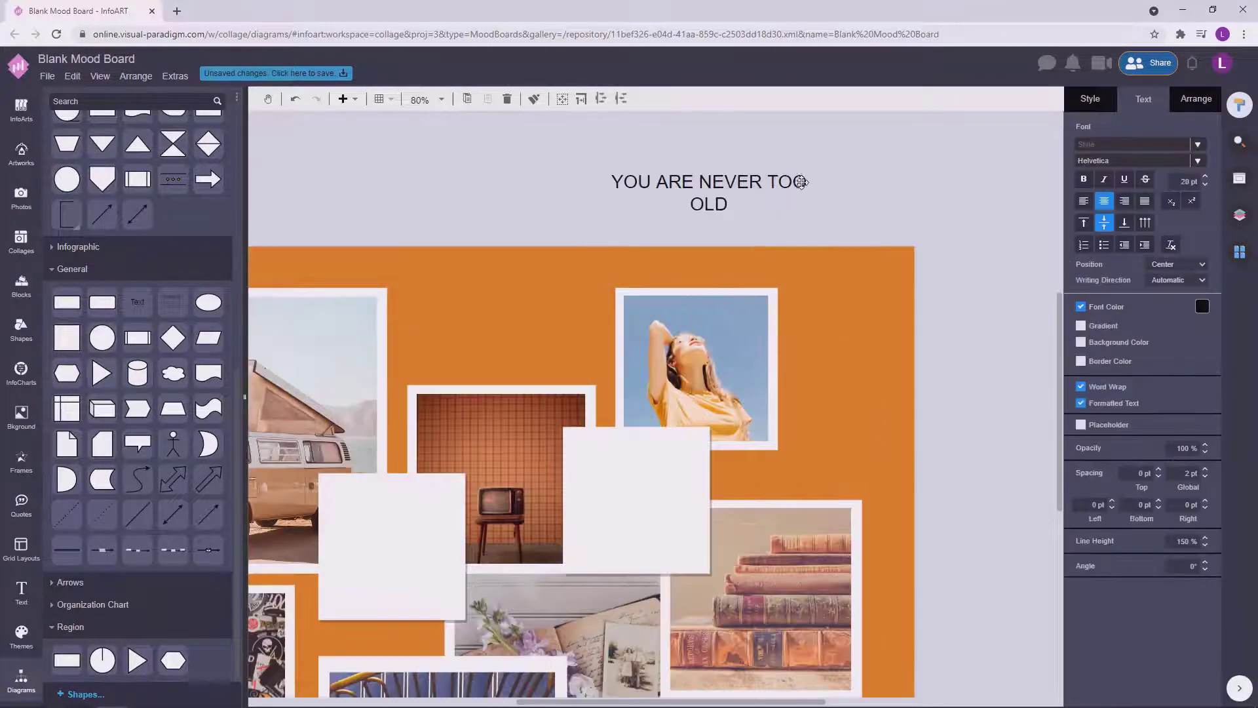
left_click_drag(820, 192, 762, 192)
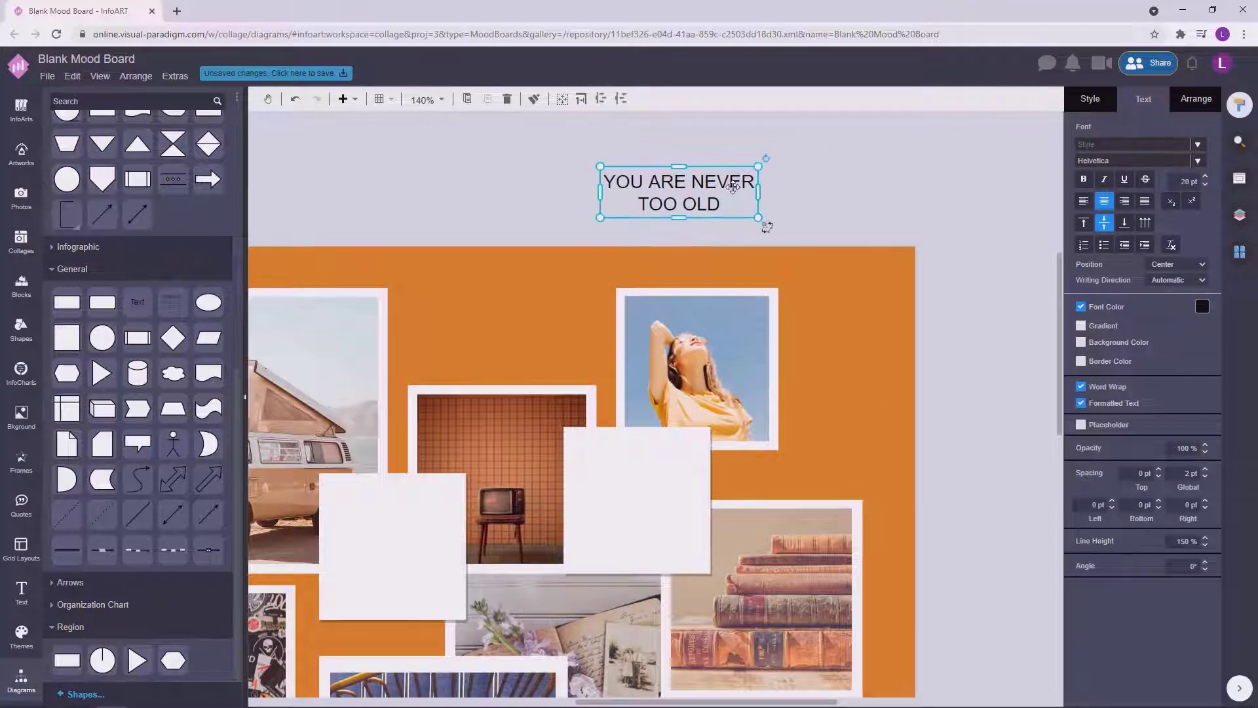
double_click(734, 185)
left_click(1206, 545)
left_click(1205, 545)
left_click(863, 209)
scroll(862, 206, "down", 1)
left_click(749, 156)
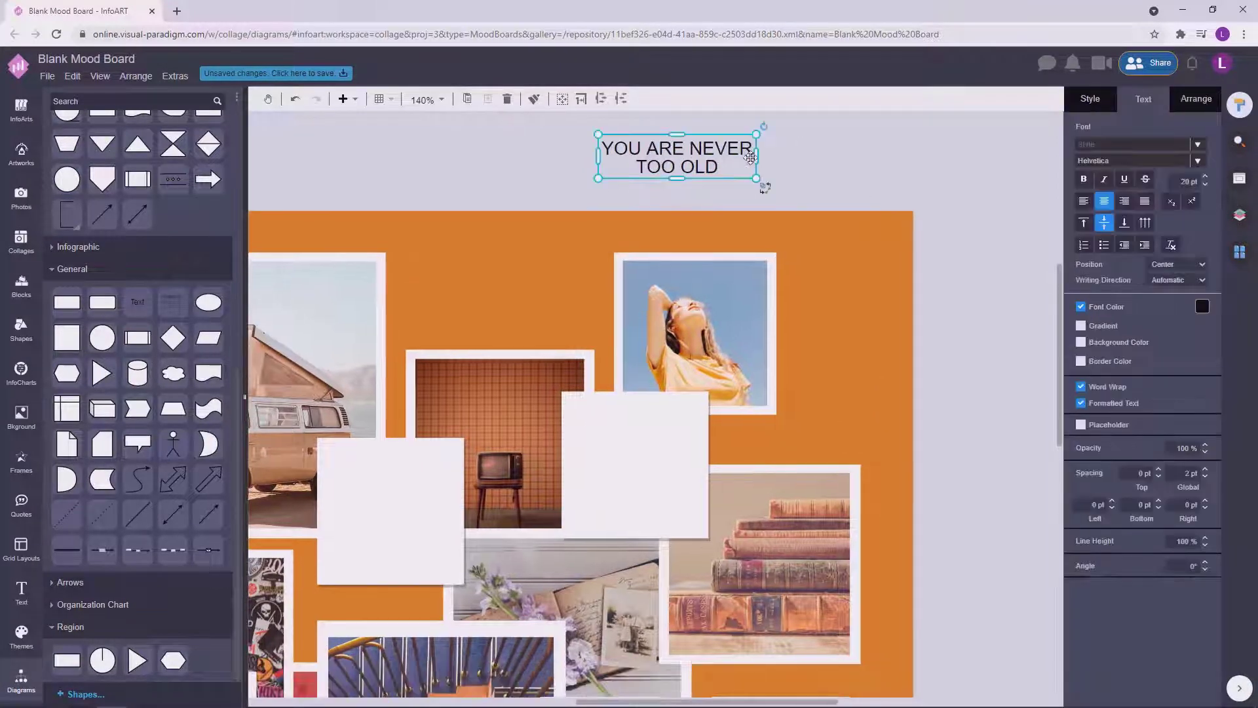
Step: Move the quote onto the upper right white square and set its line height to 110 %
left_click_drag(760, 156, 670, 461)
left_click(736, 144)
double_click(670, 461)
left_click(1204, 538)
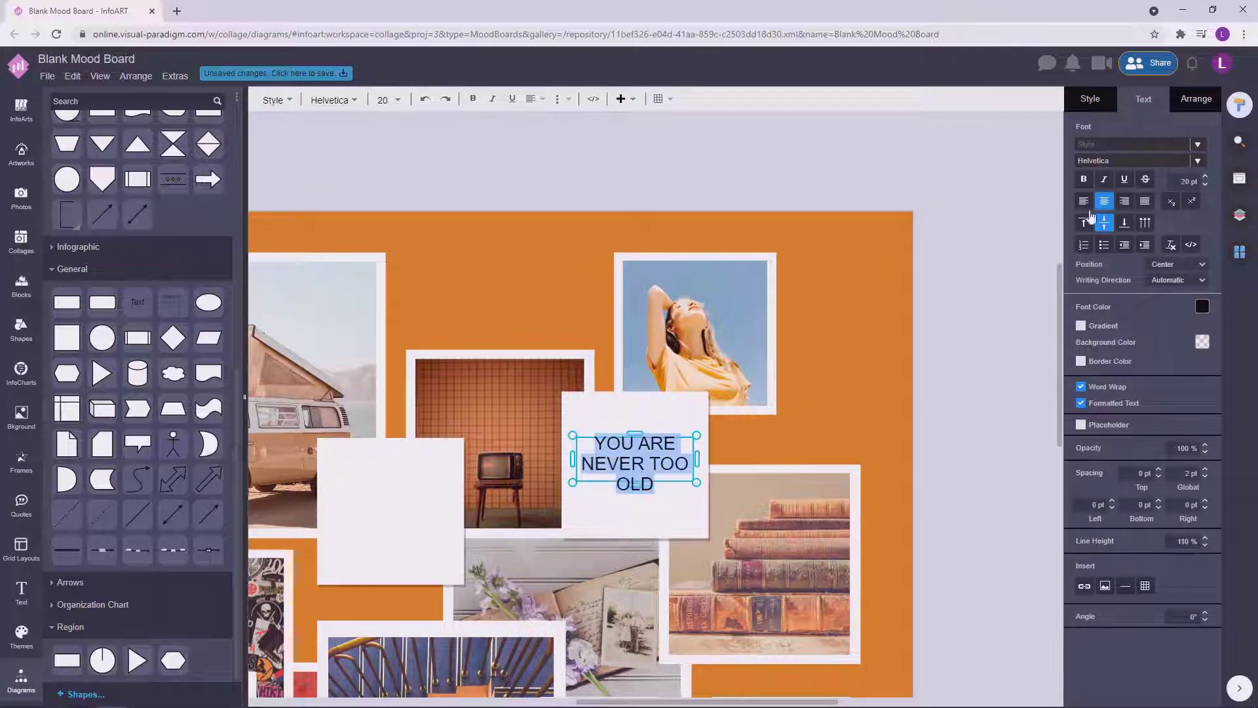
Step: Change the font of the "YOU ARE NEVER TOO OLD" quote to Anton
left_click(1134, 161)
type("anton")
left_click(1057, 189)
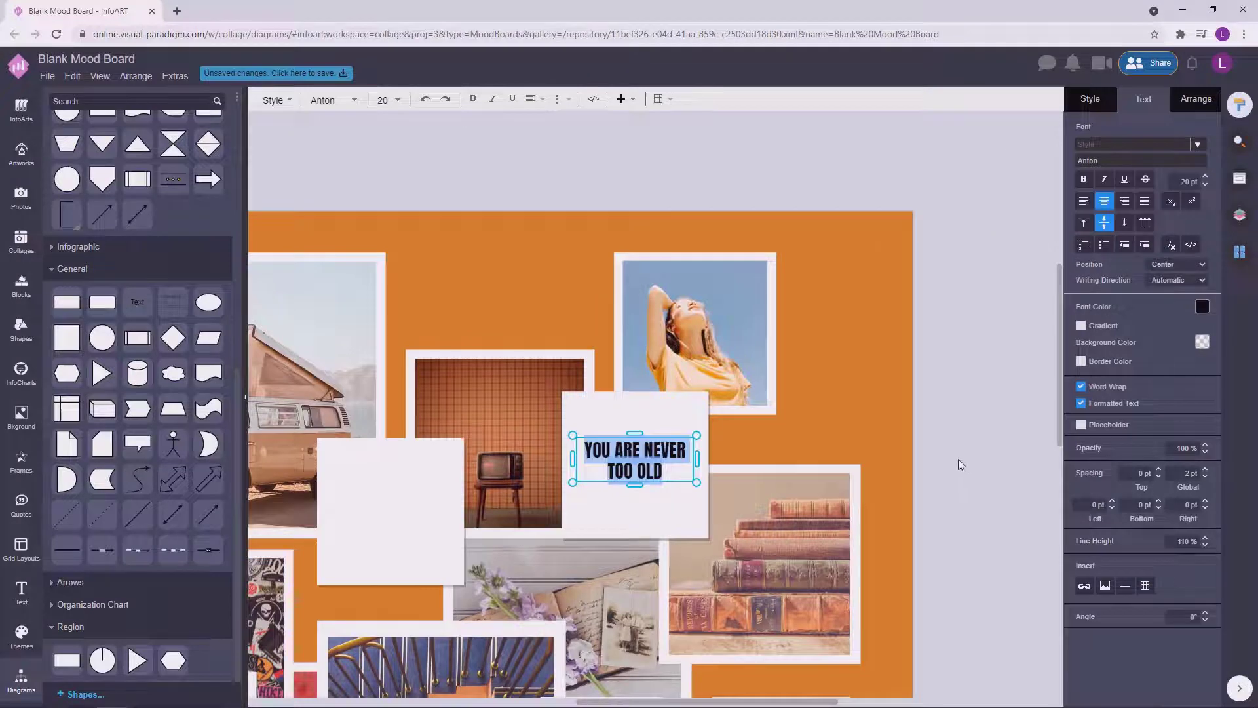
left_click(959, 459)
Step: Narrow the quote to three lines, set its line height to 120 % and center it on the white square
left_click(716, 331)
left_click_drag(767, 327, 749, 330)
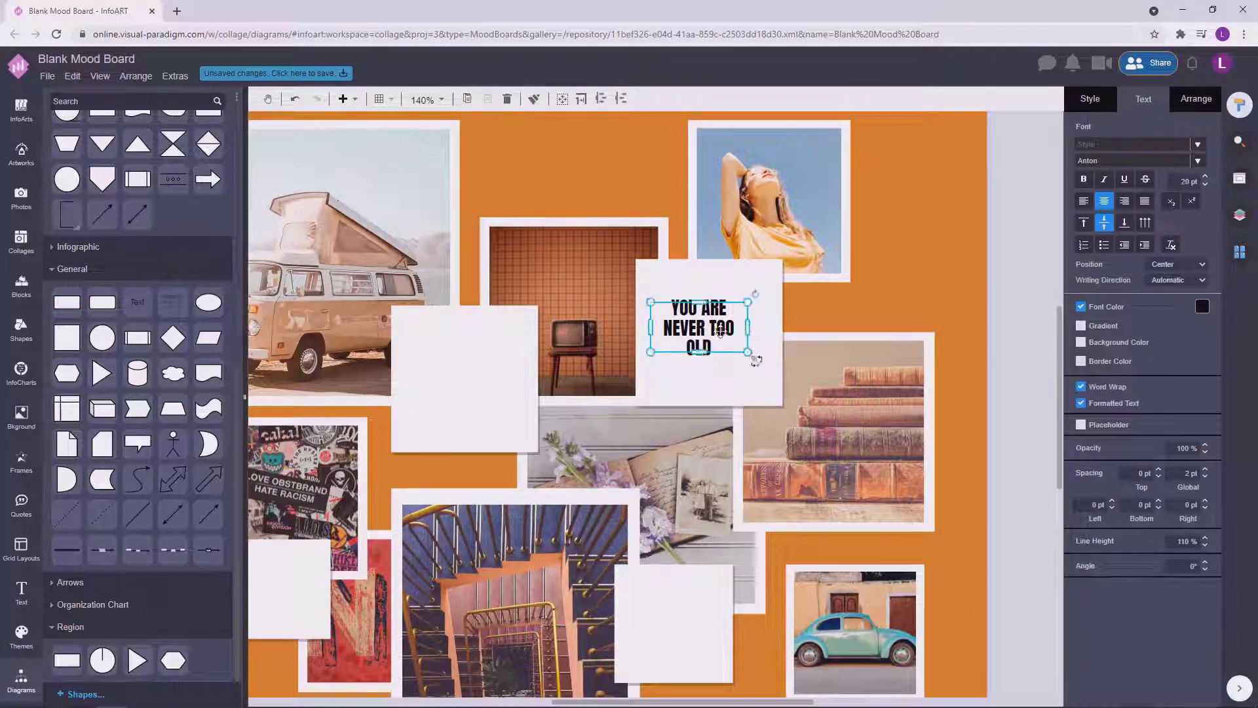
key("F2")
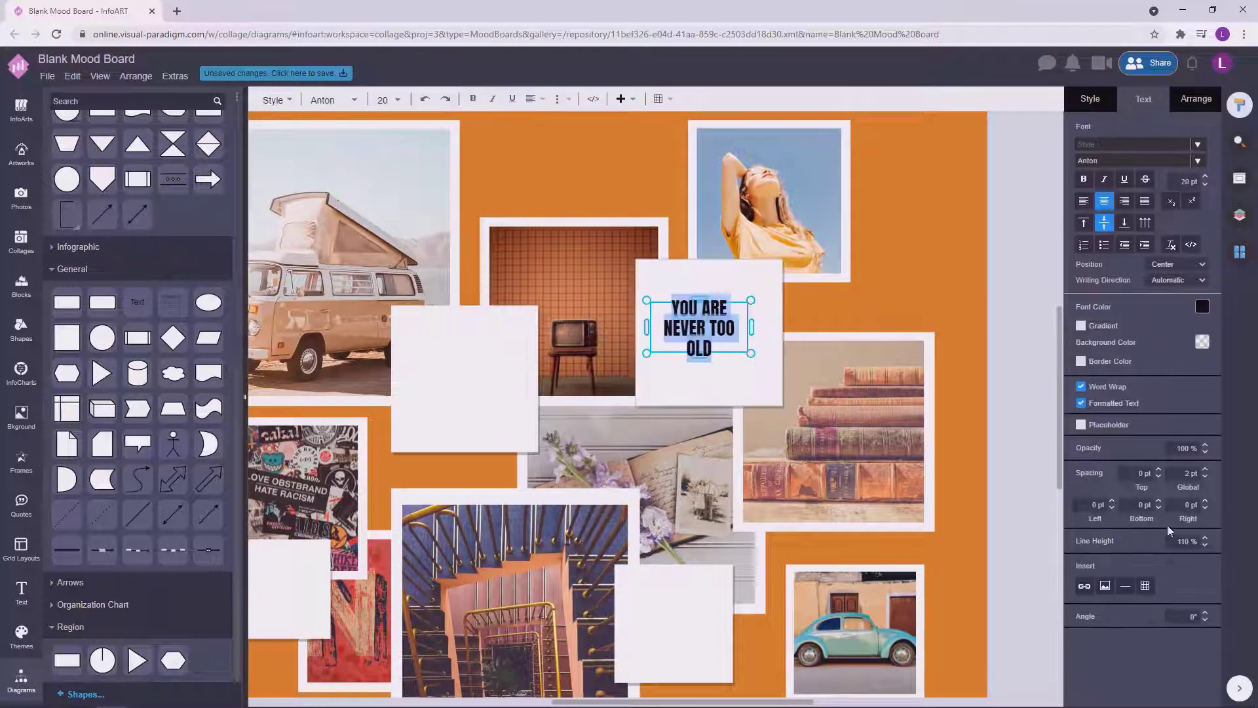
left_click(1206, 537)
left_click(1003, 365)
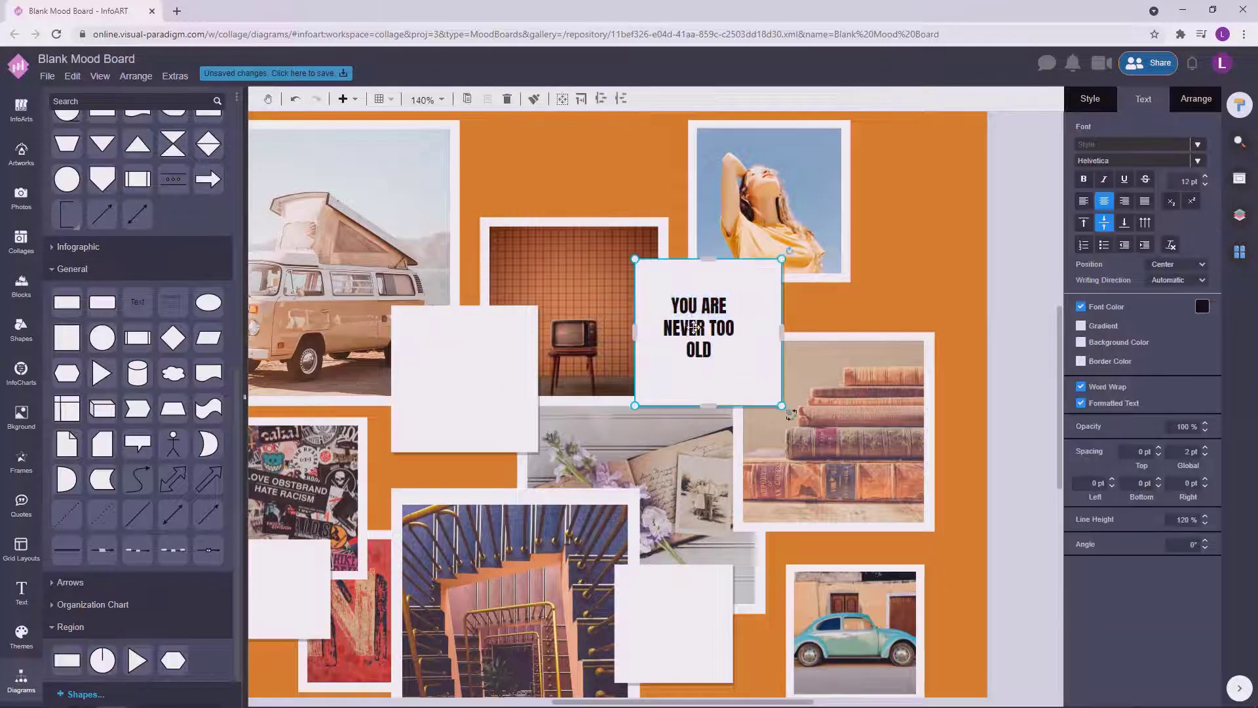
left_click_drag(706, 333, 715, 338)
Step: Set the quote's font color to the dark slate blue #304346
left_click(1202, 306)
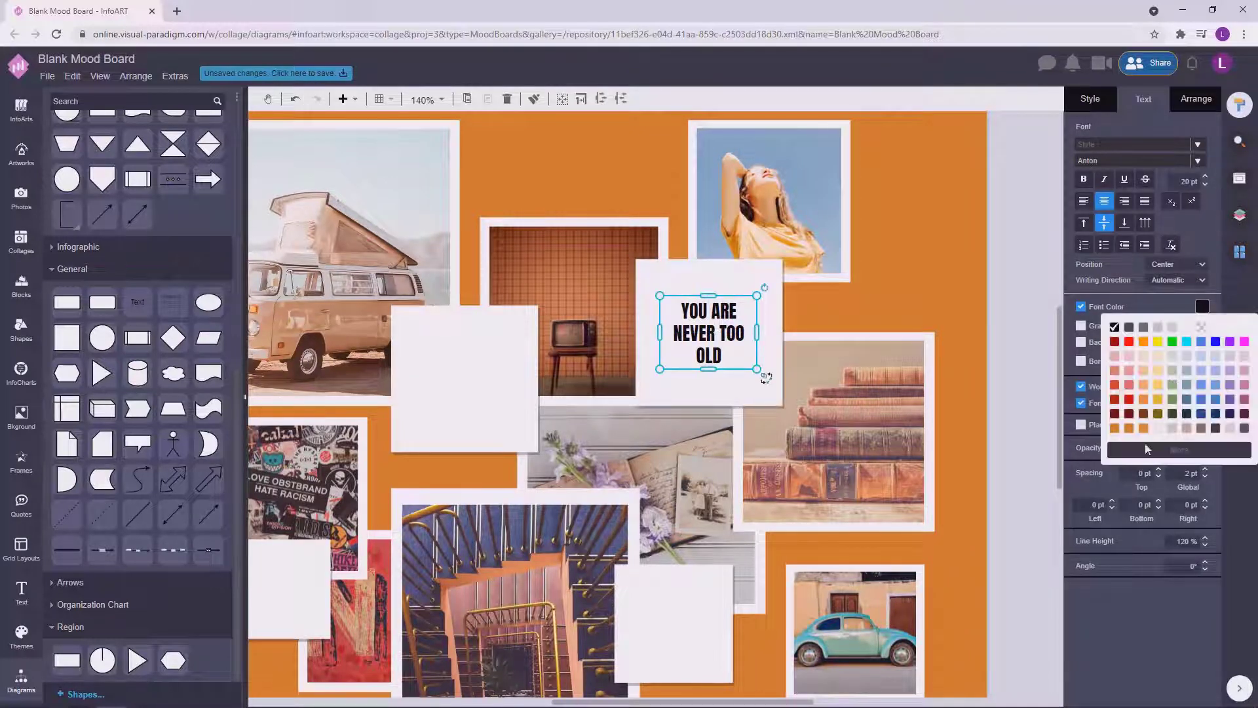
left_click(1147, 451)
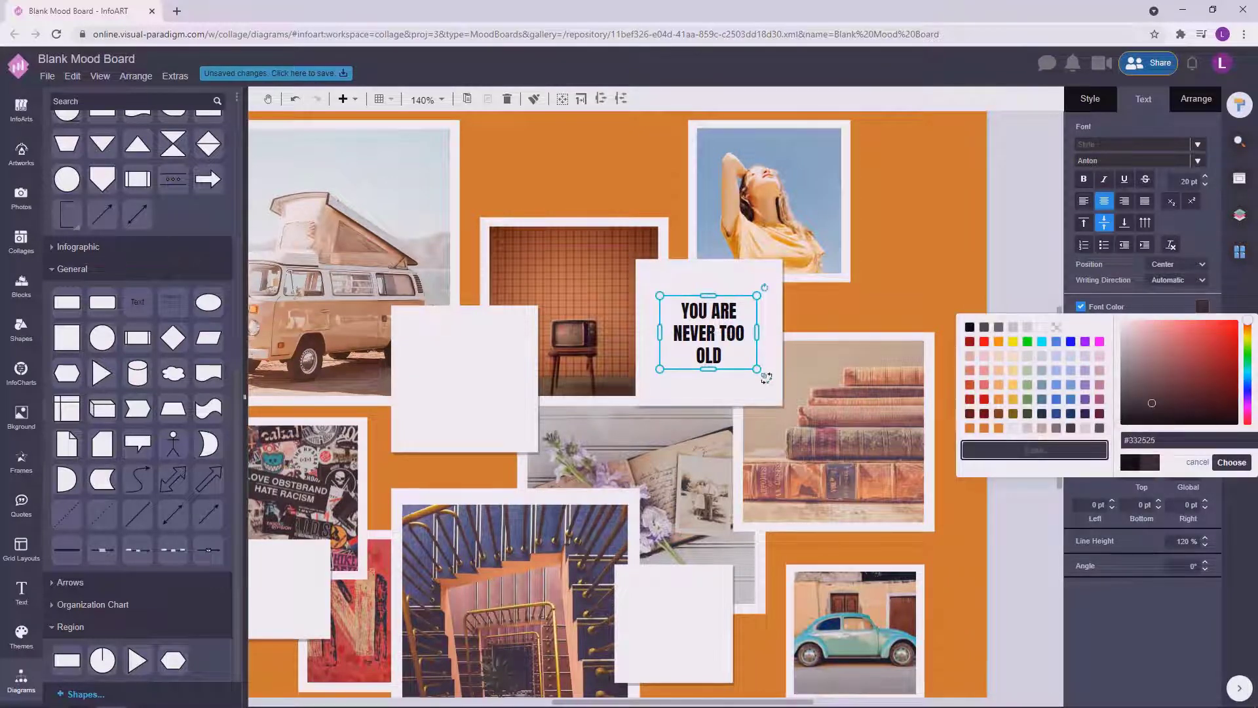
left_click(1247, 375)
left_click(1230, 462)
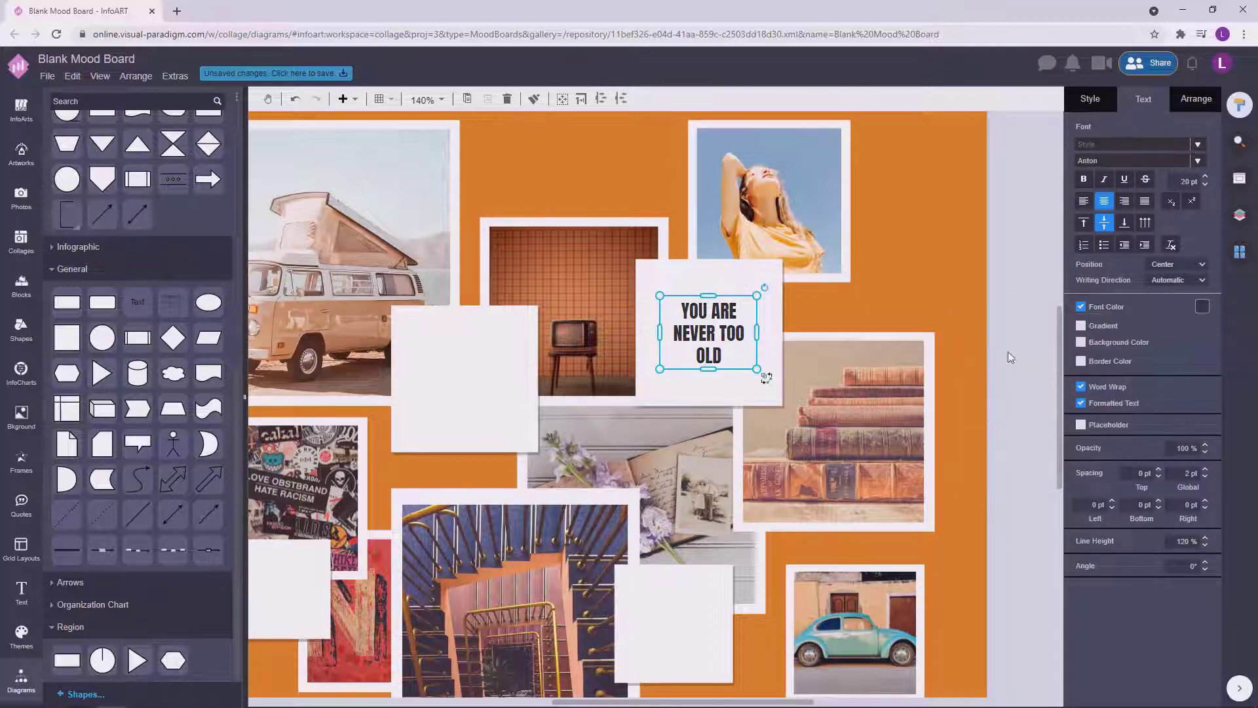
left_click(1020, 422)
scroll(1019, 422, "down", 3)
scroll(940, 388, "up", 3)
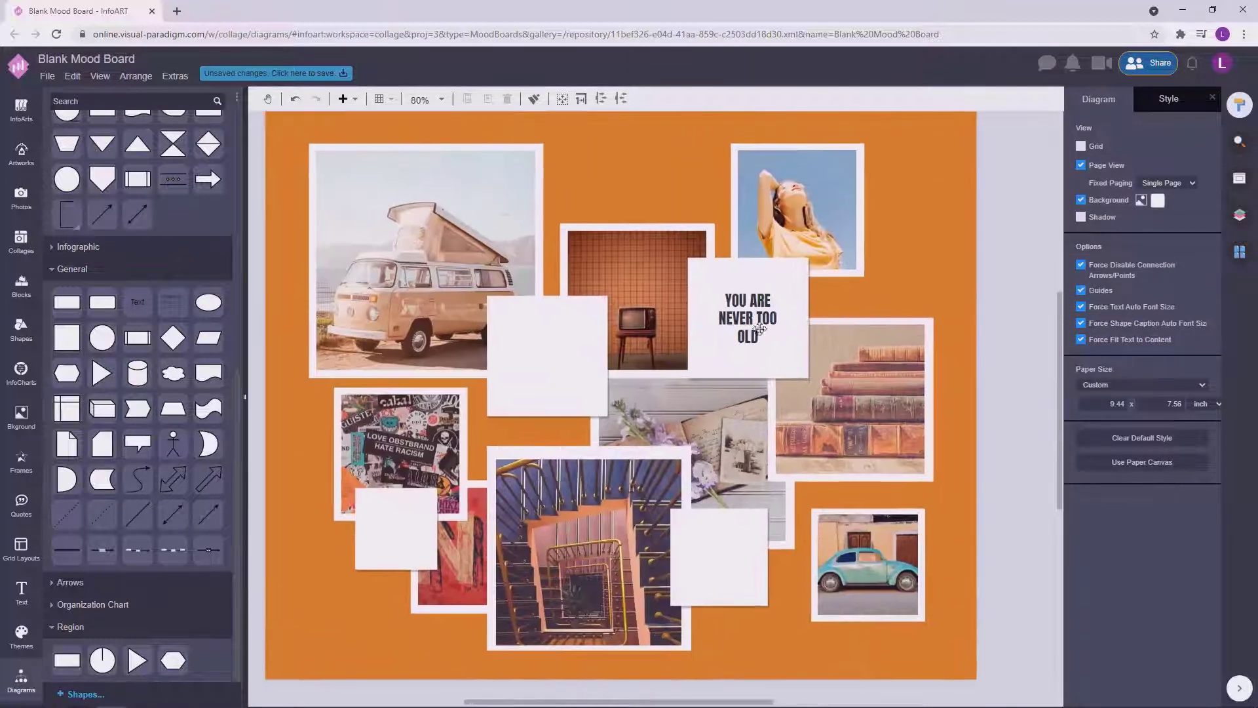
left_click(754, 328)
left_click(1202, 306)
left_click(1161, 453)
left_click(1155, 397)
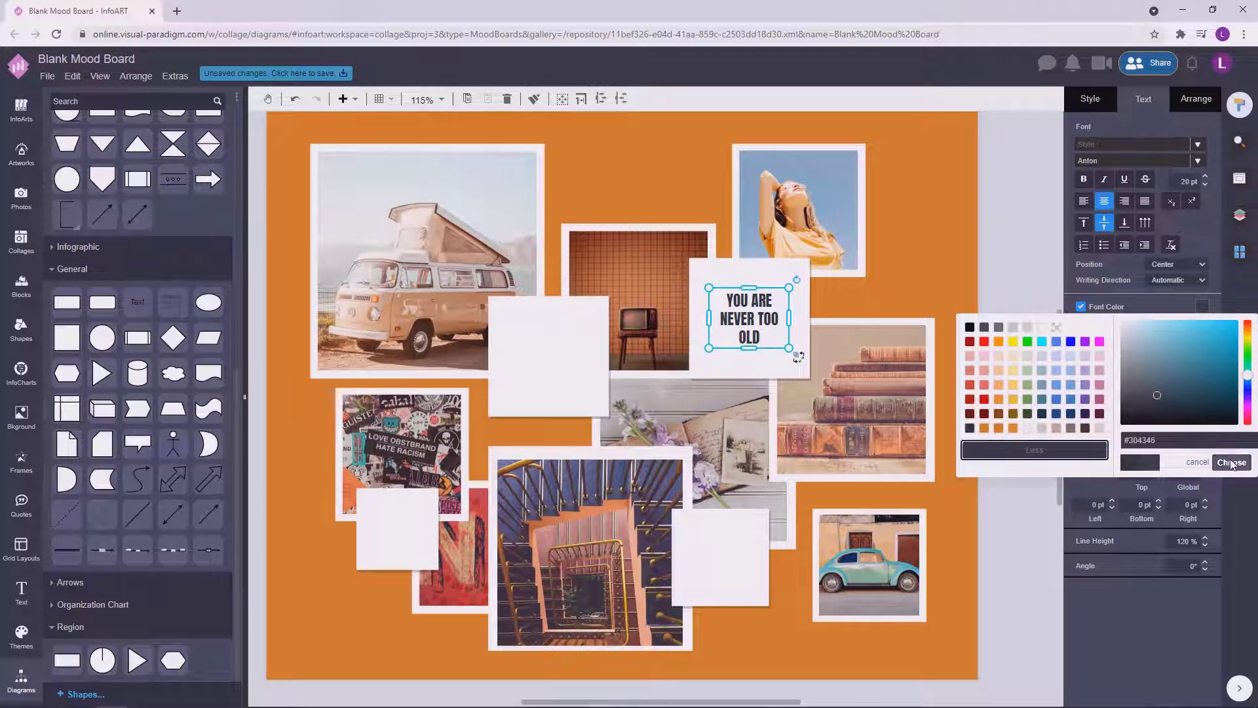
left_click(1230, 462)
left_click_drag(1021, 346, 1032, 351)
Step: Copy the quote onto the white square beside the van photo and change its text to "ONE DAY AT A TIME"
left_click(773, 327)
left_click_drag(773, 328, 585, 369)
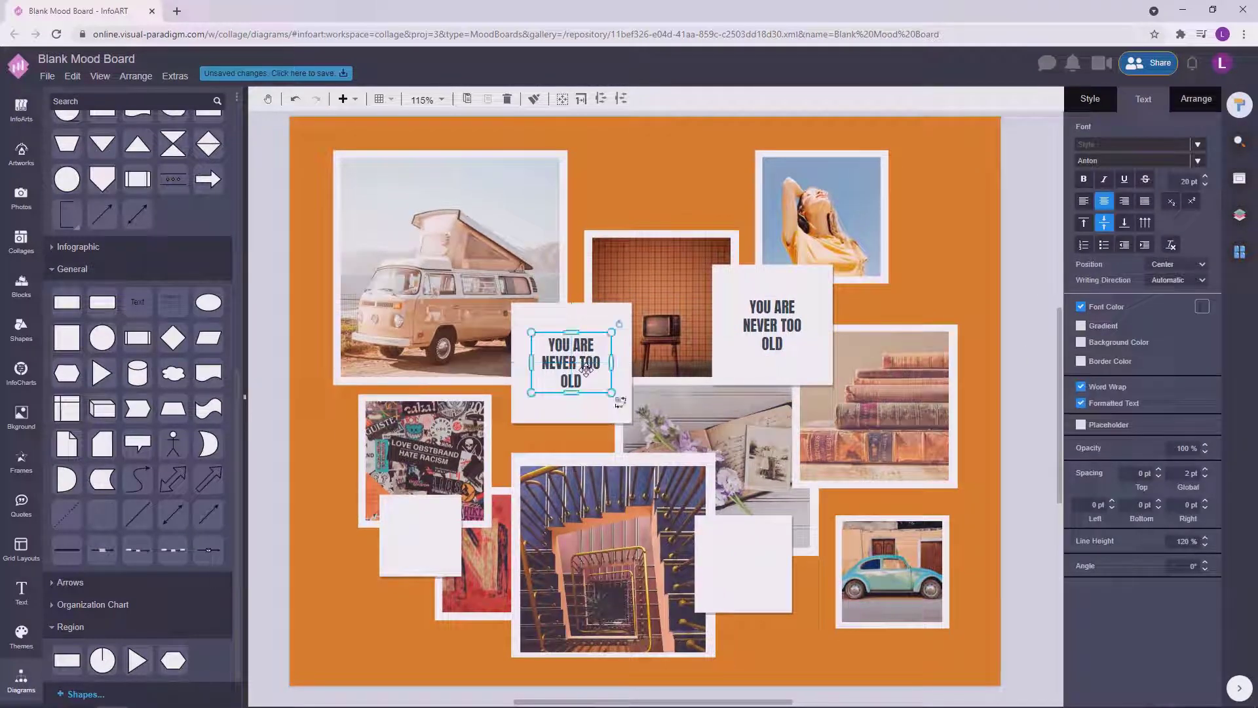
double_click(586, 369)
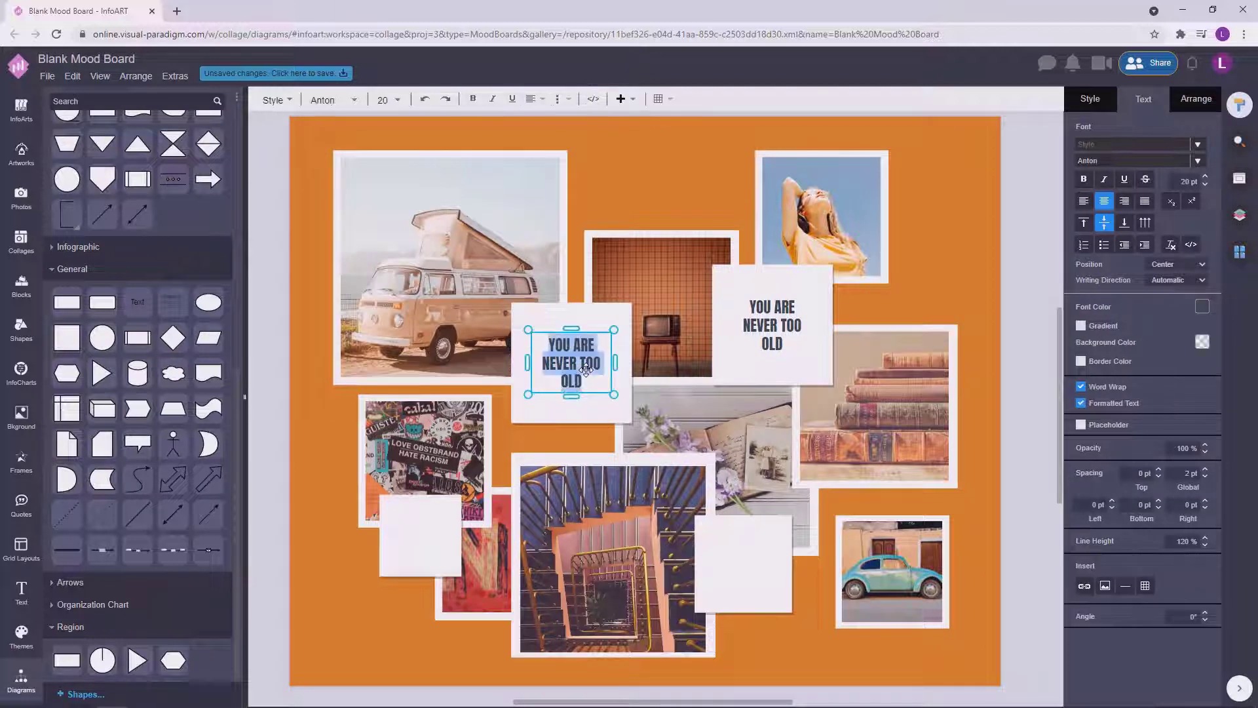
type("ONE DAY AT A")
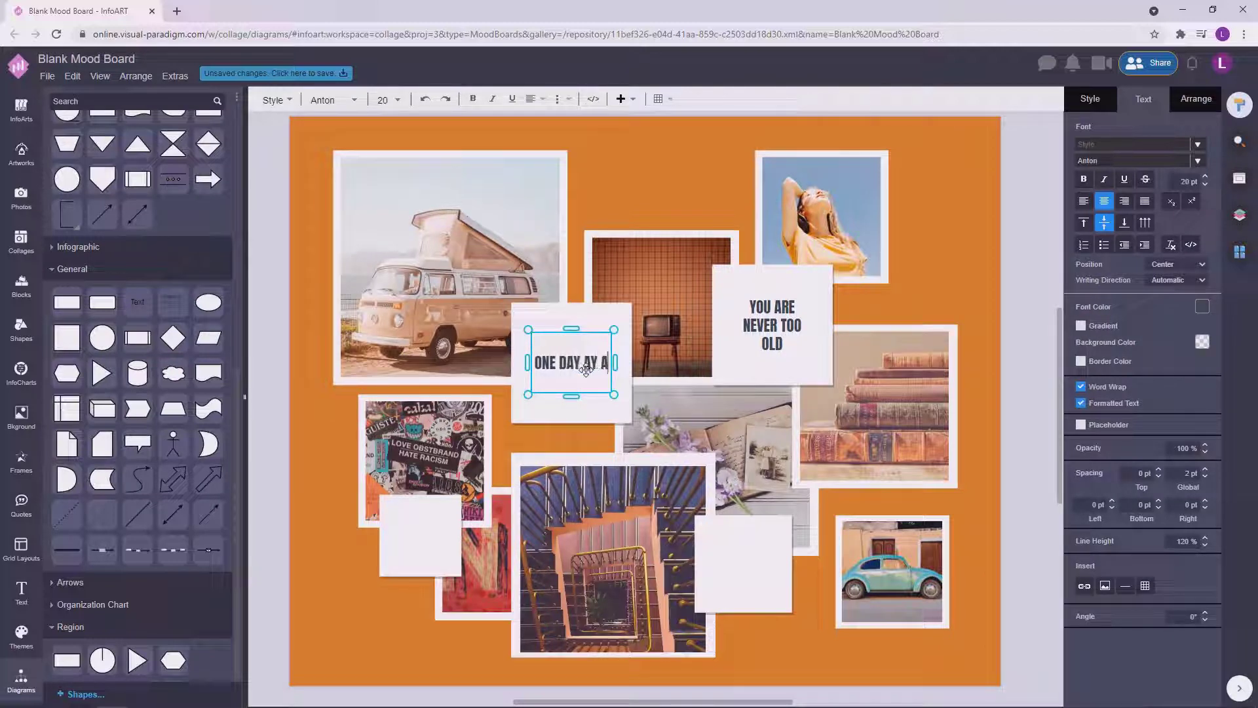
type(" TOME")
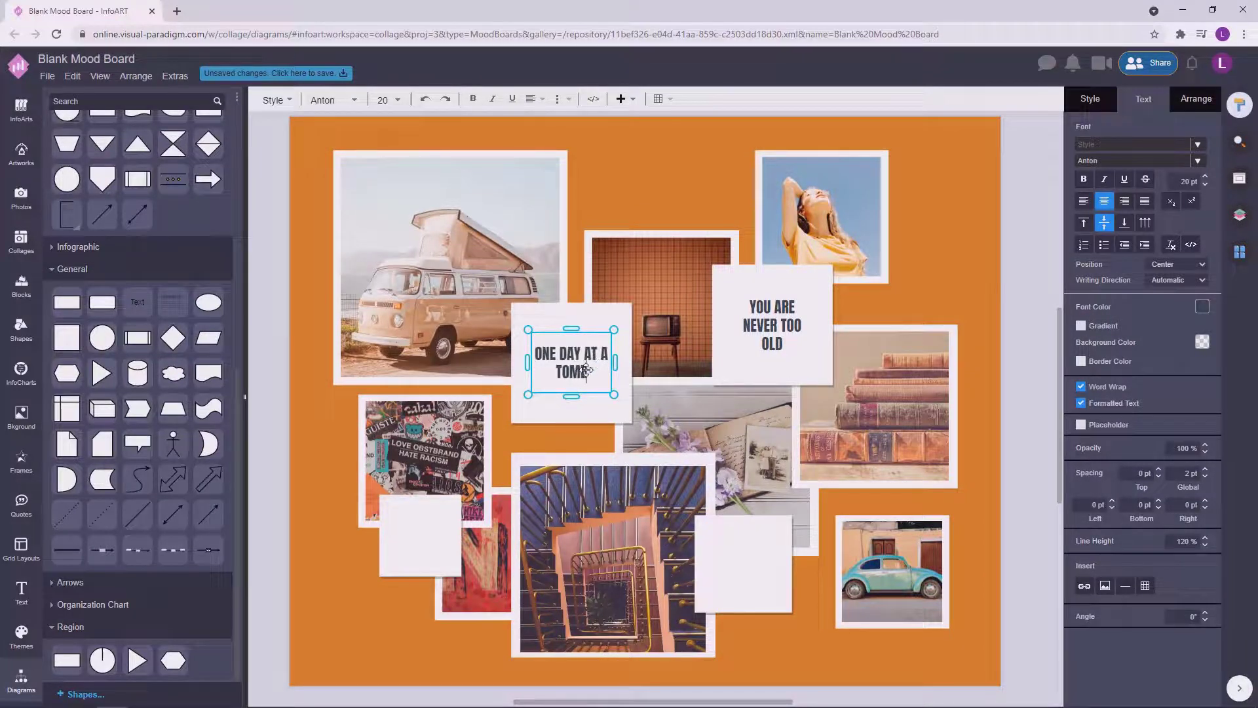
key("BackSpace")
key("BackSpace")
key("BackSpace")
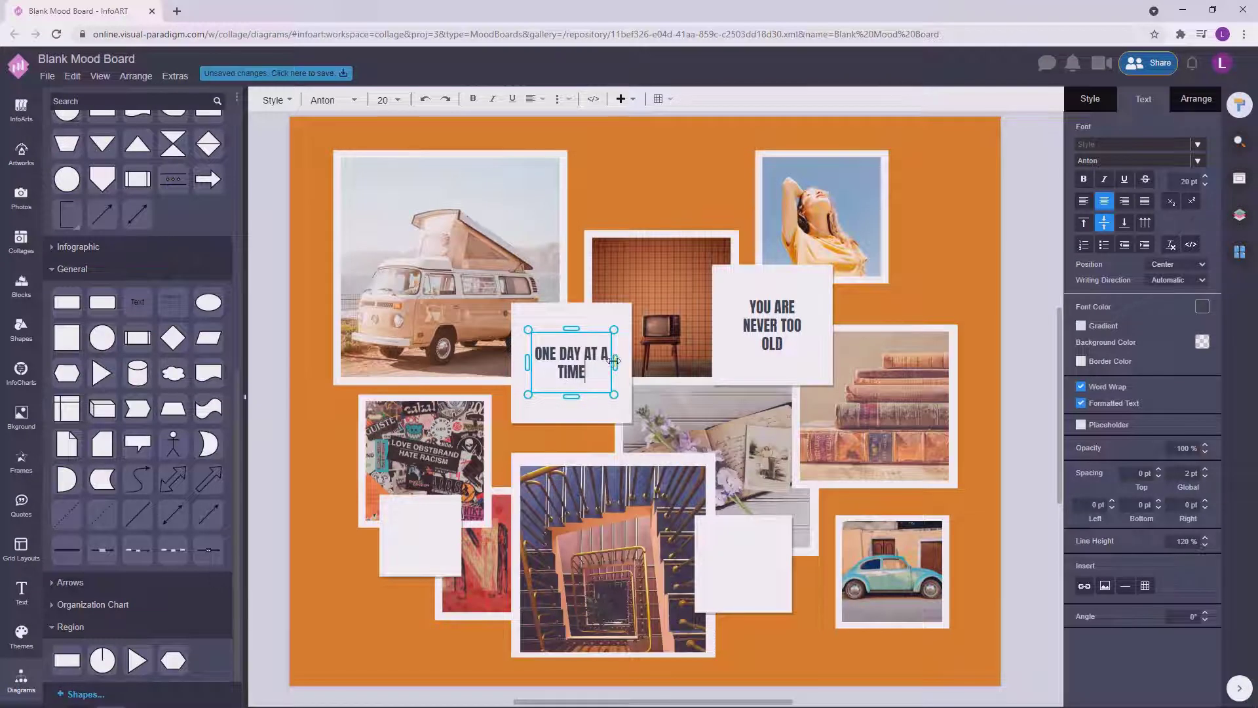
Step: Copy the "ONE DAY AT A TIME" quote onto the lower left white square and change it to "BE UNIQUE" on two lines
left_click_drag(614, 360, 434, 534)
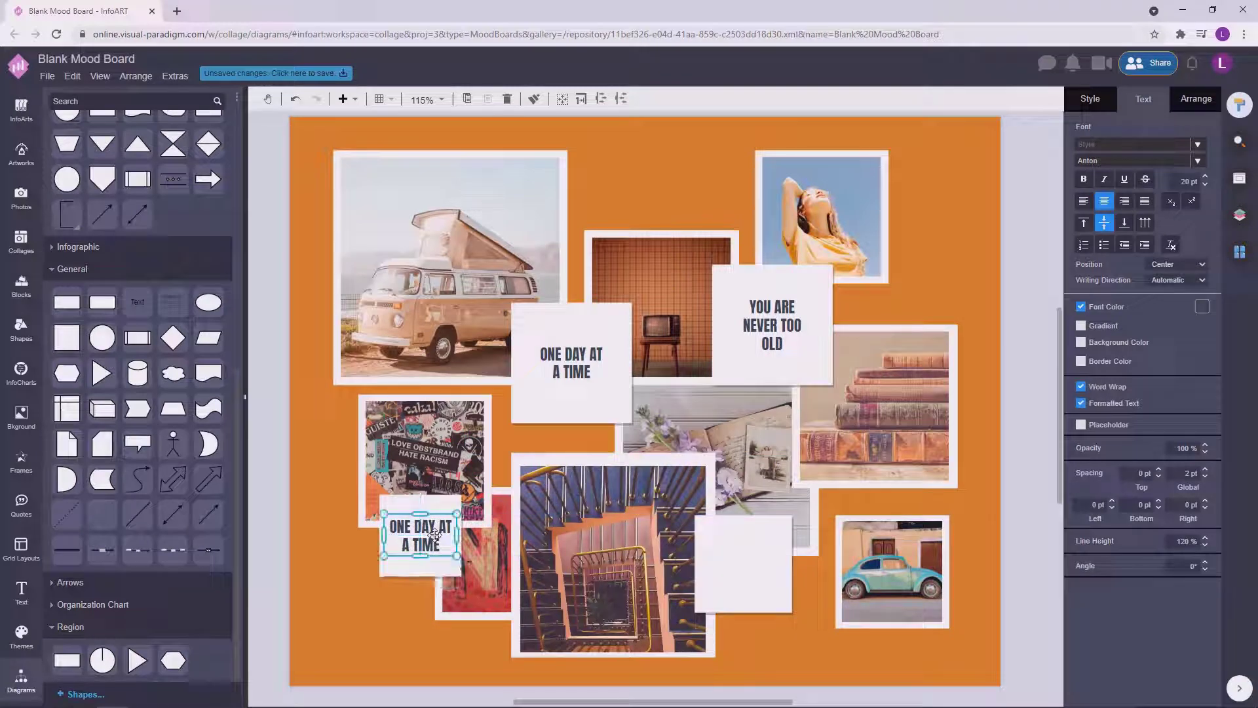
double_click(435, 535)
type("BE")
key("Return")
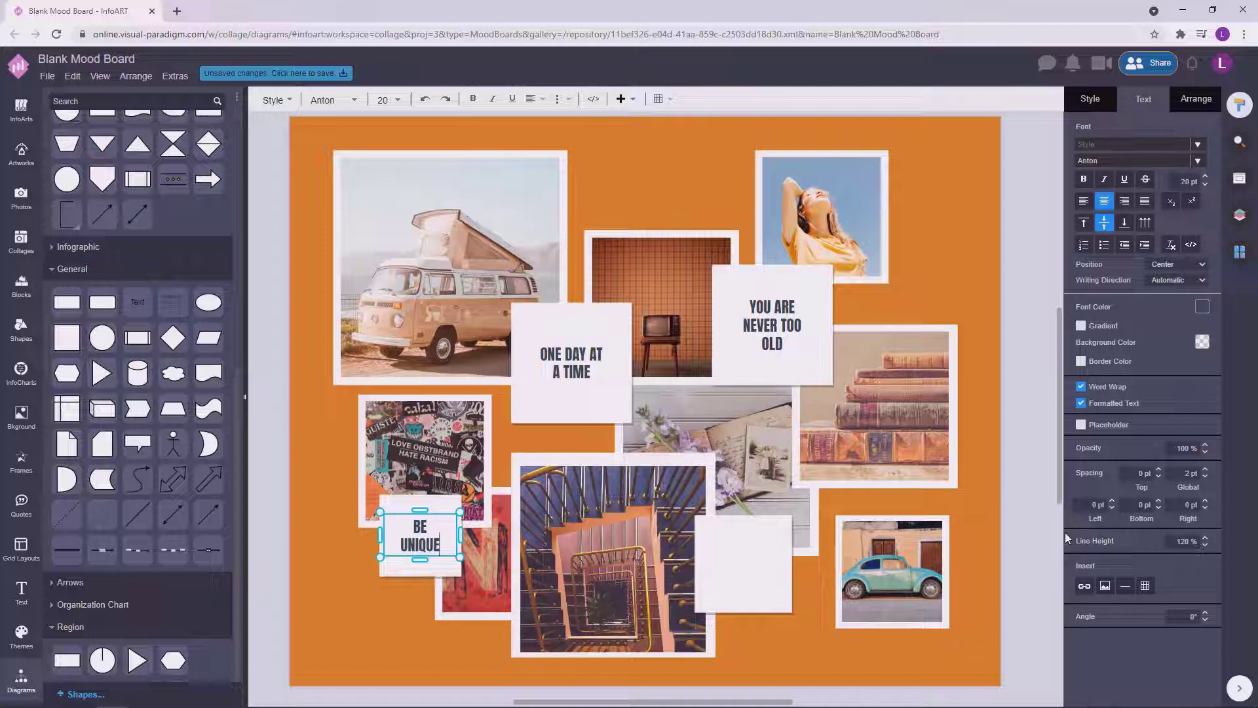
left_click(276, 576)
Step: Copy the "BE UNIQUE" text onto the lower right white square and change it to "LOVE VINTAGE" on two lines
left_click_drag(436, 537, 757, 564)
double_click(757, 565)
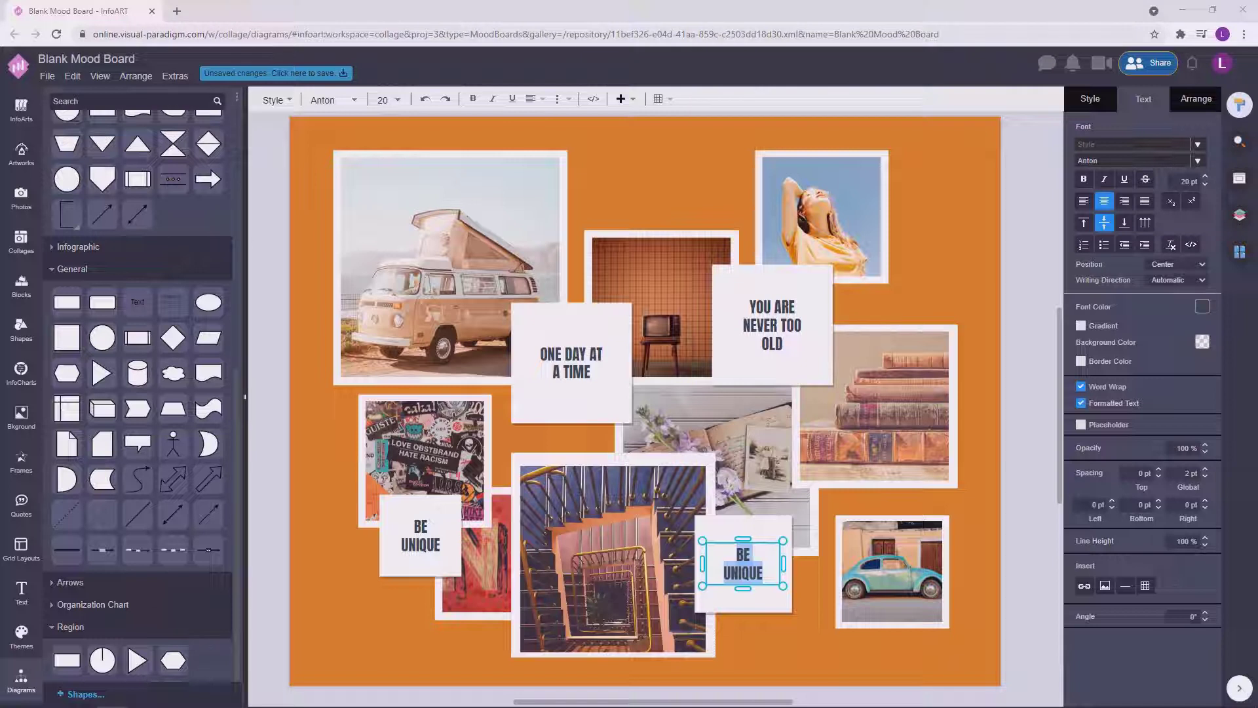
left_click(1025, 450)
double_click(744, 557)
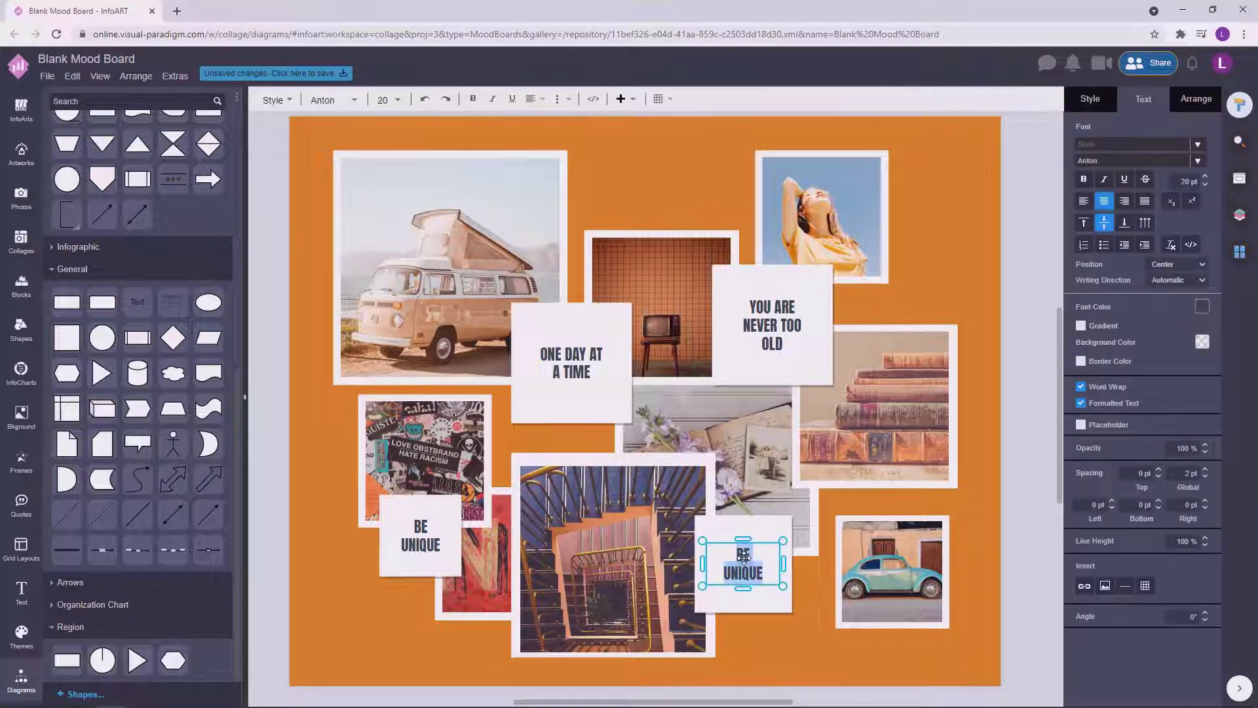
type("LOVE")
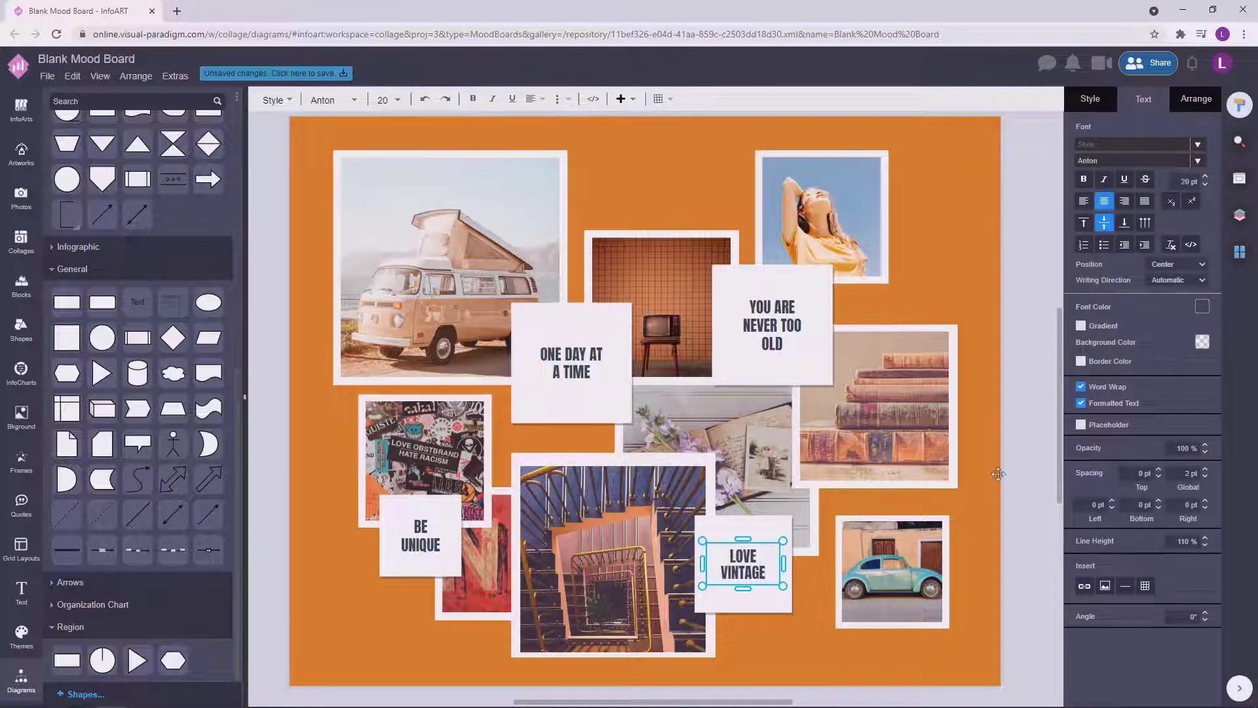
left_click(1043, 474)
Step: Set the font size of all four quotes to 16 pt
scroll(857, 439, "down", 5)
left_click(812, 388)
left_click(698, 394, "shift")
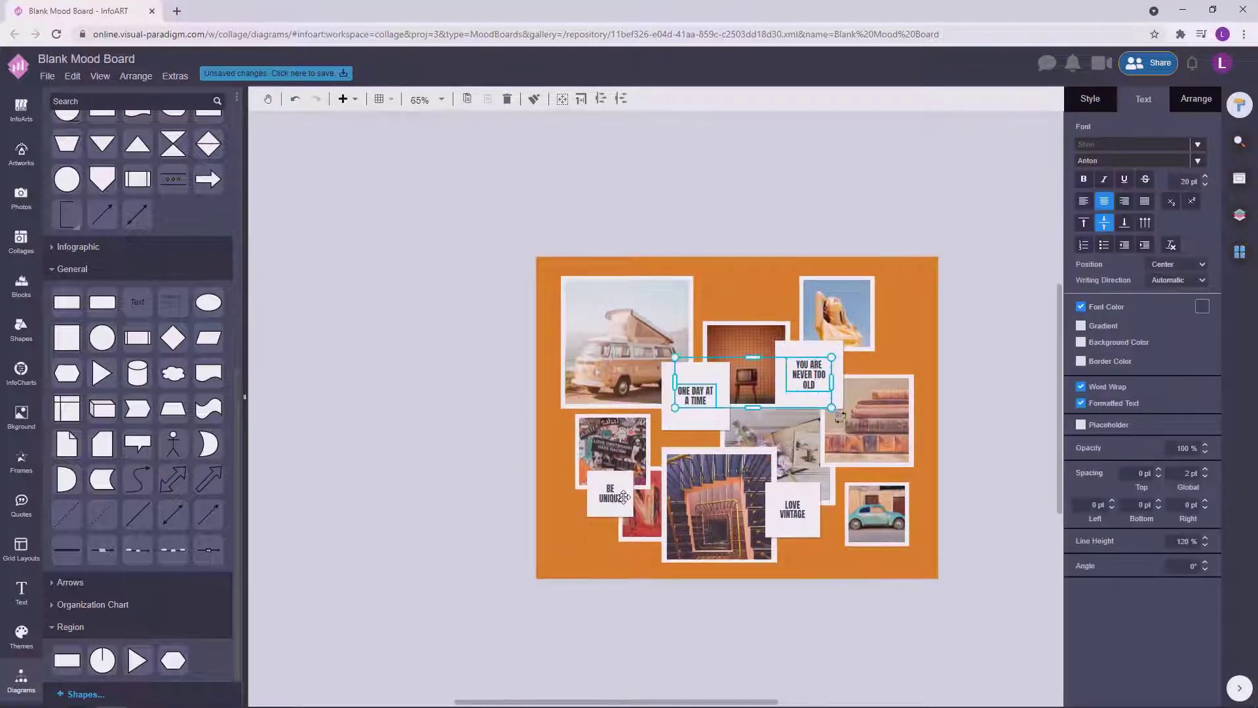
left_click(623, 497, "shift")
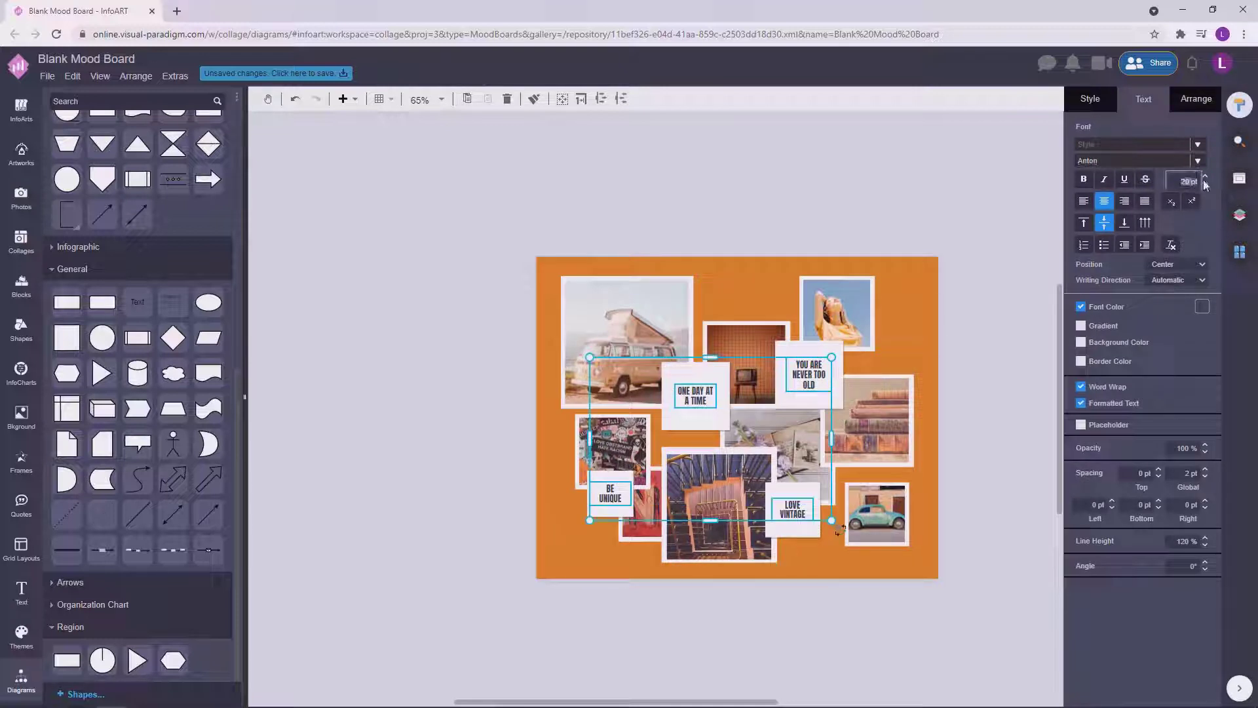
type("16")
left_click(1003, 392)
Step: Change the font size of all four quotes to 17 pt
left_click(697, 397)
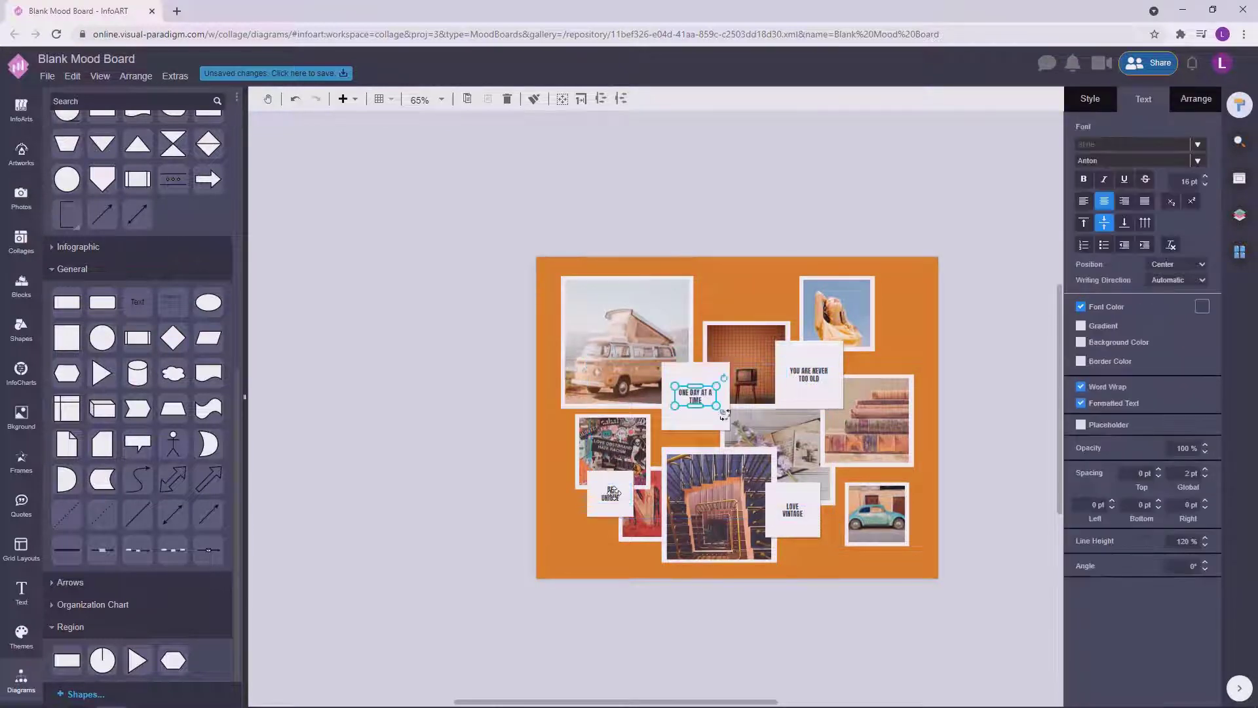
left_click(610, 493, "shift")
left_click(792, 509, "shift")
left_click(809, 374, "shift")
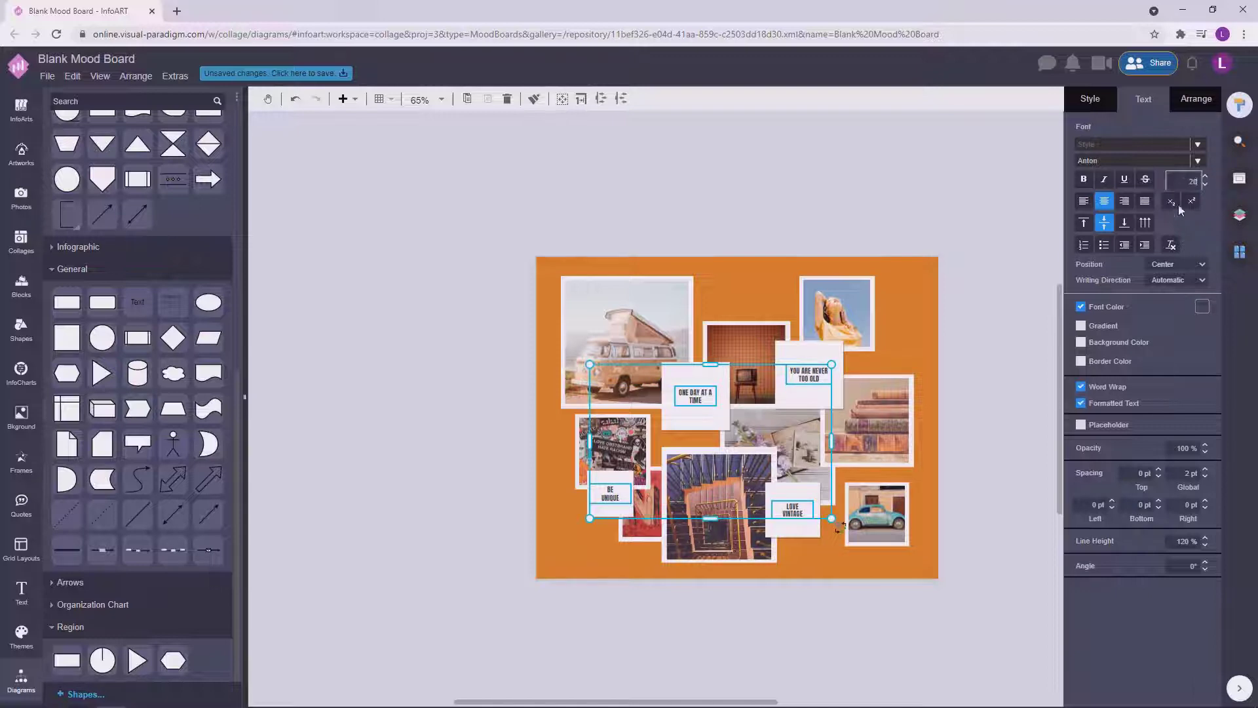
type("20")
key("Return")
type("17")
key("Return")
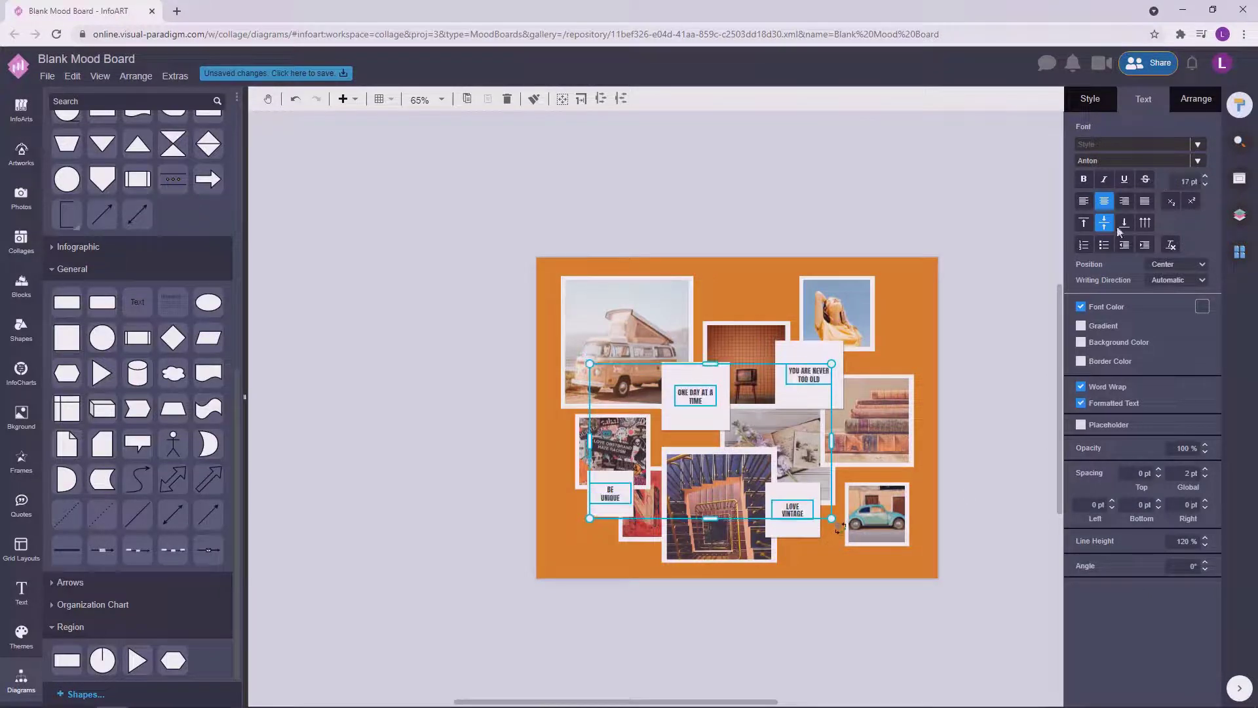
left_click(997, 423)
scroll(957, 452, "up", 3)
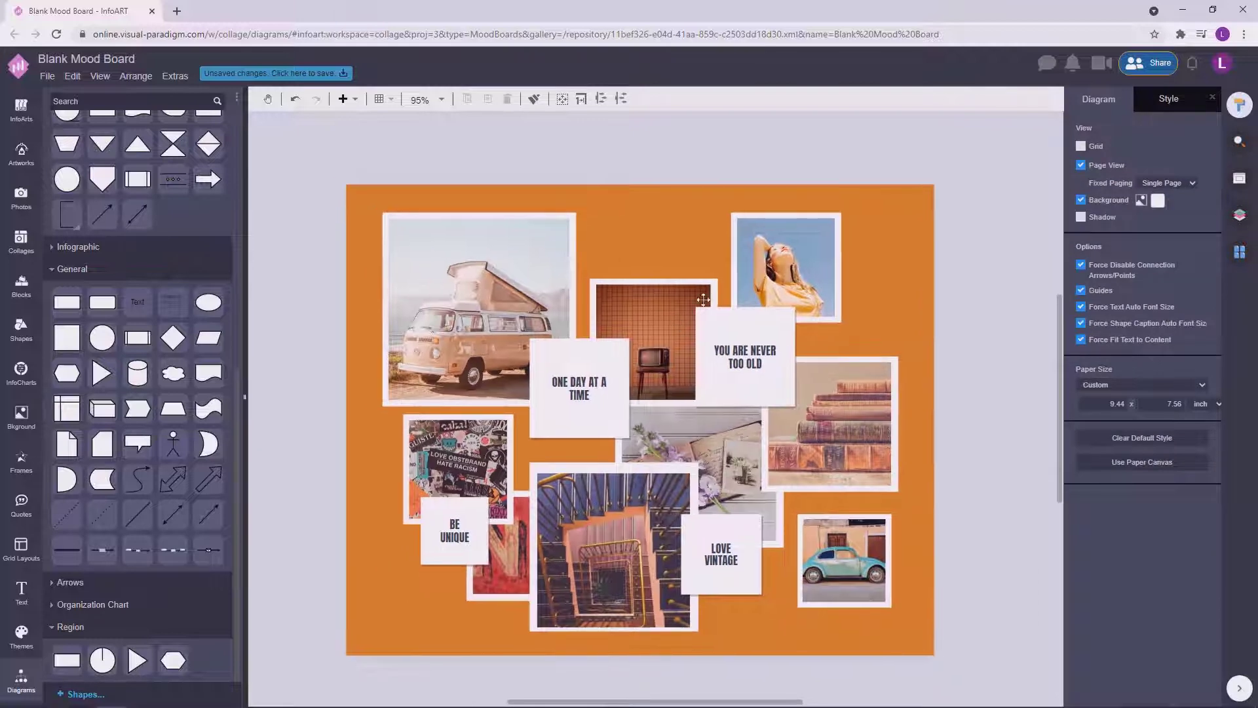
Step: Enlarge the font size of all four quotes to 19 pt
left_click(744, 352)
left_click(576, 388, "shift")
left_click(454, 531, "shift")
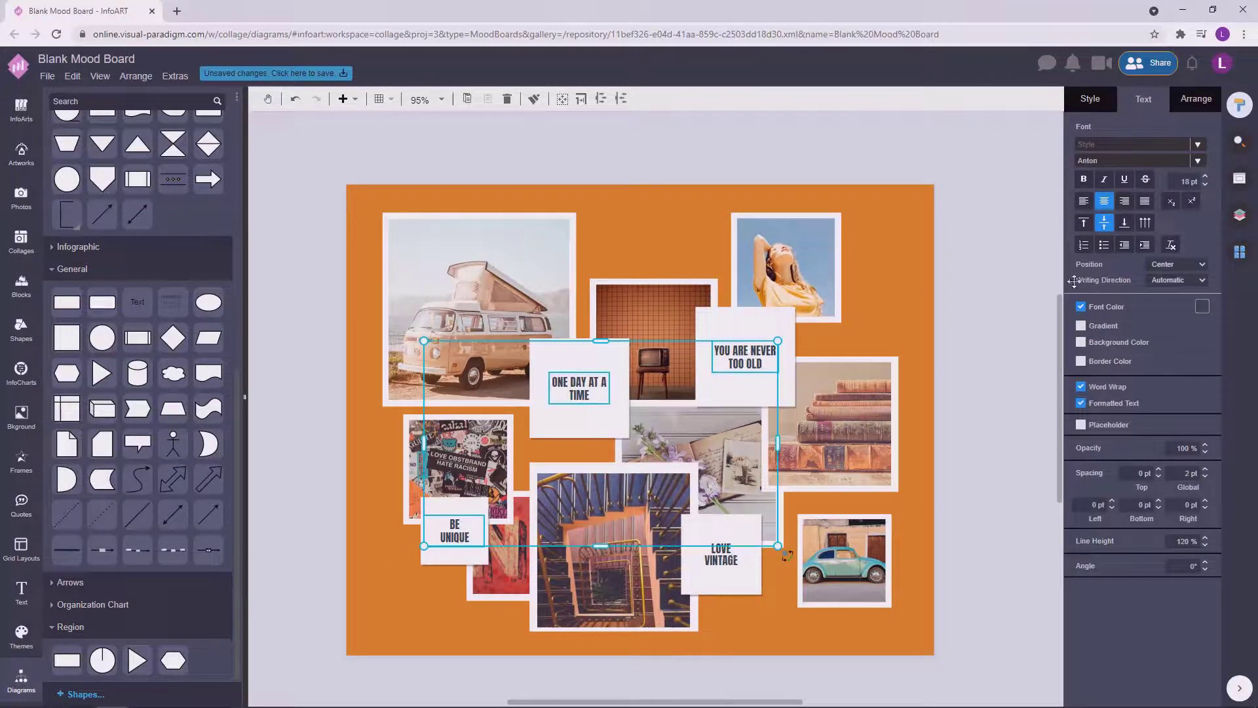
left_click(721, 554, "shift")
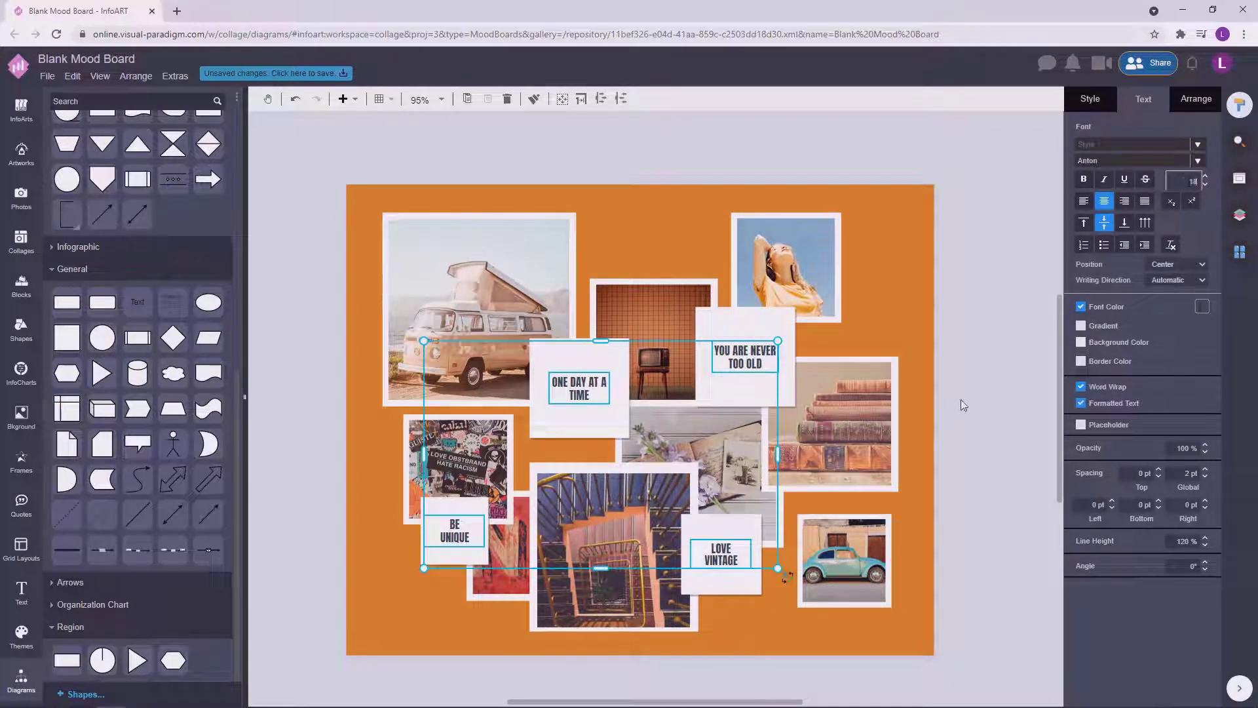
key("Return")
left_click(1009, 416)
scroll(1006, 420, "down", 2)
scroll(1006, 422, "up", 2)
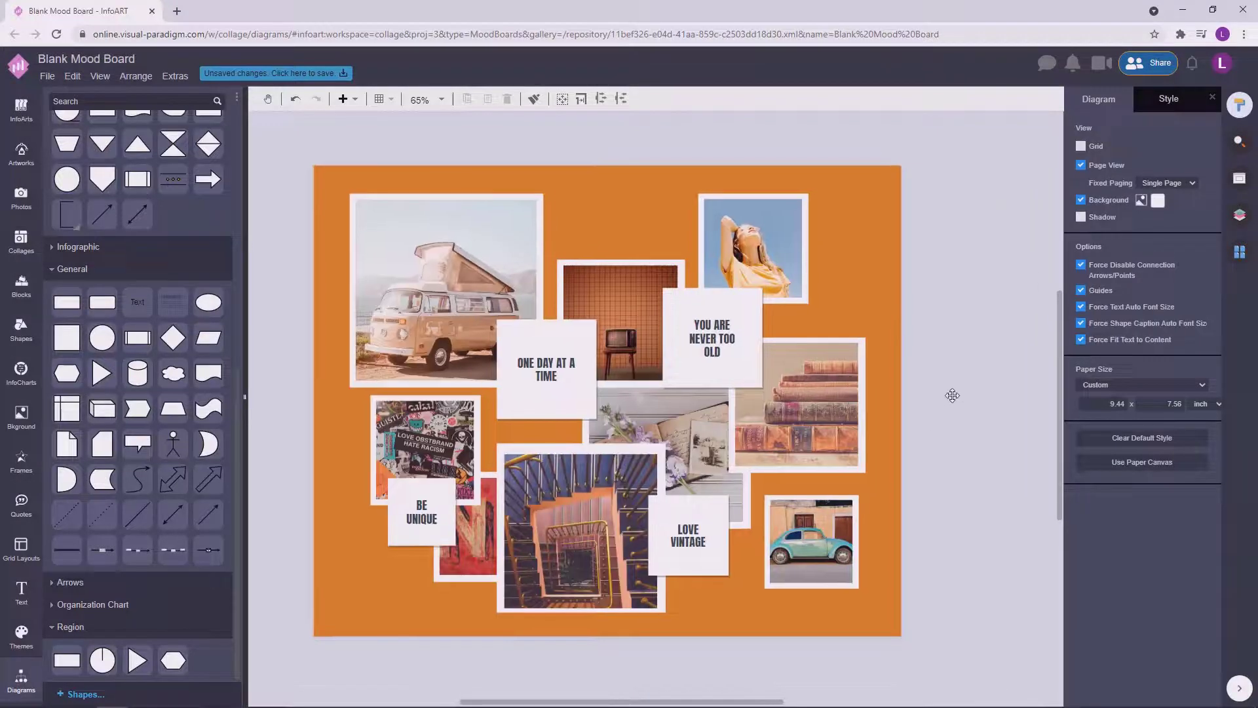
Step: Copy the white square behind "YOU ARE NEVER TOO OLD", give the copy a dark slate outline and remove its fill
left_click(753, 312)
left_click_drag(753, 312, 962, 342)
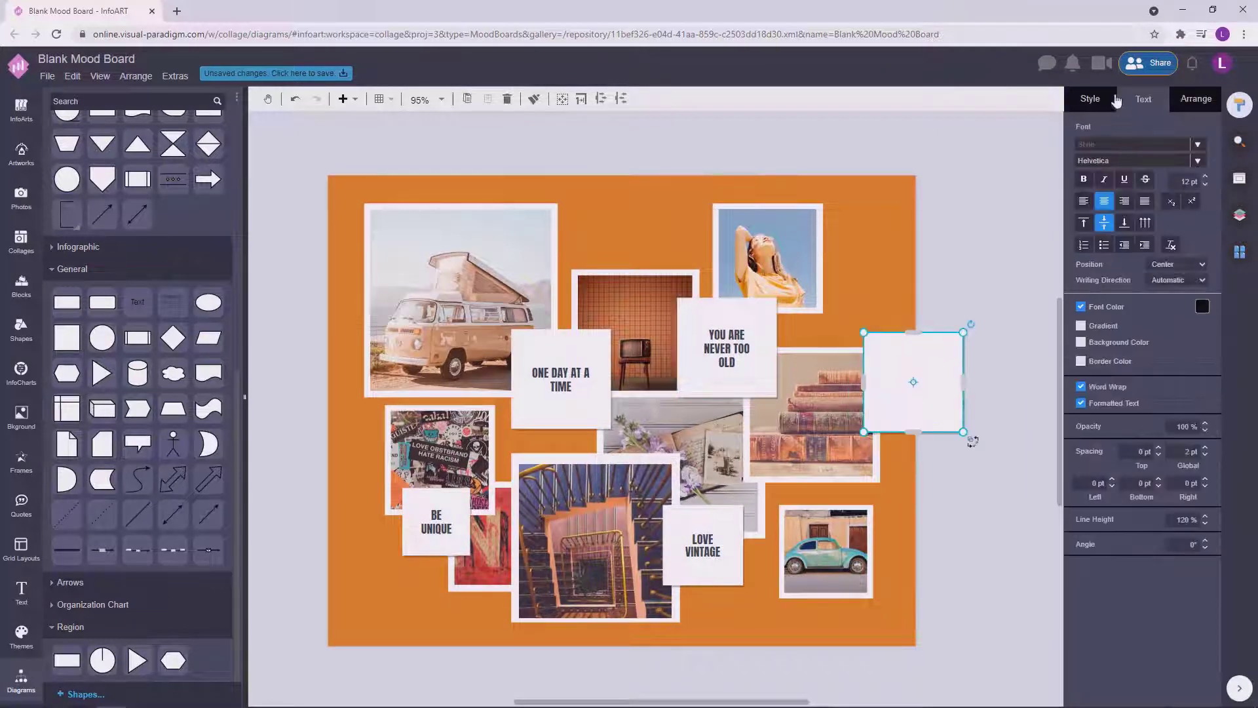
left_click(1114, 100)
left_click(1202, 236)
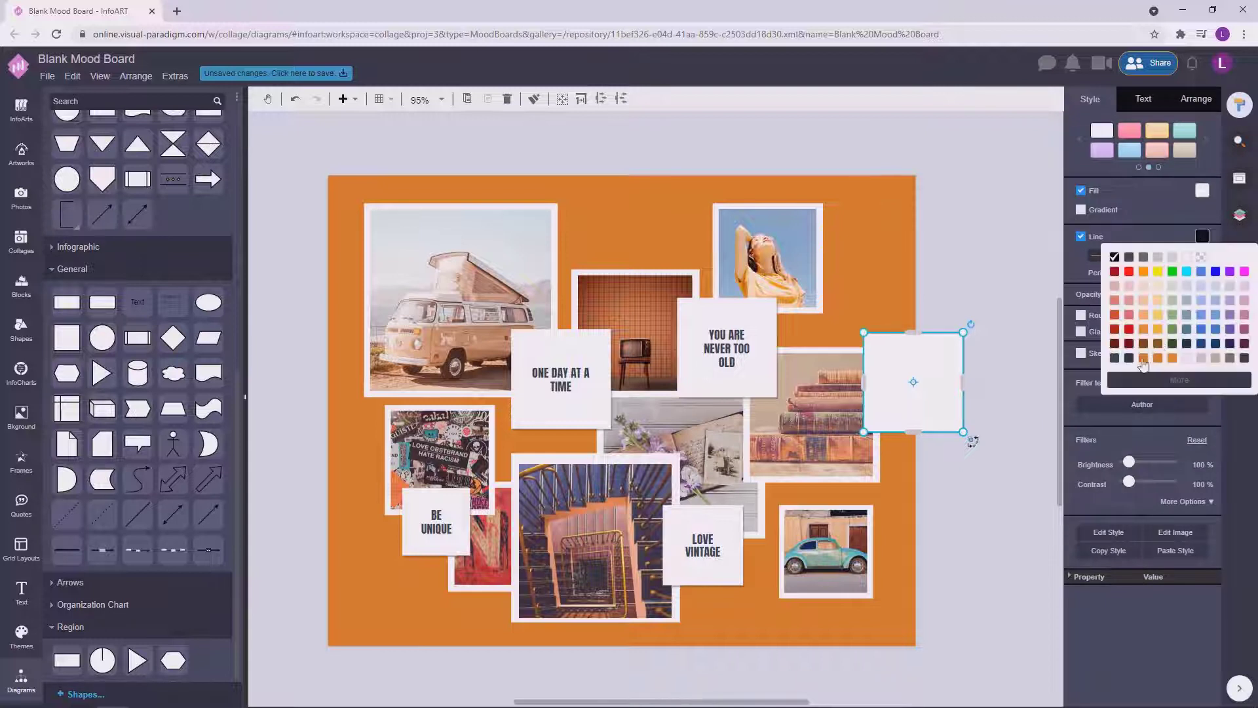
left_click(1115, 358)
left_click(1081, 190)
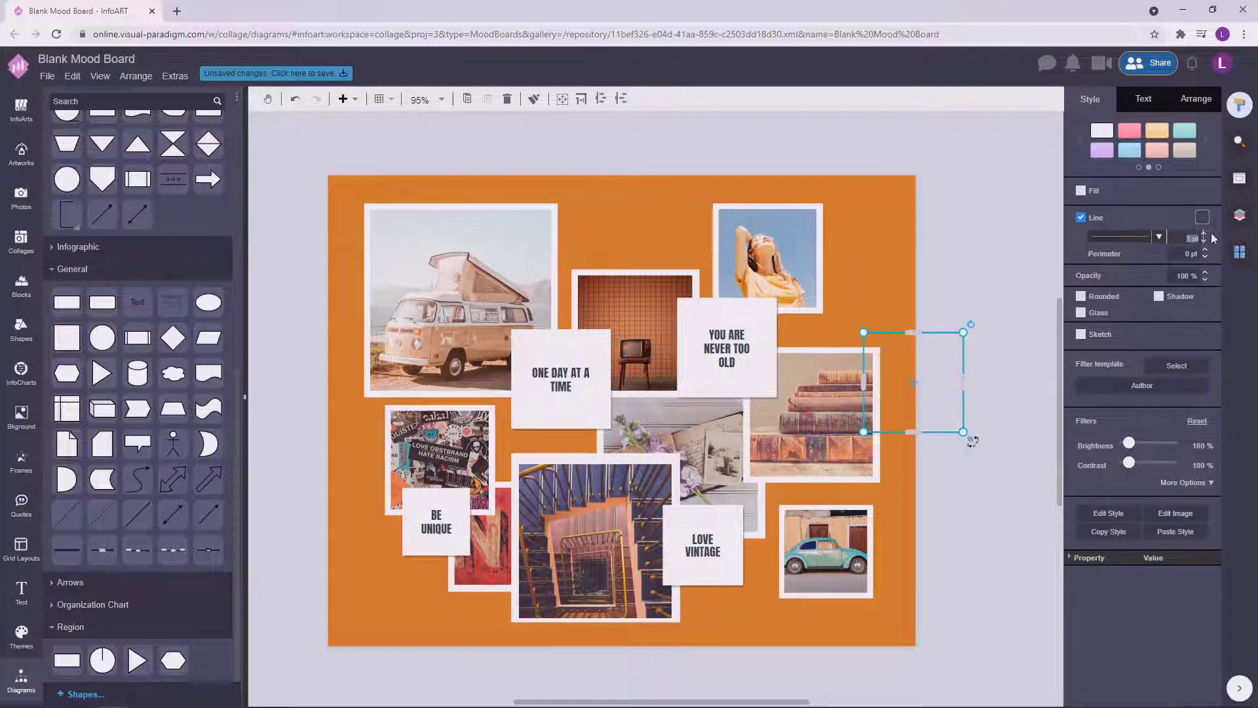
Step: Fit the outlined square as an inner frame on the "YOU ARE NEVER TOO OLD" card, with an orange 2 pt line
left_click_drag(963, 333, 735, 337)
left_click(1202, 217)
left_click(1144, 340)
left_click(1014, 292)
left_click(747, 306)
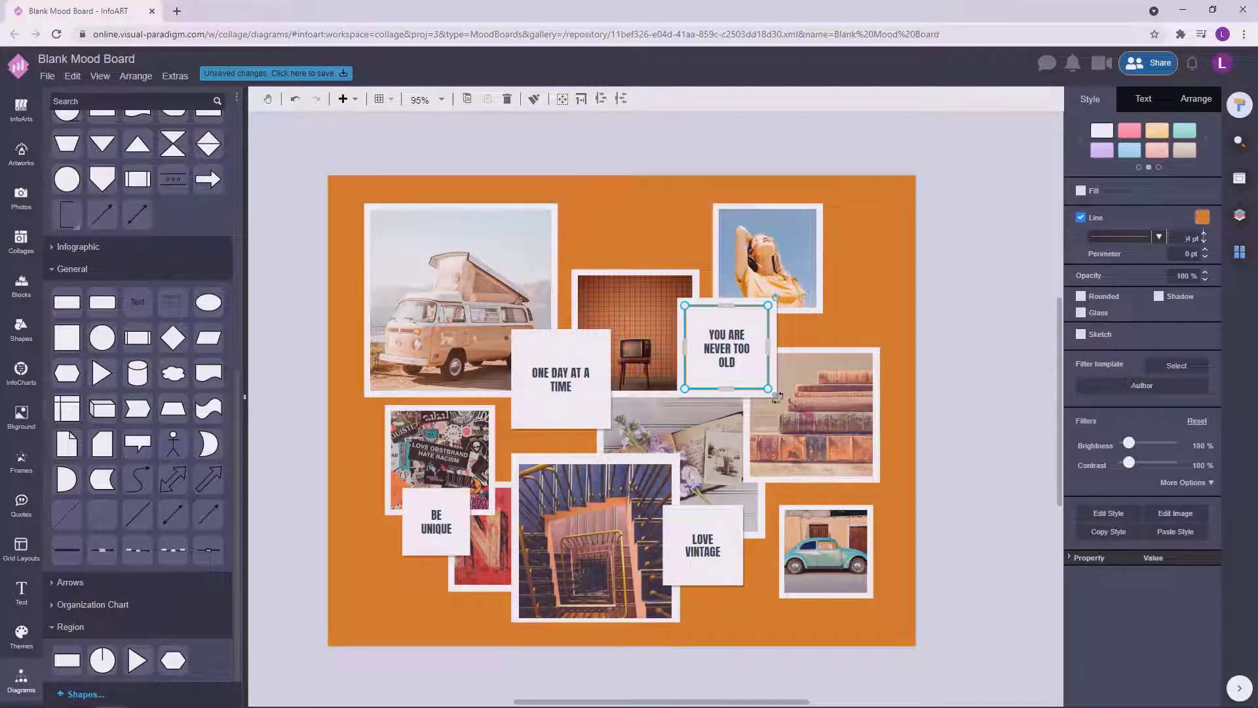
left_click(1013, 313)
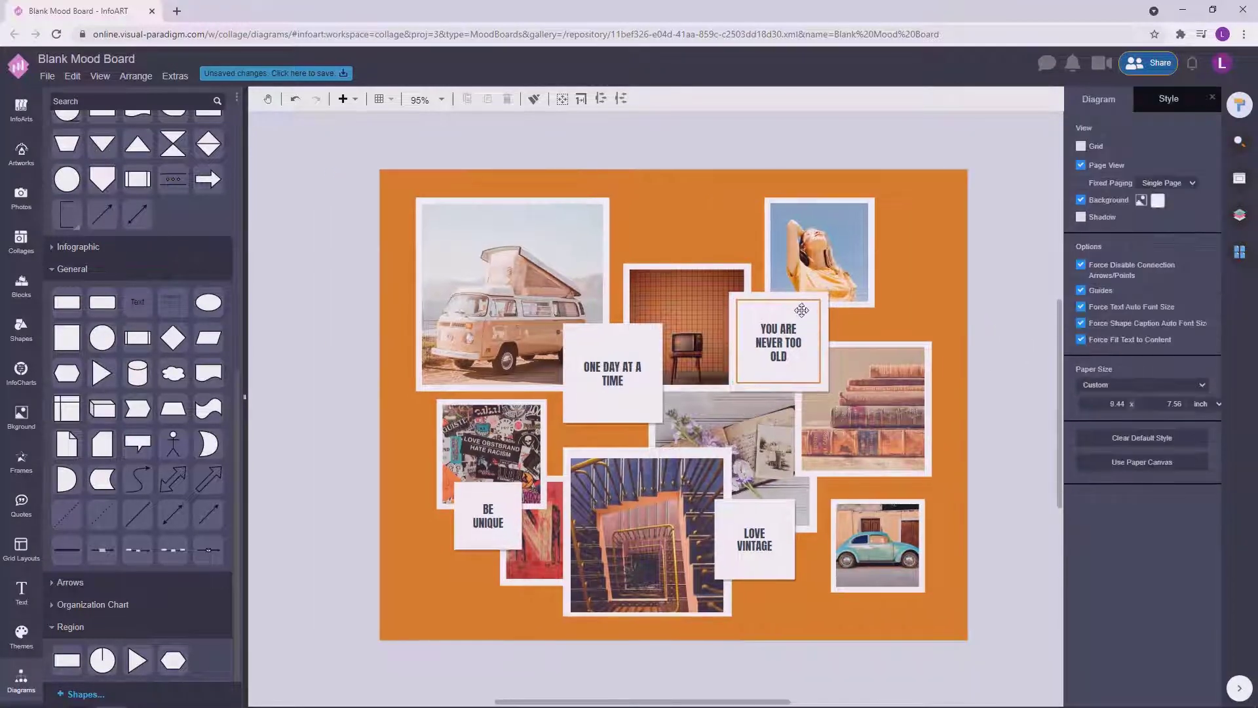
Step: Copy the orange frame onto the "ONE DAY AT A TIME" and "LOVE VINTAGE" cards, shrinking the second copy to fit its smaller square
left_click_drag(798, 311, 631, 344)
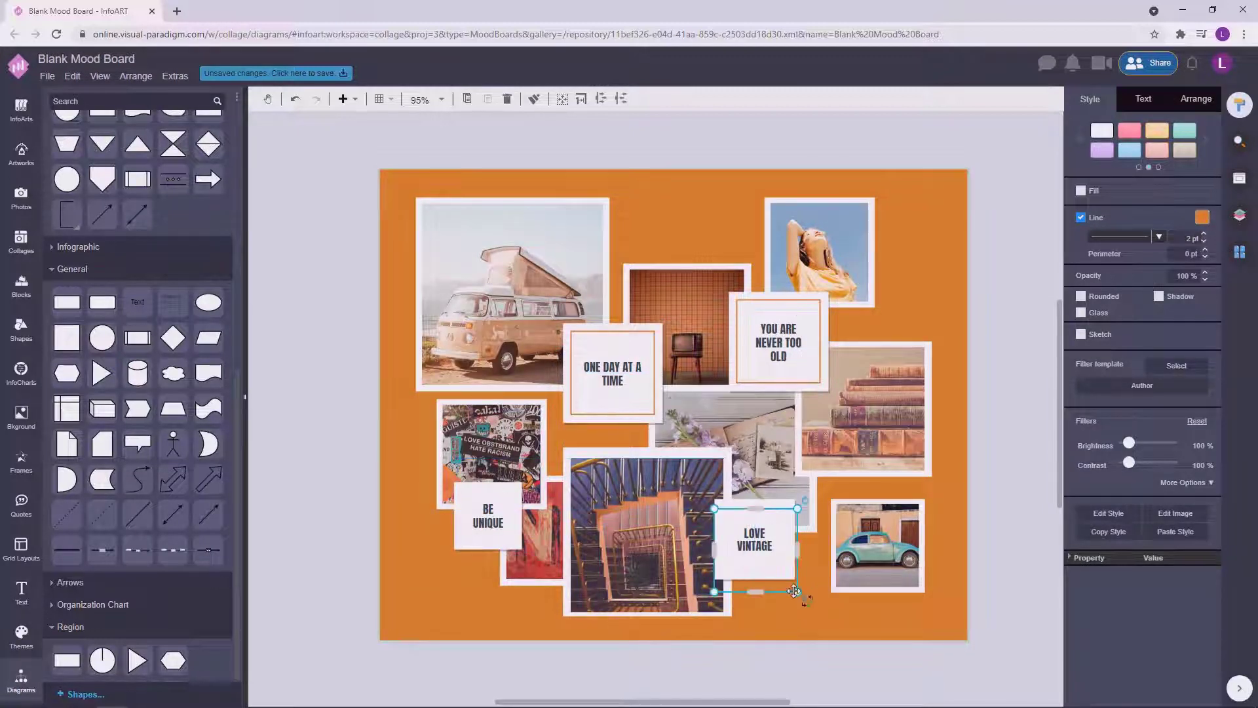
left_click(775, 578)
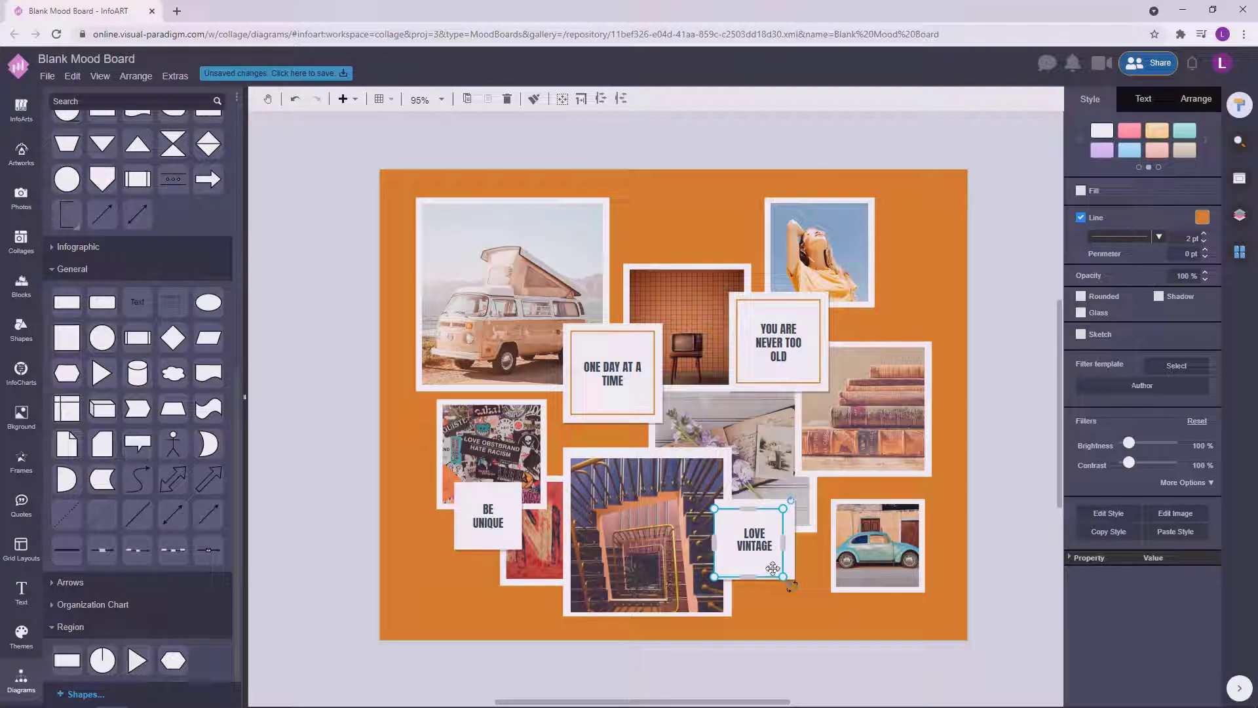
left_click_drag(724, 557, 732, 554)
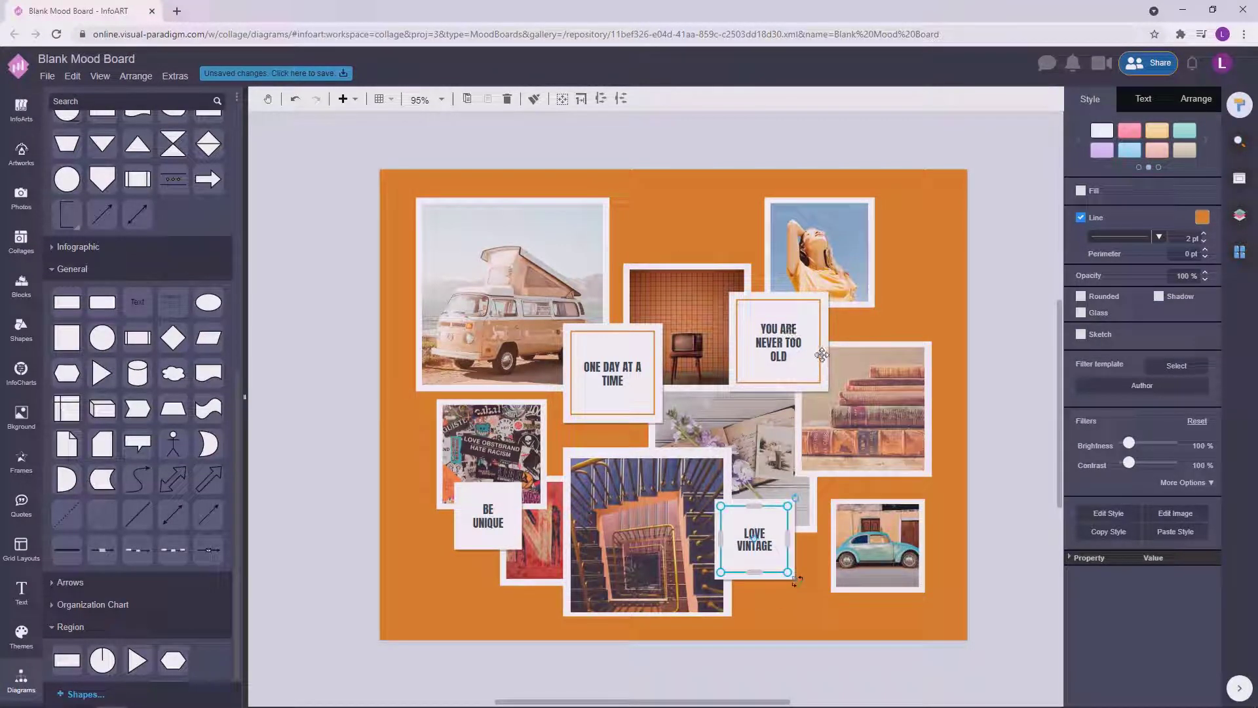
Step: Bring each of the four quote texts to the front, above the squares and orange frames
left_click_drag(1018, 414, 671, 278)
left_click_drag(1003, 379, 734, 290)
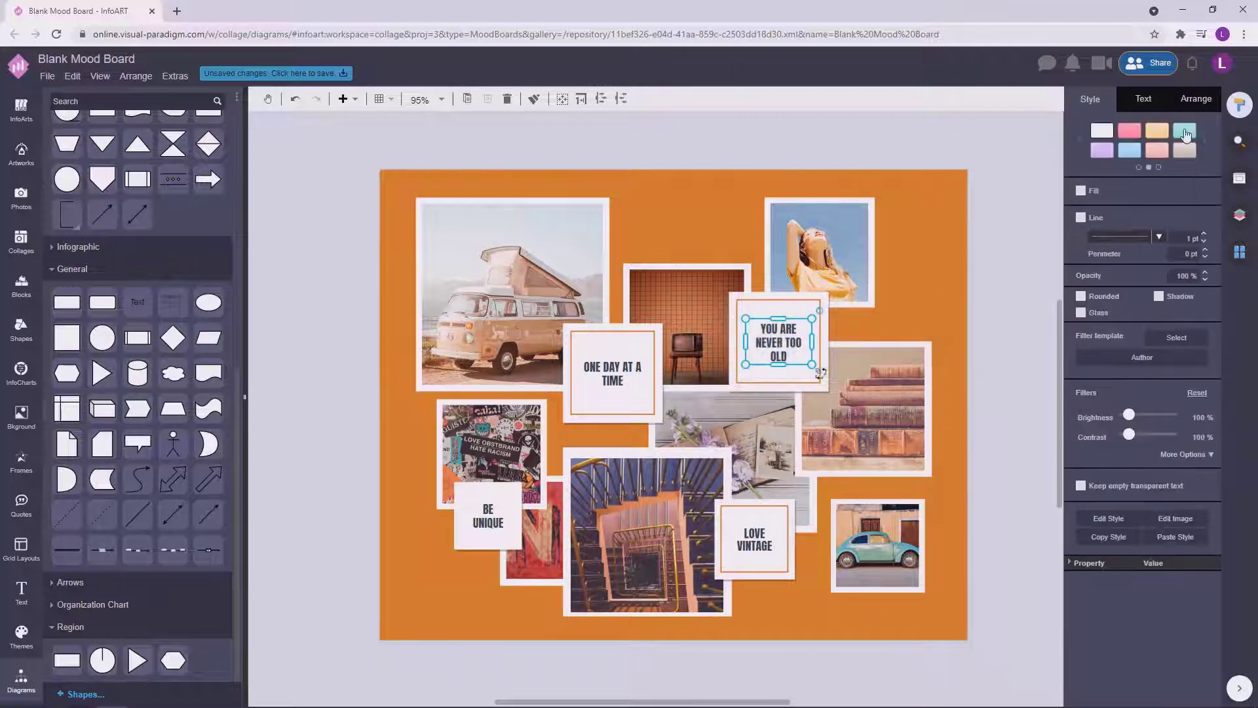
left_click(1050, 275)
left_click_drag(292, 327, 653, 410)
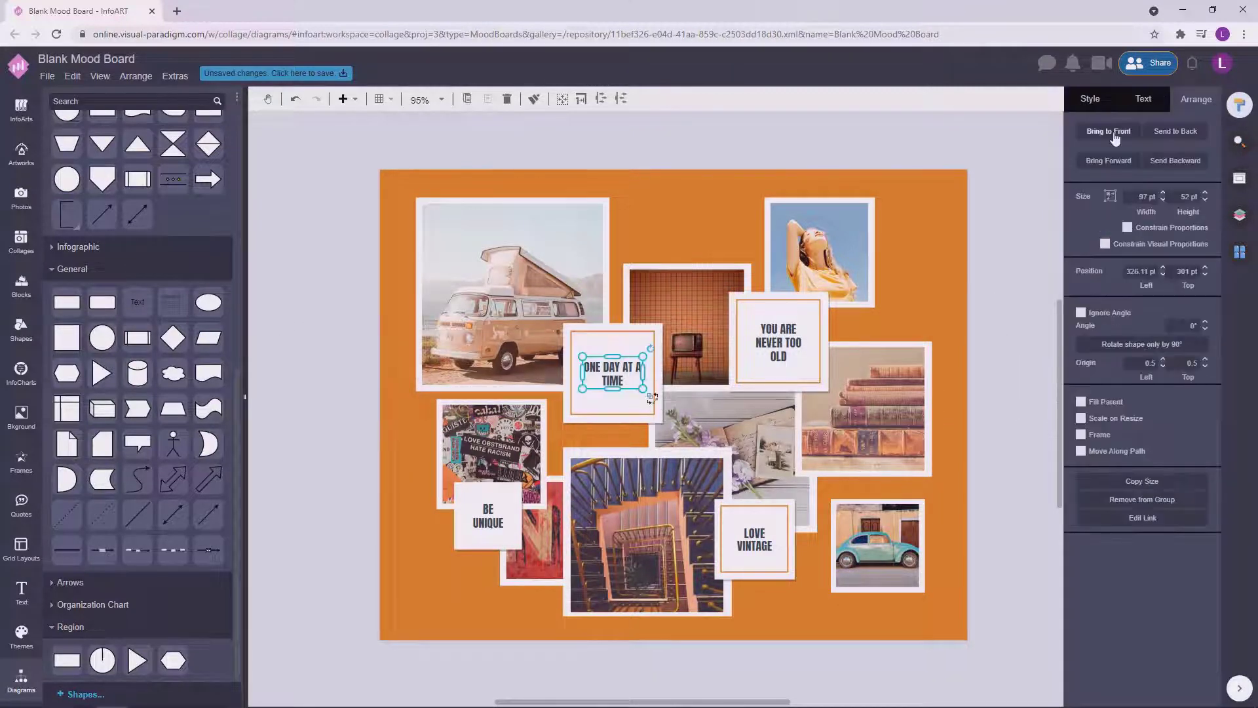
left_click_drag(936, 567, 733, 516)
left_click_drag(1000, 563, 726, 511)
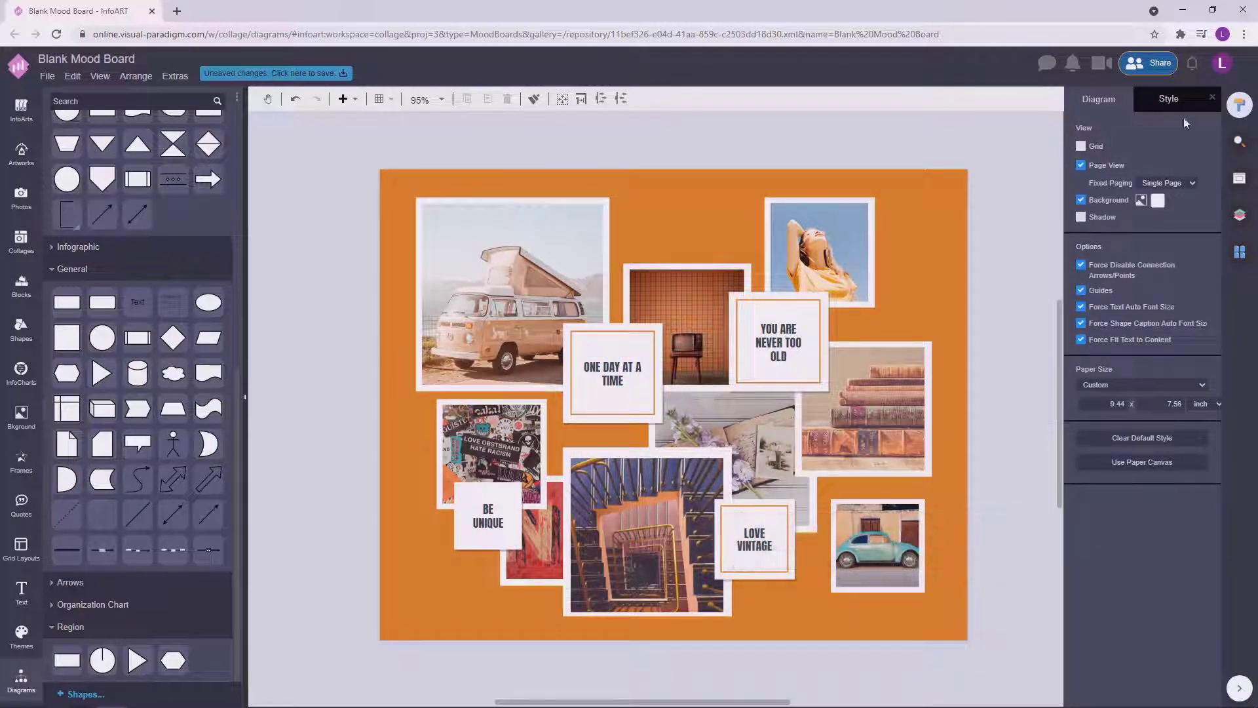
left_click(775, 558)
left_click_drag(1034, 593, 712, 508)
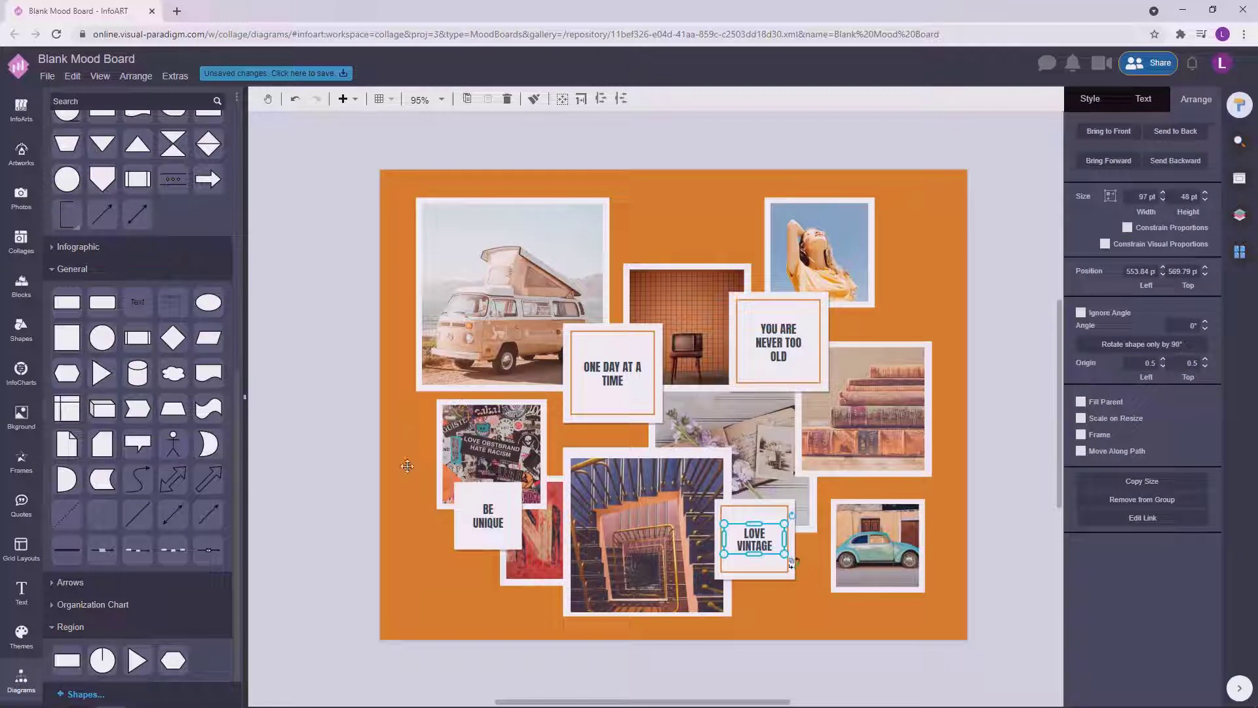
left_click_drag(303, 483, 527, 551)
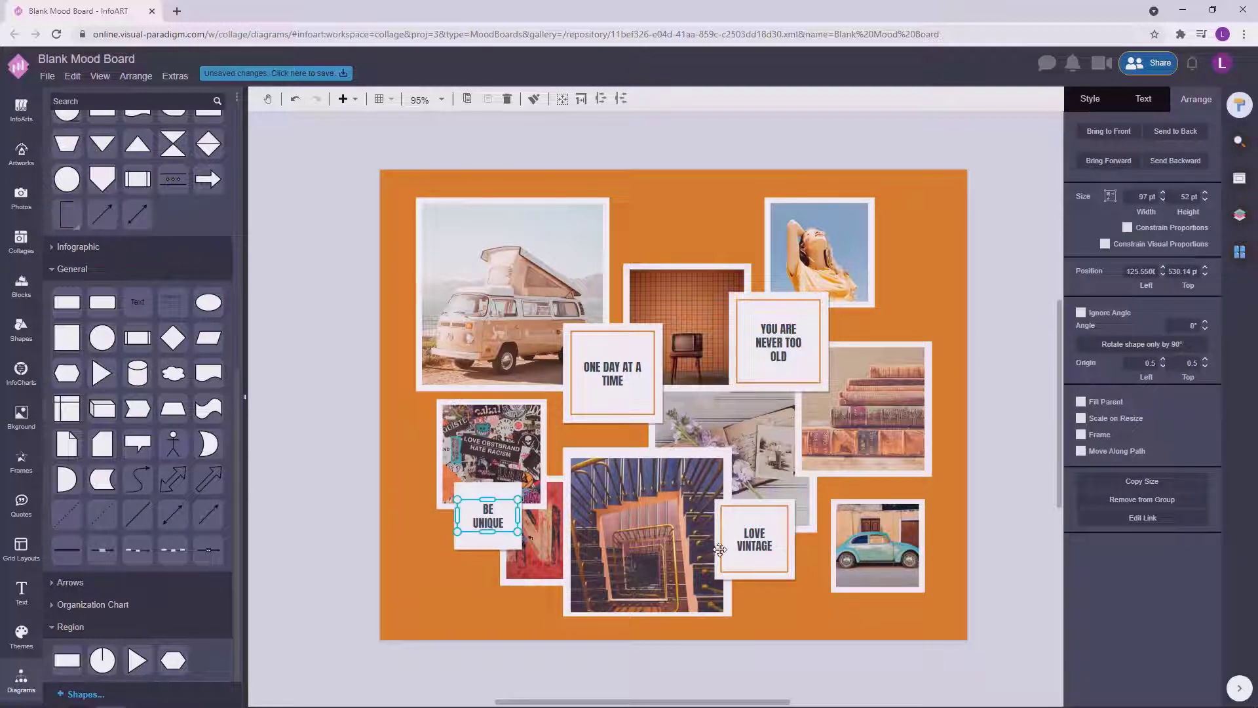
Step: Copy the "LOVE VINTAGE" card's orange frame, shrink the copy and place it on the "BE UNIQUE" card
left_click(720, 549)
left_click_drag(727, 569, 328, 583)
left_click(488, 515)
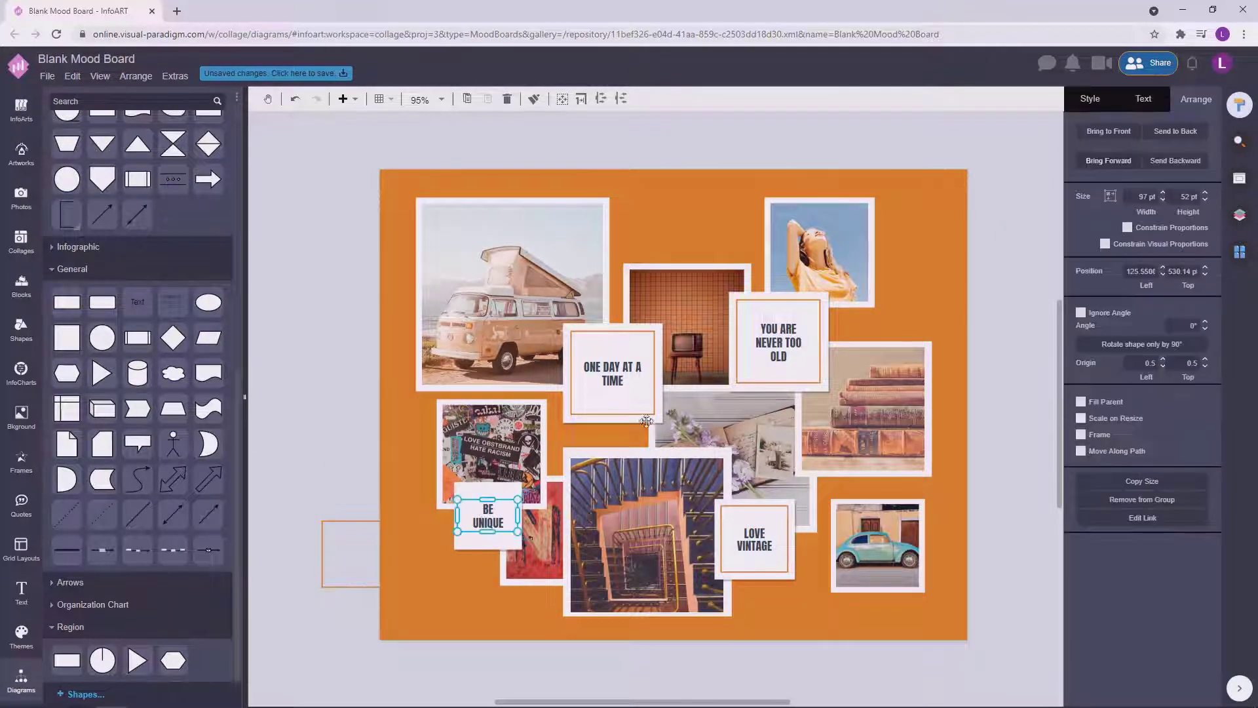
left_click(375, 522)
left_click_drag(389, 521, 374, 536)
left_click_drag(350, 563, 469, 495)
left_click(988, 441)
Step: Make the "YOU ARE NEVER TOO OLD", "ONE DAY AT A TIME" and "LOVE VINTAGE" quotes italic
scroll(983, 452, "down", 4)
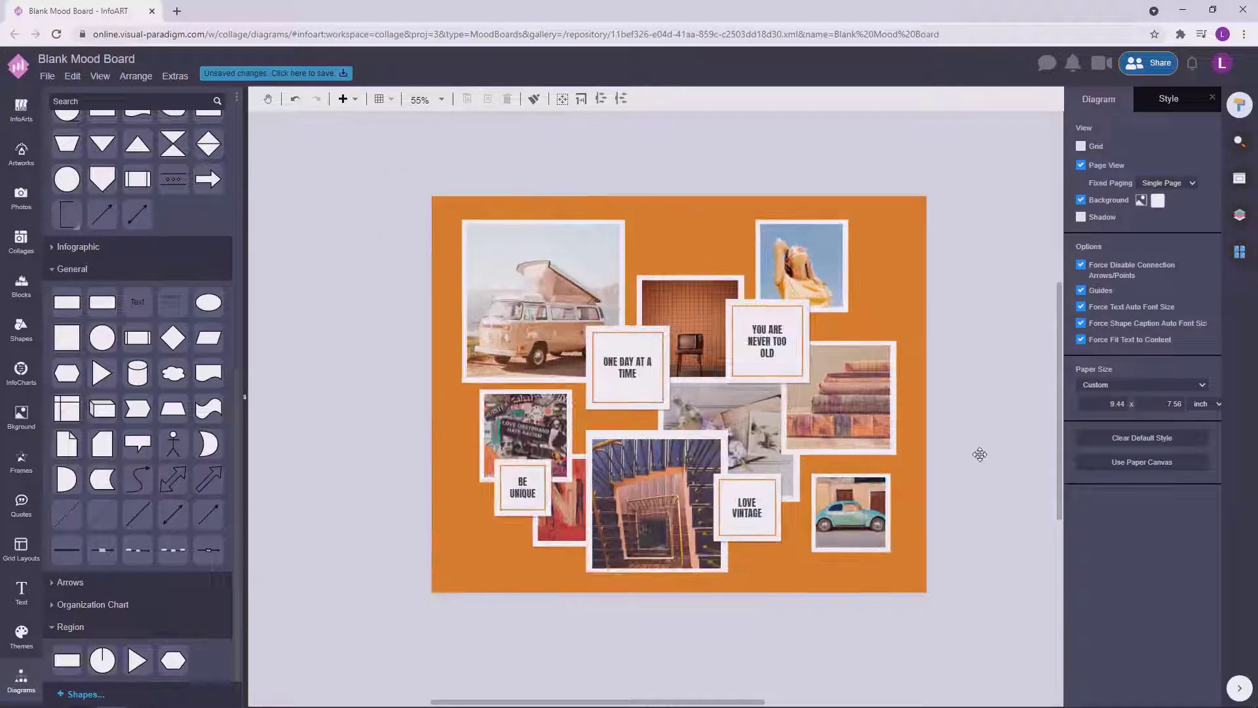
left_click(768, 352)
left_click(628, 379, "shift")
left_click(524, 500, "shift")
left_click(748, 519, "shift")
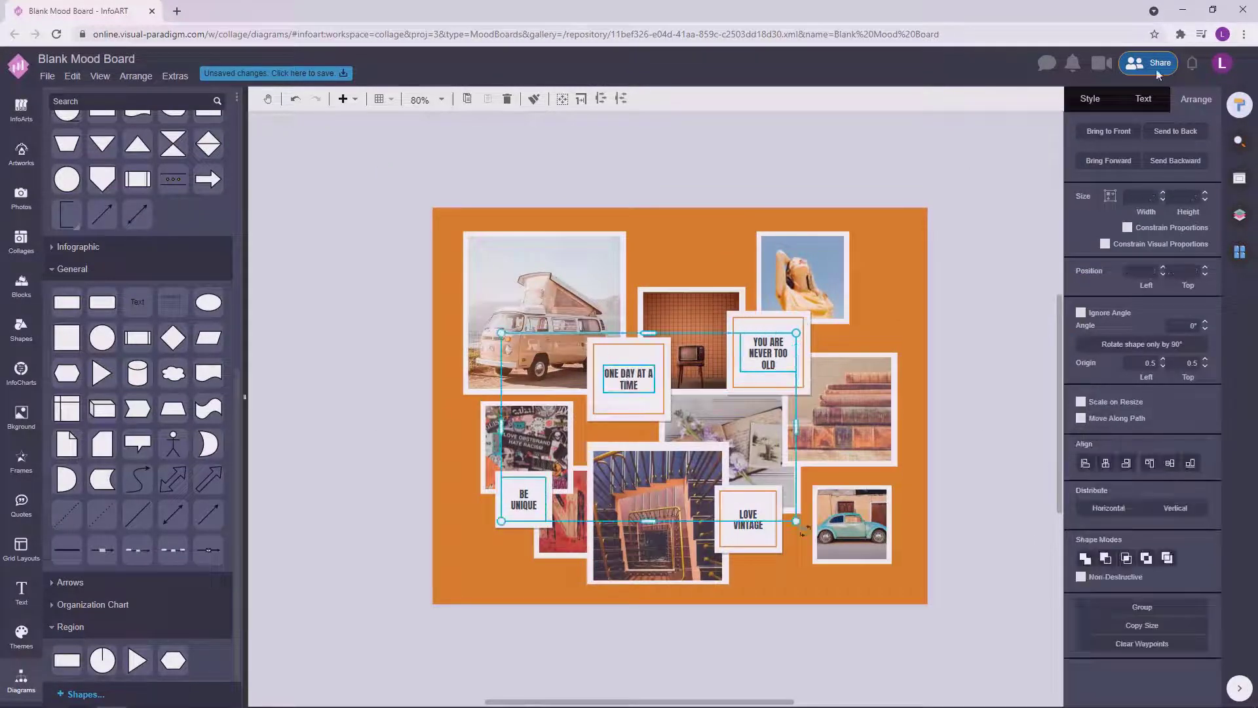
left_click(1144, 98)
left_click(1012, 308)
scroll(747, 427, "down", 3)
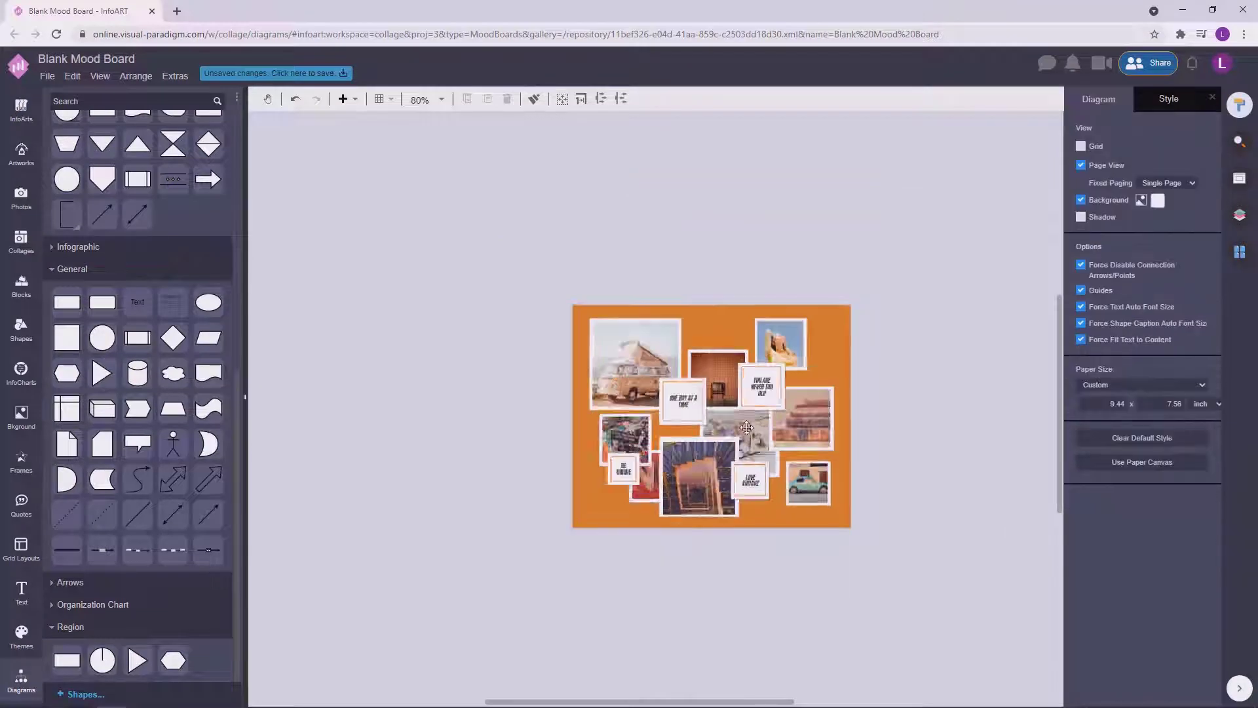
Step: Set the font size of the italic quotes to 17.5 pt
scroll(747, 427, "up", 3)
left_click(682, 412)
left_click(624, 470, "shift")
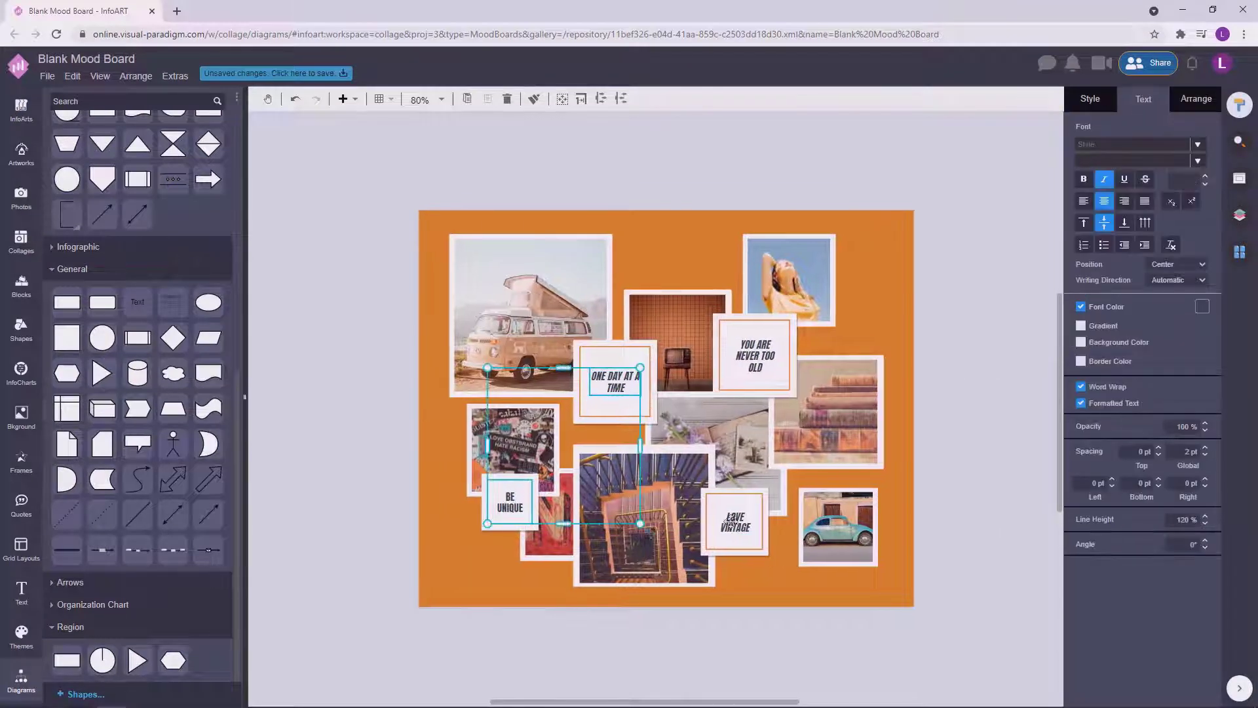
left_click(730, 518, "shift")
left_click(760, 354, "shift")
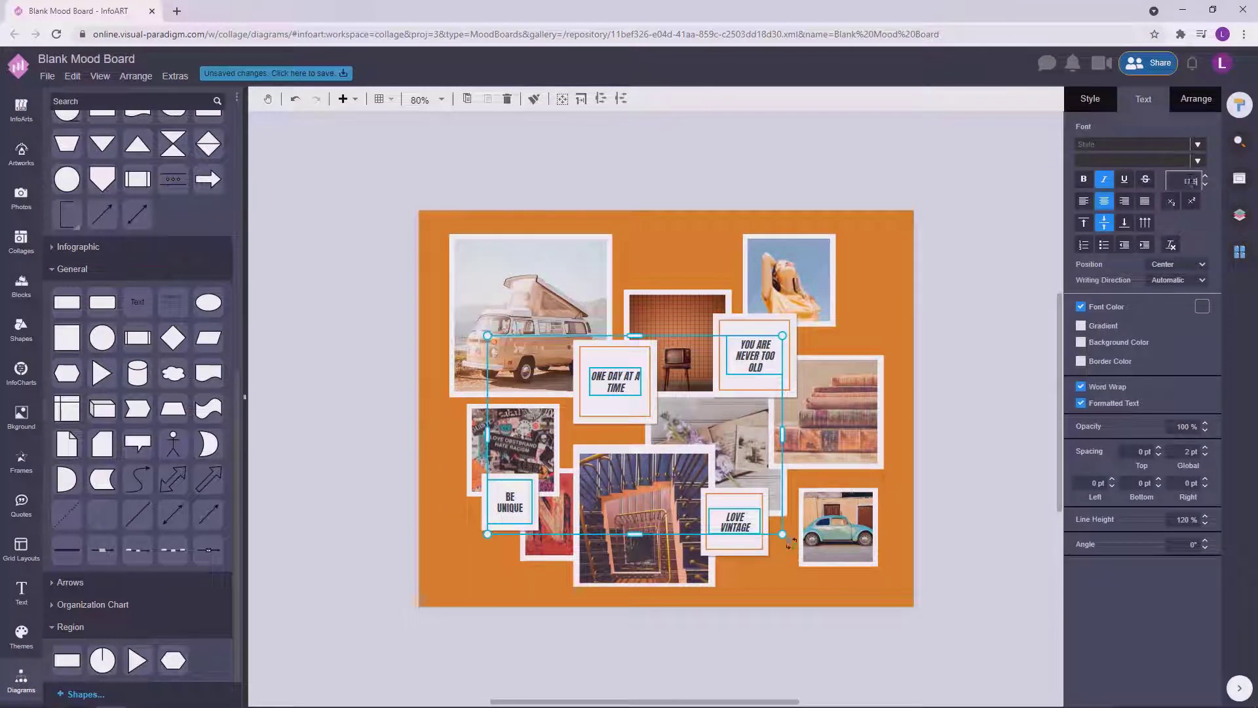
left_click(996, 352)
Step: Arrange the orange frame behind the "BE UNIQUE" text and make that text italic like the other quotes
left_click(510, 496)
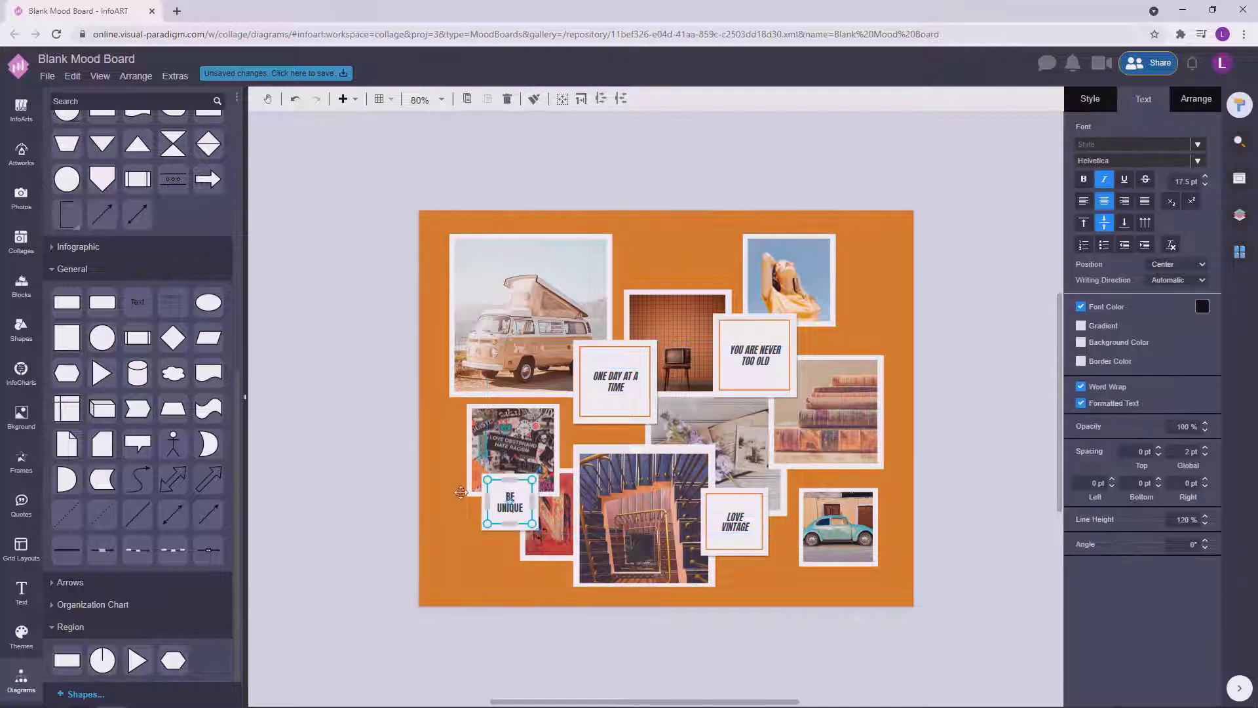
left_click_drag(489, 493, 514, 502)
left_click(510, 499)
left_click(1180, 102)
left_click(505, 510)
left_click(510, 503)
left_click(1143, 98)
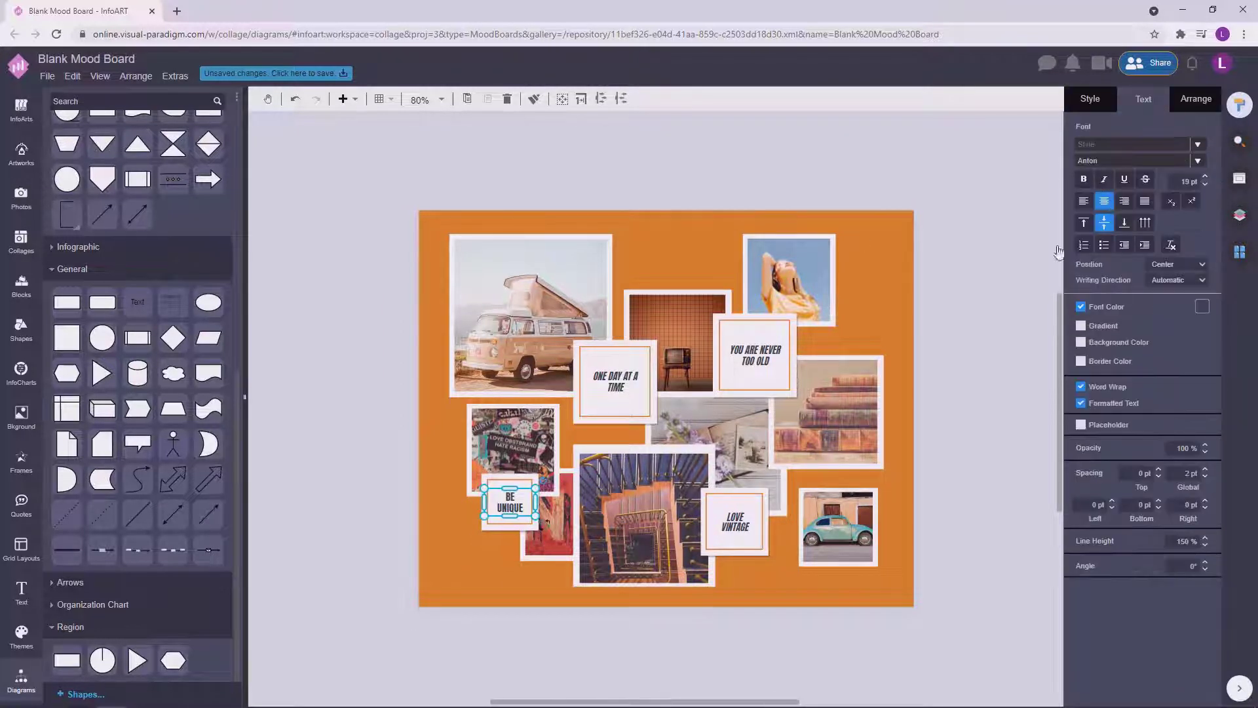
left_click(956, 409)
scroll(990, 452, "down", 3)
scroll(986, 458, "up", 2)
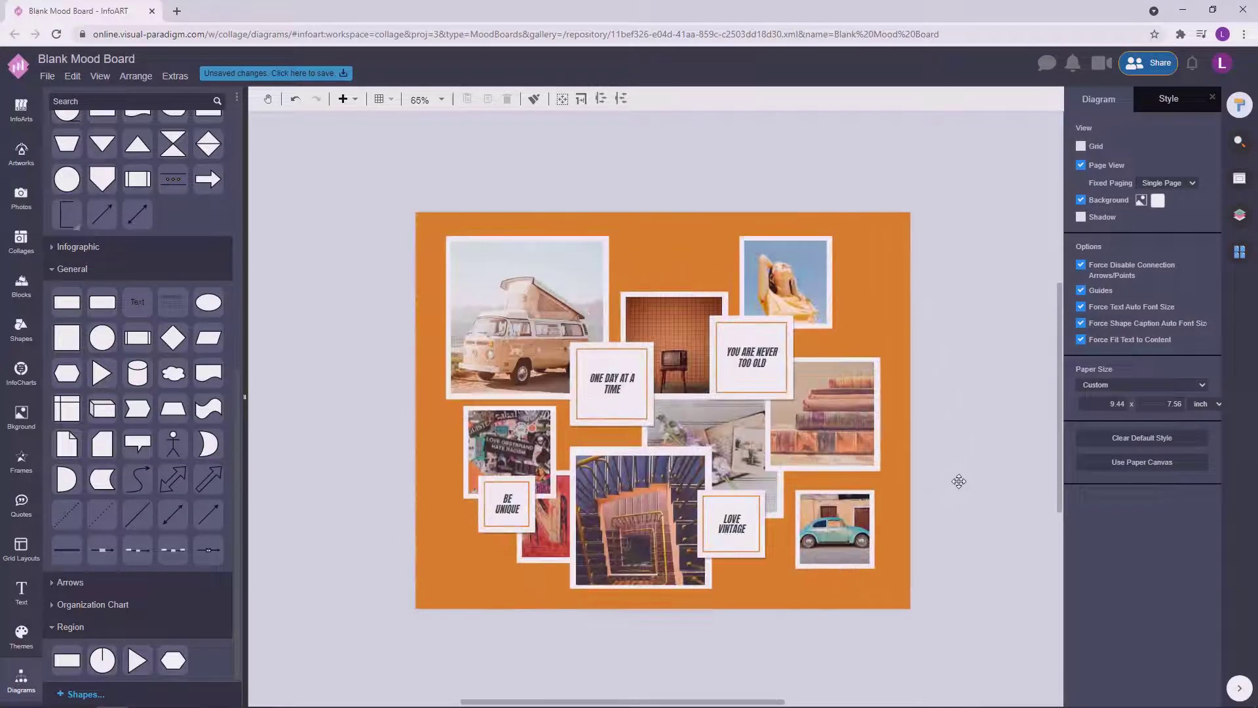
scroll(963, 481, "up", 3)
scroll(967, 465, "down", 2)
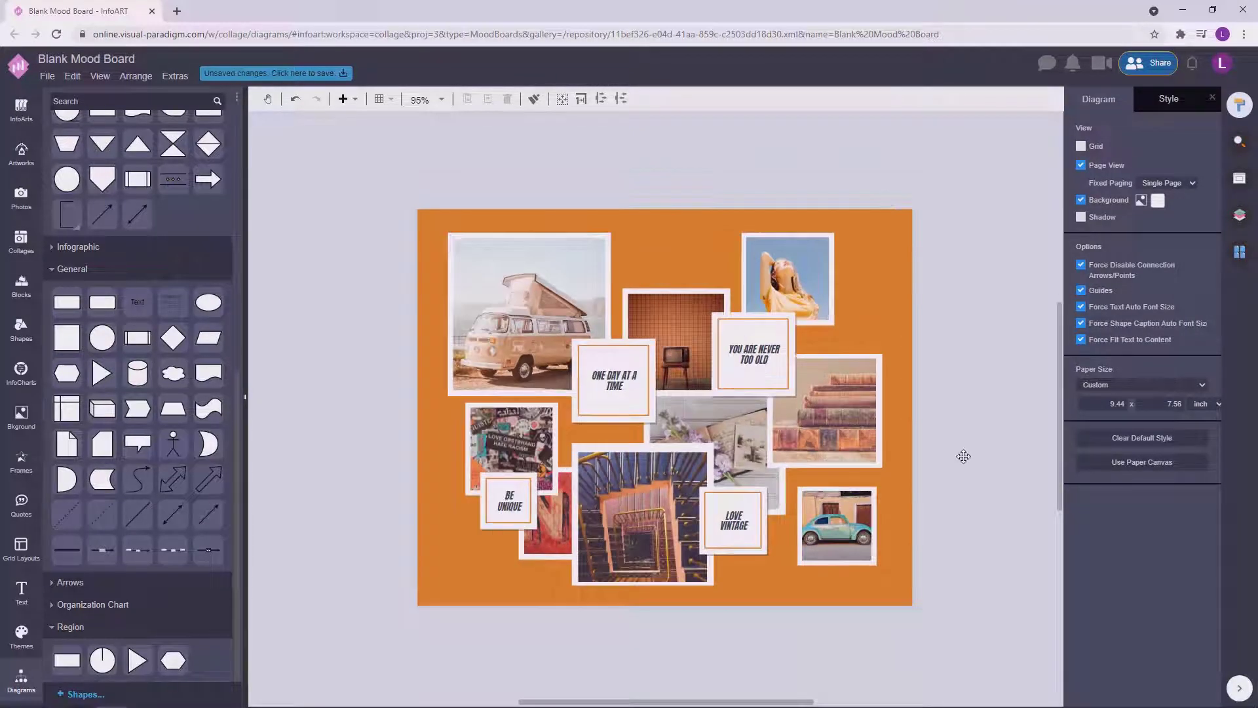
Step: Add a circle about 28 by 28 pt with white fill and no outline, and place it beside the photo of the woman in yellow
left_click(898, 264)
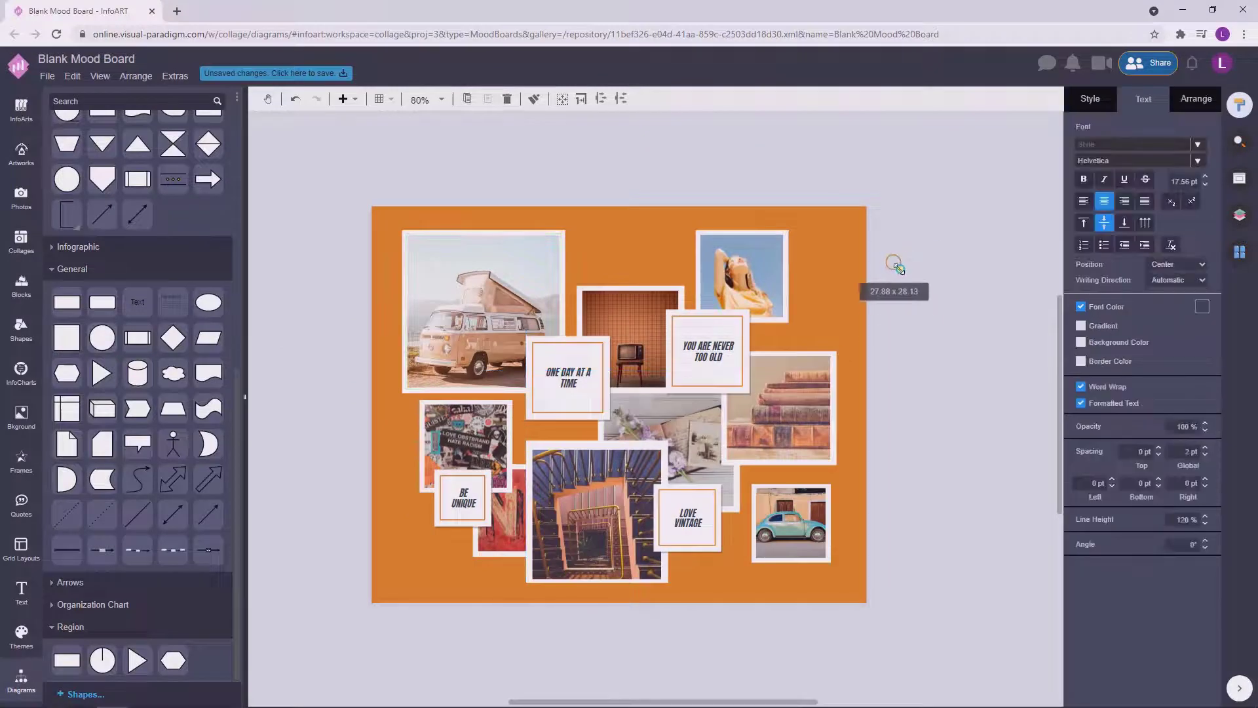
left_click(1091, 98)
left_click(1080, 191)
left_click(1201, 194)
left_click(779, 195)
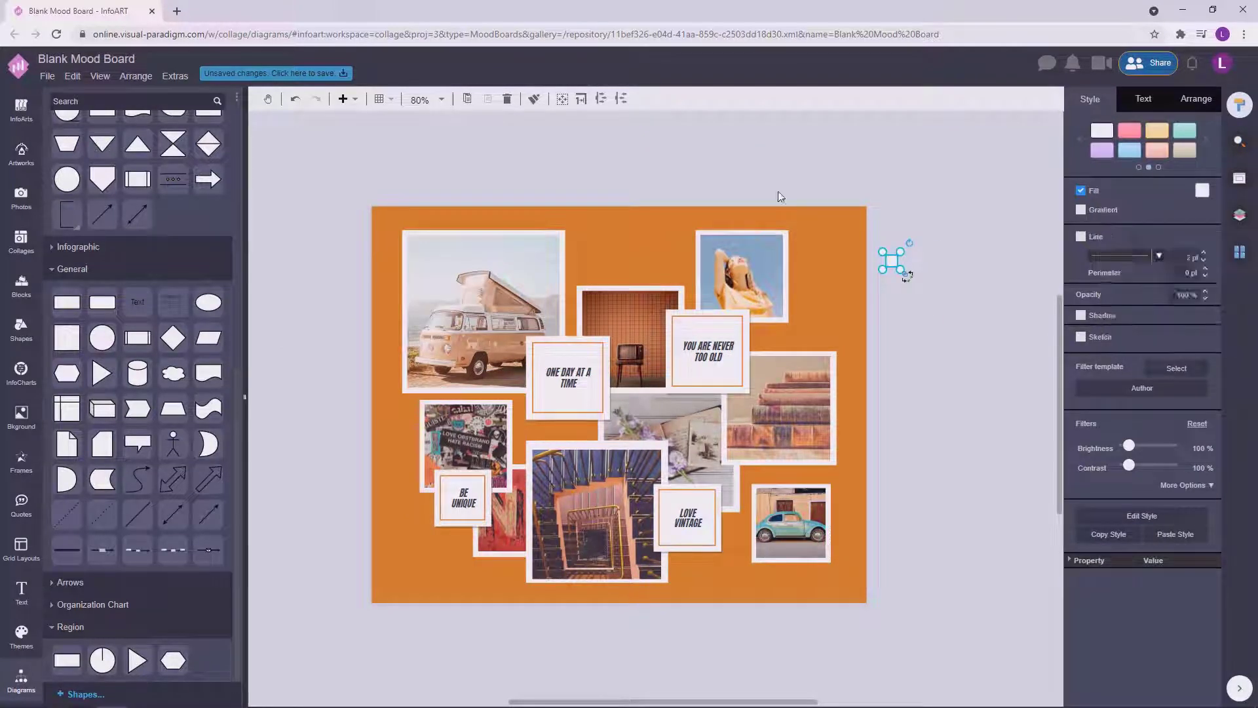
left_click_drag(891, 261, 813, 282)
left_click(905, 273)
scroll(835, 314, "up", 3)
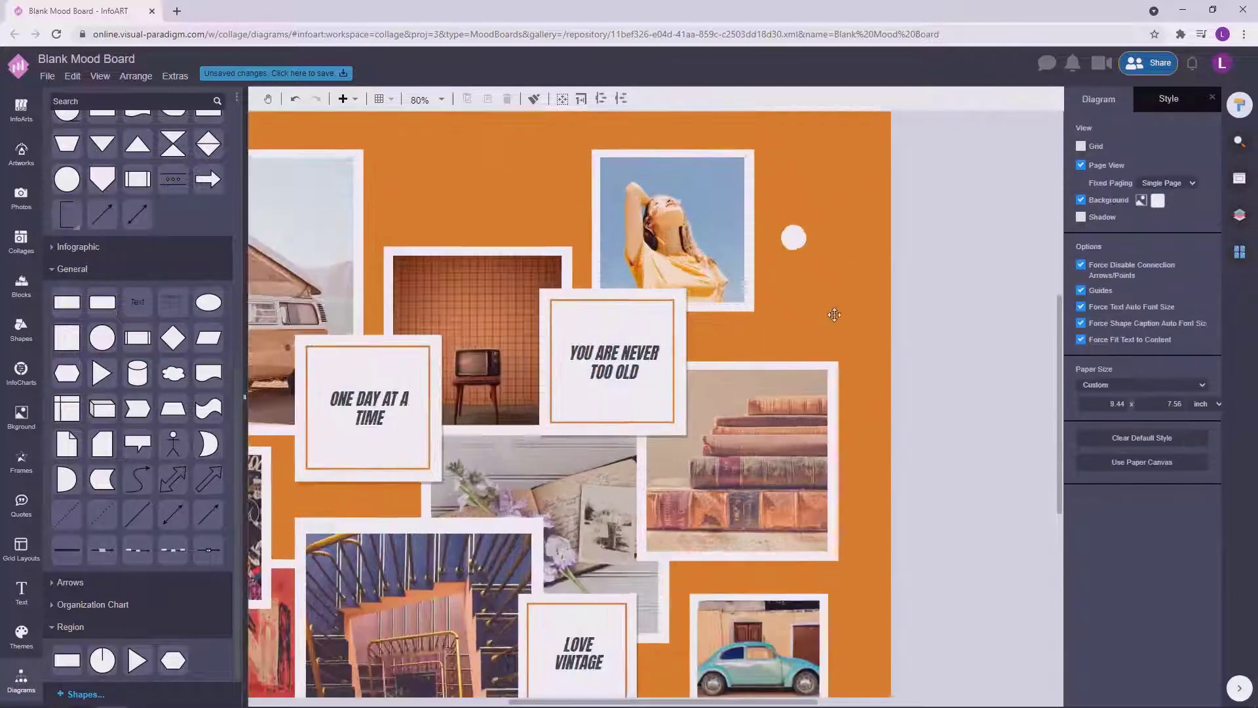
Step: Duplicate the white circle directly beneath it and fill the copy with pale yellow
left_click_drag(797, 239, 794, 310)
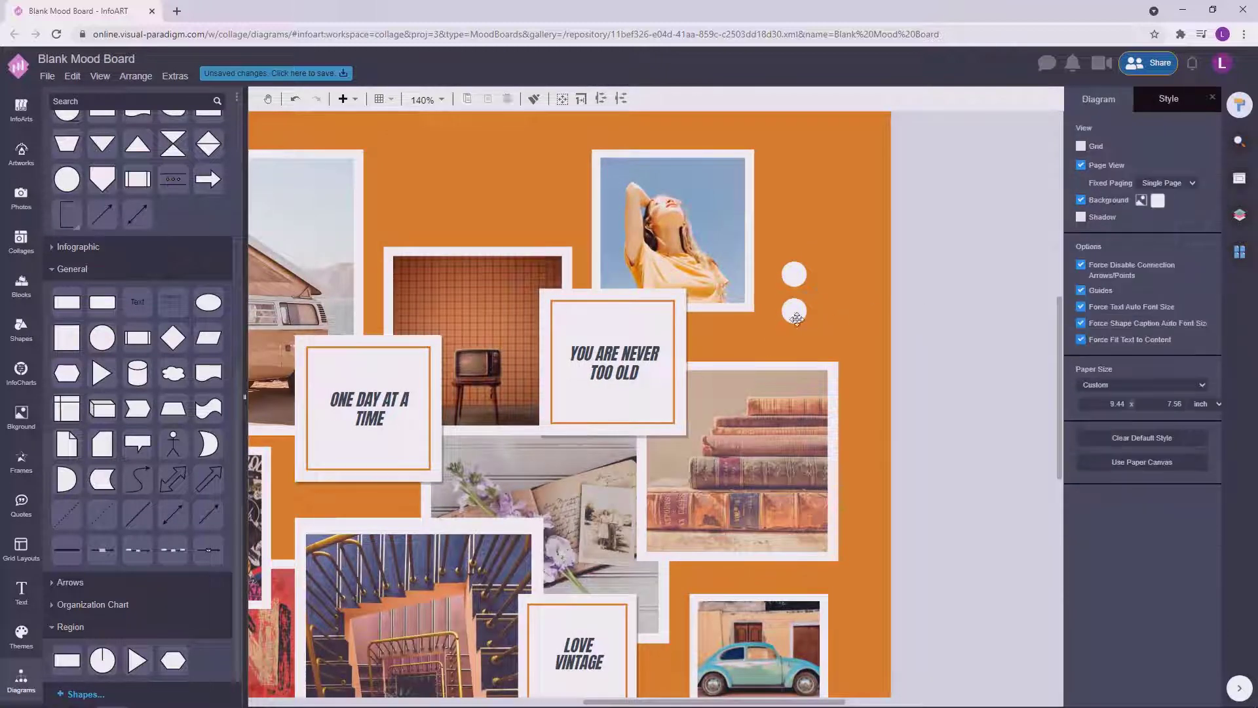
left_click(1202, 190)
left_click(1160, 263)
left_click(844, 315)
Step: Duplicate the pale yellow circle twice downward to form a vertical column of four circles
left_click(795, 307)
key("ctrl+d")
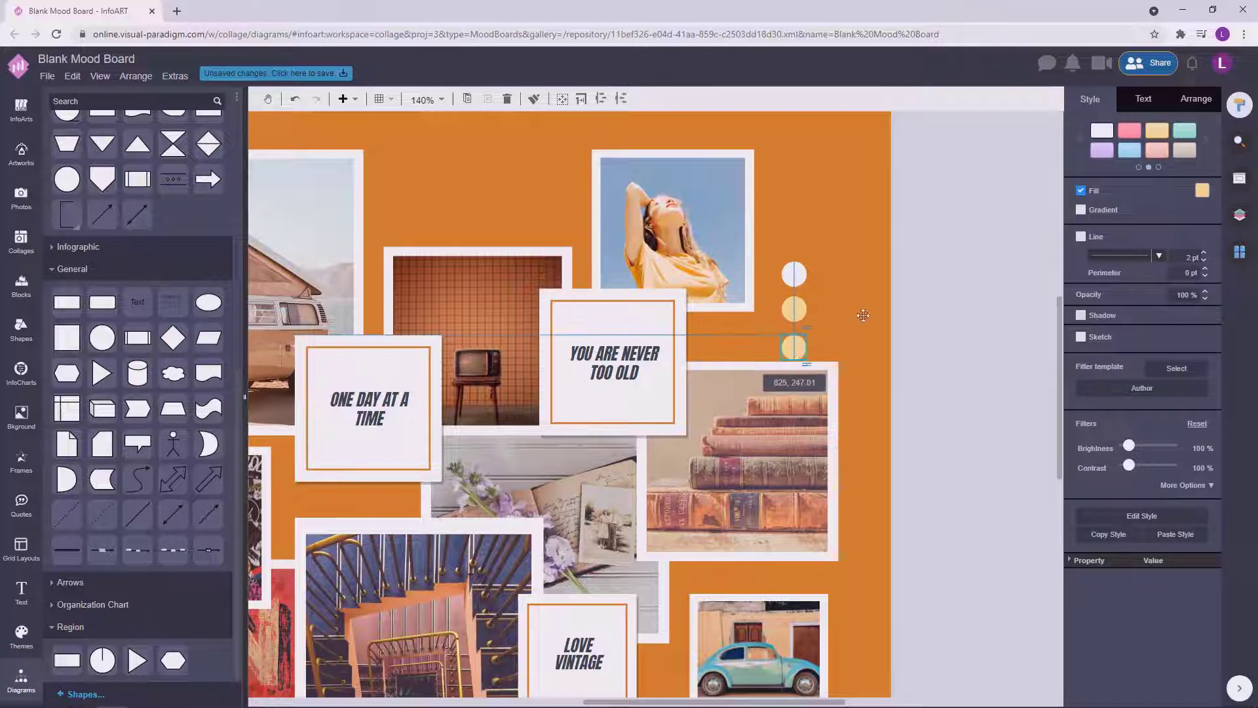
left_click(862, 312)
left_click(794, 309)
left_click(795, 347)
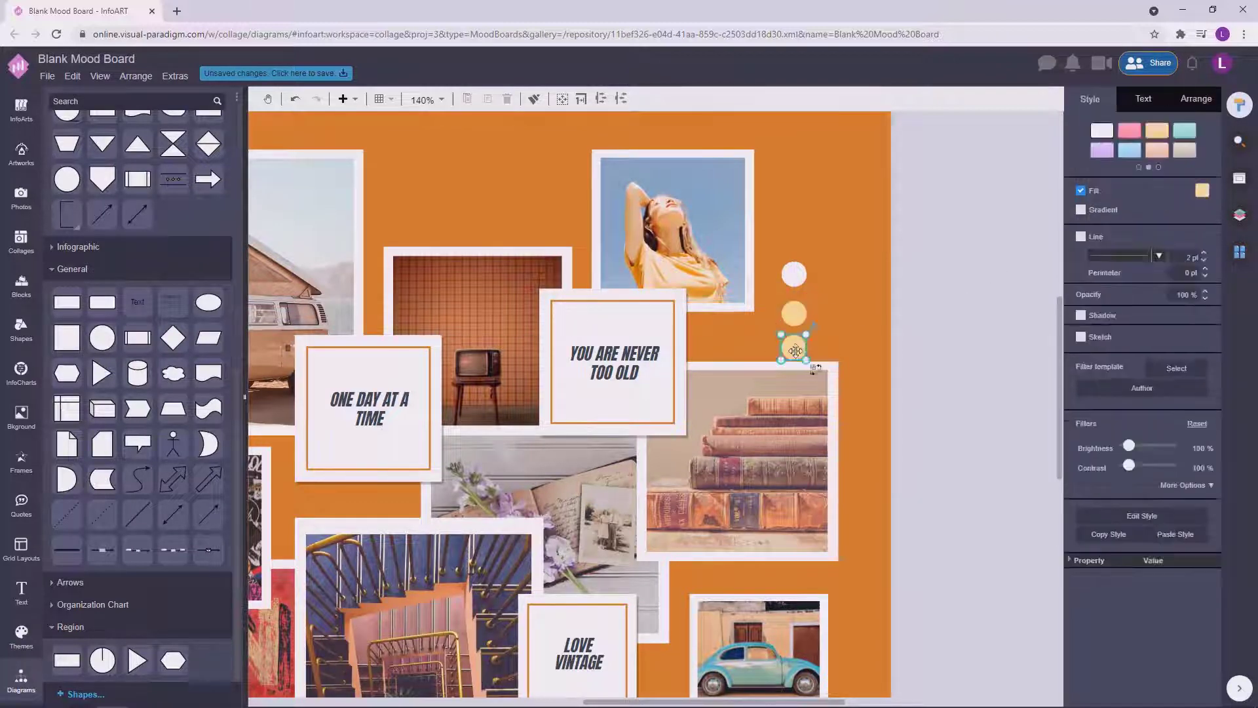
left_click_drag(795, 348, 793, 384, "ctrl")
Step: Align the four circles on a common vertical axis and nudge the column slightly upward
left_click_drag(924, 422, 747, 226)
left_click(1188, 99)
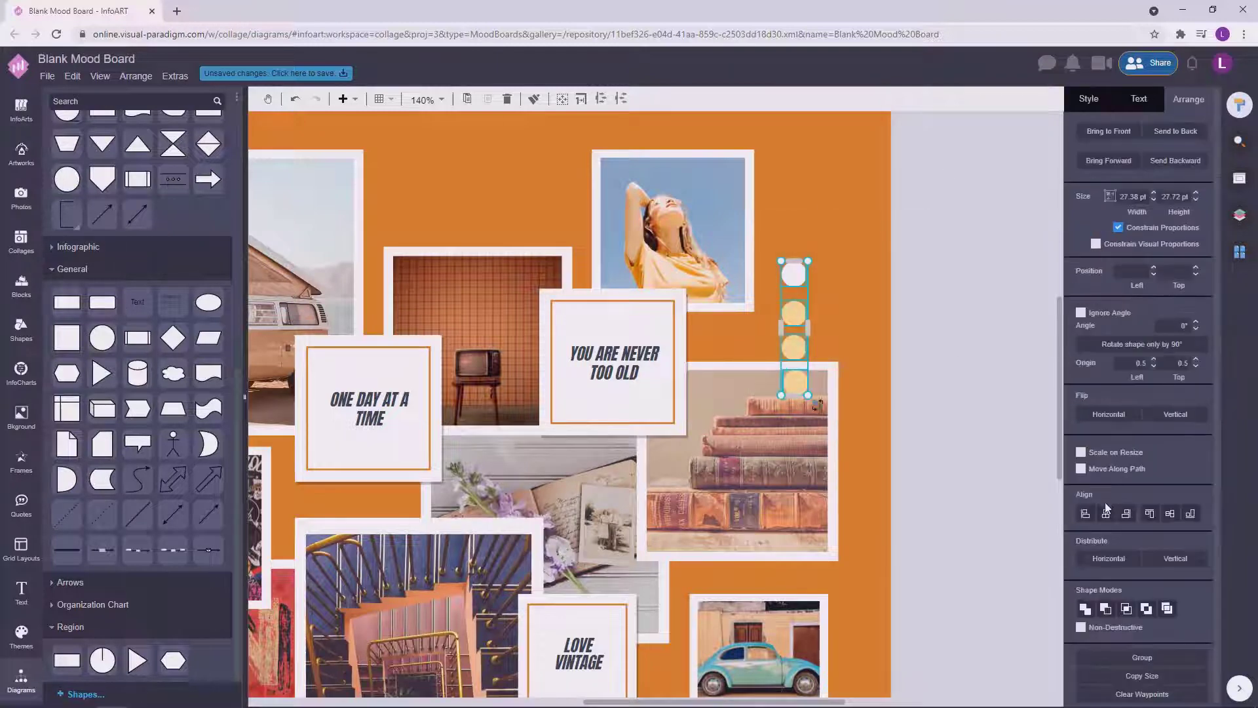
left_click_drag(794, 277, 794, 272)
left_click(915, 293)
left_click(795, 380)
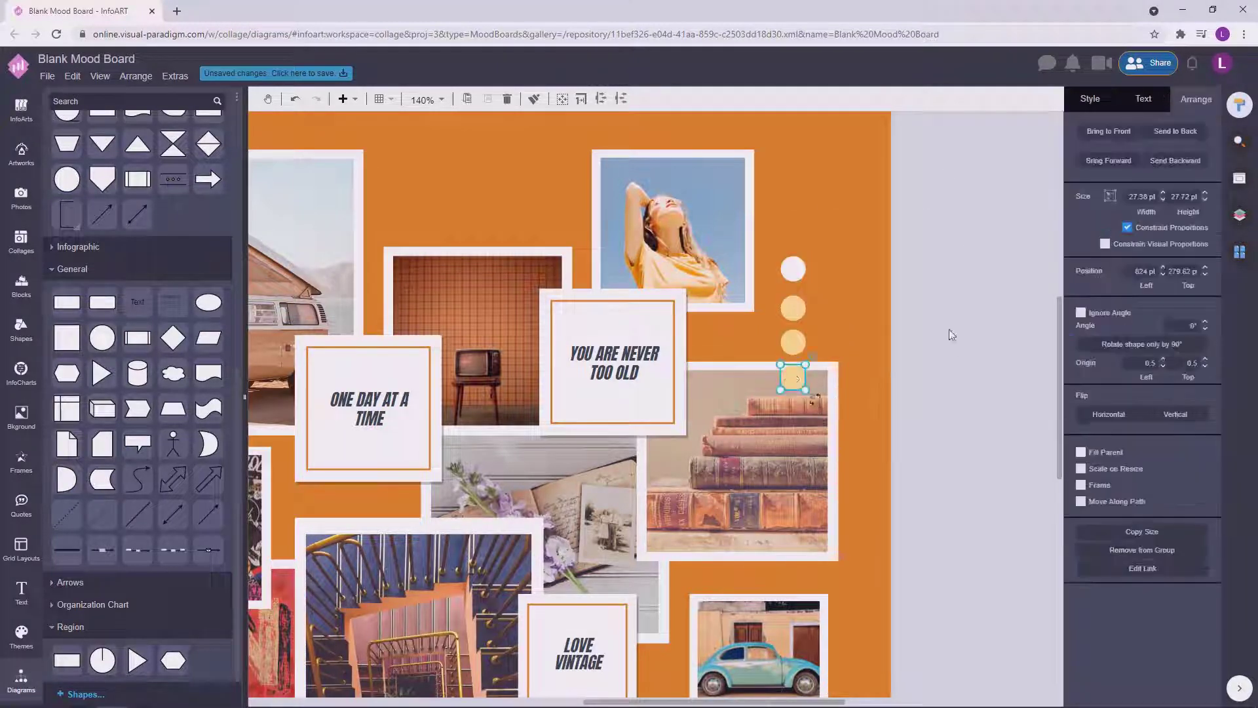
left_click(952, 332)
Step: Fill the third circle in the column with a soft pink custom colour
left_click(793, 341)
left_click(1090, 99)
left_click(1203, 190)
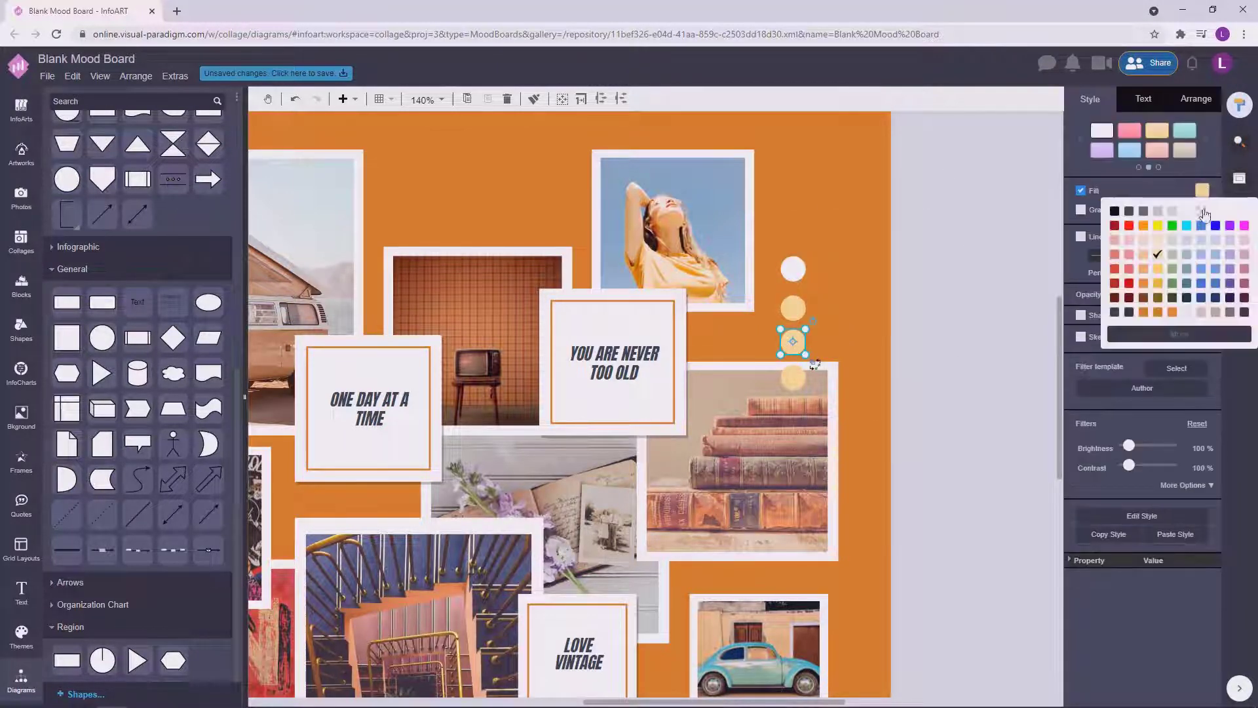
left_click(1182, 340)
left_click(1248, 211)
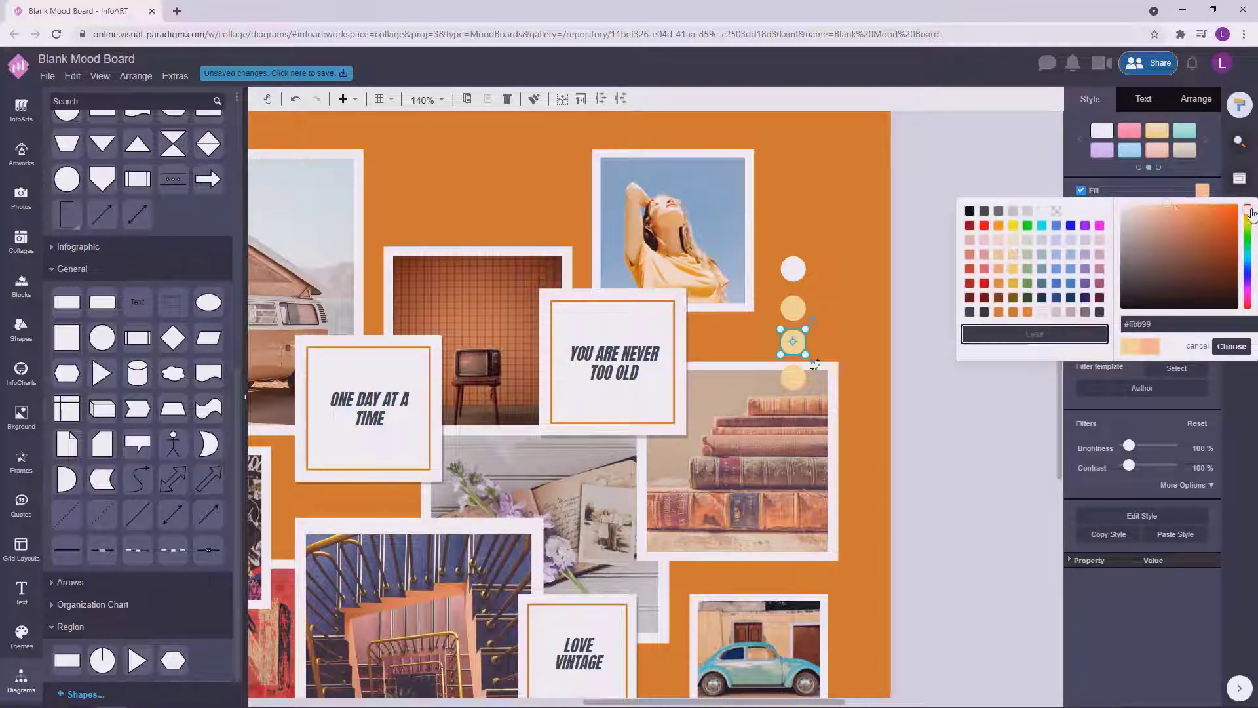
left_click(985, 331)
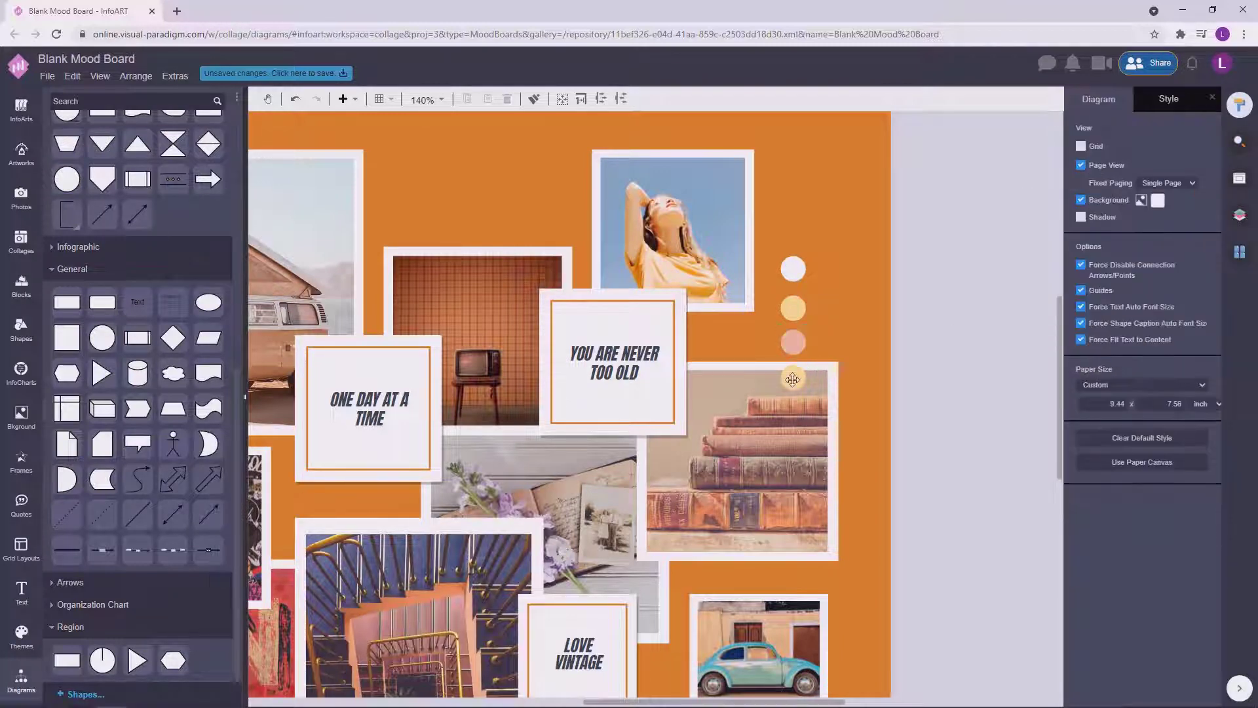
left_click(1204, 196)
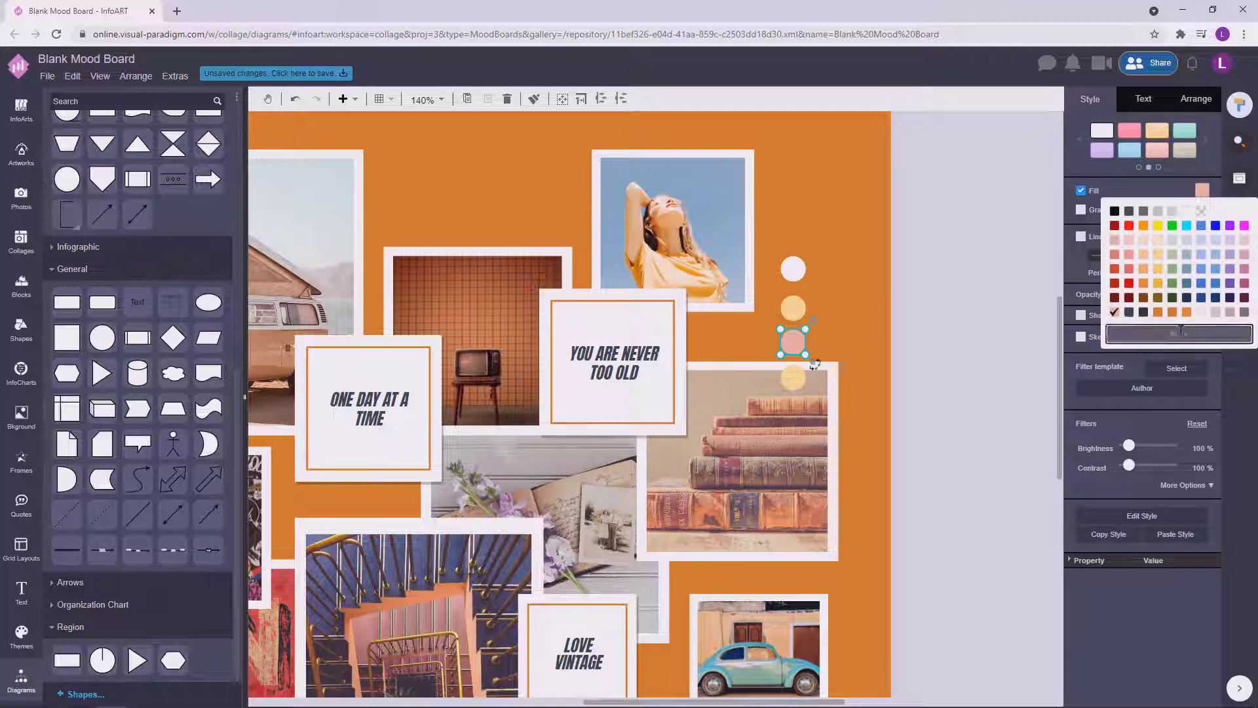
left_click(1181, 340)
left_click(1230, 346)
Step: Fill the fourth circle with an orange slightly darker than the board's background
left_click(813, 383)
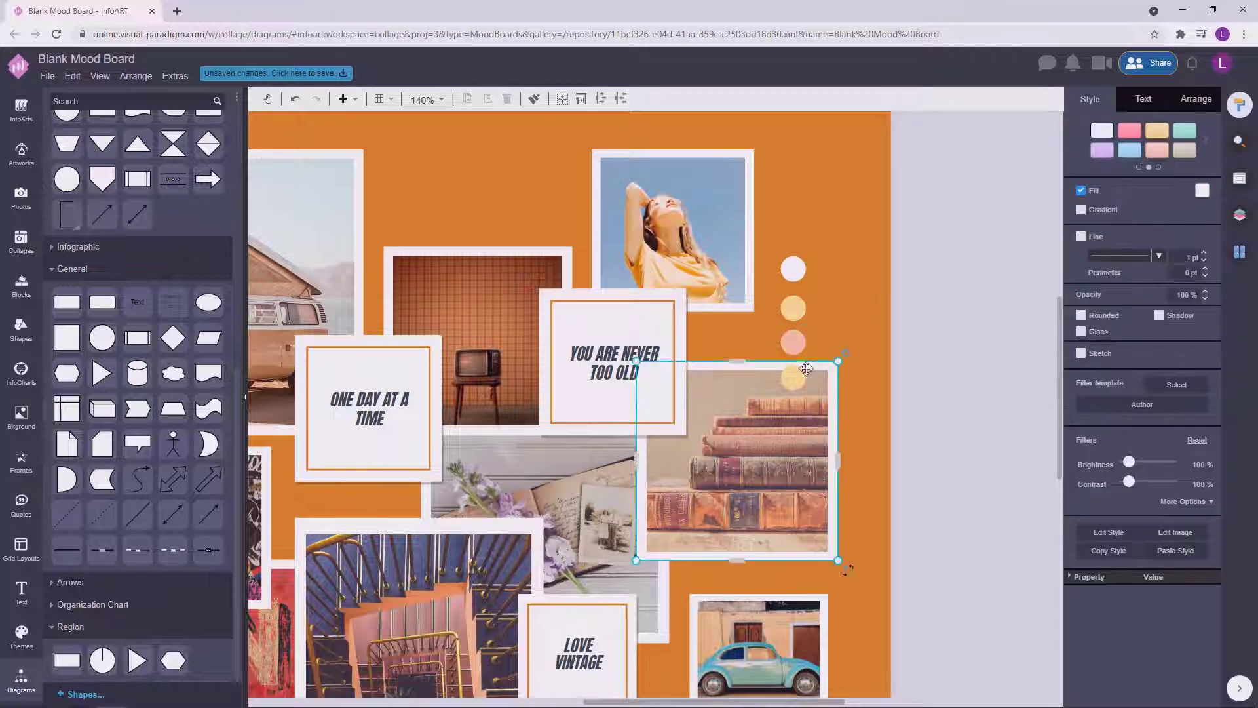
left_click(793, 377)
left_click(1201, 190)
left_click(1172, 312)
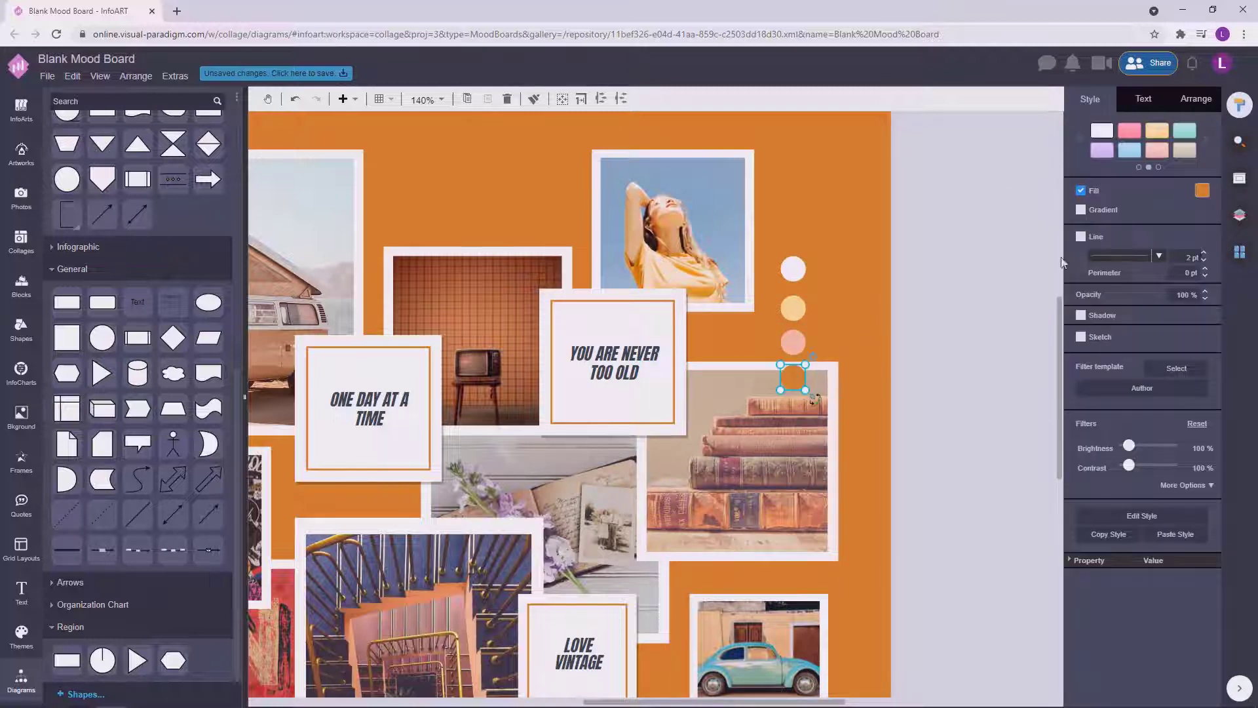
left_click(1202, 190)
left_click(1179, 333)
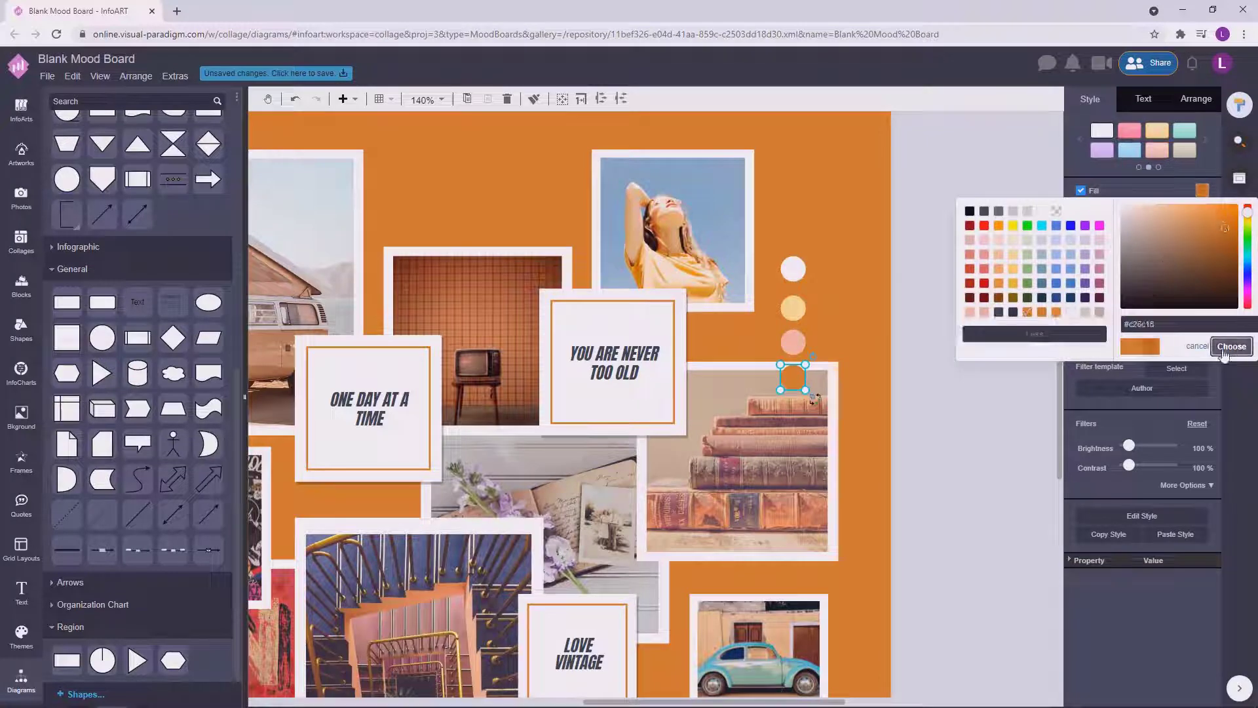
left_click(1228, 346)
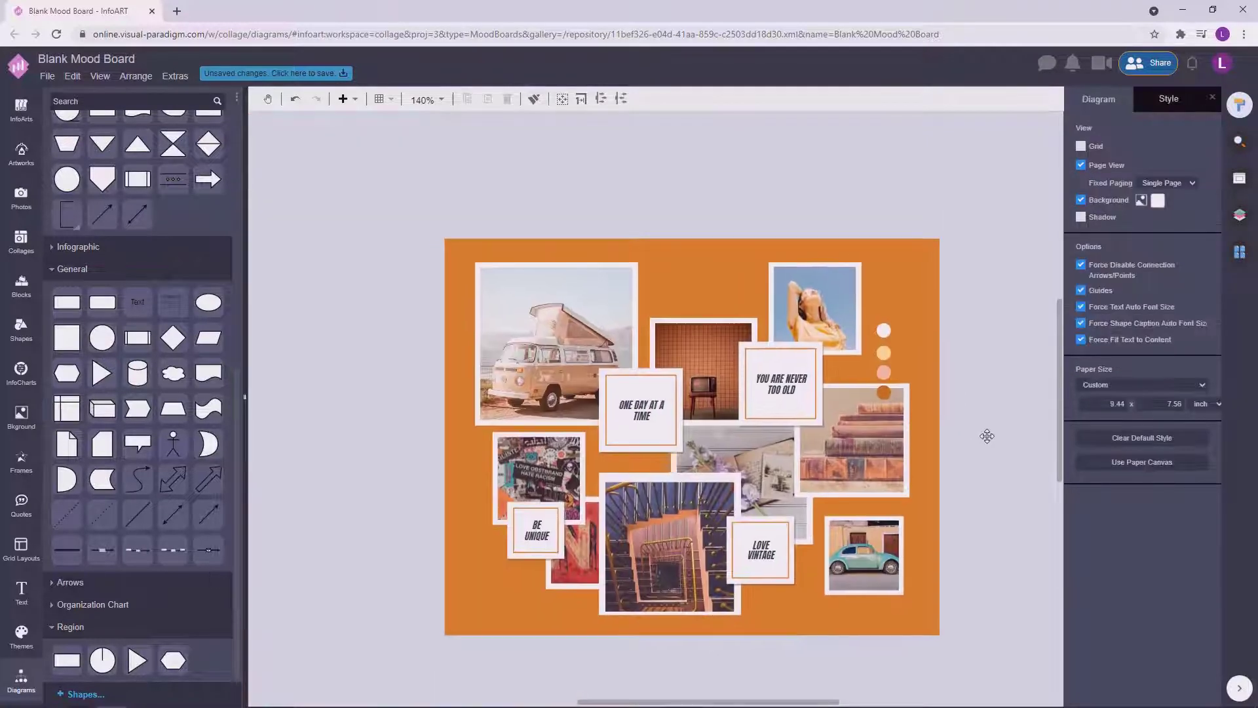
Step: Move the white circle closer to the pale yellow one to even out the column's spacing
left_click_drag(970, 436, 864, 281)
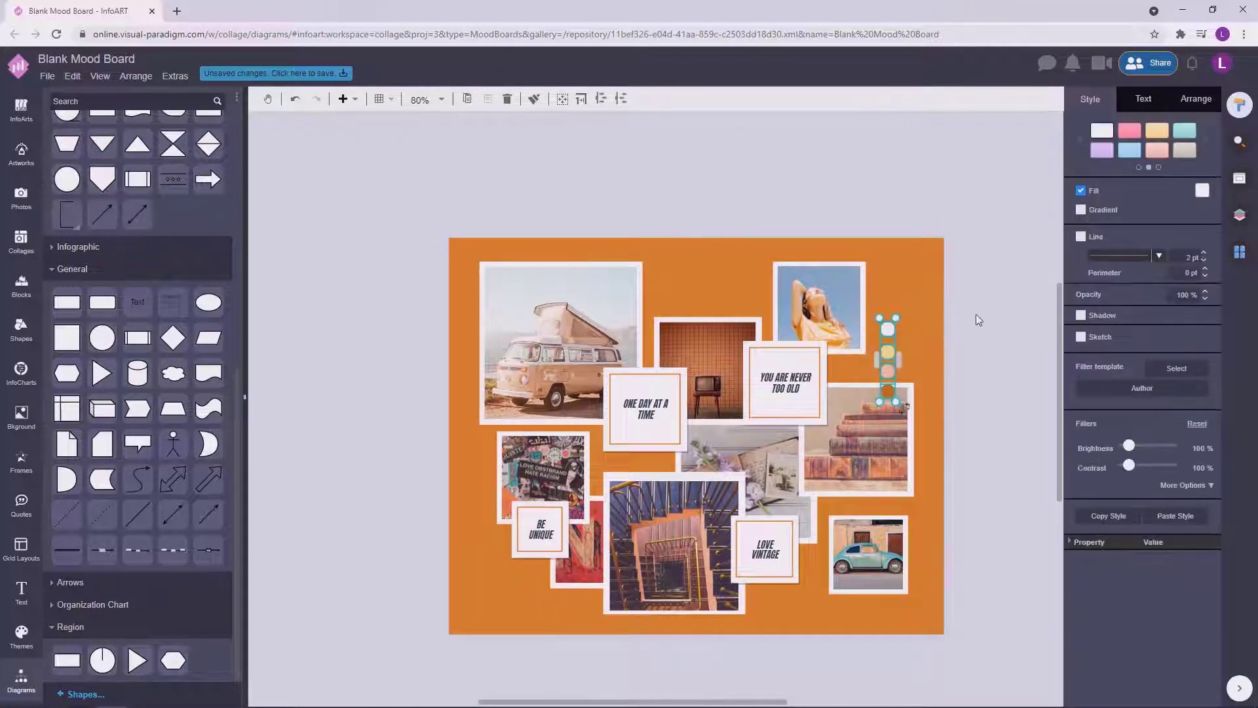
left_click(976, 314)
scroll(990, 427, "up", 1)
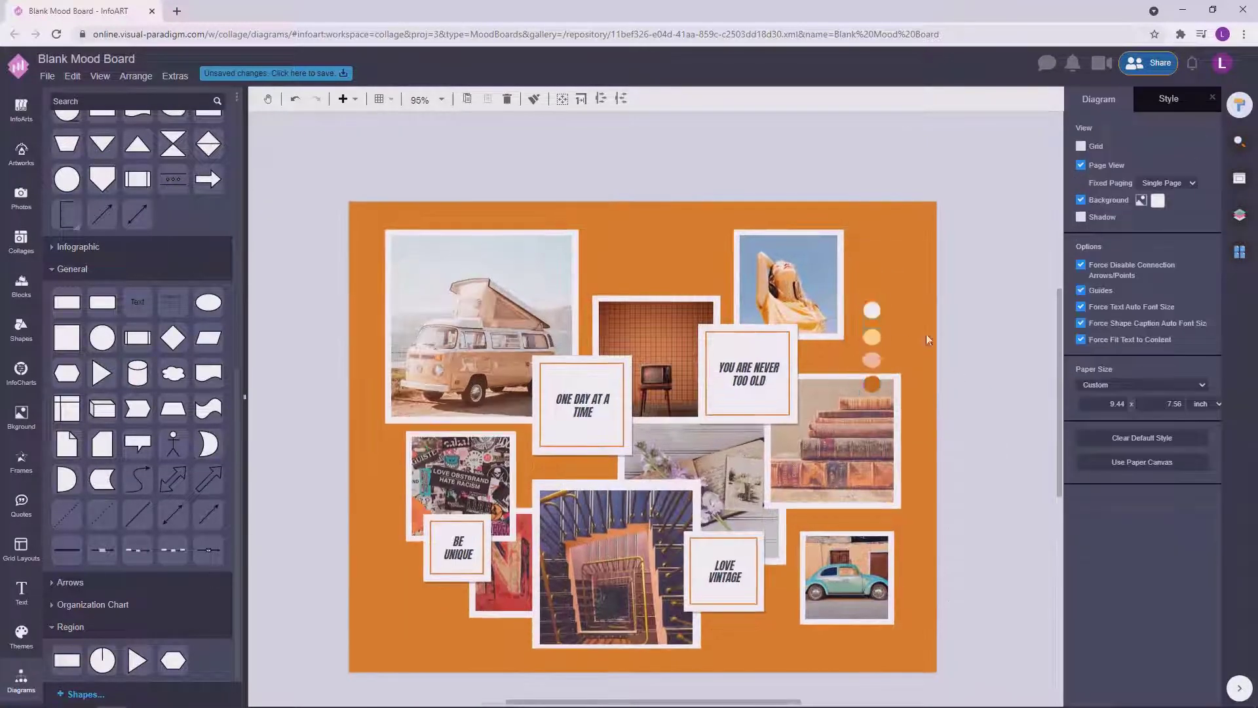
scroll(926, 333, "up", 5)
left_click(848, 283)
left_click(850, 283)
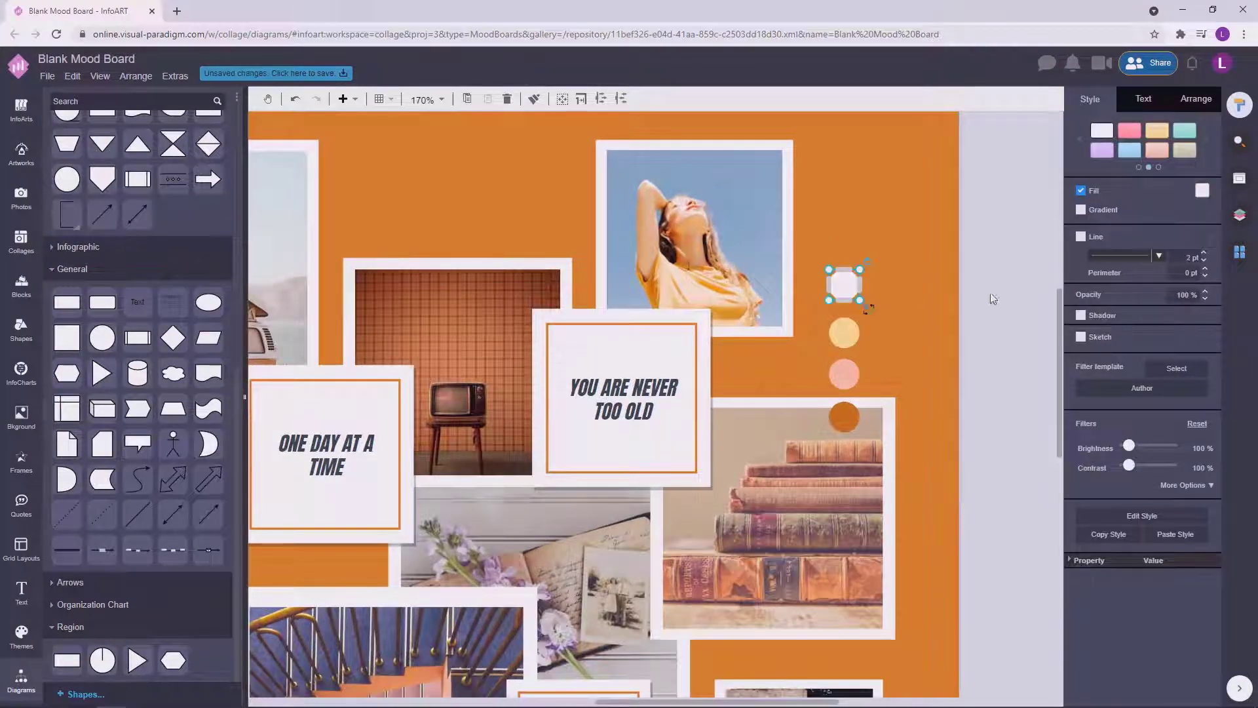
left_click(989, 297)
left_click_drag(849, 414, 849, 420)
left_click(816, 338)
left_click_drag(844, 285, 844, 293)
left_click_drag(850, 420, 847, 412)
left_click(815, 357)
Step: Nudge the dark orange circle slightly up and shift the whole circle column a little to the left
left_click_drag(987, 491, 793, 206)
left_click(1196, 98)
left_click(1008, 338)
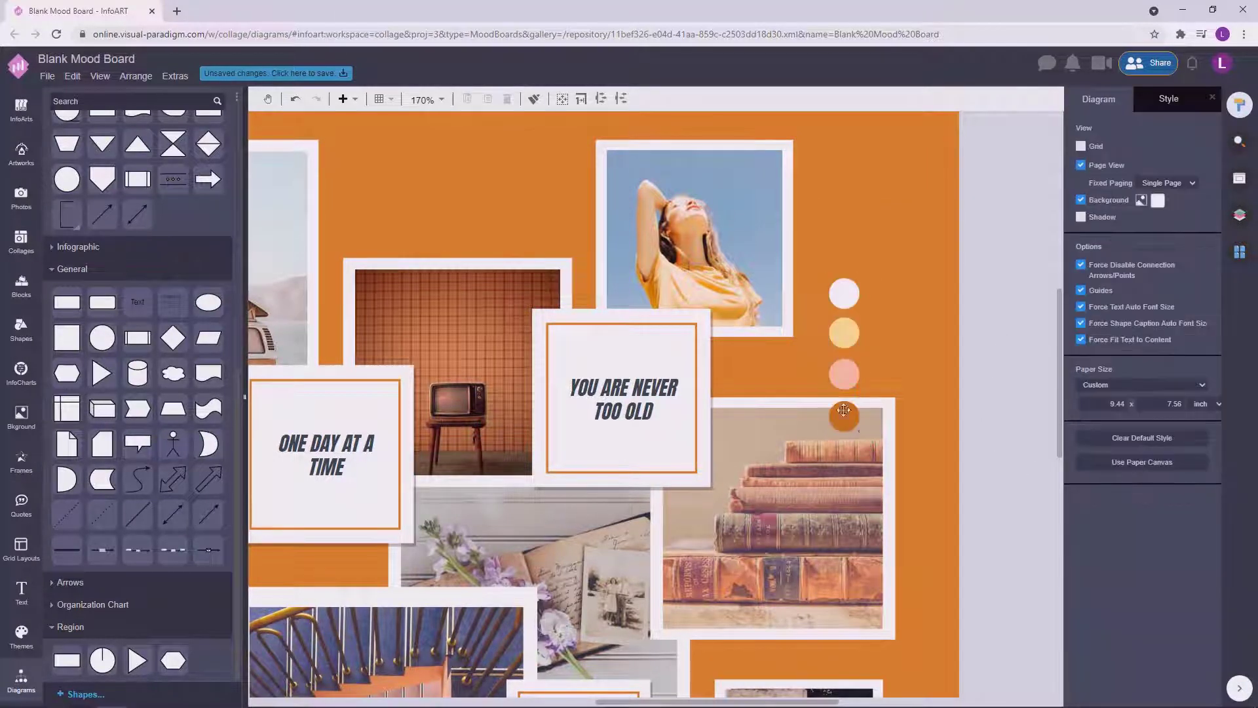
left_click(844, 416)
left_click_drag(989, 489, 808, 228)
mouse_move(848, 291)
left_mouse_down()
mouse_move(848, 276)
mouse_move(845, 291)
left_mouse_up()
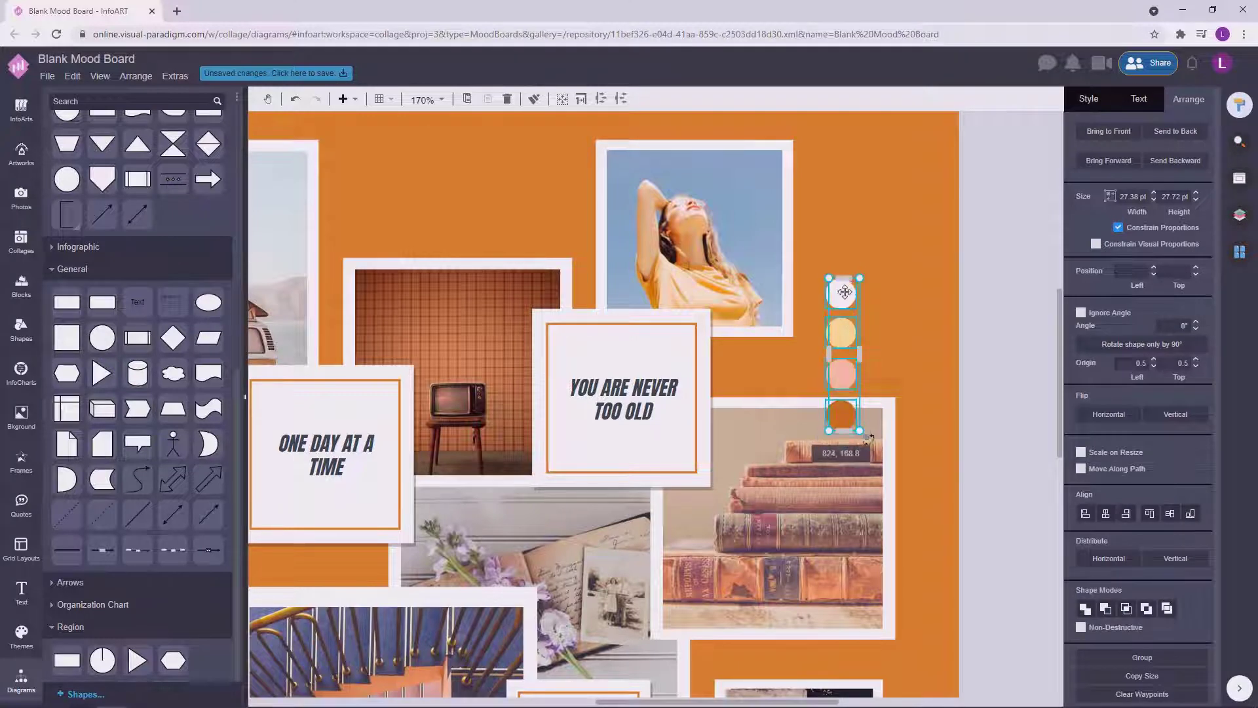
left_click(1021, 322)
scroll(1020, 418, "down", 2)
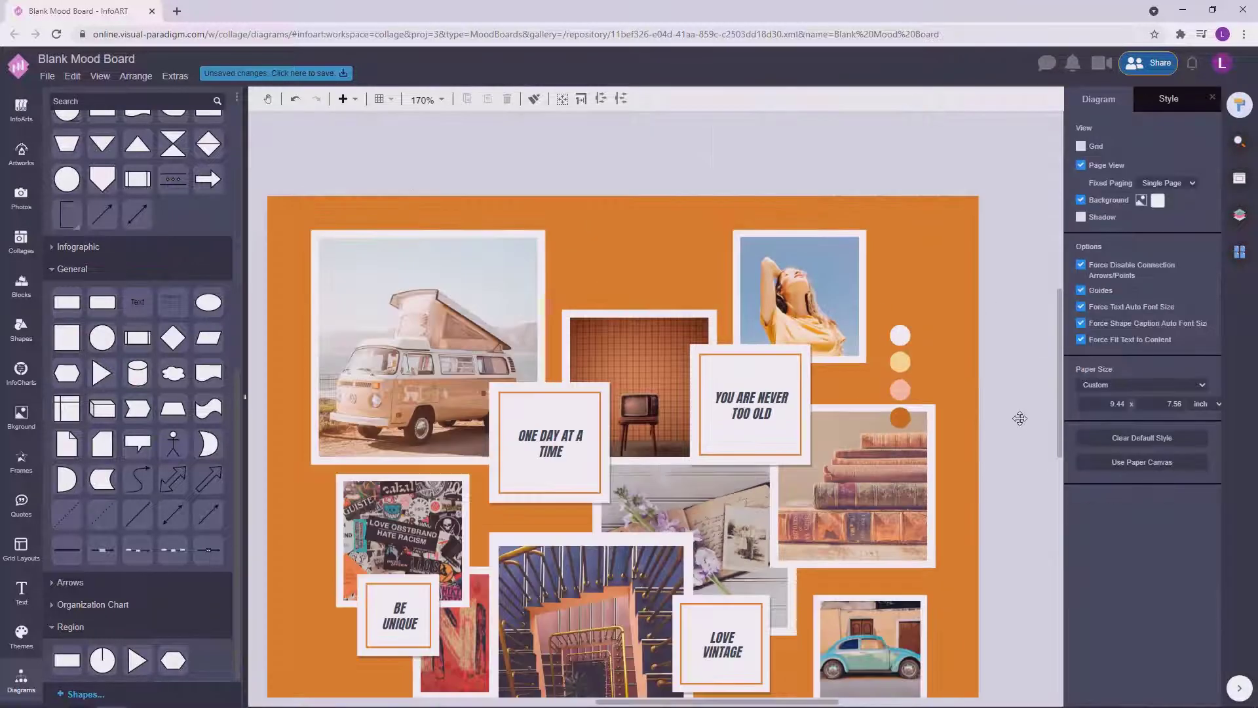
left_click_drag(882, 275, 988, 437)
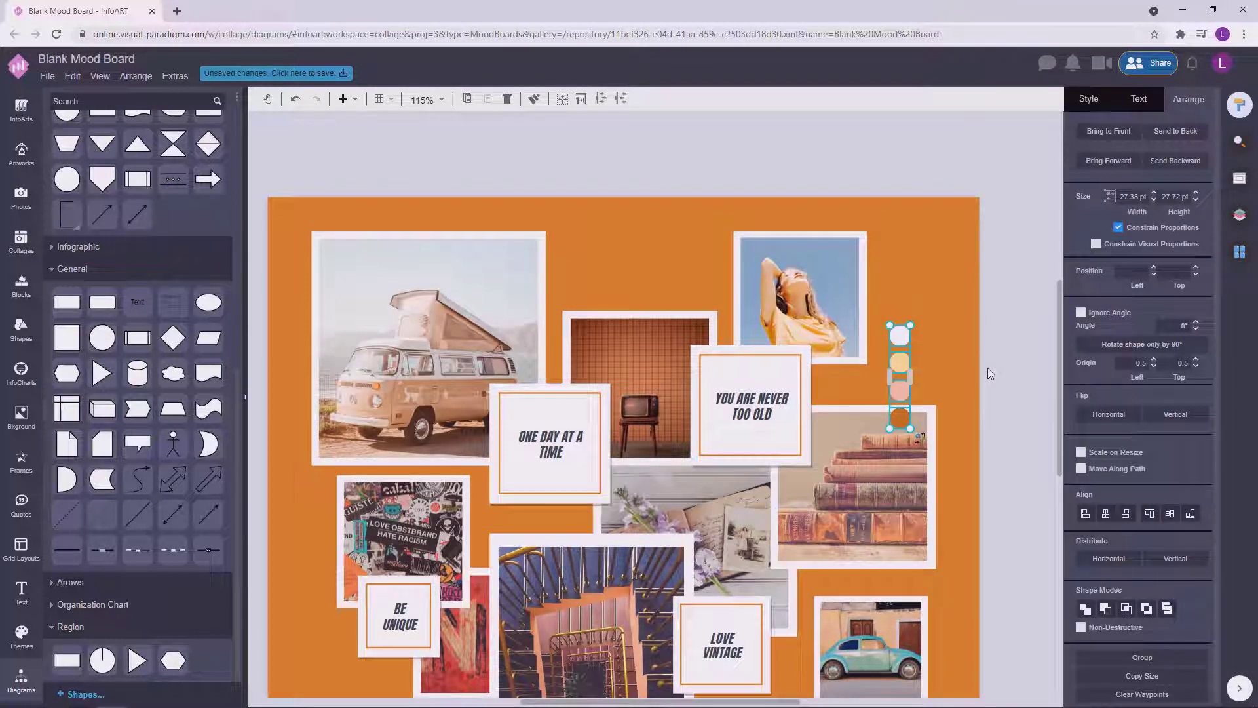
left_click(1023, 373)
Step: Try a copy of the circles in the board's lower-left corner, and delete it
scroll(1031, 420, "down", 2)
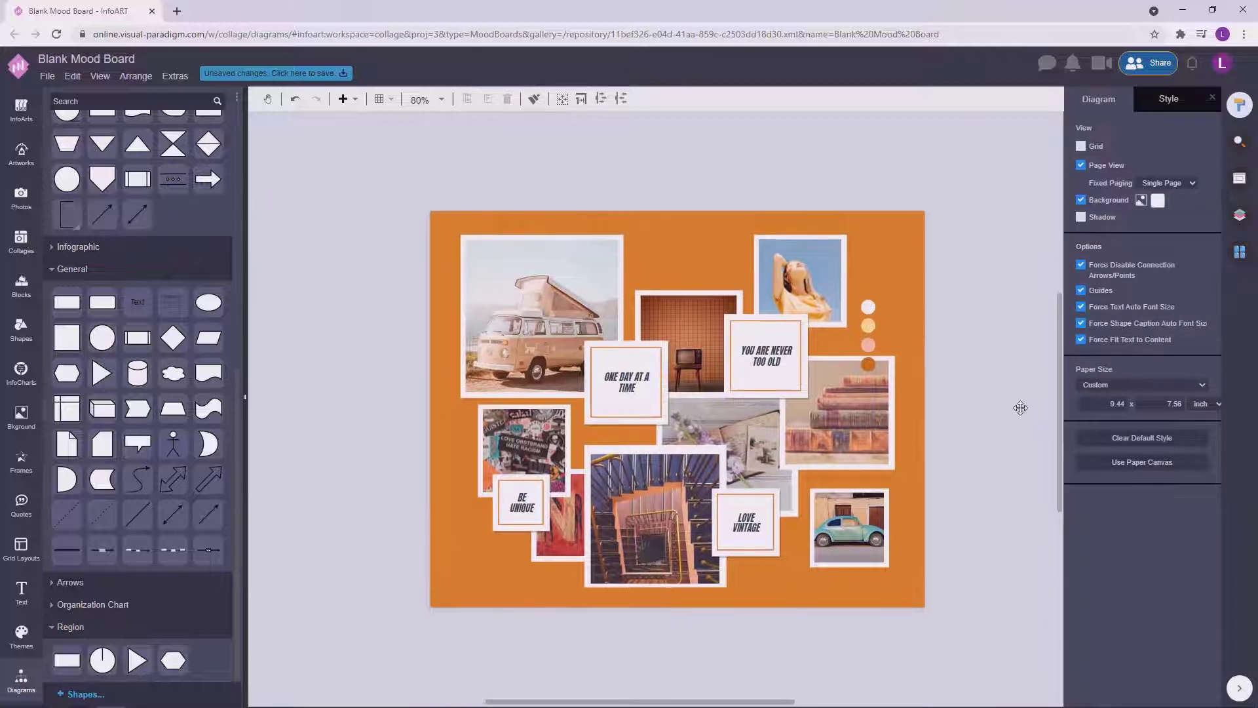
left_click_drag(996, 425, 465, 538)
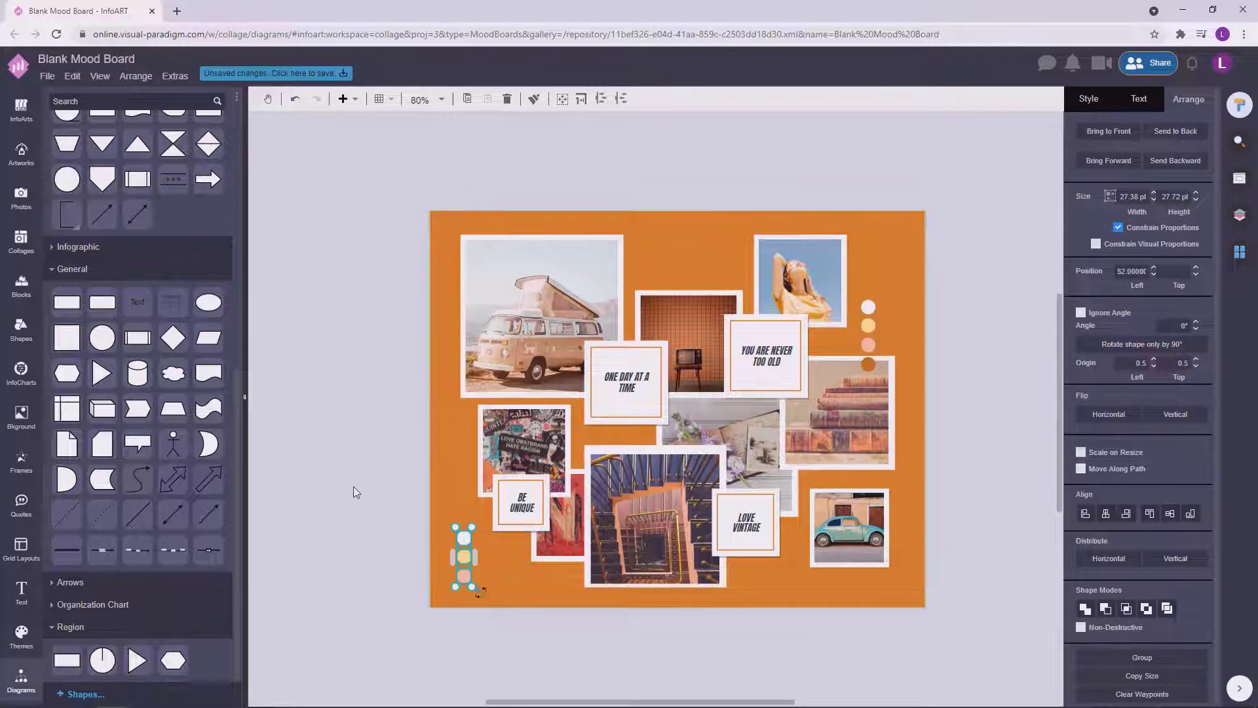
left_click(353, 486)
left_click_drag(375, 506, 529, 627)
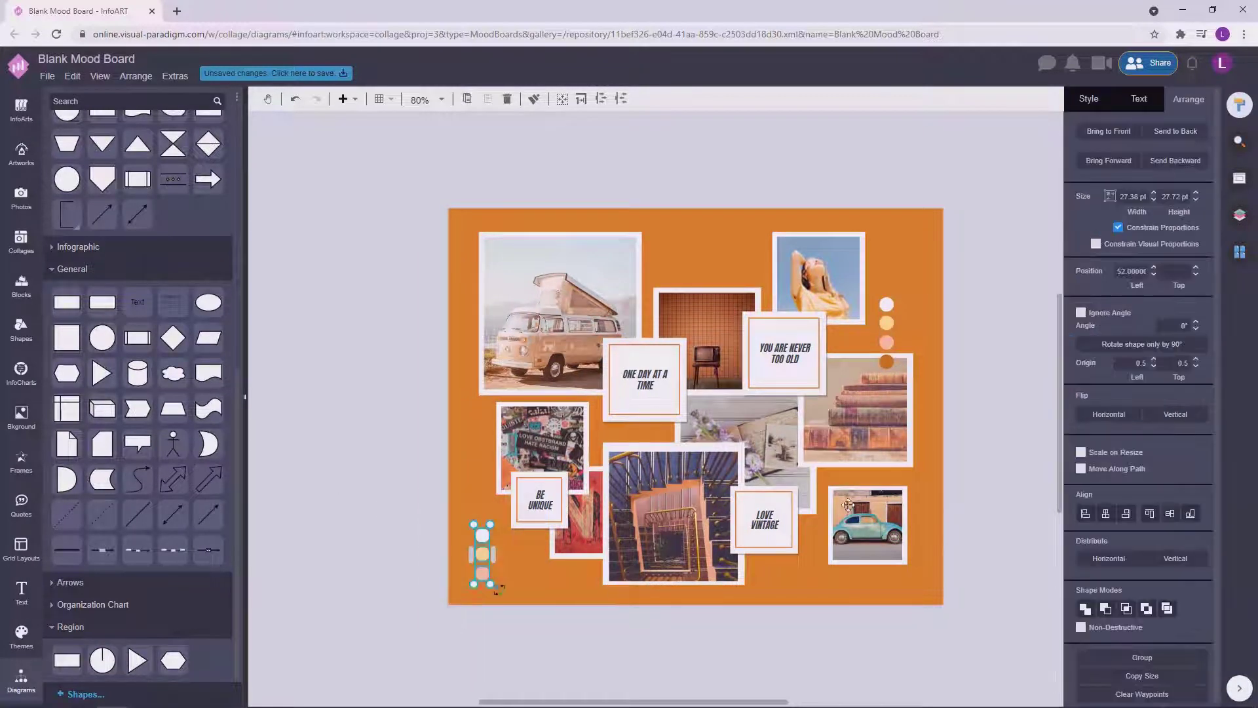
key("Delete")
Step: Check the text formatting of the four quotes, including the "BE UNIQUE" text on its own
left_click_drag(1022, 408, 1000, 412)
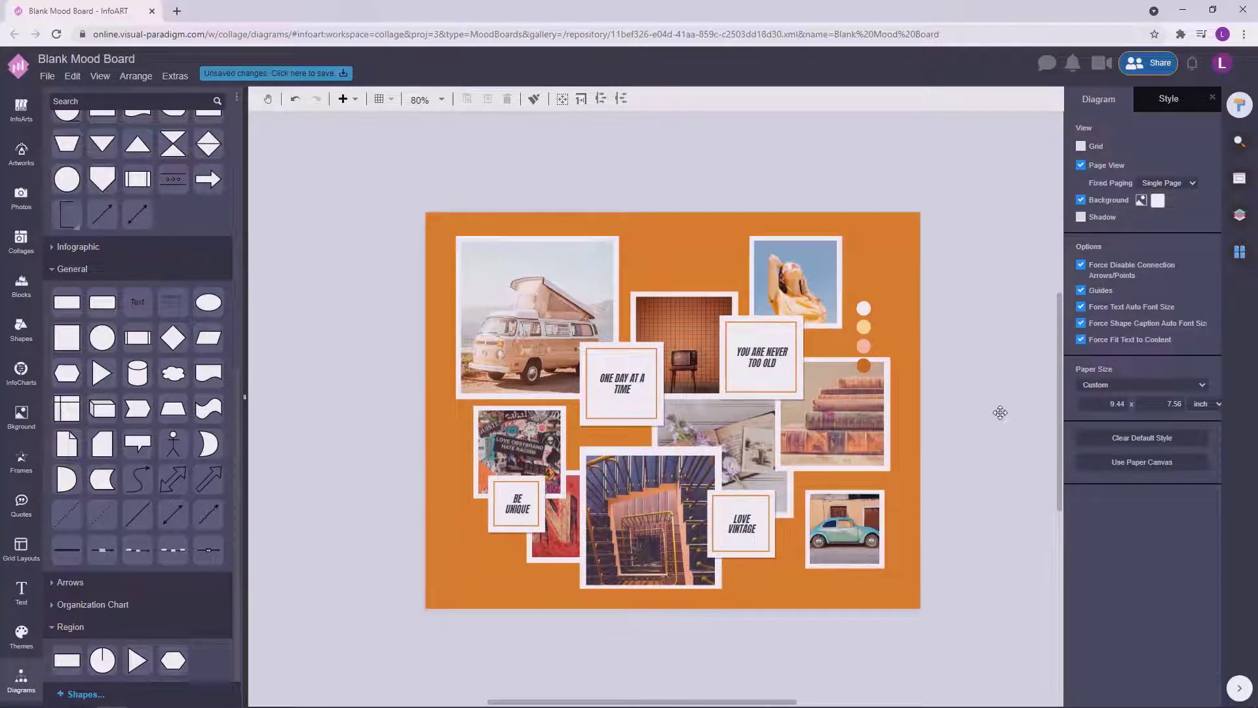
scroll(970, 429, "down", 1)
scroll(834, 441, "up", 4)
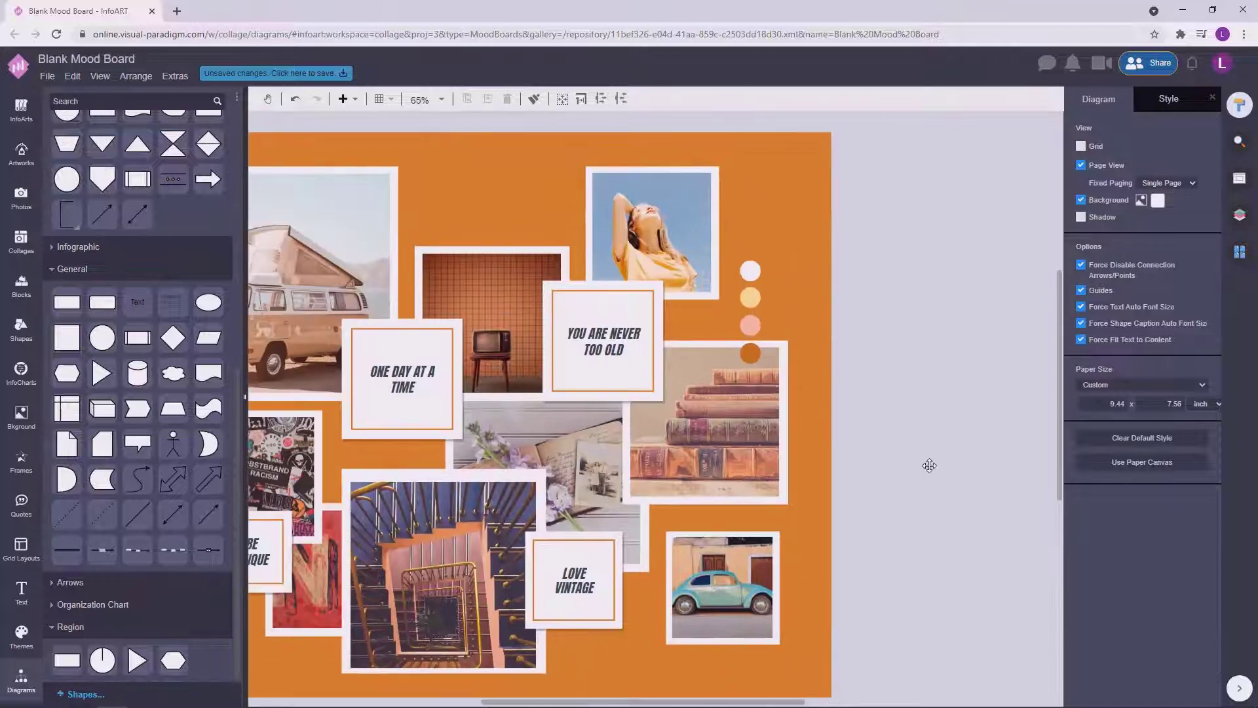
scroll(930, 470, "down", 2)
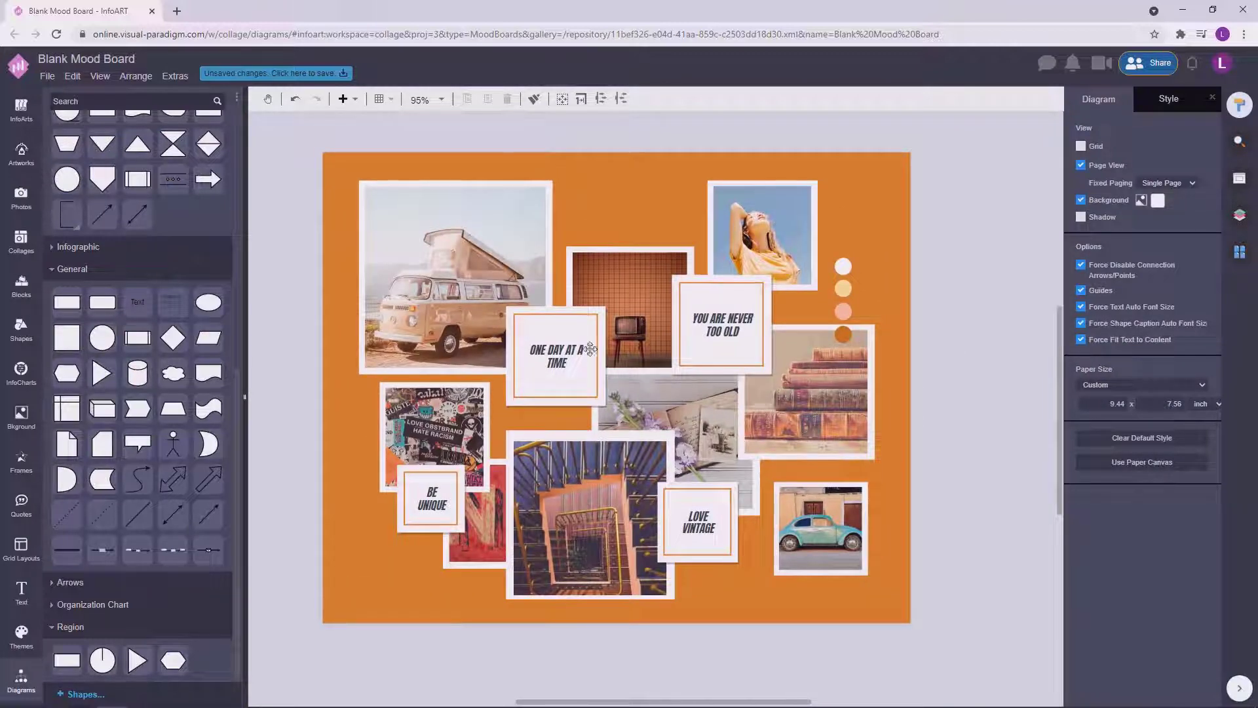
left_click(580, 351)
left_click(722, 324, "shift")
left_click(698, 522, "shift")
left_click(432, 498, "shift")
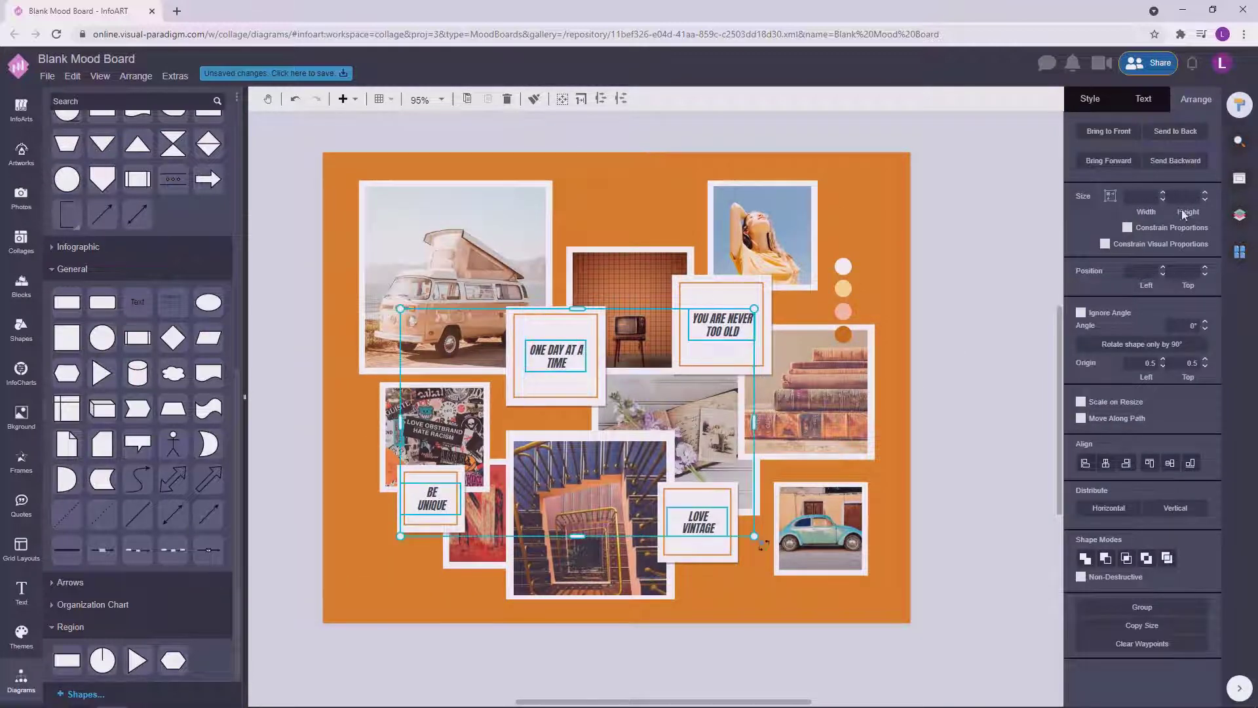
left_click(1143, 99)
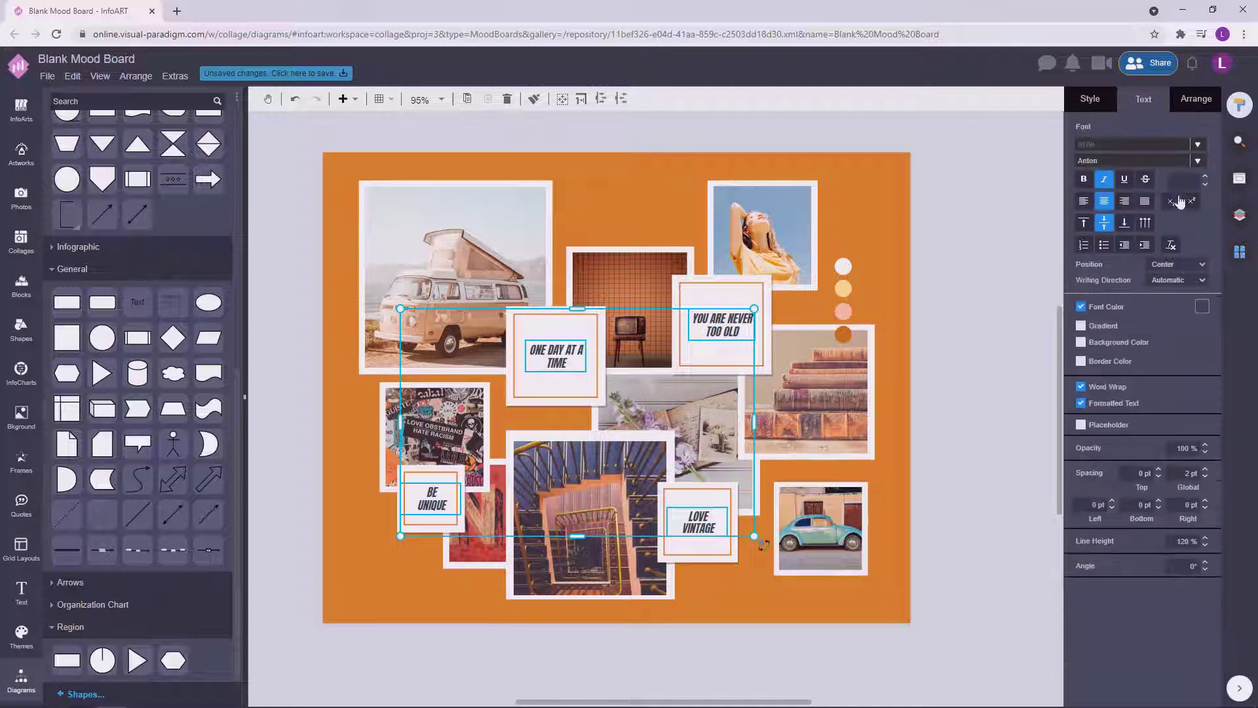
left_click(981, 333)
left_click(429, 498)
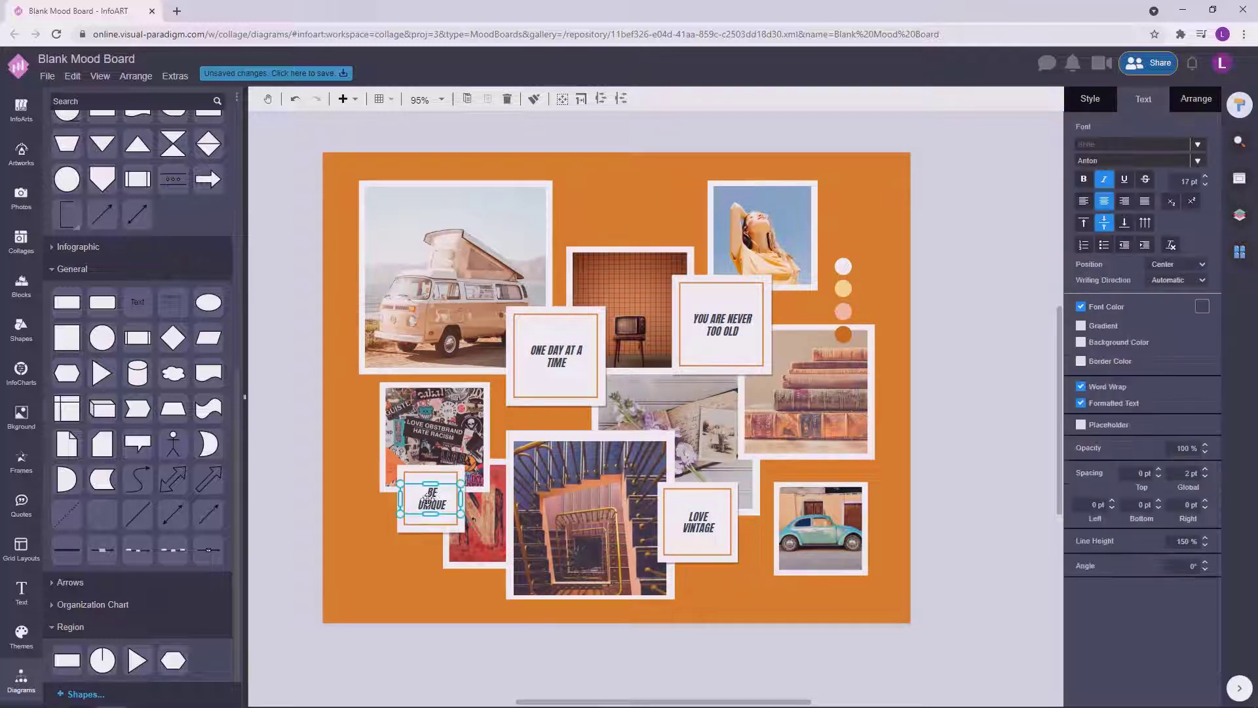
left_click(966, 390)
Step: Duplicate the dark orange circle directly beneath it as a fifth circle in the column
scroll(976, 392, "up", 3)
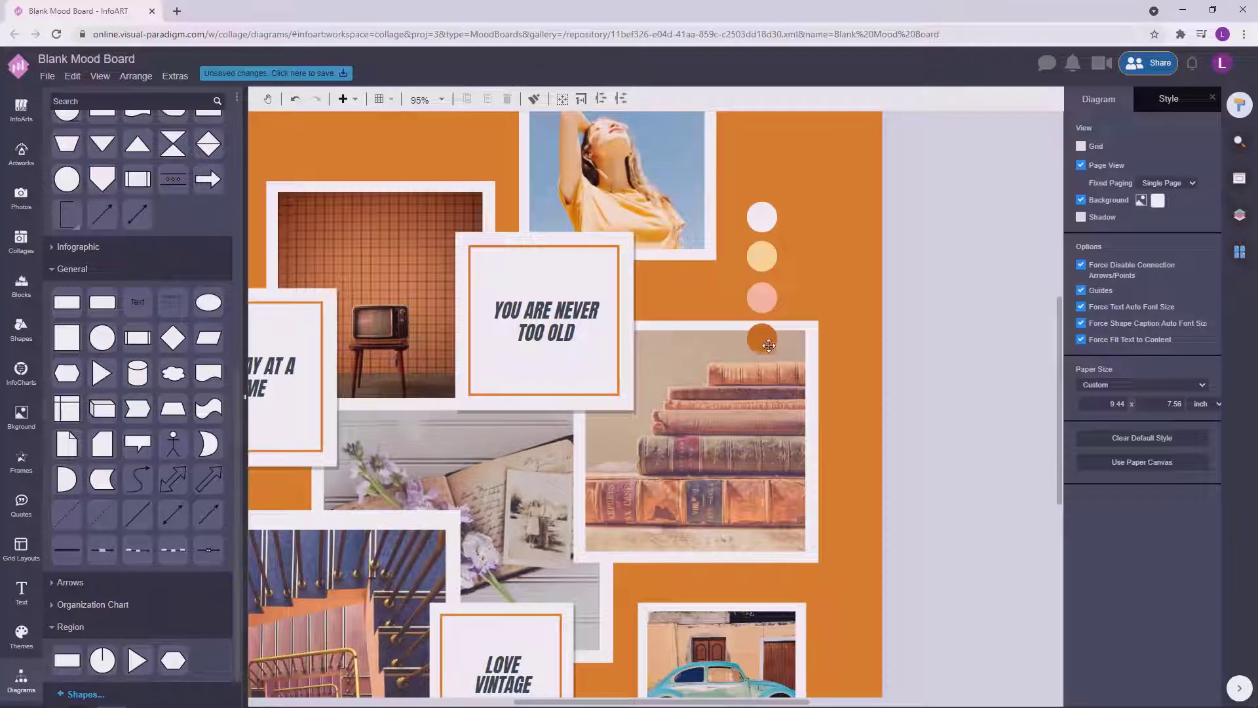
left_click_drag(768, 346, 761, 379)
left_click(944, 320)
left_click(773, 384)
left_click(974, 316)
Step: Fill the fifth circle with dark blue-gray
left_click(1200, 306)
left_click(989, 320)
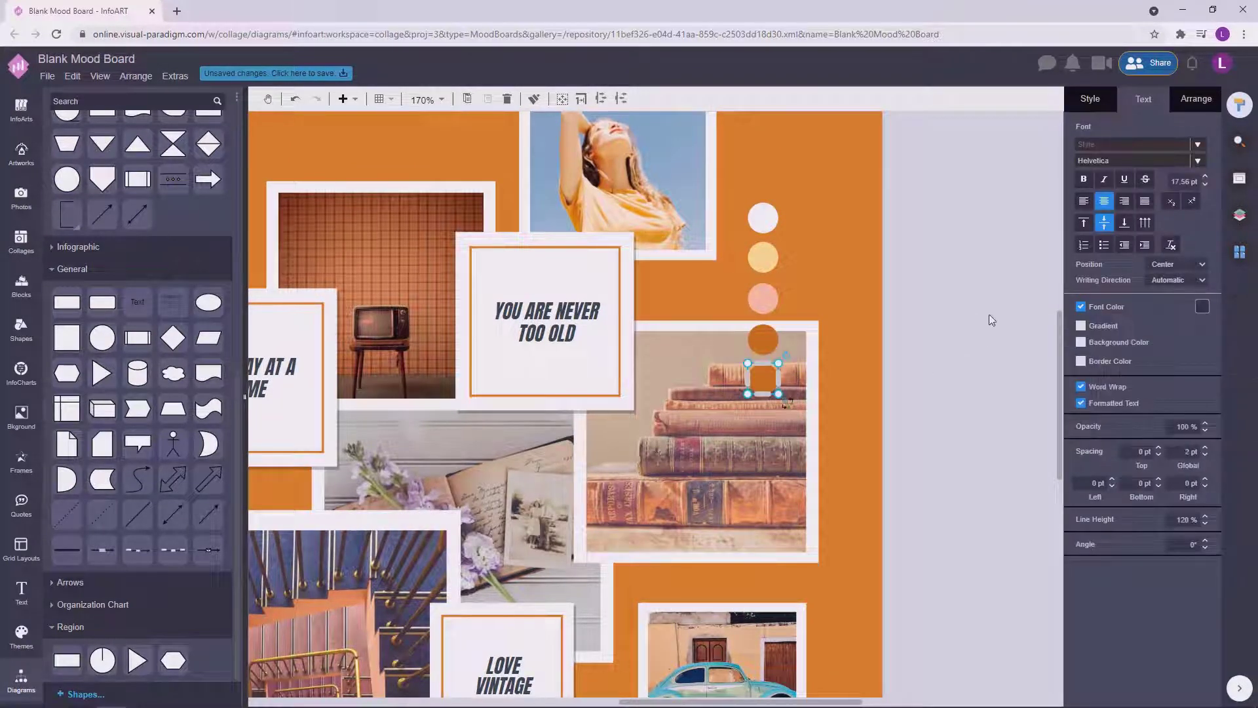
left_click(1090, 103)
left_click(1203, 191)
left_click(1153, 316)
left_click(950, 320)
left_click(940, 361)
Step: Shift the column of five circles slightly to the right, beside the photo of the woman in yellow
scroll(940, 365, "down", 2)
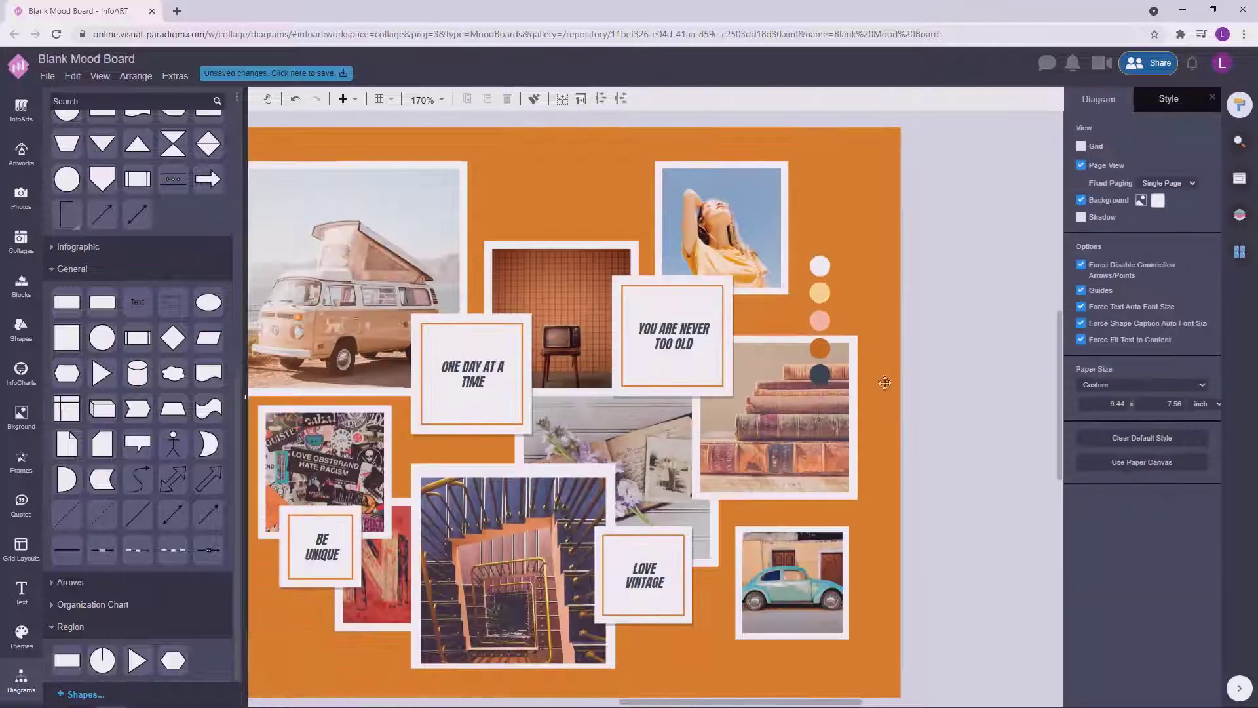
scroll(1021, 405, "down", 3)
left_click(912, 312)
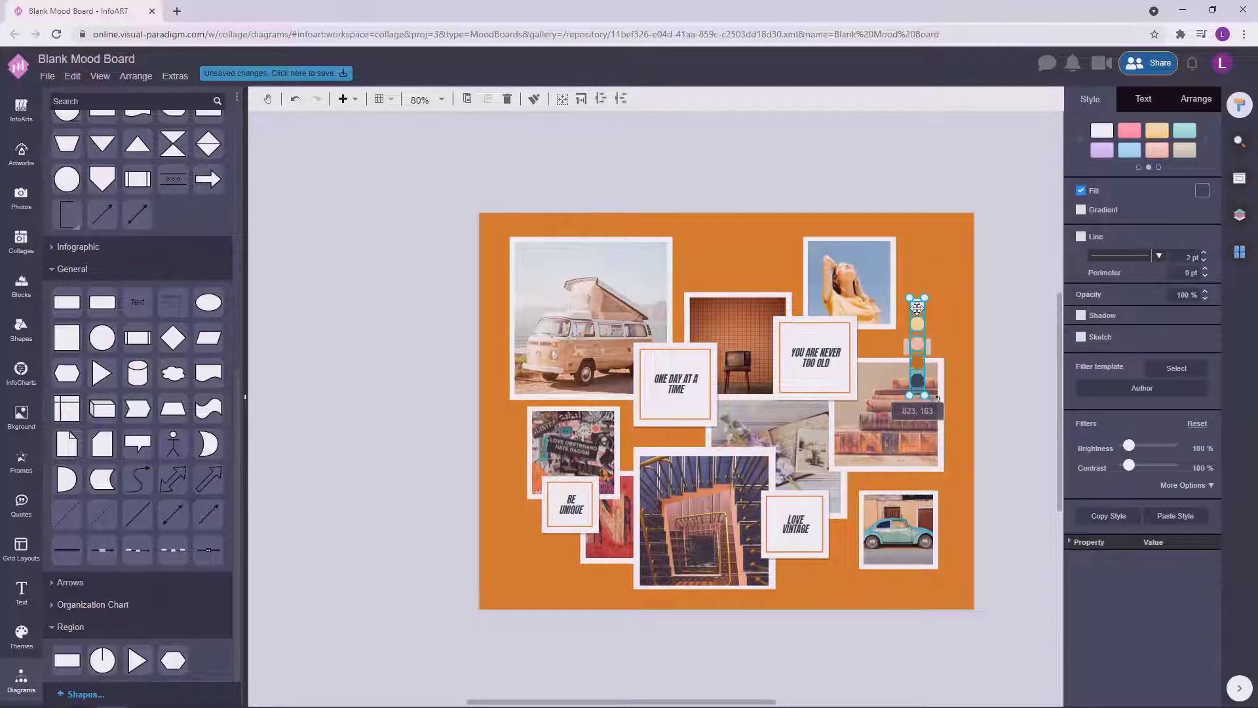
left_click(1009, 297)
left_click_drag(1027, 420, 874, 226)
left_click(1023, 309)
left_click_drag(995, 450, 883, 244)
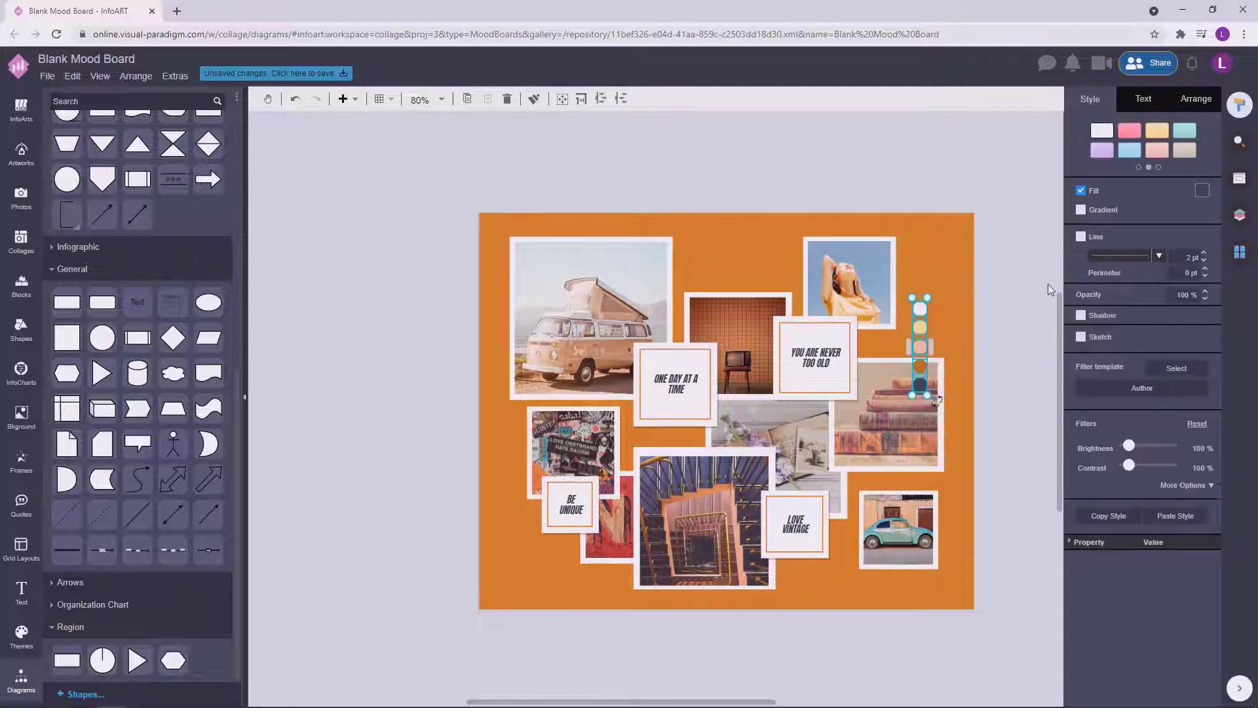
left_click(1048, 285)
scroll(1002, 382, "up", 3)
scroll(999, 373, "down", 2)
left_click_drag(1015, 462, 869, 229)
left_click_drag(1012, 331, 979, 333)
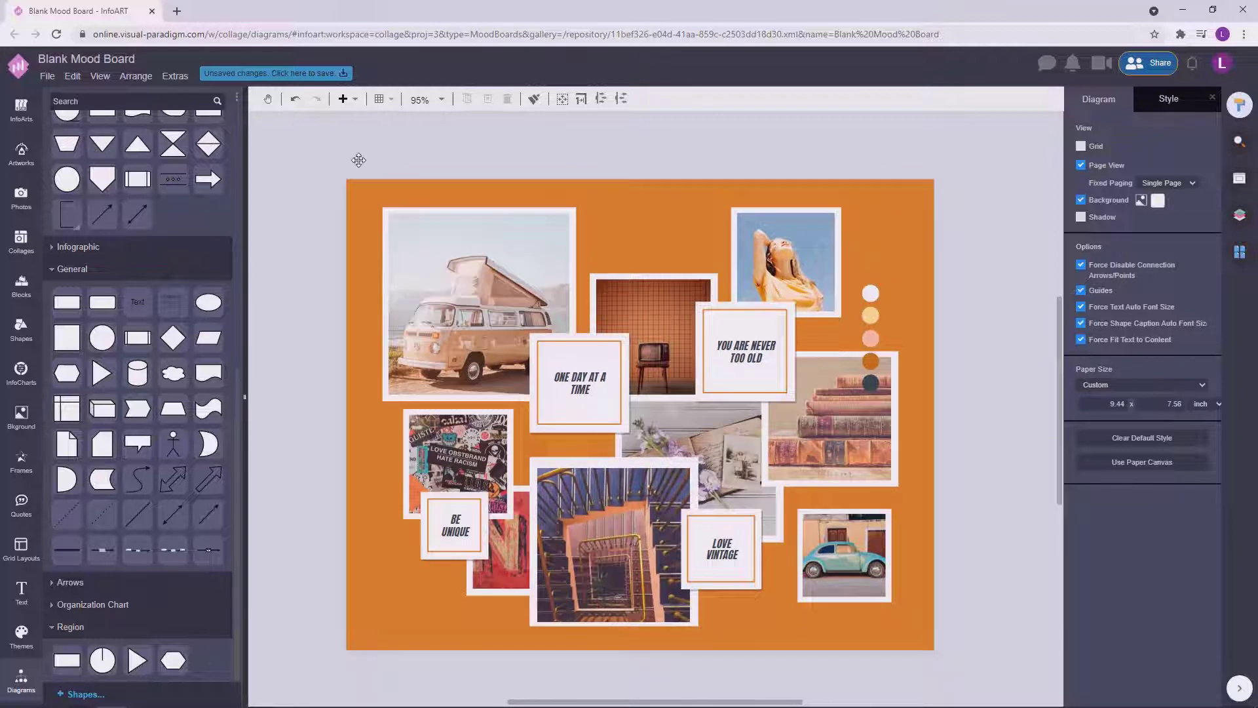
Step: Save the vintage board to VP Online under a name beginning "Love Vintage Be Unique Mood"
left_click(297, 79)
type("Love Vintage Be Unique Mood B")
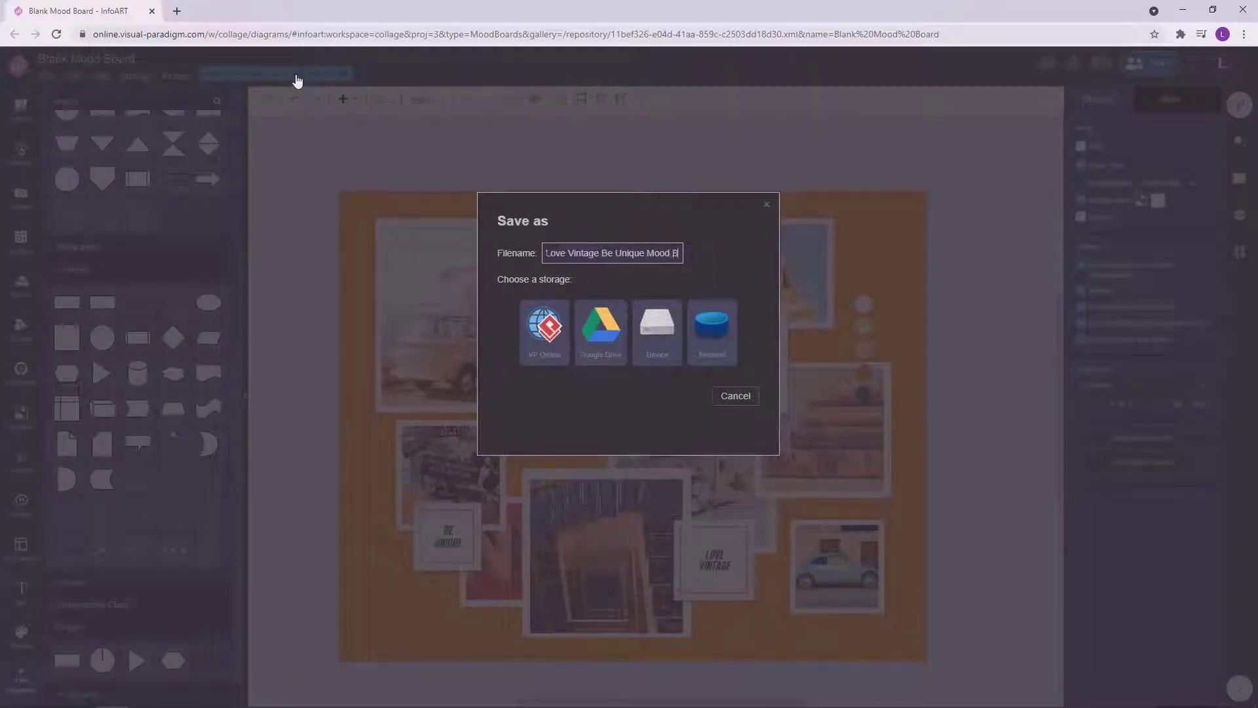
left_click(544, 331)
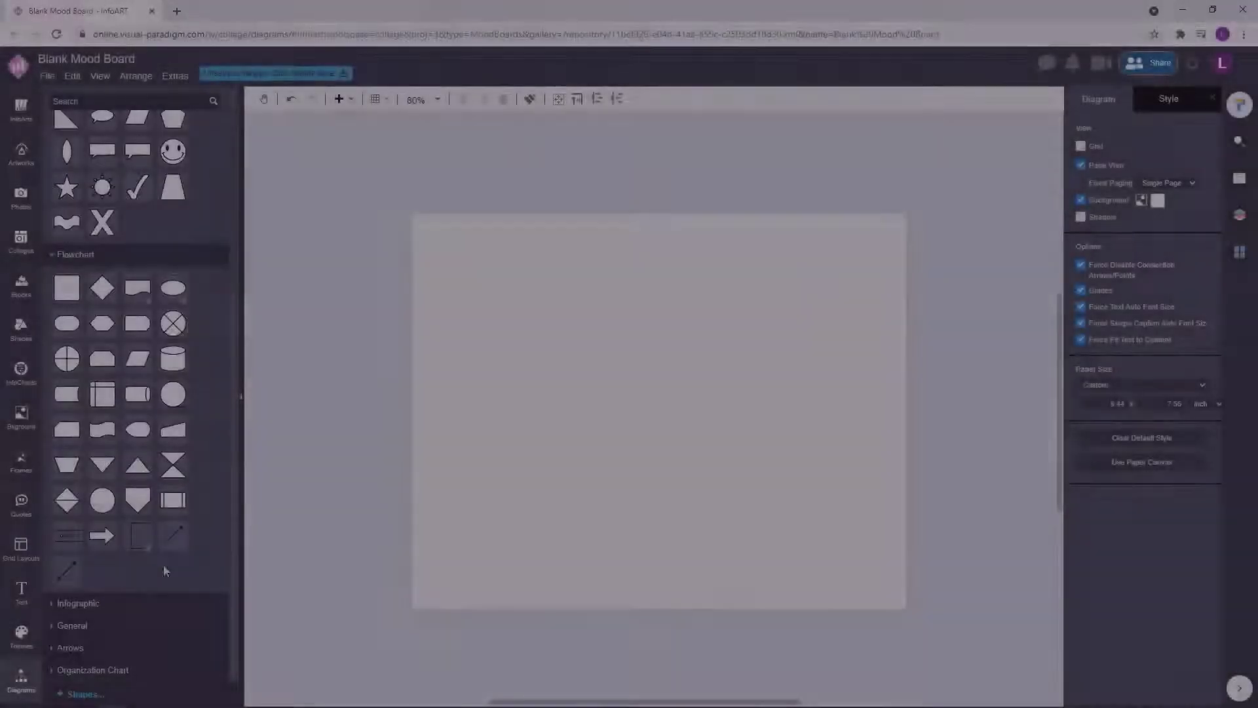
Step: Place a rectangle flush with the blank page's upper-left corner, about 360 pt wide, and set its height to 756 pt
scroll(105, 603, "down", 2)
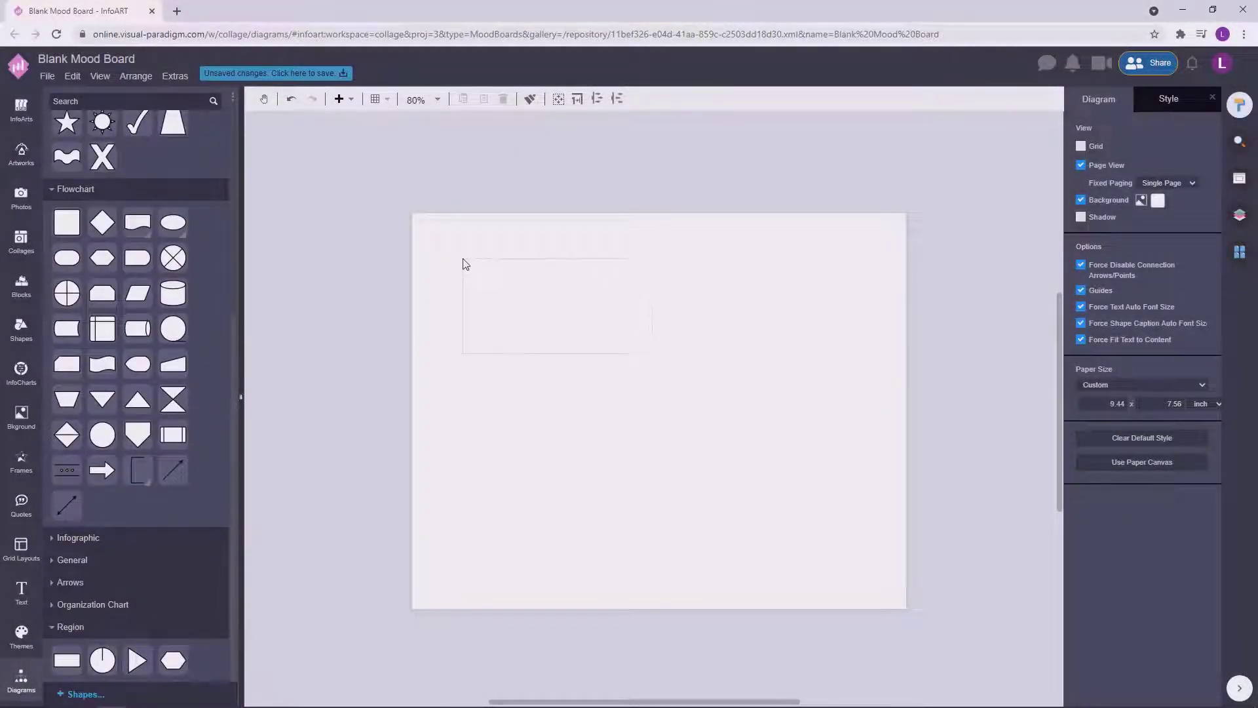
left_click_drag(462, 264, 486, 253)
left_click_drag(506, 306, 509, 604)
left_click(1143, 98)
left_click(1196, 98)
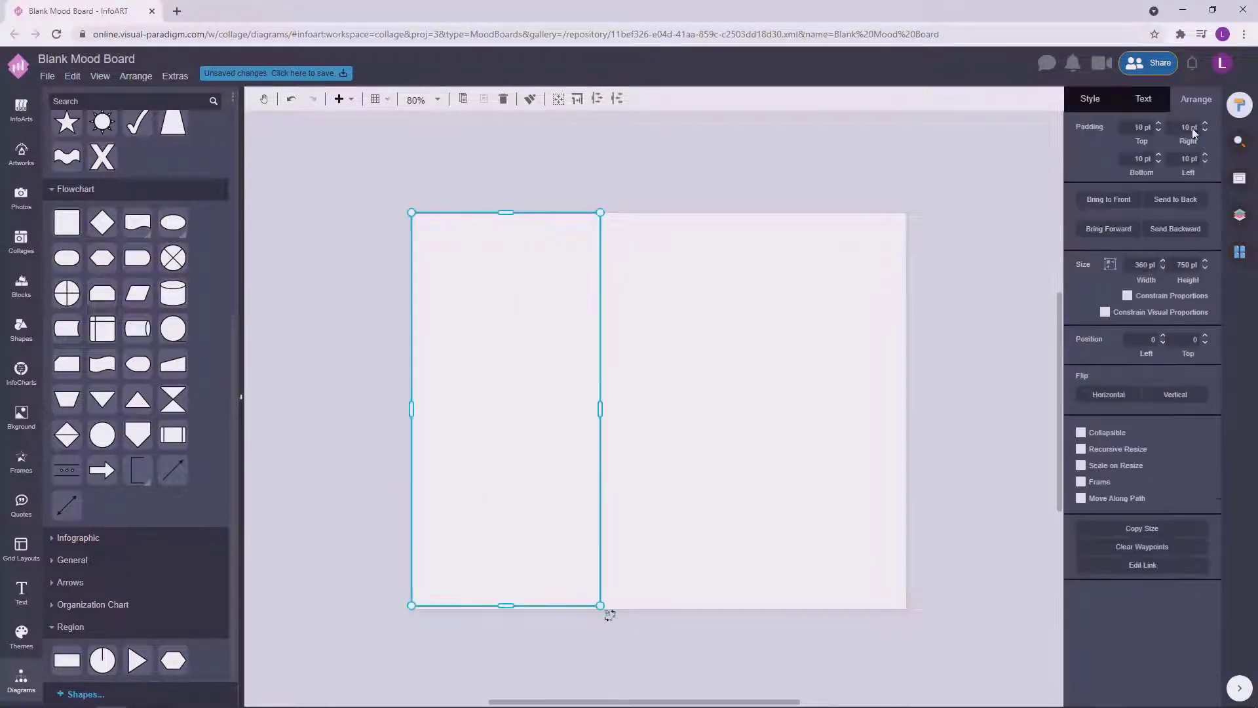
type("756")
key("Return")
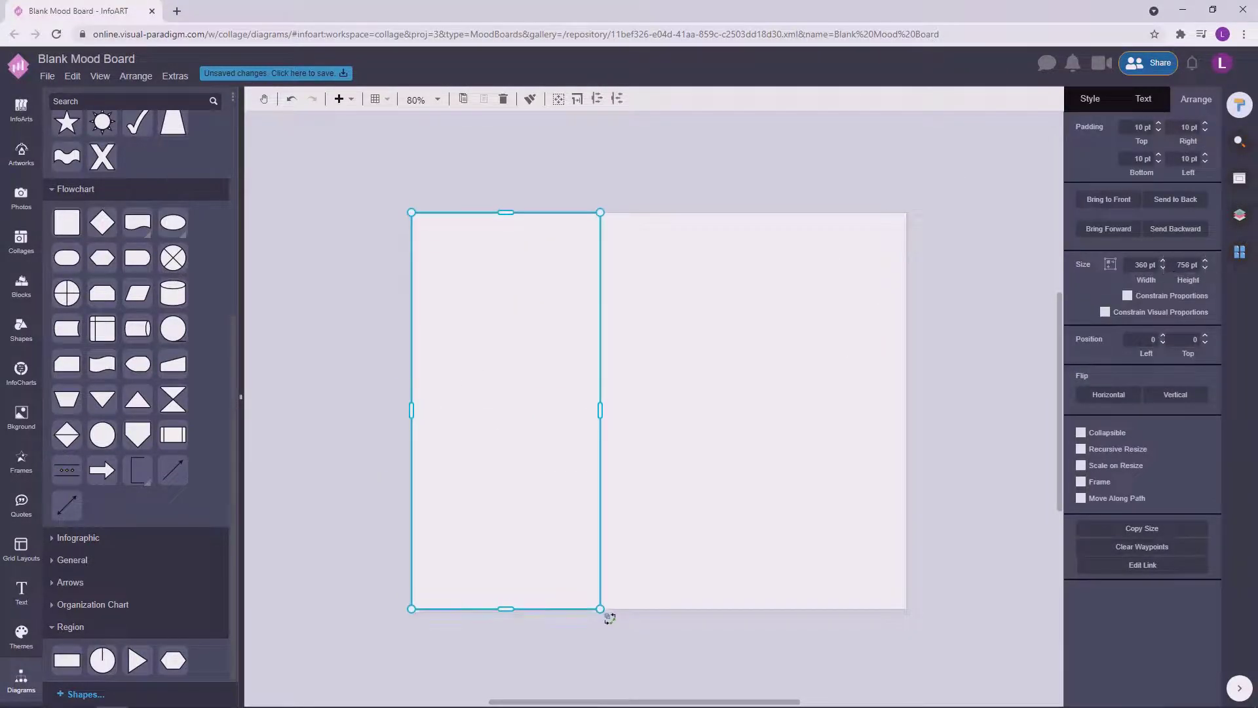
Step: Widen the full-height rectangle to about 686 pt and move it off the page onto the empty canvas beside it
left_click_drag(599, 412, 771, 410)
left_click_drag(859, 429, 417, 426)
left_click(674, 160)
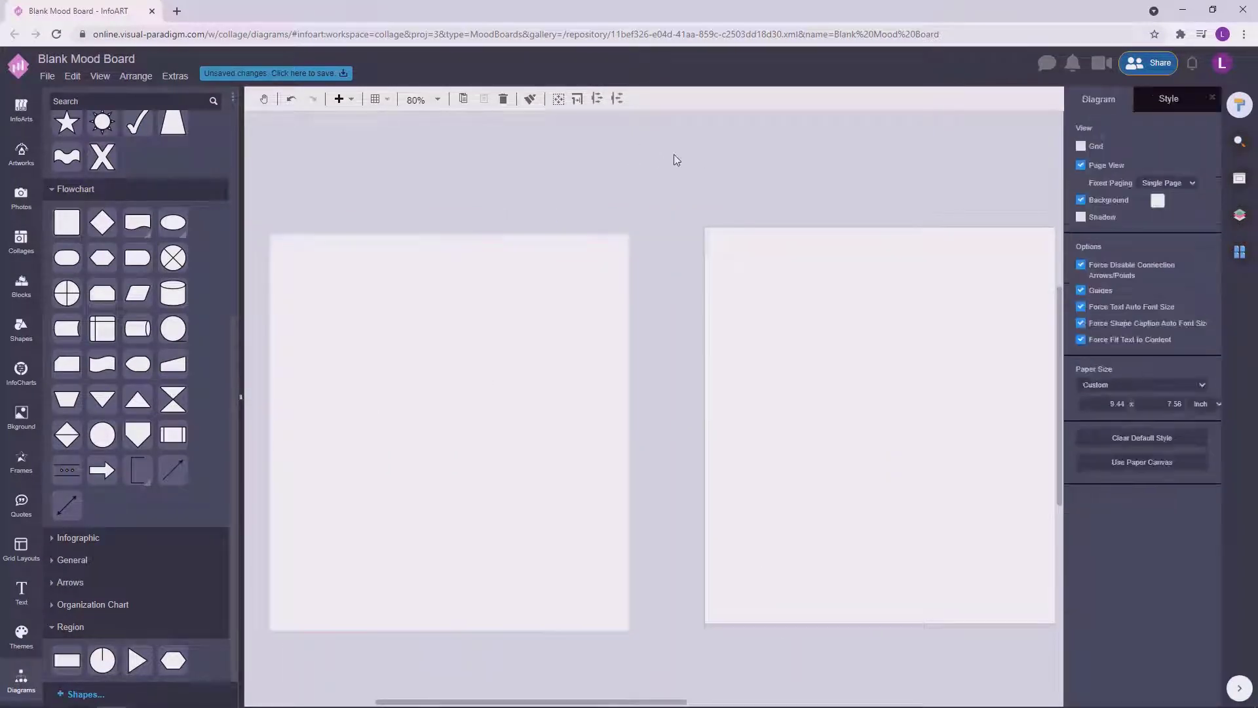
Step: Convert the rectangle beside the page into a splittable region container and turn off the region's fill
left_click(548, 318)
right_click(547, 318)
left_click(612, 554)
left_click(525, 342)
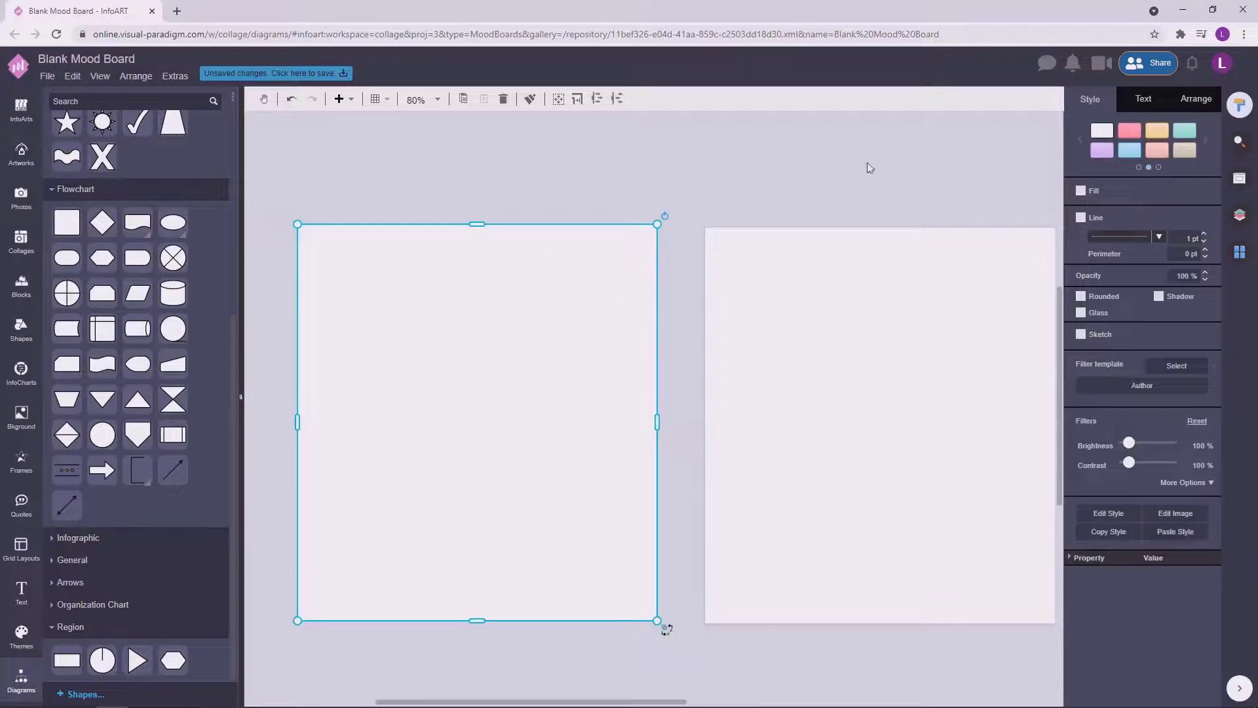
key("ctrl+z")
left_click(786, 171)
left_click(537, 302)
left_click(1083, 191)
left_click(775, 222)
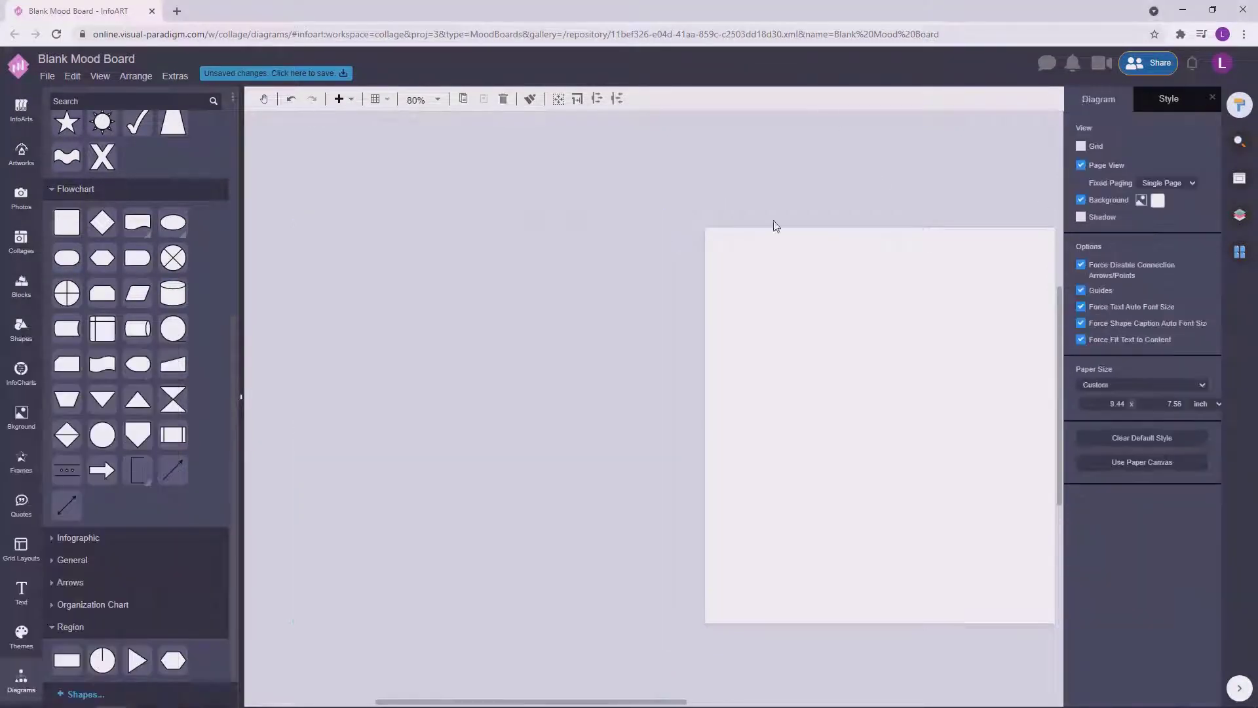
Step: Split the region horizontally in half and each half vertically in half, making four equal cells
right_click(536, 326)
mouse_move(660, 339)
left_click(789, 341)
right_click(556, 303)
left_click(811, 335)
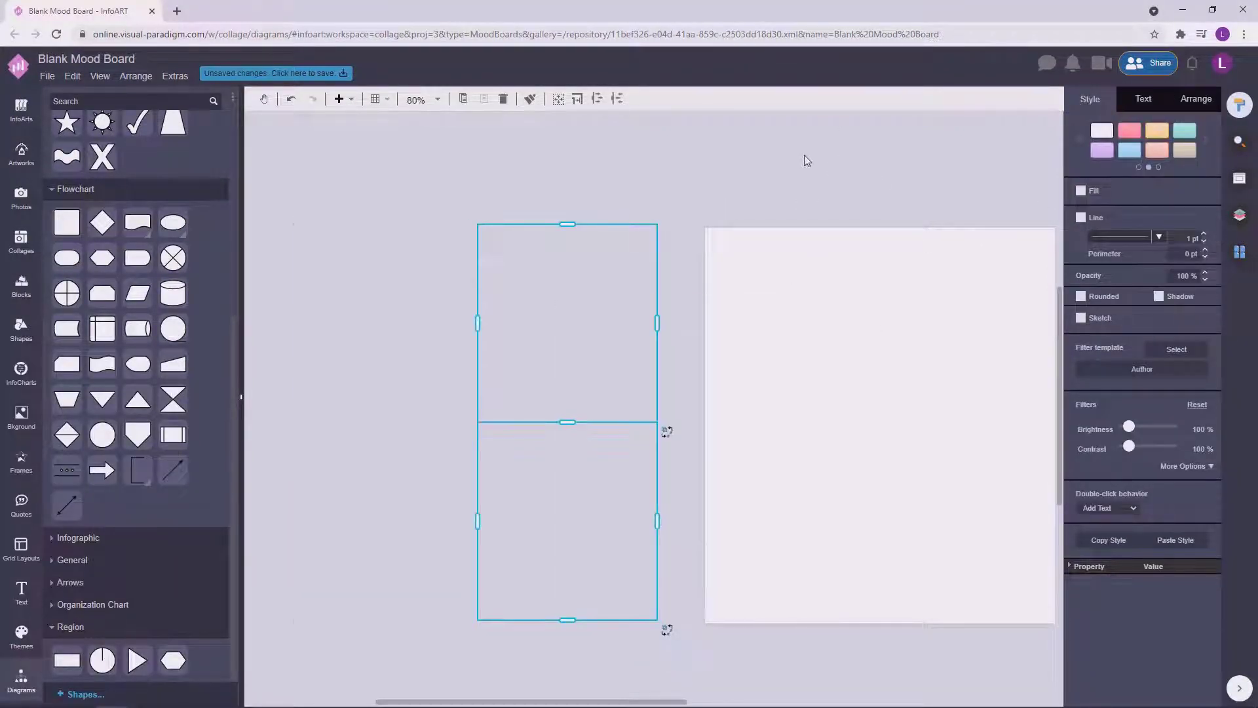
left_click(412, 352)
right_click(412, 353)
left_click(657, 393)
left_click(766, 188)
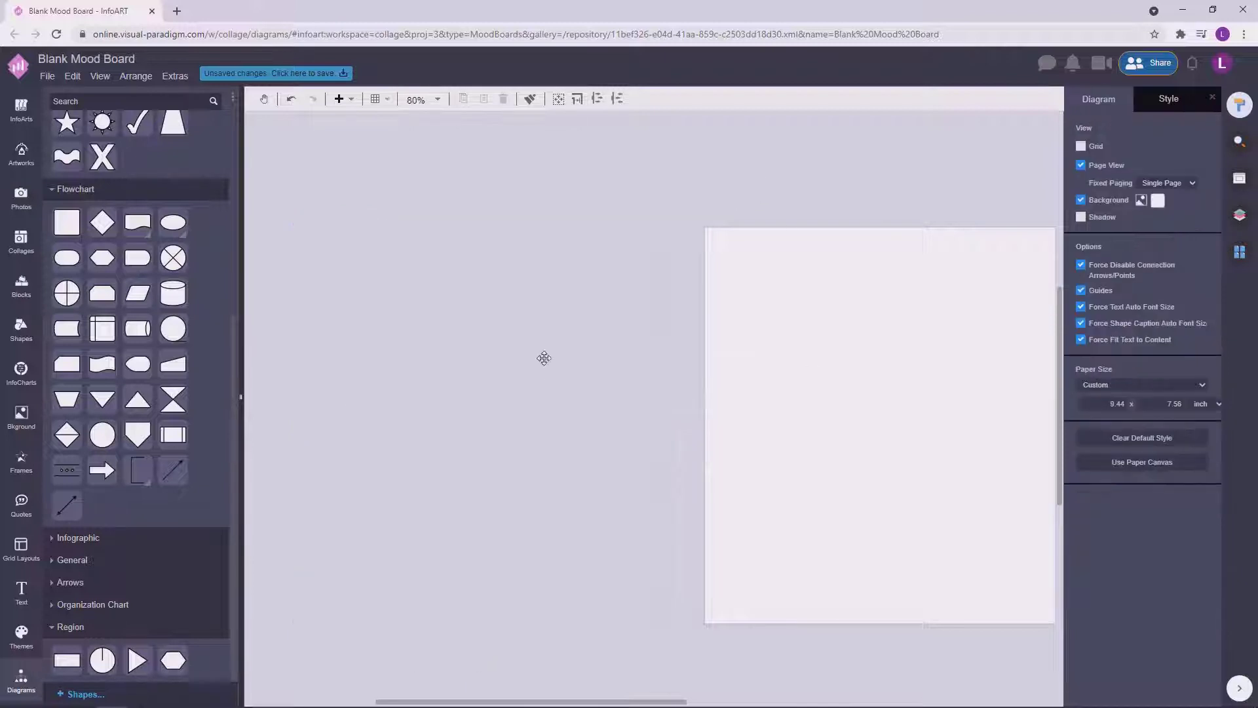
Step: Split the upper-right and lower-right cells of the region horizontally in half
left_click(572, 281)
right_click(571, 280)
mouse_move(629, 293)
left_click(829, 292)
left_click(682, 380)
left_click(495, 469)
right_click(551, 459)
mouse_move(641, 413)
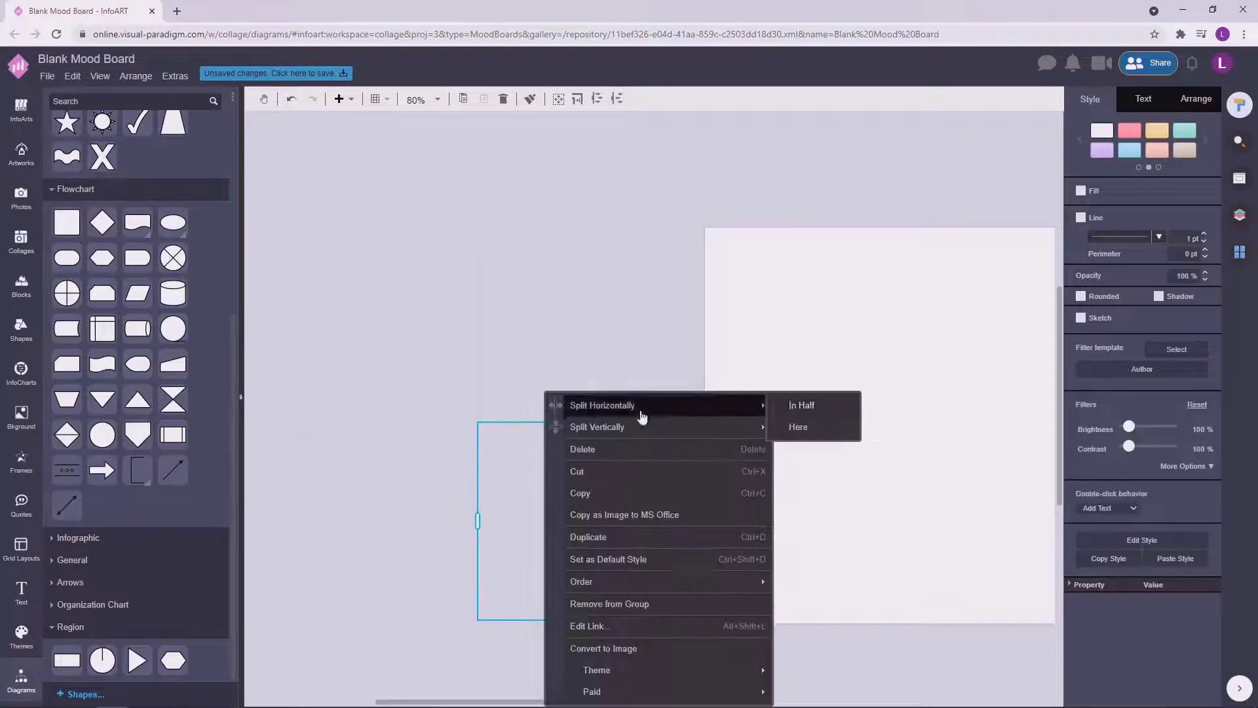
left_click(806, 405)
Step: Split the lower-left cell and both lower-right cells vertically in half
left_click(418, 342)
right_click(408, 506)
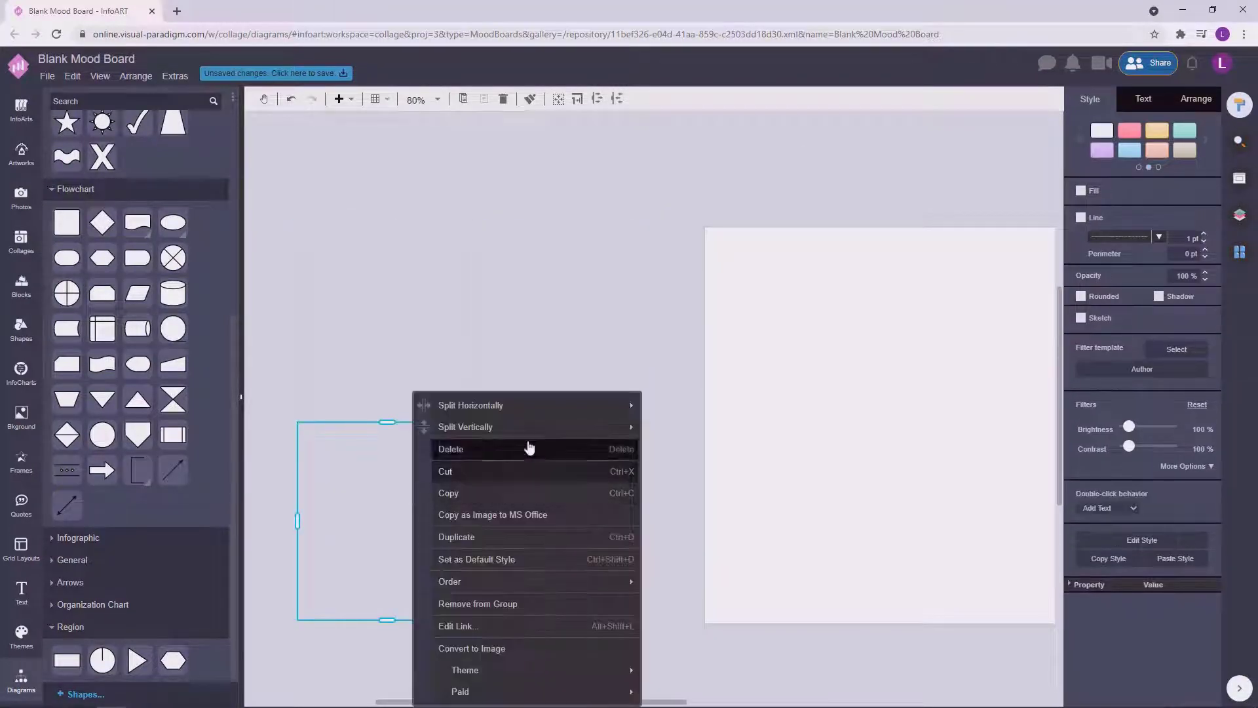
left_click(528, 444)
right_click(512, 498)
left_click(657, 449)
right_click(620, 489)
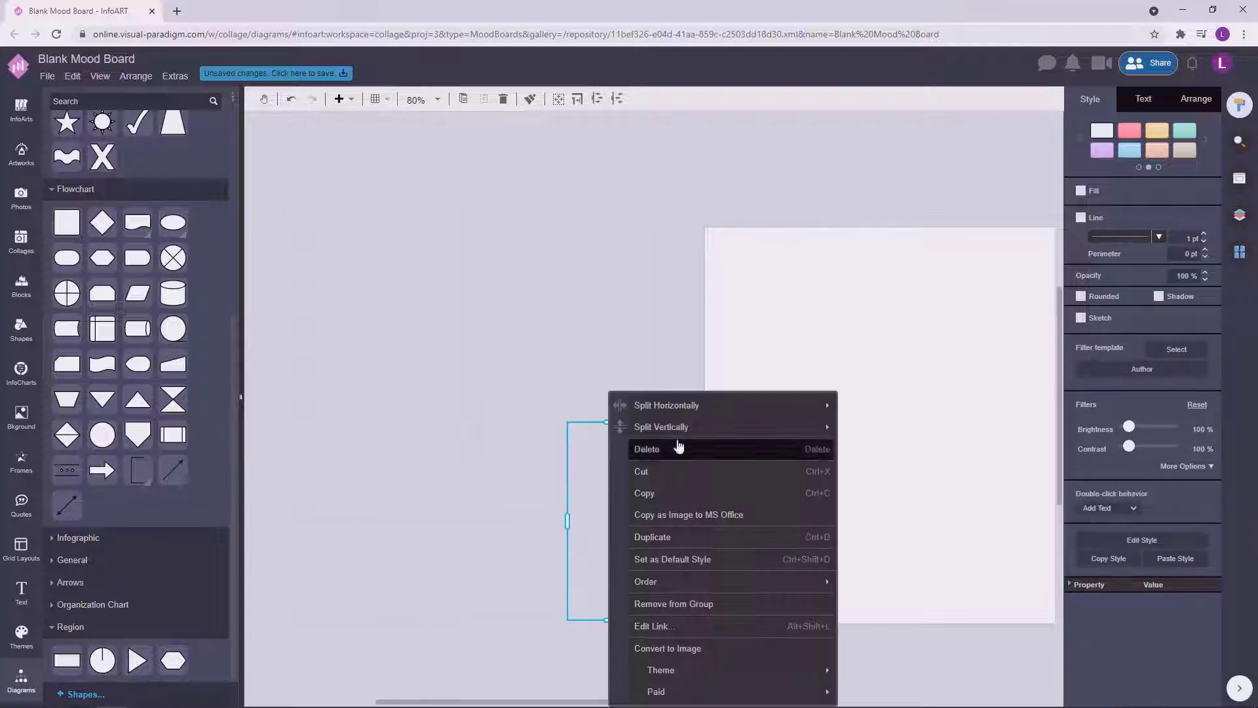
left_click(677, 444)
Step: Distribute all nine cells evenly in width and height so they form a regular 3 × 3 grid
left_click(416, 382)
left_click(421, 385)
left_click(423, 473, "shift")
left_click(423, 560, "shift")
left_click(518, 561, "shift")
left_click(525, 460, "shift")
left_click(612, 473, "shift")
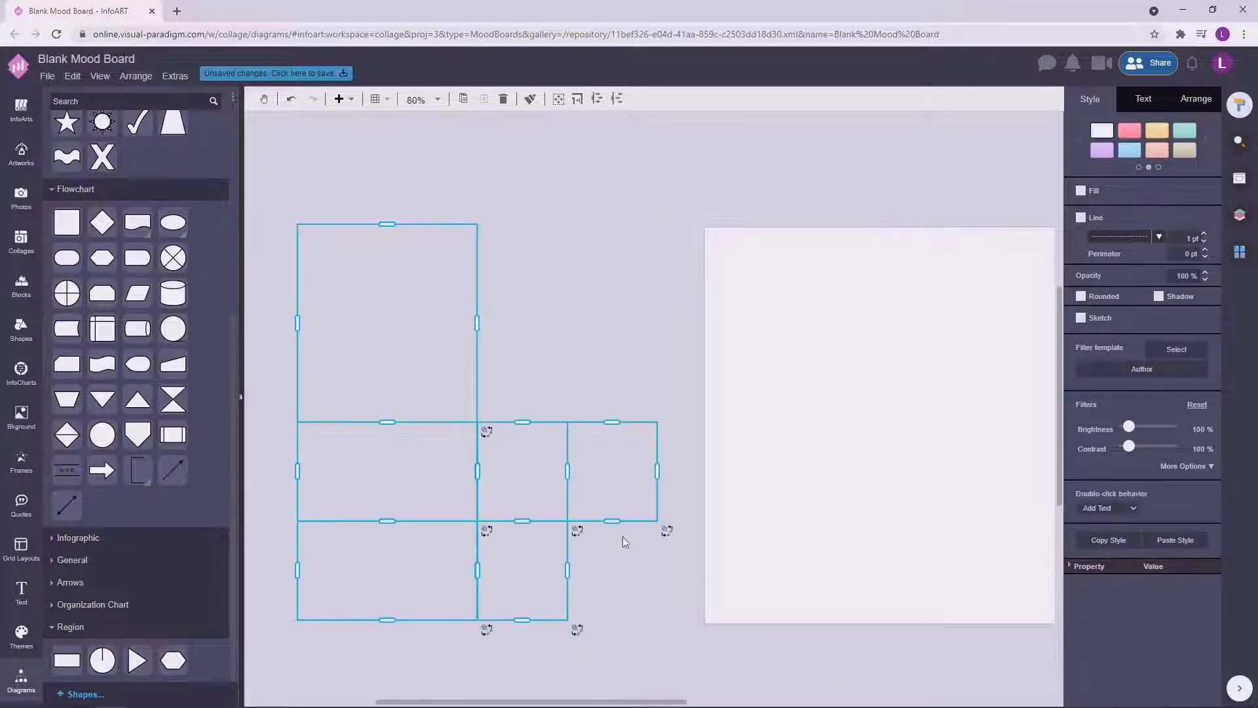
left_click(623, 542, "shift")
right_click(544, 362)
left_click(734, 442)
right_click(608, 364)
left_click(718, 458)
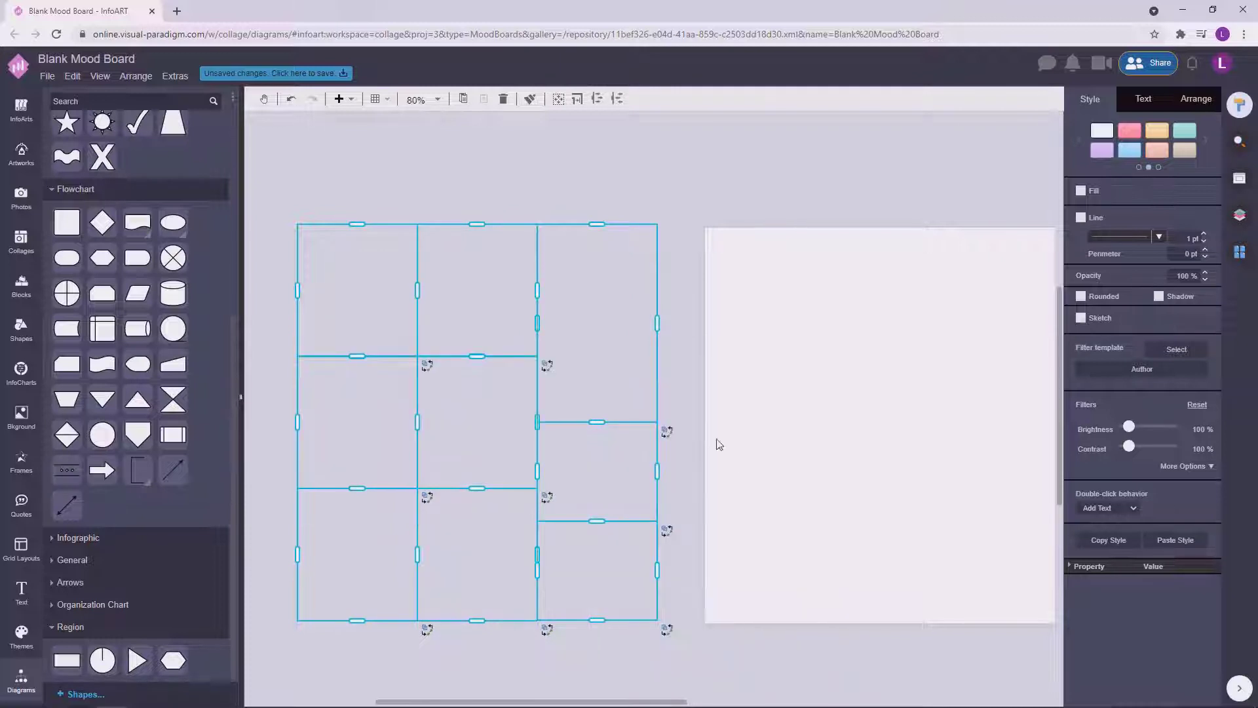
left_click(686, 364)
left_click(623, 390)
left_click(598, 459)
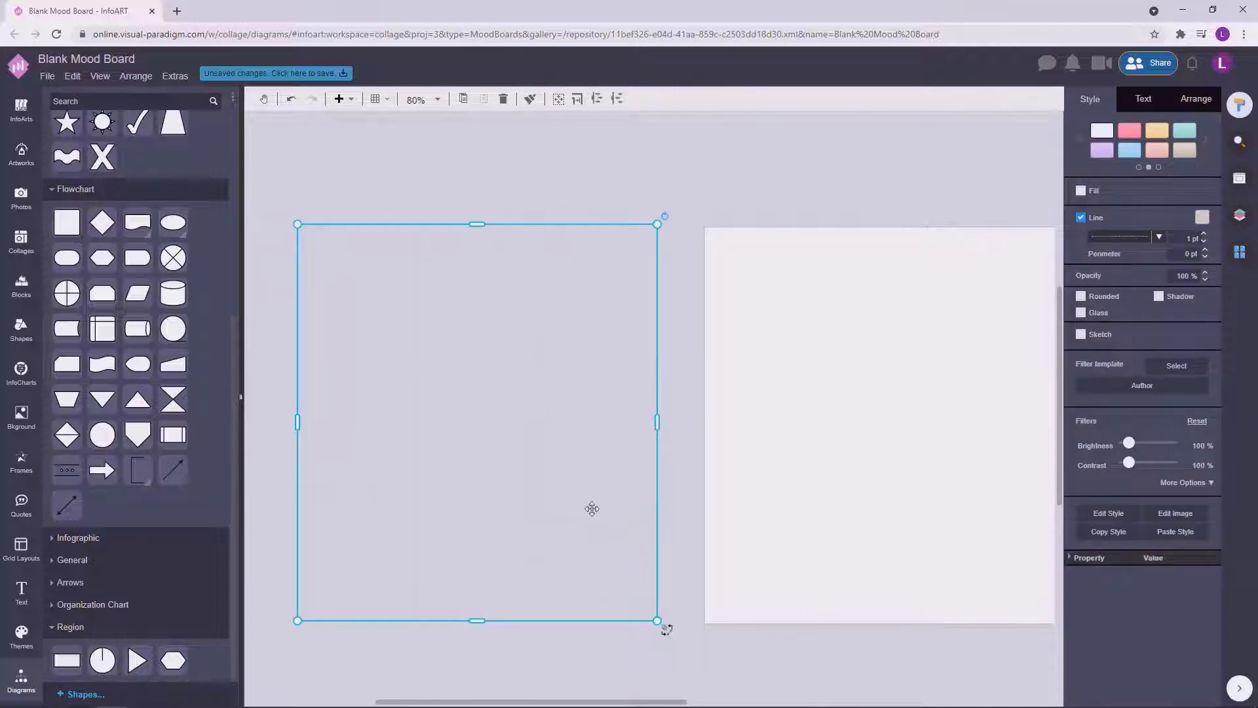
left_click(594, 518)
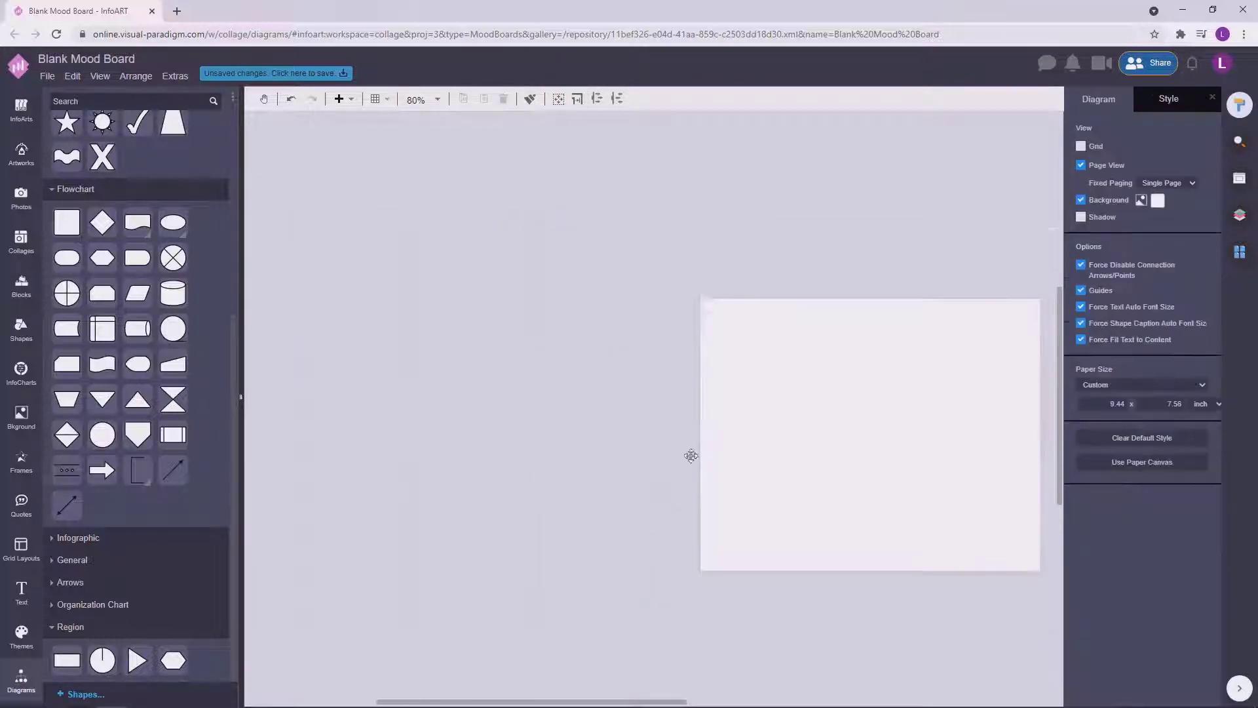
Step: Move the 3 × 3 grid onto the page, flush with the page's left edge
left_click_drag(484, 448, 765, 450)
left_click(469, 471)
scroll(635, 303, "up", 2)
Step: Search the photo library for "passion fruit" and try placing the photo of cut citrus with a chopping board beside the grid
left_click(27, 196)
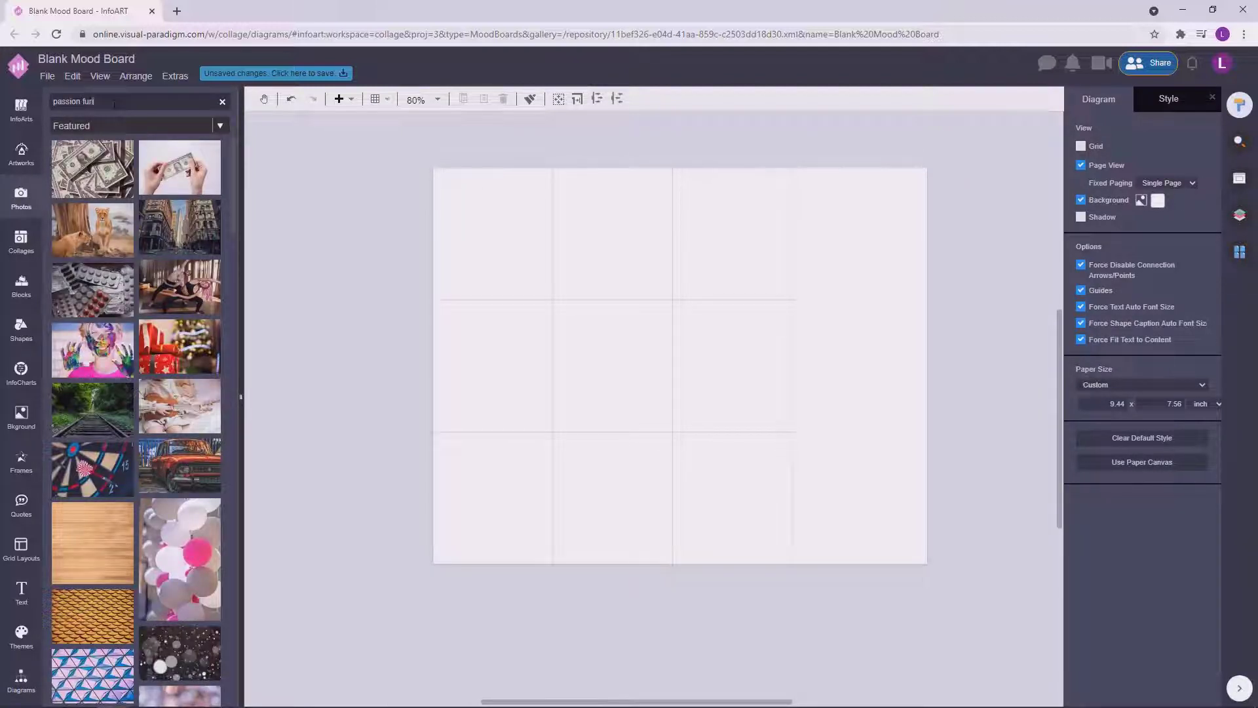
key("Return")
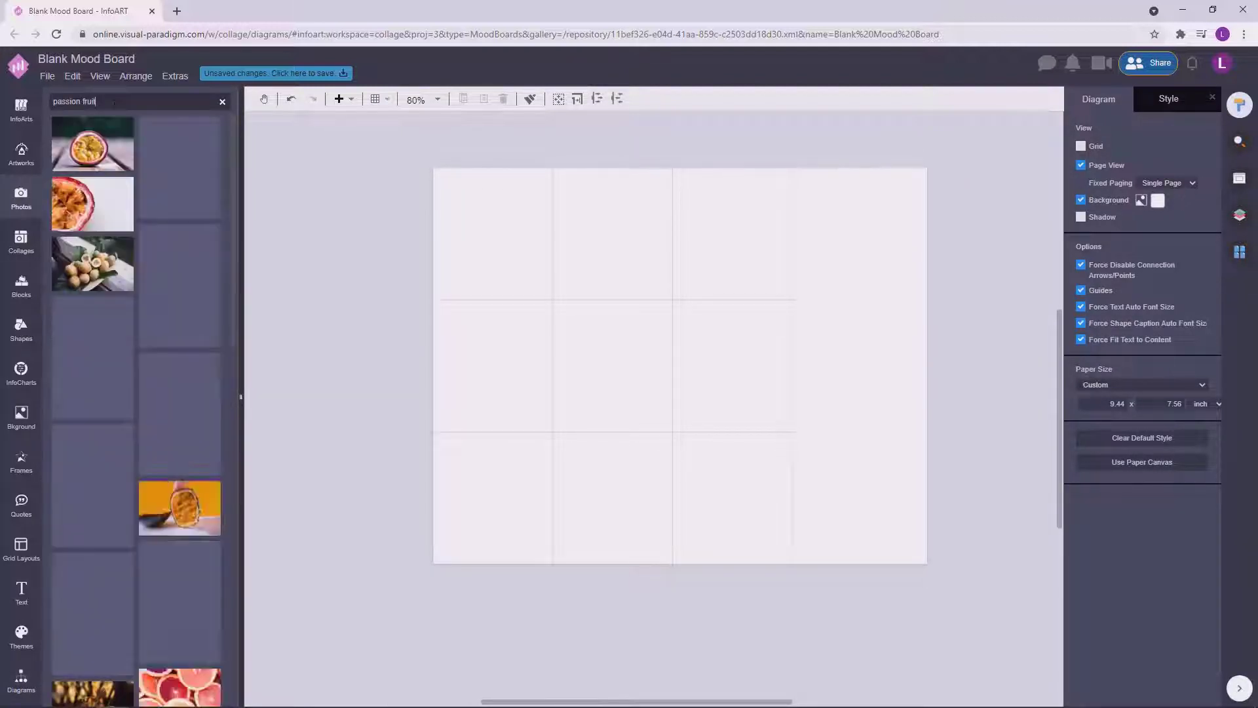
scroll(101, 411, "down", 15)
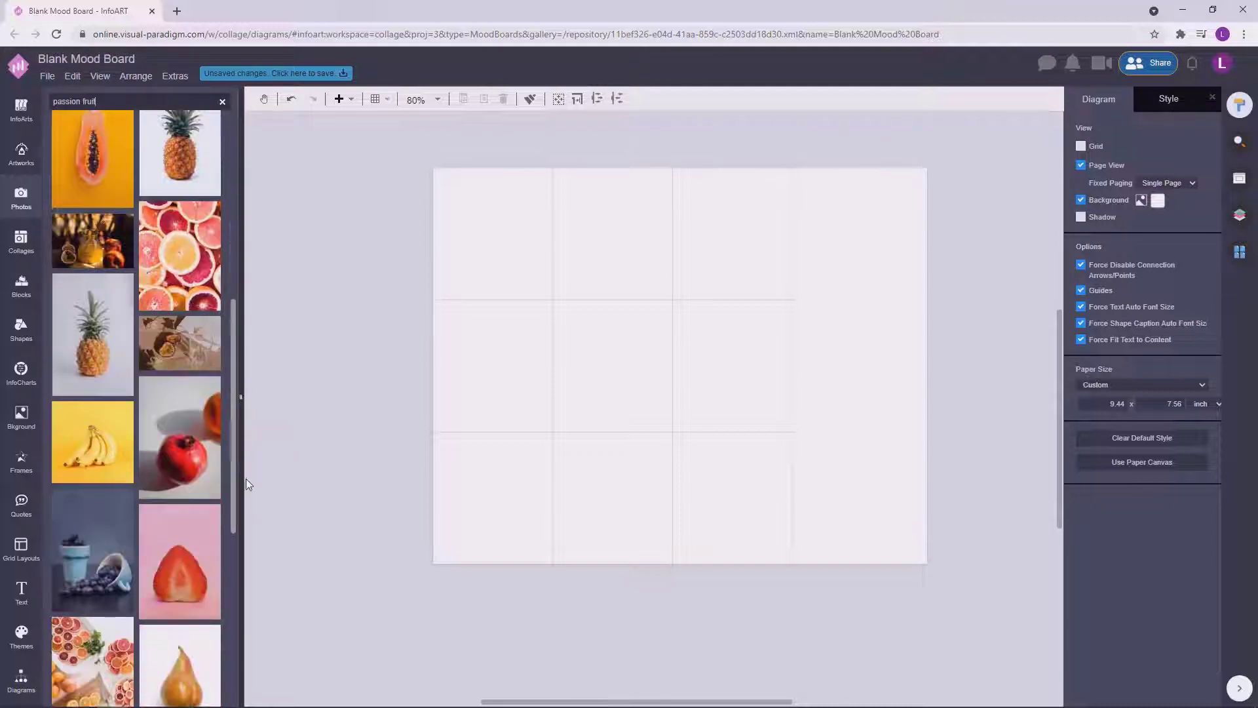
left_click_drag(101, 412, 367, 419)
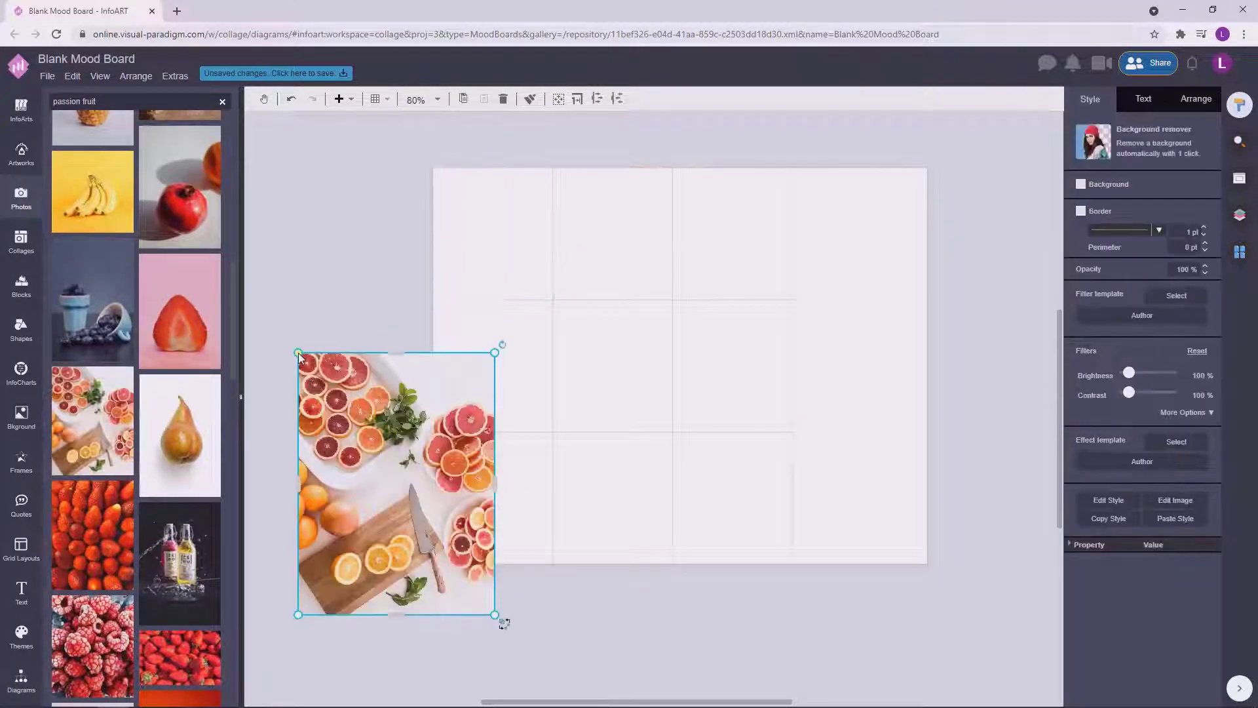
key("ctrl+z")
Step: Set the padding of all nine grid cells to 0 pt on every side
left_click(519, 238)
key("ctrl+shift+u")
left_click_drag(638, 423, 634, 526)
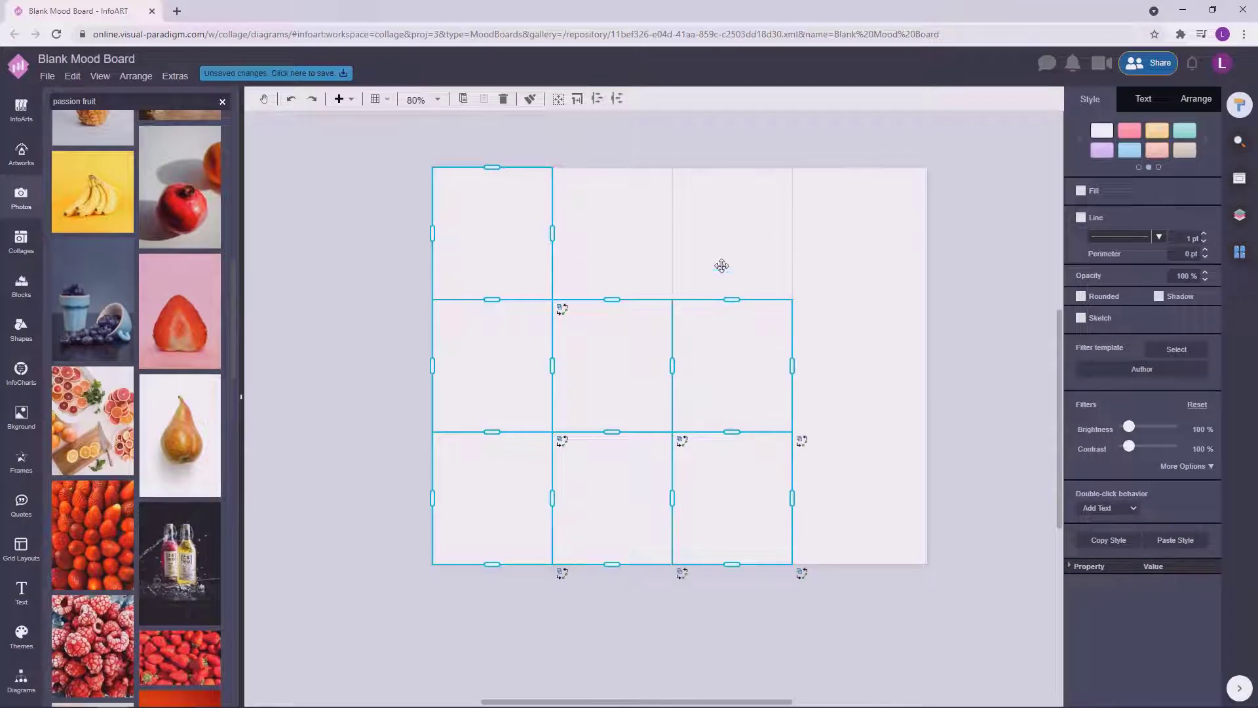
left_click_drag(721, 266, 721, 265)
left_click(1209, 102)
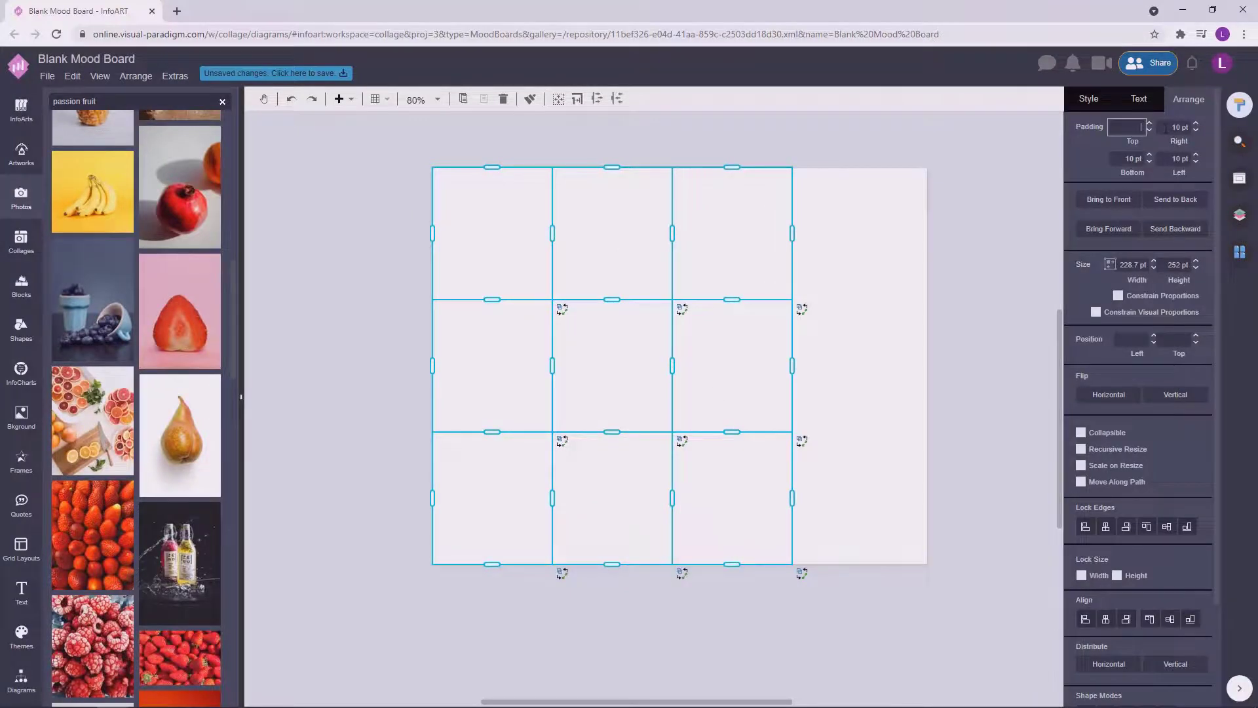
left_click(1038, 235)
Step: Fill the upper-left cell with the citrus slices photo and the middle-left and center cells with the citrus chopping-board photo
left_click_drag(92, 419, 502, 324)
scroll(226, 393, "up", 3)
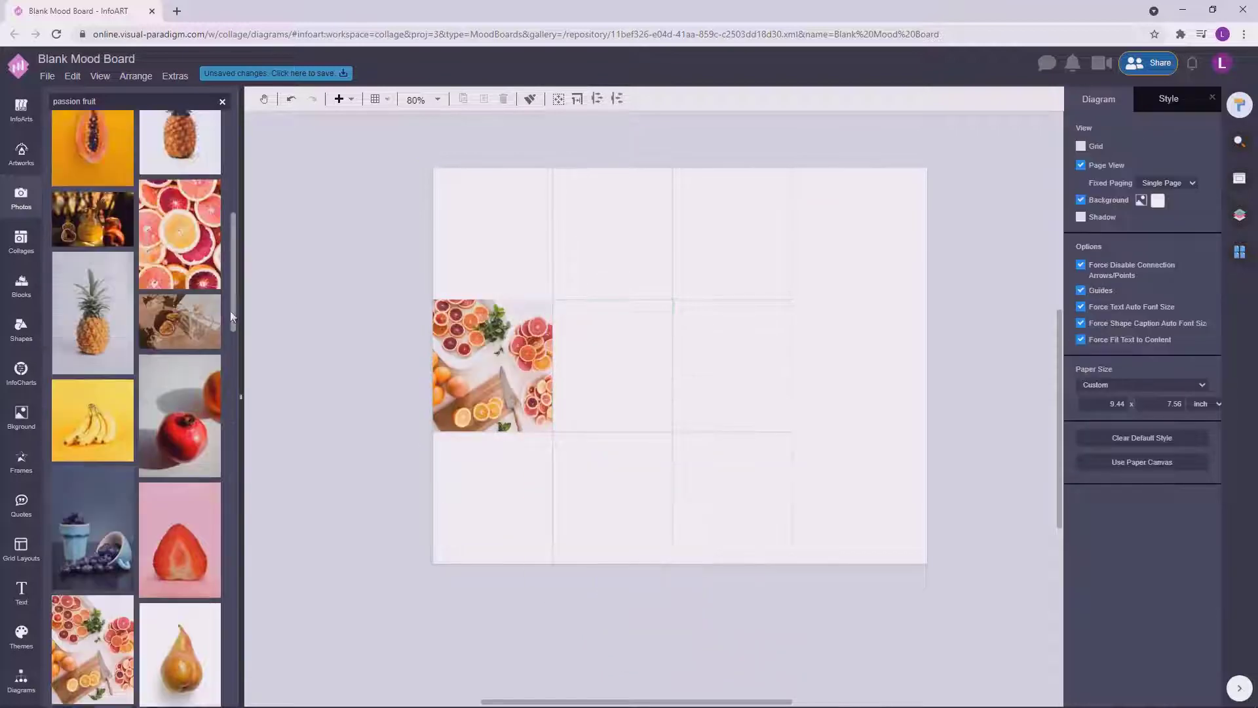
left_click_drag(179, 234, 492, 233)
left_click(360, 317)
scroll(148, 411, "down", 3)
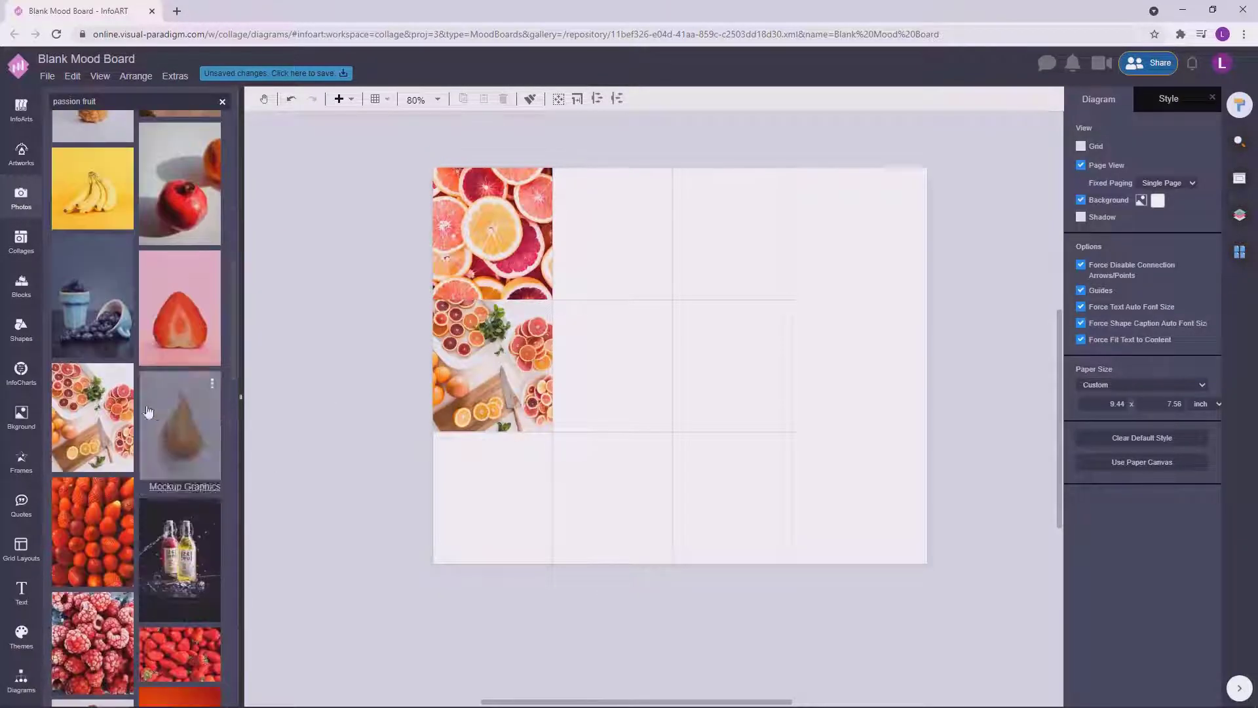
left_click_drag(121, 413, 649, 407)
scroll(247, 492, "down", 10)
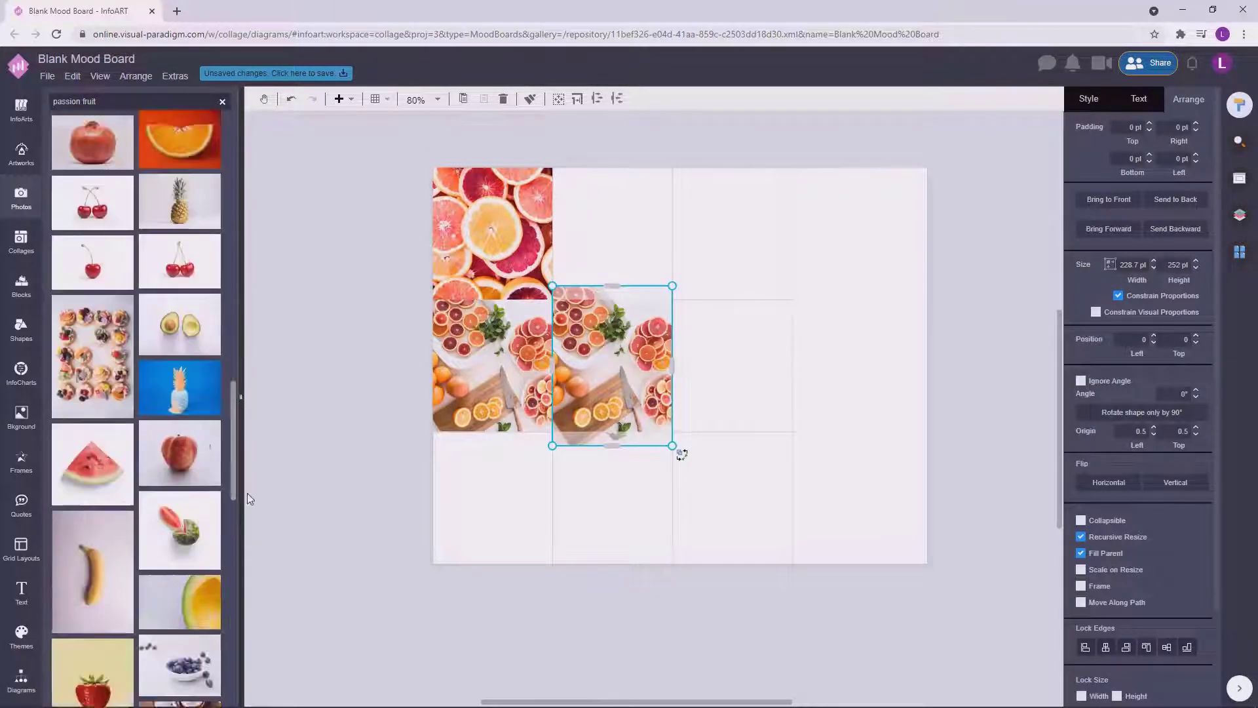
scroll(246, 493, "down", 6)
left_click_drag(180, 372, 349, 344)
left_click(269, 478)
key("ctrl+z")
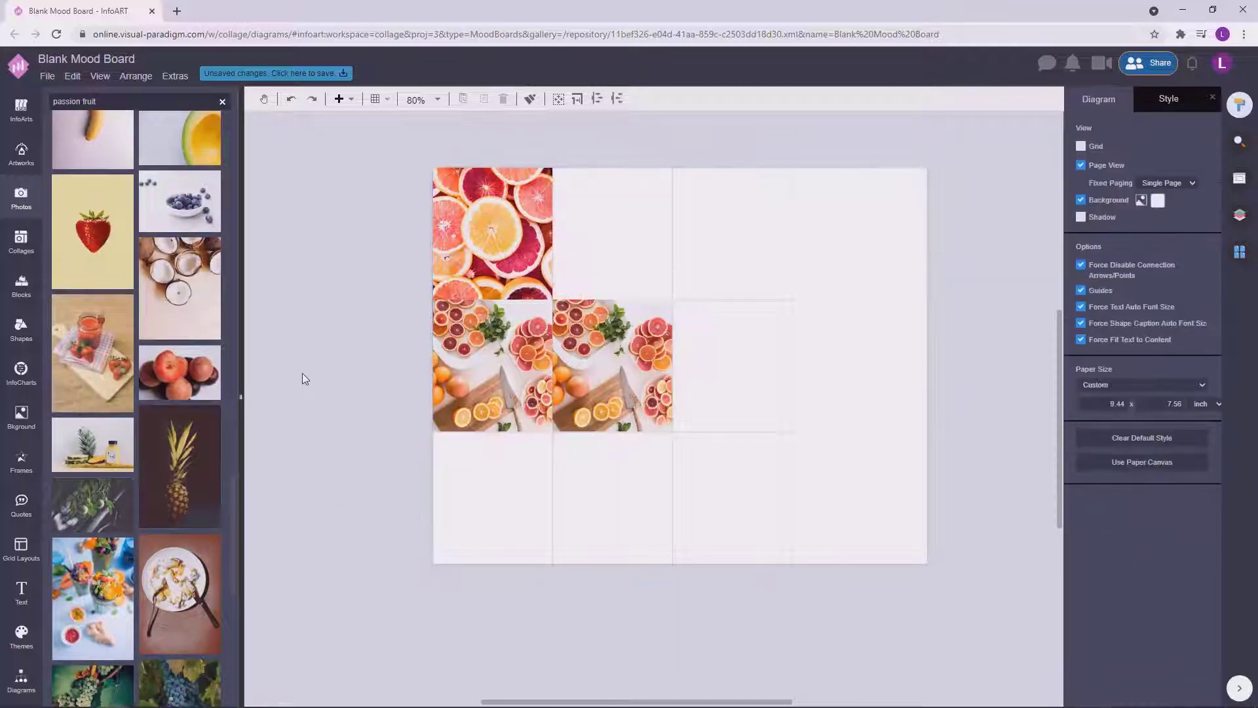
Step: Replace the middle-left cell's citrus photo, trying the fruit salad bowl before using the apples on pink fabric
left_click_drag(234, 493, 229, 560)
left_click_drag(179, 522, 492, 365)
left_click(378, 375)
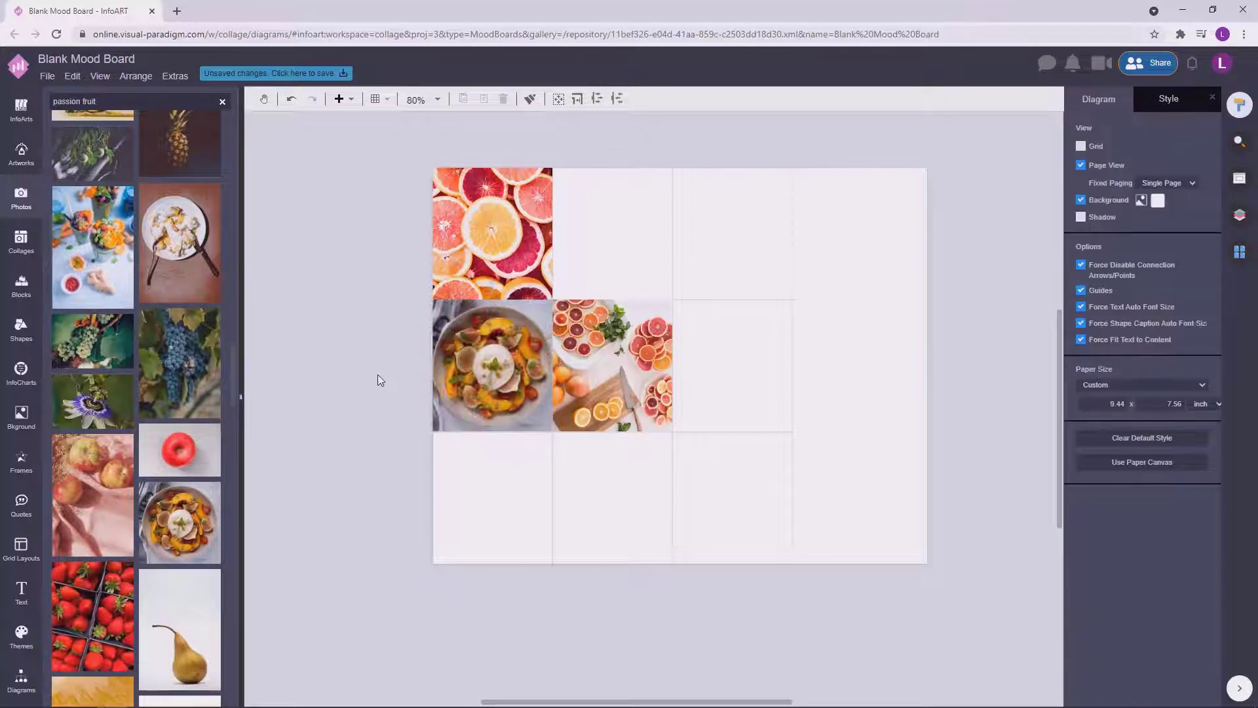
left_click_drag(93, 494, 491, 367)
left_click(336, 430)
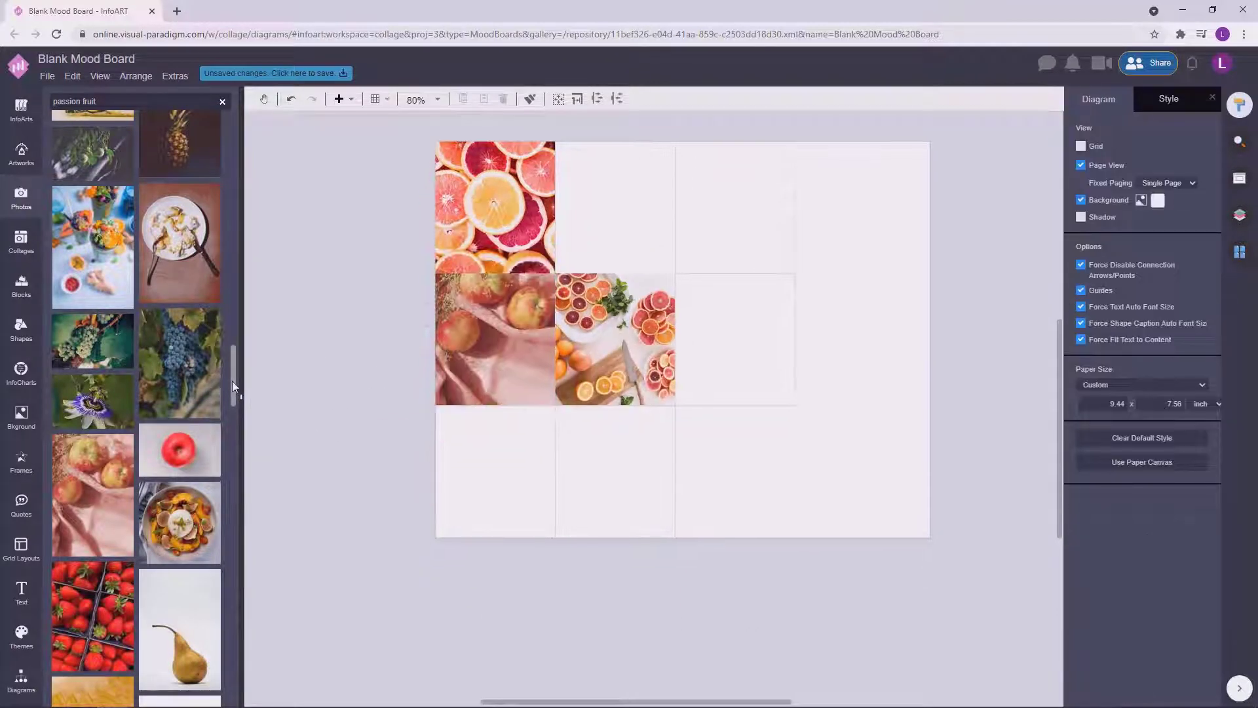
Step: Fill the grid's right column with three passion fruit photos: halved fruit at the top, fruit on black in the middle, hand-held half below
left_click_drag(233, 385, 235, 596)
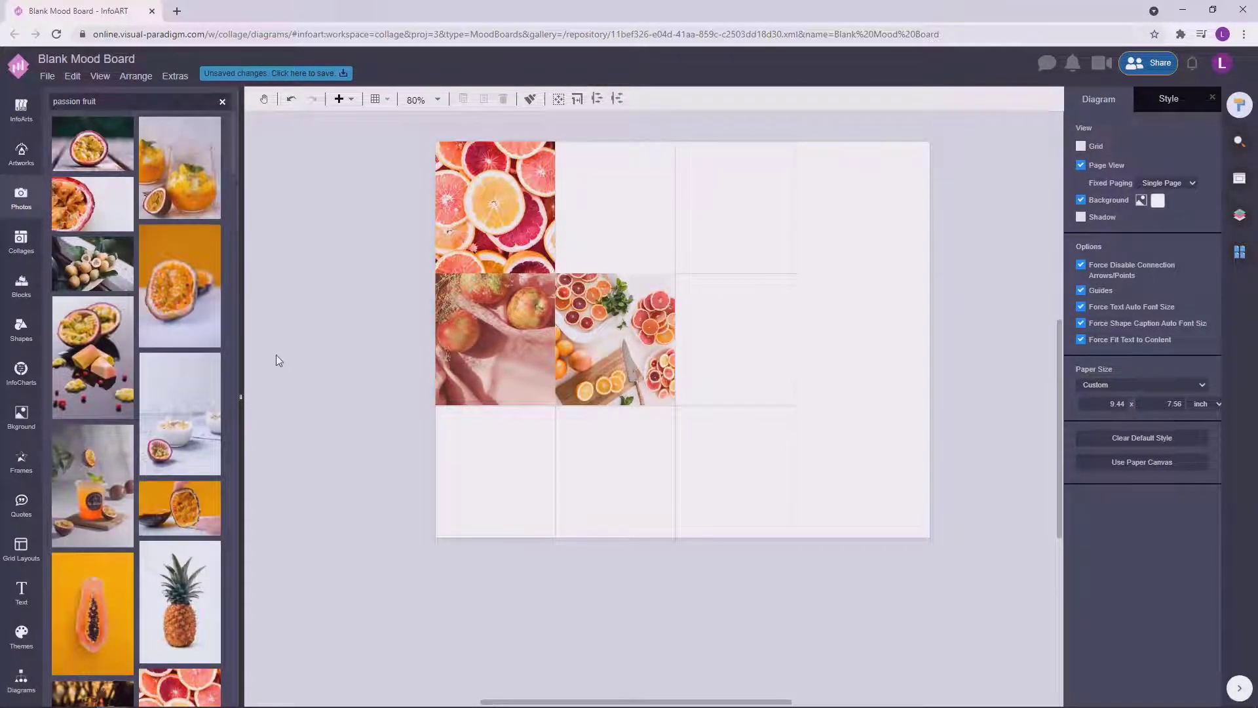
left_click_drag(180, 286, 727, 217)
left_click_drag(180, 508, 688, 411)
left_click_drag(93, 357, 720, 318)
Step: Fill the upper-middle cell with the passion fruit drinks photo, the lower-left with the orange juice cup and the lower-middle with the pomegranate
left_click_drag(92, 144, 423, 406)
key("ctrl+z")
left_click_drag(177, 177, 578, 169)
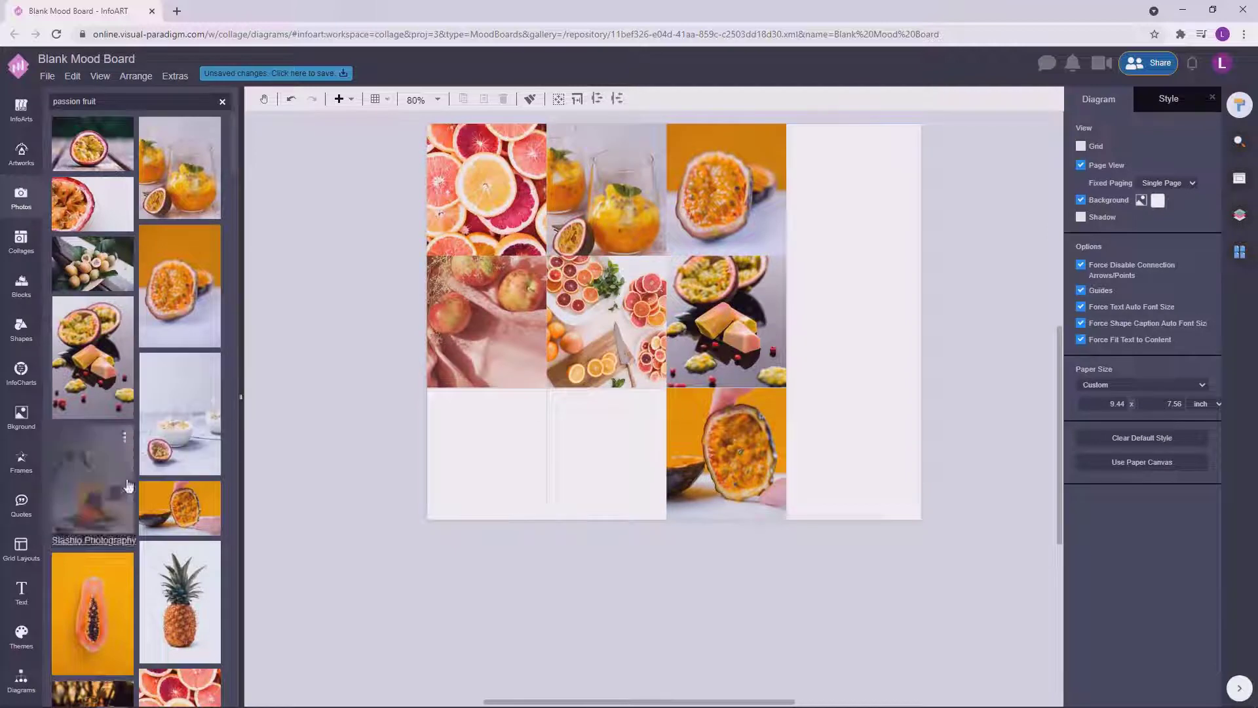
left_click_drag(129, 485, 498, 452)
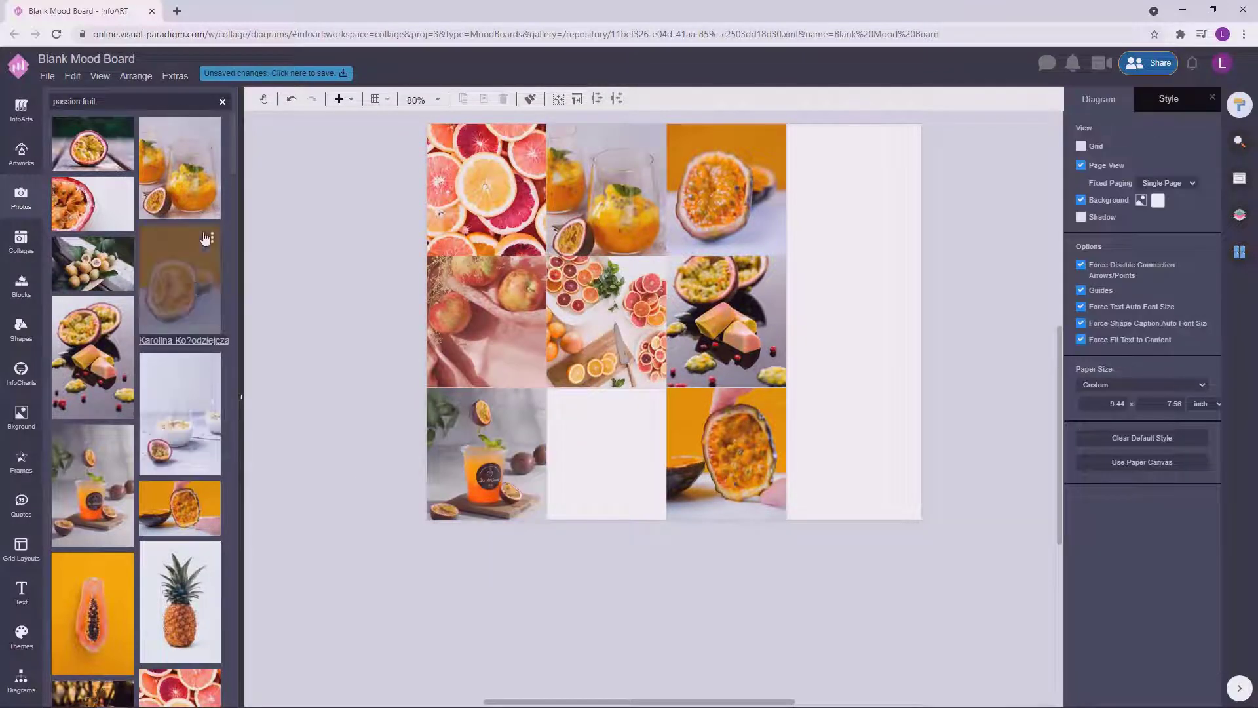
left_click_drag(233, 164, 239, 225)
left_click_drag(180, 380, 606, 452)
left_click_drag(990, 329, 969, 376)
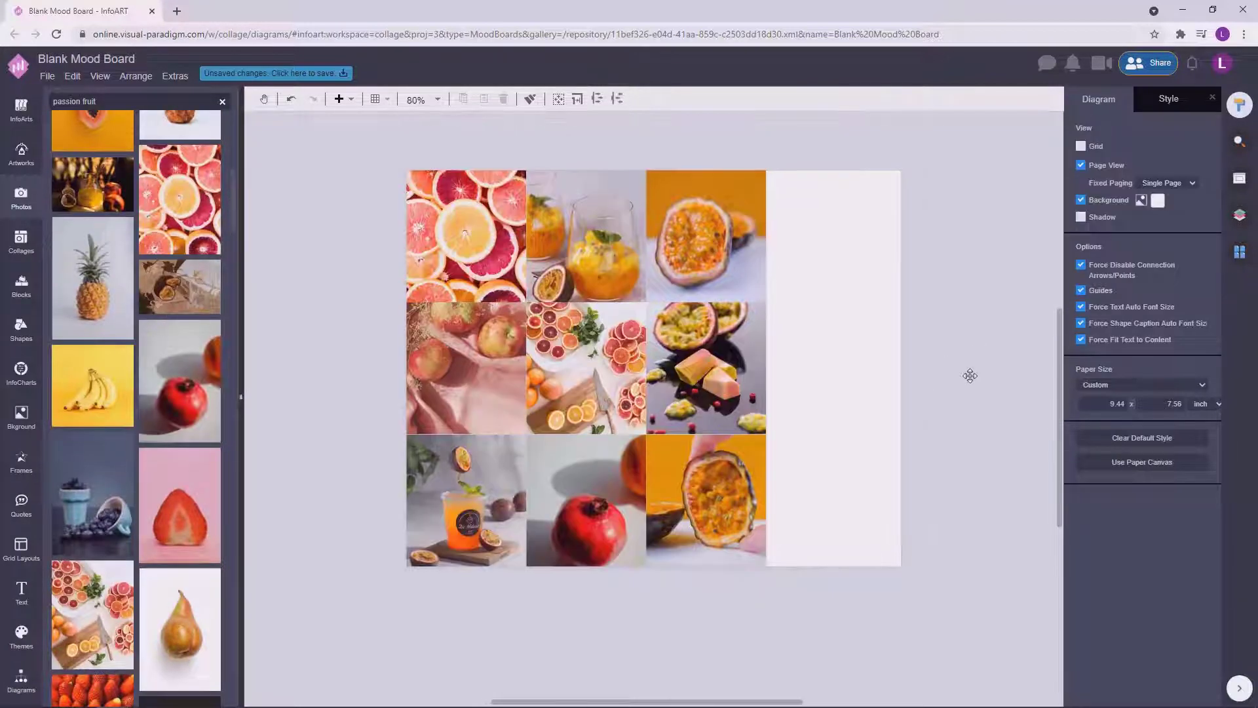
scroll(970, 375, "up", 1)
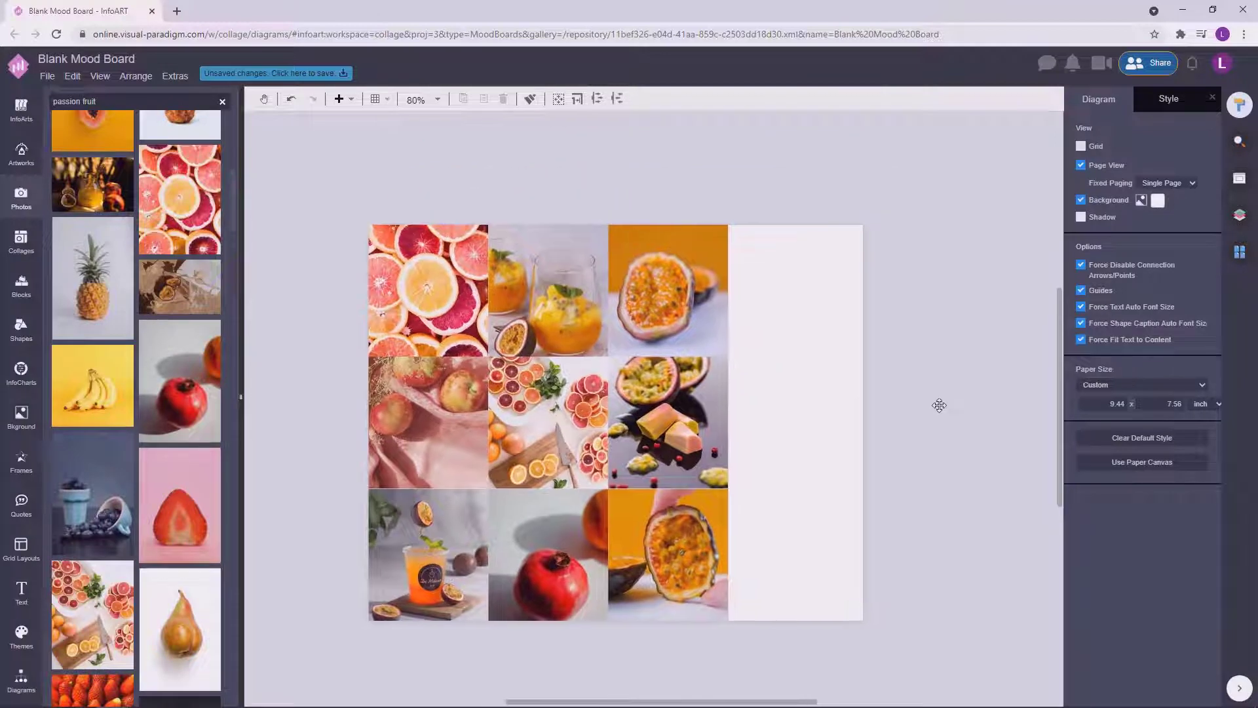
Step: Add a small horizontal rectangle near the top of the blank strip beside the photo grid
left_click(21, 676)
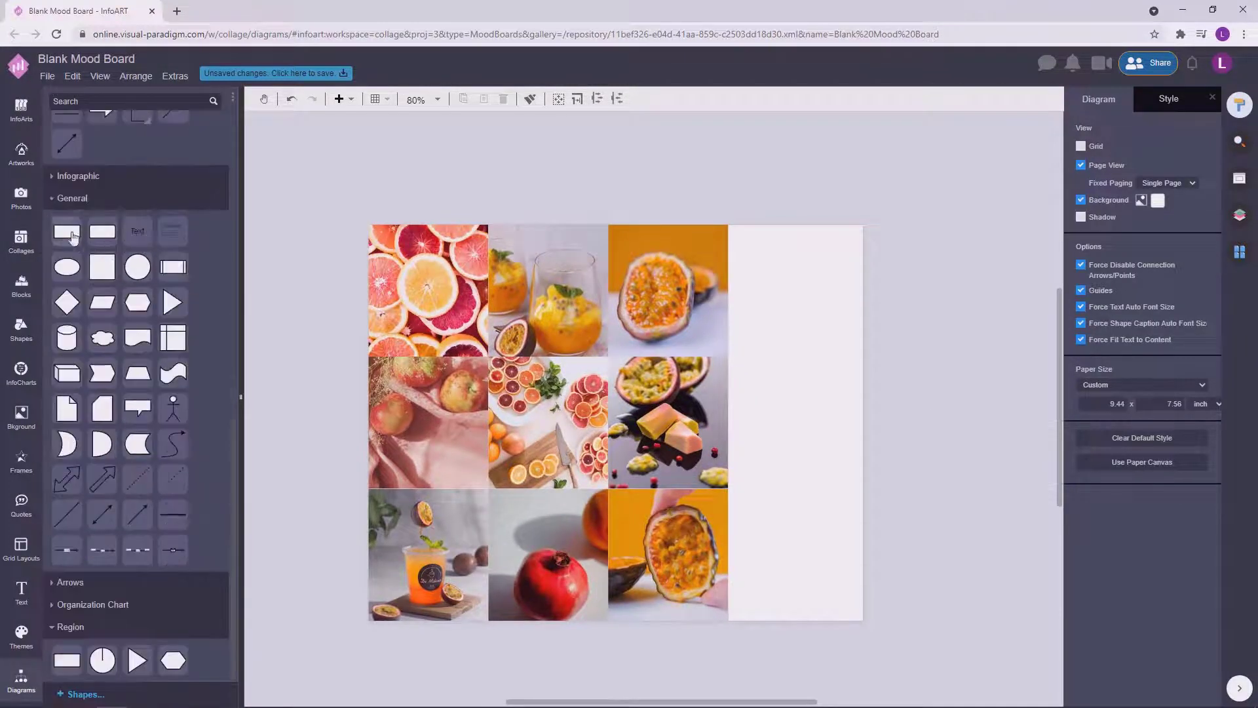
left_click_drag(70, 234, 739, 238)
left_click_drag(803, 271, 821, 280)
left_click_drag(786, 267, 819, 275)
Step: Give the small rectangle a solid red fill
left_click(1080, 191)
left_click(1201, 191)
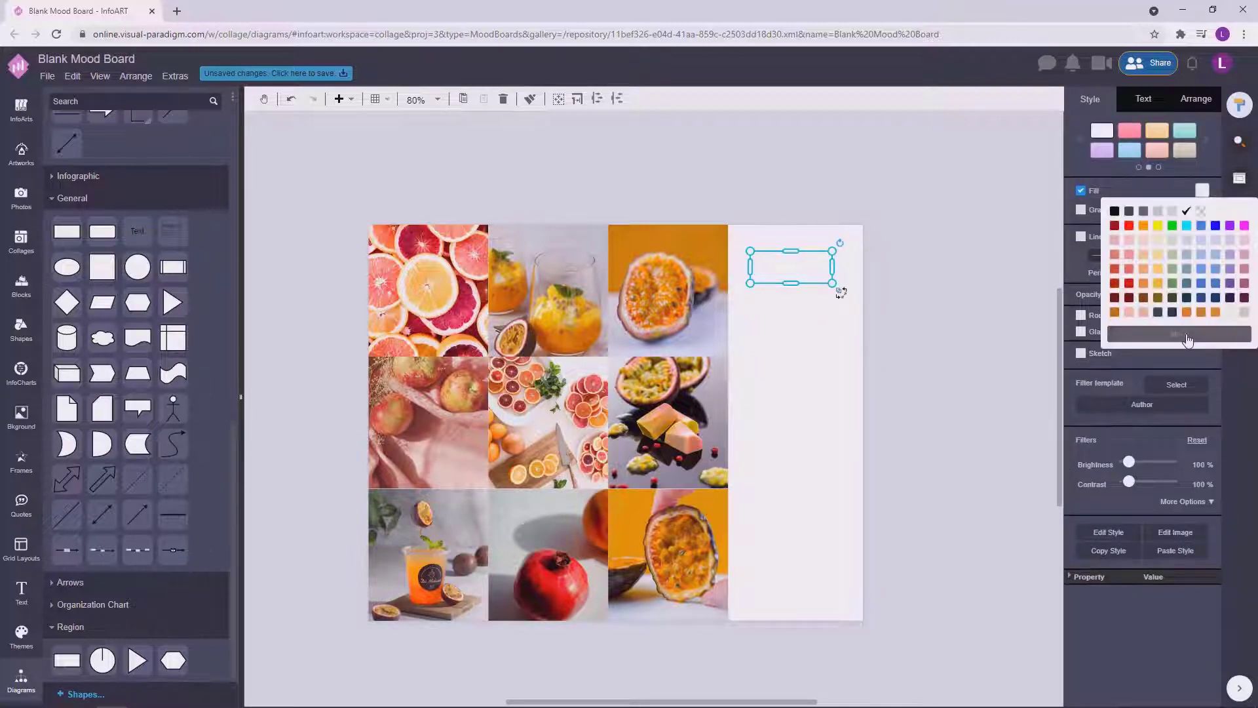
left_click(1232, 346)
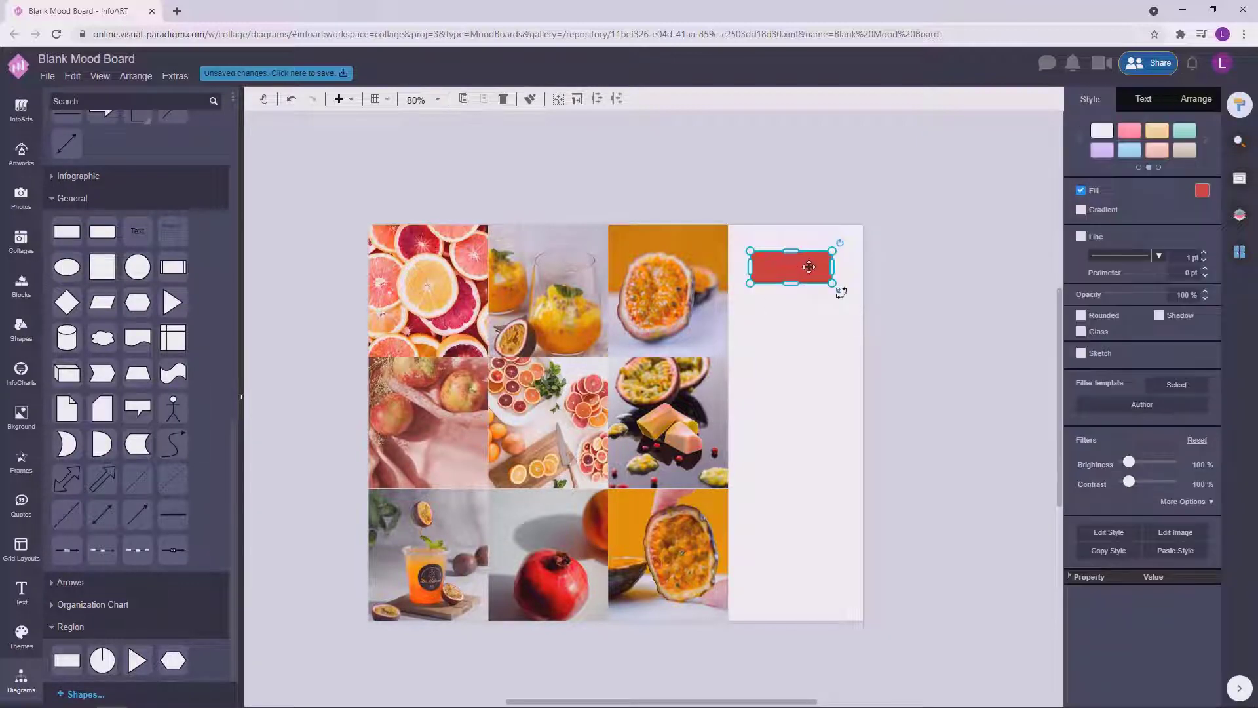
left_click(926, 290)
Step: Duplicate the red rectangle downward to form an evenly spaced column of five swatches
left_click_drag(807, 275, 809, 313)
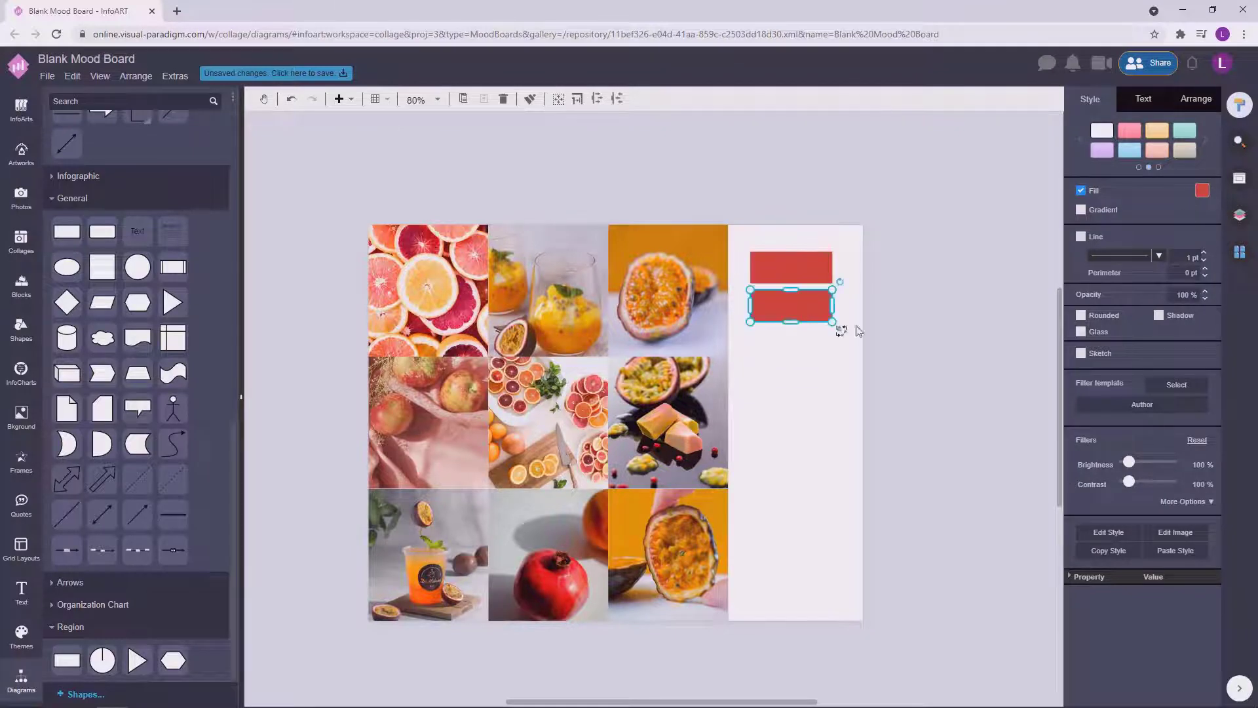
left_click_drag(813, 358, 803, 418)
left_click(911, 322)
left_click_drag(966, 439, 1011, 424)
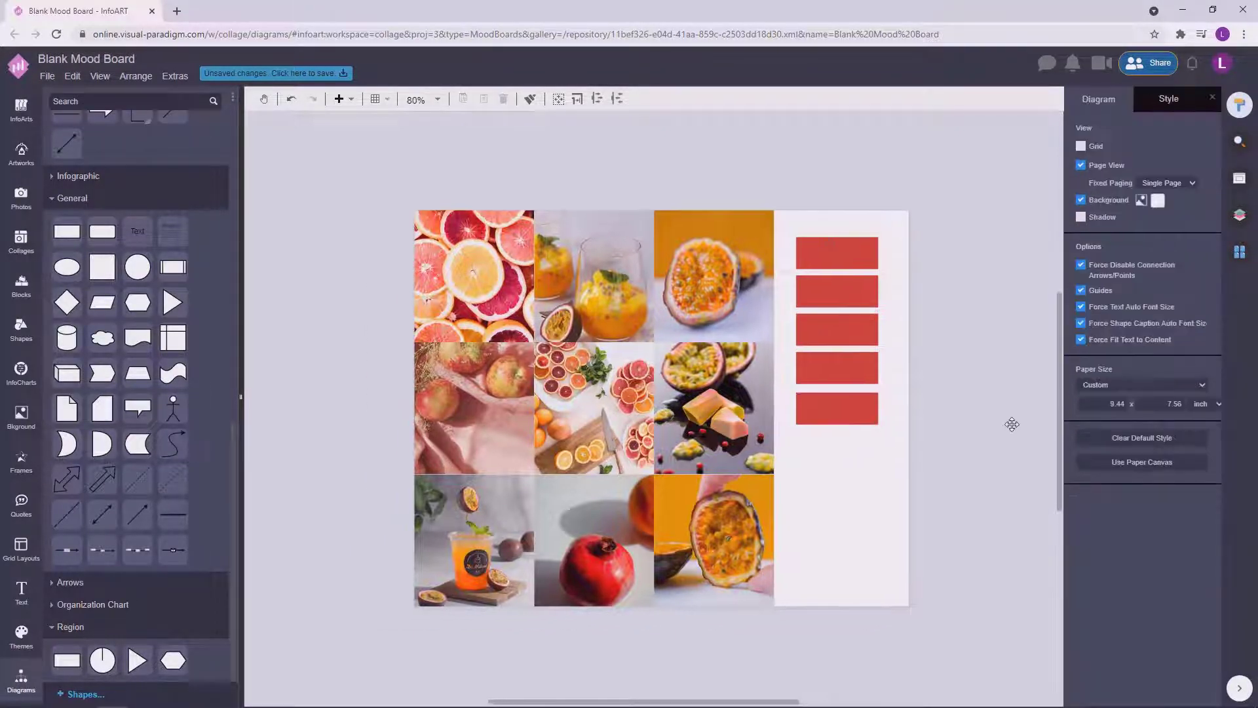
Step: Shift the column of five red rectangles slightly to the right so it is centered in the blank strip
left_click_drag(862, 412, 862, 413)
left_click(946, 408)
left_click_drag(945, 449, 772, 207)
left_click_drag(877, 330, 877, 330)
left_click_drag(843, 332, 847, 332)
left_click(921, 314)
Step: Open the fill color choices for the top rectangle in the swatch column
left_click(846, 249)
left_click(1197, 193)
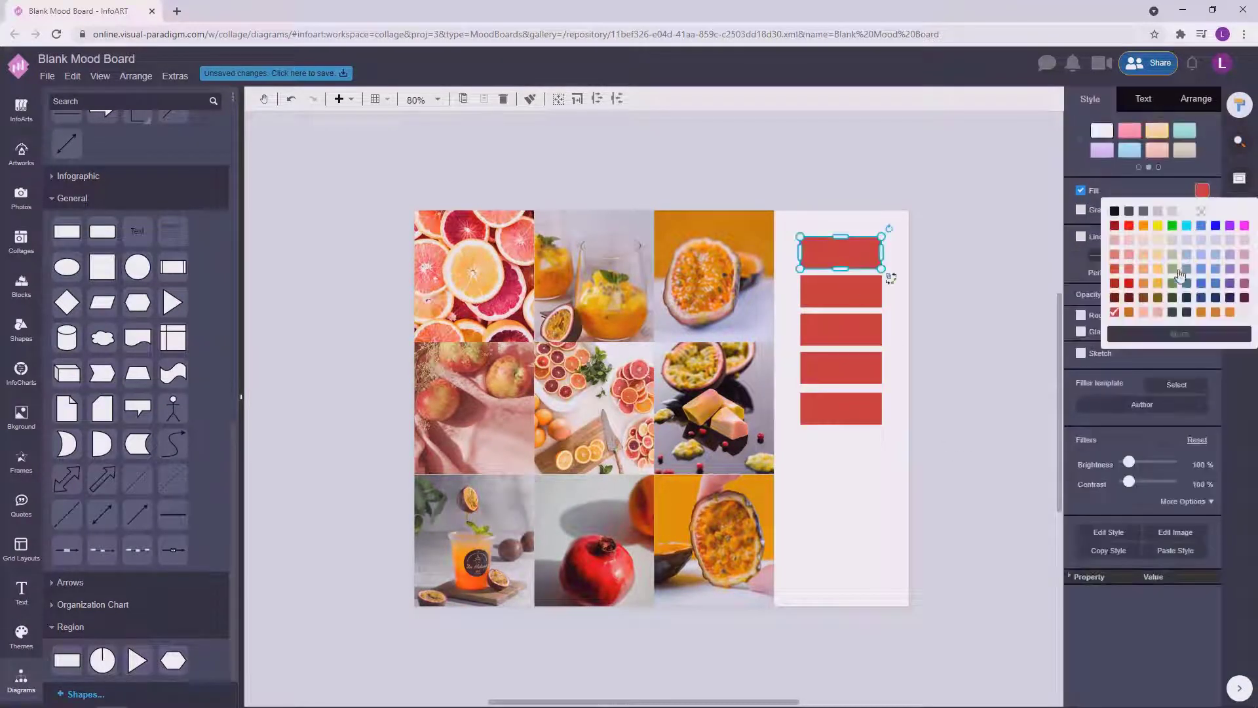
Step: Fill the first rectangle in the white column with dark red and the second with a lighter coral red
left_click(1179, 333)
left_click(944, 295)
left_click(841, 290)
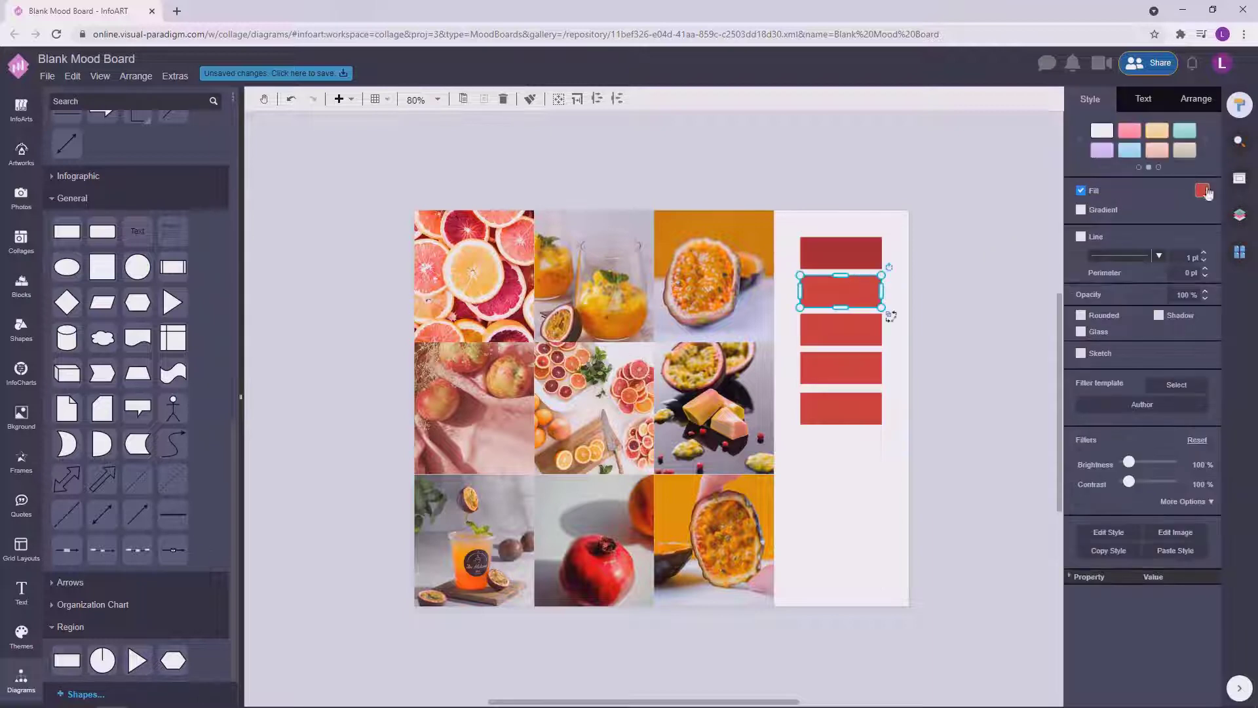
left_click(1202, 190)
left_click(1232, 346)
Step: Fill the third rectangle with a burnt orange
left_click(841, 328)
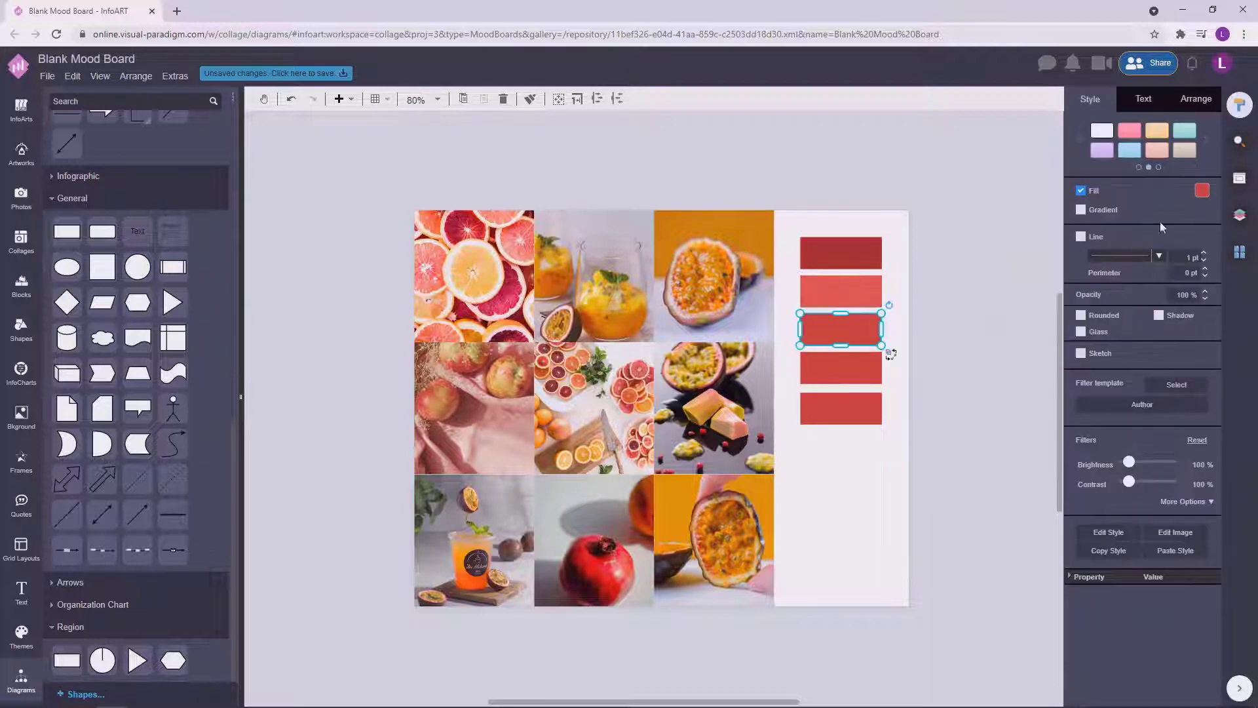
left_click(1203, 191)
left_click(1247, 209)
left_click(1232, 346)
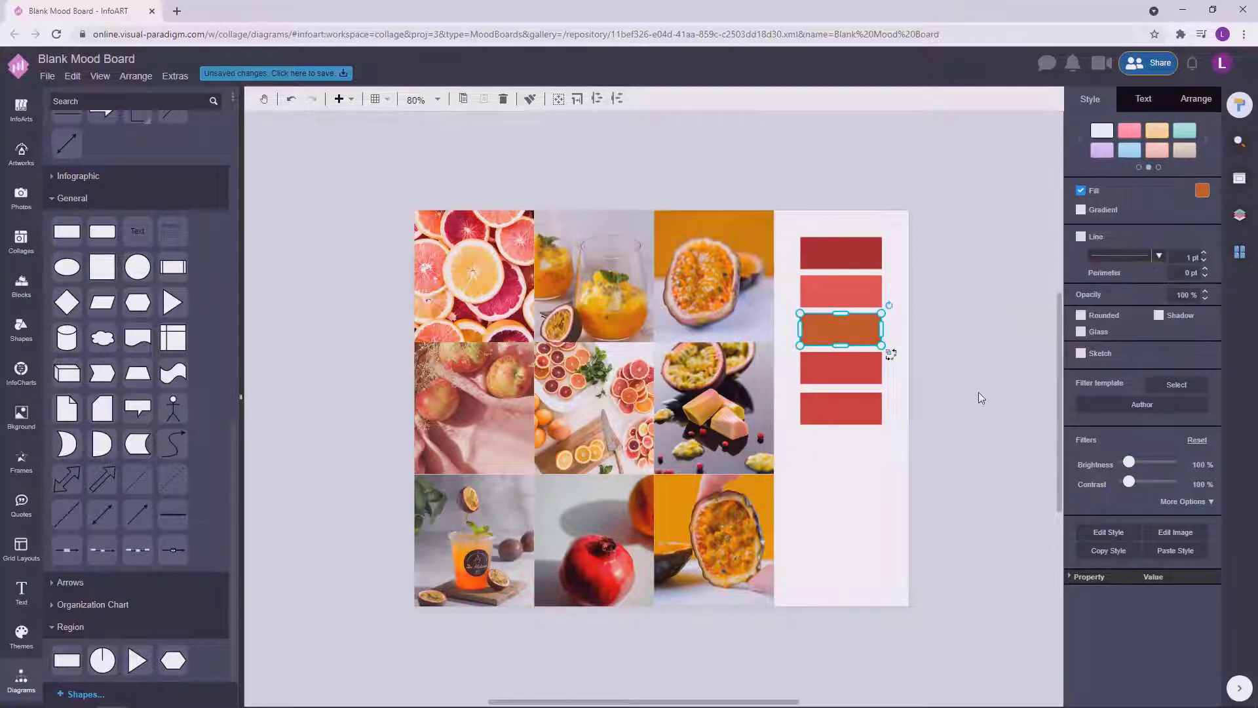
Step: Fill the fourth rectangle with a bright yellow-orange
left_click(840, 367)
left_click(1202, 190)
left_click(1249, 217)
left_click(1212, 222)
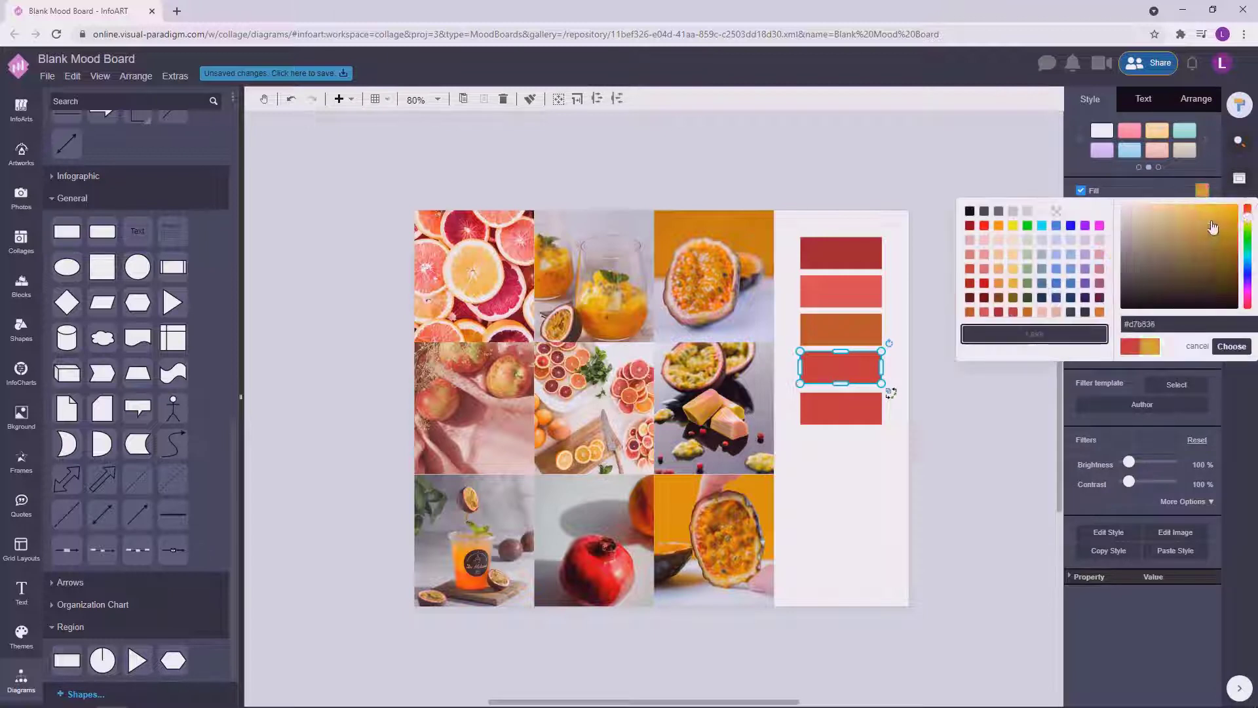
left_click(1247, 214)
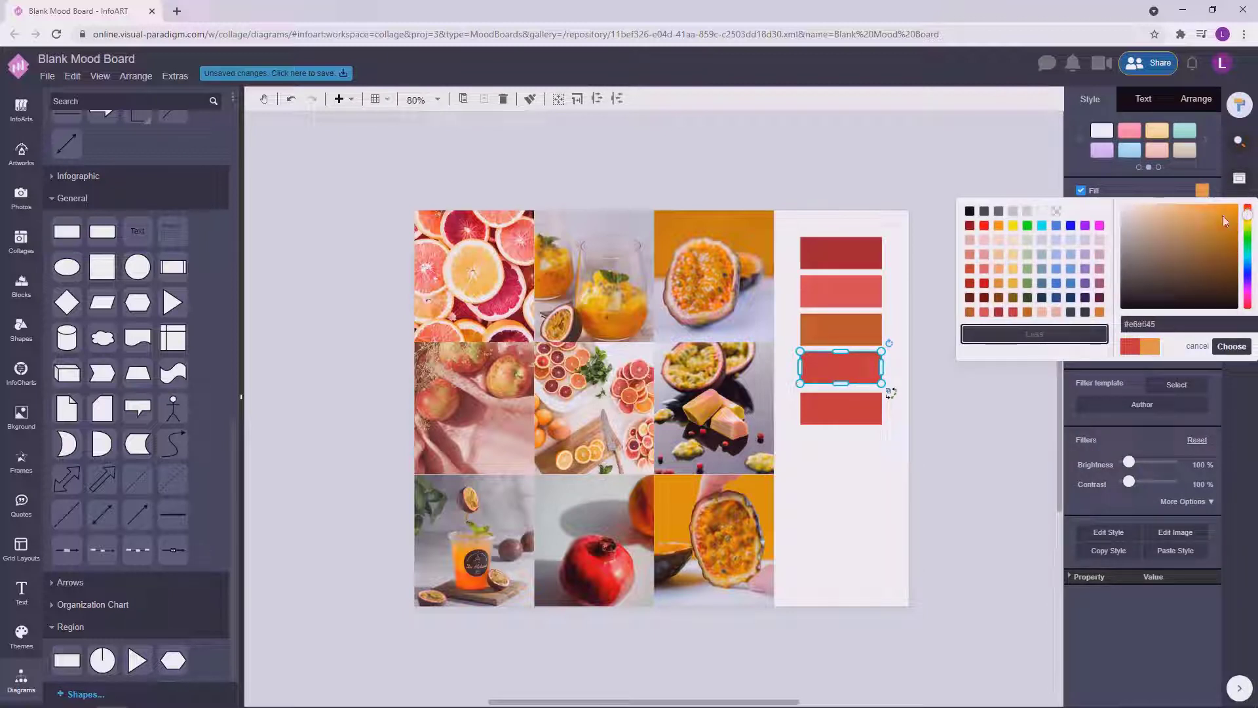
left_click(1231, 346)
Step: Fill the fifth rectangle with the pale salmon pink from the colour palette
left_click(841, 407)
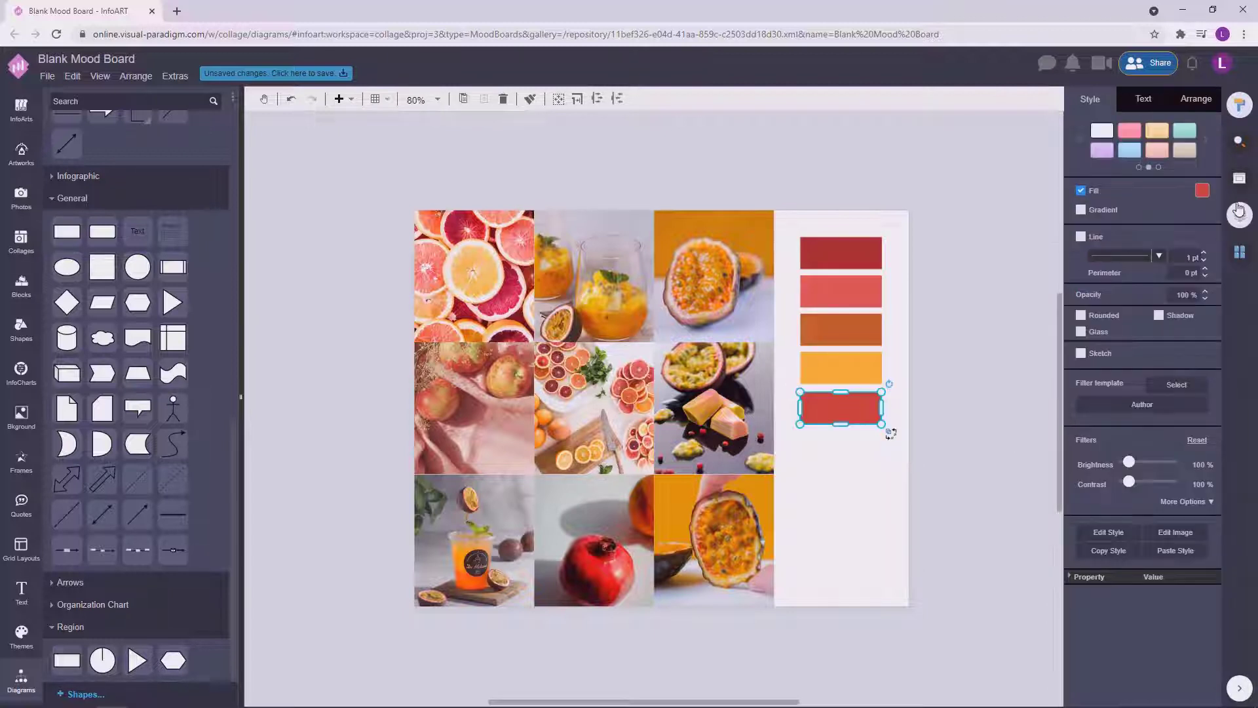
left_click(1202, 190)
left_click(1210, 314)
left_click(963, 347)
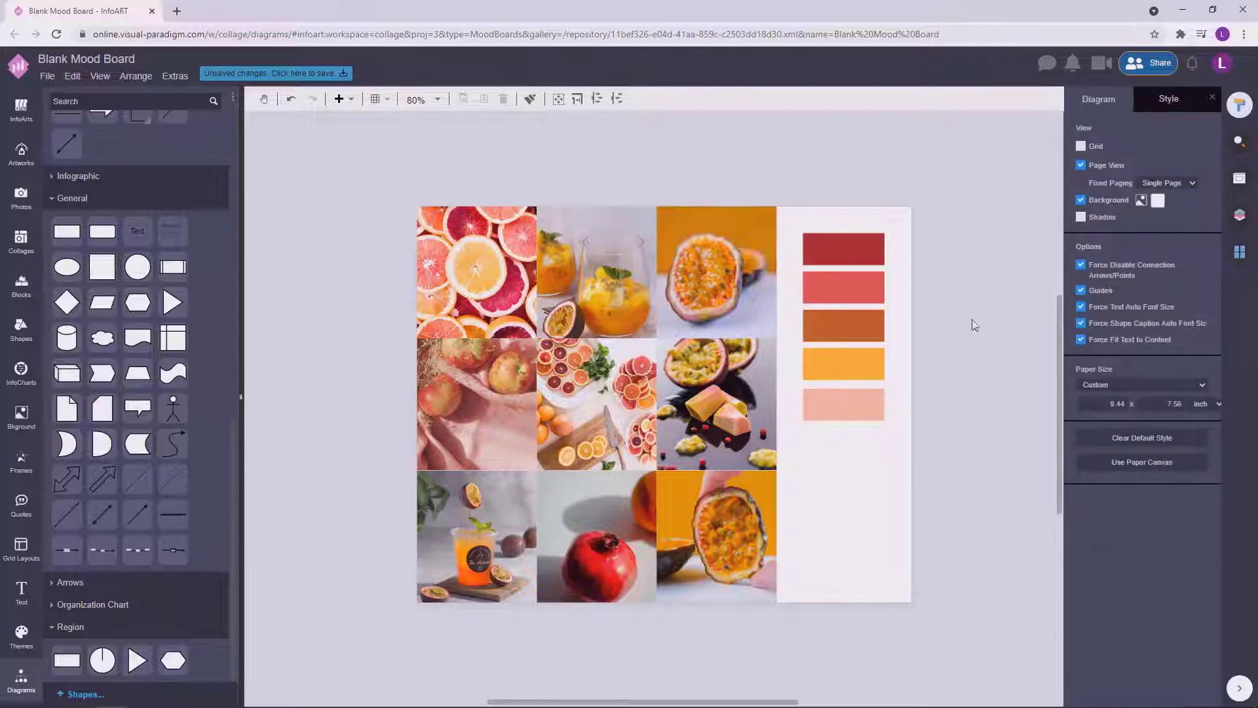
Step: Refine the first swatch's fill to a slightly more muted dark red
left_click(843, 249)
left_click(1202, 191)
left_click(1152, 342)
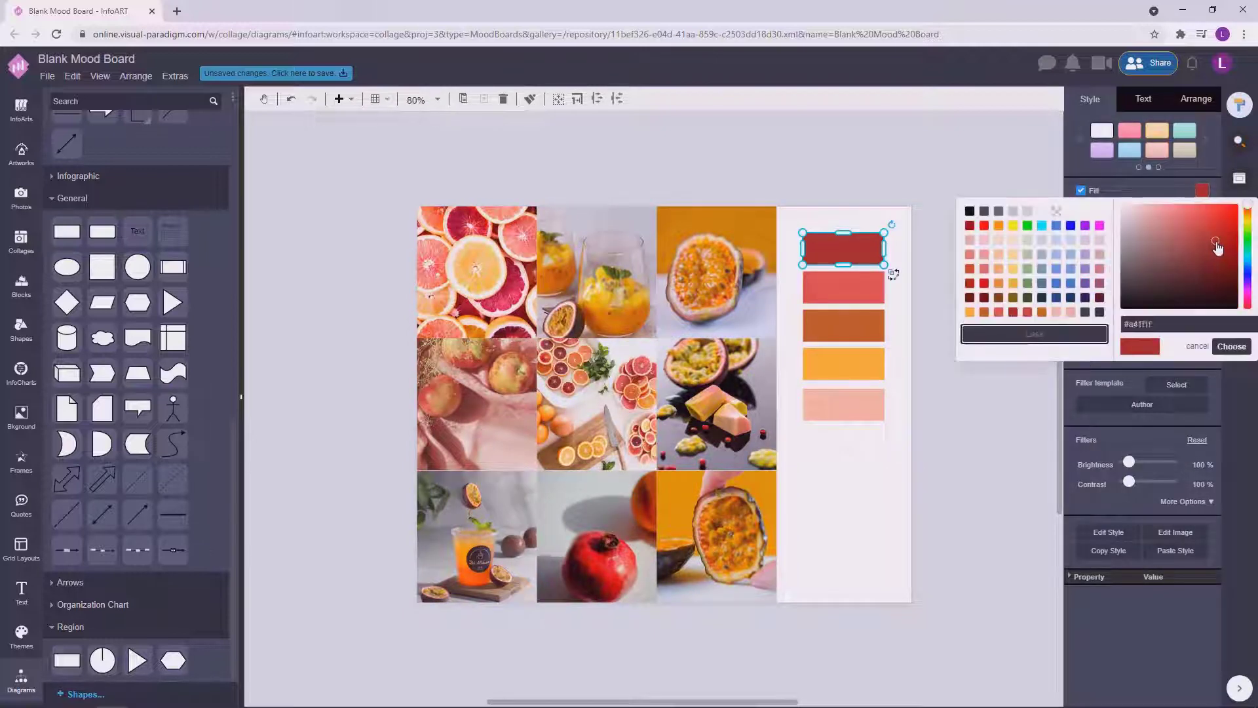
left_click(1217, 351)
Step: Change the second swatch's fill to a more saturated, vivid red
left_click(843, 287)
left_click(1202, 191)
left_click(1034, 334)
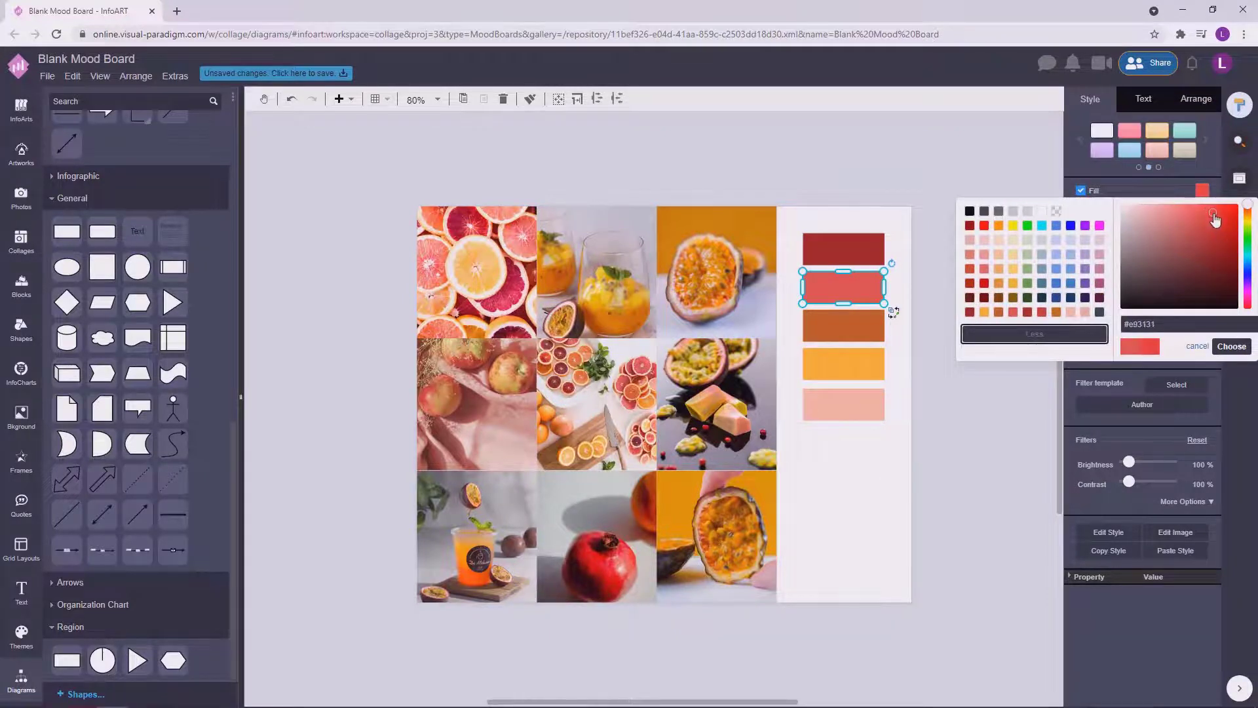
left_click(1231, 346)
left_click(960, 382)
left_click(823, 282)
left_click(1202, 191)
left_click(1034, 334)
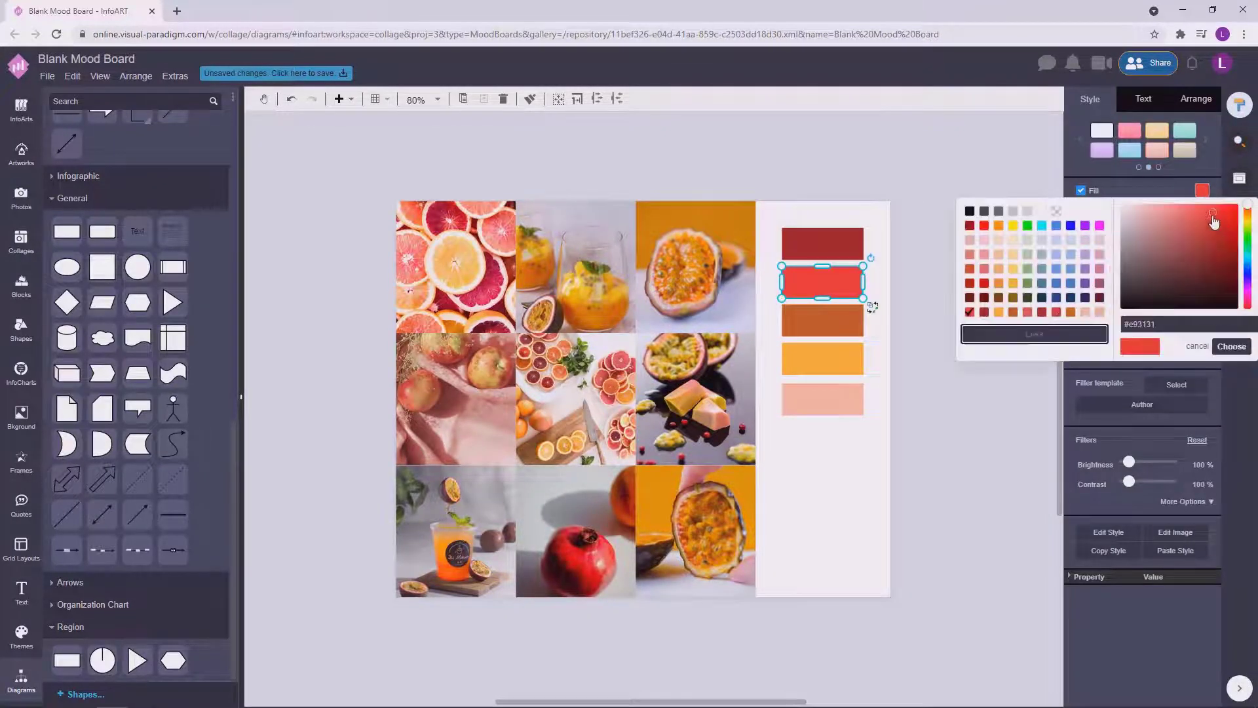
left_click(1233, 347)
left_click(974, 348)
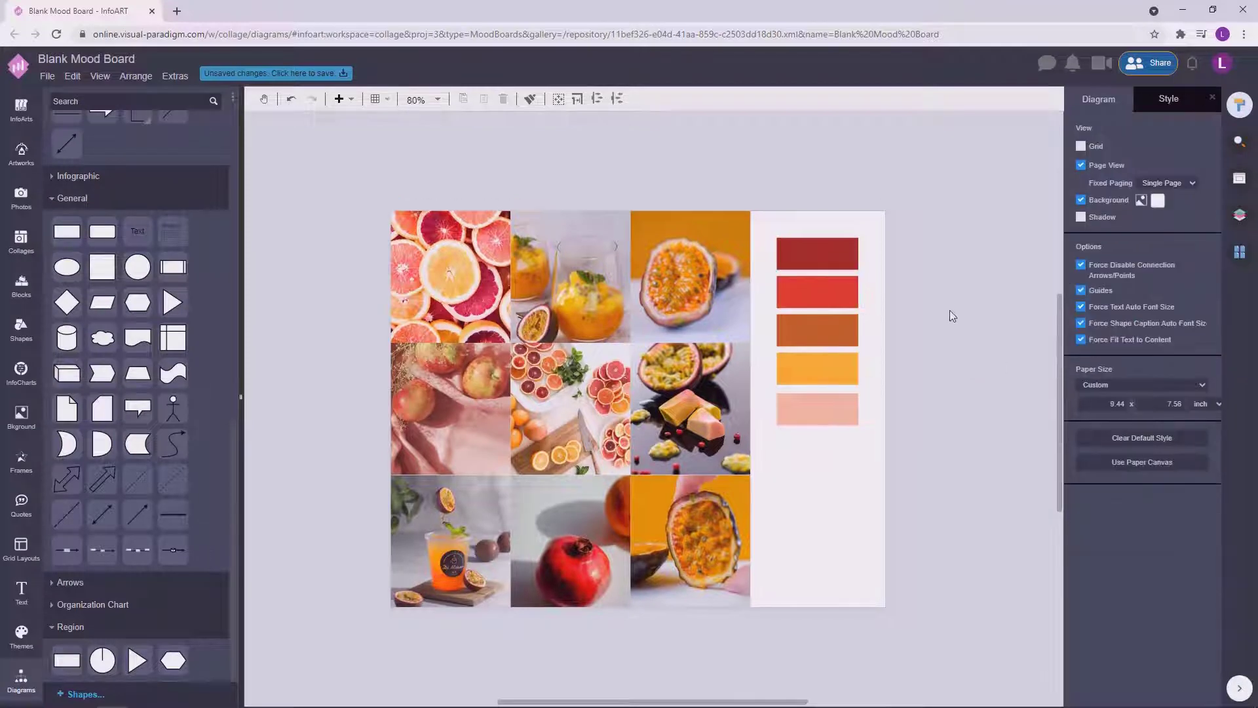
Step: Reduce the saturation of the third swatch's fill to make it a muted brown
left_click(845, 333)
left_click(1203, 191)
left_click(1034, 335)
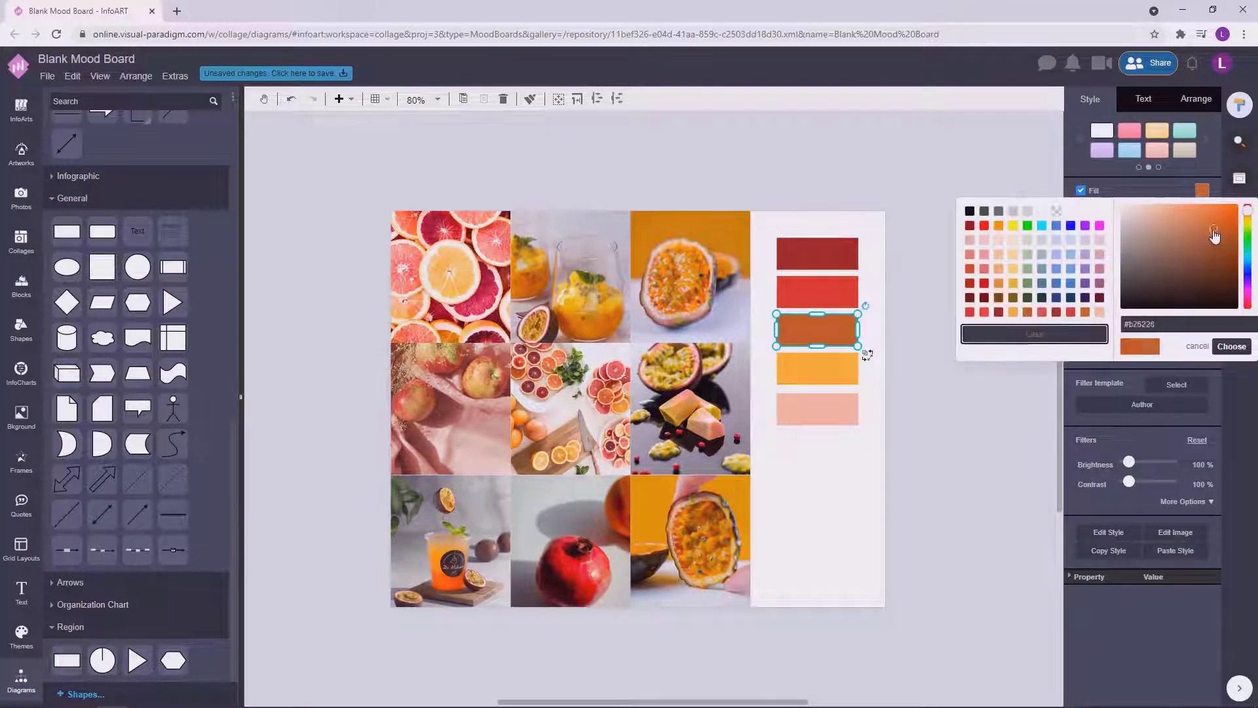
left_click(1231, 348)
left_click(938, 394)
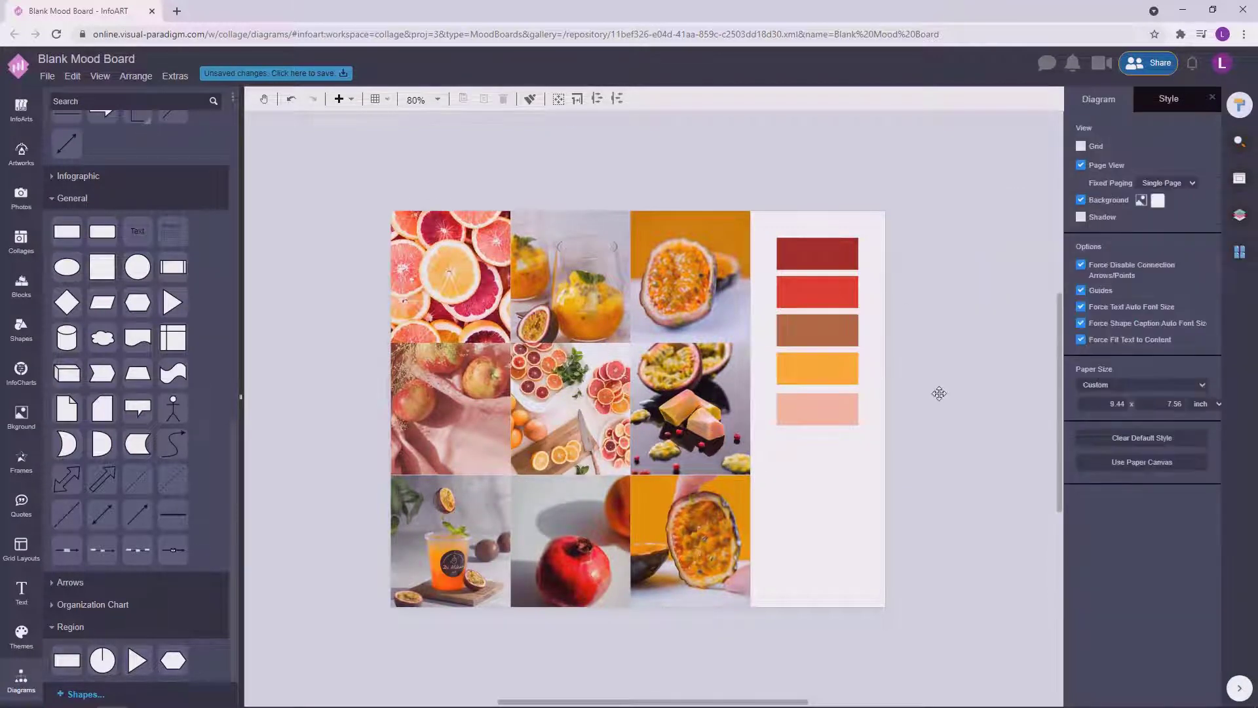
Step: Add a wide text box above the board with the text "Passion Fruits"
scroll(891, 489, "down", 4)
scroll(891, 489, "up", 7)
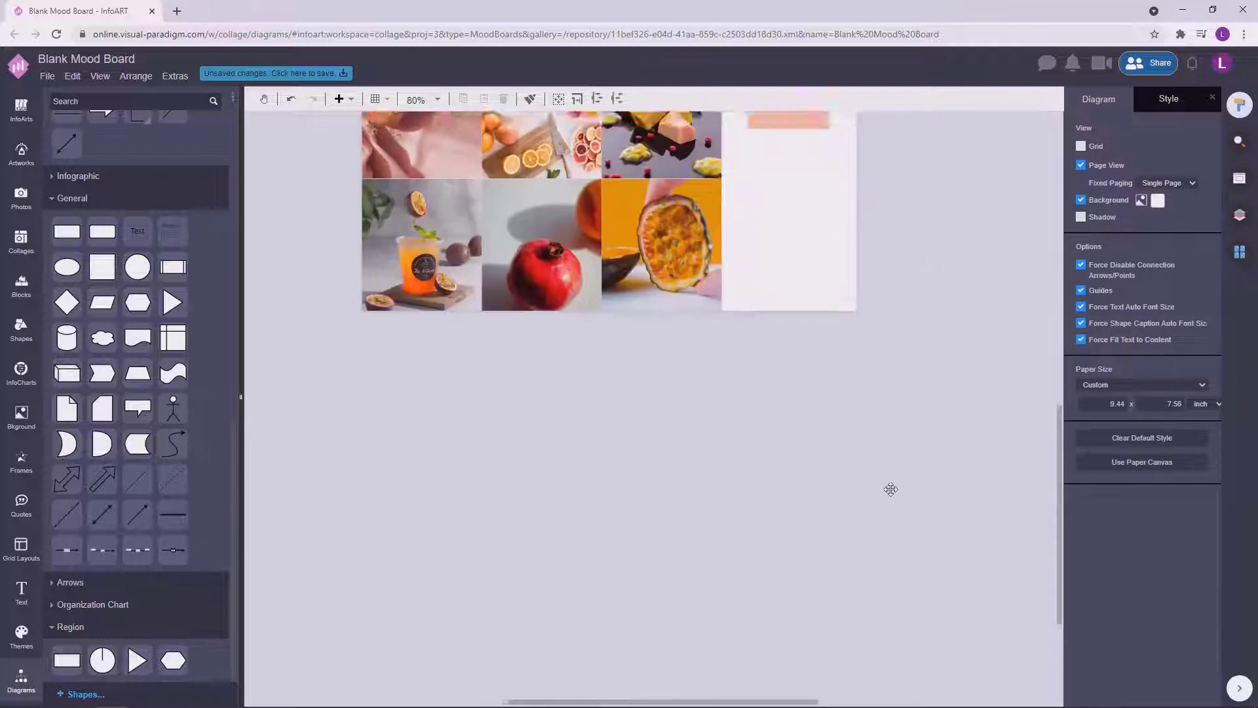
left_click_drag(628, 159, 673, 205)
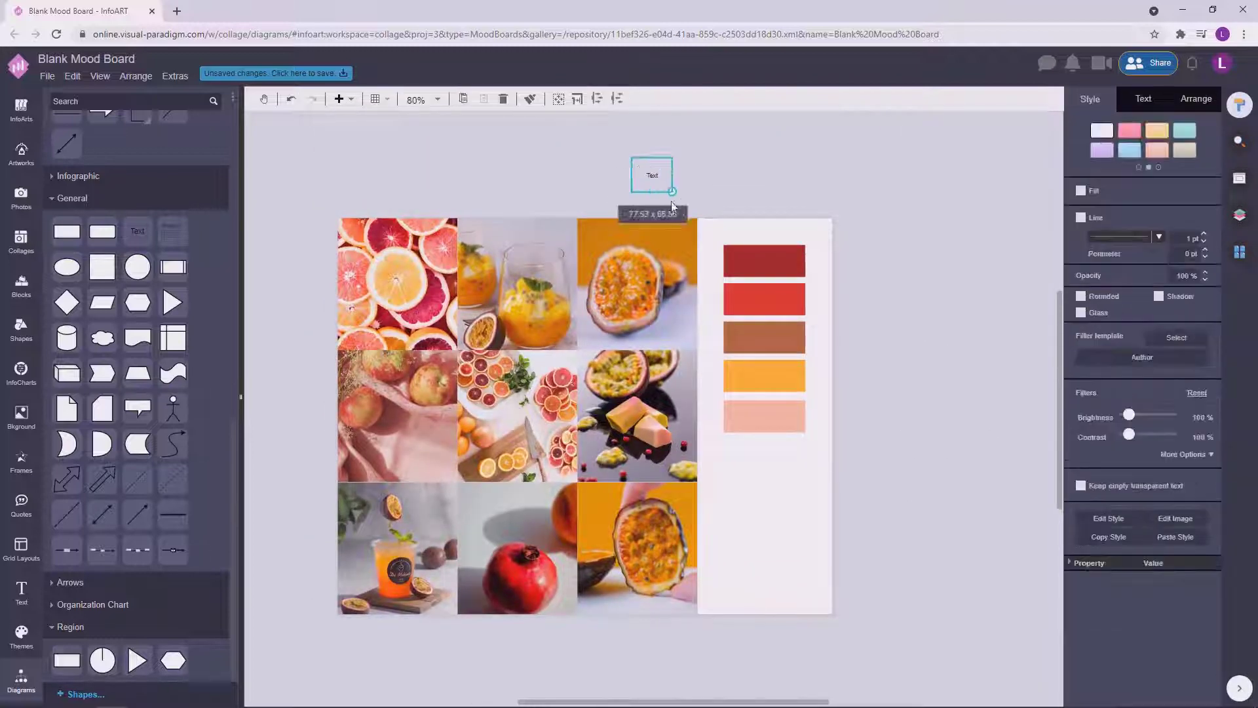
left_click_drag(766, 181, 850, 176)
double_click(786, 175)
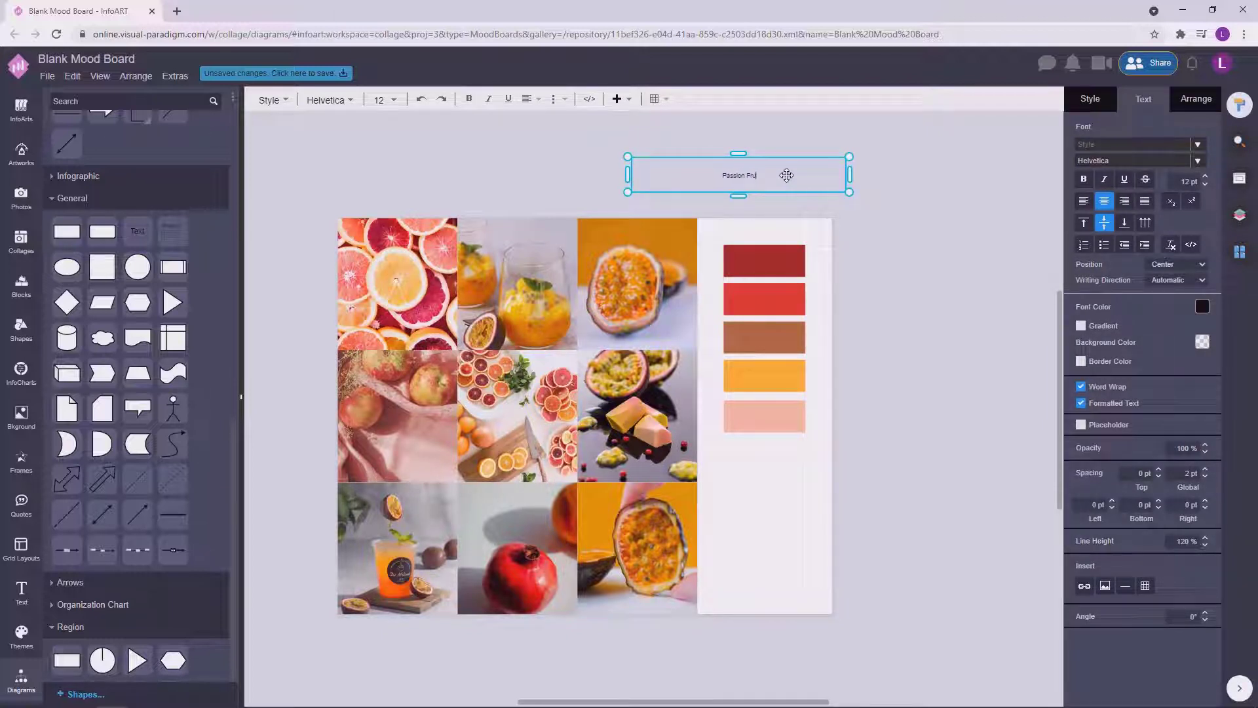
type("Passion Fruits")
key("Escape")
Step: Set the "Passion Fruits" text to 50 pt in the Allura font
left_click(768, 174)
left_click(1143, 99)
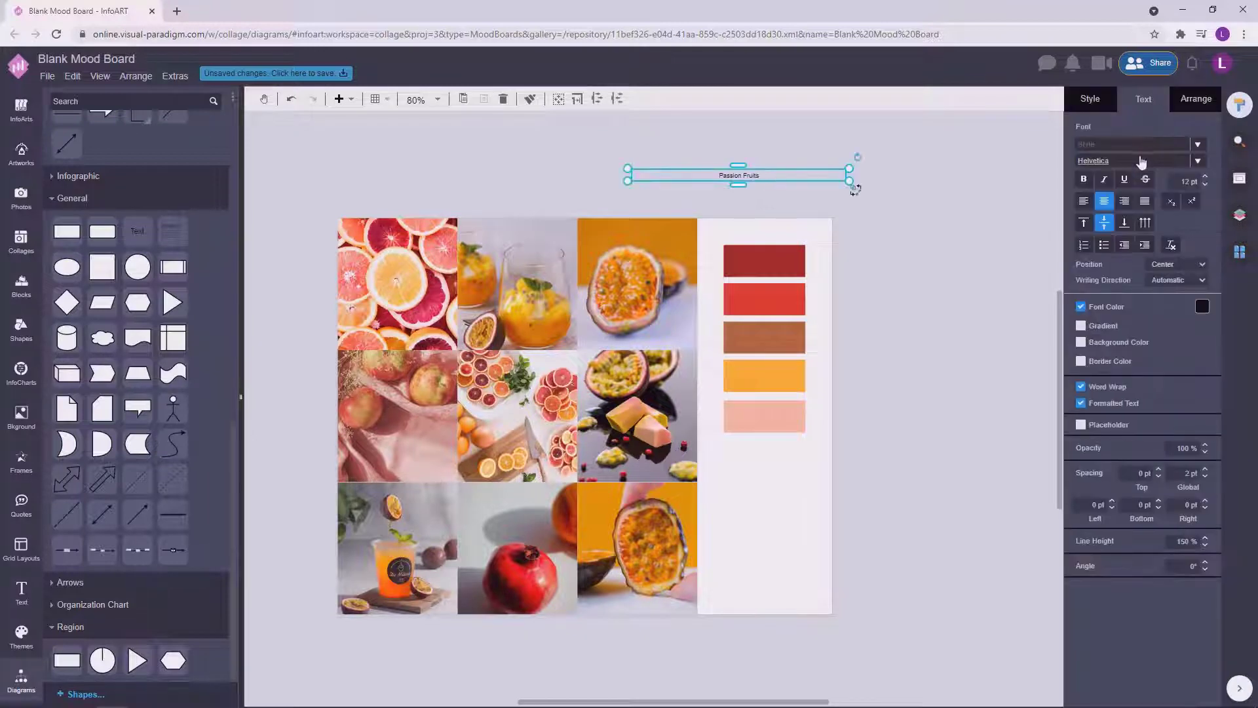
left_click(1184, 181)
type("350")
key("Return")
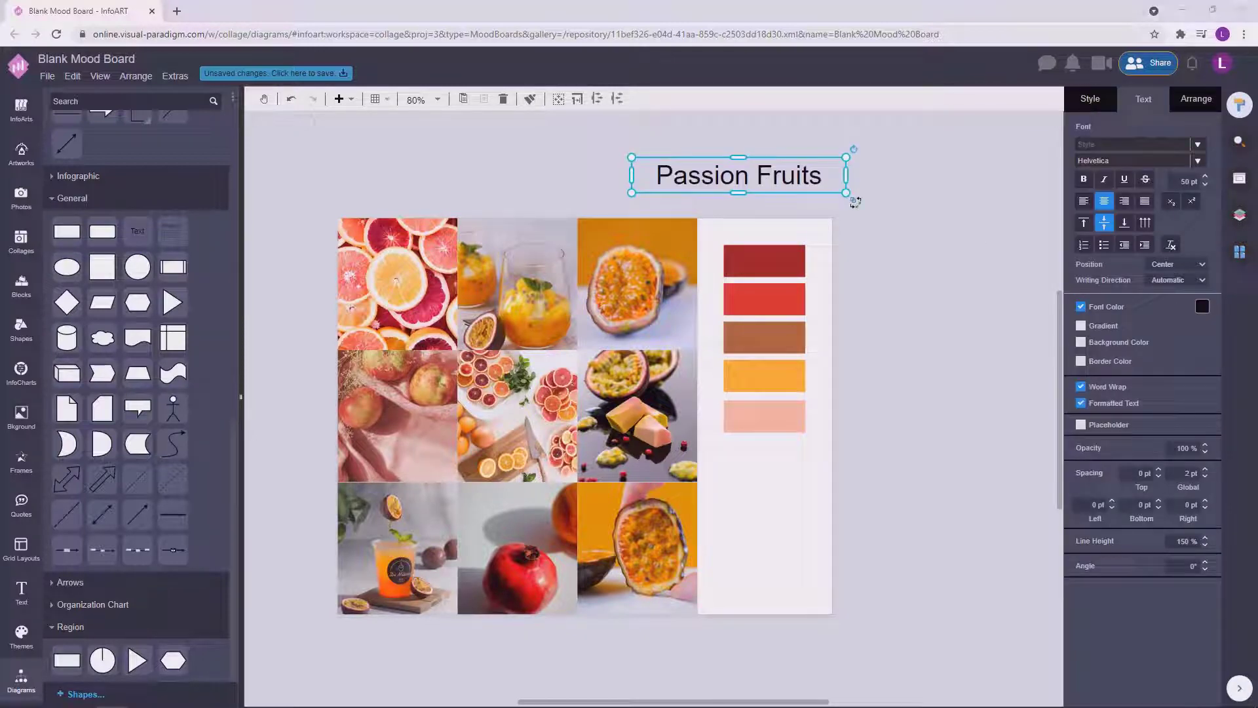
left_click(1131, 161)
type("allu")
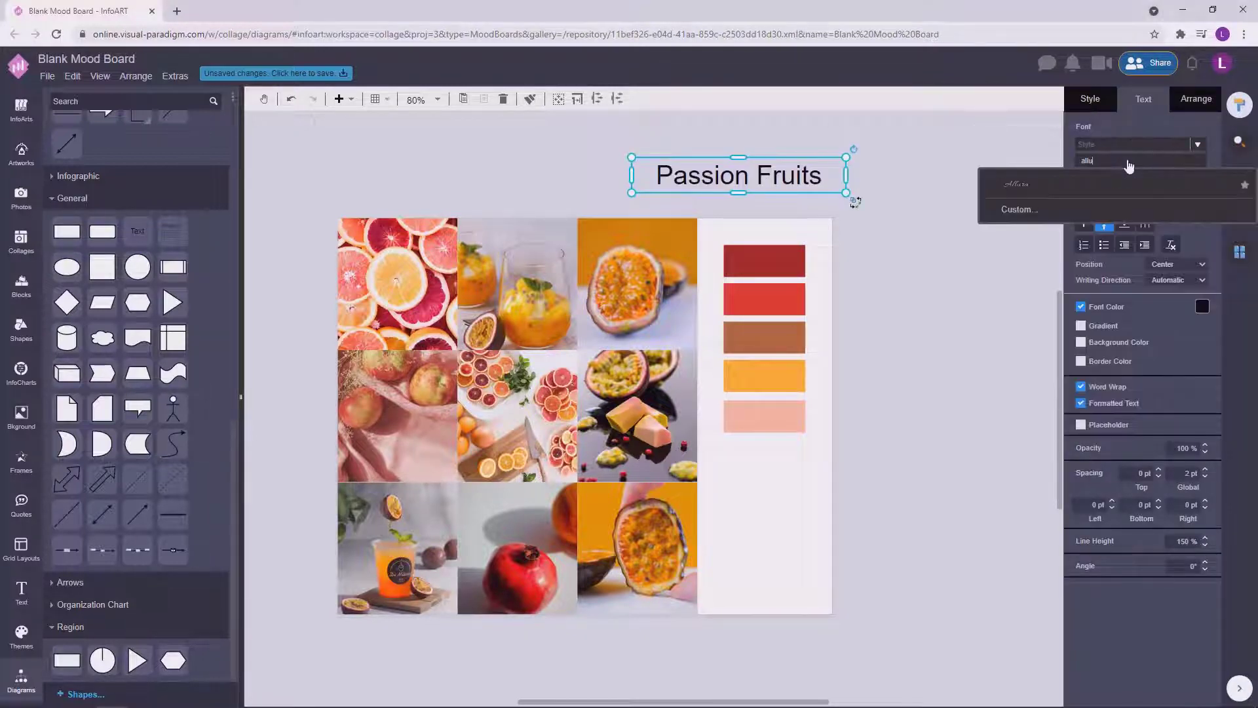
left_click(1048, 185)
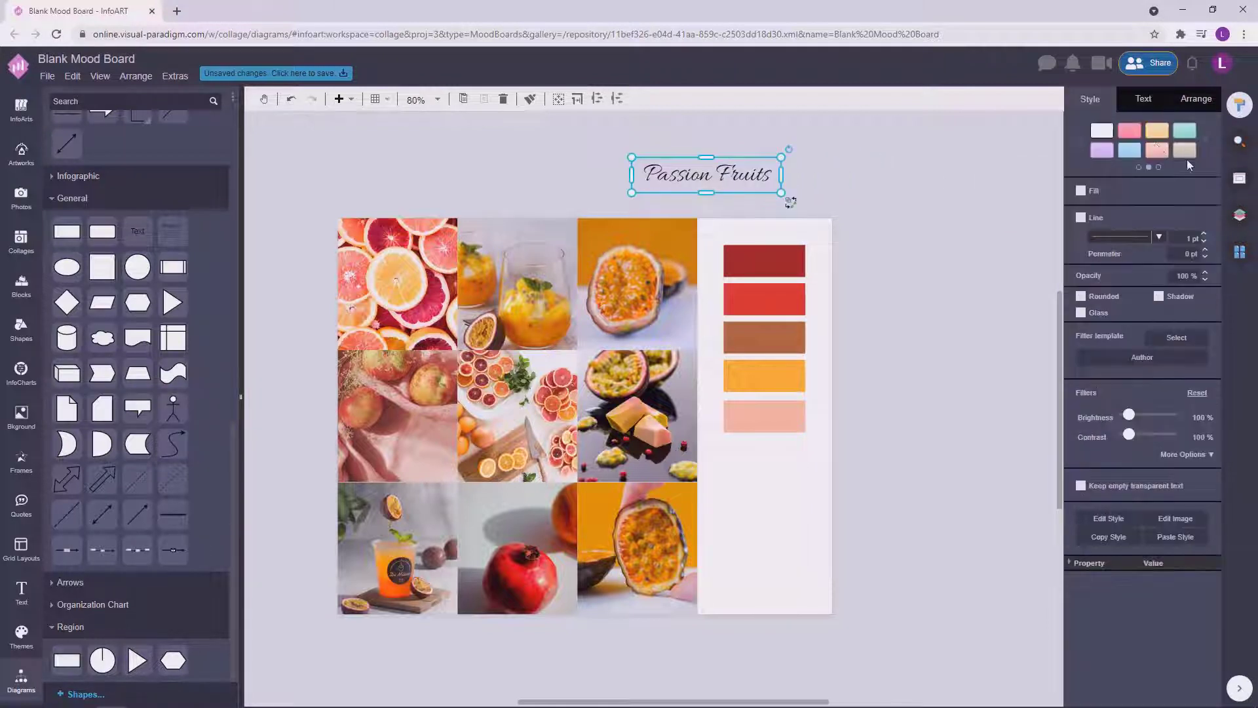
Step: Colour the title dark red and place it, rotated to run vertically, below the swatches in the white column
left_click(1202, 306)
left_click(1158, 429)
left_click(789, 150)
left_click_drag(710, 208, 768, 553)
Step: Set the title's font colour to a very dark grey
left_click(1201, 306)
left_click(1179, 449)
left_click(1123, 413)
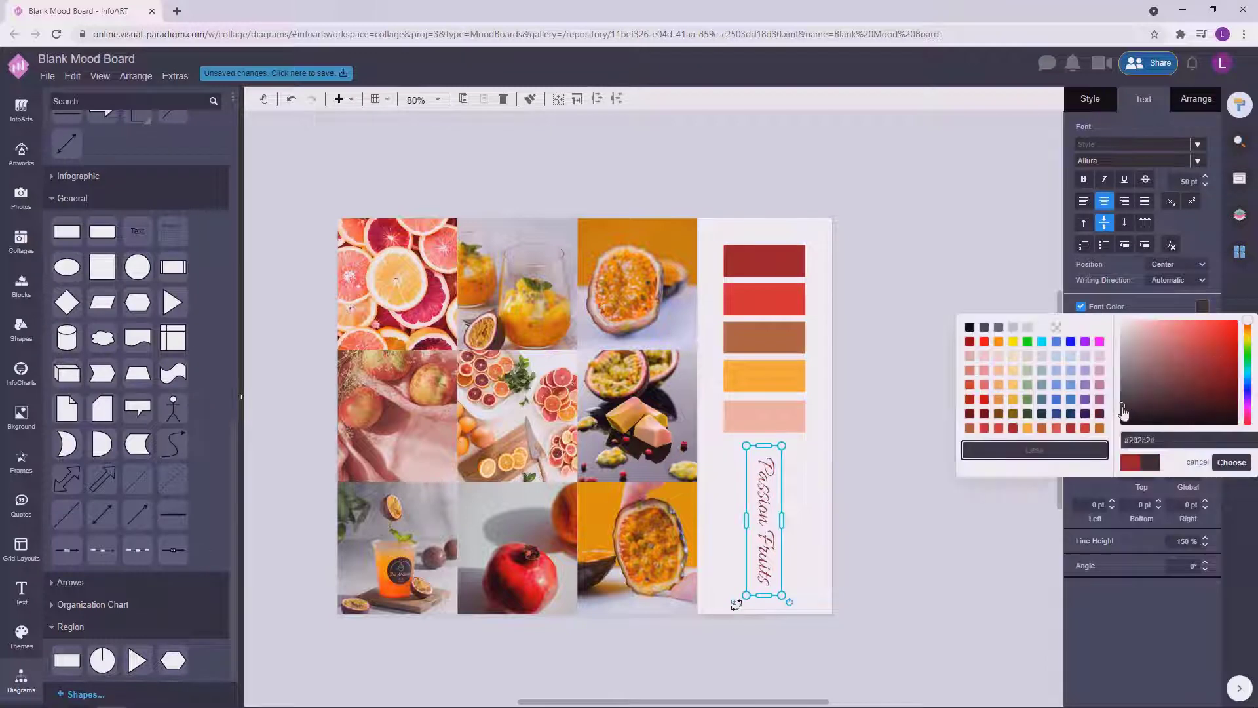
left_click(1205, 461)
left_click(962, 505)
Step: Reduce the title's font size to 45 pt and shift the title slightly down in the white column
left_click(815, 505)
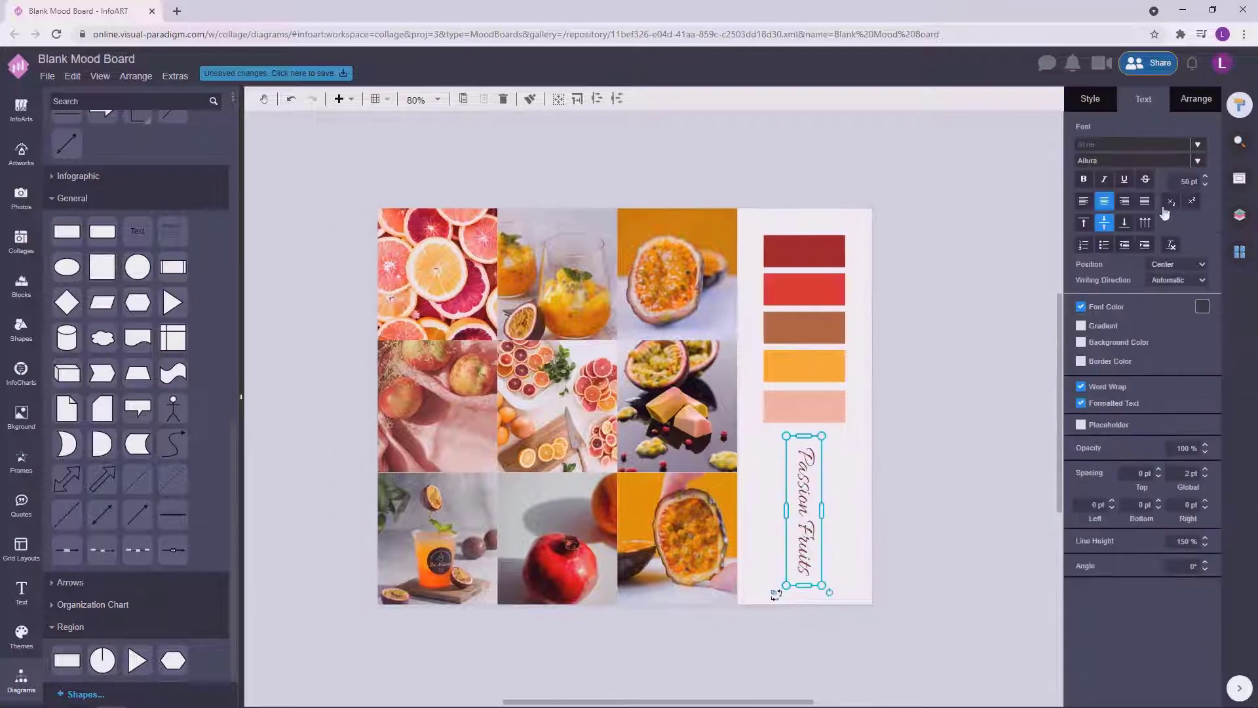
type("45")
key("Return")
left_click(907, 439)
left_click_drag(803, 517, 803, 524)
mouse_move(931, 459)
left_mouse_down()
mouse_move(972, 451)
mouse_move(939, 483)
left_mouse_up()
left_click(954, 434)
Step: Try the brown-toned passion fruit photo in place of the pomegranate in the bottom middle cell, and undo the replacement
left_click(20, 203)
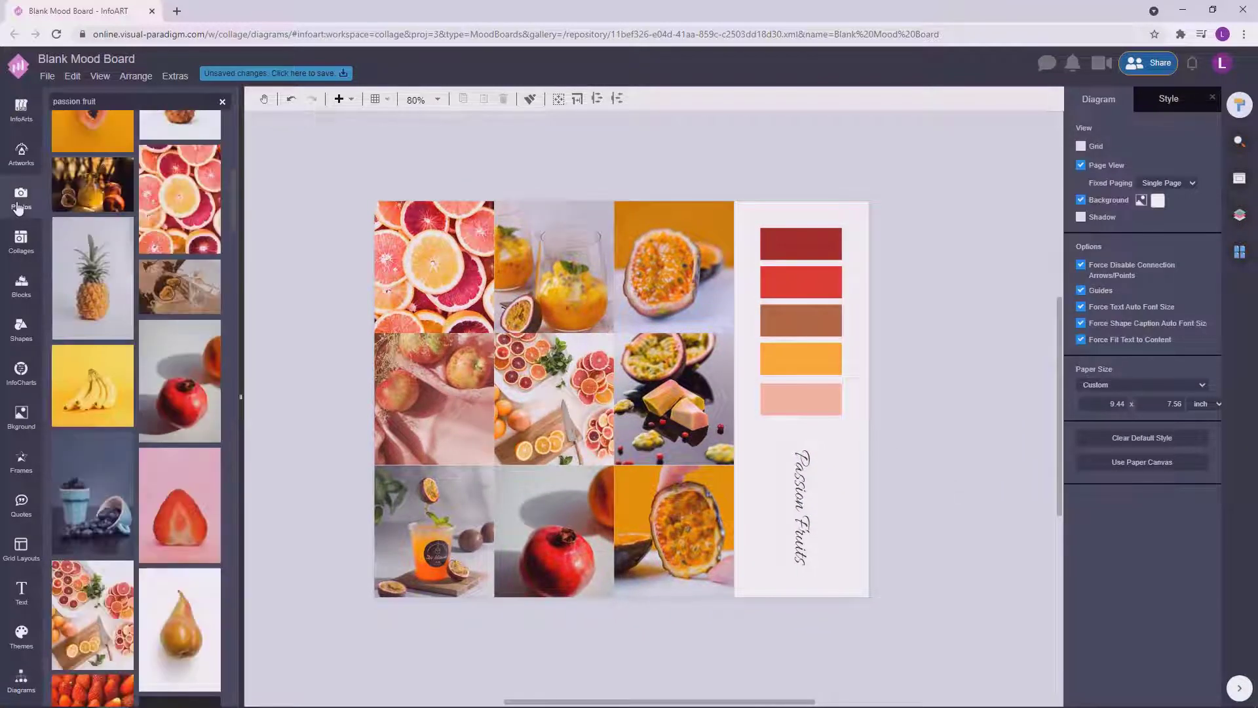
left_click_drag(177, 298, 553, 531)
left_click(1007, 432)
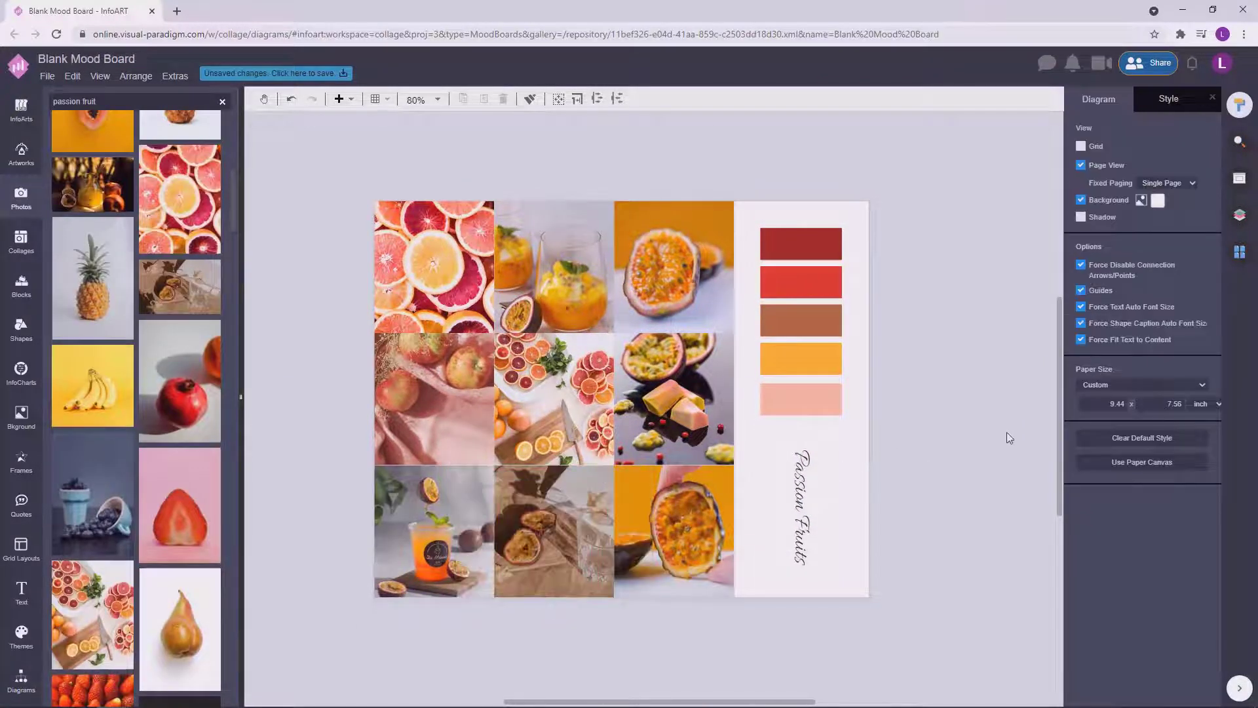
key("ctrl+z")
Step: Replace the pomegranate photo in the bottom middle cell with the halved passion fruit photo on the orange background
scroll(197, 459, "up", 8)
left_click_drag(184, 285, 572, 543)
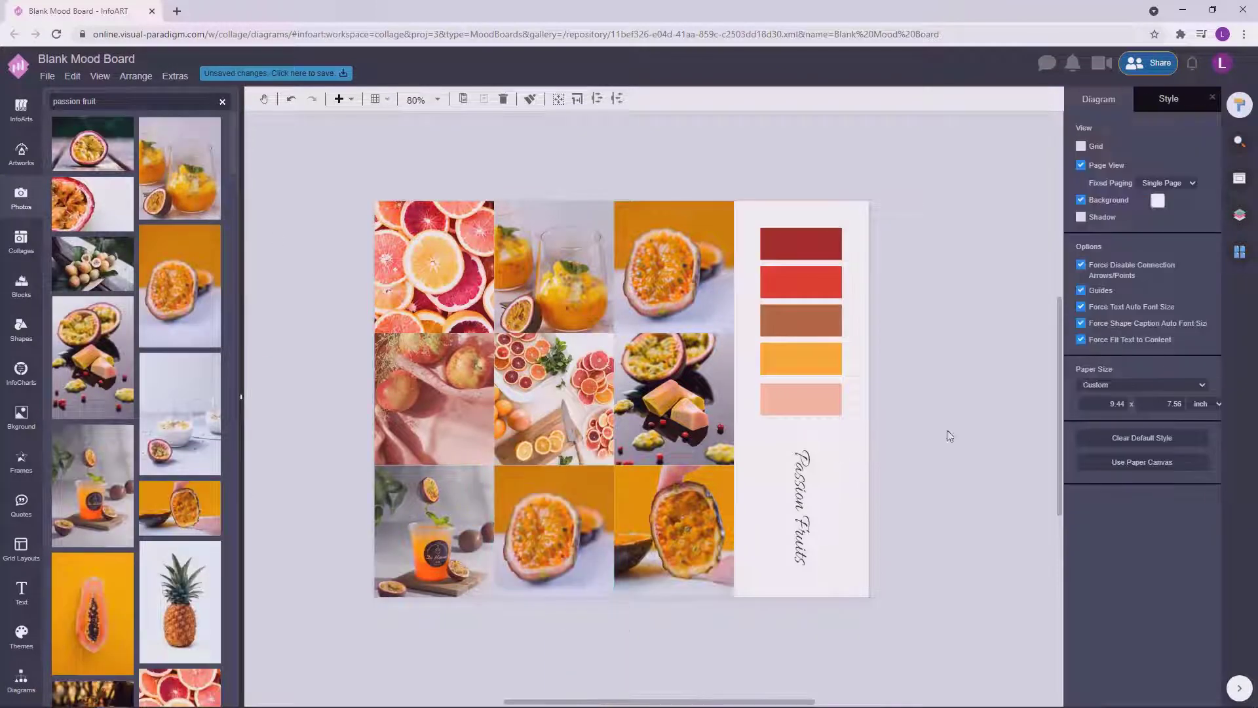
left_click(813, 515)
left_click(934, 433)
Step: Scale all five colour swatches down slightly together and recentre them in the white column
left_click_drag(915, 444, 747, 228)
left_click_drag(846, 431, 840, 416)
left_click_drag(836, 411, 844, 420)
left_click(923, 322)
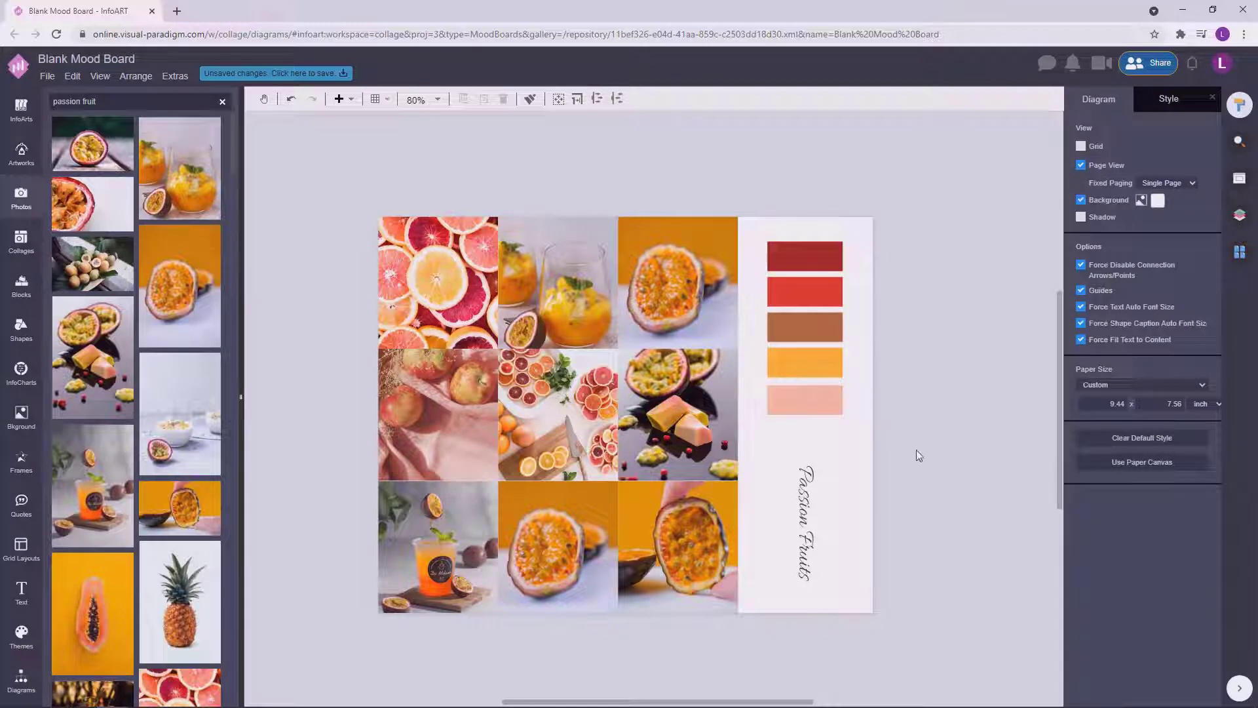
Step: Select the five swatches together and shift them slightly down to balance their margins in the white column
left_click(840, 410)
left_click(950, 358)
left_click_drag(926, 448, 769, 211)
left_click_drag(859, 411, 867, 419)
left_click(950, 243)
Step: Move the "Passion Fruits" title slightly up towards the swatches
left_click_drag(824, 524, 824, 515)
left_click(932, 480)
left_click(823, 501)
left_click(930, 404)
scroll(929, 404, "down", 1)
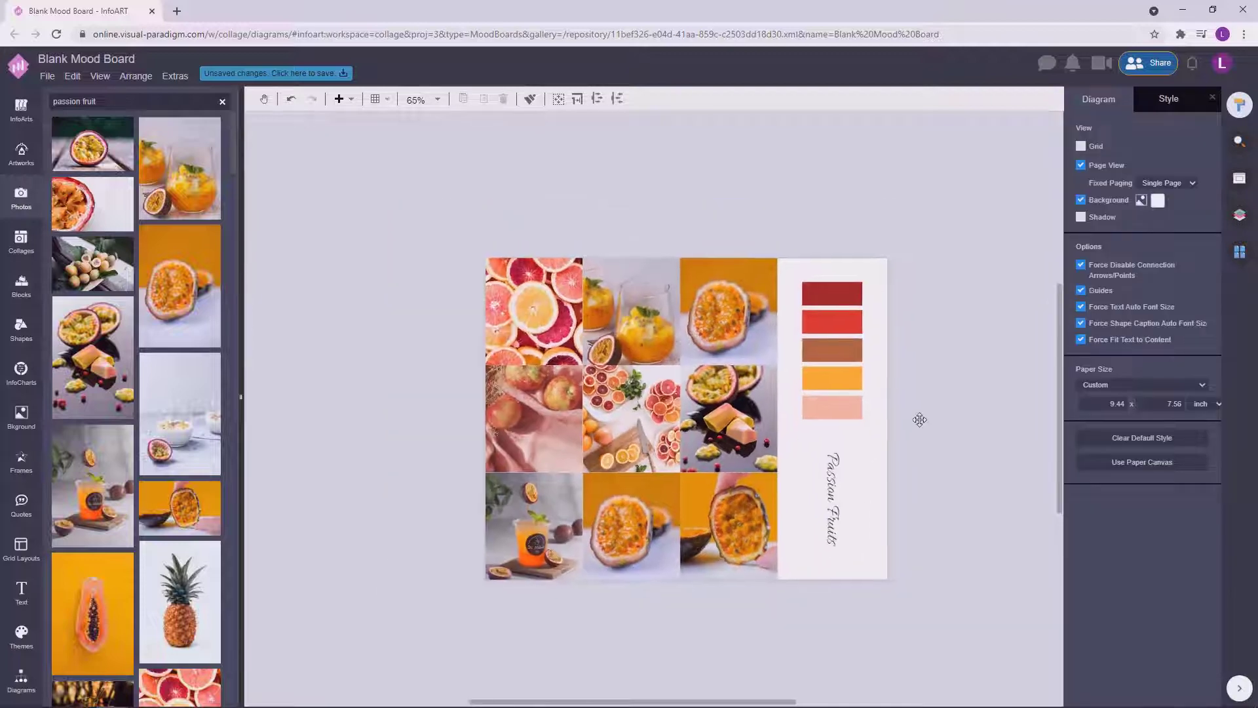
scroll(917, 464, "up", 2)
Step: Set the "Passion Fruits" title's font size to 50 pt
left_click(790, 524)
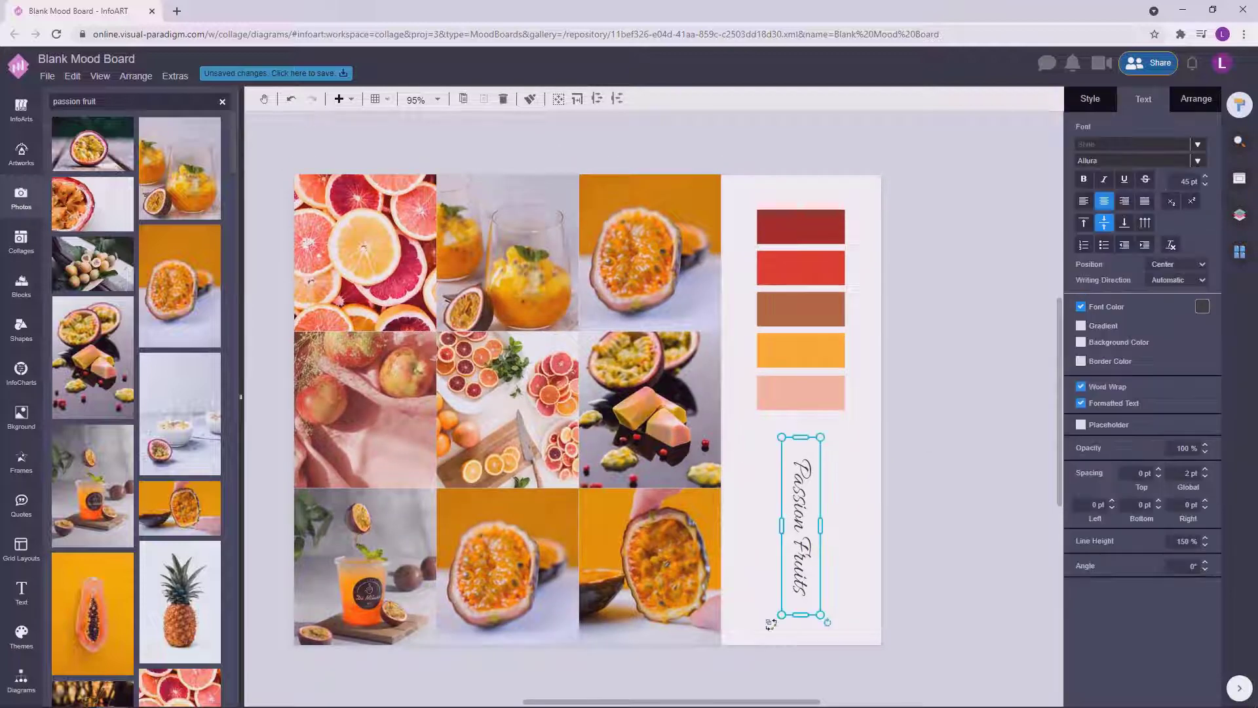
type("50")
key("Return")
left_click(928, 481)
scroll(977, 443, "down", 1)
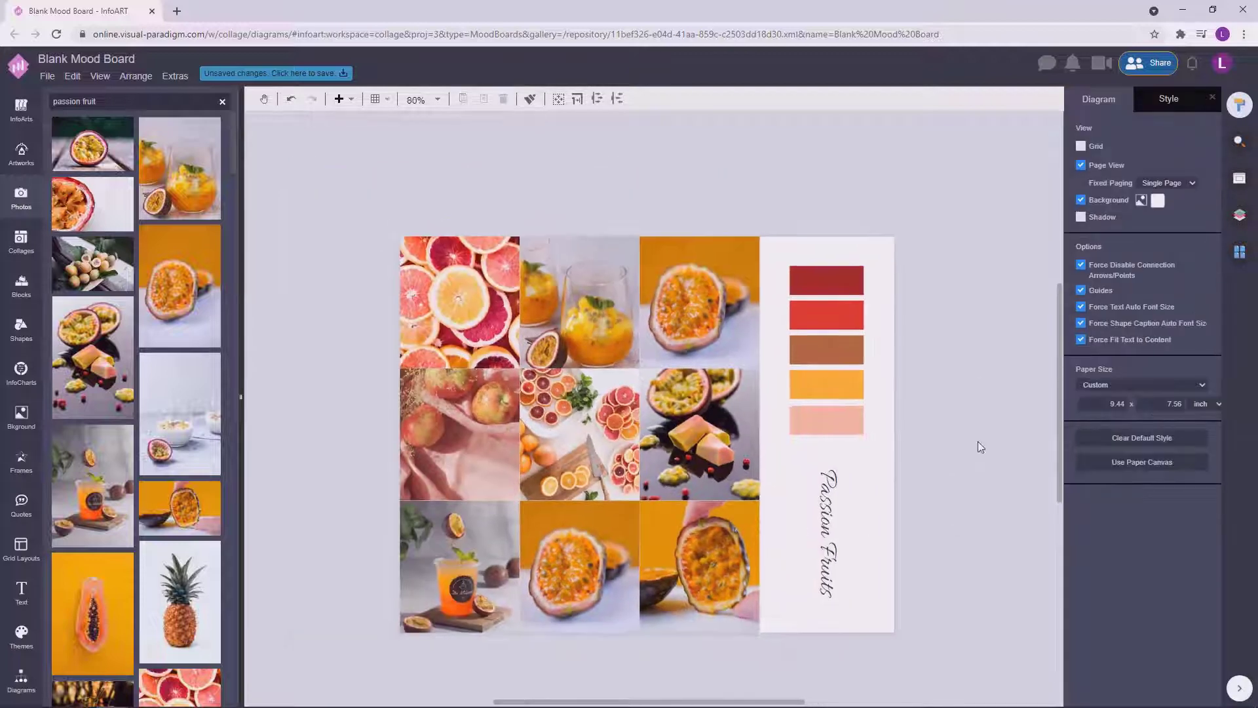
Step: Try the muted brown of the third swatch as the title's font colour
left_click(827, 503)
left_click(1202, 306)
left_click(1179, 449)
left_click(980, 430)
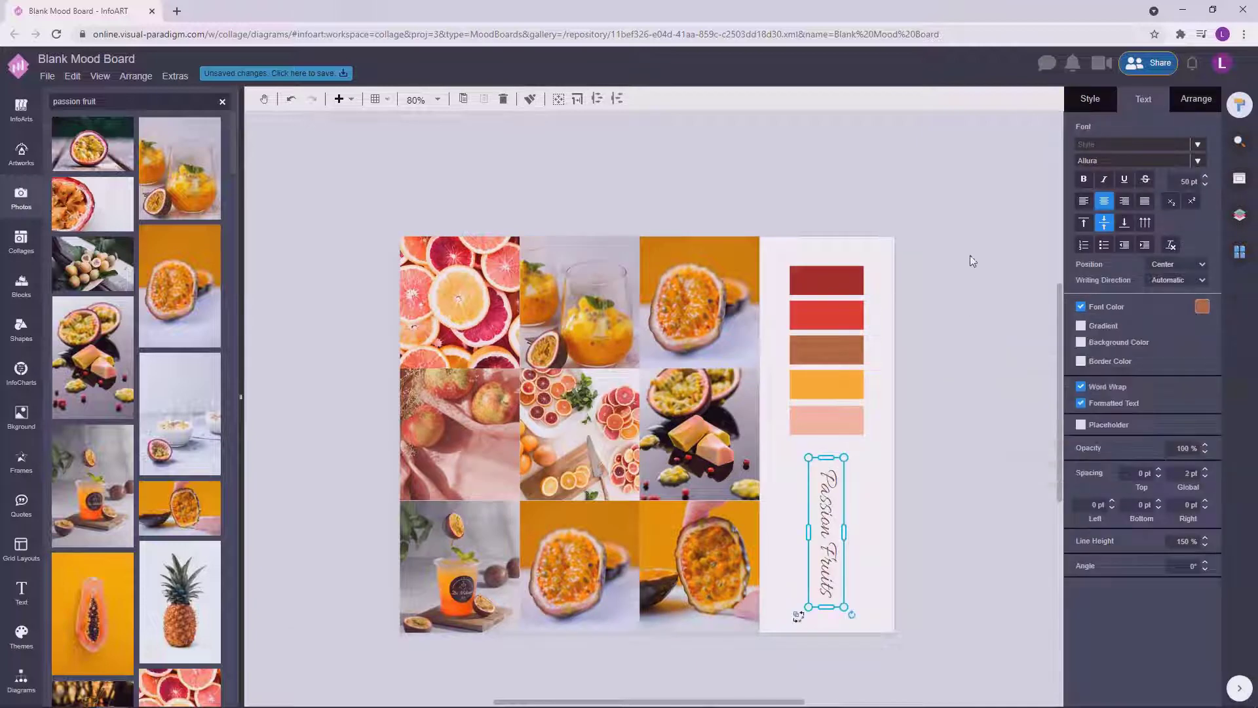
left_click(971, 275)
Step: Set the title's font colour to the dark grey #3b3a39
left_click(819, 497)
left_click(1202, 306)
left_click(1124, 451)
left_click(1125, 401)
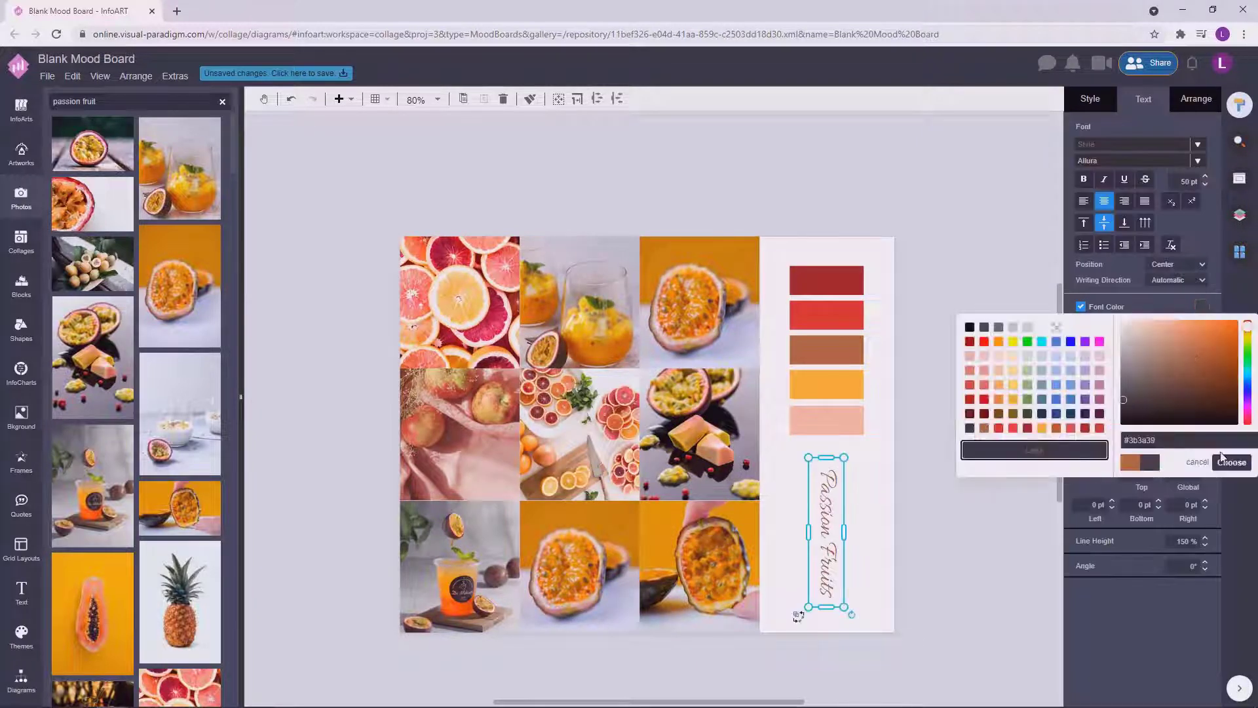
left_click(1226, 461)
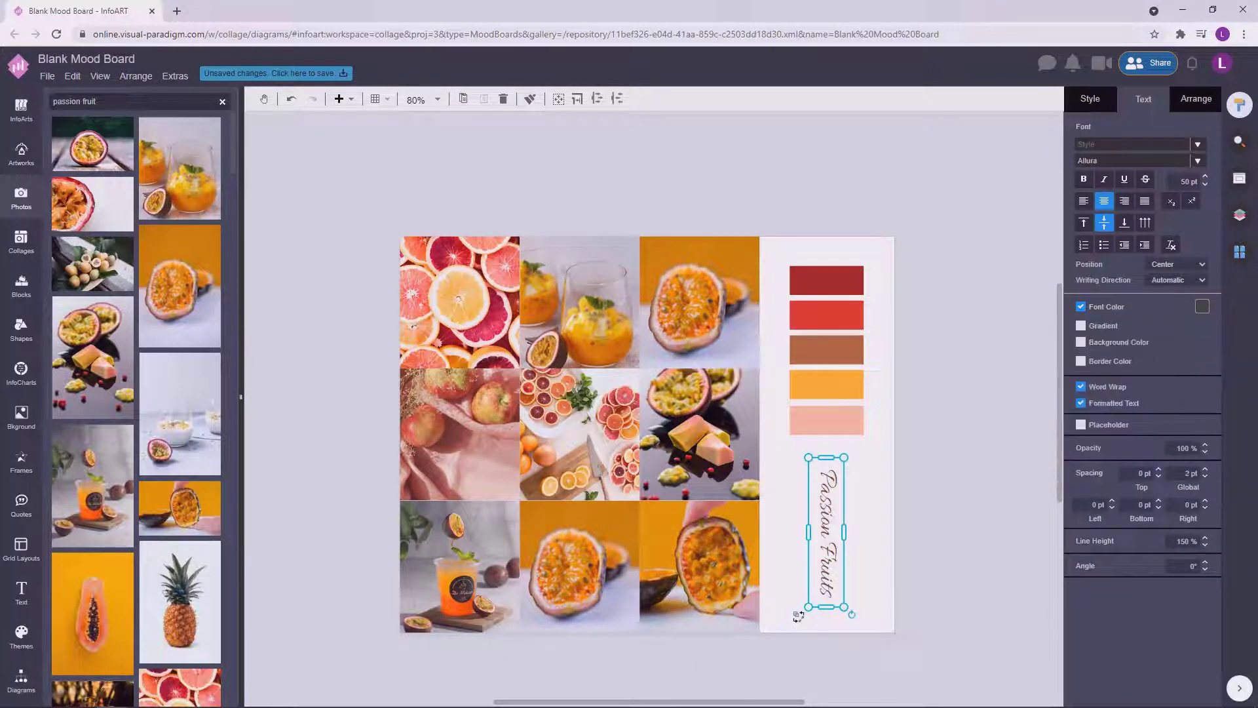
left_click(928, 459)
scroll(931, 472, "down", 2)
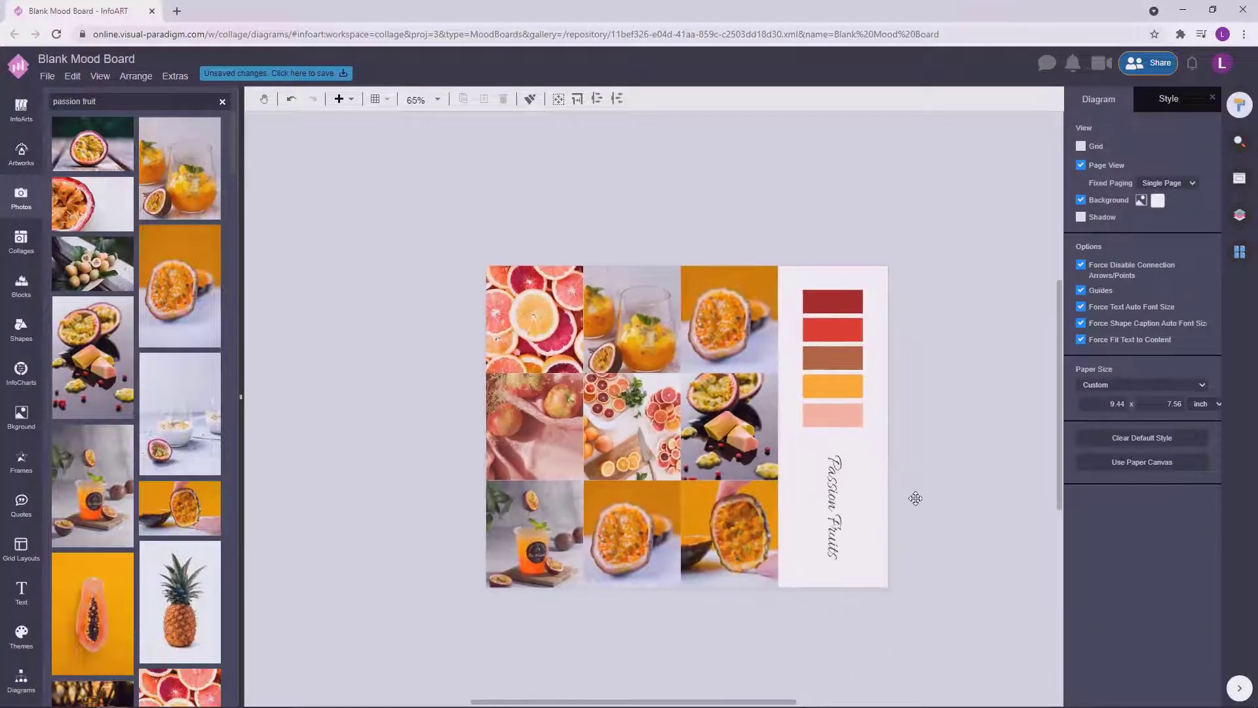
scroll(915, 498, "up", 2)
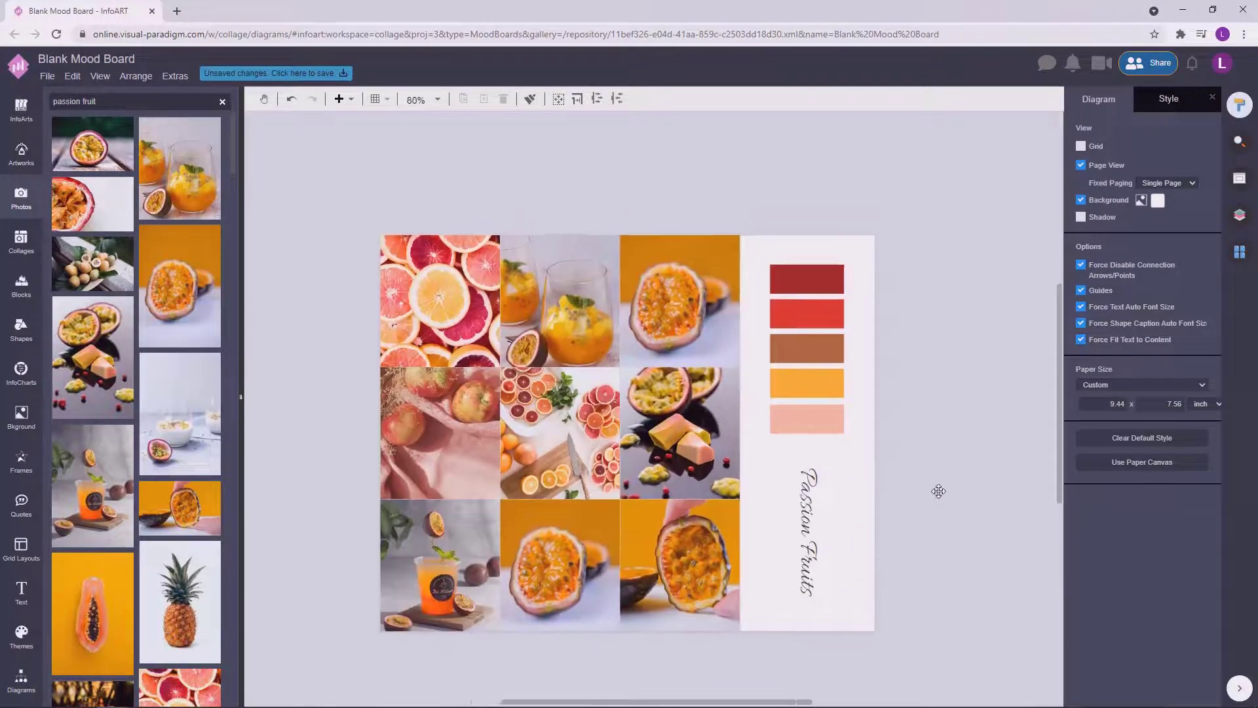
left_click(1140, 200)
left_click(962, 439)
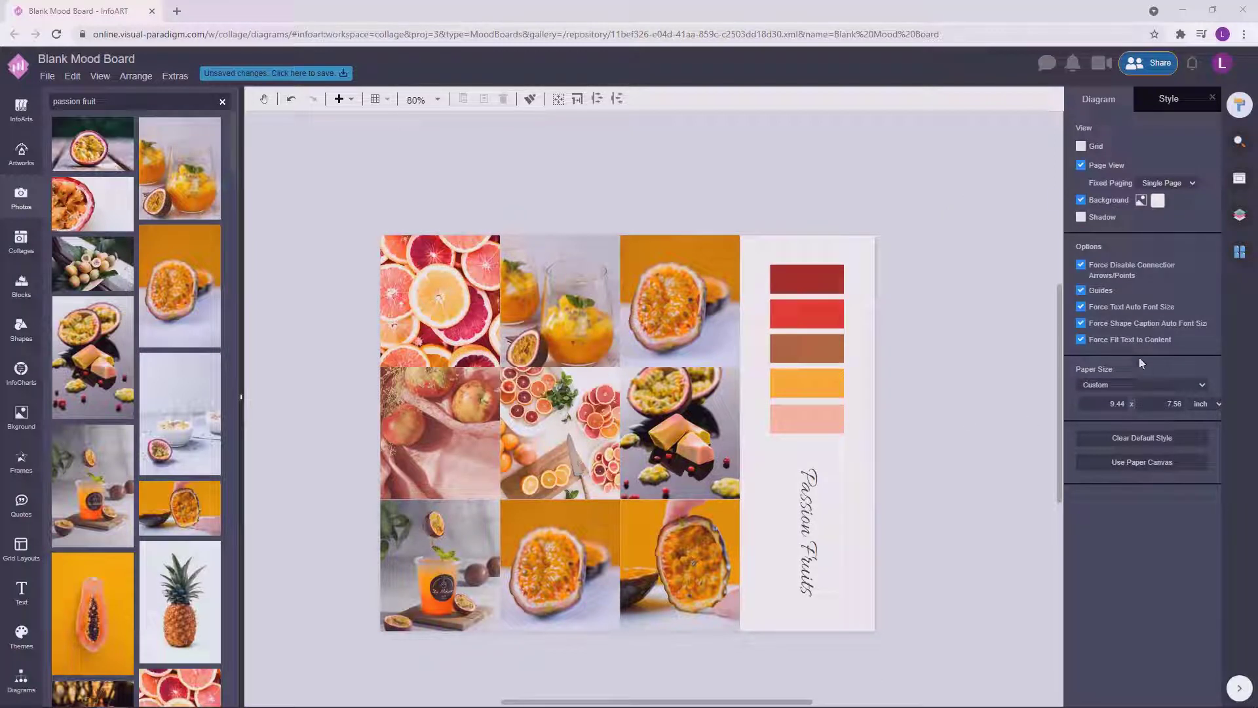
Step: Save the mood board to VP Online under the filename "Passion Fruits Mood Board"
left_click(946, 365)
scroll(926, 328, "down", 1)
scroll(926, 328, "right", 1)
scroll(520, 188, "up", 1)
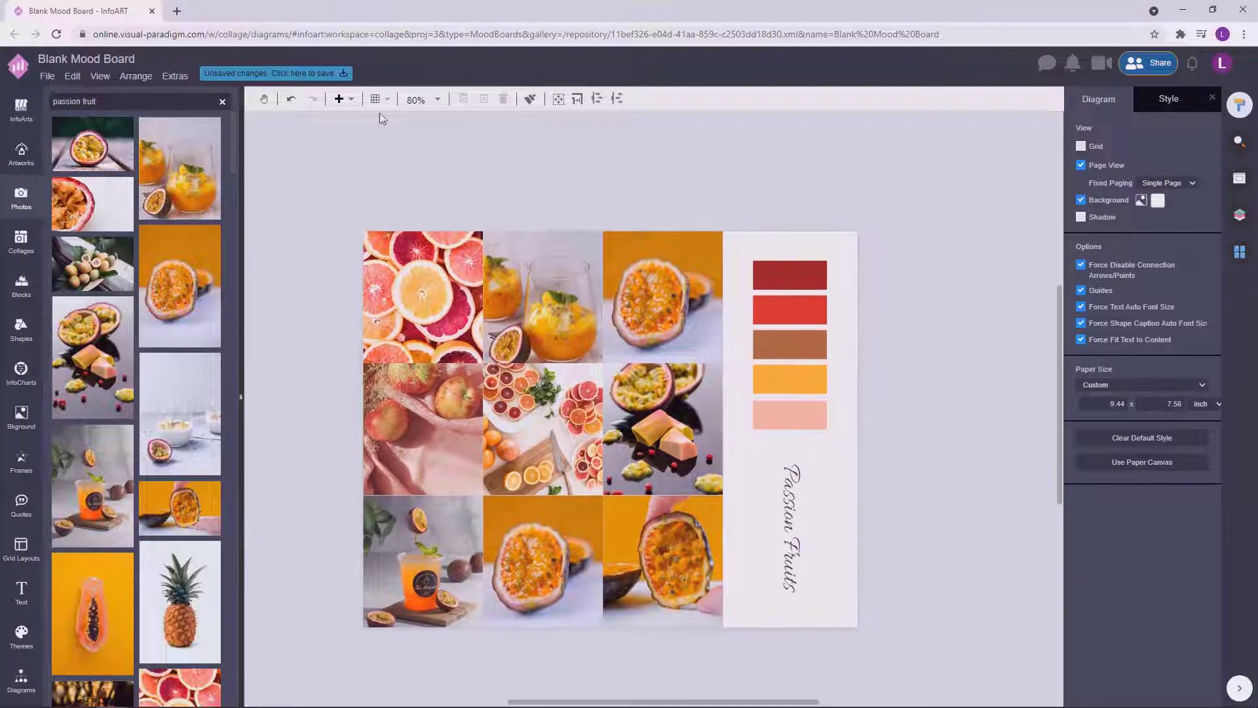
left_click(276, 74)
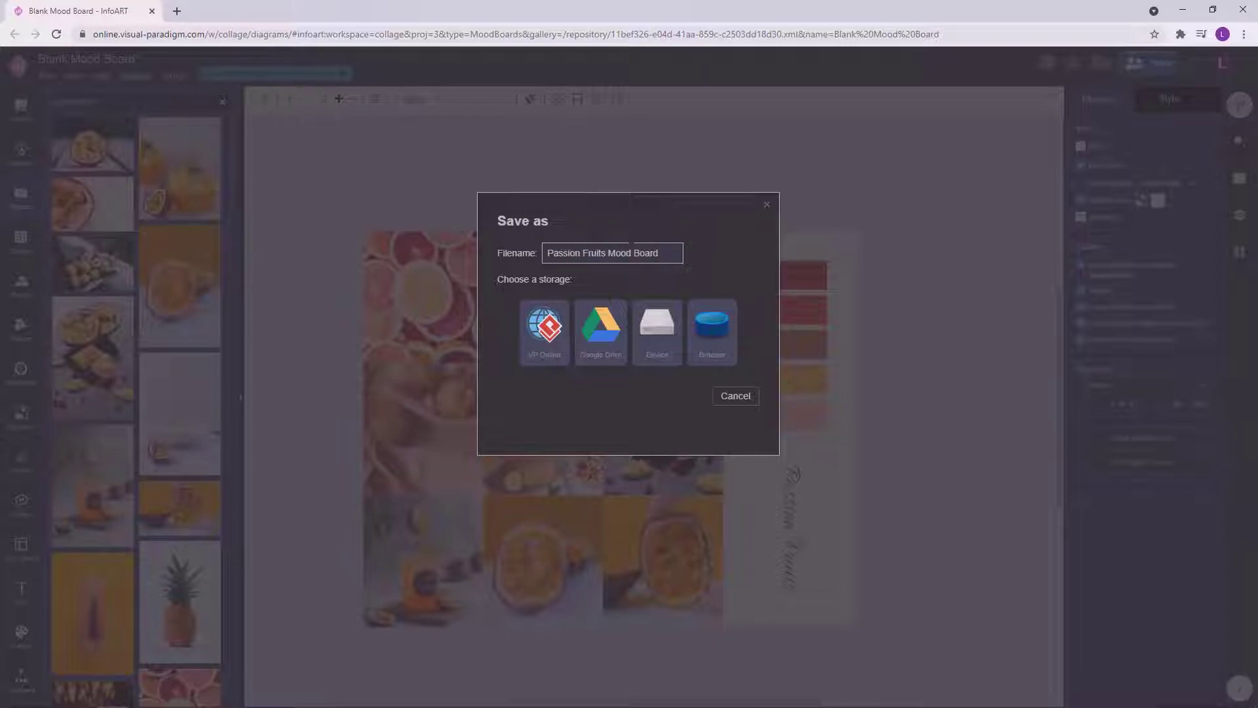
left_click(545, 322)
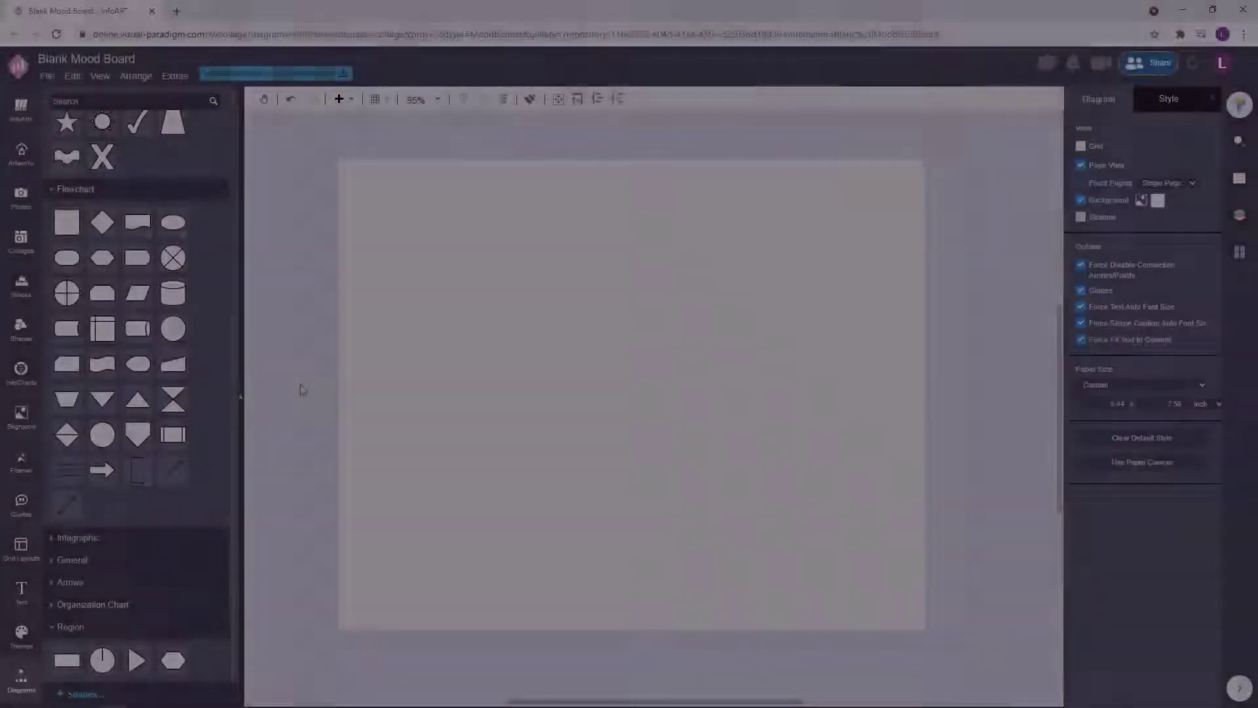
Step: Try splitting the blank page-sized region vertically into two stacked halves
left_click(618, 321)
right_click(617, 321)
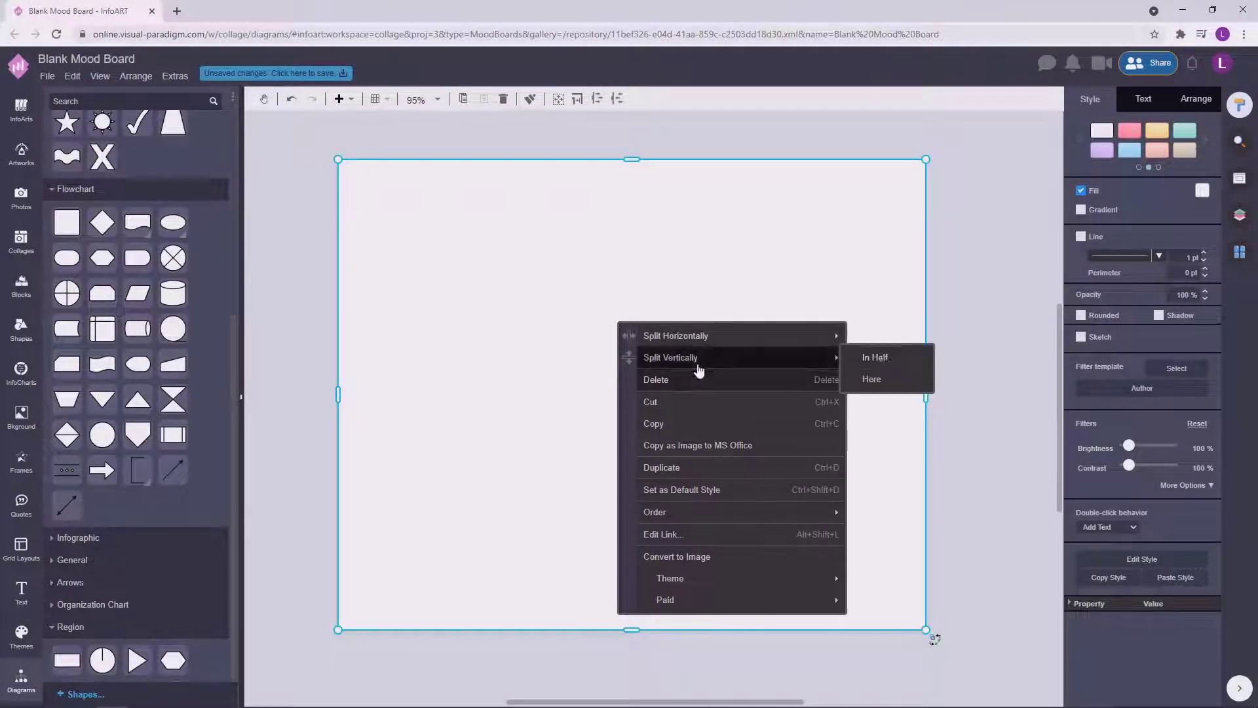
left_click(865, 354)
key("ctrl+z")
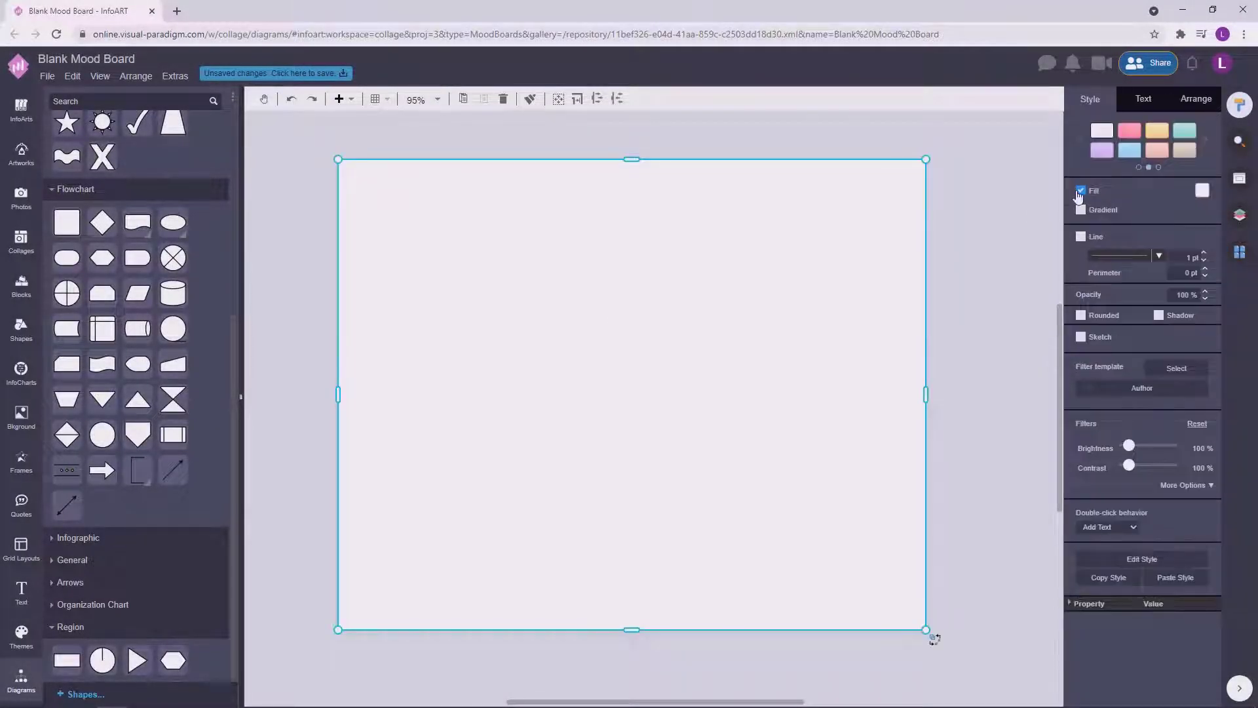
Step: Split the blank region horizontally in half and shift the divider so the left column takes about a third of the width
right_click(722, 354)
left_click(973, 365)
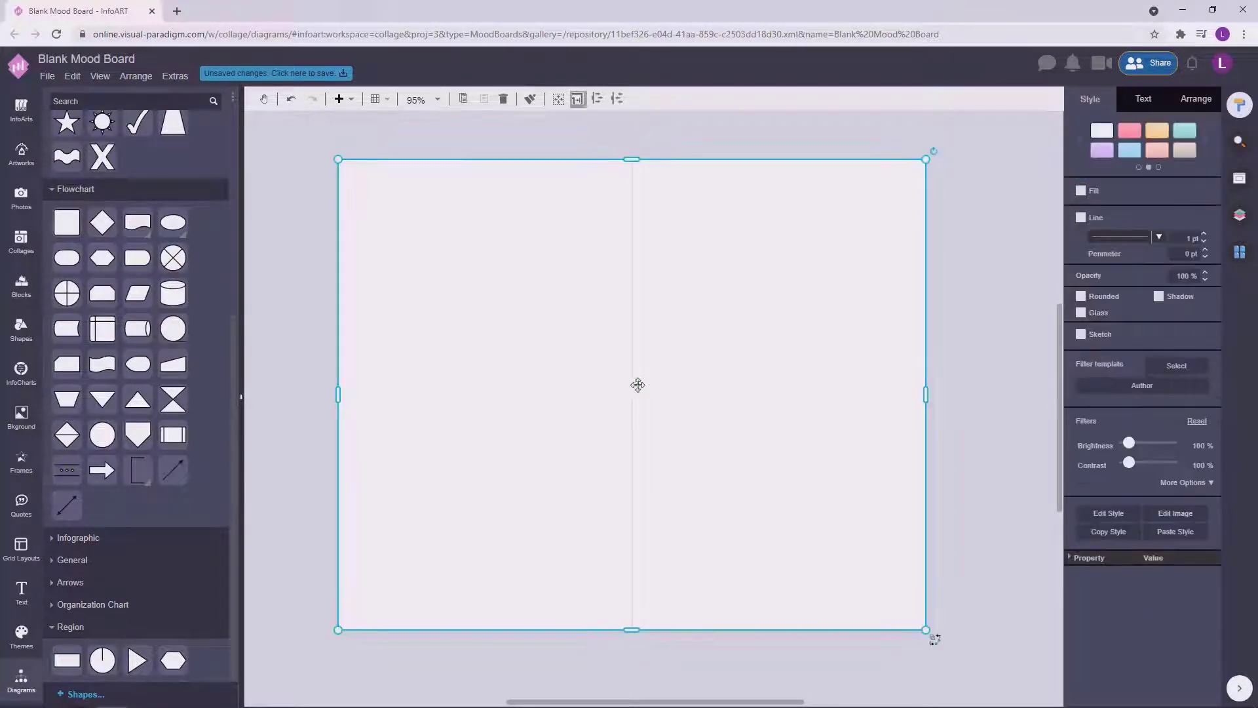
left_click_drag(637, 384, 534, 432)
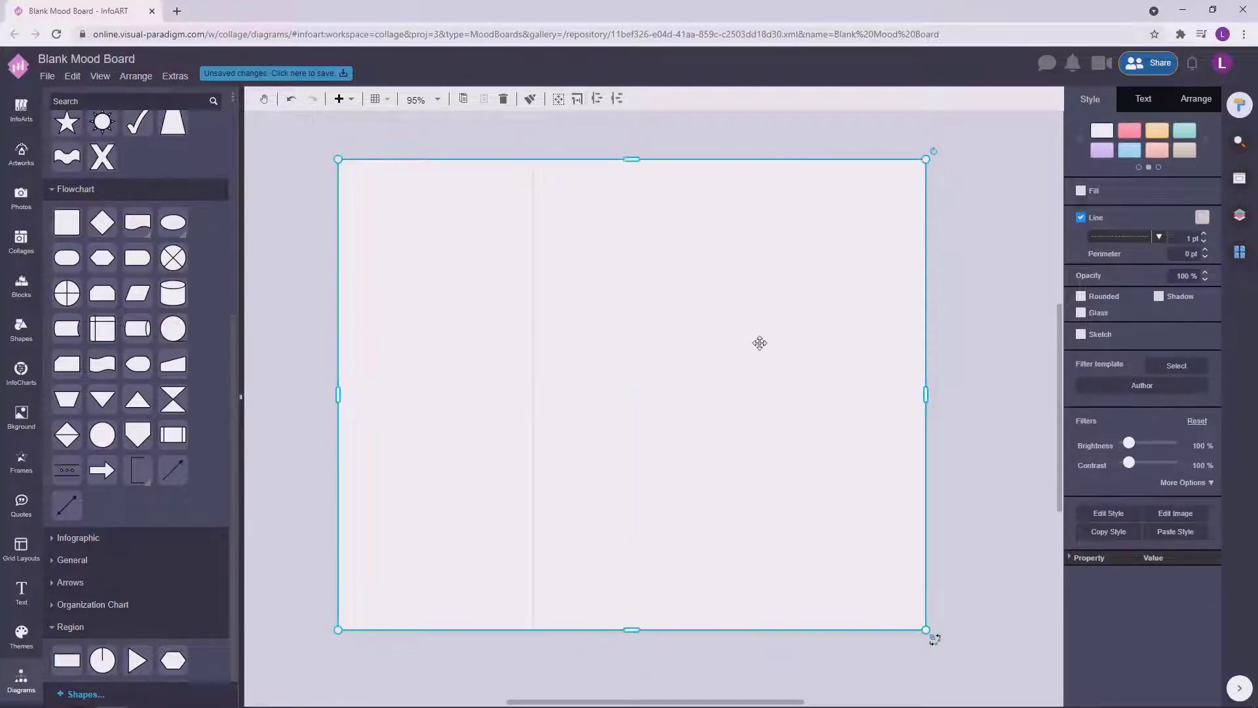
Step: Divide the wide right cell into three rows by splitting it and its upper half vertically in half, and lower the bottom divider
left_click(751, 338)
right_click(753, 342)
left_click(999, 365)
left_click(778, 273)
right_click(778, 273)
left_click(1019, 308)
left_click(696, 438)
left_click_drag(727, 396, 730, 454)
Step: Try splitting the bottom row of the right block horizontally into two side-by-side halves
left_click(669, 500)
right_click(669, 500)
mouse_move(823, 411)
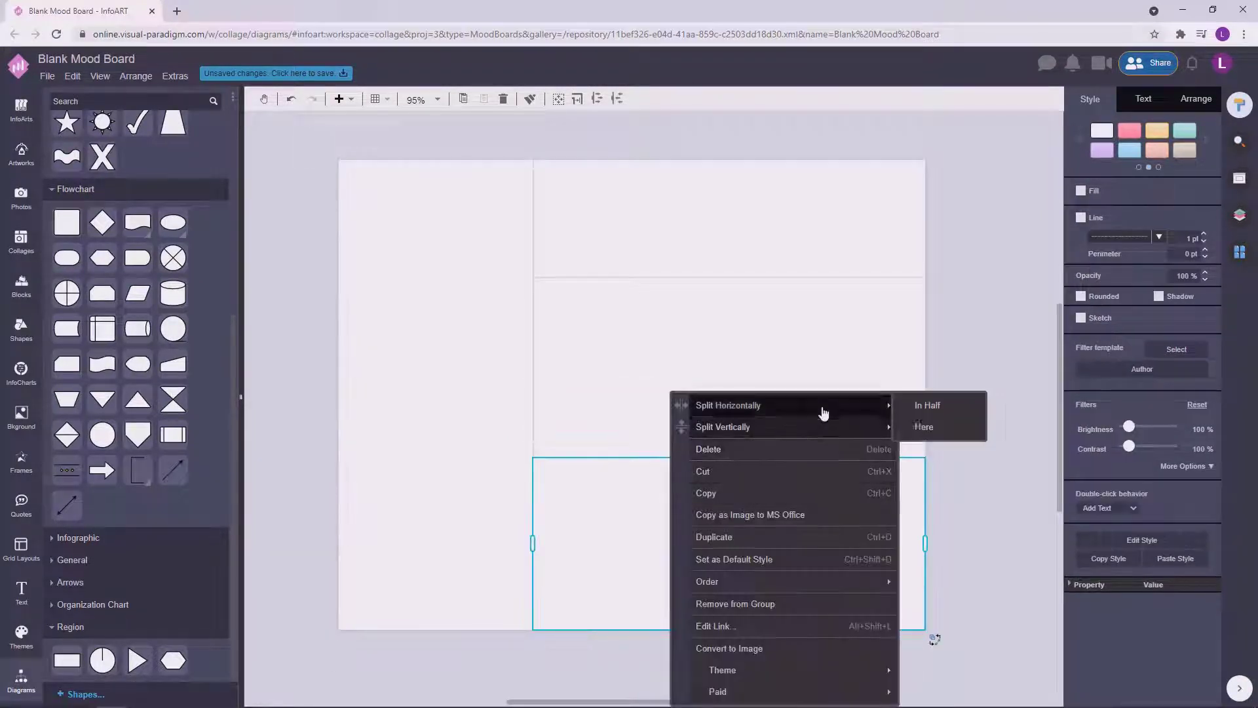
left_click(935, 405)
left_click(985, 376)
key("ctrl+z")
left_click(722, 489)
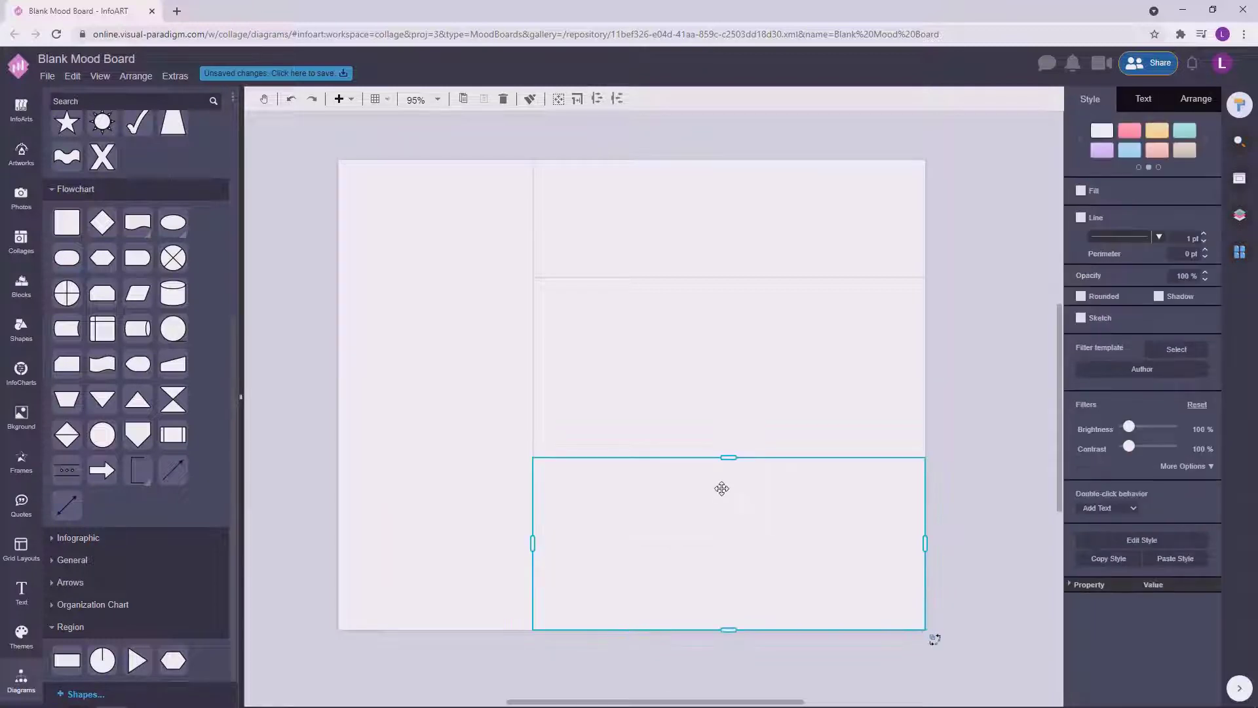
right_click(721, 489)
mouse_move(904, 411)
left_click(986, 411)
left_click(974, 320)
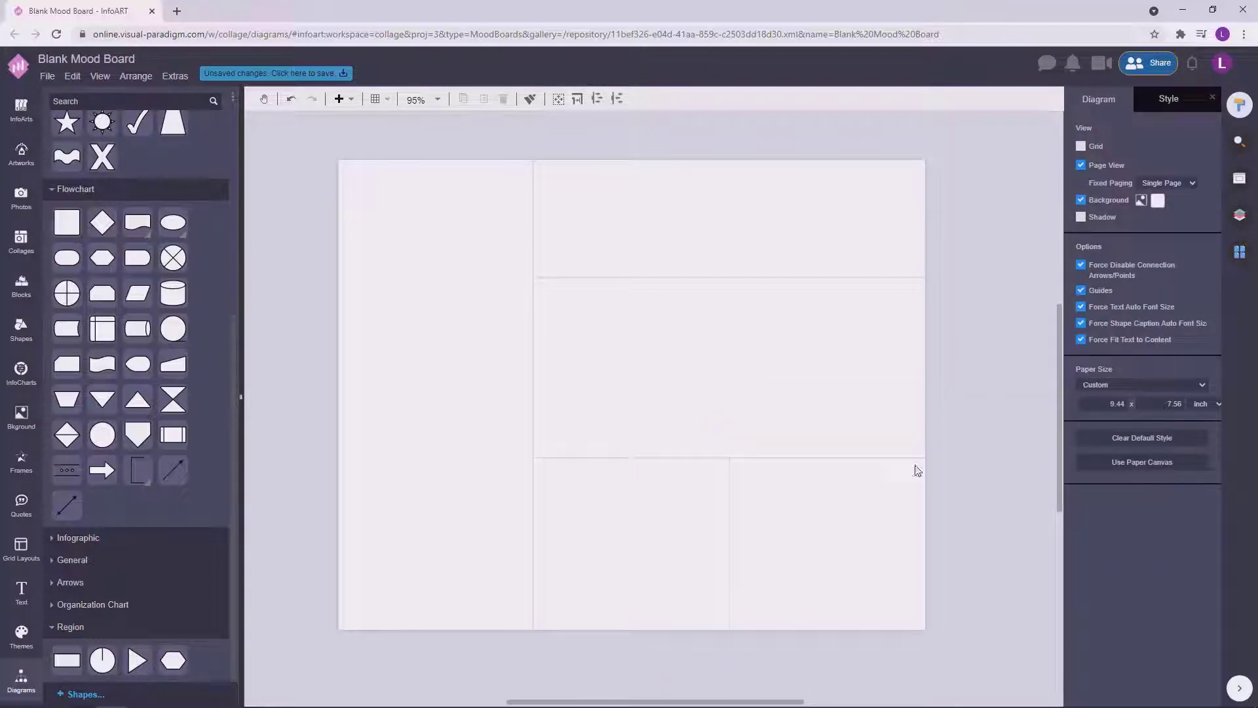
Step: Lower both row dividers in the right block to form a tall top row above a narrow middle row
left_click(730, 486)
left_click(714, 476)
left_click_drag(729, 458, 732, 475)
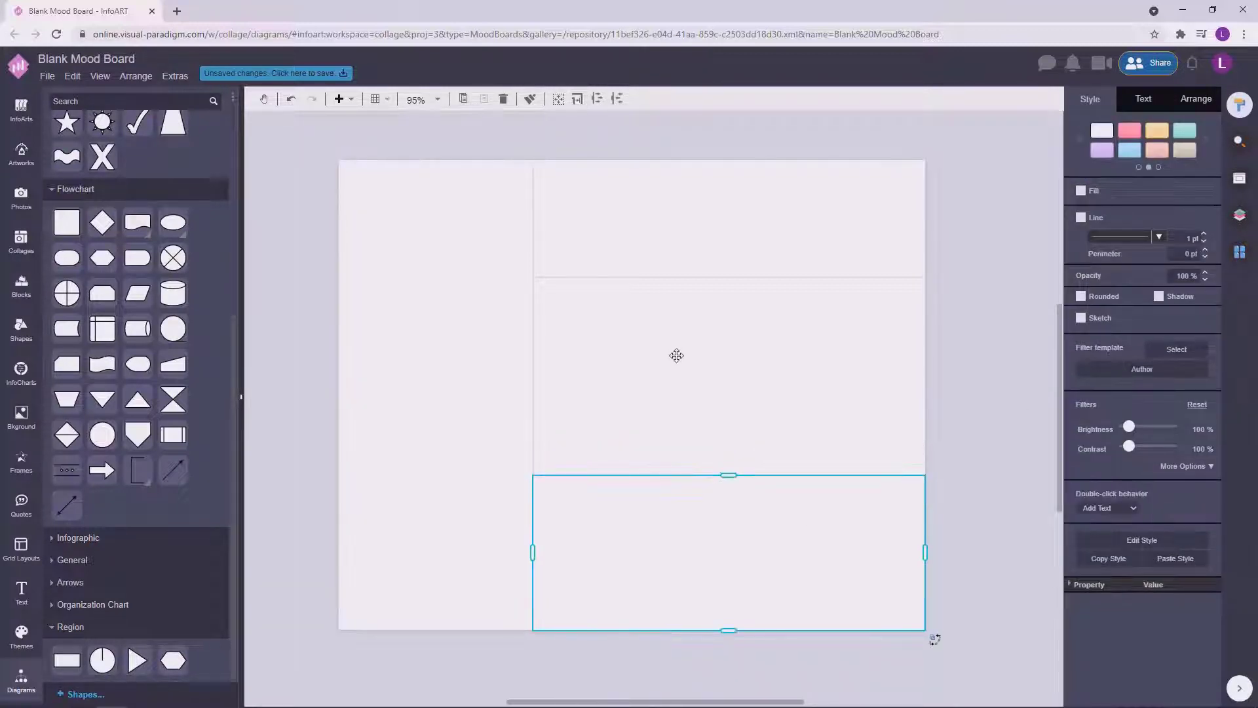
left_click(679, 322)
left_click(680, 305)
left_click_drag(729, 279, 730, 403)
left_click(999, 345)
left_click(722, 396)
left_click(724, 390)
left_click(978, 346)
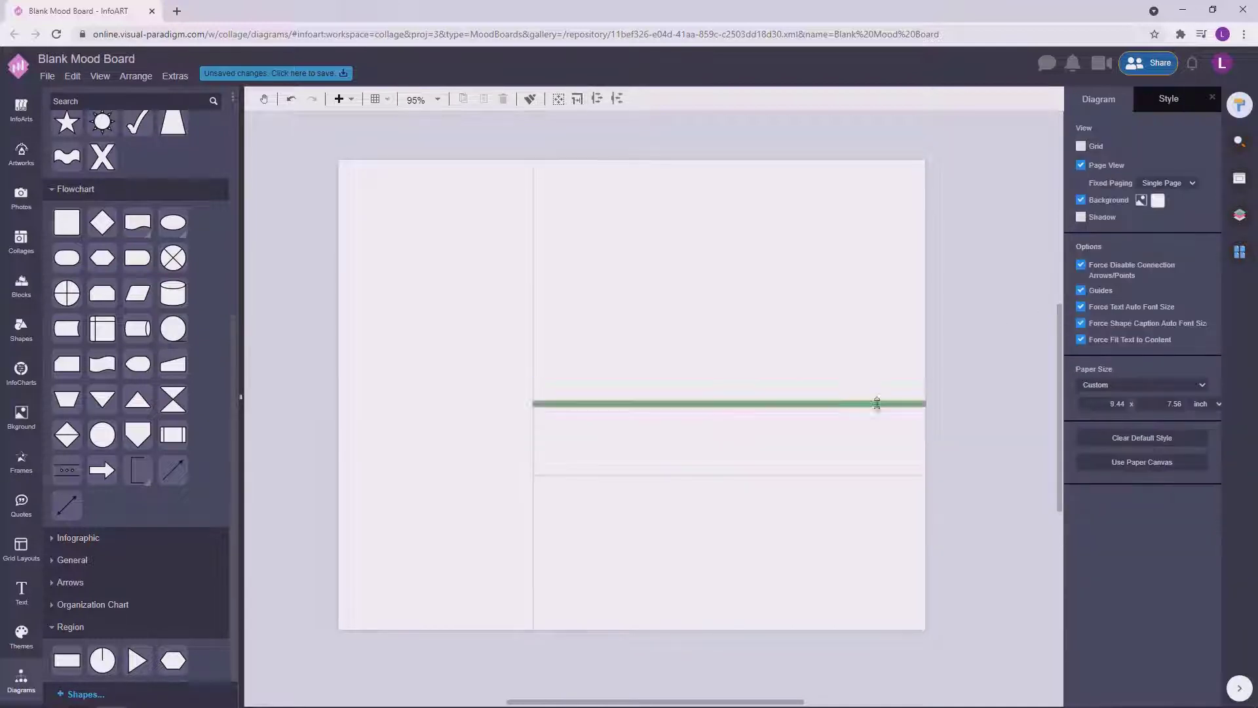
left_click(877, 401)
left_click(715, 431)
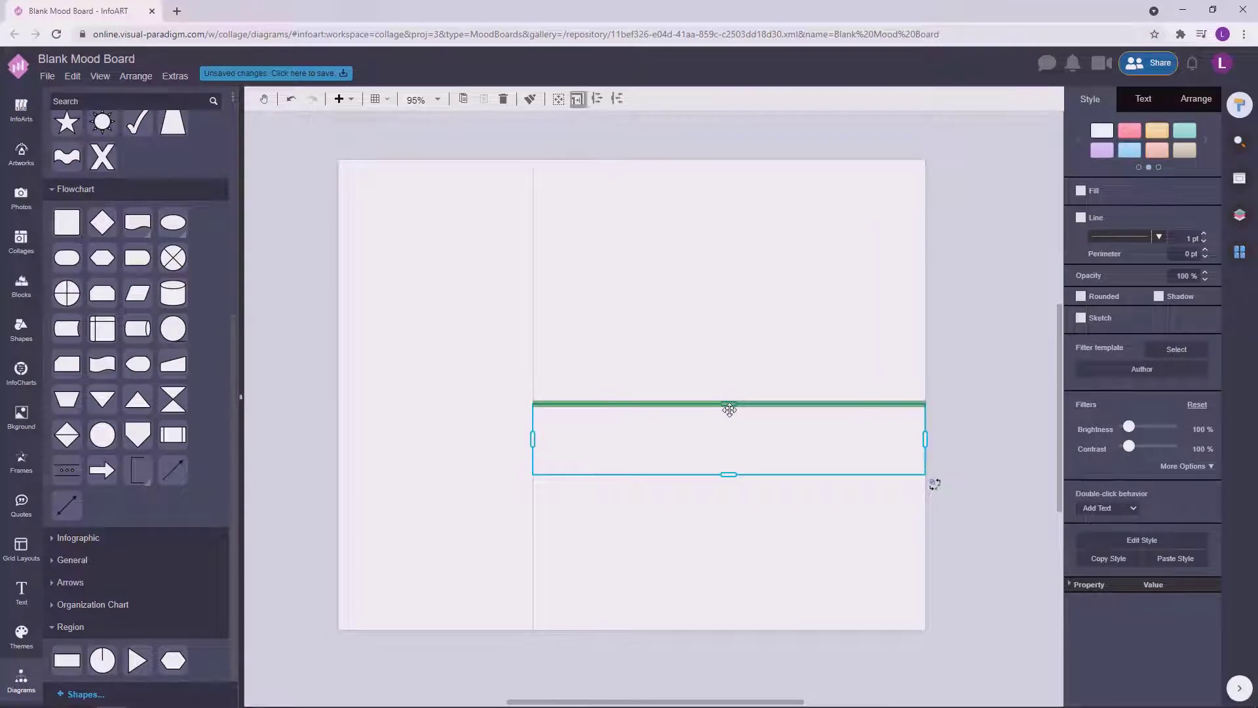
Step: Try splitting the tall top row of the right block vertically into two stacked halves
left_click(738, 300)
right_click(725, 282)
left_click(983, 281)
left_click(989, 239)
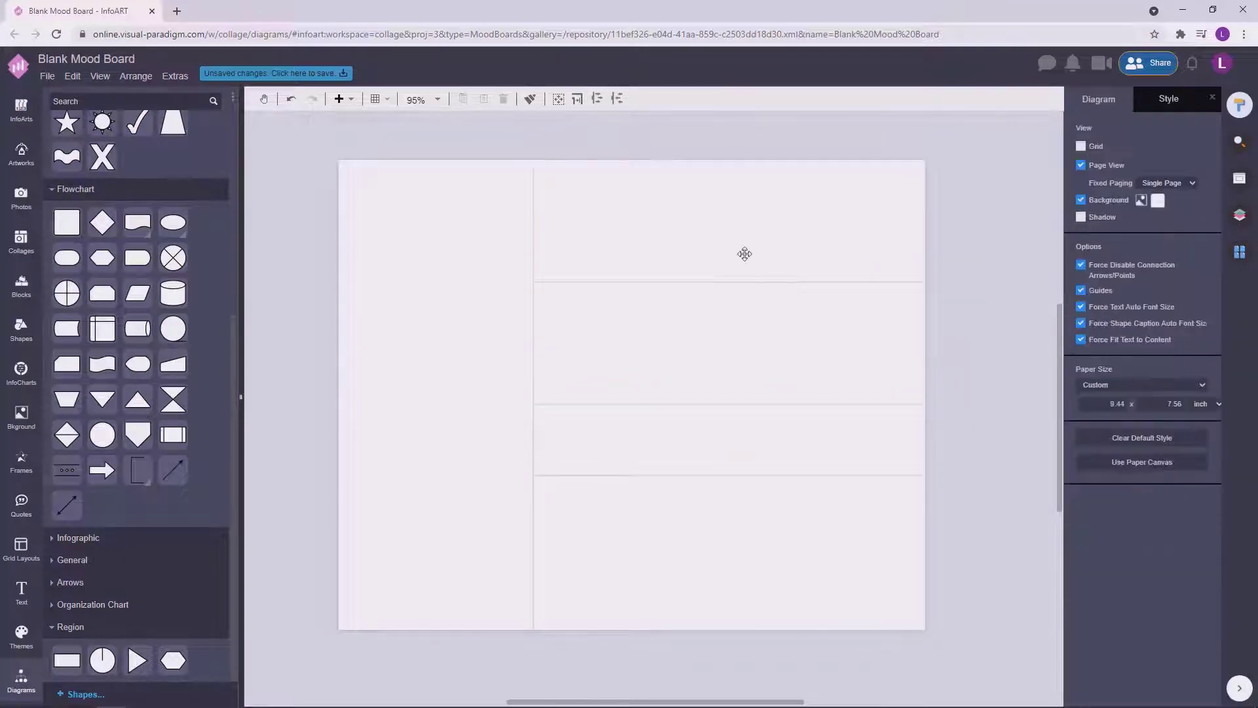
key("ctrl+z")
Step: Split the tall top row of the right block horizontally into two side-by-side halves
left_click(708, 230)
right_click(707, 230)
left_click(633, 220)
right_click(634, 221)
mouse_move(792, 253)
mouse_move(838, 235)
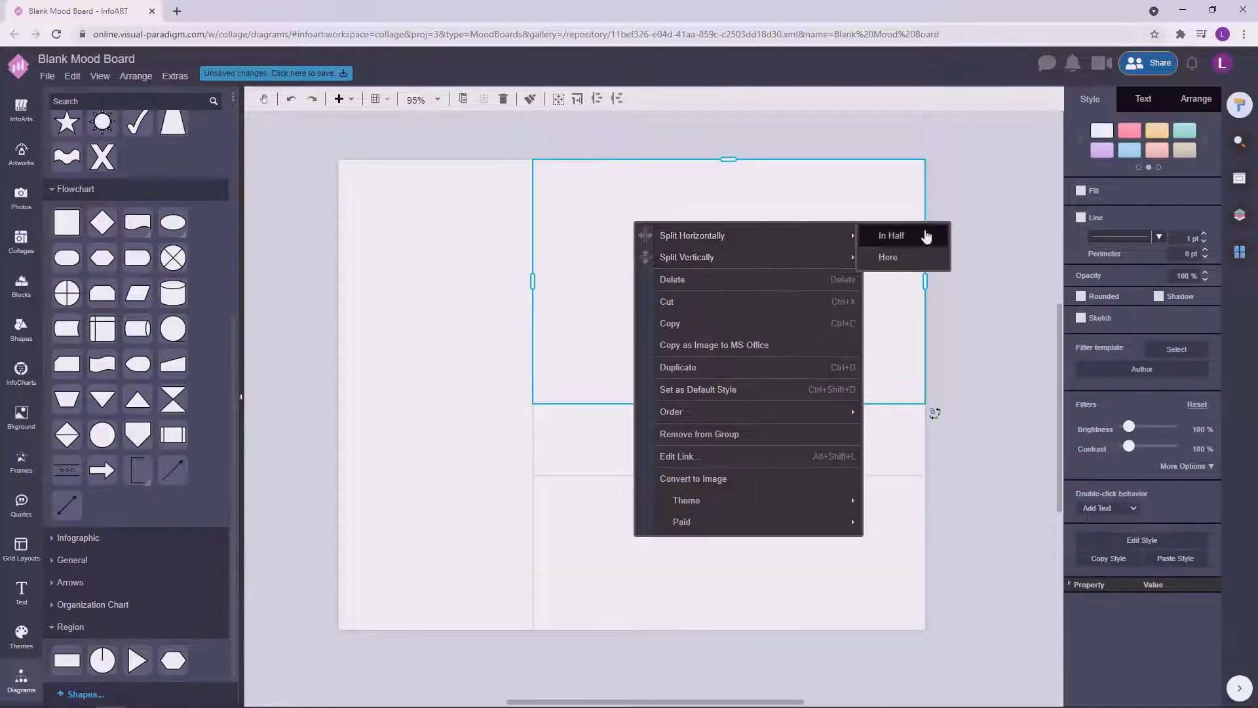
left_click(924, 236)
Step: Split the top row's rightmost cell vertically into two stacked halves
left_click(800, 223)
right_click(800, 220)
left_click(1035, 256)
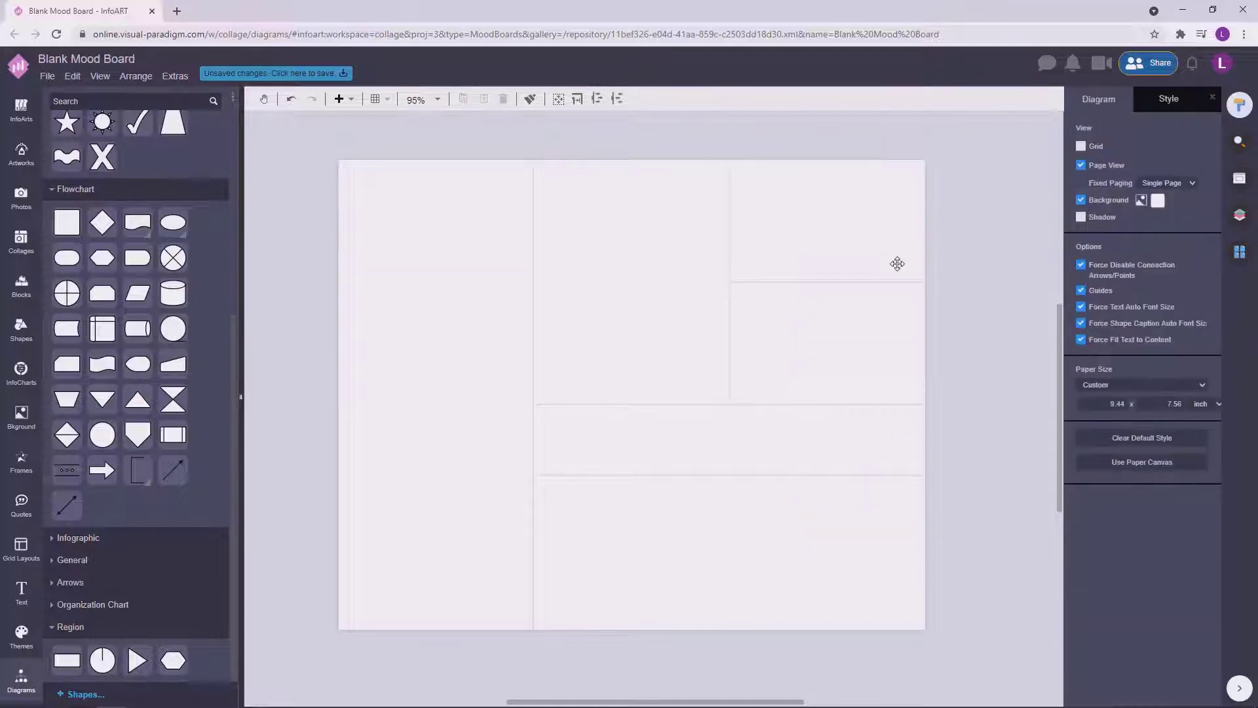
Step: Split the bottom row of the right block horizontally into two side-by-side halves
left_click(708, 518)
right_click(707, 518)
mouse_move(753, 406)
left_click(977, 405)
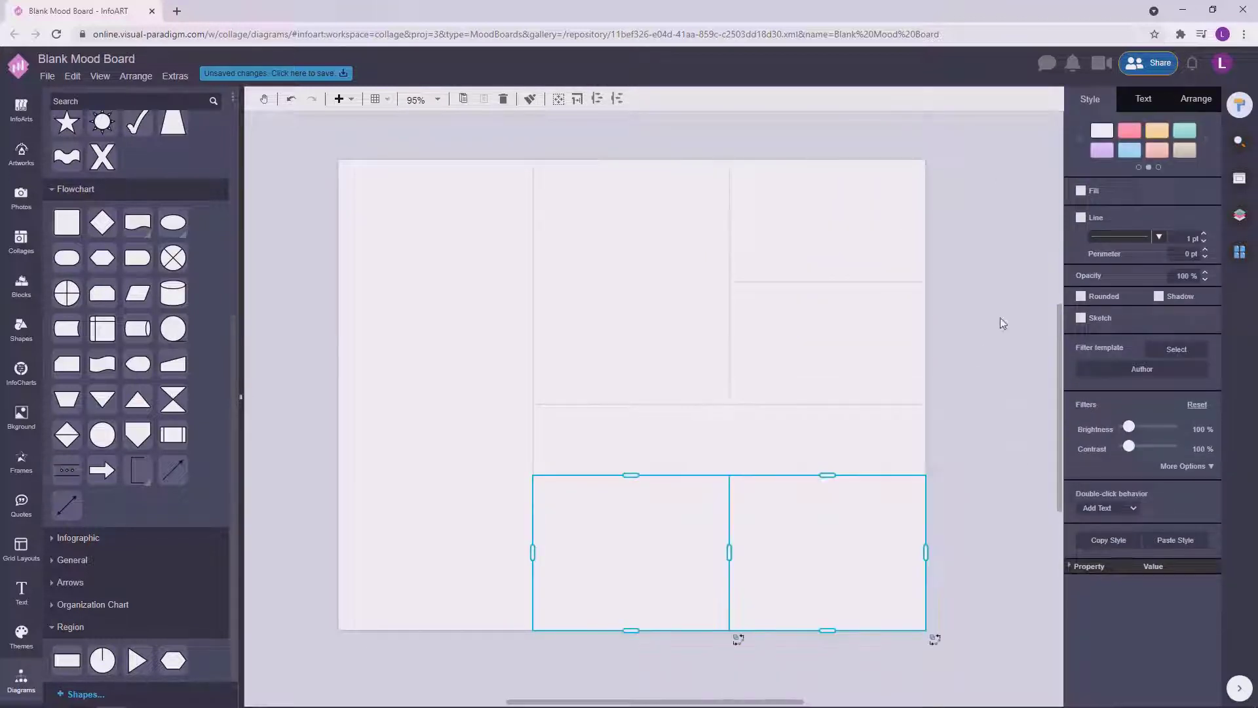
Step: Split the bottom row's left half vertically into two stacked cells
left_click(654, 513)
left_click(654, 514)
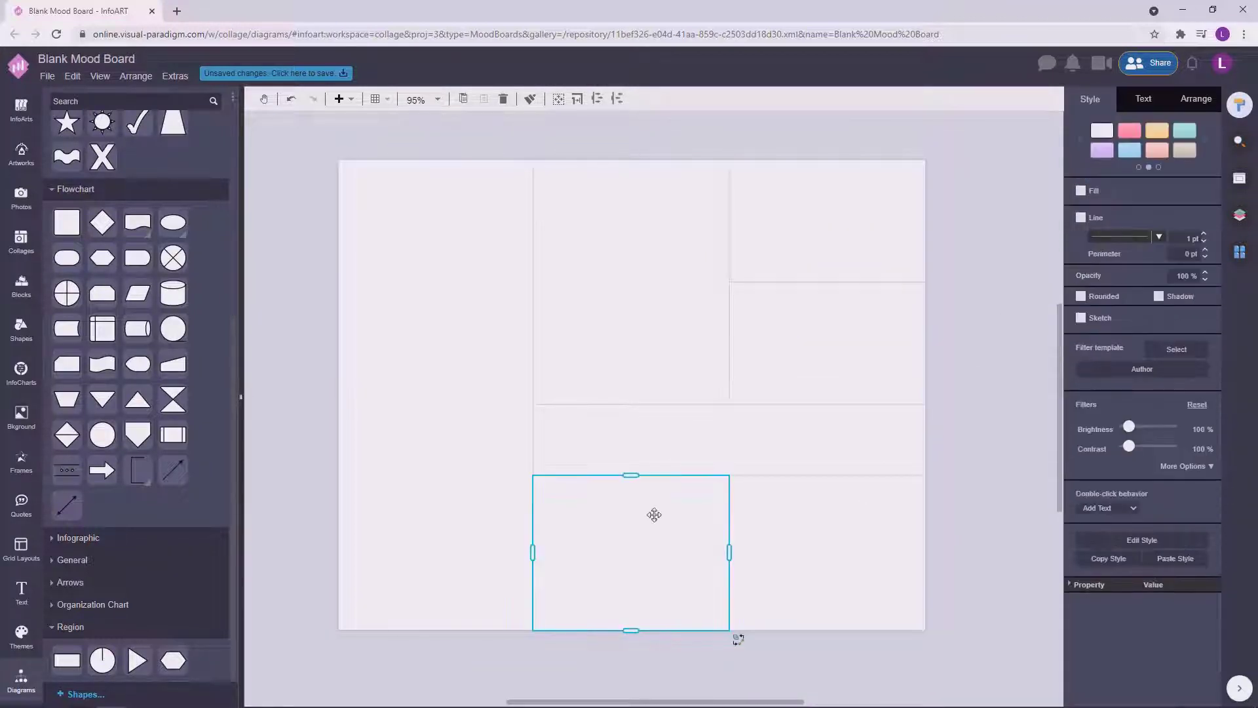
right_click(654, 514)
mouse_move(745, 427)
left_click(881, 427)
left_click(870, 530)
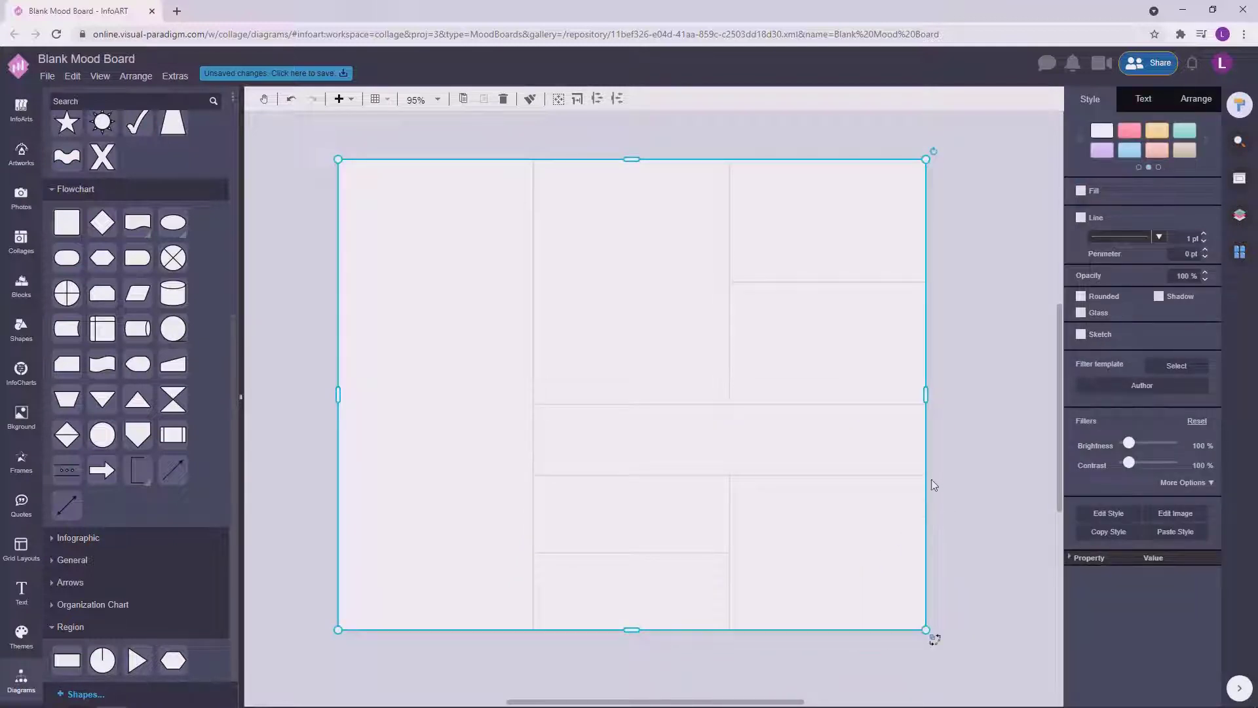
Step: Split the left column vertically in half and align its divider with the top edge of the narrow middle row
left_click(447, 365)
left_click(444, 306)
left_click(500, 326)
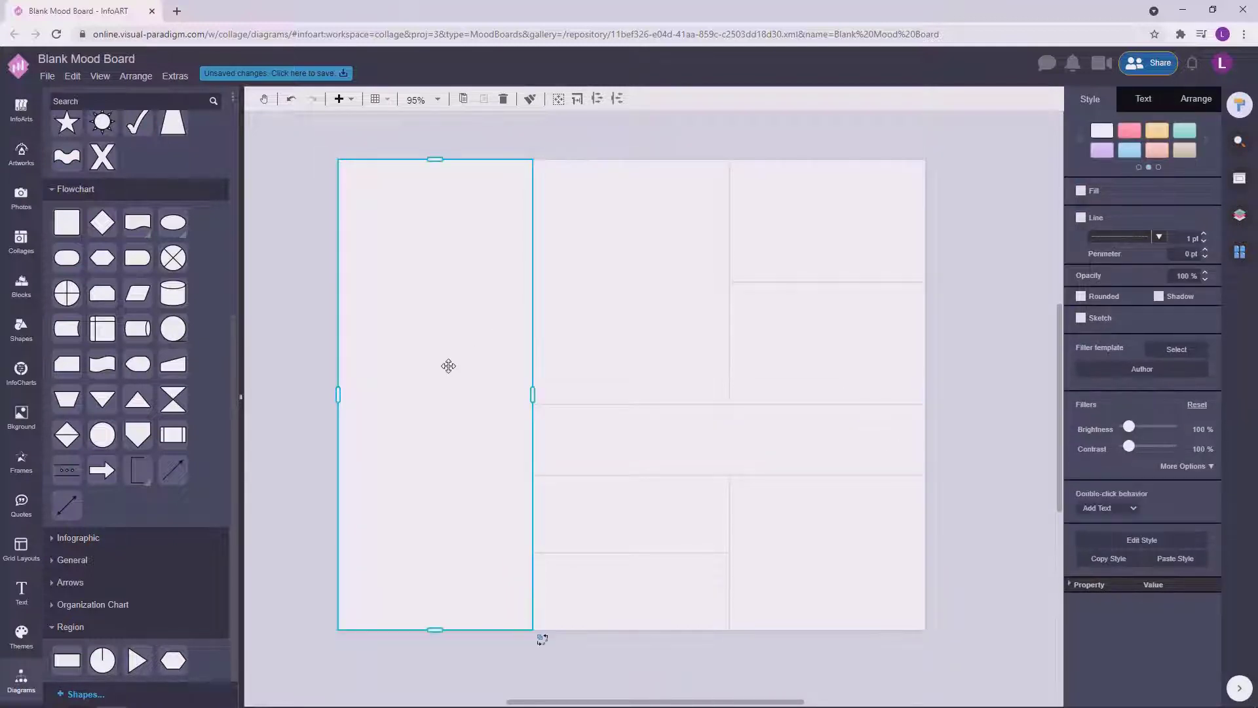
right_click(447, 365)
mouse_move(656, 403)
left_click(706, 402)
left_click(430, 421)
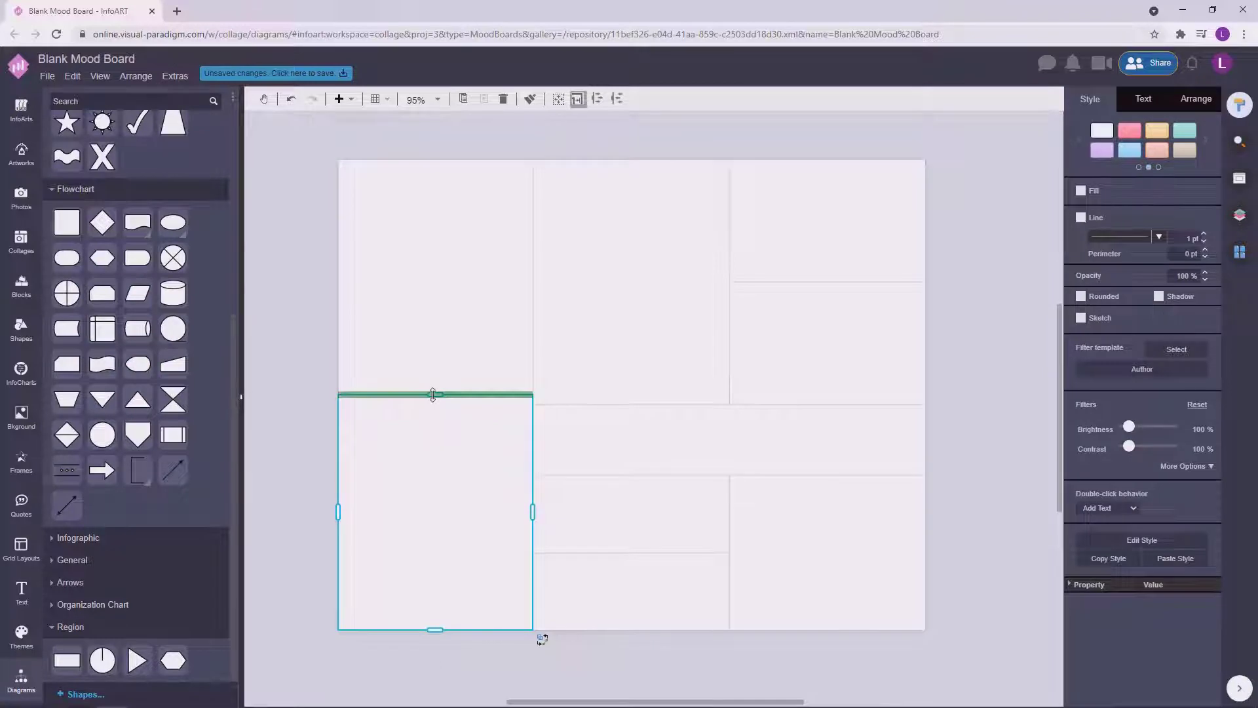
left_click(981, 334)
Step: Split the narrow middle row into two side-by-side halves
left_click(637, 422)
right_click(638, 421)
mouse_move(655, 426)
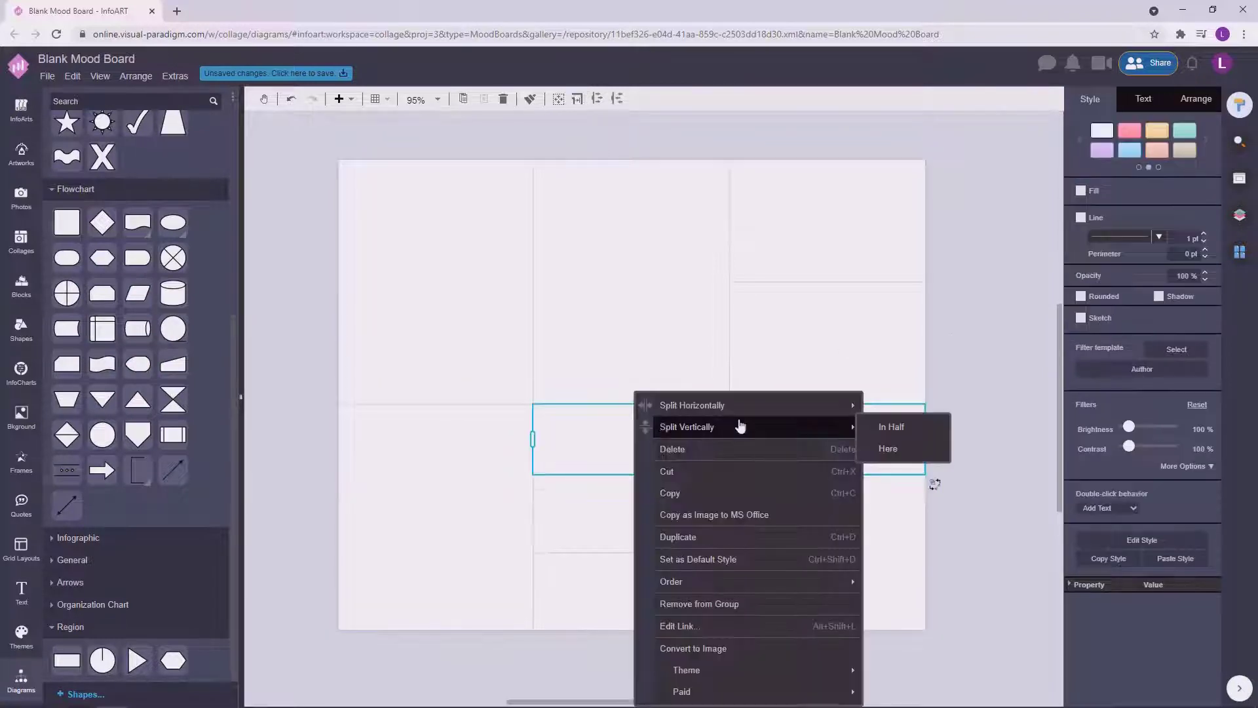
left_click(895, 426)
left_click(1011, 372)
Step: Split both halves of the narrow middle row horizontally in half again to make four cells
left_click(819, 450)
left_click(797, 421)
right_click(797, 421)
mouse_move(918, 405)
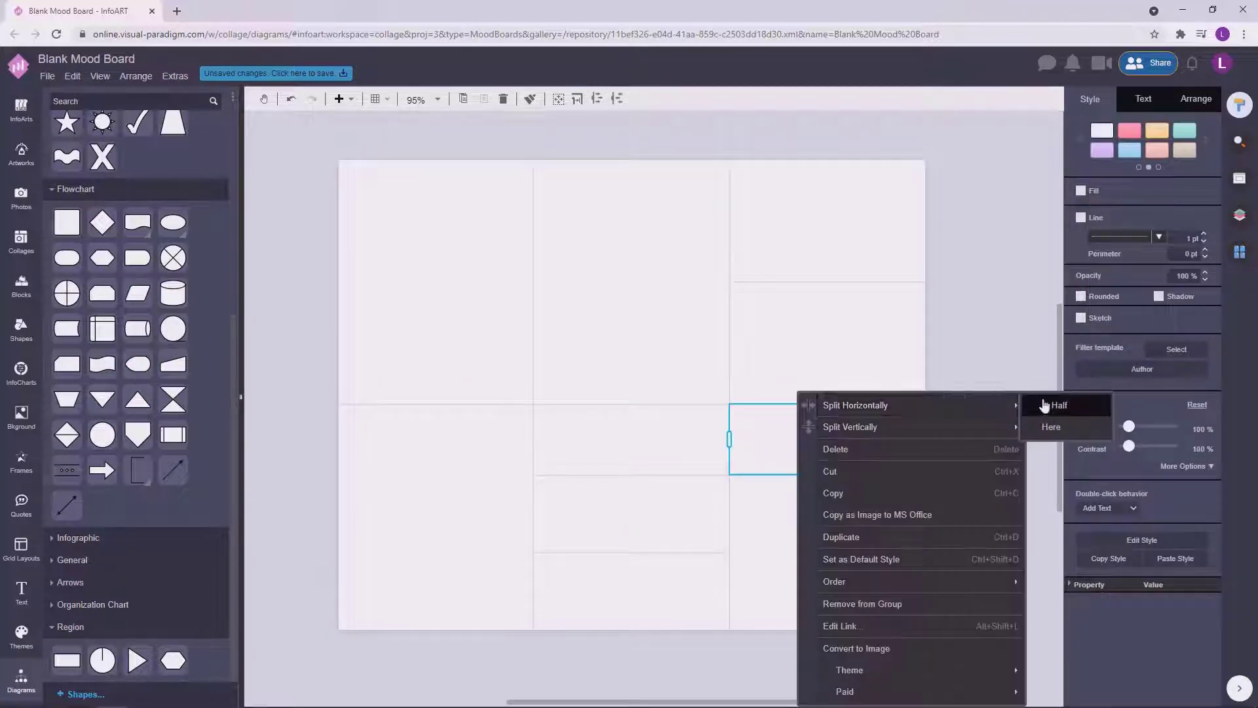
left_click(1041, 405)
left_click(632, 431)
left_click(632, 431)
right_click(633, 398)
mouse_move(675, 402)
left_click(890, 401)
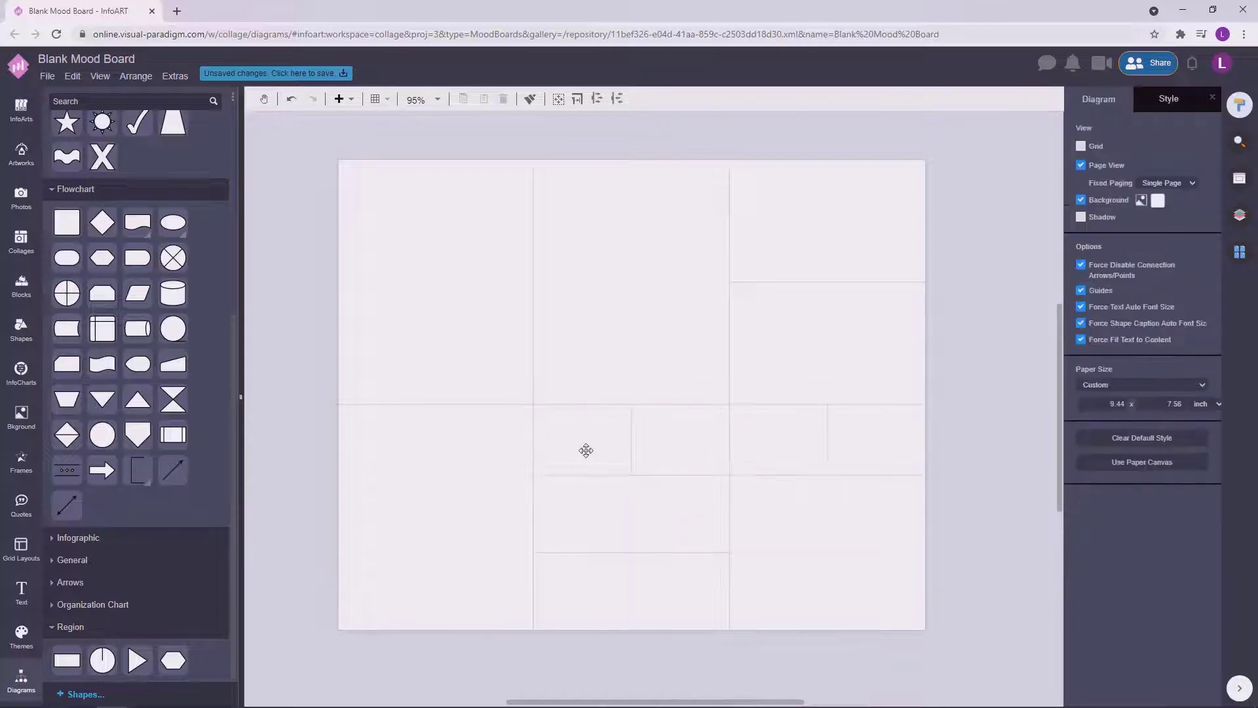
Step: Try splitting the leftmost cell of the narrow middle row horizontally in half
left_click(587, 412)
left_click(587, 413)
right_click(584, 413)
mouse_move(623, 405)
left_click(844, 407)
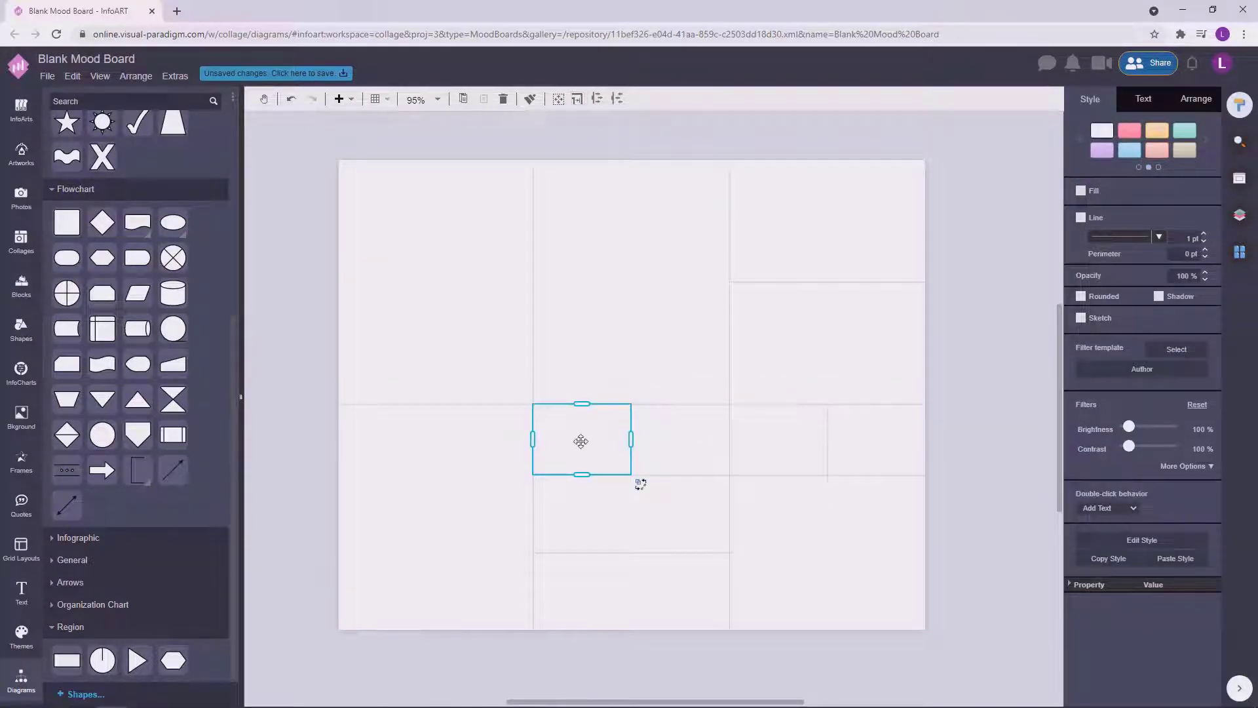
key("ctrl+z")
right_click(595, 435)
left_click(558, 432)
right_click(559, 430)
mouse_move(675, 401)
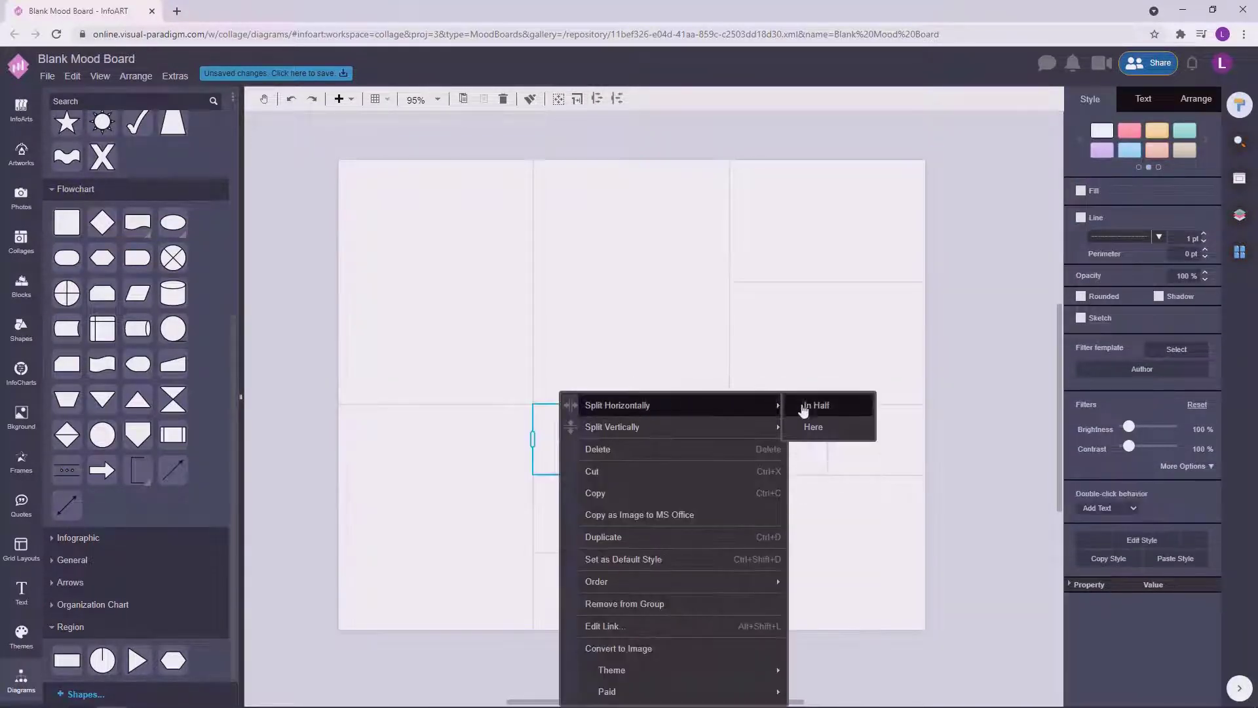
left_click(812, 402)
Step: Split the second cell of the narrow middle row horizontally in half to make five cells
left_click(693, 445)
right_click(687, 400)
mouse_move(734, 402)
left_click(930, 402)
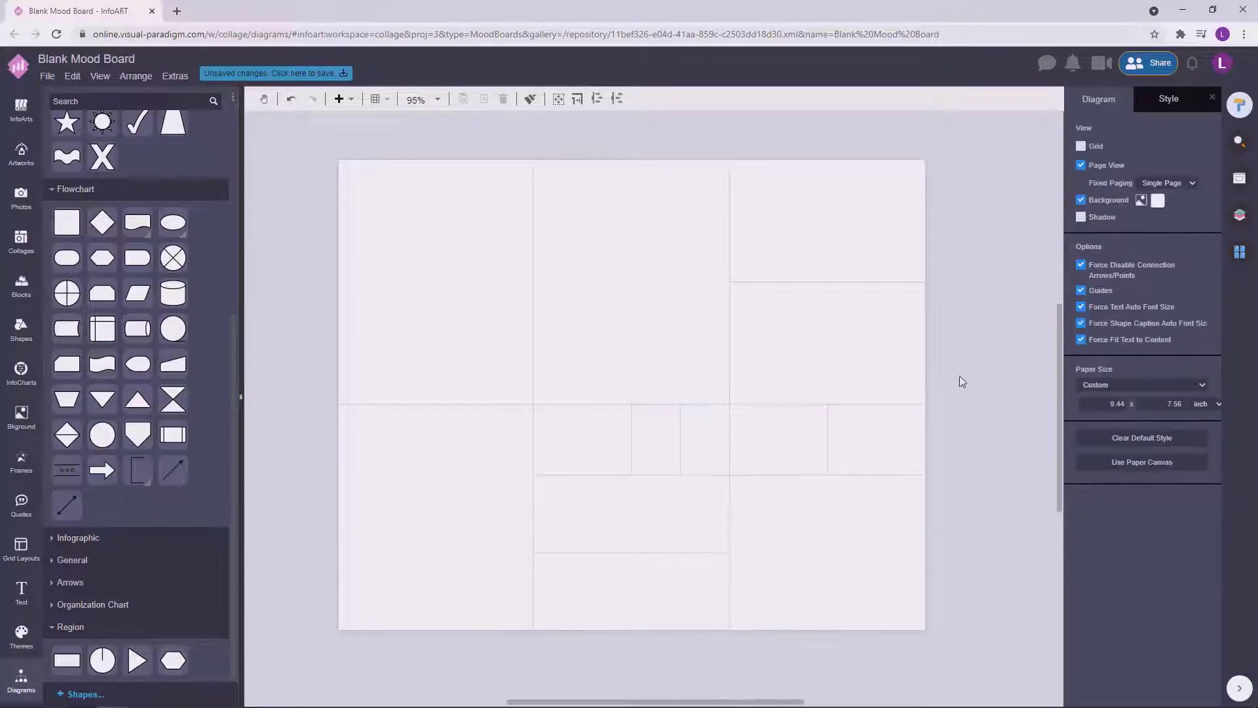
Step: Distribute the widths of the five cells in the narrow middle row evenly
left_click(785, 437)
left_click(785, 436)
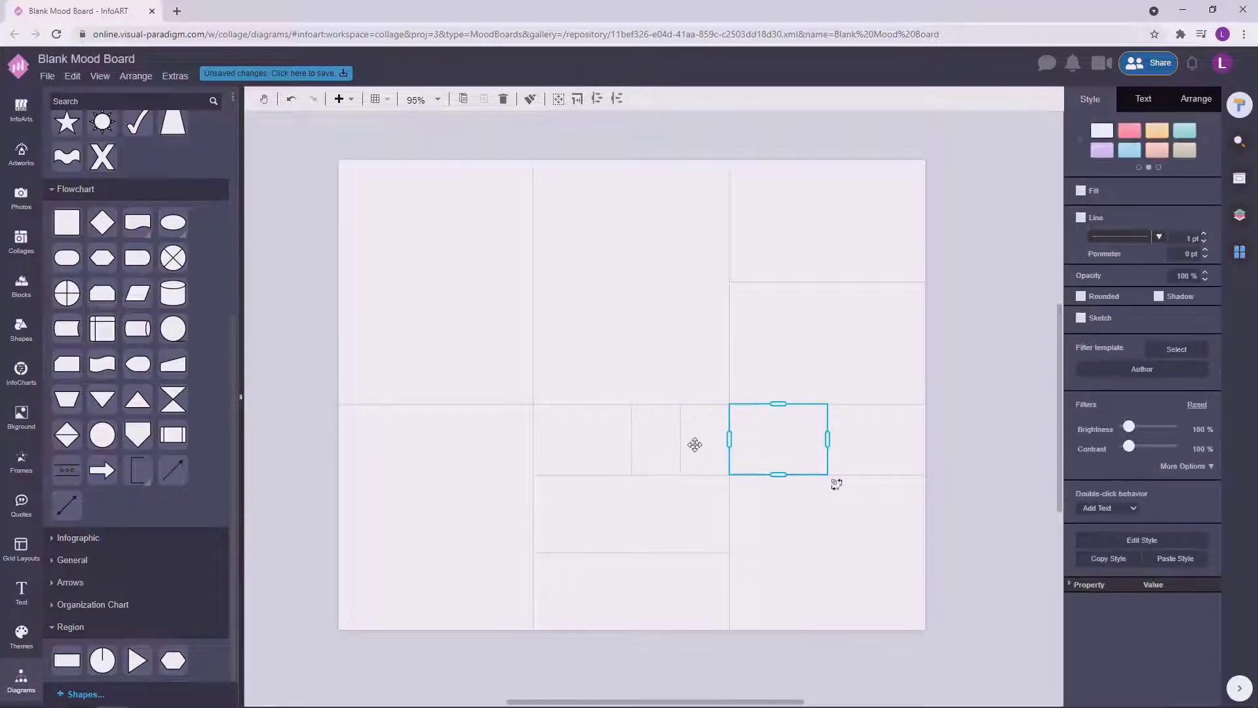
left_click(694, 445, "ctrl")
left_click(650, 445, "ctrl")
left_click(612, 450, "ctrl")
left_click(908, 439, "ctrl")
right_click(908, 439)
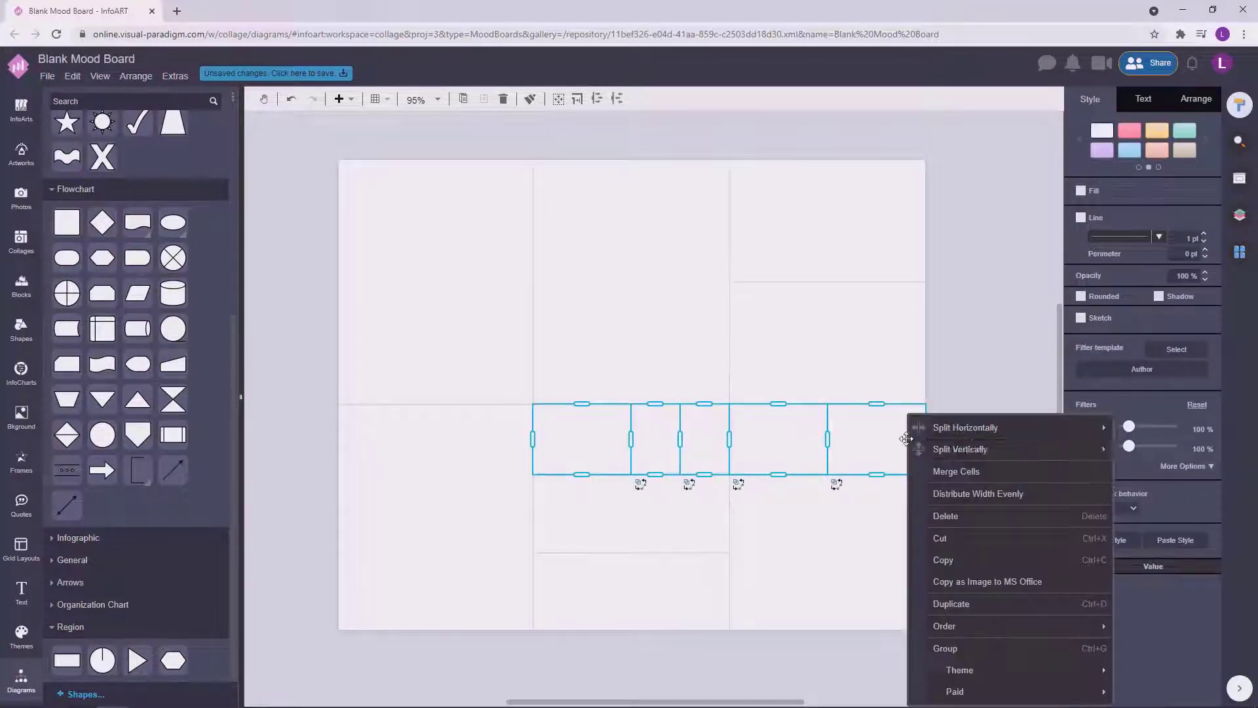
left_click(977, 493)
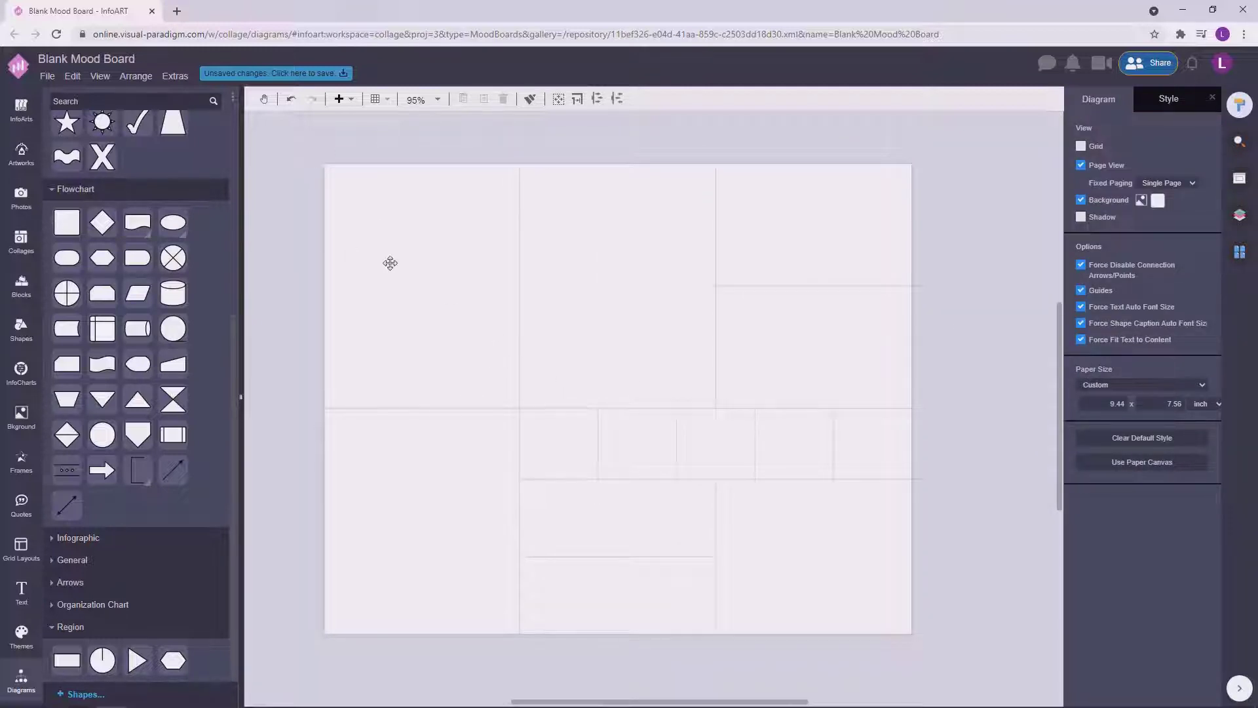
Step: Select all cells of the grid and set their padding to 4 pt
left_click(21, 198)
left_click(460, 245)
left_click(474, 515, "ctrl")
left_click(609, 534, "ctrl")
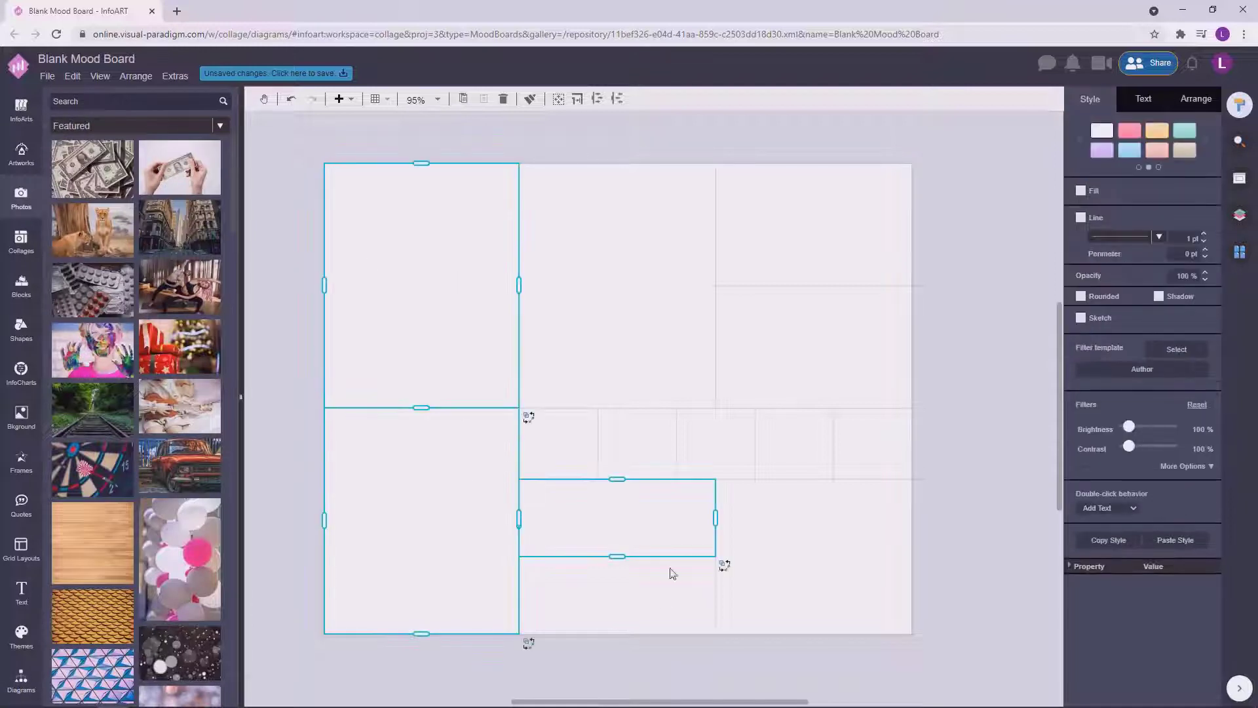
left_click(670, 573, "ctrl")
left_click(822, 576, "ctrl")
left_click(874, 448, "ctrl")
left_click(794, 449, "ctrl")
left_click(716, 449, "ctrl")
left_click(649, 449, "ctrl")
left_click(565, 449, "ctrl")
left_click(663, 312, "ctrl")
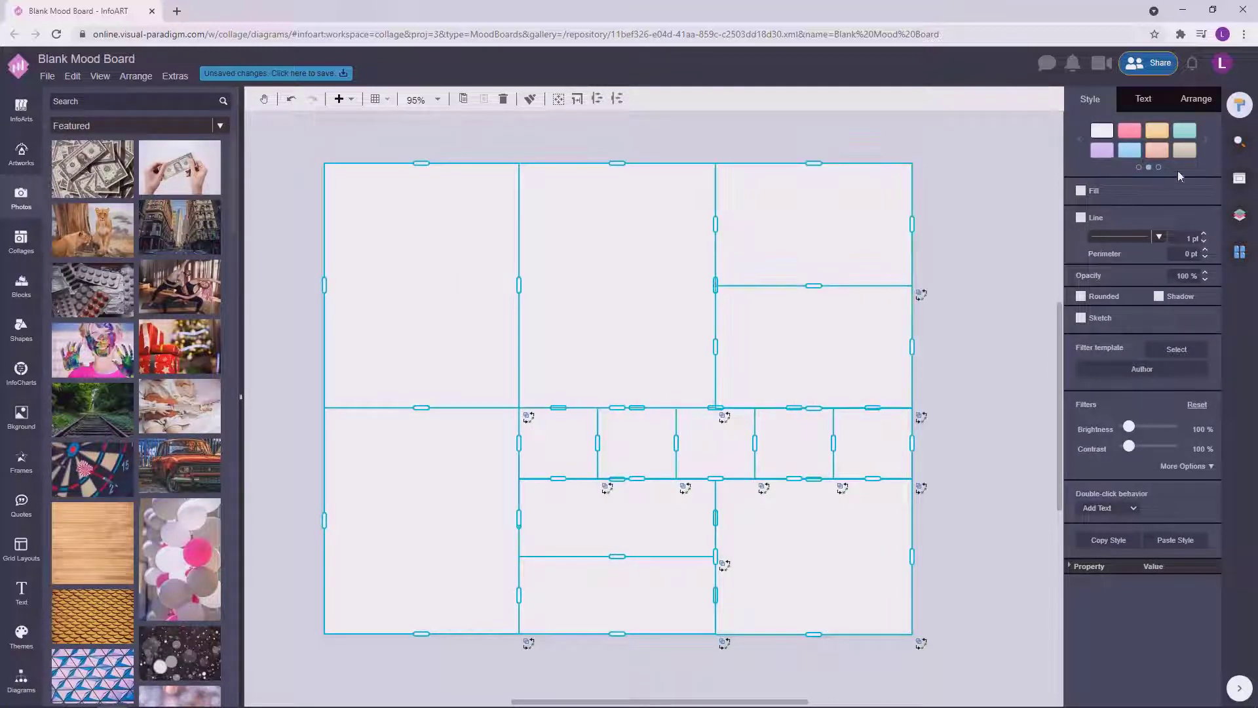
left_click(1196, 99)
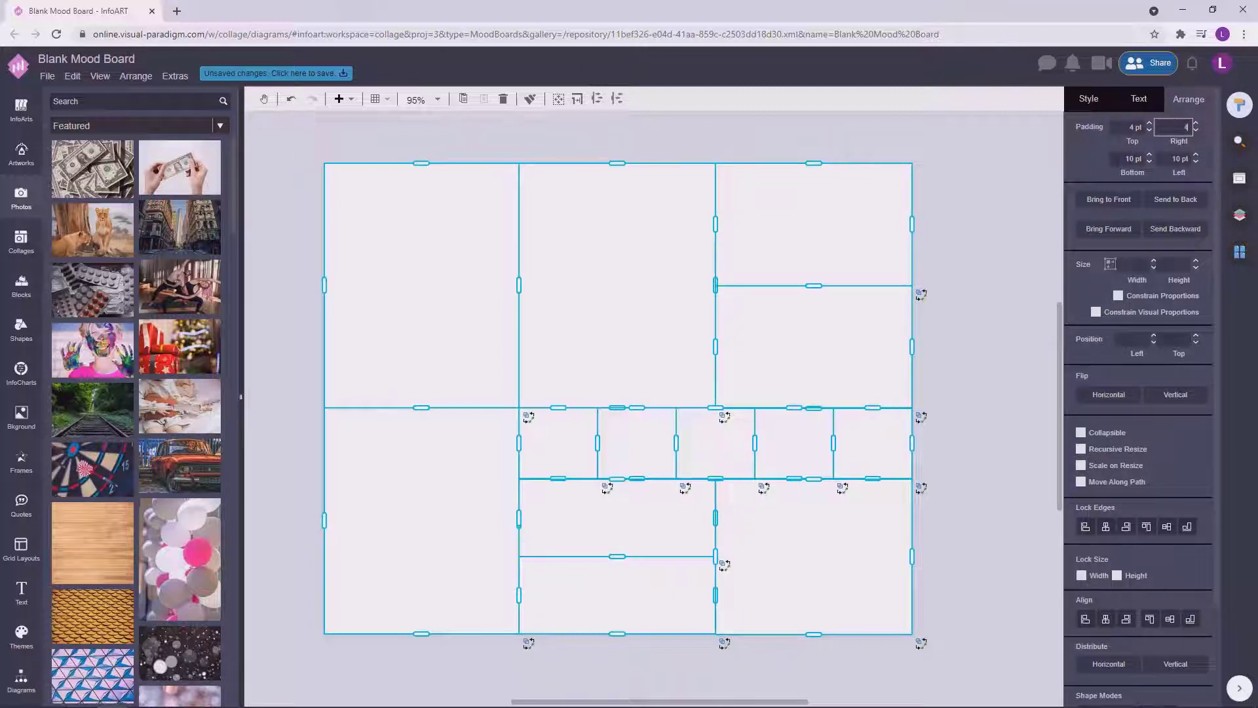
left_click(982, 315)
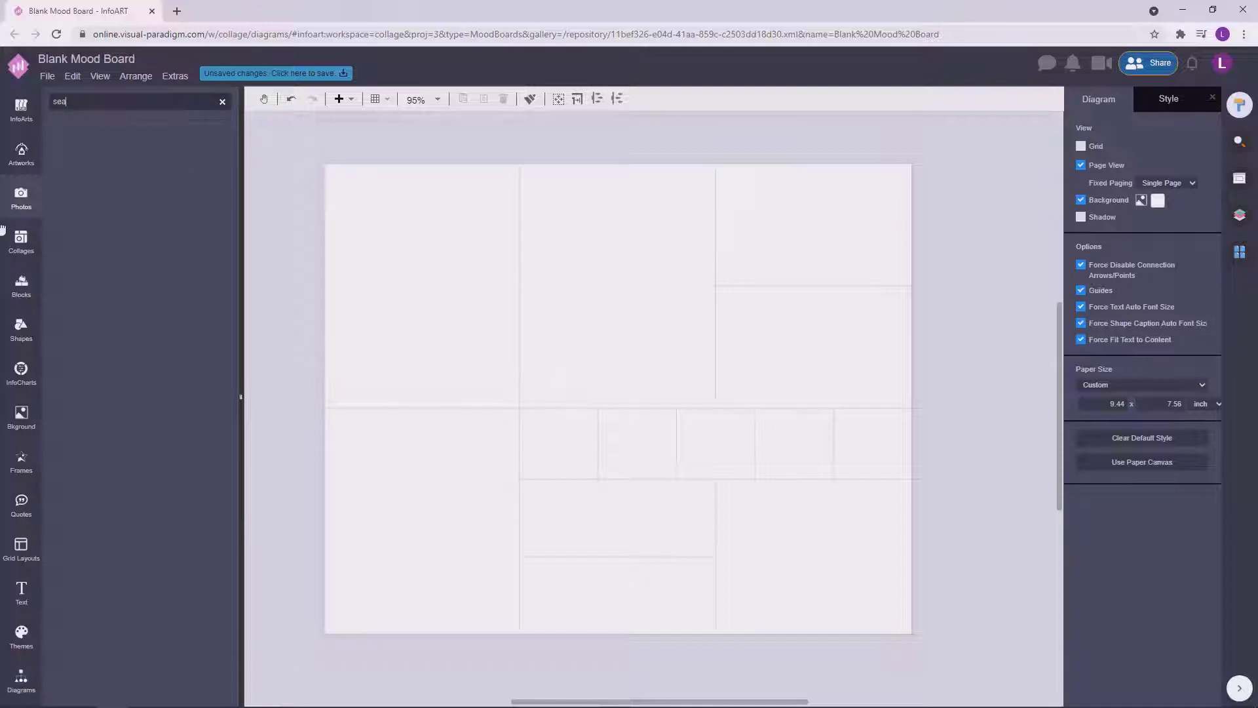
Step: Search the photos for "sea" and place the pastel beach shoreline photo in the large top-left cell
left_click_drag(180, 382, 401, 253)
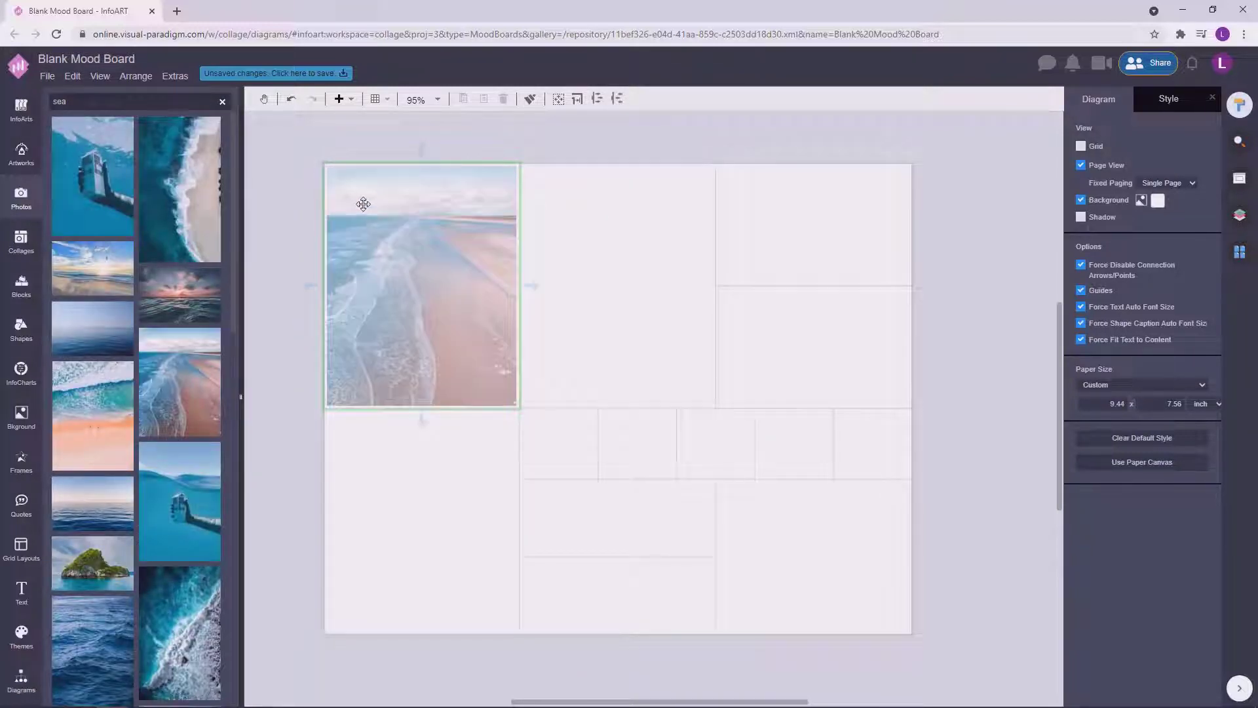
Step: Place the sunrise beach photo in the grid's top-right cell and the green starfish photo in the cell directly below it
scroll(203, 459, "down", 4)
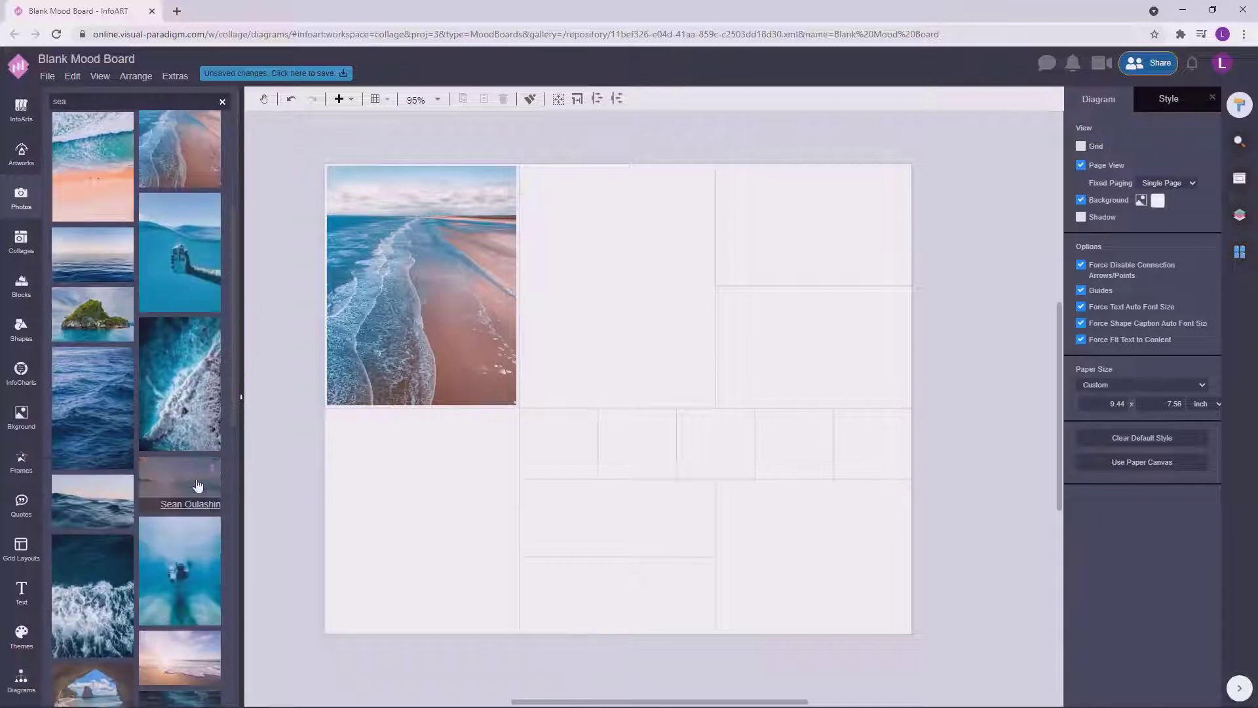
left_click_drag(197, 485, 743, 210)
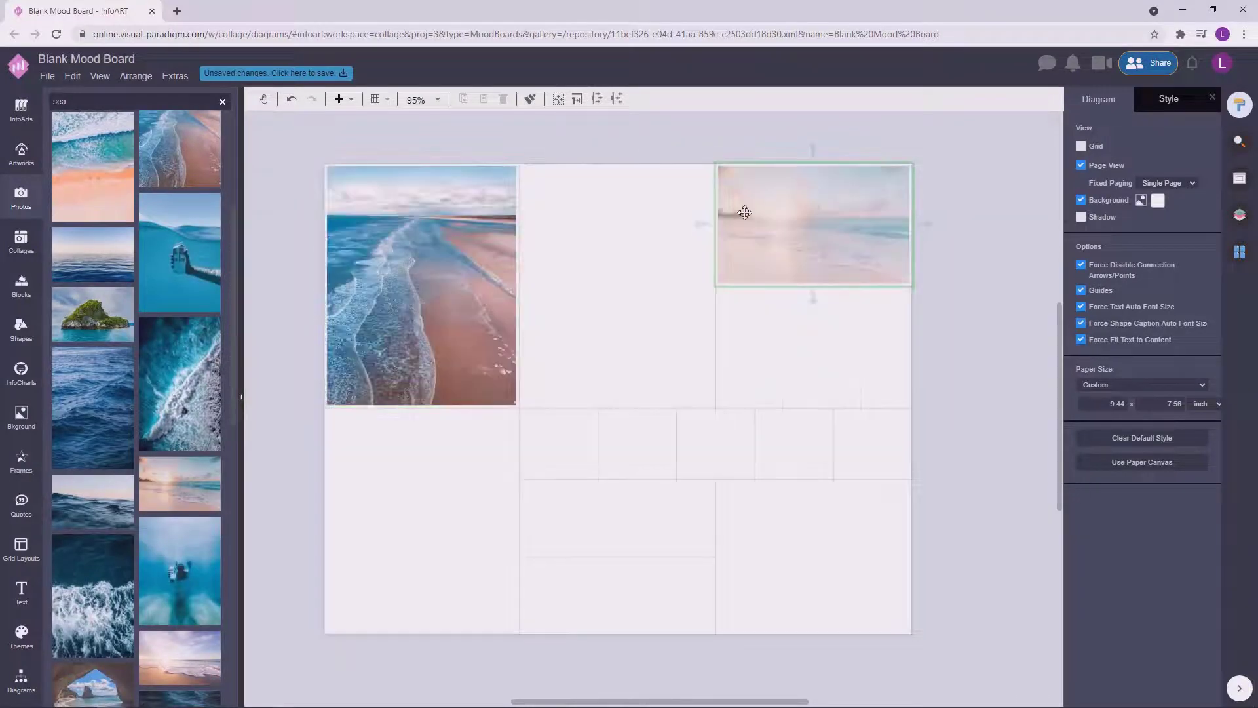
left_click(926, 301)
scroll(244, 548, "down", 5)
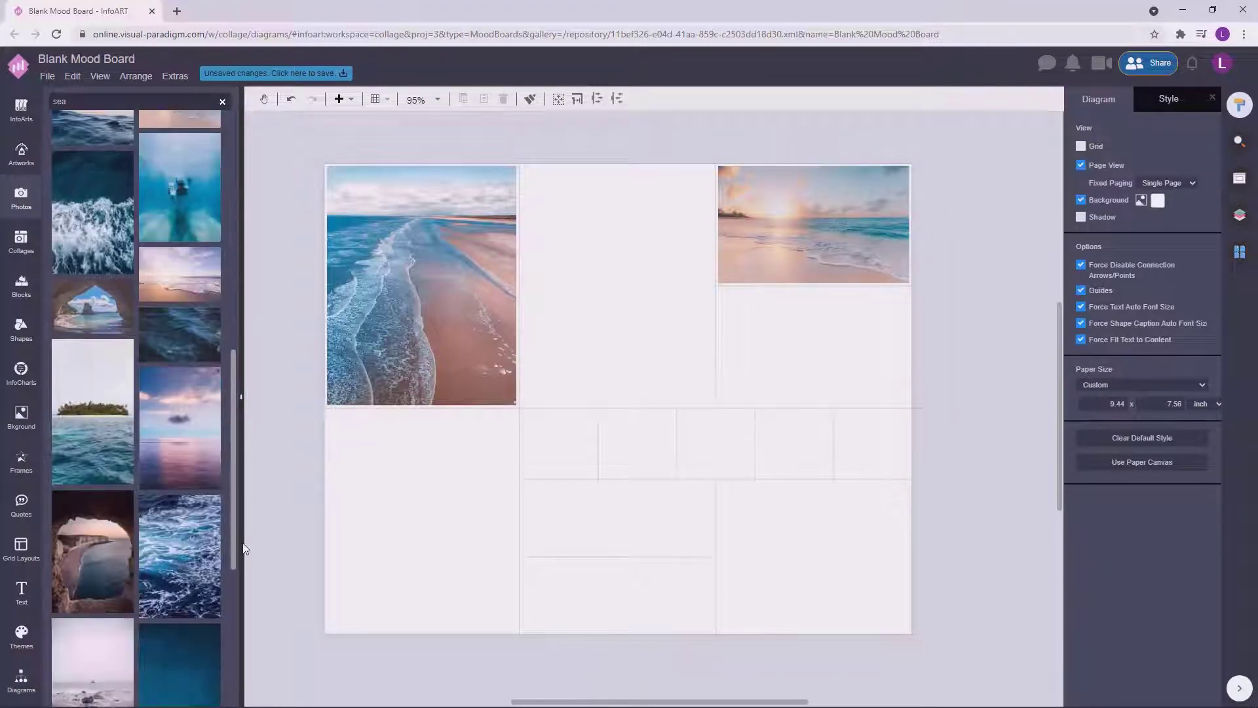
scroll(244, 548, "down", 3)
left_click_drag(236, 343, 234, 418)
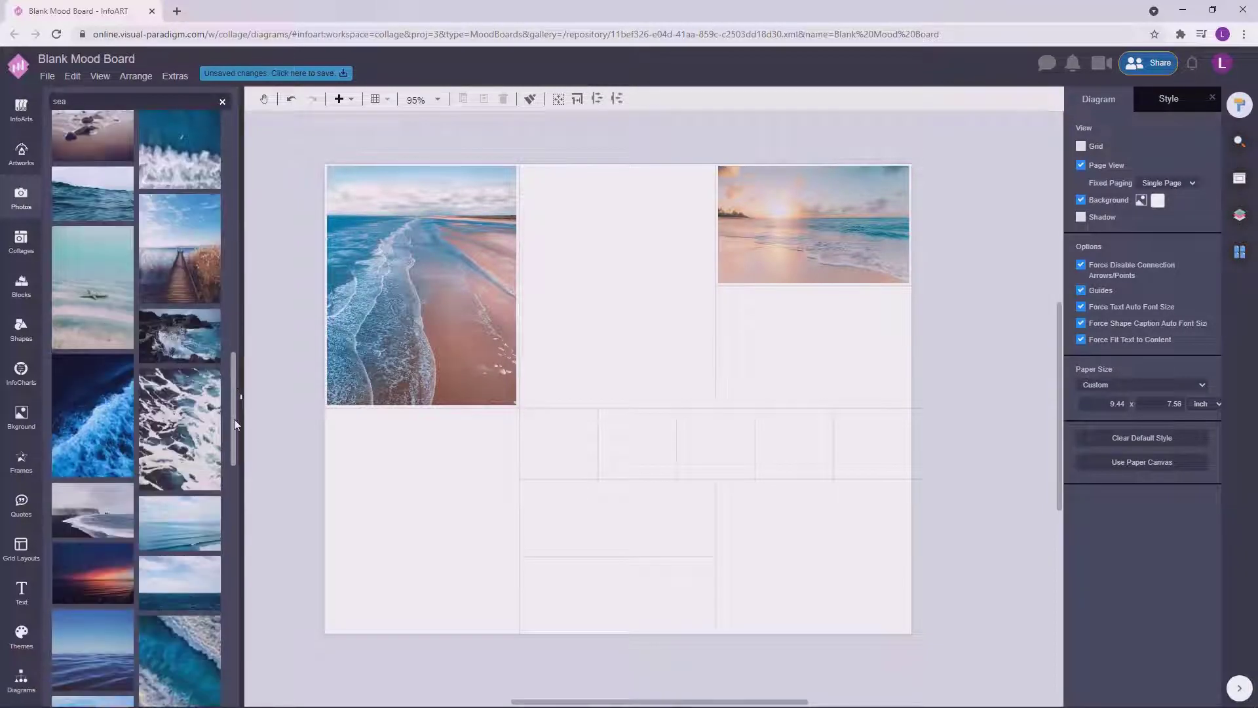
left_click_drag(93, 288, 738, 317)
left_click(1000, 325)
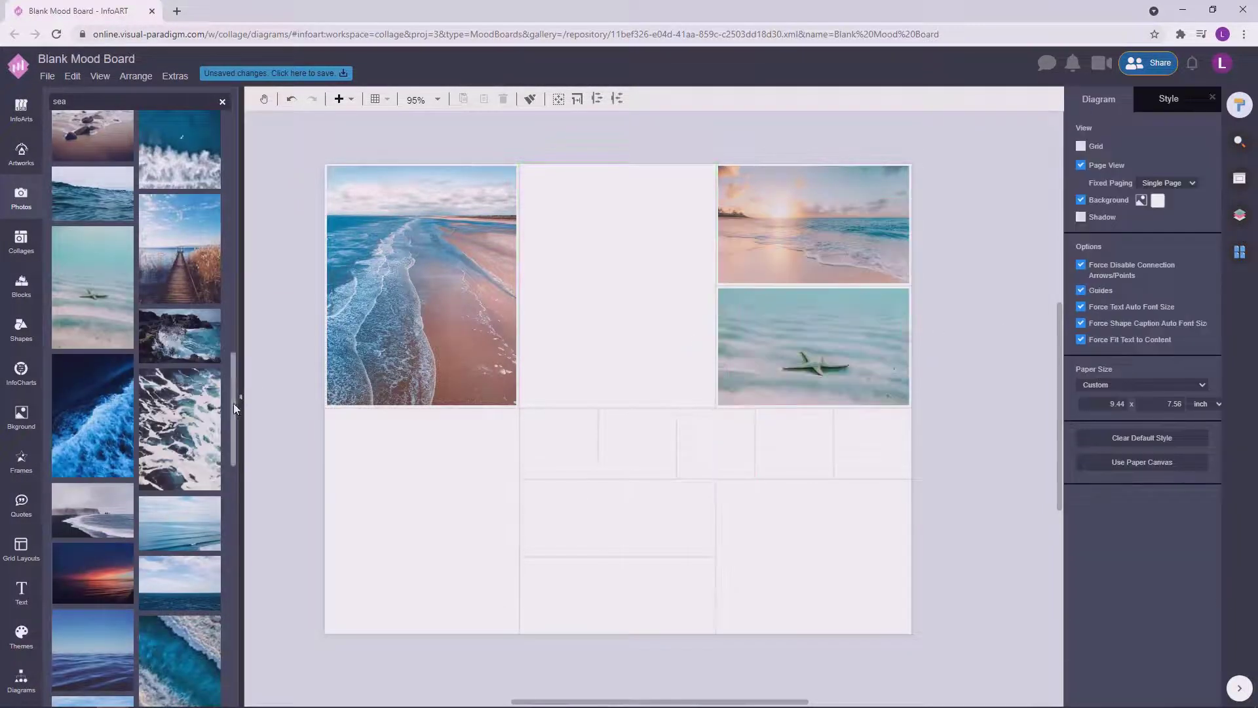
Step: Place the aerial peach-sand and turquoise surf photo in the bottom-right cell, and the teal wave on white sand in the large top-middle cell
left_click_drag(235, 408, 773, 524)
scroll(231, 547, "down", 1)
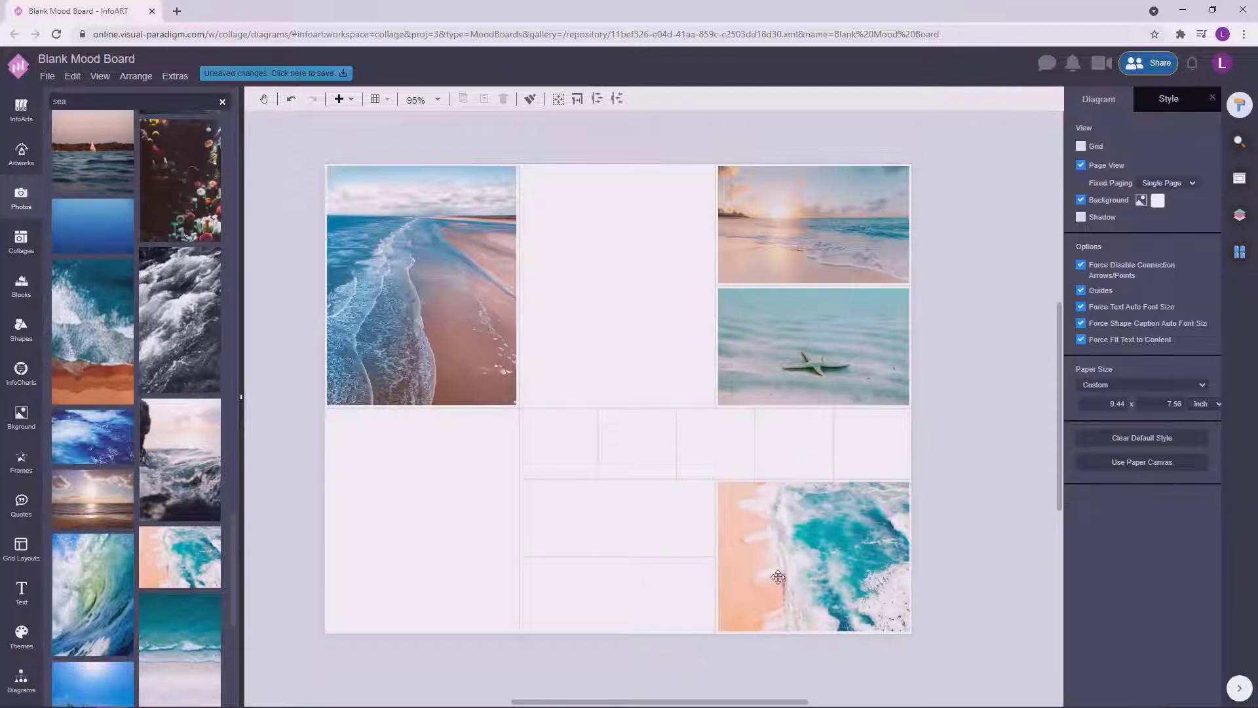
left_click(1172, 415)
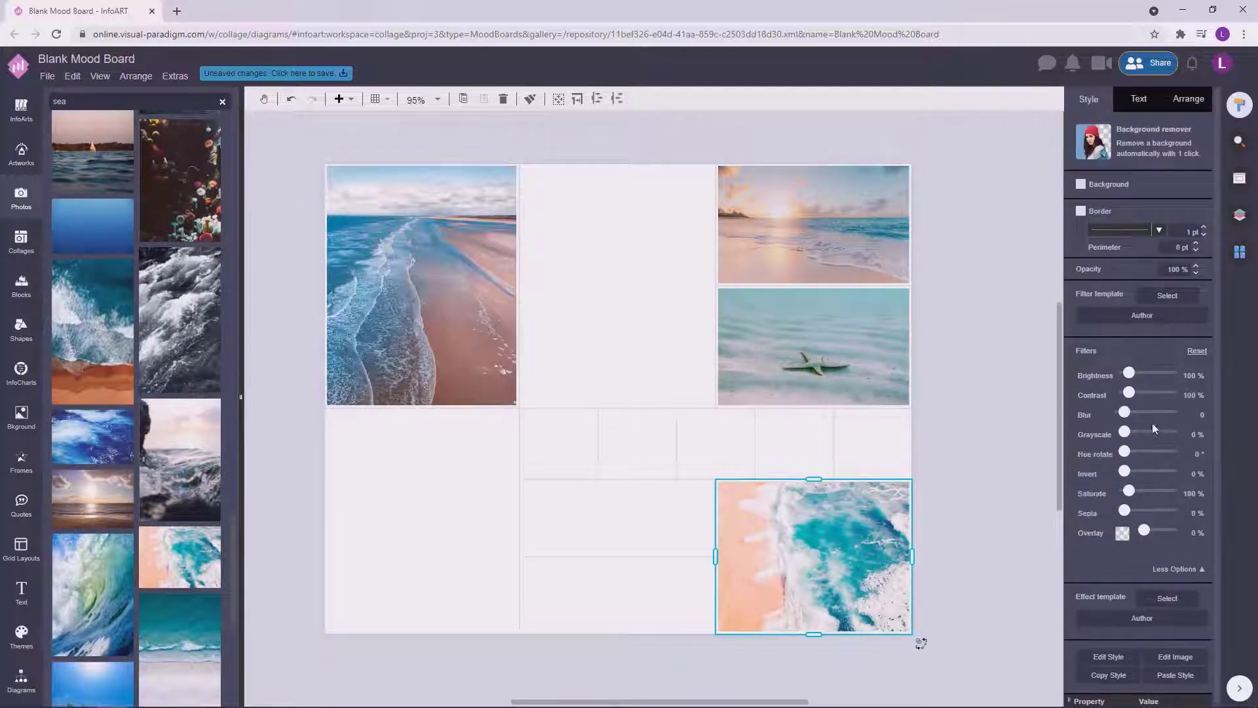
left_click(1004, 386)
scroll(230, 540, "down", 3)
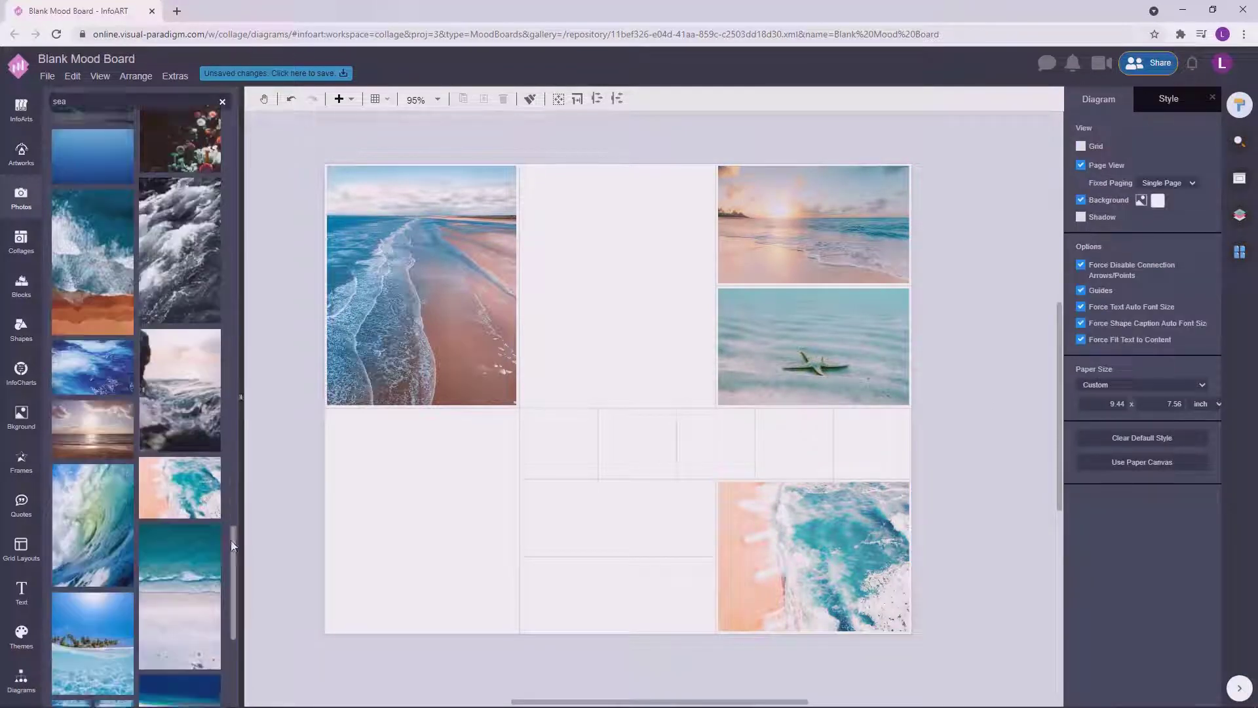
left_click_drag(179, 501, 570, 210)
left_click(1003, 289)
Step: Fill the two small cells below the five-cell strip with the rippling clear water photo above and the pale rippled-sand beach photo below
left_click_drag(233, 435, 231, 557)
left_click_drag(179, 367, 652, 441)
left_click(924, 441)
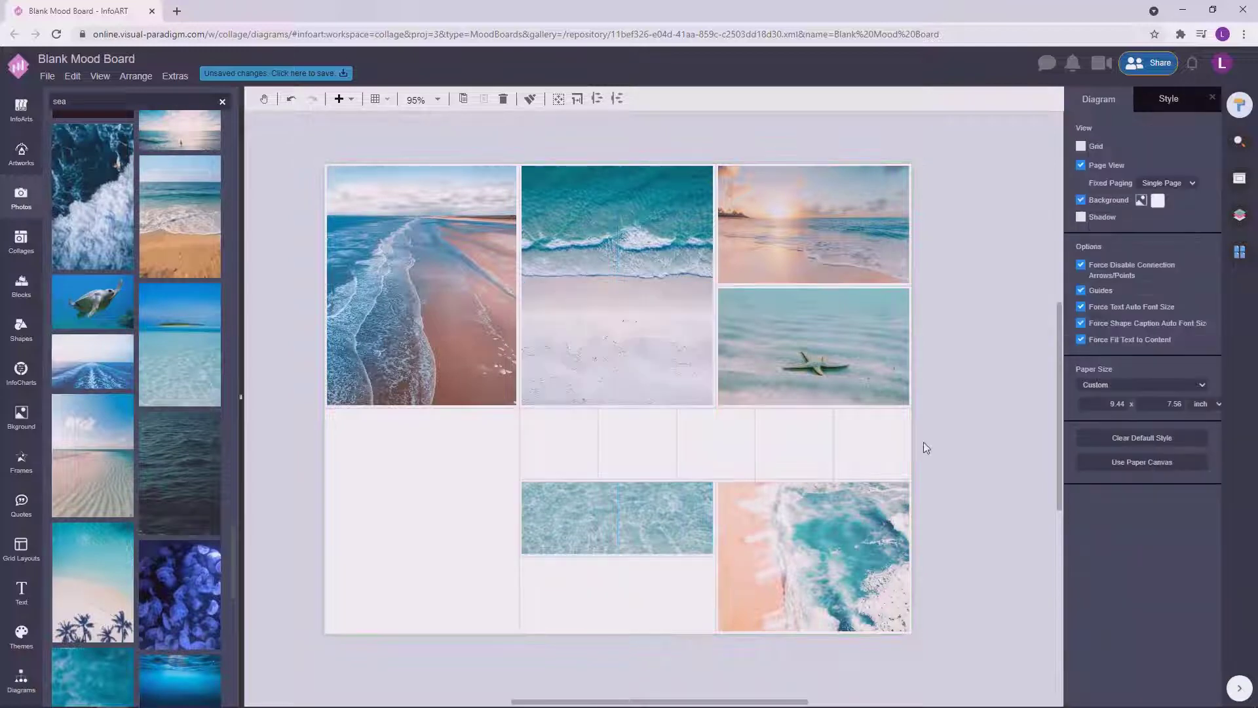
left_click_drag(112, 477, 564, 586)
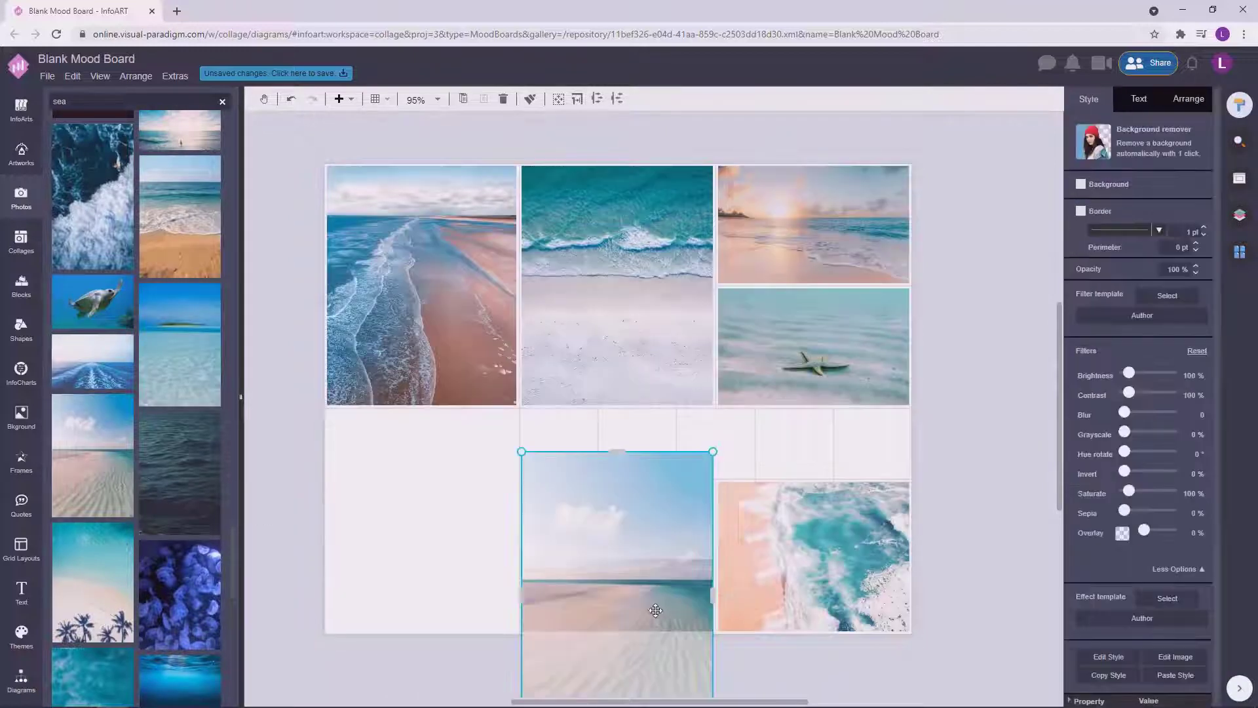
left_click_drag(653, 599, 653, 611)
left_click(960, 528)
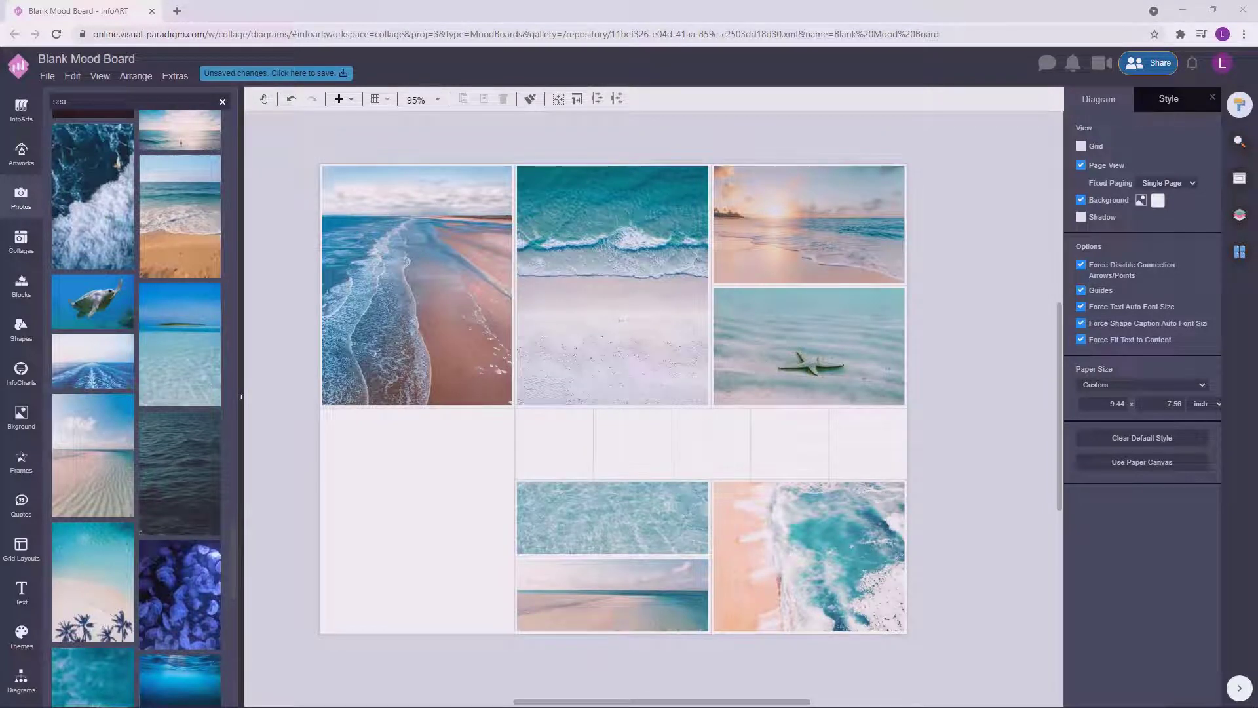
Step: Select all five cells of the narrow strip and turn on a white fill for them
left_click(568, 432)
left_click(568, 434)
left_click(637, 450, "ctrl")
left_click(710, 443, "ctrl")
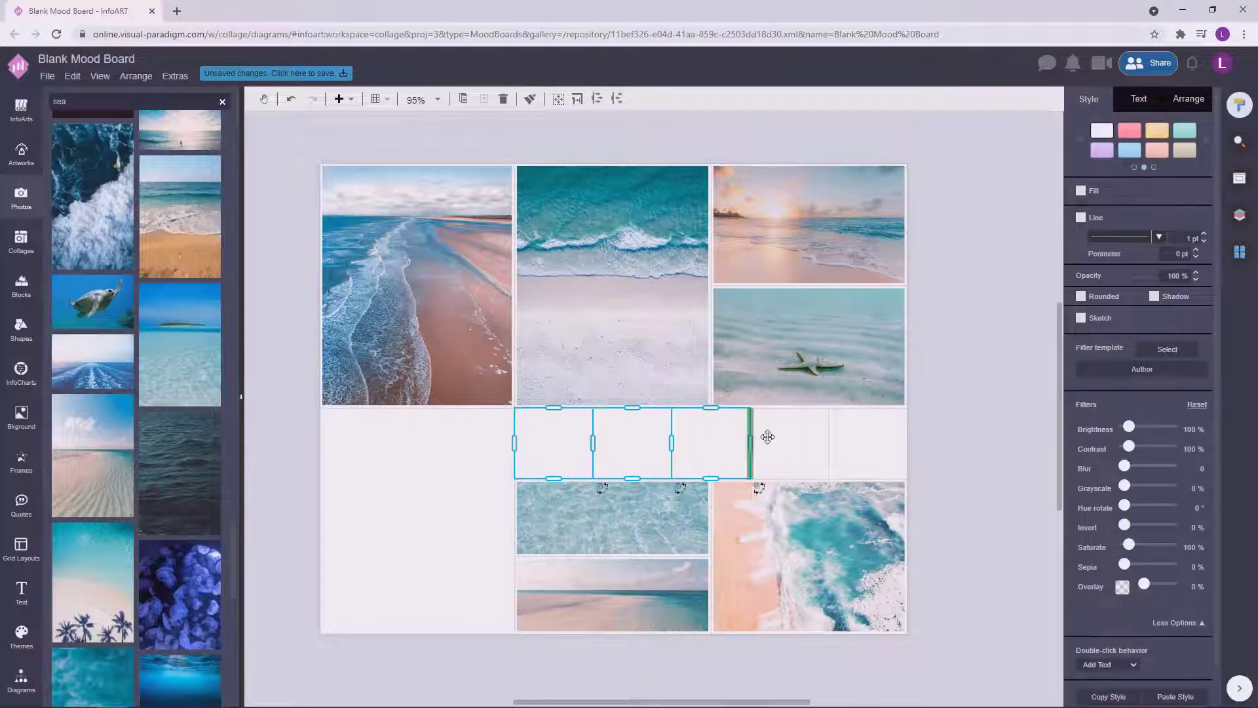
left_click(767, 436, "shift")
left_click(868, 443, "shift")
left_click(1012, 300)
Step: Set the fill of the strip's first cell to a custom dark teal-blue colour
left_click(559, 441)
left_click(558, 434)
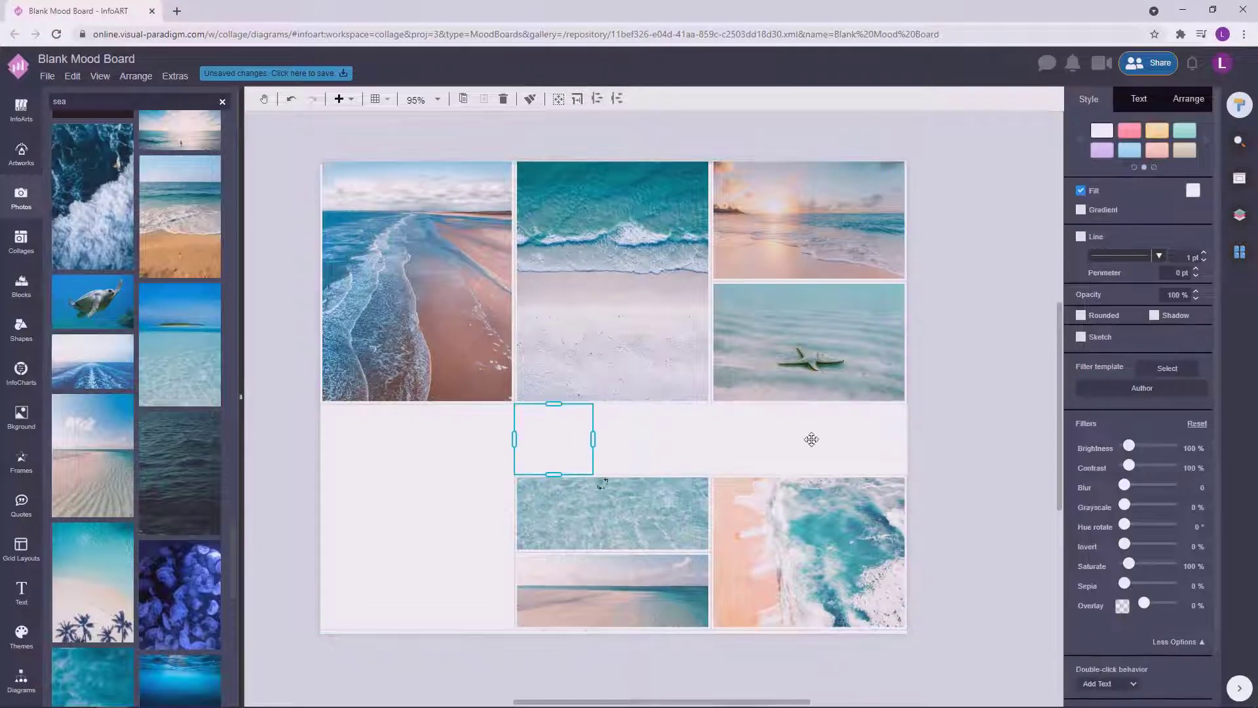
left_click(919, 438)
left_click(563, 433)
left_click(564, 433)
left_click(1193, 190)
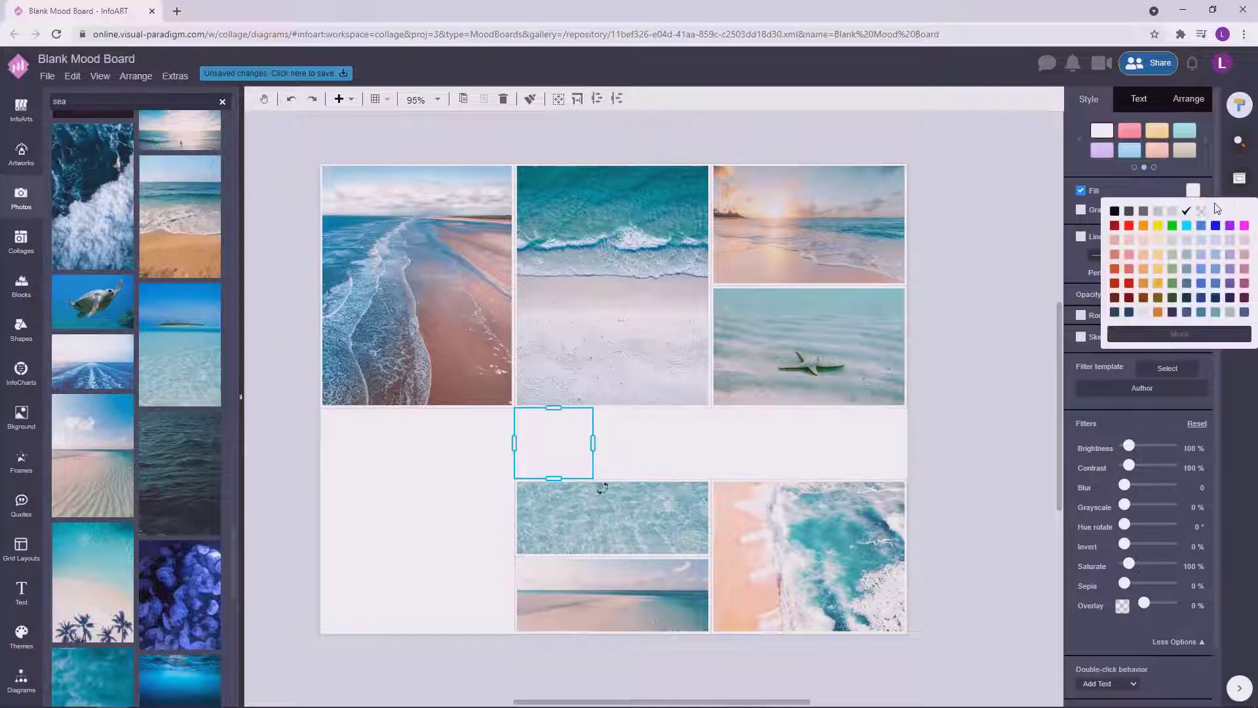
left_click(1173, 334)
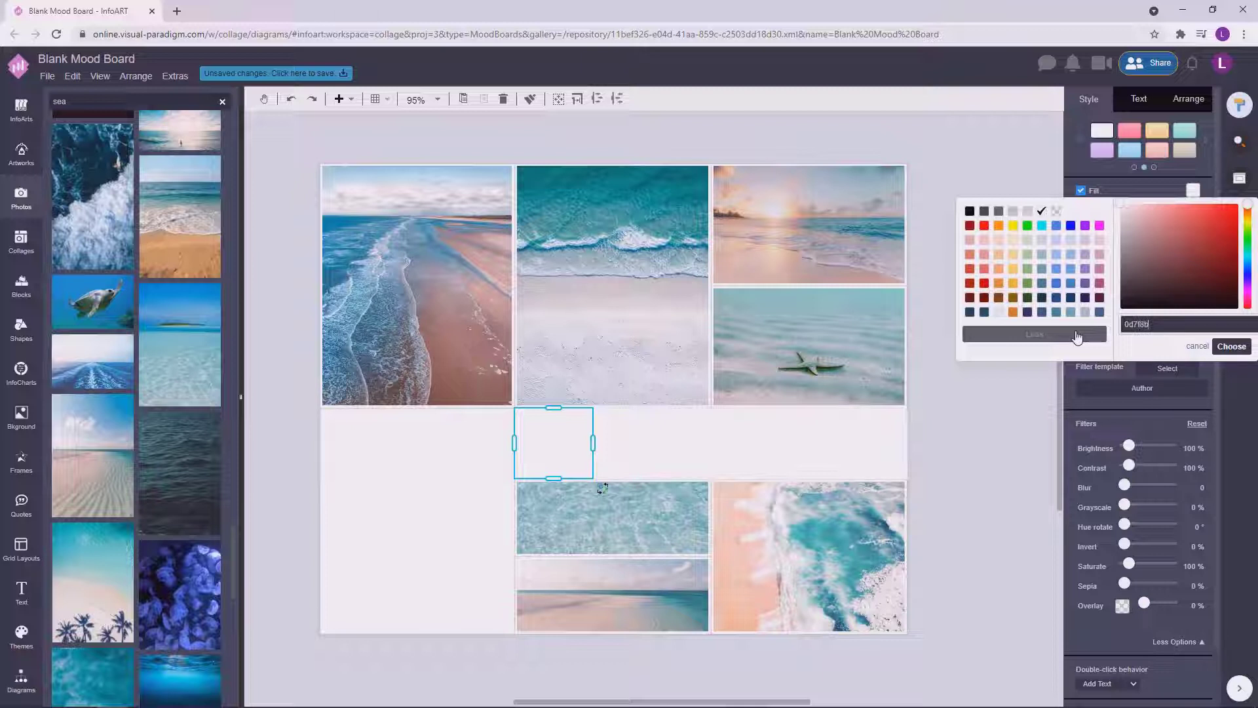
left_click(1231, 346)
Step: Set the fill of the strip's second cell to the custom colour 24b4ab
left_click(640, 443)
left_click(641, 443)
left_click(1192, 190)
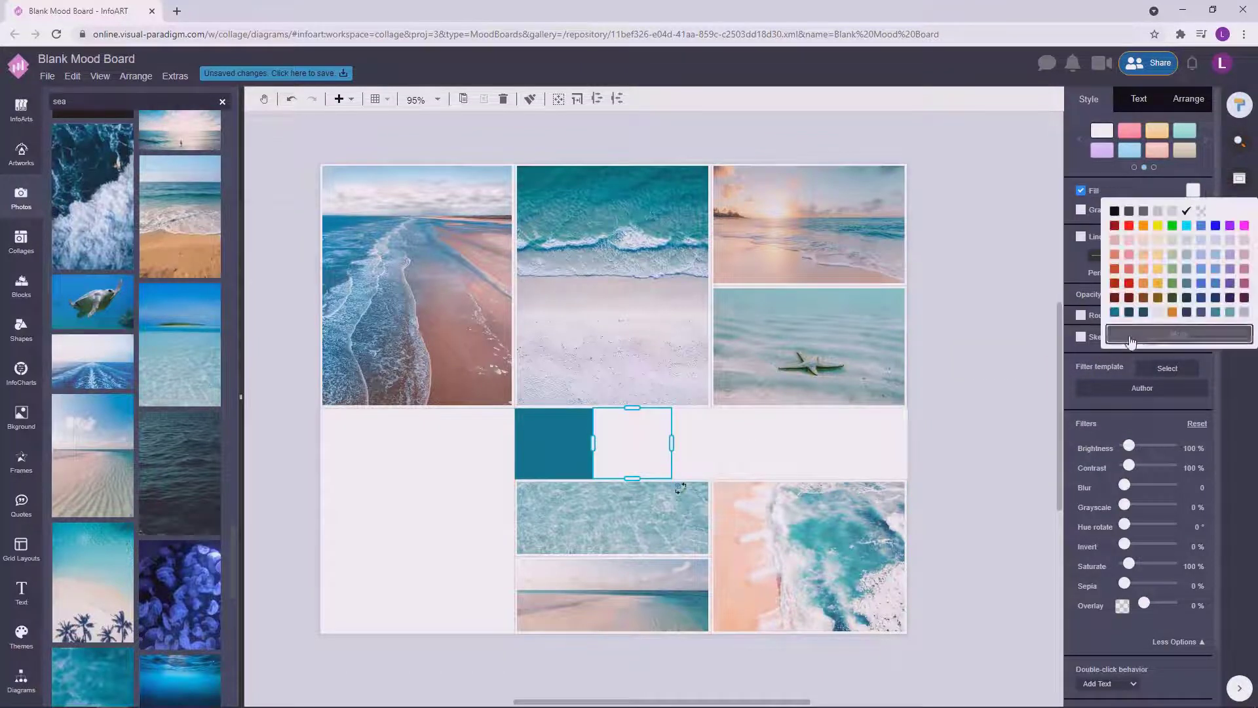
left_click(1130, 337)
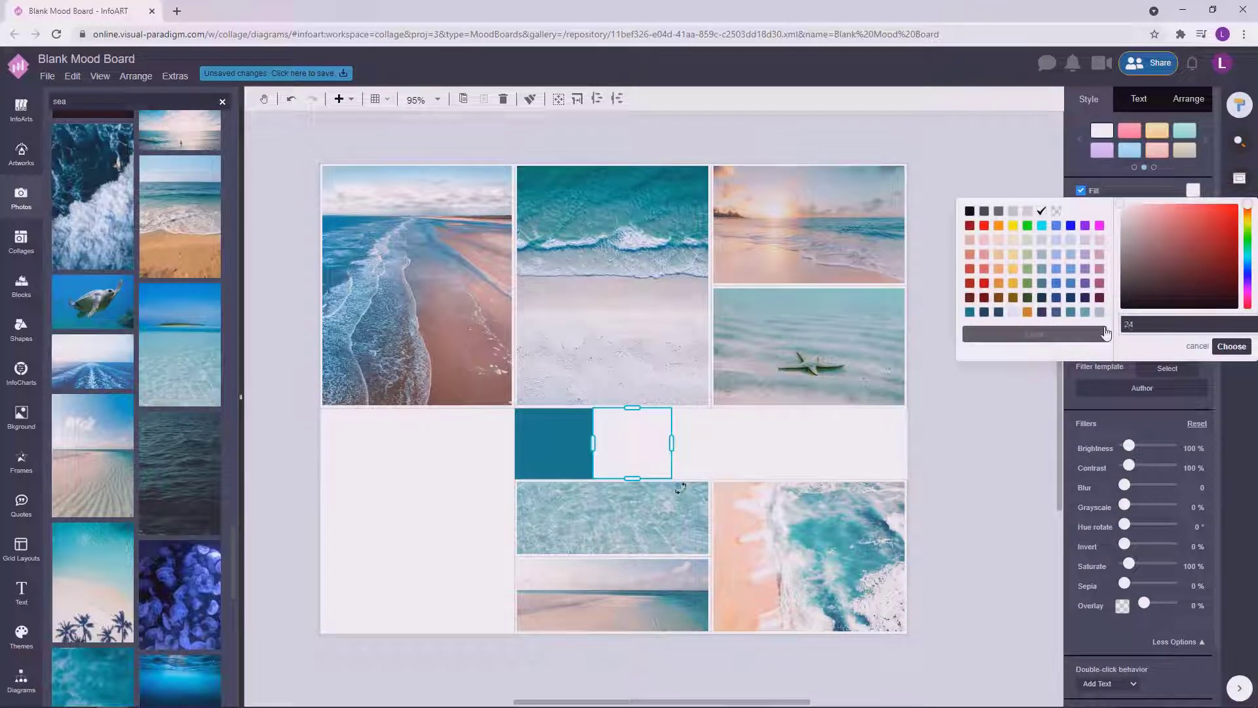
type("24b4ab")
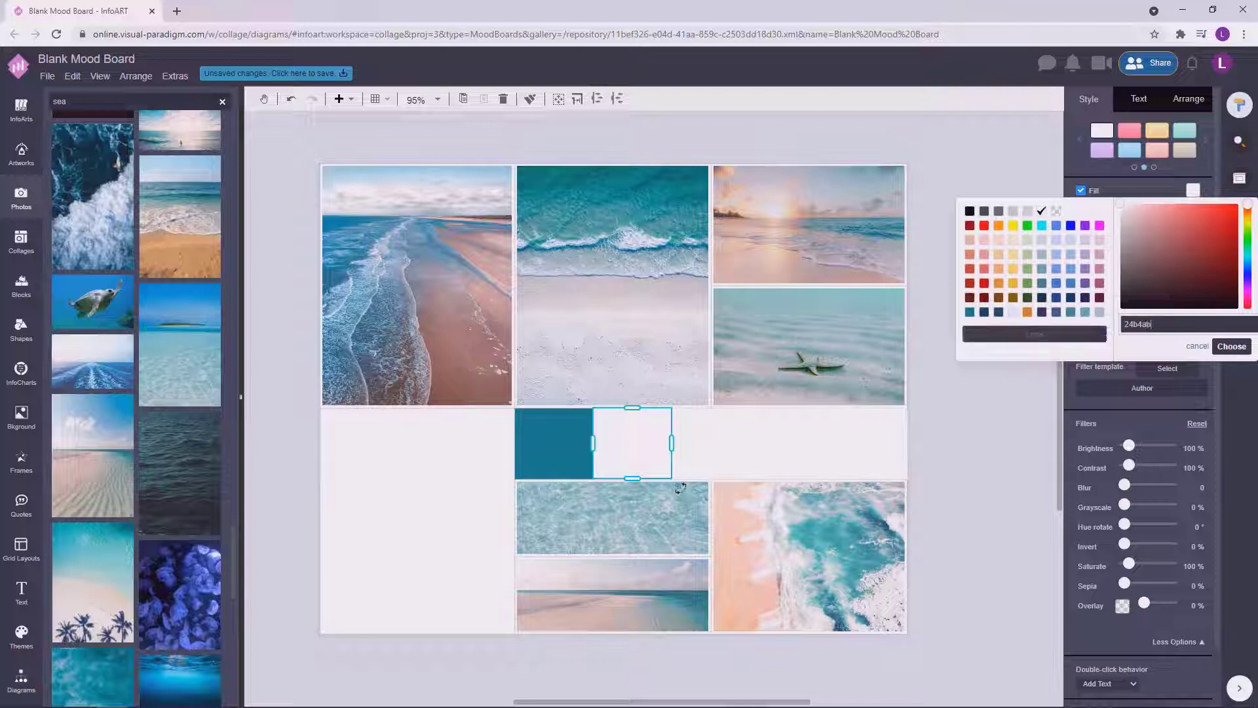
left_click(1232, 346)
Step: Set the fill of the strip's third cell to a custom light mint green
left_click(708, 445)
left_click(708, 445)
left_click(1192, 190)
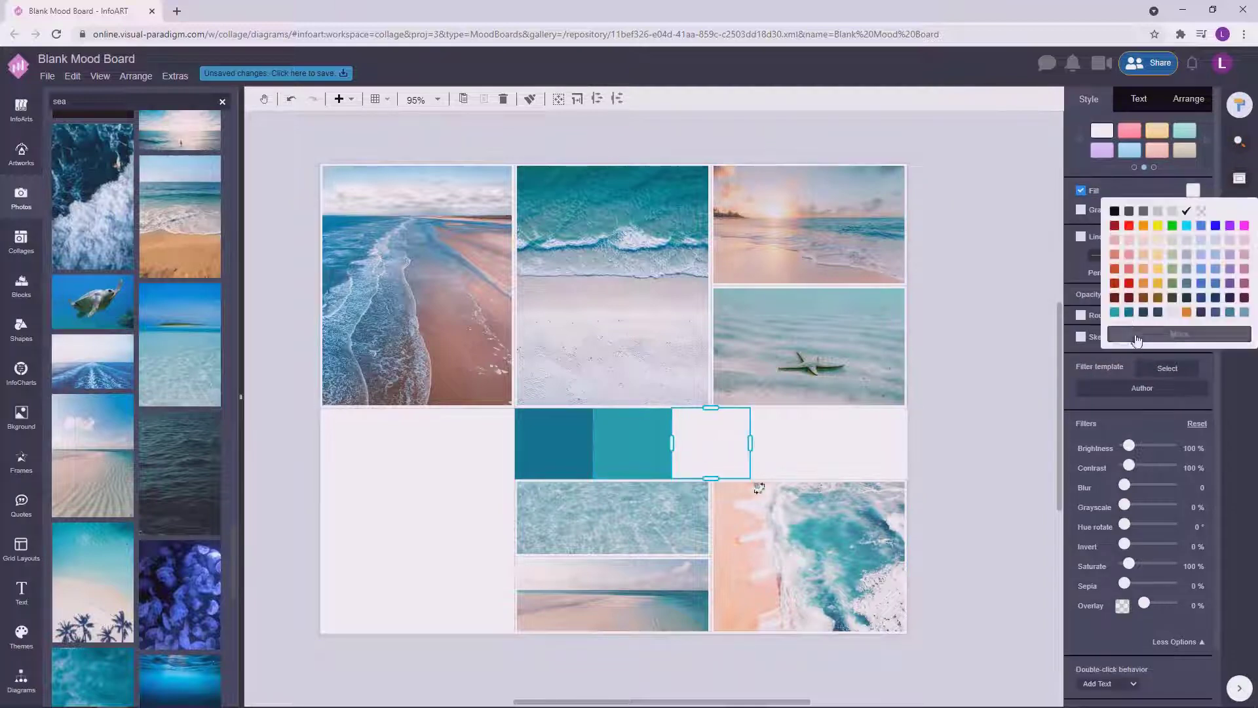
left_click(1107, 332)
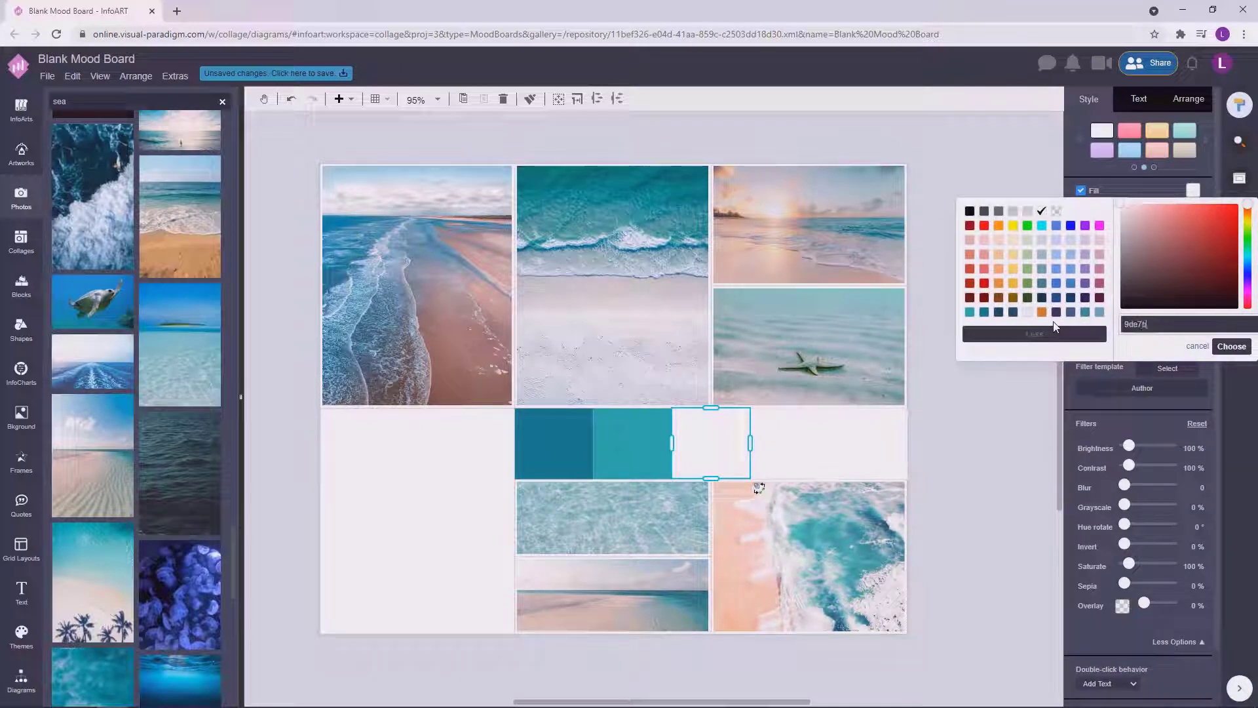
left_click(1232, 346)
Step: Set the fill of the strip's fourth cell to the custom blue #1b9cc6
left_click(803, 445)
left_click(803, 445)
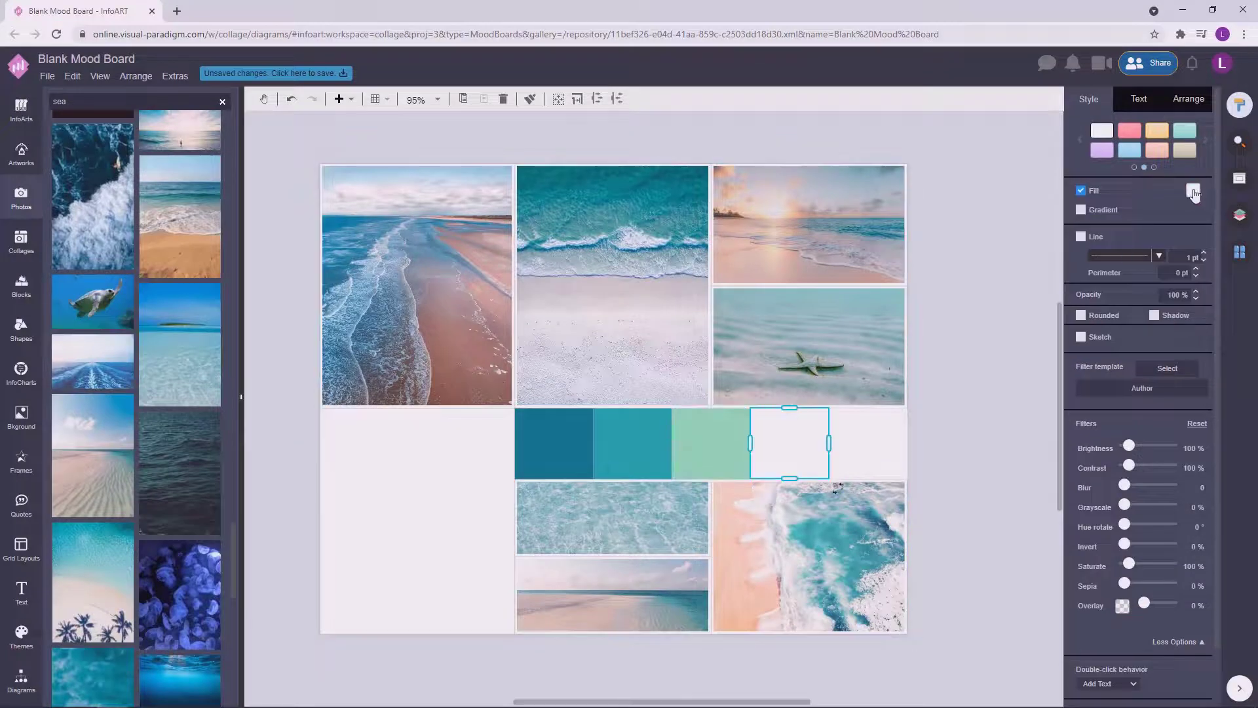
left_click(1194, 193)
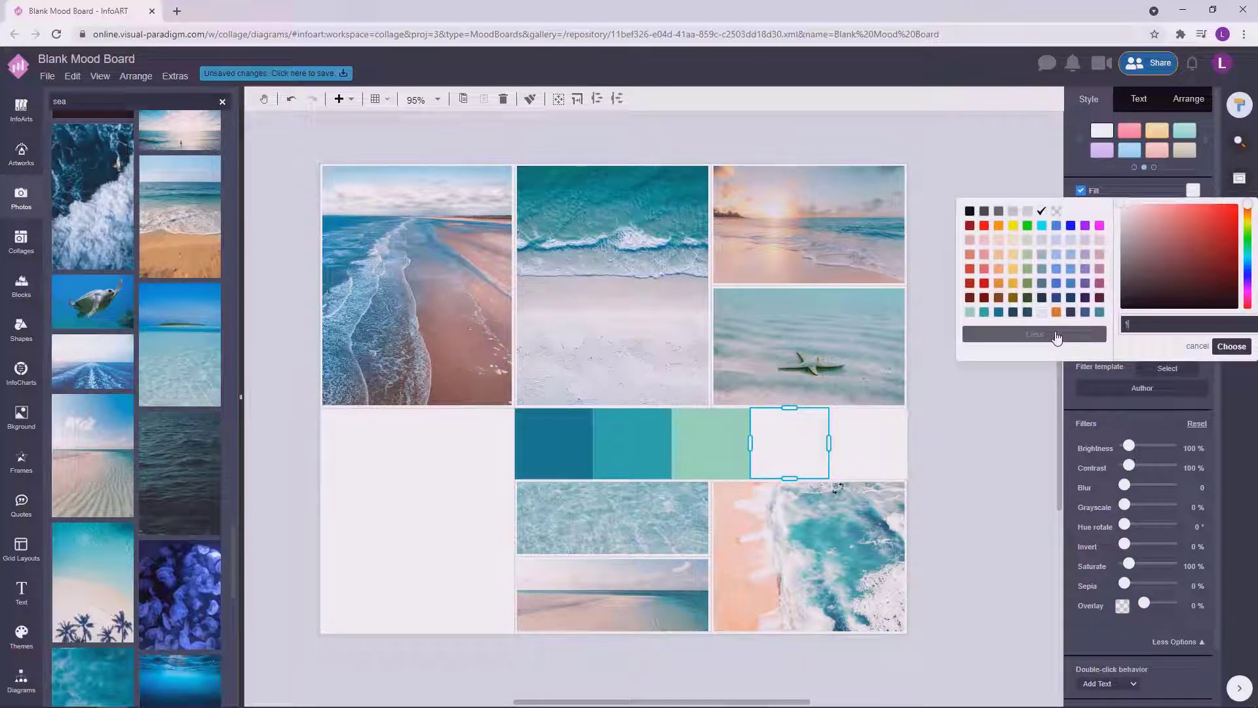
left_click(1231, 346)
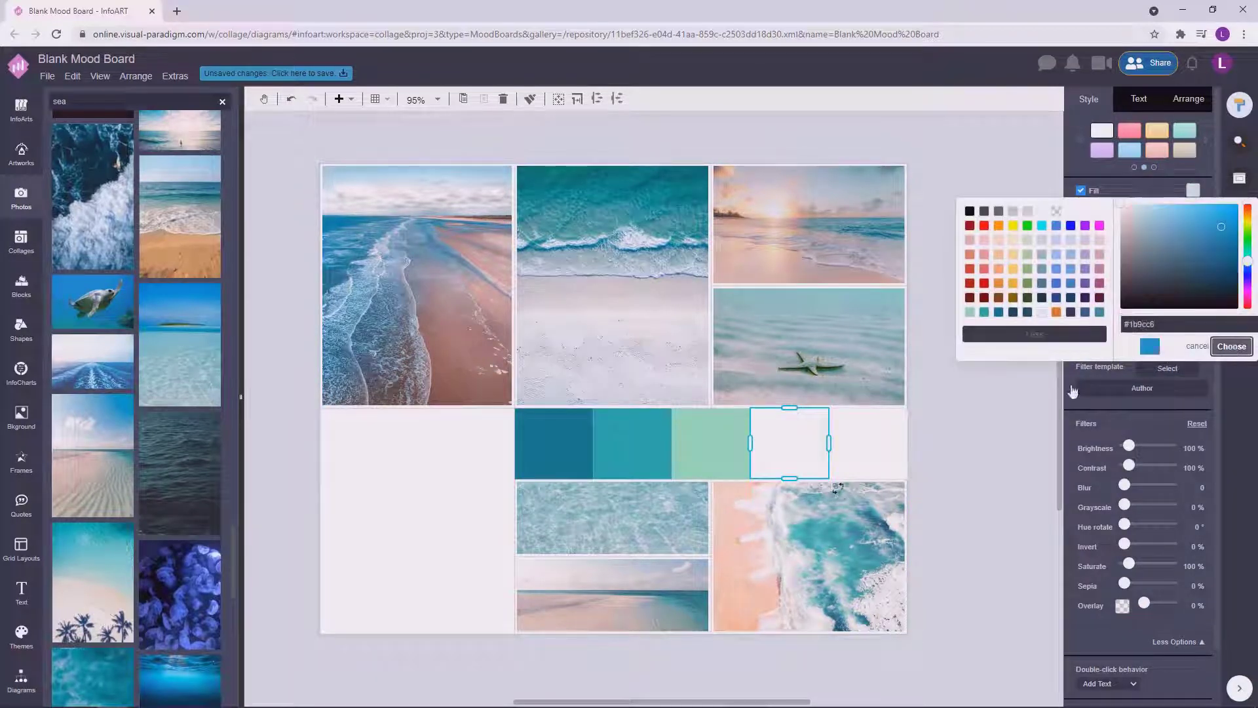
Step: Set the fill of the strip's fifth cell to a custom deep blue
left_click(863, 423)
left_click(862, 423)
left_click(1192, 192)
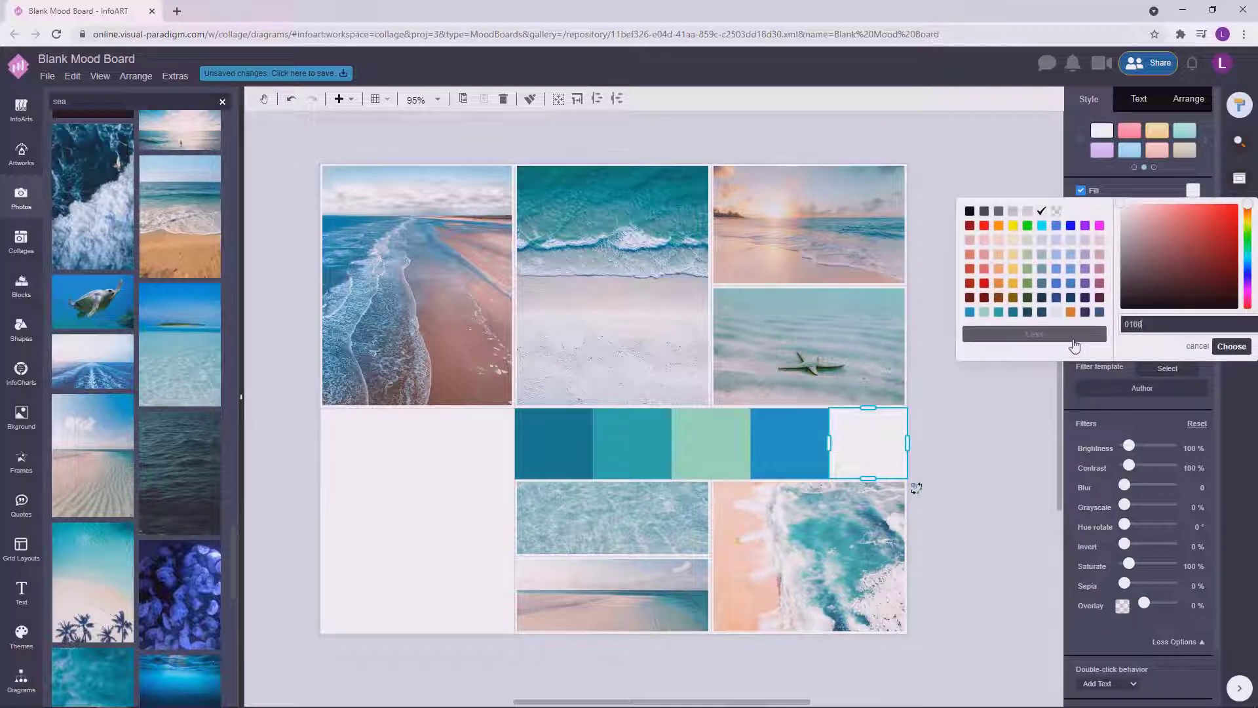
key("Return")
left_click(994, 434)
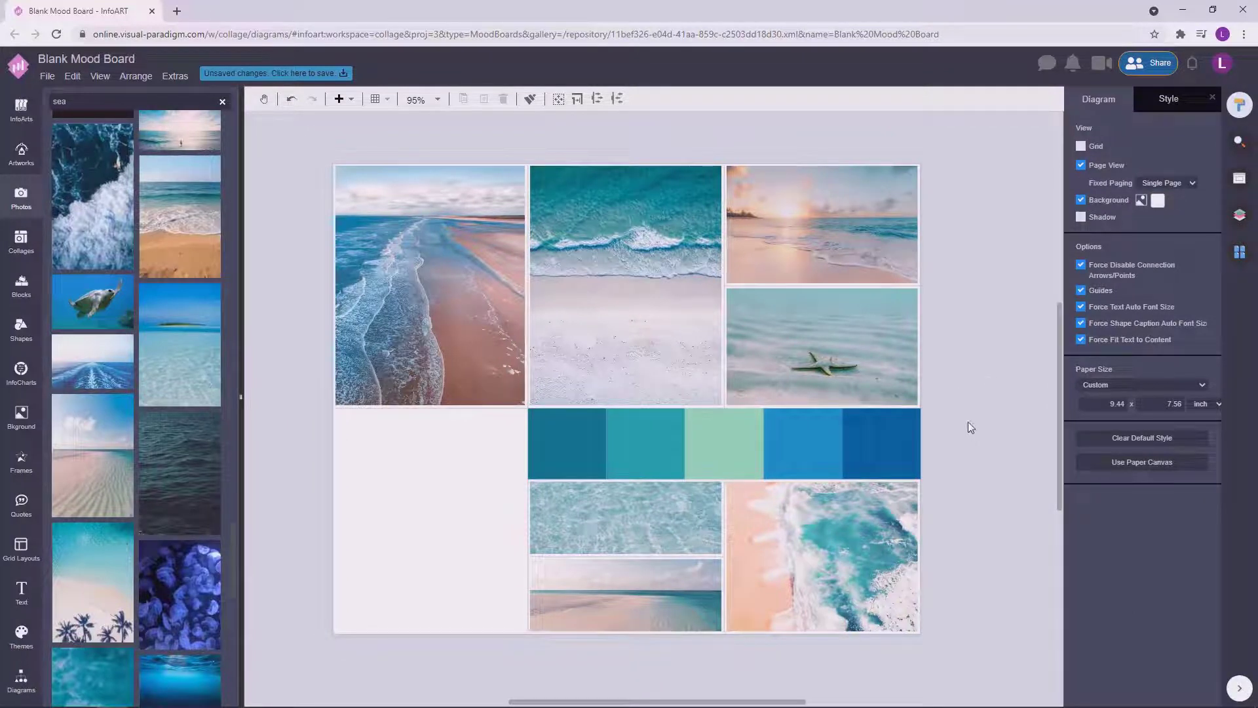
Step: Split the deep blue last cell of the colour strip into two side-by-side halves
left_click_drag(988, 498, 1002, 496)
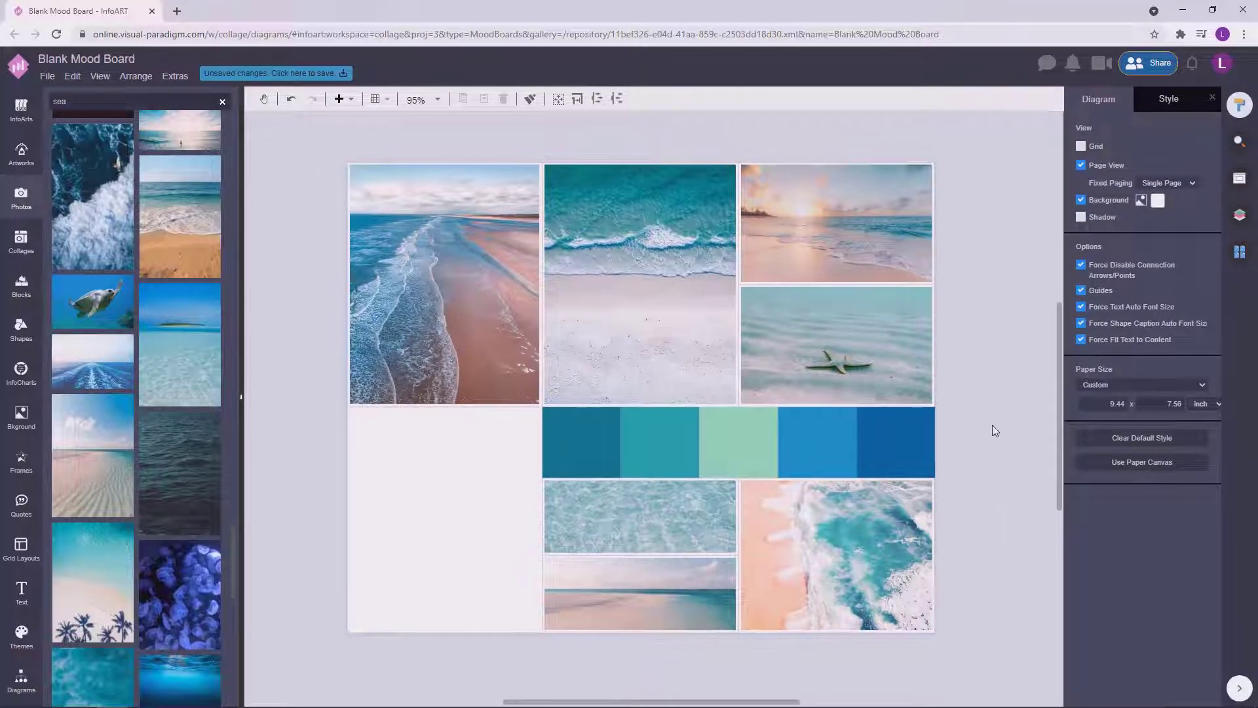
left_click(894, 434)
left_click(910, 432)
right_click(911, 432)
mouse_move(1002, 405)
left_click(1157, 411)
Step: Distribute the widths of the six colour strip cells evenly
left_click(543, 461)
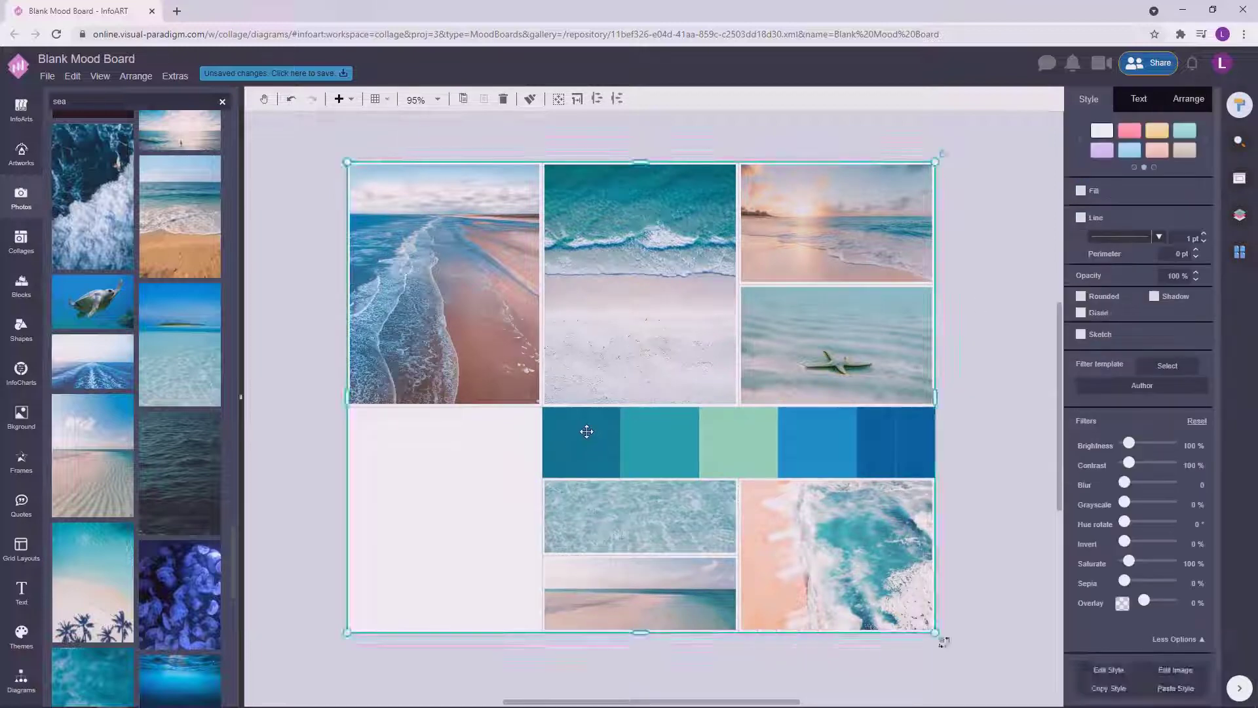
right_click(921, 411)
left_click(950, 494)
Step: Change the fill of the strip's sixth cell to a muted, lighter grey-blue
left_click(913, 421)
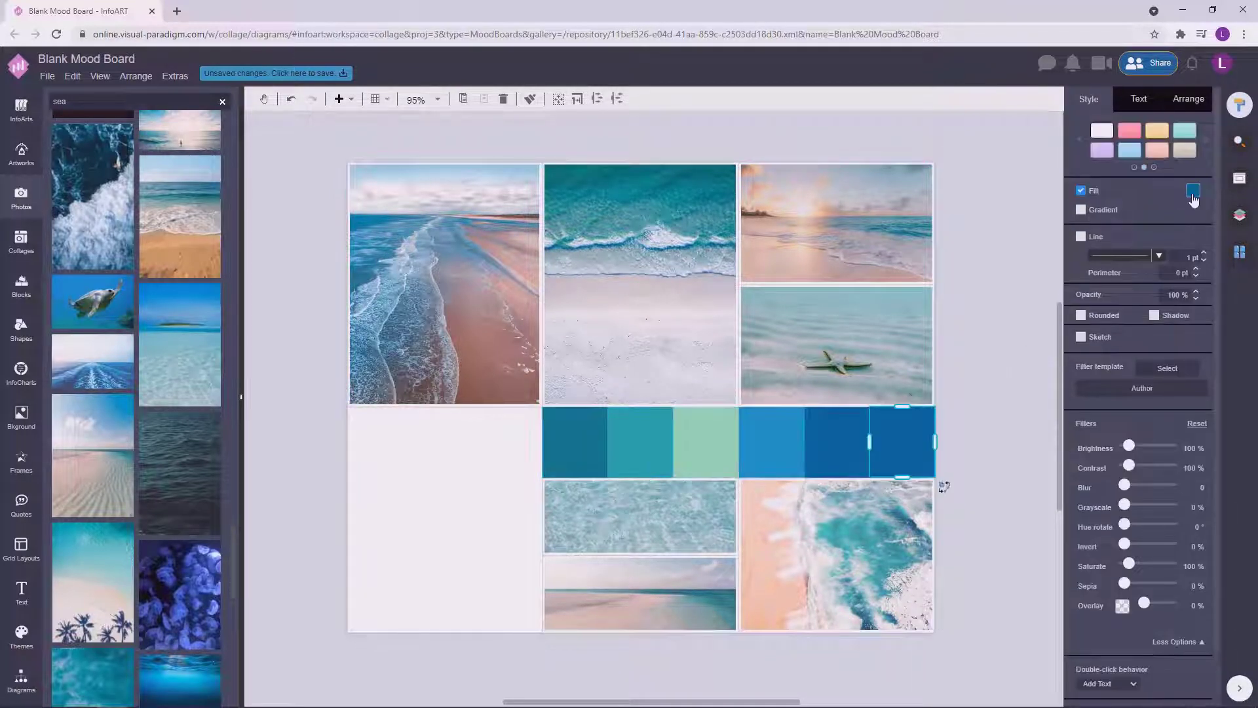
left_click(1193, 191)
left_click_drag(1207, 244, 1165, 232)
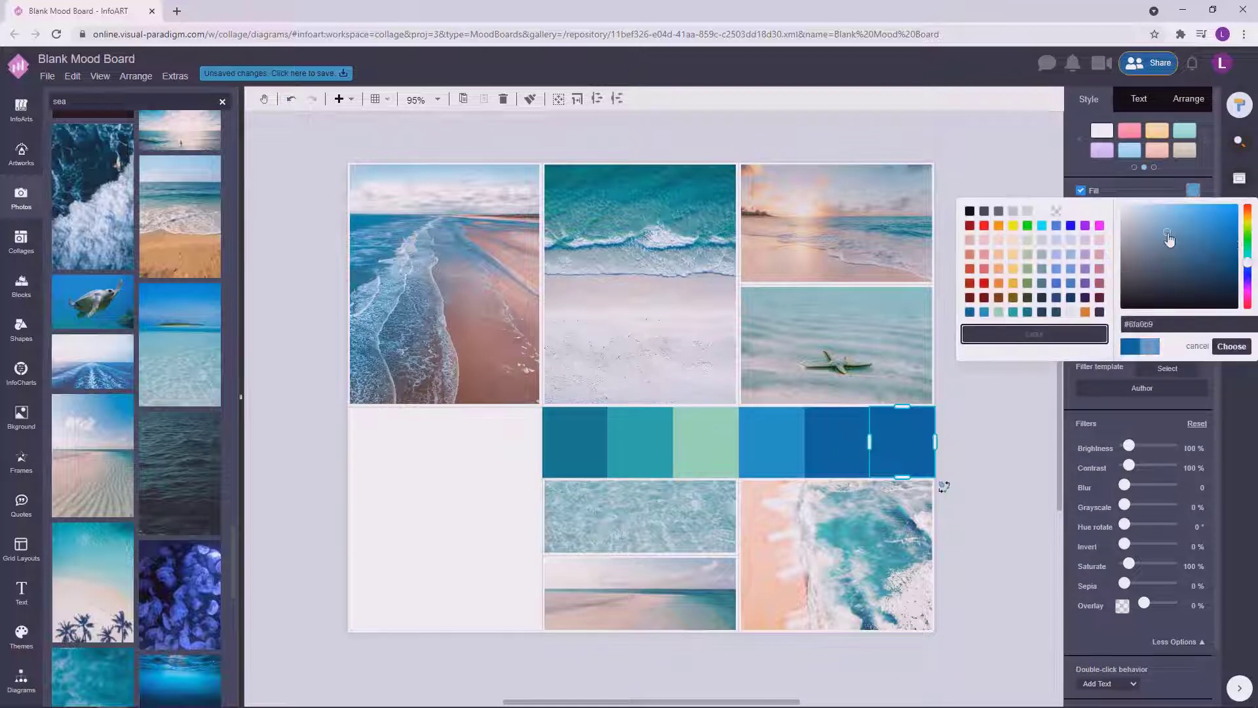
left_click(1230, 349)
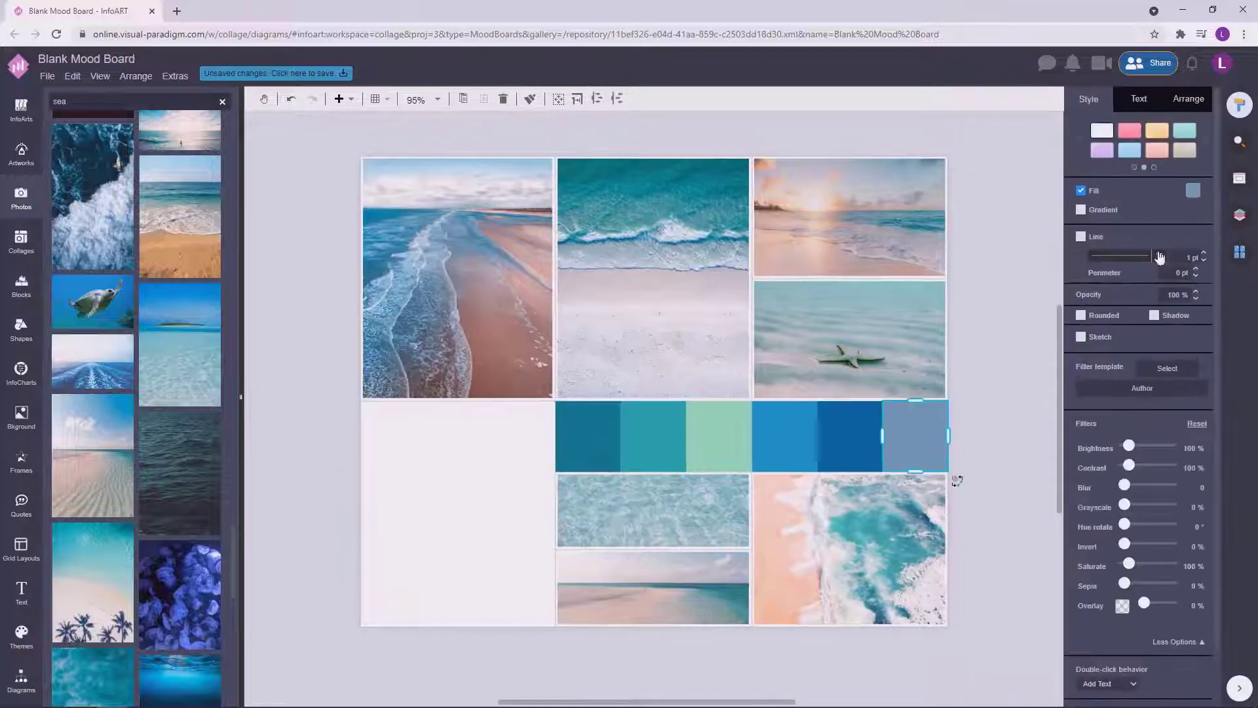
left_click(1193, 190)
left_click(1232, 346)
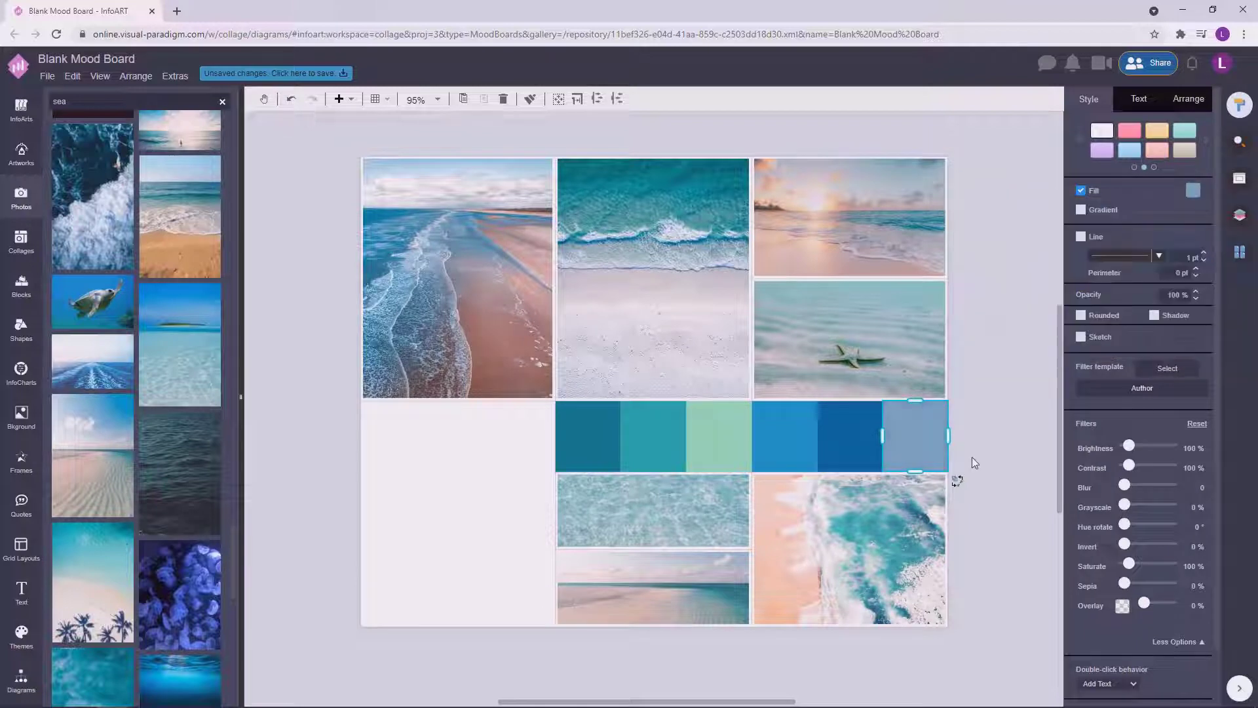
left_click(973, 457)
Step: Add a circle shape to the empty lower-left cell of the mood board and enlarge it to fill most of the cell
scroll(986, 492, "down", 2)
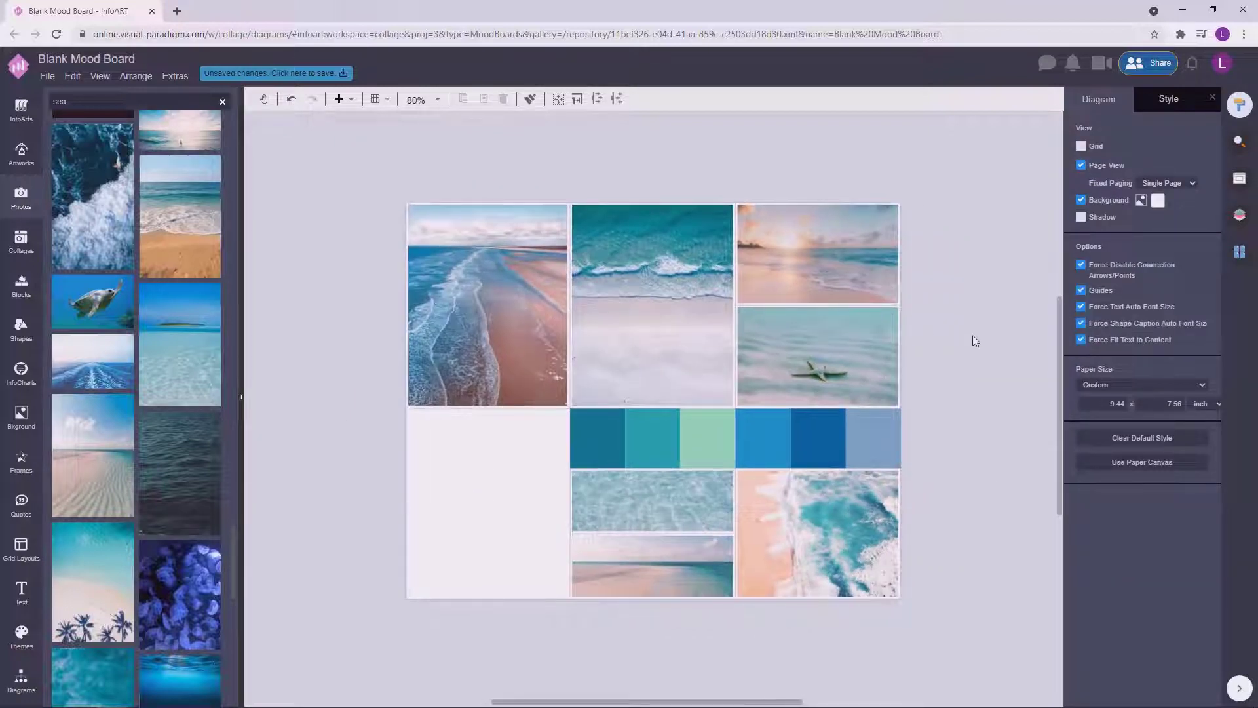
left_click_drag(967, 415, 981, 412)
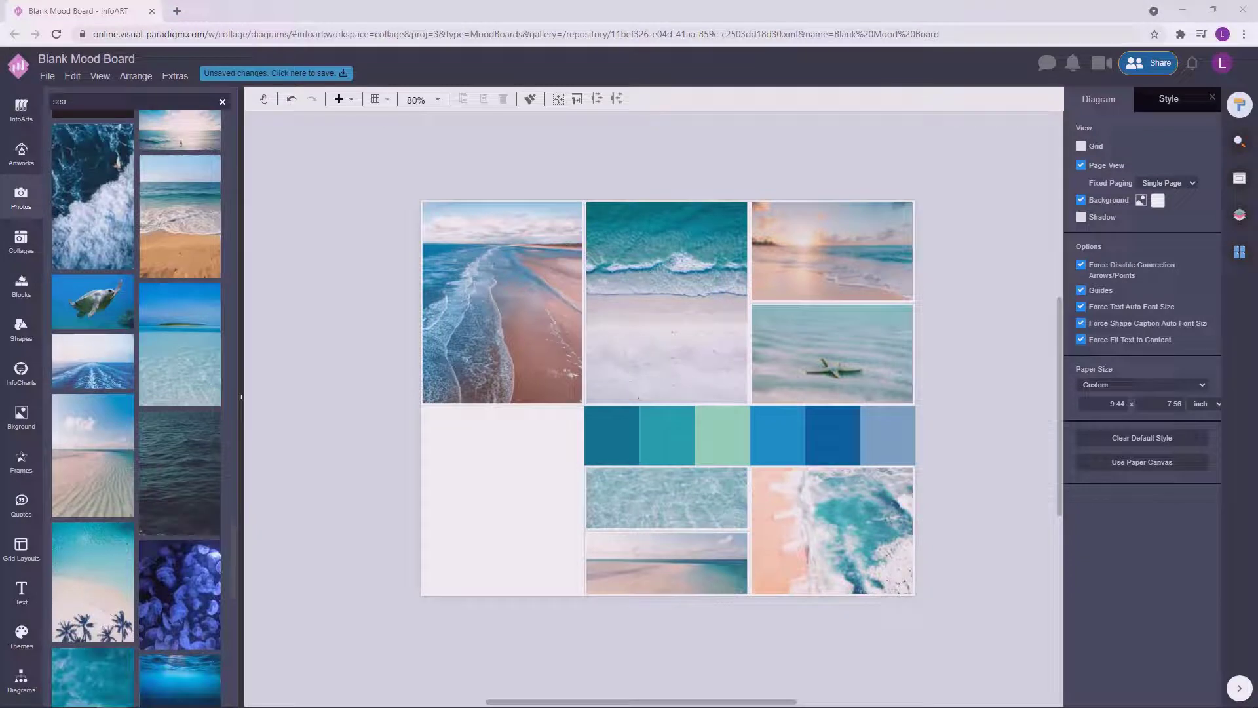
left_click_drag(973, 452, 935, 453)
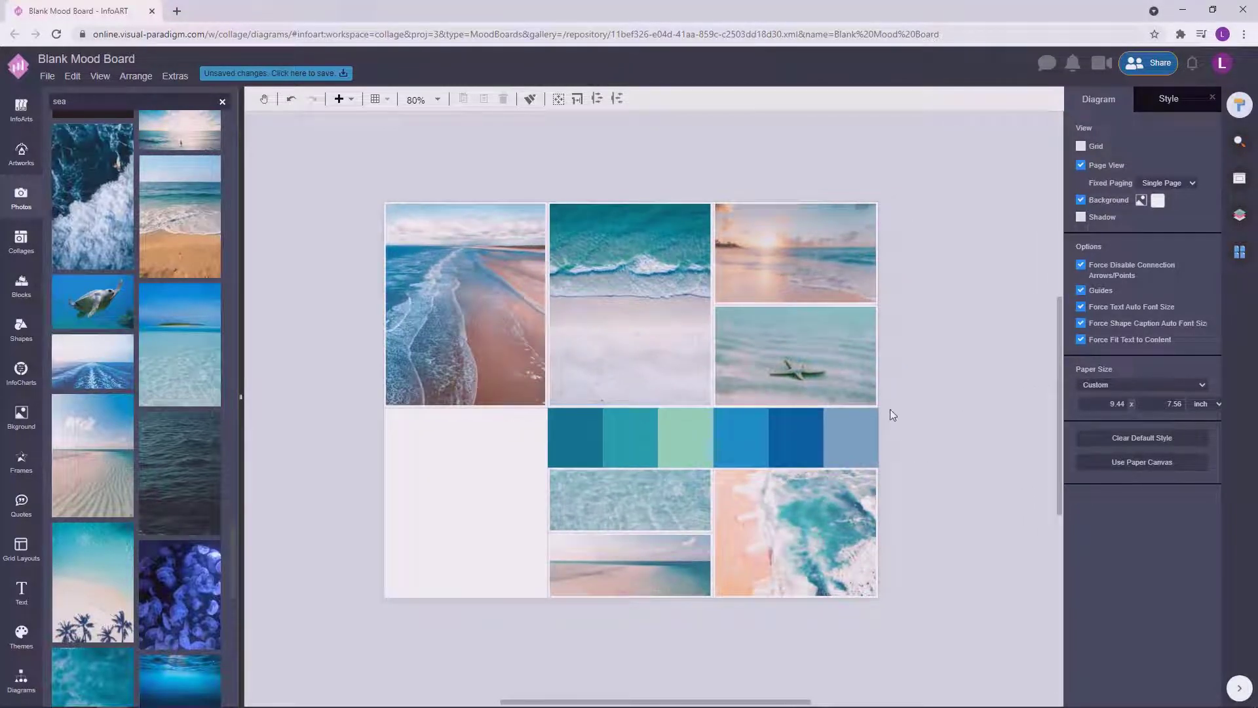
left_click(21, 680)
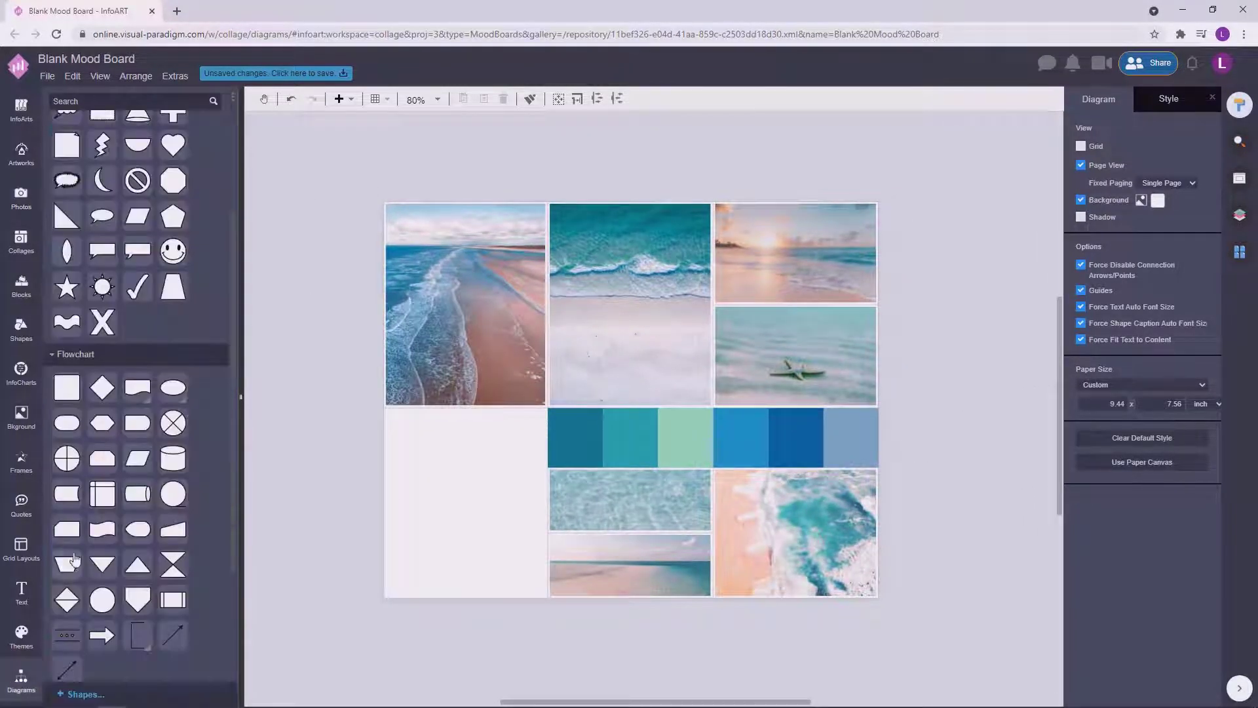
scroll(74, 562, "down", 3)
left_click(73, 561)
scroll(85, 339, "down", 5)
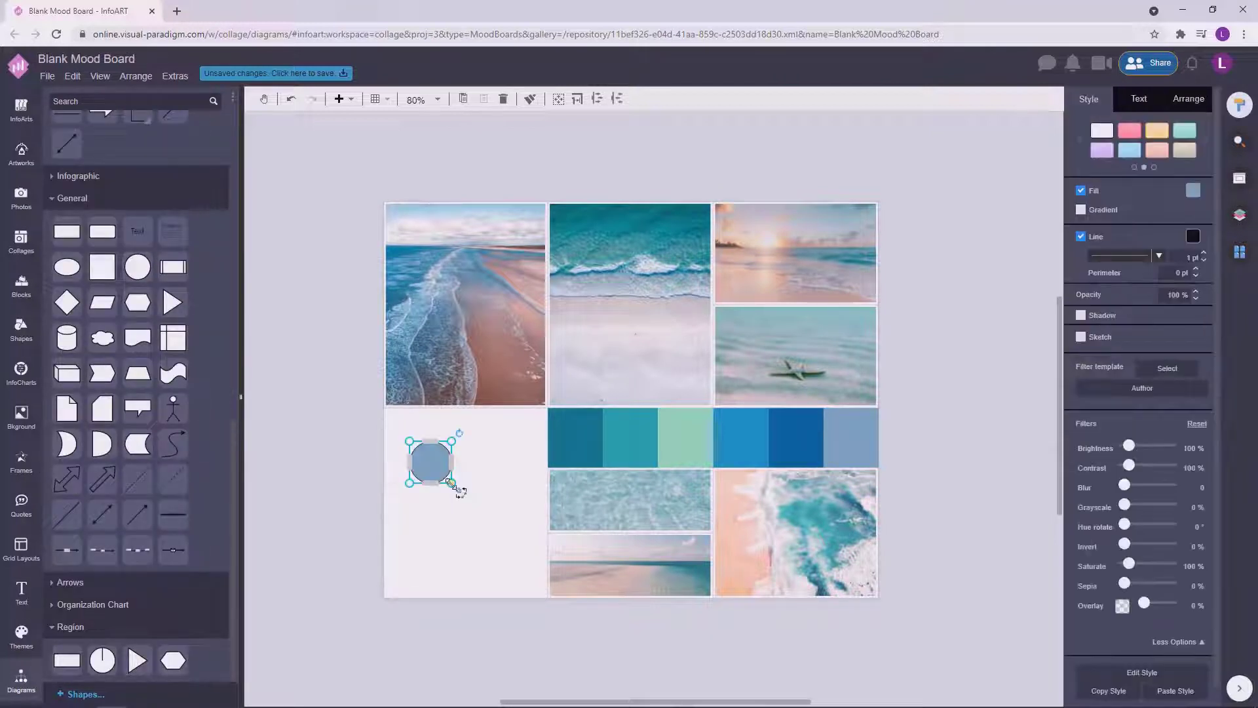
left_click_drag(455, 486, 523, 560)
left_click_drag(508, 531, 505, 531)
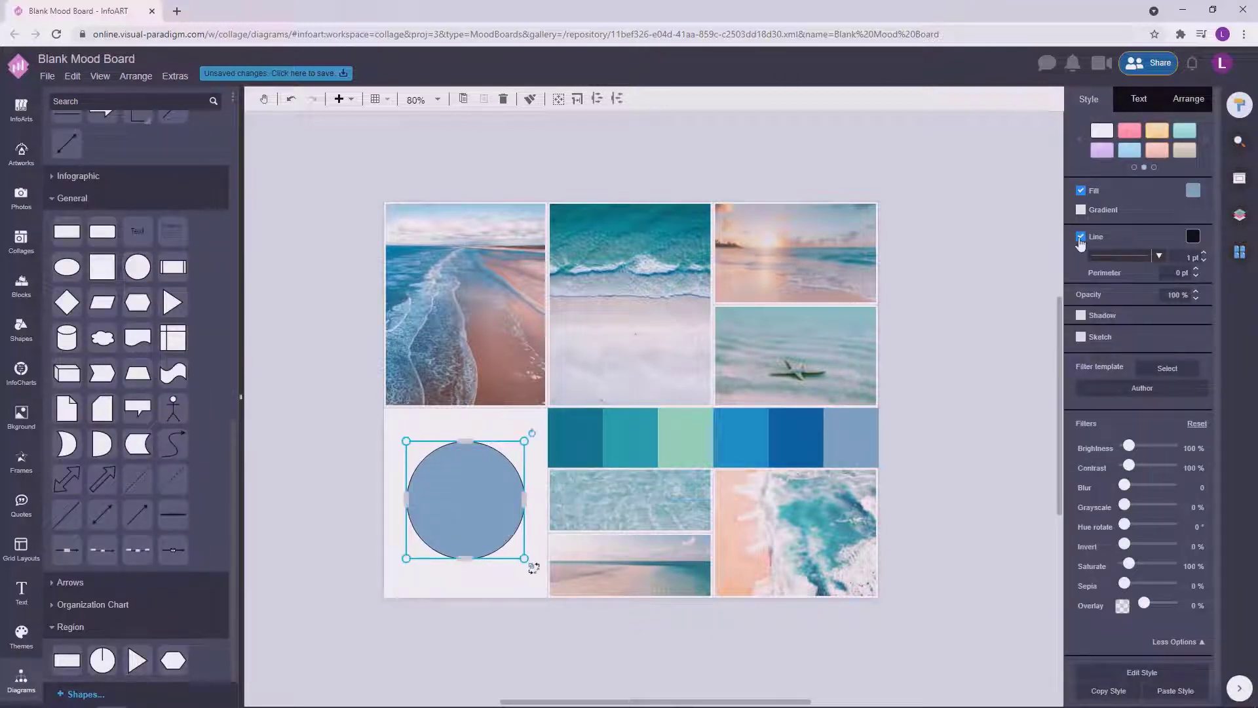
Step: Remove the circle's outline and fill it with the palette's light green
left_click(1081, 237)
left_click(1193, 190)
left_click(1174, 314)
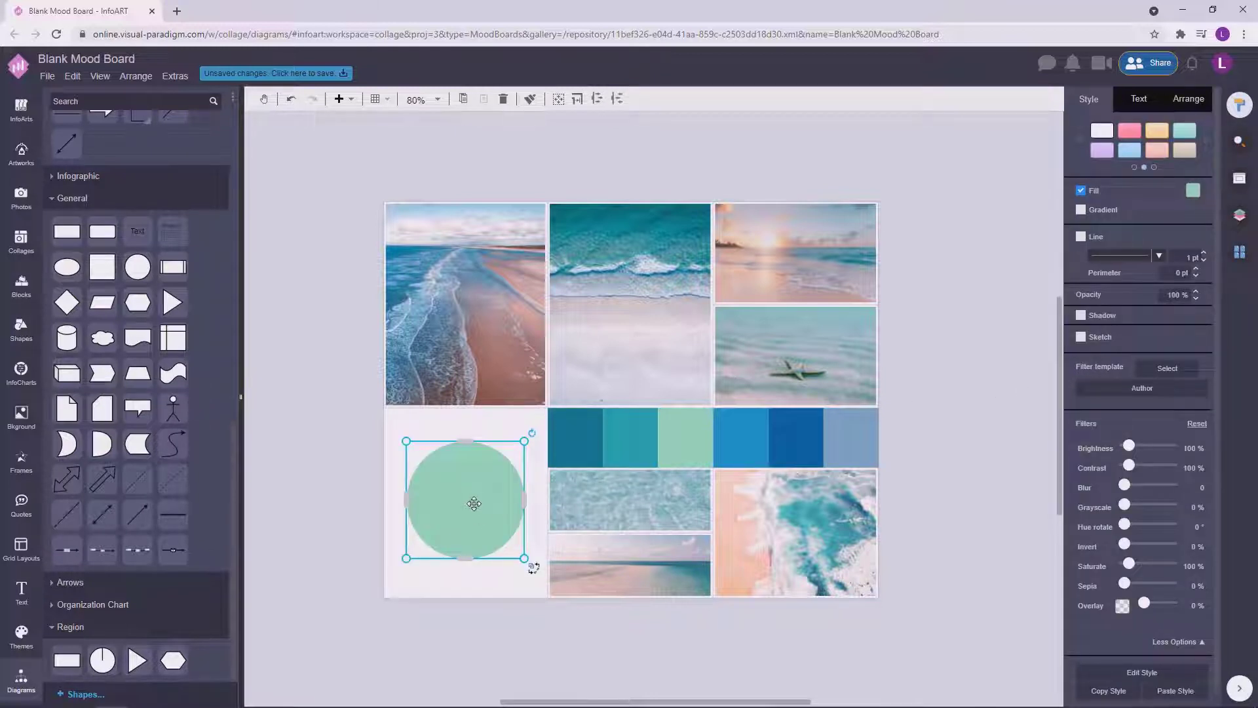
left_click(964, 422)
left_click(457, 468)
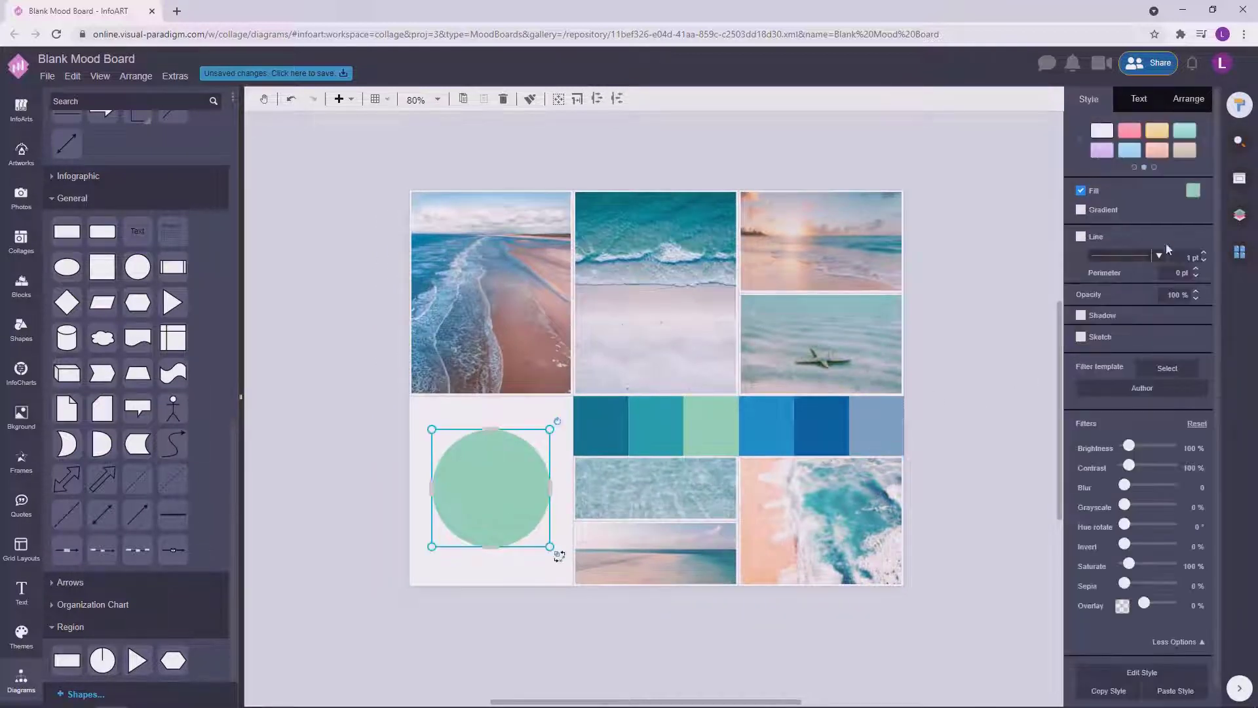
Step: Change the circle's fill to the palette's teal, enlarge it slightly and recentre it in its cell
left_click(1193, 190)
left_click(1186, 312)
left_click_drag(972, 463, 974, 436)
left_click(520, 469)
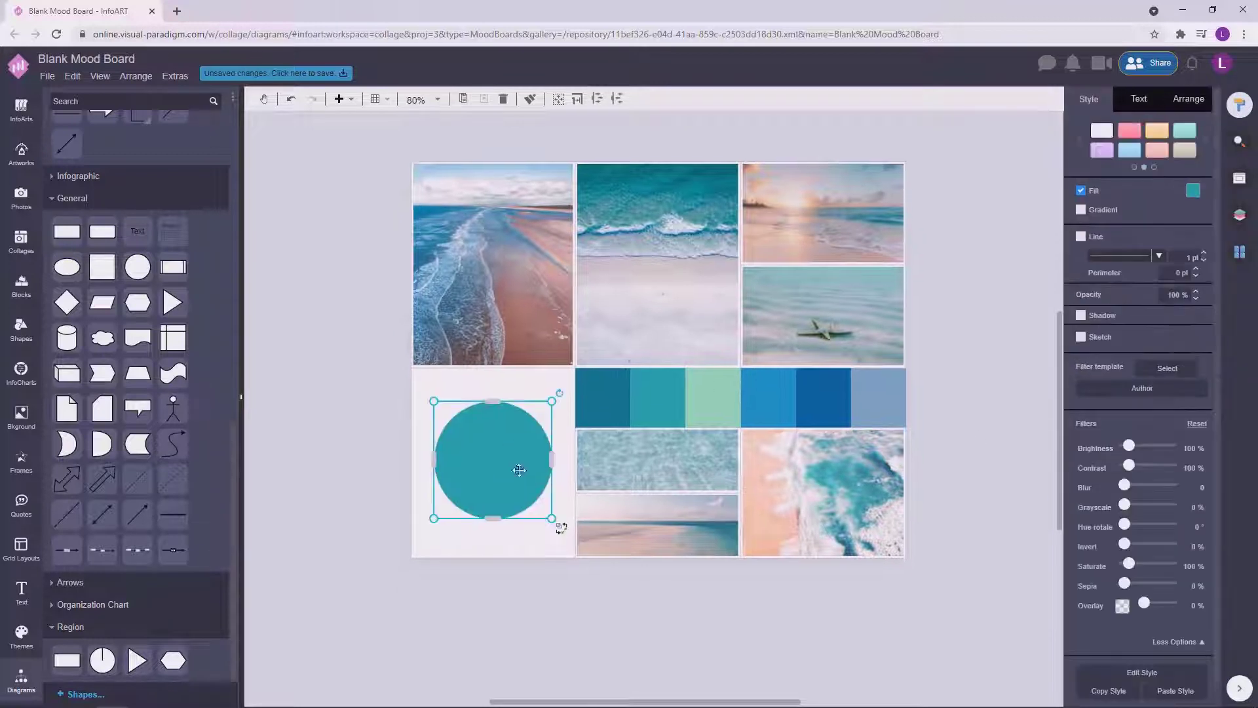
left_click_drag(552, 519, 559, 525)
left_click_drag(520, 478, 520, 474)
Step: Add a second, smaller circle with a light green outline and no fill, and place it inside the teal circle
key("ctrl+v")
left_click(1191, 191)
left_click(1173, 314)
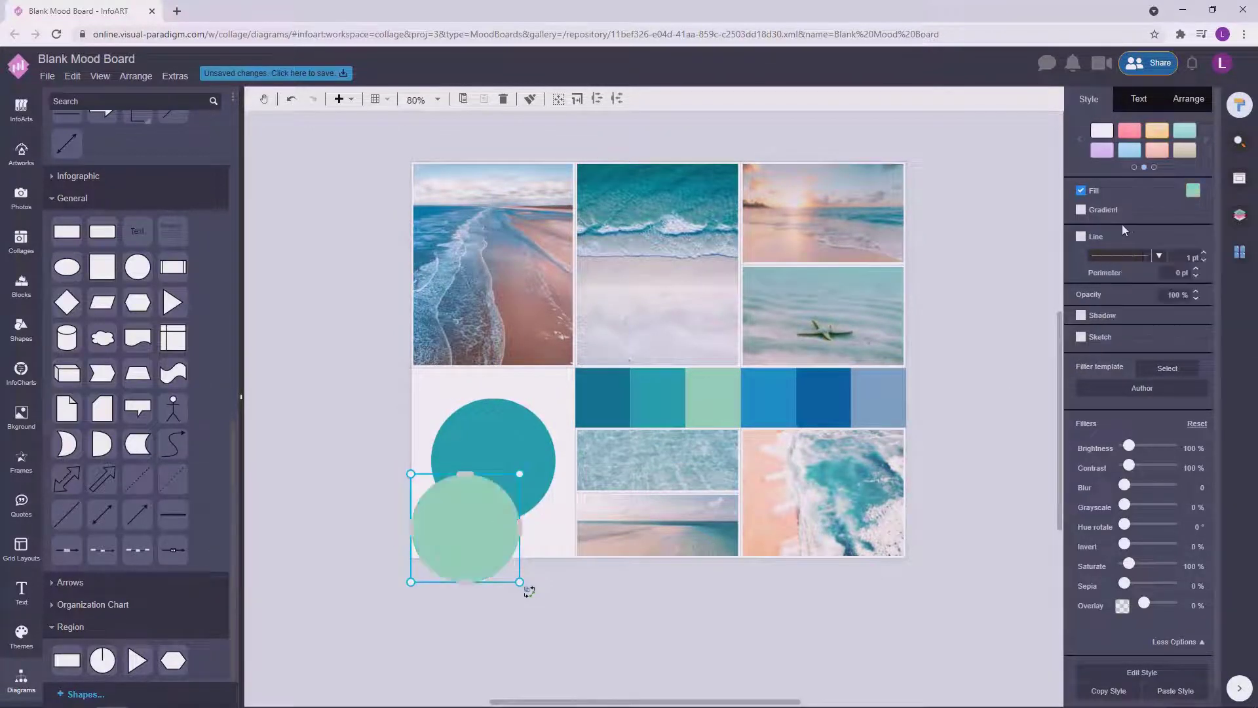
left_click(1081, 237)
left_click(1191, 236)
left_click(1172, 361)
left_click(1080, 190)
left_click_drag(471, 534, 499, 467)
left_click(340, 528)
Step: Set the green ring's line width to 3 pt, and resize and centre it just inside the teal circle's edge
scroll(406, 553, "up", 2)
left_click(575, 479)
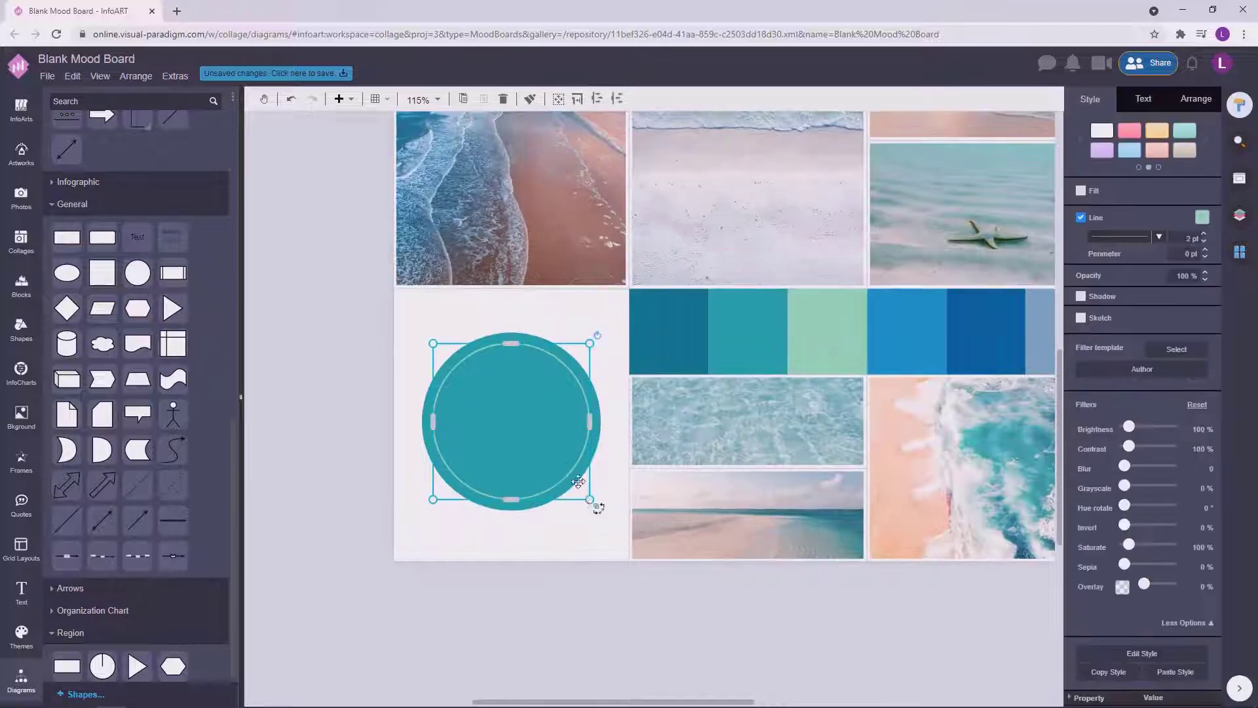
left_click_drag(588, 499, 598, 510)
left_click_drag(515, 429, 512, 424)
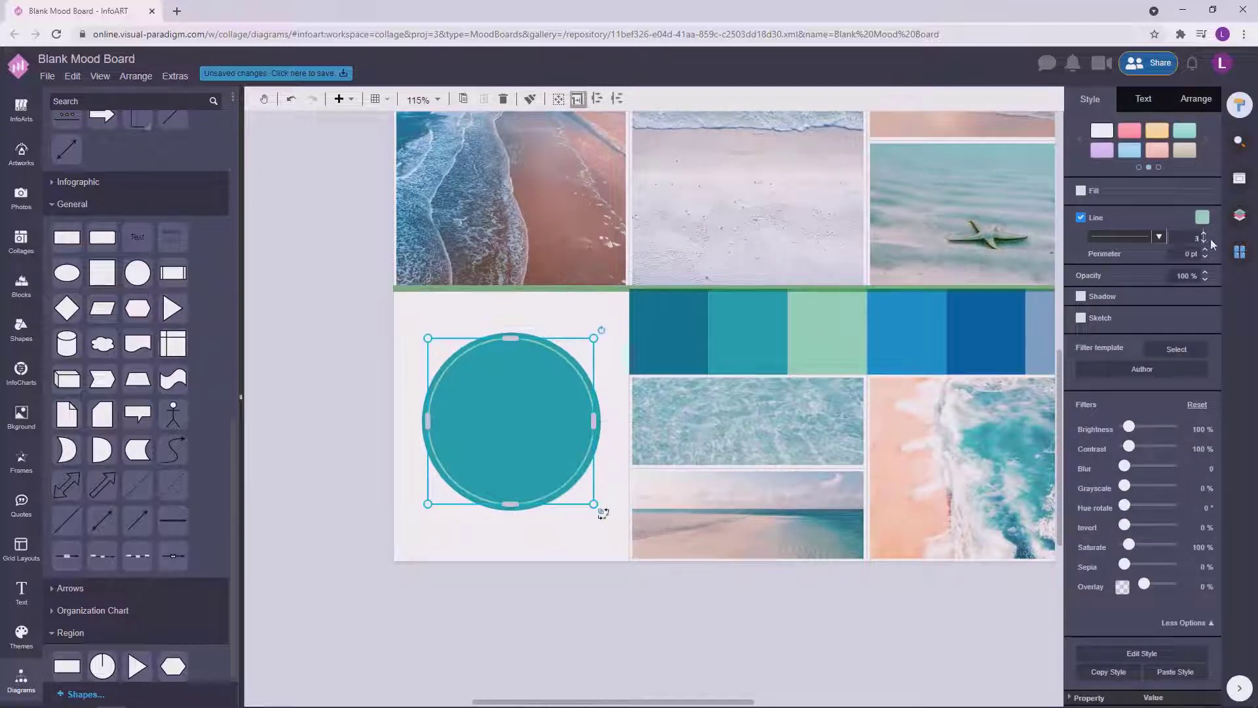
key("Return")
left_click_drag(594, 338, 589, 343)
left_click_drag(557, 394, 559, 393)
left_click(351, 483)
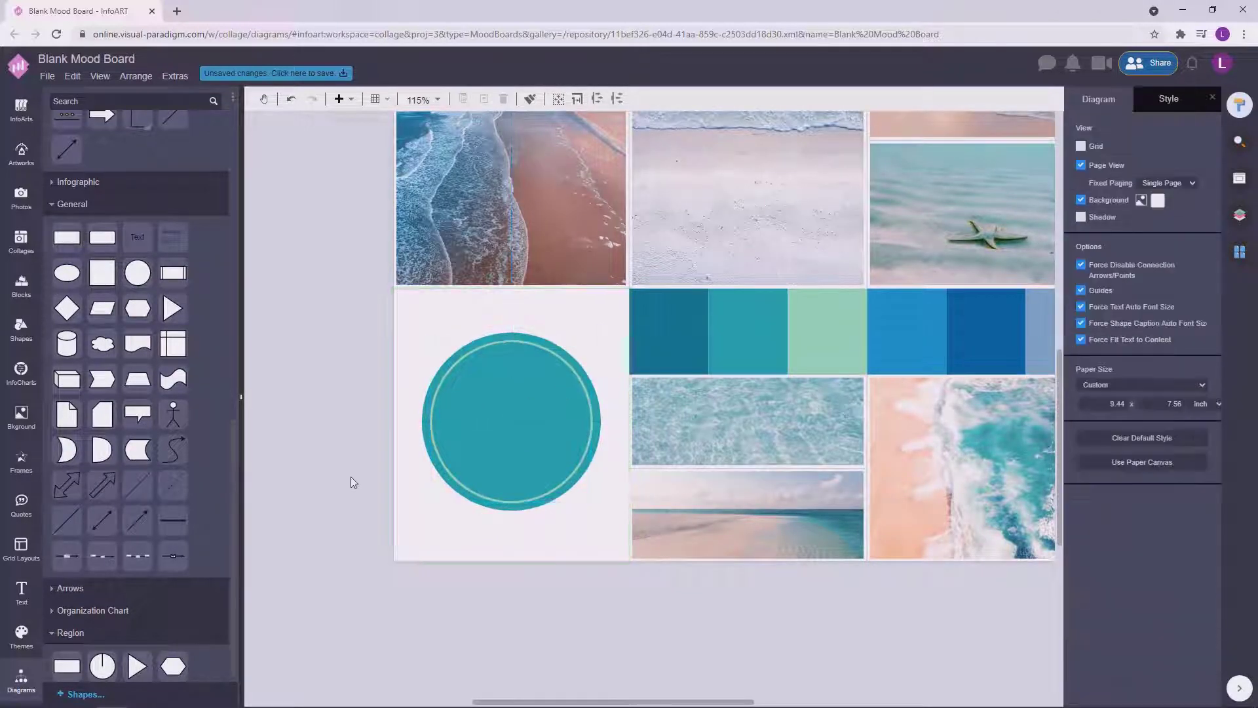
Step: Search the artworks for "sea" and browse them for a suitable icon
scroll(352, 482, "down", 2)
left_click(21, 154)
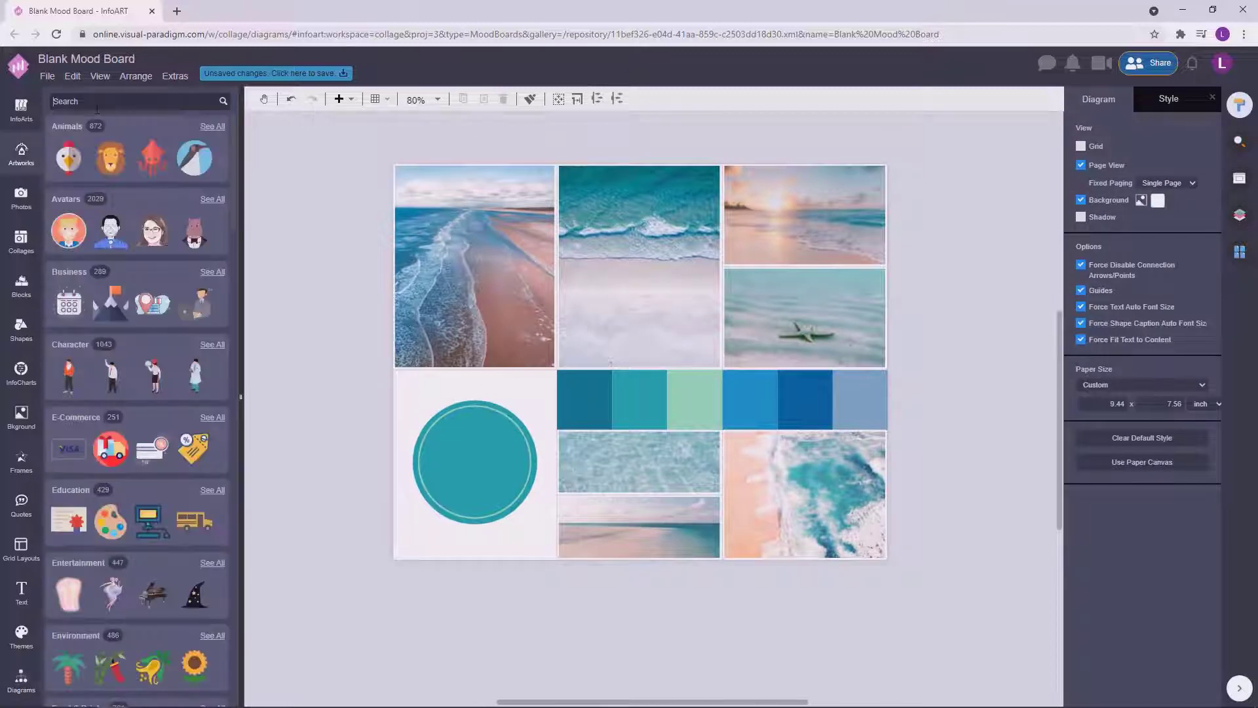
key("Return")
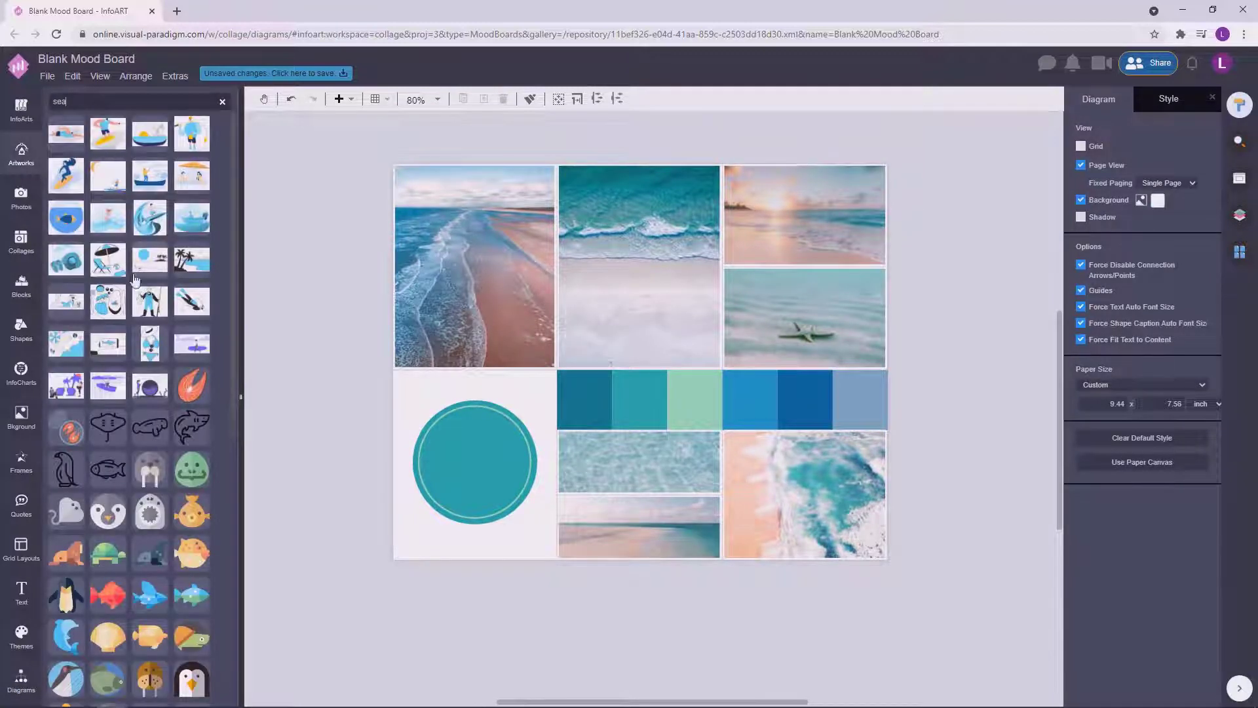
scroll(135, 280, "down", 7)
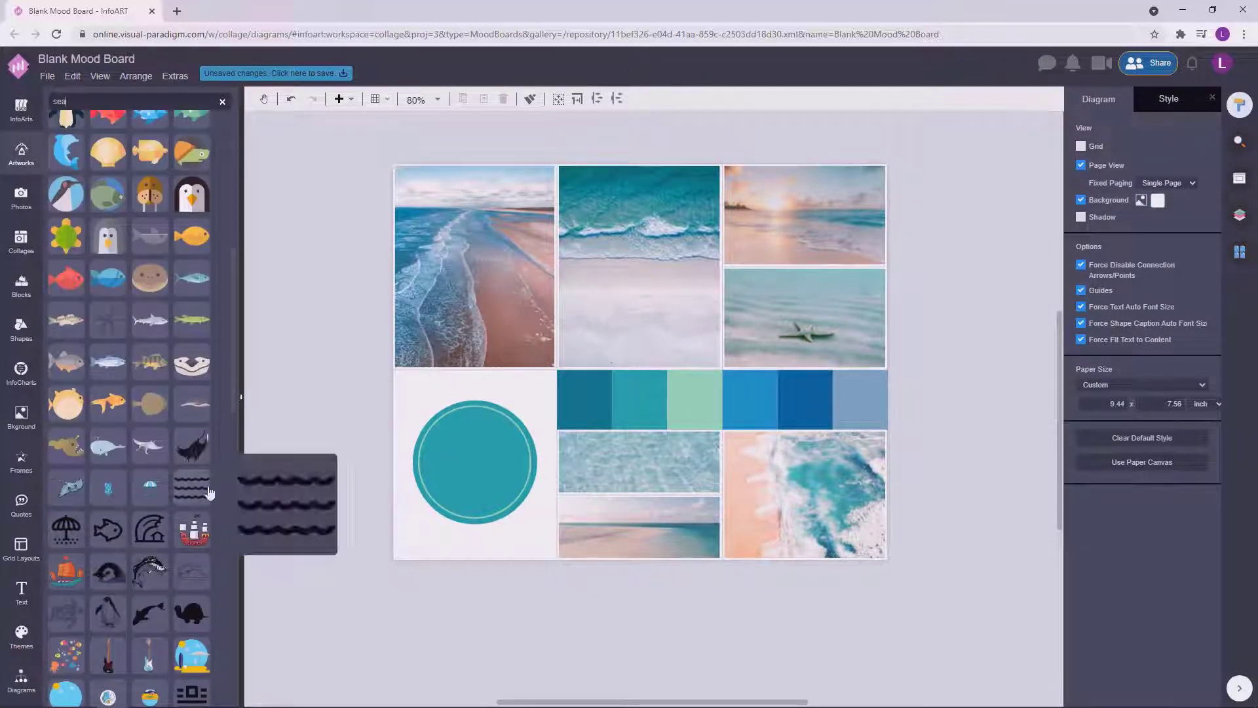
scroll(233, 371, "down", 6)
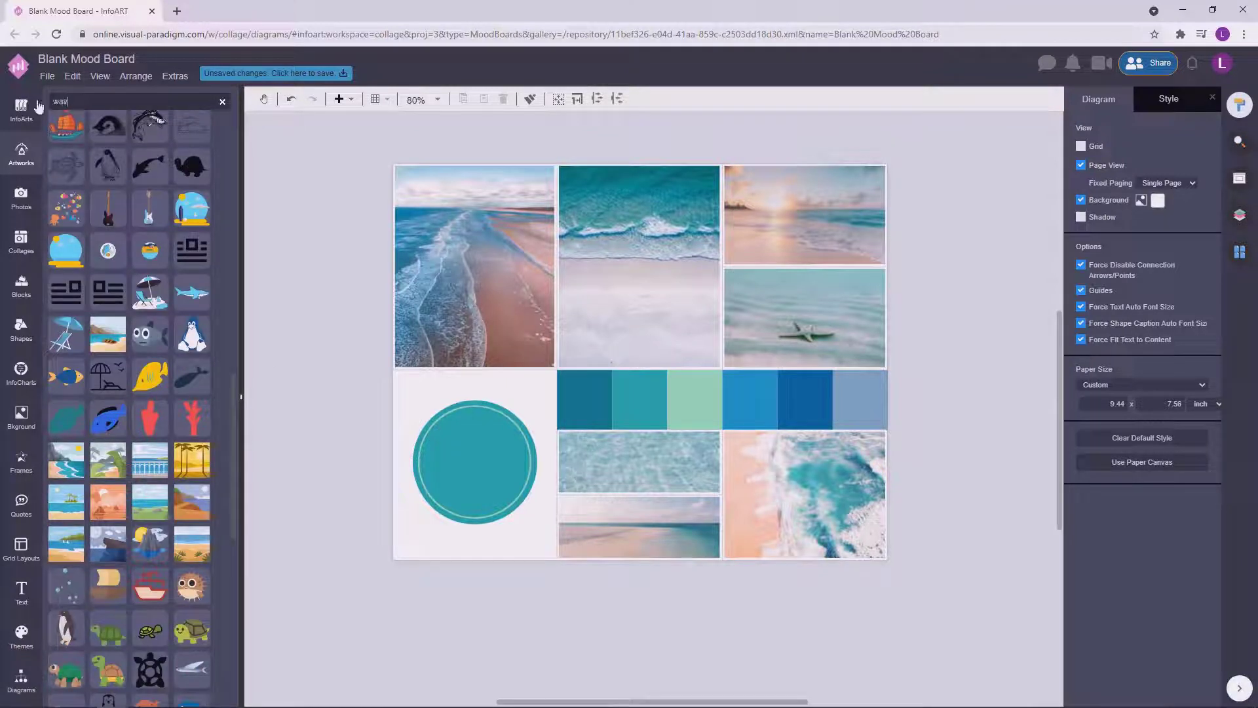
Step: Place the white curling "wave" artwork, with its background made transparent, at a small size near the top of the teal circle
type("e")
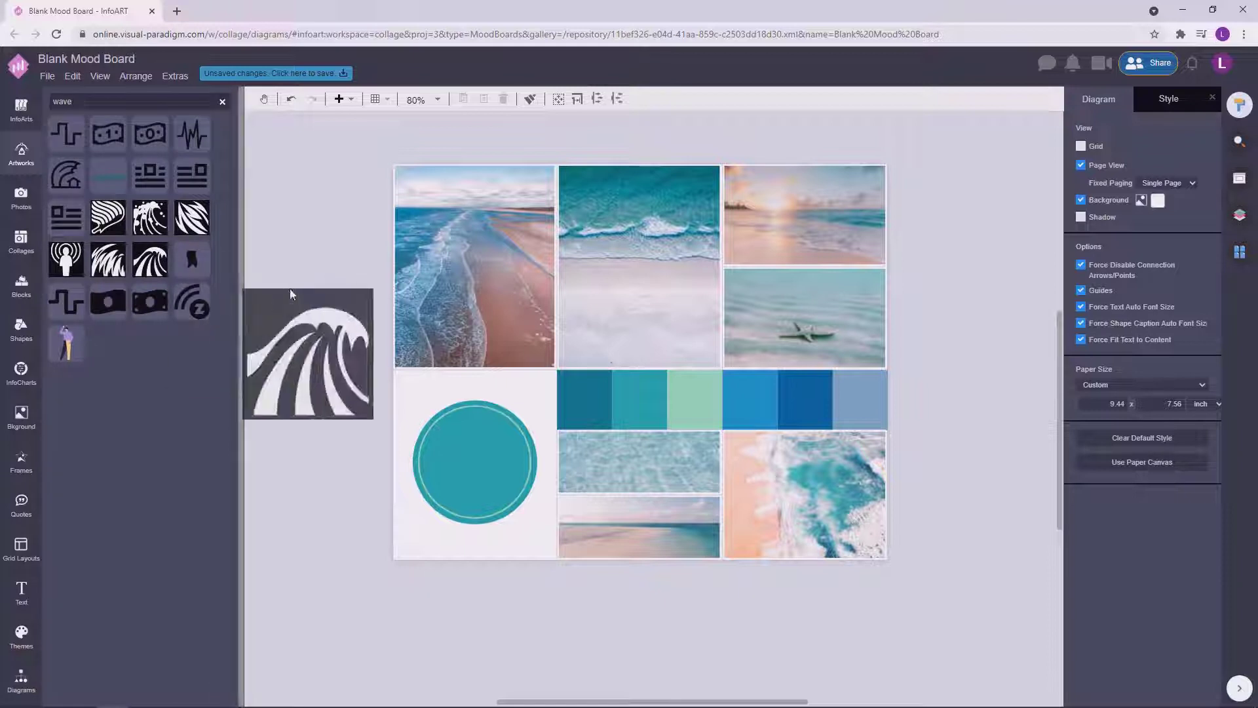
left_click_drag(290, 295, 305, 289)
left_click(1083, 152)
left_click(1176, 173)
left_click(1114, 152)
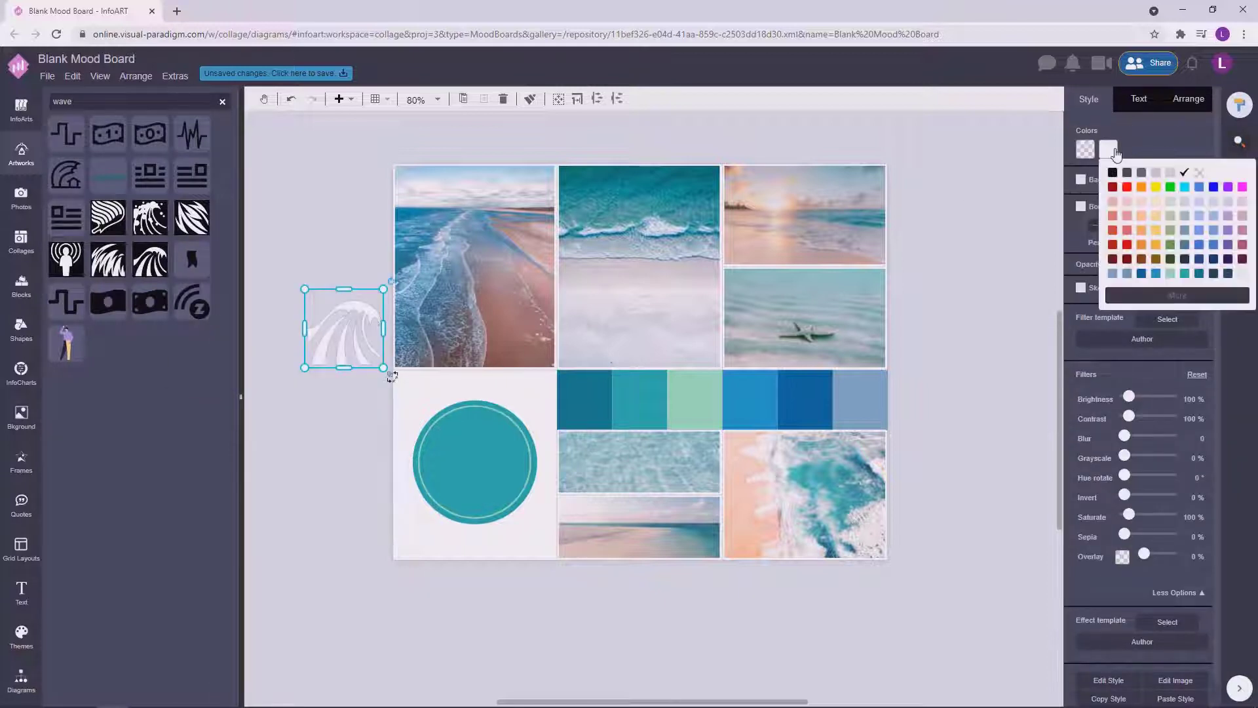
left_click_drag(385, 370, 474, 435)
left_click(368, 444)
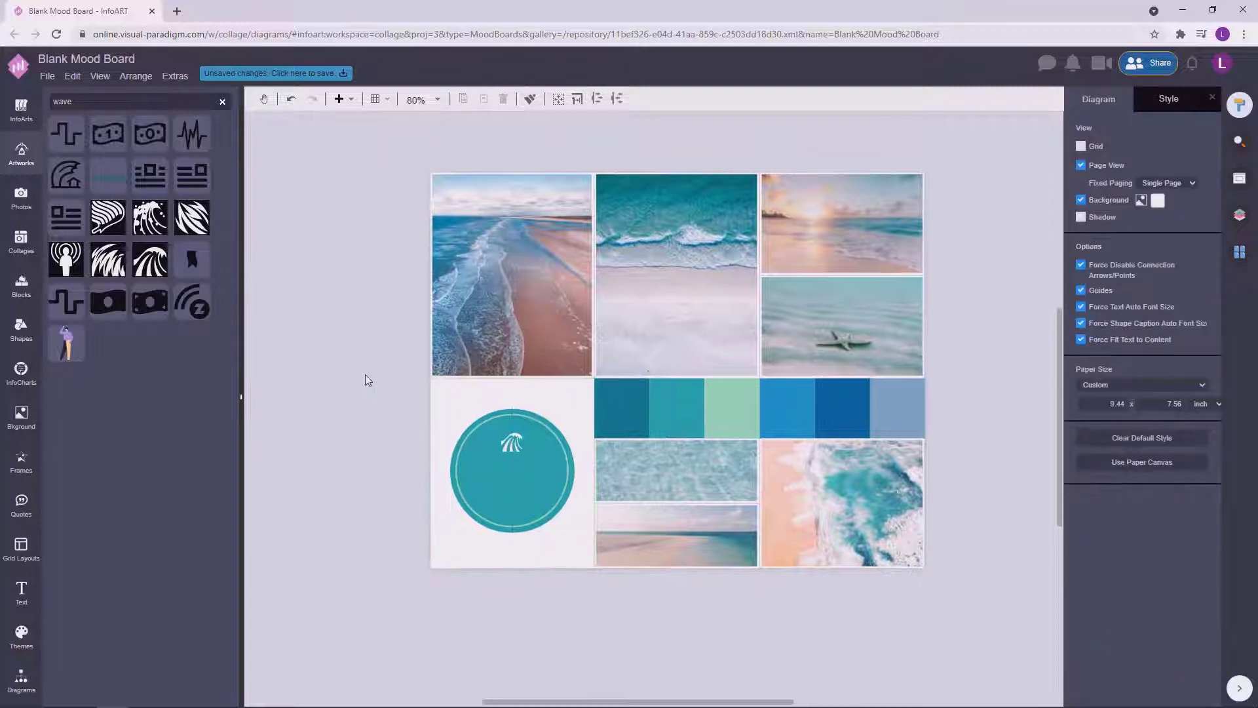
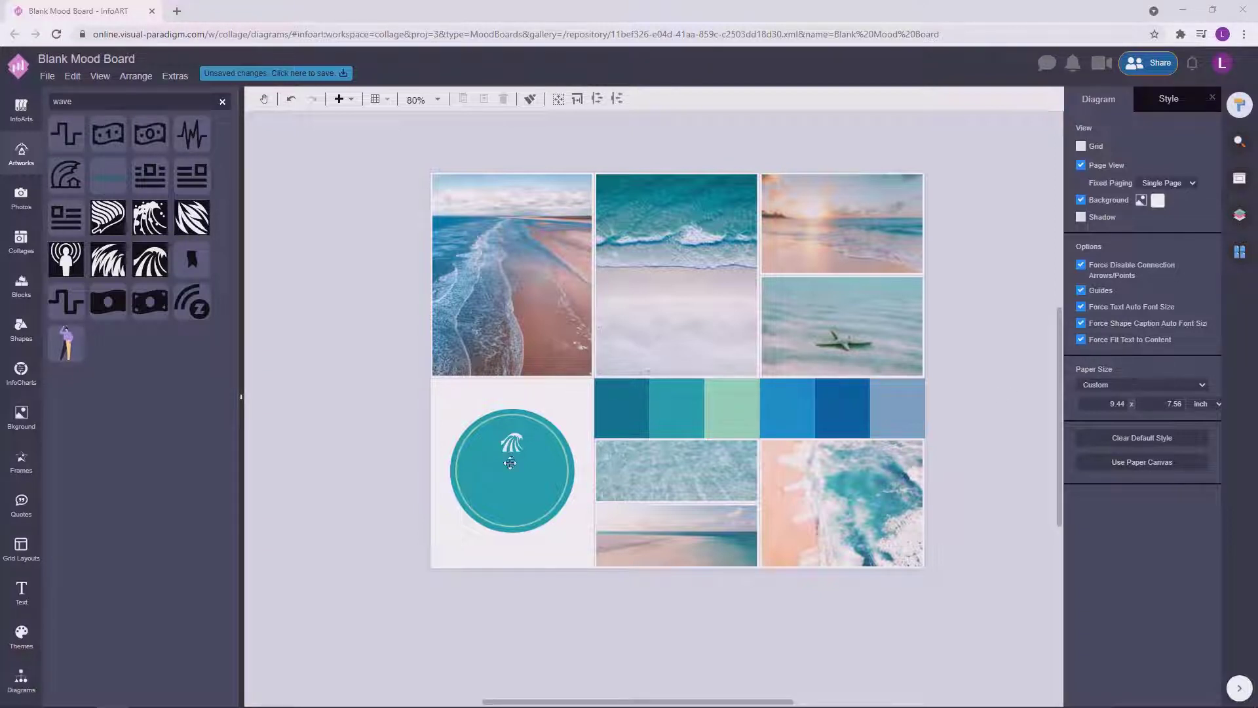
Step: Add a text box beside the board reading "High tides good vibes"
double_click(336, 424)
left_click_drag(353, 434, 437, 446)
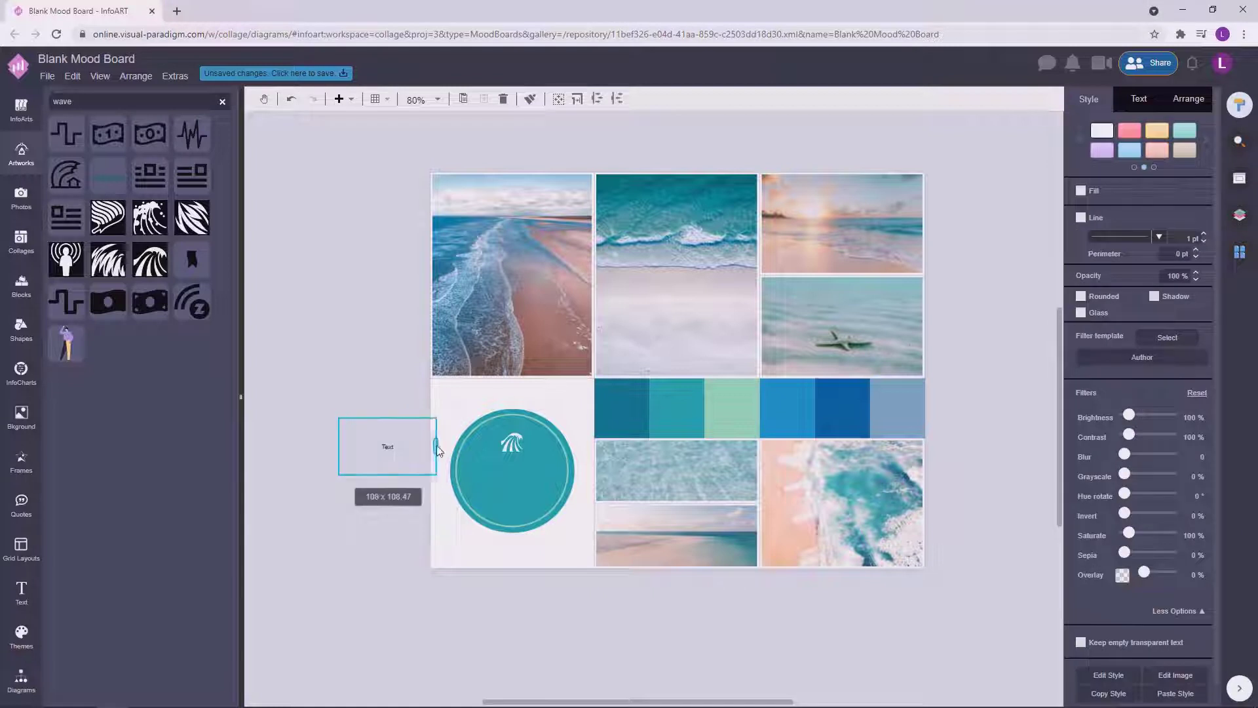
double_click(394, 450)
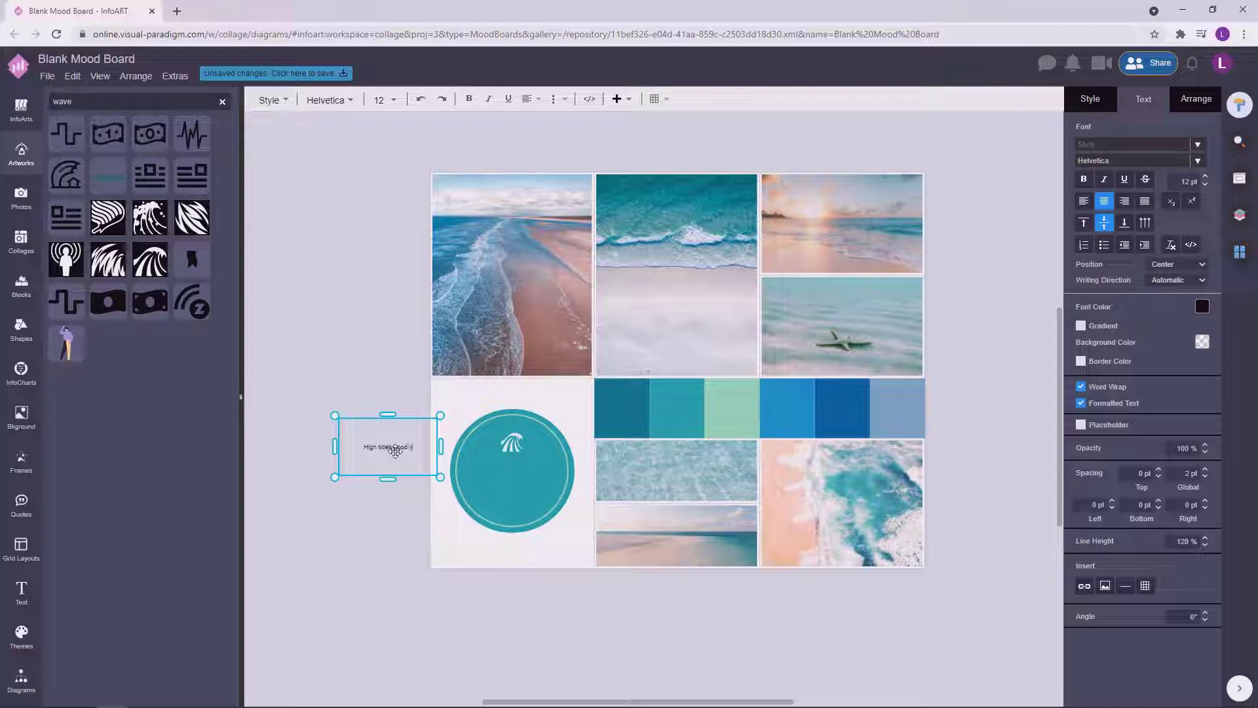
left_click(391, 342)
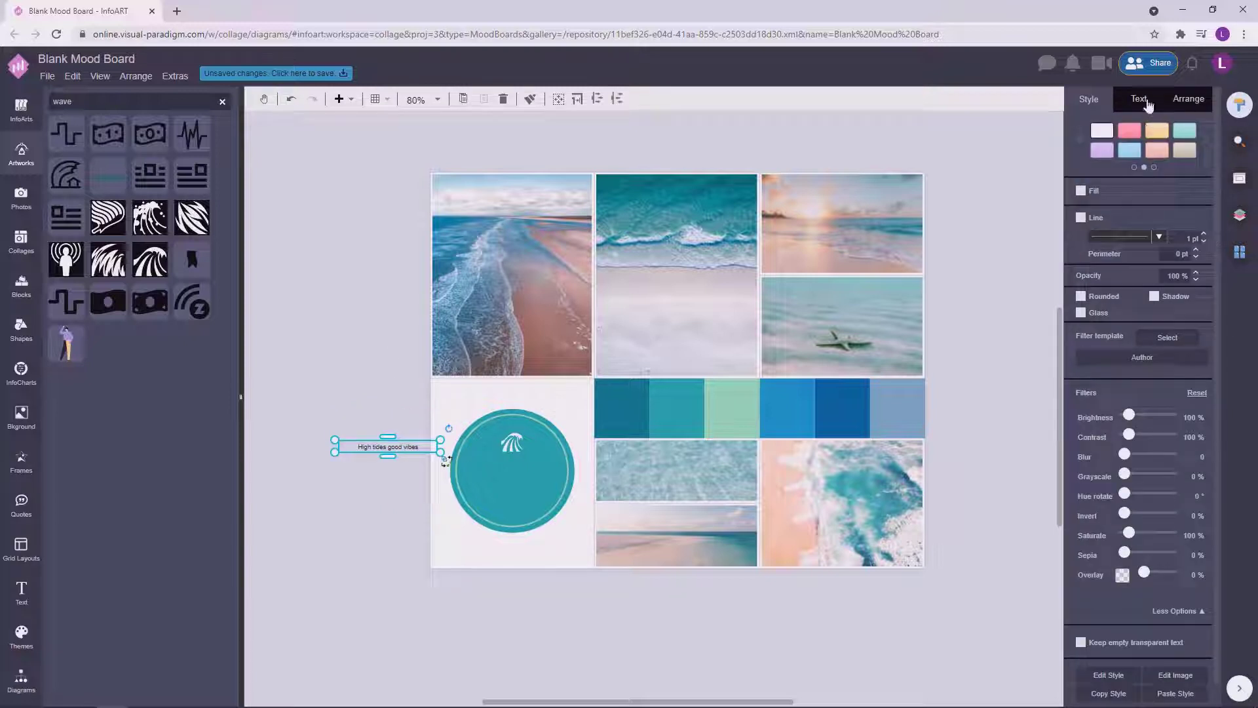
Step: Set the slogan's font size to 50 pt and widen its text box so it wraps onto two lines
left_click(1144, 99)
left_click(1187, 181)
type("50")
key("Return")
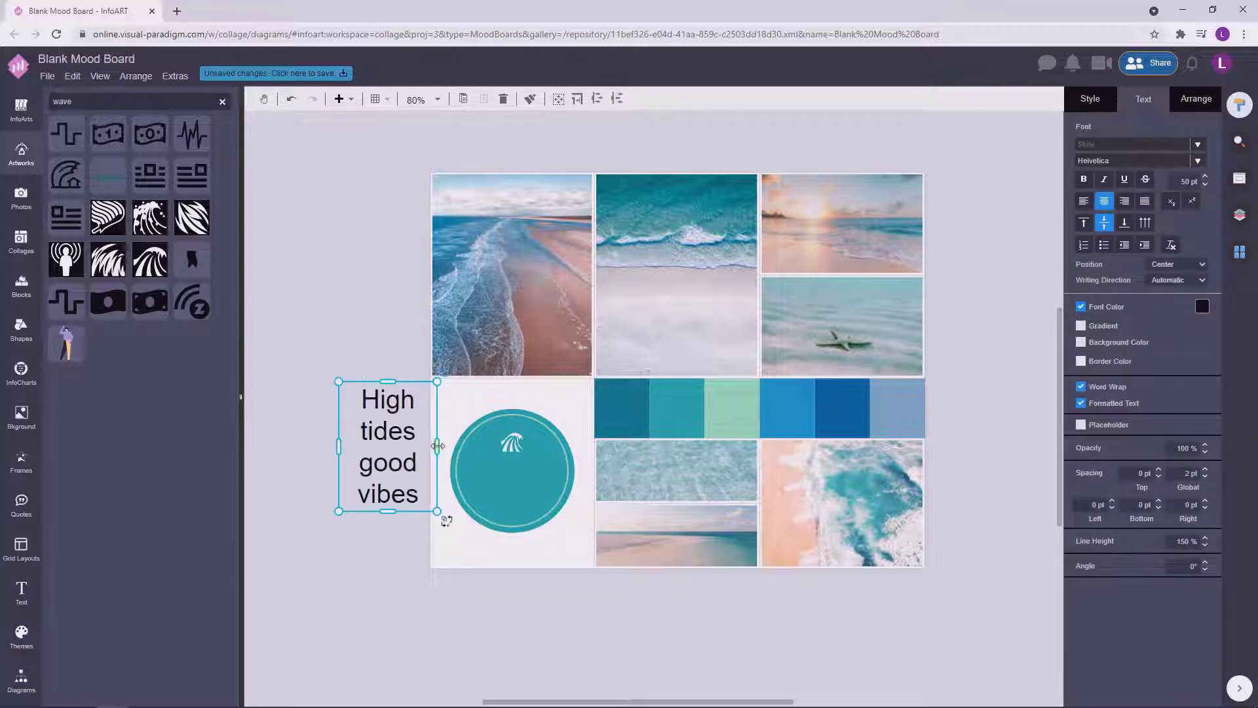
left_click_drag(438, 446, 479, 446)
left_click_drag(409, 511, 390, 446)
Step: Set the slogan's line height to 110%
double_click(390, 445)
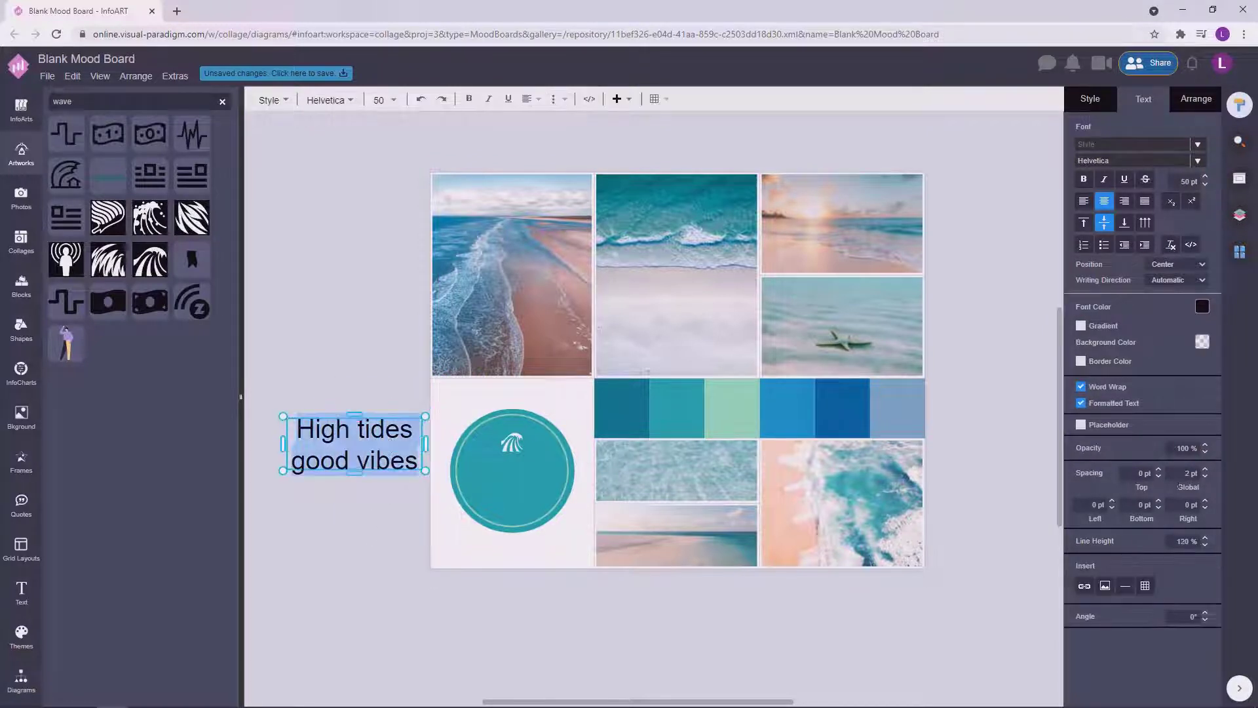
left_click(1204, 544)
left_click(1205, 545)
left_click(1204, 537)
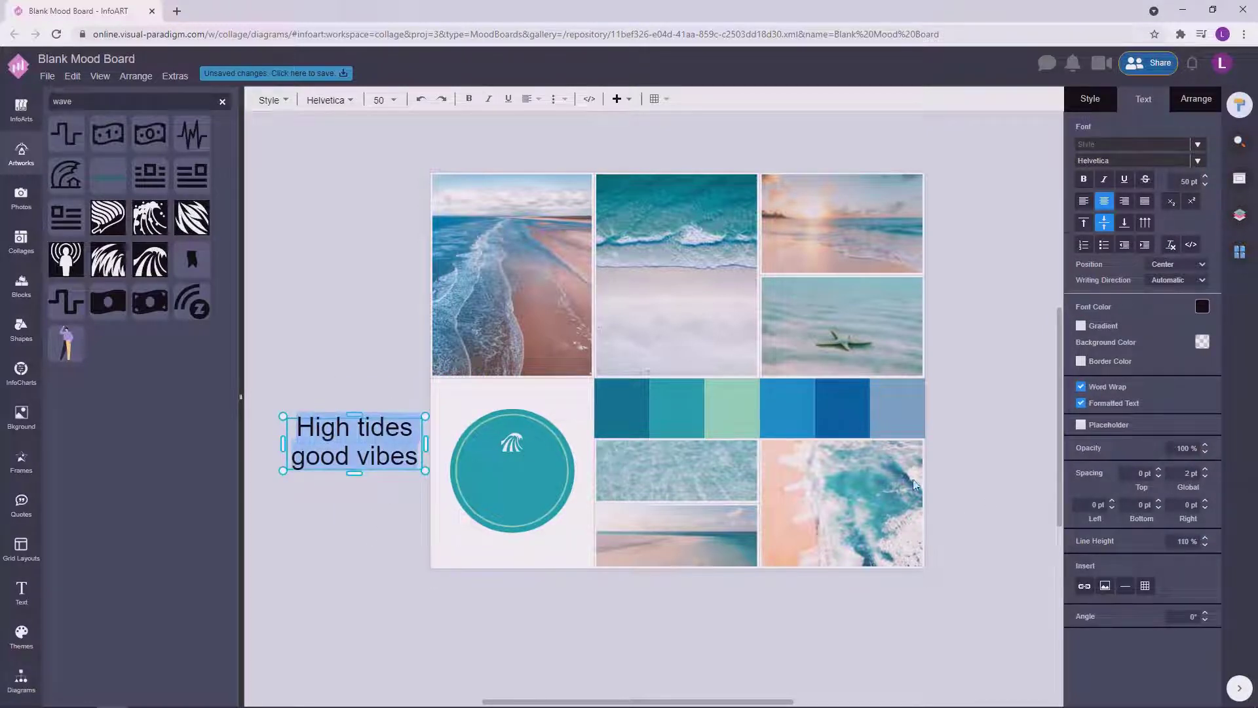
left_click(431, 483)
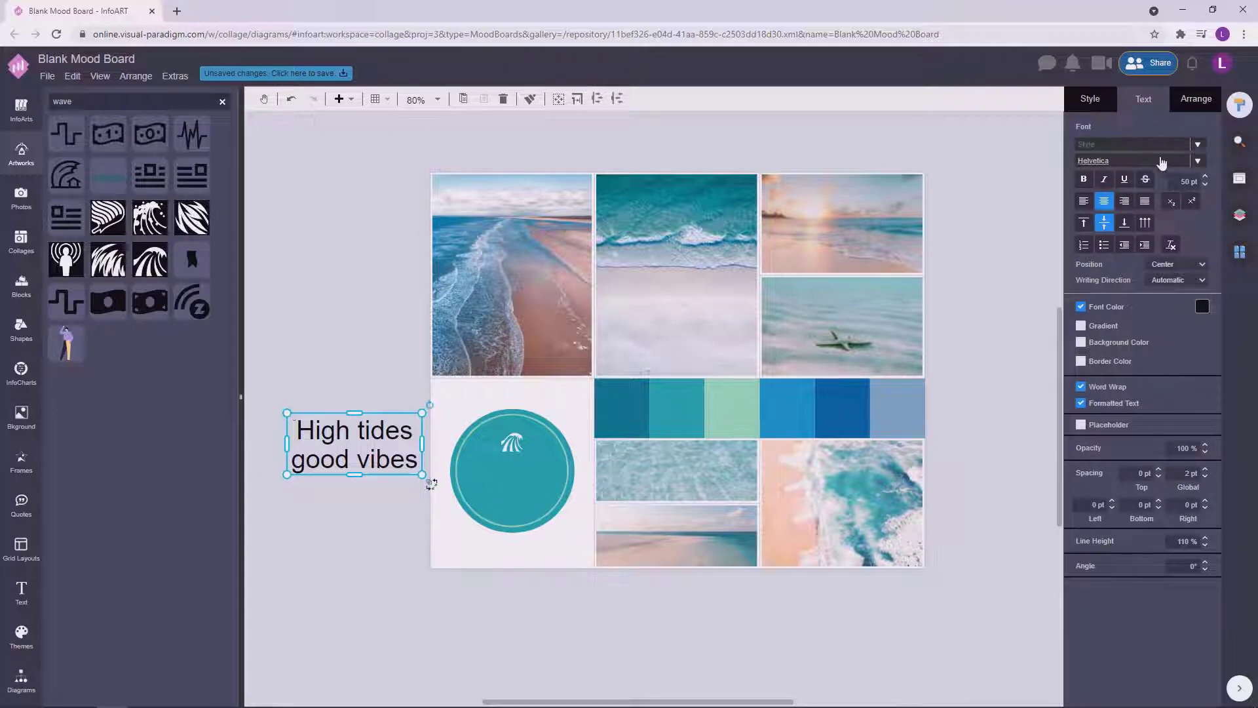
Step: Change the slogan's font to Playball and set its line height to 90%
left_click(1162, 162)
scroll(1114, 295, "down", 3)
left_click(1056, 368)
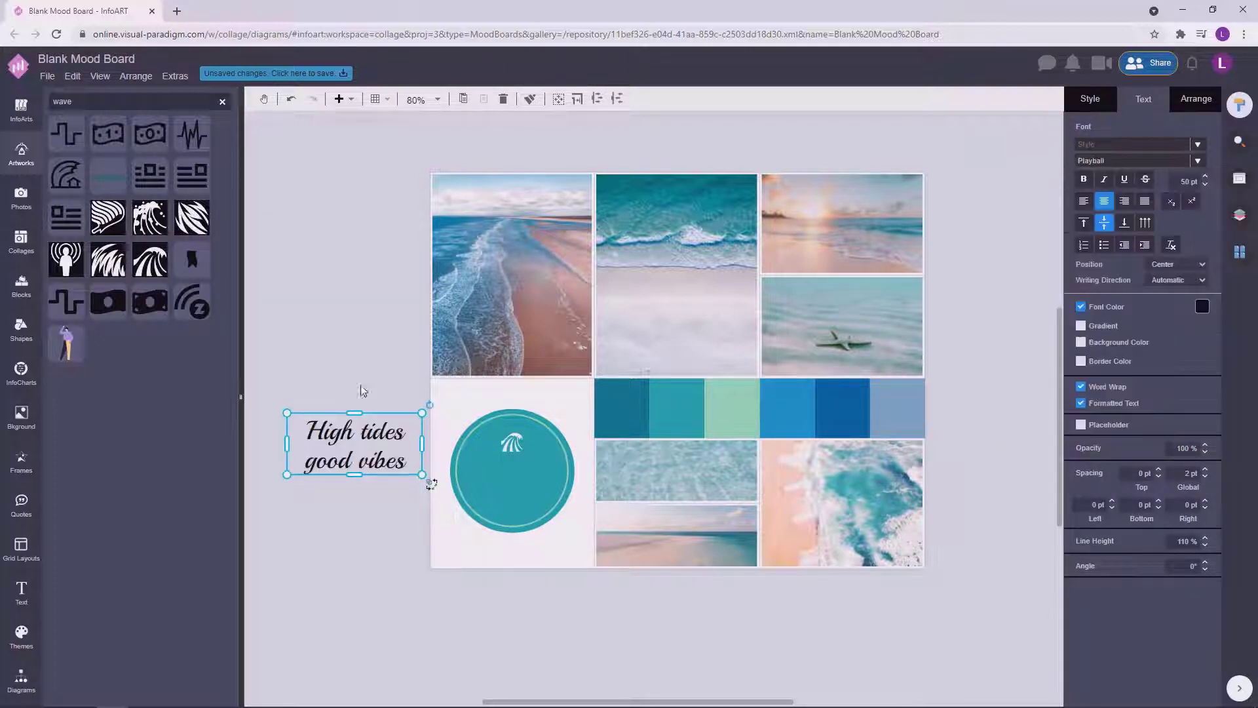
double_click(354, 446)
left_click(1204, 544)
left_click(1204, 545)
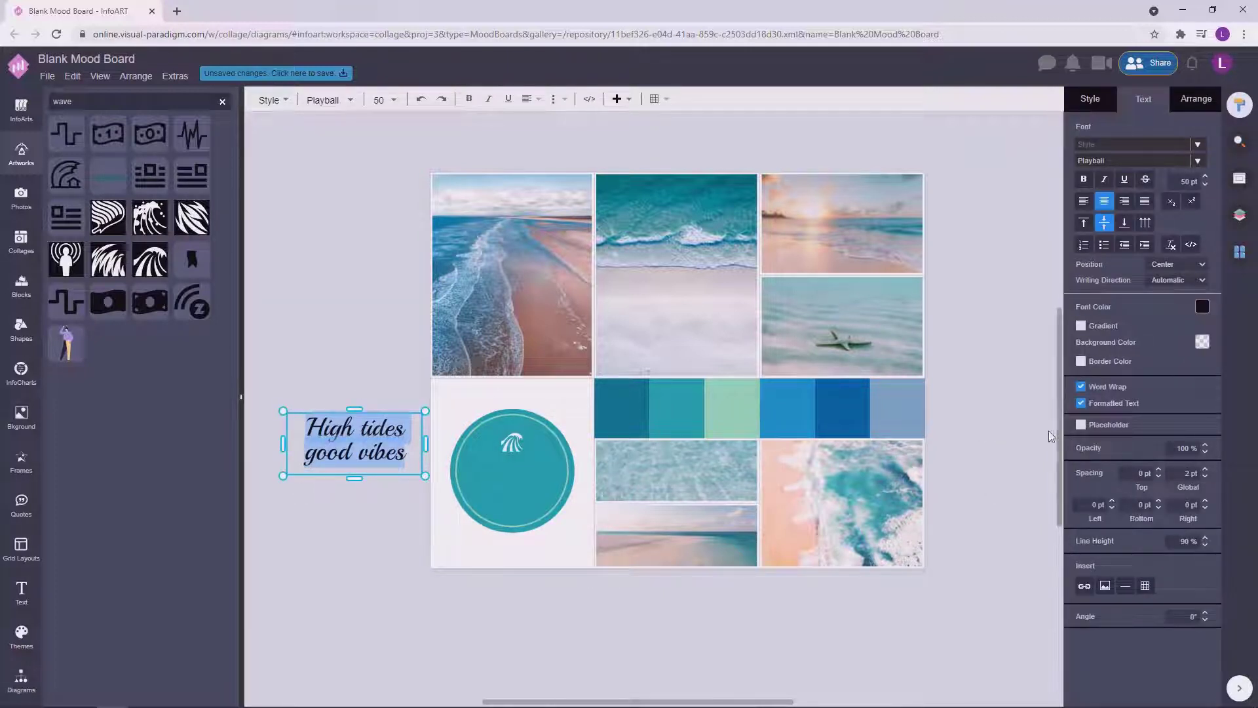
left_click(1049, 436)
Step: Set the slogan's font colour to white
left_click(352, 429)
left_click(1090, 105)
left_click(1142, 99)
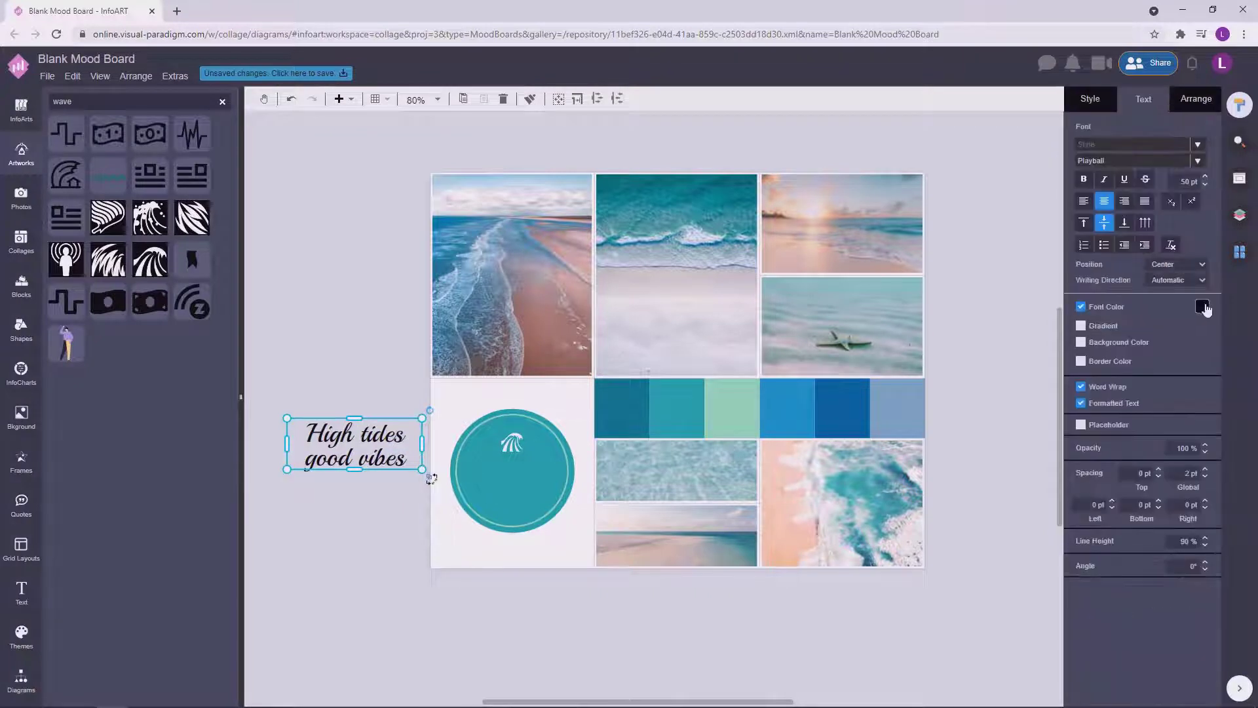
left_click(1204, 308)
left_click(1198, 331)
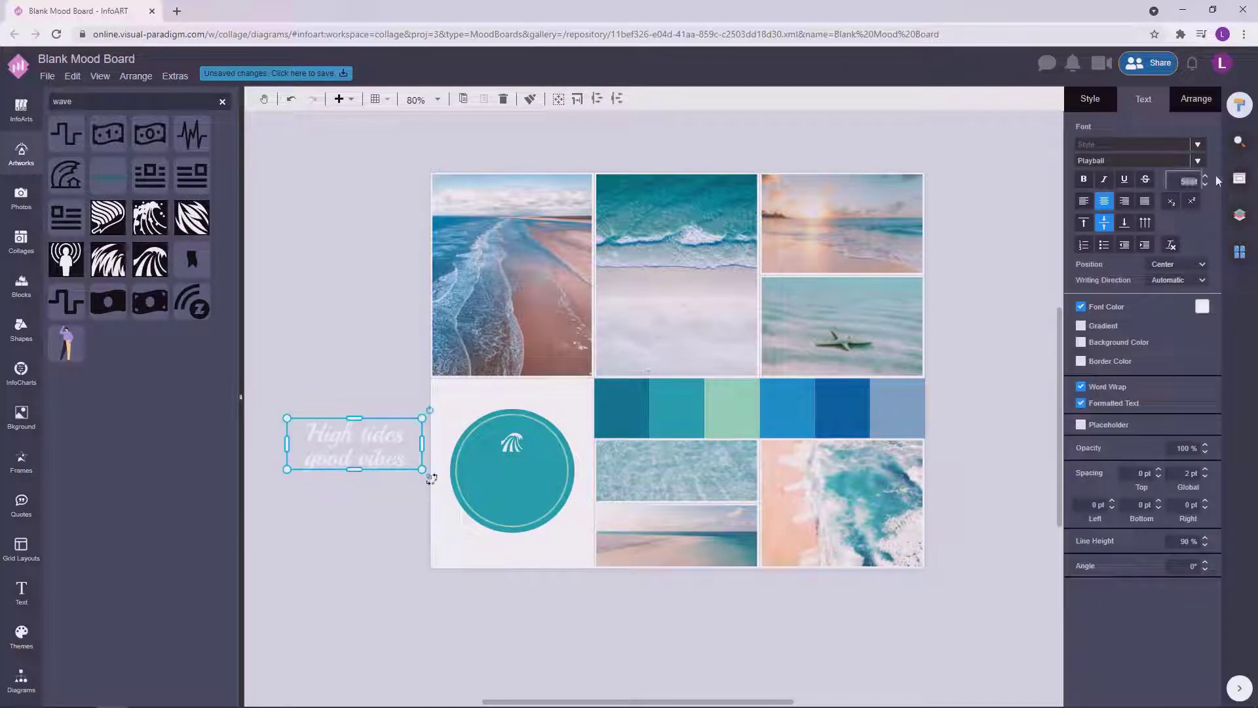
Step: Set the slogan's font size to 40 pt and narrow its text box around the words
left_click(309, 342)
left_click(368, 426)
left_click(1177, 179)
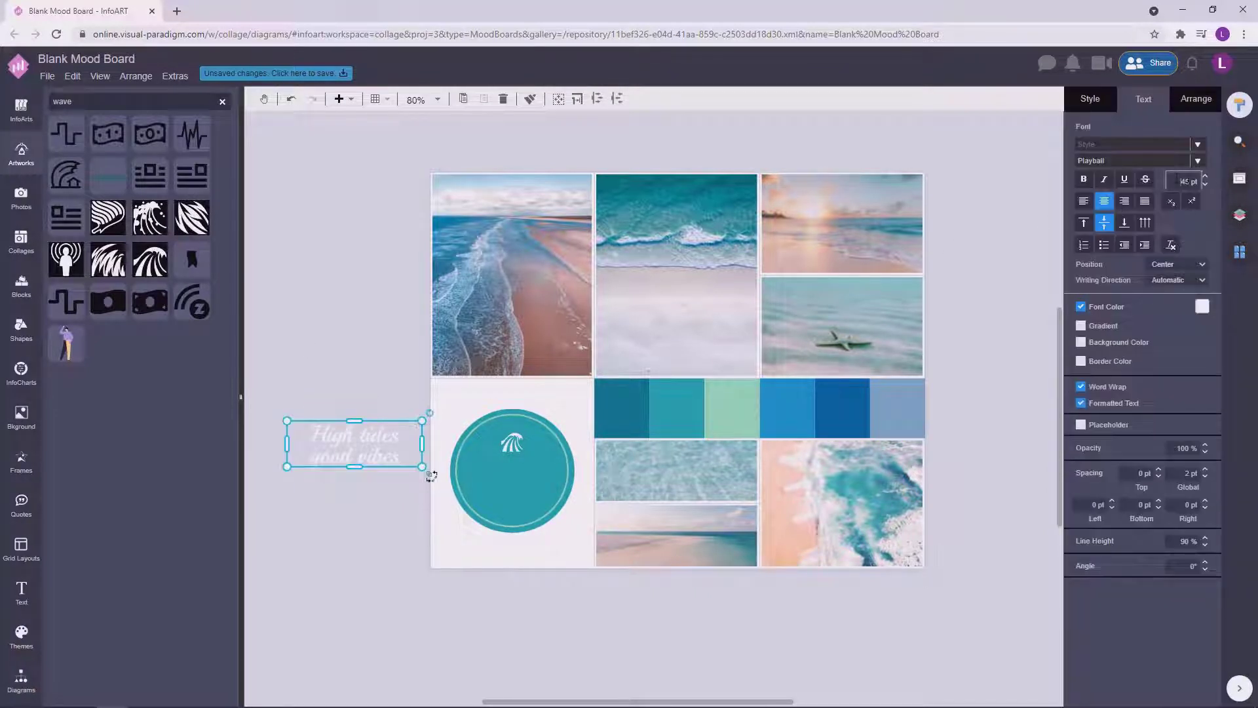
type("40")
left_click(325, 360)
left_click(373, 434)
left_click_drag(421, 443, 372, 443)
Step: Move the slogan into the teal circle below the wave icon and set its font size to 30 pt
left_click_drag(344, 448, 525, 479)
type("30")
left_click(371, 502)
left_click(527, 478)
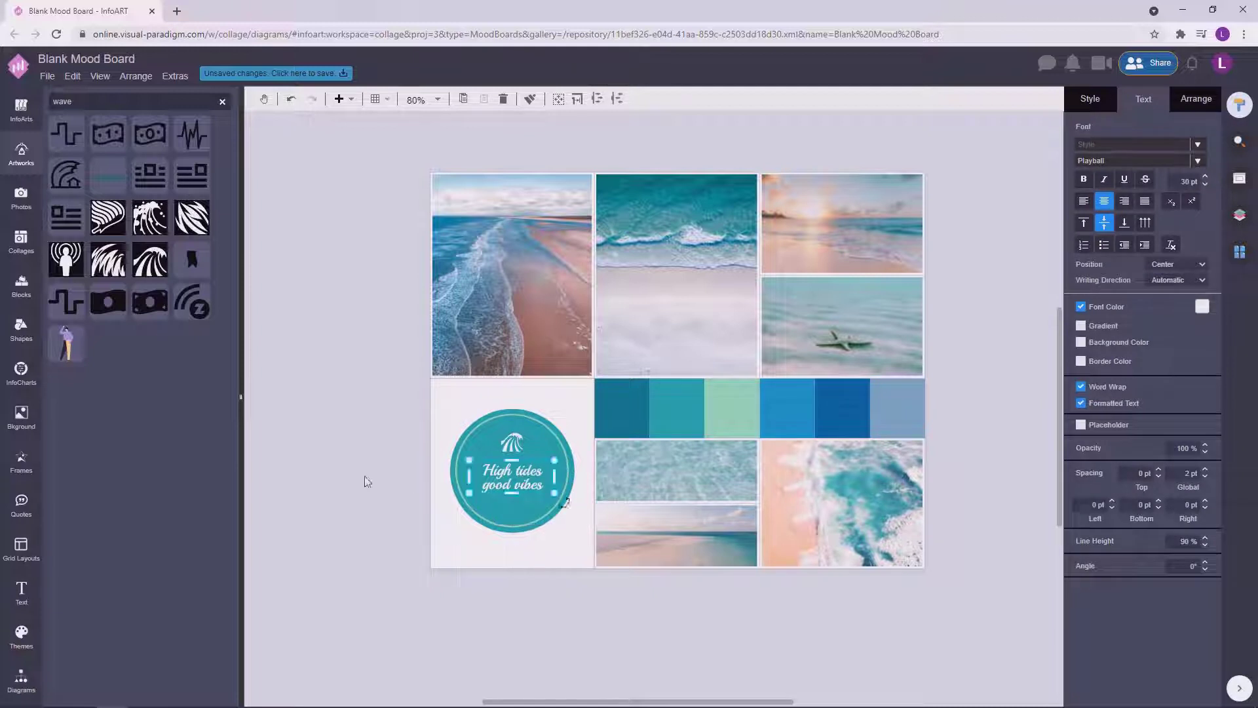
left_click_drag(368, 502, 387, 512)
left_click(546, 489)
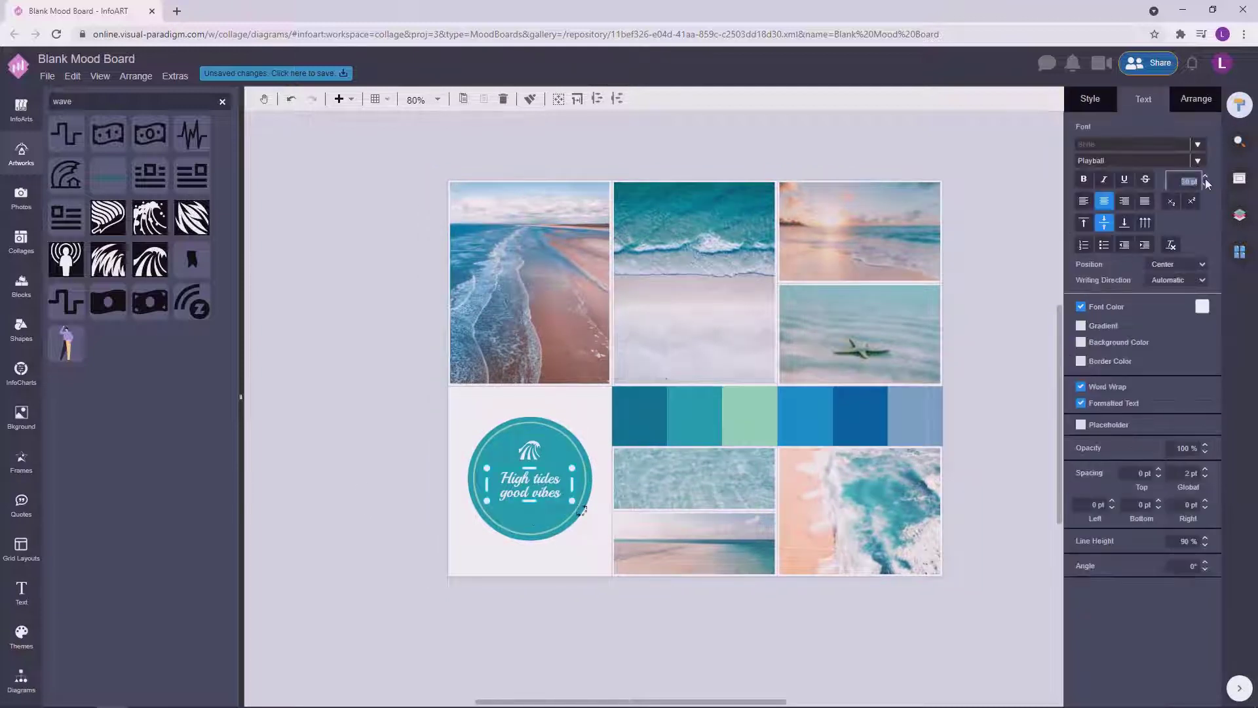
Step: Set the slogan's font size to 30 pt and deselect it inside the teal circle
type("0")
left_click(364, 479)
left_click(532, 481)
left_click(363, 508)
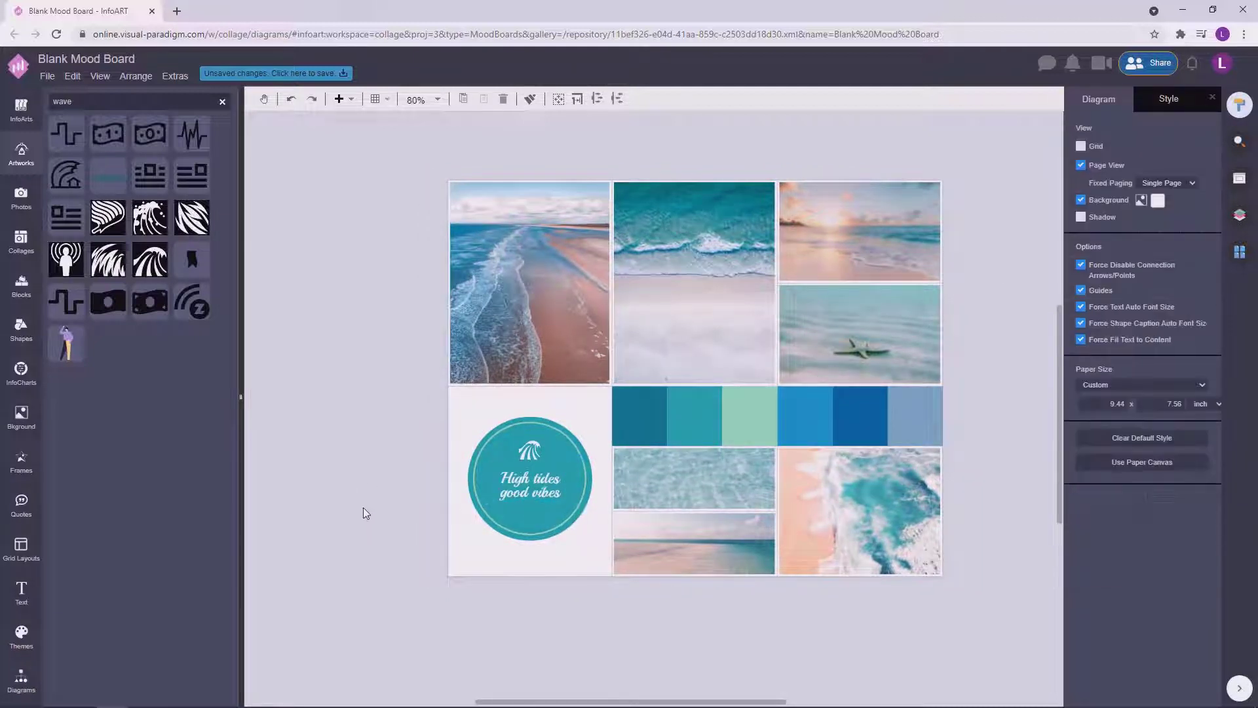
left_click_drag(573, 502, 654, 515)
left_click(655, 516)
left_click(503, 522)
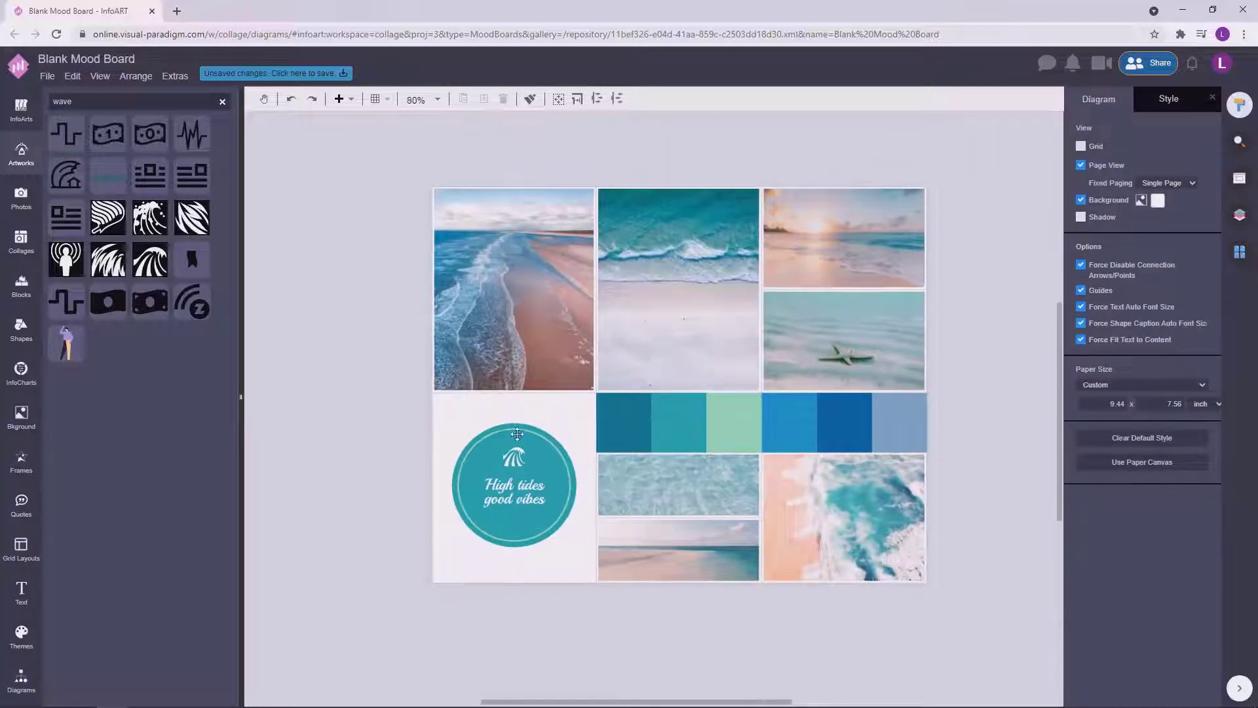
Step: Change the thin ring inside the teal circle to a white line 2 pt thick
left_click(452, 471)
left_click(1090, 99)
left_click(1202, 217)
left_click(1188, 237)
left_click(1205, 240)
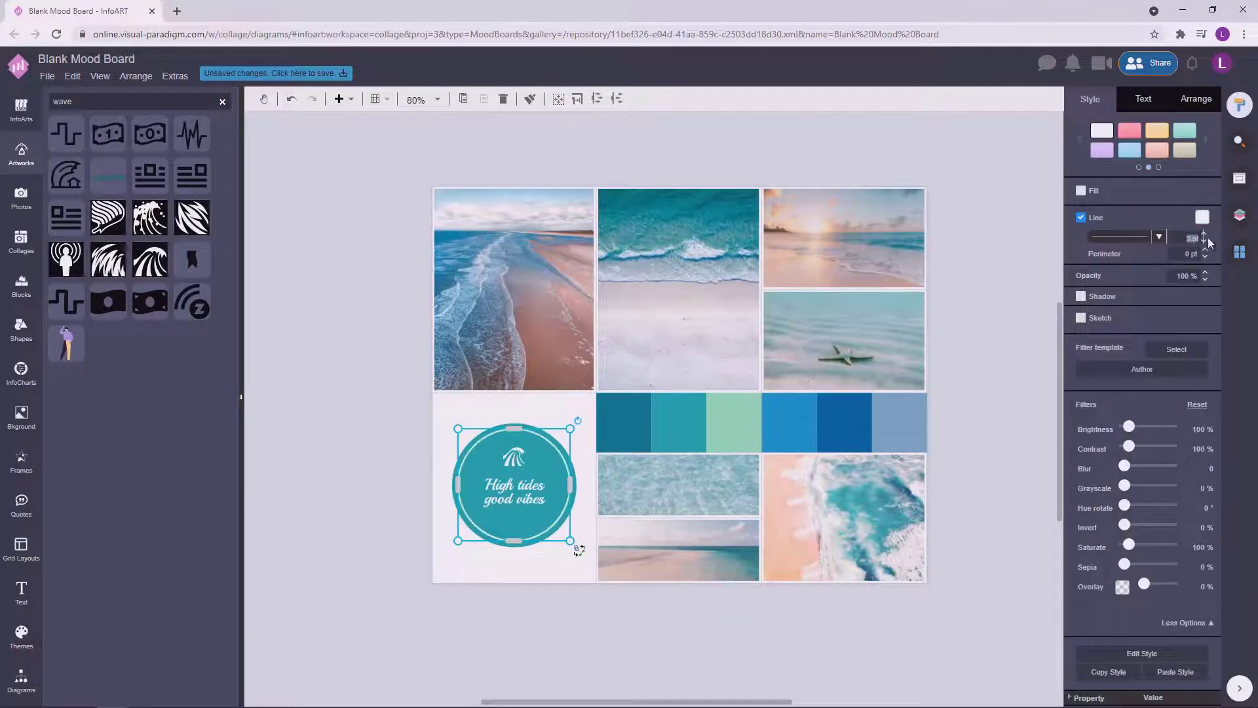
left_click(988, 354)
scroll(518, 462, "up", 2)
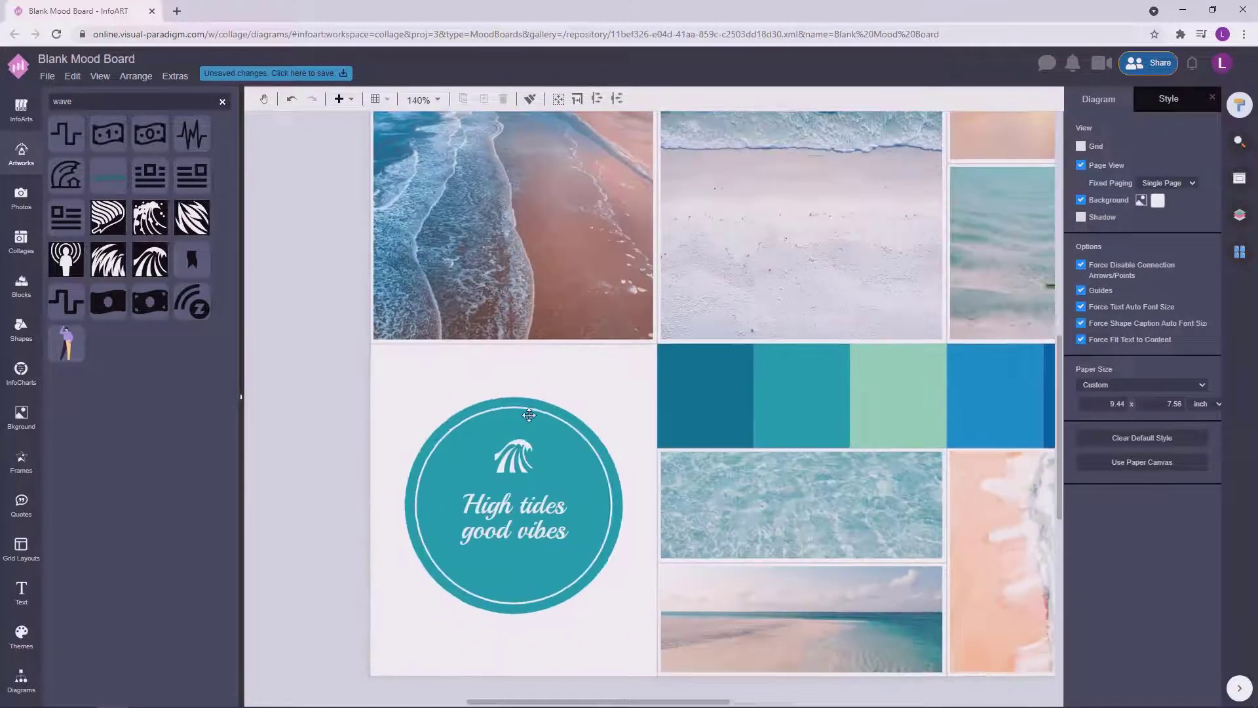
scroll(530, 420, "down", 3)
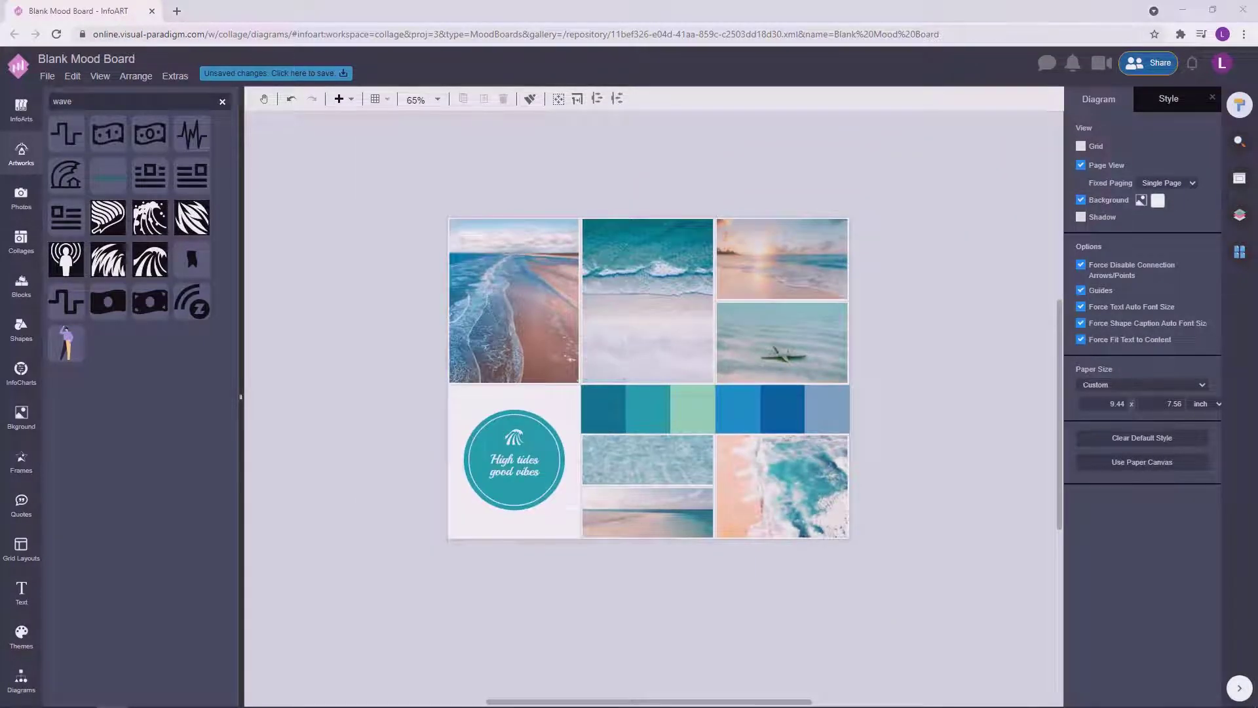
left_click(987, 341)
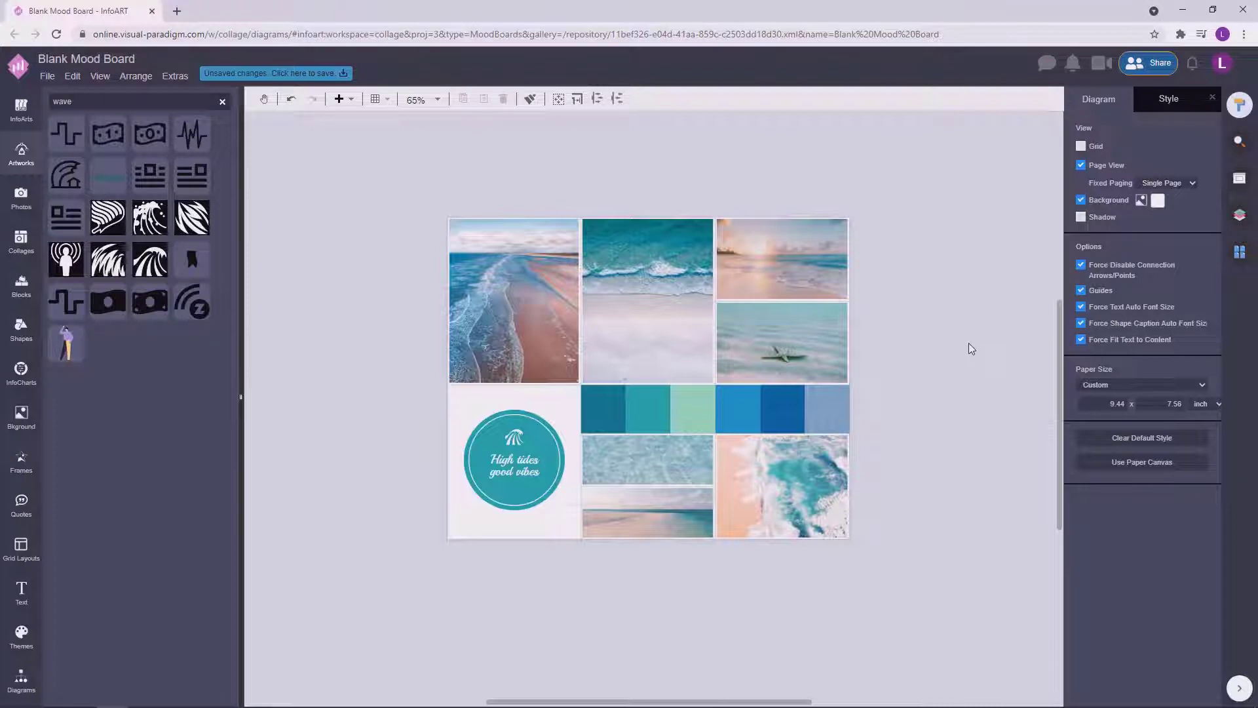
Step: Move the ring, the slogan and the wave icon off the badge into the empty area outside the board
scroll(915, 395, "up", 1)
left_click_drag(487, 457, 448, 660)
left_click_drag(438, 485, 307, 233)
left_click_drag(442, 446, 292, 286)
left_click(462, 468)
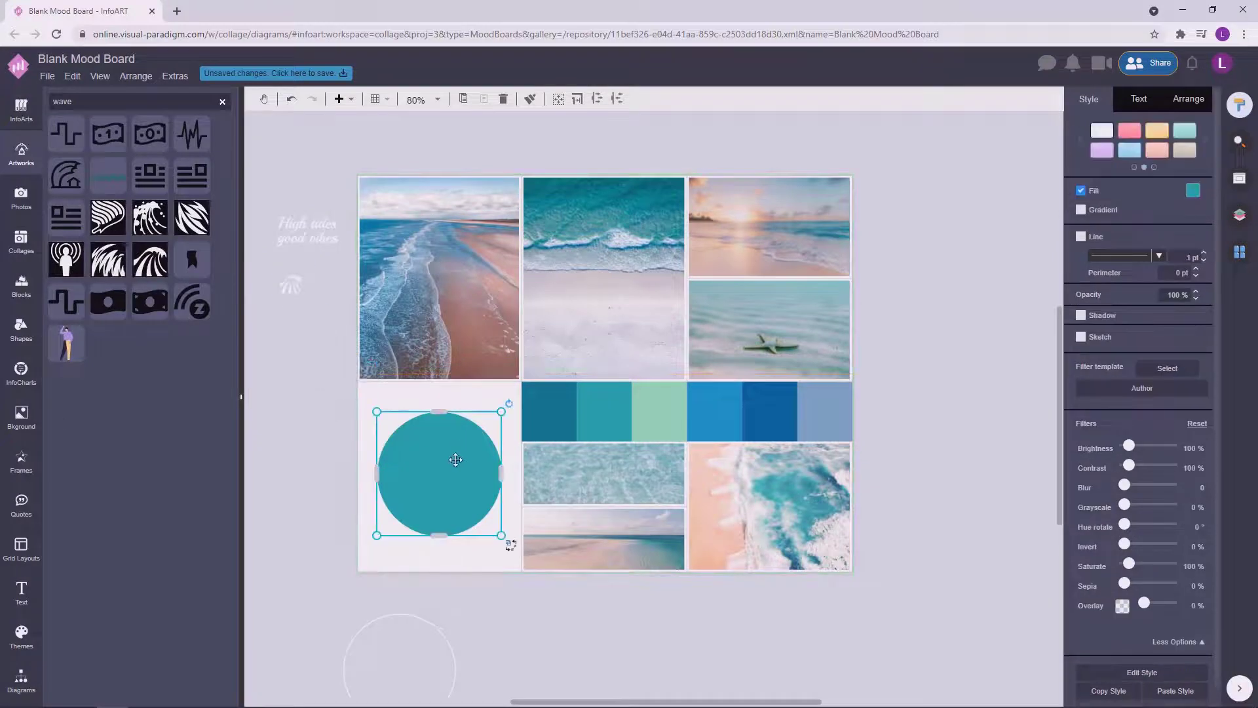
Step: Add a ring-shaped photo frame and centre it on the teal circle, leaving a teal rim around it
left_click(22, 462)
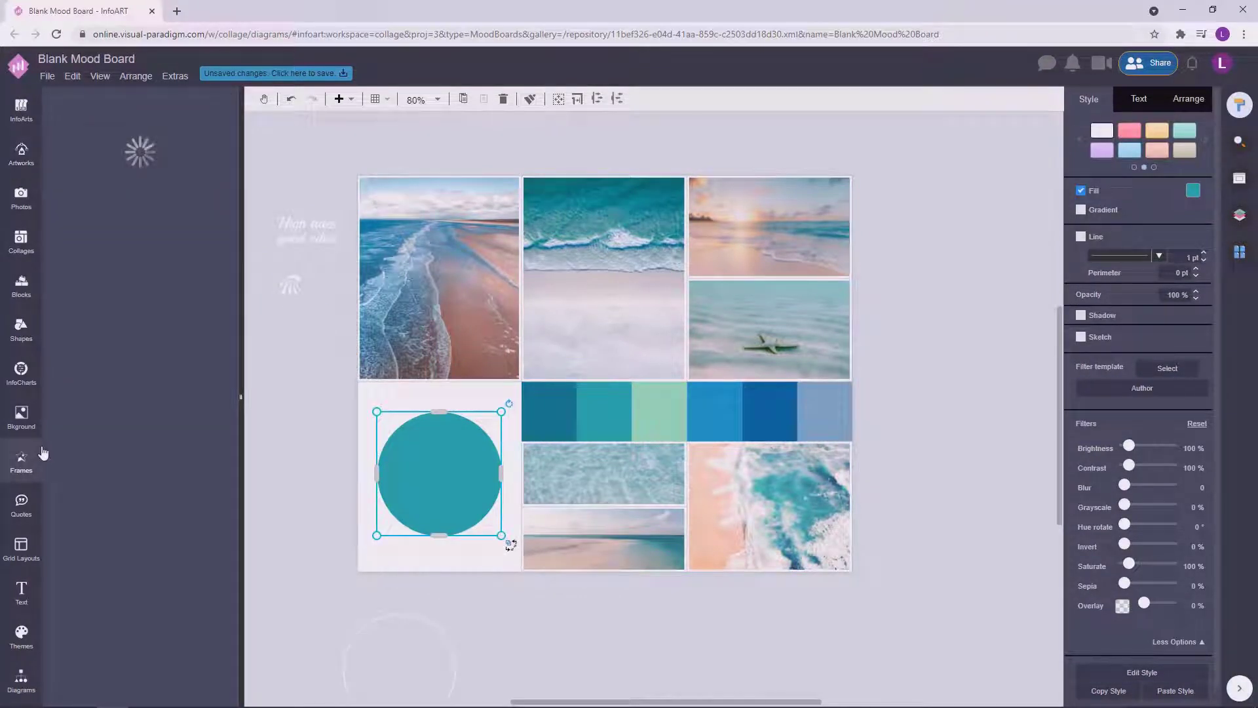
left_click_drag(86, 338, 519, 587)
left_click_drag(509, 476, 481, 466)
Step: Try filling the ring-shaped frame with the photo of crashing waves from the sea photos
left_click(21, 208)
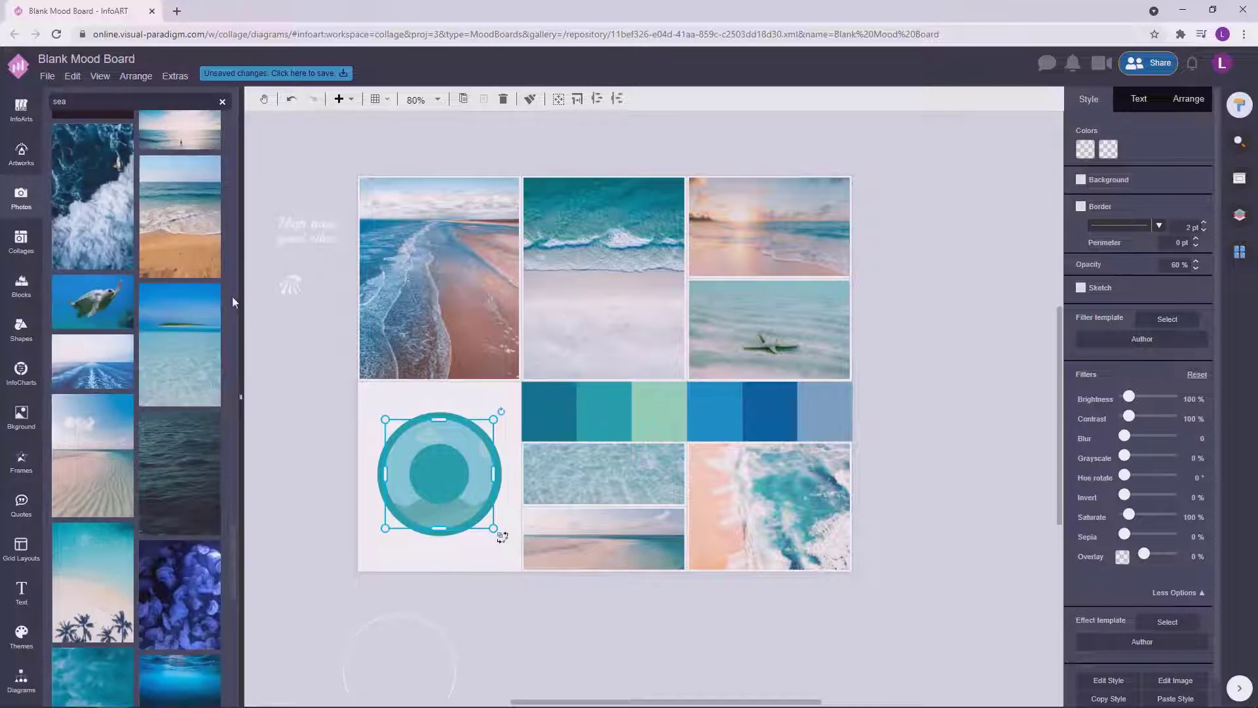
left_click_drag(233, 529, 230, 630)
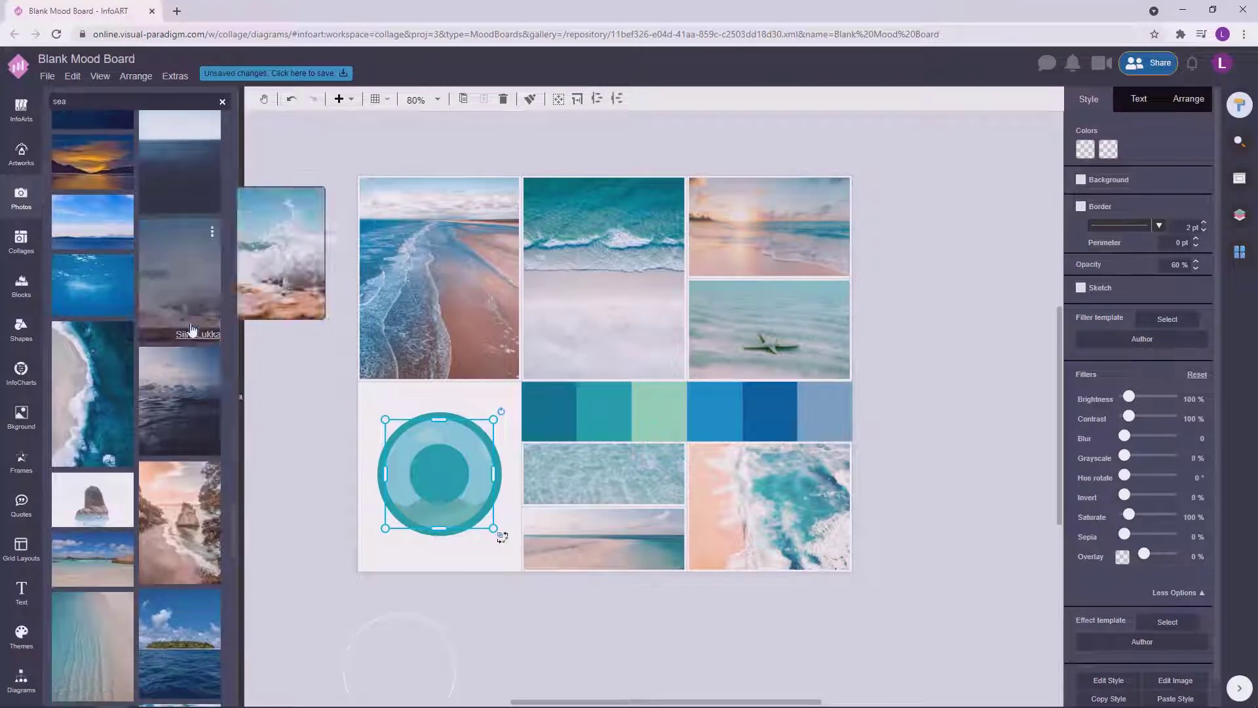
left_click_drag(192, 330, 439, 471)
left_click(293, 472)
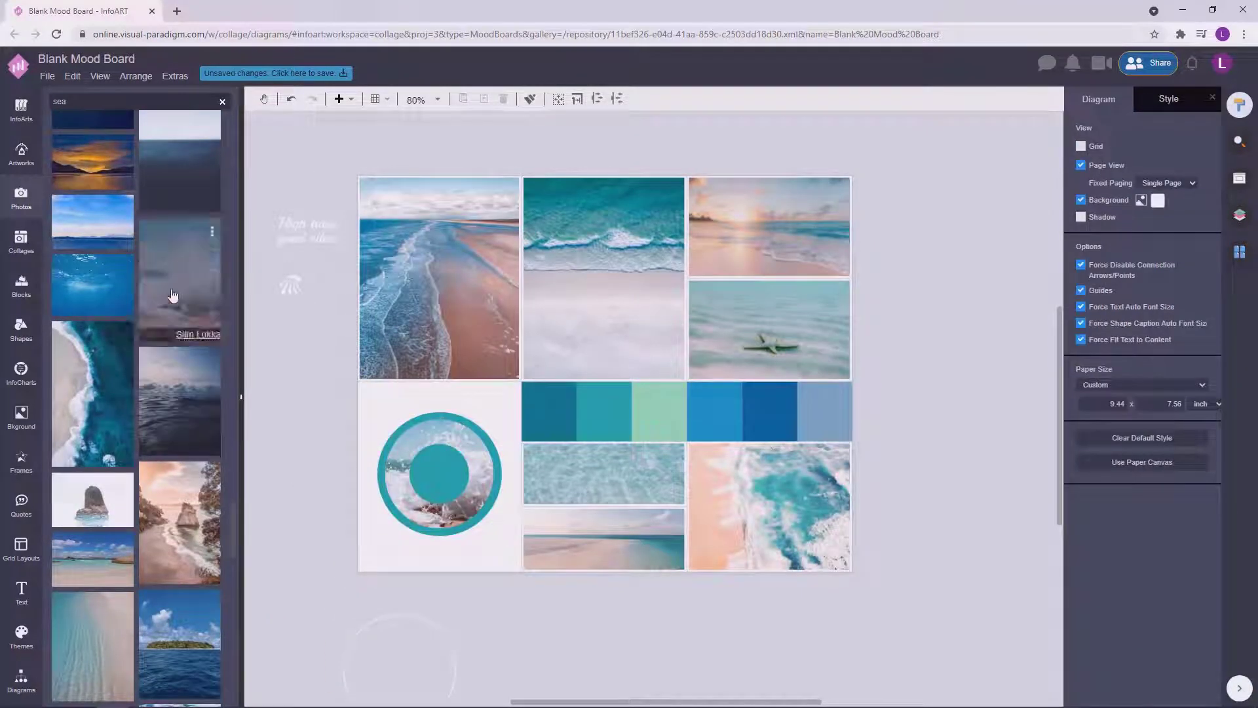
Step: Try the photo of rippled sea under a pink sunset sky in the ring-shaped frame
left_click_drag(229, 502, 236, 578)
left_click_drag(197, 197, 393, 477)
left_click(266, 464)
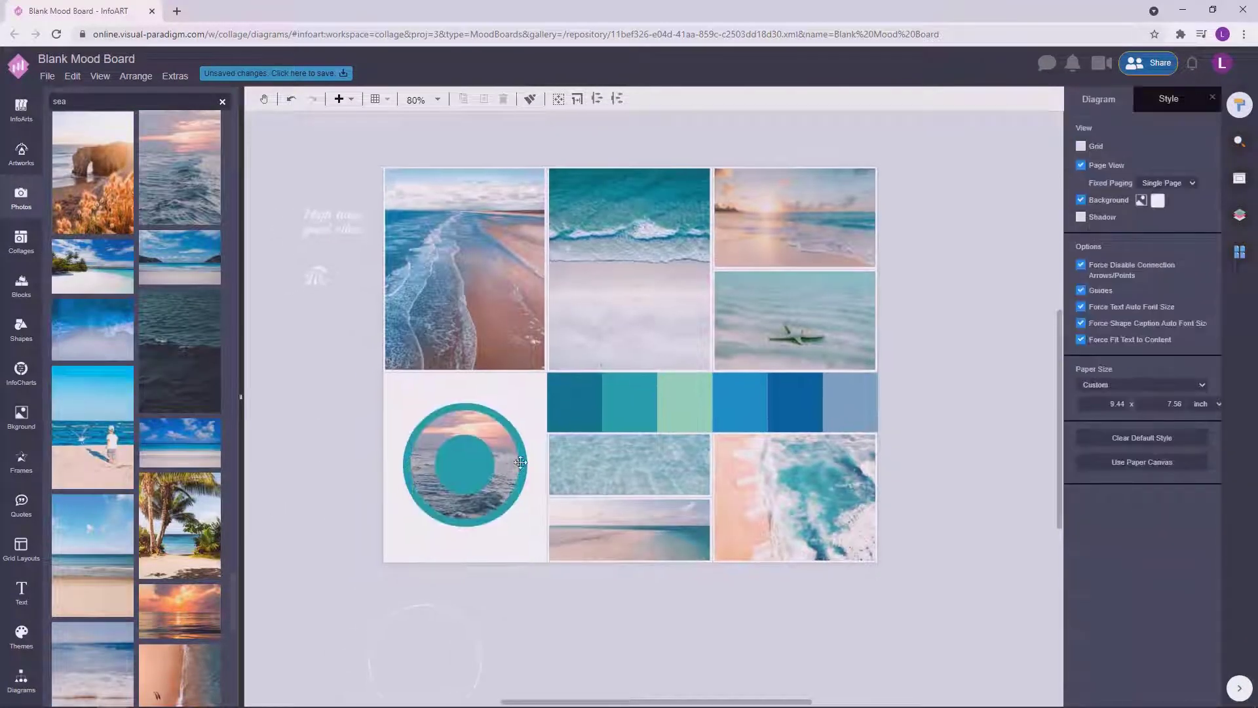
scroll(525, 589, "down", 1)
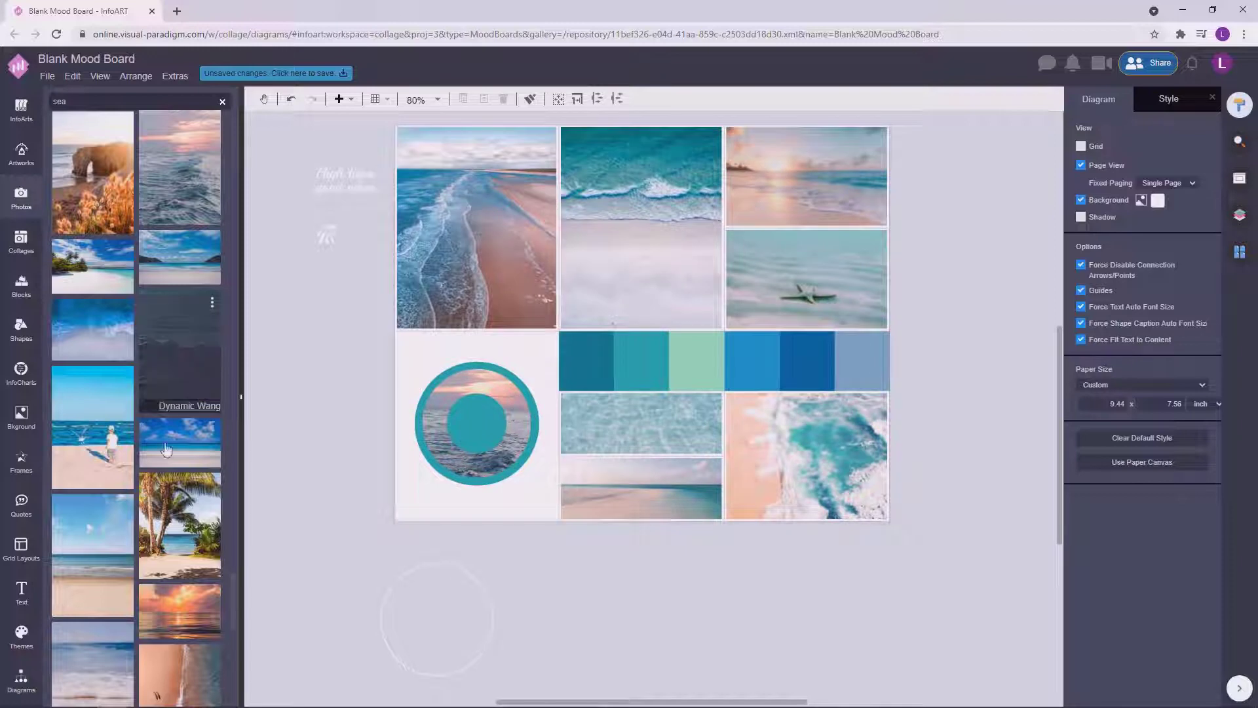
Step: Fill the ring-shaped frame with the photo of a sandy beach and sea under a blue sky
left_click_drag(92, 555, 474, 421)
left_click(291, 454)
scroll(295, 492, "down", 1)
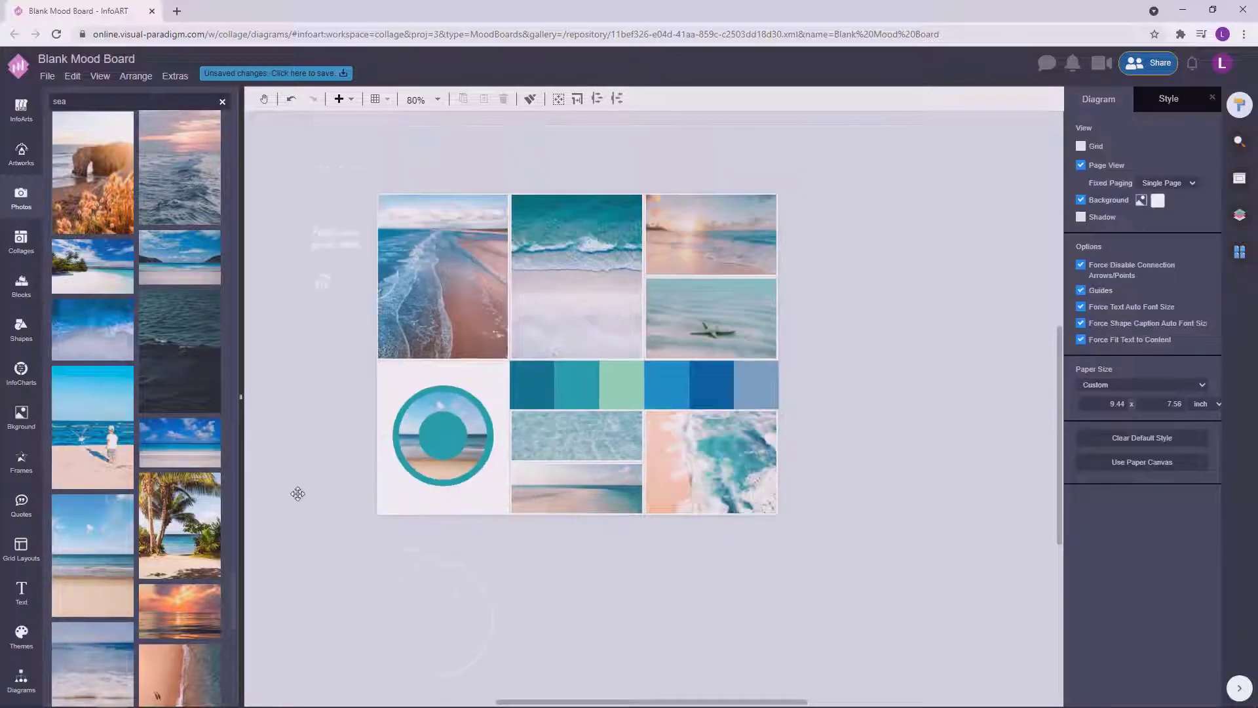
Step: Move the wave icon into the solid teal centre of the ring-shaped photo frame
left_click_drag(338, 529, 356, 524)
left_click_drag(346, 273, 467, 422)
left_click(322, 426)
scroll(324, 432, "down", 1)
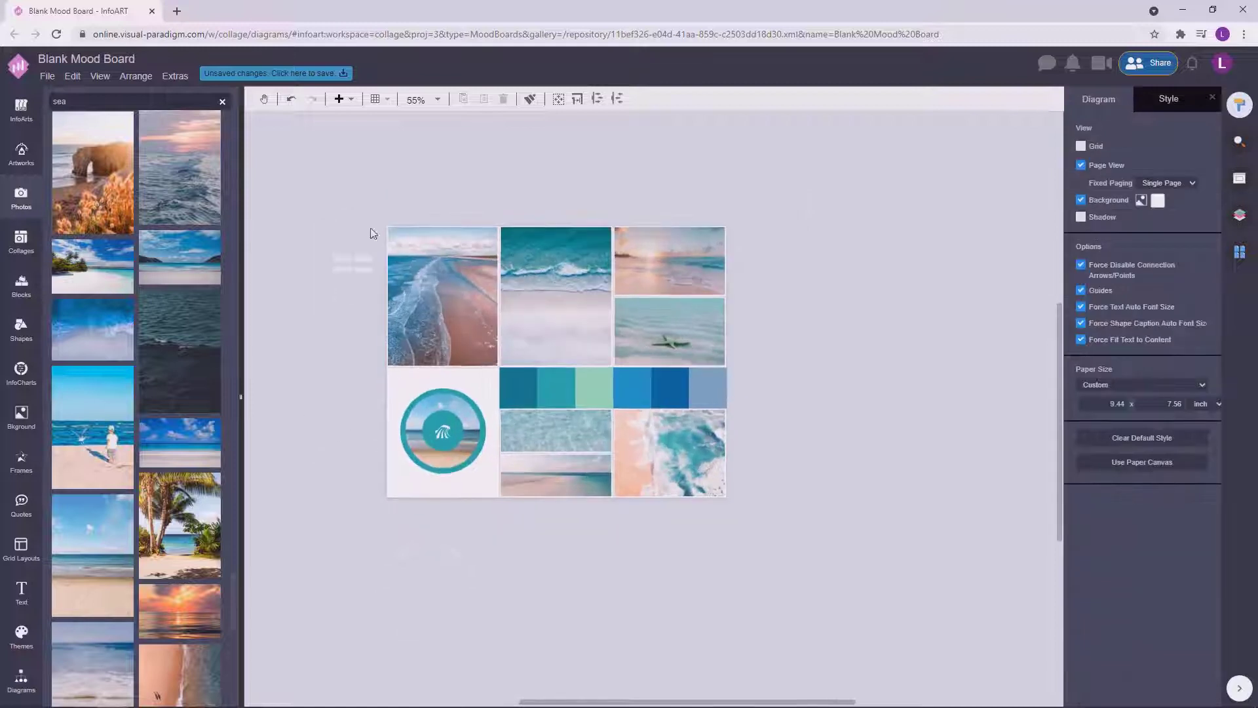
Step: Move the white ring from outside the board back onto the teal badge around the photo
scroll(814, 436, "up", 1)
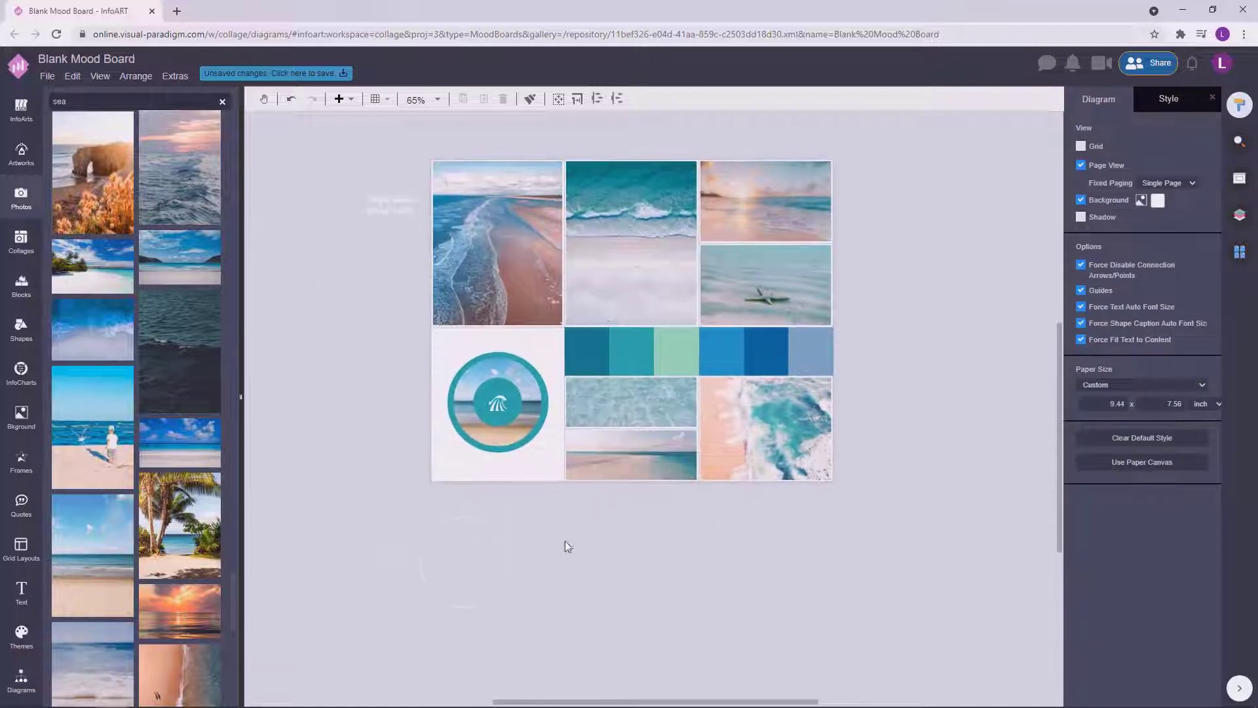
mouse_move(518, 406)
left_mouse_down()
mouse_move(486, 565)
mouse_move(521, 406)
left_mouse_up()
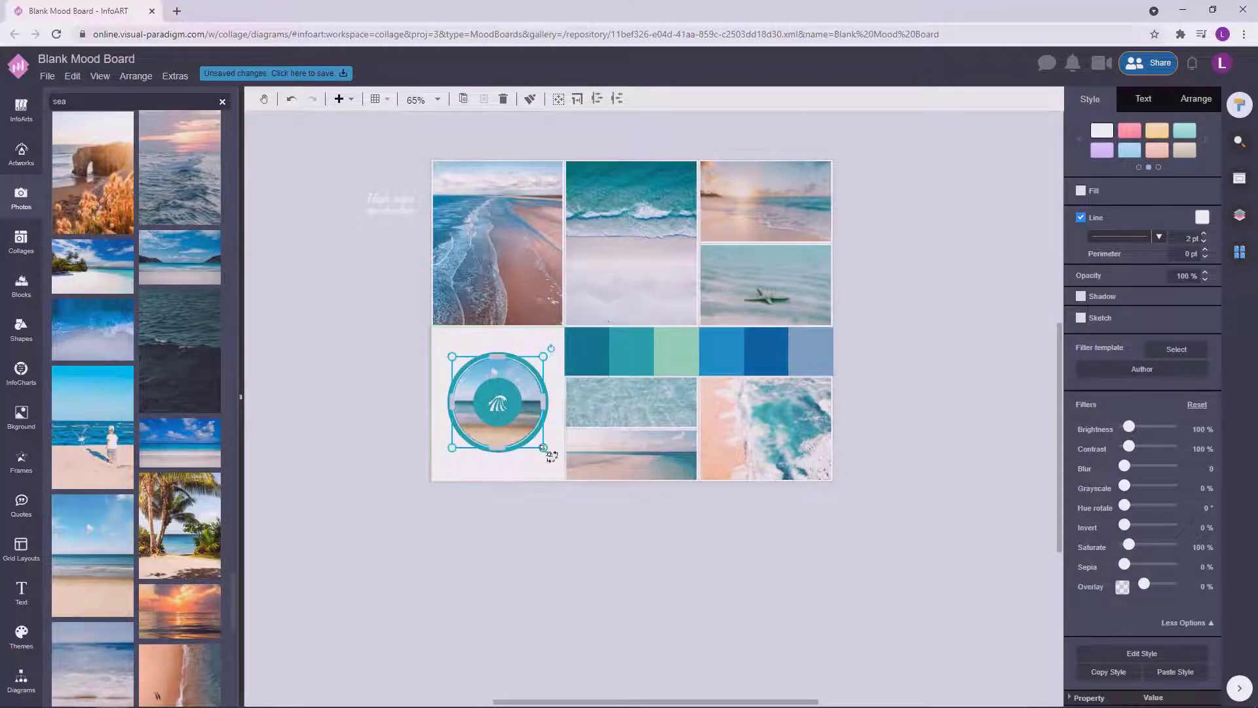
scroll(548, 450, "up", 3)
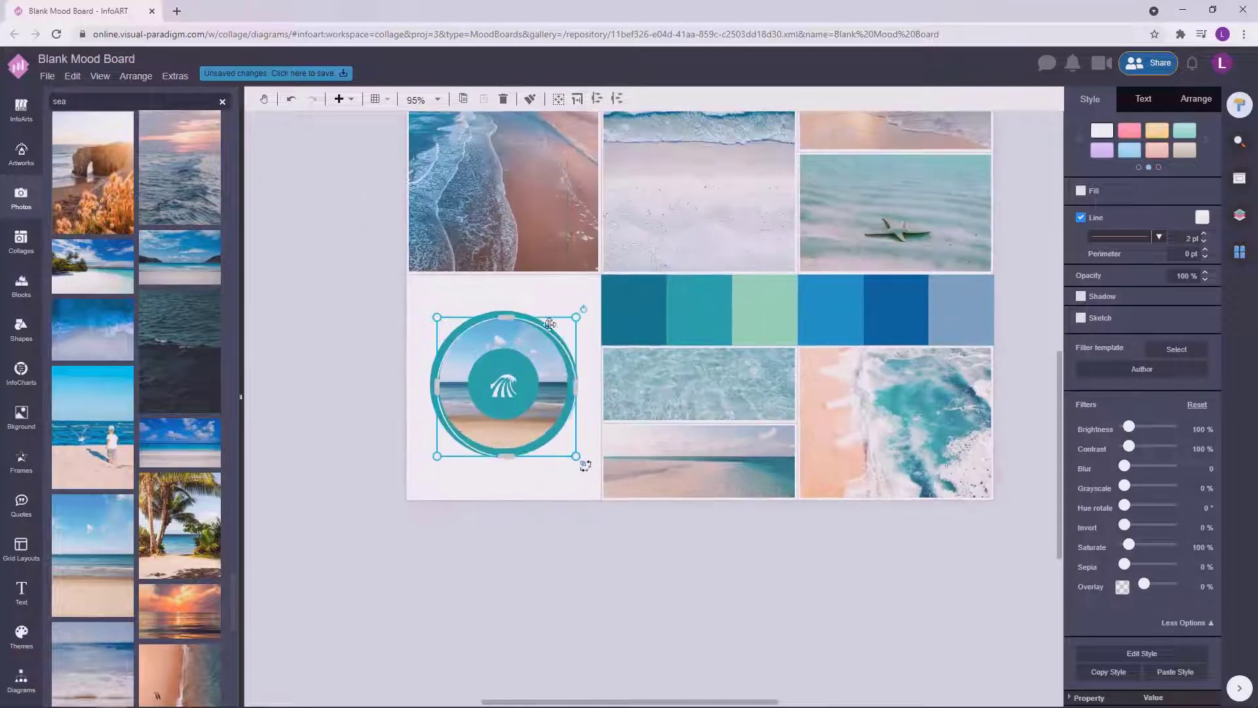
left_click(557, 445)
left_click(472, 524)
Step: Try to adjust the alignment between the white ring and the photo frame by a small move
scroll(406, 459, "up", 4)
left_click(520, 412)
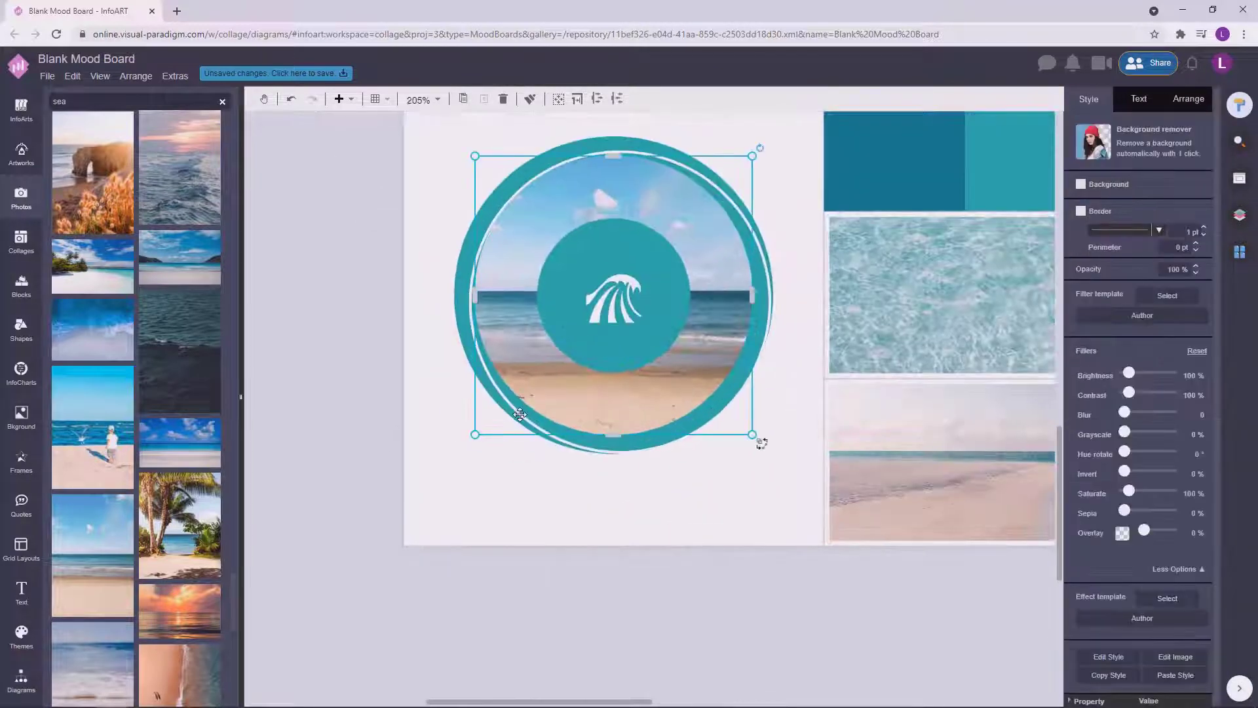
left_click(500, 415)
left_click(566, 446)
left_click(563, 445)
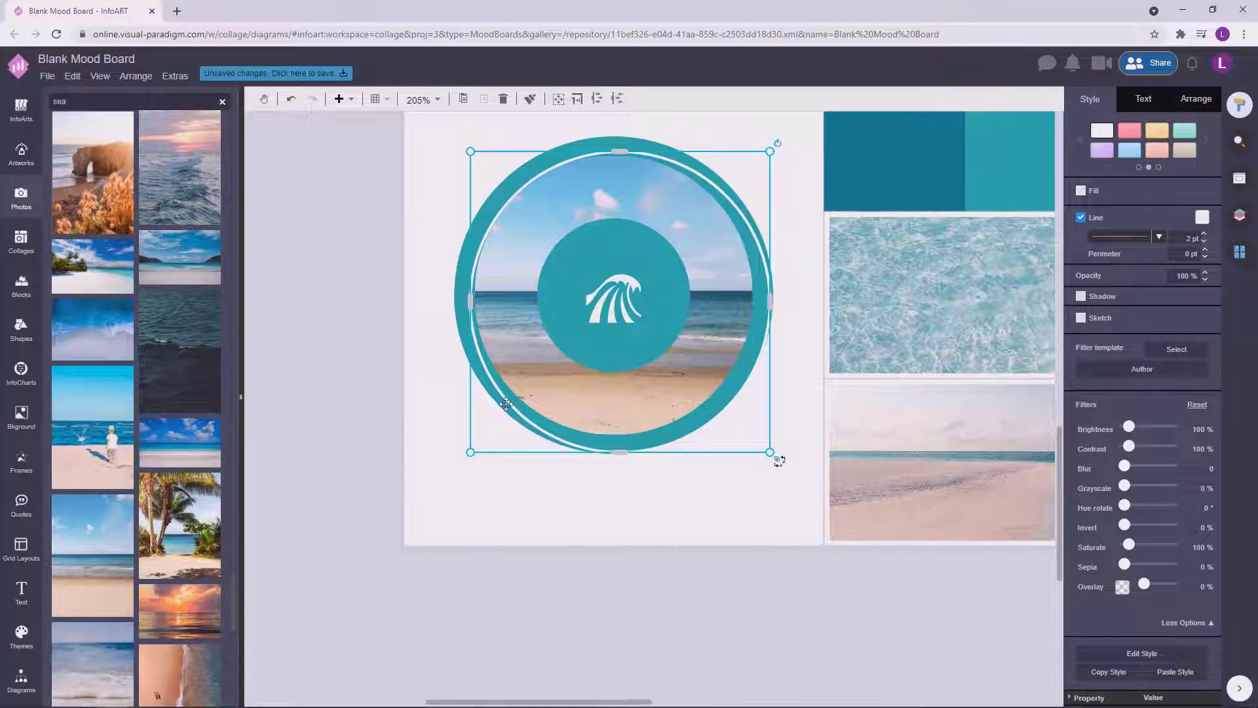
left_click_drag(506, 401, 516, 417)
key("ctrl+z")
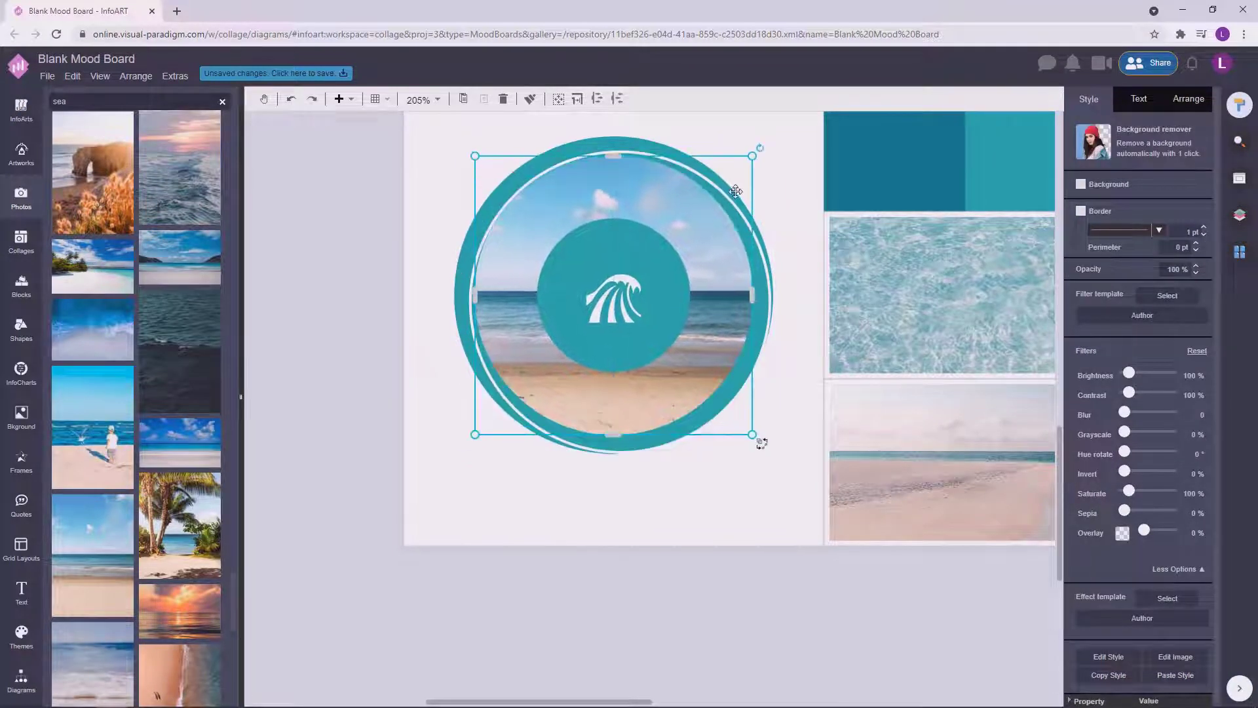
Step: Centre the white ring on the teal rim around the photo and set its line width to 1 pt
left_click(723, 192)
left_click(722, 192)
left_click(759, 242)
left_click_drag(759, 243, 759, 242)
key("Return")
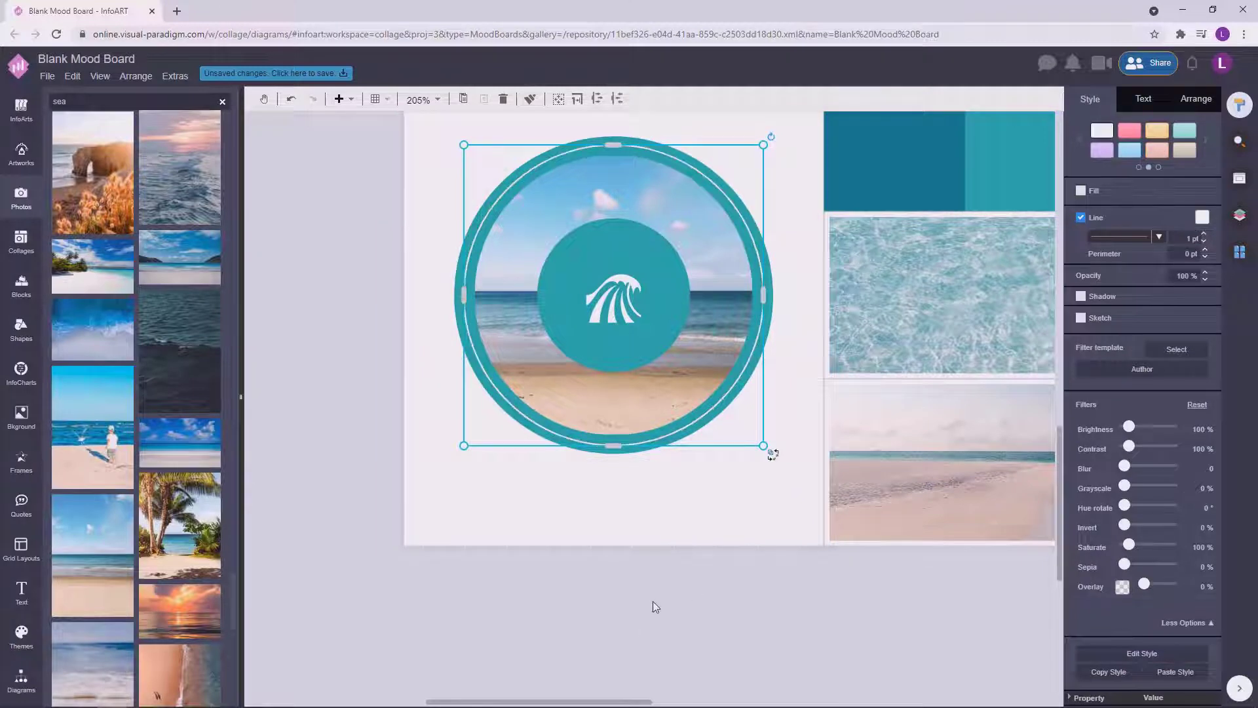
Step: Inspect the badge's photo, ring and wave icon up close and within the whole mood board
left_click(654, 603)
scroll(662, 597, "down", 8)
scroll(654, 618, "up", 2)
scroll(432, 435, "up", 4)
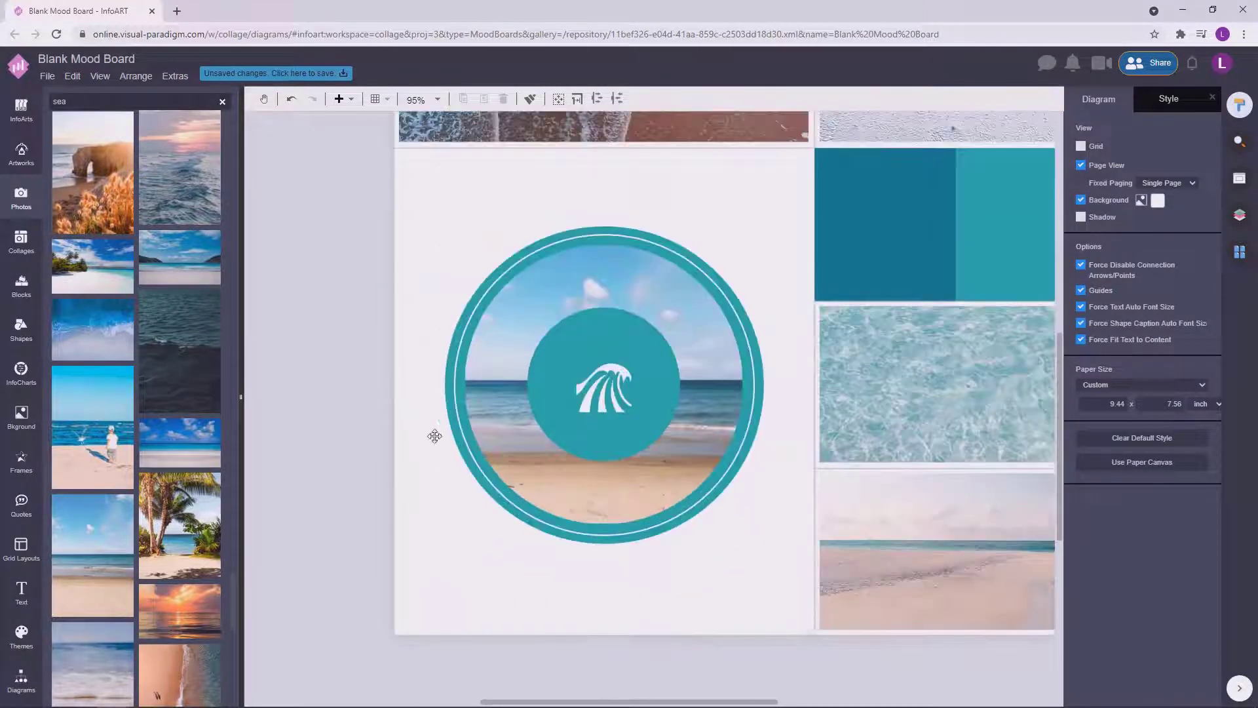
scroll(441, 483, "down", 6)
scroll(520, 568, "up", 2)
scroll(682, 612, "up", 3)
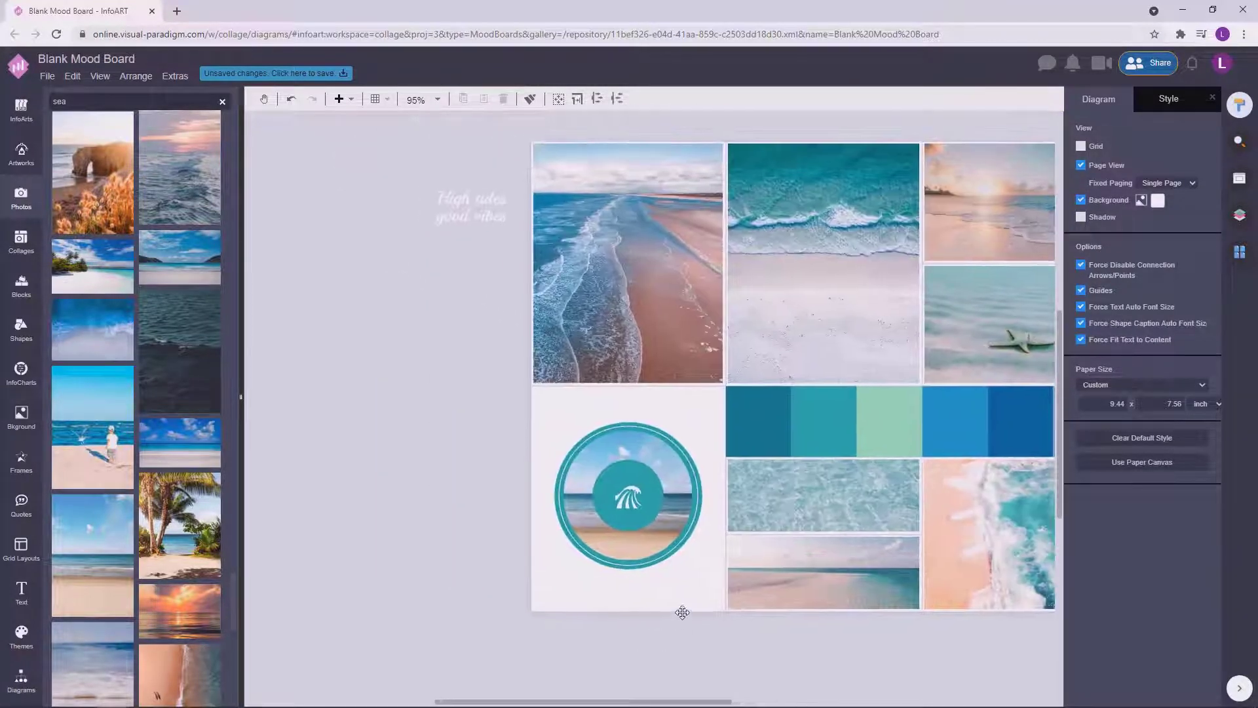
scroll(463, 413, "down", 3)
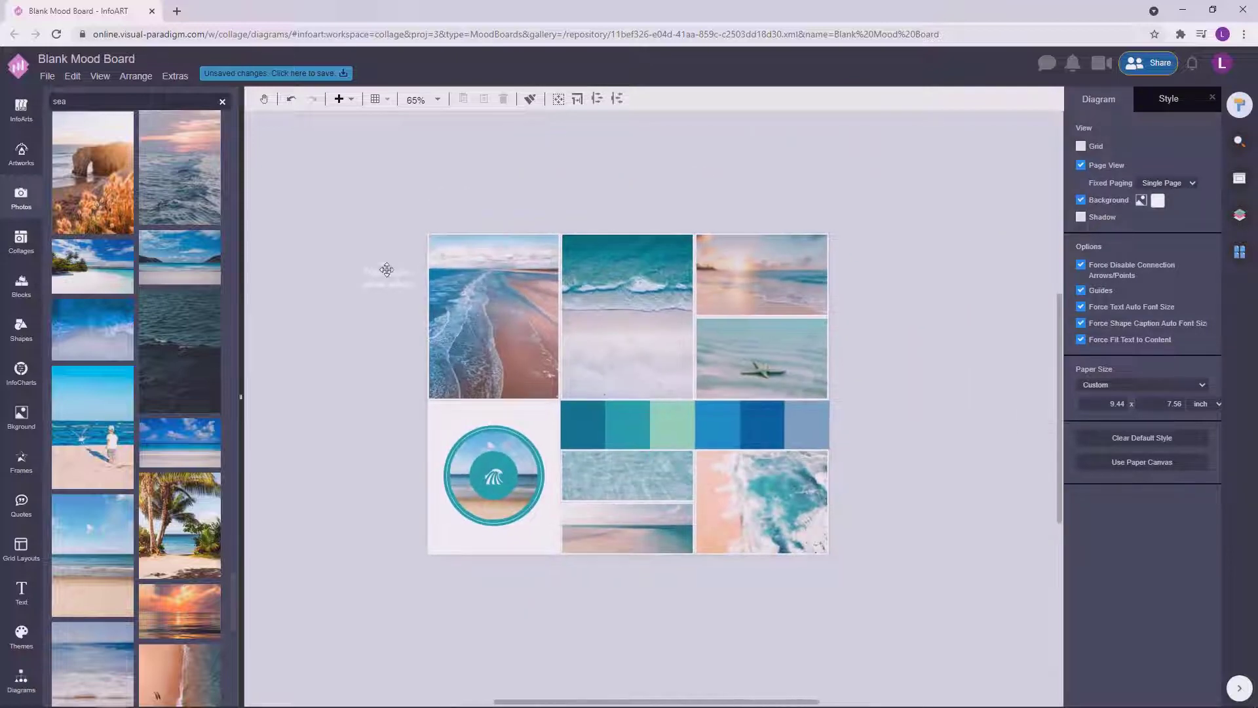
Step: Place the slogan on a single line below the badge and set its font colour to dark teal
left_click(423, 277)
left_click_drag(426, 278, 511, 541)
left_click(1139, 99)
left_click(1203, 306)
left_click(1218, 436)
left_click(520, 572)
left_click(511, 538)
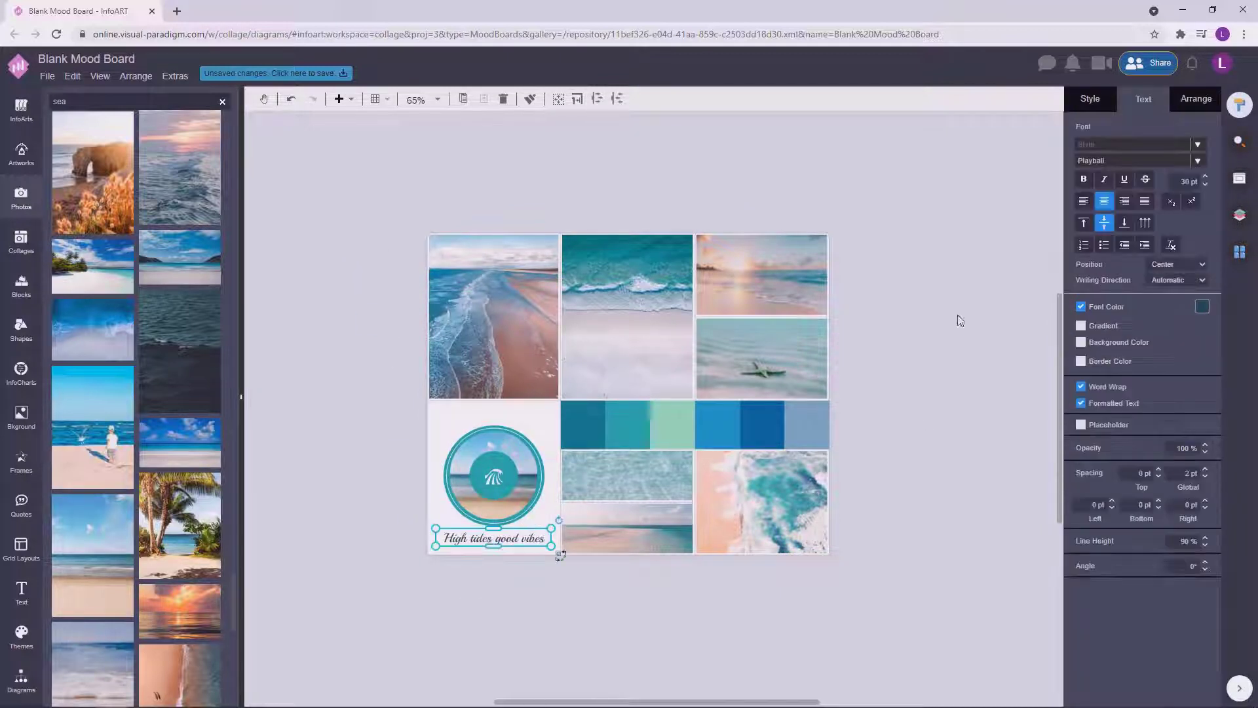
Step: Change the slogan's font to Julius Sans One
left_click(1140, 161)
type("juli")
left_click(1114, 183)
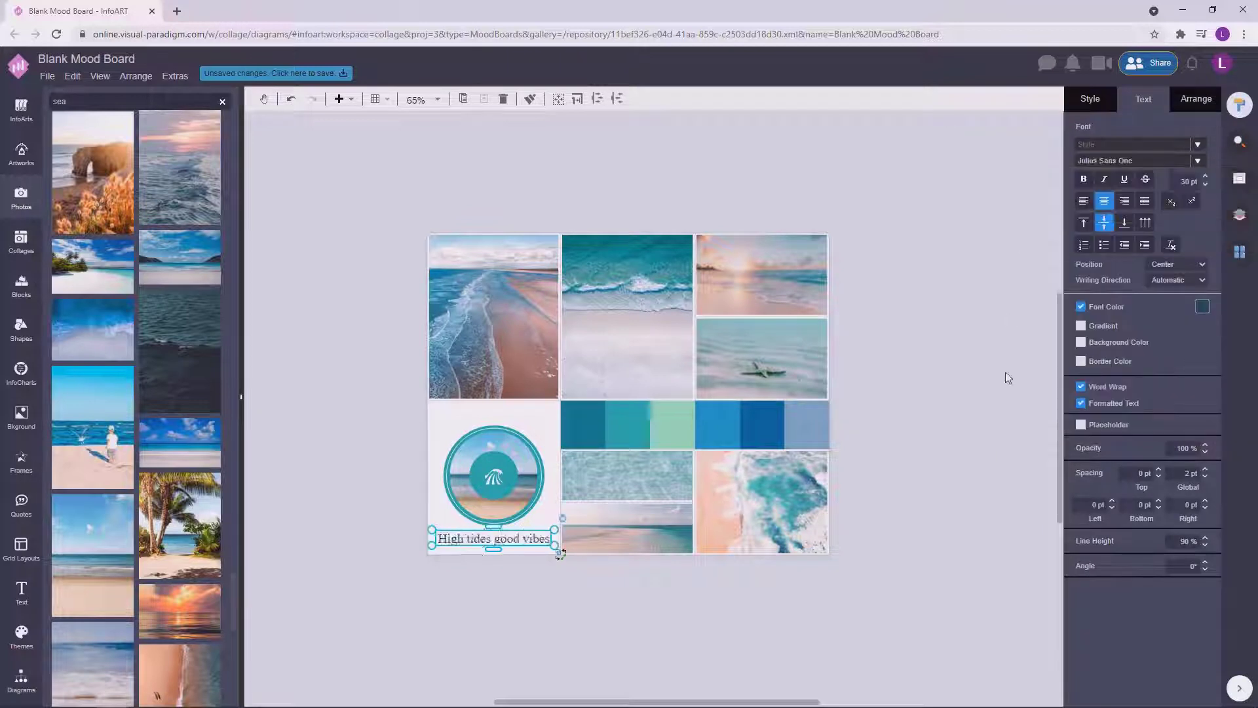
Step: Try to adjust the slogan's text box and font size, and undo the last change
left_click(520, 544)
left_click(520, 536)
mouse_move(551, 528)
left_mouse_down()
mouse_move(610, 534)
mouse_move(542, 534)
left_mouse_up()
left_click(1183, 181)
left_click(916, 478)
key("ctrl+z")
Step: Set the slogan's font size to 20 pt and centre it below the round badge
scroll(459, 551, "up", 4)
left_click(470, 547)
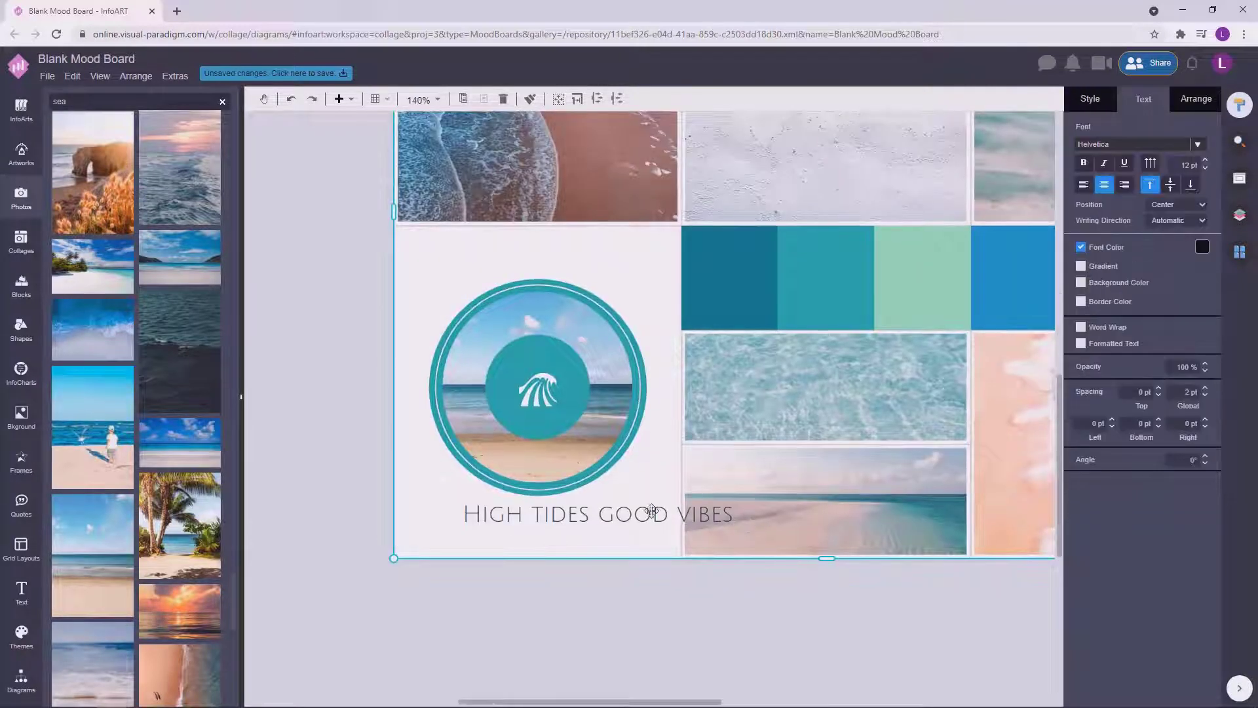
left_click_drag(666, 513, 594, 521)
type("20")
left_click(761, 565)
left_click(360, 598)
scroll(393, 606, "down", 5)
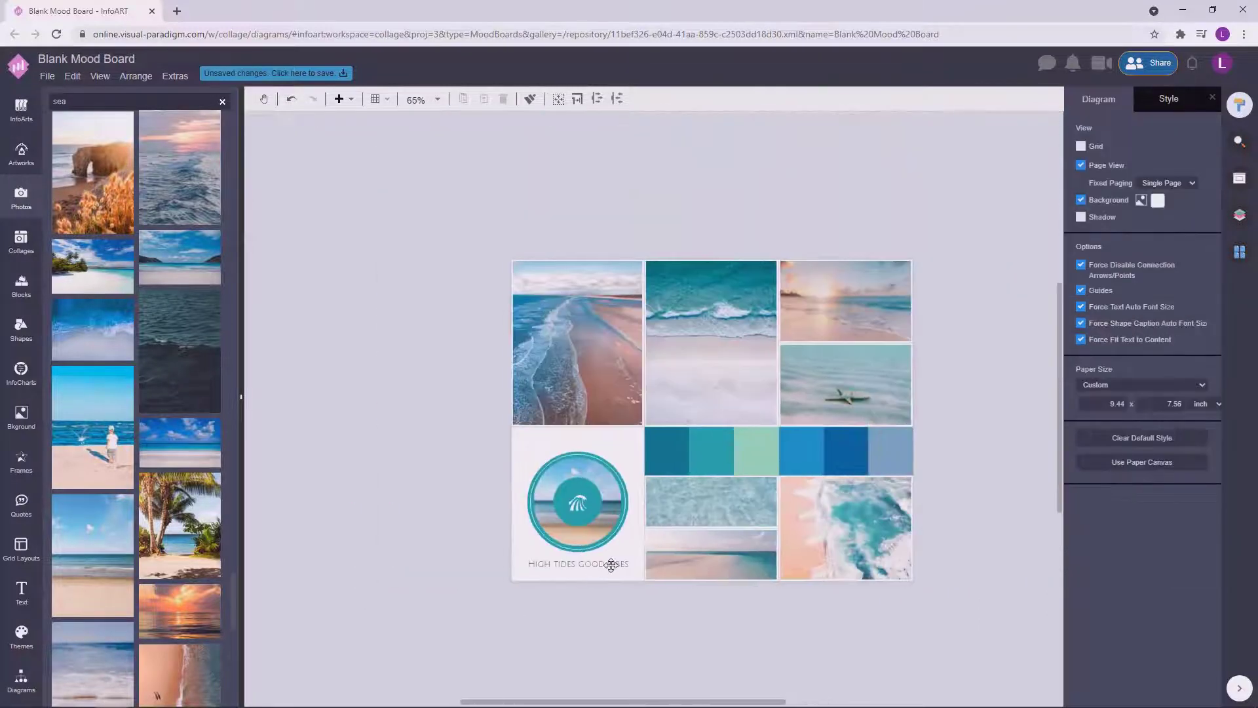
left_click(610, 564)
left_click(601, 621)
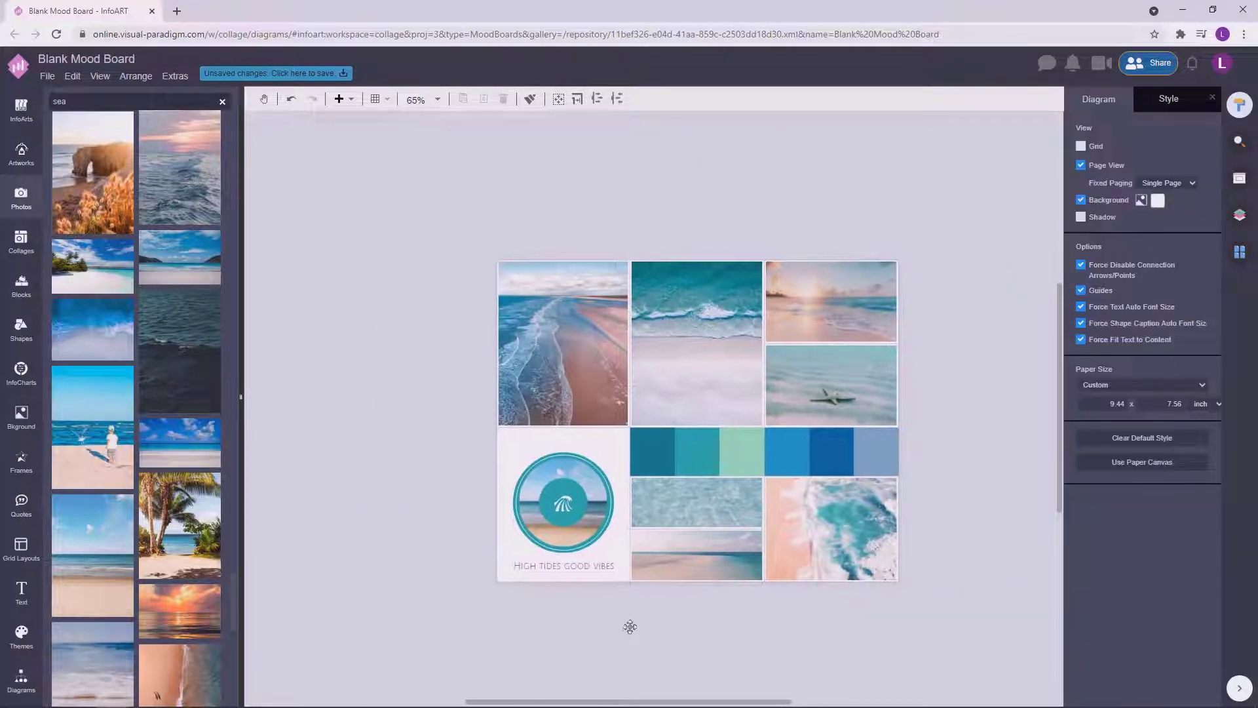
Step: Select all parts of the badge together with the slogan and shift them slightly upwards in their cell
scroll(616, 629, "right", 1)
scroll(618, 624, "up", 3)
scroll(600, 634, "down", 2)
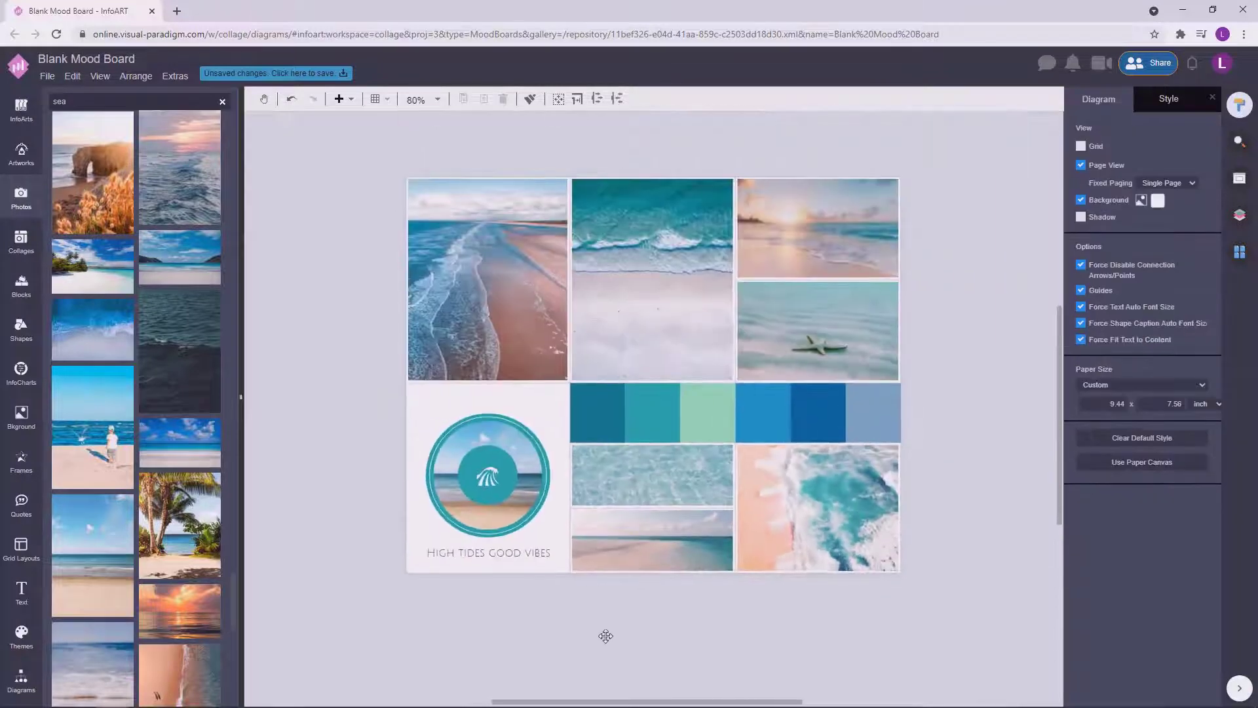
scroll(993, 406, "down", 2)
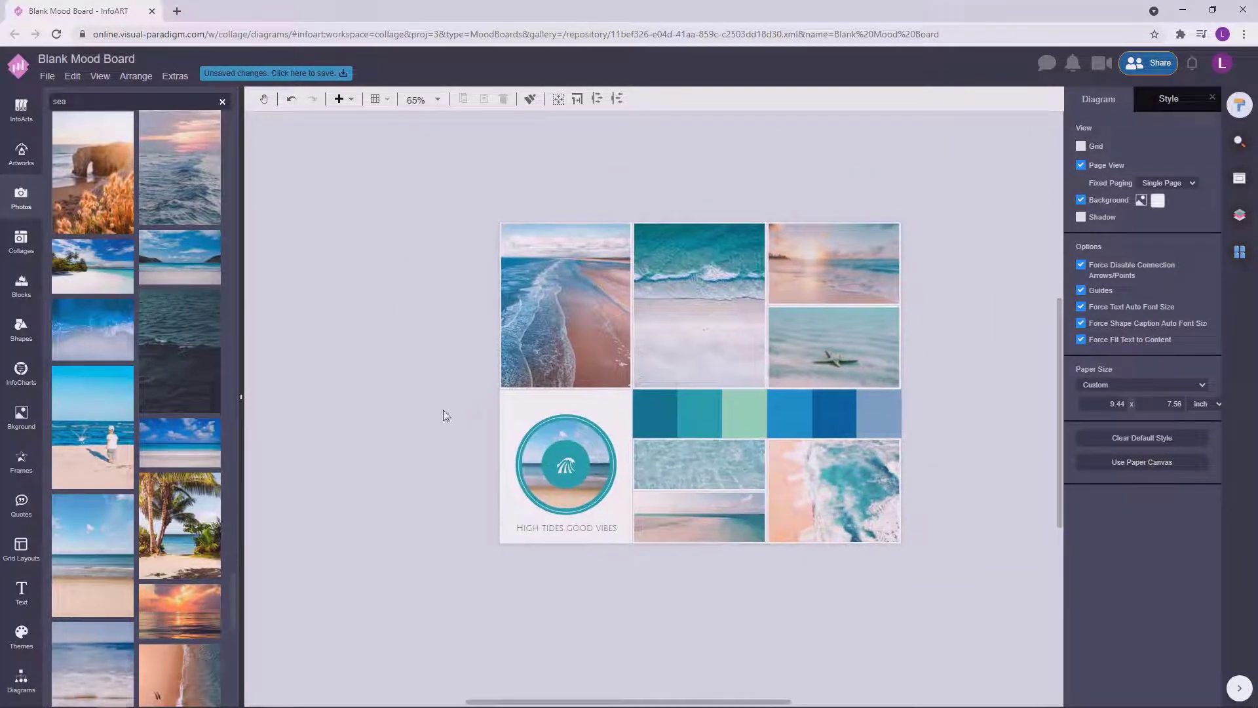
left_click_drag(448, 401, 688, 552)
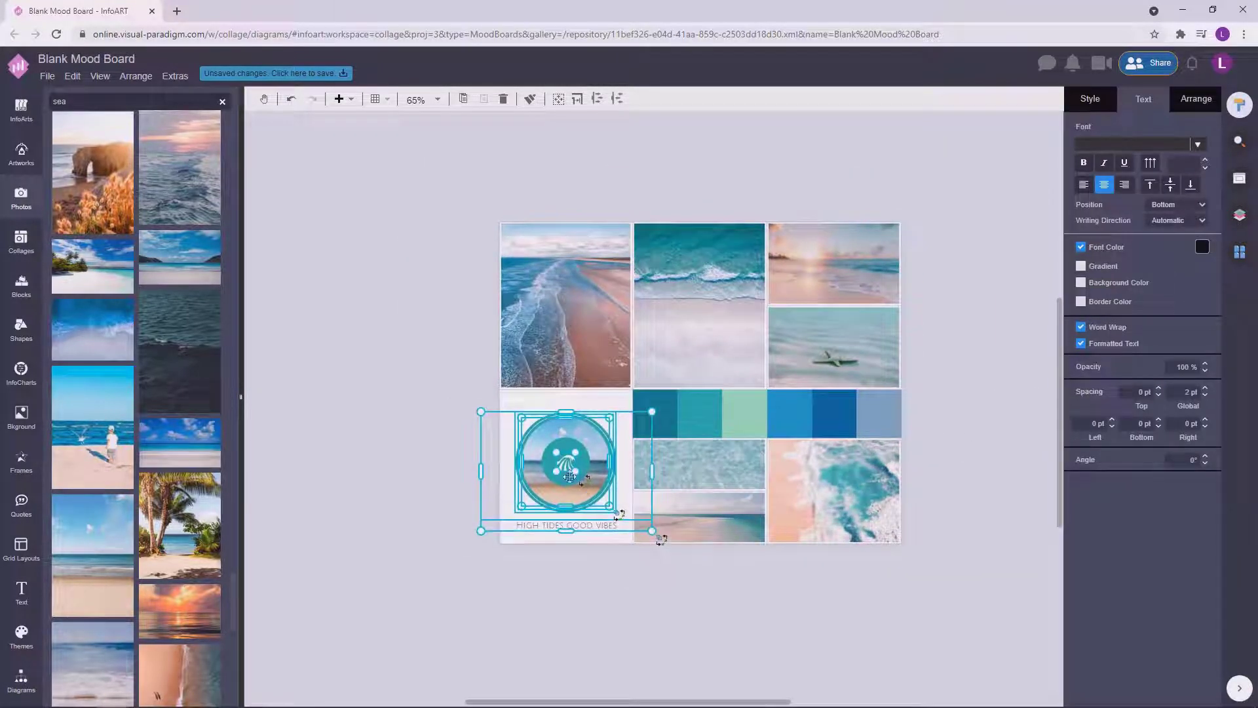
left_click_drag(567, 477, 568, 470)
left_click(986, 439)
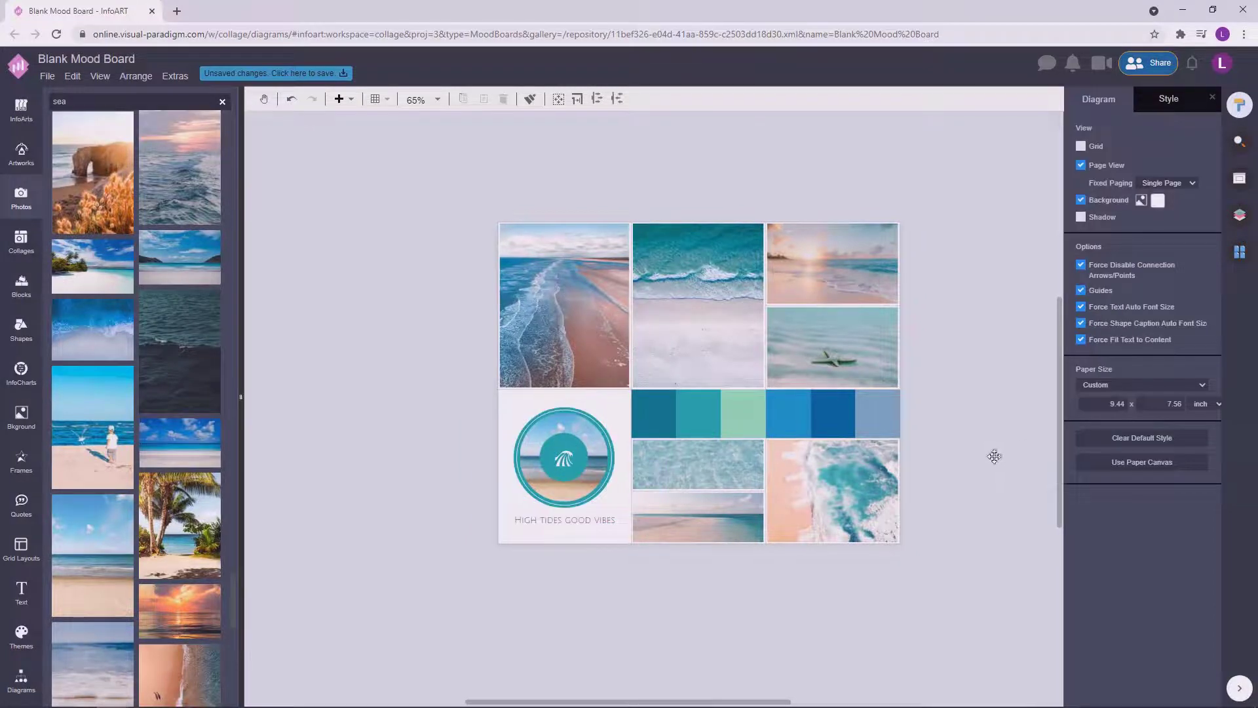
scroll(963, 457, "up", 2)
scroll(959, 458, "down", 1)
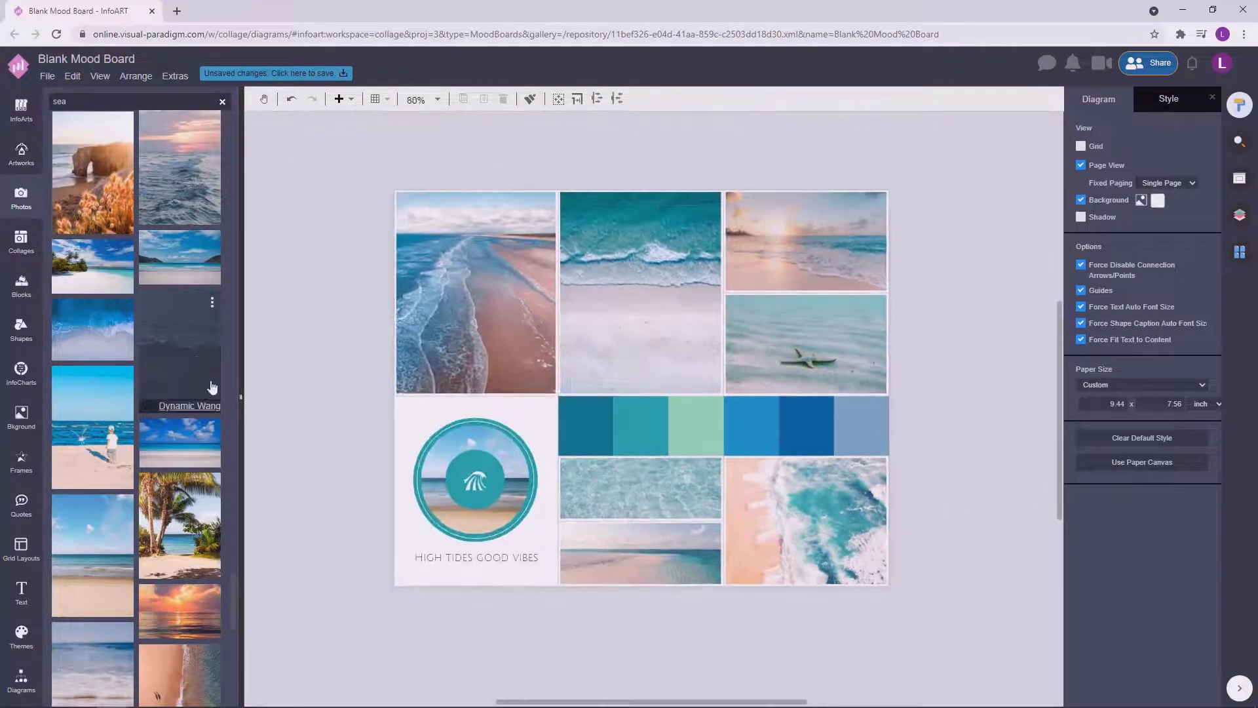
Step: Try the photo of a rocky island in blue water in the large beach photo's cell, and undo the replacement
scroll(190, 454, "down", 5)
scroll(211, 498, "down", 5)
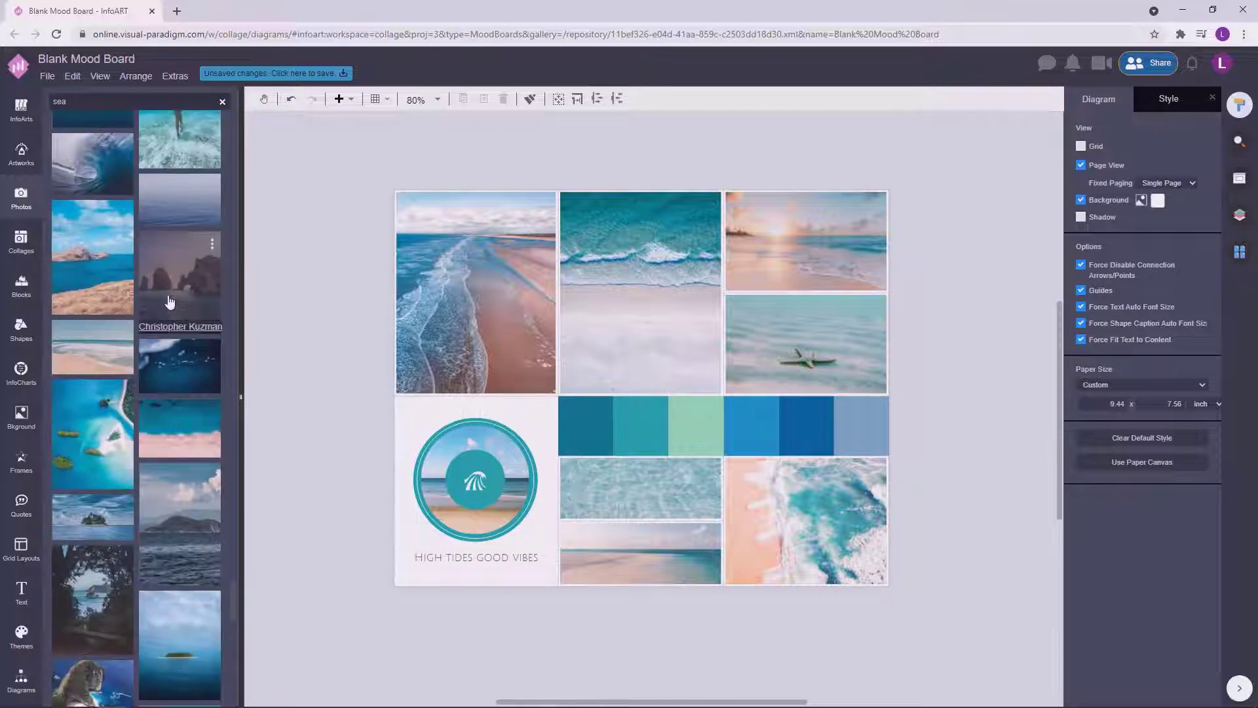
left_click_drag(99, 275, 480, 289)
key("ctrl+z")
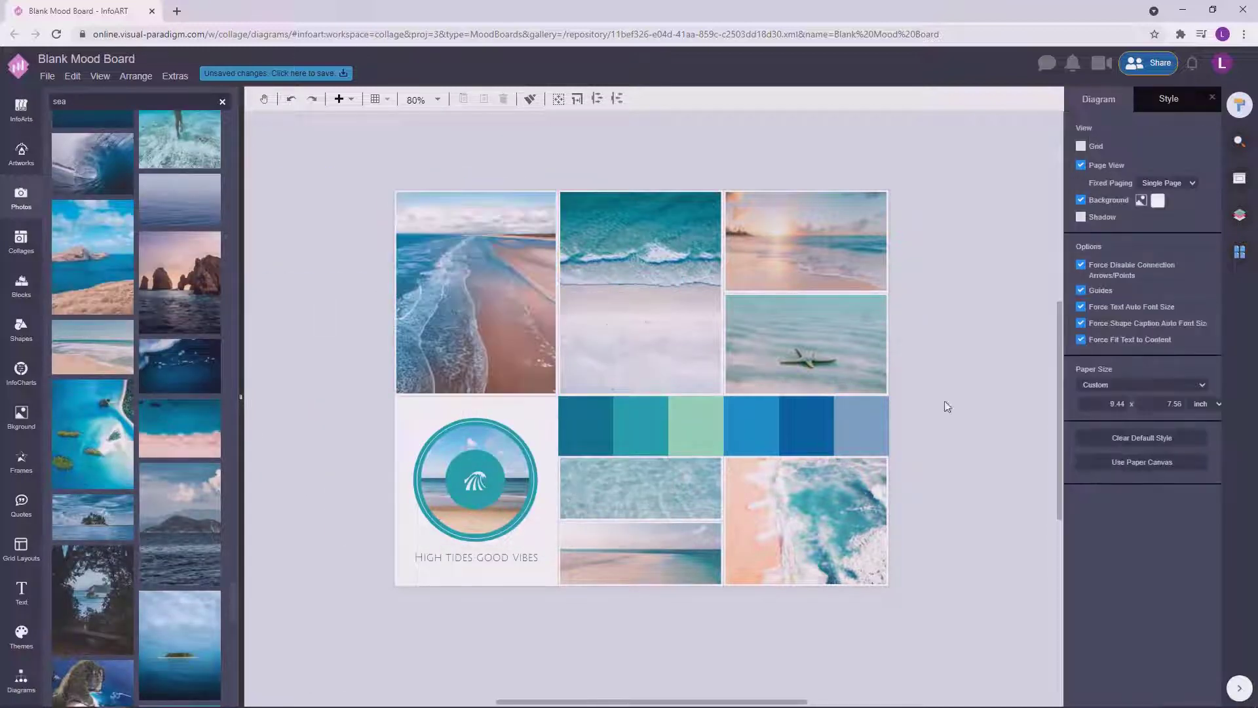
Step: Look over the whole mood board and browse further sea photos for a possible replacement
scroll(943, 404, "down", 3)
left_click_drag(966, 421, 947, 430)
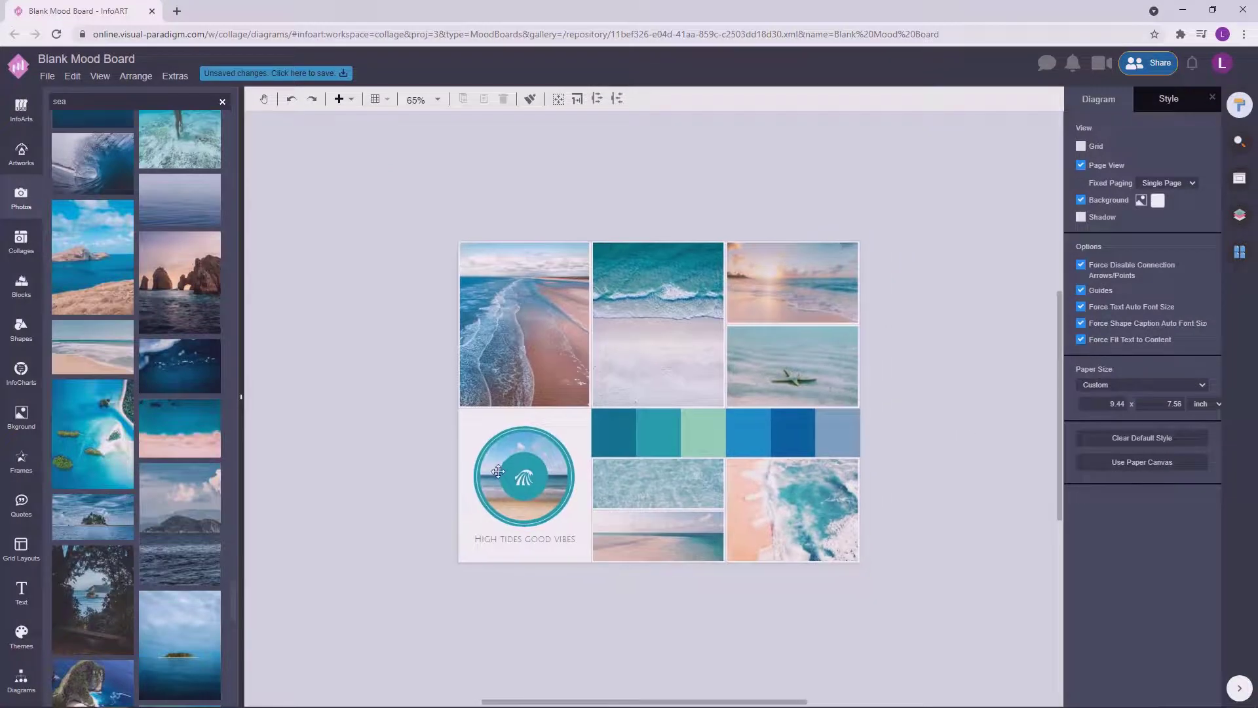
left_click(508, 465)
left_click(509, 462)
left_click(958, 394)
scroll(925, 461, "down", 2)
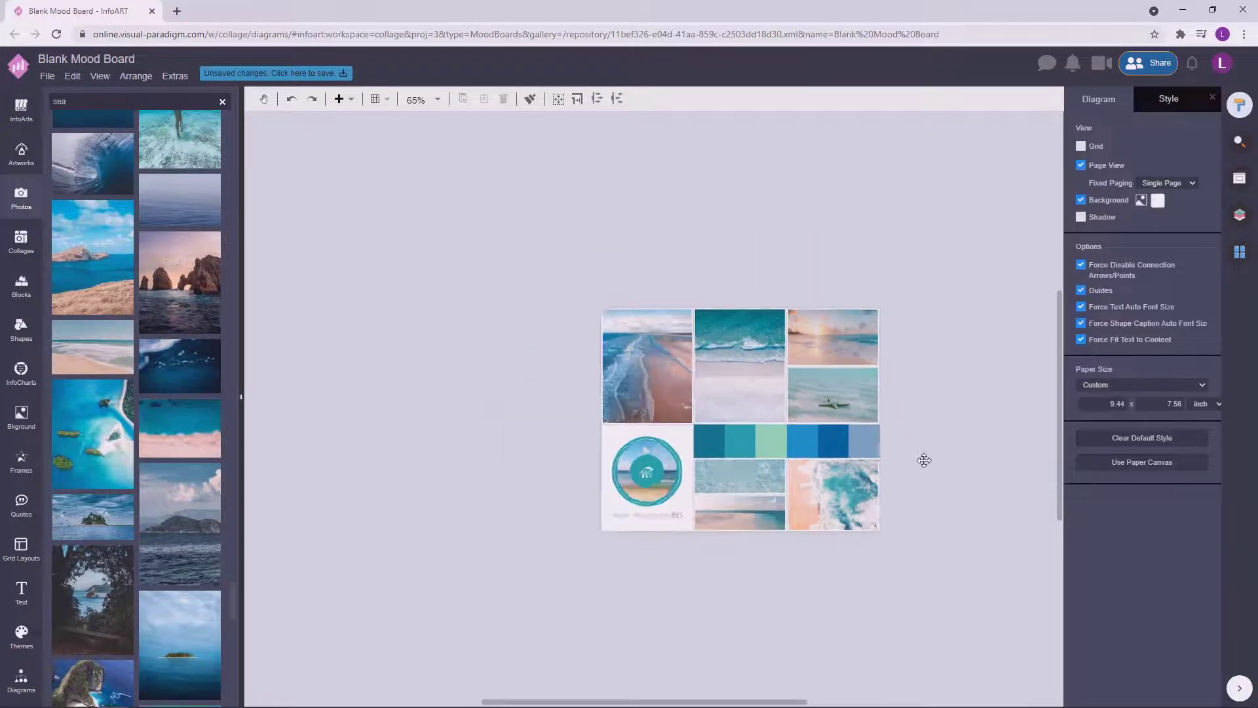
scroll(924, 460, "up", 1)
scroll(911, 458, "up", 2)
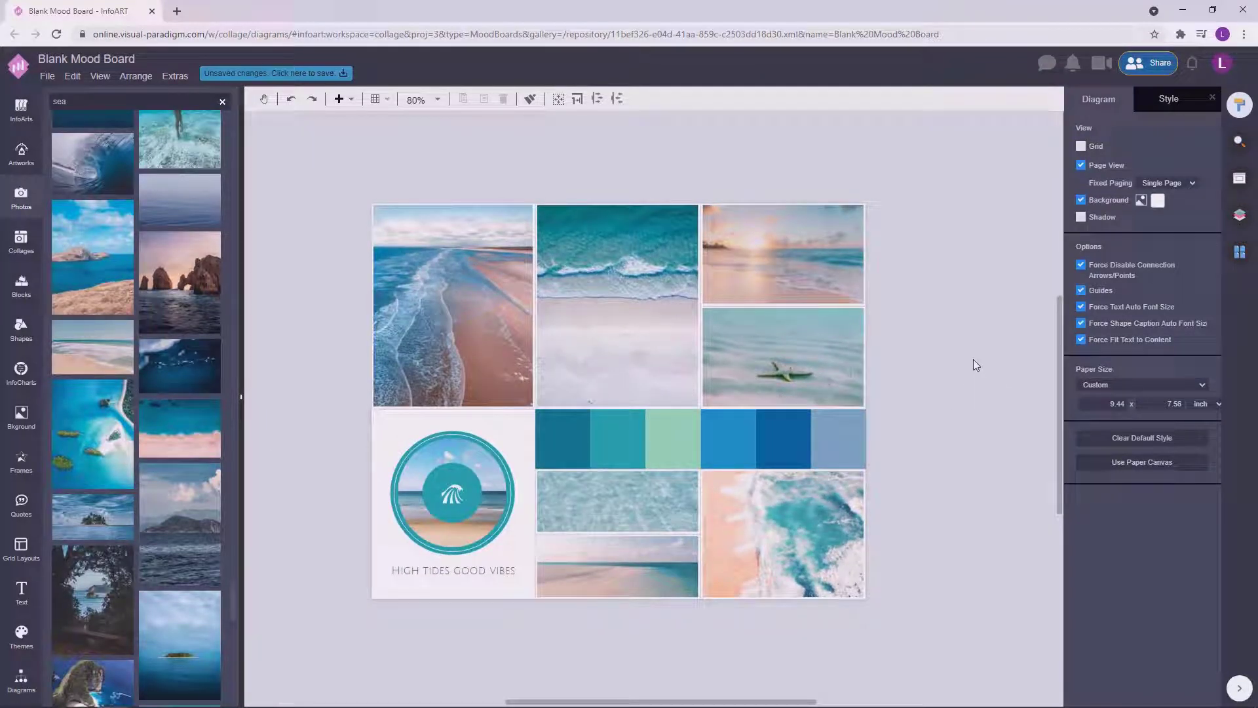
left_click_drag(892, 469, 940, 466)
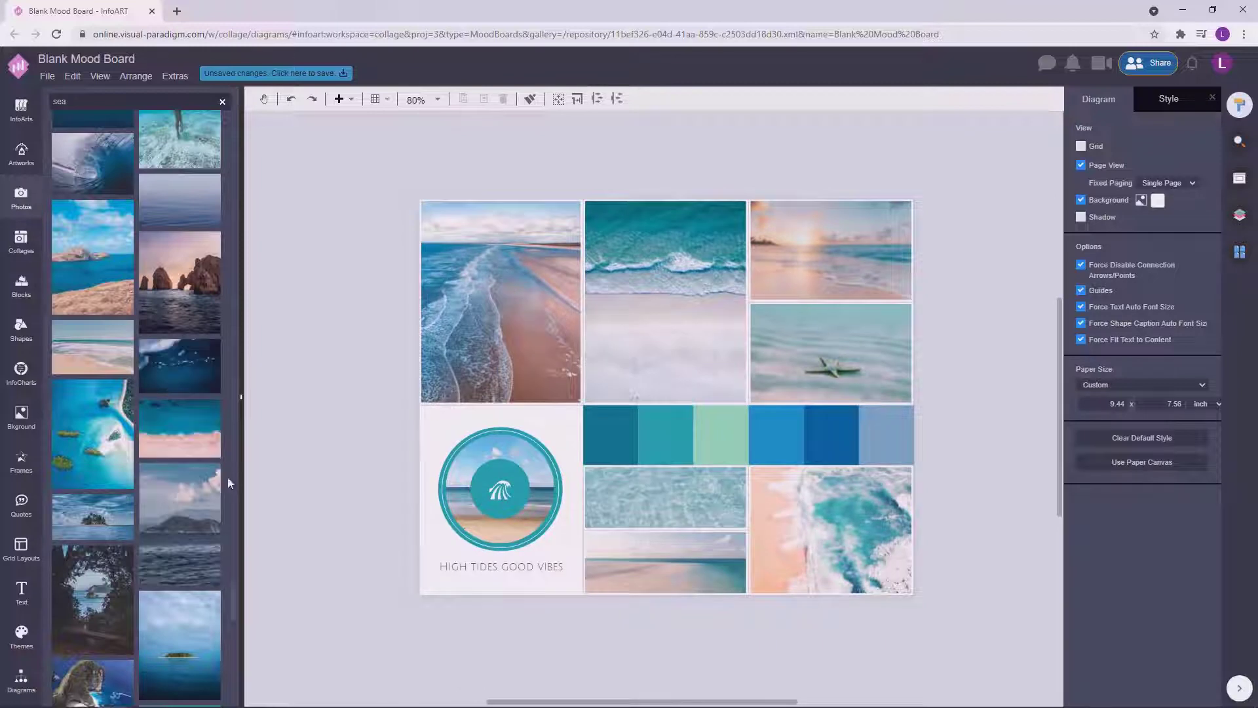
scroll(196, 483, "down", 5)
scroll(181, 498, "down", 5)
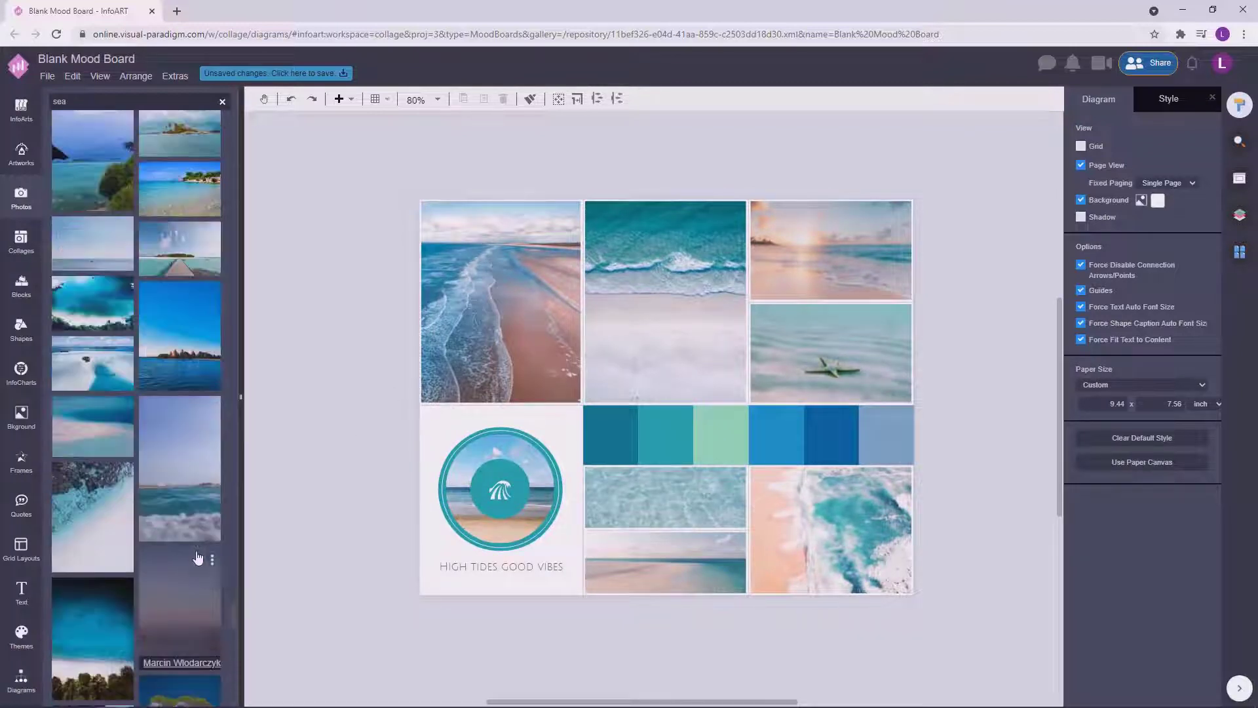
scroll(198, 558, "down", 5)
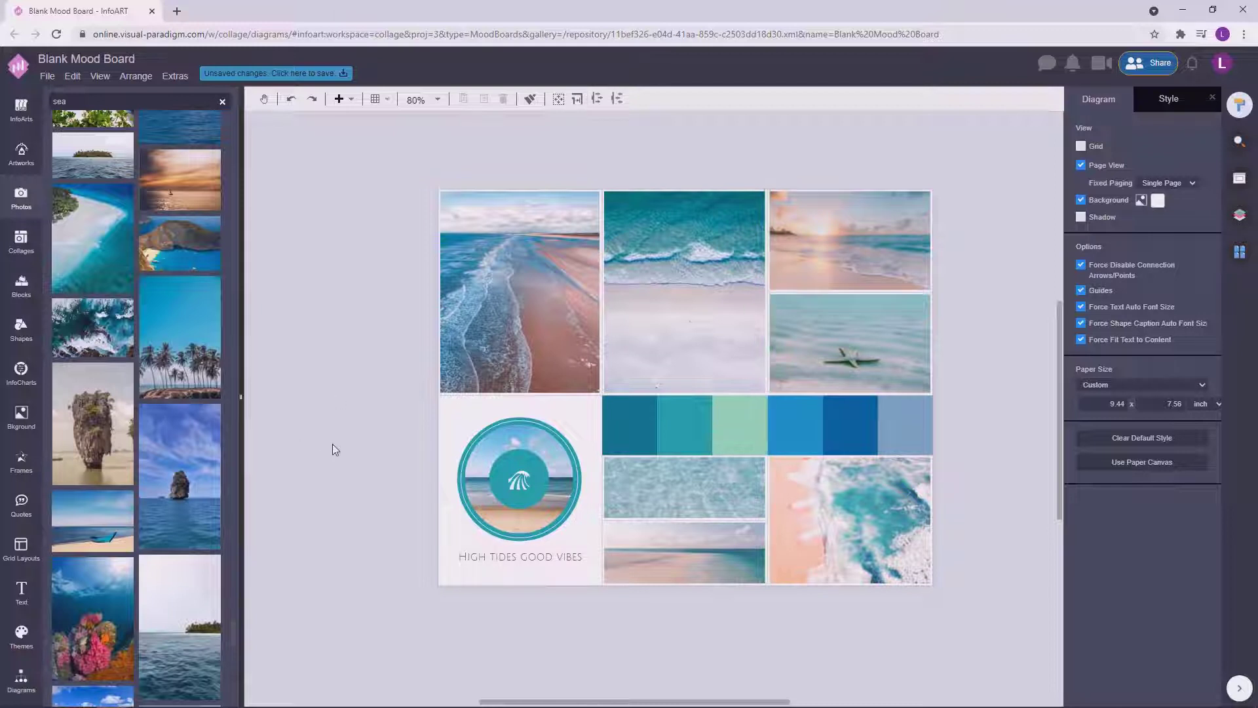
Step: Copy the slogan to the space above the round badge and change the copy's text to SET YOU FREE
left_click_drag(578, 554, 576, 406)
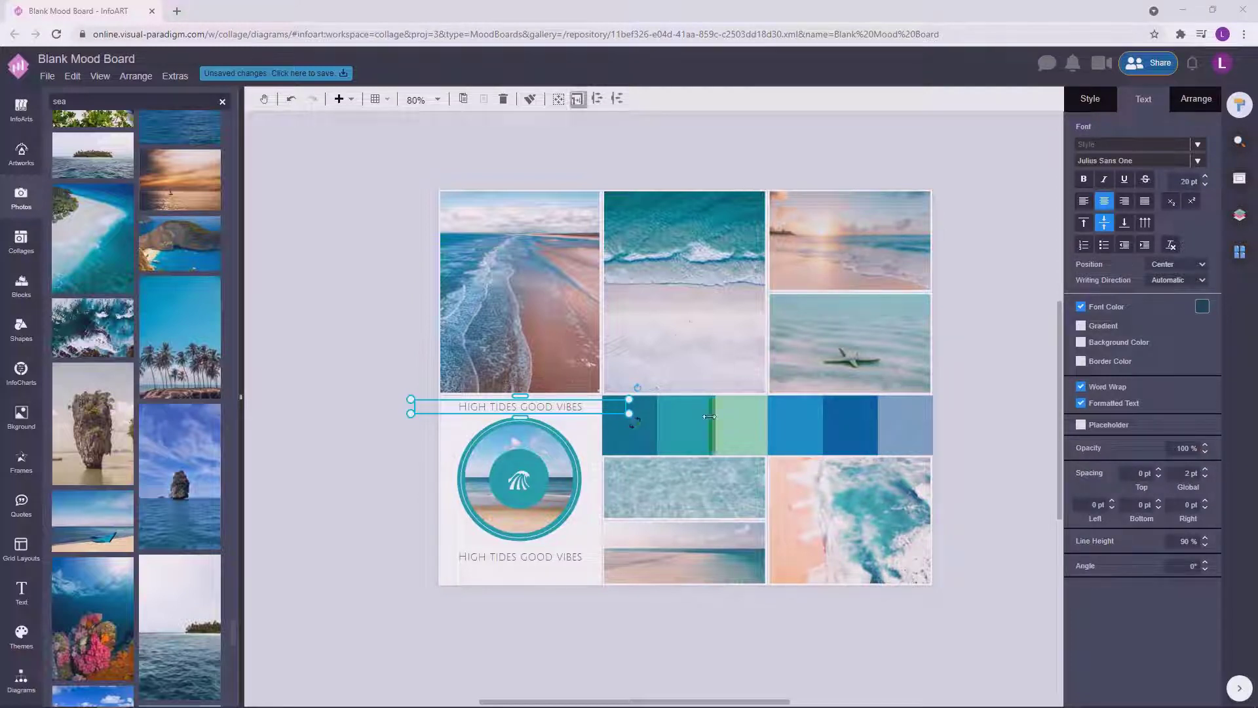
double_click(568, 406)
type("SET YOU FREE")
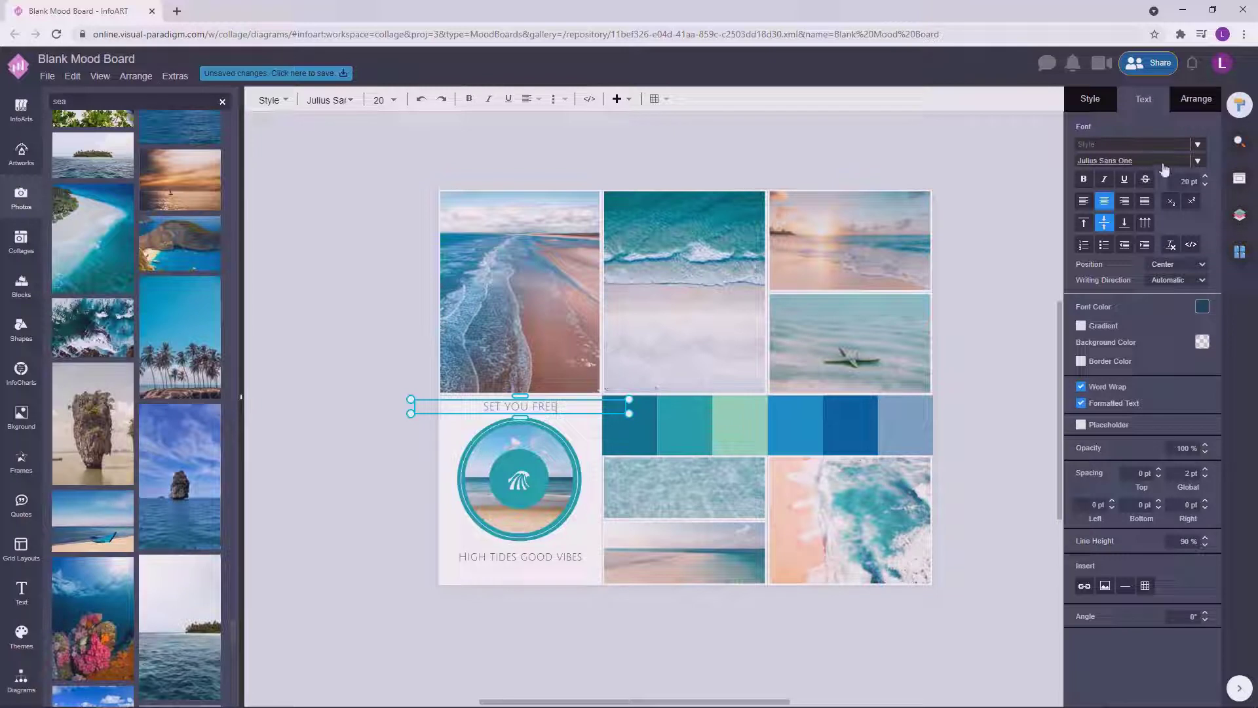
left_click(604, 384)
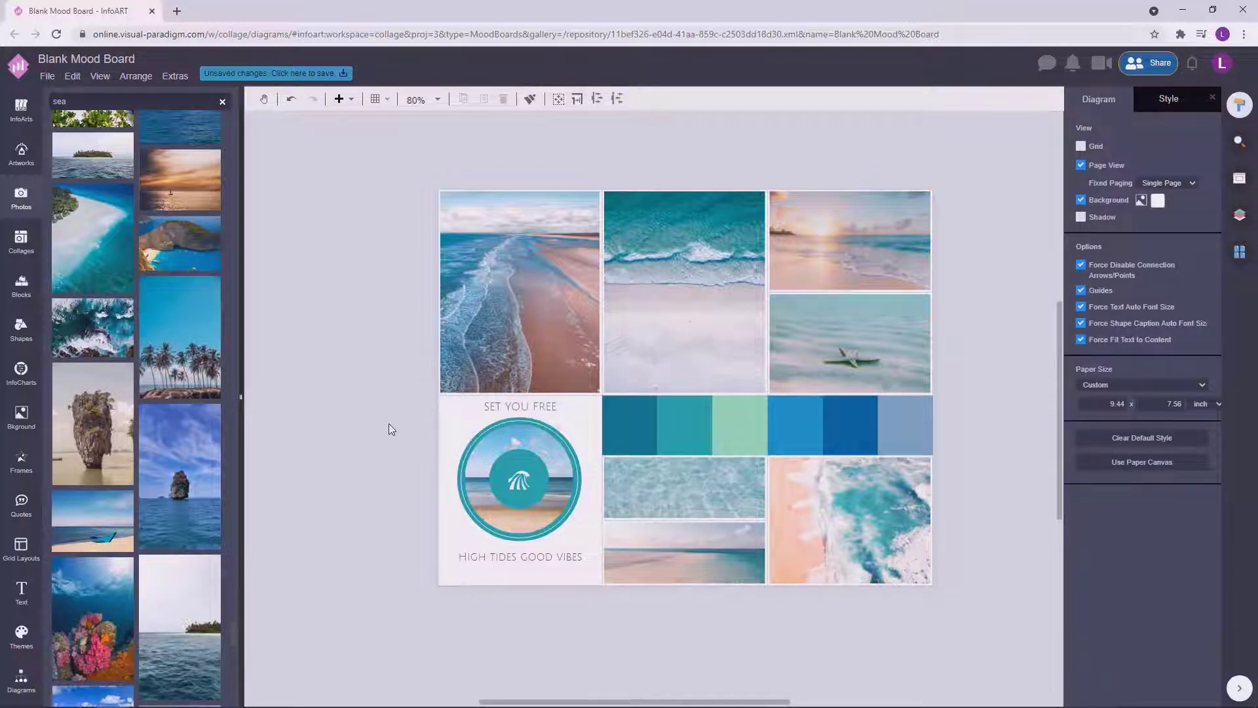
Step: Select all parts of the round badge, scale them down slightly and centre them between the two text lines
left_click_drag(401, 413, 615, 548)
left_click_drag(581, 419, 568, 430)
left_click_drag(525, 481, 533, 480)
left_click(351, 490)
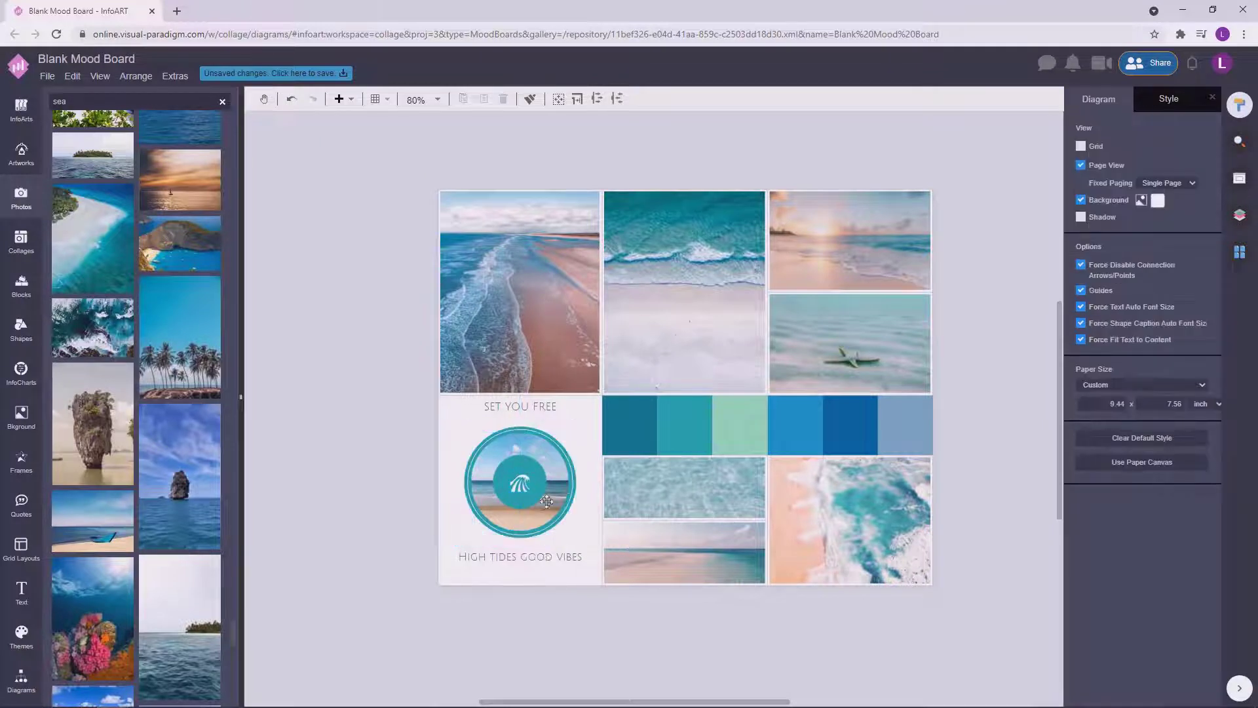
Step: Select the badge together with both text lines and move them slightly down in their cell
left_click(540, 407)
left_click_drag(389, 398, 616, 547)
left_click(545, 561, "shift")
left_click_drag(527, 483, 525, 488)
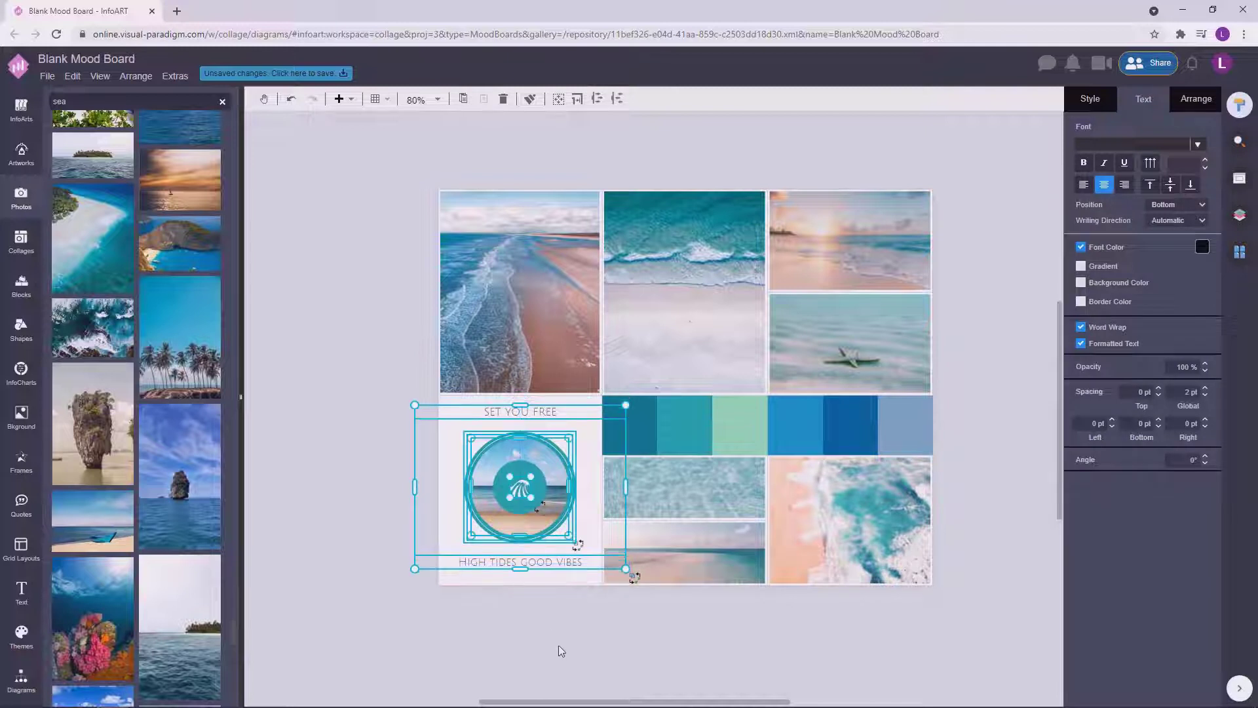
left_click(603, 660)
Step: Adjust the height of the SET YOU FREE line so both text lines sit centred and evenly spaced around the badge
left_click(516, 411)
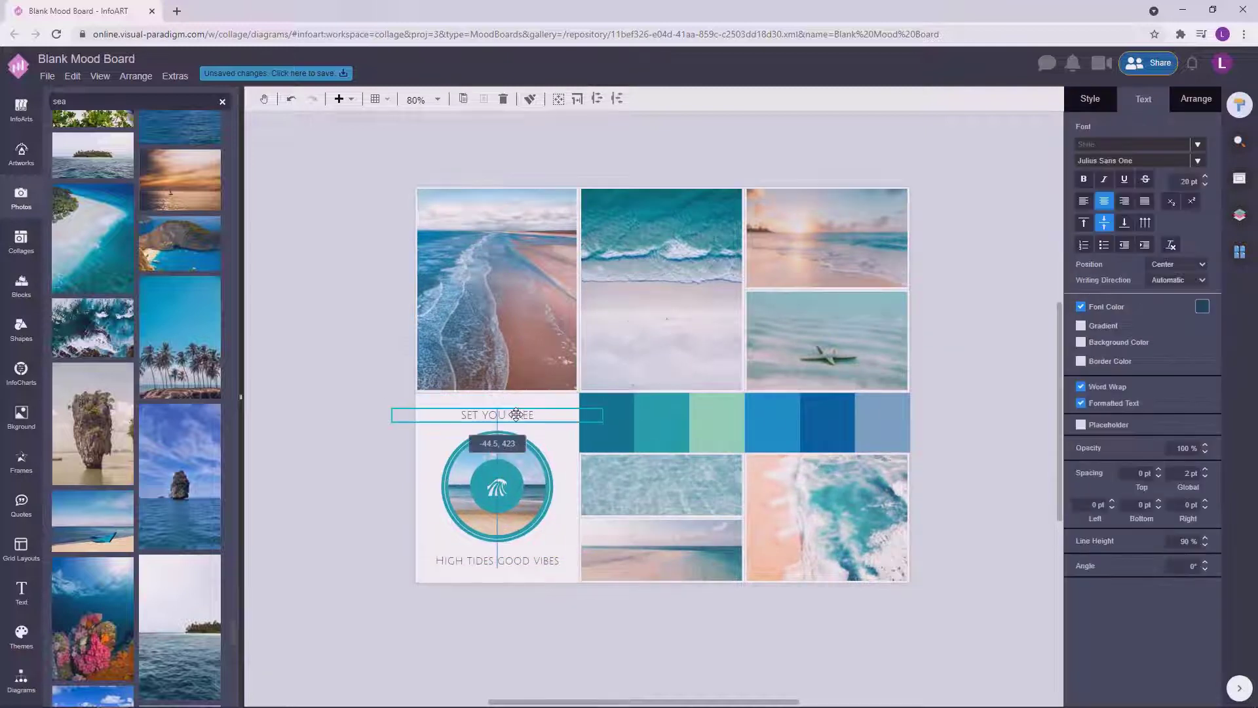
left_click(544, 562)
left_click(521, 417, "shift")
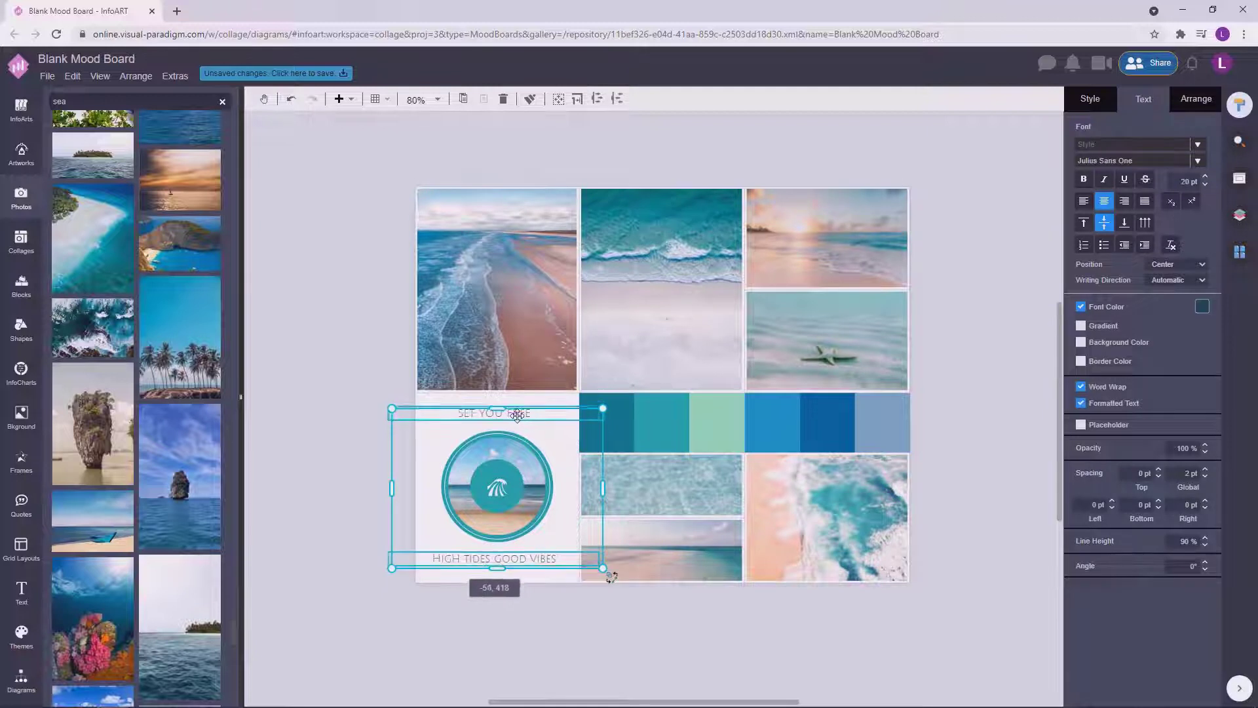
left_click(288, 455)
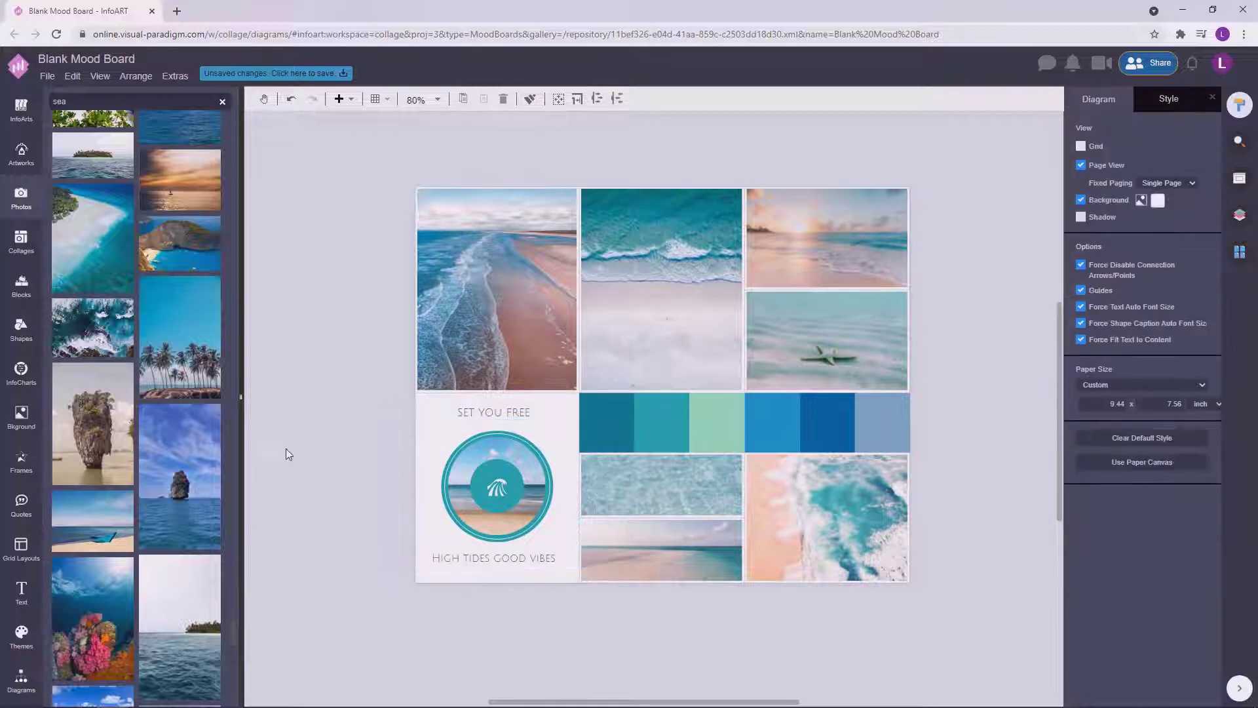
left_click(522, 413)
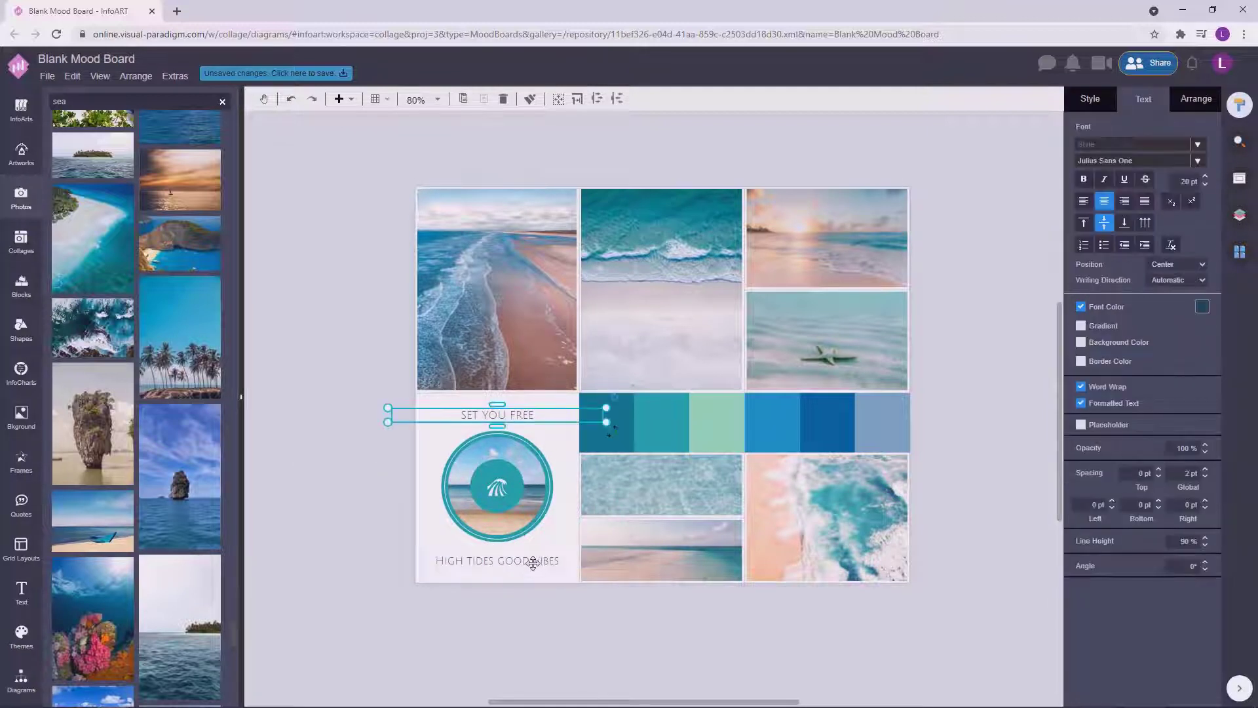
key("Up")
left_click(531, 635)
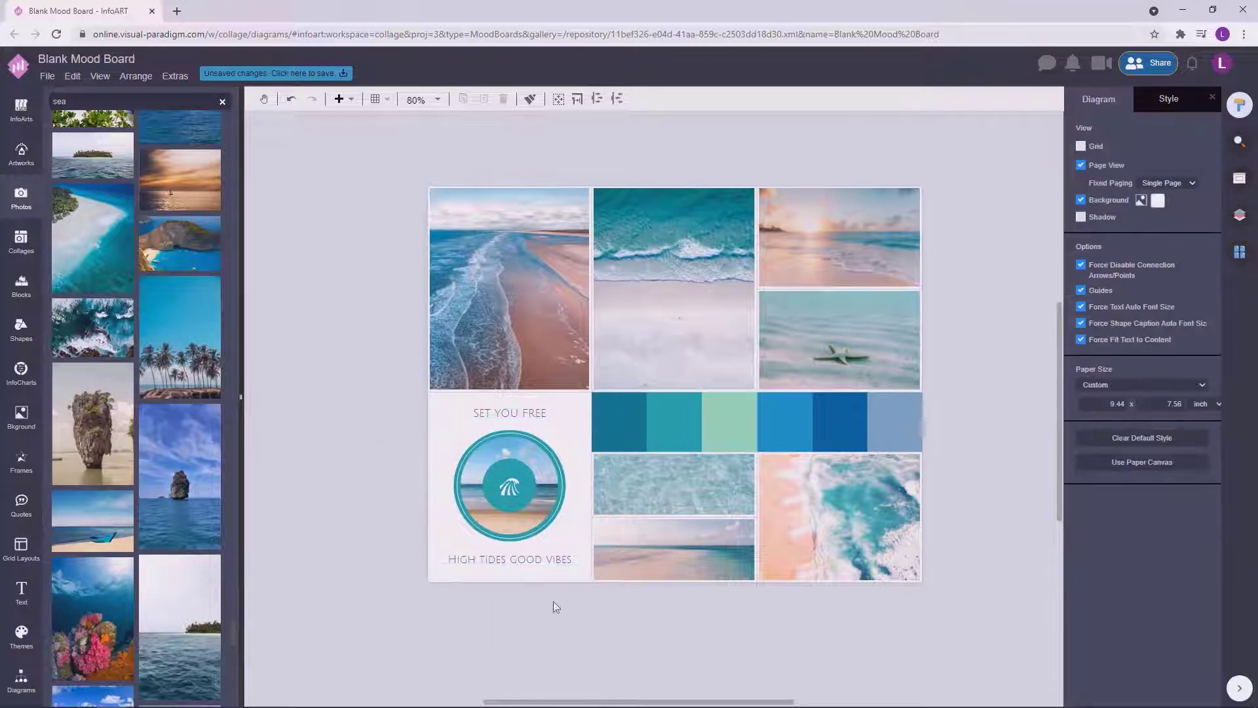
Step: Enlarge the badge's outer ring slightly and centre it around the beach photo
scroll(550, 603, "down", 2)
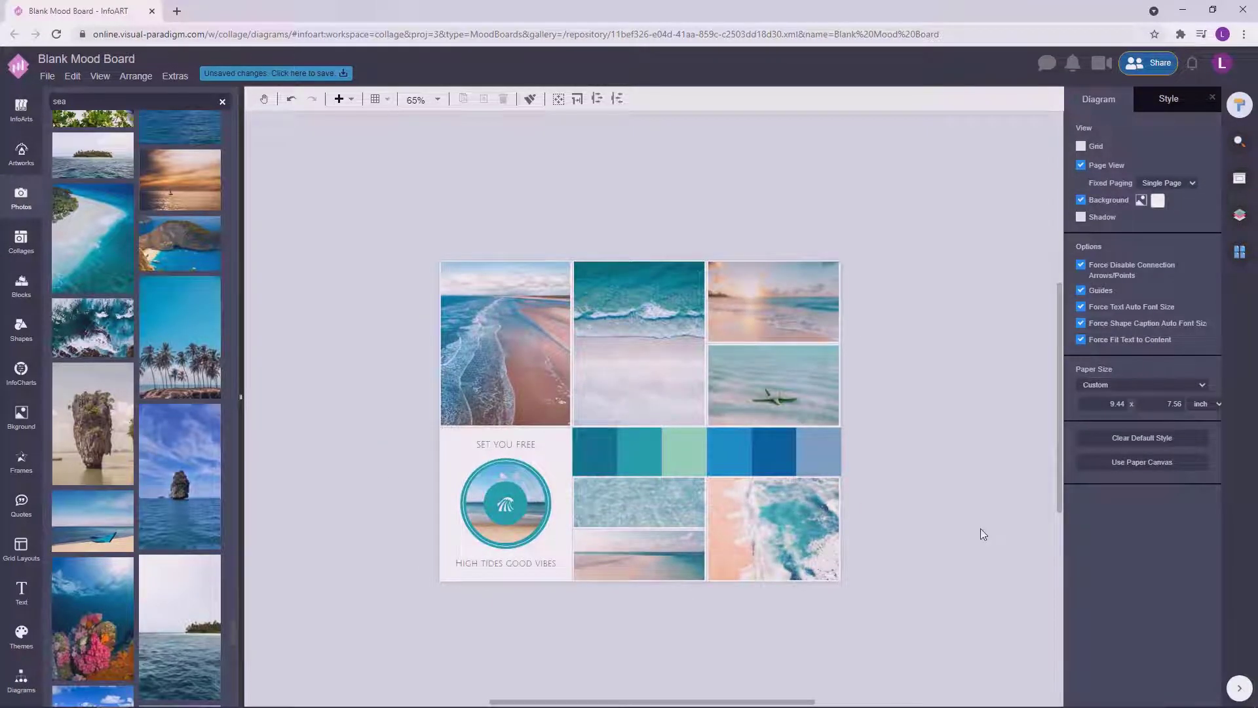
scroll(980, 529, "up", 3)
scroll(539, 424, "left", 4)
scroll(539, 424, "up", 3)
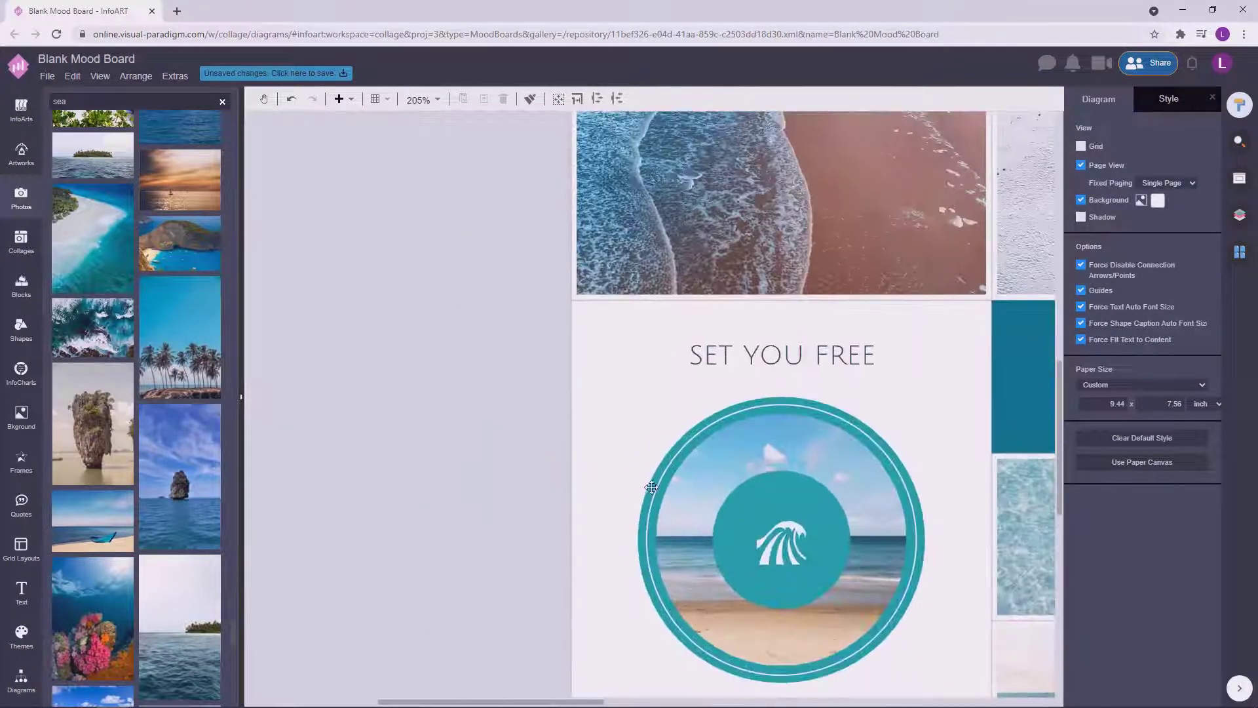
left_click(651, 487)
left_click_drag(638, 397, 632, 392)
left_click_drag(644, 513, 647, 514)
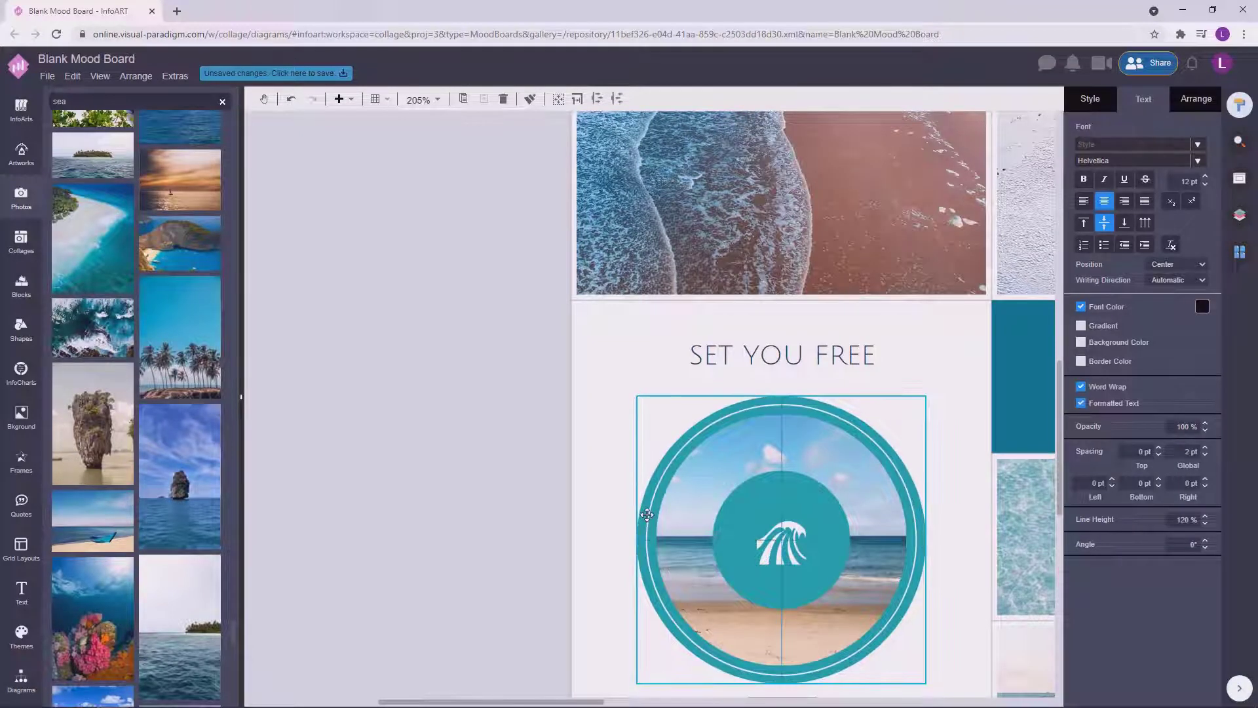
scroll(647, 514, "down", 5)
left_click(485, 407)
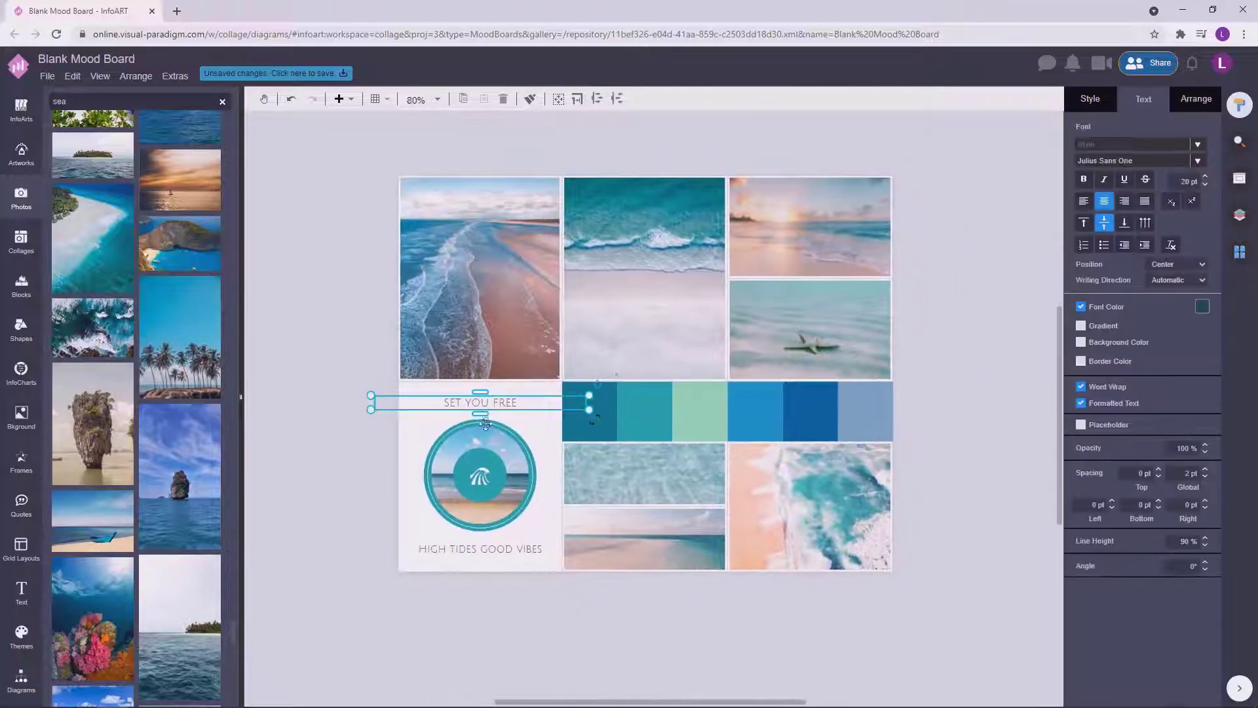
left_click(528, 544)
left_click(994, 399)
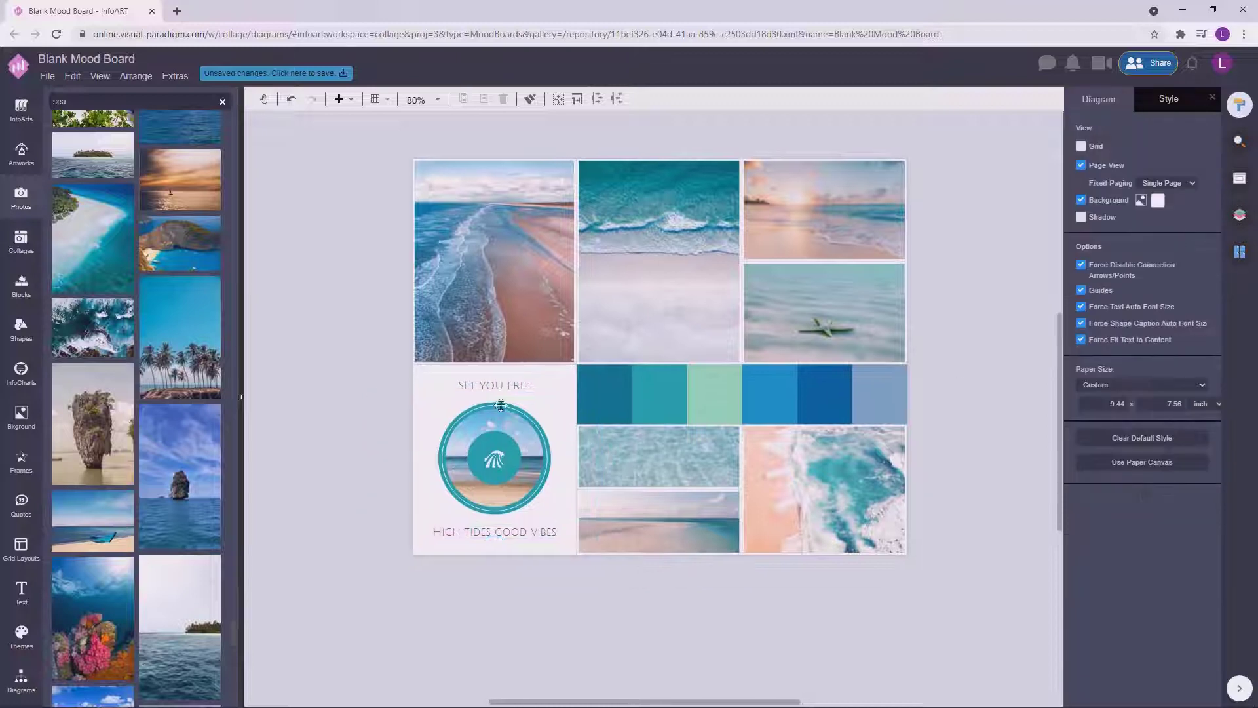
Step: Set the font colour of both text lines to the dark blue-grey #273040
left_click(499, 385)
left_click(545, 527, "shift")
left_click(1202, 306)
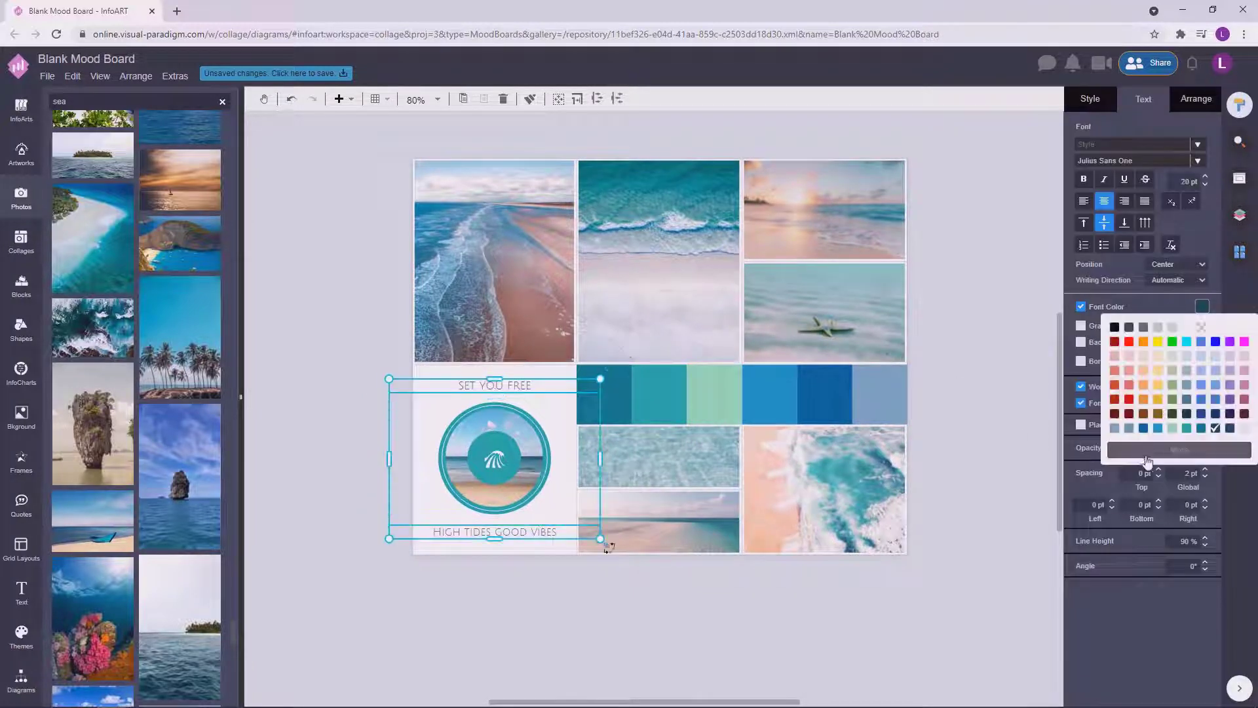
left_click(1130, 401)
left_click_drag(1128, 402, 1137, 398)
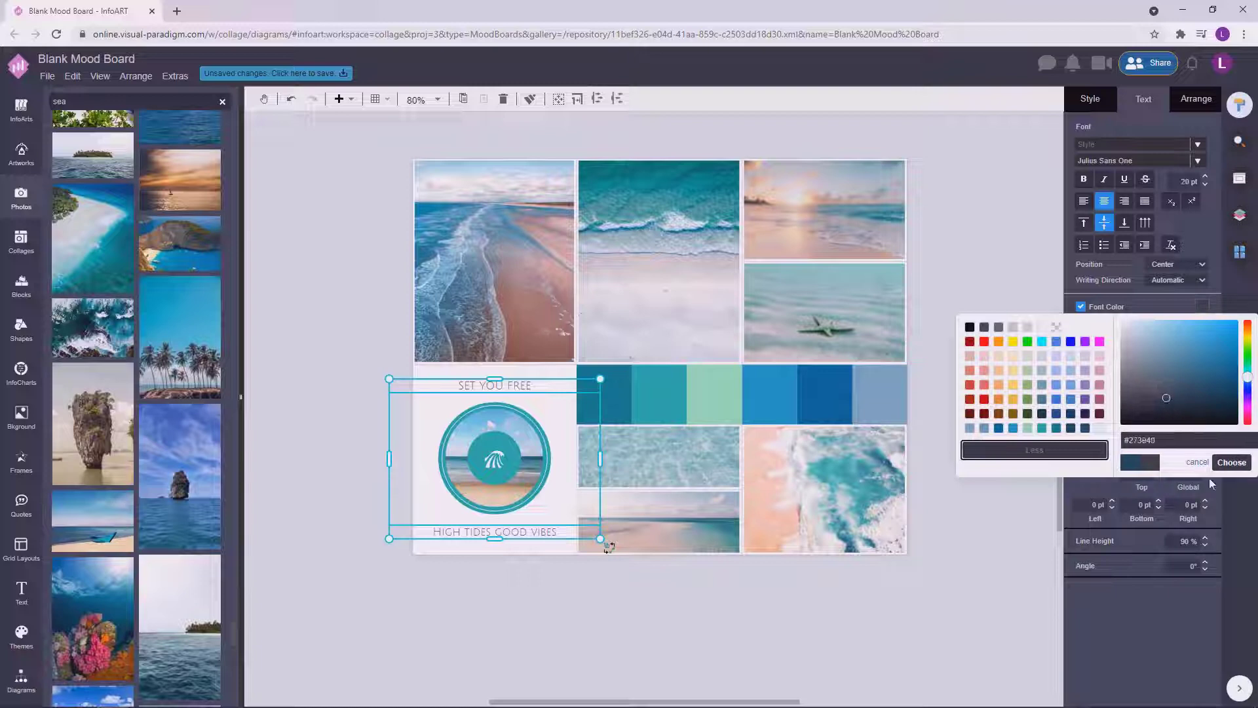
left_click(1230, 462)
left_click(774, 605)
left_click_drag(774, 605, 726, 623)
Step: Replace the aerial surf photo below the blue swatches with the pink sunset sea photo and adjust its position in the frame
scroll(158, 393, "down", 10)
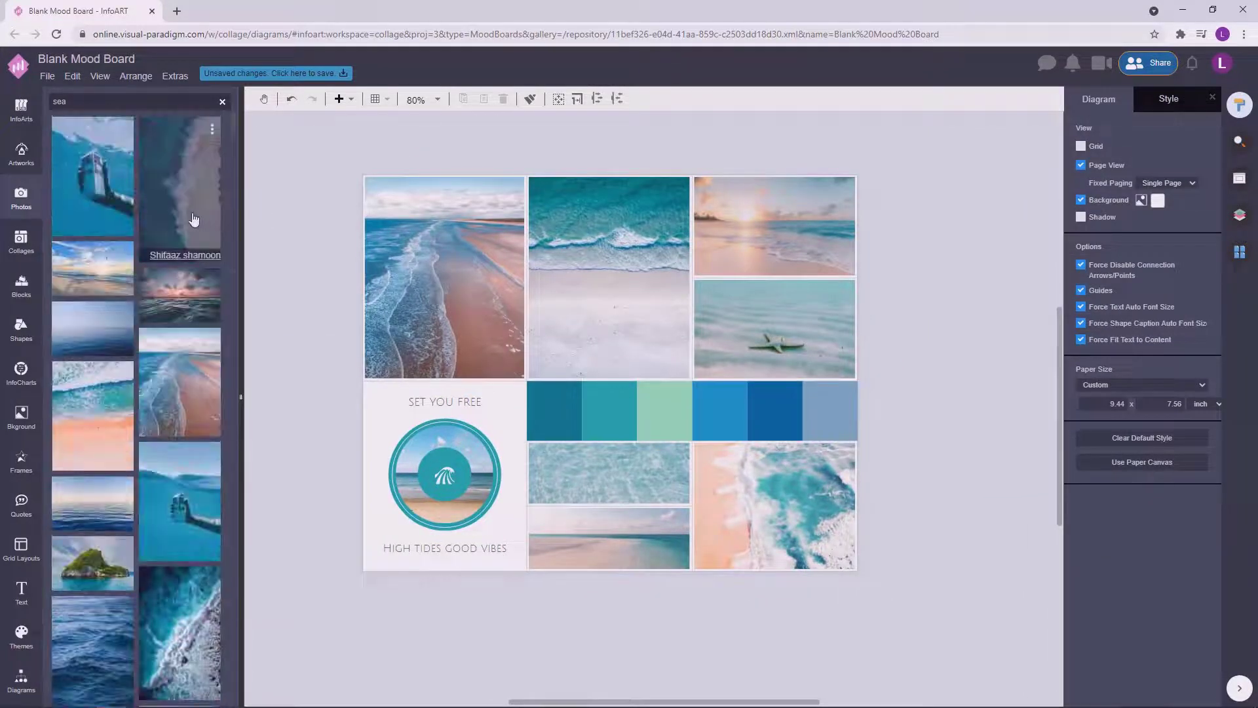
left_click_drag(233, 128, 260, 312)
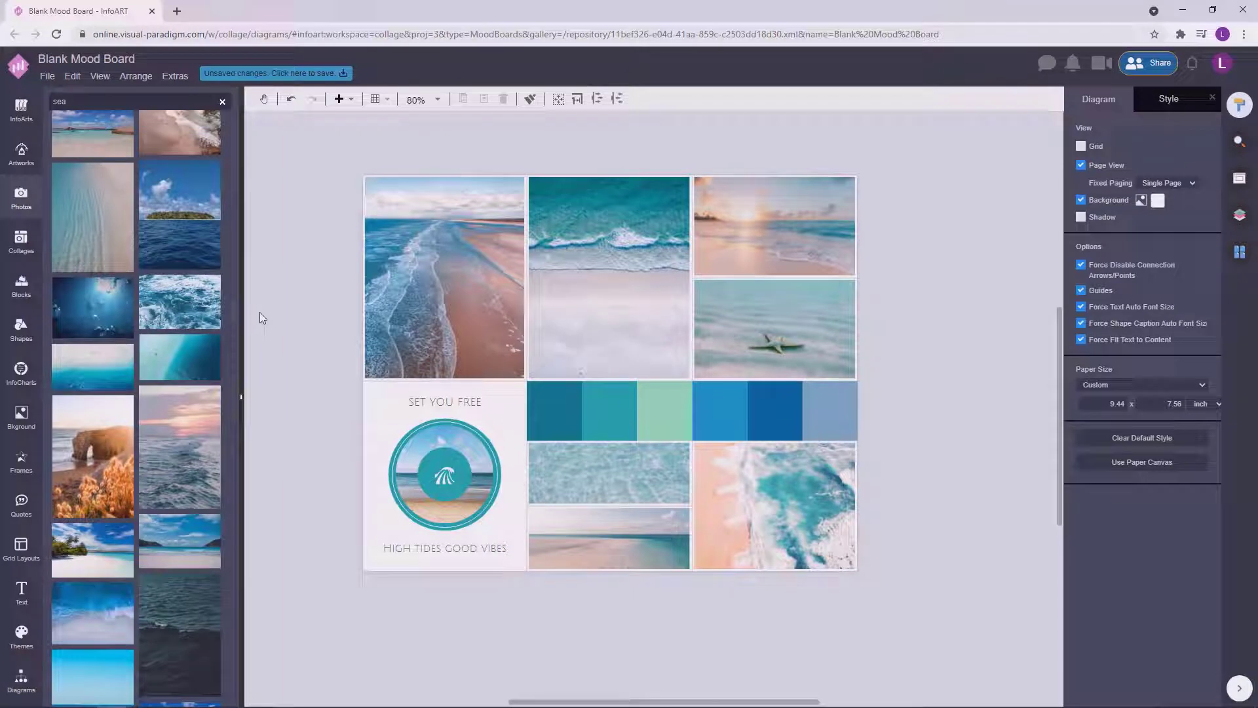
left_click_drag(180, 478, 815, 549)
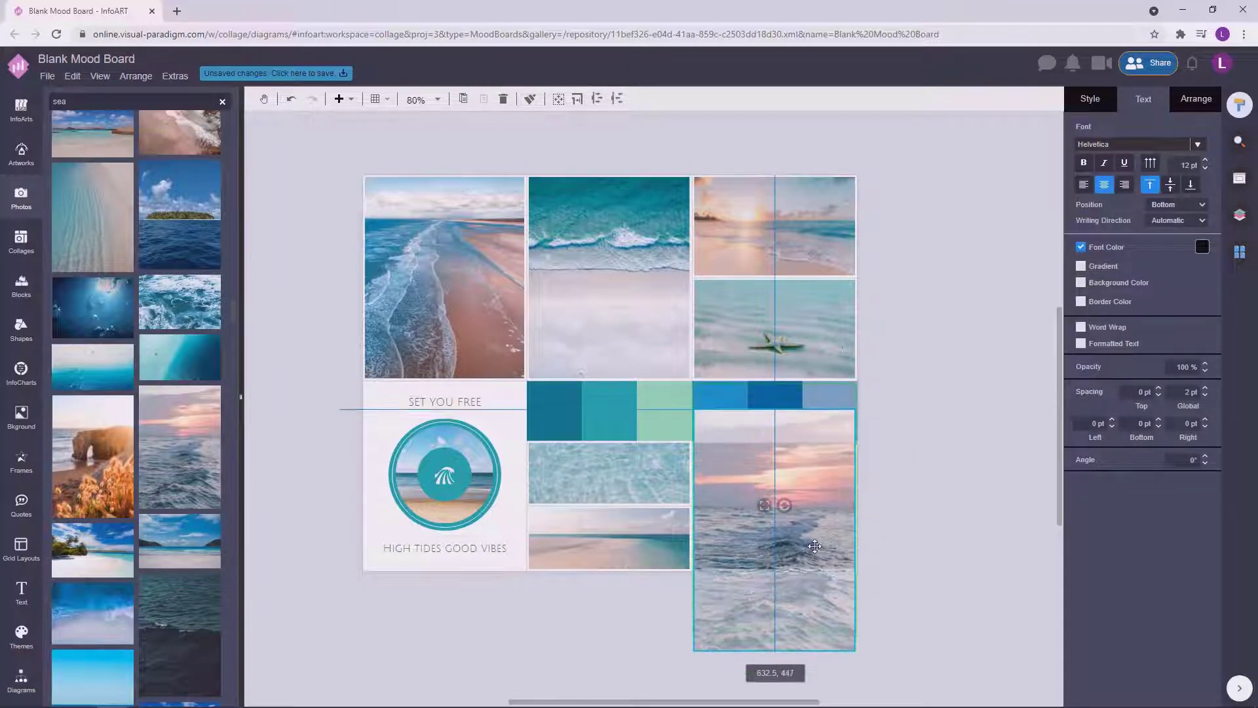
left_click(937, 485)
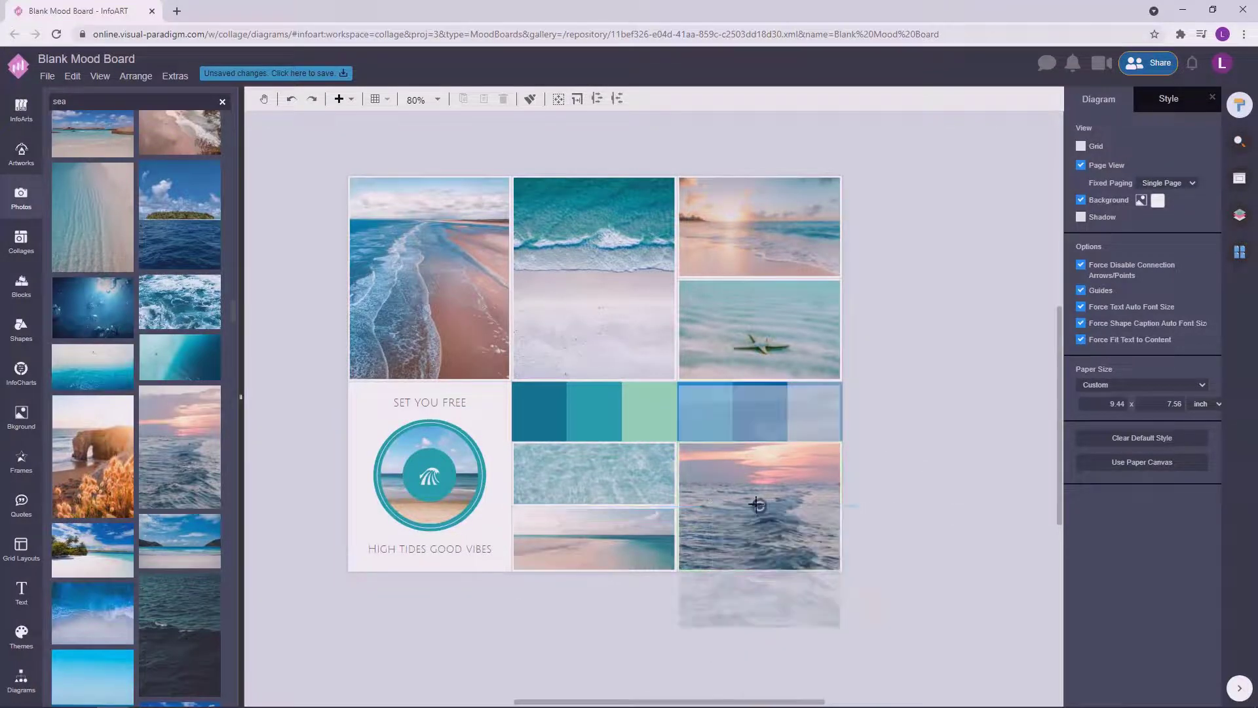
left_click_drag(808, 491, 811, 515)
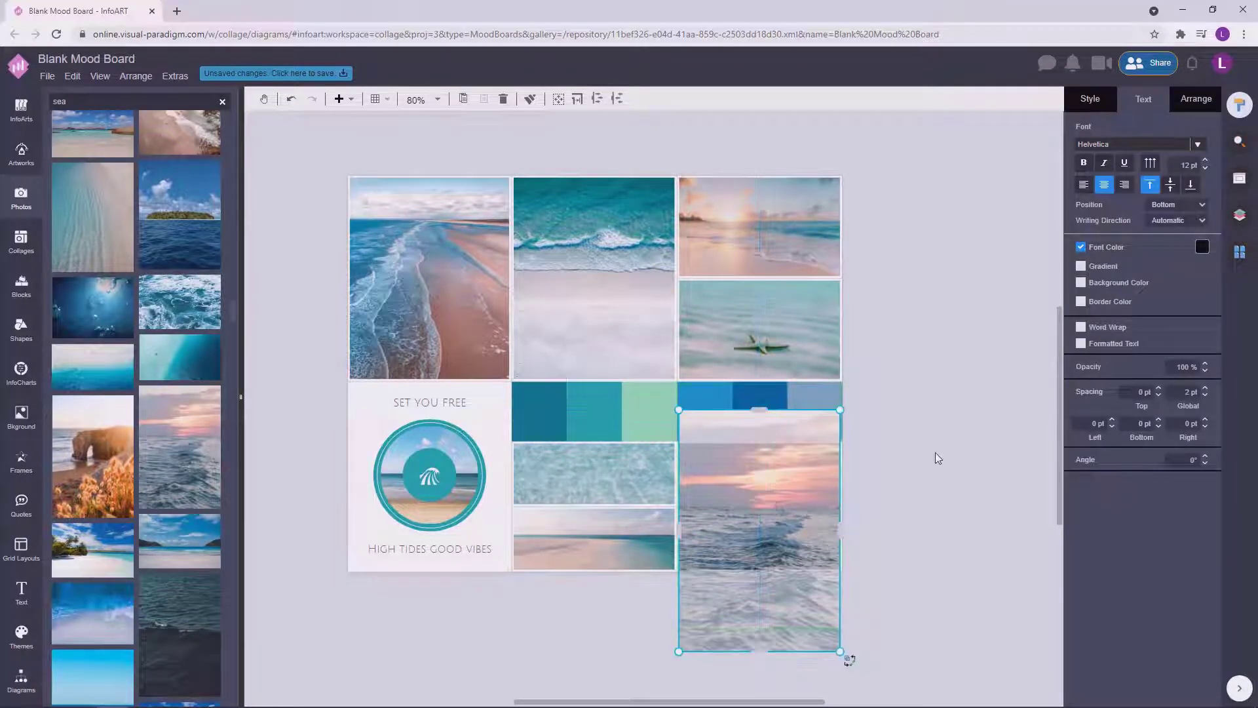
left_click(932, 500)
scroll(930, 501, "down", 3)
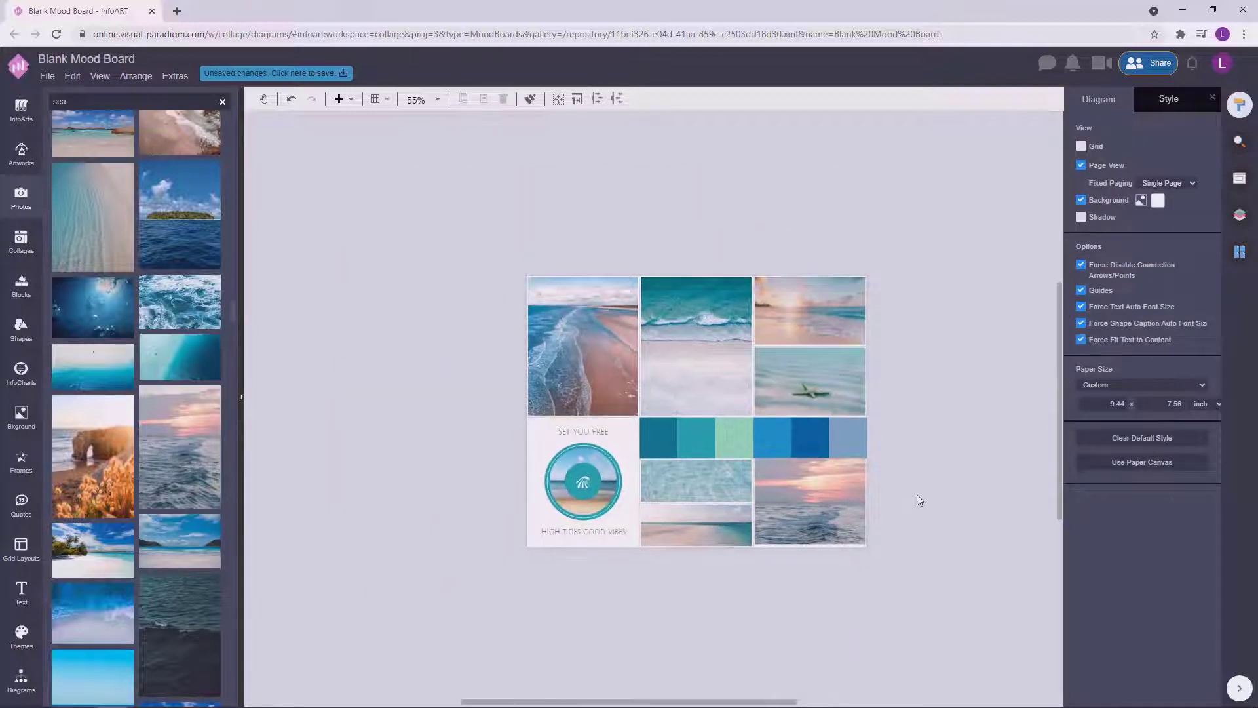
left_click_drag(173, 466, 829, 506)
left_click(907, 475)
Step: Save the finished mood board to VP Online under the filename Sunrise And Beach Mood Board
scroll(885, 471, "up", 1)
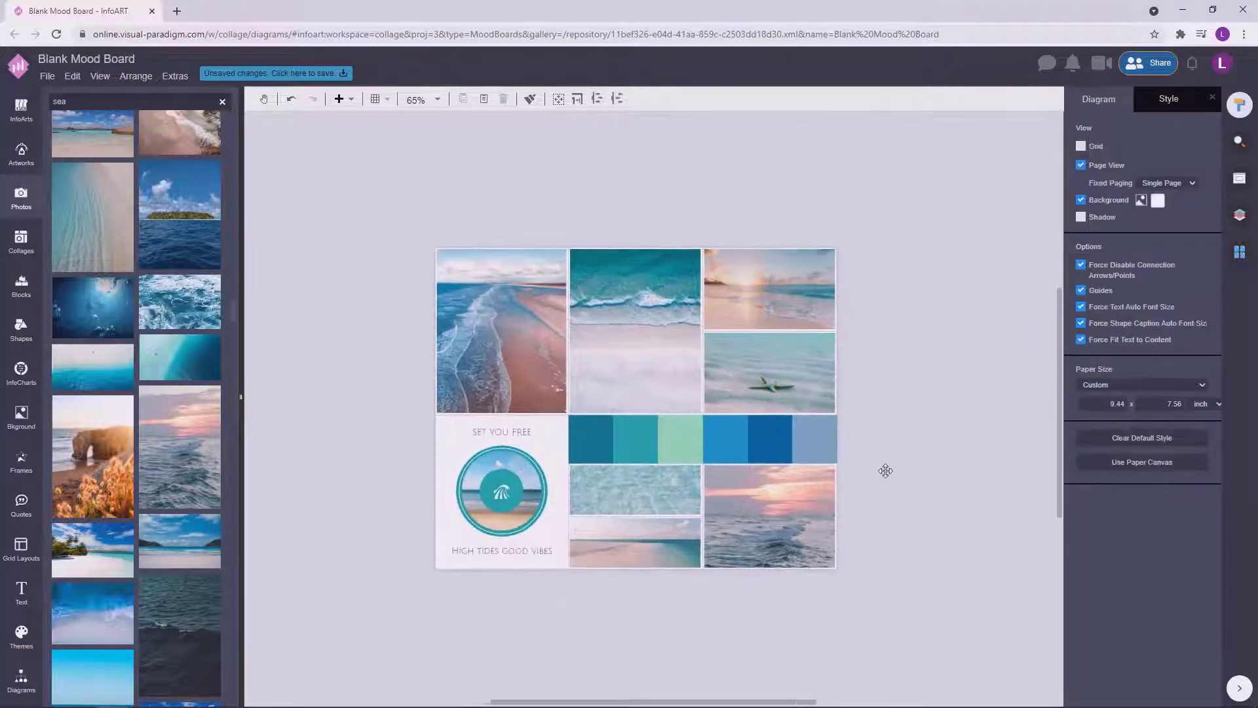
scroll(884, 498, "up", 2)
scroll(956, 473, "down", 1)
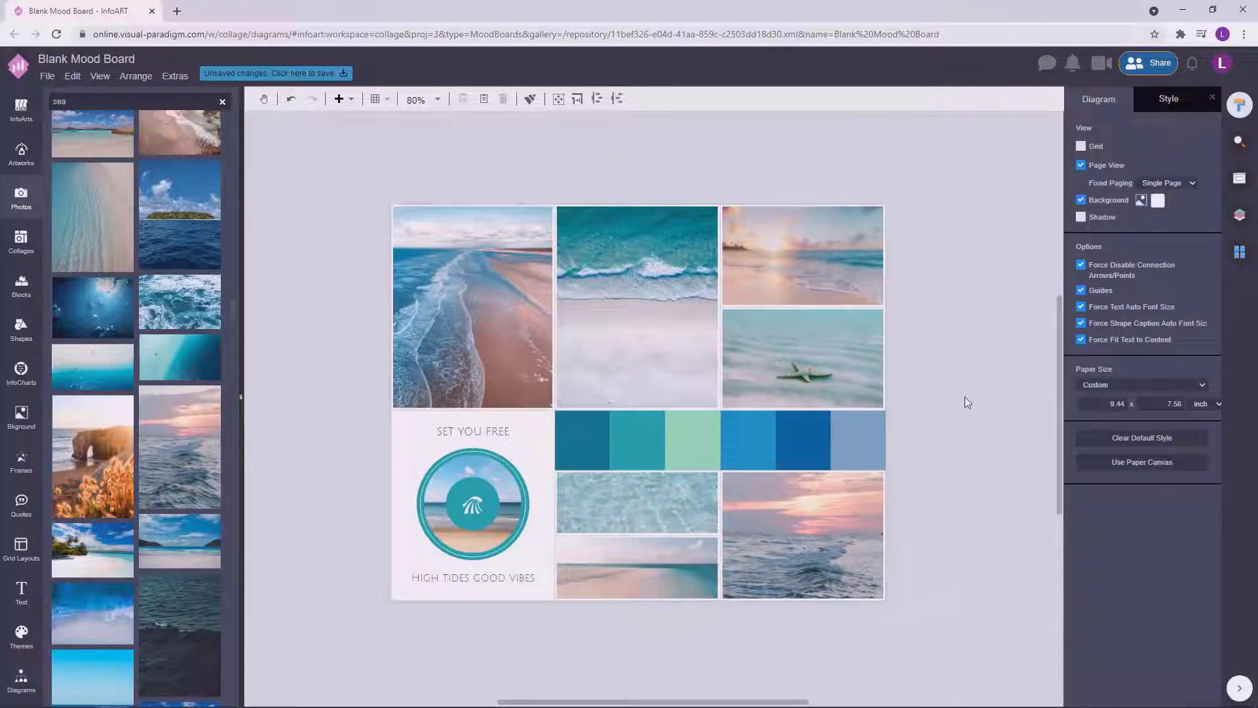
left_click_drag(913, 376, 890, 380)
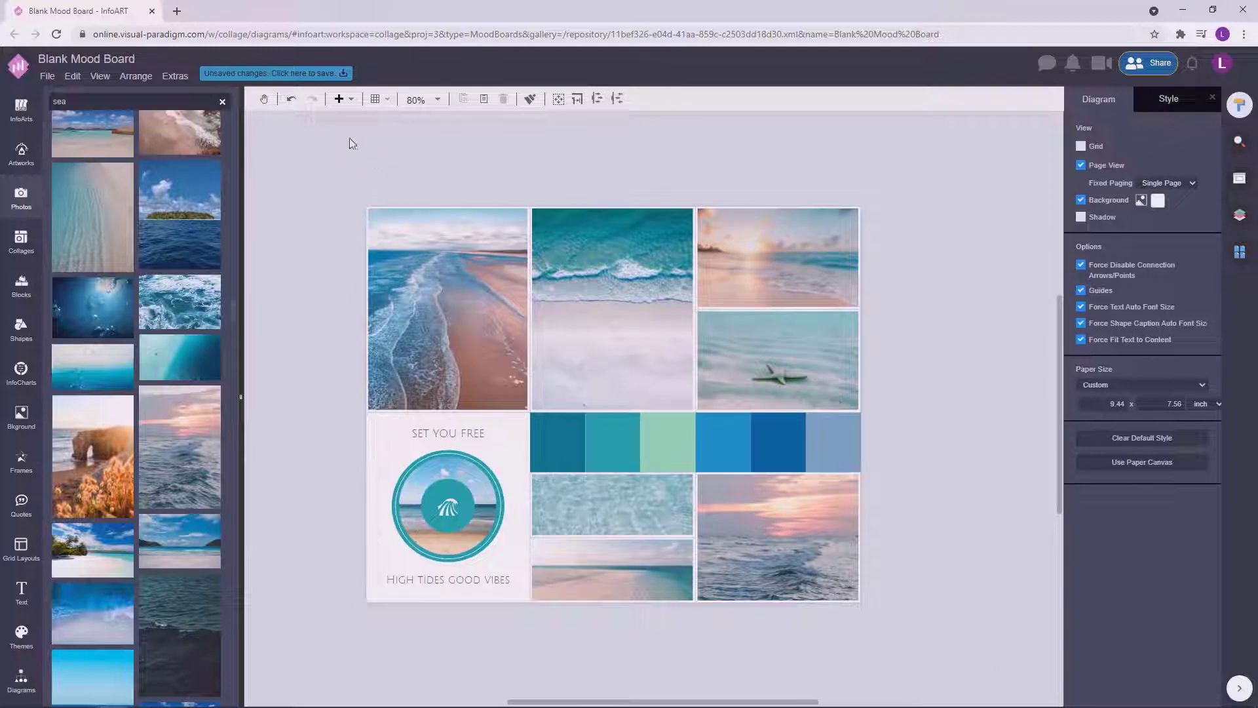
left_click(324, 75)
type("High Tides Good Vibes Mood")
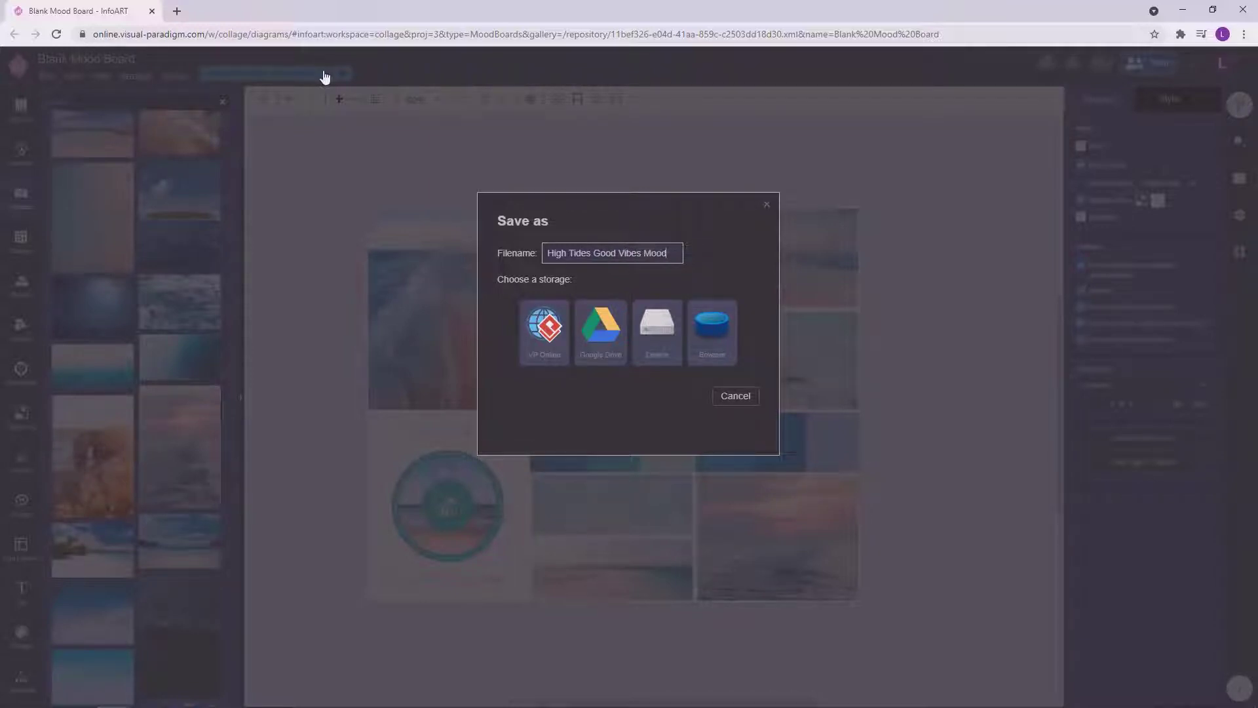
type("NBoad")
key("BackSpace")
key("BackSpace")
key("BackSpace")
type("oard")
left_click_drag(627, 253, 518, 251)
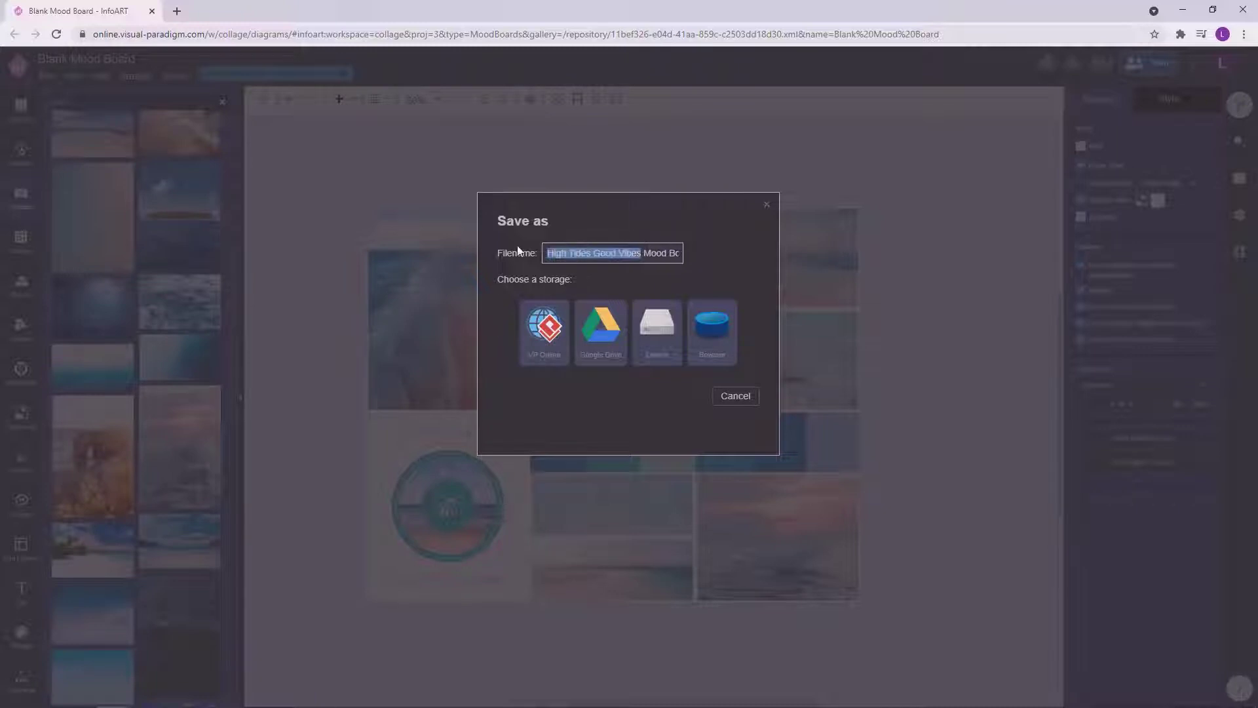
type("Sunrise And Beach Mood Board")
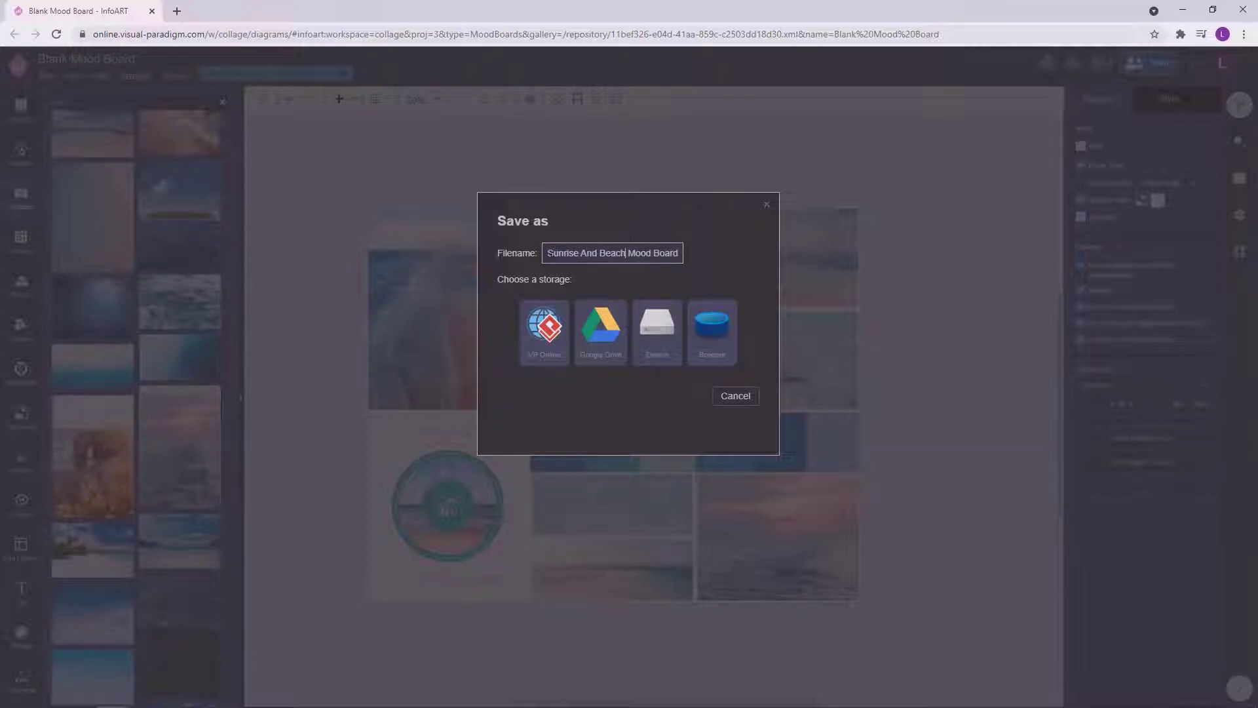
left_click_drag(547, 253, 732, 257)
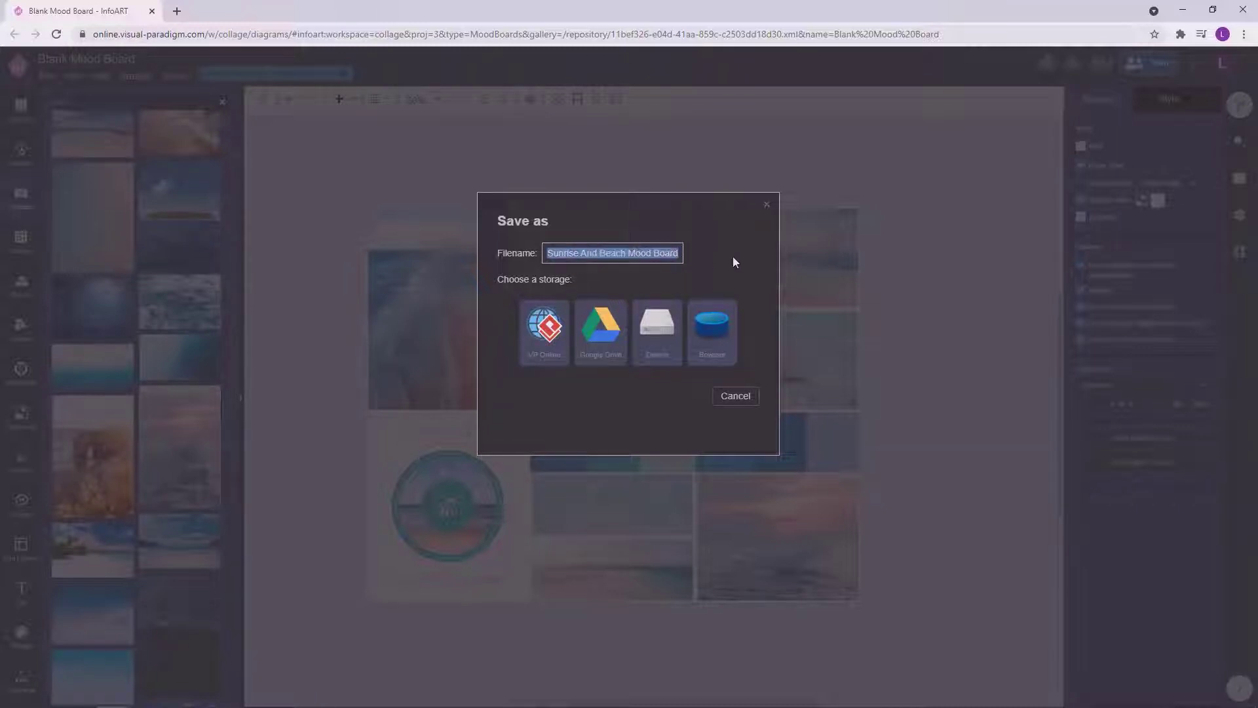
left_click(545, 331)
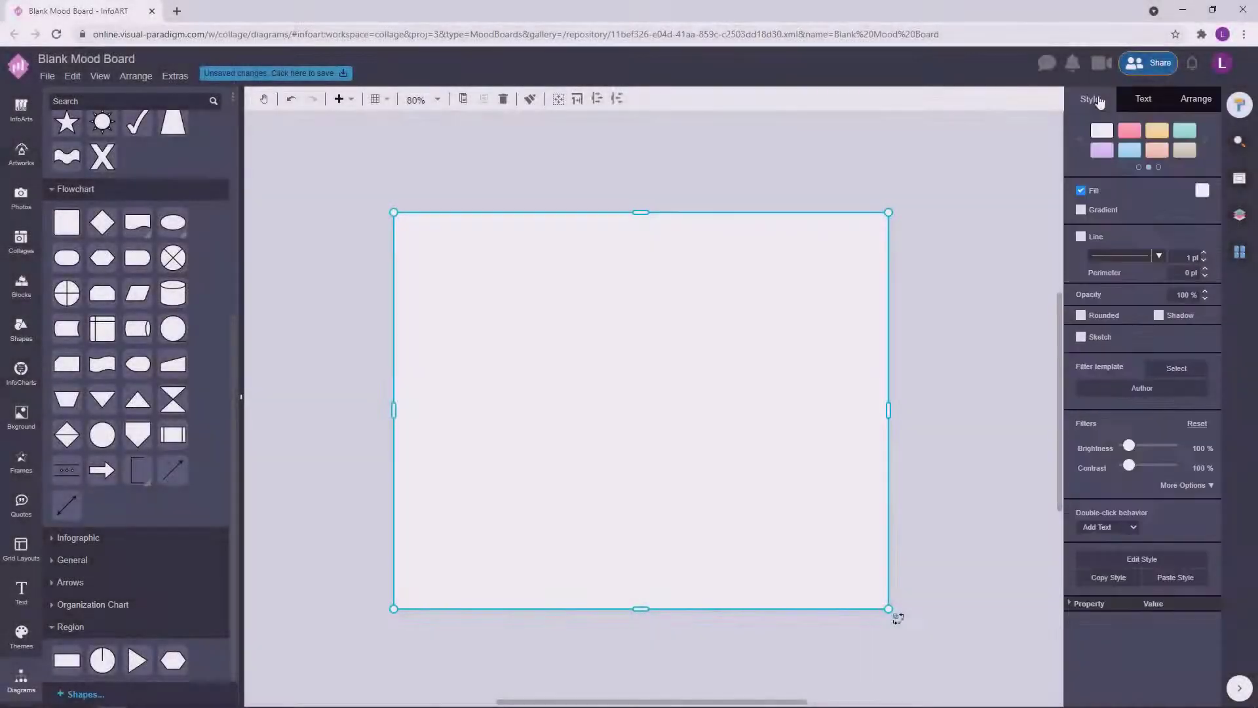
Step: Set the fill of the page-sized background rectangle on the new blank board to light grey #f2f2f1
left_click(1202, 191)
left_click(1173, 337)
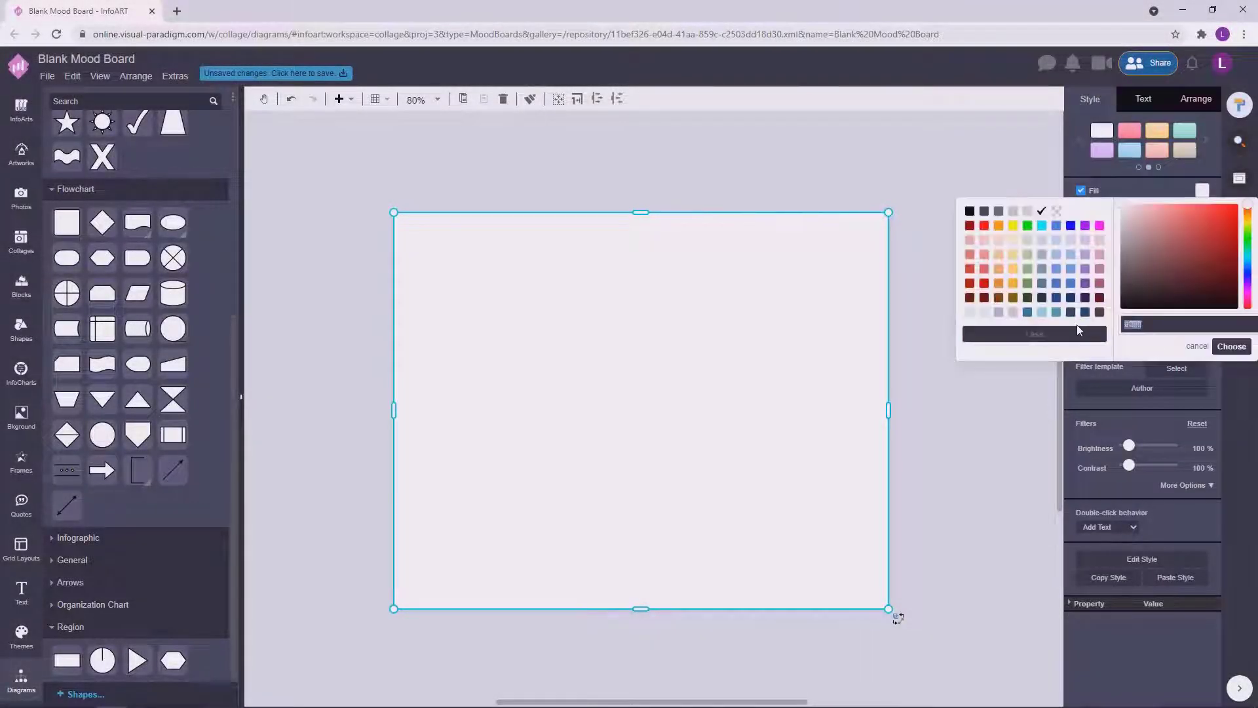
left_click(1231, 346)
left_click(977, 410)
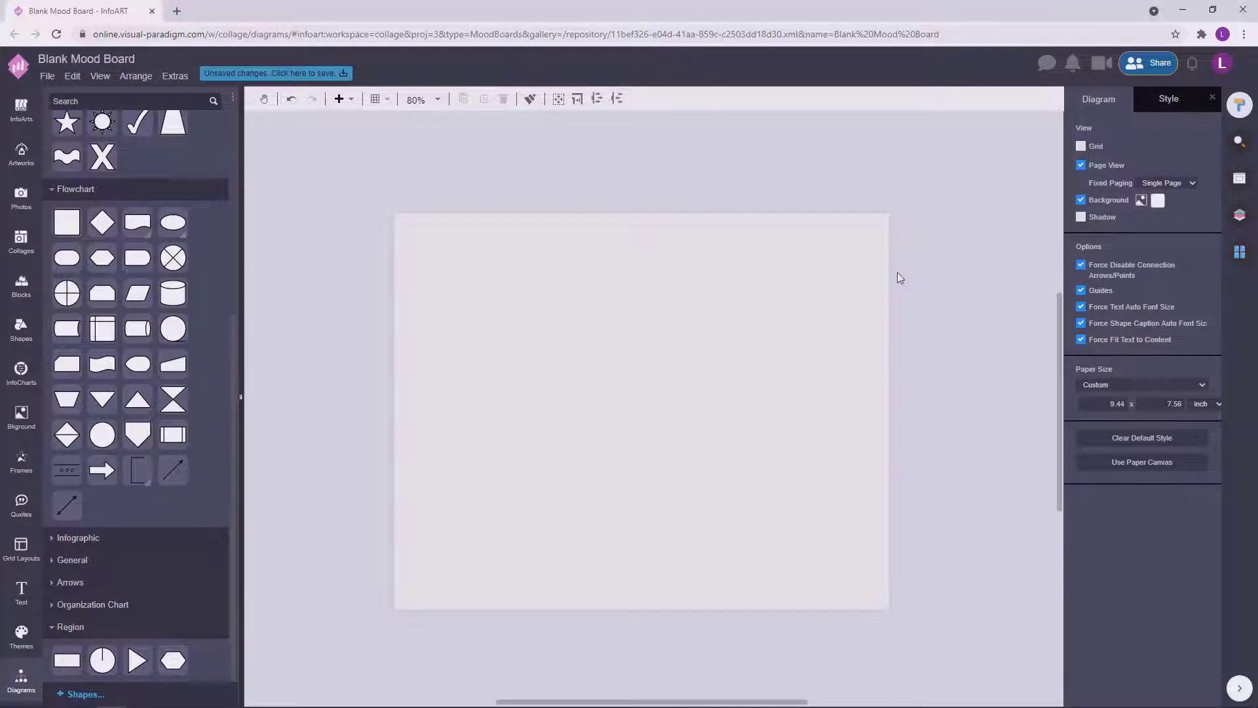
Step: Add a rectangle from the General shapes to the board's upper-left area and resize it to nearly square
left_click(72, 560)
left_click(468, 269)
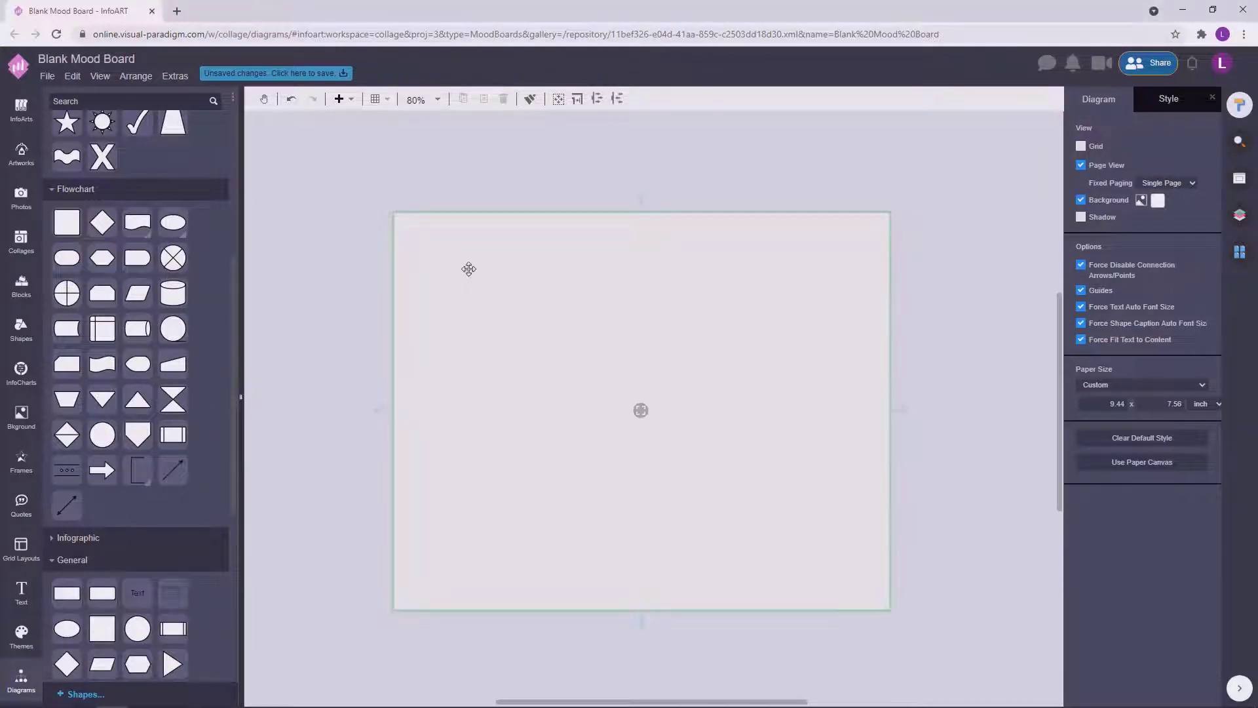
left_click_drag(469, 269, 500, 415)
left_click_drag(540, 354, 624, 346)
left_click(627, 183)
key("ctrl+z")
left_click(514, 312)
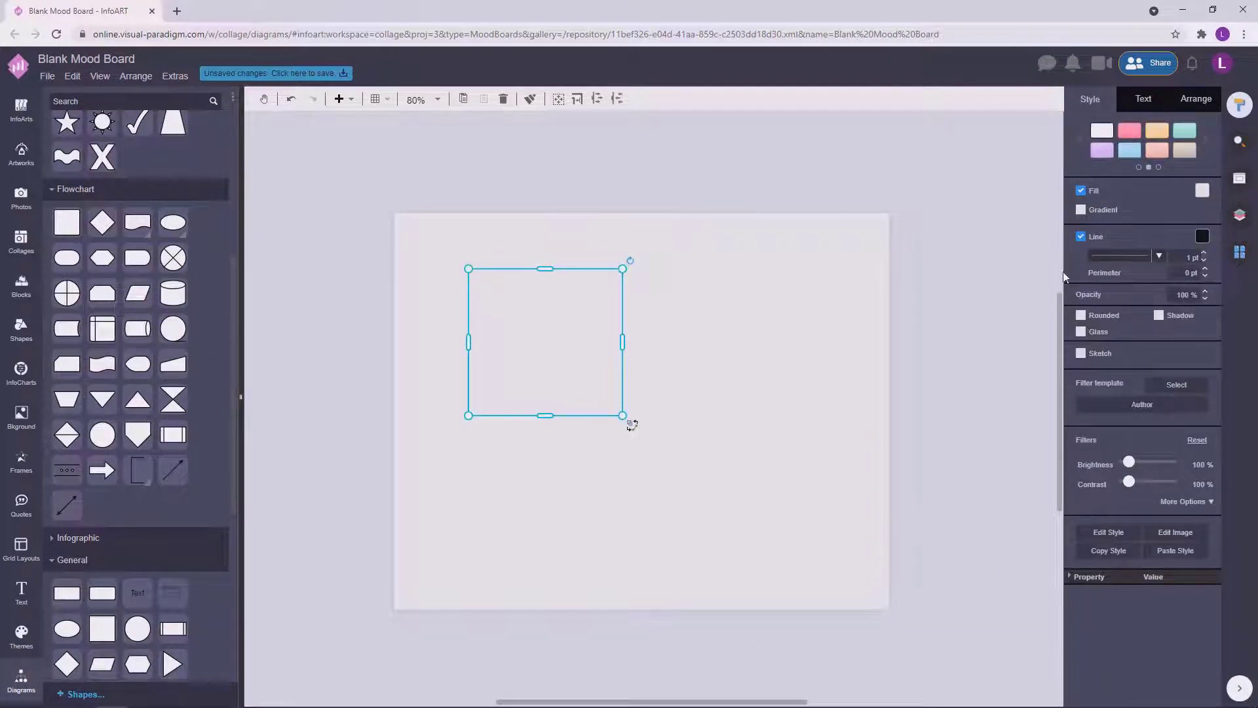
Step: Style the square with no outline, a shadow and a white fill
left_click(1159, 319)
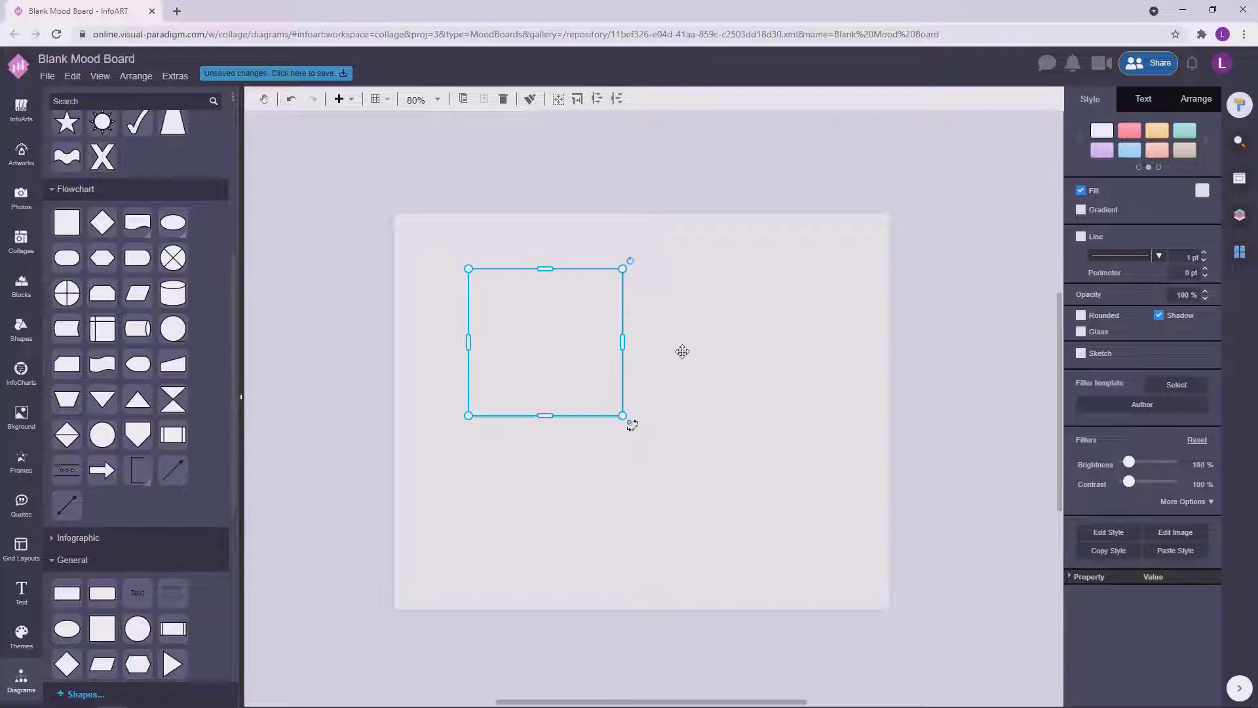
left_click(1202, 191)
left_click(1185, 221)
left_click(965, 337)
left_click(544, 360)
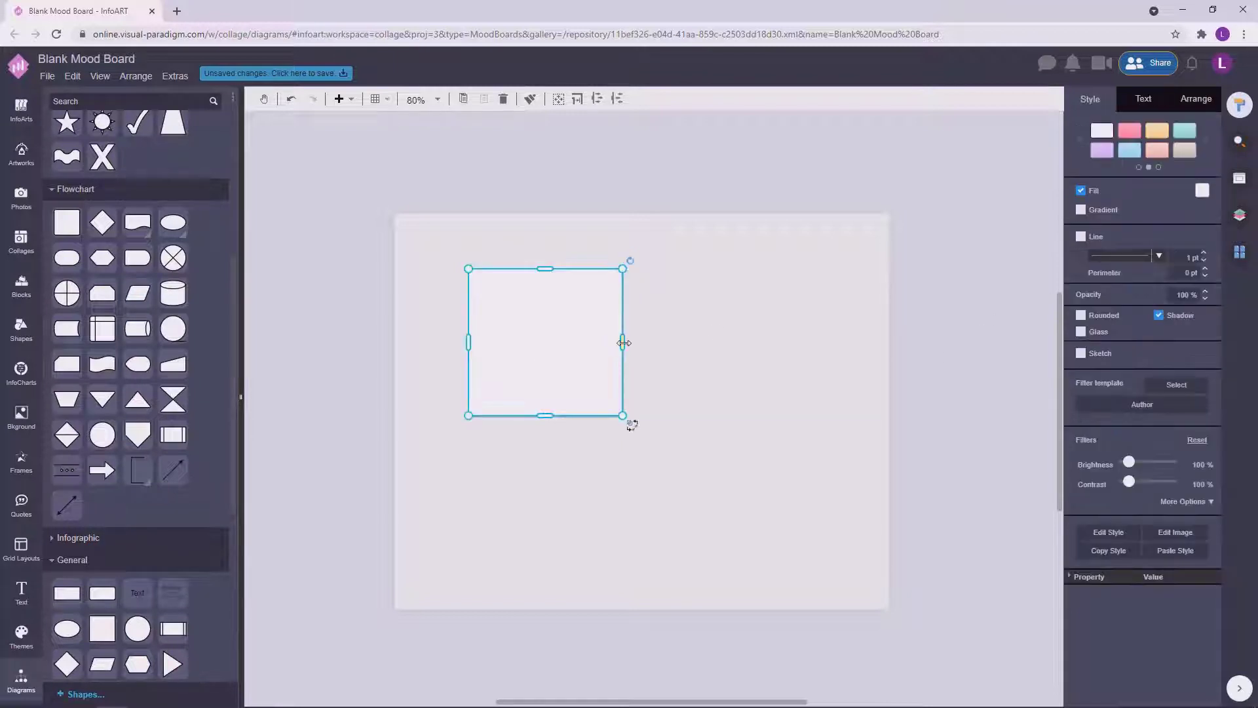
left_click(970, 331)
Step: Remove the square's shadow and fill it dark grey #3e3e3e, keeping it in the board's upper-left area
left_click_drag(568, 369, 310, 353)
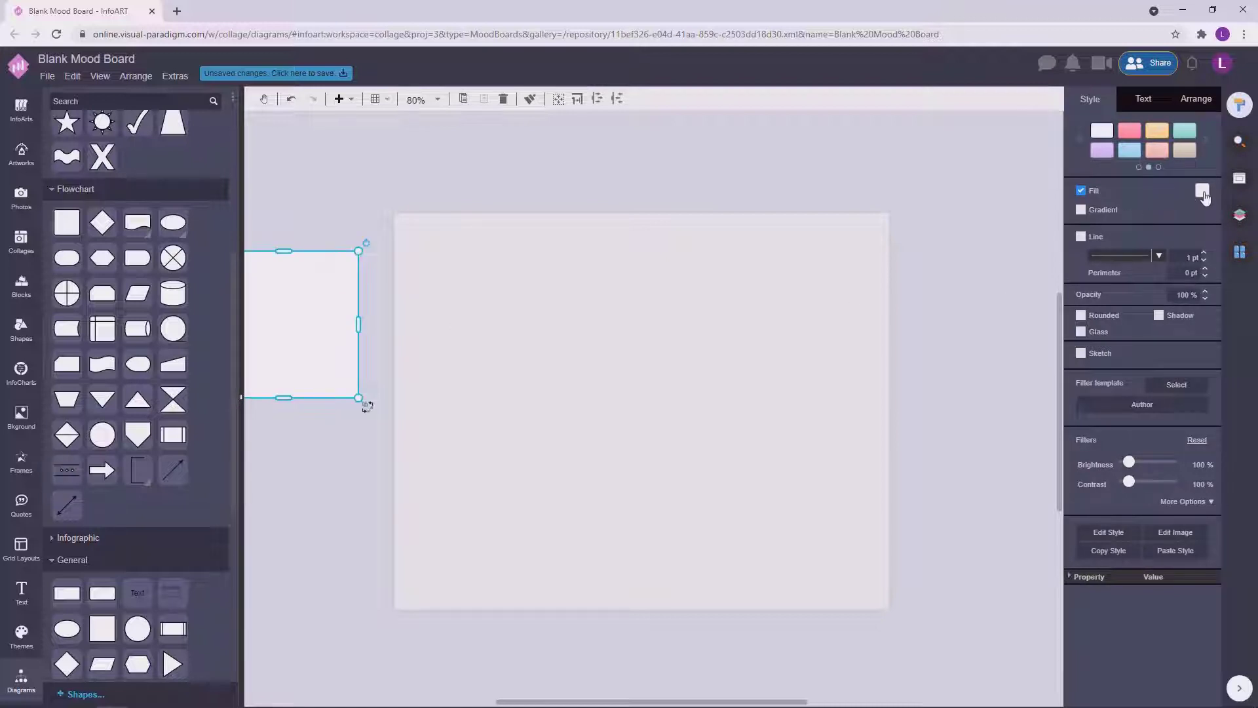
left_click(1202, 191)
left_click(1134, 212)
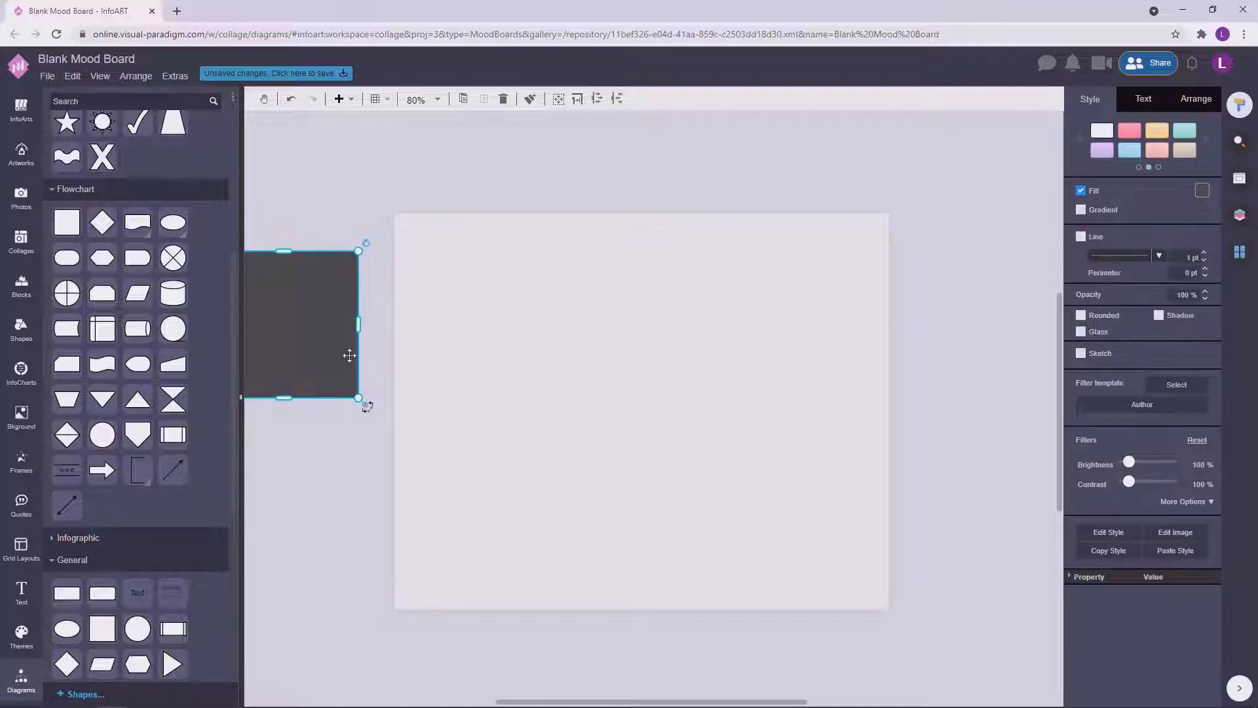
left_click_drag(349, 354, 577, 360)
left_click_drag(593, 412, 600, 419)
left_click(980, 355)
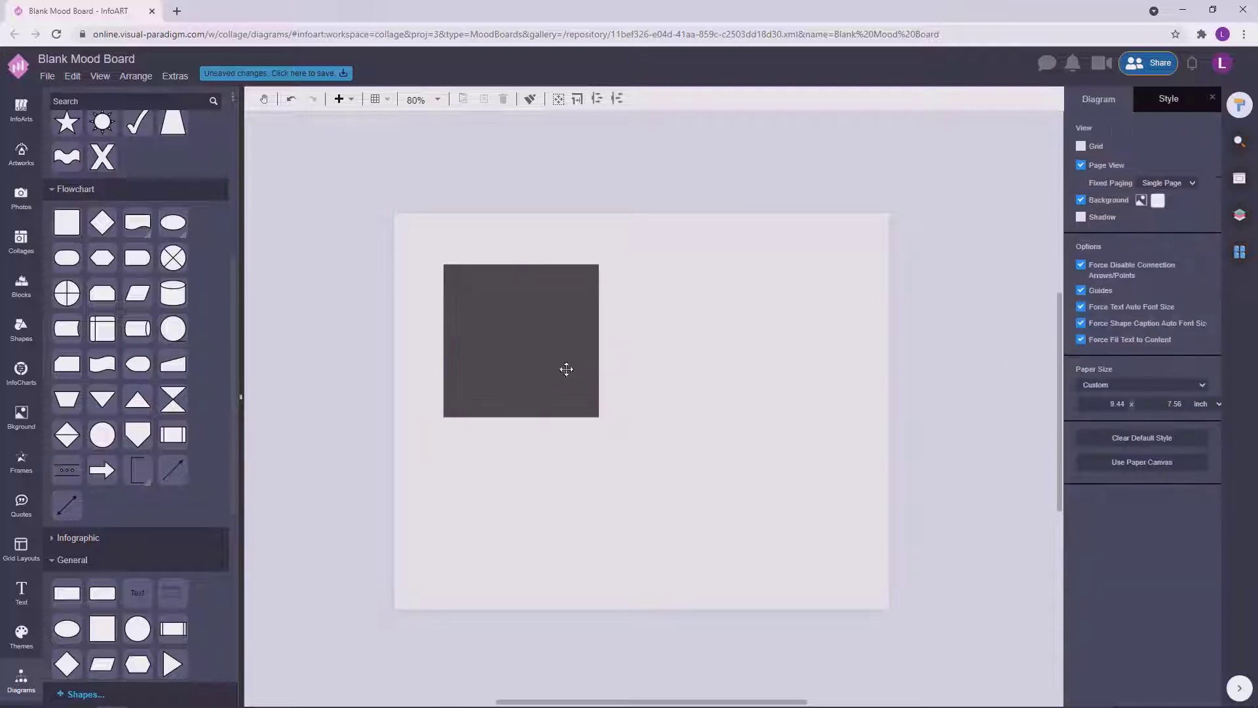
left_click(564, 367)
left_click(1203, 190)
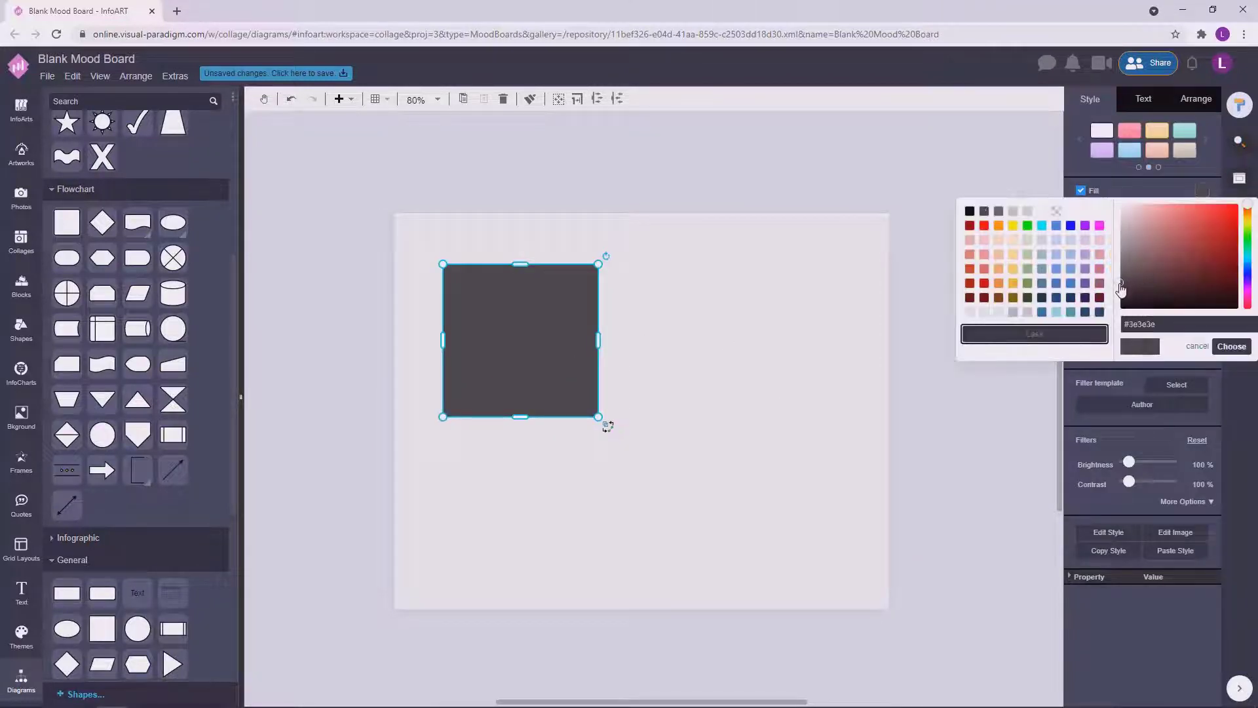
left_click(1230, 347)
left_click(713, 158)
Step: Duplicate the dark square to its right and reshape the copy into a wider, shorter rectangle
left_click(560, 353)
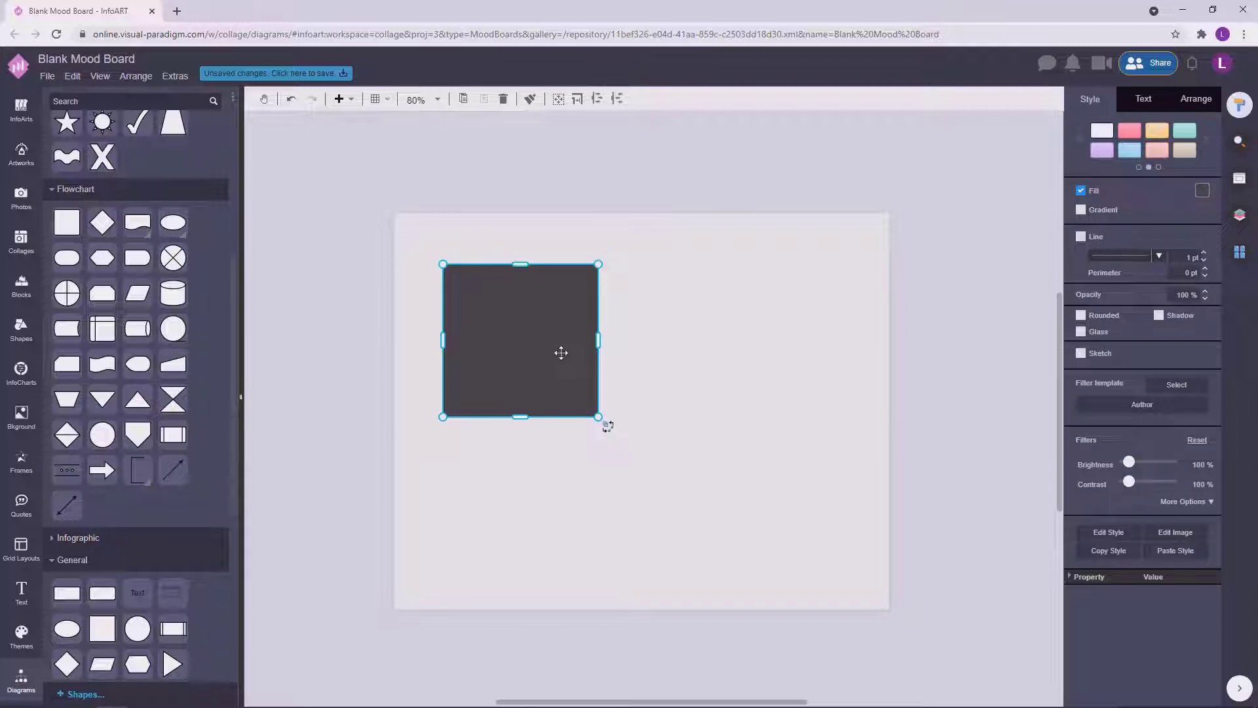
left_click_drag(561, 352, 734, 333)
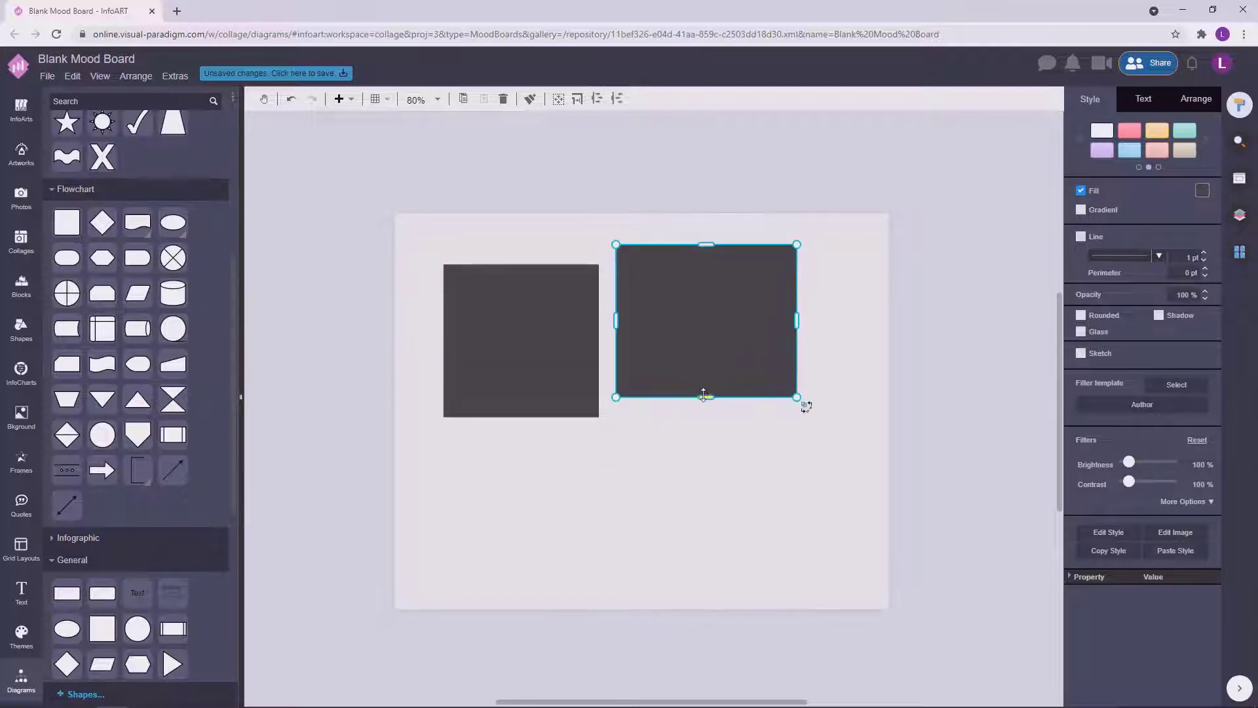
left_click_drag(704, 395, 887, 356)
key("Delete")
key("ctrl+z")
Step: Add a third dark block as a copy of the square and scale all three into a staggered row within the board
left_click(540, 340)
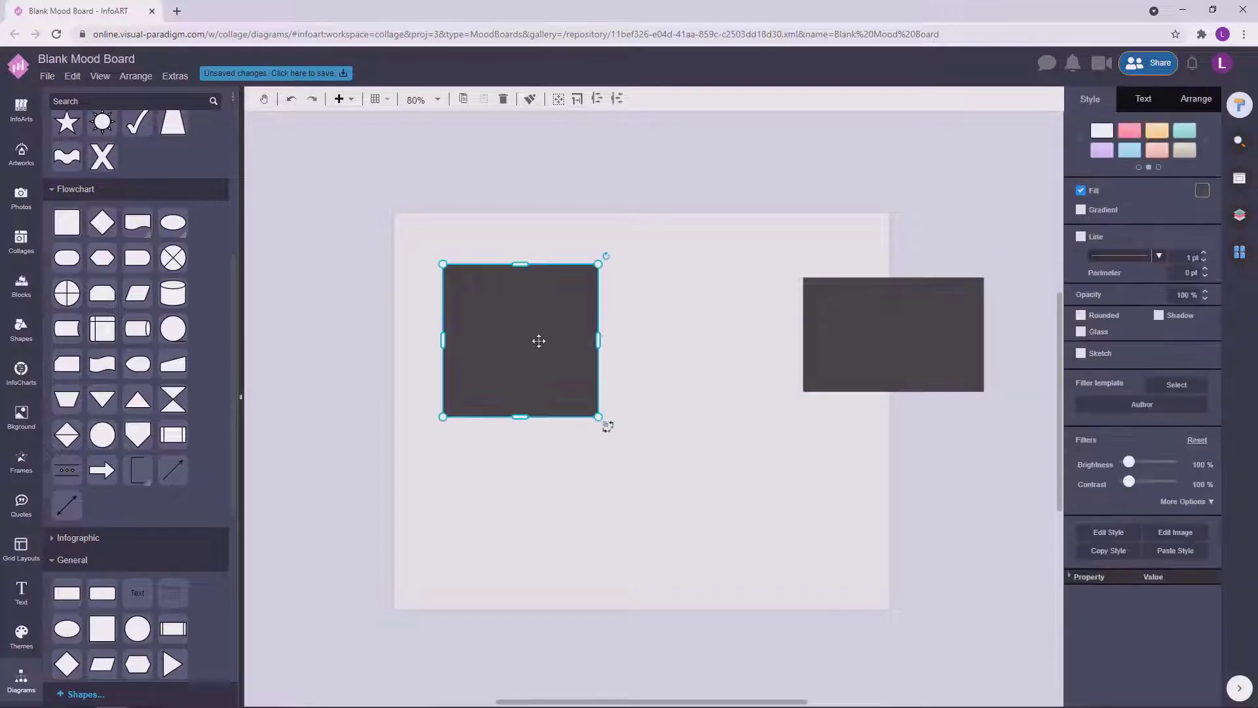
key("ctrl+z")
left_click_drag(542, 348, 858, 357)
key("ctrl+a")
left_click_drag(910, 244, 860, 262)
left_click_drag(812, 354, 826, 354)
key("Escape")
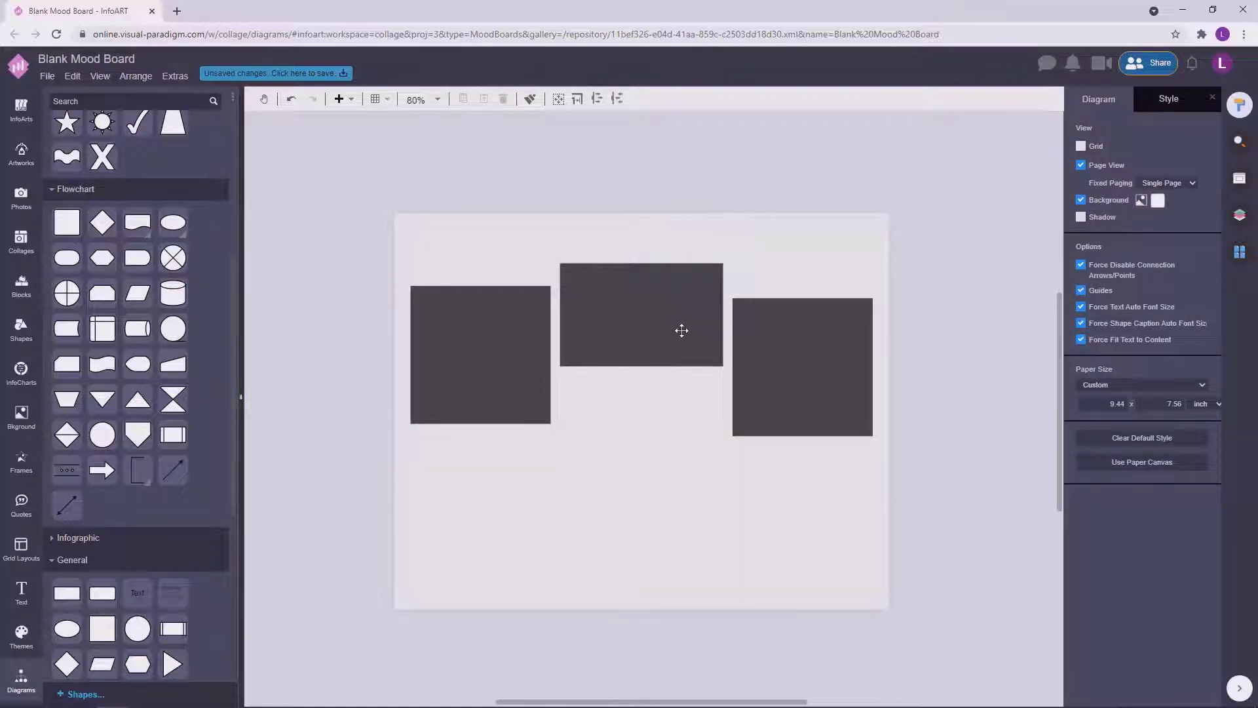
left_click(500, 388)
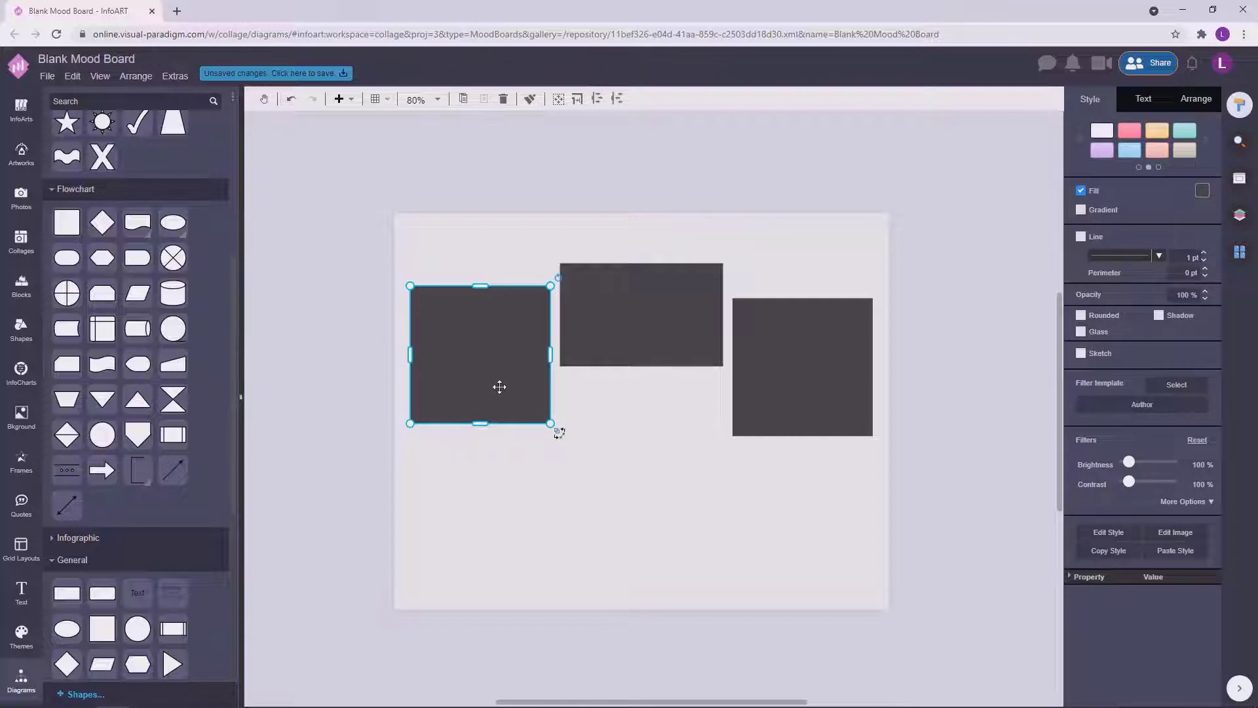
left_click_drag(489, 378, 522, 488)
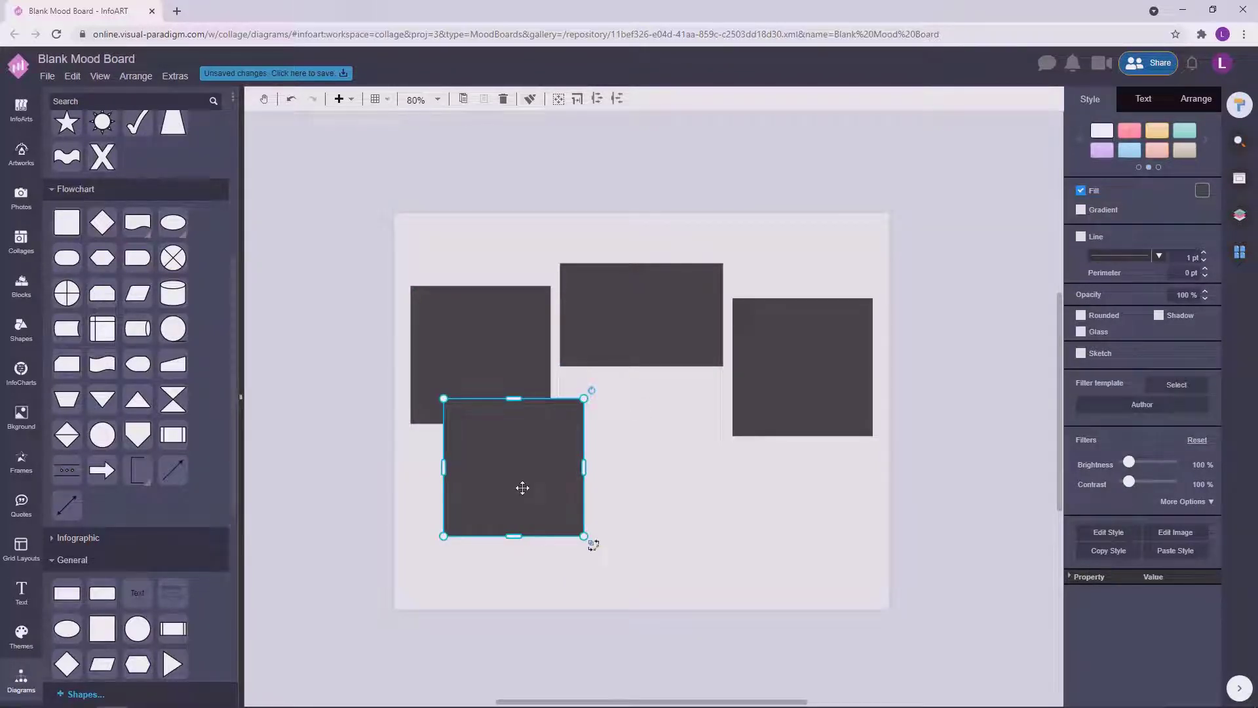
key("Delete")
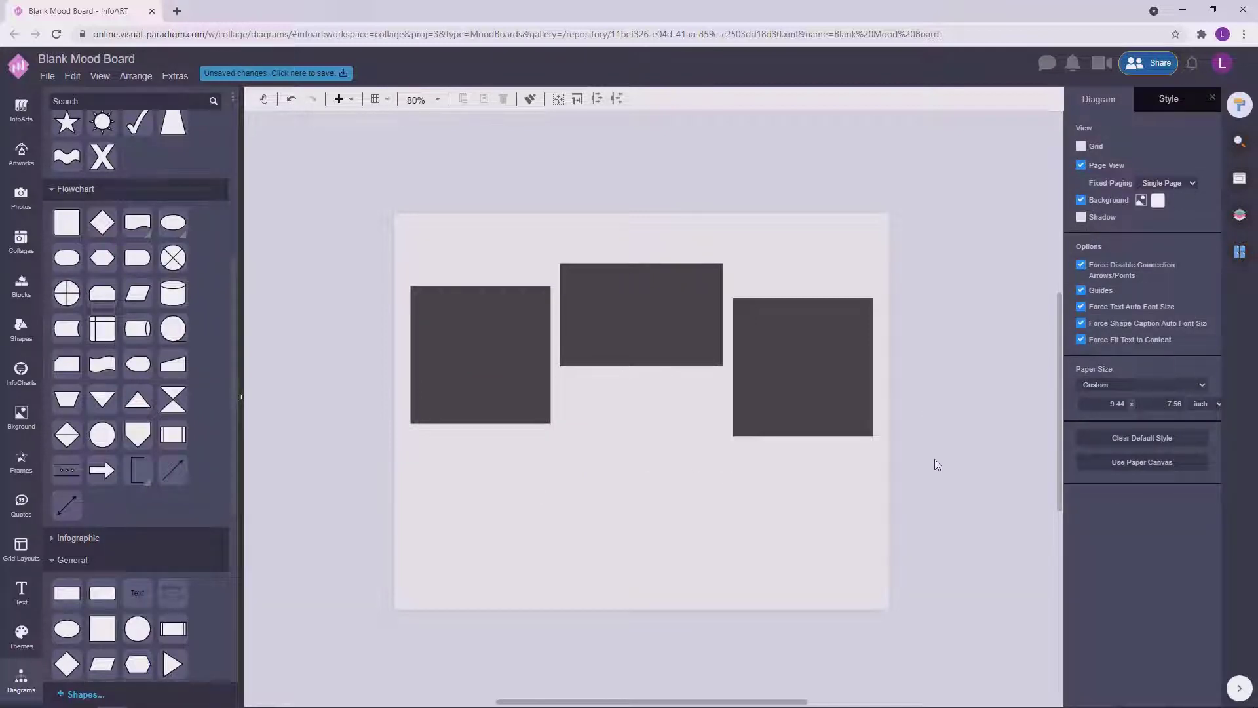
Step: Make the middle dark rectangle taller by extending its lower edge
left_click(662, 331)
left_click_drag(641, 366, 641, 394)
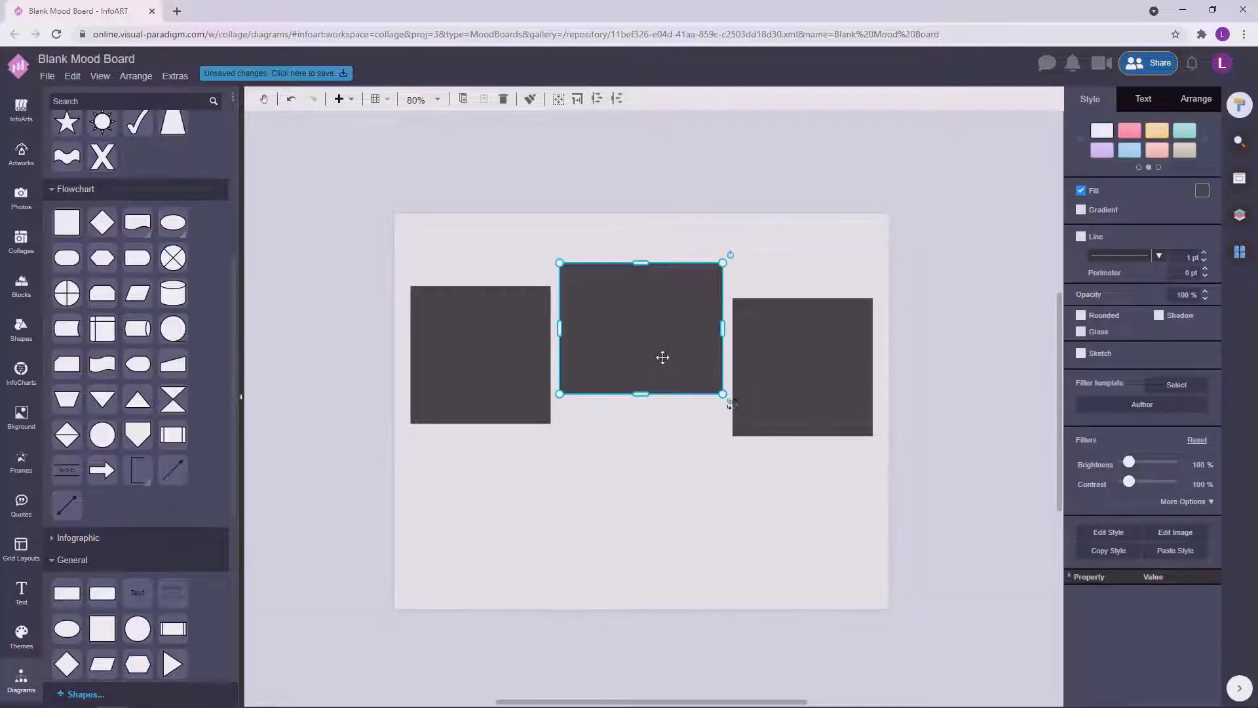
left_click(996, 347)
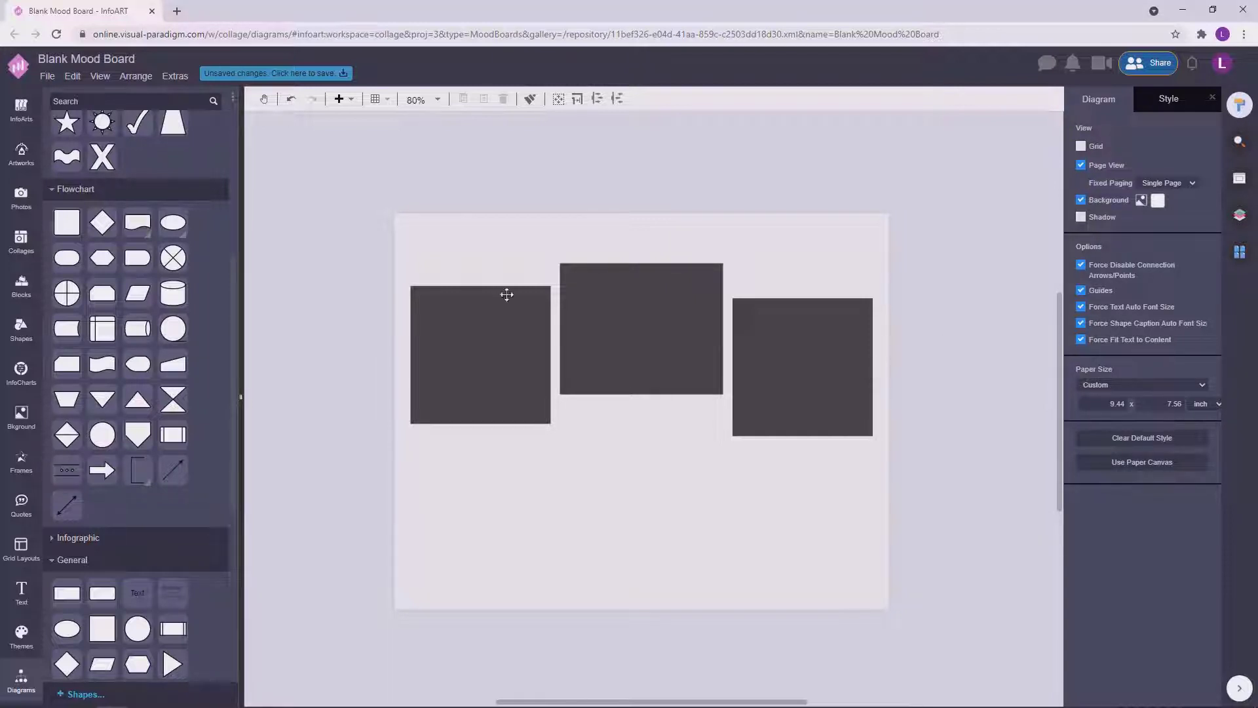
Step: Fill the page-sized background rectangle with the saved dark grey #3e3e3e
left_click(787, 225)
left_click(1203, 191)
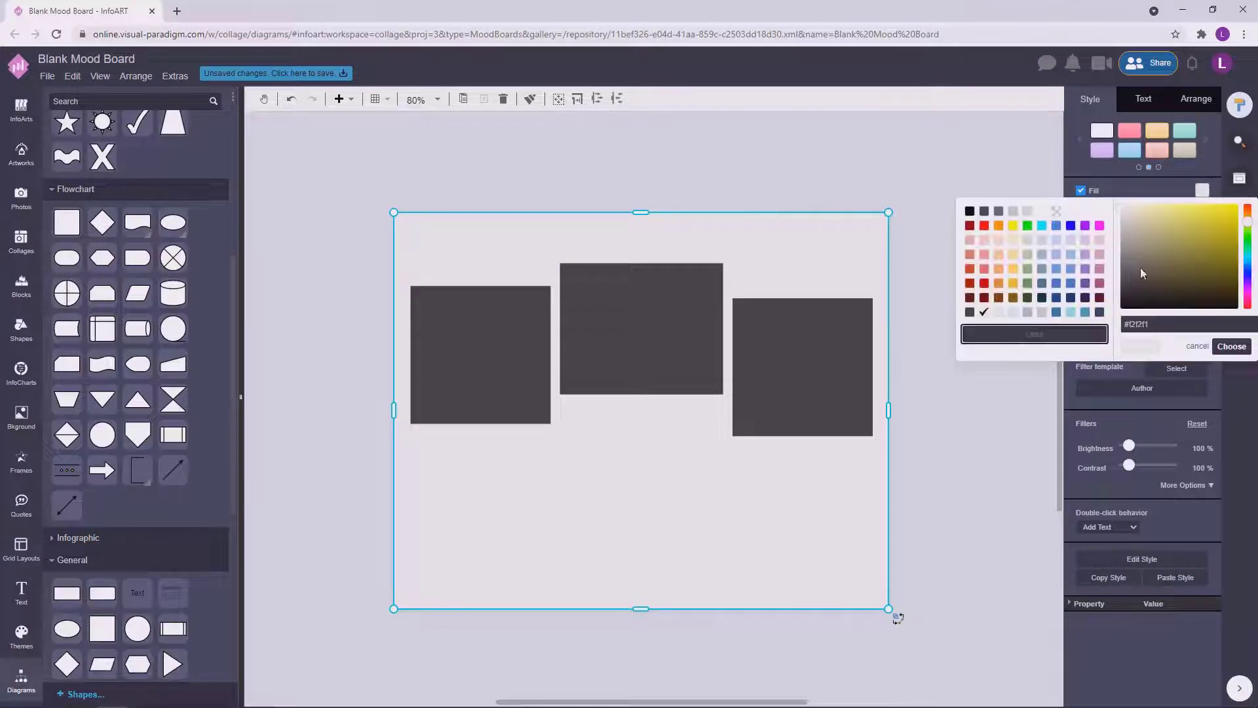
left_click(971, 312)
left_click(952, 415)
Step: Fill all three foreground blocks with white
left_click(760, 336)
left_click(592, 314, "shift")
left_click(534, 341, "shift")
left_click(1203, 190)
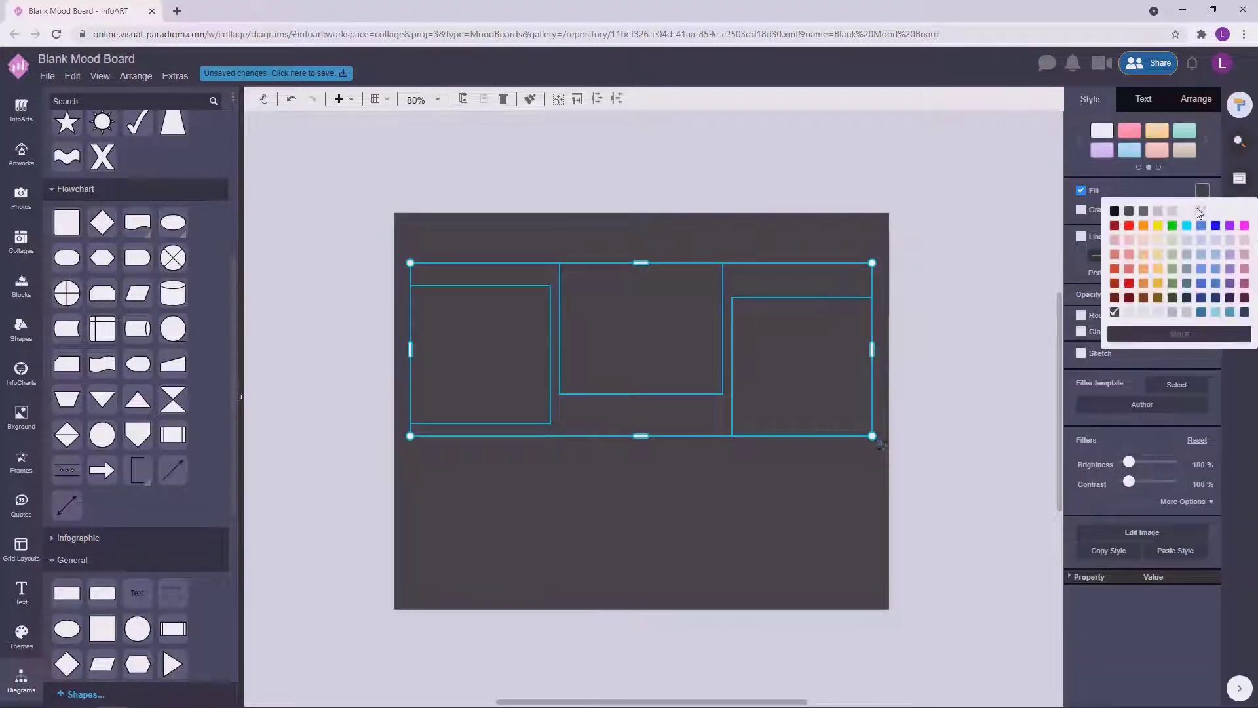
left_click(1187, 211)
left_click(893, 234)
Step: Set the background rectangle's fill to a slightly darker custom grey
left_click(814, 226)
left_click(1203, 191)
left_click(1180, 334)
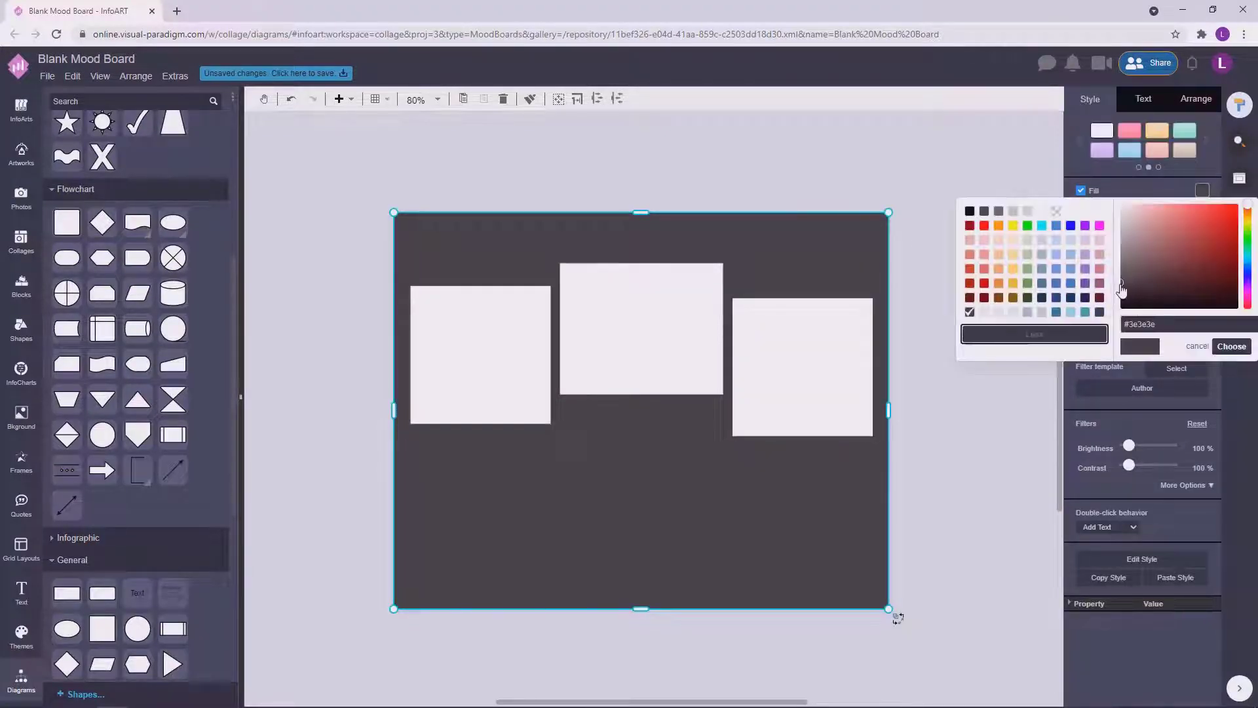
left_click(1231, 346)
left_click(988, 399)
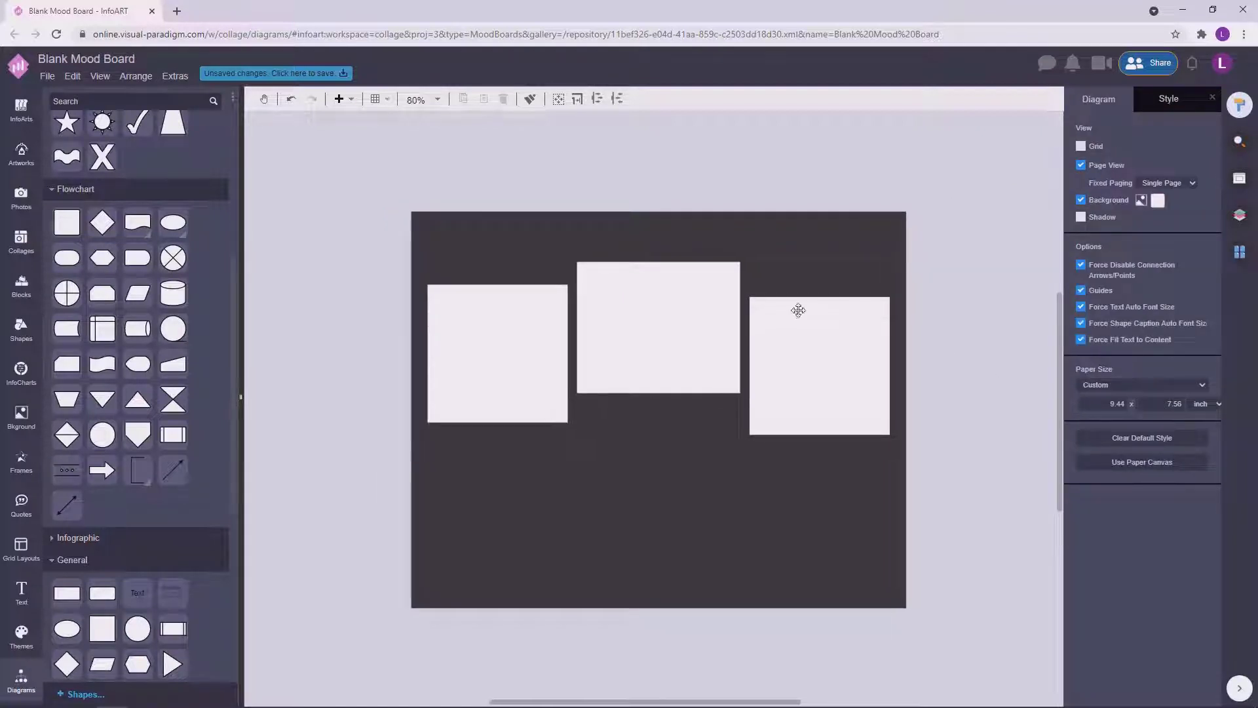
Step: Duplicate the middle white block to overlap the left block's lower corner and shrink the copy
left_click(553, 382)
left_click(666, 345)
left_click_drag(666, 346, 567, 486)
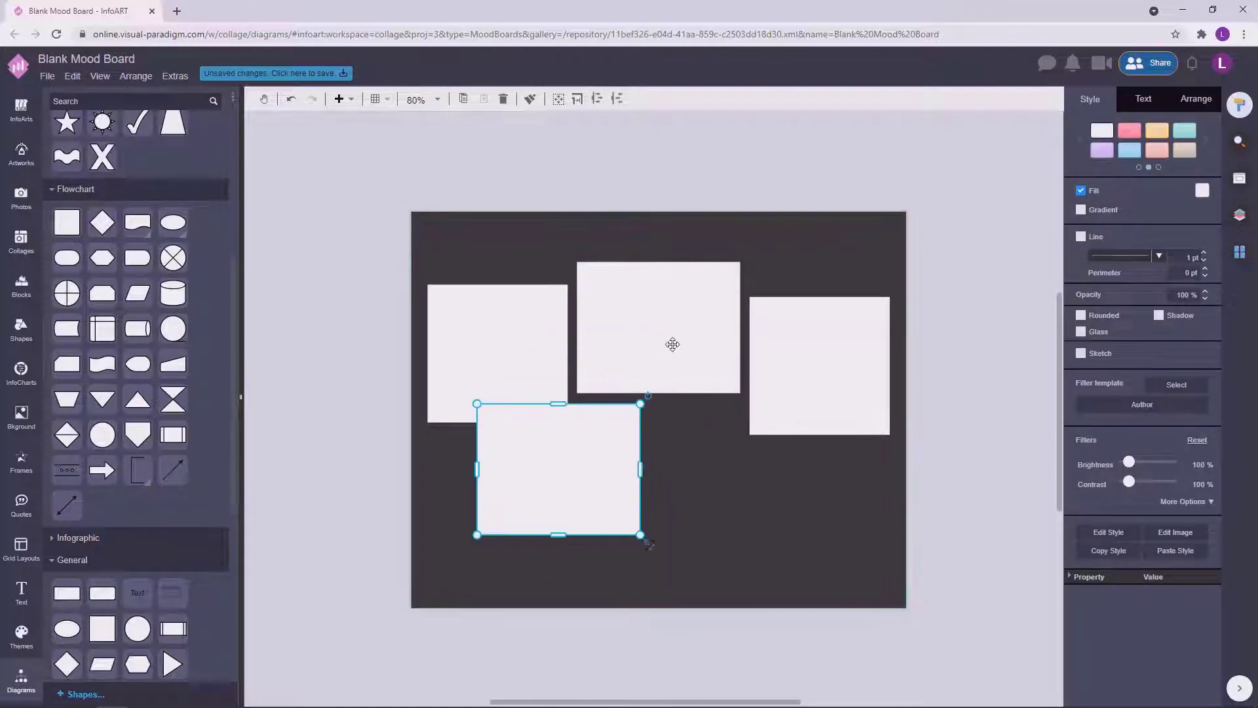
left_click(673, 344)
left_click(623, 501)
left_click_drag(641, 535, 608, 508)
left_click_drag(556, 470, 561, 469)
Step: Add a resized copy of the middle block overlapping below it and a copy of the small block in the board's lower right
left_click_drag(675, 357, 737, 446)
mouse_move(720, 485)
left_mouse_down()
mouse_move(716, 521)
mouse_move(714, 464)
left_mouse_up()
left_click_drag(795, 434, 787, 435)
left_click_drag(714, 449, 793, 558)
key("ctrl+z")
left_click_drag(565, 469, 840, 523)
Step: Shift all six white blocks together slightly upward on the board
left_click_drag(934, 580, 420, 255)
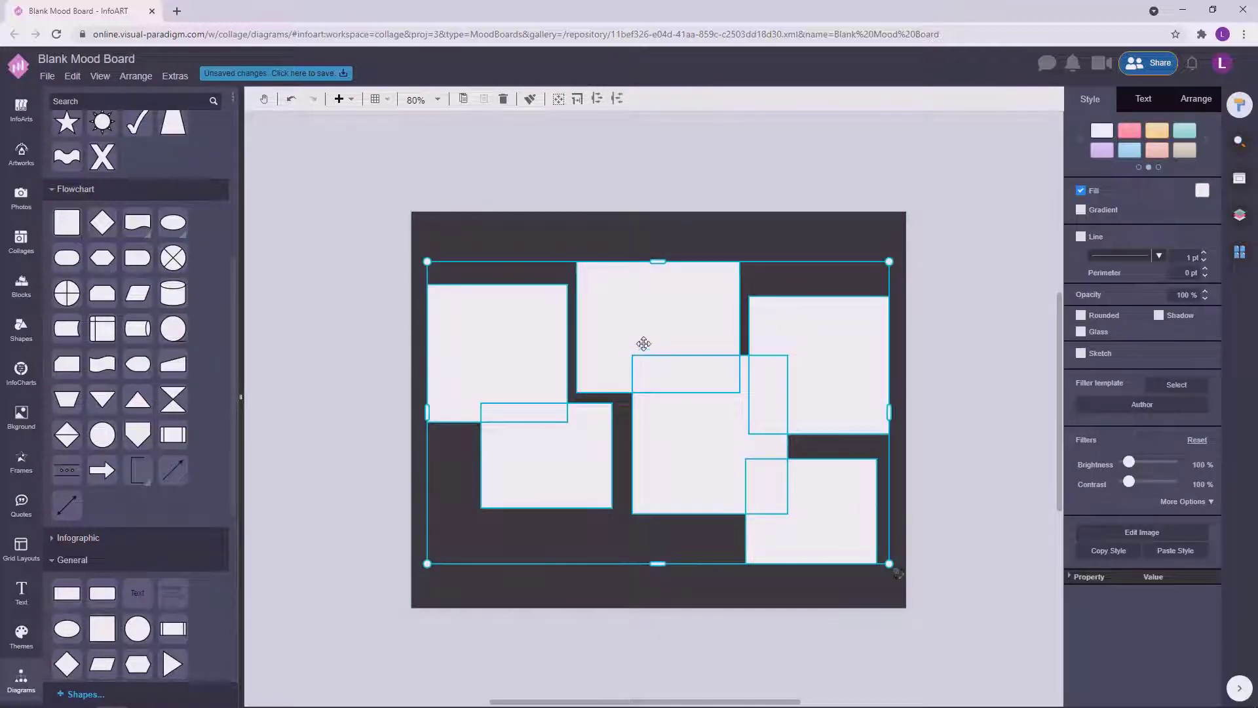
left_click_drag(644, 344, 646, 340)
left_click(993, 358)
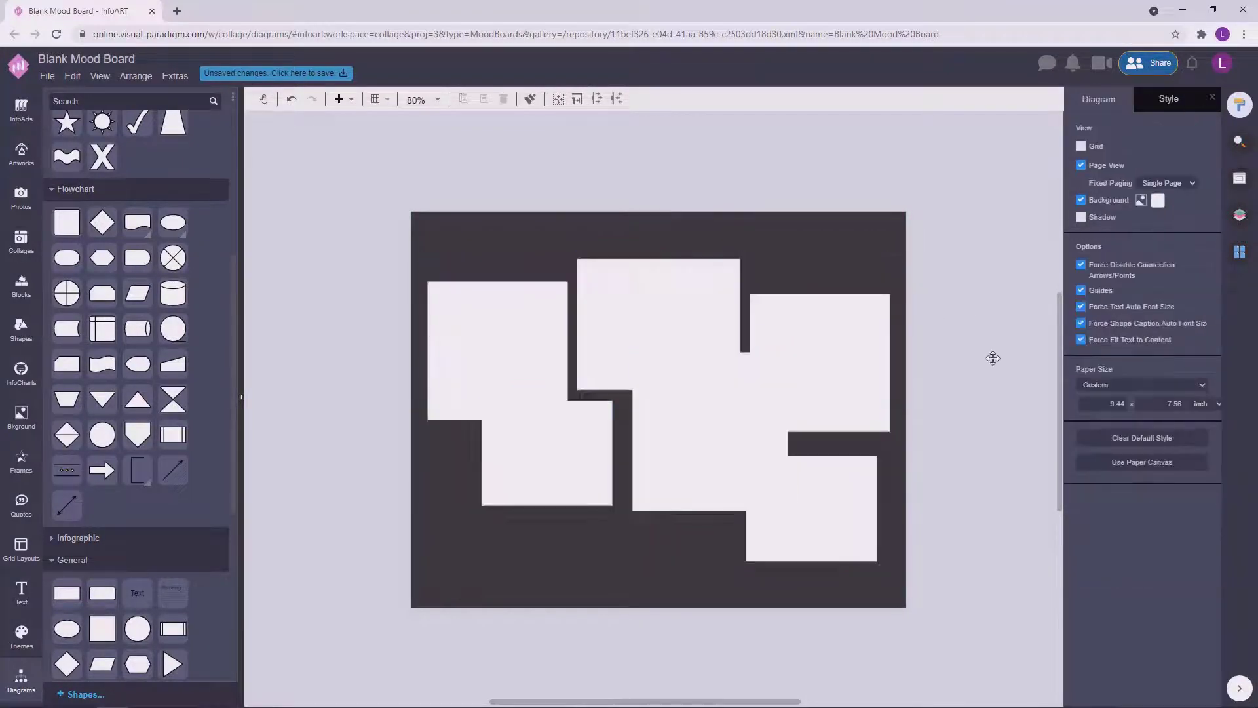
Step: Add a rectangular picture frame on the left white block and fit it inside with an even white border, about 246 by 241 pt
left_click_drag(993, 358, 982, 358)
scroll(77, 387, "down", 6)
left_click(21, 461)
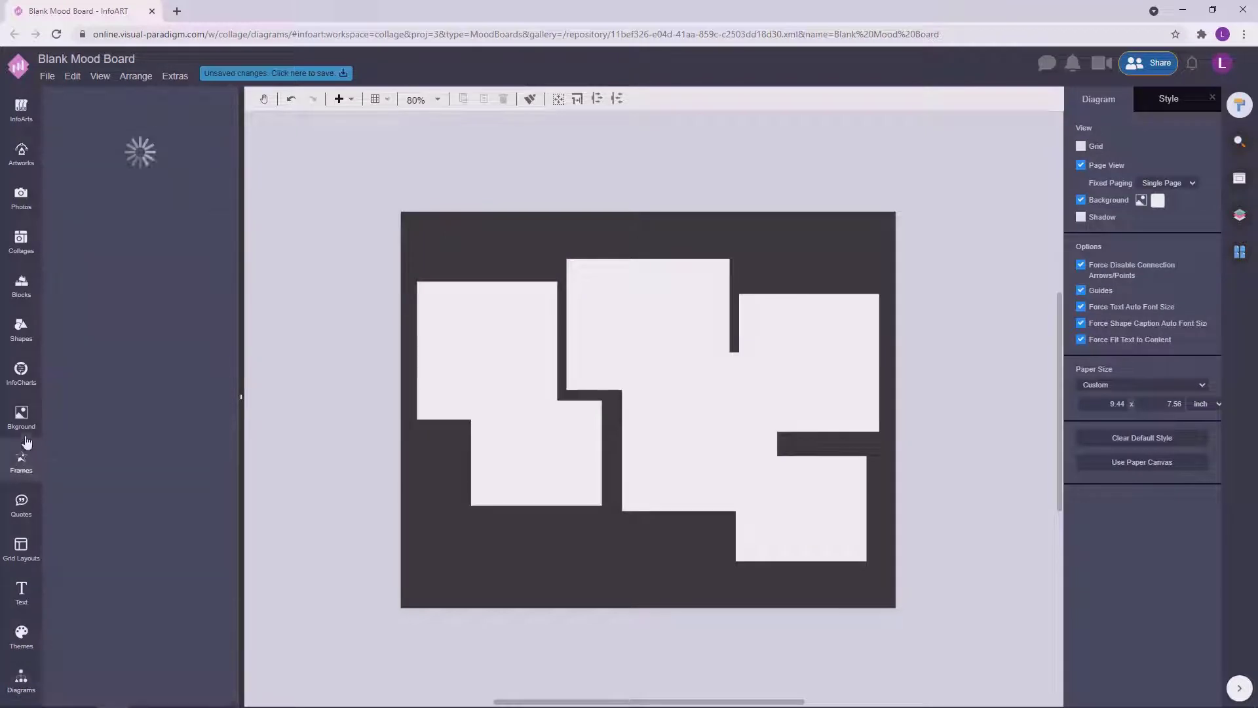
left_click_drag(196, 489, 322, 311)
left_click_drag(369, 346, 554, 338)
left_click_drag(487, 366, 487, 413)
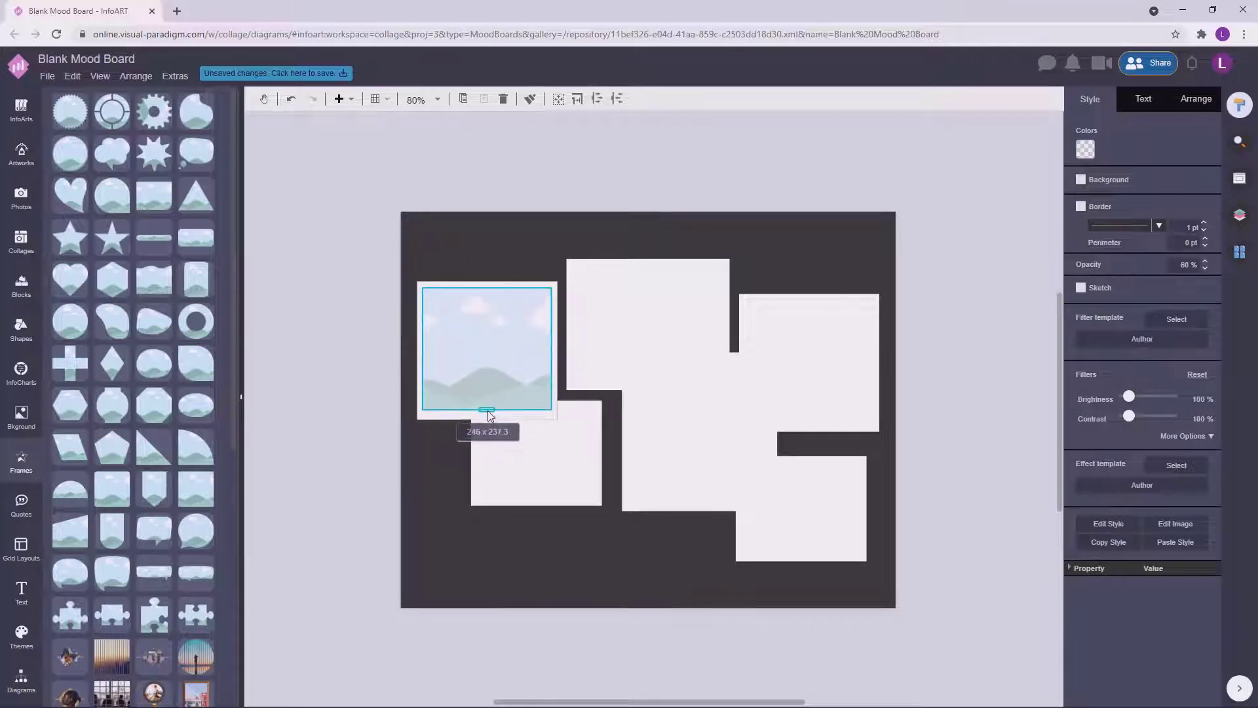
Step: Duplicate the frame onto the small lower-left and the upper-middle white blocks, fitting them to about 233 by 174 pt and 291 by 230 pt
left_click_drag(471, 343, 571, 433)
left_click_drag(537, 379, 539, 407)
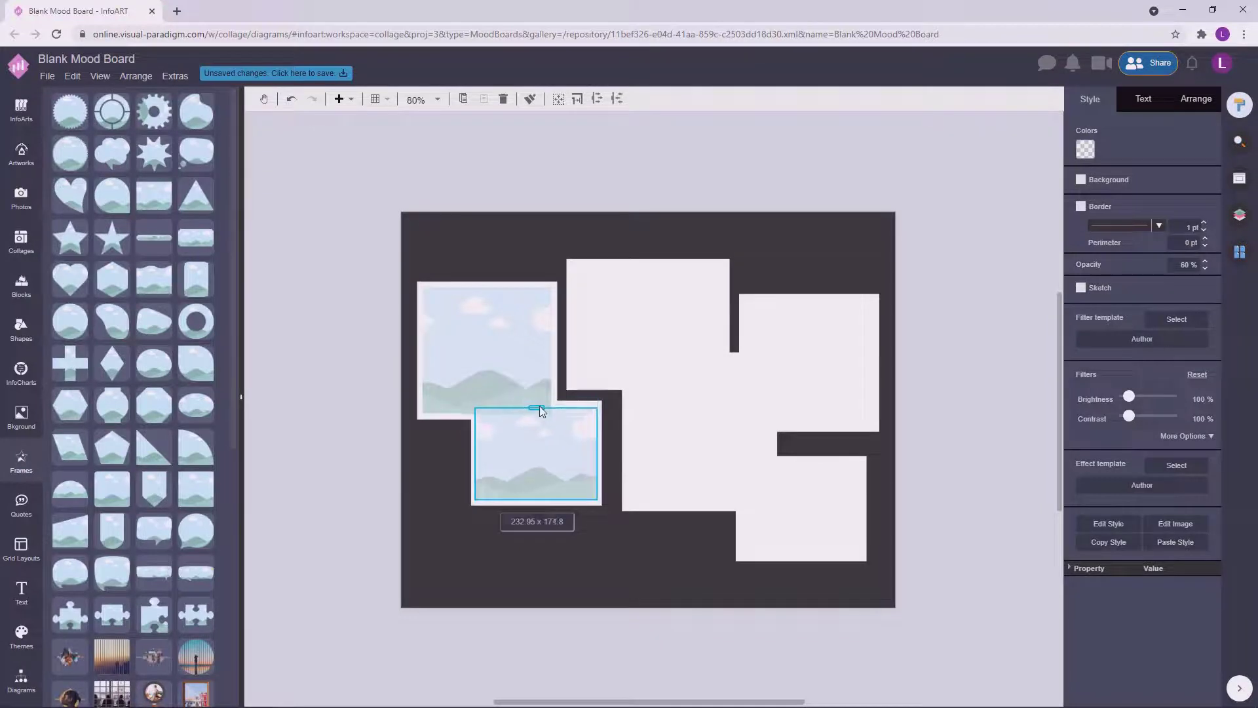
left_click_drag(548, 464, 632, 387)
left_click_drag(694, 326, 671, 306)
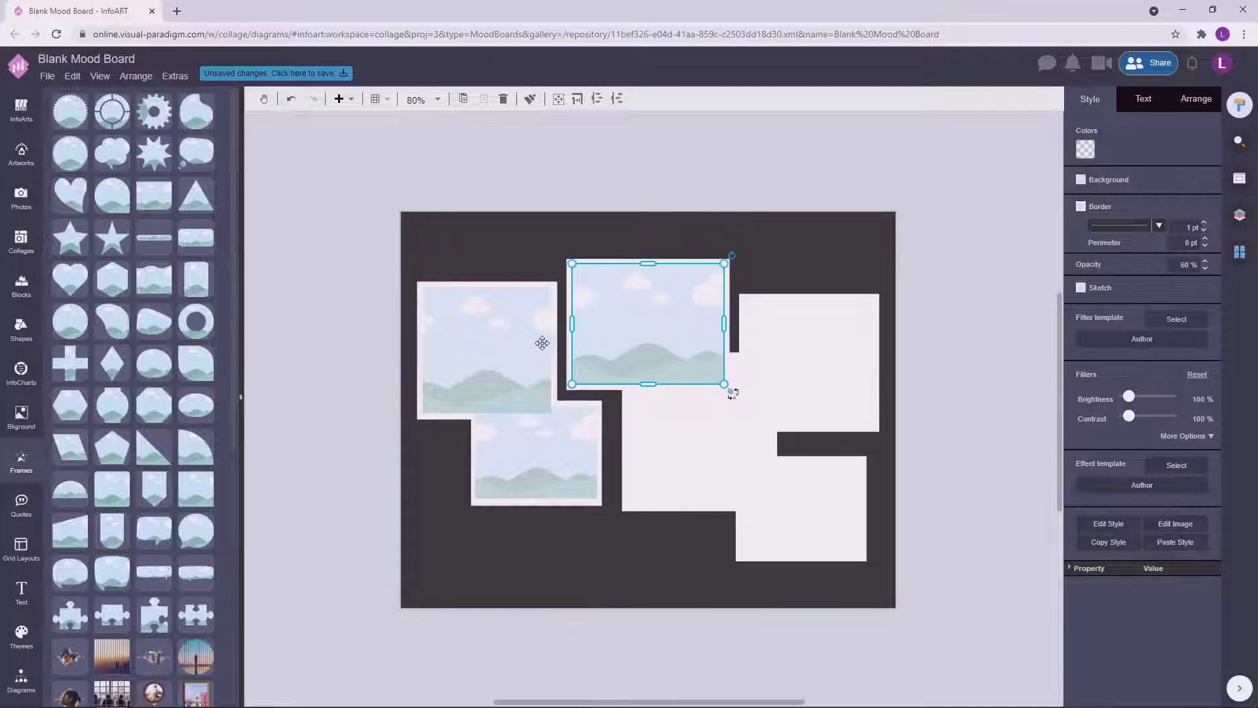
Step: Duplicate the upper-middle frame onto the large centre block and resize it to leave an even white border
left_click(542, 343)
left_click_drag(584, 328, 707, 506)
left_click_drag(708, 505, 707, 502)
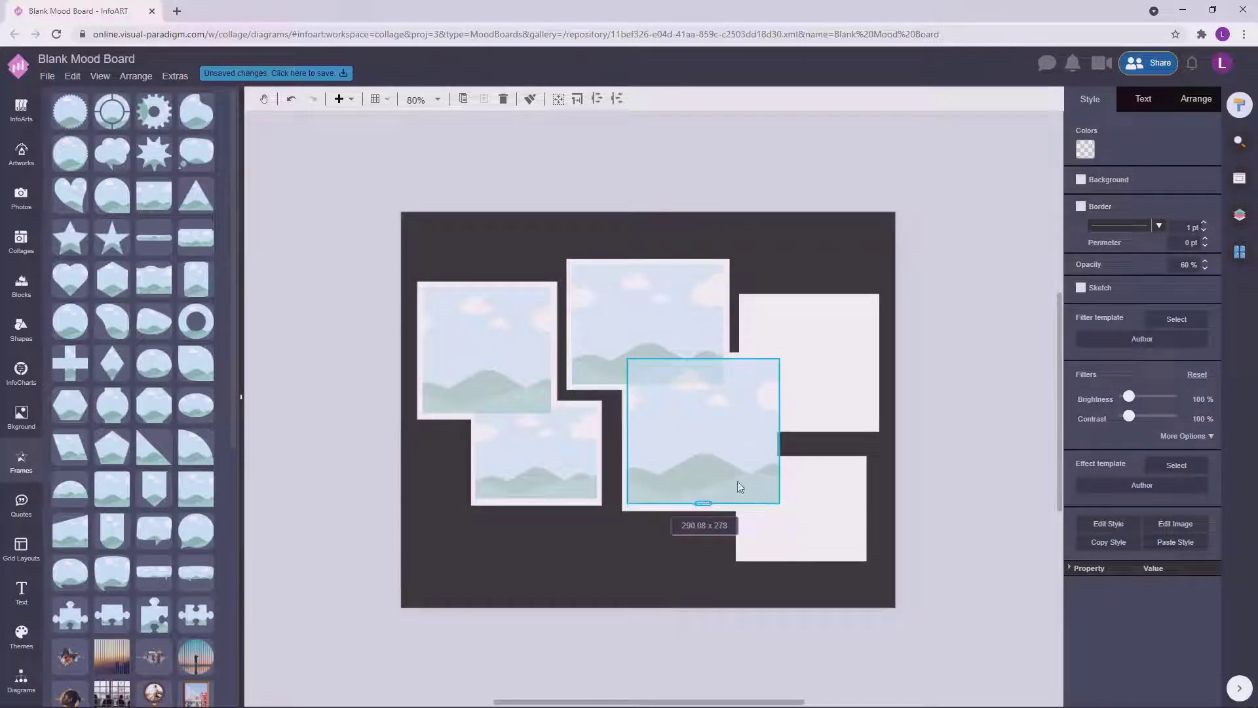
left_click_drag(779, 433, 772, 433)
left_click_drag(715, 431, 714, 434)
Step: Copy the left frame onto the upper-right block and the small lower-left frame onto the lower-right block
left_click_drag(534, 331, 797, 357)
left_click(561, 454)
left_click(553, 559)
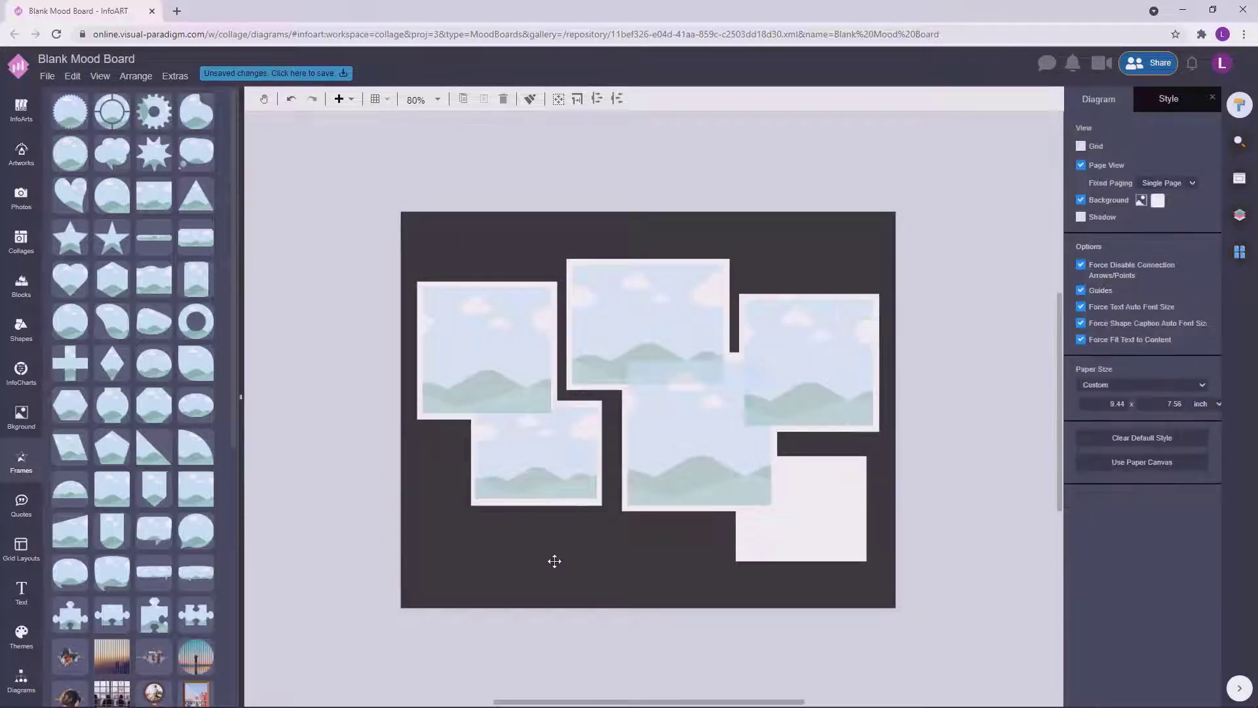
left_click(542, 466)
left_click_drag(532, 450, 804, 510)
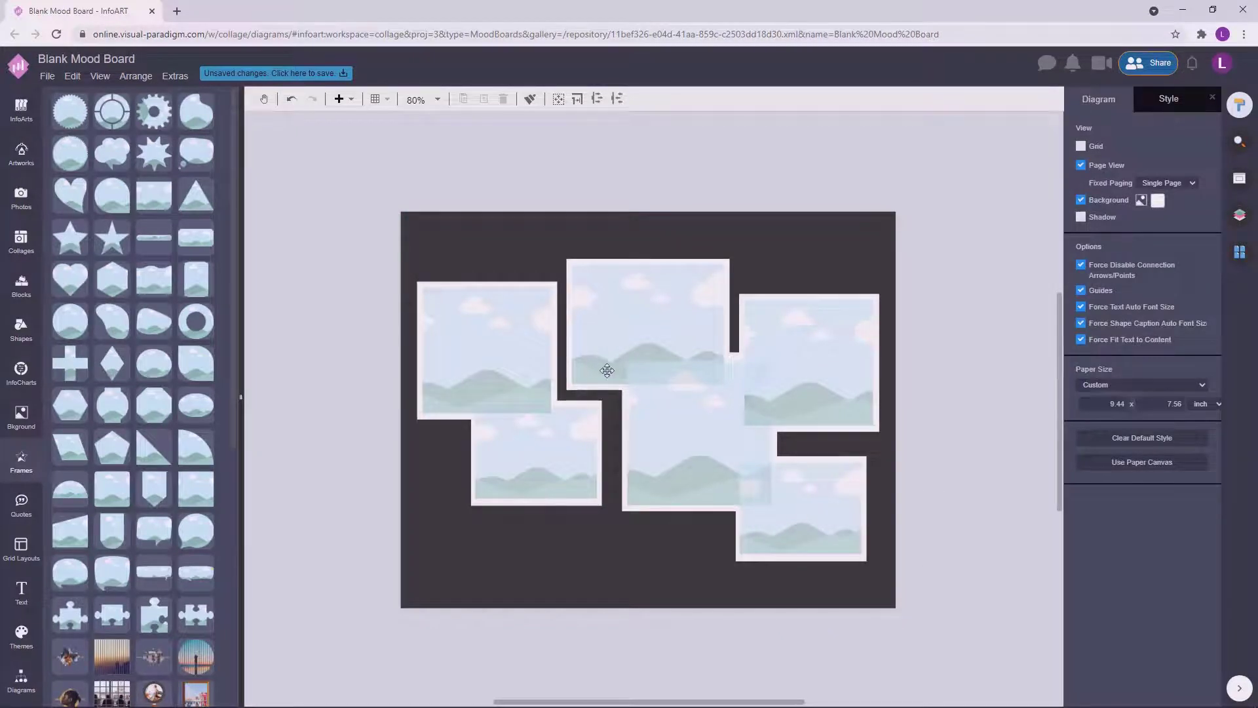
Step: Bring the large centre block and its frame to the front of the neighbouring blocks
left_click(675, 416)
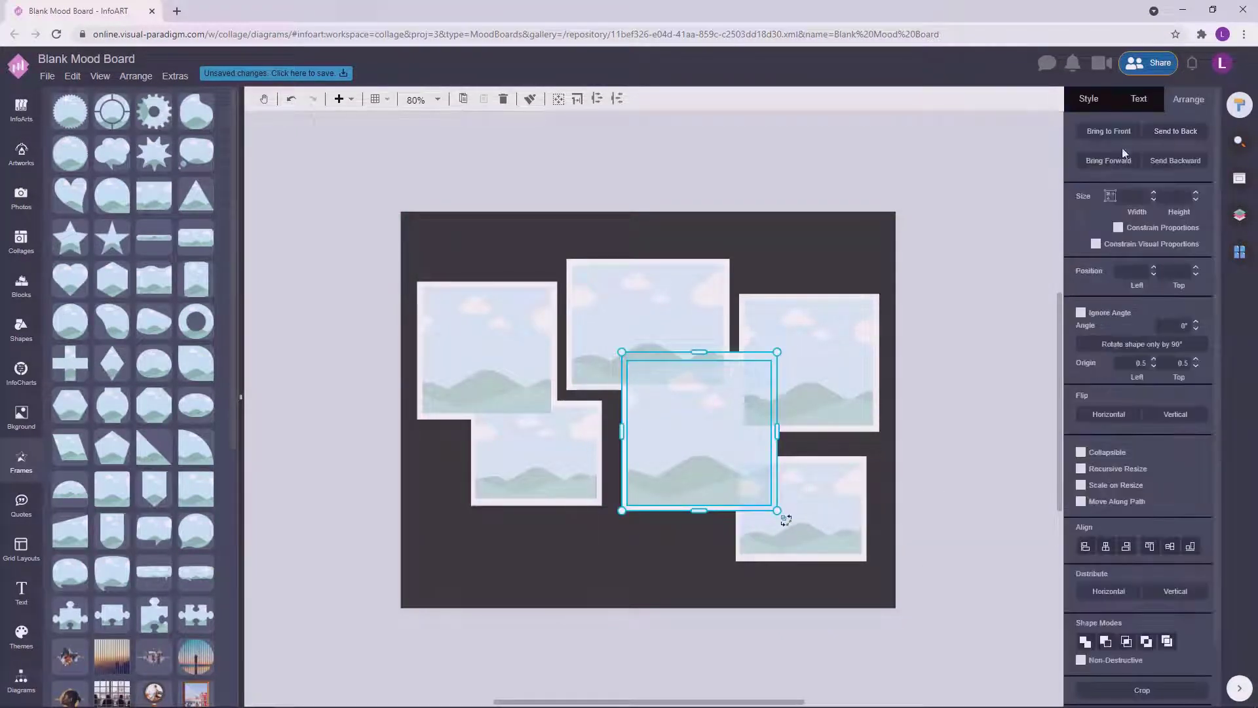
left_click(1000, 320)
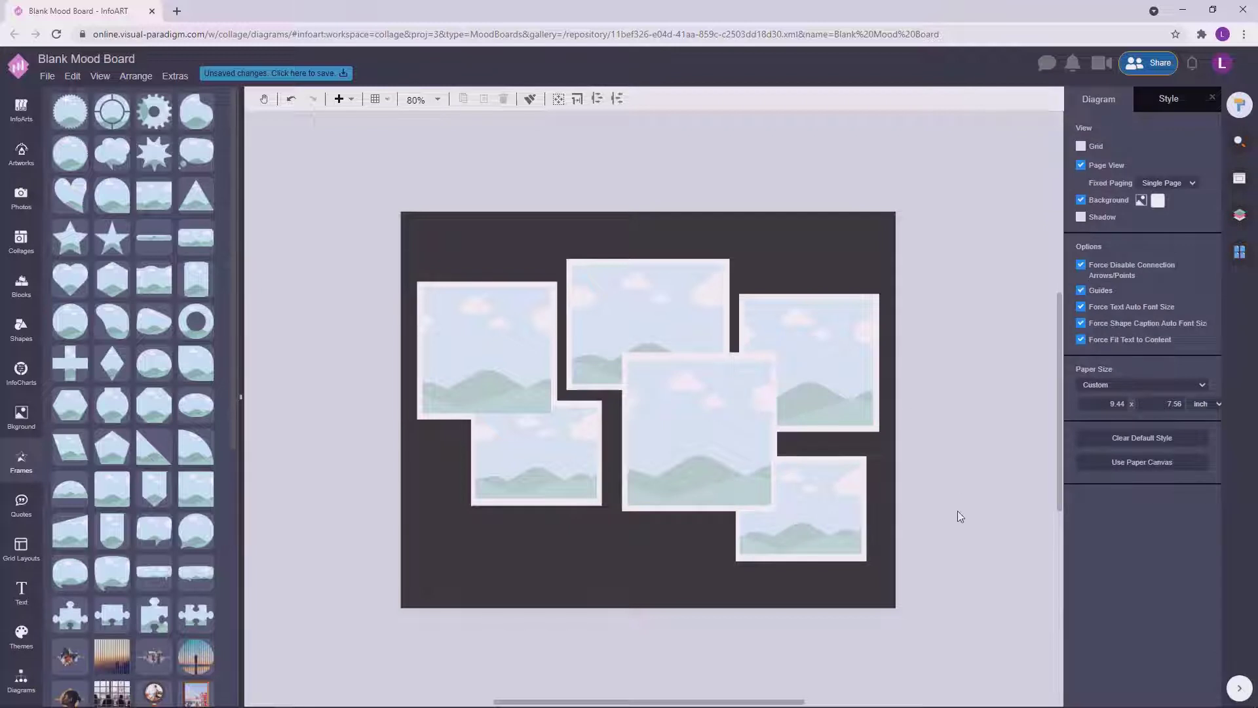
Step: Search the photo library for wedding and fill the left, small lower-left and centre frames with table, held-bouquet and bride-with-groom photos
left_click(21, 197)
left_click(121, 106)
type("wedd")
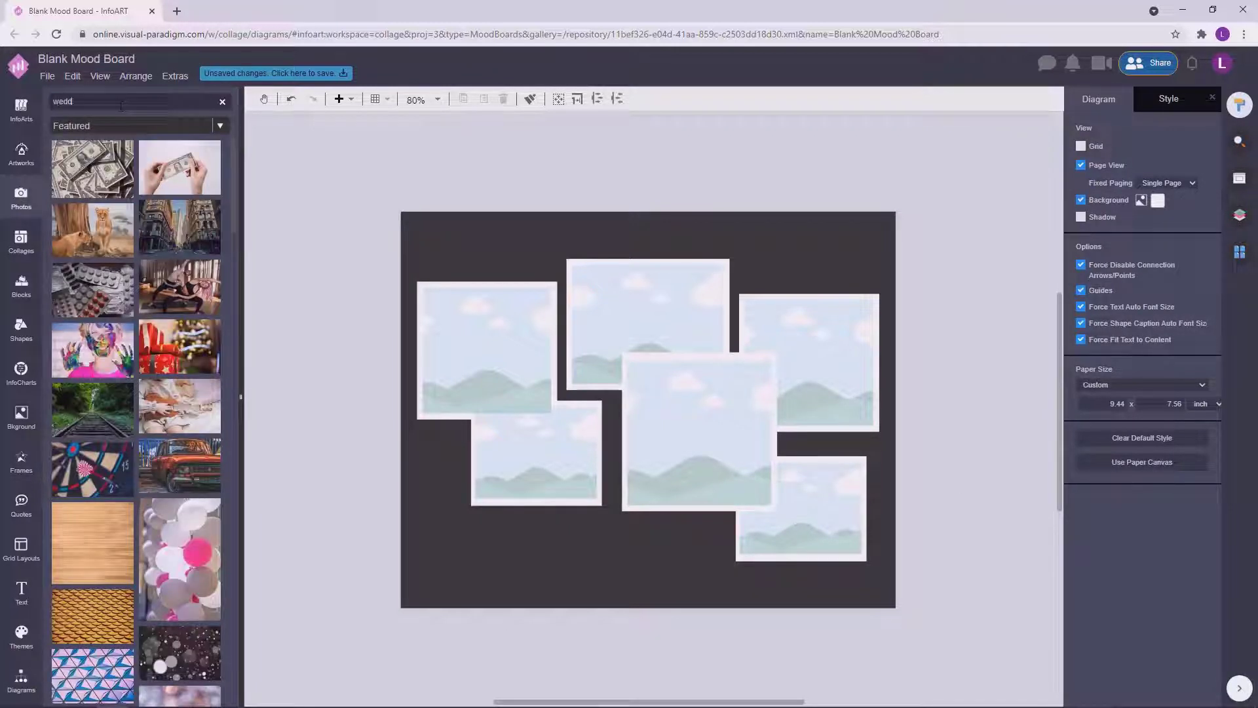
type("ing")
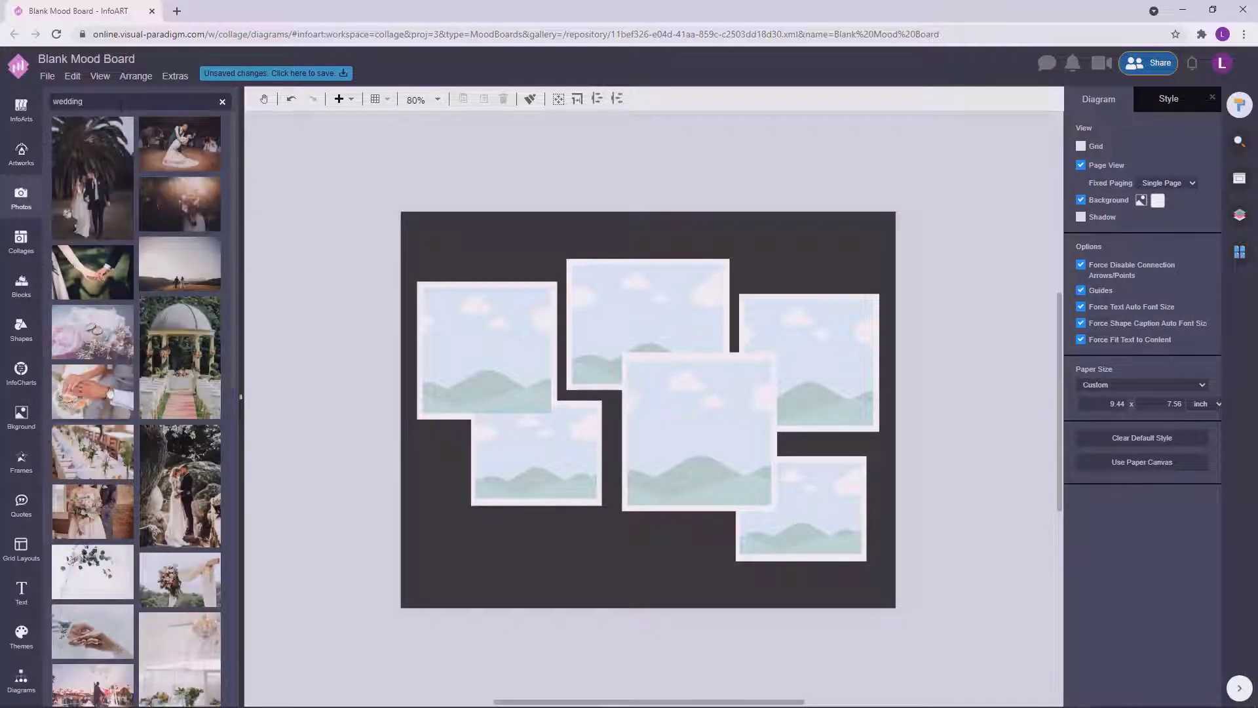
left_click_drag(92, 452, 485, 347)
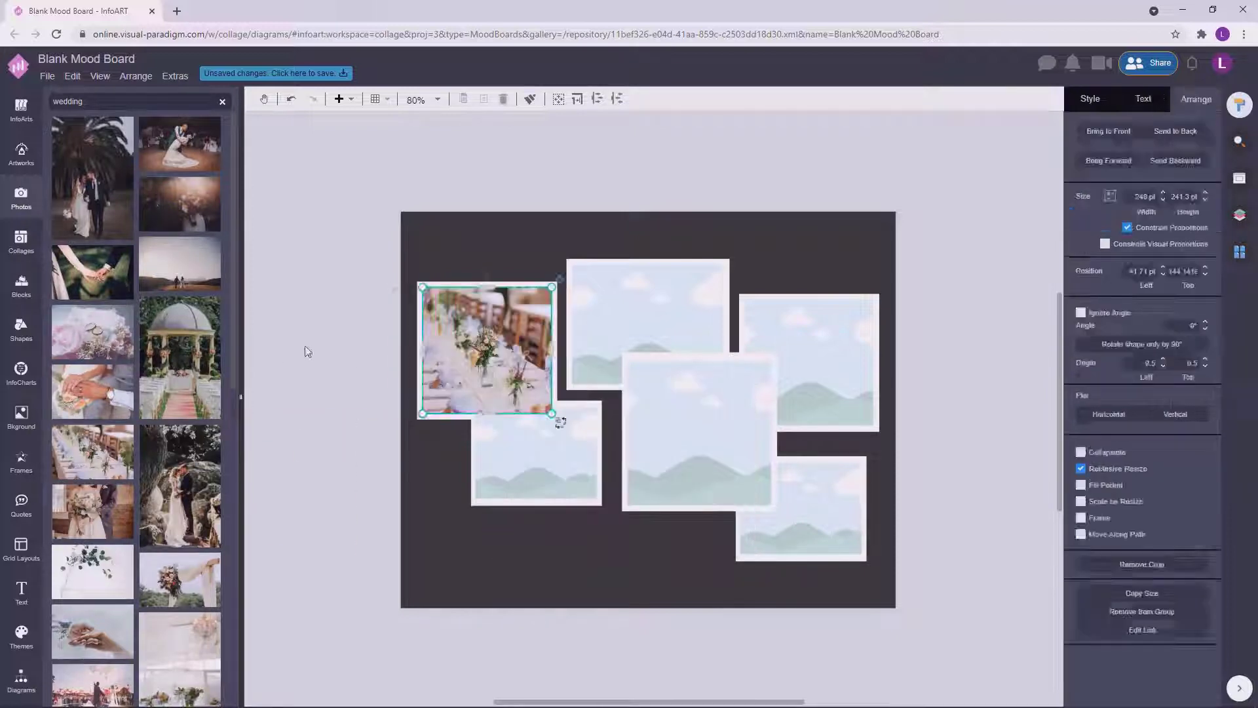
left_click(306, 351)
left_click_drag(189, 574, 536, 453)
left_click_drag(92, 511, 699, 433)
Step: Try the clasped-hands photo and the table greenery photo in the upper-middle frame
left_click_drag(98, 632, 662, 334)
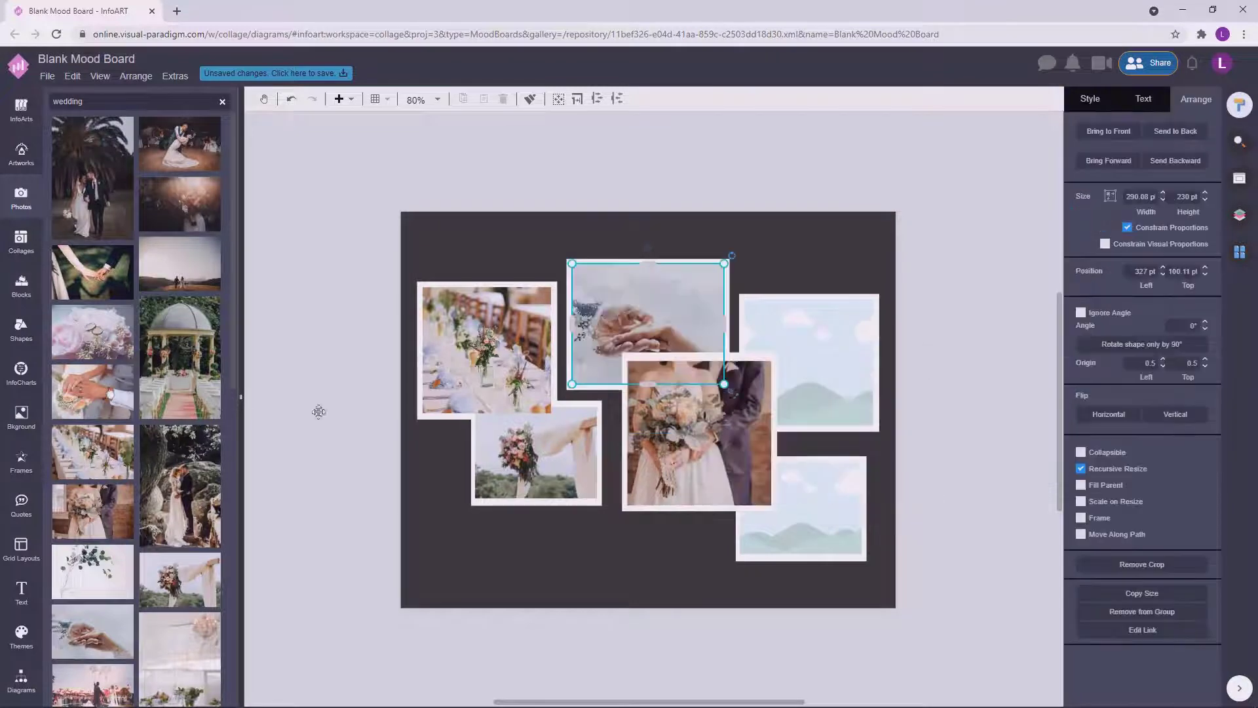
left_click_drag(232, 387, 232, 504)
left_click_drag(185, 454, 639, 331)
left_click(280, 399)
left_click_drag(181, 426, 646, 324)
left_click(317, 363)
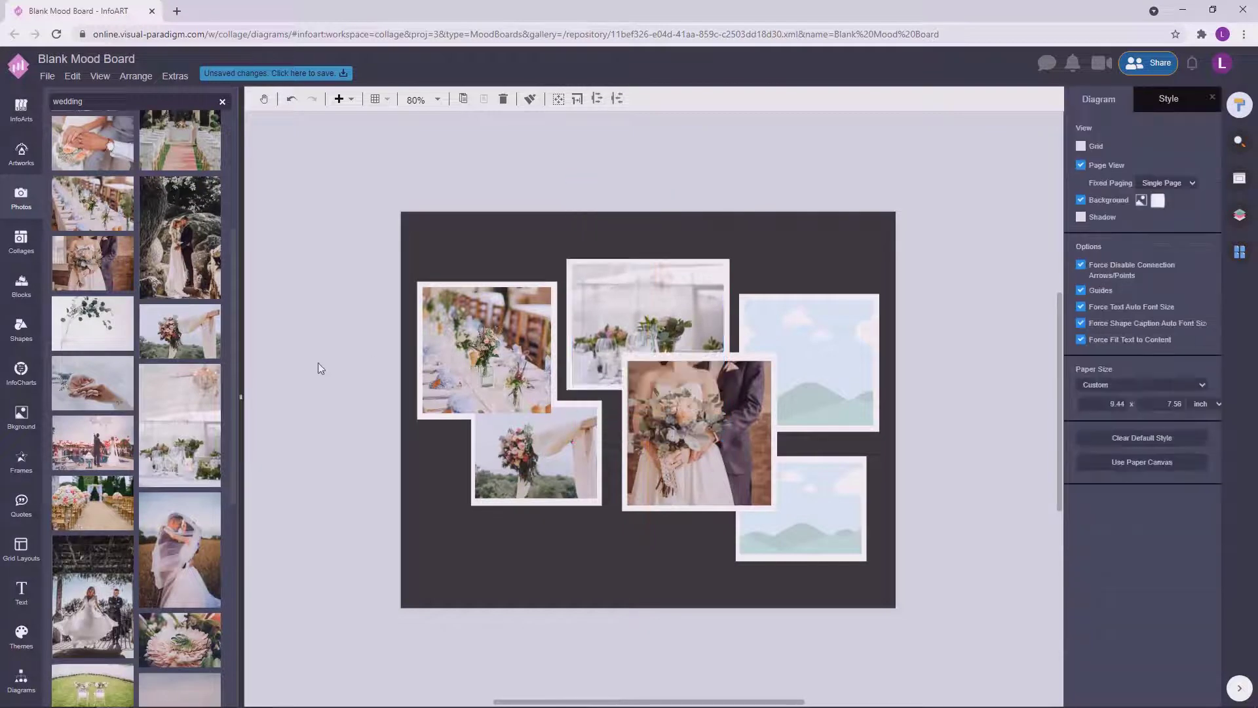
Step: Fill the lower-right frame with the orange flower bouquet photo and the upper-right frame with the groom and pink bouquet photo
scroll(223, 458, "down", 6)
left_click_drag(180, 408, 794, 514)
left_click(254, 485)
left_click_drag(93, 622, 812, 359)
left_click(980, 393)
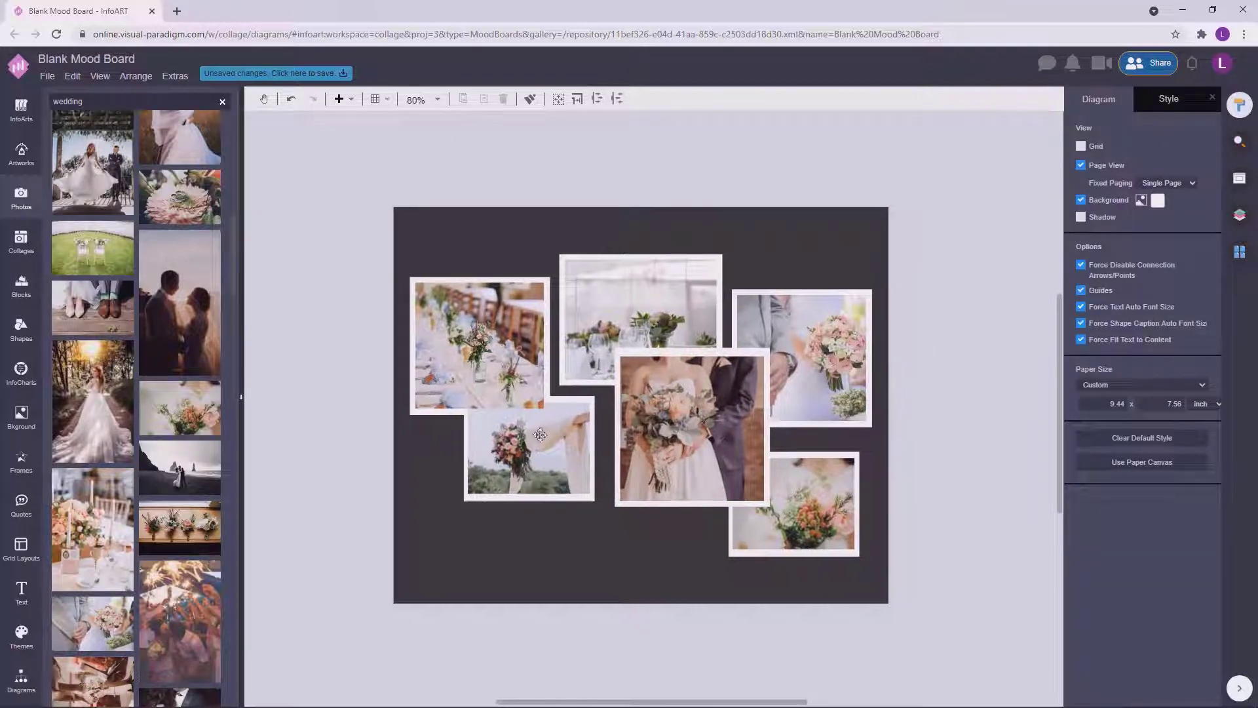
Step: Bring the small lower-left block and its bouquet photo to the front, over the left photo
left_click(580, 430)
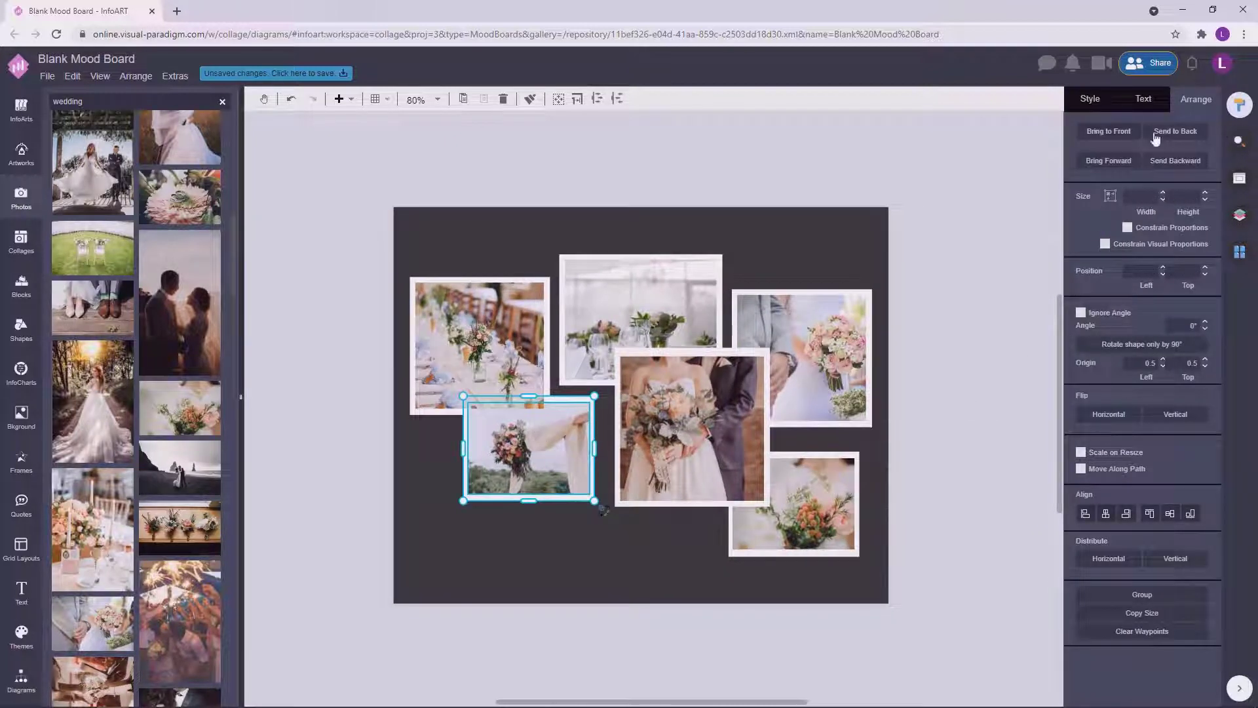
left_click(1114, 134)
left_click(963, 295)
Step: Turn all six wedding photos black and white by setting their grayscale filter to 100%
left_click(483, 367)
left_click(528, 450, "shift")
left_click(639, 318, "shift")
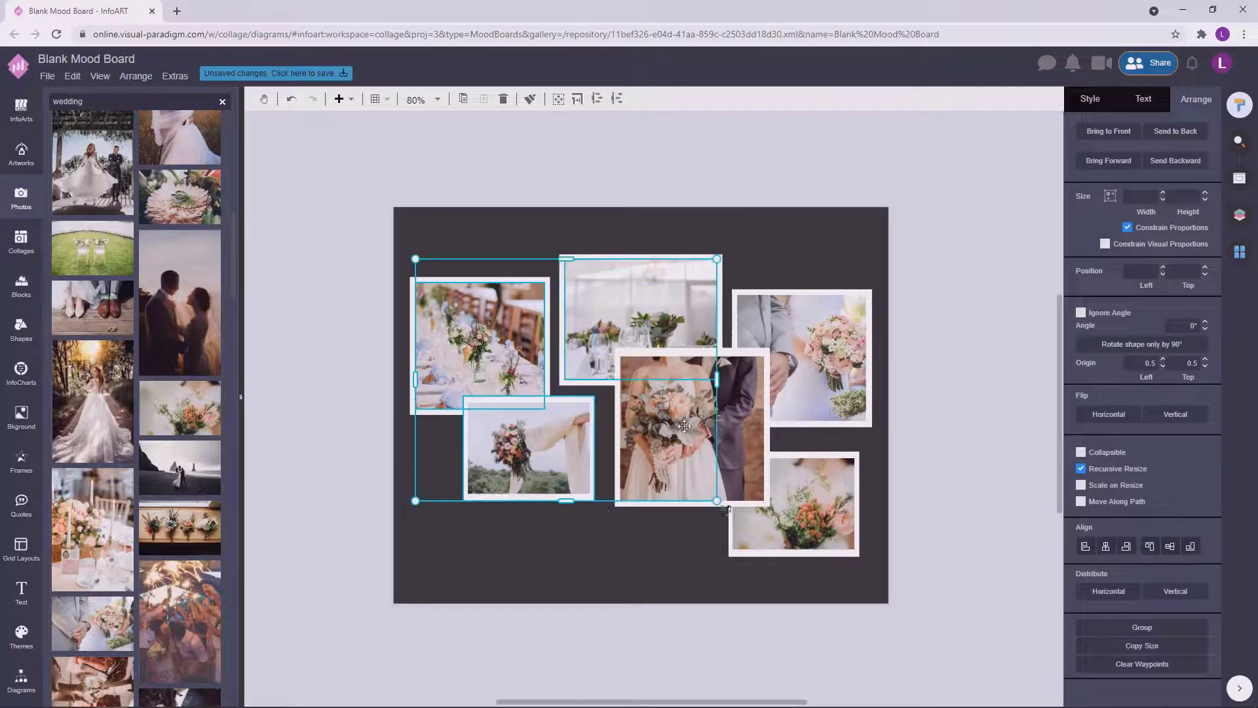
left_click(684, 426, "shift")
left_click(812, 373, "shift")
left_click(827, 485, "shift")
left_click(1098, 102)
left_click(1170, 419)
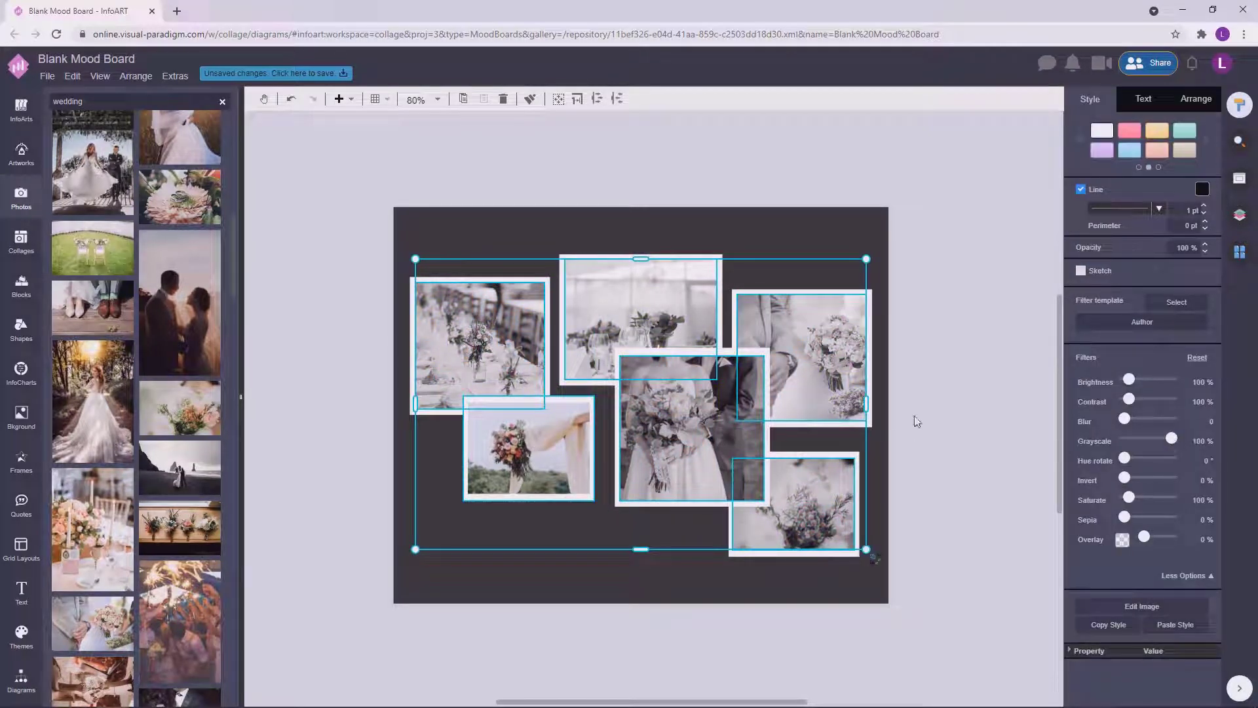
left_click(531, 453)
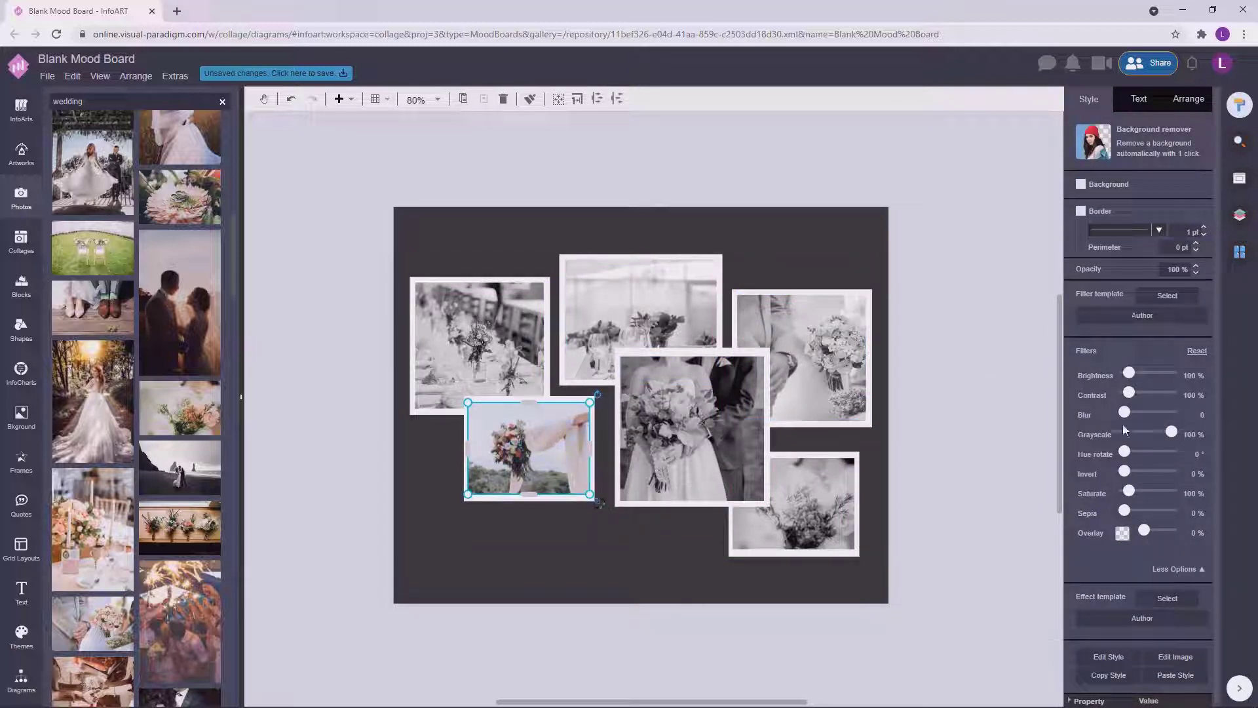
left_click(972, 370)
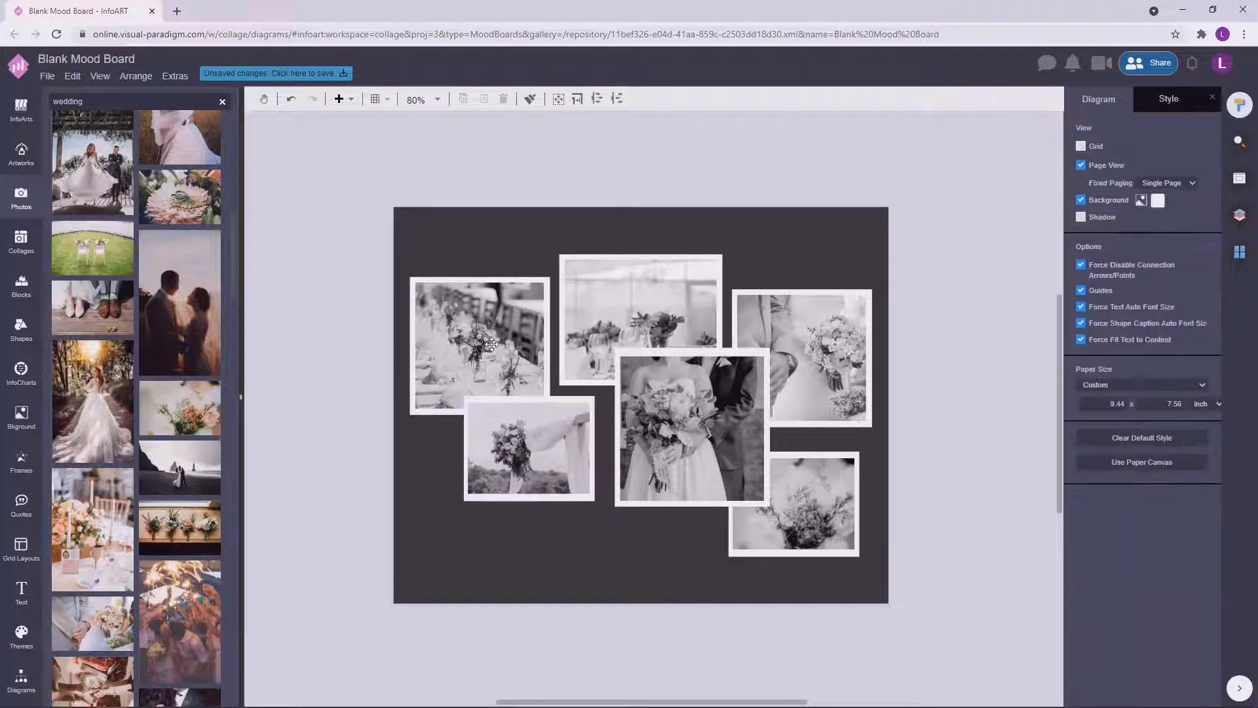
Step: Raise the contrast of the black-and-white photos slightly, to about 102–103%
left_click(514, 368)
left_click(526, 454)
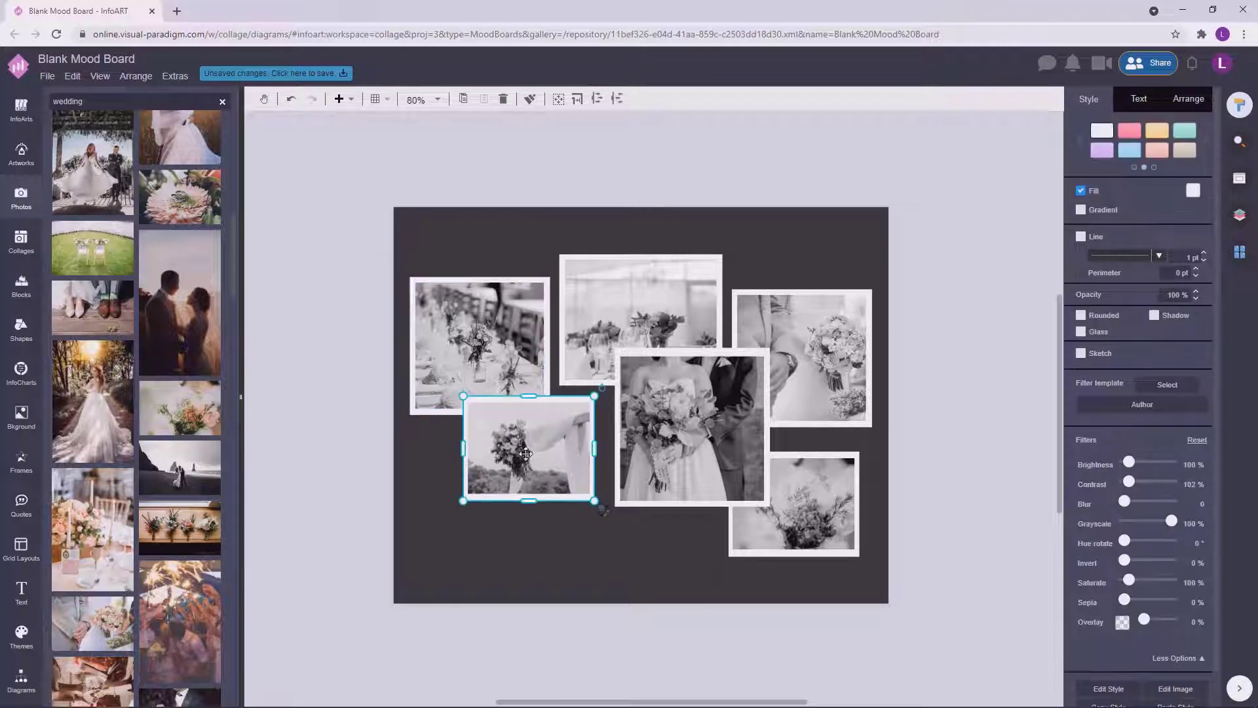
left_click(709, 351)
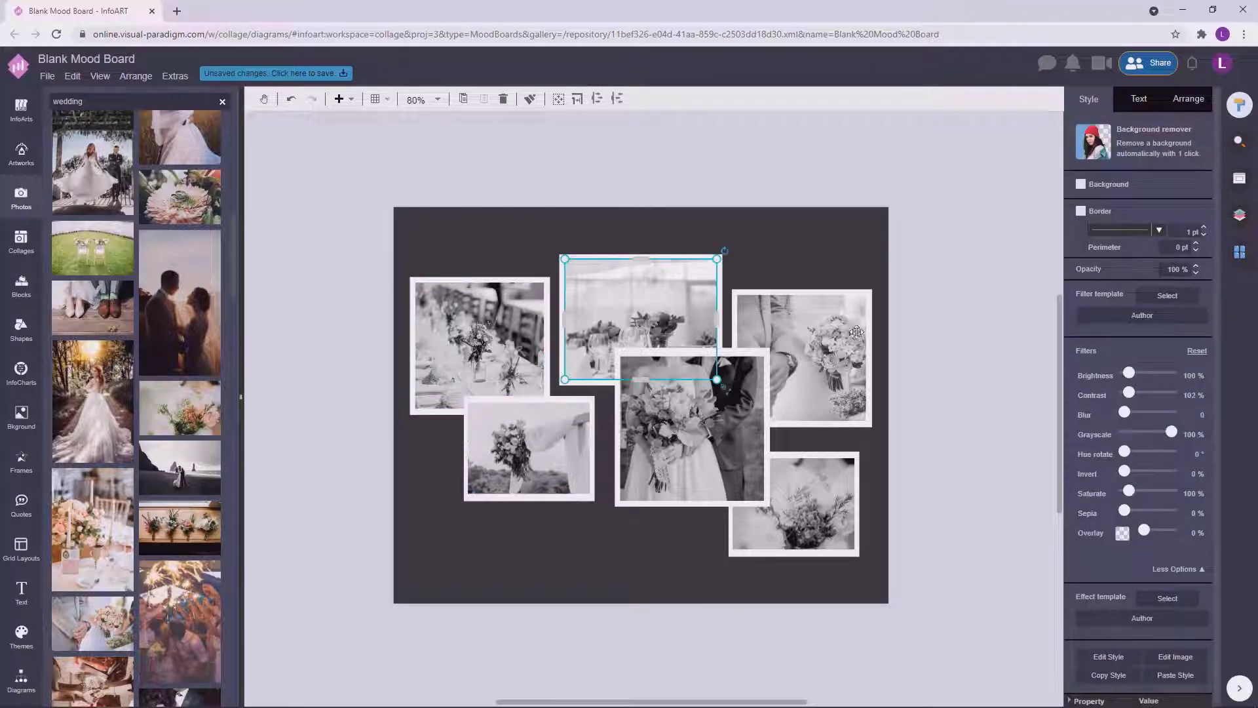
left_click(833, 375)
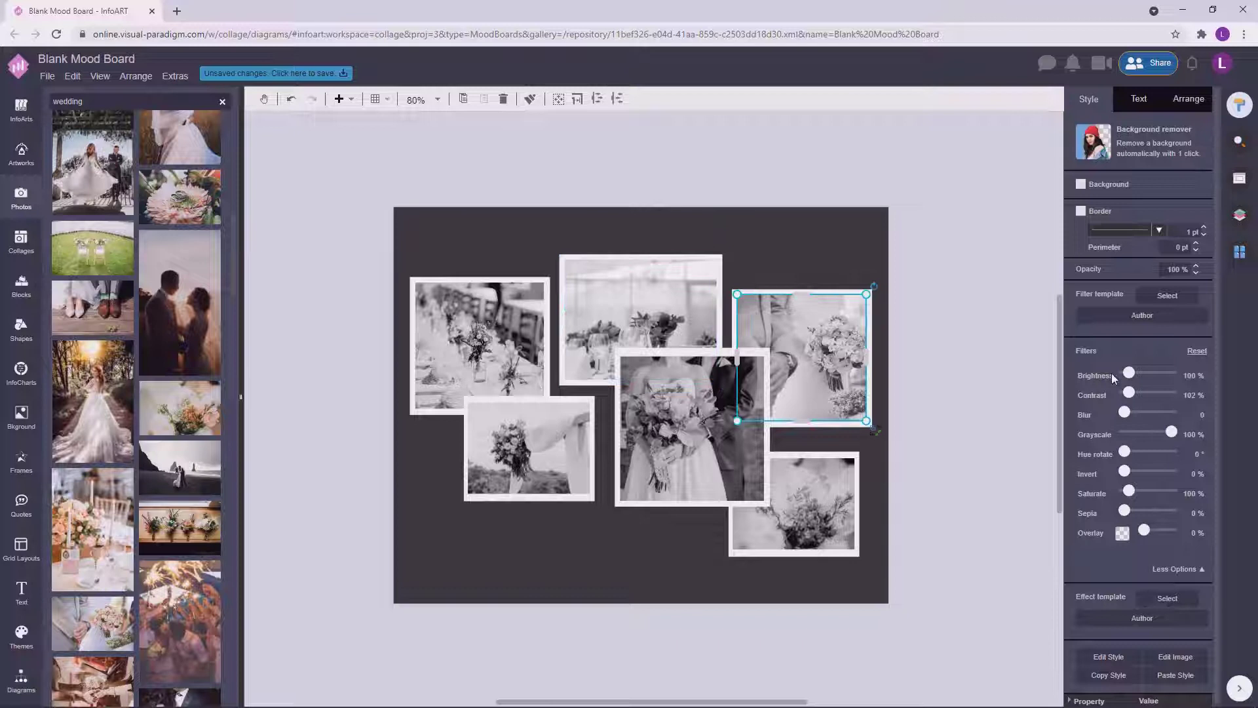
left_click(816, 498)
left_click(944, 423)
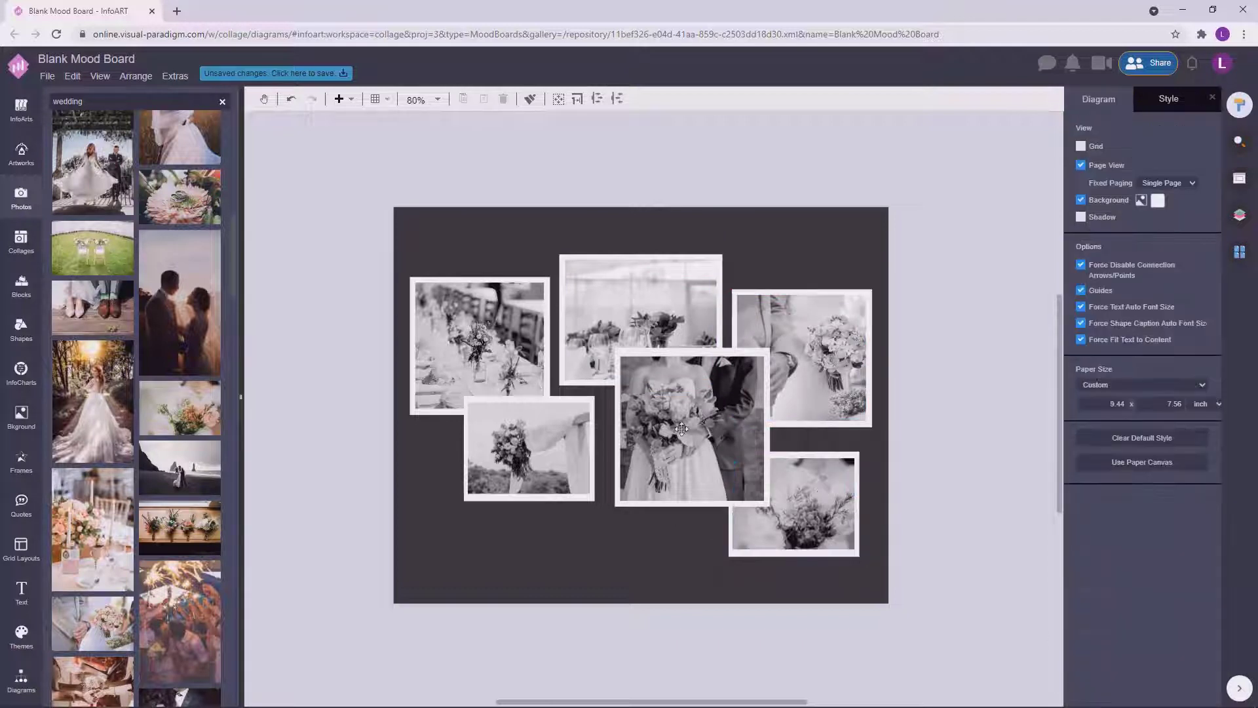
left_click(718, 413)
left_click(963, 386)
Step: Replace the upper-middle photo with the candle and table flowers photo from the wedding results
left_click(620, 301)
left_click_drag(93, 529, 640, 320)
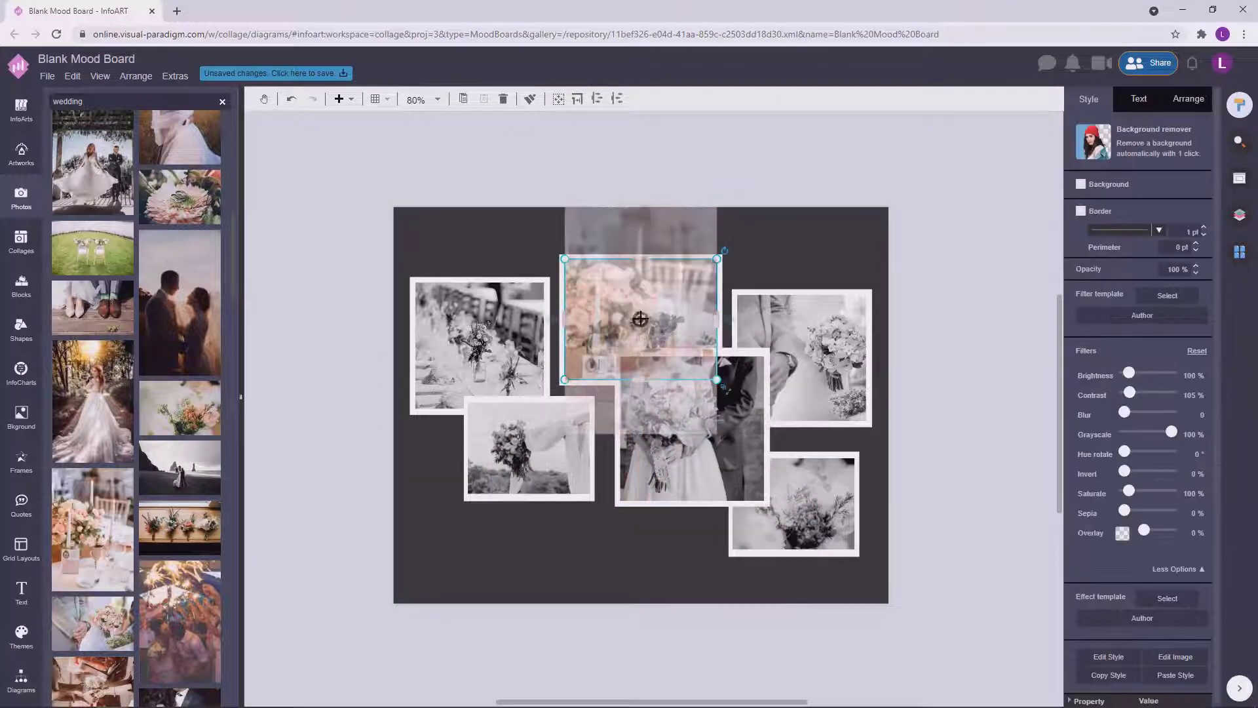
left_click(921, 325)
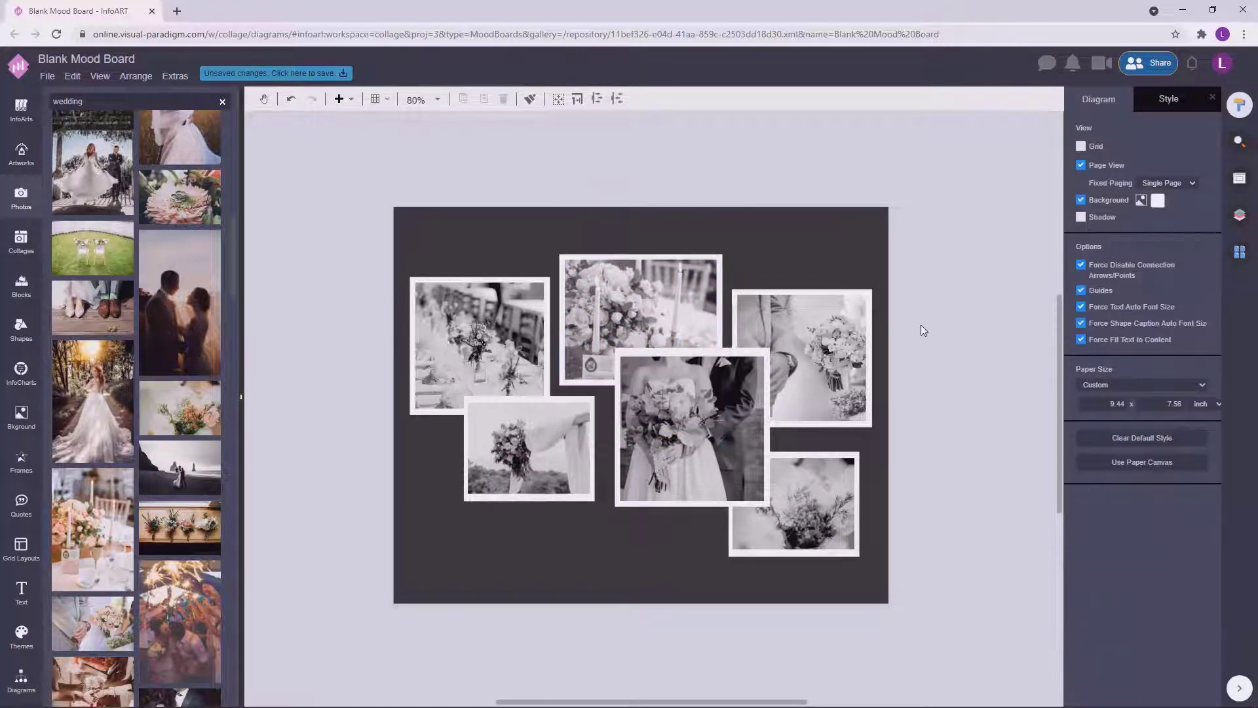
Step: Nudge the centre block with its photo slightly left and fine-tune the contrast of the upper-middle, upper-right and centre photos
left_click(651, 317)
left_click(759, 479)
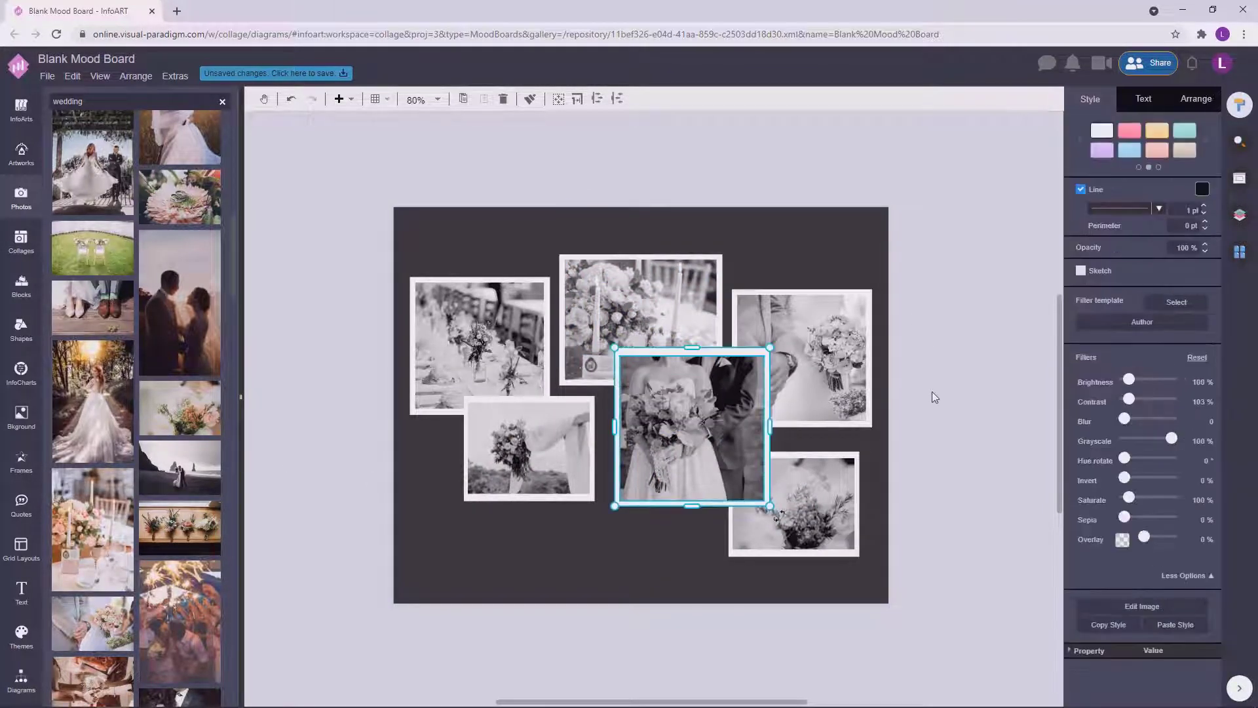
left_click(690, 306)
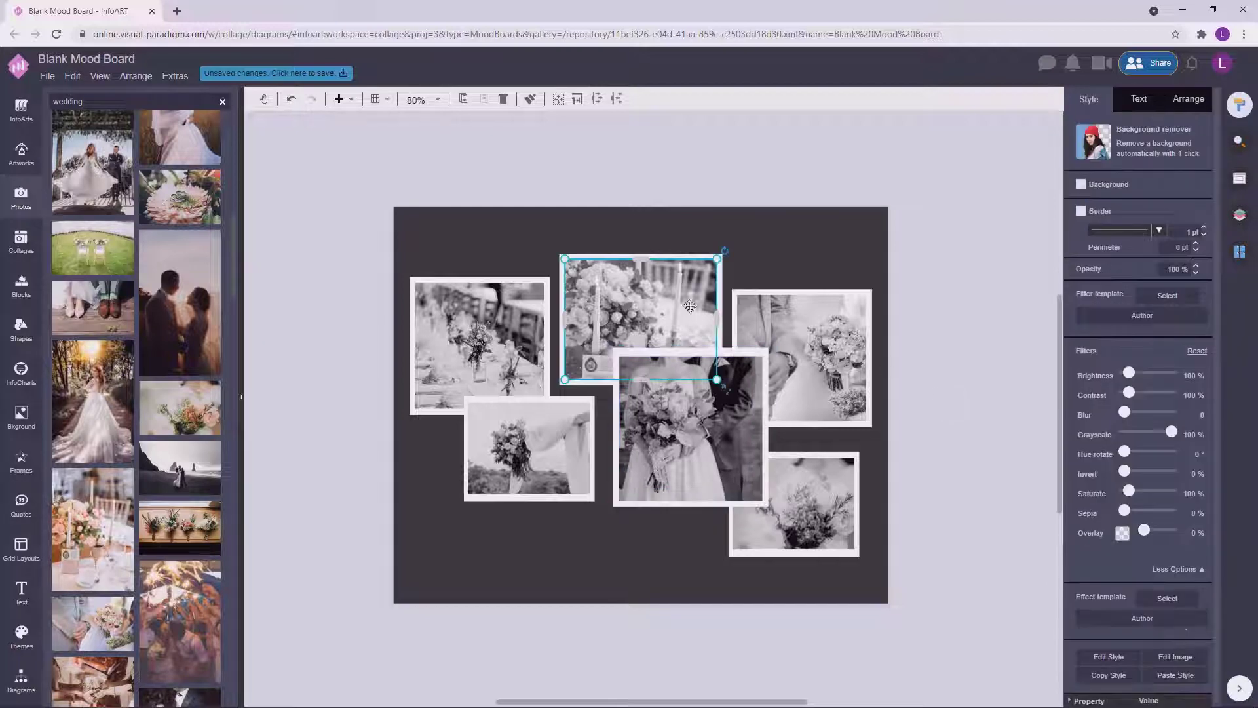
left_click(814, 349)
left_click(933, 436)
left_click(691, 439)
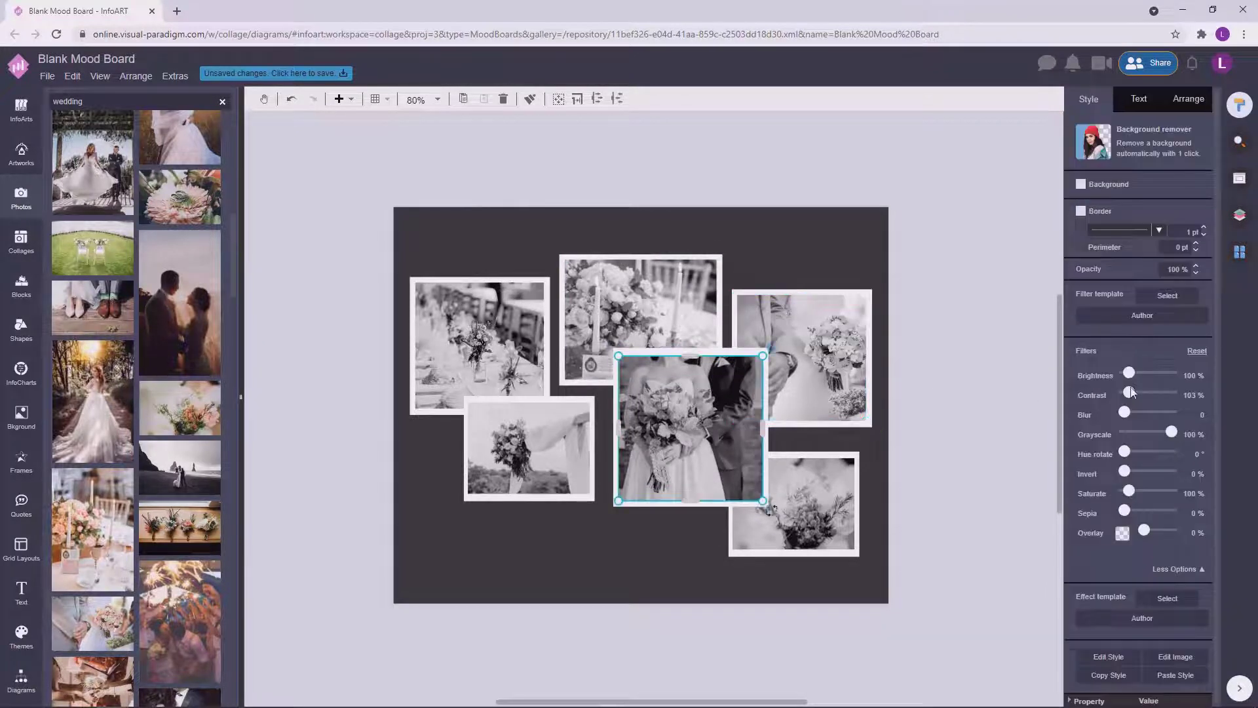
left_click(964, 408)
Step: Lower the small lower-left block's contrast to 70% and fine-tune the contrast of its photo
left_click(535, 440)
left_click_drag(1129, 482, 1127, 482)
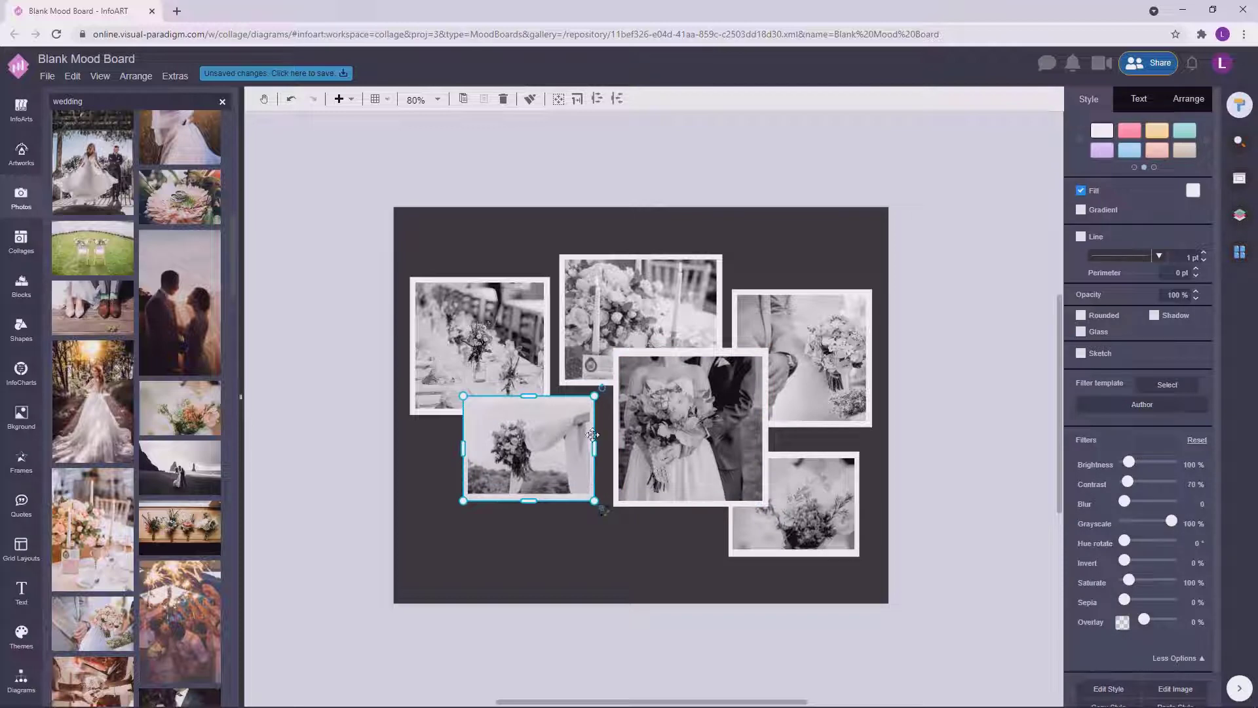
left_click(923, 398)
left_click(533, 438)
left_click(534, 434)
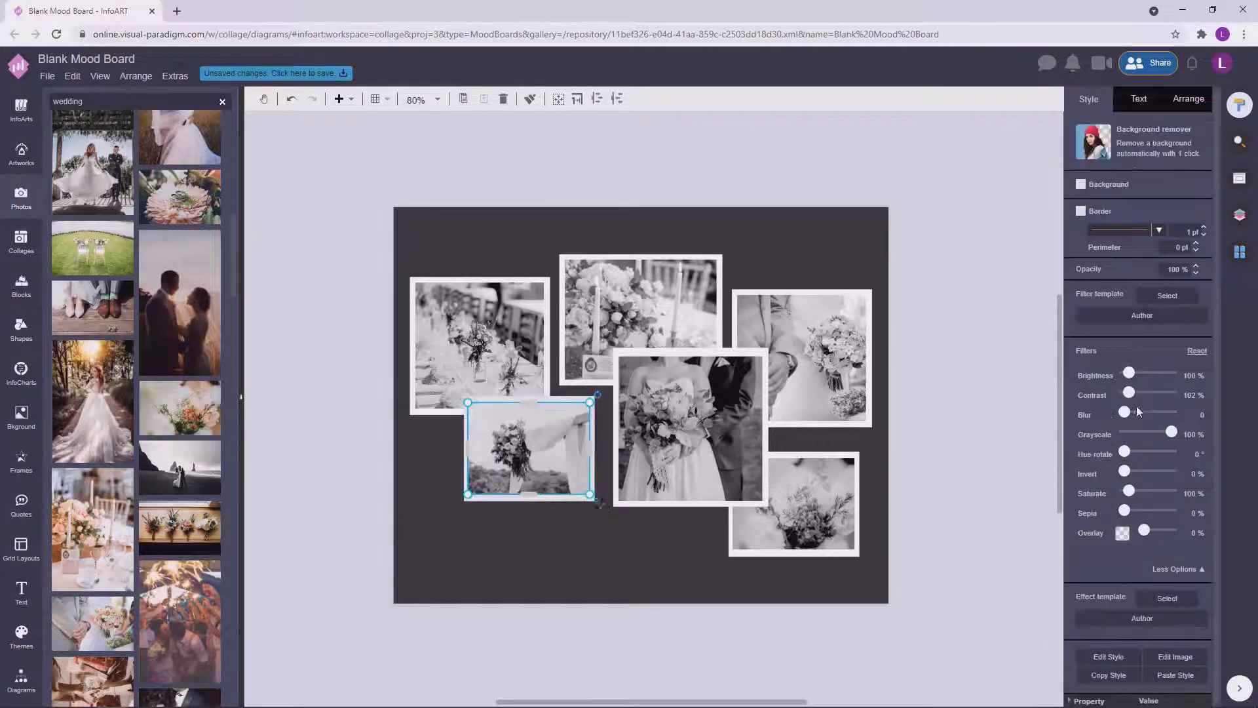
left_click(974, 387)
Step: Move all six framed photos together slightly upward, keeping them centred horizontally on the board
left_click_drag(900, 578, 405, 224)
left_click_drag(666, 318, 666, 312)
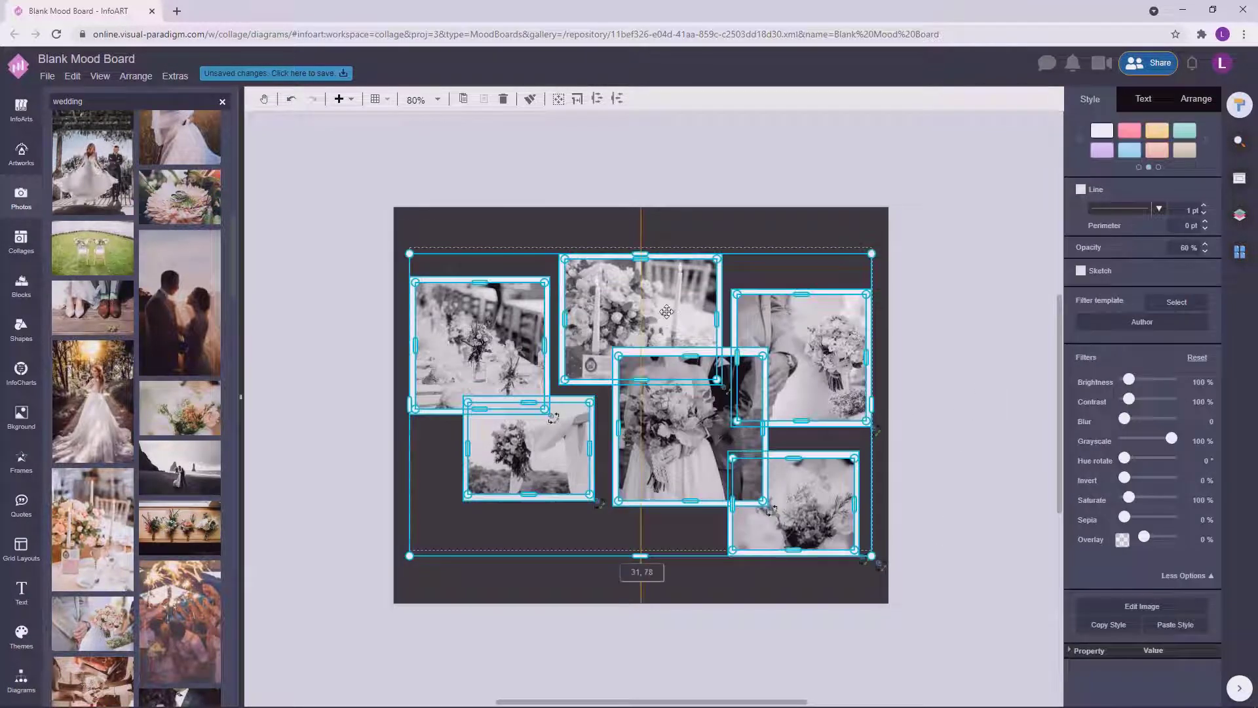
left_click(965, 368)
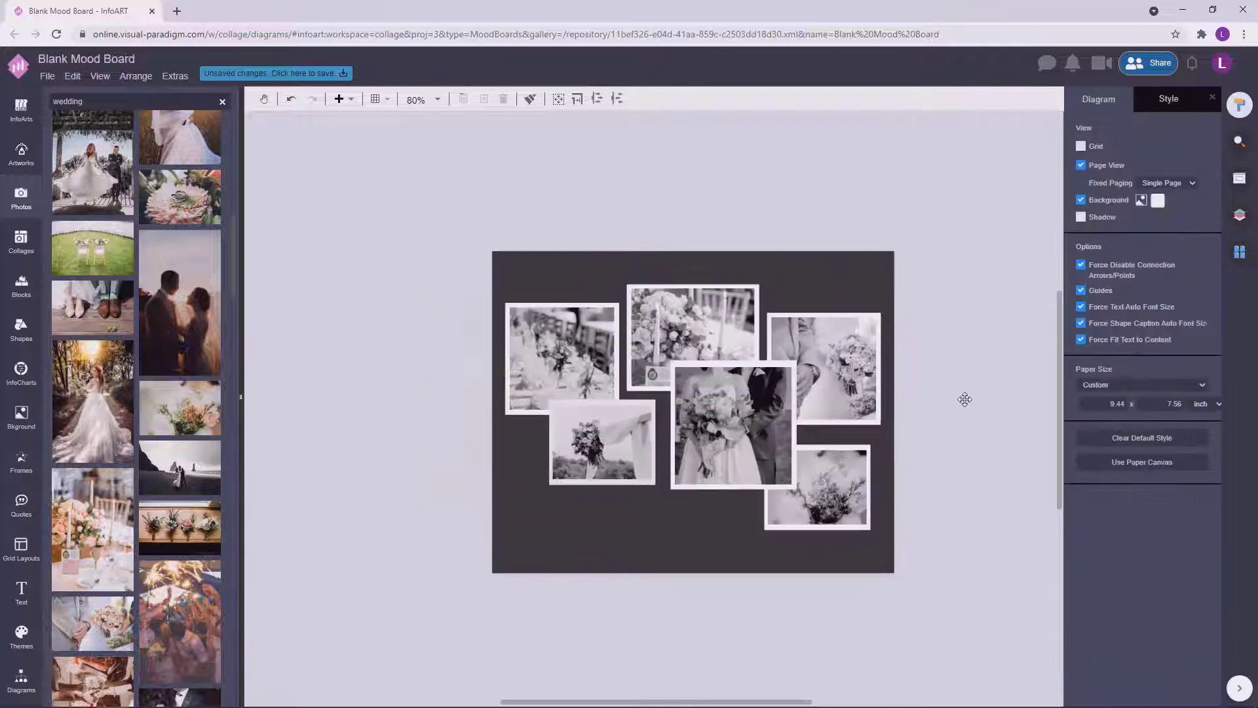
Step: Set the background rectangle's fill to a slightly darker custom grey behind the photos
left_click(822, 230)
left_click(1191, 191)
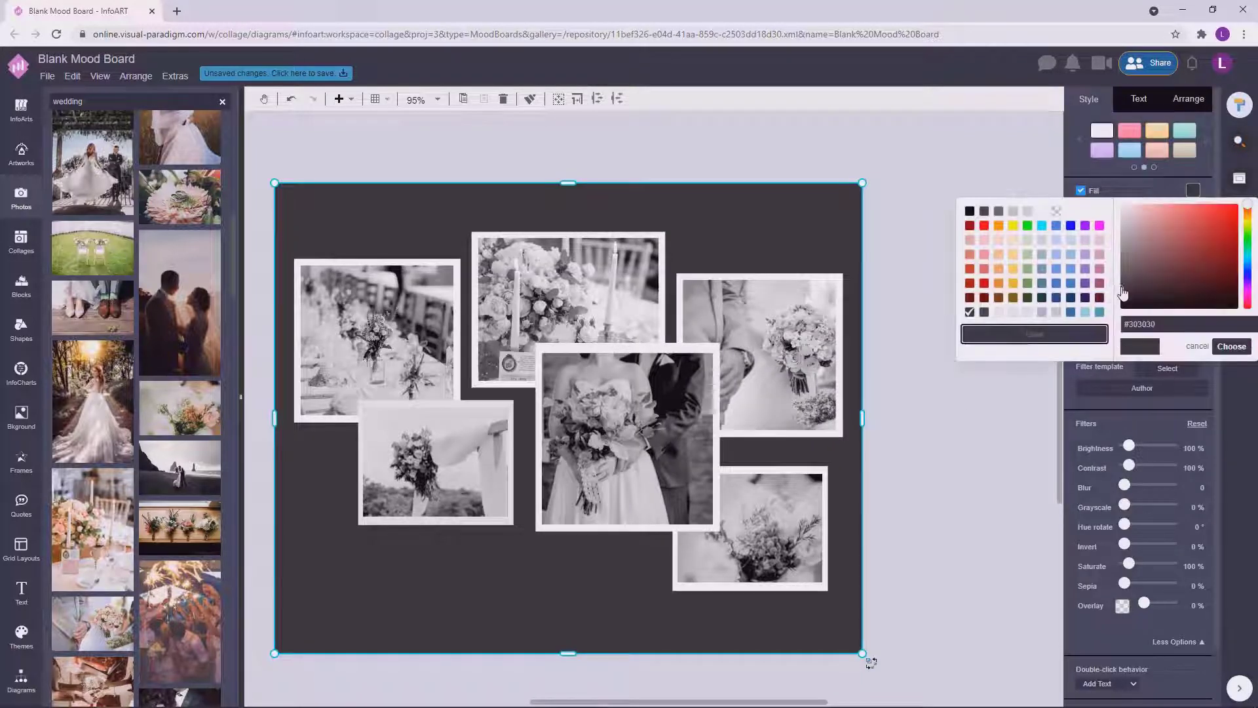
left_click(955, 379)
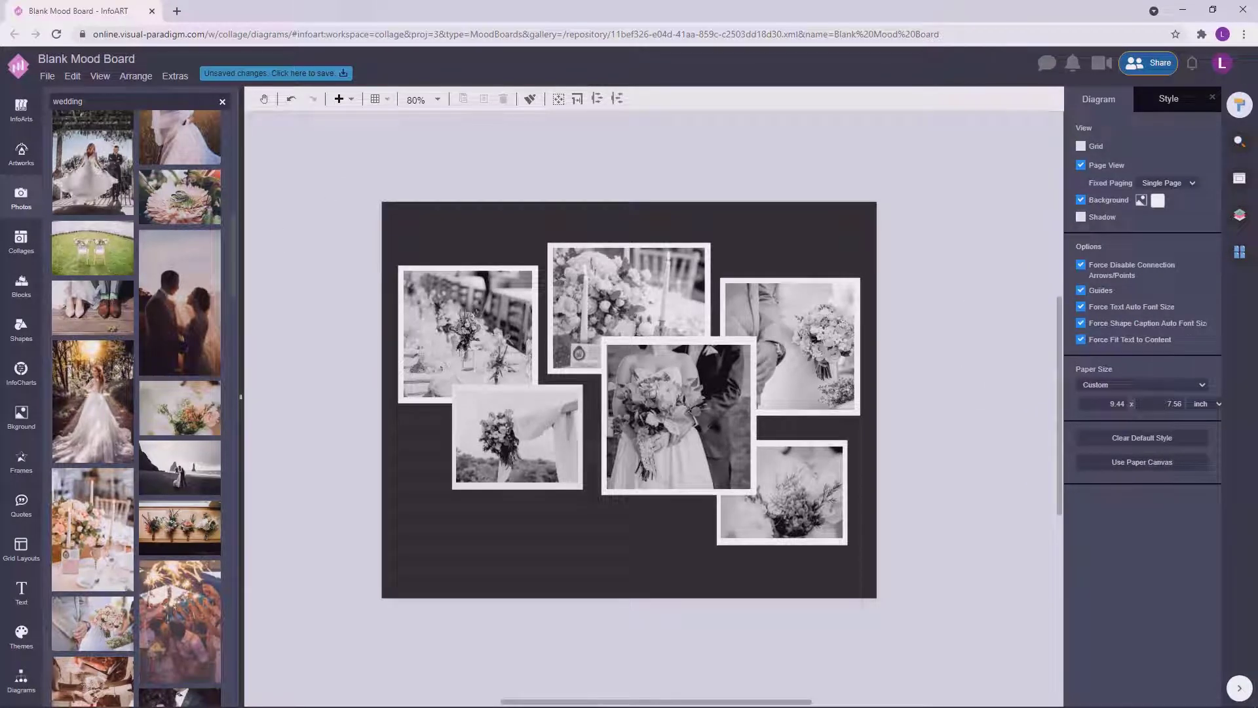
Step: Try a light grey #e9e9e9 fill on the background rectangle
left_click(871, 244)
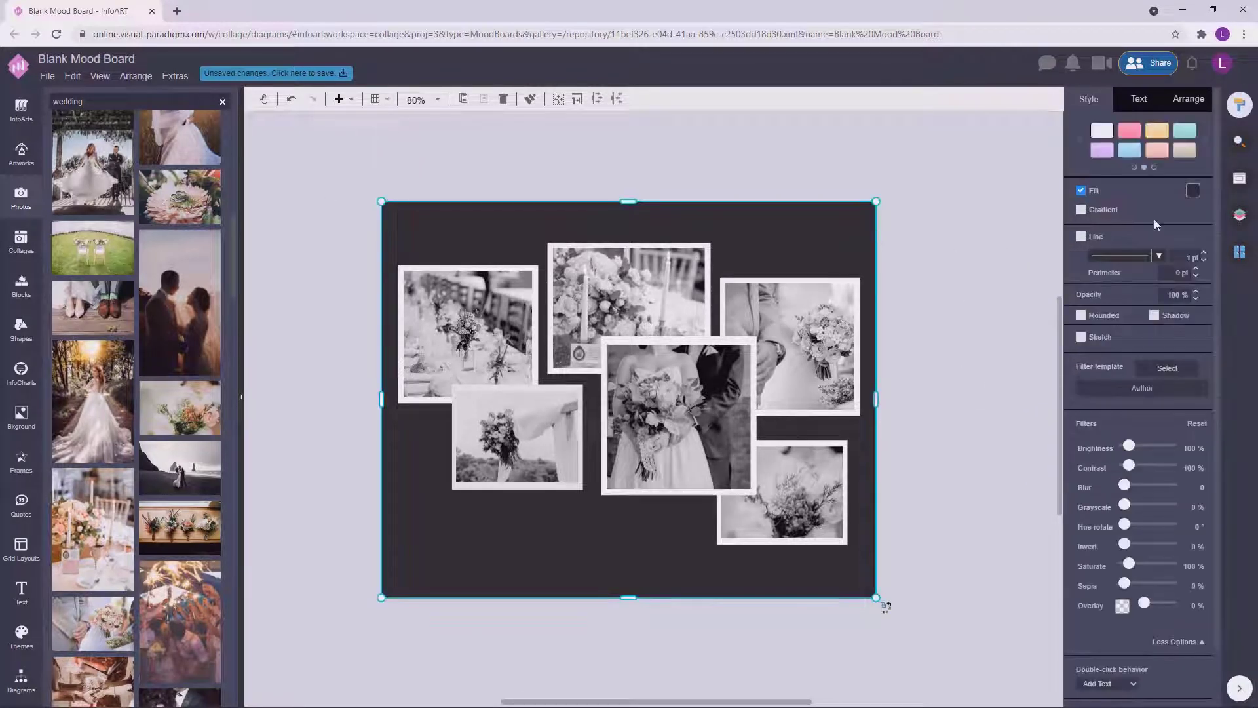
left_click(1193, 191)
left_click(1122, 213)
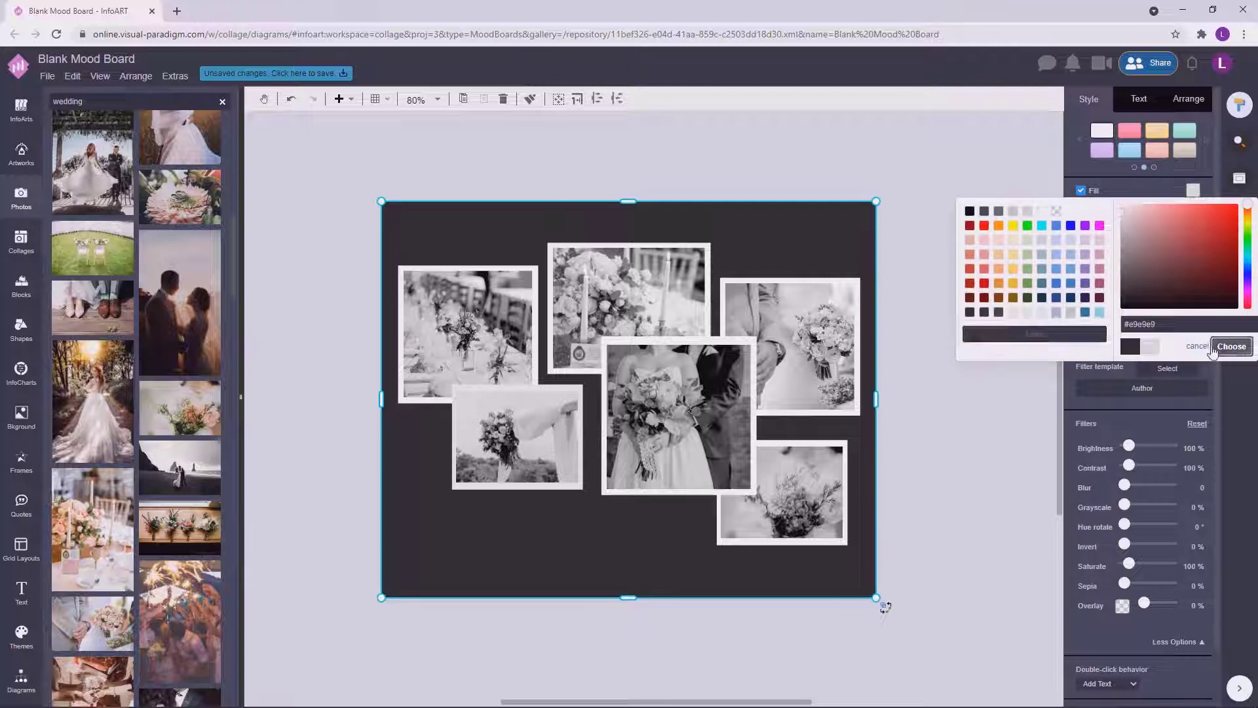
left_click(1232, 346)
Step: Fill the background rectangle with pink and soften it to a lighter, muted mauve shade
left_click(1192, 190)
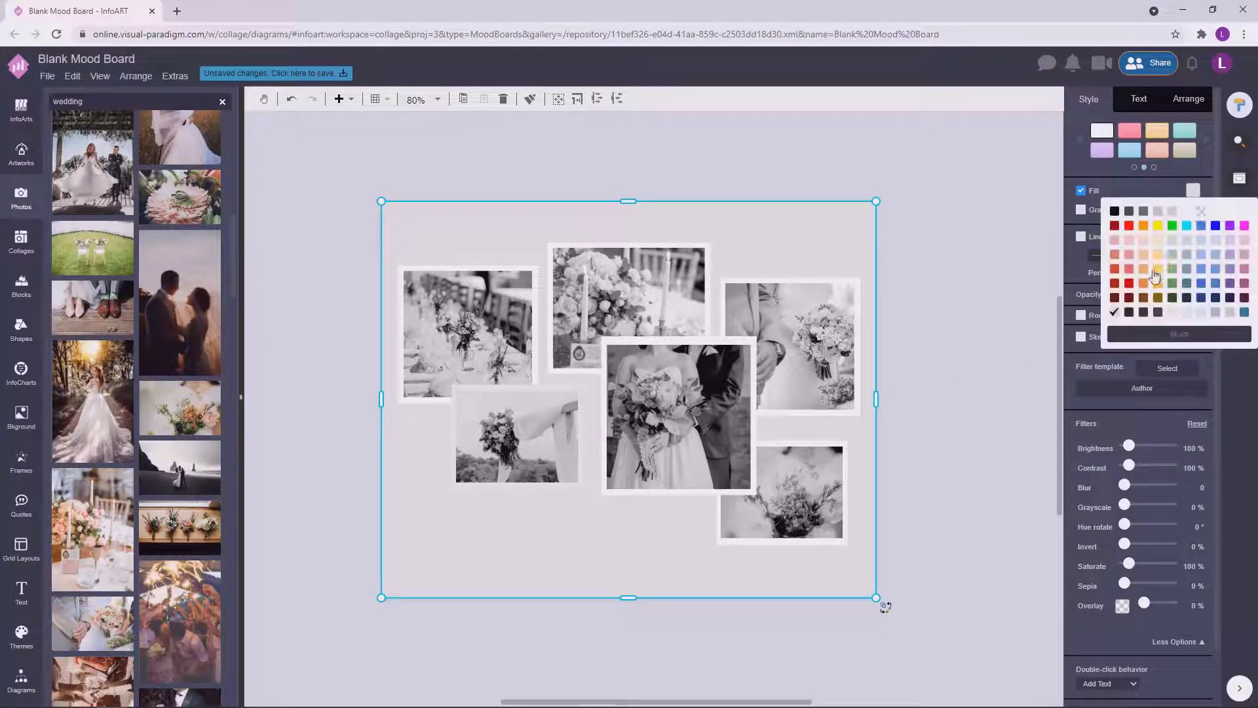
left_click(1246, 281)
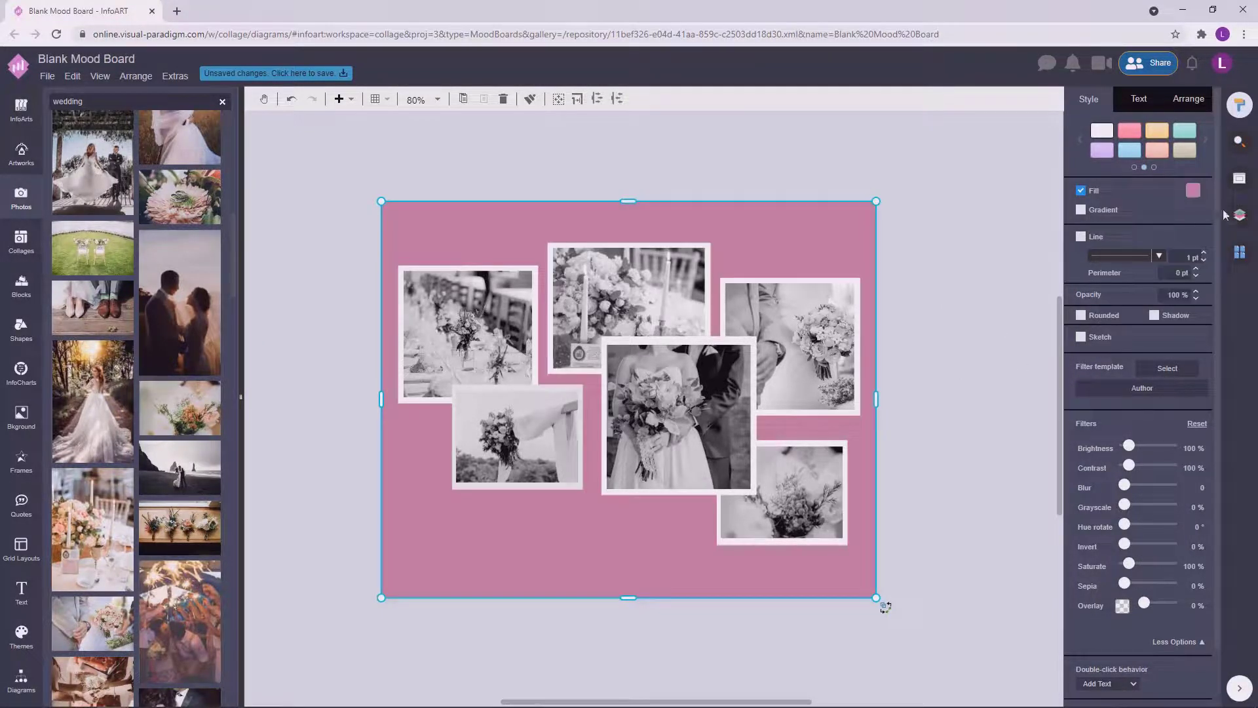
left_click(1194, 191)
left_click(1166, 336)
left_click_drag(1150, 234, 1139, 228)
left_click(1231, 346)
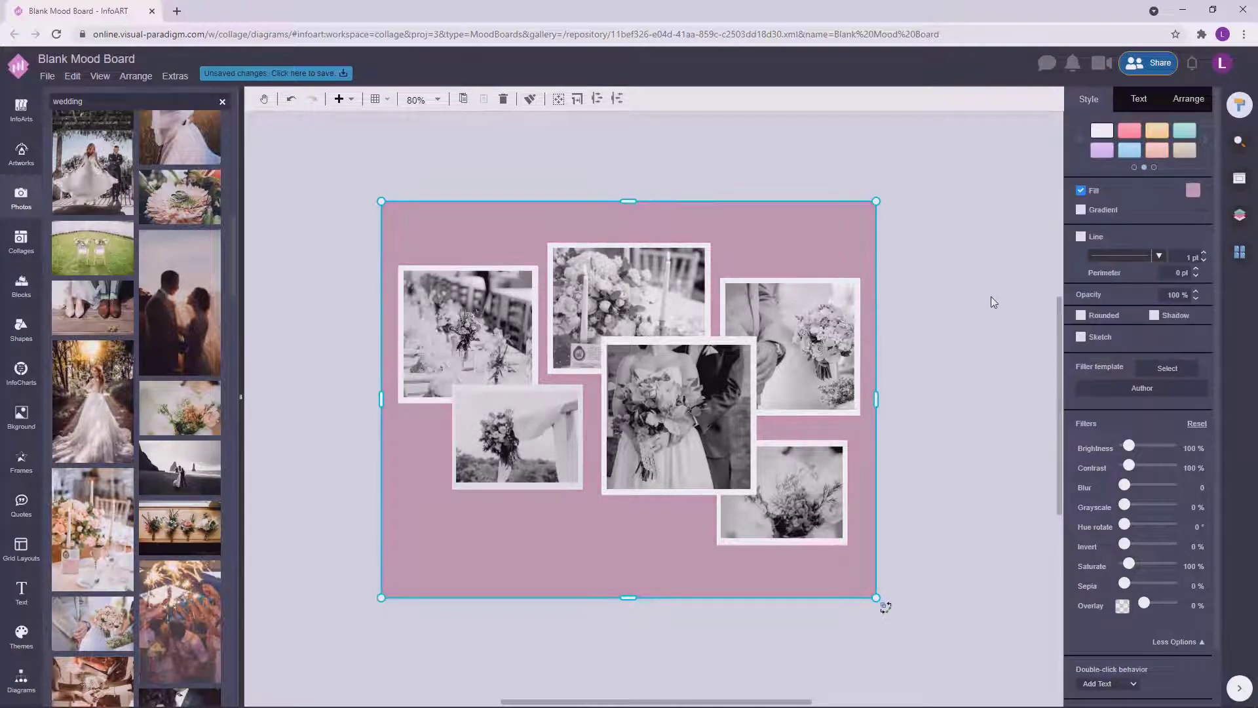
Step: Shift the hue of the background rectangle's fill towards red for a custom dusty rose colour
left_click(1193, 191)
left_click(1165, 342)
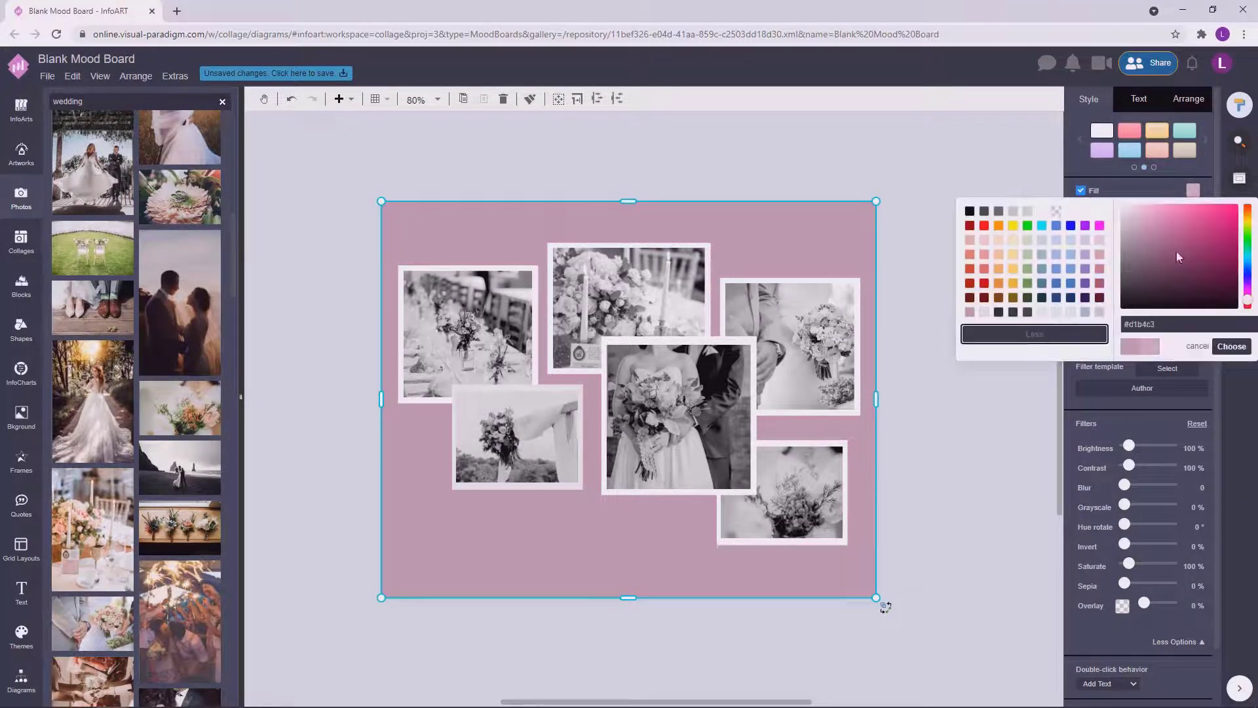
left_click_drag(1250, 260, 1249, 207)
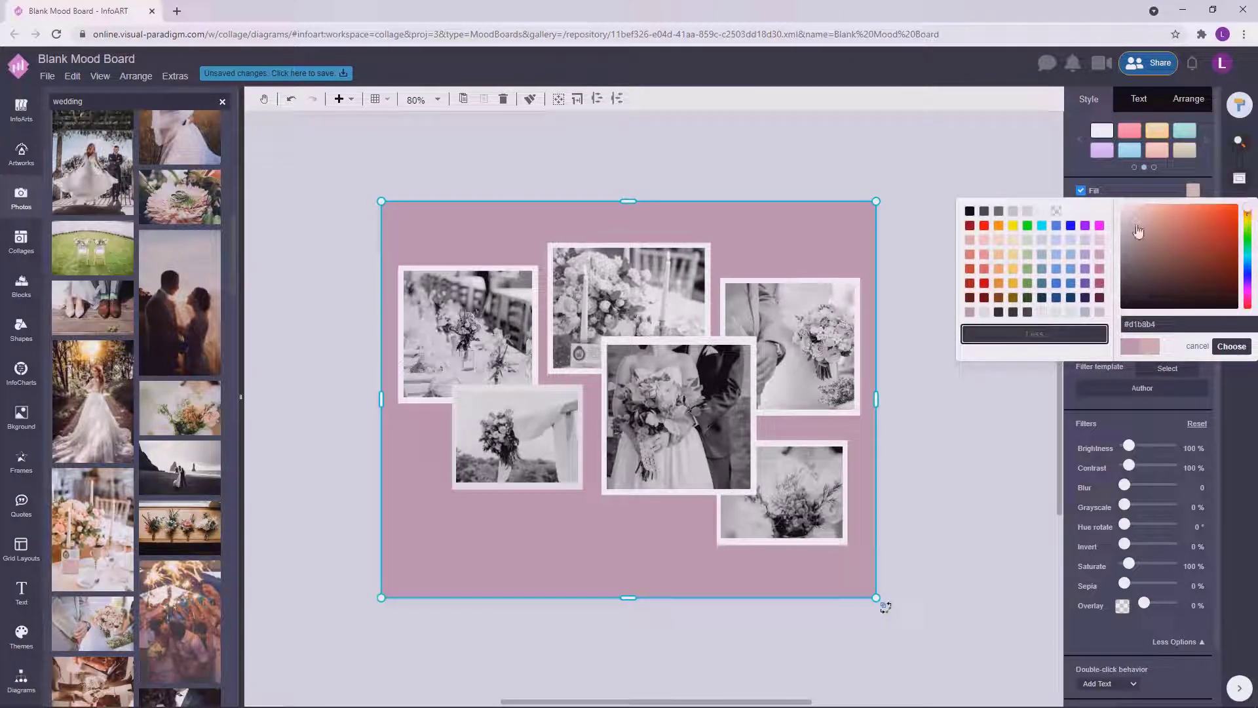
left_click(1232, 346)
left_click(965, 366)
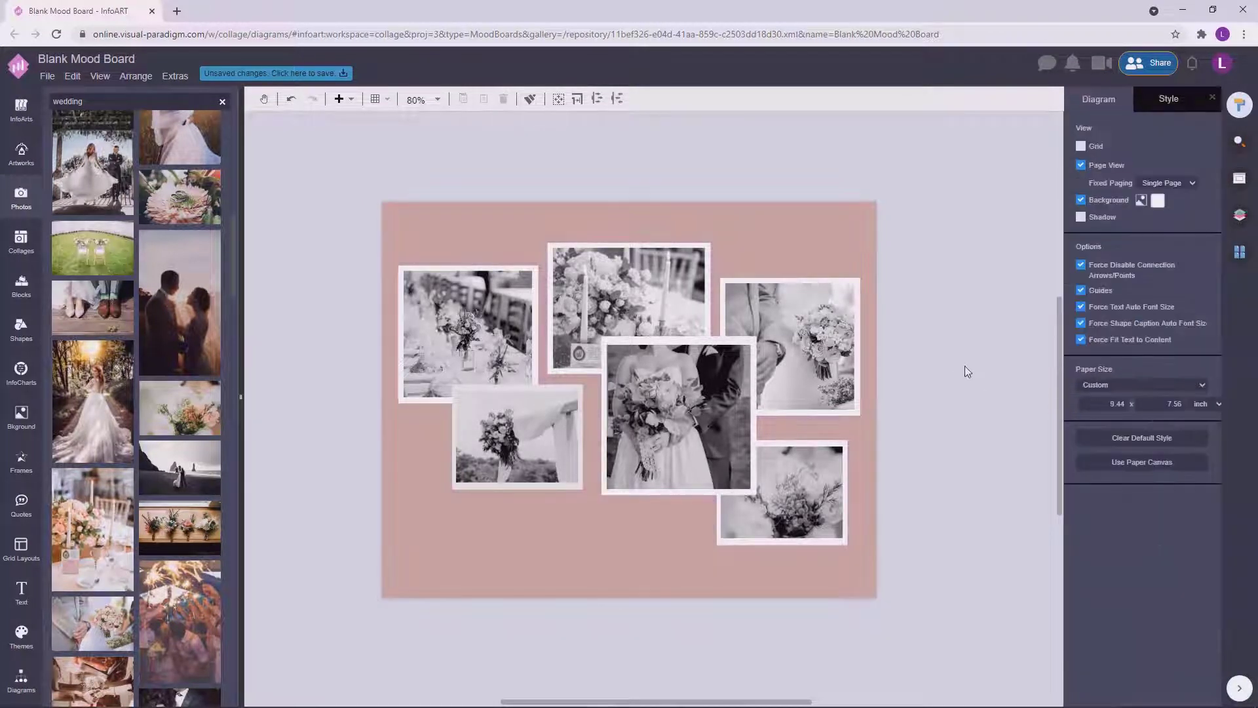
Step: Shrink all six framed photos together slightly and recentre them horizontally on the board
left_click_drag(936, 570, 346, 212)
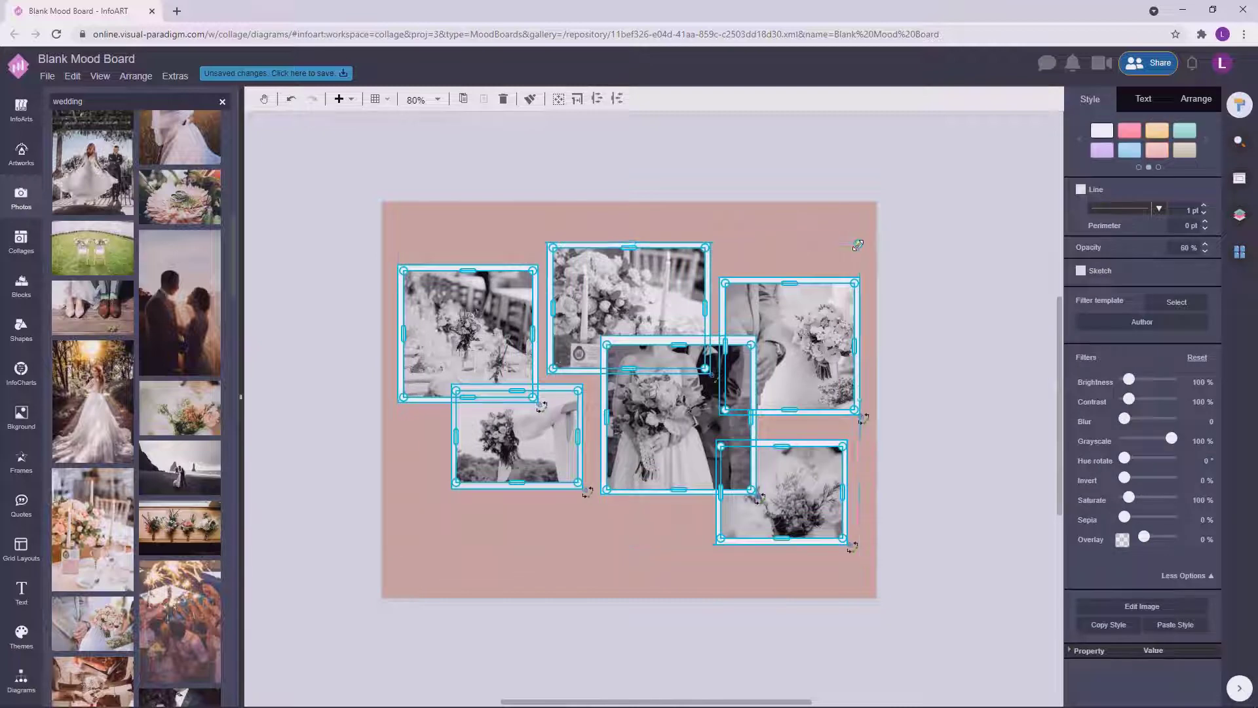
left_click_drag(851, 253, 849, 254)
left_click_drag(784, 349, 786, 345)
left_click(925, 317)
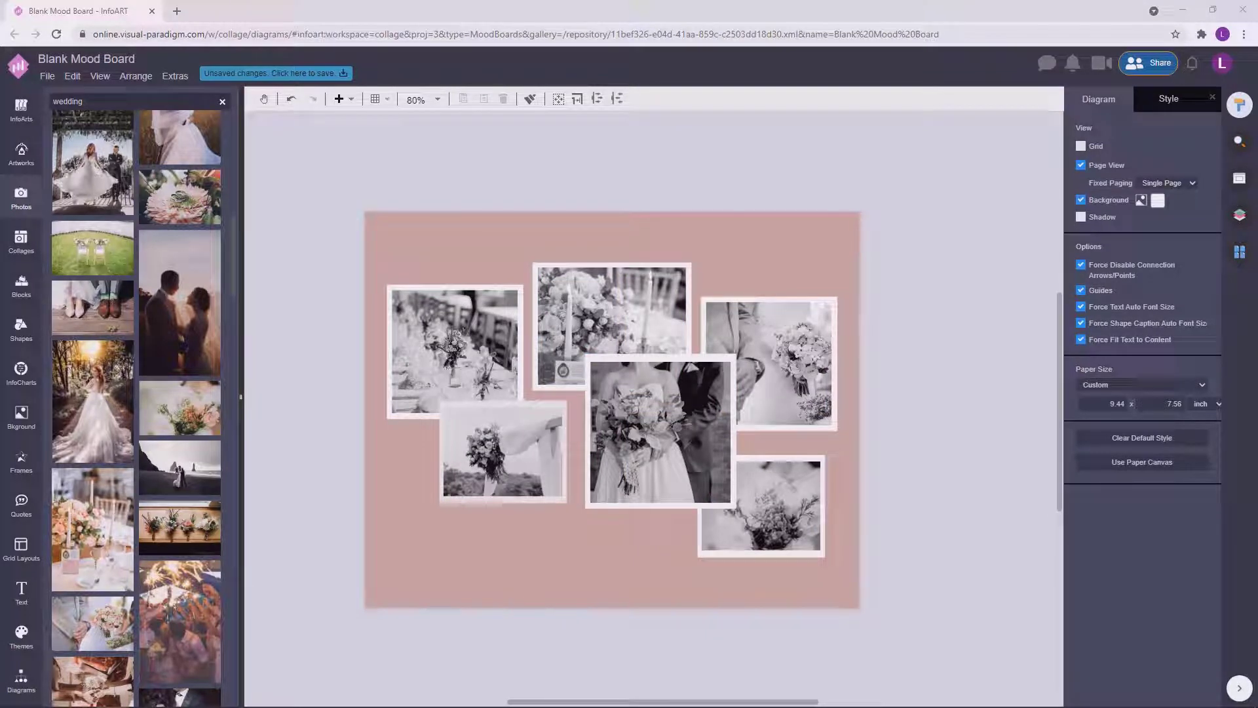
Step: Add a wide text box above the board and set its font size to 40 pt
double_click(510, 152)
left_click_drag(527, 168, 778, 177)
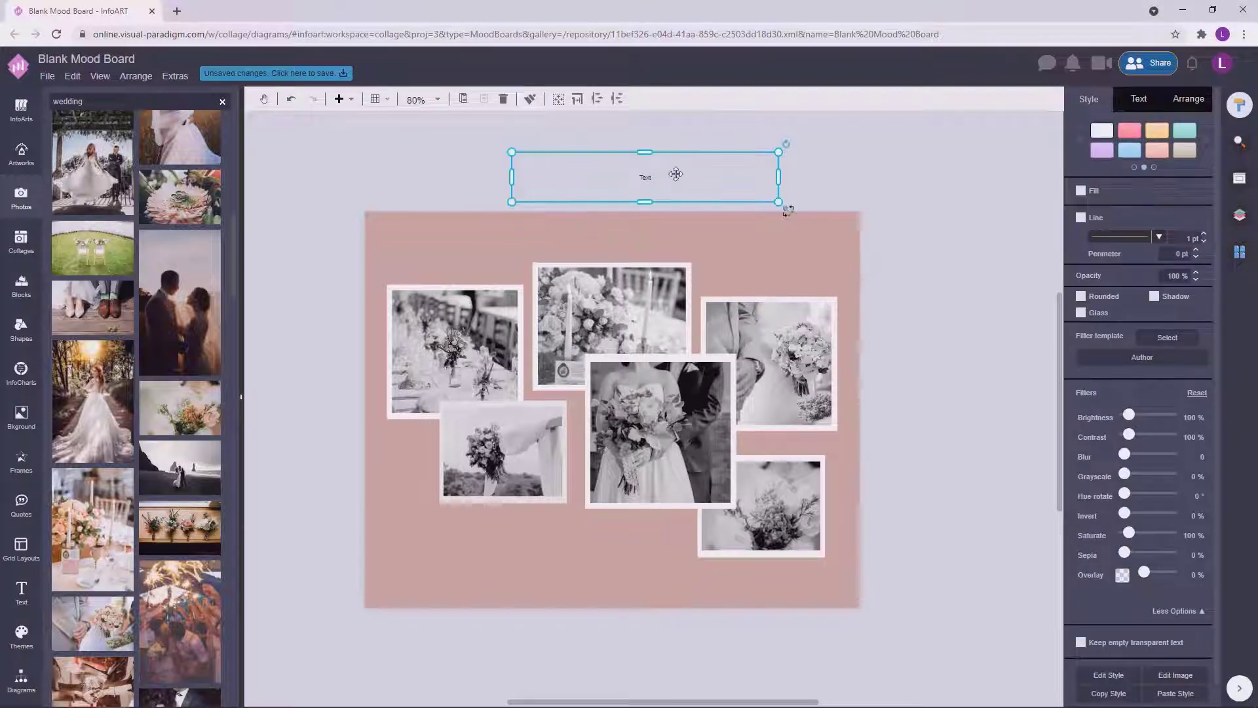
double_click(676, 174)
left_click(1189, 181)
type("40")
key("Return")
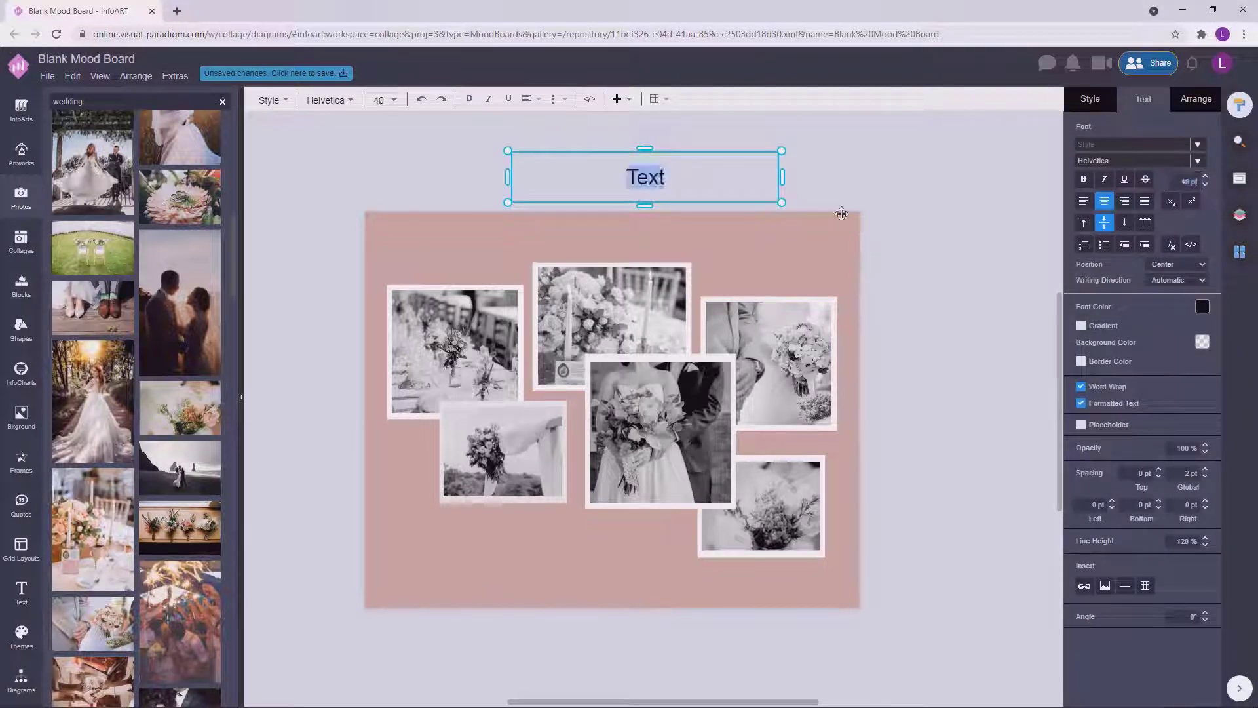
Step: Replace the placeholder in the new text box with the couple's first names, joined by "and"
left_click(841, 214)
double_click(645, 177)
type("Gracc")
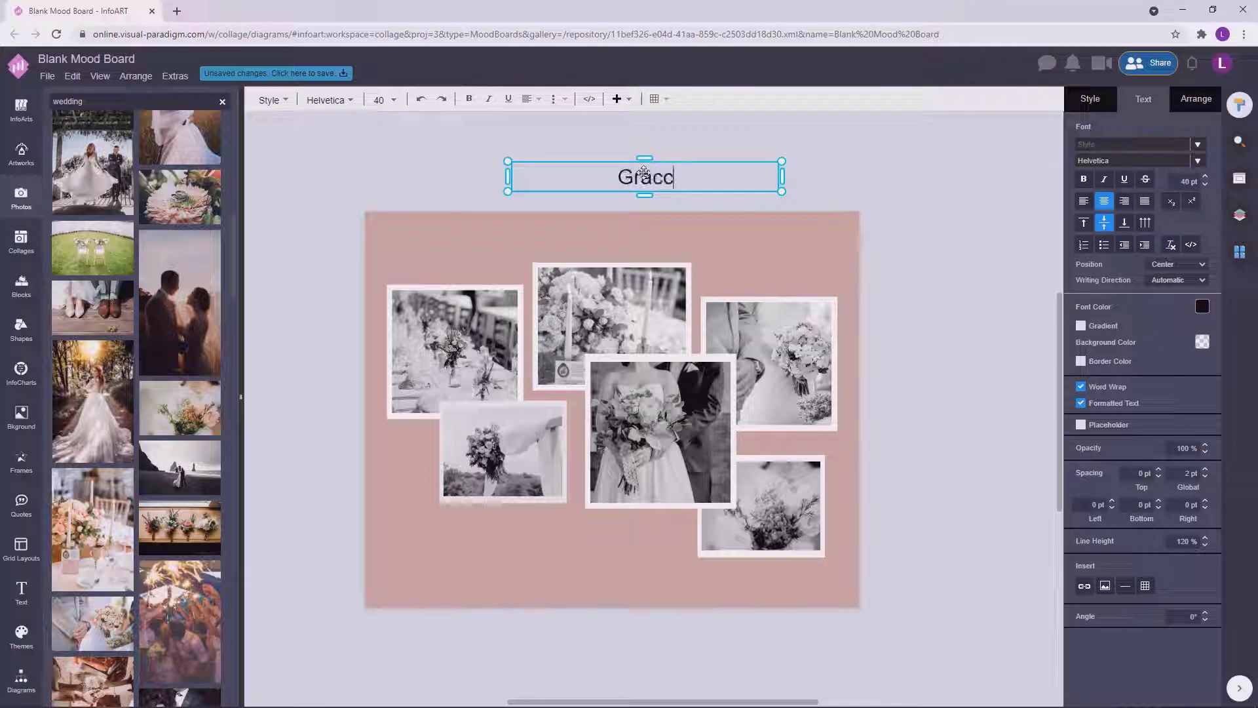
key("BackSpace")
type("e and Richard")
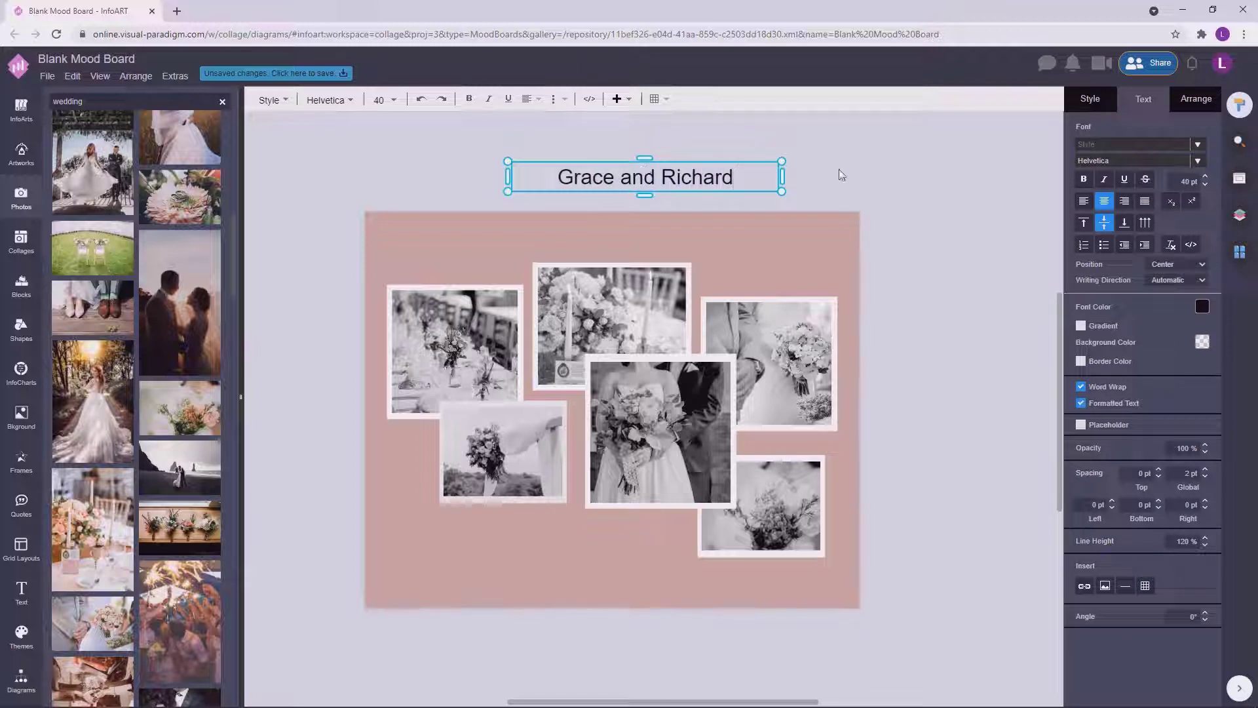
key("Escape")
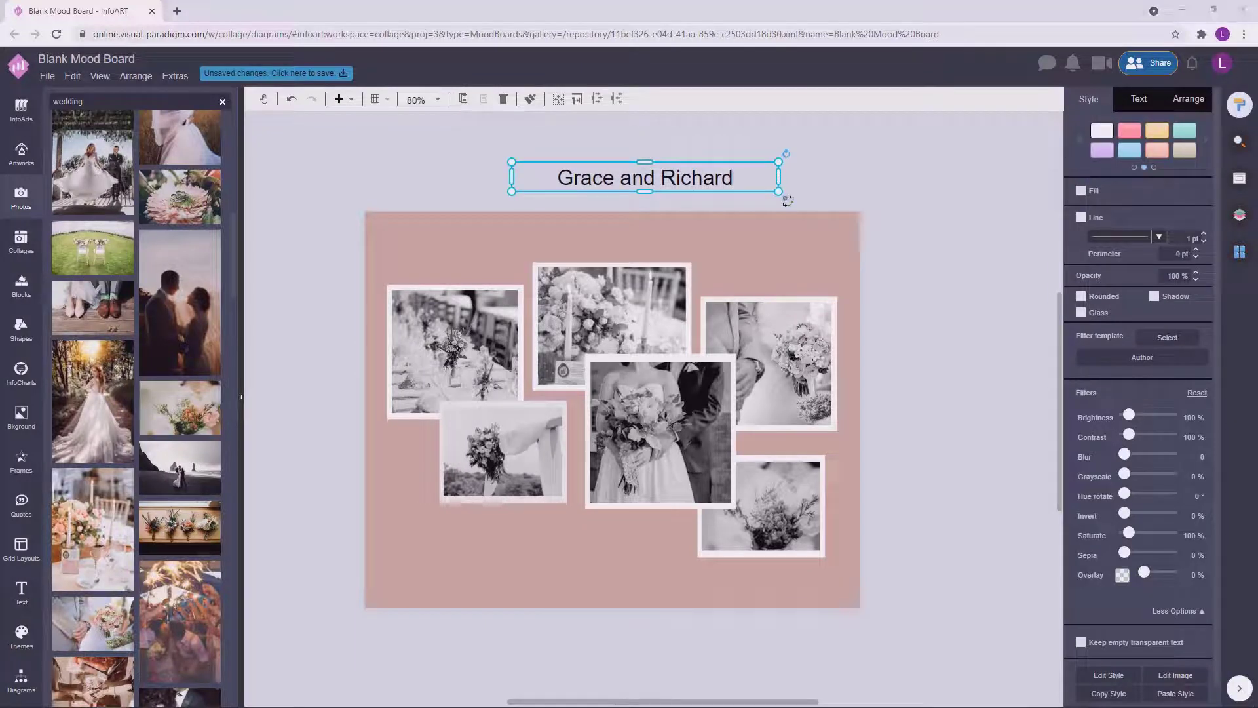
Step: Set the couple's names in the Allura font and place the text box in the board's lower-left area
left_click(1139, 98)
left_click(1114, 161)
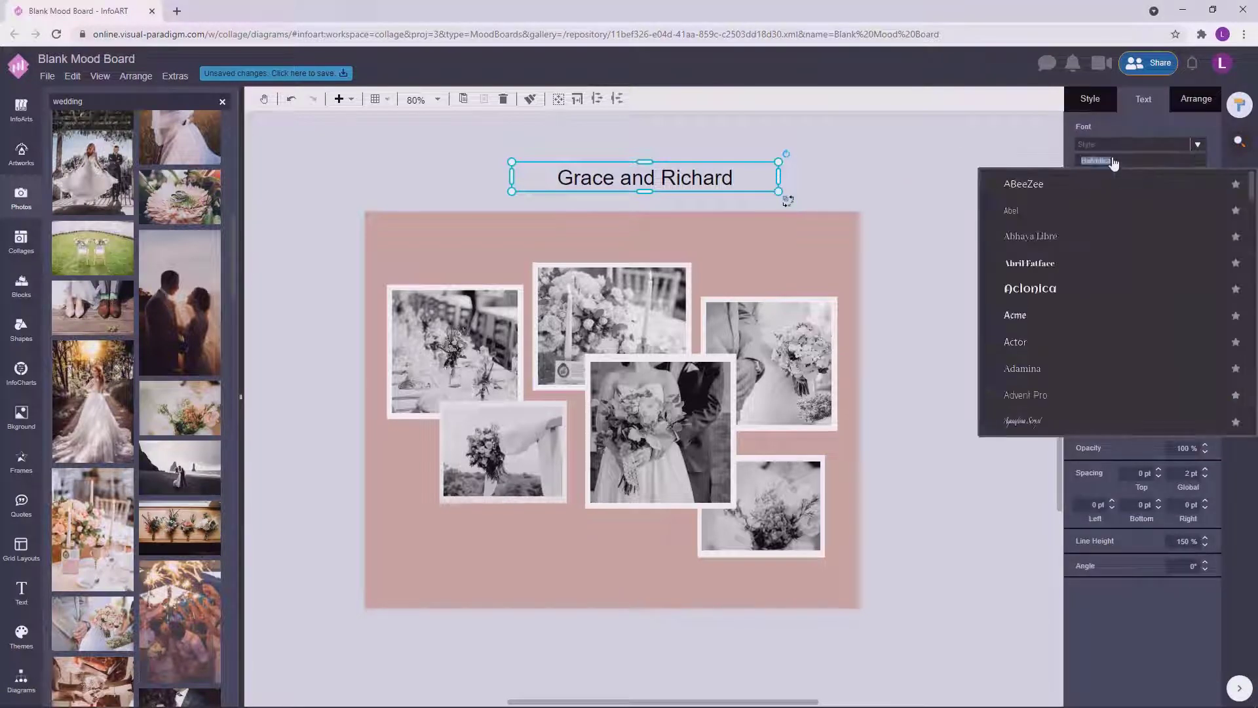
type("allura")
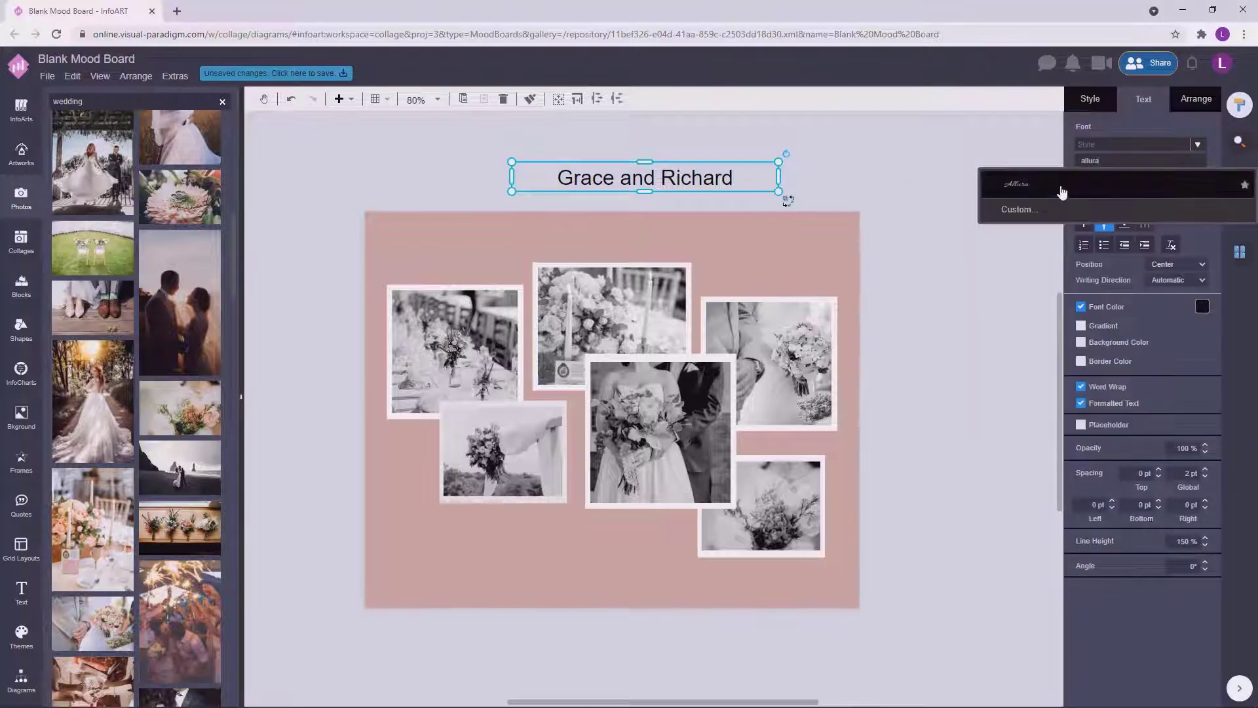
left_click(1062, 186)
left_click(852, 171)
left_click_drag(720, 166, 553, 588)
type("70")
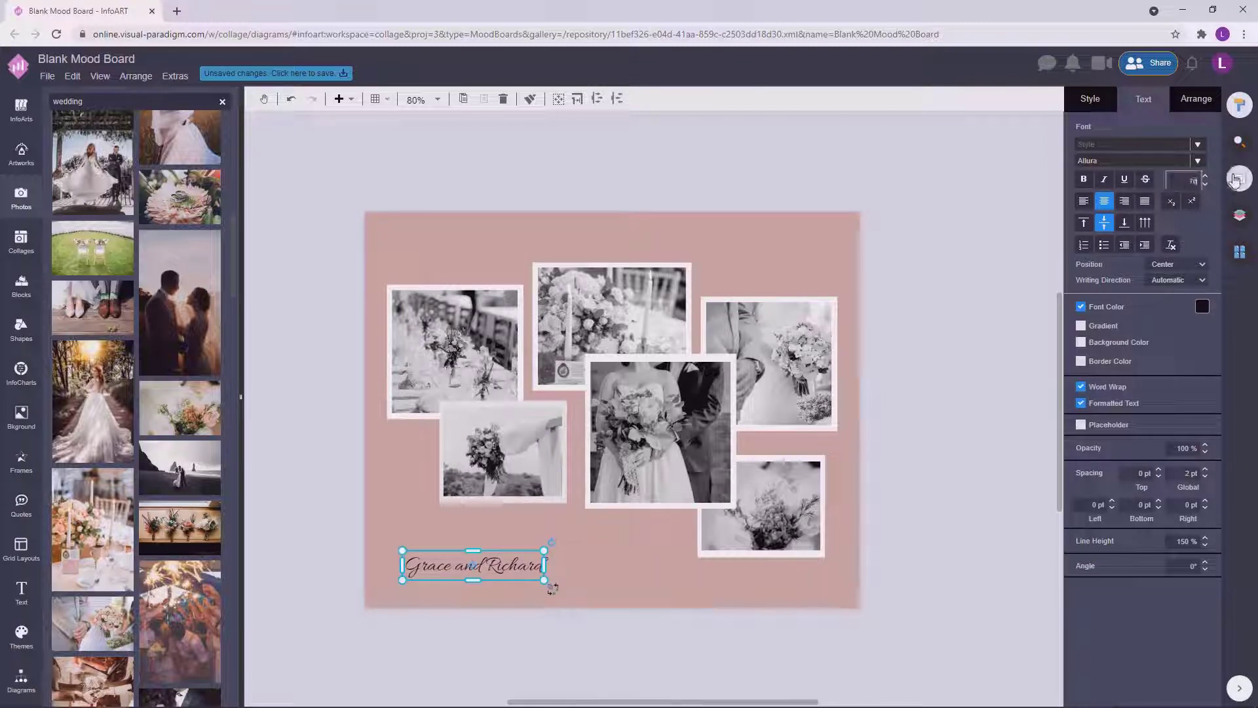
key("Return")
key("ctrl+z")
Step: Enlarge the names' text box, set the font to 70 pt, and widen the box so the names fit on one line below the photos
left_click_drag(545, 552, 571, 506)
left_click_drag(1176, 182, 1214, 185)
type("70")
key("Return")
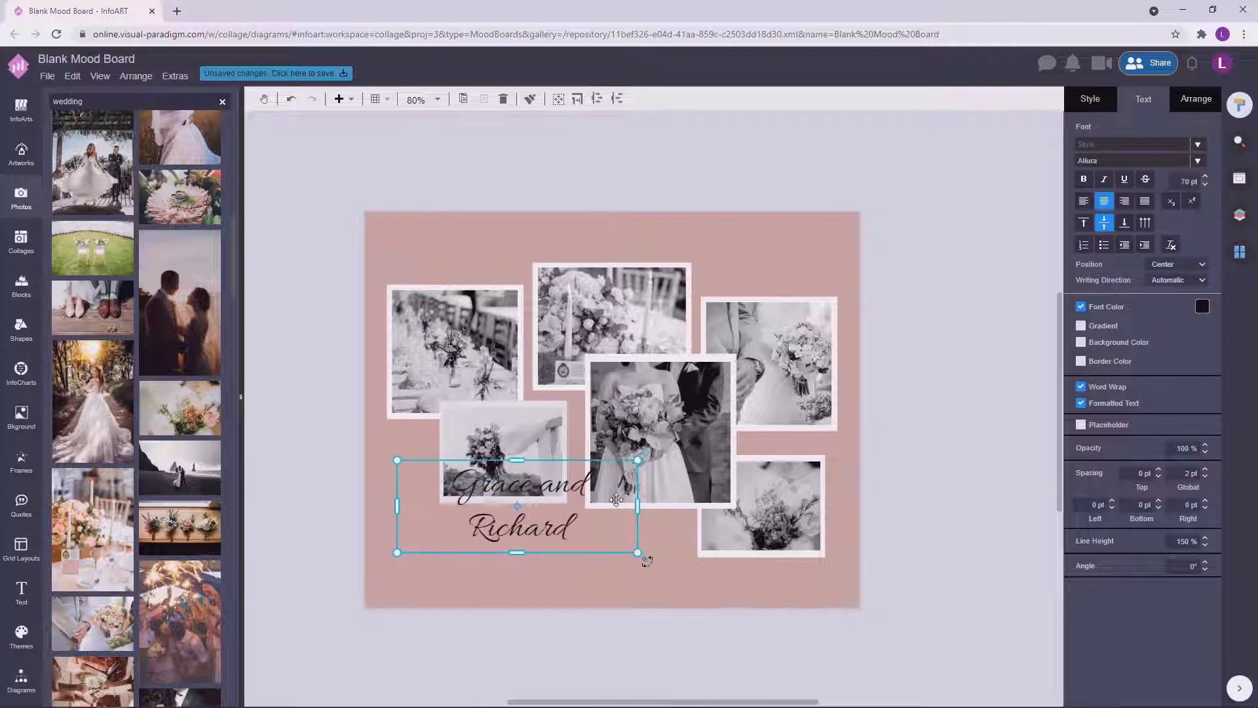
left_click_drag(640, 506, 734, 505)
left_click_drag(637, 504, 641, 541)
Step: Colour the couple's names white, narrow their text box, and position it below the small lower-left photo
left_click(1202, 306)
left_click(1190, 334)
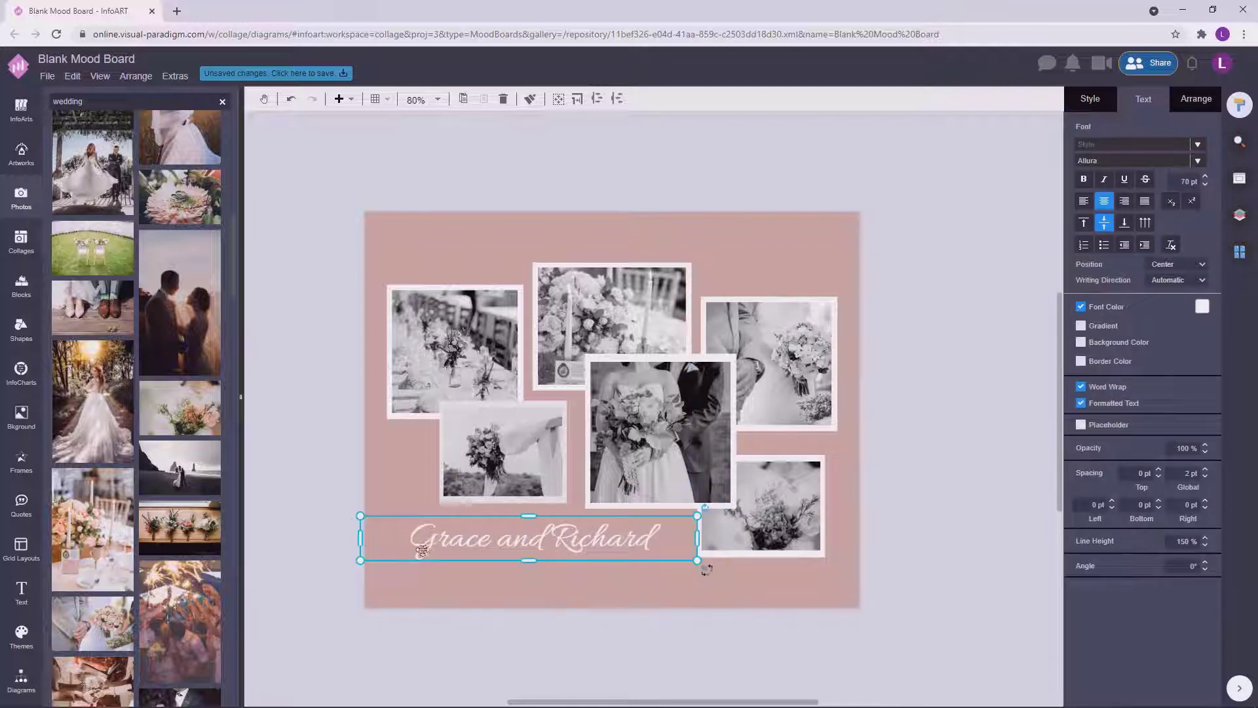
left_click_drag(360, 538, 426, 539)
mouse_move(588, 549)
left_mouse_down()
mouse_move(570, 551)
mouse_move(612, 548)
left_mouse_up()
left_click(882, 492)
left_click(914, 503)
left_click(913, 478)
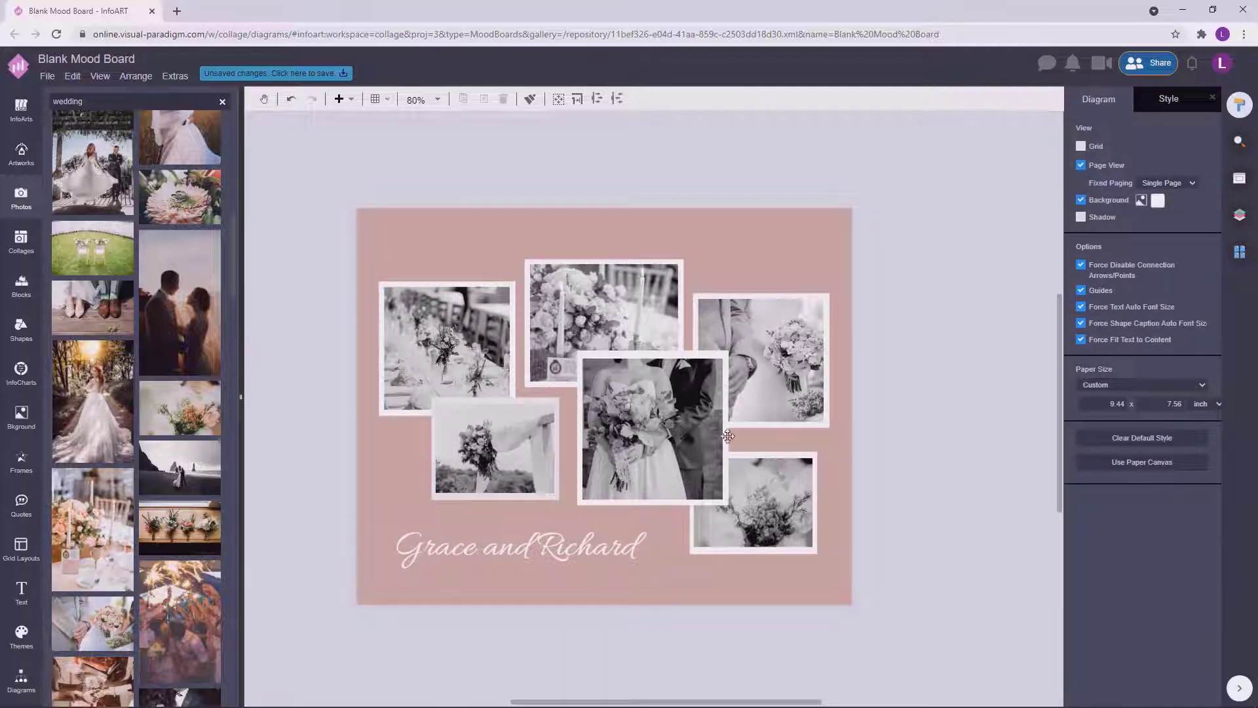
Step: Enlarge the white frame of the centre photo slightly to about 293 x 300 and nudge the centre photo into alignment
left_click(728, 436)
left_click_drag(732, 353, 734, 351)
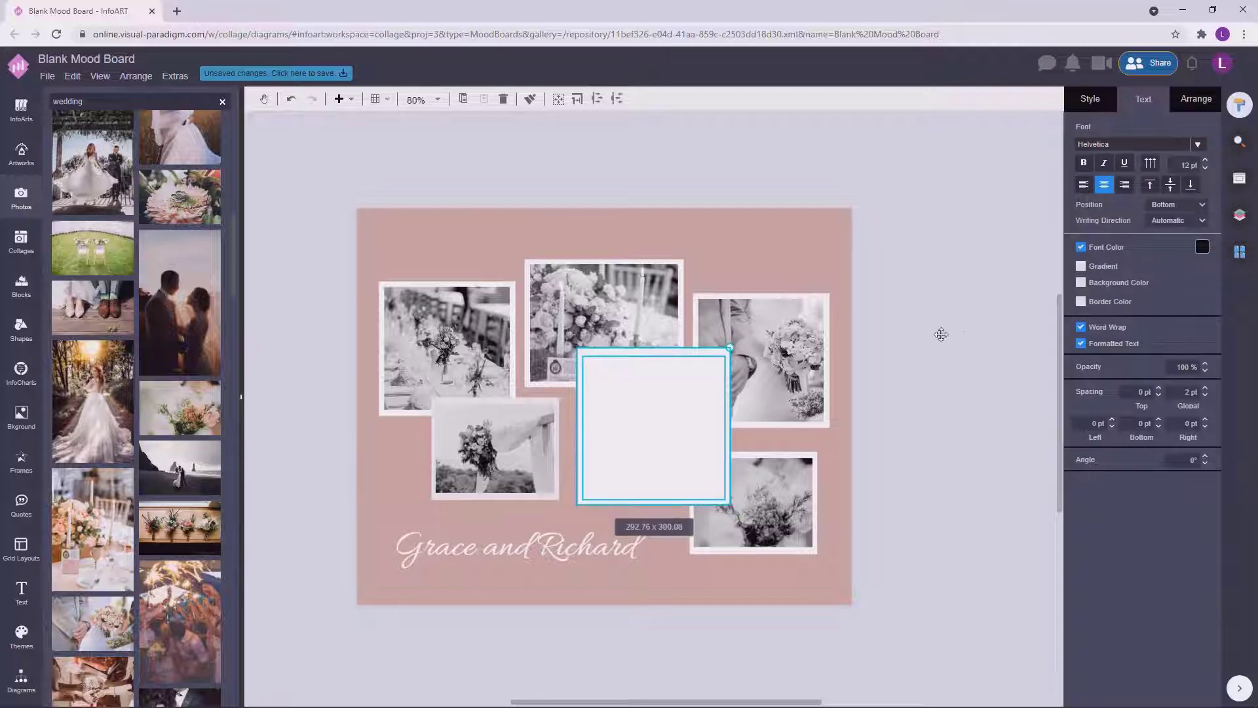
left_click(966, 332)
left_click_drag(635, 429, 635, 427)
left_click(979, 371)
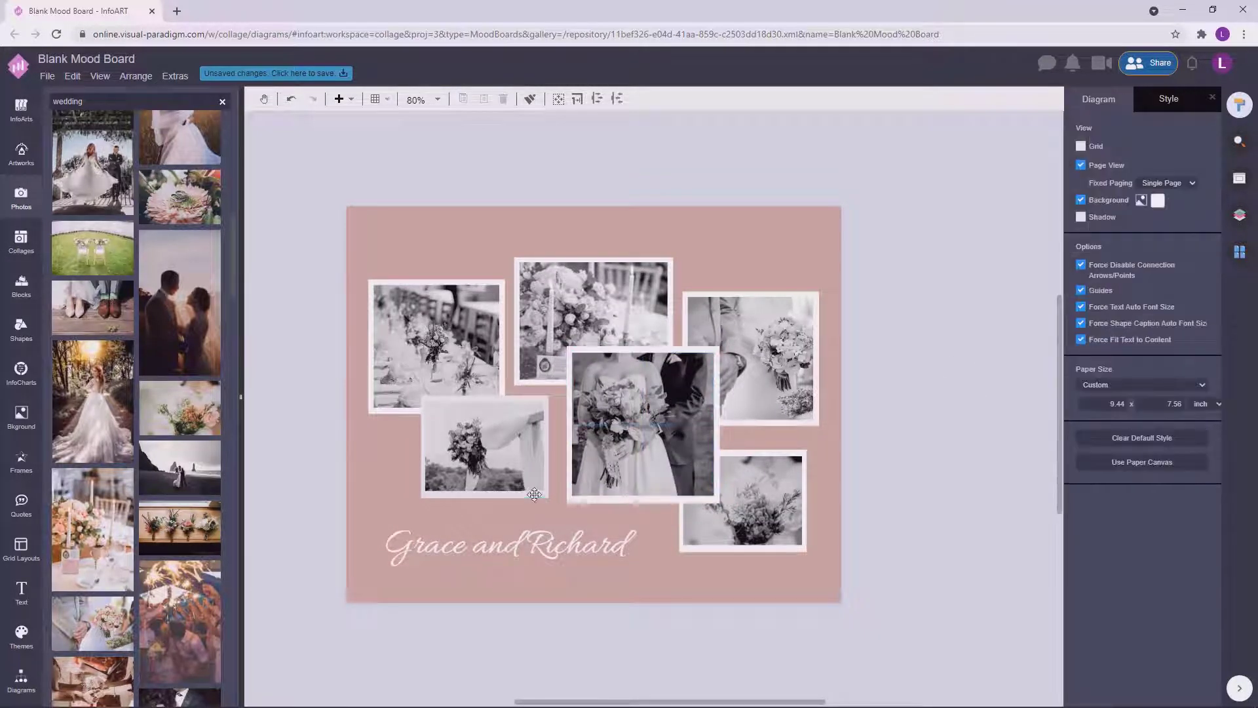
Step: Turn on a shadow for the white frames of the lower-left, upper-left and upper-middle photos
left_click(535, 494)
left_click(1090, 100)
left_click(368, 430)
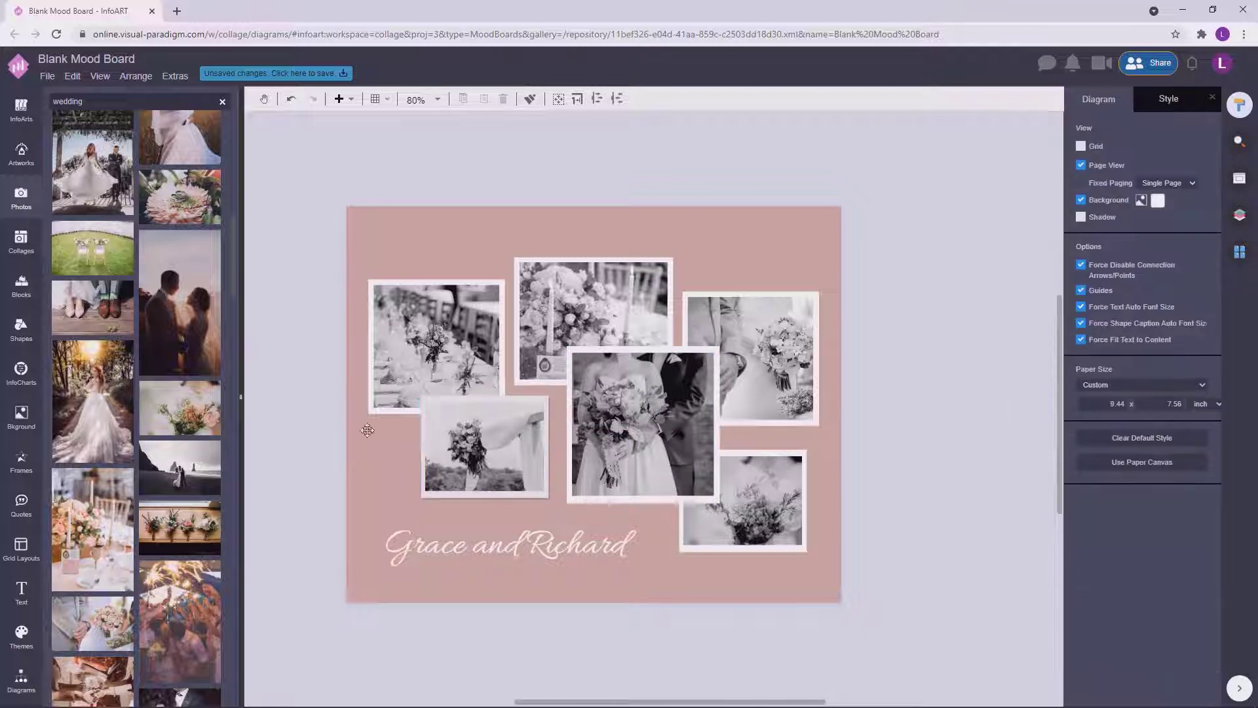
left_click(390, 412)
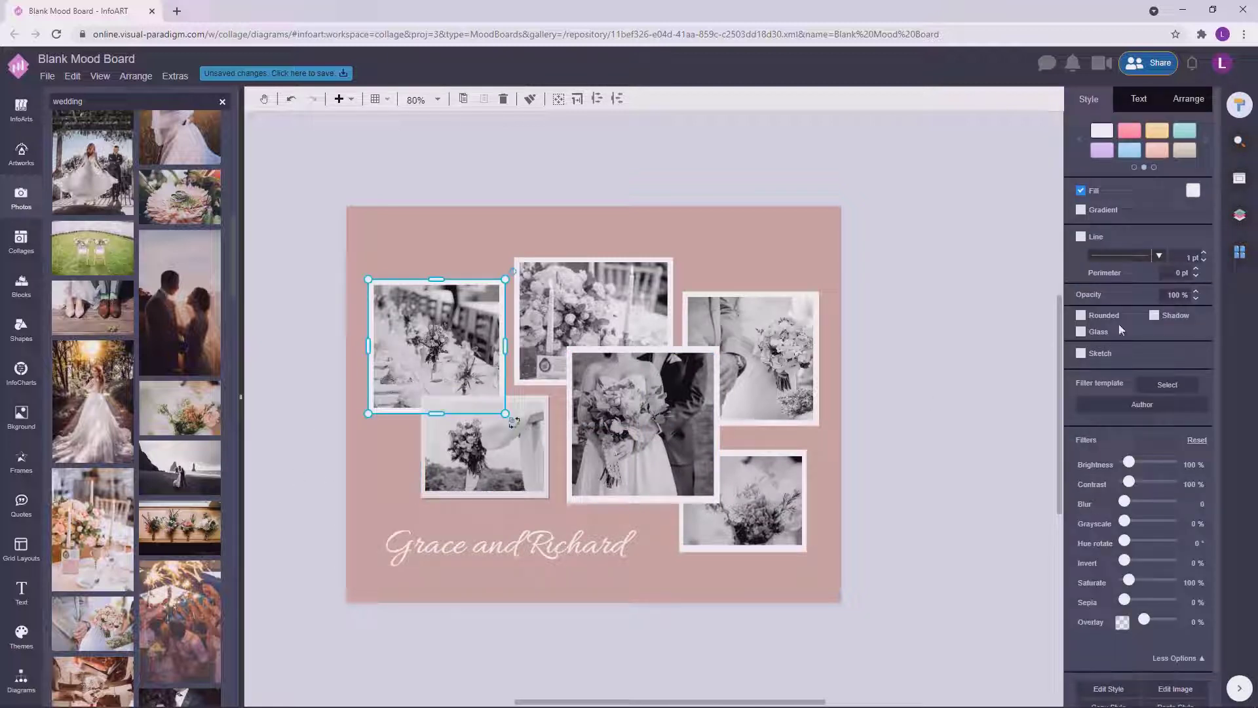
left_click(542, 384)
left_click(1156, 316)
Step: Turn on a shadow for the white frames of the centre and upper-right photos
left_click(639, 501)
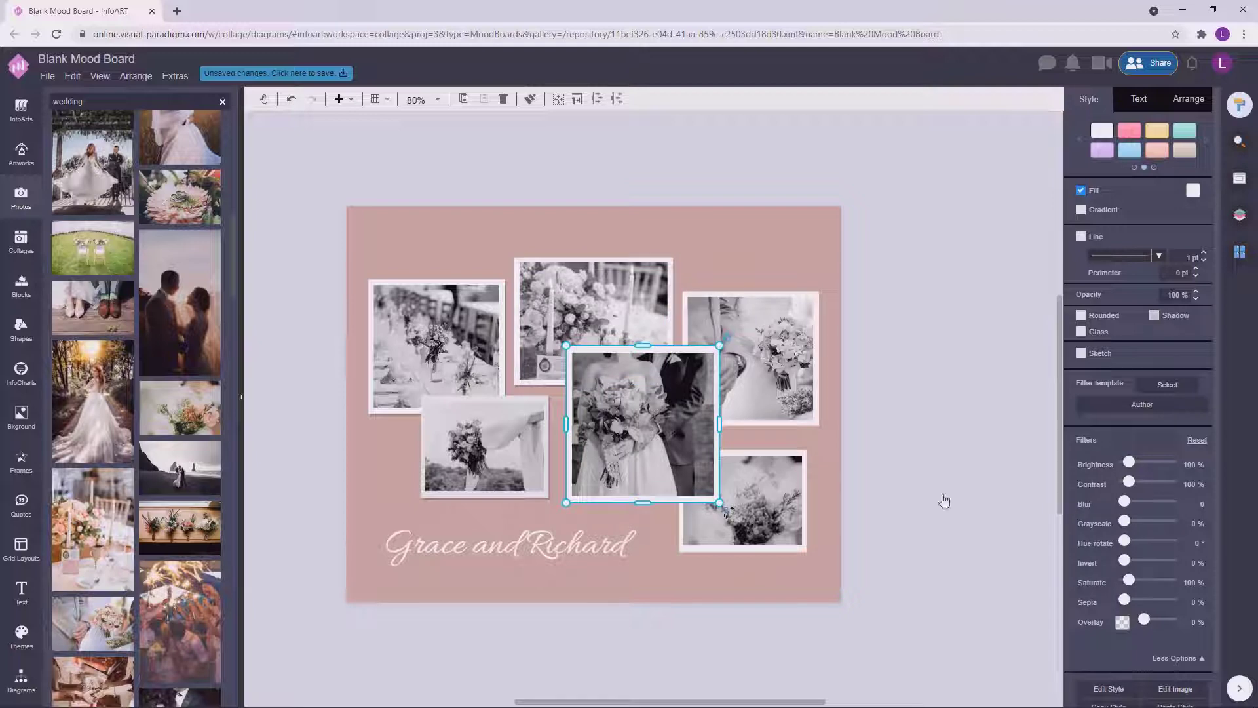
key("Tab")
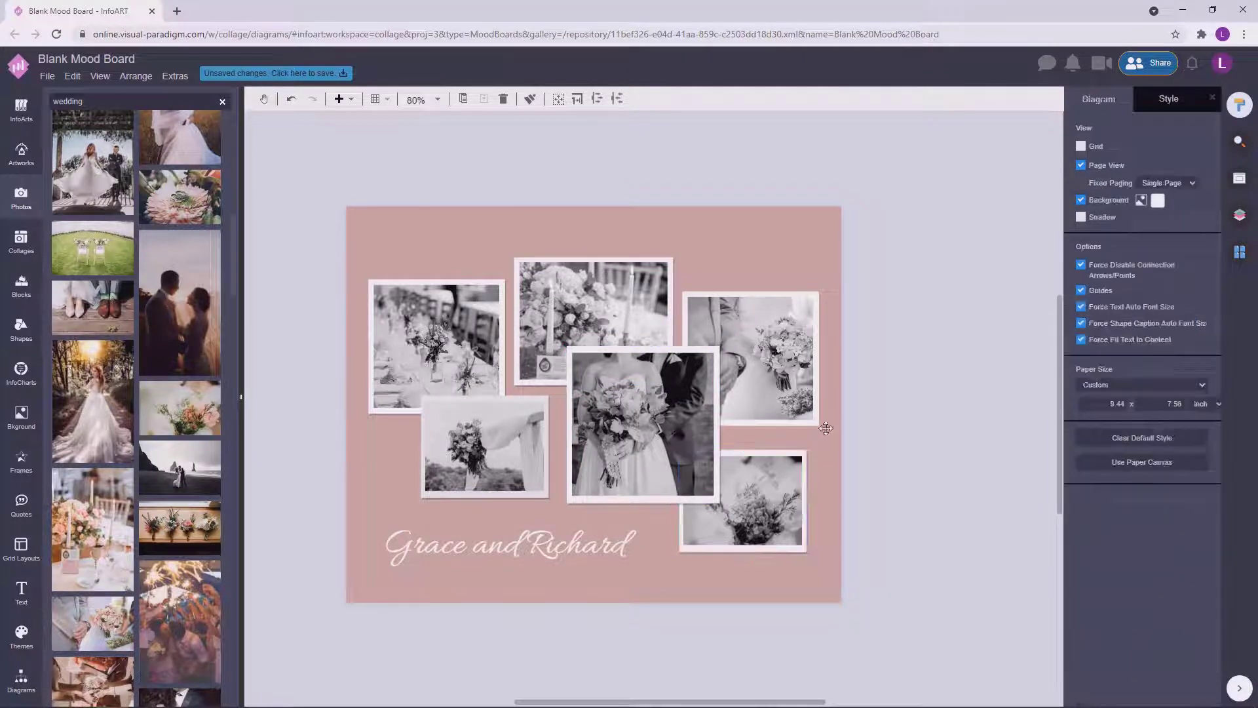
left_click(797, 425)
left_click(1153, 317)
left_click(961, 396)
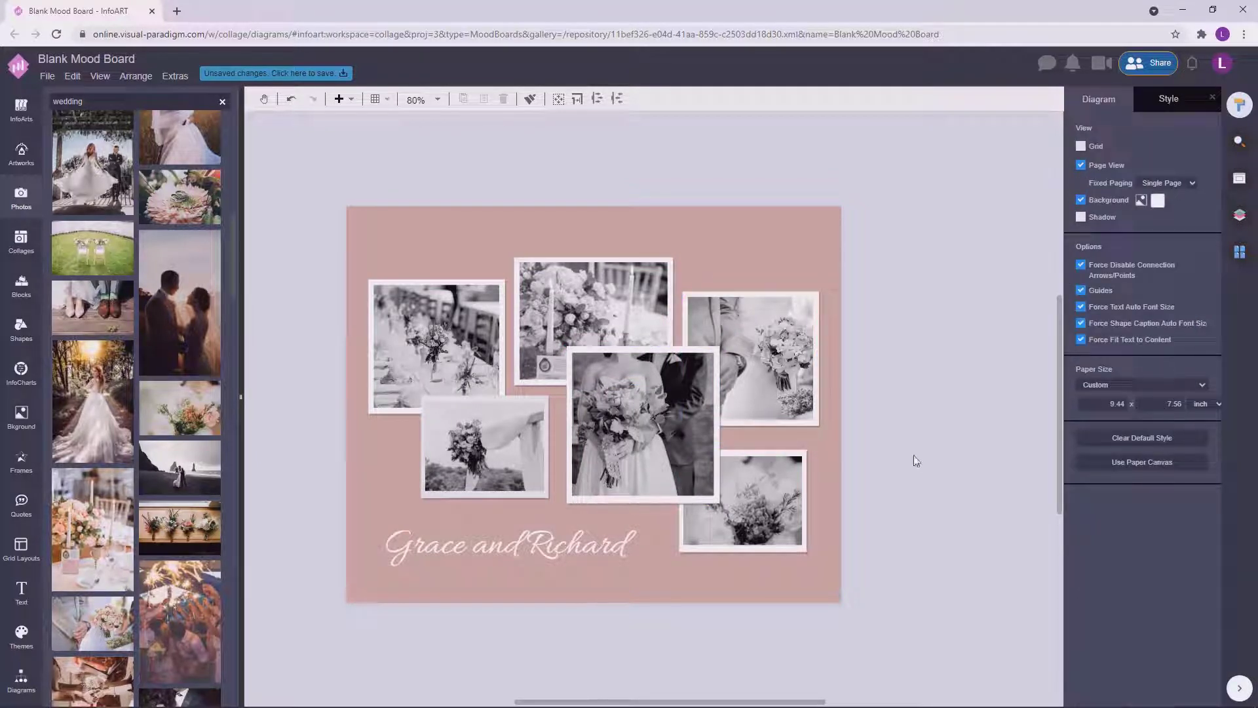
Step: Reduce the couple's names to 60 pt, then readjust them to a slightly larger size
left_click(517, 554)
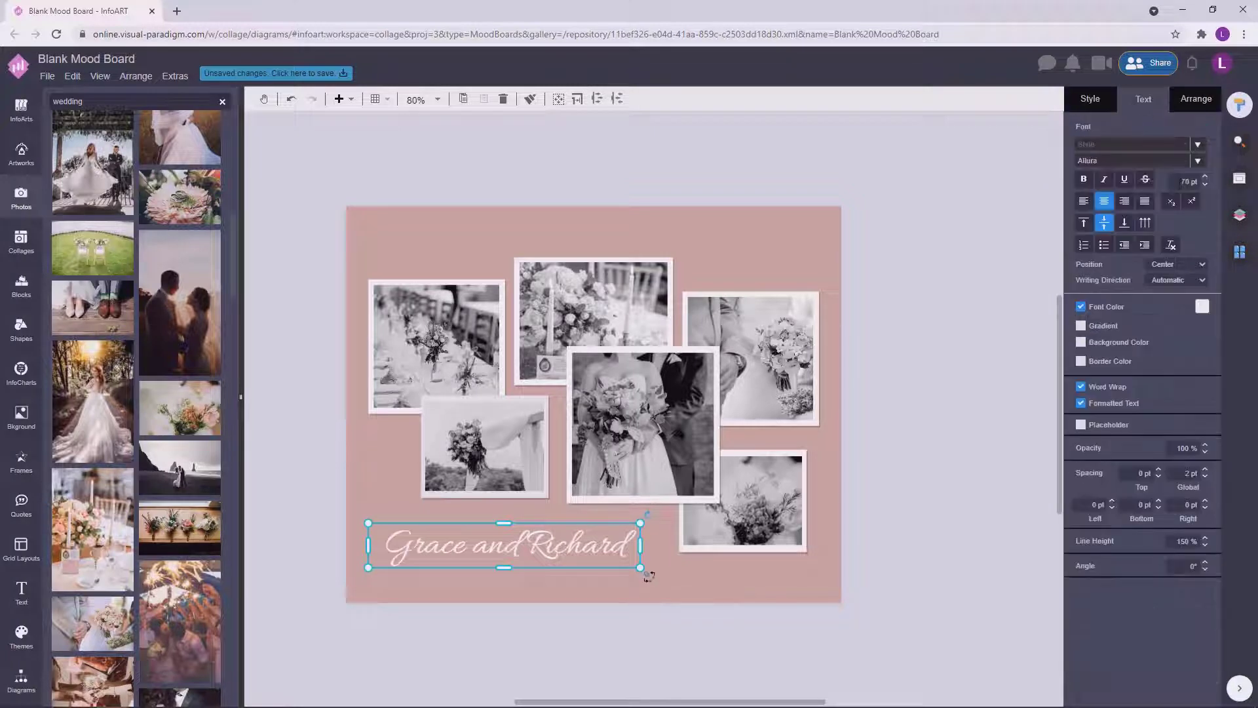
type("60")
key("Return")
left_click(938, 411)
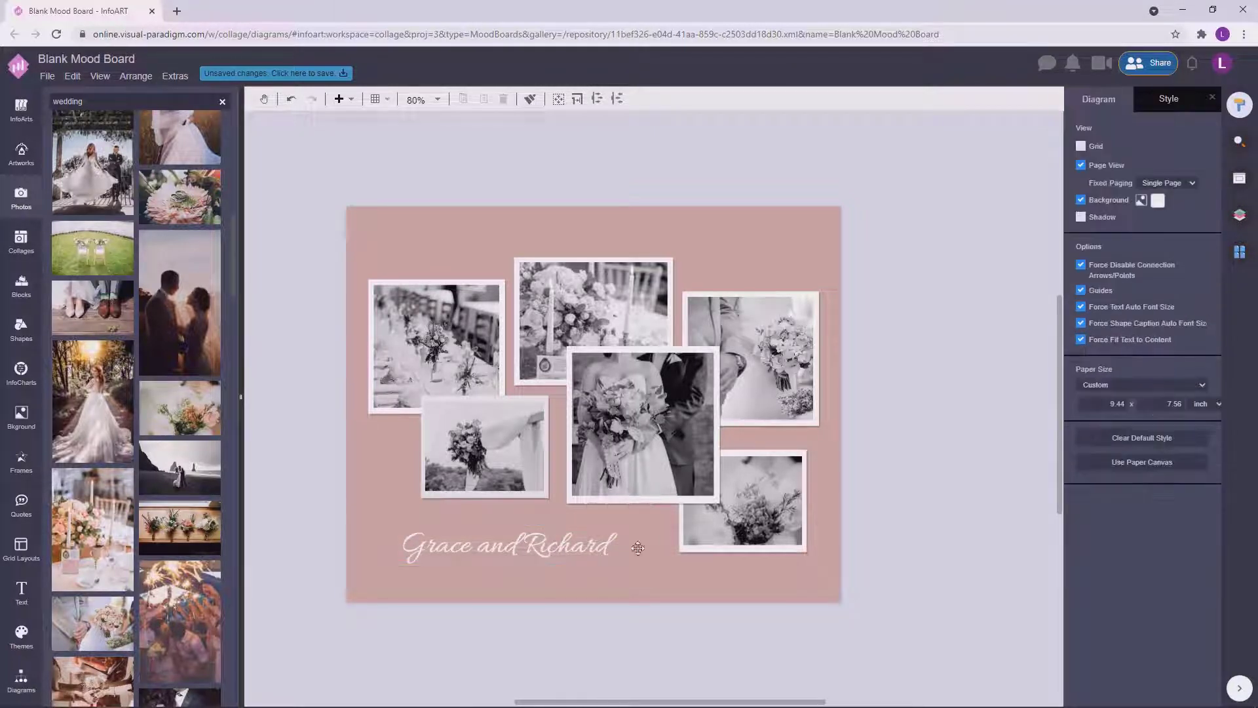
left_click(594, 532)
left_click(935, 446)
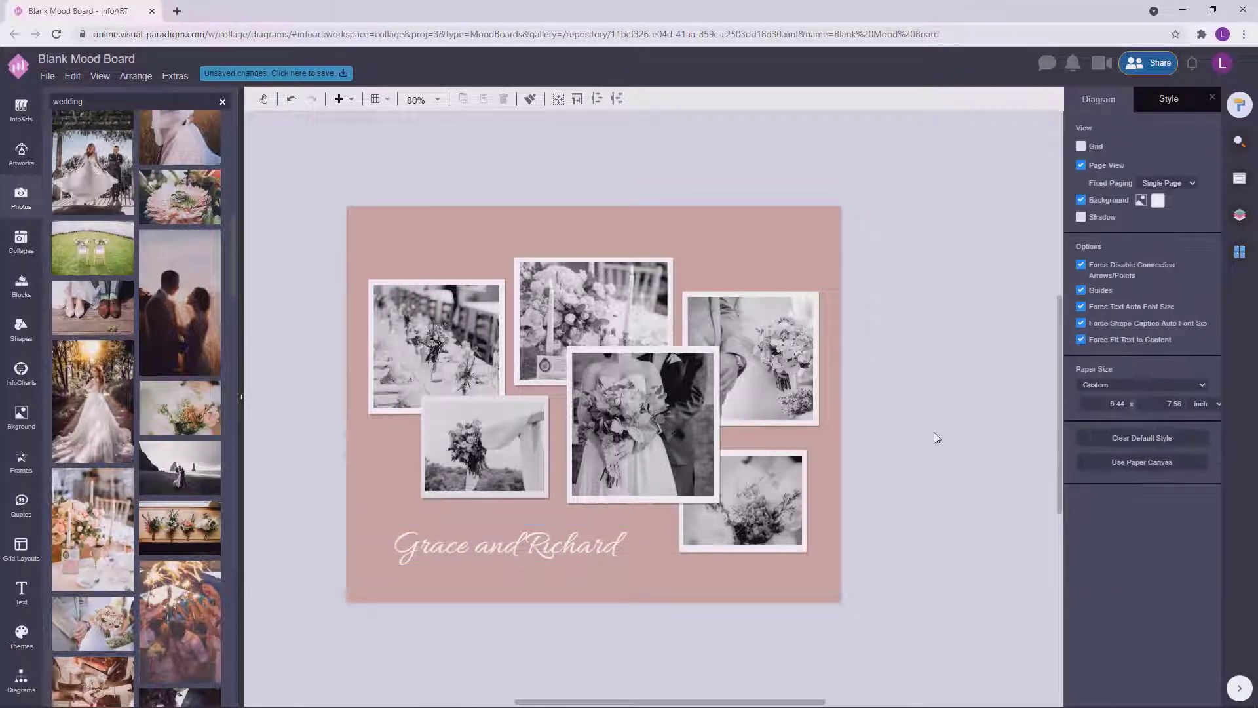
Step: Move all framed photos and the couple's names together slightly upward on the board
left_click_drag(907, 579, 327, 238)
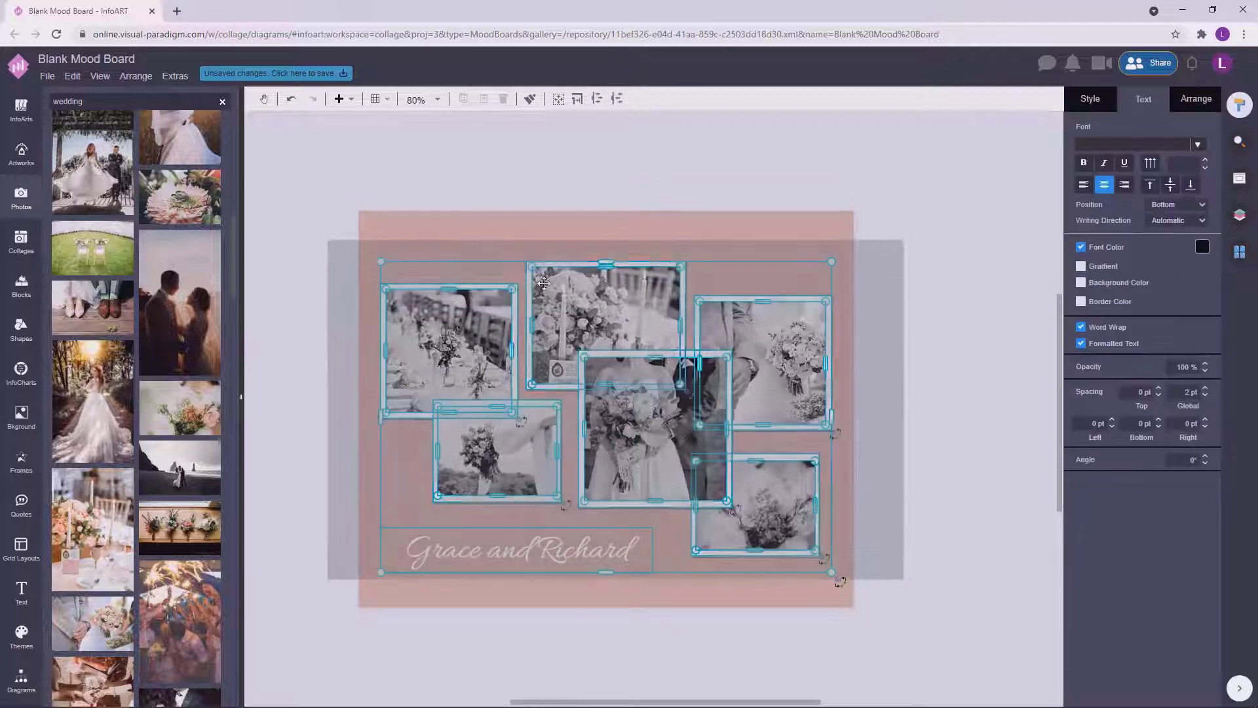
left_click(940, 324)
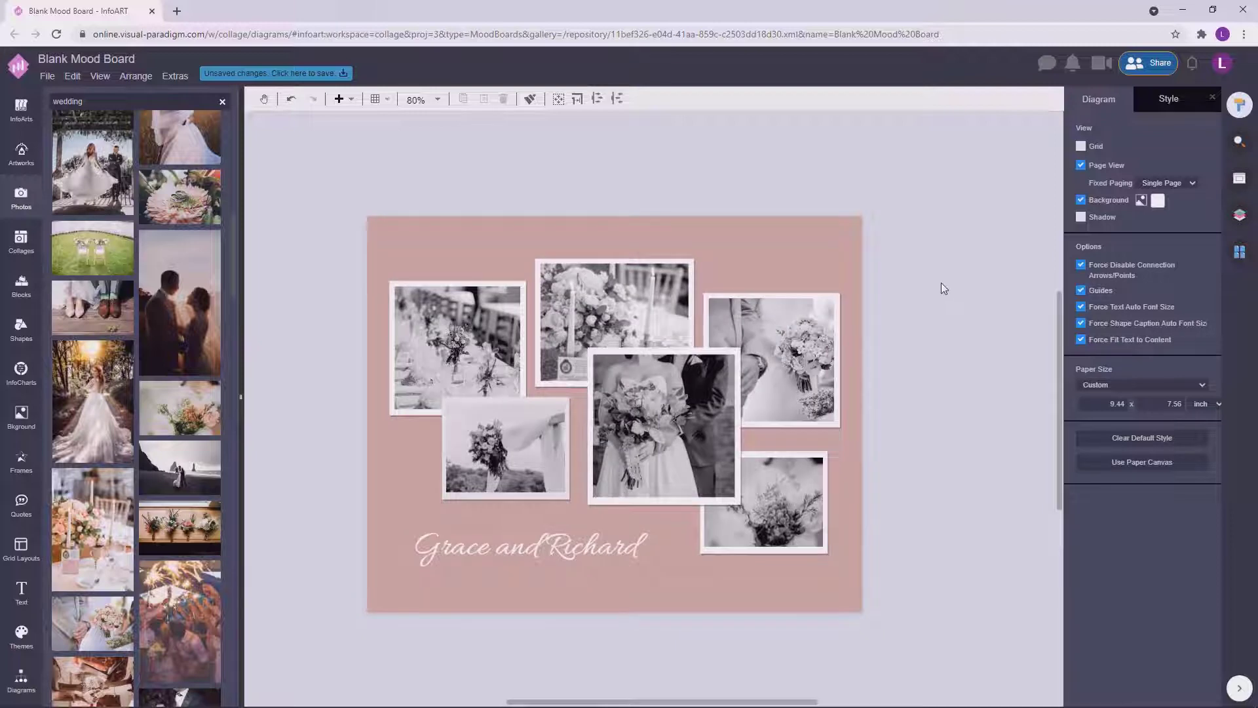
Step: Add a small square shape beside the board with a dark gray fill, no outline and no shadow
left_click(21, 679)
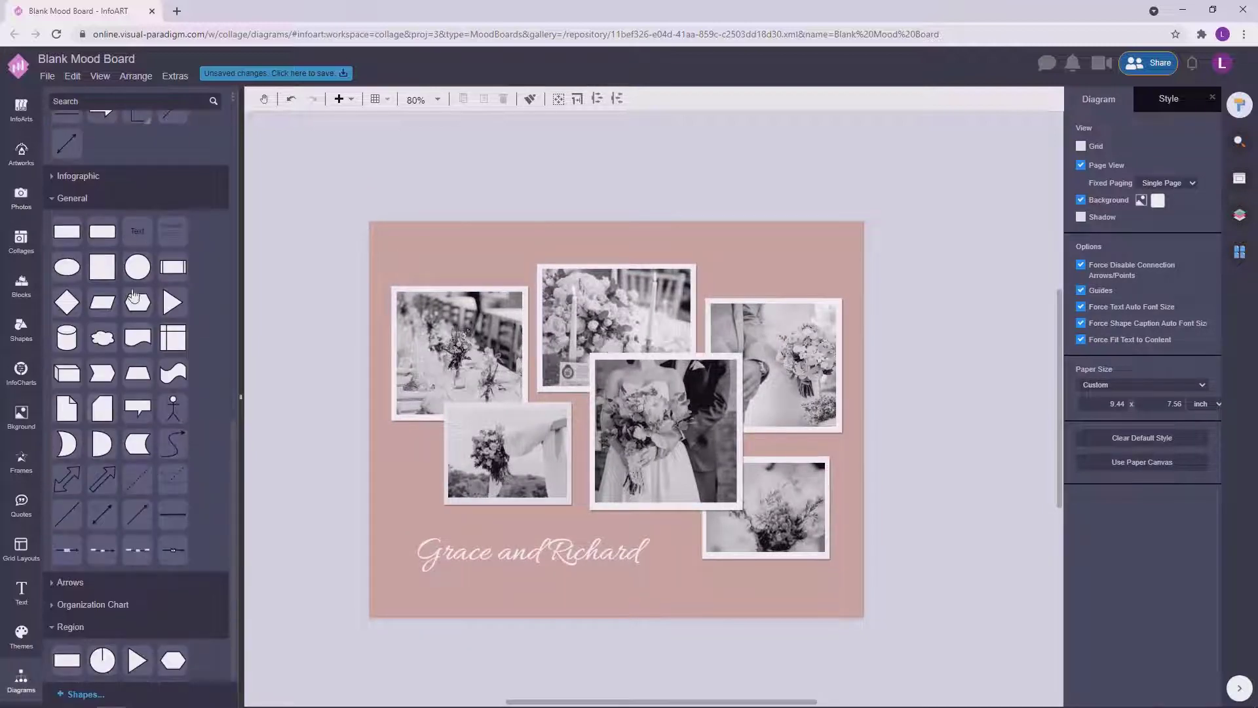
left_click_drag(102, 266, 914, 261)
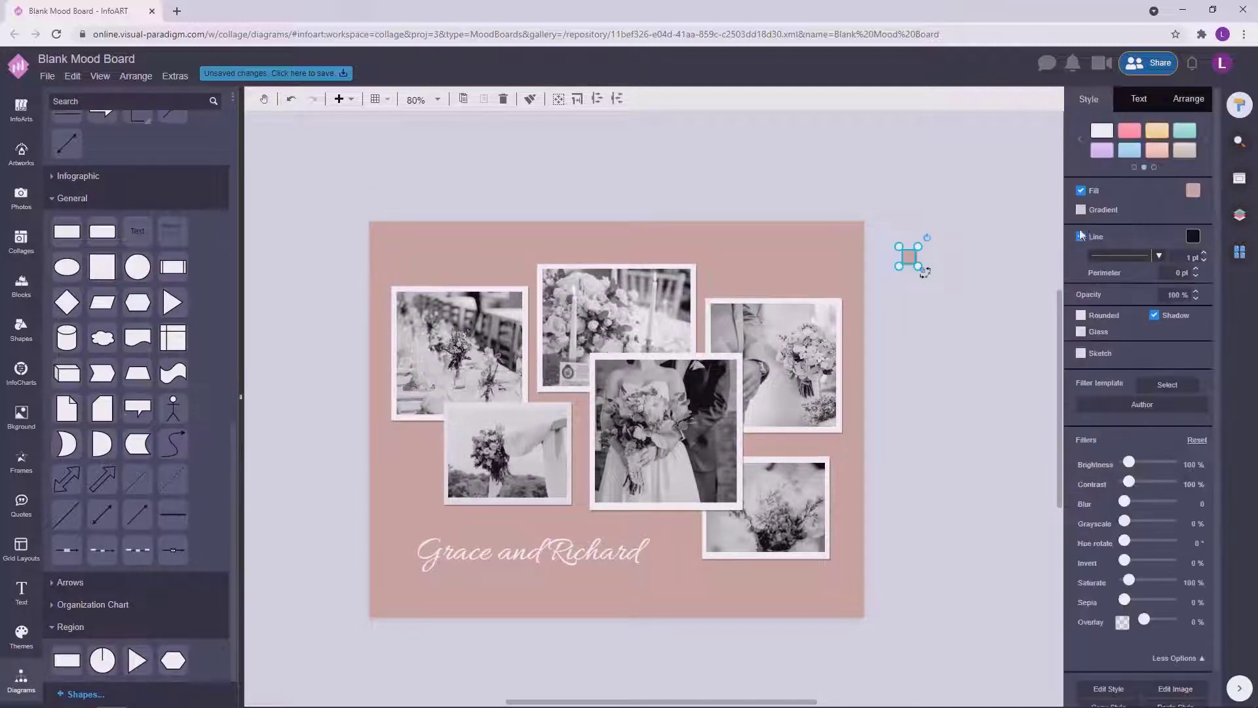
left_click(1090, 196)
left_click(1080, 191)
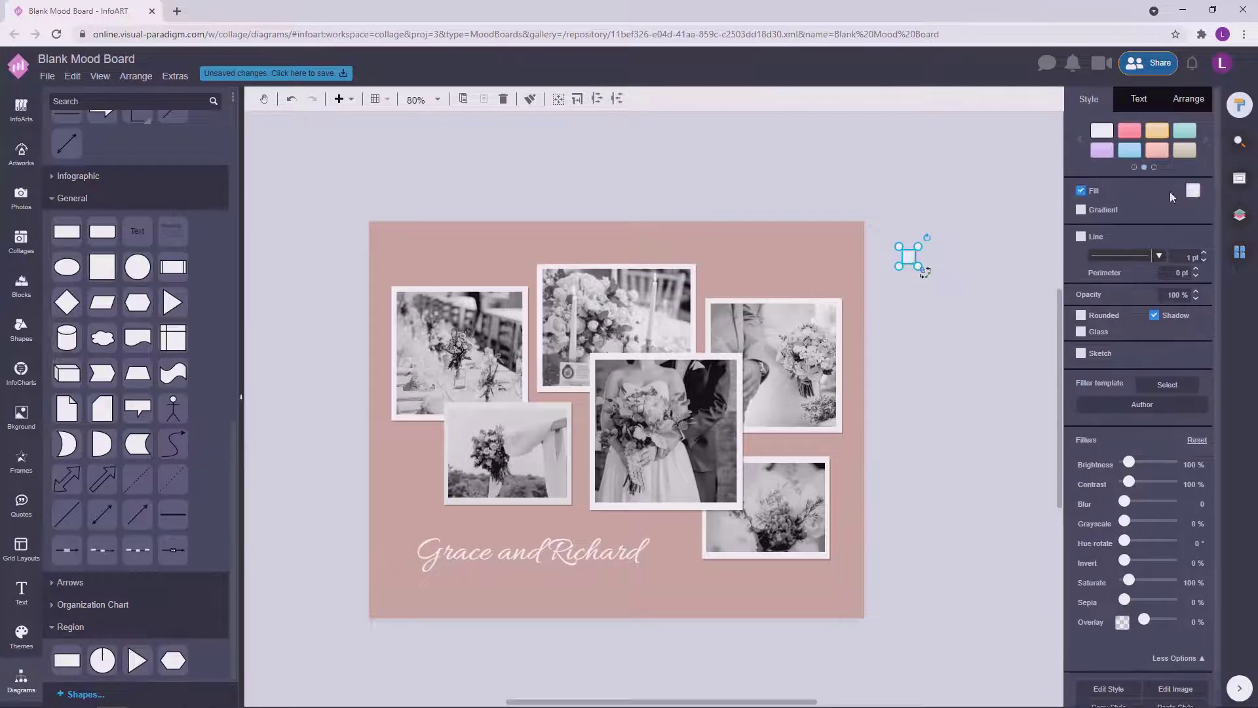
left_click(1193, 191)
left_click(1167, 312)
left_click(910, 270)
left_click(914, 260)
left_click(1153, 315)
Step: Place the dark gray square near the board's upper-right corner and add a slightly lighter gray copy directly below it
left_click_drag(911, 259, 835, 302)
scroll(831, 270, "up", 3)
left_click(835, 302)
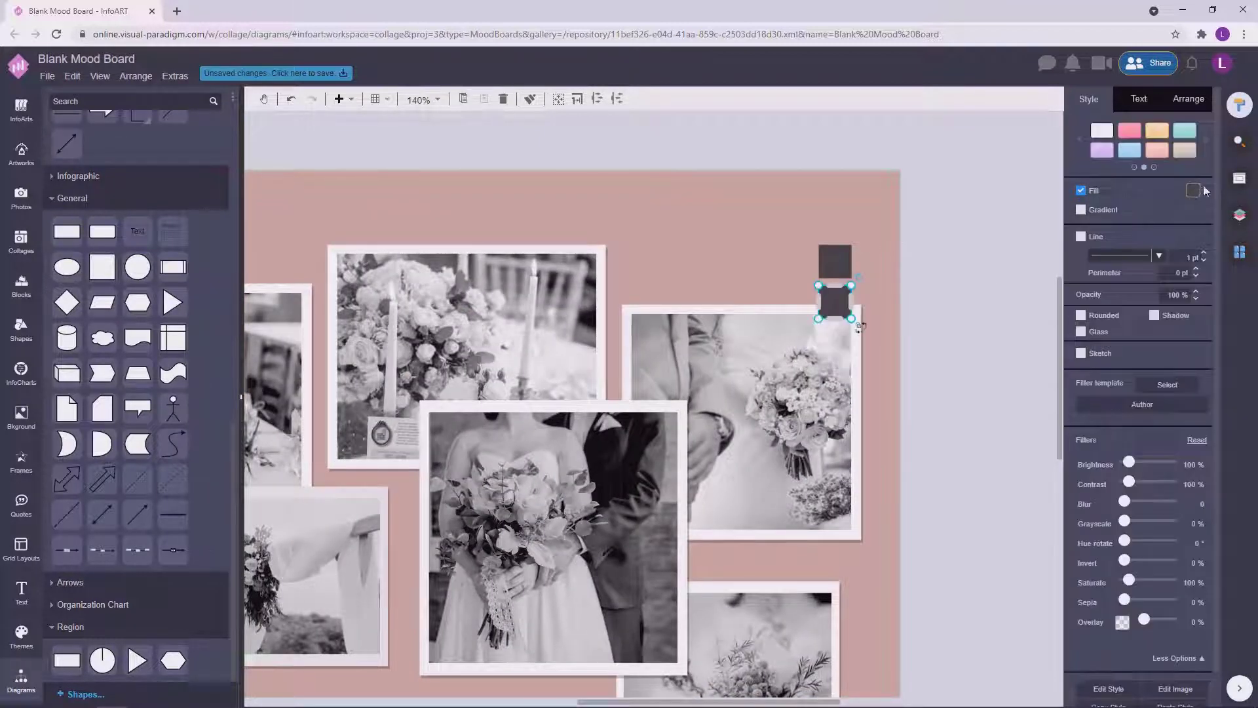
left_click(1194, 191)
left_click(1141, 337)
left_click(1231, 346)
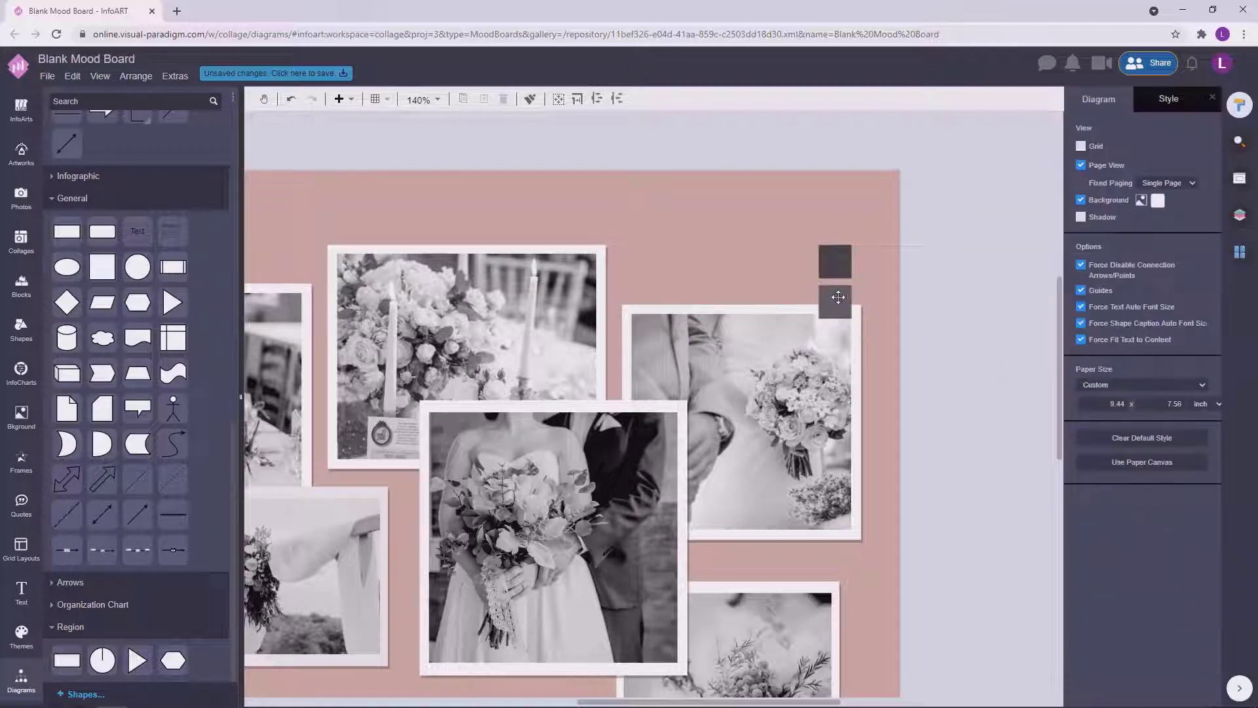
Step: Add a third square below the second one and fill it with a lighter gray
left_click_drag(836, 296, 834, 344, "ctrl")
left_click(910, 334)
left_click(936, 301)
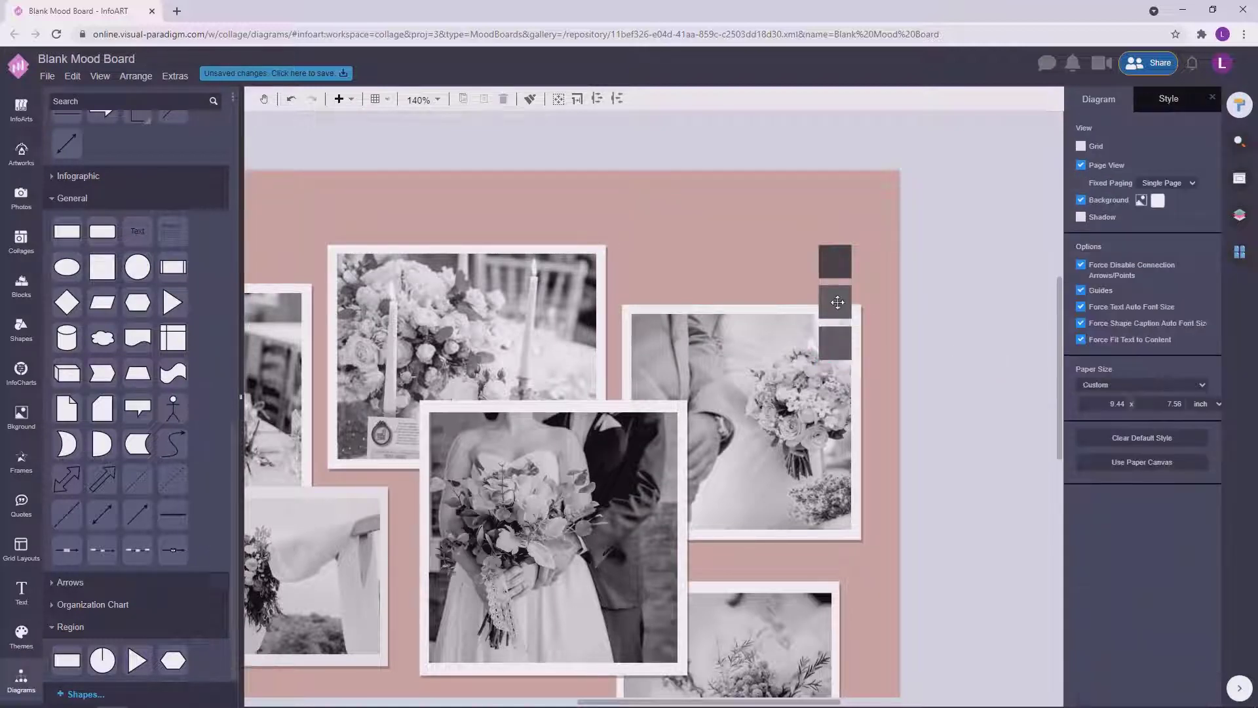
left_click_drag(838, 302, 838, 301)
left_click(899, 328)
left_click(839, 344)
left_click(1193, 190)
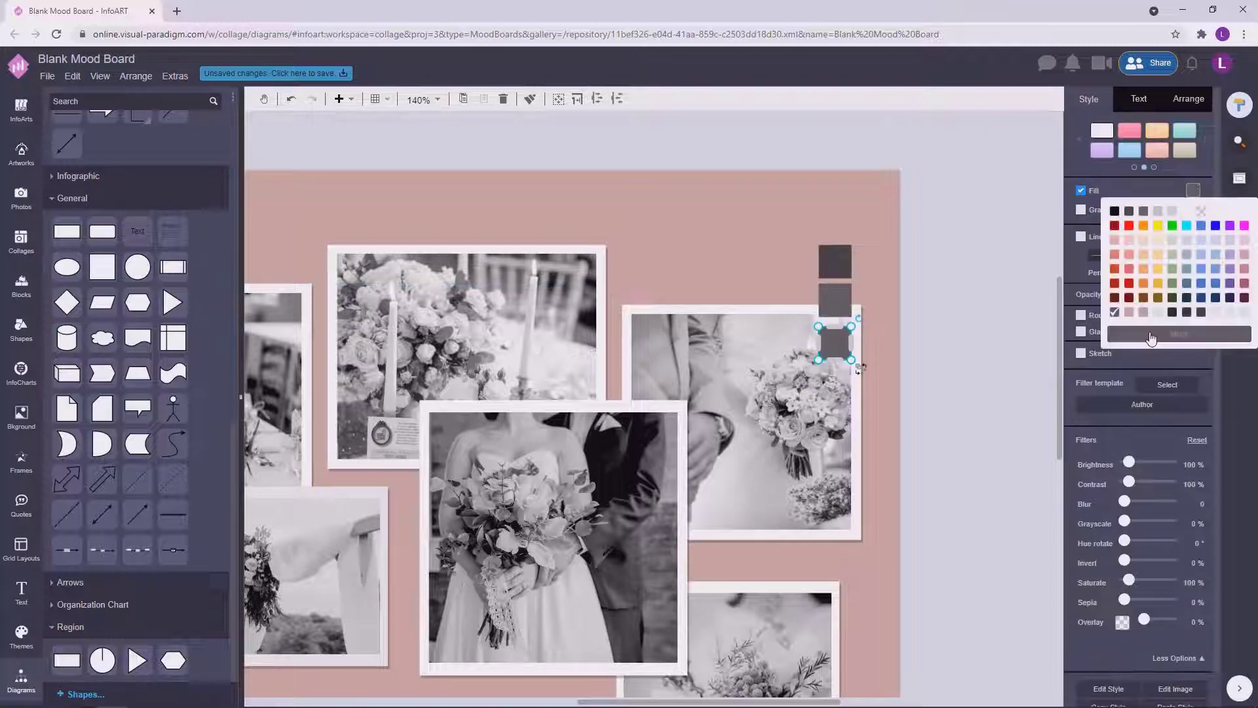
left_click(1150, 339)
left_click(1118, 264)
left_click(1230, 346)
left_click(915, 337)
Step: Undo the misplaced fourth copy and reposition the second gray square evenly between the first and third
left_click_drag(842, 344, 851, 377, "ctrl")
key("ctrl+z")
left_click(840, 339)
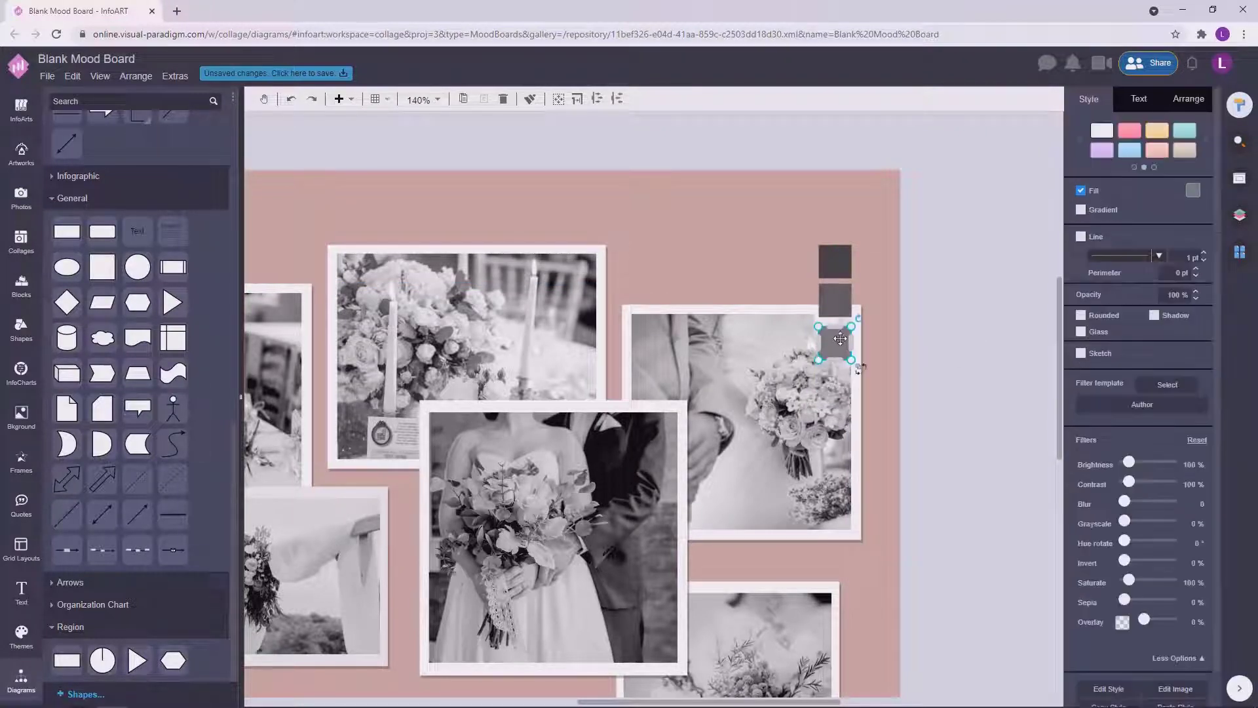
left_click(834, 301)
left_click(947, 298)
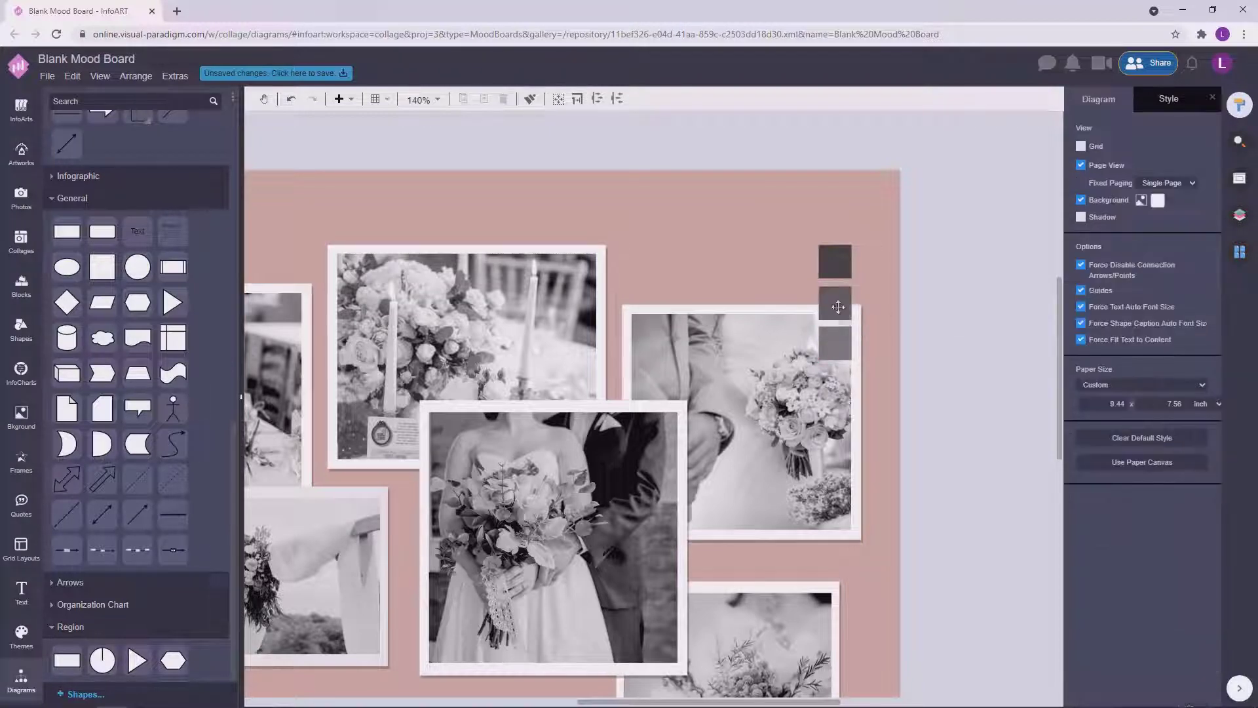
left_click(838, 306)
left_click(946, 306)
Step: Copy the third square directly below itself and fill the copy with the lighter gray #a3a3a3
left_click_drag(840, 348, 834, 383, "ctrl")
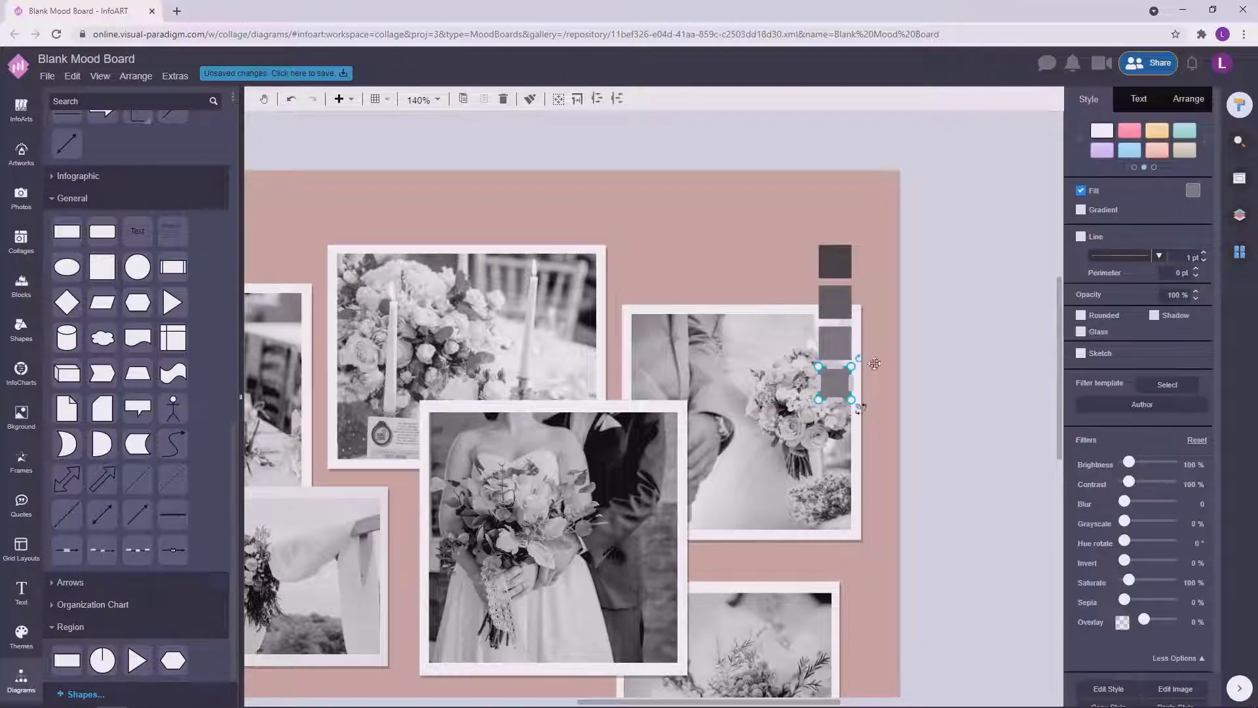
left_click(1193, 190)
left_click(1101, 253)
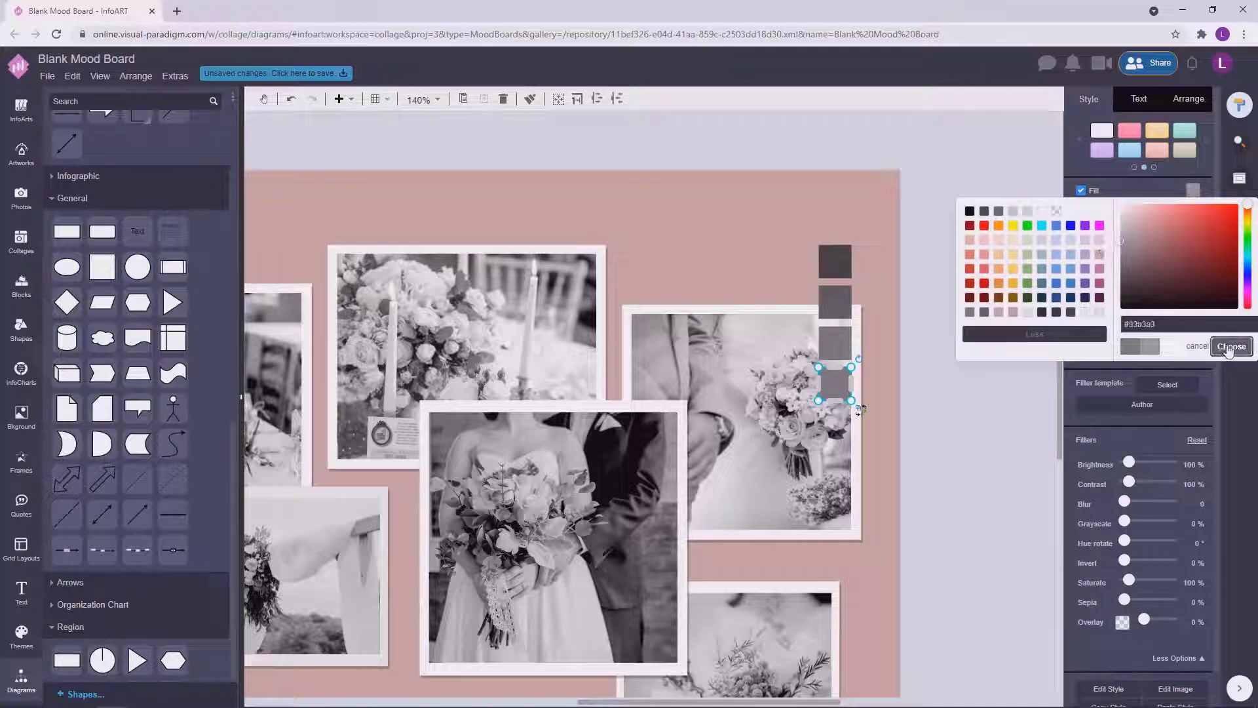
left_click(1232, 346)
left_click(967, 403)
Step: Enlarge the column of four gray squares together slightly to 37.33 x 176.99
left_click(841, 385)
left_click(914, 355)
scroll(914, 356, "down", 4)
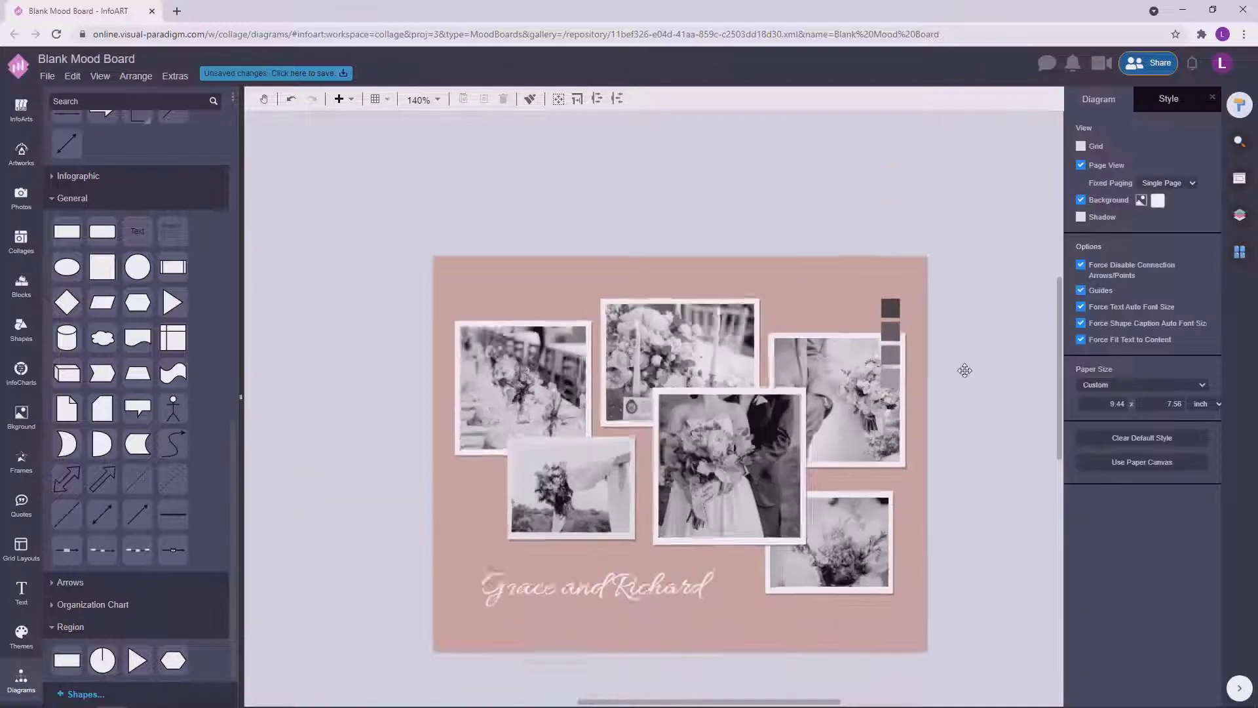
left_click_drag(955, 435, 855, 262)
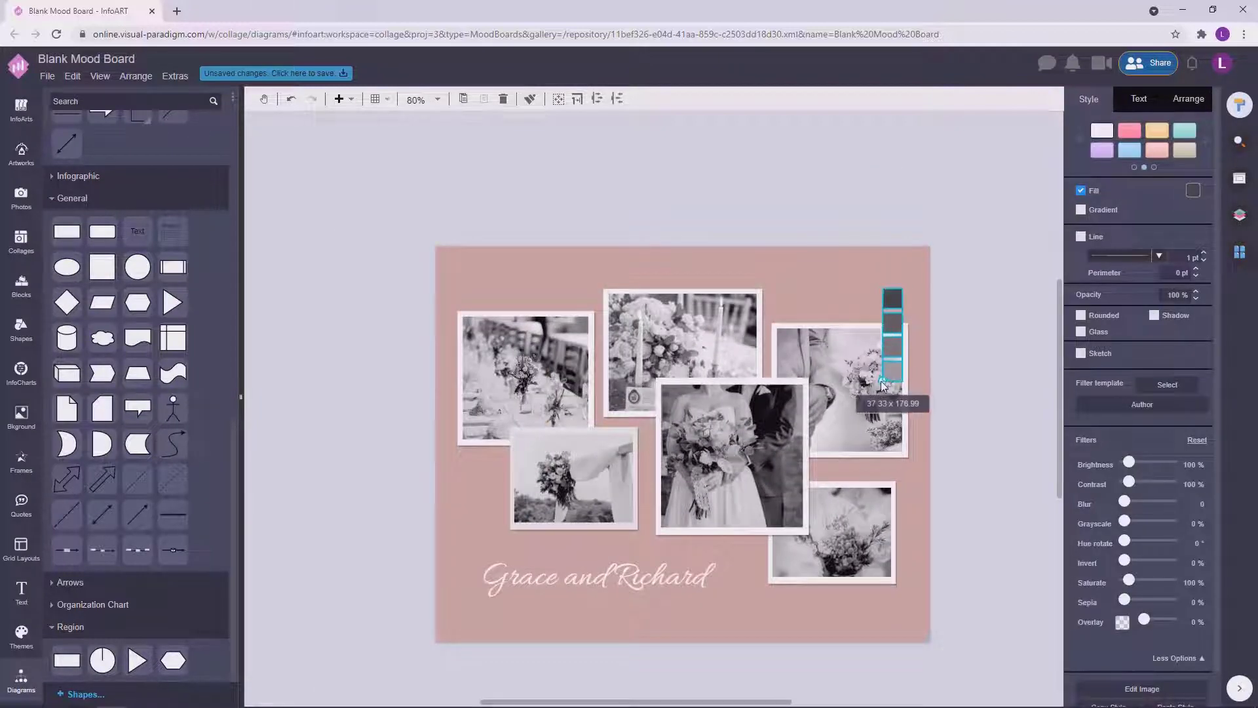
left_click(985, 388)
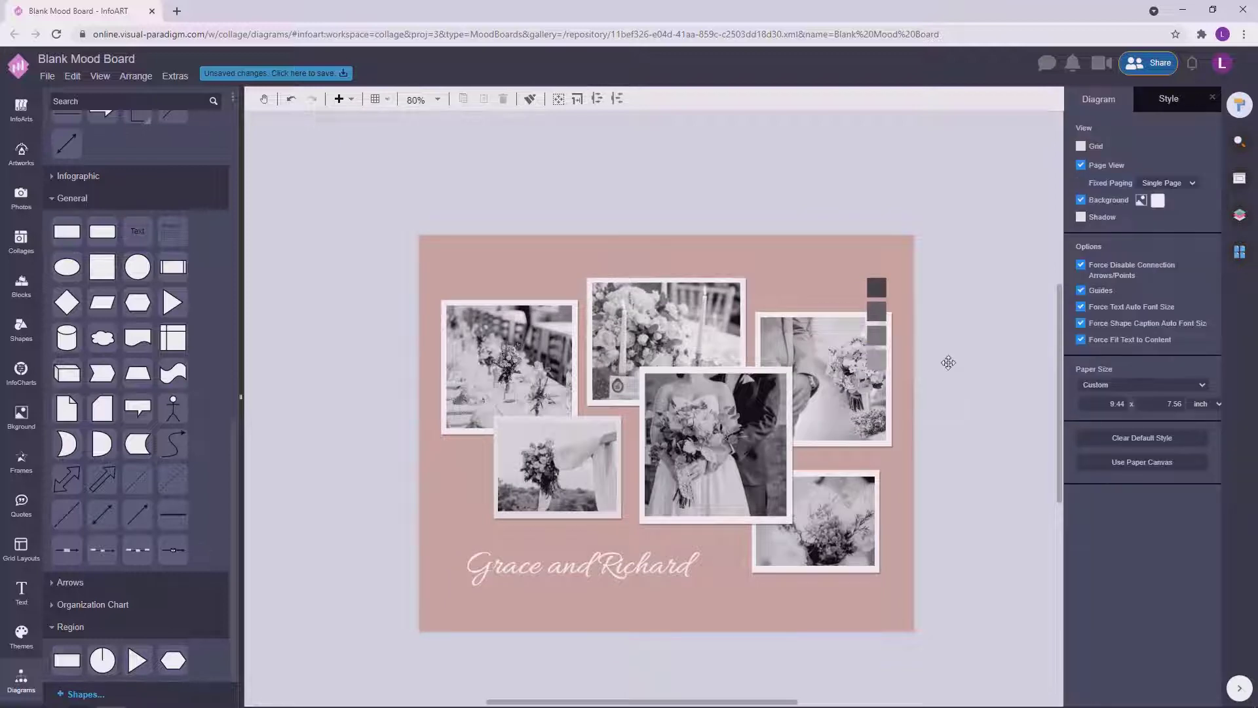
Step: Add a fifth square at the bottom of the column and fill it with a very light gray
scroll(948, 362, "up", 3)
left_click(827, 397)
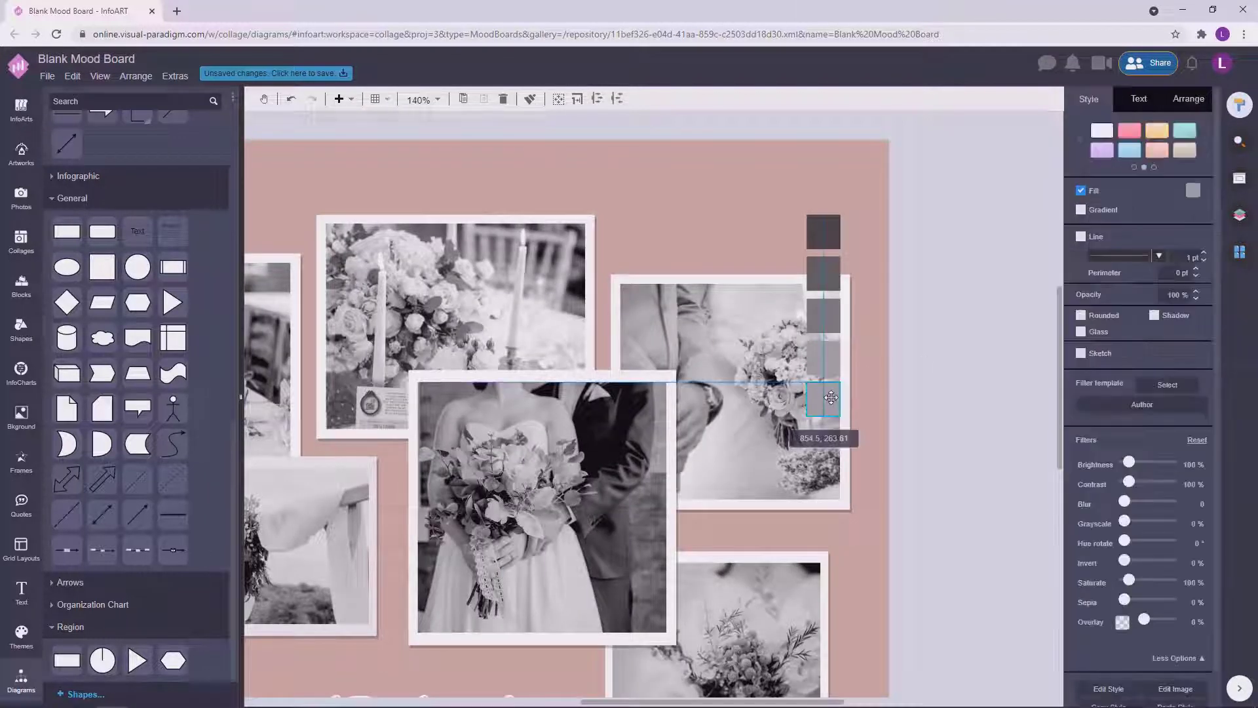
left_click(1192, 190)
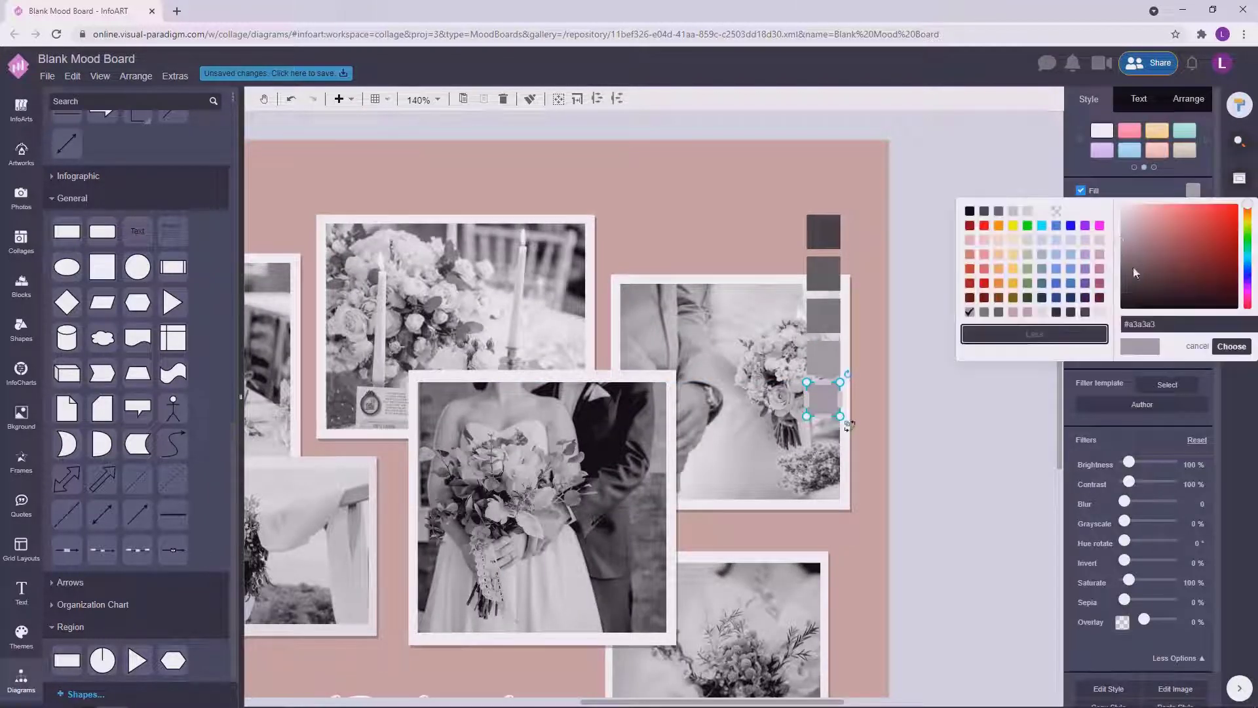
left_click(1122, 233)
left_click(1231, 346)
left_click(1192, 190)
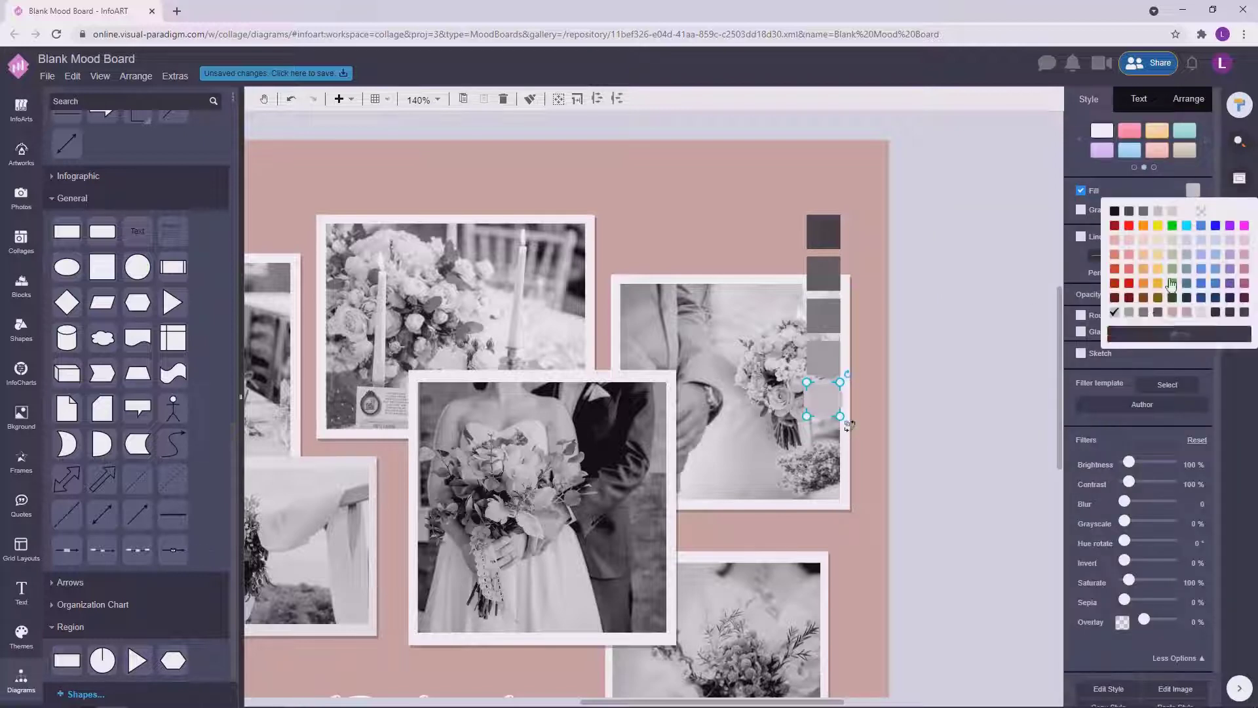
left_click(1178, 334)
left_click(1124, 229)
left_click(946, 427)
Step: Move the column of five gray squares together slightly left on the board
scroll(946, 427, "down", 3)
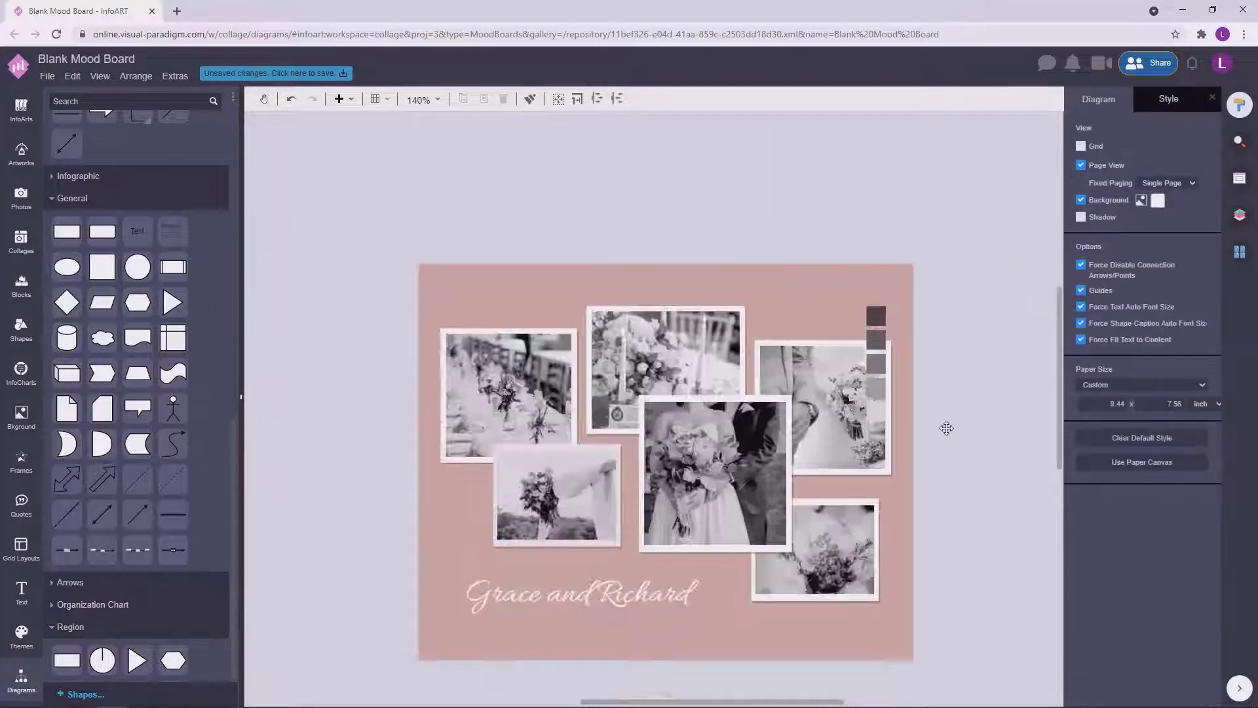
scroll(946, 428, "down", 1)
left_click_drag(954, 415, 830, 207)
left_click_drag(877, 303, 874, 300)
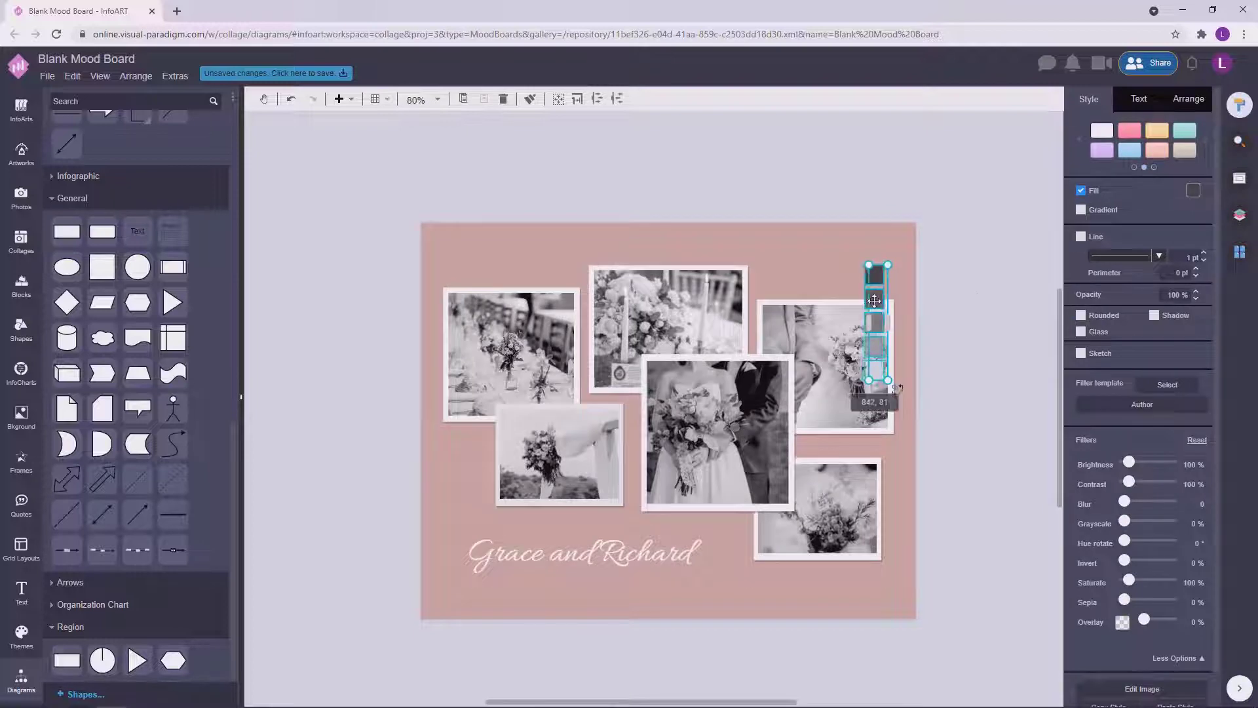
left_click(956, 405)
left_click_drag(934, 413, 808, 223)
left_click(981, 272)
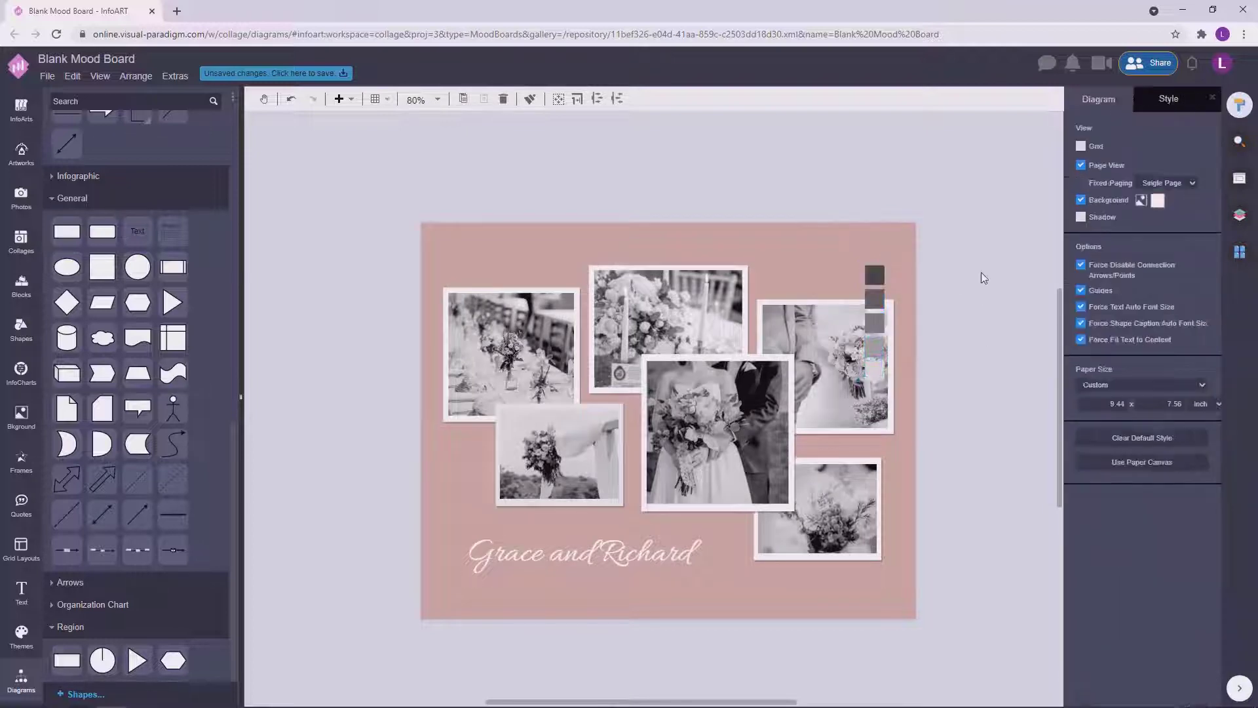
Step: Nudge the column of five gray squares slightly right, towards the outer edge of the upper-right photo
scroll(966, 406, "down", 1)
left_click_drag(944, 403, 799, 224)
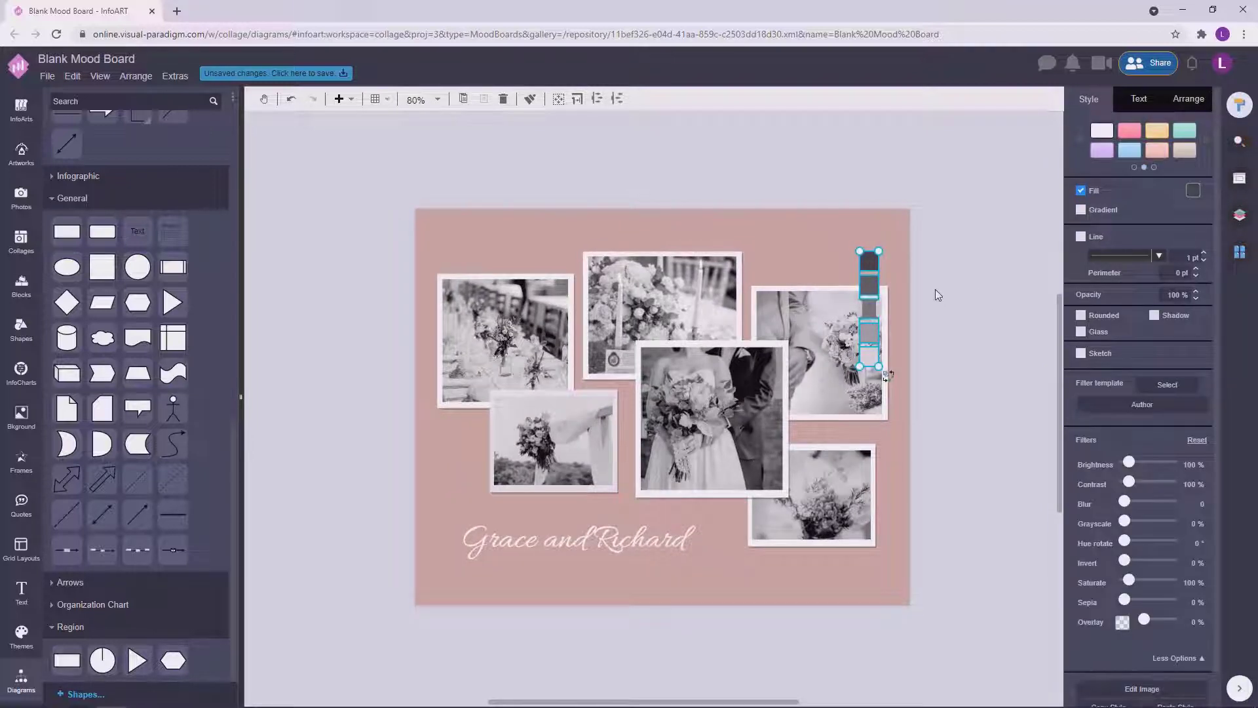
left_click(934, 289)
scroll(953, 368, "down", 1)
left_click_drag(953, 370, 806, 192)
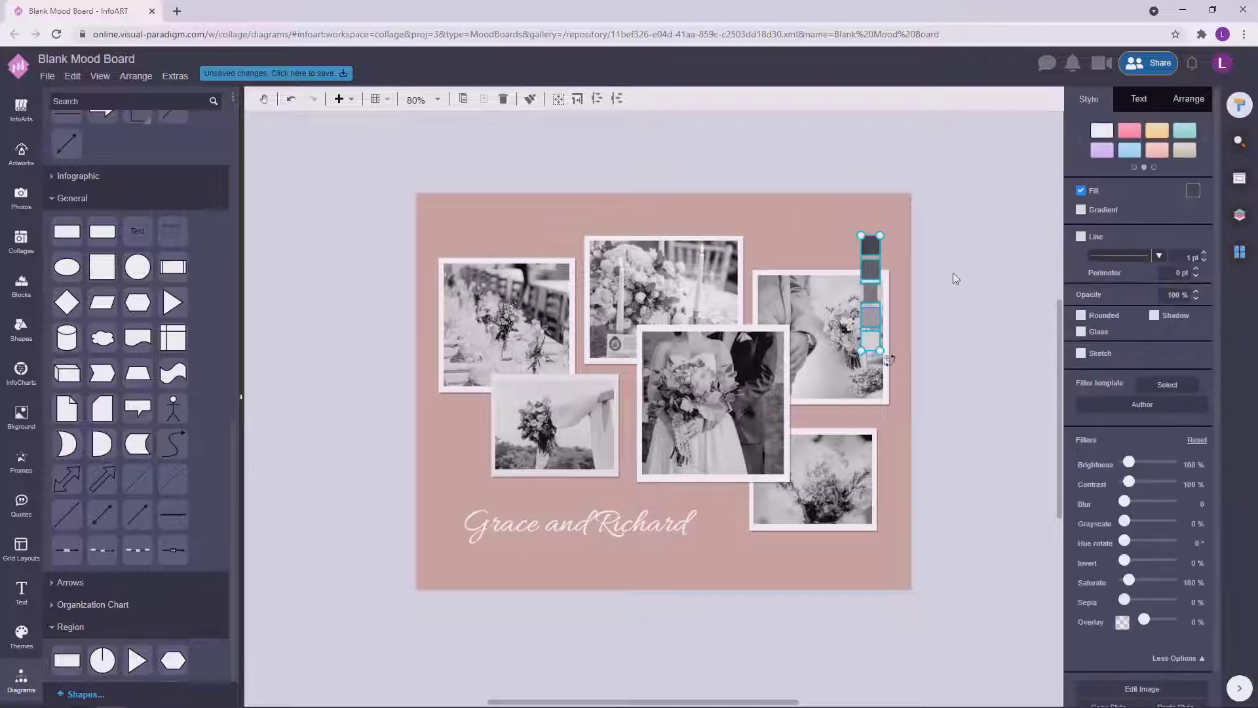
key("Right")
key("Right")
key("Right")
key("Right")
key("Right")
left_click(959, 279)
left_click_drag(933, 380, 821, 199)
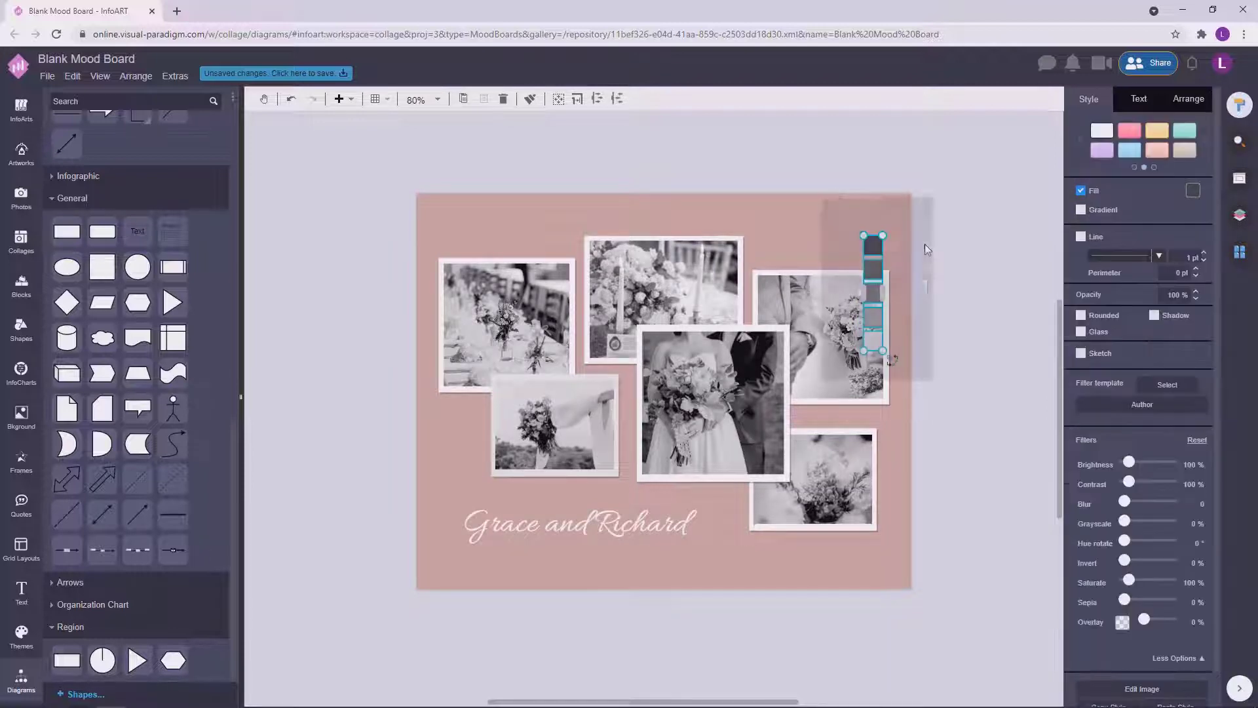
left_click(962, 253)
scroll(962, 344, "down", 1, "ctrl")
scroll(976, 372, "up", 2, "ctrl")
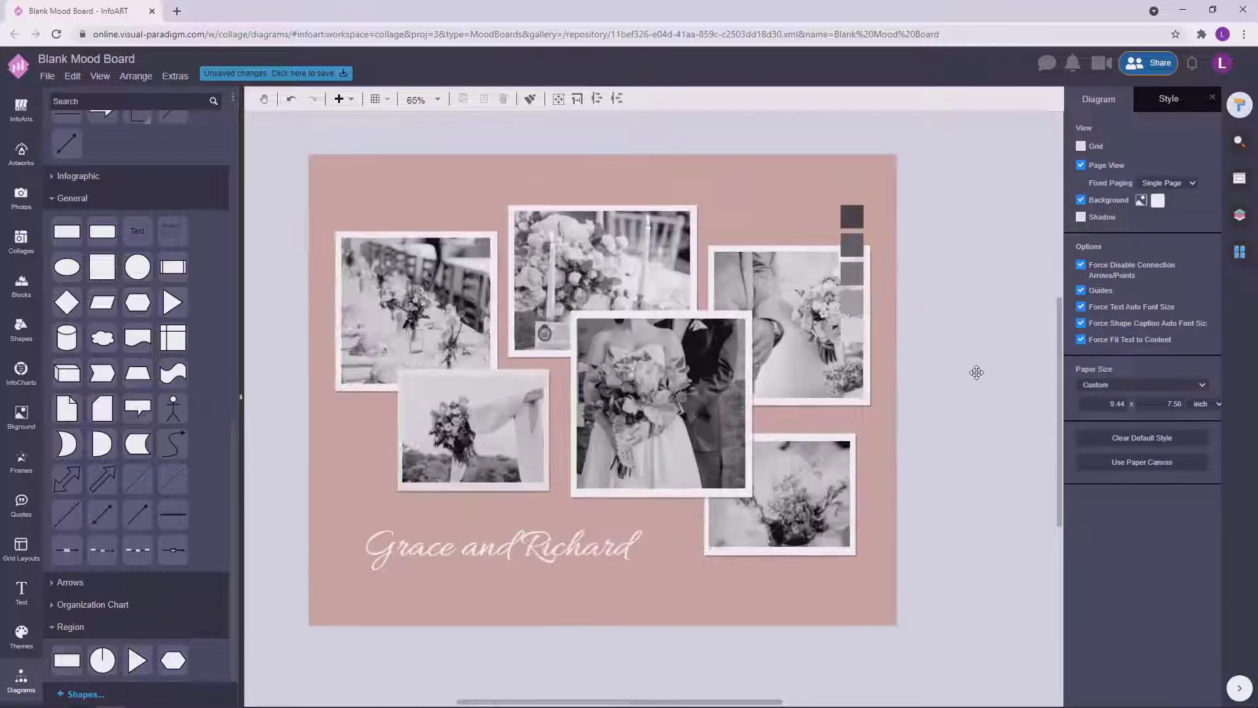
scroll(980, 365, "down", 1, "ctrl")
scroll(963, 365, "up", 1, "ctrl")
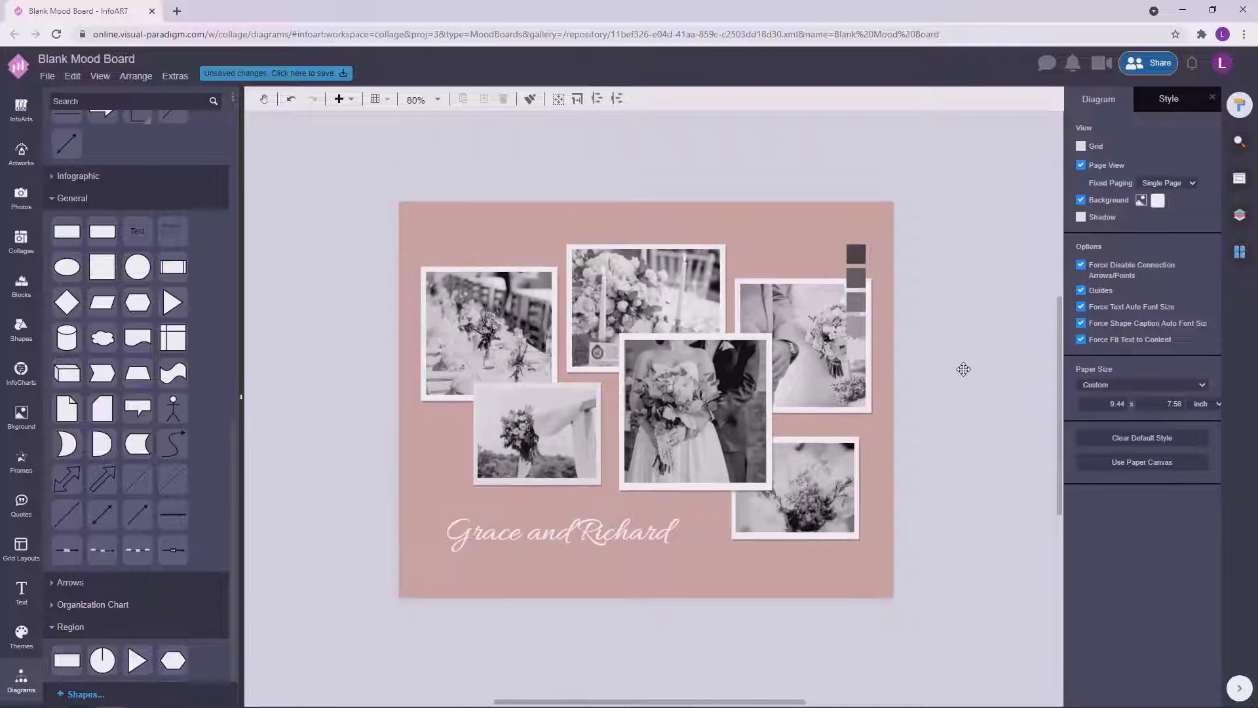
Step: Try two slightly lighter dusty rose shades as the fill of the board's background rectangle
left_click(842, 226)
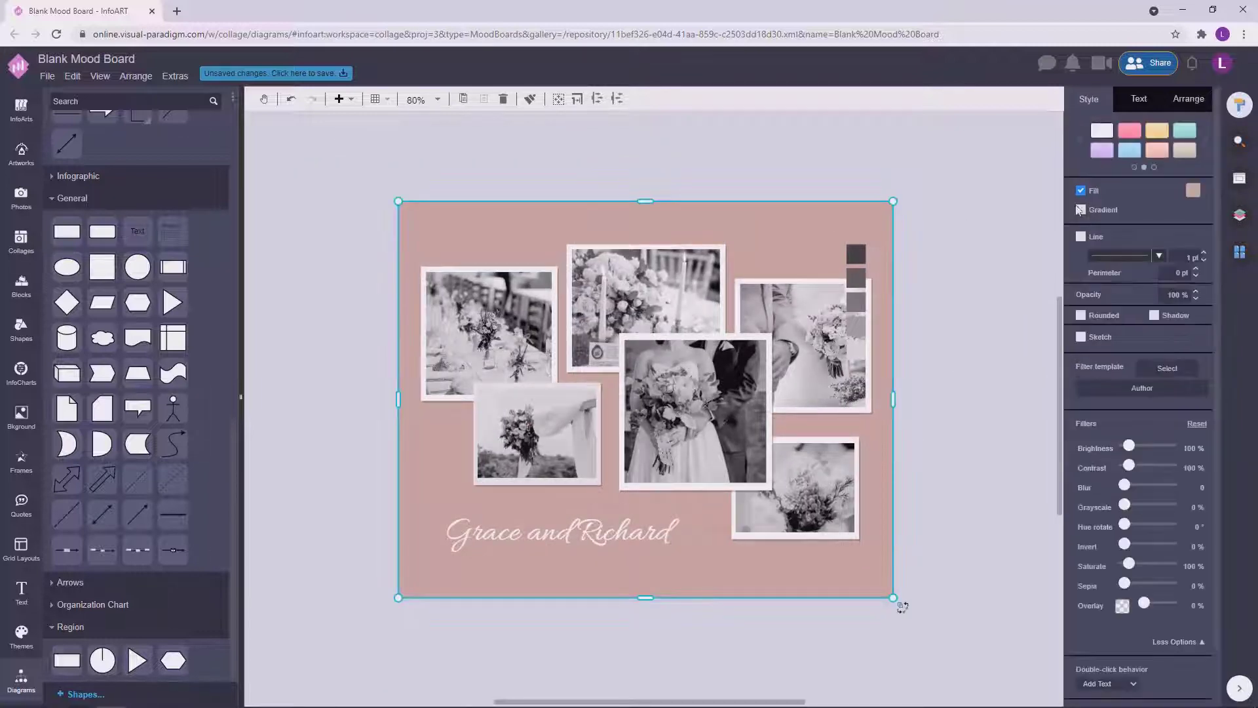
left_click(1191, 192)
left_click(1162, 335)
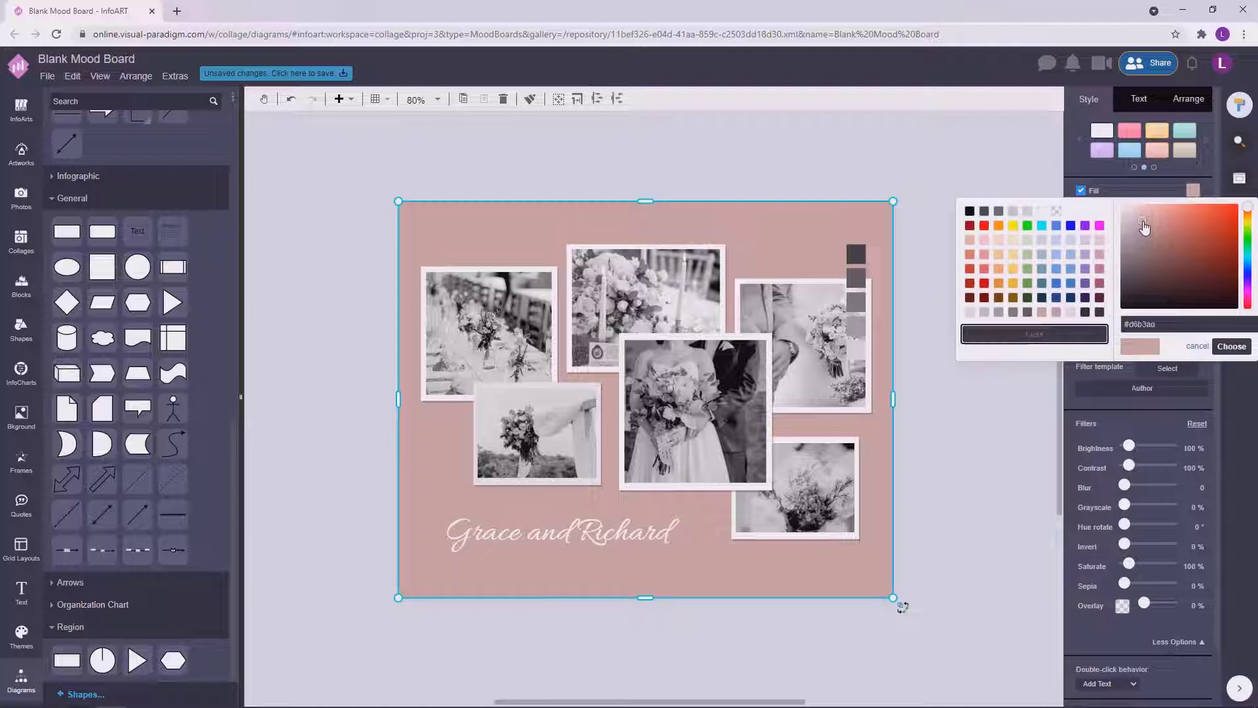
left_click(1231, 346)
left_click(978, 388)
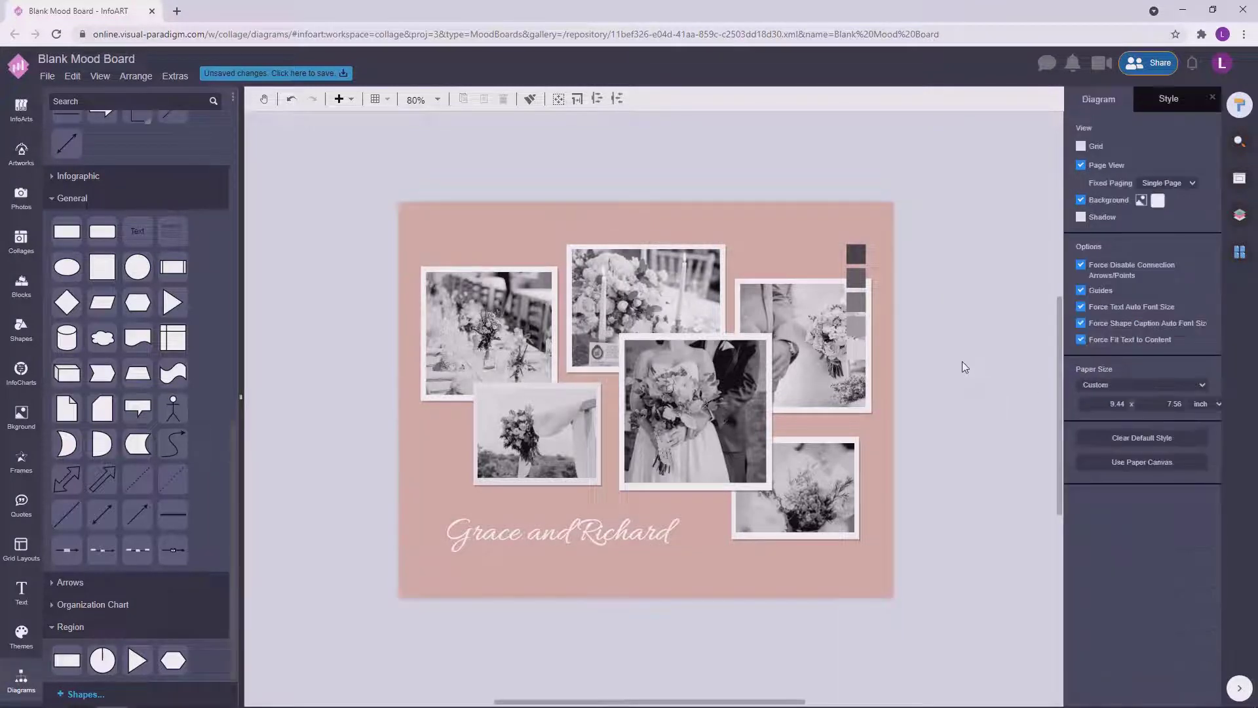
left_click(832, 234)
left_click(1192, 190)
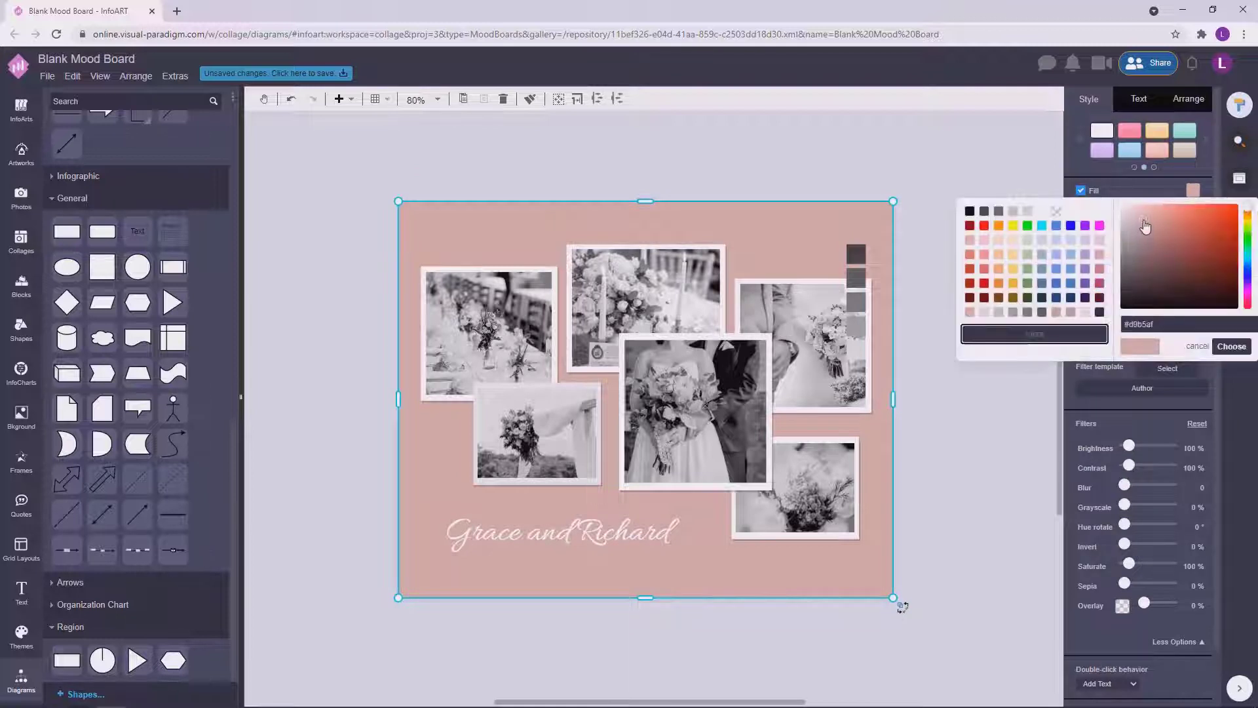
left_click_drag(1146, 226, 1147, 228)
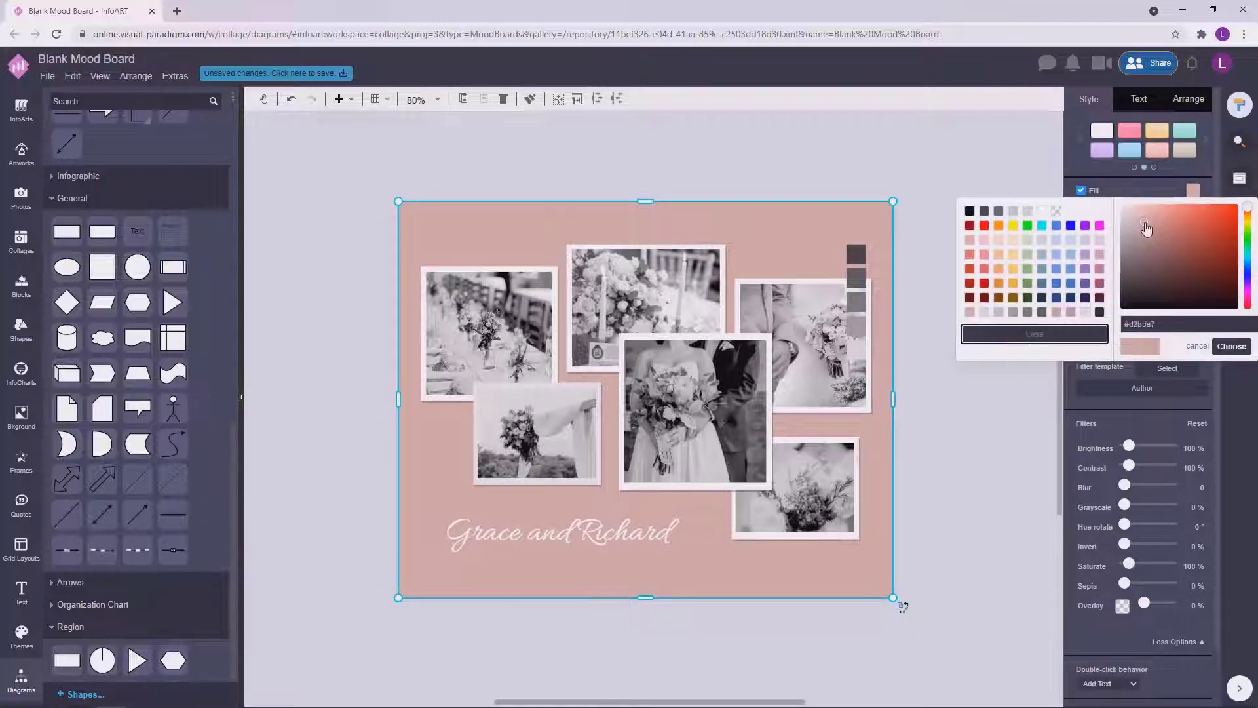
left_click(1238, 342)
left_click(911, 380)
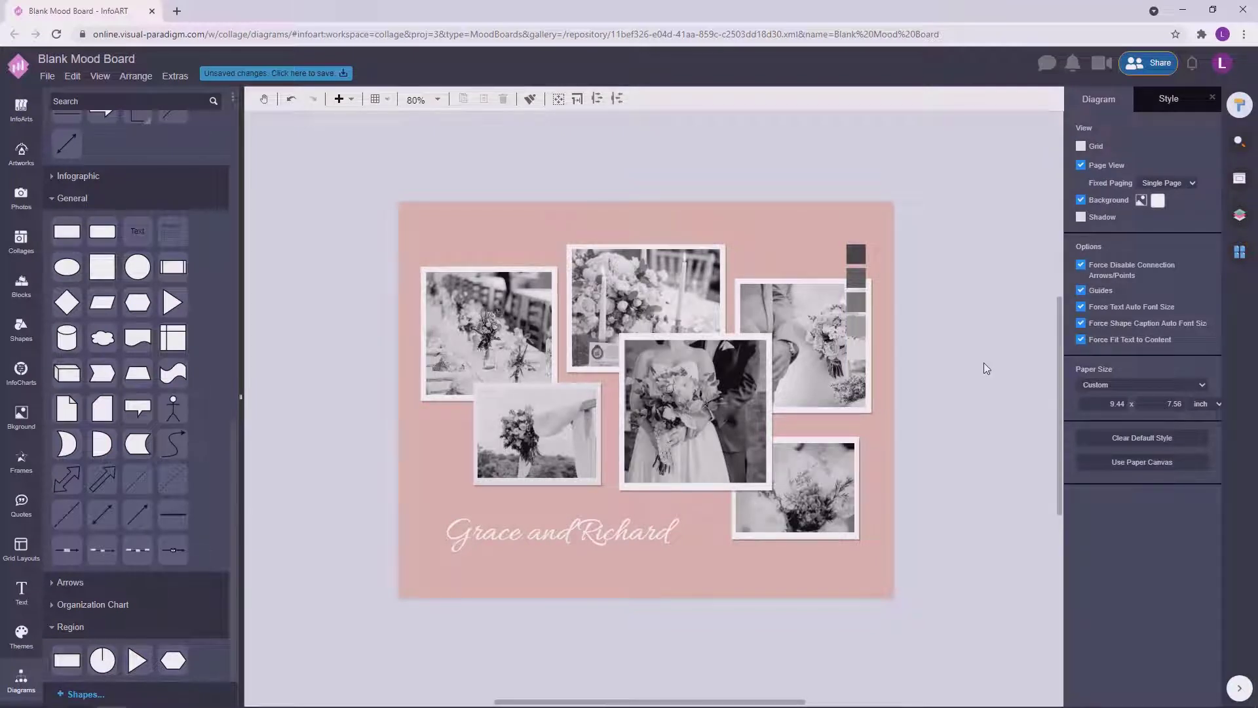
Step: Fill the board's background rectangle with a light peachy pink custom color
left_click(786, 218)
left_click(1192, 190)
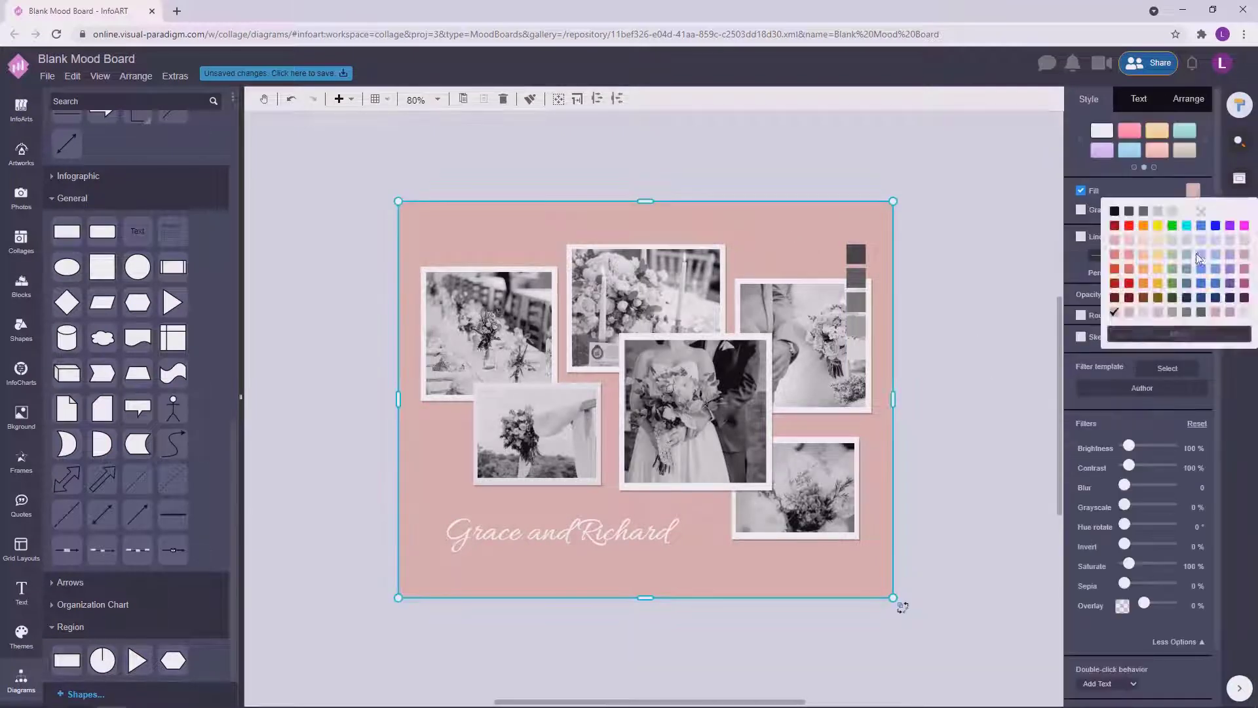
left_click(1143, 223)
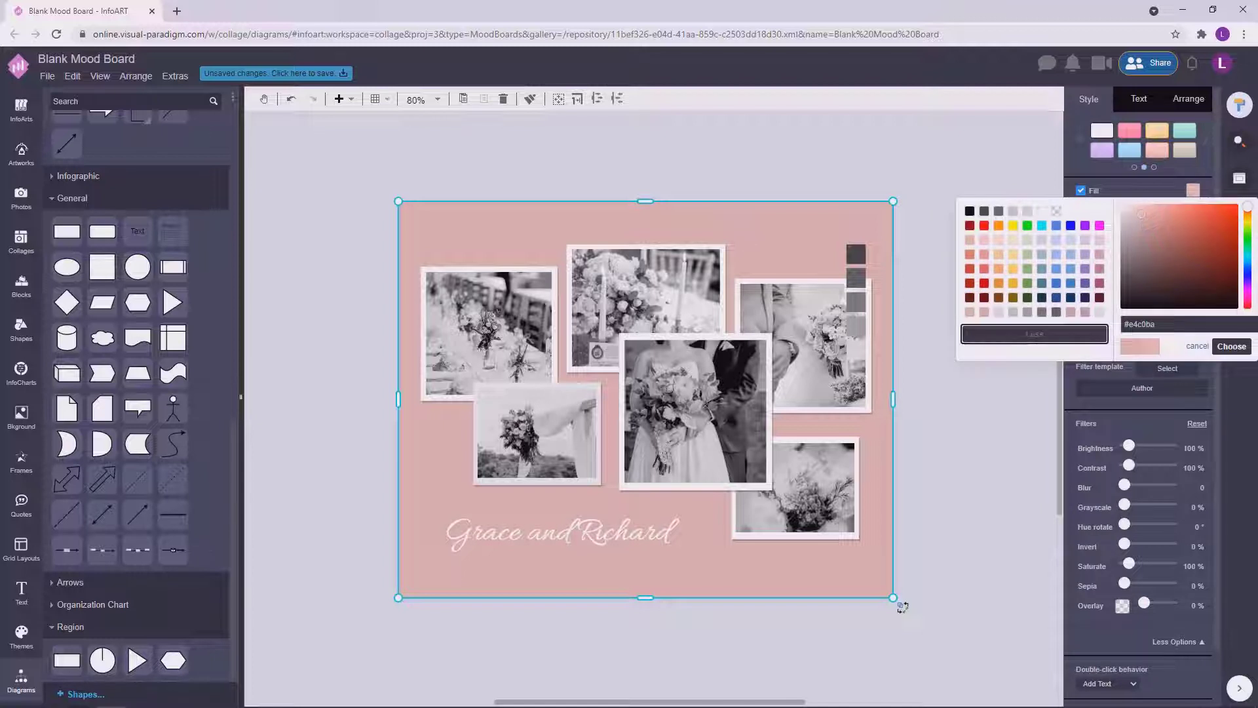
left_click(1231, 346)
left_click(973, 333)
left_click_drag(979, 350, 974, 345)
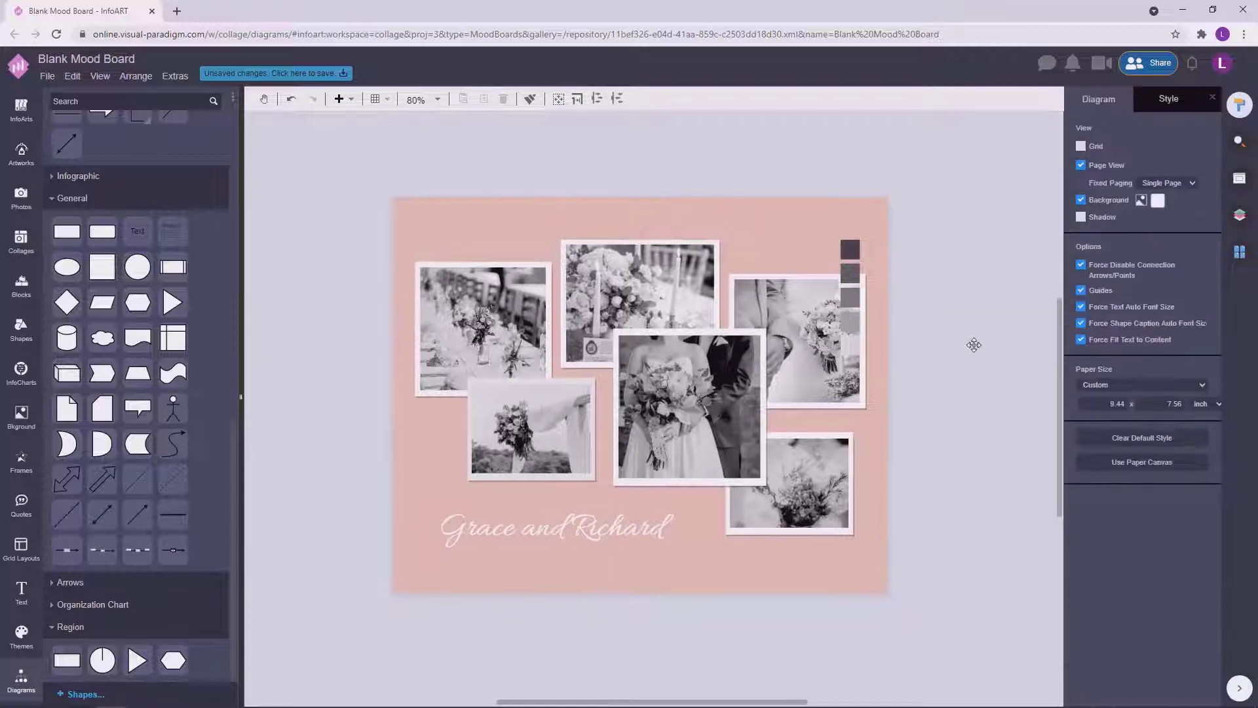
left_click(620, 518)
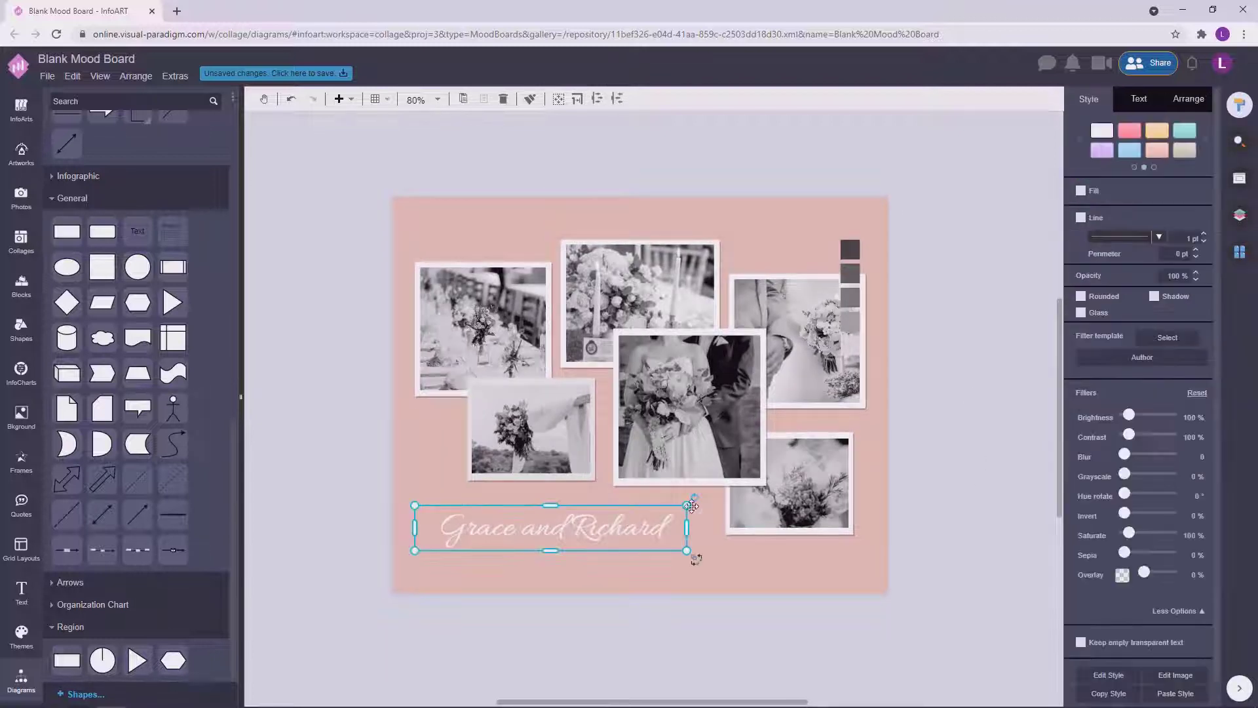
left_click(970, 414)
left_click_drag(956, 549, 387, 214)
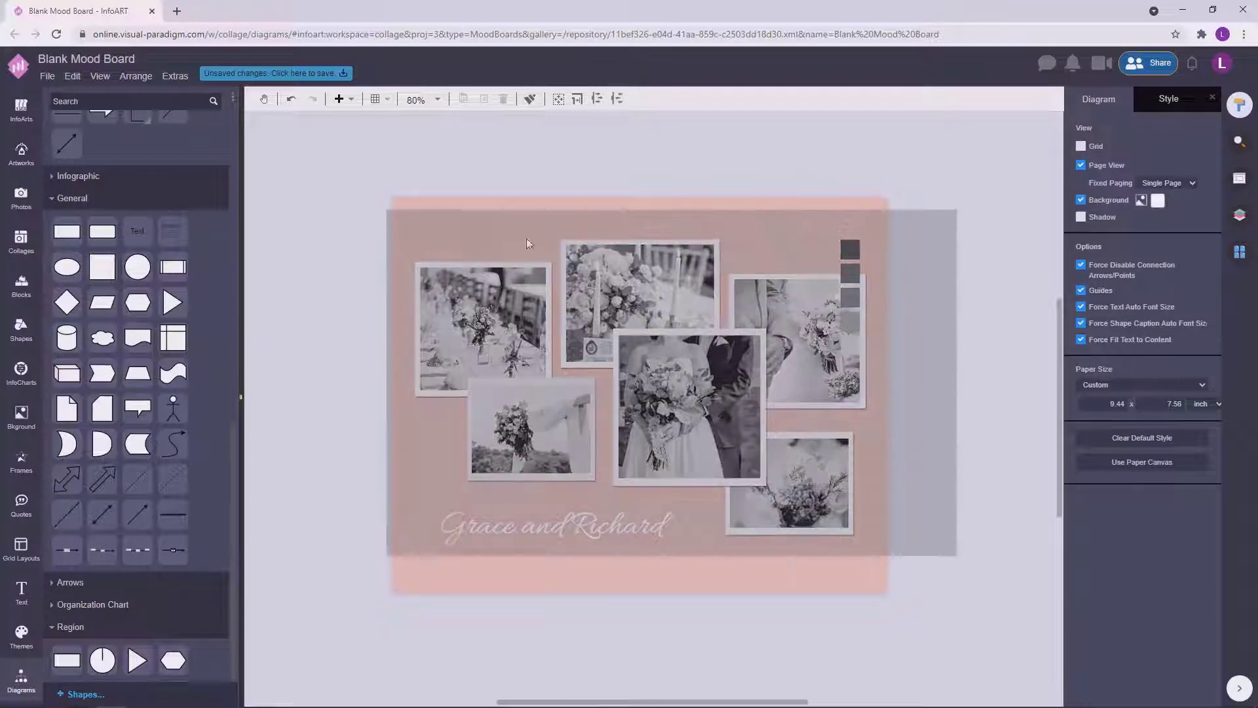
left_click(962, 333)
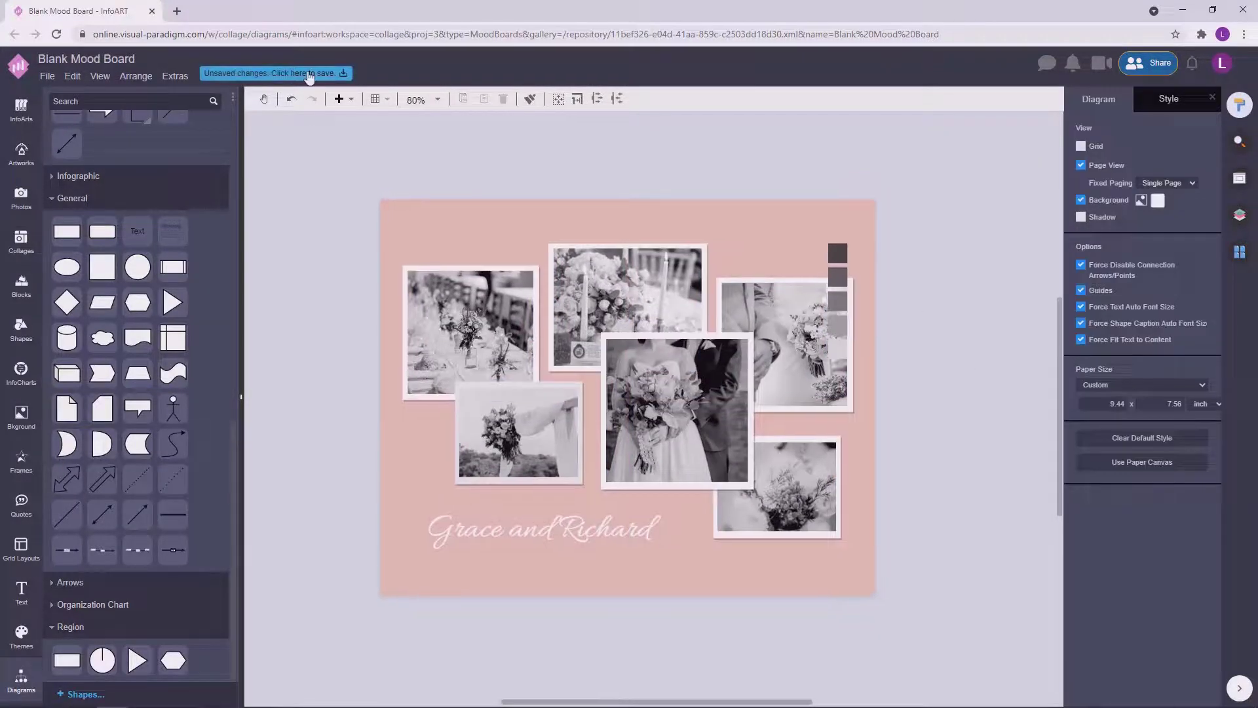
left_click_drag(968, 347, 944, 346)
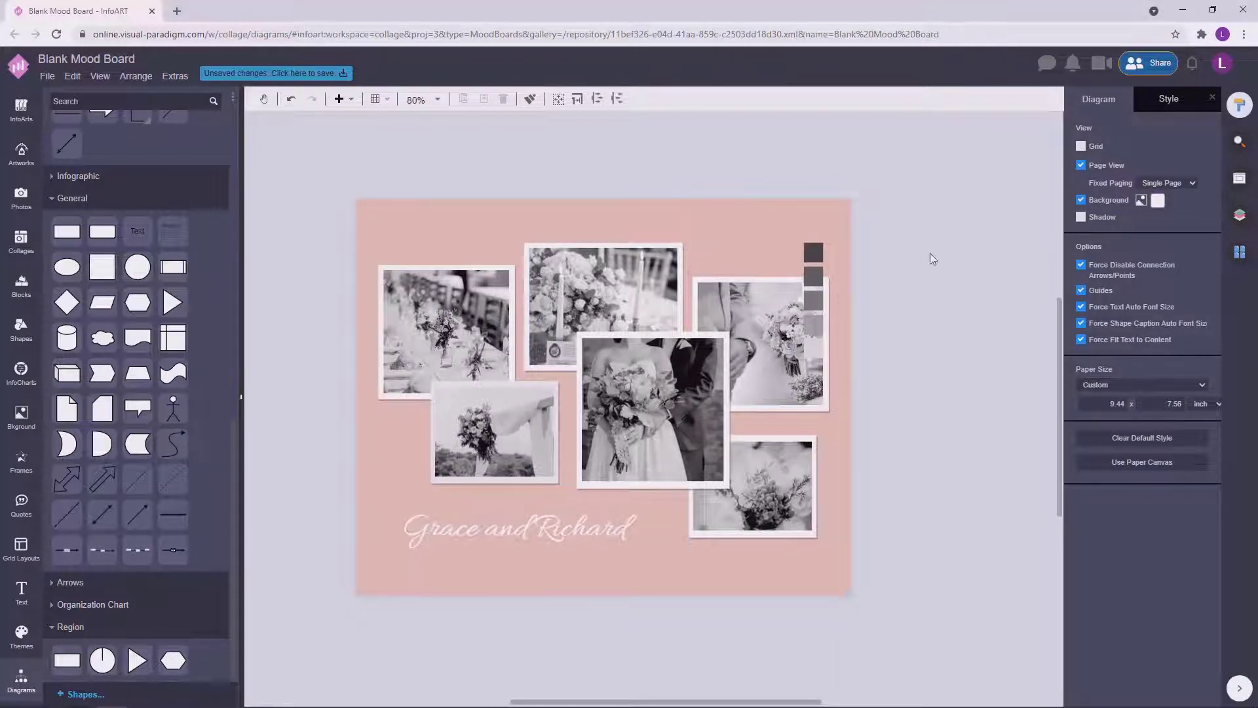
Step: Save the board to VP Online storage under the file name "Wedding Ceremony Mood Board"
left_click(327, 77)
type("Wedding Ceremony")
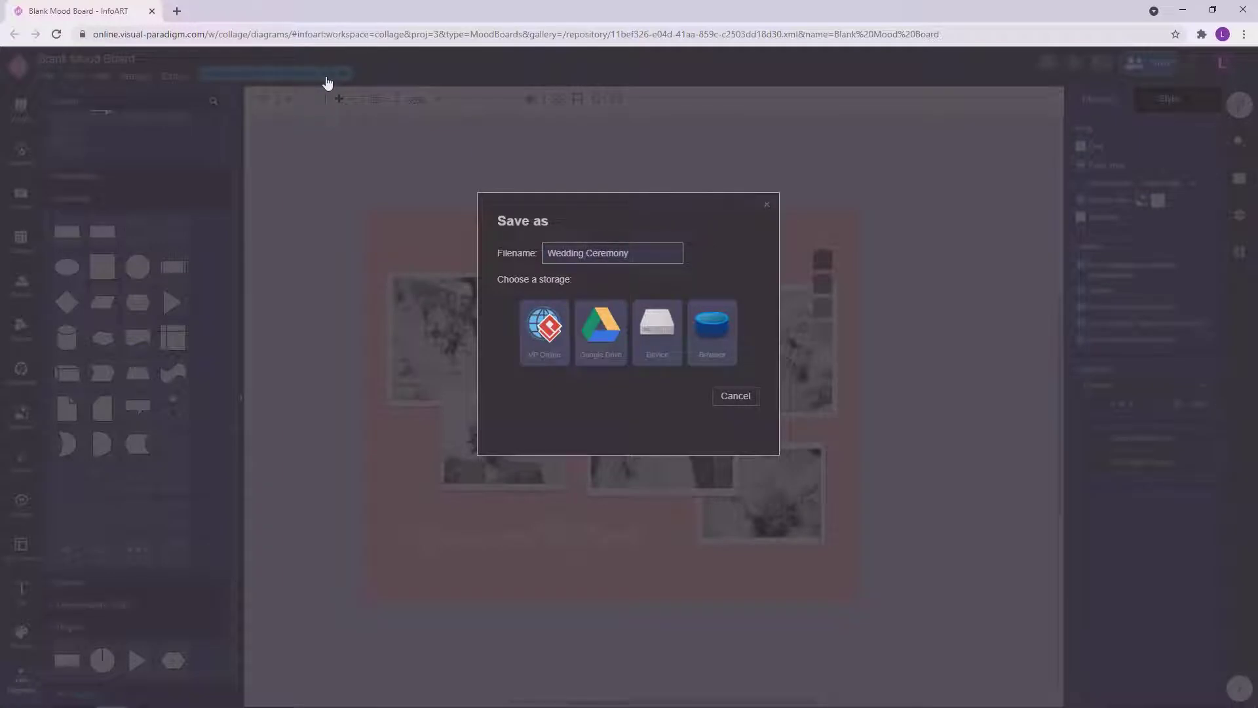
type("Mood Board")
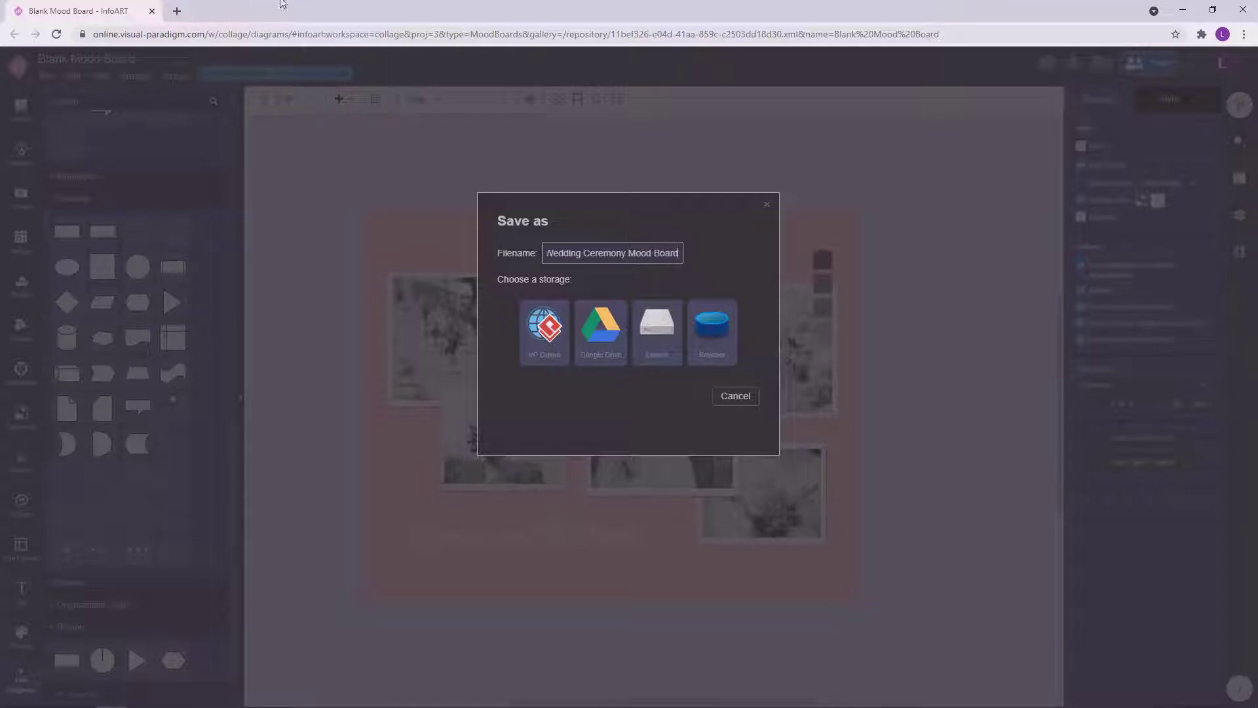
left_click_drag(548, 253, 746, 250)
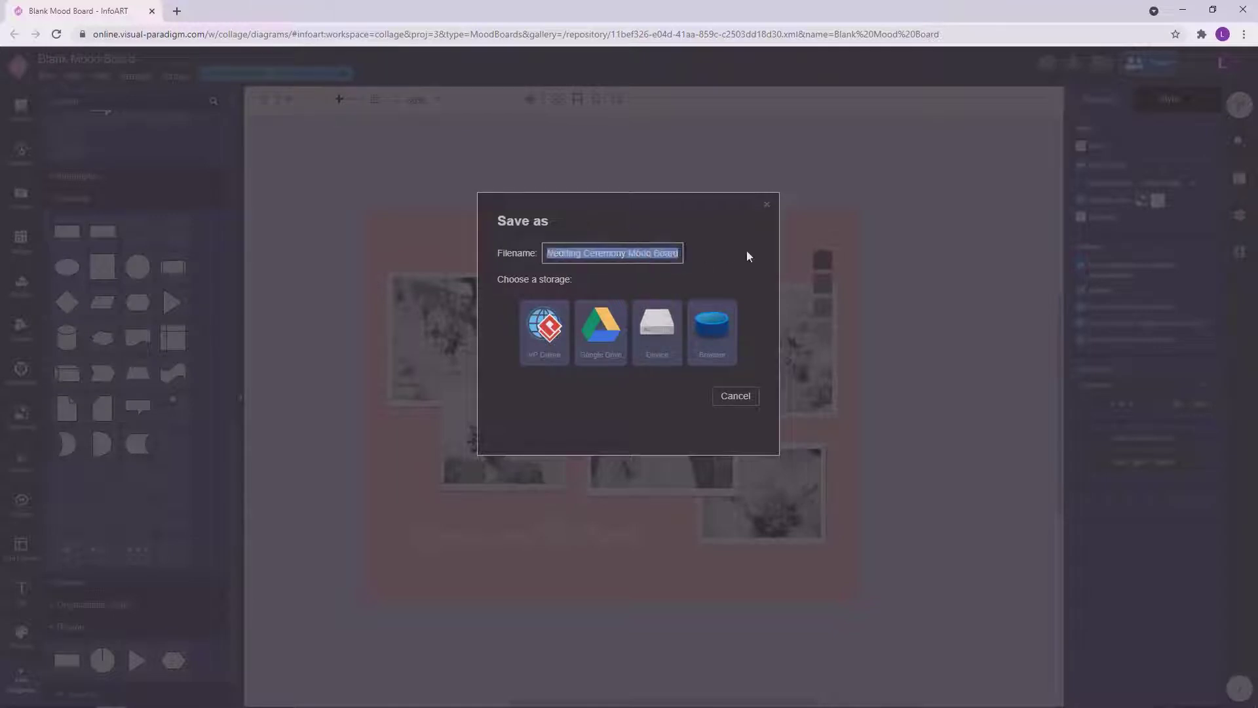
left_click(534, 326)
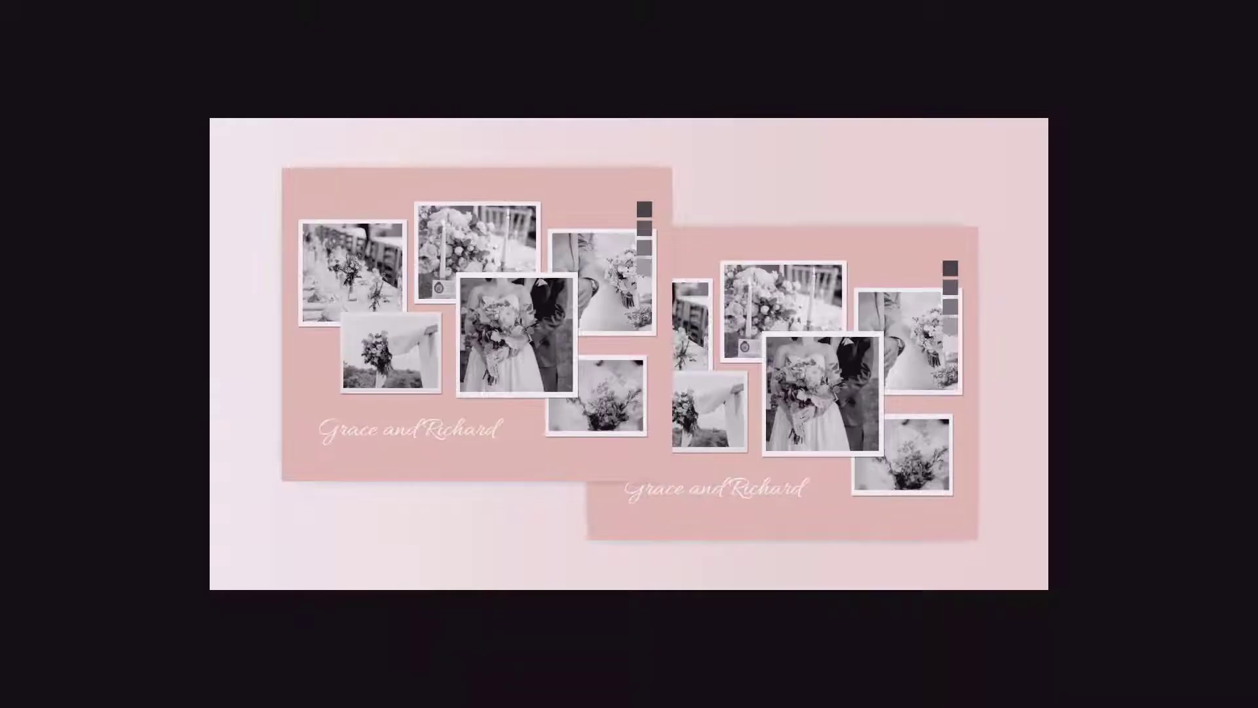